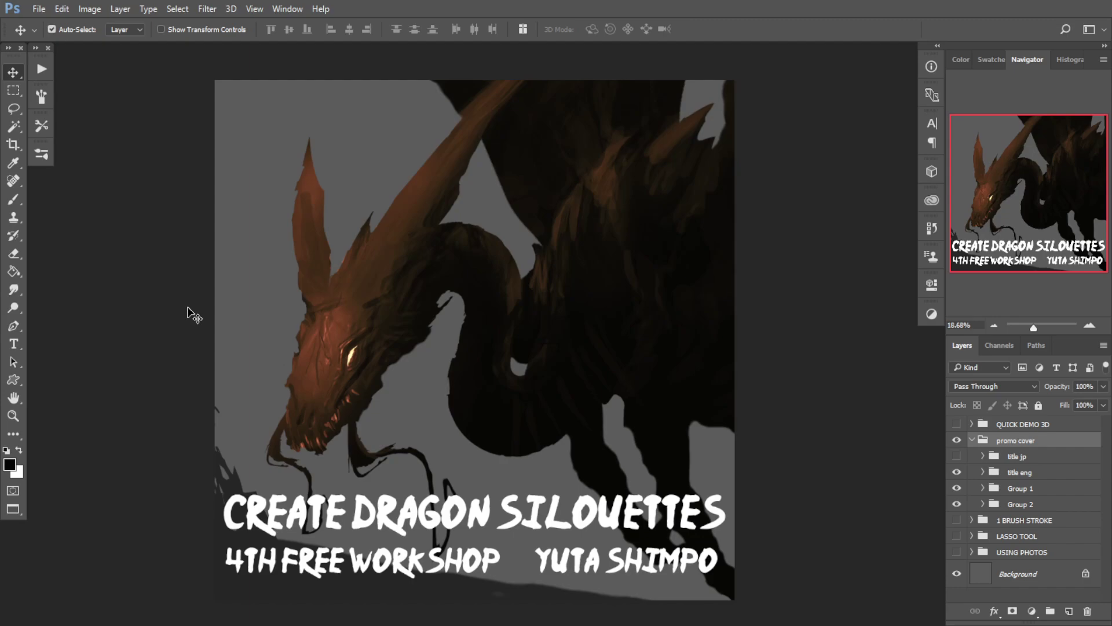
Step: Take Photoshop out of full-screen mode and view the artist's ArtStation portfolio in Firefox
{"action": "left_click", "coordinate": [188, 307]}
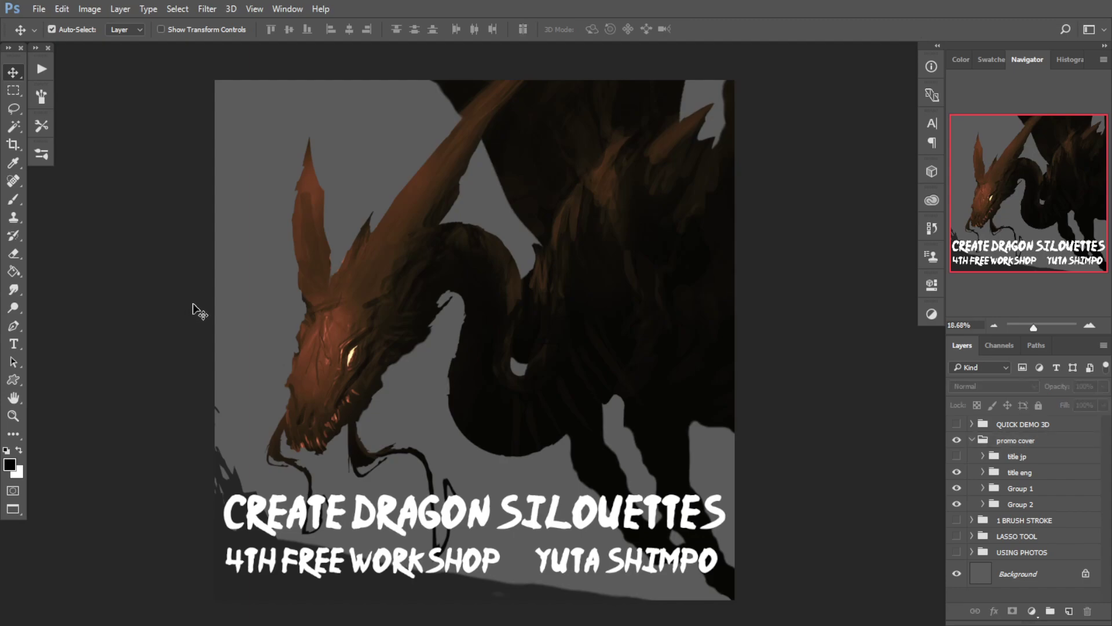
{"action": "key", "text": "f"}
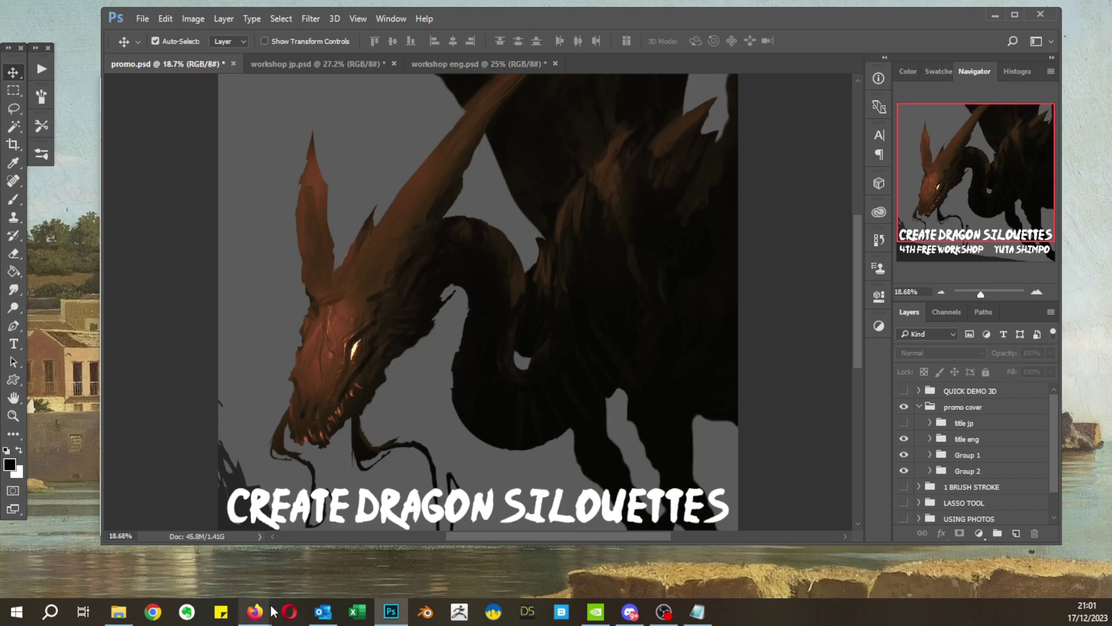
{"action": "mouse_move", "coordinate": [255, 611]}
{"action": "left_click", "coordinate": [127, 557]}
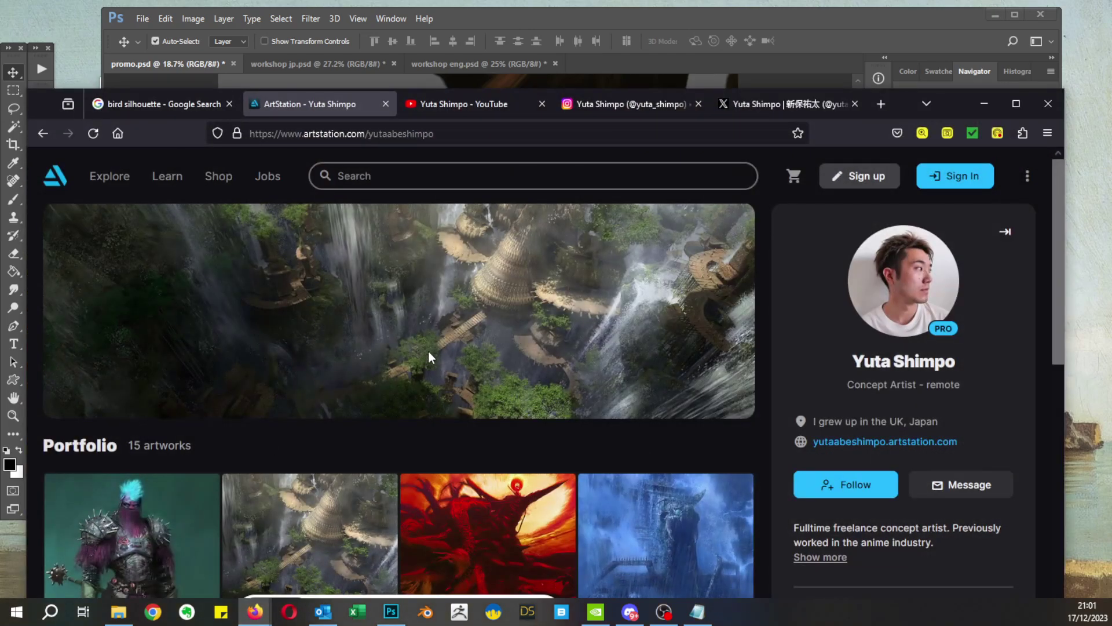
{"action": "scroll", "coordinate": [920, 110], "scroll_direction": "down", "scroll_amount": 2}
{"action": "left_click_drag", "start_coordinate": [897, 62], "coordinate": [901, 28]}
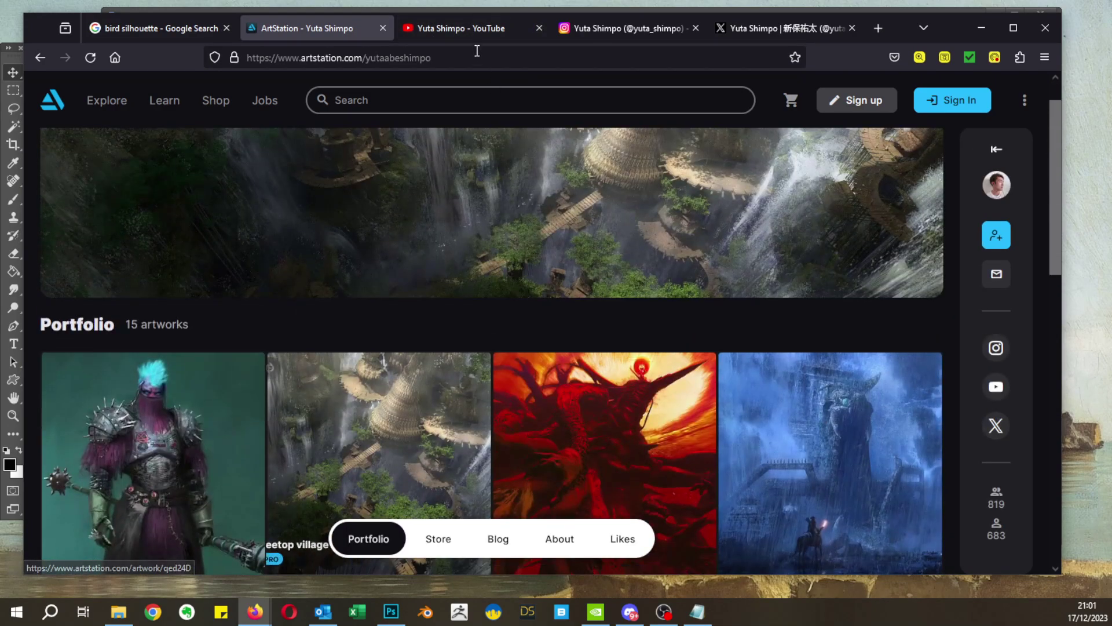
Step: Browse the artist's YouTube channel page, including the featured workshop video and the list of uploads
{"action": "left_click", "coordinate": [464, 29]}
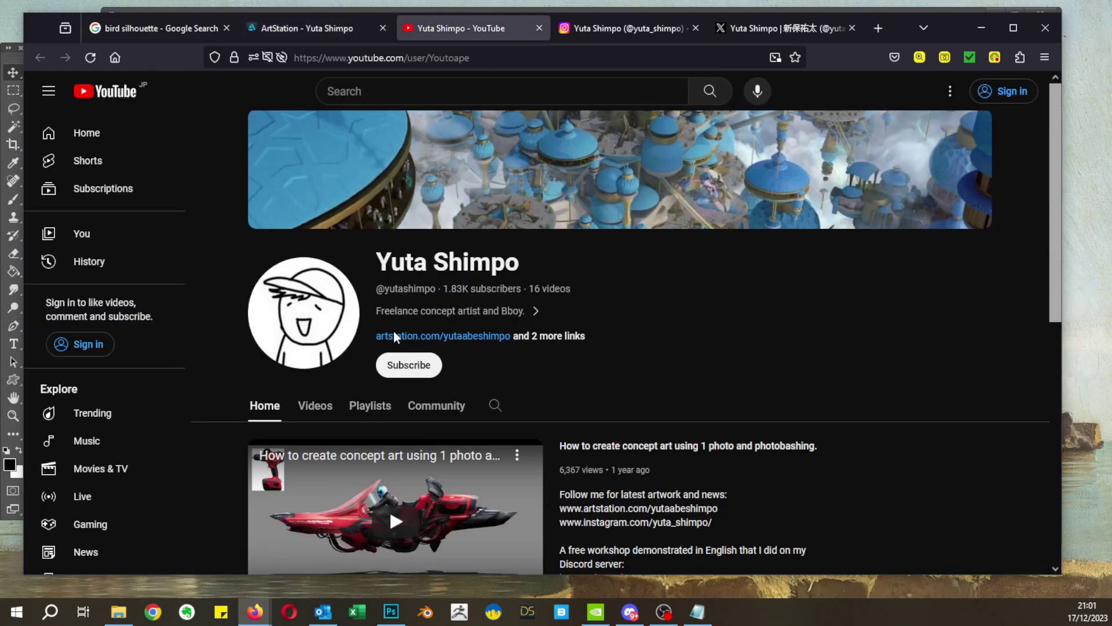
{"action": "scroll", "coordinate": [403, 336], "scroll_direction": "down", "scroll_amount": 5}
{"action": "scroll", "coordinate": [455, 338], "scroll_direction": "up", "scroll_amount": 3}
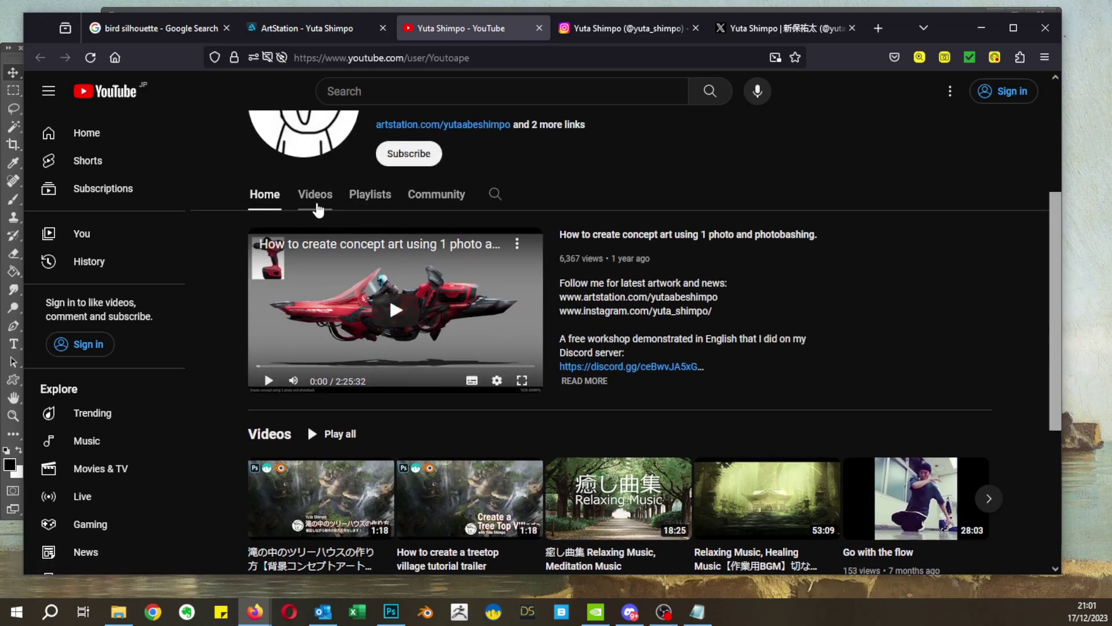
{"action": "scroll", "coordinate": [328, 228], "scroll_direction": "down", "scroll_amount": 3}
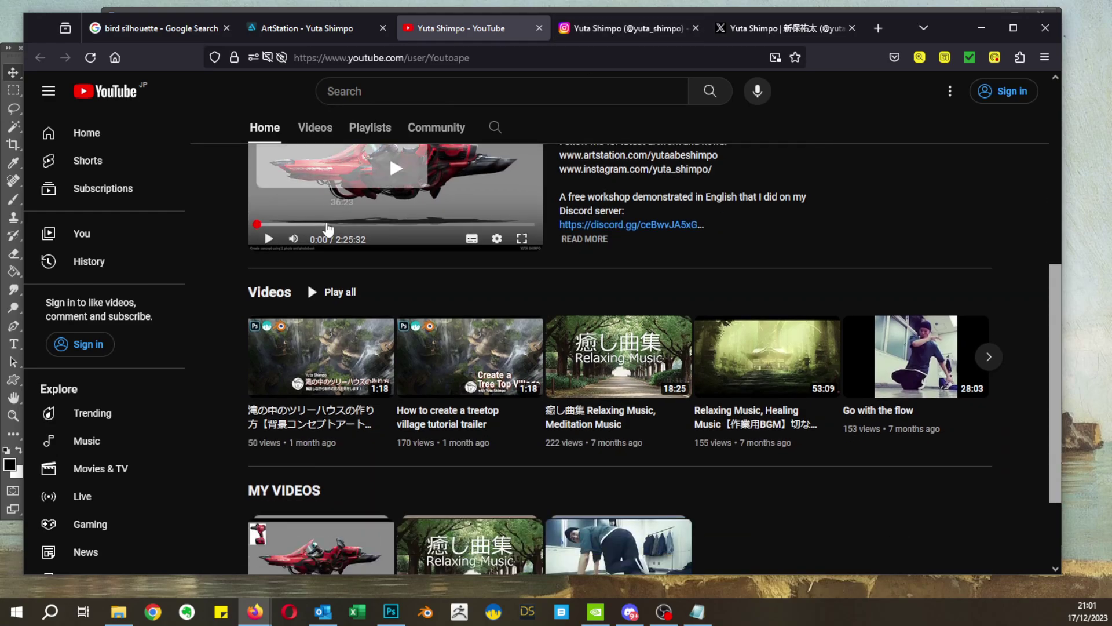
{"action": "scroll", "coordinate": [325, 232], "scroll_direction": "up", "scroll_amount": 3}
{"action": "scroll", "coordinate": [324, 232], "scroll_direction": "down", "scroll_amount": 3}
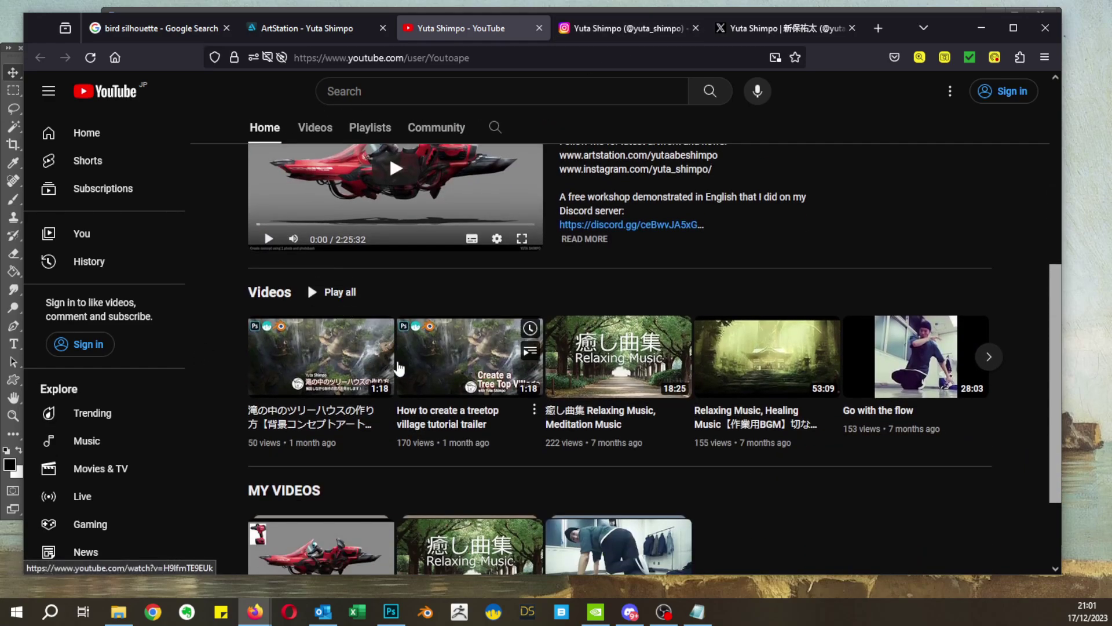
Step: Look at the artist's Instagram and X profiles and return to the ArtStation page
{"action": "left_click", "coordinate": [611, 30]}
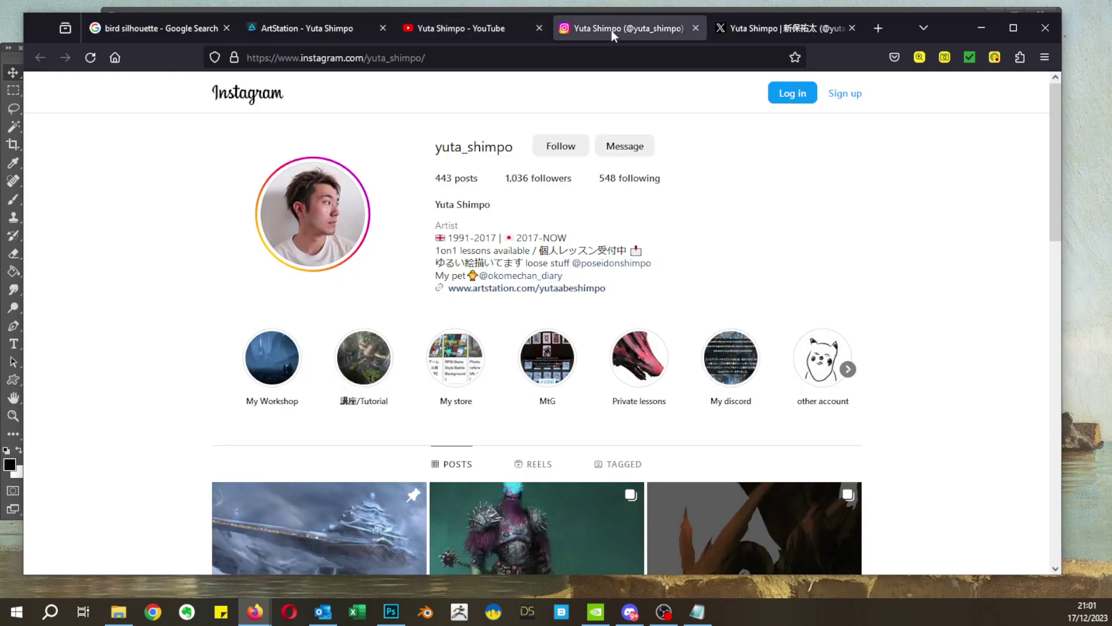
{"action": "left_click", "coordinate": [783, 30]}
{"action": "left_click", "coordinate": [294, 30]}
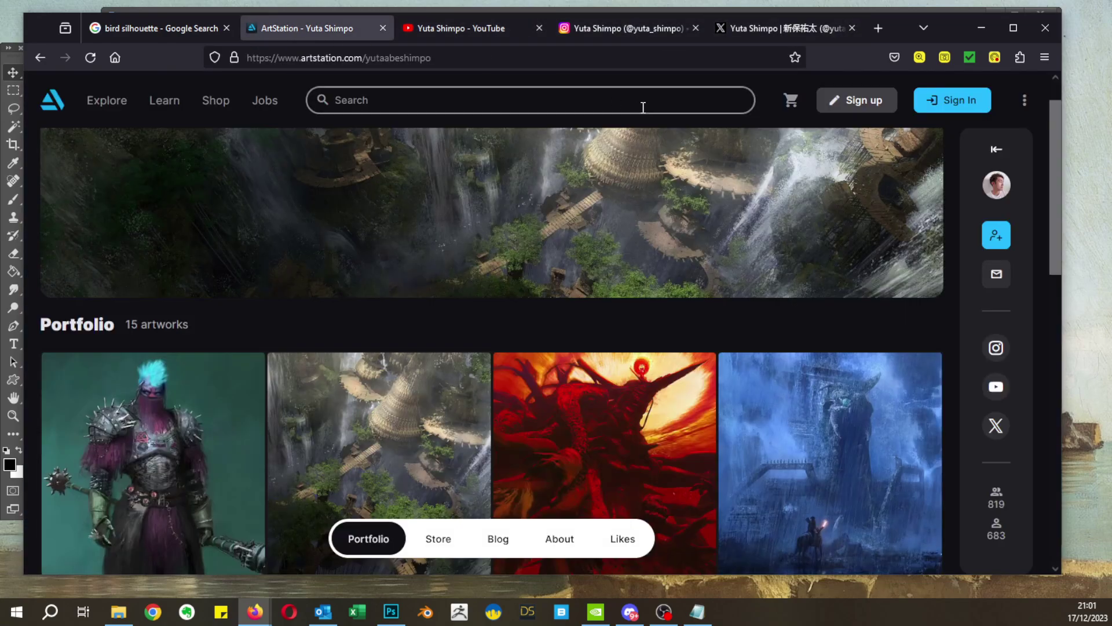
Step: Return to Photoshop's full-screen view of promo.psd, then collapse and hide the promo cover group
{"action": "left_click", "coordinate": [982, 28]}
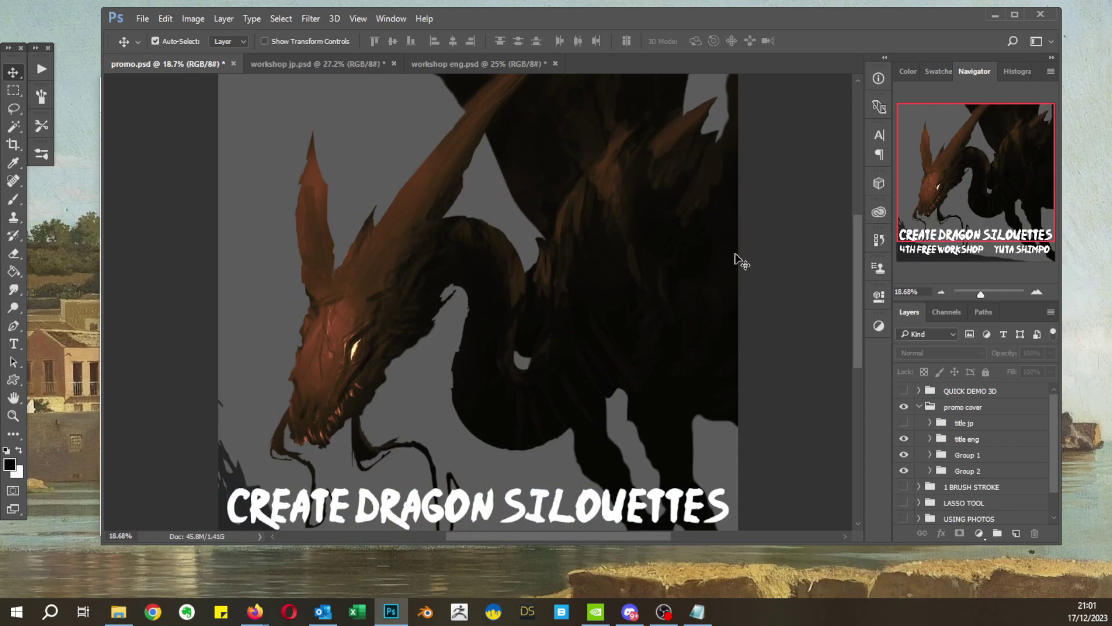
{"action": "double_click", "coordinate": [662, 18]}
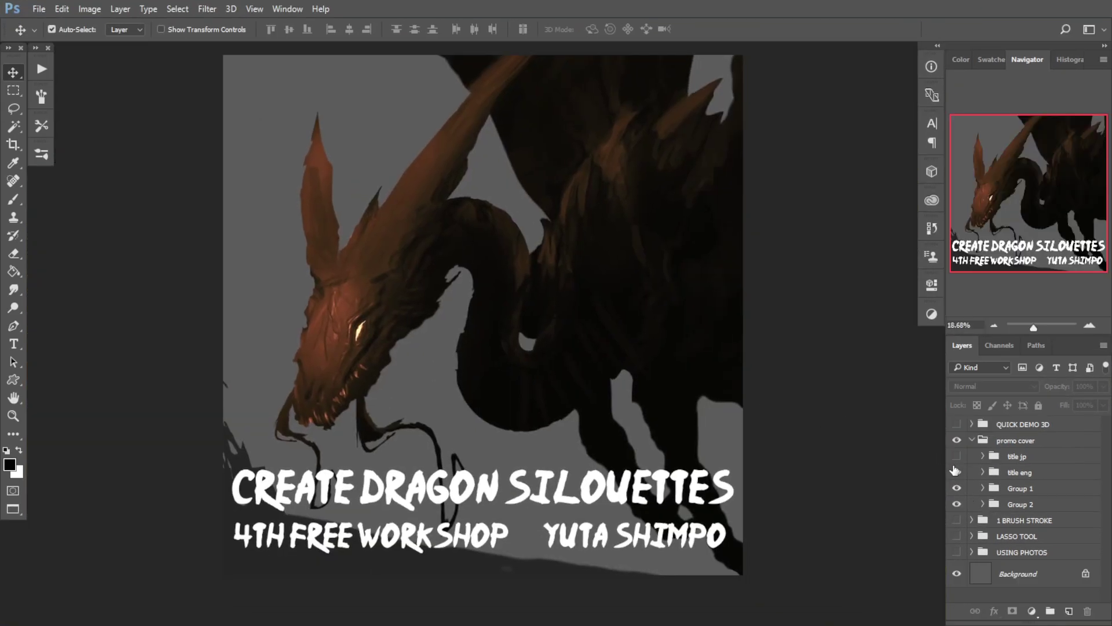
{"action": "left_click", "coordinate": [971, 440]}
{"action": "left_click", "coordinate": [956, 441]}
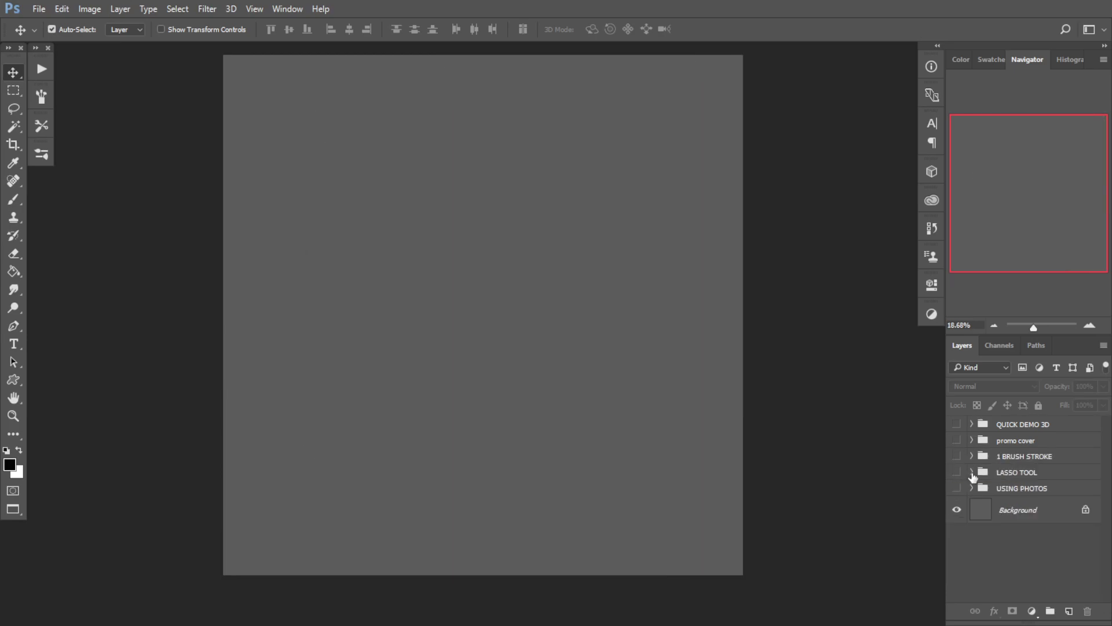
Step: Preview the USING PHOTOS and LASSO TOOL groups one at a time, and activate the Lasso tool
{"action": "left_click", "coordinate": [958, 490]}
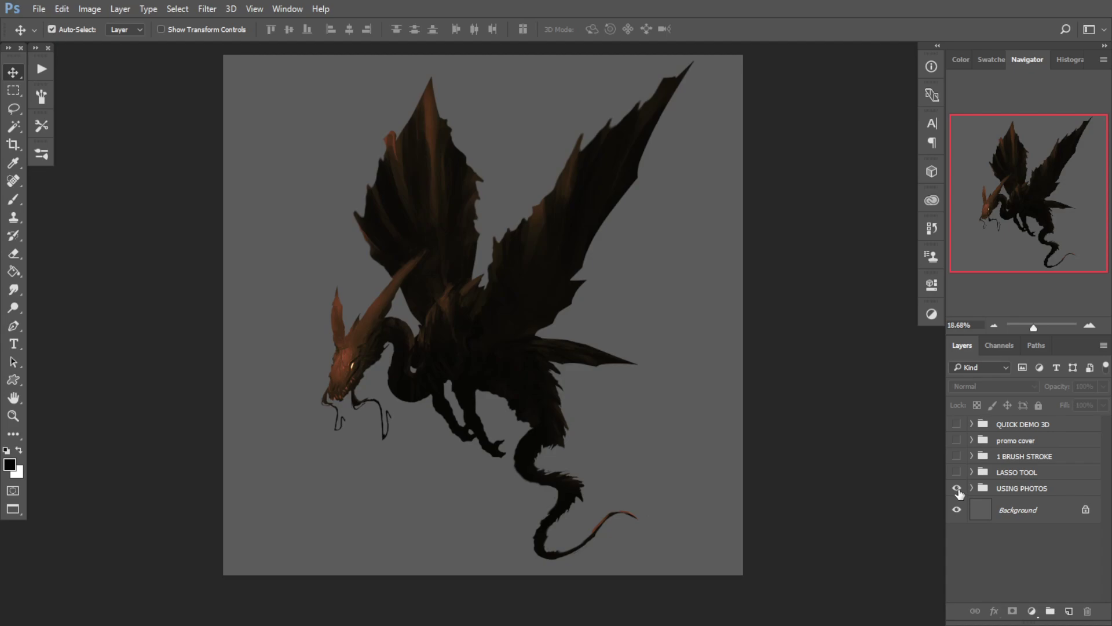
{"action": "left_click", "coordinate": [958, 490]}
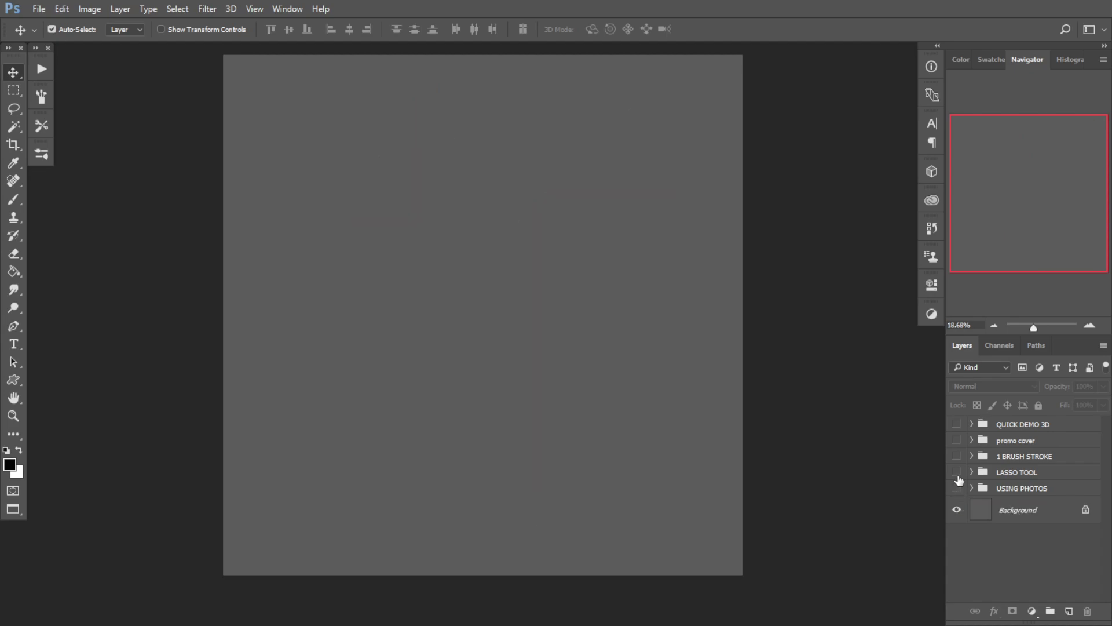
{"action": "left_click", "coordinate": [957, 474]}
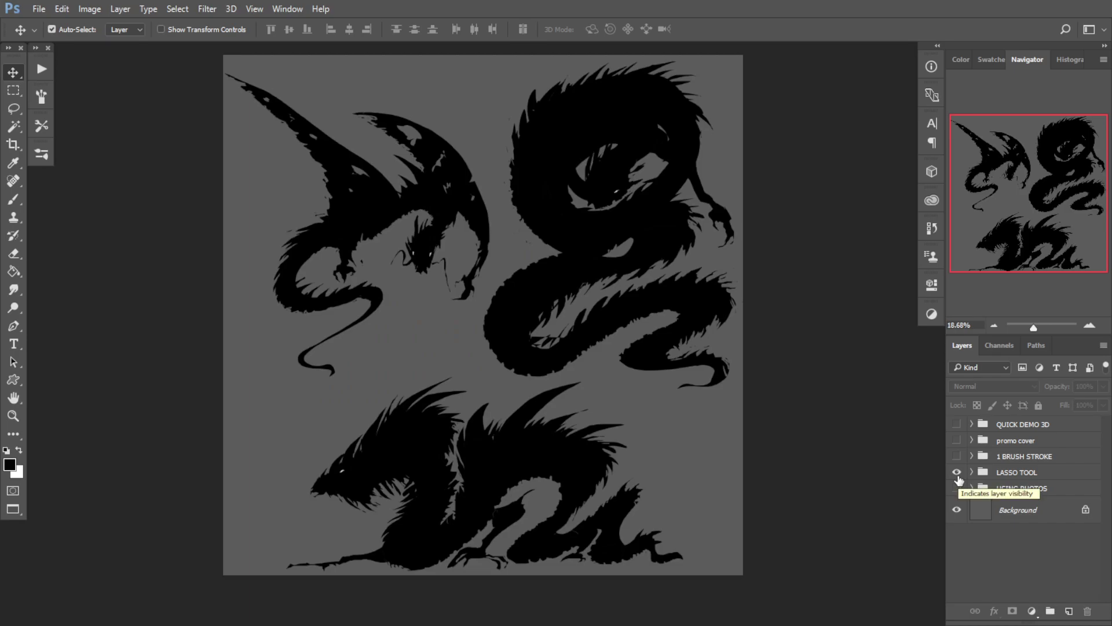
{"action": "left_click", "coordinate": [8, 114]}
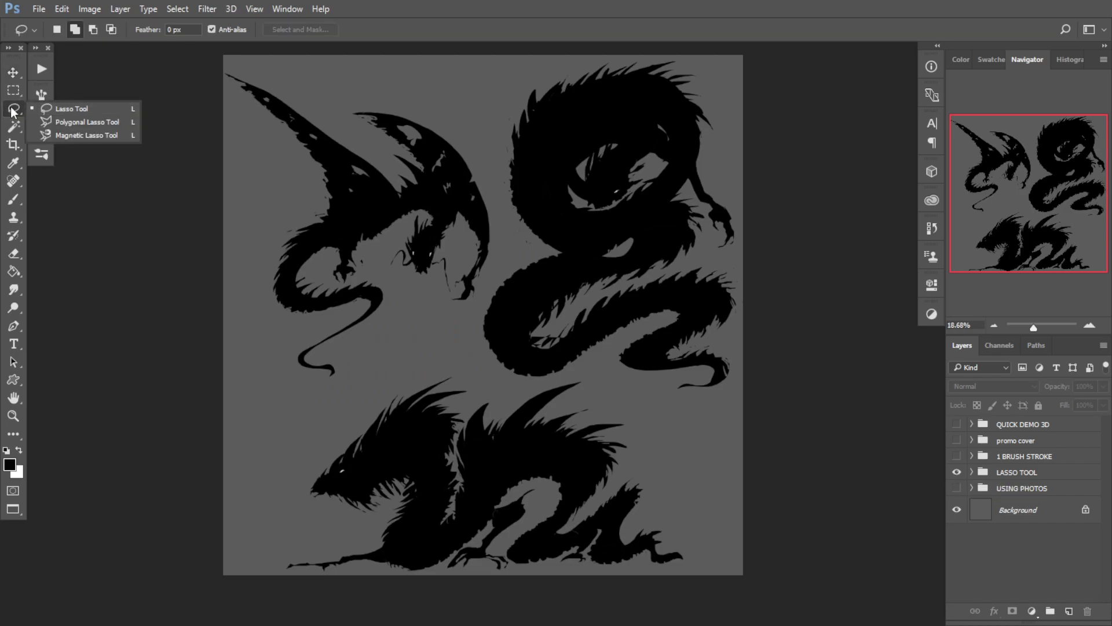
{"action": "left_click", "coordinate": [11, 109]}
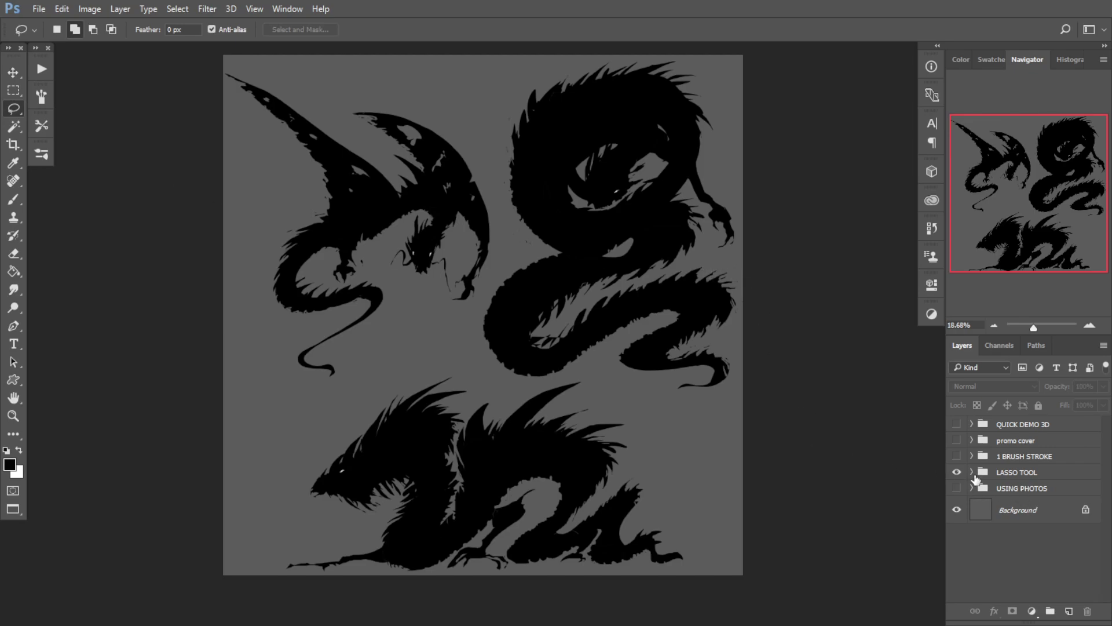
{"action": "left_click", "coordinate": [957, 473]}
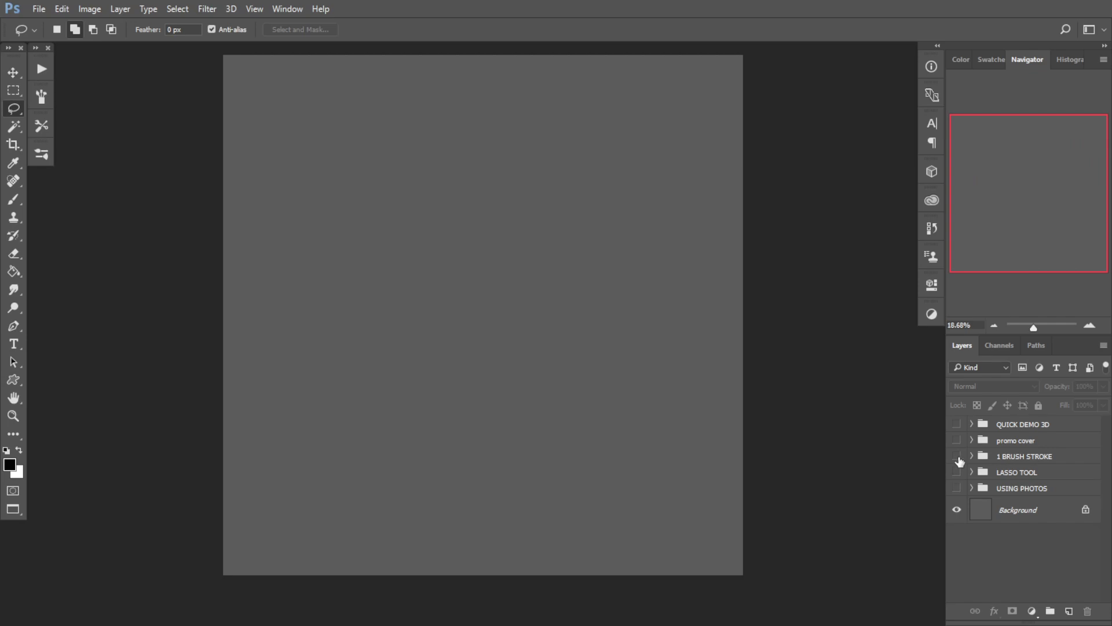
Step: Show the 1 BRUSH STROKE group's dragons and put Photoshop back into windowed mode
{"action": "left_click", "coordinate": [957, 456]}
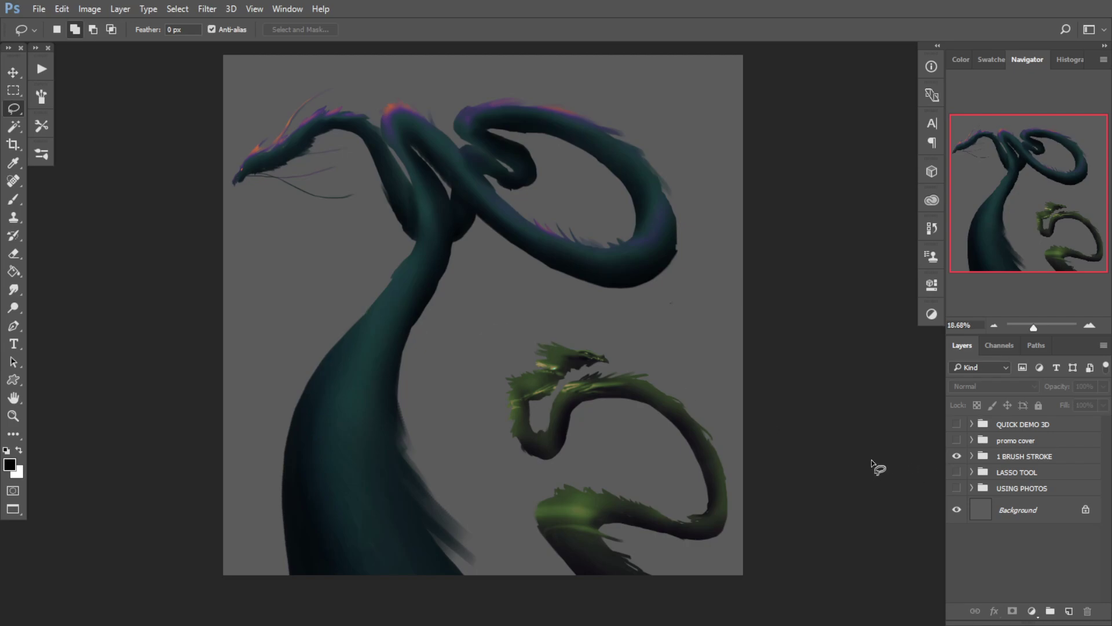
{"action": "key", "text": "f"}
{"action": "key", "text": "f"}
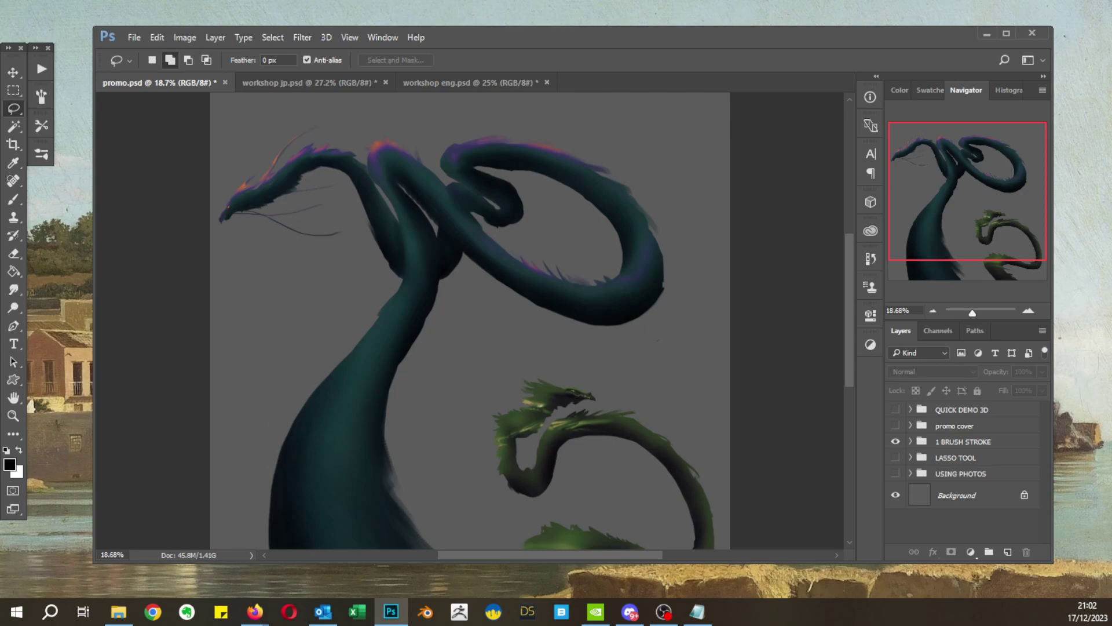
{"action": "key", "text": "alt+Tab"}
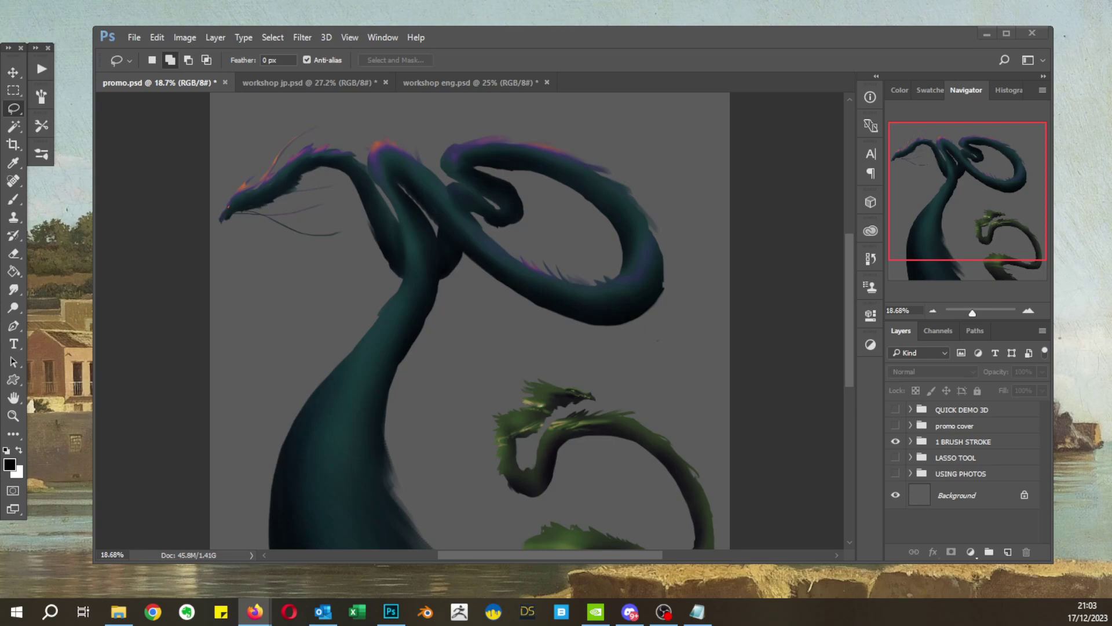
Step: Switch to workshop jp.psd, hide the brush-stroke group and preview the lasso-tool silhouette group
{"action": "left_click", "coordinate": [273, 87]}
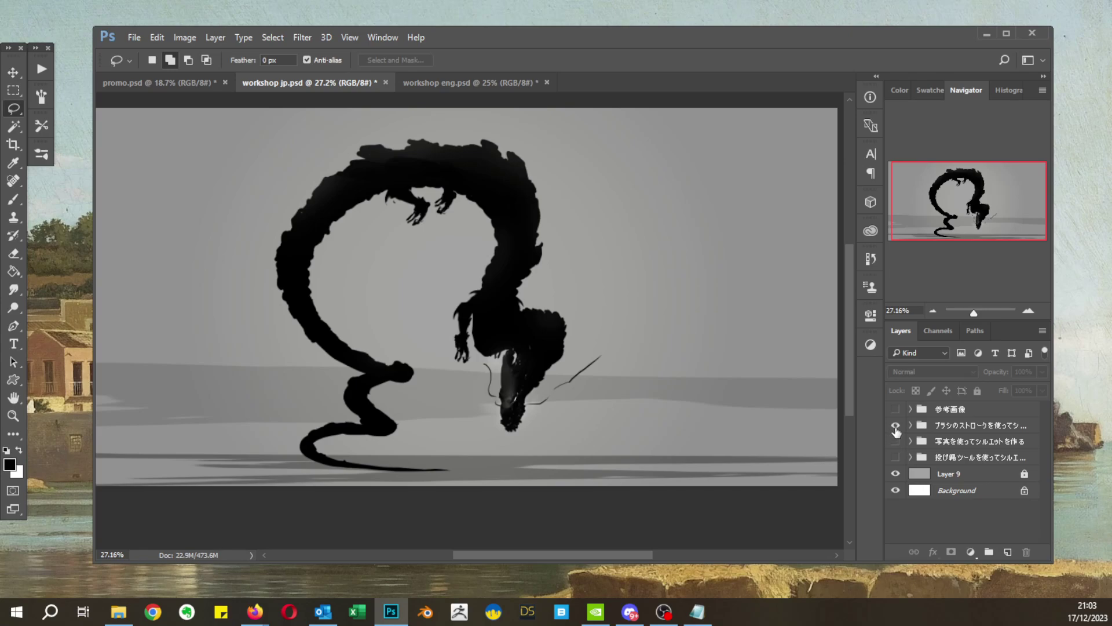
{"action": "left_click", "coordinate": [896, 426]}
{"action": "left_click", "coordinate": [896, 457]}
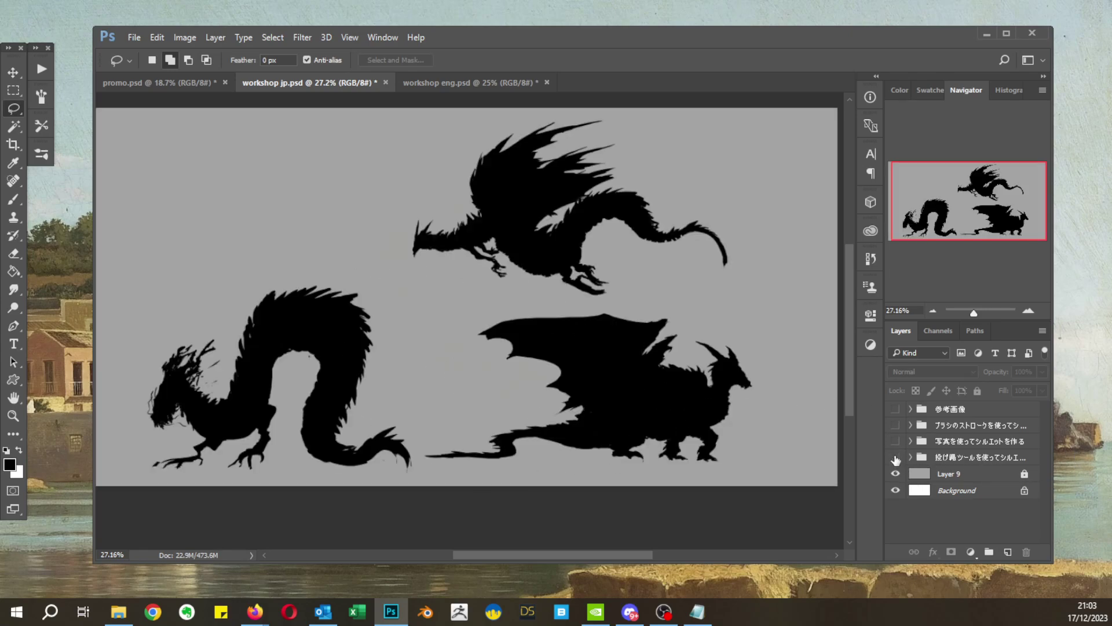
{"action": "left_click", "coordinate": [896, 458]}
Step: Toggle the photo-based silhouette group in workshop jp.psd to examine its dragon
{"action": "left_click", "coordinate": [897, 442]}
{"action": "left_click", "coordinate": [896, 442]}
{"action": "left_click", "coordinate": [897, 442]}
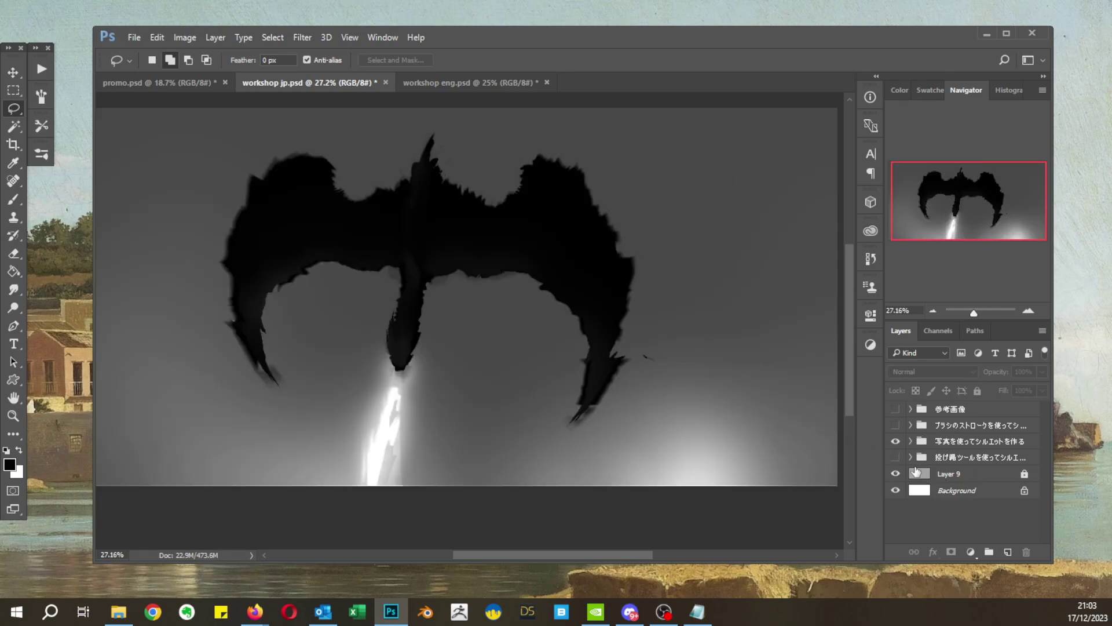
{"action": "left_click", "coordinate": [896, 442]}
{"action": "left_click", "coordinate": [895, 442]}
Step: Show the brush-stroke silhouette group again and hide the photo-based group in workshop jp.psd
{"action": "left_click", "coordinate": [896, 425]}
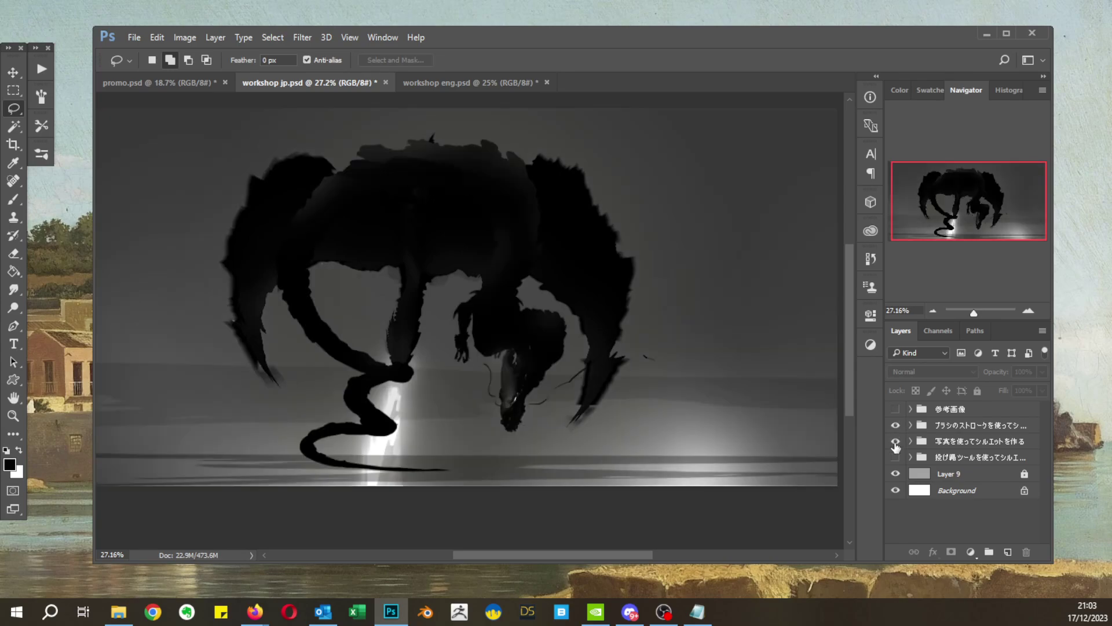
{"action": "left_click", "coordinate": [896, 441]}
{"action": "scroll", "coordinate": [537, 297], "scroll_direction": "down", "scroll_amount": 3}
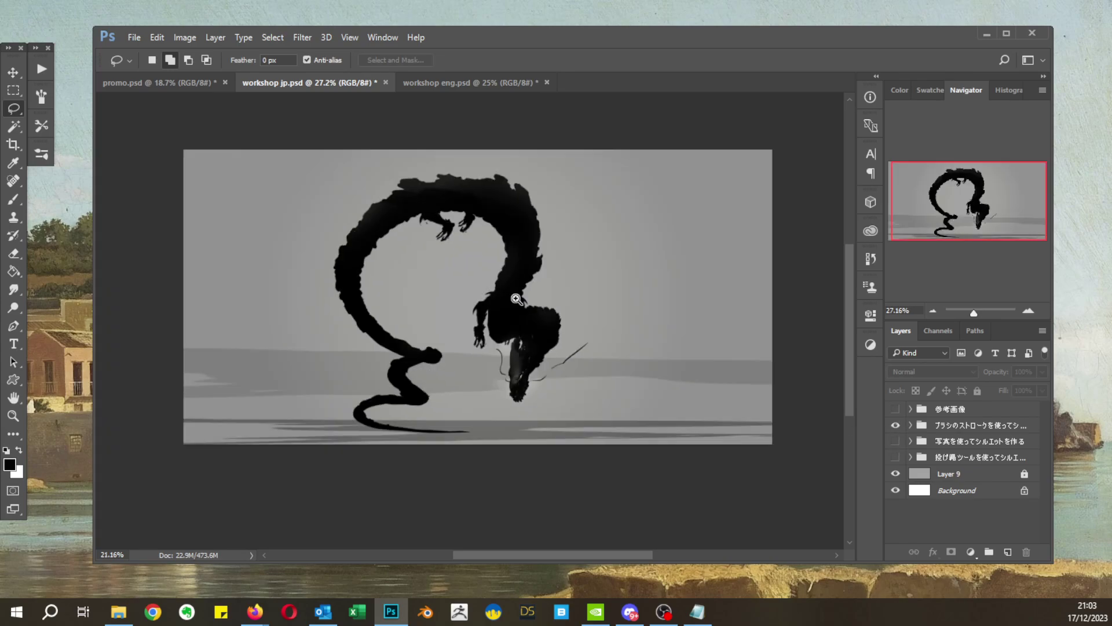
{"action": "scroll", "coordinate": [539, 316], "scroll_direction": "up", "scroll_amount": 2}
Step: Switch to the blank workshop eng.psd document, comparing it once more with workshop jp.psd
{"action": "left_click", "coordinate": [442, 86]}
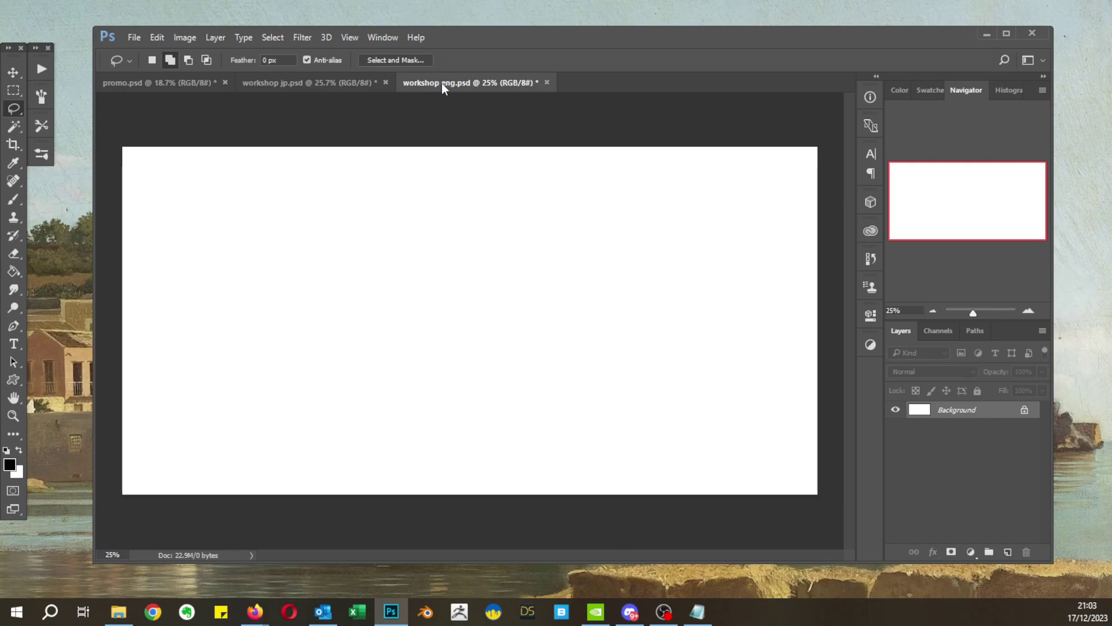
{"action": "left_click", "coordinate": [319, 82]}
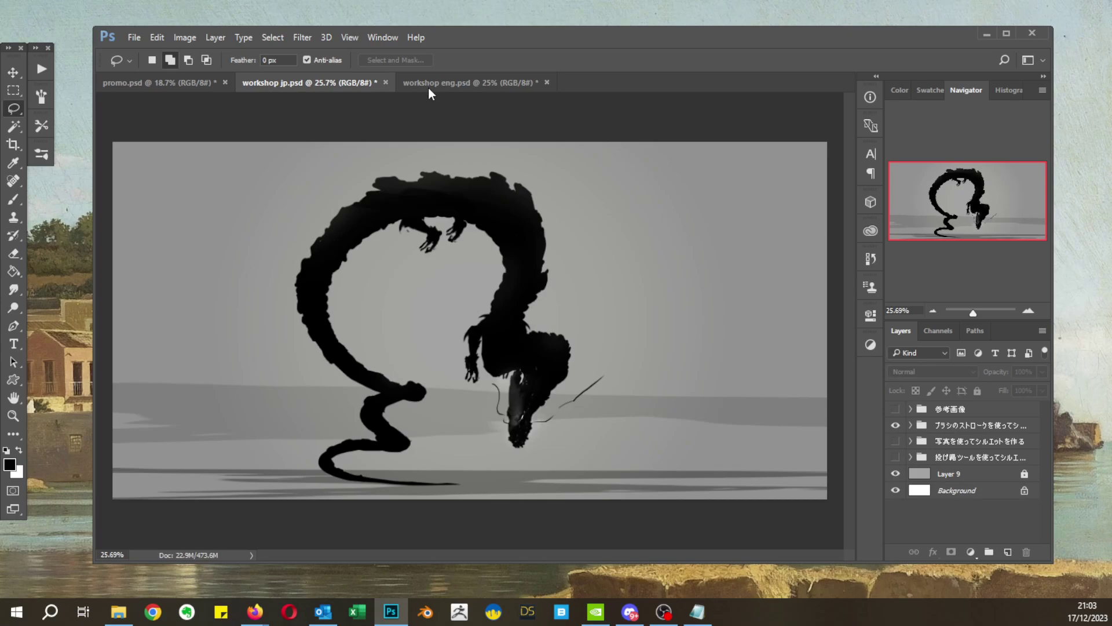
{"action": "left_click", "coordinate": [431, 83]}
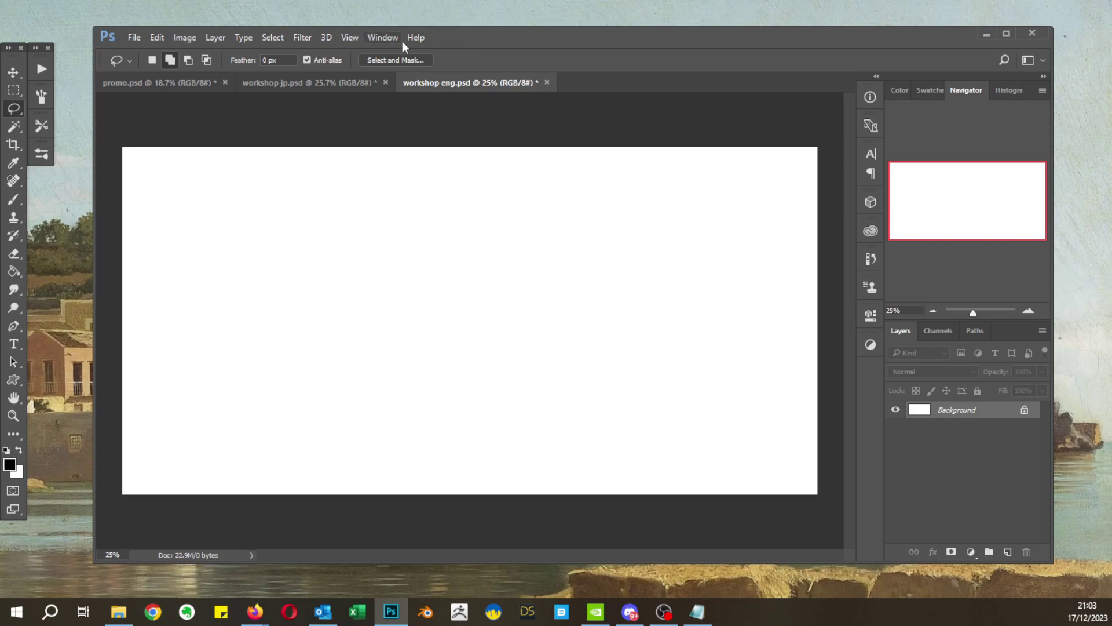
{"action": "mouse_move", "coordinate": [646, 41]}
{"action": "left_mouse_down"}
{"action": "mouse_move", "coordinate": [614, 44]}
{"action": "mouse_move", "coordinate": [630, 45]}
{"action": "left_mouse_up"}
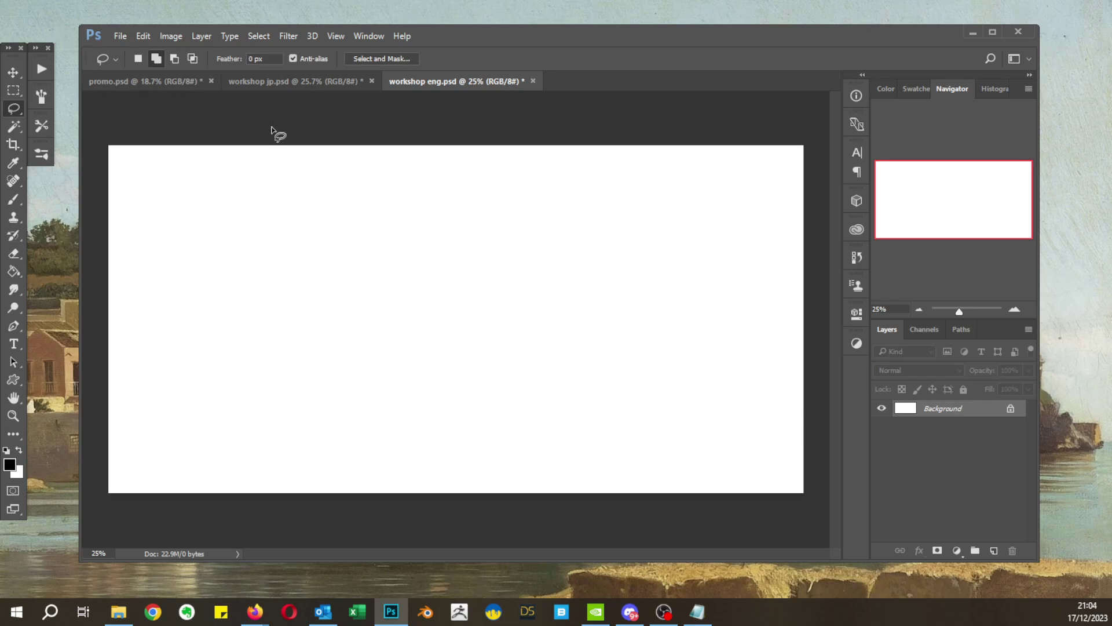
Step: Activate the Move tool, show workshop eng.psd in full-screen mode and add a new layer group above the Background
{"action": "left_click", "coordinate": [13, 72]}
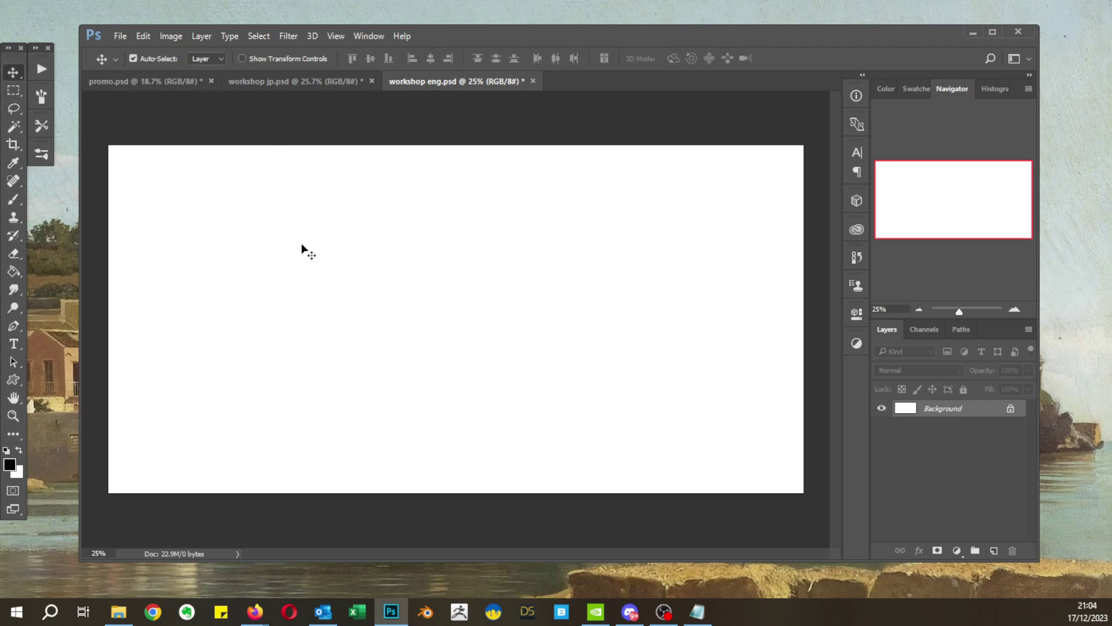
{"action": "key", "text": "f"}
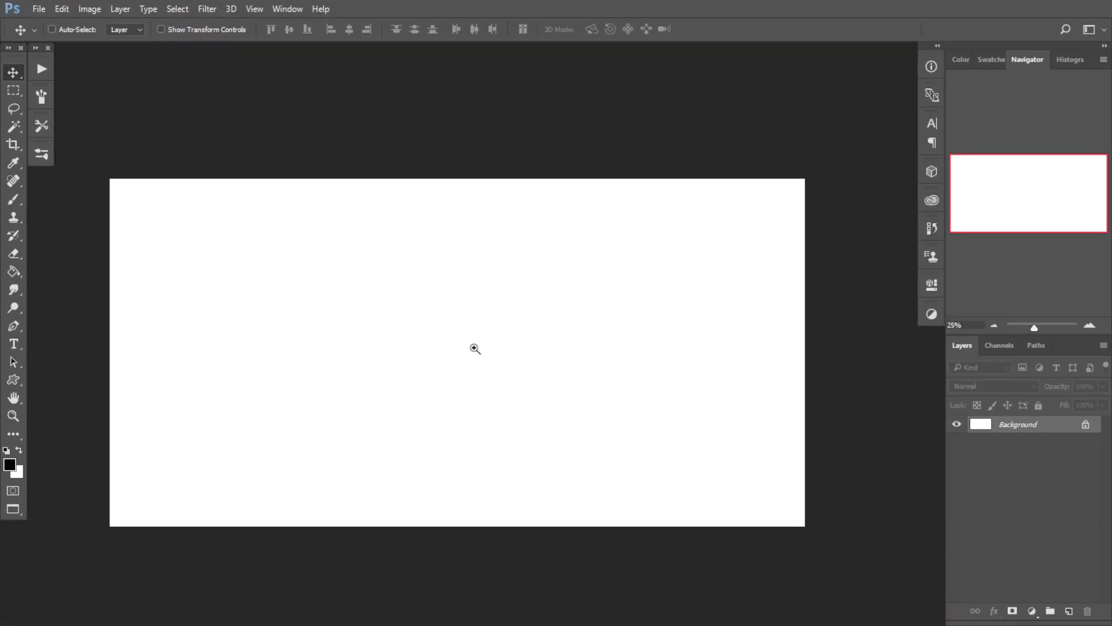
{"action": "scroll", "coordinate": [492, 340], "scroll_direction": "up", "scroll_amount": 1}
{"action": "left_click_drag", "start_coordinate": [499, 345], "coordinate": [508, 334]}
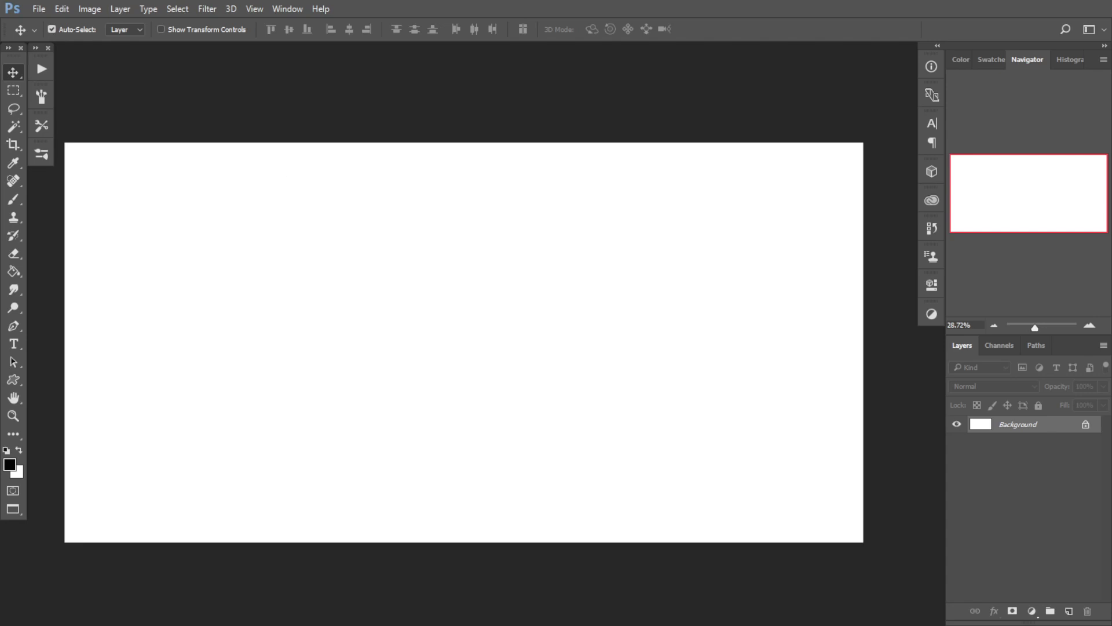
{"action": "left_click", "coordinate": [1050, 611]}
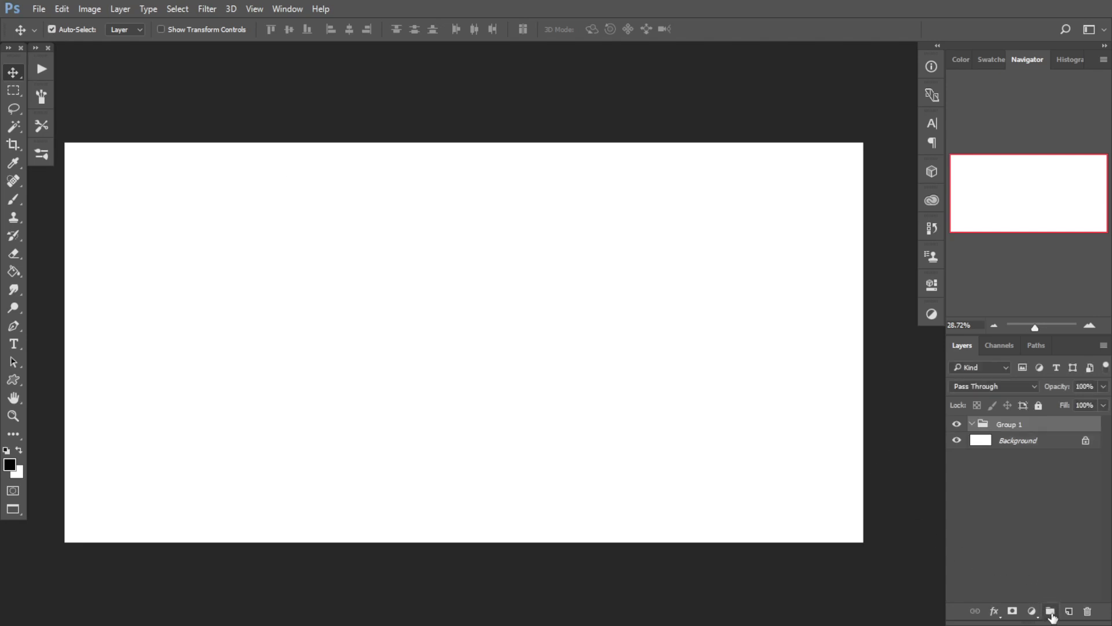
Step: Add two more layer groups above the existing one and rename the lowest group as lasso tools
{"action": "left_click", "coordinate": [1050, 611]}
{"action": "left_click", "coordinate": [1050, 610]}
{"action": "double_click", "coordinate": [1006, 456]}
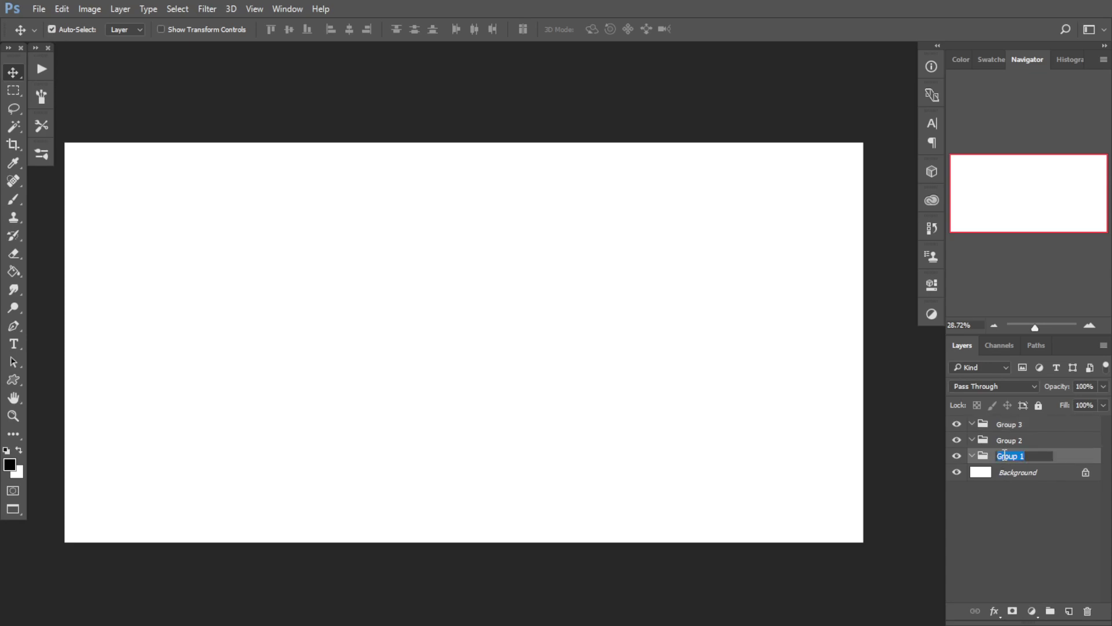
{"action": "type", "text": "lasso tool"}
{"action": "key", "text": "BackSpace"}
{"action": "key", "text": "BackSpace"}
{"action": "key", "text": "BackSpace"}
{"action": "key", "text": "BackSpace"}
{"action": "type", "text": "tools"}
{"action": "key", "text": "Return"}
Step: Rename the middle layer group as photos(bash) and the uppermost group as brushstrokes
{"action": "double_click", "coordinate": [1003, 441]}
{"action": "type", "text": "p"}
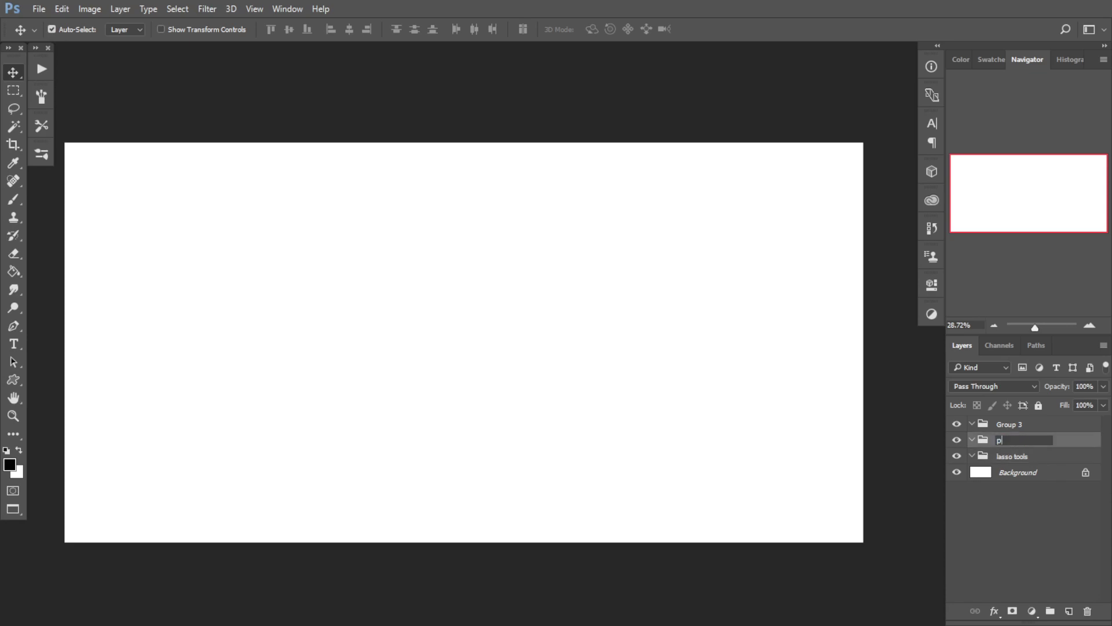
{"action": "type", "text": "hotos(bash)"}
{"action": "key", "text": "Return"}
{"action": "double_click", "coordinate": [1008, 424]}
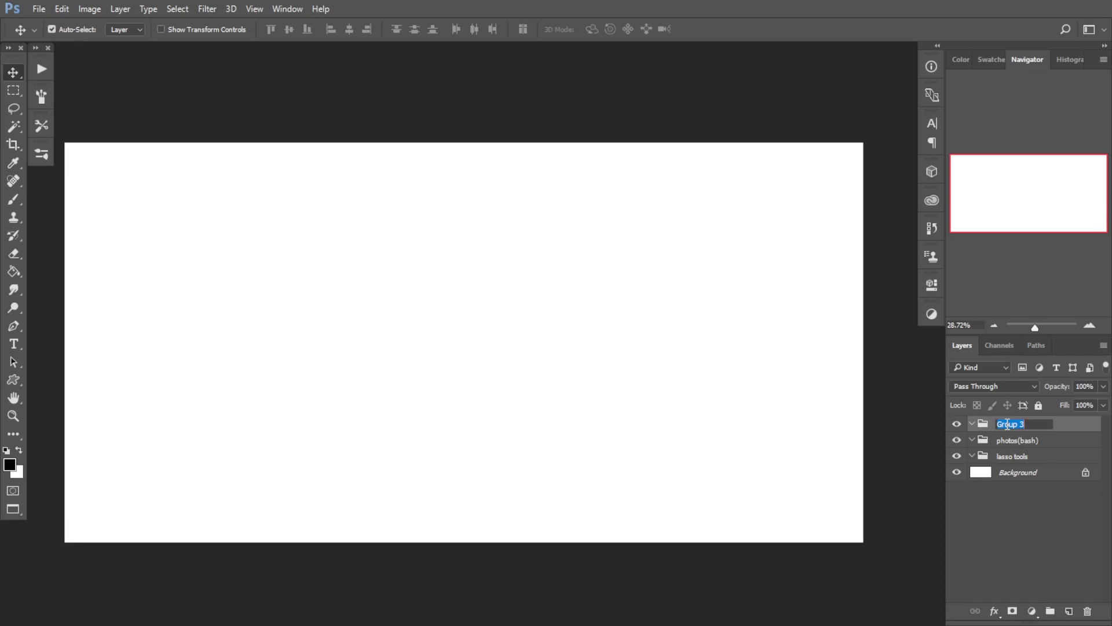
{"action": "type", "text": "brushstrokes"}
{"action": "key", "text": "Return"}
Step: Add a new layer directly above the Background and fill it with black using the Paint Bucket tool
{"action": "left_click_drag", "start_coordinate": [362, 409], "coordinate": [424, 403]}
{"action": "left_click", "coordinate": [1019, 473]}
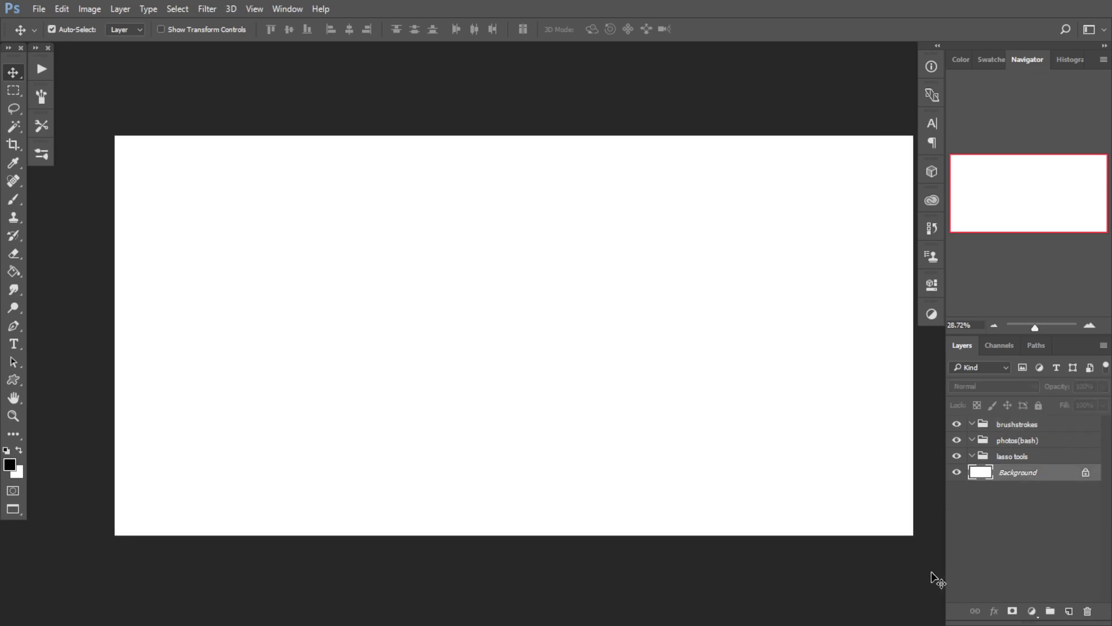
{"action": "left_click", "coordinate": [1069, 611]}
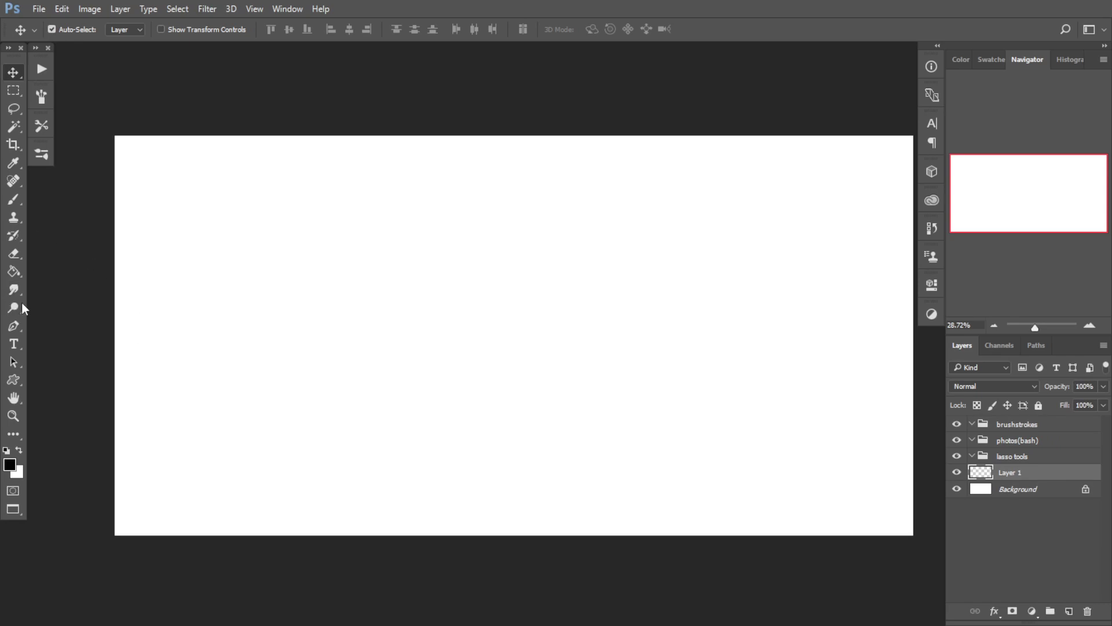
{"action": "left_click", "coordinate": [15, 273], "text": "alt"}
{"action": "left_click", "coordinate": [7, 271], "text": "alt"}
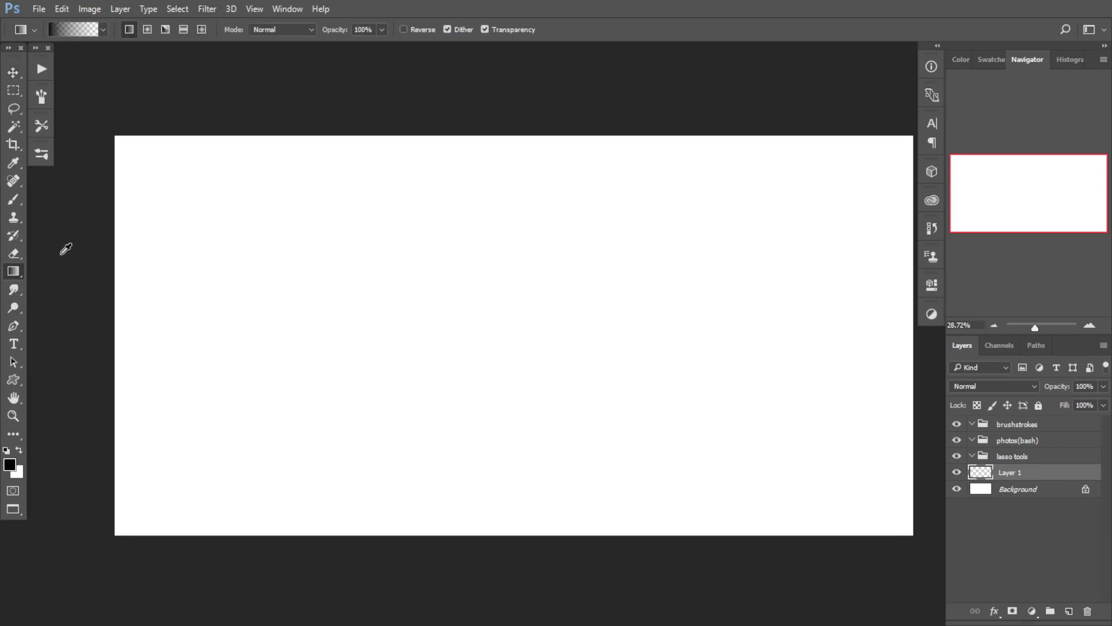
{"action": "key", "text": "shift+g"}
{"action": "left_click", "coordinate": [347, 394]}
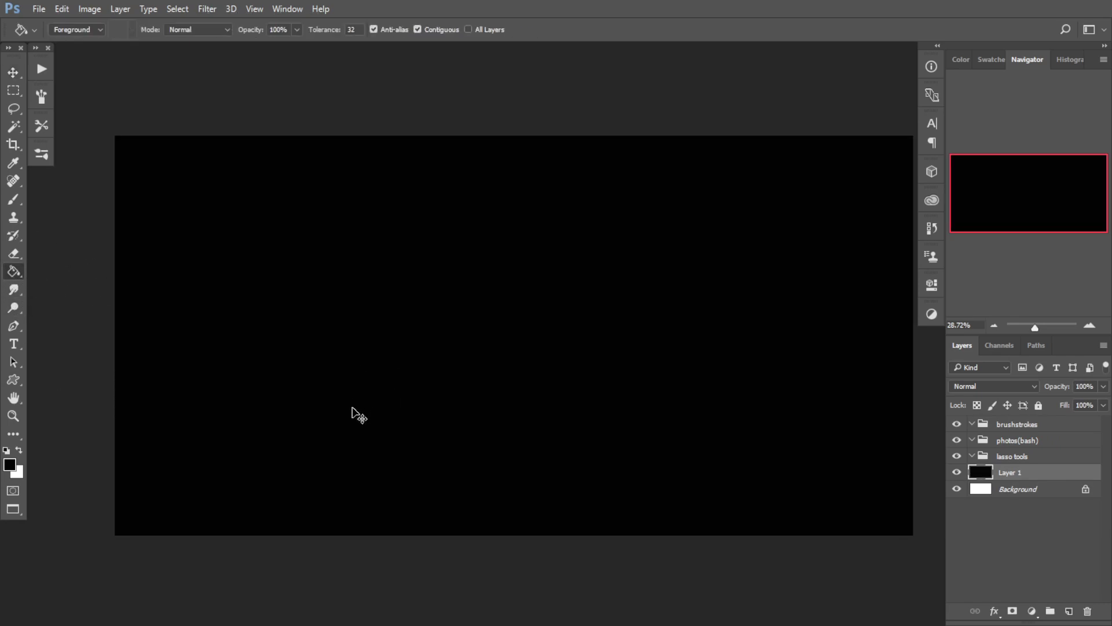
Step: Lighten the black layer to gray with a Hue/Saturation adjustment, setting Lightness to +45
{"action": "key", "text": "ctrl+u"}
{"action": "left_click_drag", "start_coordinate": [747, 242], "coordinate": [778, 246]}
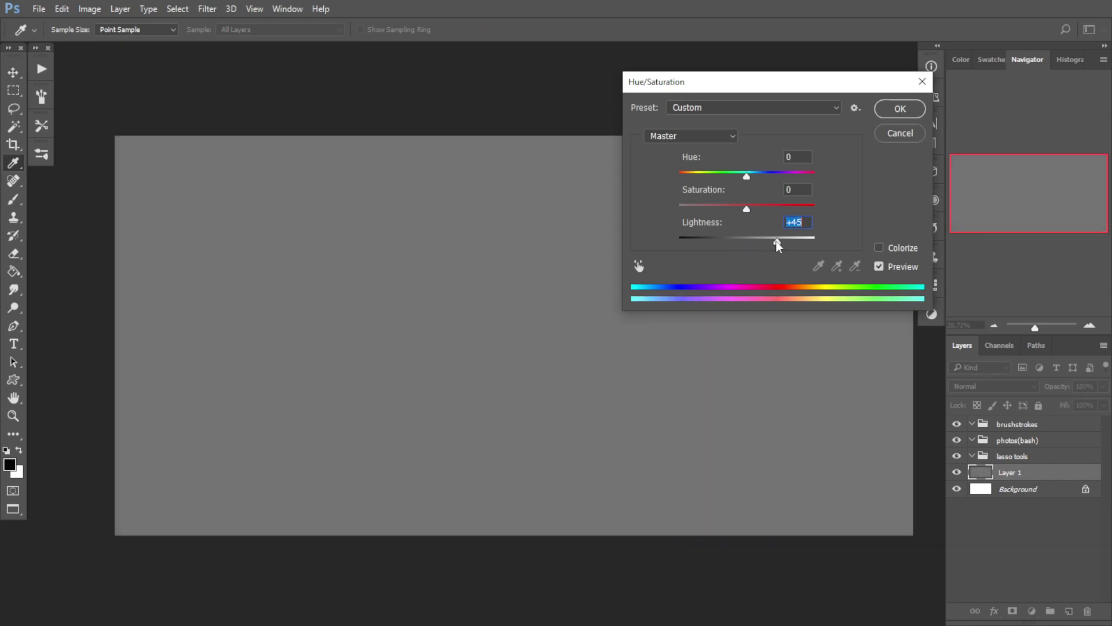
{"action": "left_click", "coordinate": [898, 112]}
{"action": "key", "text": "space"}
{"action": "left_click_drag", "start_coordinate": [438, 365], "coordinate": [412, 370]}
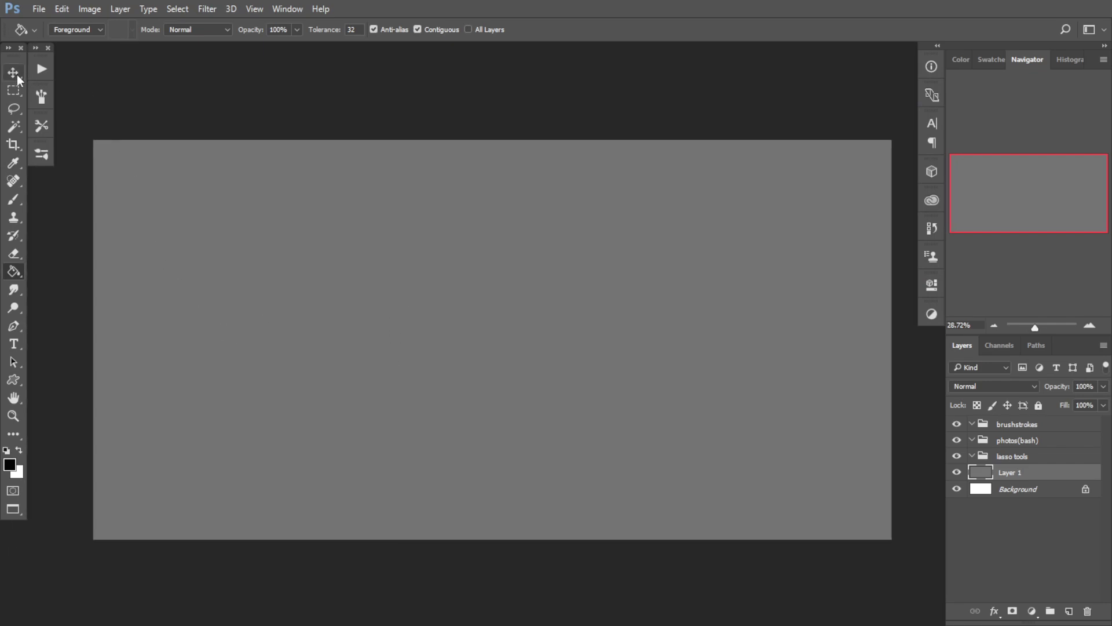
Step: Fully lock the gray layer and toggle its visibility to compare it with the white Background
{"action": "left_click", "coordinate": [17, 76]}
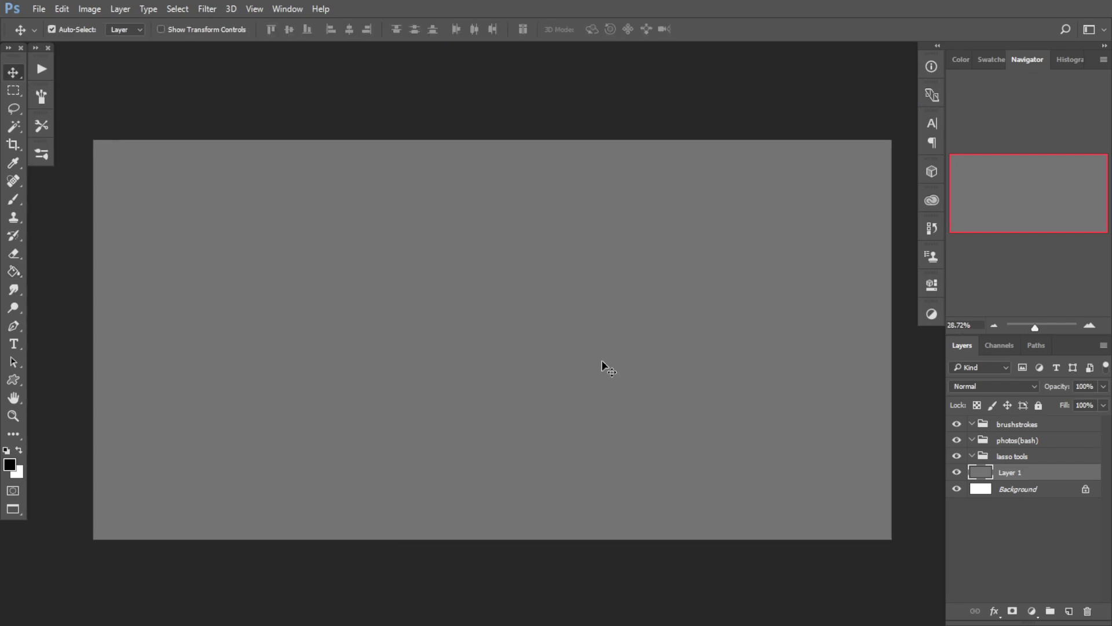
{"action": "left_click", "coordinate": [1037, 406]}
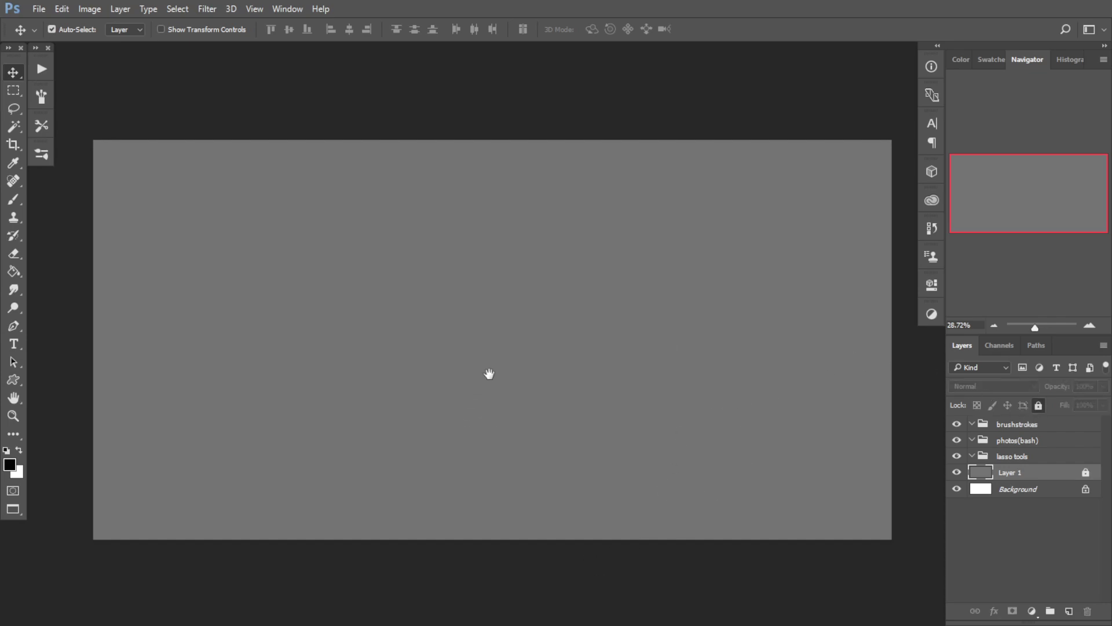
{"action": "left_click_drag", "start_coordinate": [520, 396], "coordinate": [510, 405]}
{"action": "left_click_drag", "start_coordinate": [441, 426], "coordinate": [475, 454]}
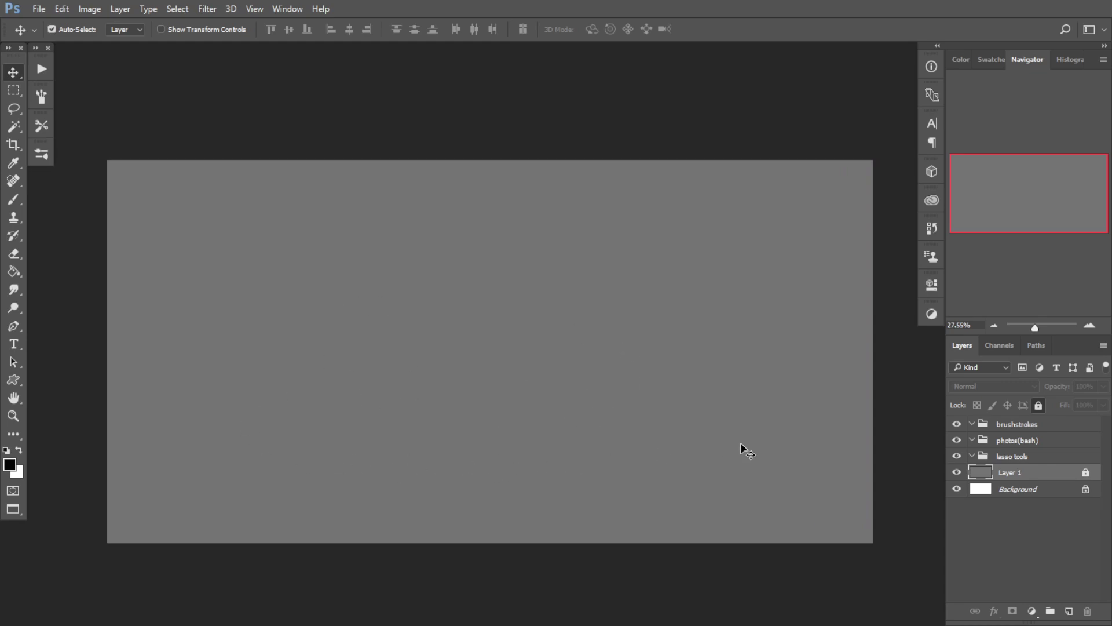
{"action": "left_click", "coordinate": [956, 473]}
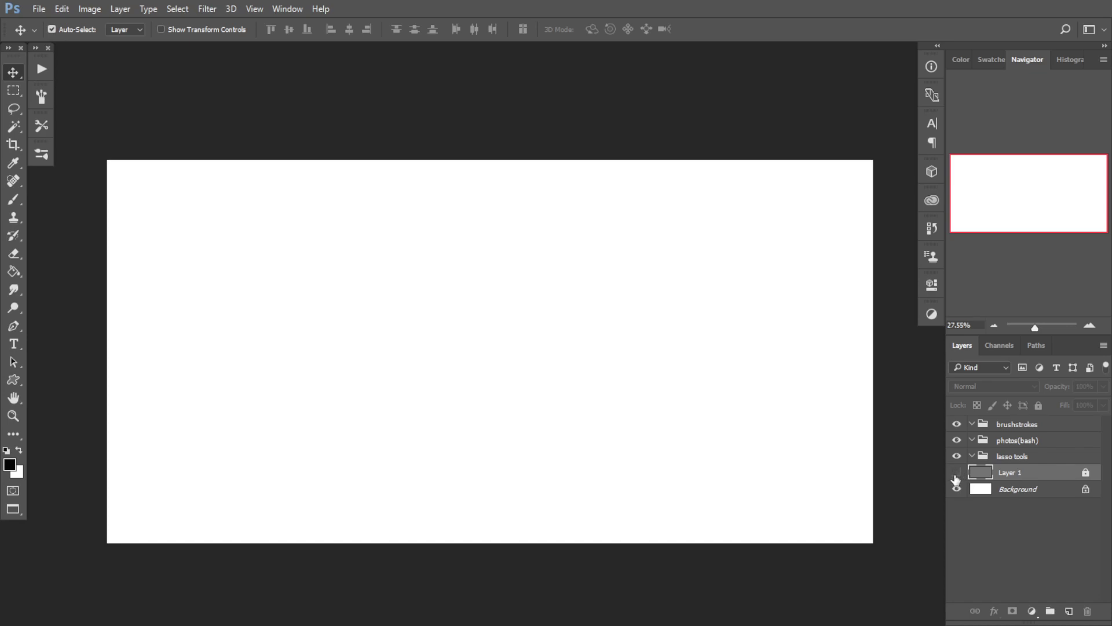
{"action": "left_click", "coordinate": [957, 474]}
{"action": "scroll", "coordinate": [340, 447], "scroll_direction": "right", "scroll_amount": 2}
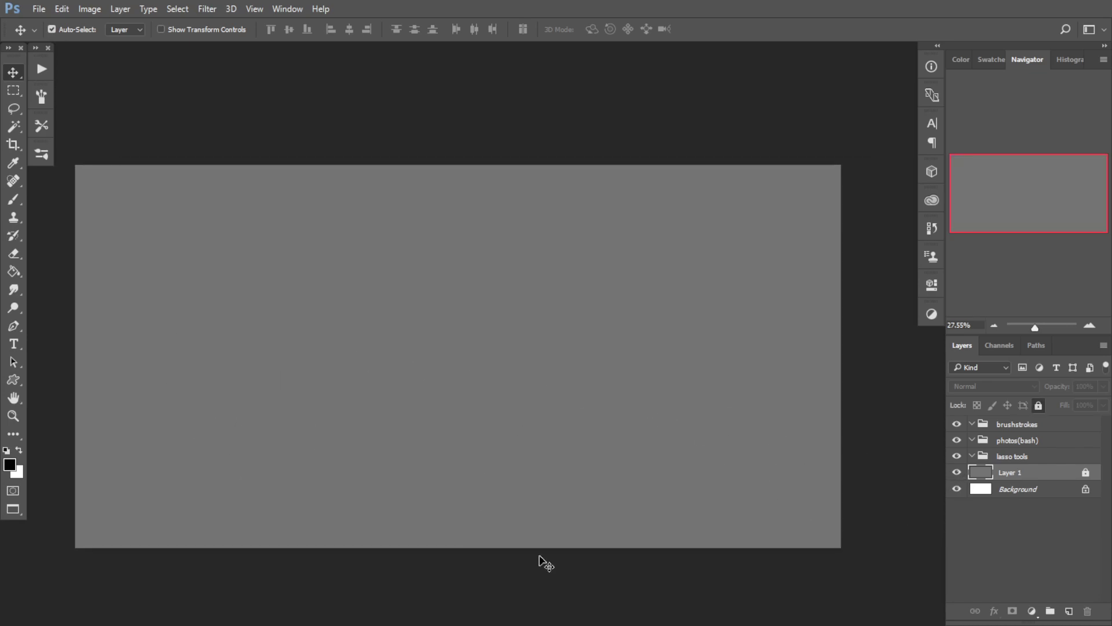
Step: Select the lasso tools group and activate the Lasso tool
{"action": "left_click", "coordinate": [1008, 456]}
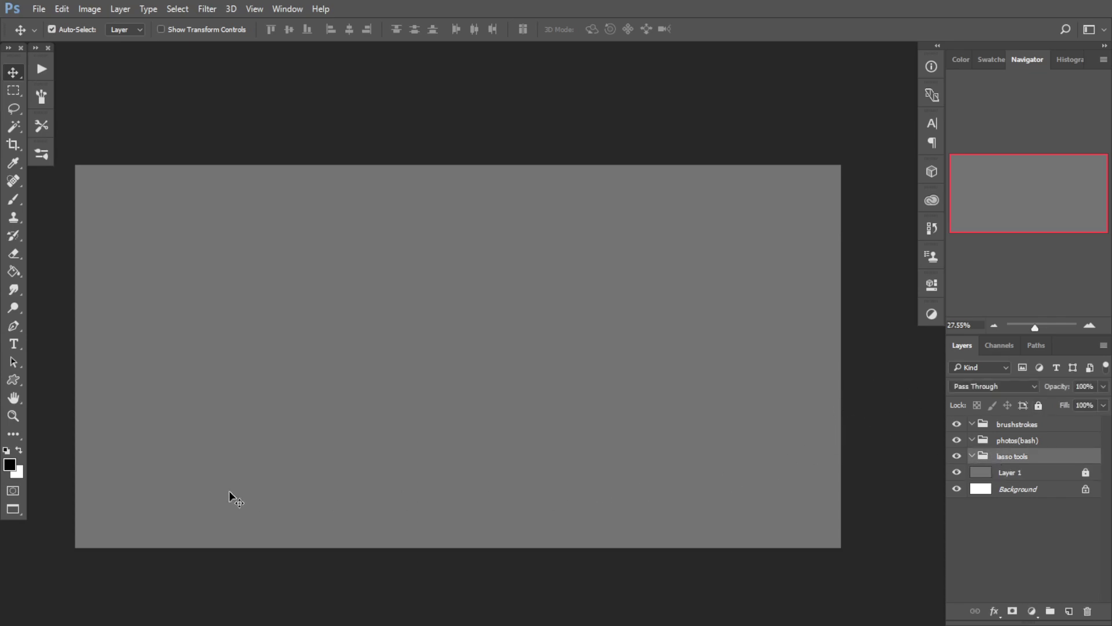
{"action": "left_click_drag", "start_coordinate": [379, 442], "coordinate": [386, 436]}
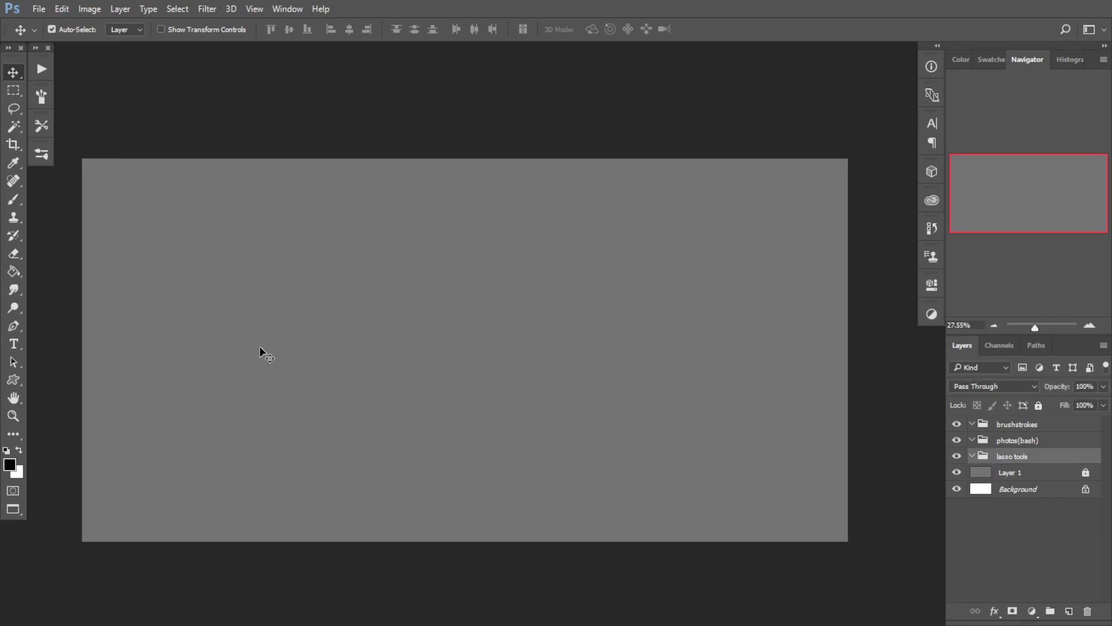
{"action": "left_click", "coordinate": [14, 108]}
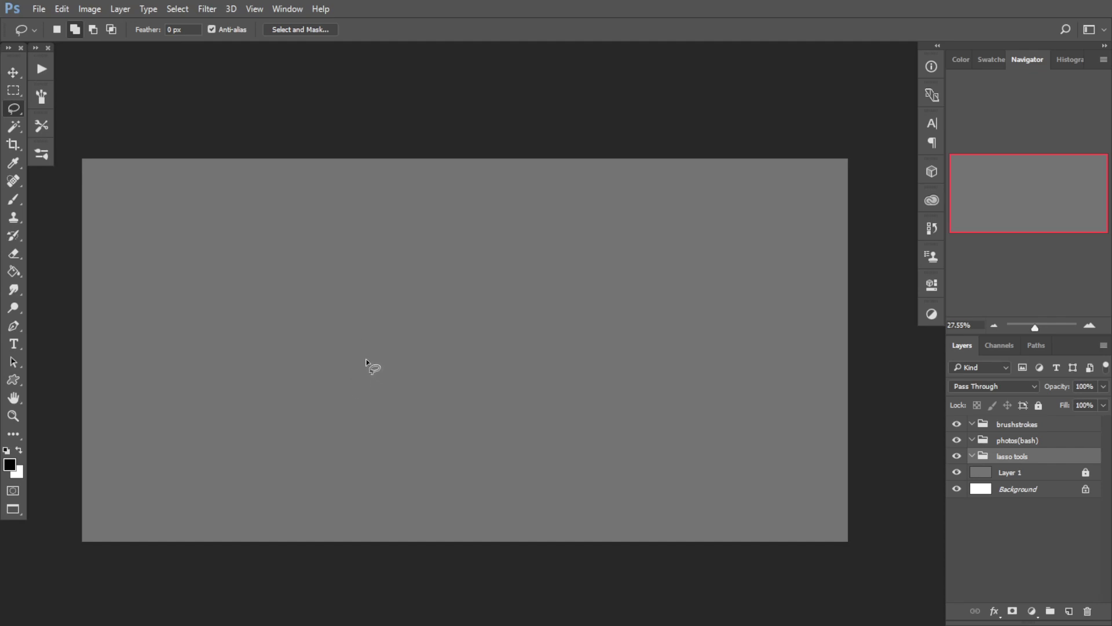
{"action": "left_click_drag", "start_coordinate": [415, 382], "coordinate": [429, 380]}
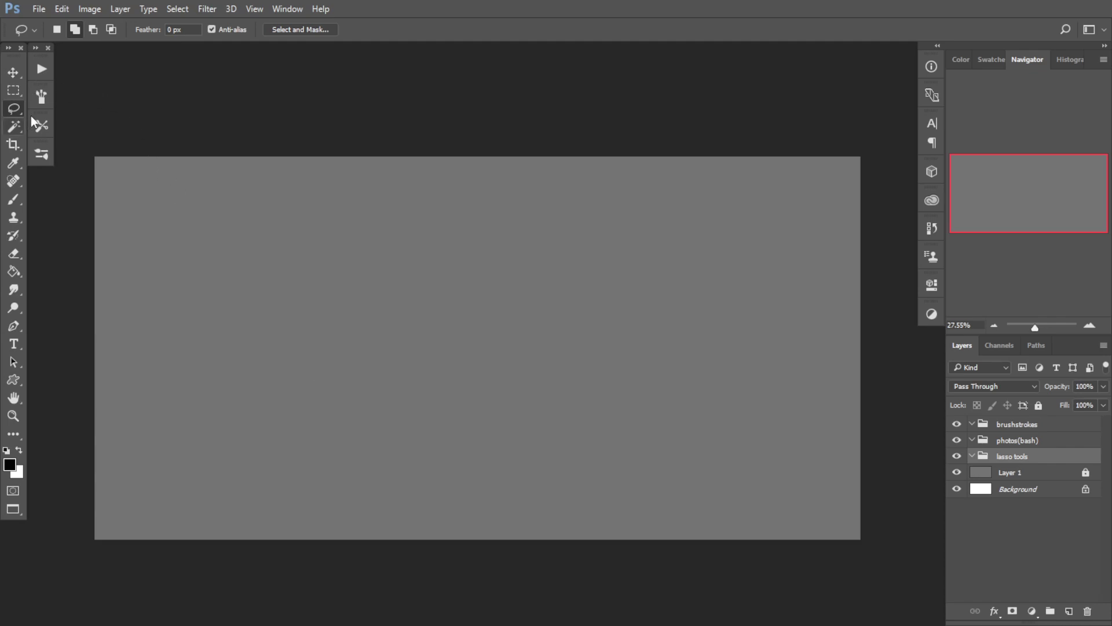
Step: Examine the Lasso, Polygonal Lasso and Magnetic Lasso variants, keeping the standard Lasso Tool active
{"action": "left_click", "coordinate": [14, 110]}
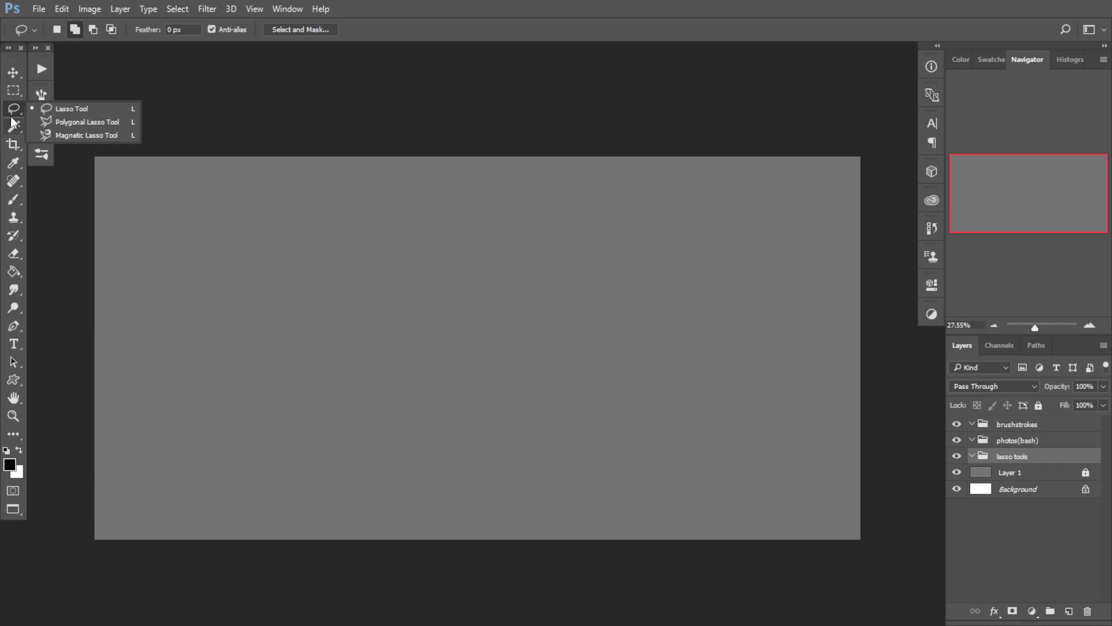
{"action": "left_click", "coordinate": [171, 98]}
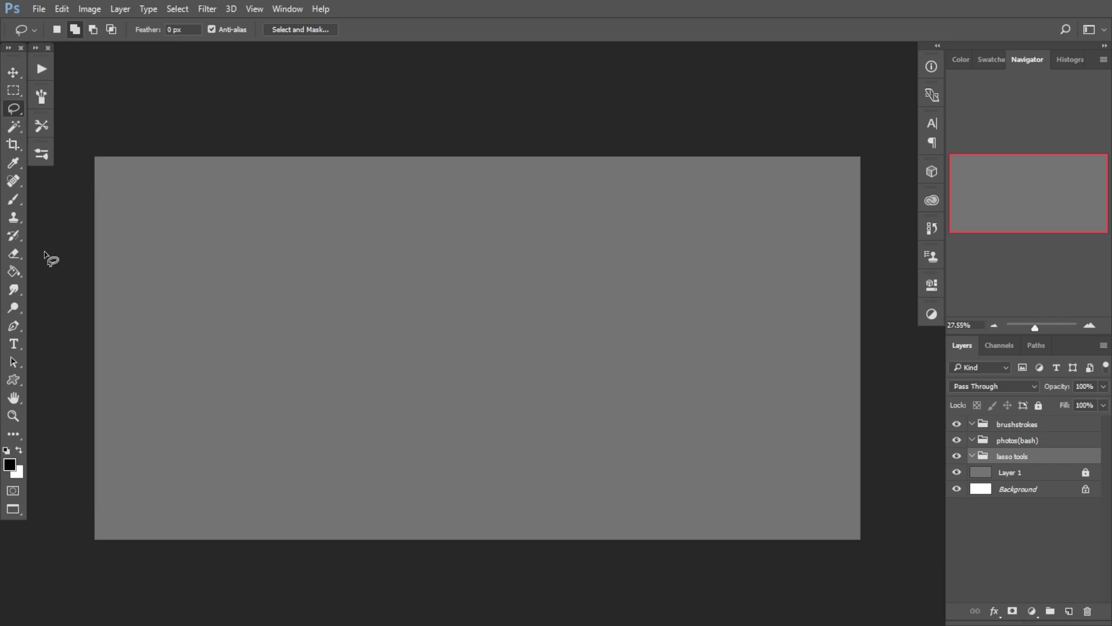
{"action": "left_click", "coordinate": [13, 109]}
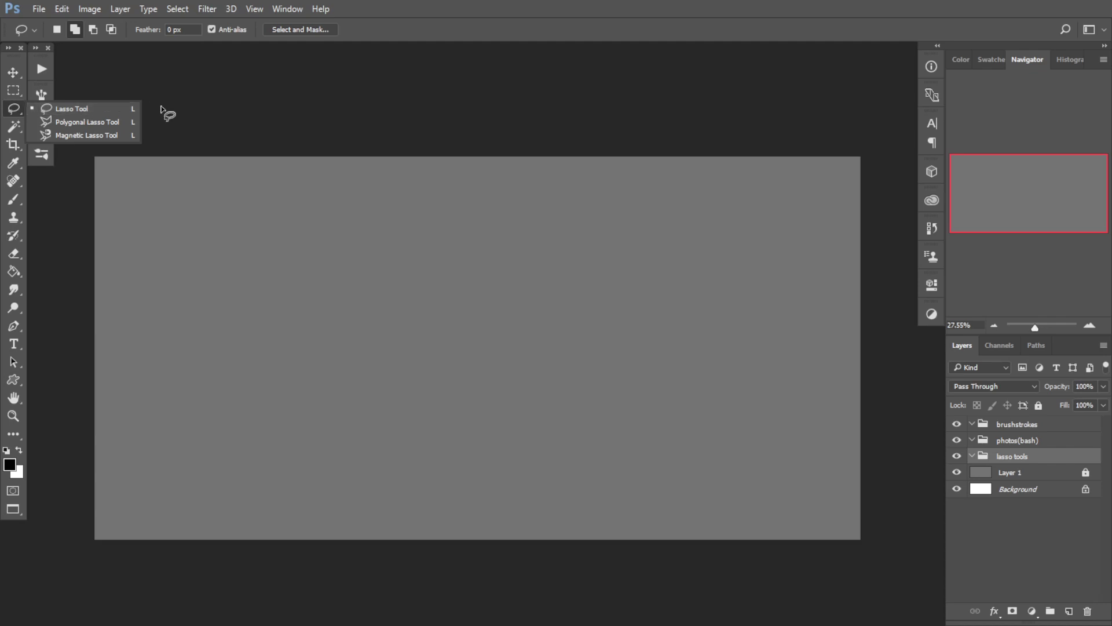
{"action": "left_click", "coordinate": [109, 135]}
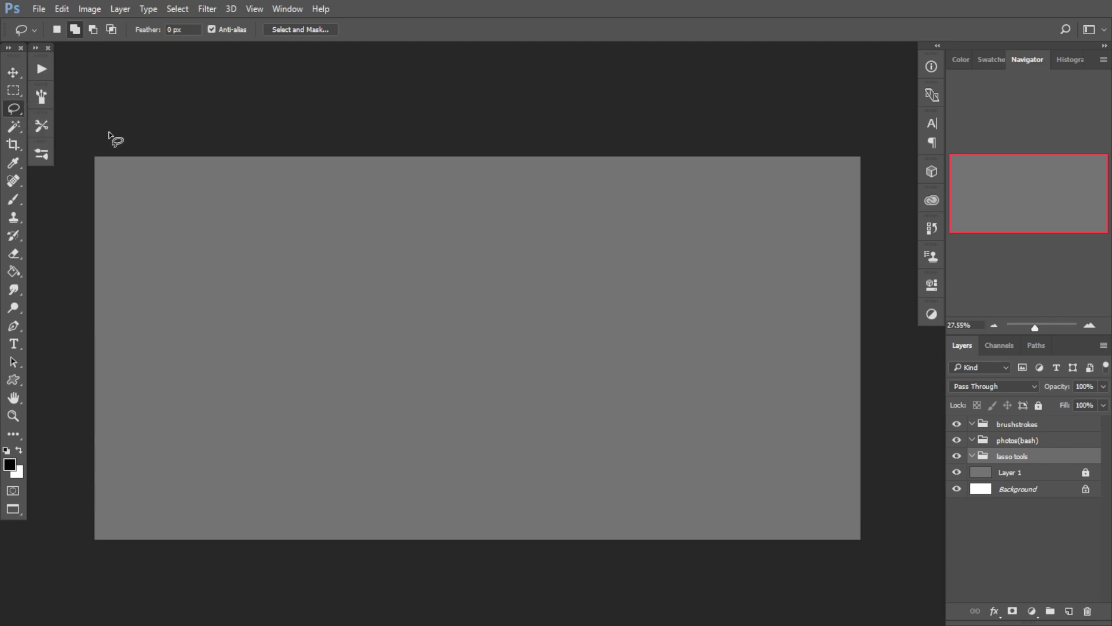
{"action": "left_click", "coordinate": [13, 110]}
{"action": "left_click", "coordinate": [73, 112]}
Step: Draw five irregular freehand Lasso selections across the gray canvas, adding each one to the selection
{"action": "mouse_move", "coordinate": [335, 341]}
{"action": "left_mouse_down"}
{"action": "mouse_move", "coordinate": [306, 342]}
{"action": "mouse_move", "coordinate": [314, 337]}
{"action": "left_mouse_up"}
{"action": "left_click_drag", "start_coordinate": [495, 365], "coordinate": [517, 378]}
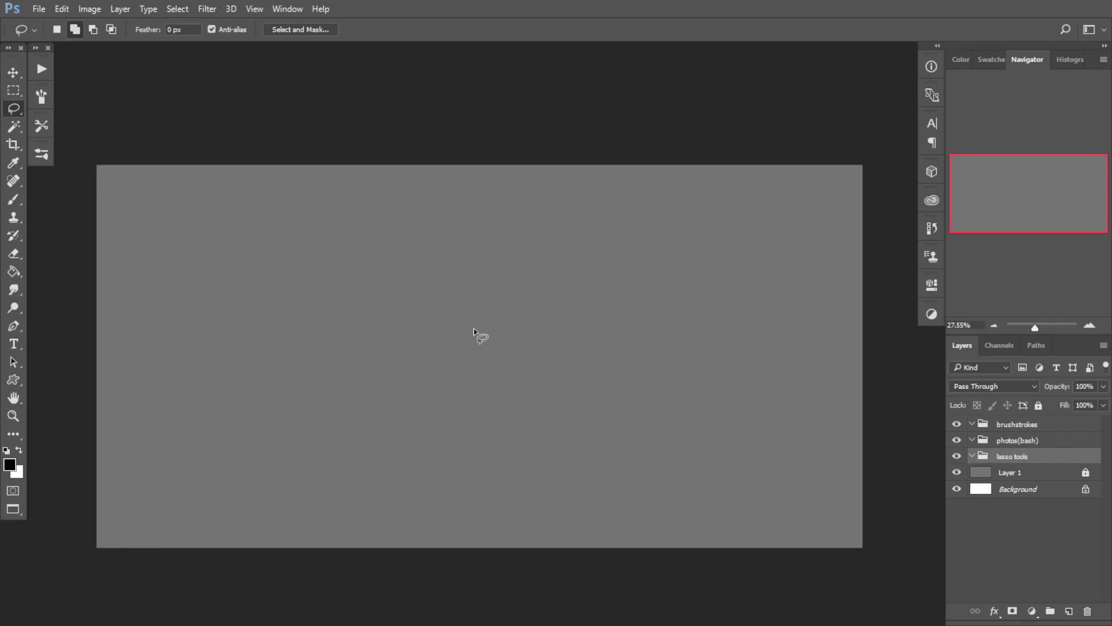
{"action": "left_click_drag", "start_coordinate": [342, 326], "coordinate": [337, 318]}
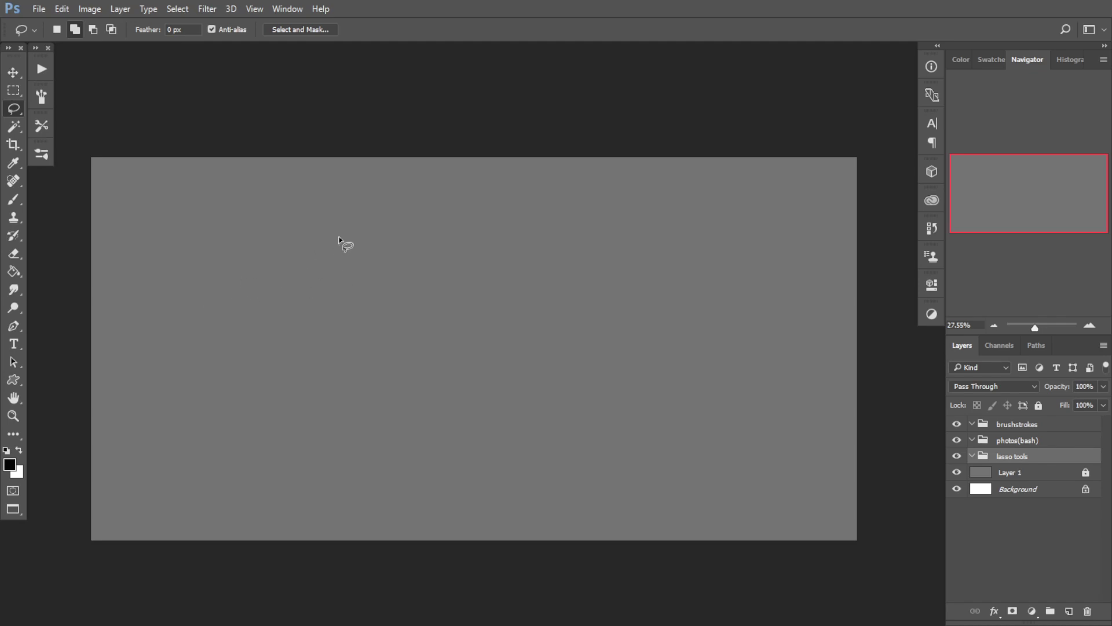
{"action": "mouse_move", "coordinate": [307, 237]}
{"action": "left_mouse_down"}
{"action": "mouse_move", "coordinate": [269, 277]}
{"action": "mouse_move", "coordinate": [385, 444]}
{"action": "mouse_move", "coordinate": [375, 281]}
{"action": "mouse_move", "coordinate": [276, 231]}
{"action": "left_mouse_up"}
{"action": "mouse_move", "coordinate": [557, 230]}
{"action": "left_mouse_down"}
{"action": "mouse_move", "coordinate": [551, 356]}
{"action": "mouse_move", "coordinate": [626, 322]}
{"action": "mouse_move", "coordinate": [556, 229]}
{"action": "left_mouse_up"}
{"action": "mouse_move", "coordinate": [690, 256]}
{"action": "left_mouse_down"}
{"action": "mouse_move", "coordinate": [557, 432]}
{"action": "mouse_move", "coordinate": [679, 493]}
{"action": "mouse_move", "coordinate": [749, 335]}
{"action": "mouse_move", "coordinate": [677, 247]}
{"action": "left_mouse_up"}
{"action": "mouse_move", "coordinate": [455, 378]}
{"action": "left_mouse_down"}
{"action": "mouse_move", "coordinate": [484, 389]}
{"action": "mouse_move", "coordinate": [457, 379]}
{"action": "left_mouse_up"}
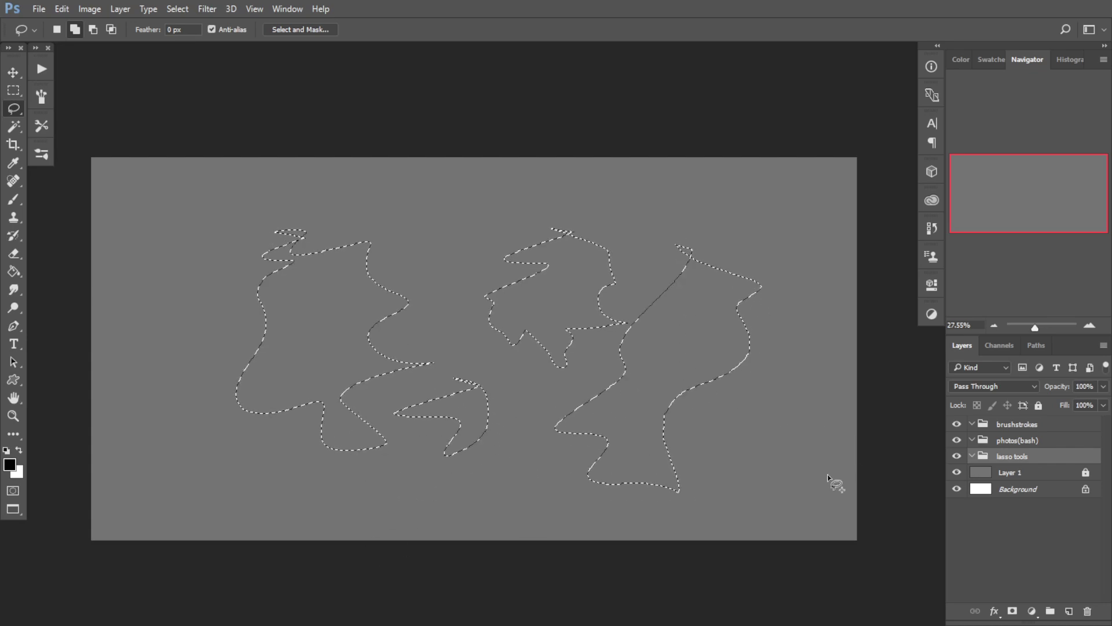
{"action": "mouse_move", "coordinate": [795, 439]}
{"action": "left_mouse_down"}
{"action": "mouse_move", "coordinate": [784, 451]}
{"action": "mouse_move", "coordinate": [791, 443]}
{"action": "left_mouse_up"}
Step: Deselect the freehand shapes and draw a small rectangular selection in the canvas's upper area with the Rectangular Marquee tool
{"action": "key", "text": "m"}
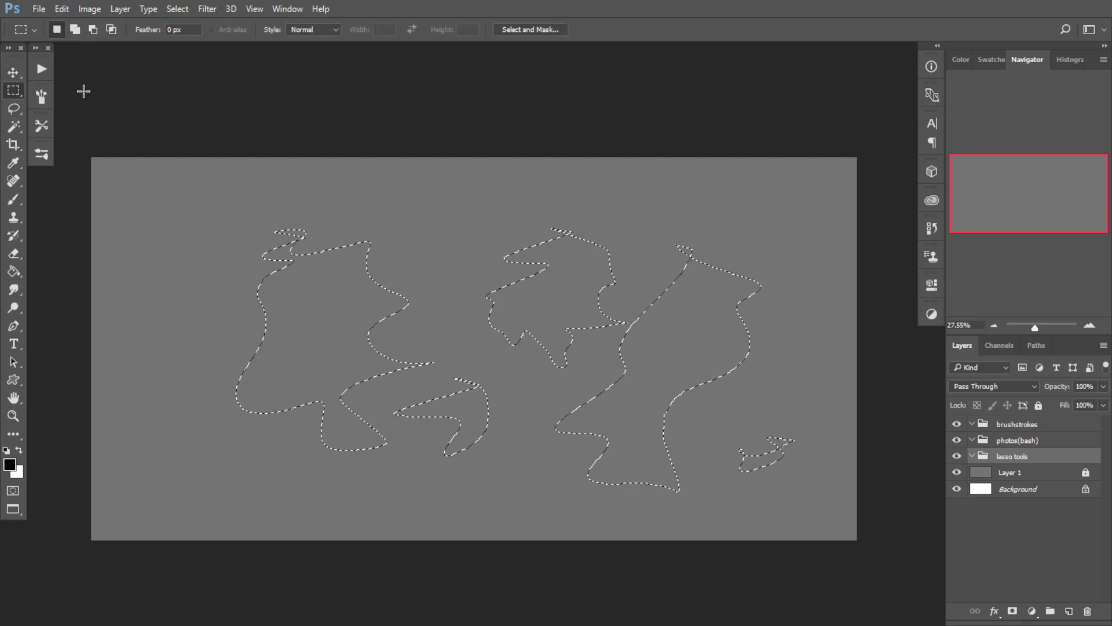
{"action": "key", "text": "ctrl+d"}
{"action": "left_click_drag", "start_coordinate": [370, 214], "coordinate": [321, 241]}
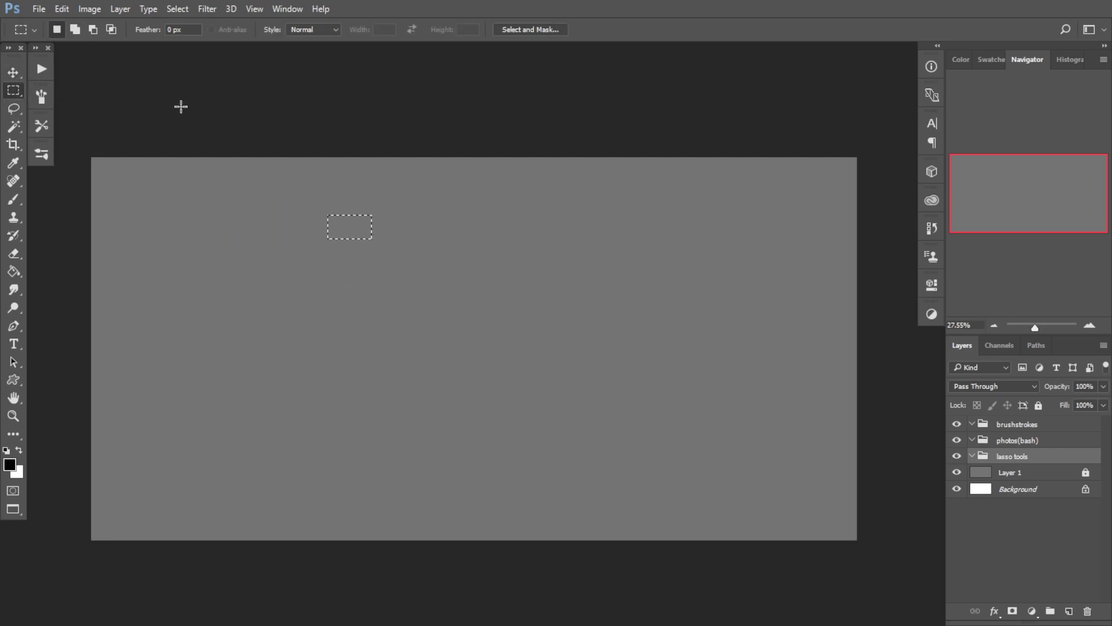
Step: Outline a bird-shaped selection with the Lasso tool, including a rounded body, two legs, a small head and a curved beak
{"action": "left_click", "coordinate": [14, 109]}
{"action": "mouse_move", "coordinate": [485, 221]}
{"action": "left_mouse_down"}
{"action": "mouse_move", "coordinate": [361, 286]}
{"action": "mouse_move", "coordinate": [424, 329]}
{"action": "mouse_move", "coordinate": [404, 394]}
{"action": "mouse_move", "coordinate": [425, 401]}
{"action": "mouse_move", "coordinate": [439, 327]}
{"action": "mouse_move", "coordinate": [457, 363]}
{"action": "left_mouse_up"}
{"action": "mouse_move", "coordinate": [469, 393]}
{"action": "left_mouse_down"}
{"action": "mouse_move", "coordinate": [476, 331]}
{"action": "mouse_move", "coordinate": [510, 327]}
{"action": "left_mouse_up"}
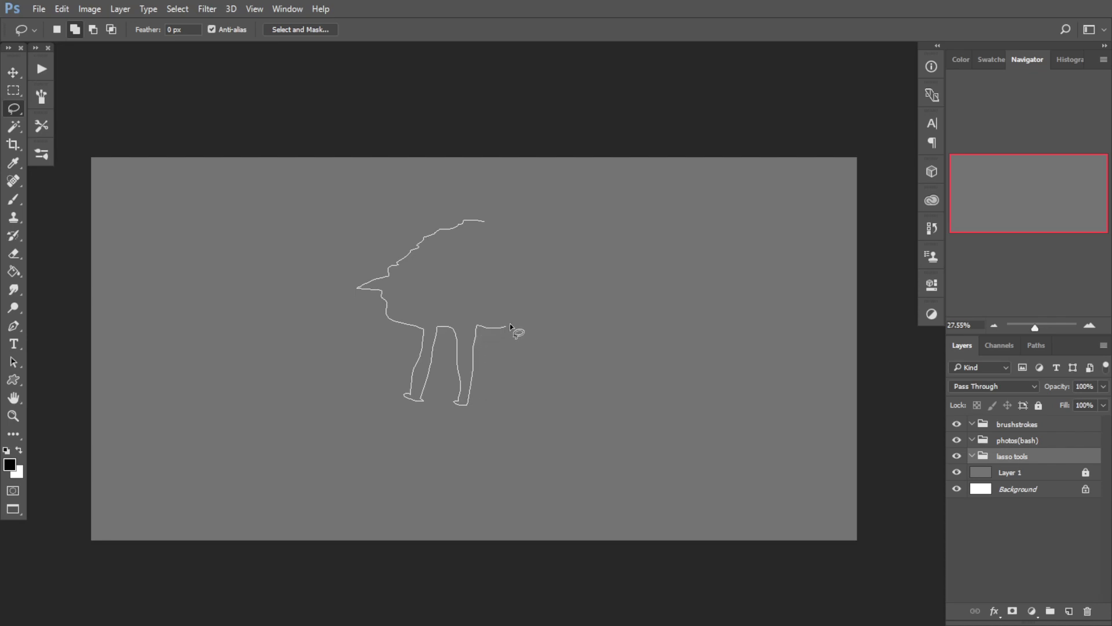
{"action": "mouse_move", "coordinate": [543, 227]}
{"action": "left_mouse_down"}
{"action": "mouse_move", "coordinate": [569, 212]}
{"action": "mouse_move", "coordinate": [594, 227]}
{"action": "left_mouse_up"}
{"action": "left_click_drag", "start_coordinate": [523, 206], "coordinate": [488, 221]}
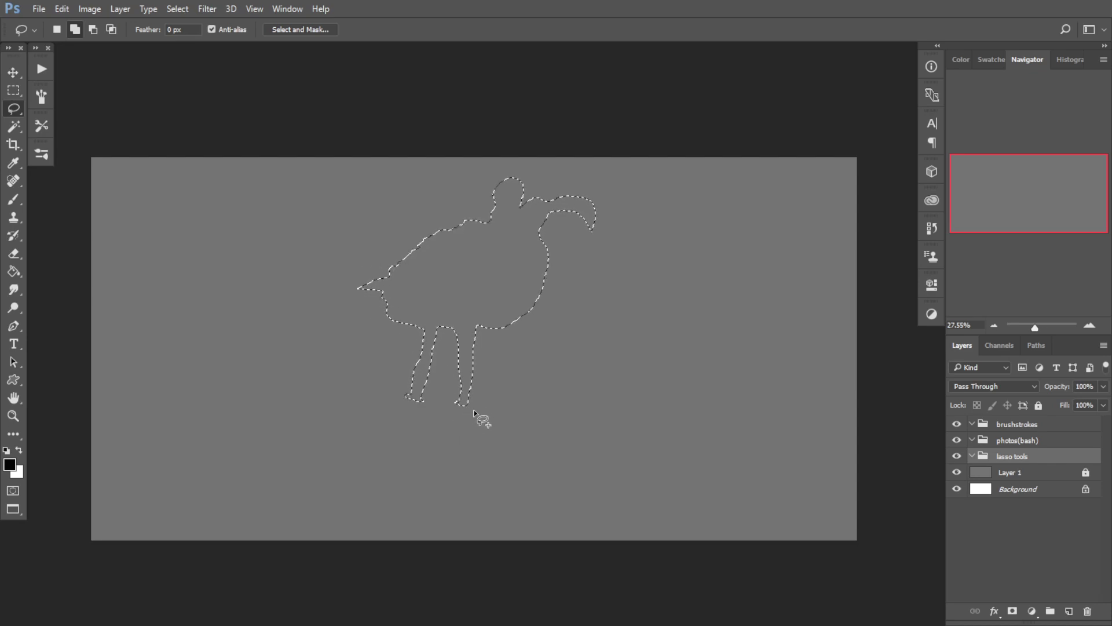
Step: Add feet, a fuller head and a longer pointed tail to the bird selection with the Lasso tool
{"action": "mouse_move", "coordinate": [466, 403]}
{"action": "left_mouse_down"}
{"action": "mouse_move", "coordinate": [498, 429]}
{"action": "mouse_move", "coordinate": [453, 415]}
{"action": "mouse_move", "coordinate": [459, 397]}
{"action": "mouse_move", "coordinate": [430, 415]}
{"action": "left_mouse_up"}
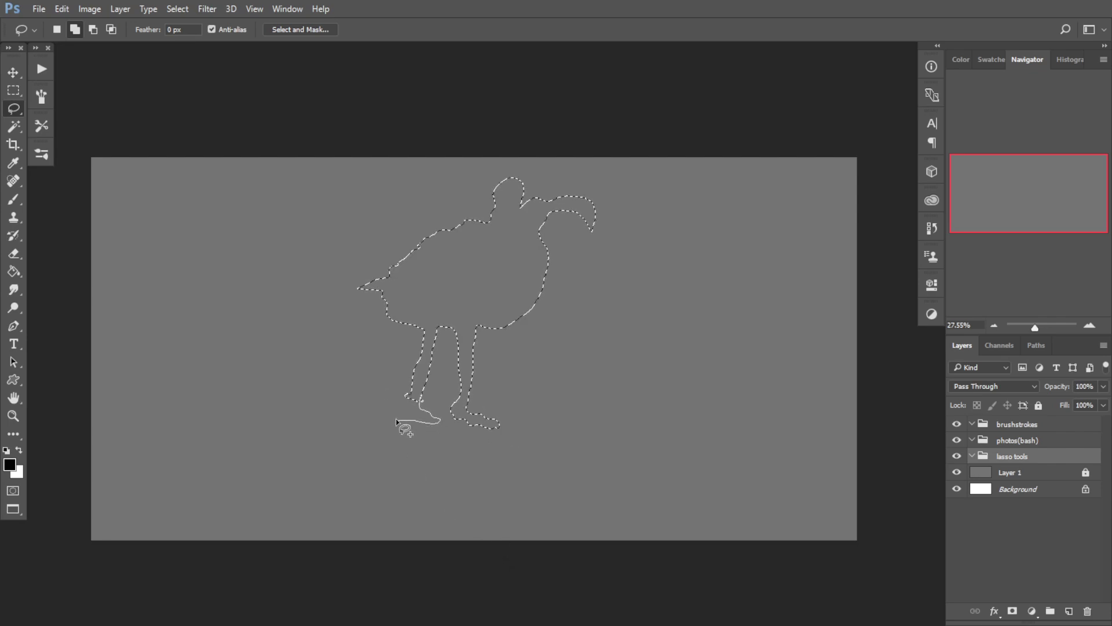
{"action": "left_click_drag", "start_coordinate": [506, 187], "coordinate": [564, 172]}
{"action": "left_click_drag", "start_coordinate": [535, 210], "coordinate": [525, 207]}
{"action": "left_click_drag", "start_coordinate": [385, 284], "coordinate": [333, 303]}
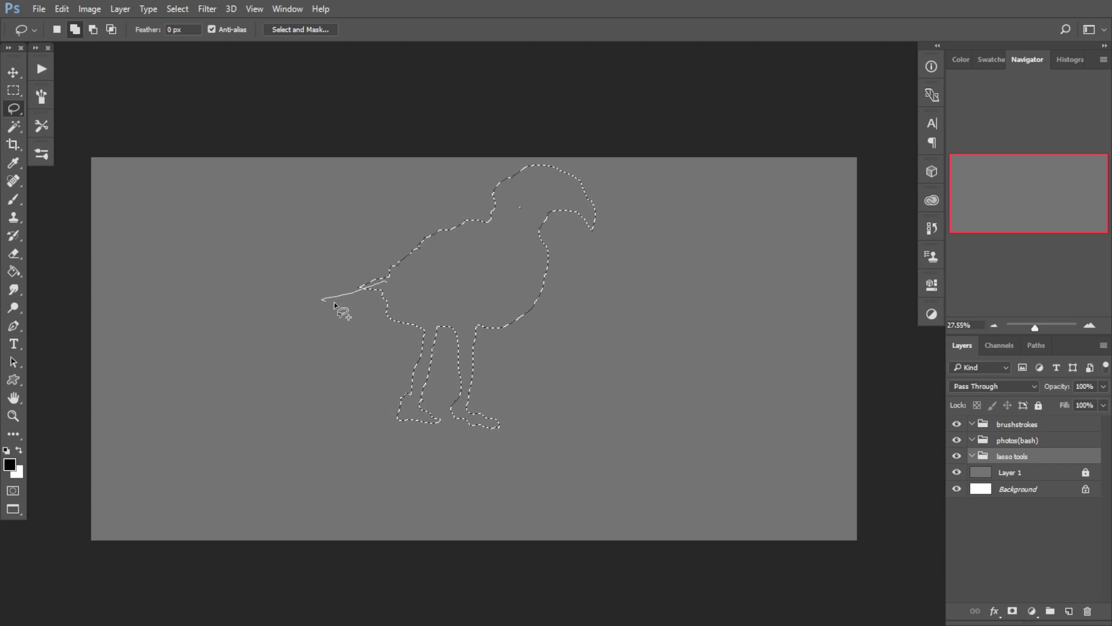
{"action": "left_click_drag", "start_coordinate": [399, 287], "coordinate": [399, 290]}
Step: Subtract the curved beak from the bird selection with the Lasso tool
{"action": "key", "text": "alt"}
{"action": "key", "text": "alt"}
{"action": "mouse_move", "coordinate": [574, 235]}
{"action": "left_mouse_down"}
{"action": "mouse_move", "coordinate": [564, 185]}
{"action": "mouse_move", "coordinate": [526, 160]}
{"action": "mouse_move", "coordinate": [616, 174]}
{"action": "left_mouse_up"}
{"action": "left_click_drag", "start_coordinate": [586, 237], "coordinate": [588, 234]}
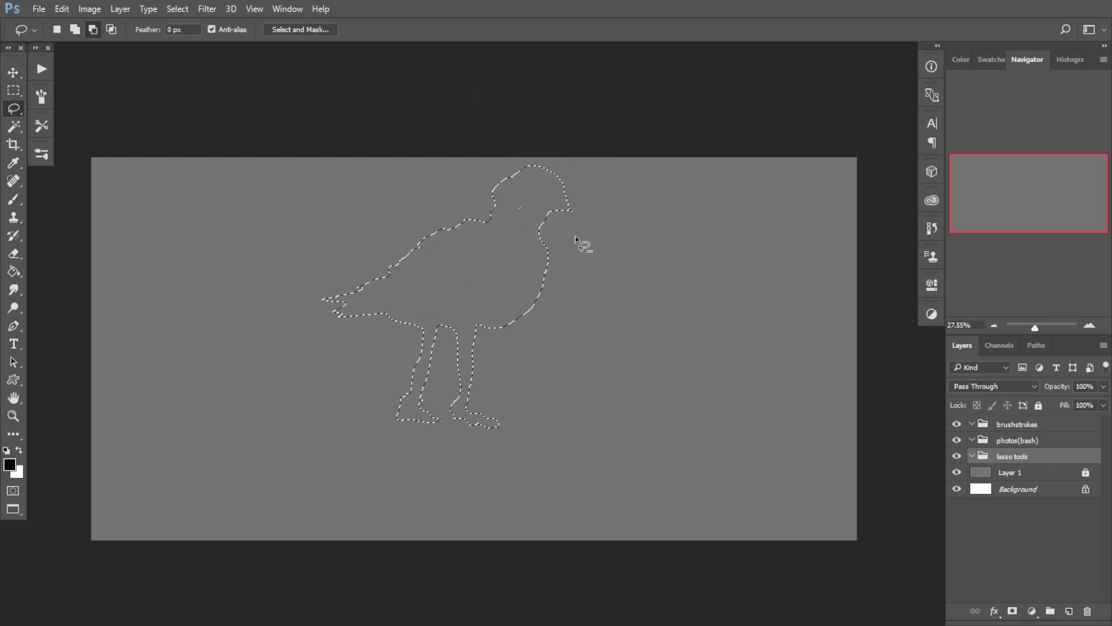
Step: Add a new straighter beak to the bird selection, and clear the whole selection with the Rectangular Marquee tool
{"action": "key", "text": "shift"}
{"action": "mouse_move", "coordinate": [530, 195]}
{"action": "left_mouse_down"}
{"action": "mouse_move", "coordinate": [507, 217]}
{"action": "mouse_move", "coordinate": [523, 195]}
{"action": "mouse_move", "coordinate": [550, 190]}
{"action": "mouse_move", "coordinate": [584, 201]}
{"action": "mouse_move", "coordinate": [589, 224]}
{"action": "mouse_move", "coordinate": [510, 172]}
{"action": "left_mouse_up"}
{"action": "key", "text": "ctrl+z"}
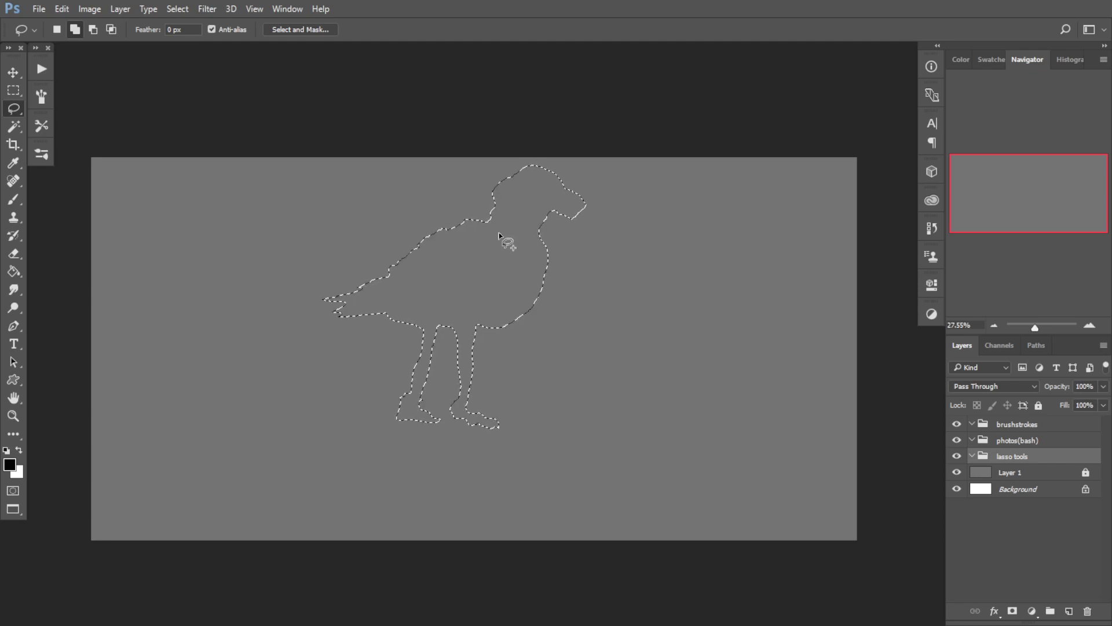
{"action": "mouse_move", "coordinate": [532, 190]}
{"action": "left_mouse_down"}
{"action": "mouse_move", "coordinate": [573, 191]}
{"action": "mouse_move", "coordinate": [545, 206]}
{"action": "left_mouse_up"}
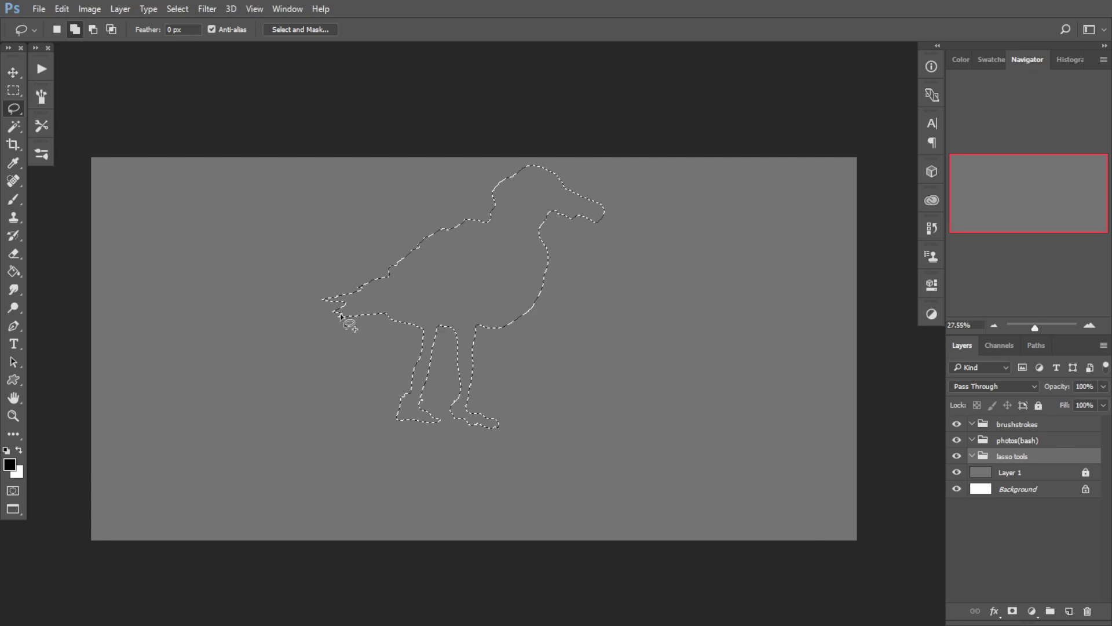
{"action": "left_click", "coordinate": [13, 90]}
{"action": "left_click", "coordinate": [78, 101]}
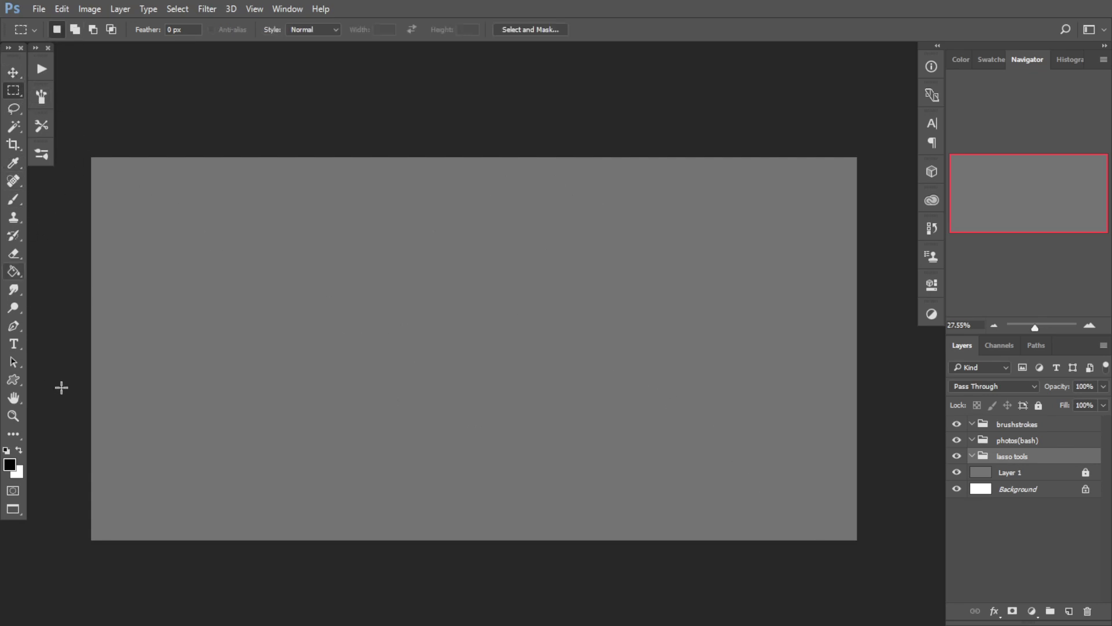
Step: Leave full-screen view, switch to Firefox and look through the bird silhouette image results
{"action": "key", "text": "f"}
{"action": "key", "text": "f"}
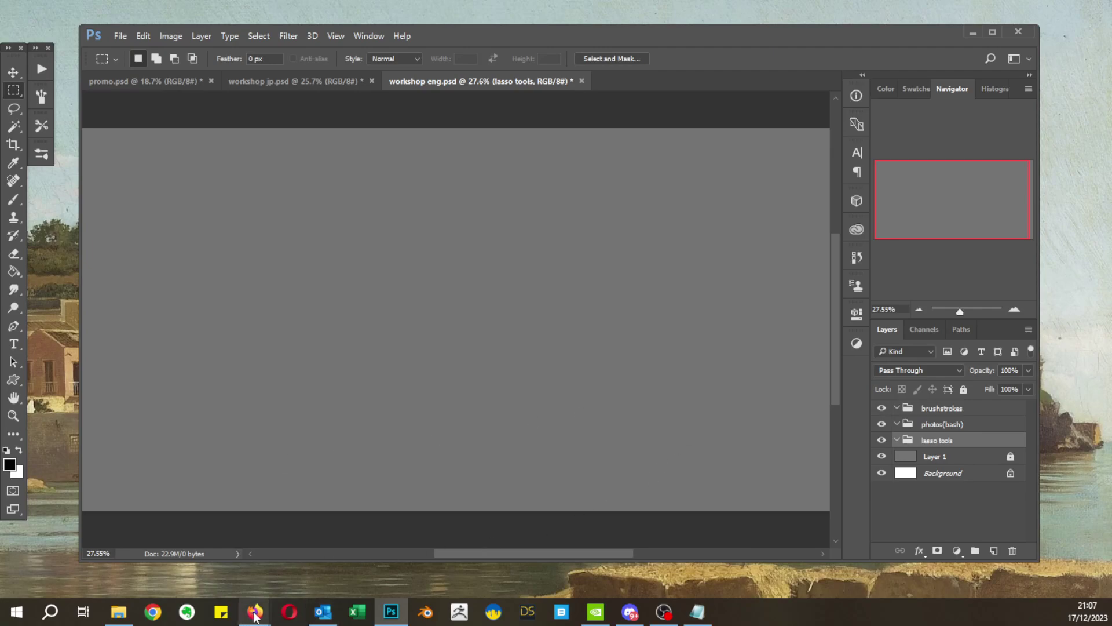
{"action": "left_click", "coordinate": [153, 559]}
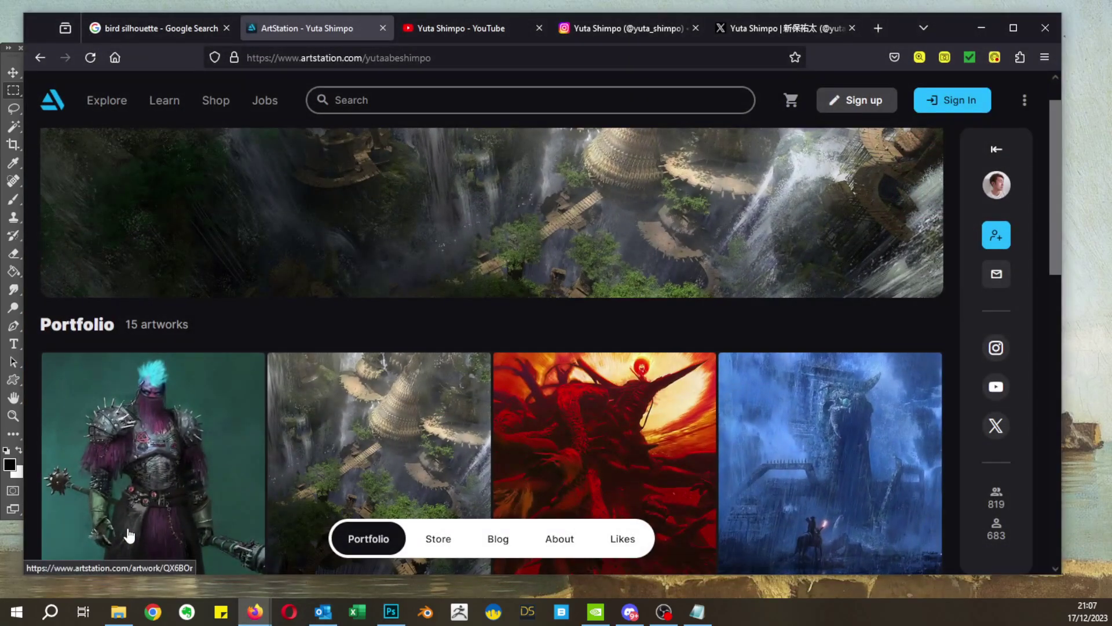
{"action": "left_click", "coordinate": [142, 30]}
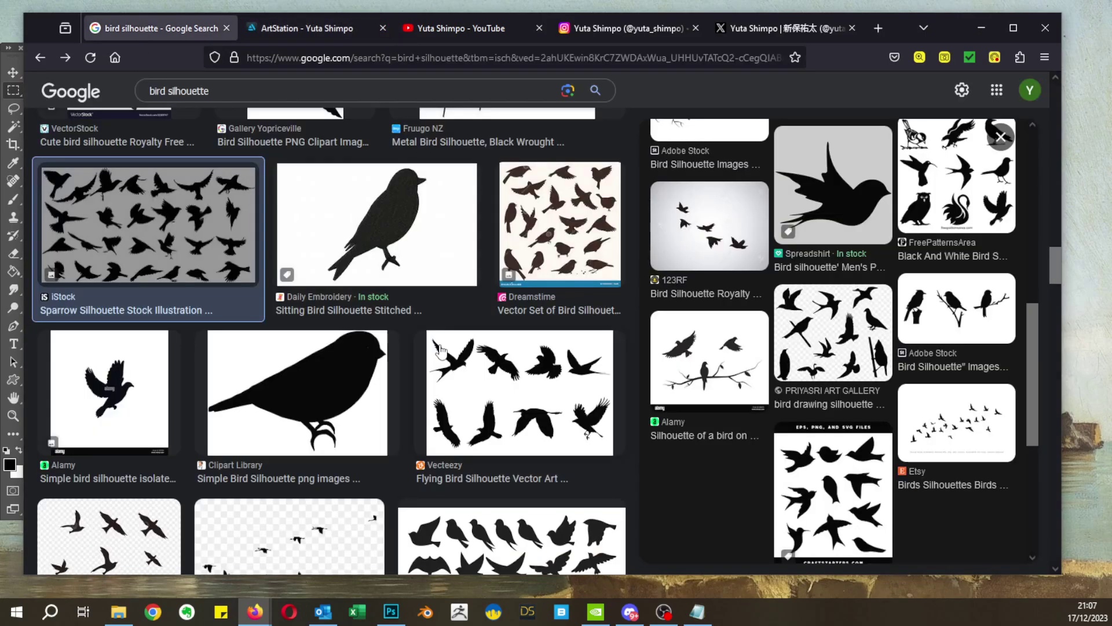
{"action": "scroll", "coordinate": [409, 340], "scroll_direction": "up", "scroll_amount": 10}
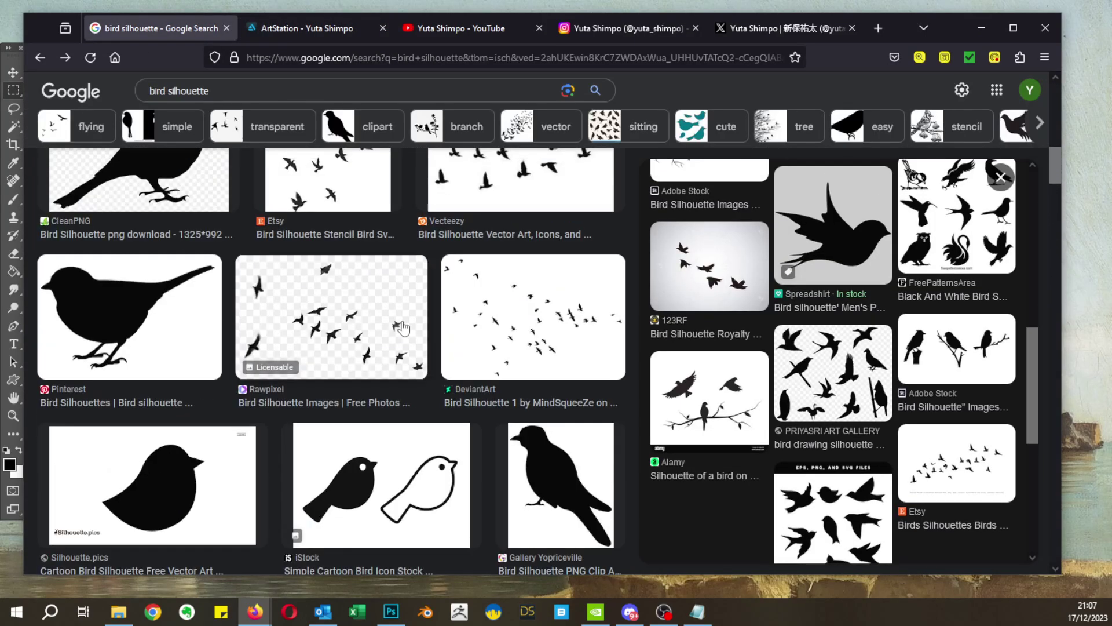
{"action": "scroll", "coordinate": [404, 328], "scroll_direction": "up", "scroll_amount": 5}
{"action": "left_click", "coordinate": [253, 105]}
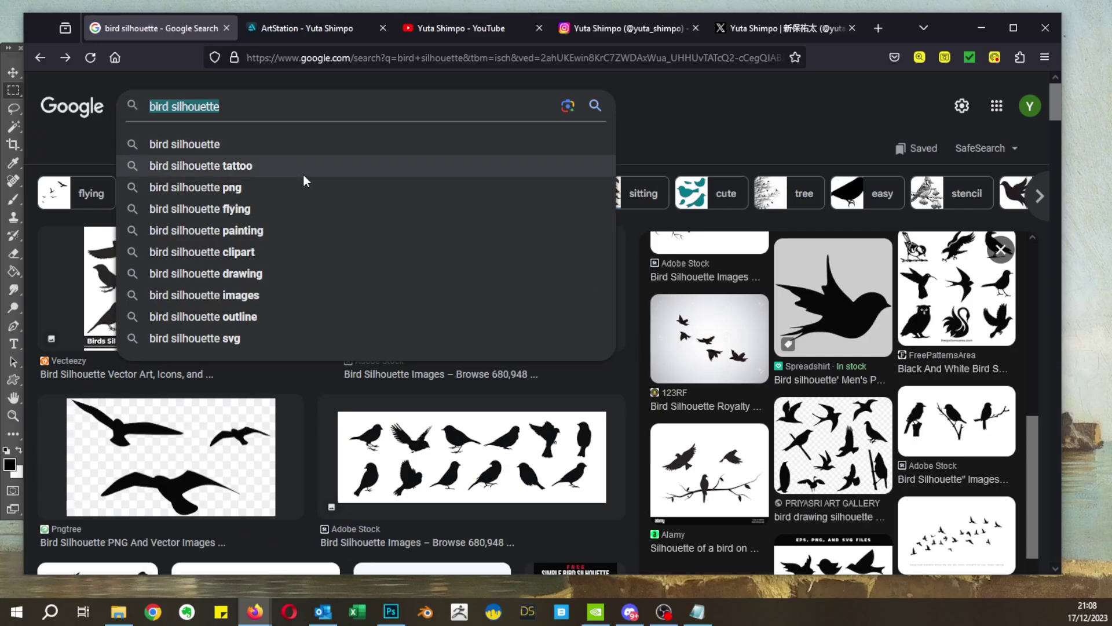
Step: Try bird, lizard and croc in turn as image search terms, and clear the search box
{"action": "type", "text": "bird"}
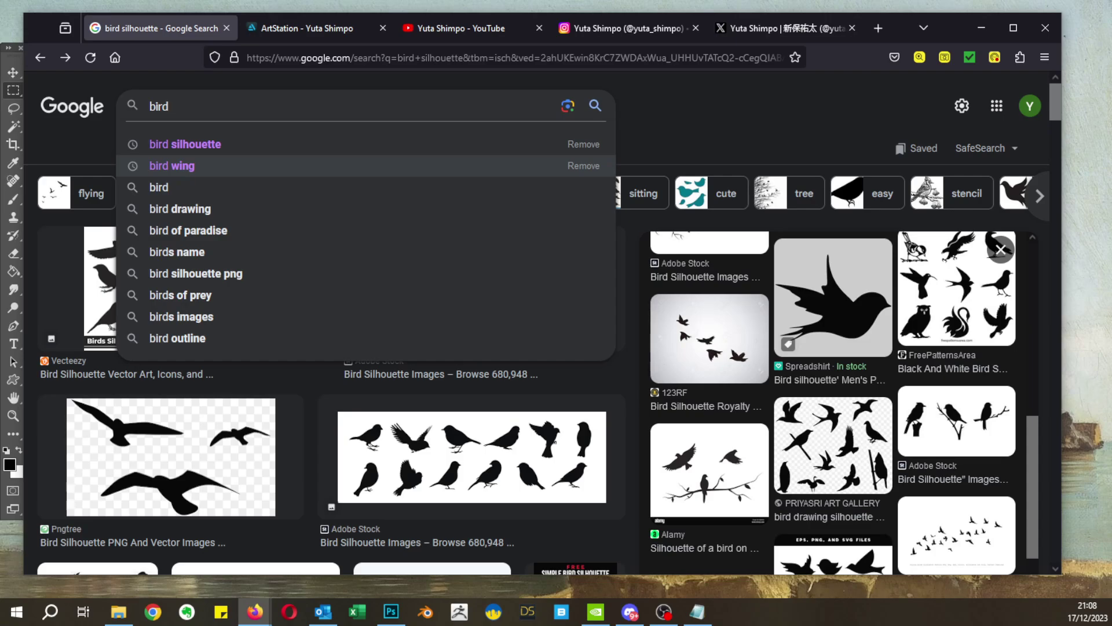
{"action": "key", "text": "BackSpace"}
{"action": "key", "text": "BackSpace"}
{"action": "key", "text": "BackSpace"}
{"action": "key", "text": "BackSpace"}
{"action": "type", "text": "lizard"}
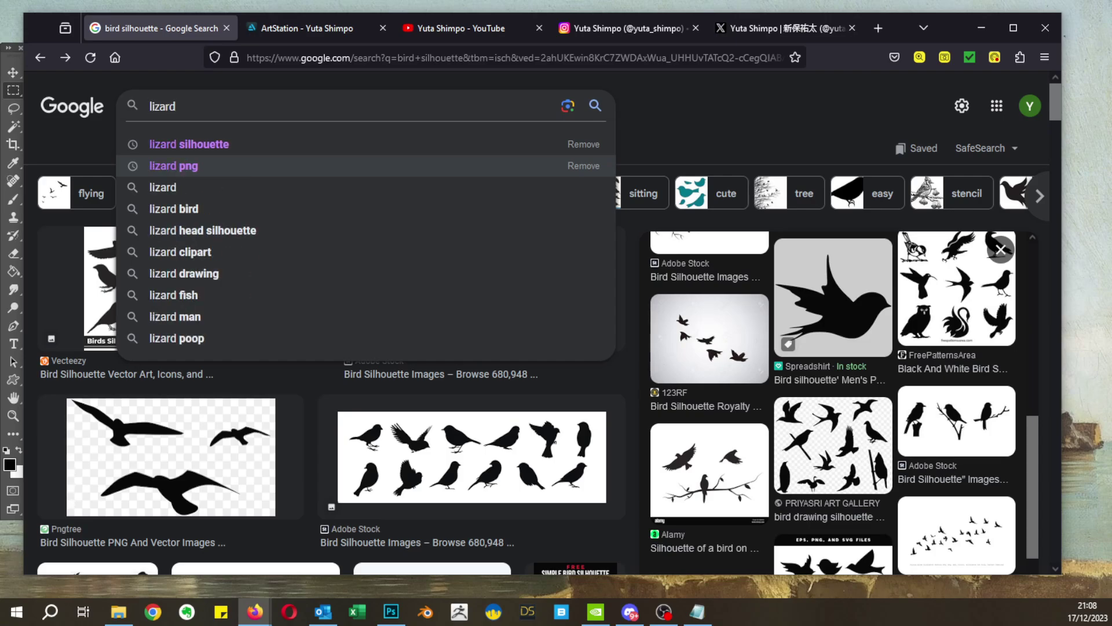
{"action": "key", "text": "ctrl+a"}
{"action": "type", "text": "croc"}
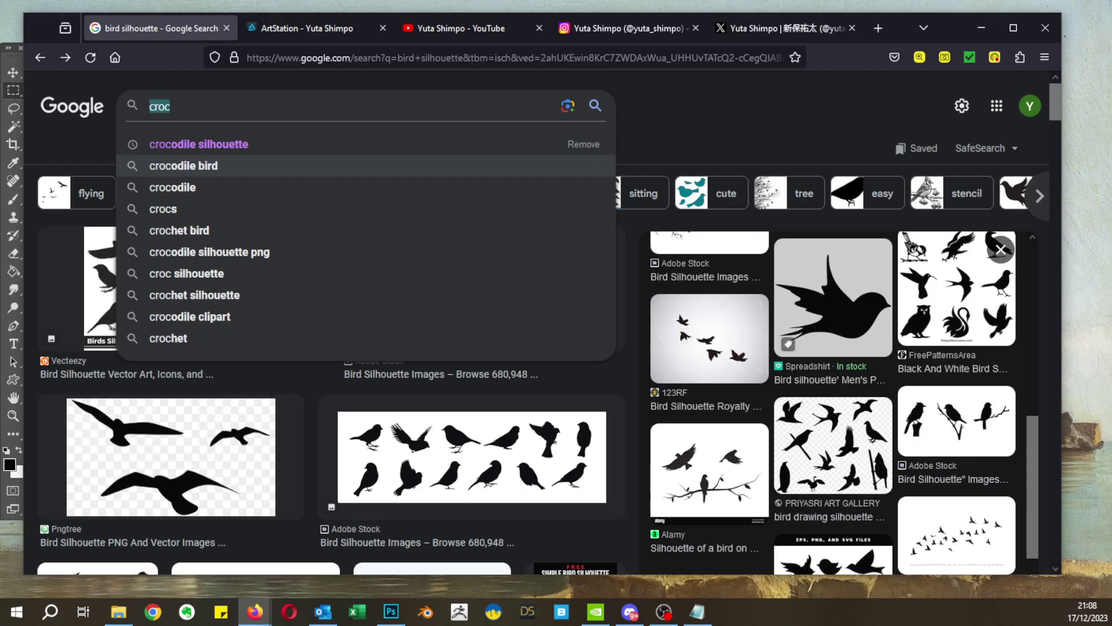
{"action": "key", "text": "BackSpace"}
{"action": "key", "text": "BackSpace"}
{"action": "key", "text": "BackSpace"}
{"action": "key", "text": "BackSpace"}
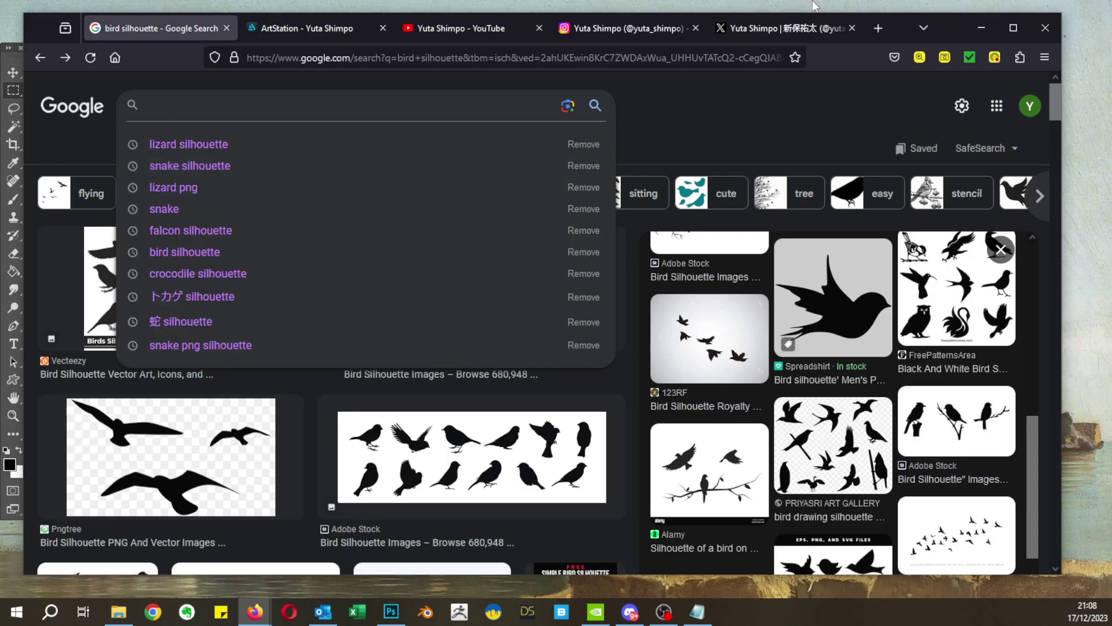
Step: Switch to workshop jp.psd in Photoshop, show only the 参考画像 group above the backdrop, and copy it into workshop eng.psd
{"action": "left_click_drag", "start_coordinate": [899, 23], "coordinate": [903, 373]}
{"action": "left_click", "coordinate": [943, 374]}
{"action": "left_click", "coordinate": [296, 81]}
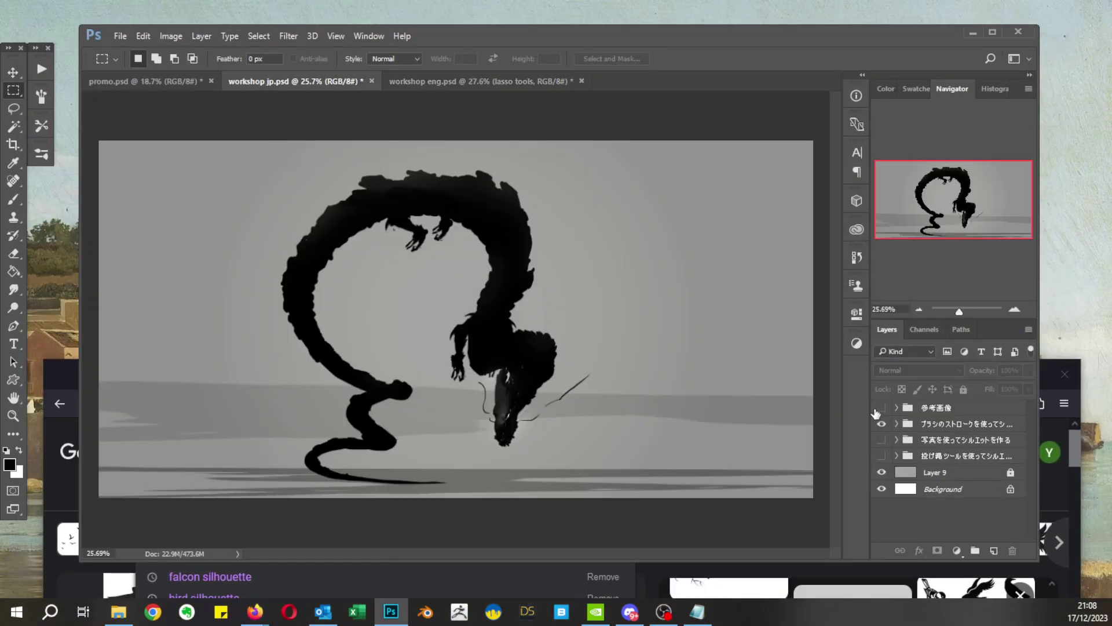
{"action": "left_click", "coordinate": [882, 408]}
{"action": "left_click", "coordinate": [938, 407]}
{"action": "left_click", "coordinate": [881, 423]}
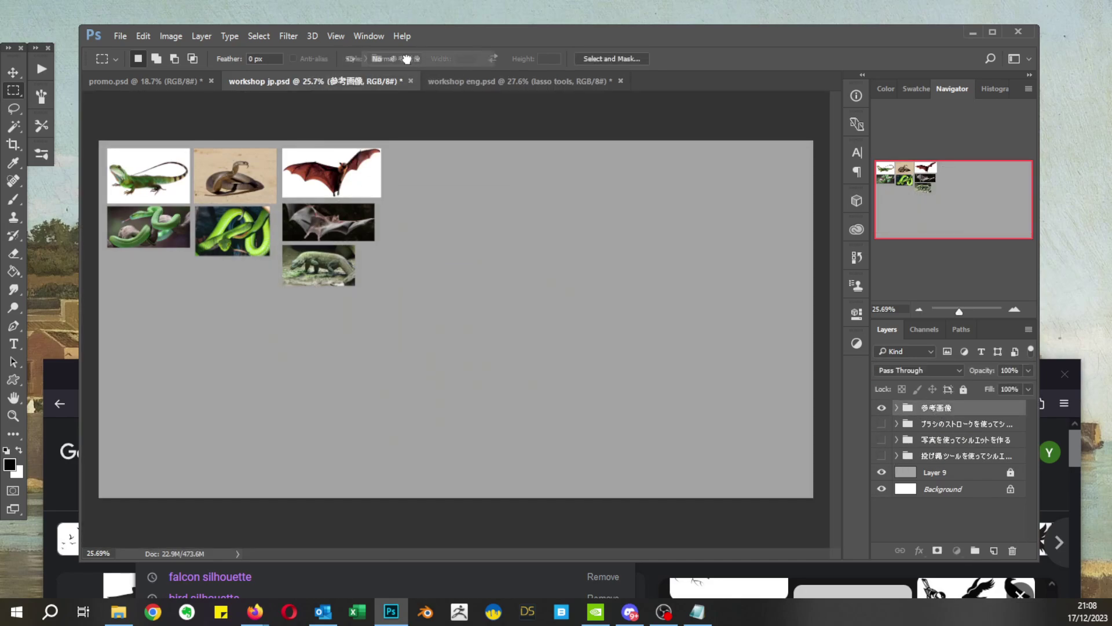
{"action": "left_click_drag", "start_coordinate": [407, 58], "coordinate": [420, 298]}
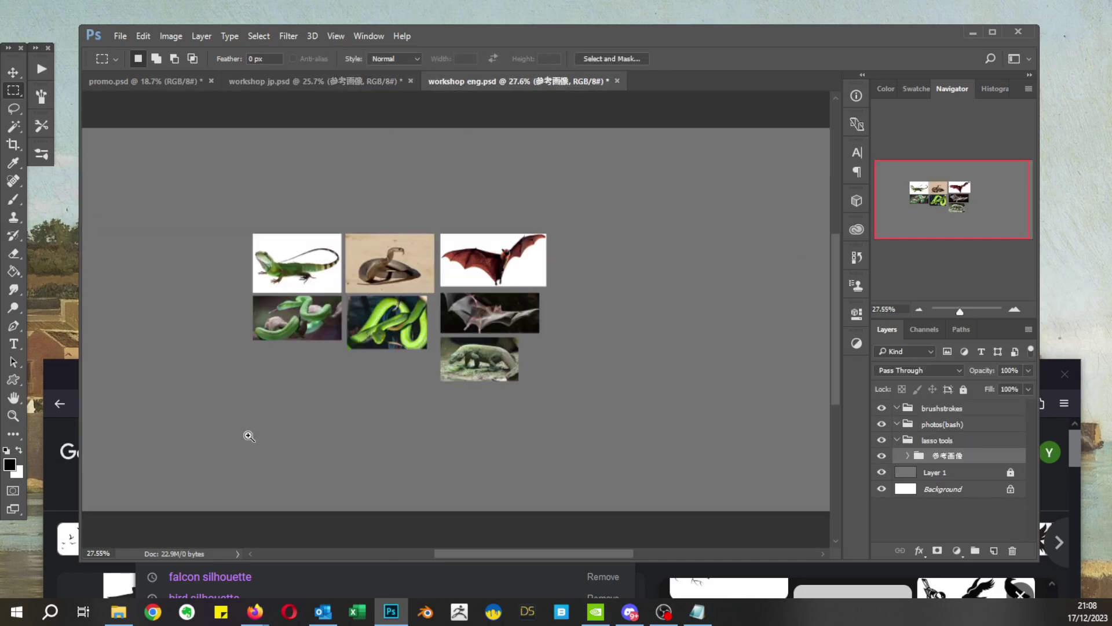
Step: Move the 参考画像 reference photos to the canvas's upper-left corner and scale them to about 110%
{"action": "left_click_drag", "start_coordinate": [437, 372], "coordinate": [394, 375]}
{"action": "key", "text": "ctrl+t"}
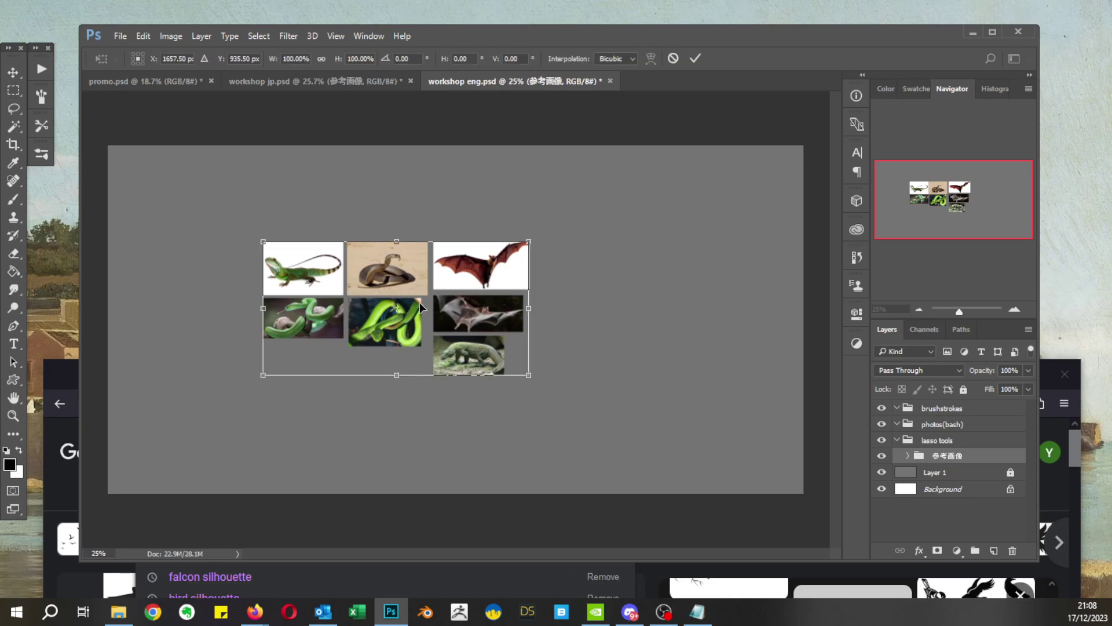
{"action": "left_click_drag", "start_coordinate": [468, 332], "coordinate": [331, 259]}
{"action": "left_click_drag", "start_coordinate": [387, 294], "coordinate": [410, 301]}
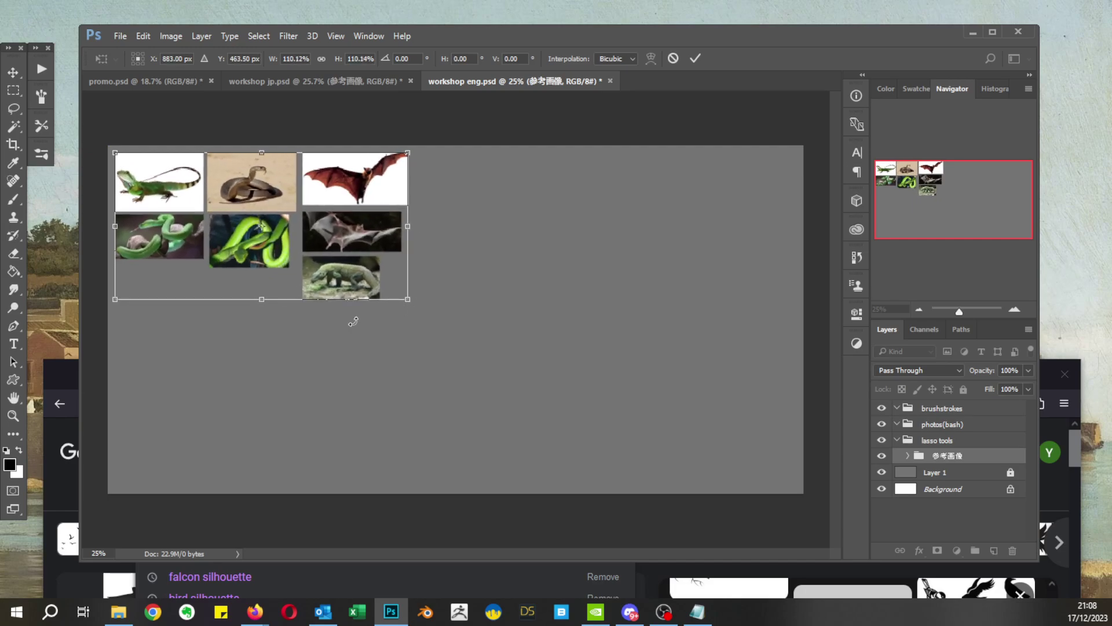
{"action": "key", "text": "Return"}
Step: Switch to full-screen view and move the 参考画像 group out of lasso tools to above the brushstrokes group
{"action": "key", "text": "f"}
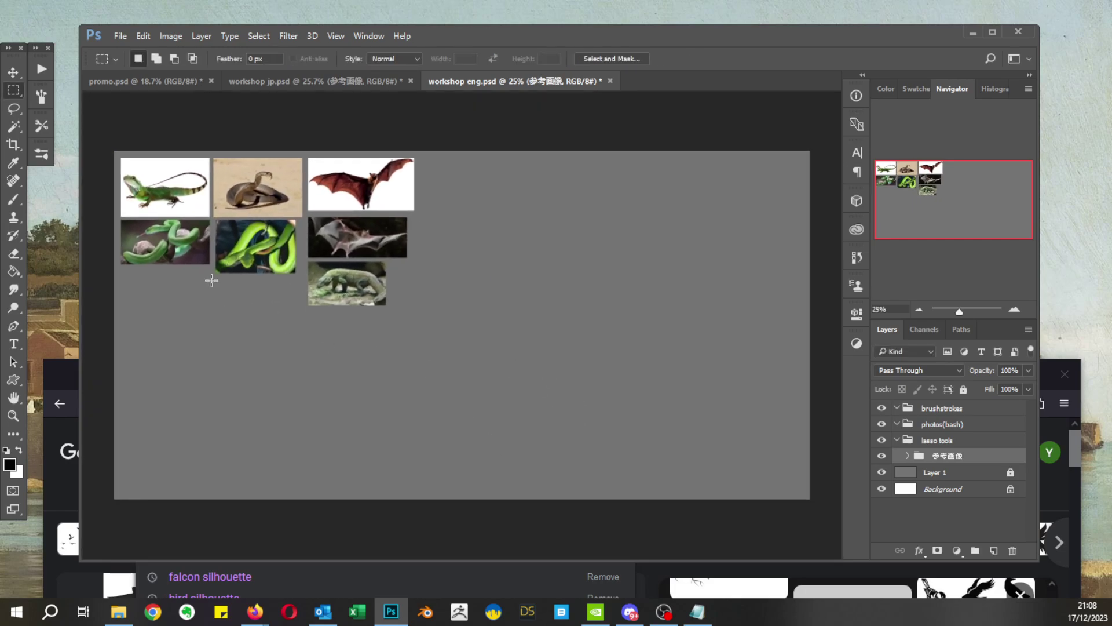
{"action": "left_click_drag", "start_coordinate": [487, 341], "coordinate": [448, 356]}
{"action": "left_click_drag", "start_coordinate": [320, 265], "coordinate": [375, 273]}
{"action": "left_click_drag", "start_coordinate": [428, 295], "coordinate": [343, 265]}
{"action": "left_click_drag", "start_coordinate": [378, 271], "coordinate": [334, 275]}
{"action": "left_click_drag", "start_coordinate": [1002, 482], "coordinate": [1011, 420]}
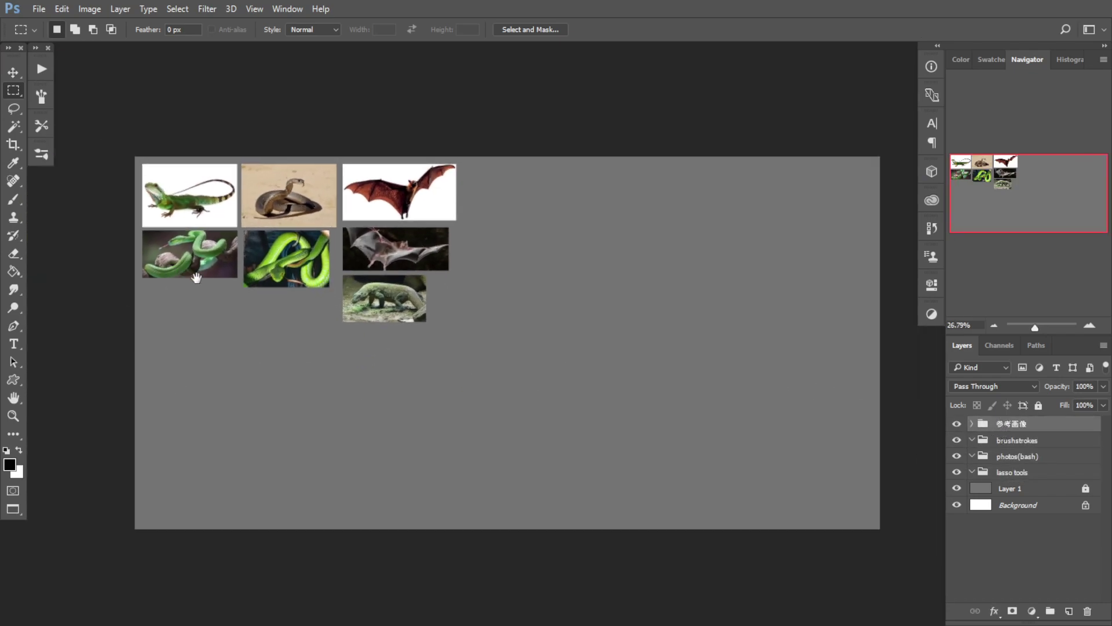
Step: Examine the lizard and snake reference photos and the Komodo dragon photo at closer zoom
{"action": "left_click_drag", "start_coordinate": [346, 280], "coordinate": [367, 278]}
{"action": "left_click_drag", "start_coordinate": [367, 278], "coordinate": [326, 299]}
{"action": "left_click_drag", "start_coordinate": [203, 263], "coordinate": [336, 286]}
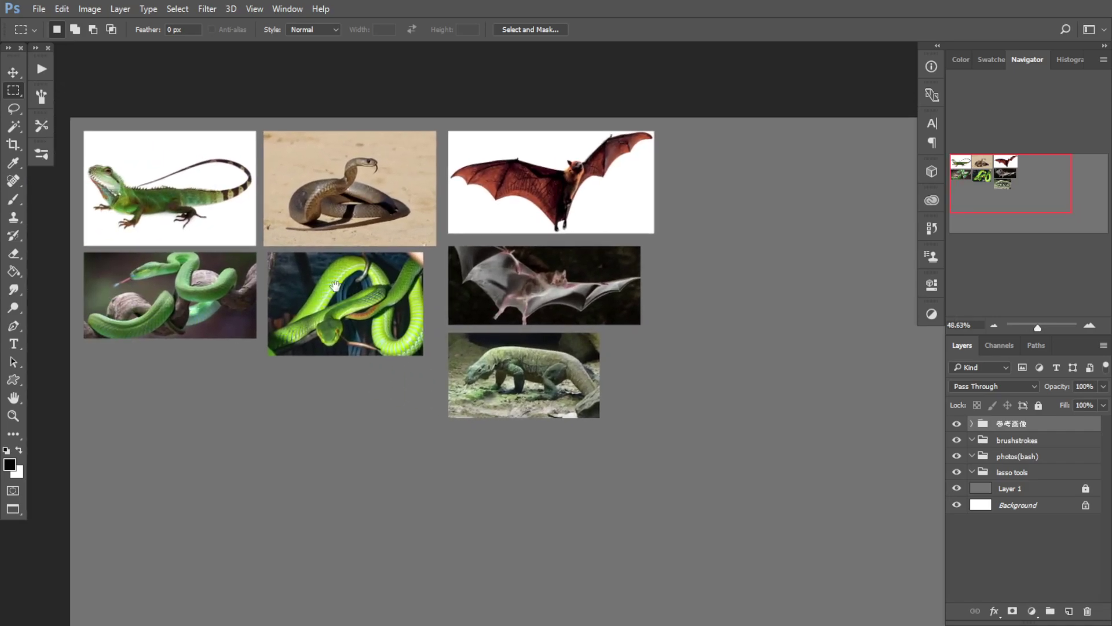
{"action": "left_click_drag", "start_coordinate": [249, 272], "coordinate": [302, 292]}
{"action": "left_click_drag", "start_coordinate": [253, 376], "coordinate": [241, 374]}
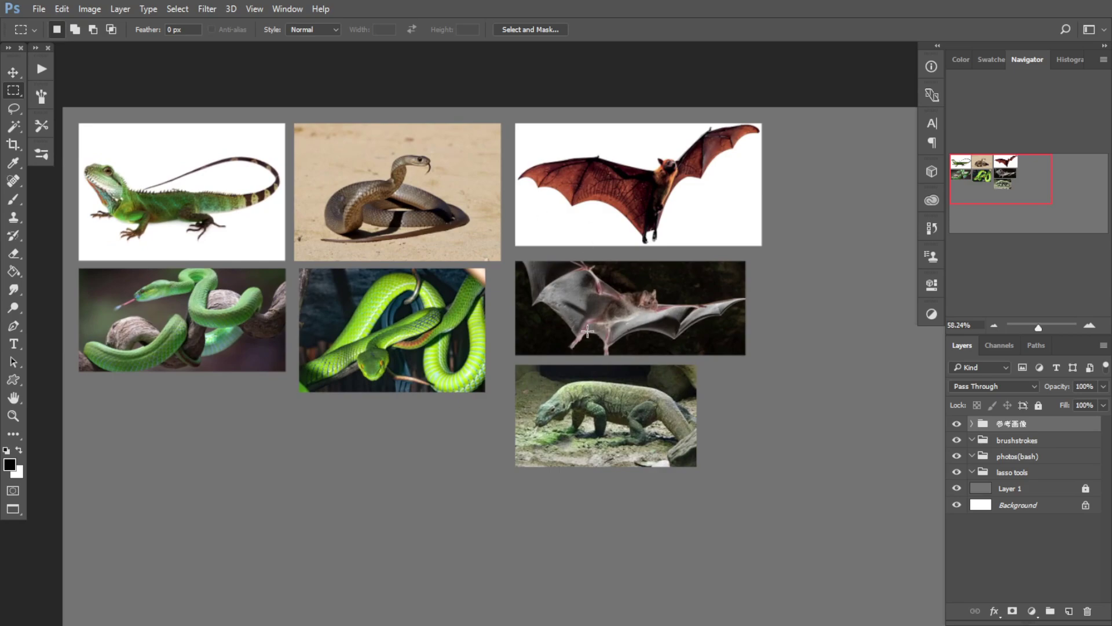
{"action": "left_click_drag", "start_coordinate": [668, 468], "coordinate": [646, 431]}
{"action": "left_click_drag", "start_coordinate": [593, 405], "coordinate": [619, 407]}
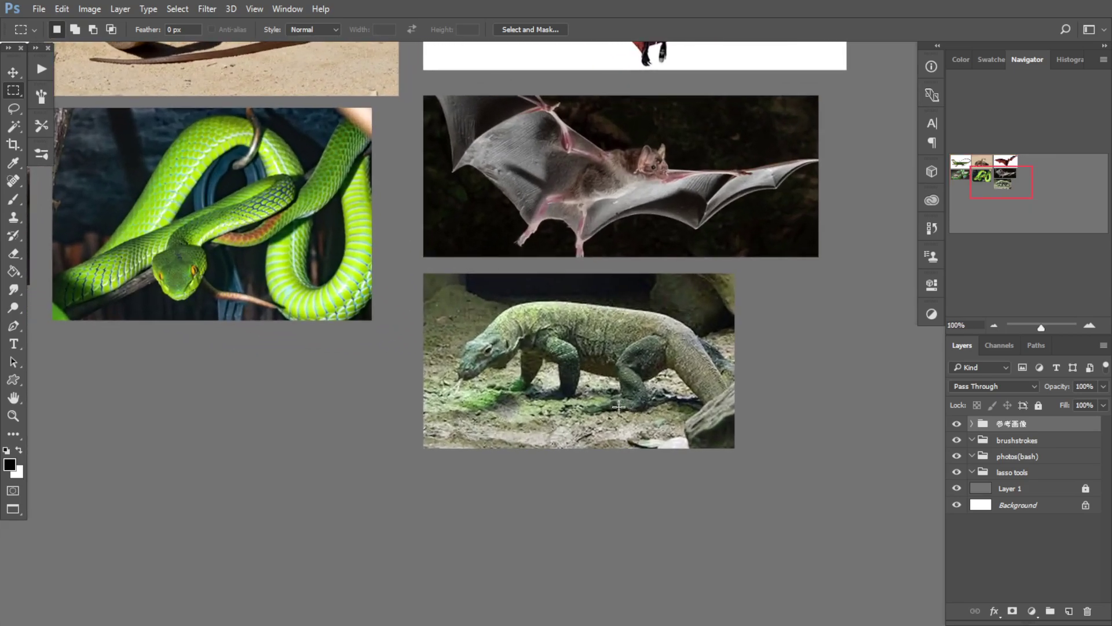
{"action": "scroll", "coordinate": [494, 343], "scroll_direction": "down", "scroll_amount": 5}
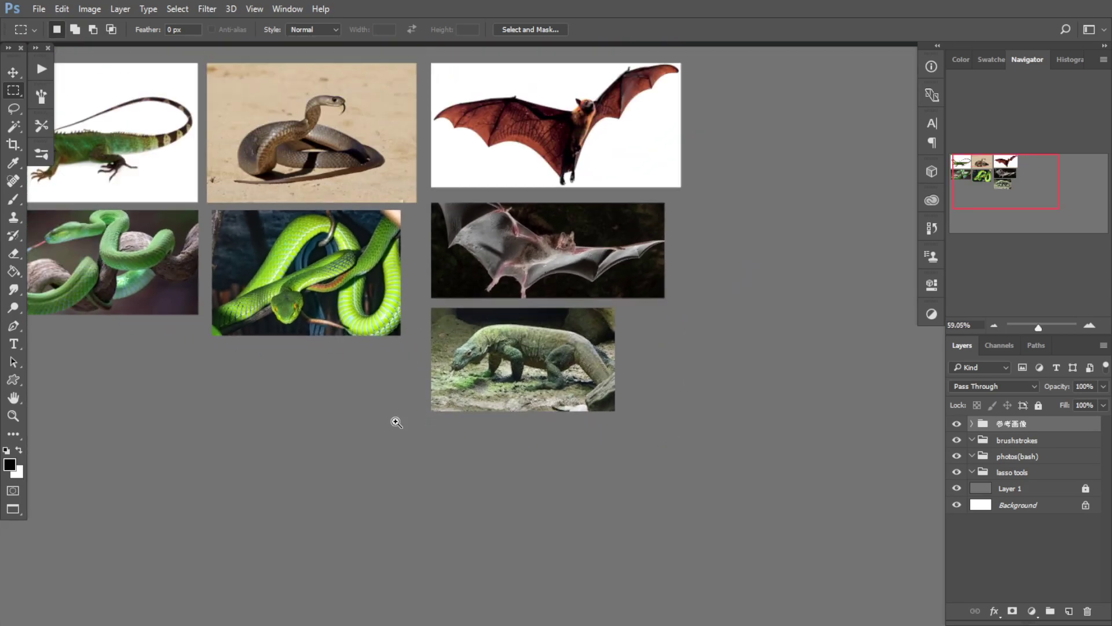
{"action": "scroll", "coordinate": [377, 347], "scroll_direction": "up", "scroll_amount": 2}
{"action": "scroll", "coordinate": [395, 364], "scroll_direction": "down", "scroll_amount": 3}
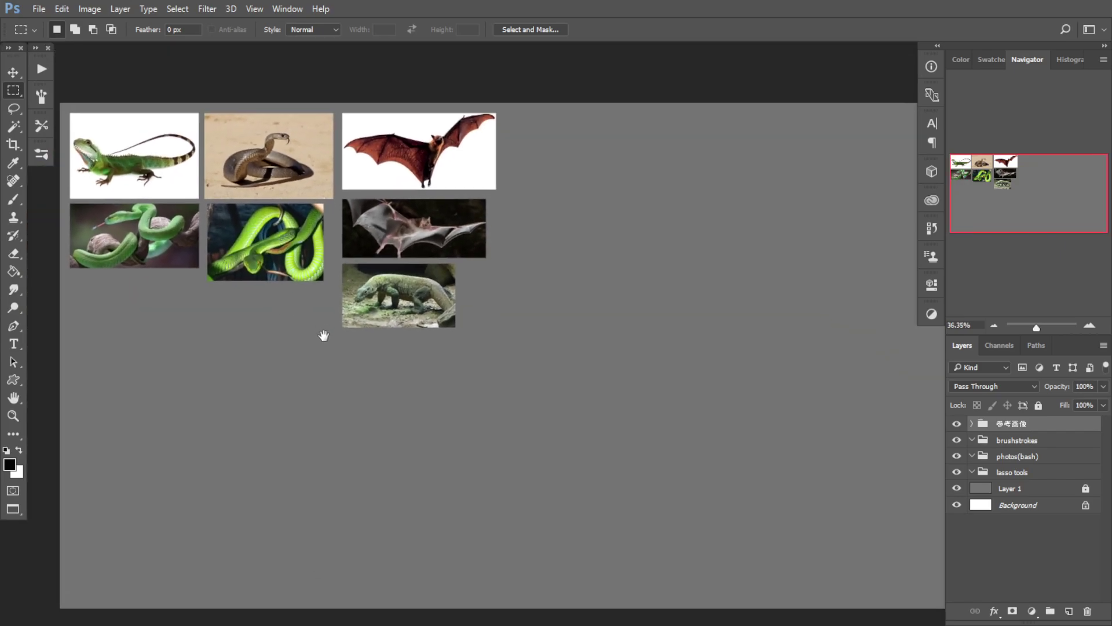
{"action": "scroll", "coordinate": [321, 343], "scroll_direction": "down", "scroll_amount": 1}
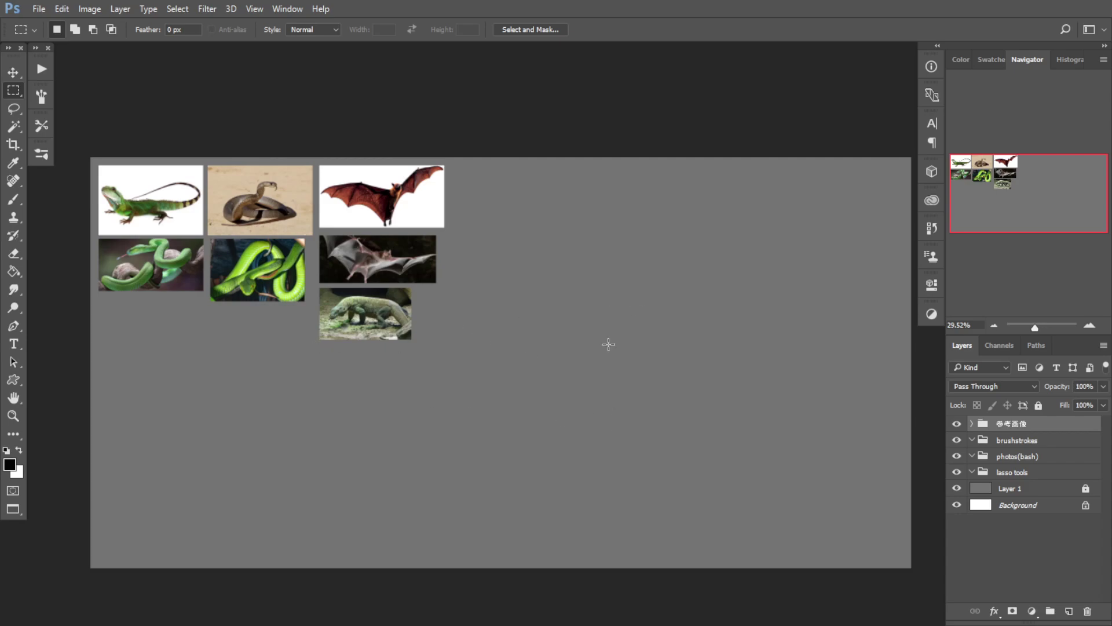
Step: Examine the wing shapes and membranes in the two bat reference photos up close
{"action": "scroll", "coordinate": [567, 346], "scroll_direction": "up", "scroll_amount": 2}
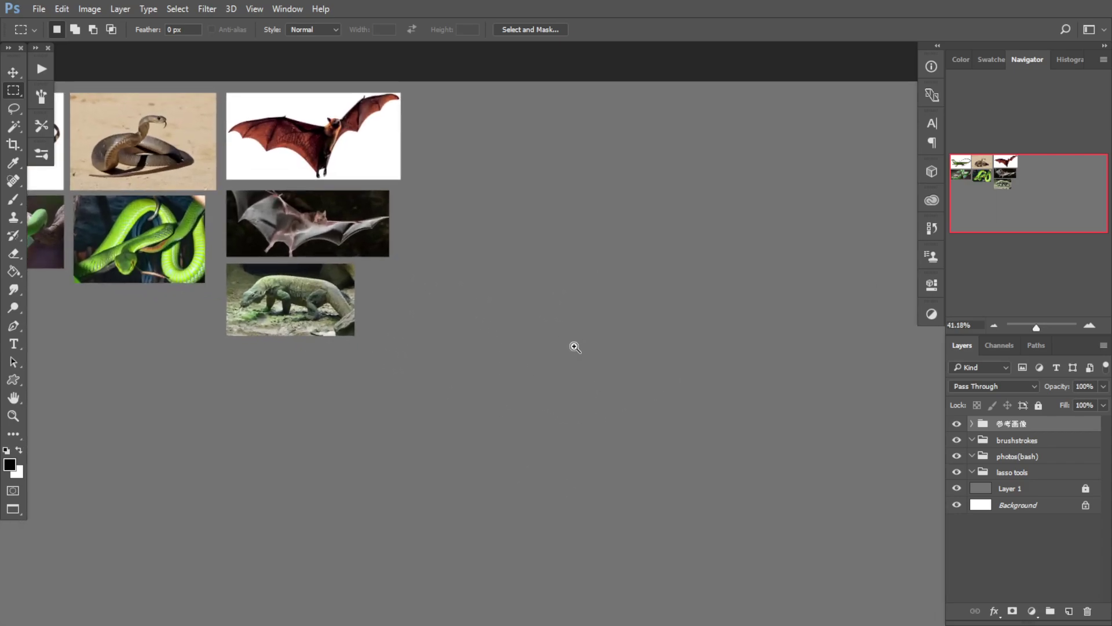
{"action": "scroll", "coordinate": [430, 377], "scroll_direction": "down", "scroll_amount": 1}
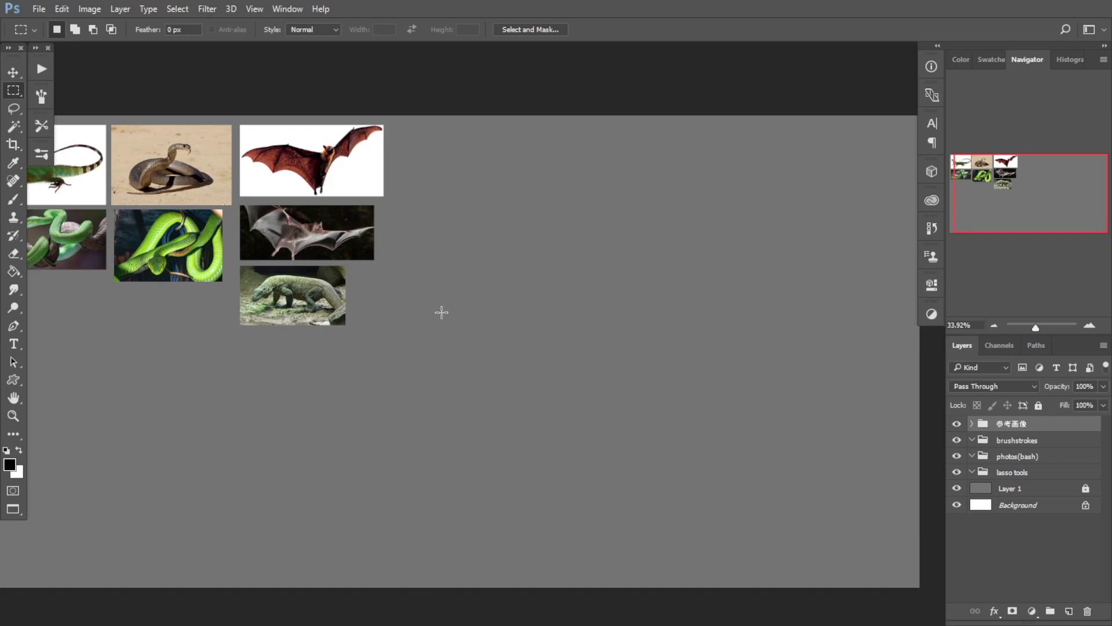
{"action": "left_click_drag", "start_coordinate": [523, 398], "coordinate": [556, 401]}
{"action": "scroll", "coordinate": [259, 149], "scroll_direction": "up", "scroll_amount": 5}
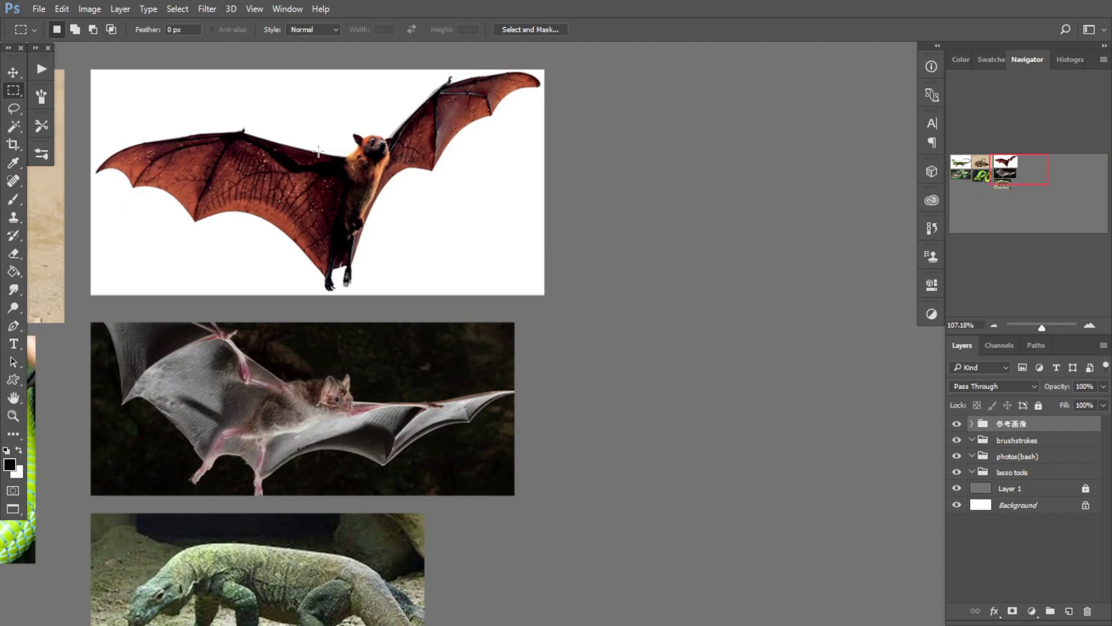
{"action": "left_click_drag", "start_coordinate": [252, 289], "coordinate": [339, 289]}
{"action": "left_click_drag", "start_coordinate": [313, 282], "coordinate": [387, 511]}
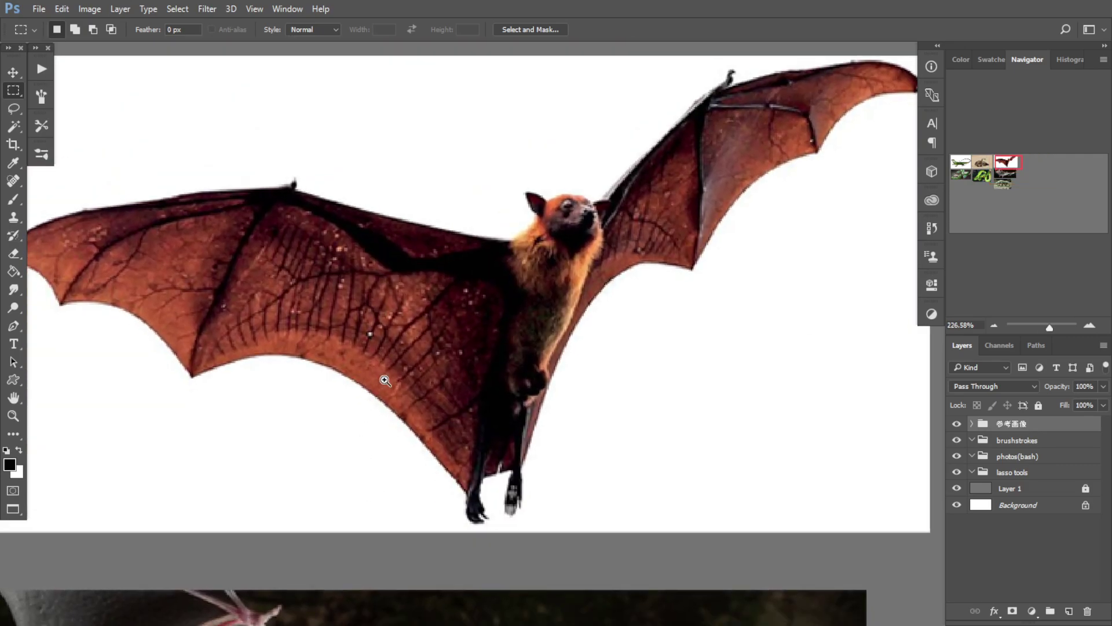
{"action": "left_click_drag", "start_coordinate": [385, 377], "coordinate": [309, 345]}
{"action": "scroll", "coordinate": [485, 357], "scroll_direction": "down", "scroll_amount": 4}
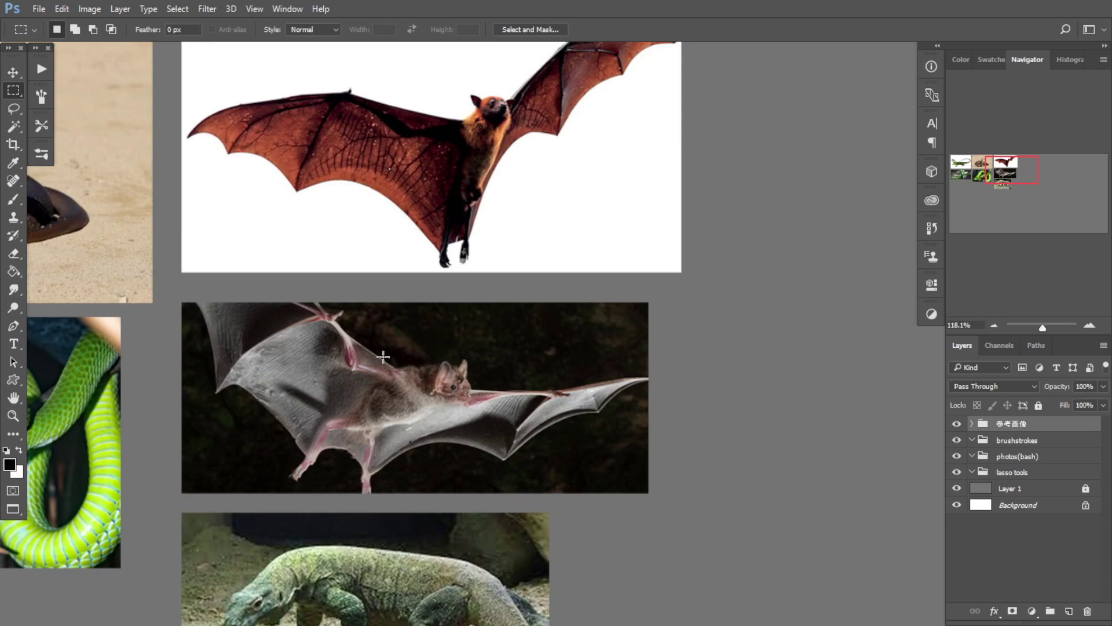
Step: Examine the coiled bodies in the three snake reference photos, and return to a view of the whole canvas
{"action": "key", "text": "ctrl+0"}
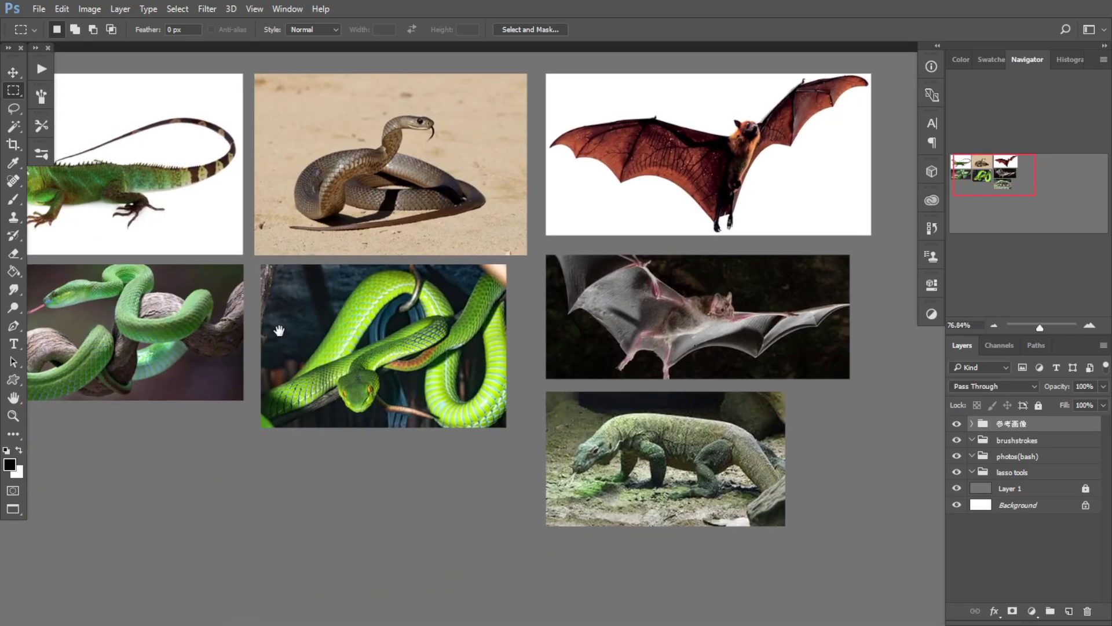
{"action": "scroll", "coordinate": [432, 352], "scroll_direction": "up", "scroll_amount": 4}
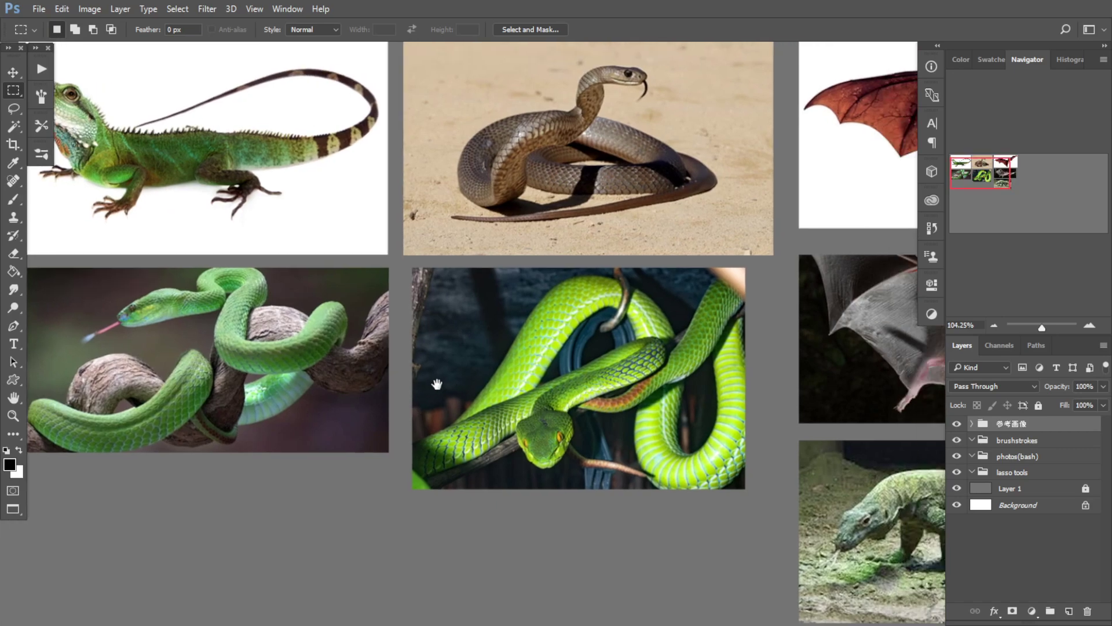
{"action": "left_click_drag", "start_coordinate": [437, 384], "coordinate": [427, 381]}
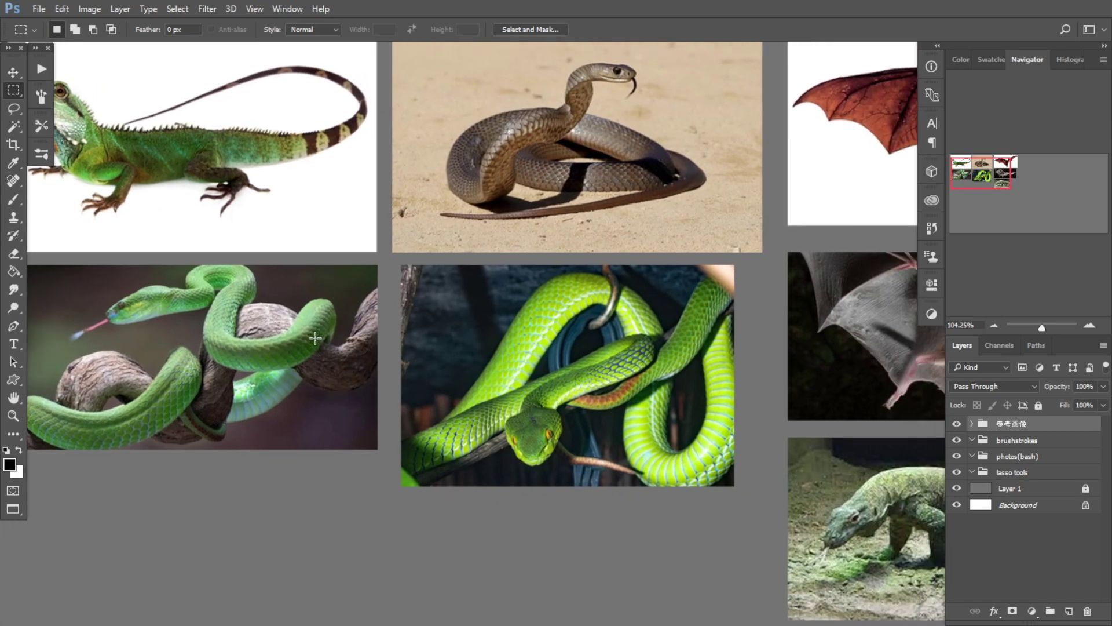
{"action": "scroll", "coordinate": [246, 386], "scroll_direction": "up", "scroll_amount": 1}
{"action": "left_click_drag", "start_coordinate": [275, 381], "coordinate": [294, 378]}
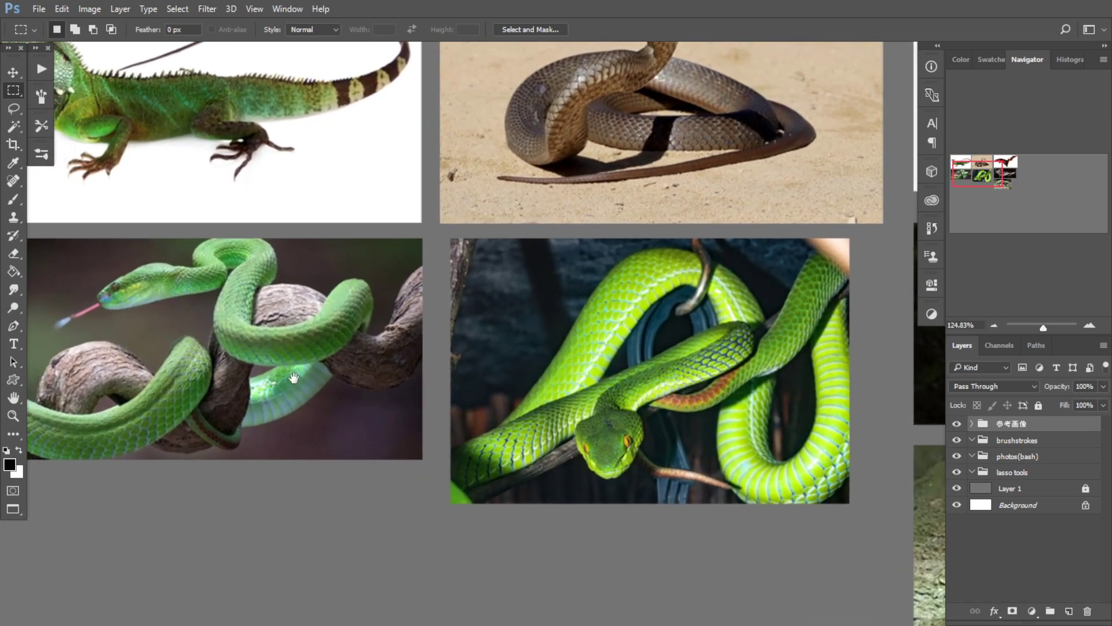
{"action": "left_click_drag", "start_coordinate": [616, 336], "coordinate": [299, 318]}
{"action": "left_click_drag", "start_coordinate": [298, 318], "coordinate": [402, 407]}
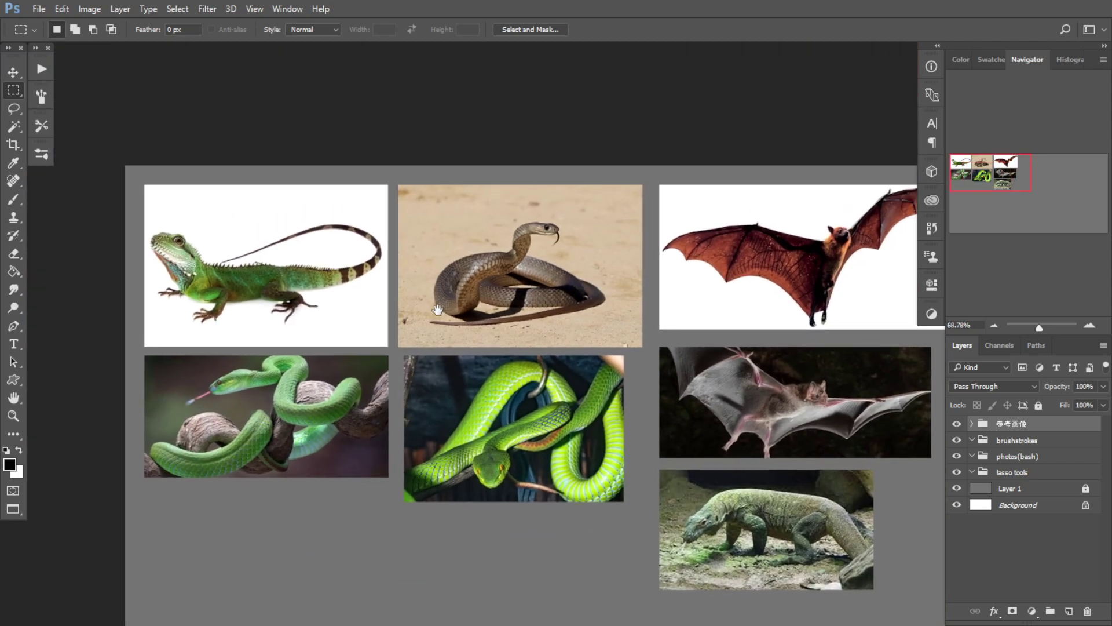
{"action": "left_click_drag", "start_coordinate": [413, 346], "coordinate": [429, 341]}
{"action": "left_click_drag", "start_coordinate": [499, 343], "coordinate": [309, 309]}
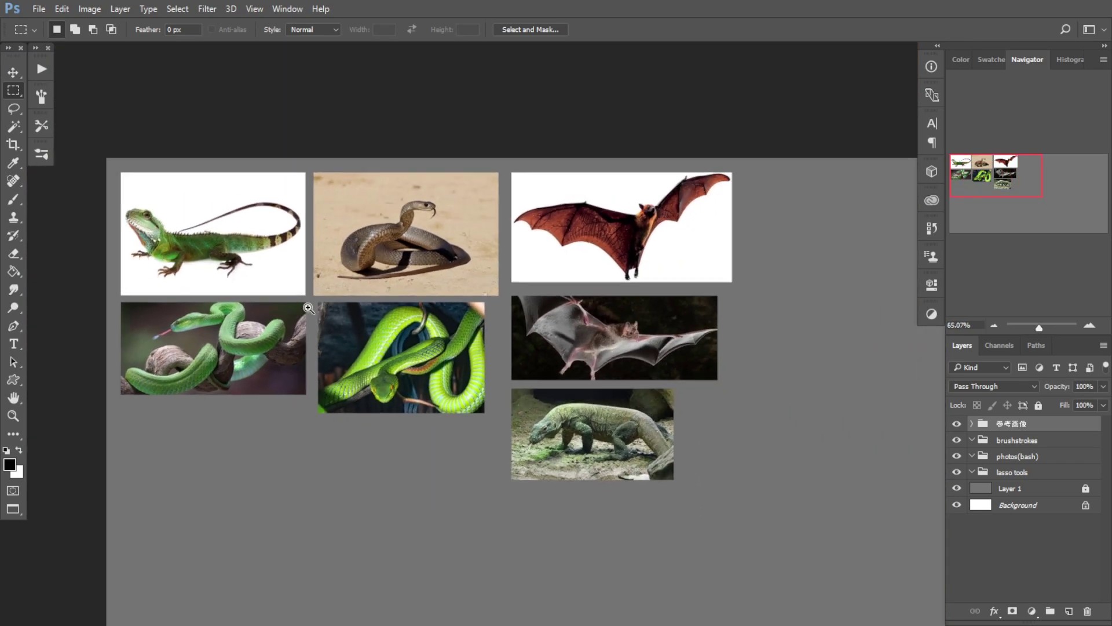
{"action": "scroll", "coordinate": [308, 308], "scroll_direction": "down", "scroll_amount": 1}
{"action": "left_click_drag", "start_coordinate": [382, 452], "coordinate": [220, 313]}
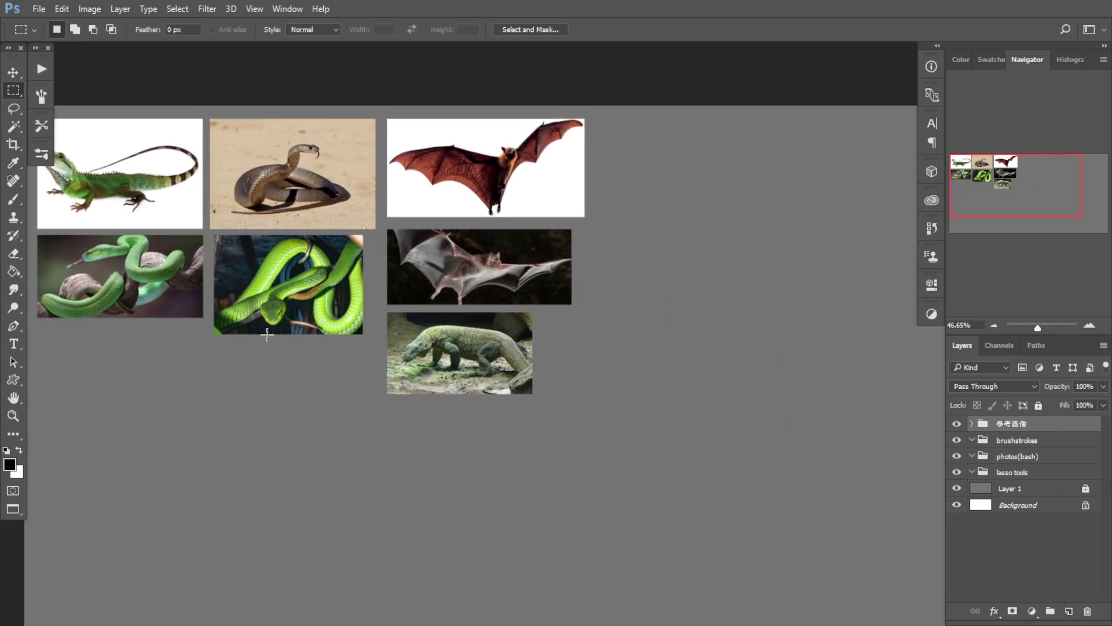
{"action": "scroll", "coordinate": [267, 335], "scroll_direction": "down", "scroll_amount": 2}
{"action": "left_click_drag", "start_coordinate": [365, 390], "coordinate": [307, 301]}
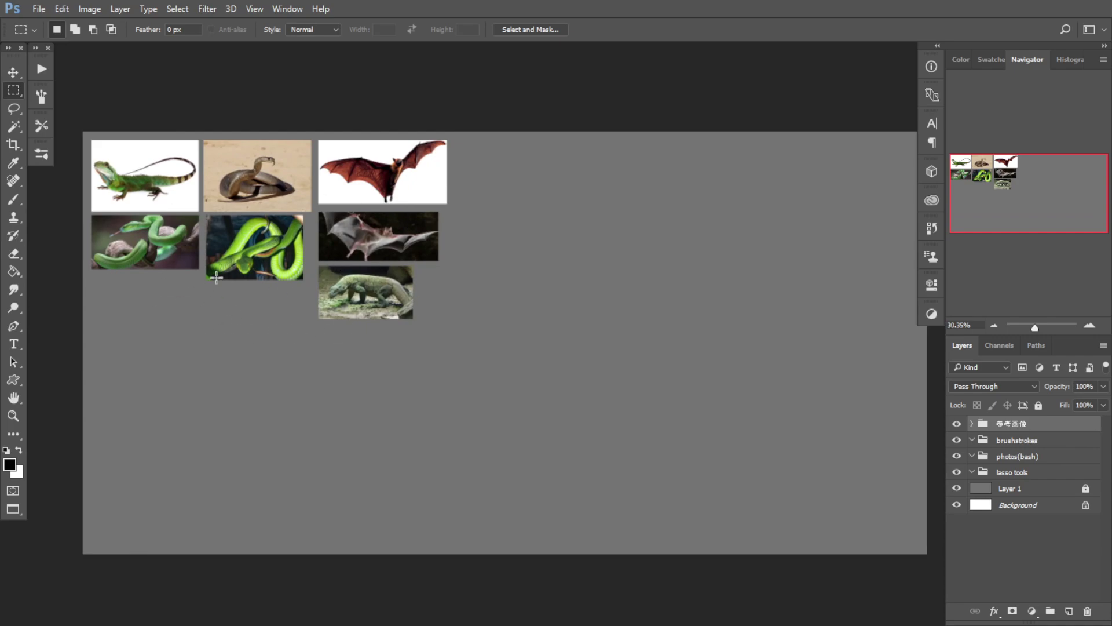
Step: Add a new layer inside the lasso tools group and choose the Lasso tool for freehand selection
{"action": "left_click_drag", "start_coordinate": [480, 413], "coordinate": [487, 408]}
{"action": "left_click_drag", "start_coordinate": [487, 409], "coordinate": [480, 429]}
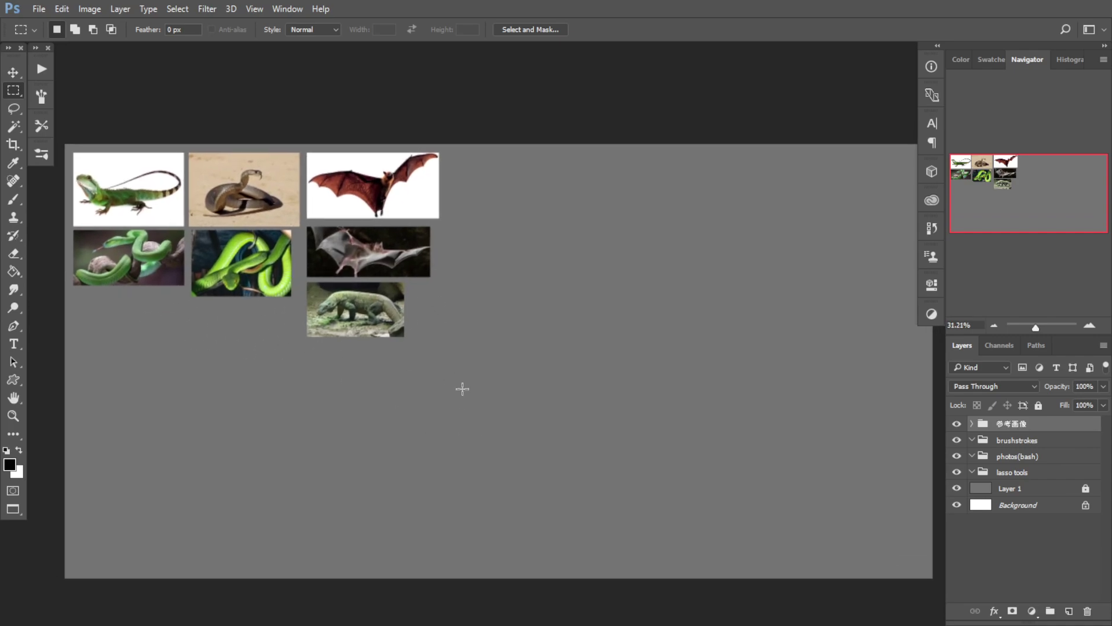
{"action": "left_click", "coordinate": [999, 474]}
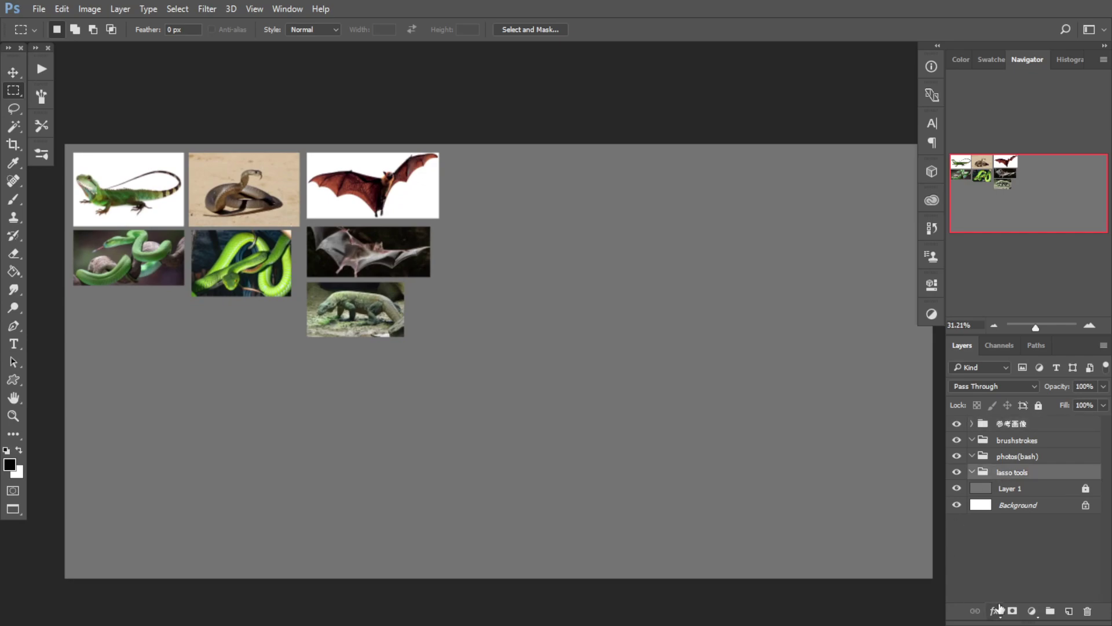
{"action": "left_click", "coordinate": [14, 109]}
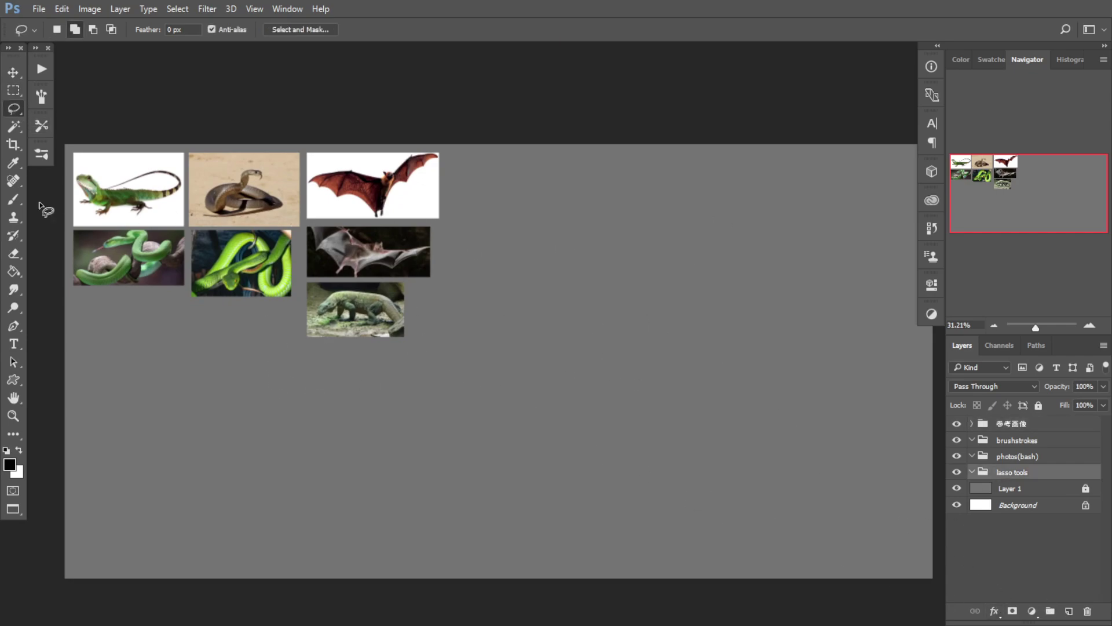
{"action": "right_click", "coordinate": [20, 108]}
{"action": "left_click", "coordinate": [28, 108]}
{"action": "left_click_drag", "start_coordinate": [514, 354], "coordinate": [510, 327]}
{"action": "left_click_drag", "start_coordinate": [569, 350], "coordinate": [572, 391]}
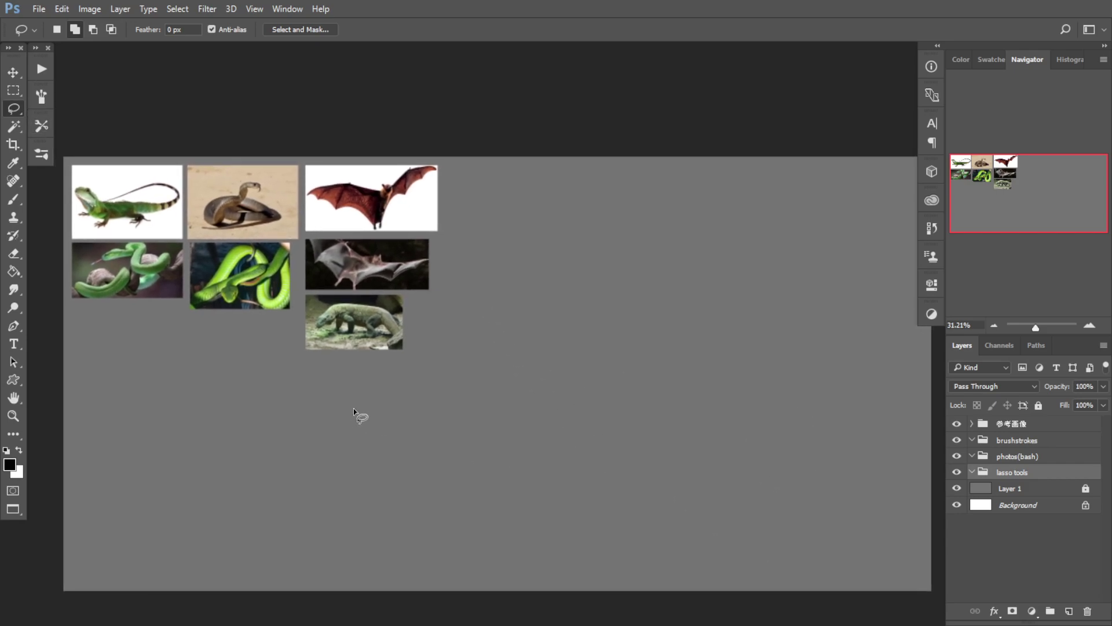
{"action": "left_click_drag", "start_coordinate": [454, 447], "coordinate": [446, 440]}
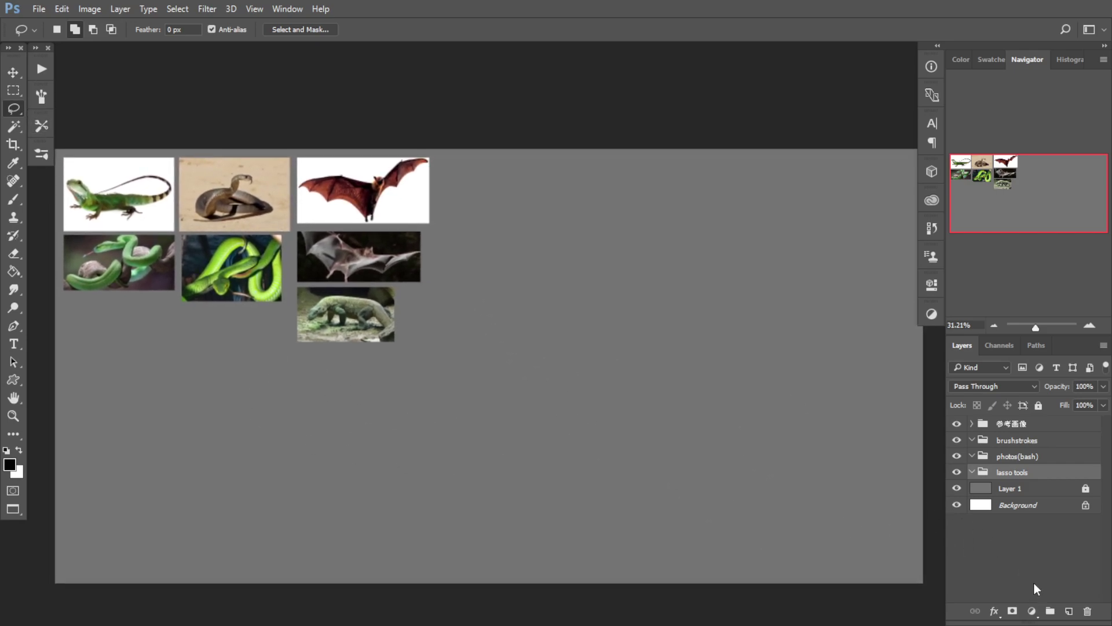
{"action": "left_click", "coordinate": [1070, 611]}
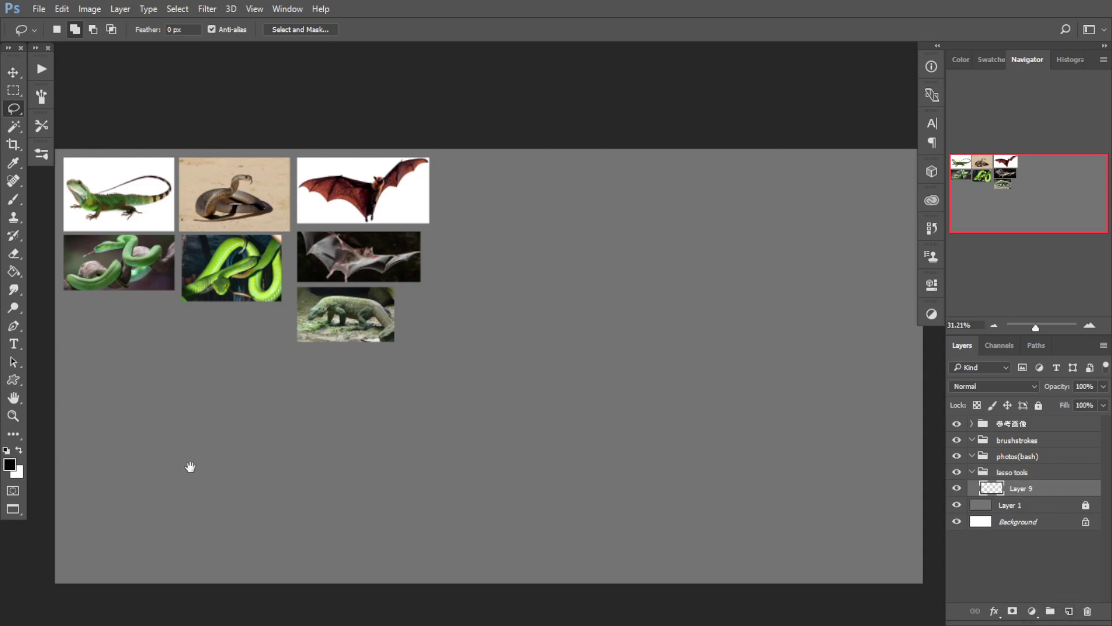
{"action": "left_click_drag", "start_coordinate": [358, 370], "coordinate": [345, 373]}
{"action": "left_click_drag", "start_coordinate": [620, 427], "coordinate": [652, 422]}
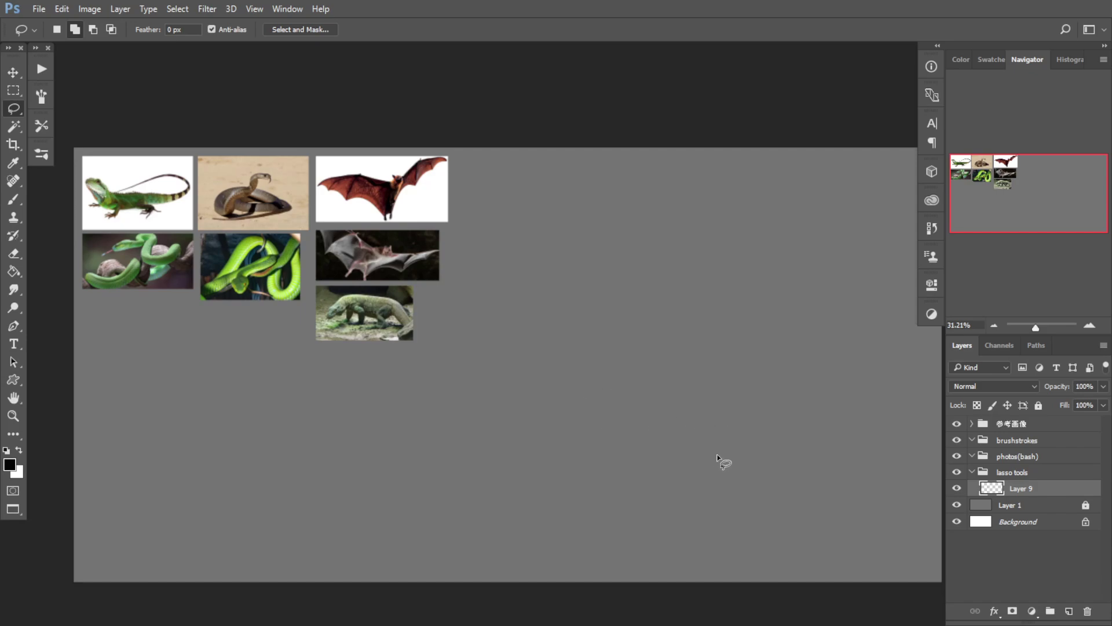
{"action": "mouse_move", "coordinate": [727, 458]}
{"action": "left_mouse_down"}
{"action": "mouse_move", "coordinate": [658, 454]}
{"action": "mouse_move", "coordinate": [751, 262]}
{"action": "mouse_move", "coordinate": [474, 500]}
{"action": "mouse_move", "coordinate": [438, 501]}
{"action": "mouse_move", "coordinate": [417, 480]}
{"action": "mouse_move", "coordinate": [376, 499]}
{"action": "mouse_move", "coordinate": [506, 526]}
{"action": "left_mouse_up"}
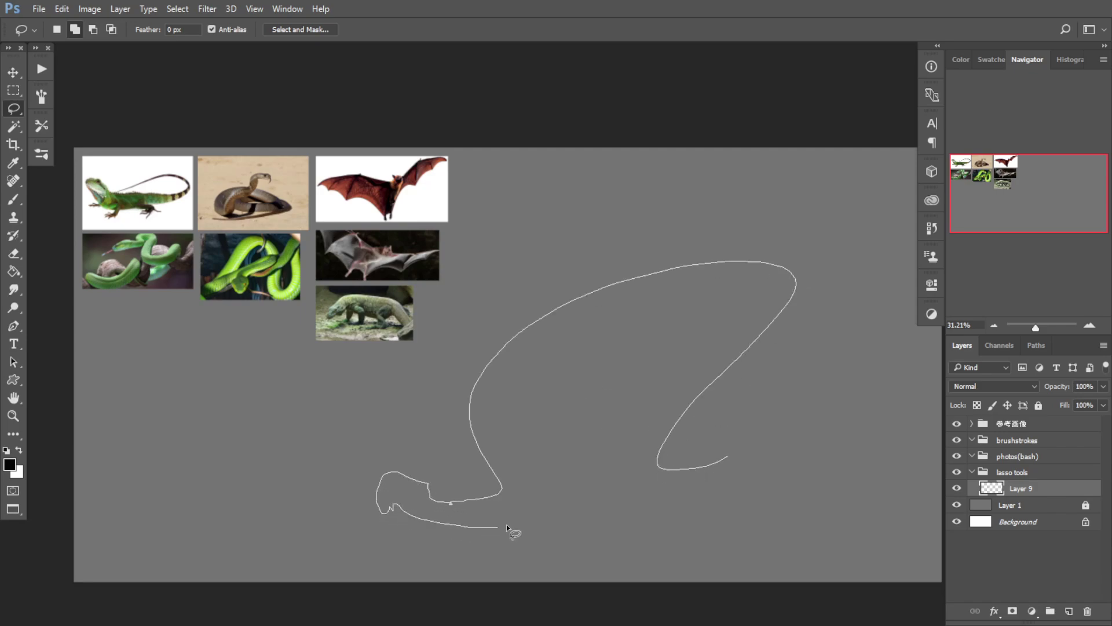
{"action": "mouse_move", "coordinate": [607, 369]}
{"action": "left_mouse_down"}
{"action": "mouse_move", "coordinate": [703, 494]}
{"action": "mouse_move", "coordinate": [801, 442]}
{"action": "mouse_move", "coordinate": [797, 434]}
{"action": "left_mouse_up"}
{"action": "left_click_drag", "start_coordinate": [448, 387], "coordinate": [424, 375]}
{"action": "left_click_drag", "start_coordinate": [592, 421], "coordinate": [620, 429]}
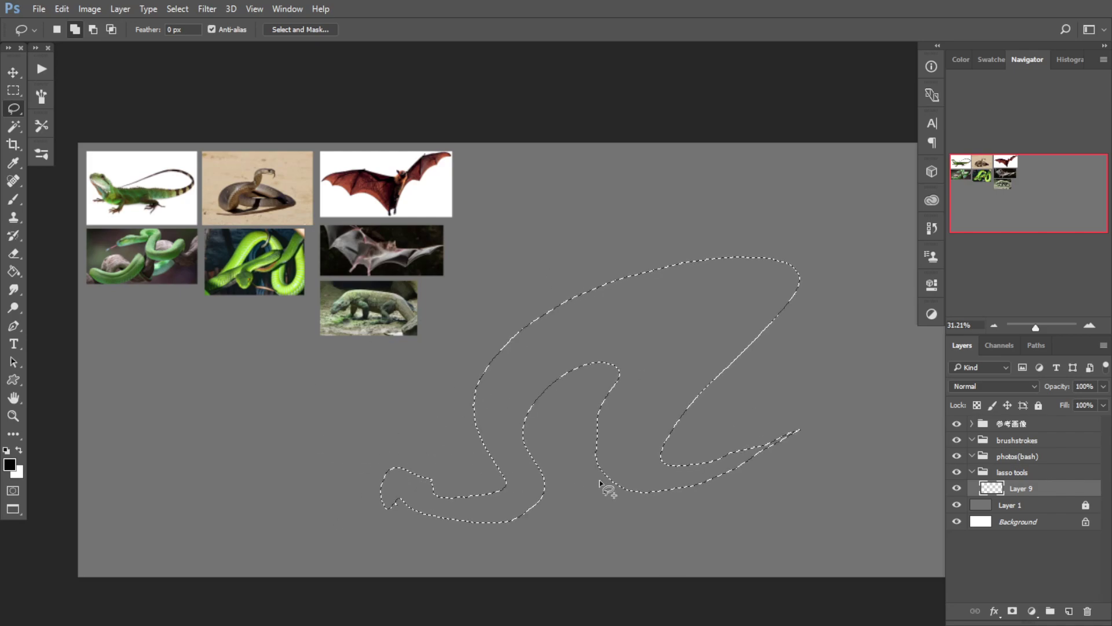
{"action": "key", "text": "ctrl+d"}
Step: Lasso a long S-curved serpentine dragon body with a small raised head and a curved, pointed tail on the empty gray area
{"action": "left_click_drag", "start_coordinate": [576, 349], "coordinate": [541, 346]}
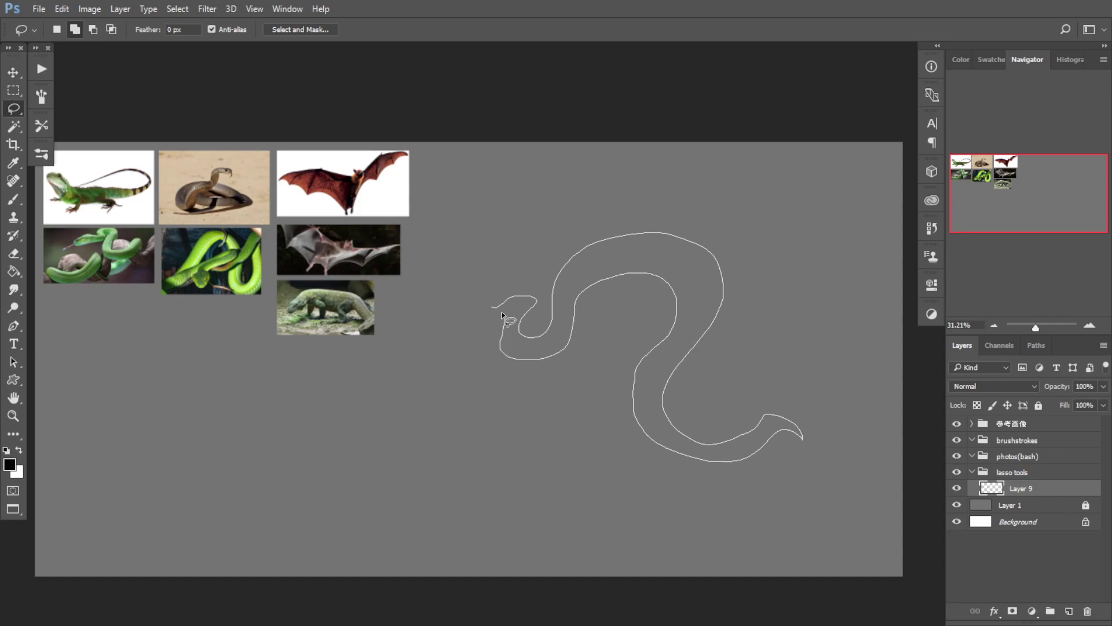
{"action": "left_click_drag", "start_coordinate": [486, 311], "coordinate": [495, 308]}
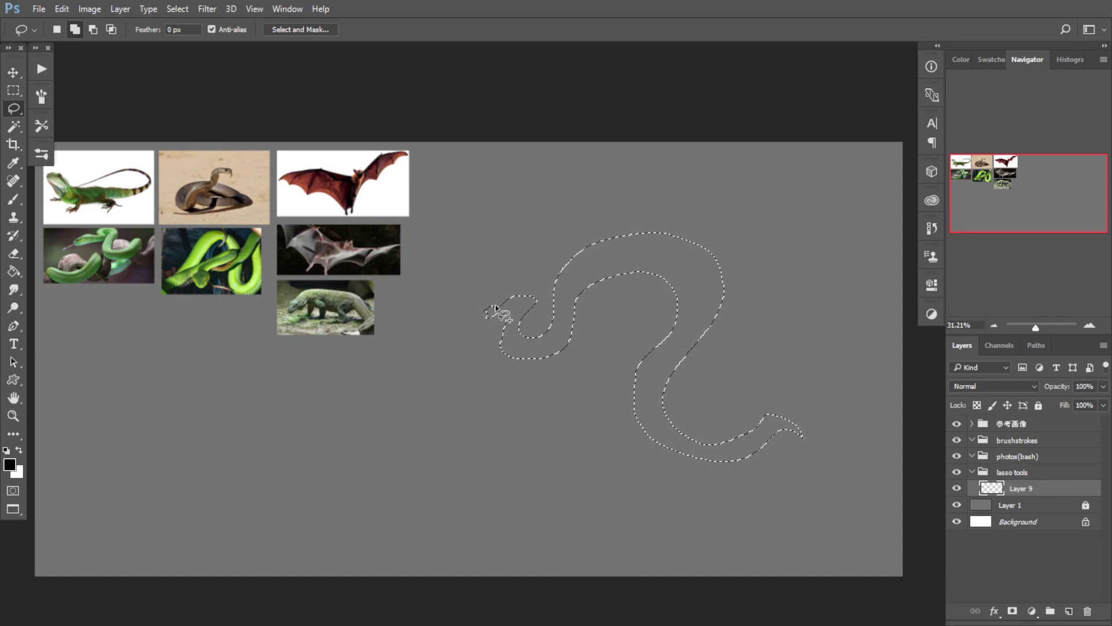
{"action": "left_click_drag", "start_coordinate": [503, 348], "coordinate": [524, 351]}
{"action": "left_click_drag", "start_coordinate": [610, 380], "coordinate": [630, 364]}
{"action": "left_click_drag", "start_coordinate": [541, 354], "coordinate": [510, 343]}
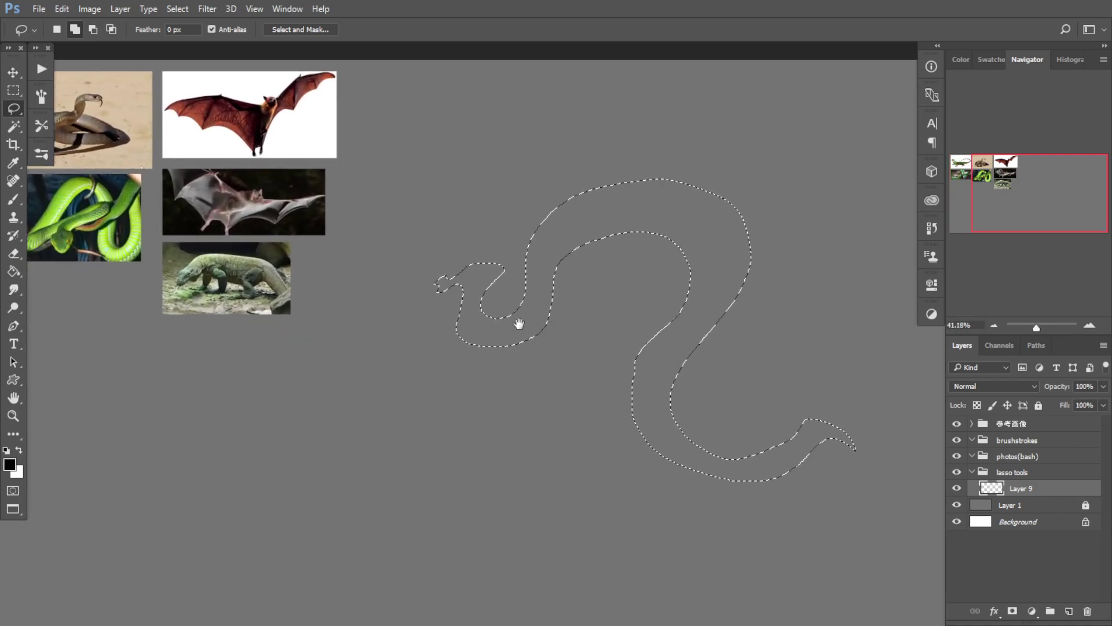
{"action": "scroll", "coordinate": [457, 292], "scroll_direction": "up", "scroll_amount": 1}
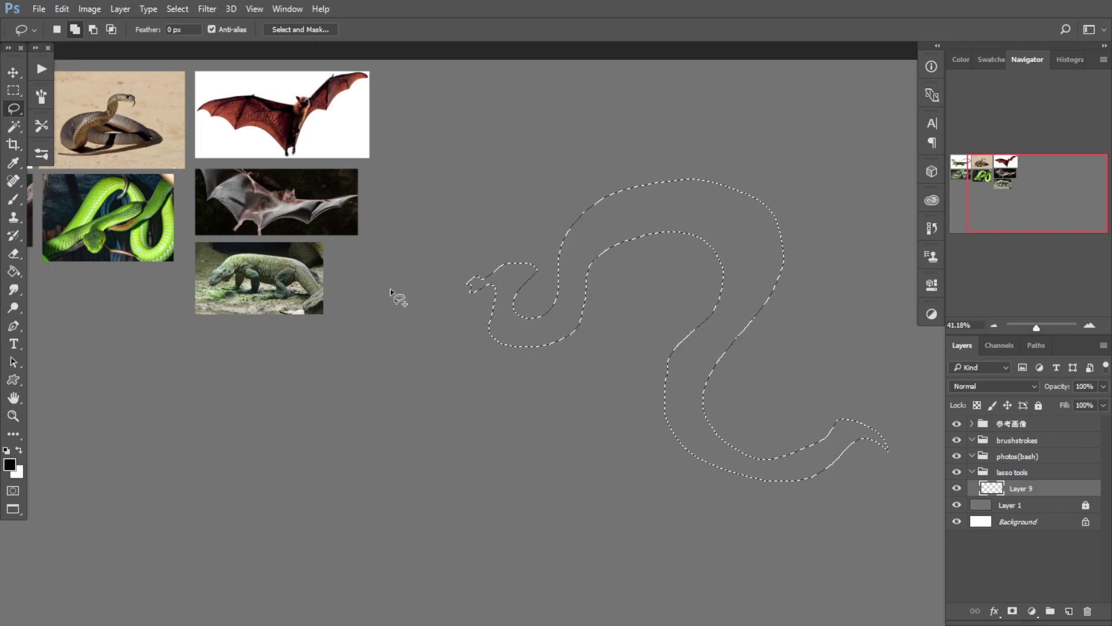
{"action": "left_click_drag", "start_coordinate": [566, 384], "coordinate": [524, 380]}
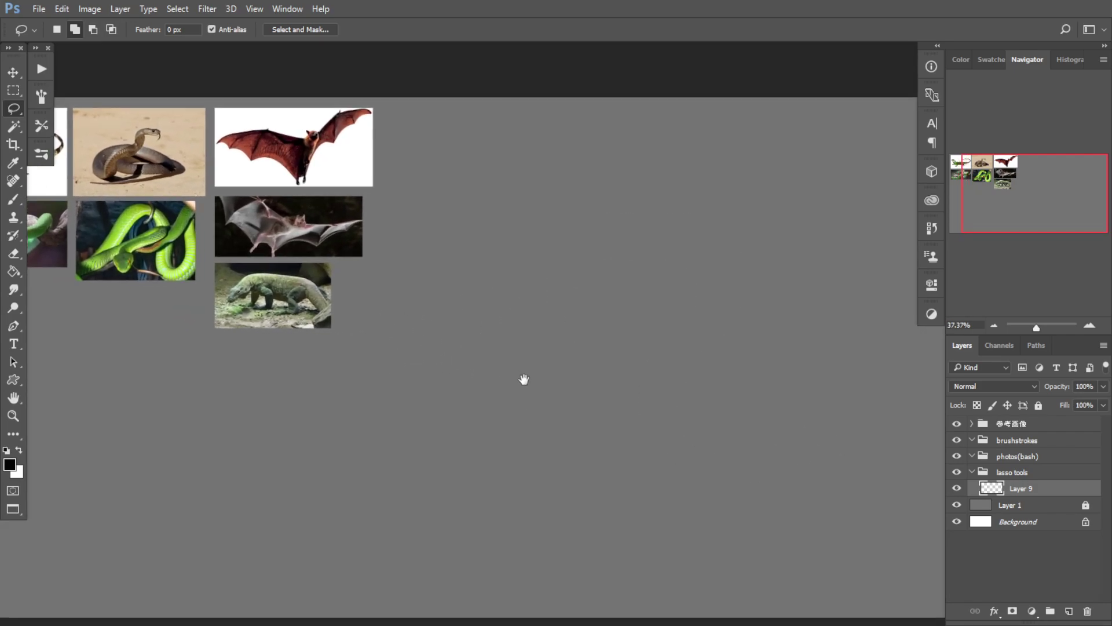
{"action": "left_click_drag", "start_coordinate": [413, 326], "coordinate": [469, 338]}
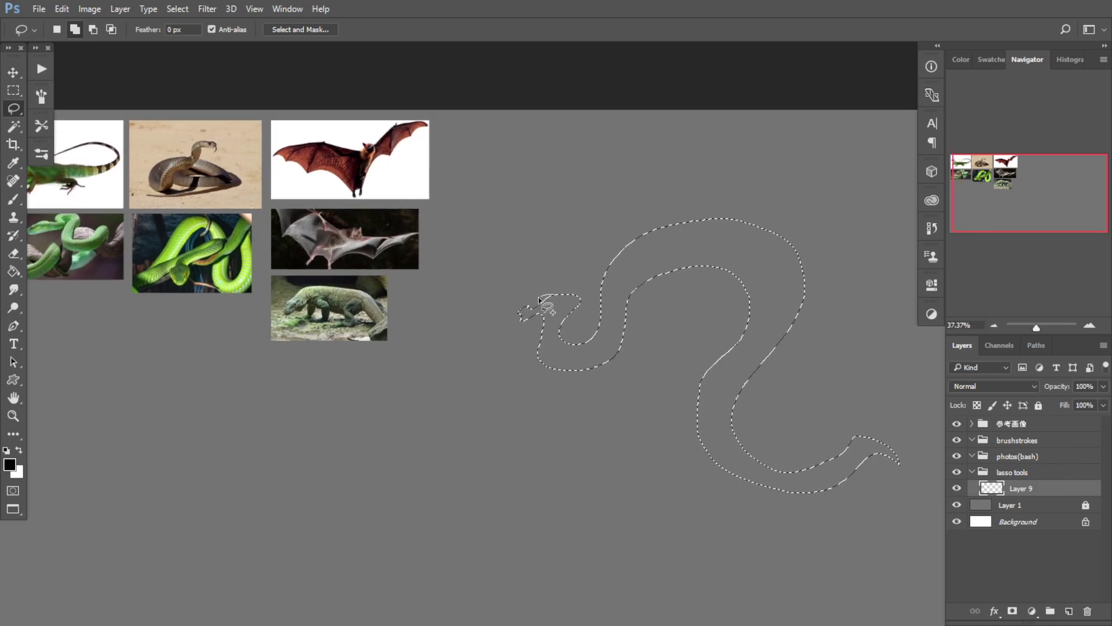
Step: Add a dragon head with a snout, jaw, long swept-back horns and cheek spikes to the front of the lasso selection
{"action": "mouse_move", "coordinate": [527, 327]}
{"action": "left_mouse_down"}
{"action": "mouse_move", "coordinate": [548, 315]}
{"action": "mouse_move", "coordinate": [559, 267]}
{"action": "mouse_move", "coordinate": [534, 307]}
{"action": "mouse_move", "coordinate": [574, 282]}
{"action": "mouse_move", "coordinate": [484, 330]}
{"action": "mouse_move", "coordinate": [480, 357]}
{"action": "mouse_move", "coordinate": [634, 325]}
{"action": "left_mouse_up"}
{"action": "scroll", "coordinate": [502, 330], "scroll_direction": "up", "scroll_amount": 6}
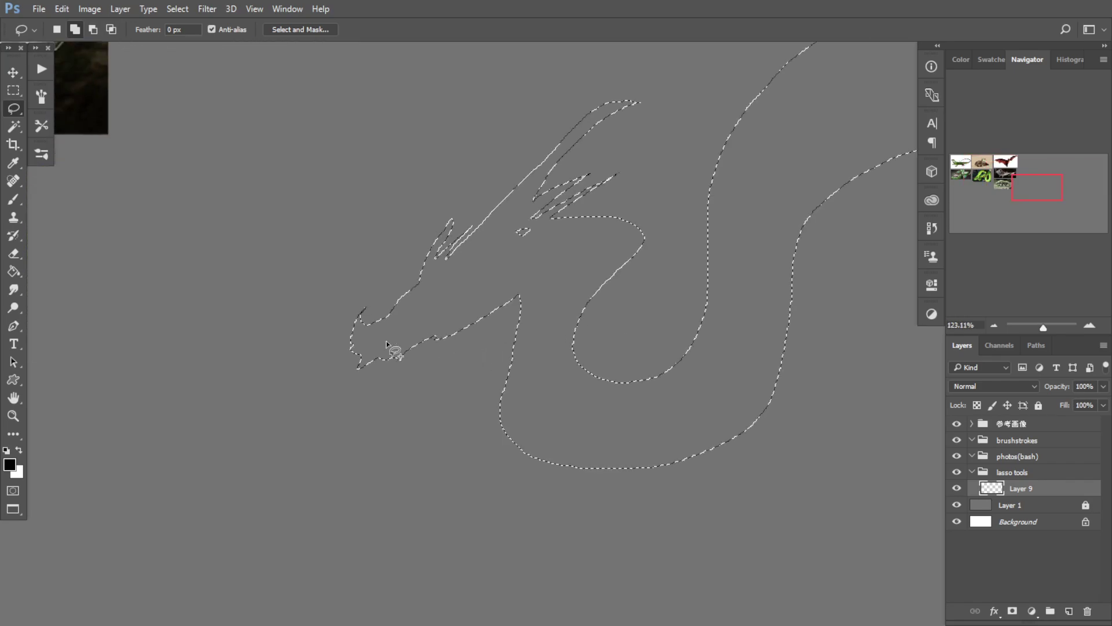
{"action": "scroll", "coordinate": [497, 286], "scroll_direction": "down", "scroll_amount": 4}
{"action": "scroll", "coordinate": [454, 330], "scroll_direction": "up", "scroll_amount": 3}
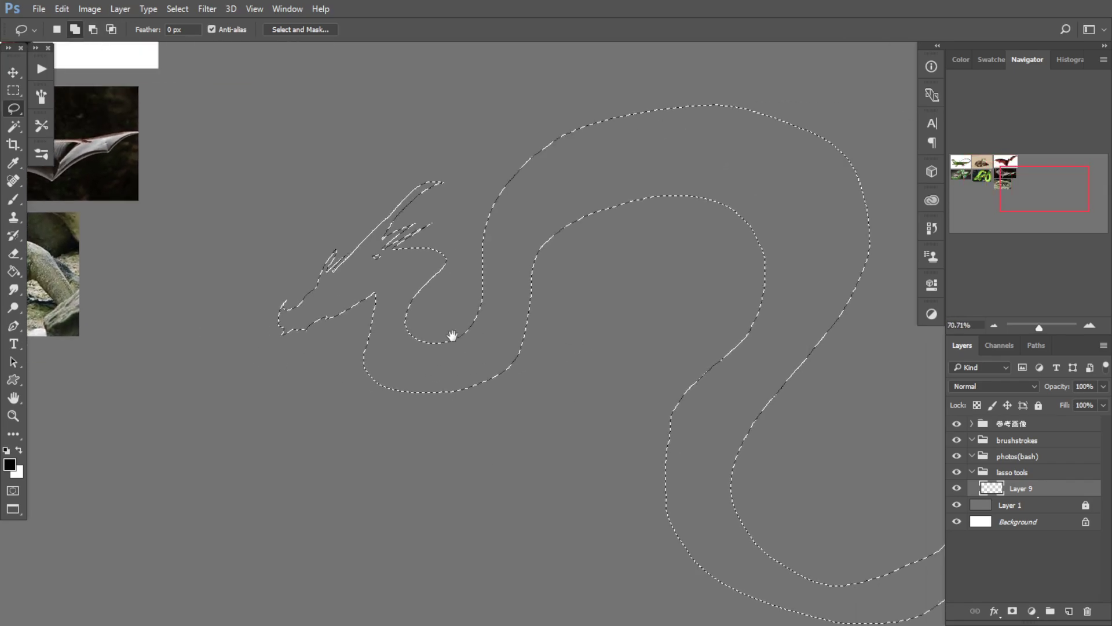
{"action": "left_click_drag", "start_coordinate": [400, 319], "coordinate": [382, 336]}
{"action": "mouse_move", "coordinate": [459, 347]}
{"action": "left_mouse_down"}
{"action": "mouse_move", "coordinate": [598, 303]}
{"action": "mouse_move", "coordinate": [551, 307]}
{"action": "mouse_move", "coordinate": [556, 336]}
{"action": "left_mouse_up"}
Step: Examine the lizard and snake reference photos up close for body details, and return to the dragon selection
{"action": "left_click_drag", "start_coordinate": [484, 331], "coordinate": [743, 355]}
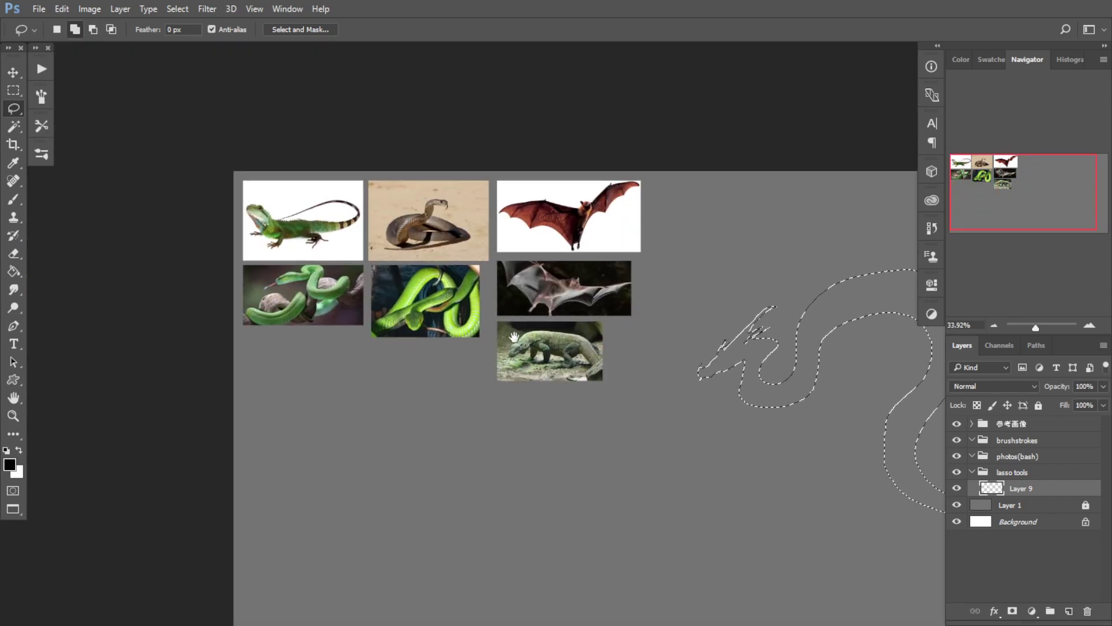
{"action": "left_click_drag", "start_coordinate": [302, 241], "coordinate": [351, 248]}
{"action": "mouse_move", "coordinate": [217, 199]}
{"action": "left_mouse_down"}
{"action": "mouse_move", "coordinate": [245, 194]}
{"action": "mouse_move", "coordinate": [251, 177]}
{"action": "left_mouse_up"}
{"action": "left_click_drag", "start_coordinate": [370, 289], "coordinate": [325, 313]}
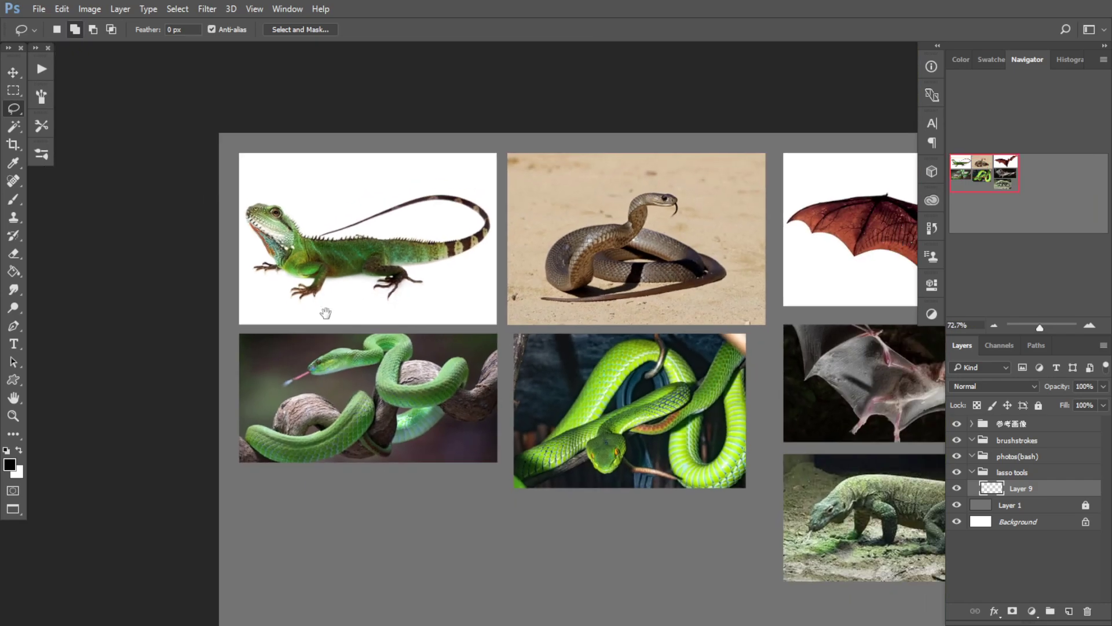
{"action": "mouse_move", "coordinate": [704, 447]}
{"action": "left_mouse_down"}
{"action": "mouse_move", "coordinate": [428, 377]}
{"action": "mouse_move", "coordinate": [274, 361]}
{"action": "left_mouse_up"}
{"action": "left_click_drag", "start_coordinate": [361, 335], "coordinate": [324, 339]}
{"action": "left_click_drag", "start_coordinate": [649, 390], "coordinate": [402, 375]}
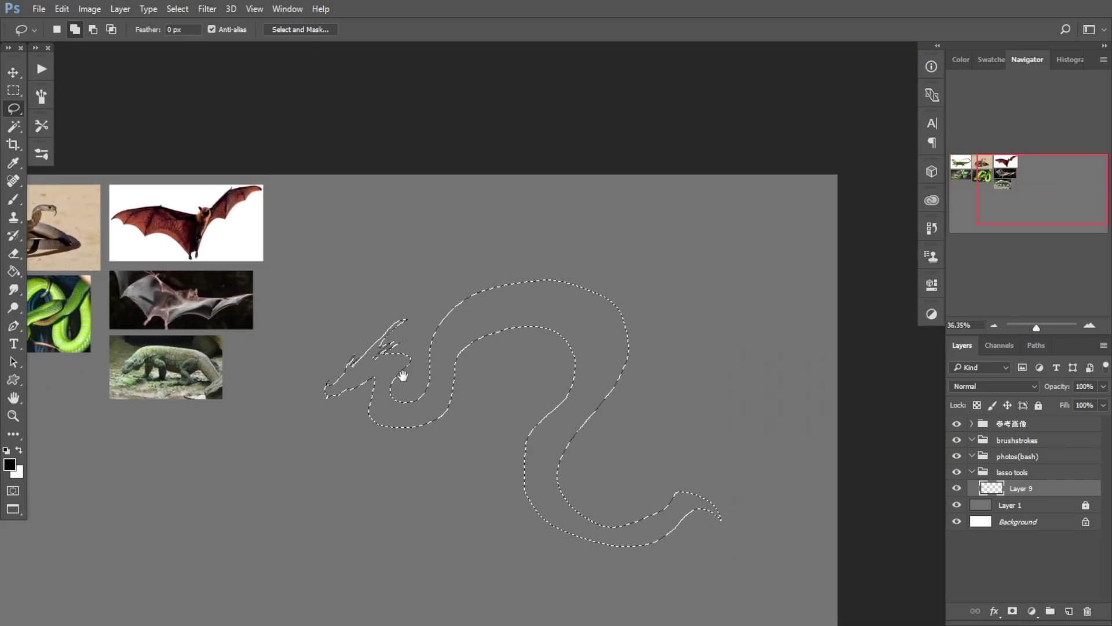
{"action": "left_click_drag", "start_coordinate": [516, 375], "coordinate": [526, 378]}
Step: Add jagged spikes to the lasso selection along the dragon's neck and over the top of its back
{"action": "left_click_drag", "start_coordinate": [525, 384], "coordinate": [369, 301]}
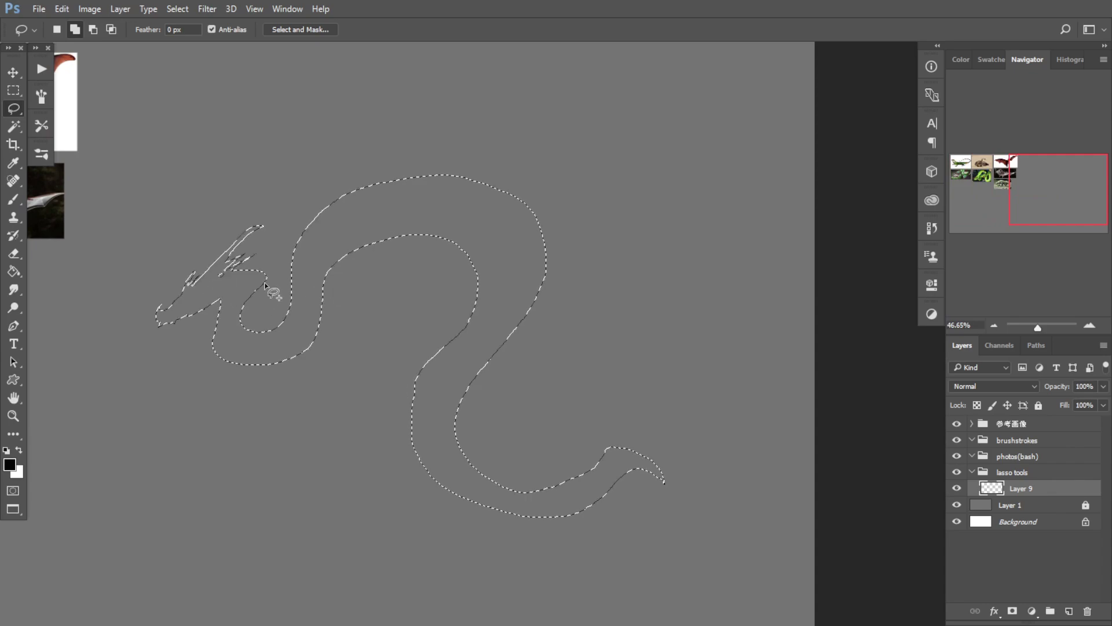
{"action": "mouse_move", "coordinate": [258, 285]}
{"action": "left_mouse_down"}
{"action": "mouse_move", "coordinate": [239, 314]}
{"action": "mouse_move", "coordinate": [281, 335]}
{"action": "mouse_move", "coordinate": [255, 331]}
{"action": "mouse_move", "coordinate": [294, 308]}
{"action": "left_mouse_up"}
{"action": "mouse_move", "coordinate": [287, 262]}
{"action": "left_mouse_down"}
{"action": "mouse_move", "coordinate": [317, 225]}
{"action": "mouse_move", "coordinate": [295, 238]}
{"action": "mouse_move", "coordinate": [304, 207]}
{"action": "mouse_move", "coordinate": [316, 220]}
{"action": "mouse_move", "coordinate": [369, 170]}
{"action": "mouse_move", "coordinate": [375, 191]}
{"action": "mouse_move", "coordinate": [370, 182]}
{"action": "mouse_move", "coordinate": [411, 186]}
{"action": "mouse_move", "coordinate": [425, 176]}
{"action": "mouse_move", "coordinate": [390, 180]}
{"action": "mouse_move", "coordinate": [481, 146]}
{"action": "left_mouse_up"}
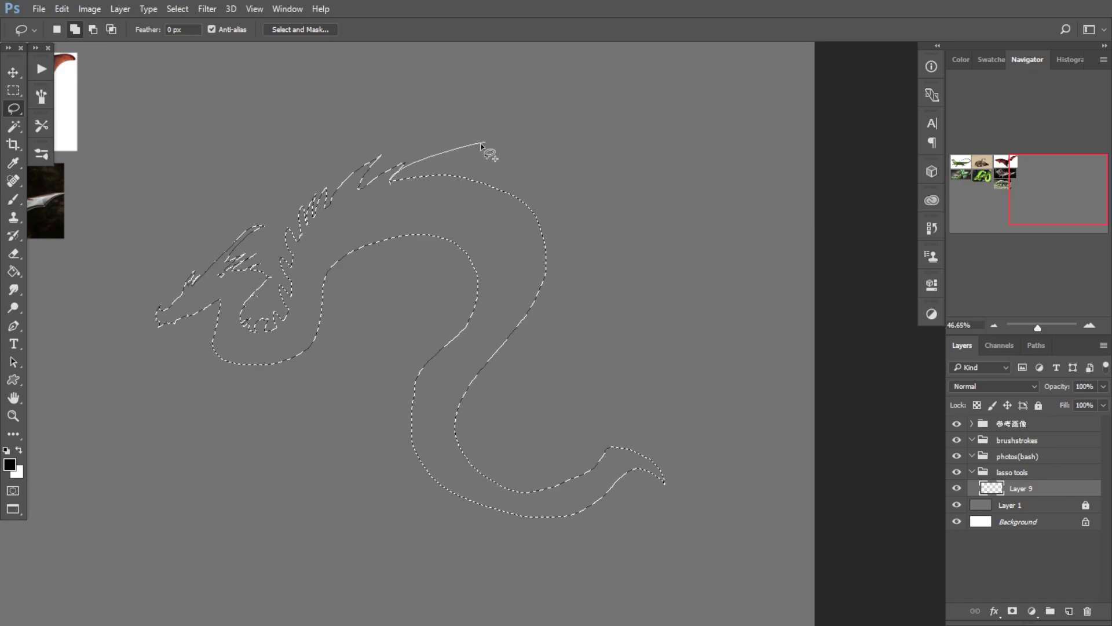
{"action": "mouse_move", "coordinate": [450, 184]}
{"action": "left_mouse_down"}
{"action": "mouse_move", "coordinate": [473, 172]}
{"action": "mouse_move", "coordinate": [473, 186]}
{"action": "mouse_move", "coordinate": [529, 213]}
{"action": "left_mouse_up"}
Step: Continue the spikes around the outer bend of the back with small barbs and one longer curved spine
{"action": "left_click_drag", "start_coordinate": [294, 270], "coordinate": [322, 268]}
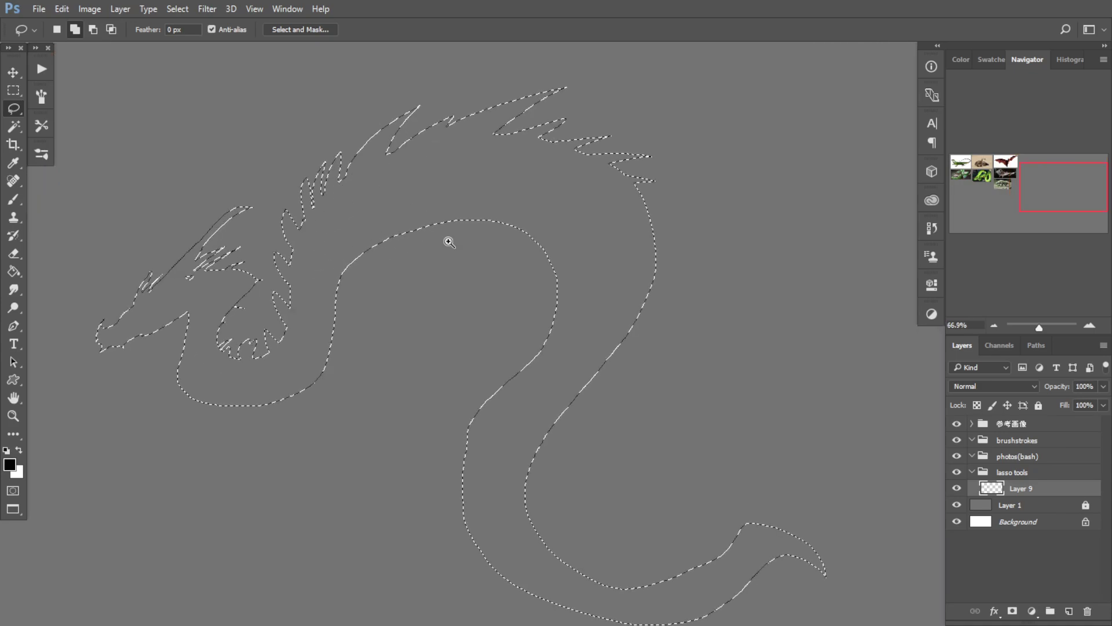
{"action": "left_click_drag", "start_coordinate": [468, 239], "coordinate": [461, 258]}
{"action": "left_click_drag", "start_coordinate": [611, 235], "coordinate": [621, 212]}
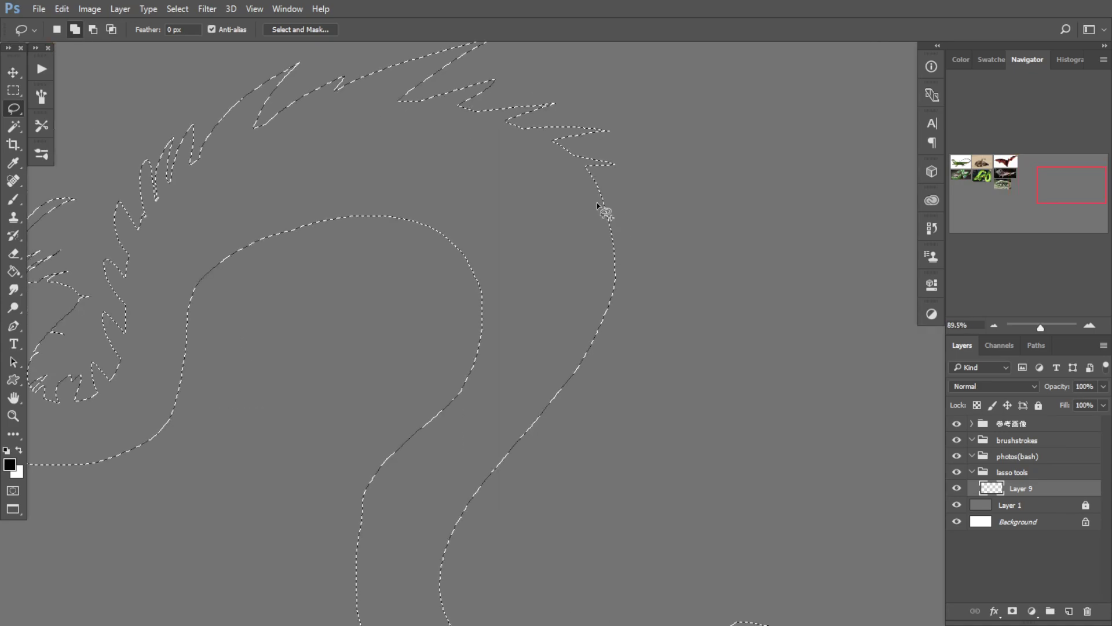
{"action": "scroll", "coordinate": [602, 229], "scroll_direction": "up", "scroll_amount": 4}
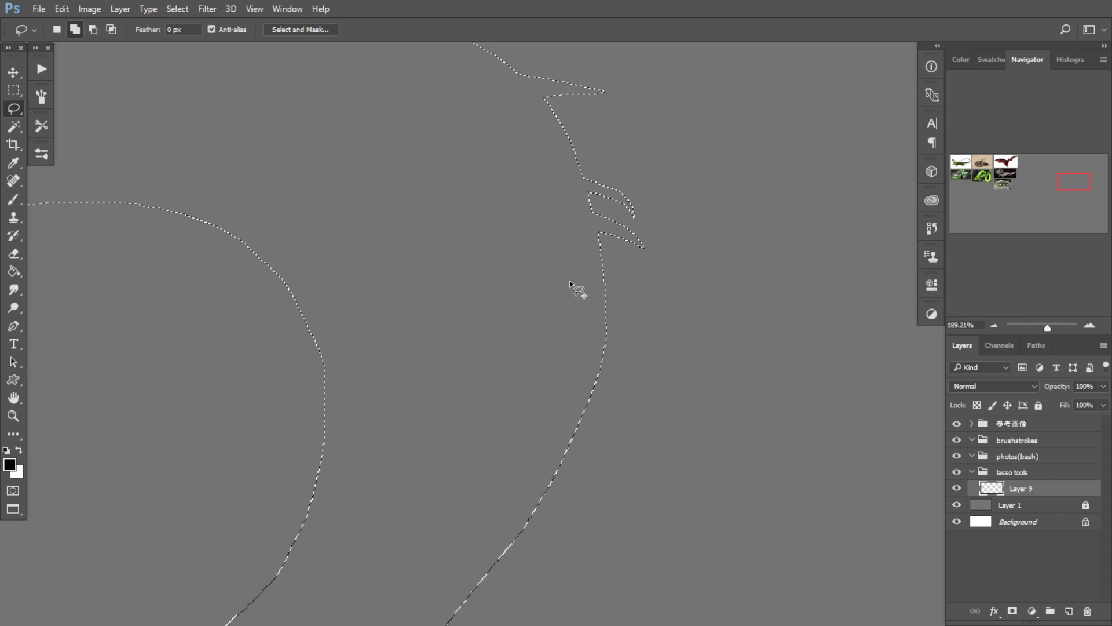
{"action": "left_click_drag", "start_coordinate": [642, 271], "coordinate": [591, 283]}
{"action": "scroll", "coordinate": [576, 291], "scroll_direction": "down", "scroll_amount": 5}
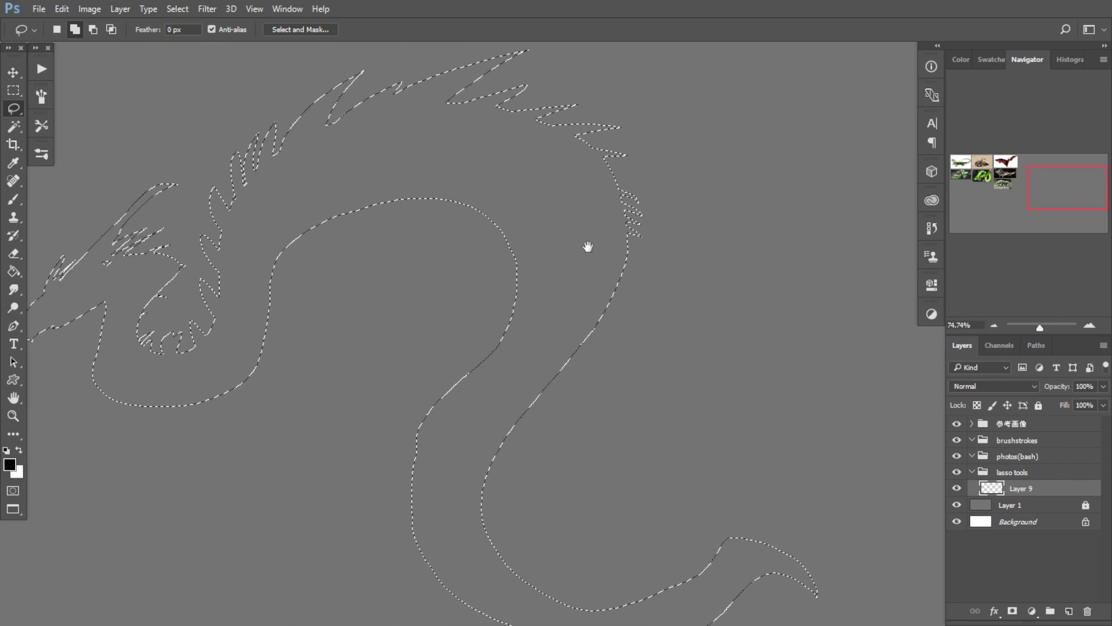
{"action": "mouse_move", "coordinate": [588, 247]}
{"action": "left_mouse_down"}
{"action": "mouse_move", "coordinate": [657, 310]}
{"action": "mouse_move", "coordinate": [644, 292]}
{"action": "left_mouse_up"}
{"action": "mouse_move", "coordinate": [660, 299]}
{"action": "left_mouse_down"}
{"action": "mouse_move", "coordinate": [593, 255]}
{"action": "mouse_move", "coordinate": [616, 263]}
{"action": "left_mouse_up"}
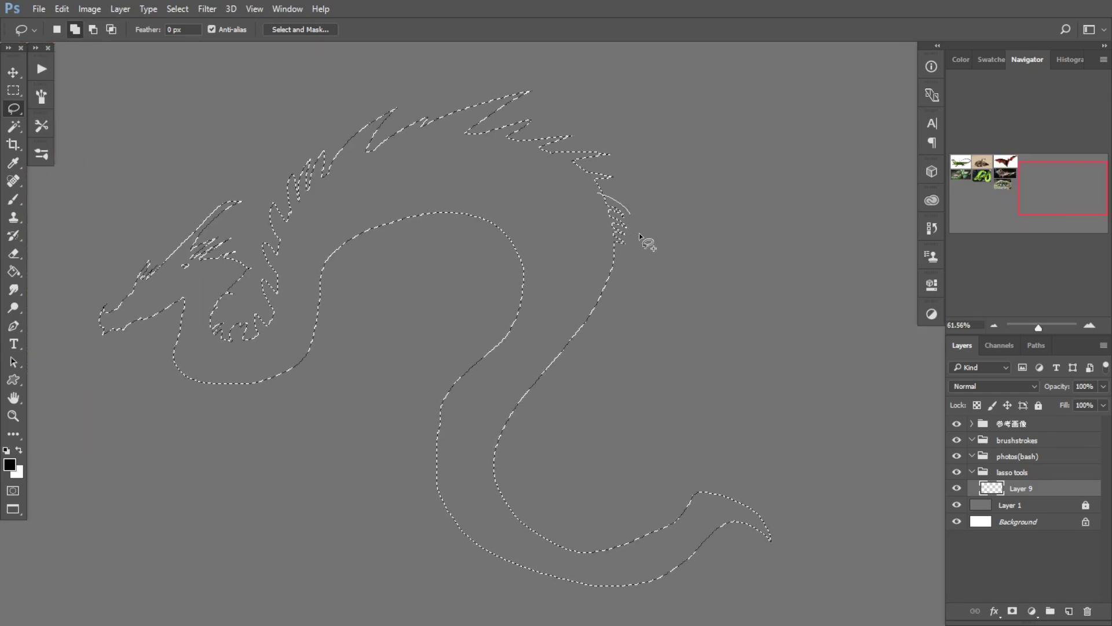
{"action": "left_click_drag", "start_coordinate": [577, 171], "coordinate": [578, 173]}
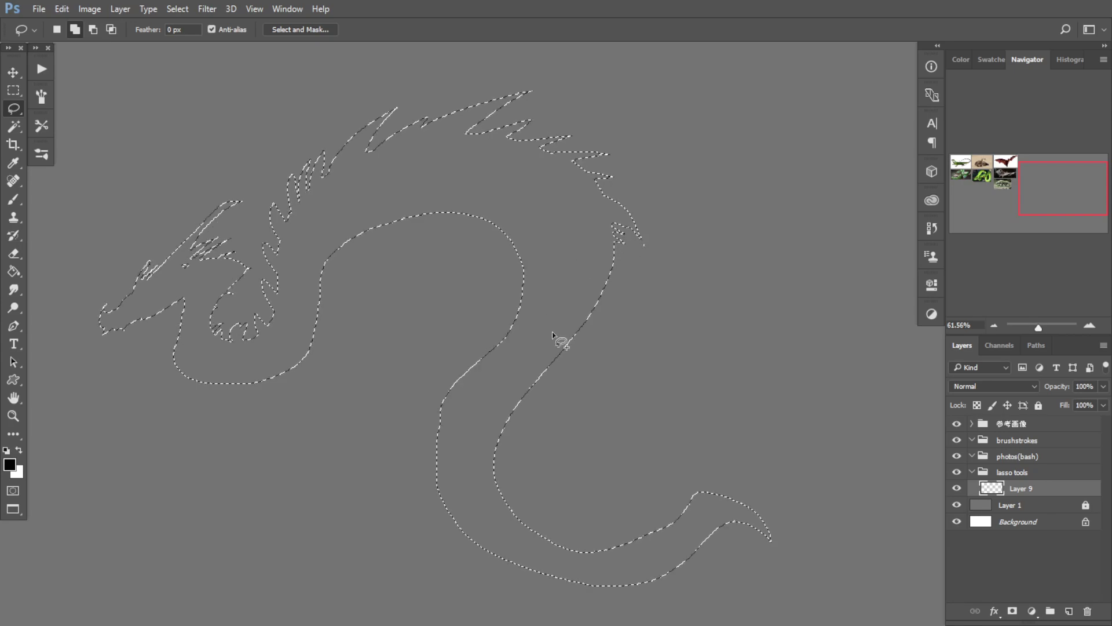
{"action": "left_click_drag", "start_coordinate": [621, 267], "coordinate": [610, 274]}
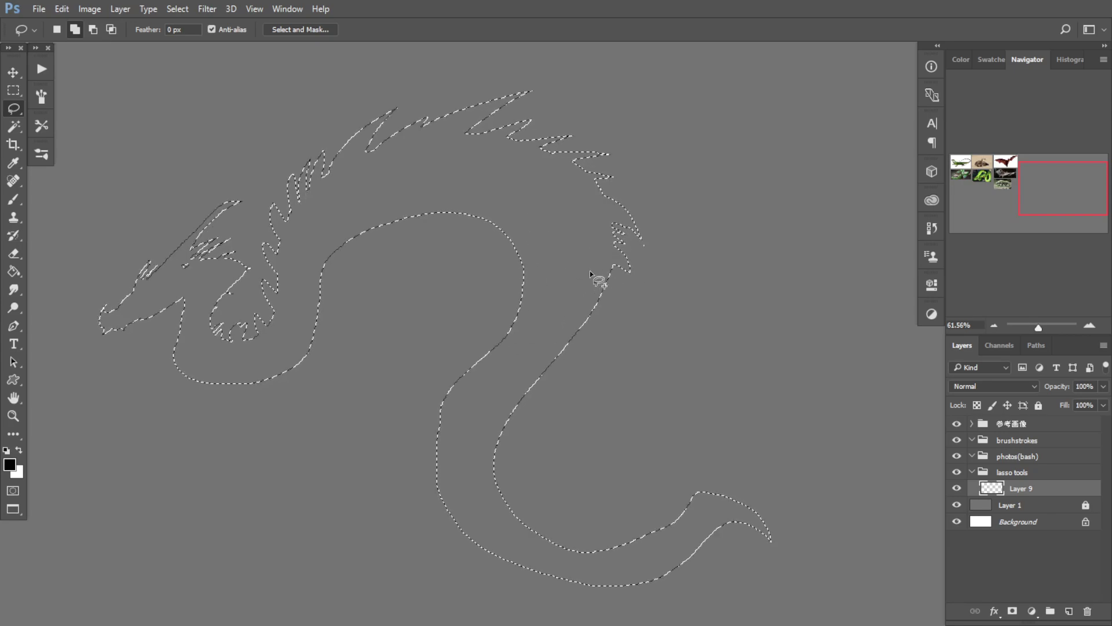
Step: Undo the oversized fin tried below the back's bend and extend short spikes down the lower back instead
{"action": "mouse_move", "coordinate": [561, 311]}
{"action": "left_mouse_down"}
{"action": "mouse_move", "coordinate": [579, 489]}
{"action": "mouse_move", "coordinate": [554, 362]}
{"action": "left_mouse_up"}
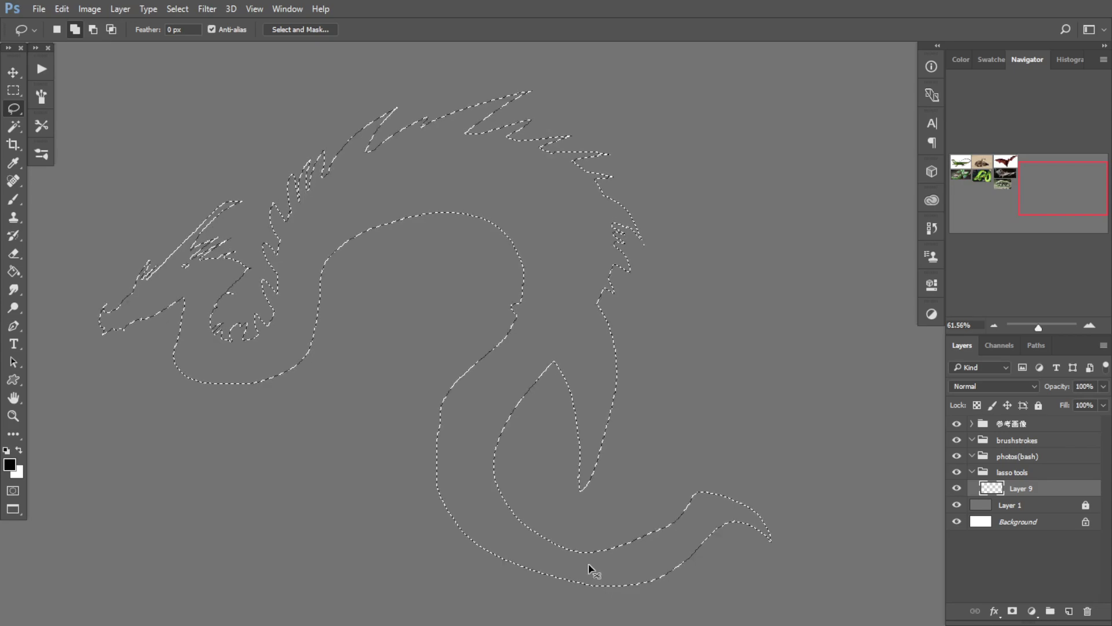
{"action": "key", "text": "ctrl+z"}
{"action": "left_click_drag", "start_coordinate": [570, 345], "coordinate": [569, 322]}
{"action": "left_click_drag", "start_coordinate": [596, 271], "coordinate": [570, 362]}
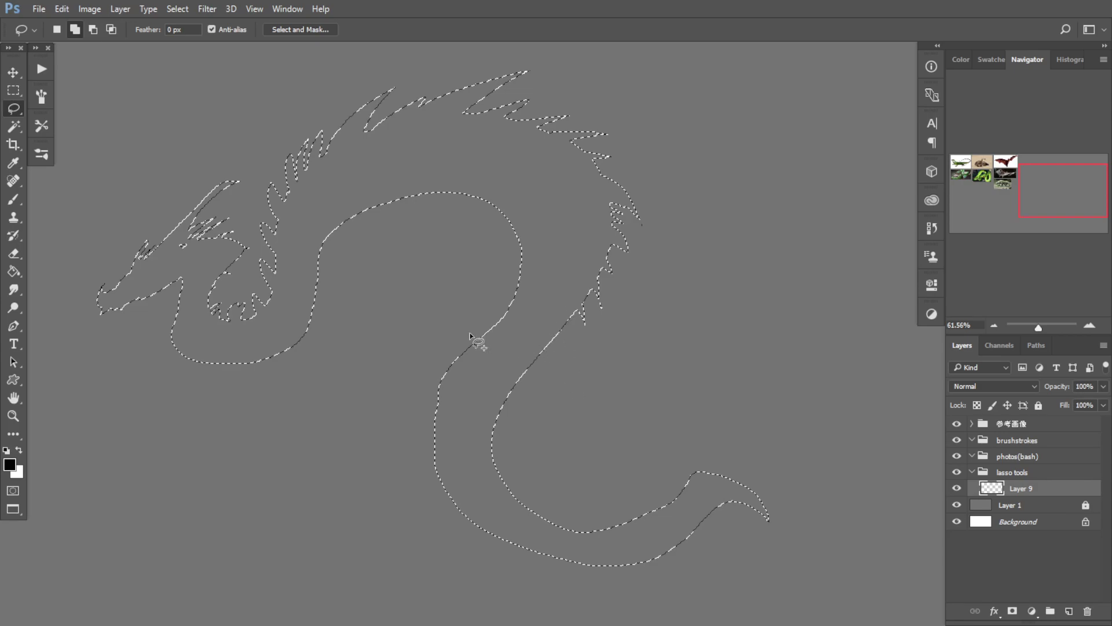
{"action": "left_click_drag", "start_coordinate": [572, 317], "coordinate": [539, 360]}
Step: Refine the upper neck crest by adding small lasso shapes in the gaps between its existing spikes
{"action": "left_click_drag", "start_coordinate": [278, 217], "coordinate": [325, 203]}
{"action": "left_click_drag", "start_coordinate": [319, 196], "coordinate": [354, 225]}
{"action": "left_click_drag", "start_coordinate": [328, 231], "coordinate": [377, 279]}
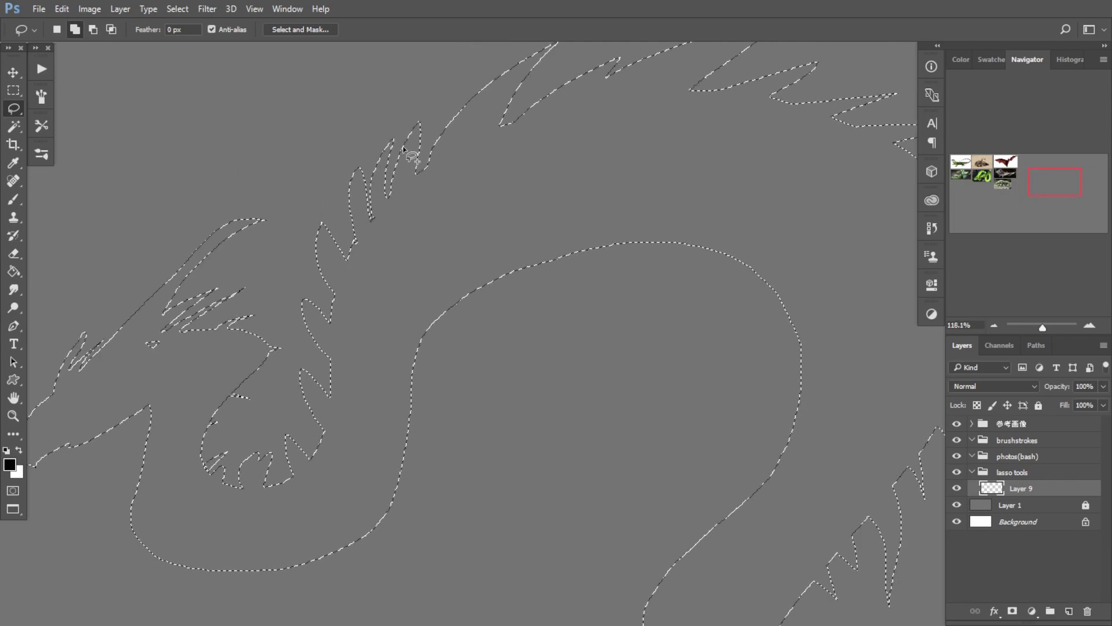
{"action": "left_click_drag", "start_coordinate": [403, 149], "coordinate": [418, 169]}
{"action": "scroll", "coordinate": [437, 177], "scroll_direction": "up", "scroll_amount": 1}
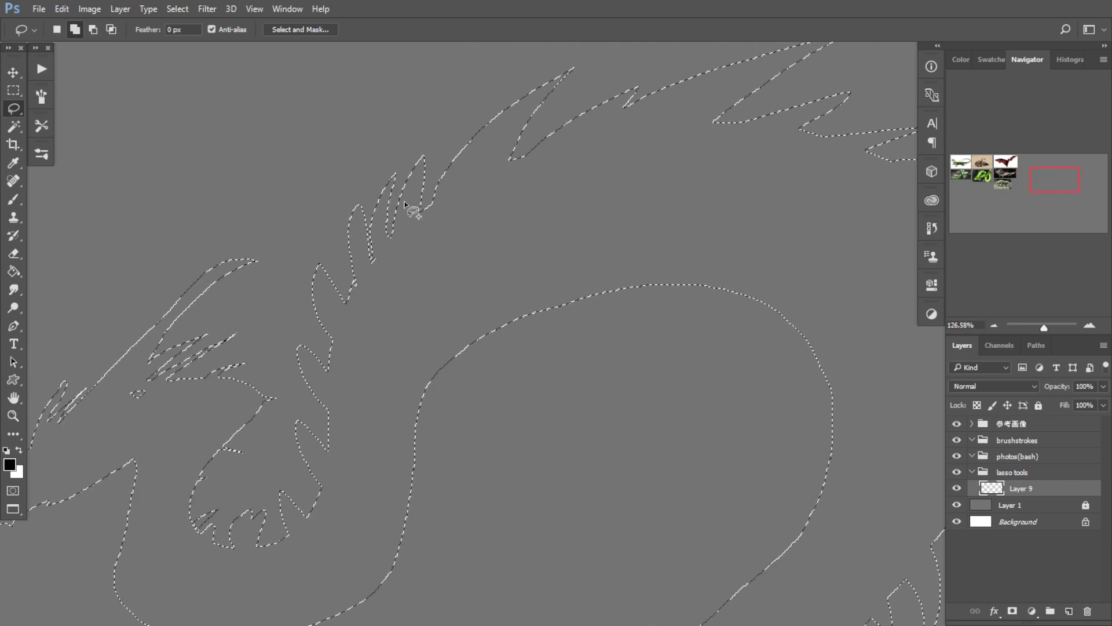
{"action": "left_click_drag", "start_coordinate": [420, 210], "coordinate": [422, 140]}
Step: Fill the gaps between spikes along the dragon's lower neck crest with small additional lasso shapes
{"action": "left_click_drag", "start_coordinate": [404, 260], "coordinate": [335, 280]}
{"action": "mouse_move", "coordinate": [346, 349]}
{"action": "left_mouse_down"}
{"action": "mouse_move", "coordinate": [294, 290]}
{"action": "mouse_move", "coordinate": [307, 361]}
{"action": "mouse_move", "coordinate": [335, 364]}
{"action": "mouse_move", "coordinate": [308, 393]}
{"action": "mouse_move", "coordinate": [302, 274]}
{"action": "left_mouse_up"}
{"action": "mouse_move", "coordinate": [324, 225]}
{"action": "left_mouse_down"}
{"action": "mouse_move", "coordinate": [297, 269]}
{"action": "mouse_move", "coordinate": [322, 285]}
{"action": "left_mouse_up"}
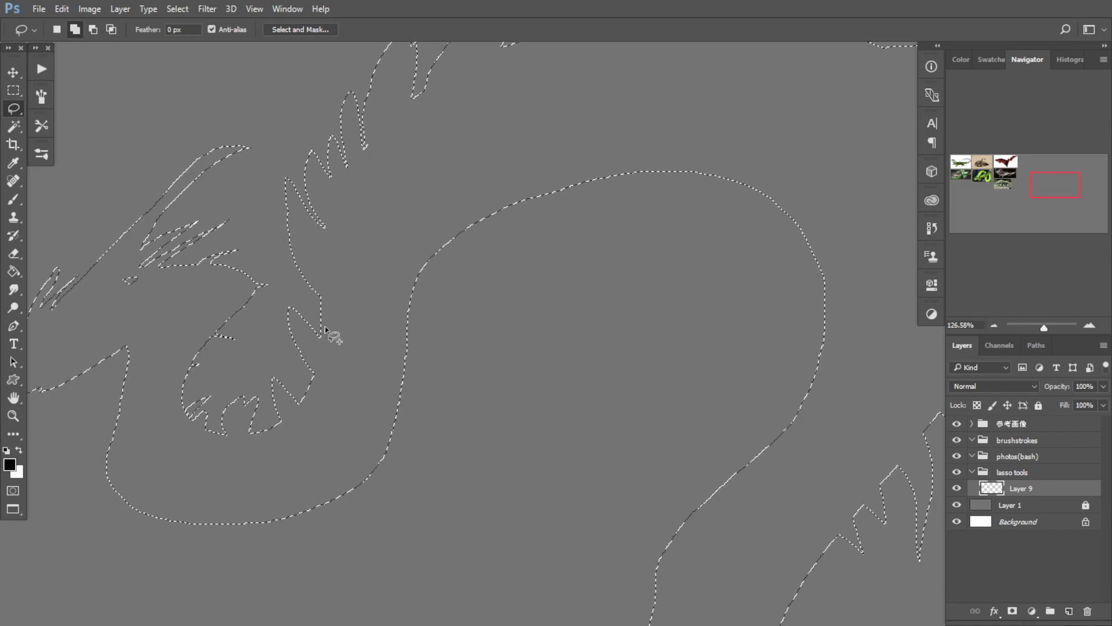
{"action": "mouse_move", "coordinate": [308, 395]}
{"action": "left_mouse_down"}
{"action": "mouse_move", "coordinate": [297, 377]}
{"action": "mouse_move", "coordinate": [296, 401]}
{"action": "left_mouse_up"}
Step: Add fine lasso barbs to the dragon's cheek frill and to the jagged edge beneath its horns
{"action": "left_click_drag", "start_coordinate": [264, 430], "coordinate": [263, 442]}
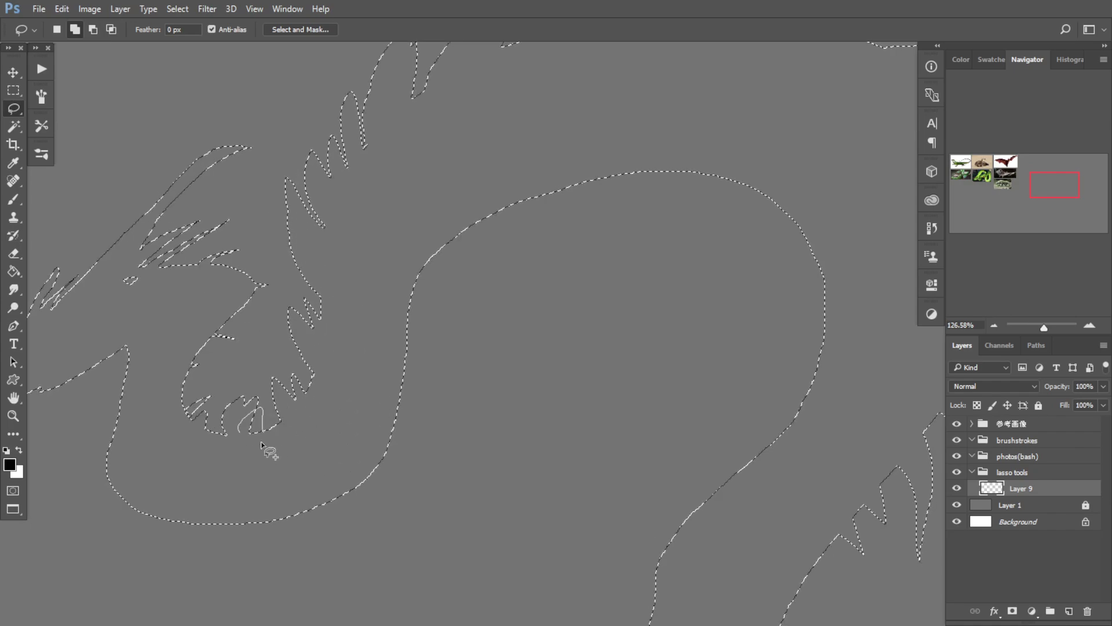
{"action": "mouse_move", "coordinate": [171, 379]}
{"action": "left_mouse_down"}
{"action": "mouse_move", "coordinate": [204, 383]}
{"action": "mouse_move", "coordinate": [181, 390]}
{"action": "left_mouse_up"}
{"action": "left_click_drag", "start_coordinate": [210, 338], "coordinate": [196, 351]}
{"action": "mouse_move", "coordinate": [255, 389]}
{"action": "left_mouse_down"}
{"action": "mouse_move", "coordinate": [241, 412]}
{"action": "mouse_move", "coordinate": [227, 390]}
{"action": "left_mouse_up"}
{"action": "mouse_move", "coordinate": [262, 415]}
{"action": "left_mouse_down"}
{"action": "mouse_move", "coordinate": [250, 431]}
{"action": "mouse_move", "coordinate": [271, 400]}
{"action": "mouse_move", "coordinate": [270, 429]}
{"action": "left_mouse_up"}
{"action": "left_click_drag", "start_coordinate": [245, 293], "coordinate": [224, 327]}
{"action": "mouse_move", "coordinate": [212, 260]}
{"action": "left_mouse_down"}
{"action": "mouse_move", "coordinate": [259, 257]}
{"action": "mouse_move", "coordinate": [235, 269]}
{"action": "mouse_move", "coordinate": [262, 282]}
{"action": "mouse_move", "coordinate": [251, 297]}
{"action": "mouse_move", "coordinate": [198, 263]}
{"action": "mouse_move", "coordinate": [156, 272]}
{"action": "left_mouse_up"}
{"action": "left_click_drag", "start_coordinate": [442, 435], "coordinate": [405, 436]}
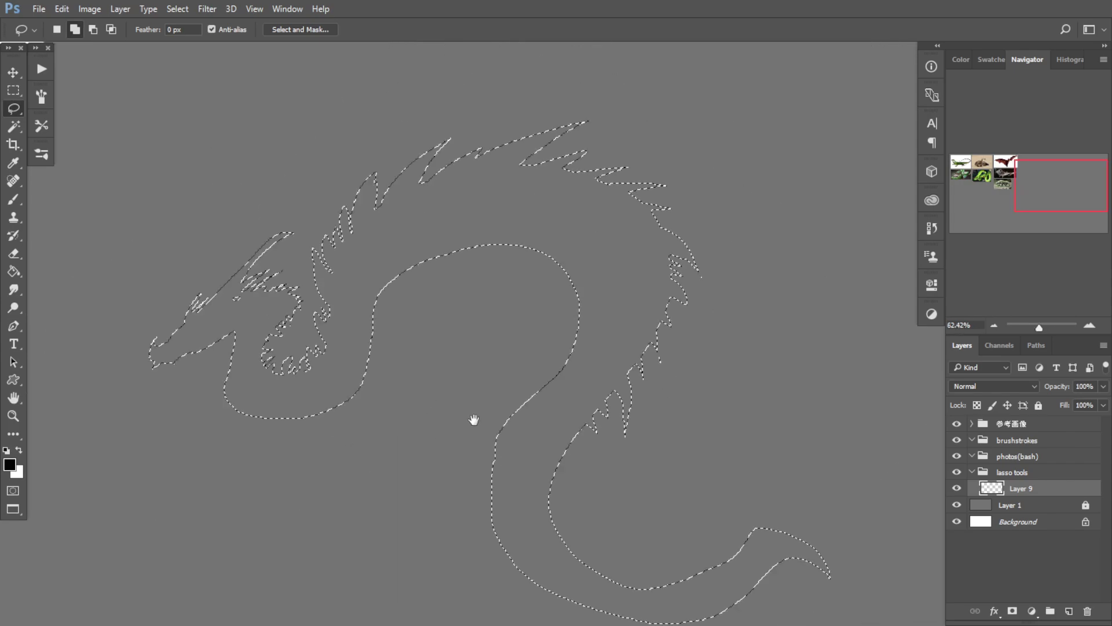
Step: Extend the row of small lasso spikes from the lower back around the inner bend toward the tail
{"action": "left_click_drag", "start_coordinate": [474, 420], "coordinate": [454, 329]}
{"action": "scroll", "coordinate": [562, 370], "scroll_direction": "down", "scroll_amount": 1}
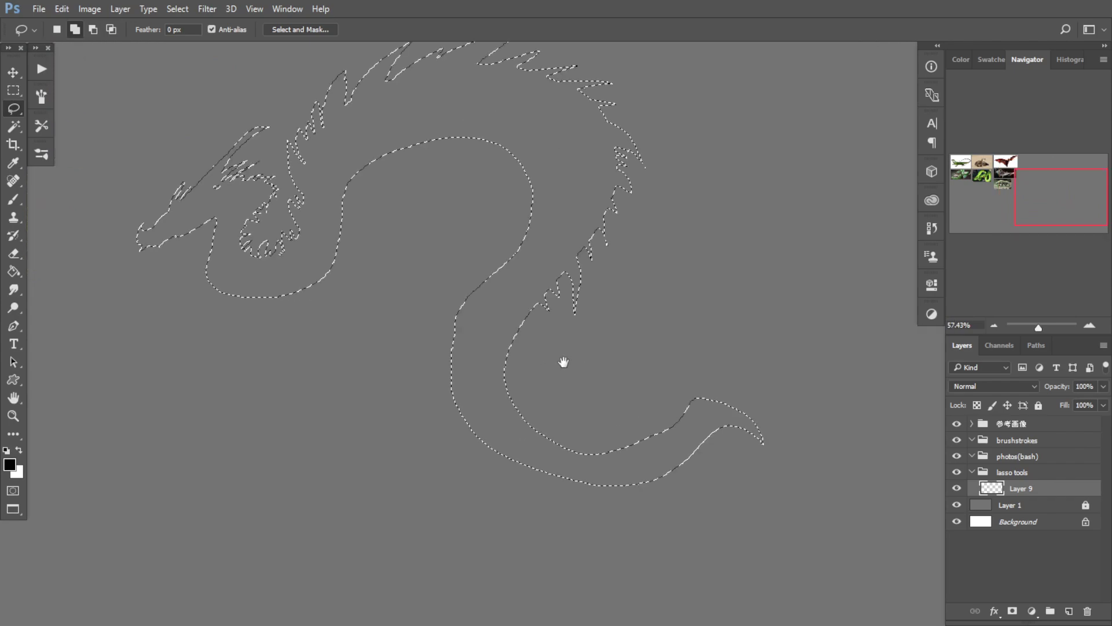
{"action": "mouse_move", "coordinate": [537, 328]}
{"action": "left_mouse_down"}
{"action": "mouse_move", "coordinate": [541, 341]}
{"action": "mouse_move", "coordinate": [519, 354]}
{"action": "left_mouse_up"}
{"action": "scroll", "coordinate": [522, 395], "scroll_direction": "up", "scroll_amount": 2}
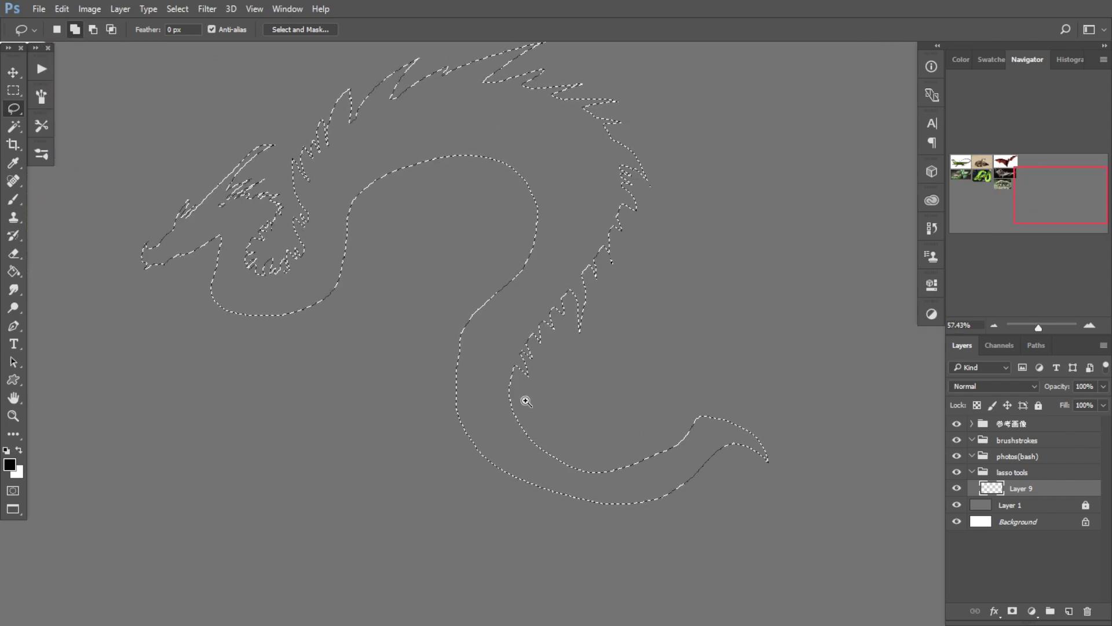
{"action": "mouse_move", "coordinate": [501, 398]}
{"action": "left_mouse_down"}
{"action": "mouse_move", "coordinate": [510, 373]}
{"action": "mouse_move", "coordinate": [479, 397]}
{"action": "mouse_move", "coordinate": [494, 399]}
{"action": "mouse_move", "coordinate": [514, 435]}
{"action": "mouse_move", "coordinate": [548, 444]}
{"action": "mouse_move", "coordinate": [547, 464]}
{"action": "left_mouse_up"}
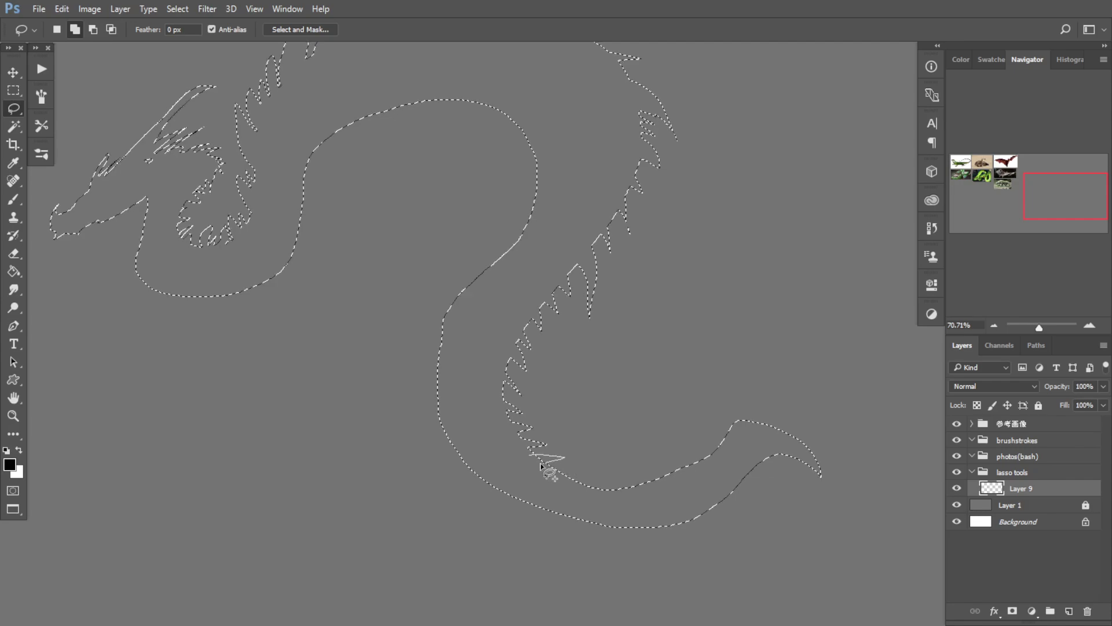
{"action": "left_click_drag", "start_coordinate": [511, 404], "coordinate": [486, 401]}
Step: Examine the green lizard reference photo up close for the size and rhythm of the spikes along its back
{"action": "left_click_drag", "start_coordinate": [116, 264], "coordinate": [633, 414]}
{"action": "mouse_move", "coordinate": [194, 259]}
{"action": "left_mouse_down"}
{"action": "mouse_move", "coordinate": [325, 262]}
{"action": "mouse_move", "coordinate": [396, 312]}
{"action": "left_mouse_up"}
{"action": "scroll", "coordinate": [325, 261], "scroll_direction": "up", "scroll_amount": 4}
{"action": "left_click_drag", "start_coordinate": [396, 313], "coordinate": [307, 283]}
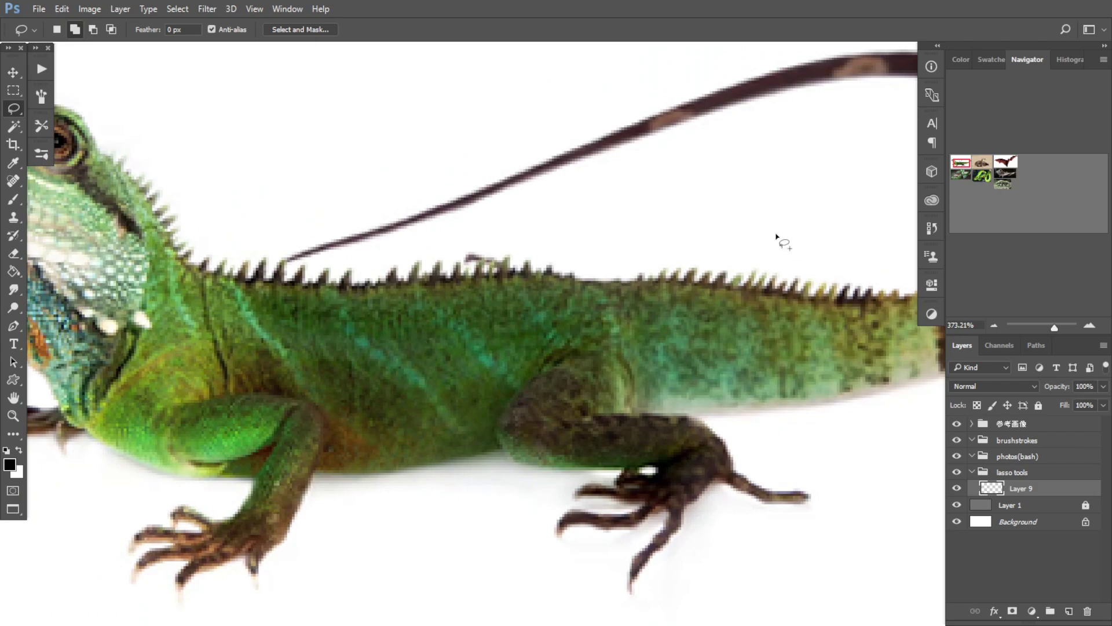
{"action": "left_click_drag", "start_coordinate": [399, 353], "coordinate": [339, 371]}
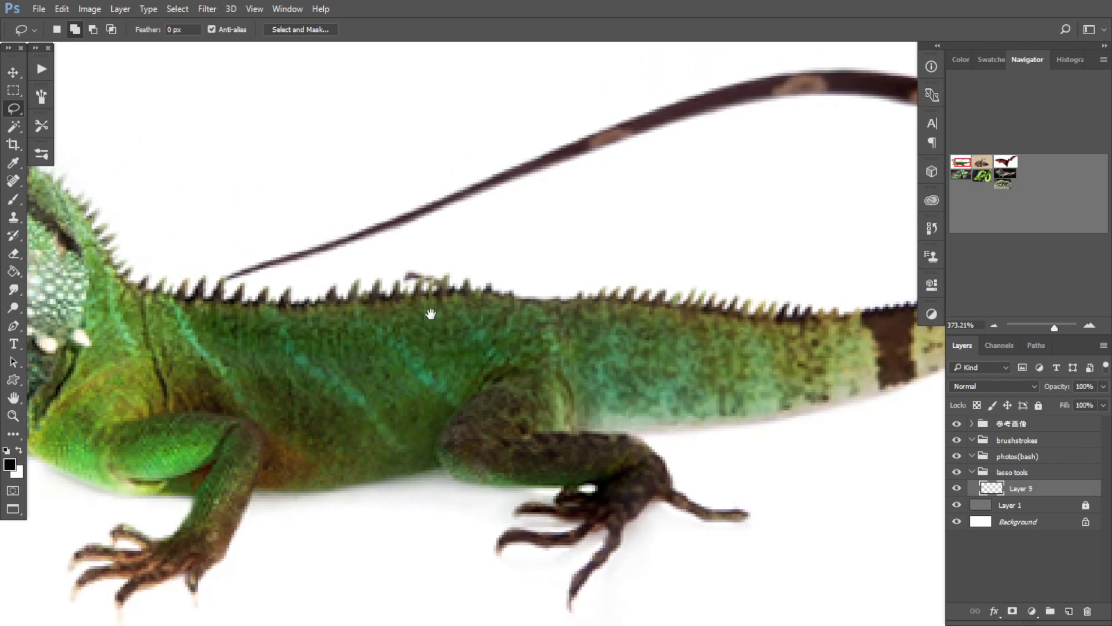
{"action": "left_click_drag", "start_coordinate": [430, 314], "coordinate": [470, 310]}
{"action": "left_click_drag", "start_coordinate": [366, 378], "coordinate": [348, 378]}
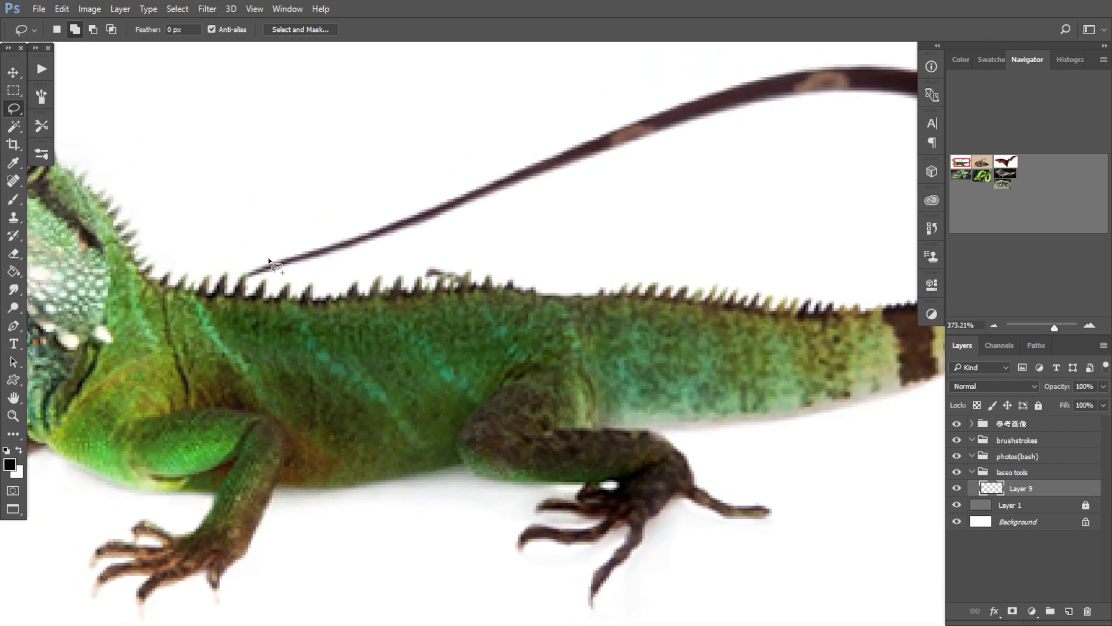
{"action": "left_click_drag", "start_coordinate": [197, 298], "coordinate": [238, 297]}
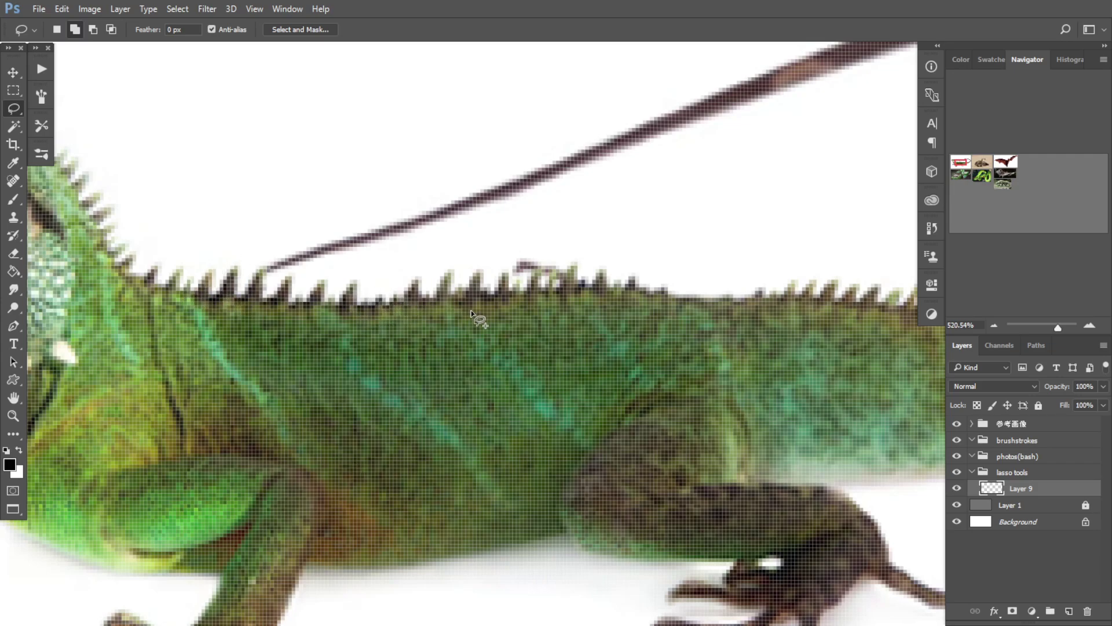
{"action": "left_click_drag", "start_coordinate": [443, 308], "coordinate": [387, 334]}
{"action": "left_click_drag", "start_coordinate": [568, 391], "coordinate": [530, 397]}
Step: Look over the snake, bat and lizard reference photos together with the dragon selection across the whole canvas
{"action": "left_click_drag", "start_coordinate": [739, 444], "coordinate": [345, 353]}
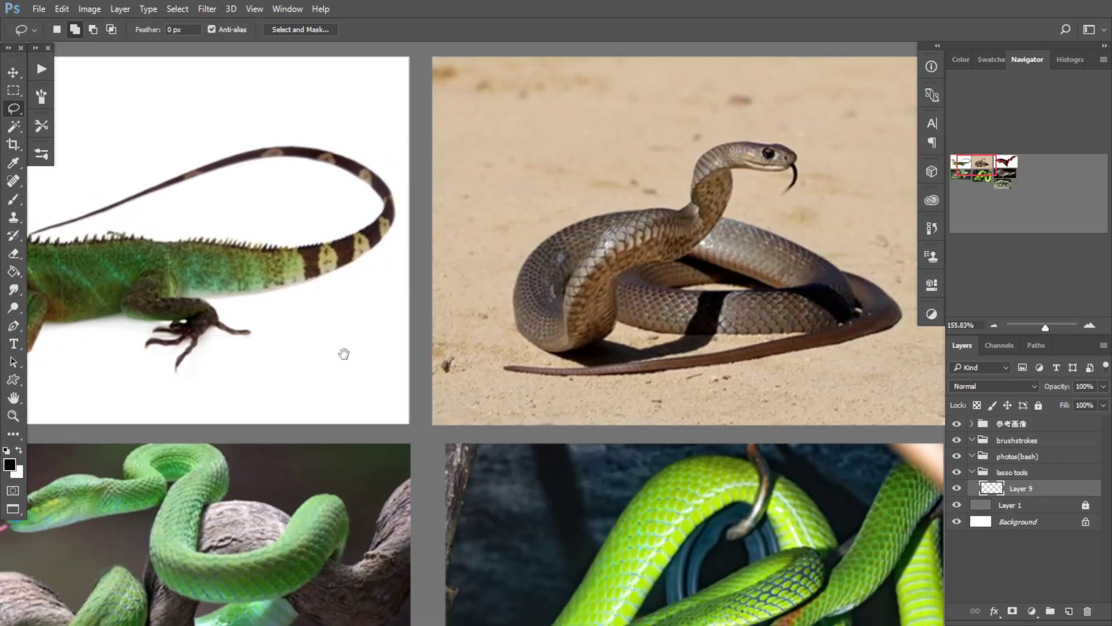
{"action": "scroll", "coordinate": [347, 347], "scroll_direction": "down", "scroll_amount": 3}
{"action": "left_click_drag", "start_coordinate": [512, 377], "coordinate": [478, 396]}
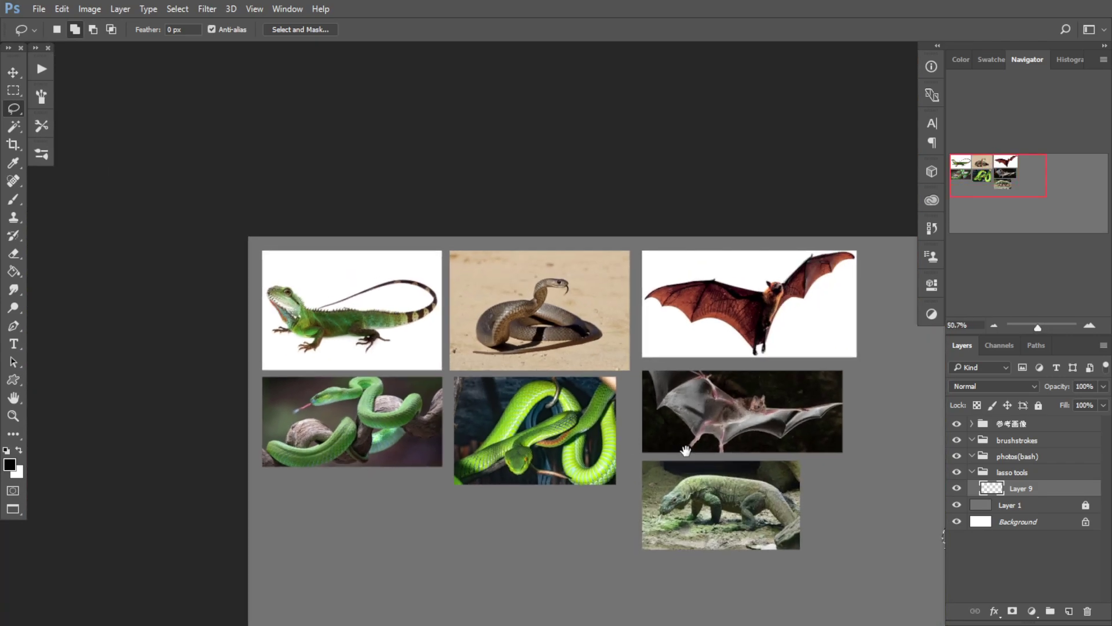
{"action": "mouse_move", "coordinate": [687, 451]}
{"action": "left_mouse_down"}
{"action": "mouse_move", "coordinate": [244, 288]}
{"action": "mouse_move", "coordinate": [360, 345]}
{"action": "left_mouse_up"}
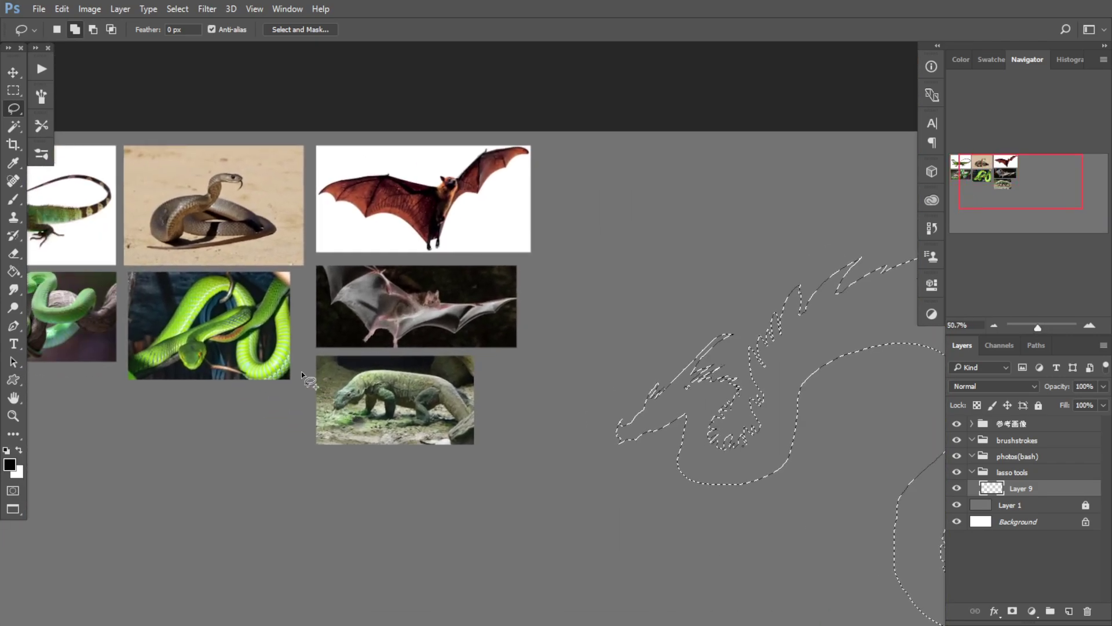
{"action": "scroll", "coordinate": [348, 360], "scroll_direction": "down", "scroll_amount": 2}
{"action": "left_click_drag", "start_coordinate": [354, 363], "coordinate": [309, 322]}
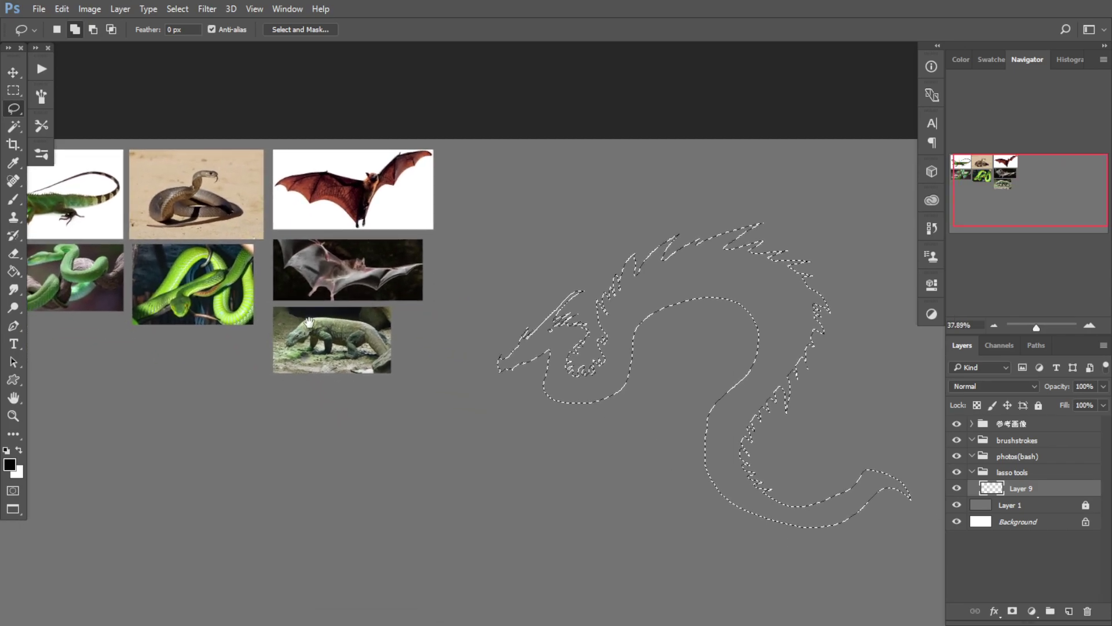
{"action": "scroll", "coordinate": [309, 323], "scroll_direction": "down", "scroll_amount": 1}
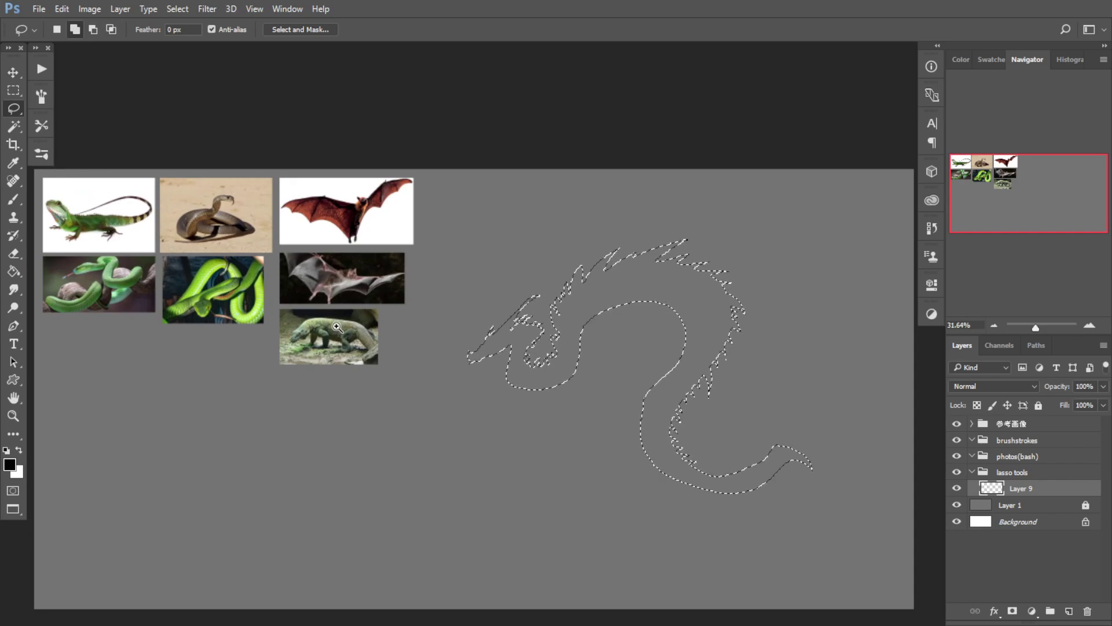
{"action": "left_click_drag", "start_coordinate": [337, 327], "coordinate": [327, 333]}
{"action": "left_click_drag", "start_coordinate": [337, 382], "coordinate": [355, 395]}
{"action": "left_click_drag", "start_coordinate": [514, 369], "coordinate": [565, 356]}
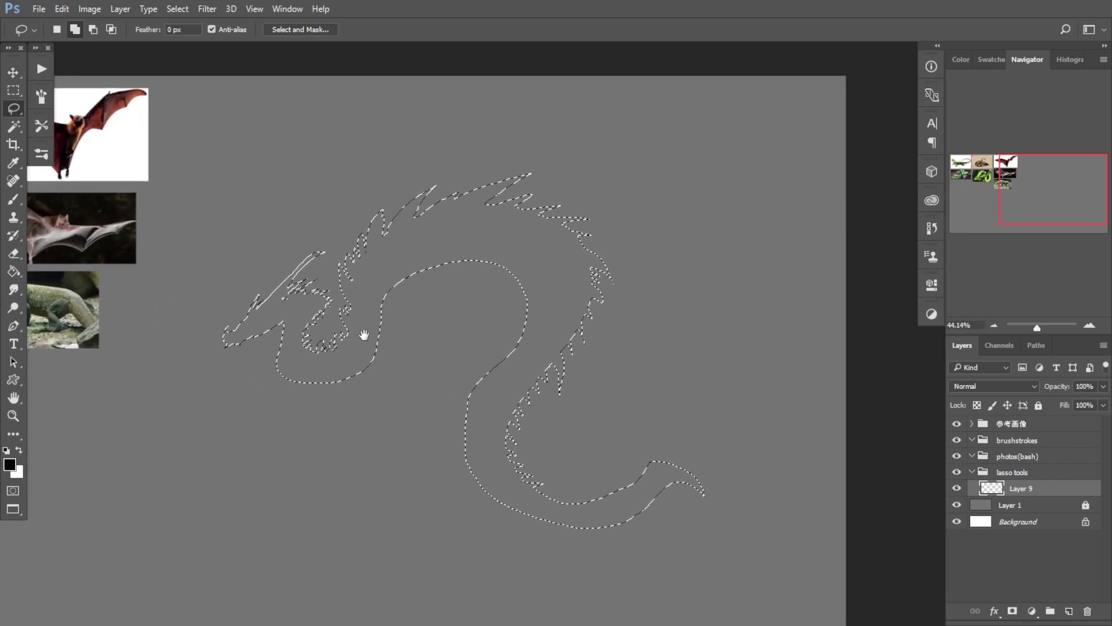
{"action": "left_click_drag", "start_coordinate": [365, 330], "coordinate": [297, 264]}
{"action": "left_click_drag", "start_coordinate": [463, 348], "coordinate": [474, 350]}
{"action": "mouse_move", "coordinate": [521, 404]}
{"action": "left_mouse_down"}
{"action": "mouse_move", "coordinate": [489, 375]}
{"action": "mouse_move", "coordinate": [462, 374]}
{"action": "left_mouse_up"}
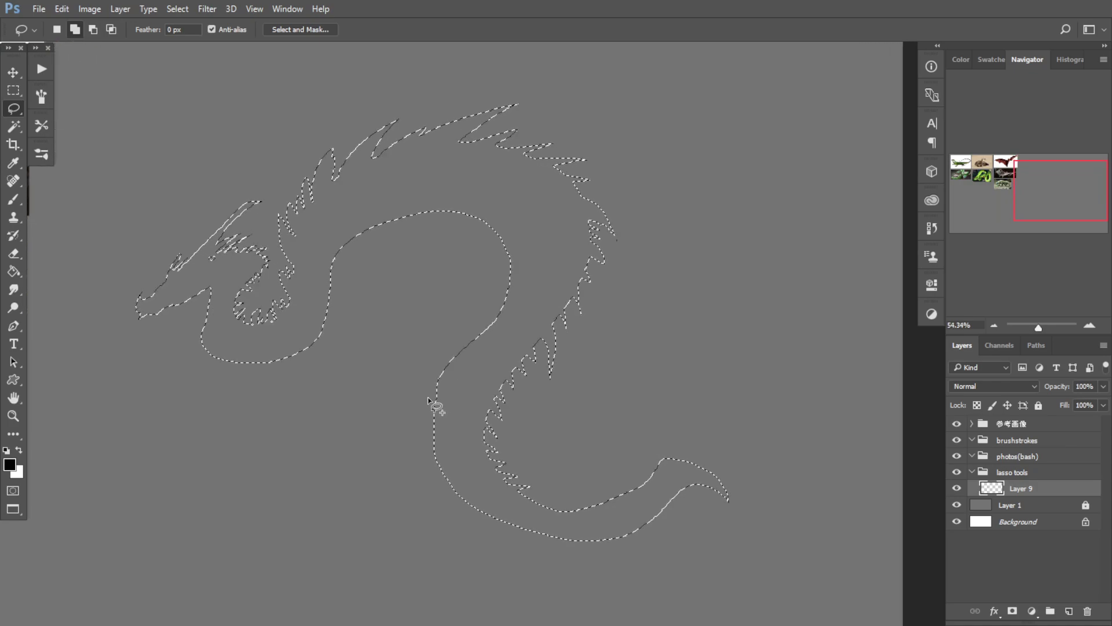
{"action": "left_click_drag", "start_coordinate": [417, 338], "coordinate": [383, 317]}
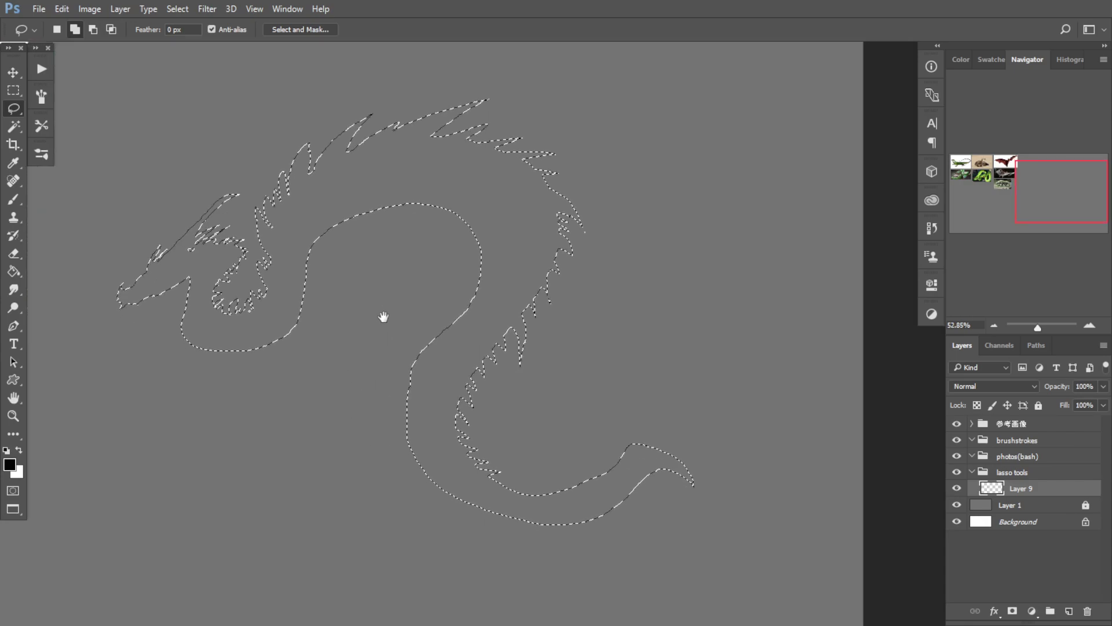
{"action": "left_click_drag", "start_coordinate": [498, 333], "coordinate": [516, 325]}
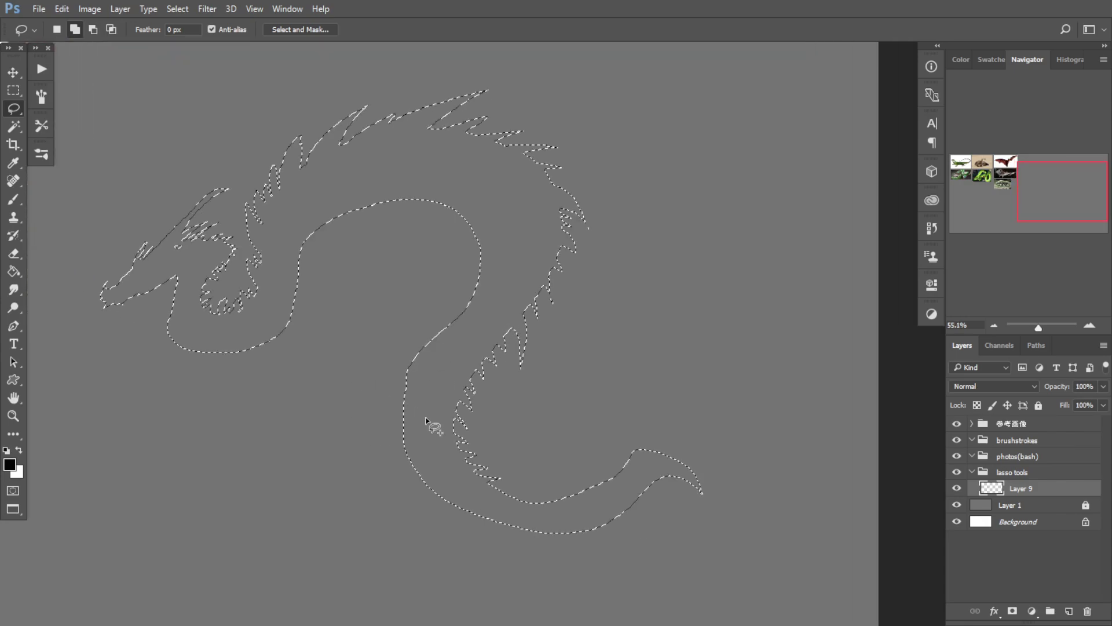
{"action": "left_click_drag", "start_coordinate": [468, 393], "coordinate": [478, 398]}
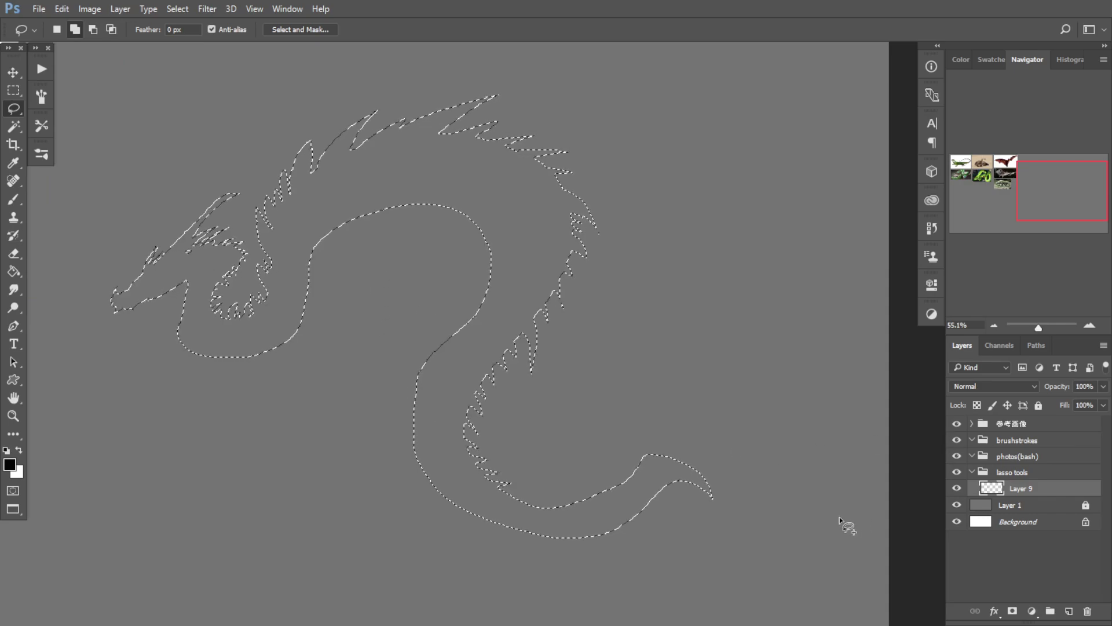
{"action": "left_click_drag", "start_coordinate": [408, 413], "coordinate": [432, 420]}
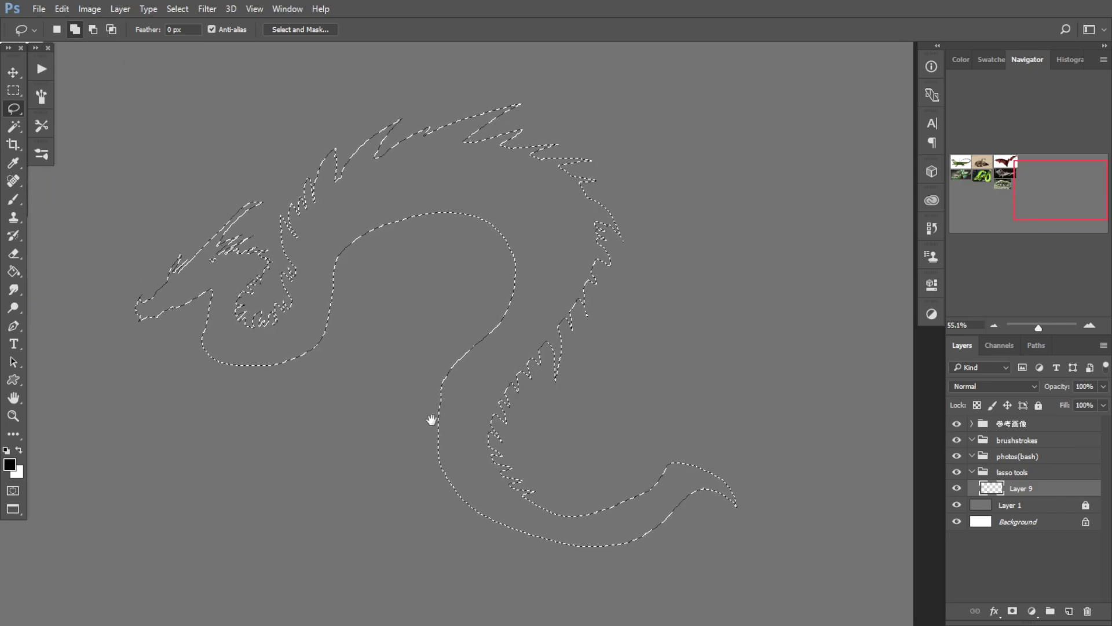
{"action": "left_click_drag", "start_coordinate": [554, 392], "coordinate": [576, 388]}
{"action": "left_click_drag", "start_coordinate": [316, 360], "coordinate": [381, 366]}
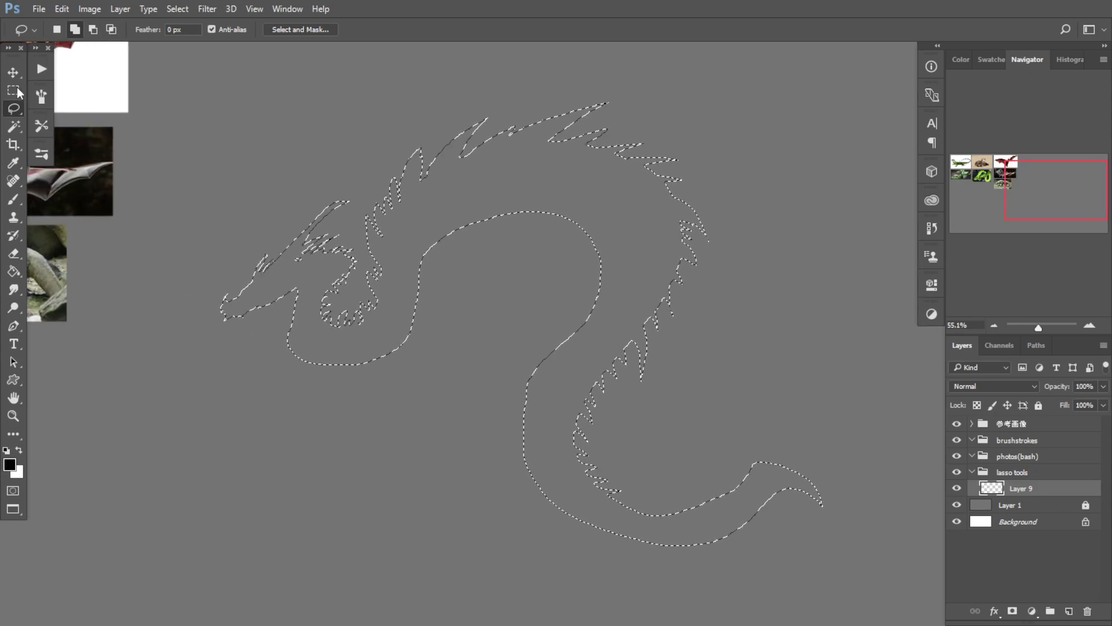
{"action": "mouse_move", "coordinate": [643, 388]}
{"action": "left_mouse_down"}
{"action": "mouse_move", "coordinate": [676, 386]}
{"action": "mouse_move", "coordinate": [628, 366]}
{"action": "left_mouse_up"}
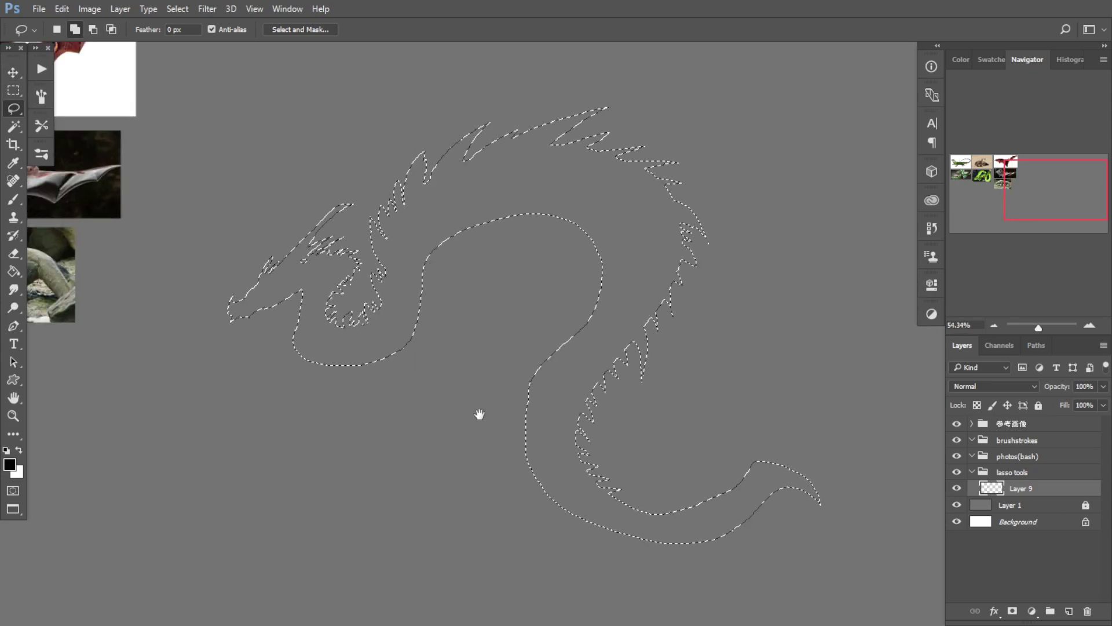
{"action": "left_click_drag", "start_coordinate": [511, 410], "coordinate": [459, 400]}
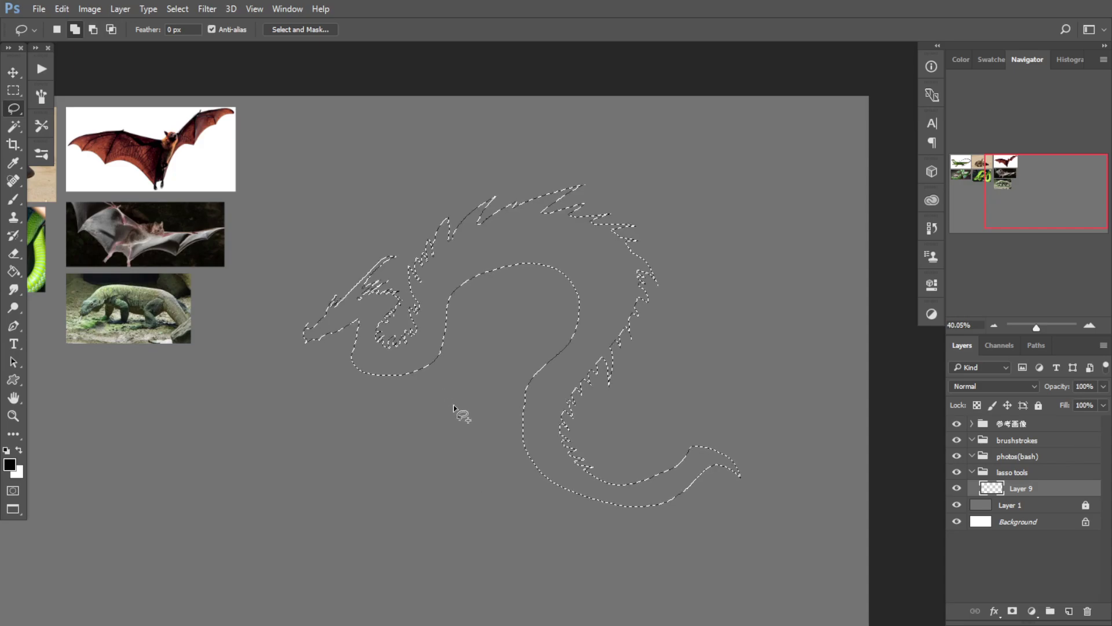
{"action": "left_click_drag", "start_coordinate": [530, 415], "coordinate": [578, 400]}
{"action": "scroll", "coordinate": [498, 371], "scroll_direction": "down", "scroll_amount": 2}
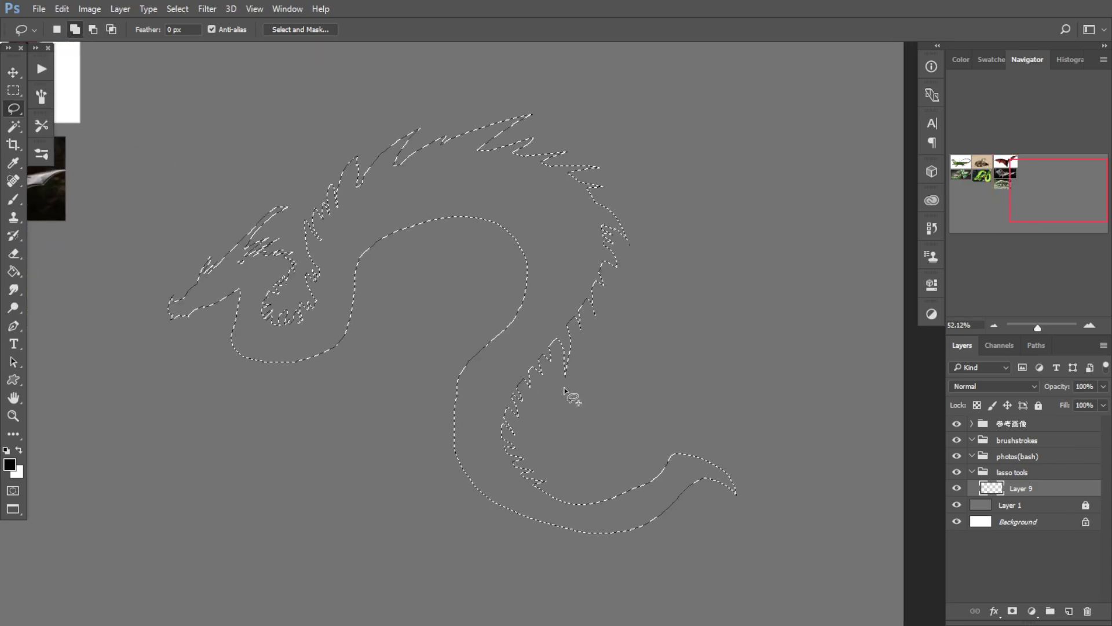
Step: Compare the curves and features in the animal reference photos with the outline of the dragon selection
{"action": "left_click_drag", "start_coordinate": [180, 281], "coordinate": [591, 328]}
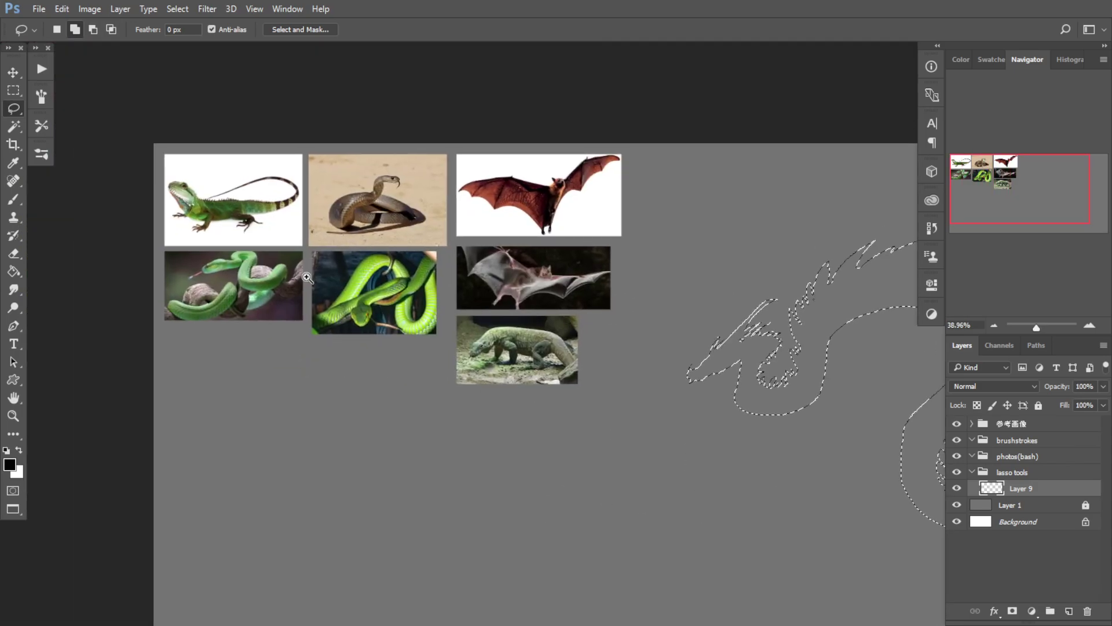
{"action": "scroll", "coordinate": [297, 274], "scroll_direction": "up", "scroll_amount": 3}
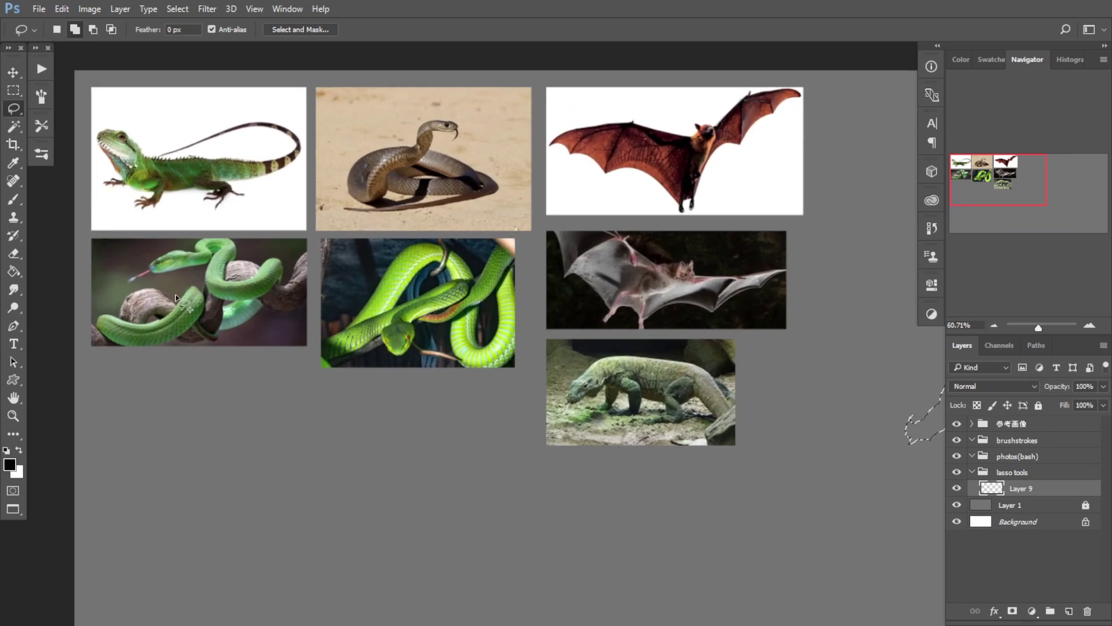
{"action": "left_click_drag", "start_coordinate": [455, 437], "coordinate": [427, 435]}
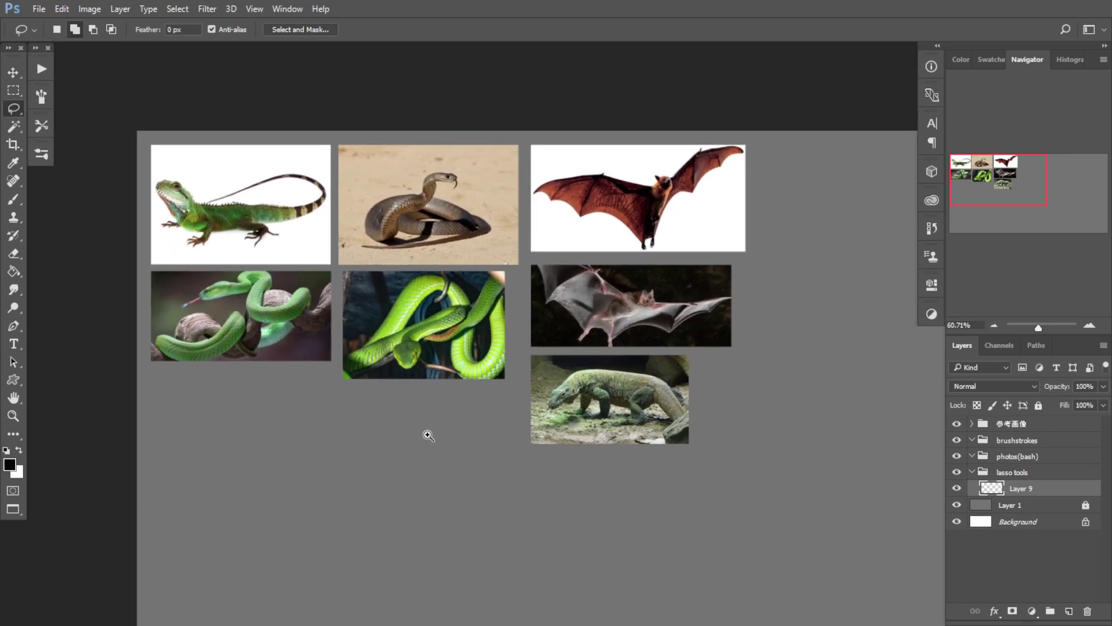
{"action": "left_click_drag", "start_coordinate": [521, 444], "coordinate": [281, 397]}
{"action": "left_click_drag", "start_coordinate": [381, 413], "coordinate": [349, 415]}
{"action": "left_click_drag", "start_coordinate": [409, 457], "coordinate": [380, 423]}
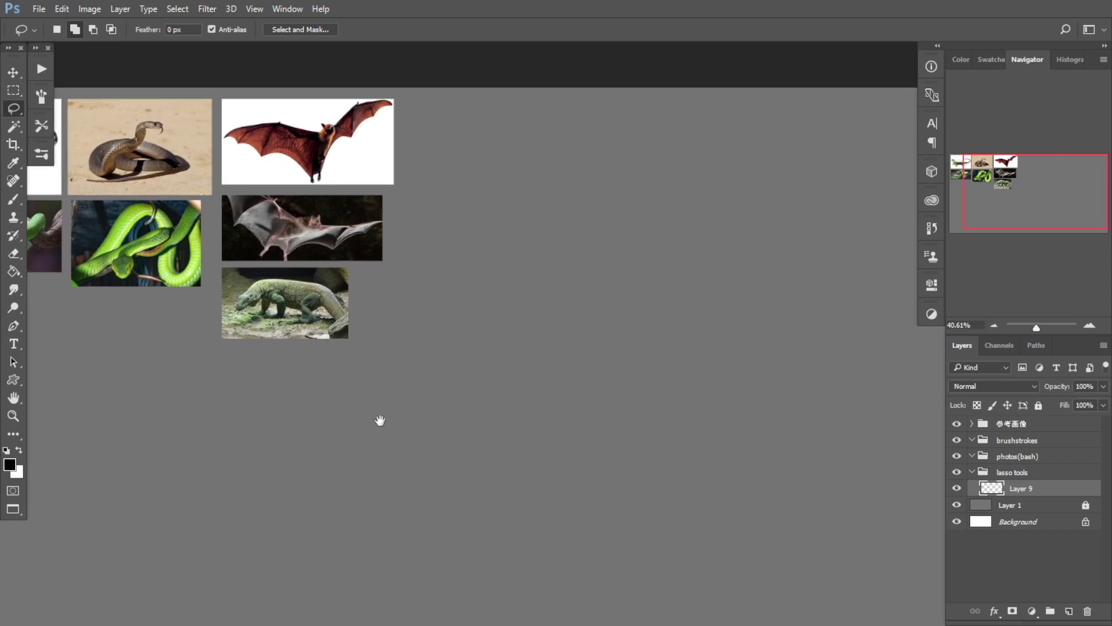
{"action": "scroll", "coordinate": [449, 393], "scroll_direction": "down", "scroll_amount": 1}
{"action": "scroll", "coordinate": [535, 420], "scroll_direction": "up", "scroll_amount": 1}
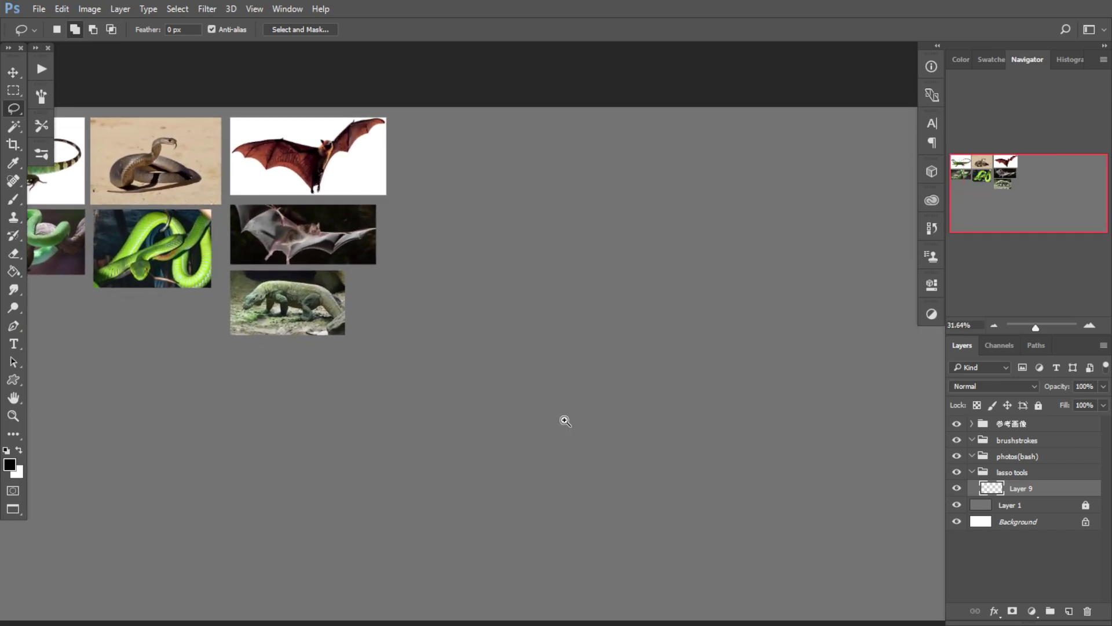
{"action": "left_click_drag", "start_coordinate": [380, 377], "coordinate": [316, 396]}
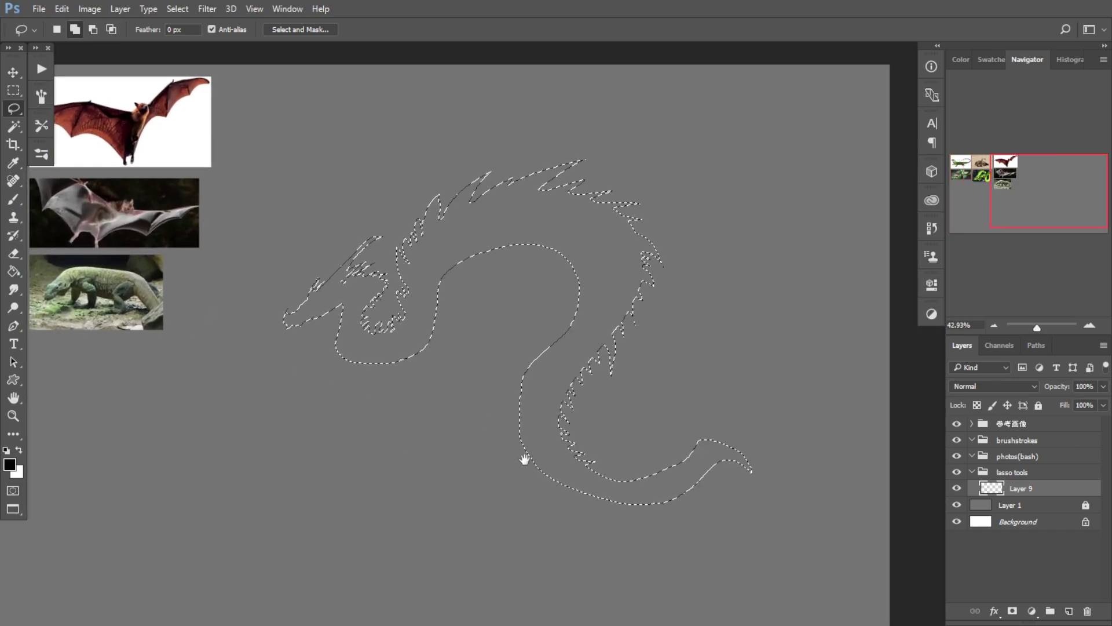
{"action": "left_click_drag", "start_coordinate": [537, 457], "coordinate": [589, 430]}
{"action": "left_click_drag", "start_coordinate": [476, 350], "coordinate": [591, 360]}
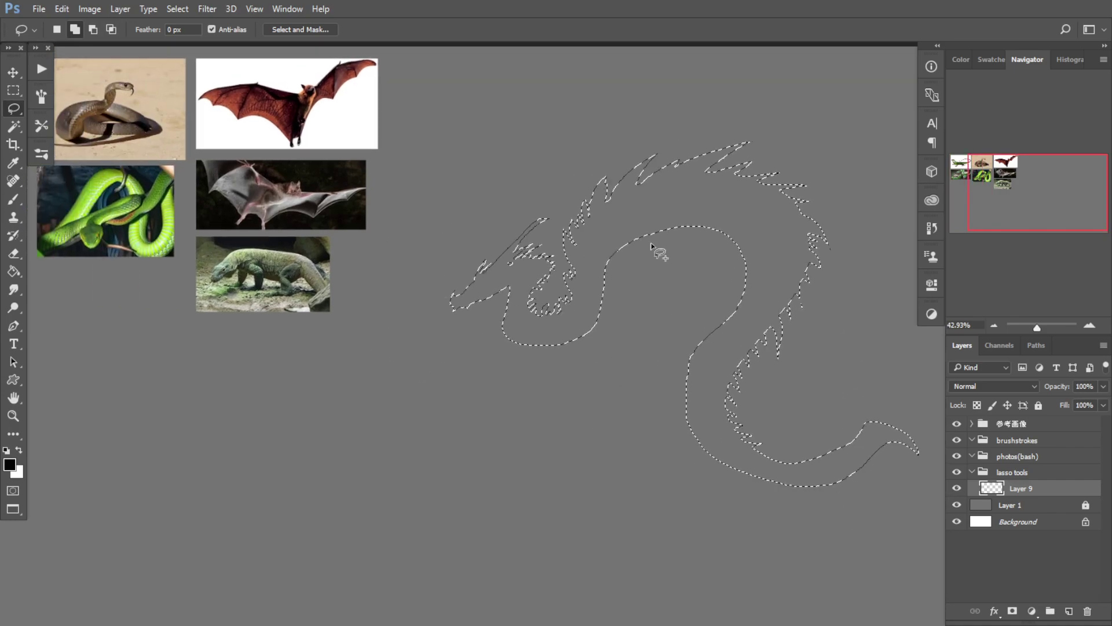
{"action": "left_click_drag", "start_coordinate": [415, 433], "coordinate": [447, 439]}
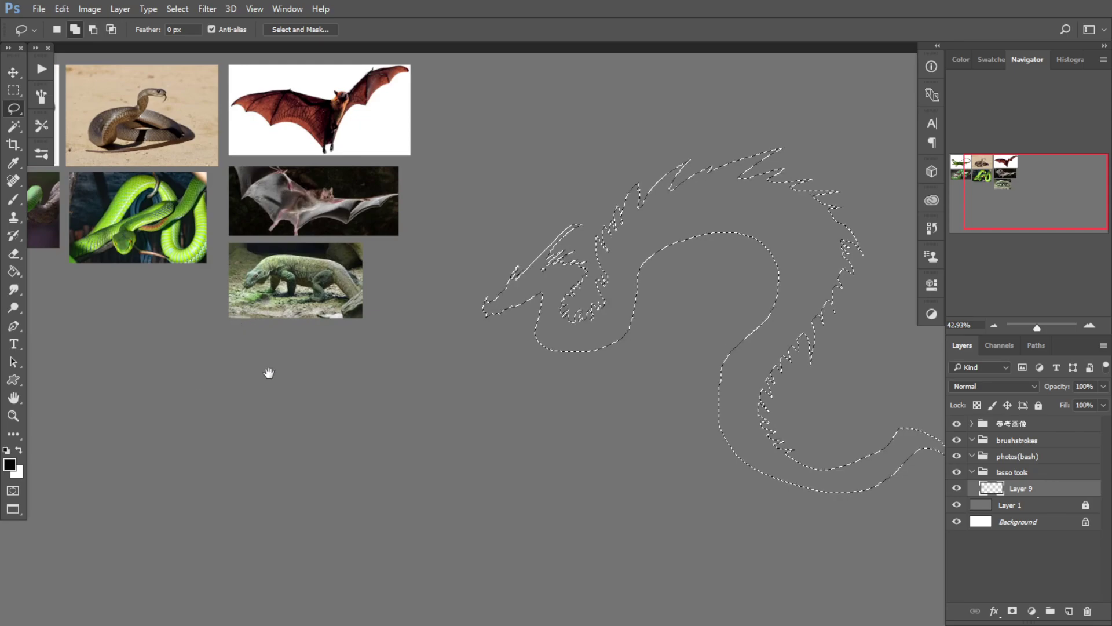
{"action": "left_click_drag", "start_coordinate": [278, 373], "coordinate": [286, 375]}
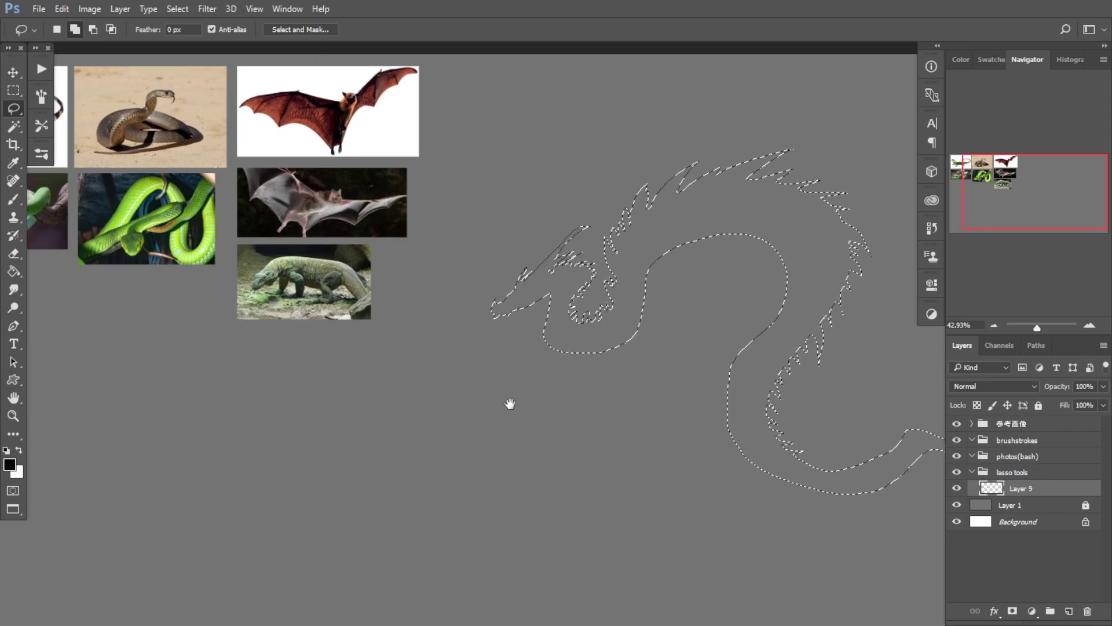
{"action": "left_click_drag", "start_coordinate": [509, 405], "coordinate": [442, 422]}
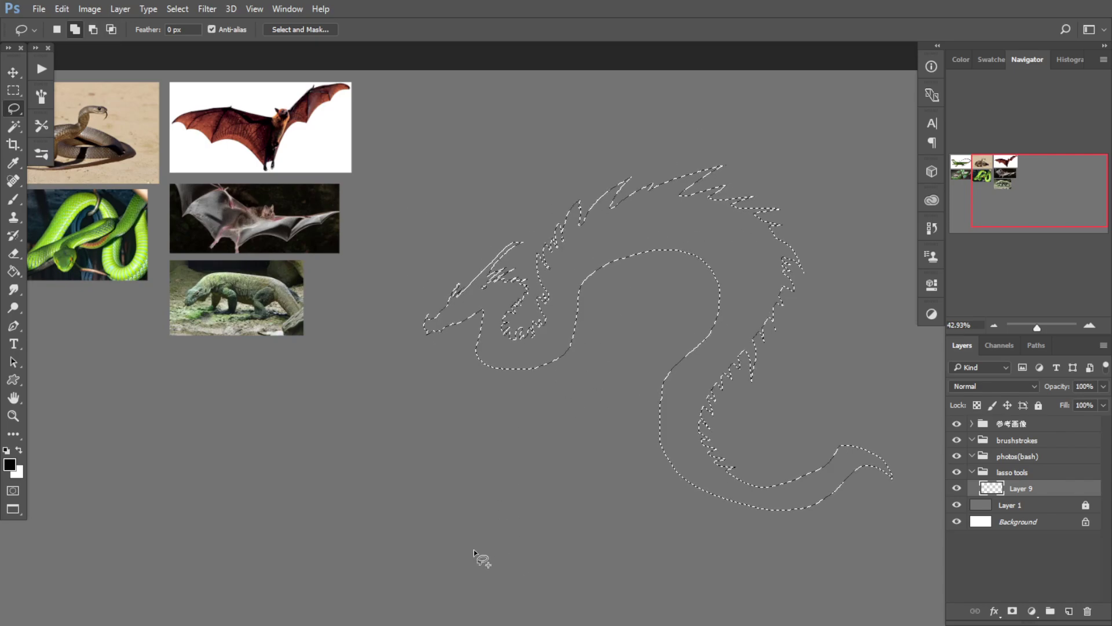
Step: Add a row of small lasso spikes to the dragon selection along the upper edge of the tail, up to its tip
{"action": "left_click_drag", "start_coordinate": [552, 416], "coordinate": [326, 380]}
{"action": "left_click_drag", "start_coordinate": [394, 404], "coordinate": [518, 419]}
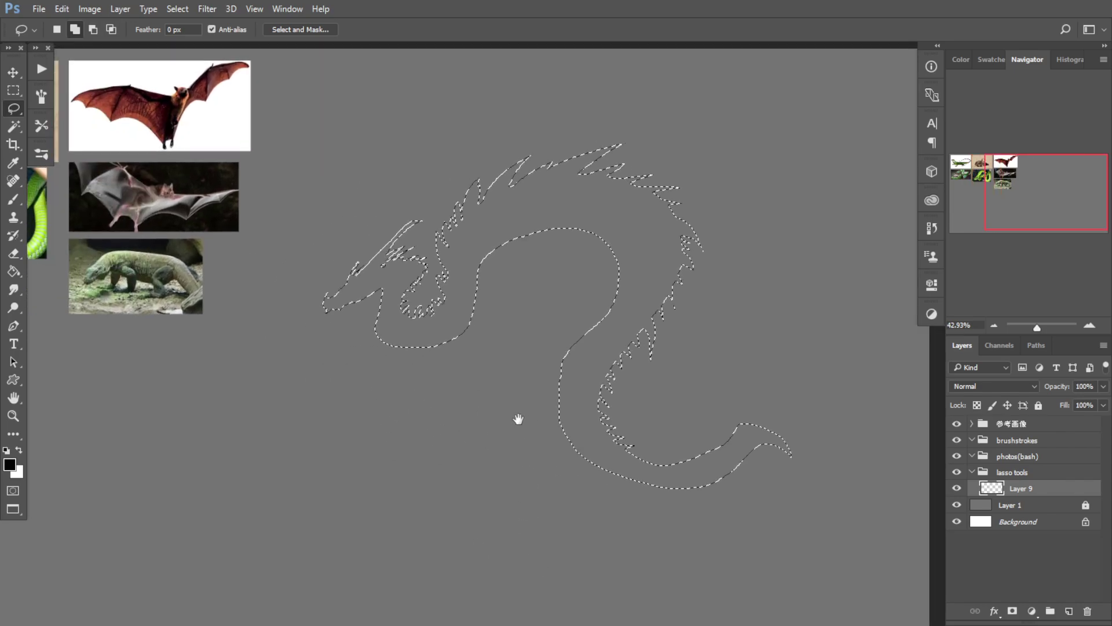
{"action": "mouse_move", "coordinate": [606, 401]}
{"action": "left_mouse_down"}
{"action": "mouse_move", "coordinate": [626, 399]}
{"action": "mouse_move", "coordinate": [619, 394]}
{"action": "left_mouse_up"}
{"action": "left_click_drag", "start_coordinate": [616, 388], "coordinate": [556, 392]}
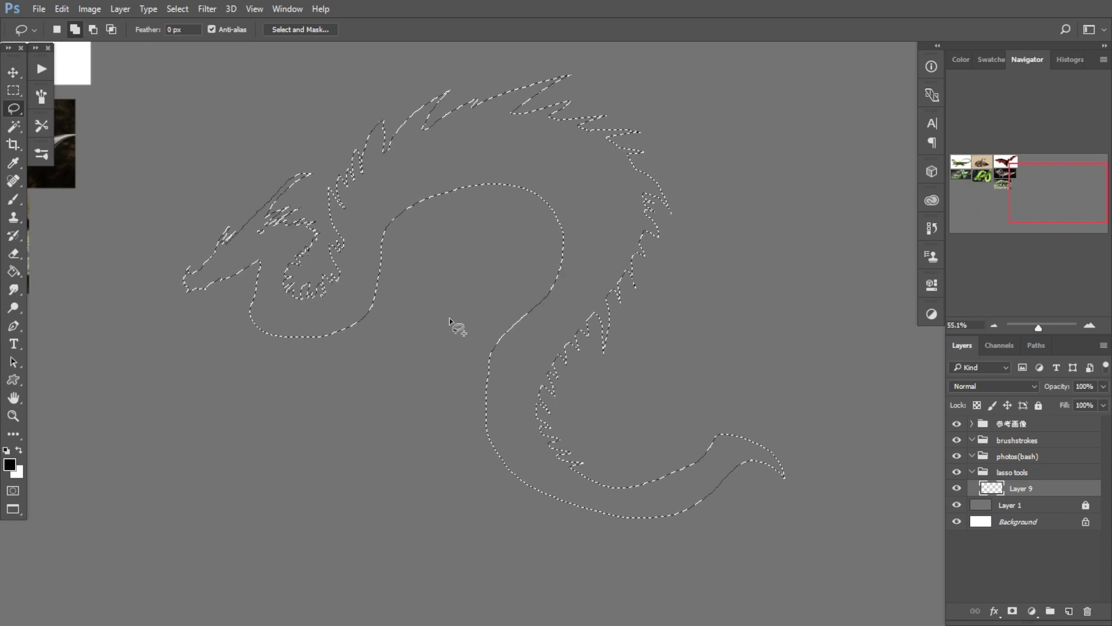
{"action": "mouse_move", "coordinate": [569, 479]}
{"action": "left_mouse_down"}
{"action": "mouse_move", "coordinate": [560, 456]}
{"action": "mouse_move", "coordinate": [592, 478]}
{"action": "mouse_move", "coordinate": [574, 484]}
{"action": "mouse_move", "coordinate": [637, 467]}
{"action": "mouse_move", "coordinate": [632, 488]}
{"action": "mouse_move", "coordinate": [603, 487]}
{"action": "mouse_move", "coordinate": [618, 488]}
{"action": "mouse_move", "coordinate": [569, 398]}
{"action": "mouse_move", "coordinate": [635, 488]}
{"action": "mouse_move", "coordinate": [657, 468]}
{"action": "left_mouse_up"}
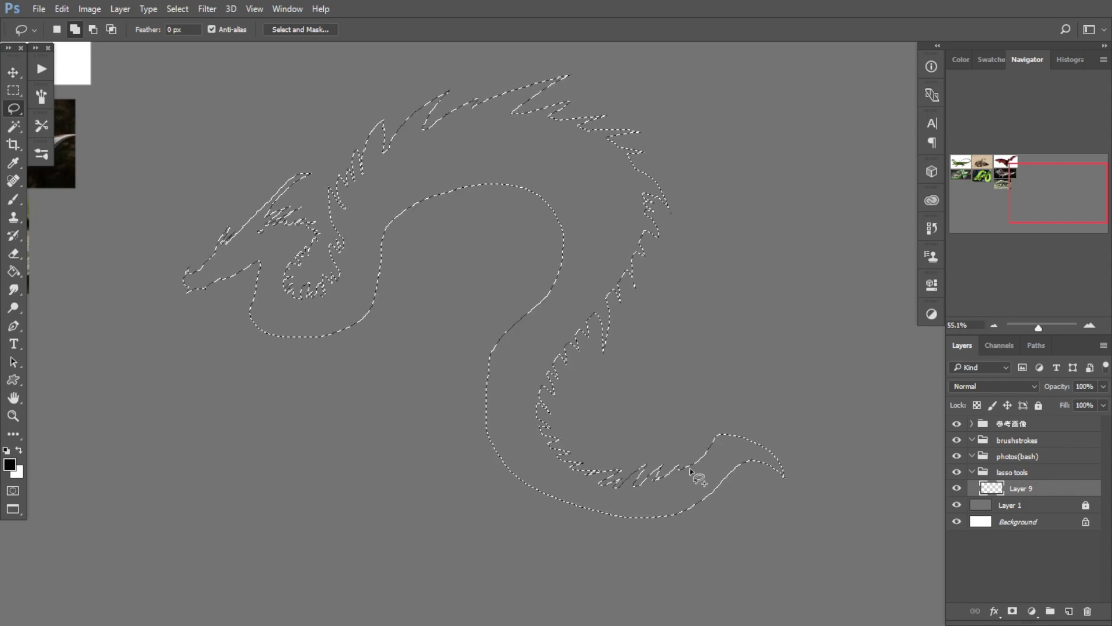
{"action": "mouse_move", "coordinate": [729, 442]}
{"action": "left_mouse_down"}
{"action": "mouse_move", "coordinate": [700, 460]}
{"action": "mouse_move", "coordinate": [718, 441]}
{"action": "left_mouse_up"}
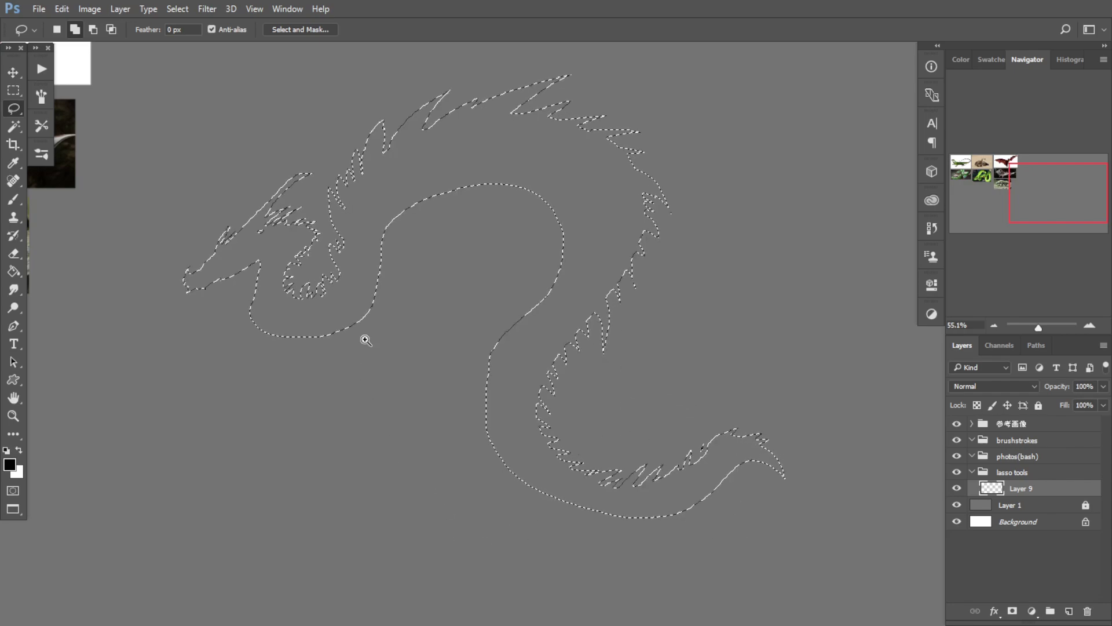
Step: Examine the overall shape of the spiked dragon selection from several distances beside the bat and lizard reference photos
{"action": "left_click_drag", "start_coordinate": [365, 340], "coordinate": [340, 280]}
{"action": "left_click_drag", "start_coordinate": [441, 425], "coordinate": [486, 443]}
{"action": "left_click_drag", "start_coordinate": [476, 380], "coordinate": [521, 425]}
{"action": "left_click_drag", "start_coordinate": [558, 369], "coordinate": [558, 392]}
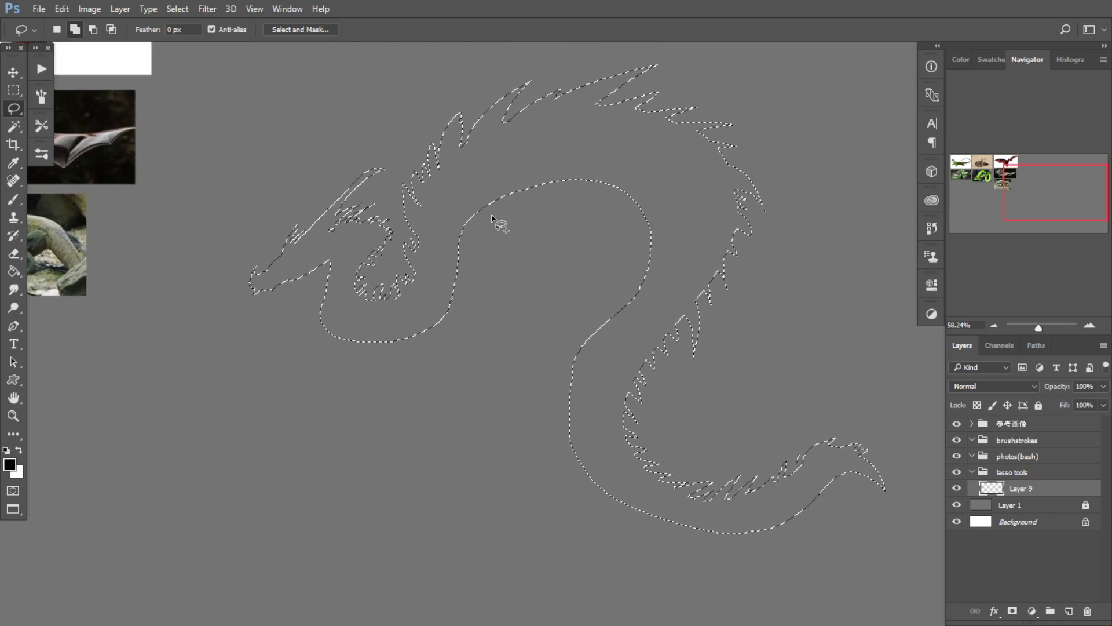
{"action": "left_click_drag", "start_coordinate": [608, 272], "coordinate": [617, 305]}
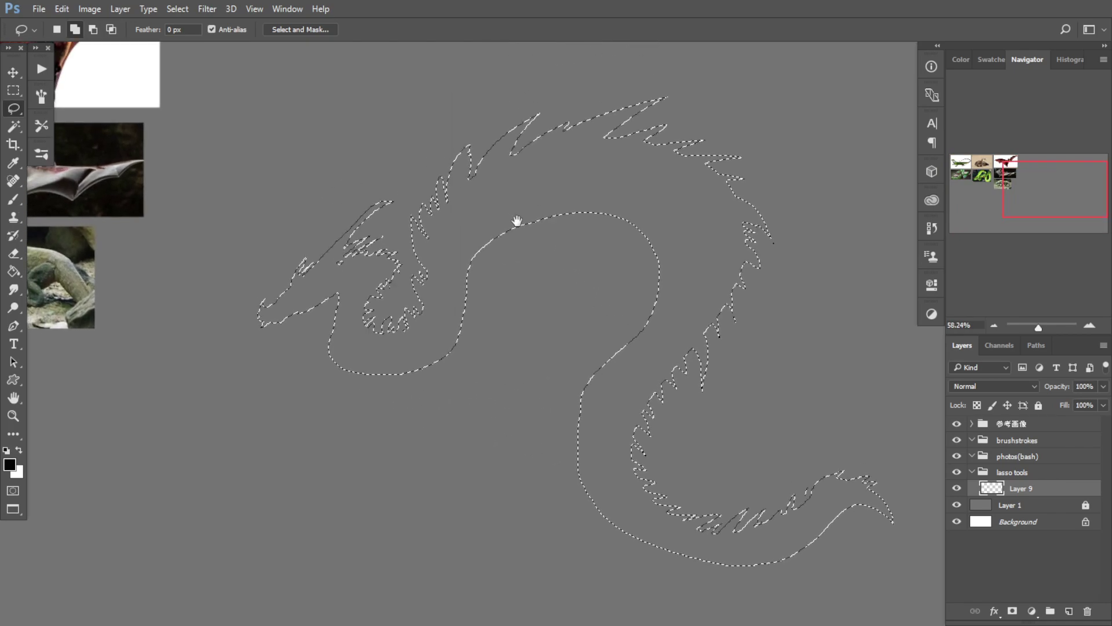
{"action": "left_click_drag", "start_coordinate": [501, 355], "coordinate": [497, 355]}
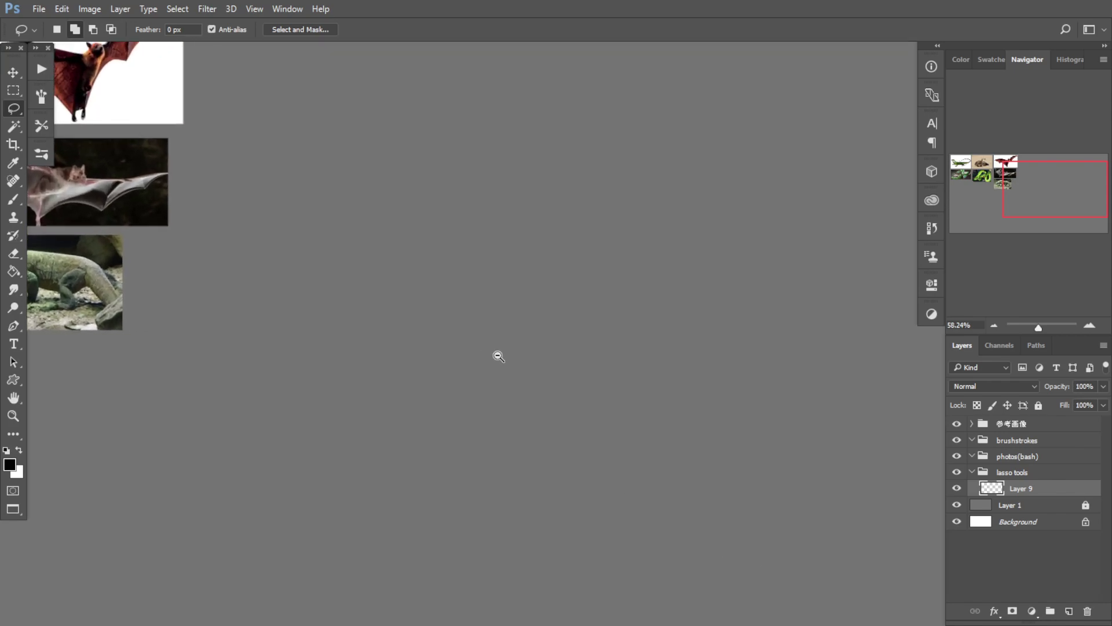
{"action": "mouse_move", "coordinate": [524, 439]}
{"action": "left_mouse_down"}
{"action": "mouse_move", "coordinate": [596, 439]}
{"action": "mouse_move", "coordinate": [534, 468]}
{"action": "mouse_move", "coordinate": [574, 487]}
{"action": "mouse_move", "coordinate": [750, 482]}
{"action": "left_mouse_up"}
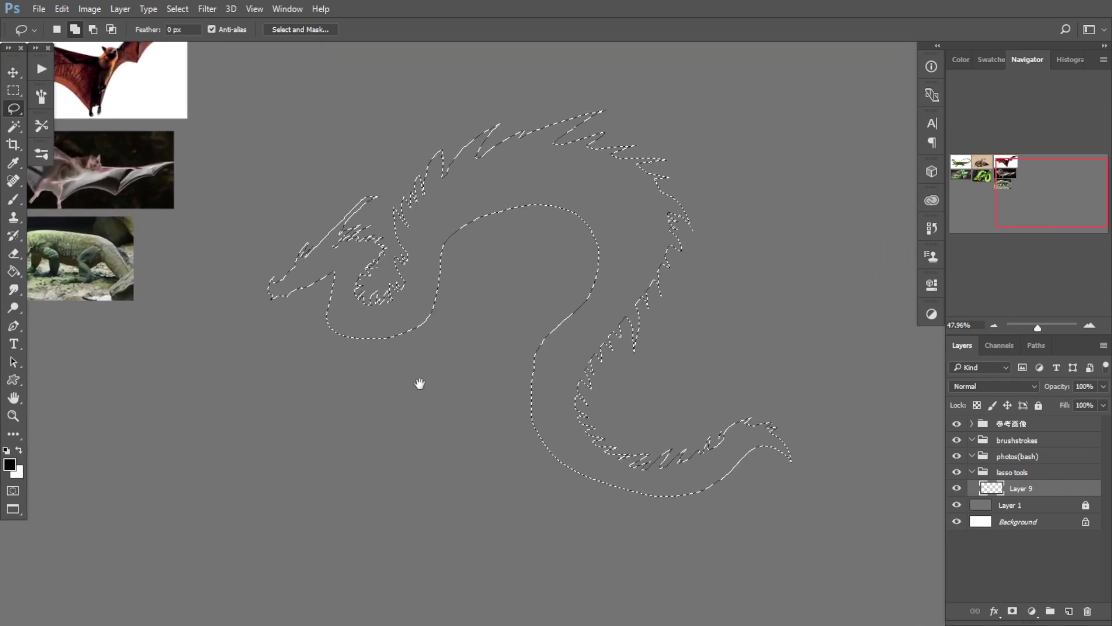
{"action": "left_click_drag", "start_coordinate": [343, 275], "coordinate": [323, 277]}
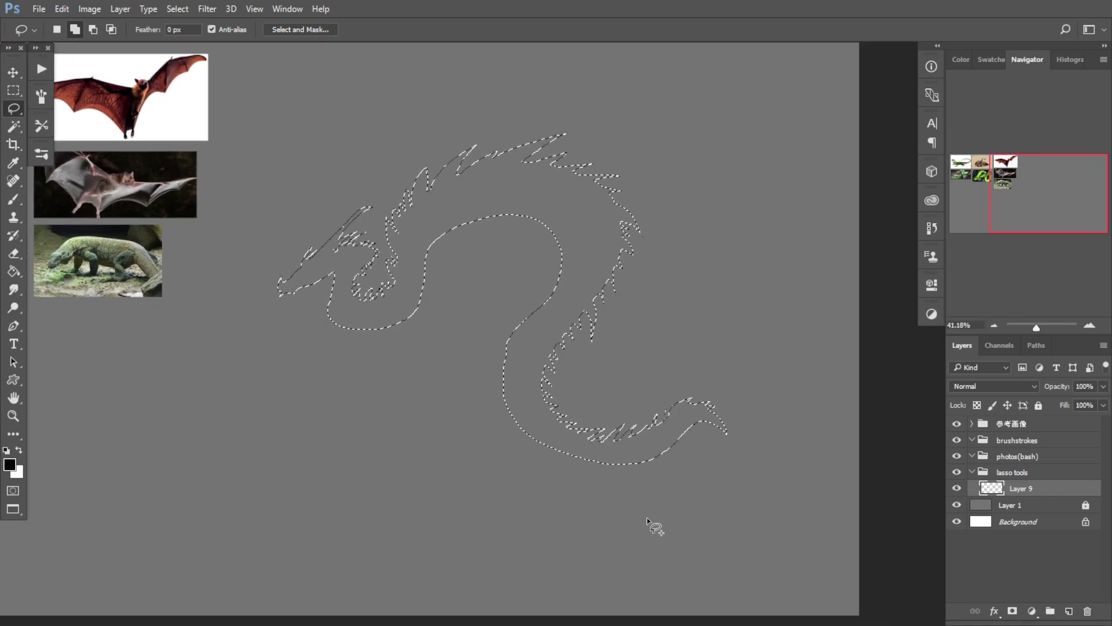
{"action": "left_click_drag", "start_coordinate": [427, 417], "coordinate": [621, 438]}
{"action": "left_click_drag", "start_coordinate": [603, 400], "coordinate": [519, 427]}
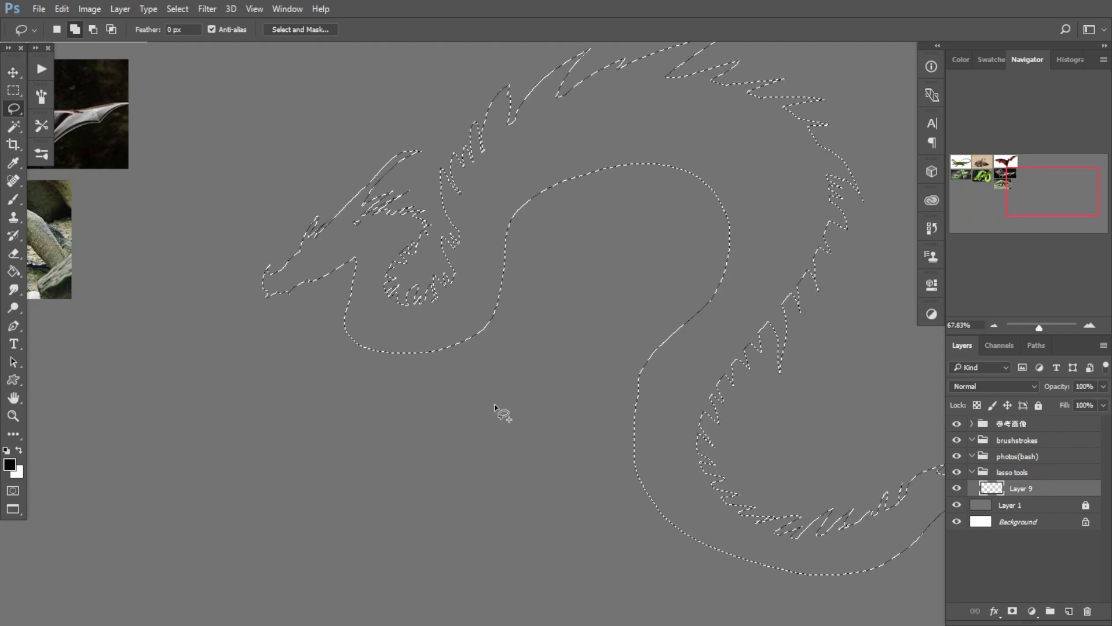
Step: Add a small lasso shape under the dragon's chest as the base of a foreleg
{"action": "mouse_move", "coordinate": [455, 332]}
{"action": "left_mouse_down"}
{"action": "mouse_move", "coordinate": [477, 341]}
{"action": "mouse_move", "coordinate": [462, 361]}
{"action": "mouse_move", "coordinate": [458, 348]}
{"action": "left_mouse_up"}
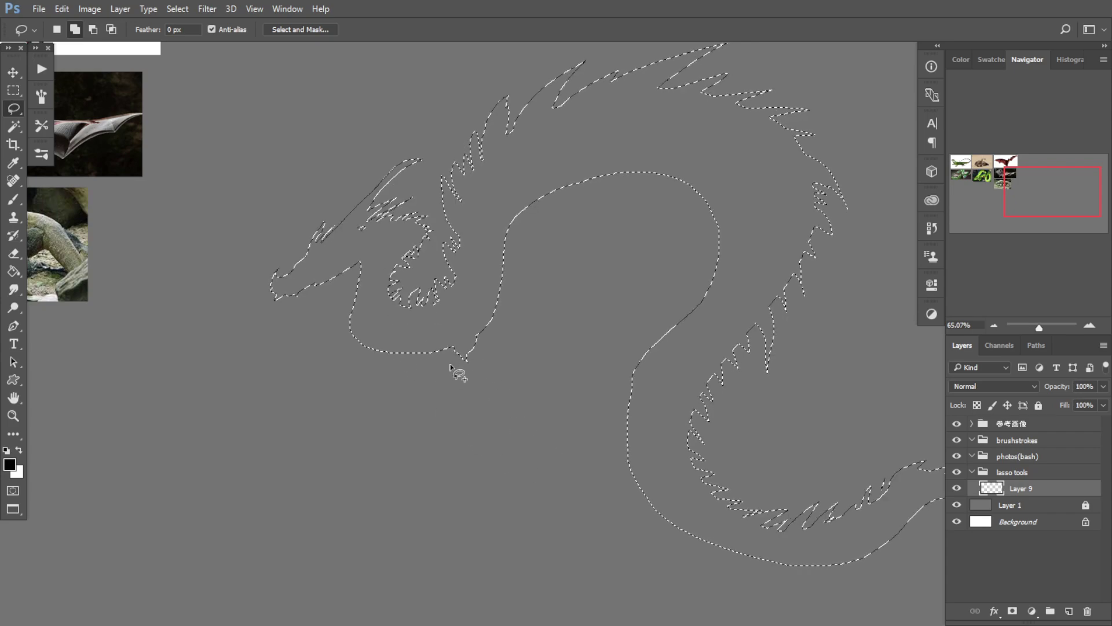
{"action": "scroll", "coordinate": [464, 357], "scroll_direction": "up", "scroll_amount": 3}
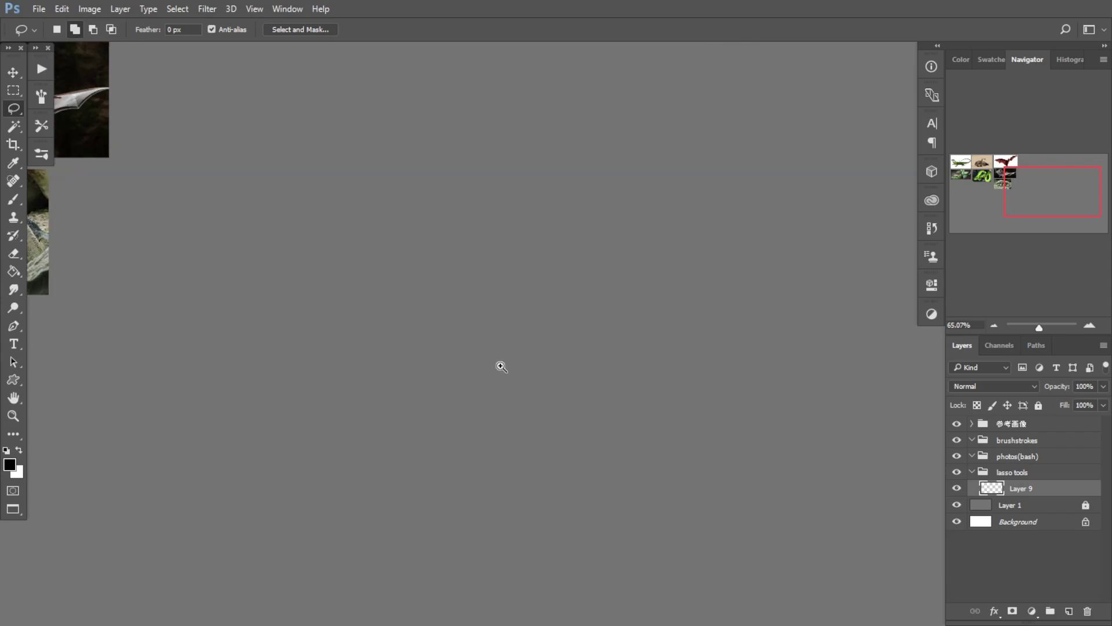
{"action": "key", "text": "alt"}
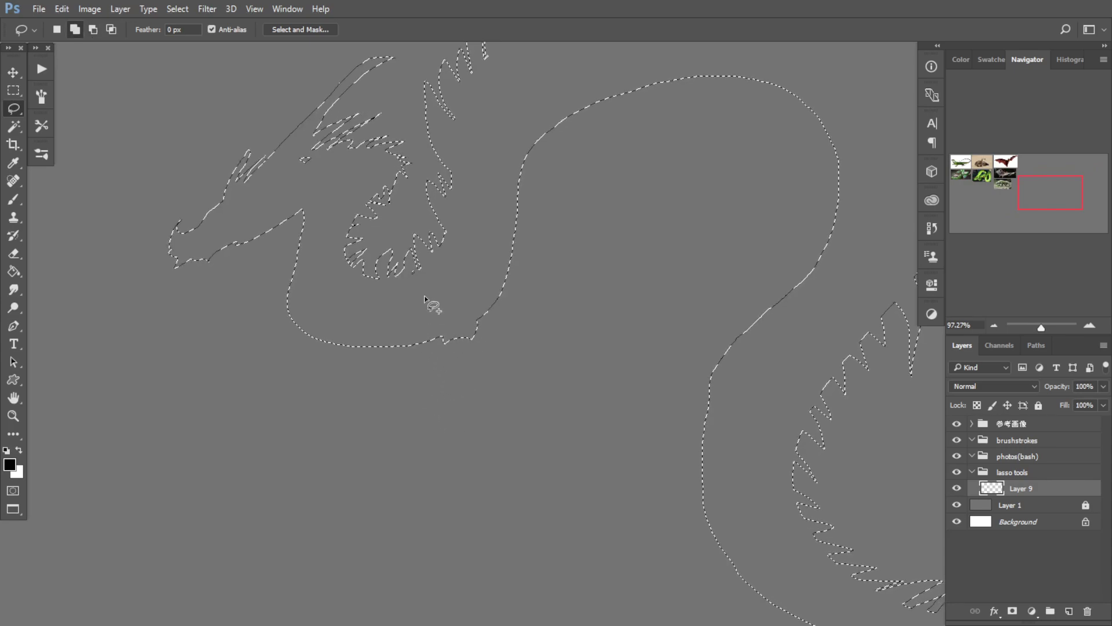
{"action": "key", "text": "ctrl+space"}
{"action": "left_click_drag", "start_coordinate": [458, 365], "coordinate": [445, 333]}
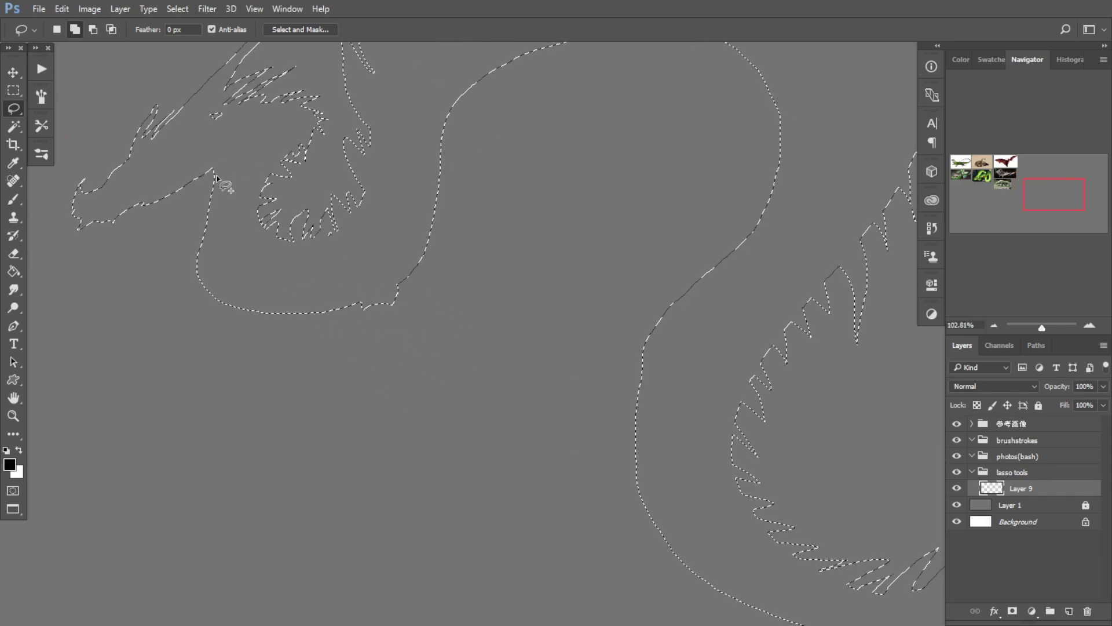
Step: Subtract narrow lasso cuts from the selection between the spikes at the inner bend of the neck
{"action": "key", "text": "alt"}
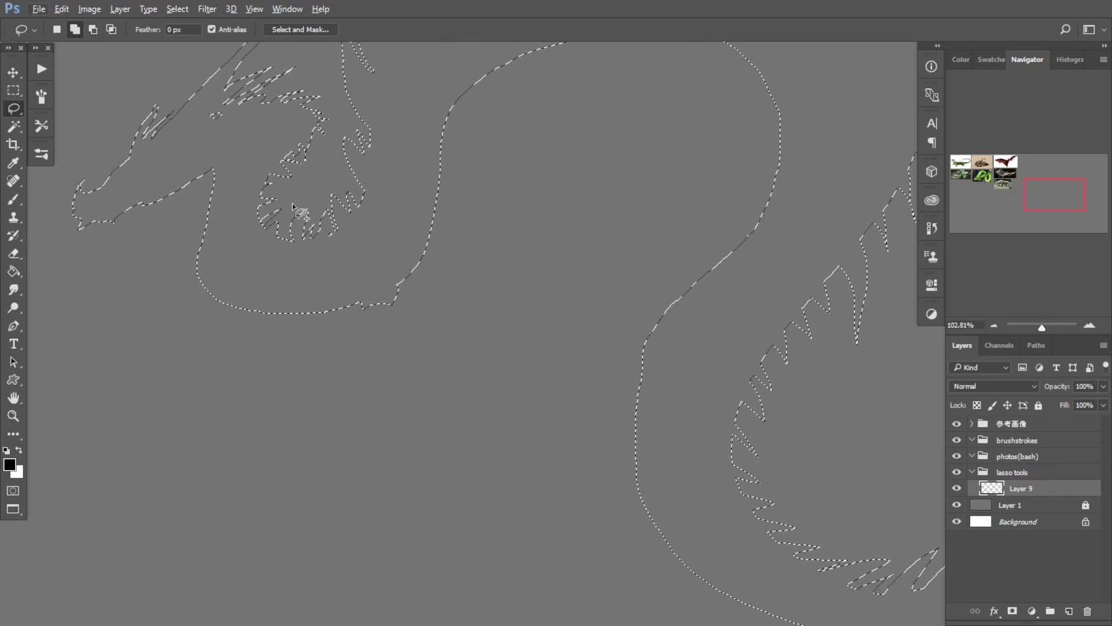
{"action": "key", "text": "alt"}
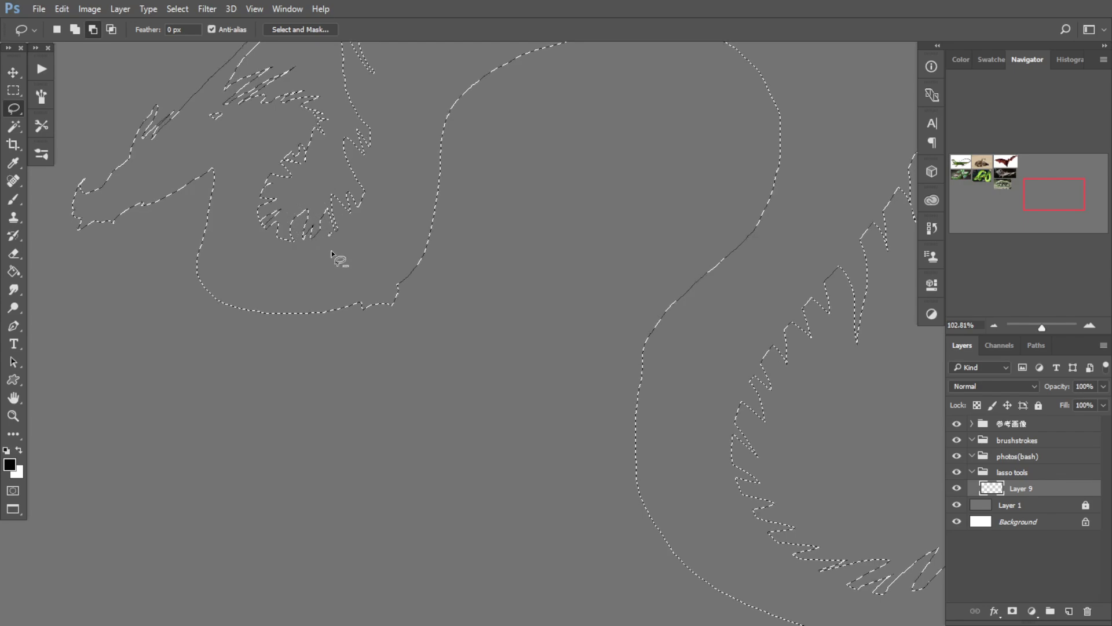
{"action": "left_click_drag", "start_coordinate": [294, 239], "coordinate": [288, 222], "text": "alt"}
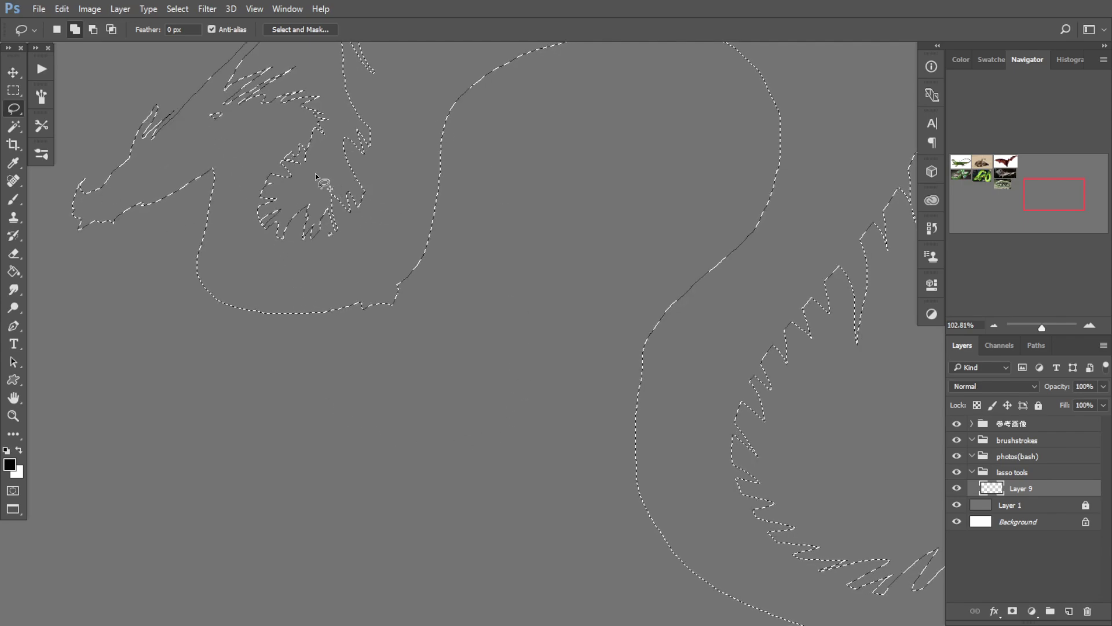
Step: Extend the foreleg selection downward with the Lasso, forming a thin lower leg and a clawed foot
{"action": "scroll", "coordinate": [323, 365], "scroll_direction": "down", "scroll_amount": 3}
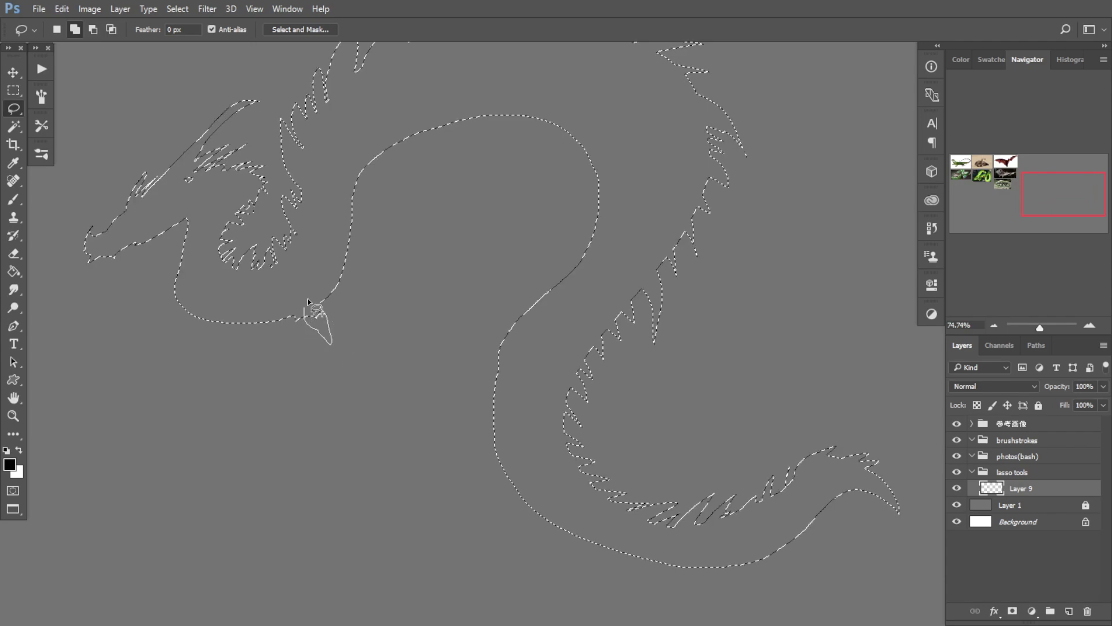
{"action": "left_click_drag", "start_coordinate": [331, 346], "coordinate": [322, 360]}
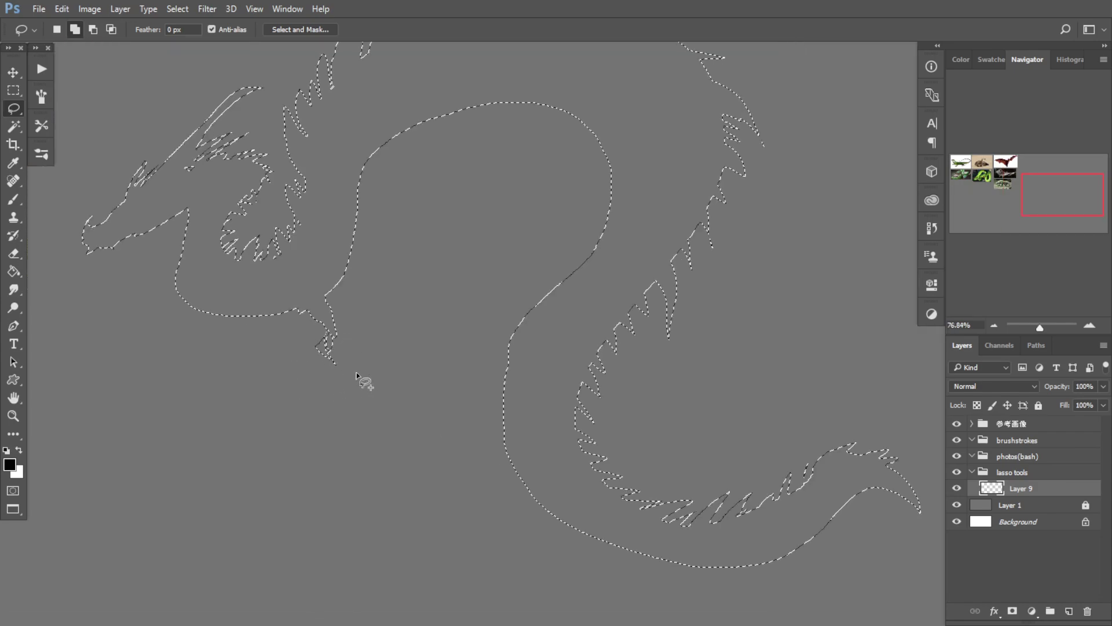
{"action": "mouse_move", "coordinate": [333, 363]}
{"action": "left_mouse_down"}
{"action": "mouse_move", "coordinate": [336, 376]}
{"action": "mouse_move", "coordinate": [354, 375]}
{"action": "mouse_move", "coordinate": [343, 376]}
{"action": "left_mouse_up"}
{"action": "key", "text": "ctrl+z"}
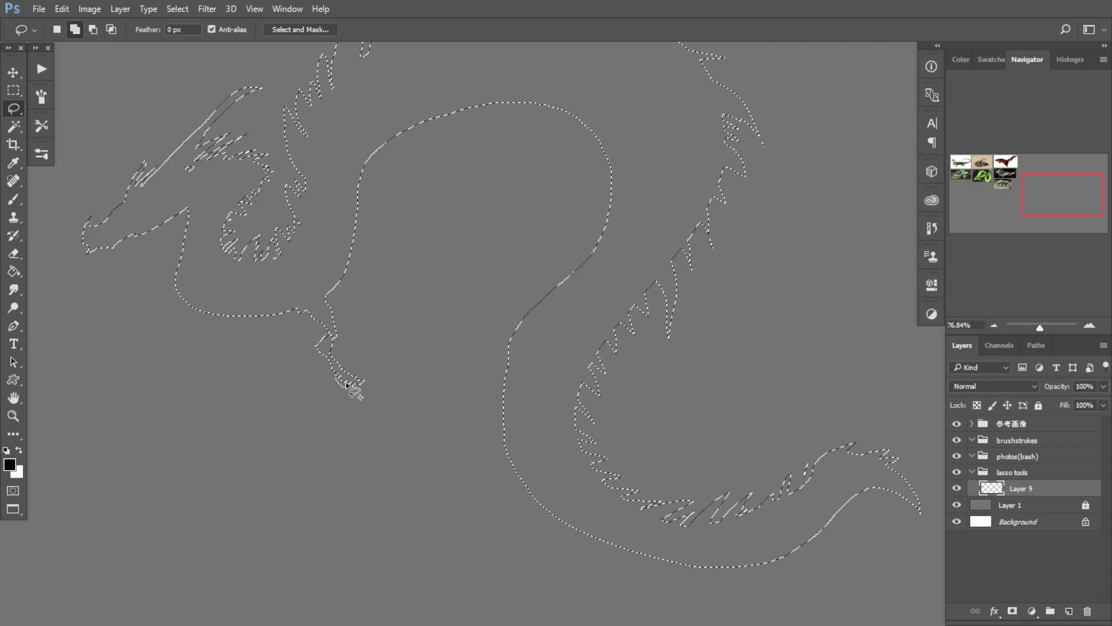
{"action": "left_click_drag", "start_coordinate": [335, 372], "coordinate": [345, 387]}
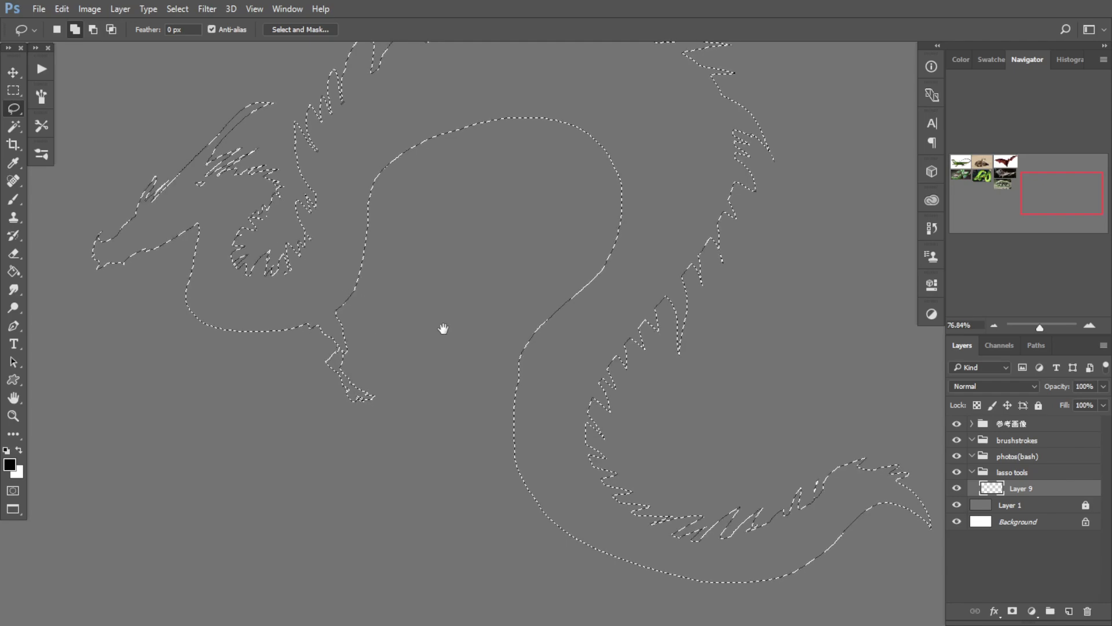
{"action": "left_click_drag", "start_coordinate": [442, 328], "coordinate": [441, 323]}
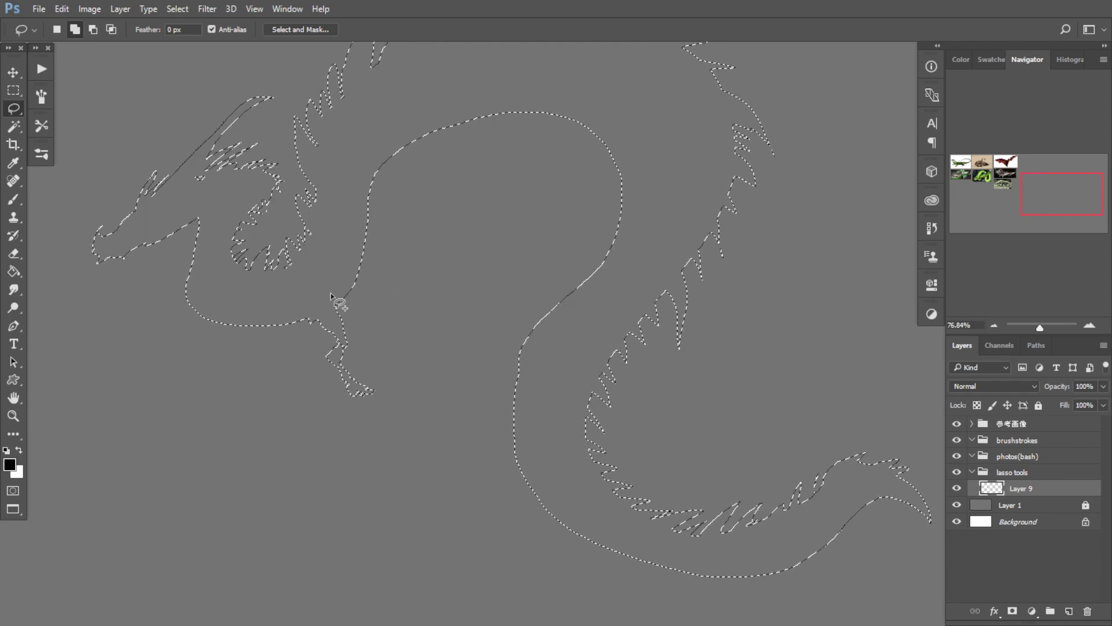
{"action": "scroll", "coordinate": [328, 324], "scroll_direction": "down", "scroll_amount": 2}
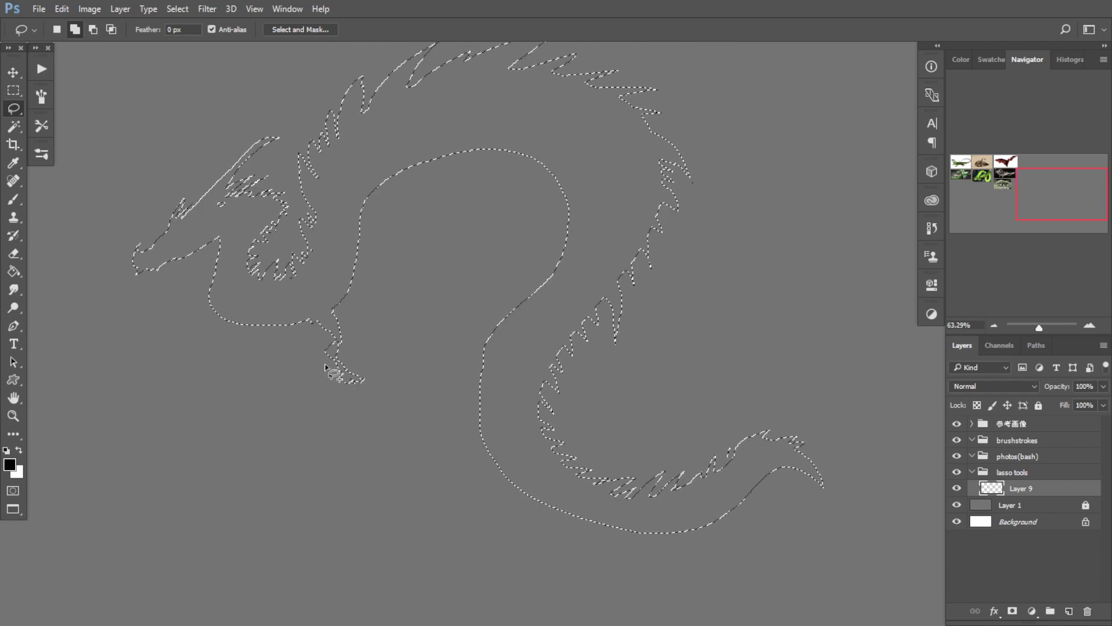
Step: Add a second thin clawed foreleg to the selection with the Lasso, beside the first one on the head side
{"action": "scroll", "coordinate": [325, 364], "scroll_direction": "up", "scroll_amount": 3}
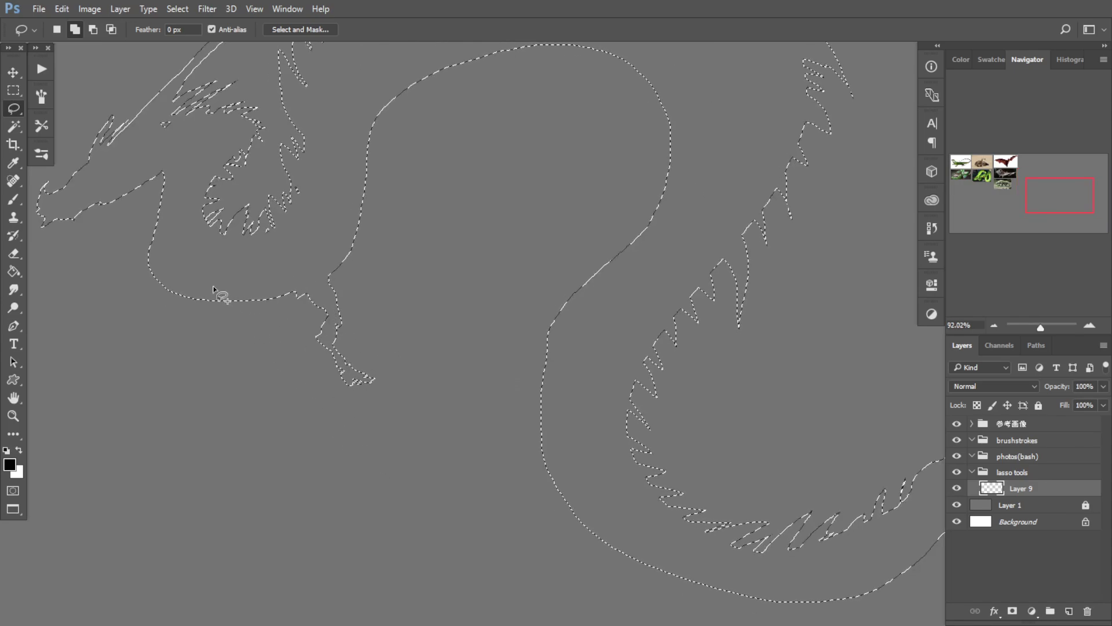
{"action": "left_click_drag", "start_coordinate": [271, 292], "coordinate": [262, 314]}
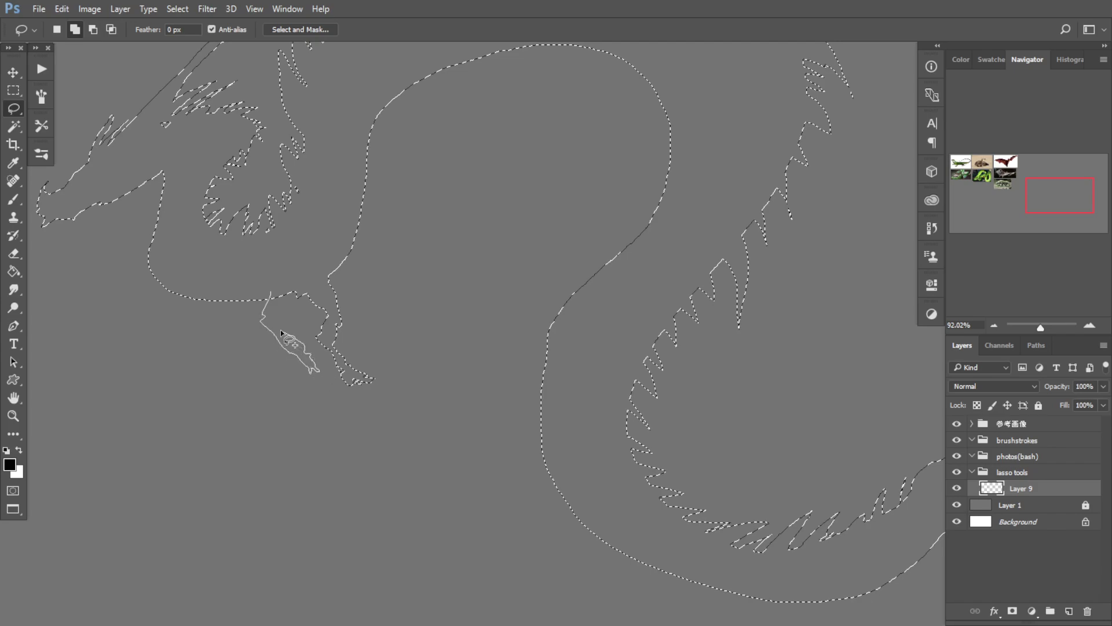
{"action": "left_click_drag", "start_coordinate": [278, 296], "coordinate": [277, 295]}
{"action": "scroll", "coordinate": [235, 385], "scroll_direction": "down", "scroll_amount": 1}
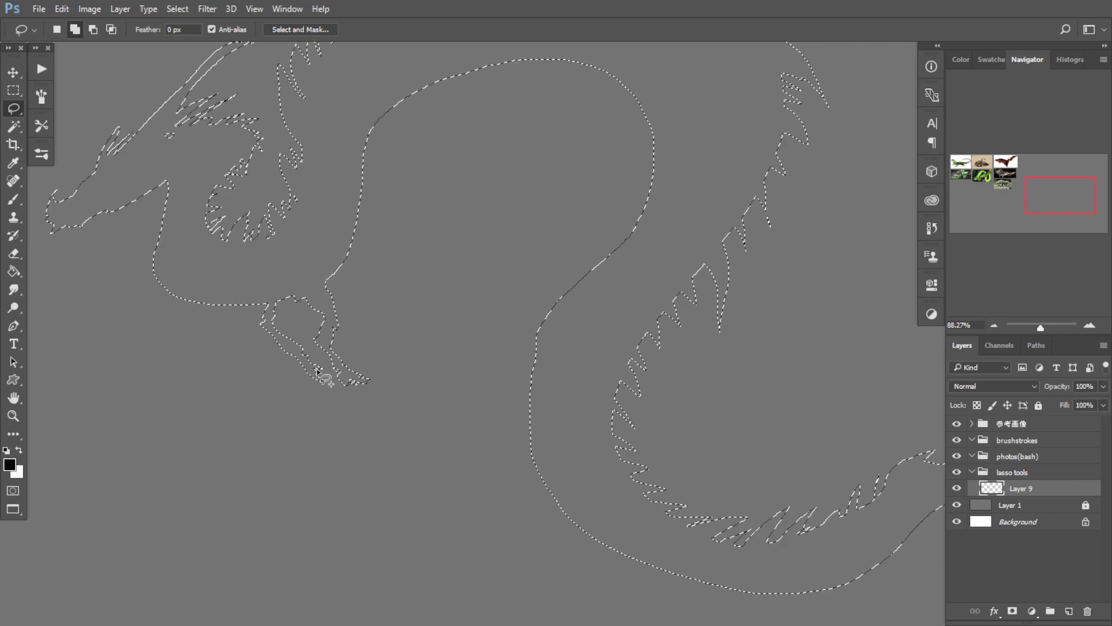
{"action": "scroll", "coordinate": [318, 371], "scroll_direction": "down", "scroll_amount": 12}
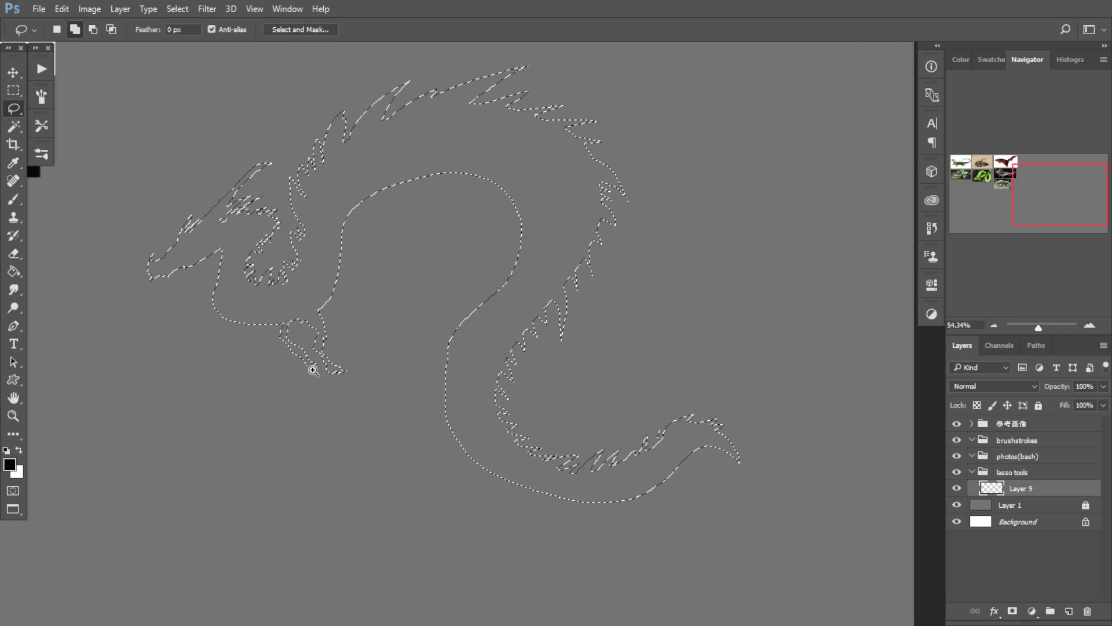
{"action": "scroll", "coordinate": [313, 370], "scroll_direction": "down", "scroll_amount": 10}
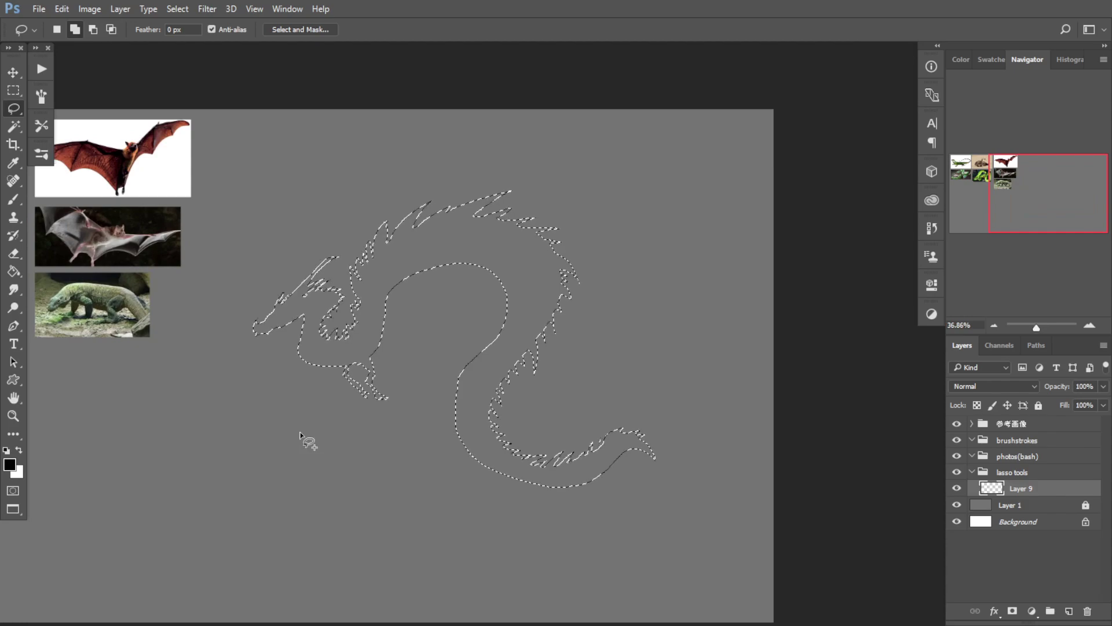
Step: Fill the dragon selection with the black foreground color on Layer 9 using the Paint Bucket, and deselect it
{"action": "scroll", "coordinate": [367, 430], "scroll_direction": "up", "scroll_amount": 1}
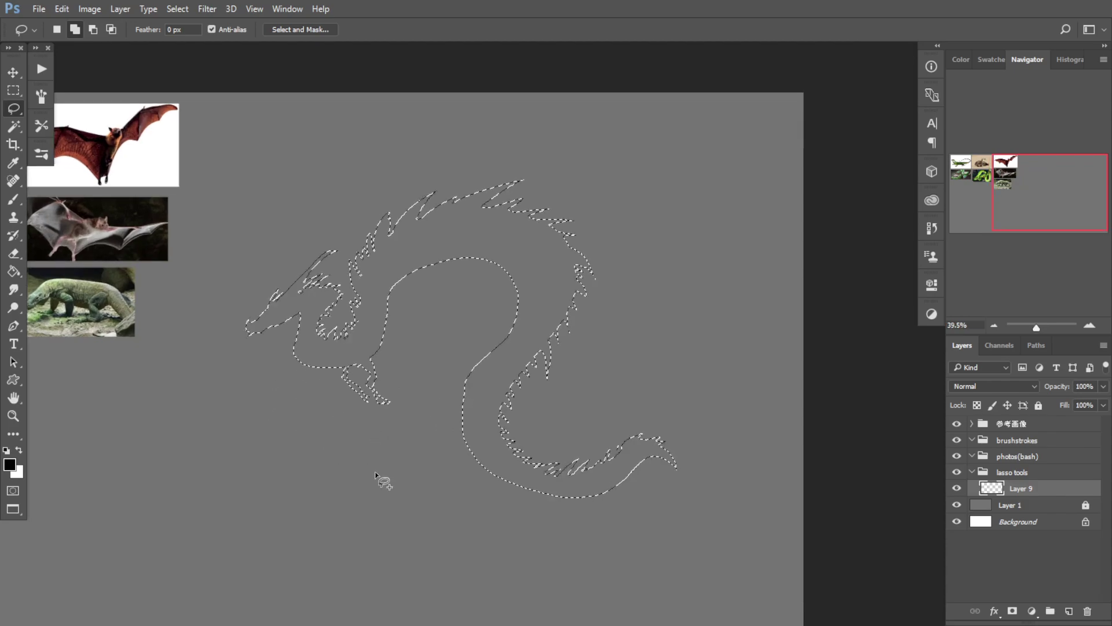
{"action": "scroll", "coordinate": [383, 441], "scroll_direction": "down", "scroll_amount": 2}
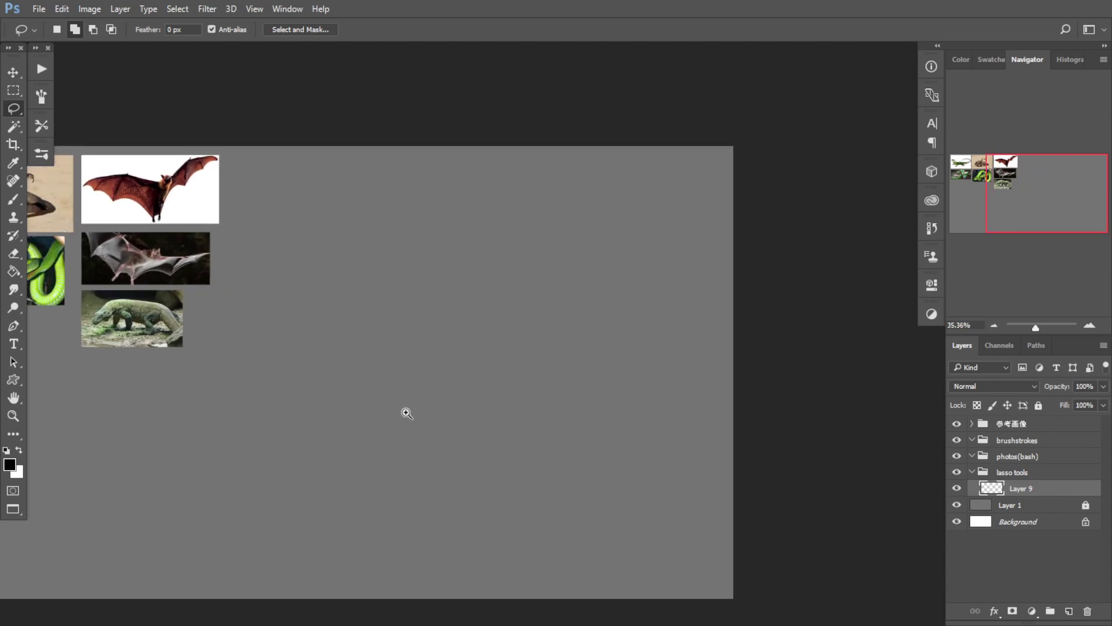
{"action": "scroll", "coordinate": [407, 413], "scroll_direction": "up", "scroll_amount": 2}
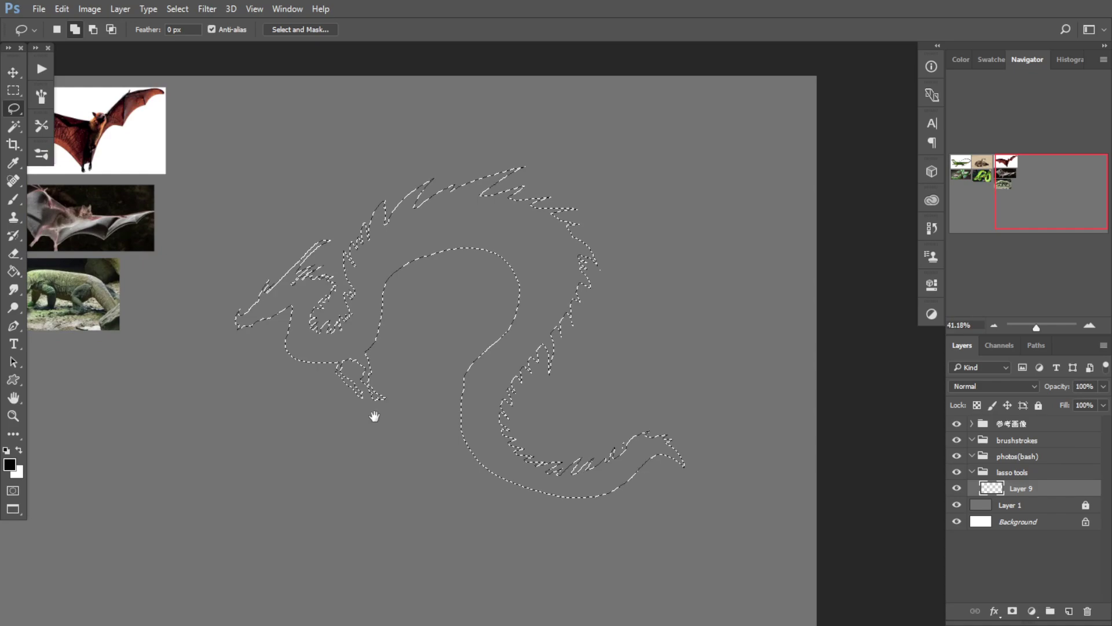
{"action": "left_click", "coordinate": [13, 272]}
{"action": "left_click_drag", "start_coordinate": [370, 381], "coordinate": [400, 387]}
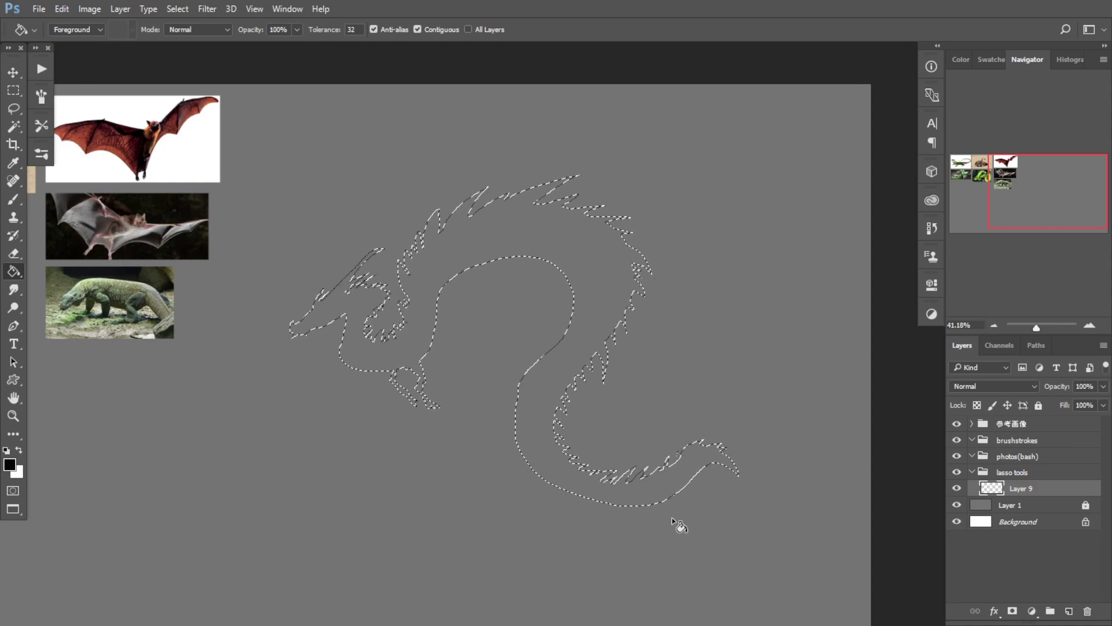
{"action": "right_click", "coordinate": [14, 276]}
{"action": "left_click", "coordinate": [14, 276]}
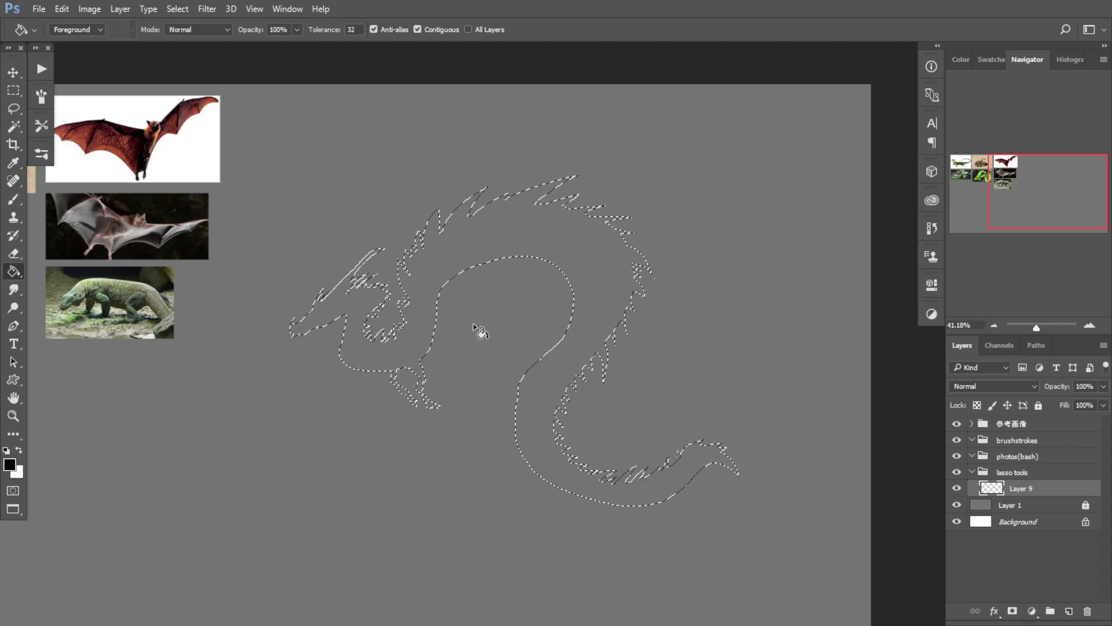
{"action": "left_click", "coordinate": [510, 467]}
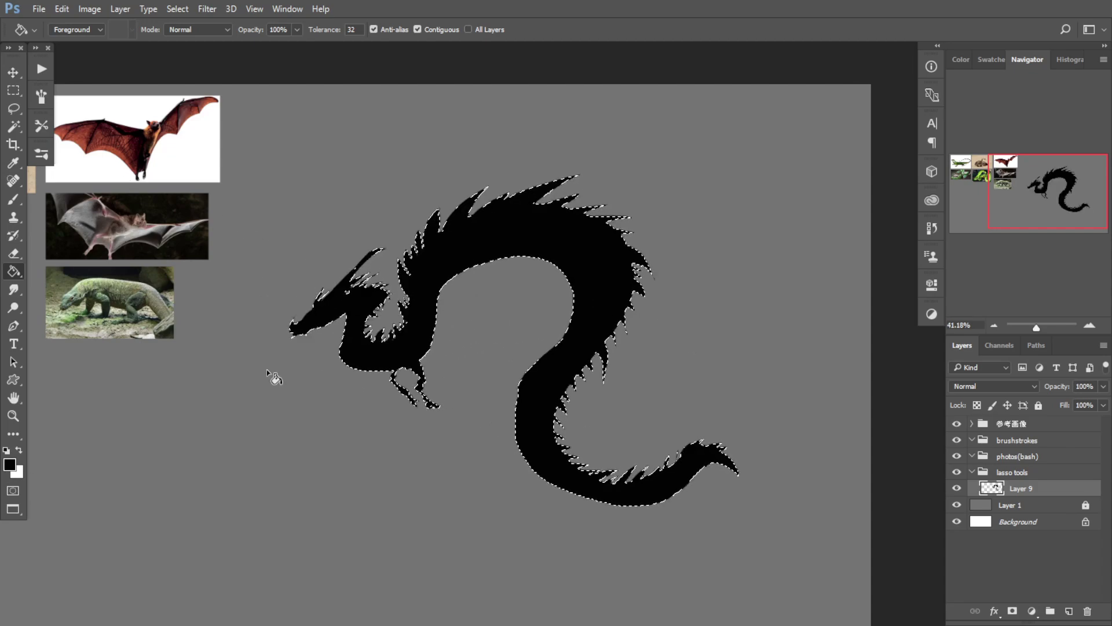
{"action": "left_click", "coordinate": [14, 90]}
{"action": "key", "text": "ctrl+d"}
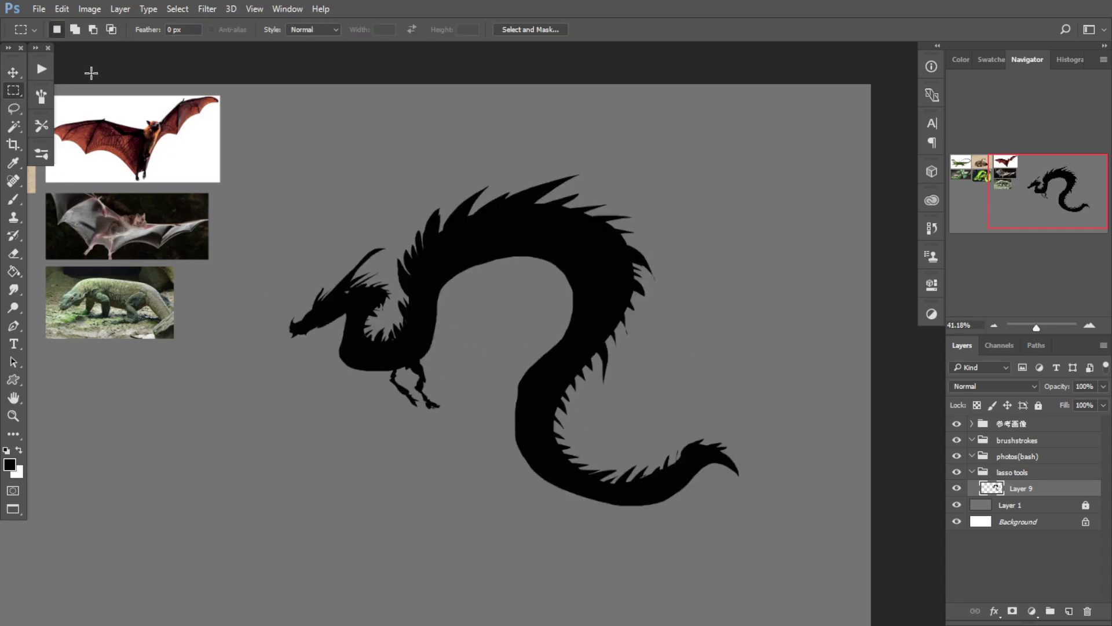
Step: Scale the dragon silhouette up to about 139% with Free Transform, keeping its proportions, and apply the transformation
{"action": "left_click_drag", "start_coordinate": [485, 456], "coordinate": [566, 345]}
{"action": "key", "text": "ctrl+t"}
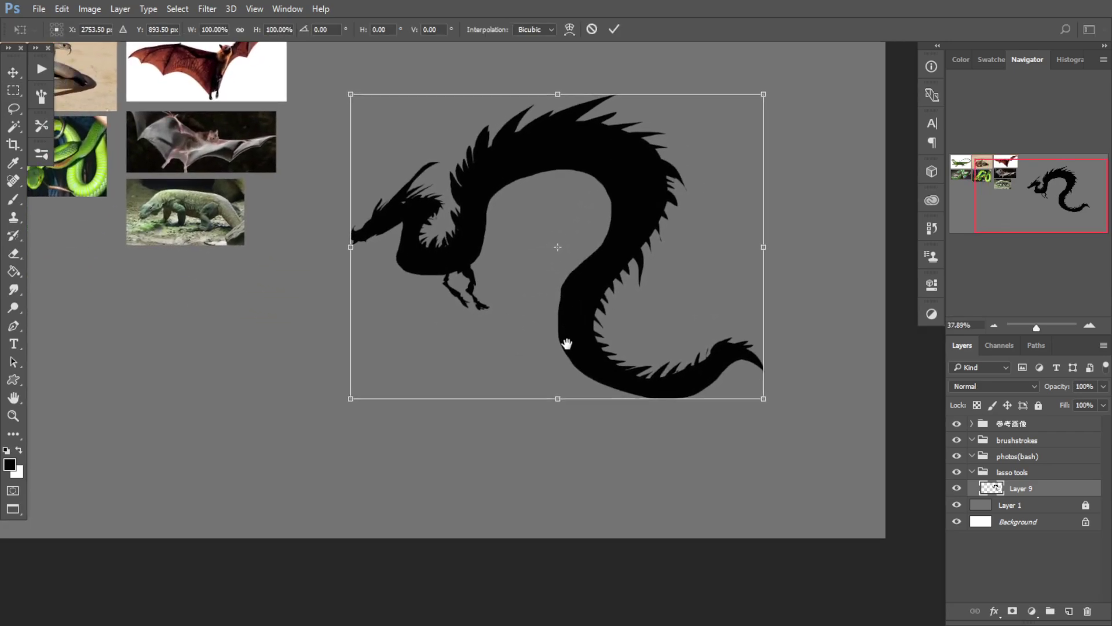
{"action": "left_click_drag", "start_coordinate": [330, 423], "coordinate": [235, 493]}
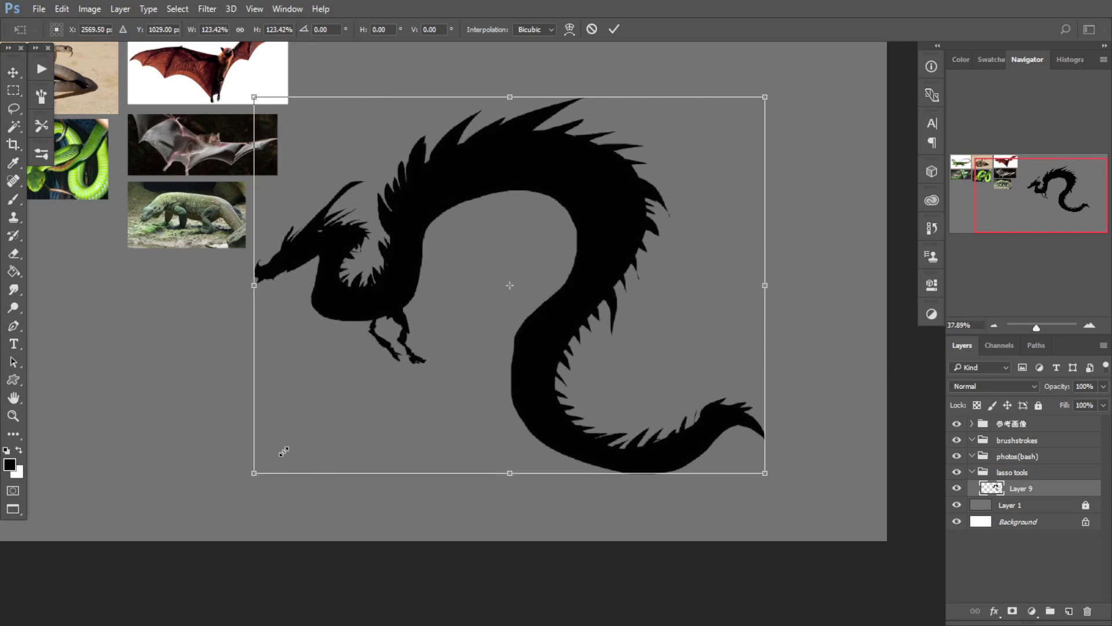
{"action": "left_click_drag", "start_coordinate": [374, 397], "coordinate": [334, 468]}
{"action": "left_click_drag", "start_coordinate": [726, 169], "coordinate": [792, 120]}
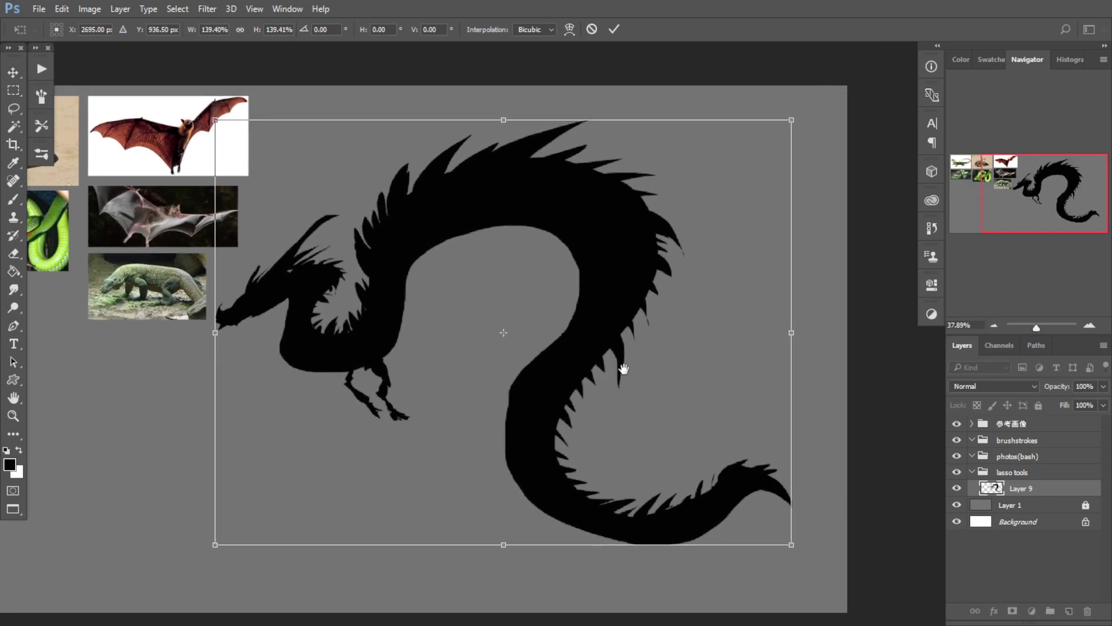
{"action": "left_click_drag", "start_coordinate": [623, 370], "coordinate": [692, 326]}
{"action": "key", "text": "Return"}
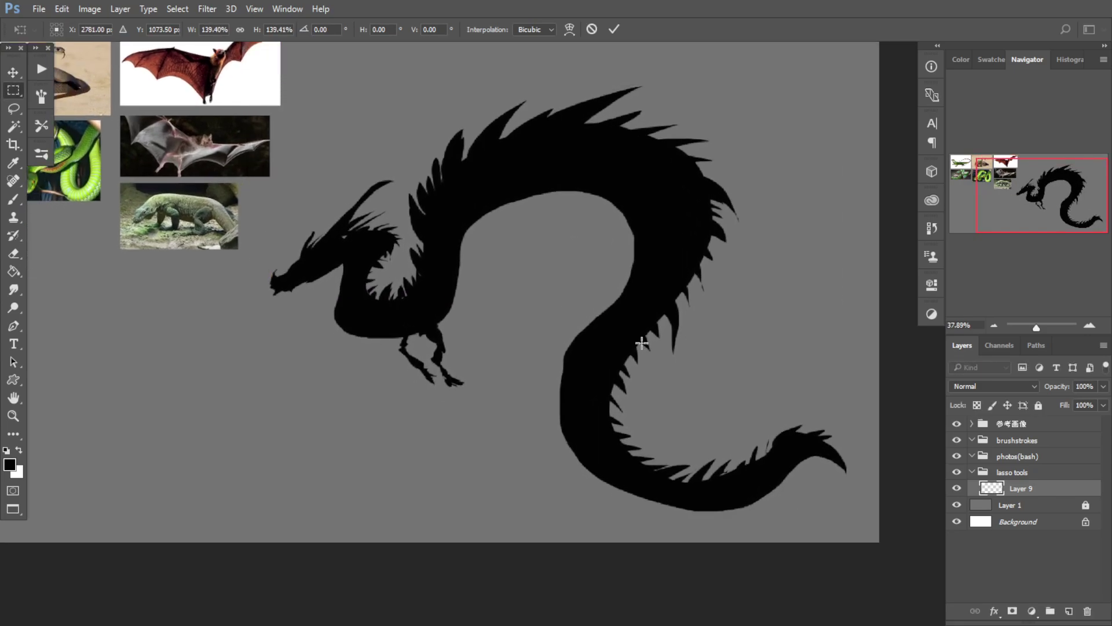
{"action": "key", "text": "m"}
{"action": "left_click_drag", "start_coordinate": [551, 428], "coordinate": [559, 468]}
{"action": "mouse_move", "coordinate": [375, 346]}
{"action": "left_mouse_down"}
{"action": "mouse_move", "coordinate": [356, 347]}
{"action": "mouse_move", "coordinate": [379, 348]}
{"action": "left_mouse_up"}
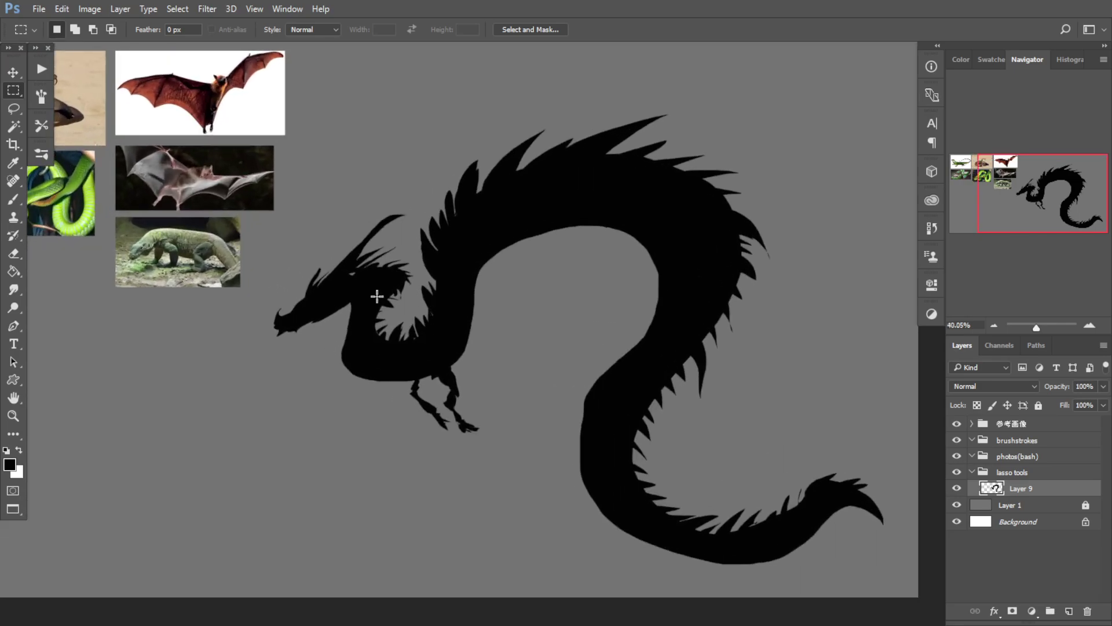
{"action": "left_click_drag", "start_coordinate": [445, 429], "coordinate": [414, 428]}
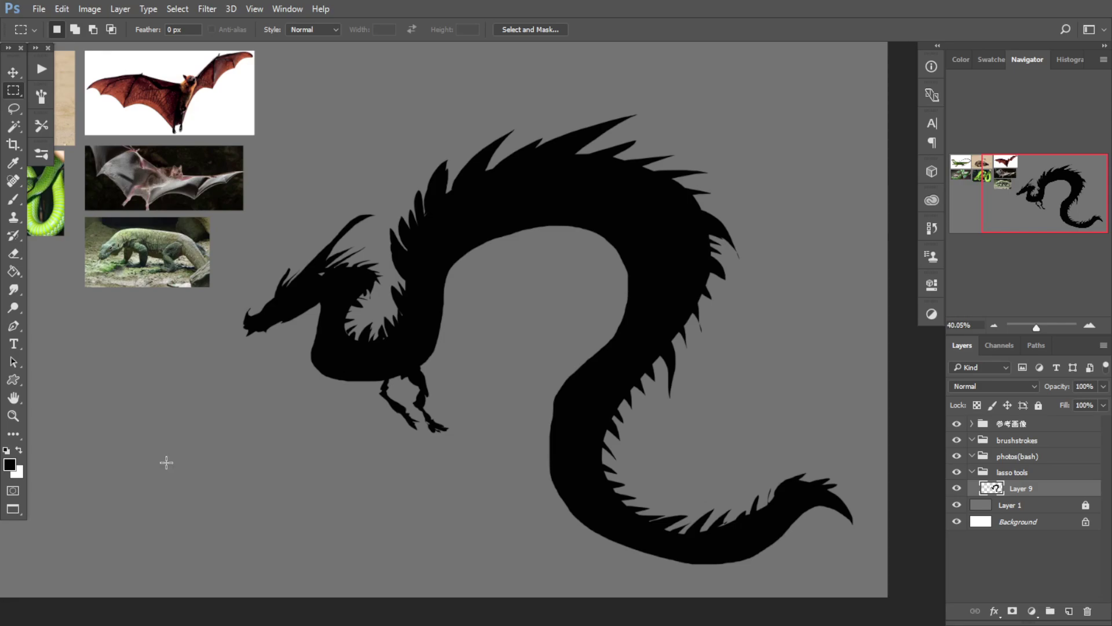
{"action": "left_click", "coordinate": [15, 112]}
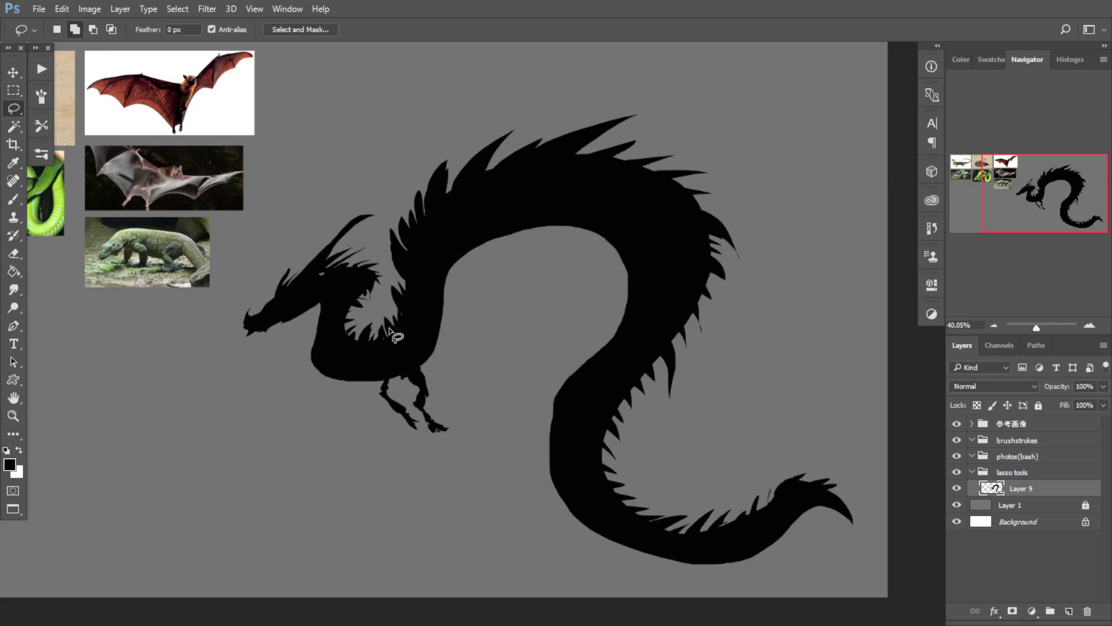
{"action": "key", "text": "e"}
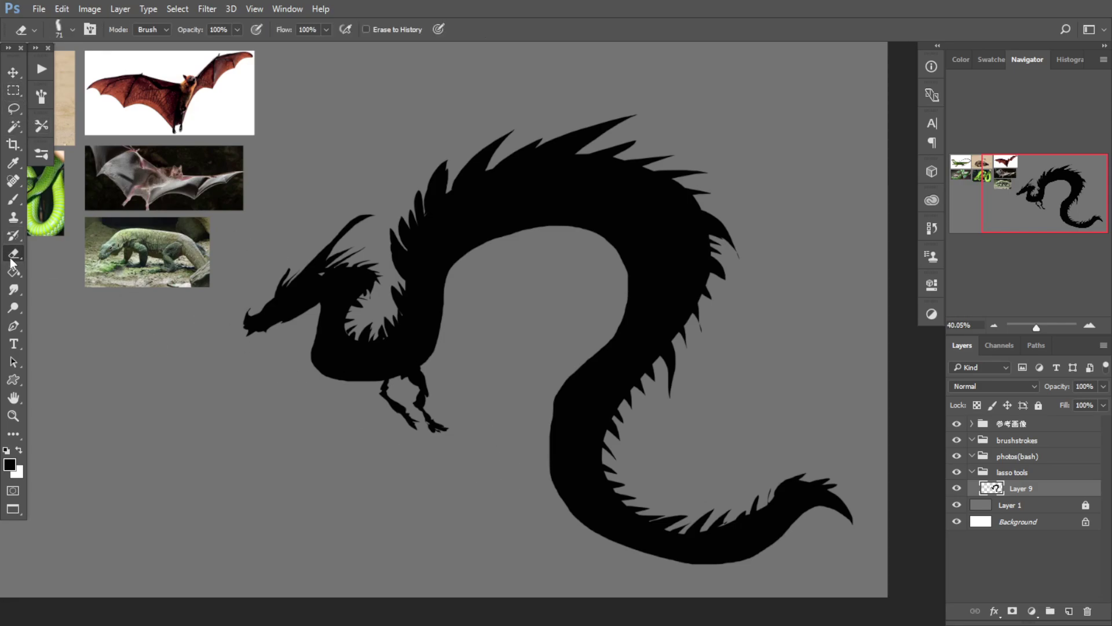
{"action": "key", "text": "b"}
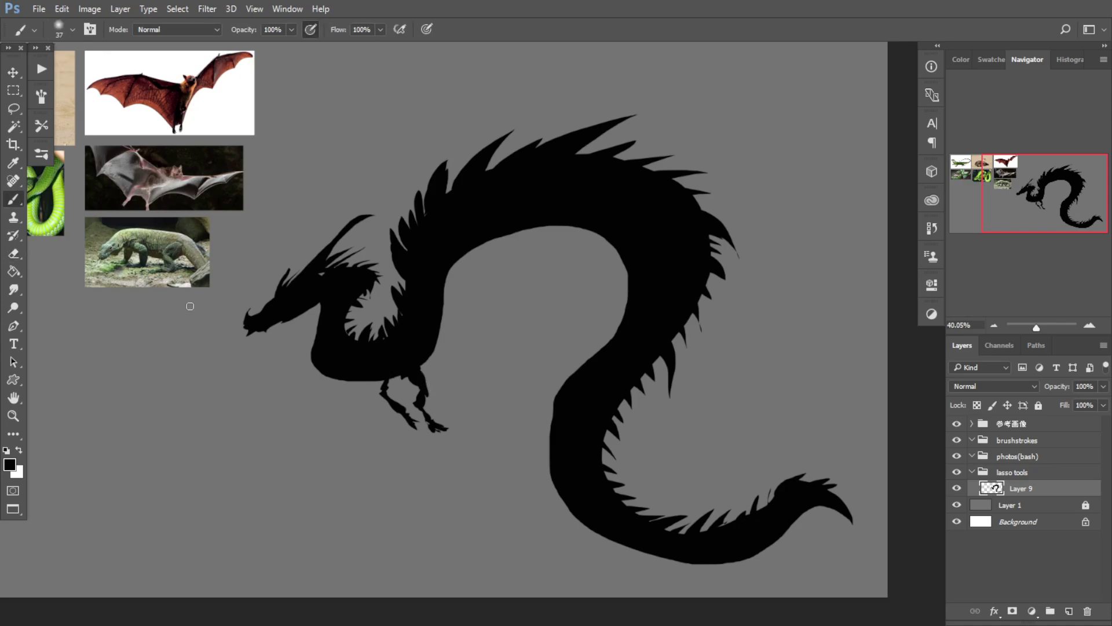
{"action": "key", "text": "e"}
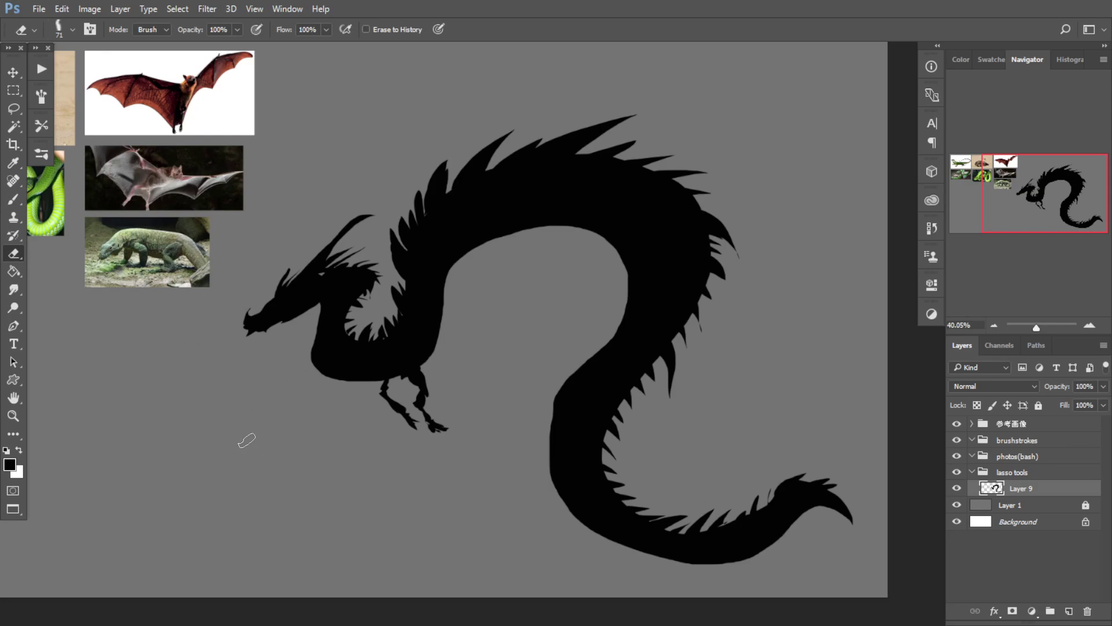
{"action": "key", "text": "b"}
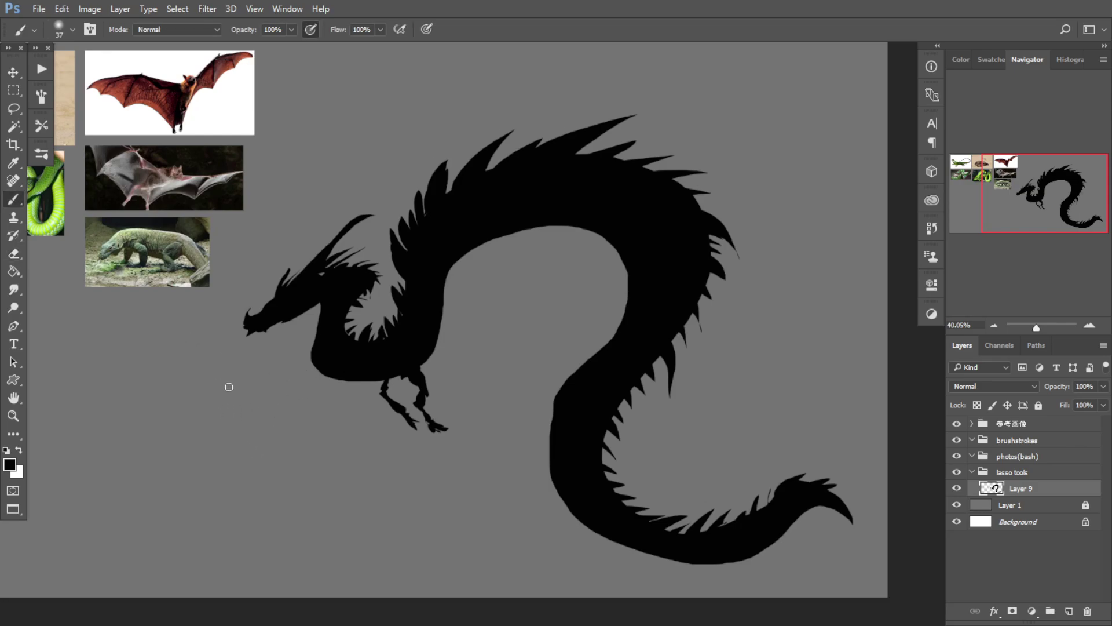
Step: Doodle a test smiley face below the dragon's head with a hard round 37 px brush, try the Eraser on it, and clear the doodle
{"action": "right_click", "coordinate": [79, 46]}
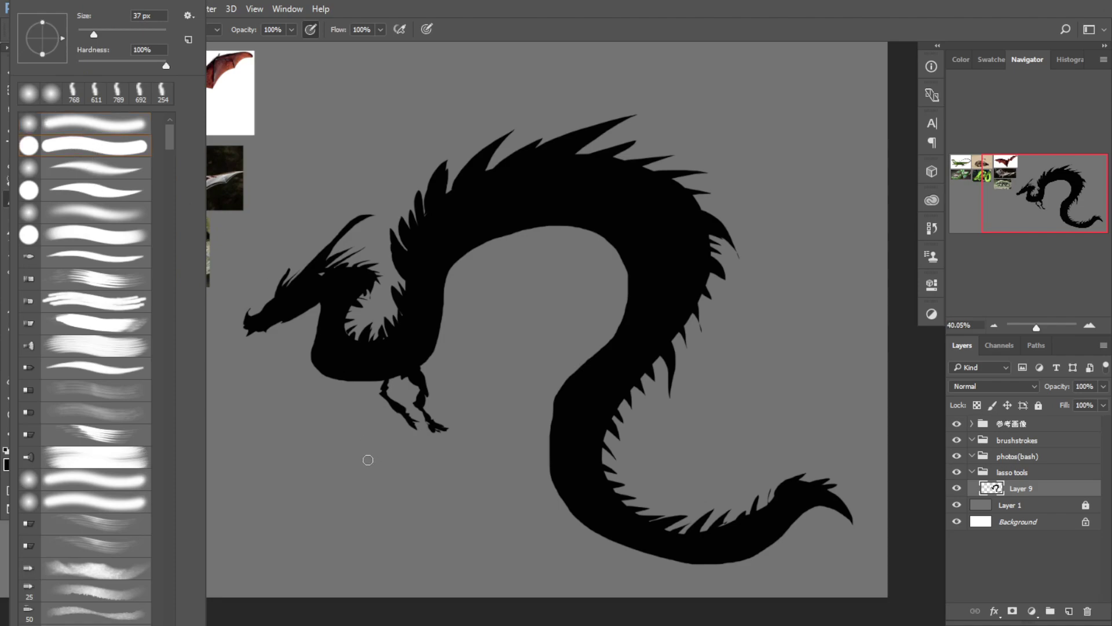
{"action": "left_click", "coordinate": [368, 460]}
{"action": "left_click_drag", "start_coordinate": [257, 477], "coordinate": [300, 475]}
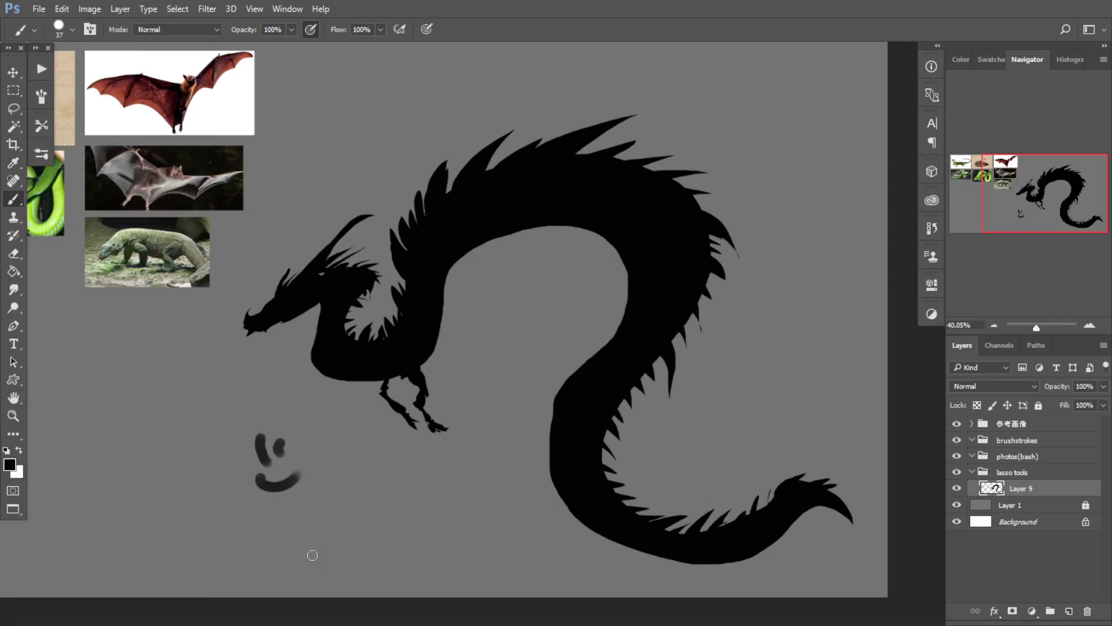
{"action": "left_click_drag", "start_coordinate": [237, 441], "coordinate": [240, 518]}
{"action": "key", "text": "e"}
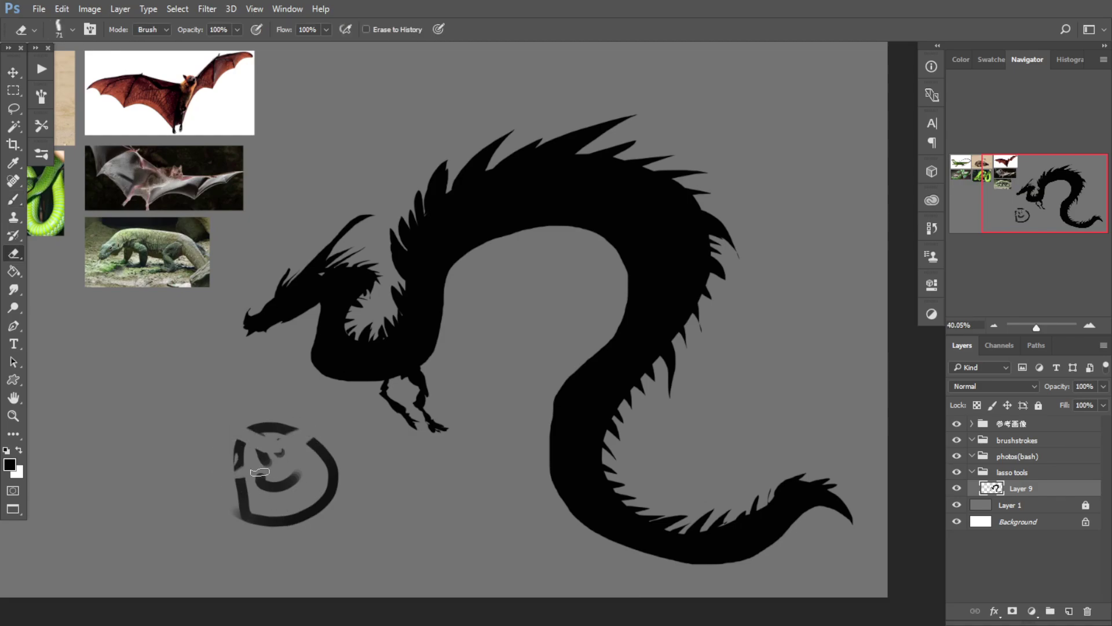
{"action": "key", "text": "b"}
{"action": "mouse_move", "coordinate": [265, 492]}
{"action": "left_mouse_down"}
{"action": "mouse_move", "coordinate": [311, 471]}
{"action": "mouse_move", "coordinate": [255, 482]}
{"action": "mouse_move", "coordinate": [254, 461]}
{"action": "mouse_move", "coordinate": [283, 466]}
{"action": "mouse_move", "coordinate": [282, 454]}
{"action": "mouse_move", "coordinate": [250, 472]}
{"action": "mouse_move", "coordinate": [259, 425]}
{"action": "mouse_move", "coordinate": [279, 446]}
{"action": "mouse_move", "coordinate": [255, 498]}
{"action": "mouse_move", "coordinate": [347, 498]}
{"action": "mouse_move", "coordinate": [305, 507]}
{"action": "left_mouse_up"}
{"action": "key", "text": "e"}
{"action": "key", "text": "b"}
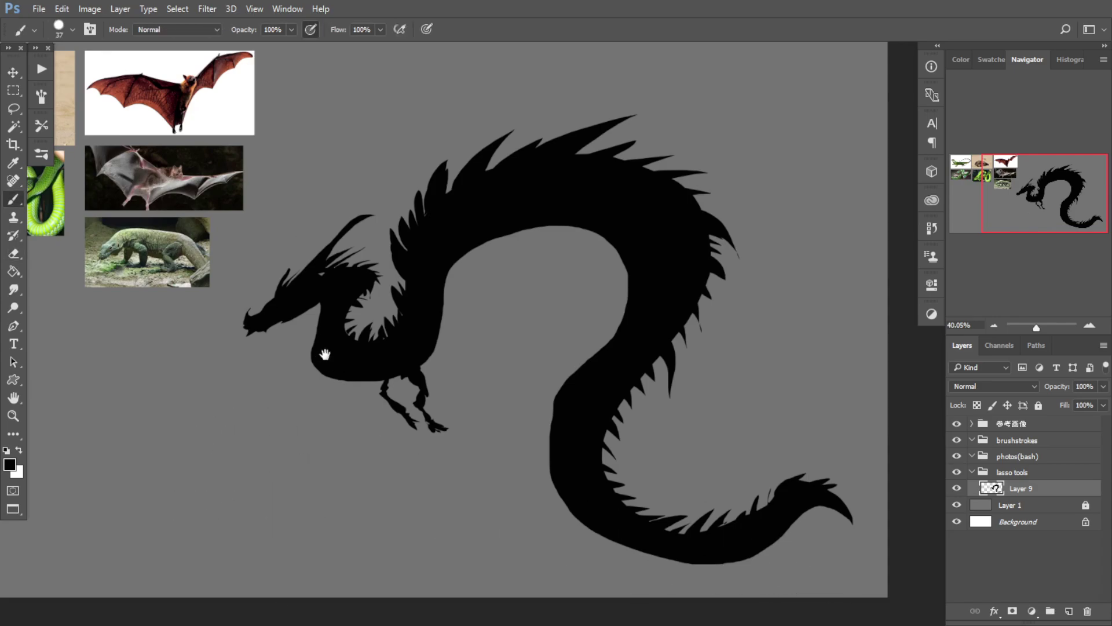
Step: Select jagged spiky shapes with the Lasso along the underside of the dragon's jaw and throat, plus a small area at the brow
{"action": "scroll", "coordinate": [342, 372], "scroll_direction": "up", "scroll_amount": 3}
{"action": "left_click_drag", "start_coordinate": [265, 390], "coordinate": [249, 372]}
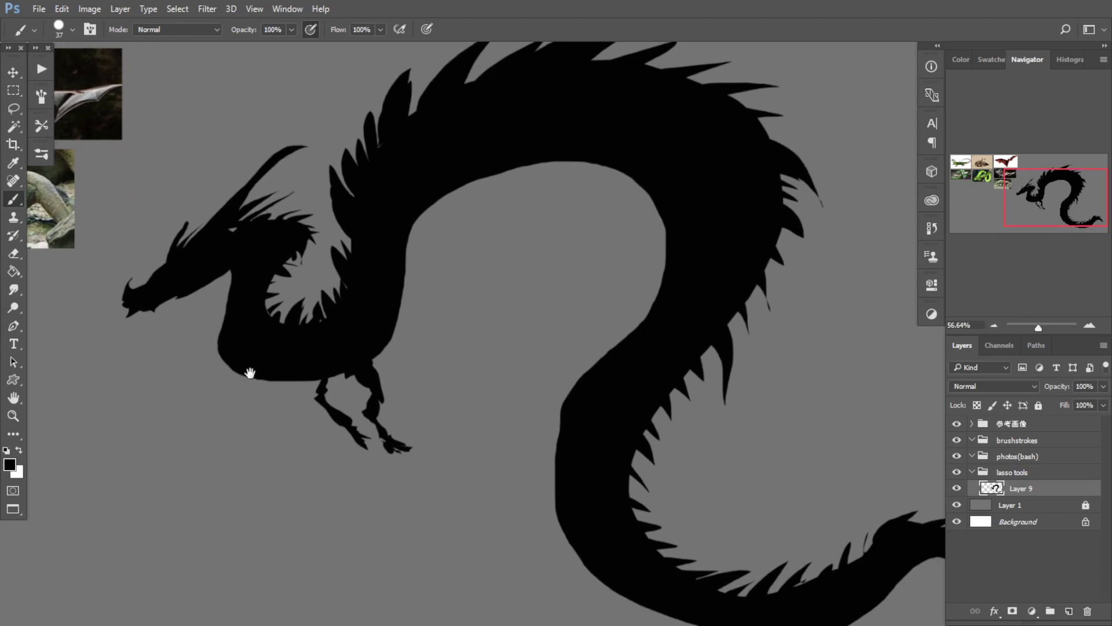
{"action": "left_click_drag", "start_coordinate": [249, 316], "coordinate": [241, 319]}
{"action": "left_click", "coordinate": [13, 108]}
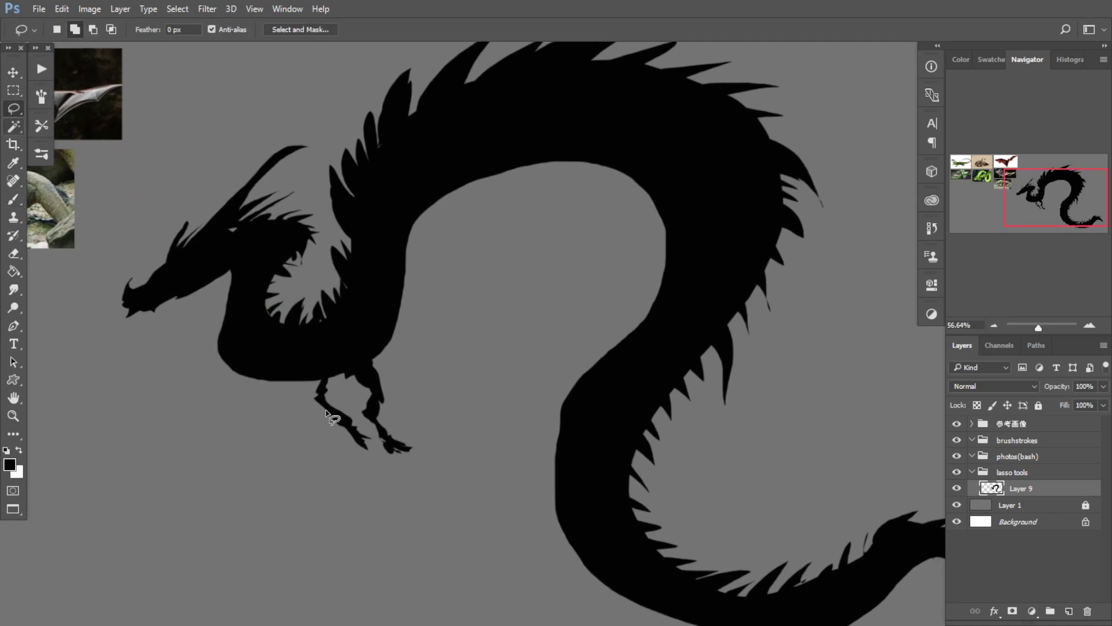
{"action": "scroll", "coordinate": [243, 350], "scroll_direction": "up", "scroll_amount": 3}
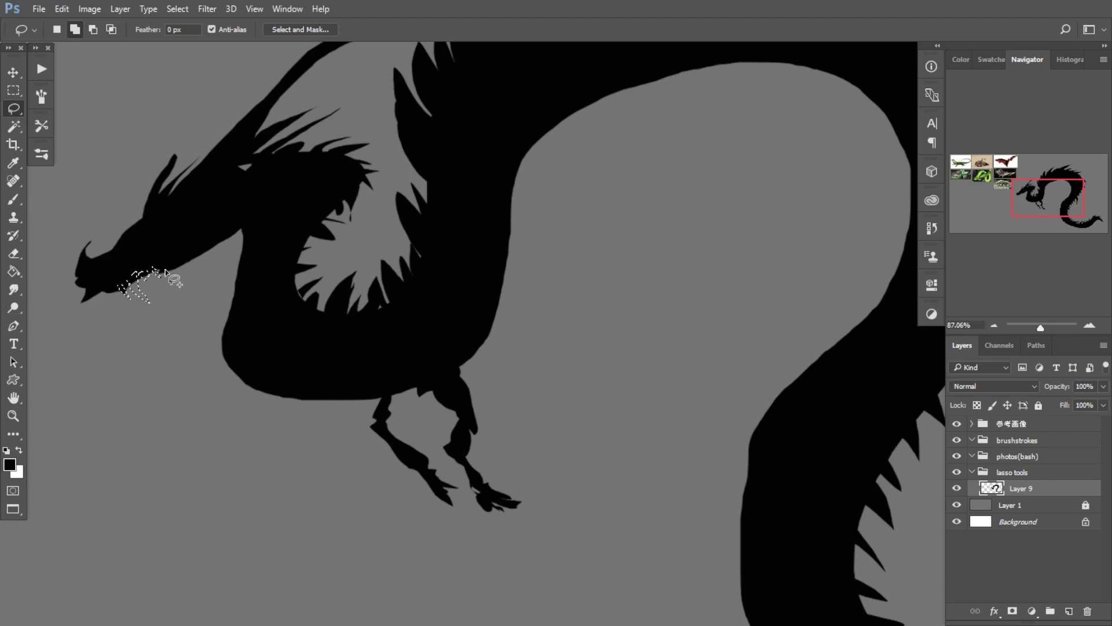
{"action": "left_click_drag", "start_coordinate": [160, 260], "coordinate": [168, 259]}
{"action": "left_click_drag", "start_coordinate": [149, 208], "coordinate": [134, 211]}
{"action": "mouse_move", "coordinate": [146, 268]}
{"action": "left_mouse_down"}
{"action": "mouse_move", "coordinate": [131, 289]}
{"action": "mouse_move", "coordinate": [105, 284]}
{"action": "mouse_move", "coordinate": [181, 259]}
{"action": "left_mouse_up"}
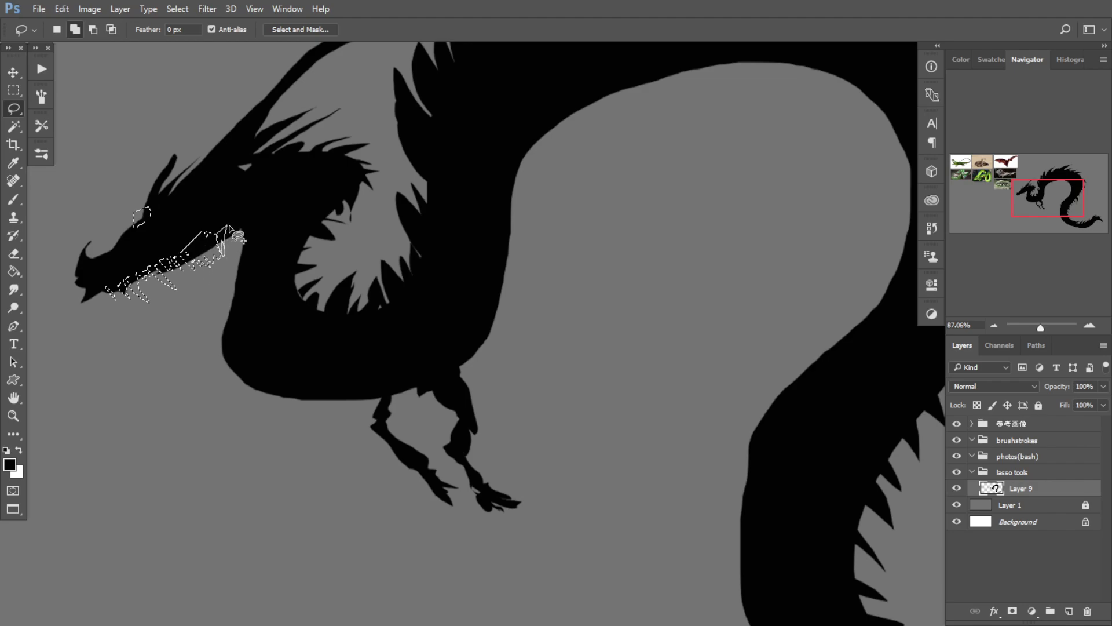
{"action": "left_click_drag", "start_coordinate": [229, 226], "coordinate": [249, 249]}
Step: Add a Lasso selection around the thin upper part of the foreleg nearest the head
{"action": "left_click_drag", "start_coordinate": [405, 394], "coordinate": [241, 380]}
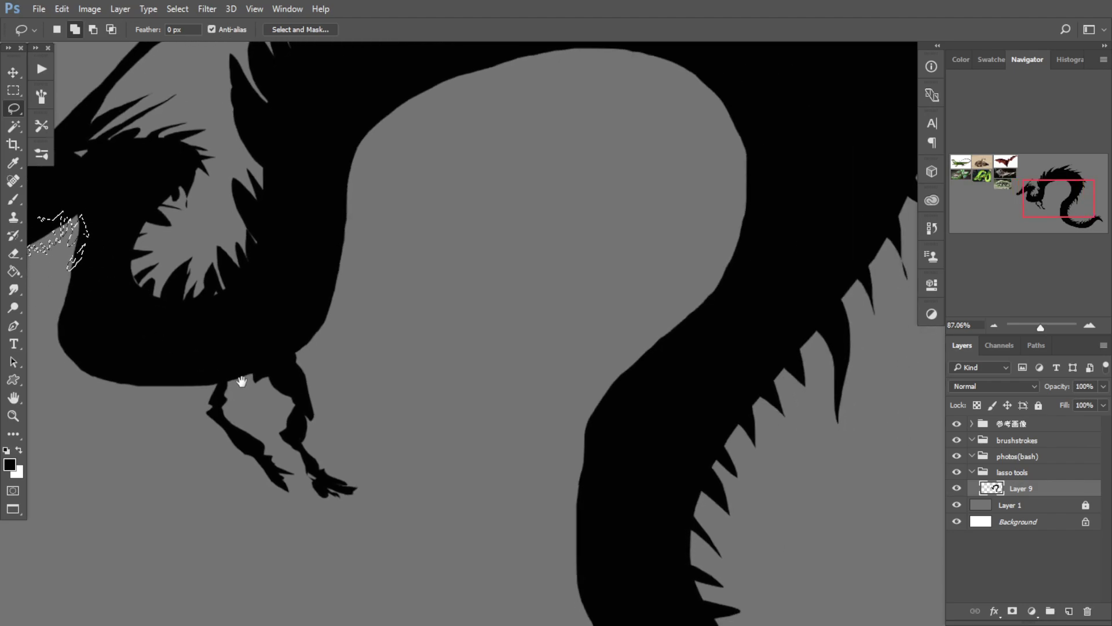
{"action": "left_click_drag", "start_coordinate": [278, 445], "coordinate": [304, 384]}
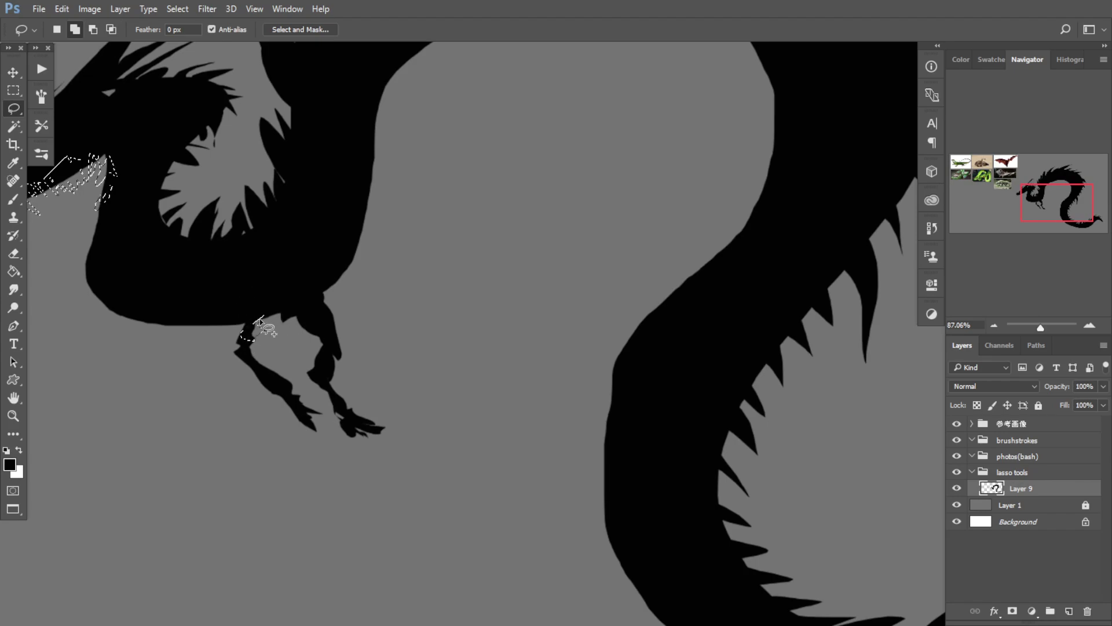
{"action": "mouse_move", "coordinate": [260, 319]}
{"action": "left_mouse_down"}
{"action": "mouse_move", "coordinate": [257, 354]}
{"action": "mouse_move", "coordinate": [244, 349]}
{"action": "mouse_move", "coordinate": [244, 328]}
{"action": "mouse_move", "coordinate": [267, 312]}
{"action": "left_mouse_up"}
Step: Add jagged Lasso areas to the selection behind the head, around the small gap below the horns, and among the crest spikes
{"action": "left_click_drag", "start_coordinate": [200, 247], "coordinate": [298, 366]}
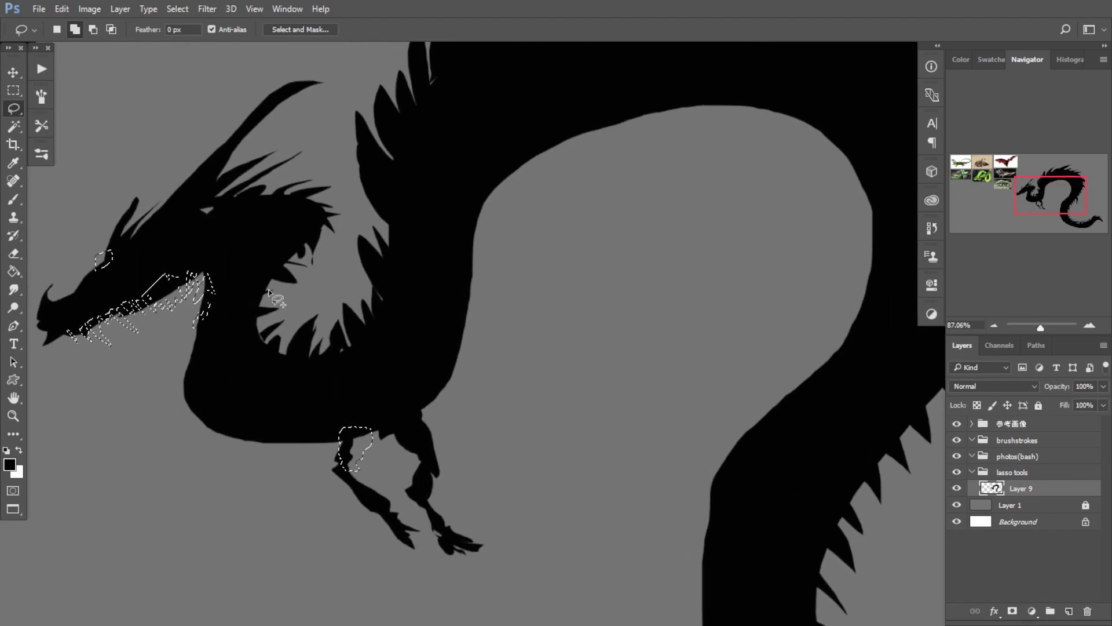
{"action": "mouse_move", "coordinate": [296, 281]}
{"action": "left_mouse_down"}
{"action": "mouse_move", "coordinate": [300, 239]}
{"action": "mouse_move", "coordinate": [316, 272]}
{"action": "mouse_move", "coordinate": [314, 219]}
{"action": "mouse_move", "coordinate": [329, 245]}
{"action": "mouse_move", "coordinate": [318, 272]}
{"action": "mouse_move", "coordinate": [288, 253]}
{"action": "mouse_move", "coordinate": [302, 260]}
{"action": "mouse_move", "coordinate": [298, 248]}
{"action": "mouse_move", "coordinate": [251, 298]}
{"action": "left_mouse_up"}
{"action": "left_click_drag", "start_coordinate": [184, 216], "coordinate": [208, 233]}
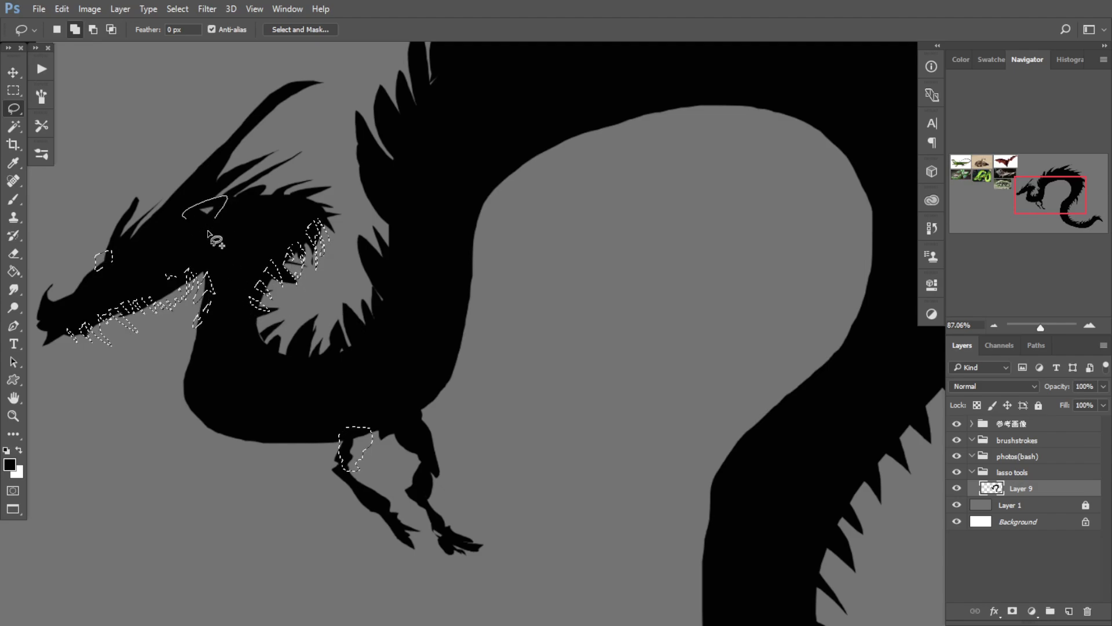
{"action": "left_click_drag", "start_coordinate": [263, 202], "coordinate": [259, 200]}
Step: Add spiky Lasso areas to the selection around the inner bend of the neck, between its spikes on both sides
{"action": "scroll", "coordinate": [261, 202], "scroll_direction": "down", "scroll_amount": 2}
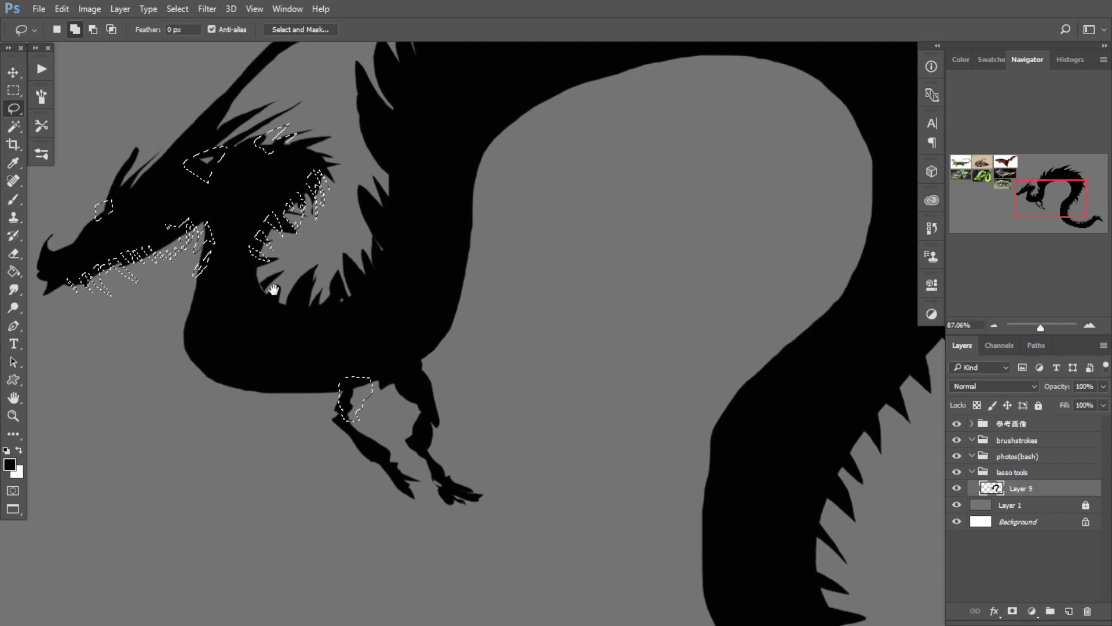
{"action": "mouse_move", "coordinate": [285, 283]}
{"action": "left_mouse_down"}
{"action": "mouse_move", "coordinate": [252, 287]}
{"action": "mouse_move", "coordinate": [293, 310]}
{"action": "mouse_move", "coordinate": [337, 281]}
{"action": "mouse_move", "coordinate": [319, 306]}
{"action": "mouse_move", "coordinate": [358, 303]}
{"action": "left_mouse_up"}
{"action": "mouse_move", "coordinate": [393, 202]}
{"action": "left_mouse_down"}
{"action": "mouse_move", "coordinate": [291, 286]}
{"action": "mouse_move", "coordinate": [301, 266]}
{"action": "mouse_move", "coordinate": [275, 233]}
{"action": "mouse_move", "coordinate": [291, 312]}
{"action": "mouse_move", "coordinate": [296, 302]}
{"action": "left_mouse_up"}
{"action": "mouse_move", "coordinate": [284, 341]}
{"action": "left_mouse_down"}
{"action": "mouse_move", "coordinate": [277, 329]}
{"action": "mouse_move", "coordinate": [271, 353]}
{"action": "left_mouse_up"}
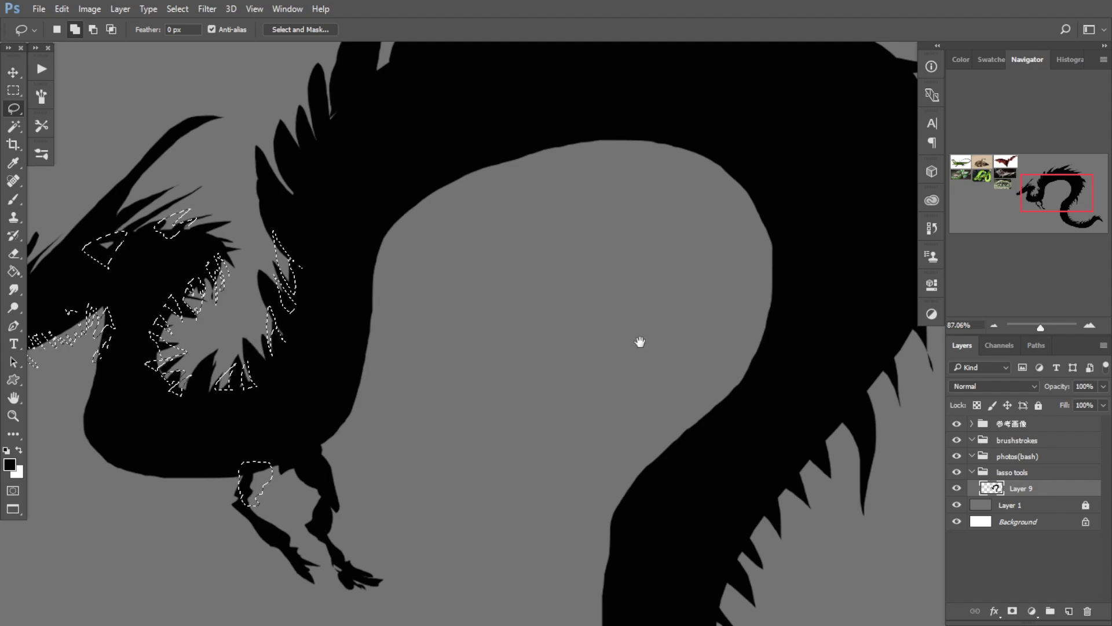
Step: Add narrow Lasso areas to the selection at the bases of the spikes just above the body's long hooked spike
{"action": "mouse_move", "coordinate": [643, 336]}
{"action": "left_mouse_down"}
{"action": "mouse_move", "coordinate": [291, 268]}
{"action": "mouse_move", "coordinate": [316, 268]}
{"action": "left_mouse_up"}
{"action": "mouse_move", "coordinate": [440, 284]}
{"action": "left_mouse_down"}
{"action": "mouse_move", "coordinate": [513, 419]}
{"action": "mouse_move", "coordinate": [479, 353]}
{"action": "left_mouse_up"}
{"action": "mouse_move", "coordinate": [493, 340]}
{"action": "left_mouse_down"}
{"action": "mouse_move", "coordinate": [576, 318]}
{"action": "mouse_move", "coordinate": [553, 300]}
{"action": "mouse_move", "coordinate": [468, 318]}
{"action": "left_mouse_up"}
{"action": "left_click_drag", "start_coordinate": [420, 199], "coordinate": [419, 246]}
{"action": "key", "text": "ctrl+d"}
{"action": "left_click_drag", "start_coordinate": [499, 307], "coordinate": [471, 308]}
{"action": "left_click_drag", "start_coordinate": [469, 308], "coordinate": [437, 242]}
{"action": "left_click_drag", "start_coordinate": [468, 258], "coordinate": [504, 253]}
Step: Extend the selection with thin pointed Lasso shapes between the spikes farther up the outer edge of the body
{"action": "scroll", "coordinate": [505, 253], "scroll_direction": "up", "scroll_amount": 3}
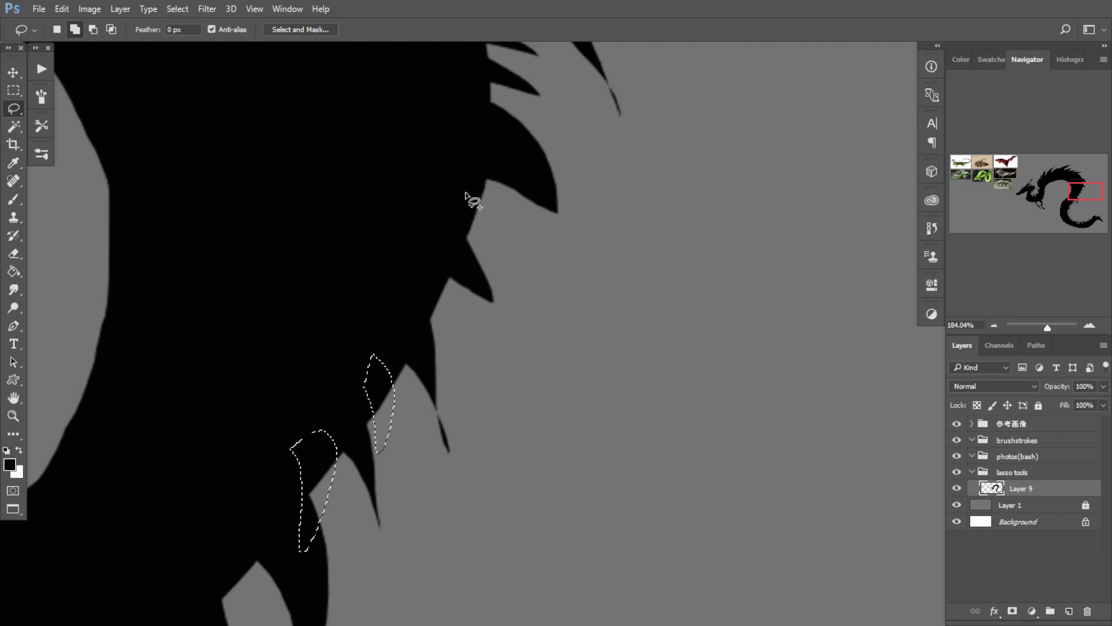
{"action": "mouse_move", "coordinate": [484, 172]}
{"action": "left_mouse_down"}
{"action": "mouse_move", "coordinate": [505, 229]}
{"action": "mouse_move", "coordinate": [480, 188]}
{"action": "left_mouse_up"}
{"action": "key", "text": "ctrl+z"}
{"action": "left_click_drag", "start_coordinate": [430, 288], "coordinate": [446, 316]}
{"action": "left_click_drag", "start_coordinate": [438, 270], "coordinate": [432, 287]}
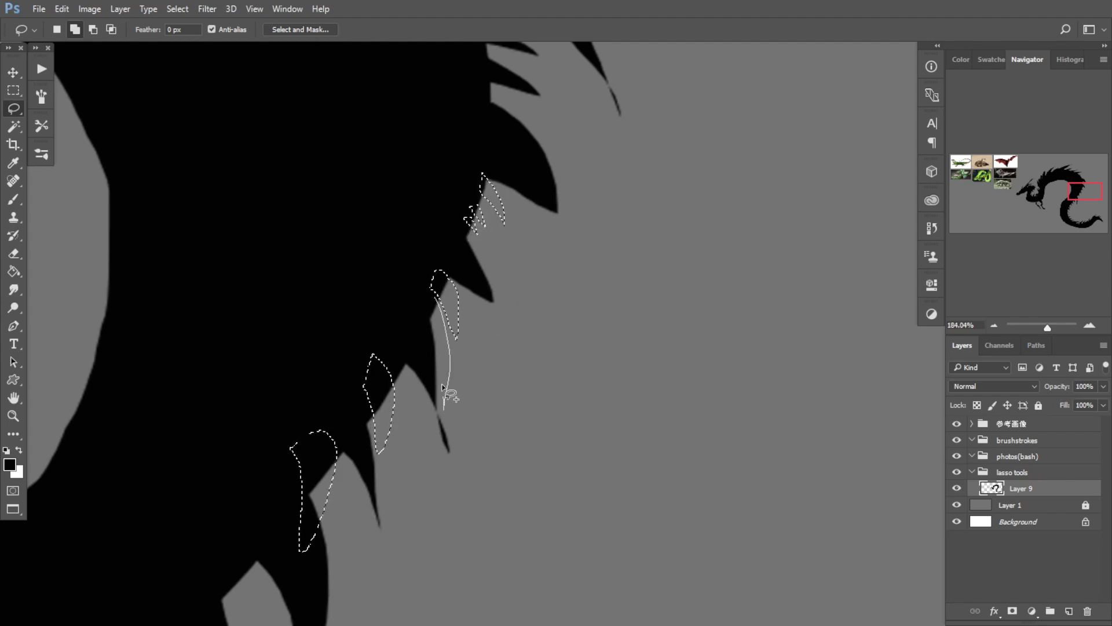
{"action": "mouse_move", "coordinate": [442, 384]}
{"action": "left_mouse_down"}
{"action": "mouse_move", "coordinate": [408, 302]}
{"action": "mouse_move", "coordinate": [440, 358]}
{"action": "mouse_move", "coordinate": [406, 337]}
{"action": "mouse_move", "coordinate": [439, 388]}
{"action": "mouse_move", "coordinate": [419, 342]}
{"action": "left_mouse_up"}
{"action": "key", "text": "ctrl+z"}
Step: Add small Lasso areas to the selection at the bases of the spikes just below the long hooked spike
{"action": "left_click_drag", "start_coordinate": [321, 427], "coordinate": [437, 198]}
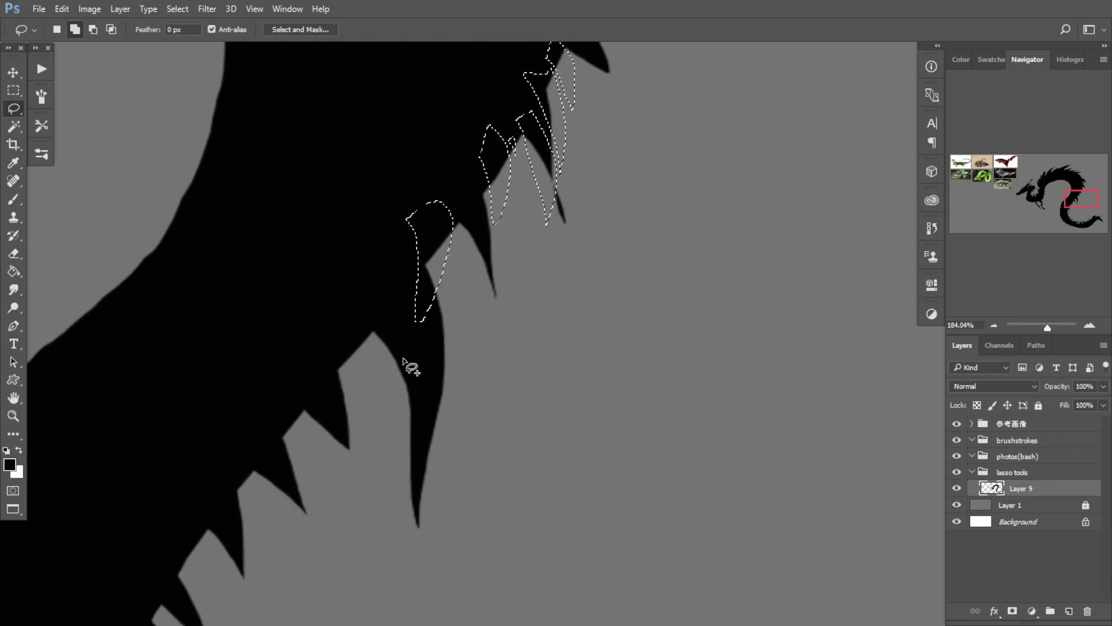
{"action": "mouse_move", "coordinate": [363, 334]}
{"action": "left_mouse_down"}
{"action": "mouse_move", "coordinate": [371, 356]}
{"action": "mouse_move", "coordinate": [357, 361]}
{"action": "mouse_move", "coordinate": [350, 346]}
{"action": "mouse_move", "coordinate": [342, 398]}
{"action": "mouse_move", "coordinate": [343, 365]}
{"action": "left_mouse_up"}
{"action": "left_click_drag", "start_coordinate": [293, 412], "coordinate": [299, 407]}
{"action": "scroll", "coordinate": [343, 413], "scroll_direction": "down", "scroll_amount": 6}
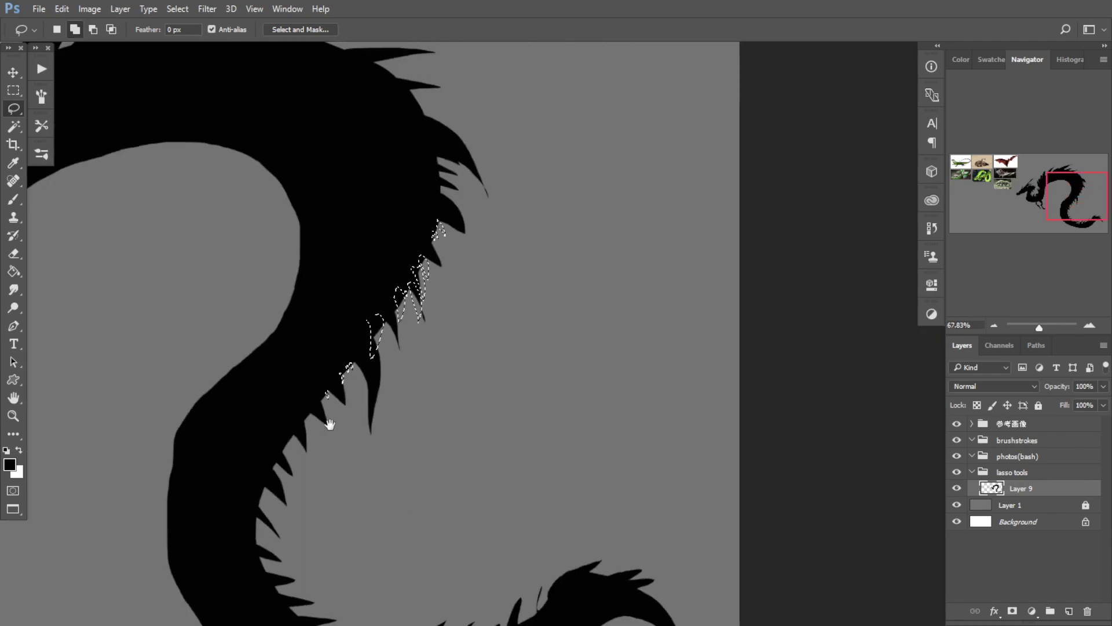
Step: Add thin Lasso spikes to the selection along the upper edge of the tail, near its tip
{"action": "mouse_move", "coordinate": [593, 490]}
{"action": "left_mouse_down"}
{"action": "mouse_move", "coordinate": [485, 341]}
{"action": "mouse_move", "coordinate": [475, 362]}
{"action": "left_mouse_up"}
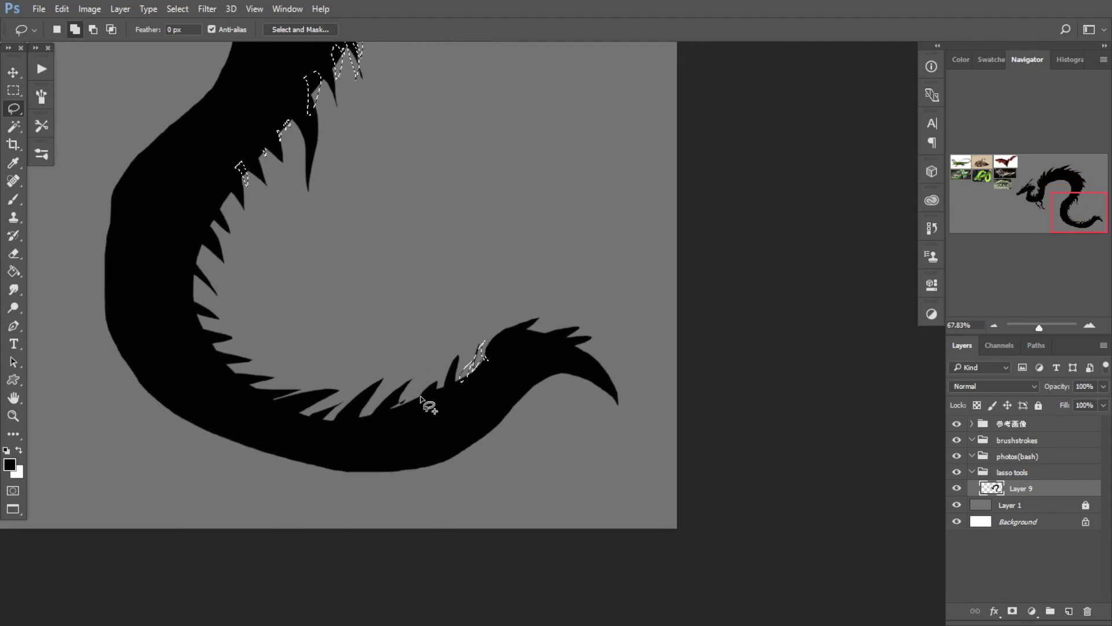
{"action": "mouse_move", "coordinate": [400, 408]}
{"action": "left_mouse_down"}
{"action": "mouse_move", "coordinate": [416, 405]}
{"action": "mouse_move", "coordinate": [423, 380]}
{"action": "left_mouse_up"}
{"action": "scroll", "coordinate": [450, 347], "scroll_direction": "down", "scroll_amount": 3}
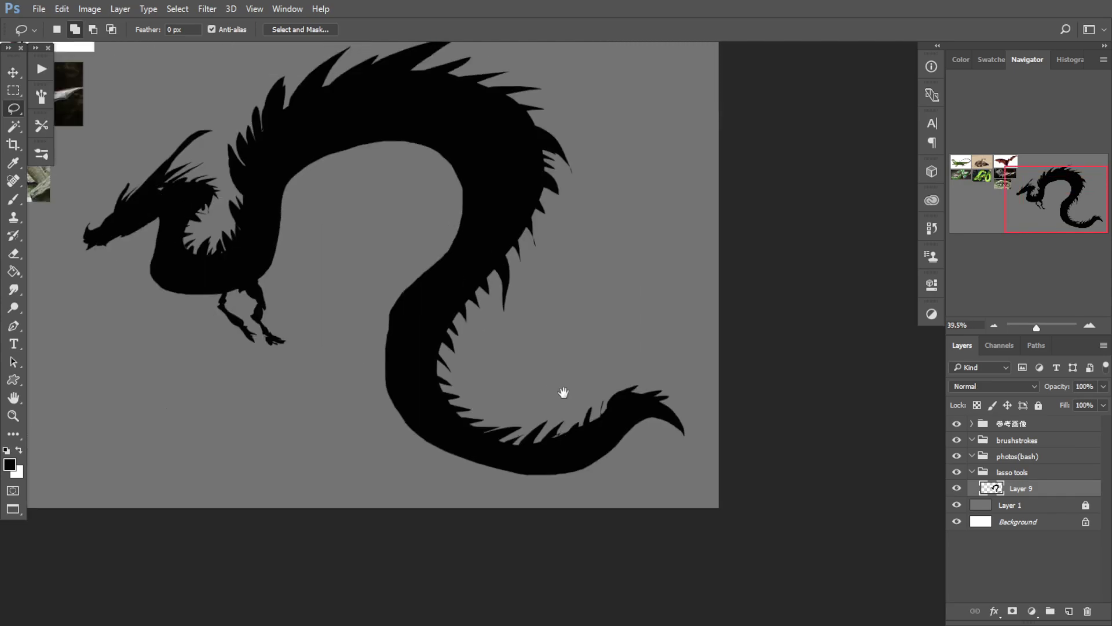
Step: Add pointed Lasso areas to the selection in the gaps between the large spikes along the top of the back
{"action": "scroll", "coordinate": [468, 381], "scroll_direction": "up", "scroll_amount": 3}
{"action": "left_click_drag", "start_coordinate": [467, 288], "coordinate": [449, 405]}
{"action": "left_click_drag", "start_coordinate": [495, 365], "coordinate": [536, 382]}
{"action": "left_click", "coordinate": [596, 281], "text": "ctrl"}
{"action": "mouse_move", "coordinate": [511, 206]}
{"action": "left_mouse_down"}
{"action": "mouse_move", "coordinate": [522, 184]}
{"action": "mouse_move", "coordinate": [528, 210]}
{"action": "mouse_move", "coordinate": [574, 222]}
{"action": "left_mouse_up"}
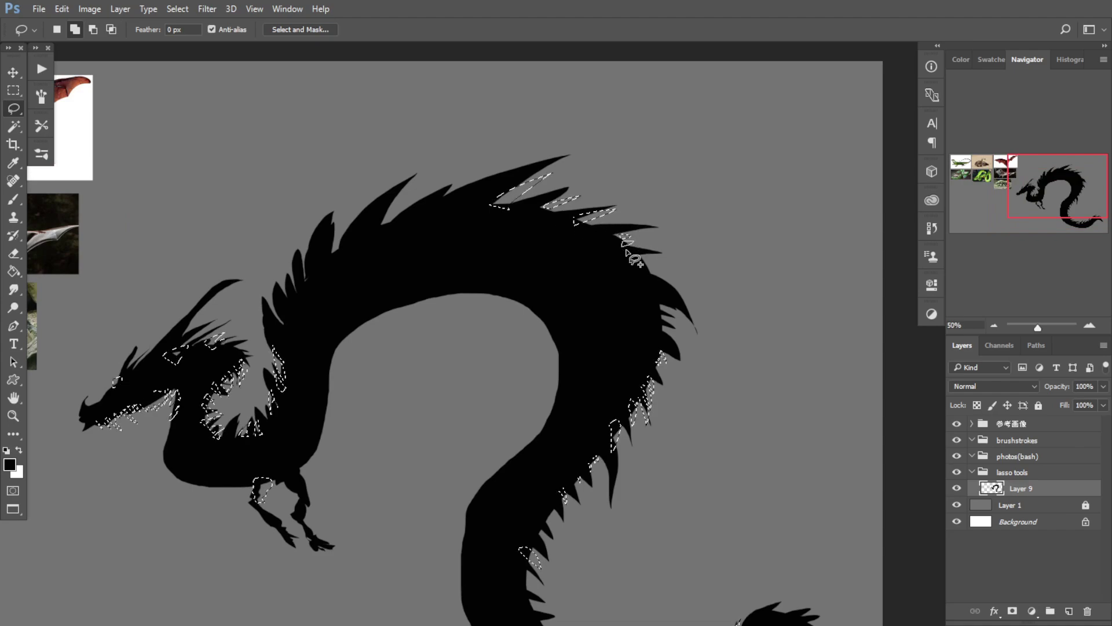
{"action": "left_click_drag", "start_coordinate": [627, 252], "coordinate": [623, 248]}
Step: Add smaller jagged Lasso areas to the selection at the spike bases where the back curves down into the body
{"action": "left_click_drag", "start_coordinate": [645, 252], "coordinate": [693, 252]}
{"action": "mouse_move", "coordinate": [581, 217]}
{"action": "left_mouse_down"}
{"action": "mouse_move", "coordinate": [567, 225]}
{"action": "mouse_move", "coordinate": [586, 237]}
{"action": "left_mouse_up"}
{"action": "left_click_drag", "start_coordinate": [503, 191], "coordinate": [506, 207]}
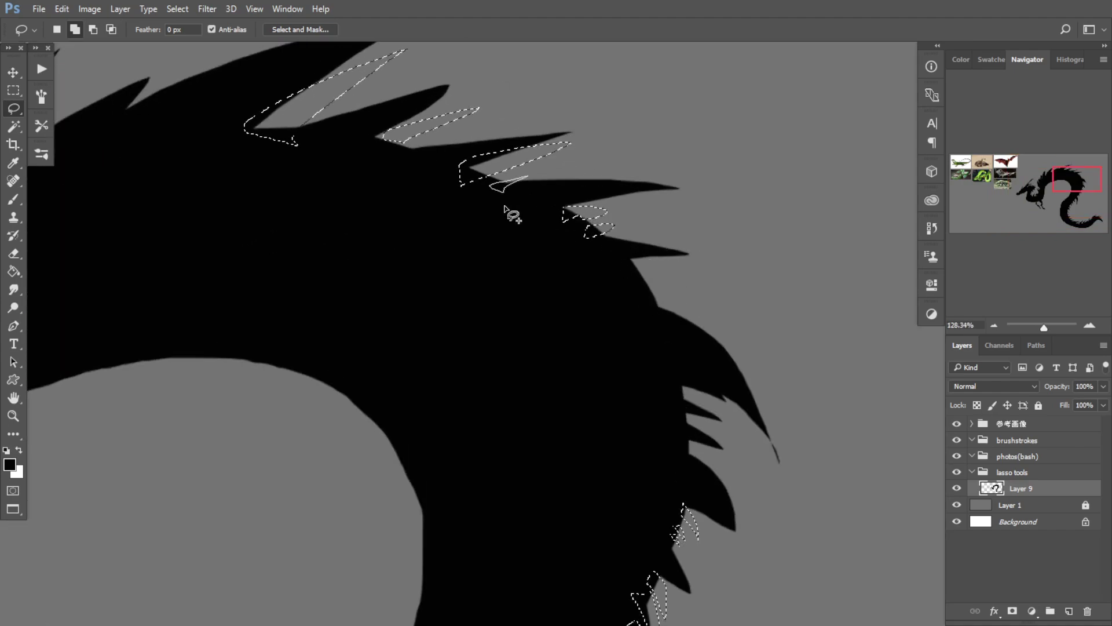
{"action": "mouse_move", "coordinate": [619, 261]}
{"action": "left_mouse_down"}
{"action": "mouse_move", "coordinate": [671, 268]}
{"action": "mouse_move", "coordinate": [679, 299]}
{"action": "mouse_move", "coordinate": [530, 259]}
{"action": "left_mouse_up"}
{"action": "left_click_drag", "start_coordinate": [530, 259], "coordinate": [700, 282]}
Step: Add small pointed Lasso areas to the selection in the gaps between the spikes along the top of the back
{"action": "left_click_drag", "start_coordinate": [313, 234], "coordinate": [337, 235]}
{"action": "mouse_move", "coordinate": [337, 234]}
{"action": "left_mouse_down"}
{"action": "mouse_move", "coordinate": [358, 266]}
{"action": "mouse_move", "coordinate": [336, 210]}
{"action": "mouse_move", "coordinate": [336, 244]}
{"action": "left_mouse_up"}
{"action": "mouse_move", "coordinate": [175, 287]}
{"action": "left_mouse_down"}
{"action": "mouse_move", "coordinate": [188, 269]}
{"action": "mouse_move", "coordinate": [224, 292]}
{"action": "left_mouse_up"}
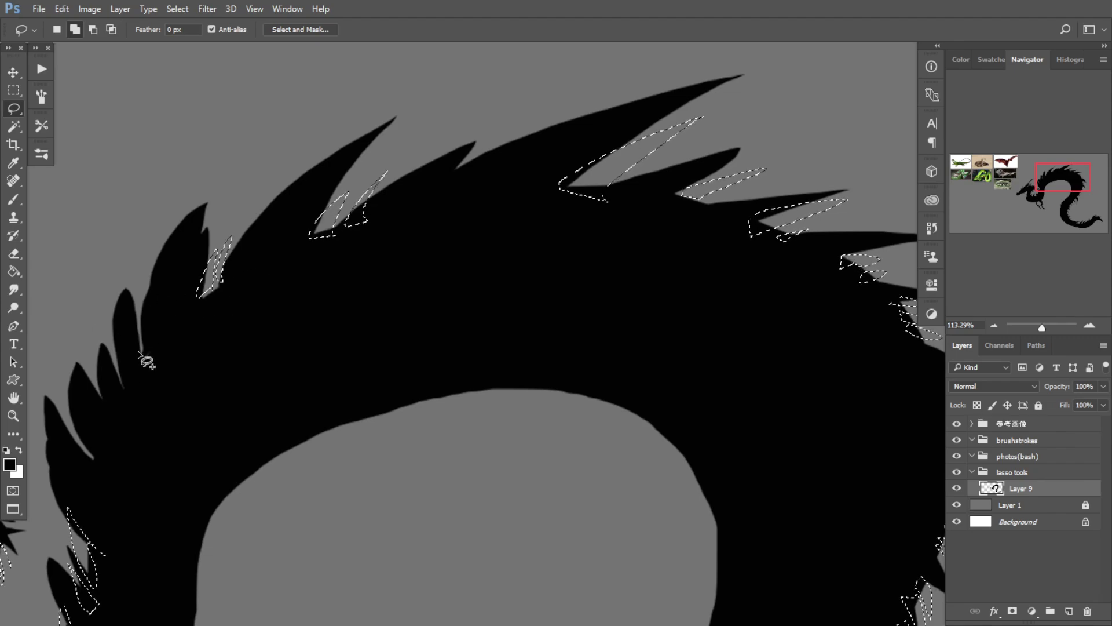
Step: Add narrow Lasso areas to the selection between the upright spikes where the back curves down to the neck
{"action": "left_click_drag", "start_coordinate": [140, 355], "coordinate": [144, 360]}
{"action": "left_click_drag", "start_coordinate": [268, 314], "coordinate": [401, 171]}
{"action": "left_click_drag", "start_coordinate": [228, 308], "coordinate": [231, 319]}
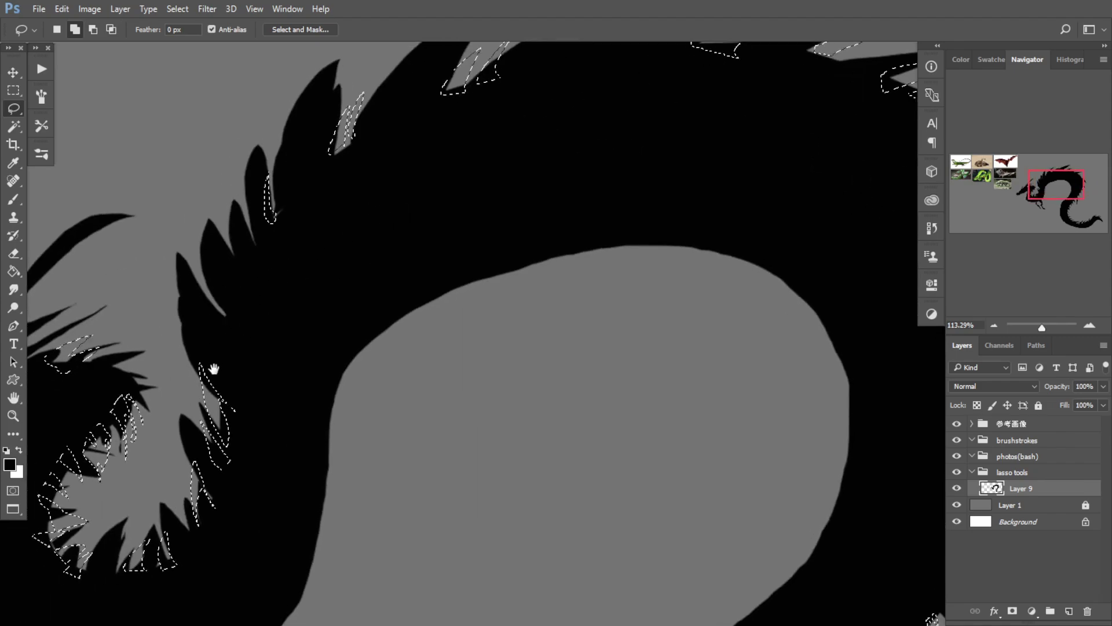
{"action": "left_click_drag", "start_coordinate": [214, 370], "coordinate": [419, 251]}
{"action": "left_click_drag", "start_coordinate": [304, 247], "coordinate": [355, 247]}
{"action": "left_click_drag", "start_coordinate": [206, 209], "coordinate": [228, 193]}
{"action": "left_click_drag", "start_coordinate": [176, 297], "coordinate": [380, 189]}
{"action": "mouse_move", "coordinate": [314, 166]}
{"action": "left_mouse_down"}
{"action": "mouse_move", "coordinate": [306, 177]}
{"action": "mouse_move", "coordinate": [313, 167]}
{"action": "left_mouse_up"}
{"action": "scroll", "coordinate": [284, 296], "scroll_direction": "down", "scroll_amount": 5}
{"action": "left_click_drag", "start_coordinate": [500, 421], "coordinate": [323, 427]}
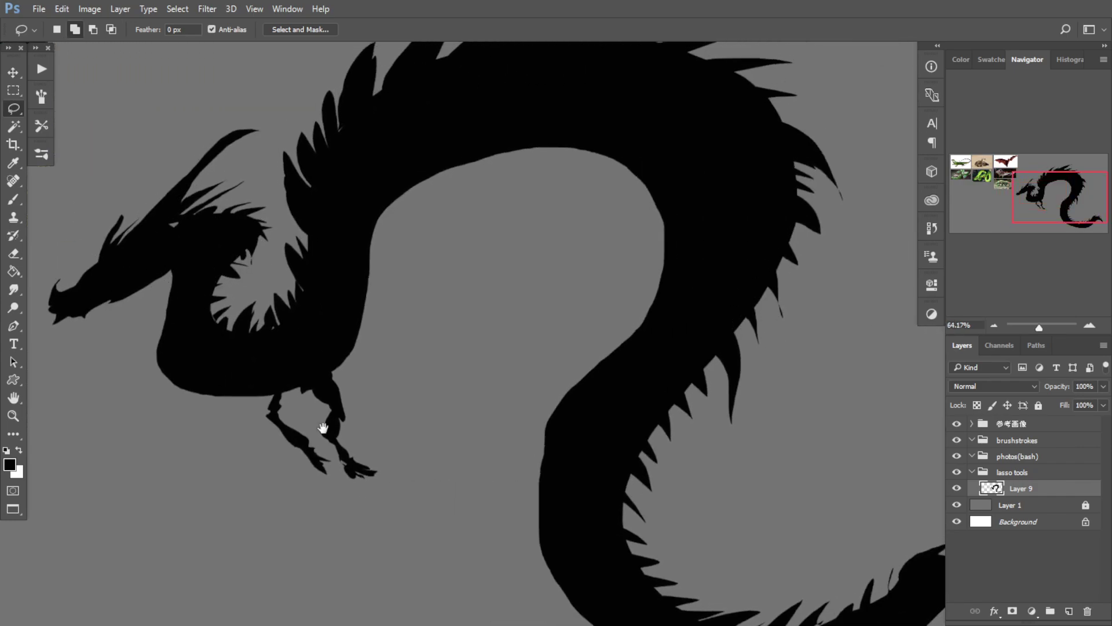
Step: Try to fill the selected spike areas with black using the Paint Bucket
{"action": "scroll", "coordinate": [341, 419], "scroll_direction": "up", "scroll_amount": 4}
{"action": "left_click_drag", "start_coordinate": [237, 375], "coordinate": [281, 379]}
{"action": "scroll", "coordinate": [313, 289], "scroll_direction": "down", "scroll_amount": 4}
{"action": "left_click_drag", "start_coordinate": [313, 289], "coordinate": [303, 377]}
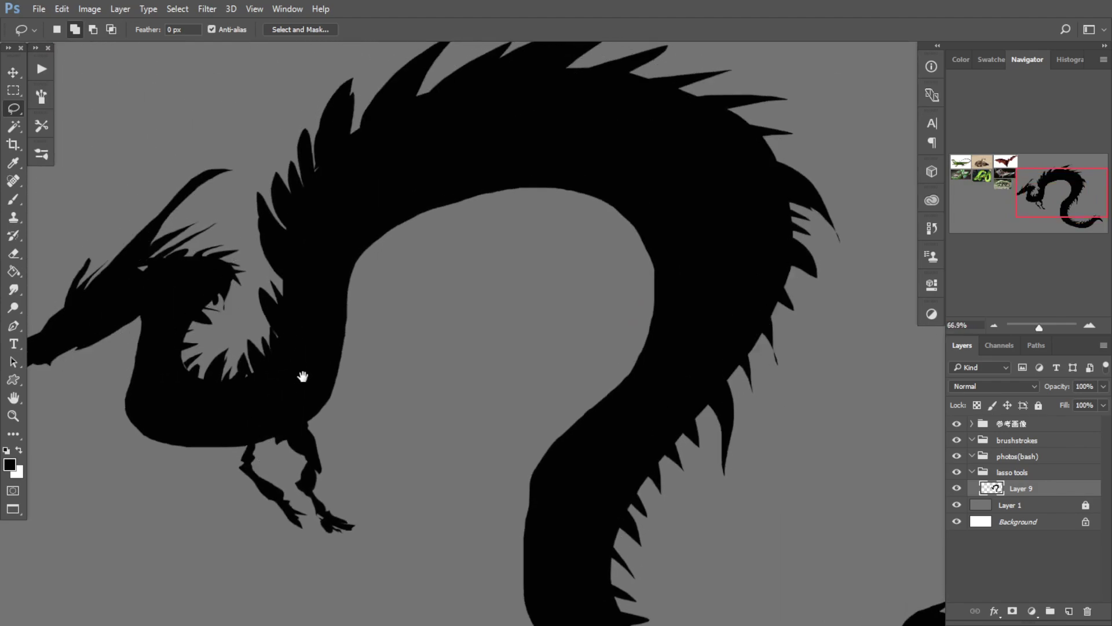
{"action": "key", "text": "g"}
{"action": "left_click_drag", "start_coordinate": [187, 312], "coordinate": [231, 302]}
{"action": "left_click", "coordinate": [190, 259]}
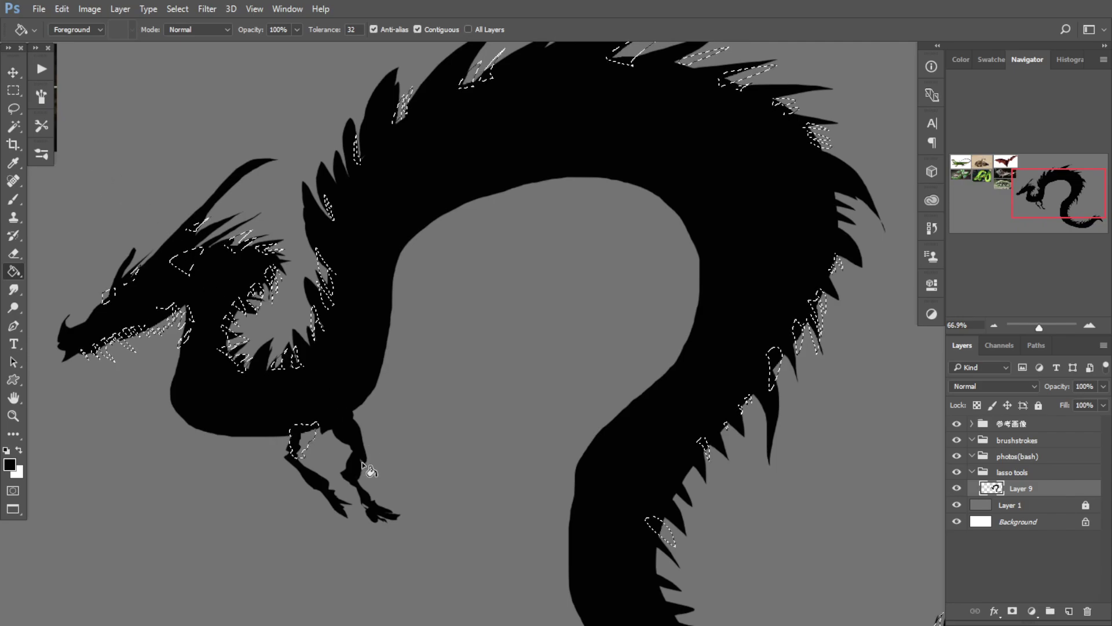
Step: Paint all the selected spike areas black with a 733 px brush, and reduce the brush size to 51 px
{"action": "key", "text": "b"}
{"action": "mouse_move", "coordinate": [174, 353]}
{"action": "left_mouse_down", "text": "alt"}
{"action": "mouse_move", "coordinate": [137, 341]}
{"action": "mouse_move", "coordinate": [195, 337]}
{"action": "left_mouse_up", "text": "alt"}
{"action": "left_click_drag", "start_coordinate": [281, 286], "coordinate": [299, 293]}
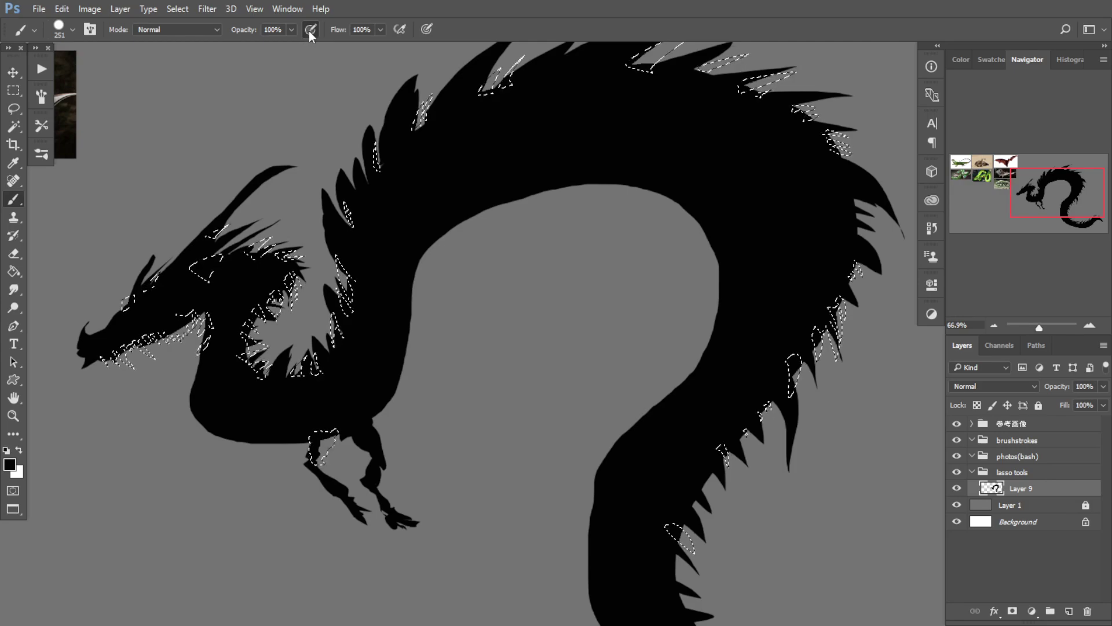
{"action": "scroll", "coordinate": [288, 303], "scroll_direction": "down", "scroll_amount": 3}
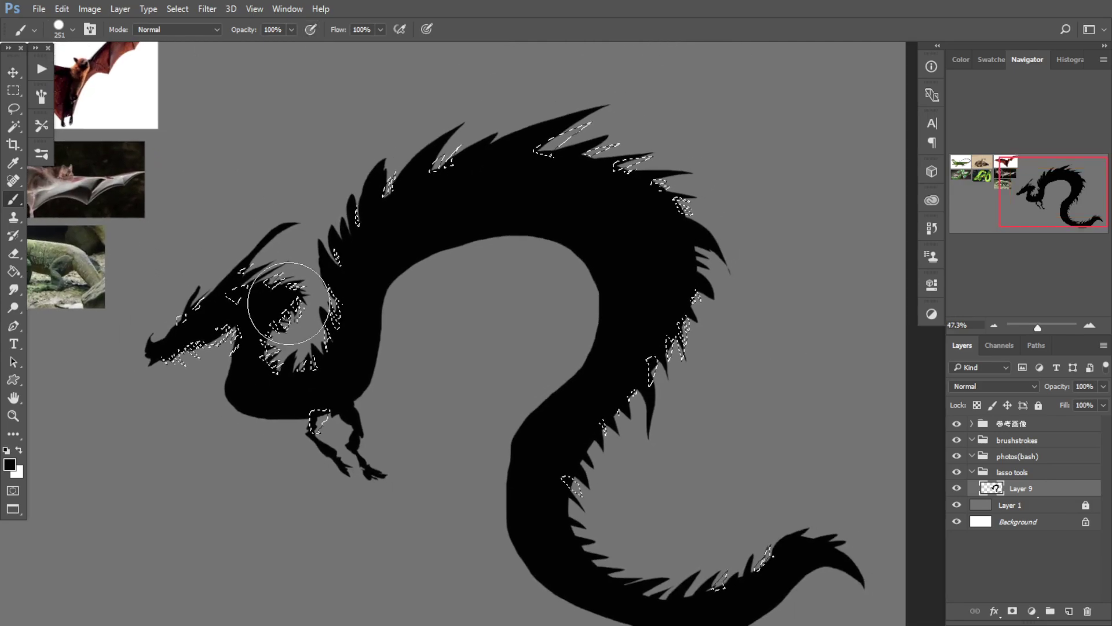
{"action": "left_click_drag", "start_coordinate": [290, 303], "coordinate": [368, 303], "text": "alt"}
{"action": "mouse_move", "coordinate": [259, 273]}
{"action": "left_mouse_down"}
{"action": "mouse_move", "coordinate": [520, 176]}
{"action": "mouse_move", "coordinate": [701, 253]}
{"action": "mouse_move", "coordinate": [700, 446]}
{"action": "left_mouse_up"}
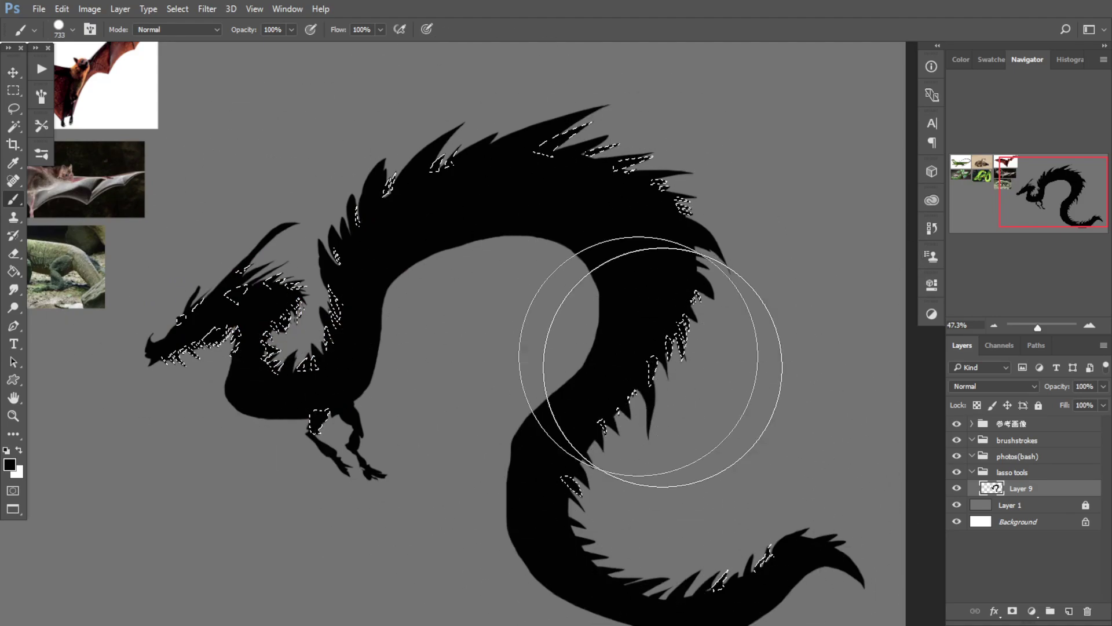
{"action": "left_click_drag", "start_coordinate": [425, 328], "coordinate": [277, 338], "text": "alt"}
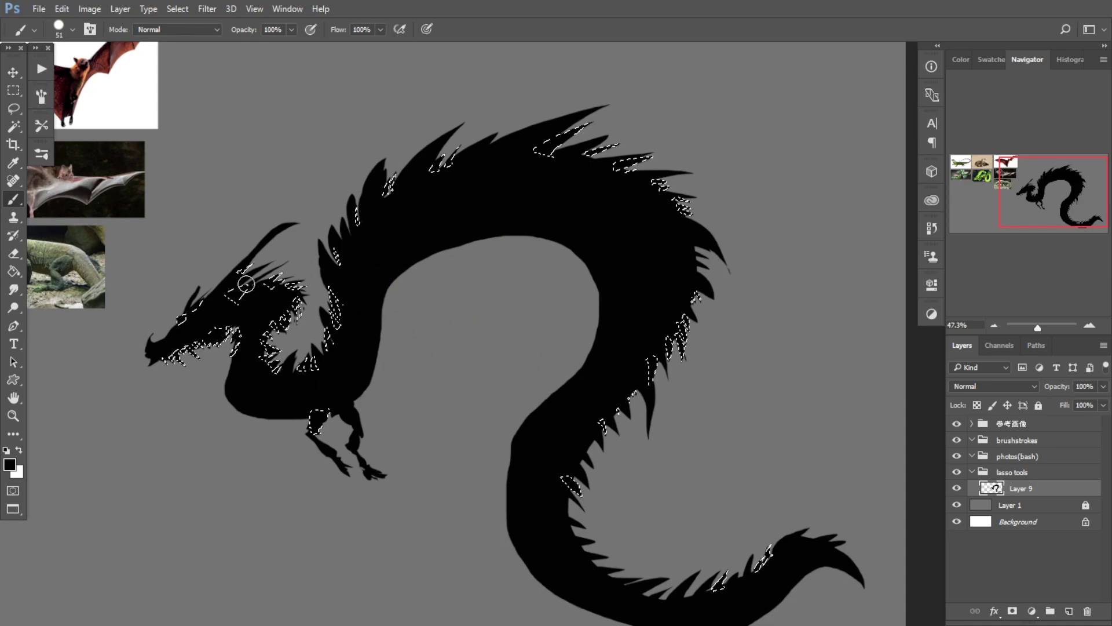
Step: Deselect the painted areas, return to the Brush tool and reduce its size to 13 px
{"action": "left_click", "coordinate": [13, 91]}
{"action": "key", "text": "b"}
{"action": "key", "text": "m"}
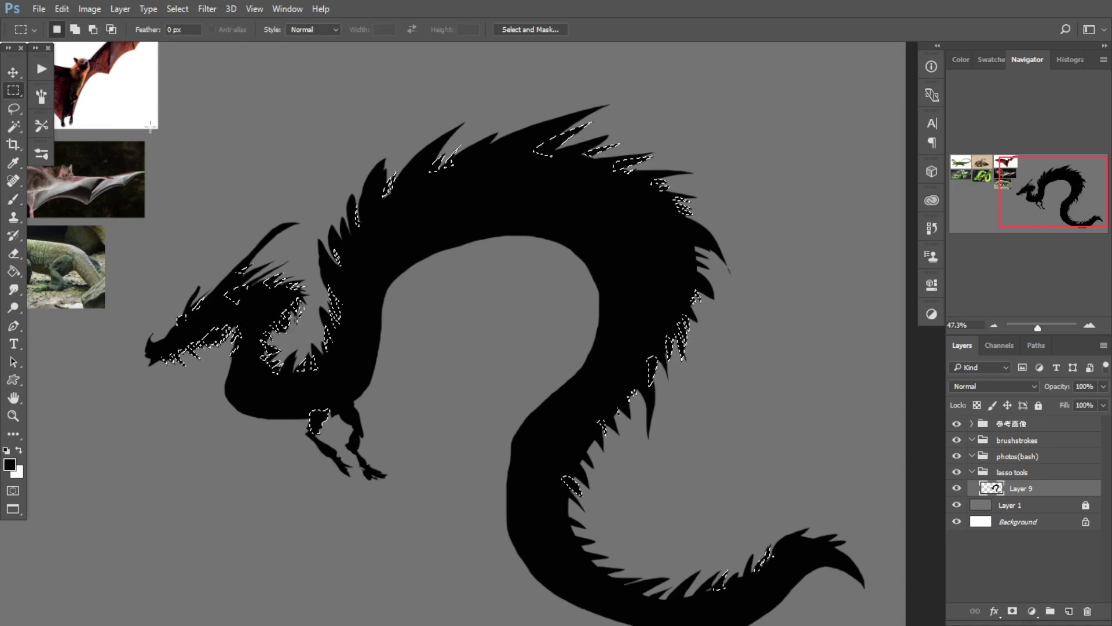
{"action": "key", "text": "ctrl+d"}
{"action": "key", "text": "b"}
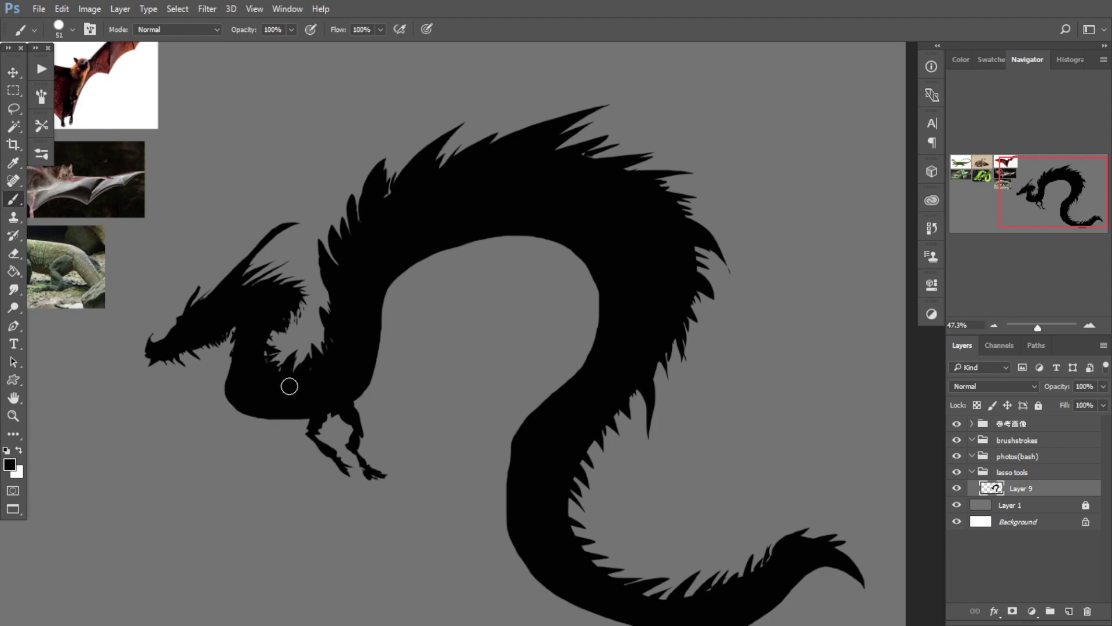
{"action": "mouse_move", "coordinate": [309, 381]}
{"action": "left_mouse_down"}
{"action": "mouse_move", "coordinate": [302, 389]}
{"action": "mouse_move", "coordinate": [283, 373]}
{"action": "left_mouse_up"}
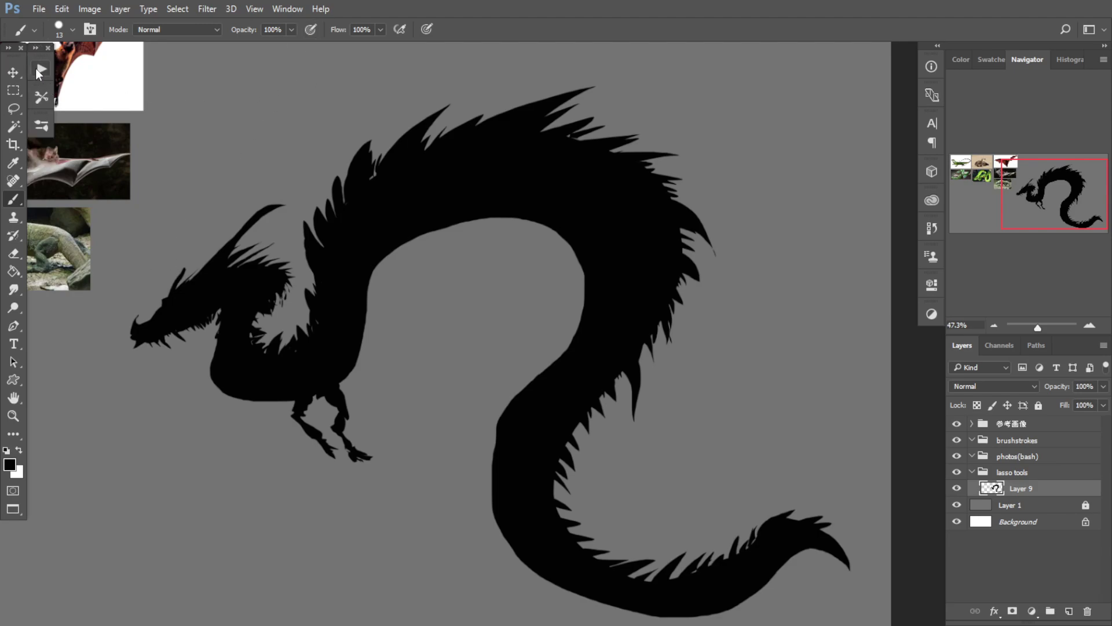
Step: Group the collapsed Brush and Actions panels together in the dock
{"action": "left_click", "coordinate": [39, 68]}
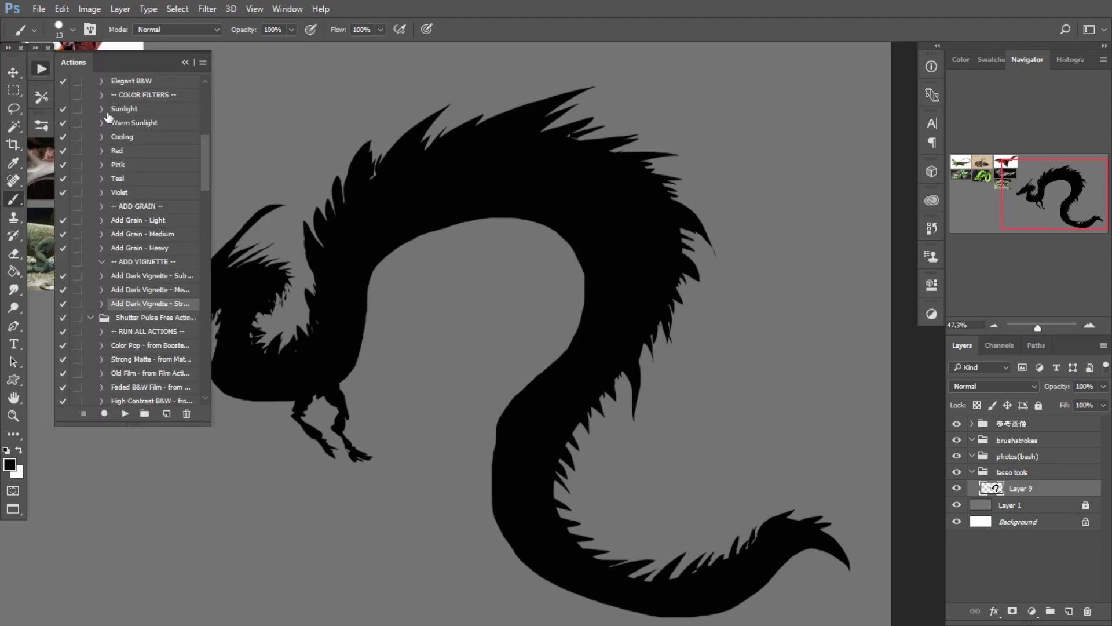
{"action": "left_click", "coordinate": [43, 73]}
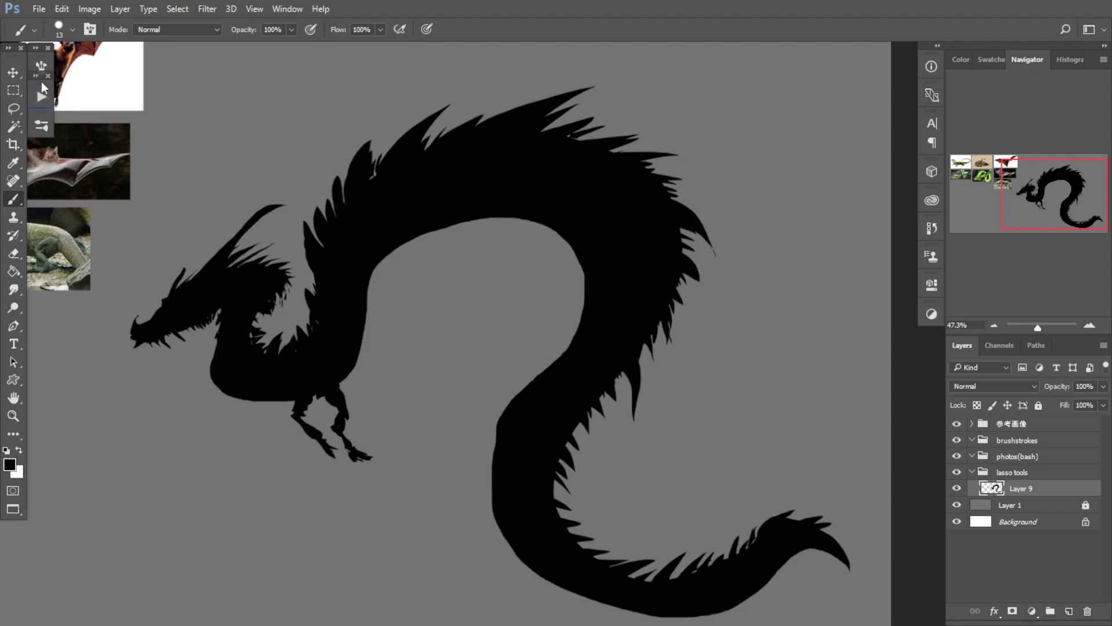
{"action": "left_click_drag", "start_coordinate": [41, 61], "coordinate": [41, 63]}
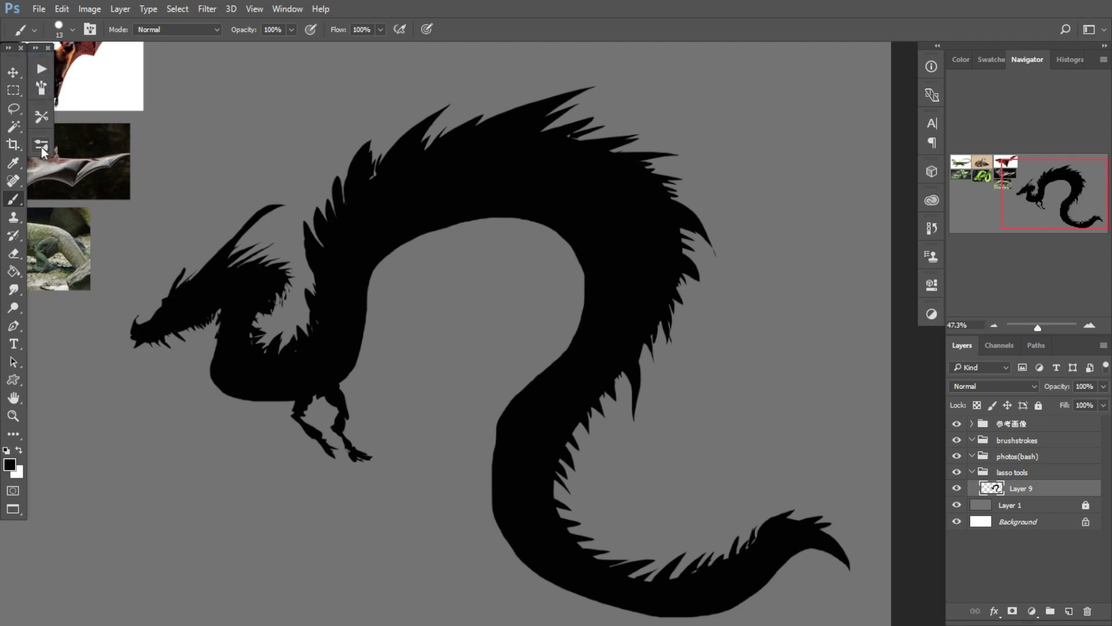
Step: Look through the brush presets and set the round brush's tip spacing to 24%
{"action": "left_click", "coordinate": [41, 146]}
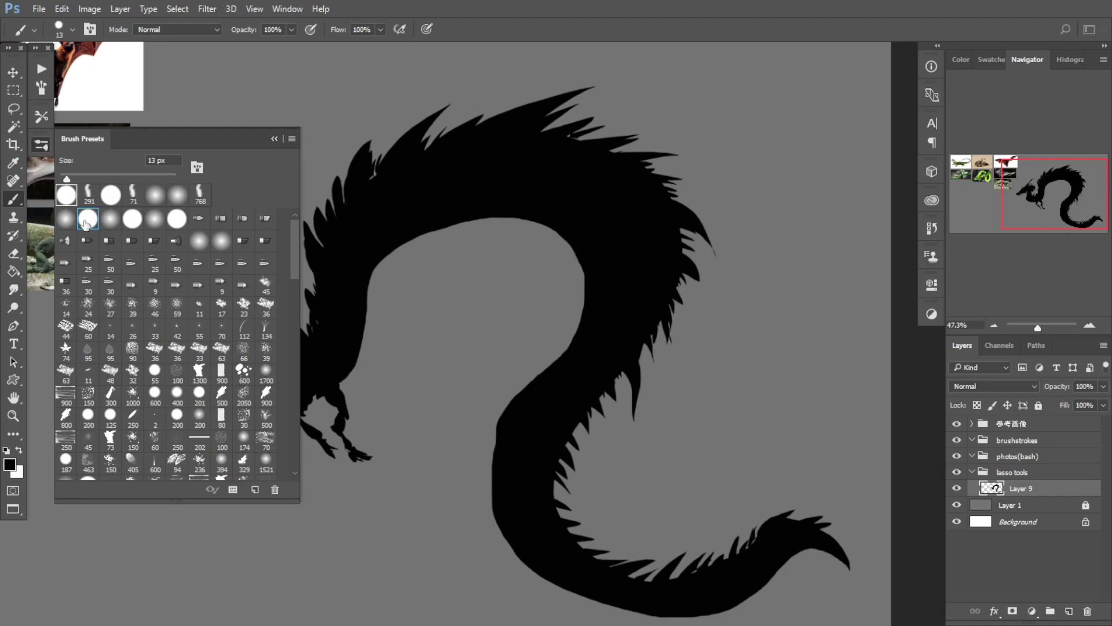
{"action": "left_click", "coordinate": [274, 139]}
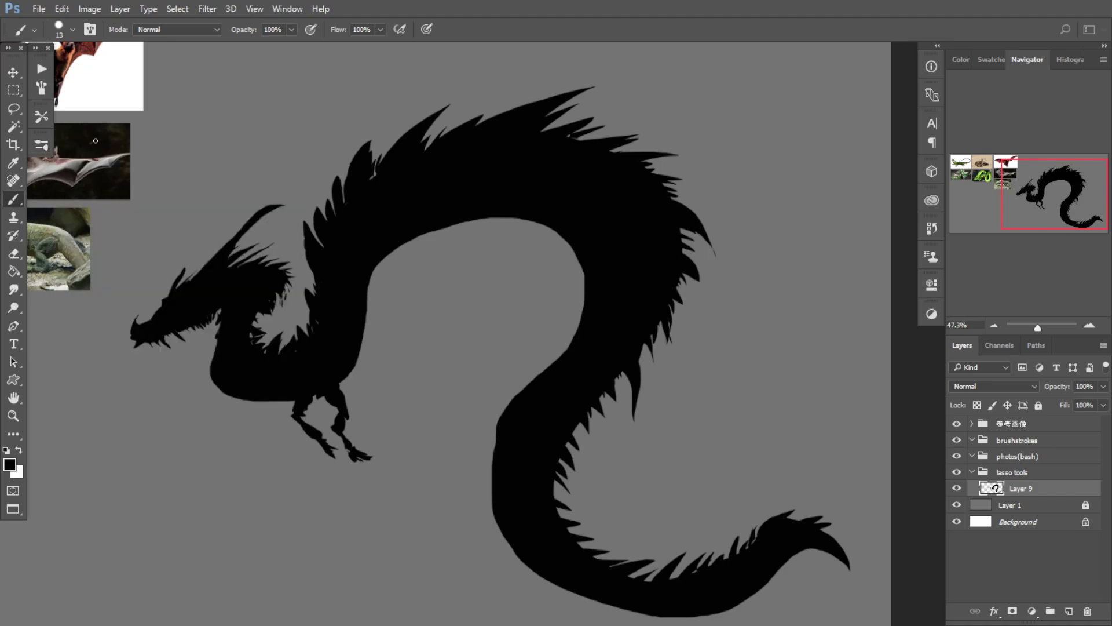
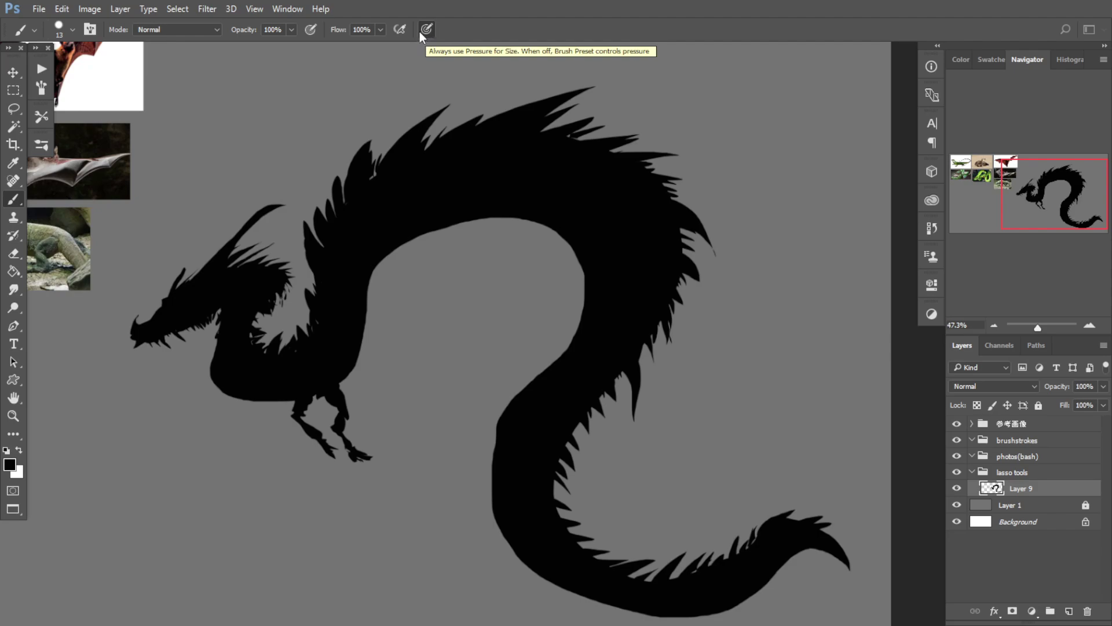
{"action": "left_click", "coordinate": [88, 32]}
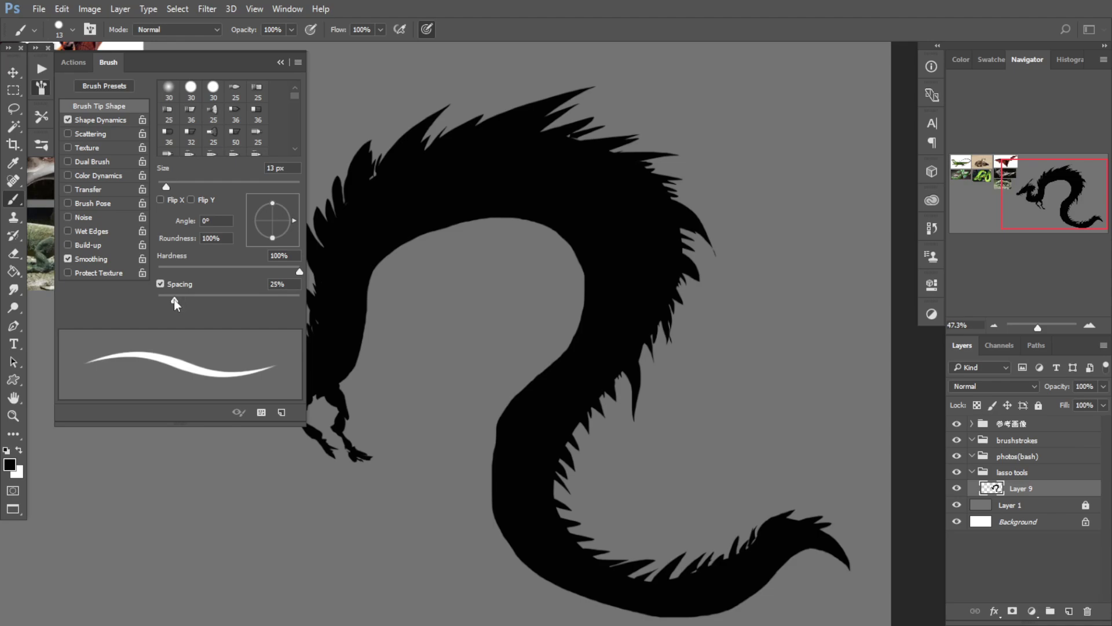
{"action": "left_click_drag", "start_coordinate": [174, 300], "coordinate": [156, 302]}
{"action": "left_click_drag", "start_coordinate": [164, 300], "coordinate": [179, 299]}
{"action": "left_click", "coordinate": [280, 62]}
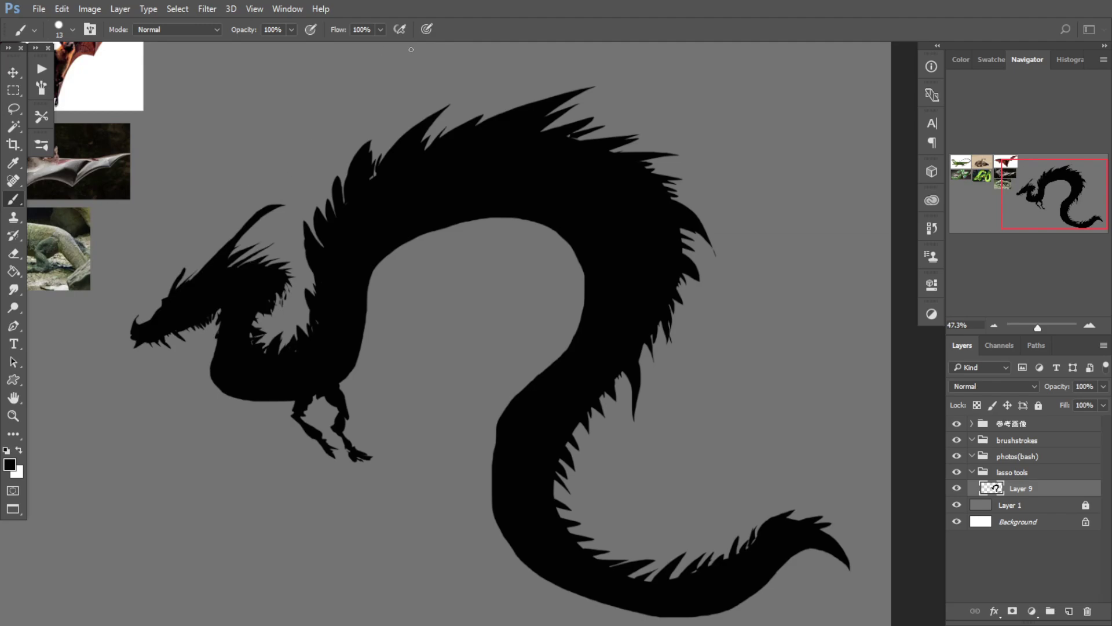
Step: Paint a horizontal 89 px test stroke below the dragon to inspect its edges up close, and undo it
{"action": "left_click_drag", "start_coordinate": [236, 494], "coordinate": [289, 506]}
{"action": "left_click_drag", "start_coordinate": [150, 526], "coordinate": [399, 520]}
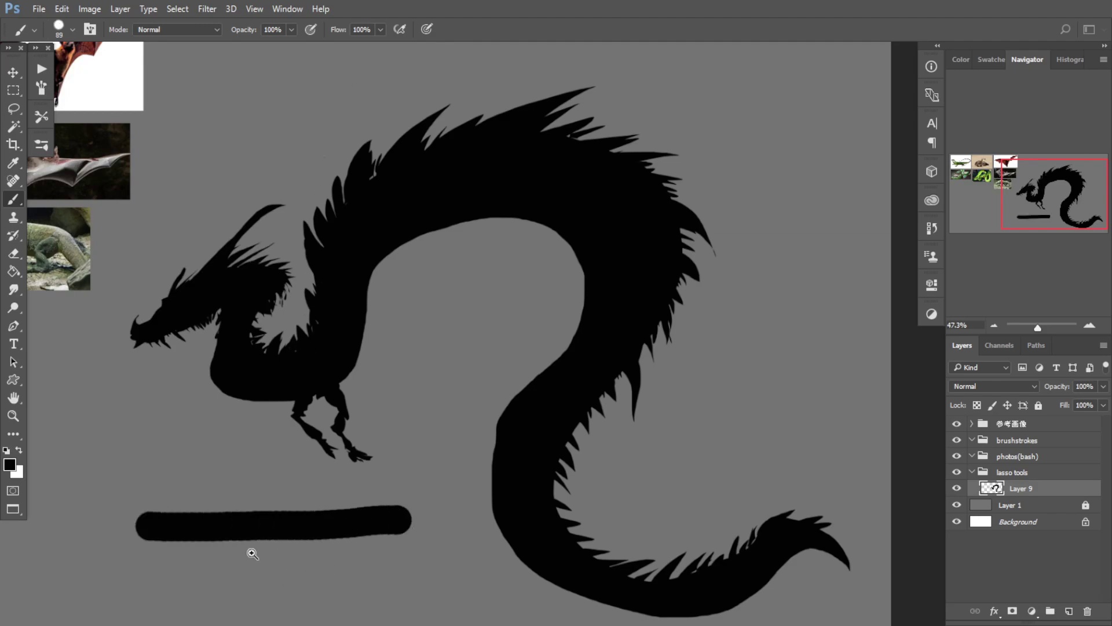
{"action": "left_click_drag", "start_coordinate": [250, 550], "coordinate": [348, 533]}
{"action": "left_click_drag", "start_coordinate": [358, 347], "coordinate": [376, 345]}
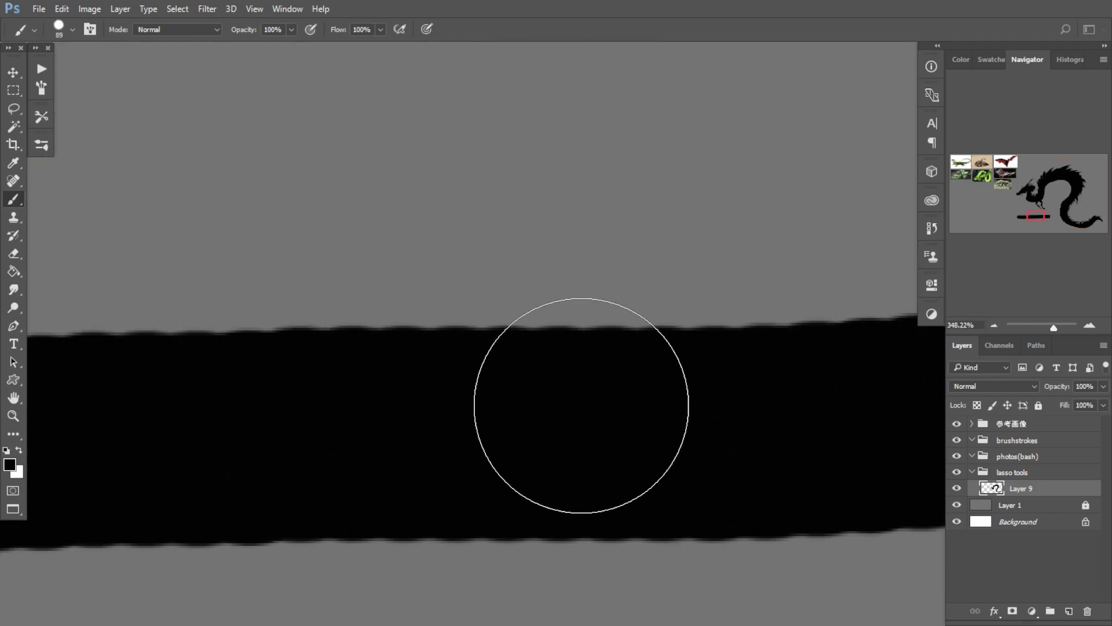
{"action": "right_click", "coordinate": [532, 397], "text": "alt"}
{"action": "scroll", "coordinate": [333, 392], "scroll_direction": "down", "scroll_amount": 5}
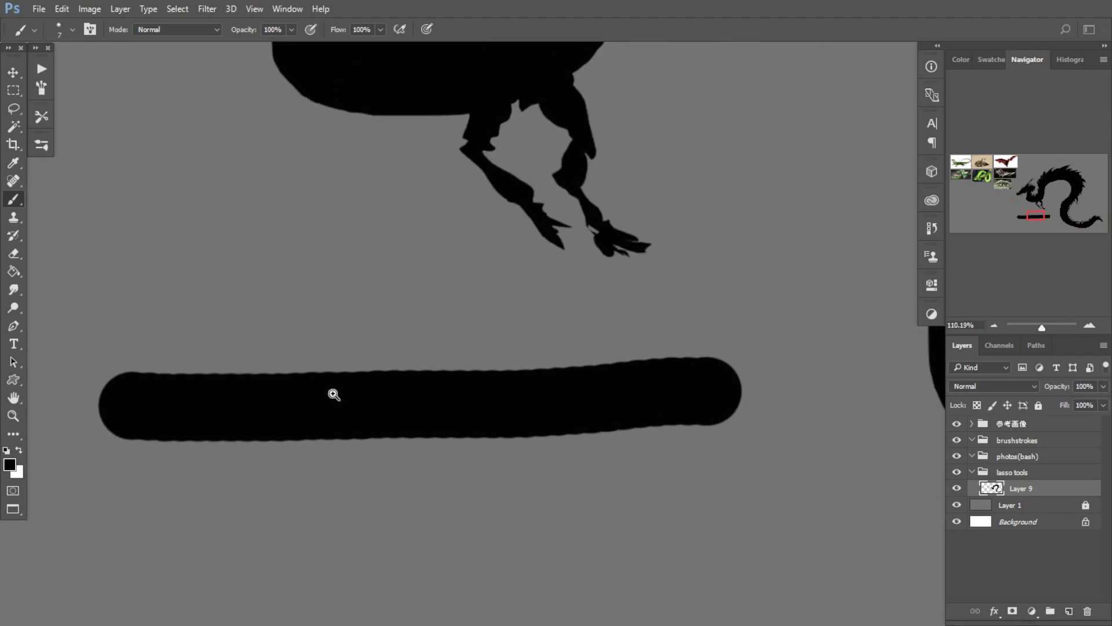
{"action": "key", "text": "ctrl+z"}
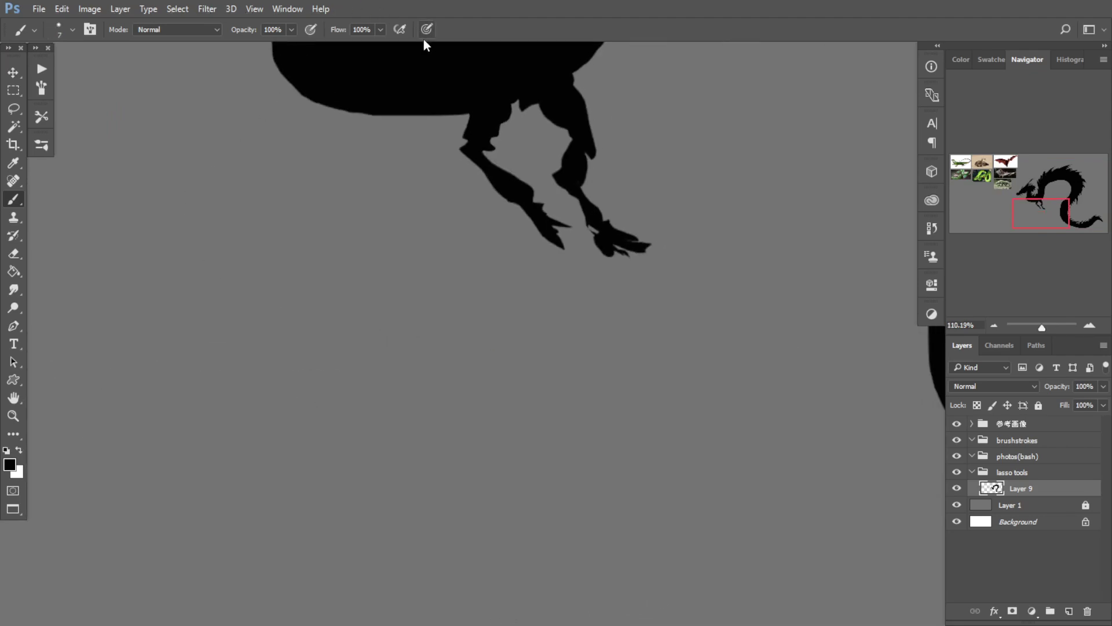
Step: Review the brush spacing setting, and paint and undo a long 61 px test stroke below the dragon
{"action": "left_click", "coordinate": [93, 29]}
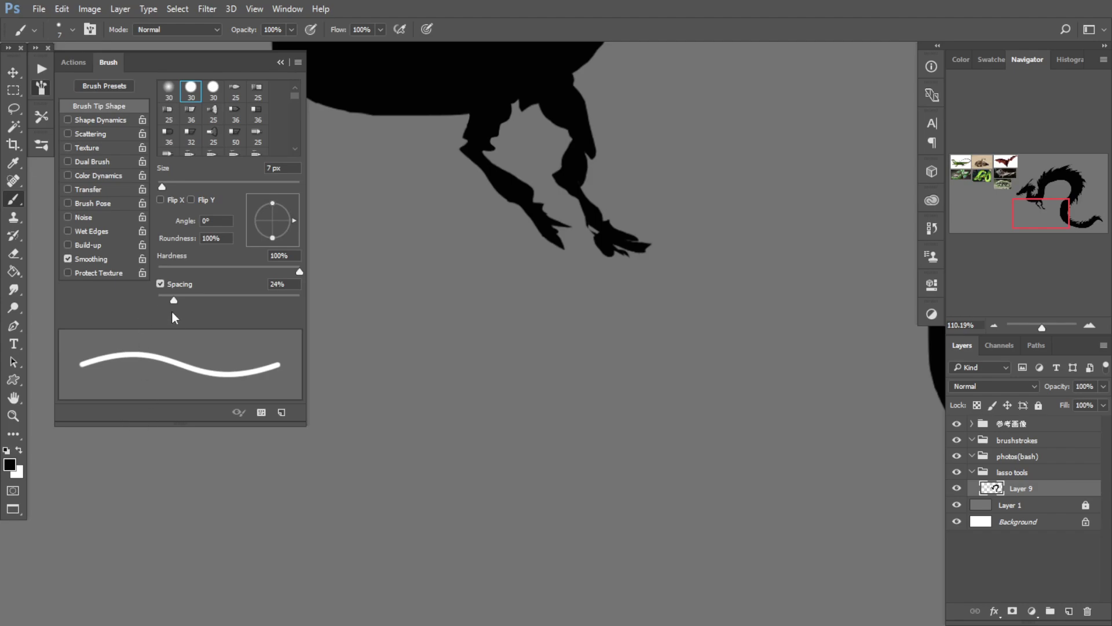
{"action": "left_click", "coordinate": [280, 63]}
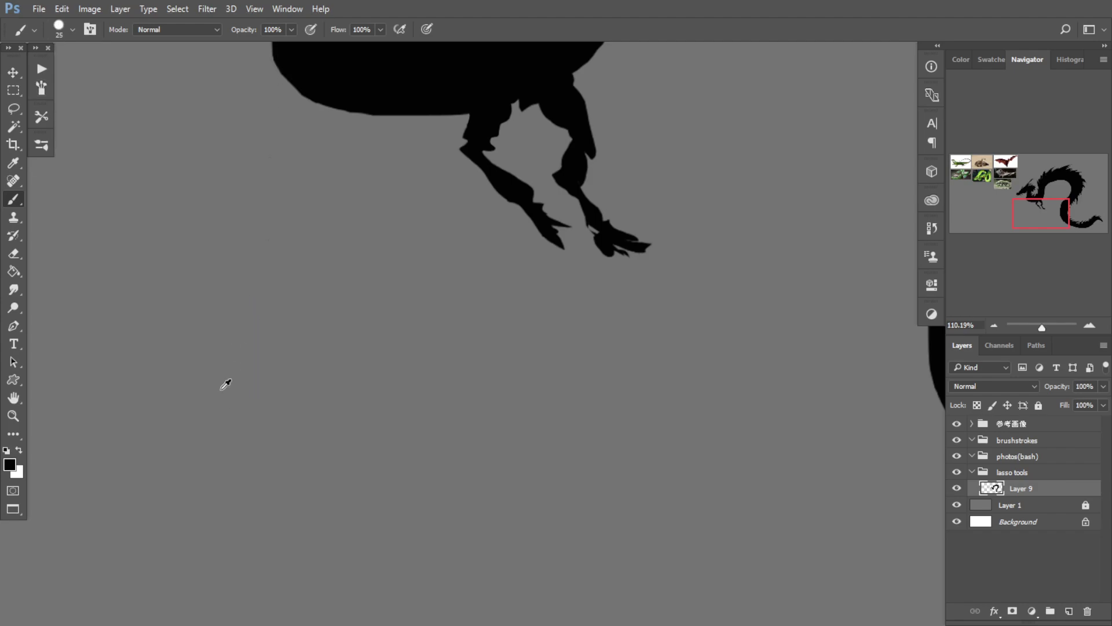
{"action": "left_click_drag", "start_coordinate": [87, 429], "coordinate": [830, 378]}
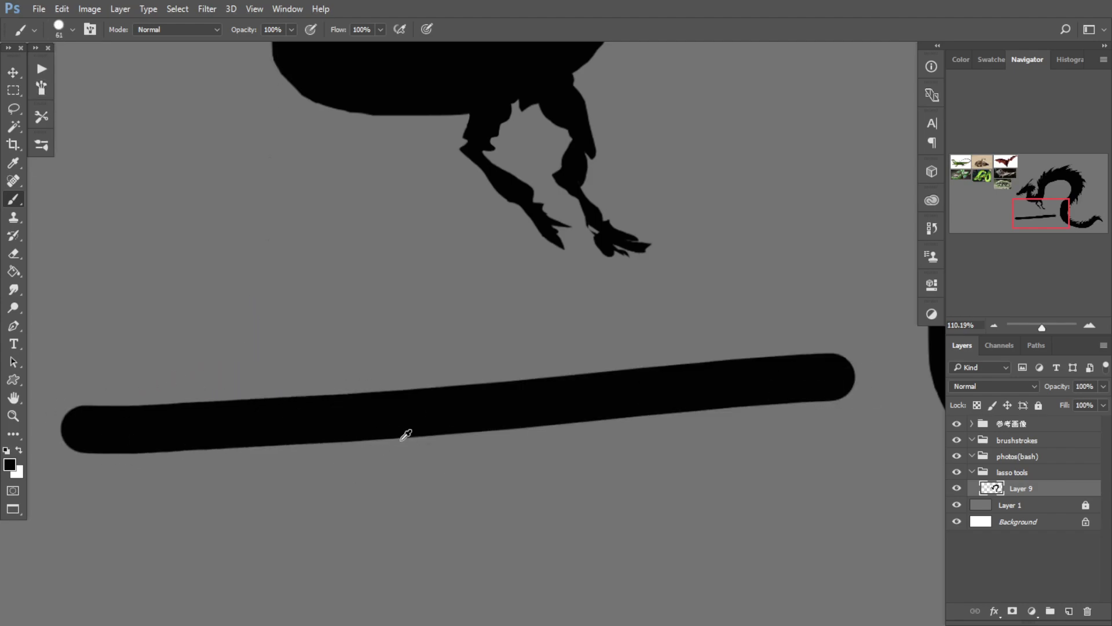
{"action": "left_click_drag", "start_coordinate": [402, 440], "coordinate": [372, 458]}
{"action": "left_click_drag", "start_coordinate": [271, 499], "coordinate": [524, 456]}
{"action": "key", "text": "ctrl+alt+z"}
{"action": "key", "text": "ctrl+alt+z"}
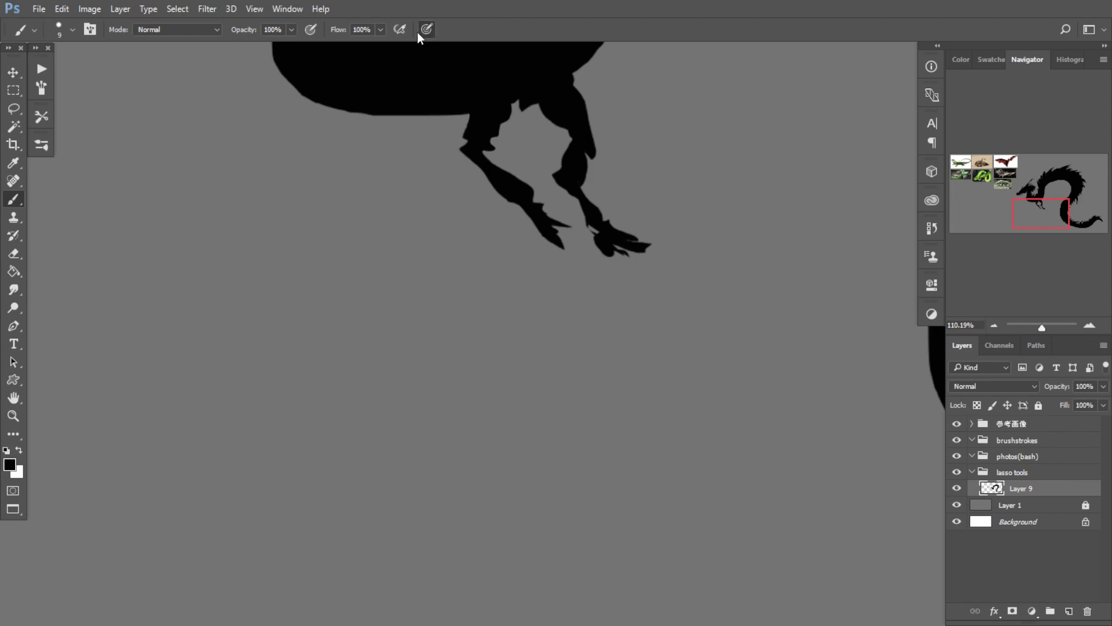
Step: Paint a thin 9 px line and several wavy 53 px test strokes below the dragon, using pen pressure for size
{"action": "left_click_drag", "start_coordinate": [148, 377], "coordinate": [592, 363]}
{"action": "left_click_drag", "start_coordinate": [377, 410], "coordinate": [403, 410]}
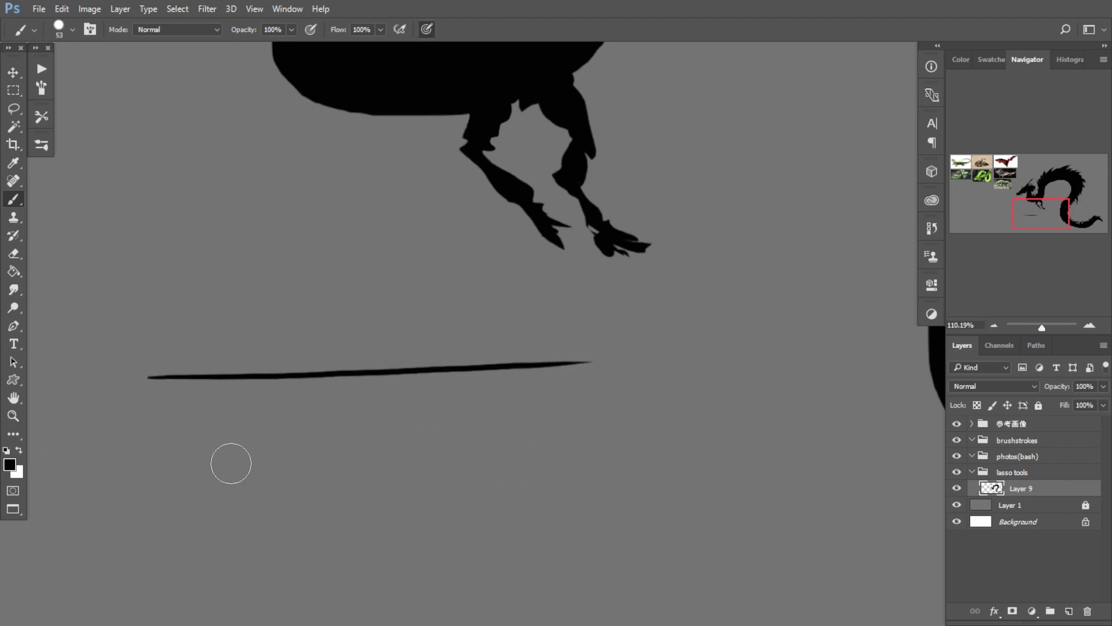
{"action": "left_click_drag", "start_coordinate": [270, 453], "coordinate": [570, 504]}
{"action": "left_click_drag", "start_coordinate": [345, 232], "coordinate": [397, 449]}
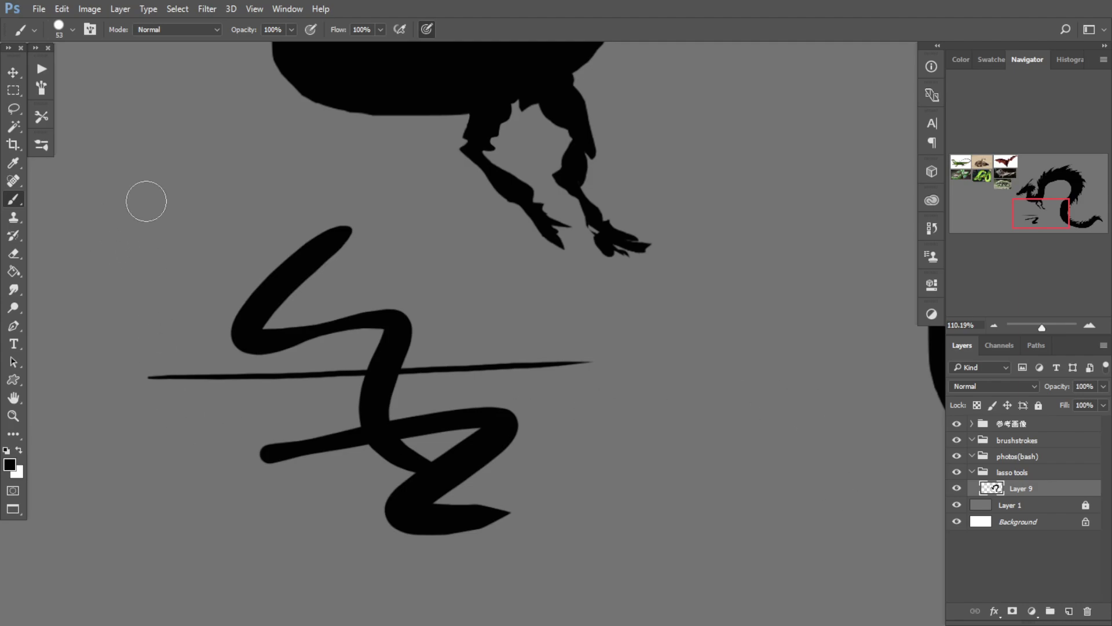
{"action": "left_click_drag", "start_coordinate": [165, 200], "coordinate": [145, 464]}
{"action": "left_click_drag", "start_coordinate": [712, 316], "coordinate": [675, 484]}
Step: Reduce the brush size to 25 px and paint looping test strokes across the area below the dragon
{"action": "key", "text": "bracketleft"}
{"action": "key", "text": "bracketleft"}
{"action": "key", "text": "bracketleft"}
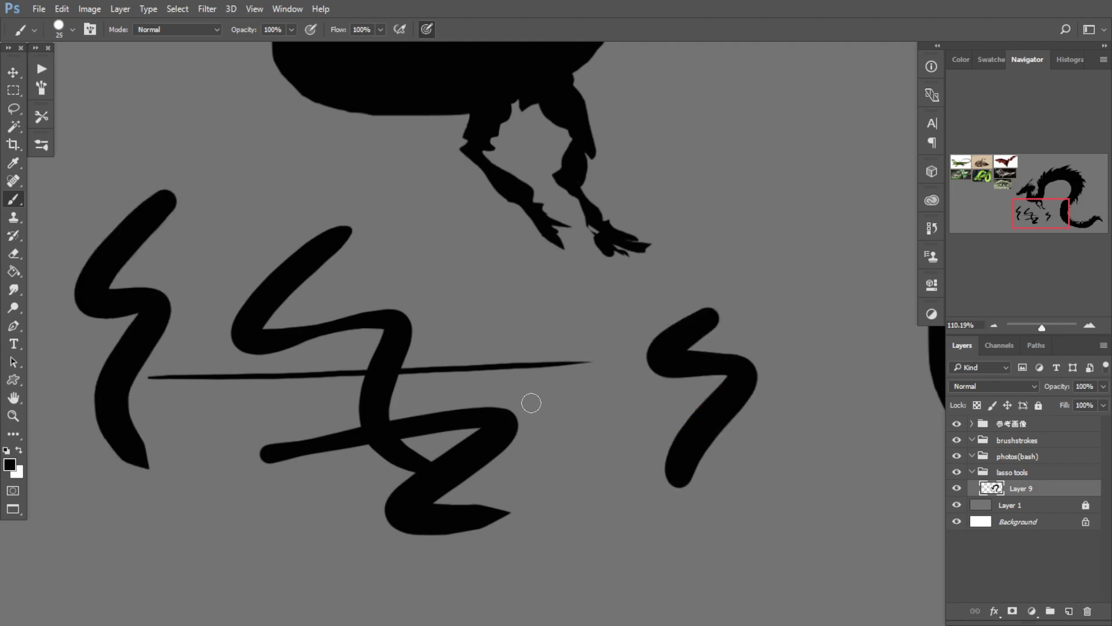
{"action": "left_click_drag", "start_coordinate": [629, 364], "coordinate": [266, 285]}
{"action": "mouse_move", "coordinate": [471, 301]}
{"action": "left_mouse_down"}
{"action": "mouse_move", "coordinate": [432, 473]}
{"action": "mouse_move", "coordinate": [441, 534]}
{"action": "left_mouse_up"}
{"action": "mouse_move", "coordinate": [349, 401]}
{"action": "left_mouse_down"}
{"action": "mouse_move", "coordinate": [604, 271]}
{"action": "mouse_move", "coordinate": [715, 243]}
{"action": "left_mouse_up"}
{"action": "mouse_move", "coordinate": [663, 314]}
{"action": "left_mouse_down"}
{"action": "mouse_move", "coordinate": [582, 366]}
{"action": "mouse_move", "coordinate": [62, 327]}
{"action": "left_mouse_up"}
Step: Undo all the test strokes painted below the dragon
{"action": "key", "text": "ctrl+alt+z"}
{"action": "key", "text": "ctrl+alt+z"}
{"action": "key", "text": "ctrl+alt+z"}
{"action": "key", "text": "ctrl+alt+z"}
{"action": "key", "text": "ctrl+alt+z"}
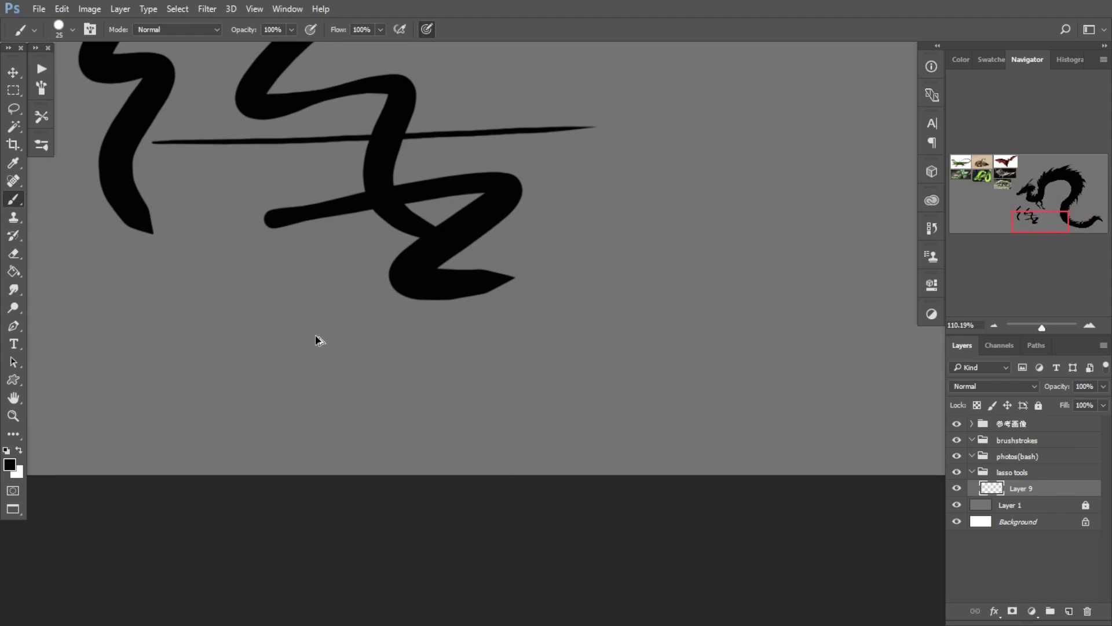
{"action": "key", "text": "ctrl+alt+z"}
{"action": "key", "text": "ctrl+alt+z"}
{"action": "left_click_drag", "start_coordinate": [372, 308], "coordinate": [327, 313]}
{"action": "left_click_drag", "start_coordinate": [449, 341], "coordinate": [364, 460]}
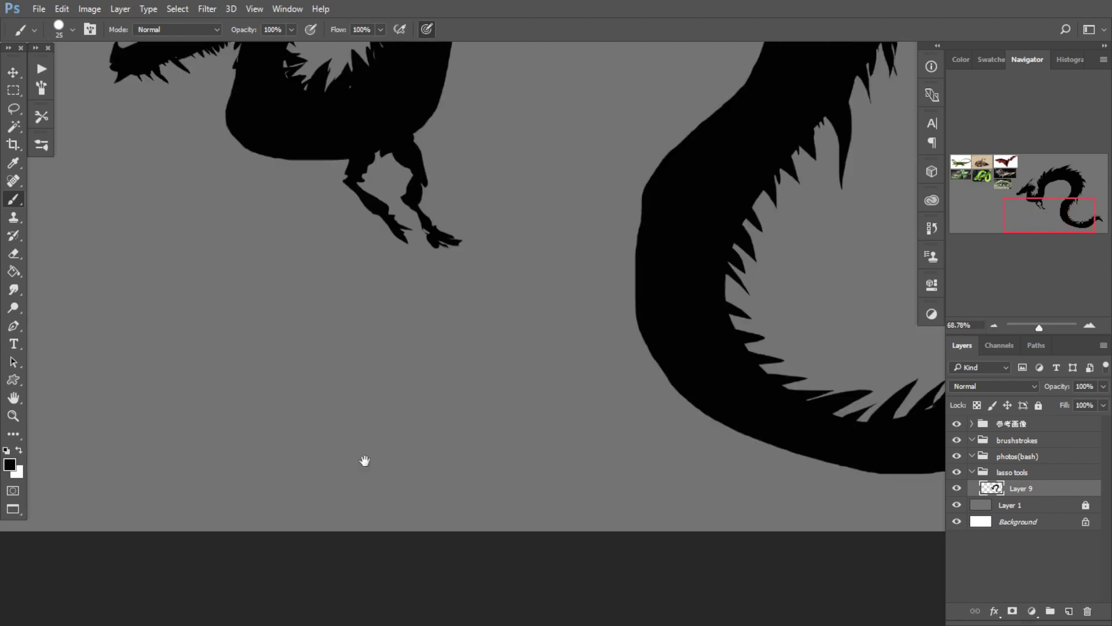
{"action": "left_click_drag", "start_coordinate": [521, 116], "coordinate": [407, 251]}
{"action": "left_click_drag", "start_coordinate": [454, 229], "coordinate": [402, 398]}
{"action": "key", "text": "ctrl+alt+z"}
Step: Paint small pointed strands along the underside of the dragon's mane and the neck spikes with a 19 px brush
{"action": "left_click_drag", "start_coordinate": [186, 285], "coordinate": [313, 340]}
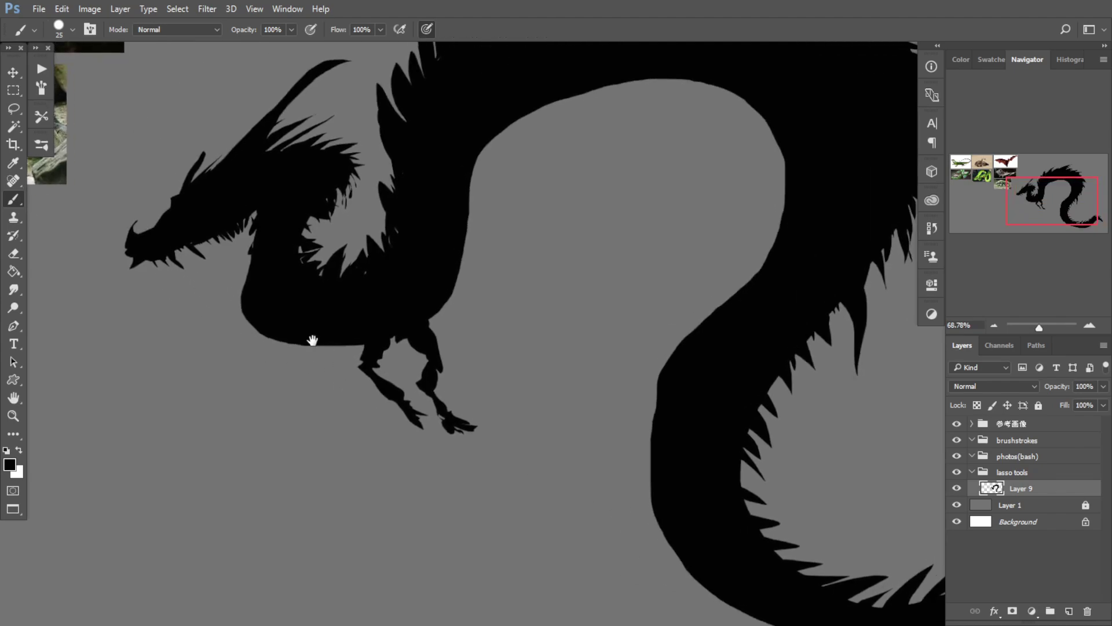
{"action": "left_click_drag", "start_coordinate": [243, 232], "coordinate": [238, 242]}
{"action": "mouse_move", "coordinate": [240, 294]}
{"action": "left_mouse_down"}
{"action": "mouse_move", "coordinate": [290, 228]}
{"action": "mouse_move", "coordinate": [270, 229]}
{"action": "left_mouse_up"}
{"action": "mouse_move", "coordinate": [338, 200]}
{"action": "left_mouse_down"}
{"action": "mouse_move", "coordinate": [275, 295]}
{"action": "mouse_move", "coordinate": [300, 285]}
{"action": "mouse_move", "coordinate": [296, 255]}
{"action": "left_mouse_up"}
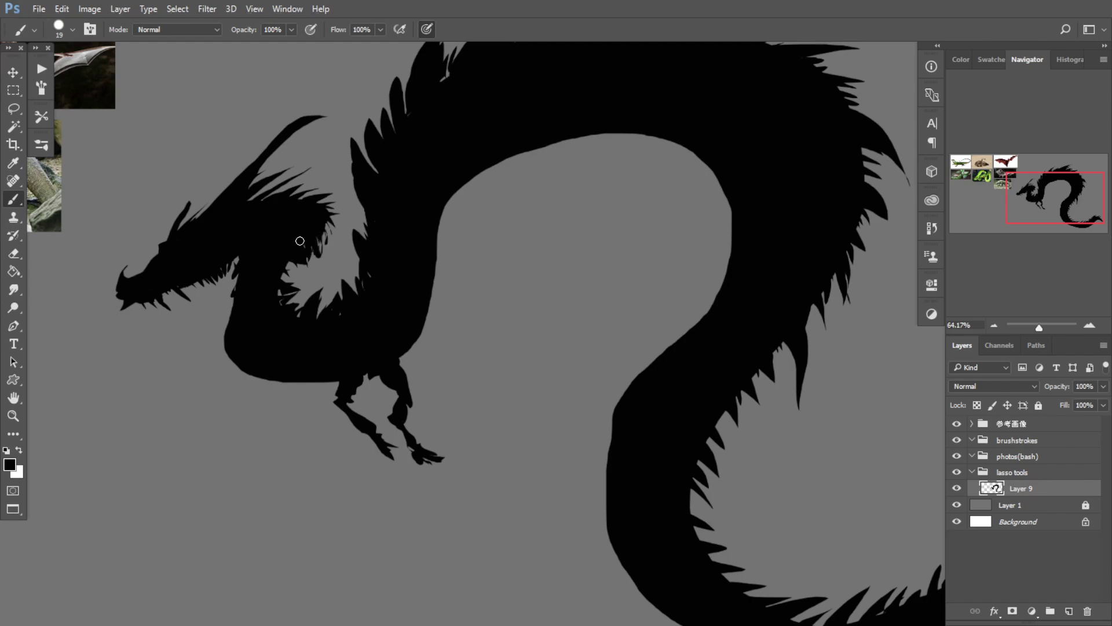
{"action": "scroll", "coordinate": [292, 261], "scroll_direction": "up", "scroll_amount": 1}
{"action": "left_click_drag", "start_coordinate": [333, 204], "coordinate": [339, 254]}
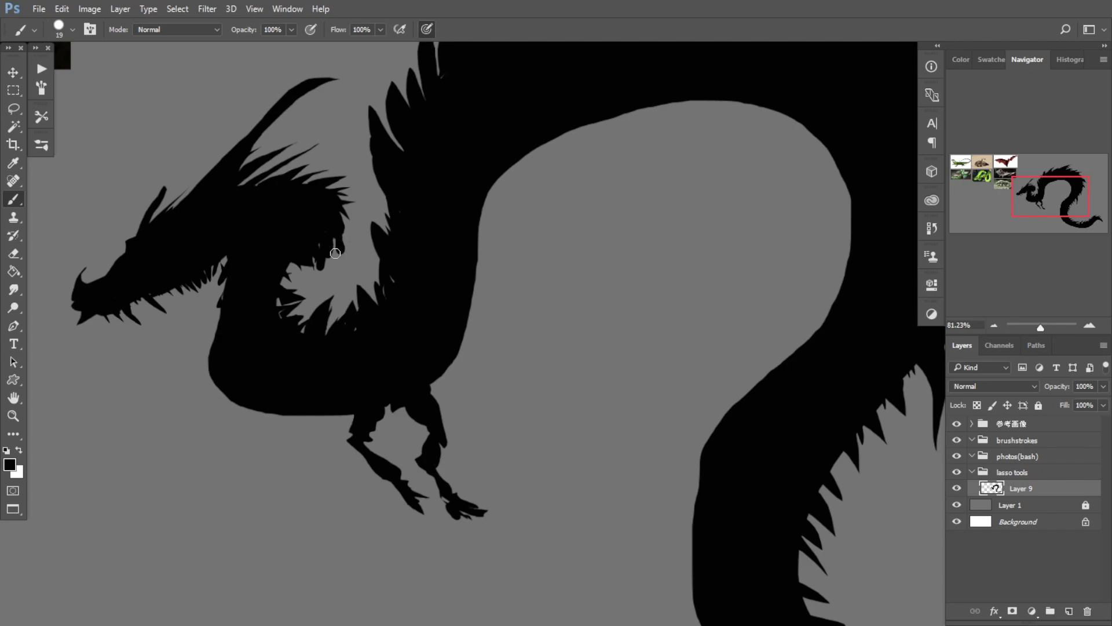
{"action": "scroll", "coordinate": [299, 238], "scroll_direction": "up", "scroll_amount": 2}
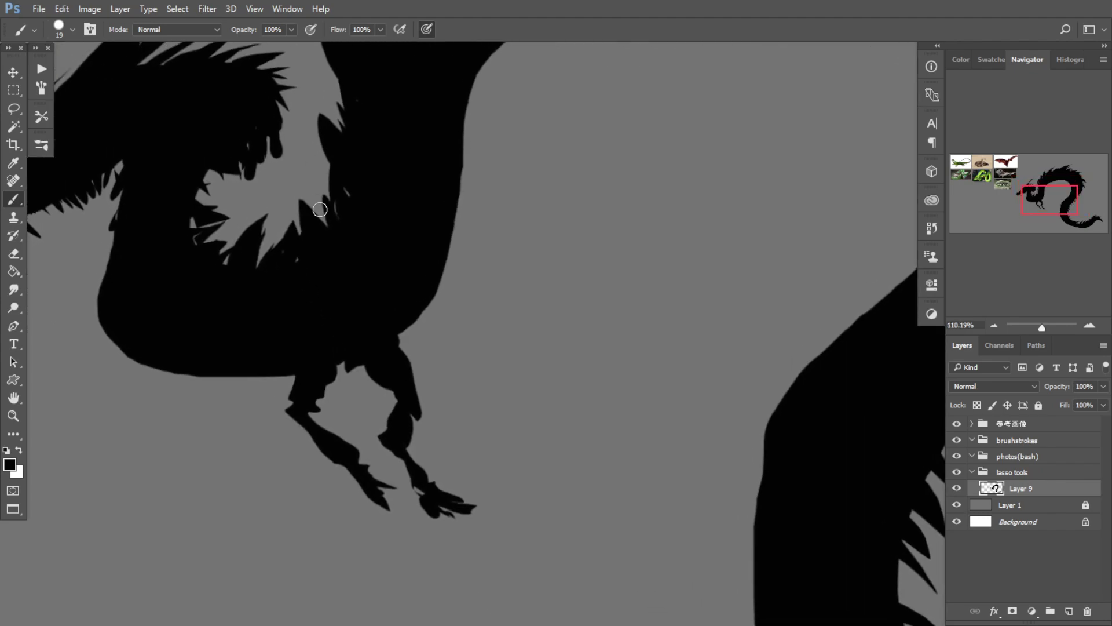
{"action": "mouse_move", "coordinate": [340, 191]}
{"action": "left_mouse_down"}
{"action": "mouse_move", "coordinate": [355, 281]}
{"action": "mouse_move", "coordinate": [376, 286]}
{"action": "mouse_move", "coordinate": [273, 319]}
{"action": "left_mouse_up"}
Step: Set the Eraser to a hard round brush with 100% hardness and pen pressure controlling its size
{"action": "key", "text": "e"}
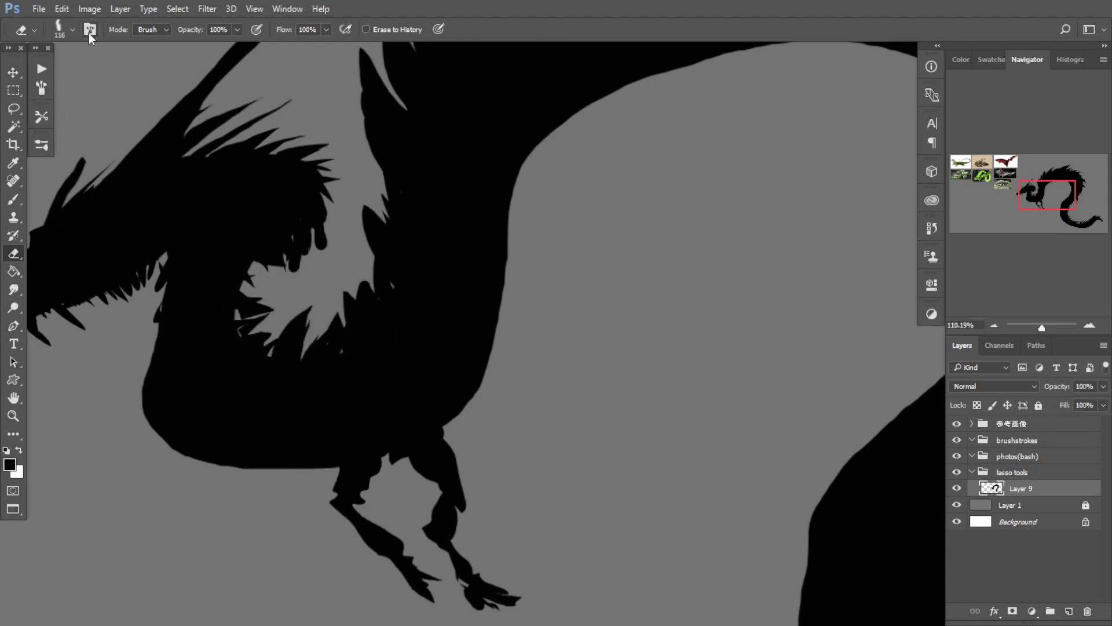
{"action": "left_click", "coordinate": [67, 34]}
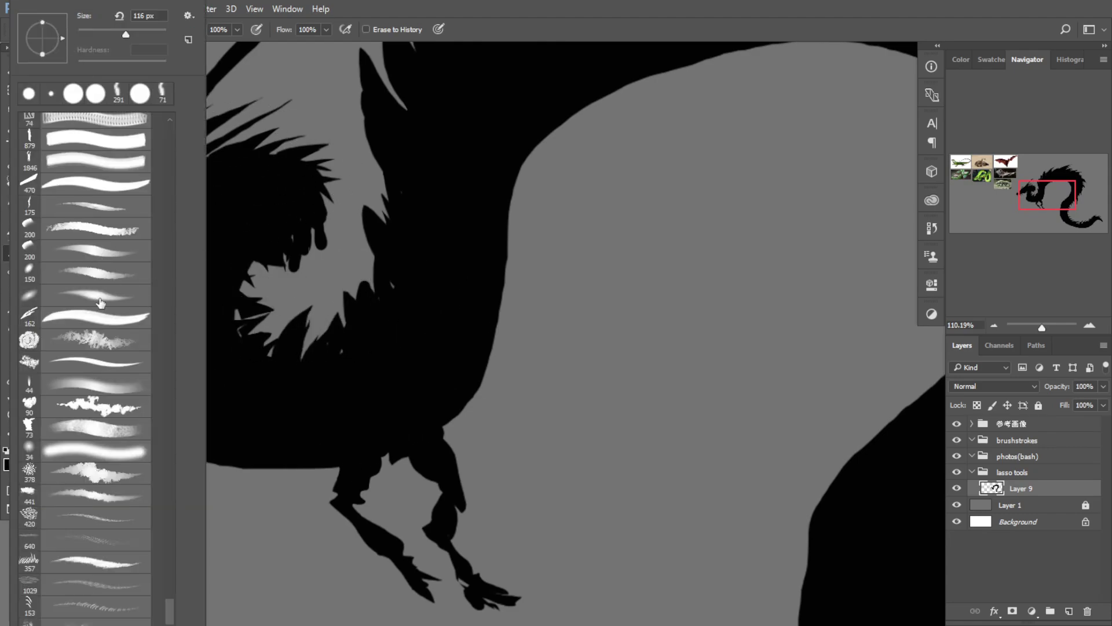
{"action": "mouse_move", "coordinate": [174, 616]}
{"action": "left_mouse_down"}
{"action": "mouse_move", "coordinate": [159, 368]}
{"action": "mouse_move", "coordinate": [159, 169]}
{"action": "mouse_move", "coordinate": [170, 132]}
{"action": "mouse_move", "coordinate": [148, 113]}
{"action": "left_mouse_up"}
{"action": "left_click", "coordinate": [98, 143]}
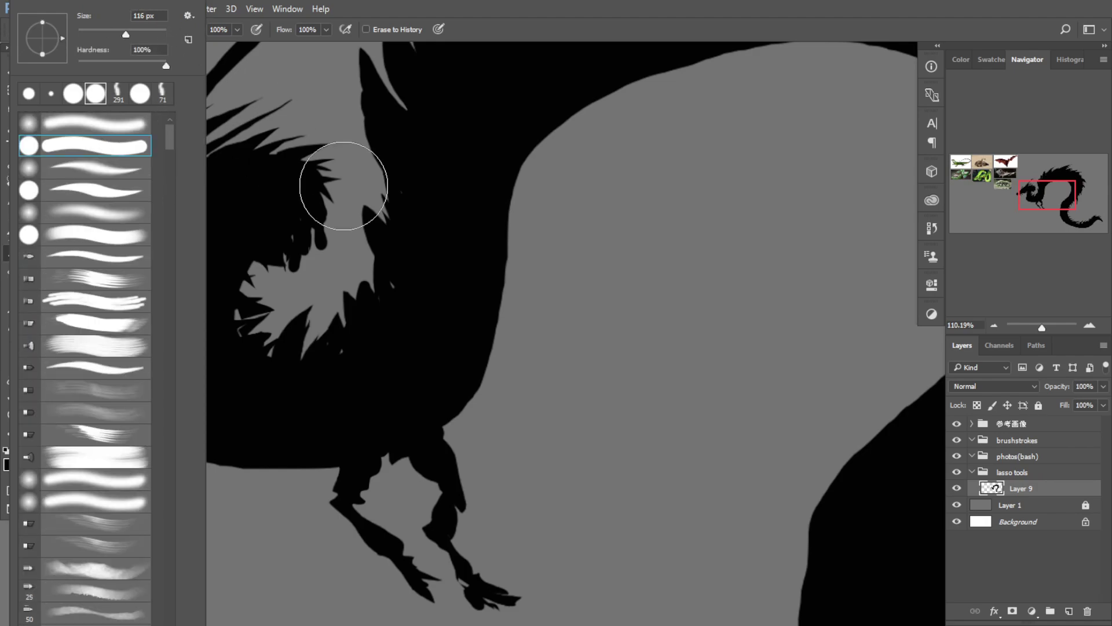
{"action": "left_click", "coordinate": [575, 342]}
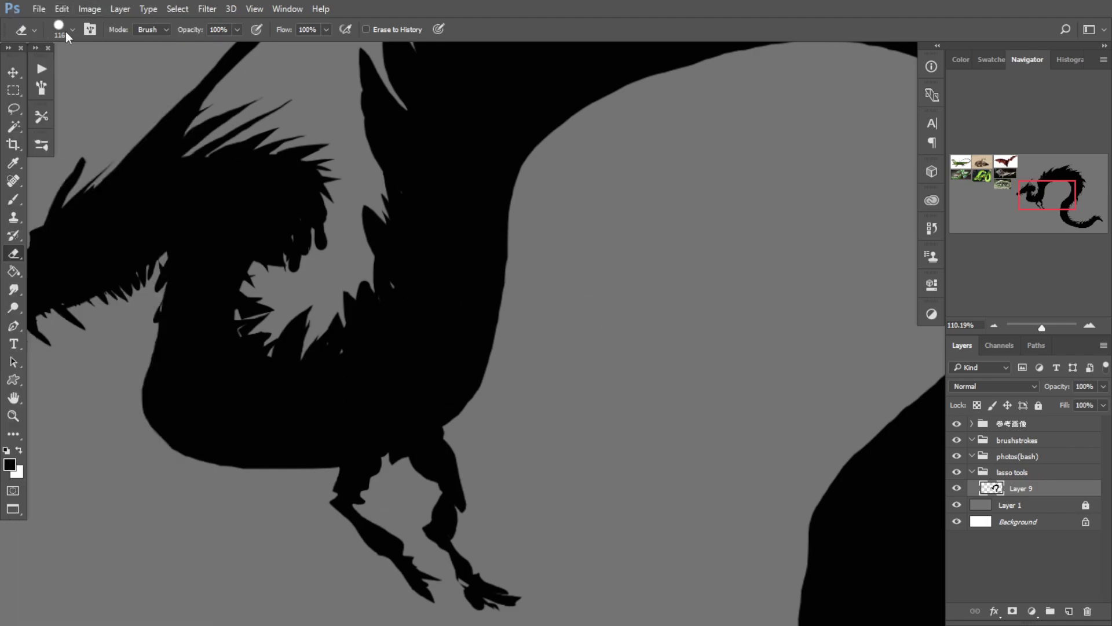
{"action": "left_click", "coordinate": [439, 29]}
Step: Sharpen the strands under the mane and trim the front legs with a 27 px eraser
{"action": "mouse_move", "coordinate": [290, 301]}
{"action": "left_mouse_down"}
{"action": "mouse_move", "coordinate": [239, 301]}
{"action": "mouse_move", "coordinate": [346, 235]}
{"action": "mouse_move", "coordinate": [313, 247]}
{"action": "mouse_move", "coordinate": [303, 274]}
{"action": "mouse_move", "coordinate": [308, 246]}
{"action": "mouse_move", "coordinate": [291, 255]}
{"action": "left_mouse_up"}
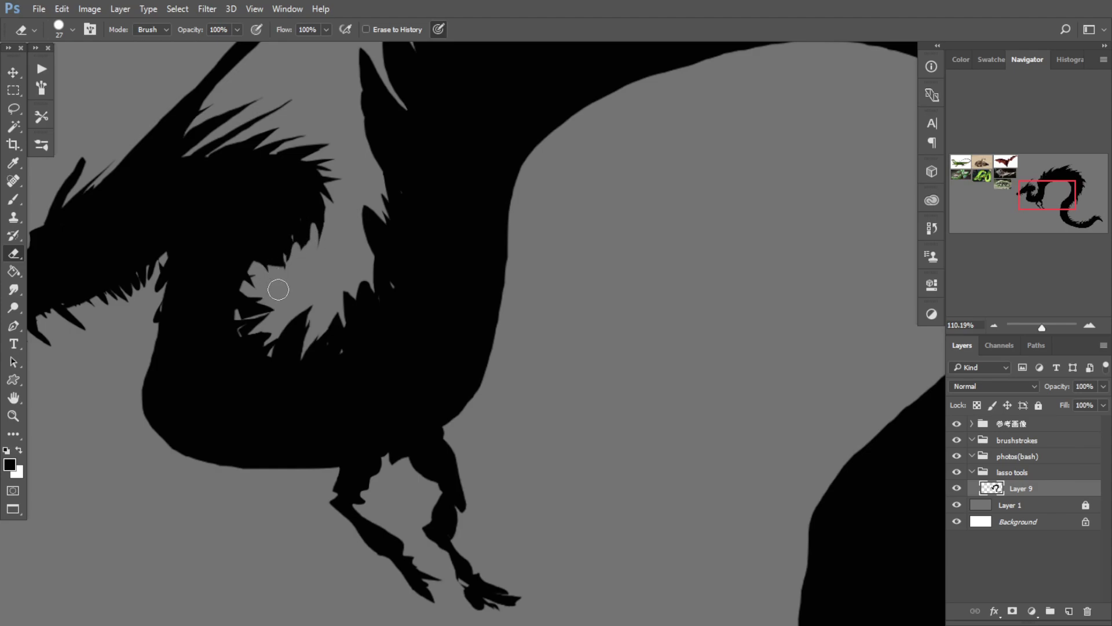
{"action": "key", "text": "space"}
{"action": "left_click_drag", "start_coordinate": [321, 404], "coordinate": [305, 304]}
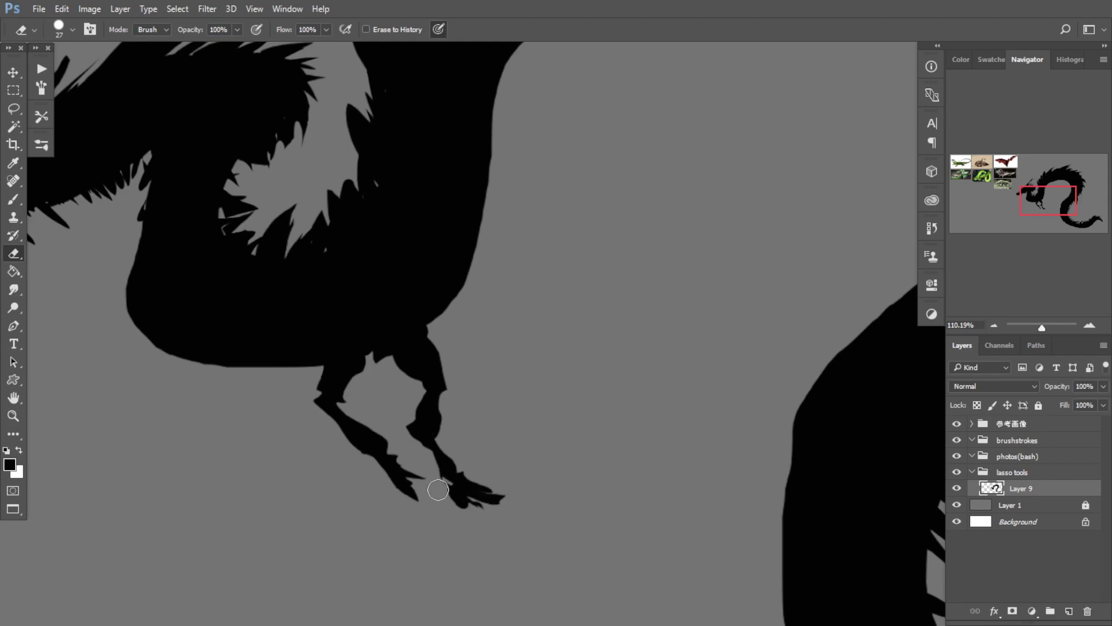
{"action": "left_click_drag", "start_coordinate": [407, 413], "coordinate": [377, 406]}
Step: Paint extra spikes inside the neck curve and under the jaw with the 19 px brush
{"action": "key", "text": "b"}
{"action": "key", "text": "space"}
{"action": "left_click_drag", "start_coordinate": [367, 360], "coordinate": [316, 268]}
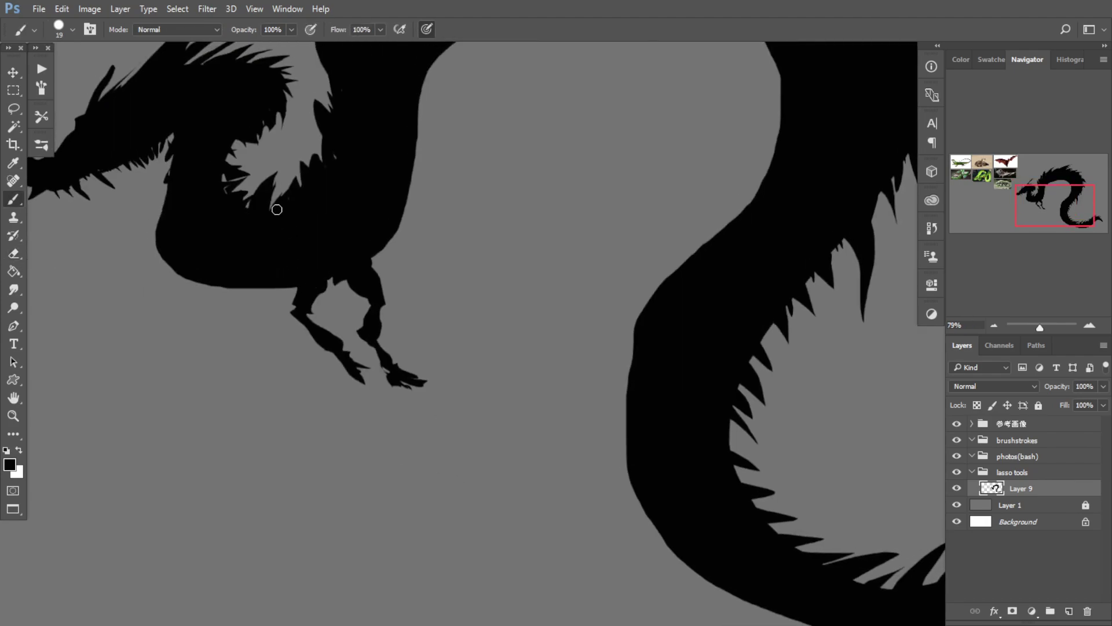
{"action": "mouse_move", "coordinate": [228, 134]}
{"action": "left_mouse_down"}
{"action": "mouse_move", "coordinate": [259, 120]}
{"action": "mouse_move", "coordinate": [271, 131]}
{"action": "mouse_move", "coordinate": [275, 110]}
{"action": "mouse_move", "coordinate": [278, 123]}
{"action": "mouse_move", "coordinate": [243, 151]}
{"action": "left_mouse_up"}
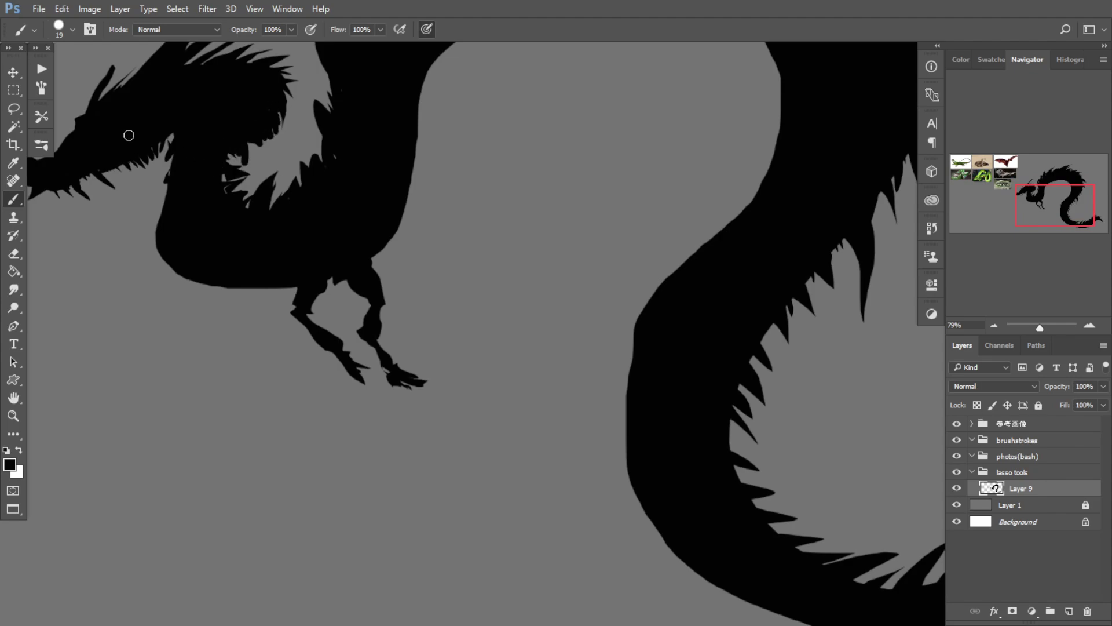
{"action": "left_click_drag", "start_coordinate": [167, 146], "coordinate": [168, 138]}
Step: Paint thin curved claws on the dragon's nearer front foot with a very fine brush
{"action": "left_click_drag", "start_coordinate": [367, 351], "coordinate": [366, 347]}
{"action": "left_click_drag", "start_coordinate": [394, 285], "coordinate": [383, 290]}
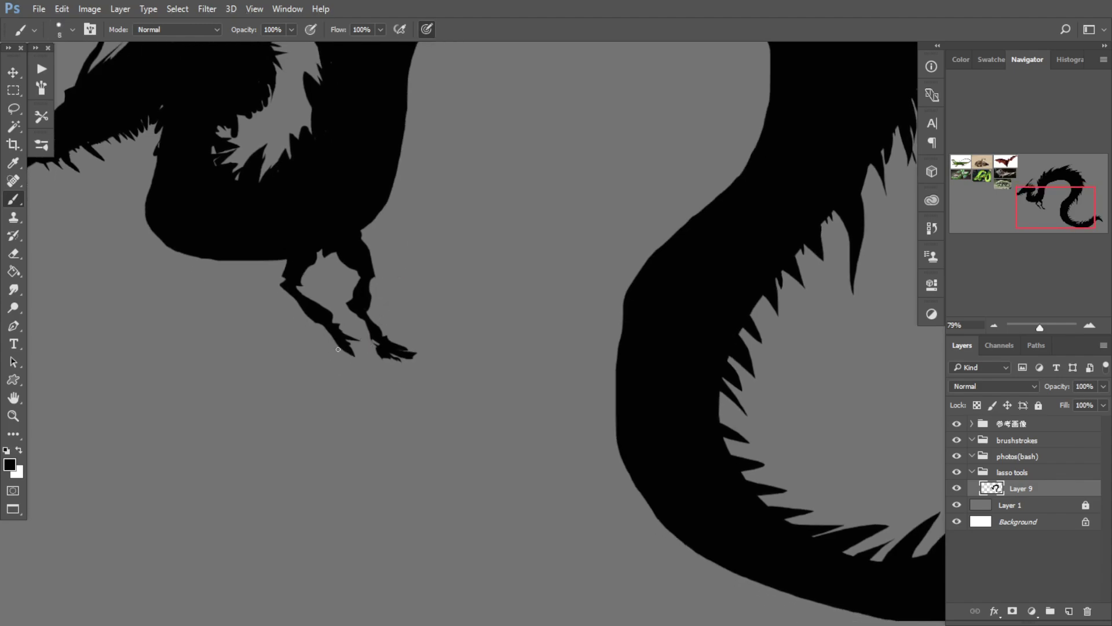
{"action": "scroll", "coordinate": [342, 351], "scroll_direction": "up", "scroll_amount": 3}
{"action": "scroll", "coordinate": [354, 365], "scroll_direction": "down", "scroll_amount": 3}
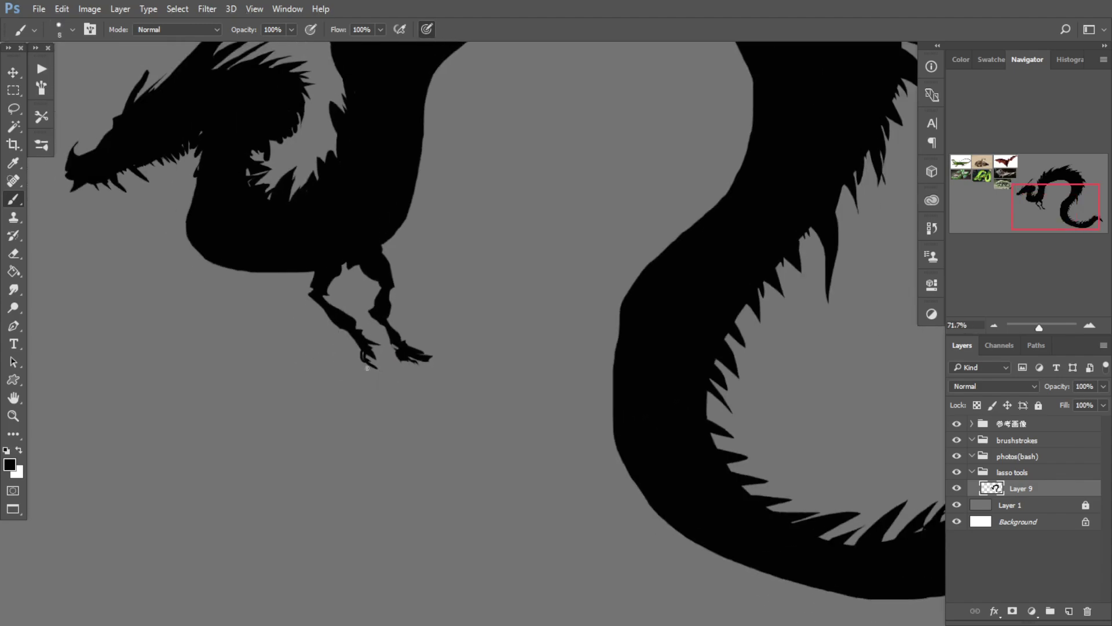
Step: Enlarge the brush to 25 px and thicken the toes of the dragon's other front foot
{"action": "right_click", "coordinate": [359, 356], "text": "alt"}
{"action": "scroll", "coordinate": [360, 340], "scroll_direction": "down", "scroll_amount": 3}
{"action": "scroll", "coordinate": [395, 422], "scroll_direction": "up", "scroll_amount": 2}
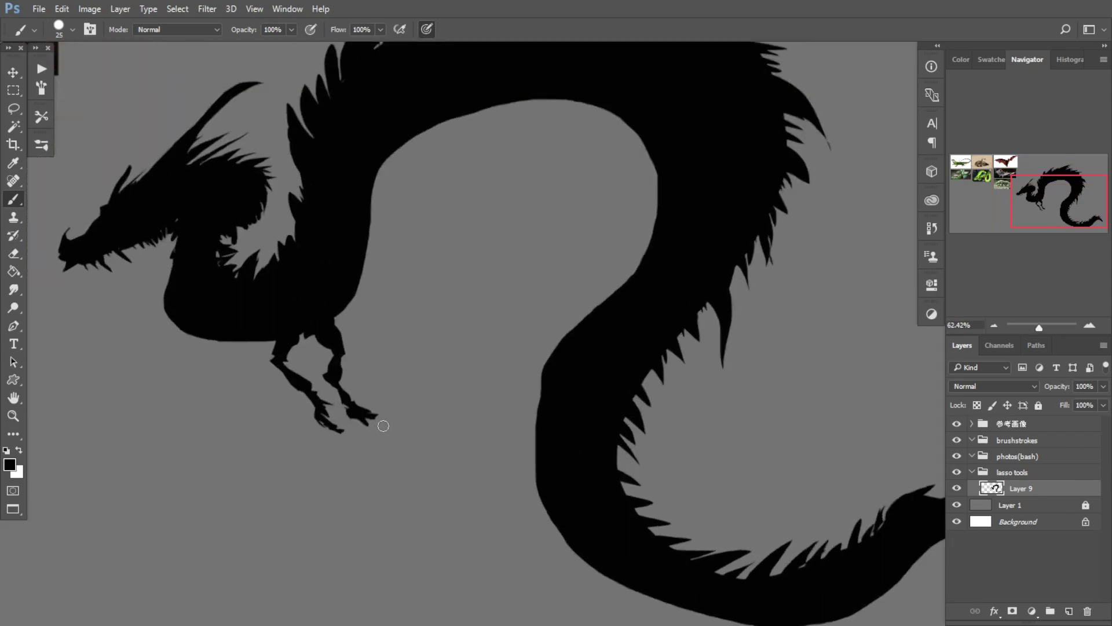
{"action": "scroll", "coordinate": [387, 417], "scroll_direction": "up", "scroll_amount": 1}
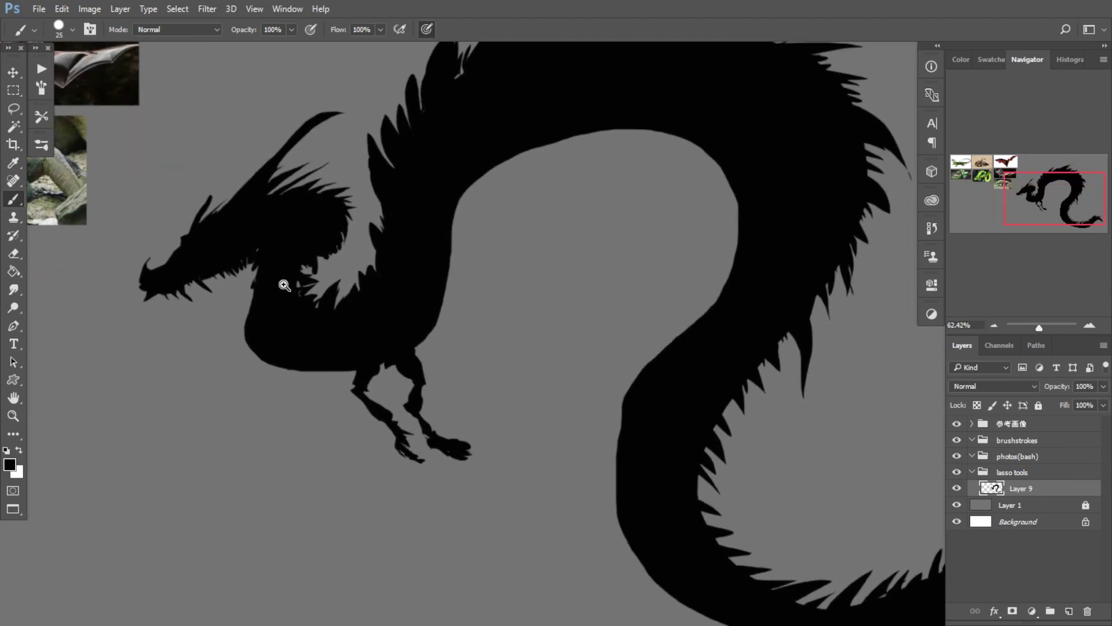
Step: Fill the gaps inside the neck curve and add hanging strands under the mane, using a 9 px brush for the details
{"action": "scroll", "coordinate": [285, 280], "scroll_direction": "up", "scroll_amount": 1}
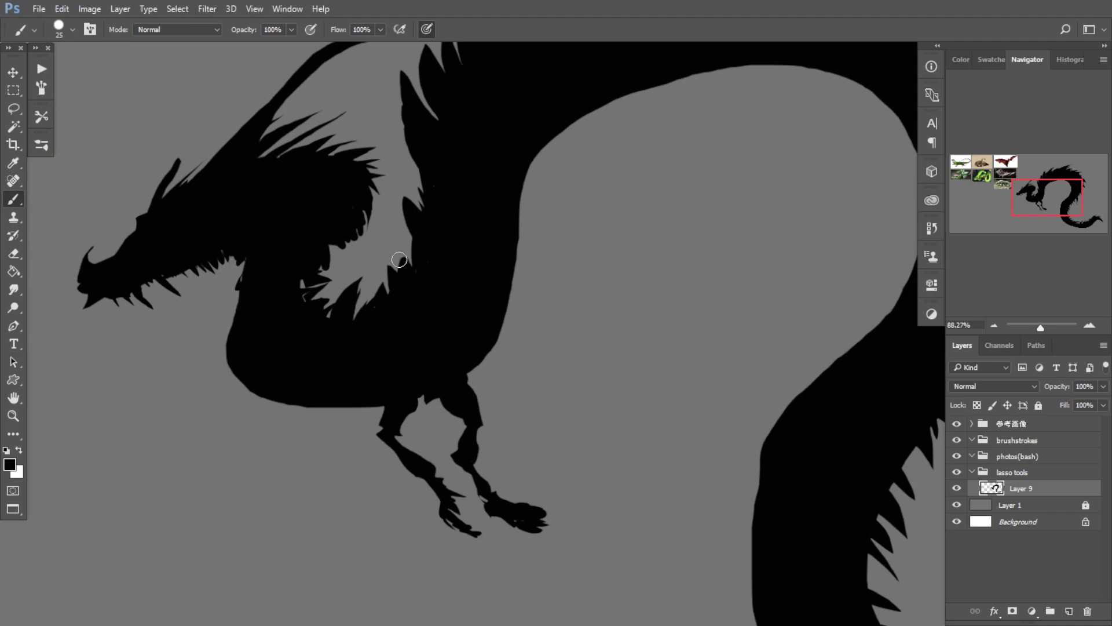
{"action": "left_click_drag", "start_coordinate": [343, 236], "coordinate": [340, 267]}
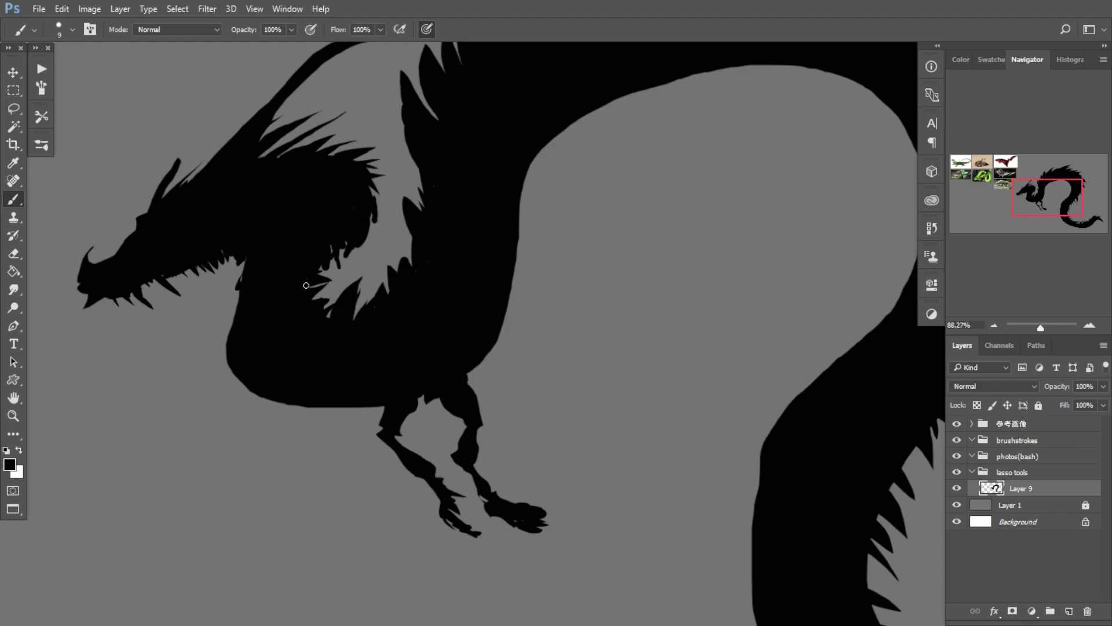
{"action": "left_click_drag", "start_coordinate": [247, 288], "coordinate": [207, 304]}
Step: Examine the dragon silhouette's belly, back spikes, head and overall shape at different magnifications
{"action": "left_click_drag", "start_coordinate": [371, 440], "coordinate": [305, 469]}
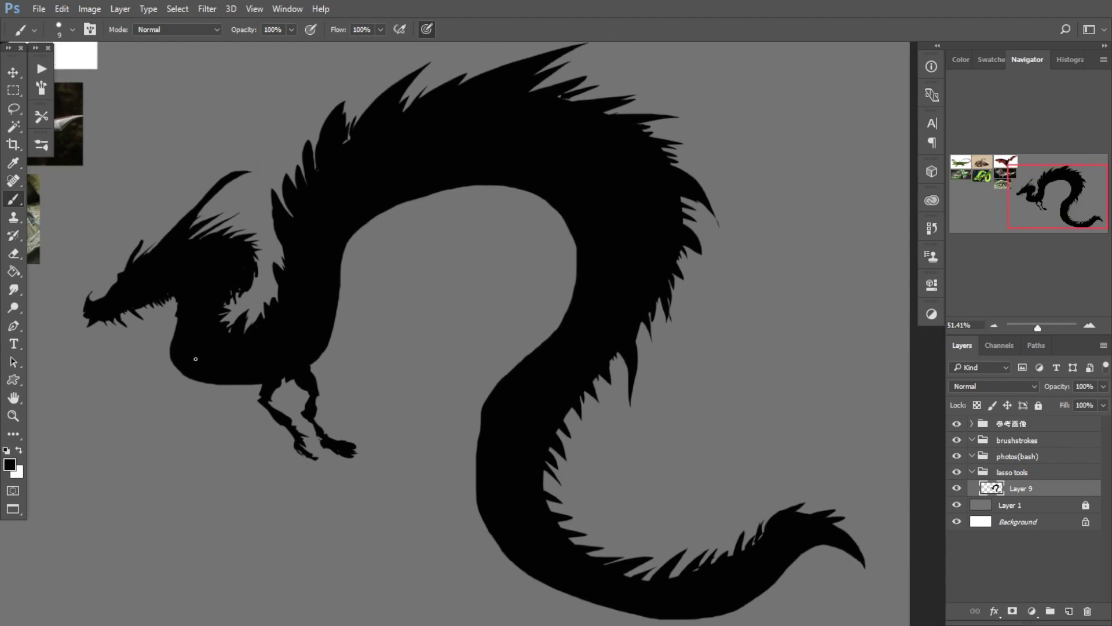
{"action": "scroll", "coordinate": [181, 343], "scroll_direction": "up", "scroll_amount": 6}
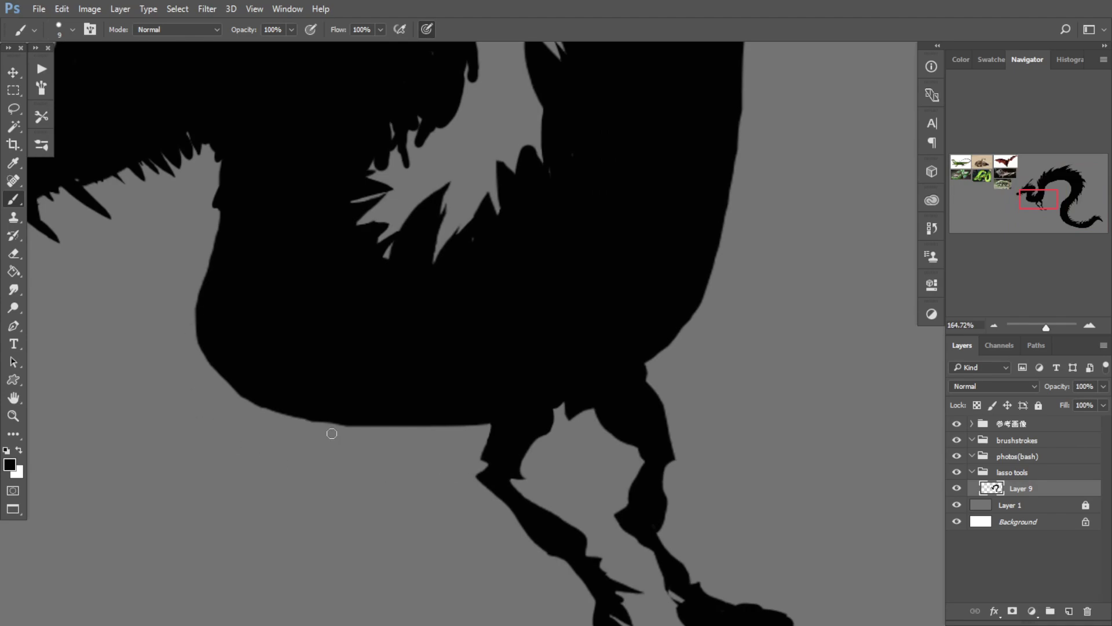
{"action": "left_click_drag", "start_coordinate": [640, 299], "coordinate": [328, 489]}
{"action": "left_click_drag", "start_coordinate": [448, 334], "coordinate": [410, 333]}
{"action": "left_click_drag", "start_coordinate": [475, 243], "coordinate": [299, 369]}
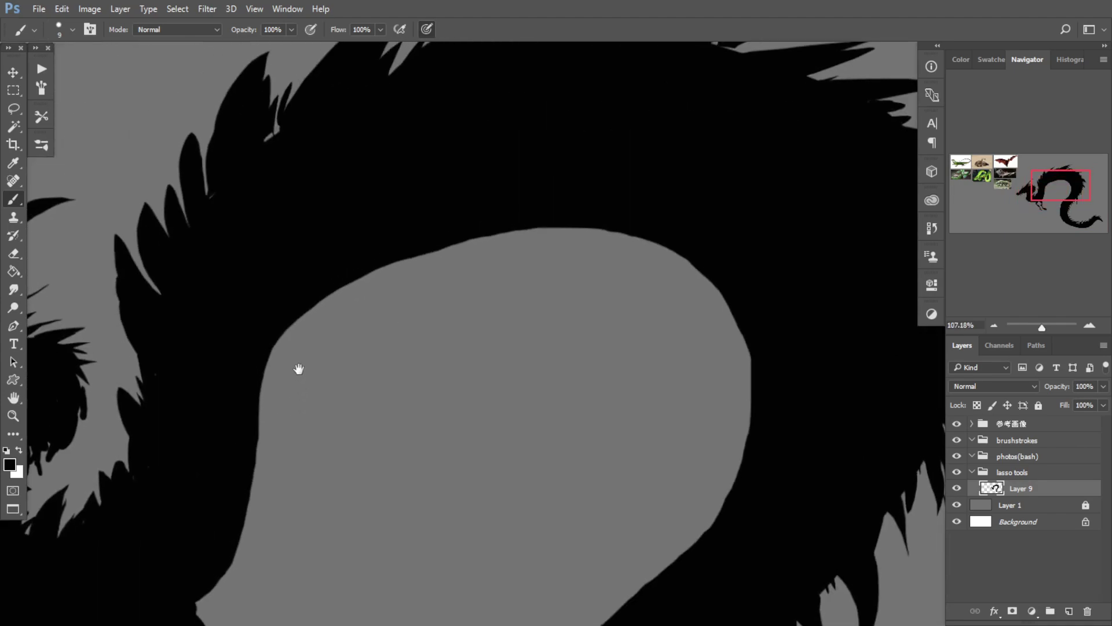
{"action": "scroll", "coordinate": [585, 404], "scroll_direction": "down", "scroll_amount": 3}
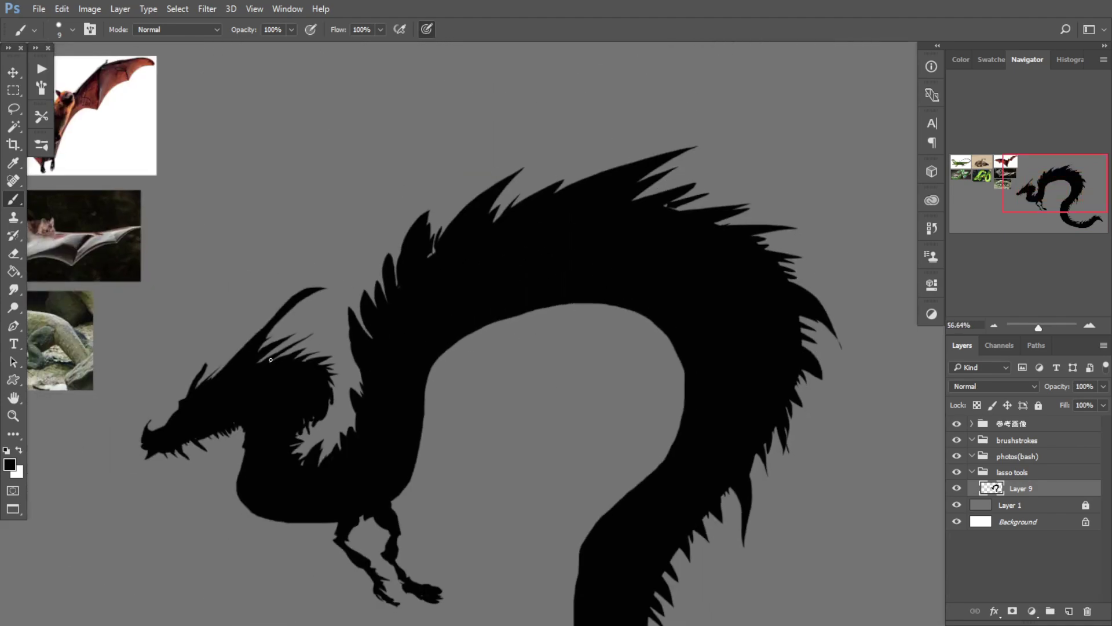
{"action": "scroll", "coordinate": [270, 360], "scroll_direction": "down", "scroll_amount": 3}
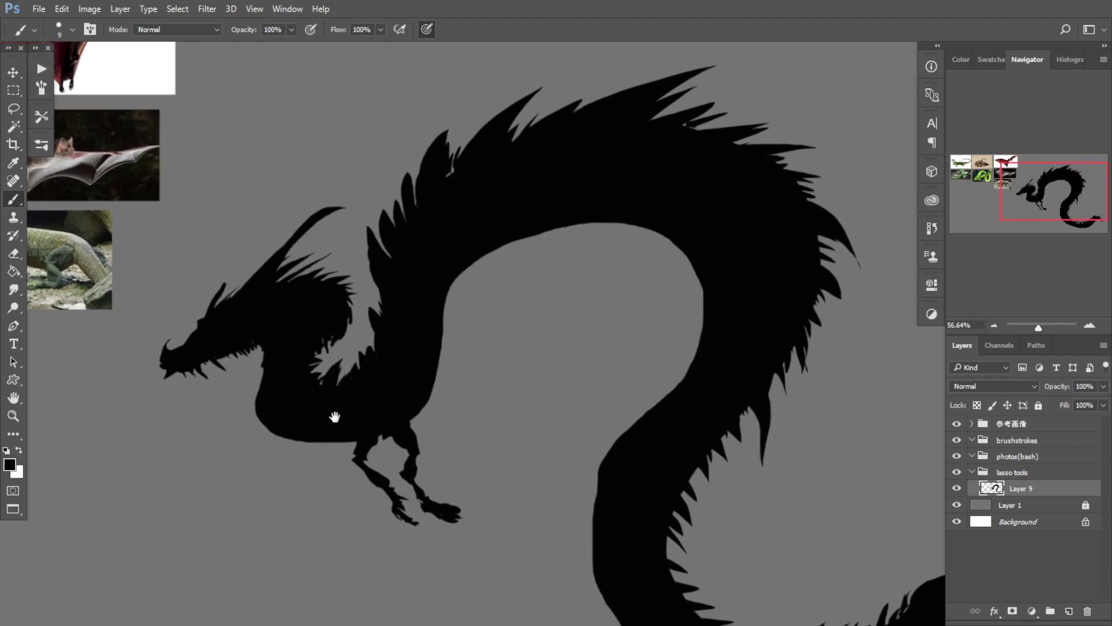
{"action": "left_click_drag", "start_coordinate": [335, 417], "coordinate": [254, 336]}
{"action": "left_click_drag", "start_coordinate": [354, 355], "coordinate": [375, 353]}
{"action": "left_click_drag", "start_coordinate": [372, 309], "coordinate": [358, 358]}
{"action": "mouse_move", "coordinate": [235, 329]}
{"action": "left_mouse_down"}
{"action": "mouse_move", "coordinate": [586, 352]}
{"action": "mouse_move", "coordinate": [224, 360]}
{"action": "left_mouse_up"}
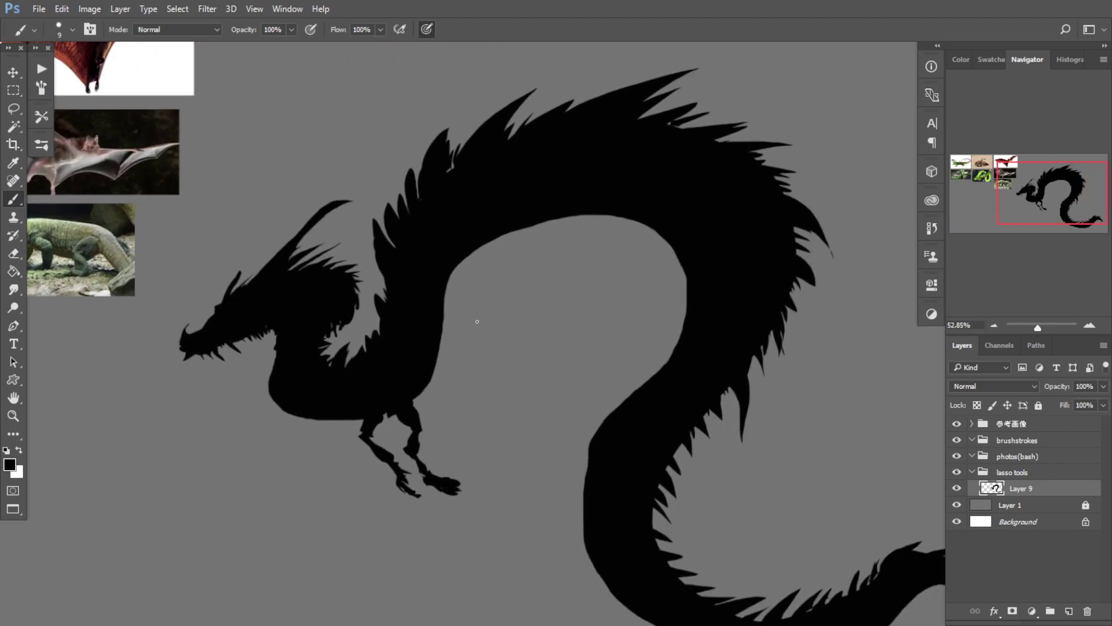
Step: Examine the animal reference photos beside the dragon, comparing the lizards, snakes and bats
{"action": "left_click_drag", "start_coordinate": [228, 242], "coordinate": [589, 352]}
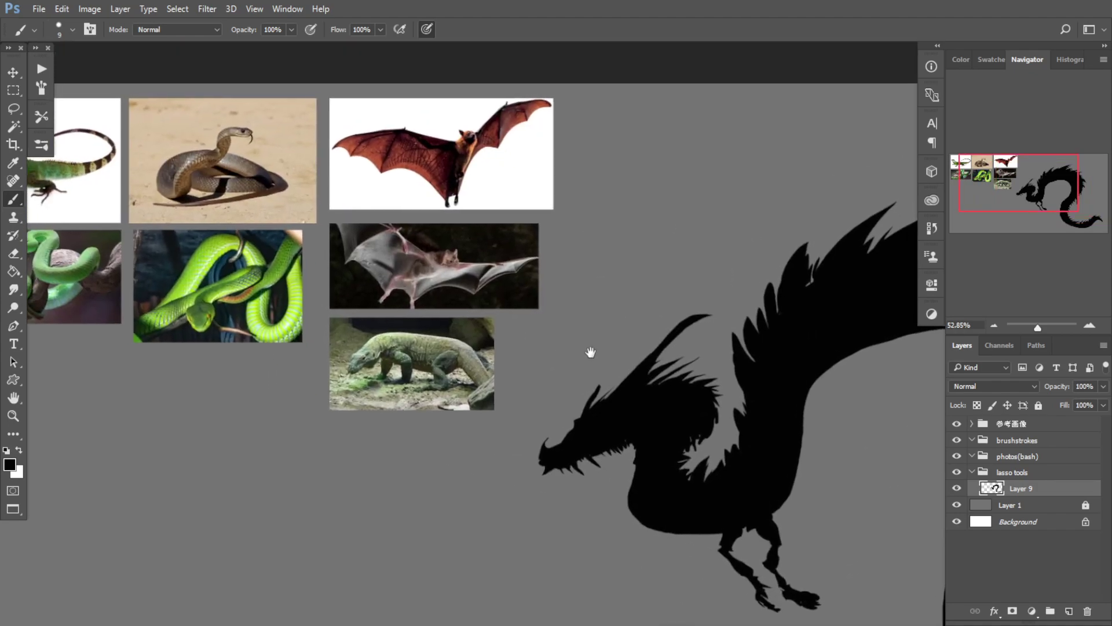
{"action": "left_click_drag", "start_coordinate": [367, 340], "coordinate": [398, 332]}
{"action": "left_click_drag", "start_coordinate": [370, 326], "coordinate": [544, 370]}
{"action": "left_click_drag", "start_coordinate": [466, 355], "coordinate": [471, 356]}
{"action": "left_click_drag", "start_coordinate": [446, 334], "coordinate": [521, 387]}
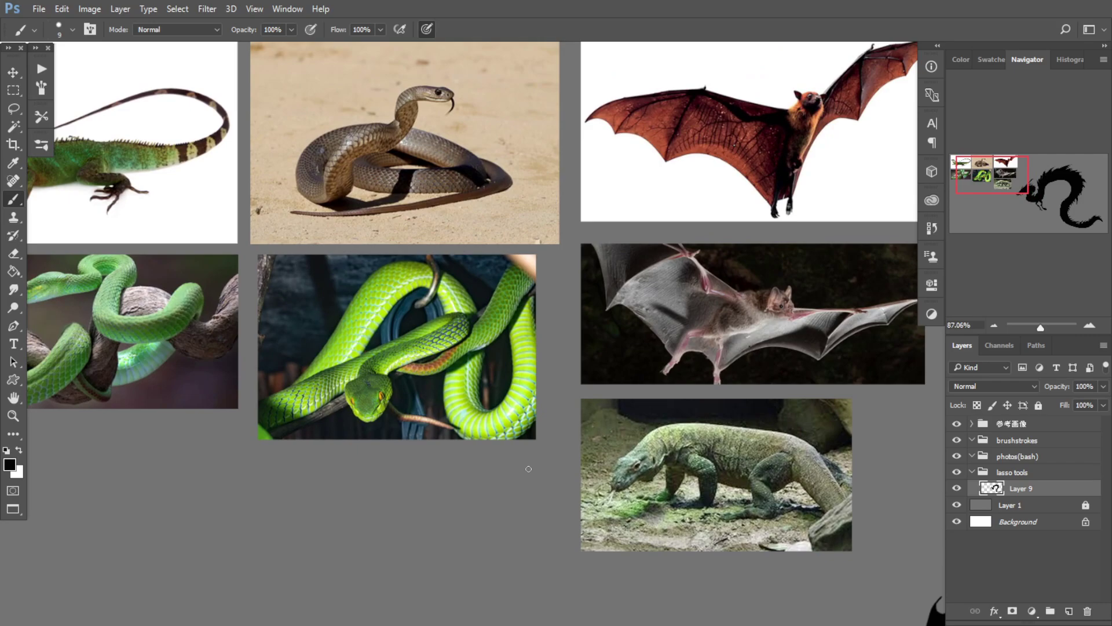
{"action": "left_click_drag", "start_coordinate": [331, 210], "coordinate": [359, 210]}
{"action": "left_click_drag", "start_coordinate": [281, 202], "coordinate": [523, 231]}
{"action": "left_click_drag", "start_coordinate": [572, 337], "coordinate": [353, 341]}
{"action": "left_click_drag", "start_coordinate": [529, 309], "coordinate": [390, 286]}
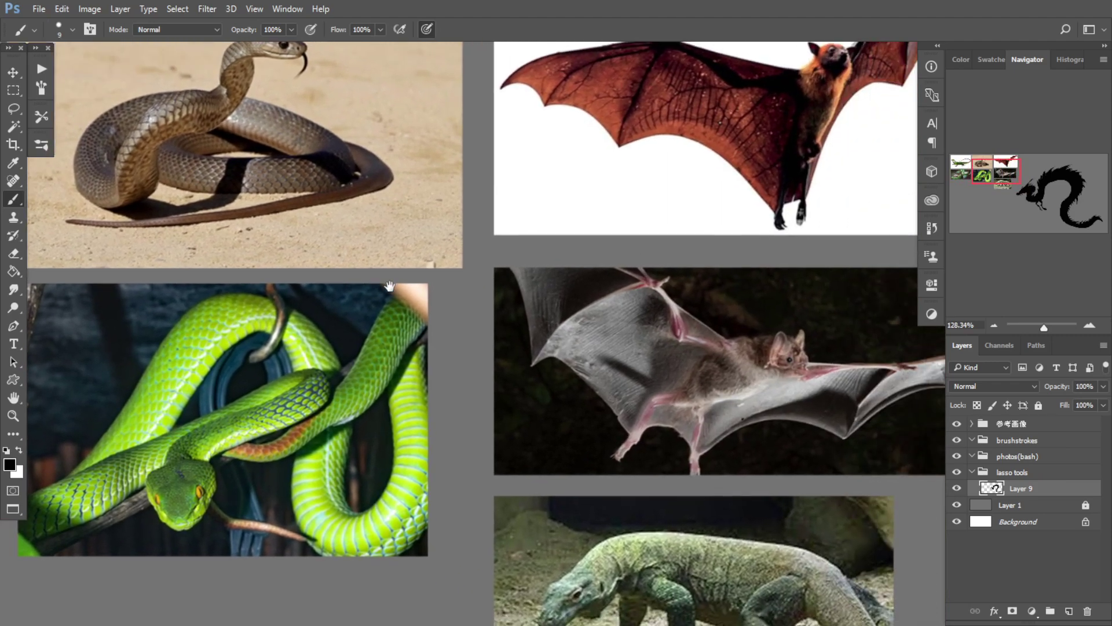
Step: Examine the coils and scales in the brown snake and bright green snake photos up close
{"action": "scroll", "coordinate": [234, 78], "scroll_direction": "up", "scroll_amount": 5}
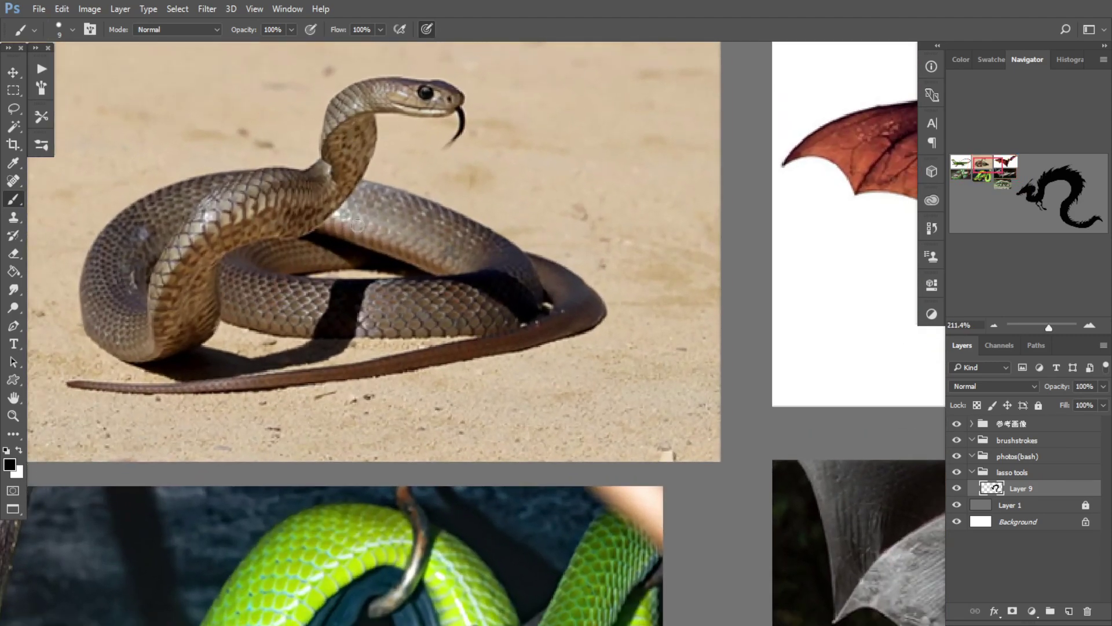
{"action": "left_click_drag", "start_coordinate": [221, 470], "coordinate": [297, 256]}
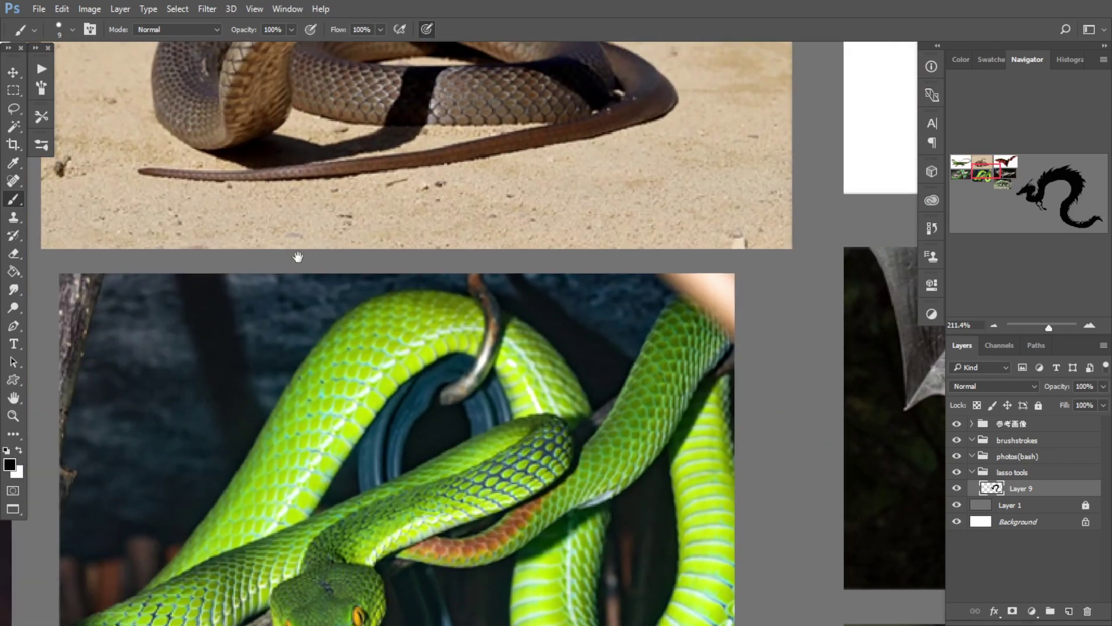
{"action": "left_click_drag", "start_coordinate": [301, 174], "coordinate": [295, 351]}
{"action": "left_click_drag", "start_coordinate": [325, 470], "coordinate": [336, 166]}
{"action": "left_click_drag", "start_coordinate": [515, 464], "coordinate": [524, 390]}
{"action": "left_click_drag", "start_coordinate": [567, 422], "coordinate": [534, 384]}
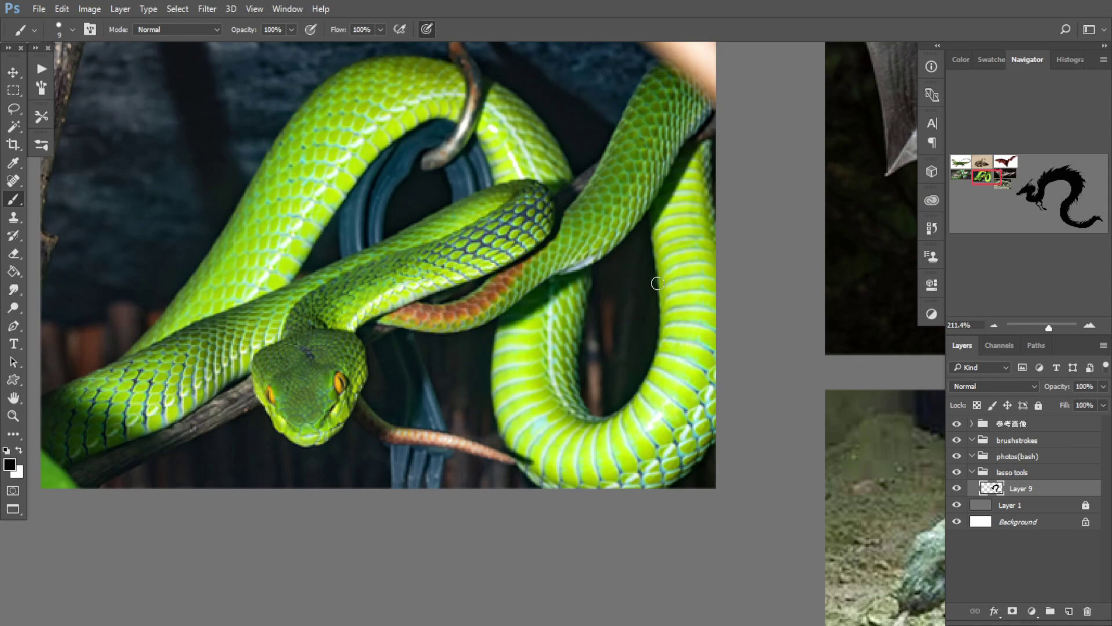
{"action": "left_click_drag", "start_coordinate": [440, 342], "coordinate": [255, 388]}
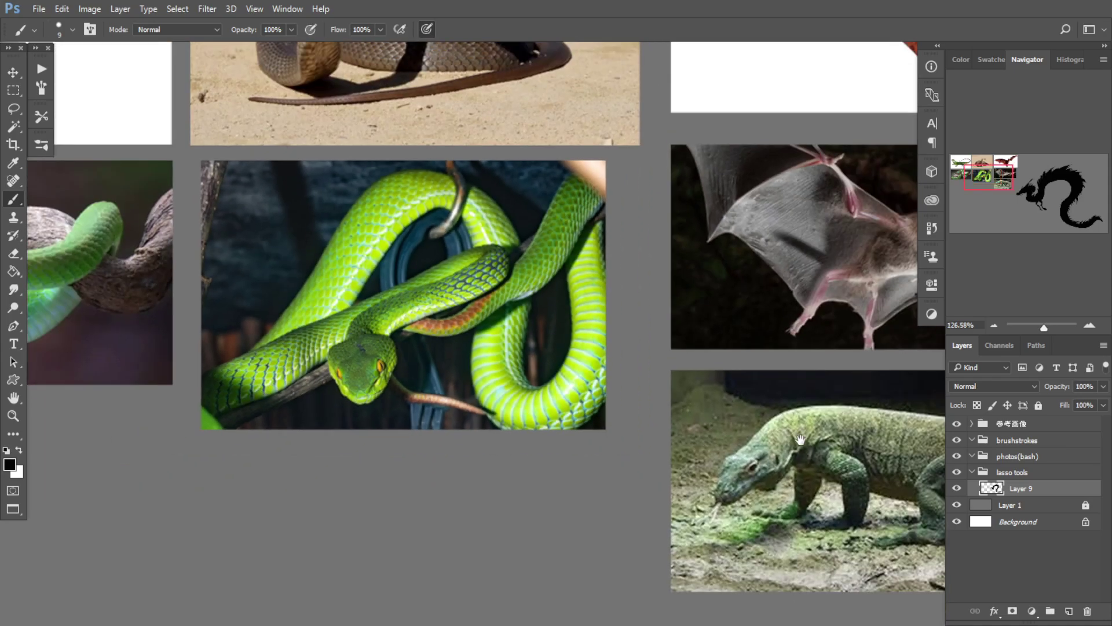
Step: Examine the bat's wing membranes, the Komodo dragon and the green snake wrapped around the branch
{"action": "left_click_drag", "start_coordinate": [800, 439], "coordinate": [250, 387]}
{"action": "left_click_drag", "start_coordinate": [290, 212], "coordinate": [351, 208]}
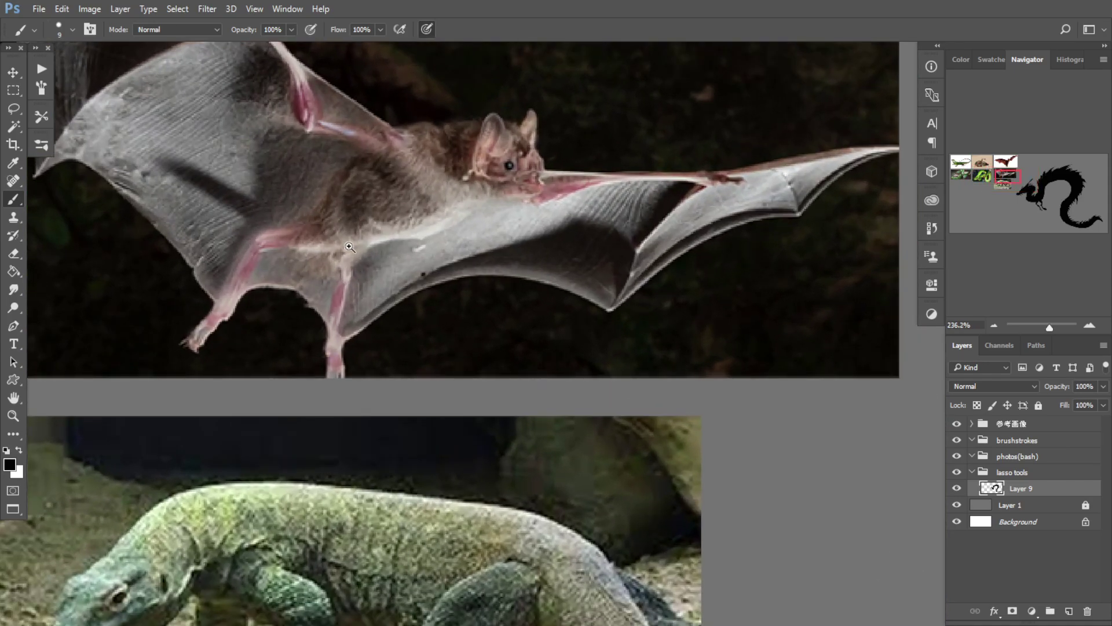
{"action": "left_click_drag", "start_coordinate": [349, 247], "coordinate": [125, 186]}
{"action": "left_click_drag", "start_coordinate": [69, 101], "coordinate": [886, 216]}
{"action": "left_click_drag", "start_coordinate": [236, 382], "coordinate": [412, 390]}
{"action": "mouse_move", "coordinate": [375, 392]}
{"action": "left_mouse_down"}
{"action": "mouse_move", "coordinate": [571, 385]}
{"action": "mouse_move", "coordinate": [561, 382]}
{"action": "left_mouse_up"}
{"action": "left_click_drag", "start_coordinate": [485, 412], "coordinate": [522, 417]}
{"action": "mouse_move", "coordinate": [517, 416]}
{"action": "left_mouse_down"}
{"action": "mouse_move", "coordinate": [426, 371]}
{"action": "mouse_move", "coordinate": [330, 409]}
{"action": "left_mouse_up"}
{"action": "left_click_drag", "start_coordinate": [396, 394], "coordinate": [423, 396]}
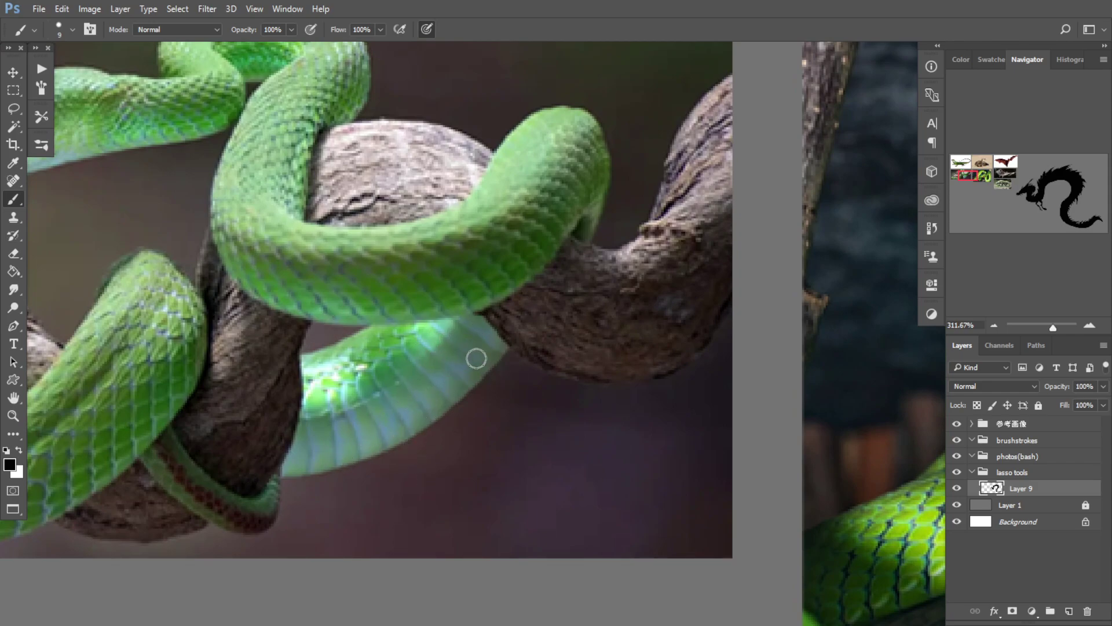
{"action": "left_click_drag", "start_coordinate": [442, 328], "coordinate": [361, 478]}
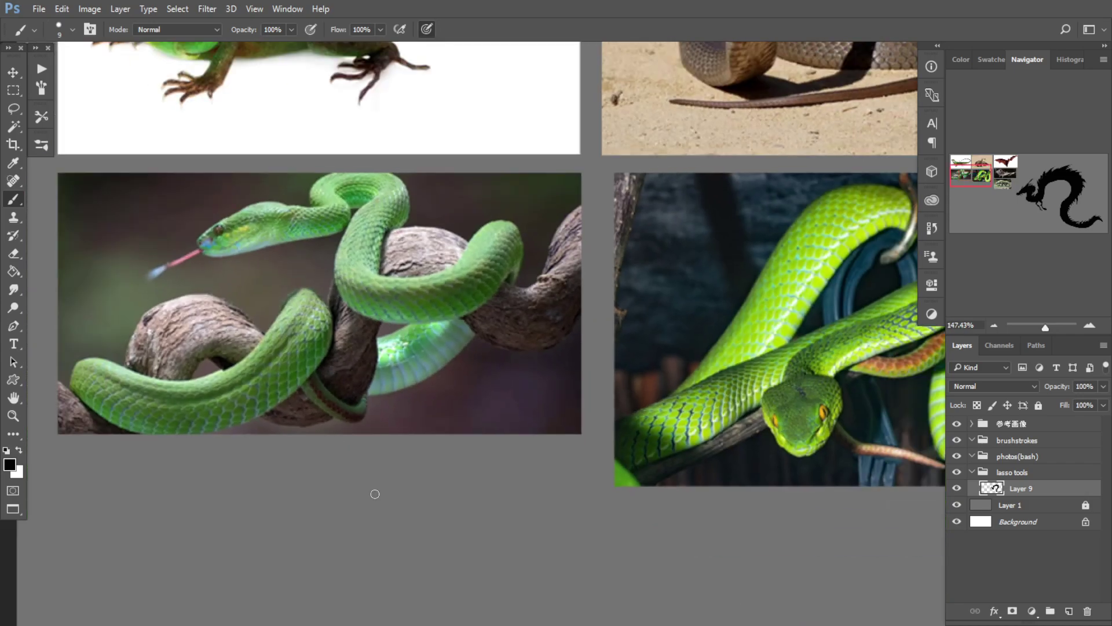
{"action": "left_click_drag", "start_coordinate": [351, 366], "coordinate": [340, 439]}
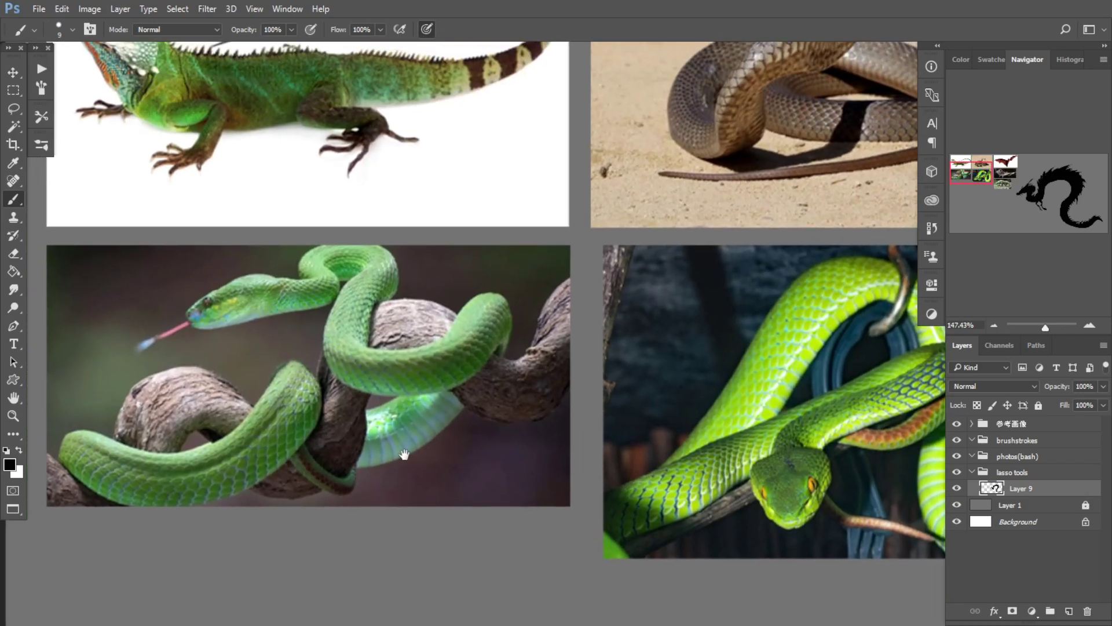
Step: Examine the belly scales of the green snake on the branch and compare them with the lizard and neighbouring snake photos
{"action": "left_click", "coordinate": [464, 452]}
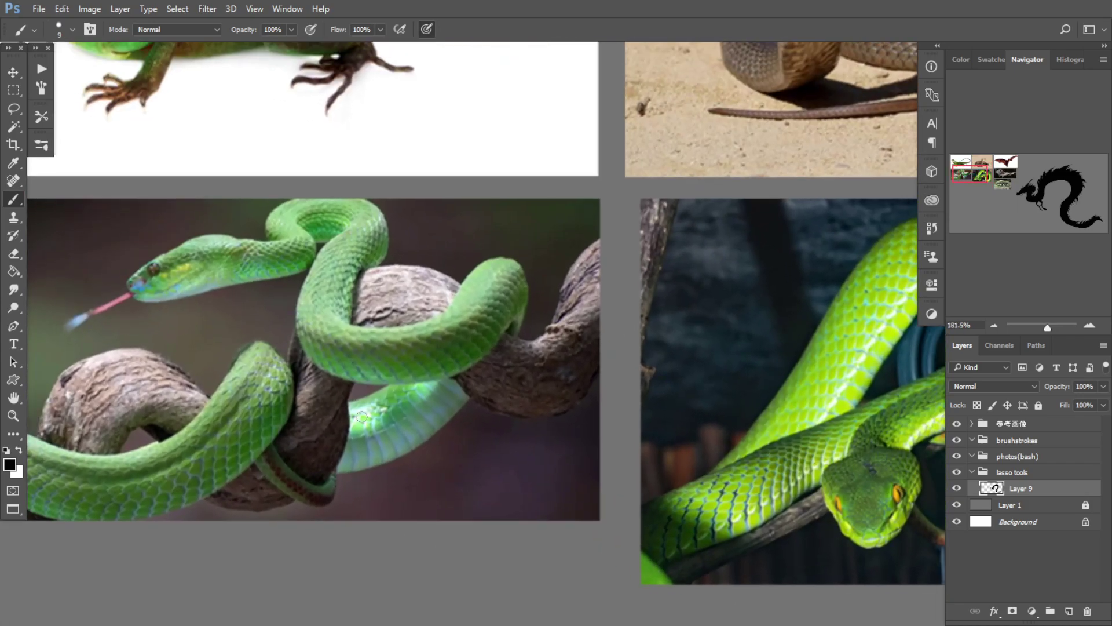
{"action": "scroll", "coordinate": [460, 416], "scroll_direction": "down", "scroll_amount": 1}
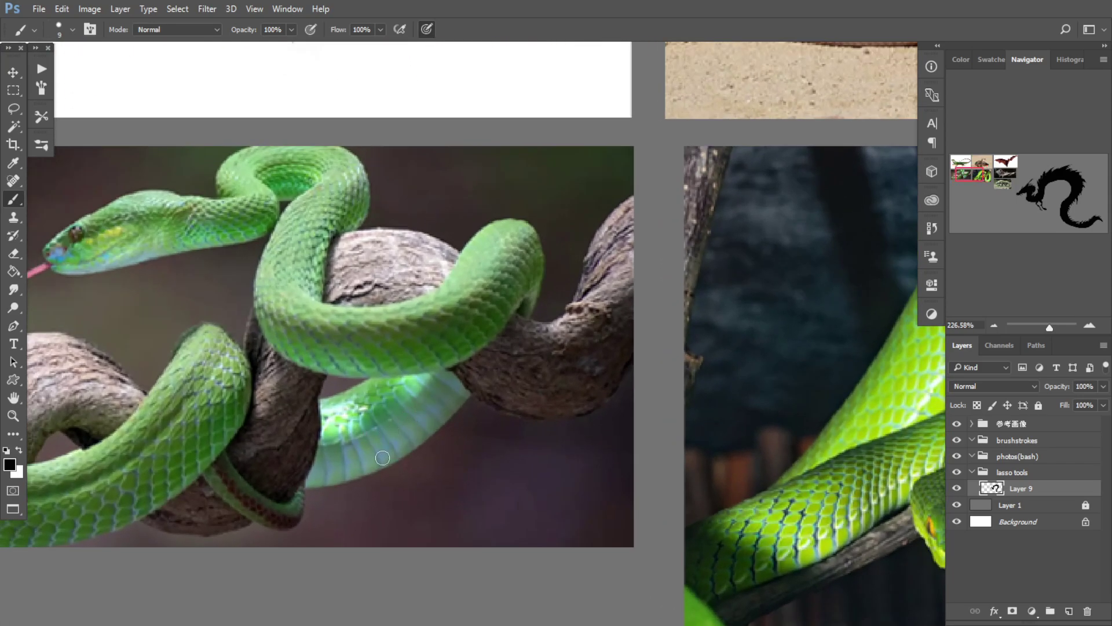
{"action": "scroll", "coordinate": [401, 387], "scroll_direction": "down", "scroll_amount": 2}
{"action": "scroll", "coordinate": [334, 318], "scroll_direction": "up", "scroll_amount": 5}
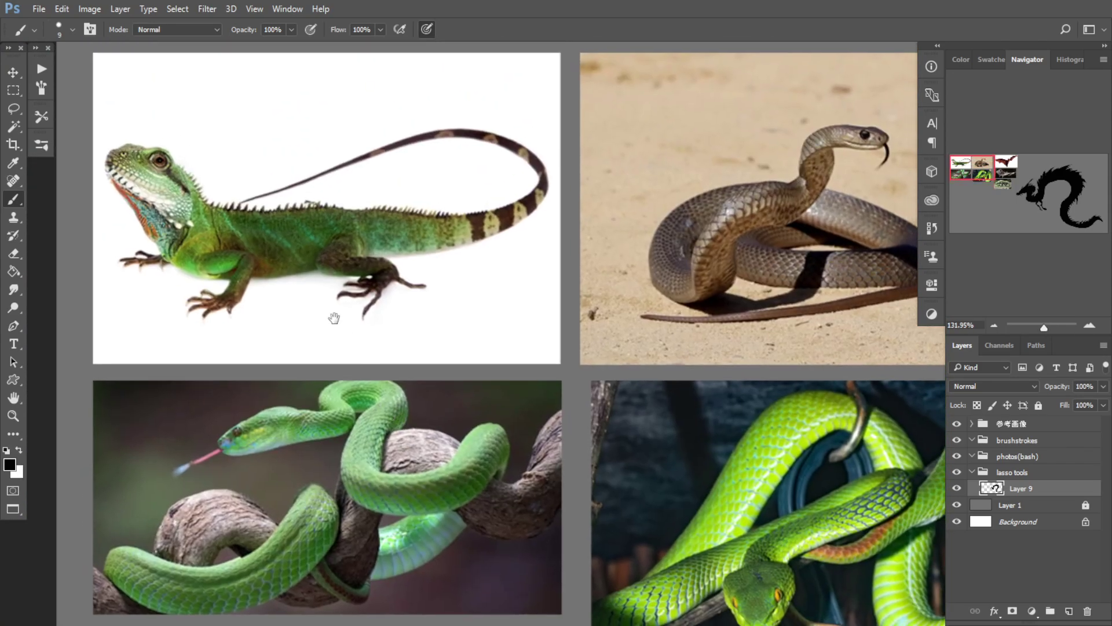
{"action": "left_click_drag", "start_coordinate": [459, 503], "coordinate": [368, 359]}
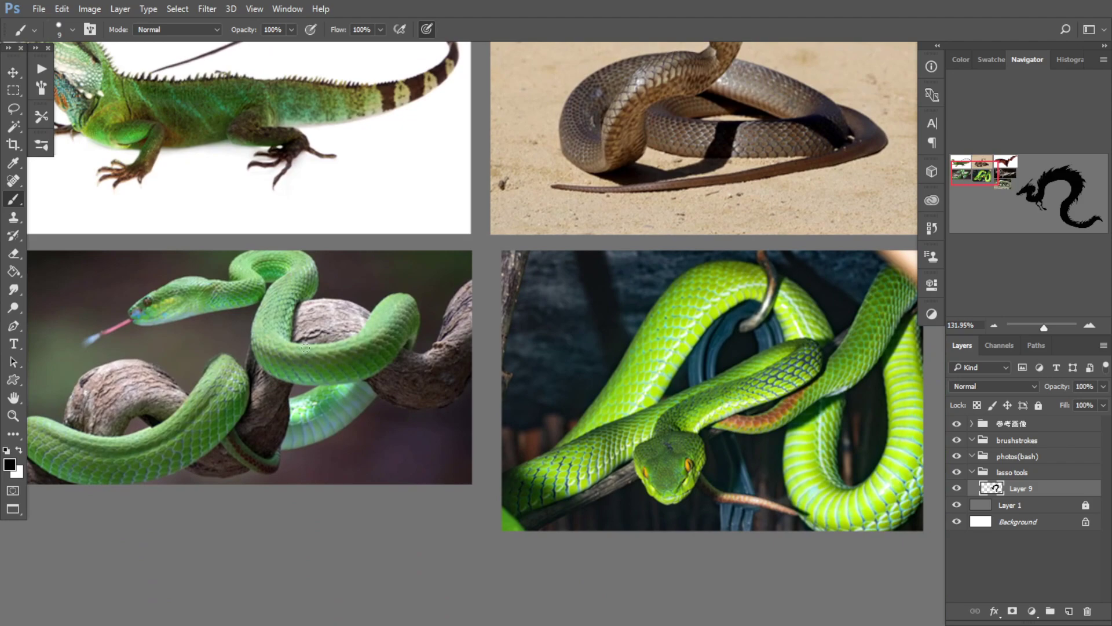
{"action": "scroll", "coordinate": [360, 432], "scroll_direction": "up", "scroll_amount": 3}
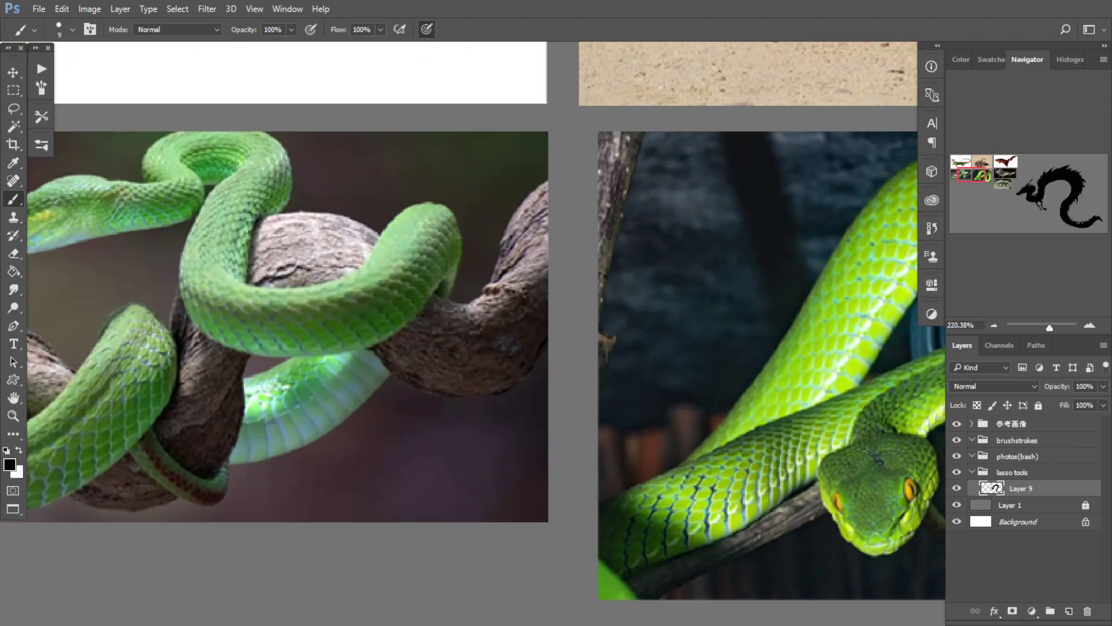
{"action": "scroll", "coordinate": [324, 388], "scroll_direction": "down", "scroll_amount": 4}
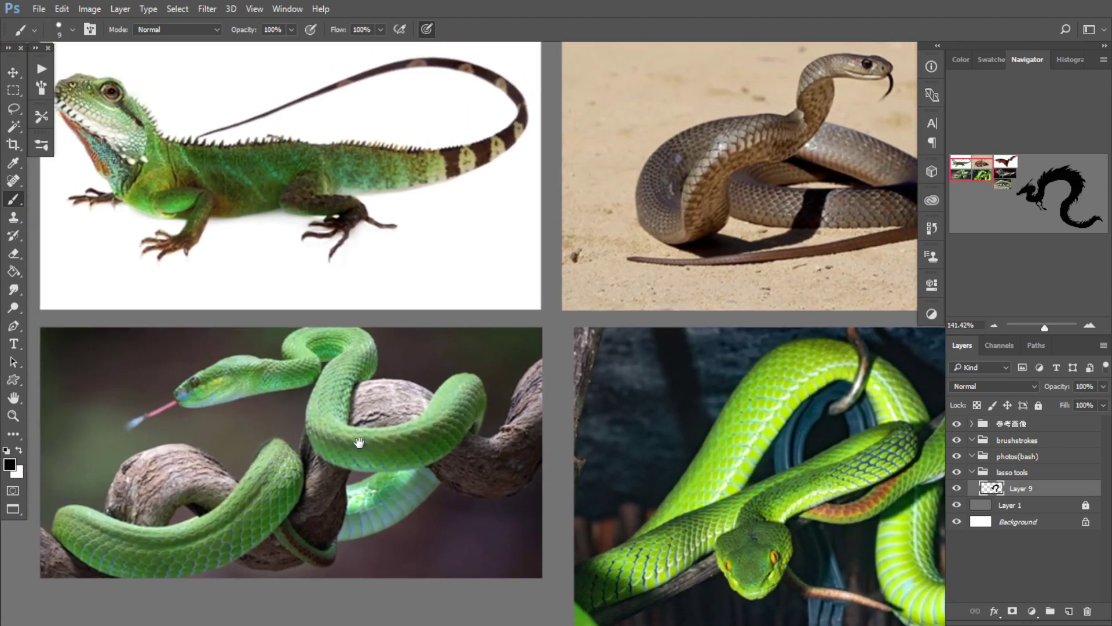
{"action": "scroll", "coordinate": [270, 293], "scroll_direction": "up", "scroll_amount": 2}
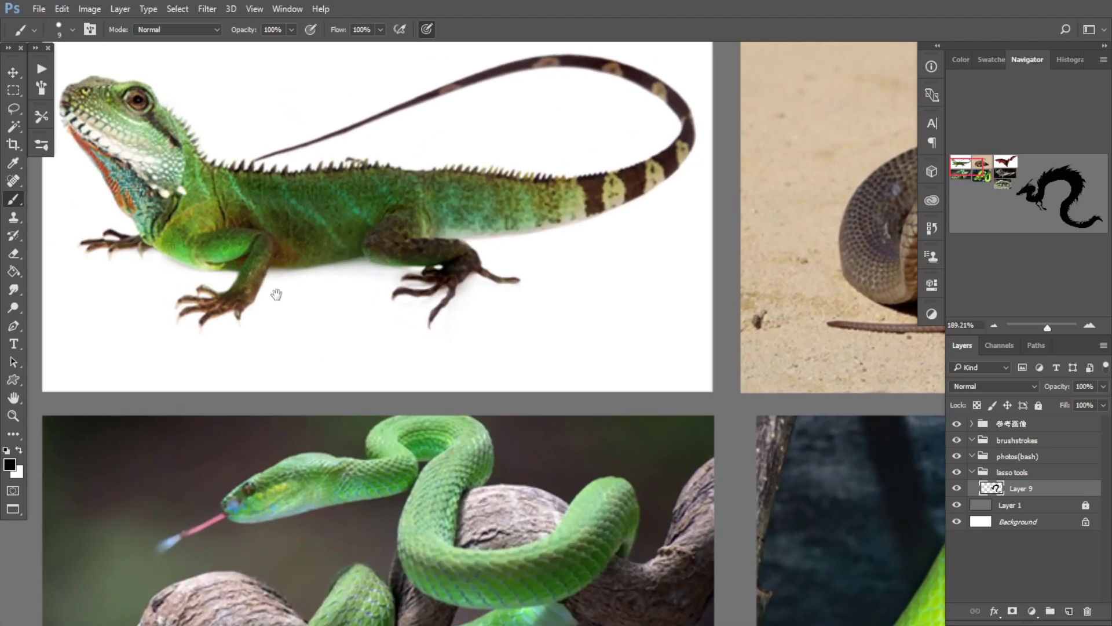
{"action": "scroll", "coordinate": [292, 300], "scroll_direction": "down", "scroll_amount": 3}
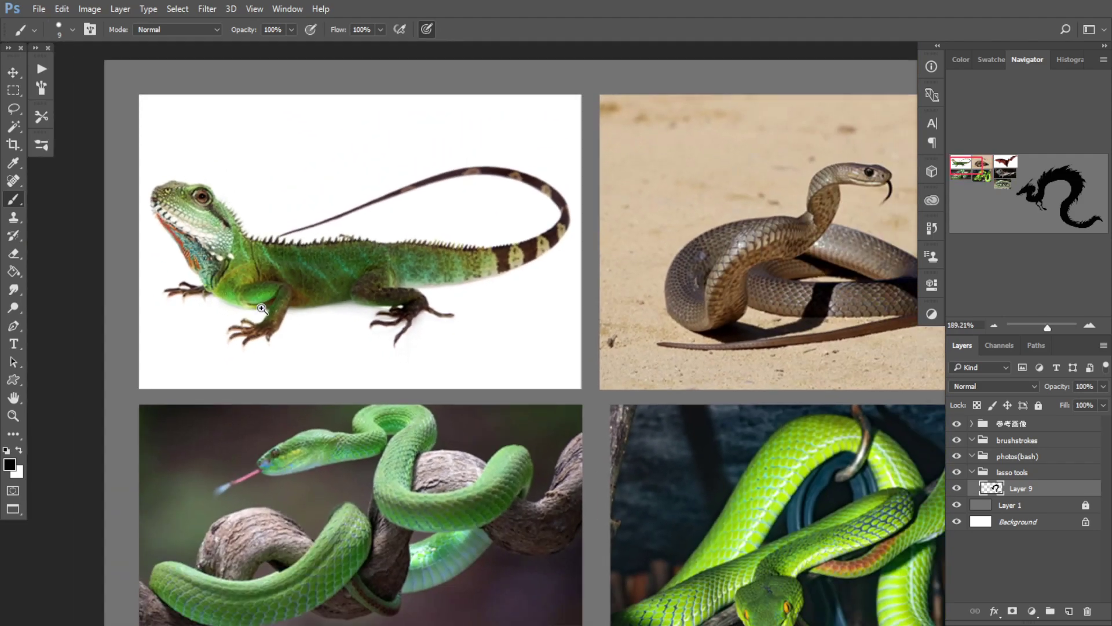
{"action": "left_click_drag", "start_coordinate": [269, 368], "coordinate": [216, 203]}
{"action": "left_click_drag", "start_coordinate": [266, 288], "coordinate": [246, 318]}
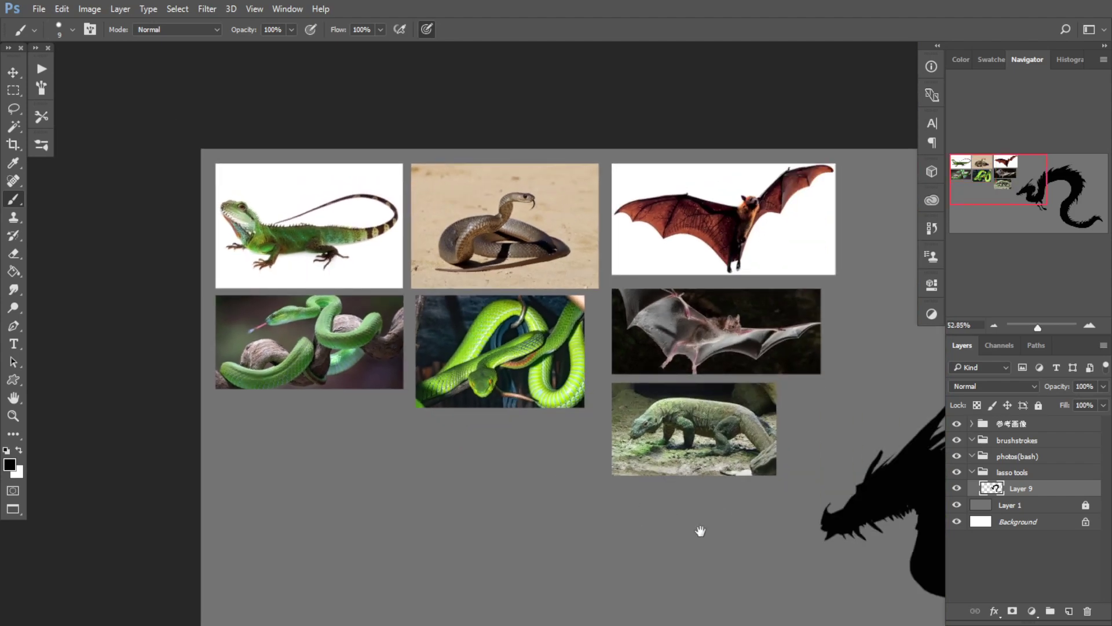
Step: Paint small rounded scale bumps along the front edge of the dragon's neck and chest with the brush
{"action": "left_click_drag", "start_coordinate": [700, 529], "coordinate": [201, 286]}
{"action": "left_click_drag", "start_coordinate": [522, 383], "coordinate": [281, 348]}
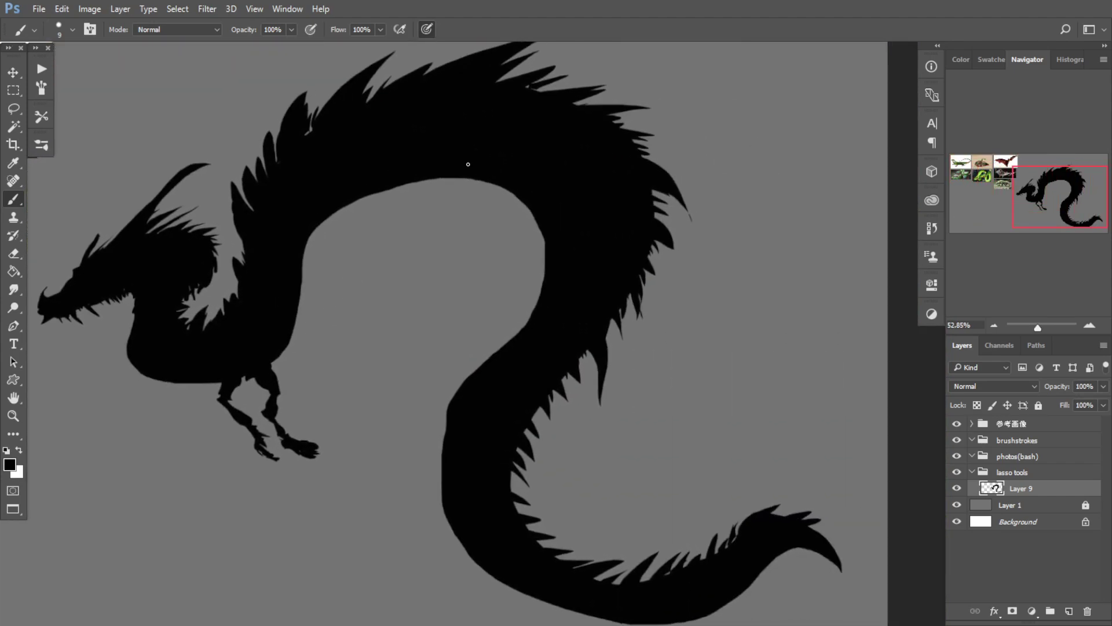
{"action": "left_click_drag", "start_coordinate": [234, 300], "coordinate": [249, 316]}
{"action": "left_click_drag", "start_coordinate": [273, 422], "coordinate": [379, 397]}
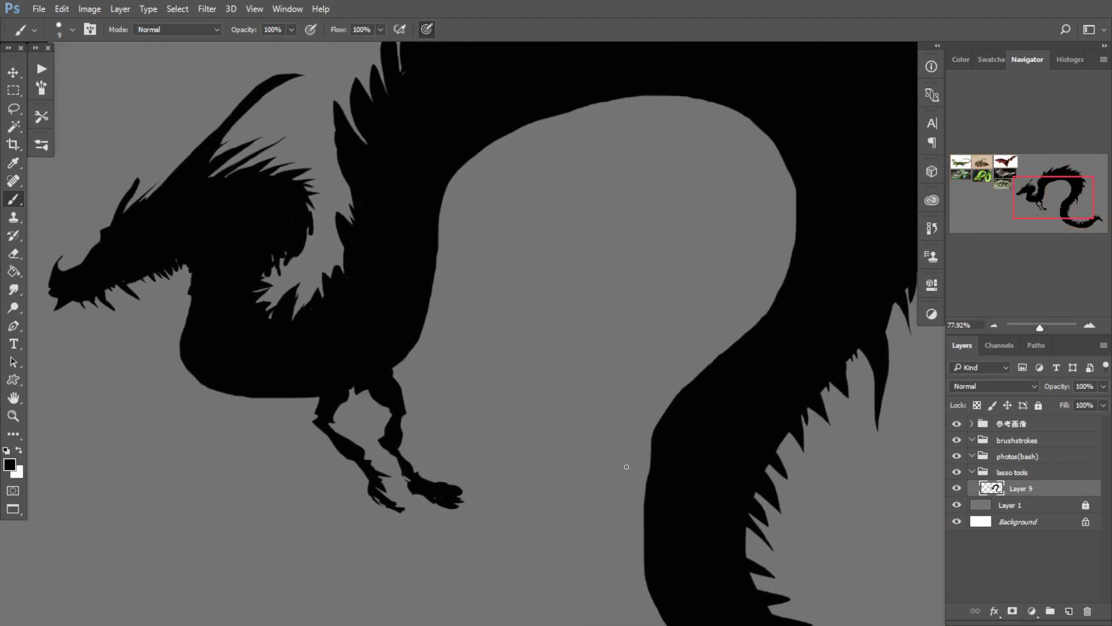
{"action": "left_click_drag", "start_coordinate": [181, 351], "coordinate": [268, 397]}
{"action": "left_click_drag", "start_coordinate": [315, 434], "coordinate": [311, 389]}
{"action": "left_click_drag", "start_coordinate": [253, 265], "coordinate": [270, 266]}
{"action": "mouse_move", "coordinate": [269, 265]}
{"action": "left_mouse_down"}
{"action": "mouse_move", "coordinate": [260, 351]}
{"action": "mouse_move", "coordinate": [248, 349]}
{"action": "mouse_move", "coordinate": [254, 329]}
{"action": "mouse_move", "coordinate": [246, 373]}
{"action": "mouse_move", "coordinate": [255, 329]}
{"action": "mouse_move", "coordinate": [264, 397]}
{"action": "mouse_move", "coordinate": [254, 378]}
{"action": "mouse_move", "coordinate": [272, 404]}
{"action": "mouse_move", "coordinate": [253, 384]}
{"action": "mouse_move", "coordinate": [279, 412]}
{"action": "left_mouse_up"}
{"action": "key", "text": "ctrl+z"}
Step: Try painting larger scale bumps along the underside of the chest and undo those strokes
{"action": "mouse_move", "coordinate": [250, 378]}
{"action": "left_mouse_down"}
{"action": "mouse_move", "coordinate": [281, 415]}
{"action": "mouse_move", "coordinate": [350, 432]}
{"action": "mouse_move", "coordinate": [438, 431]}
{"action": "left_mouse_up"}
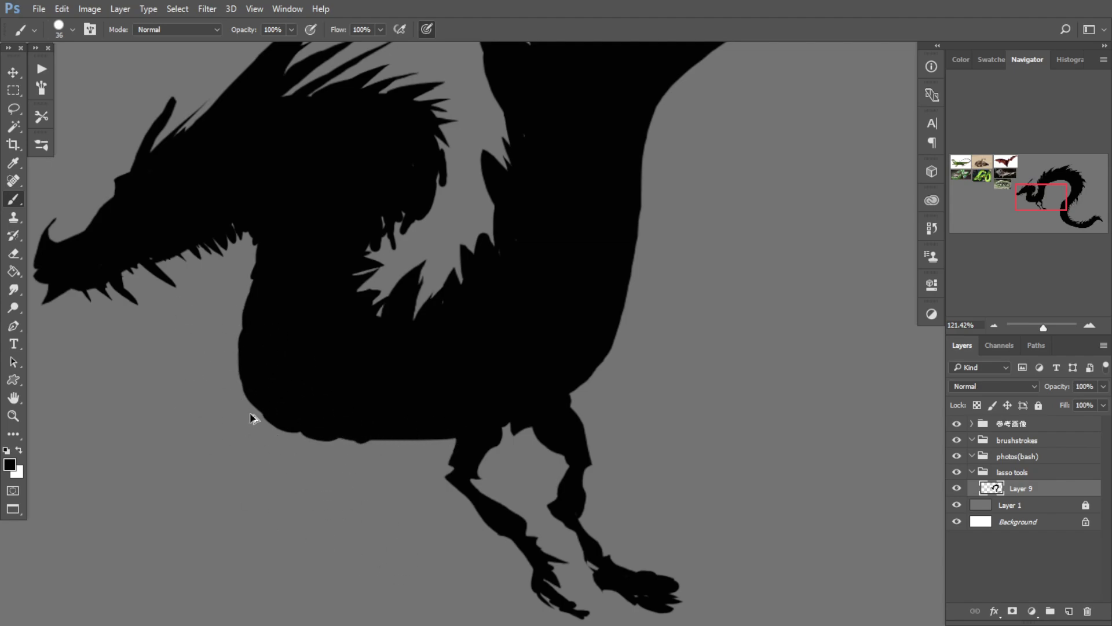
{"action": "key", "text": "ctrl+z"}
{"action": "key", "text": "ctrl+z"}
{"action": "key", "text": "ctrl+z"}
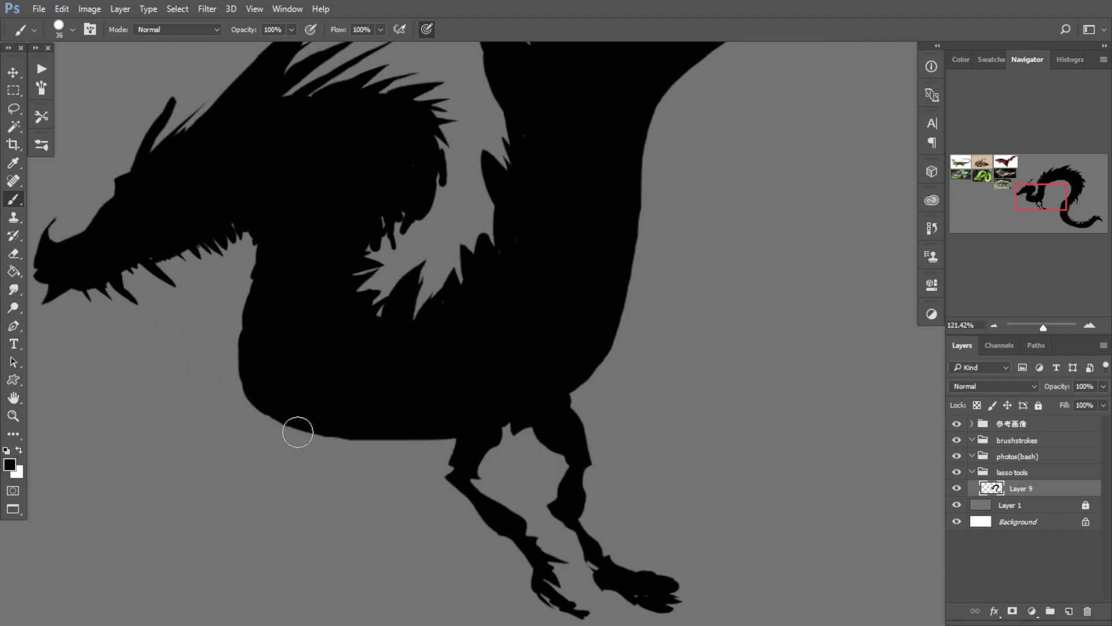
Step: Carve small scale notches into the dragon's neck and chest outline with the eraser enlarged to 16
{"action": "key", "text": "e"}
{"action": "right_click", "coordinate": [257, 388], "text": "alt"}
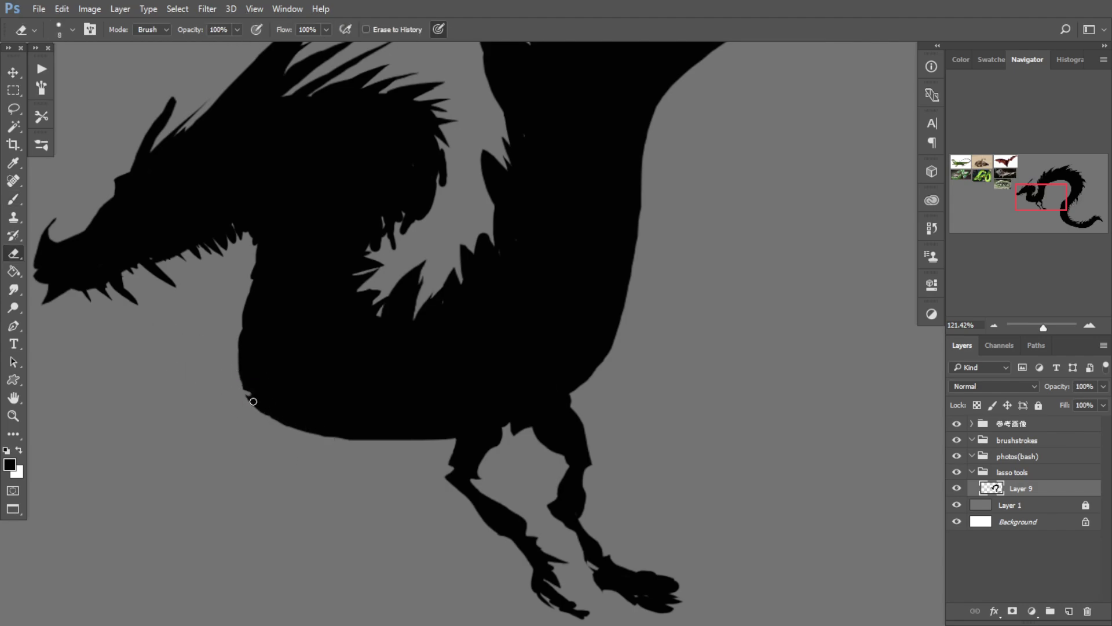
{"action": "right_click", "coordinate": [293, 428], "text": "alt"}
{"action": "left_click_drag", "start_coordinate": [298, 436], "coordinate": [360, 442]}
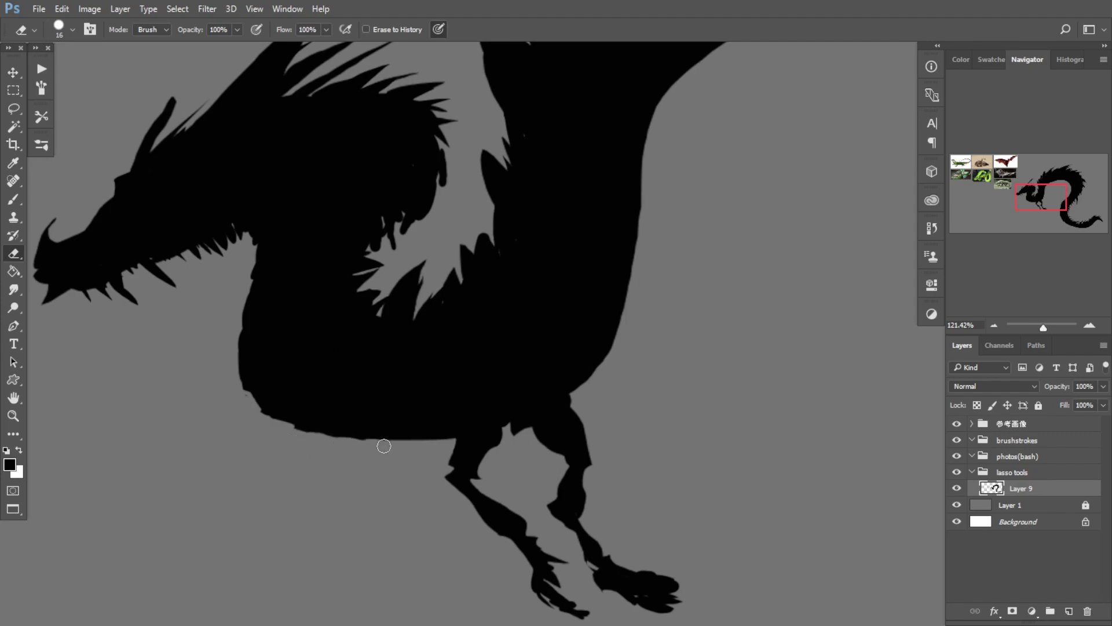
{"action": "left_click_drag", "start_coordinate": [240, 342], "coordinate": [238, 451]}
{"action": "mouse_move", "coordinate": [246, 371]}
{"action": "left_mouse_down"}
{"action": "mouse_move", "coordinate": [269, 375]}
{"action": "mouse_move", "coordinate": [248, 368]}
{"action": "mouse_move", "coordinate": [259, 468]}
{"action": "left_mouse_up"}
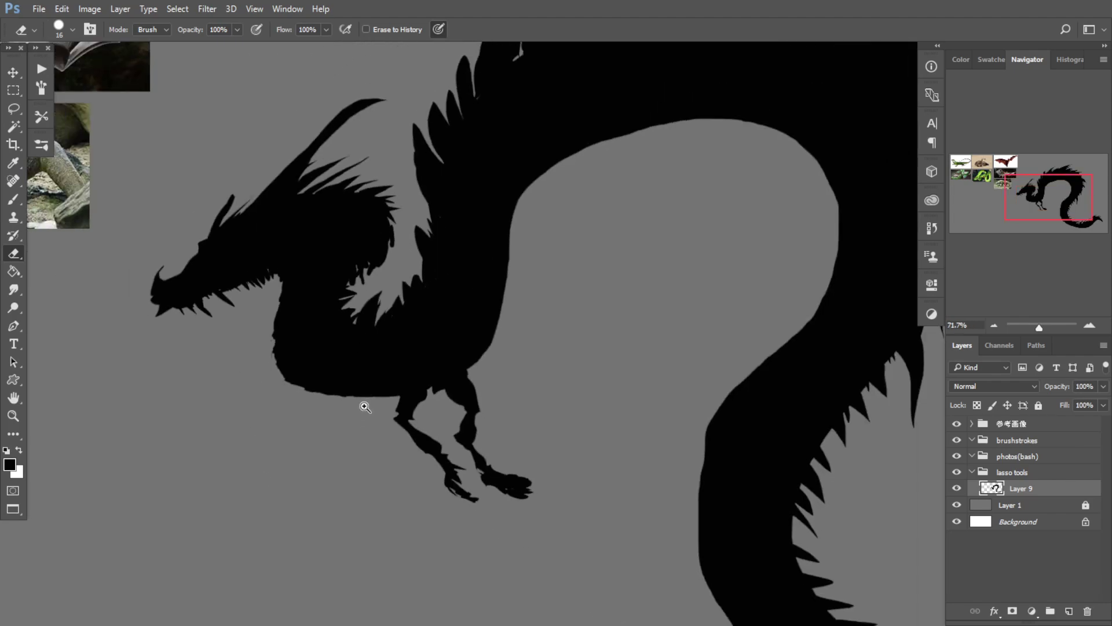
{"action": "mouse_move", "coordinate": [365, 405]}
{"action": "left_mouse_down"}
{"action": "mouse_move", "coordinate": [395, 380]}
{"action": "mouse_move", "coordinate": [362, 395]}
{"action": "left_mouse_up"}
{"action": "left_click_drag", "start_coordinate": [310, 427], "coordinate": [323, 420]}
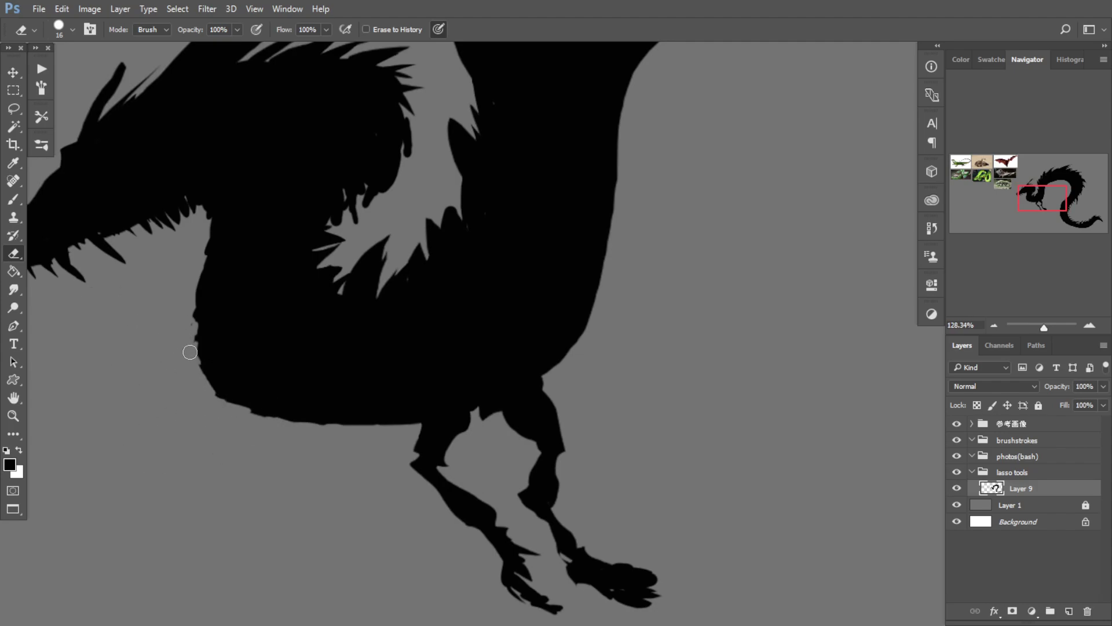
{"action": "left_click_drag", "start_coordinate": [209, 387], "coordinate": [227, 418]}
Step: Cut thin scale slits along the dragon's neck and belly edge using multiple added Lasso selections, and deselect
{"action": "left_click", "coordinate": [14, 108]}
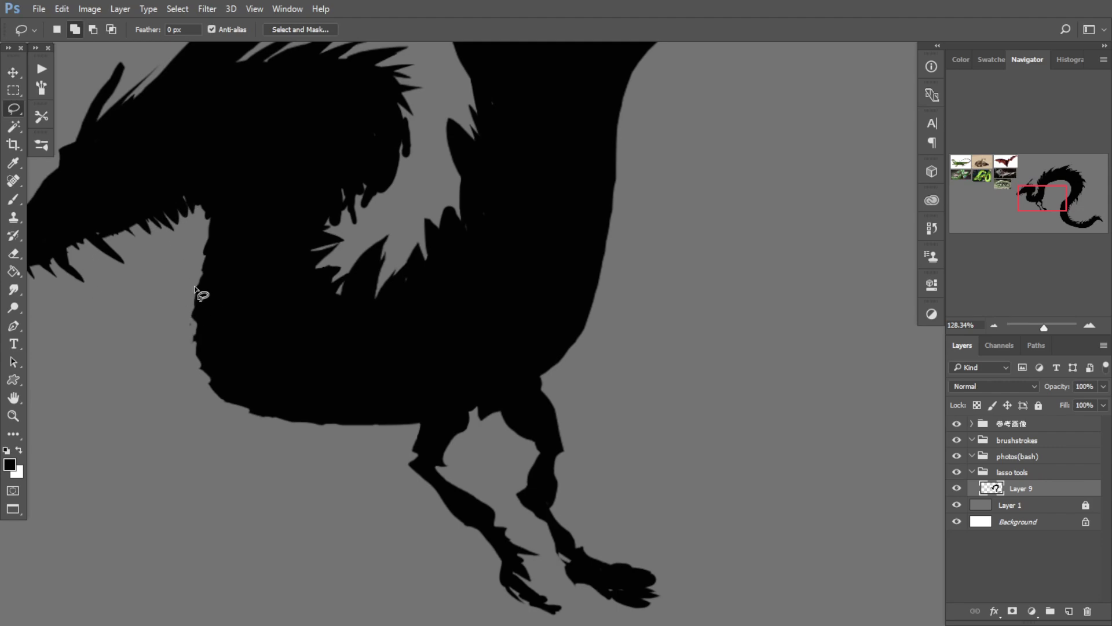
{"action": "mouse_move", "coordinate": [216, 235]}
{"action": "left_mouse_down"}
{"action": "mouse_move", "coordinate": [204, 237]}
{"action": "mouse_move", "coordinate": [243, 249]}
{"action": "left_mouse_up"}
{"action": "left_click", "coordinate": [202, 265], "text": "ctrl"}
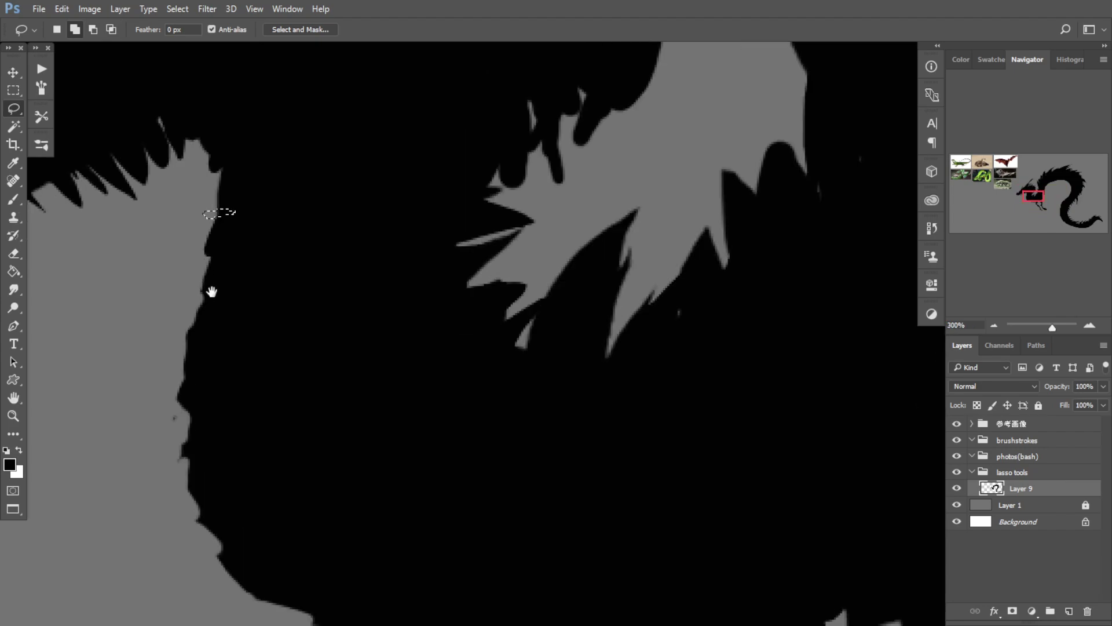
{"action": "mouse_move", "coordinate": [212, 290]}
{"action": "left_mouse_down"}
{"action": "mouse_move", "coordinate": [208, 249]}
{"action": "mouse_move", "coordinate": [220, 239]}
{"action": "mouse_move", "coordinate": [186, 315]}
{"action": "mouse_move", "coordinate": [192, 351]}
{"action": "left_mouse_up"}
{"action": "mouse_move", "coordinate": [206, 380]}
{"action": "left_mouse_down"}
{"action": "mouse_move", "coordinate": [196, 424]}
{"action": "mouse_move", "coordinate": [213, 424]}
{"action": "mouse_move", "coordinate": [219, 450]}
{"action": "mouse_move", "coordinate": [228, 435]}
{"action": "mouse_move", "coordinate": [192, 405]}
{"action": "mouse_move", "coordinate": [234, 468]}
{"action": "mouse_move", "coordinate": [266, 495]}
{"action": "left_mouse_up"}
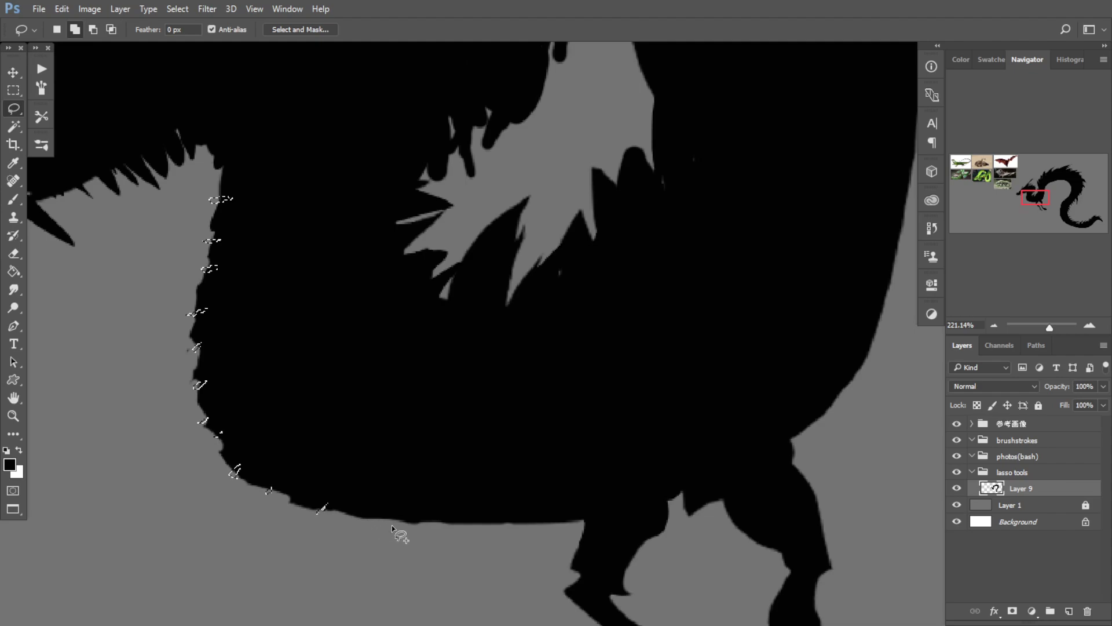
{"action": "left_click_drag", "start_coordinate": [354, 511], "coordinate": [351, 523]}
{"action": "left_click_drag", "start_coordinate": [399, 513], "coordinate": [393, 524]}
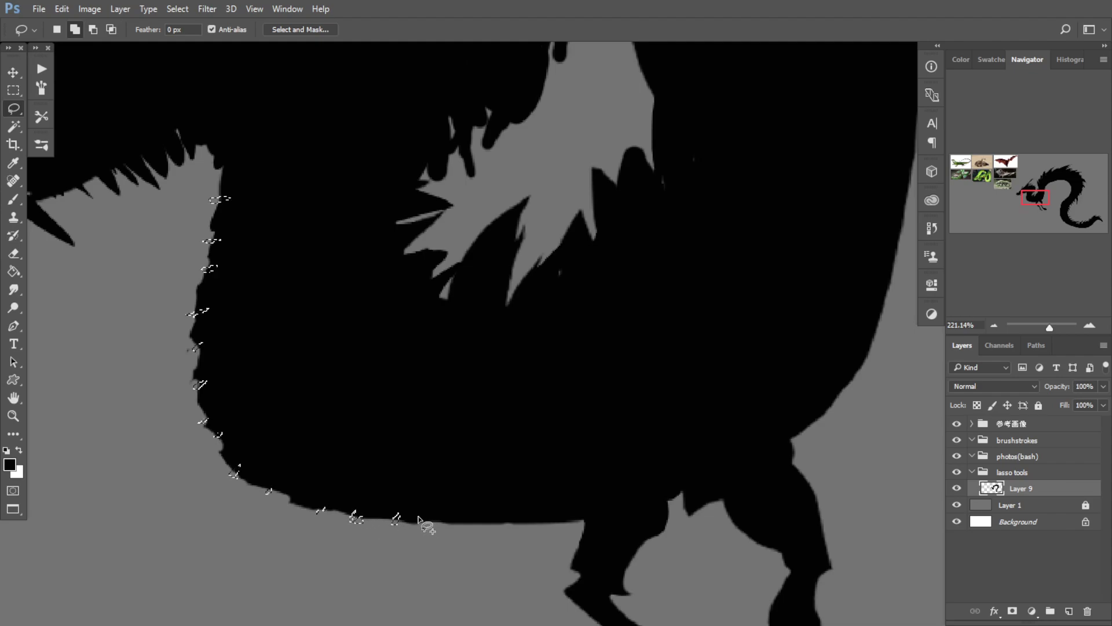
{"action": "left_click", "coordinate": [12, 91]}
{"action": "left_click", "coordinate": [84, 162]}
{"action": "left_click_drag", "start_coordinate": [191, 365], "coordinate": [117, 426]}
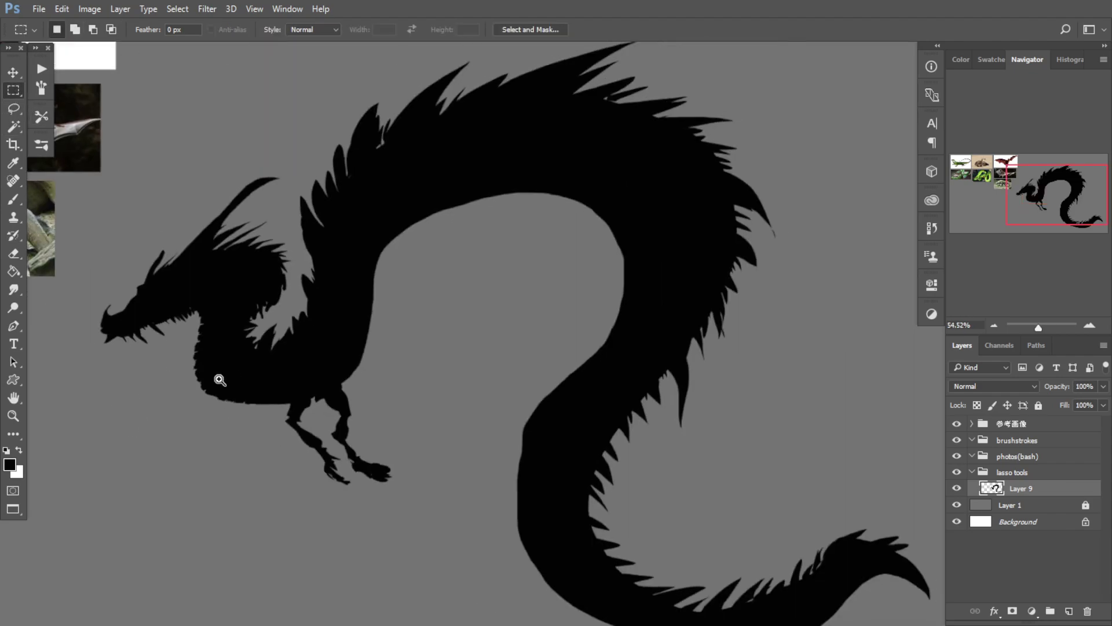
{"action": "left_click_drag", "start_coordinate": [219, 379], "coordinate": [231, 347]}
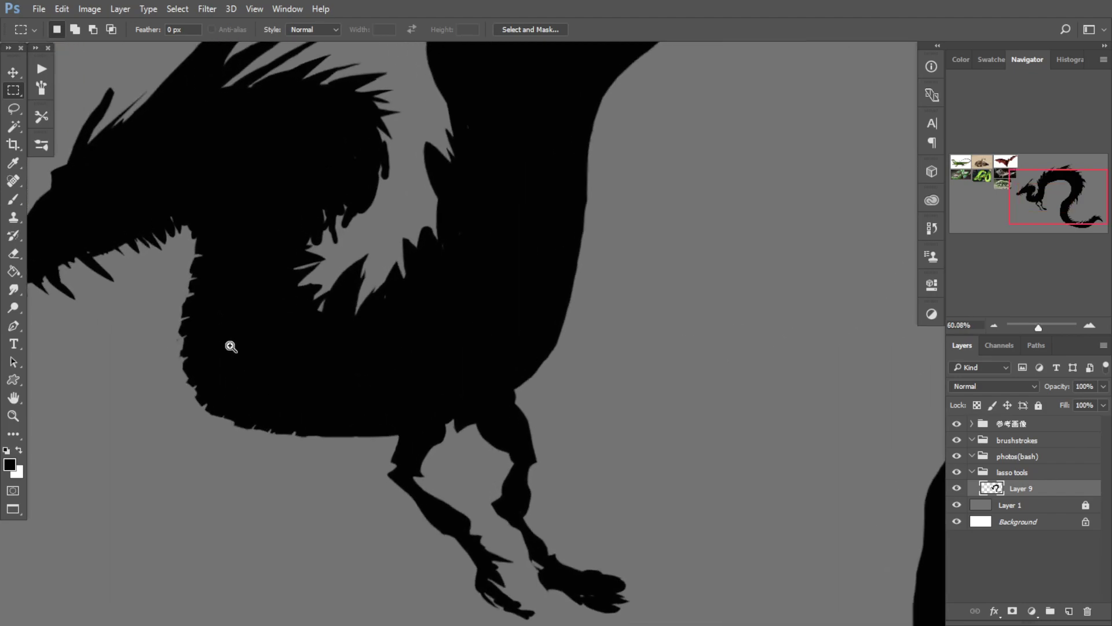
{"action": "left_click_drag", "start_coordinate": [187, 285], "coordinate": [110, 251]}
Step: Replace a trial brush stroke on the belly edge in front of the legs with a shallow eraser cut
{"action": "key", "text": "b"}
{"action": "mouse_move", "coordinate": [314, 440]}
{"action": "left_mouse_down"}
{"action": "mouse_move", "coordinate": [347, 430]}
{"action": "mouse_move", "coordinate": [303, 422]}
{"action": "mouse_move", "coordinate": [161, 179]}
{"action": "left_mouse_up"}
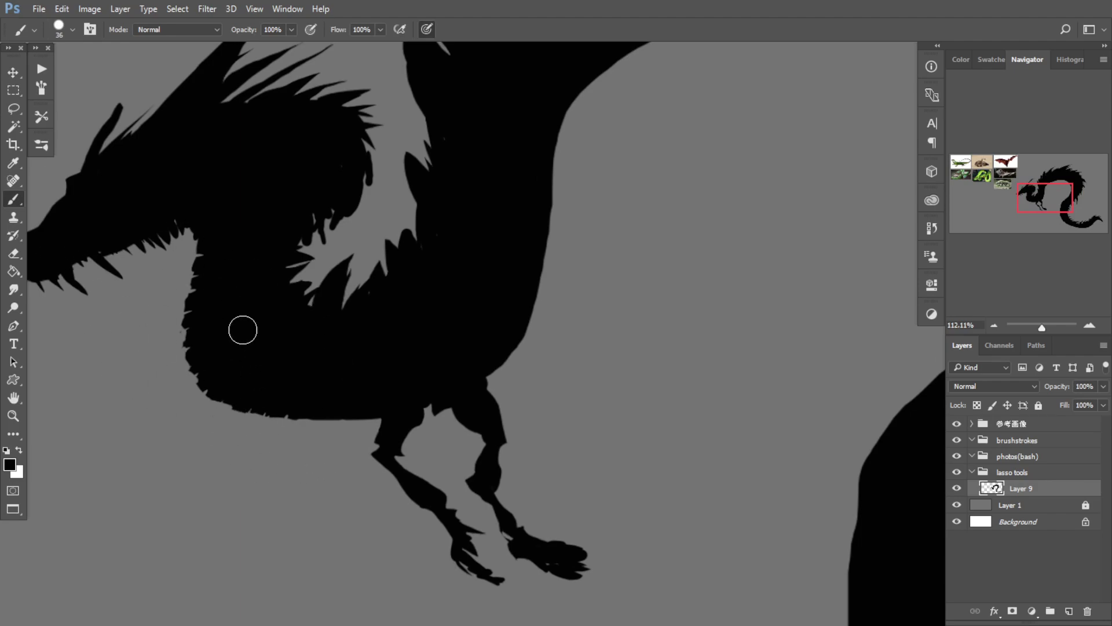
{"action": "scroll", "coordinate": [316, 434], "scroll_direction": "up", "scroll_amount": 1}
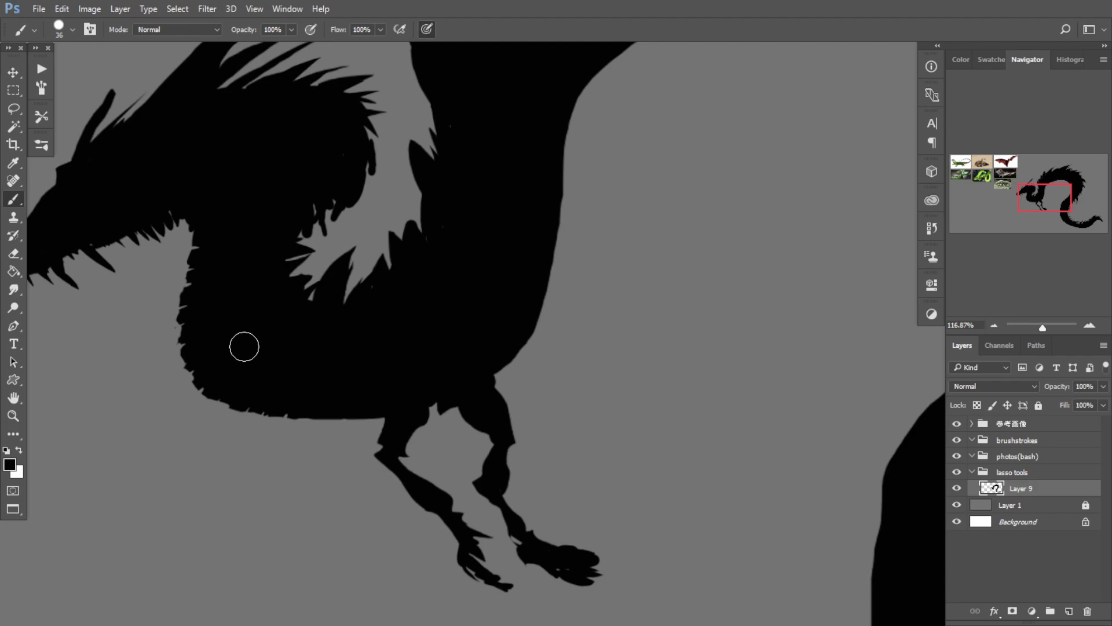
{"action": "mouse_move", "coordinate": [306, 410]}
{"action": "left_mouse_down"}
{"action": "mouse_move", "coordinate": [351, 415]}
{"action": "mouse_move", "coordinate": [336, 393]}
{"action": "mouse_move", "coordinate": [434, 481]}
{"action": "mouse_move", "coordinate": [336, 421]}
{"action": "left_mouse_up"}
{"action": "key", "text": "ctrl+z"}
{"action": "key", "text": "e"}
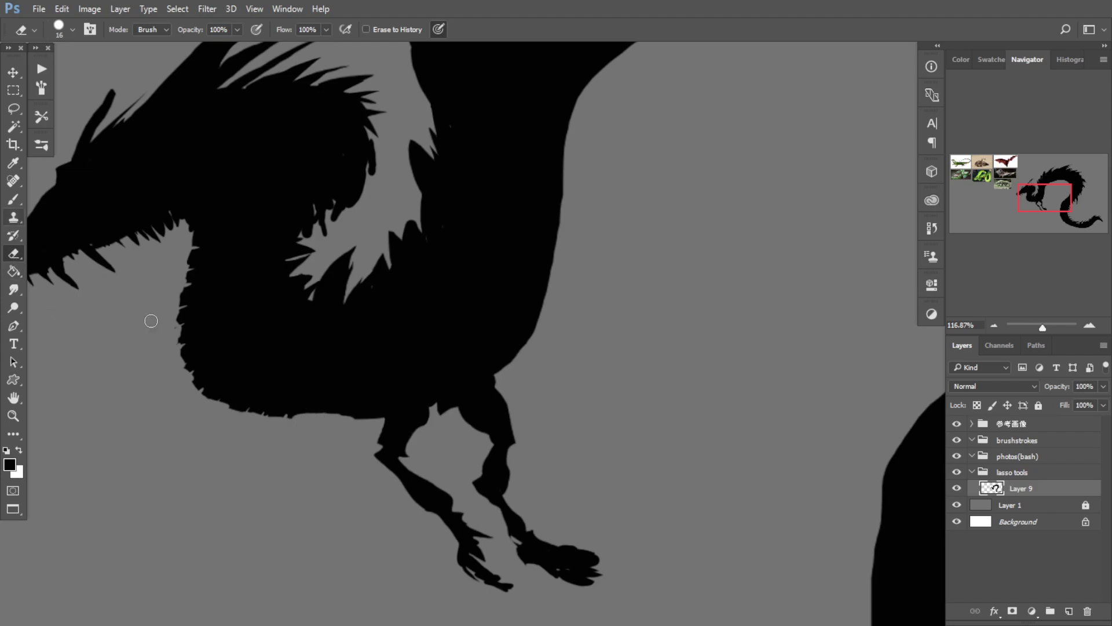
Step: Shape a single curved scale on the belly edge with a trimmed Lasso selection and the brush, and deselect
{"action": "left_click", "coordinate": [14, 108]}
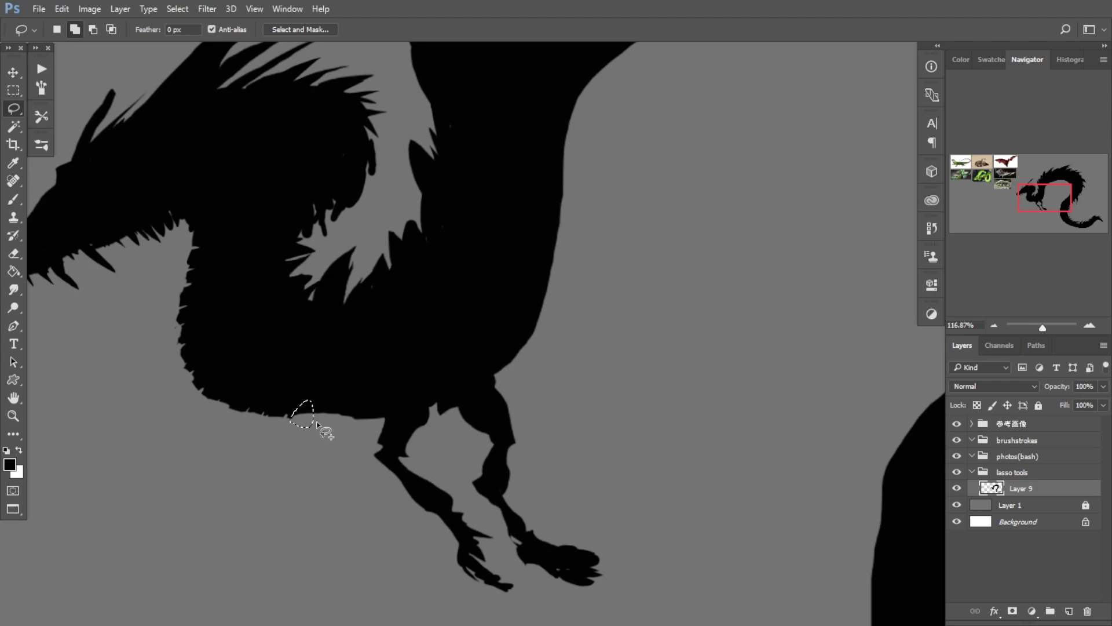
{"action": "key", "text": "alt"}
{"action": "key", "text": "shift"}
{"action": "key", "text": "b"}
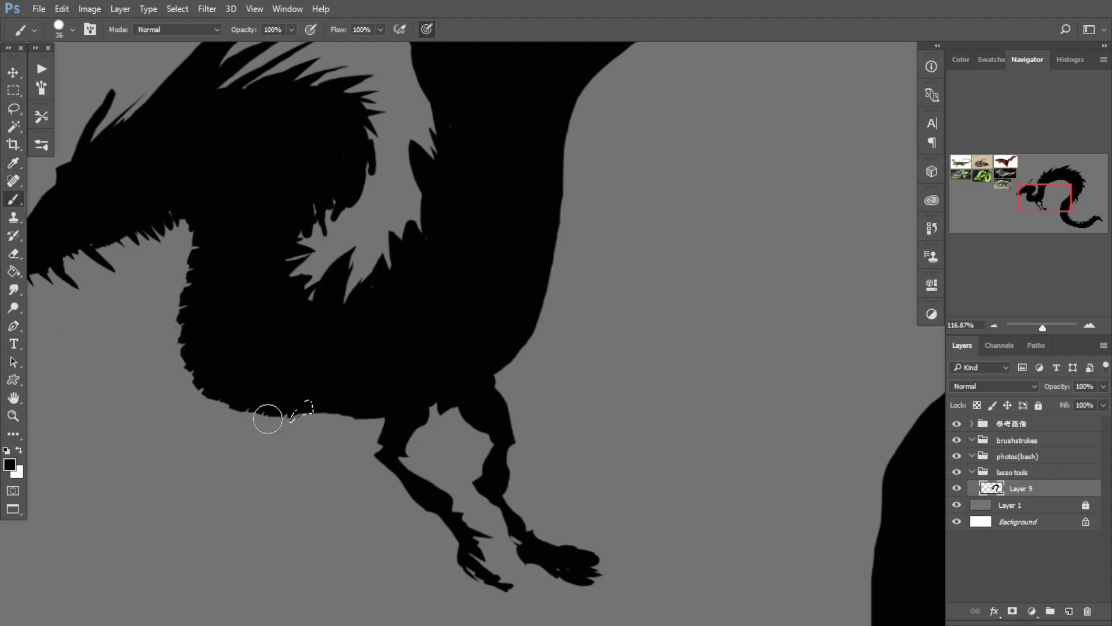
{"action": "left_click", "coordinate": [8, 95]}
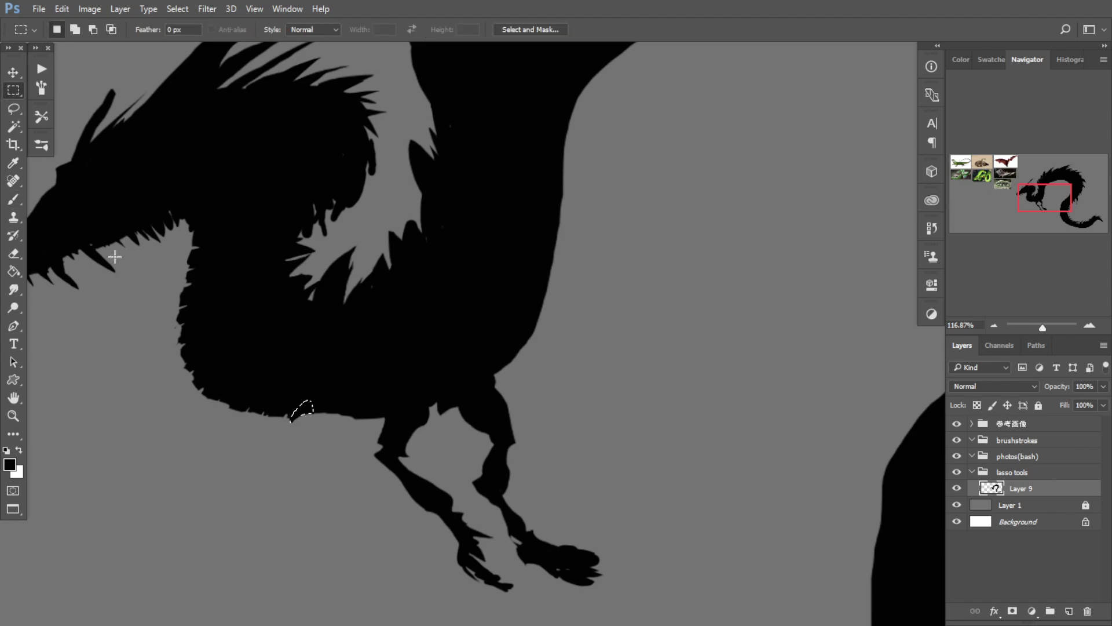
{"action": "left_click", "coordinate": [71, 238]}
Step: Examine the scaled neck and belly outline against the whole dragon silhouette at different magnifications
{"action": "left_click_drag", "start_coordinate": [270, 397], "coordinate": [262, 356]}
{"action": "scroll", "coordinate": [339, 429], "scroll_direction": "down", "scroll_amount": 2}
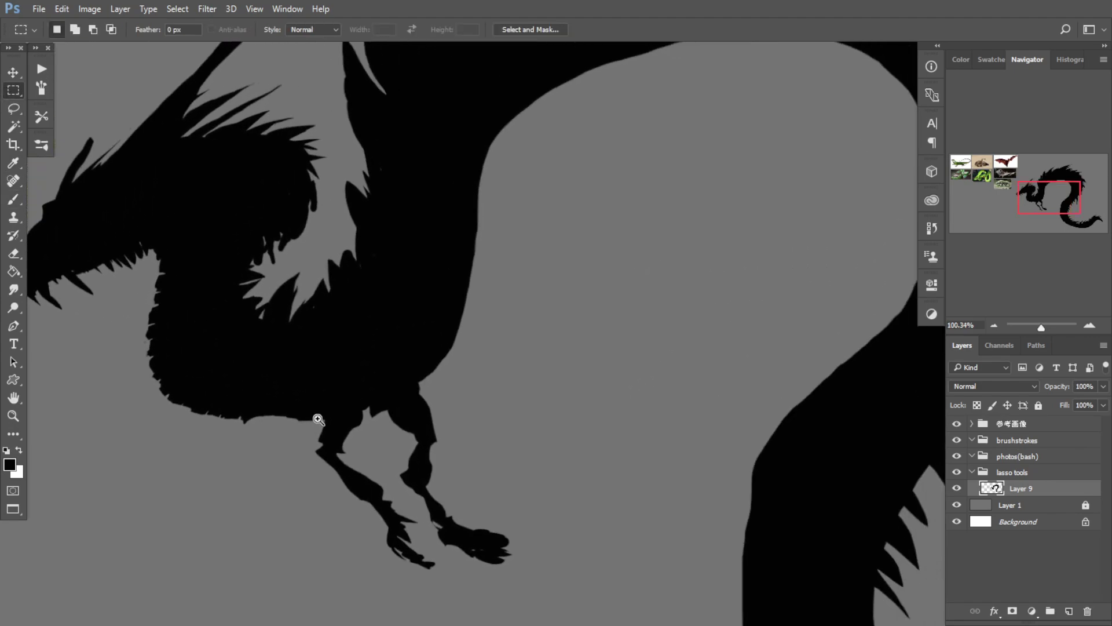
{"action": "scroll", "coordinate": [324, 465], "scroll_direction": "down", "scroll_amount": 2}
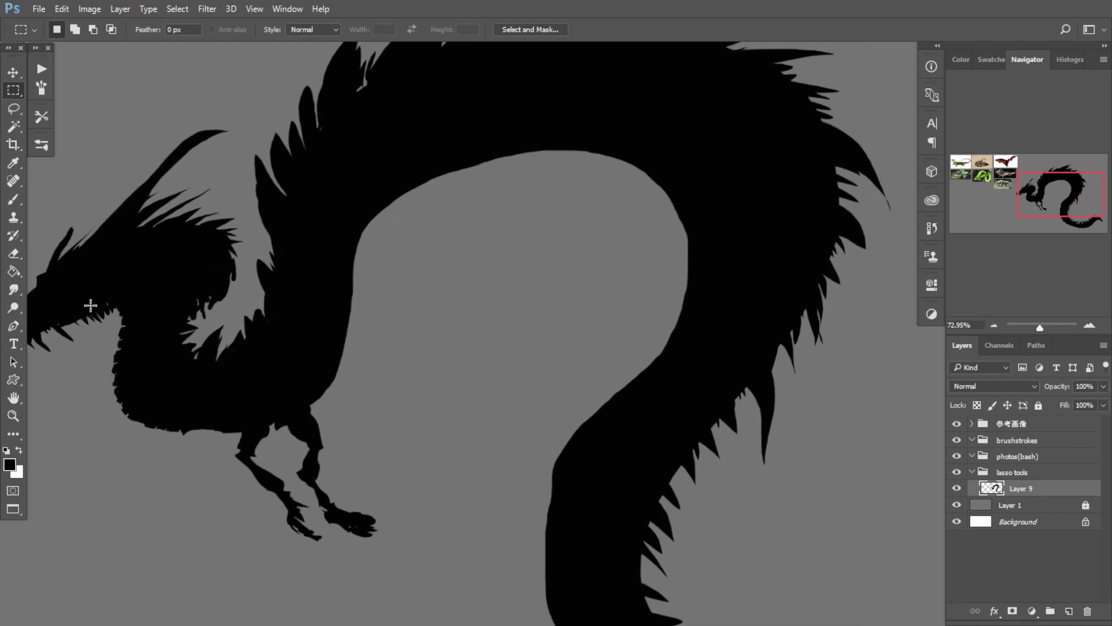
{"action": "scroll", "coordinate": [237, 421], "scroll_direction": "down", "scroll_amount": 3}
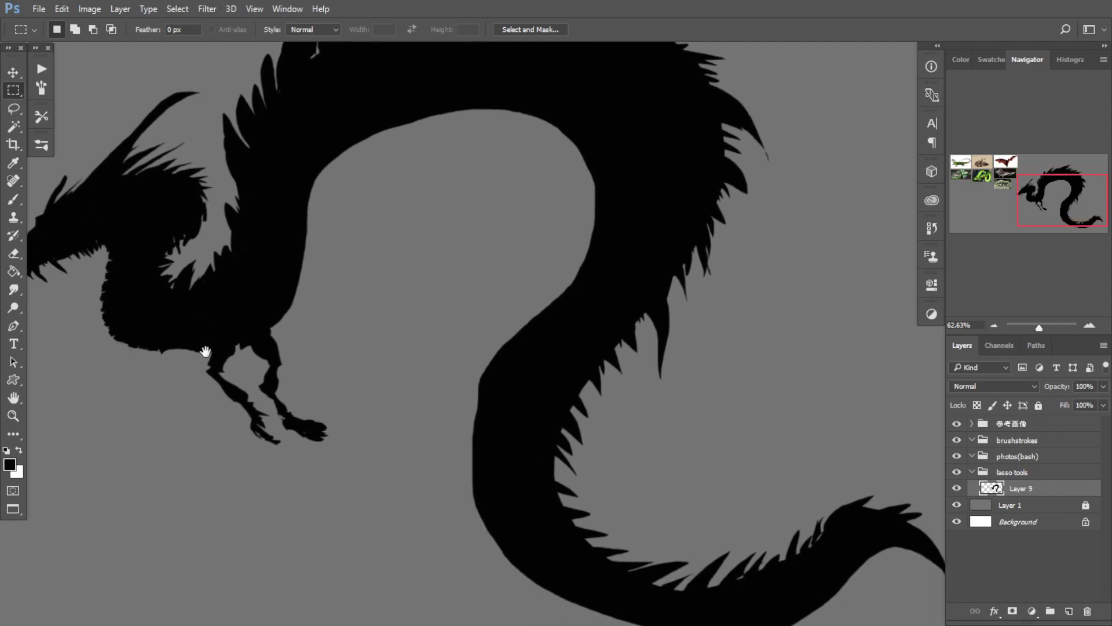
{"action": "left_click_drag", "start_coordinate": [164, 336], "coordinate": [316, 397]}
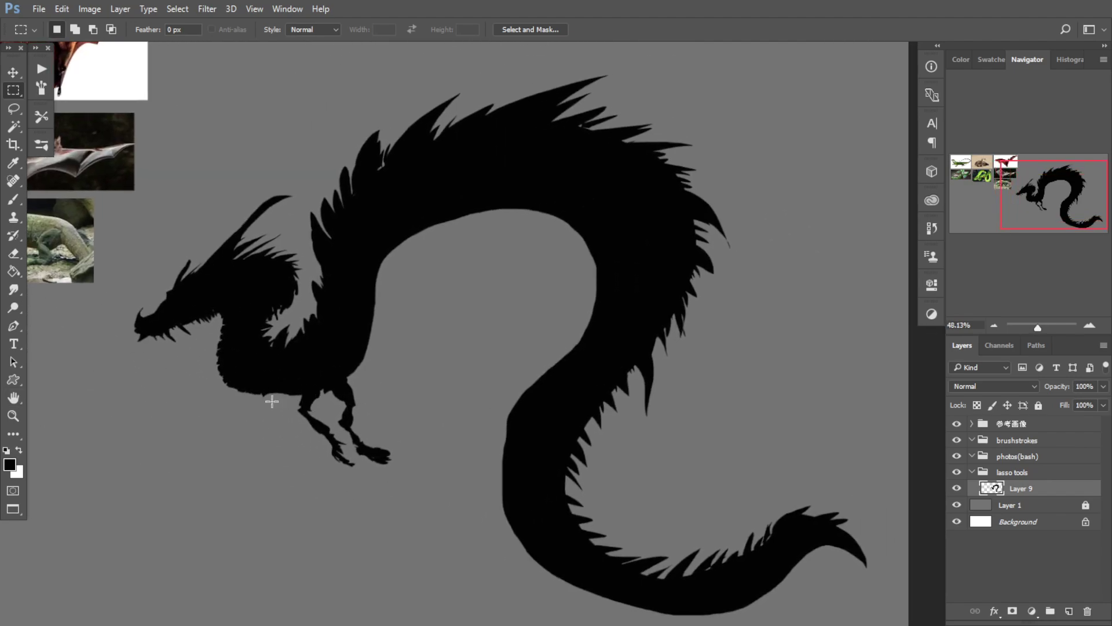
{"action": "key", "text": "b"}
{"action": "scroll", "coordinate": [293, 412], "scroll_direction": "up", "scroll_amount": 2}
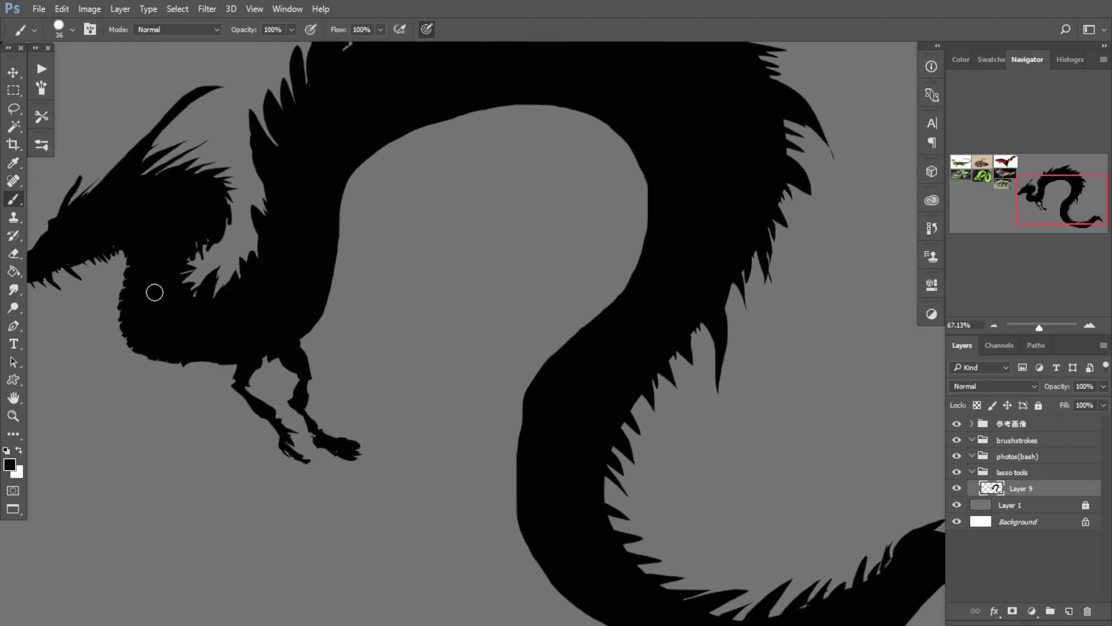
{"action": "scroll", "coordinate": [220, 373], "scroll_direction": "up", "scroll_amount": 2}
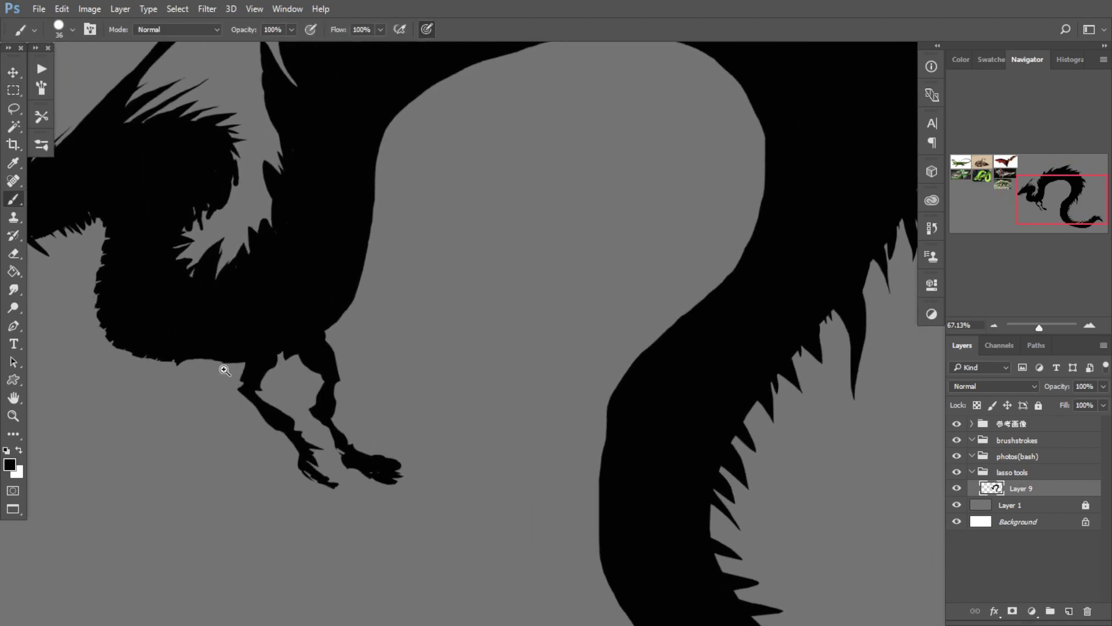
Step: Add black scale bumps on the belly edge in front of the legs and a patch between the legs using Lasso selections, and deselect
{"action": "scroll", "coordinate": [214, 398], "scroll_direction": "down", "scroll_amount": 1}
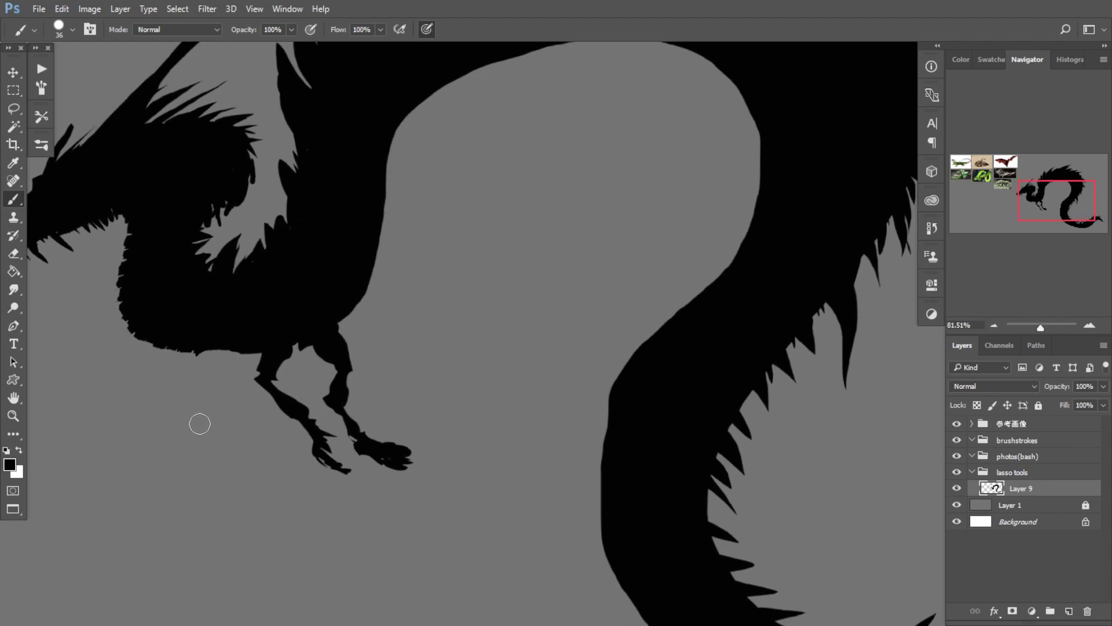
{"action": "left_click", "coordinate": [10, 110]}
{"action": "scroll", "coordinate": [198, 350], "scroll_direction": "up", "scroll_amount": 3}
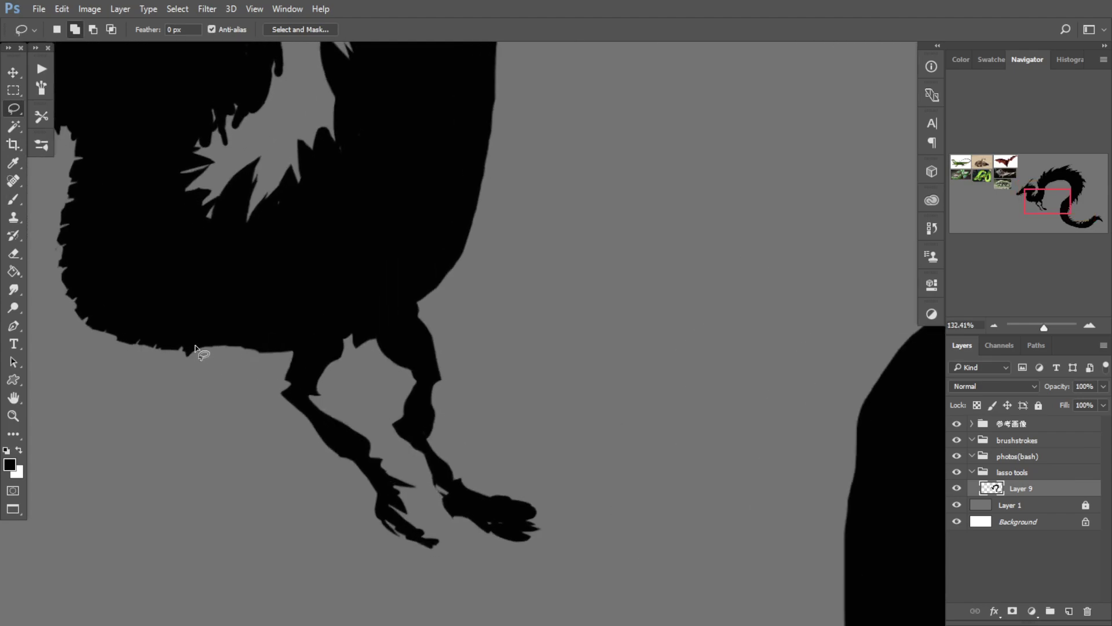
{"action": "mouse_move", "coordinate": [209, 346]}
{"action": "left_mouse_down"}
{"action": "mouse_move", "coordinate": [208, 359]}
{"action": "mouse_move", "coordinate": [279, 342]}
{"action": "mouse_move", "coordinate": [264, 347]}
{"action": "left_mouse_up"}
{"action": "left_click_drag", "start_coordinate": [336, 344], "coordinate": [343, 333]}
{"action": "left_click_drag", "start_coordinate": [386, 286], "coordinate": [370, 321]}
{"action": "key", "text": "b"}
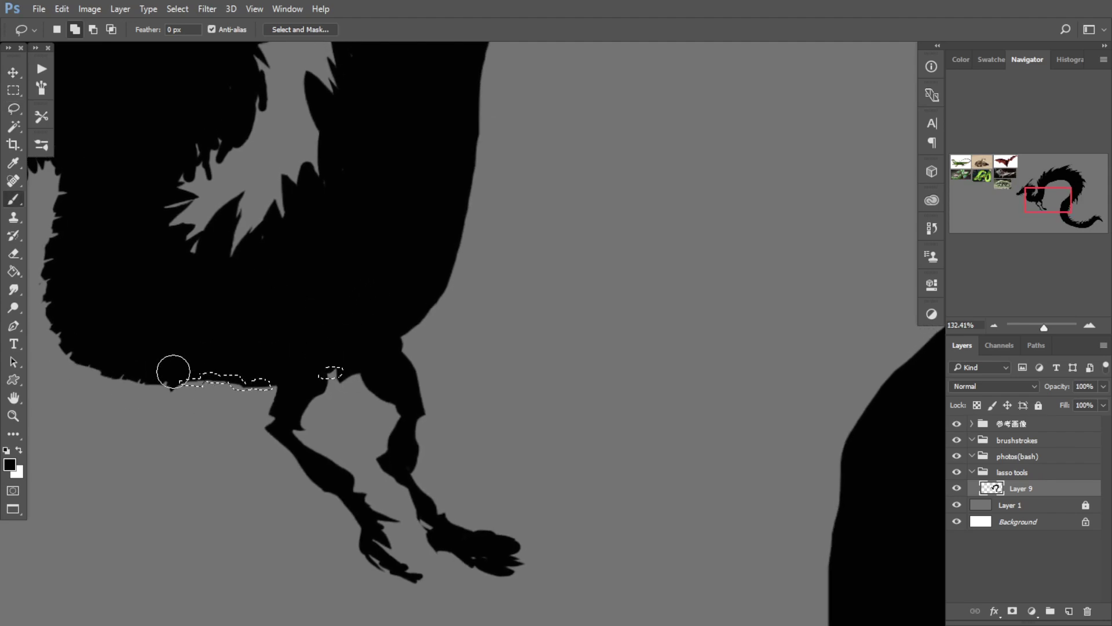
{"action": "left_click", "coordinate": [14, 91]}
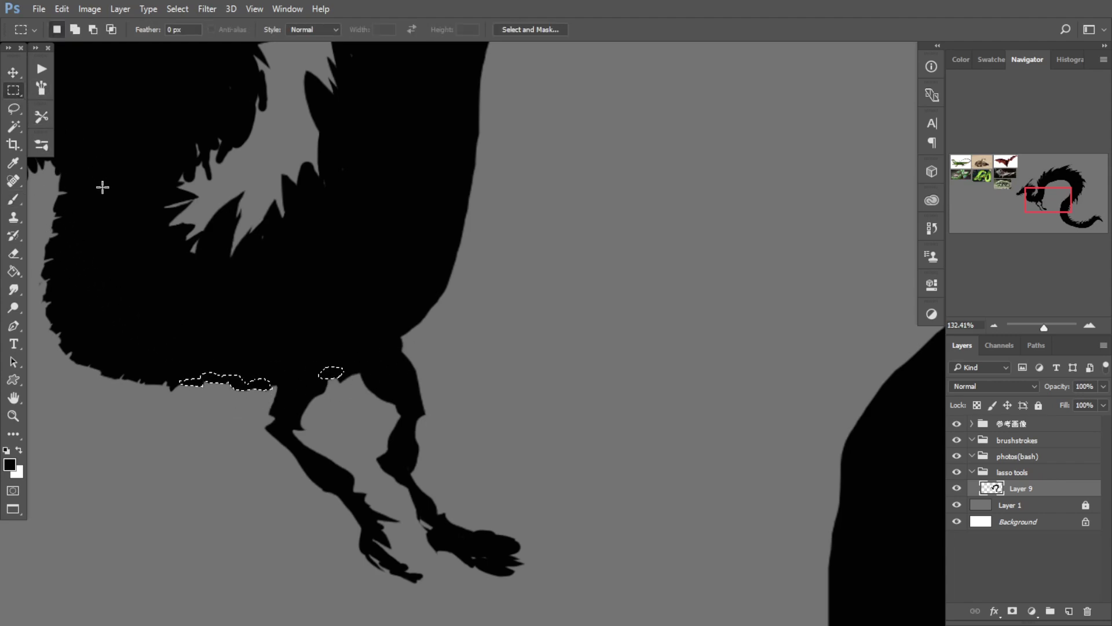
{"action": "left_click", "coordinate": [112, 190]}
Step: Fill three Lasso-selected areas between the spines along the dragon's lower neck and back with black, and deselect
{"action": "key", "text": "b"}
{"action": "left_click_drag", "start_coordinate": [351, 342], "coordinate": [281, 377]}
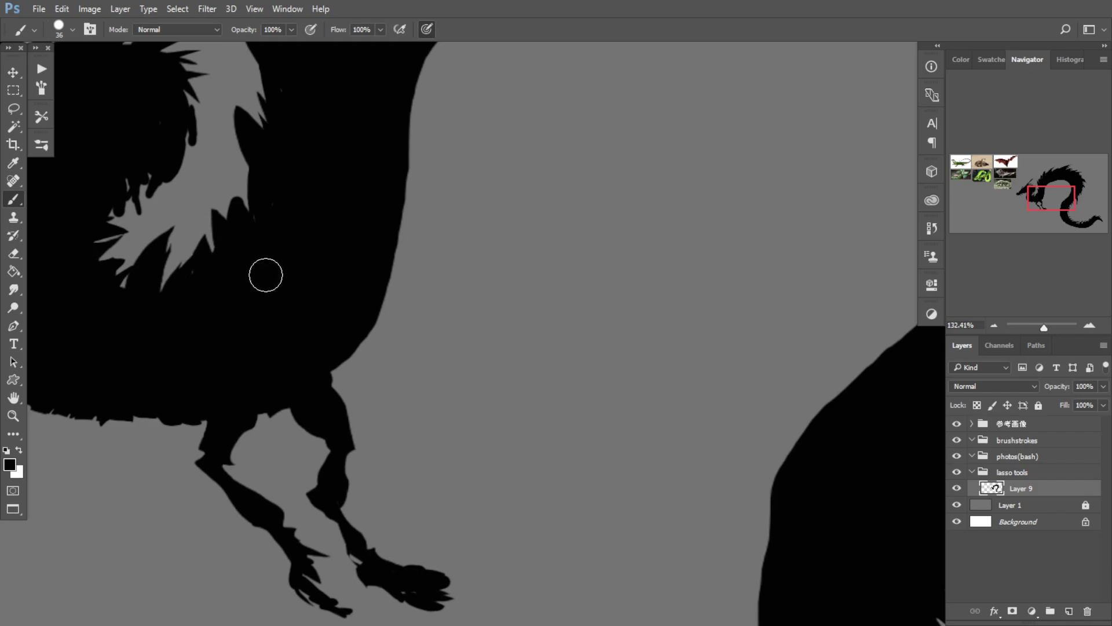
{"action": "scroll", "coordinate": [266, 273], "scroll_direction": "down", "scroll_amount": 5}
{"action": "left_click", "coordinate": [18, 106]}
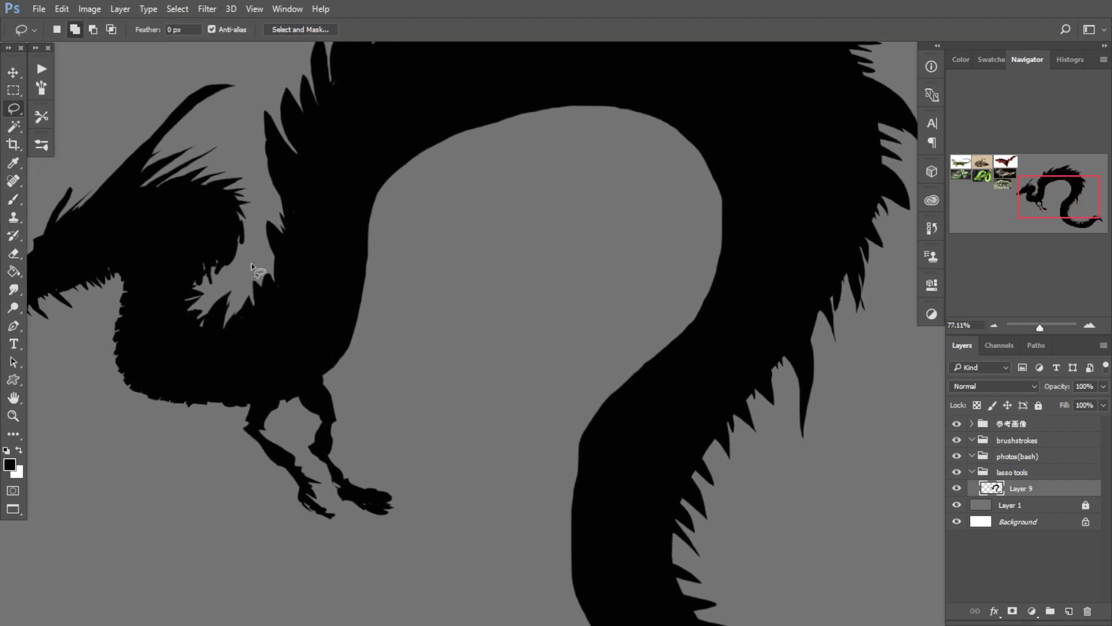
{"action": "left_click_drag", "start_coordinate": [282, 287], "coordinate": [270, 299]}
{"action": "mouse_move", "coordinate": [299, 216]}
{"action": "left_mouse_down"}
{"action": "mouse_move", "coordinate": [277, 213]}
{"action": "mouse_move", "coordinate": [292, 240]}
{"action": "left_mouse_up"}
{"action": "left_click_drag", "start_coordinate": [226, 340], "coordinate": [207, 341]}
{"action": "left_click_drag", "start_coordinate": [315, 400], "coordinate": [177, 455]}
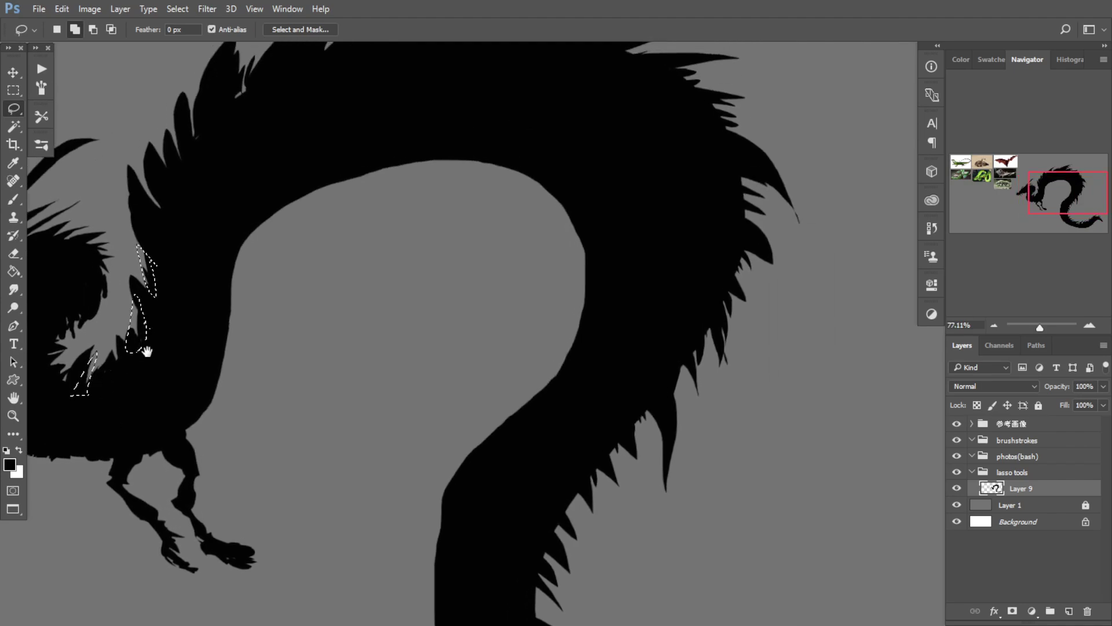
{"action": "left_click_drag", "start_coordinate": [149, 347], "coordinate": [178, 327]}
{"action": "key", "text": "b"}
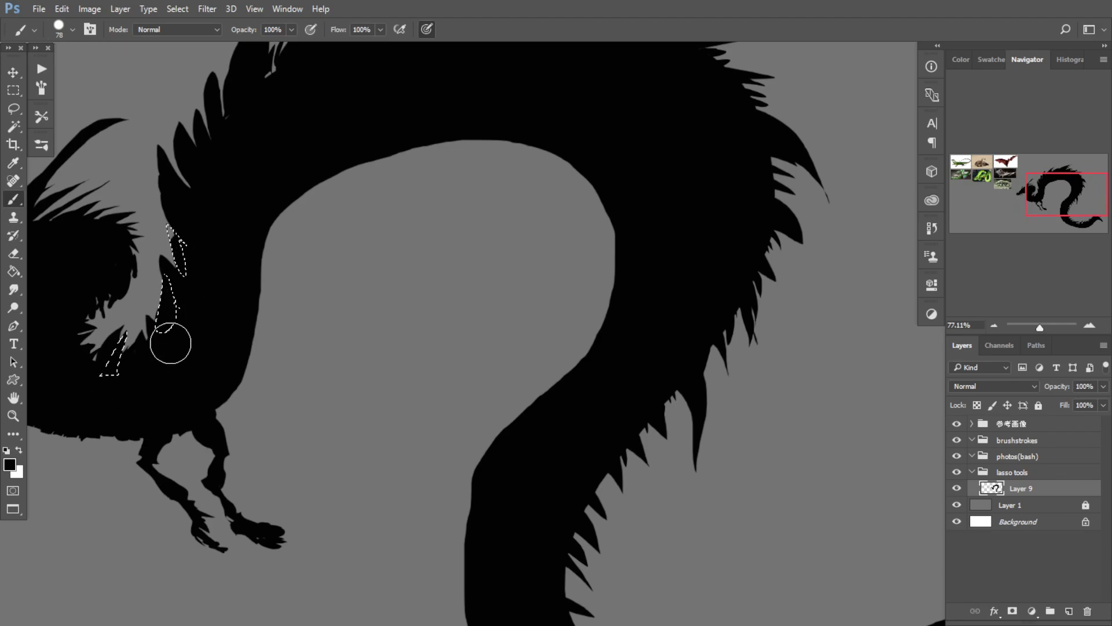
{"action": "left_click", "coordinate": [14, 91]}
{"action": "key", "text": "alt+BackSpace"}
{"action": "key", "text": "ctrl+d"}
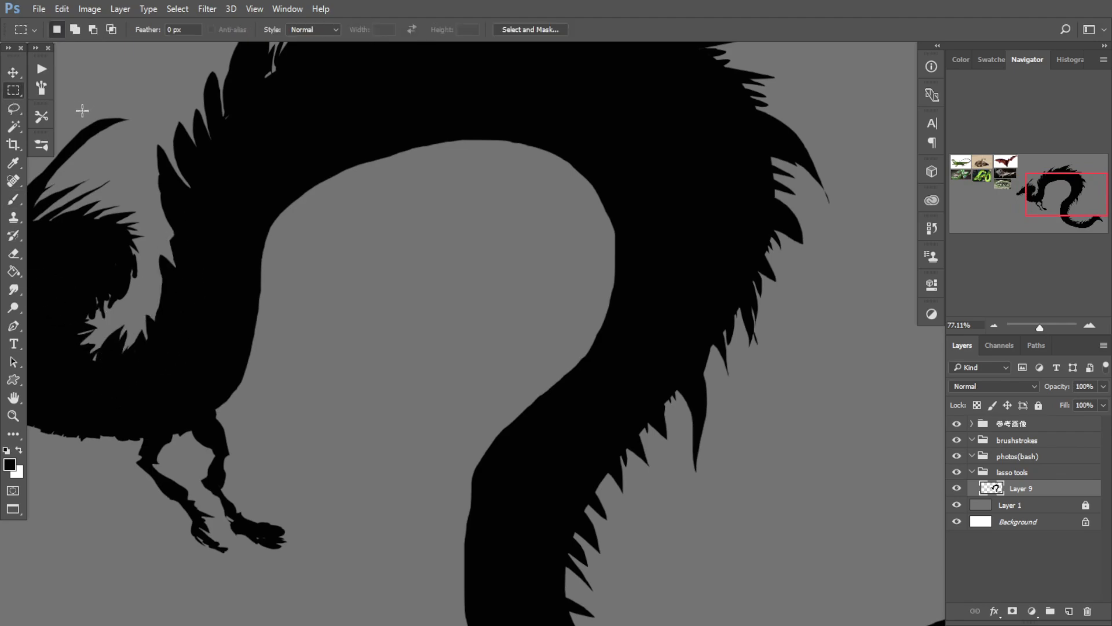
Step: Examine the smooth inner body edge behind the front legs at different magnifications with the Lasso tool active
{"action": "left_click_drag", "start_coordinate": [214, 342], "coordinate": [224, 343]}
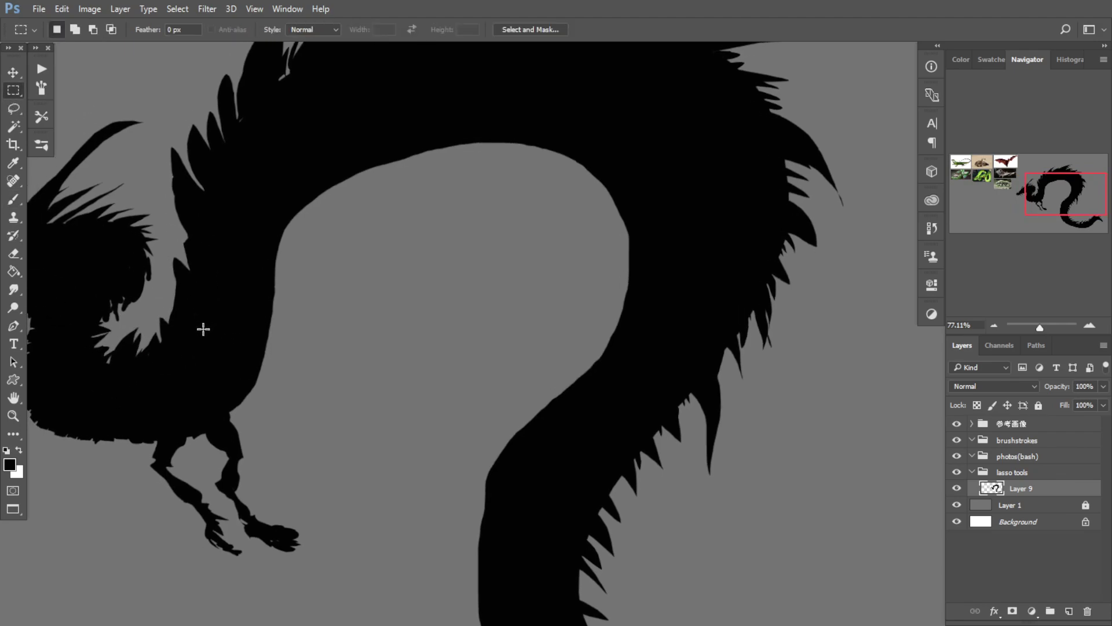
{"action": "left_click", "coordinate": [13, 108]}
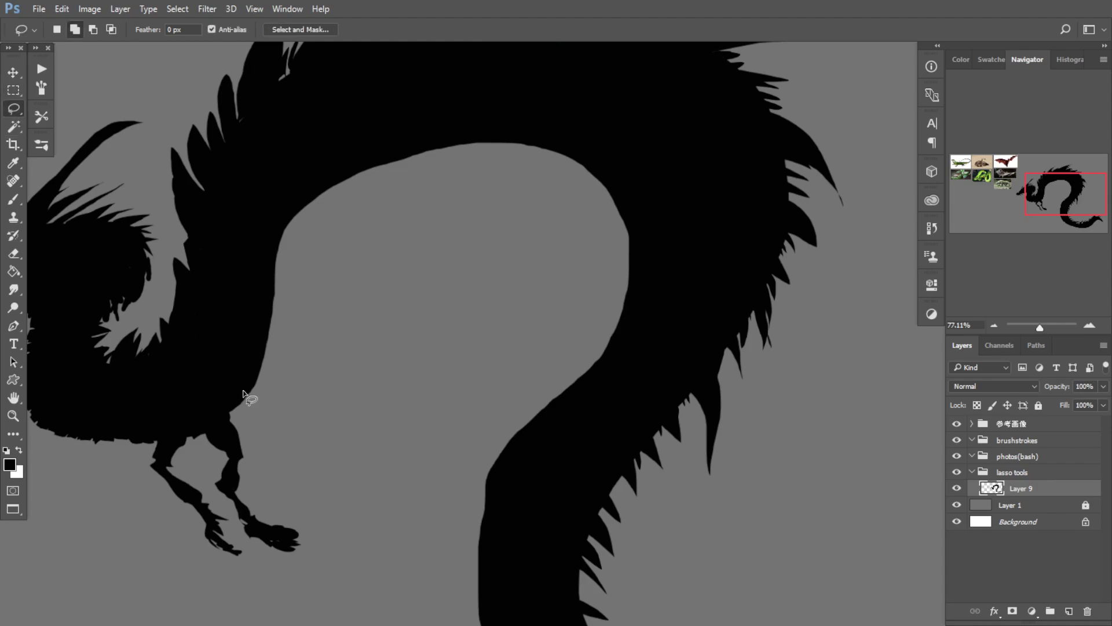
{"action": "left_click_drag", "start_coordinate": [250, 394], "coordinate": [248, 370]}
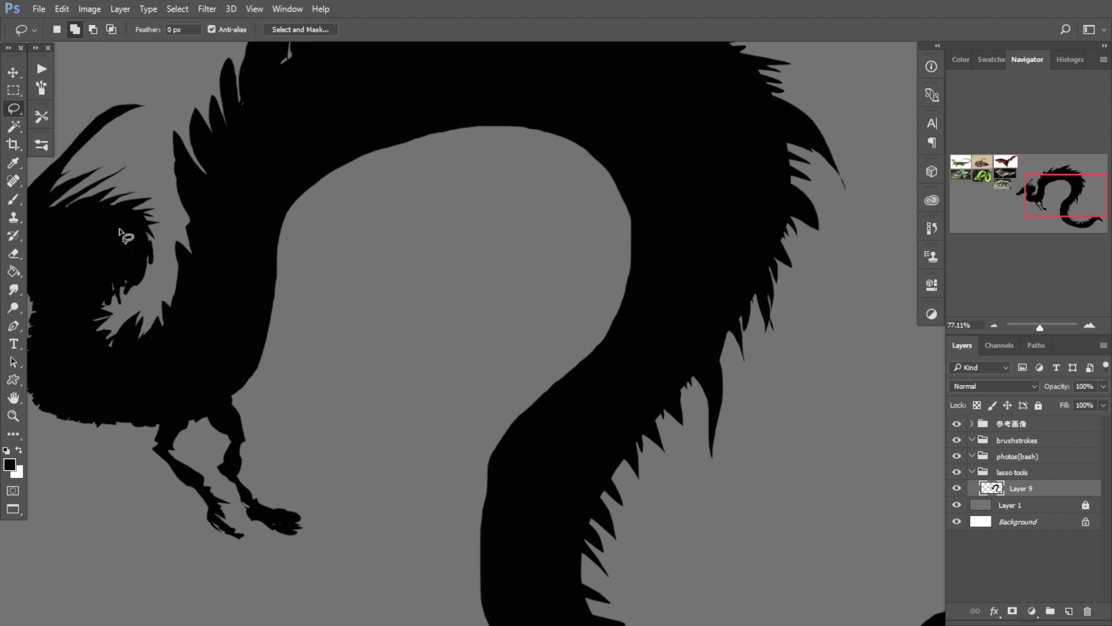
{"action": "scroll", "coordinate": [256, 378], "scroll_direction": "down", "scroll_amount": 2, "text": "alt"}
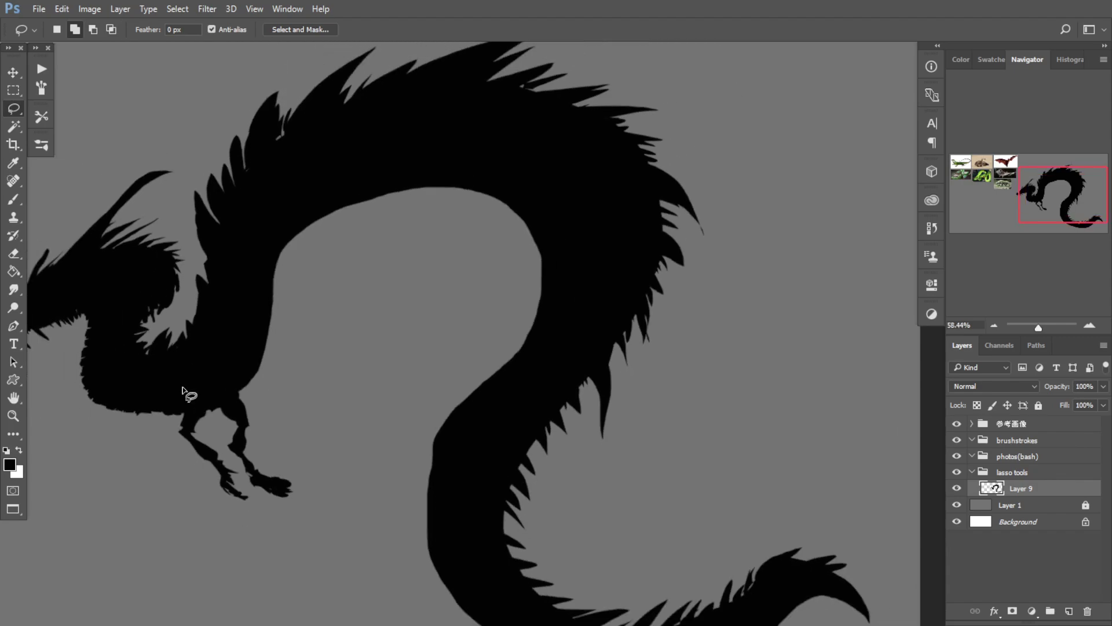
{"action": "scroll", "coordinate": [330, 338], "scroll_direction": "up", "scroll_amount": 3, "text": "alt"}
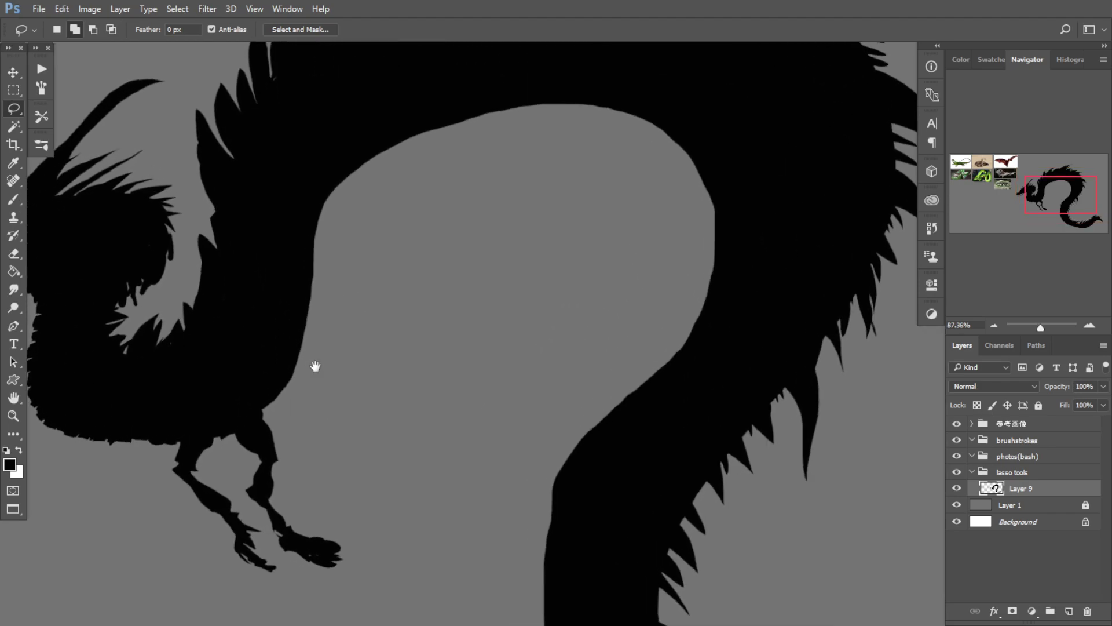
{"action": "left_click_drag", "start_coordinate": [315, 366], "coordinate": [298, 372]}
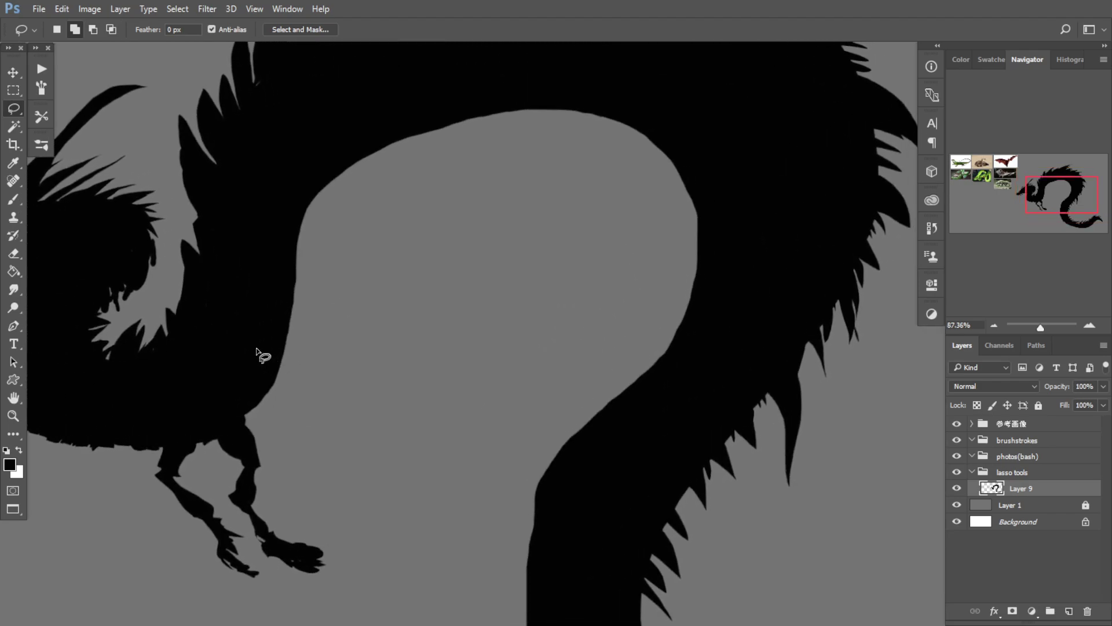
Step: Roughen the inner edge of the dragon's arched body with a 16 px Eraser, from the front leg round to the far bend
{"action": "scroll", "coordinate": [238, 368], "scroll_direction": "up", "scroll_amount": 1, "text": "alt"}
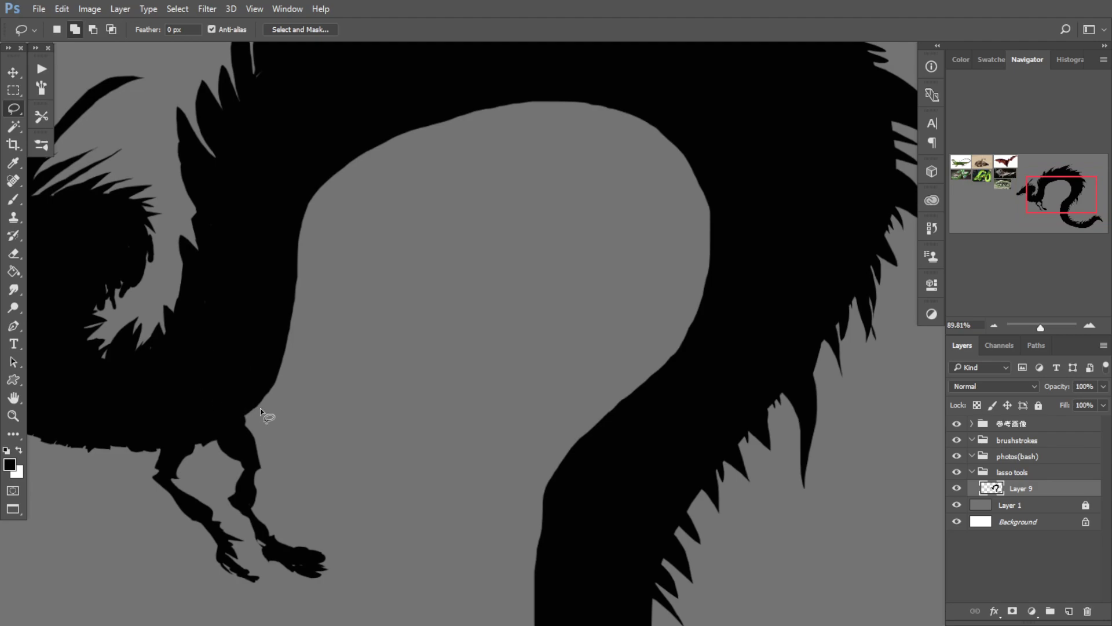
{"action": "key", "text": "e"}
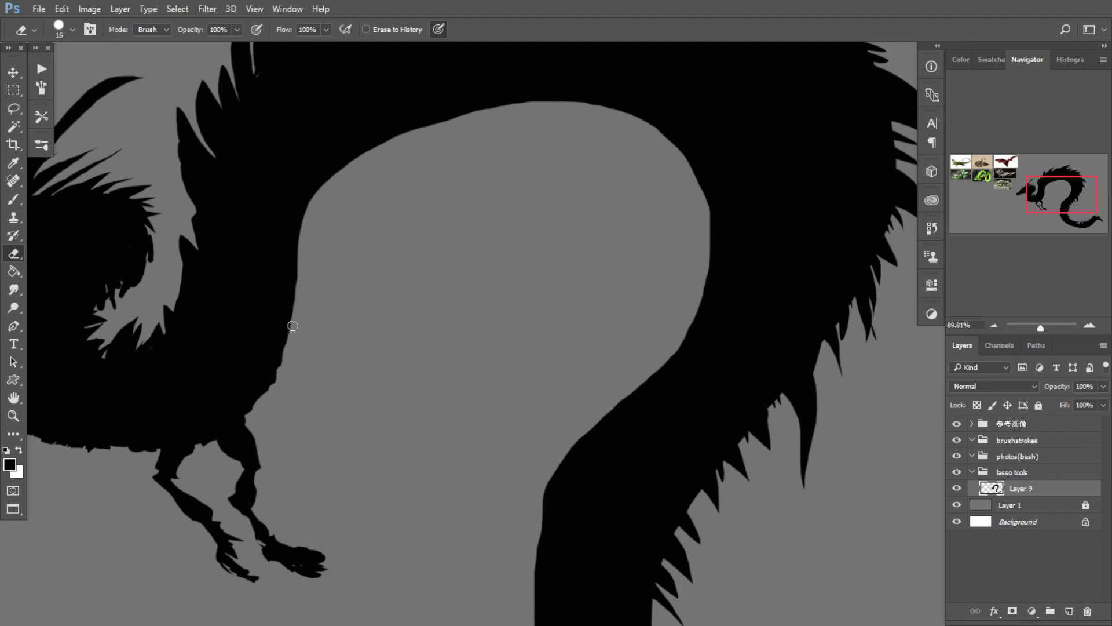
{"action": "mouse_move", "coordinate": [302, 296]}
{"action": "left_mouse_down"}
{"action": "mouse_move", "coordinate": [286, 301]}
{"action": "mouse_move", "coordinate": [253, 372]}
{"action": "mouse_move", "coordinate": [243, 343]}
{"action": "left_mouse_up"}
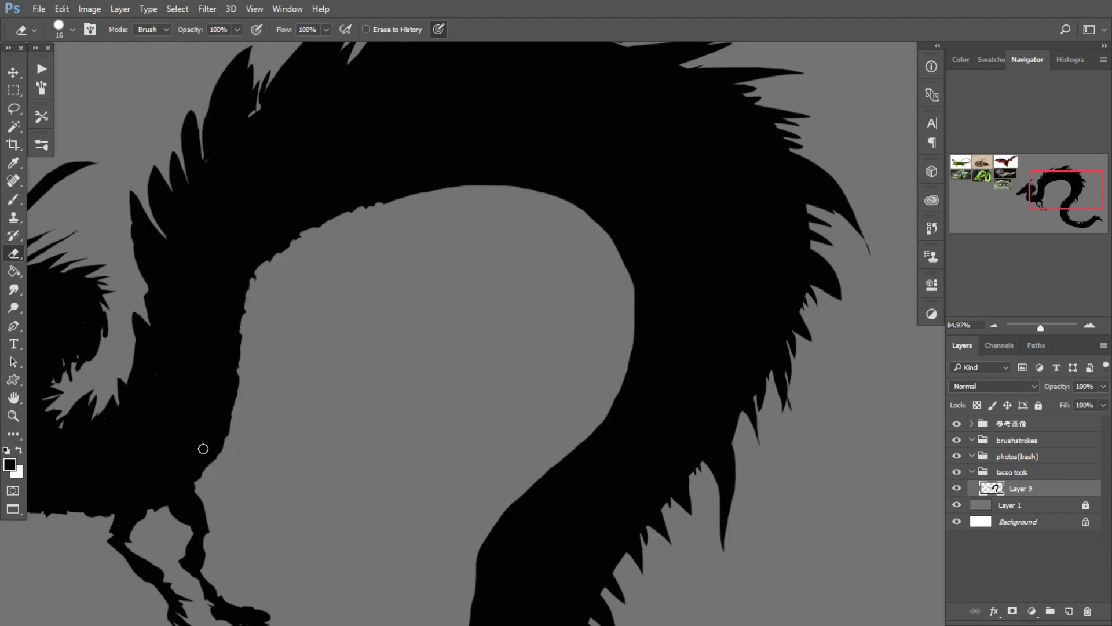
{"action": "mouse_move", "coordinate": [426, 193]}
{"action": "left_mouse_down"}
{"action": "mouse_move", "coordinate": [481, 186]}
{"action": "mouse_move", "coordinate": [517, 197]}
{"action": "left_mouse_up"}
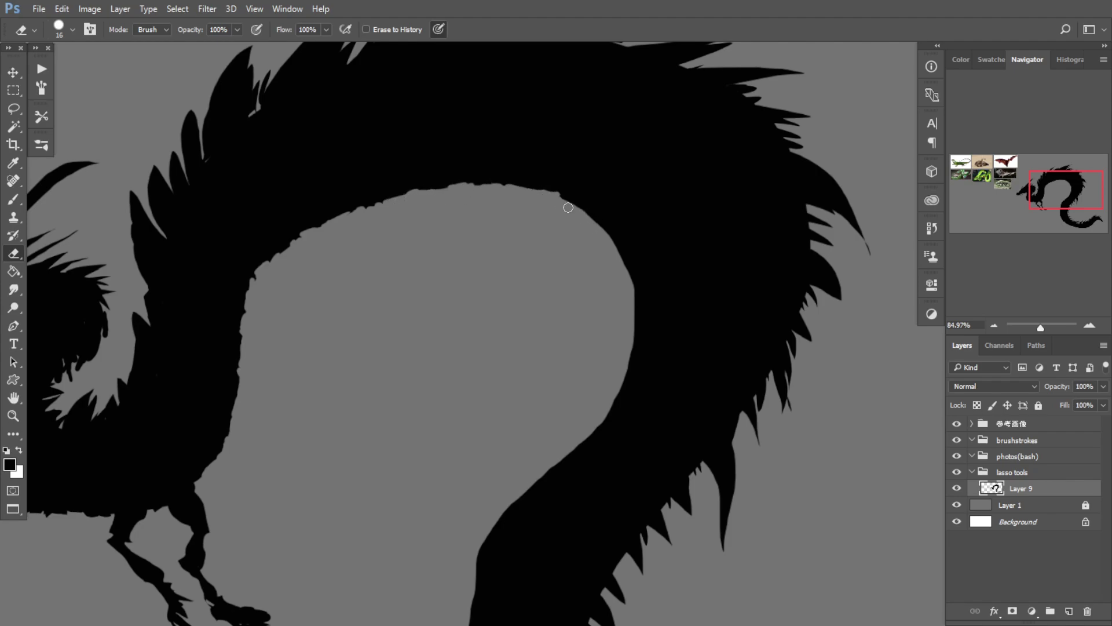
{"action": "mouse_move", "coordinate": [588, 215]}
{"action": "left_mouse_down"}
{"action": "mouse_move", "coordinate": [593, 252]}
{"action": "mouse_move", "coordinate": [583, 215]}
{"action": "mouse_move", "coordinate": [625, 270]}
{"action": "left_mouse_up"}
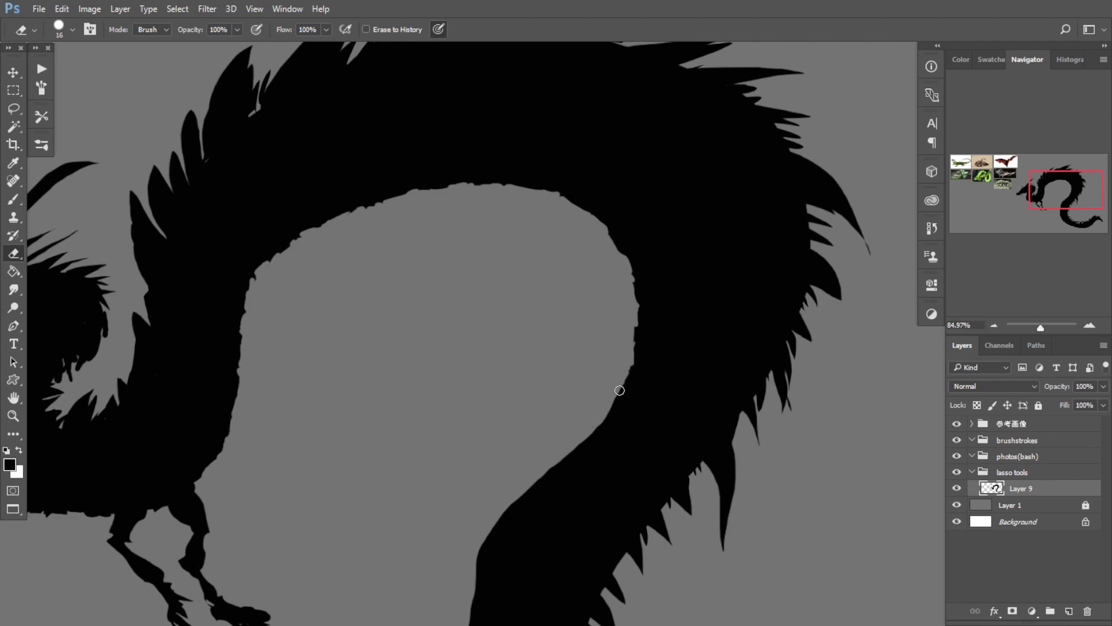
{"action": "mouse_move", "coordinate": [561, 386]}
{"action": "left_mouse_down"}
{"action": "mouse_move", "coordinate": [542, 337]}
{"action": "mouse_move", "coordinate": [542, 288]}
{"action": "left_mouse_up"}
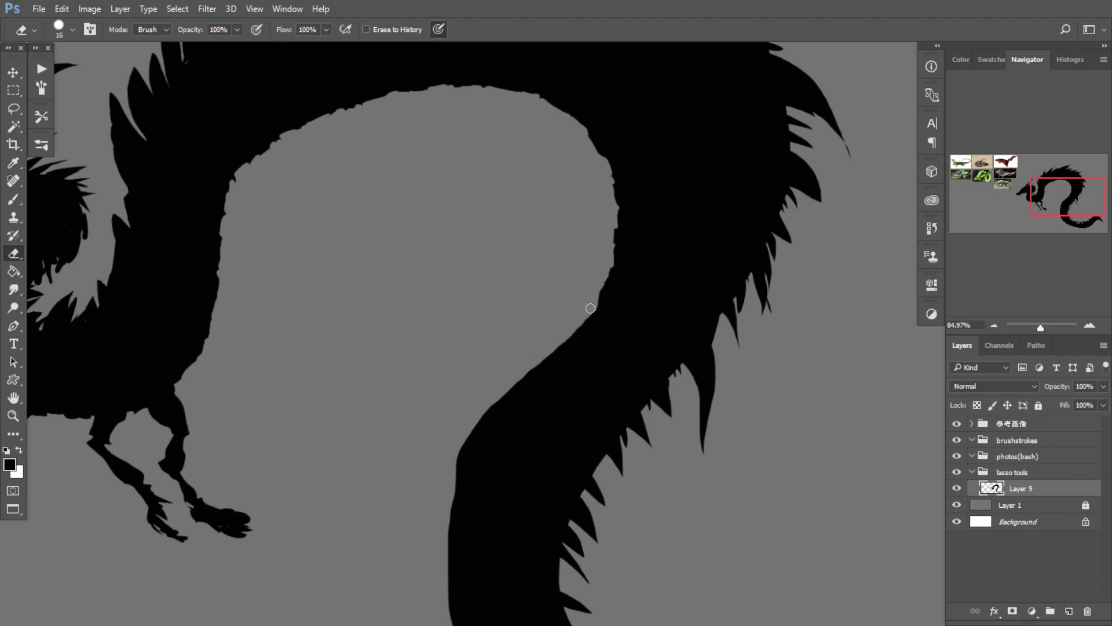
Step: Erase small irregular notches along the smooth outer edge of the lower body curve, undoing the last bad stroke
{"action": "left_click_drag", "start_coordinate": [580, 323], "coordinate": [568, 340]}
{"action": "left_click_drag", "start_coordinate": [529, 371], "coordinate": [537, 316]}
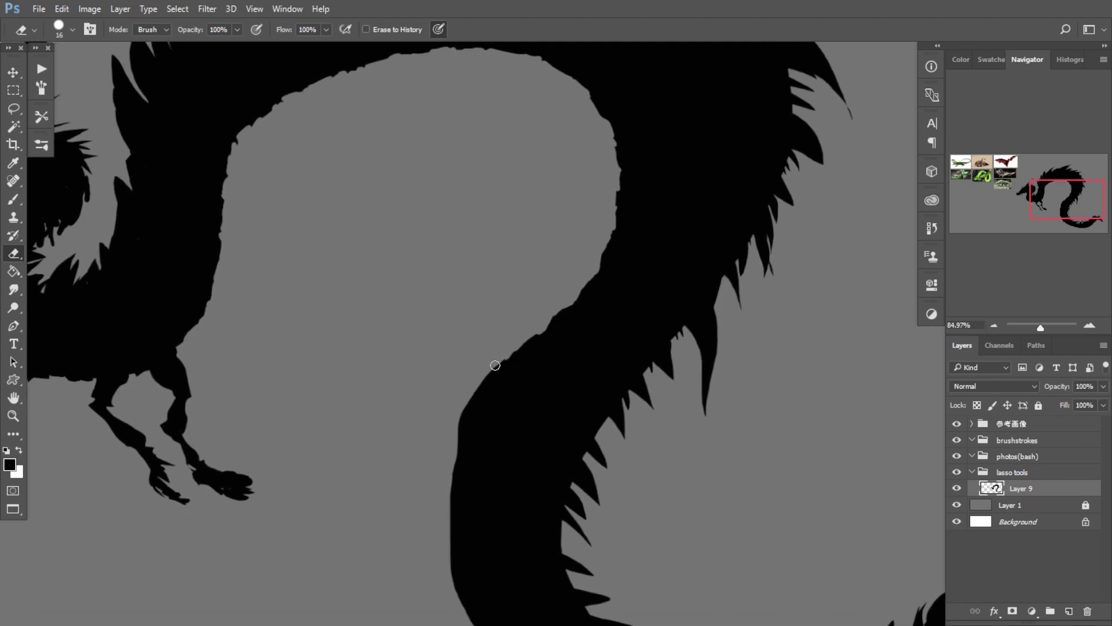
{"action": "mouse_move", "coordinate": [481, 381]}
{"action": "left_mouse_down"}
{"action": "mouse_move", "coordinate": [423, 285]}
{"action": "mouse_move", "coordinate": [405, 409]}
{"action": "mouse_move", "coordinate": [367, 381]}
{"action": "left_mouse_up"}
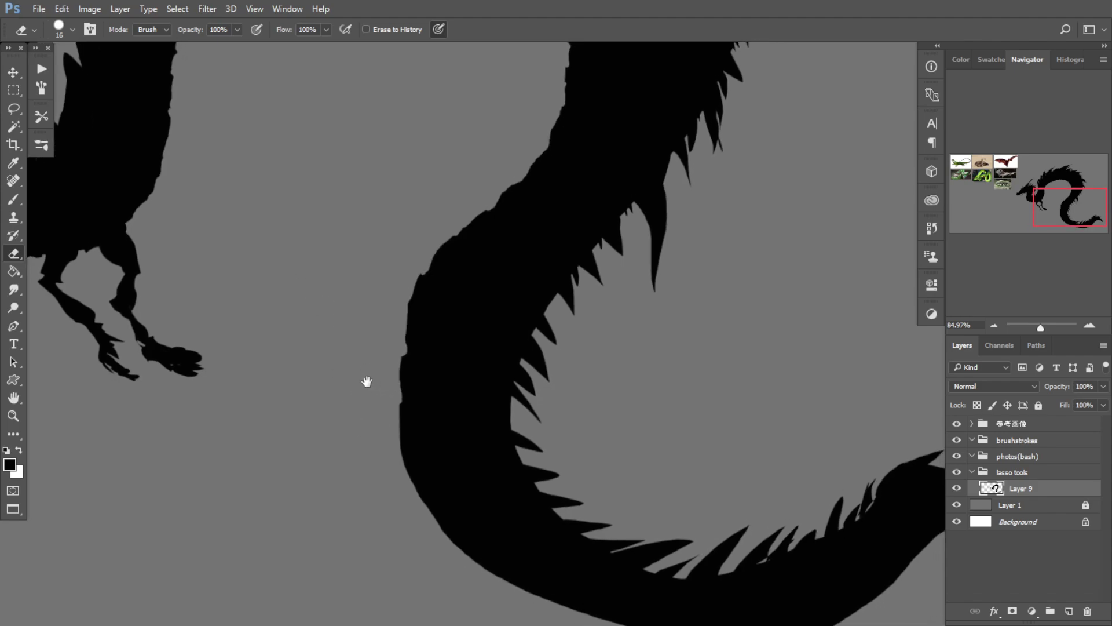
{"action": "mouse_move", "coordinate": [395, 447]}
{"action": "left_mouse_down"}
{"action": "mouse_move", "coordinate": [416, 495]}
{"action": "mouse_move", "coordinate": [349, 467]}
{"action": "left_mouse_up"}
{"action": "left_click_drag", "start_coordinate": [427, 470], "coordinate": [433, 462]}
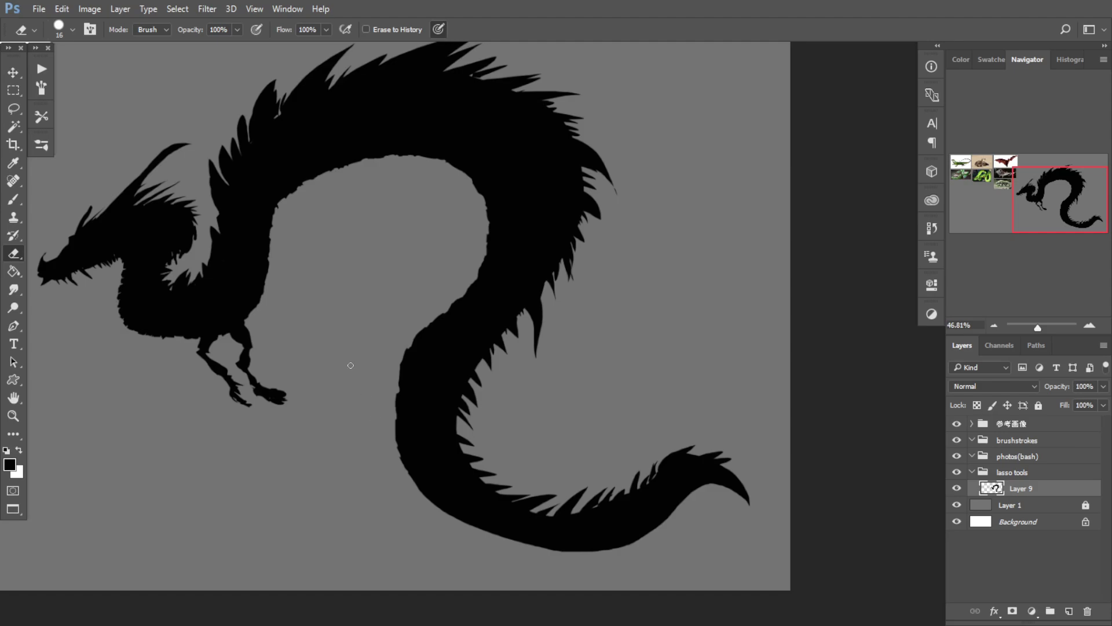
{"action": "left_click_drag", "start_coordinate": [455, 466], "coordinate": [529, 463]}
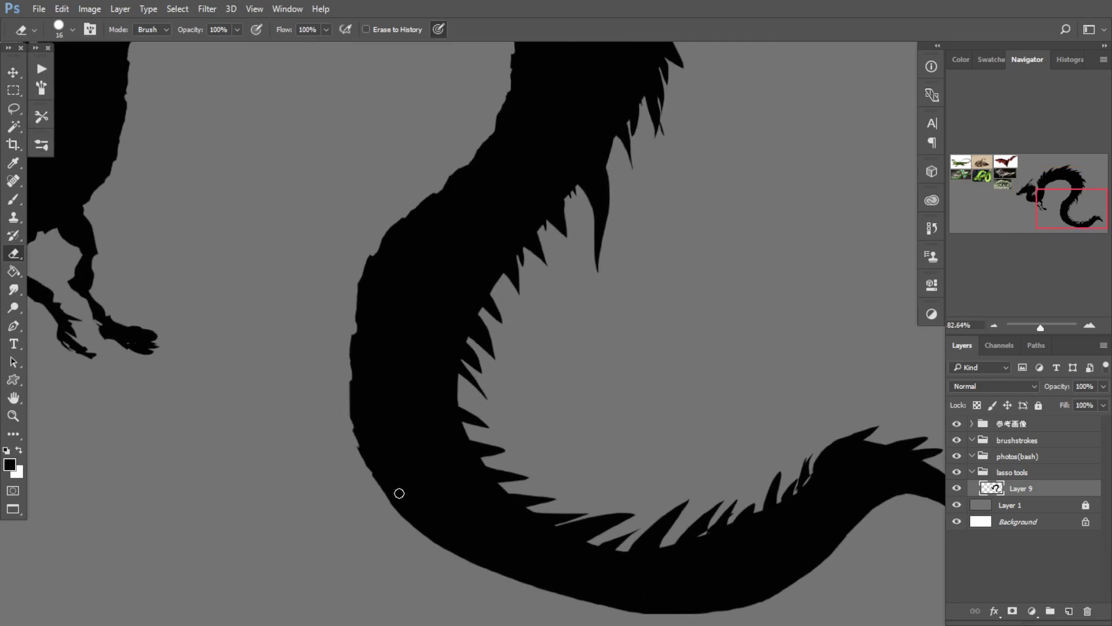
{"action": "left_click_drag", "start_coordinate": [404, 520], "coordinate": [372, 472]}
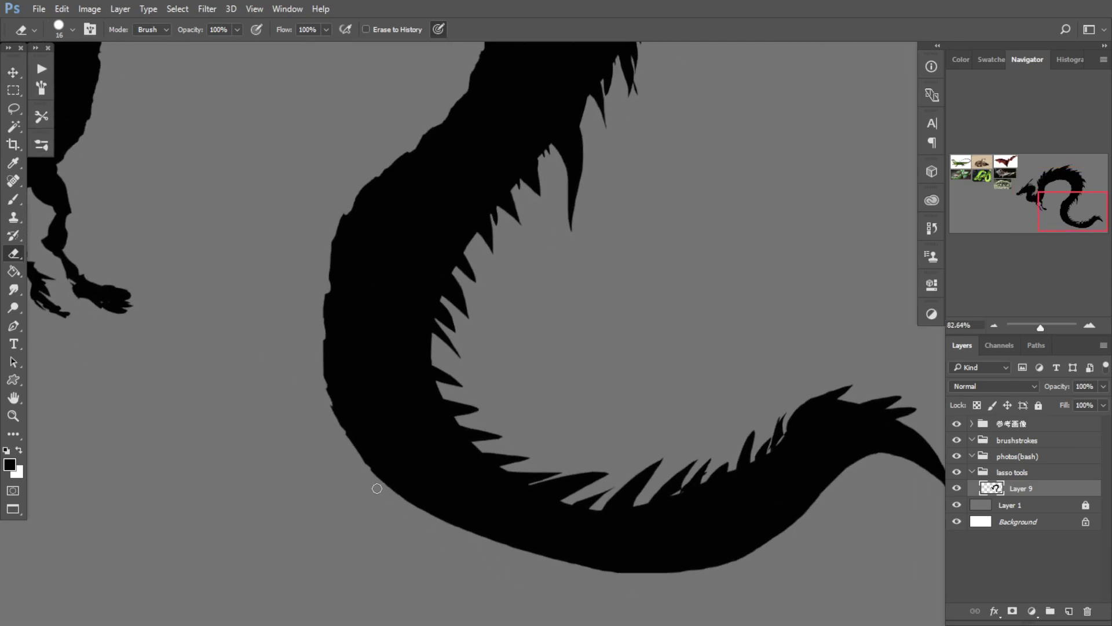
{"action": "mouse_move", "coordinate": [481, 537]}
{"action": "left_mouse_down"}
{"action": "mouse_move", "coordinate": [496, 543]}
{"action": "mouse_move", "coordinate": [467, 489]}
{"action": "left_mouse_up"}
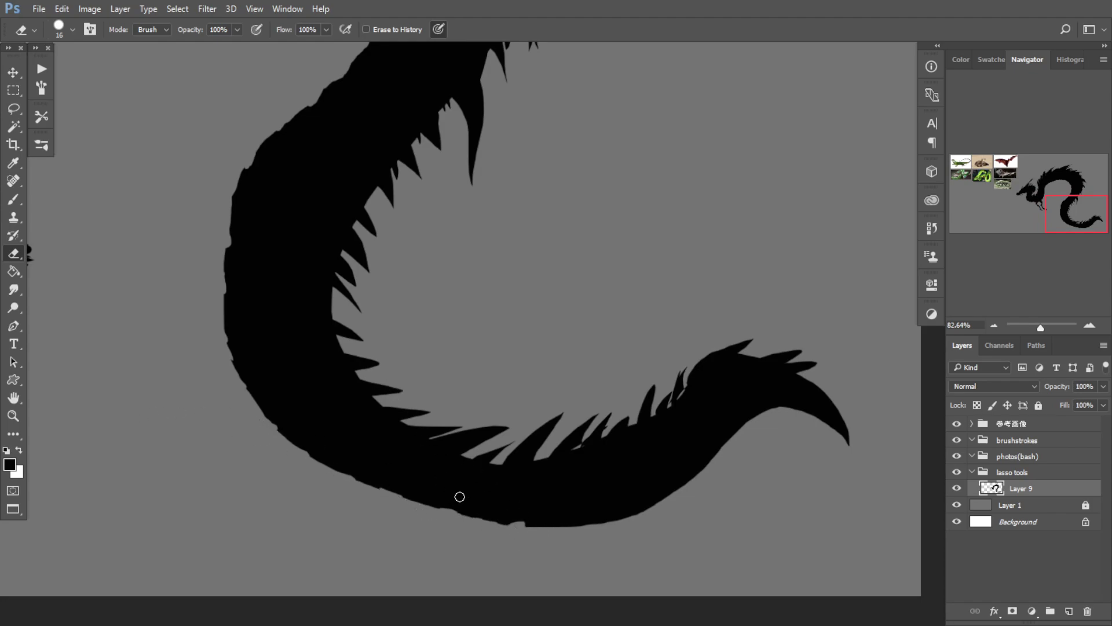
{"action": "key", "text": "ctrl+z"}
Step: Roughen the tail's underside and carve sharper spikes into the upper edge near the tail tip with the Eraser
{"action": "mouse_move", "coordinate": [662, 502]}
{"action": "left_mouse_down"}
{"action": "mouse_move", "coordinate": [655, 509]}
{"action": "mouse_move", "coordinate": [727, 453]}
{"action": "left_mouse_up"}
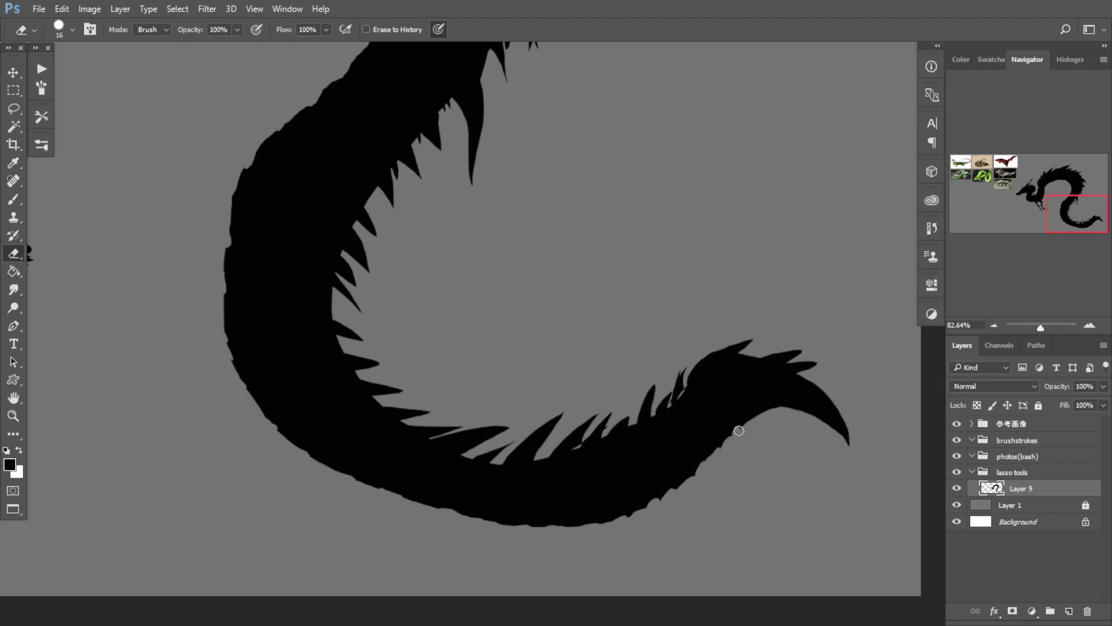
{"action": "left_click_drag", "start_coordinate": [751, 418], "coordinate": [785, 410]}
{"action": "mouse_move", "coordinate": [746, 350]}
{"action": "left_mouse_down"}
{"action": "mouse_move", "coordinate": [817, 357]}
{"action": "mouse_move", "coordinate": [801, 372]}
{"action": "mouse_move", "coordinate": [830, 361]}
{"action": "mouse_move", "coordinate": [792, 371]}
{"action": "mouse_move", "coordinate": [821, 364]}
{"action": "mouse_move", "coordinate": [810, 361]}
{"action": "mouse_move", "coordinate": [832, 392]}
{"action": "mouse_move", "coordinate": [827, 379]}
{"action": "mouse_move", "coordinate": [810, 382]}
{"action": "mouse_move", "coordinate": [831, 397]}
{"action": "left_mouse_up"}
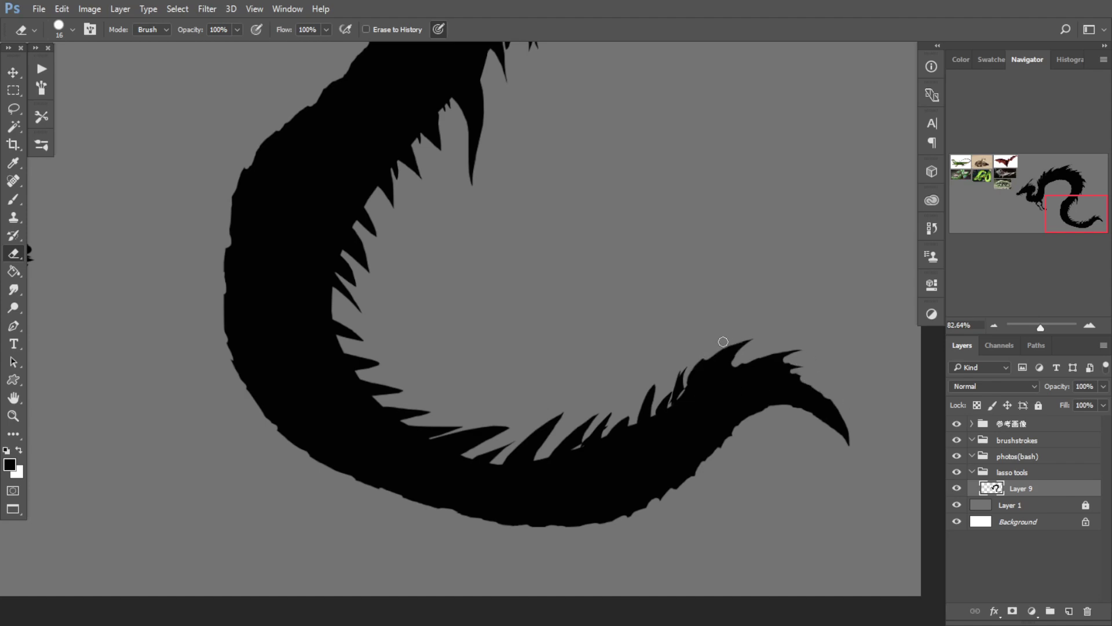
{"action": "left_click_drag", "start_coordinate": [716, 351], "coordinate": [704, 355]}
Step: Shorten the long spike at the back's lower bend with the Eraser and touch up its surroundings with the Brush
{"action": "left_click_drag", "start_coordinate": [495, 428], "coordinate": [445, 419]}
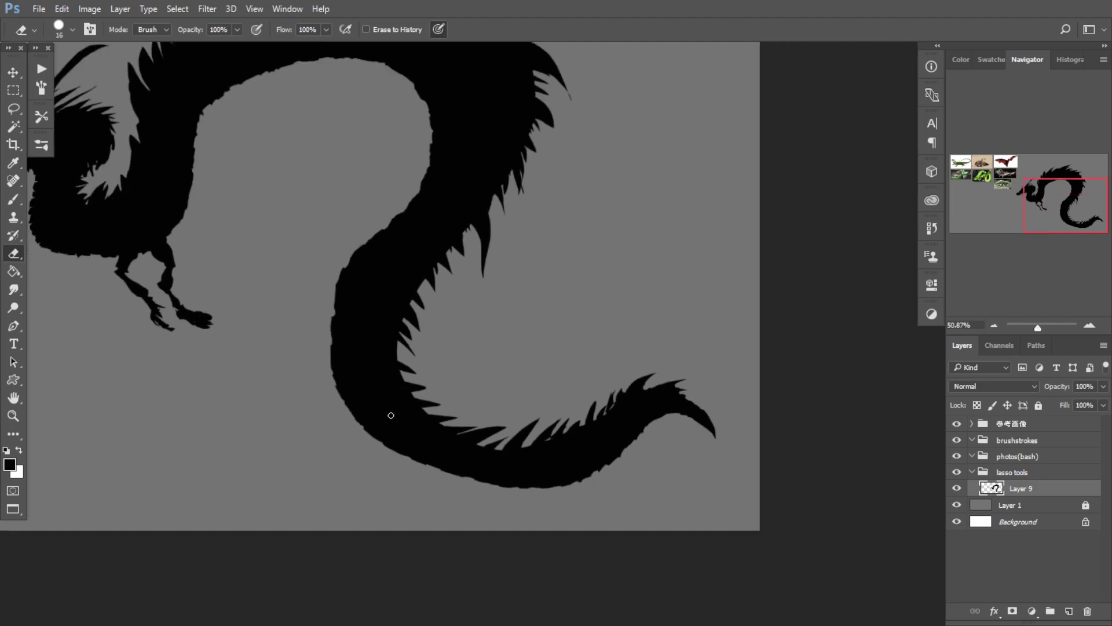
{"action": "key", "text": "b"}
{"action": "mouse_move", "coordinate": [439, 378]}
{"action": "left_mouse_down"}
{"action": "mouse_move", "coordinate": [461, 383]}
{"action": "mouse_move", "coordinate": [455, 372]}
{"action": "left_mouse_up"}
{"action": "left_click_drag", "start_coordinate": [453, 371], "coordinate": [475, 460]}
{"action": "scroll", "coordinate": [423, 388], "scroll_direction": "down", "scroll_amount": 2}
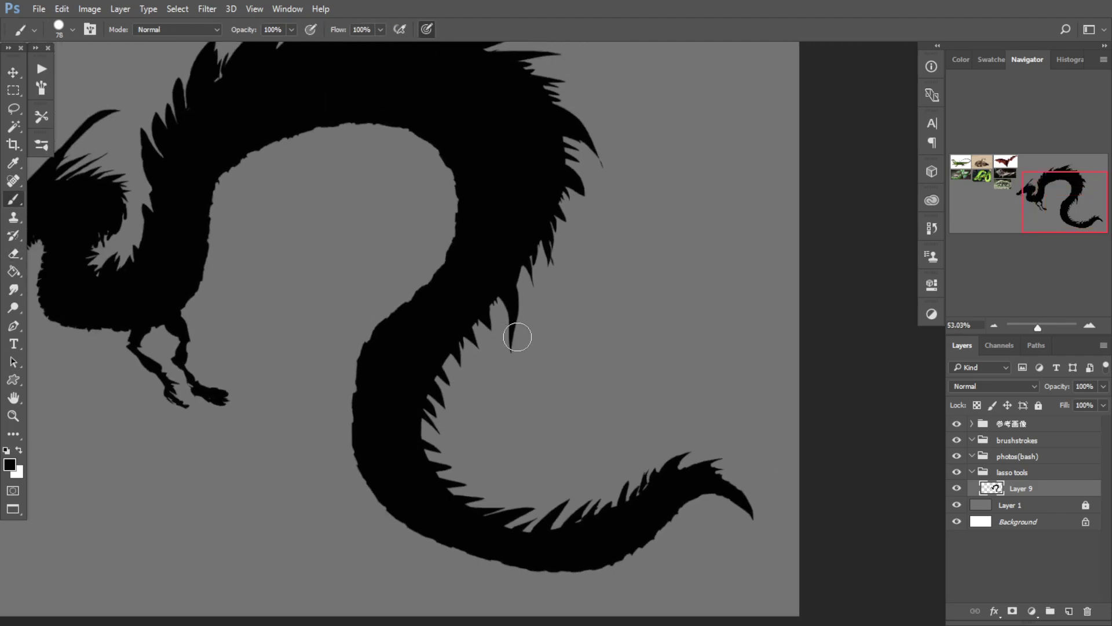
{"action": "key", "text": "e"}
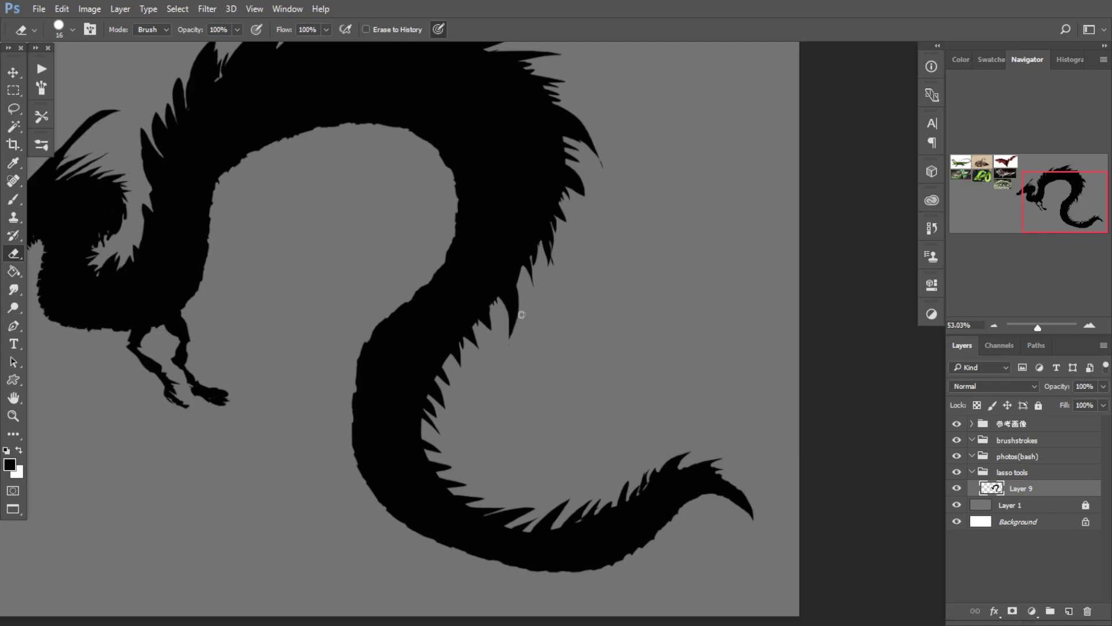
{"action": "key", "text": "b"}
{"action": "scroll", "coordinate": [496, 305], "scroll_direction": "up", "scroll_amount": 2}
{"action": "mouse_move", "coordinate": [489, 302]}
{"action": "left_mouse_down"}
{"action": "mouse_move", "coordinate": [490, 328]}
{"action": "mouse_move", "coordinate": [489, 280]}
{"action": "mouse_move", "coordinate": [504, 308]}
{"action": "left_mouse_up"}
{"action": "key", "text": "ctrl+z"}
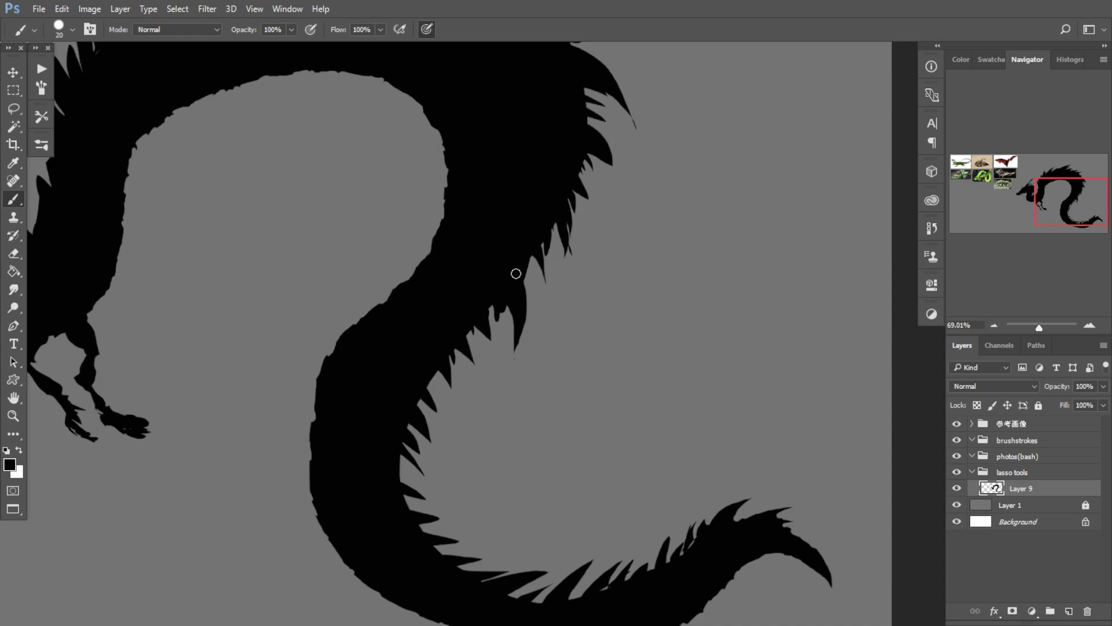
Step: Lasso small additional spikes between the existing ones on the lower back, fill them with black and deselect
{"action": "left_click", "coordinate": [14, 109]}
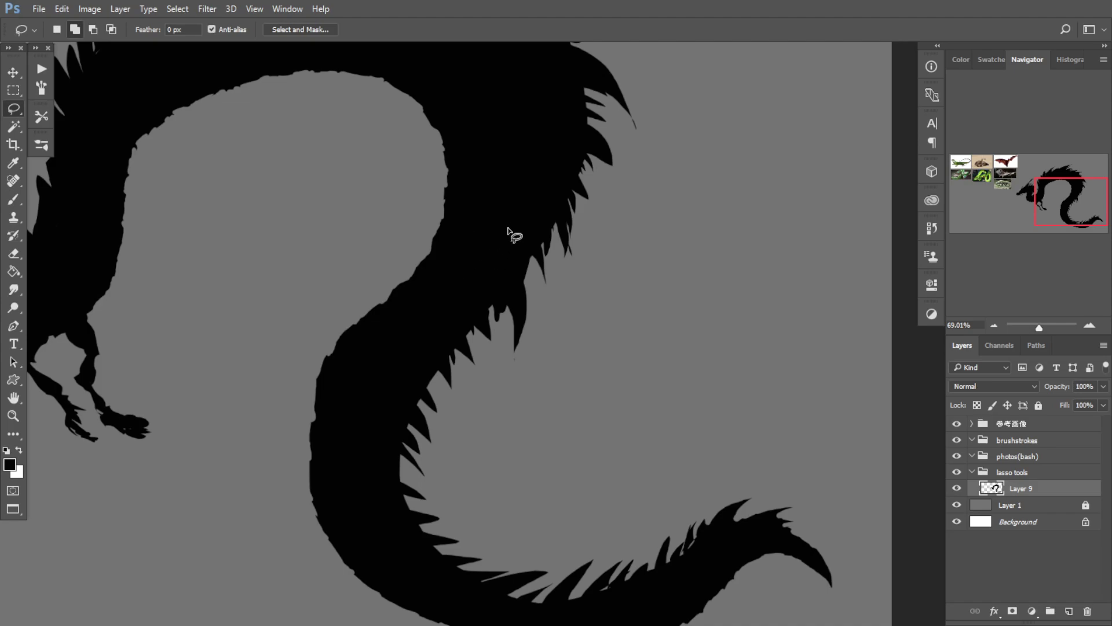
{"action": "mouse_move", "coordinate": [527, 260]}
{"action": "left_mouse_down"}
{"action": "mouse_move", "coordinate": [528, 305]}
{"action": "mouse_move", "coordinate": [513, 262]}
{"action": "left_mouse_up"}
{"action": "mouse_move", "coordinate": [486, 298]}
{"action": "left_mouse_down"}
{"action": "mouse_move", "coordinate": [487, 324]}
{"action": "mouse_move", "coordinate": [457, 366]}
{"action": "mouse_move", "coordinate": [473, 329]}
{"action": "left_mouse_up"}
{"action": "mouse_move", "coordinate": [429, 360]}
{"action": "left_mouse_down"}
{"action": "mouse_move", "coordinate": [433, 381]}
{"action": "mouse_move", "coordinate": [424, 368]}
{"action": "left_mouse_up"}
{"action": "mouse_move", "coordinate": [412, 378]}
{"action": "left_mouse_down"}
{"action": "mouse_move", "coordinate": [431, 400]}
{"action": "mouse_move", "coordinate": [411, 380]}
{"action": "left_mouse_up"}
{"action": "mouse_move", "coordinate": [410, 401]}
{"action": "left_mouse_down"}
{"action": "mouse_move", "coordinate": [421, 411]}
{"action": "mouse_move", "coordinate": [418, 398]}
{"action": "left_mouse_up"}
{"action": "mouse_move", "coordinate": [409, 425]}
{"action": "left_mouse_down"}
{"action": "mouse_move", "coordinate": [418, 439]}
{"action": "mouse_move", "coordinate": [404, 433]}
{"action": "left_mouse_up"}
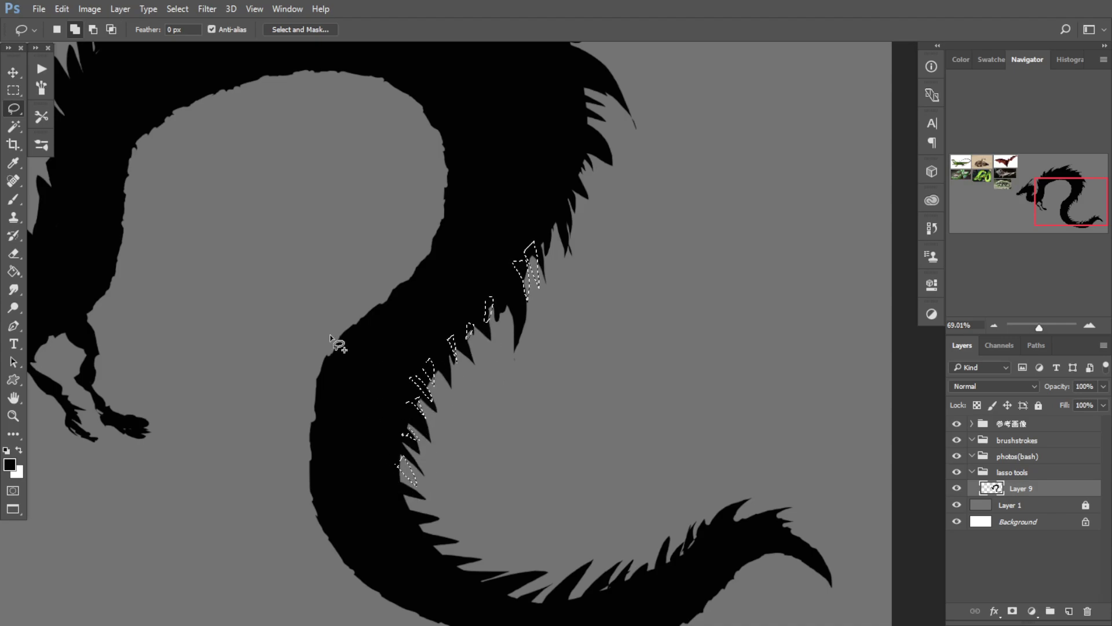
{"action": "key", "text": "b"}
{"action": "key", "text": "alt+BackSpace"}
{"action": "left_click_drag", "start_coordinate": [477, 323], "coordinate": [412, 325]}
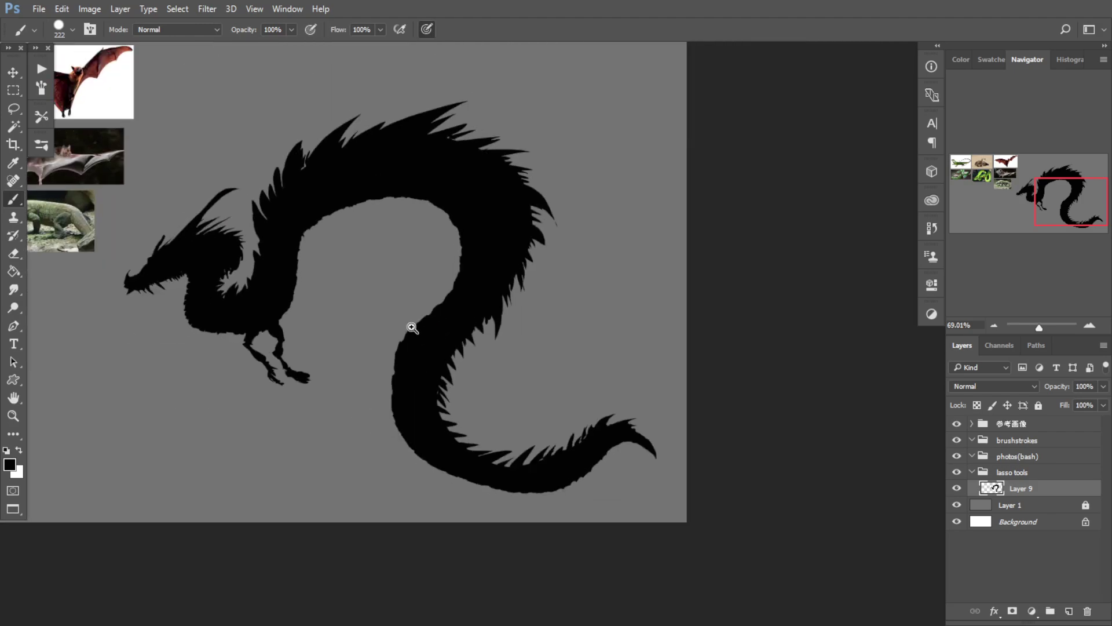
{"action": "key", "text": "m"}
{"action": "left_click", "coordinate": [693, 340]}
Step: Touch up the outline of the front legs with a small black brush
{"action": "left_click_drag", "start_coordinate": [414, 408], "coordinate": [515, 406]}
{"action": "left_click_drag", "start_coordinate": [542, 296], "coordinate": [601, 296]}
{"action": "left_click_drag", "start_coordinate": [317, 340], "coordinate": [513, 374]}
{"action": "mouse_move", "coordinate": [461, 378]}
{"action": "left_mouse_down"}
{"action": "mouse_move", "coordinate": [432, 389]}
{"action": "mouse_move", "coordinate": [444, 394]}
{"action": "left_mouse_up"}
{"action": "key", "text": "b"}
{"action": "left_click_drag", "start_coordinate": [289, 382], "coordinate": [221, 324]}
{"action": "left_click_drag", "start_coordinate": [309, 355], "coordinate": [238, 349]}
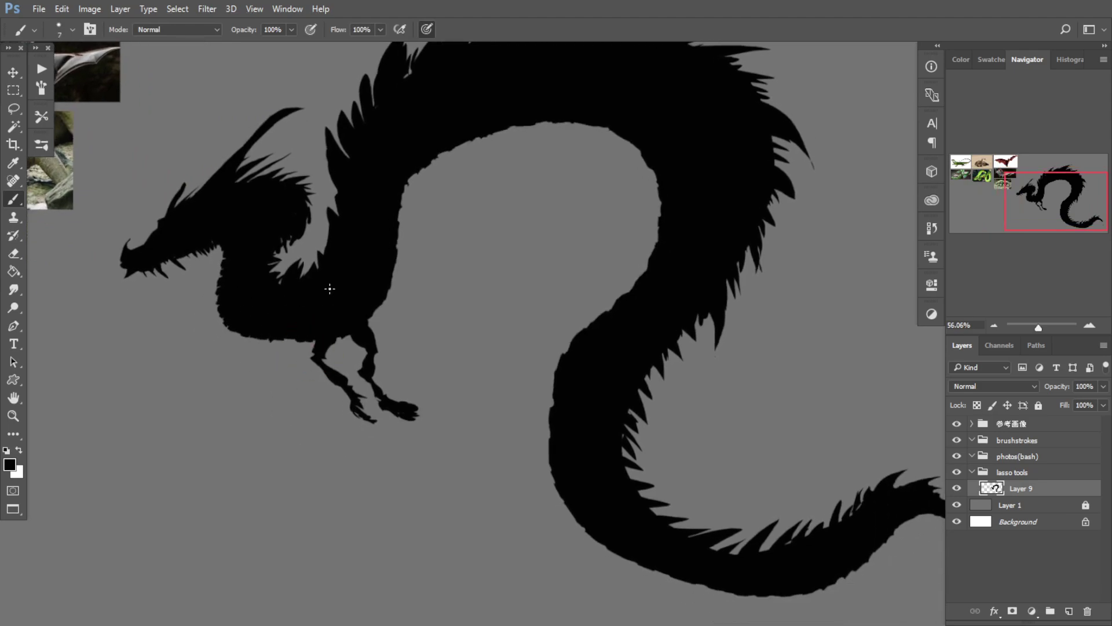
{"action": "left_click_drag", "start_coordinate": [387, 385], "coordinate": [419, 385]}
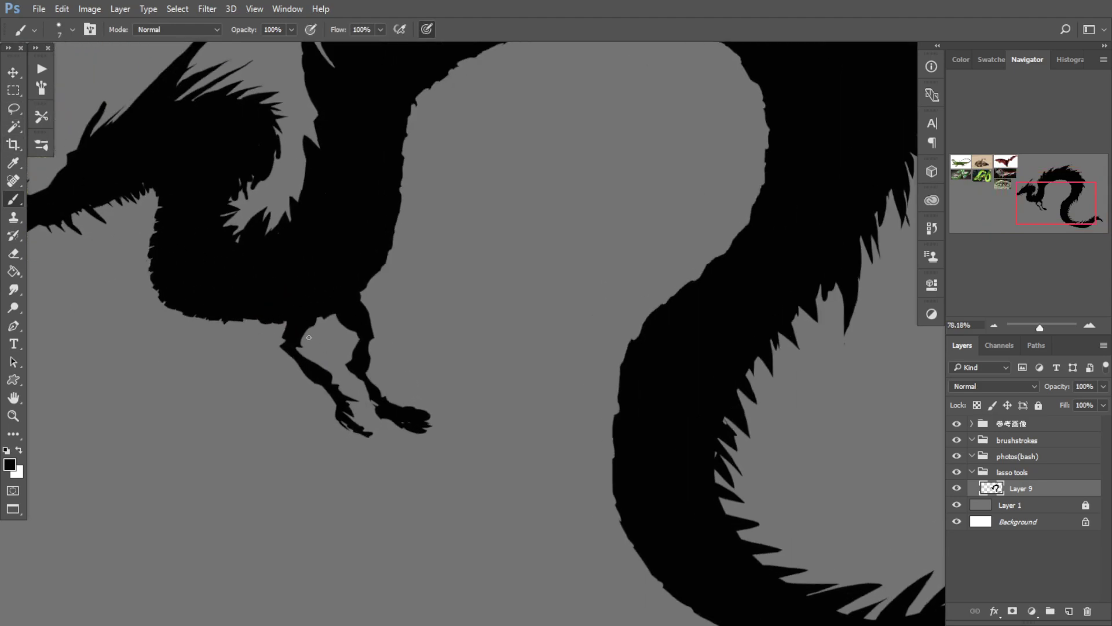
{"action": "mouse_move", "coordinate": [309, 337]}
{"action": "left_mouse_down"}
{"action": "mouse_move", "coordinate": [285, 337]}
{"action": "mouse_move", "coordinate": [300, 354]}
{"action": "mouse_move", "coordinate": [275, 342]}
{"action": "left_mouse_up"}
{"action": "left_click_drag", "start_coordinate": [275, 342], "coordinate": [385, 394]}
{"action": "left_click_drag", "start_coordinate": [279, 326], "coordinate": [306, 328]}
{"action": "left_click_drag", "start_coordinate": [343, 134], "coordinate": [338, 138]}
{"action": "left_click_drag", "start_coordinate": [309, 307], "coordinate": [277, 386]}
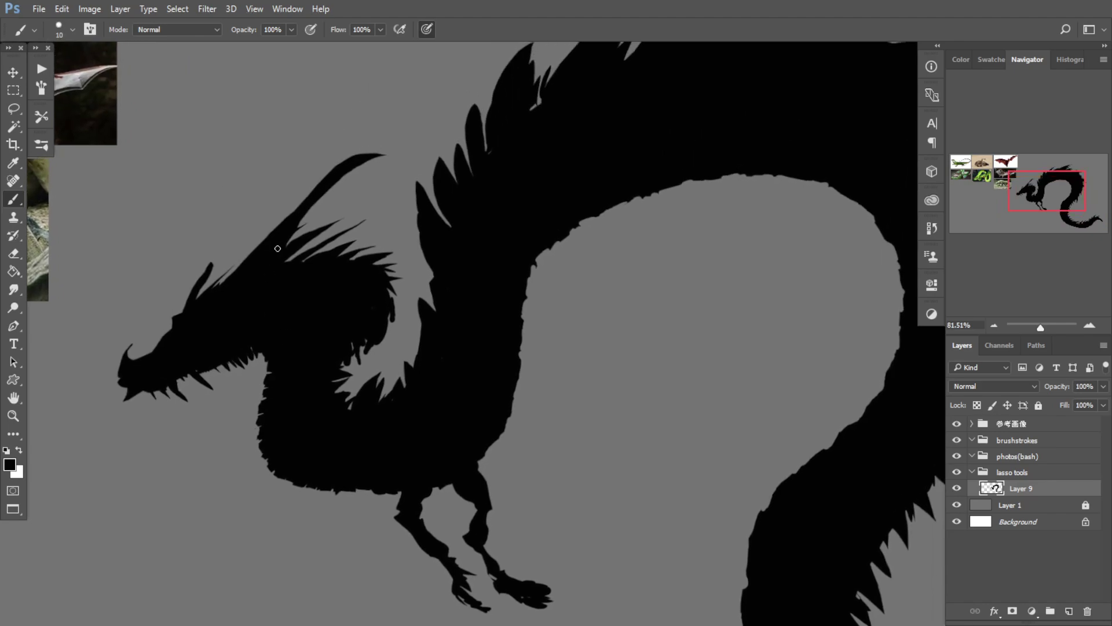
Step: Lasso a thin strand beside the long horn, a hanging whisker below the jaw and small spikes along the chin
{"action": "key", "text": "l"}
{"action": "mouse_move", "coordinate": [216, 299]}
{"action": "left_mouse_down"}
{"action": "mouse_move", "coordinate": [238, 244]}
{"action": "mouse_move", "coordinate": [298, 193]}
{"action": "mouse_move", "coordinate": [245, 257]}
{"action": "left_mouse_up"}
{"action": "key", "text": "ctrl+z"}
{"action": "mouse_move", "coordinate": [177, 372]}
{"action": "left_mouse_down"}
{"action": "mouse_move", "coordinate": [208, 394]}
{"action": "mouse_move", "coordinate": [233, 449]}
{"action": "mouse_move", "coordinate": [224, 413]}
{"action": "mouse_move", "coordinate": [193, 406]}
{"action": "mouse_move", "coordinate": [233, 408]}
{"action": "mouse_move", "coordinate": [231, 457]}
{"action": "mouse_move", "coordinate": [226, 404]}
{"action": "mouse_move", "coordinate": [178, 391]}
{"action": "mouse_move", "coordinate": [174, 380]}
{"action": "mouse_move", "coordinate": [176, 365]}
{"action": "mouse_move", "coordinate": [210, 391]}
{"action": "mouse_move", "coordinate": [207, 369]}
{"action": "left_mouse_up"}
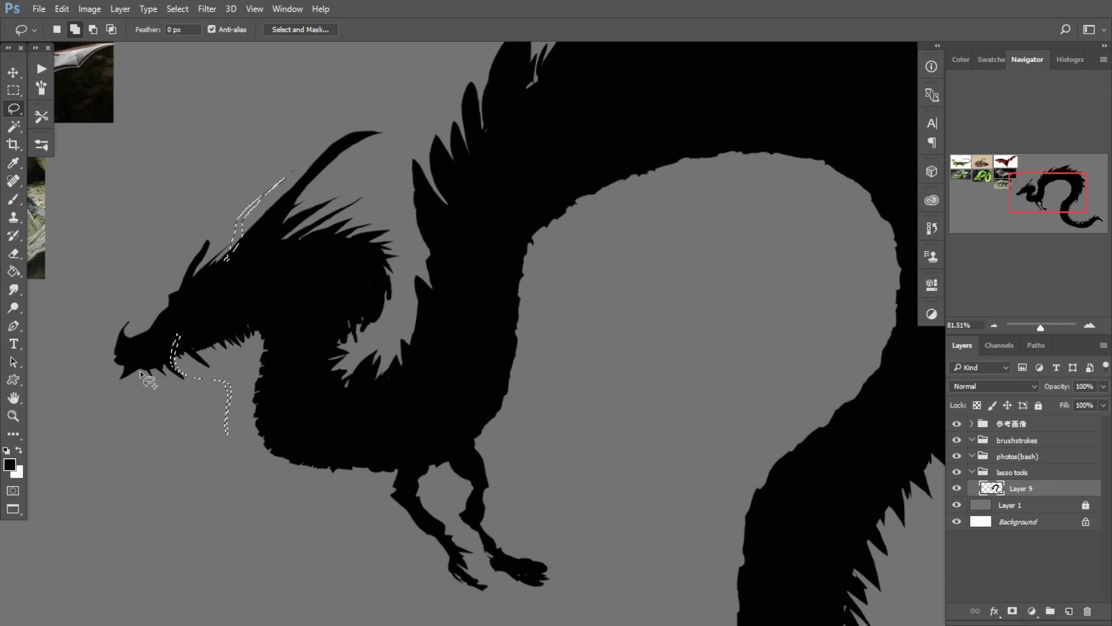
{"action": "mouse_move", "coordinate": [130, 363]}
{"action": "left_mouse_down"}
{"action": "mouse_move", "coordinate": [133, 390]}
{"action": "mouse_move", "coordinate": [131, 367]}
{"action": "mouse_move", "coordinate": [168, 378]}
{"action": "left_mouse_up"}
{"action": "mouse_move", "coordinate": [197, 334]}
{"action": "left_mouse_down"}
{"action": "mouse_move", "coordinate": [232, 368]}
{"action": "mouse_move", "coordinate": [251, 329]}
{"action": "left_mouse_up"}
Step: Add spikes around the neck's inner curve to the selection, fill all the lassoed shapes with black and deselect
{"action": "mouse_move", "coordinate": [383, 324]}
{"action": "left_mouse_down"}
{"action": "mouse_move", "coordinate": [375, 306]}
{"action": "mouse_move", "coordinate": [333, 350]}
{"action": "mouse_move", "coordinate": [350, 386]}
{"action": "left_mouse_up"}
{"action": "mouse_move", "coordinate": [418, 349]}
{"action": "left_mouse_down"}
{"action": "mouse_move", "coordinate": [410, 314]}
{"action": "mouse_move", "coordinate": [426, 348]}
{"action": "mouse_move", "coordinate": [336, 382]}
{"action": "left_mouse_up"}
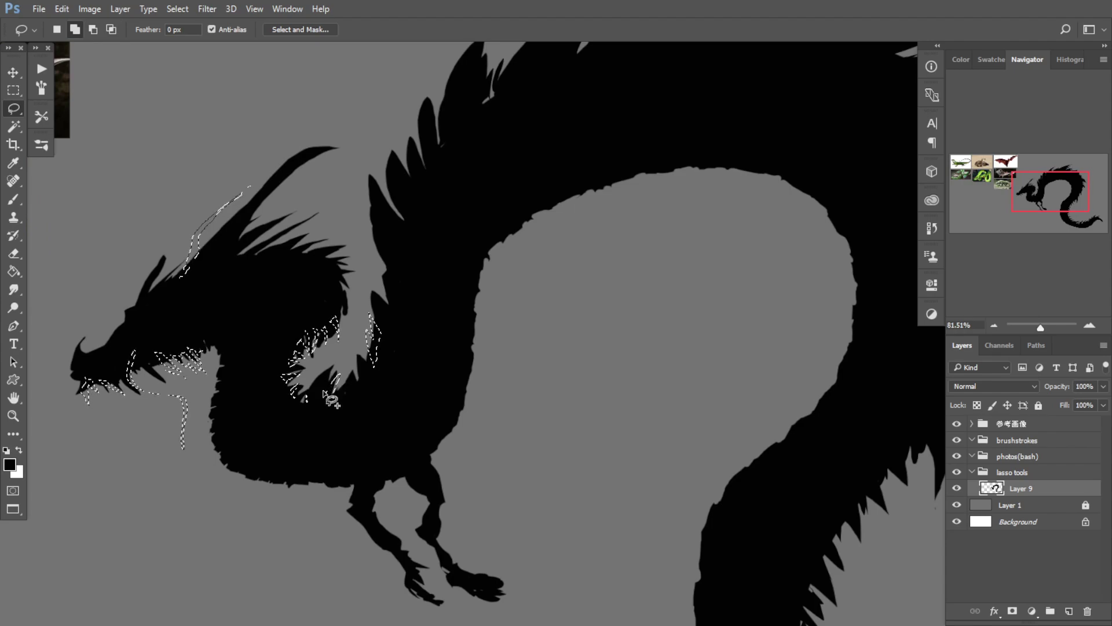
{"action": "key", "text": "ctrl+d"}
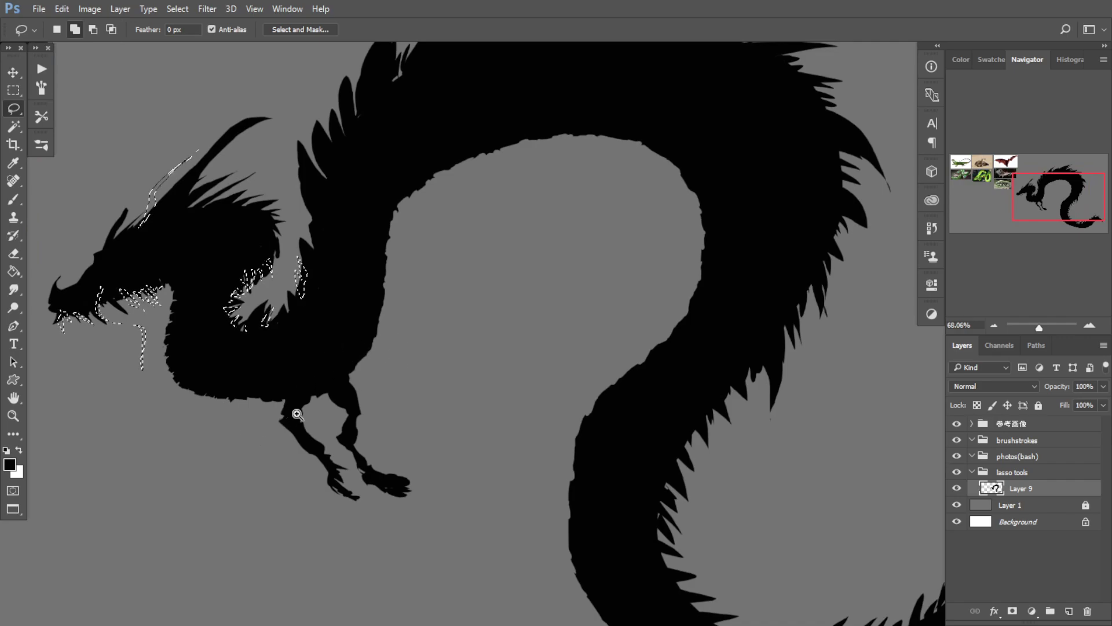
{"action": "left_click_drag", "start_coordinate": [295, 422], "coordinate": [261, 451]}
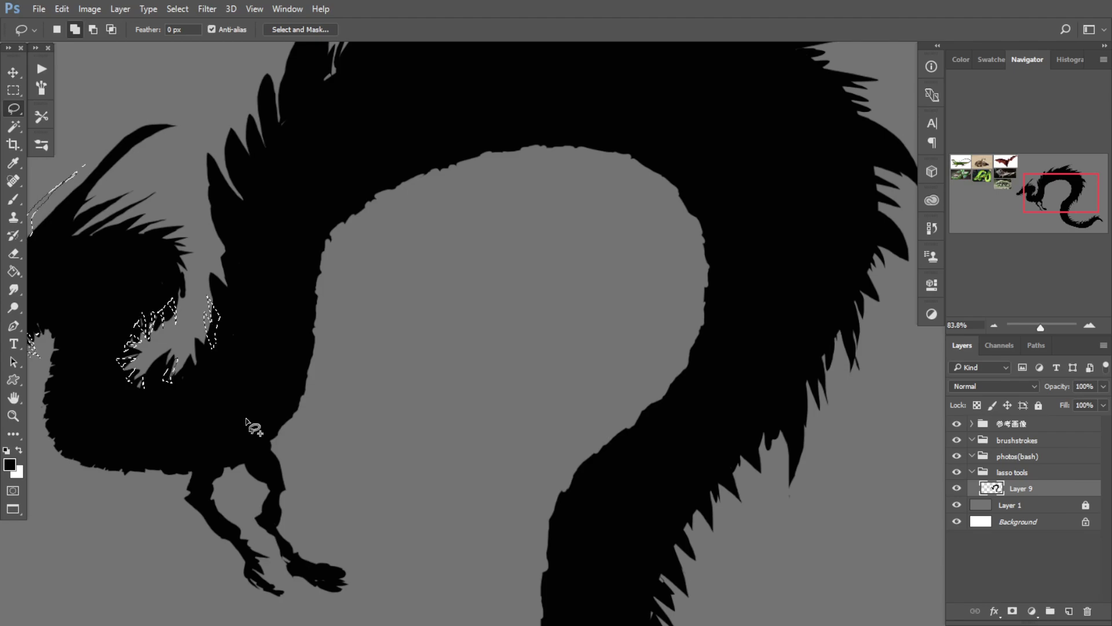
{"action": "scroll", "coordinate": [242, 433], "scroll_direction": "down", "scroll_amount": 3}
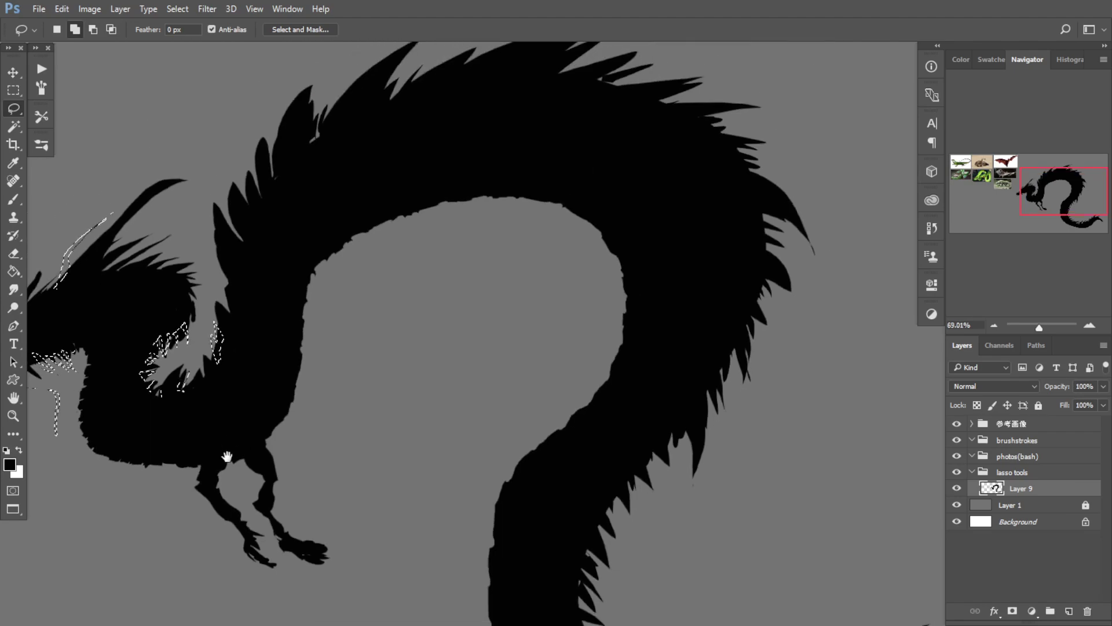
{"action": "mouse_move", "coordinate": [324, 494]}
{"action": "left_mouse_down"}
{"action": "mouse_move", "coordinate": [270, 444]}
{"action": "mouse_move", "coordinate": [319, 463]}
{"action": "mouse_move", "coordinate": [380, 429]}
{"action": "mouse_move", "coordinate": [293, 432]}
{"action": "mouse_move", "coordinate": [326, 401]}
{"action": "left_mouse_up"}
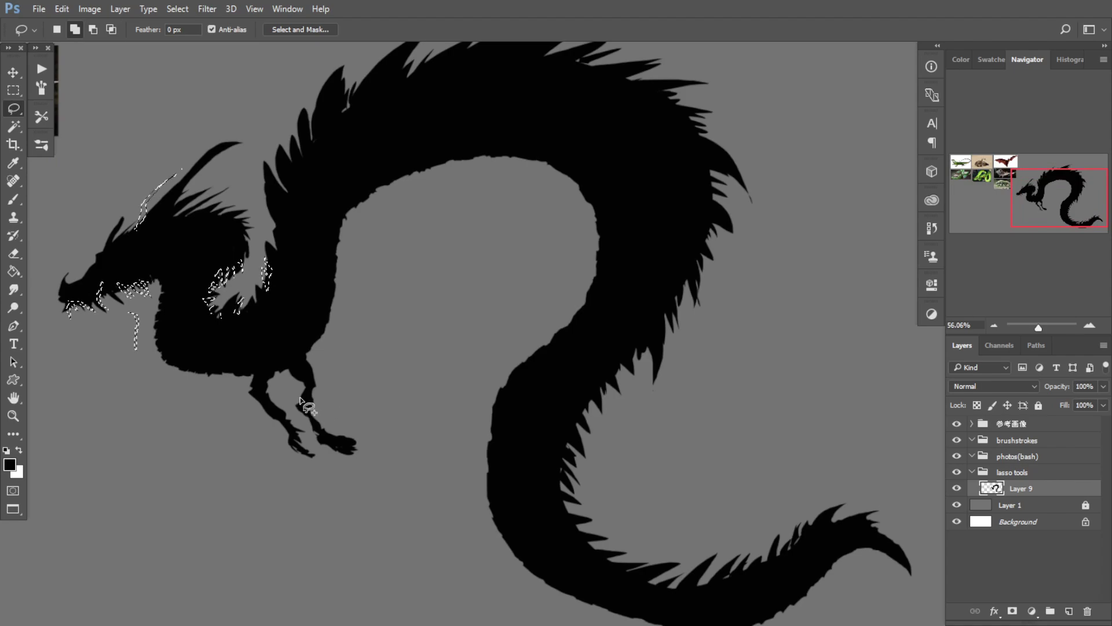
{"action": "scroll", "coordinate": [313, 399], "scroll_direction": "up", "scroll_amount": 2}
{"action": "key", "text": "b"}
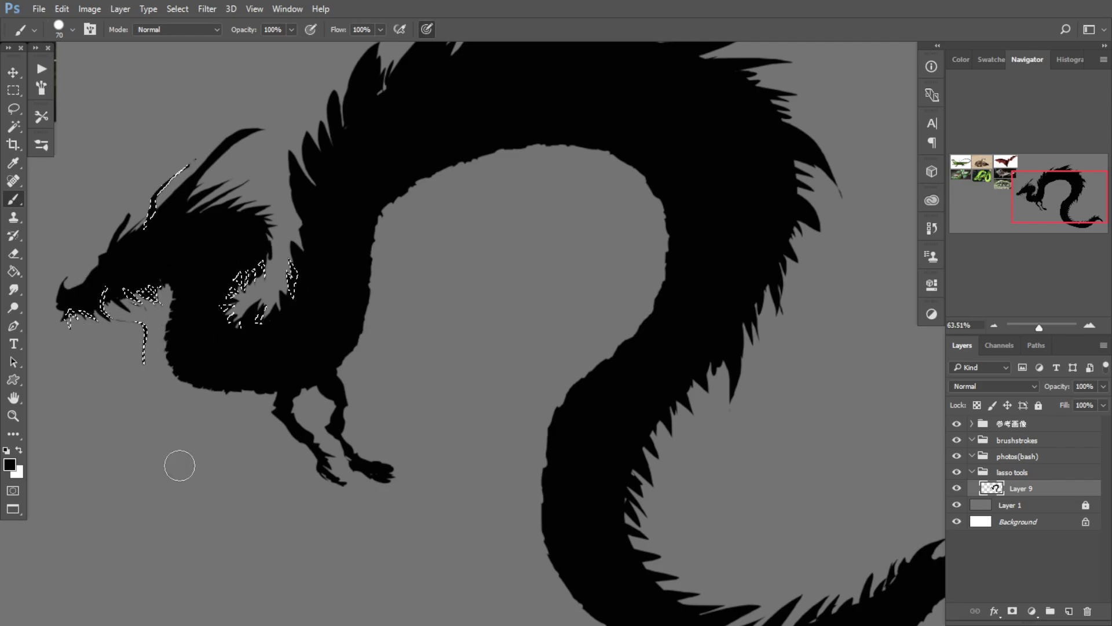
{"action": "key", "text": "m"}
{"action": "left_click", "coordinate": [105, 150]}
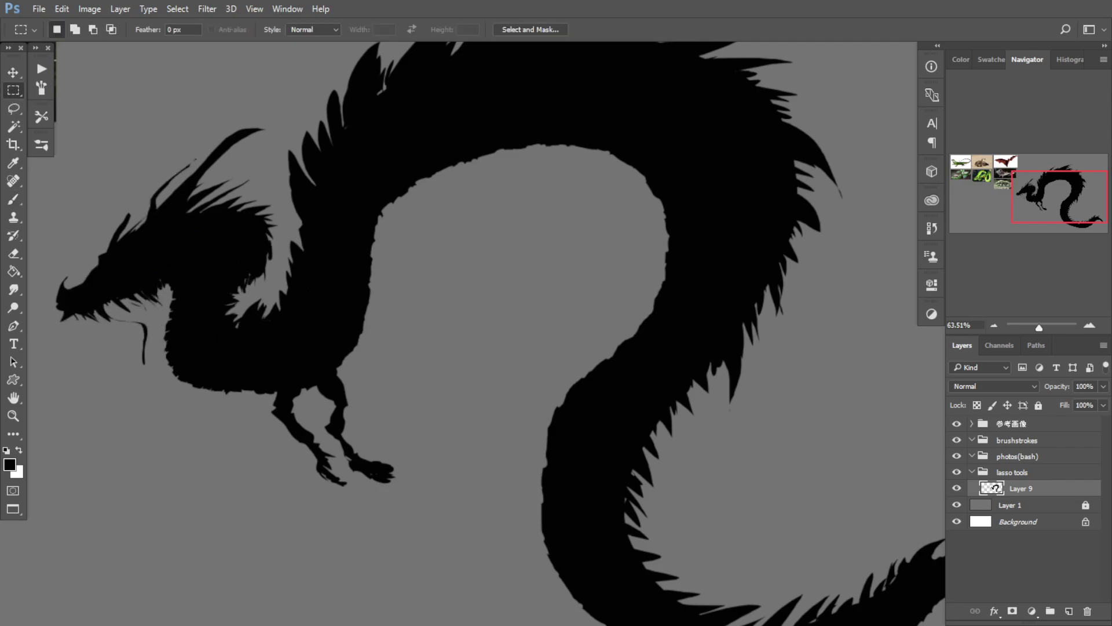
Step: Lasso small new spikes along the spiny edge of the neck
{"action": "key", "text": "b"}
{"action": "left_click_drag", "start_coordinate": [307, 357], "coordinate": [261, 373]}
{"action": "left_click_drag", "start_coordinate": [304, 396], "coordinate": [409, 445]}
{"action": "left_click_drag", "start_coordinate": [387, 355], "coordinate": [339, 394]}
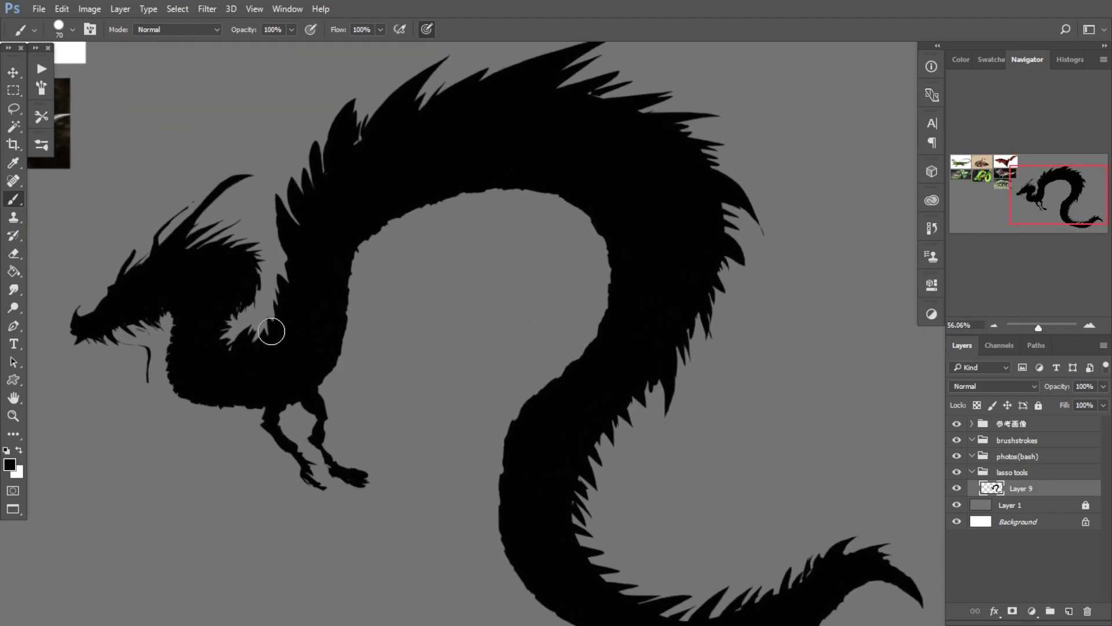
{"action": "left_click", "coordinate": [14, 109]}
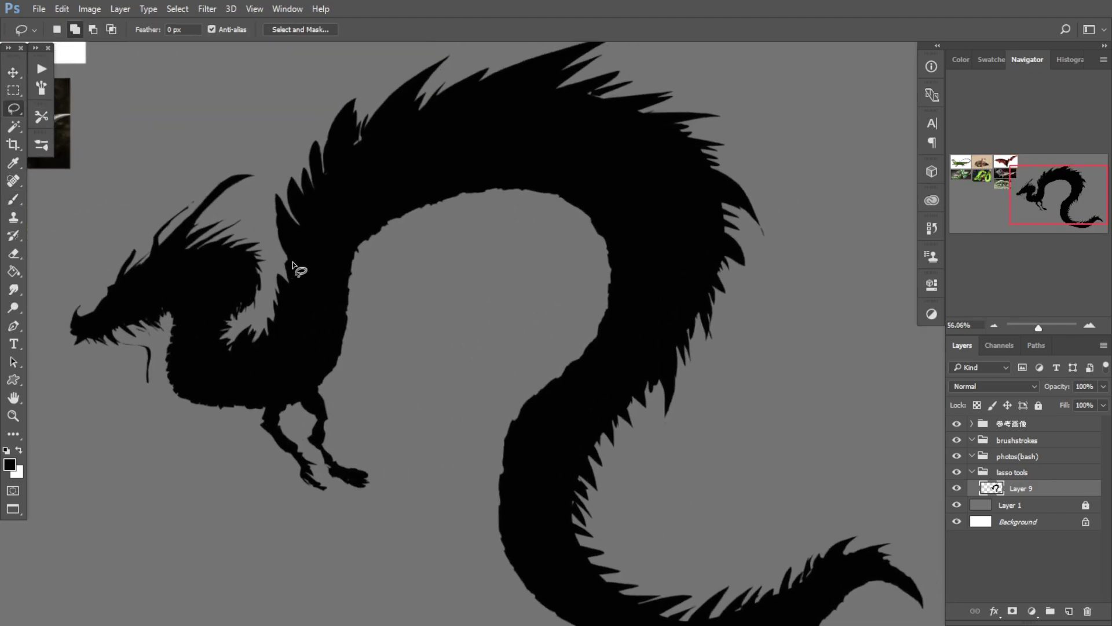
{"action": "mouse_move", "coordinate": [294, 276]}
{"action": "left_mouse_down"}
{"action": "mouse_move", "coordinate": [284, 249]}
{"action": "mouse_move", "coordinate": [283, 288]}
{"action": "left_mouse_up"}
{"action": "left_click_drag", "start_coordinate": [260, 328], "coordinate": [260, 330]}
Step: Add small lassoed spikes to the selection along the neck's outer edge and the arch of the back
{"action": "left_click_drag", "start_coordinate": [426, 148], "coordinate": [294, 268]}
{"action": "mouse_move", "coordinate": [224, 267]}
{"action": "left_mouse_down"}
{"action": "mouse_move", "coordinate": [238, 228]}
{"action": "mouse_move", "coordinate": [231, 270]}
{"action": "left_mouse_up"}
{"action": "left_click_drag", "start_coordinate": [302, 212], "coordinate": [288, 240]}
{"action": "mouse_move", "coordinate": [338, 184]}
{"action": "left_mouse_down"}
{"action": "mouse_move", "coordinate": [318, 206]}
{"action": "mouse_move", "coordinate": [323, 217]}
{"action": "left_mouse_up"}
{"action": "mouse_move", "coordinate": [452, 206]}
{"action": "left_mouse_down"}
{"action": "mouse_move", "coordinate": [432, 217]}
{"action": "mouse_move", "coordinate": [498, 212]}
{"action": "mouse_move", "coordinate": [498, 243]}
{"action": "left_mouse_up"}
{"action": "mouse_move", "coordinate": [545, 251]}
{"action": "left_mouse_down"}
{"action": "mouse_move", "coordinate": [556, 252]}
{"action": "mouse_move", "coordinate": [545, 258]}
{"action": "mouse_move", "coordinate": [563, 277]}
{"action": "left_mouse_up"}
{"action": "left_click_drag", "start_coordinate": [588, 348], "coordinate": [578, 325]}
{"action": "mouse_move", "coordinate": [571, 396]}
{"action": "left_mouse_down"}
{"action": "mouse_move", "coordinate": [568, 319]}
{"action": "mouse_move", "coordinate": [593, 322]}
{"action": "mouse_move", "coordinate": [582, 294]}
{"action": "left_mouse_up"}
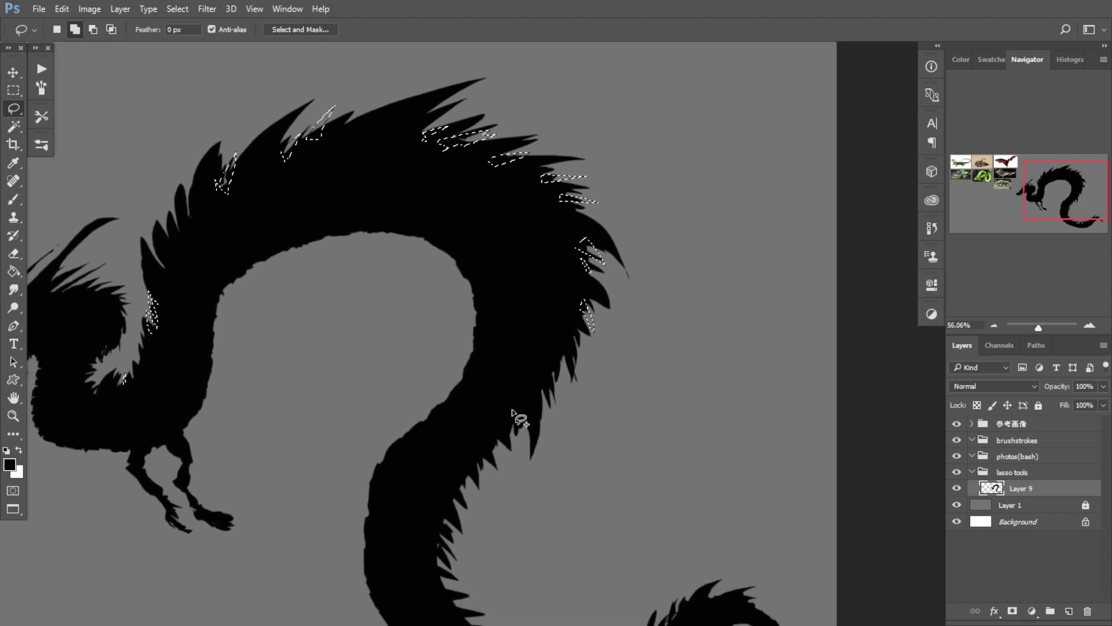
Step: Extend the lasso selection with small spikes down the spiny edge of the lower body
{"action": "left_click_drag", "start_coordinate": [562, 381], "coordinate": [558, 352]}
{"action": "left_click_drag", "start_coordinate": [504, 421], "coordinate": [511, 421]}
{"action": "left_click_drag", "start_coordinate": [516, 418], "coordinate": [523, 416]}
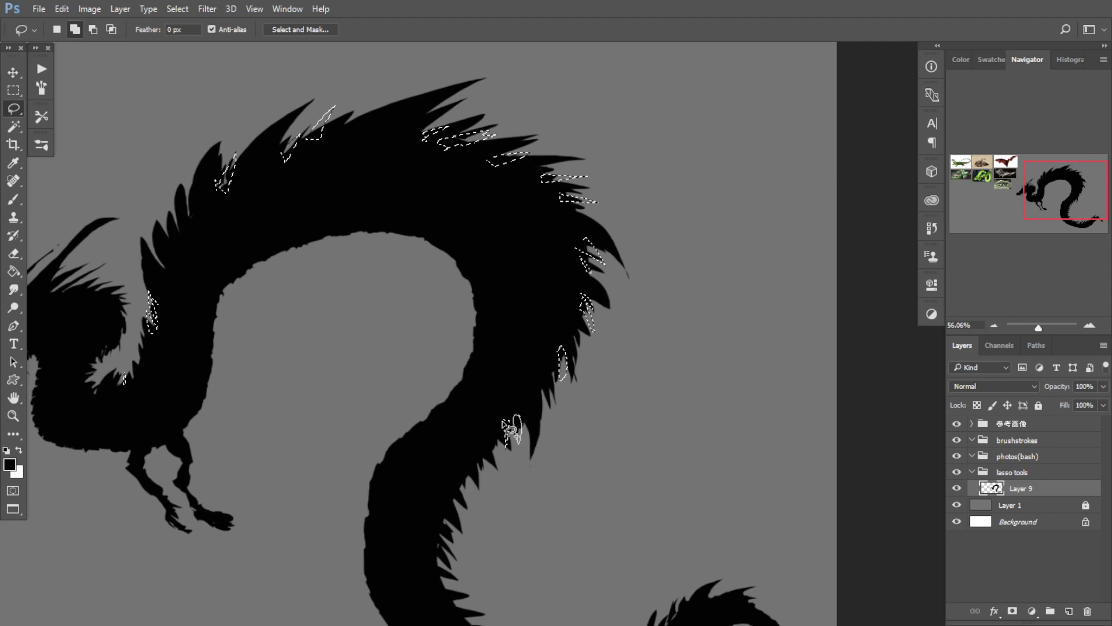
{"action": "left_click_drag", "start_coordinate": [483, 477], "coordinate": [485, 316]}
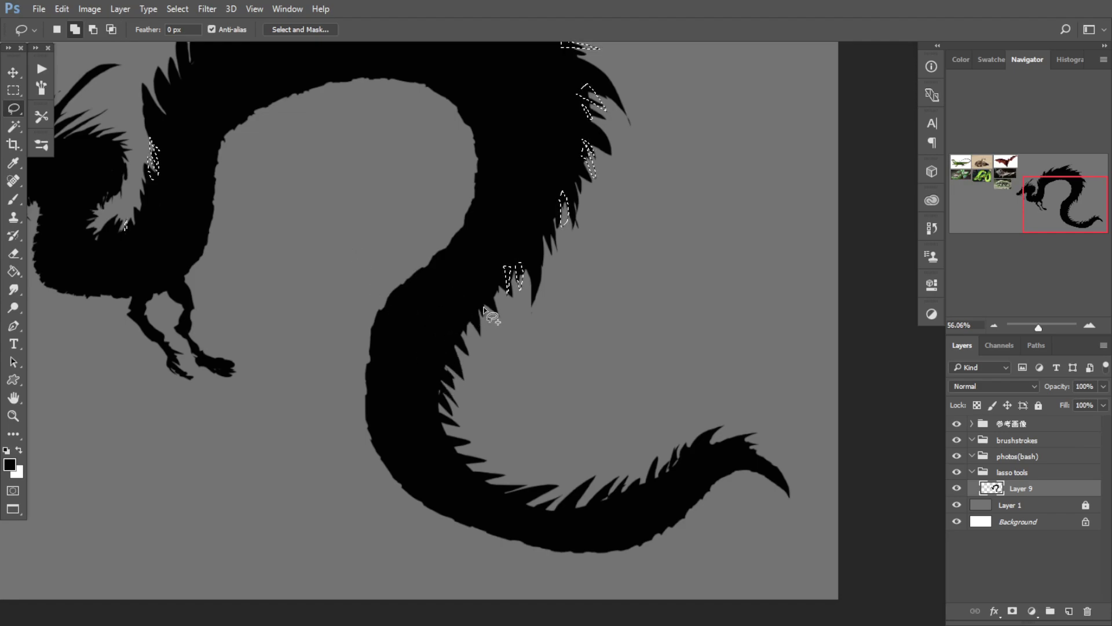
{"action": "left_click_drag", "start_coordinate": [481, 297], "coordinate": [459, 316]}
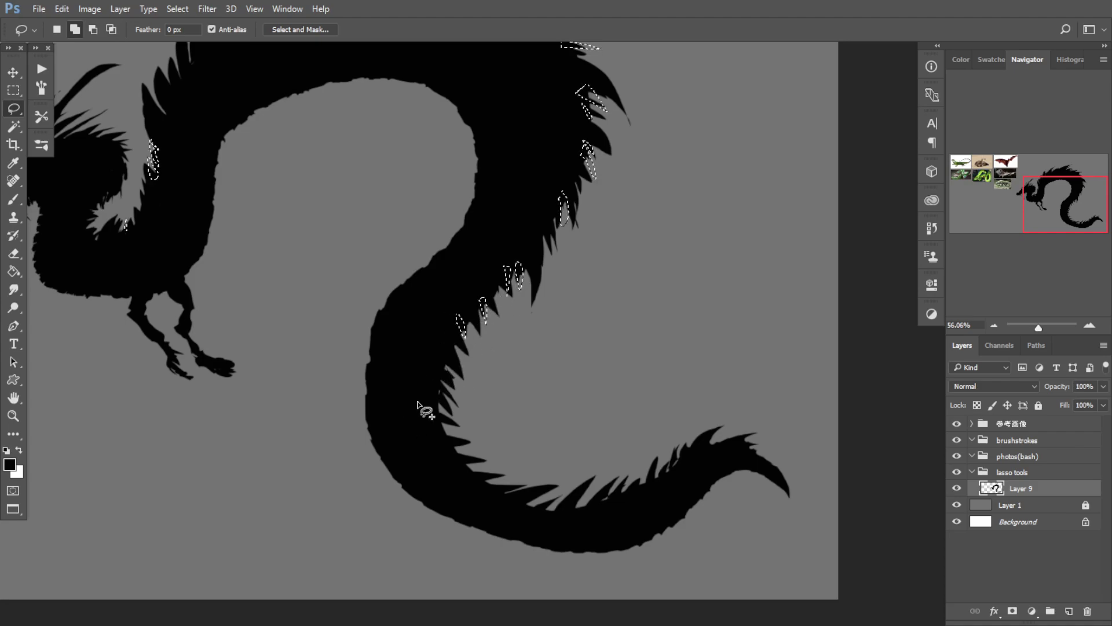
{"action": "mouse_move", "coordinate": [438, 362]}
{"action": "left_mouse_down"}
{"action": "mouse_move", "coordinate": [459, 412]}
{"action": "mouse_move", "coordinate": [432, 410]}
{"action": "mouse_move", "coordinate": [441, 427]}
{"action": "left_mouse_up"}
{"action": "left_click_drag", "start_coordinate": [450, 448], "coordinate": [451, 452]}
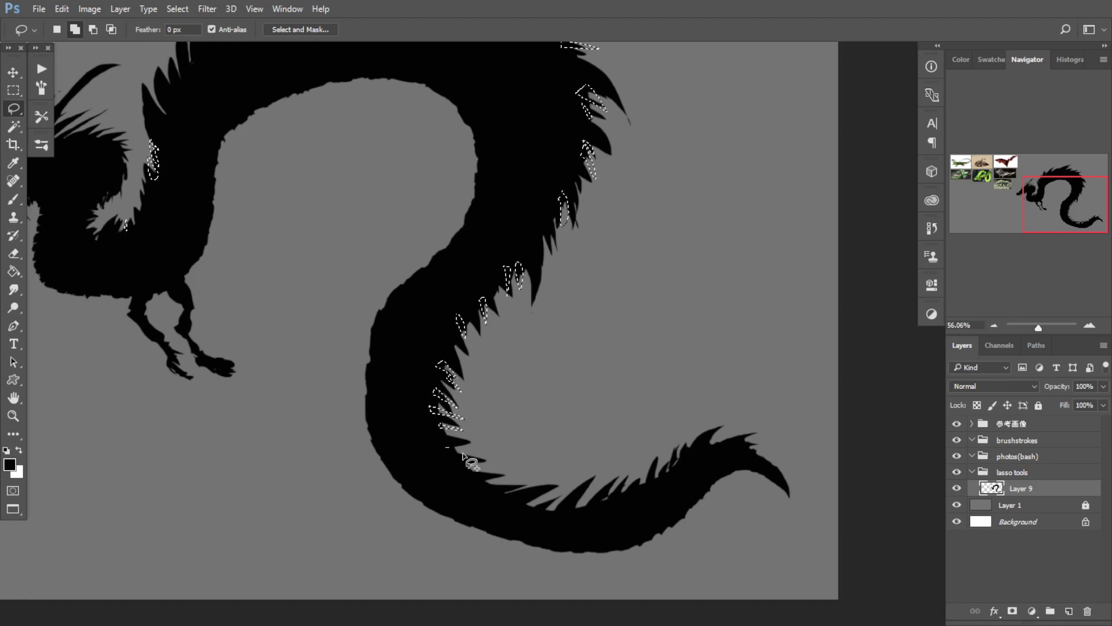
Step: Add thin lassoed spikes along the tail's upper edge to the selection
{"action": "mouse_move", "coordinate": [661, 476]}
{"action": "left_mouse_down"}
{"action": "mouse_move", "coordinate": [747, 439]}
{"action": "mouse_move", "coordinate": [712, 446]}
{"action": "mouse_move", "coordinate": [752, 455]}
{"action": "left_mouse_up"}
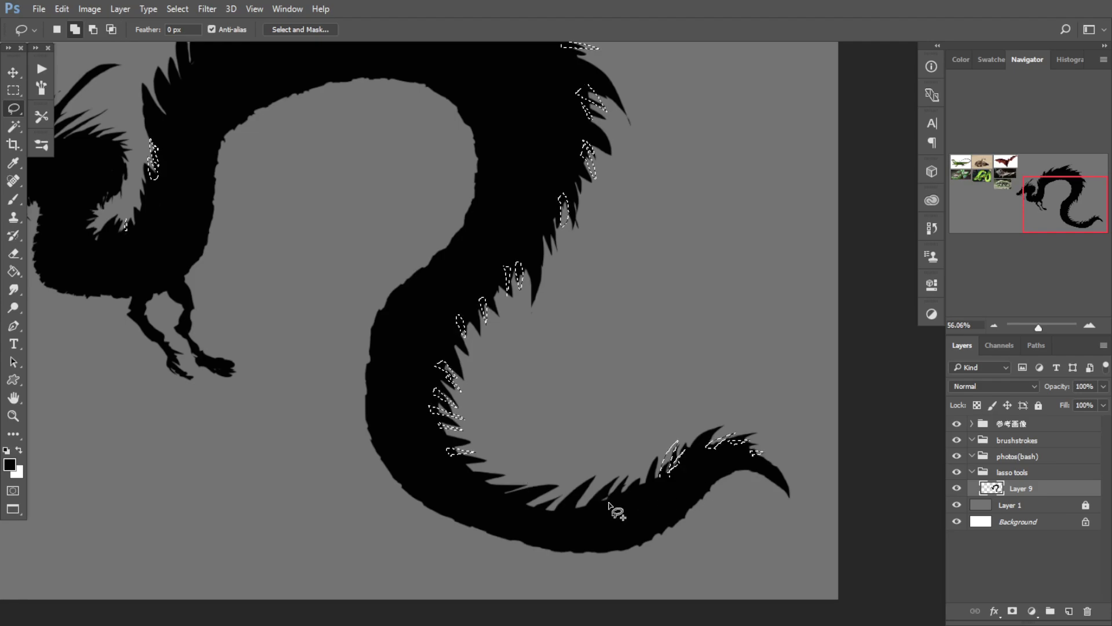
{"action": "left_click_drag", "start_coordinate": [595, 501], "coordinate": [627, 502]}
{"action": "mouse_move", "coordinate": [523, 506]}
{"action": "left_mouse_down"}
{"action": "mouse_move", "coordinate": [533, 512]}
{"action": "mouse_move", "coordinate": [524, 507]}
{"action": "left_mouse_up"}
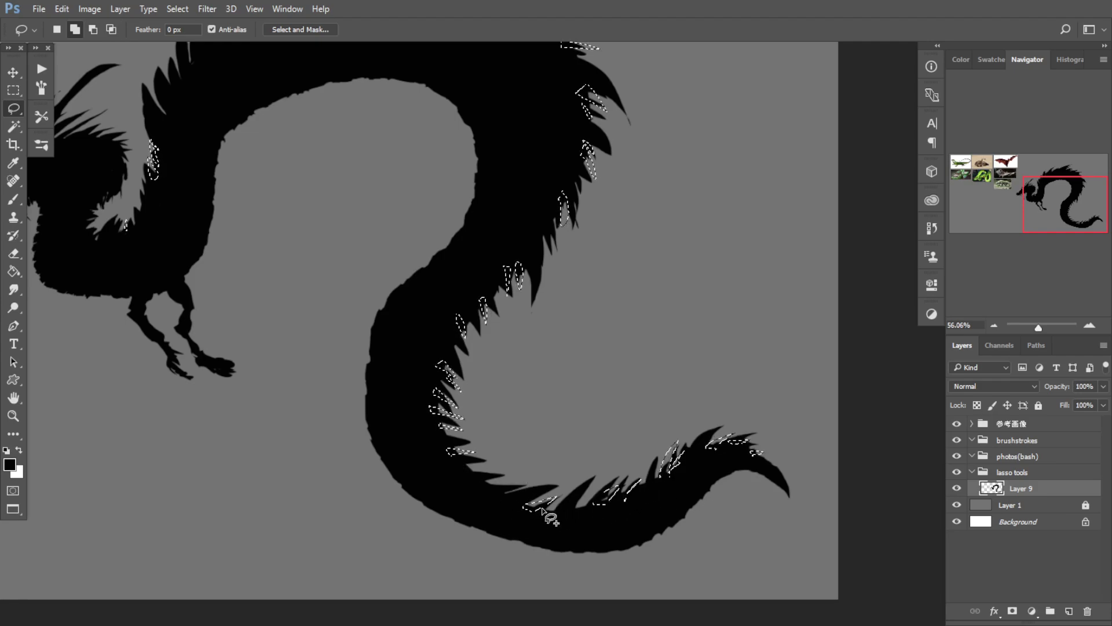
Step: Add small lassoed tufts around the upper parts of the front legs to the selection
{"action": "left_click_drag", "start_coordinate": [306, 294], "coordinate": [399, 419]}
{"action": "left_click_drag", "start_coordinate": [200, 422], "coordinate": [244, 424]}
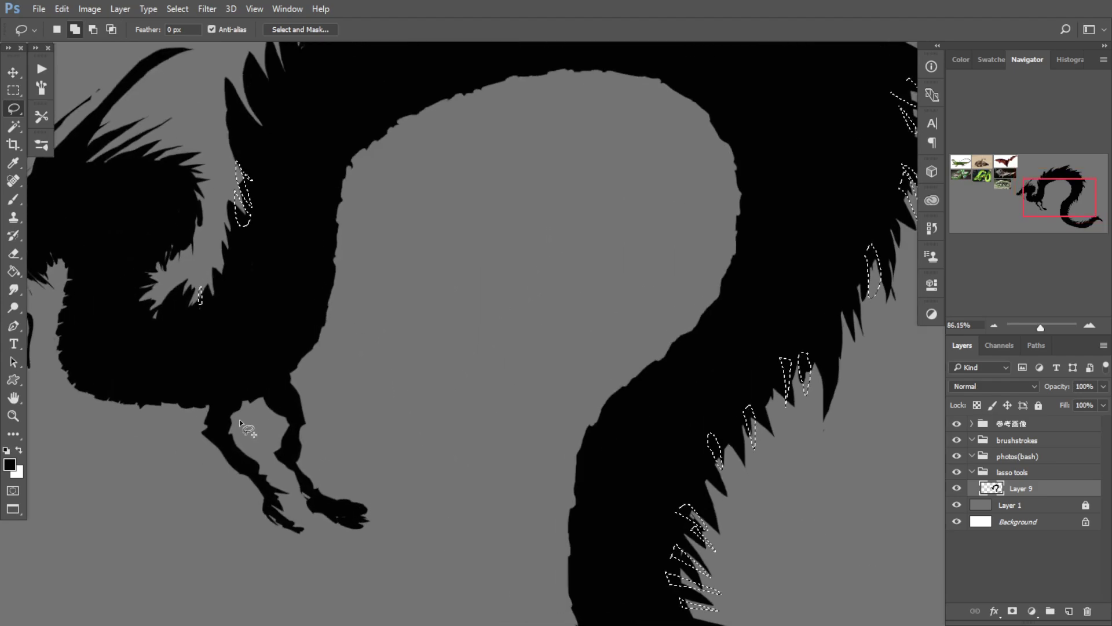
{"action": "mouse_move", "coordinate": [290, 392]}
{"action": "left_mouse_down"}
{"action": "mouse_move", "coordinate": [297, 377]}
{"action": "mouse_move", "coordinate": [292, 394]}
{"action": "left_mouse_up"}
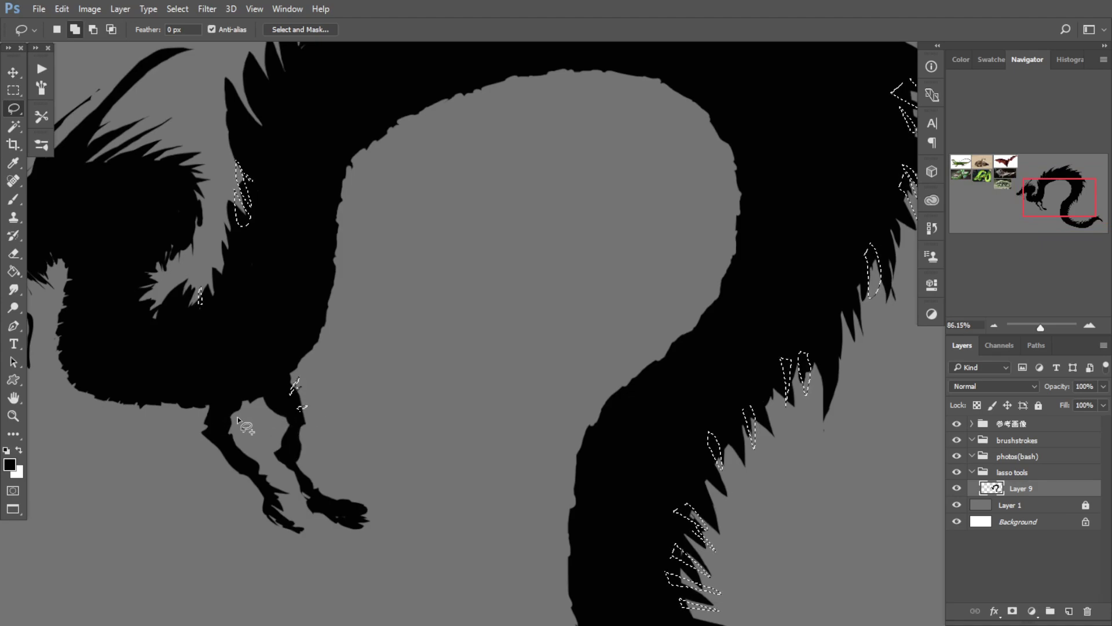
{"action": "left_click_drag", "start_coordinate": [228, 416], "coordinate": [229, 433]}
{"action": "left_click_drag", "start_coordinate": [306, 406], "coordinate": [300, 425]}
{"action": "mouse_move", "coordinate": [317, 369]}
{"action": "left_mouse_down"}
{"action": "mouse_move", "coordinate": [285, 368]}
{"action": "mouse_move", "coordinate": [357, 370]}
{"action": "mouse_move", "coordinate": [335, 370]}
{"action": "mouse_move", "coordinate": [372, 385]}
{"action": "left_mouse_up"}
Step: Paint all the lassoed shapes black with a 343 px brush, reduce the brush to 13 px and deselect
{"action": "left_click", "coordinate": [17, 275]}
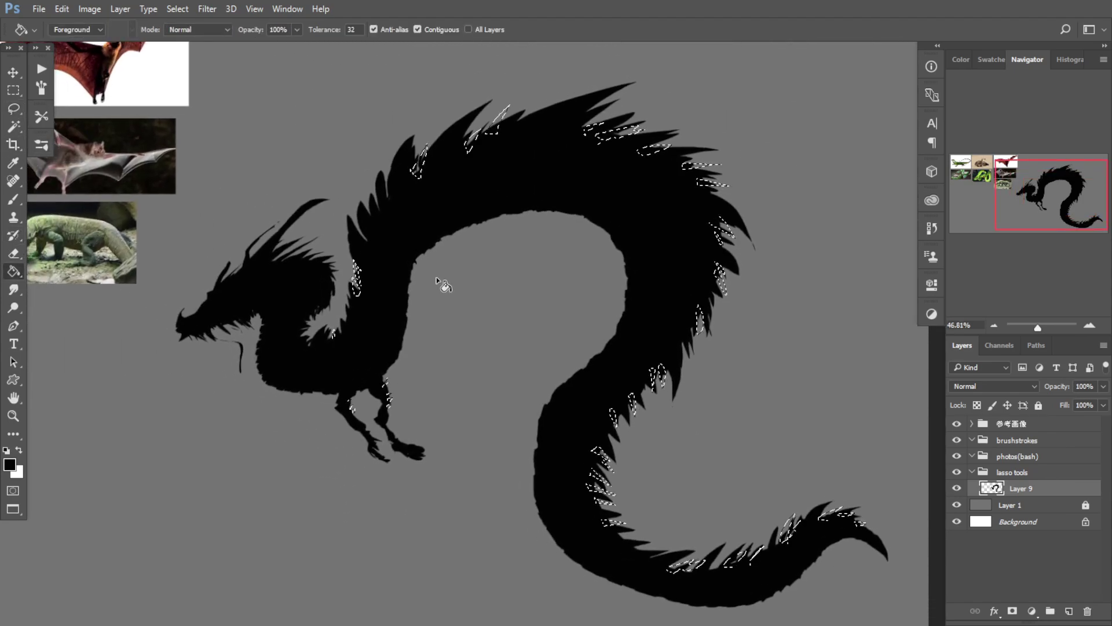
{"action": "key", "text": "b"}
{"action": "right_click", "coordinate": [447, 198], "text": "alt"}
{"action": "left_click_drag", "start_coordinate": [470, 205], "coordinate": [562, 95]}
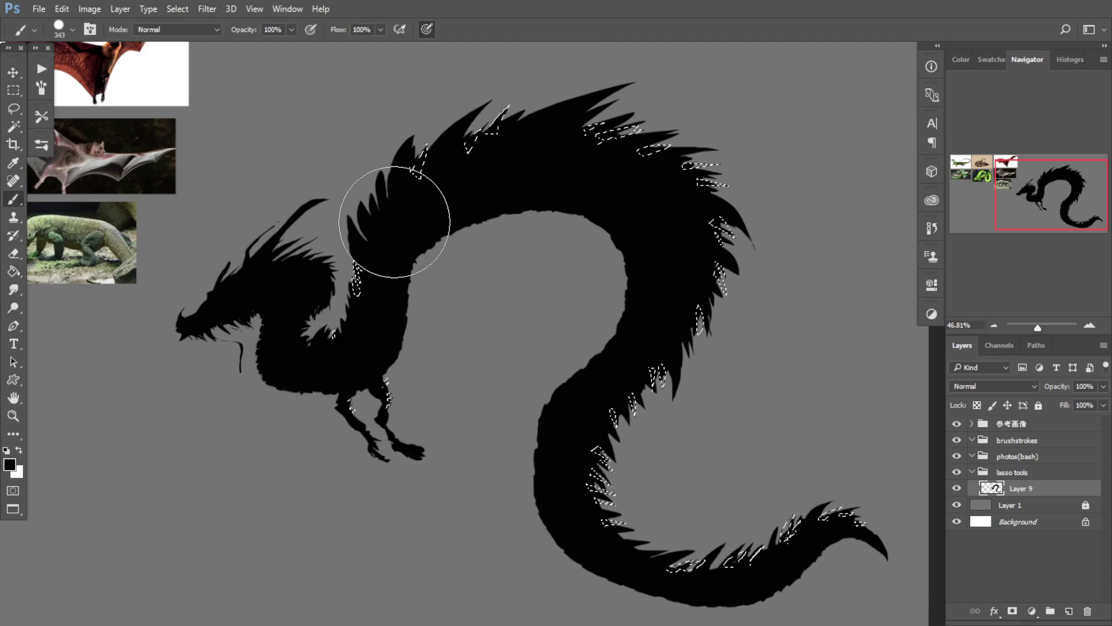
{"action": "mouse_move", "coordinate": [395, 220]}
{"action": "left_mouse_down"}
{"action": "mouse_move", "coordinate": [624, 142]}
{"action": "mouse_move", "coordinate": [732, 333]}
{"action": "mouse_move", "coordinate": [745, 554]}
{"action": "mouse_move", "coordinate": [341, 357]}
{"action": "left_mouse_up"}
{"action": "right_click", "coordinate": [303, 276], "text": "alt"}
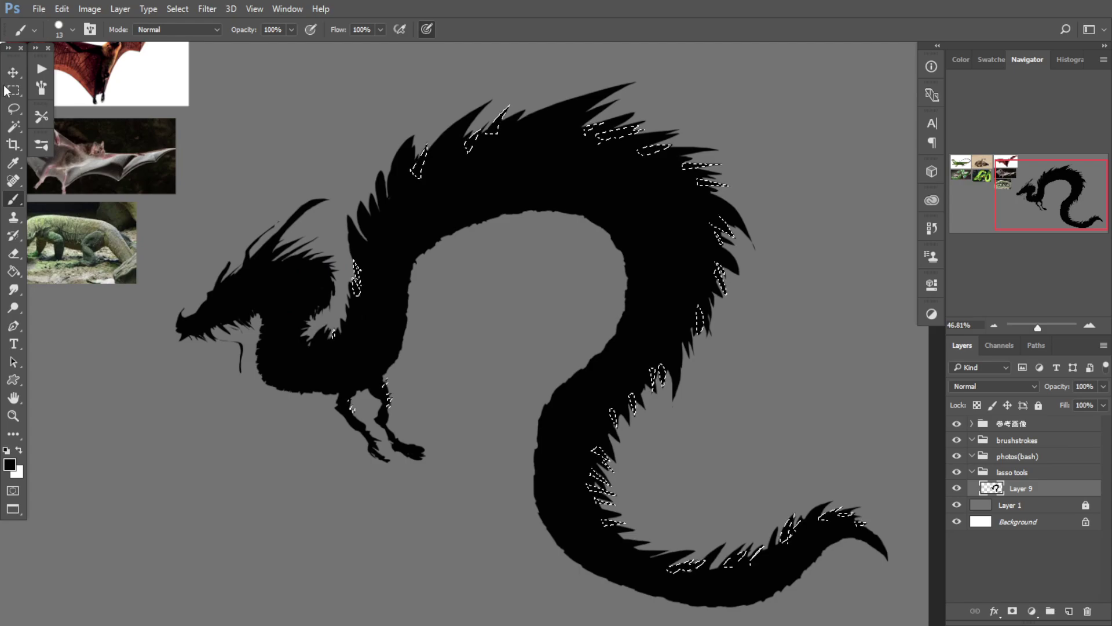
{"action": "key", "text": "m"}
{"action": "key", "text": "ctrl+d"}
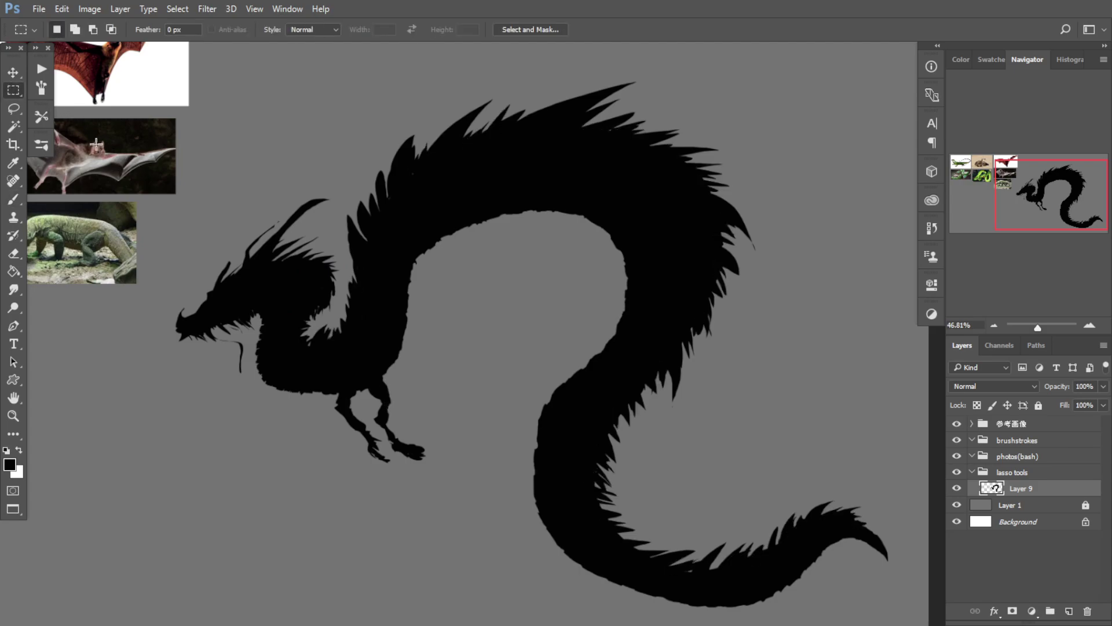
Step: Thicken and lengthen the hanging whisker below the jaw with the 13 px black brush
{"action": "left_click", "coordinate": [7, 79]}
{"action": "left_click_drag", "start_coordinate": [364, 388], "coordinate": [317, 399]}
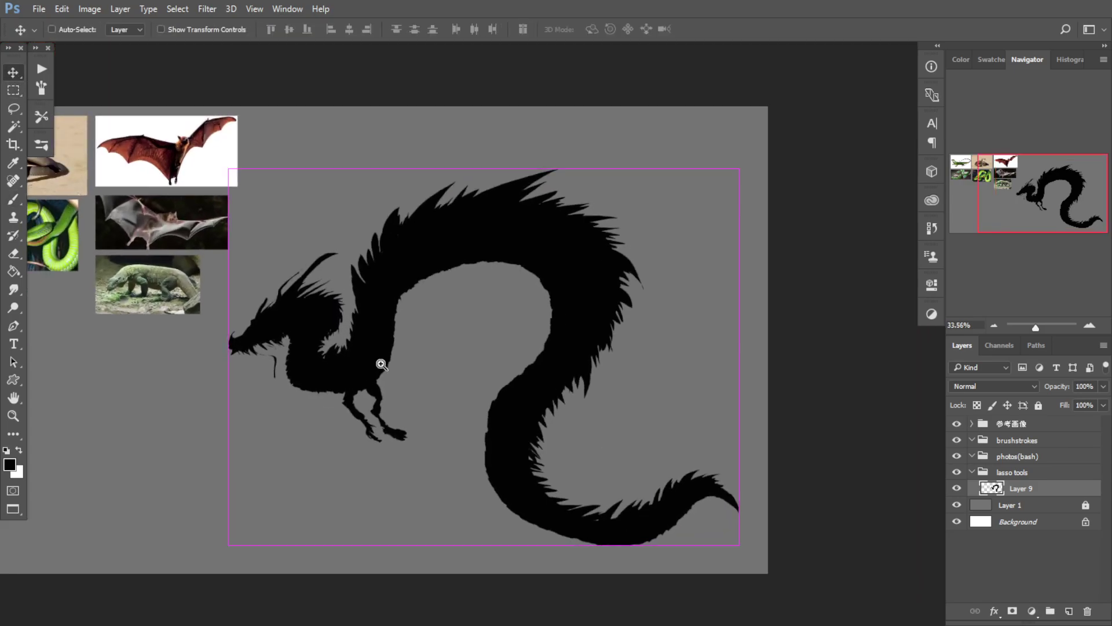
{"action": "left_click_drag", "start_coordinate": [380, 364], "coordinate": [412, 366]}
{"action": "mouse_move", "coordinate": [352, 405]}
{"action": "left_mouse_down"}
{"action": "mouse_move", "coordinate": [351, 380]}
{"action": "mouse_move", "coordinate": [362, 408]}
{"action": "mouse_move", "coordinate": [410, 408]}
{"action": "mouse_move", "coordinate": [419, 429]}
{"action": "mouse_move", "coordinate": [386, 428]}
{"action": "left_mouse_up"}
{"action": "key", "text": "e"}
{"action": "key", "text": "b"}
{"action": "left_click_drag", "start_coordinate": [356, 390], "coordinate": [275, 322]}
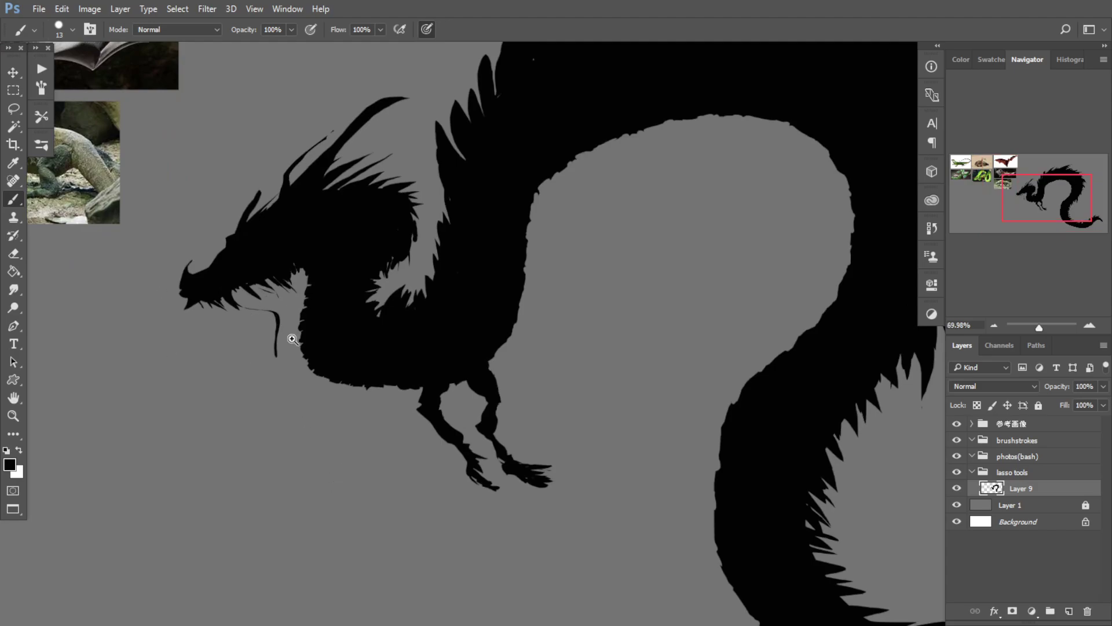
{"action": "scroll", "coordinate": [293, 339], "scroll_direction": "up", "scroll_amount": 2}
{"action": "mouse_move", "coordinate": [224, 279]}
{"action": "left_mouse_down"}
{"action": "mouse_move", "coordinate": [230, 298]}
{"action": "mouse_move", "coordinate": [268, 306]}
{"action": "mouse_move", "coordinate": [280, 366]}
{"action": "left_mouse_up"}
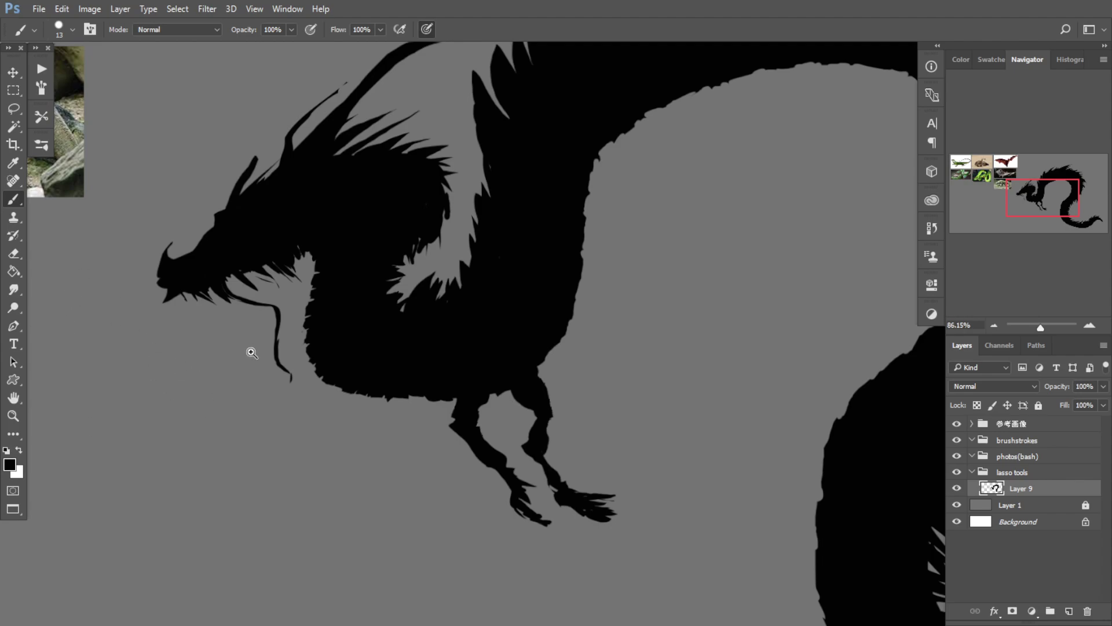
Step: Touch up the spiny edges of the mane and the neck's inner curve with the small black brush
{"action": "scroll", "coordinate": [251, 352], "scroll_direction": "down", "scroll_amount": 3}
{"action": "scroll", "coordinate": [400, 296], "scroll_direction": "up", "scroll_amount": 3}
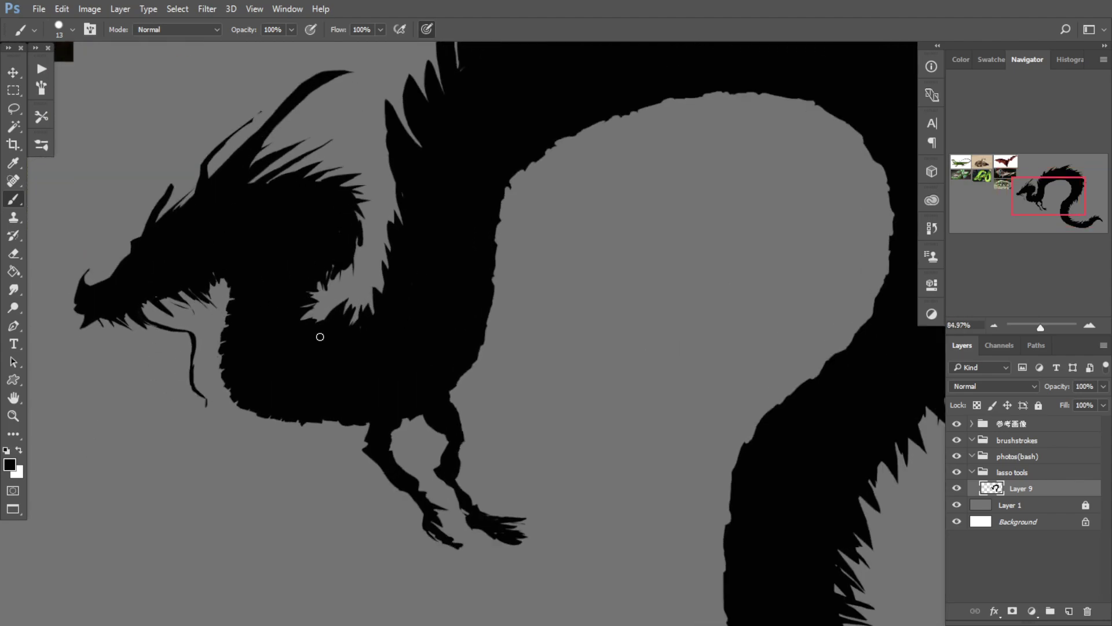
{"action": "mouse_move", "coordinate": [352, 327]}
{"action": "left_mouse_down"}
{"action": "mouse_move", "coordinate": [372, 314]}
{"action": "mouse_move", "coordinate": [283, 317]}
{"action": "mouse_move", "coordinate": [307, 316]}
{"action": "mouse_move", "coordinate": [280, 298]}
{"action": "mouse_move", "coordinate": [321, 266]}
{"action": "mouse_move", "coordinate": [332, 277]}
{"action": "mouse_move", "coordinate": [351, 249]}
{"action": "mouse_move", "coordinate": [361, 254]}
{"action": "mouse_move", "coordinate": [340, 265]}
{"action": "mouse_move", "coordinate": [340, 284]}
{"action": "mouse_move", "coordinate": [358, 249]}
{"action": "left_mouse_up"}
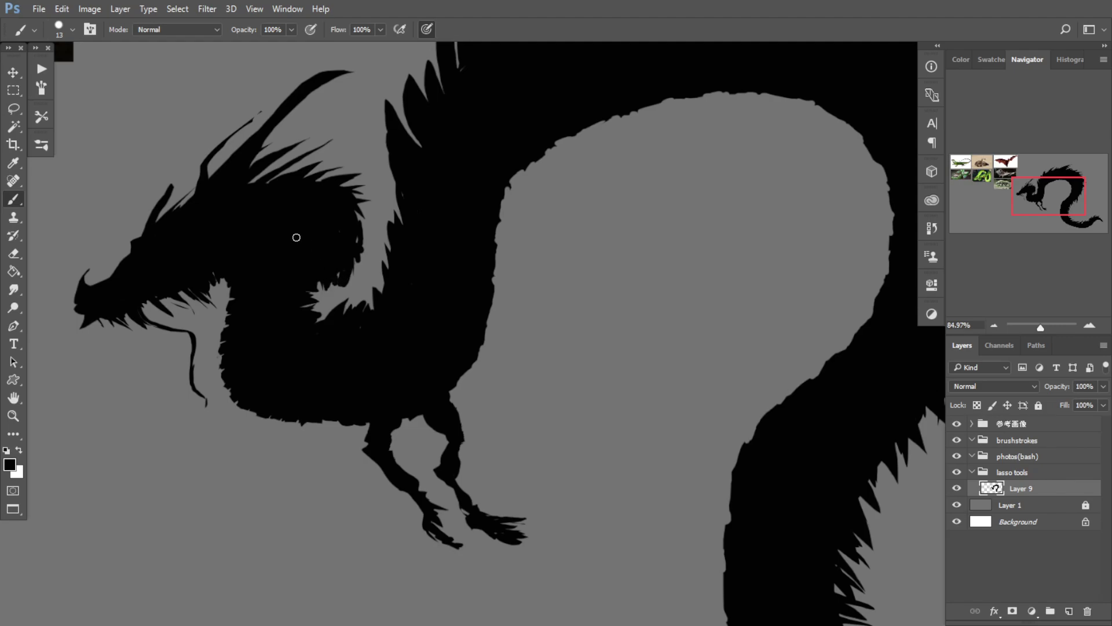
{"action": "mouse_move", "coordinate": [264, 153]}
{"action": "left_mouse_down"}
{"action": "mouse_move", "coordinate": [249, 181]}
{"action": "mouse_move", "coordinate": [277, 191]}
{"action": "left_mouse_up"}
{"action": "mouse_move", "coordinate": [330, 276]}
{"action": "left_mouse_down"}
{"action": "mouse_move", "coordinate": [256, 313]}
{"action": "mouse_move", "coordinate": [331, 275]}
{"action": "mouse_move", "coordinate": [340, 288]}
{"action": "left_mouse_up"}
Step: Lasso narrow slivers along the underside of the mane at the neck's inner curve, delete them and deselect
{"action": "left_click", "coordinate": [22, 111]}
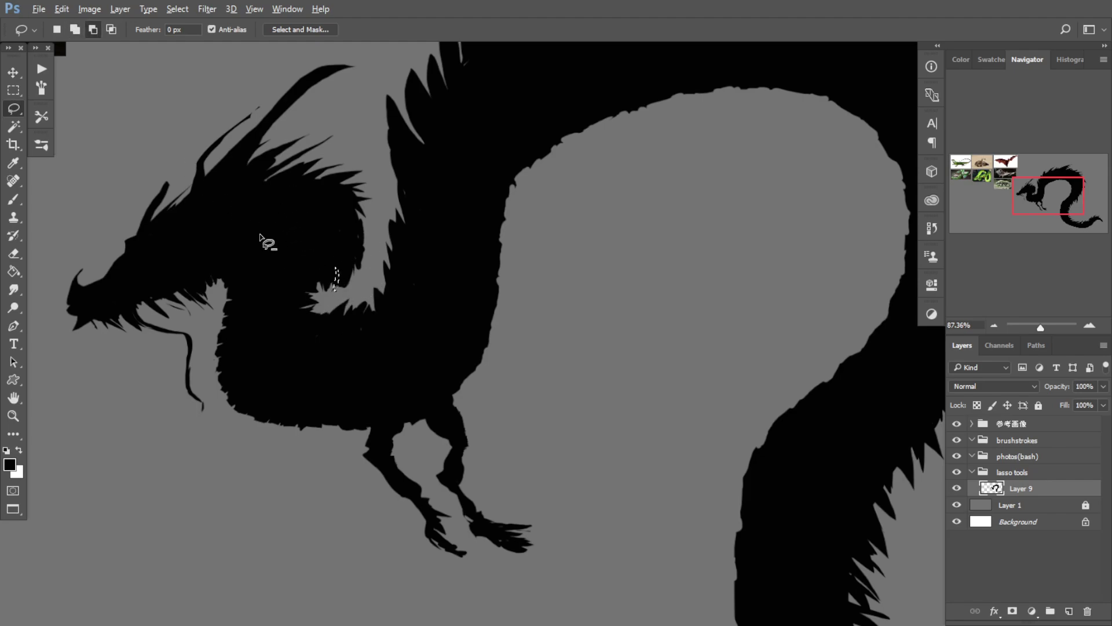
{"action": "key", "text": "shift"}
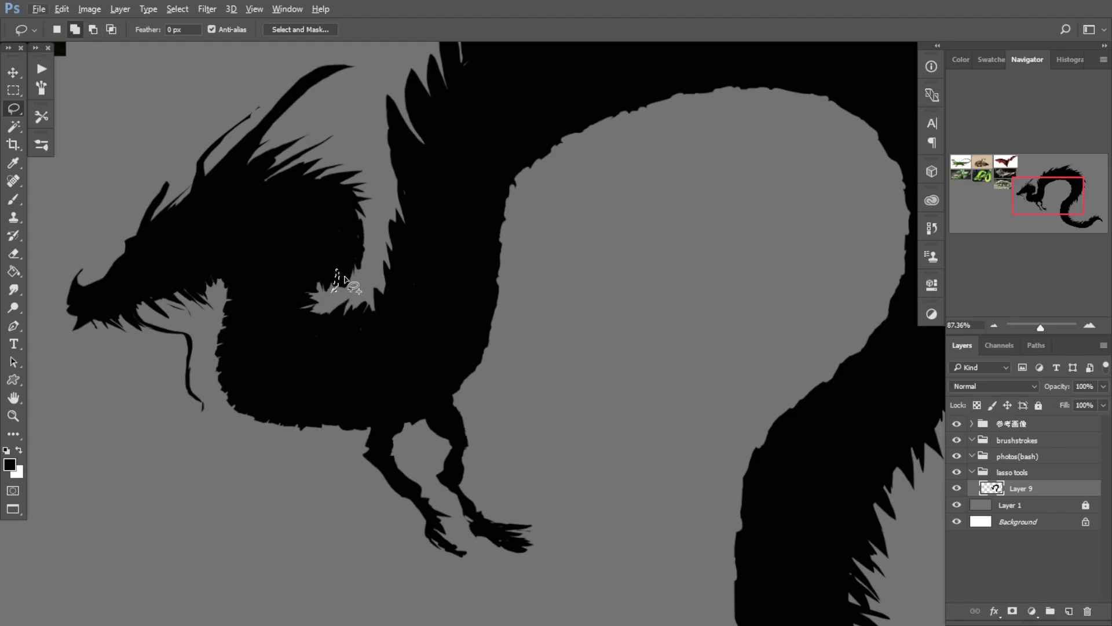
{"action": "key", "text": "alt"}
{"action": "mouse_move", "coordinate": [344, 280]}
{"action": "left_mouse_down"}
{"action": "mouse_move", "coordinate": [340, 289]}
{"action": "mouse_move", "coordinate": [346, 277]}
{"action": "left_mouse_up"}
{"action": "left_click", "coordinate": [14, 90]}
{"action": "left_click", "coordinate": [79, 110]}
{"action": "left_click", "coordinate": [13, 109]}
{"action": "key", "text": "alt"}
{"action": "left_click_drag", "start_coordinate": [325, 289], "coordinate": [323, 294]}
{"action": "key", "text": "alt"}
{"action": "key", "text": "shift"}
{"action": "left_click_drag", "start_coordinate": [364, 250], "coordinate": [364, 239]}
{"action": "mouse_move", "coordinate": [362, 277]}
{"action": "left_mouse_down"}
{"action": "mouse_move", "coordinate": [340, 256]}
{"action": "mouse_move", "coordinate": [329, 287]}
{"action": "left_mouse_up"}
{"action": "key", "text": "Delete"}
{"action": "left_click", "coordinate": [13, 90]}
{"action": "left_click", "coordinate": [76, 101]}
Step: Carve notches between the spikes of the mane and the neck's inner curve with an 11 px eraser
{"action": "key", "text": "e"}
{"action": "right_click", "coordinate": [380, 273], "text": "alt"}
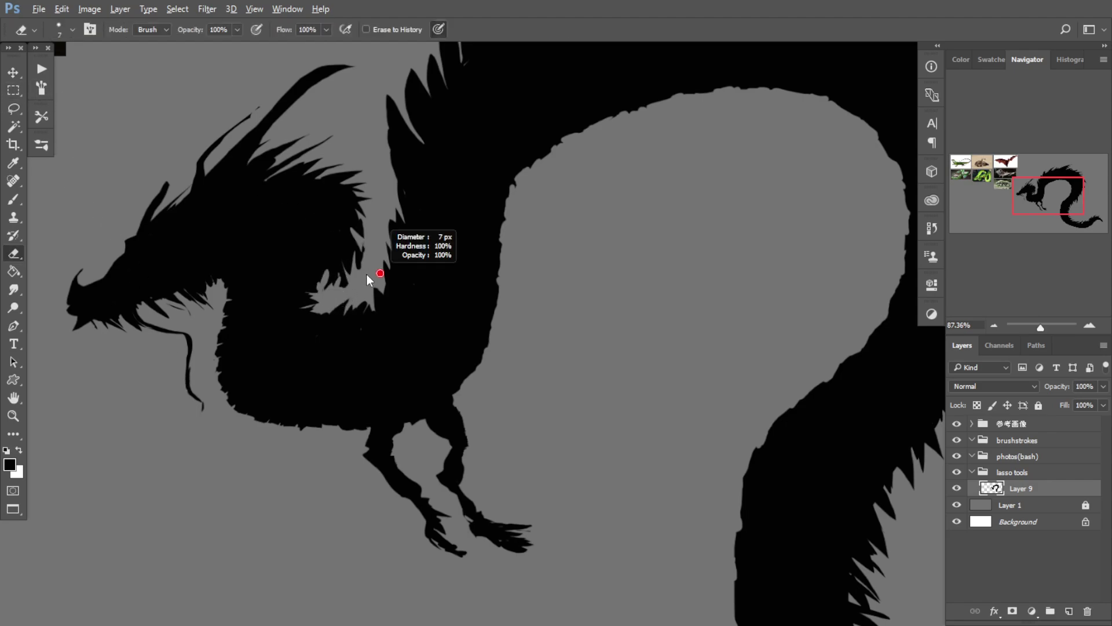
{"action": "left_click_drag", "start_coordinate": [354, 246], "coordinate": [358, 277]}
{"action": "mouse_move", "coordinate": [360, 249]}
{"action": "left_mouse_down"}
{"action": "mouse_move", "coordinate": [360, 273]}
{"action": "mouse_move", "coordinate": [340, 277]}
{"action": "left_mouse_up"}
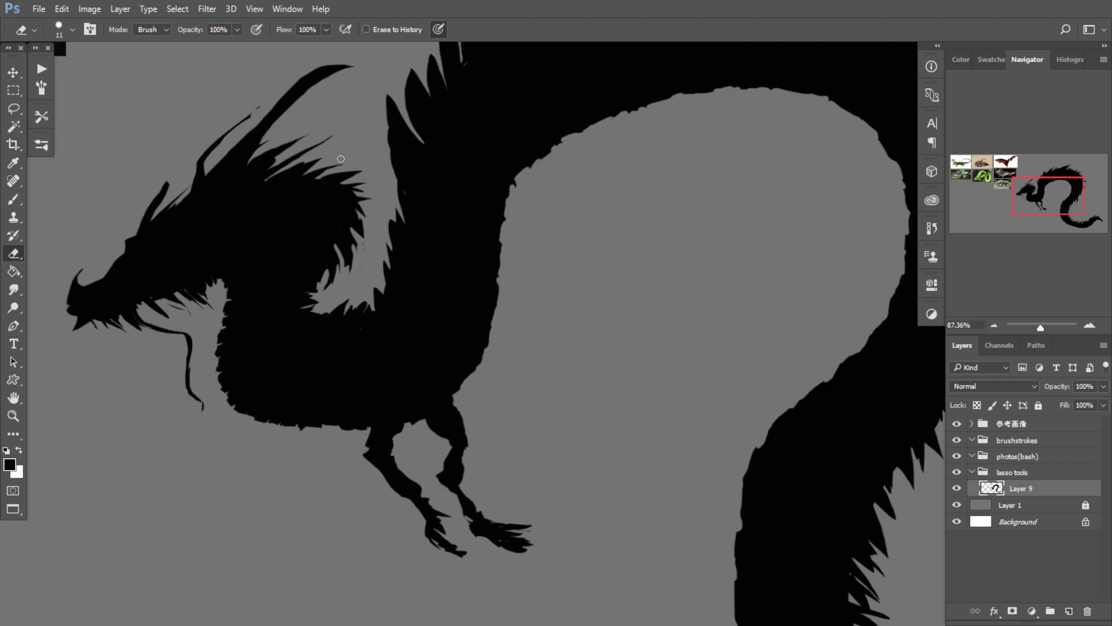
{"action": "mouse_move", "coordinate": [349, 193]}
{"action": "left_mouse_down"}
{"action": "mouse_move", "coordinate": [357, 208]}
{"action": "mouse_move", "coordinate": [286, 237]}
{"action": "mouse_move", "coordinate": [132, 276]}
{"action": "left_mouse_up"}
{"action": "left_click_drag", "start_coordinate": [332, 366], "coordinate": [250, 377]}
{"action": "left_click_drag", "start_coordinate": [358, 359], "coordinate": [384, 379]}
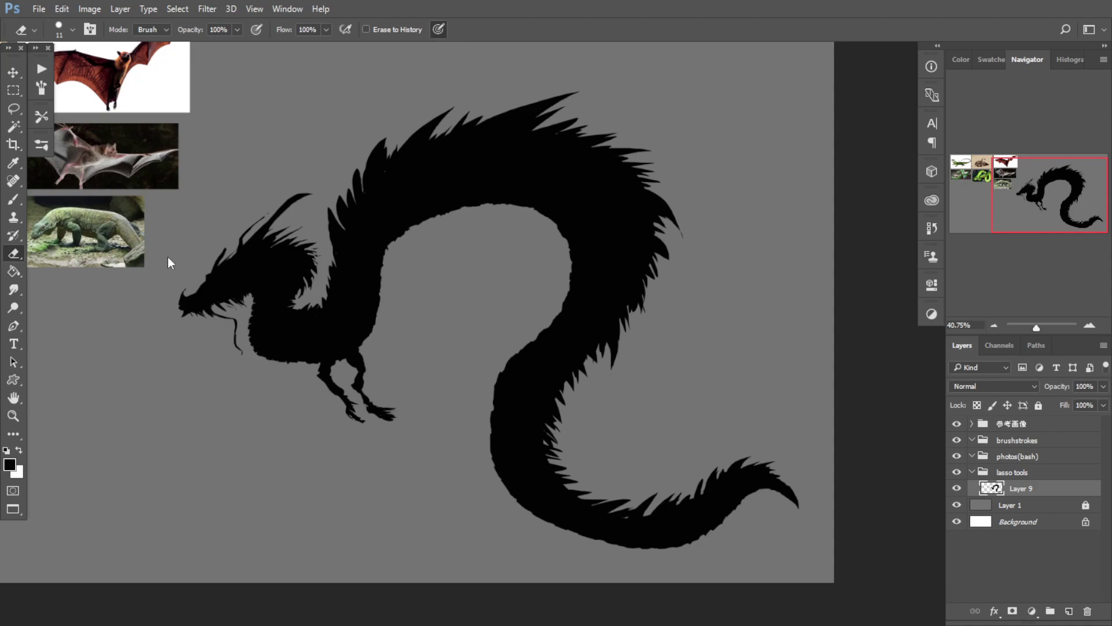
Step: Review the whole dragon silhouette, hiding Layer 9 and showing it again
{"action": "left_click", "coordinate": [17, 92]}
{"action": "left_click", "coordinate": [15, 75]}
{"action": "left_click_drag", "start_coordinate": [438, 346], "coordinate": [521, 365]}
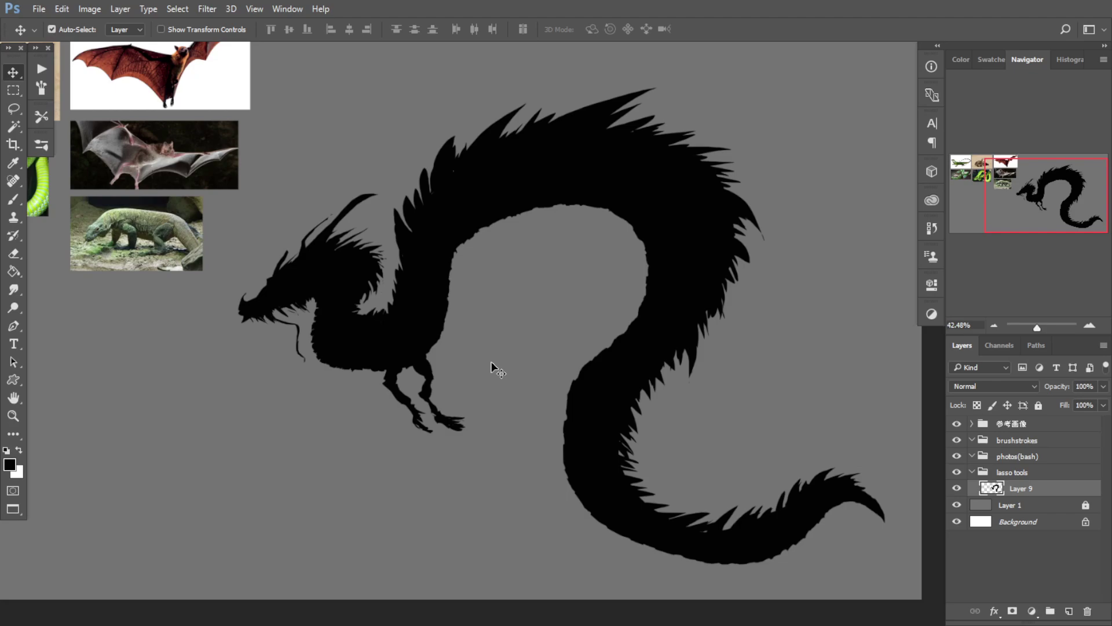
{"action": "key", "text": "m"}
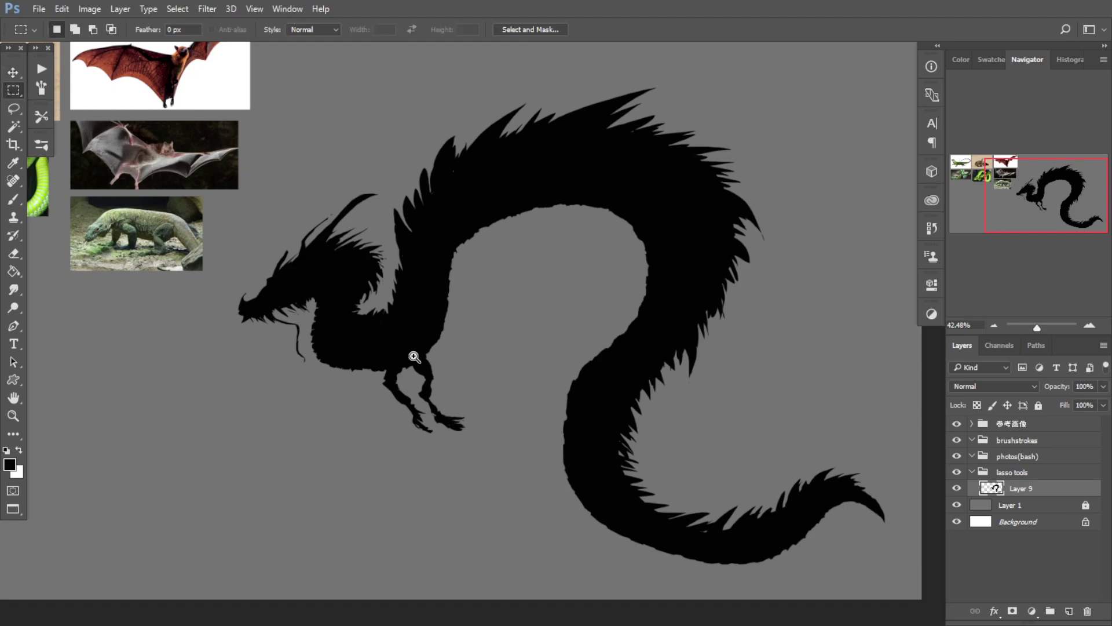
{"action": "left_click_drag", "start_coordinate": [414, 357], "coordinate": [197, 263]}
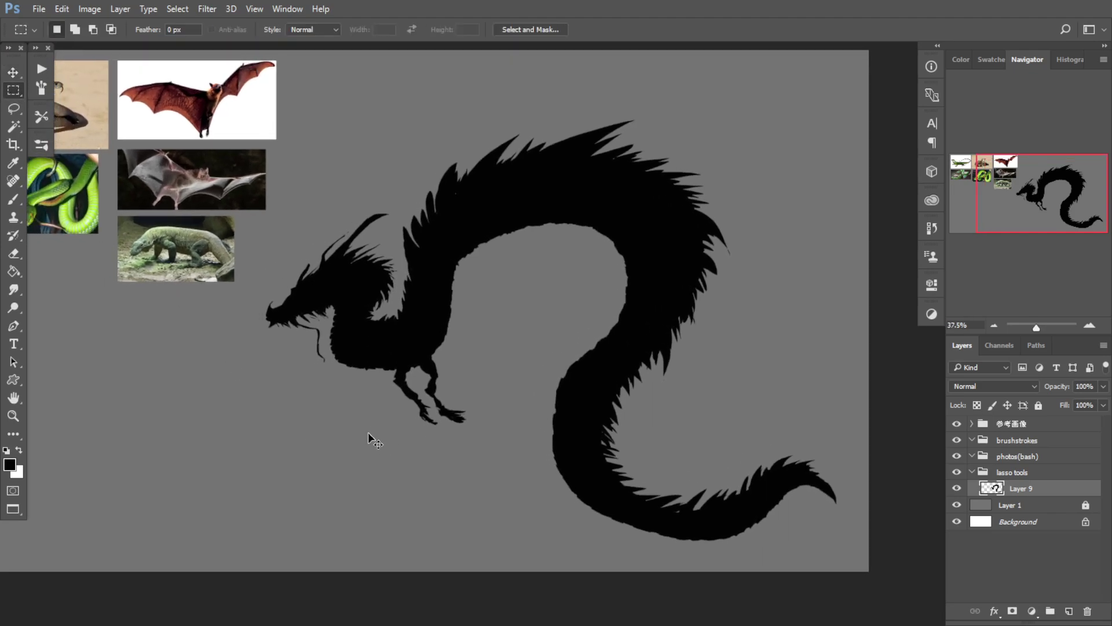
{"action": "left_click", "coordinate": [957, 490]}
{"action": "left_click", "coordinate": [958, 490]}
{"action": "left_click_drag", "start_coordinate": [474, 420], "coordinate": [497, 417]}
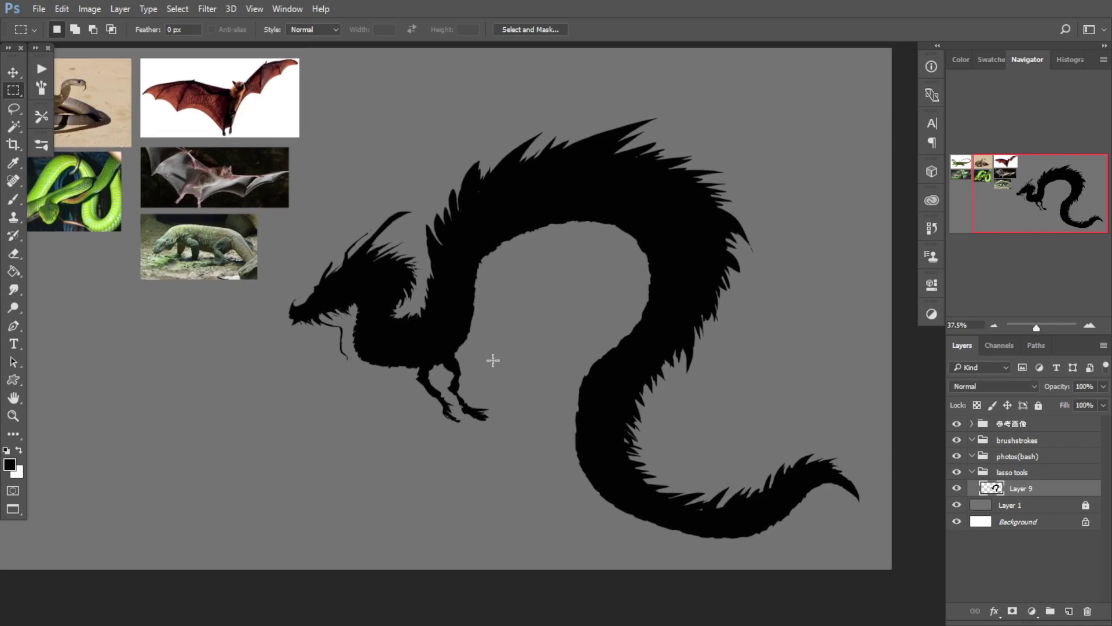
{"action": "scroll", "coordinate": [478, 355], "scroll_direction": "up", "scroll_amount": 1}
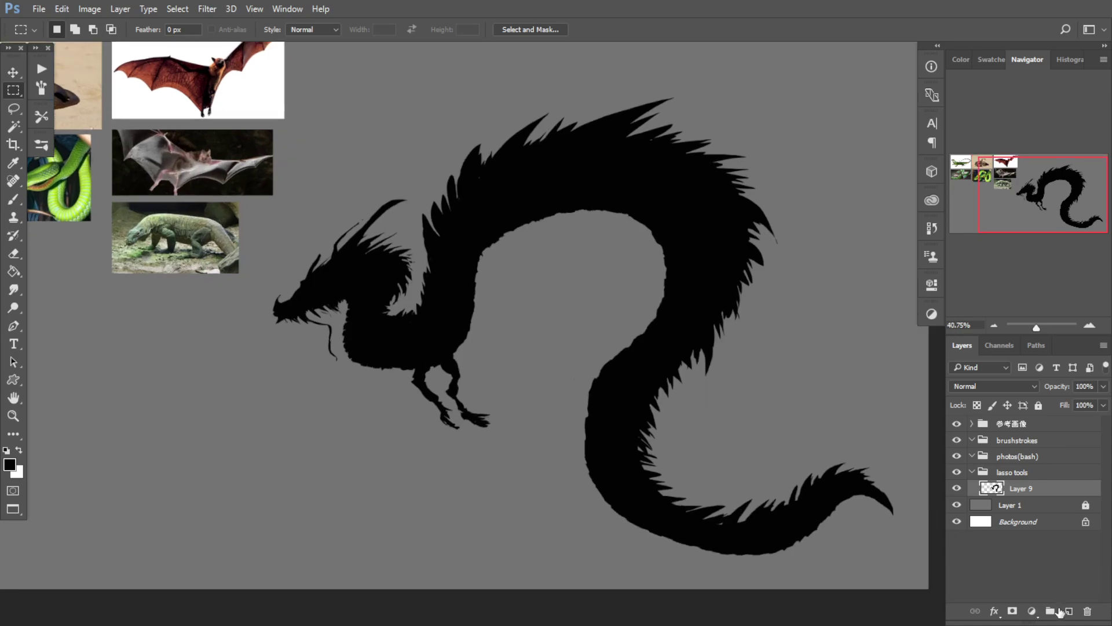
Step: Create a new layer above Layer 9 and clip it to the dragon silhouette
{"action": "left_click", "coordinate": [1066, 612]}
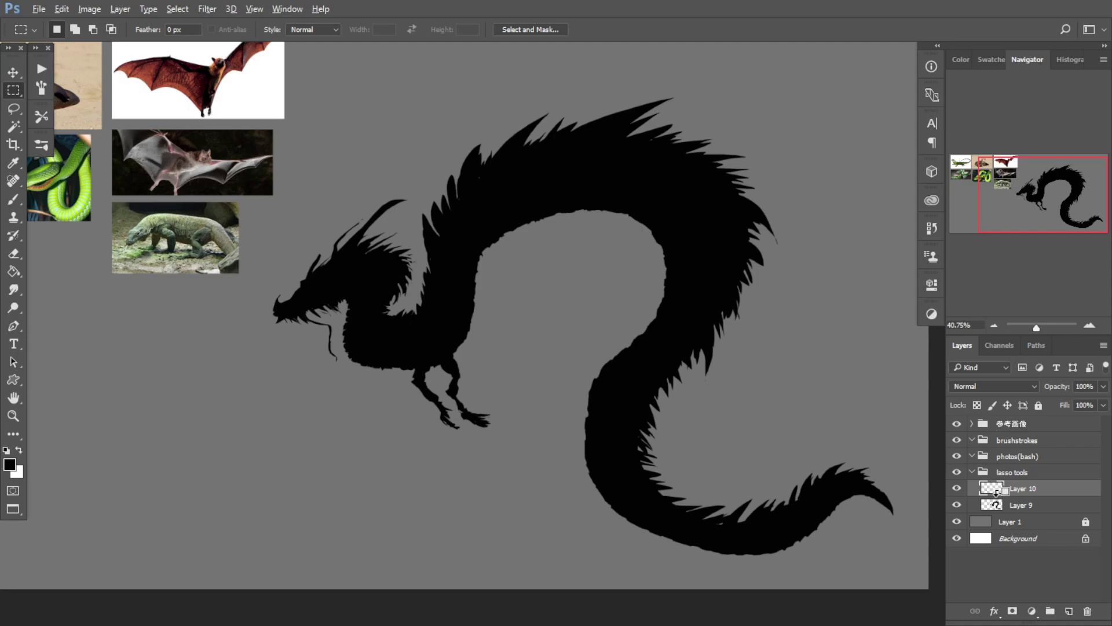
{"action": "left_click_drag", "start_coordinate": [994, 507], "coordinate": [990, 492]}
{"action": "left_click", "coordinate": [990, 495], "text": "alt"}
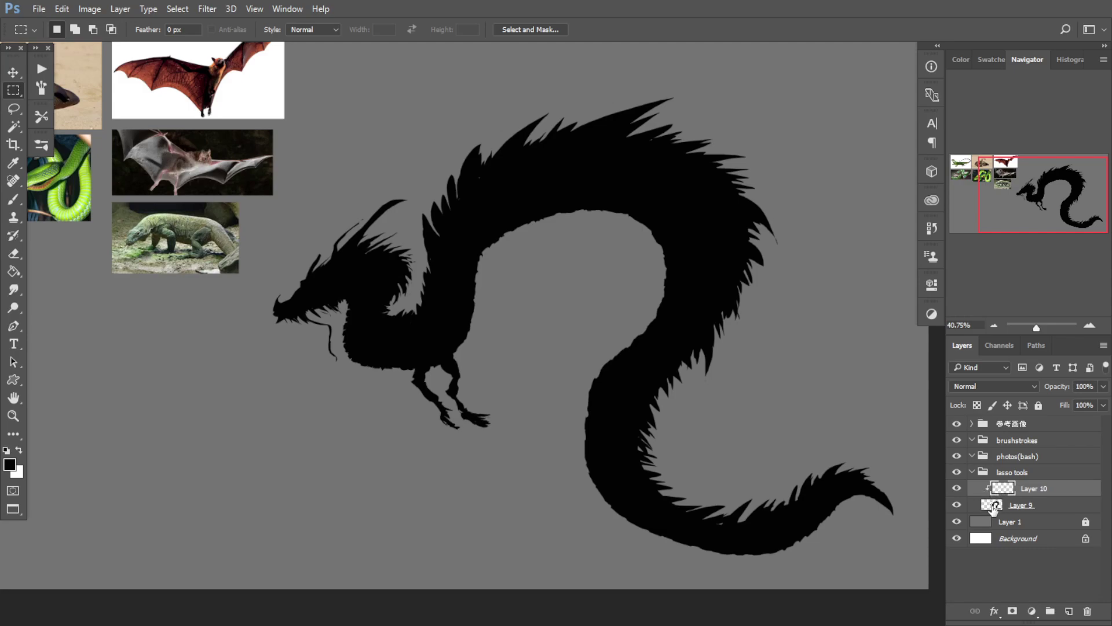
Step: Try pasting another dragon silhouette into the clipped Layer 10 and undo it
{"action": "left_click", "coordinate": [992, 505]}
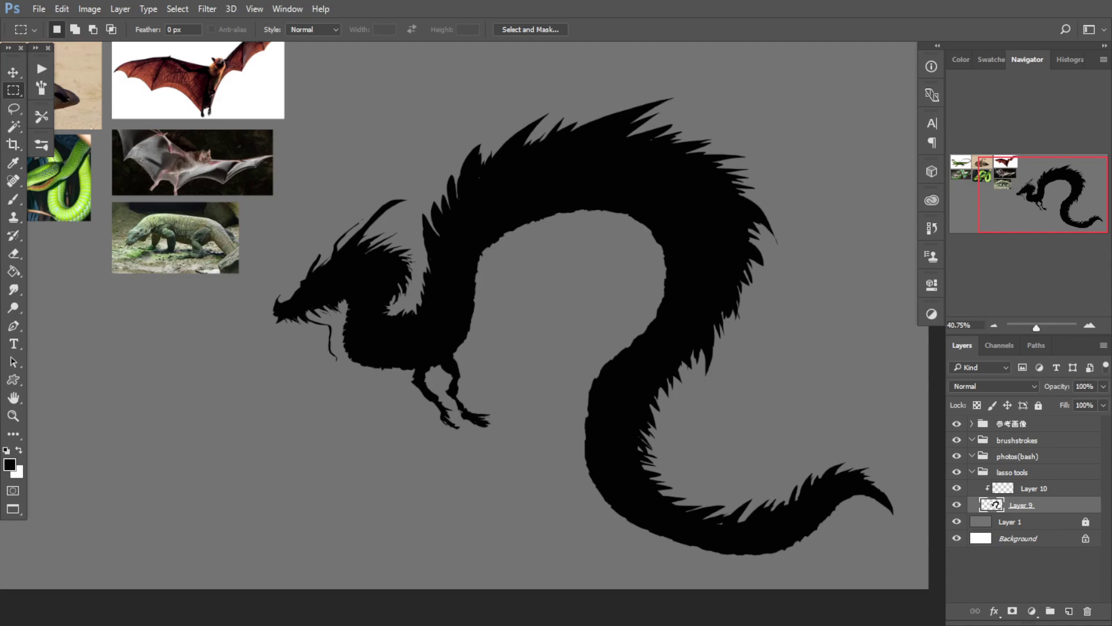
{"action": "left_click", "coordinate": [1047, 489]}
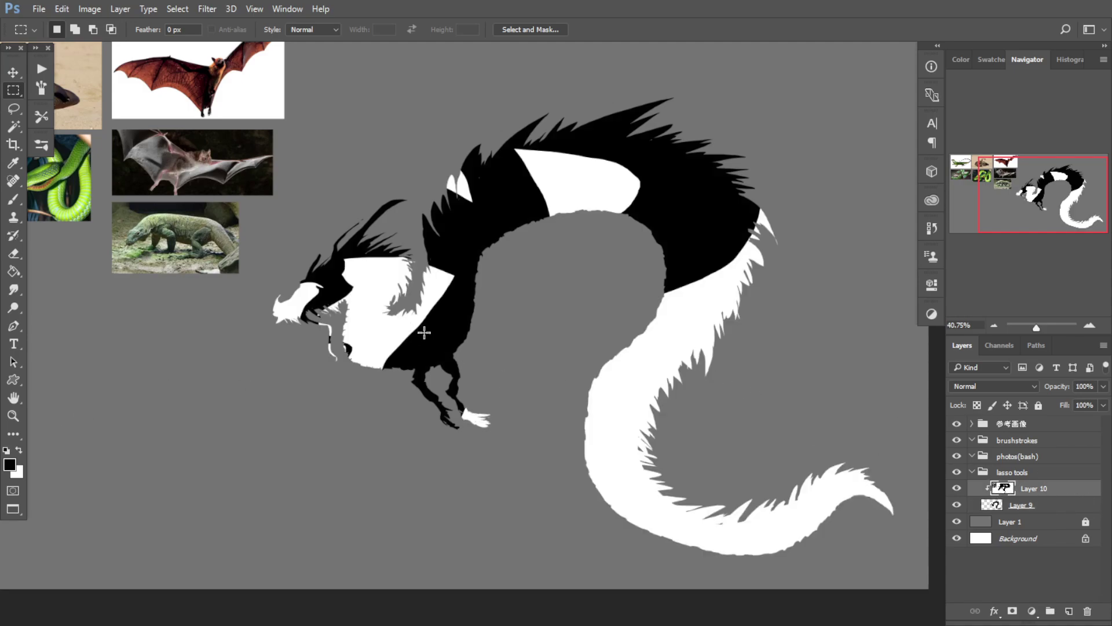
{"action": "key", "text": "ctrl+z"}
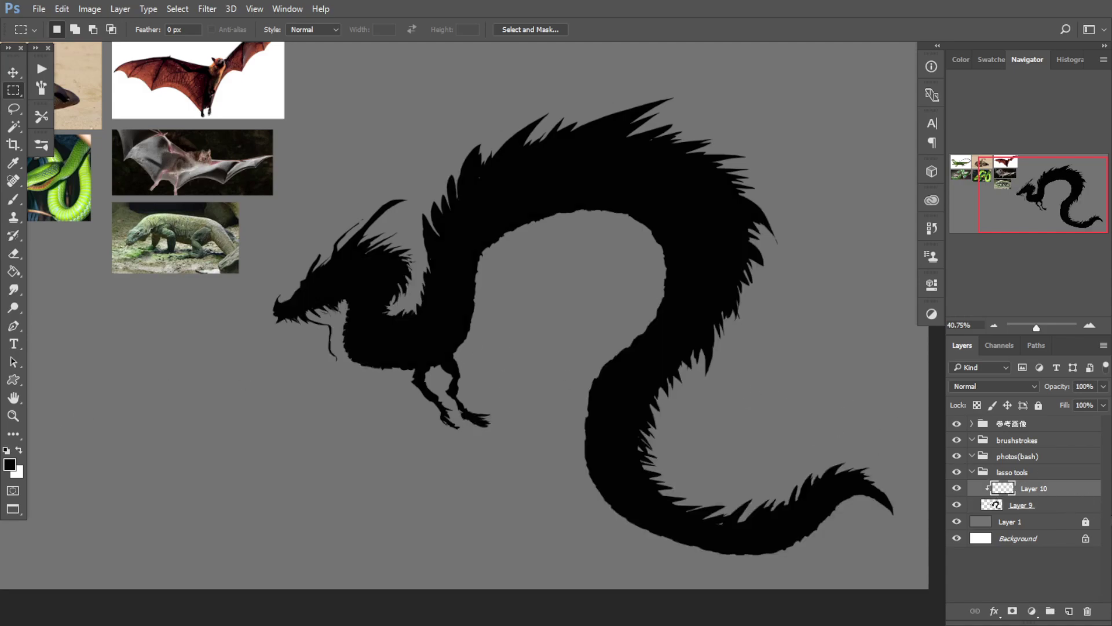
Step: Add a new unclipped layer above Layer 10 and paste the other dragon silhouette into it
{"action": "left_click", "coordinate": [1069, 611]}
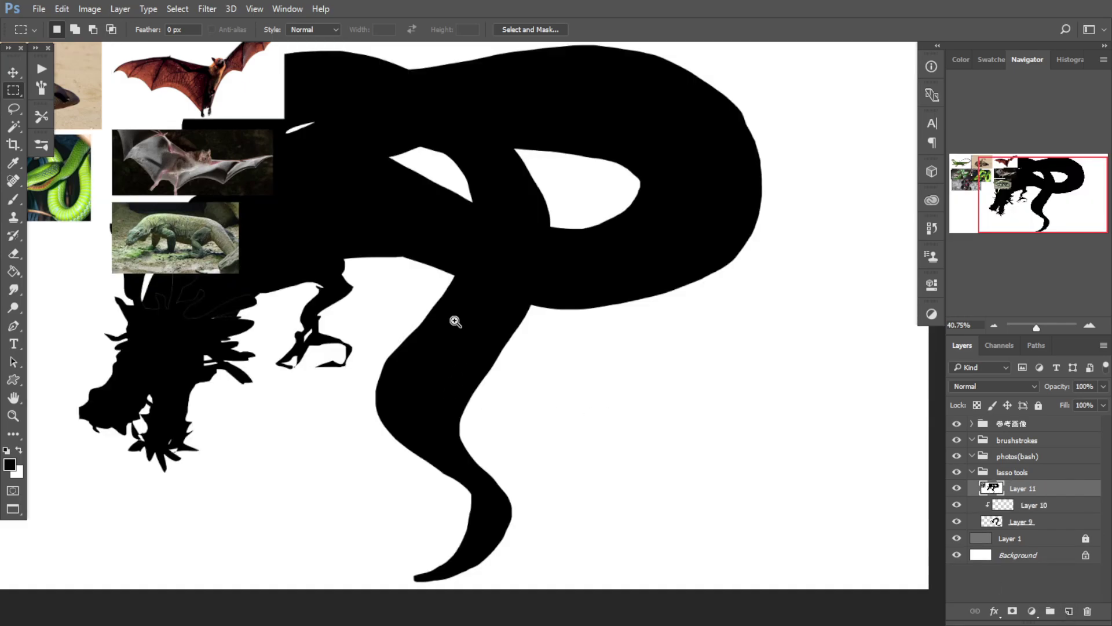
{"action": "left_click", "coordinate": [426, 314], "text": "alt"}
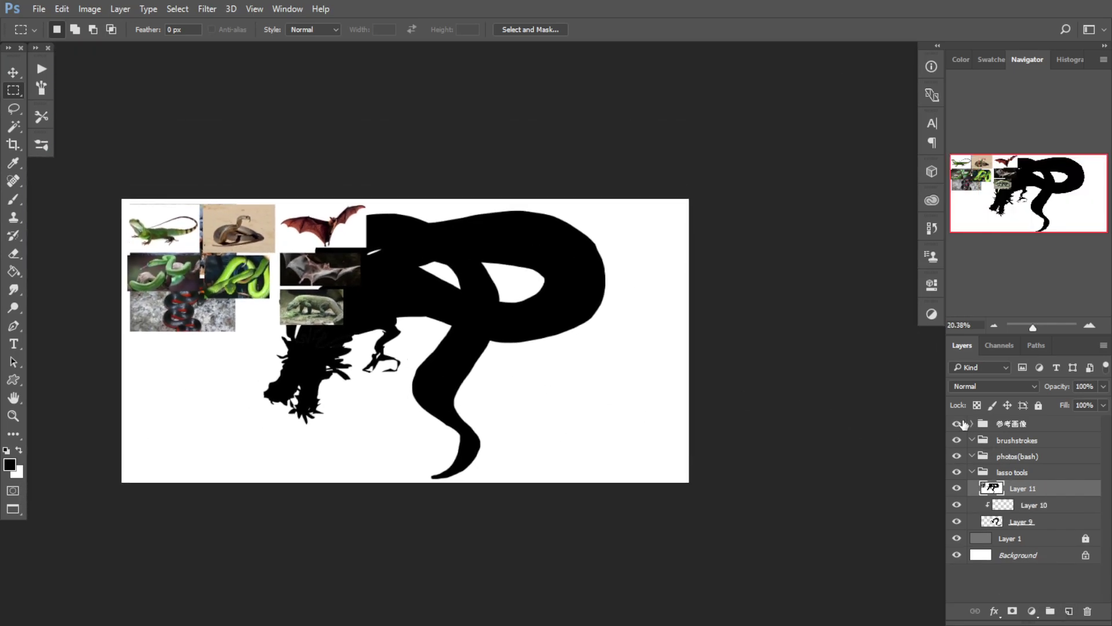
Step: Hide the 参考画像 group and scale down the pasted dragon image on Layer 11 inside the canvas
{"action": "left_click", "coordinate": [957, 424]}
{"action": "key", "text": "ctrl+t"}
{"action": "left_click_drag", "start_coordinate": [684, 216], "coordinate": [586, 255]}
{"action": "key", "text": "m"}
{"action": "key", "text": "Return"}
{"action": "left_click", "coordinate": [355, 366]}
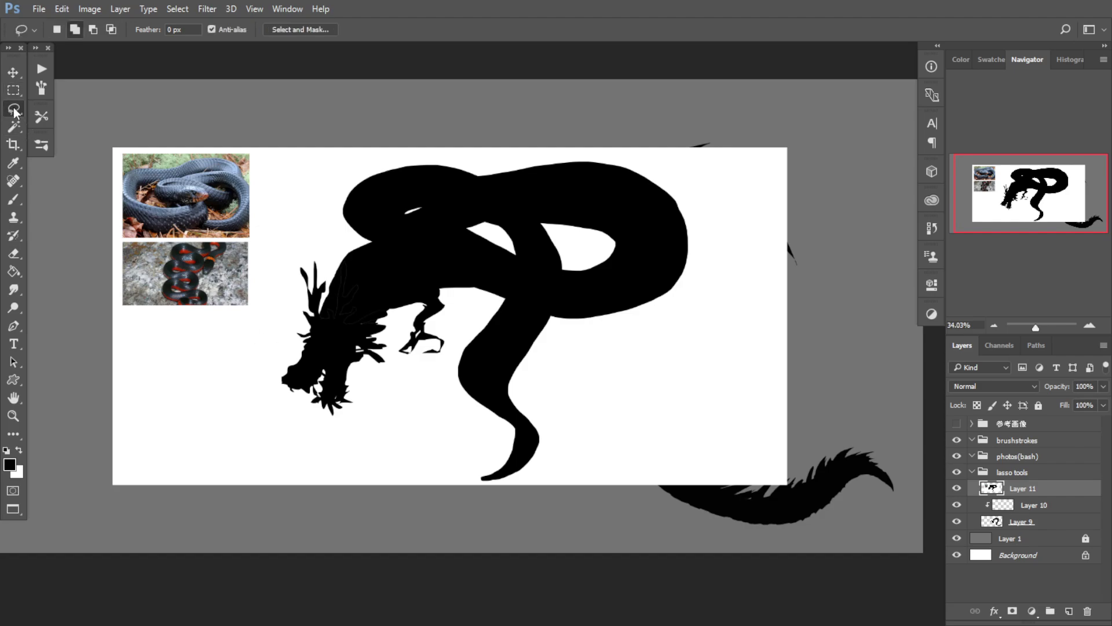
Step: Create a new layer above Layer 11 and set the brush colour to red for annotations
{"action": "key", "text": "b"}
{"action": "left_click", "coordinate": [1069, 612]}
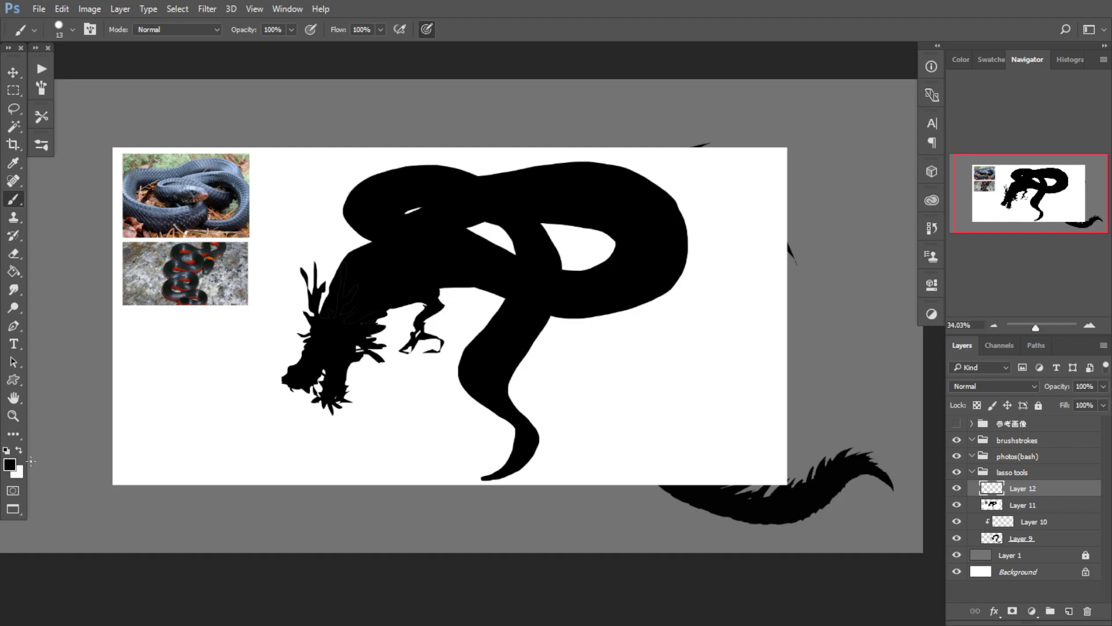
{"action": "left_click", "coordinate": [10, 465]}
{"action": "left_click_drag", "start_coordinate": [789, 247], "coordinate": [1060, 120]}
{"action": "left_click", "coordinate": [1000, 166]}
{"action": "mouse_move", "coordinate": [412, 322]}
{"action": "left_mouse_down"}
{"action": "mouse_move", "coordinate": [307, 349]}
{"action": "mouse_move", "coordinate": [398, 324]}
{"action": "left_mouse_up"}
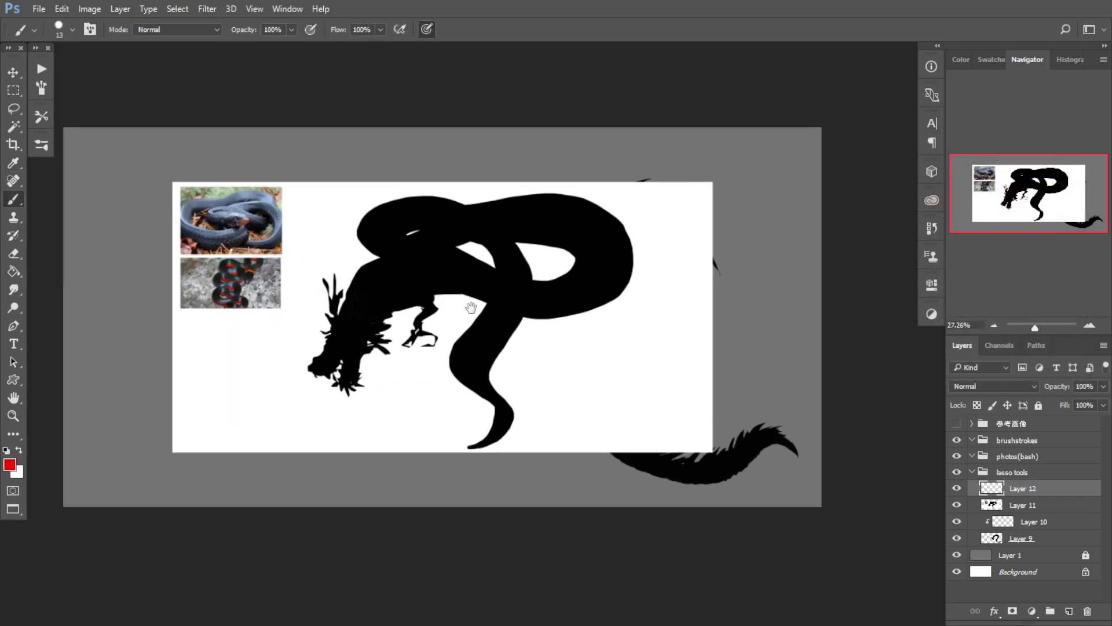
Step: Draw a straight vertical red line through the middle of the coiled dragon, undoing the uneven attempts
{"action": "left_click_drag", "start_coordinate": [471, 308], "coordinate": [410, 291]}
{"action": "left_click_drag", "start_coordinate": [436, 177], "coordinate": [428, 456]}
{"action": "key", "text": "ctrl+z"}
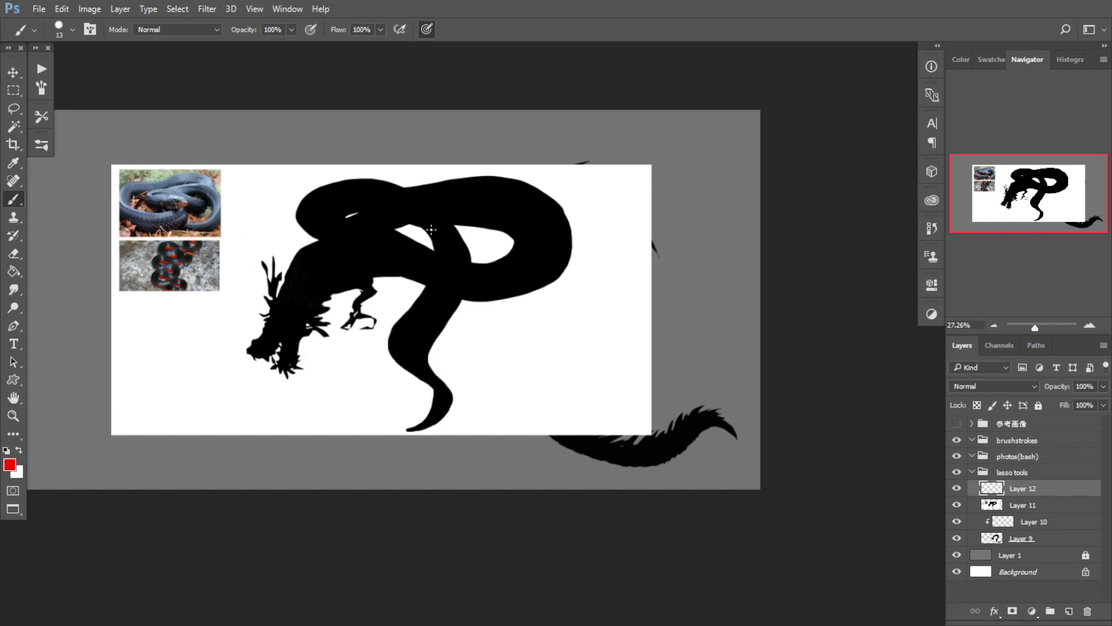
{"action": "mouse_move", "coordinate": [409, 207]}
{"action": "left_mouse_down"}
{"action": "mouse_move", "coordinate": [452, 293]}
{"action": "mouse_move", "coordinate": [417, 360]}
{"action": "mouse_move", "coordinate": [429, 434]}
{"action": "left_mouse_up"}
{"action": "key", "text": "ctrl+z"}
{"action": "left_click", "coordinate": [429, 194]}
{"action": "left_click", "coordinate": [430, 438], "text": "shift"}
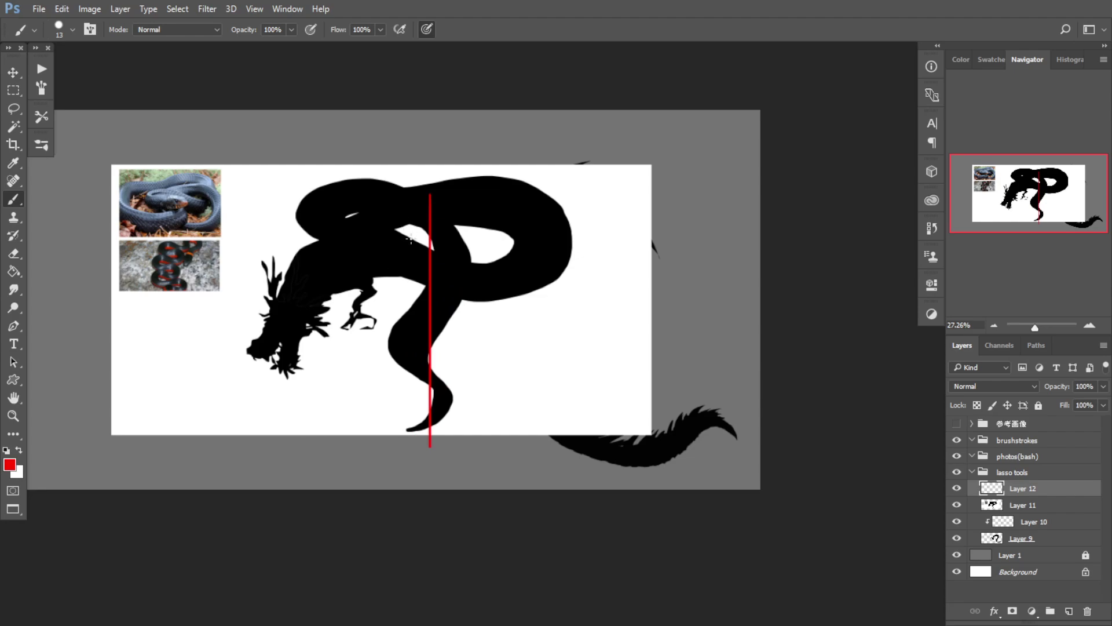
Step: Try a straight horizontal red line across the vertical one on the coiled dragon, and undo both guide lines
{"action": "left_click", "coordinate": [234, 265], "text": "shift"}
{"action": "left_click", "coordinate": [550, 266], "text": "shift"}
{"action": "key", "text": "ctrl+z"}
{"action": "left_click_drag", "start_coordinate": [290, 273], "coordinate": [579, 272]}
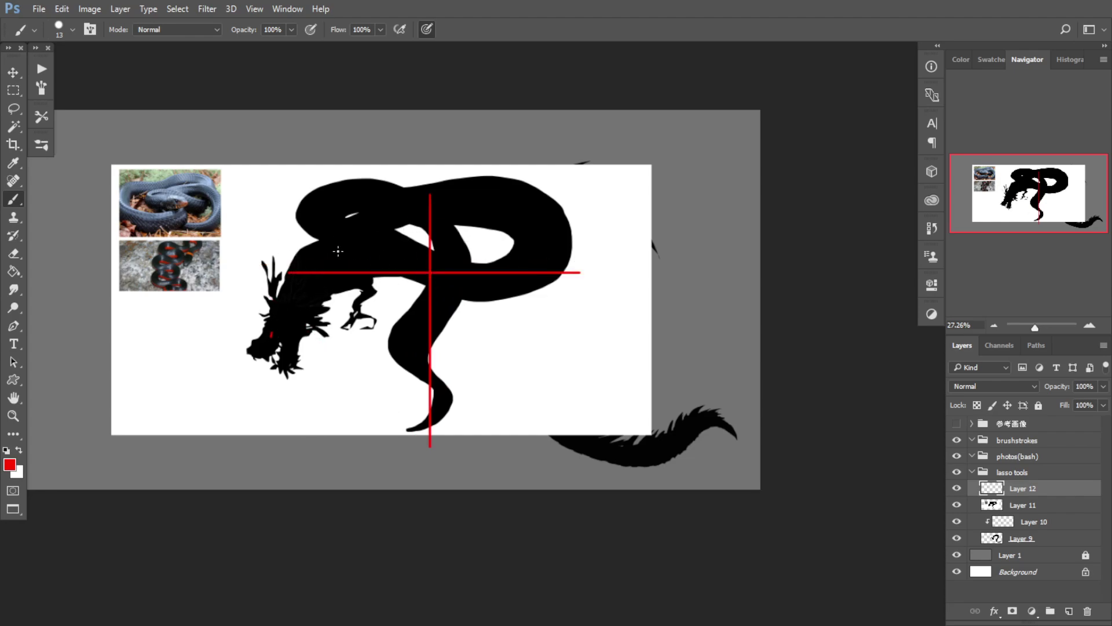
{"action": "key", "text": "ctrl+z"}
{"action": "left_click_drag", "start_coordinate": [291, 275], "coordinate": [549, 271]}
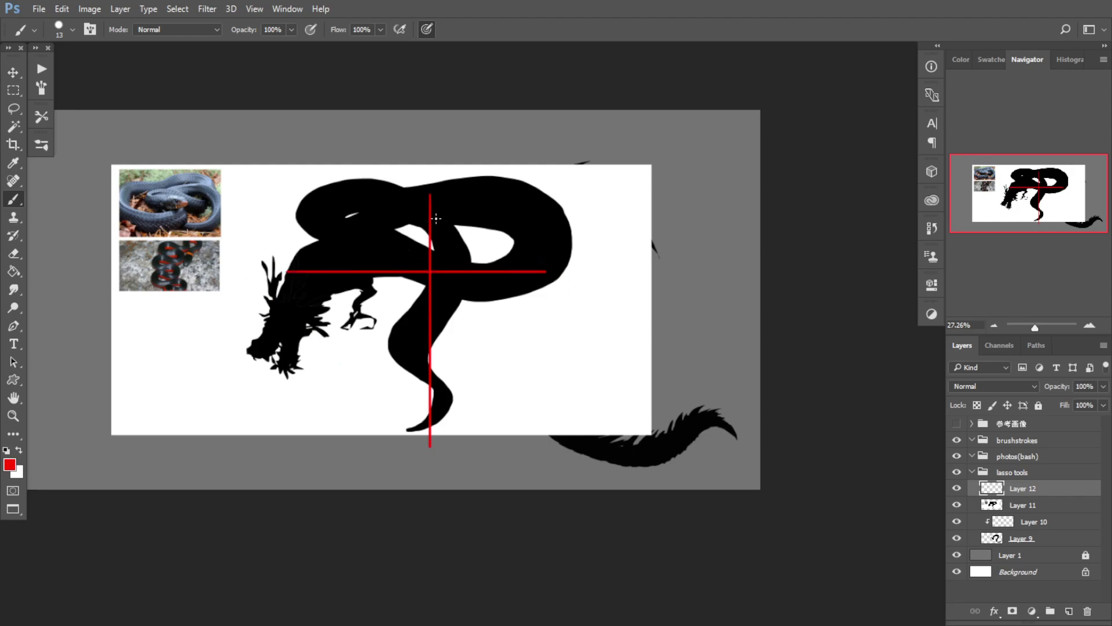
{"action": "left_click_drag", "start_coordinate": [428, 172], "coordinate": [448, 434]}
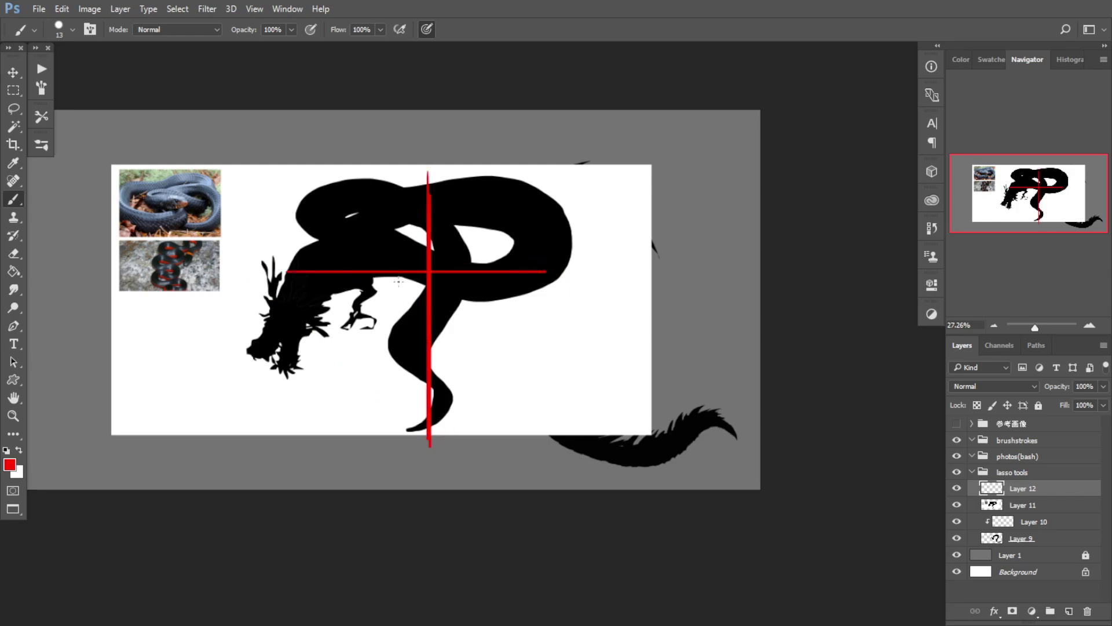
{"action": "key", "text": "ctrl+z"}
{"action": "key", "text": "ctrl+z"}
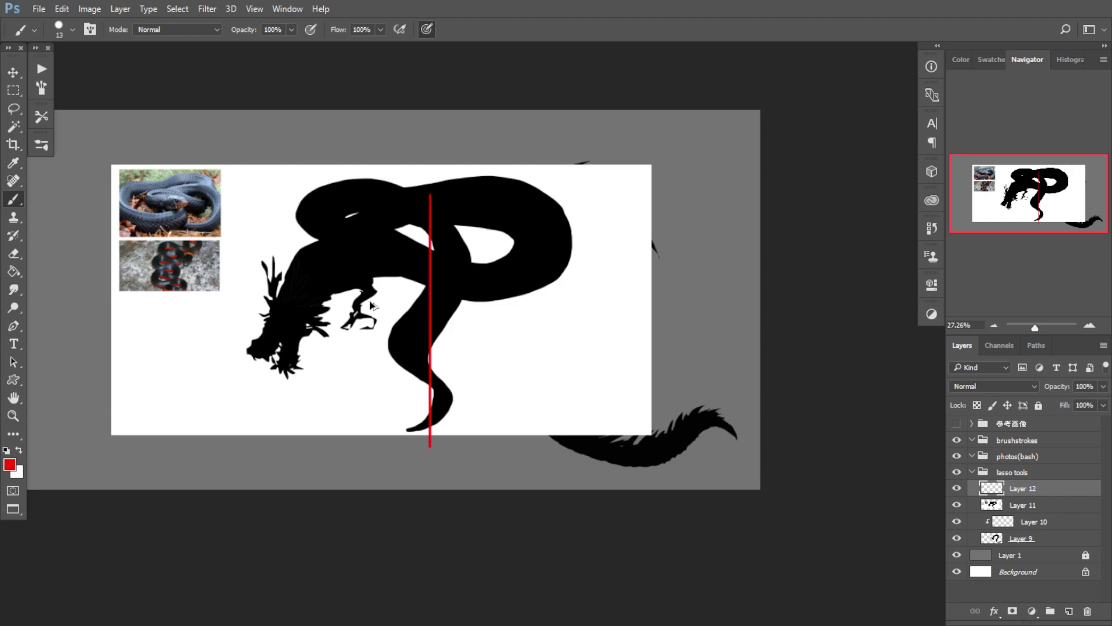
{"action": "key", "text": "ctrl+z"}
Step: Try tracing the flow of the coiled dragon's body with a red curve and undo it
{"action": "mouse_move", "coordinate": [280, 300]}
{"action": "left_mouse_down"}
{"action": "mouse_move", "coordinate": [357, 267]}
{"action": "mouse_move", "coordinate": [488, 271]}
{"action": "mouse_move", "coordinate": [567, 234]}
{"action": "mouse_move", "coordinate": [536, 211]}
{"action": "mouse_move", "coordinate": [477, 204]}
{"action": "mouse_move", "coordinate": [319, 227]}
{"action": "mouse_move", "coordinate": [332, 209]}
{"action": "mouse_move", "coordinate": [508, 262]}
{"action": "mouse_move", "coordinate": [743, 349]}
{"action": "left_mouse_up"}
{"action": "key", "text": "ctrl+z"}
{"action": "mouse_move", "coordinate": [284, 303]}
{"action": "left_mouse_down"}
{"action": "mouse_move", "coordinate": [394, 197]}
{"action": "mouse_move", "coordinate": [522, 273]}
{"action": "mouse_move", "coordinate": [609, 397]}
{"action": "left_mouse_up"}
{"action": "key", "text": "ctrl+z"}
{"action": "mouse_move", "coordinate": [282, 313]}
{"action": "left_mouse_down"}
{"action": "mouse_move", "coordinate": [324, 237]}
{"action": "mouse_move", "coordinate": [381, 362]}
{"action": "left_mouse_up"}
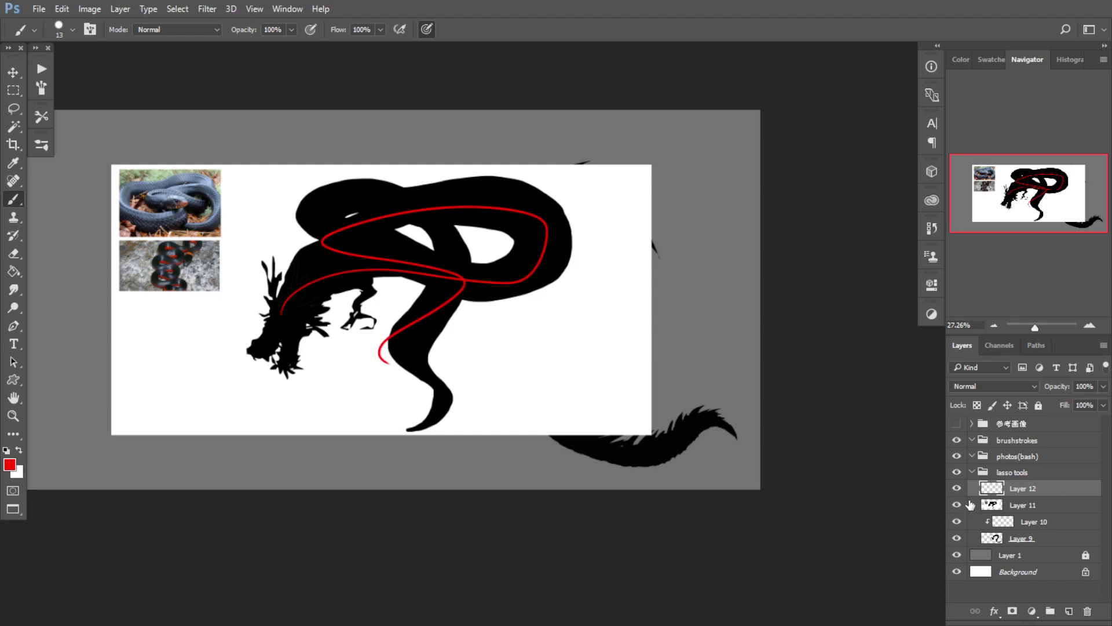
{"action": "key", "text": "ctrl+z"}
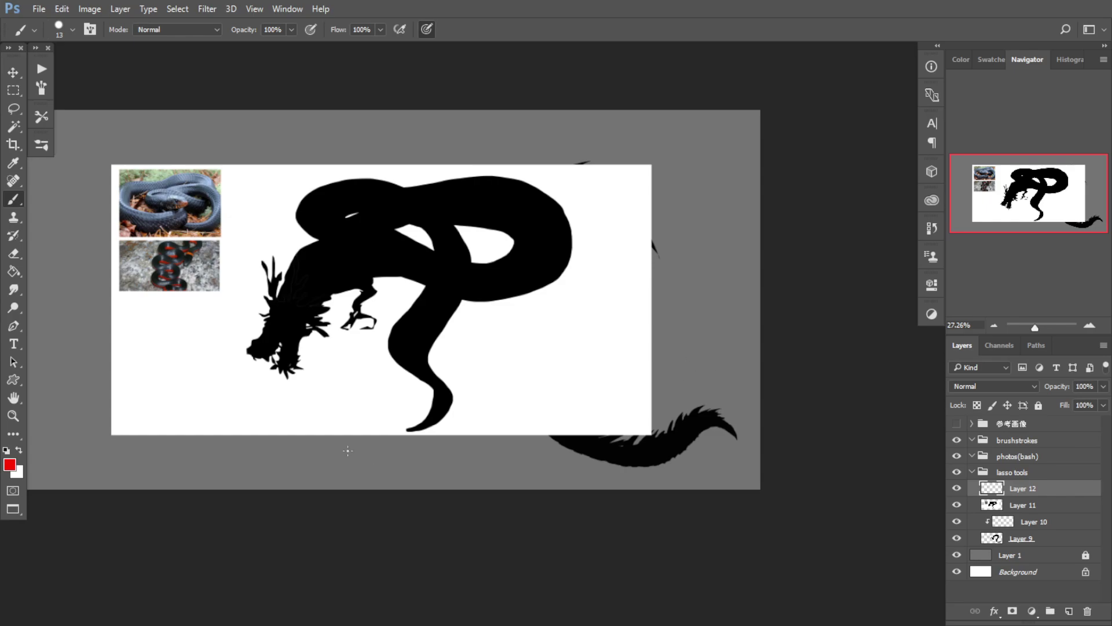
Step: Circle a coil gap on the red-bellied snake photo in red, and delete the annotation layer
{"action": "scroll", "coordinate": [153, 272], "scroll_direction": "up", "scroll_amount": 7}
{"action": "left_click_drag", "start_coordinate": [210, 232], "coordinate": [228, 235]}
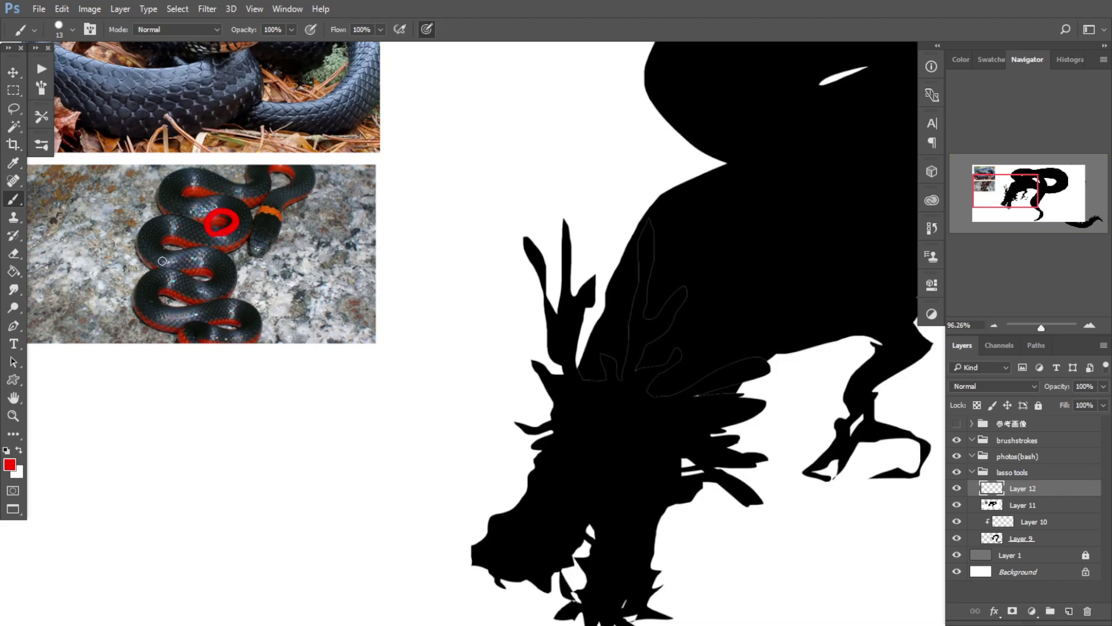
{"action": "scroll", "coordinate": [162, 260], "scroll_direction": "down", "scroll_amount": 7}
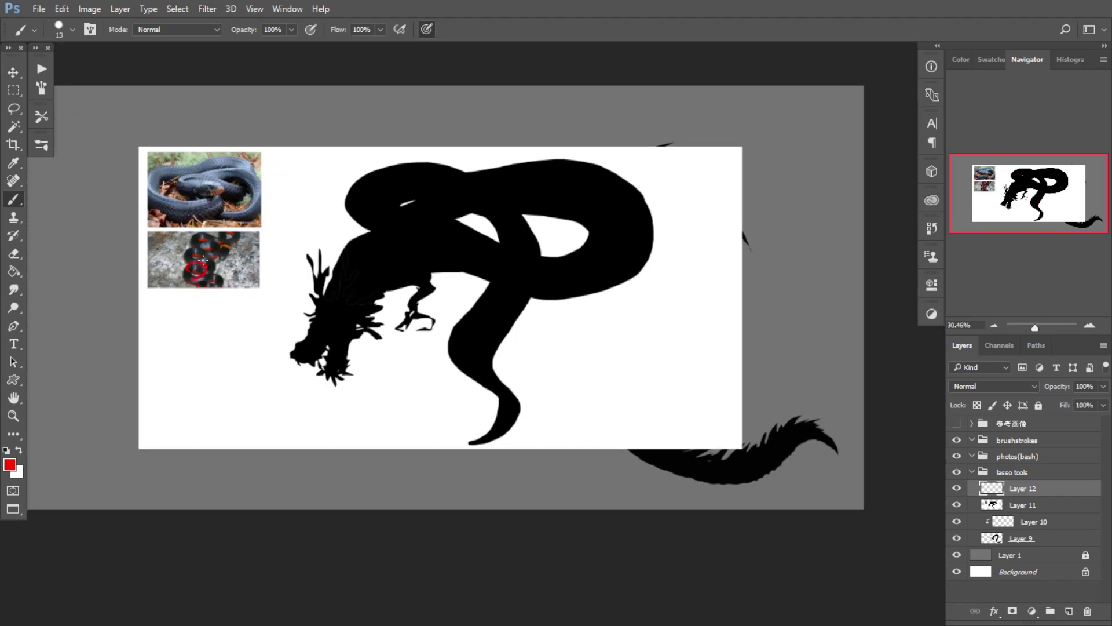
{"action": "key", "text": "Delete"}
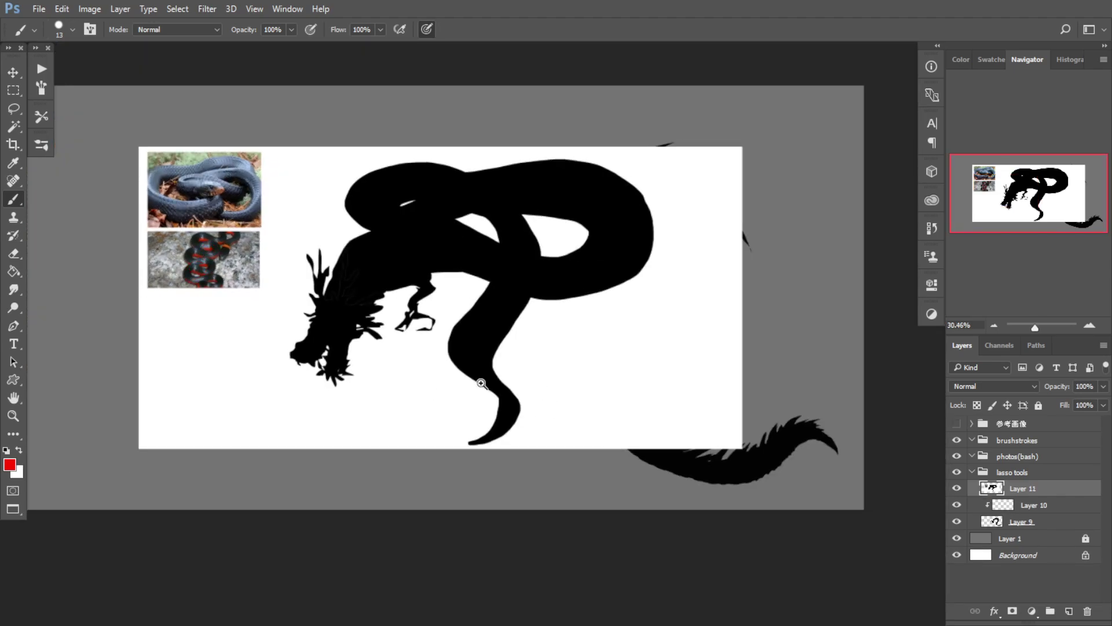
Step: Select the coiled dragon silhouette with the Magic Wand, transfer it to clipped Layer 10 and delete Layer 11
{"action": "scroll", "coordinate": [481, 384], "scroll_direction": "up", "scroll_amount": 2}
{"action": "scroll", "coordinate": [486, 363], "scroll_direction": "down", "scroll_amount": 3}
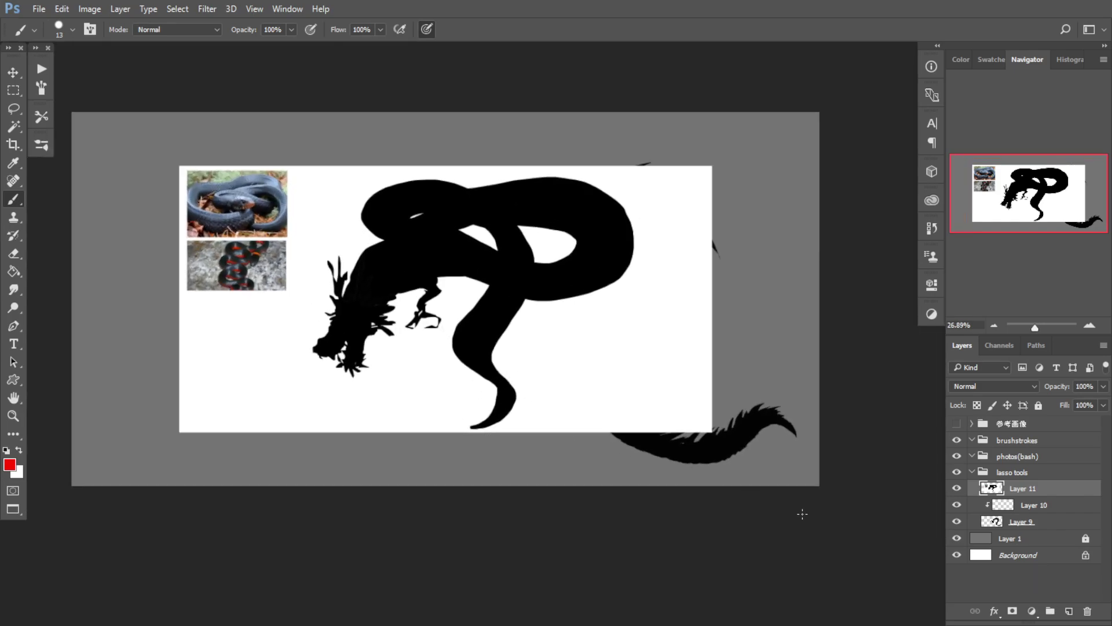
{"action": "left_click", "coordinate": [13, 127]}
{"action": "left_click", "coordinate": [516, 275]}
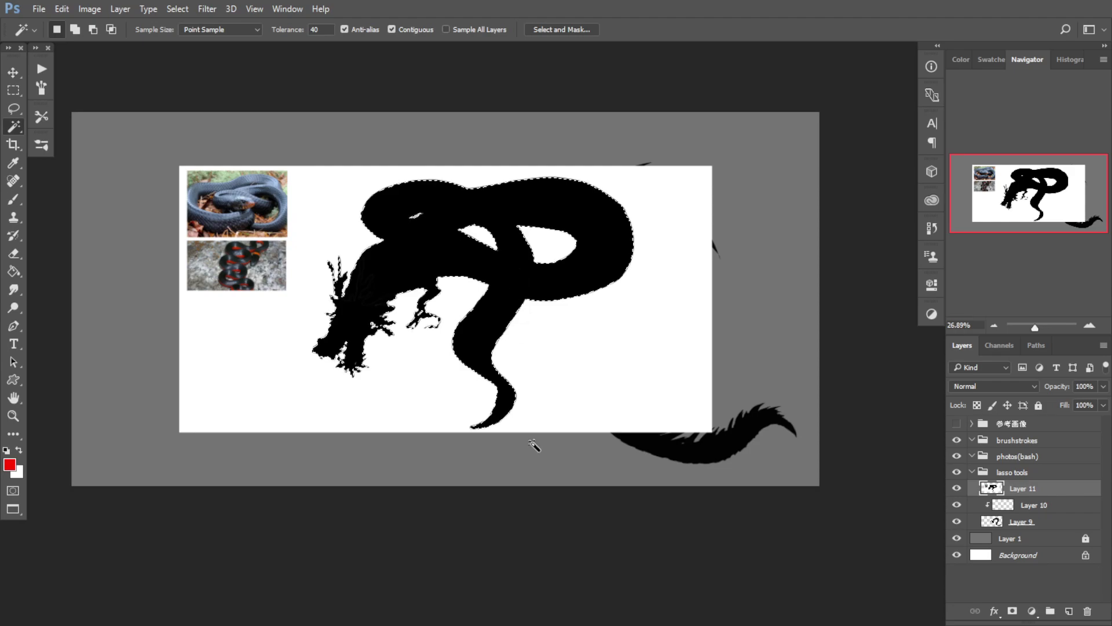
{"action": "key", "text": "Delete"}
{"action": "left_click", "coordinate": [1084, 612]}
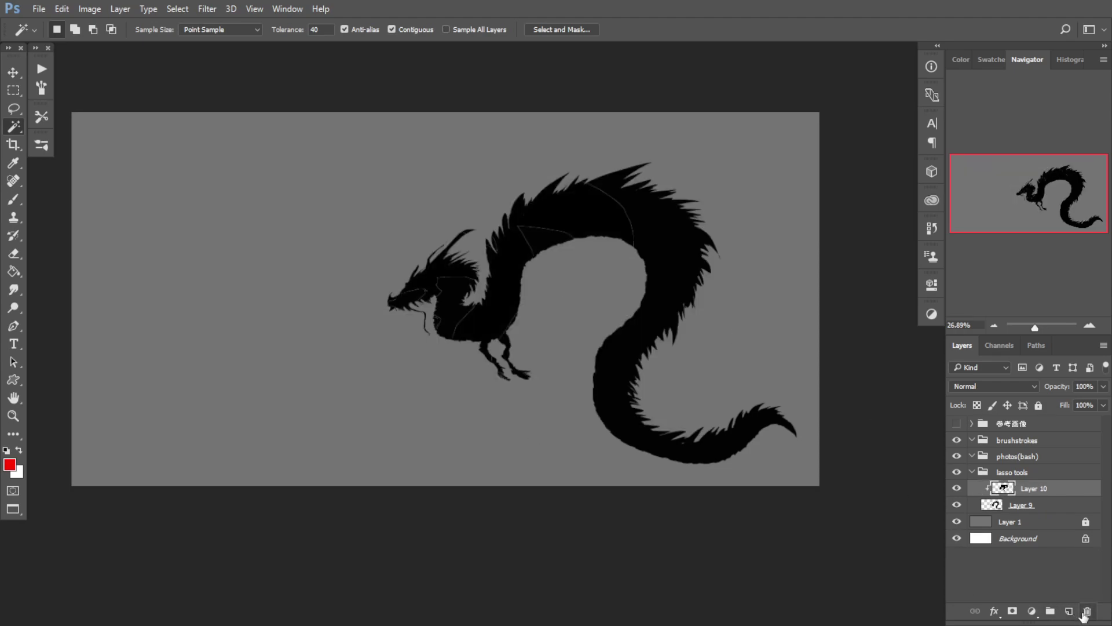
Step: Cut the coiled dragon out of Layer 10 and paste it into a new unclipped layer above it
{"action": "key", "text": "ctrl+t"}
{"action": "key", "text": "Escape"}
{"action": "key", "text": "ctrl+a"}
{"action": "key", "text": "ctrl+x"}
{"action": "left_click", "coordinate": [1069, 611]}
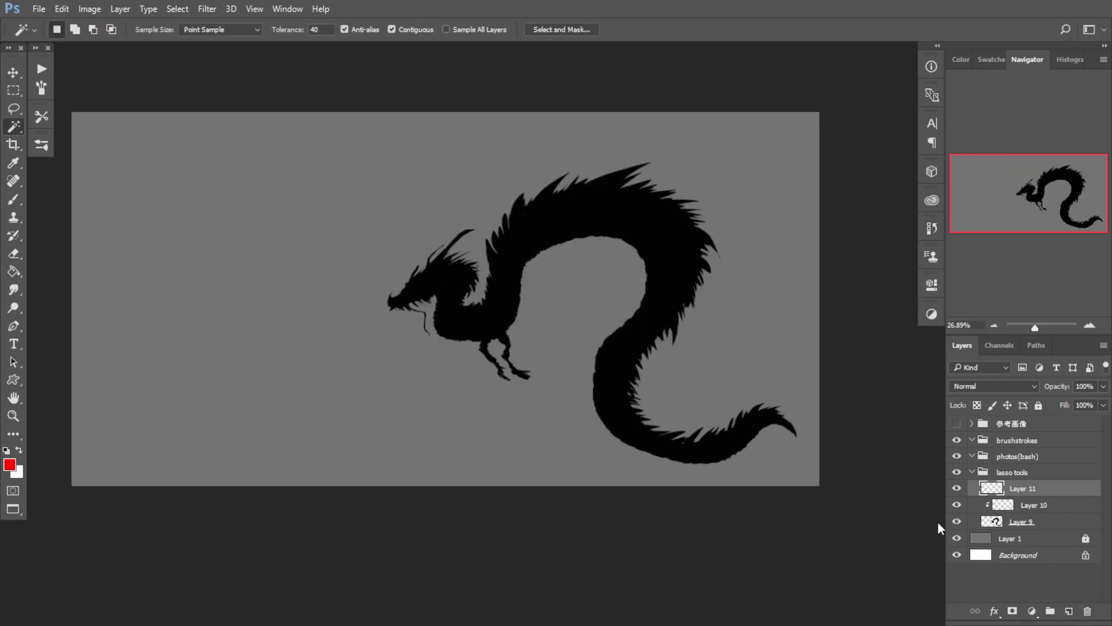
{"action": "key", "text": "ctrl+v"}
Step: Move the coiled dragon to the left side of the canvas and lower its lightness to the minimum with Hue/Saturation
{"action": "key", "text": "ctrl+t"}
{"action": "left_click_drag", "start_coordinate": [356, 316], "coordinate": [184, 326]}
{"action": "key", "text": "Return"}
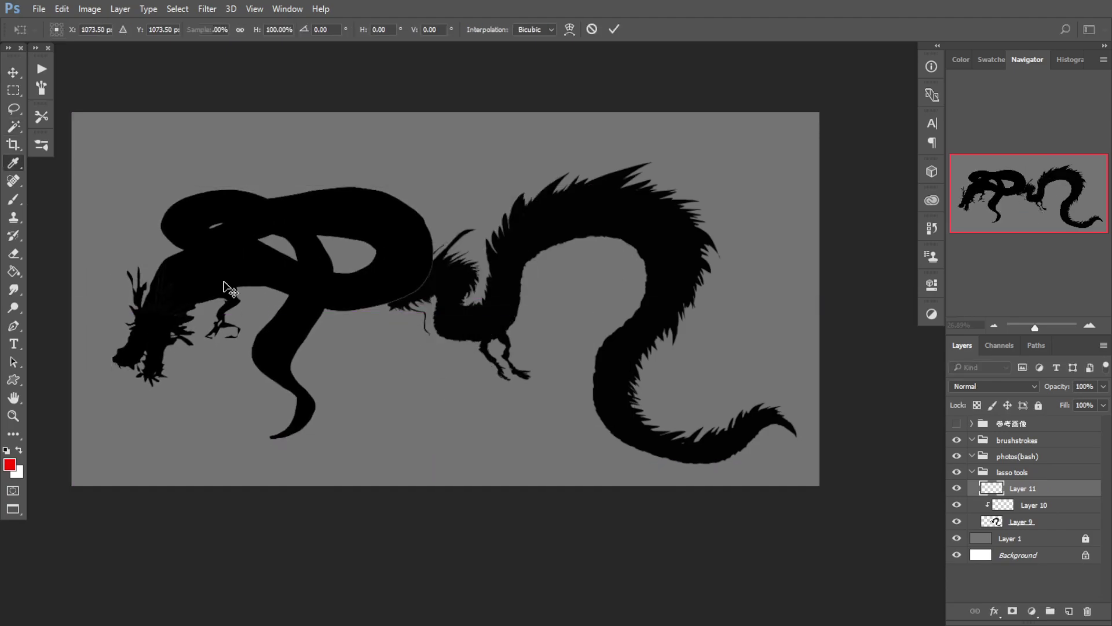
{"action": "key", "text": "ctrl+u"}
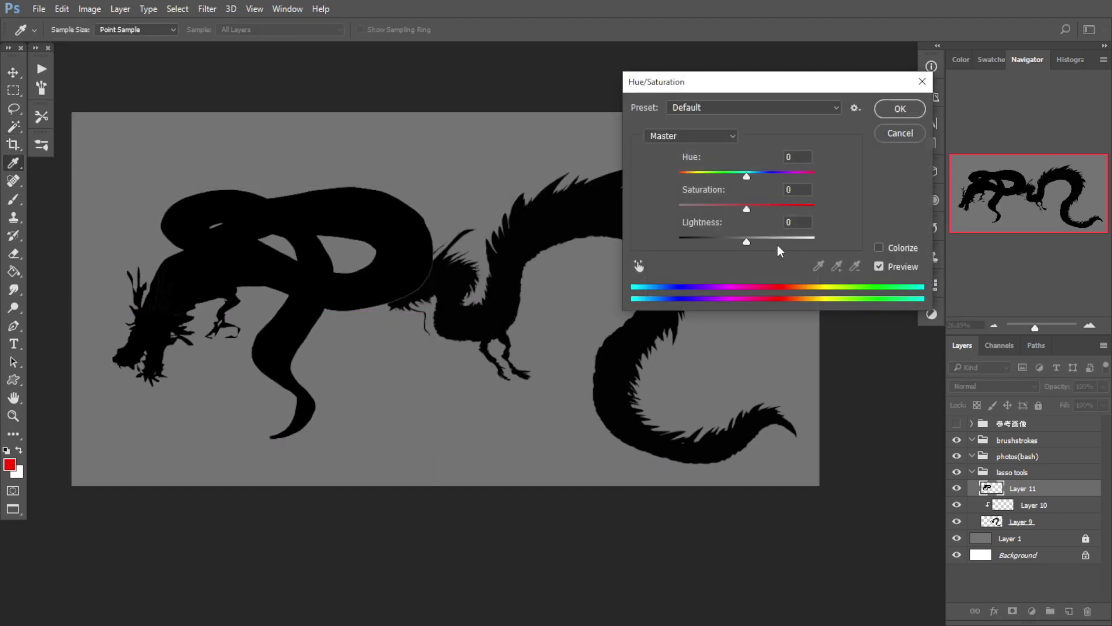
{"action": "left_click_drag", "start_coordinate": [747, 241], "coordinate": [679, 241]}
{"action": "left_click", "coordinate": [900, 109]}
Step: Scale down the coiled dragon and place it in the upper left area of the canvas
{"action": "key", "text": "ctrl+t"}
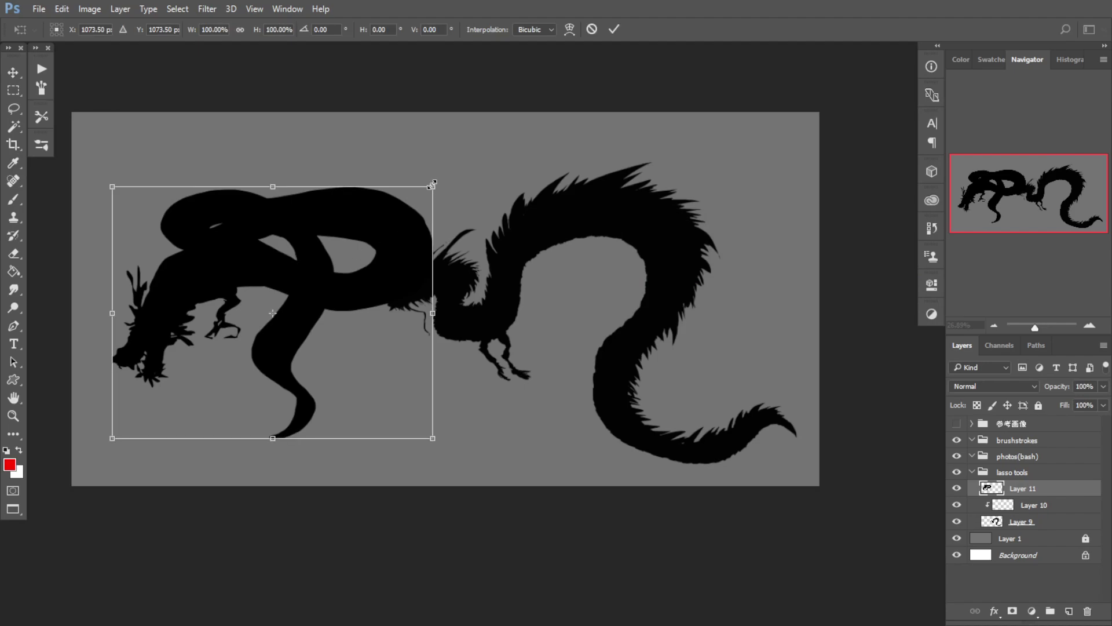
{"action": "left_click_drag", "start_coordinate": [433, 185], "coordinate": [385, 174]}
{"action": "left_click_drag", "start_coordinate": [305, 263], "coordinate": [311, 231]}
{"action": "key", "text": "Return"}
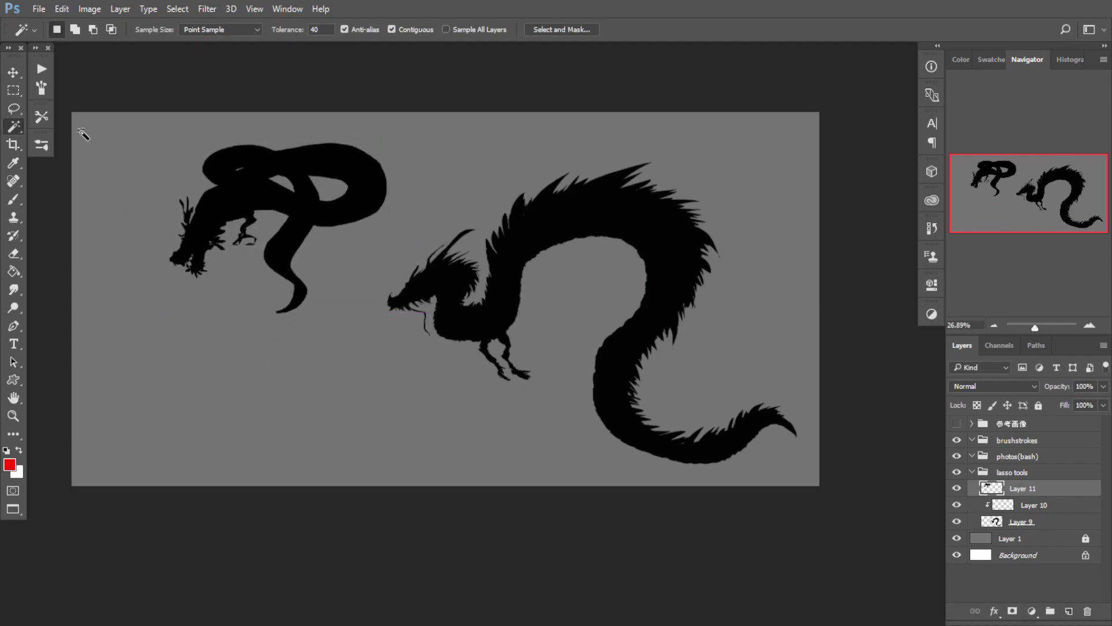
Step: Select the coiled dragon's tail end with a marquee, move it down off the body and taper its upper part
{"action": "left_click", "coordinate": [21, 96]}
{"action": "left_click_drag", "start_coordinate": [234, 349], "coordinate": [328, 254]}
{"action": "left_click_drag", "start_coordinate": [265, 238], "coordinate": [273, 415]}
{"action": "key", "text": "ctrl+t"}
{"action": "left_click_drag", "start_coordinate": [244, 352], "coordinate": [260, 351]}
{"action": "left_click_drag", "start_coordinate": [328, 352], "coordinate": [310, 354]}
{"action": "left_click_drag", "start_coordinate": [294, 350], "coordinate": [263, 351]}
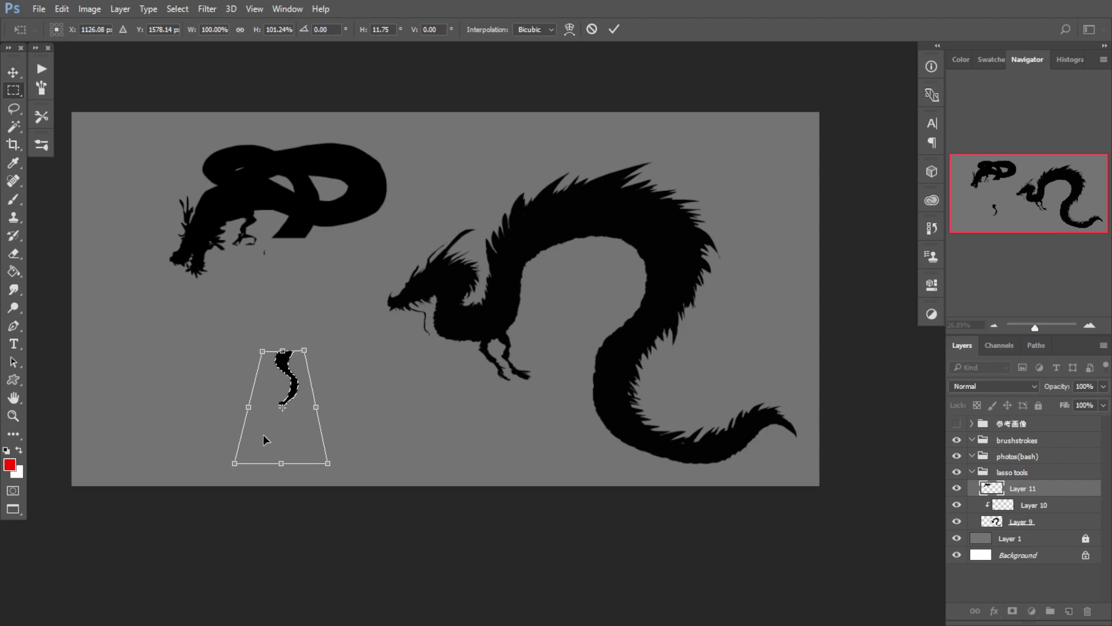
{"action": "key", "text": "Return"}
{"action": "key", "text": "ctrl+d"}
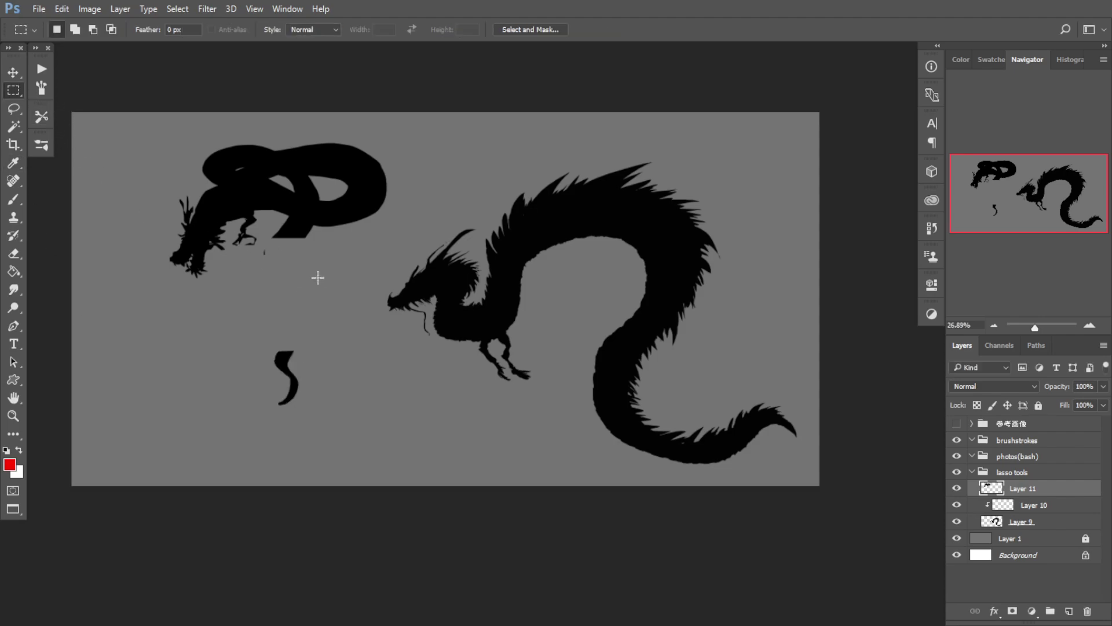
Step: Try bridging the gap between the coiled dragon's body and the detached tail tip with black brush strokes
{"action": "left_click_drag", "start_coordinate": [253, 253], "coordinate": [318, 234]}
{"action": "key", "text": "ctrl+d"}
{"action": "key", "text": "b"}
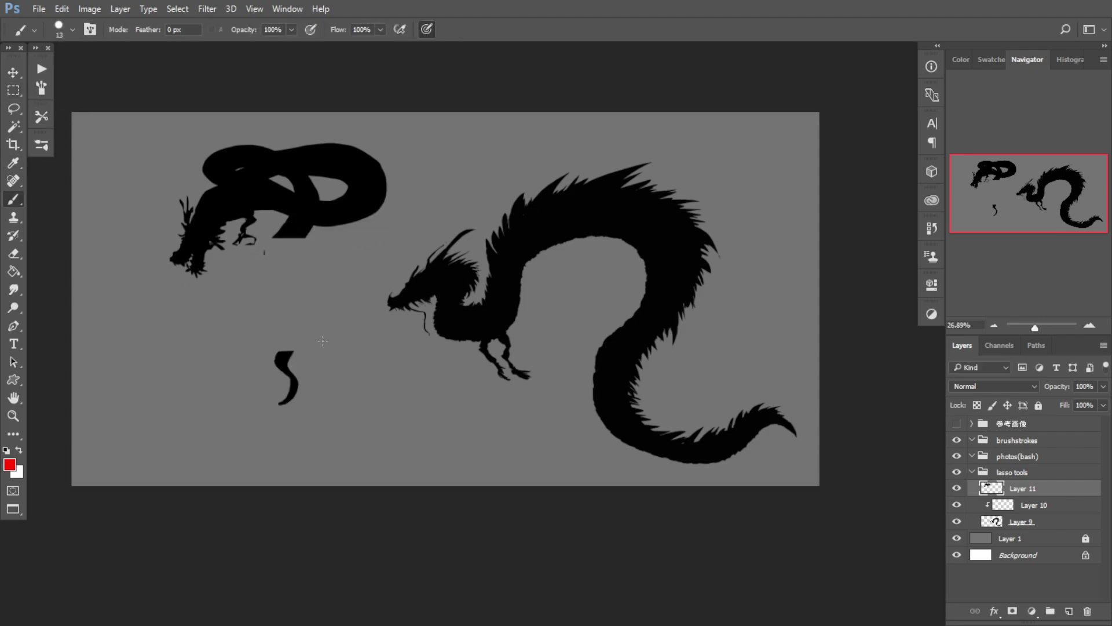
{"action": "left_click_drag", "start_coordinate": [317, 272], "coordinate": [309, 247]}
{"action": "left_click_drag", "start_coordinate": [287, 233], "coordinate": [262, 291]}
{"action": "left_click_drag", "start_coordinate": [268, 281], "coordinate": [282, 332]}
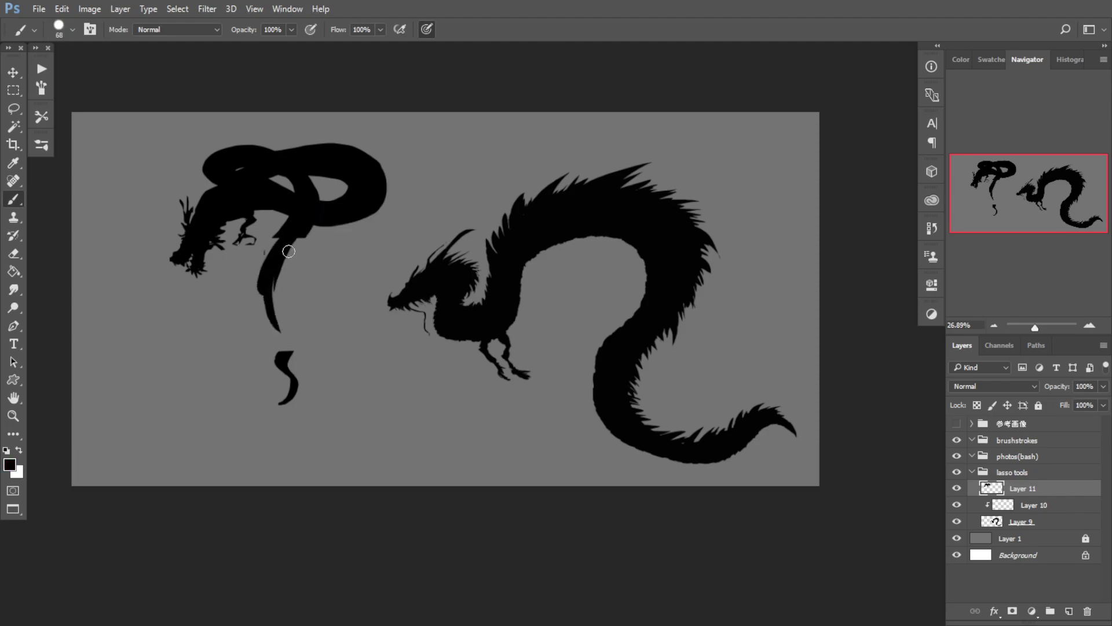
{"action": "left_click_drag", "start_coordinate": [288, 251], "coordinate": [283, 333]}
{"action": "mouse_move", "coordinate": [307, 234]}
{"action": "left_mouse_down"}
{"action": "mouse_move", "coordinate": [283, 327]}
{"action": "mouse_move", "coordinate": [309, 224]}
{"action": "mouse_move", "coordinate": [283, 304]}
{"action": "mouse_move", "coordinate": [285, 338]}
{"action": "mouse_move", "coordinate": [271, 302]}
{"action": "mouse_move", "coordinate": [285, 361]}
{"action": "mouse_move", "coordinate": [292, 345]}
{"action": "mouse_move", "coordinate": [276, 343]}
{"action": "mouse_move", "coordinate": [275, 358]}
{"action": "mouse_move", "coordinate": [266, 281]}
{"action": "mouse_move", "coordinate": [285, 265]}
{"action": "mouse_move", "coordinate": [271, 308]}
{"action": "mouse_move", "coordinate": [281, 349]}
{"action": "left_mouse_up"}
{"action": "key", "text": "e"}
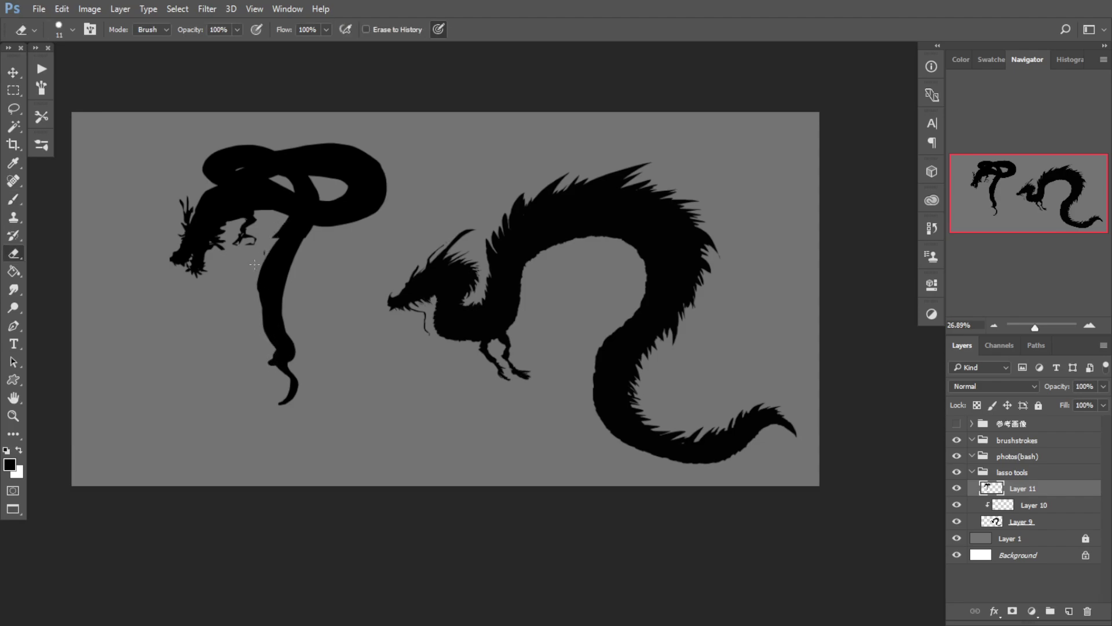
{"action": "key", "text": "b"}
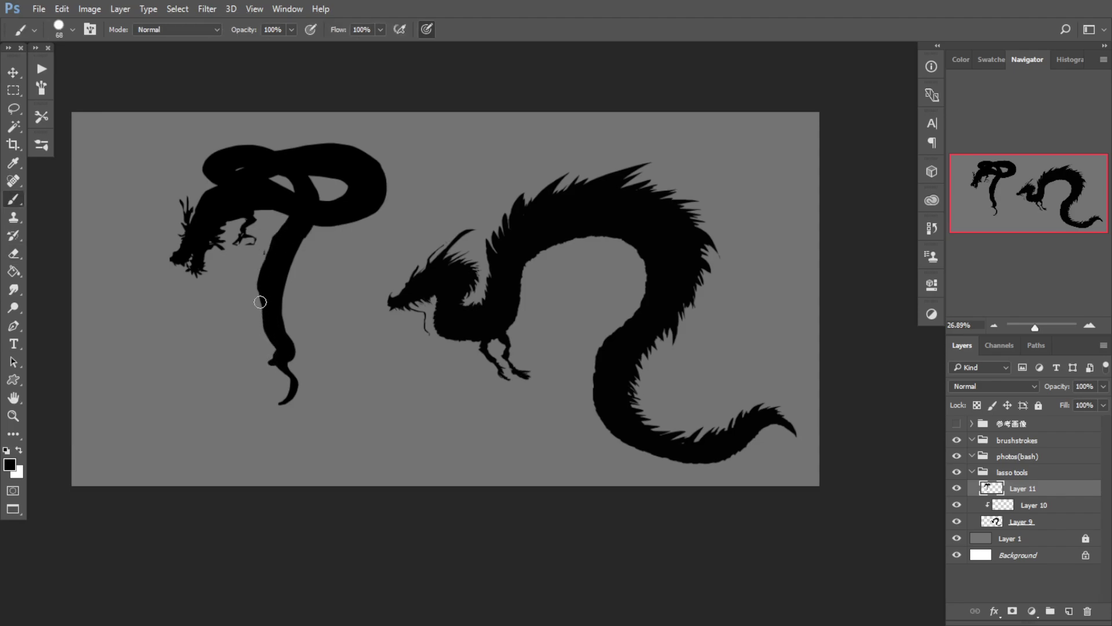
{"action": "mouse_move", "coordinate": [261, 302]}
{"action": "left_mouse_down"}
{"action": "mouse_move", "coordinate": [286, 249]}
{"action": "mouse_move", "coordinate": [261, 297]}
{"action": "mouse_move", "coordinate": [270, 327]}
{"action": "left_mouse_up"}
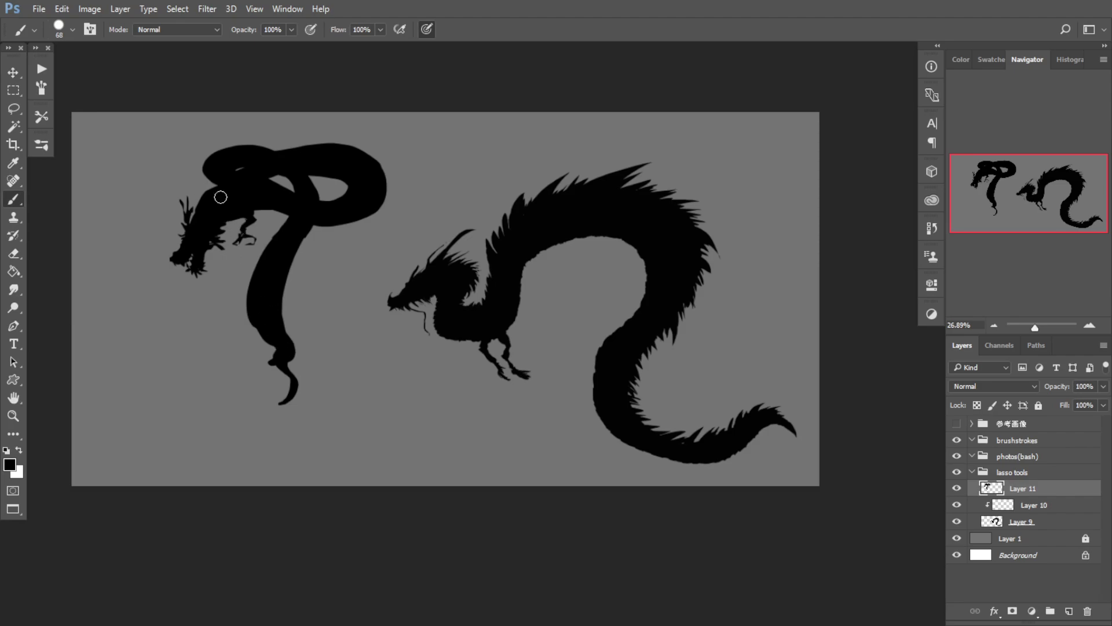
Step: Undo the brush strokes that join the coiled dragon's body to the detached tail tip
{"action": "key", "text": "ctrl+alt+z"}
{"action": "key", "text": "ctrl+alt+z"}
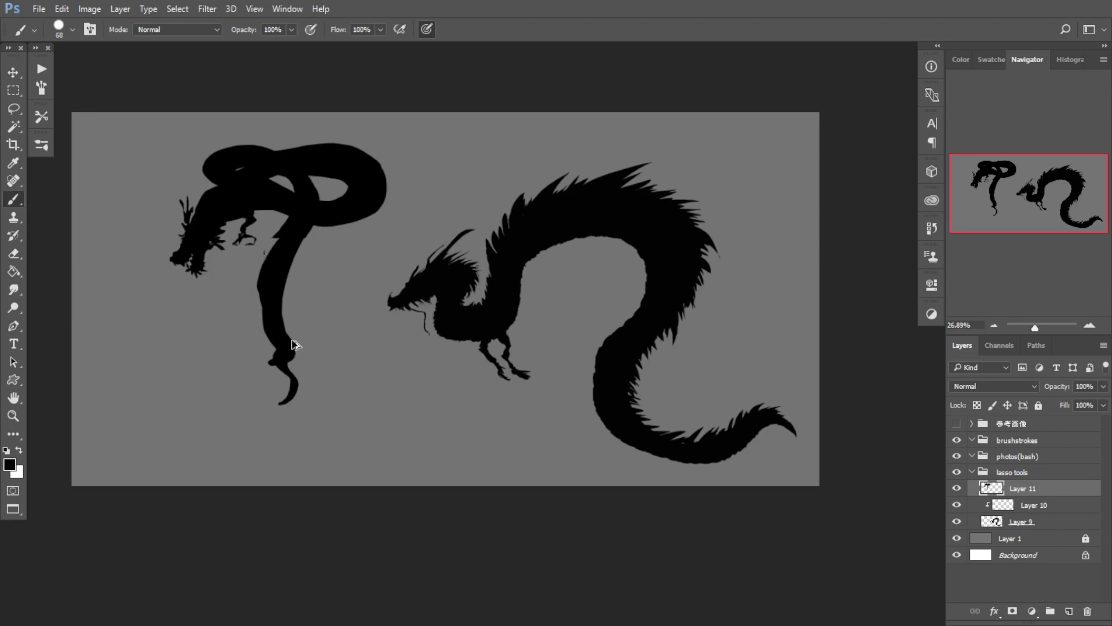
{"action": "key", "text": "ctrl+alt+z"}
{"action": "key", "text": "ctrl+alt+z"}
{"action": "key", "text": "ctrl+alt+z"}
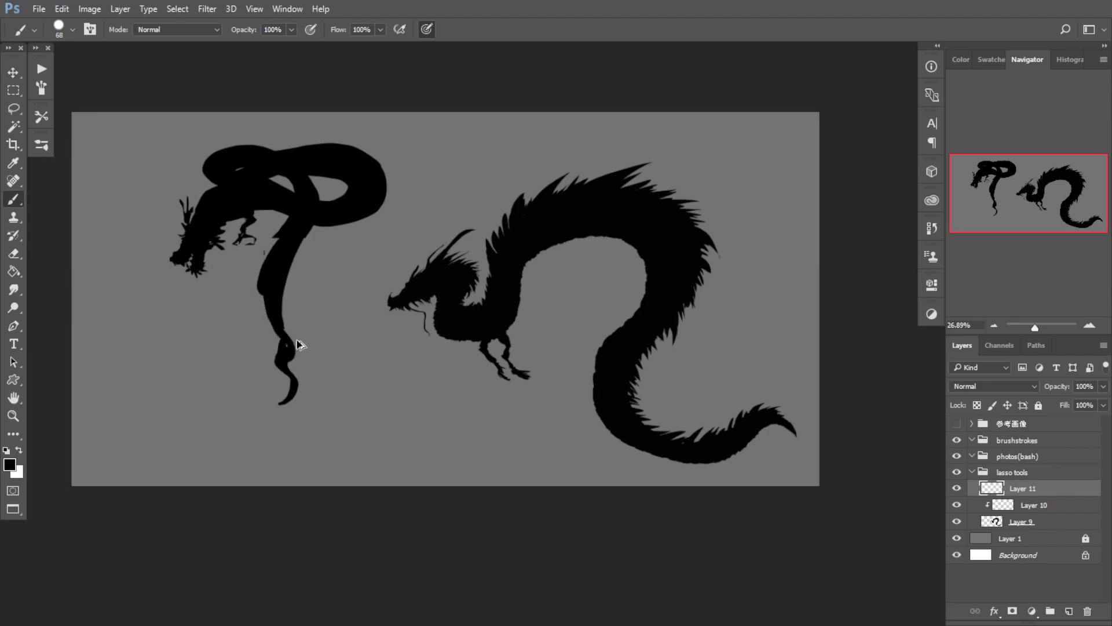
{"action": "key", "text": "ctrl+alt+z"}
{"action": "key", "text": "ctrl+alt+z"}
{"action": "key", "text": "ctrl+alt+z"}
{"action": "key", "text": "ctrl+alt+z"}
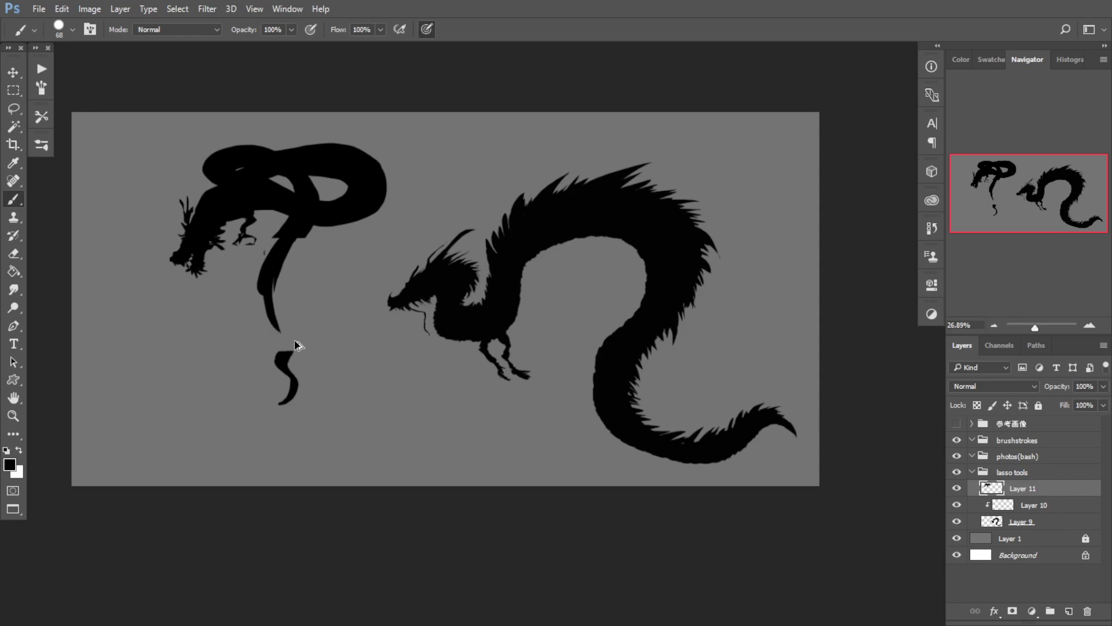
{"action": "key", "text": "ctrl+alt+z"}
{"action": "key", "text": "ctrl+alt+z"}
{"action": "key", "text": "ctrl+alt+z"}
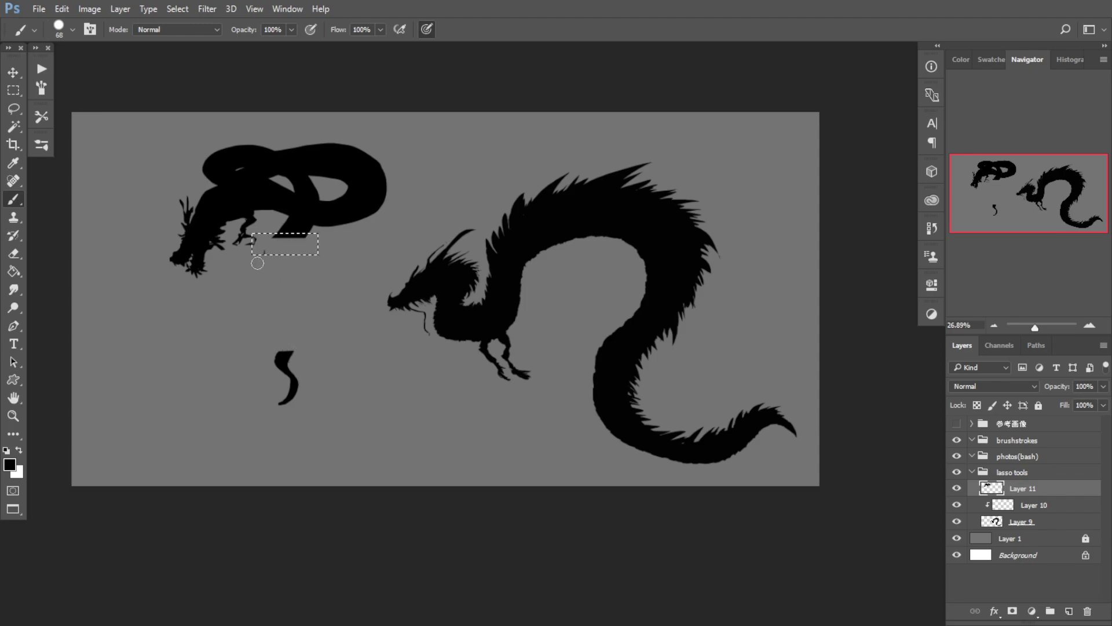
Step: Clear the selection and paint solid black strokes that join the coiled dragon's body to its detached tail tip
{"action": "left_click", "coordinate": [13, 91]}
{"action": "left_click", "coordinate": [85, 87]}
{"action": "key", "text": "b"}
{"action": "left_click_drag", "start_coordinate": [304, 231], "coordinate": [293, 260]}
{"action": "left_click_drag", "start_coordinate": [291, 231], "coordinate": [274, 277]}
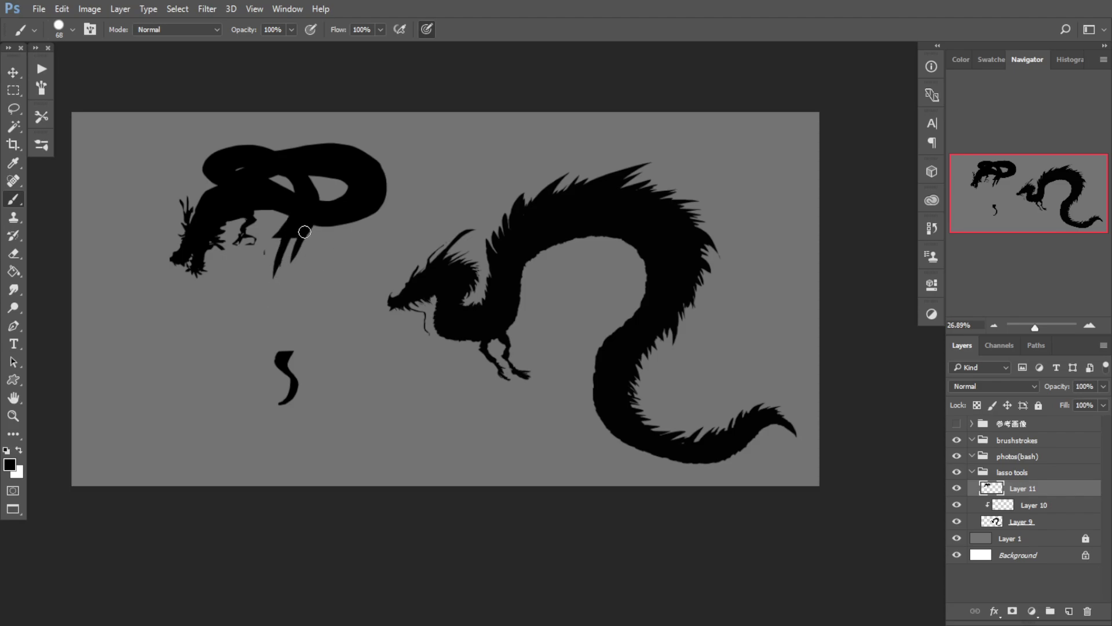
{"action": "mouse_move", "coordinate": [304, 231]}
{"action": "left_mouse_down"}
{"action": "mouse_move", "coordinate": [280, 295]}
{"action": "mouse_move", "coordinate": [289, 326]}
{"action": "left_mouse_up"}
{"action": "left_click_drag", "start_coordinate": [286, 255], "coordinate": [293, 353]}
{"action": "mouse_move", "coordinate": [287, 227]}
{"action": "left_mouse_down"}
{"action": "mouse_move", "coordinate": [269, 269]}
{"action": "mouse_move", "coordinate": [279, 244]}
{"action": "mouse_move", "coordinate": [274, 312]}
{"action": "mouse_move", "coordinate": [269, 293]}
{"action": "mouse_move", "coordinate": [291, 342]}
{"action": "mouse_move", "coordinate": [288, 330]}
{"action": "mouse_move", "coordinate": [283, 355]}
{"action": "mouse_move", "coordinate": [277, 321]}
{"action": "mouse_move", "coordinate": [290, 342]}
{"action": "left_mouse_up"}
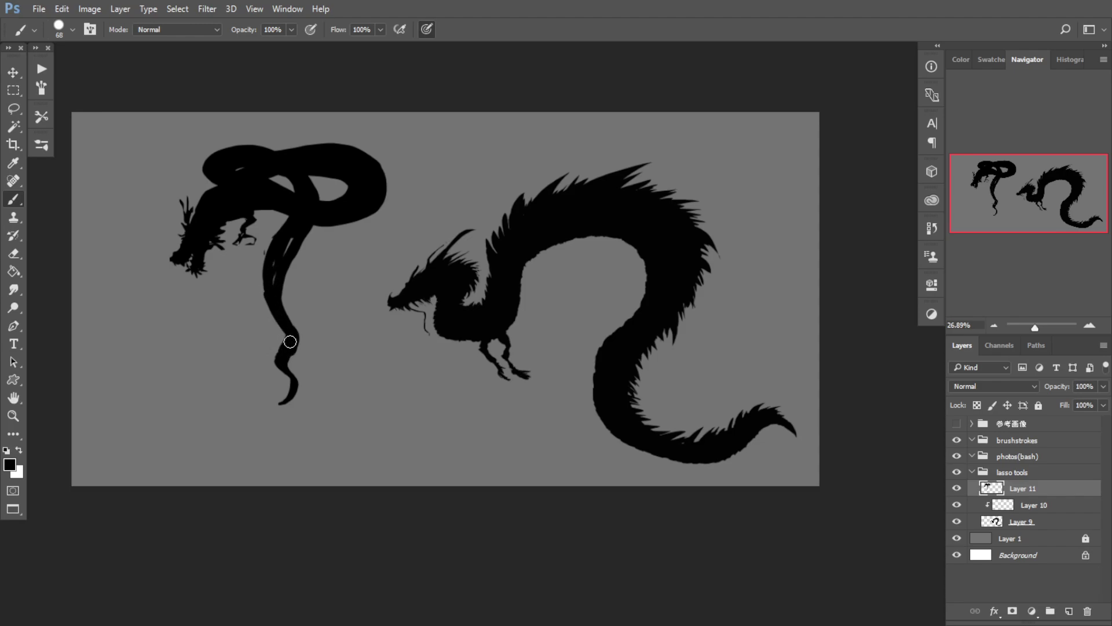
{"action": "mouse_move", "coordinate": [303, 223]}
{"action": "left_mouse_down"}
{"action": "mouse_move", "coordinate": [268, 284]}
{"action": "mouse_move", "coordinate": [288, 331]}
{"action": "mouse_move", "coordinate": [283, 377]}
{"action": "mouse_move", "coordinate": [293, 358]}
{"action": "left_mouse_up"}
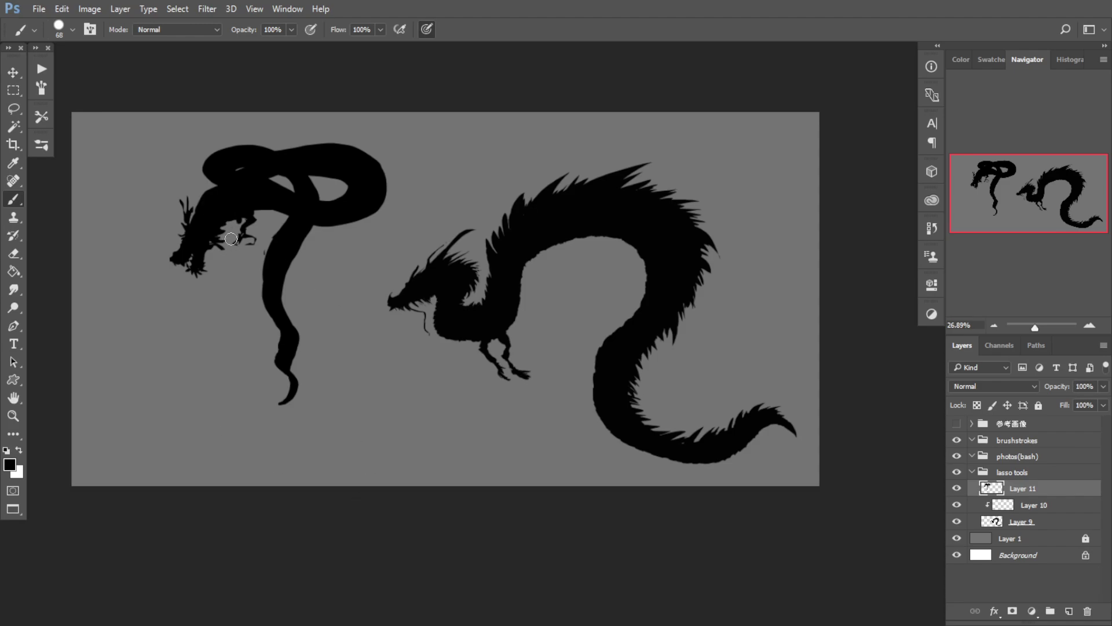
Step: Marquee-select the coiled dragon's head, scale it down, fit it back onto the neck and clear the selection
{"action": "left_click", "coordinate": [14, 92]}
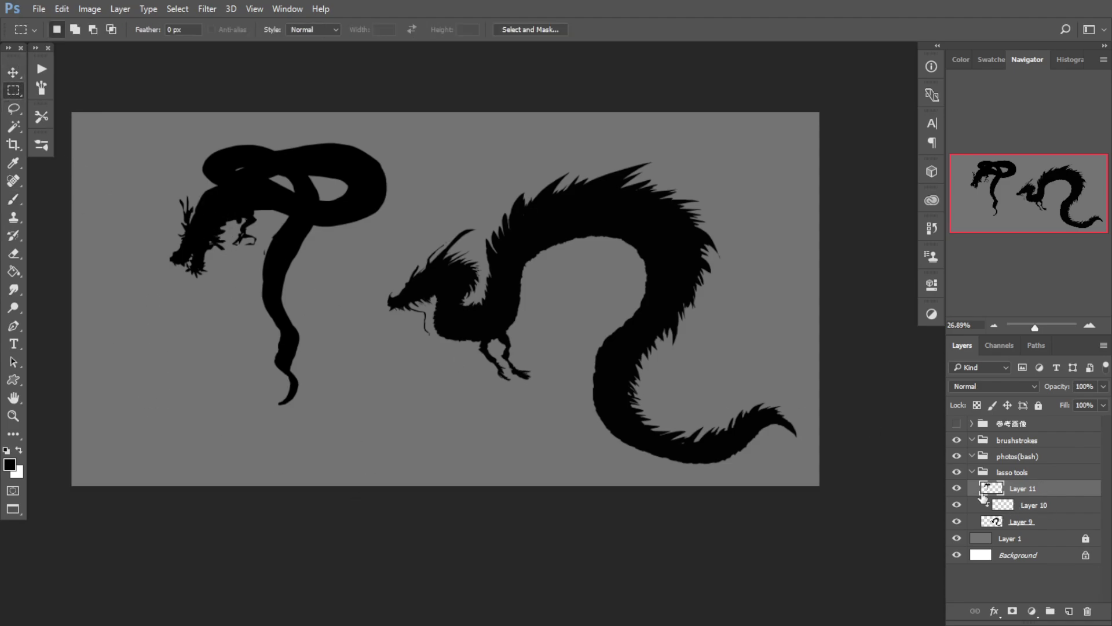
{"action": "left_click_drag", "start_coordinate": [153, 312], "coordinate": [225, 192]}
{"action": "key", "text": "ctrl+t"}
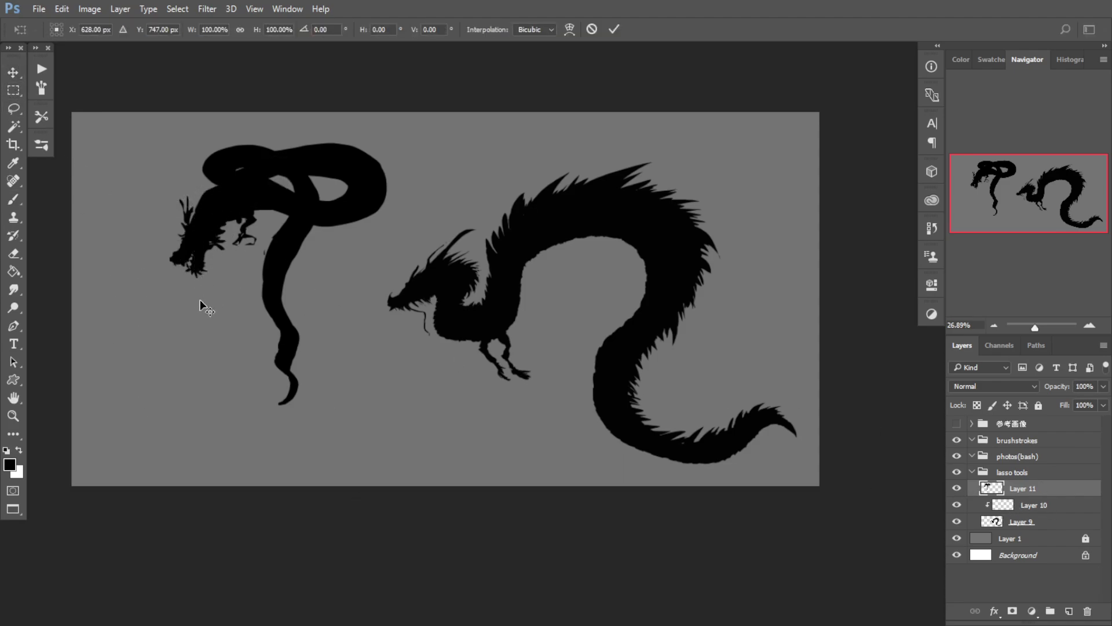
{"action": "left_click_drag", "start_coordinate": [152, 315], "coordinate": [166, 291]}
{"action": "left_click_drag", "start_coordinate": [202, 244], "coordinate": [240, 245]}
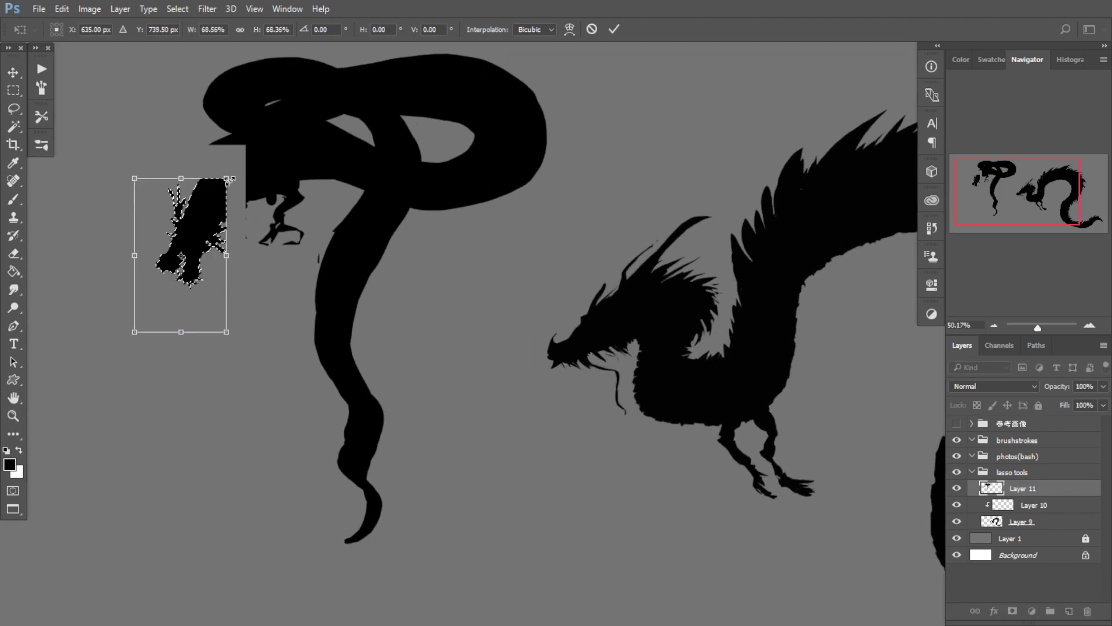
{"action": "mouse_move", "coordinate": [227, 178]}
{"action": "left_mouse_down"}
{"action": "mouse_move", "coordinate": [239, 157]}
{"action": "mouse_move", "coordinate": [218, 168]}
{"action": "mouse_move", "coordinate": [220, 151]}
{"action": "mouse_move", "coordinate": [217, 183]}
{"action": "mouse_move", "coordinate": [238, 191]}
{"action": "mouse_move", "coordinate": [231, 204]}
{"action": "mouse_move", "coordinate": [250, 150]}
{"action": "mouse_move", "coordinate": [239, 142]}
{"action": "mouse_move", "coordinate": [214, 167]}
{"action": "mouse_move", "coordinate": [214, 207]}
{"action": "mouse_move", "coordinate": [209, 175]}
{"action": "mouse_move", "coordinate": [162, 268]}
{"action": "left_mouse_up"}
{"action": "key", "text": "Return"}
{"action": "key", "text": "ctrl+d"}
{"action": "key", "text": "b"}
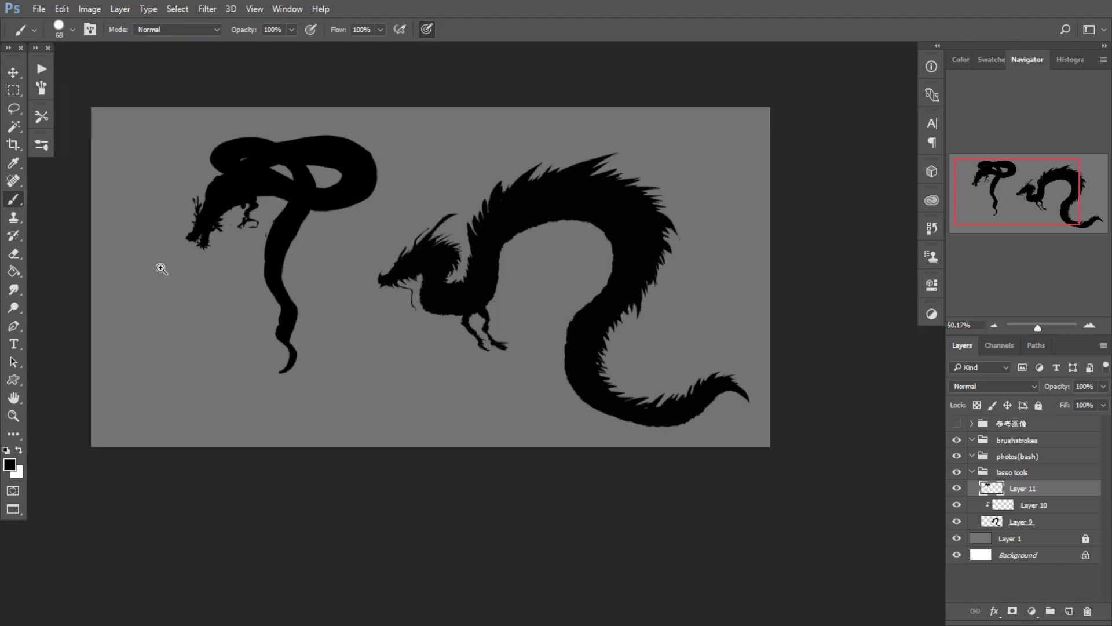
Step: Hide Layer 11 with the coiled dragon
{"action": "mouse_move", "coordinate": [265, 236]}
{"action": "left_mouse_down"}
{"action": "mouse_move", "coordinate": [297, 256]}
{"action": "mouse_move", "coordinate": [261, 250]}
{"action": "left_mouse_up"}
{"action": "left_click_drag", "start_coordinate": [262, 300], "coordinate": [257, 307]}
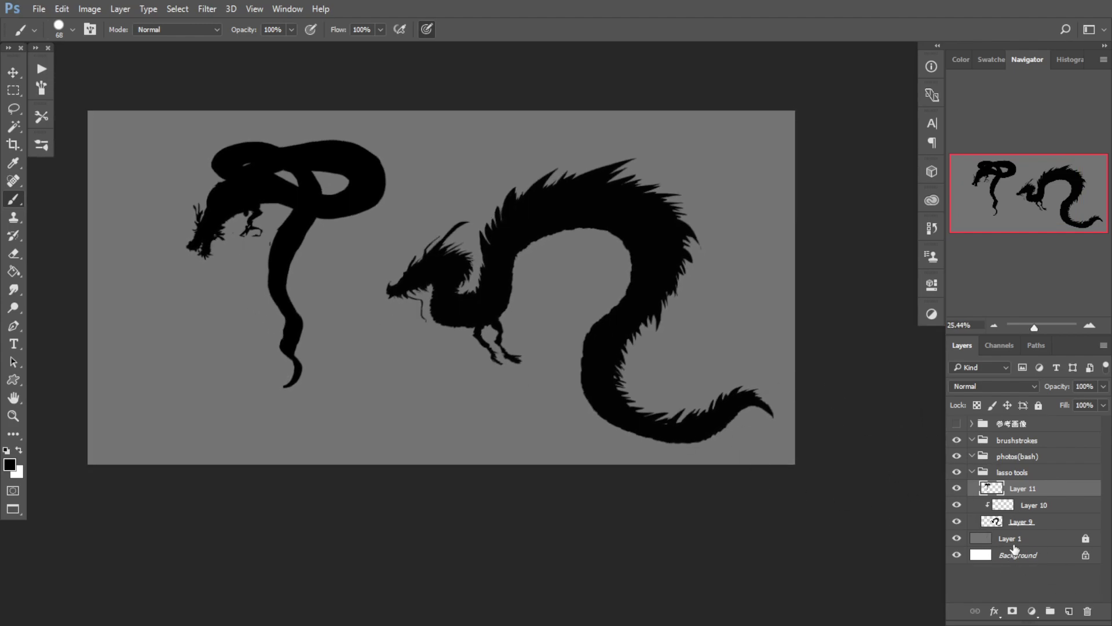
{"action": "left_click", "coordinate": [957, 488]}
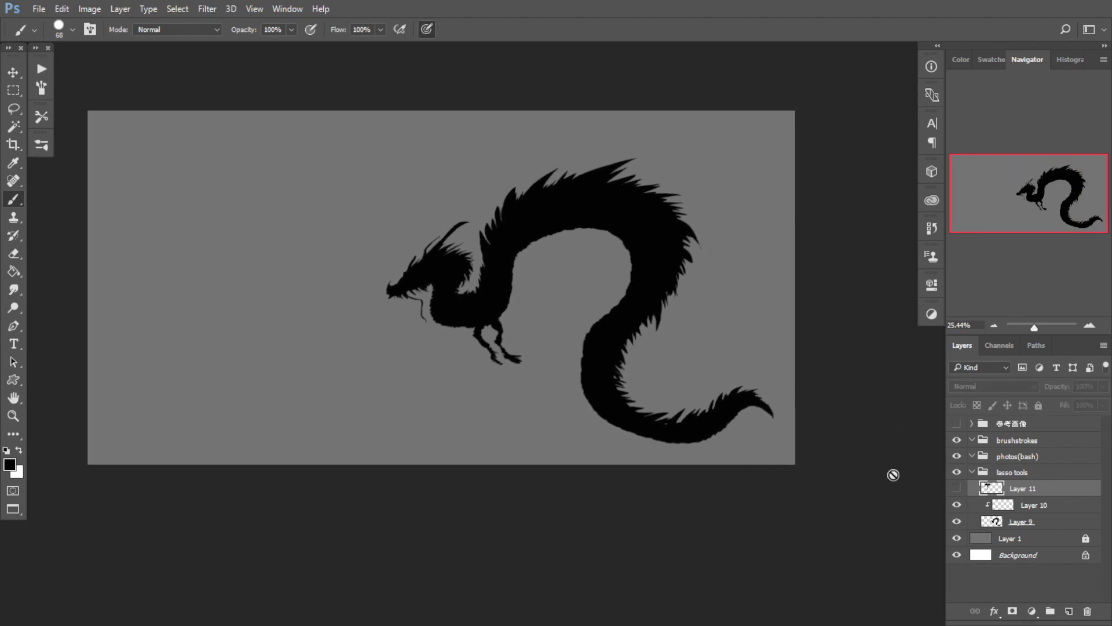
Step: Transform Layers 9 and 10 together to move the spiked dragon toward the middle of the canvas
{"action": "left_click", "coordinate": [1036, 509]}
{"action": "left_click_drag", "start_coordinate": [490, 337], "coordinate": [431, 355]}
{"action": "left_click_drag", "start_coordinate": [524, 348], "coordinate": [542, 350]}
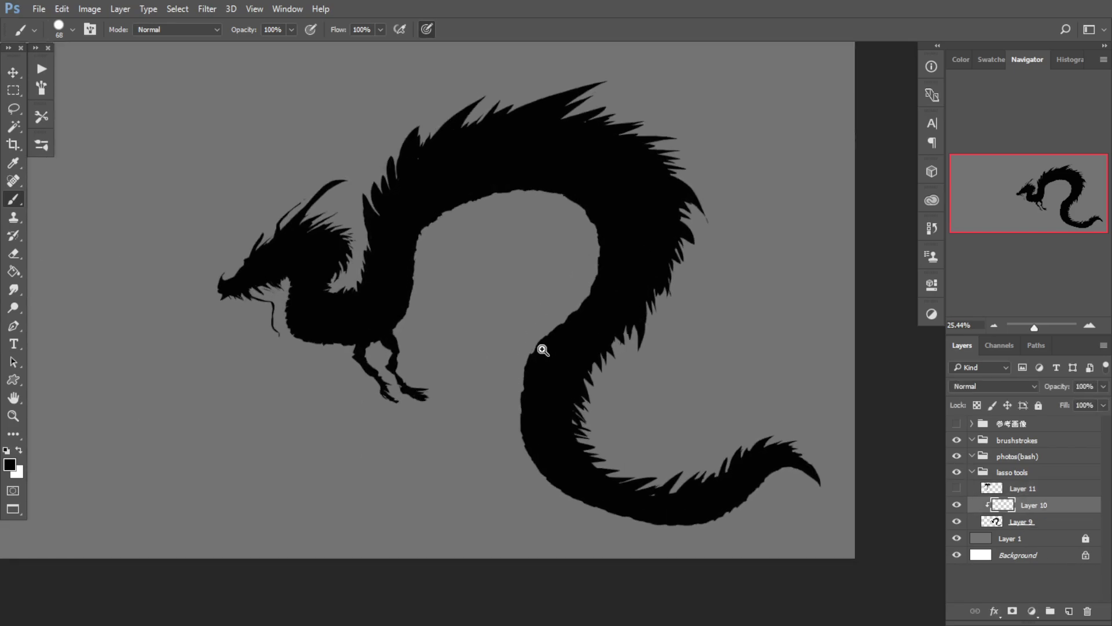
{"action": "left_click", "coordinate": [1050, 526], "text": "ctrl"}
{"action": "key", "text": "ctrl+t"}
{"action": "left_click_drag", "start_coordinate": [477, 366], "coordinate": [375, 392]}
{"action": "left_click_drag", "start_coordinate": [455, 383], "coordinate": [422, 381]}
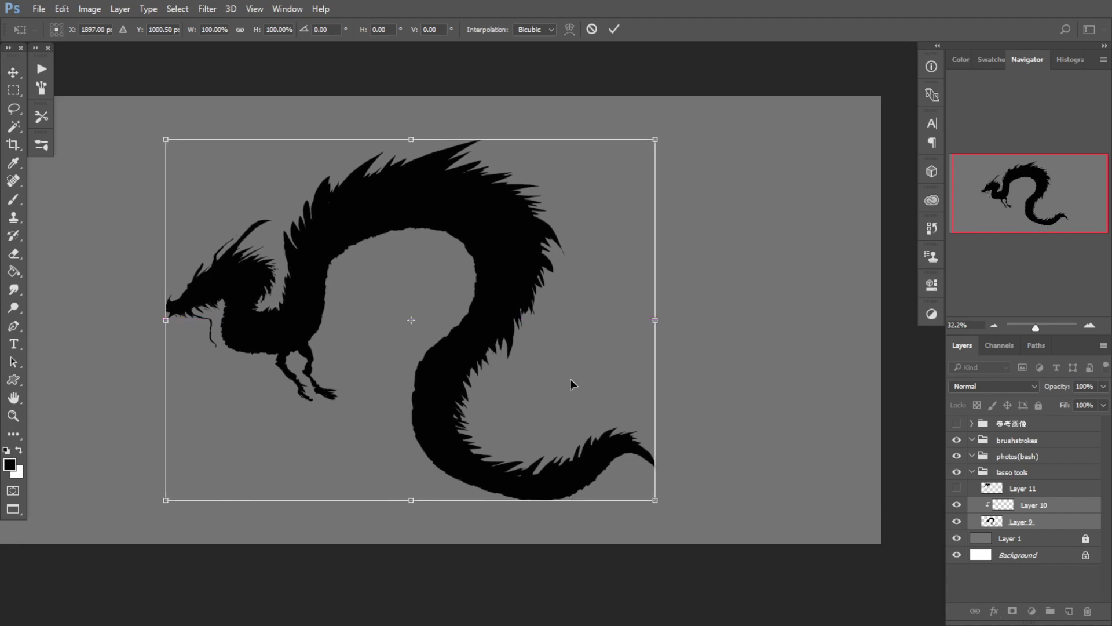
{"action": "key", "text": "Return"}
{"action": "key", "text": "b"}
Step: Make the clipped Layer 10 active and sample the canvas's background grey as the painting colour
{"action": "left_click", "coordinate": [1050, 509]}
{"action": "left_click", "coordinate": [957, 505]}
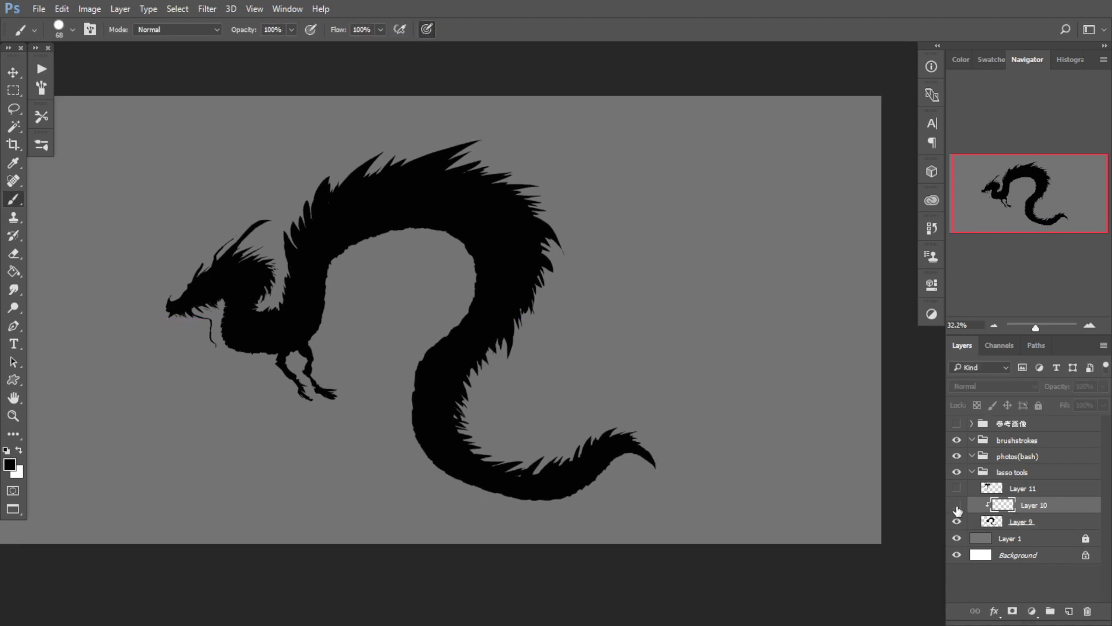
{"action": "left_click", "coordinate": [957, 507]}
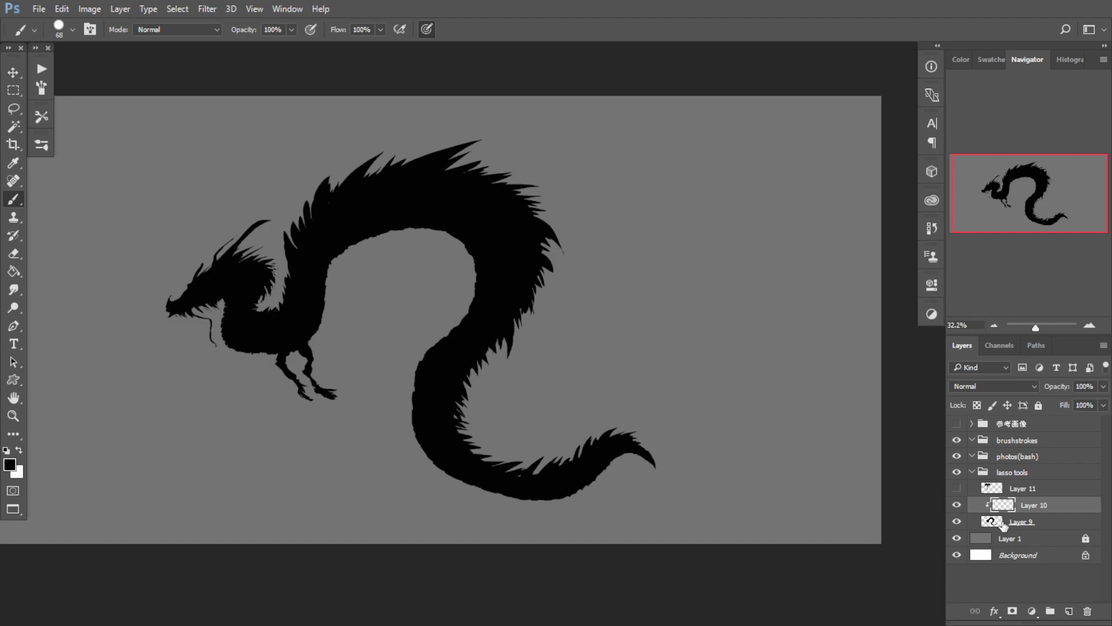
{"action": "left_click", "coordinate": [957, 523]}
{"action": "left_click_drag", "start_coordinate": [220, 302], "coordinate": [257, 302]}
{"action": "left_click_drag", "start_coordinate": [216, 297], "coordinate": [225, 295]}
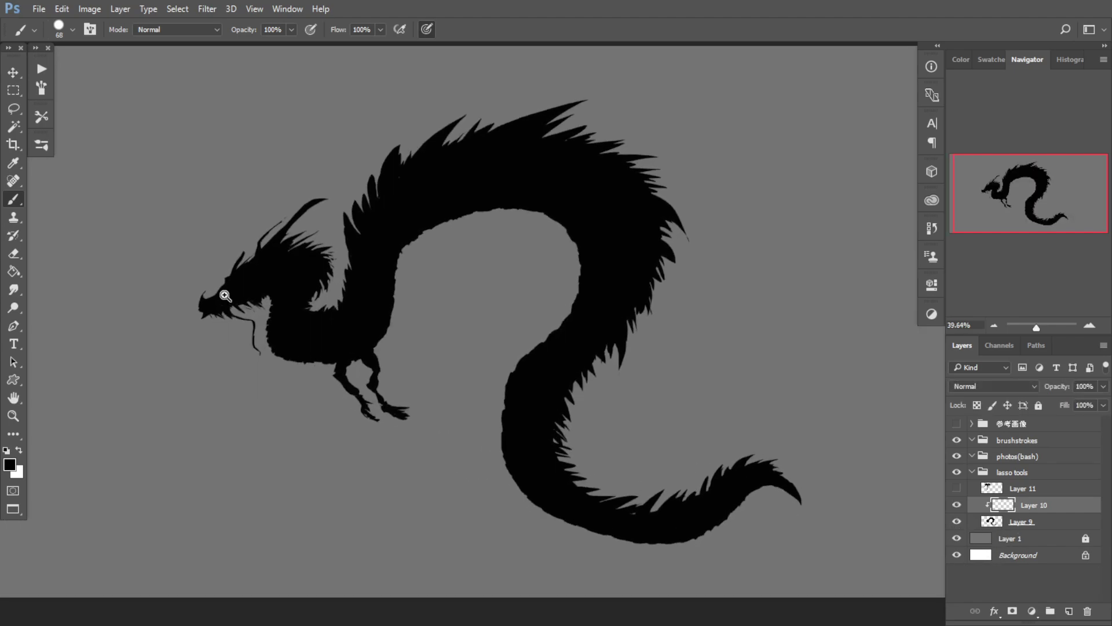
{"action": "left_click", "coordinate": [186, 249], "text": "alt"}
{"action": "left_click", "coordinate": [167, 407], "text": "alt"}
{"action": "left_click_drag", "start_coordinate": [233, 255], "coordinate": [253, 282]}
{"action": "left_click_drag", "start_coordinate": [658, 412], "coordinate": [628, 400]}
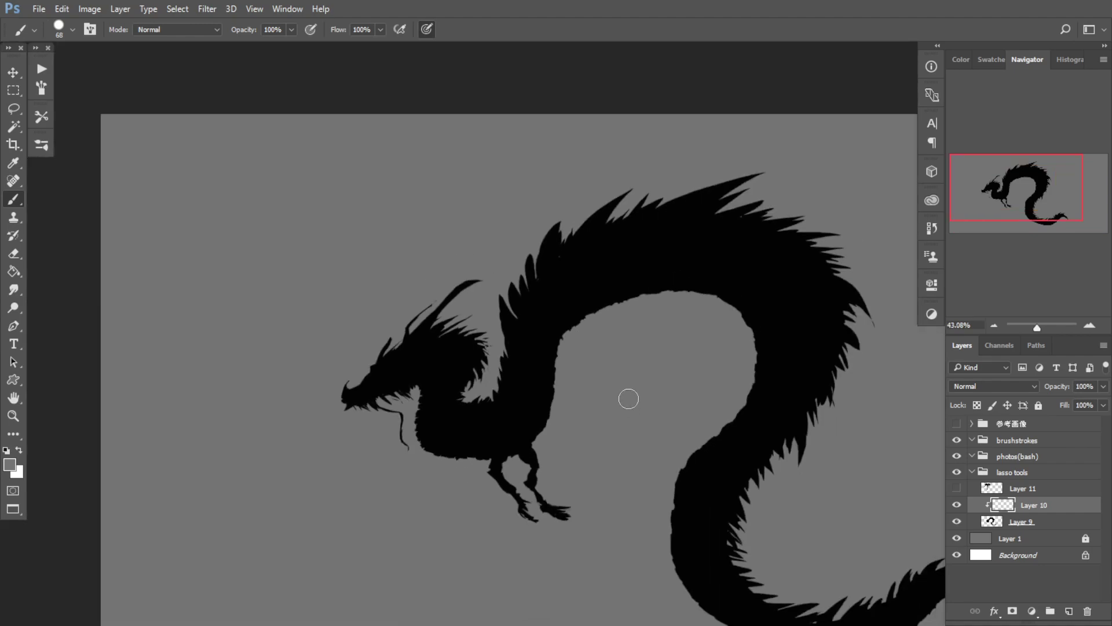
Step: Turn on pen pressure control for the brush's opacity
{"action": "left_click_drag", "start_coordinate": [318, 183], "coordinate": [332, 179]}
{"action": "left_click_drag", "start_coordinate": [297, 109], "coordinate": [265, 73]}
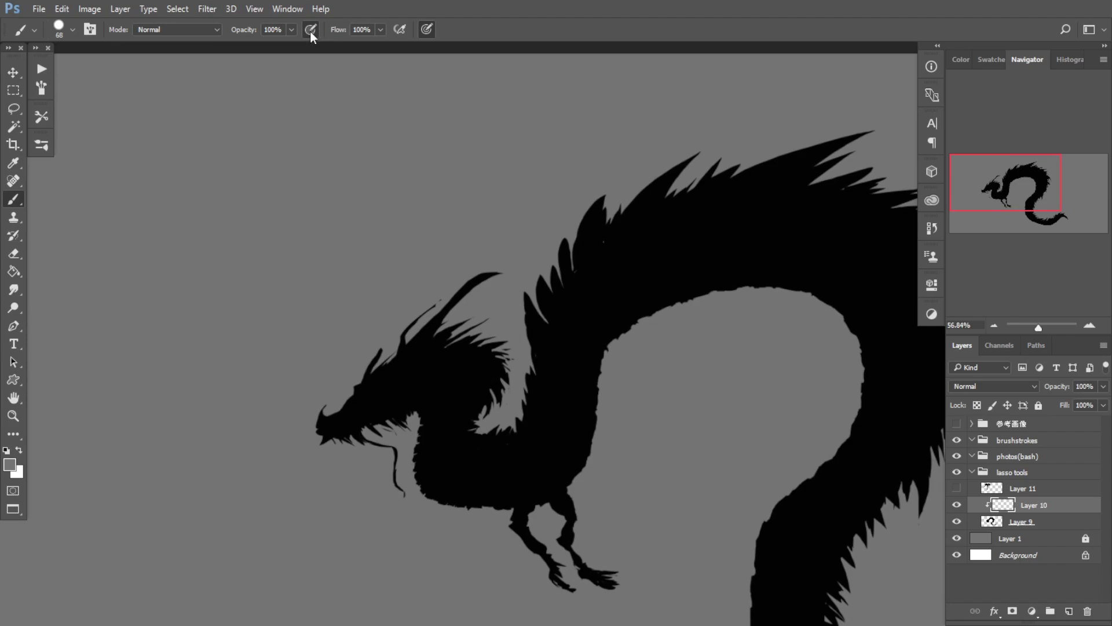
{"action": "left_click_drag", "start_coordinate": [299, 380], "coordinate": [195, 303]}
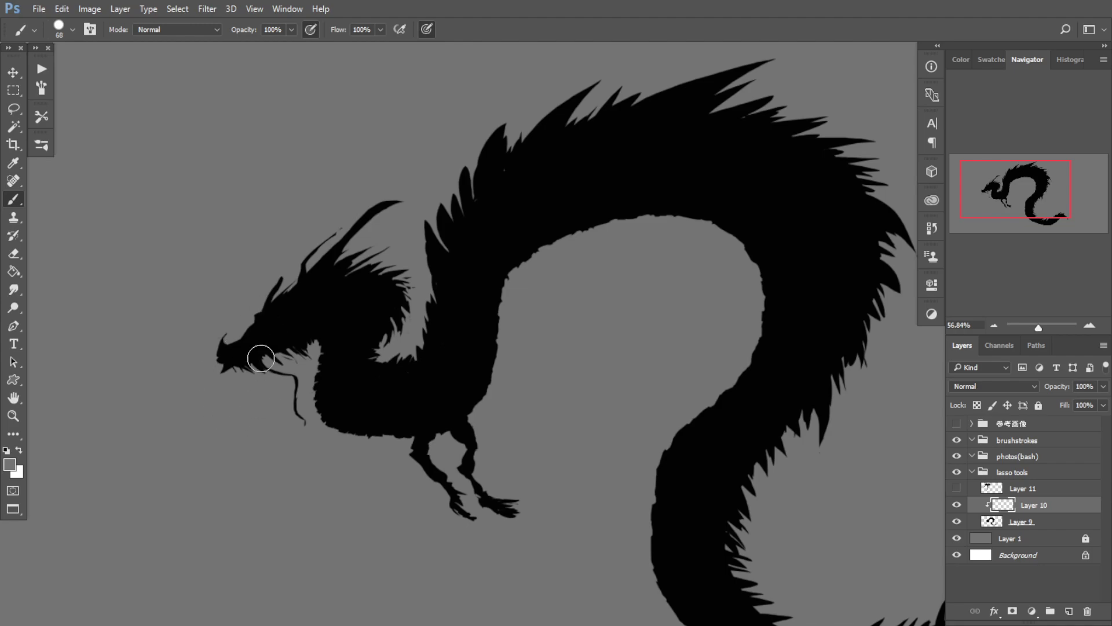
Step: Try fading the spiked dragon's head and horns with grey strokes from the hard 230 px brush, and undo them
{"action": "left_click_drag", "start_coordinate": [288, 332], "coordinate": [319, 332]}
{"action": "left_click_drag", "start_coordinate": [341, 245], "coordinate": [230, 342]}
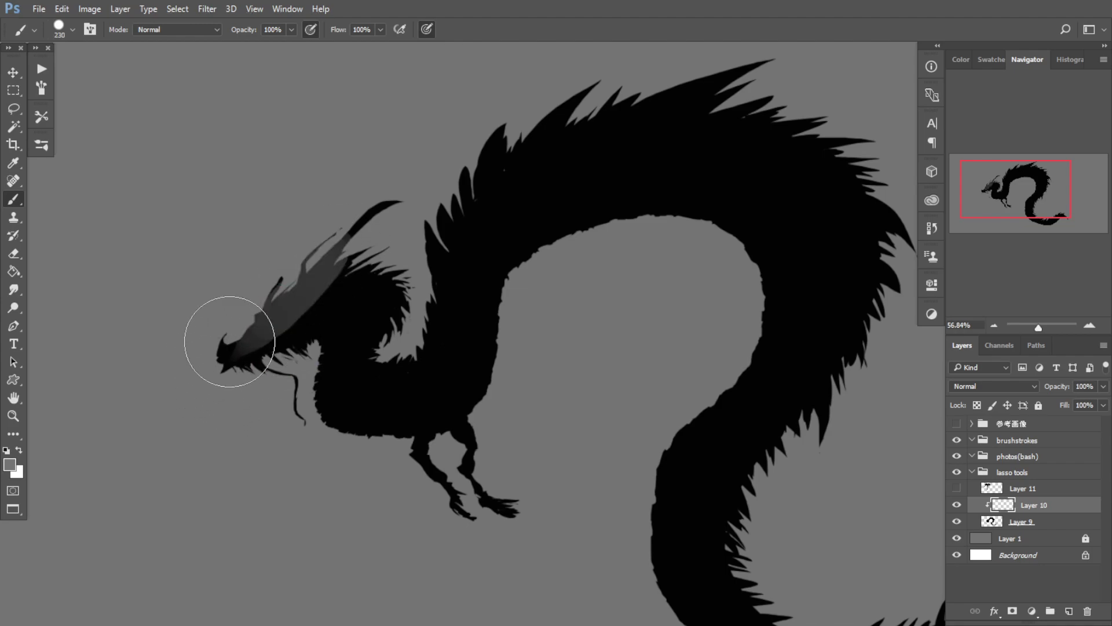
{"action": "key", "text": "ctrl+z"}
{"action": "left_click_drag", "start_coordinate": [293, 278], "coordinate": [264, 323]}
{"action": "left_click_drag", "start_coordinate": [325, 227], "coordinate": [290, 294]}
{"action": "left_click_drag", "start_coordinate": [381, 207], "coordinate": [307, 277]}
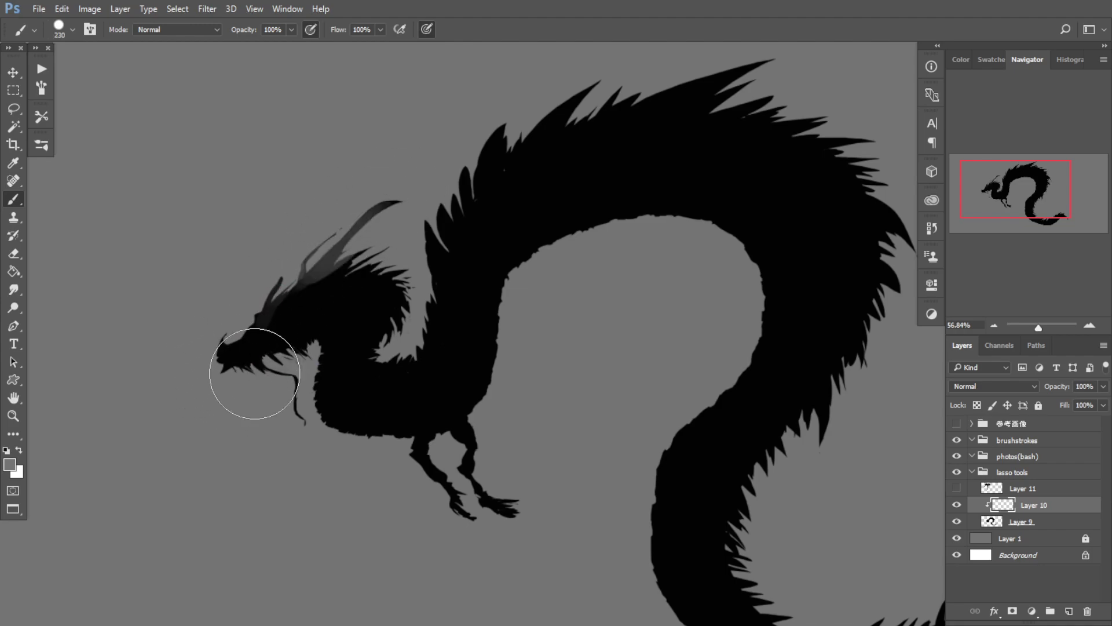
{"action": "key", "text": "ctrl+z"}
{"action": "key", "text": "ctrl+z"}
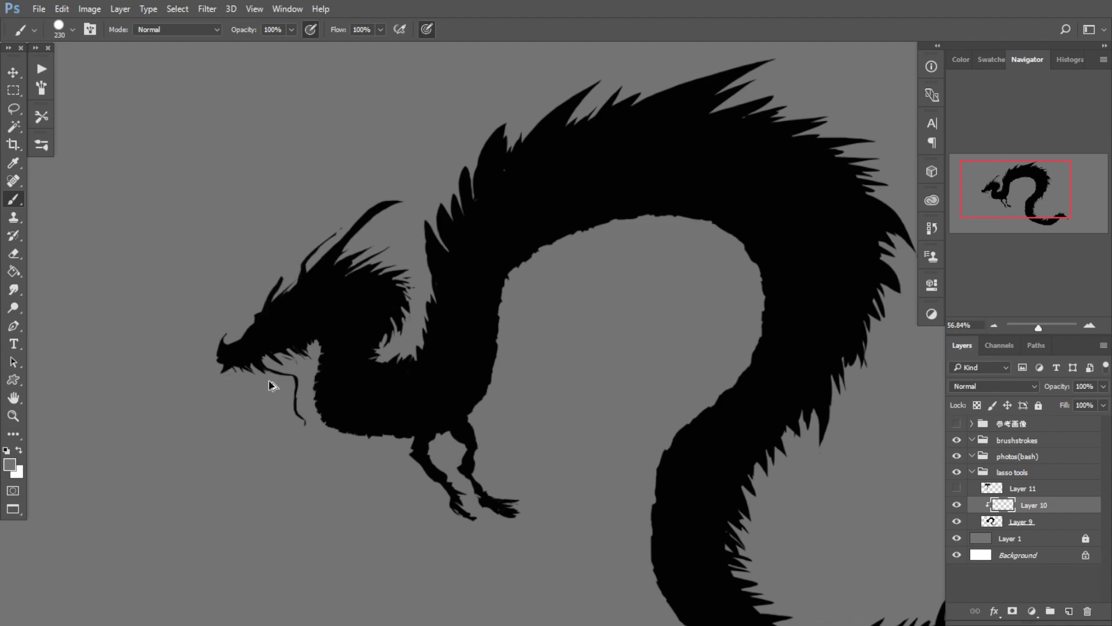
Step: Switch to a soft round brush, turn off pen pressure for size, and undo a test stroke over the head
{"action": "key", "text": "ctrl+0"}
{"action": "left_click", "coordinate": [237, 383], "text": "ctrl"}
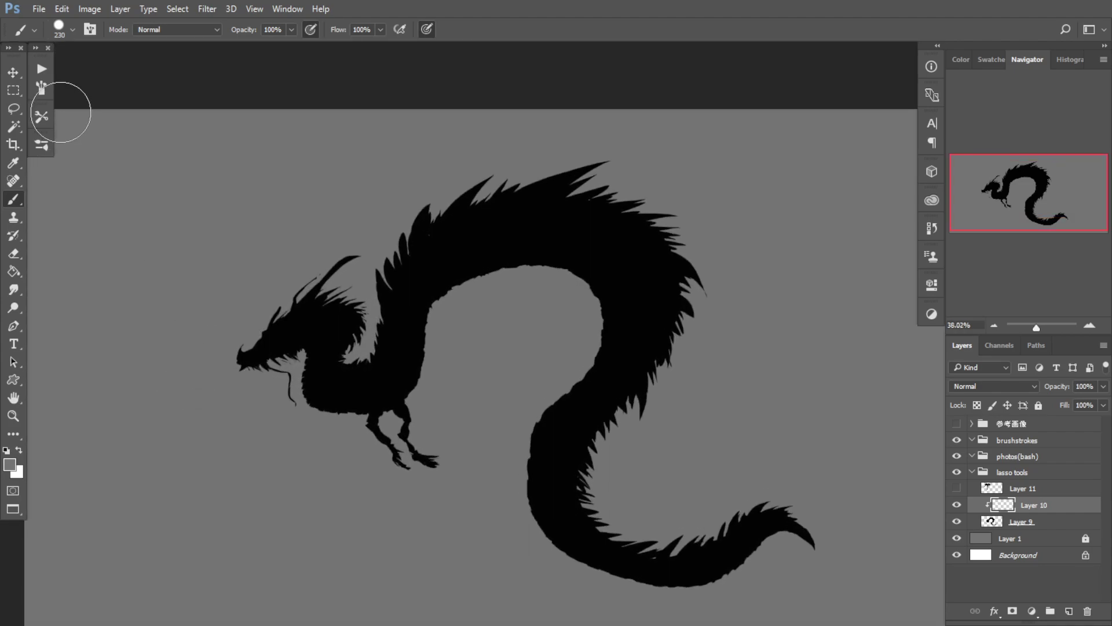
{"action": "left_click", "coordinate": [42, 146]}
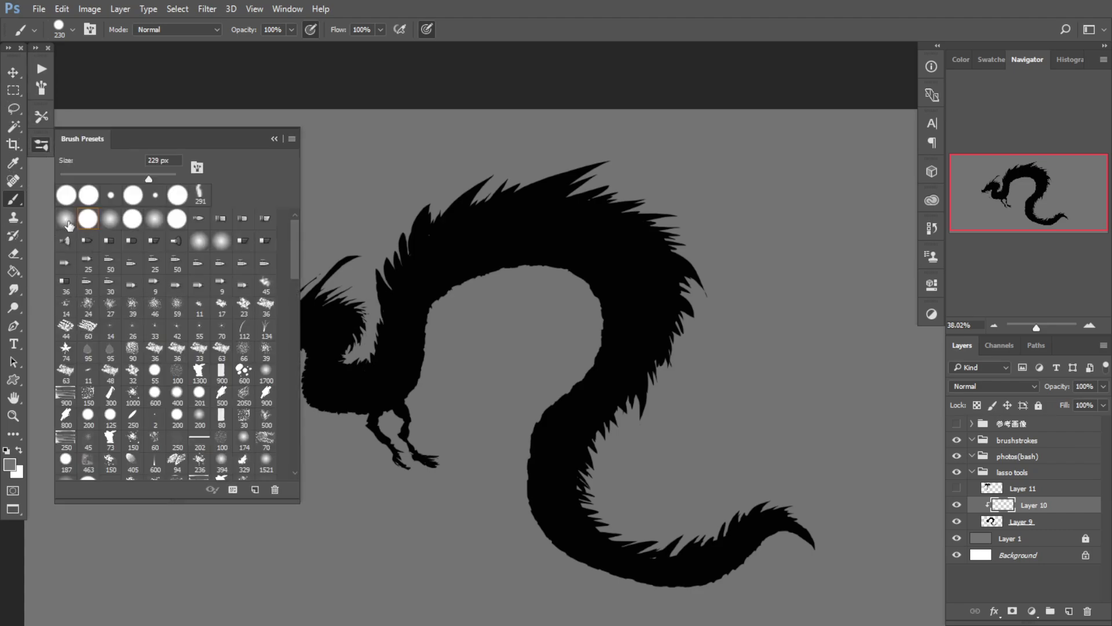
{"action": "left_click", "coordinate": [272, 140]}
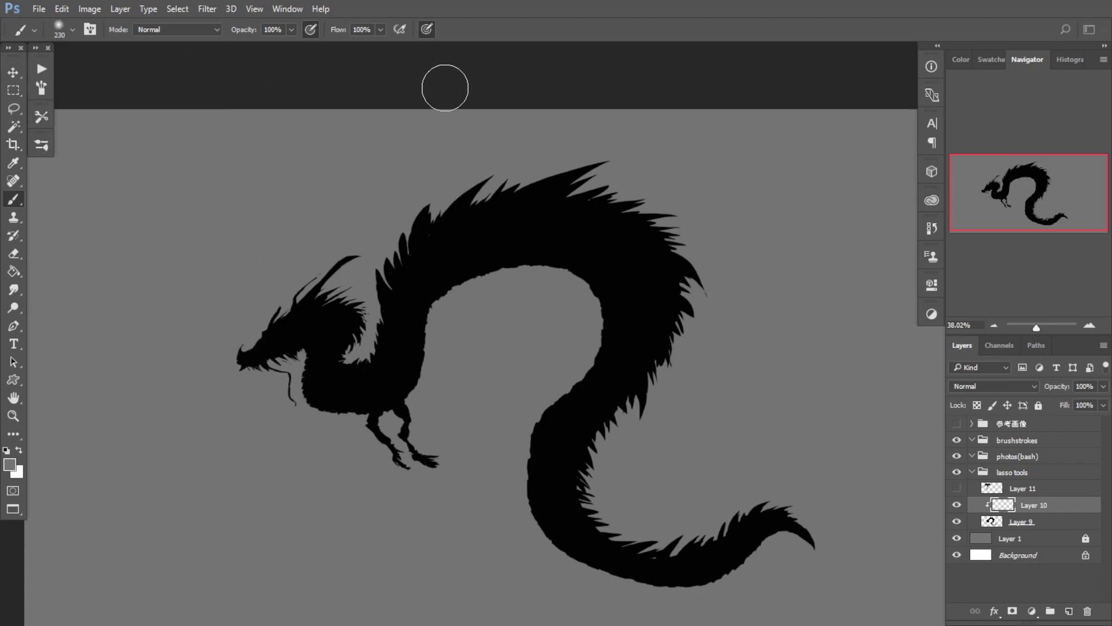
{"action": "left_click", "coordinate": [426, 34]}
{"action": "mouse_move", "coordinate": [248, 370]}
{"action": "left_mouse_down"}
{"action": "mouse_move", "coordinate": [265, 378]}
{"action": "mouse_move", "coordinate": [343, 267]}
{"action": "left_mouse_up"}
{"action": "key", "text": "ctrl+z"}
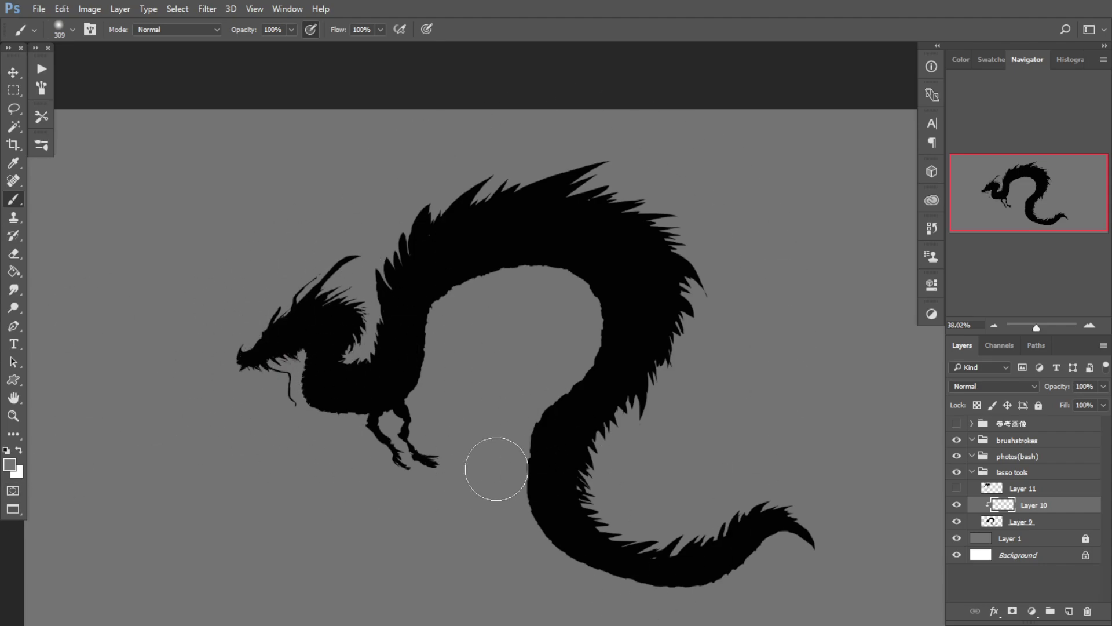
Step: Brush soft grey haze over the spiked dragon's head, neck and upper back spikes with the soft brush at 413 px
{"action": "mouse_move", "coordinate": [322, 422]}
{"action": "left_mouse_down"}
{"action": "mouse_move", "coordinate": [303, 311]}
{"action": "mouse_move", "coordinate": [313, 340]}
{"action": "left_mouse_up"}
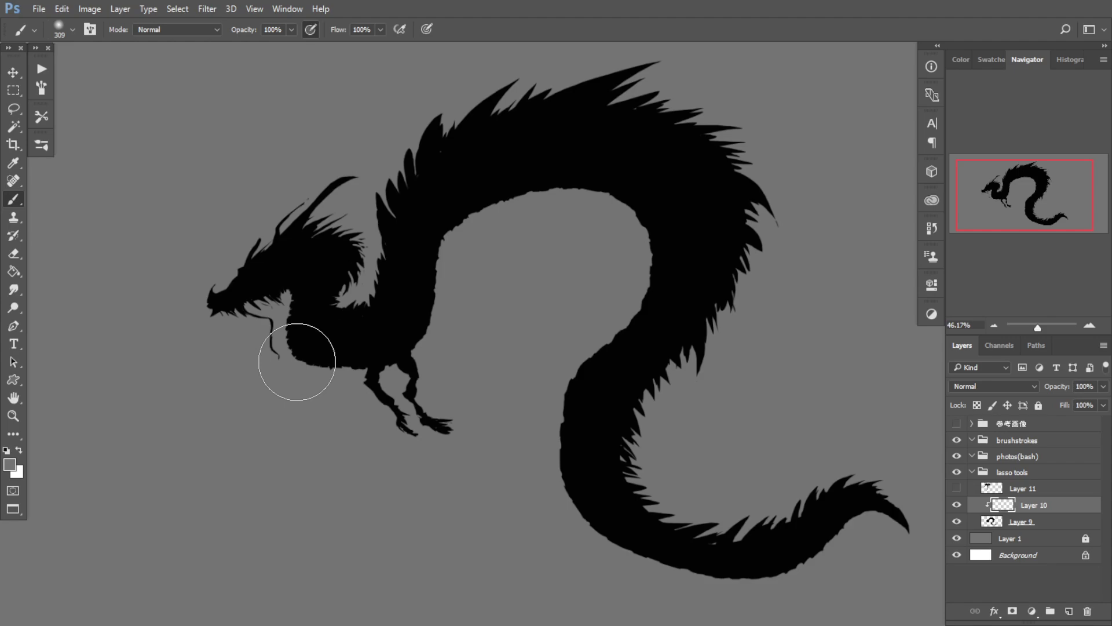
{"action": "left_click", "coordinate": [9, 465]}
{"action": "left_click", "coordinate": [1026, 190]}
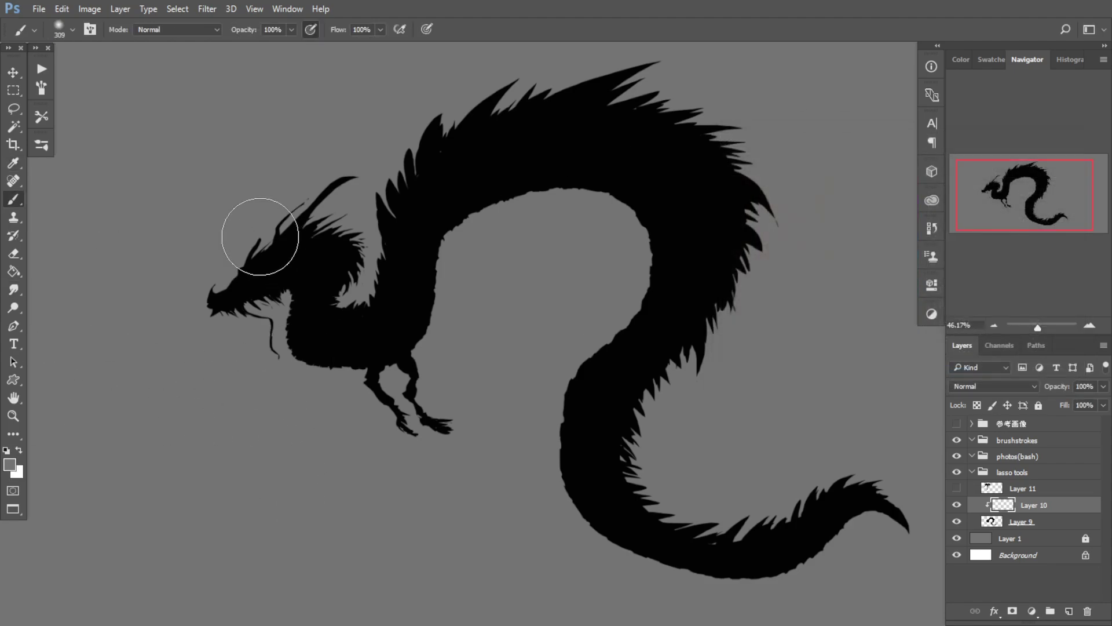
{"action": "left_click_drag", "start_coordinate": [227, 328], "coordinate": [196, 356]}
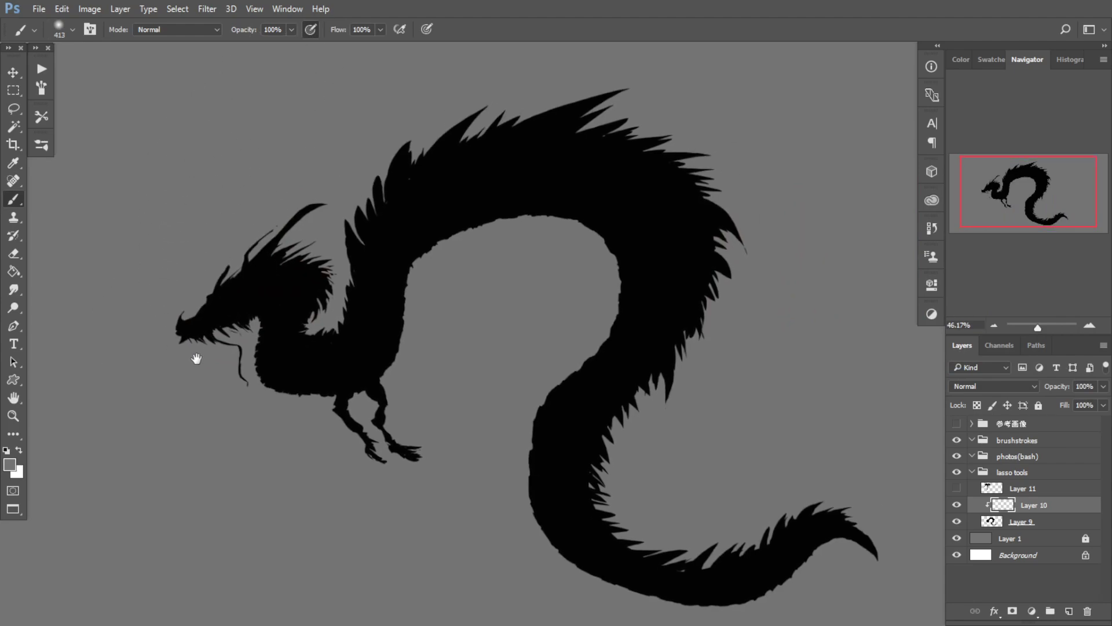
{"action": "mouse_move", "coordinate": [164, 293]}
{"action": "left_mouse_down"}
{"action": "mouse_move", "coordinate": [226, 252]}
{"action": "mouse_move", "coordinate": [205, 272]}
{"action": "mouse_move", "coordinate": [232, 236]}
{"action": "mouse_move", "coordinate": [258, 230]}
{"action": "mouse_move", "coordinate": [232, 253]}
{"action": "mouse_move", "coordinate": [329, 220]}
{"action": "mouse_move", "coordinate": [320, 233]}
{"action": "mouse_move", "coordinate": [340, 336]}
{"action": "mouse_move", "coordinate": [323, 299]}
{"action": "mouse_move", "coordinate": [320, 315]}
{"action": "mouse_move", "coordinate": [365, 159]}
{"action": "mouse_move", "coordinate": [355, 186]}
{"action": "left_mouse_up"}
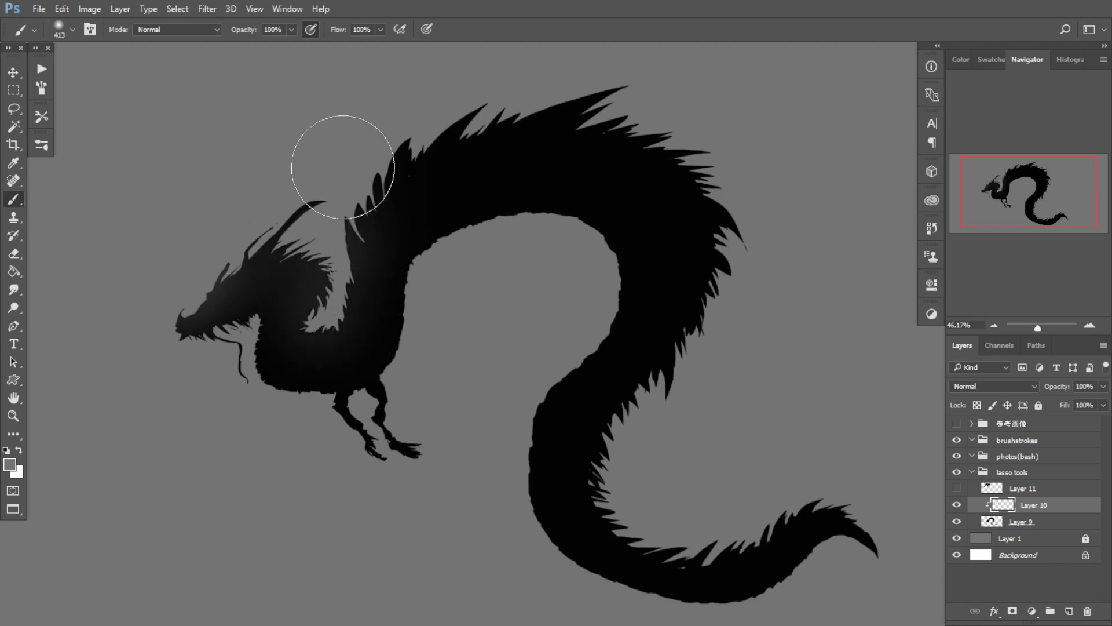
{"action": "left_click_drag", "start_coordinate": [414, 130], "coordinate": [603, 92]}
{"action": "left_click_drag", "start_coordinate": [456, 177], "coordinate": [387, 179]}
{"action": "mouse_move", "coordinate": [446, 286]}
{"action": "left_mouse_down"}
{"action": "mouse_move", "coordinate": [415, 328]}
{"action": "mouse_move", "coordinate": [357, 335]}
{"action": "left_mouse_up"}
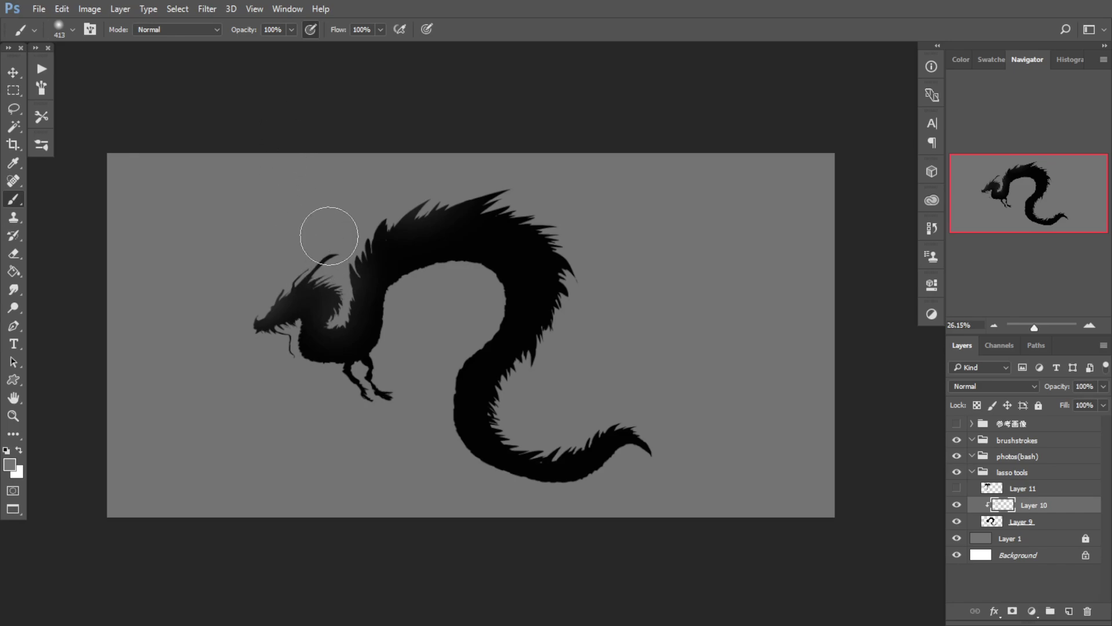
Step: Enlarge the soft brush to 543 px and extend the grey haze over the back spikes and the tail's spiked inner curve
{"action": "mouse_move", "coordinate": [394, 276]}
{"action": "left_mouse_down"}
{"action": "mouse_move", "coordinate": [368, 286]}
{"action": "mouse_move", "coordinate": [378, 284]}
{"action": "left_mouse_up"}
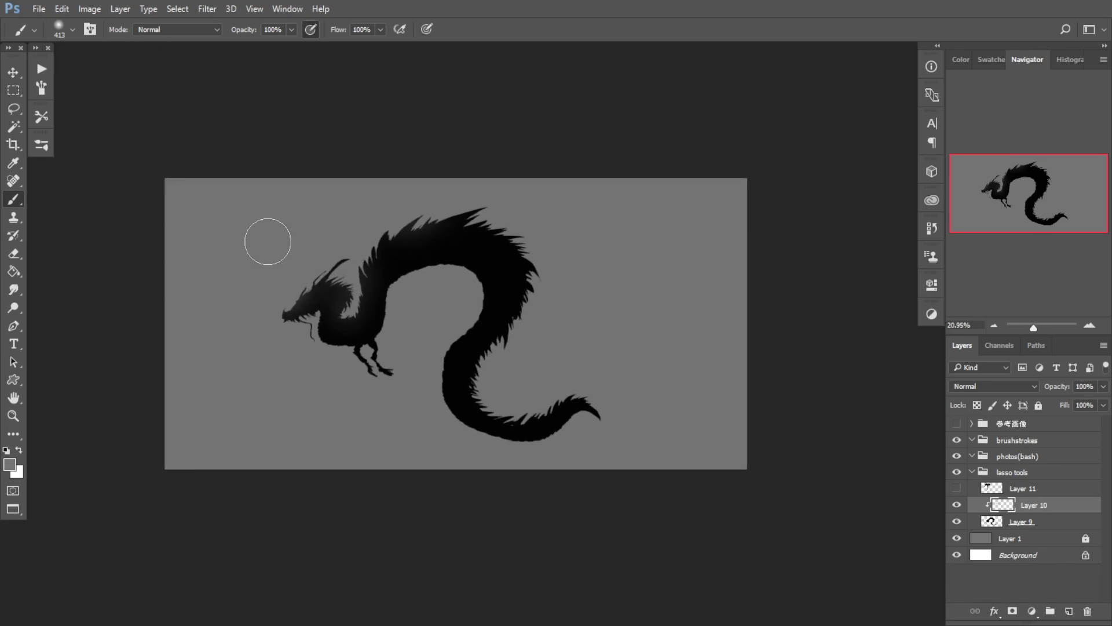
{"action": "left_click_drag", "start_coordinate": [372, 341], "coordinate": [382, 340]}
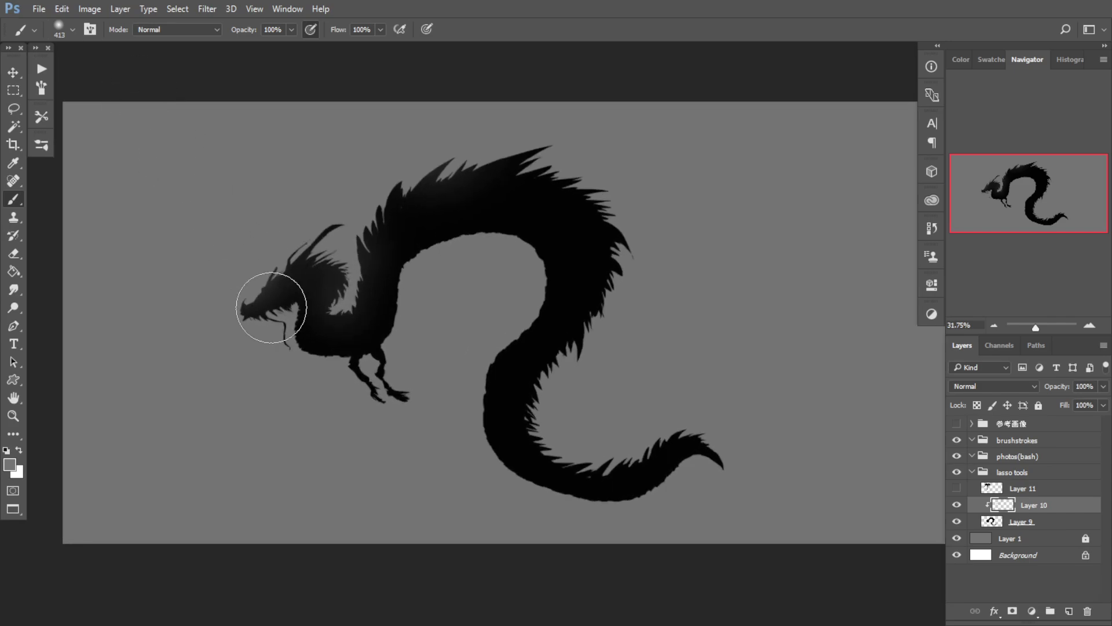
{"action": "left_click_drag", "start_coordinate": [472, 322], "coordinate": [394, 332]}
{"action": "left_click_drag", "start_coordinate": [385, 251], "coordinate": [425, 214]}
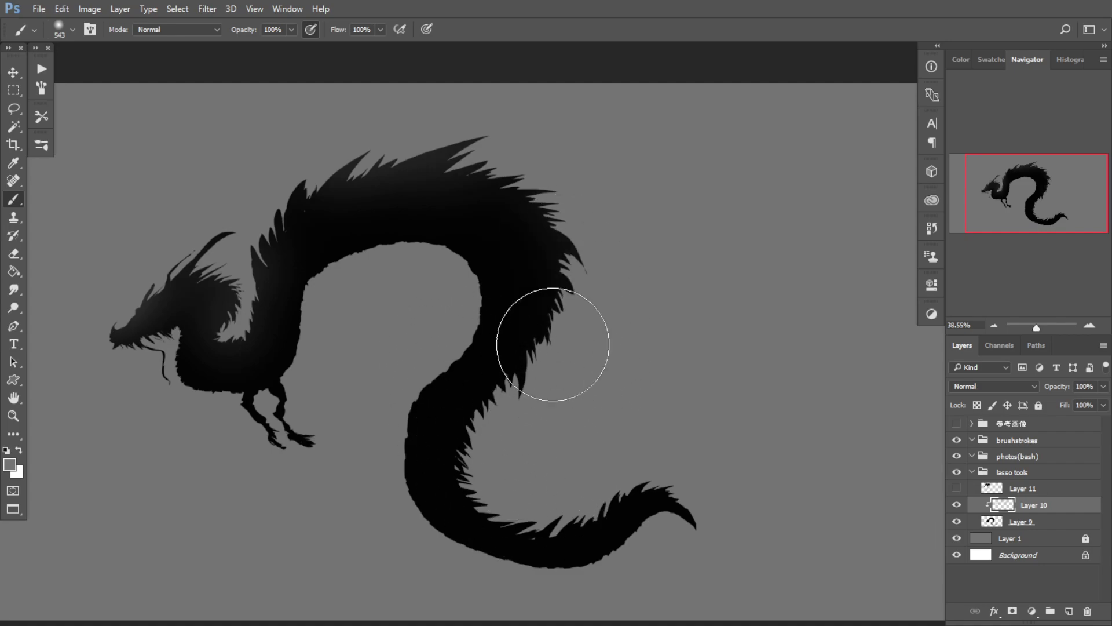
{"action": "mouse_move", "coordinate": [510, 383]}
{"action": "left_mouse_down"}
{"action": "mouse_move", "coordinate": [507, 353]}
{"action": "mouse_move", "coordinate": [498, 449]}
{"action": "mouse_move", "coordinate": [538, 514]}
{"action": "mouse_move", "coordinate": [583, 468]}
{"action": "mouse_move", "coordinate": [451, 442]}
{"action": "mouse_move", "coordinate": [627, 472]}
{"action": "mouse_move", "coordinate": [611, 501]}
{"action": "mouse_move", "coordinate": [526, 470]}
{"action": "mouse_move", "coordinate": [551, 481]}
{"action": "mouse_move", "coordinate": [583, 474]}
{"action": "left_mouse_up"}
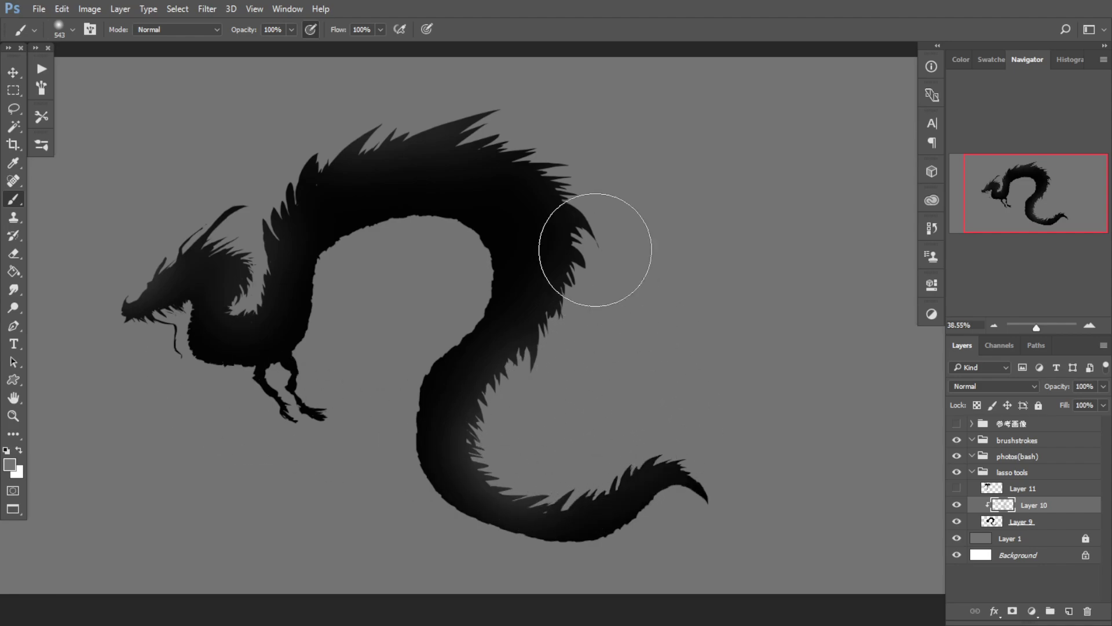
Step: Reduce the soft brush to 351 px and look over the Lasso, Paint Bucket and Gradient tools
{"action": "left_click_drag", "start_coordinate": [302, 324], "coordinate": [266, 291]}
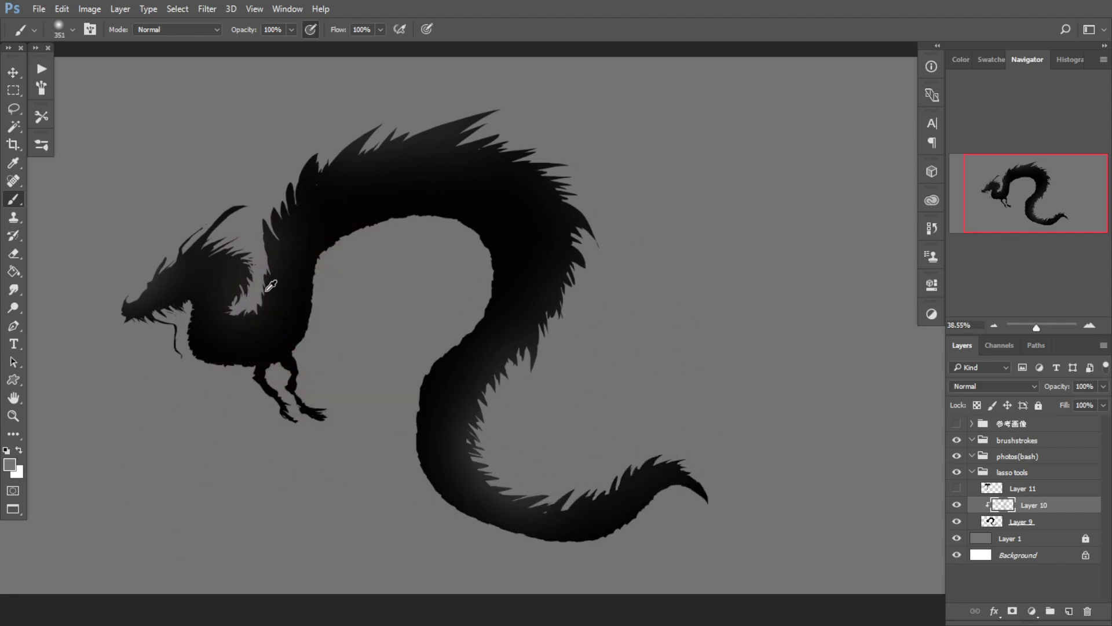
{"action": "left_click", "coordinate": [14, 109]}
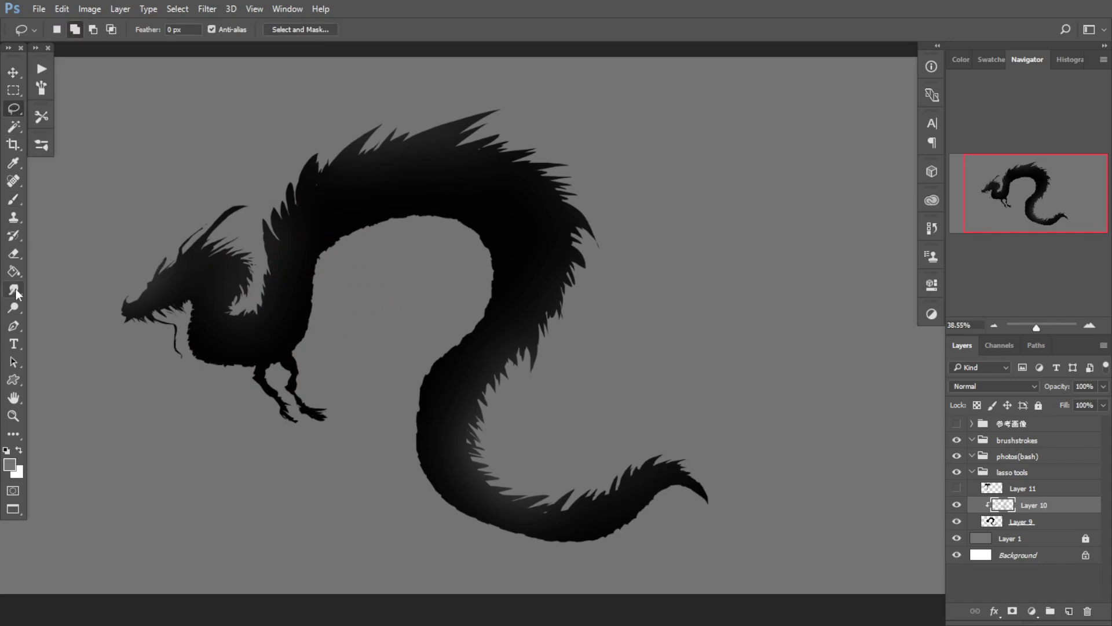
{"action": "left_click", "coordinate": [12, 272]}
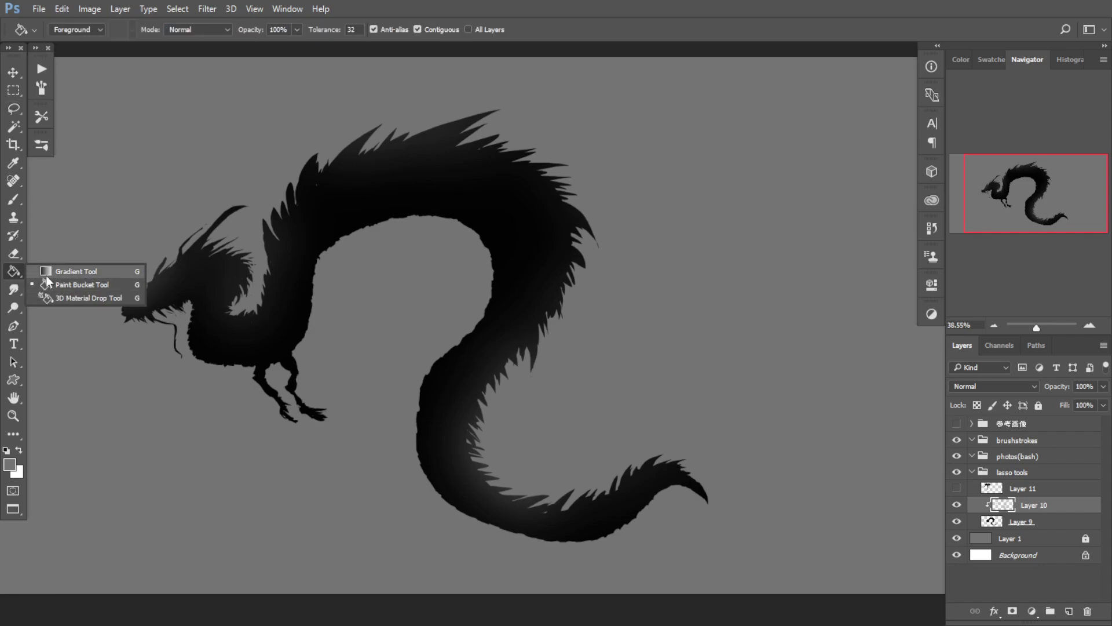
{"action": "left_click", "coordinate": [15, 270]}
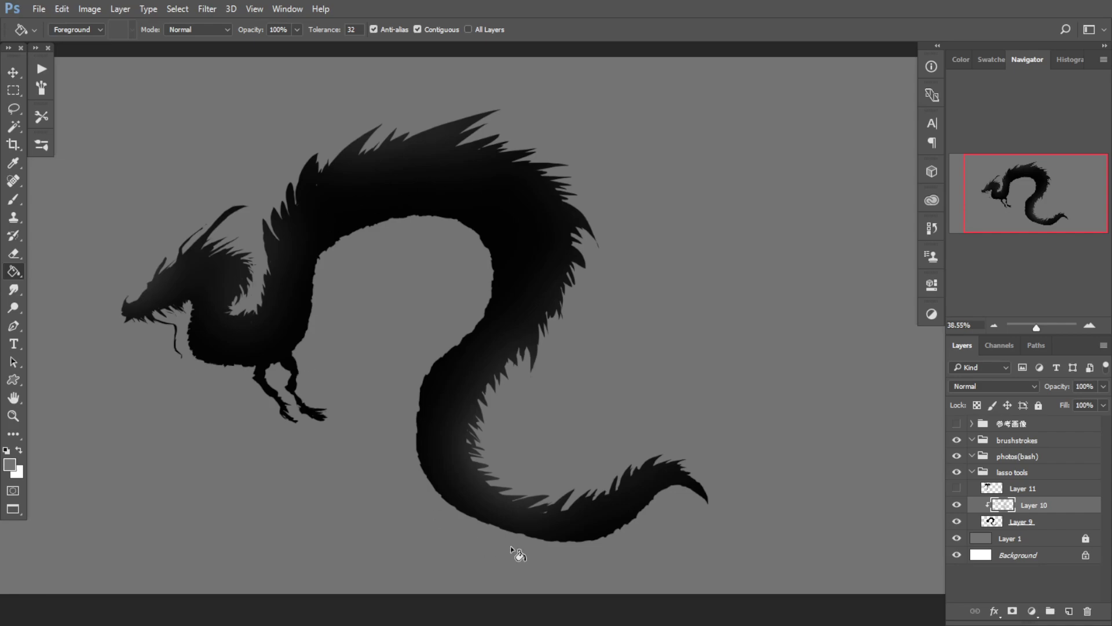
Step: Compare the dragon with and without its grey haze by toggling the visibility of Layer 10 and Layer 9
{"action": "left_click", "coordinate": [962, 507]}
{"action": "left_click", "coordinate": [959, 507]}
{"action": "left_click", "coordinate": [958, 508]}
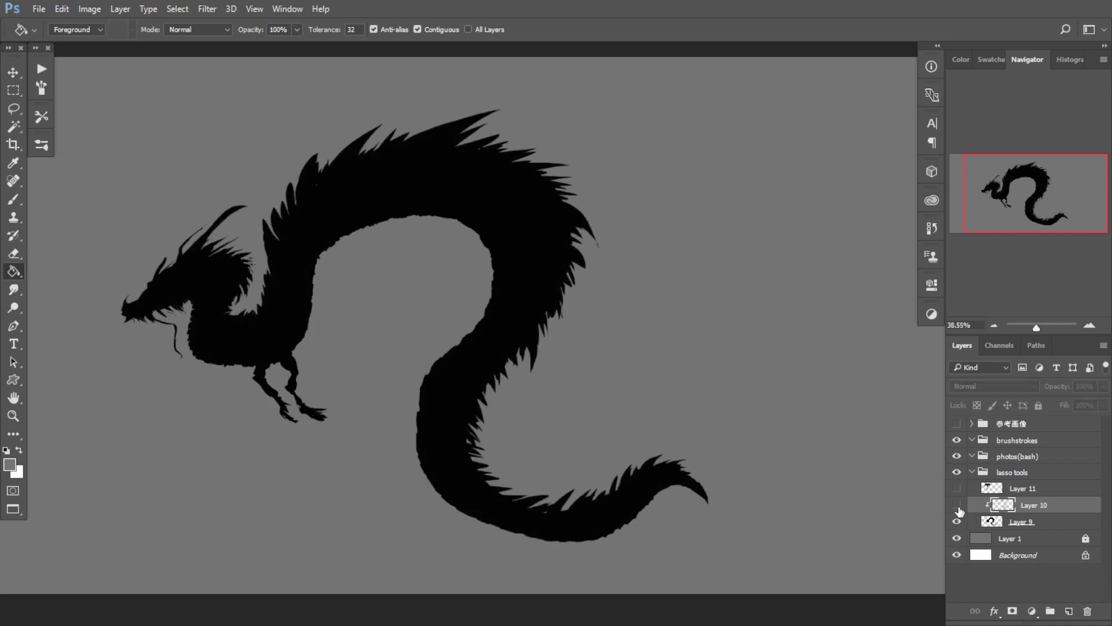
{"action": "left_click", "coordinate": [958, 504]}
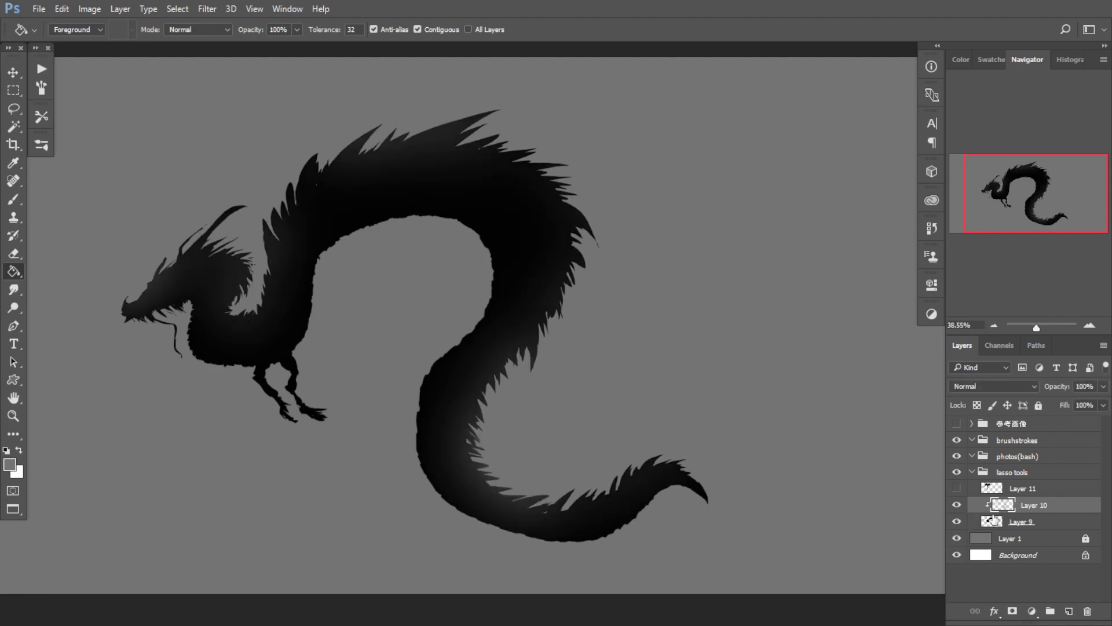
{"action": "left_click", "coordinate": [956, 507]}
{"action": "left_click", "coordinate": [958, 522]}
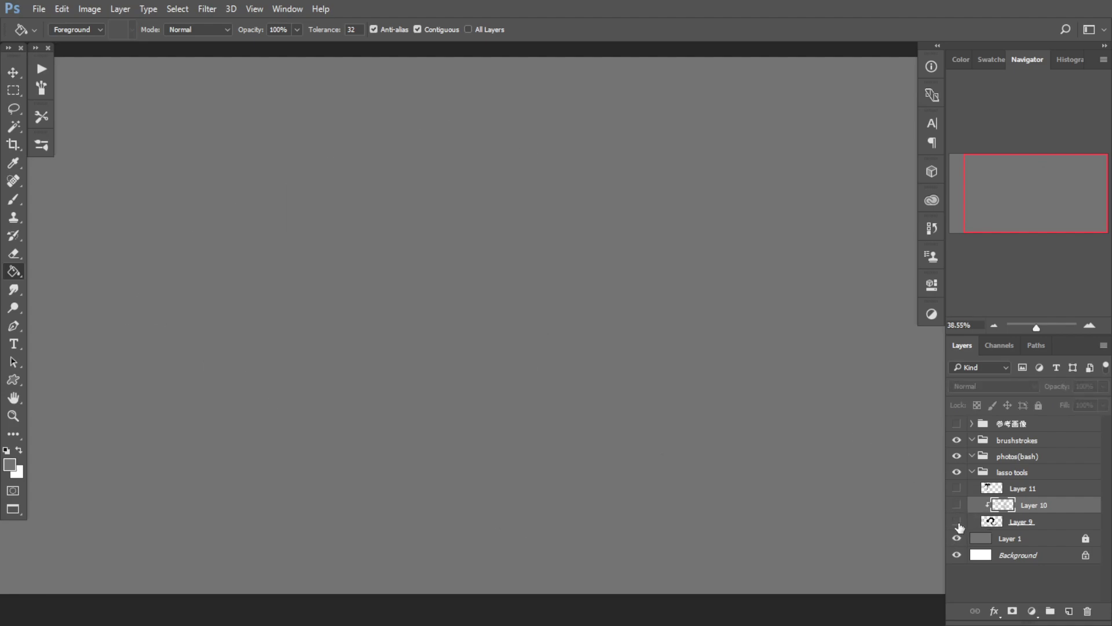
{"action": "left_click", "coordinate": [959, 522]}
{"action": "left_click", "coordinate": [959, 508]}
Step: Brush soft grey haze at 351 px over the spikes where the dragon's neck meets its upper back
{"action": "key", "text": "b"}
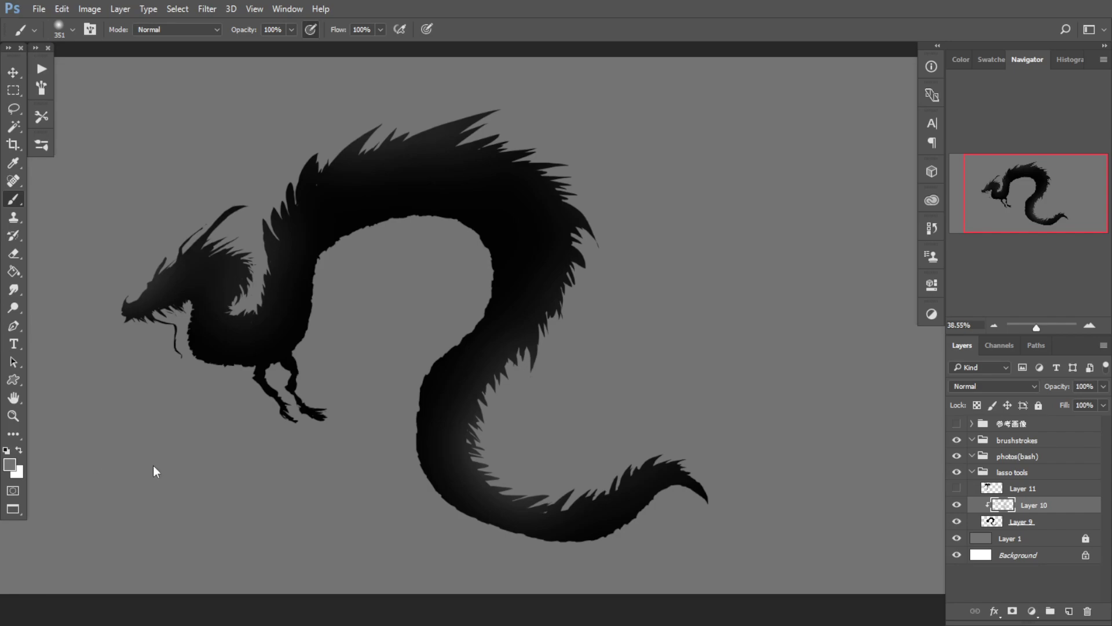
{"action": "left_click_drag", "start_coordinate": [221, 345], "coordinate": [214, 370]}
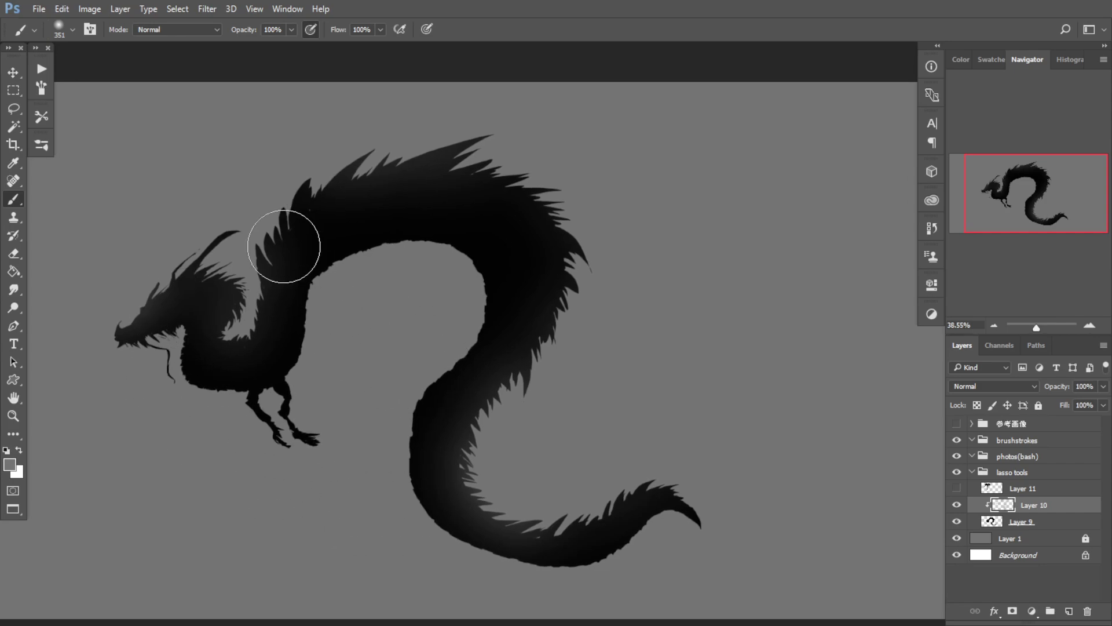
{"action": "mouse_move", "coordinate": [286, 194]}
{"action": "left_mouse_down"}
{"action": "mouse_move", "coordinate": [304, 160]}
{"action": "mouse_move", "coordinate": [266, 242]}
{"action": "mouse_move", "coordinate": [349, 181]}
{"action": "mouse_move", "coordinate": [372, 144]}
{"action": "left_mouse_up"}
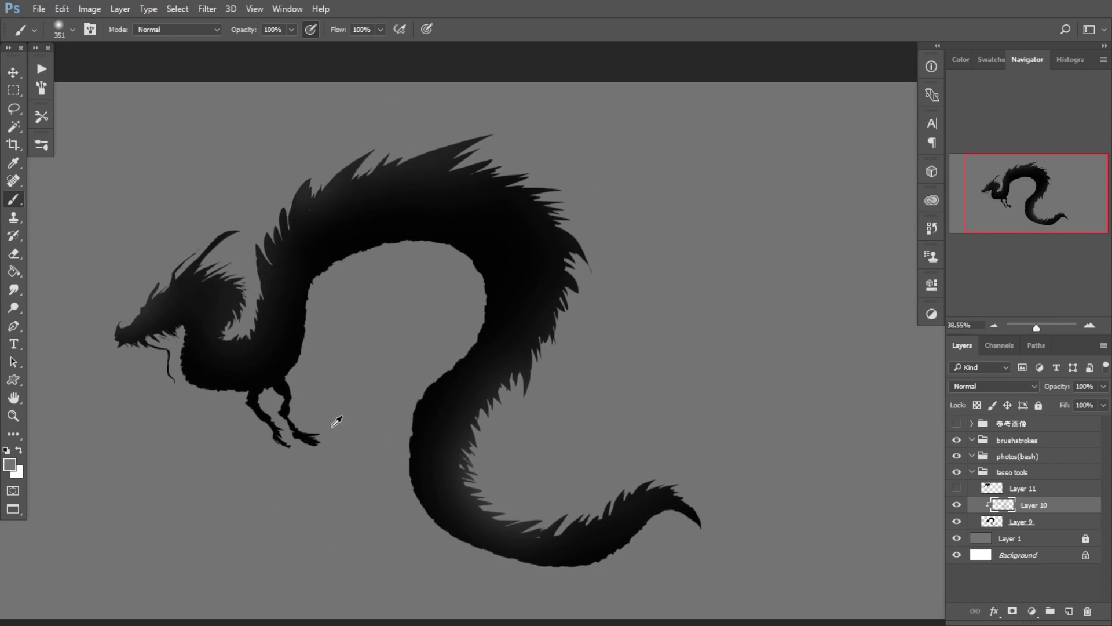
Step: Extend the grey haze with a 336 px soft brush over the mane, the top and outer back spikes, and the horns
{"action": "left_click_drag", "start_coordinate": [338, 421], "coordinate": [308, 420]}
{"action": "left_click_drag", "start_coordinate": [521, 169], "coordinate": [548, 168]}
{"action": "left_click_drag", "start_coordinate": [439, 147], "coordinate": [588, 147]}
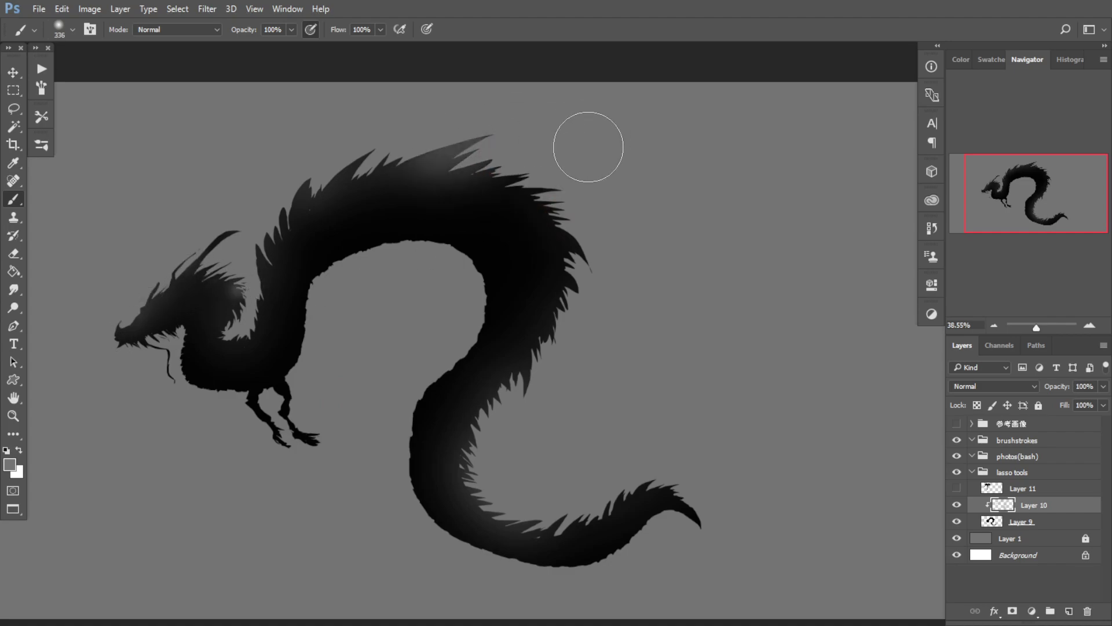
{"action": "left_click_drag", "start_coordinate": [553, 206], "coordinate": [652, 285]}
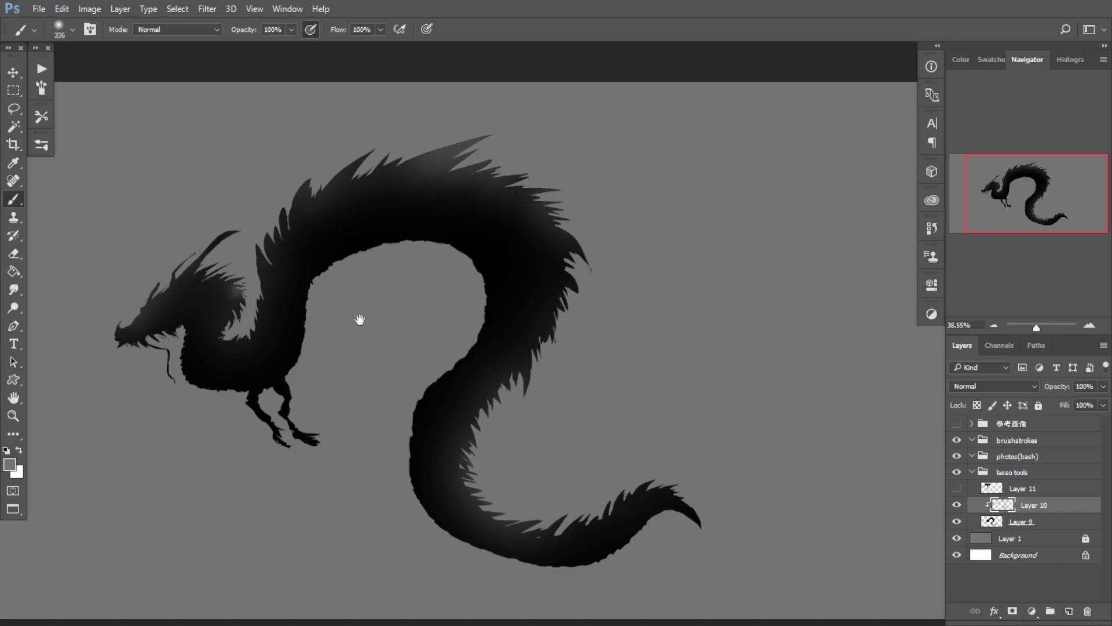
{"action": "left_click_drag", "start_coordinate": [360, 317], "coordinate": [429, 329]}
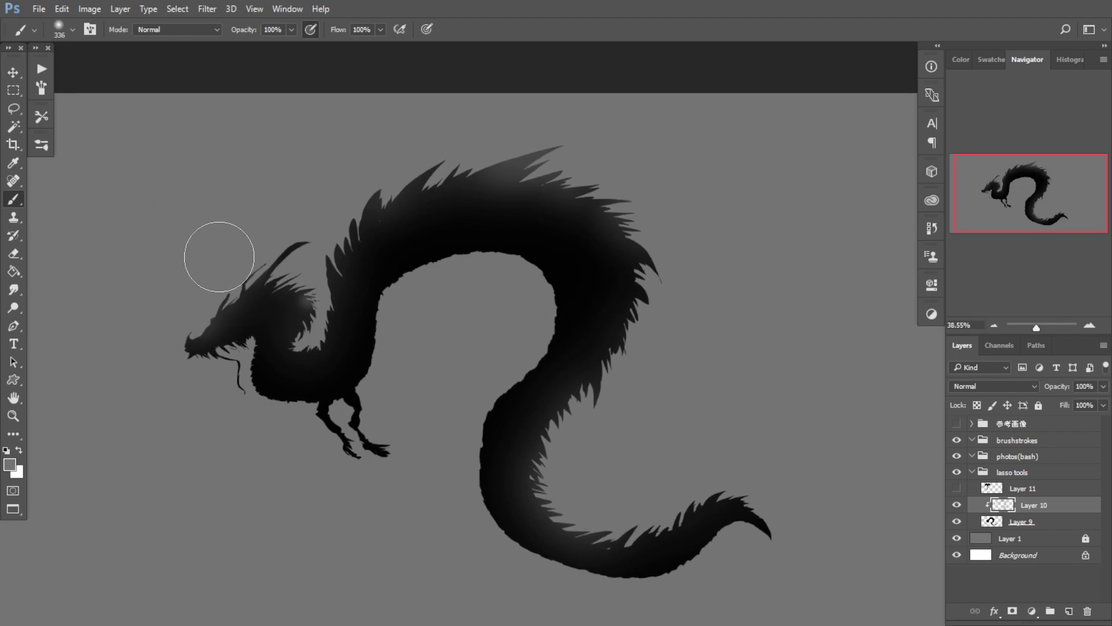
{"action": "left_click_drag", "start_coordinate": [654, 256], "coordinate": [673, 301]}
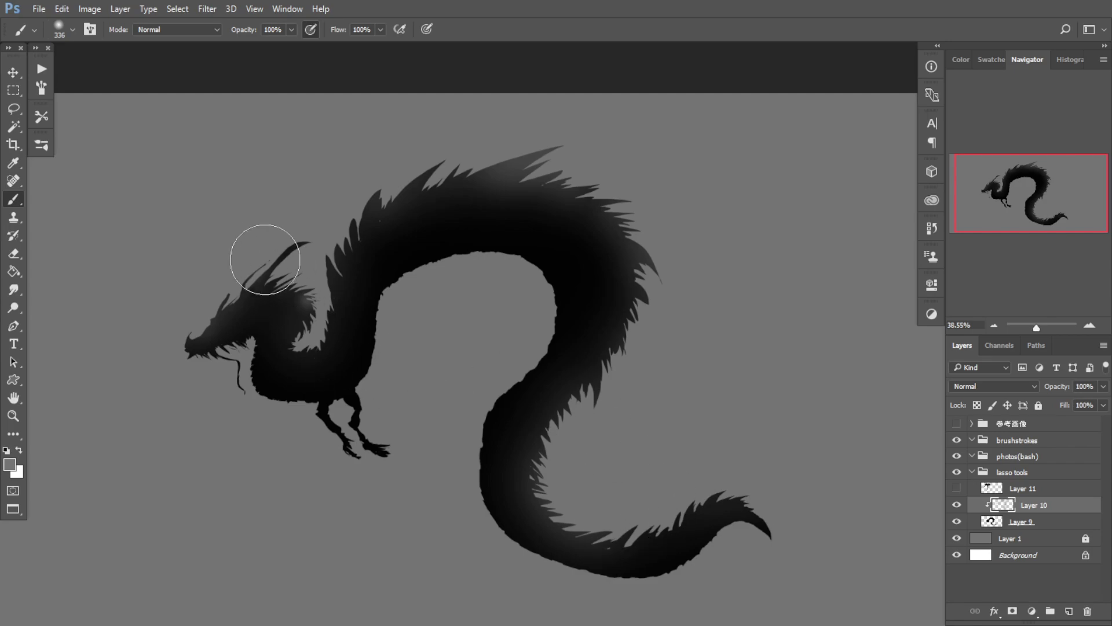
{"action": "left_click_drag", "start_coordinate": [266, 272], "coordinate": [252, 248]}
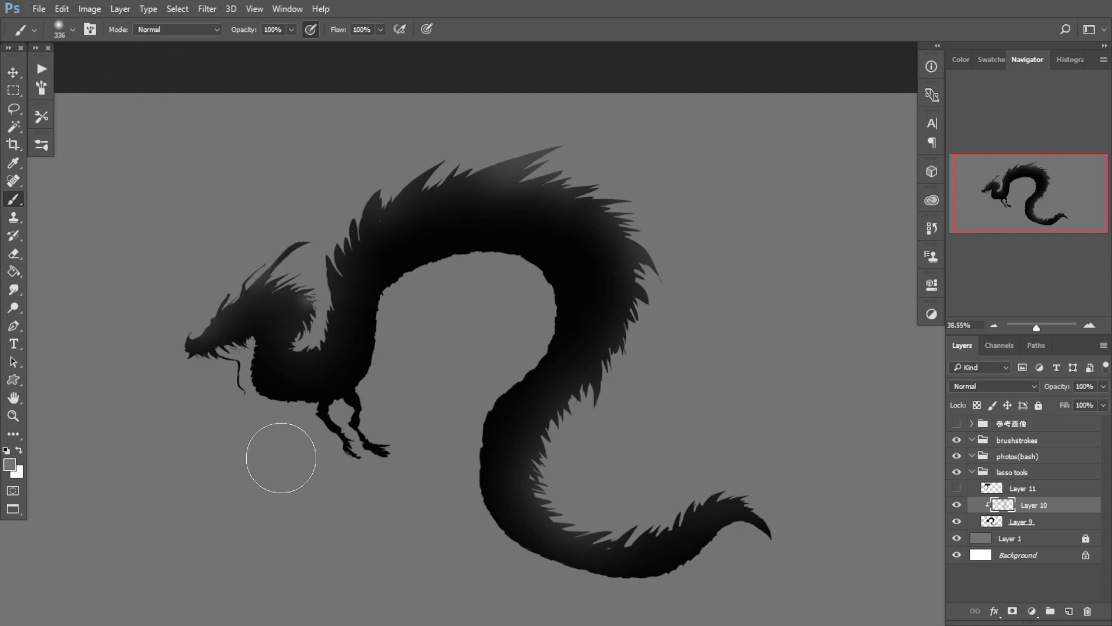
Step: Try out a different opacity on the clipped haze layer
{"action": "left_click", "coordinate": [1104, 385]}
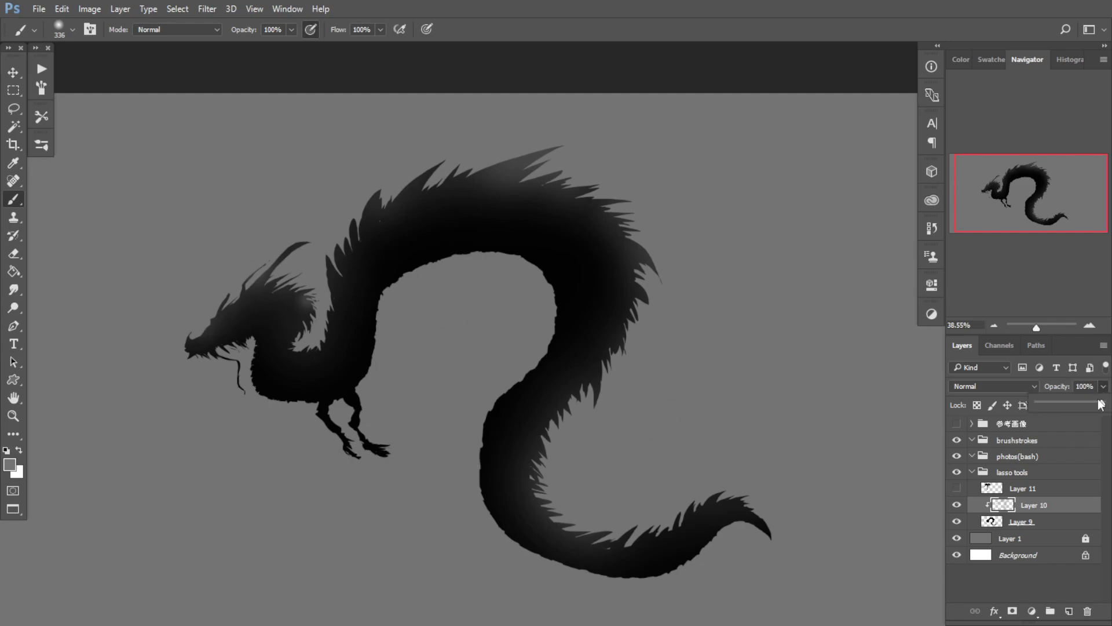
{"action": "left_click_drag", "start_coordinate": [1078, 407], "coordinate": [1096, 406]}
Step: Switch to a hard round brush, turn on pen pressure for size, and reduce the brush to 42 px
{"action": "left_click", "coordinate": [41, 145]}
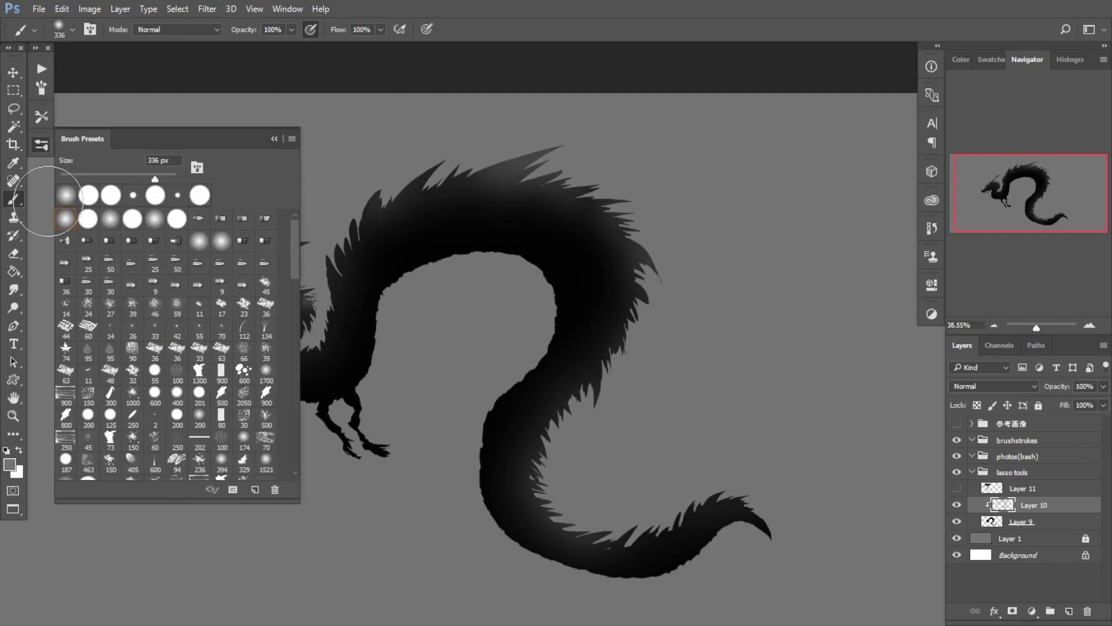
{"action": "left_click", "coordinate": [90, 222]}
{"action": "left_click", "coordinate": [273, 139]}
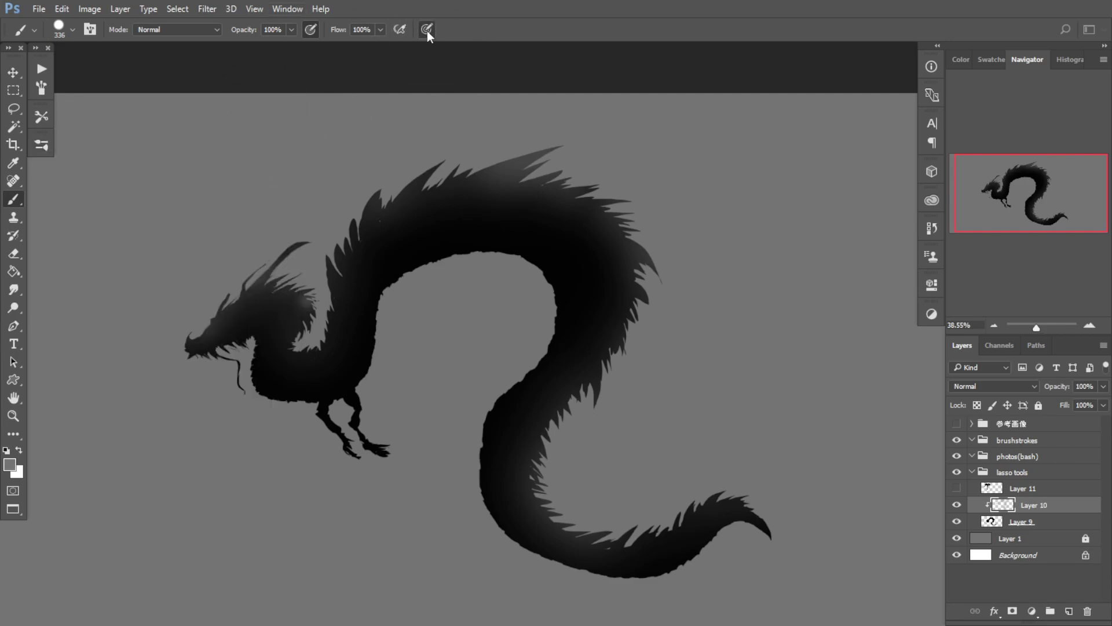
{"action": "left_click_drag", "start_coordinate": [176, 371], "coordinate": [137, 373]}
Step: Sketch the dragon's eye, nostril and mouth line in sampled greys with a small brush of 10 to 18 px
{"action": "left_click_drag", "start_coordinate": [241, 333], "coordinate": [269, 310]}
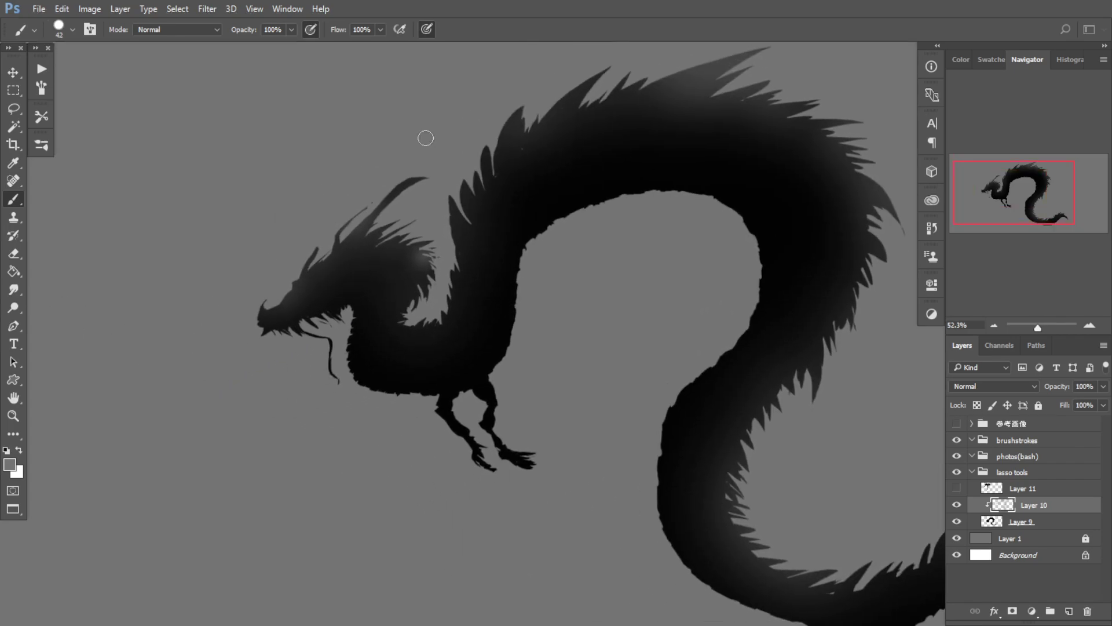
{"action": "mouse_move", "coordinate": [296, 365]}
{"action": "left_mouse_down"}
{"action": "mouse_move", "coordinate": [317, 371]}
{"action": "mouse_move", "coordinate": [318, 404]}
{"action": "left_mouse_up"}
{"action": "mouse_move", "coordinate": [331, 317]}
{"action": "left_mouse_down"}
{"action": "mouse_move", "coordinate": [273, 310]}
{"action": "mouse_move", "coordinate": [305, 323]}
{"action": "mouse_move", "coordinate": [318, 348]}
{"action": "left_mouse_up"}
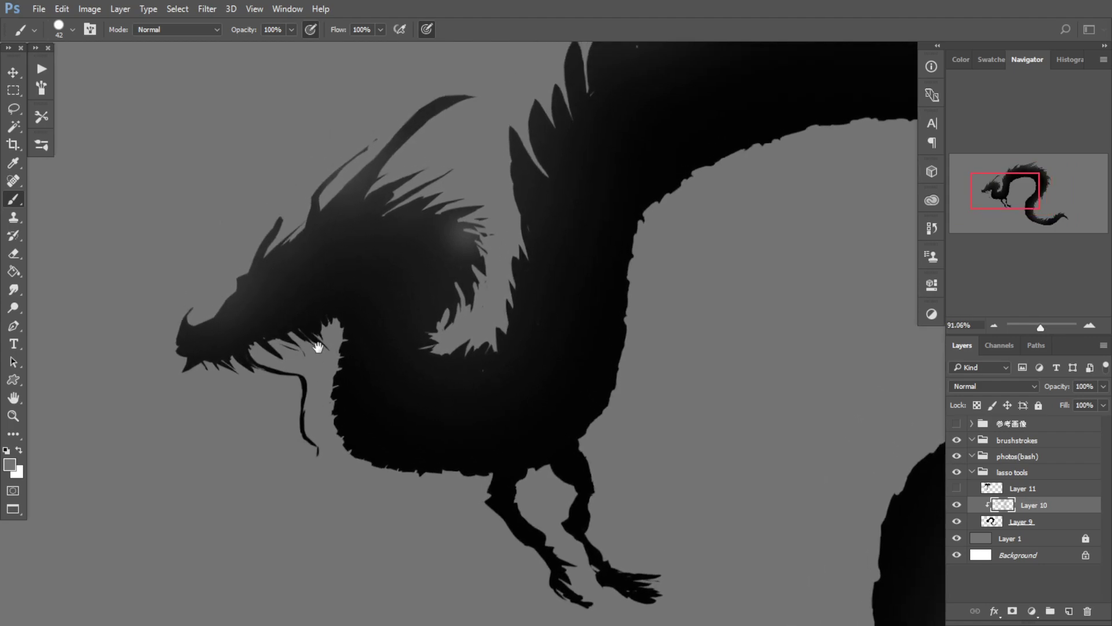
{"action": "left_click", "coordinate": [259, 290], "text": "alt"}
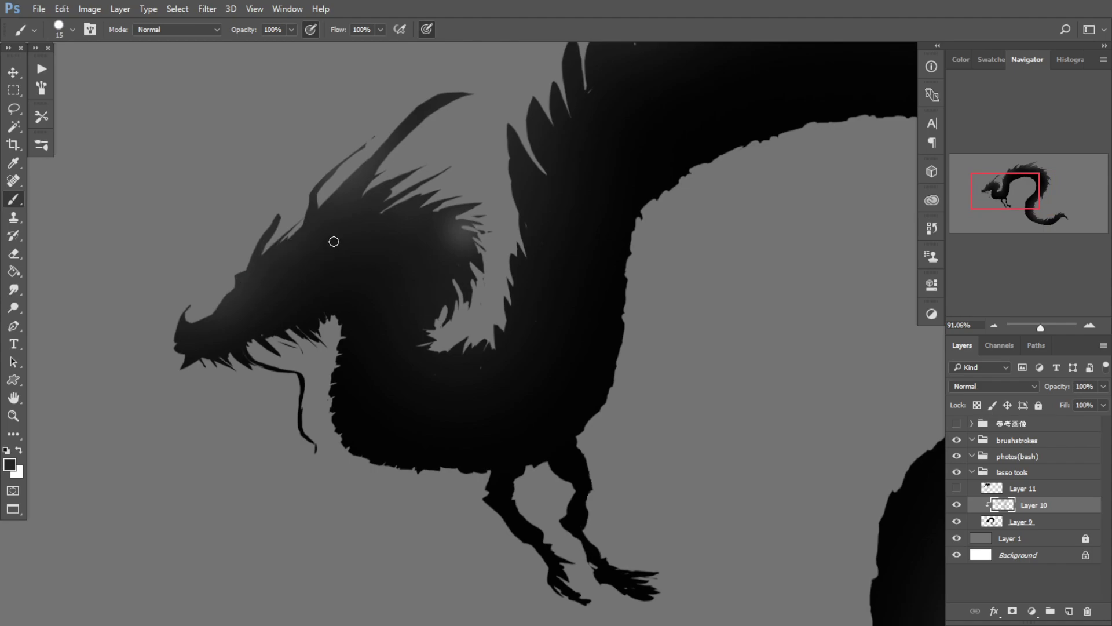
{"action": "left_click_drag", "start_coordinate": [273, 278], "coordinate": [275, 280]}
{"action": "left_click_drag", "start_coordinate": [224, 344], "coordinate": [199, 340]}
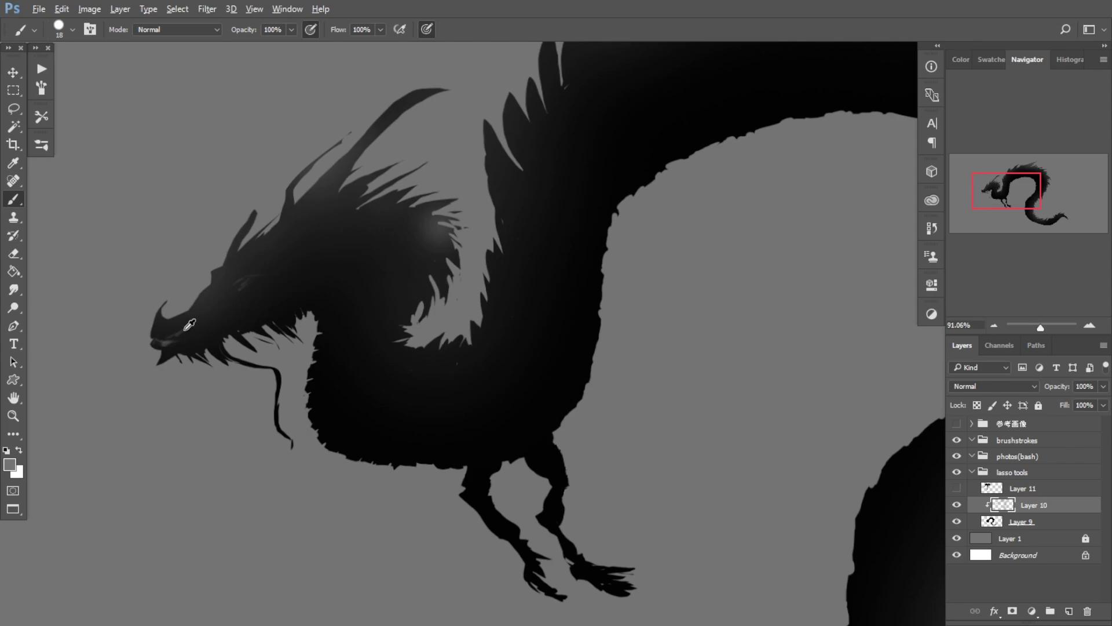
{"action": "mouse_move", "coordinate": [171, 344]}
{"action": "left_mouse_down"}
{"action": "mouse_move", "coordinate": [236, 330]}
{"action": "mouse_move", "coordinate": [208, 347]}
{"action": "mouse_move", "coordinate": [199, 339]}
{"action": "mouse_move", "coordinate": [294, 285]}
{"action": "left_mouse_up"}
{"action": "mouse_move", "coordinate": [294, 291]}
{"action": "left_mouse_down"}
{"action": "mouse_move", "coordinate": [307, 290]}
{"action": "mouse_move", "coordinate": [256, 286]}
{"action": "left_mouse_up"}
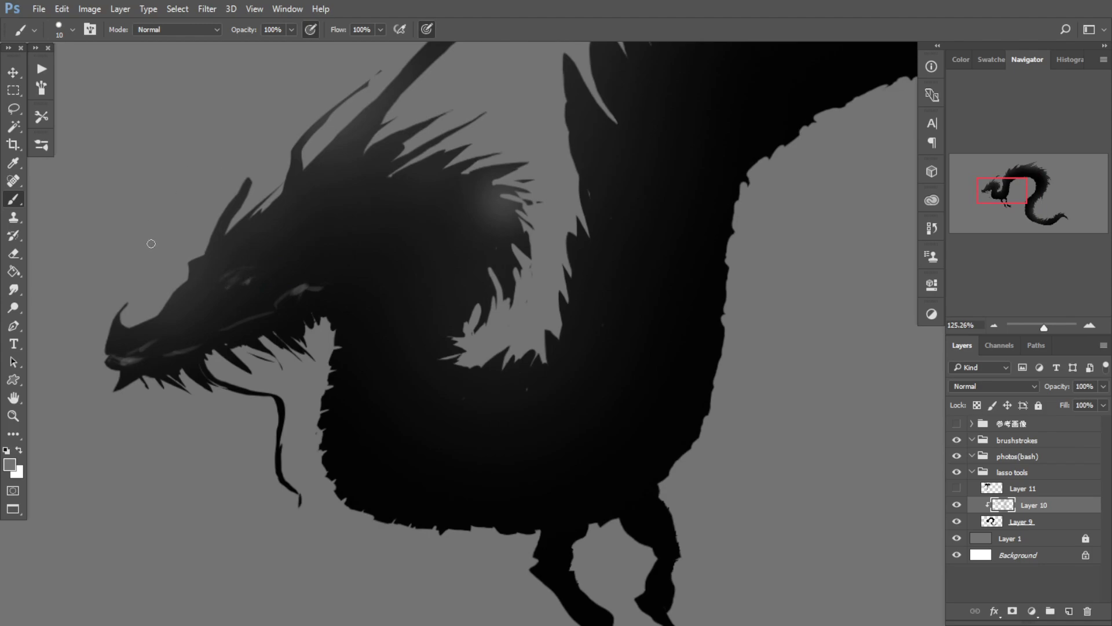
Step: Make white the foreground colour and paint a bright glint in the dragon's eye with the 10 px brush
{"action": "key", "text": "d"}
{"action": "key", "text": "x"}
{"action": "left_click_drag", "start_coordinate": [243, 283], "coordinate": [234, 317]}
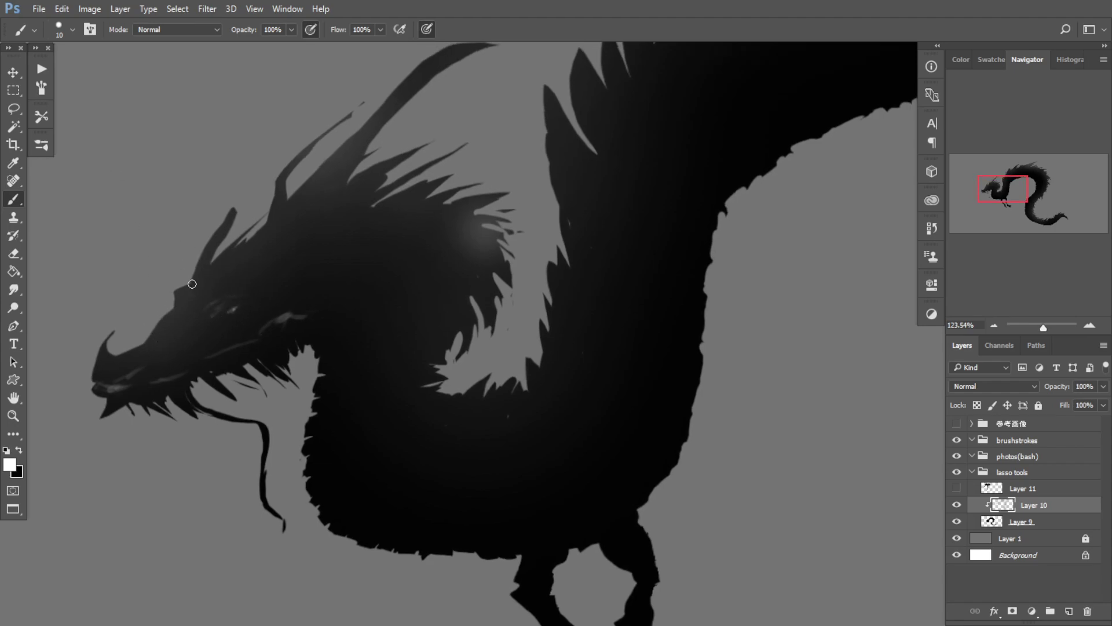
{"action": "mouse_move", "coordinate": [227, 311]}
{"action": "left_mouse_down"}
{"action": "mouse_move", "coordinate": [149, 323]}
{"action": "mouse_move", "coordinate": [206, 322]}
{"action": "mouse_move", "coordinate": [246, 298]}
{"action": "left_mouse_up"}
{"action": "key", "text": "e"}
{"action": "key", "text": "b"}
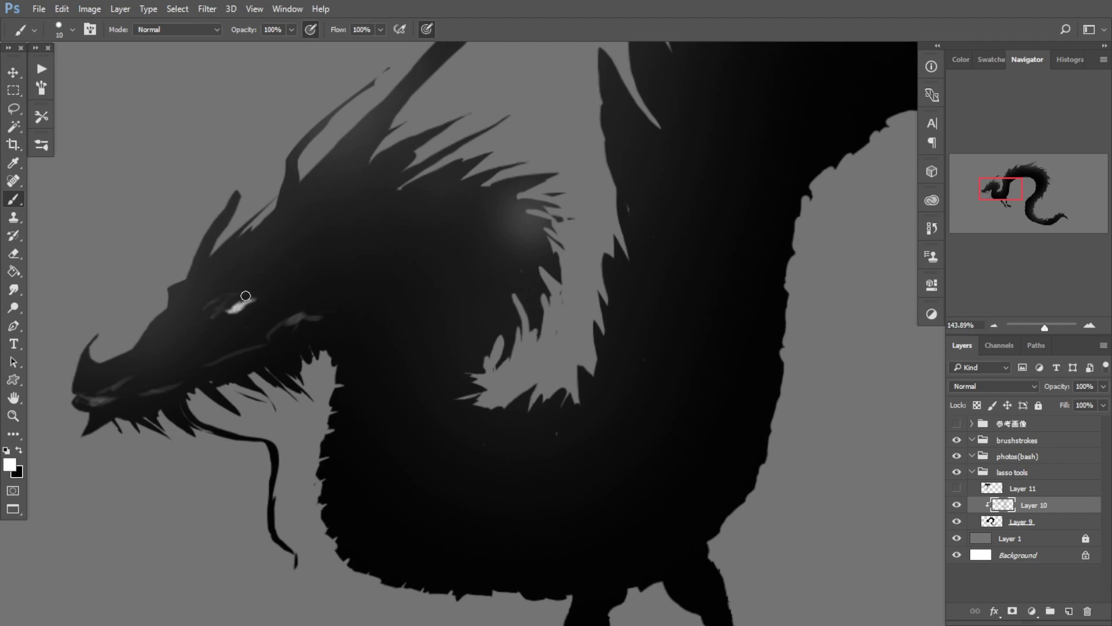
Step: Sample dark tones beside the eye and paint over the glint's edges to shape the eye
{"action": "left_click", "coordinate": [246, 296], "text": "alt"}
{"action": "left_click", "coordinate": [243, 306], "text": "alt"}
{"action": "left_click_drag", "start_coordinate": [227, 292], "coordinate": [237, 424]}
{"action": "left_click_drag", "start_coordinate": [285, 358], "coordinate": [271, 357]}
{"action": "scroll", "coordinate": [272, 358], "scroll_direction": "up", "scroll_amount": 5}
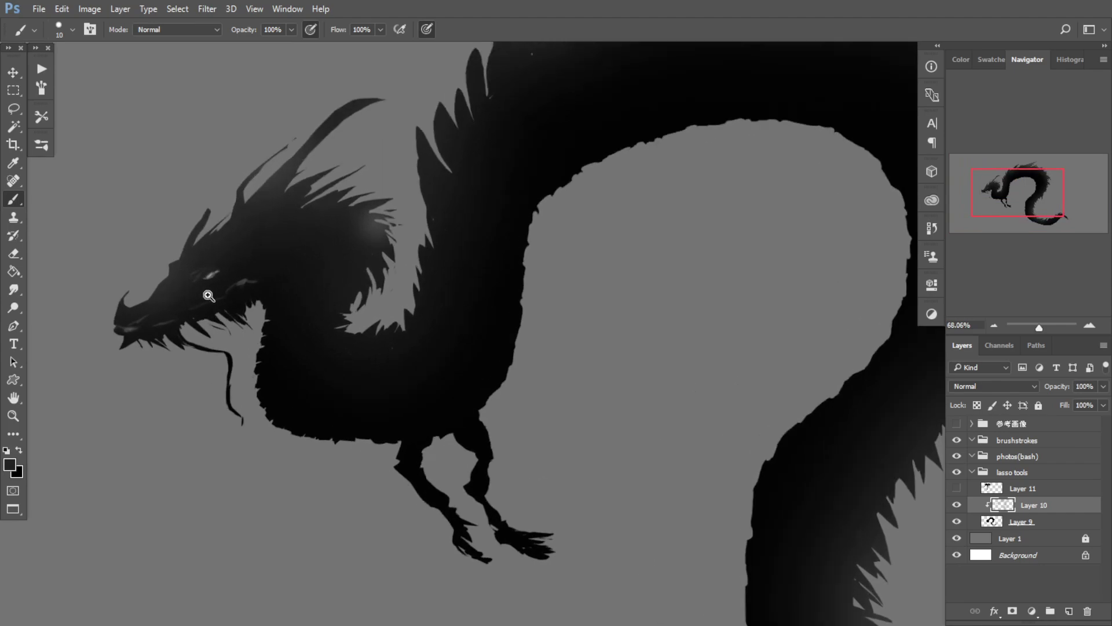
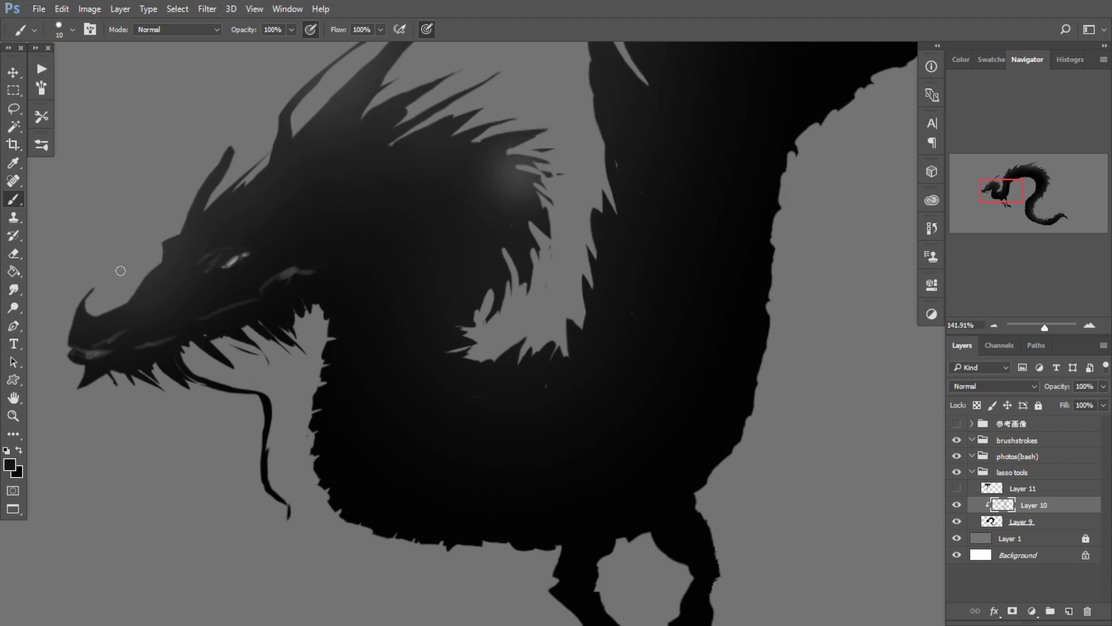
Step: Refine the area around the dragon's eye with sampled dark grey, using foreground colour 171717
{"action": "left_click", "coordinate": [252, 241], "text": "alt"}
{"action": "left_click_drag", "start_coordinate": [255, 241], "coordinate": [291, 241]}
{"action": "left_click_drag", "start_coordinate": [201, 311], "coordinate": [238, 288]}
{"action": "left_click", "coordinate": [321, 216], "text": "alt"}
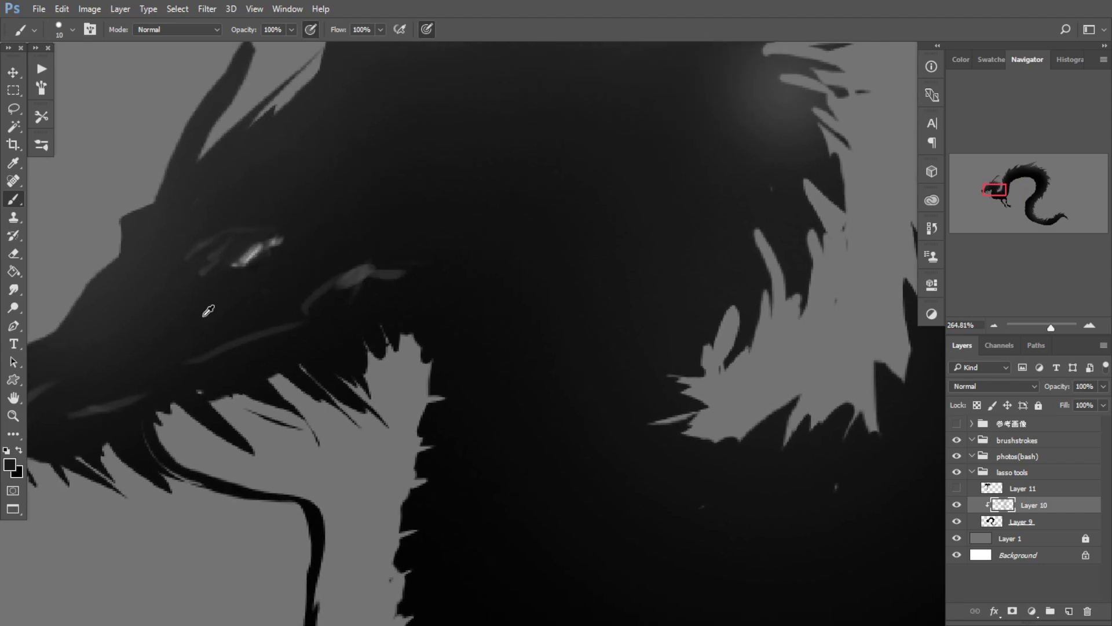
{"action": "left_click", "coordinate": [9, 464]}
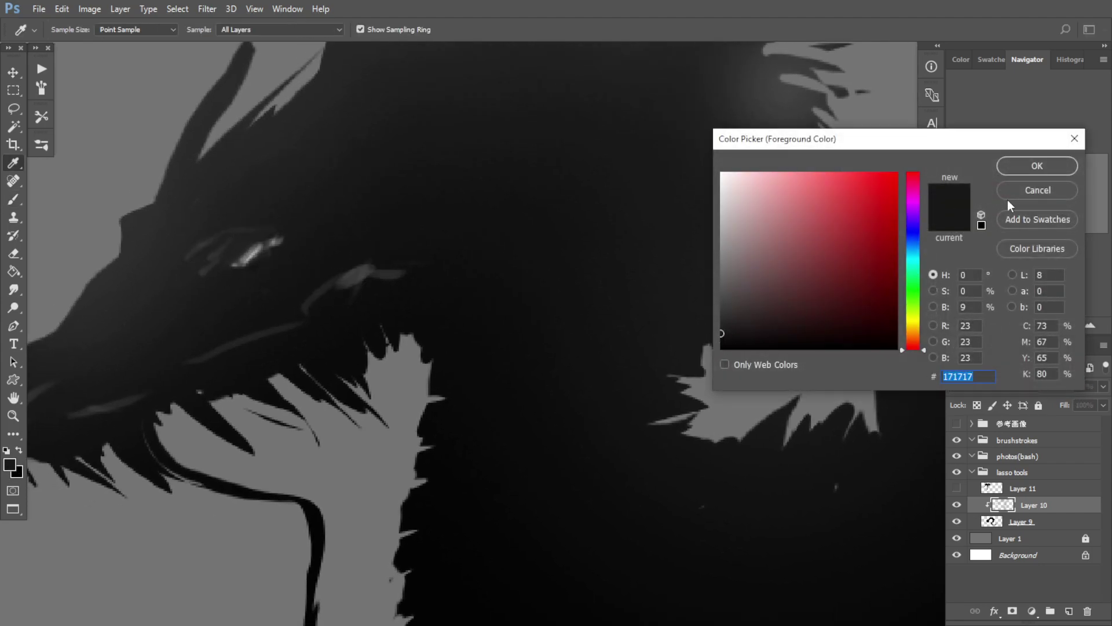
{"action": "key", "text": "Return"}
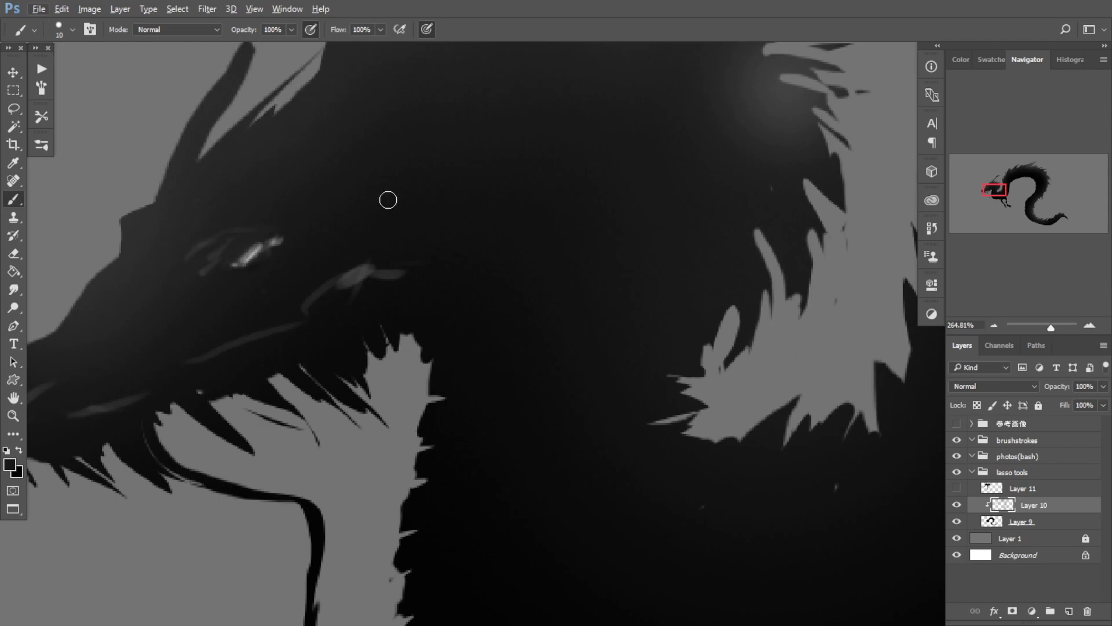
{"action": "left_click", "coordinate": [324, 212], "text": "alt"}
{"action": "mouse_move", "coordinate": [253, 302]}
{"action": "left_mouse_down"}
{"action": "mouse_move", "coordinate": [191, 322]}
{"action": "mouse_move", "coordinate": [276, 280]}
{"action": "mouse_move", "coordinate": [272, 325]}
{"action": "left_mouse_up"}
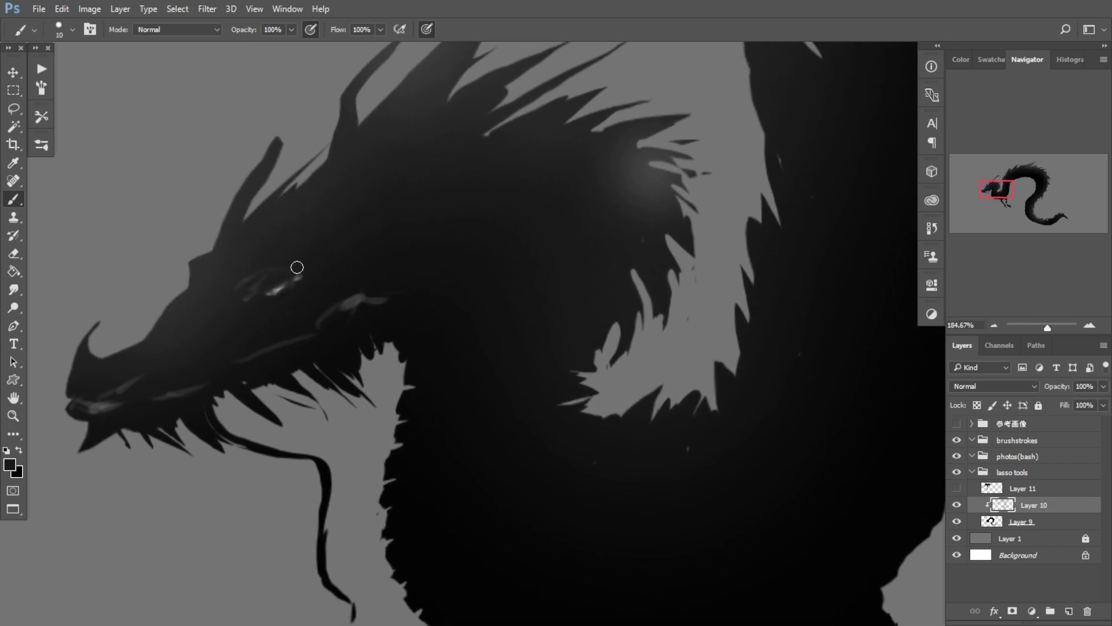
Step: Shrink the brush and touch up the eye and the snout below it with tones sampled from the head
{"action": "left_click", "coordinate": [277, 291], "text": "alt"}
{"action": "key", "text": "["}
{"action": "key", "text": "["}
{"action": "left_click_drag", "start_coordinate": [257, 312], "coordinate": [205, 340]}
{"action": "left_click_drag", "start_coordinate": [242, 332], "coordinate": [262, 313]}
{"action": "left_click", "coordinate": [284, 319], "text": "alt"}
Step: Enlarge the brush, sample a slightly lighter grey, and paint a soft-toned patch on the cheek behind the eye at 52 px
{"action": "key", "text": "]"}
{"action": "key", "text": "]"}
{"action": "key", "text": "]"}
{"action": "key", "text": "]"}
{"action": "key", "text": "]"}
{"action": "key", "text": "]"}
{"action": "key", "text": "]"}
{"action": "key", "text": "]"}
{"action": "key", "text": "]"}
{"action": "key", "text": "]"}
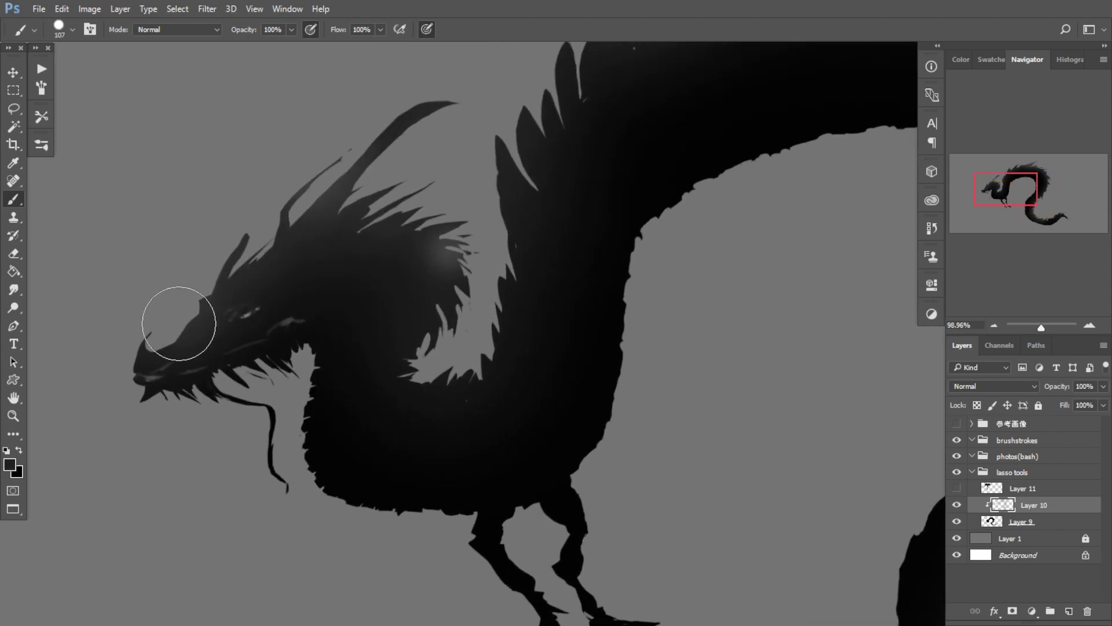
{"action": "left_click", "coordinate": [287, 325], "text": "alt"}
{"action": "left_click_drag", "start_coordinate": [289, 289], "coordinate": [217, 313]}
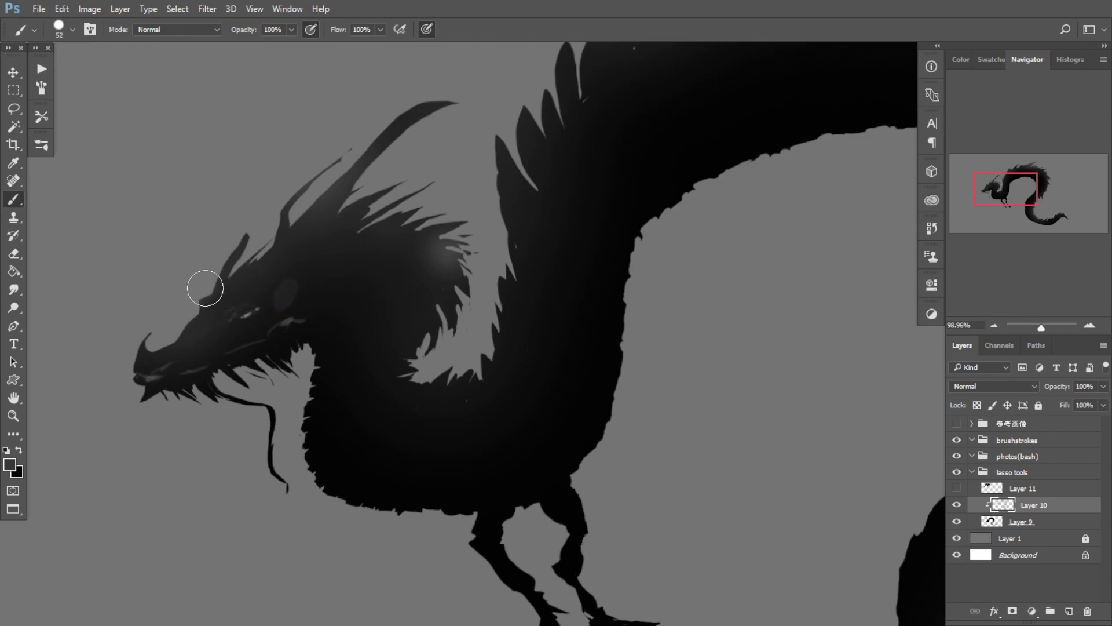
Step: Reduce the brush to 28 px and paint sampled dark tones around the dragon's brow and cheek
{"action": "right_click", "coordinate": [241, 306], "text": "alt"}
{"action": "left_click", "coordinate": [258, 297], "text": "alt"}
{"action": "mouse_move", "coordinate": [255, 299]}
{"action": "left_mouse_down"}
{"action": "mouse_move", "coordinate": [300, 290]}
{"action": "mouse_move", "coordinate": [285, 277]}
{"action": "mouse_move", "coordinate": [235, 294]}
{"action": "left_mouse_up"}
{"action": "left_click_drag", "start_coordinate": [295, 273], "coordinate": [321, 320]}
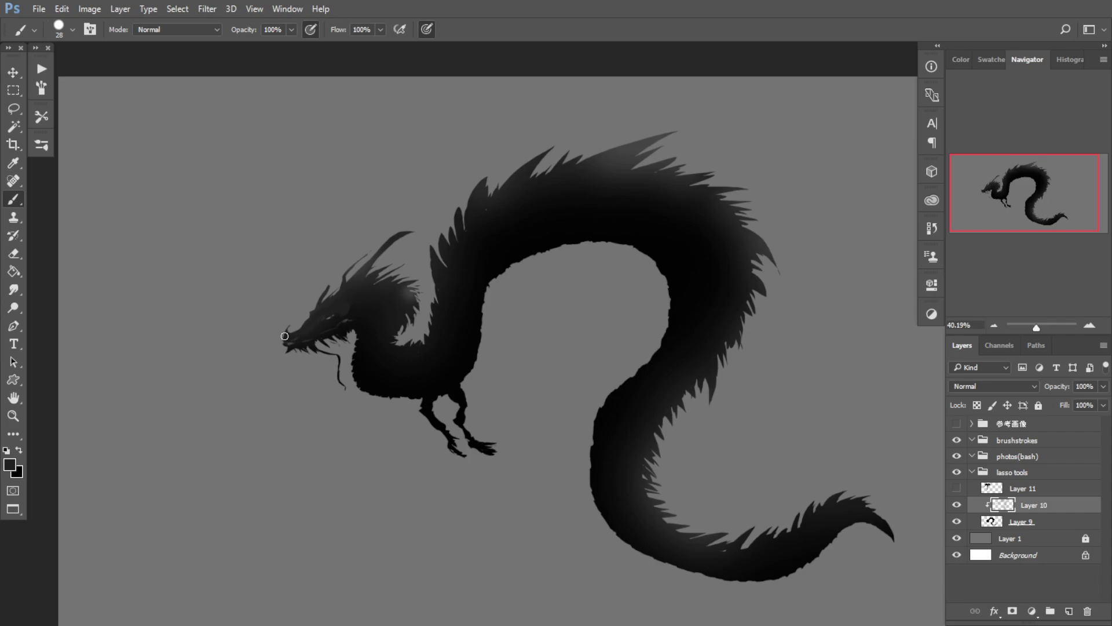
Step: Show the 参考画像 reference image group and expand it to list its layers
{"action": "left_click", "coordinate": [957, 426]}
{"action": "left_click", "coordinate": [973, 424]}
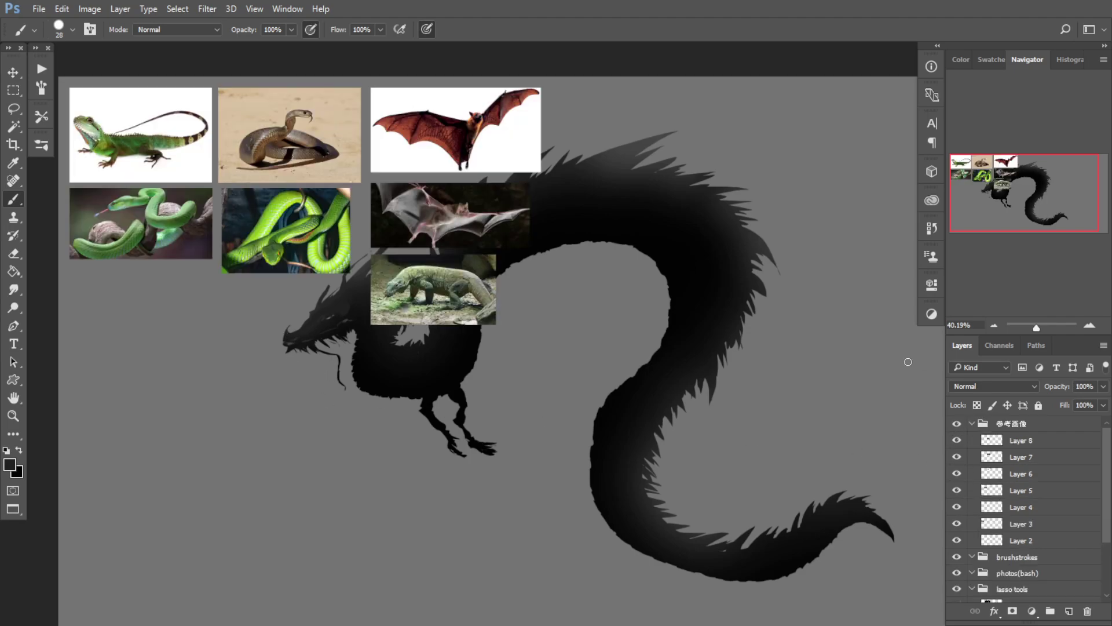
Step: Examine the two bat photos and the Komodo dragon photo in the reference group up close
{"action": "left_click_drag", "start_coordinate": [276, 375], "coordinate": [296, 406]}
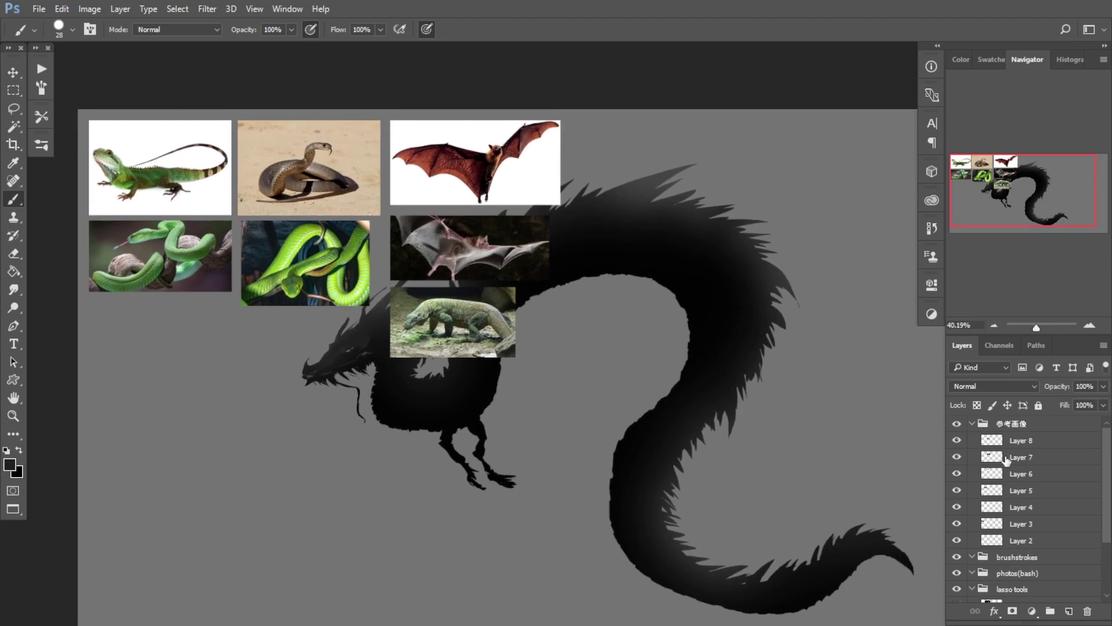
{"action": "left_click", "coordinate": [1000, 423]}
{"action": "scroll", "coordinate": [238, 223], "scroll_direction": "up", "scroll_amount": 3}
{"action": "left_click_drag", "start_coordinate": [247, 214], "coordinate": [281, 257]}
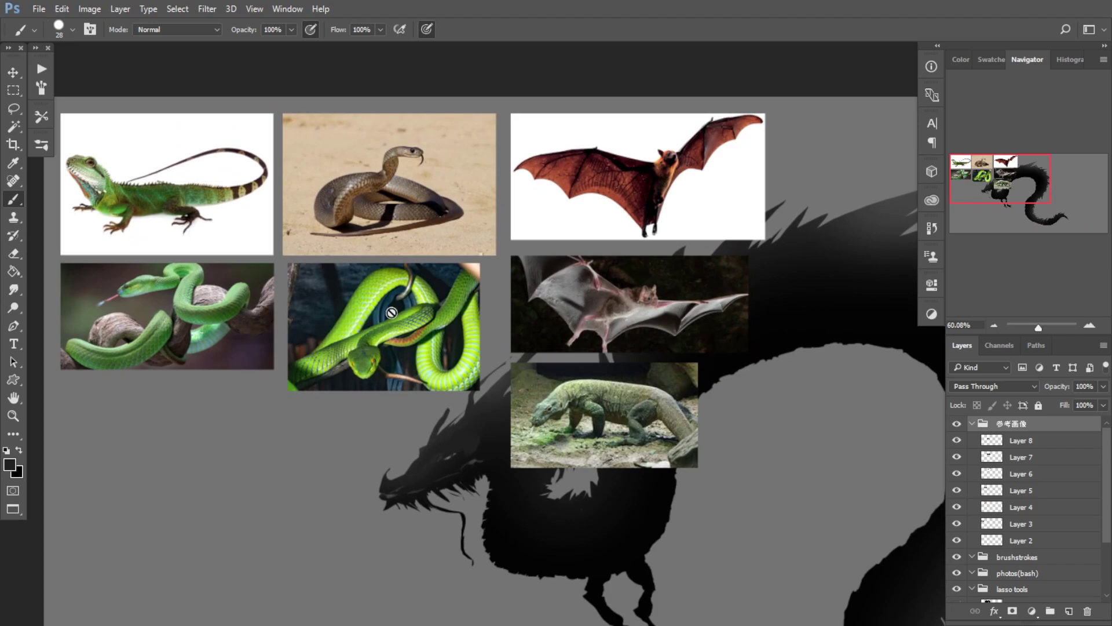
{"action": "left_click_drag", "start_coordinate": [325, 326], "coordinate": [346, 327]}
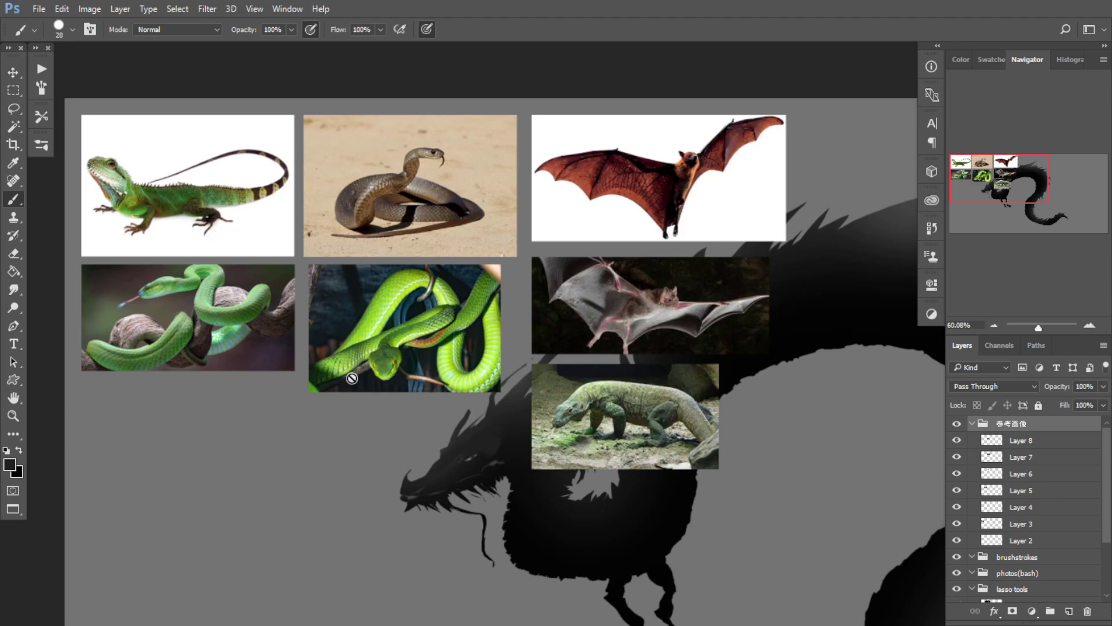
{"action": "left_click_drag", "start_coordinate": [653, 274], "coordinate": [502, 281]}
{"action": "left_click_drag", "start_coordinate": [517, 232], "coordinate": [535, 255]}
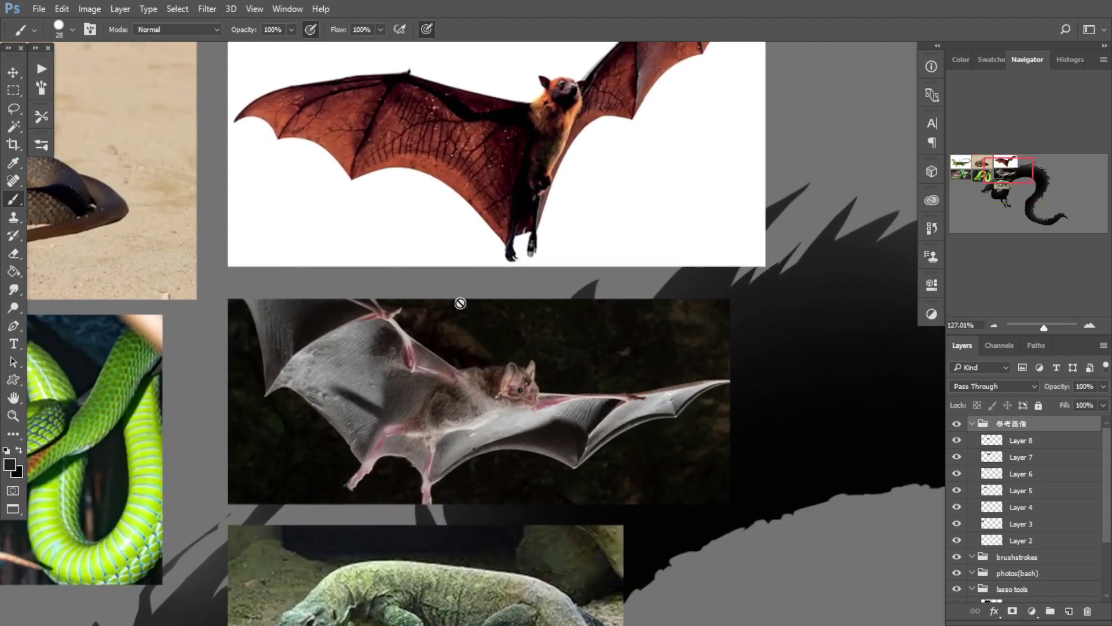
{"action": "left_click_drag", "start_coordinate": [430, 352], "coordinate": [395, 271]}
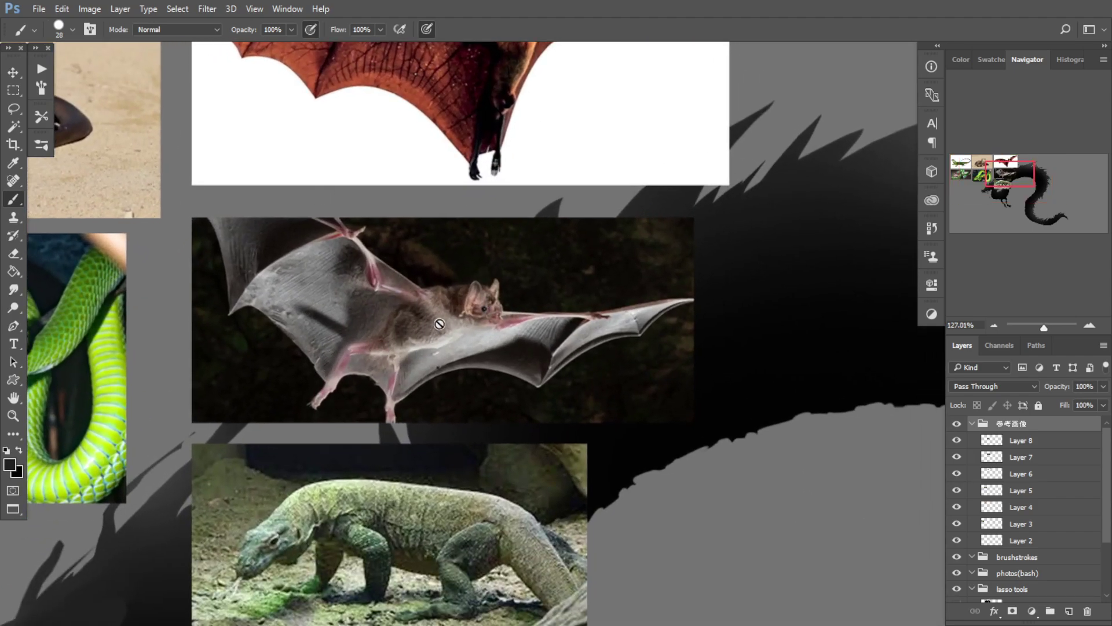
{"action": "scroll", "coordinate": [406, 371], "scroll_direction": "down", "scroll_amount": 5}
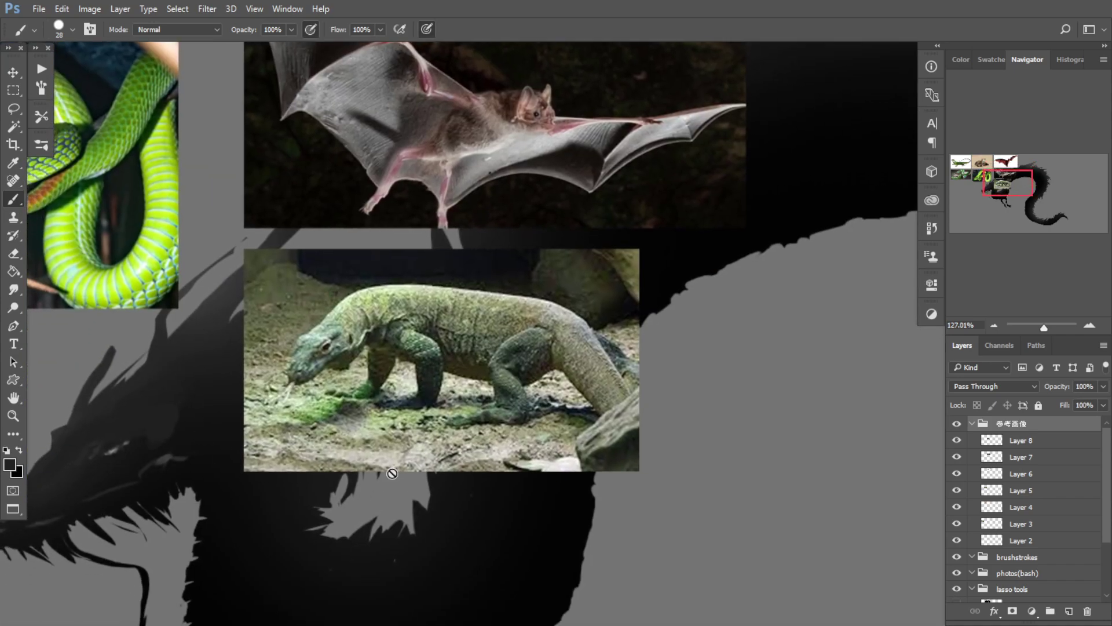
{"action": "left_click_drag", "start_coordinate": [386, 355], "coordinate": [290, 366]}
{"action": "left_click_drag", "start_coordinate": [306, 368], "coordinate": [386, 379]}
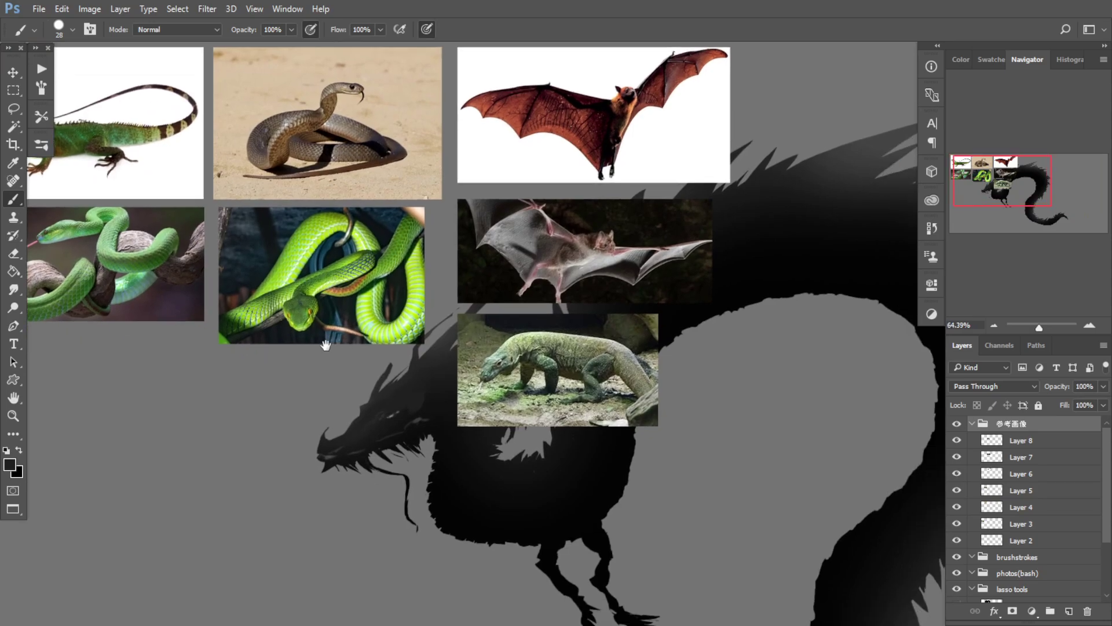
Step: Examine the snake, bat and green lizard reference photos up close, then compare them with the dragon's head
{"action": "left_click_drag", "start_coordinate": [323, 347], "coordinate": [368, 349]}
{"action": "left_click_drag", "start_coordinate": [358, 472], "coordinate": [323, 390]}
{"action": "left_click_drag", "start_coordinate": [243, 217], "coordinate": [320, 403]}
{"action": "scroll", "coordinate": [319, 404], "scroll_direction": "down", "scroll_amount": 3}
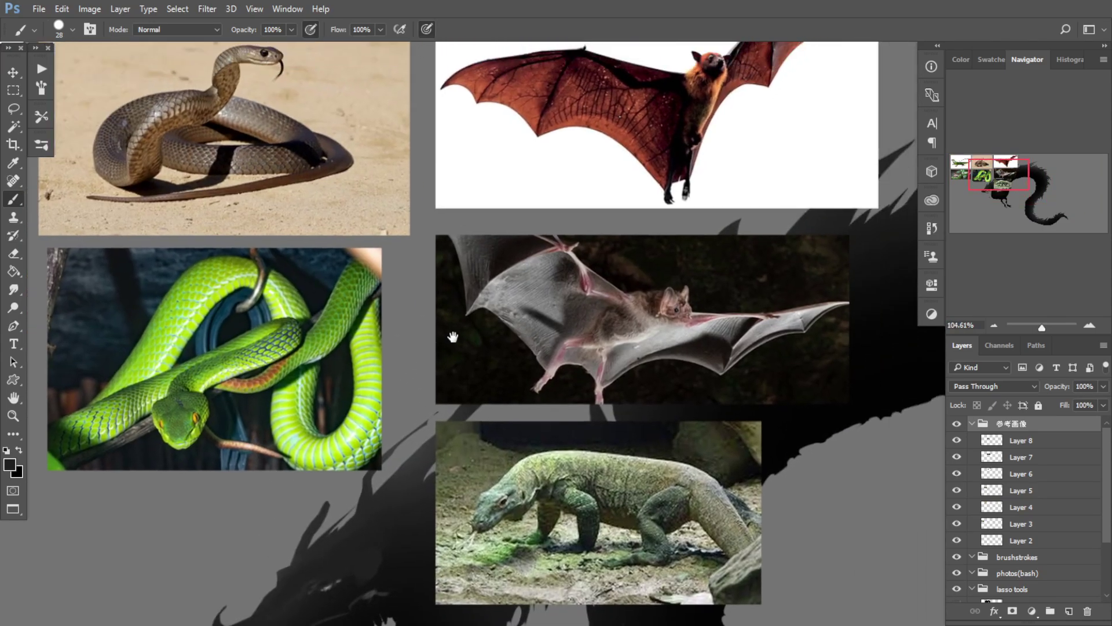
{"action": "scroll", "coordinate": [682, 334], "scroll_direction": "up", "scroll_amount": 5}
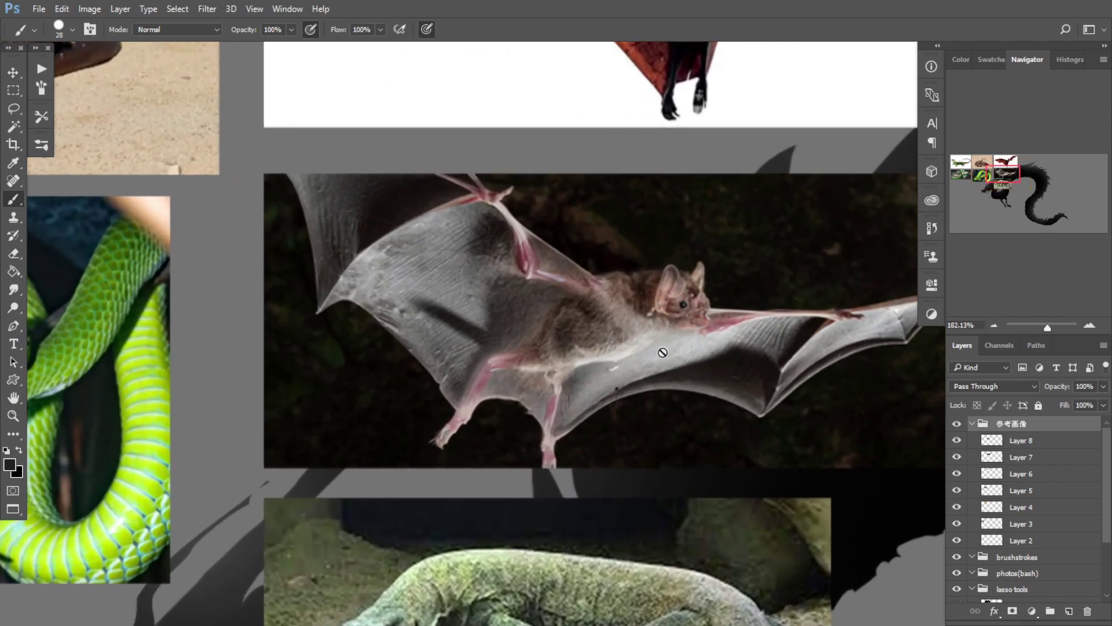
{"action": "scroll", "coordinate": [682, 335], "scroll_direction": "down", "scroll_amount": 4}
{"action": "left_click_drag", "start_coordinate": [258, 377], "coordinate": [588, 394]}
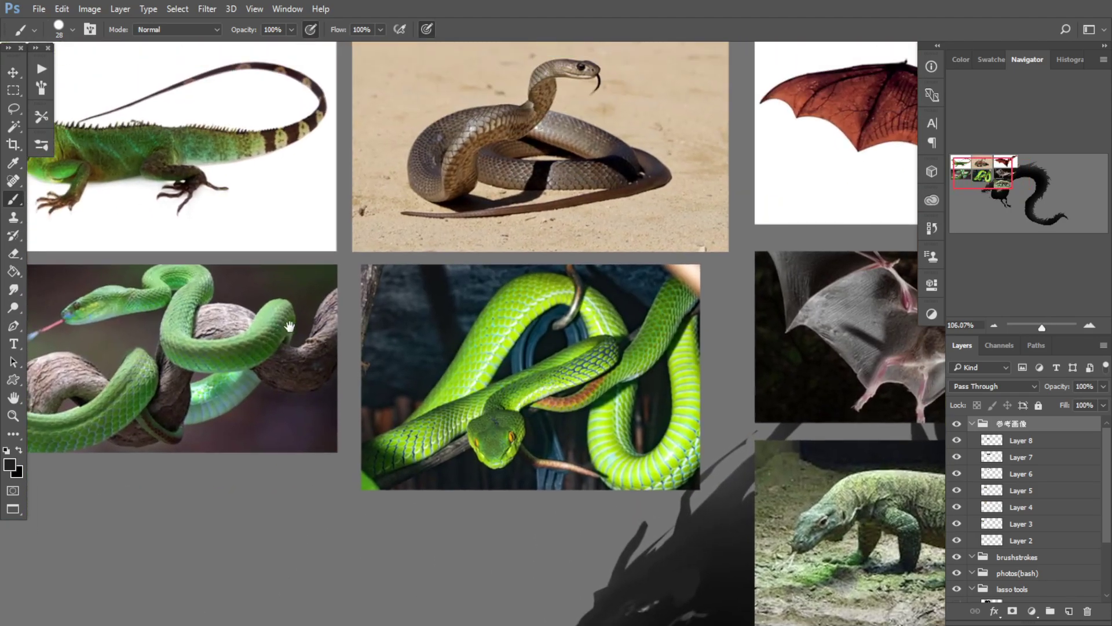
{"action": "left_click_drag", "start_coordinate": [289, 326], "coordinate": [430, 330]}
{"action": "left_click_drag", "start_coordinate": [111, 305], "coordinate": [167, 305]}
{"action": "scroll", "coordinate": [232, 106], "scroll_direction": "up", "scroll_amount": 5}
{"action": "left_click_drag", "start_coordinate": [234, 107], "coordinate": [293, 150]}
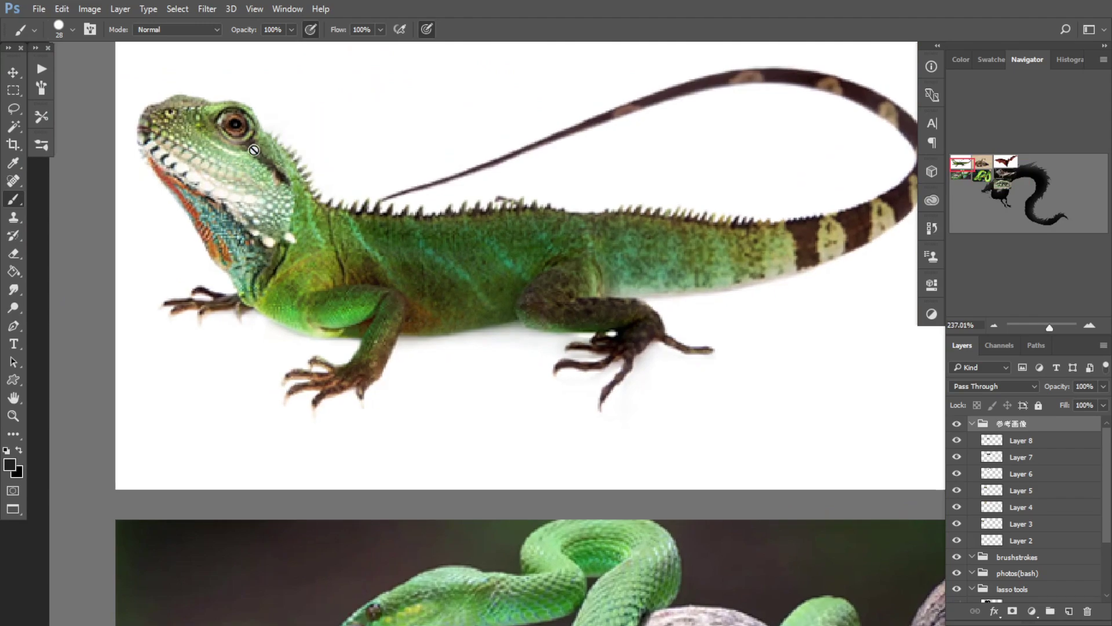
{"action": "scroll", "coordinate": [301, 247], "scroll_direction": "down", "scroll_amount": 8}
{"action": "left_click_drag", "start_coordinate": [470, 419], "coordinate": [247, 205]}
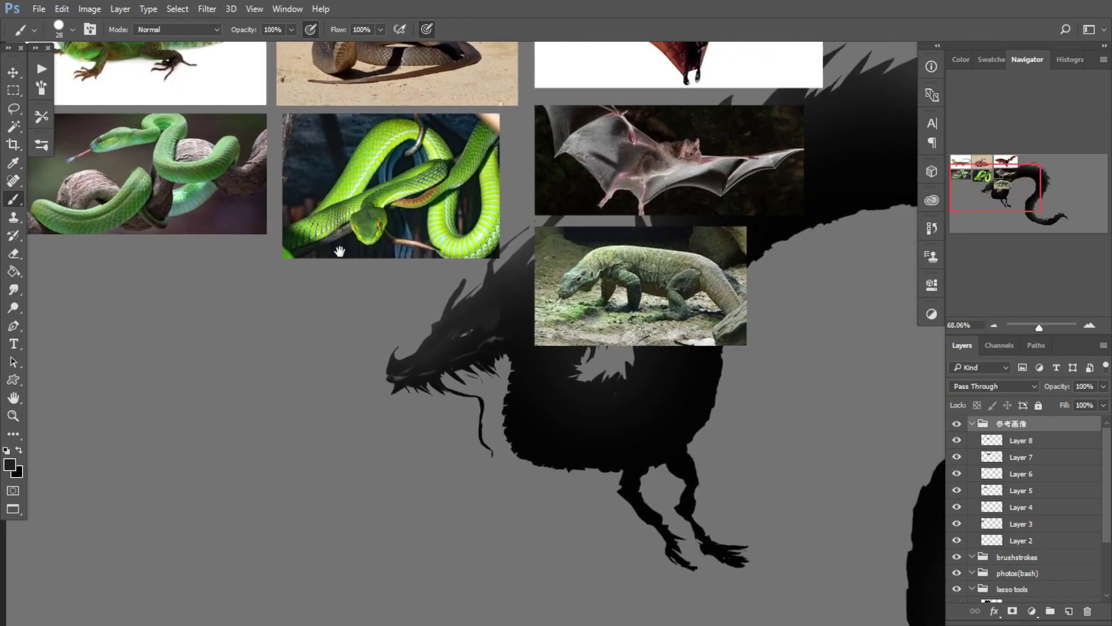
{"action": "scroll", "coordinate": [475, 316], "scroll_direction": "up", "scroll_amount": 2}
Step: Move the two green snake photos into one column beneath the green lizard photo, leaving a gap between them
{"action": "left_click", "coordinate": [22, 73]}
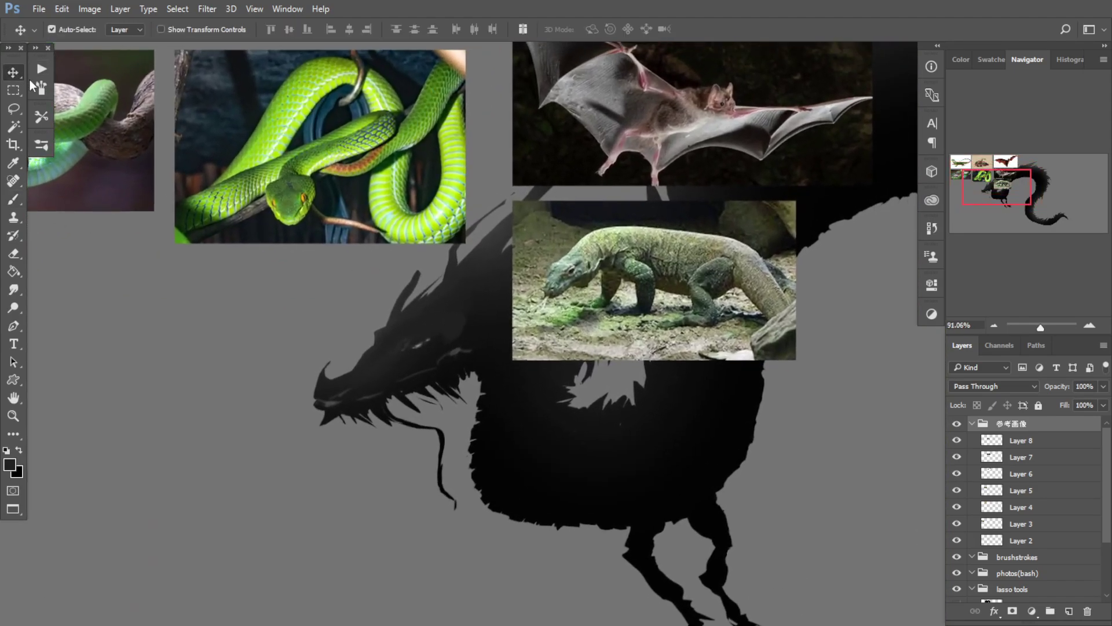
{"action": "left_click_drag", "start_coordinate": [364, 295], "coordinate": [521, 364]}
{"action": "left_click_drag", "start_coordinate": [349, 282], "coordinate": [419, 267]}
{"action": "left_click_drag", "start_coordinate": [180, 252], "coordinate": [180, 414]}
{"action": "left_click_drag", "start_coordinate": [493, 243], "coordinate": [148, 221]}
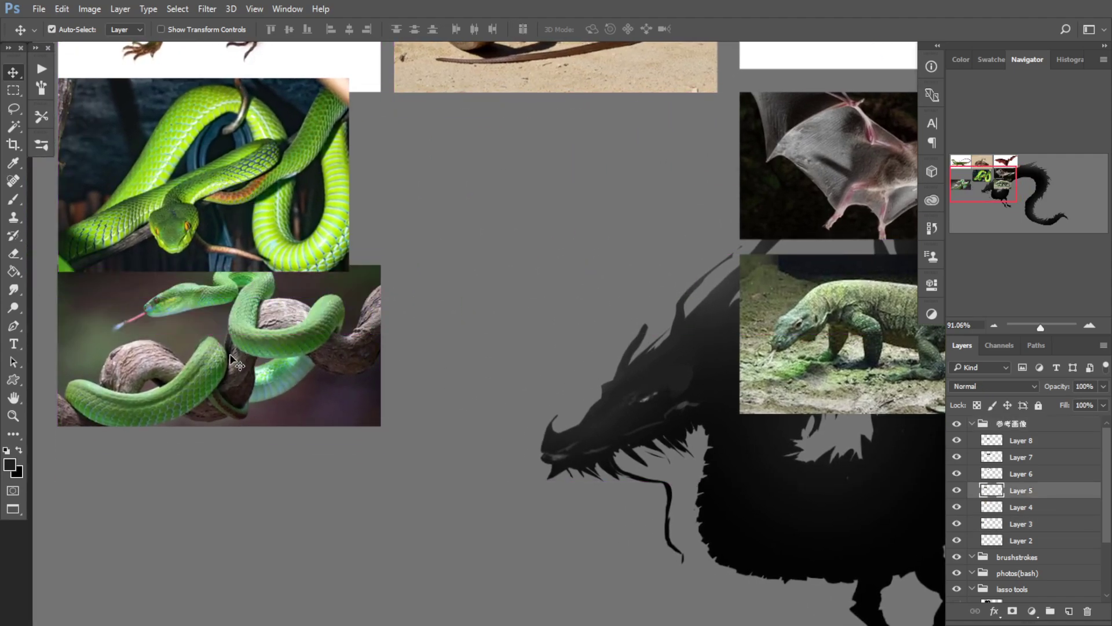
{"action": "left_click_drag", "start_coordinate": [232, 356], "coordinate": [224, 415]}
{"action": "left_click_drag", "start_coordinate": [183, 202], "coordinate": [201, 234]}
{"action": "left_click_drag", "start_coordinate": [293, 356], "coordinate": [209, 299]}
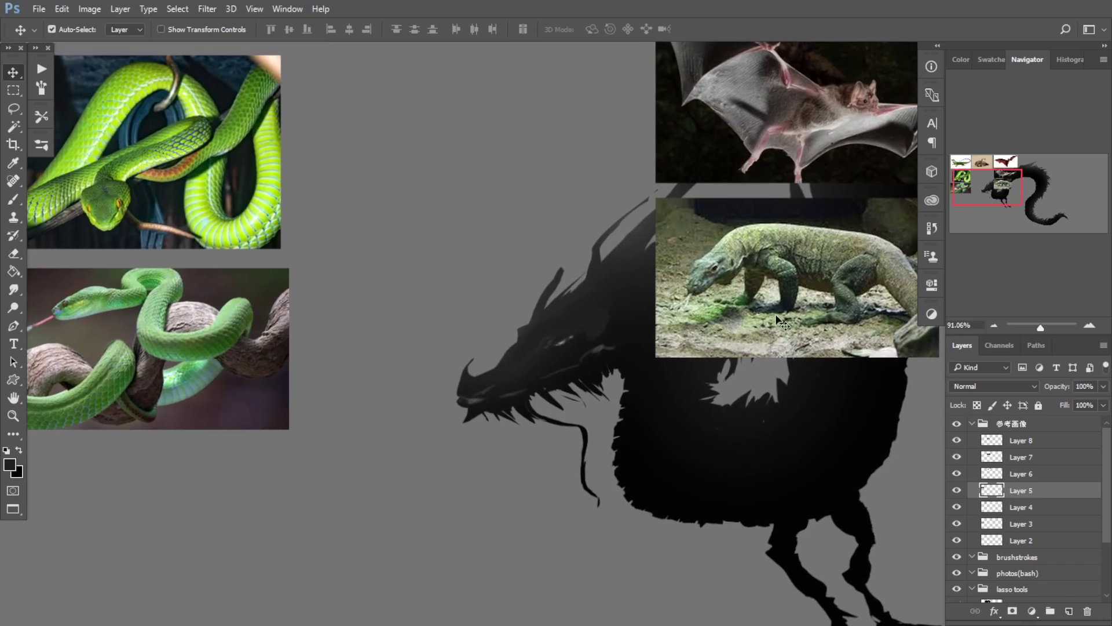
Step: Move the Komodo dragon photo directly beneath the brown snake photo, clear of the painted dragon's head and mane
{"action": "left_click_drag", "start_coordinate": [802, 302], "coordinate": [457, 142]}
{"action": "left_click_drag", "start_coordinate": [475, 258], "coordinate": [410, 314]}
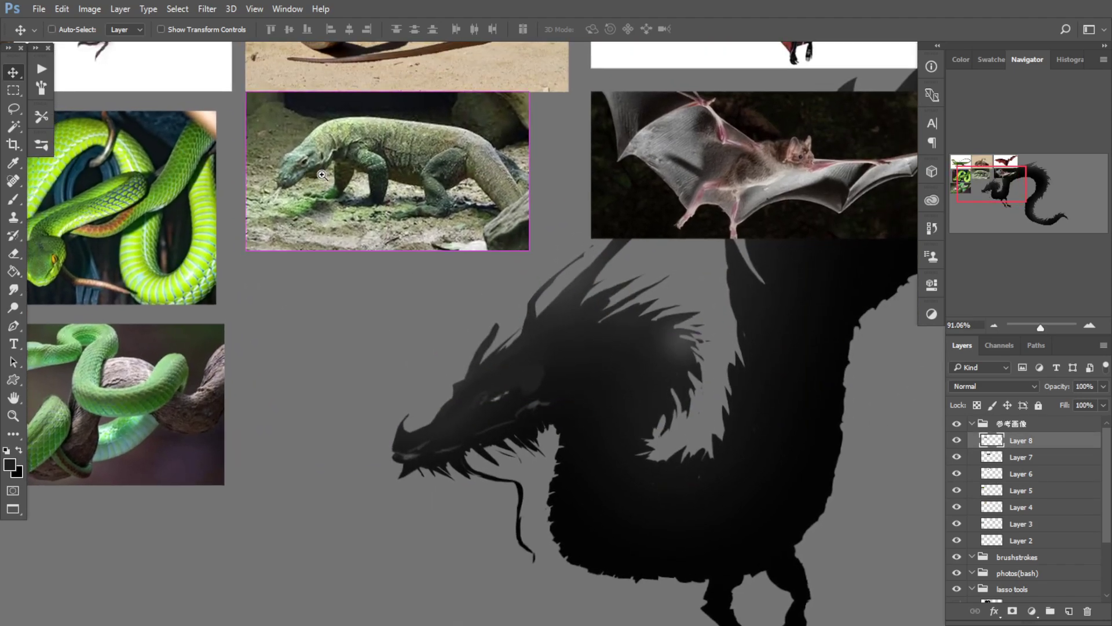
{"action": "scroll", "coordinate": [305, 170], "scroll_direction": "up", "scroll_amount": 3}
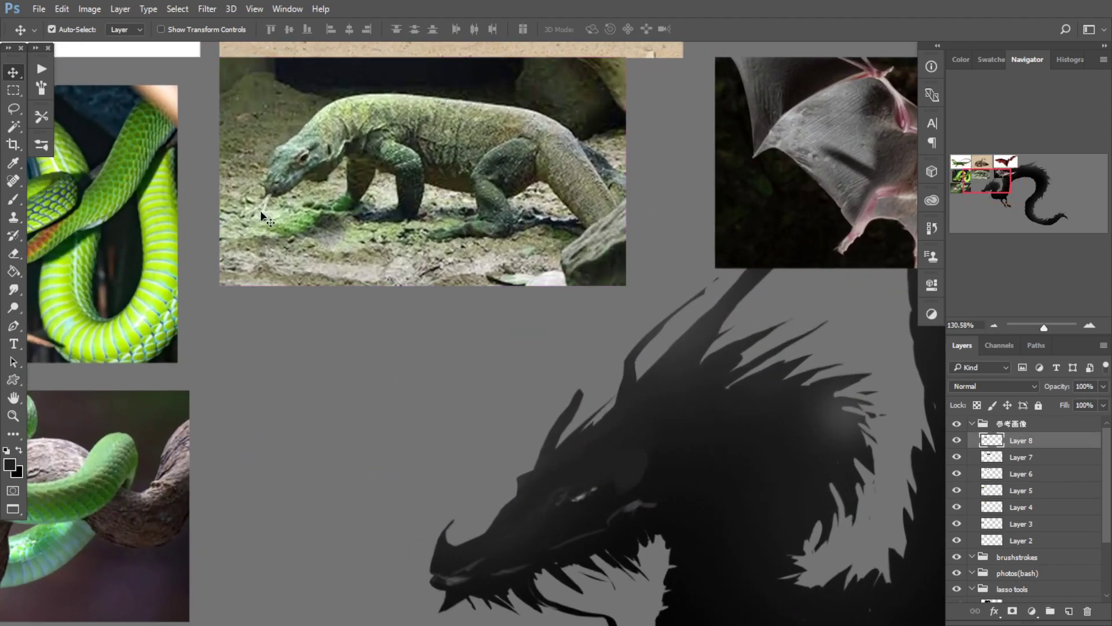
{"action": "left_click_drag", "start_coordinate": [260, 211], "coordinate": [141, 200]}
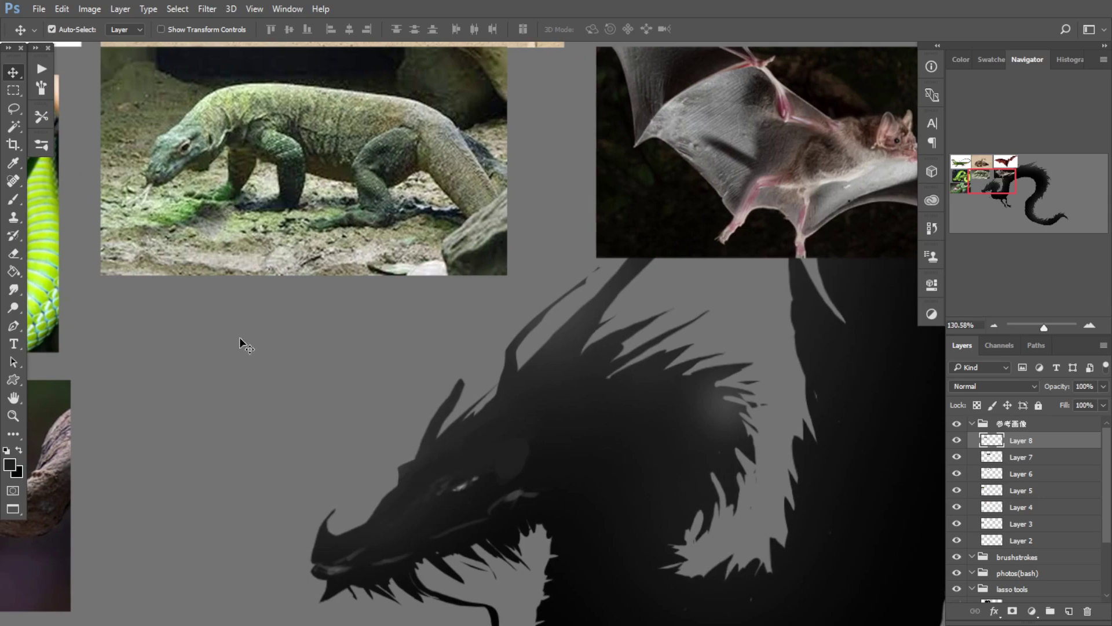
{"action": "scroll", "coordinate": [417, 356], "scroll_direction": "down", "scroll_amount": 3}
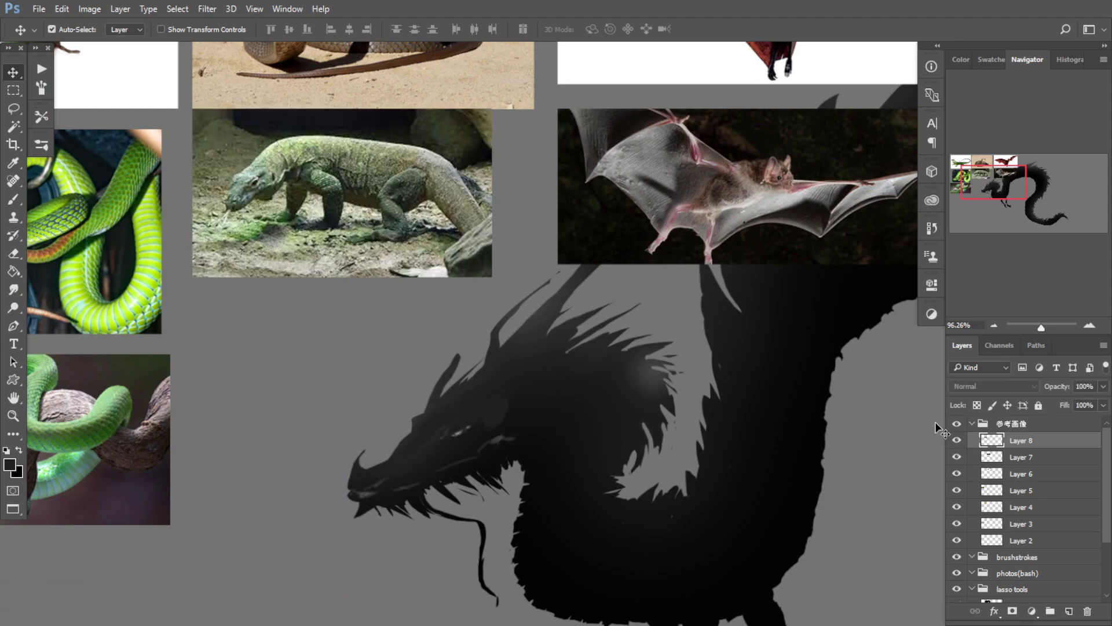
Step: Switch back to the Brush tool, collapse the 参考画像 group, and select the clipped Layer 10 in the lasso tools group
{"action": "key", "text": "b"}
{"action": "left_click_drag", "start_coordinate": [528, 406], "coordinate": [430, 333]}
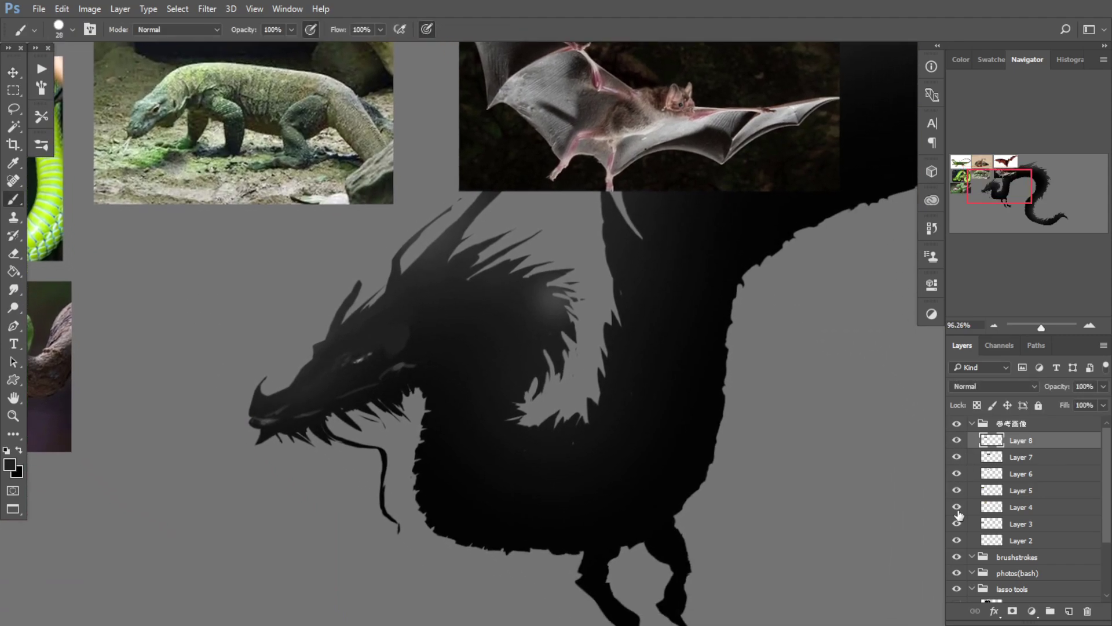
{"action": "left_click", "coordinate": [973, 425]}
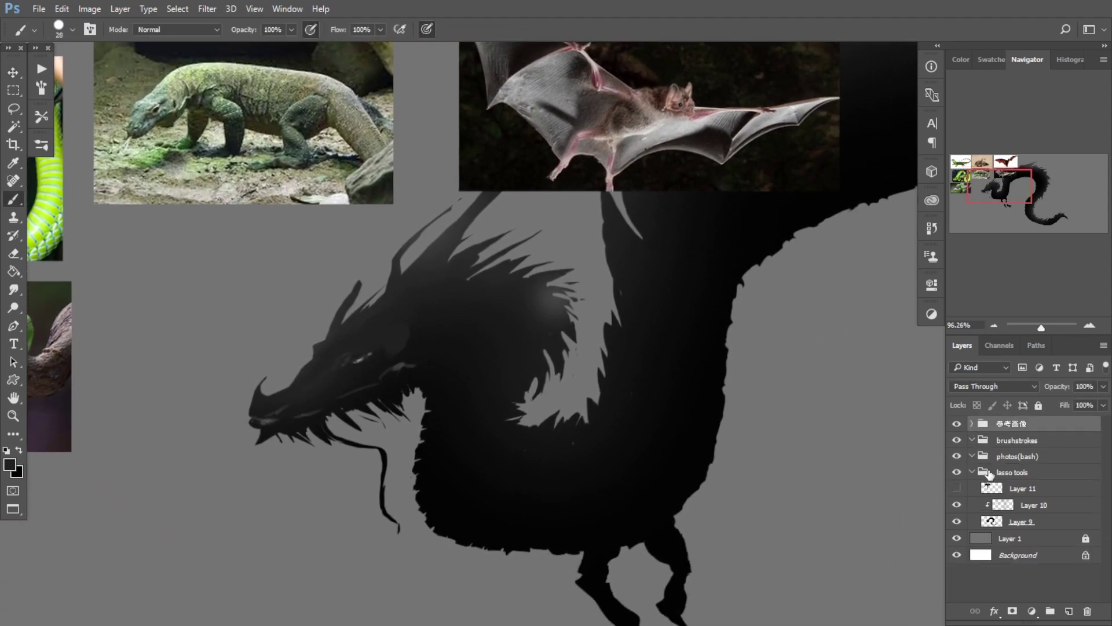
{"action": "left_click", "coordinate": [1014, 504]}
{"action": "scroll", "coordinate": [437, 362], "scroll_direction": "up", "scroll_amount": 1}
{"action": "scroll", "coordinate": [437, 362], "scroll_direction": "left", "scroll_amount": 1}
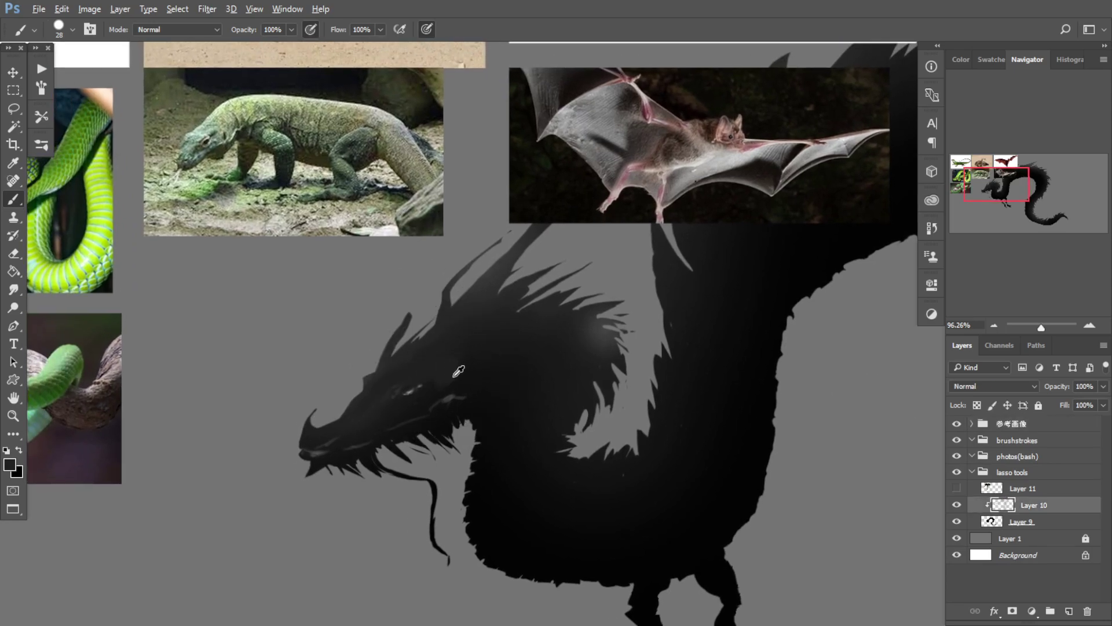
Step: Reduce the brush to 23 px and paint tones sampled from the head over the area behind the dragon's eye
{"action": "right_click", "coordinate": [485, 346], "text": "alt"}
{"action": "left_click", "coordinate": [441, 385], "text": "alt"}
{"action": "left_click", "coordinate": [461, 347], "text": "alt"}
{"action": "left_click", "coordinate": [460, 356], "text": "alt"}
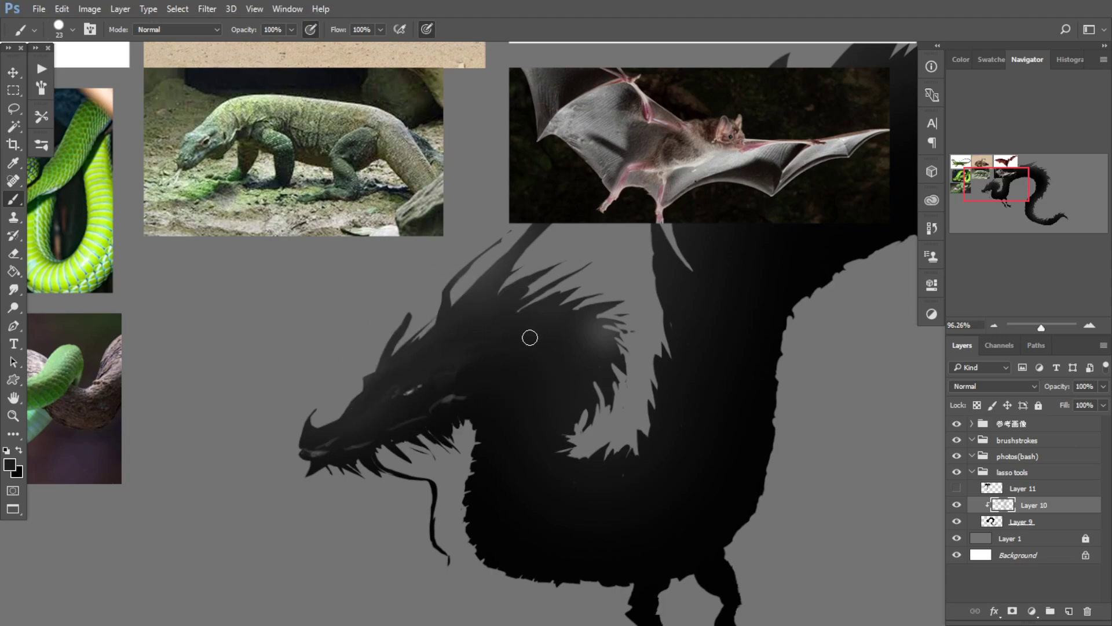
{"action": "left_click_drag", "start_coordinate": [442, 381], "coordinate": [461, 386]}
Step: Shrink the brush to 17 px and shade the snout and nose horn with greys sampled around the muzzle
{"action": "key", "text": "["}
{"action": "key", "text": "["}
{"action": "key", "text": "["}
{"action": "left_click", "coordinate": [420, 396], "text": "alt"}
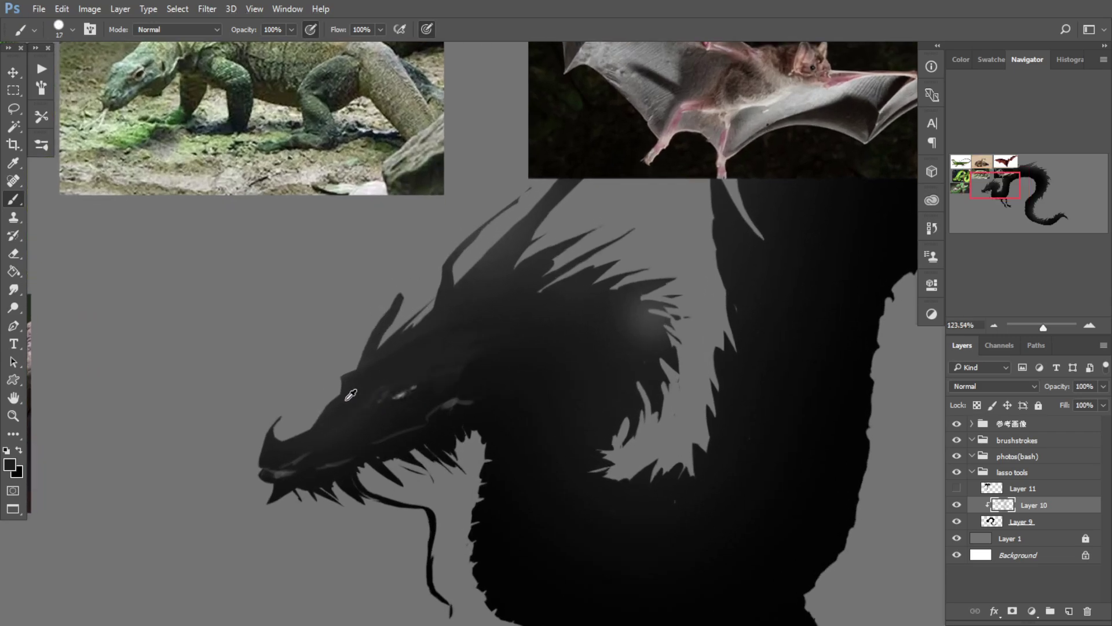
{"action": "left_click", "coordinate": [279, 474], "text": "alt"}
{"action": "mouse_move", "coordinate": [277, 440]}
{"action": "left_mouse_down"}
{"action": "mouse_move", "coordinate": [313, 441]}
{"action": "mouse_move", "coordinate": [278, 451]}
{"action": "mouse_move", "coordinate": [289, 429]}
{"action": "mouse_move", "coordinate": [328, 424]}
{"action": "mouse_move", "coordinate": [303, 424]}
{"action": "mouse_move", "coordinate": [316, 425]}
{"action": "mouse_move", "coordinate": [282, 445]}
{"action": "mouse_move", "coordinate": [303, 434]}
{"action": "left_mouse_up"}
{"action": "left_click", "coordinate": [282, 477], "text": "alt"}
{"action": "left_click", "coordinate": [282, 476], "text": "alt"}
{"action": "left_click", "coordinate": [292, 440], "text": "alt"}
{"action": "left_click", "coordinate": [288, 444], "text": "alt"}
{"action": "left_click", "coordinate": [296, 445], "text": "alt"}
Step: Paint a sampled grey along the bridge of the snout and over the brow, enlarging the brush to 58 px
{"action": "left_click_drag", "start_coordinate": [359, 400], "coordinate": [350, 409]}
{"action": "left_click", "coordinate": [441, 366], "text": "alt"}
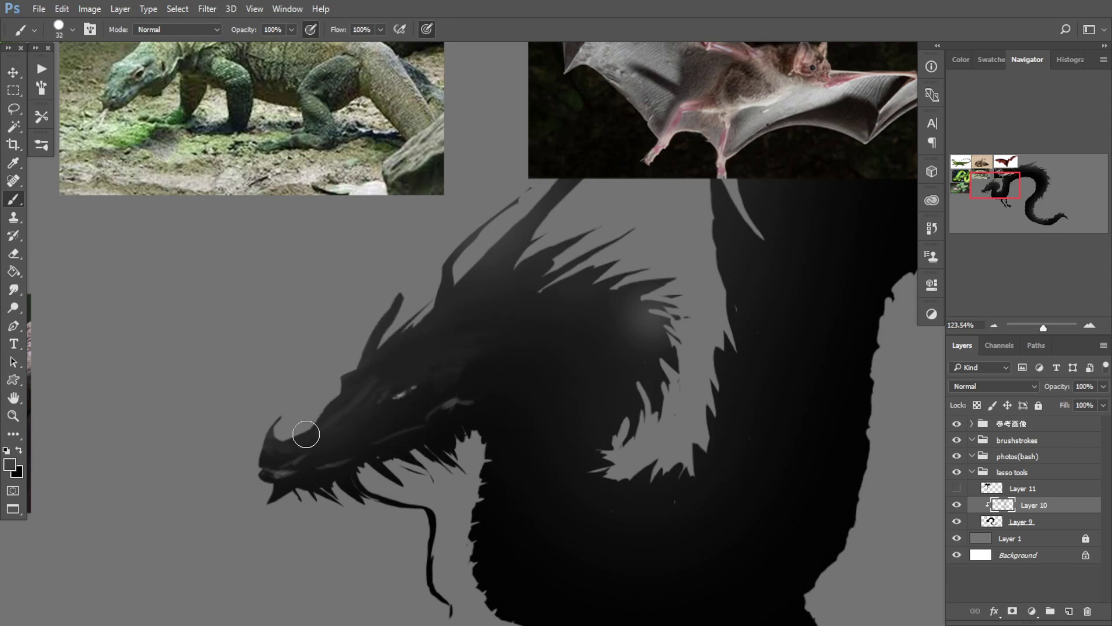
{"action": "right_click", "coordinate": [355, 385], "text": "alt"}
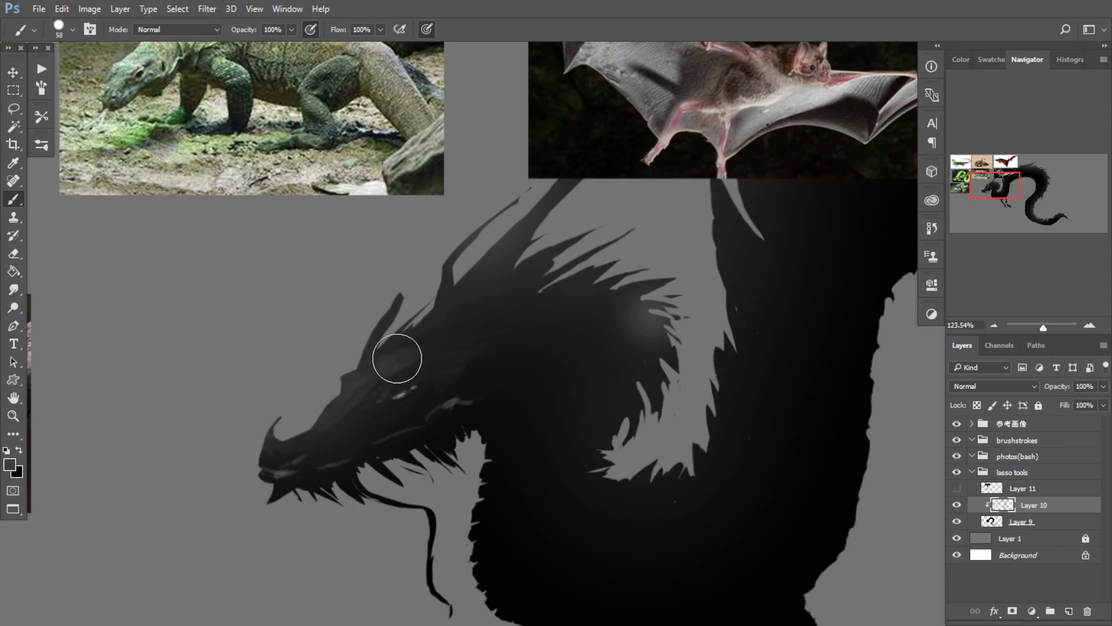
{"action": "right_click", "coordinate": [405, 357], "text": "alt"}
Step: Blend sampled greys across the forehead above the eye and back toward the neck with a 40 px brush
{"action": "left_click", "coordinate": [372, 364], "text": "alt"}
{"action": "mouse_move", "coordinate": [371, 372]}
{"action": "left_mouse_down"}
{"action": "mouse_move", "coordinate": [393, 351]}
{"action": "mouse_move", "coordinate": [454, 356]}
{"action": "mouse_move", "coordinate": [375, 375]}
{"action": "mouse_move", "coordinate": [485, 335]}
{"action": "left_mouse_up"}
{"action": "left_click", "coordinate": [380, 360], "text": "alt"}
{"action": "left_click", "coordinate": [396, 371], "text": "alt"}
{"action": "left_click", "coordinate": [384, 363], "text": "alt"}
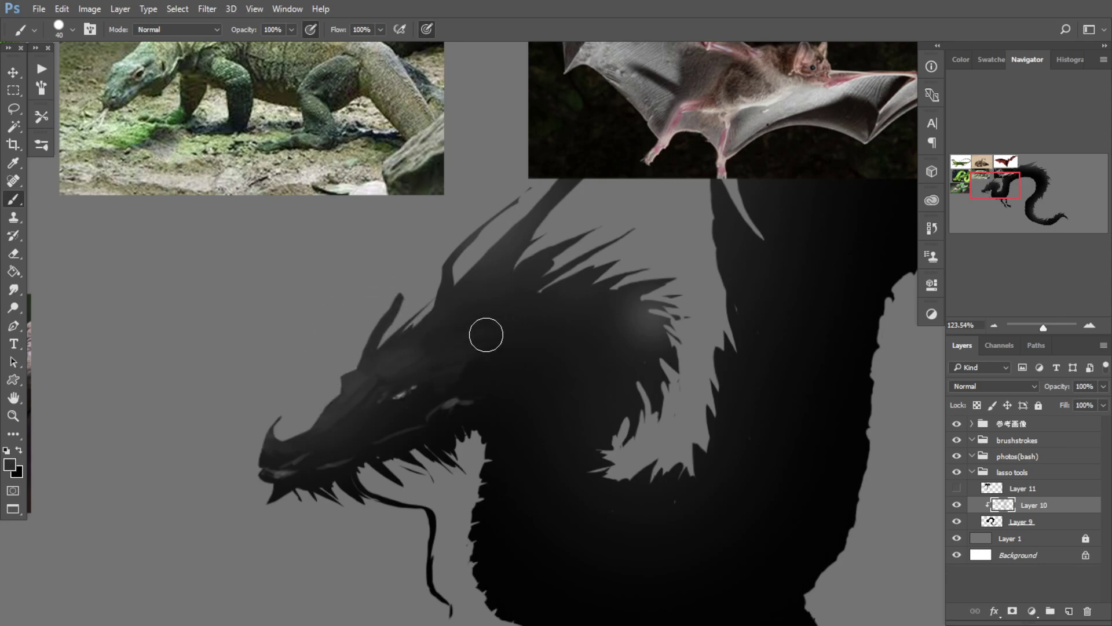
{"action": "left_click", "coordinate": [392, 358], "text": "alt"}
{"action": "left_click_drag", "start_coordinate": [382, 360], "coordinate": [374, 388]}
Step: Refine the shading from the brow down to the snout with sampled tones, reducing the brush to 15 px
{"action": "right_click", "coordinate": [395, 404], "text": "alt"}
{"action": "left_click", "coordinate": [355, 394], "text": "alt"}
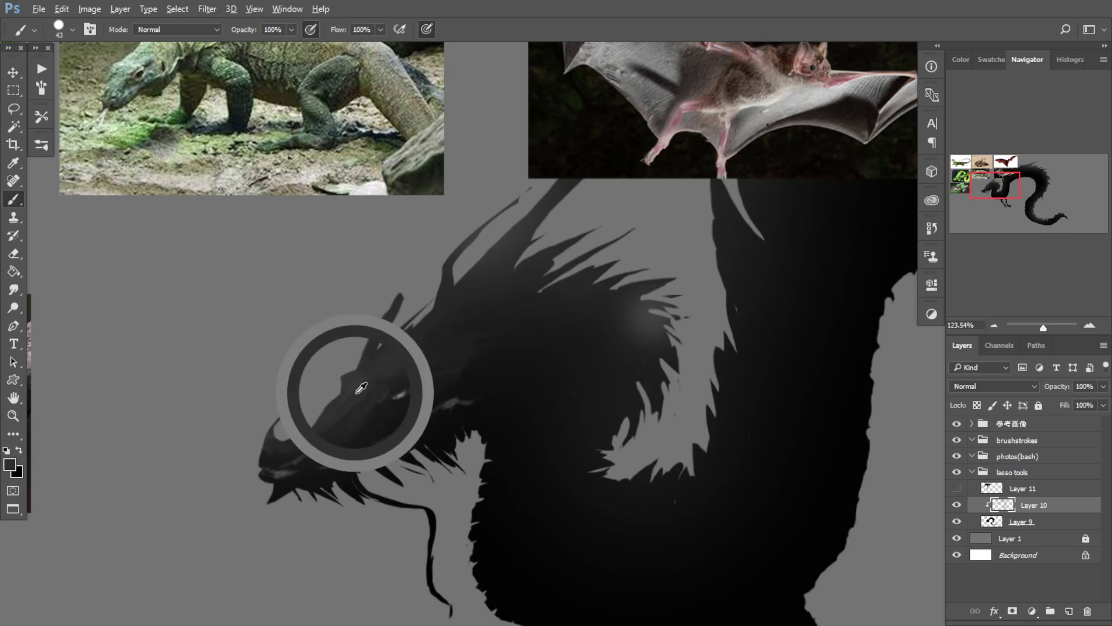
{"action": "right_click", "coordinate": [351, 423], "text": "alt"}
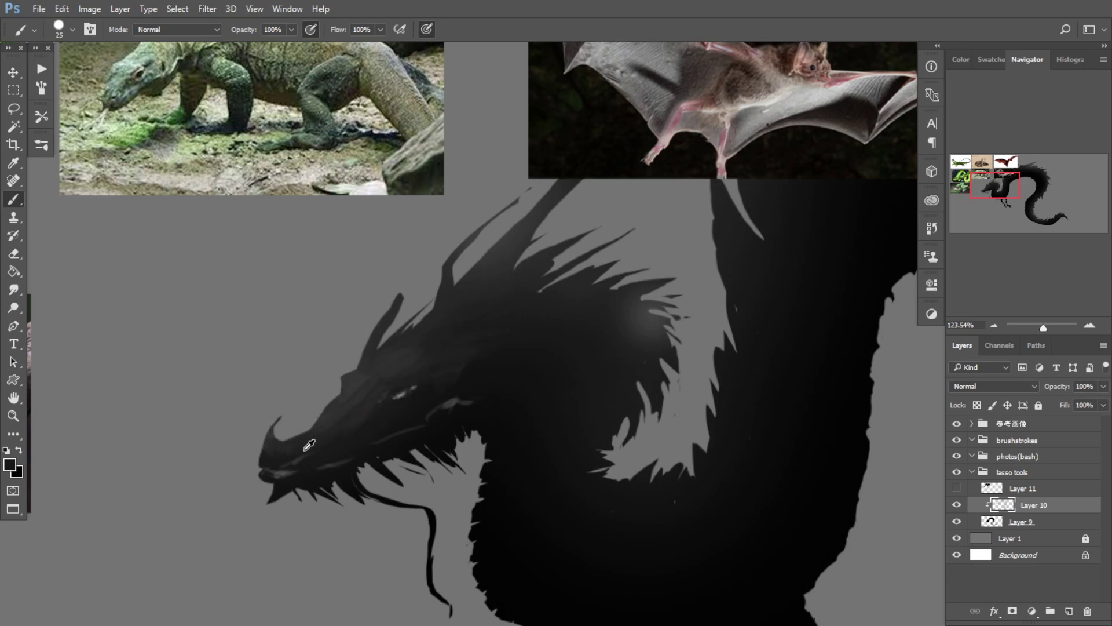
{"action": "right_click", "coordinate": [283, 443], "text": "alt"}
{"action": "right_click", "coordinate": [295, 459], "text": "alt"}
{"action": "left_click", "coordinate": [363, 432], "text": "alt"}
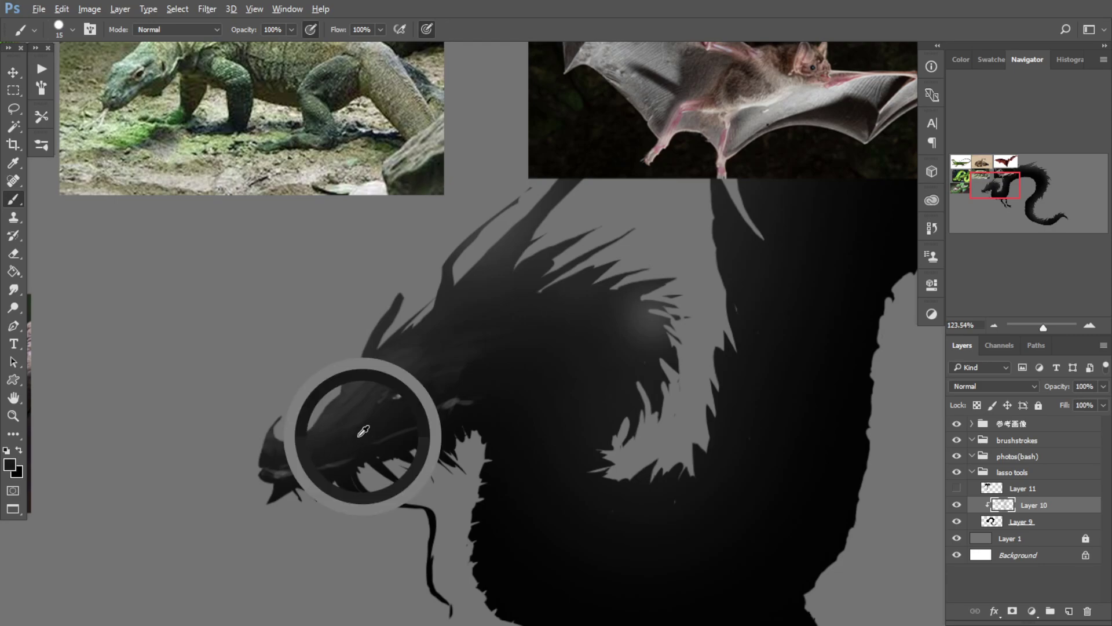
Step: Enlarge the brush and paint sampled dark tones over the light patch on the mane and the back of the head
{"action": "right_click", "coordinate": [365, 406], "text": "alt"}
{"action": "mouse_move", "coordinate": [439, 359]}
{"action": "left_mouse_down"}
{"action": "mouse_move", "coordinate": [365, 375]}
{"action": "mouse_move", "coordinate": [430, 368]}
{"action": "mouse_move", "coordinate": [449, 352]}
{"action": "left_mouse_up"}
{"action": "left_click_drag", "start_coordinate": [449, 352], "coordinate": [349, 355]}
{"action": "left_click", "coordinate": [323, 344], "text": "alt"}
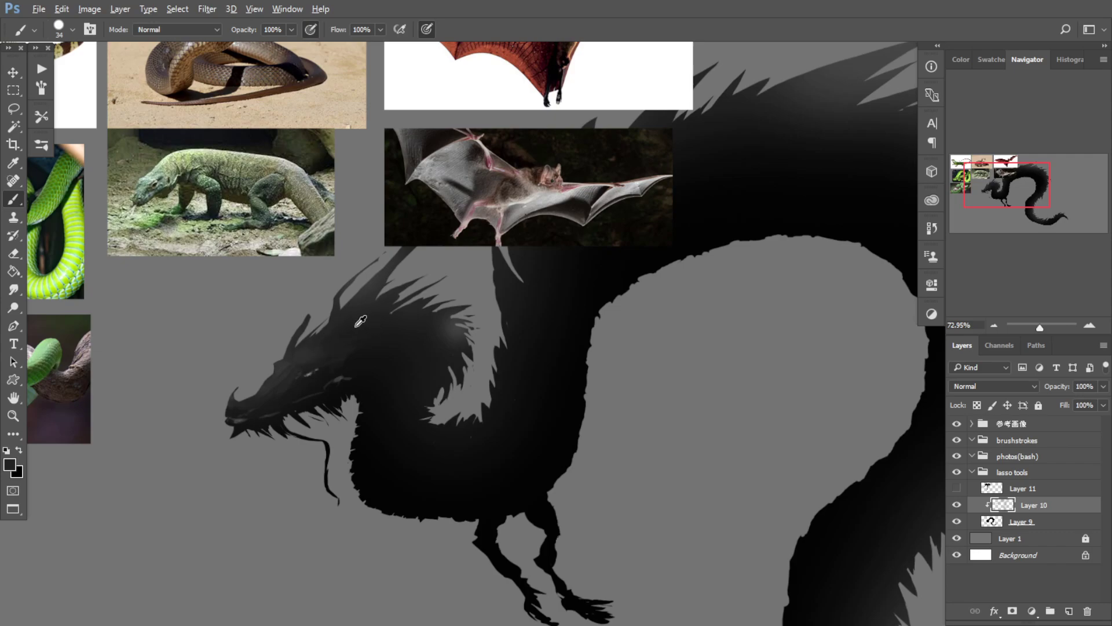
{"action": "right_click", "coordinate": [436, 340], "text": "alt"}
{"action": "left_click_drag", "start_coordinate": [450, 344], "coordinate": [456, 326]}
{"action": "right_click", "coordinate": [377, 342], "text": "alt"}
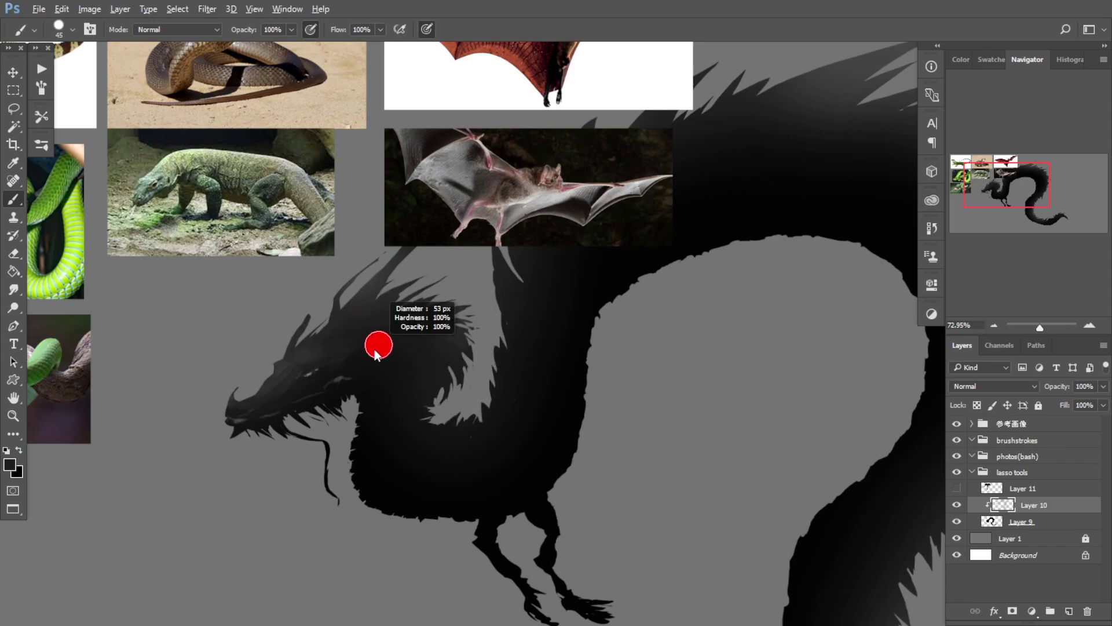
{"action": "right_click", "coordinate": [353, 341], "text": "alt"}
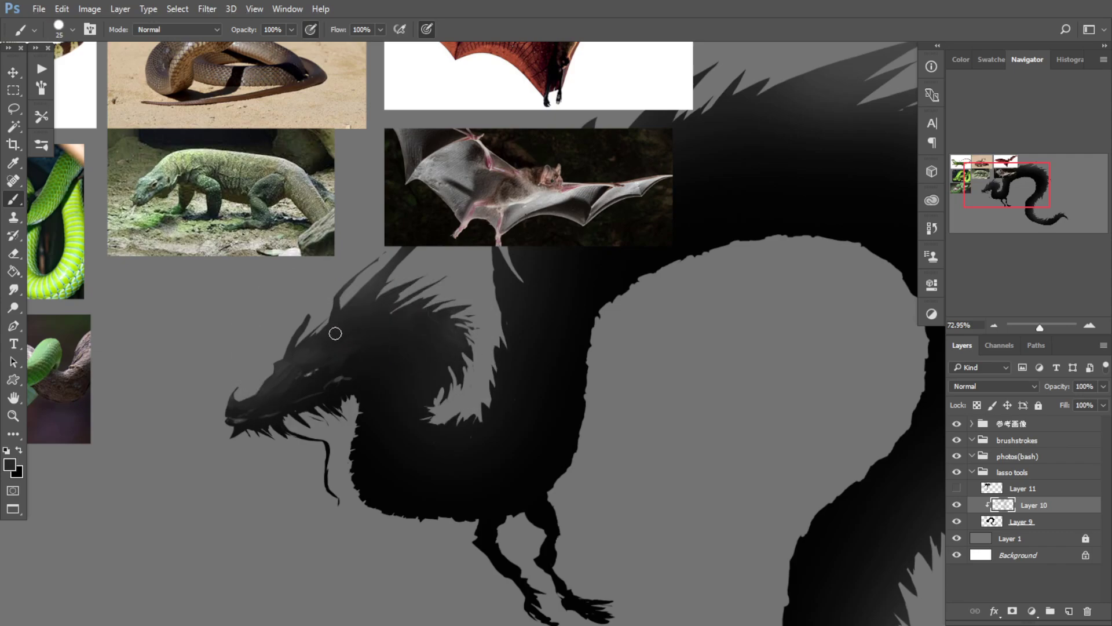
Step: Repaint the cheek and the corner of the jaw behind the mouth with dark tones sampled around the face
{"action": "left_click_drag", "start_coordinate": [329, 370], "coordinate": [358, 349], "text": "ctrl"}
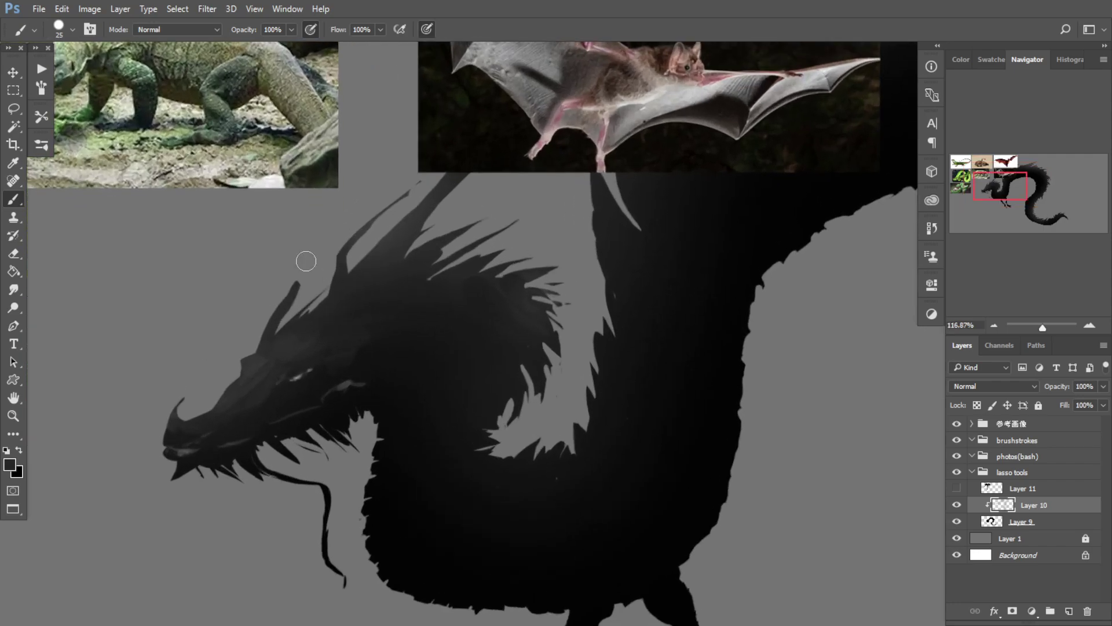
{"action": "left_click", "coordinate": [332, 350], "text": "alt"}
{"action": "right_click", "coordinate": [355, 385], "text": "alt"}
{"action": "left_click", "coordinate": [333, 361], "text": "alt"}
{"action": "left_click", "coordinate": [343, 394], "text": "alt"}
{"action": "mouse_move", "coordinate": [360, 388]}
{"action": "left_mouse_down"}
{"action": "mouse_move", "coordinate": [383, 388]}
{"action": "mouse_move", "coordinate": [352, 391]}
{"action": "left_mouse_up"}
{"action": "left_click", "coordinate": [330, 336], "text": "alt"}
{"action": "left_click", "coordinate": [334, 411], "text": "alt"}
{"action": "left_click", "coordinate": [354, 406], "text": "alt"}
{"action": "mouse_move", "coordinate": [349, 422]}
{"action": "left_mouse_down"}
{"action": "mouse_move", "coordinate": [327, 416]}
{"action": "mouse_move", "coordinate": [365, 414]}
{"action": "left_mouse_up"}
Step: Adjust the brush size and touch up the cheek and the area around the eye with tones sampled nearby
{"action": "key", "text": "bracketright"}
{"action": "key", "text": "bracketright"}
{"action": "key", "text": "bracketright"}
{"action": "left_click", "coordinate": [366, 382], "text": "alt"}
{"action": "mouse_move", "coordinate": [376, 385]}
{"action": "left_mouse_down"}
{"action": "mouse_move", "coordinate": [419, 391]}
{"action": "mouse_move", "coordinate": [342, 382]}
{"action": "left_mouse_up"}
{"action": "left_click", "coordinate": [323, 359], "text": "alt"}
{"action": "left_click", "coordinate": [305, 363], "text": "alt"}
{"action": "left_click", "coordinate": [287, 382], "text": "alt"}
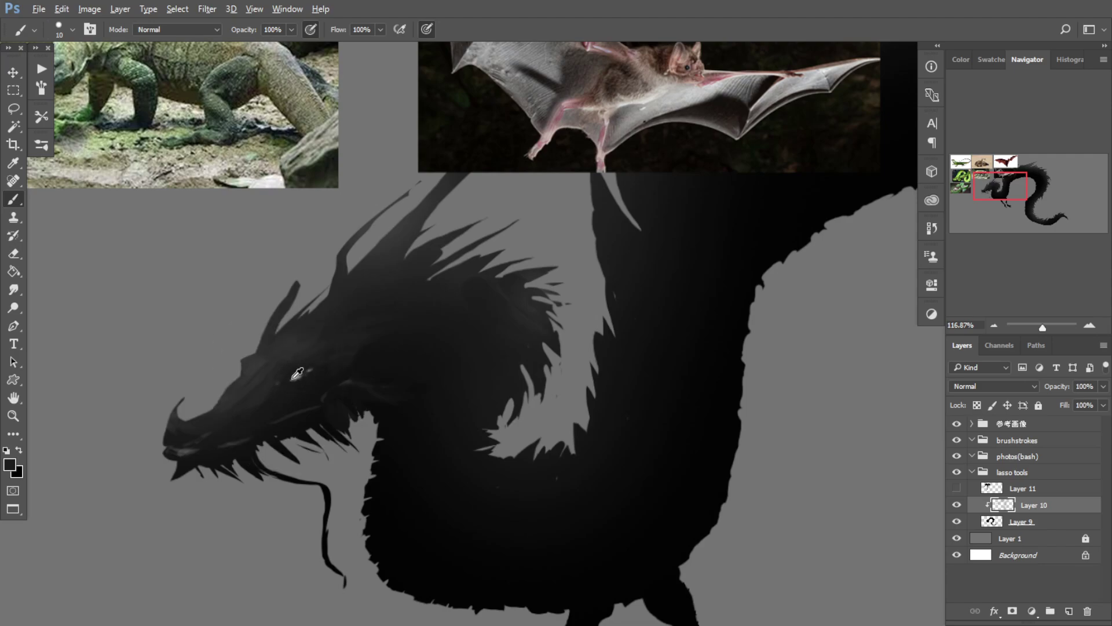
Step: Refine the shading around the eye and brow with a small brush, using tones sampled beside the eye
{"action": "left_click", "coordinate": [306, 383], "text": "alt"}
{"action": "left_click_drag", "start_coordinate": [294, 379], "coordinate": [331, 360]}
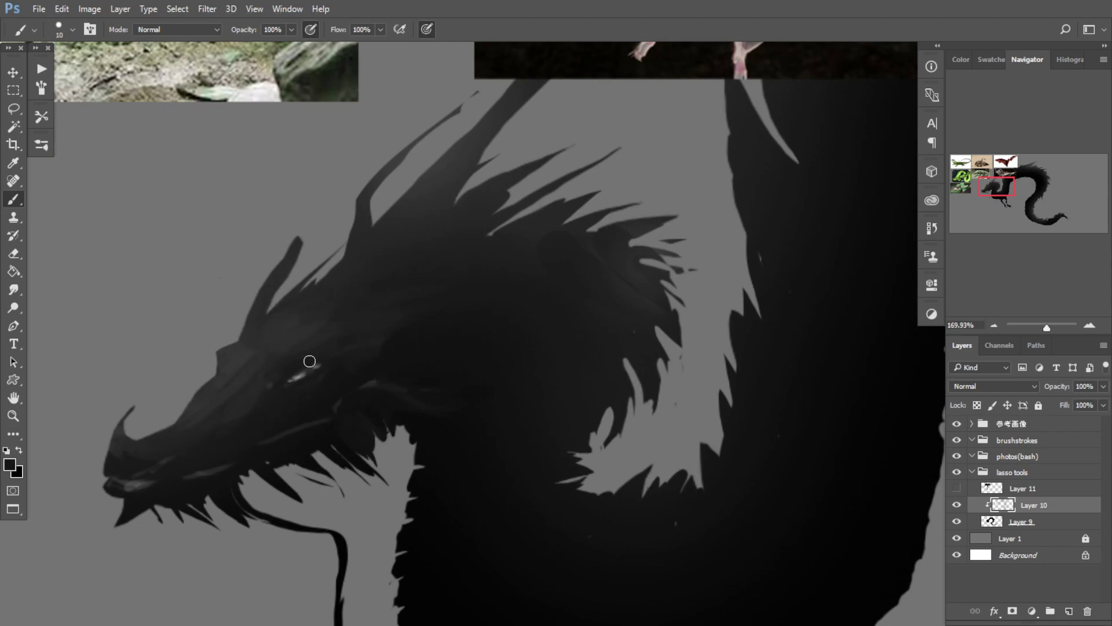
{"action": "left_click", "coordinate": [261, 376], "text": "alt"}
{"action": "mouse_move", "coordinate": [288, 363]}
{"action": "left_mouse_down"}
{"action": "mouse_move", "coordinate": [280, 379]}
{"action": "mouse_move", "coordinate": [327, 352]}
{"action": "mouse_move", "coordinate": [288, 350]}
{"action": "left_mouse_up"}
{"action": "left_click", "coordinate": [293, 348], "text": "alt"}
{"action": "left_click_drag", "start_coordinate": [310, 378], "coordinate": [304, 380]}
{"action": "mouse_move", "coordinate": [259, 413]}
{"action": "left_mouse_down"}
{"action": "mouse_move", "coordinate": [220, 443]}
{"action": "mouse_move", "coordinate": [253, 430]}
{"action": "left_mouse_up"}
{"action": "left_click_drag", "start_coordinate": [253, 430], "coordinate": [238, 395]}
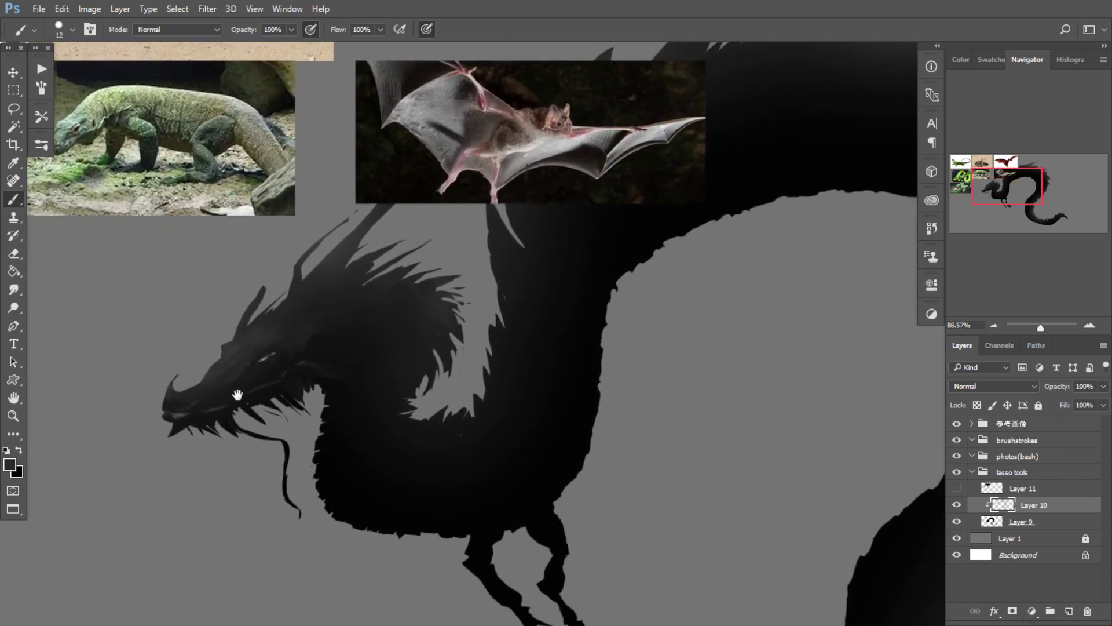
Step: Enlarge the brush to 21 px and shade the snout and jaw with tones sampled from the face
{"action": "scroll", "coordinate": [238, 395], "scroll_direction": "up", "scroll_amount": 2}
{"action": "right_click", "coordinate": [242, 383], "text": "alt"}
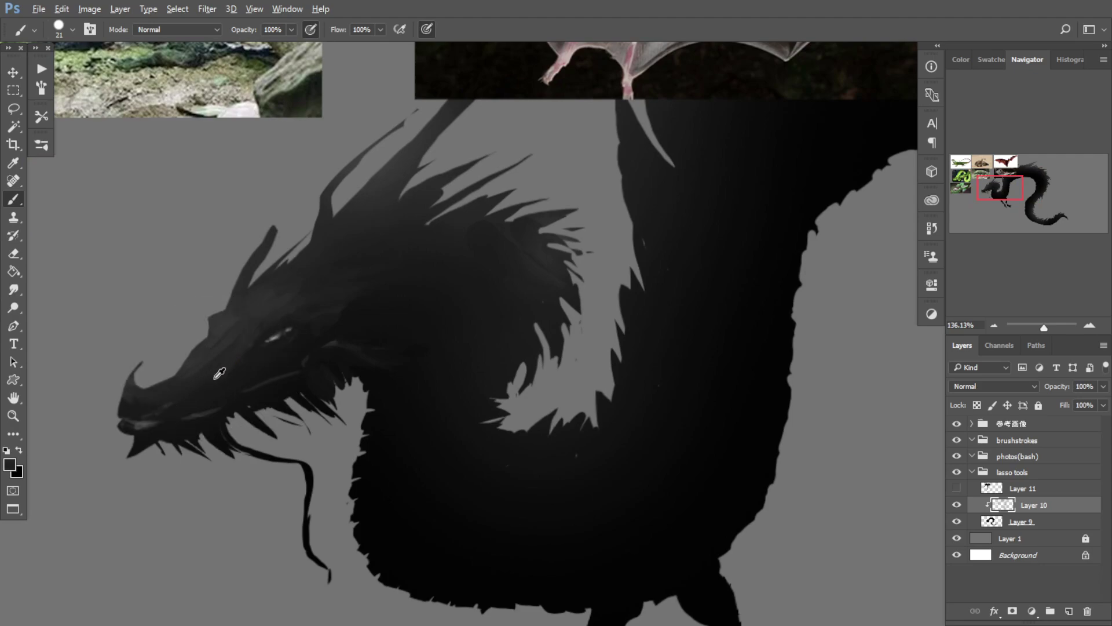
{"action": "left_click", "coordinate": [221, 378], "text": "alt"}
{"action": "left_click", "coordinate": [239, 356], "text": "alt"}
{"action": "left_click", "coordinate": [245, 351], "text": "alt"}
{"action": "mouse_move", "coordinate": [215, 381]}
{"action": "left_mouse_down"}
{"action": "mouse_move", "coordinate": [199, 407]}
{"action": "mouse_move", "coordinate": [146, 422]}
{"action": "mouse_move", "coordinate": [135, 413]}
{"action": "mouse_move", "coordinate": [175, 429]}
{"action": "mouse_move", "coordinate": [138, 405]}
{"action": "left_mouse_up"}
{"action": "left_click", "coordinate": [172, 420], "text": "alt"}
{"action": "left_click", "coordinate": [281, 378], "text": "alt"}
{"action": "left_click", "coordinate": [214, 413], "text": "alt"}
{"action": "mouse_move", "coordinate": [150, 438]}
{"action": "left_mouse_down"}
{"action": "mouse_move", "coordinate": [133, 369]}
{"action": "mouse_move", "coordinate": [309, 455]}
{"action": "left_mouse_up"}
Step: Examine the lizard, snake and bat reference photos and compare them with the dragon's head
{"action": "left_click_drag", "start_coordinate": [174, 340], "coordinate": [379, 349]}
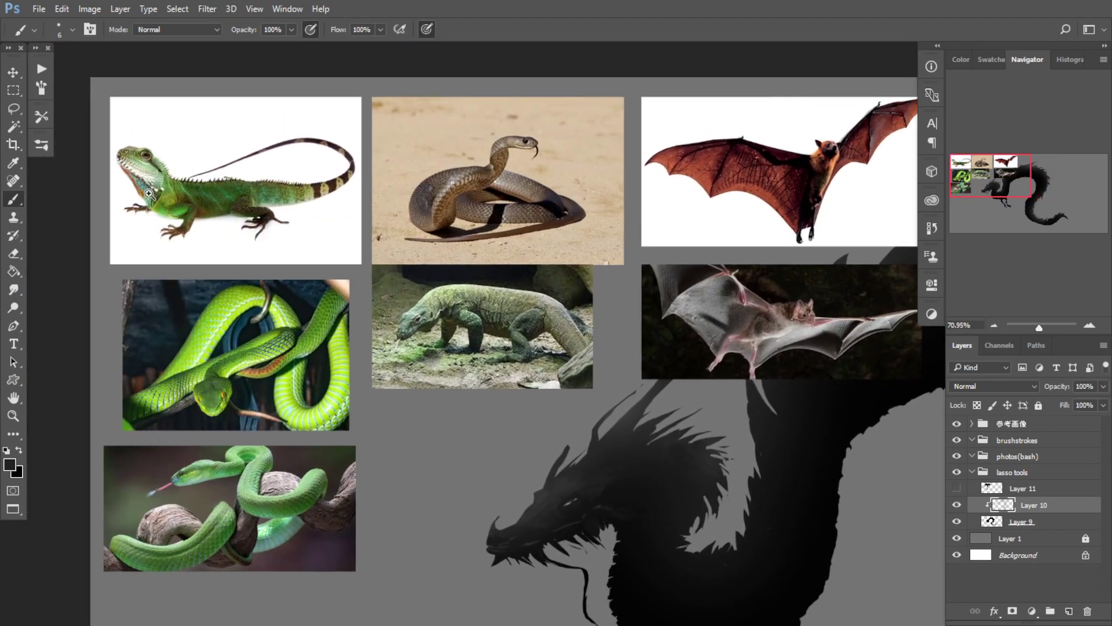
{"action": "left_click_drag", "start_coordinate": [538, 541], "coordinate": [580, 510]}
{"action": "left_click_drag", "start_coordinate": [579, 472], "coordinate": [245, 478]}
{"action": "left_click_drag", "start_coordinate": [352, 398], "coordinate": [447, 425]}
{"action": "left_click_drag", "start_coordinate": [192, 242], "coordinate": [294, 304]}
{"action": "left_click_drag", "start_coordinate": [403, 218], "coordinate": [417, 206]}
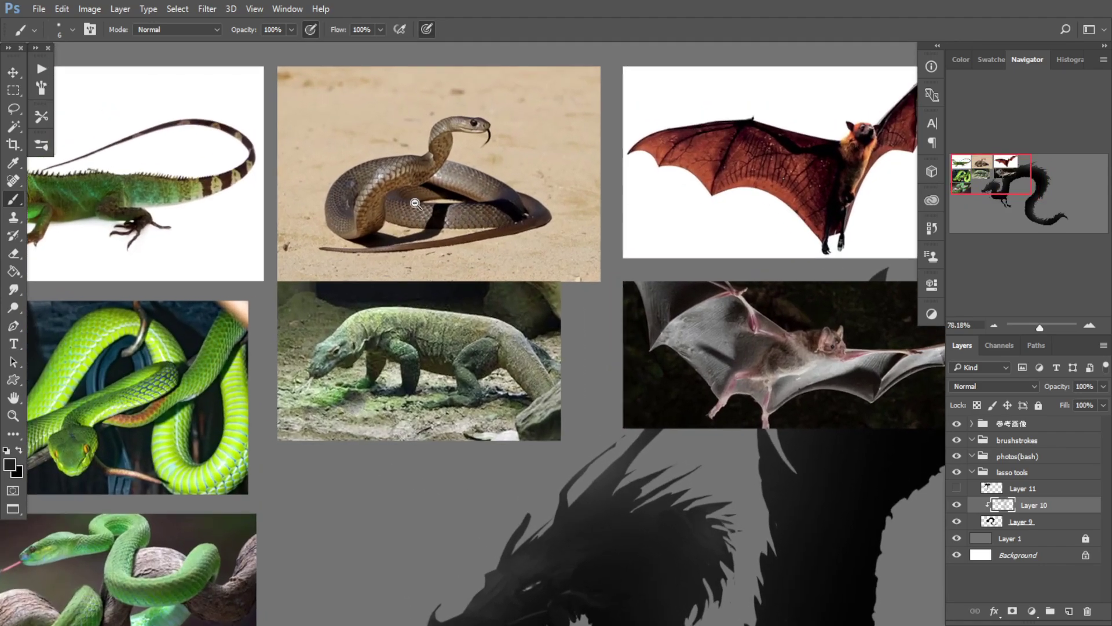
{"action": "left_click_drag", "start_coordinate": [374, 453], "coordinate": [186, 209]}
{"action": "left_click_drag", "start_coordinate": [305, 405], "coordinate": [344, 417]}
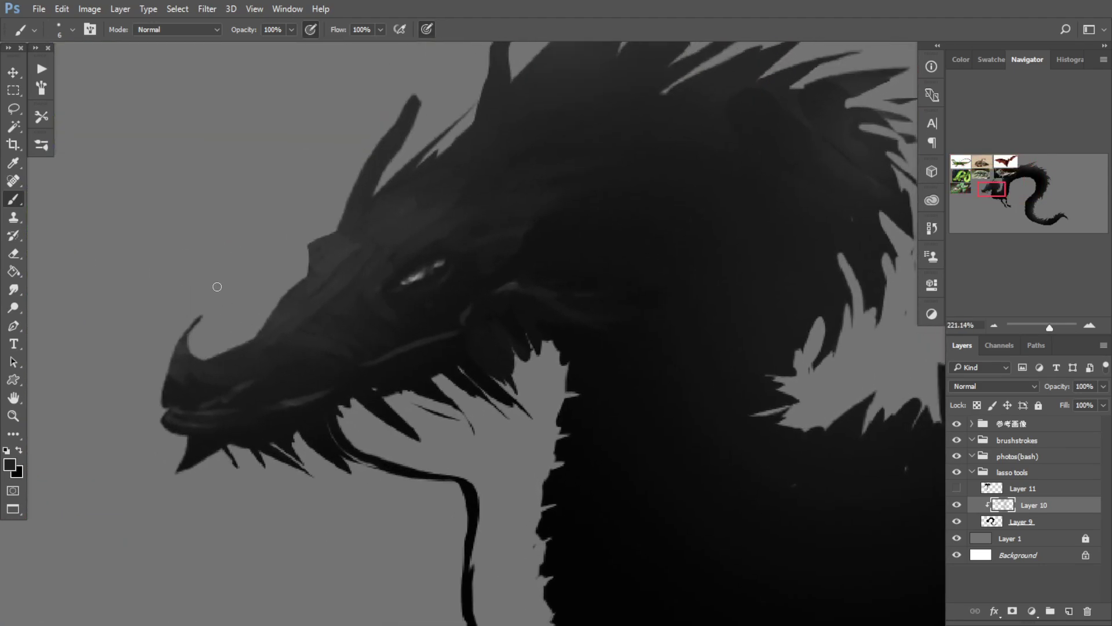
Step: Sample the light grey of the eye highlight and paint small teeth along the mouth line with a 5 px brush
{"action": "left_click", "coordinate": [219, 269], "text": "alt"}
{"action": "left_click", "coordinate": [417, 279], "text": "alt"}
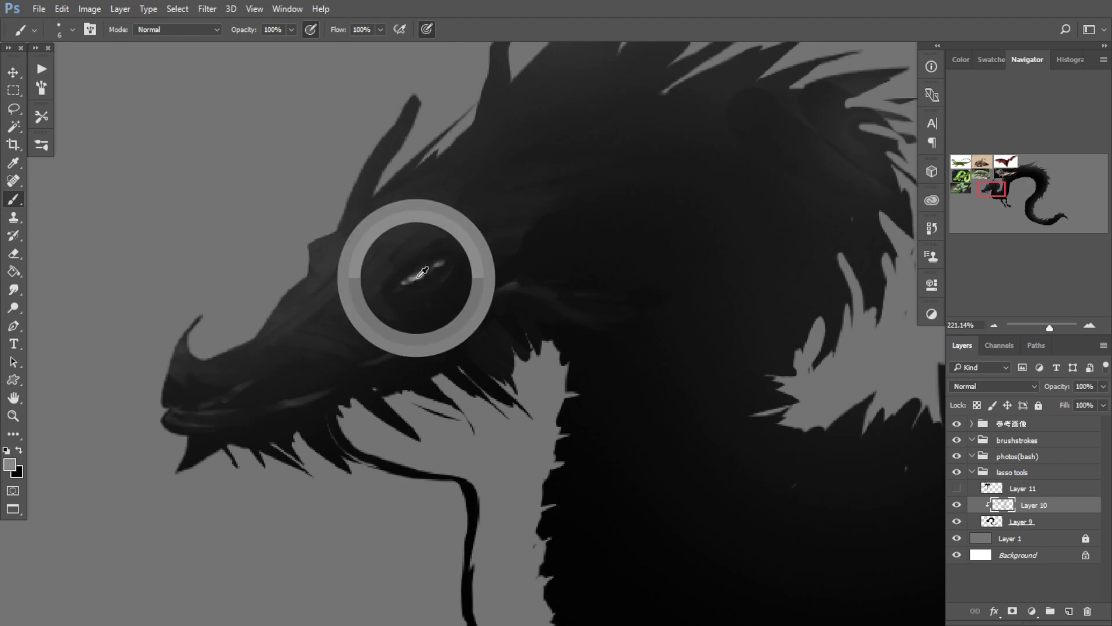
{"action": "left_click_drag", "start_coordinate": [249, 414], "coordinate": [198, 420]}
{"action": "right_click", "coordinate": [189, 416], "text": "alt"}
{"action": "right_click", "coordinate": [207, 408], "text": "alt"}
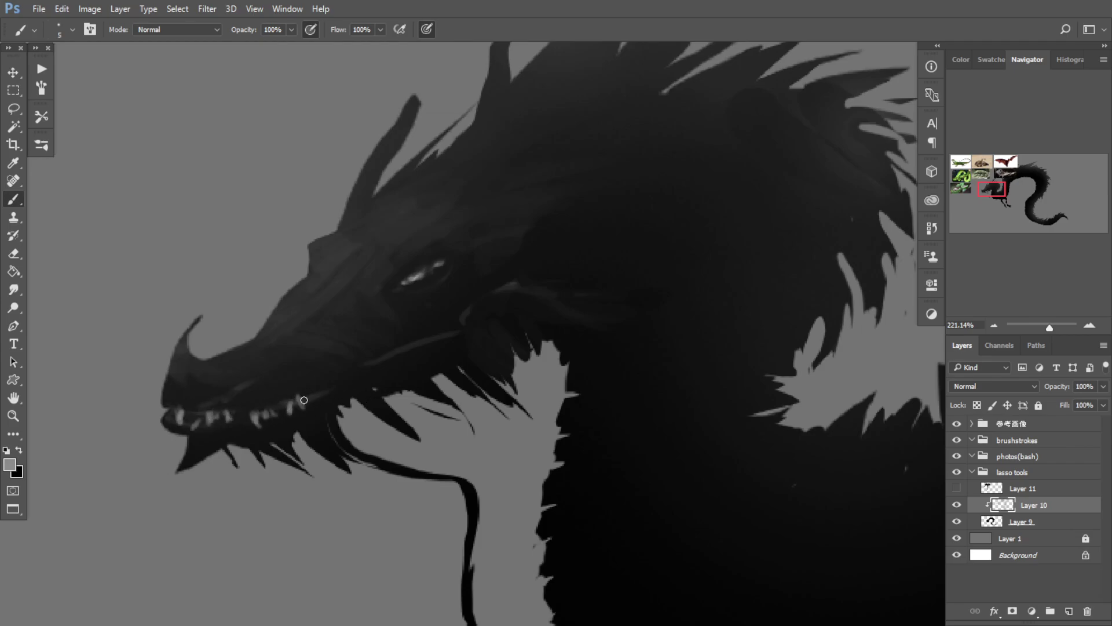
{"action": "scroll", "coordinate": [324, 399], "scroll_direction": "down", "scroll_amount": 2}
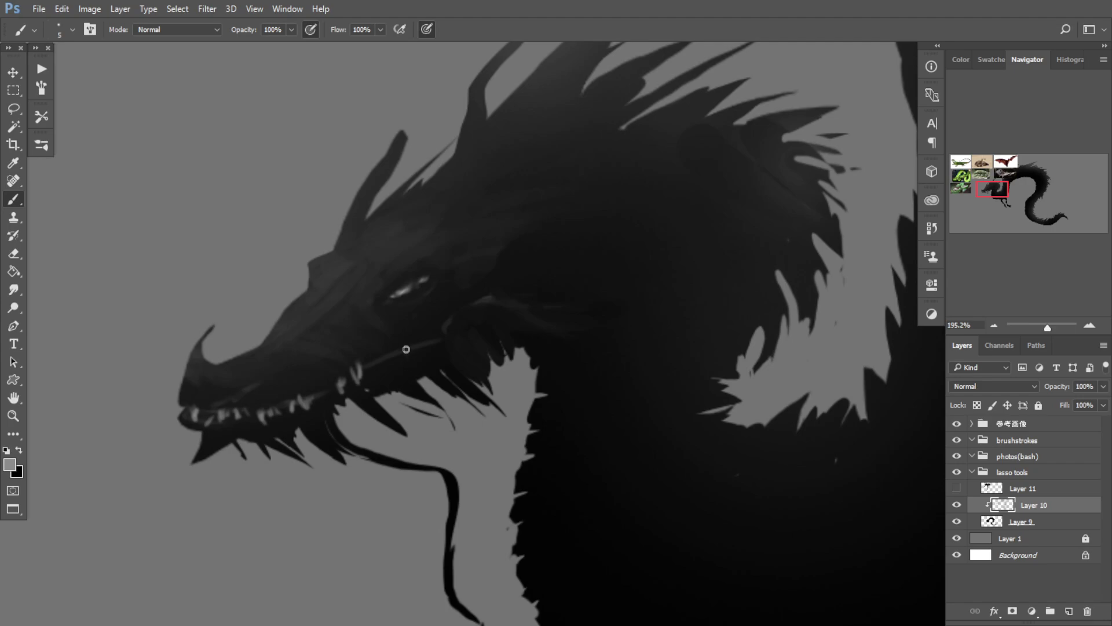
{"action": "mouse_move", "coordinate": [414, 357]}
{"action": "left_mouse_down"}
{"action": "mouse_move", "coordinate": [342, 339]}
{"action": "mouse_move", "coordinate": [340, 357]}
{"action": "mouse_move", "coordinate": [332, 347]}
{"action": "left_mouse_up"}
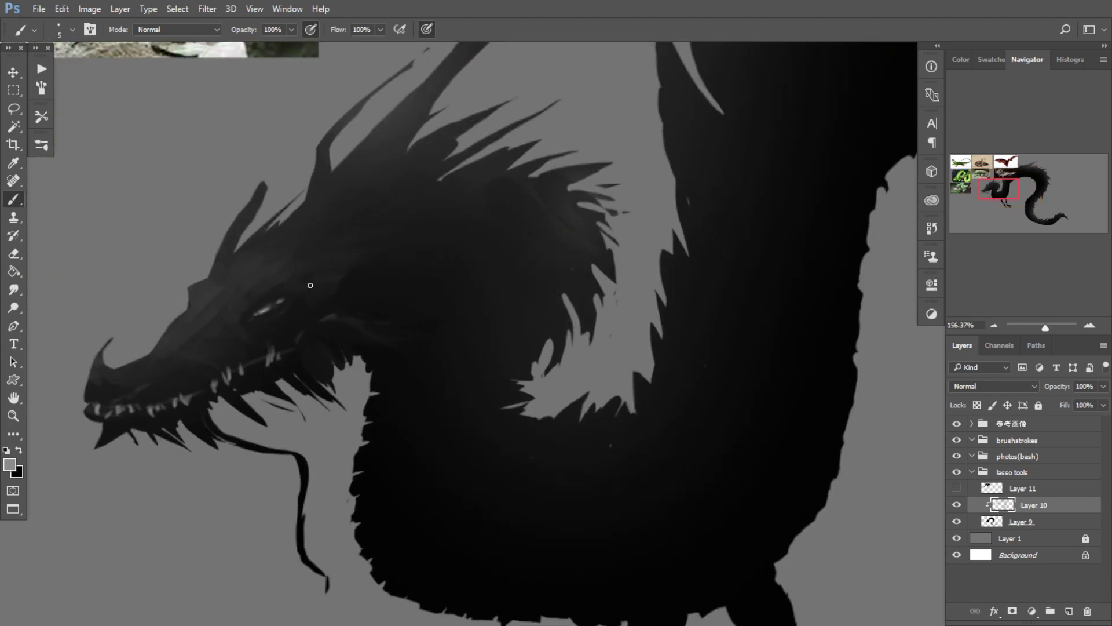
Step: Check how the row of teeth reads across the whole dragon and close up on the jaw
{"action": "left_click_drag", "start_coordinate": [256, 366], "coordinate": [242, 315]}
{"action": "left_click_drag", "start_coordinate": [673, 286], "coordinate": [486, 366]}
{"action": "left_click_drag", "start_coordinate": [681, 389], "coordinate": [667, 389]}
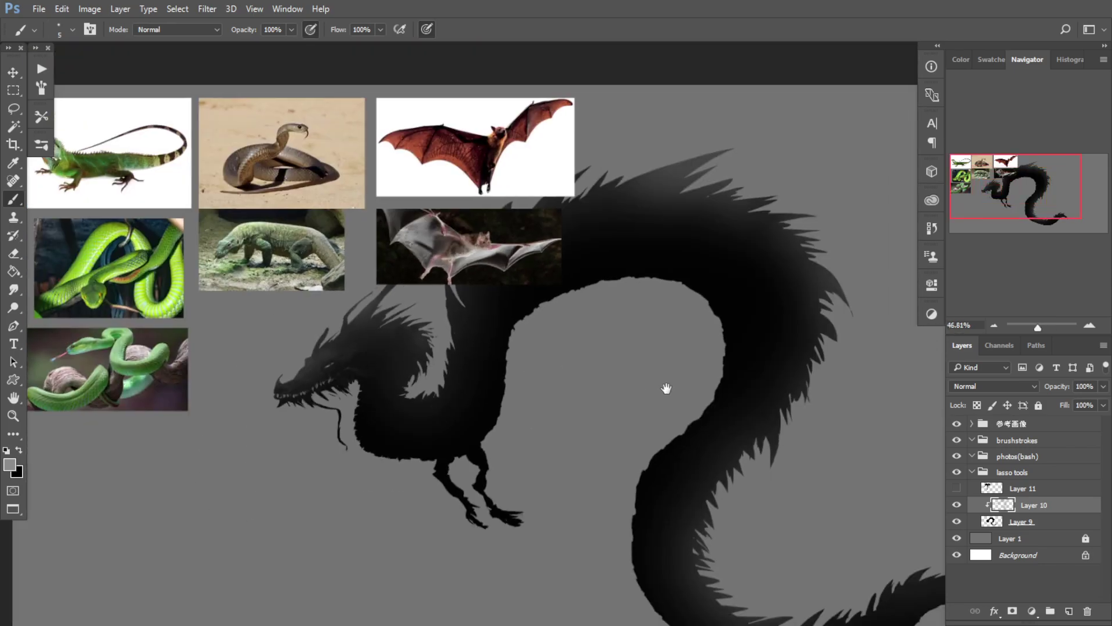
{"action": "left_click_drag", "start_coordinate": [792, 357], "coordinate": [492, 272]}
{"action": "left_click_drag", "start_coordinate": [326, 467], "coordinate": [658, 331]}
{"action": "left_click_drag", "start_coordinate": [594, 447], "coordinate": [530, 434]}
{"action": "left_click_drag", "start_coordinate": [424, 393], "coordinate": [699, 418]}
{"action": "scroll", "coordinate": [484, 392], "scroll_direction": "up", "scroll_amount": 8}
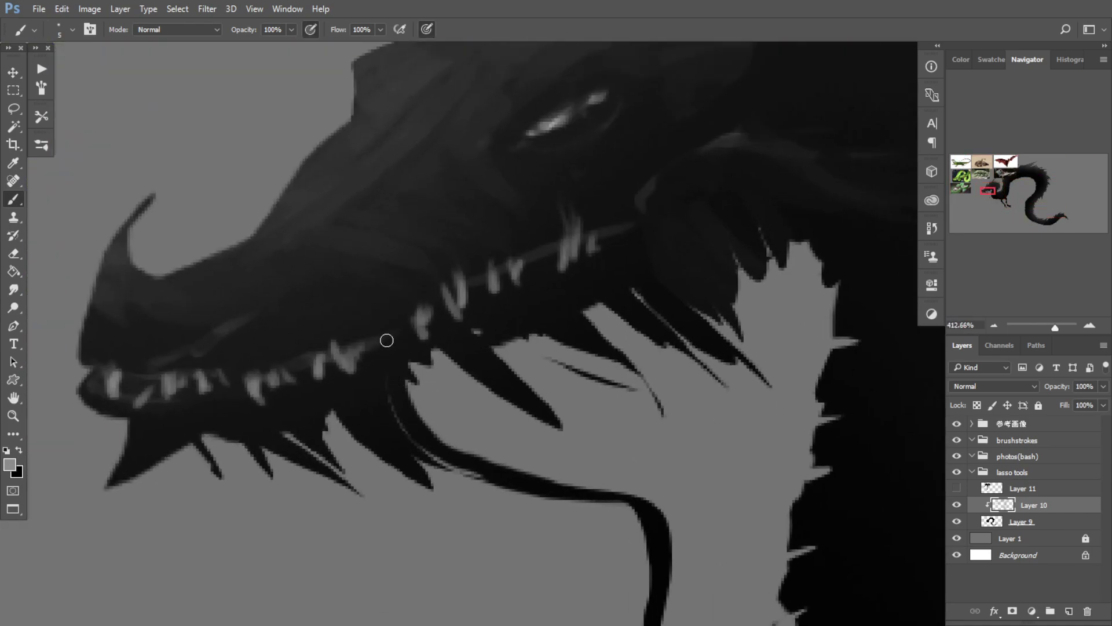
{"action": "mouse_move", "coordinate": [387, 341]}
{"action": "left_mouse_down"}
{"action": "mouse_move", "coordinate": [366, 342]}
{"action": "mouse_move", "coordinate": [391, 362]}
{"action": "left_mouse_up"}
{"action": "mouse_move", "coordinate": [385, 336]}
{"action": "left_mouse_down"}
{"action": "mouse_move", "coordinate": [458, 329]}
{"action": "mouse_move", "coordinate": [375, 354]}
{"action": "left_mouse_up"}
{"action": "key", "text": "ctrl+alt+z"}
{"action": "key", "text": "ctrl+alt+z"}
{"action": "key", "text": "ctrl+alt+z"}
{"action": "key", "text": "ctrl+alt+z"}
{"action": "left_click_drag", "start_coordinate": [523, 271], "coordinate": [527, 255]}
{"action": "left_click_drag", "start_coordinate": [530, 268], "coordinate": [536, 253]}
{"action": "left_click_drag", "start_coordinate": [541, 265], "coordinate": [548, 249]}
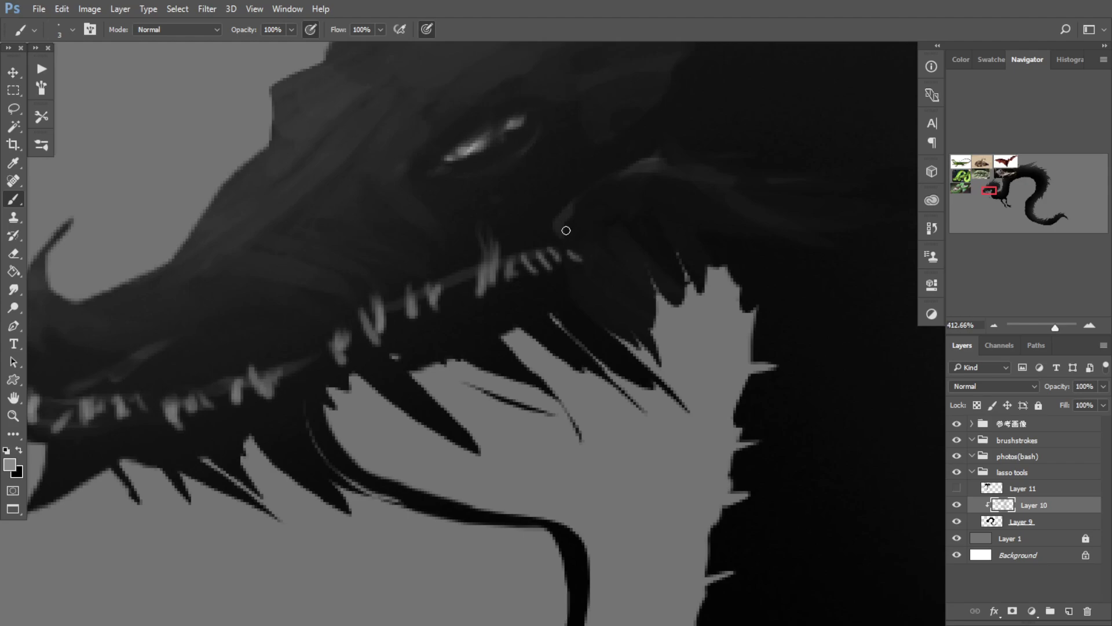
{"action": "key", "text": "ctrl+alt+z"}
{"action": "key", "text": "ctrl+alt+z"}
{"action": "key", "text": "ctrl+alt+z"}
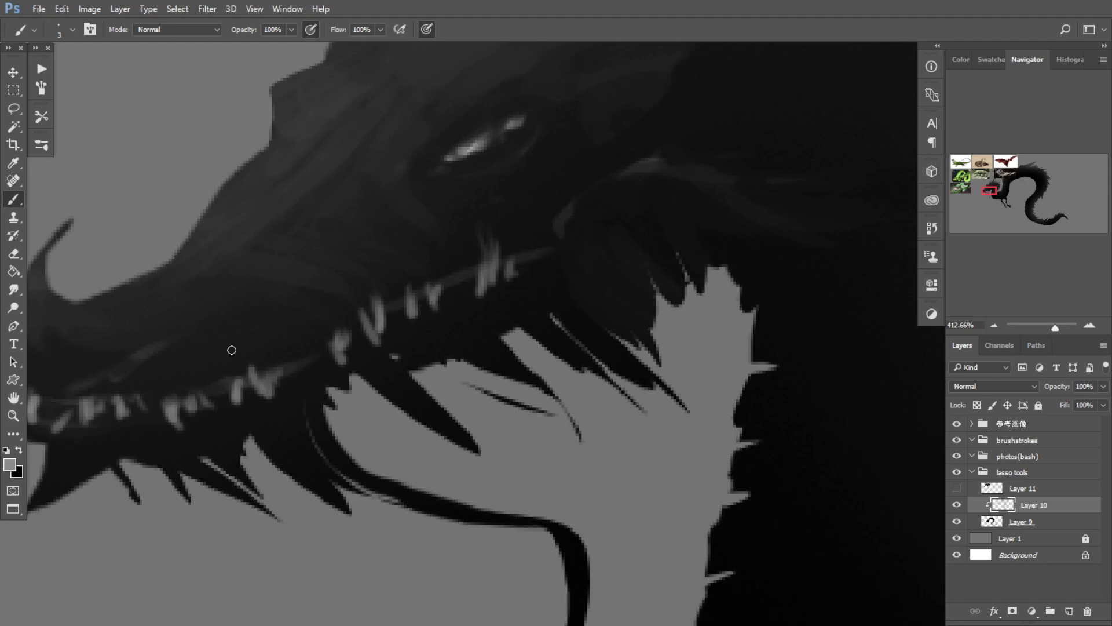
Step: Fill the gaps in the row of teeth from the mouth corner to the snout tip with 3 px grey strokes
{"action": "right_click", "coordinate": [303, 342], "text": "alt"}
{"action": "left_click_drag", "start_coordinate": [300, 361], "coordinate": [296, 382]}
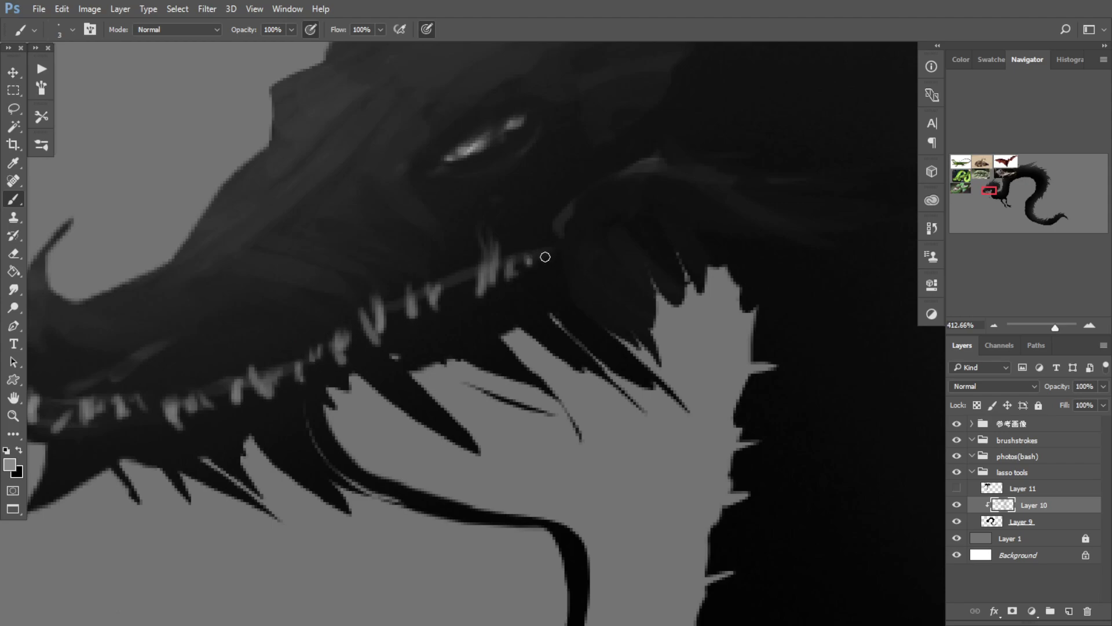
{"action": "mouse_move", "coordinate": [557, 252]}
{"action": "left_mouse_down"}
{"action": "mouse_move", "coordinate": [399, 274]}
{"action": "mouse_move", "coordinate": [542, 274]}
{"action": "left_mouse_up"}
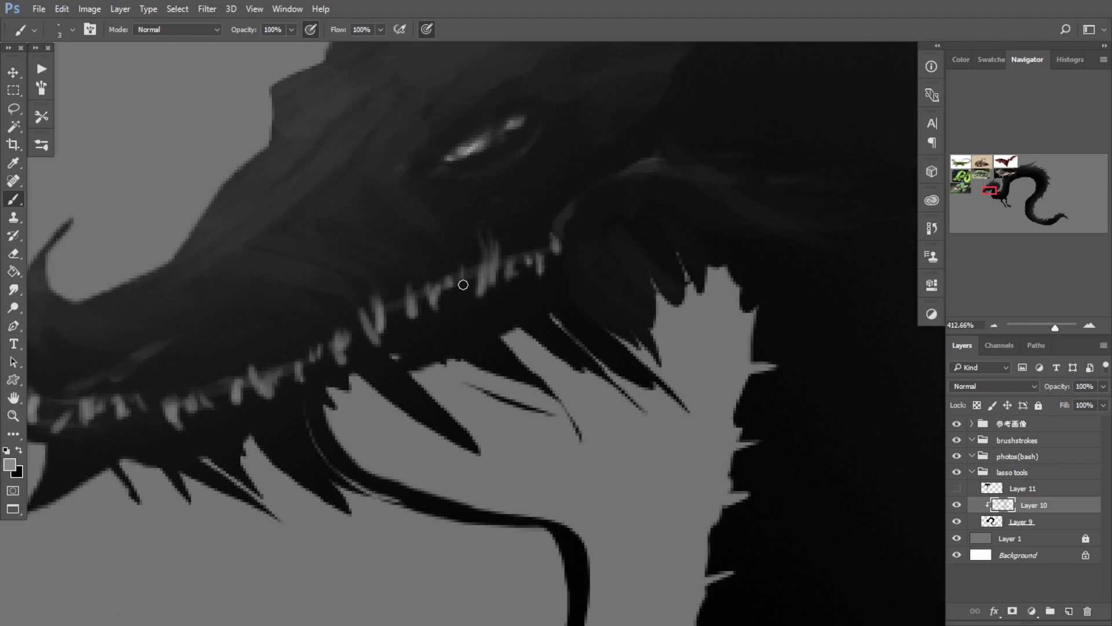
{"action": "mouse_move", "coordinate": [428, 315]}
{"action": "left_mouse_down"}
{"action": "mouse_move", "coordinate": [462, 289]}
{"action": "mouse_move", "coordinate": [429, 297]}
{"action": "left_mouse_up"}
{"action": "left_click_drag", "start_coordinate": [360, 300], "coordinate": [512, 243]}
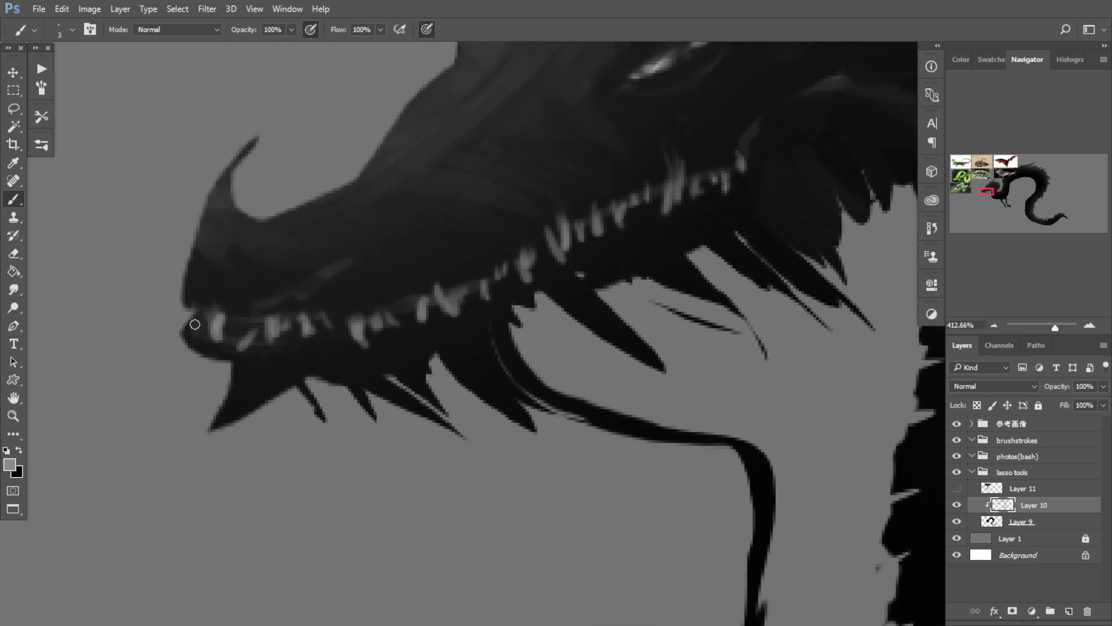
{"action": "mouse_move", "coordinate": [187, 312]}
{"action": "left_mouse_down"}
{"action": "mouse_move", "coordinate": [192, 327]}
{"action": "mouse_move", "coordinate": [250, 343]}
{"action": "mouse_move", "coordinate": [246, 330]}
{"action": "left_mouse_up"}
Step: Switch the foreground colour to white and add bright accents to the front teeth
{"action": "left_click", "coordinate": [223, 323], "text": "alt"}
{"action": "left_click", "coordinate": [226, 325], "text": "alt"}
{"action": "key", "text": "d"}
{"action": "key", "text": "x"}
{"action": "mouse_move", "coordinate": [329, 314]}
{"action": "left_mouse_down"}
{"action": "mouse_move", "coordinate": [338, 325]}
{"action": "mouse_move", "coordinate": [365, 321]}
{"action": "left_mouse_up"}
{"action": "left_click_drag", "start_coordinate": [364, 321], "coordinate": [327, 354]}
Step: Sample a dark tone from the neck and paint the nostril on the snout with a 6 px brush
{"action": "left_click", "coordinate": [801, 385], "text": "alt"}
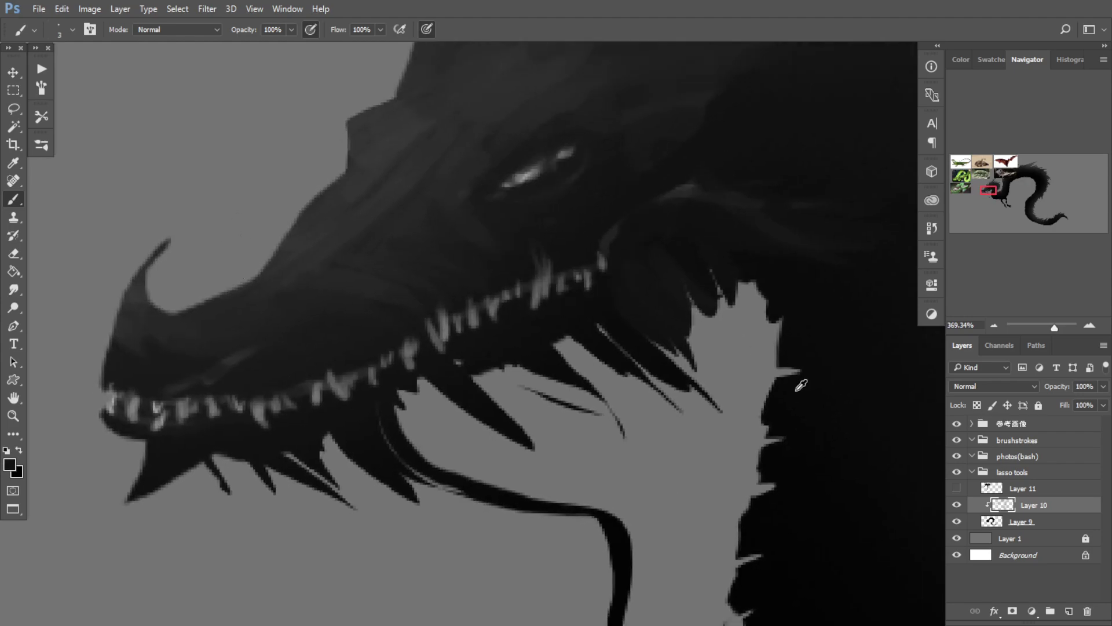
{"action": "mouse_move", "coordinate": [213, 350]}
{"action": "left_mouse_down"}
{"action": "mouse_move", "coordinate": [195, 376]}
{"action": "mouse_move", "coordinate": [160, 353]}
{"action": "left_mouse_up"}
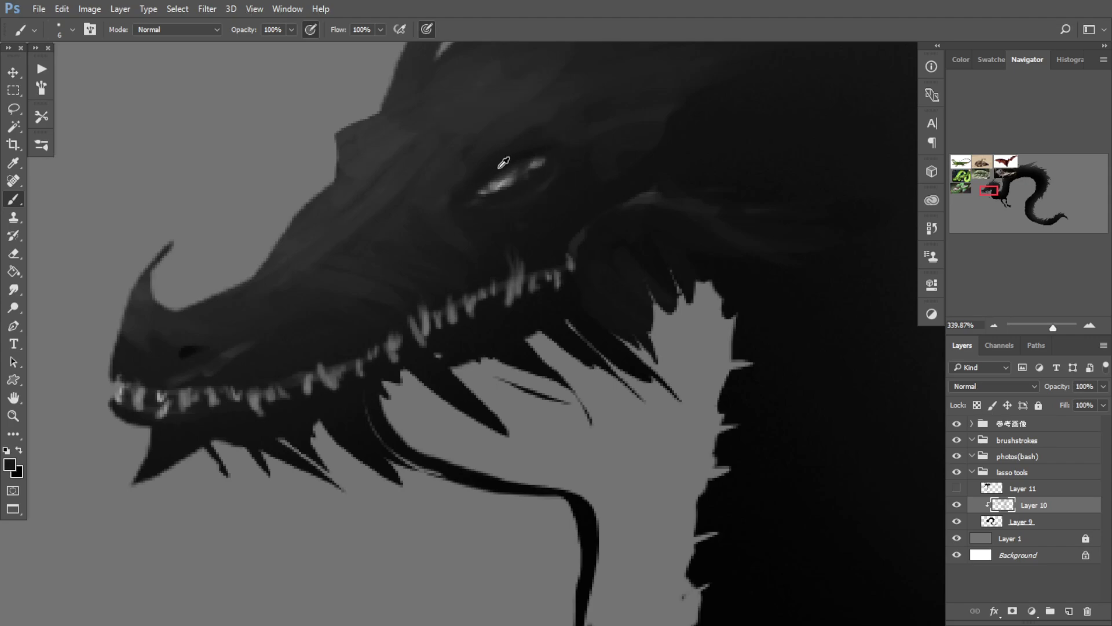
{"action": "left_click_drag", "start_coordinate": [525, 161], "coordinate": [441, 209]}
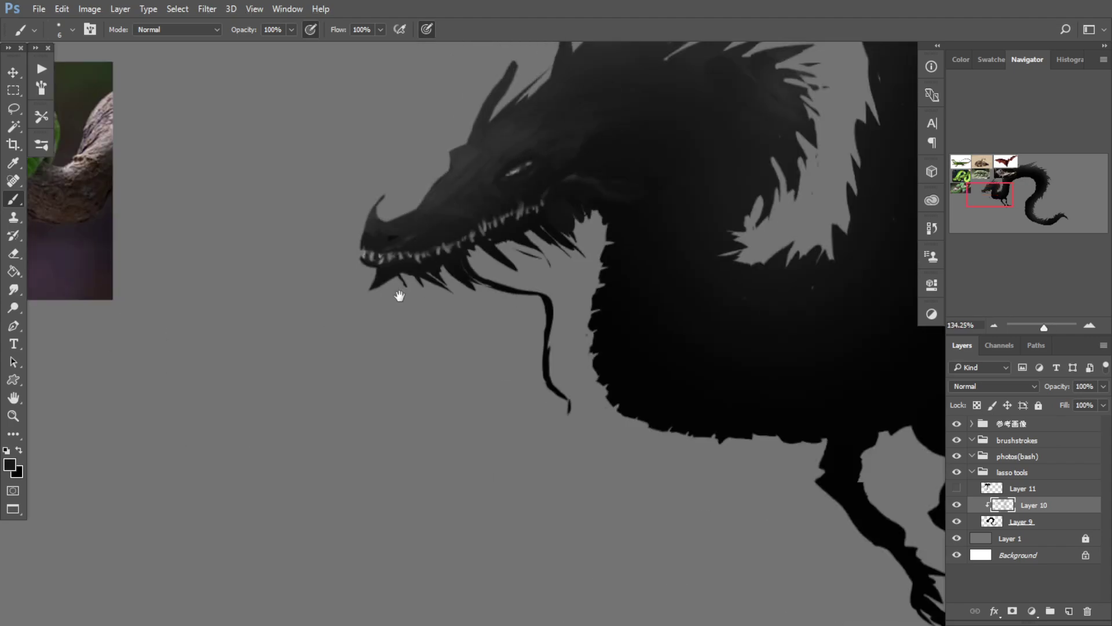
{"action": "left_click_drag", "start_coordinate": [399, 295], "coordinate": [142, 403]}
{"action": "left_click_drag", "start_coordinate": [214, 310], "coordinate": [443, 232]}
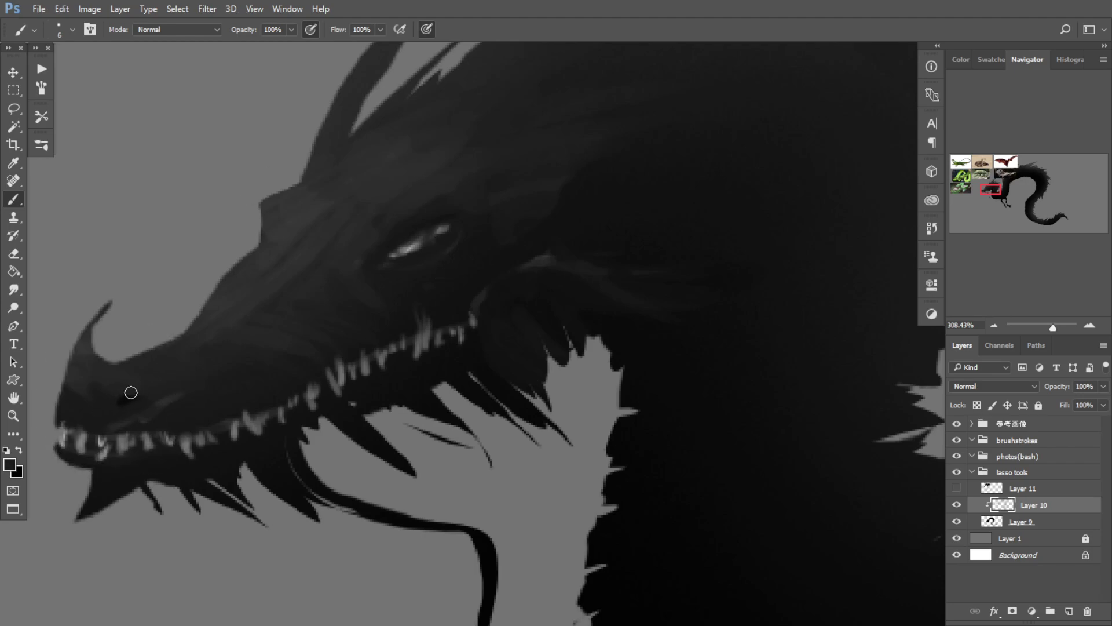
{"action": "left_click_drag", "start_coordinate": [136, 389], "coordinate": [120, 399]}
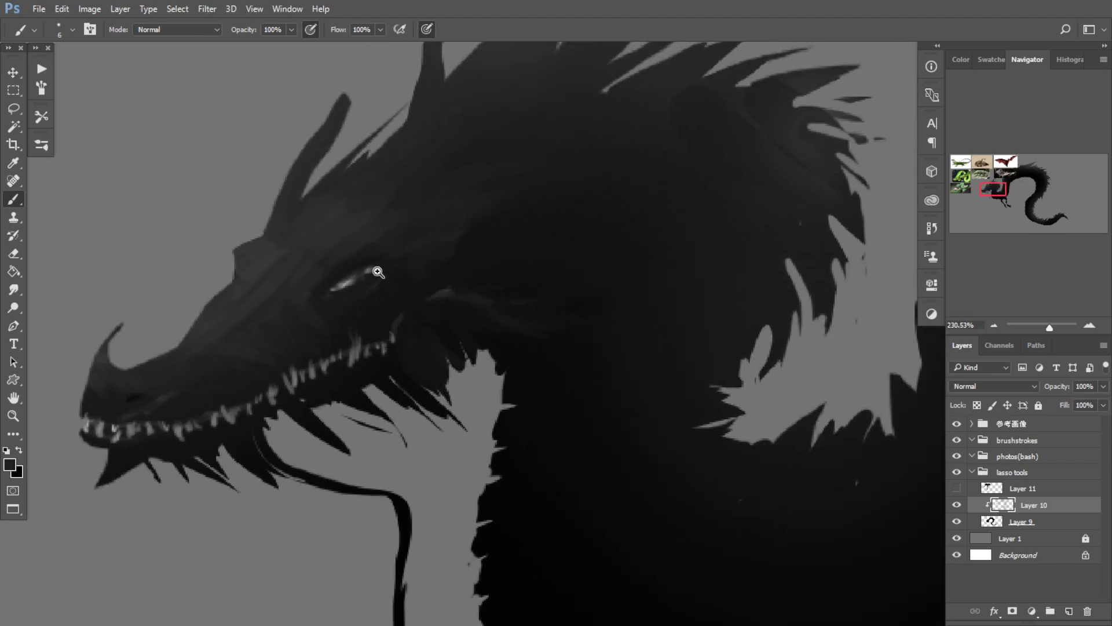
Step: Study the snake, lizard and bat reference photos, with close views of the bat's body and the lizard's legs and skin
{"action": "left_click_drag", "start_coordinate": [376, 273], "coordinate": [396, 369]}
{"action": "scroll", "coordinate": [379, 273], "scroll_direction": "down", "scroll_amount": 2}
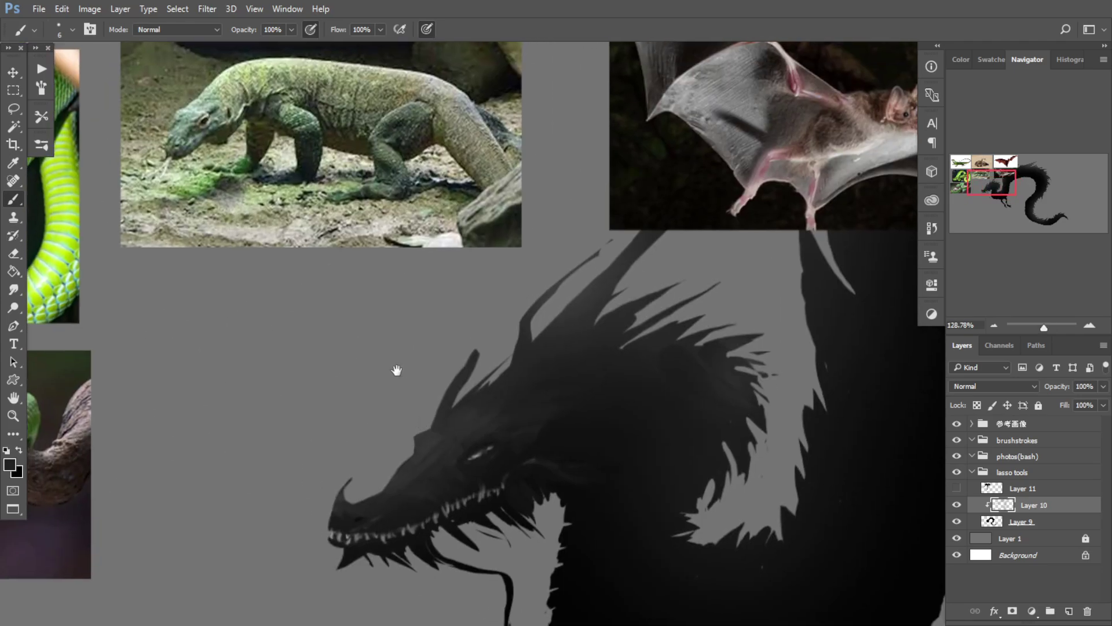
{"action": "left_click_drag", "start_coordinate": [361, 314], "coordinate": [462, 279]}
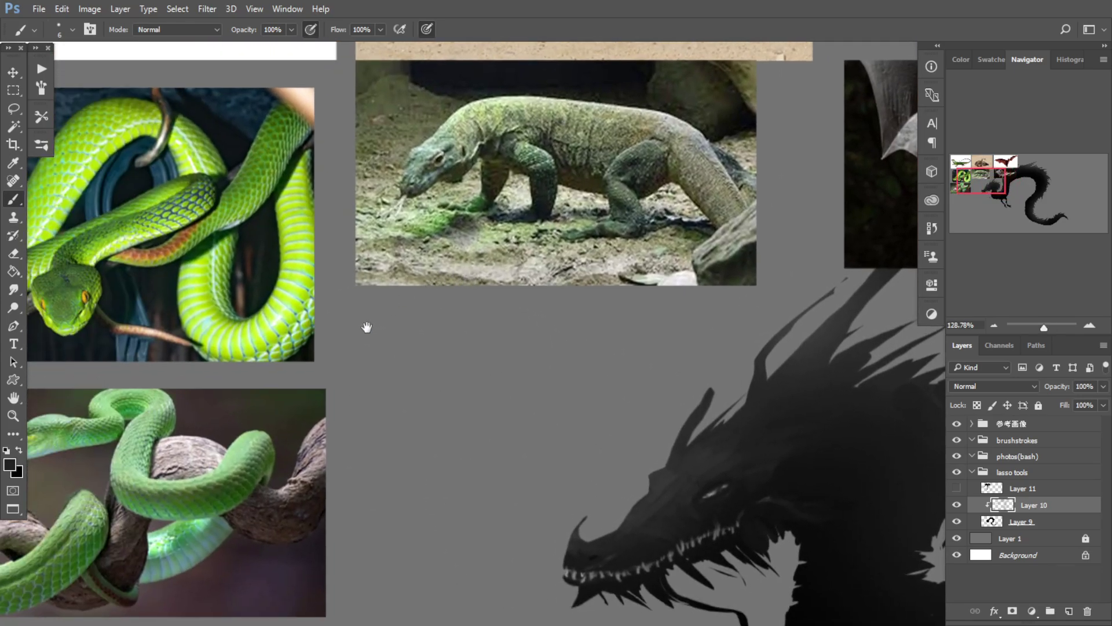
{"action": "scroll", "coordinate": [396, 301], "scroll_direction": "down", "scroll_amount": 2}
{"action": "left_click_drag", "start_coordinate": [376, 269], "coordinate": [389, 303]}
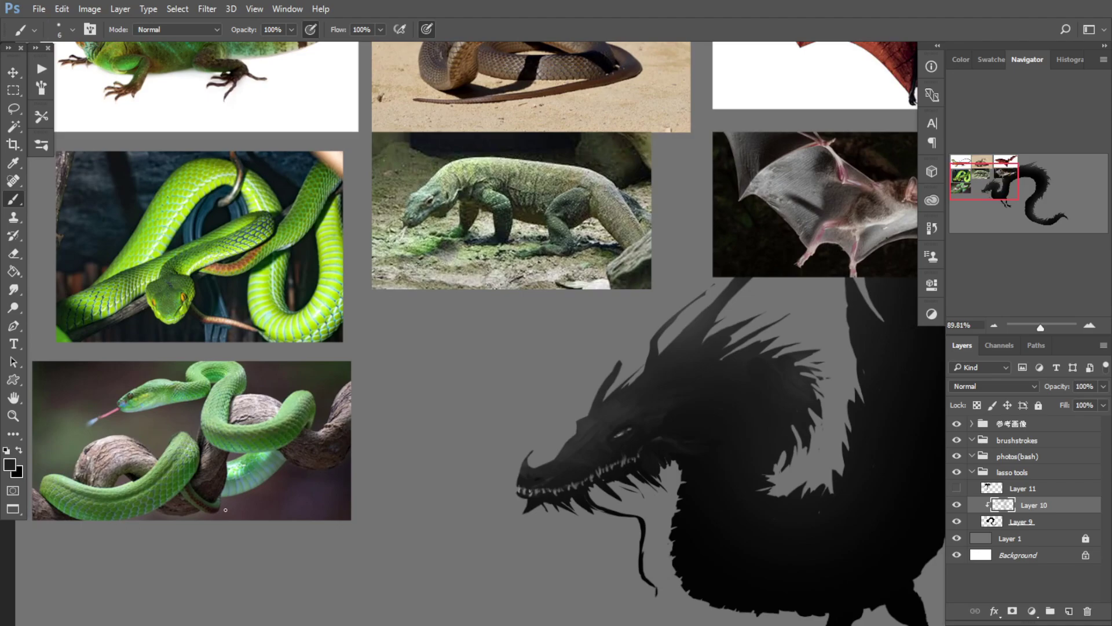
{"action": "left_click_drag", "start_coordinate": [432, 263], "coordinate": [372, 416]}
{"action": "left_click_drag", "start_coordinate": [481, 396], "coordinate": [362, 338]}
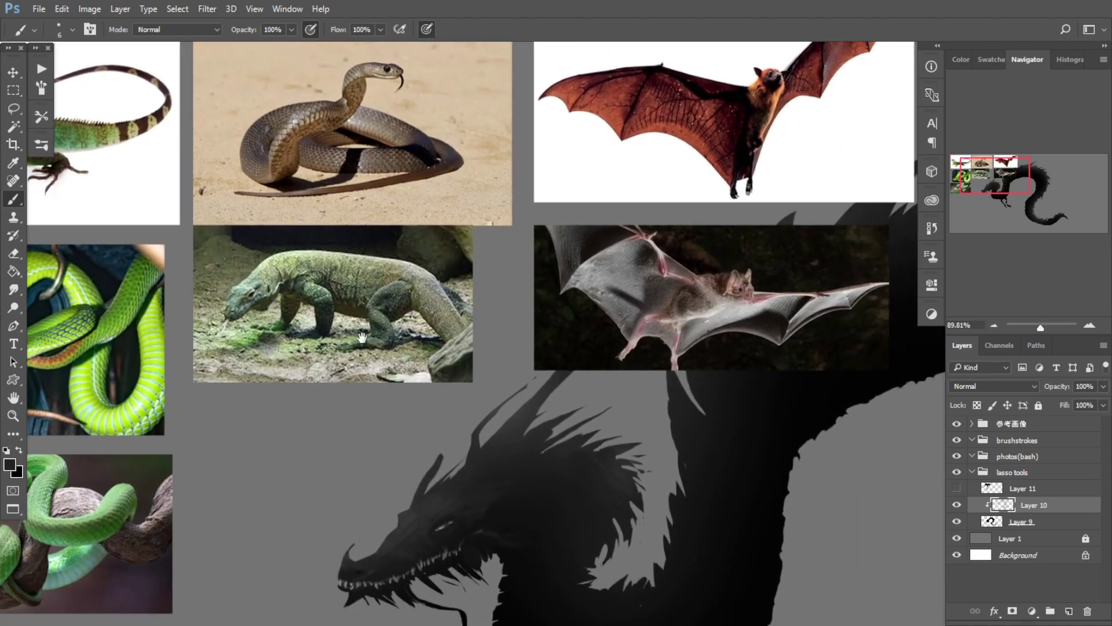
{"action": "left_click_drag", "start_coordinate": [740, 302], "coordinate": [722, 279]}
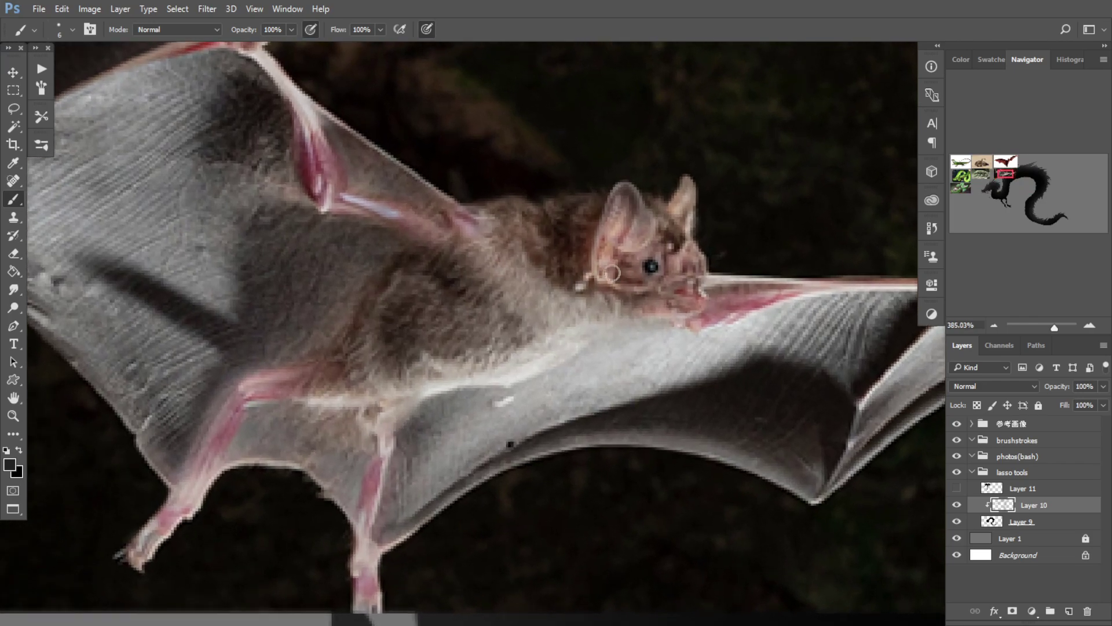
{"action": "left_click_drag", "start_coordinate": [605, 301], "coordinate": [534, 304]}
{"action": "left_click_drag", "start_coordinate": [343, 350], "coordinate": [591, 296]}
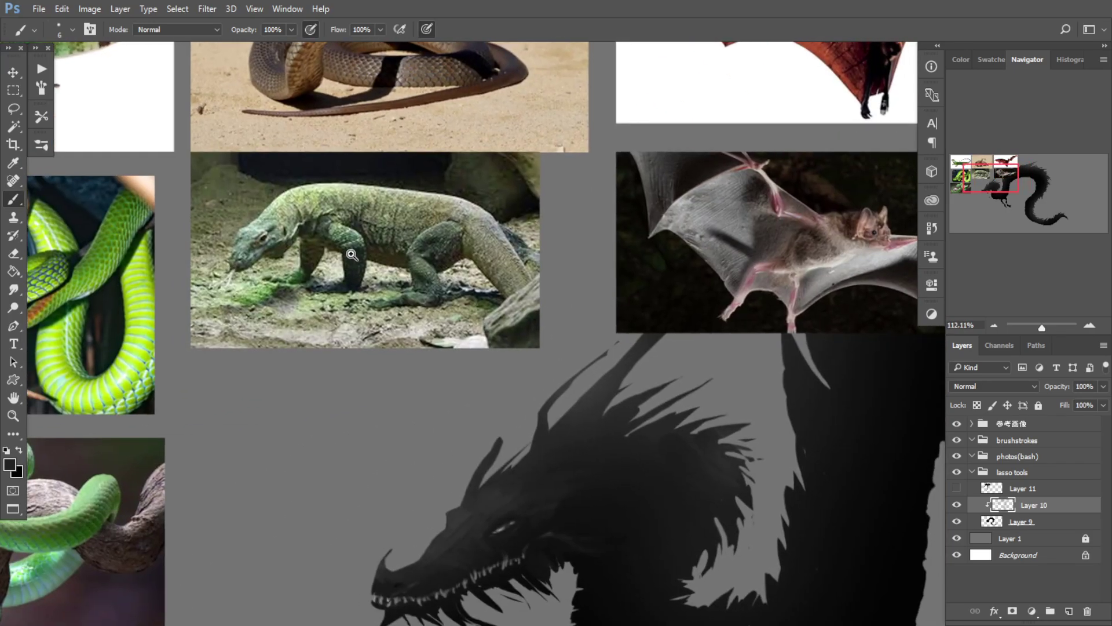
{"action": "left_click_drag", "start_coordinate": [304, 246], "coordinate": [351, 244]}
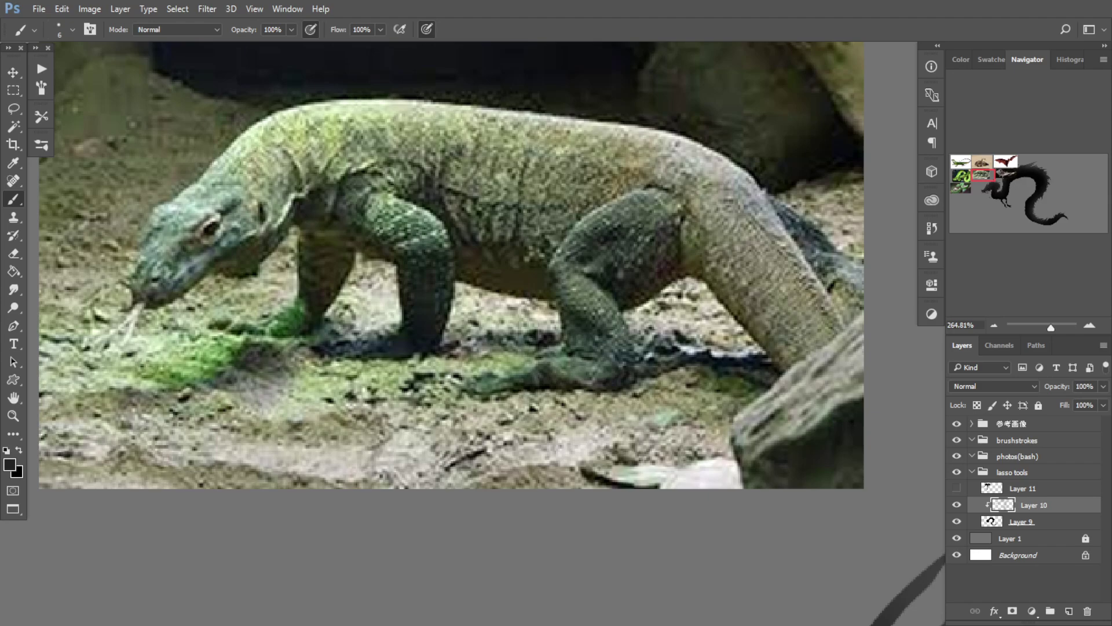
{"action": "left_click_drag", "start_coordinate": [424, 443], "coordinate": [357, 448]}
{"action": "left_click_drag", "start_coordinate": [454, 494], "coordinate": [162, 221]}
{"action": "left_click_drag", "start_coordinate": [255, 301], "coordinate": [212, 328]}
{"action": "left_click_drag", "start_coordinate": [303, 436], "coordinate": [274, 422]}
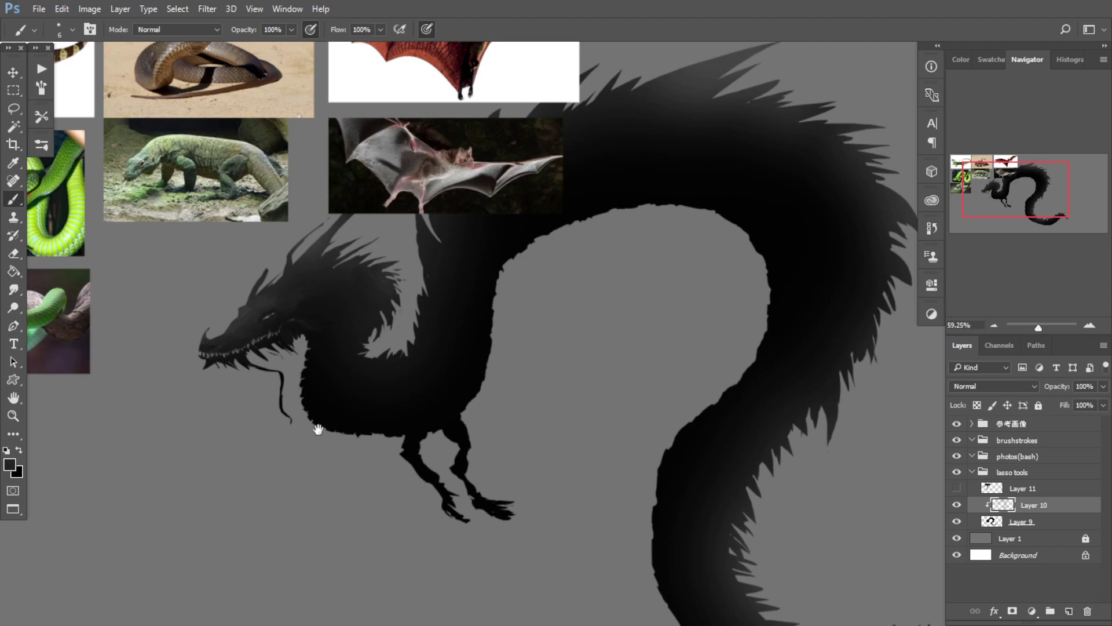
Step: Enlarge the brush to 25 px and shade the top of the head behind the eye with a tone sampled there
{"action": "left_click_drag", "start_coordinate": [319, 430], "coordinate": [335, 471]}
{"action": "left_click_drag", "start_coordinate": [301, 377], "coordinate": [315, 363]}
{"action": "key", "text": "bracketright"}
{"action": "key", "text": "bracketright"}
{"action": "key", "text": "bracketright"}
{"action": "key", "text": "bracketright"}
{"action": "key", "text": "bracketright"}
{"action": "key", "text": "bracketright"}
{"action": "key", "text": "bracketright"}
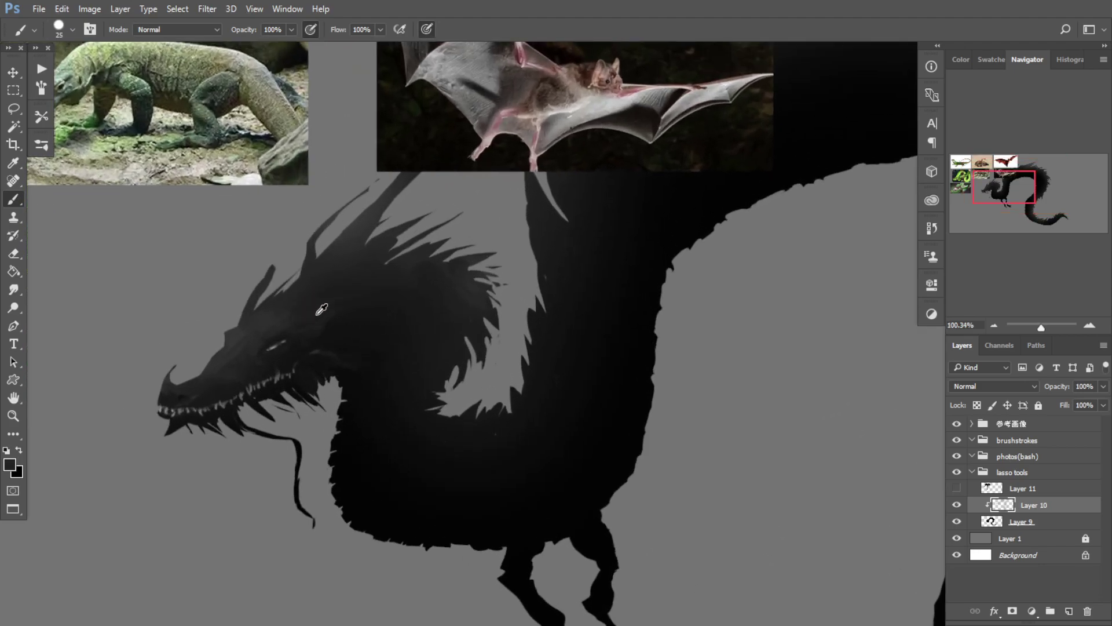
{"action": "left_click", "coordinate": [313, 332], "text": "alt"}
{"action": "left_click_drag", "start_coordinate": [331, 289], "coordinate": [296, 312]}
{"action": "right_click", "coordinate": [270, 328], "text": "alt"}
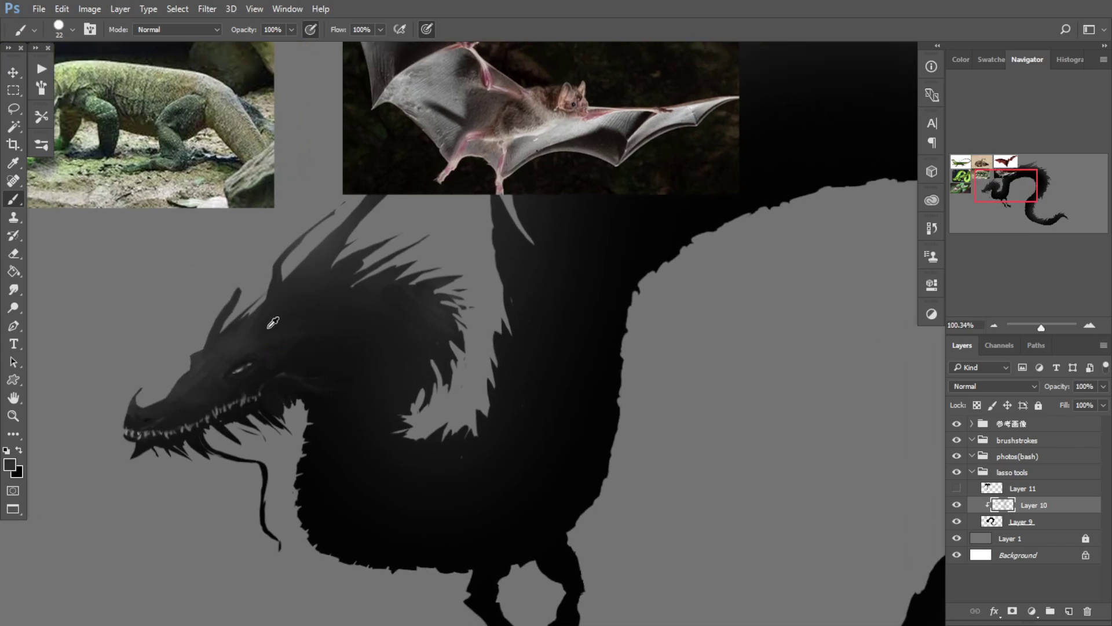
Step: Enlarge the brush to 90 px and blend the back of the head and mane with dark tones sampled from the head
{"action": "scroll", "coordinate": [273, 322], "scroll_direction": "down", "scroll_amount": 5}
{"action": "left_click", "coordinate": [261, 317], "text": "alt"}
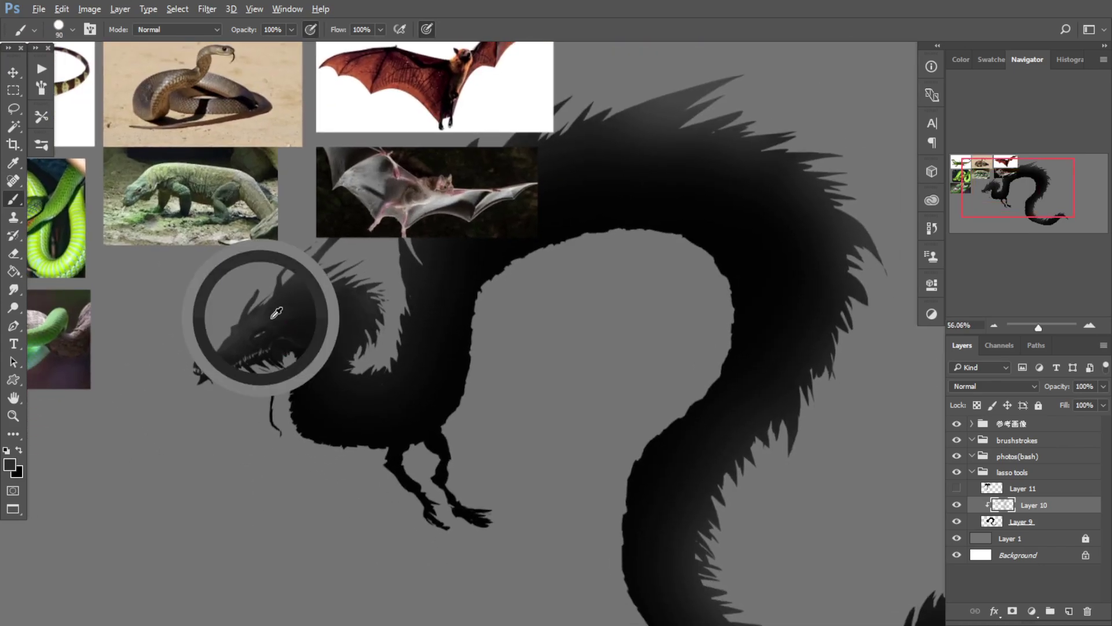
{"action": "right_click", "coordinate": [330, 294], "text": "alt"}
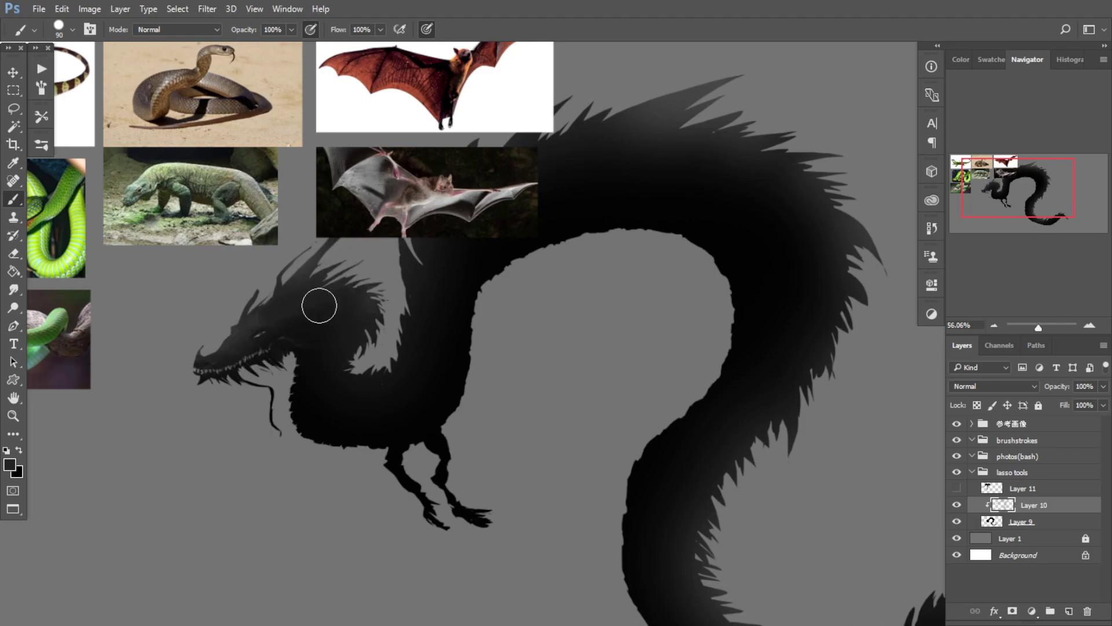
{"action": "scroll", "coordinate": [308, 336], "scroll_direction": "down", "scroll_amount": 2}
{"action": "left_click_drag", "start_coordinate": [308, 336], "coordinate": [350, 335]}
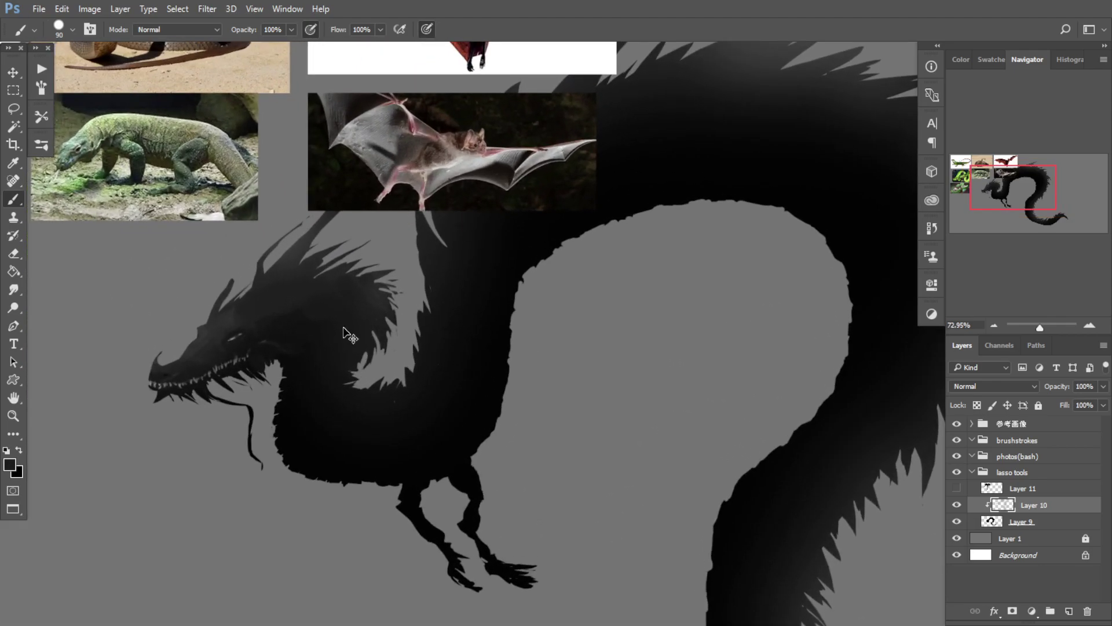
Step: Enlarge the brush to 306 px and blend the middle and lower body curve with dark tones sampled from the body
{"action": "right_click", "coordinate": [321, 325], "text": "alt"}
{"action": "scroll", "coordinate": [318, 336], "scroll_direction": "down", "scroll_amount": 3}
{"action": "scroll", "coordinate": [342, 350], "scroll_direction": "up", "scroll_amount": 1}
{"action": "left_click_drag", "start_coordinate": [479, 379], "coordinate": [502, 354]}
{"action": "right_click", "coordinate": [536, 400], "text": "alt"}
{"action": "left_click", "coordinate": [564, 401], "text": "alt"}
{"action": "mouse_move", "coordinate": [611, 452]}
{"action": "left_mouse_down"}
{"action": "mouse_move", "coordinate": [626, 529]}
{"action": "mouse_move", "coordinate": [594, 463]}
{"action": "left_mouse_up"}
{"action": "left_click", "coordinate": [574, 413], "text": "alt"}
{"action": "left_click_drag", "start_coordinate": [604, 364], "coordinate": [579, 474]}
{"action": "left_click", "coordinate": [588, 380], "text": "alt"}
{"action": "left_click_drag", "start_coordinate": [601, 383], "coordinate": [611, 398]}
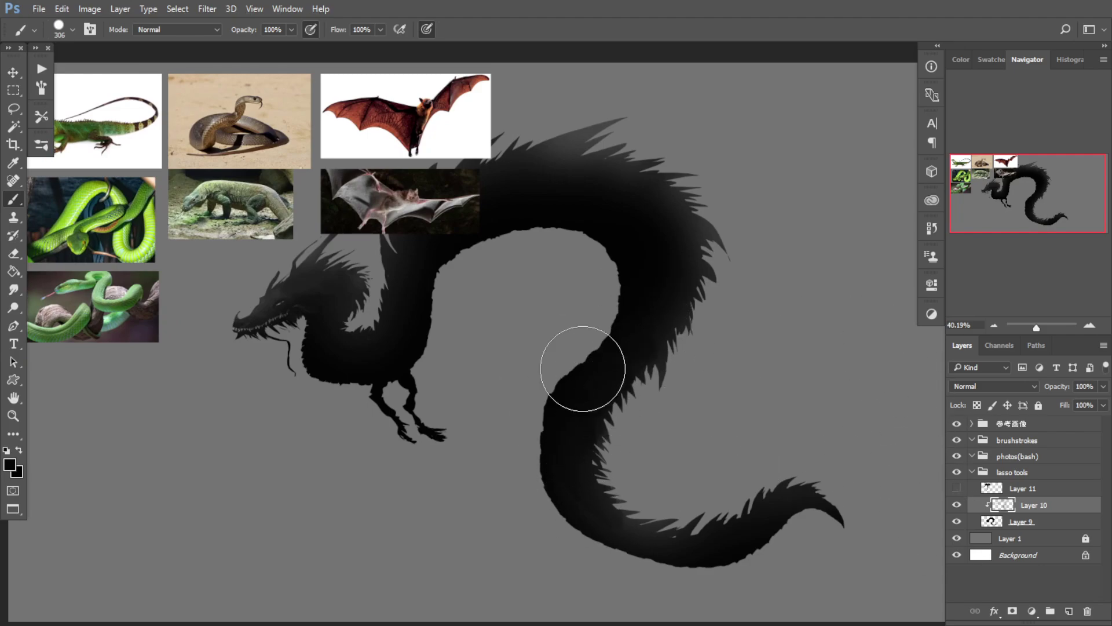
Step: Hide the 参考画像 reference photo group so the dragon stands alone on the canvas
{"action": "scroll", "coordinate": [324, 353], "scroll_direction": "down", "scroll_amount": 2}
{"action": "scroll", "coordinate": [253, 363], "scroll_direction": "up", "scroll_amount": 2}
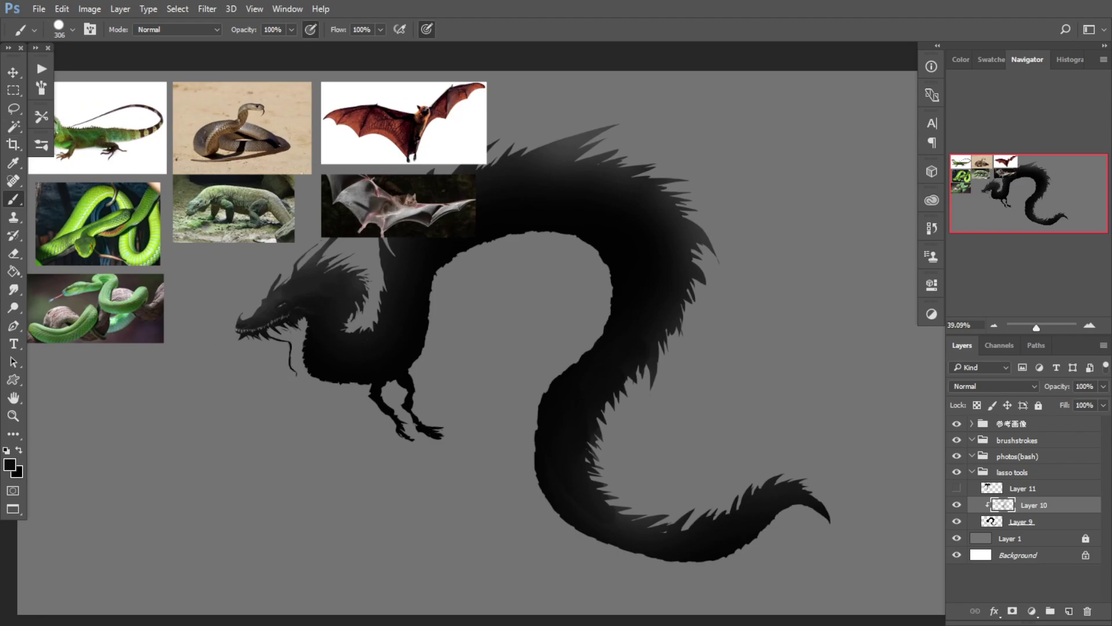
{"action": "left_click", "coordinate": [12, 72]}
{"action": "scroll", "coordinate": [586, 429], "scroll_direction": "down", "scroll_amount": 1}
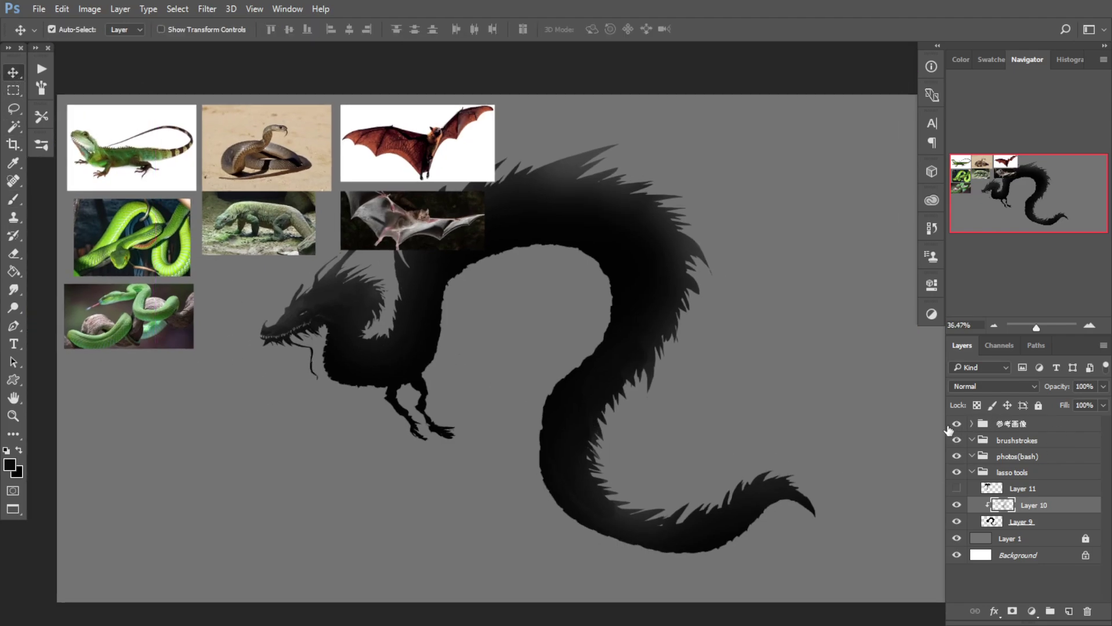
{"action": "left_click", "coordinate": [956, 424]}
{"action": "scroll", "coordinate": [284, 410], "scroll_direction": "up", "scroll_amount": 5}
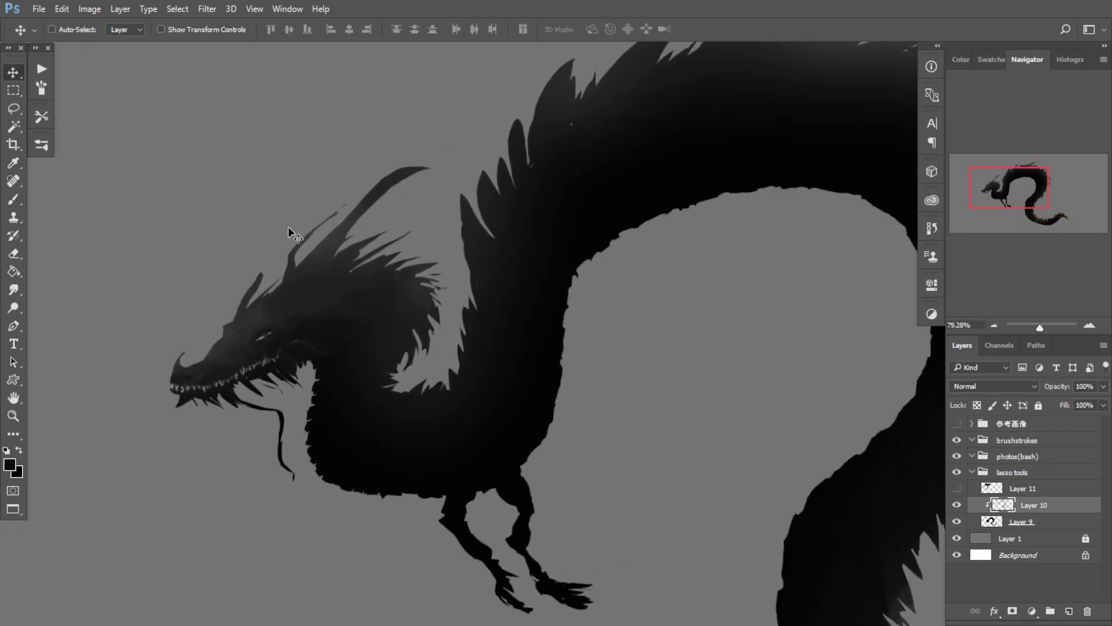
Step: Paint a second long horn behind the first one on Layer 9 with a 20 px brush, turning off pressure-controlled opacity
{"action": "key", "text": "ctrl"}
{"action": "left_click", "coordinate": [999, 521]}
{"action": "key", "text": "b"}
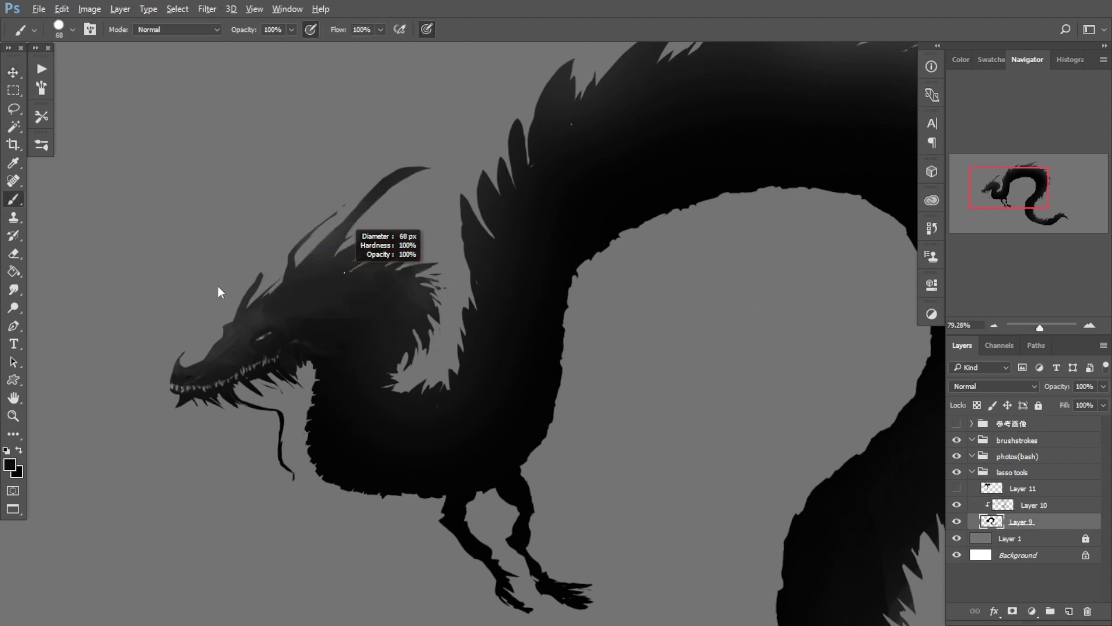
{"action": "left_click_drag", "start_coordinate": [343, 258], "coordinate": [352, 259]}
{"action": "left_click_drag", "start_coordinate": [434, 178], "coordinate": [357, 270]}
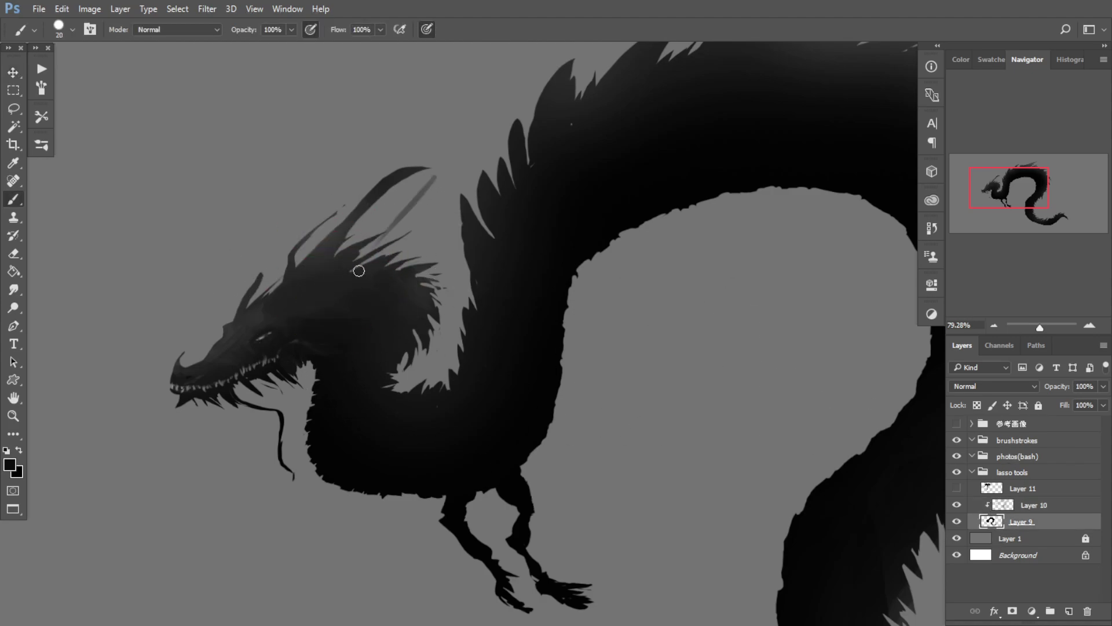
{"action": "left_click_drag", "start_coordinate": [457, 181], "coordinate": [395, 225]}
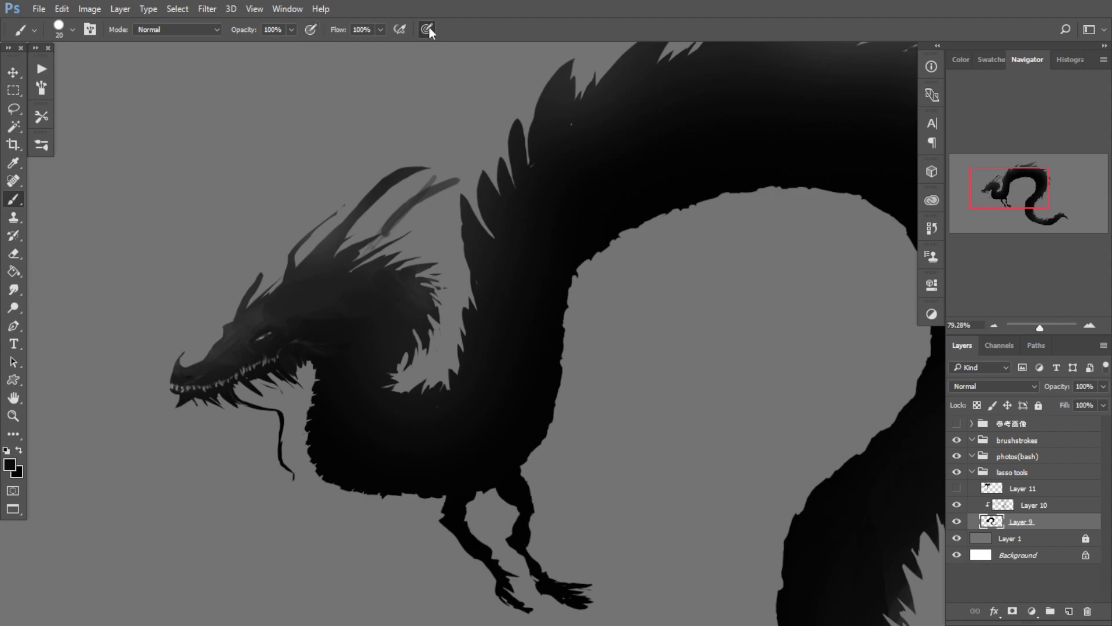
{"action": "mouse_move", "coordinate": [462, 177]}
{"action": "left_mouse_down"}
{"action": "mouse_move", "coordinate": [424, 193]}
{"action": "mouse_move", "coordinate": [364, 263]}
{"action": "mouse_move", "coordinate": [383, 249]}
{"action": "left_mouse_up"}
Step: Reset the colours to default black and white, enlarge the brush, and thicken the new horn with black
{"action": "key", "text": "d"}
{"action": "key", "text": "alt+d"}
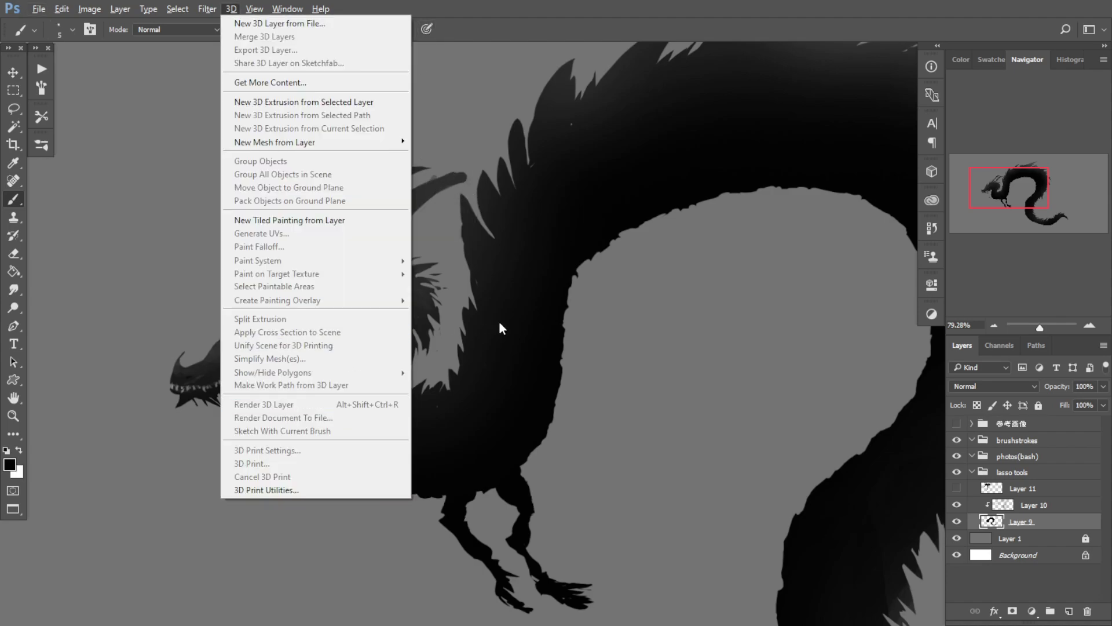
{"action": "key", "text": "Escape"}
{"action": "key", "text": "bracketright"}
{"action": "key", "text": "bracketright"}
{"action": "key", "text": "bracketright"}
{"action": "key", "text": "bracketright"}
{"action": "key", "text": "bracketright"}
{"action": "key", "text": "bracketright"}
{"action": "key", "text": "bracketright"}
{"action": "mouse_move", "coordinate": [412, 204]}
{"action": "left_mouse_down"}
{"action": "mouse_move", "coordinate": [454, 174]}
{"action": "mouse_move", "coordinate": [393, 213]}
{"action": "left_mouse_up"}
Step: Sharpen the new horn's outline with a 31 px eraser and paint small spikes where its base meets the mane
{"action": "right_click", "coordinate": [435, 187], "text": "alt"}
{"action": "key", "text": "e"}
{"action": "right_click", "coordinate": [444, 192], "text": "alt"}
{"action": "right_click", "coordinate": [410, 205], "text": "alt"}
{"action": "key", "text": "b"}
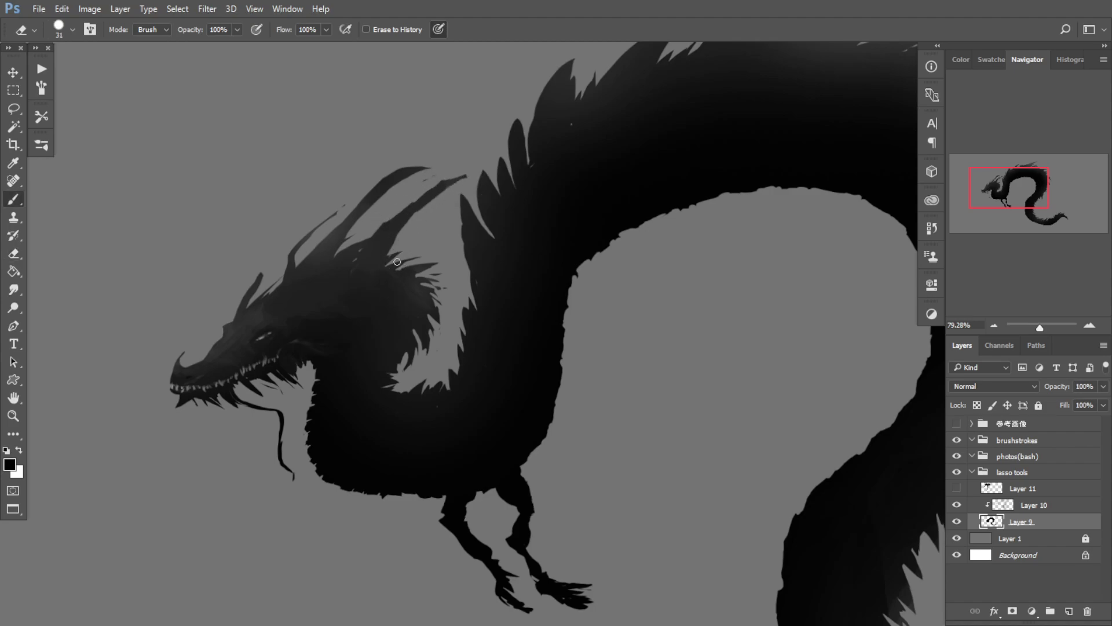
{"action": "right_click", "coordinate": [387, 255], "text": "alt"}
{"action": "left_click_drag", "start_coordinate": [388, 257], "coordinate": [399, 251]}
Step: Paint a curved black whisker hanging from the tip of the lower jaw with a 6 px brush
{"action": "left_click_drag", "start_coordinate": [238, 400], "coordinate": [253, 385]}
{"action": "left_click_drag", "start_coordinate": [252, 376], "coordinate": [258, 325]}
{"action": "right_click", "coordinate": [245, 323], "text": "alt"}
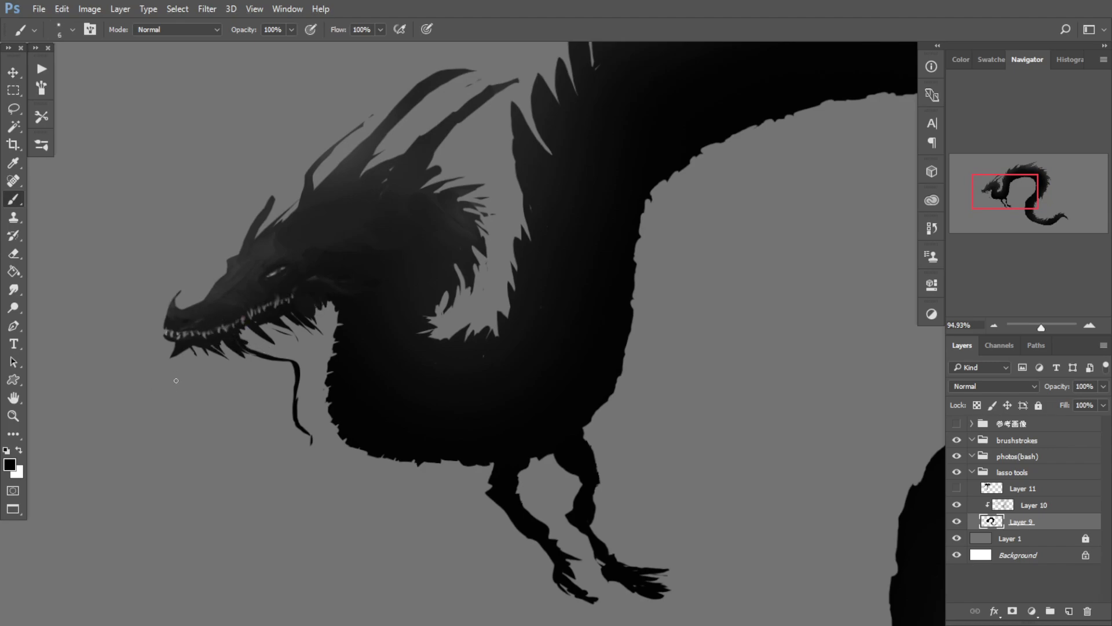
{"action": "left_click_drag", "start_coordinate": [185, 353], "coordinate": [224, 410]}
{"action": "key", "text": "ctrl+z"}
{"action": "left_click_drag", "start_coordinate": [186, 354], "coordinate": [201, 423]}
{"action": "mouse_move", "coordinate": [223, 366]}
{"action": "left_mouse_down"}
{"action": "mouse_move", "coordinate": [111, 407]}
{"action": "mouse_move", "coordinate": [268, 377]}
{"action": "left_mouse_up"}
{"action": "mouse_move", "coordinate": [309, 411]}
{"action": "left_mouse_down"}
{"action": "mouse_move", "coordinate": [200, 380]}
{"action": "mouse_move", "coordinate": [243, 360]}
{"action": "left_mouse_up"}
Step: Erase the small horn above the eye and paint short fine spikes along the brow and forehead
{"action": "left_click_drag", "start_coordinate": [215, 293], "coordinate": [237, 290]}
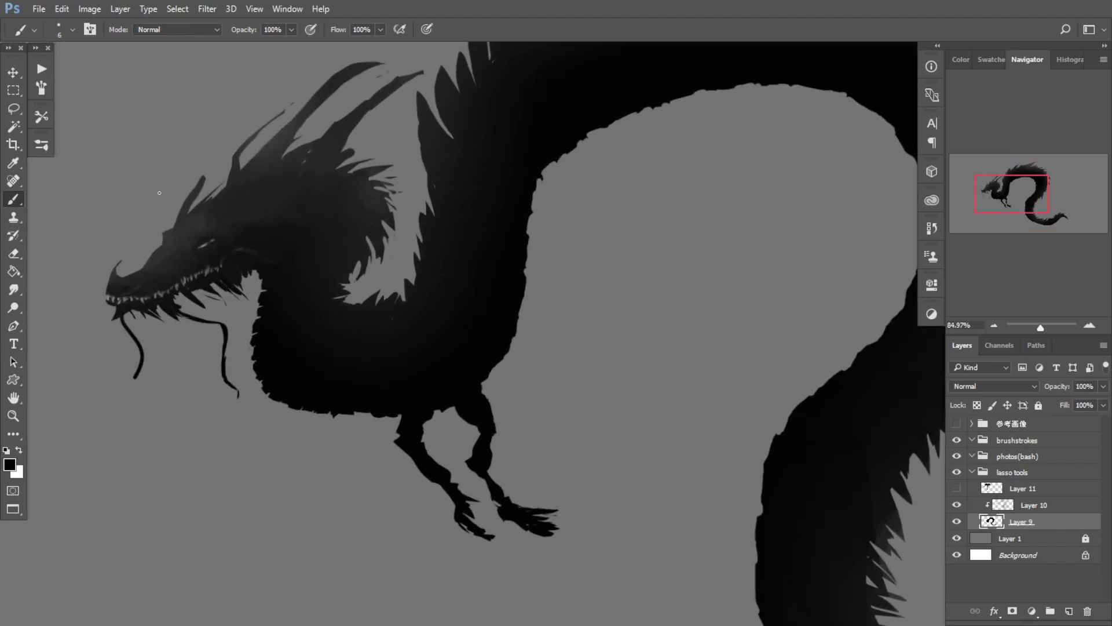
{"action": "key", "text": "e"}
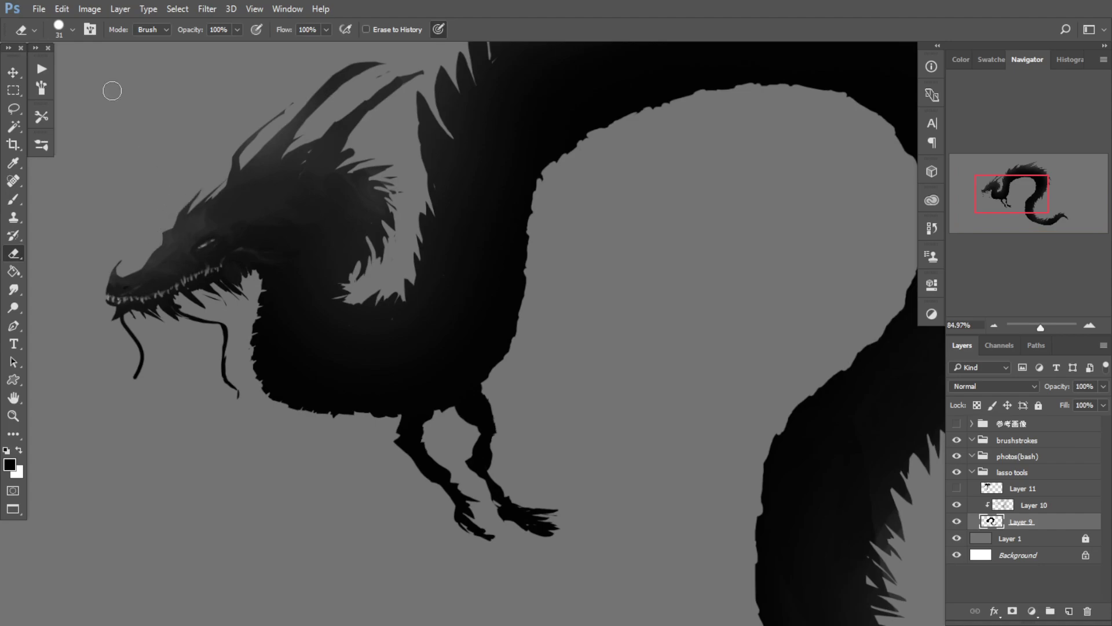
{"action": "key", "text": "b"}
{"action": "left_click_drag", "start_coordinate": [223, 249], "coordinate": [231, 248]}
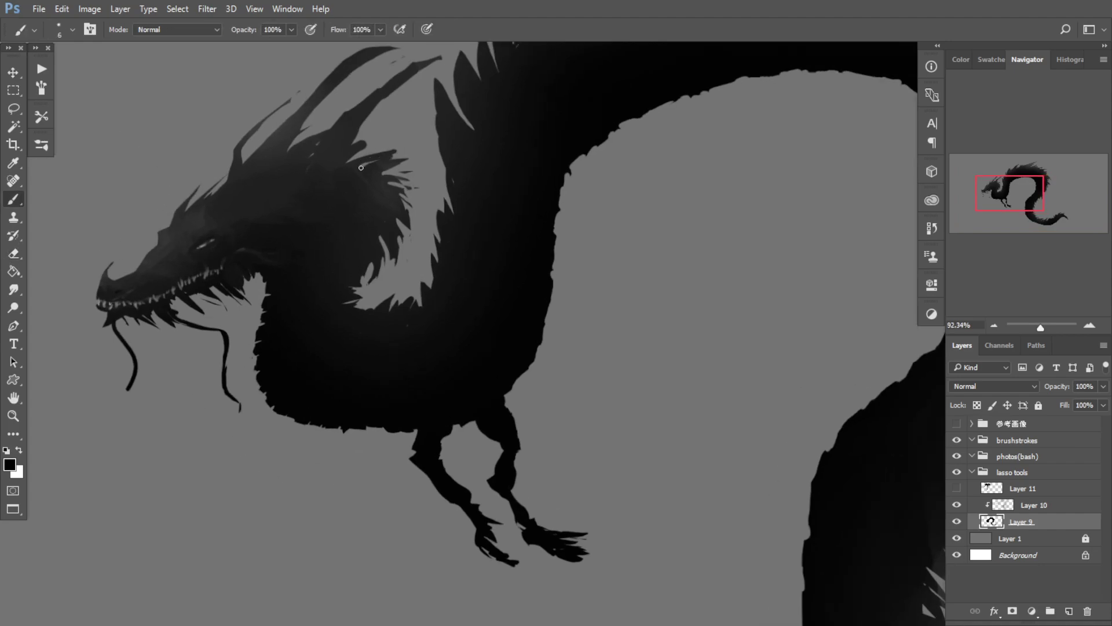
Step: Try adding denser spikes on the mane and between the horns, and undo those strokes
{"action": "mouse_move", "coordinate": [360, 167]}
{"action": "left_mouse_down"}
{"action": "mouse_move", "coordinate": [416, 171]}
{"action": "mouse_move", "coordinate": [364, 157]}
{"action": "mouse_move", "coordinate": [328, 118]}
{"action": "left_mouse_up"}
{"action": "left_click_drag", "start_coordinate": [321, 120], "coordinate": [295, 142]}
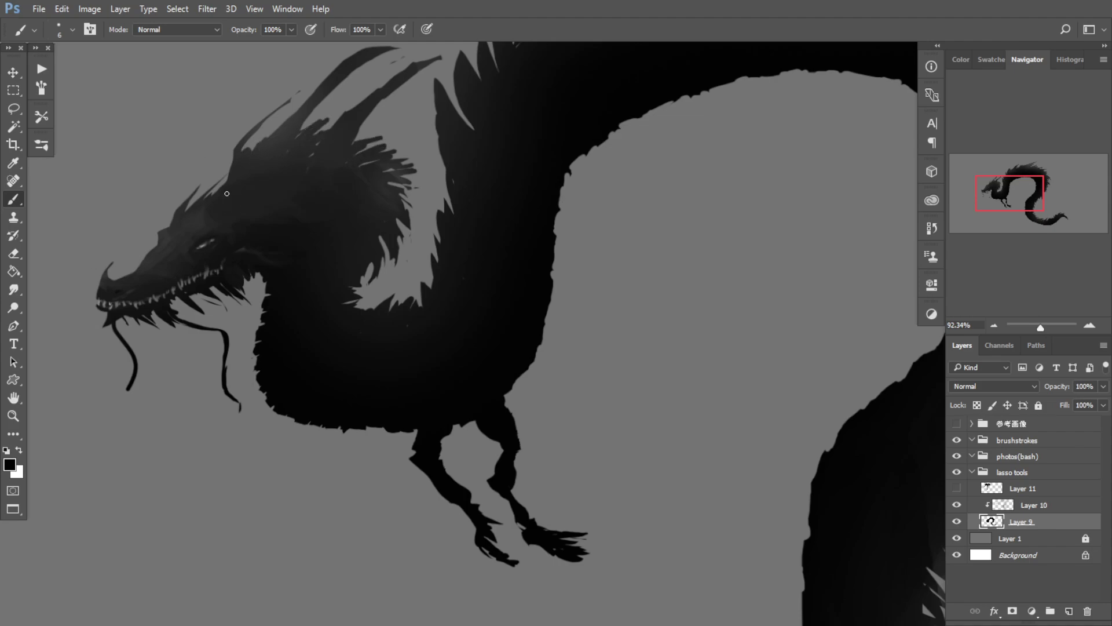
{"action": "key", "text": "ctrl+alt+z"}
{"action": "key", "text": "ctrl+alt+z"}
{"action": "key", "text": "ctrl+alt+z"}
{"action": "key", "text": "ctrl+alt+z"}
{"action": "key", "text": "ctrl+alt+z"}
{"action": "key", "text": "ctrl+alt+z"}
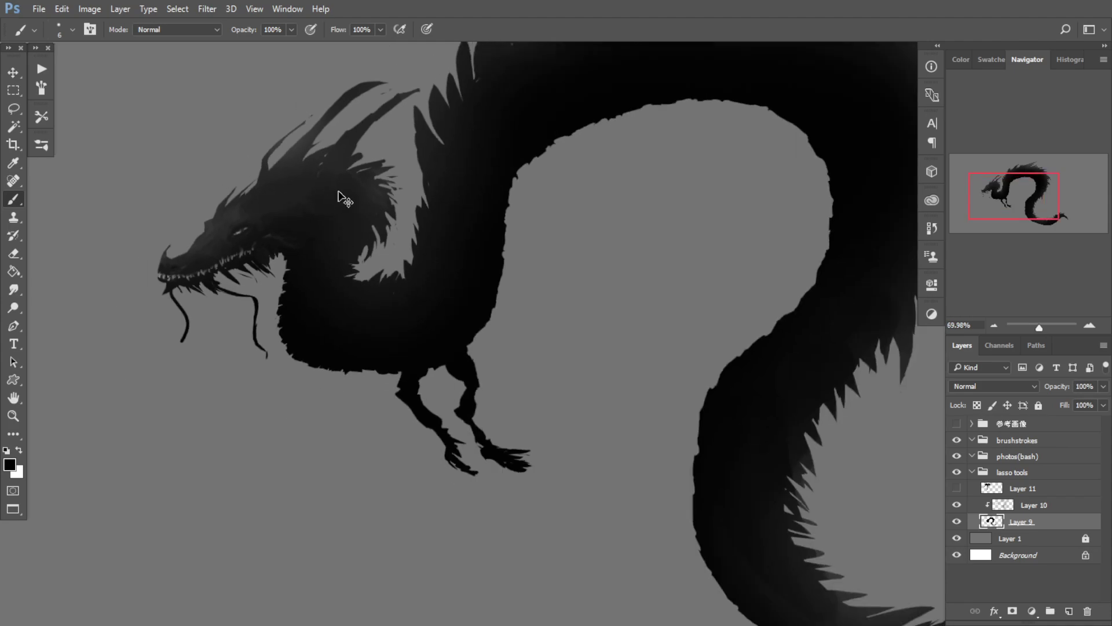
Step: Examine the head and mane up close and the whole dragon silhouette from a distance
{"action": "scroll", "coordinate": [348, 194], "scroll_direction": "down", "scroll_amount": 2}
{"action": "scroll", "coordinate": [371, 184], "scroll_direction": "up", "scroll_amount": 2}
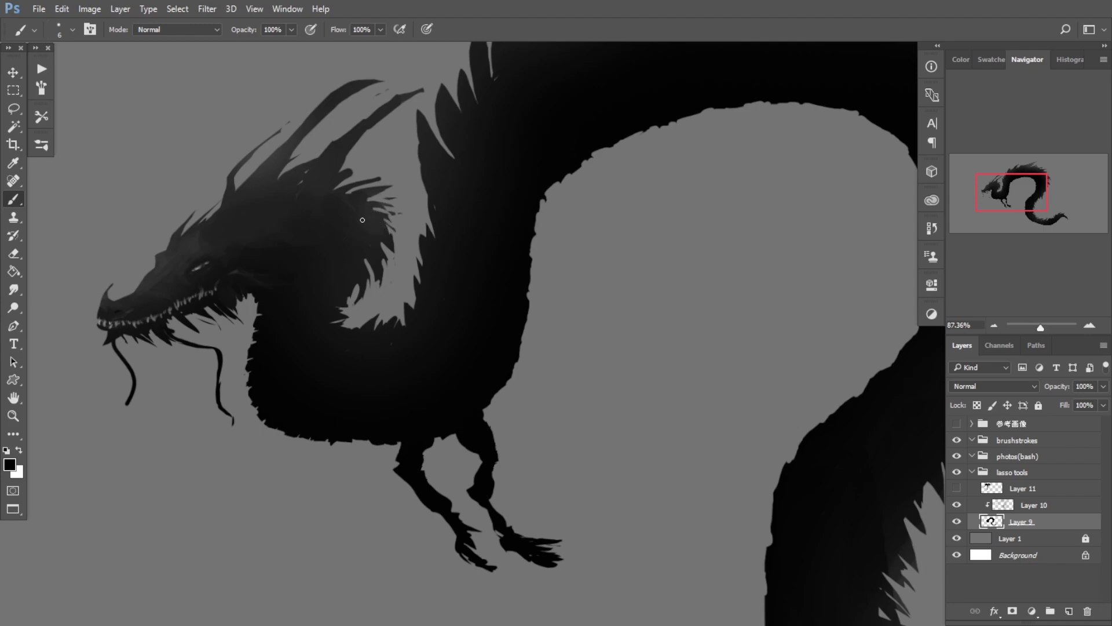
{"action": "scroll", "coordinate": [340, 219], "scroll_direction": "down", "scroll_amount": 3}
{"action": "scroll", "coordinate": [348, 218], "scroll_direction": "up", "scroll_amount": 3}
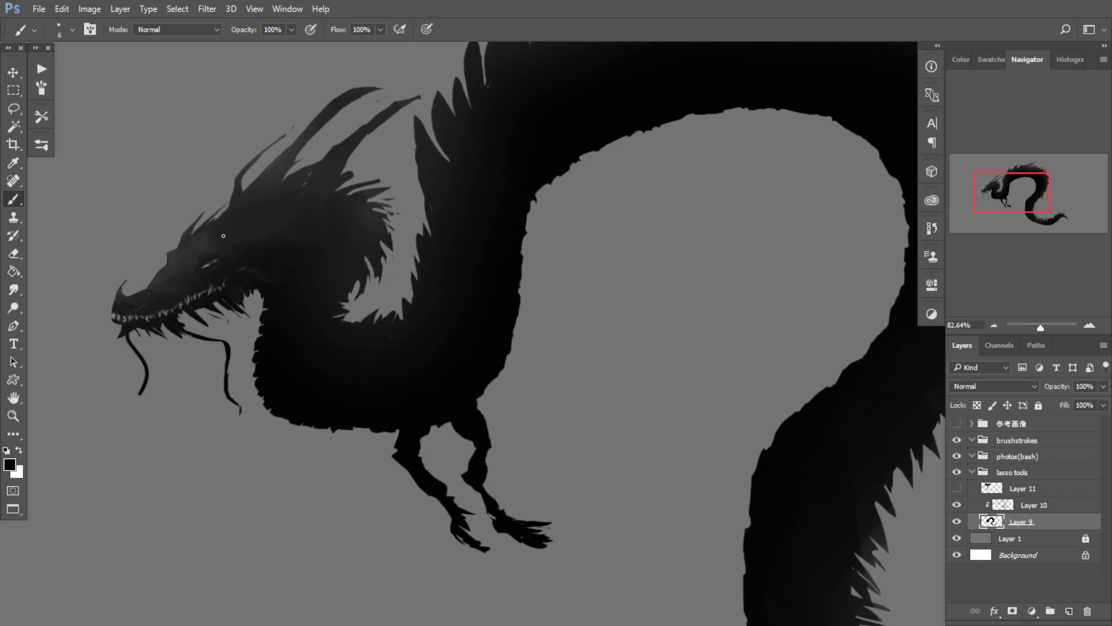
{"action": "scroll", "coordinate": [323, 211], "scroll_direction": "up", "scroll_amount": 2}
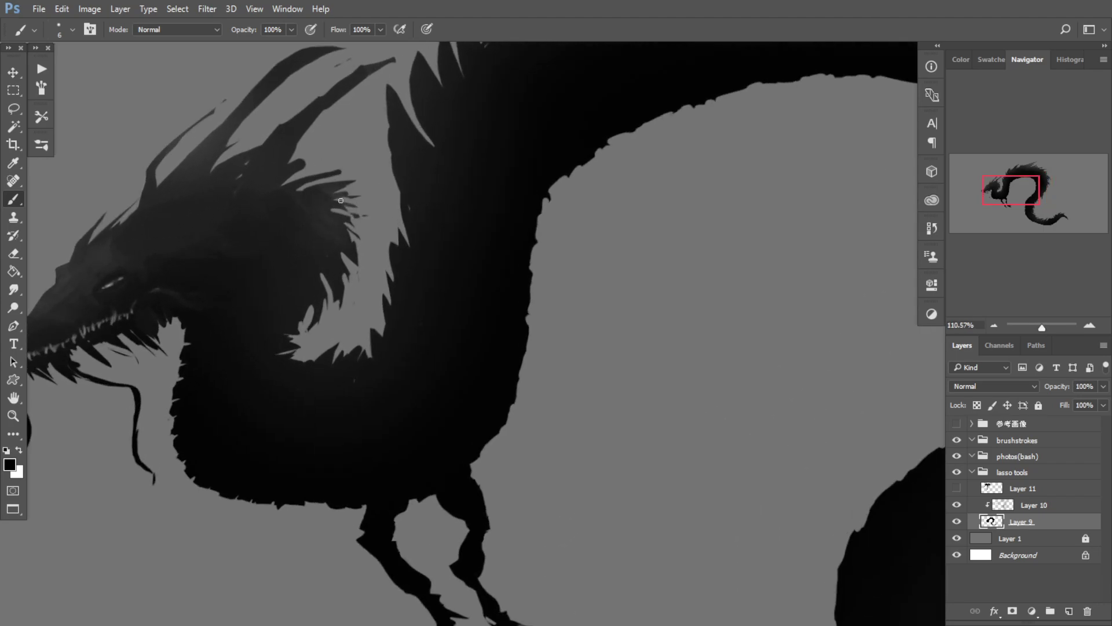
{"action": "scroll", "coordinate": [324, 206], "scroll_direction": "down", "scroll_amount": 2}
{"action": "scroll", "coordinate": [311, 316], "scroll_direction": "down", "scroll_amount": 2}
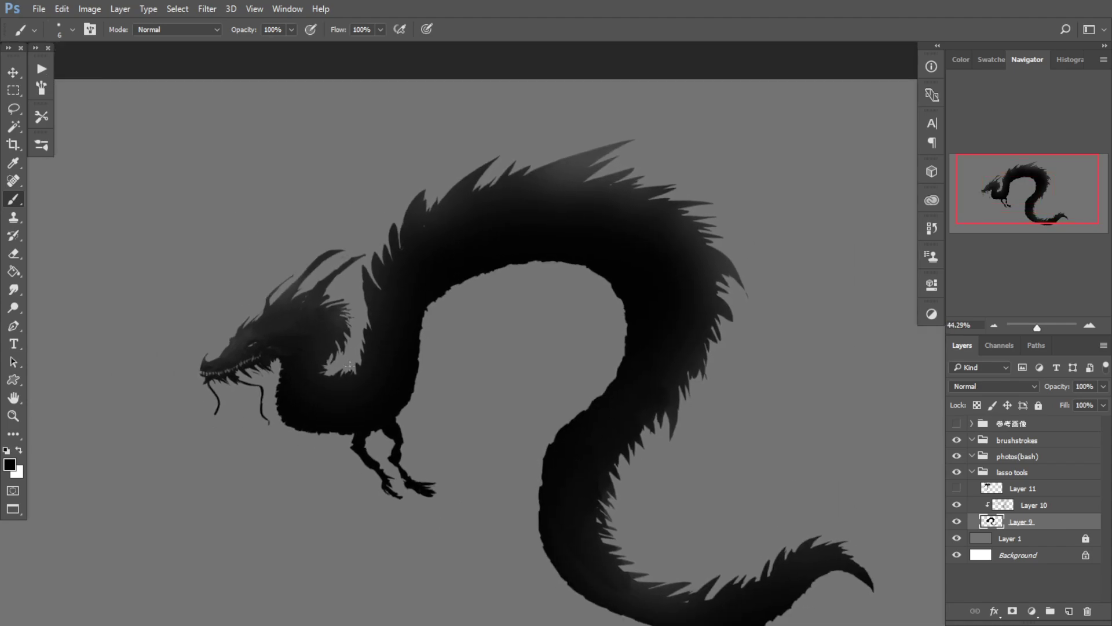
{"action": "scroll", "coordinate": [335, 397], "scroll_direction": "down", "scroll_amount": 1}
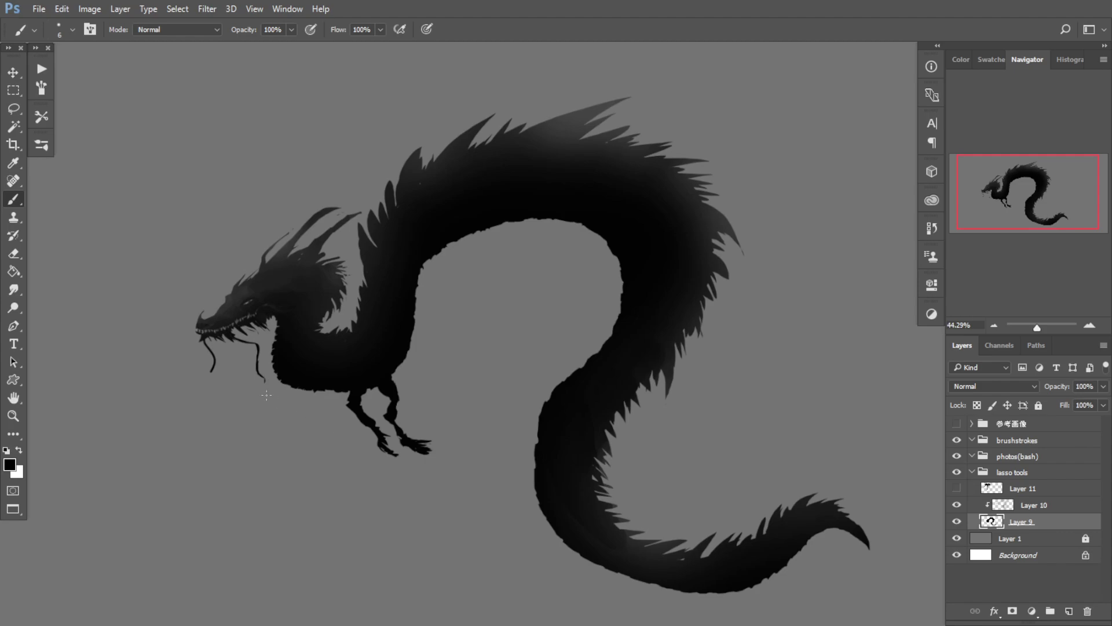
{"action": "scroll", "coordinate": [339, 336], "scroll_direction": "up", "scroll_amount": 4}
Step: Thin and shorten the front long horn with the 31 px eraser so it tapers to a sharp tip
{"action": "key", "text": "e"}
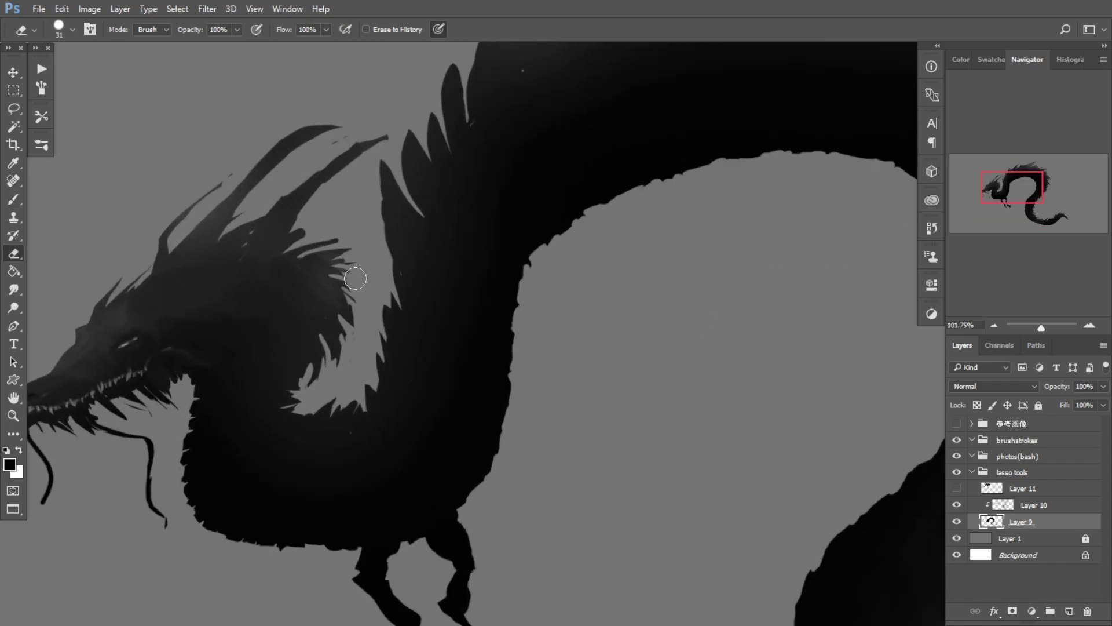
{"action": "scroll", "coordinate": [351, 255], "scroll_direction": "down", "scroll_amount": 1}
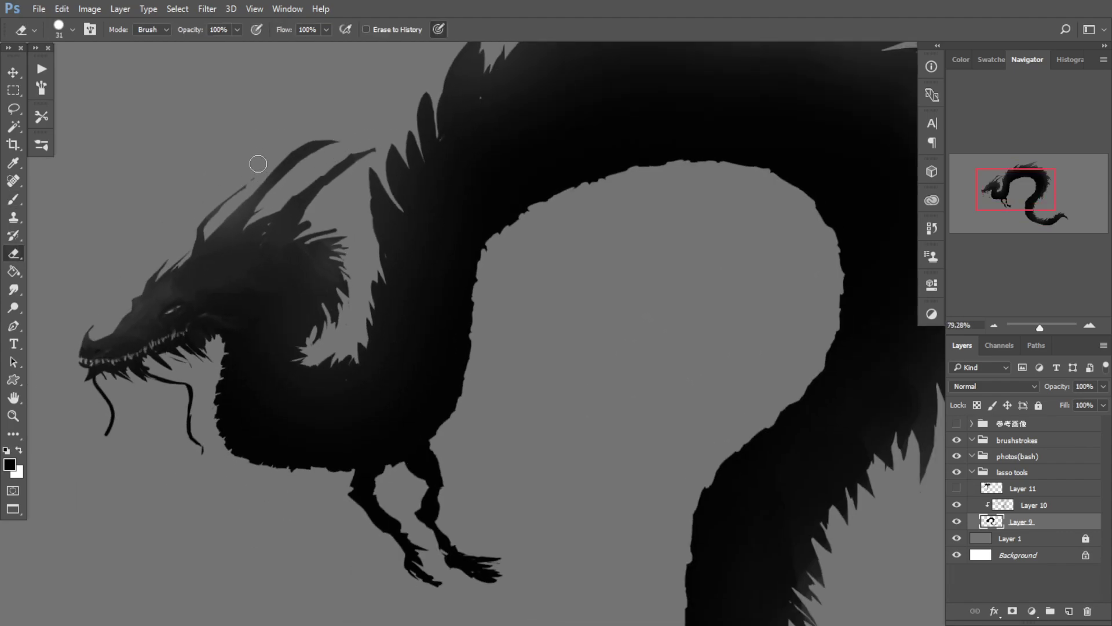
{"action": "key", "text": "b"}
{"action": "key", "text": "e"}
{"action": "left_click_drag", "start_coordinate": [278, 151], "coordinate": [336, 137]}
{"action": "scroll", "coordinate": [219, 229], "scroll_direction": "down", "scroll_amount": 3}
{"action": "scroll", "coordinate": [237, 193], "scroll_direction": "up", "scroll_amount": 3}
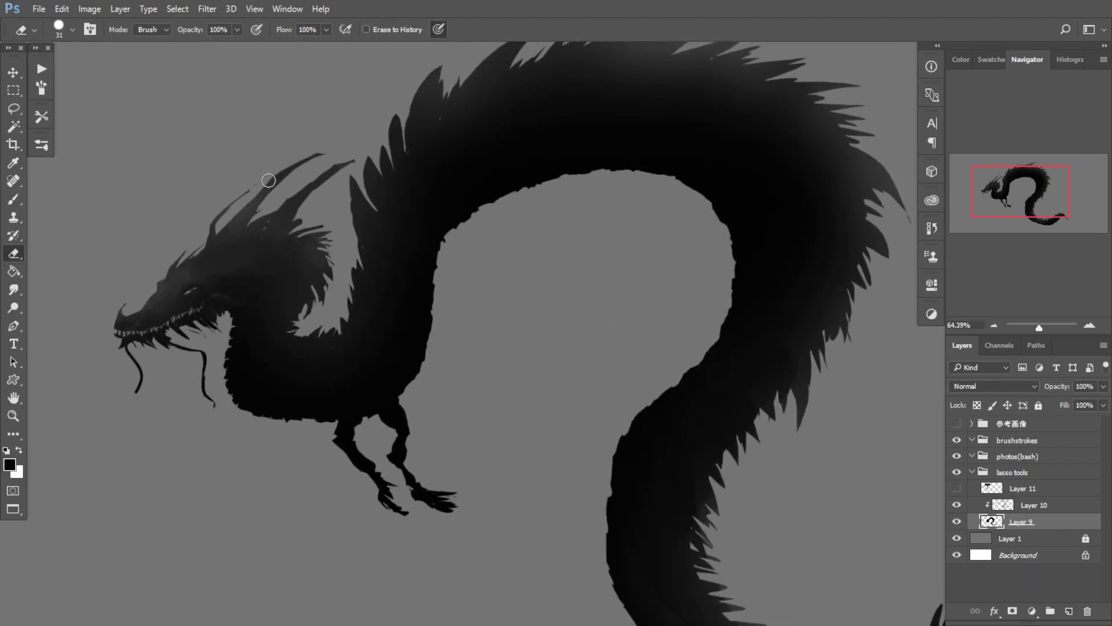
{"action": "left_click_drag", "start_coordinate": [268, 180], "coordinate": [322, 152]}
{"action": "scroll", "coordinate": [278, 174], "scroll_direction": "down", "scroll_amount": 3}
{"action": "scroll", "coordinate": [269, 180], "scroll_direction": "up", "scroll_amount": 3}
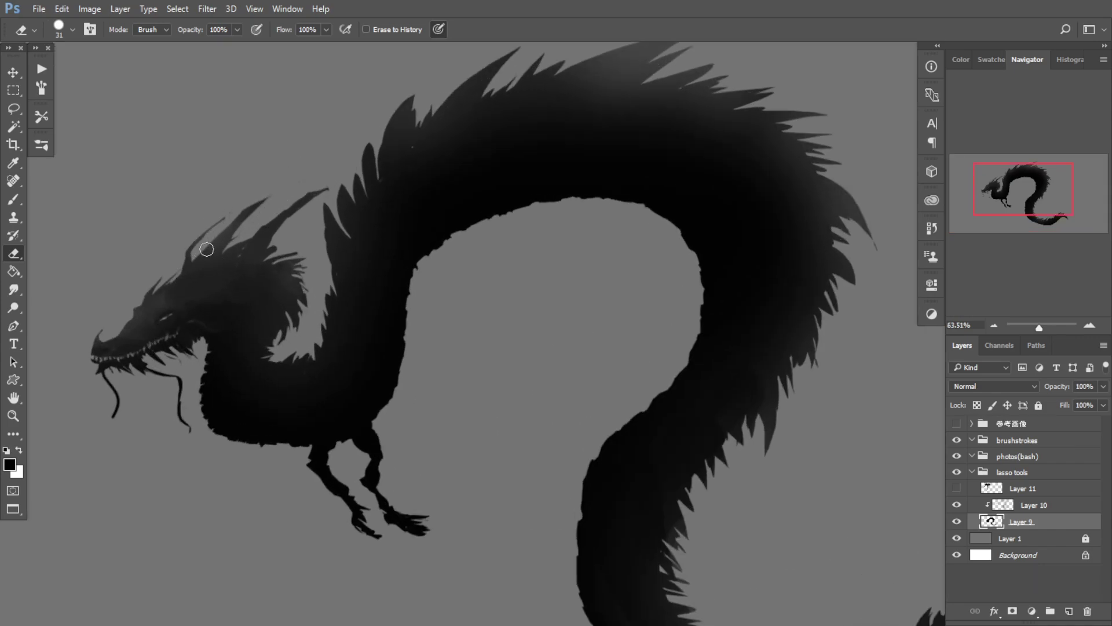
{"action": "left_click_drag", "start_coordinate": [207, 249], "coordinate": [164, 267]}
{"action": "scroll", "coordinate": [154, 313], "scroll_direction": "down", "scroll_amount": 3}
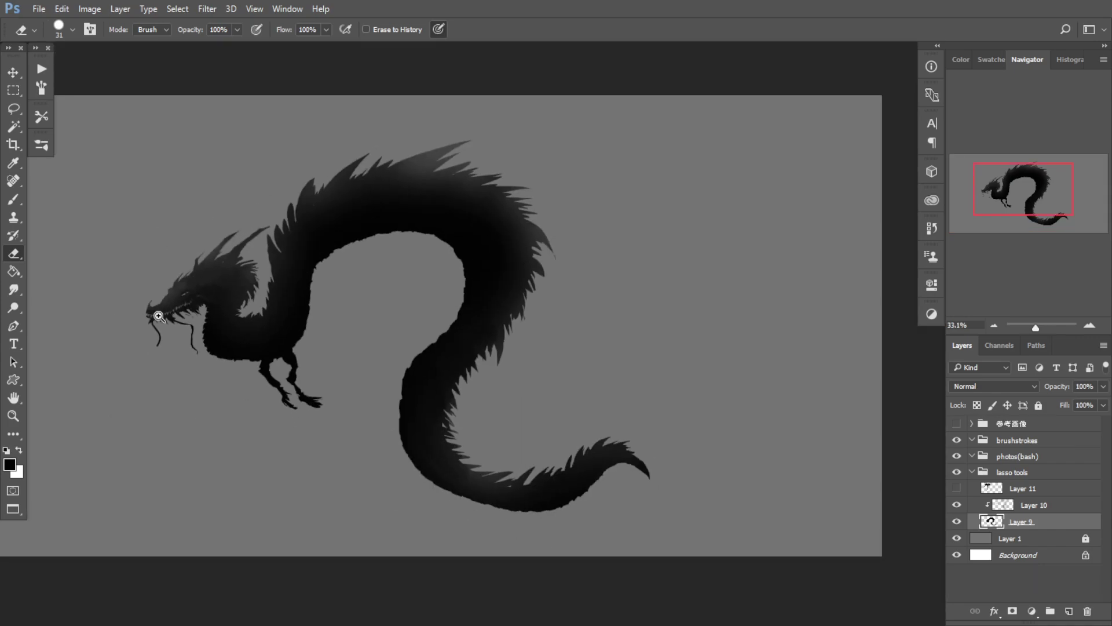
{"action": "scroll", "coordinate": [214, 348], "scroll_direction": "up", "scroll_amount": 2}
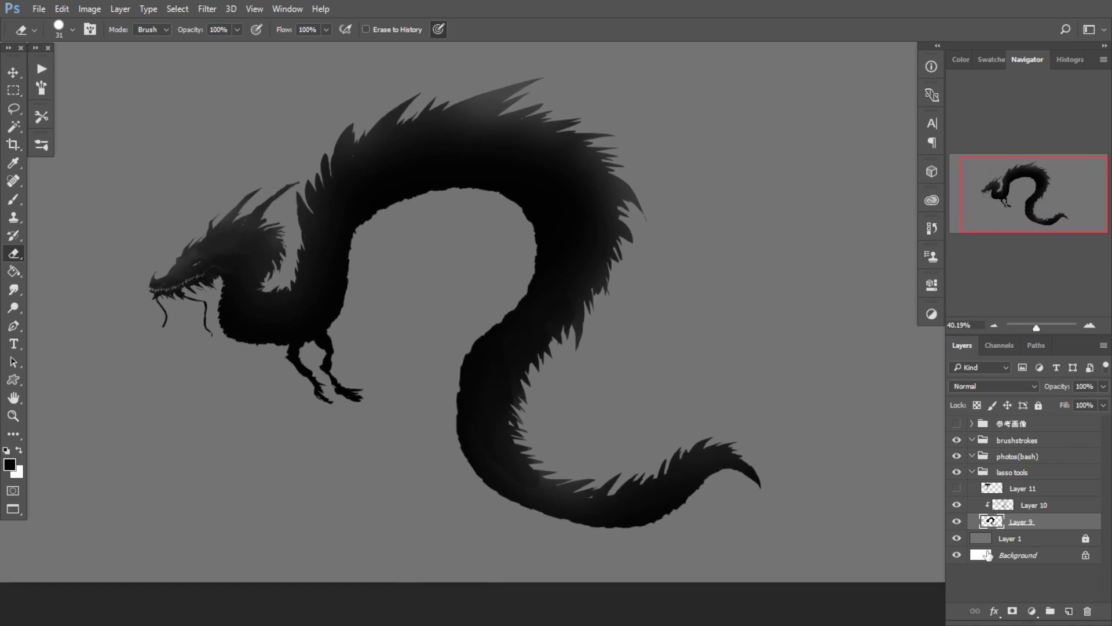
{"action": "left_click", "coordinate": [1029, 508]}
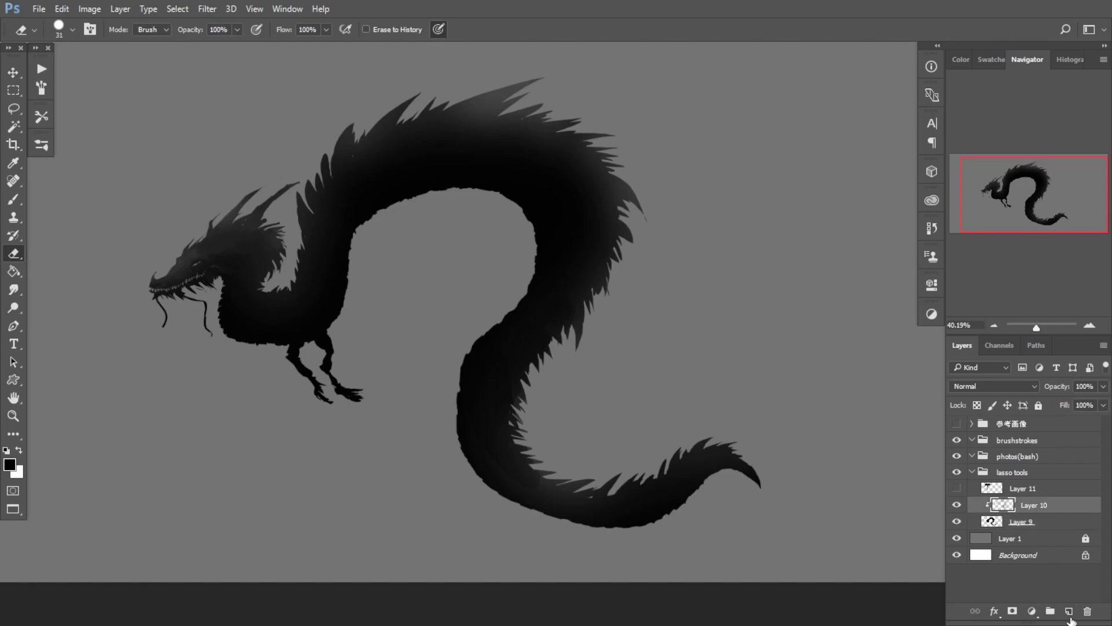
{"action": "left_click", "coordinate": [1069, 611]}
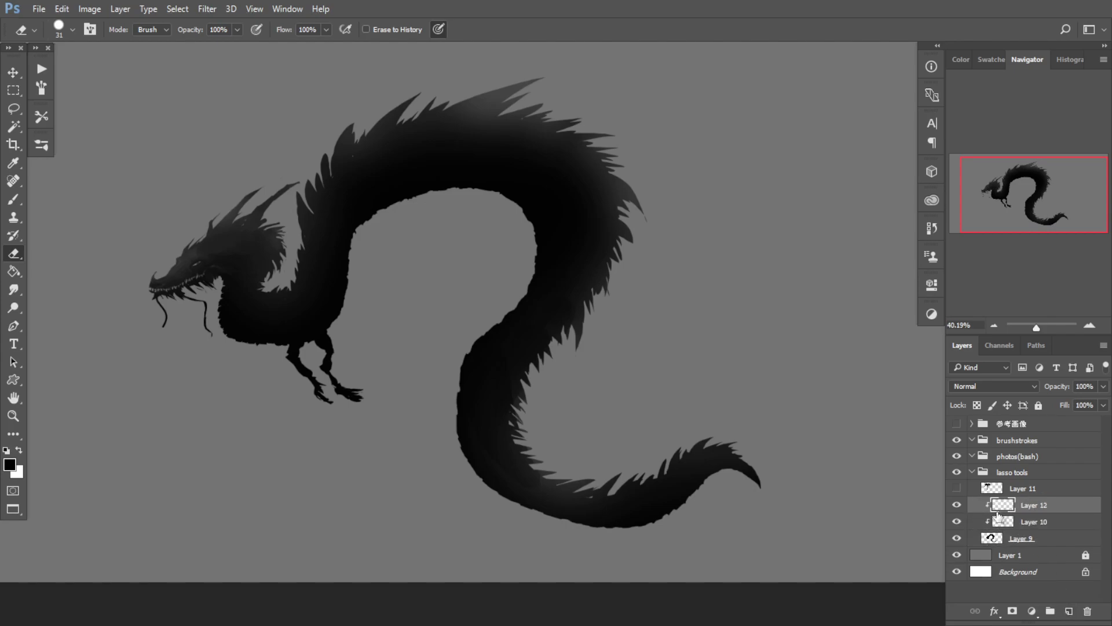
{"action": "left_click_drag", "start_coordinate": [334, 334], "coordinate": [364, 338]}
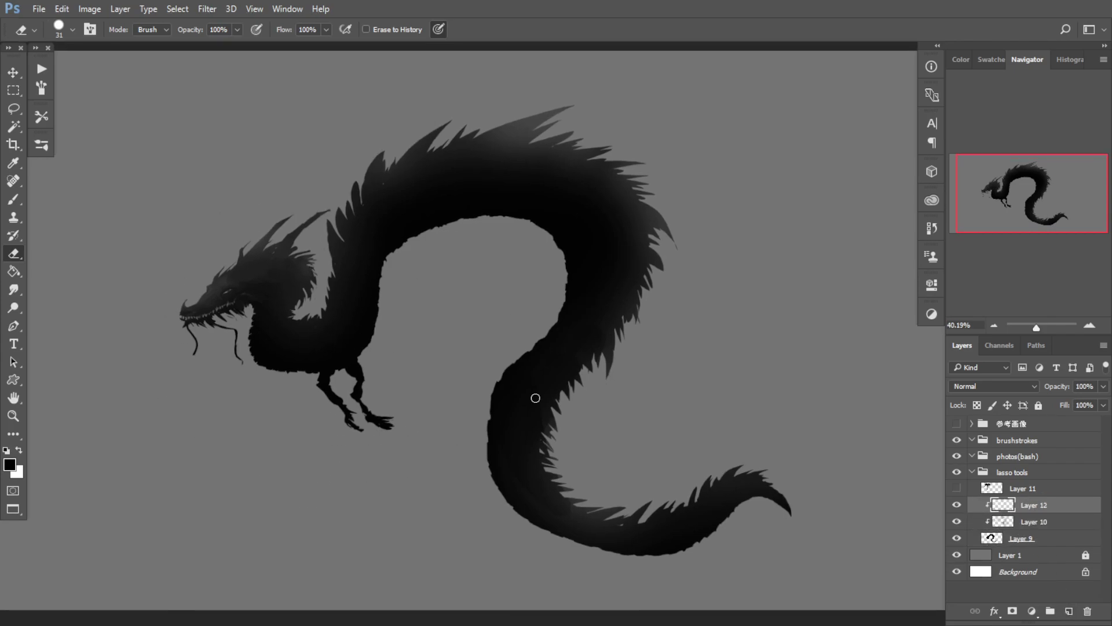
{"action": "left_click_drag", "start_coordinate": [215, 307], "coordinate": [239, 295]}
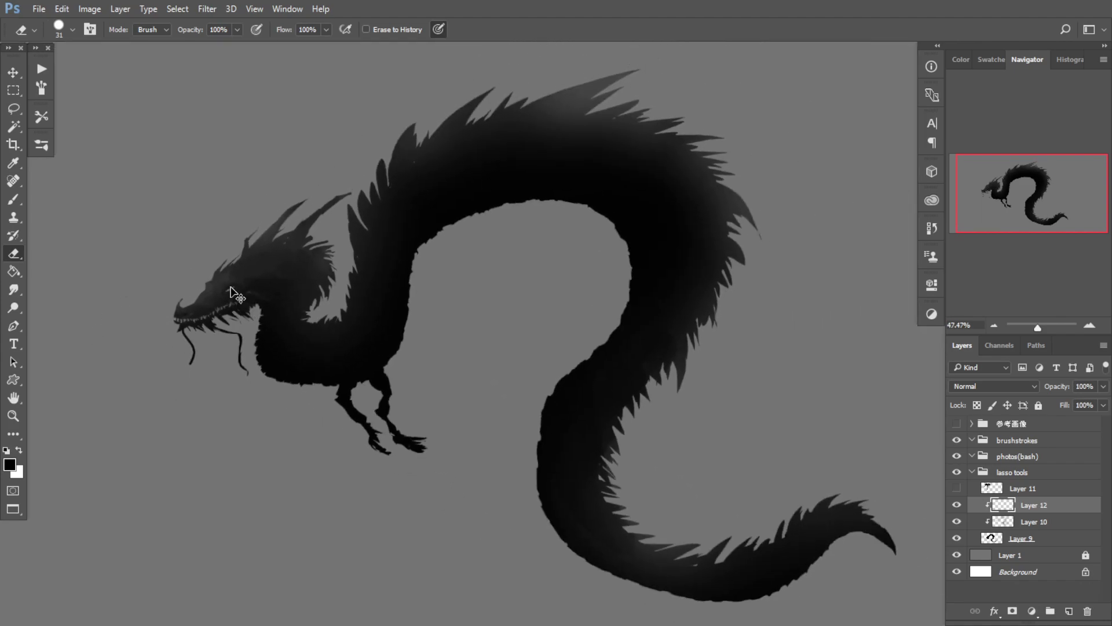
{"action": "key", "text": "ctrl+alt+g"}
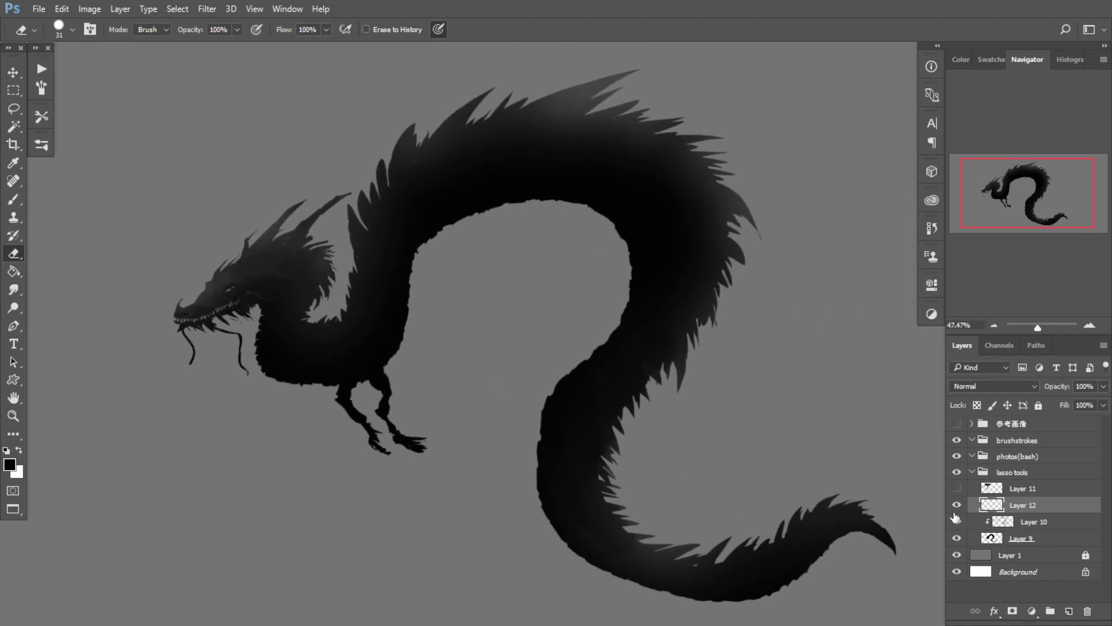
{"action": "key", "text": "Delete"}
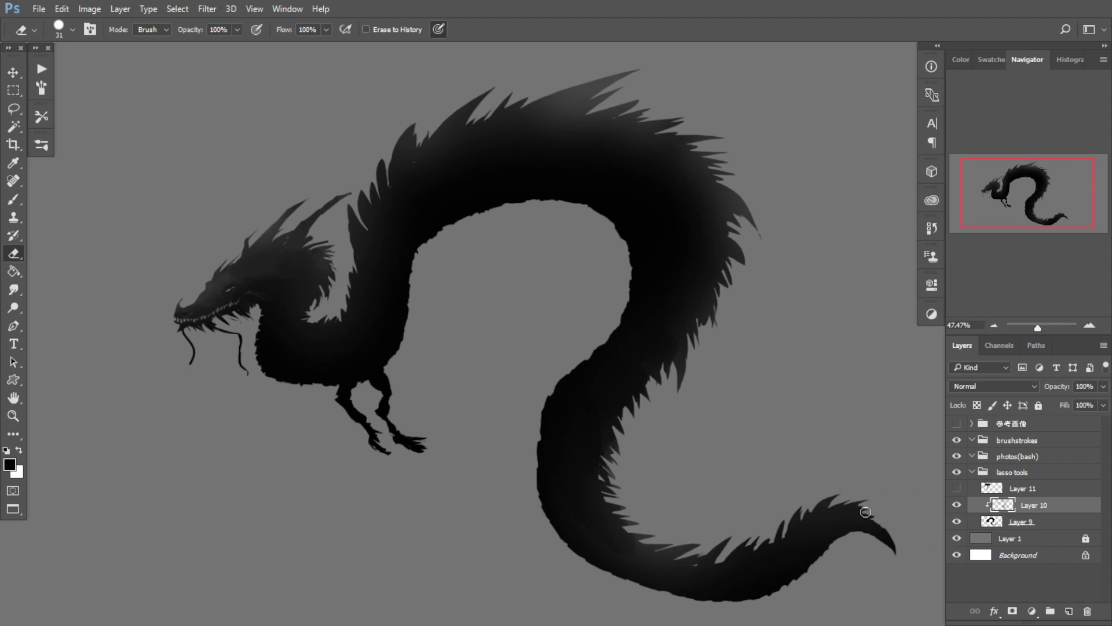
Step: Add a Gradient Map adjustment layer above Layer 10 and open its gradient presets
{"action": "left_click", "coordinate": [1031, 612]}
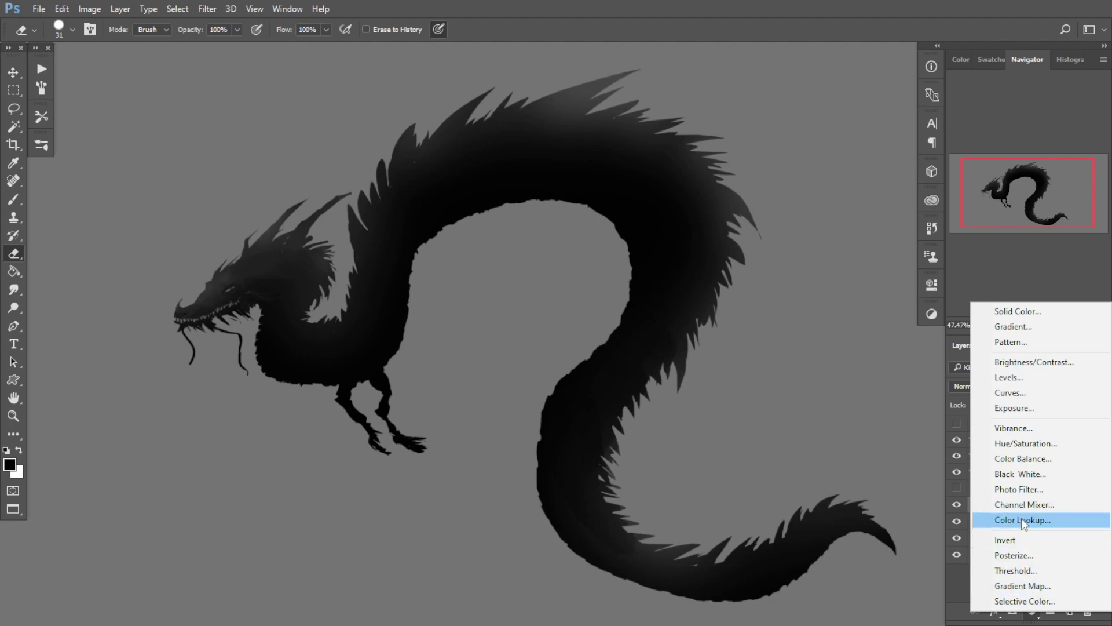
{"action": "left_click", "coordinate": [1029, 586]}
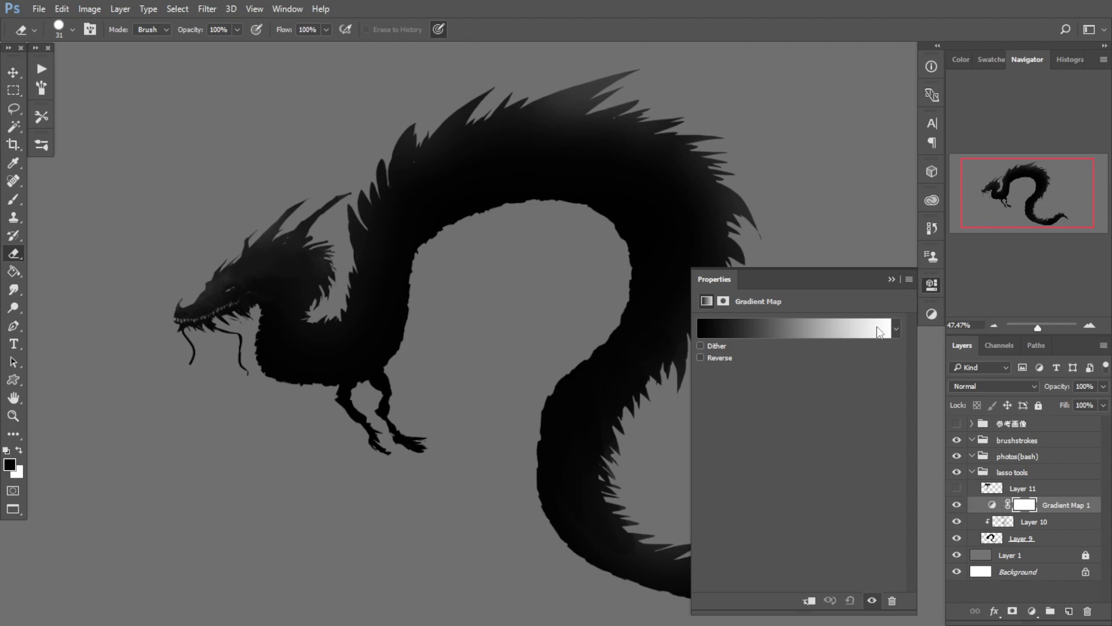
{"action": "left_click", "coordinate": [896, 329]}
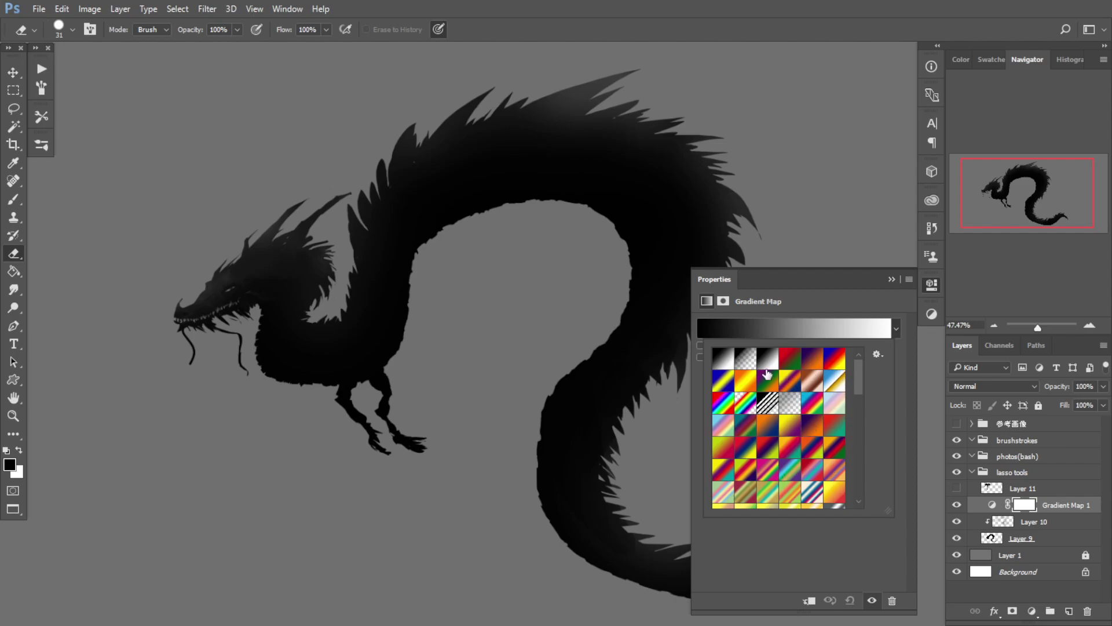
Step: Try out a range of colour presets on the gradient map, settling on the orange, dark blue, red and green gradient
{"action": "left_click", "coordinate": [790, 361]}
{"action": "left_click", "coordinate": [812, 359]}
{"action": "left_click", "coordinate": [832, 360]}
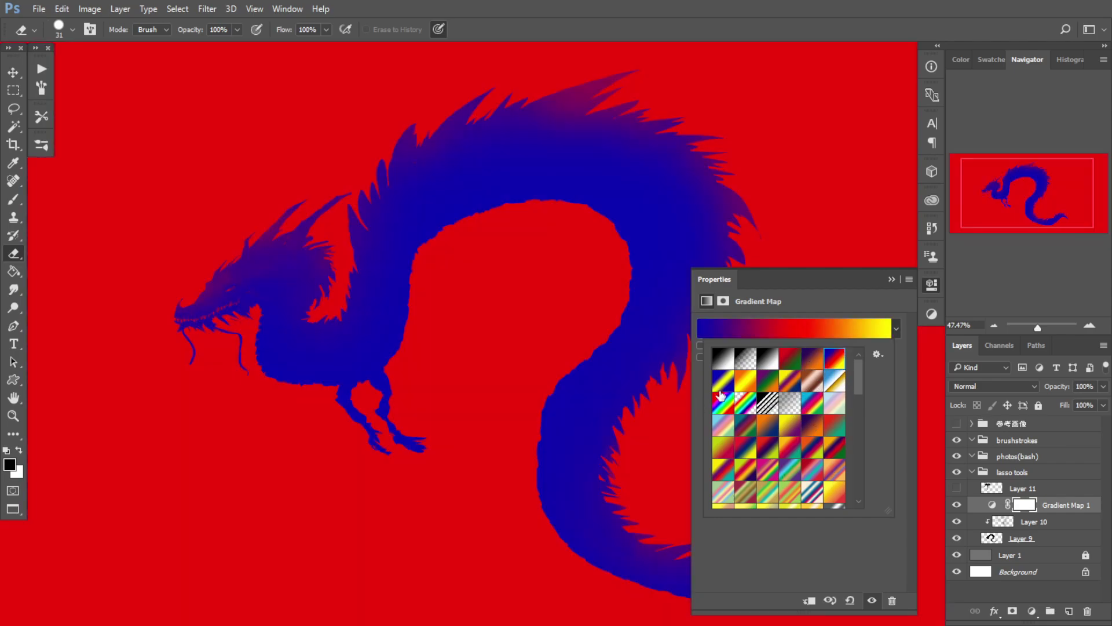
{"action": "left_click", "coordinate": [723, 384]}
{"action": "left_click", "coordinate": [745, 385]}
{"action": "left_click", "coordinate": [768, 385]}
{"action": "left_click", "coordinate": [786, 386]}
{"action": "left_click", "coordinate": [814, 385]}
{"action": "left_click", "coordinate": [833, 385]}
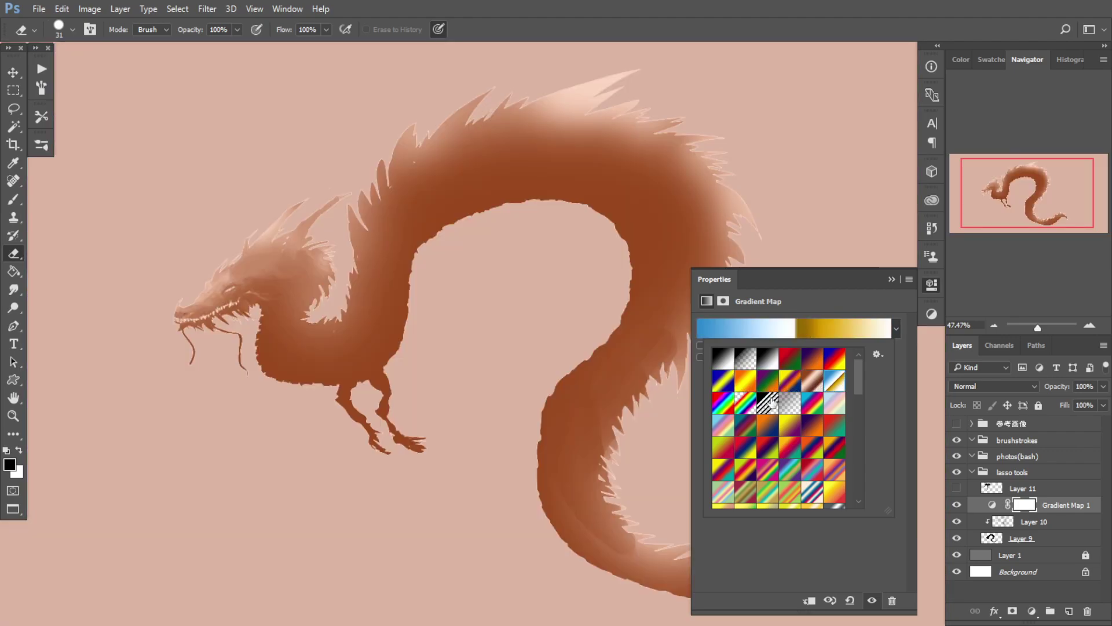
{"action": "left_click", "coordinate": [725, 405]}
{"action": "left_click", "coordinate": [747, 405]}
{"action": "left_click", "coordinate": [767, 404]}
{"action": "left_click", "coordinate": [789, 404]}
{"action": "left_click", "coordinate": [811, 404]}
{"action": "left_click", "coordinate": [831, 405]}
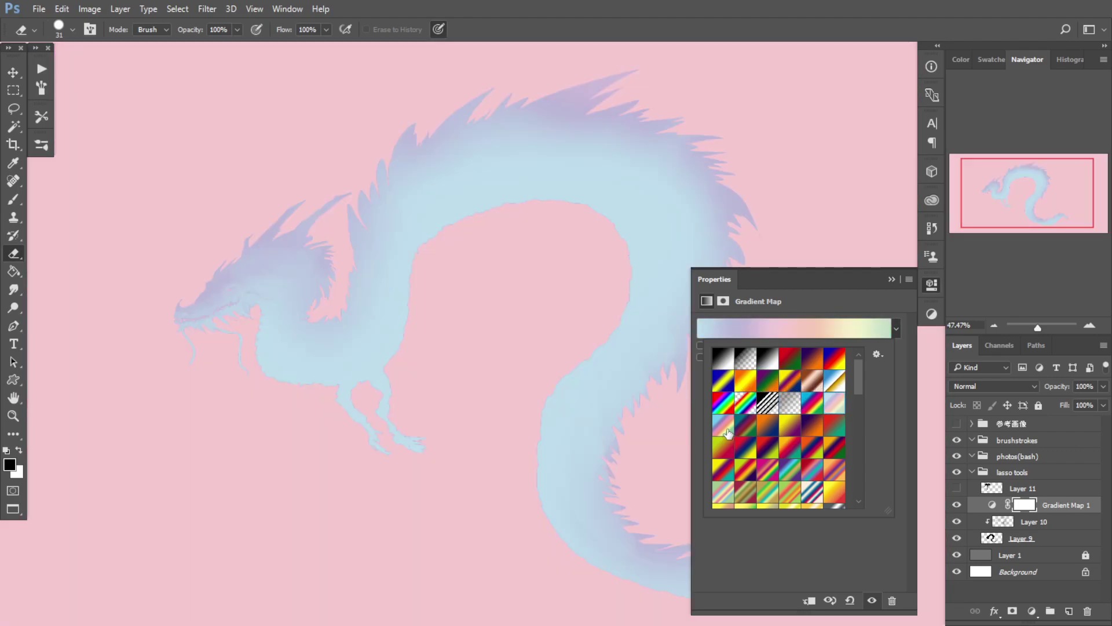
{"action": "left_click", "coordinate": [725, 426]}
{"action": "left_click", "coordinate": [746, 427]}
{"action": "left_click", "coordinate": [768, 426]}
{"action": "left_click", "coordinate": [789, 426]}
{"action": "left_click", "coordinate": [823, 427]}
{"action": "left_click", "coordinate": [757, 446]}
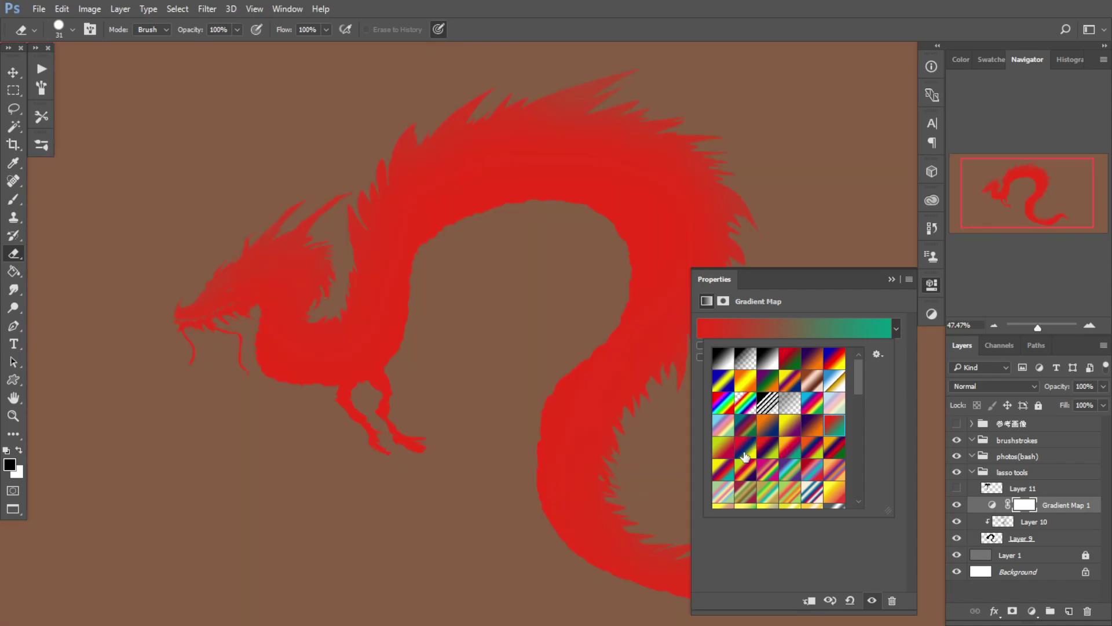
{"action": "left_click", "coordinate": [777, 450]}
{"action": "left_click", "coordinate": [788, 432]}
{"action": "left_click", "coordinate": [797, 412]}
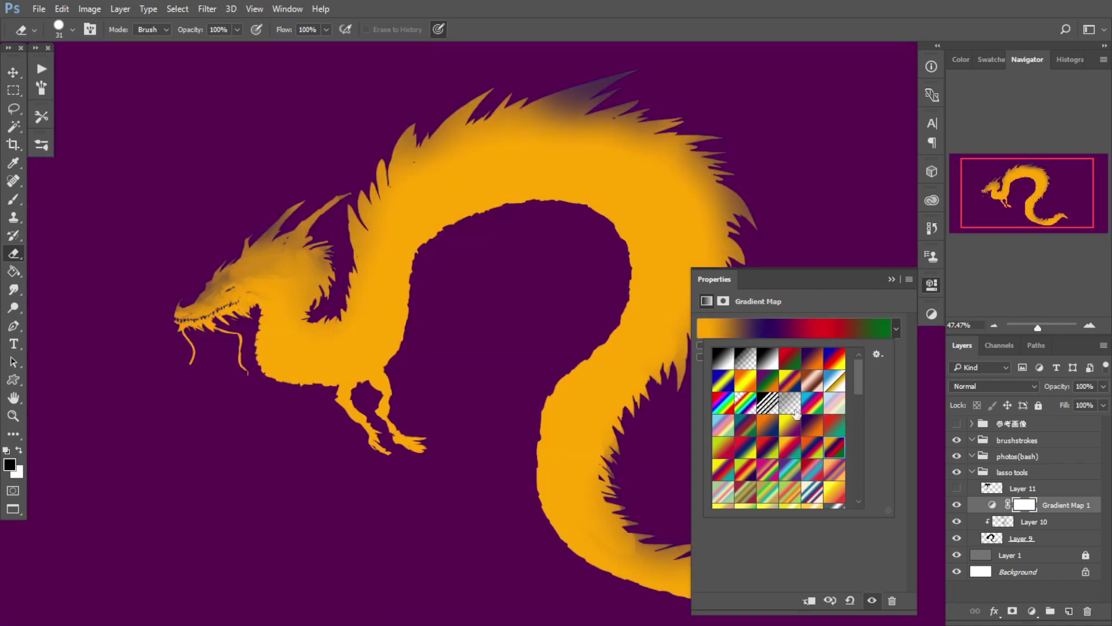
{"action": "left_click", "coordinate": [892, 280]}
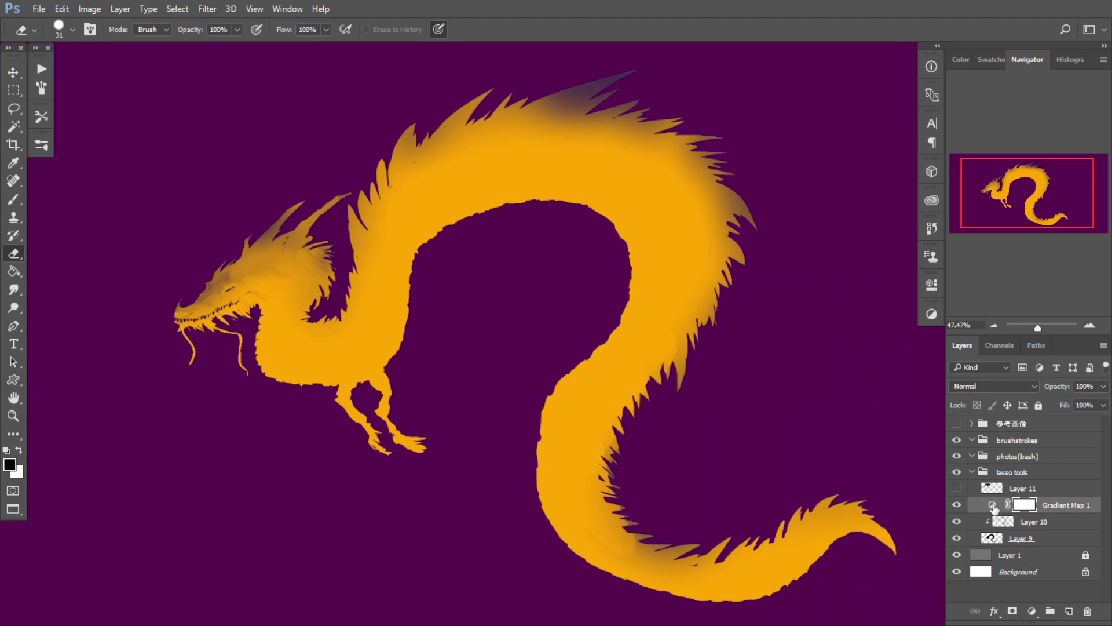
Step: Set the gradient map layer's blend mode to Soft Light and clip it to the dragon layers below
{"action": "left_click", "coordinate": [979, 387]}
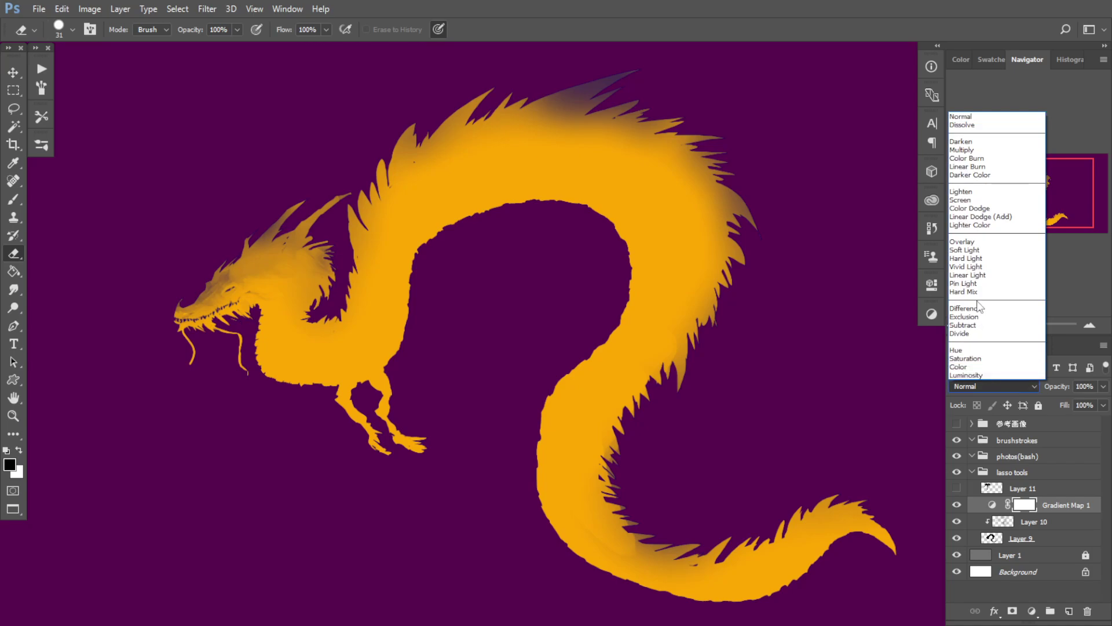
{"action": "left_click", "coordinate": [964, 250]}
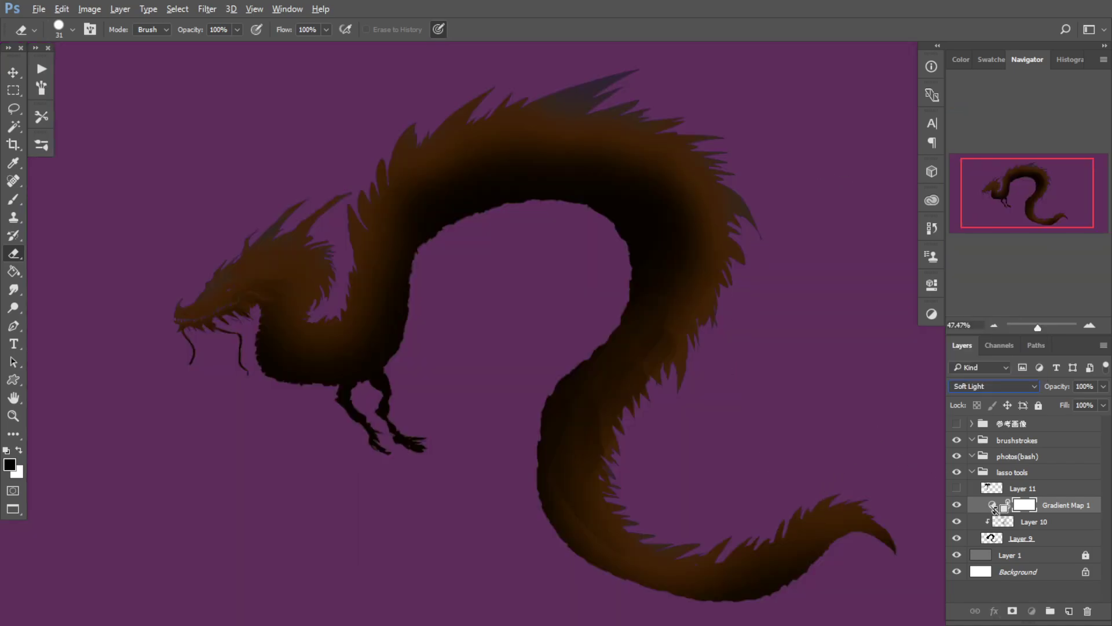
{"action": "left_click", "coordinate": [988, 514], "text": "alt"}
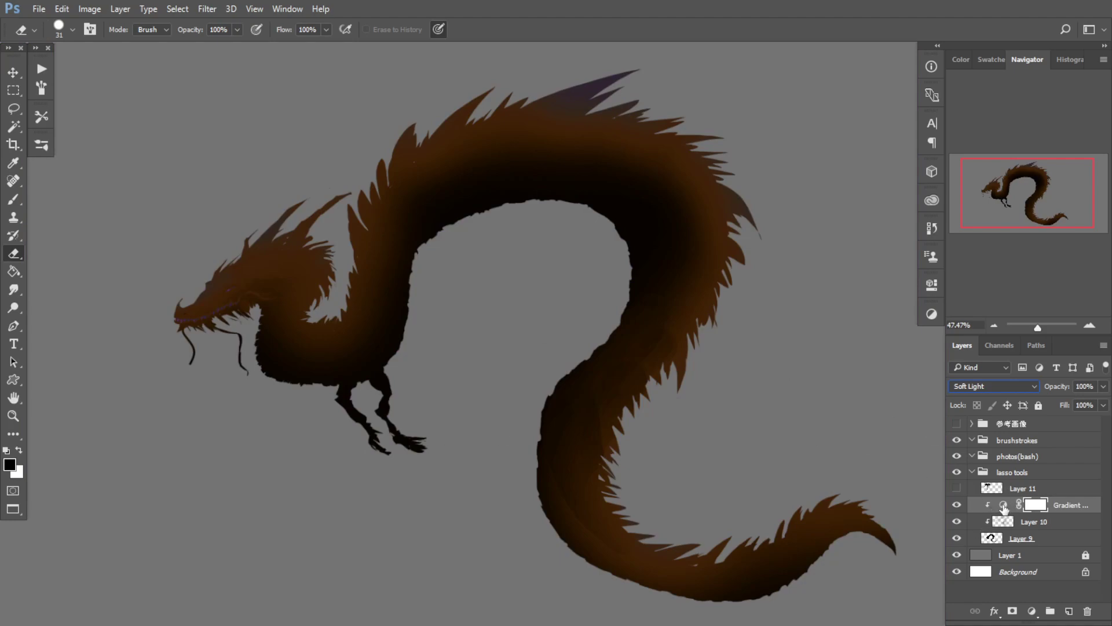
Step: Reverse the gradient map's colours and lower its layer opacity to 71%
{"action": "double_click", "coordinate": [1003, 505]}
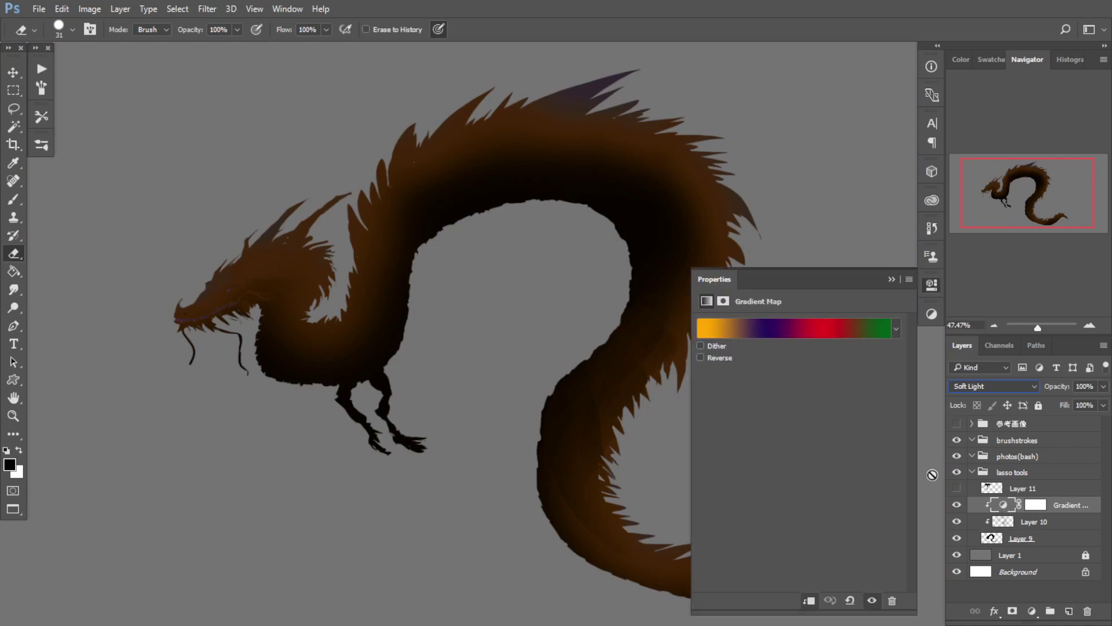
{"action": "left_click", "coordinate": [712, 357]}
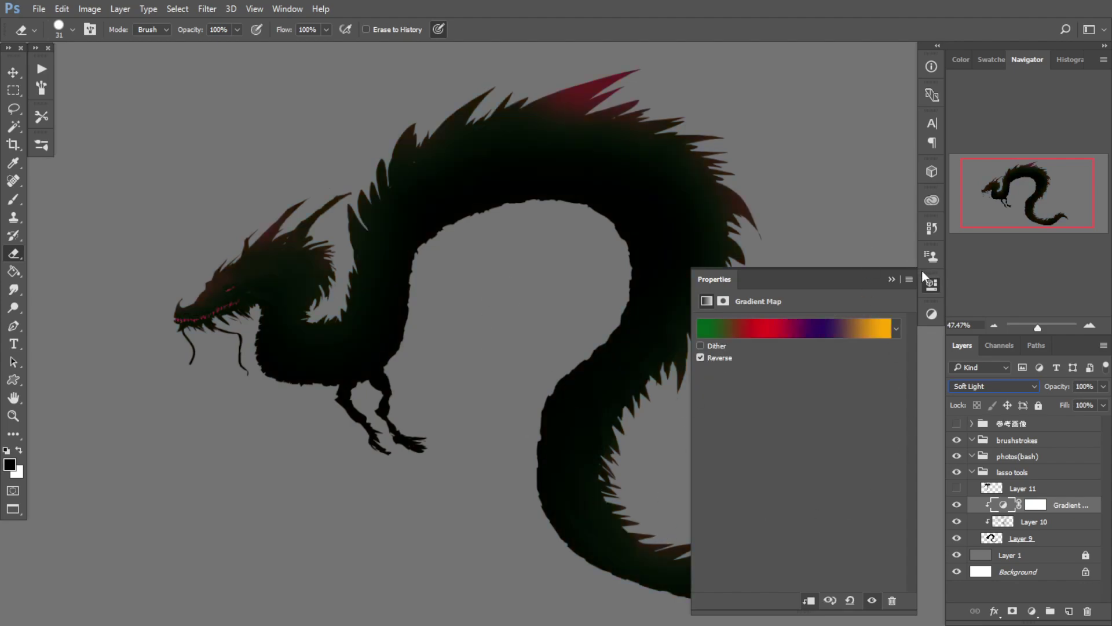
{"action": "left_click", "coordinate": [1103, 387]}
{"action": "left_click_drag", "start_coordinate": [1084, 405], "coordinate": [1083, 405]}
{"action": "left_click", "coordinate": [350, 337]}
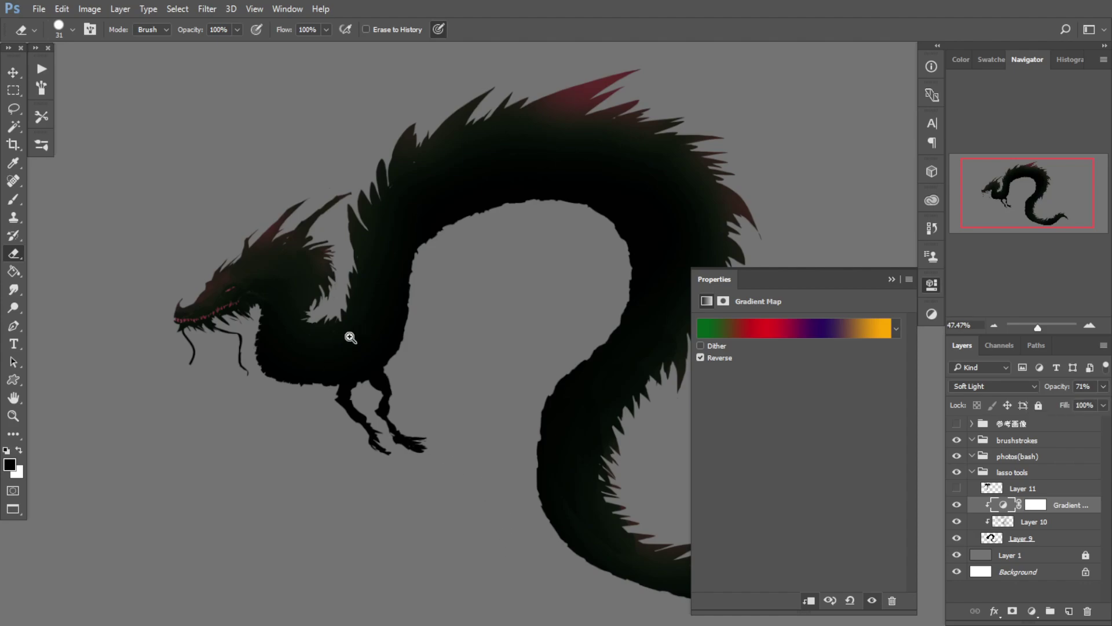
{"action": "left_click_drag", "start_coordinate": [349, 338], "coordinate": [336, 381]}
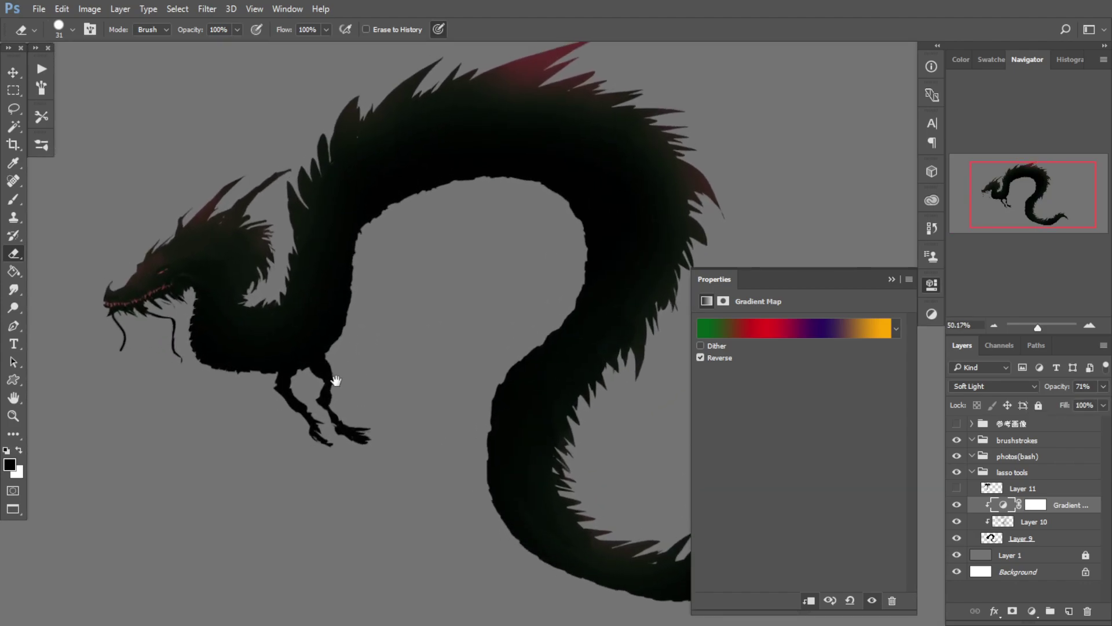
Step: Go through the gradient presets again and apply the copper brown-and-pink gradient to the gradient map
{"action": "left_click", "coordinate": [896, 330]}
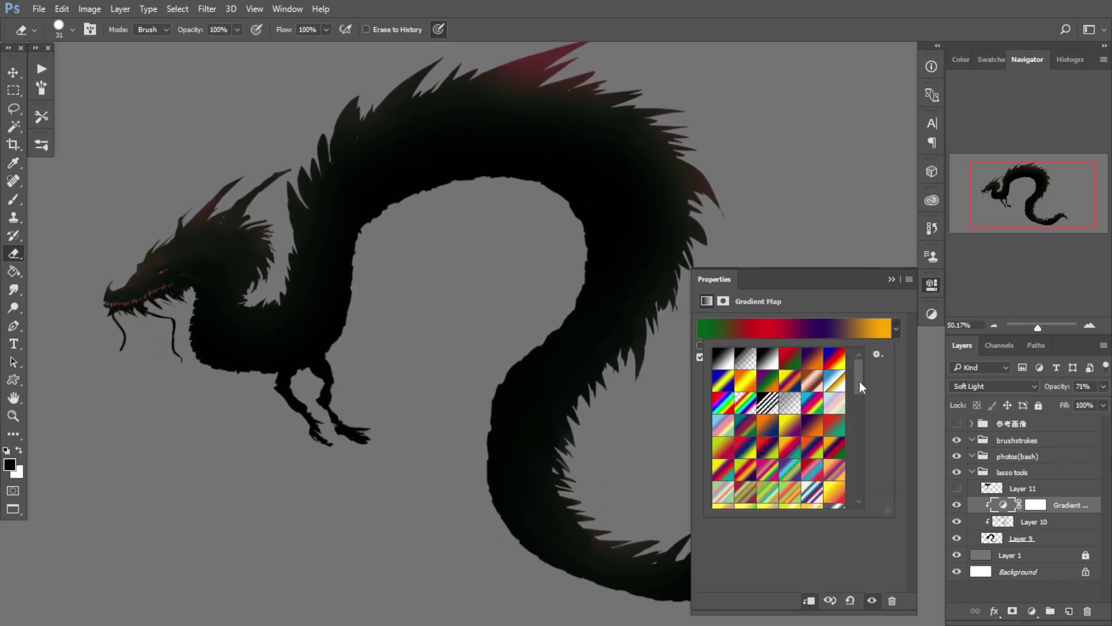
{"action": "left_click_drag", "start_coordinate": [860, 377], "coordinate": [833, 342]}
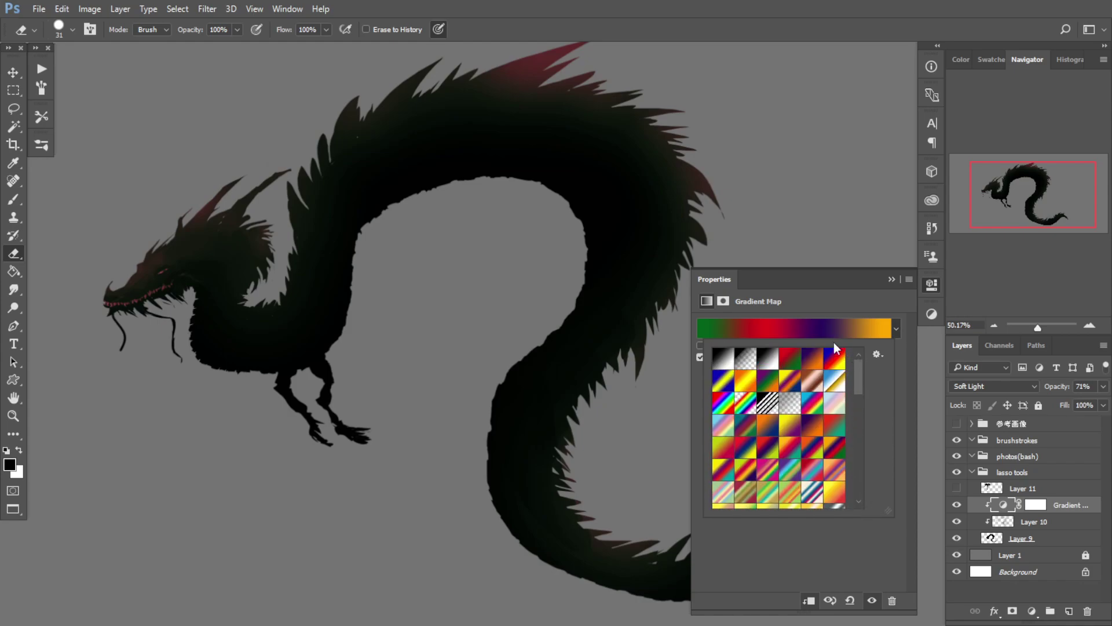
{"action": "left_click", "coordinate": [789, 365]}
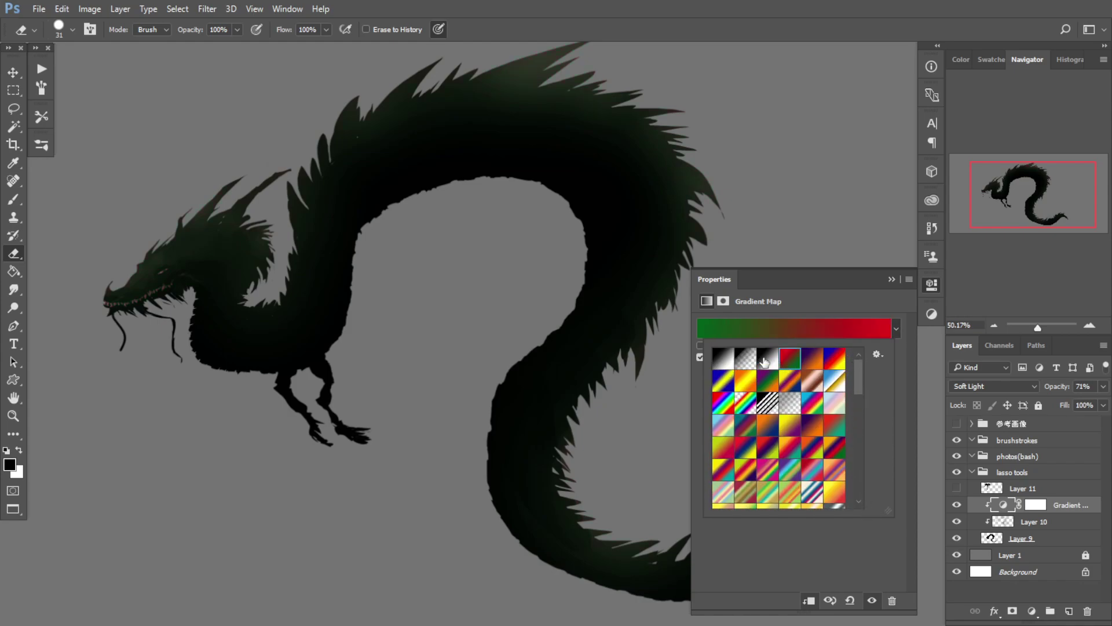
{"action": "key", "text": "Right"}
{"action": "key", "text": "Right"}
{"action": "key", "text": "Right"}
{"action": "key", "text": "Right"}
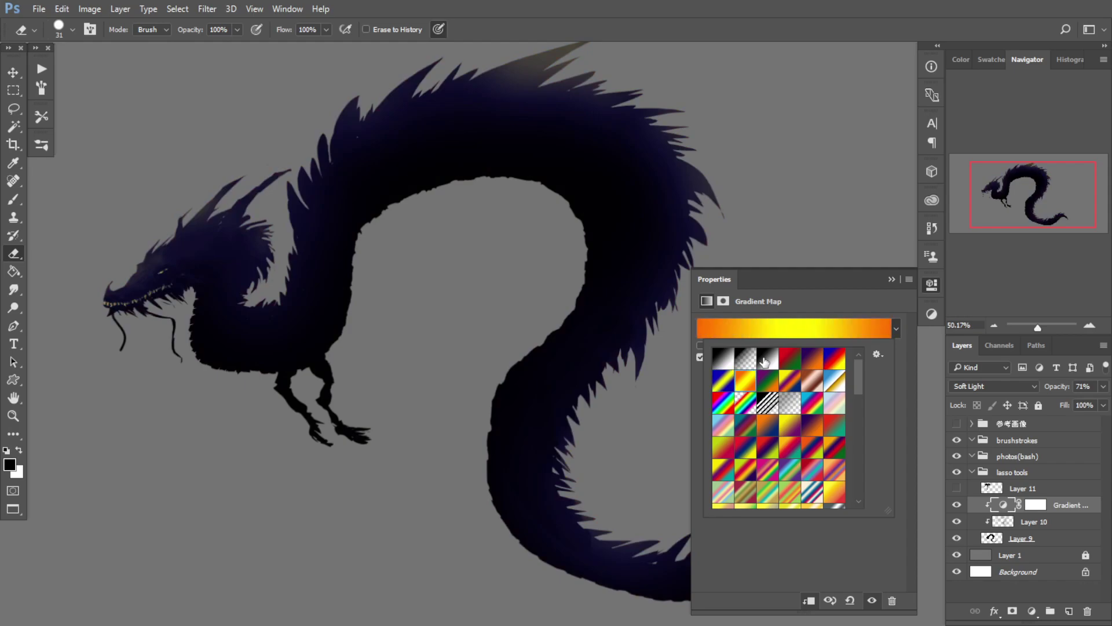
{"action": "key", "text": "Right"}
{"action": "key", "text": "Right"}
{"action": "key", "text": "Right"}
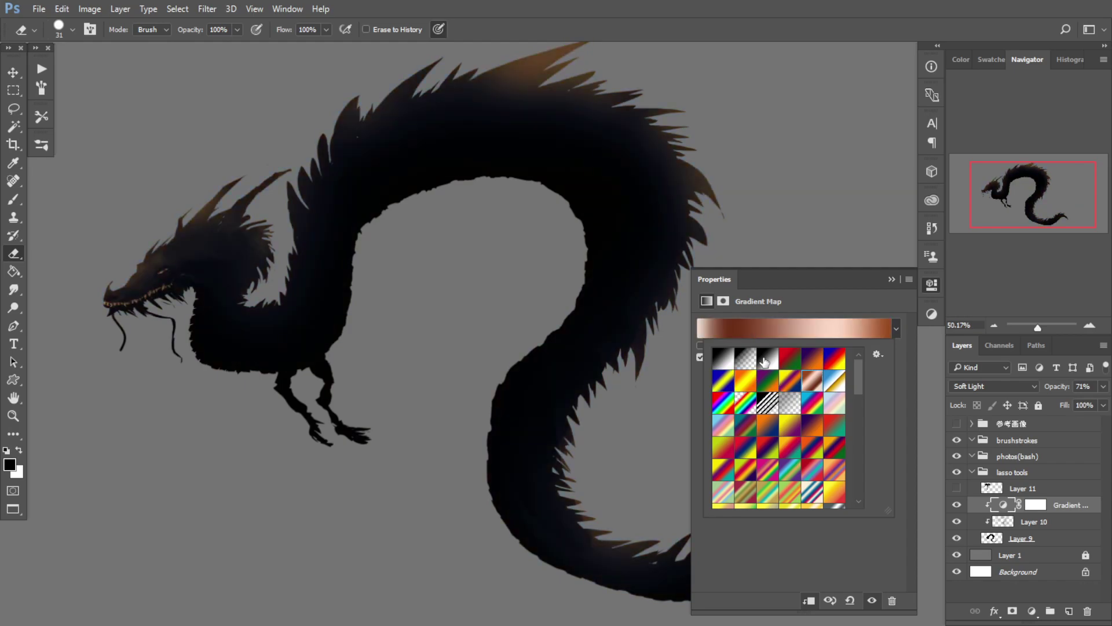
{"action": "left_click", "coordinate": [871, 313]}
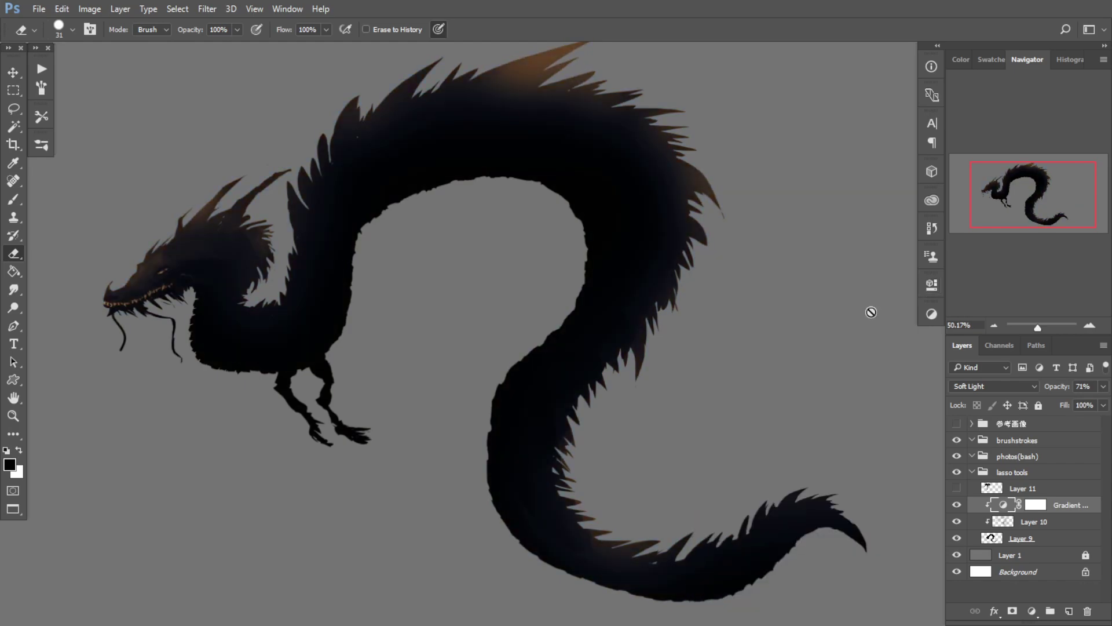
Step: Lower the gradient map layer's opacity to 43% and compare the dragon with the layer hidden and shown
{"action": "left_click", "coordinate": [1102, 387]}
{"action": "left_click_drag", "start_coordinate": [1067, 404], "coordinate": [1066, 404]}
{"action": "left_click_drag", "start_coordinate": [204, 386], "coordinate": [169, 377]}
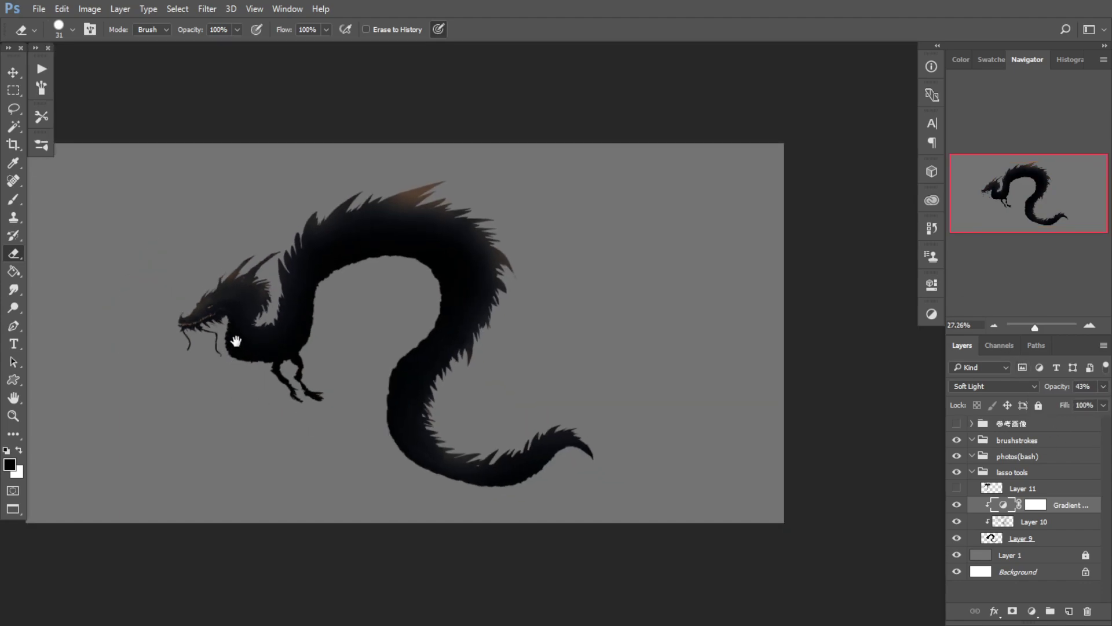
{"action": "left_click_drag", "start_coordinate": [236, 342], "coordinate": [263, 350]}
{"action": "scroll", "coordinate": [317, 338], "scroll_direction": "up", "scroll_amount": 5}
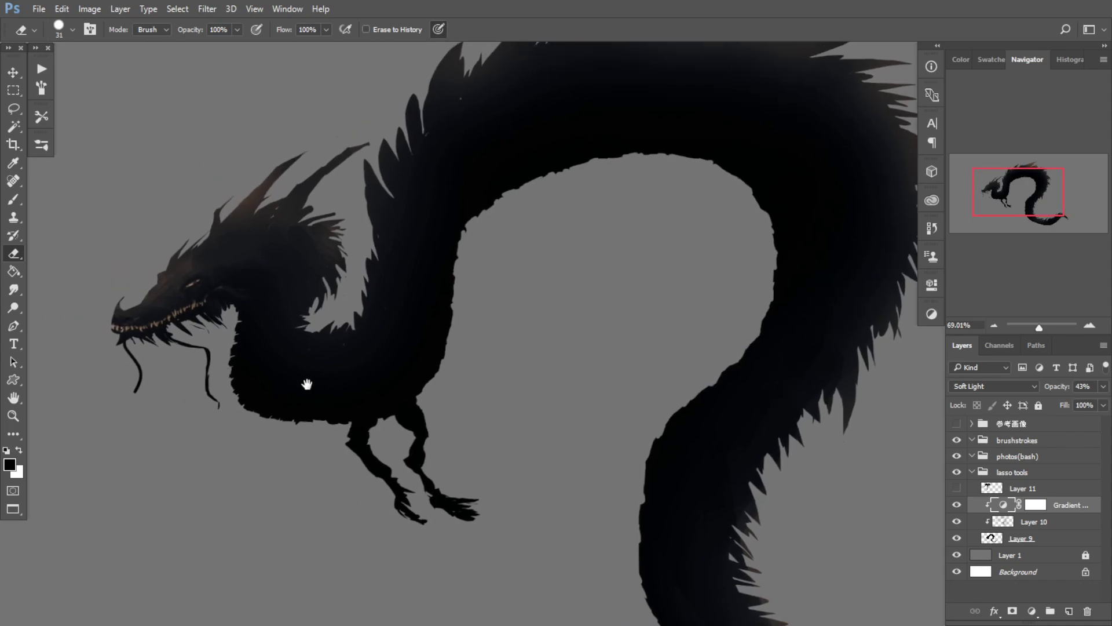
{"action": "left_click", "coordinate": [956, 505]}
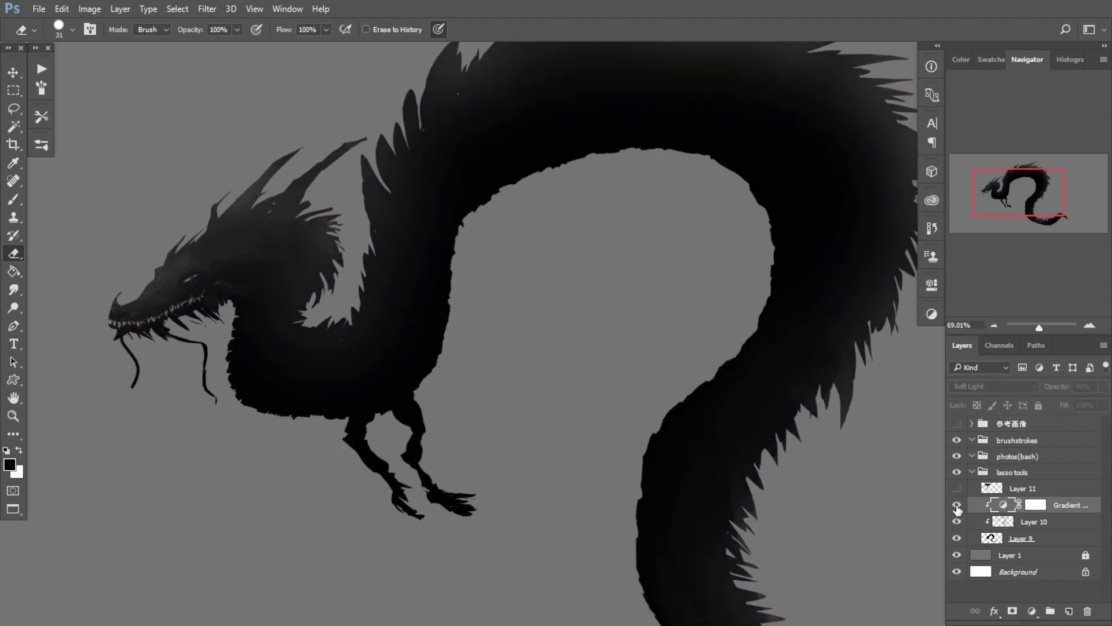
{"action": "left_click", "coordinate": [957, 505]}
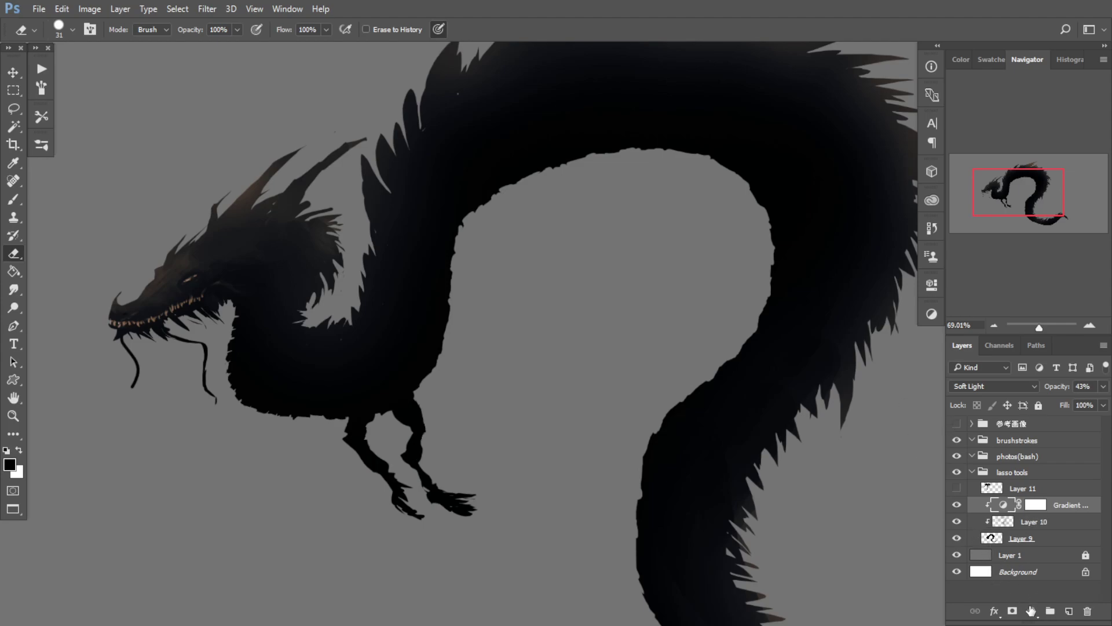
Step: Add a Color Lookup adjustment layer above the gradient map and clip it to the dragon layers below
{"action": "left_click", "coordinate": [1032, 610]}
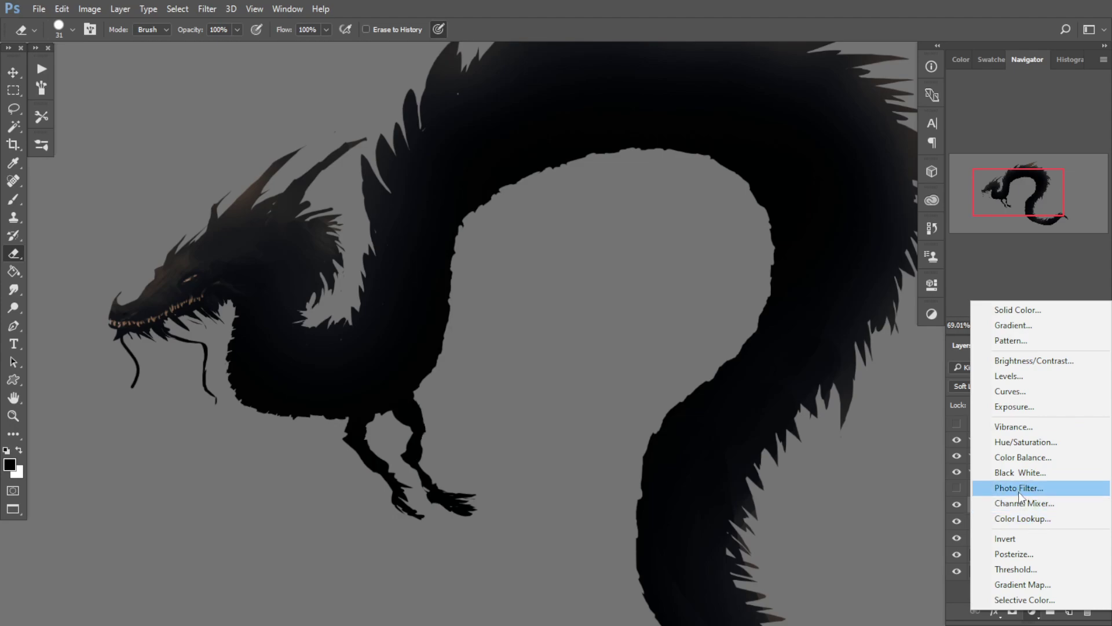
{"action": "left_click", "coordinate": [1023, 520]}
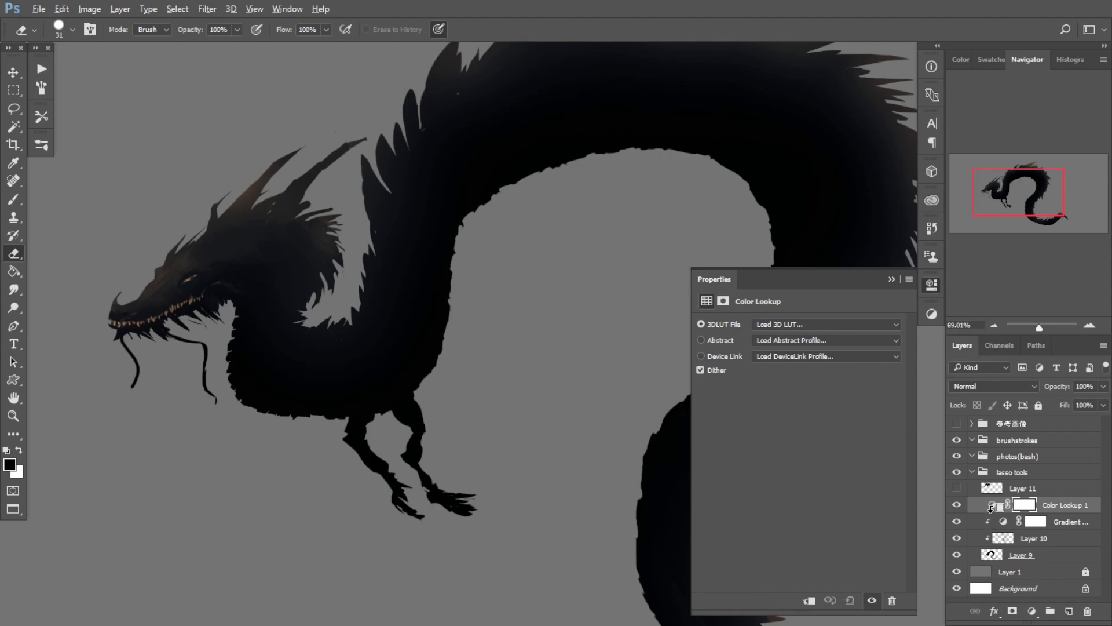
{"action": "left_click", "coordinate": [988, 508], "text": "alt"}
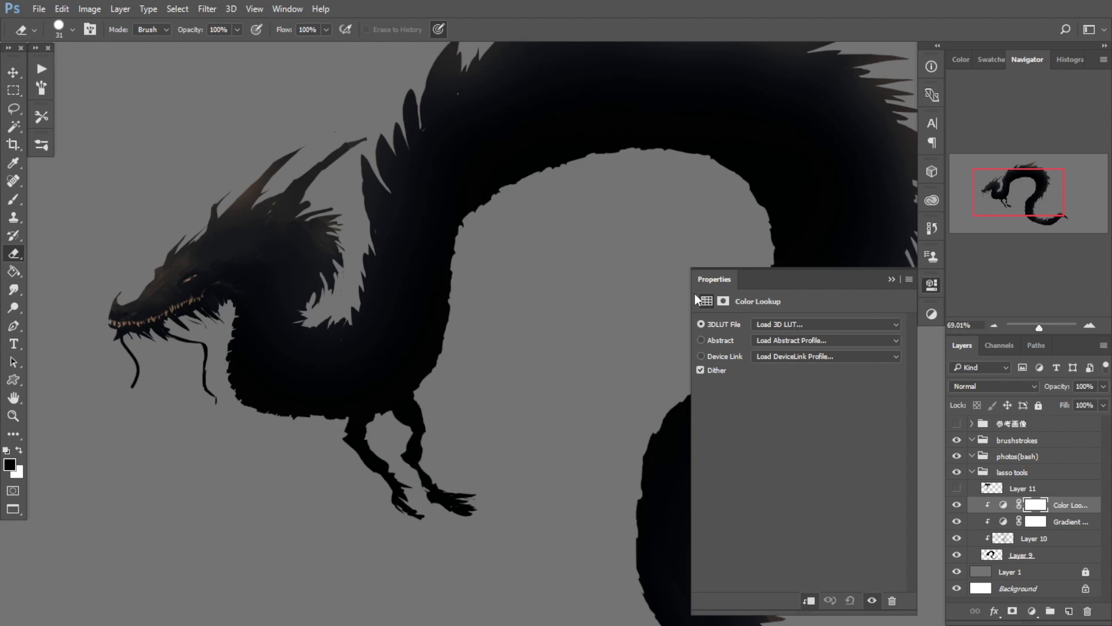
Step: Go through the 3D LUT presets for the Color Lookup layer and apply EdgyAmber.3DL
{"action": "left_click", "coordinate": [796, 327]}
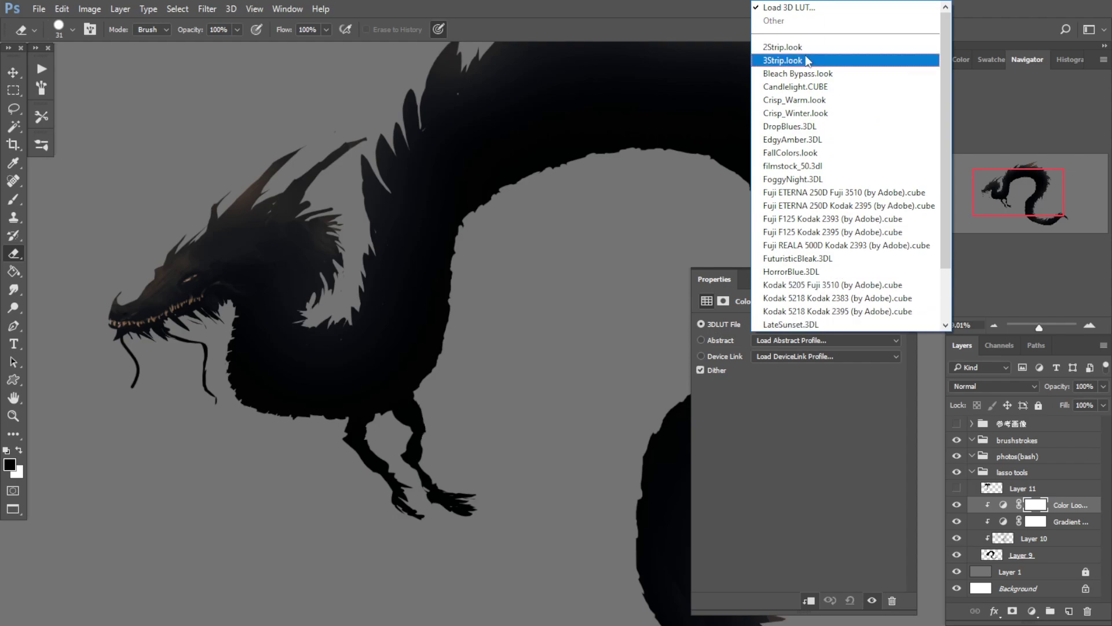
{"action": "left_click", "coordinate": [814, 51]}
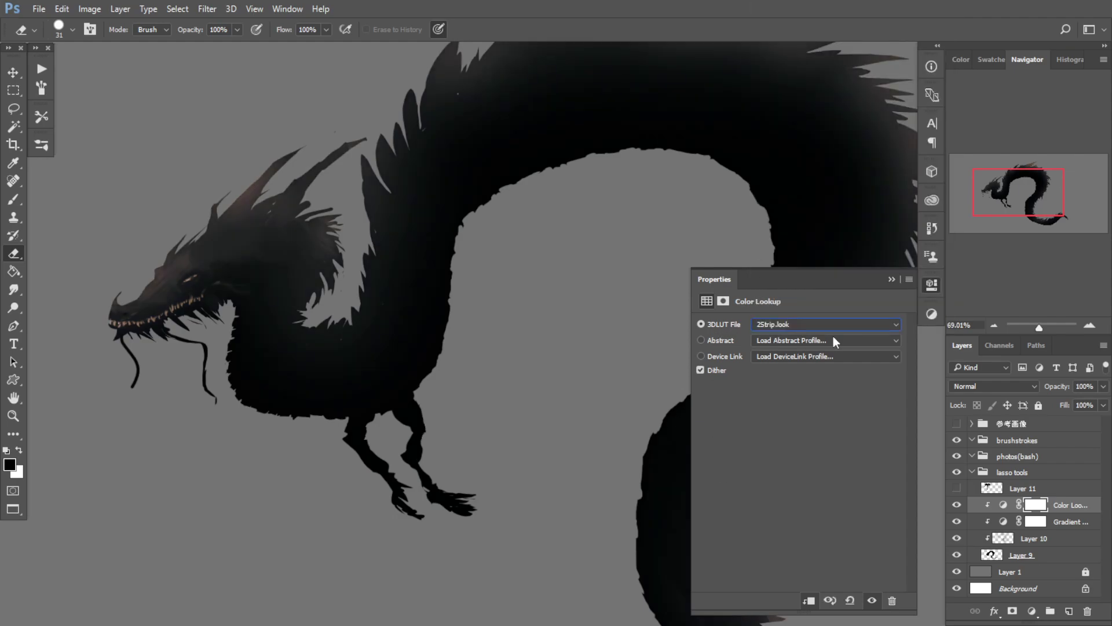
{"action": "key", "text": "Down"}
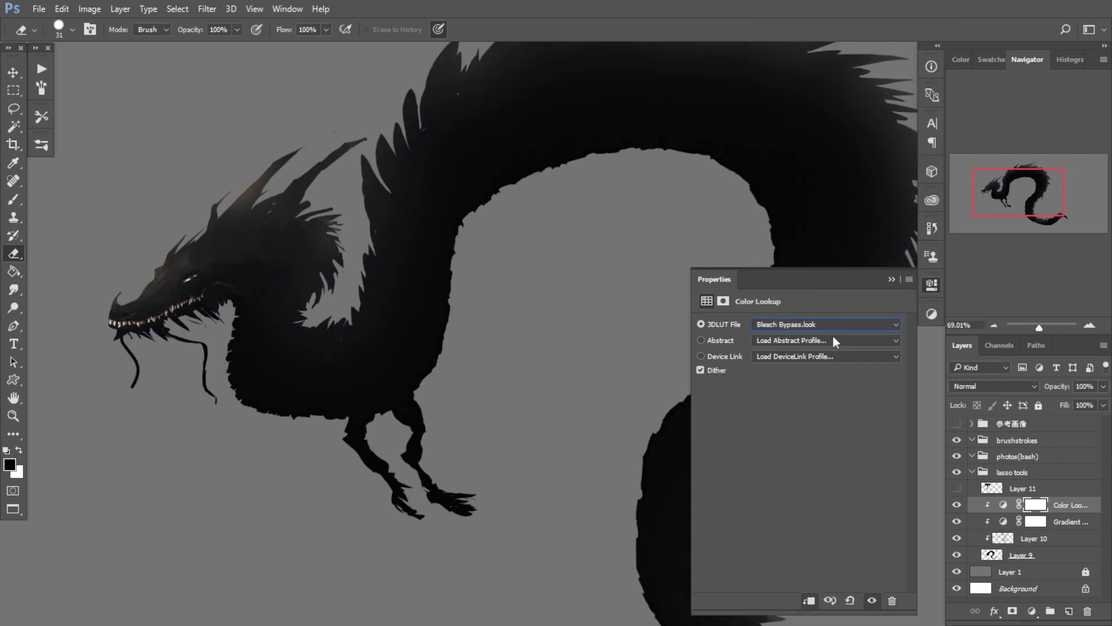
{"action": "key", "text": "Down"}
{"action": "key", "text": "Down"}
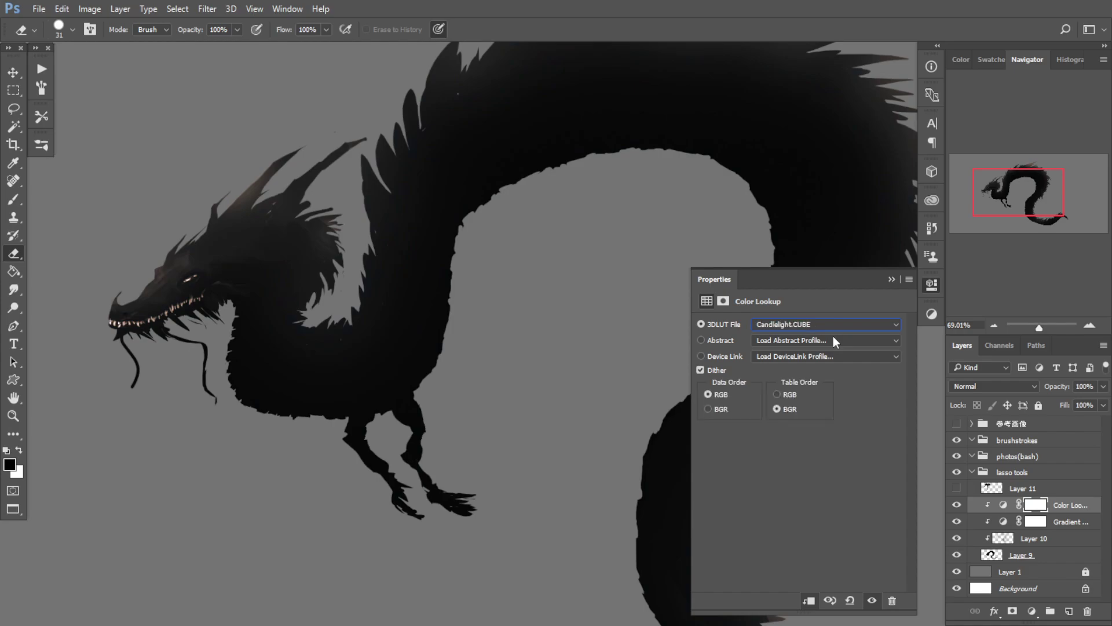
{"action": "key", "text": "Down"}
{"action": "key", "text": "Down"}
{"action": "key", "text": "Down"}
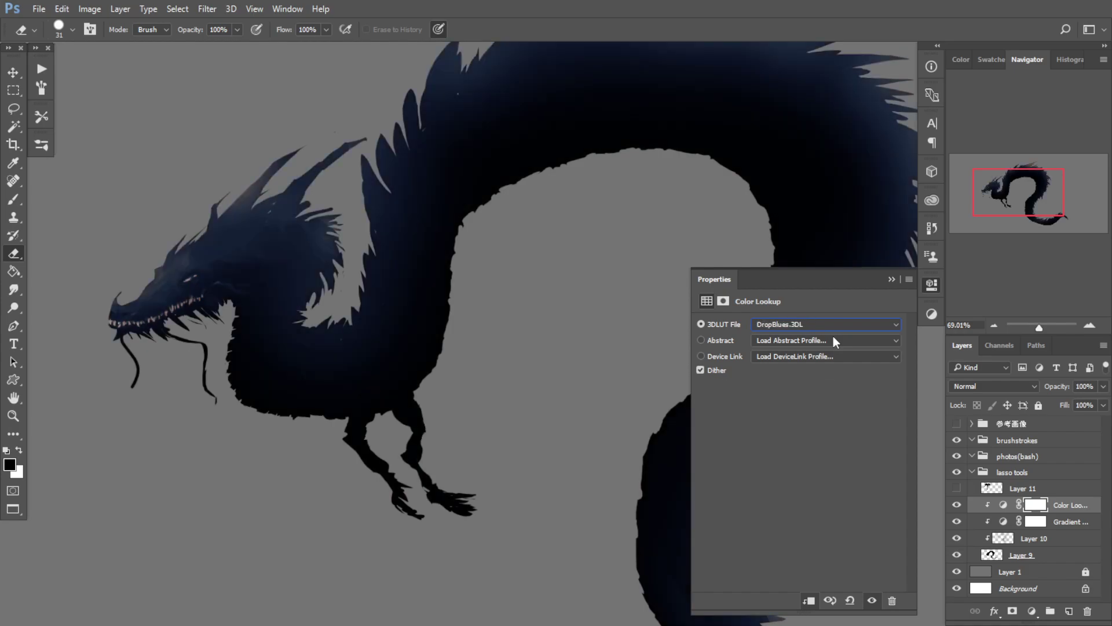
{"action": "key", "text": "Down"}
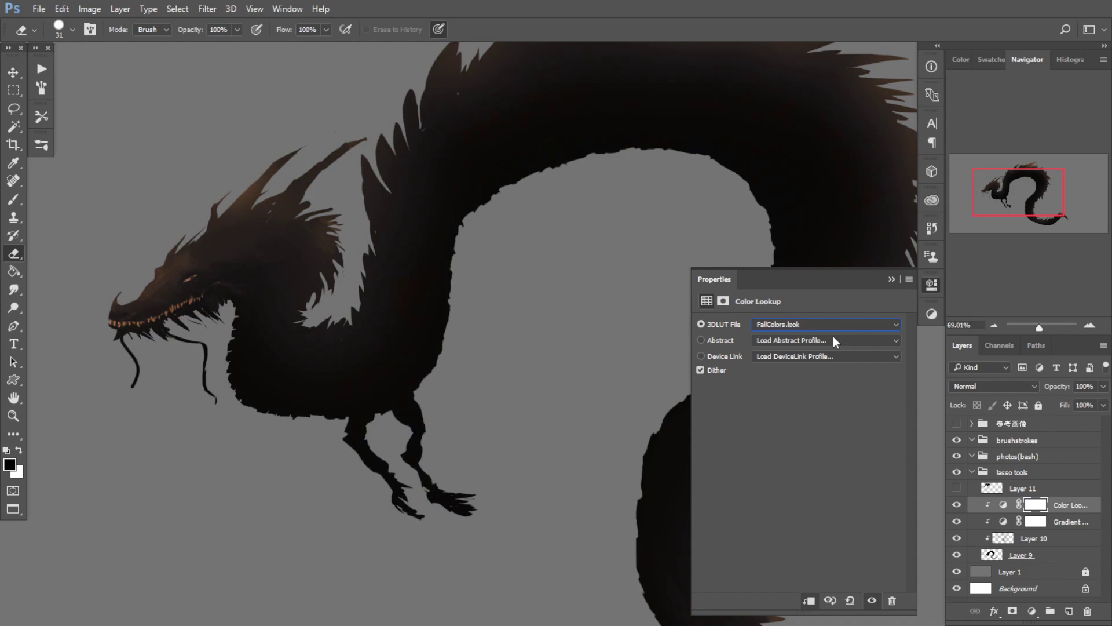
{"action": "key", "text": "Down"}
{"action": "key", "text": "Up"}
{"action": "key", "text": "Down"}
{"action": "key", "text": "Up"}
{"action": "key", "text": "Down"}
{"action": "key", "text": "Down"}
{"action": "key", "text": "Down"}
{"action": "key", "text": "Down"}
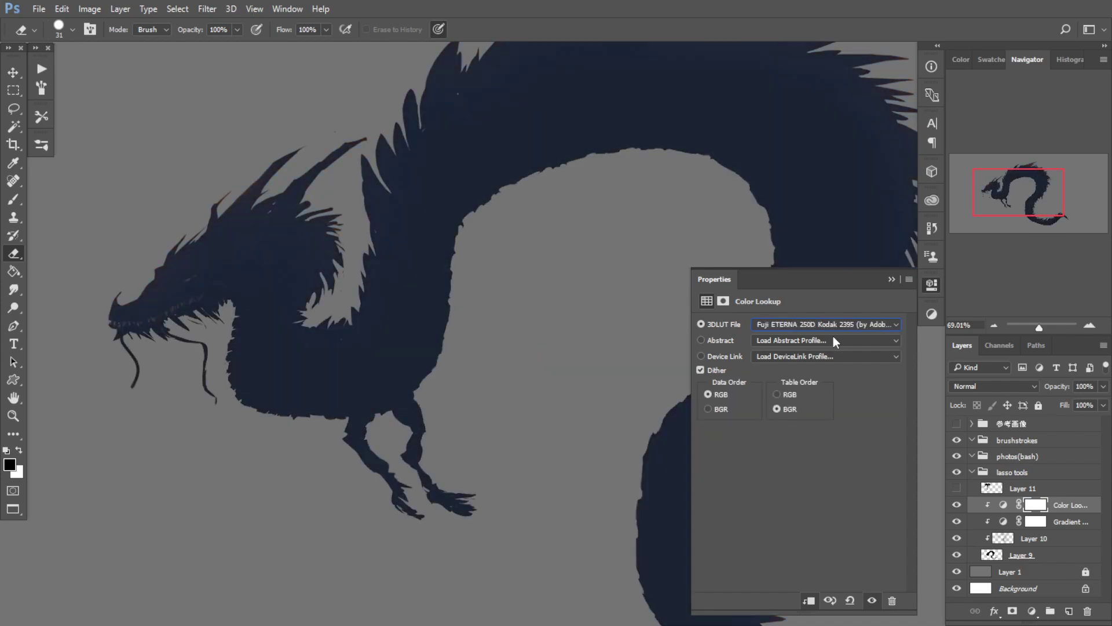
{"action": "key", "text": "Down"}
{"action": "left_click", "coordinate": [855, 324]}
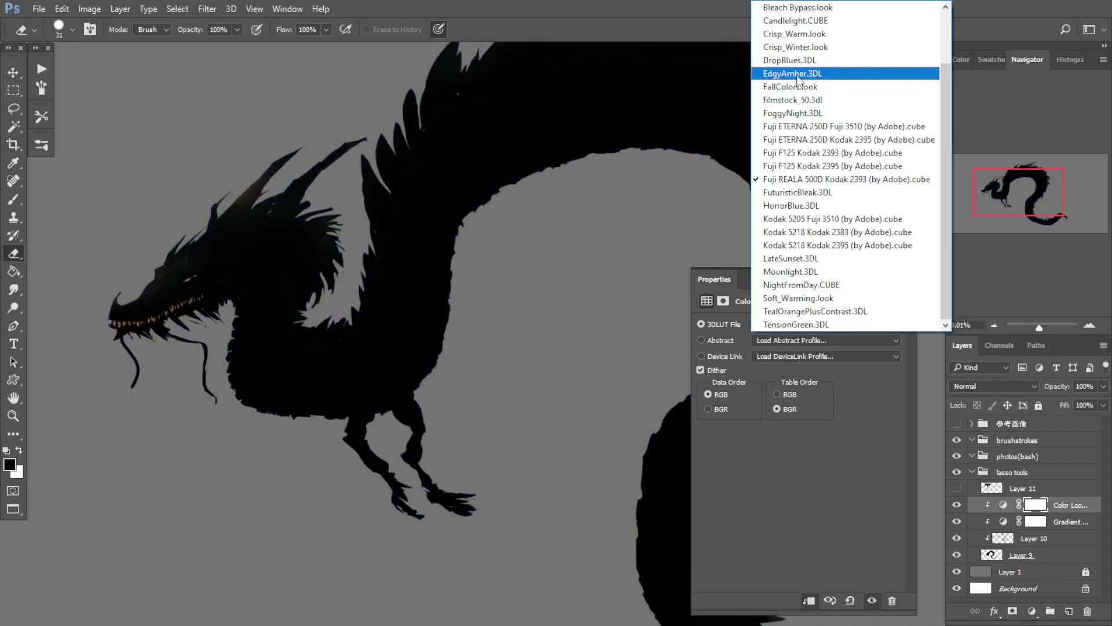
{"action": "left_click", "coordinate": [798, 76]}
{"action": "left_click", "coordinate": [892, 279]}
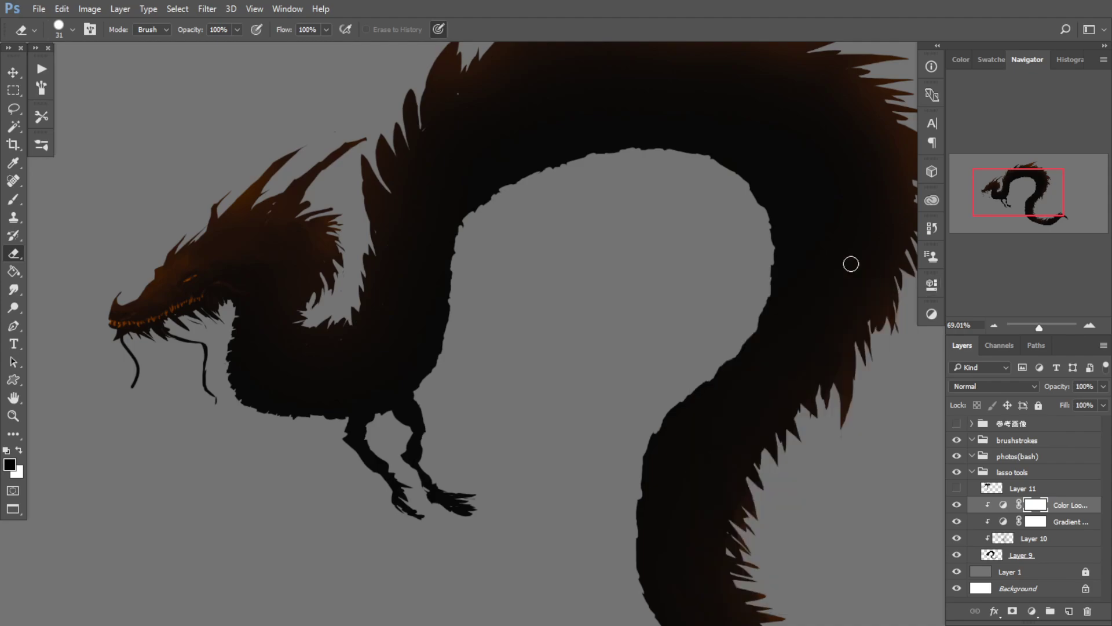
Step: Try the Soft Light, Lighten and Screen blend modes on the Color Lookup layer, and return it to Normal
{"action": "left_click", "coordinate": [995, 391]}
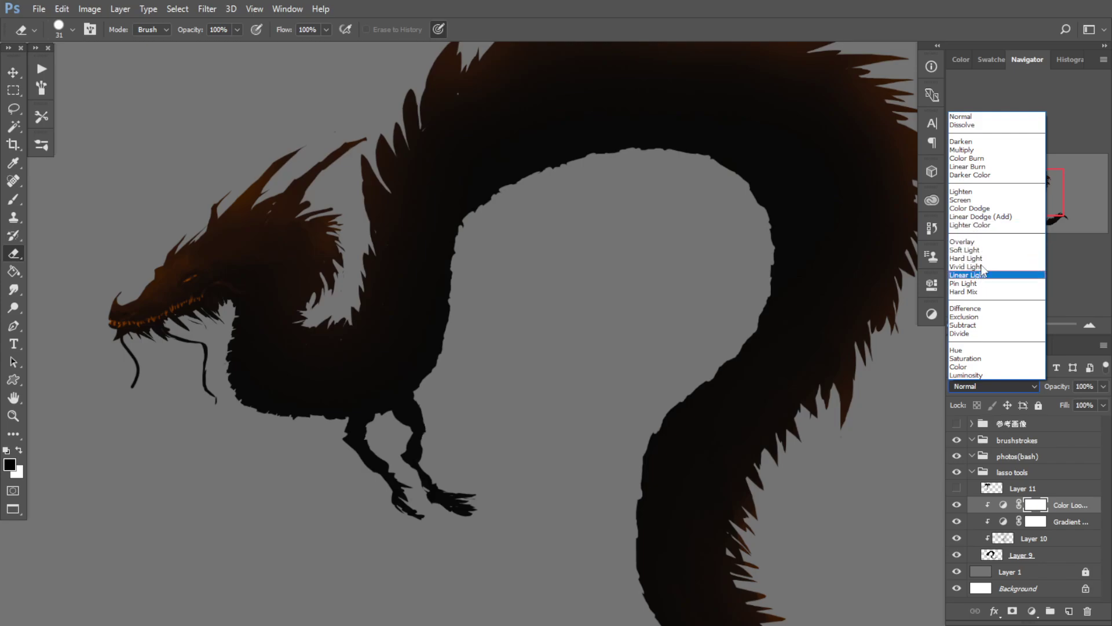
{"action": "left_click", "coordinate": [980, 250]}
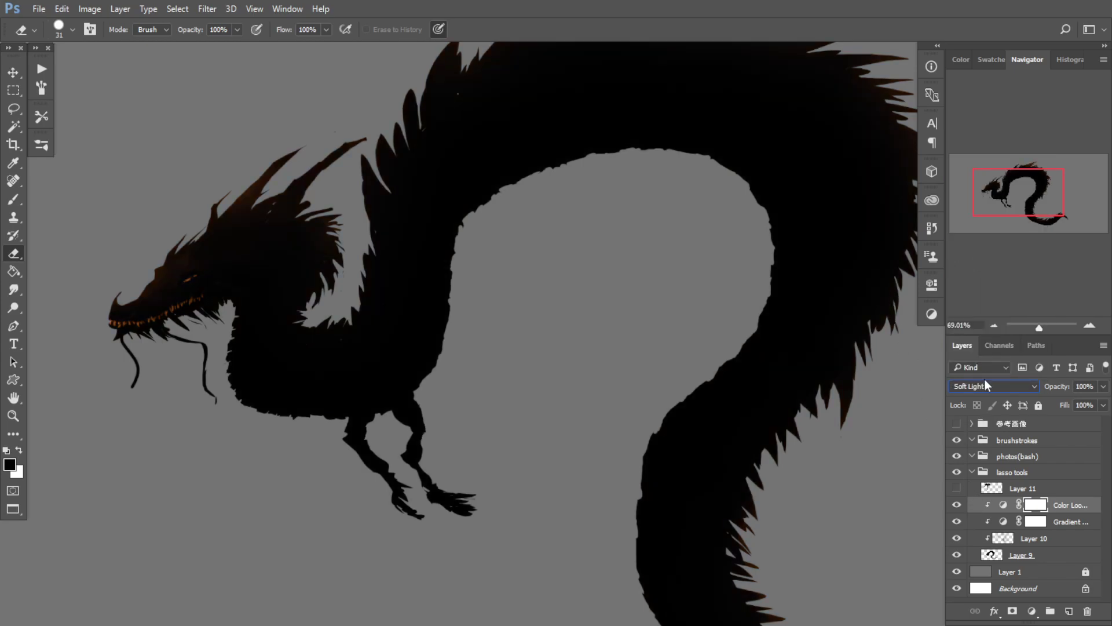
{"action": "left_click", "coordinate": [985, 386]}
{"action": "left_click", "coordinate": [973, 167]}
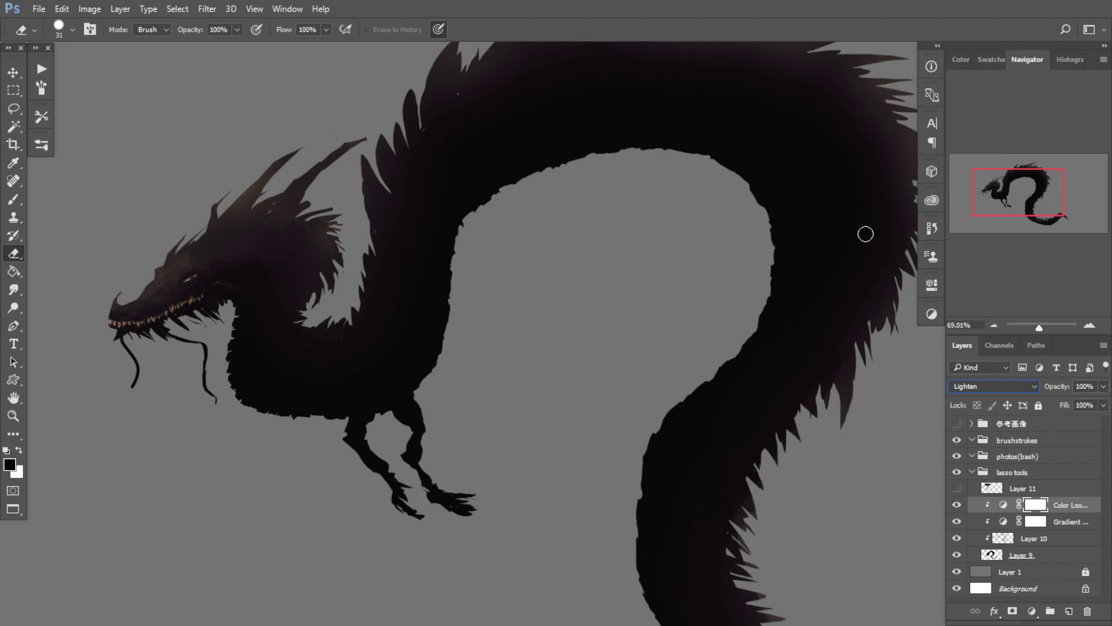
{"action": "key", "text": "Up"}
{"action": "key", "text": "Down"}
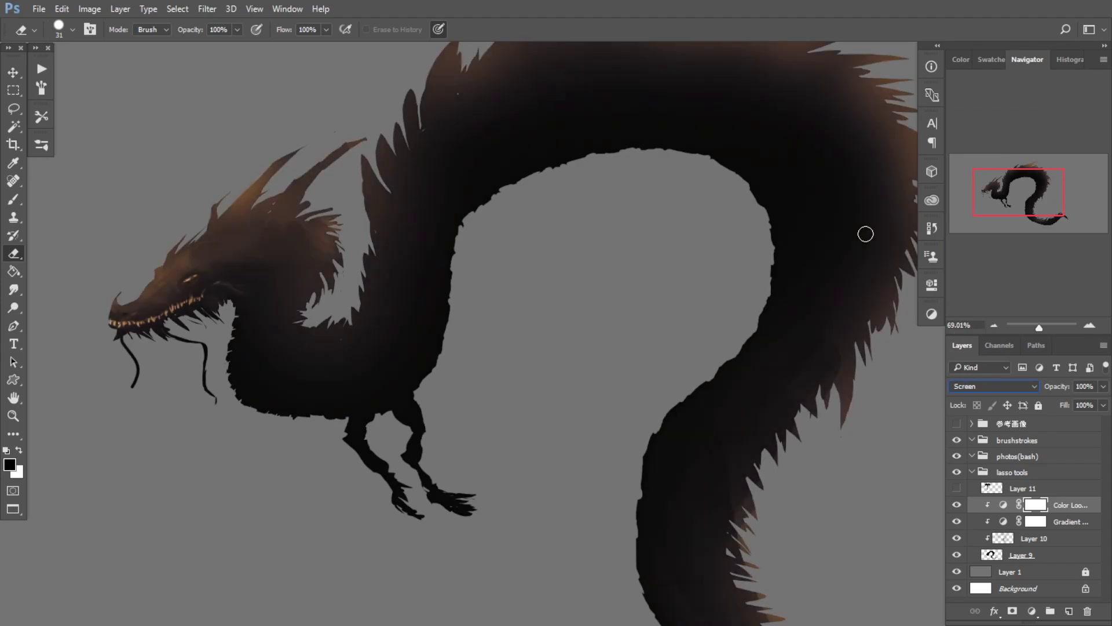
{"action": "mouse_move", "coordinate": [380, 352]}
{"action": "left_mouse_down"}
{"action": "mouse_move", "coordinate": [313, 350]}
{"action": "mouse_move", "coordinate": [366, 358]}
{"action": "left_mouse_up"}
{"action": "left_click_drag", "start_coordinate": [372, 354], "coordinate": [379, 353]}
{"action": "left_click", "coordinate": [973, 386]}
{"action": "left_click", "coordinate": [988, 119]}
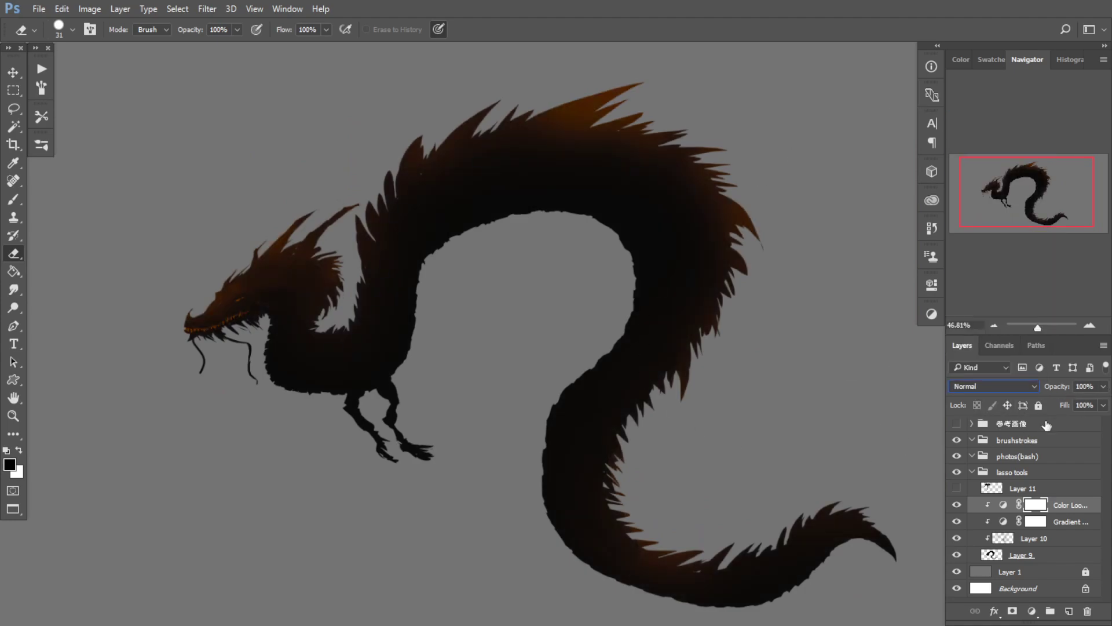
Step: Lower the Color Lookup layer's opacity to 57%
{"action": "left_click", "coordinate": [1103, 391]}
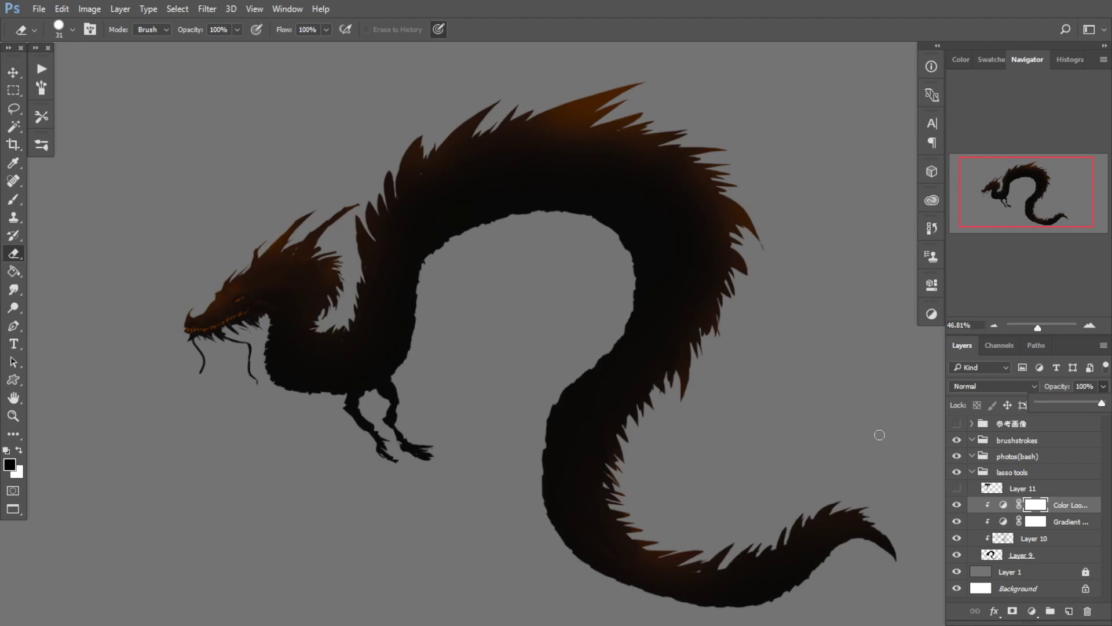
{"action": "left_click_drag", "start_coordinate": [1065, 406], "coordinate": [1059, 405]}
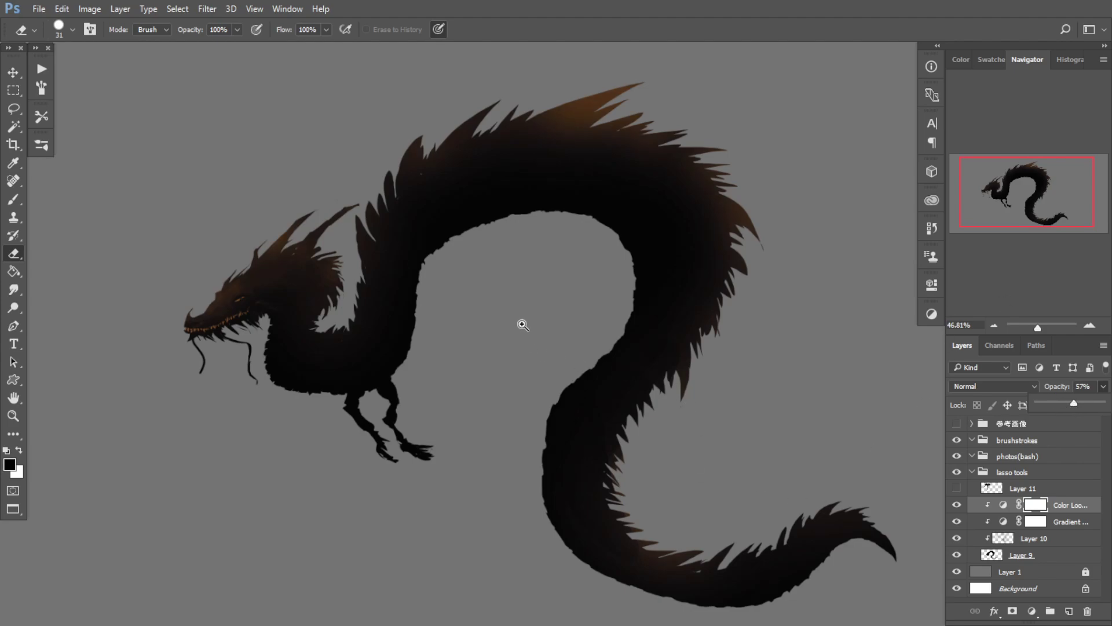
{"action": "mouse_move", "coordinate": [523, 325]}
{"action": "left_mouse_down"}
{"action": "mouse_move", "coordinate": [490, 319]}
{"action": "mouse_move", "coordinate": [550, 323]}
{"action": "left_mouse_up"}
{"action": "mouse_move", "coordinate": [551, 324]}
{"action": "left_mouse_down"}
{"action": "mouse_move", "coordinate": [526, 321]}
{"action": "mouse_move", "coordinate": [537, 318]}
{"action": "left_mouse_up"}
{"action": "left_click_drag", "start_coordinate": [536, 316], "coordinate": [507, 307]}
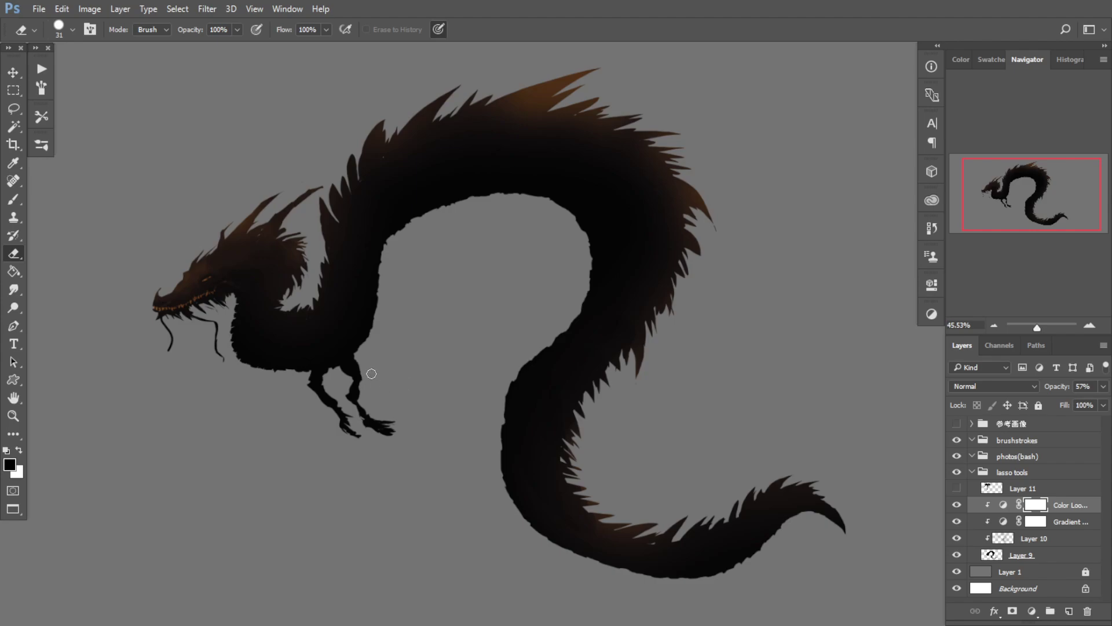
{"action": "mouse_move", "coordinate": [309, 385]}
{"action": "left_mouse_down"}
{"action": "mouse_move", "coordinate": [474, 390]}
{"action": "mouse_move", "coordinate": [434, 417]}
{"action": "mouse_move", "coordinate": [452, 447]}
{"action": "mouse_move", "coordinate": [478, 404]}
{"action": "mouse_move", "coordinate": [461, 390]}
{"action": "mouse_move", "coordinate": [456, 406]}
{"action": "left_mouse_up"}
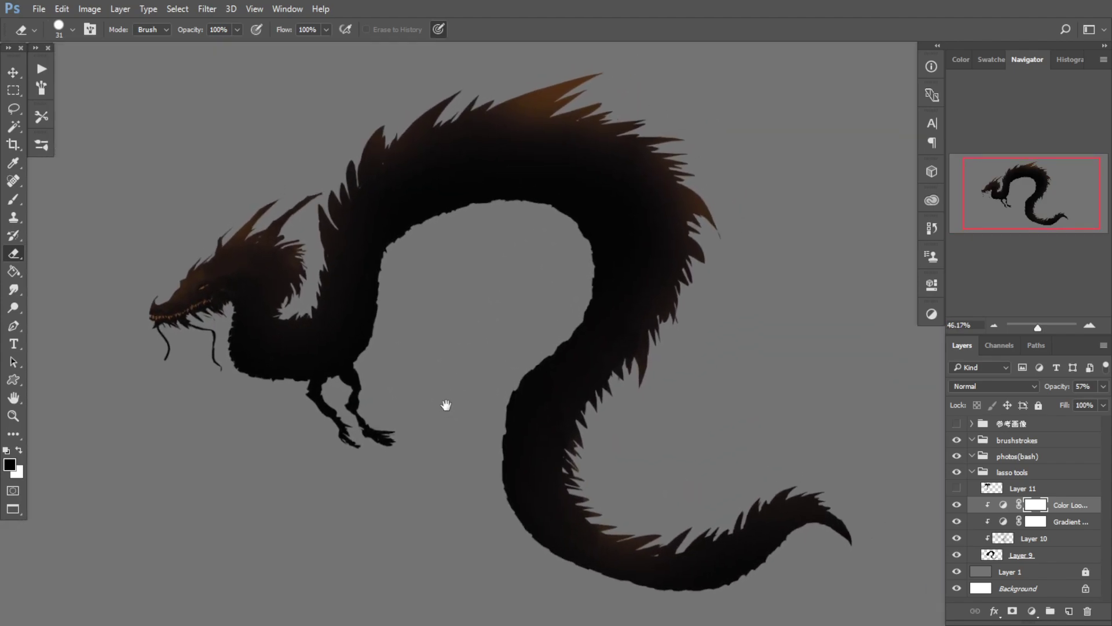
{"action": "left_click_drag", "start_coordinate": [436, 442], "coordinate": [458, 445]}
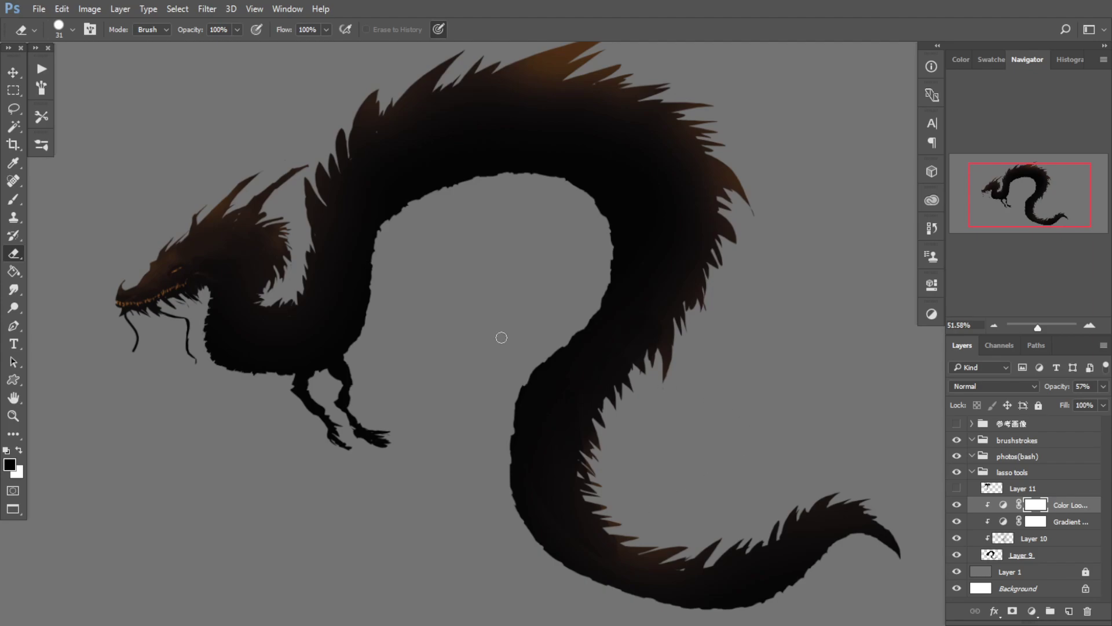
{"action": "mouse_move", "coordinate": [512, 359]}
{"action": "left_mouse_down"}
{"action": "mouse_move", "coordinate": [551, 370]}
{"action": "mouse_move", "coordinate": [499, 364]}
{"action": "mouse_move", "coordinate": [489, 353]}
{"action": "mouse_move", "coordinate": [506, 365]}
{"action": "mouse_move", "coordinate": [498, 354]}
{"action": "left_mouse_up"}
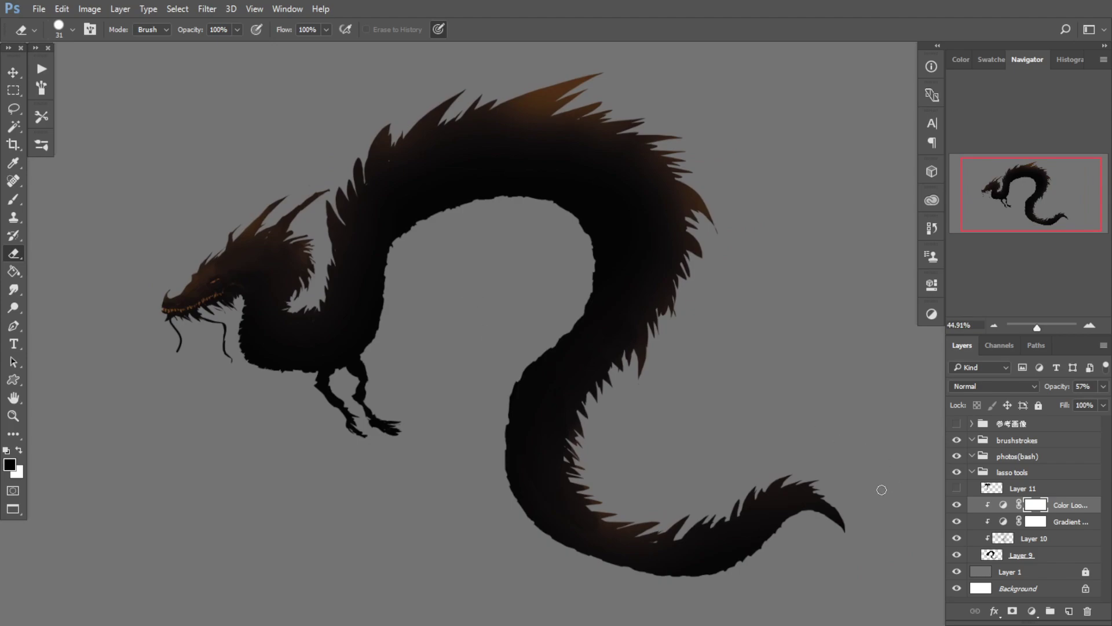
Step: Add a second Gradient Map adjustment layer above the Color Lookup layer and clip it to the dragon layers below
{"action": "left_click", "coordinate": [1005, 504]}
{"action": "left_click", "coordinate": [1032, 611]}
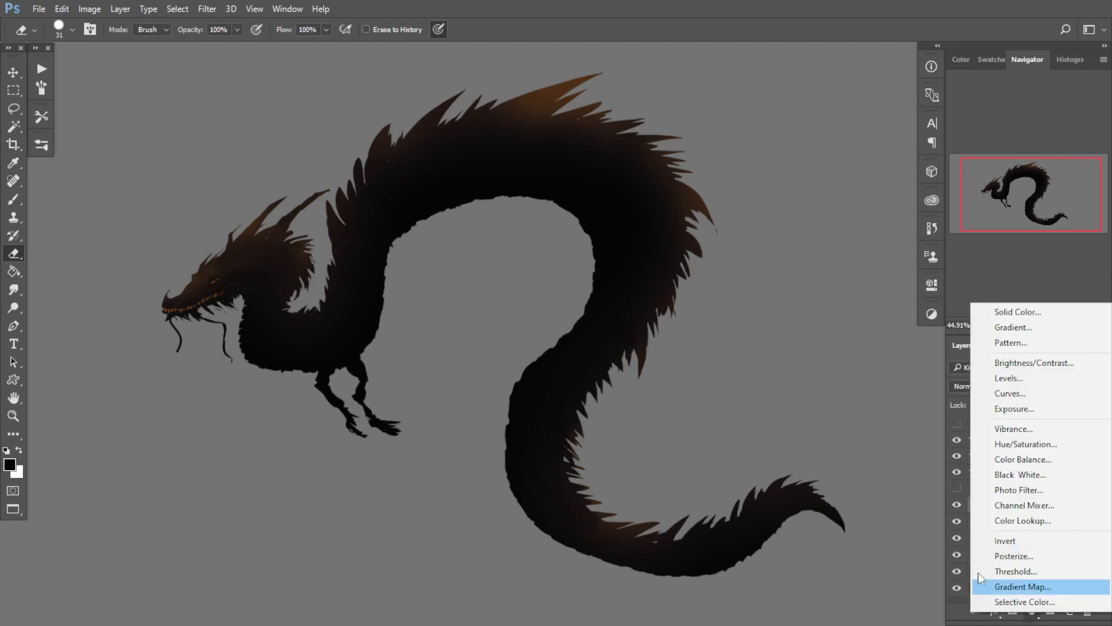
{"action": "left_click", "coordinate": [1043, 585]}
{"action": "left_click", "coordinate": [993, 514], "text": "alt"}
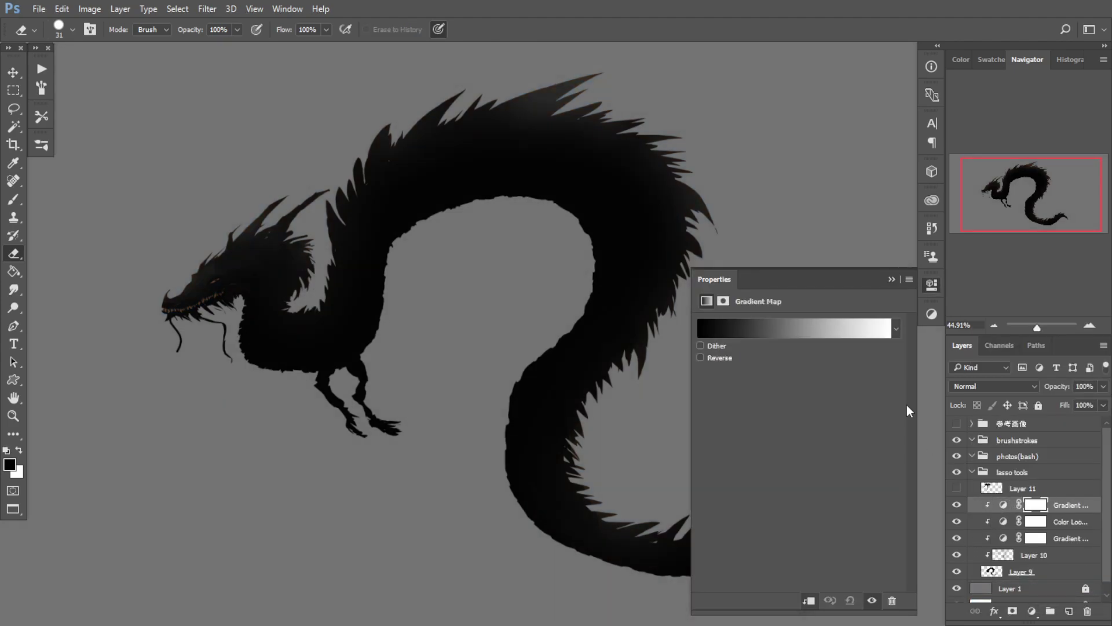
Step: Reverse the new gradient map's colours and set its blend mode to Soft Light
{"action": "left_click", "coordinate": [701, 357]}
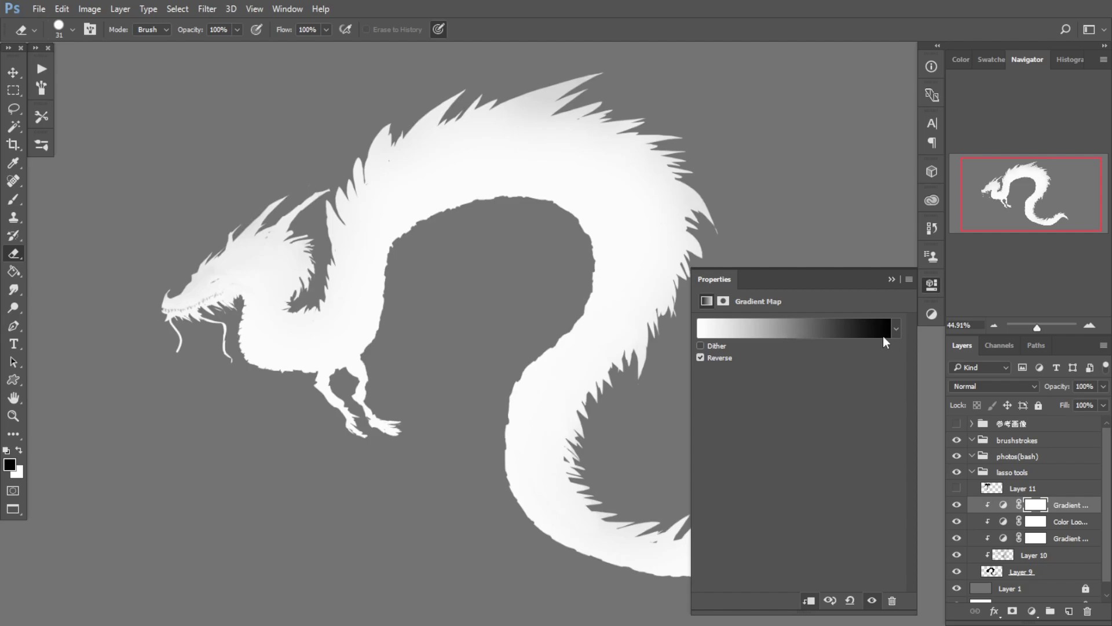
{"action": "left_click", "coordinate": [985, 386]}
{"action": "left_click", "coordinate": [985, 254]}
Step: Try out a series of gradient presets on the upper gradient map, starting with the red-green gradient
{"action": "left_click", "coordinate": [896, 329]}
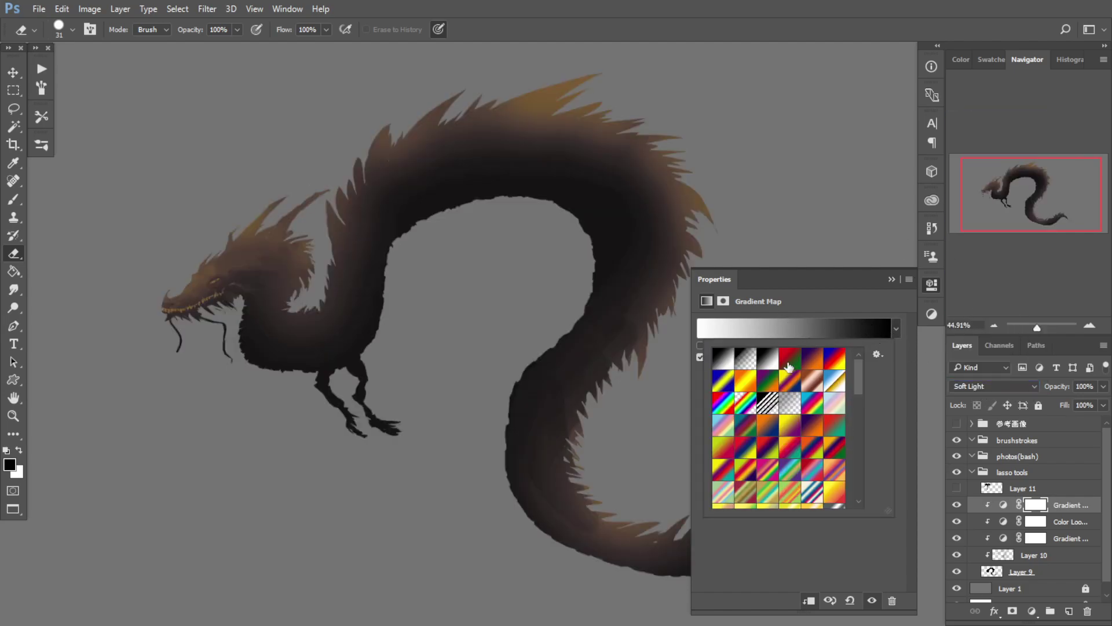
{"action": "left_click", "coordinate": [788, 365]}
{"action": "left_click", "coordinate": [812, 358]}
{"action": "left_click", "coordinate": [723, 380]}
{"action": "left_click", "coordinate": [745, 380]}
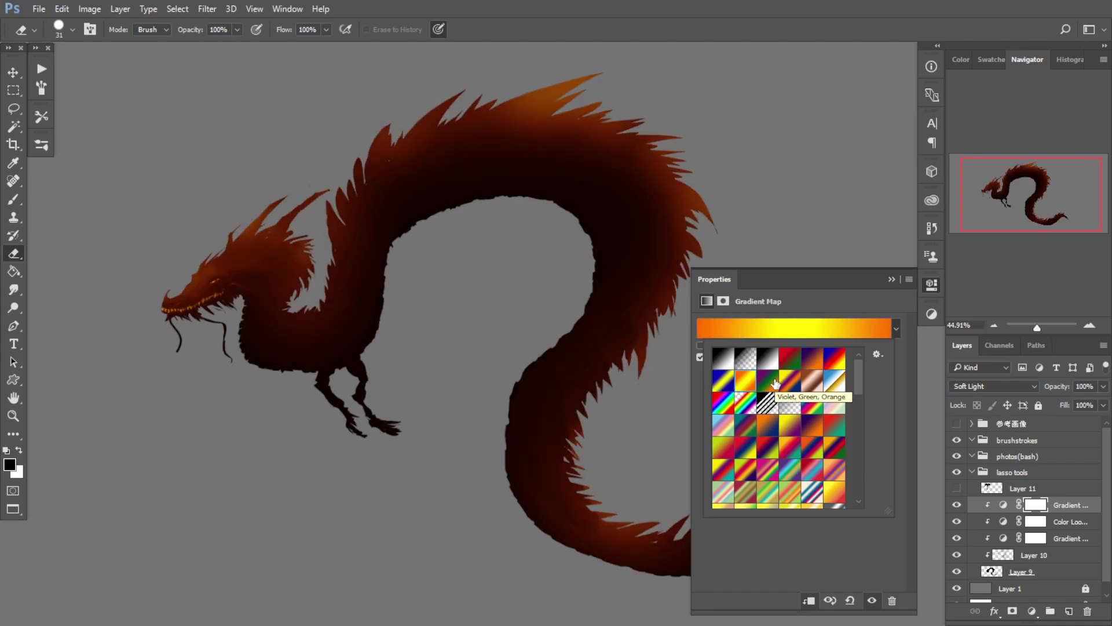
{"action": "key", "text": "Right"}
{"action": "key", "text": "Right"}
{"action": "key", "text": "Right"}
{"action": "key", "text": "Right"}
{"action": "key", "text": "Left"}
{"action": "key", "text": "Right"}
{"action": "key", "text": "Right"}
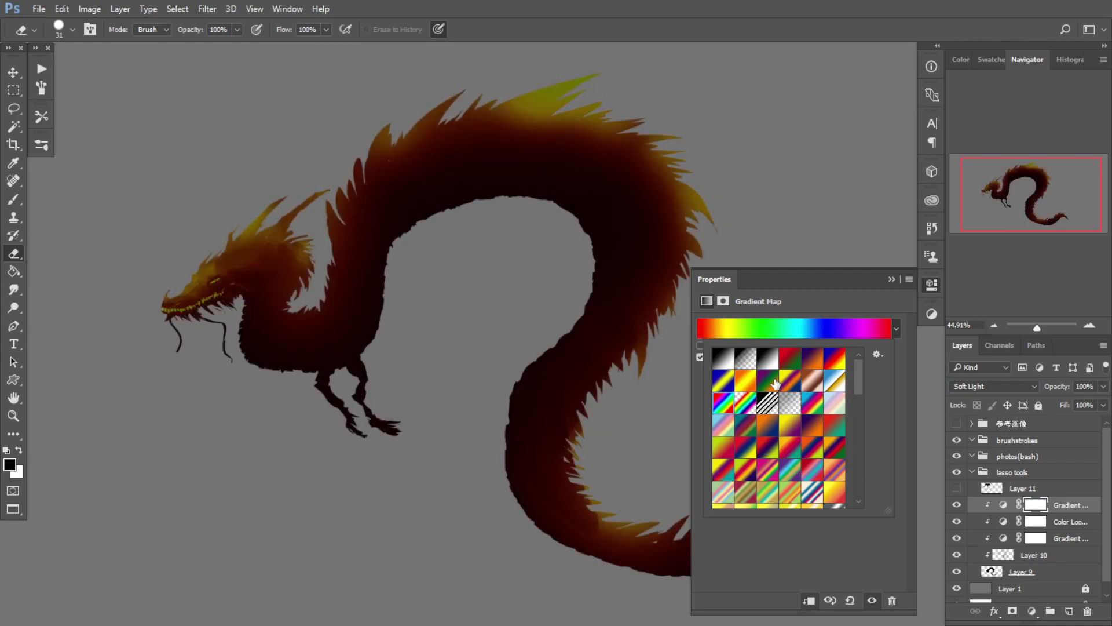
{"action": "key", "text": "Right"}
{"action": "key", "text": "Right"}
Step: Lower the upper gradient map layer's opacity to 48%
{"action": "left_click", "coordinate": [1104, 386]}
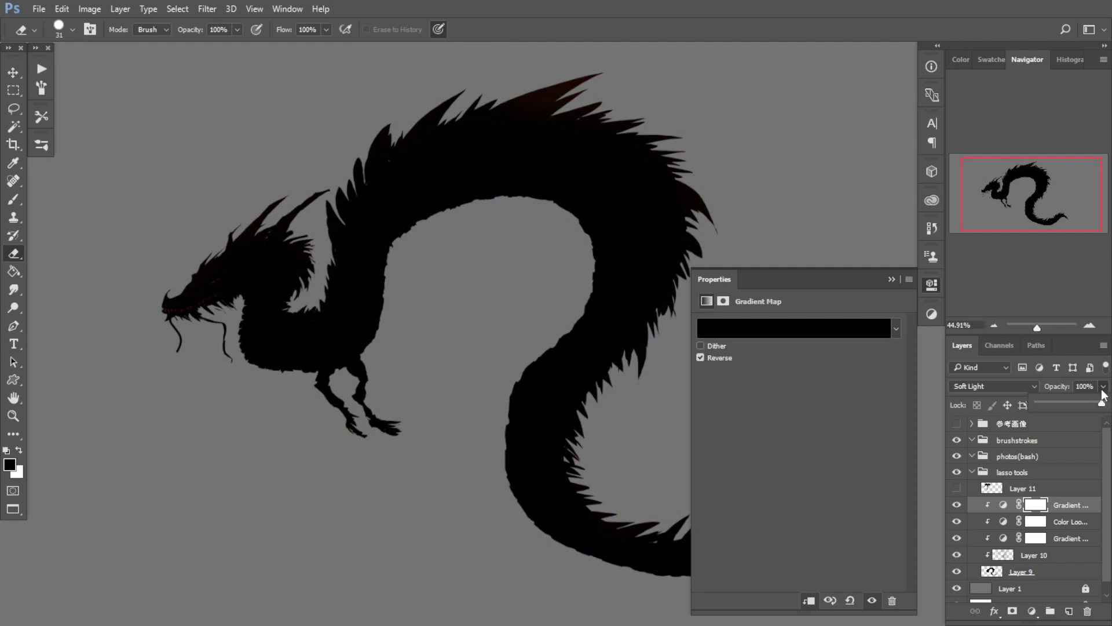
{"action": "left_click_drag", "start_coordinate": [1103, 403], "coordinate": [1069, 404]}
{"action": "left_click", "coordinate": [1004, 505]}
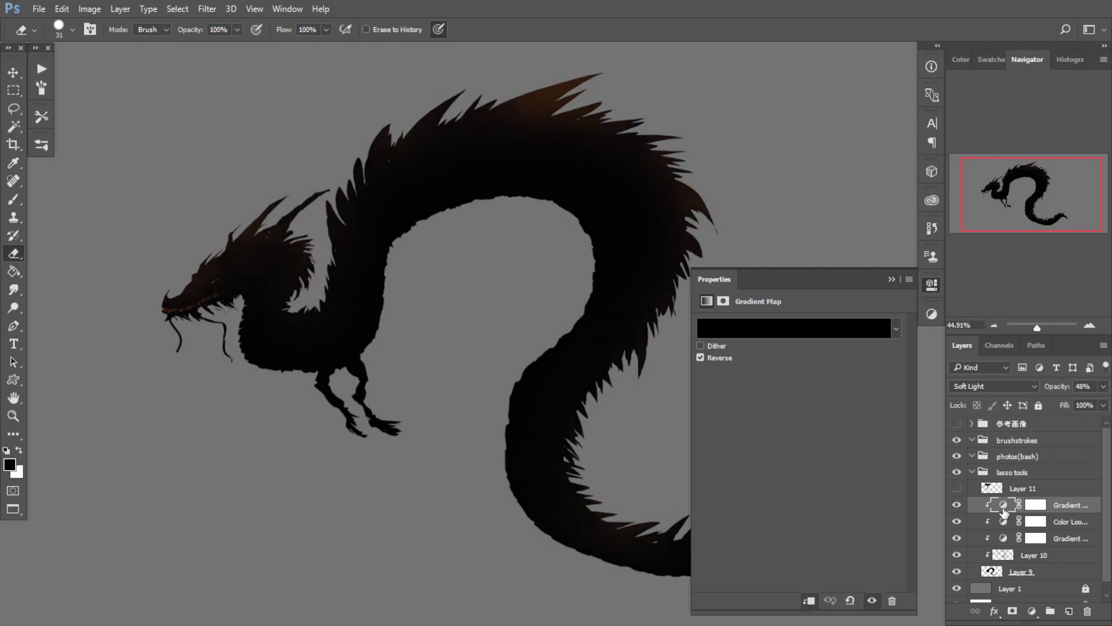
Step: Try out gradient presets on the upper gradient map, from the red-green gradient through to the orange-violet striped one
{"action": "left_click", "coordinate": [895, 328]}
{"action": "left_click", "coordinate": [790, 358]}
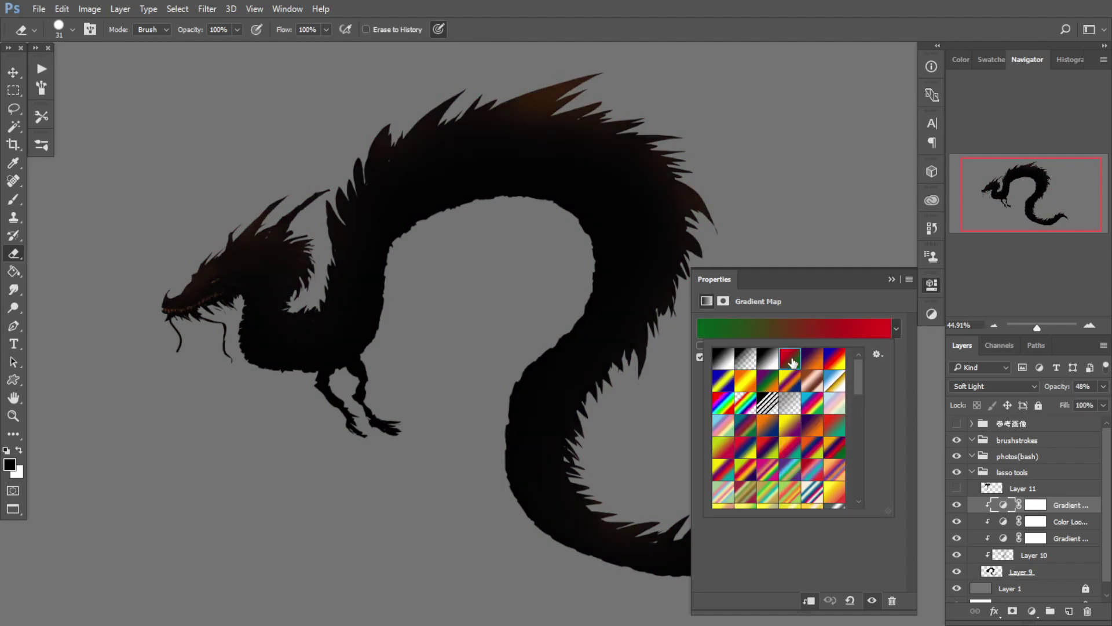
{"action": "key", "text": "Right"}
{"action": "key", "text": "Right"}
{"action": "key", "text": "Right"}
{"action": "key", "text": "Right"}
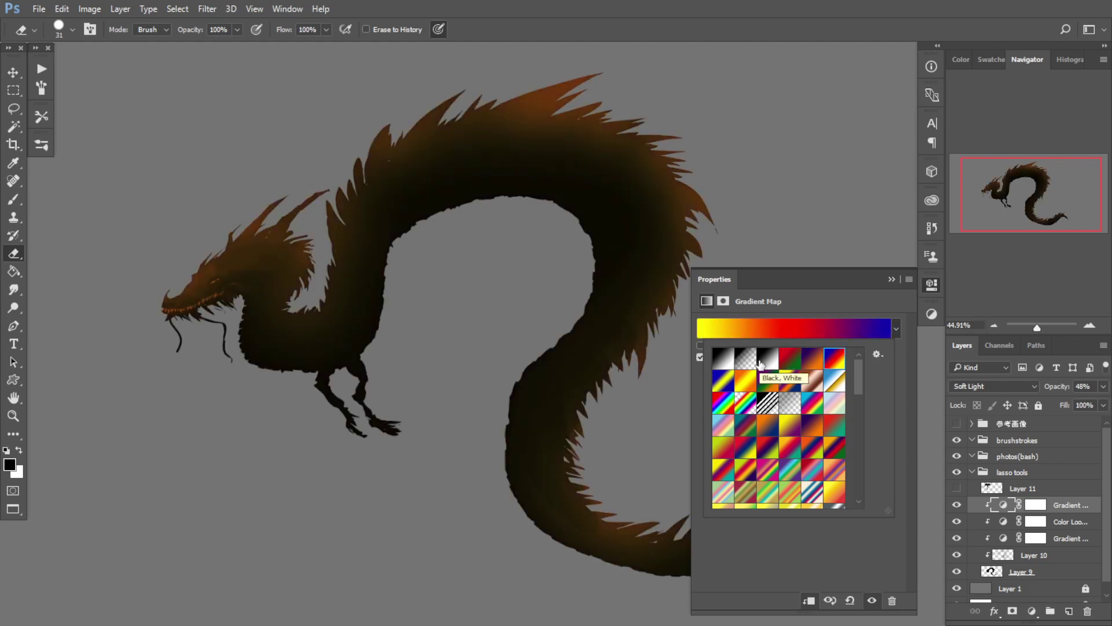
{"action": "key", "text": "Right"}
{"action": "key", "text": "Right"}
{"action": "key", "text": "Right"}
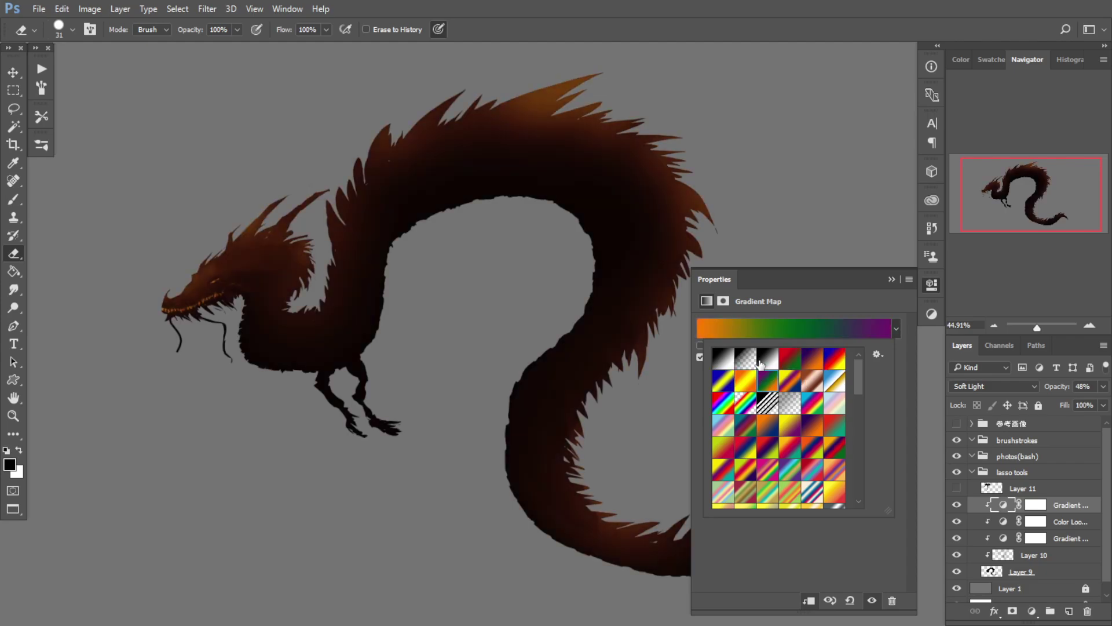
{"action": "key", "text": "Right"}
{"action": "key", "text": "Right"}
{"action": "key", "text": "Right"}
{"action": "key", "text": "Right"}
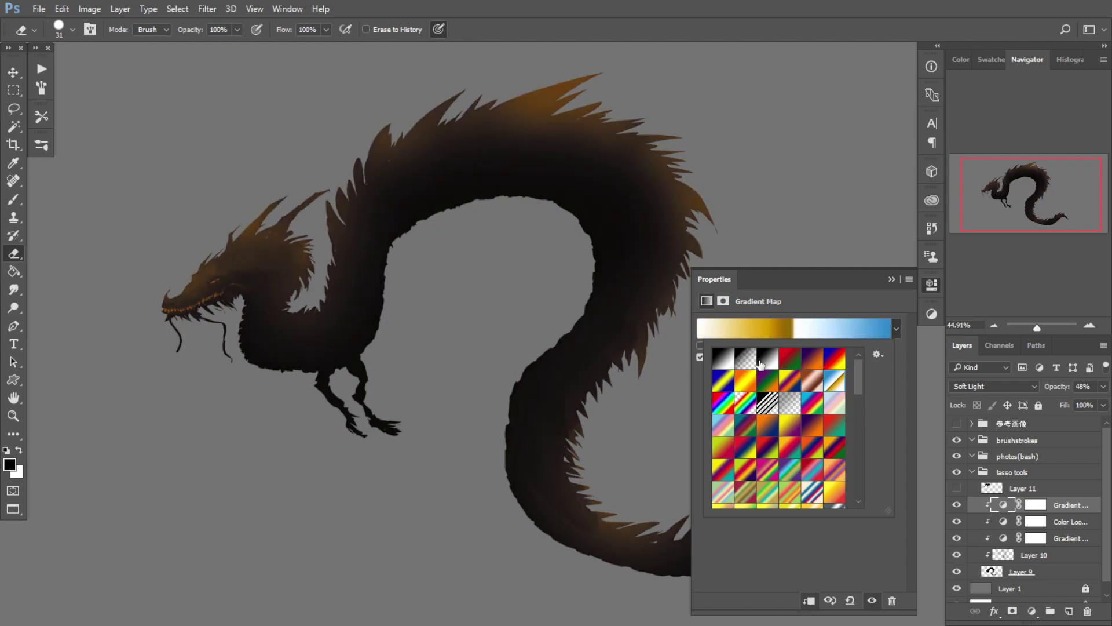
{"action": "key", "text": "Right"}
{"action": "key", "text": "Right"}
{"action": "key", "text": "Right"}
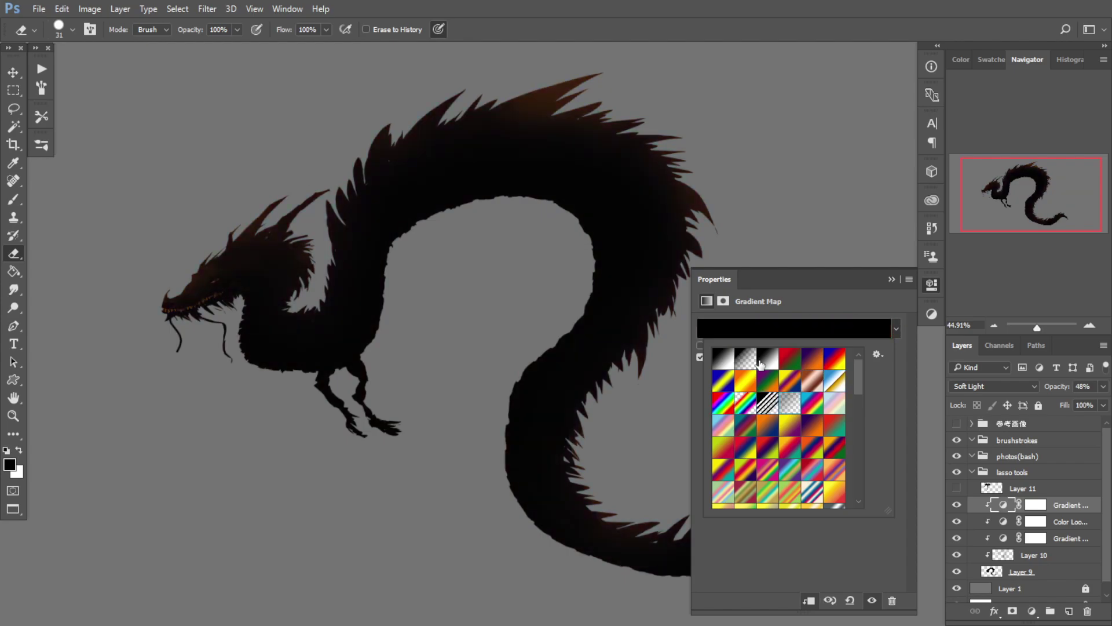
{"action": "key", "text": "Left"}
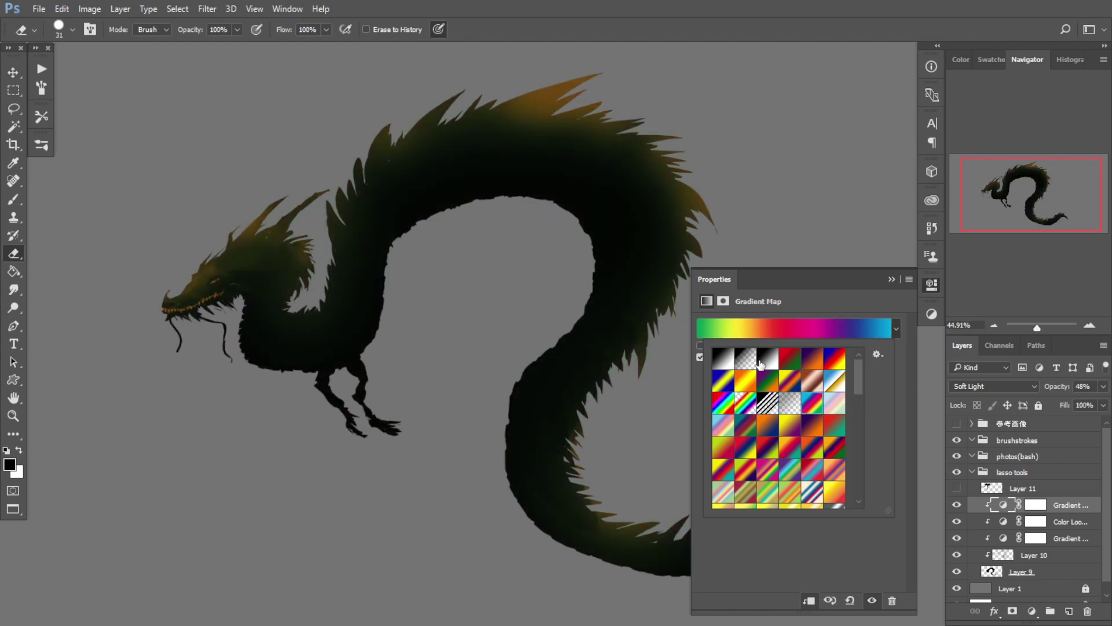
{"action": "key", "text": "Right"}
{"action": "key", "text": "Right"}
{"action": "key", "text": "Left"}
{"action": "key", "text": "Right"}
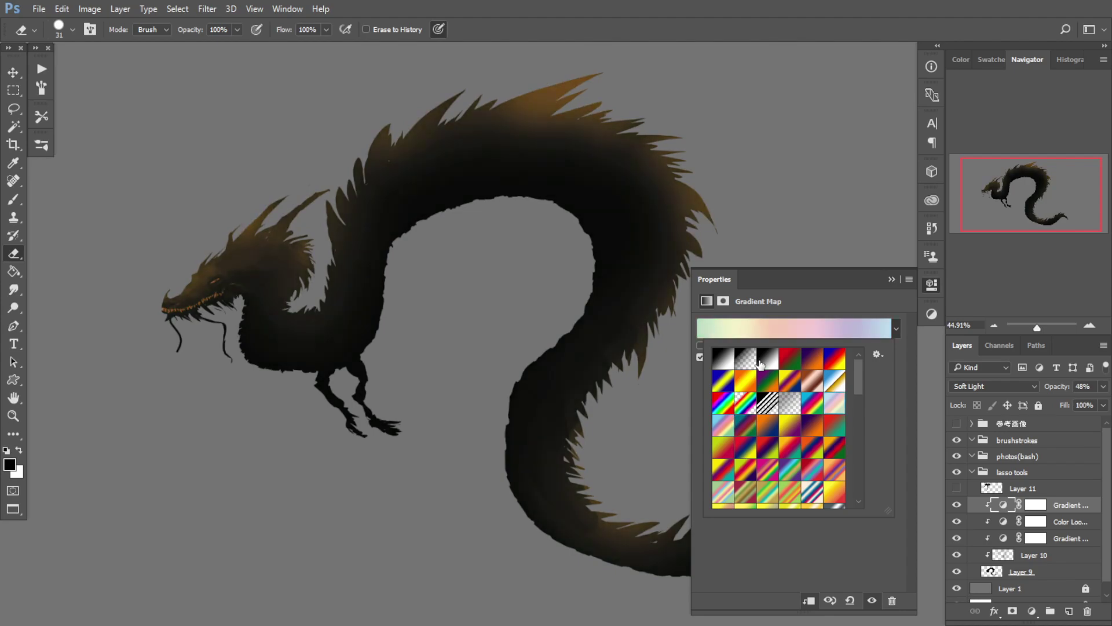
{"action": "key", "text": "Left"}
{"action": "key", "text": "Right"}
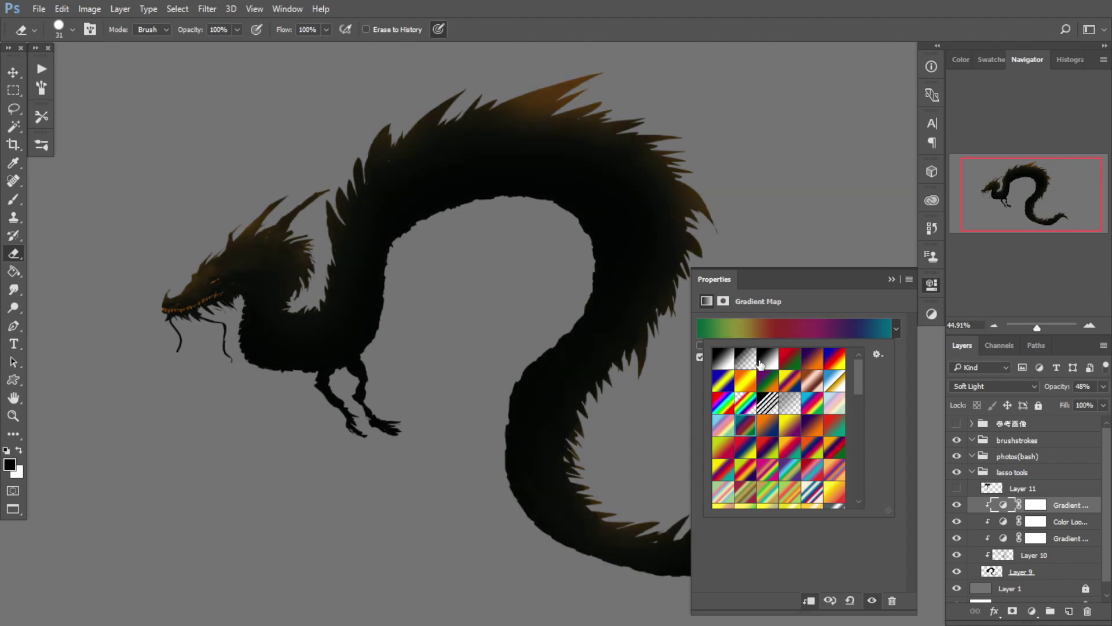
{"action": "key", "text": "Right"}
{"action": "key", "text": "Right"}
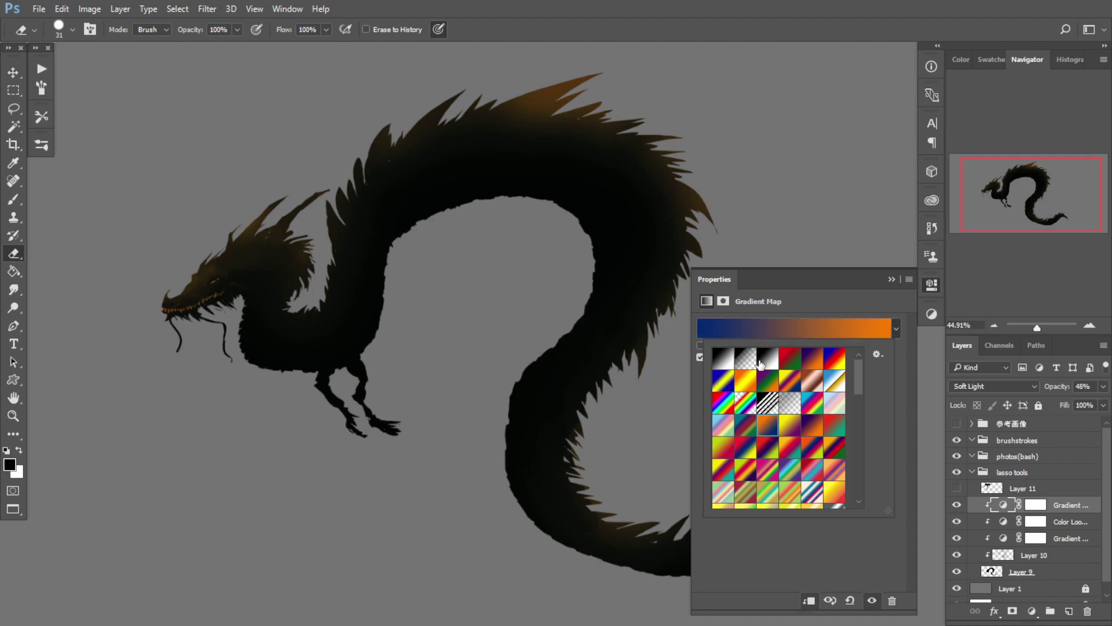
{"action": "key", "text": "Left"}
{"action": "key", "text": "Left"}
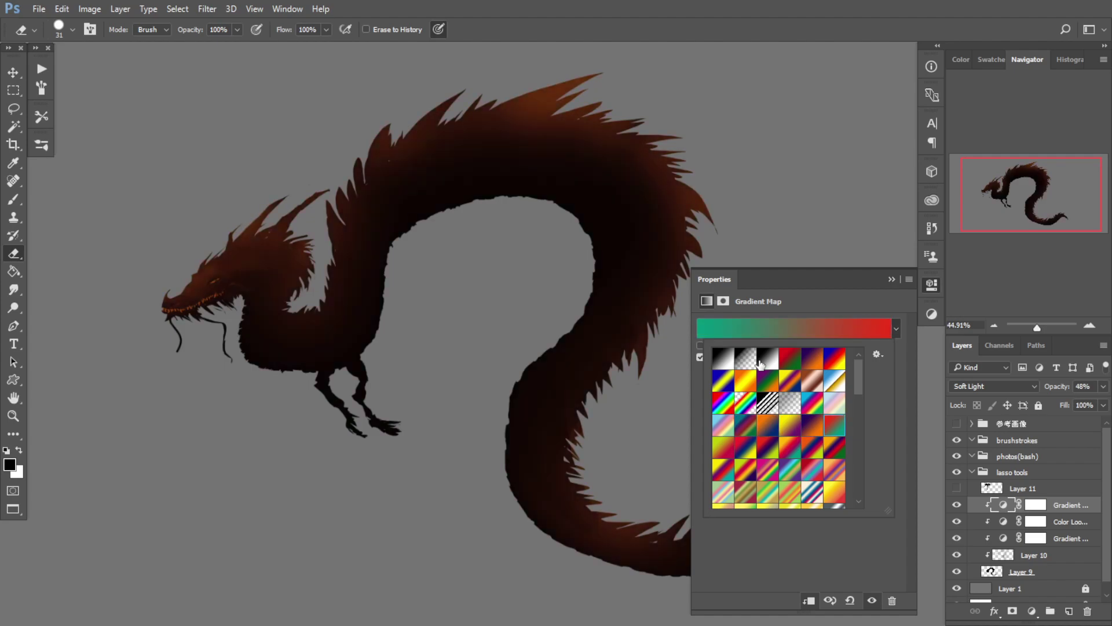
{"action": "key", "text": "Right"}
{"action": "key", "text": "Right"}
{"action": "key", "text": "Right"}
{"action": "key", "text": "Right"}
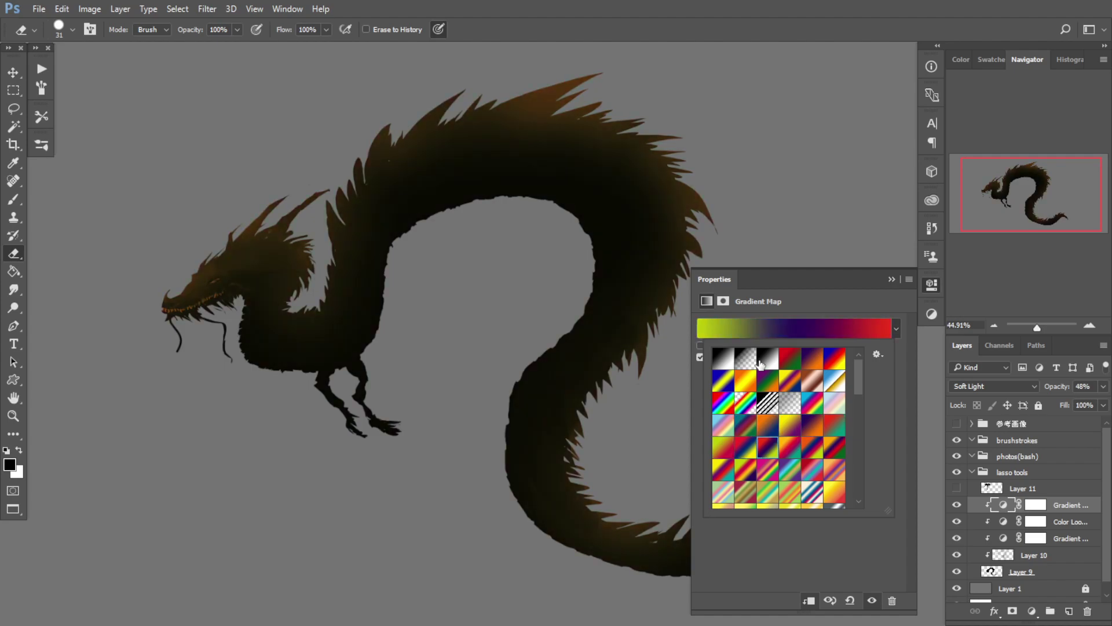
{"action": "key", "text": "Right"}
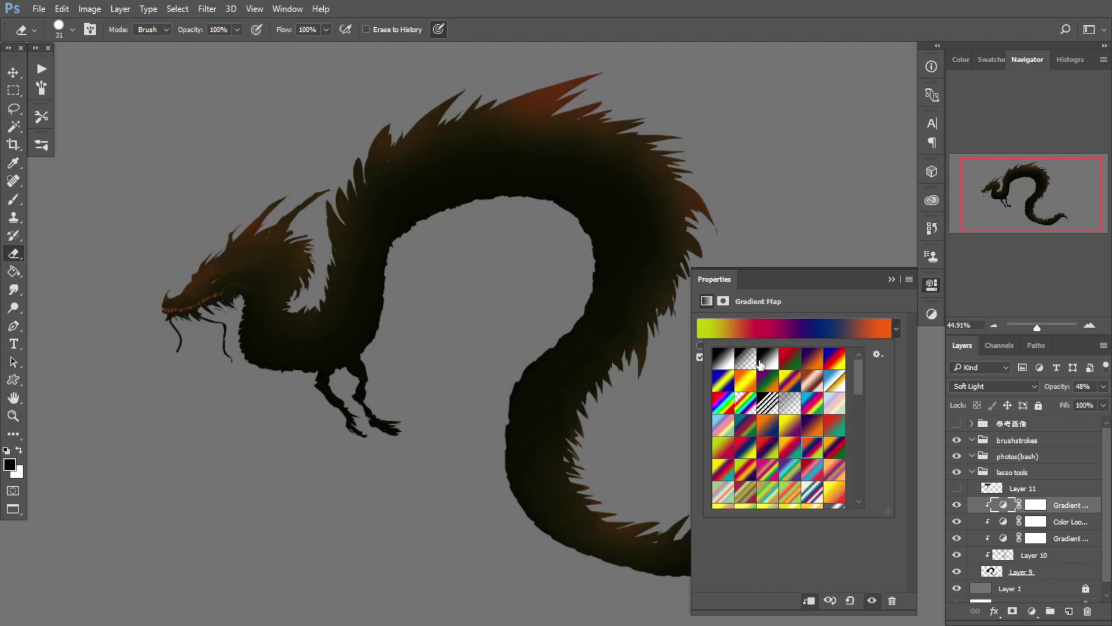
{"action": "key", "text": "Right"}
{"action": "key", "text": "Right"}
{"action": "key", "text": "Right"}
{"action": "key", "text": "Right"}
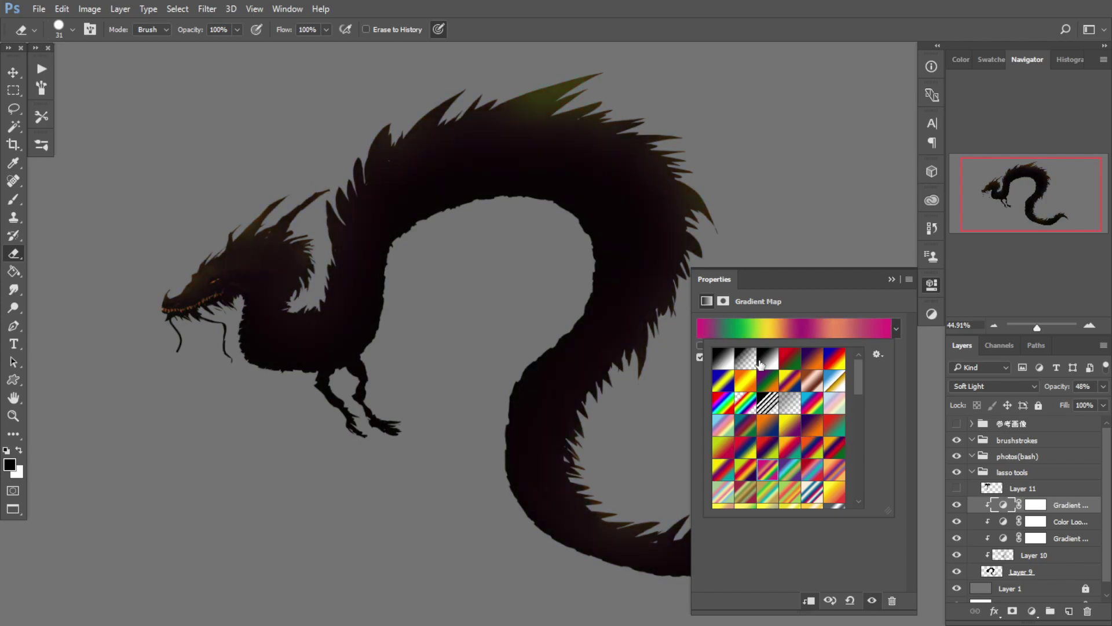
{"action": "key", "text": "Right"}
{"action": "key", "text": "Right"}
{"action": "key", "text": "Right"}
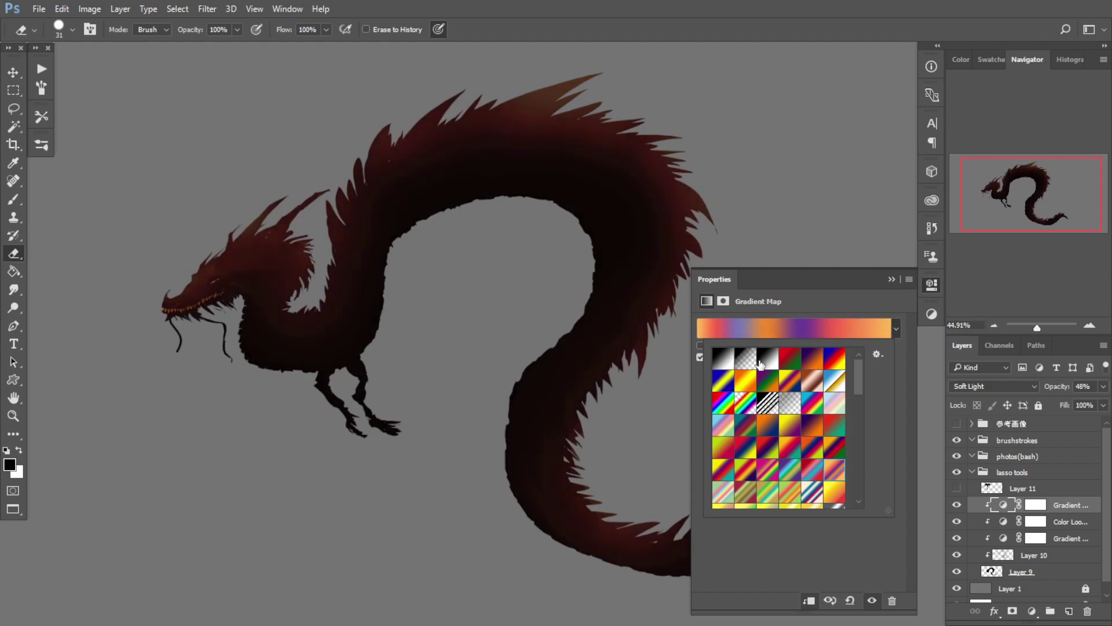
Step: Compare more presets on the upper gradient map, from the blue-yellow-blue gradient to the plain blue-orange one
{"action": "left_click", "coordinate": [724, 381]}
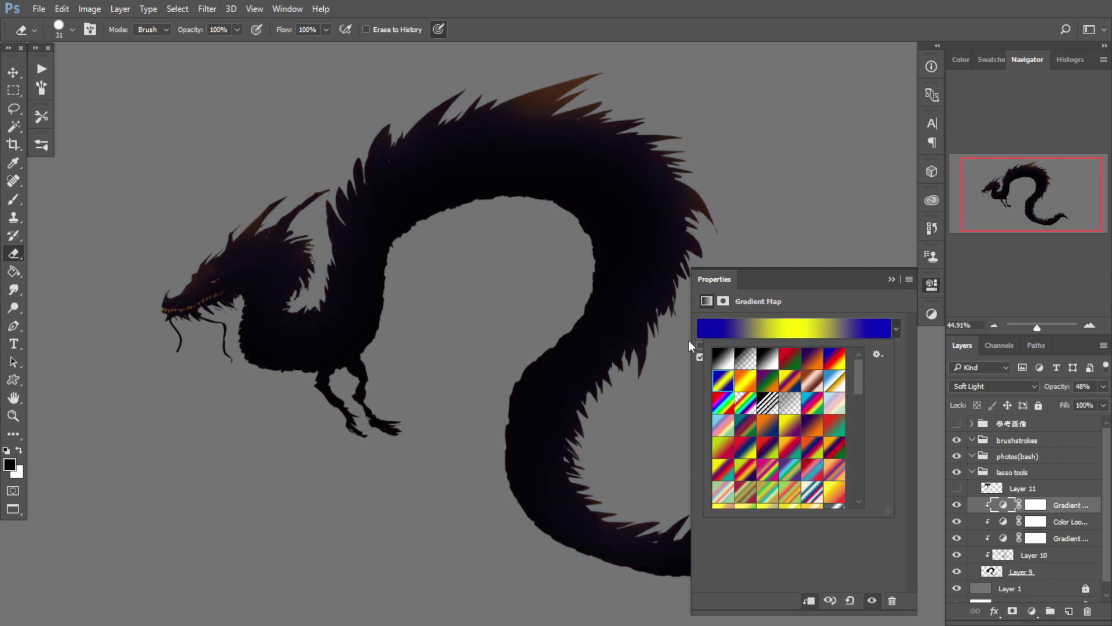
{"action": "key", "text": "Right"}
{"action": "key", "text": "Right"}
{"action": "key", "text": "Right"}
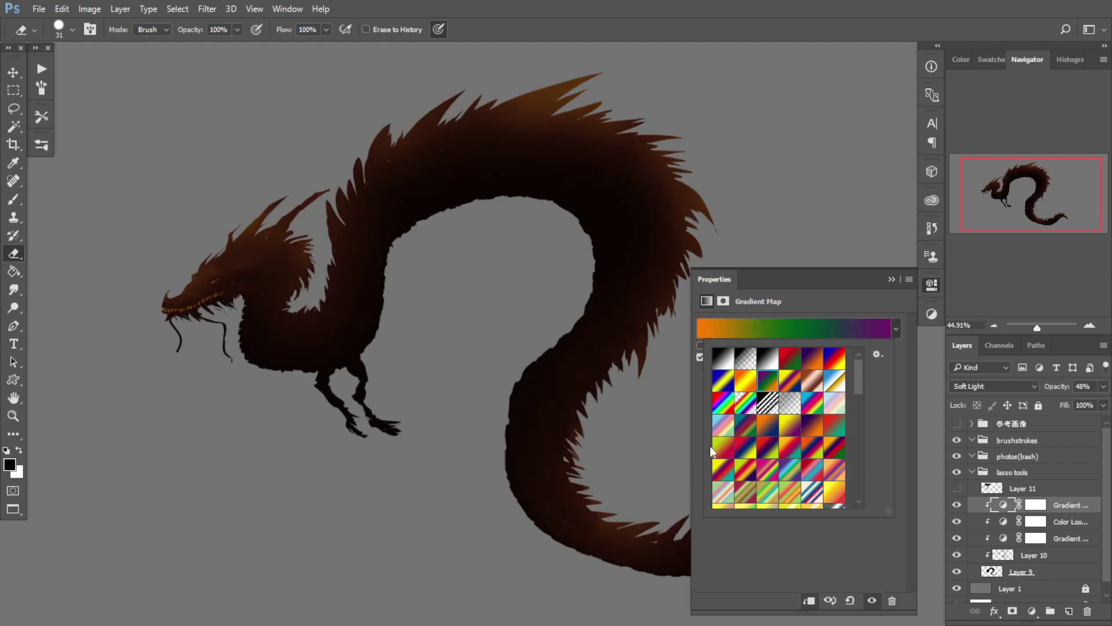
{"action": "key", "text": "Right"}
{"action": "key", "text": "Right"}
{"action": "key", "text": "Right"}
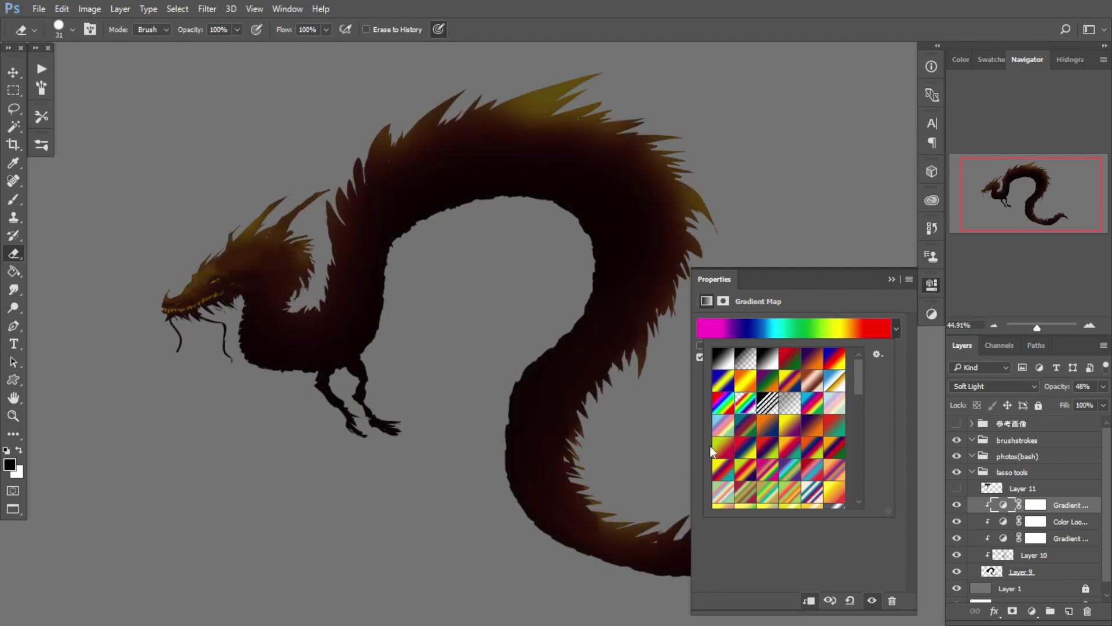
{"action": "key", "text": "Right"}
{"action": "key", "text": "Right"}
{"action": "key", "text": "Right"}
{"action": "key", "text": "Right"}
{"action": "key", "text": "Right"}
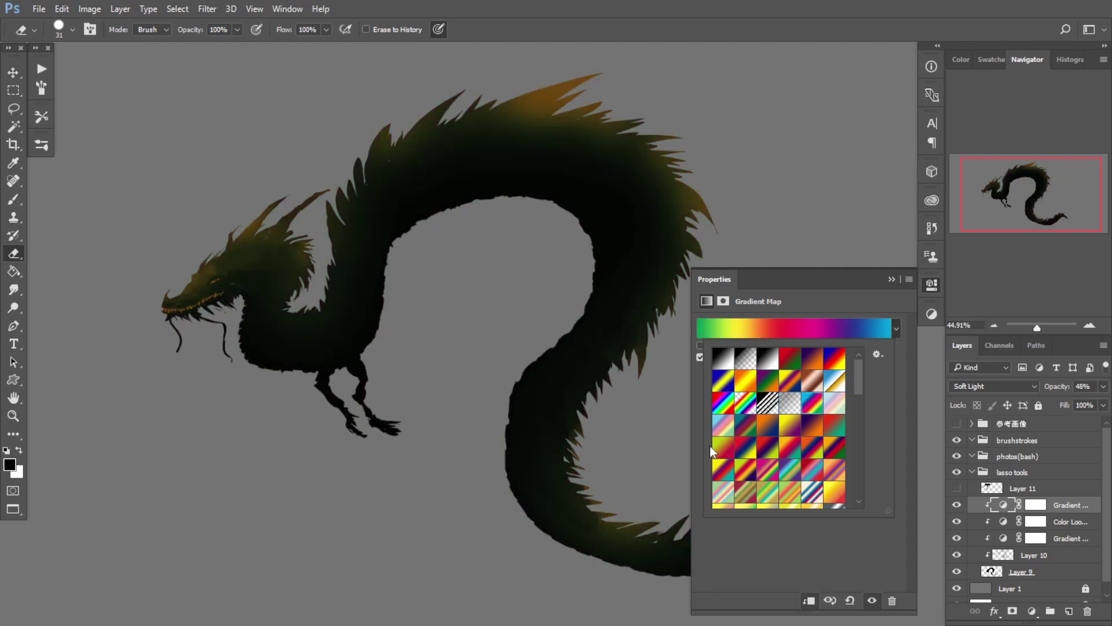
{"action": "key", "text": "Right"}
{"action": "key", "text": "Right"}
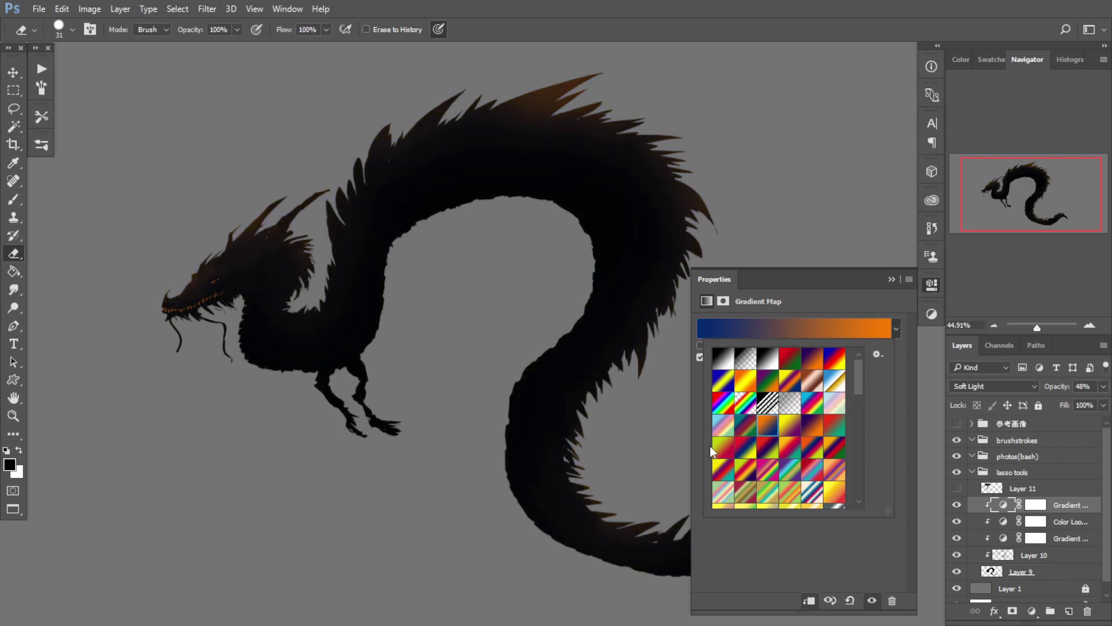
Step: Audition the gradient presets further down the list and apply the magenta-to-yellow one to the upper gradient map
{"action": "scroll", "coordinate": [758, 473], "scroll_direction": "down", "scroll_amount": 5}
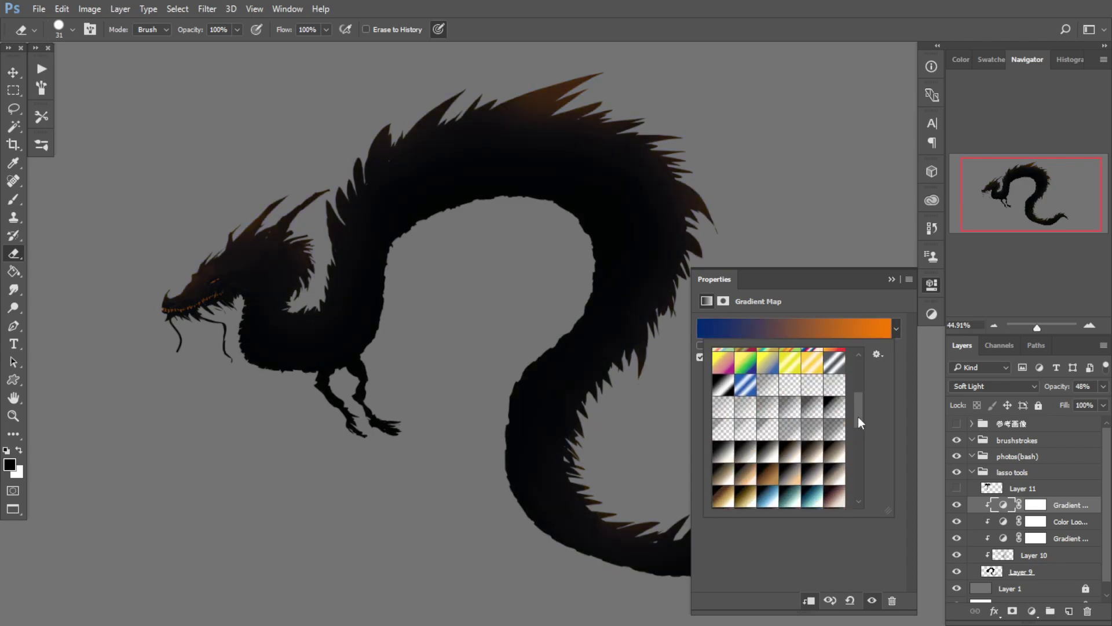
{"action": "scroll", "coordinate": [745, 400], "scroll_direction": "down", "scroll_amount": 3}
{"action": "key", "text": "Right"}
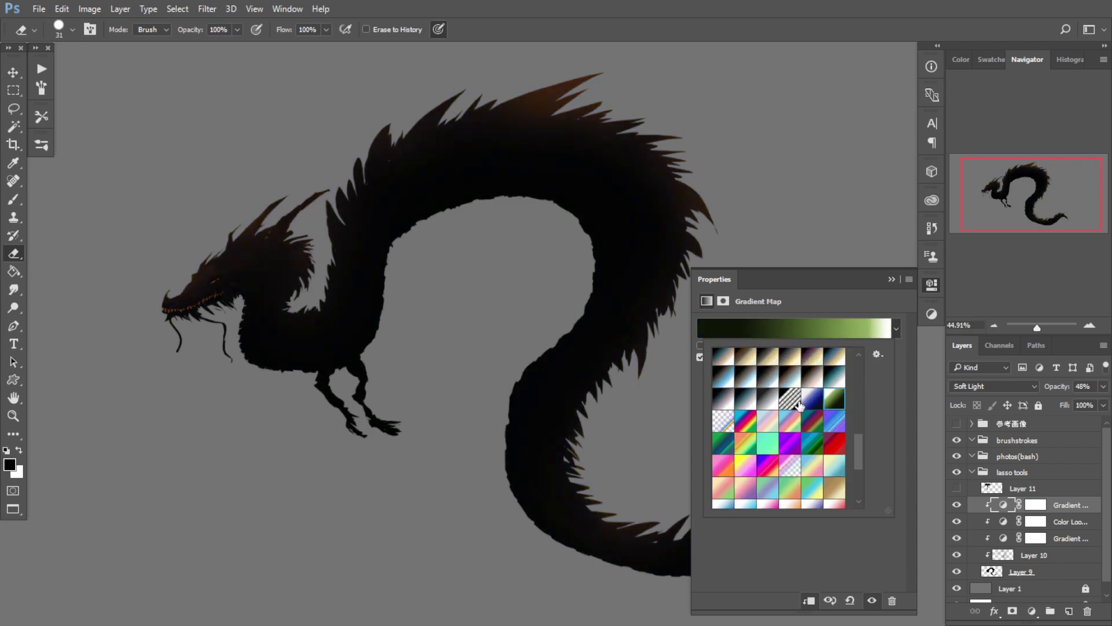
{"action": "key", "text": "Right"}
{"action": "key", "text": "Right"}
{"action": "key", "text": "Right"}
{"action": "key", "text": "Right"}
{"action": "key", "text": "Right"}
{"action": "key", "text": "Right"}
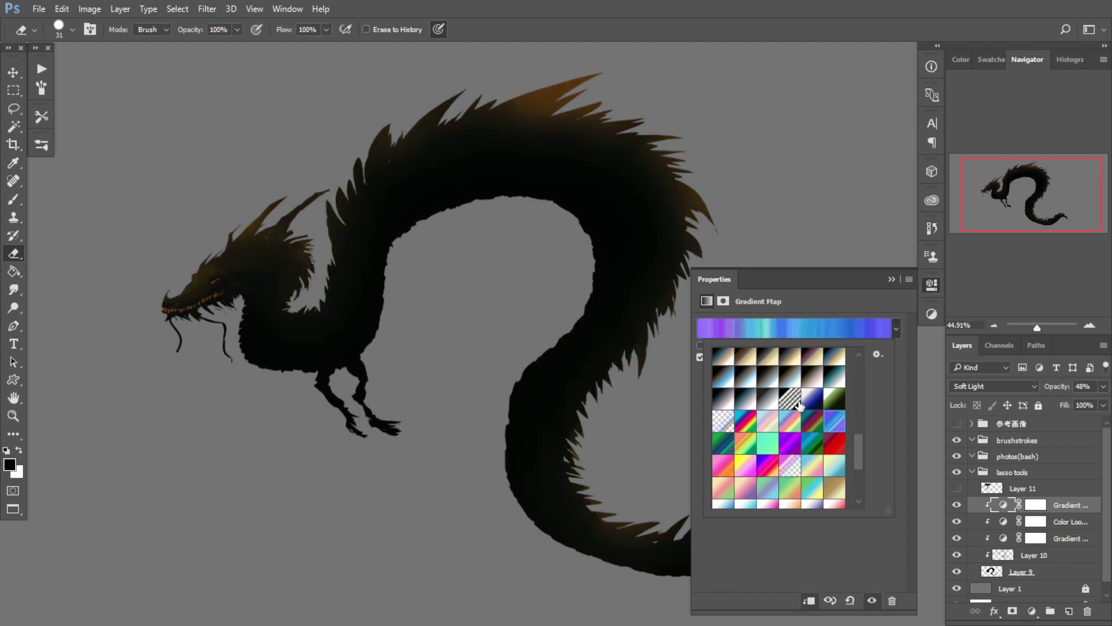
{"action": "key", "text": "Right"}
{"action": "key", "text": "Right"}
{"action": "key", "text": "Right"}
{"action": "key", "text": "Right"}
{"action": "key", "text": "Right"}
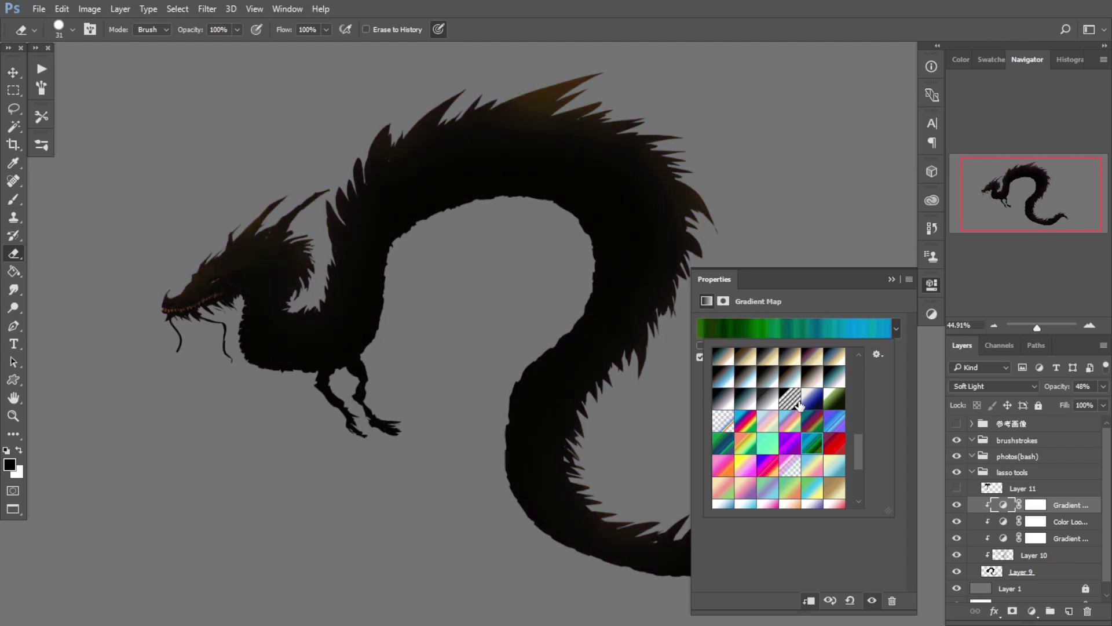
{"action": "key", "text": "Right"}
{"action": "key", "text": "Right"}
{"action": "key", "text": "Right"}
{"action": "key", "text": "Right"}
{"action": "key", "text": "Right"}
{"action": "key", "text": "Right"}
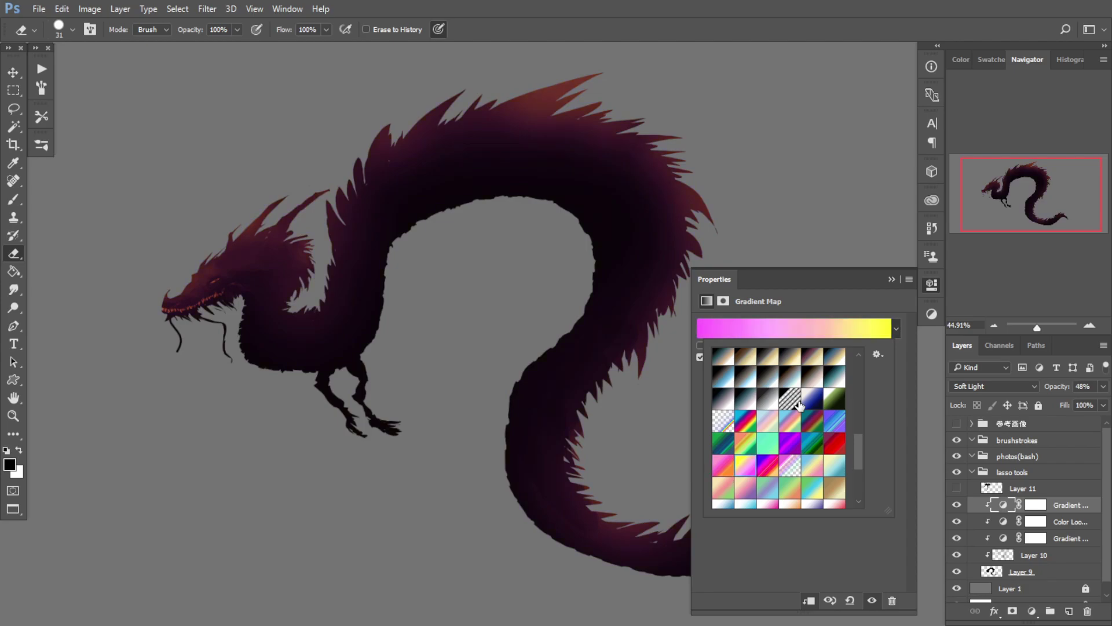
{"action": "key", "text": "Right"}
{"action": "key", "text": "Right"}
{"action": "key", "text": "Right"}
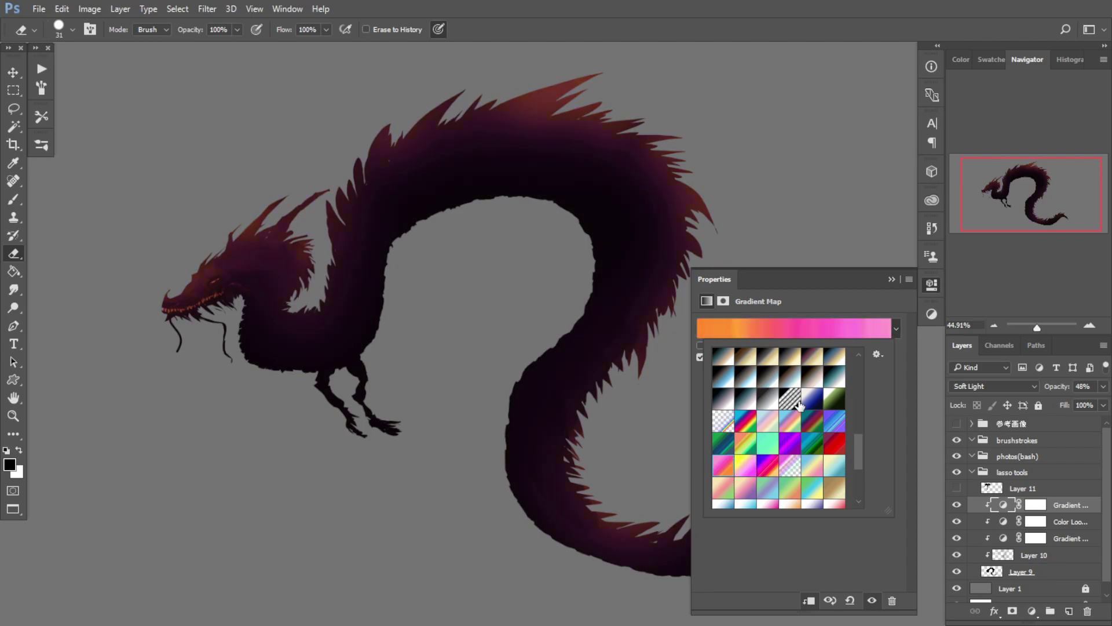
{"action": "key", "text": "Right"}
{"action": "key", "text": "Return"}
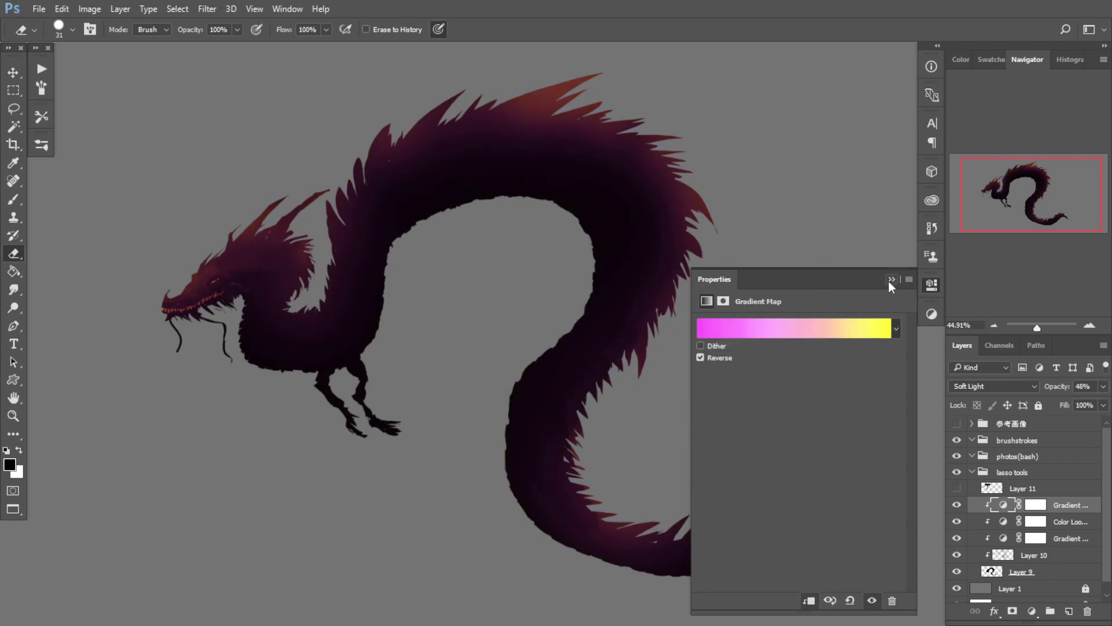
{"action": "left_click", "coordinate": [892, 278]}
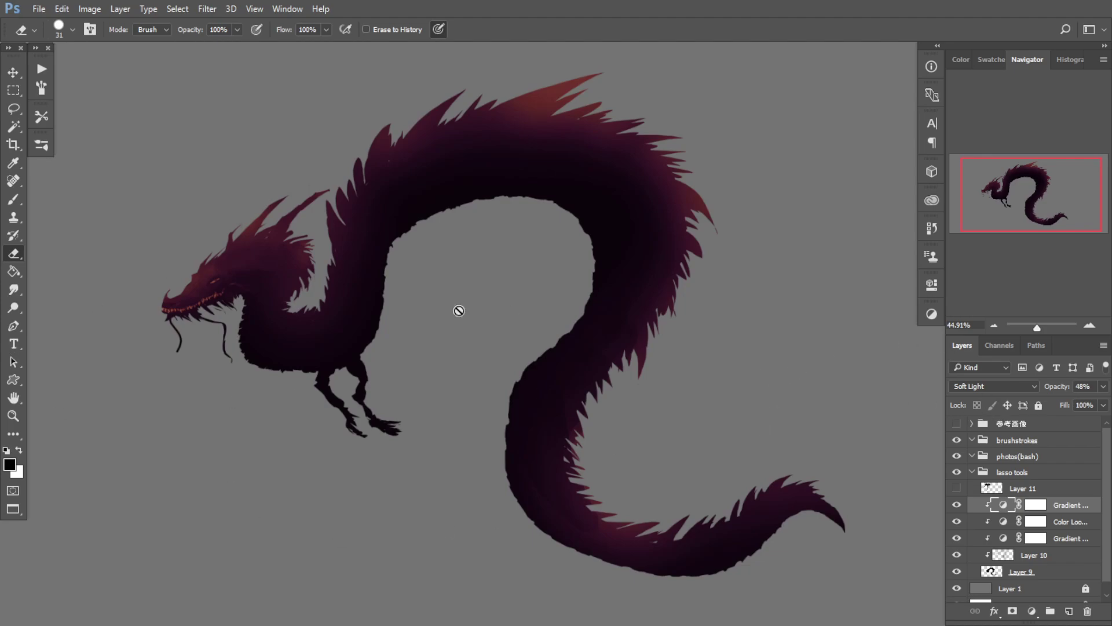
Step: Lower the upper gradient map layer's opacity to 27%
{"action": "left_click", "coordinate": [1104, 386]}
{"action": "left_click_drag", "start_coordinate": [1056, 404], "coordinate": [1057, 404]}
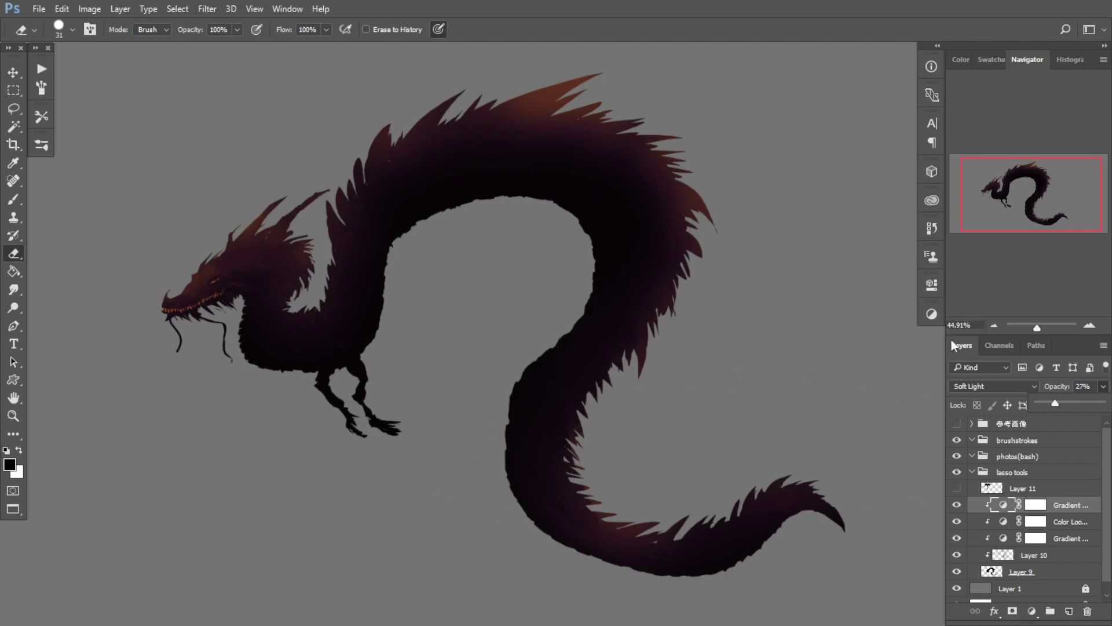
Step: Target the upper gradient map's layer mask and set up a soft round brush at 335 px
{"action": "left_click", "coordinate": [1040, 509]}
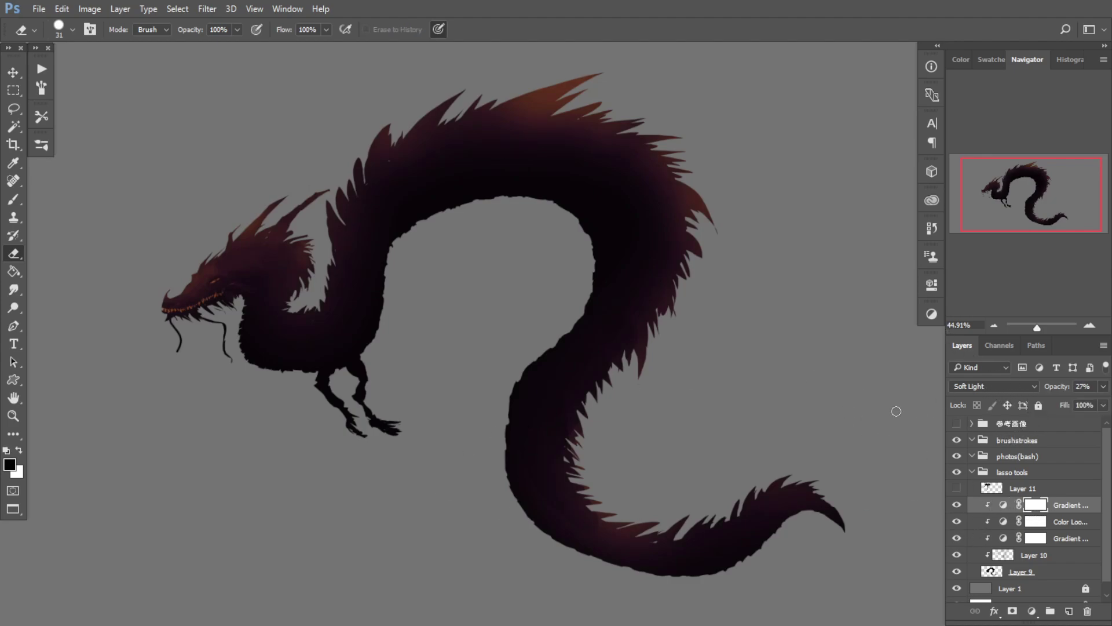
{"action": "key", "text": "b"}
{"action": "left_click_drag", "start_coordinate": [330, 326], "coordinate": [326, 326]}
{"action": "mouse_move", "coordinate": [392, 336]}
{"action": "left_mouse_down"}
{"action": "mouse_move", "coordinate": [344, 325]}
{"action": "mouse_move", "coordinate": [397, 325]}
{"action": "left_mouse_up"}
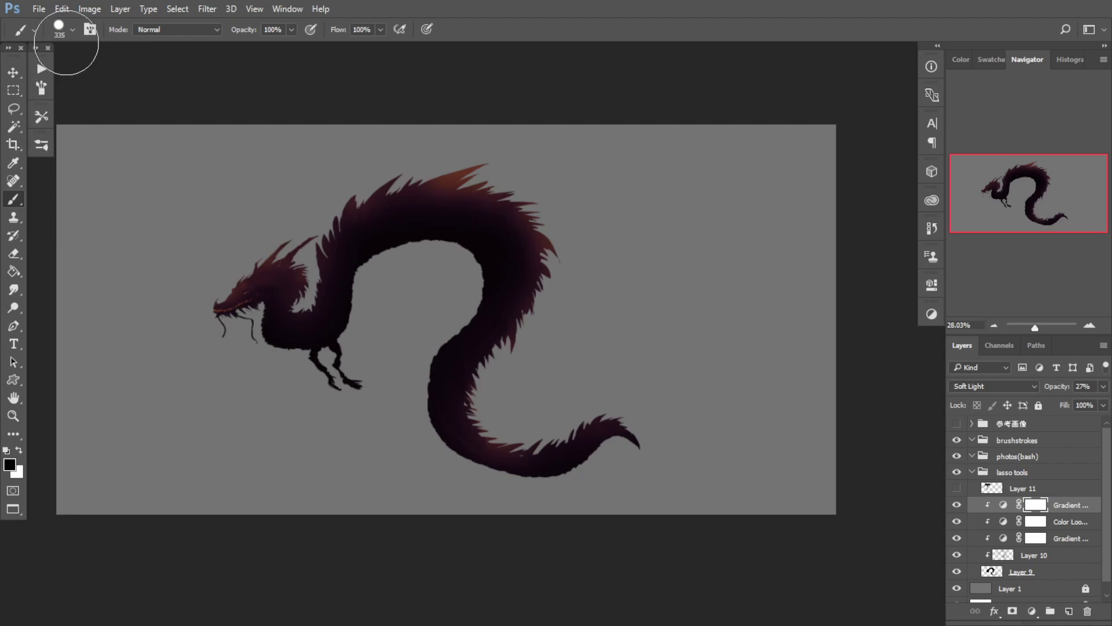
{"action": "left_click", "coordinate": [41, 145]}
{"action": "left_click", "coordinate": [65, 218]}
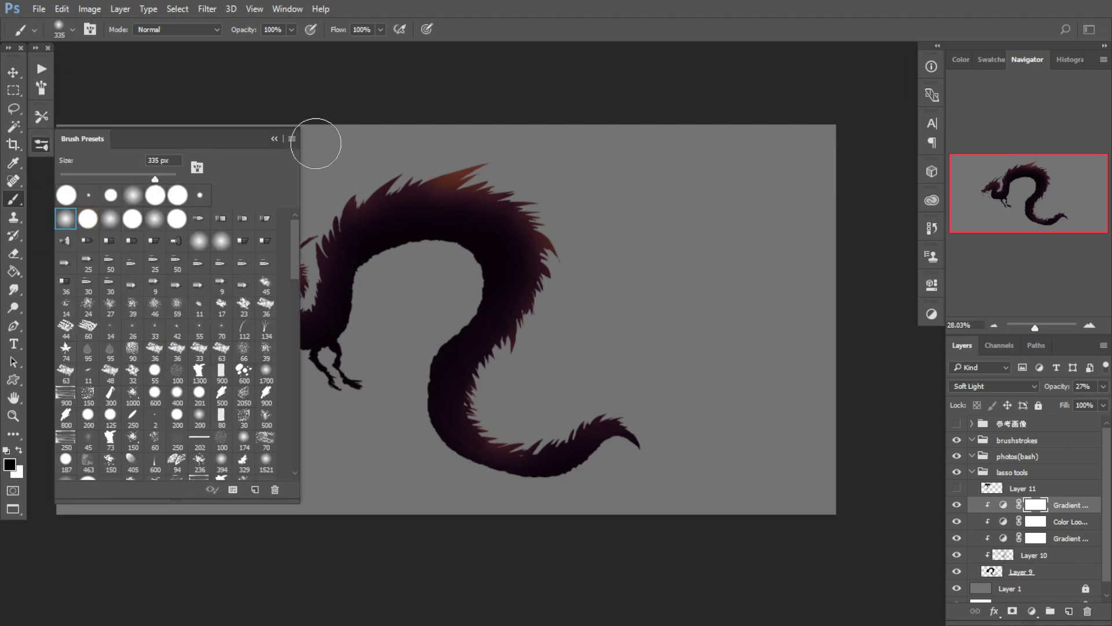
Step: Paint black over the dragon's body on the top gradient adjustment's mask, using an 860 px soft brush with pen pressure controlling opacity
{"action": "left_click", "coordinate": [275, 139]}
{"action": "left_click_drag", "start_coordinate": [485, 355], "coordinate": [512, 355]}
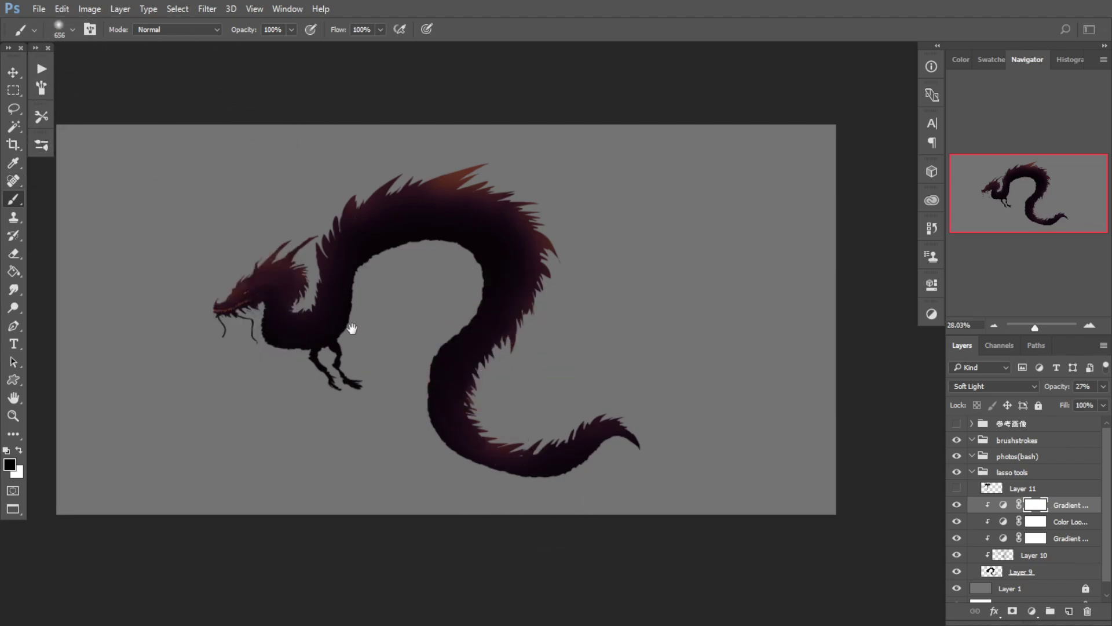
{"action": "left_click_drag", "start_coordinate": [352, 329], "coordinate": [341, 364]}
{"action": "left_click_drag", "start_coordinate": [438, 405], "coordinate": [449, 407]}
{"action": "left_click_drag", "start_coordinate": [544, 438], "coordinate": [562, 409]}
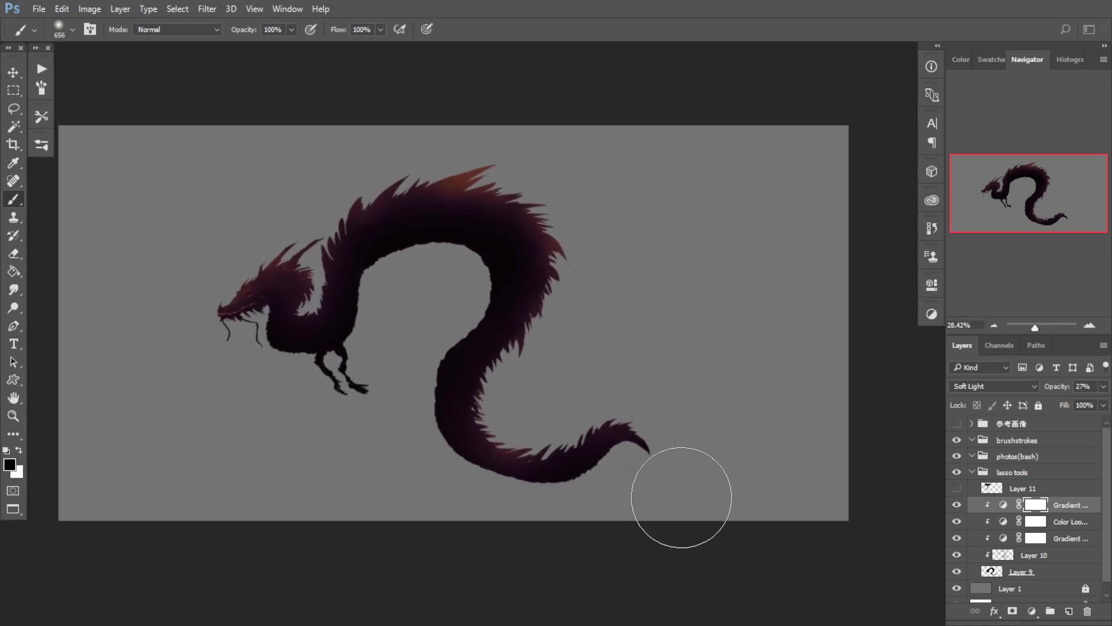
{"action": "key", "text": "x"}
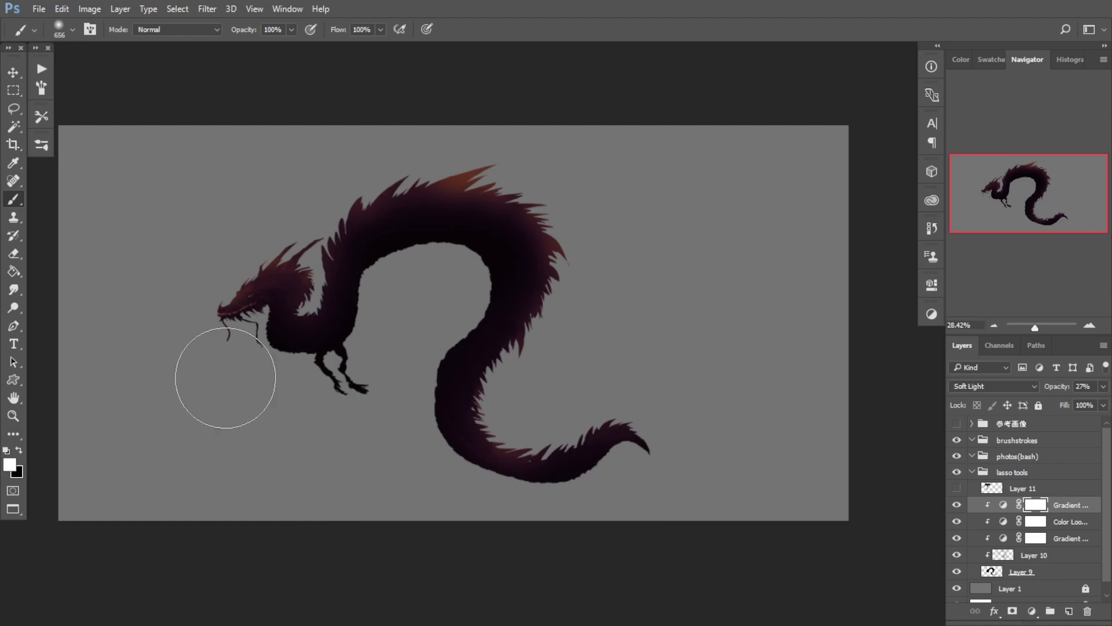
{"action": "key", "text": "x"}
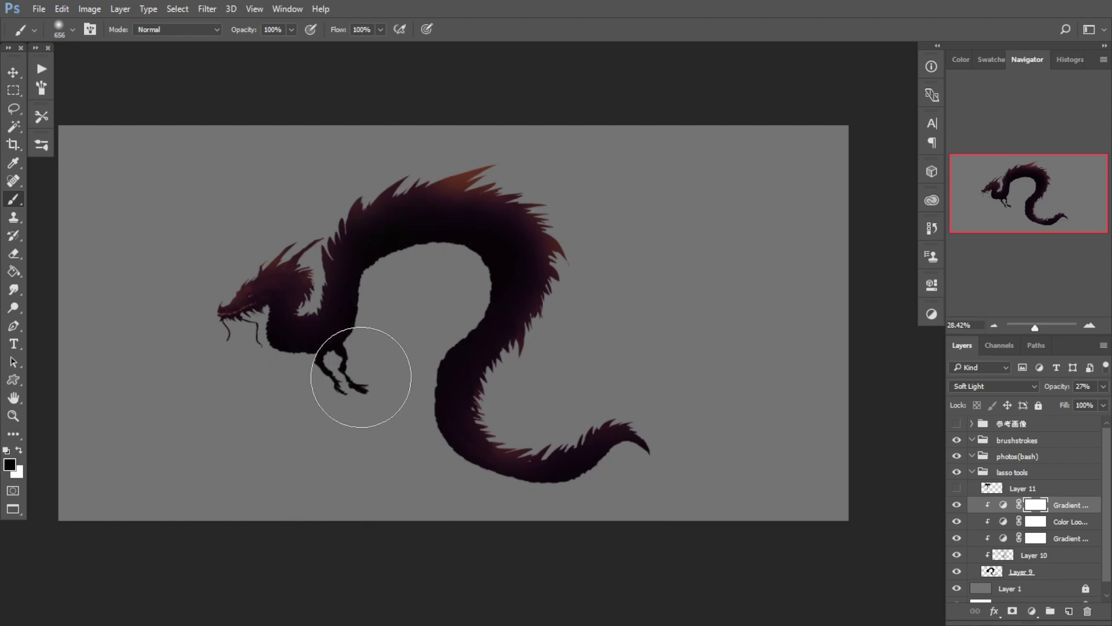
{"action": "left_click_drag", "start_coordinate": [468, 315], "coordinate": [518, 332]}
{"action": "left_click_drag", "start_coordinate": [646, 463], "coordinate": [419, 526]}
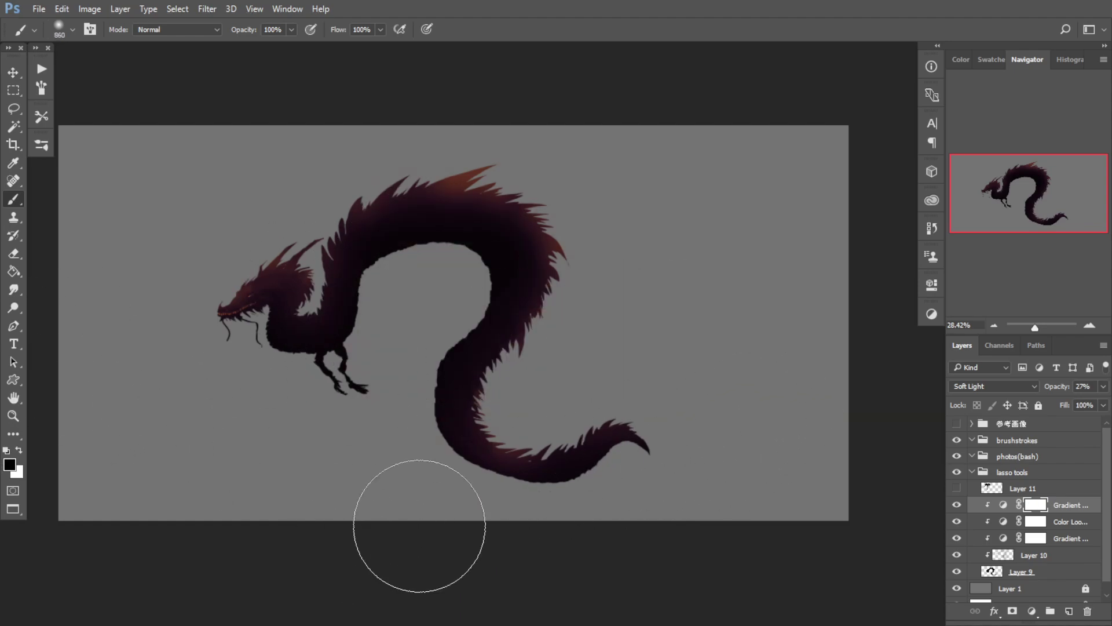
{"action": "key", "text": "ctrl+z"}
{"action": "left_click", "coordinate": [312, 30]}
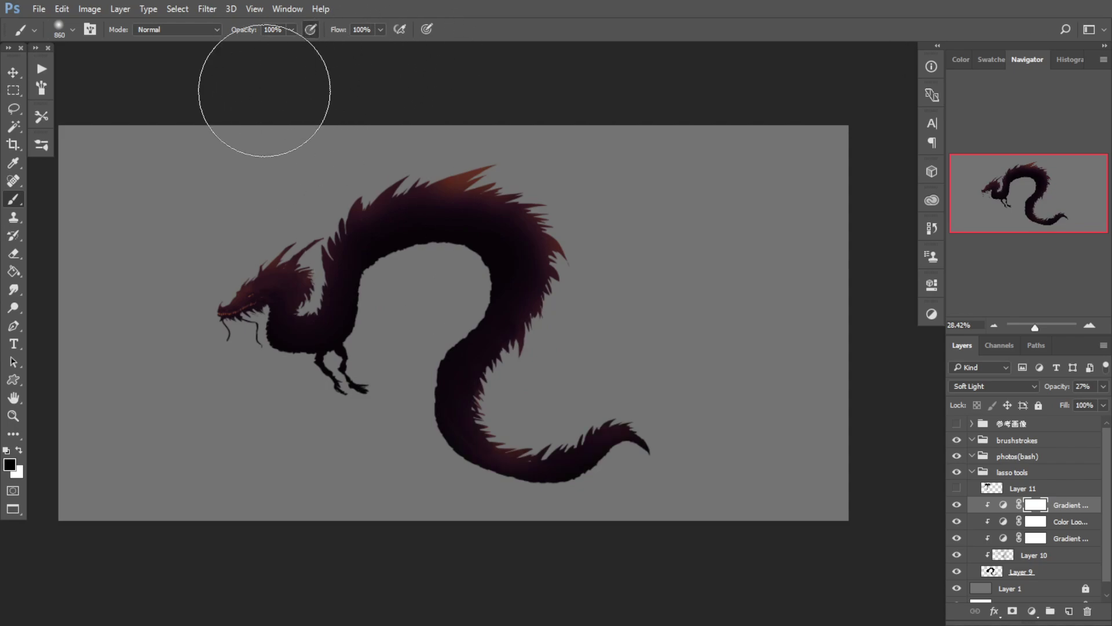
{"action": "left_click_drag", "start_coordinate": [355, 340], "coordinate": [546, 172]}
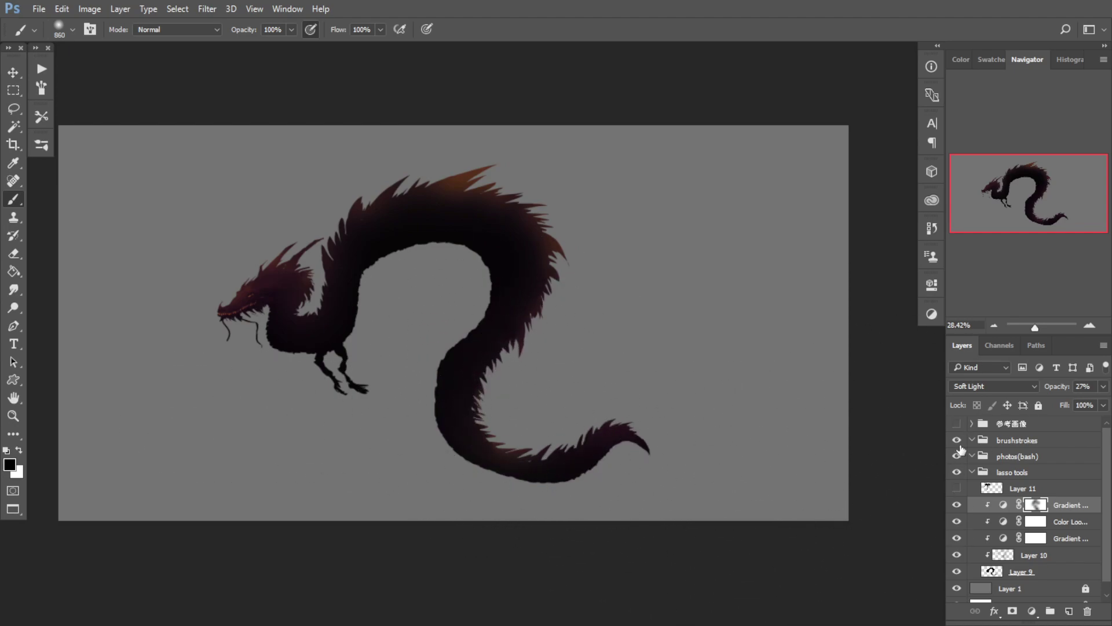
{"action": "left_click", "coordinate": [1039, 524]}
{"action": "left_click", "coordinate": [1039, 539]}
{"action": "left_click", "coordinate": [1037, 522]}
{"action": "left_click", "coordinate": [1035, 506]}
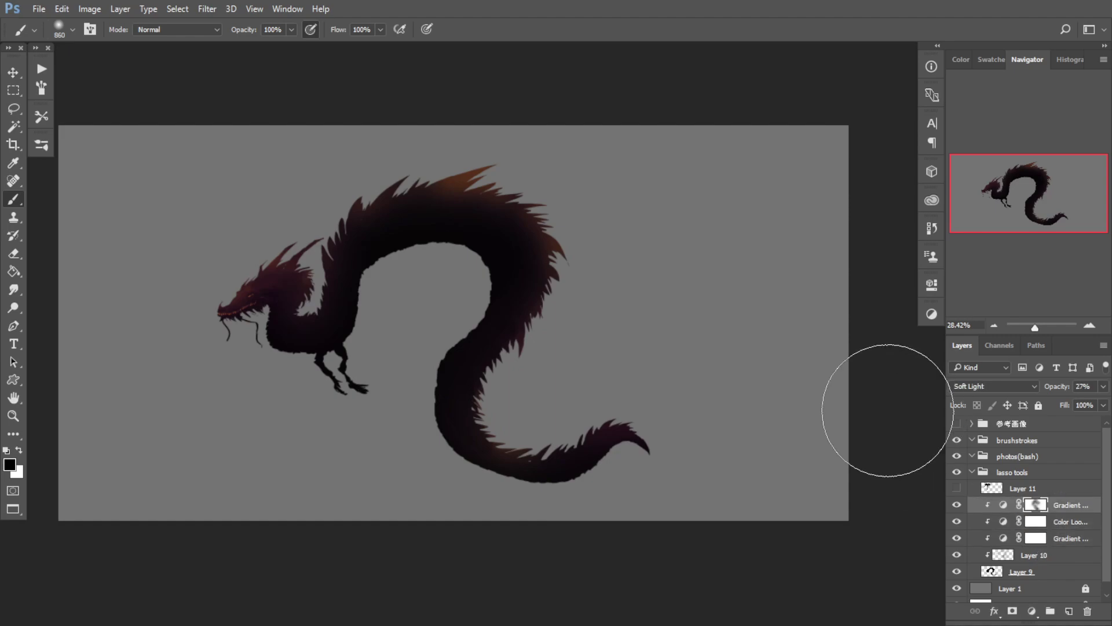
{"action": "left_click", "coordinate": [1035, 526]}
{"action": "left_click", "coordinate": [1035, 539]}
{"action": "left_click", "coordinate": [1028, 519]}
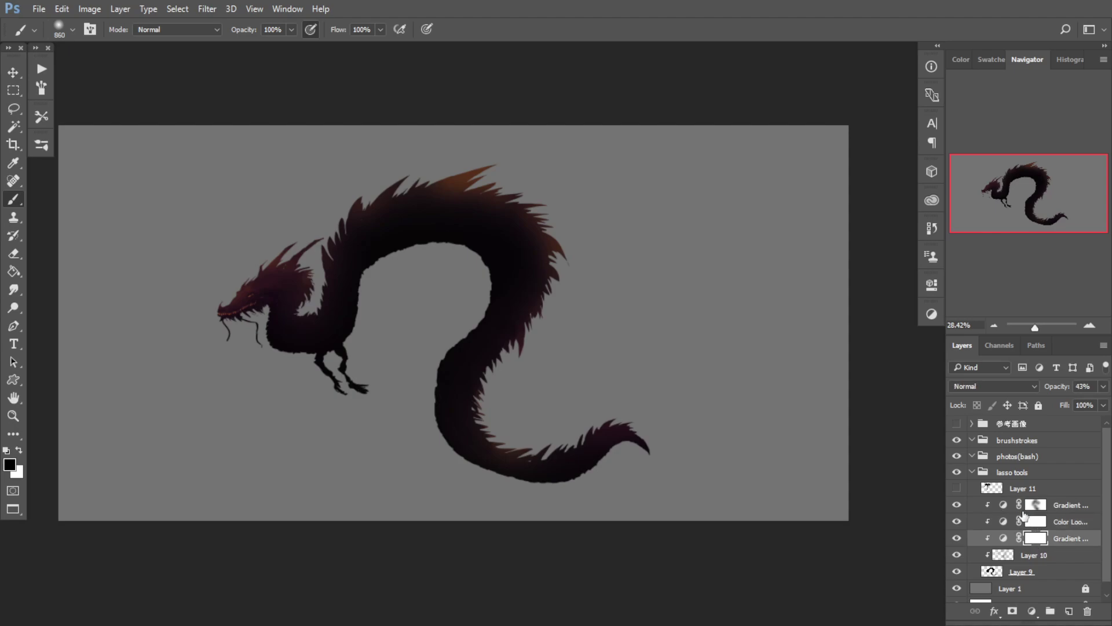
{"action": "left_click", "coordinate": [1031, 508]}
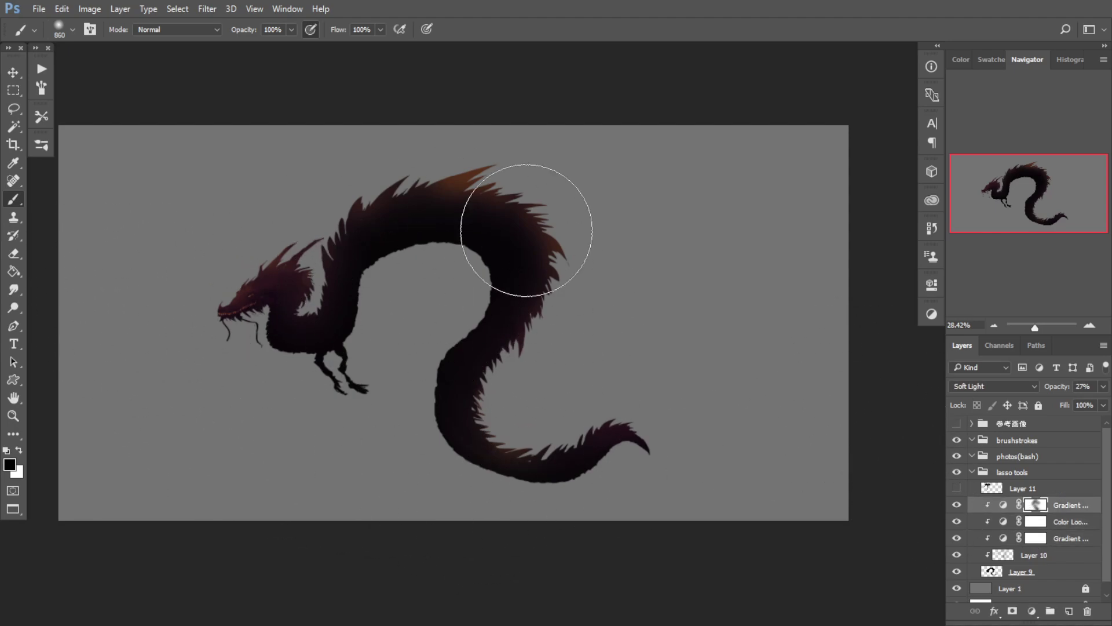
Step: Enlarge the brush slightly and paint more black on the top gradient adjustment's mask along the dragon's back and lower body
{"action": "left_click_drag", "start_coordinate": [453, 295], "coordinate": [457, 296]}
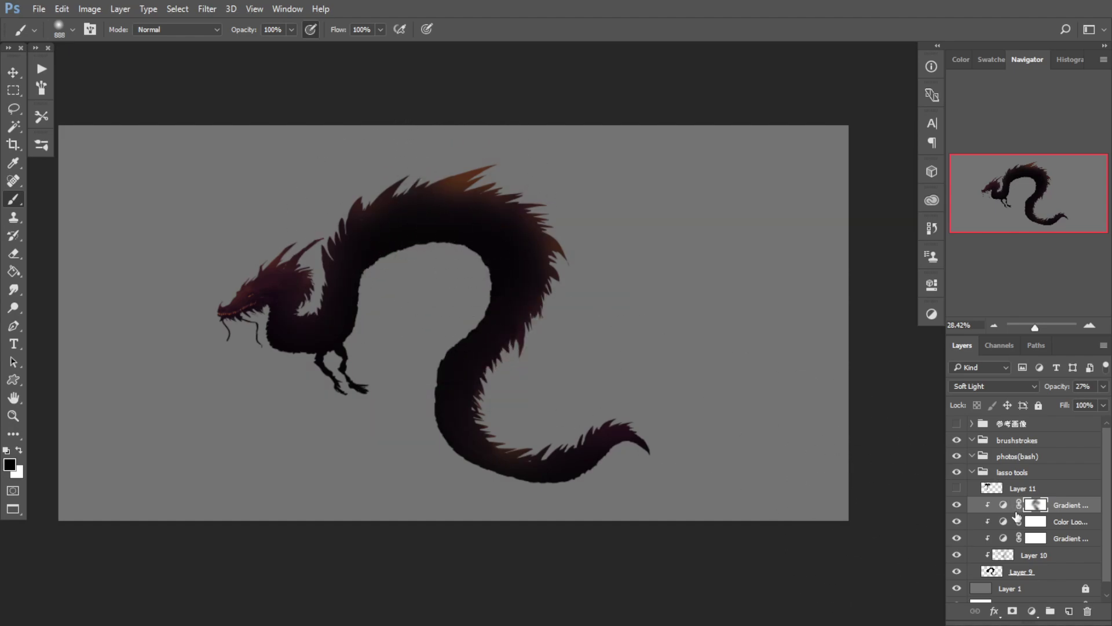
{"action": "mouse_move", "coordinate": [479, 180]}
{"action": "left_mouse_down"}
{"action": "mouse_move", "coordinate": [511, 196]}
{"action": "mouse_move", "coordinate": [539, 260]}
{"action": "left_mouse_up"}
{"action": "key", "text": "x"}
{"action": "key", "text": "x"}
{"action": "key", "text": "x"}
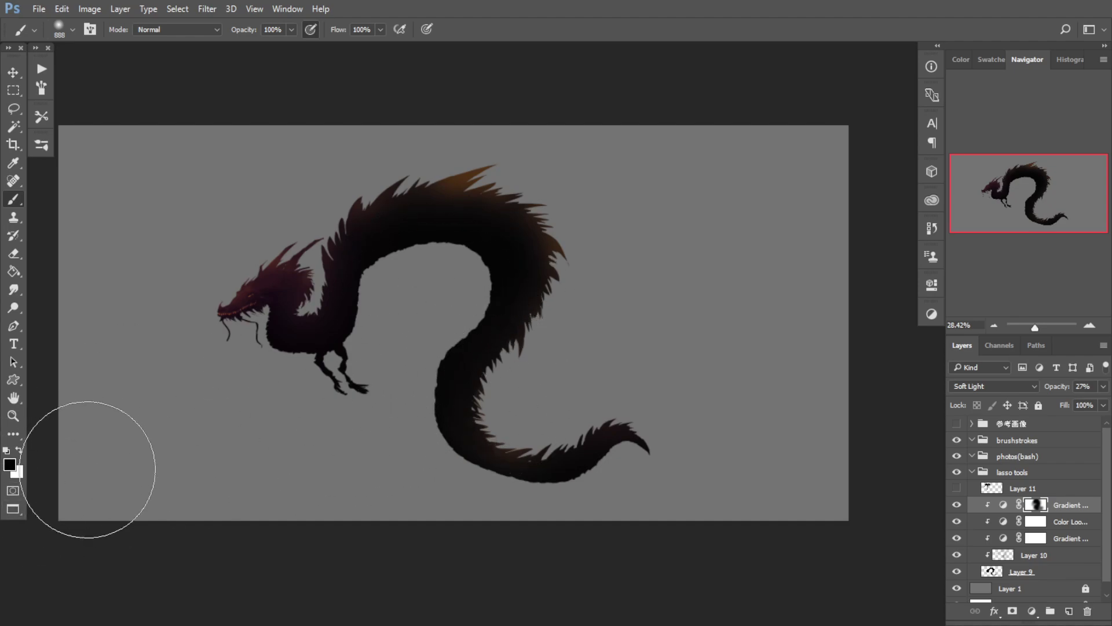
{"action": "key", "text": "x"}
{"action": "key", "text": "x"}
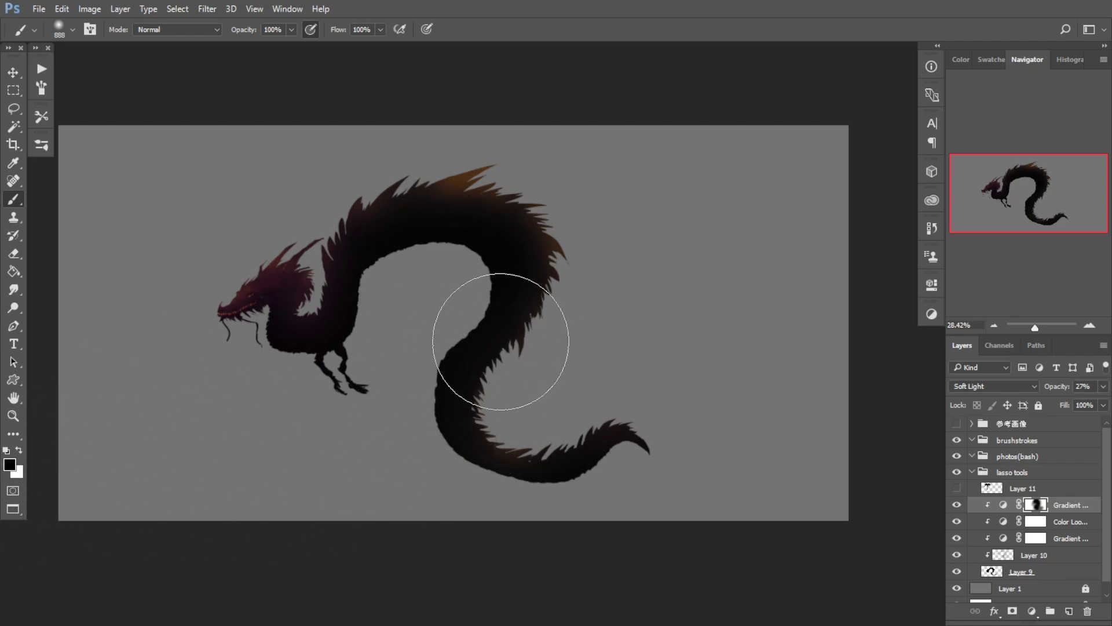
Step: Alternate white and black strokes on the same gradient mask, finishing with white from the dragon's back down to its tail
{"action": "key", "text": "x"}
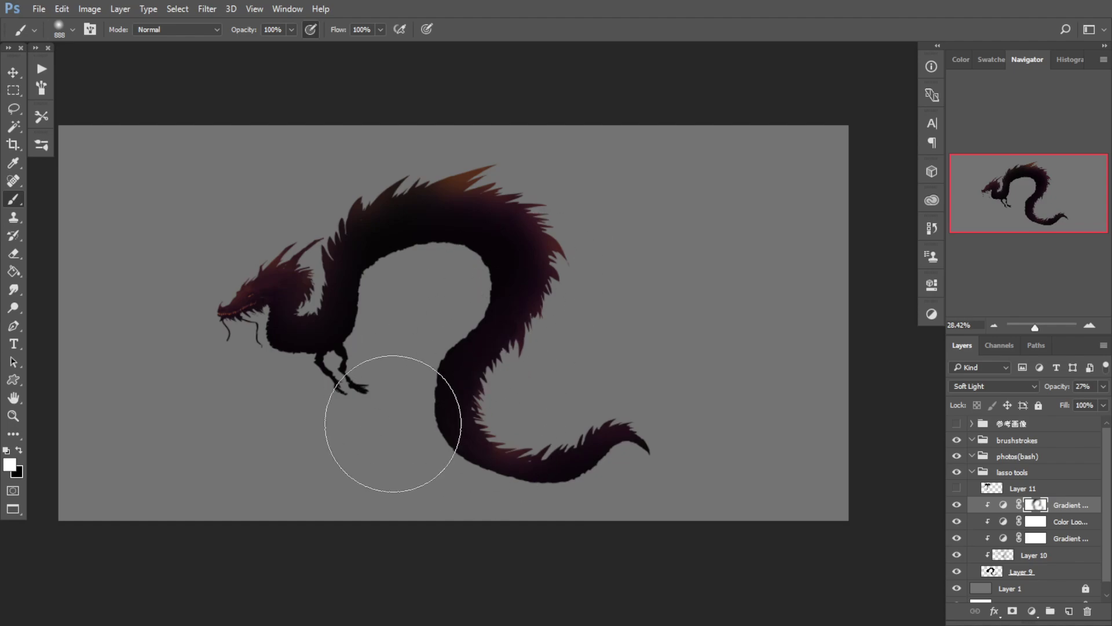
{"action": "key", "text": "x"}
{"action": "mouse_move", "coordinate": [427, 358]}
{"action": "left_mouse_down"}
{"action": "mouse_move", "coordinate": [487, 298]}
{"action": "mouse_move", "coordinate": [472, 264]}
{"action": "left_mouse_up"}
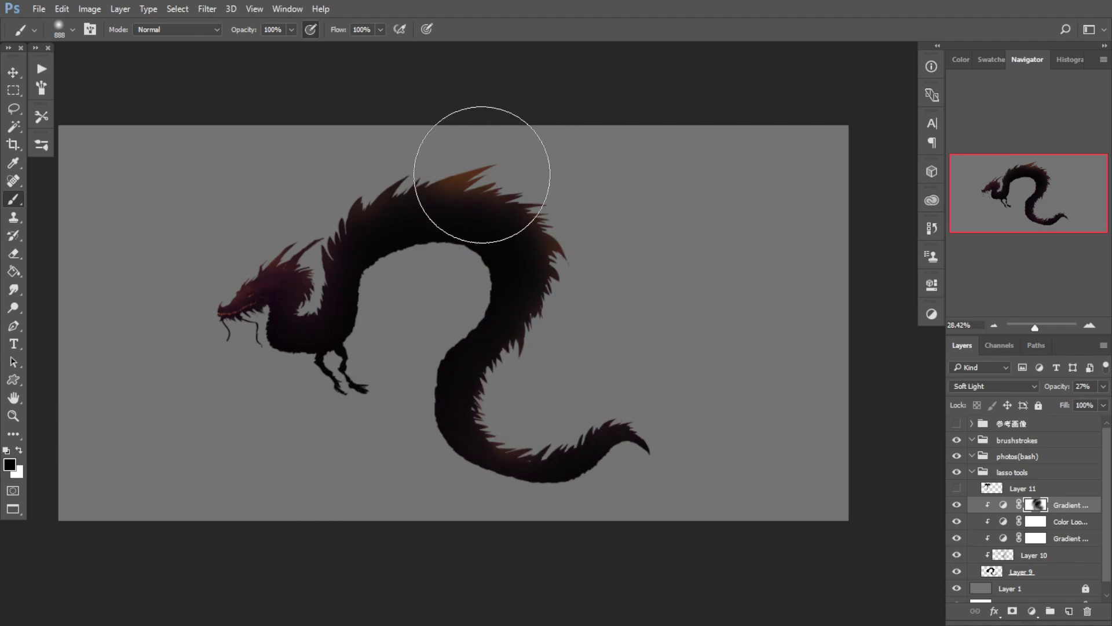
{"action": "key", "text": "x"}
{"action": "mouse_move", "coordinate": [485, 233]}
{"action": "left_mouse_down"}
{"action": "mouse_move", "coordinate": [537, 434]}
{"action": "mouse_move", "coordinate": [534, 485]}
{"action": "left_mouse_up"}
{"action": "mouse_move", "coordinate": [412, 213]}
{"action": "left_mouse_down"}
{"action": "mouse_move", "coordinate": [447, 255]}
{"action": "mouse_move", "coordinate": [529, 465]}
{"action": "left_mouse_up"}
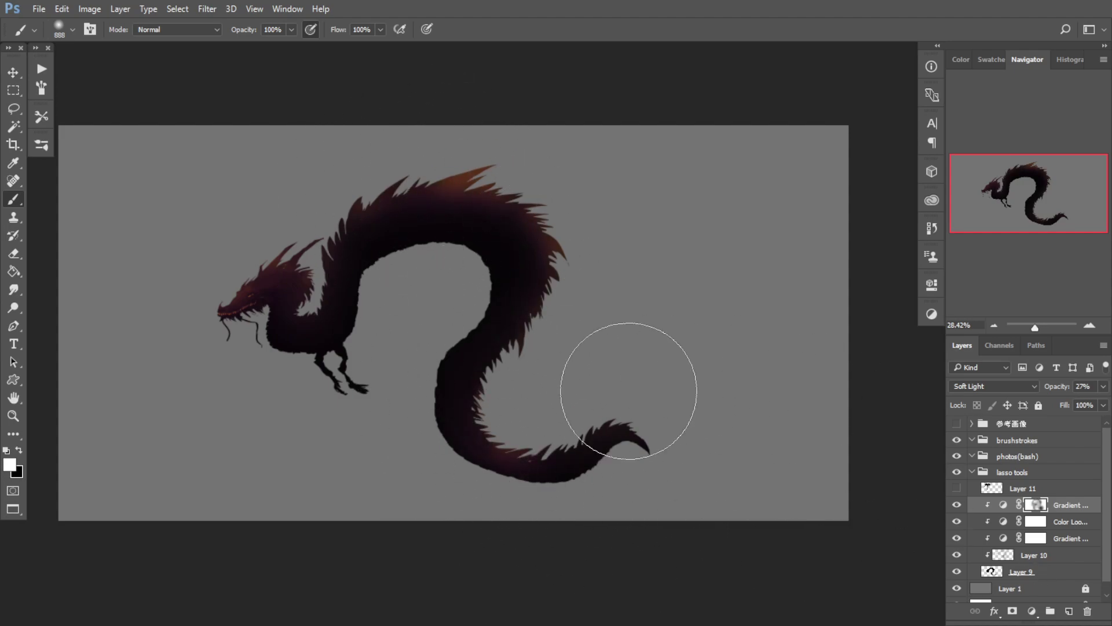
Step: Restack the clipped adjustments so the painted-mask gradient sits directly below the Color Lookup and above the other gradient
{"action": "left_click", "coordinate": [12, 73]}
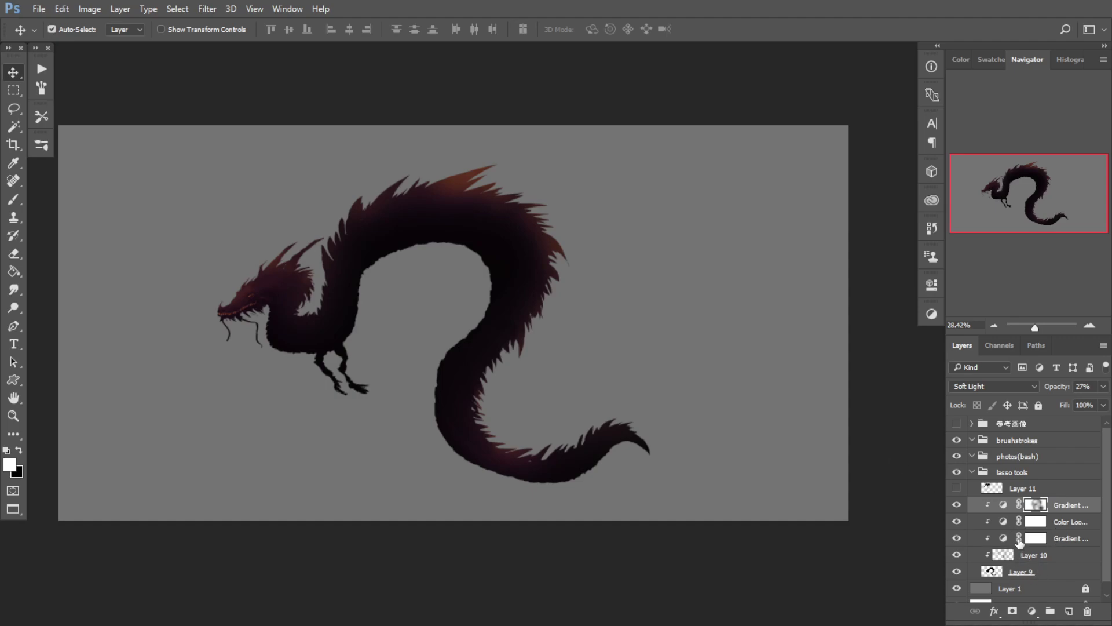
{"action": "left_click_drag", "start_coordinate": [1060, 513], "coordinate": [1070, 548]}
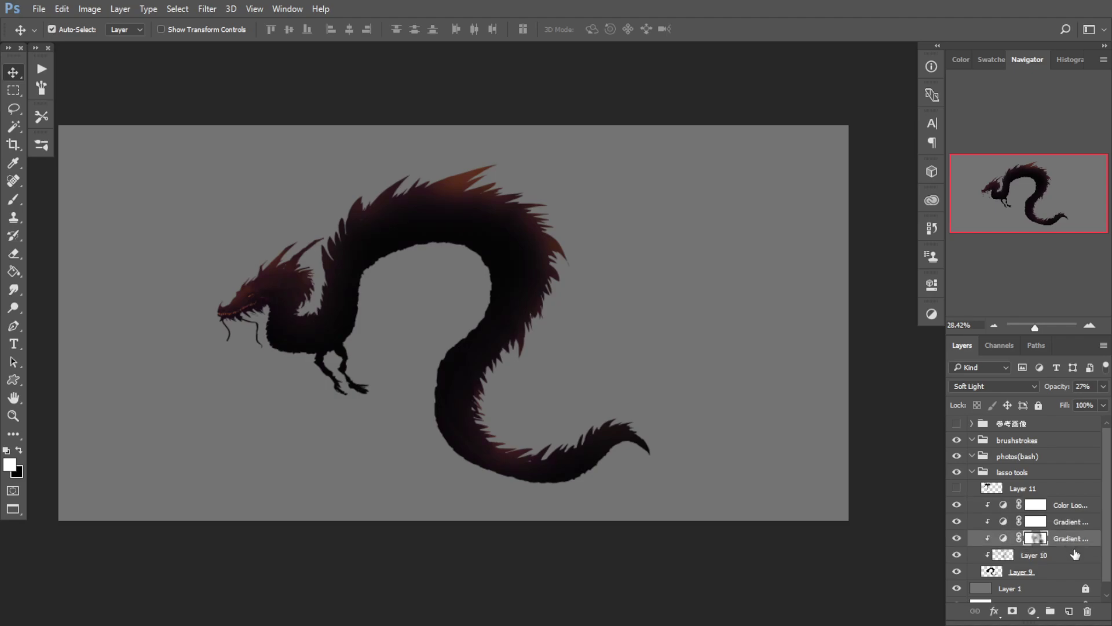
{"action": "left_click_drag", "start_coordinate": [414, 353], "coordinate": [445, 356]}
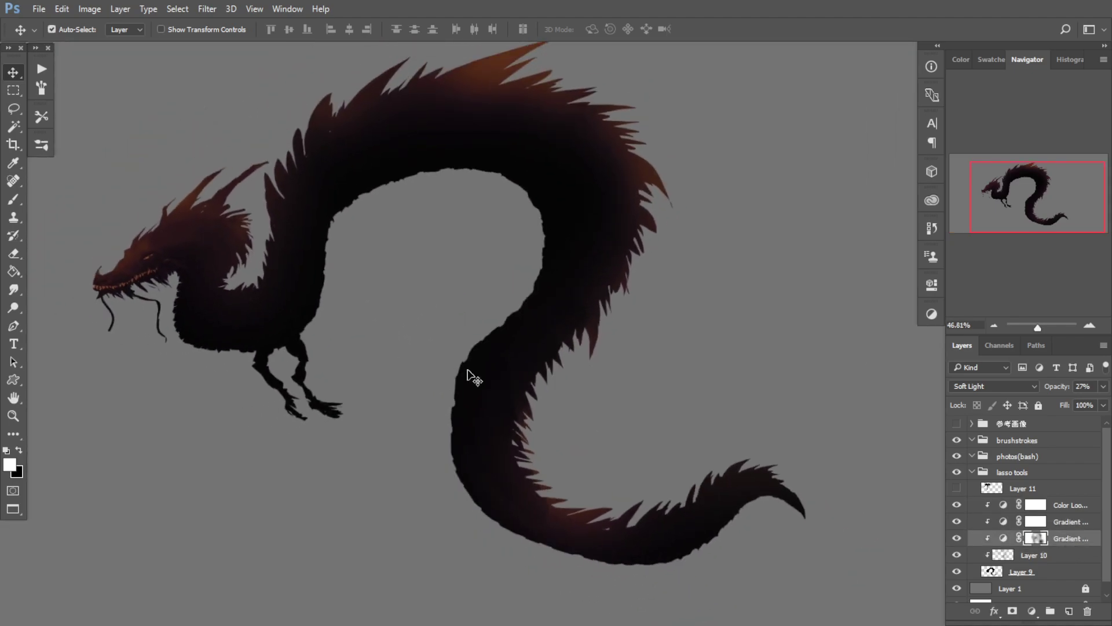
{"action": "left_click", "coordinate": [1079, 509]}
{"action": "left_click_drag", "start_coordinate": [1064, 523], "coordinate": [1042, 508]}
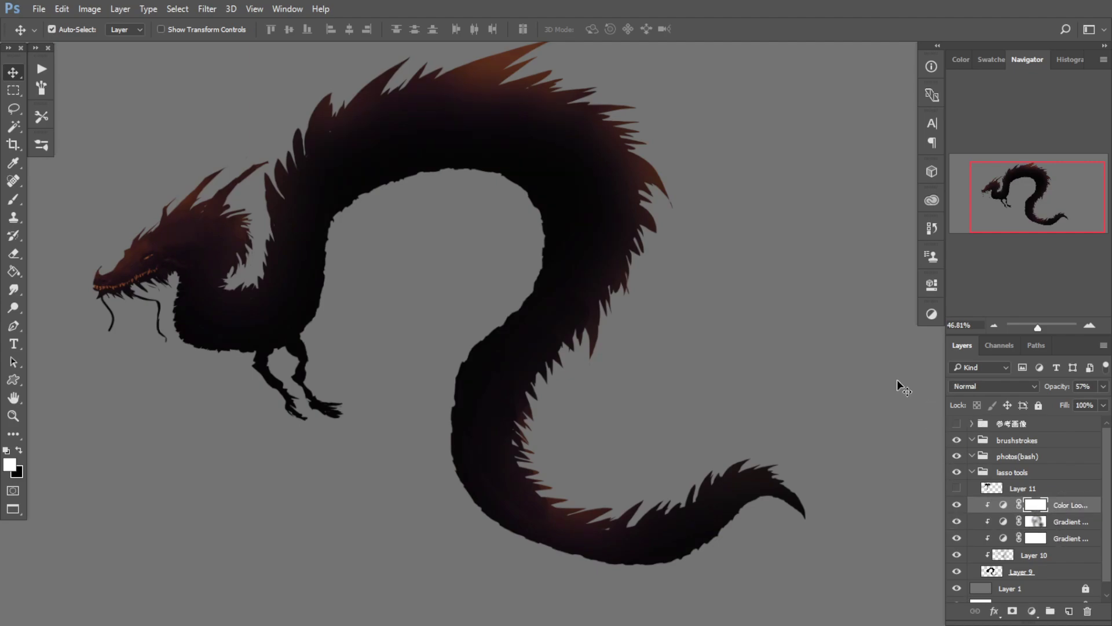
{"action": "mouse_move", "coordinate": [483, 415]}
{"action": "left_mouse_down"}
{"action": "mouse_move", "coordinate": [438, 405]}
{"action": "mouse_move", "coordinate": [473, 405]}
{"action": "left_mouse_up"}
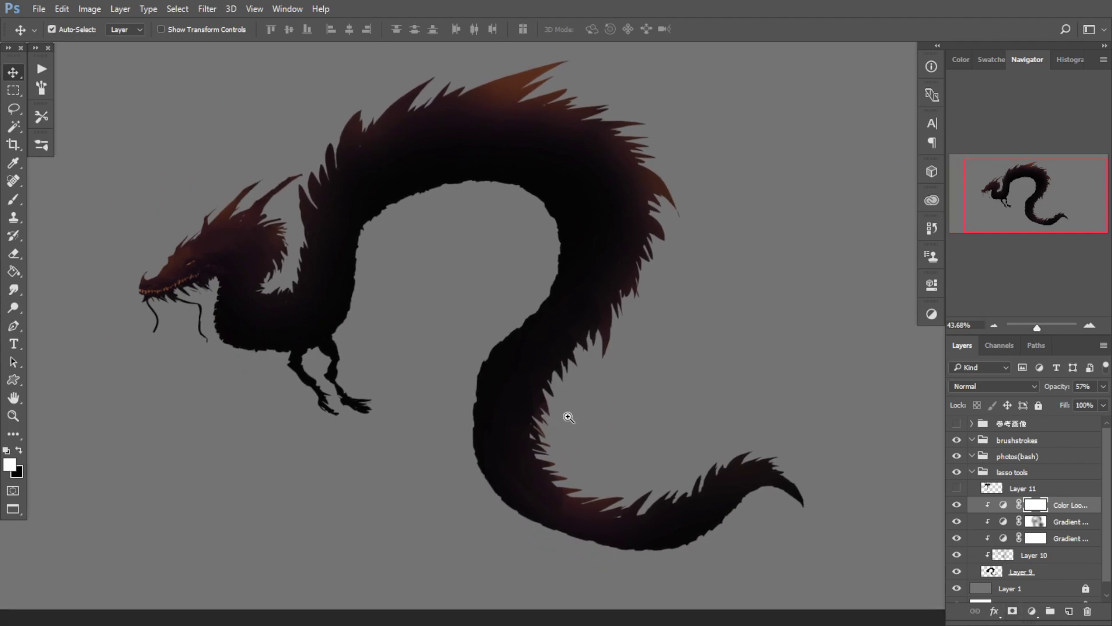
{"action": "left_click_drag", "start_coordinate": [569, 417], "coordinate": [459, 417]}
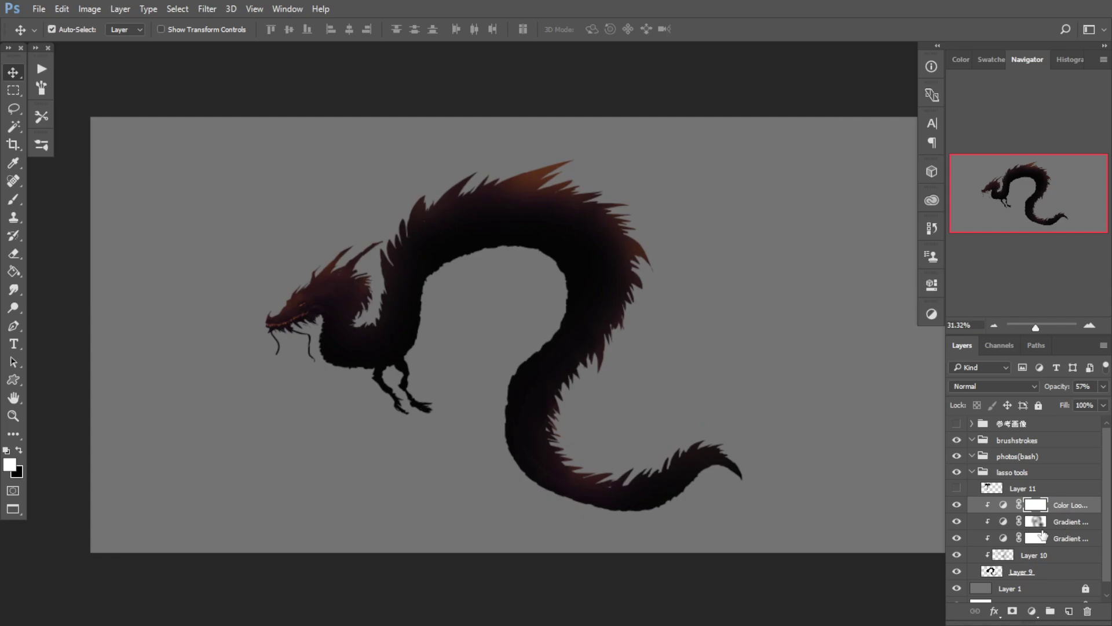
Step: Add a Photo Filter adjustment above the Color Lookup layer and clip it to the dragon
{"action": "left_click", "coordinate": [1032, 611]}
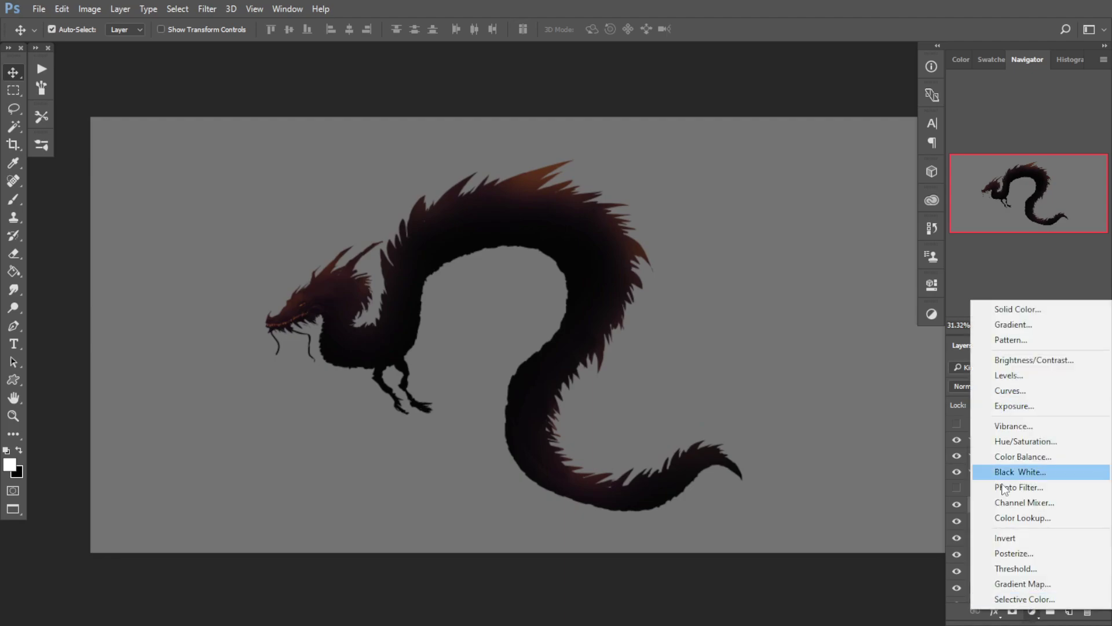
{"action": "left_click", "coordinate": [1039, 489]}
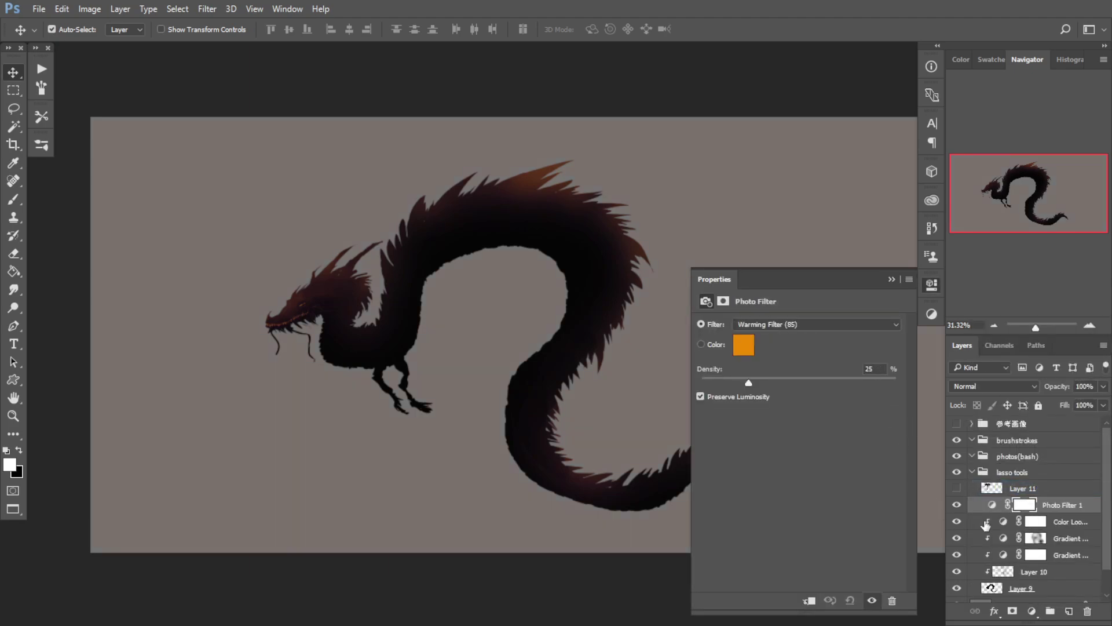
{"action": "left_click", "coordinate": [995, 510], "text": "alt"}
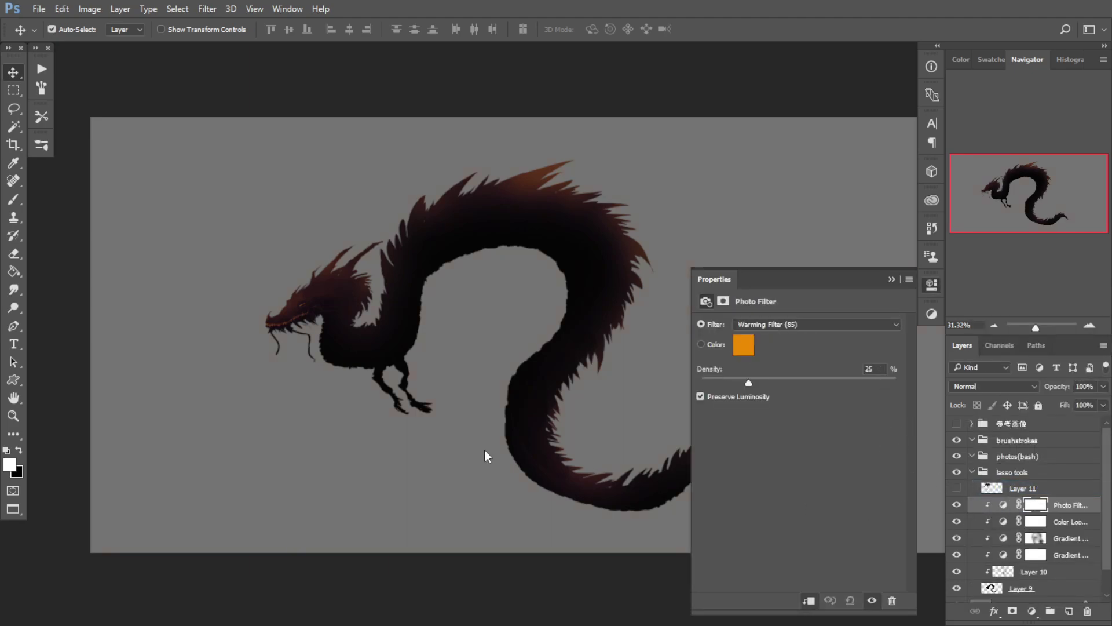
{"action": "left_click_drag", "start_coordinate": [372, 393], "coordinate": [329, 384]}
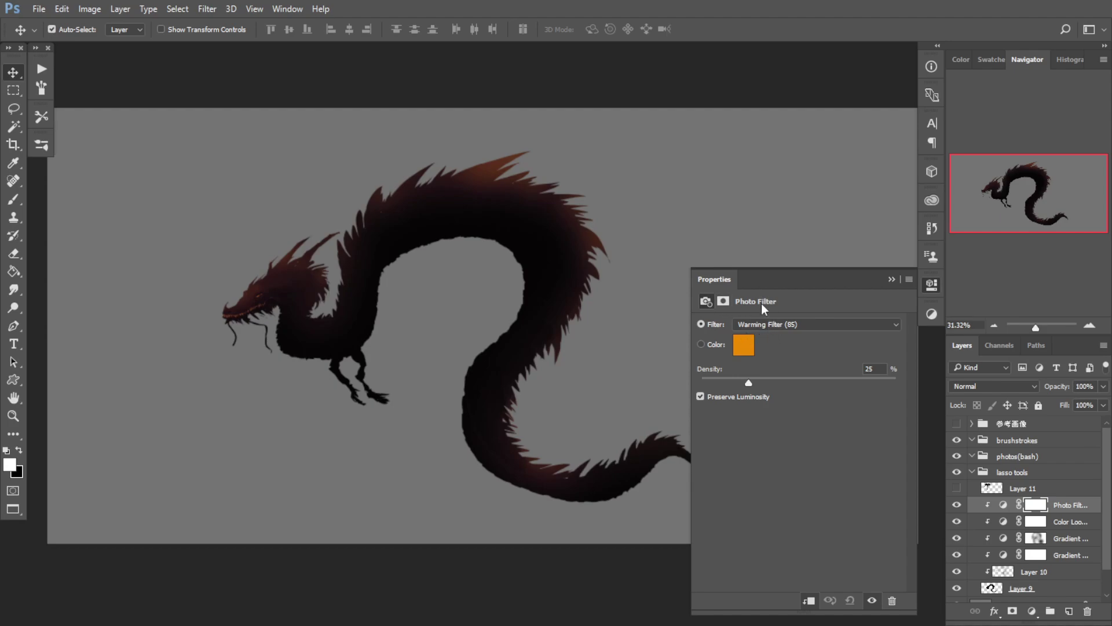
Step: Try out the Photo Filter presets one after another, from Warming Filter (LBA) past Cyan
{"action": "left_click", "coordinate": [797, 313]}
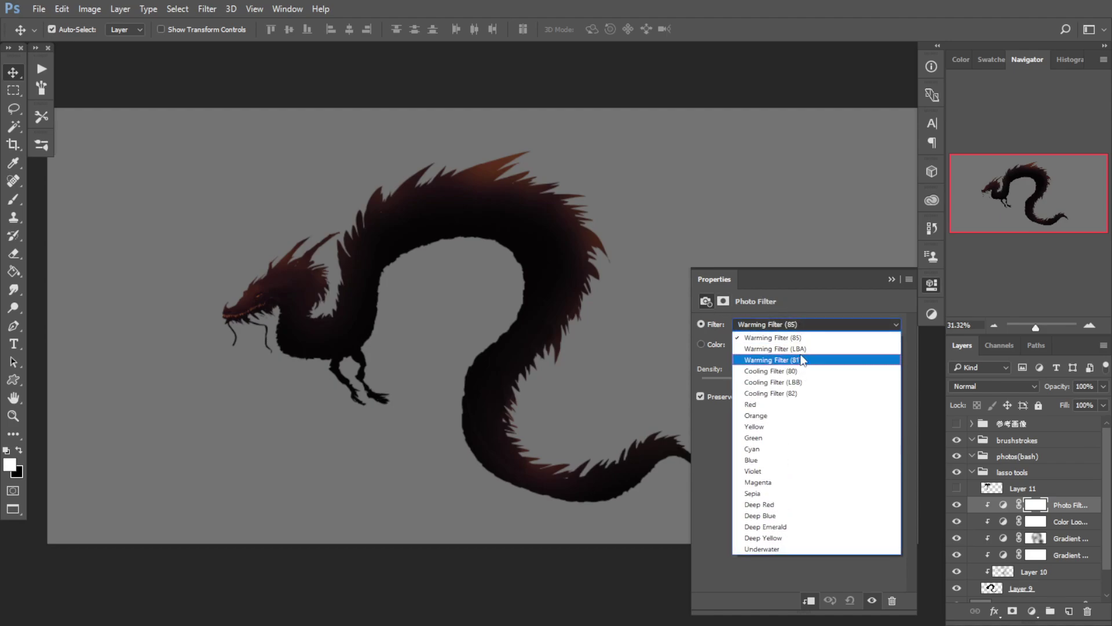
{"action": "left_click", "coordinate": [803, 348]}
{"action": "scroll", "coordinate": [788, 322], "scroll_direction": "down", "scroll_amount": 2}
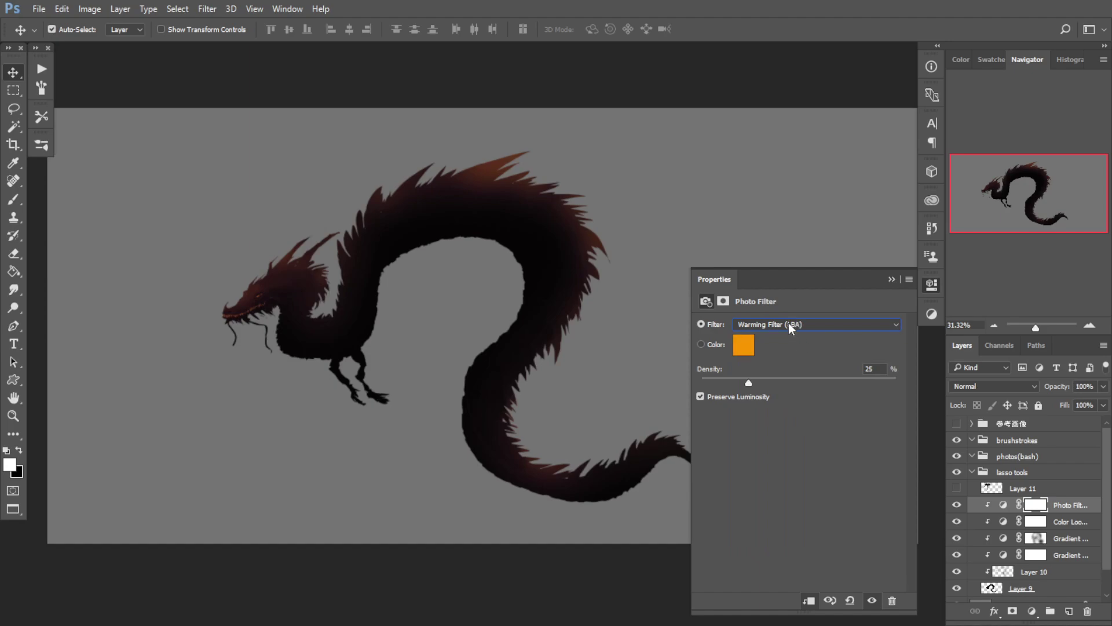
{"action": "scroll", "coordinate": [788, 322], "scroll_direction": "down", "scroll_amount": 4}
{"action": "scroll", "coordinate": [788, 322], "scroll_direction": "down", "scroll_amount": 4}
{"action": "scroll", "coordinate": [788, 322], "scroll_direction": "down", "scroll_amount": 1}
{"action": "scroll", "coordinate": [788, 322], "scroll_direction": "up", "scroll_amount": 1}
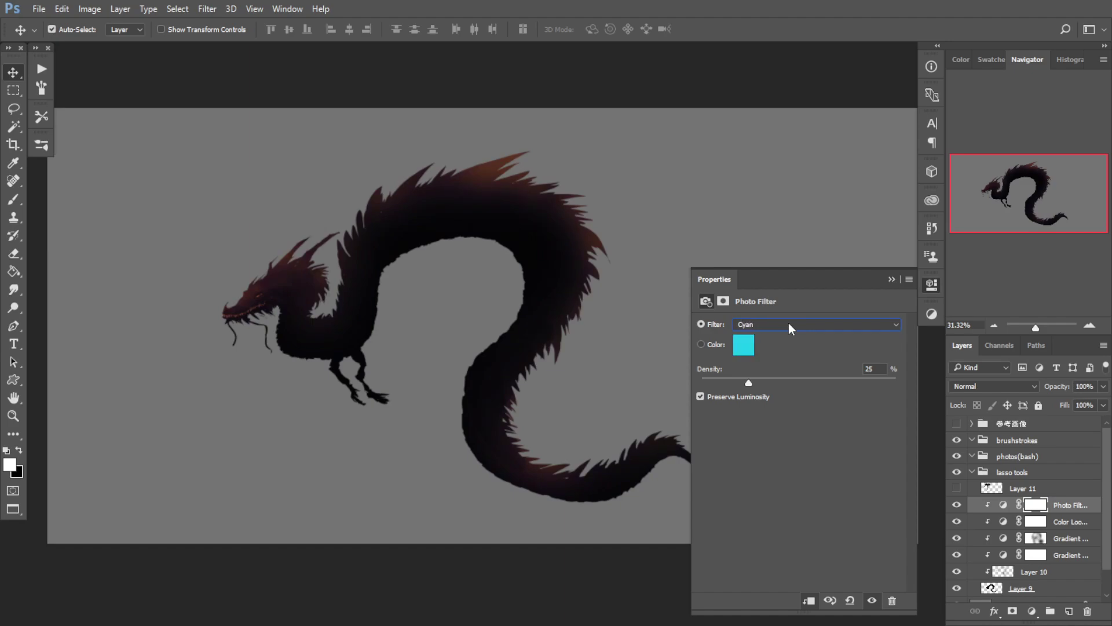
{"action": "scroll", "coordinate": [788, 322], "scroll_direction": "down", "scroll_amount": 2}
{"action": "scroll", "coordinate": [790, 323], "scroll_direction": "down", "scroll_amount": 2}
{"action": "scroll", "coordinate": [789, 328], "scroll_direction": "down", "scroll_amount": 1}
Step: Set the Photo Filter density to 89% and its filter to Warming Filter (85)
{"action": "left_click_drag", "start_coordinate": [752, 382], "coordinate": [883, 382]}
{"action": "left_click_drag", "start_coordinate": [857, 383], "coordinate": [874, 383]}
{"action": "left_click", "coordinate": [838, 324]}
{"action": "left_click", "coordinate": [775, 351]}
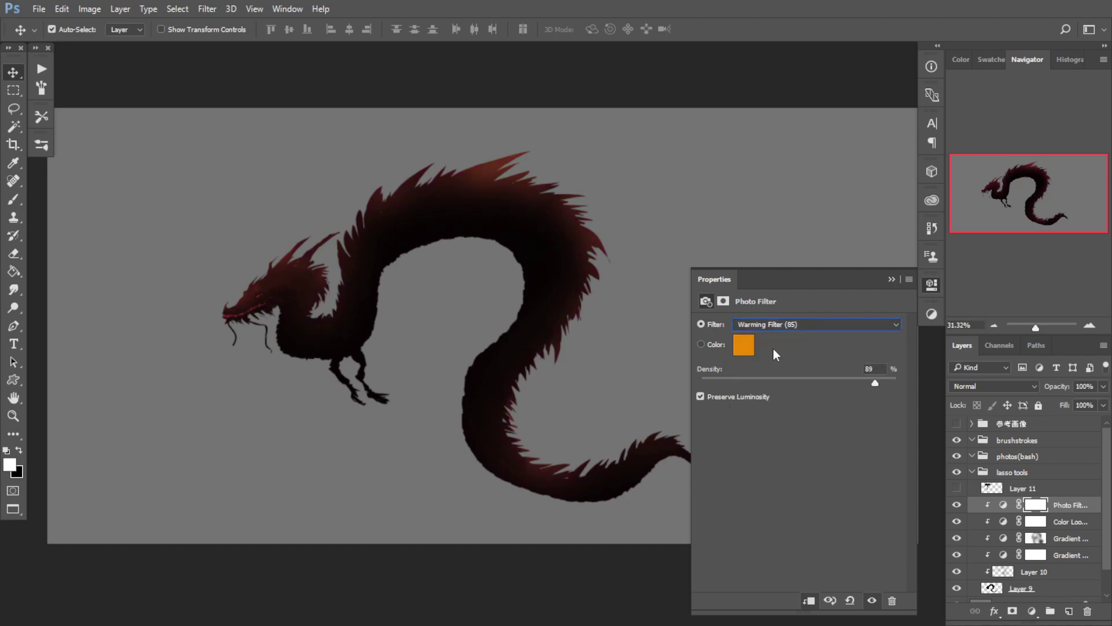
Step: Switch the Photo Filter to Cooling Filter (80), comparing it with the neighbouring presets
{"action": "key", "text": "Down"}
{"action": "key", "text": "Down"}
{"action": "key", "text": "Down"}
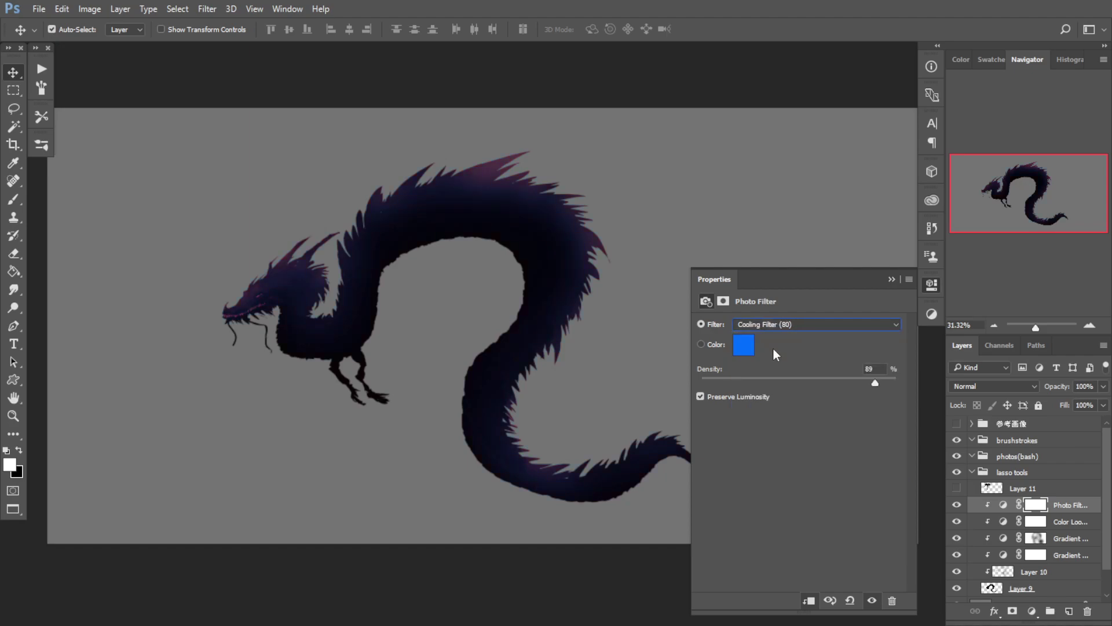
{"action": "key", "text": "Down"}
{"action": "key", "text": "Up"}
{"action": "key", "text": "Up"}
{"action": "key", "text": "Down"}
{"action": "key", "text": "Down"}
{"action": "key", "text": "Up"}
Step: Compare the cooling presets, keep a blue cooling tint, and lower the Photo Filter density to roughly half
{"action": "left_click_drag", "start_coordinate": [873, 385], "coordinate": [876, 384]}
{"action": "key", "text": "Down"}
{"action": "key", "text": "Down"}
{"action": "key", "text": "Up"}
{"action": "left_click_drag", "start_coordinate": [818, 382], "coordinate": [793, 381]}
{"action": "left_click", "coordinate": [892, 280]}
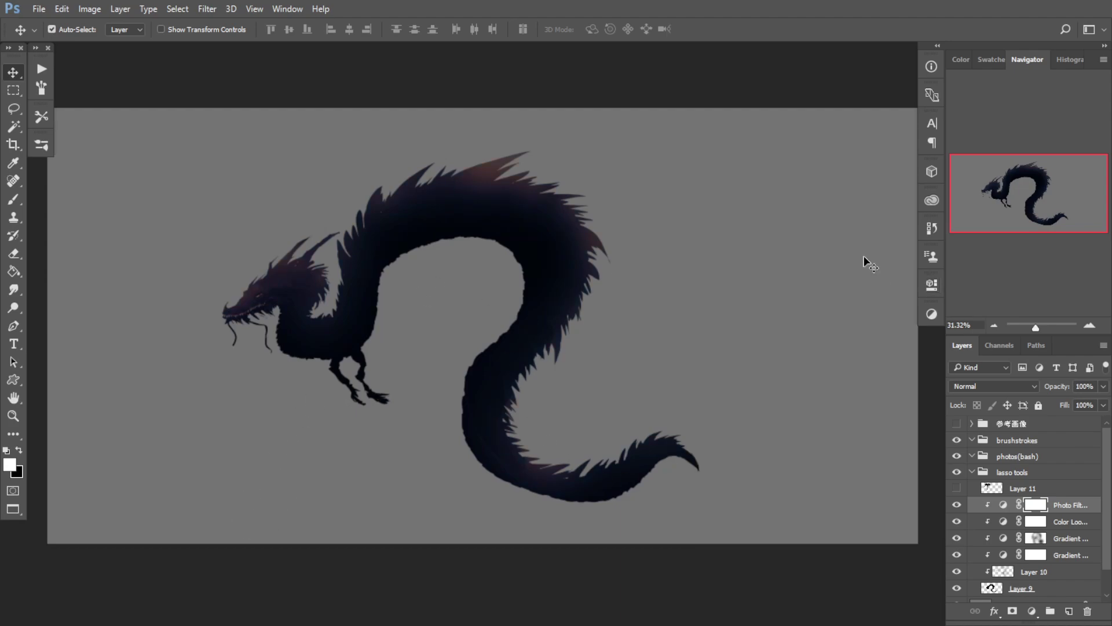
Step: Add a new layer above the Photo Filter, clip it to the dragon, and make black the foreground colour
{"action": "left_click_drag", "start_coordinate": [290, 338], "coordinate": [254, 310]}
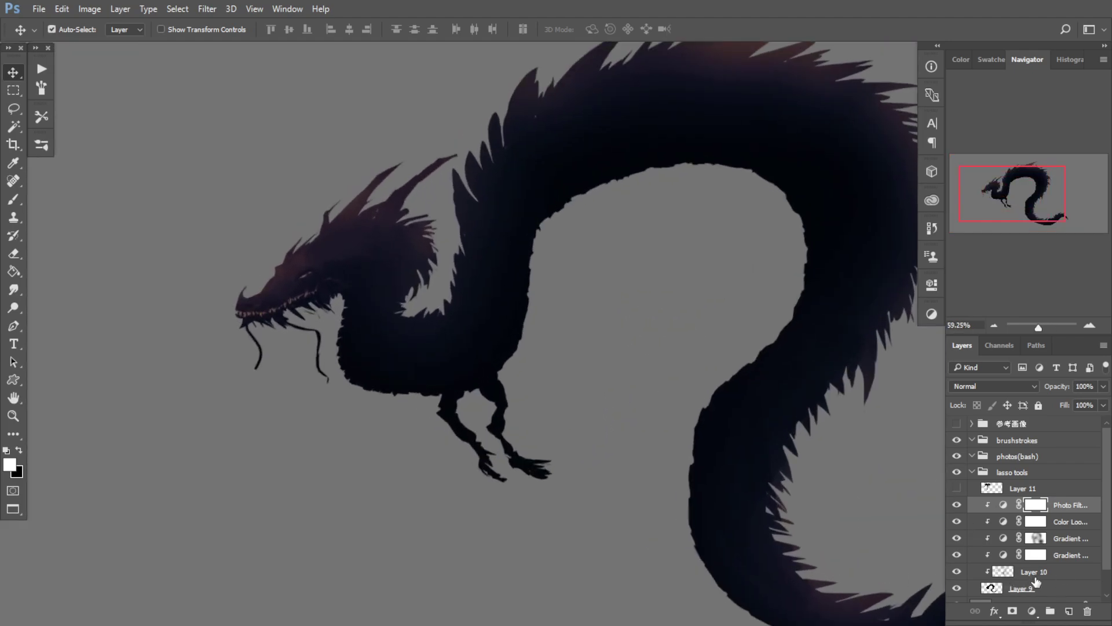
{"action": "left_click", "coordinate": [1064, 610]}
{"action": "key", "text": "x"}
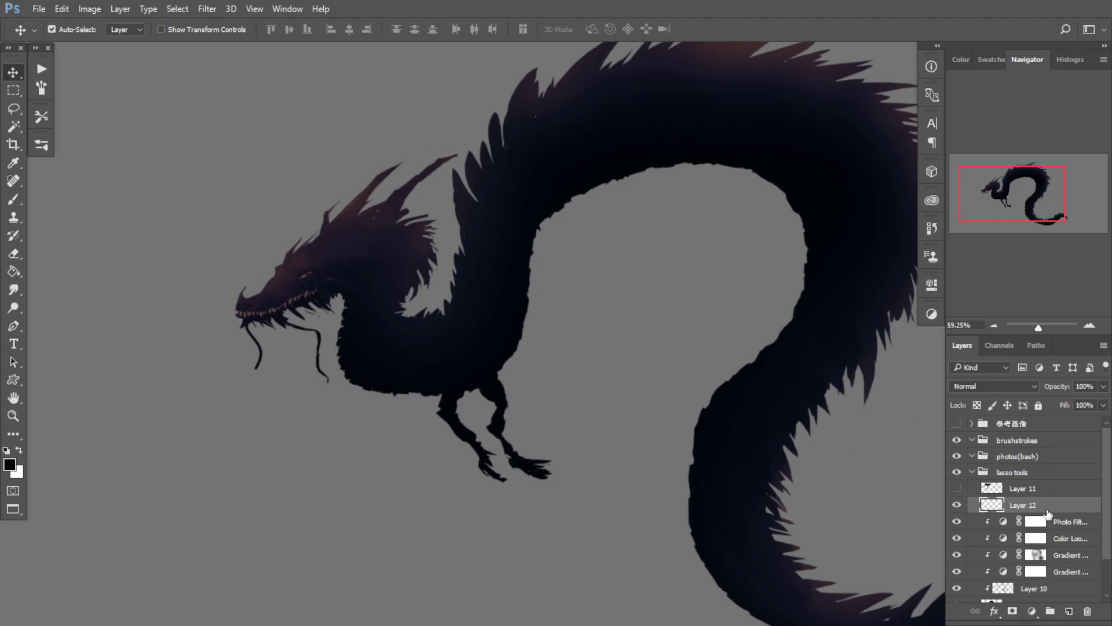
{"action": "left_click", "coordinate": [995, 508], "text": "alt"}
{"action": "left_click_drag", "start_coordinate": [443, 452], "coordinate": [380, 423]}
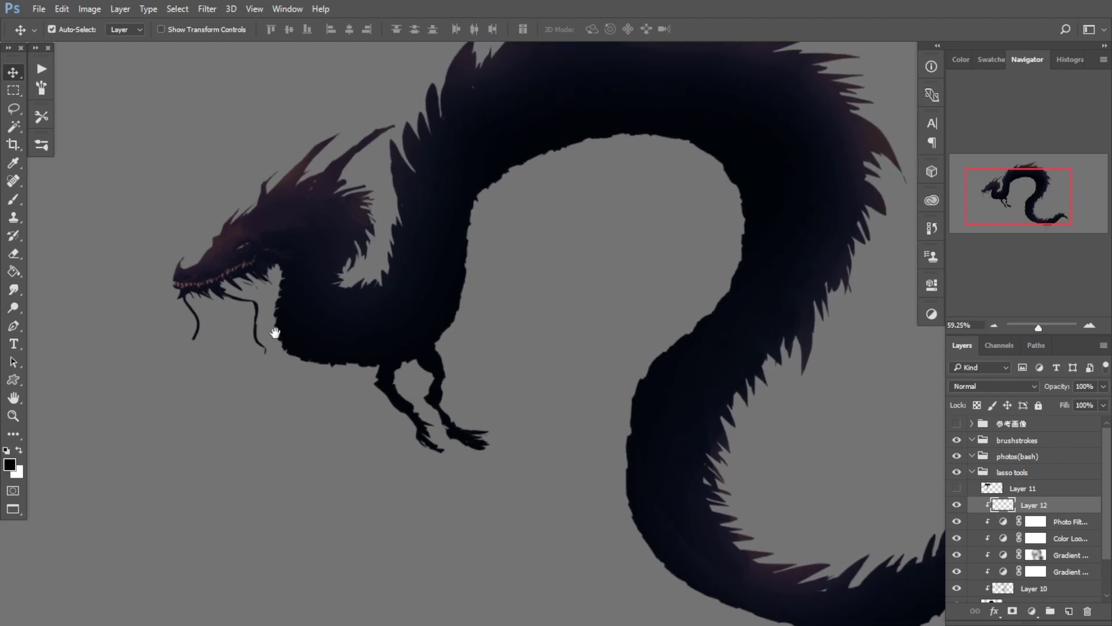
Step: Fill the new clipped layer above the Photo Filter with solid black using the Paint Bucket
{"action": "left_click_drag", "start_coordinate": [275, 328], "coordinate": [337, 376]}
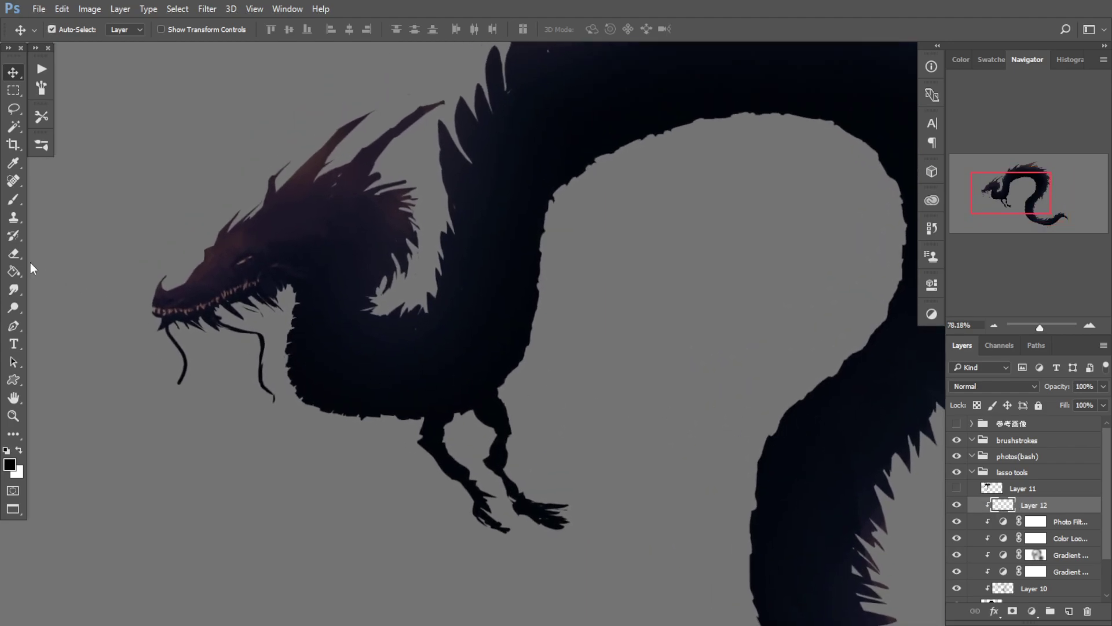
{"action": "left_click", "coordinate": [15, 271]}
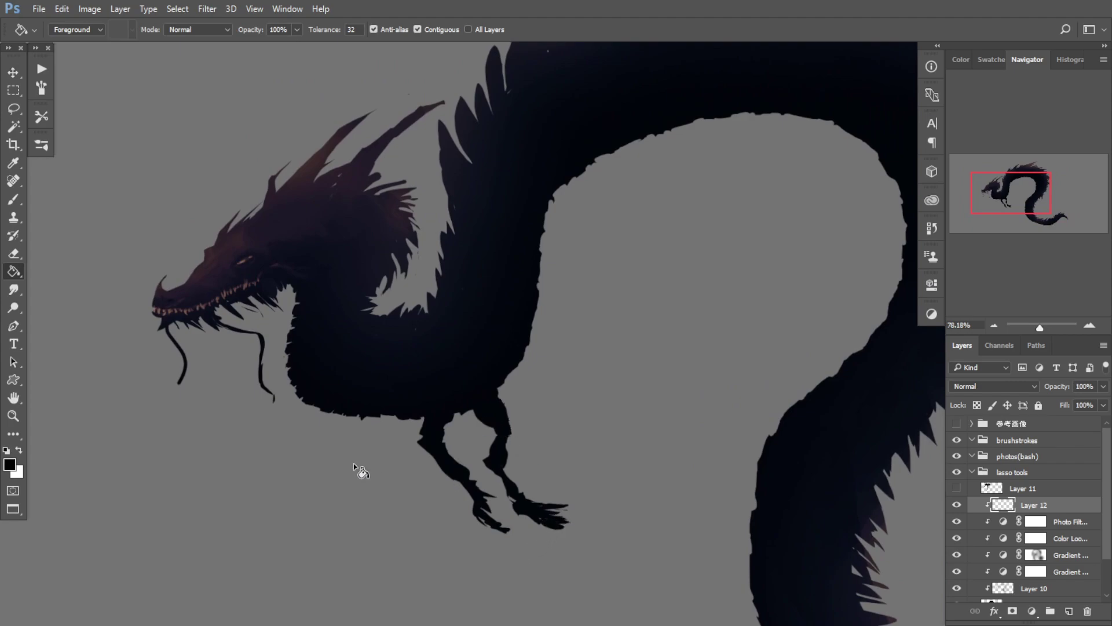
{"action": "right_click", "coordinate": [13, 273]}
{"action": "left_click", "coordinate": [11, 273]}
{"action": "left_click", "coordinate": [366, 346]}
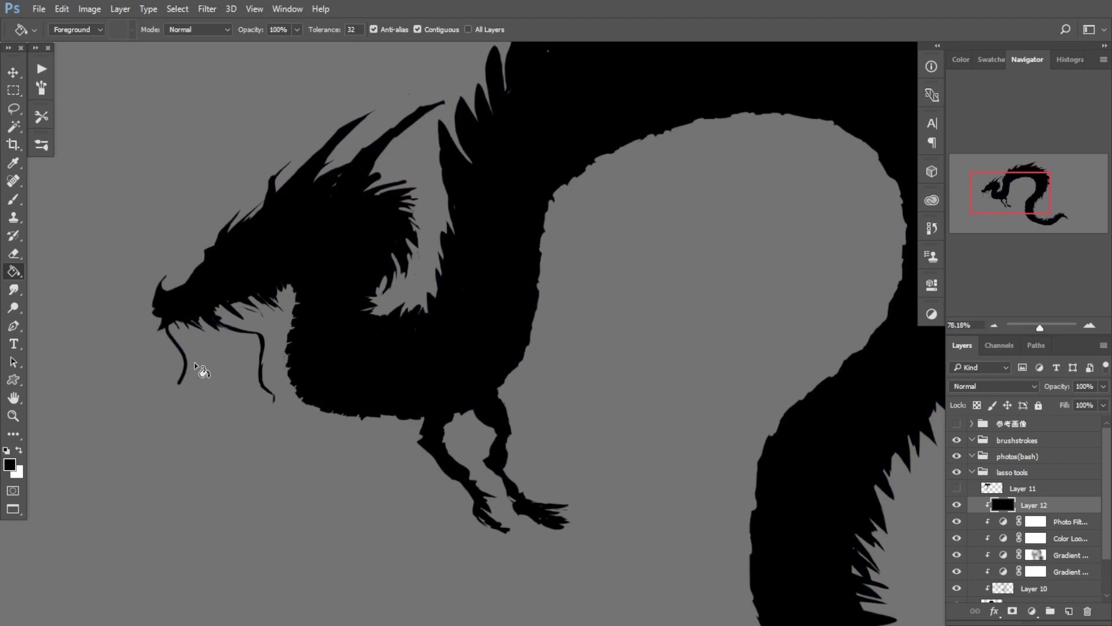
Step: Set the black-filled clipped layer's blend mode to Color Dodge
{"action": "left_click_drag", "start_coordinate": [374, 375], "coordinate": [319, 393]}
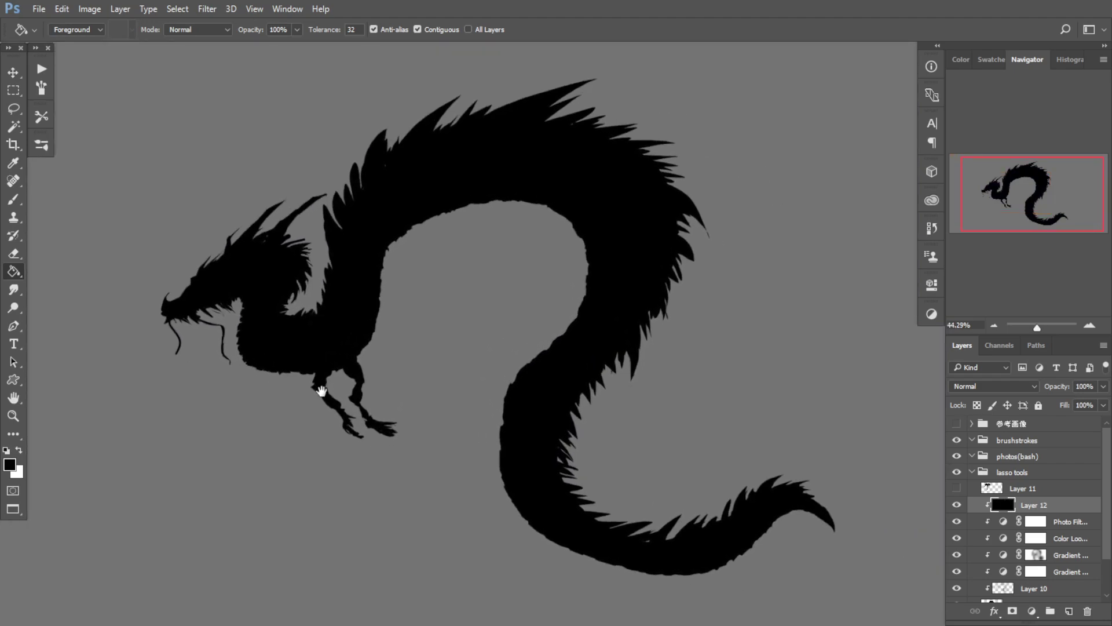
{"action": "left_click_drag", "start_coordinate": [361, 430], "coordinate": [336, 421]}
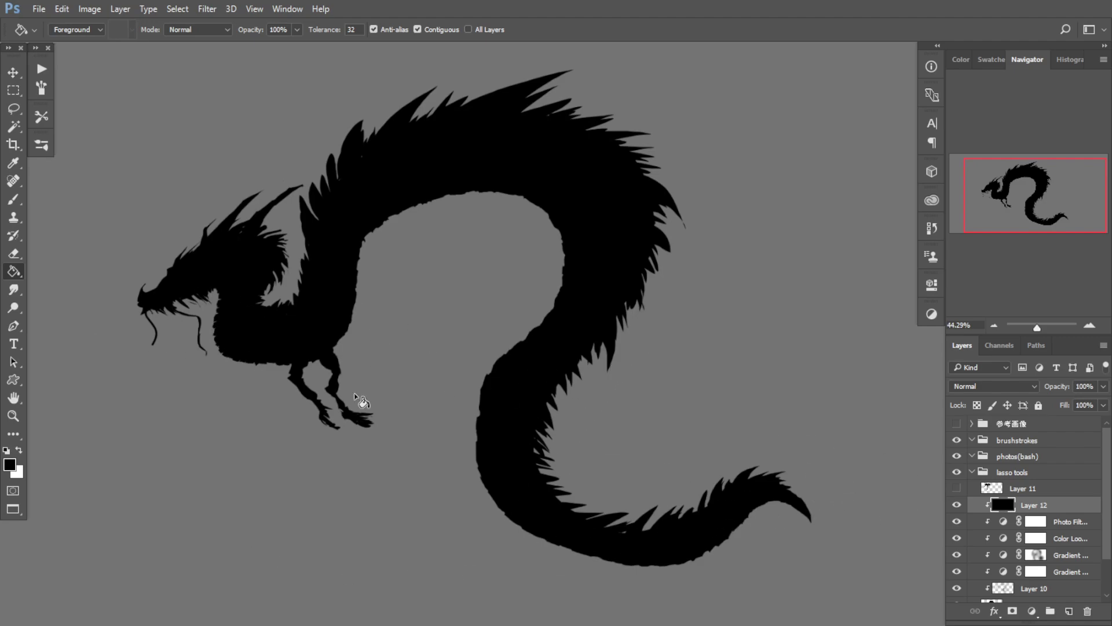
{"action": "left_click", "coordinate": [989, 387]}
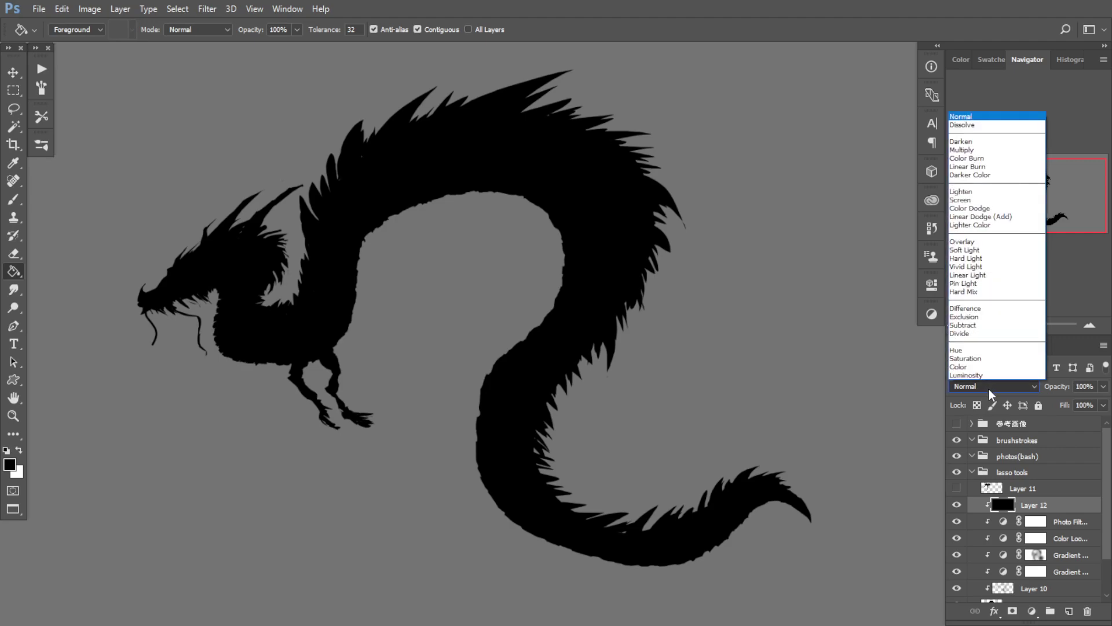
{"action": "left_click", "coordinate": [1001, 210]}
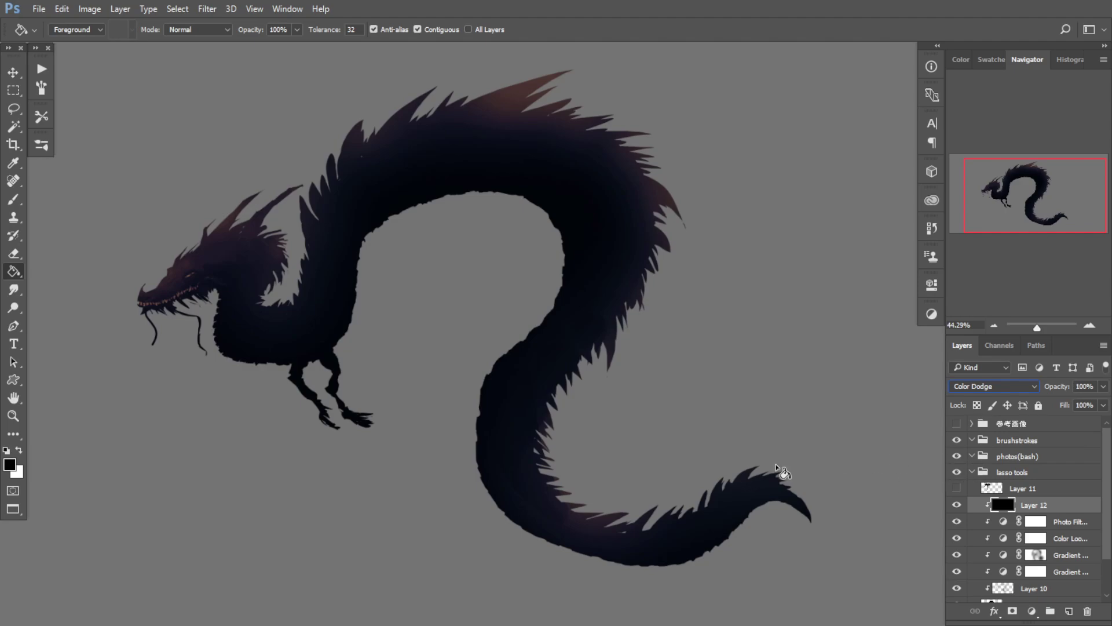
Step: Switch to a soft brush at 649 px and make white the foreground colour
{"action": "left_click", "coordinate": [15, 202]}
{"action": "left_click_drag", "start_coordinate": [270, 336], "coordinate": [312, 359]}
{"action": "left_click_drag", "start_coordinate": [268, 325], "coordinate": [145, 326]}
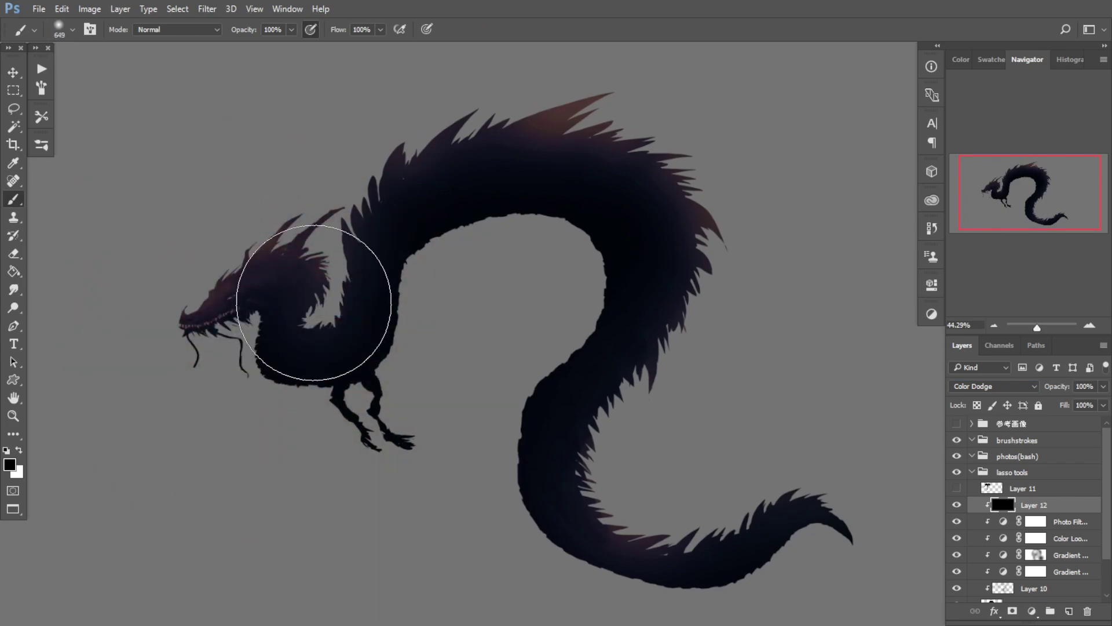
{"action": "key", "text": "x"}
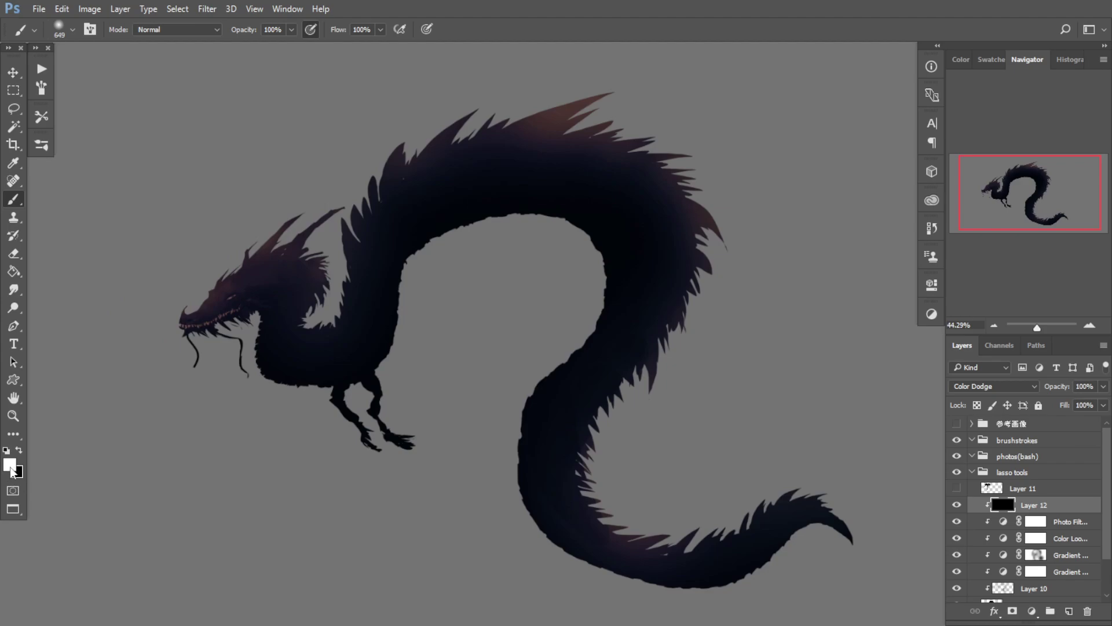
{"action": "left_click_drag", "start_coordinate": [372, 436], "coordinate": [390, 447]}
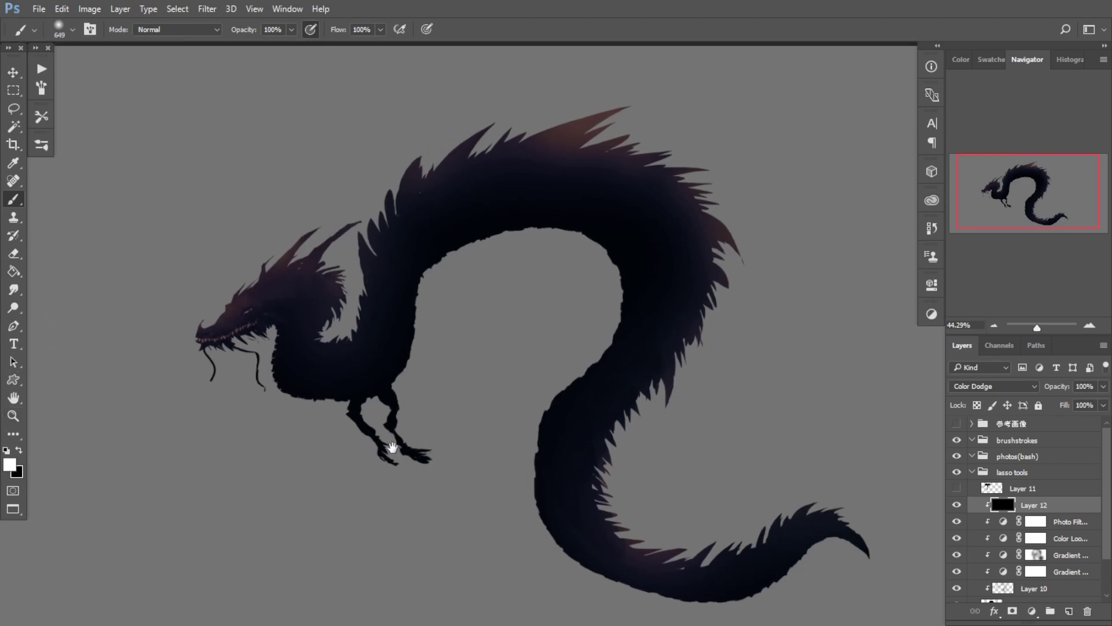
Step: Try large white glow strokes over the dragon's head and the front spikes of its back, then undo them
{"action": "mouse_move", "coordinate": [207, 304]}
{"action": "left_mouse_down"}
{"action": "mouse_move", "coordinate": [298, 247]}
{"action": "mouse_move", "coordinate": [315, 260]}
{"action": "mouse_move", "coordinate": [187, 318]}
{"action": "mouse_move", "coordinate": [346, 226]}
{"action": "mouse_move", "coordinate": [367, 213]}
{"action": "left_mouse_up"}
{"action": "mouse_move", "coordinate": [287, 450]}
{"action": "left_mouse_down"}
{"action": "mouse_move", "coordinate": [260, 294]}
{"action": "mouse_move", "coordinate": [328, 228]}
{"action": "mouse_move", "coordinate": [332, 197]}
{"action": "mouse_move", "coordinate": [195, 479]}
{"action": "mouse_move", "coordinate": [227, 497]}
{"action": "mouse_move", "coordinate": [403, 240]}
{"action": "mouse_move", "coordinate": [412, 192]}
{"action": "left_mouse_up"}
{"action": "left_click", "coordinate": [412, 193]}
{"action": "left_click", "coordinate": [413, 194]}
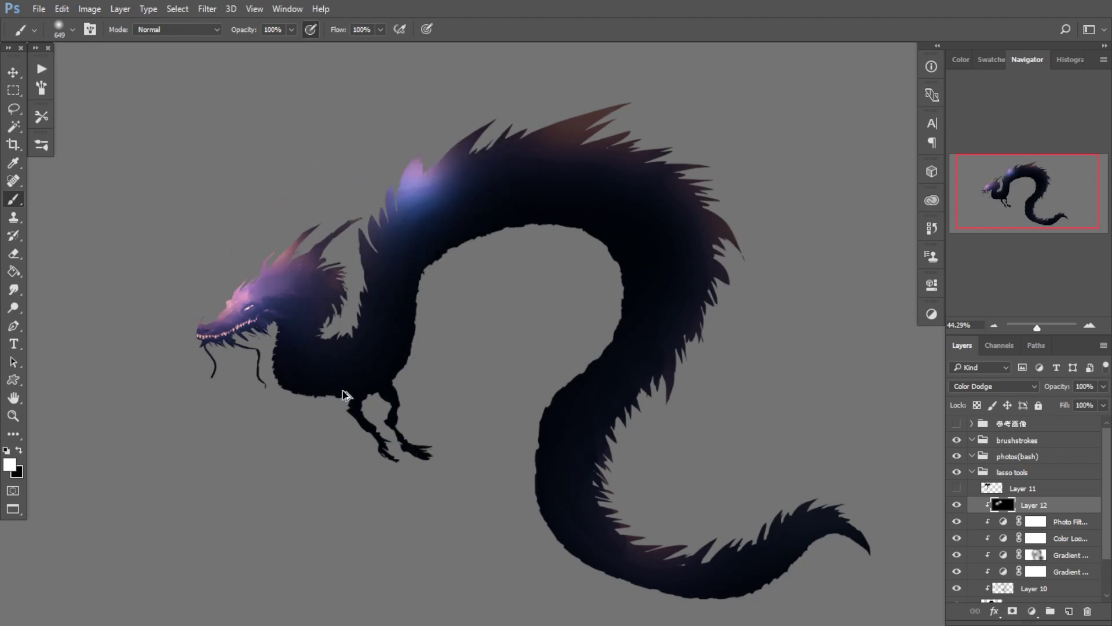
{"action": "key", "text": "ctrl+alt+z"}
{"action": "key", "text": "ctrl+alt+z"}
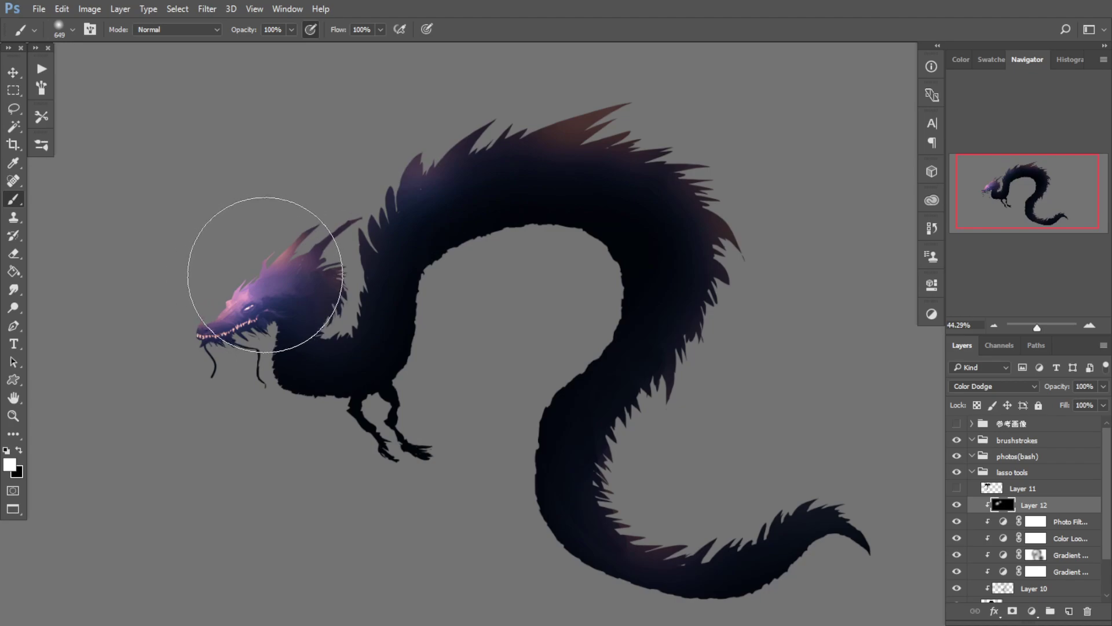
{"action": "left_click", "coordinate": [239, 331], "text": "ctrl"}
{"action": "left_click_drag", "start_coordinate": [264, 327], "coordinate": [256, 330]}
{"action": "key", "text": "ctrl+alt+z"}
{"action": "key", "text": "ctrl+alt+z"}
{"action": "key", "text": "ctrl+alt+z"}
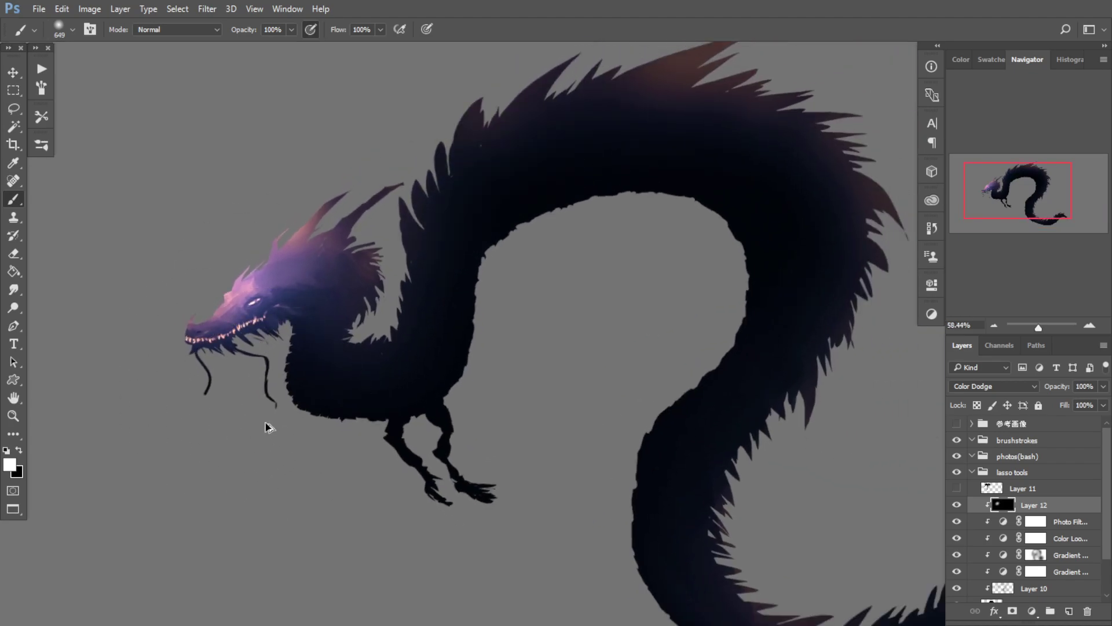
Step: Try out smaller brush sizes around the dragon's head, then set the soft brush to 557 px
{"action": "mouse_move", "coordinate": [249, 376]}
{"action": "left_mouse_down"}
{"action": "mouse_move", "coordinate": [208, 380]}
{"action": "mouse_move", "coordinate": [255, 376]}
{"action": "left_mouse_up"}
{"action": "left_click_drag", "start_coordinate": [264, 367], "coordinate": [307, 357]}
{"action": "mouse_move", "coordinate": [333, 301]}
{"action": "left_mouse_down"}
{"action": "mouse_move", "coordinate": [144, 311]}
{"action": "mouse_move", "coordinate": [155, 297]}
{"action": "left_mouse_up"}
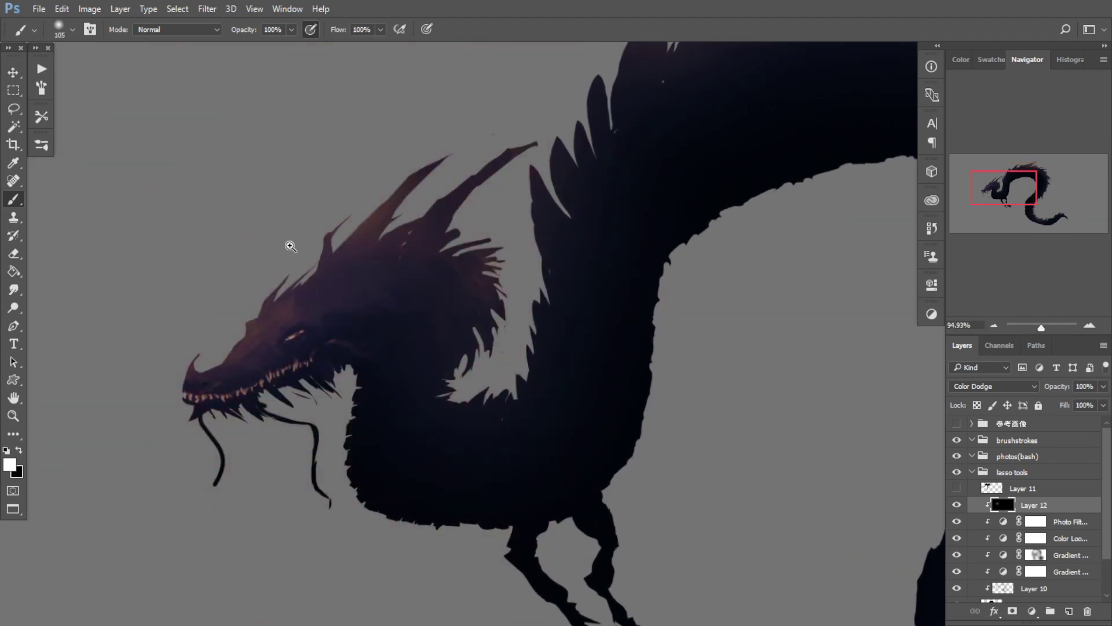
{"action": "left_click_drag", "start_coordinate": [292, 247], "coordinate": [226, 290]}
{"action": "mouse_move", "coordinate": [322, 357]}
{"action": "left_mouse_down"}
{"action": "mouse_move", "coordinate": [312, 380]}
{"action": "mouse_move", "coordinate": [327, 400]}
{"action": "left_mouse_up"}
{"action": "left_click_drag", "start_coordinate": [322, 332], "coordinate": [365, 340]}
{"action": "scroll", "coordinate": [366, 340], "scroll_direction": "up", "scroll_amount": 3}
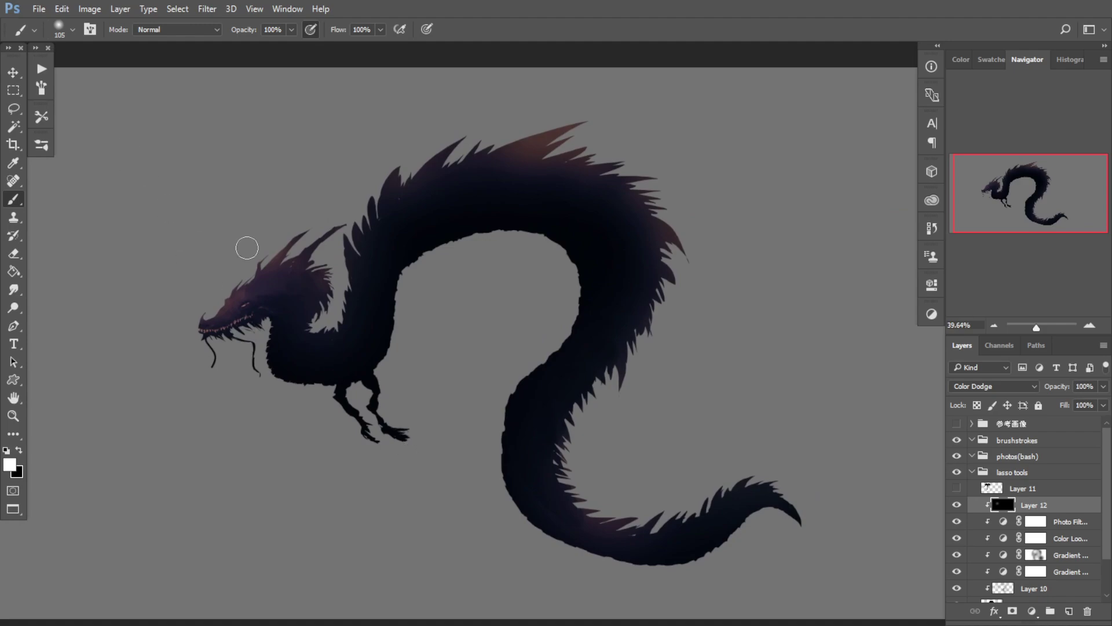
{"action": "mouse_move", "coordinate": [212, 319]}
{"action": "left_mouse_down"}
{"action": "mouse_move", "coordinate": [253, 301]}
{"action": "mouse_move", "coordinate": [256, 318]}
{"action": "mouse_move", "coordinate": [176, 234]}
{"action": "left_mouse_up"}
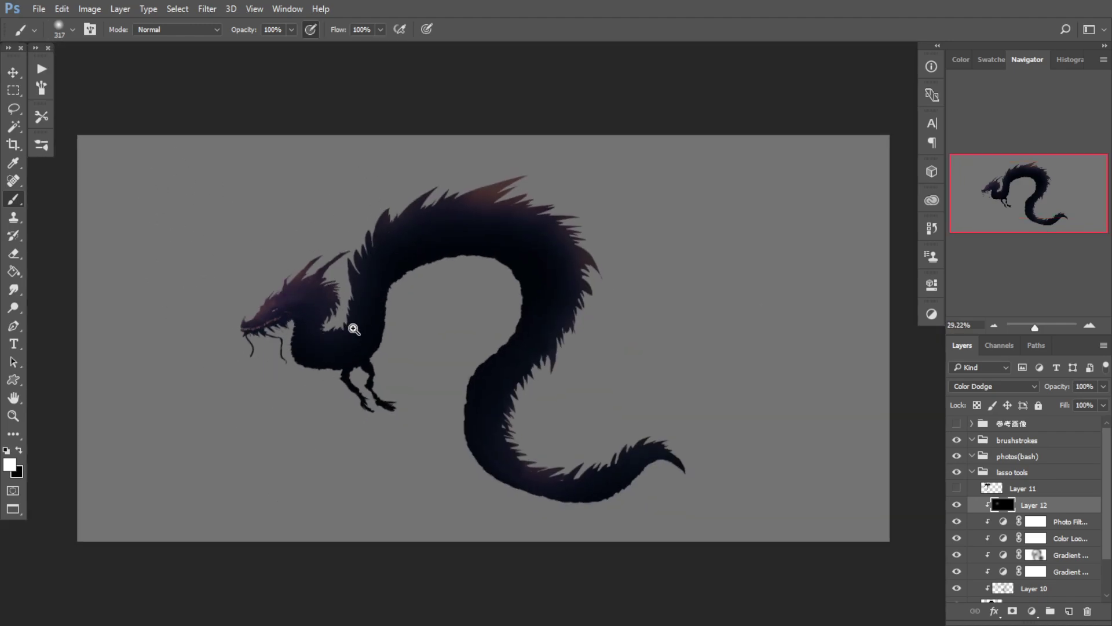
{"action": "scroll", "coordinate": [350, 326], "scroll_direction": "up", "scroll_amount": 2}
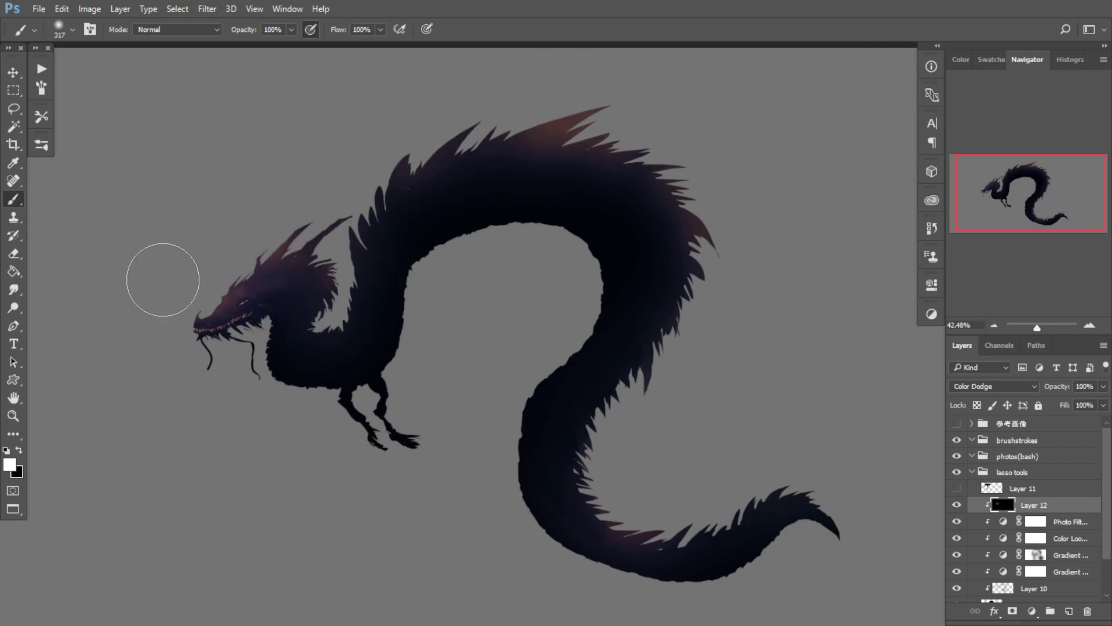
{"action": "scroll", "coordinate": [249, 293], "scroll_direction": "down", "scroll_amount": 2}
{"action": "scroll", "coordinate": [214, 302], "scroll_direction": "up", "scroll_amount": 1}
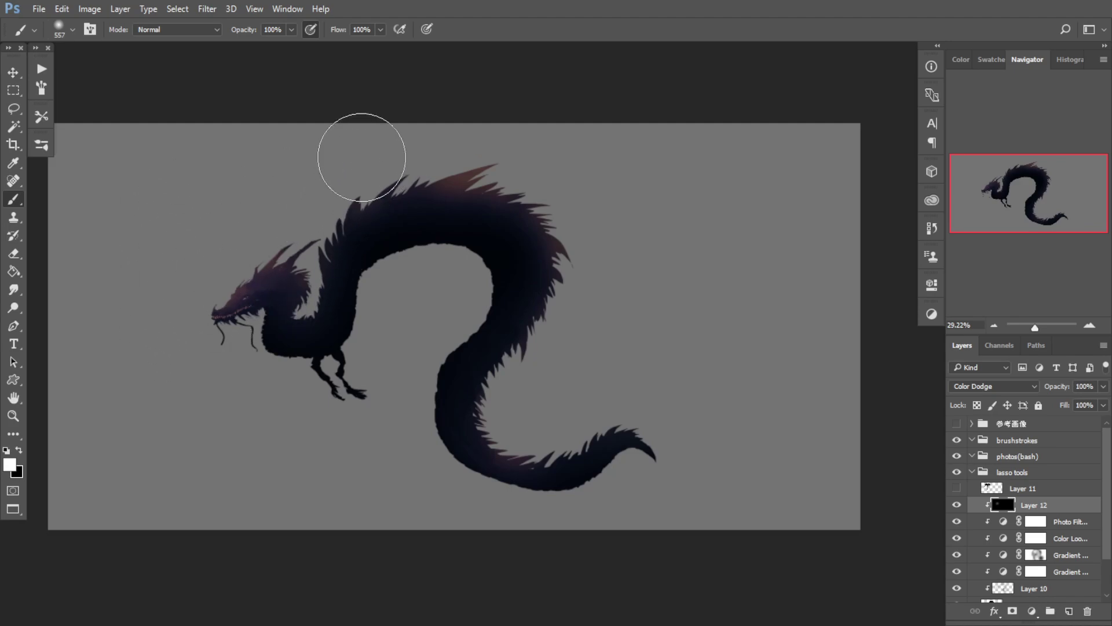
Step: Try broad diagonal beams of white across the dragon's head and neck, undoing each stroke
{"action": "left_click_drag", "start_coordinate": [361, 158], "coordinate": [157, 624]}
{"action": "key", "text": "ctrl+z"}
{"action": "left_click_drag", "start_coordinate": [152, 214], "coordinate": [488, 624]}
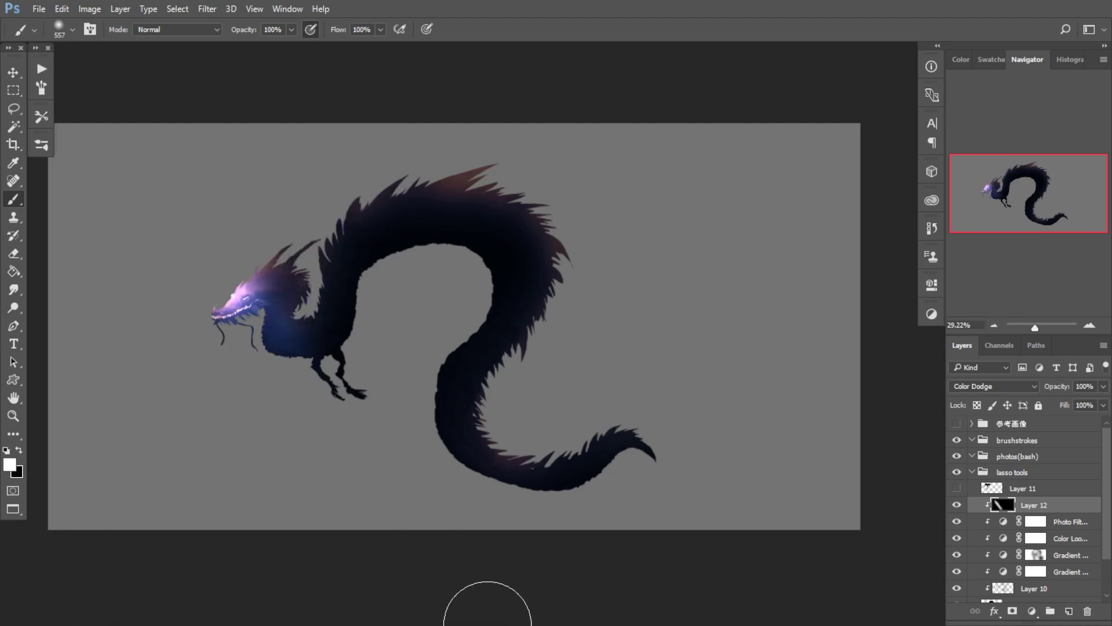
{"action": "key", "text": "ctrl+z"}
{"action": "left_click_drag", "start_coordinate": [177, 185], "coordinate": [382, 524]}
{"action": "key", "text": "ctrl+z"}
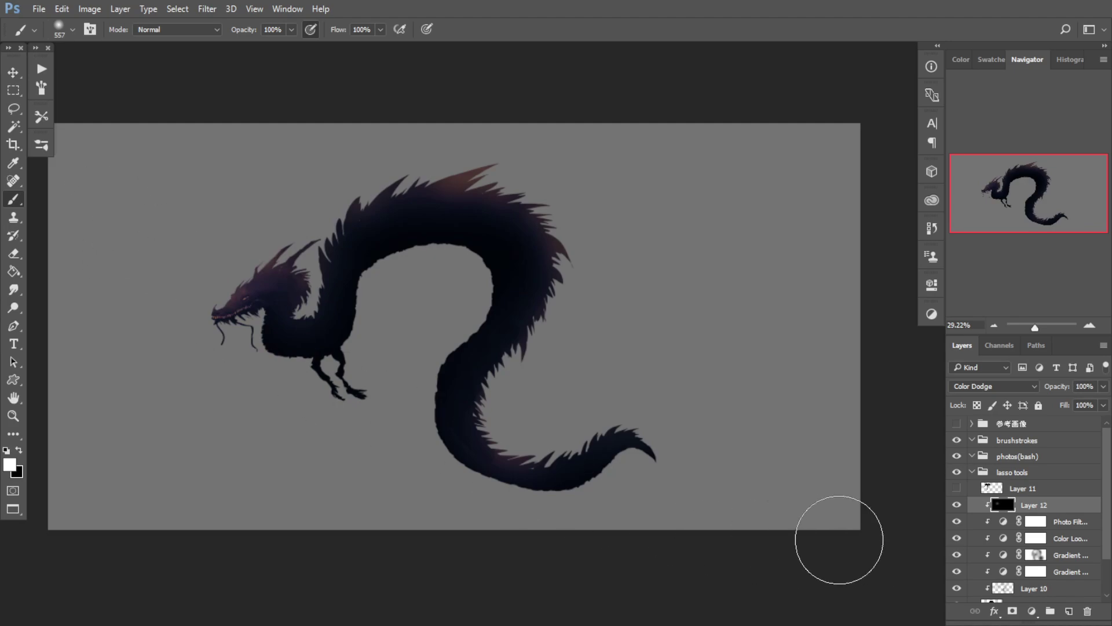
Step: Hide the Photo Filter layer and paint a broad diagonal beam of white light across the dragon's head and neck
{"action": "scroll", "coordinate": [255, 271], "scroll_direction": "up", "scroll_amount": 1}
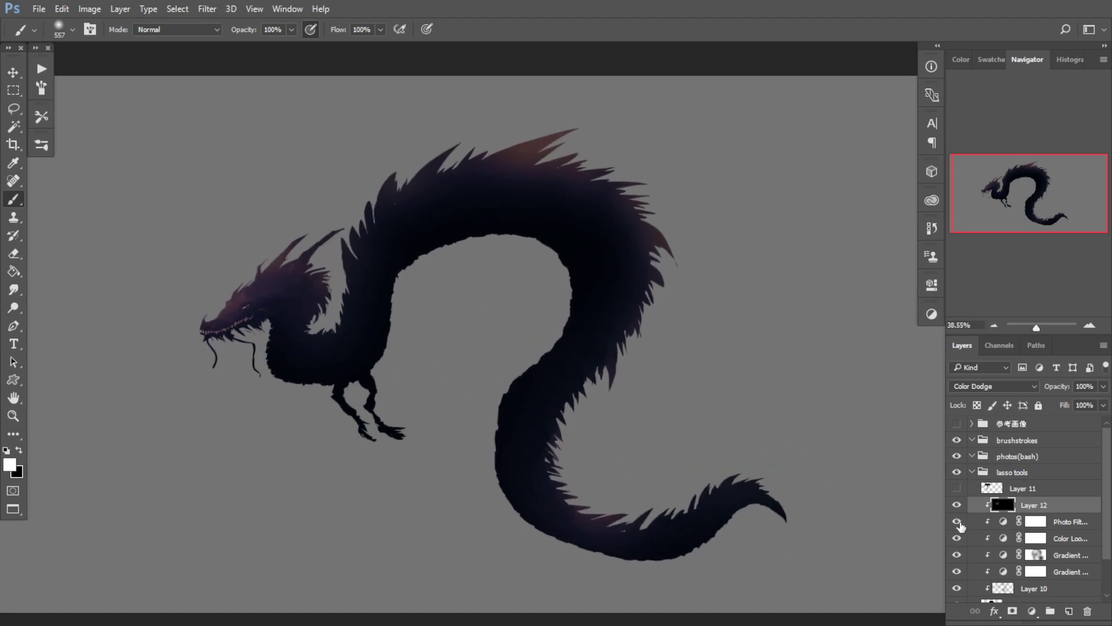
{"action": "left_click_drag", "start_coordinate": [148, 191], "coordinate": [470, 625]}
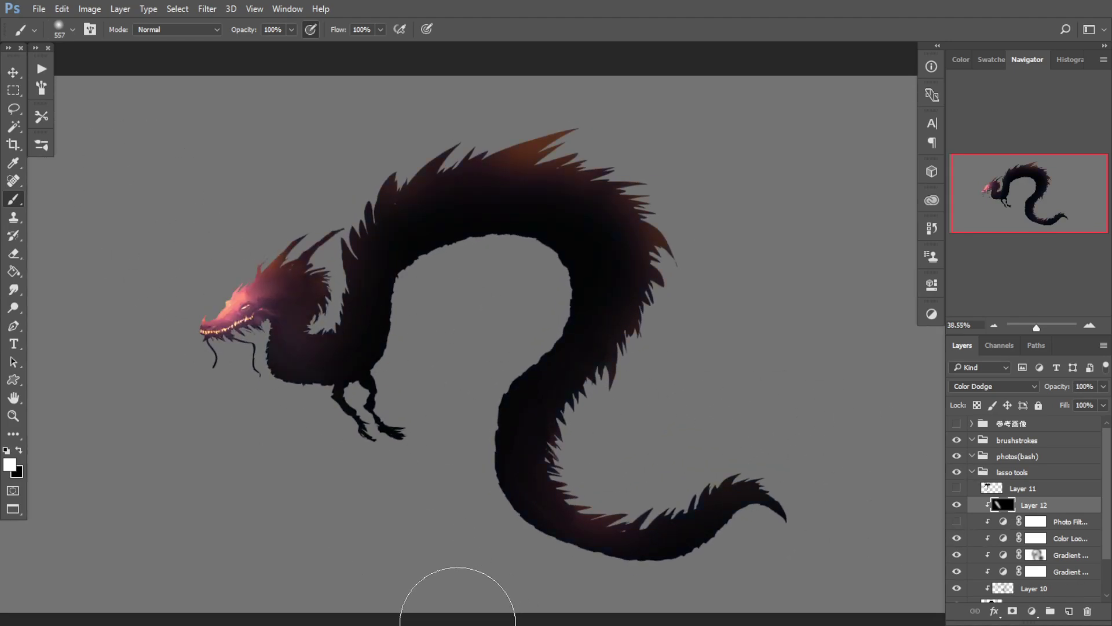
{"action": "key", "text": "ctrl+z"}
{"action": "left_click_drag", "start_coordinate": [160, 175], "coordinate": [417, 625]}
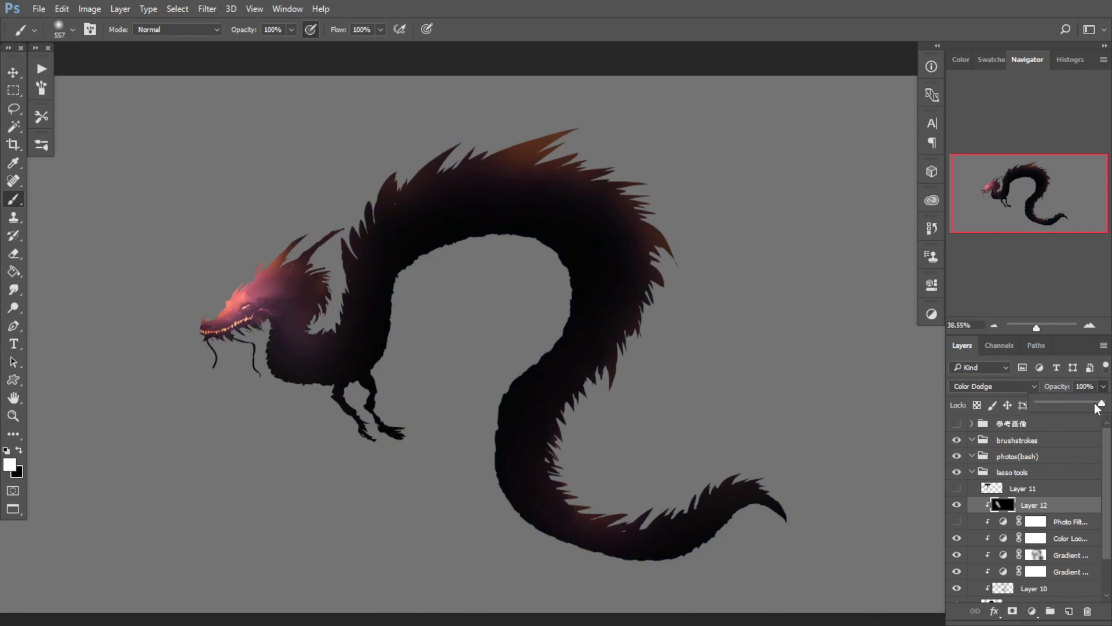
Step: Lower the Color Dodge layer's opacity to 71% and compare the dragon with and without the layer
{"action": "left_click_drag", "start_coordinate": [1102, 406], "coordinate": [1083, 405]}
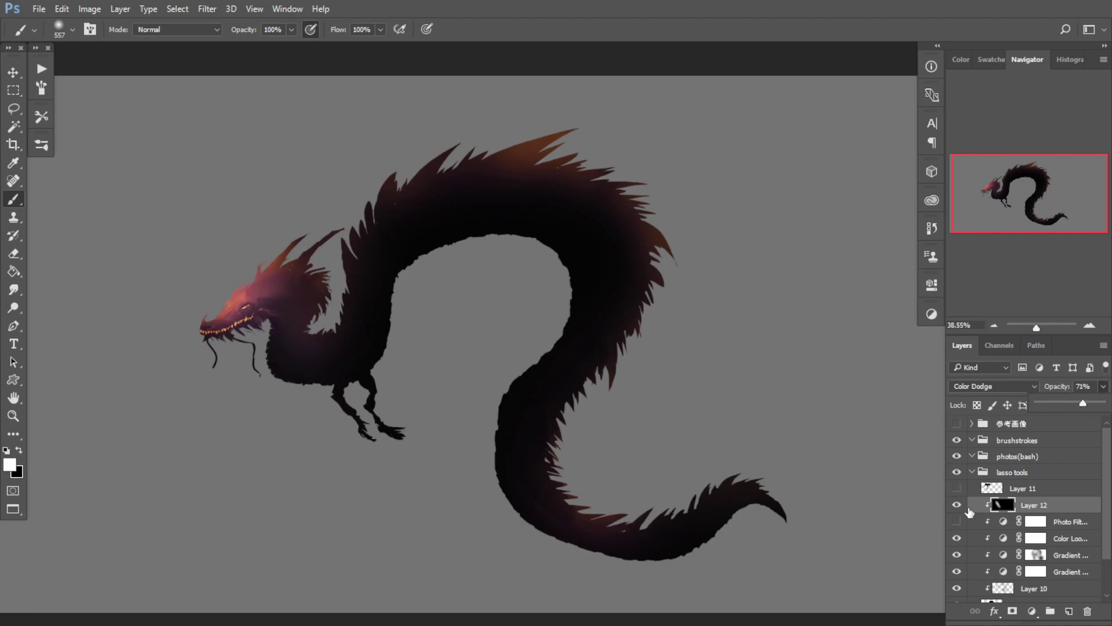
{"action": "left_click", "coordinate": [956, 504]}
{"action": "left_click", "coordinate": [956, 505]}
Step: Paint out the head glow with black, then repaint a diagonal white beam over the head using a 467 px brush
{"action": "key", "text": "x"}
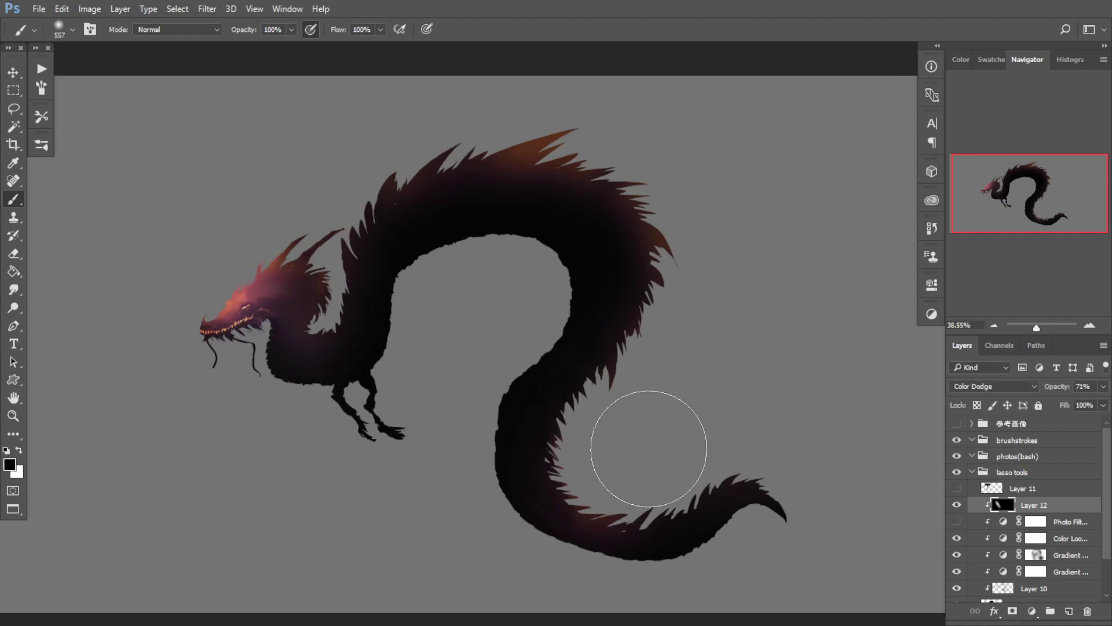
{"action": "mouse_move", "coordinate": [160, 201]}
{"action": "left_mouse_down"}
{"action": "mouse_move", "coordinate": [179, 250]}
{"action": "mouse_move", "coordinate": [262, 223]}
{"action": "mouse_move", "coordinate": [371, 385]}
{"action": "left_mouse_up"}
{"action": "mouse_move", "coordinate": [240, 306]}
{"action": "left_mouse_down"}
{"action": "mouse_move", "coordinate": [178, 322]}
{"action": "mouse_move", "coordinate": [175, 313]}
{"action": "left_mouse_up"}
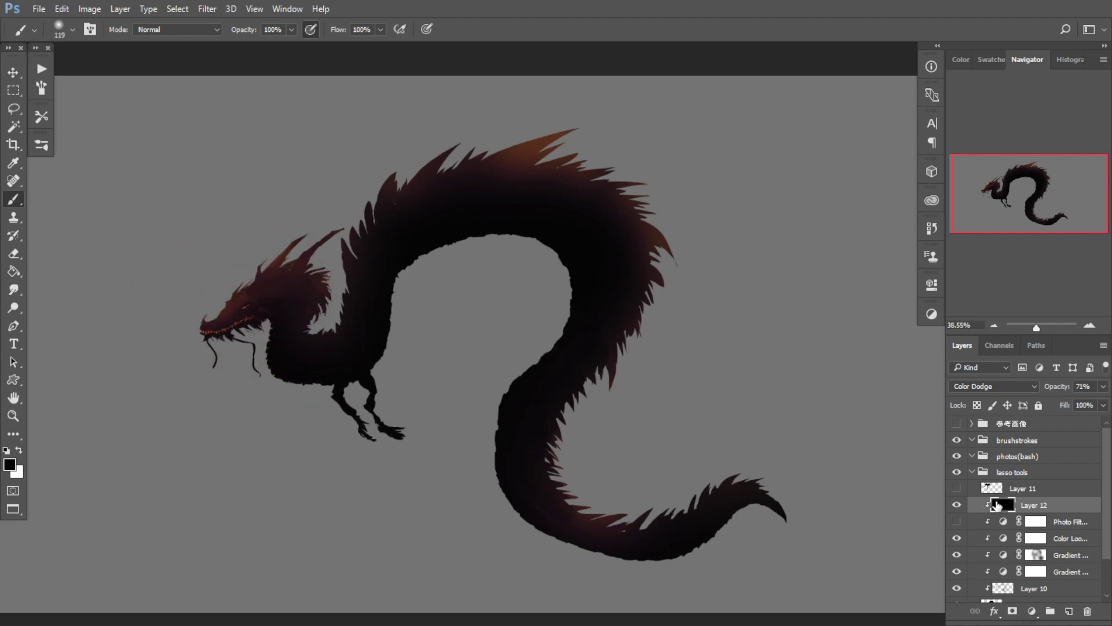
{"action": "left_click_drag", "start_coordinate": [233, 290], "coordinate": [296, 305]}
{"action": "mouse_move", "coordinate": [153, 203]}
{"action": "left_mouse_down"}
{"action": "mouse_move", "coordinate": [346, 481]}
{"action": "mouse_move", "coordinate": [319, 441]}
{"action": "left_mouse_up"}
{"action": "key", "text": "x"}
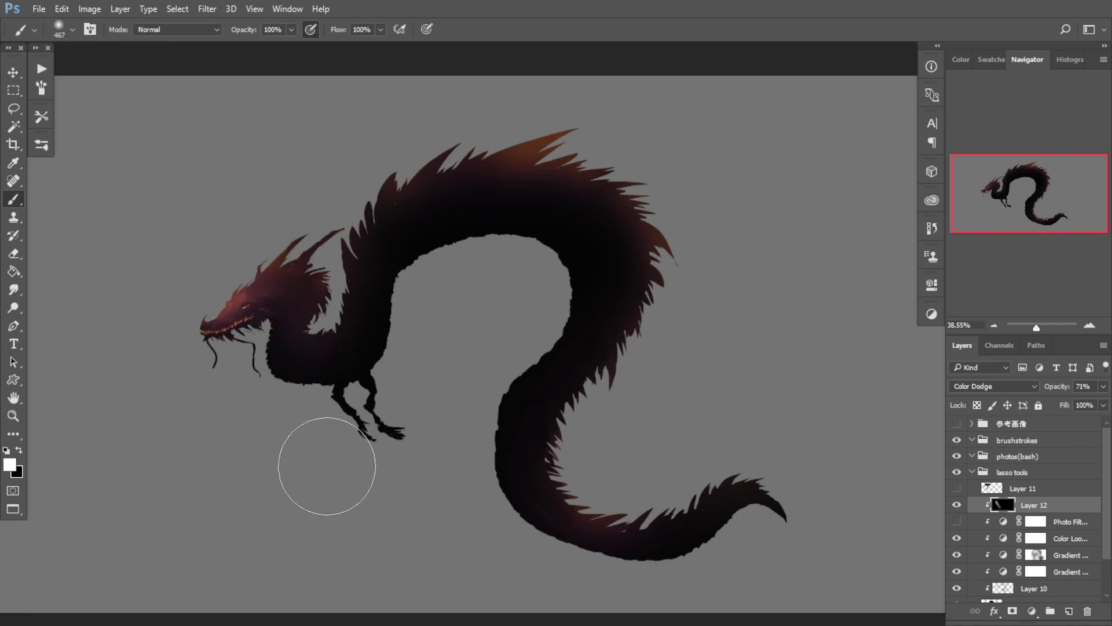
Step: Tone down the glow over the dragon's face with black, then restore white as the foreground colour
{"action": "mouse_move", "coordinate": [236, 348]}
{"action": "left_mouse_down"}
{"action": "mouse_move", "coordinate": [223, 290]}
{"action": "mouse_move", "coordinate": [256, 323]}
{"action": "left_mouse_up"}
{"action": "left_click_drag", "start_coordinate": [293, 370], "coordinate": [309, 367]}
{"action": "key", "text": "x"}
{"action": "mouse_move", "coordinate": [234, 320]}
{"action": "left_mouse_down"}
{"action": "mouse_move", "coordinate": [233, 345]}
{"action": "mouse_move", "coordinate": [253, 336]}
{"action": "mouse_move", "coordinate": [237, 327]}
{"action": "mouse_move", "coordinate": [300, 309]}
{"action": "left_mouse_up"}
{"action": "key", "text": "x"}
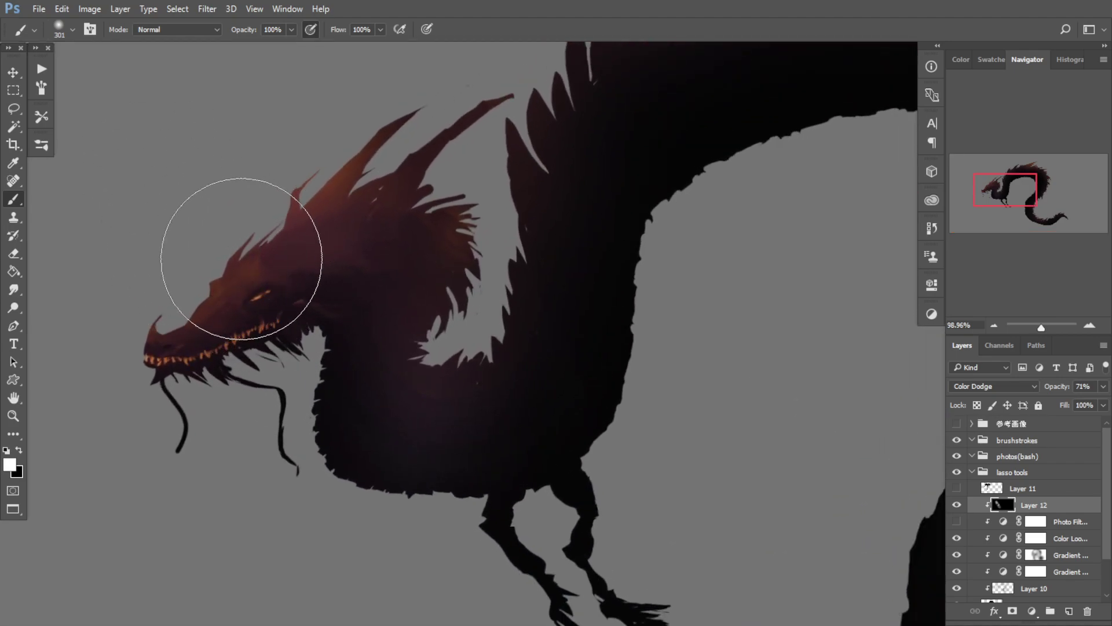
Step: Try an intense white highlight over the dragon's forehead and eye with a 301 px brush, then undo it
{"action": "left_click_drag", "start_coordinate": [244, 236], "coordinate": [258, 265]}
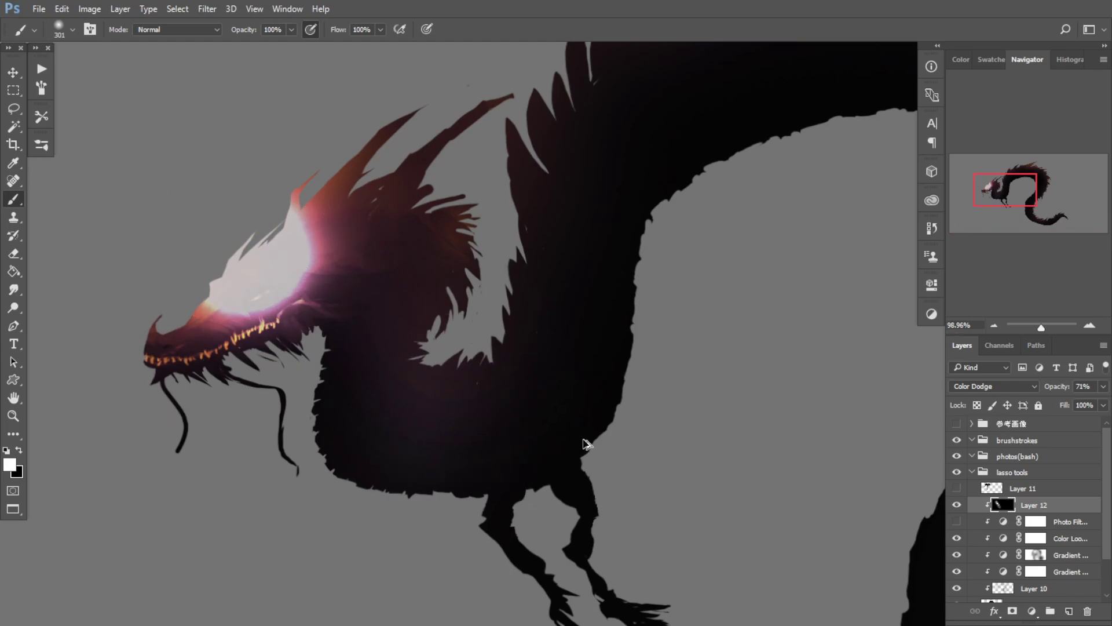
{"action": "key", "text": "ctrl+alt+z"}
{"action": "key", "text": "ctrl+alt+z"}
{"action": "key", "text": "ctrl+alt+z"}
{"action": "key", "text": "ctrl+alt+z"}
{"action": "key", "text": "ctrl+alt+z"}
{"action": "key", "text": "ctrl+alt+z"}
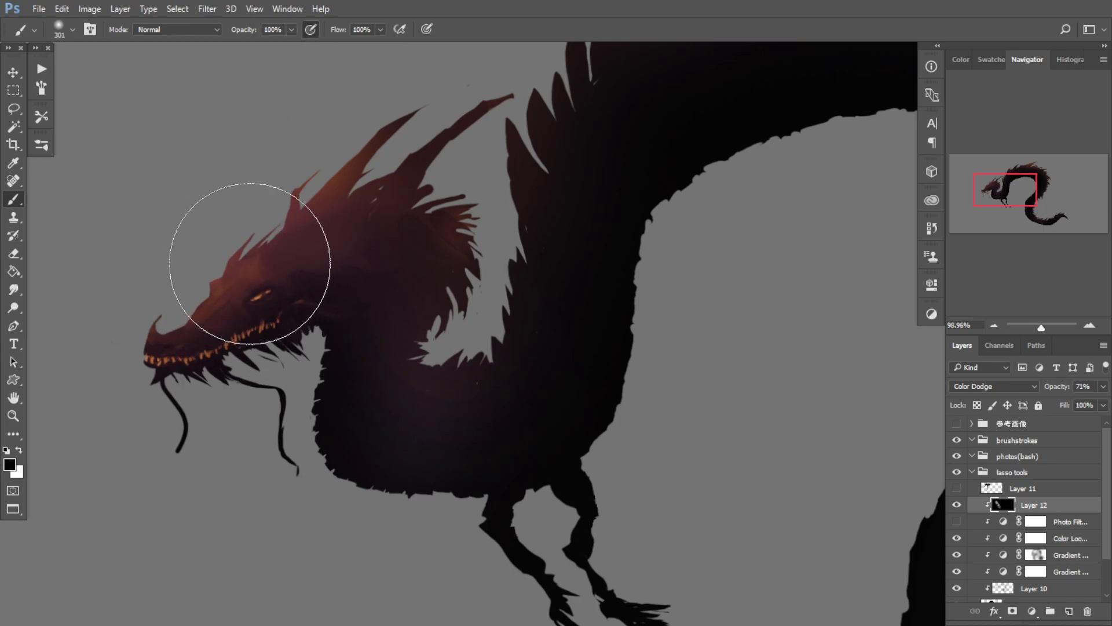
Step: Brush a soft white highlight over the dragon's brow and the base of its horns, comparing it with the unpainted state
{"action": "mouse_move", "coordinate": [225, 277]}
{"action": "left_mouse_down"}
{"action": "mouse_move", "coordinate": [228, 261]}
{"action": "mouse_move", "coordinate": [328, 268]}
{"action": "mouse_move", "coordinate": [248, 249]}
{"action": "mouse_move", "coordinate": [297, 243]}
{"action": "left_mouse_up"}
{"action": "key", "text": "ctrl+z"}
{"action": "key", "text": "ctrl+z"}
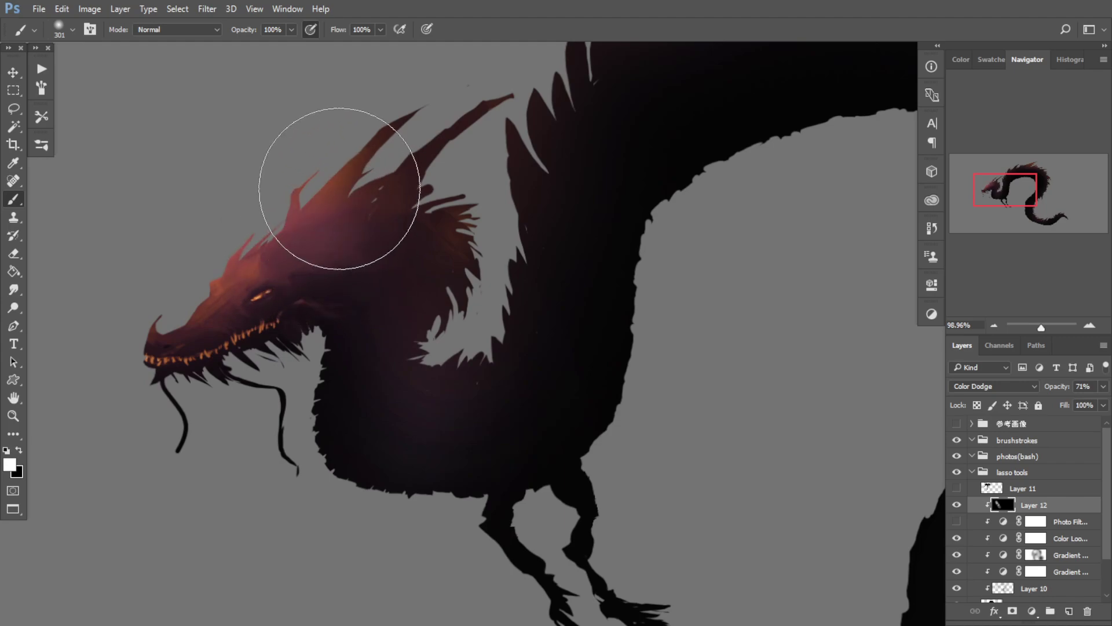
{"action": "left_click_drag", "start_coordinate": [361, 178], "coordinate": [313, 179]}
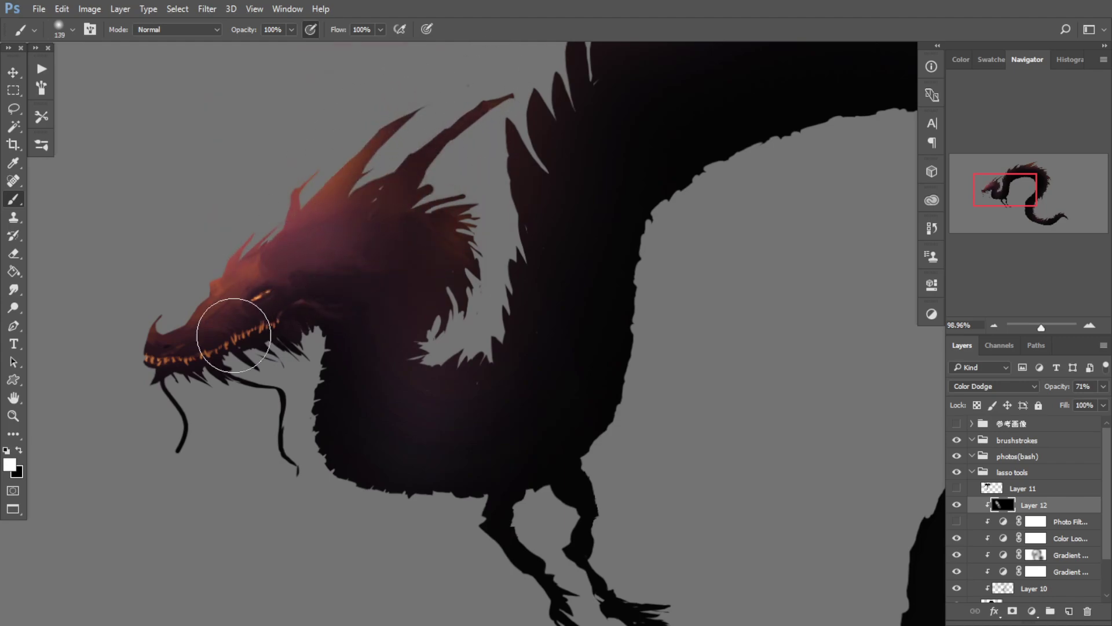
Step: Build up finer white highlights along the dragon's snout, brow and horns, reducing the soft brush from 139 px to 75 px
{"action": "mouse_move", "coordinate": [146, 361]}
{"action": "left_mouse_down"}
{"action": "mouse_move", "coordinate": [178, 318]}
{"action": "mouse_move", "coordinate": [200, 319]}
{"action": "mouse_move", "coordinate": [290, 263]}
{"action": "mouse_move", "coordinate": [275, 255]}
{"action": "mouse_move", "coordinate": [353, 246]}
{"action": "mouse_move", "coordinate": [295, 250]}
{"action": "mouse_move", "coordinate": [360, 231]}
{"action": "mouse_move", "coordinate": [210, 293]}
{"action": "mouse_move", "coordinate": [212, 309]}
{"action": "mouse_move", "coordinate": [182, 321]}
{"action": "left_mouse_up"}
{"action": "mouse_move", "coordinate": [287, 319]}
{"action": "left_mouse_down"}
{"action": "mouse_move", "coordinate": [233, 397]}
{"action": "mouse_move", "coordinate": [346, 326]}
{"action": "left_mouse_up"}
{"action": "left_click_drag", "start_coordinate": [283, 341], "coordinate": [329, 340]}
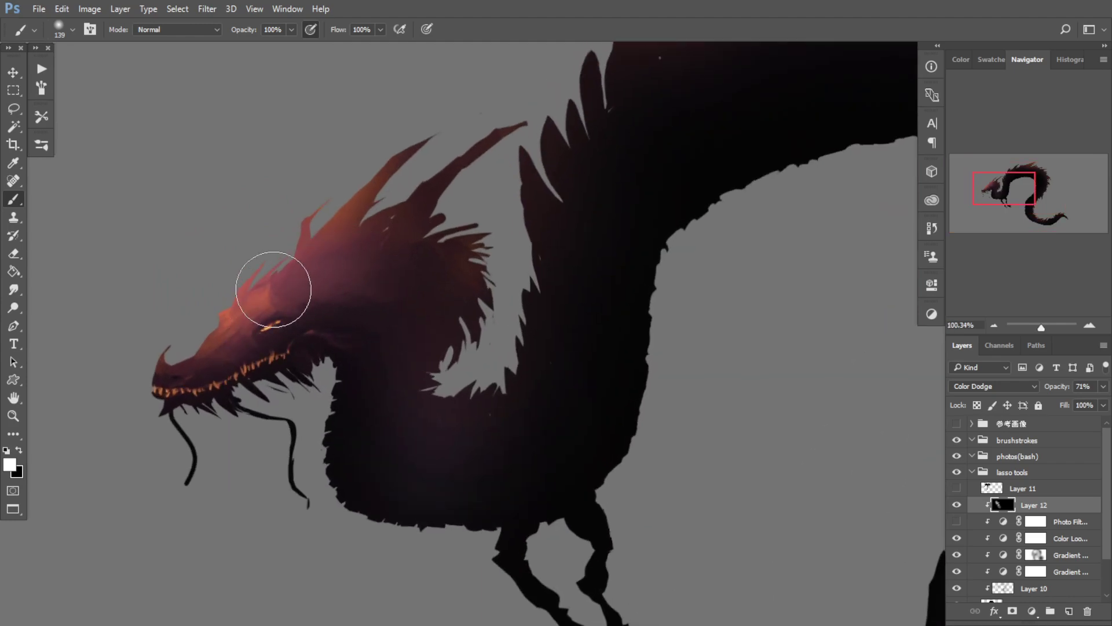
{"action": "mouse_move", "coordinate": [340, 280]}
{"action": "left_mouse_down"}
{"action": "mouse_move", "coordinate": [481, 264]}
{"action": "mouse_move", "coordinate": [514, 314]}
{"action": "mouse_move", "coordinate": [386, 317]}
{"action": "mouse_move", "coordinate": [356, 253]}
{"action": "left_mouse_up"}
{"action": "left_click_drag", "start_coordinate": [360, 226], "coordinate": [353, 226]}
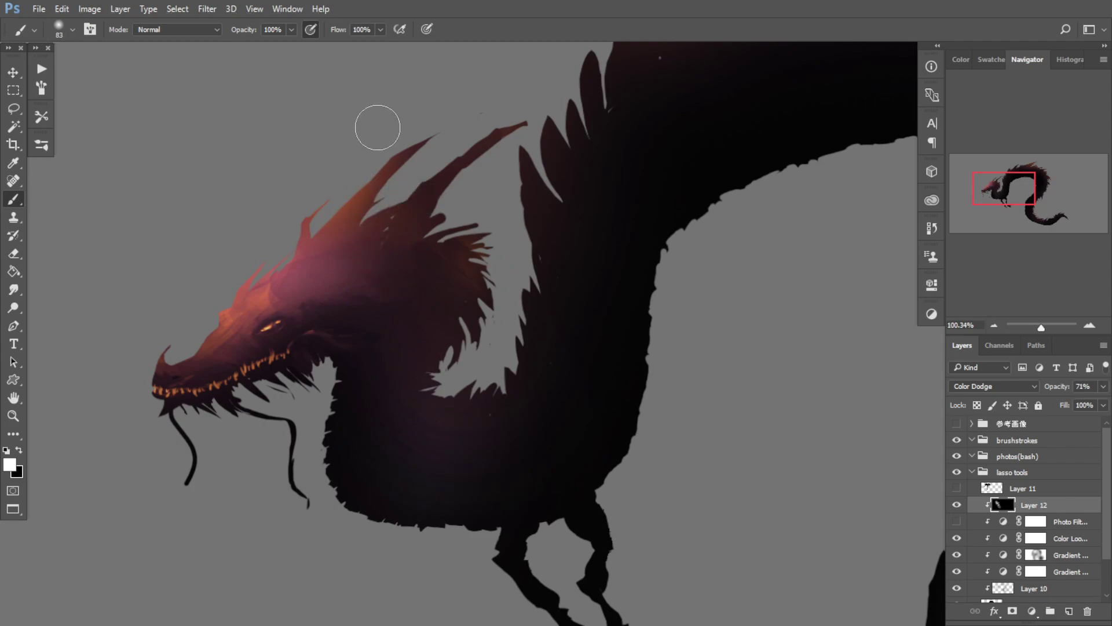
{"action": "left_click_drag", "start_coordinate": [487, 156], "coordinate": [402, 141]}
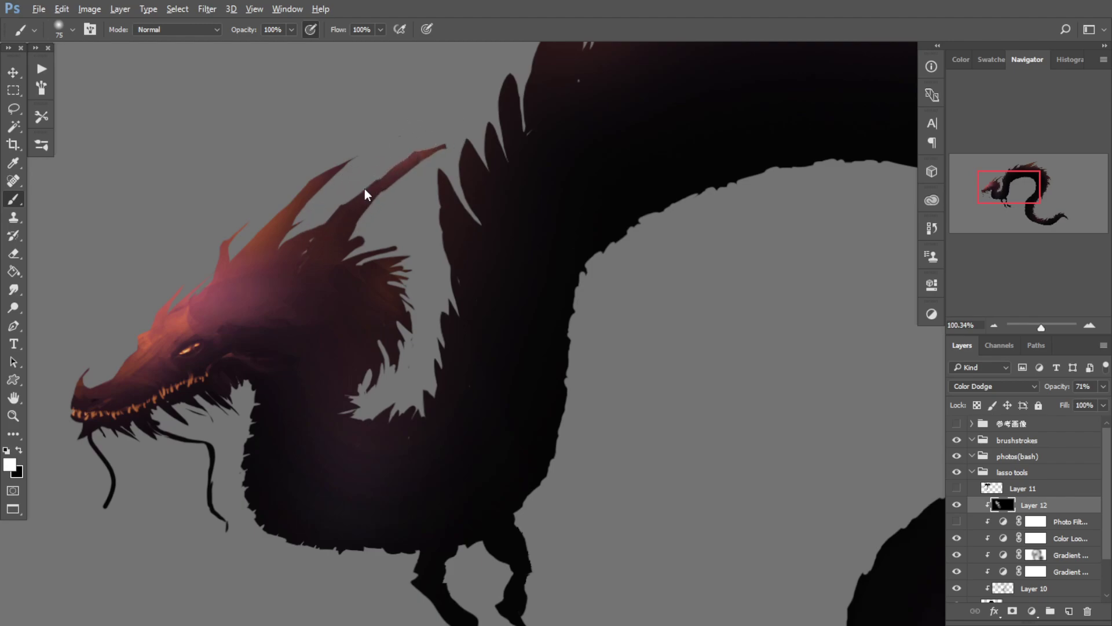
Step: Brush soft white highlights along the dragon's horns with a 60 px brush, and undo an intense white stroke behind them
{"action": "left_click_drag", "start_coordinate": [364, 189], "coordinate": [355, 190]}
{"action": "left_click_drag", "start_coordinate": [279, 211], "coordinate": [284, 209]}
{"action": "mouse_move", "coordinate": [240, 249]}
{"action": "left_mouse_down"}
{"action": "mouse_move", "coordinate": [310, 150]}
{"action": "mouse_move", "coordinate": [260, 233]}
{"action": "mouse_move", "coordinate": [290, 191]}
{"action": "left_mouse_up"}
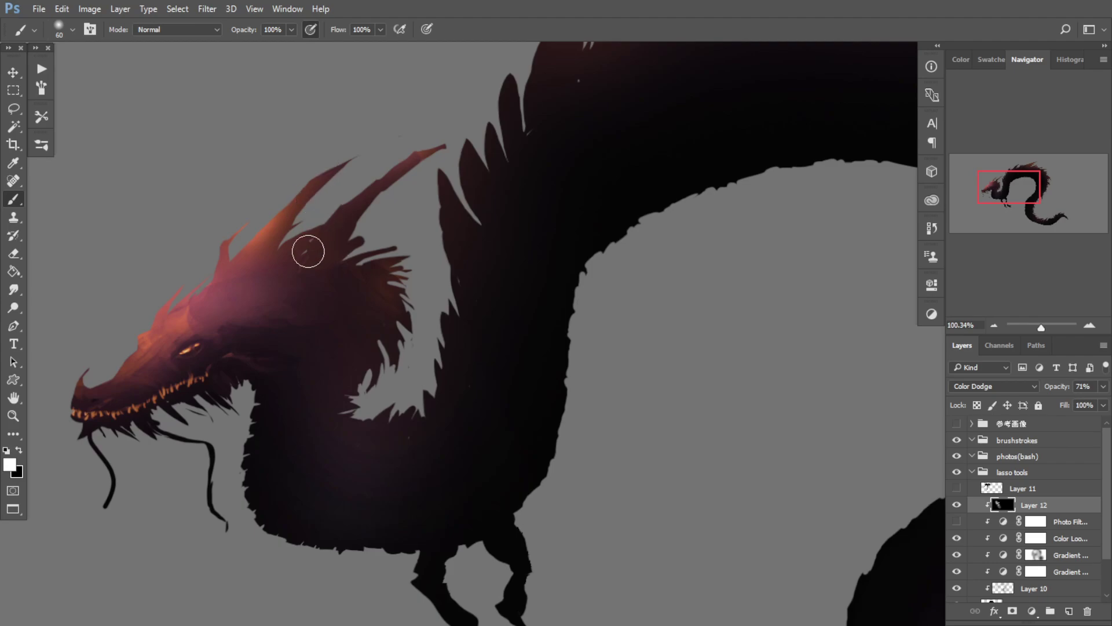
{"action": "mouse_move", "coordinate": [306, 249]}
{"action": "left_mouse_down"}
{"action": "mouse_move", "coordinate": [290, 280]}
{"action": "mouse_move", "coordinate": [289, 348]}
{"action": "left_mouse_up"}
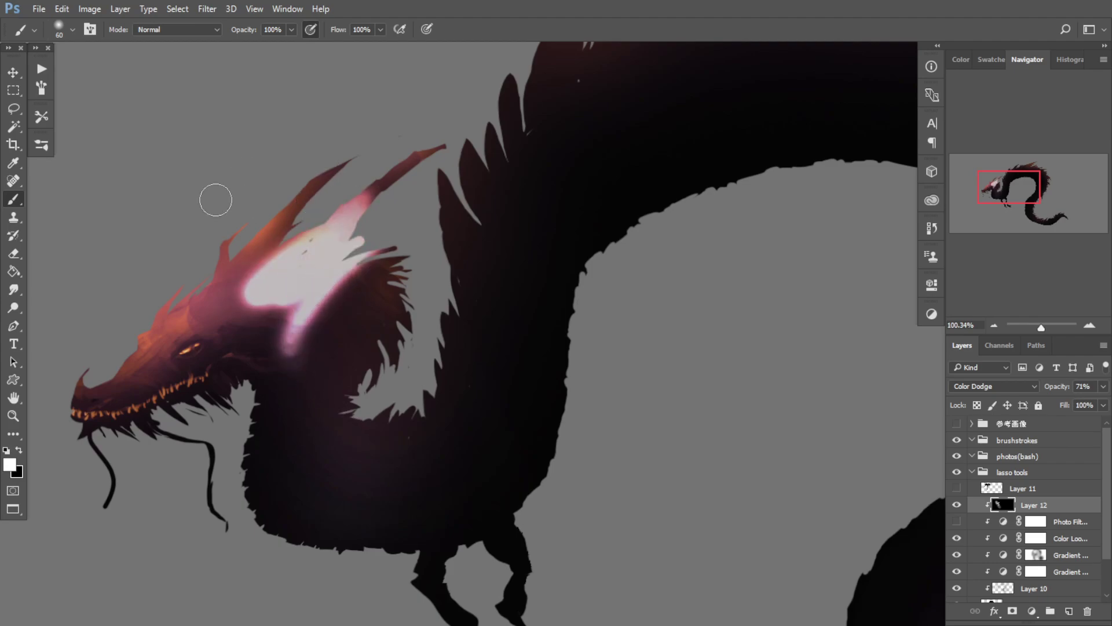
{"action": "key", "text": "ctrl+z"}
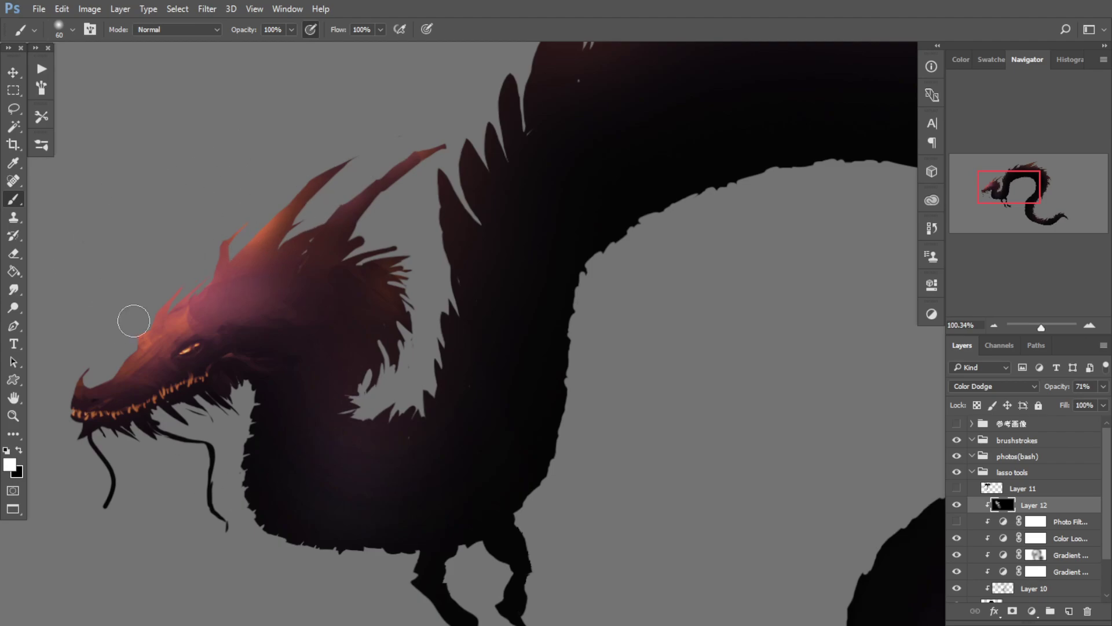
Step: Examine the highlights on the dragon's head and horns up close and against the whole silhouette
{"action": "left_click_drag", "start_coordinate": [249, 243], "coordinate": [264, 273]}
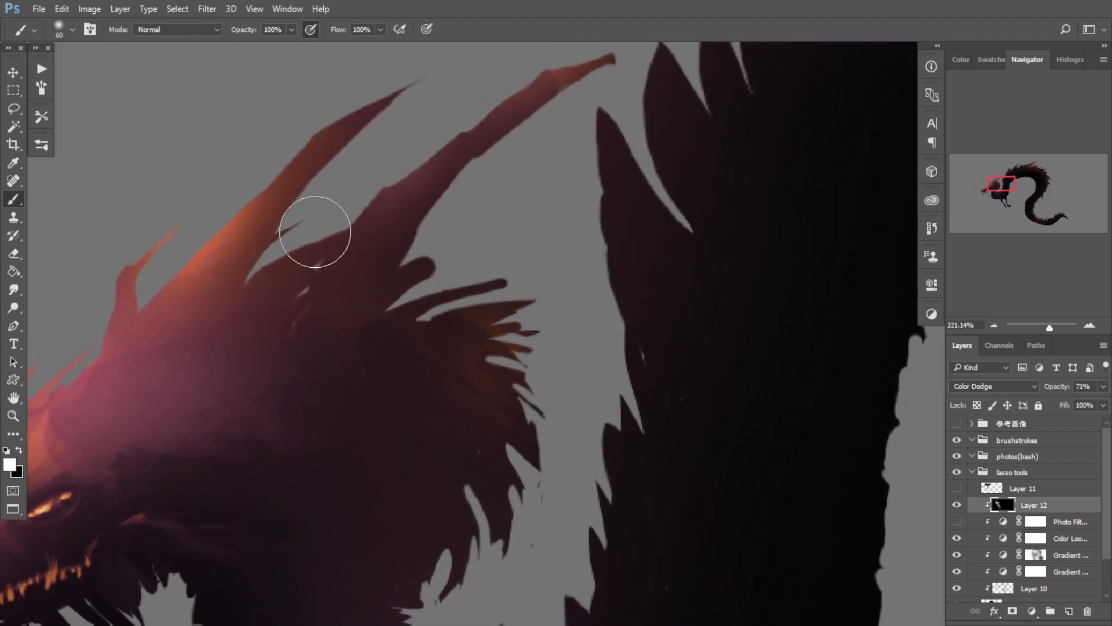
{"action": "left_click_drag", "start_coordinate": [327, 330], "coordinate": [301, 335]}
{"action": "left_click_drag", "start_coordinate": [292, 388], "coordinate": [324, 255]}
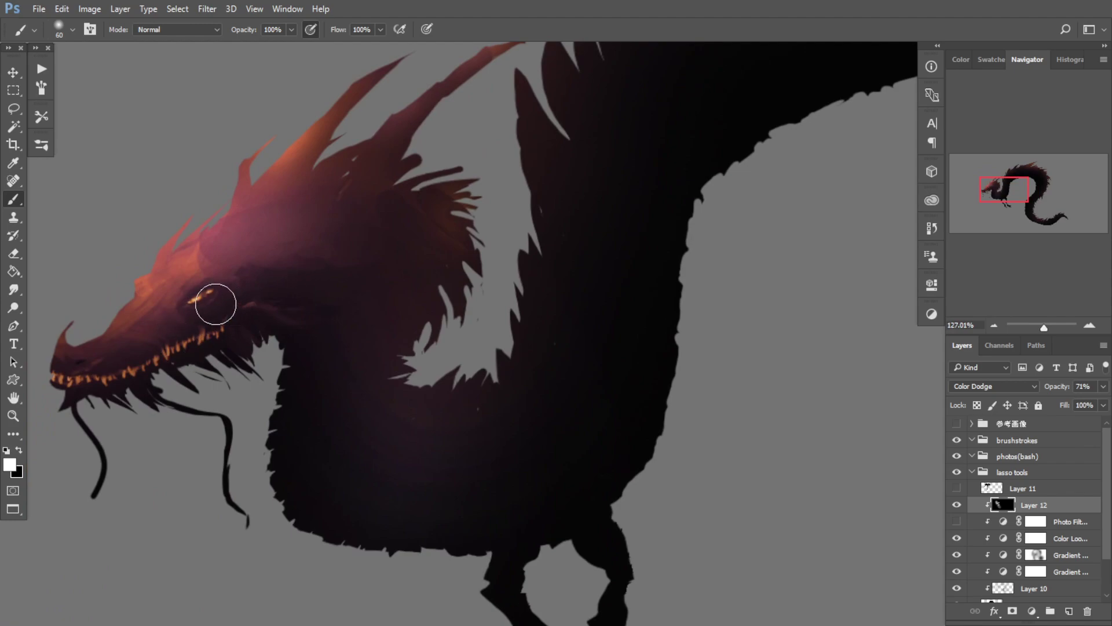
{"action": "scroll", "coordinate": [261, 287], "scroll_direction": "up", "scroll_amount": 4}
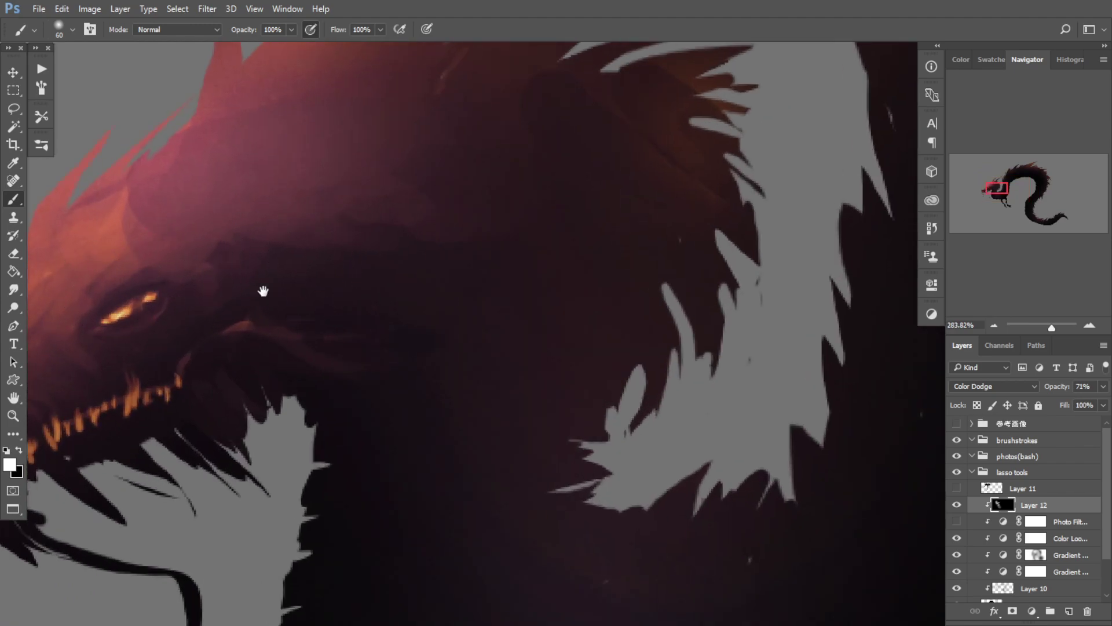
{"action": "scroll", "coordinate": [261, 290], "scroll_direction": "down", "scroll_amount": 7}
{"action": "scroll", "coordinate": [362, 367], "scroll_direction": "down", "scroll_amount": 3}
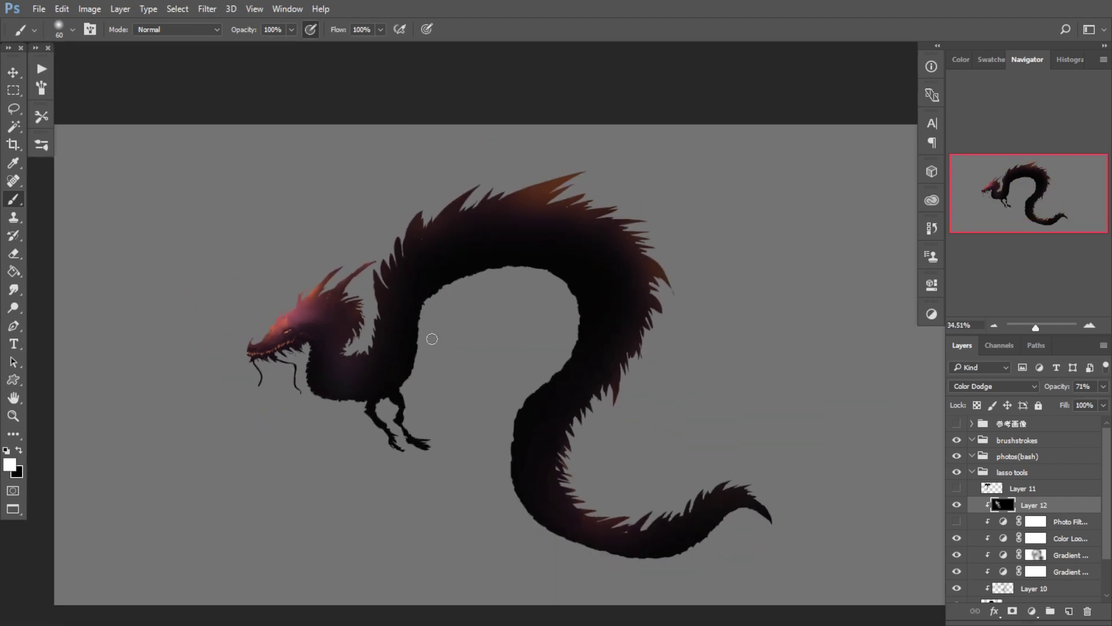
{"action": "scroll", "coordinate": [334, 394], "scroll_direction": "up", "scroll_amount": 5}
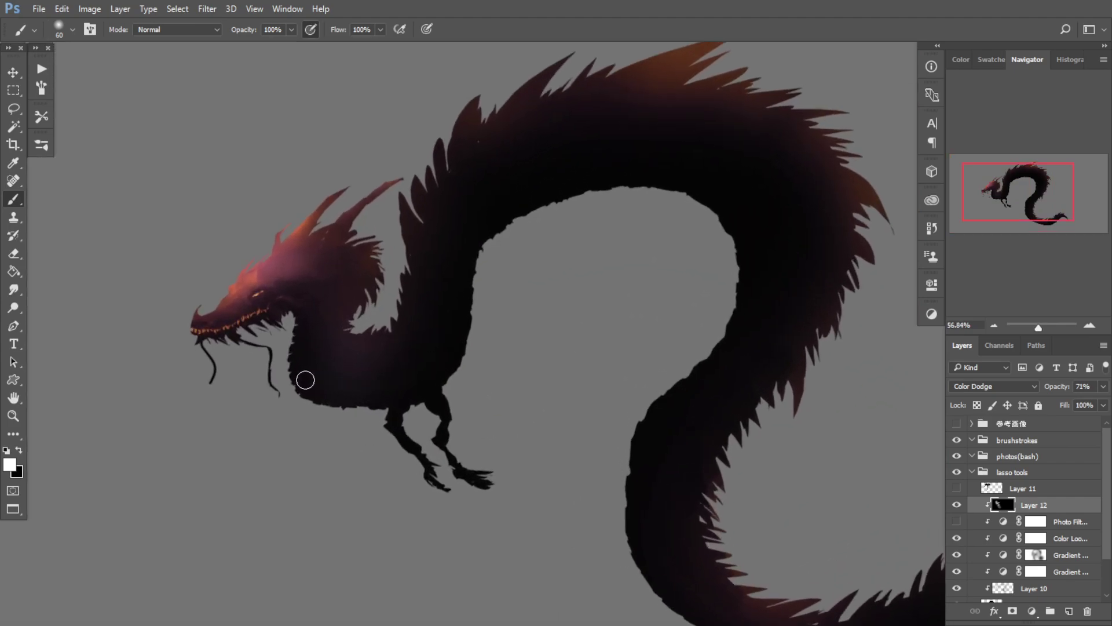
{"action": "left_click_drag", "start_coordinate": [299, 375], "coordinate": [321, 398]}
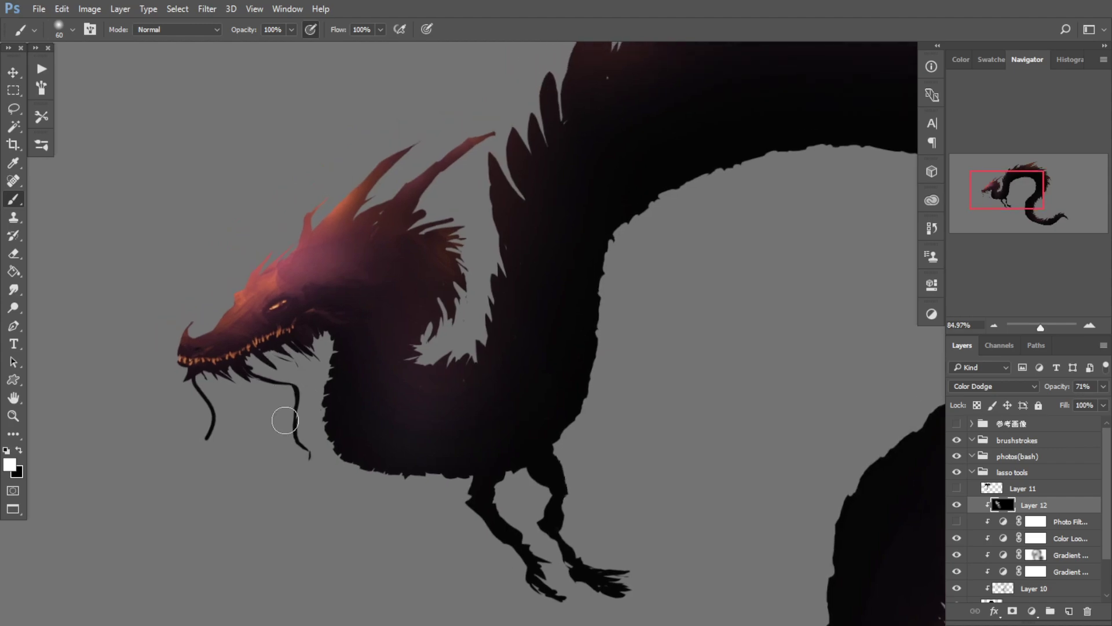
Step: Brighten the dragon's eye and front teeth with fine white strokes, reducing the brush to 5 px
{"action": "left_click", "coordinate": [235, 375], "text": "ctrl"}
{"action": "mouse_move", "coordinate": [218, 299]}
{"action": "left_mouse_down"}
{"action": "mouse_move", "coordinate": [144, 325]}
{"action": "mouse_move", "coordinate": [151, 295]}
{"action": "mouse_move", "coordinate": [227, 301]}
{"action": "mouse_move", "coordinate": [259, 251]}
{"action": "mouse_move", "coordinate": [282, 254]}
{"action": "left_mouse_up"}
{"action": "scroll", "coordinate": [306, 255], "scroll_direction": "up", "scroll_amount": 2}
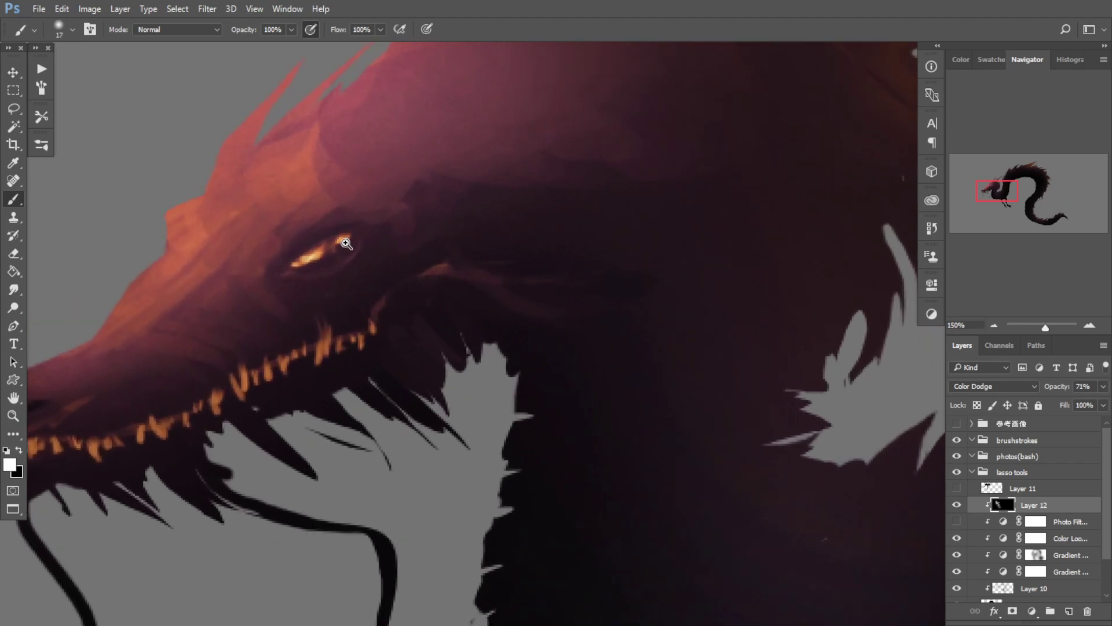
{"action": "mouse_move", "coordinate": [349, 241]}
{"action": "left_mouse_down"}
{"action": "mouse_move", "coordinate": [298, 269]}
{"action": "mouse_move", "coordinate": [340, 241]}
{"action": "mouse_move", "coordinate": [347, 268]}
{"action": "mouse_move", "coordinate": [218, 292]}
{"action": "mouse_move", "coordinate": [270, 311]}
{"action": "mouse_move", "coordinate": [296, 282]}
{"action": "mouse_move", "coordinate": [278, 291]}
{"action": "left_mouse_up"}
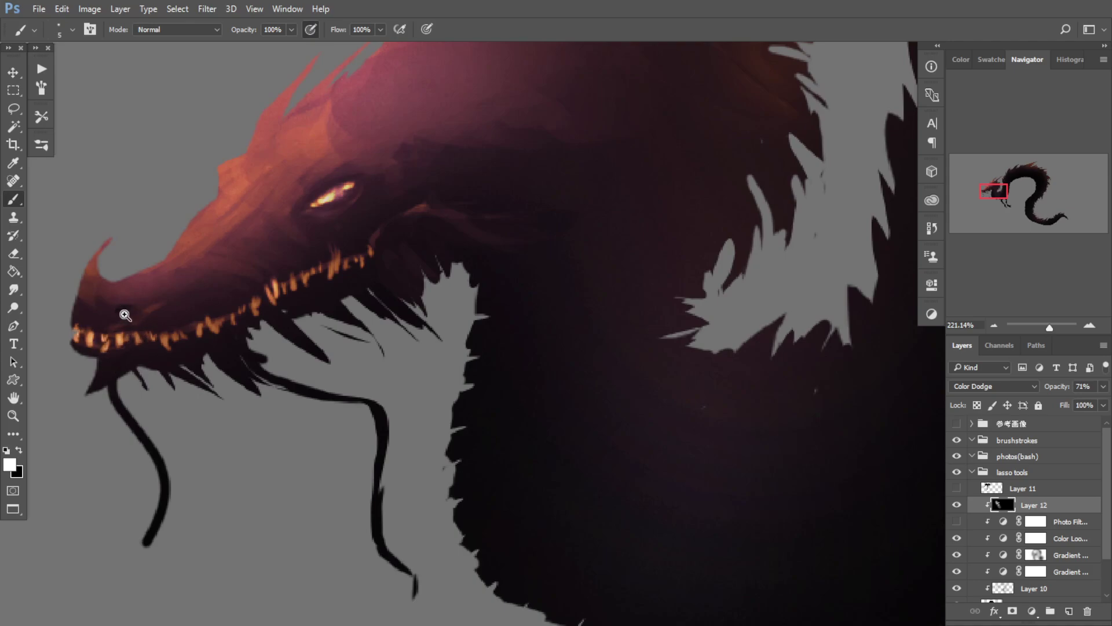
Step: Paint a fine highlight along the upper edge of the dragon's nostril with a 1 px brush
{"action": "scroll", "coordinate": [126, 315], "scroll_direction": "up", "scroll_amount": 4}
{"action": "left_click_drag", "start_coordinate": [106, 288], "coordinate": [113, 298]}
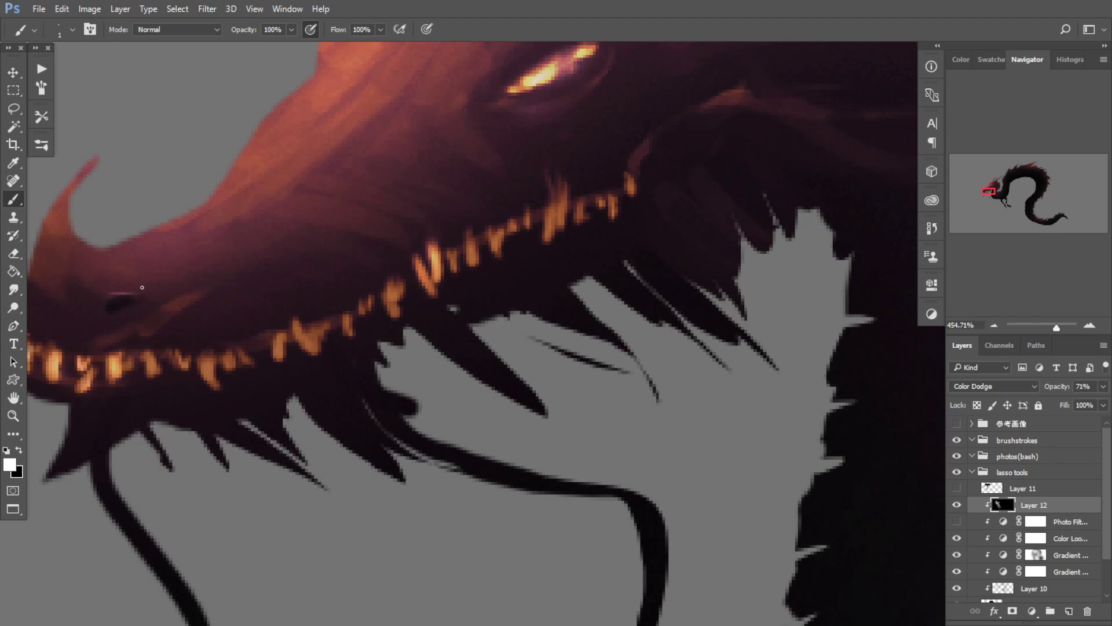
{"action": "left_click_drag", "start_coordinate": [194, 277], "coordinate": [127, 298]}
{"action": "left_click_drag", "start_coordinate": [246, 286], "coordinate": [288, 276]}
{"action": "left_click_drag", "start_coordinate": [288, 276], "coordinate": [210, 336]}
{"action": "left_click_drag", "start_coordinate": [250, 279], "coordinate": [281, 282]}
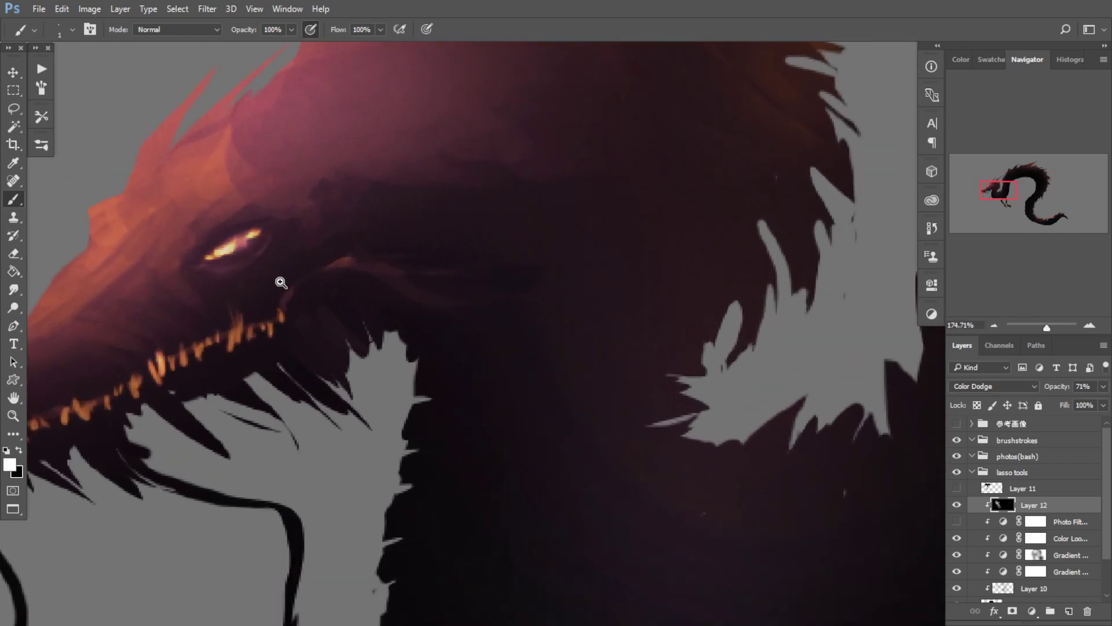
Step: Sample a reddish tone from the brow, paint it over the upper eyelid with a 7 px brush, and restore white as the foreground colour
{"action": "scroll", "coordinate": [281, 283], "scroll_direction": "up", "scroll_amount": 4}
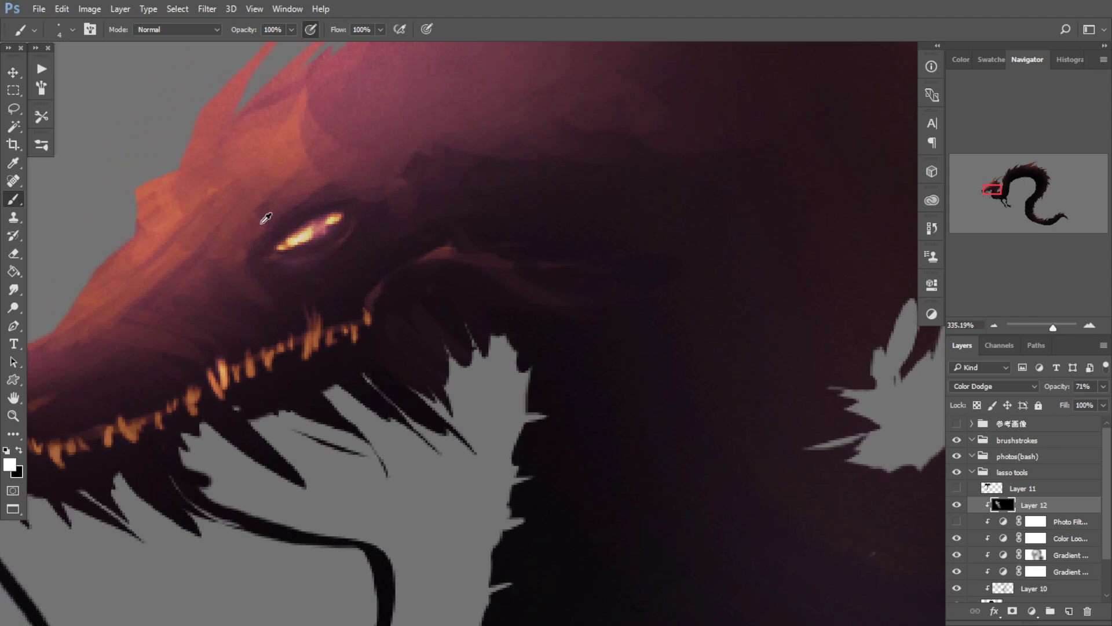
{"action": "left_click_drag", "start_coordinate": [267, 225], "coordinate": [345, 190]}
{"action": "left_click", "coordinate": [249, 242], "text": "alt"}
{"action": "left_click", "coordinate": [273, 154], "text": "alt"}
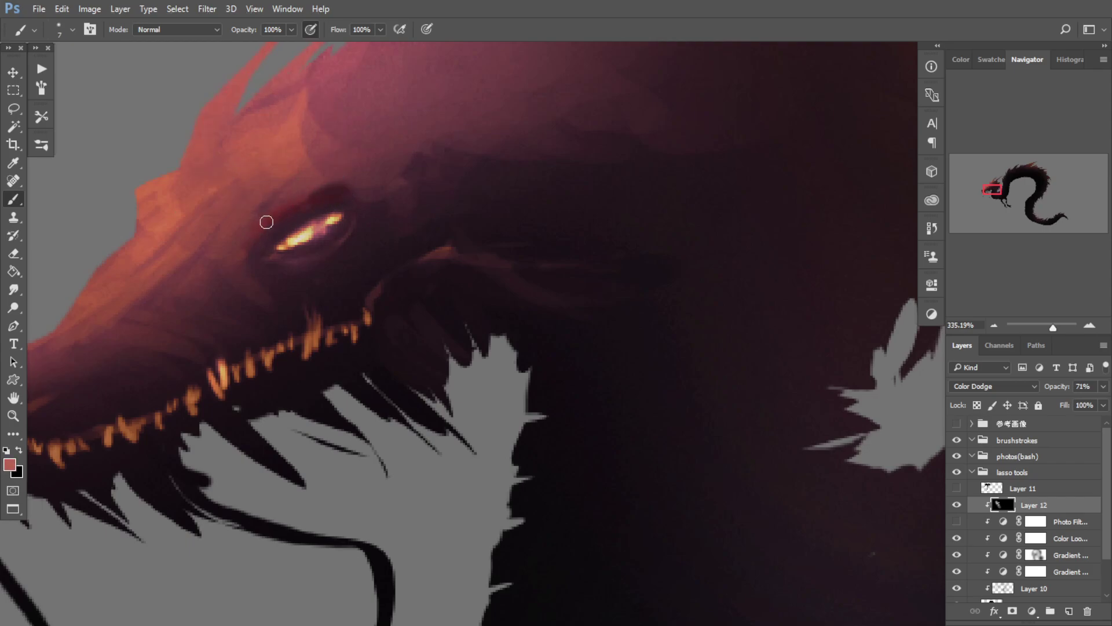
{"action": "left_click_drag", "start_coordinate": [278, 236], "coordinate": [267, 237]}
{"action": "key", "text": "d"}
{"action": "key", "text": "x"}
{"action": "left_click_drag", "start_coordinate": [311, 308], "coordinate": [289, 310]}
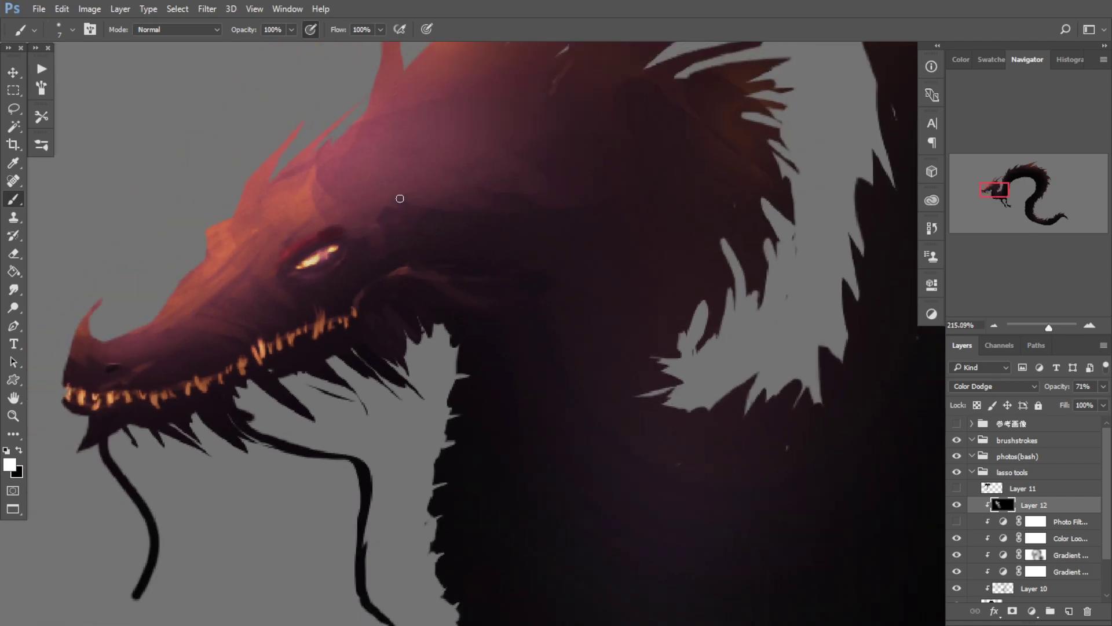
Step: Brush subtle white highlights across the dragon's brow and behind the eye with an 18 px brush
{"action": "mouse_move", "coordinate": [390, 183]}
{"action": "left_mouse_down"}
{"action": "mouse_move", "coordinate": [306, 241]}
{"action": "mouse_move", "coordinate": [315, 235]}
{"action": "left_mouse_up"}
{"action": "left_click_drag", "start_coordinate": [294, 256], "coordinate": [308, 257]}
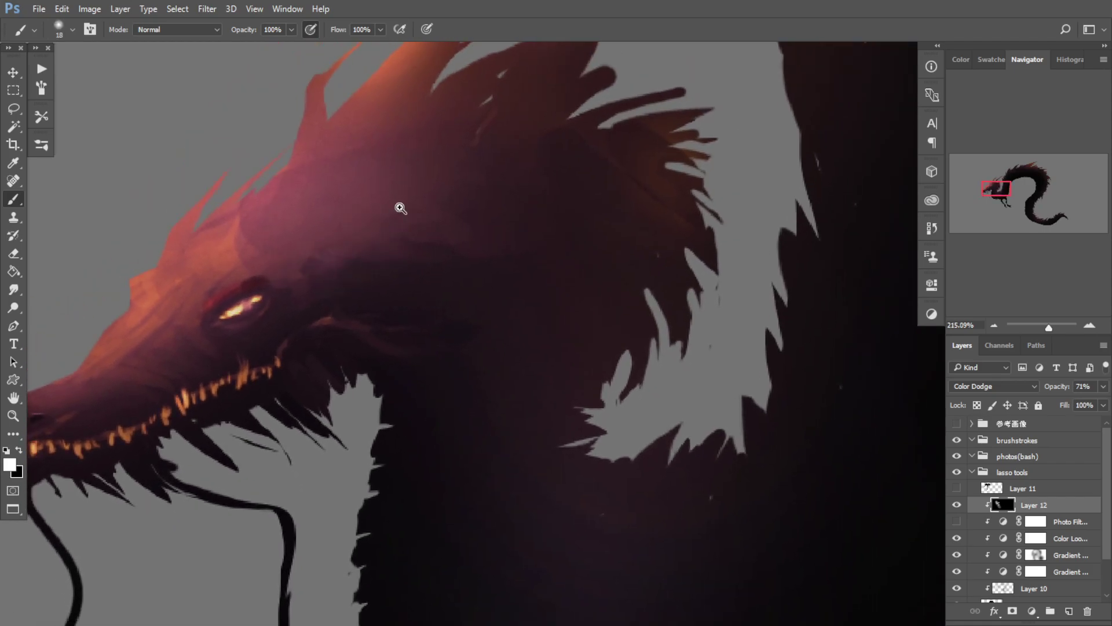
{"action": "scroll", "coordinate": [400, 208], "scroll_direction": "down", "scroll_amount": 6}
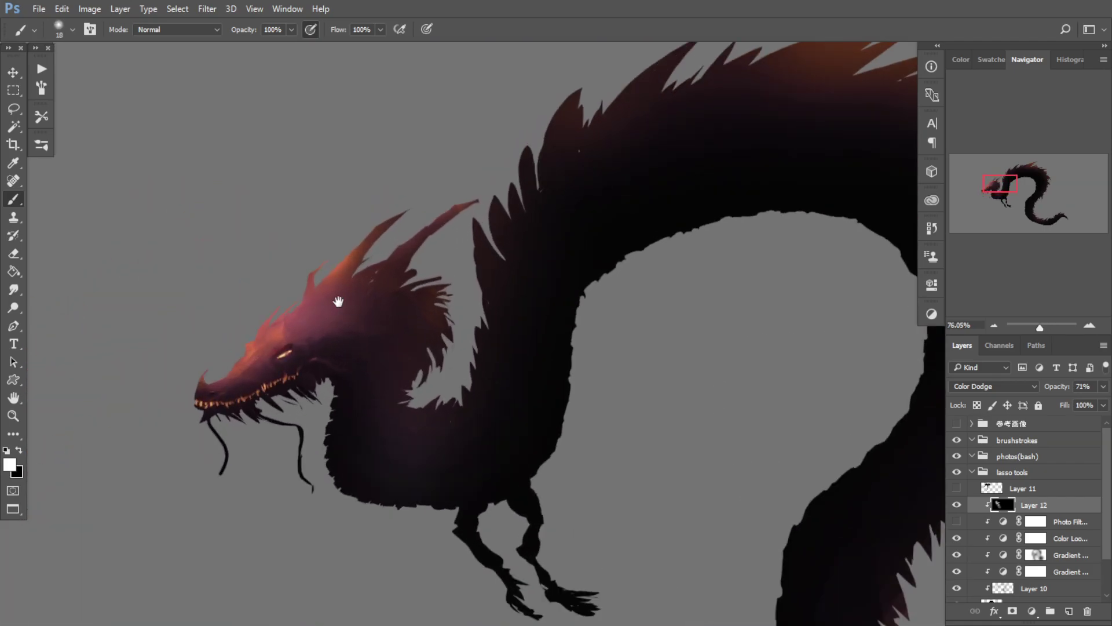
{"action": "left_click_drag", "start_coordinate": [338, 301], "coordinate": [356, 190]}
{"action": "left_click_drag", "start_coordinate": [348, 200], "coordinate": [275, 260]}
{"action": "left_click_drag", "start_coordinate": [298, 353], "coordinate": [171, 455]}
{"action": "left_click_drag", "start_coordinate": [273, 373], "coordinate": [313, 371]}
{"action": "left_click_drag", "start_coordinate": [316, 360], "coordinate": [256, 368]}
Step: Show the Photo Filter adjustment layer and reduce its opacity to 45%
{"action": "scroll", "coordinate": [256, 367], "scroll_direction": "up", "scroll_amount": 3}
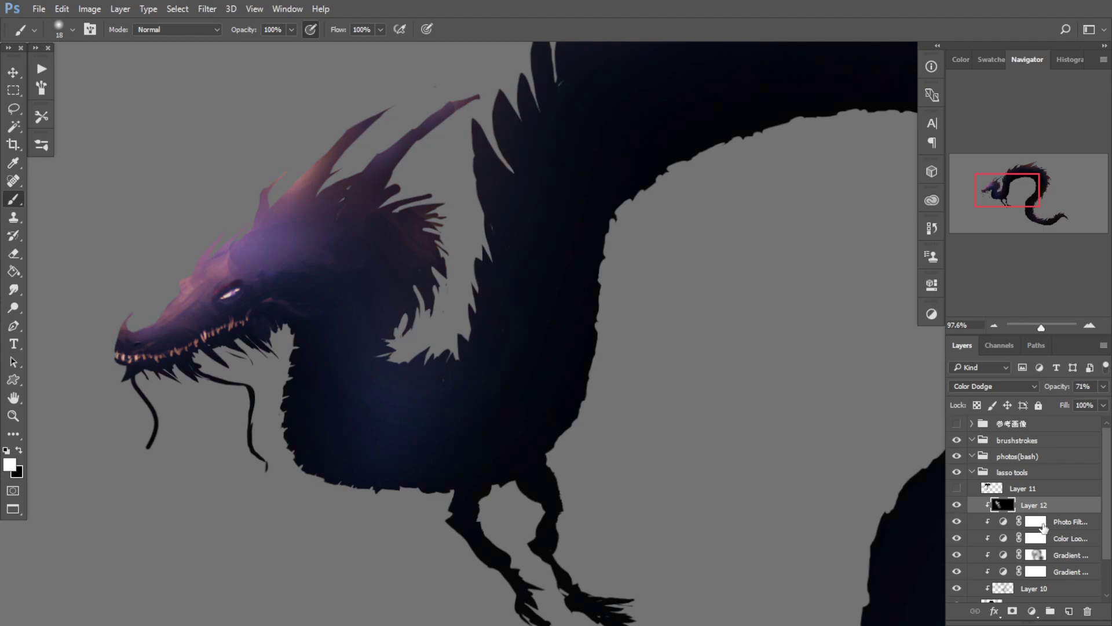
{"action": "left_click", "coordinate": [1043, 528]}
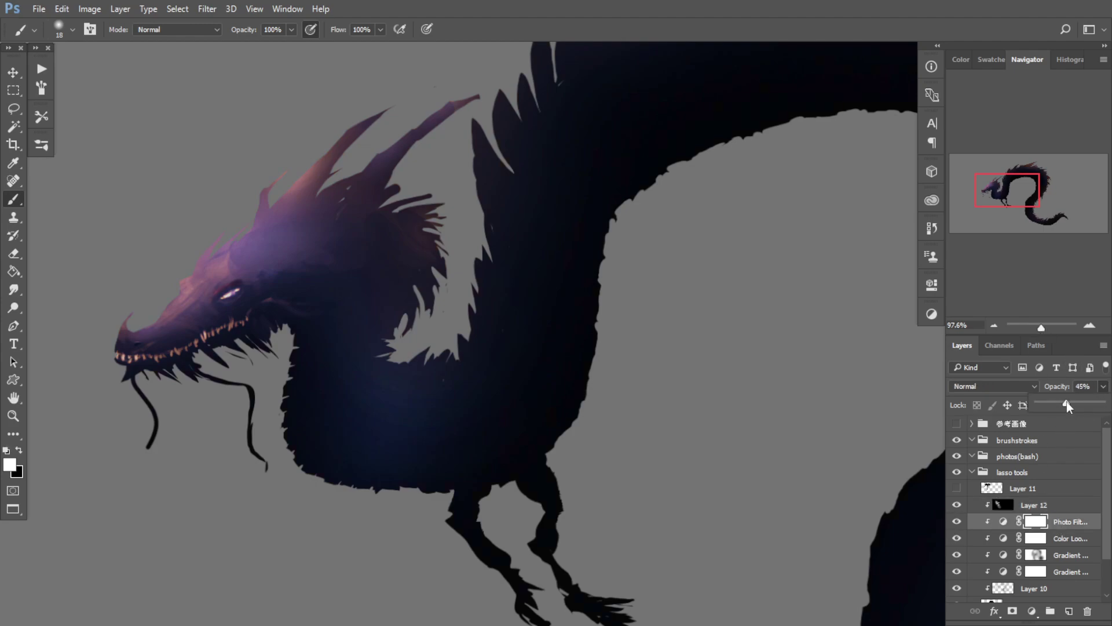
{"action": "scroll", "coordinate": [326, 389], "scroll_direction": "down", "scroll_amount": 4}
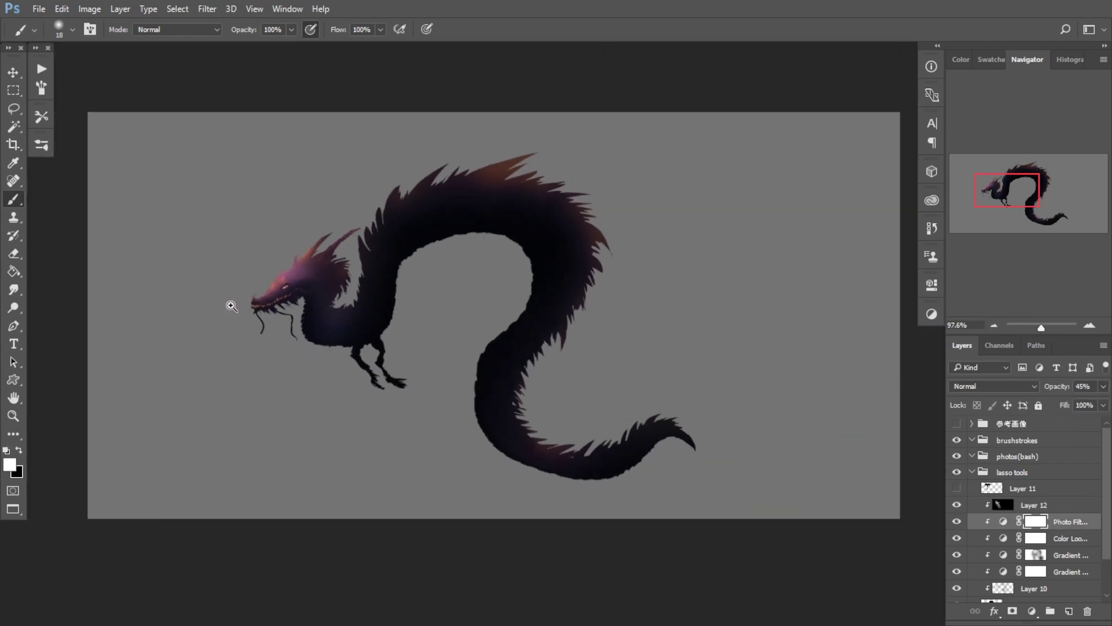
Step: Examine the effect of the Photo Filter on the dragon's head and across the whole silhouette
{"action": "scroll", "coordinate": [228, 303], "scroll_direction": "up", "scroll_amount": 5}
{"action": "left_click_drag", "start_coordinate": [283, 305], "coordinate": [270, 325]}
{"action": "left_click_drag", "start_coordinate": [330, 357], "coordinate": [351, 350]}
{"action": "left_click_drag", "start_coordinate": [390, 316], "coordinate": [392, 306]}
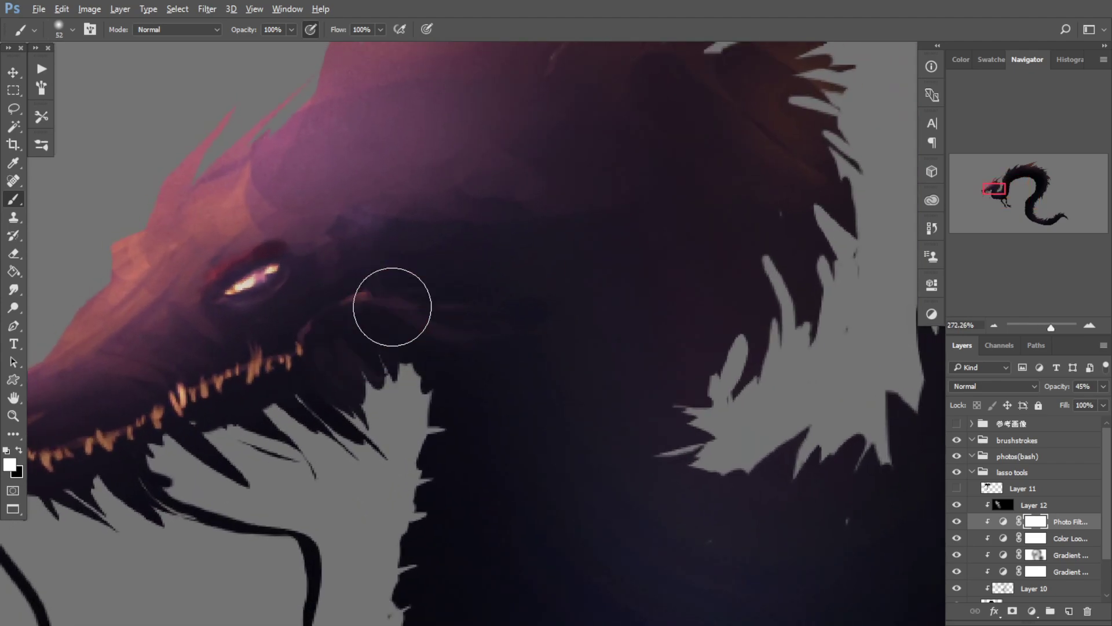
{"action": "left_click_drag", "start_coordinate": [303, 297], "coordinate": [264, 301]}
{"action": "scroll", "coordinate": [301, 342], "scroll_direction": "down", "scroll_amount": 3}
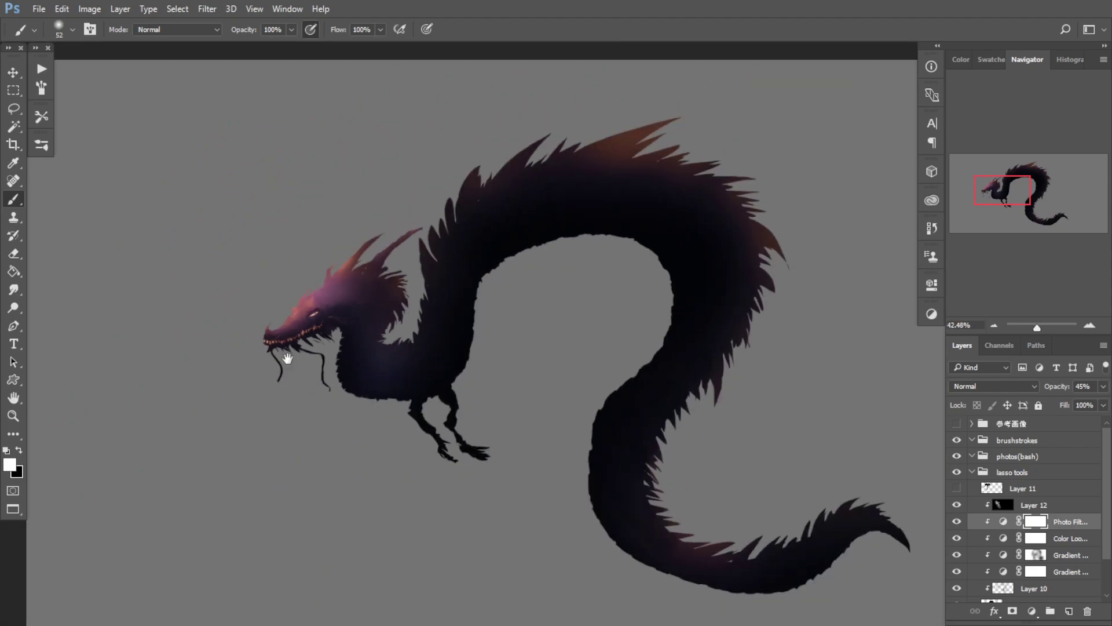
{"action": "scroll", "coordinate": [298, 392], "scroll_direction": "down", "scroll_amount": 1}
Step: Select Layer 12, undo the trial strokes, and brush a soft white glow over the spines above the neck with a 444 px brush
{"action": "key", "text": "alt+]"}
{"action": "left_click_drag", "start_coordinate": [374, 276], "coordinate": [439, 284]}
{"action": "mouse_move", "coordinate": [576, 152]}
{"action": "left_mouse_down"}
{"action": "mouse_move", "coordinate": [449, 169]}
{"action": "mouse_move", "coordinate": [503, 200]}
{"action": "mouse_move", "coordinate": [435, 206]}
{"action": "mouse_move", "coordinate": [466, 206]}
{"action": "left_mouse_up"}
{"action": "key", "text": "ctrl+z"}
{"action": "key", "text": "ctrl+z"}
{"action": "left_click_drag", "start_coordinate": [510, 246], "coordinate": [522, 243]}
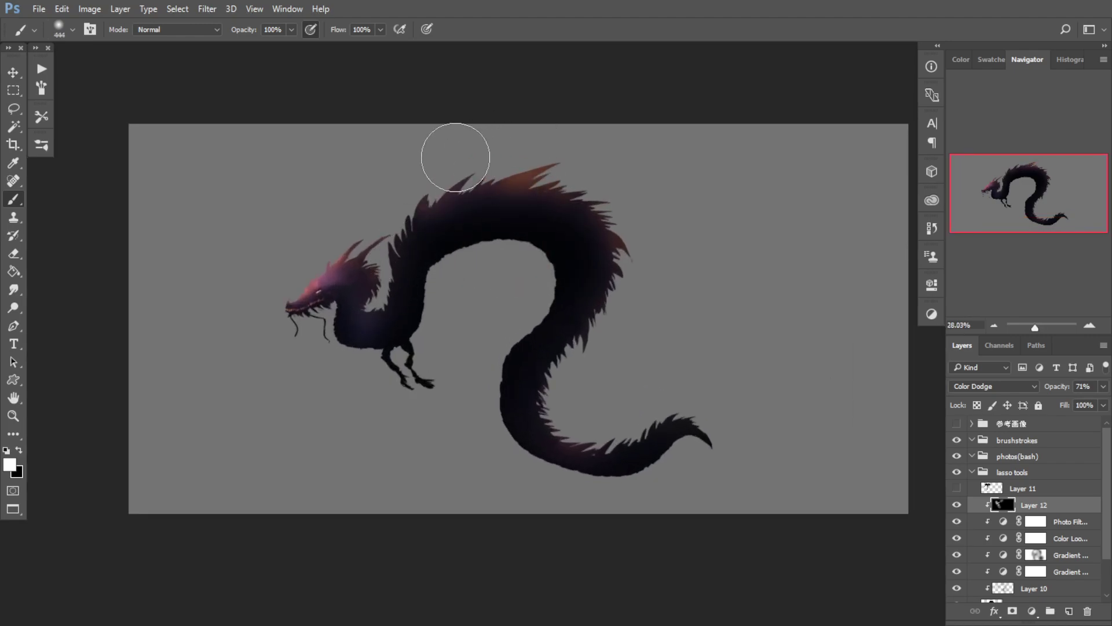
{"action": "scroll", "coordinate": [478, 186], "scroll_direction": "up", "scroll_amount": 3}
{"action": "left_click_drag", "start_coordinate": [478, 168], "coordinate": [412, 224]}
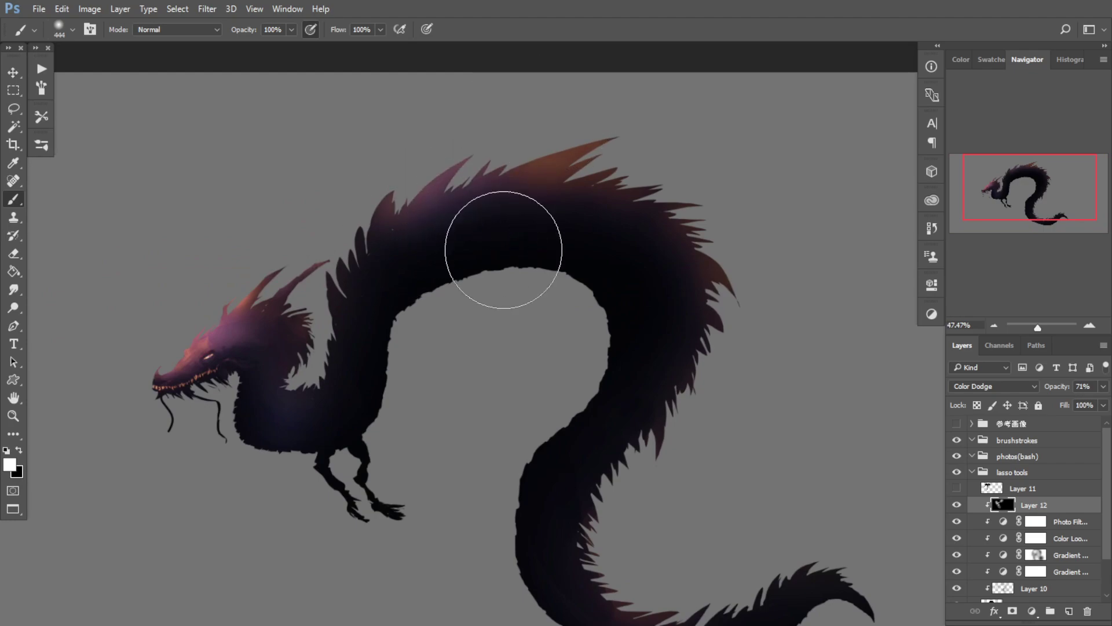
Step: Strengthen the glow on the front back spines and extend it to the large orange spines, comparing it with the unpainted state
{"action": "key", "text": "x"}
{"action": "key", "text": "x"}
{"action": "left_click_drag", "start_coordinate": [479, 157], "coordinate": [403, 257]}
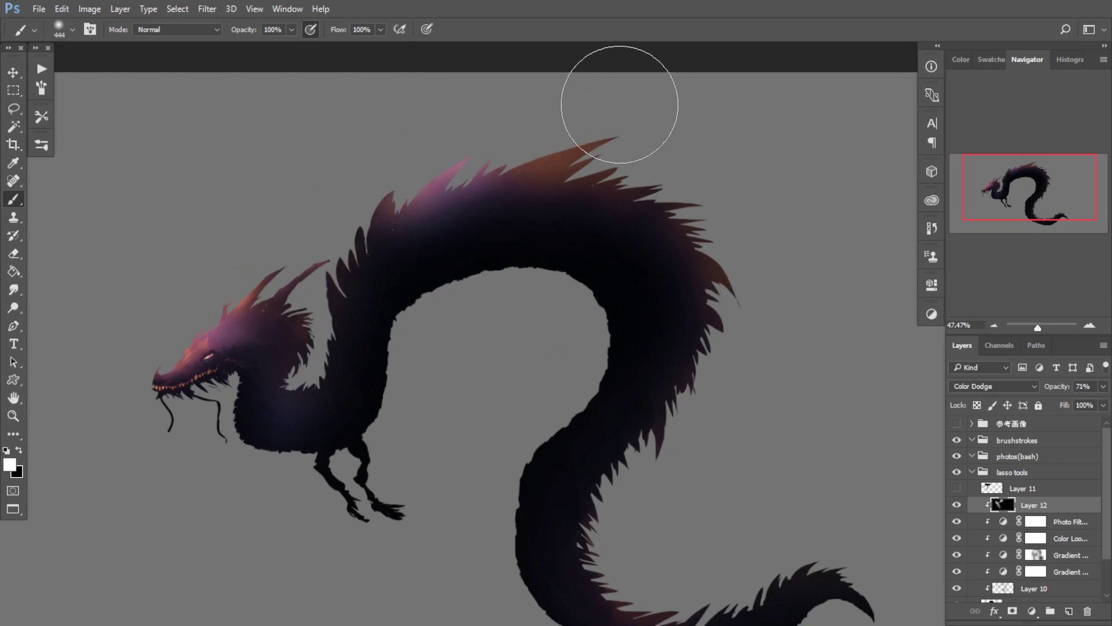
{"action": "left_click_drag", "start_coordinate": [621, 104], "coordinate": [449, 255]}
{"action": "key", "text": "ctrl+z"}
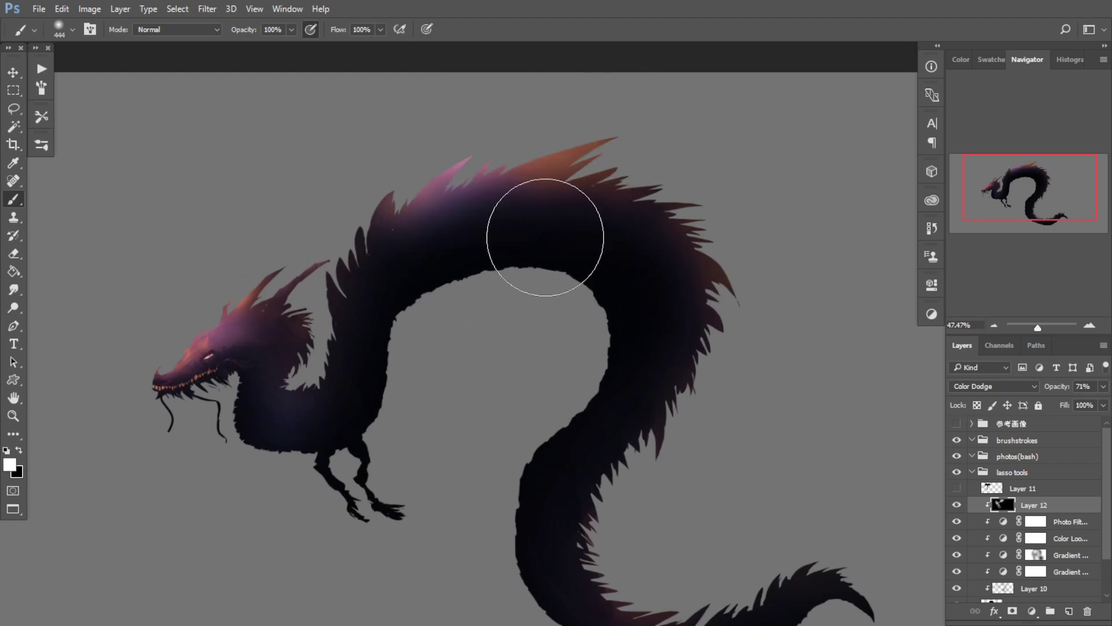
{"action": "left_click_drag", "start_coordinate": [436, 300], "coordinate": [342, 445]}
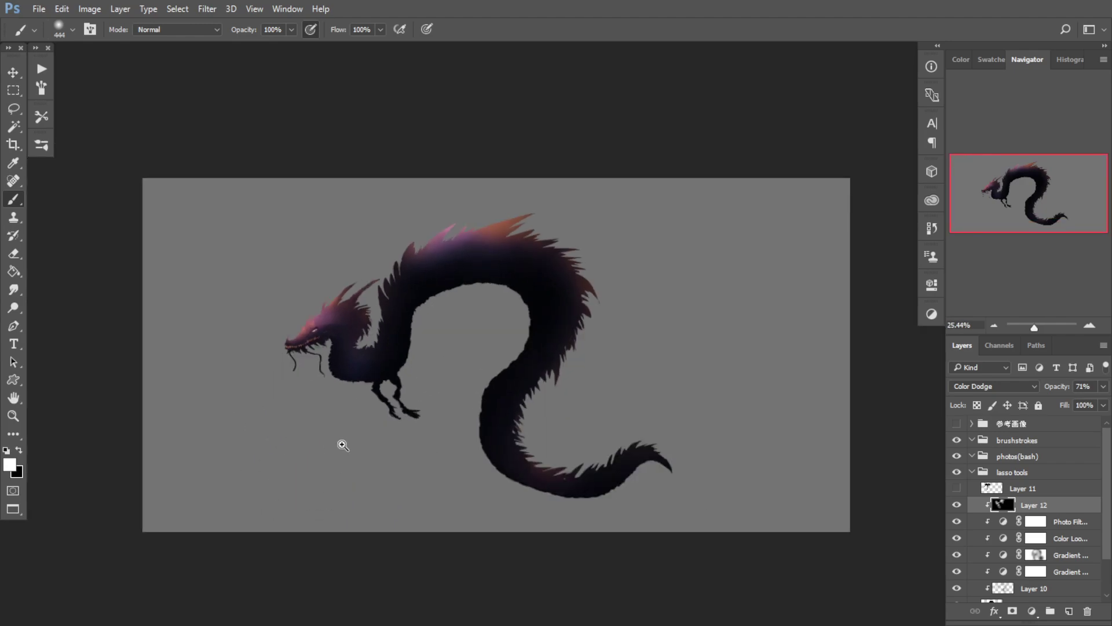
Step: Switch the foreground colour to black, try toning down the glow over the dragon's back, then undo the stroke
{"action": "left_click_drag", "start_coordinate": [429, 284], "coordinate": [507, 329]}
{"action": "key", "text": "x"}
{"action": "mouse_move", "coordinate": [677, 172]}
{"action": "left_mouse_down"}
{"action": "mouse_move", "coordinate": [542, 223]}
{"action": "mouse_move", "coordinate": [562, 220]}
{"action": "left_mouse_up"}
{"action": "key", "text": "ctrl+z"}
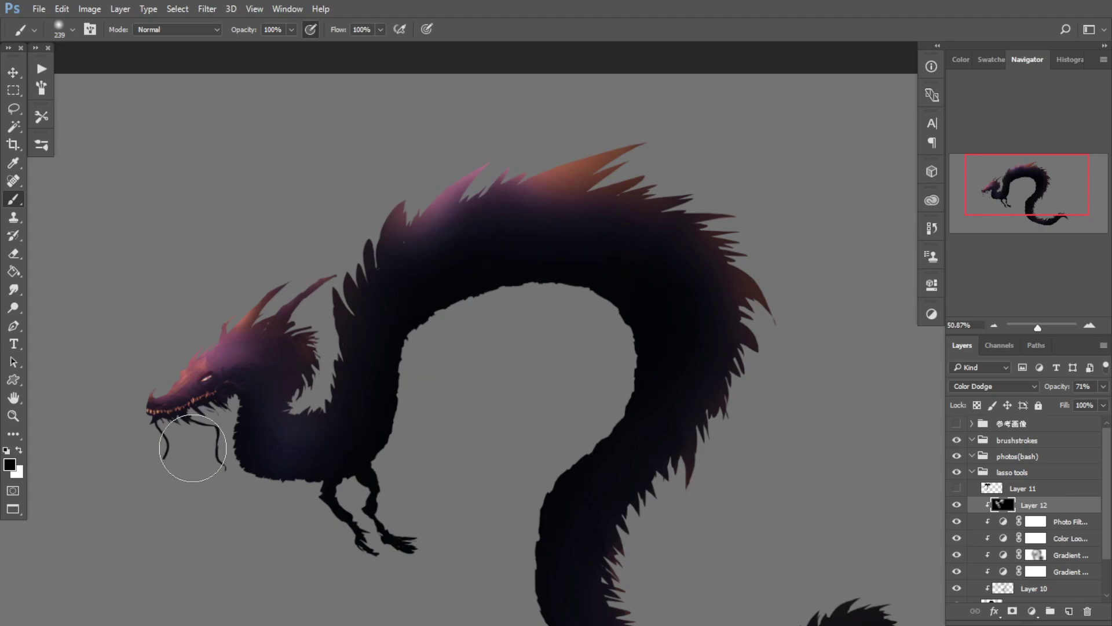
Step: Tone down the bluish glow on the dragon's throat and chest with black, using a soft 239 px brush
{"action": "left_click", "coordinate": [249, 403]}
{"action": "left_click_drag", "start_coordinate": [250, 403], "coordinate": [259, 423]}
{"action": "left_click_drag", "start_coordinate": [259, 424], "coordinate": [261, 374]}
{"action": "mouse_move", "coordinate": [326, 426]}
{"action": "left_mouse_down"}
{"action": "mouse_move", "coordinate": [440, 449]}
{"action": "mouse_move", "coordinate": [303, 437]}
{"action": "mouse_move", "coordinate": [263, 393]}
{"action": "left_mouse_up"}
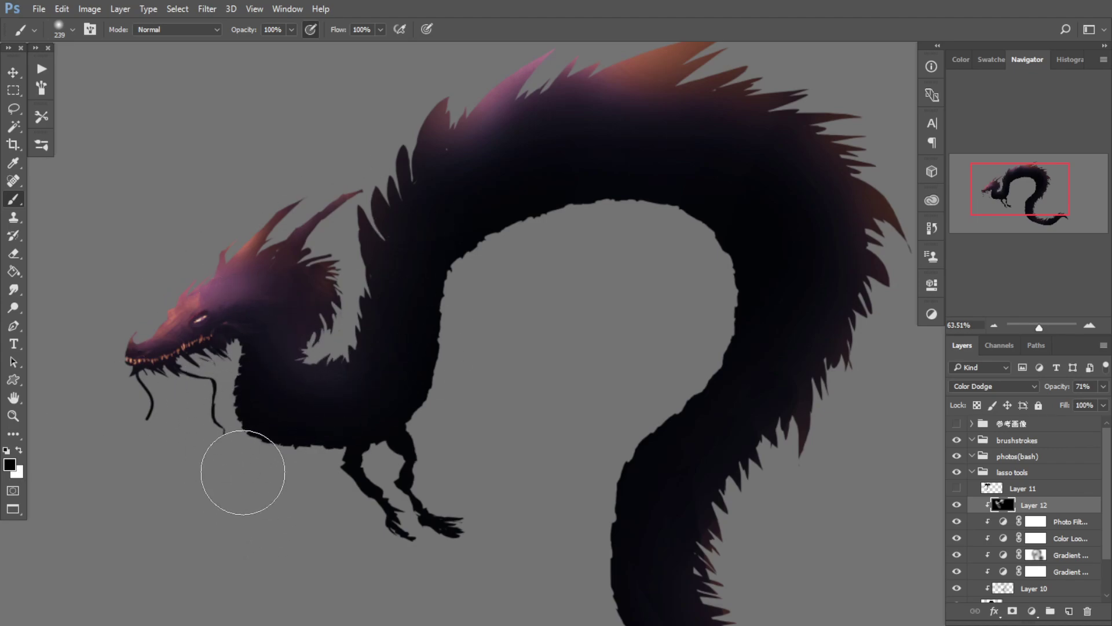
{"action": "left_click_drag", "start_coordinate": [337, 368], "coordinate": [345, 329]}
{"action": "left_click_drag", "start_coordinate": [398, 356], "coordinate": [344, 363]}
{"action": "left_click_drag", "start_coordinate": [567, 479], "coordinate": [501, 346]}
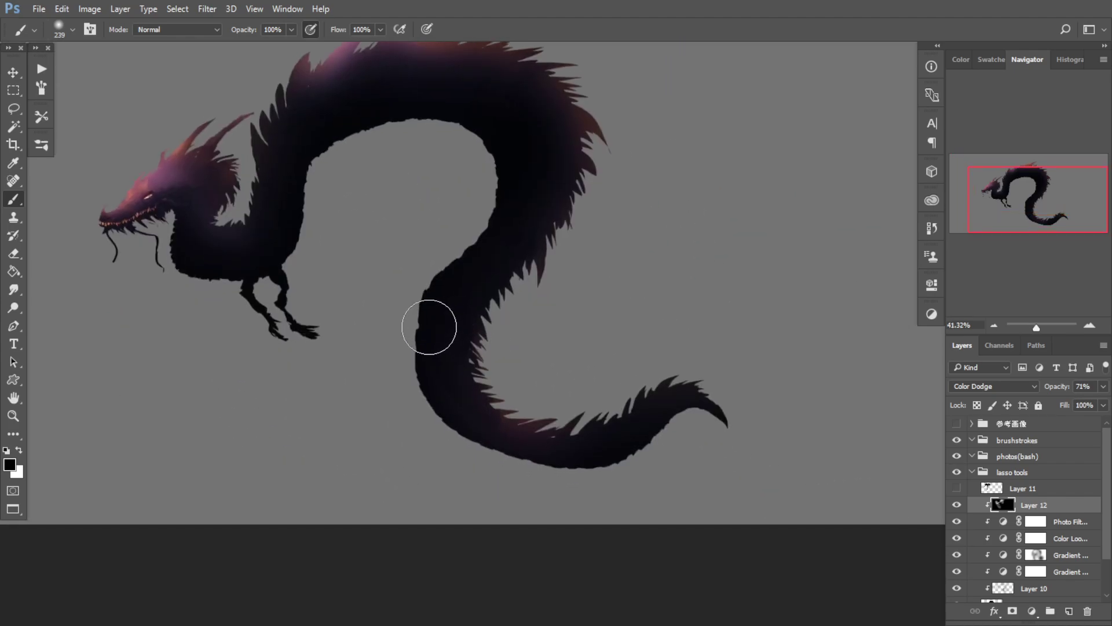
Step: Try darkening the highlights around the base of the horns with a smaller black brush, then undo it
{"action": "scroll", "coordinate": [322, 307], "scroll_direction": "up", "scroll_amount": 3}
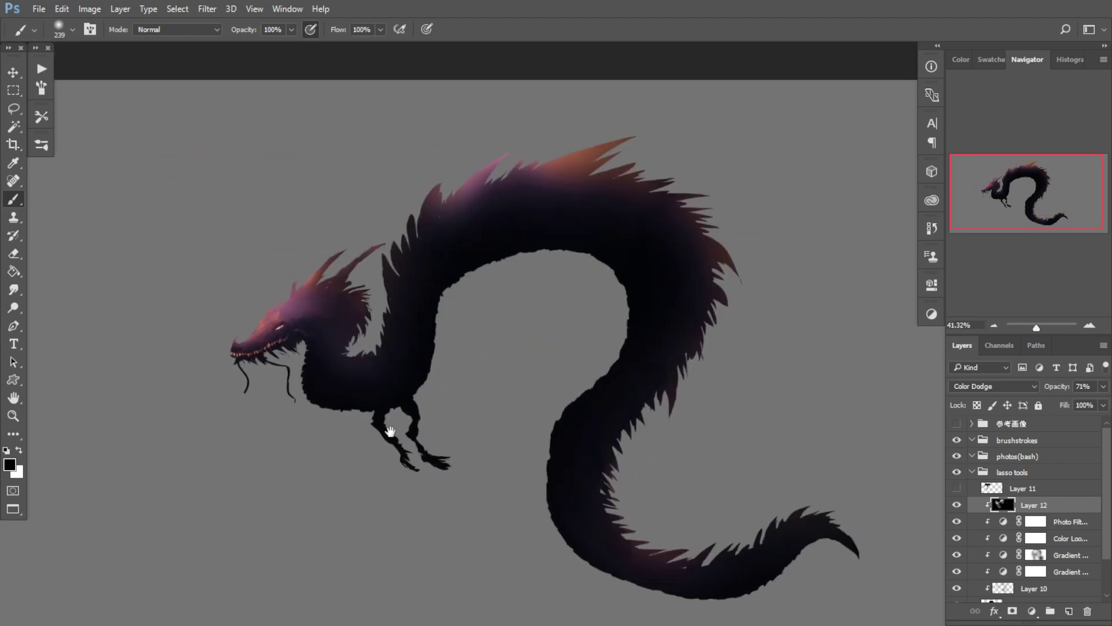
{"action": "left_click_drag", "start_coordinate": [353, 312], "coordinate": [293, 312]}
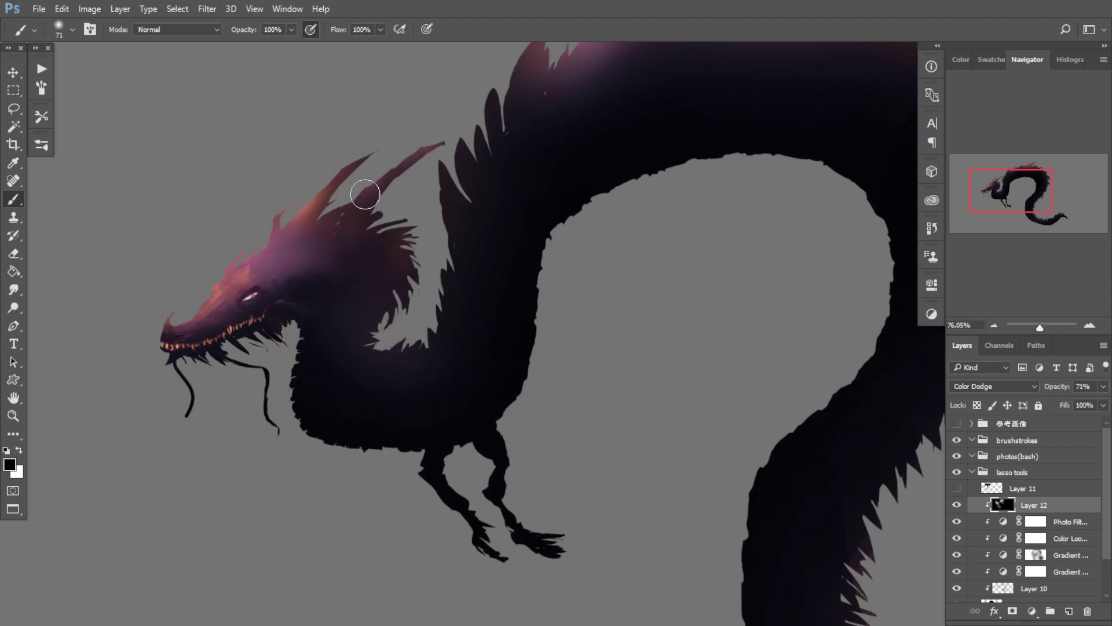
{"action": "mouse_move", "coordinate": [363, 218]}
{"action": "left_mouse_down"}
{"action": "mouse_move", "coordinate": [342, 219]}
{"action": "mouse_move", "coordinate": [333, 198]}
{"action": "left_mouse_up"}
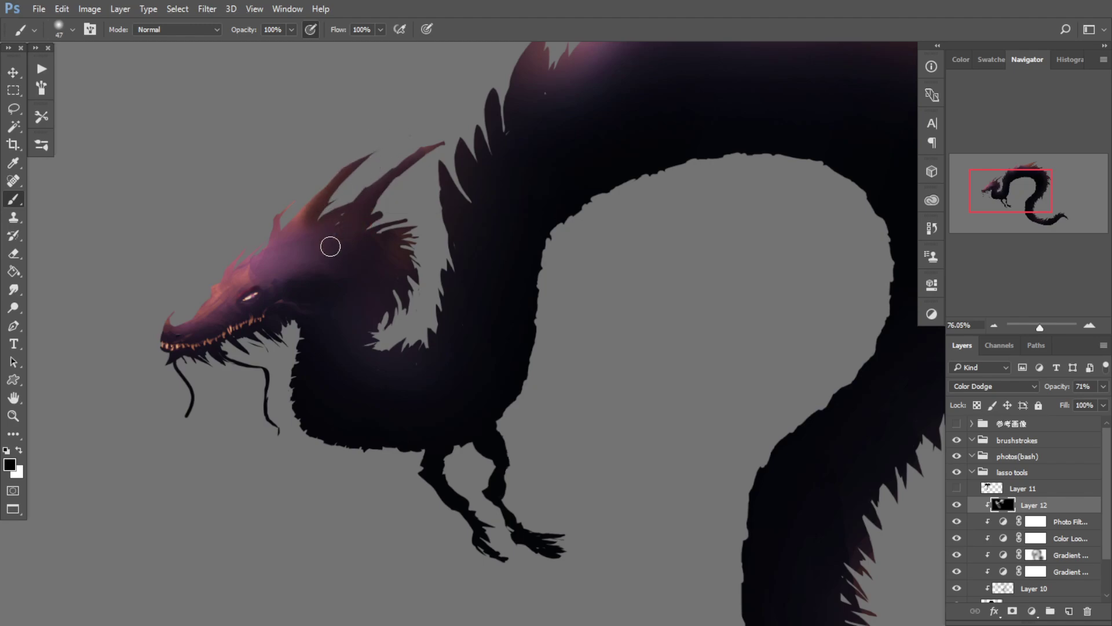
{"action": "key", "text": "ctrl+z"}
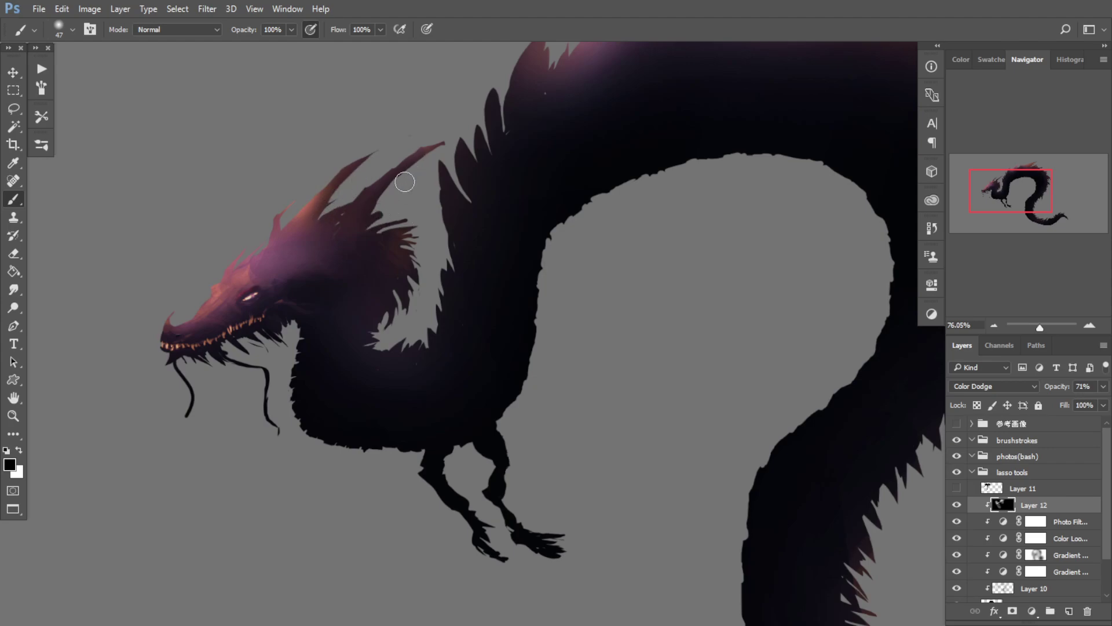
Step: Darken the rear edge of the tall pinkish back spine in black with the soft 47 px brush
{"action": "left_click_drag", "start_coordinate": [413, 199], "coordinate": [312, 335]}
{"action": "left_click_drag", "start_coordinate": [562, 118], "coordinate": [501, 196]}
{"action": "key", "text": "ctrl+z"}
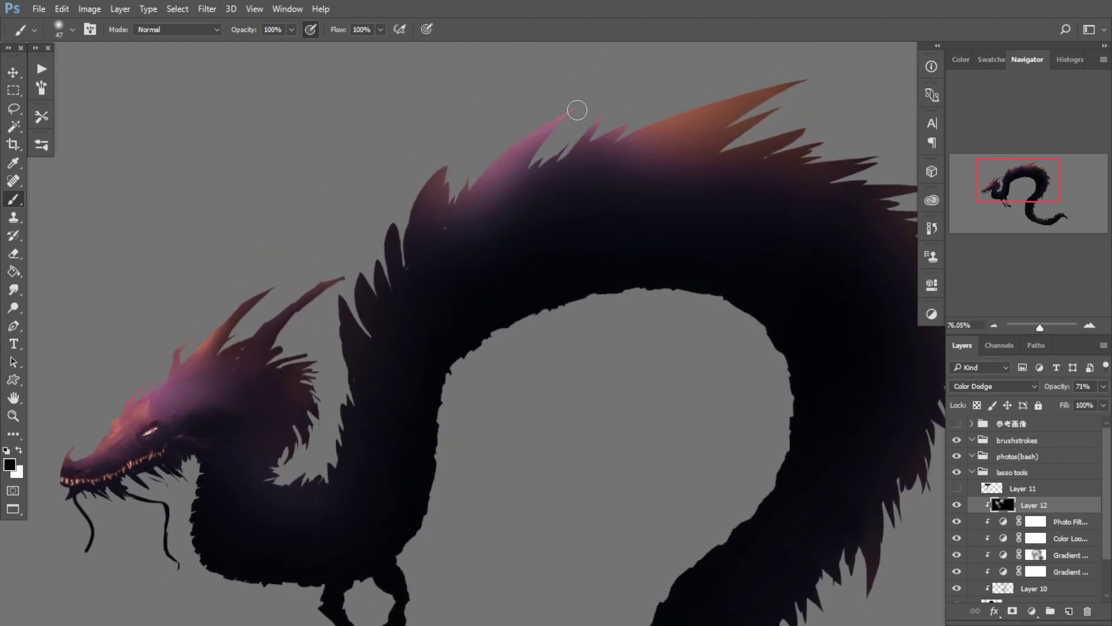
{"action": "left_click_drag", "start_coordinate": [719, 124], "coordinate": [559, 174]}
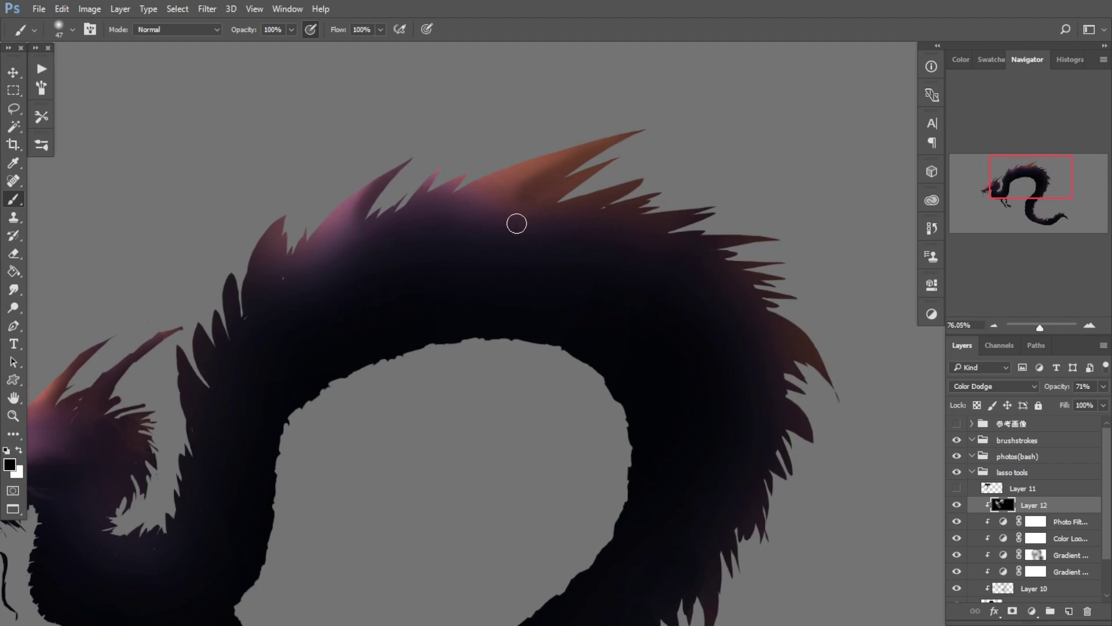
Step: Enlarge the soft black brush to 212 px and tone down the remaining glow around the dragon's neck and body
{"action": "key", "text": "bracketright"}
{"action": "key", "text": "bracketright"}
{"action": "key", "text": "bracketright"}
{"action": "key", "text": "bracketright"}
{"action": "key", "text": "bracketright"}
{"action": "key", "text": "bracketright"}
{"action": "scroll", "coordinate": [361, 281], "scroll_direction": "down", "scroll_amount": 4}
{"action": "scroll", "coordinate": [322, 318], "scroll_direction": "up", "scroll_amount": 3}
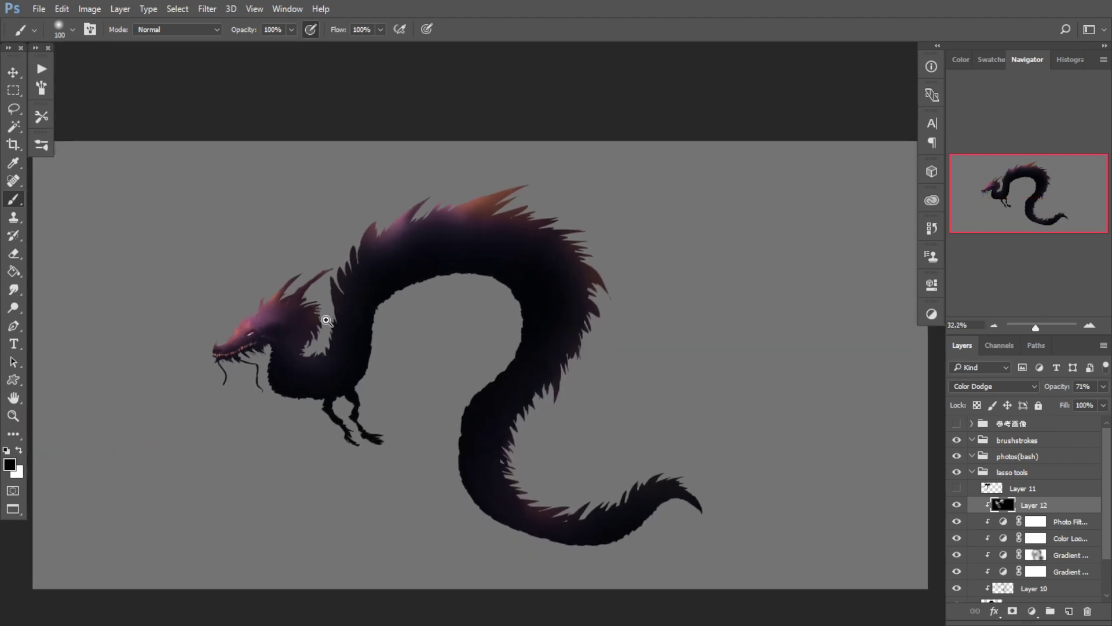
{"action": "left_click_drag", "start_coordinate": [271, 301], "coordinate": [290, 301]}
{"action": "mouse_move", "coordinate": [331, 361]}
{"action": "left_mouse_down"}
{"action": "mouse_move", "coordinate": [314, 427]}
{"action": "mouse_move", "coordinate": [283, 348]}
{"action": "left_mouse_up"}
{"action": "mouse_move", "coordinate": [350, 440]}
{"action": "left_mouse_down"}
{"action": "mouse_move", "coordinate": [279, 406]}
{"action": "mouse_move", "coordinate": [323, 428]}
{"action": "mouse_move", "coordinate": [307, 385]}
{"action": "mouse_move", "coordinate": [315, 360]}
{"action": "mouse_move", "coordinate": [324, 388]}
{"action": "left_mouse_up"}
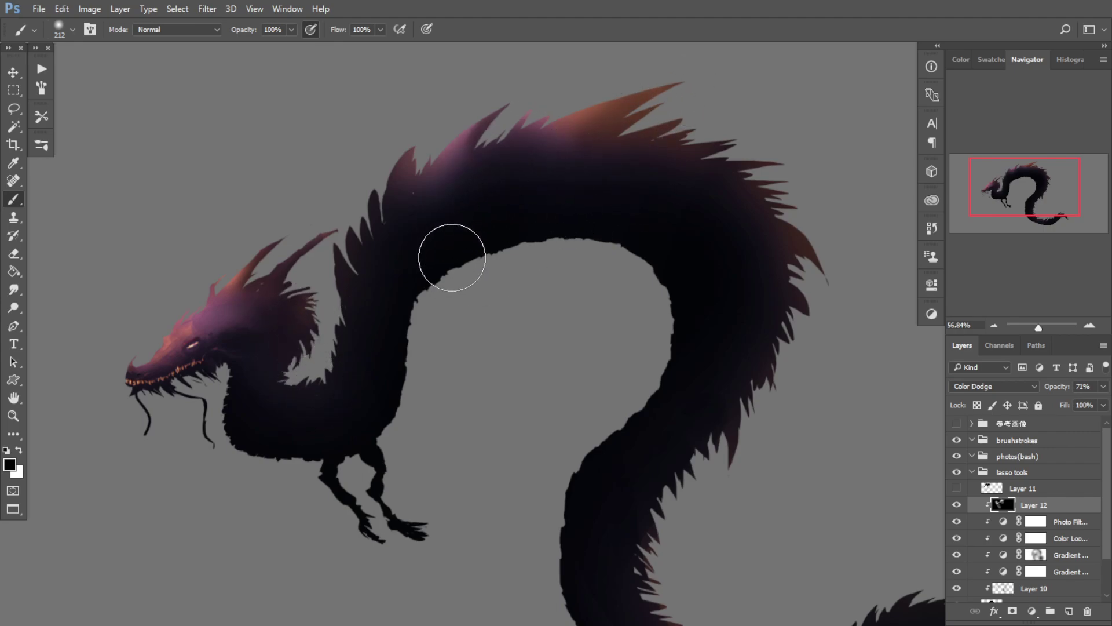
{"action": "left_click_drag", "start_coordinate": [540, 286], "coordinate": [458, 302]}
{"action": "left_click_drag", "start_coordinate": [378, 317], "coordinate": [435, 287]}
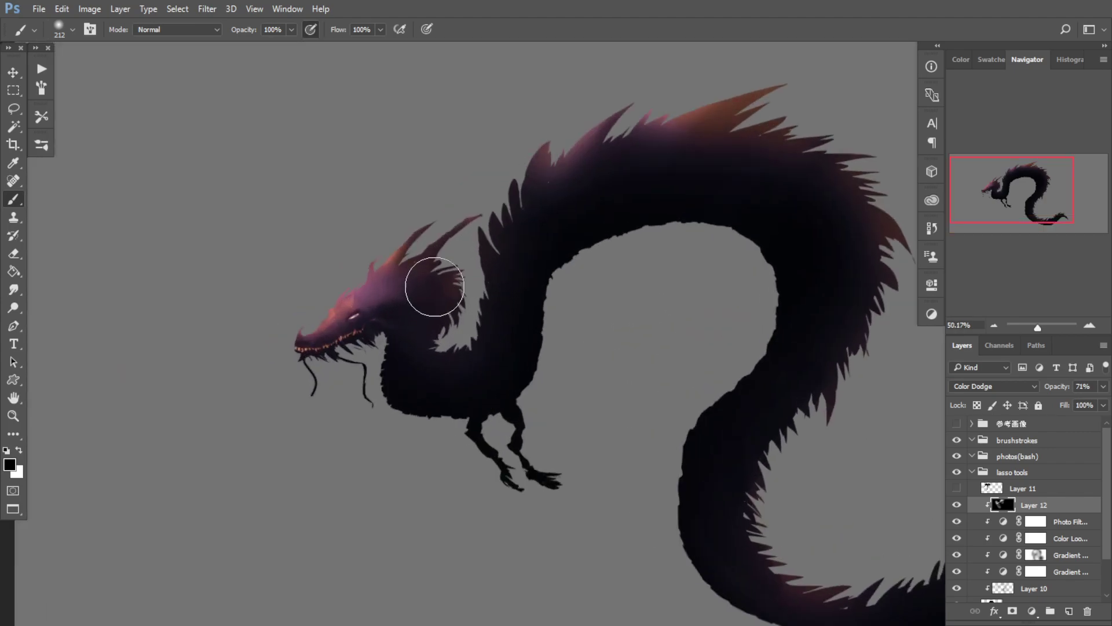
{"action": "left_click_drag", "start_coordinate": [525, 401], "coordinate": [478, 401]}
{"action": "left_click_drag", "start_coordinate": [564, 383], "coordinate": [426, 371]}
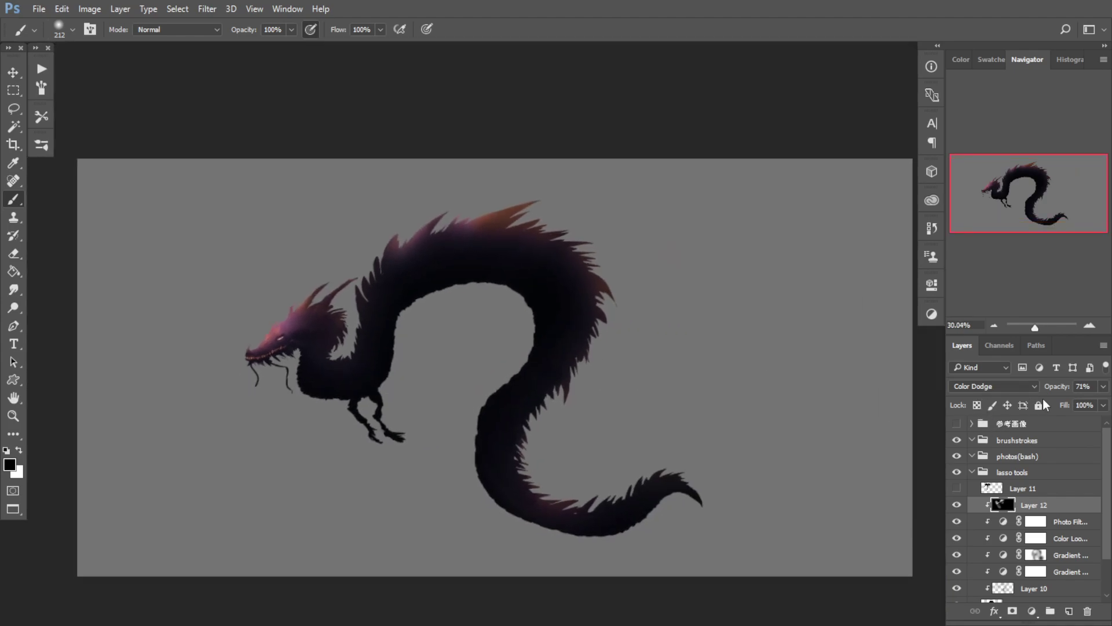
Step: Compare the dragon with and without the Color Dodge layer and lower that layer's opacity to 43%
{"action": "key", "text": "space"}
{"action": "left_click", "coordinate": [957, 506]}
{"action": "left_click_drag", "start_coordinate": [1075, 404], "coordinate": [1068, 405]}
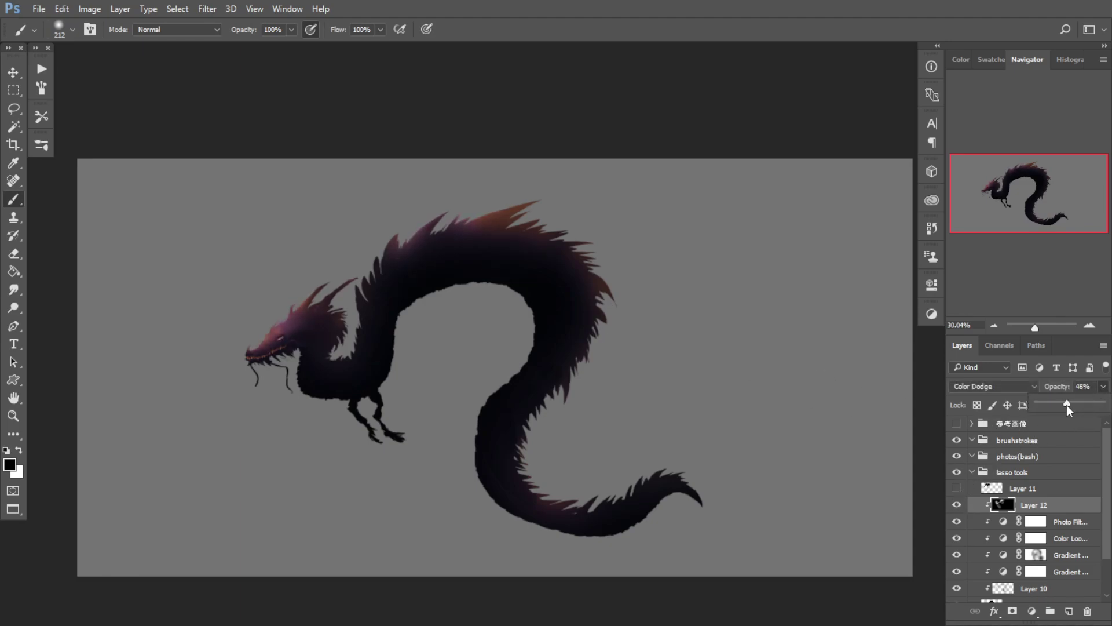
Step: Add a new layer above the Color Dodge layer, clip it to the dragon and set its blend mode to Multiply
{"action": "left_click_drag", "start_coordinate": [360, 313], "coordinate": [428, 316]}
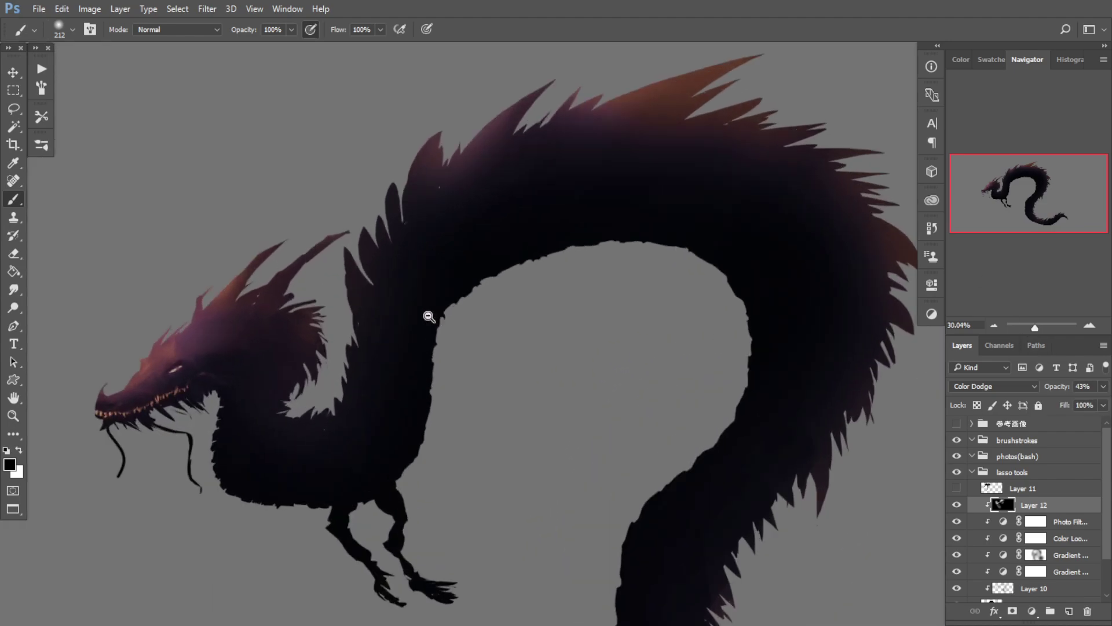
{"action": "left_click_drag", "start_coordinate": [345, 351], "coordinate": [454, 308]}
{"action": "scroll", "coordinate": [431, 313], "scroll_direction": "up", "scroll_amount": 1}
{"action": "left_click", "coordinate": [1069, 611]}
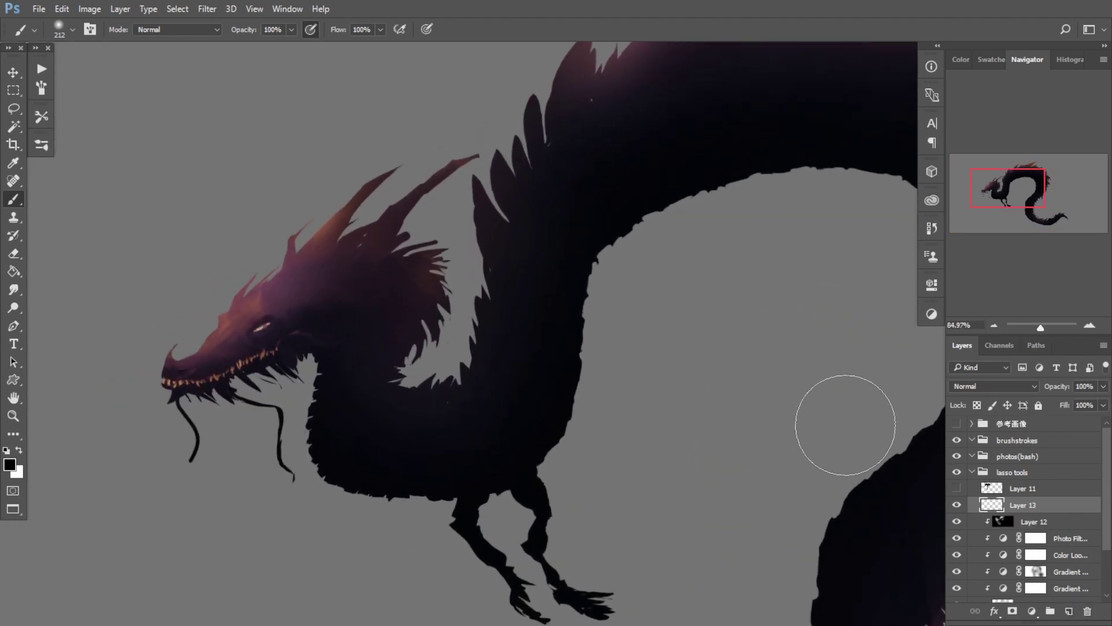
{"action": "left_click", "coordinate": [985, 506], "text": "alt"}
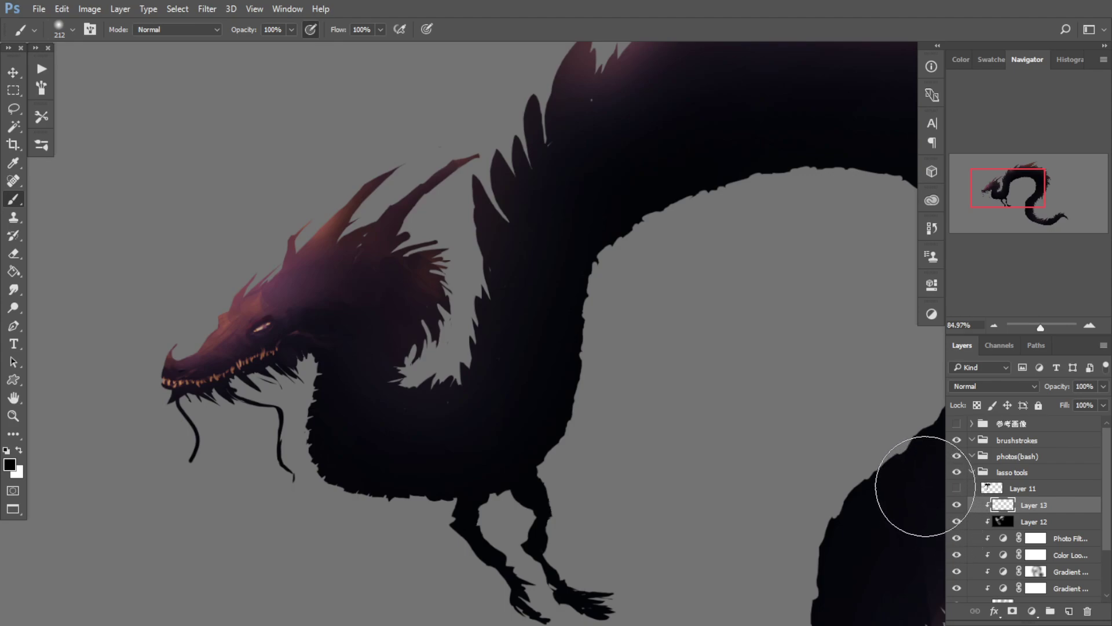
{"action": "scroll", "coordinate": [323, 323], "scroll_direction": "down", "scroll_amount": 2}
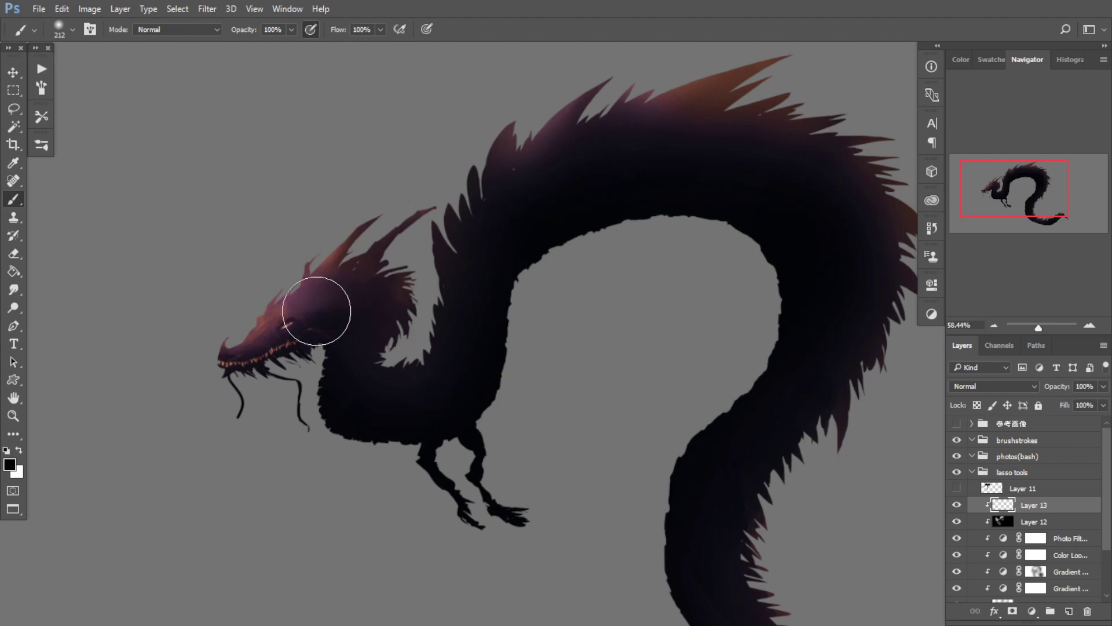
{"action": "left_click", "coordinate": [978, 386]}
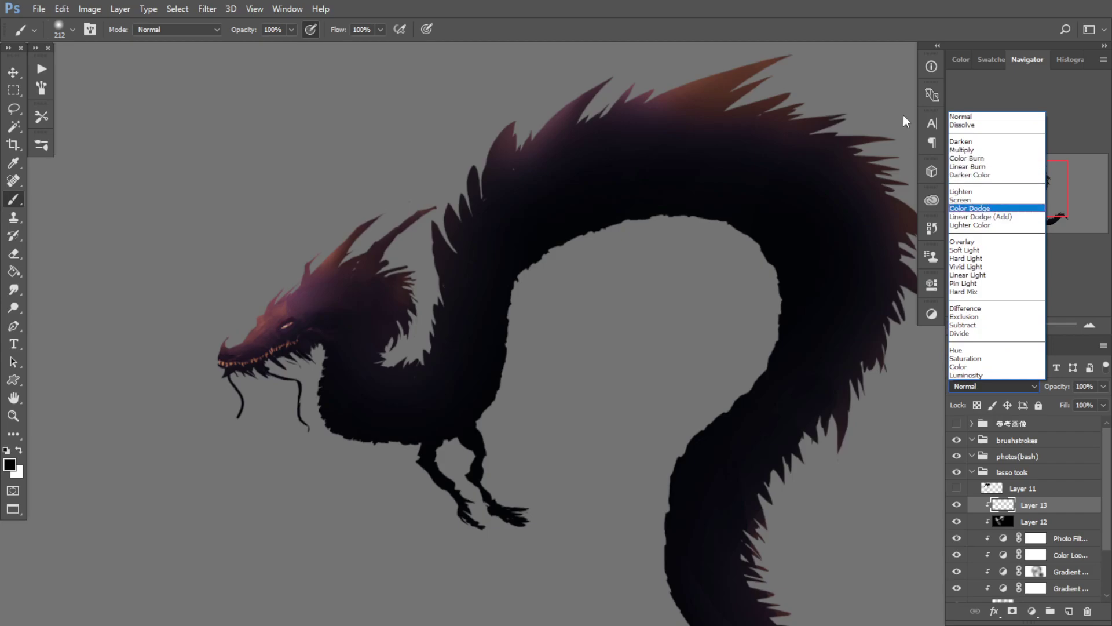
{"action": "left_click", "coordinate": [962, 150]}
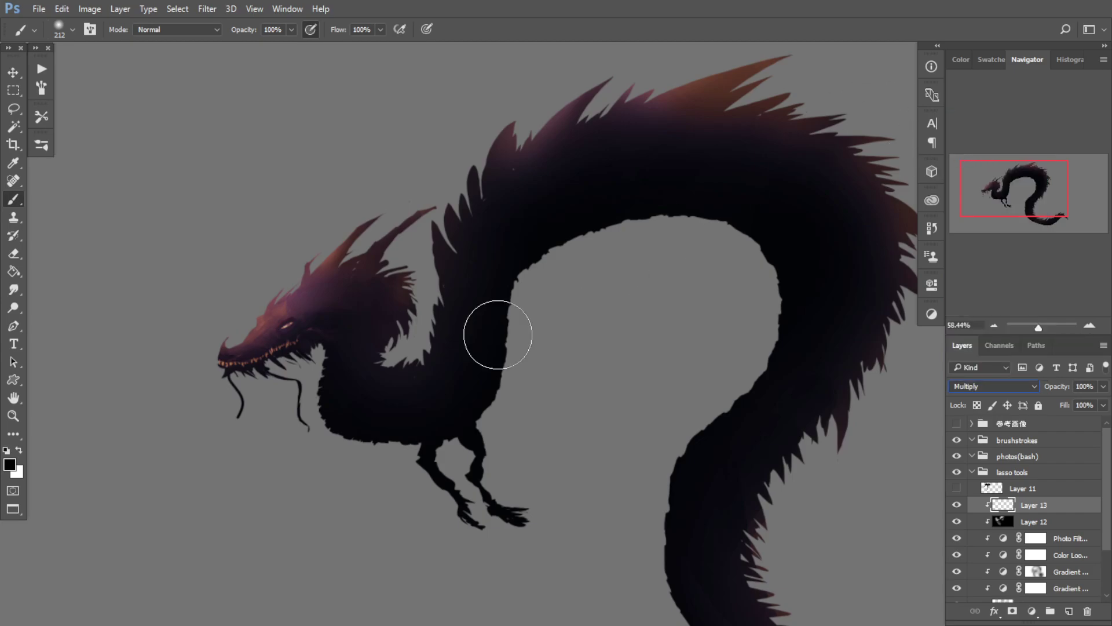
Step: Shade the dragon's horns and the darker parts of its head in black on the Multiply layer, using a soft 45 to 73 px brush
{"action": "left_click_drag", "start_coordinate": [241, 330], "coordinate": [193, 342]}
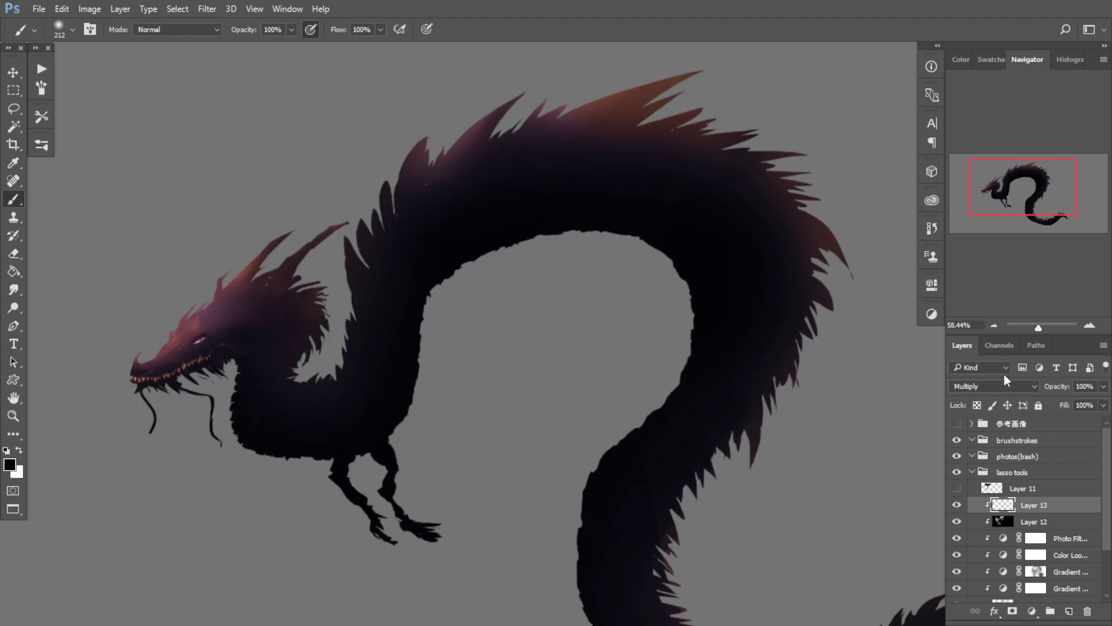
{"action": "left_click_drag", "start_coordinate": [161, 379], "coordinate": [208, 370]}
{"action": "left_click_drag", "start_coordinate": [252, 292], "coordinate": [209, 293]}
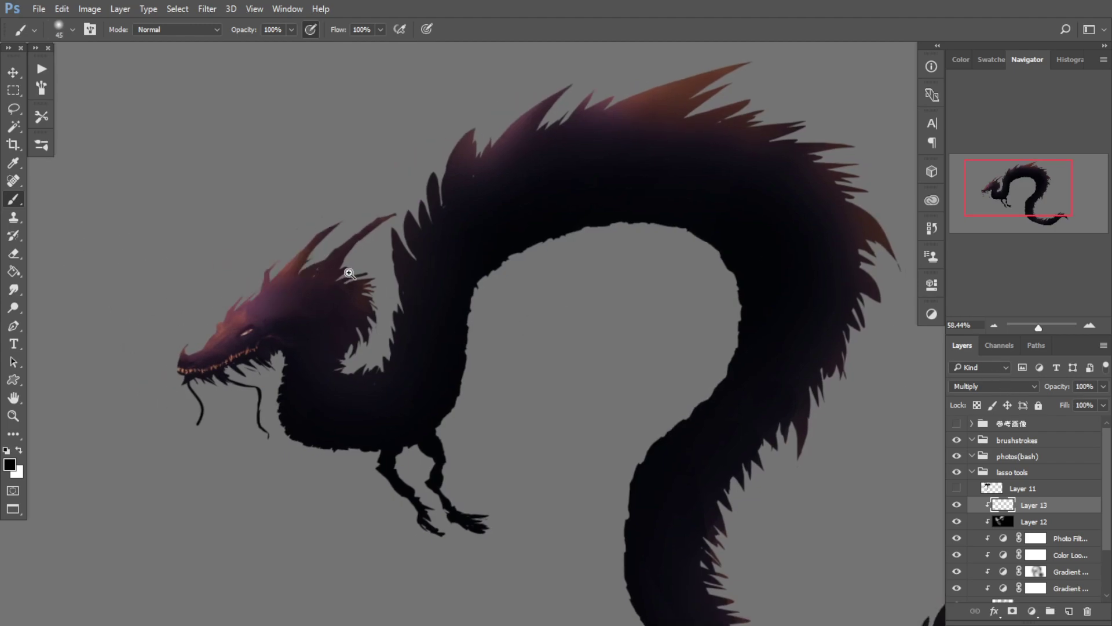
{"action": "left_click_drag", "start_coordinate": [352, 274], "coordinate": [400, 277]}
{"action": "left_click_drag", "start_coordinate": [336, 295], "coordinate": [380, 260]}
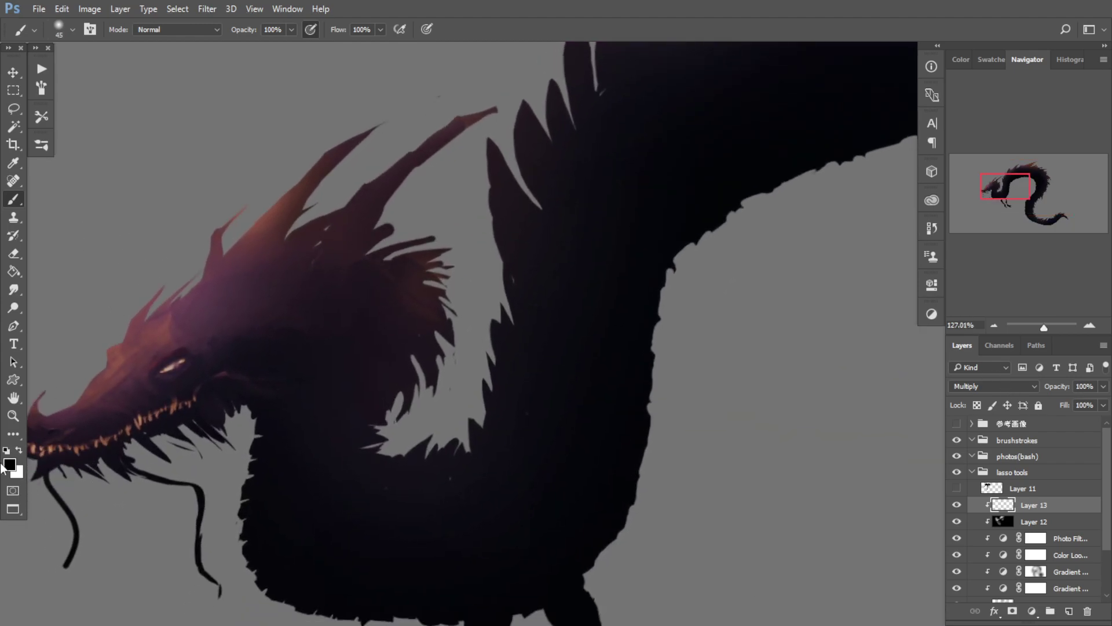
{"action": "left_click_drag", "start_coordinate": [179, 410], "coordinate": [201, 411]}
{"action": "left_click_drag", "start_coordinate": [463, 209], "coordinate": [471, 207]}
{"action": "left_click_drag", "start_coordinate": [528, 121], "coordinate": [407, 236]}
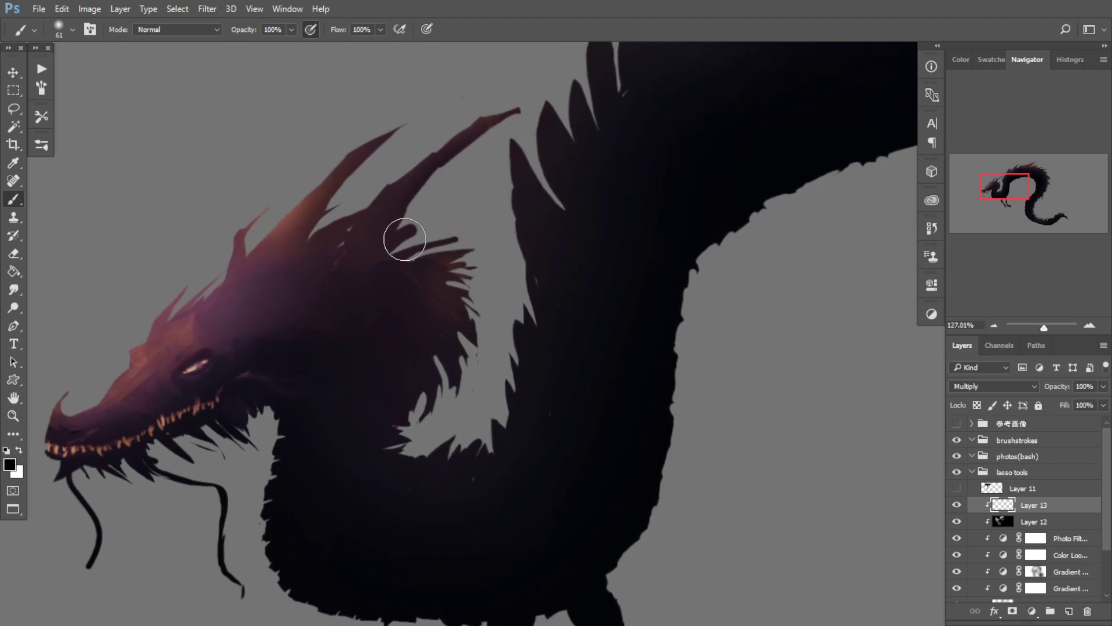
{"action": "mouse_move", "coordinate": [419, 137]}
{"action": "left_mouse_down"}
{"action": "mouse_move", "coordinate": [347, 221]}
{"action": "mouse_move", "coordinate": [356, 204]}
{"action": "left_mouse_up"}
{"action": "left_click_drag", "start_coordinate": [377, 153], "coordinate": [324, 232]}
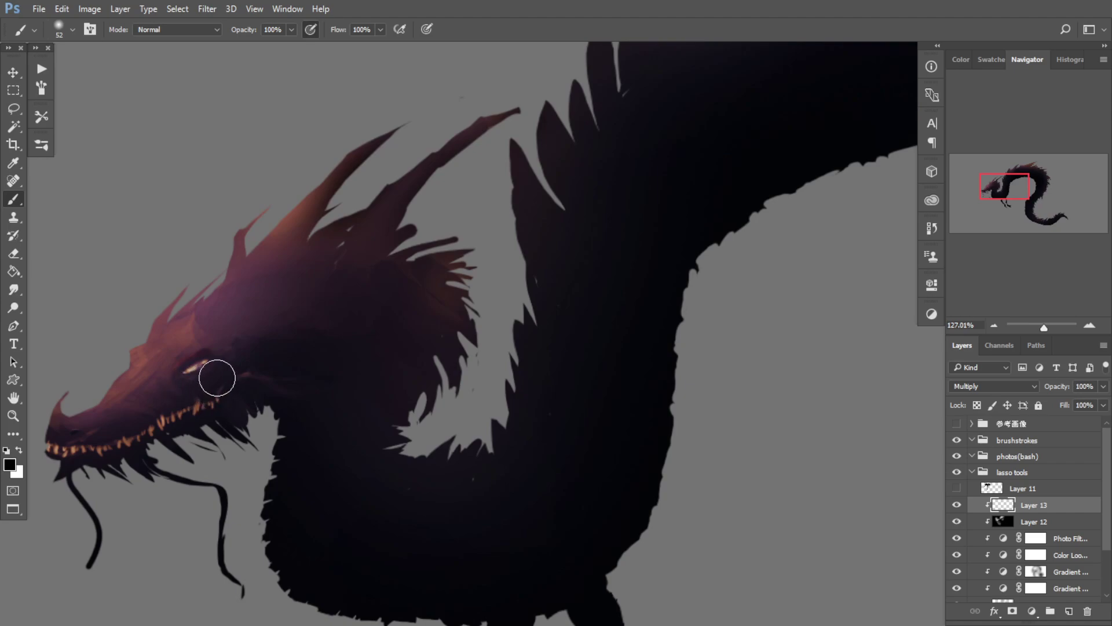
{"action": "left_click_drag", "start_coordinate": [204, 386], "coordinate": [227, 336]}
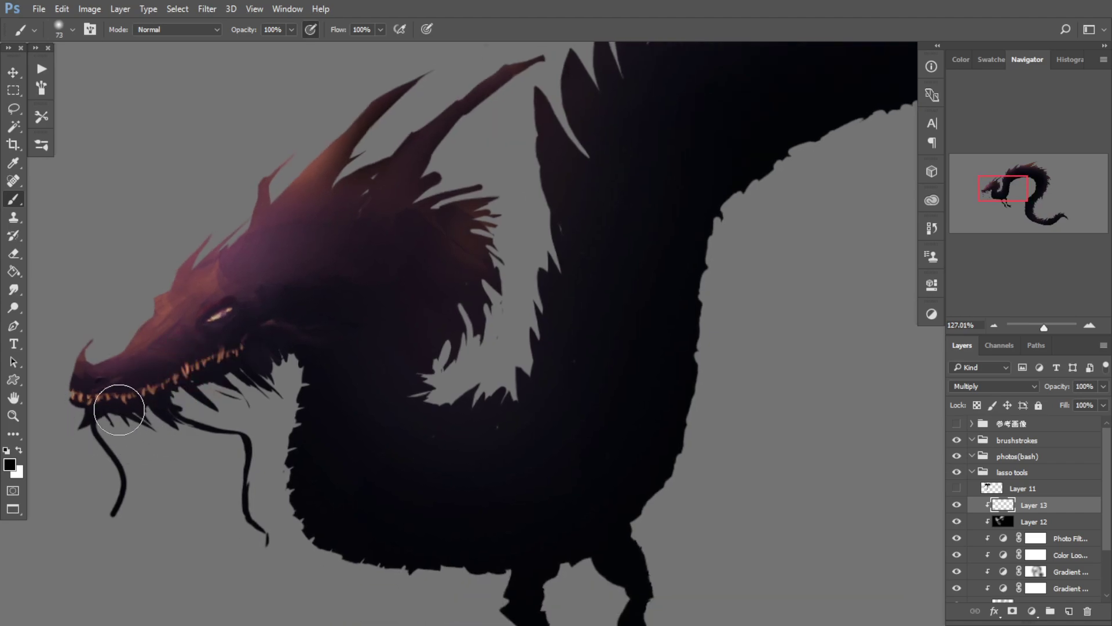
{"action": "scroll", "coordinate": [289, 347], "scroll_direction": "down", "scroll_amount": 3}
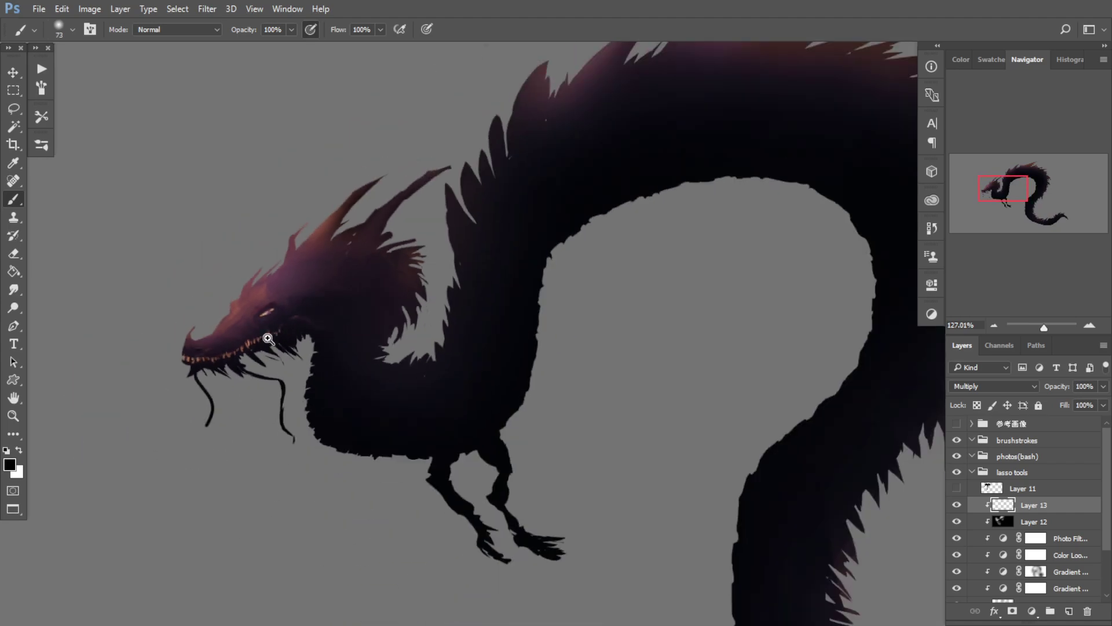
{"action": "scroll", "coordinate": [288, 346], "scroll_direction": "down", "scroll_amount": 2}
{"action": "scroll", "coordinate": [270, 307], "scroll_direction": "up", "scroll_amount": 1}
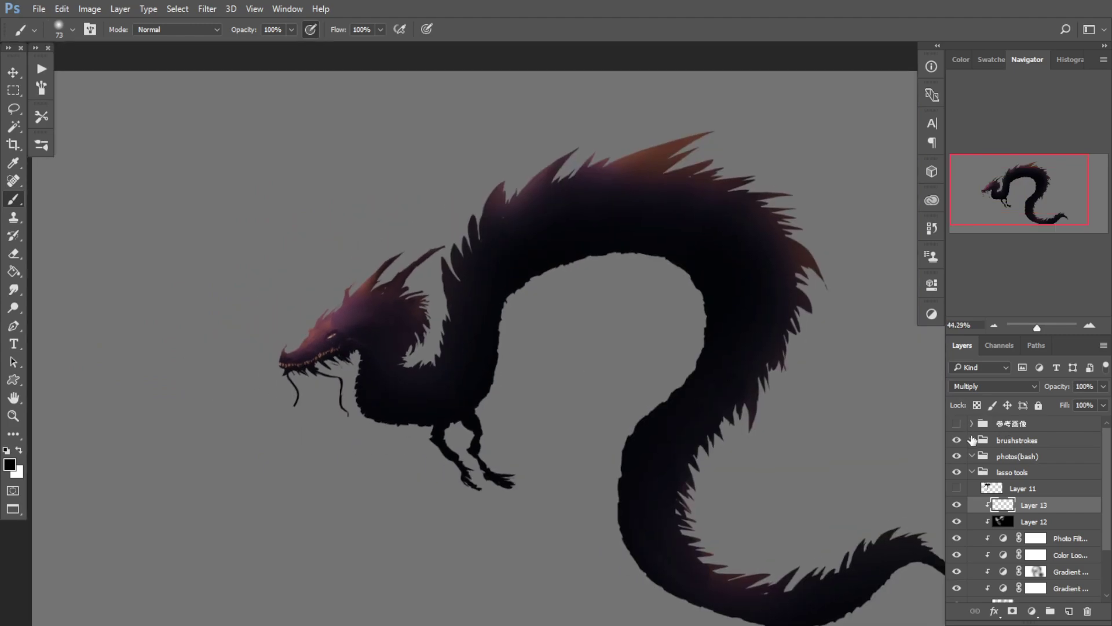
Step: Show and select the 参考画像 group and look over its lizard, snake and bat reference photos
{"action": "left_click", "coordinate": [962, 427]}
{"action": "left_click", "coordinate": [995, 429]}
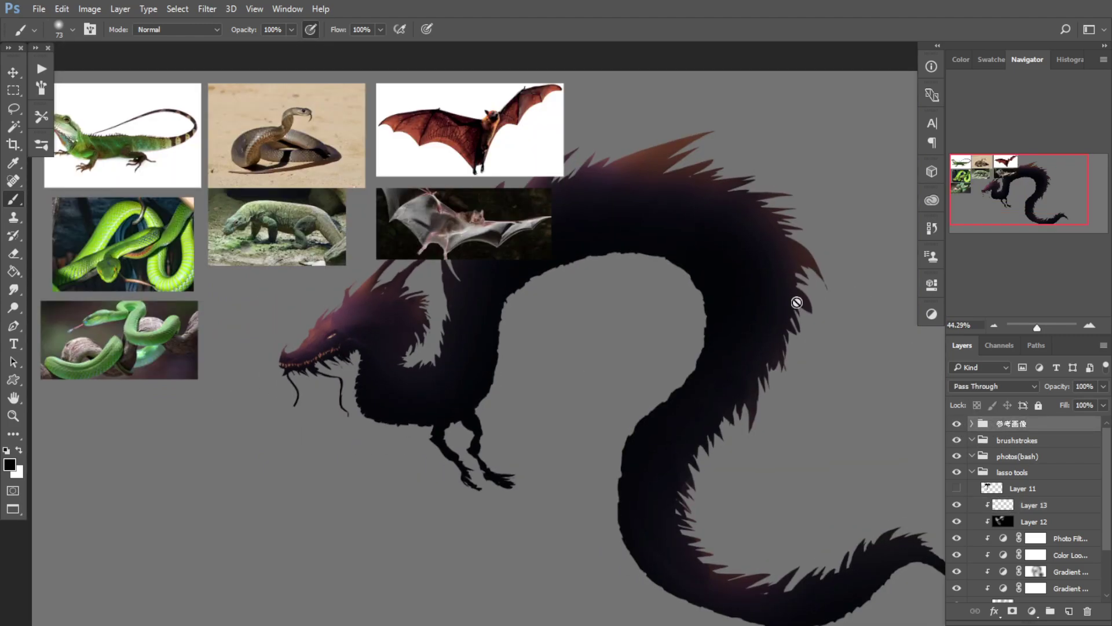
{"action": "left_click", "coordinate": [269, 370]}
{"action": "left_click", "coordinate": [559, 258]}
{"action": "left_click_drag", "start_coordinate": [261, 135], "coordinate": [307, 137]}
{"action": "left_click_drag", "start_coordinate": [130, 296], "coordinate": [282, 279]}
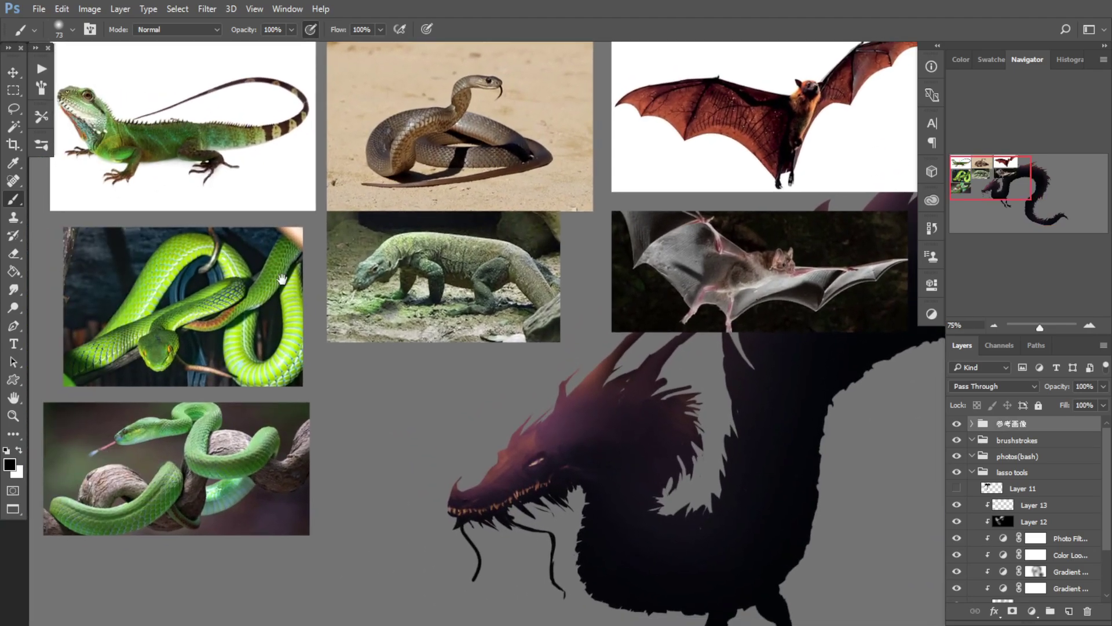
{"action": "left_click_drag", "start_coordinate": [244, 352], "coordinate": [280, 324]}
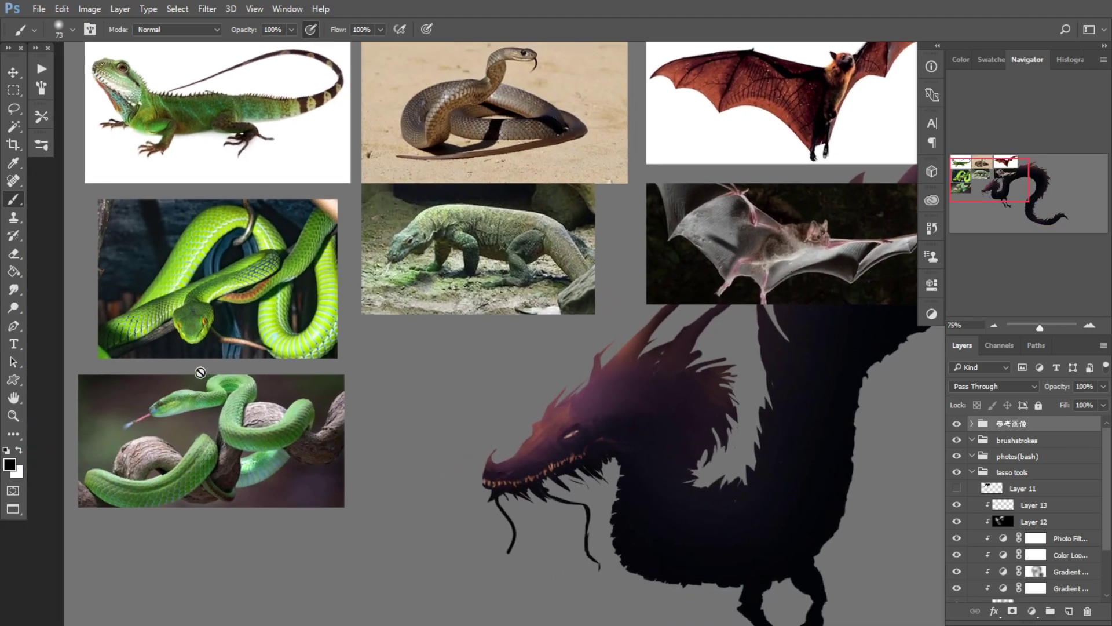
{"action": "left_click_drag", "start_coordinate": [437, 282], "coordinate": [409, 312]}
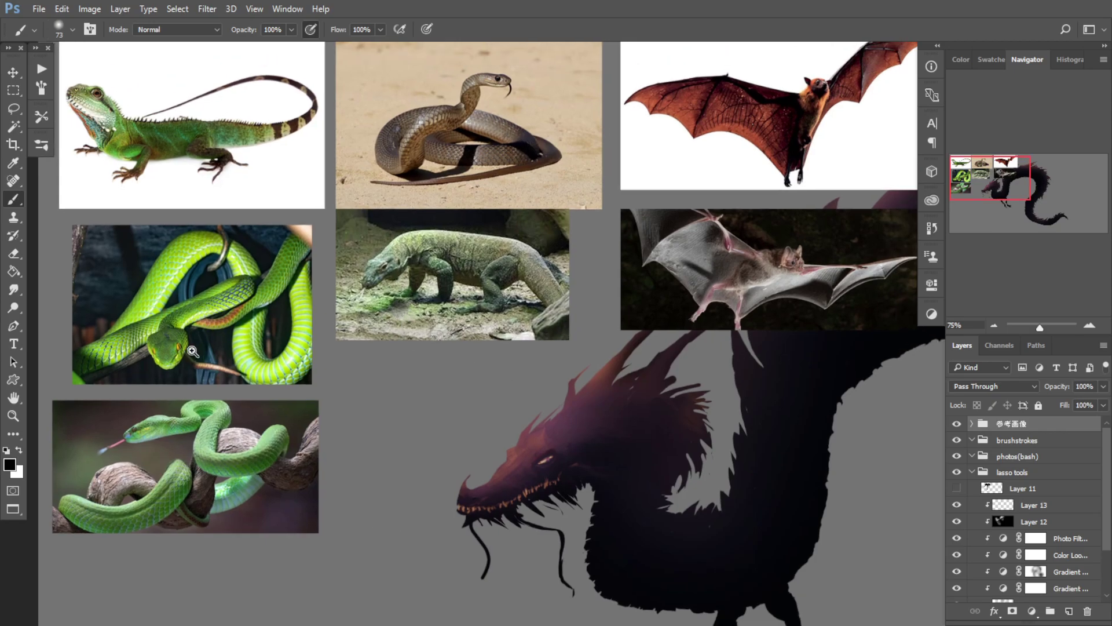
Step: Examine the scale pattern on the coiled bodies of the green snakes in the reference photos
{"action": "left_click_drag", "start_coordinate": [191, 349], "coordinate": [221, 336]}
{"action": "left_click_drag", "start_coordinate": [193, 524], "coordinate": [308, 367]}
{"action": "left_click_drag", "start_coordinate": [268, 318], "coordinate": [372, 325]}
{"action": "left_click_drag", "start_coordinate": [314, 281], "coordinate": [409, 217]}
{"action": "left_click_drag", "start_coordinate": [427, 264], "coordinate": [325, 283]}
{"action": "left_click_drag", "start_coordinate": [333, 343], "coordinate": [385, 270]}
{"action": "scroll", "coordinate": [385, 270], "scroll_direction": "up", "scroll_amount": 2}
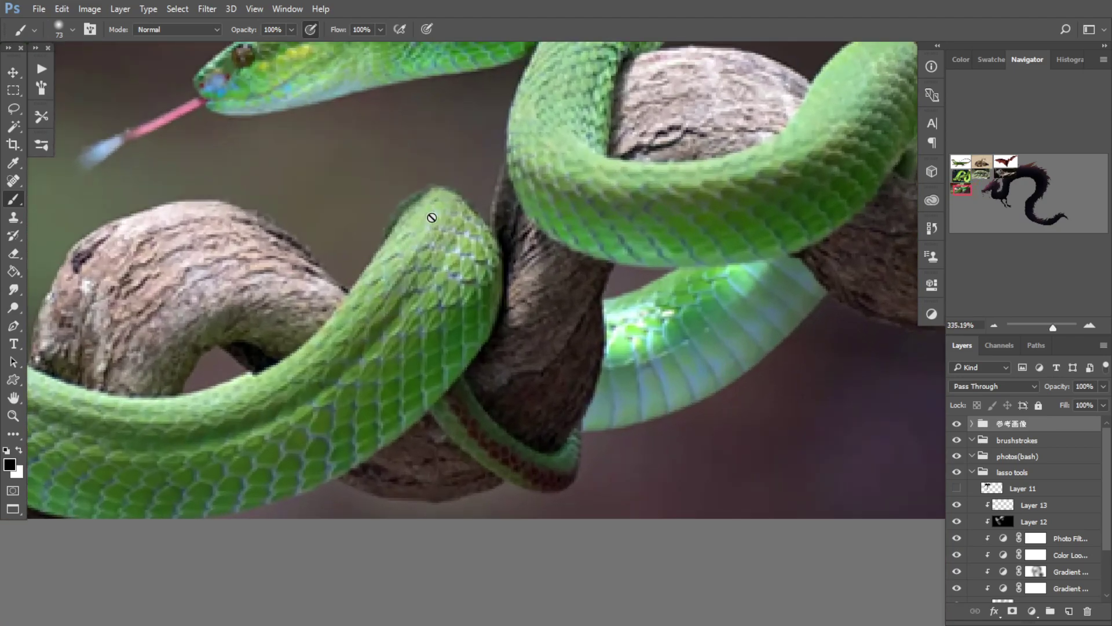
{"action": "scroll", "coordinate": [355, 349], "scroll_direction": "down", "scroll_amount": 2}
{"action": "scroll", "coordinate": [368, 348], "scroll_direction": "up", "scroll_amount": 1}
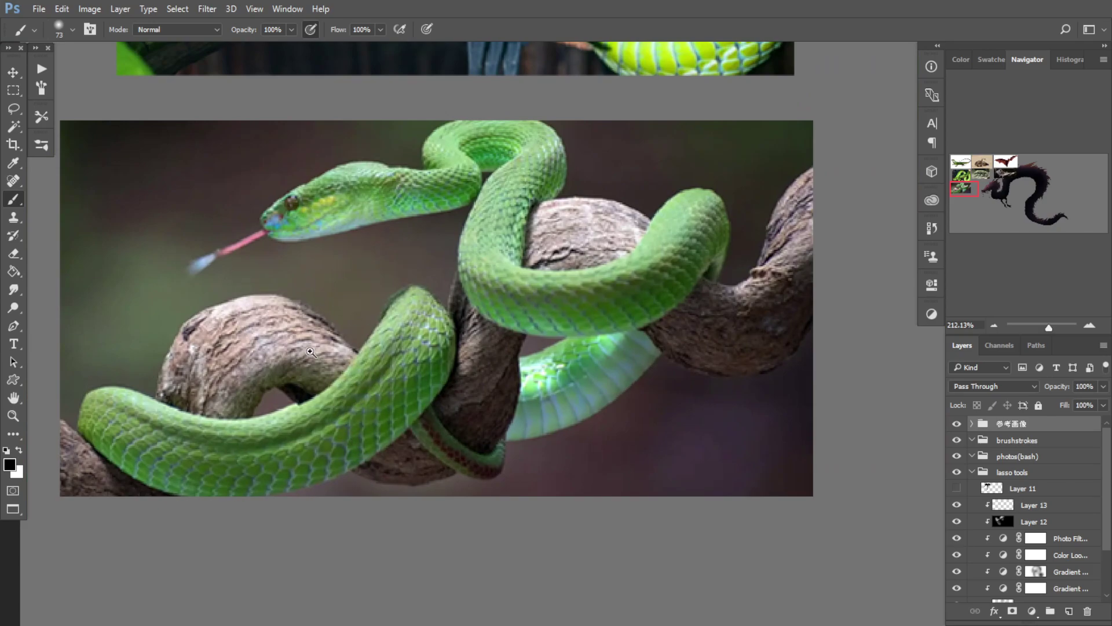
{"action": "scroll", "coordinate": [354, 343], "scroll_direction": "up", "scroll_amount": 2}
{"action": "scroll", "coordinate": [348, 347], "scroll_direction": "down", "scroll_amount": 2}
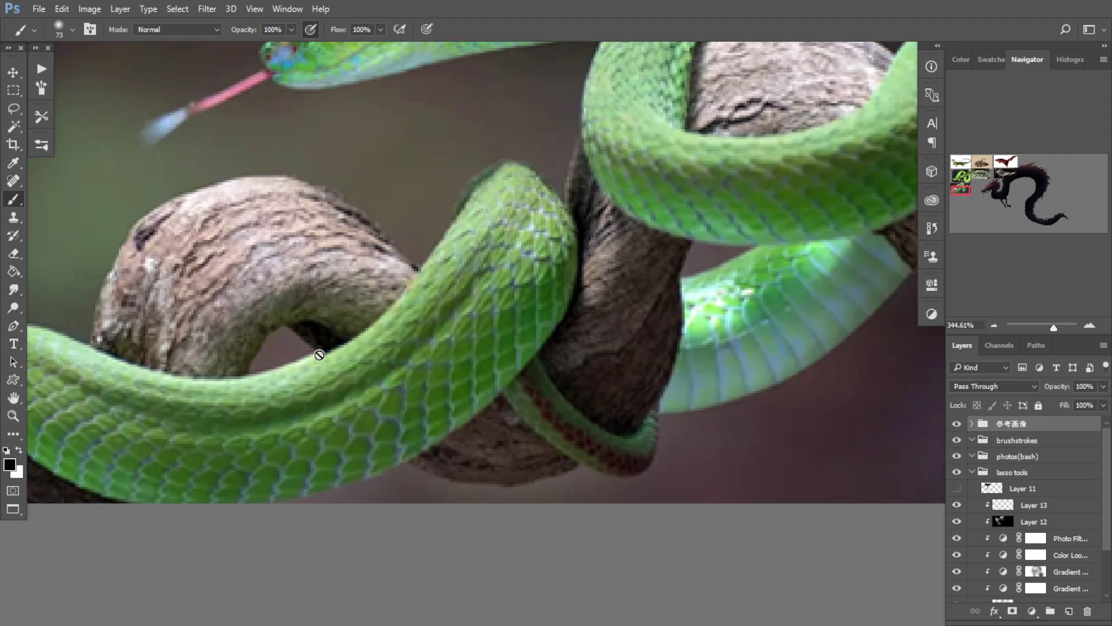
{"action": "scroll", "coordinate": [301, 383], "scroll_direction": "down", "scroll_amount": 3}
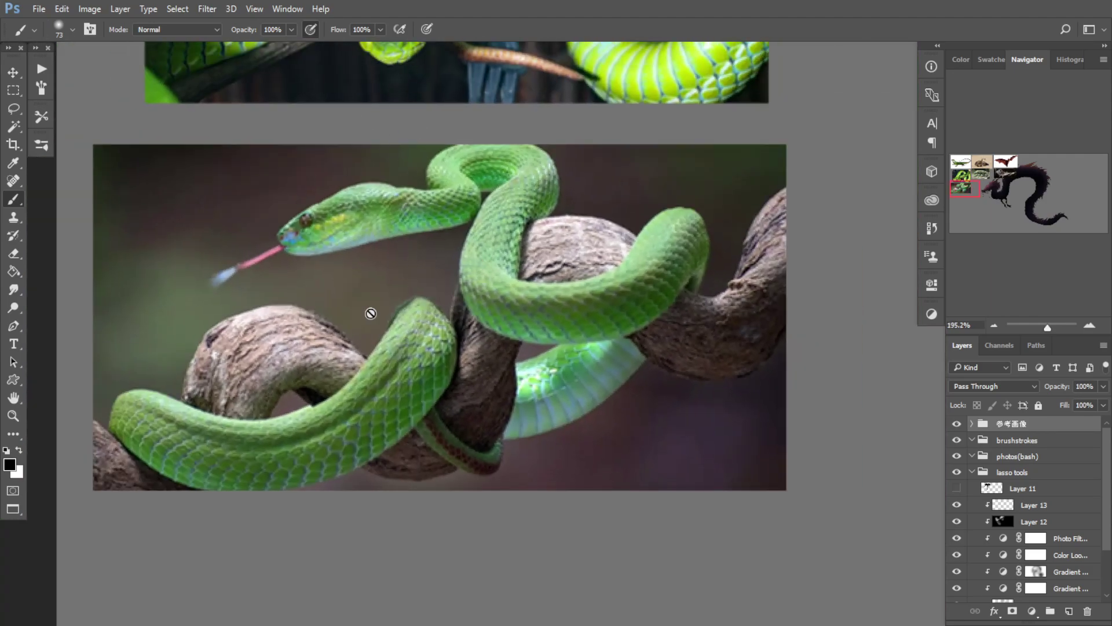
Step: Study the scales on the head, upper coils and belly of the green snake wrapped around the branch
{"action": "scroll", "coordinate": [404, 183], "scroll_direction": "up", "scroll_amount": 3}
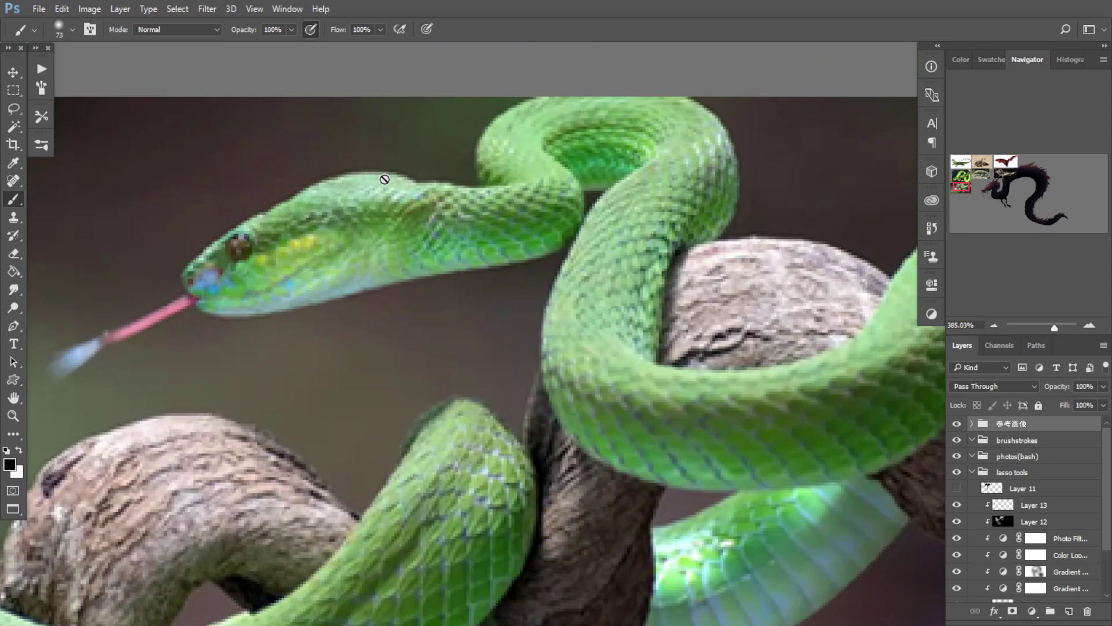
{"action": "left_click_drag", "start_coordinate": [366, 200], "coordinate": [289, 193]}
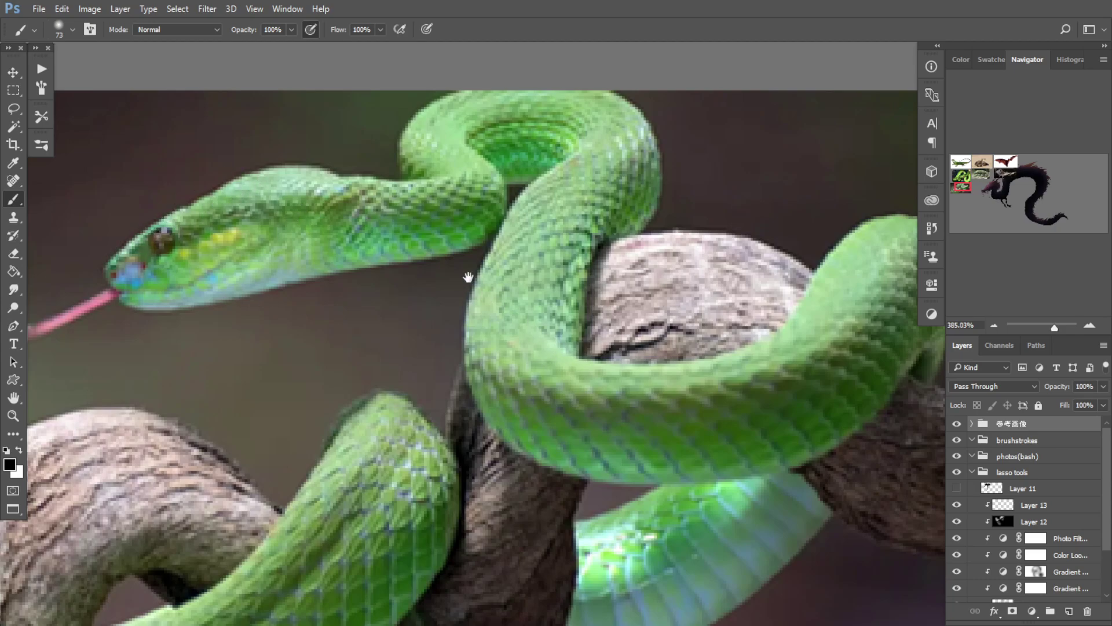
{"action": "left_click_drag", "start_coordinate": [468, 276], "coordinate": [226, 230]}
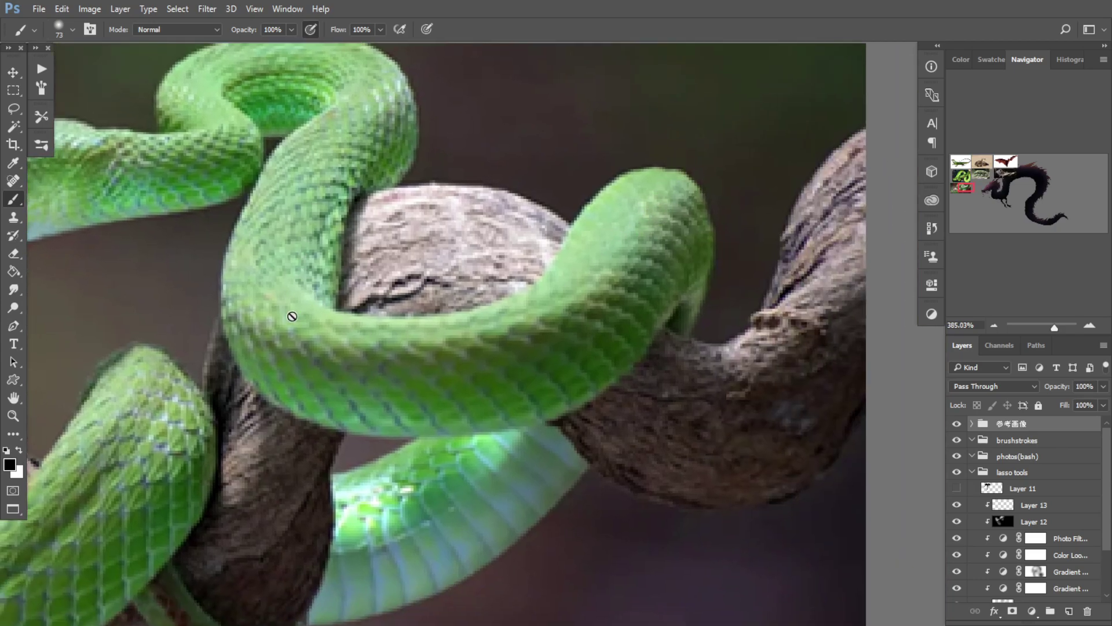
{"action": "scroll", "coordinate": [421, 356], "scroll_direction": "down", "scroll_amount": 1}
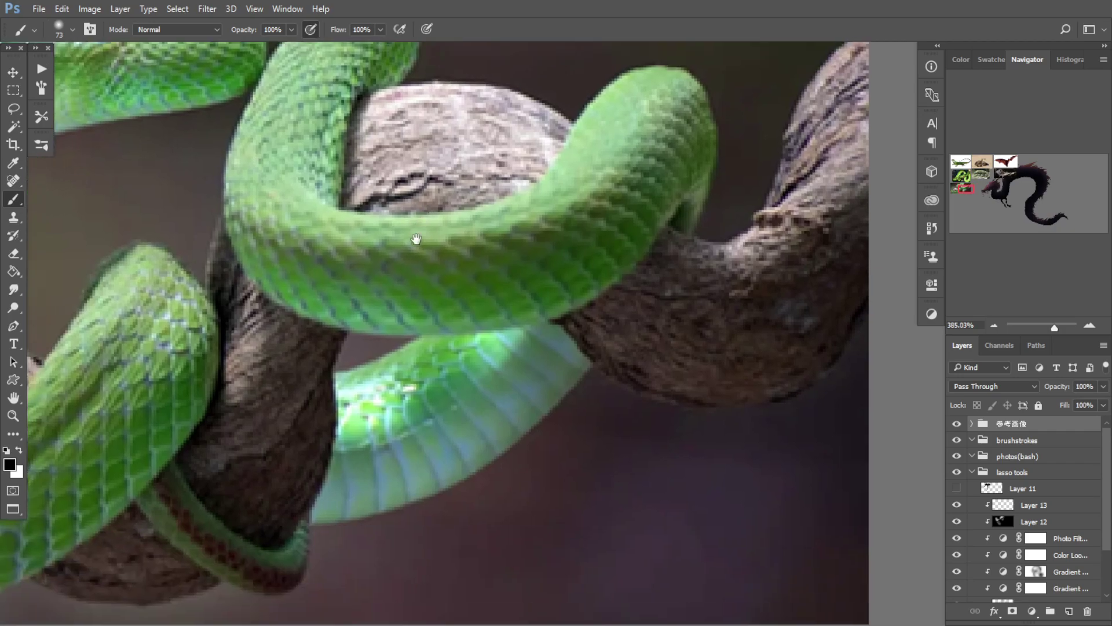
{"action": "scroll", "coordinate": [446, 243], "scroll_direction": "down", "scroll_amount": 1}
{"action": "left_click_drag", "start_coordinate": [239, 340], "coordinate": [300, 301]}
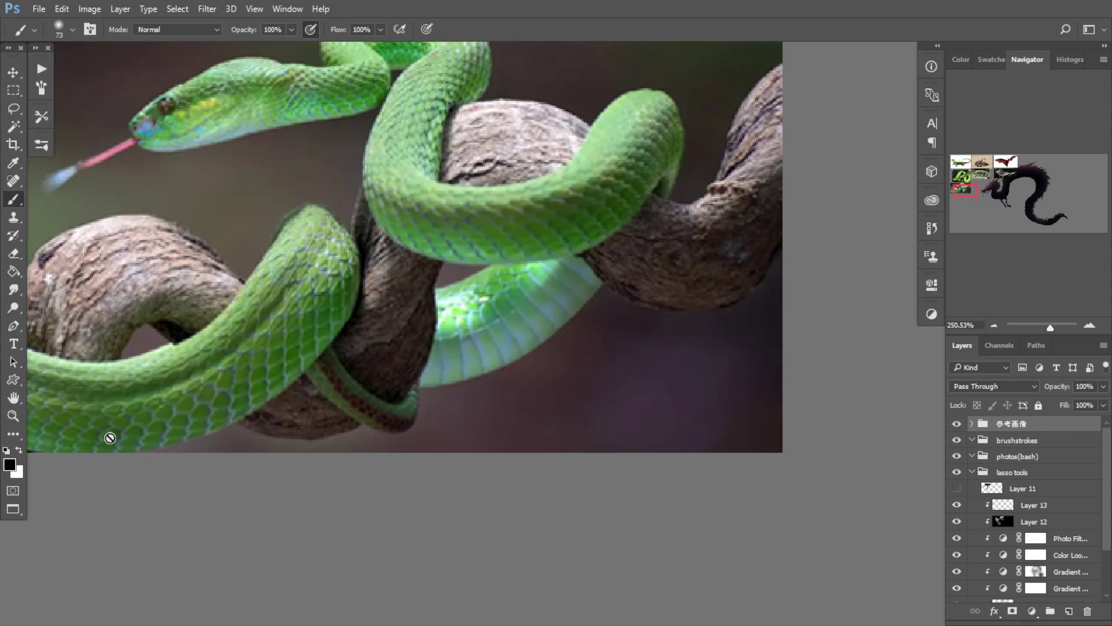
{"action": "left_click_drag", "start_coordinate": [511, 290], "coordinate": [582, 283]}
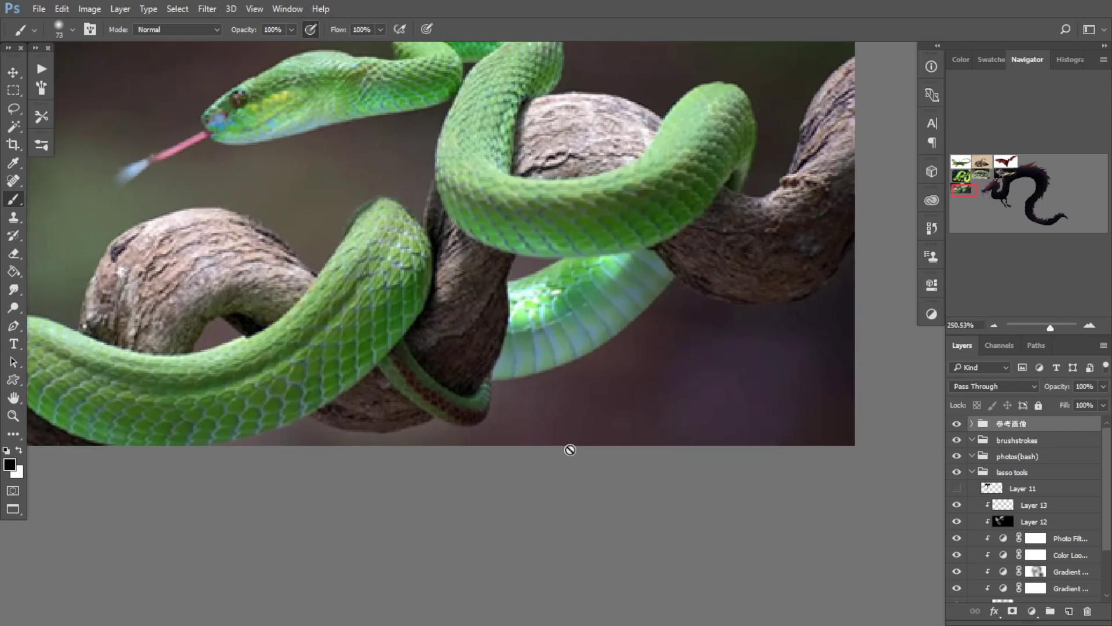
Step: Study how the scales run along the lower coils of the green snake wrapped around the branch
{"action": "left_click_drag", "start_coordinate": [540, 328], "coordinate": [582, 277]}
{"action": "left_click_drag", "start_coordinate": [728, 203], "coordinate": [632, 298]}
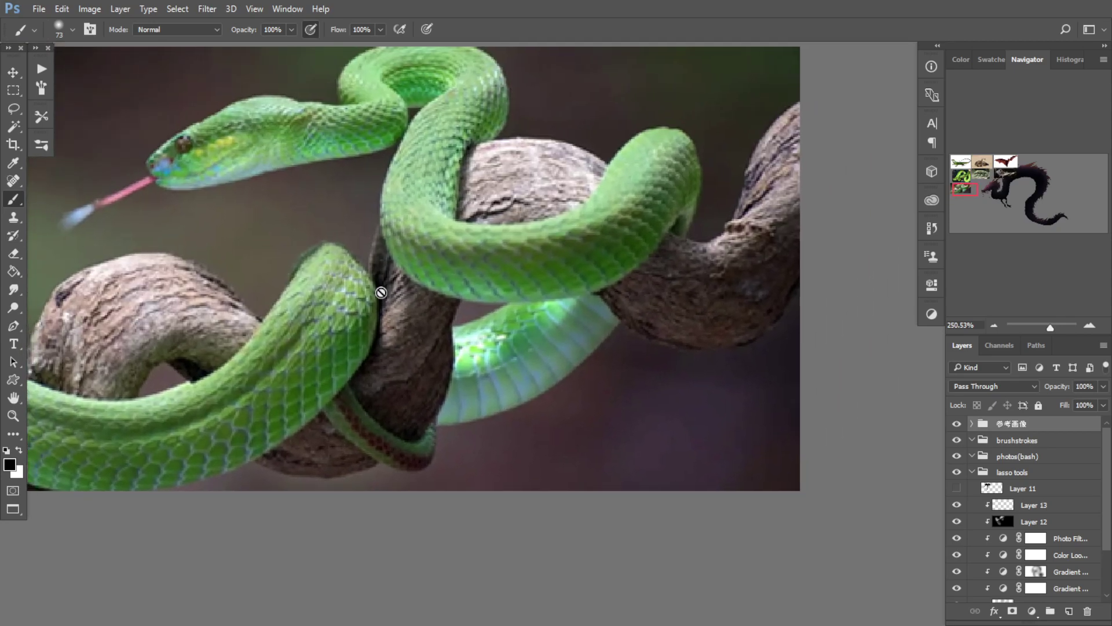
{"action": "left_click_drag", "start_coordinate": [406, 348], "coordinate": [543, 270]}
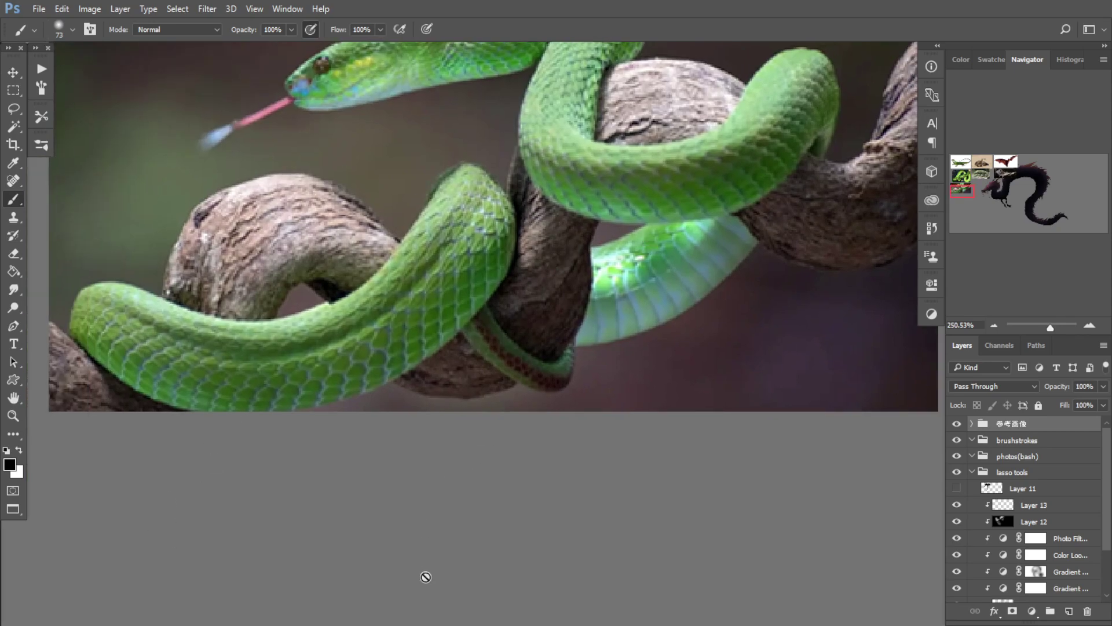
{"action": "left_click_drag", "start_coordinate": [632, 218], "coordinate": [557, 266]}
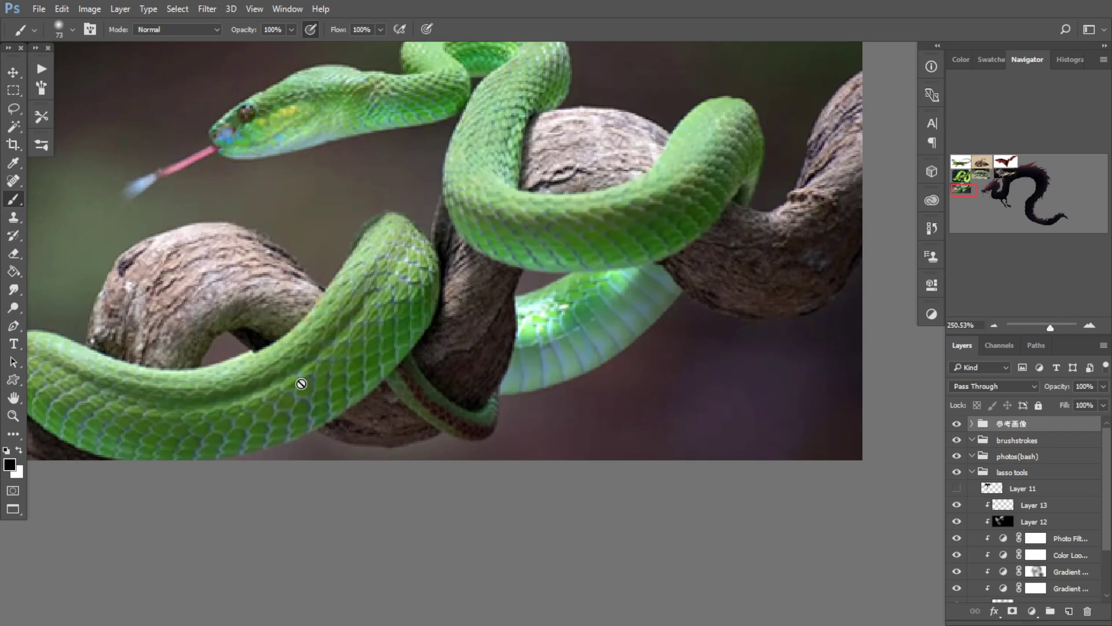
{"action": "left_click_drag", "start_coordinate": [350, 349], "coordinate": [336, 351]}
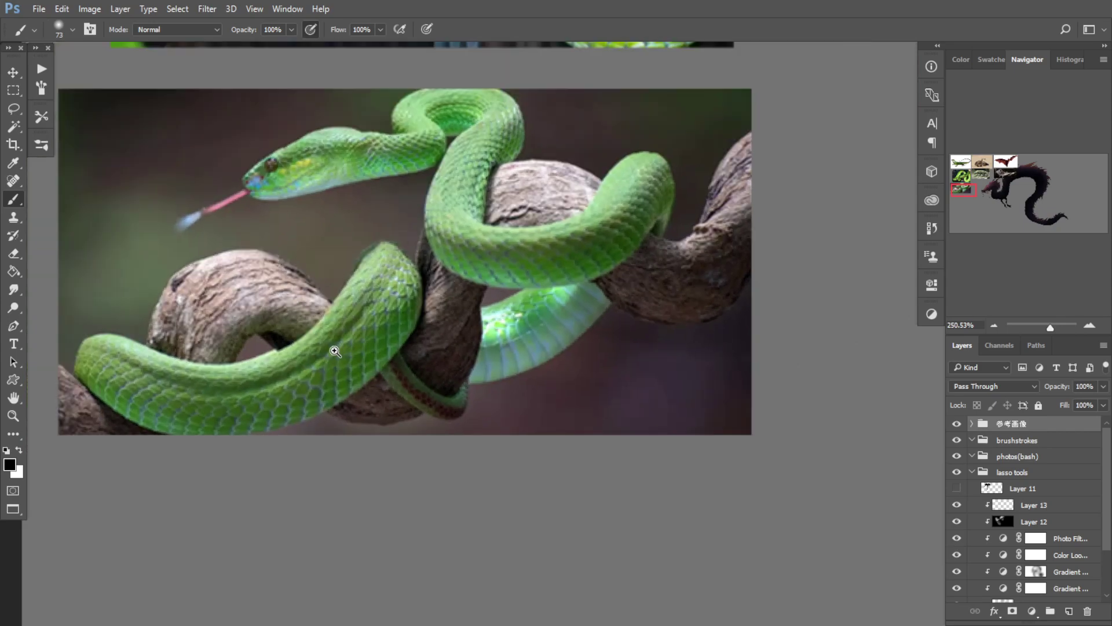
{"action": "left_click_drag", "start_coordinate": [383, 310], "coordinate": [442, 303]}
{"action": "left_click_drag", "start_coordinate": [423, 304], "coordinate": [359, 312]}
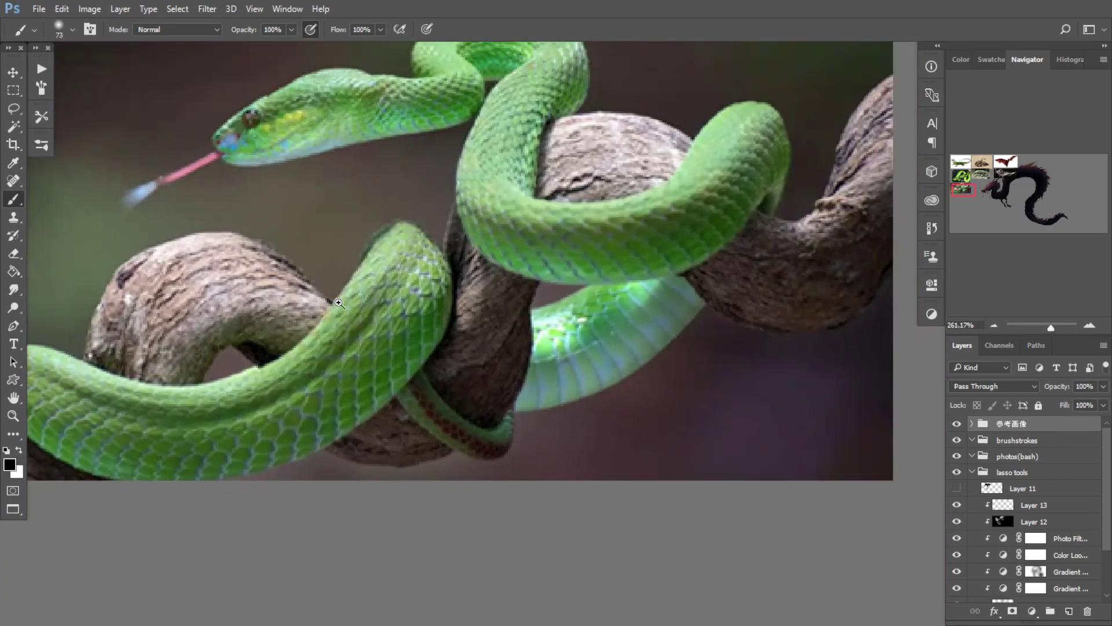
{"action": "scroll", "coordinate": [353, 345], "scroll_direction": "up", "scroll_amount": 1}
{"action": "scroll", "coordinate": [360, 320], "scroll_direction": "down", "scroll_amount": 2}
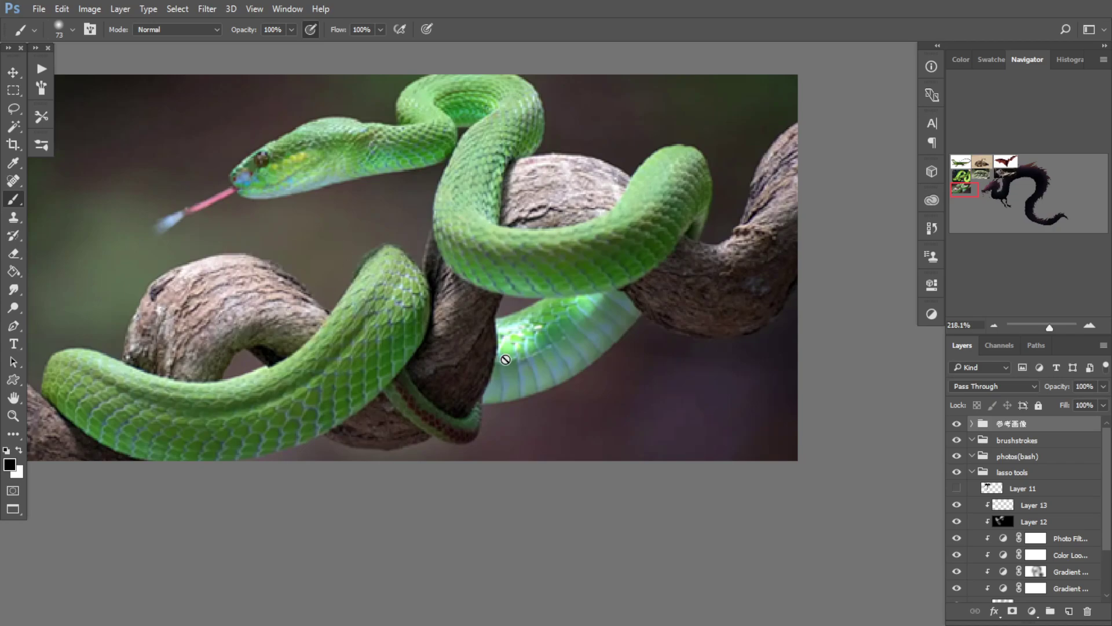
{"action": "scroll", "coordinate": [347, 313], "scroll_direction": "up", "scroll_amount": 1}
{"action": "left_click_drag", "start_coordinate": [374, 285], "coordinate": [424, 277]}
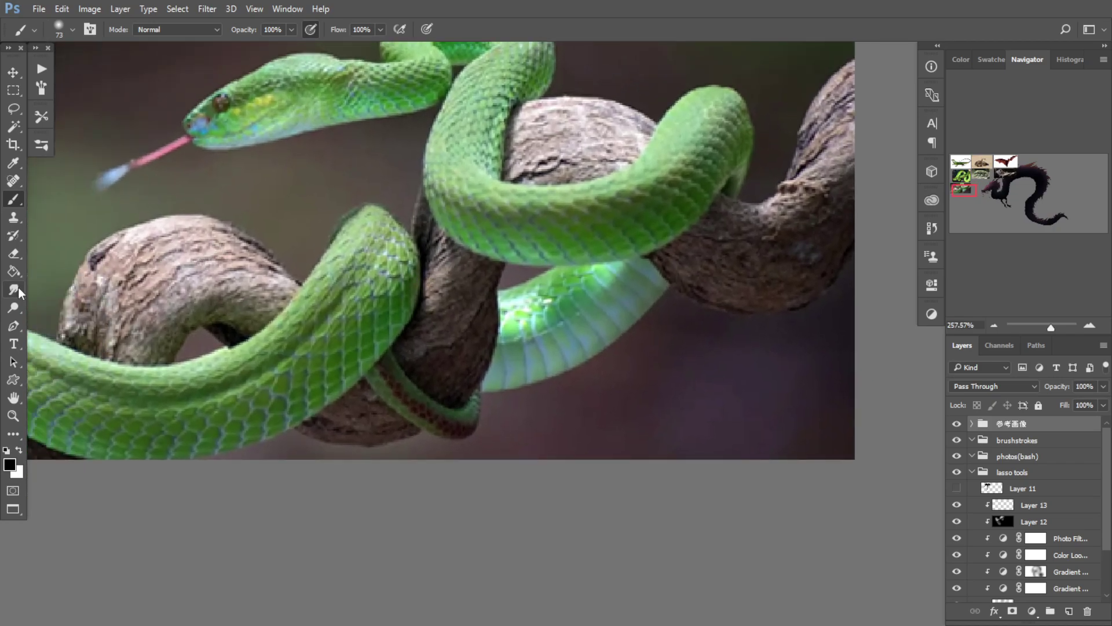
{"action": "left_click_drag", "start_coordinate": [310, 308], "coordinate": [413, 349]}
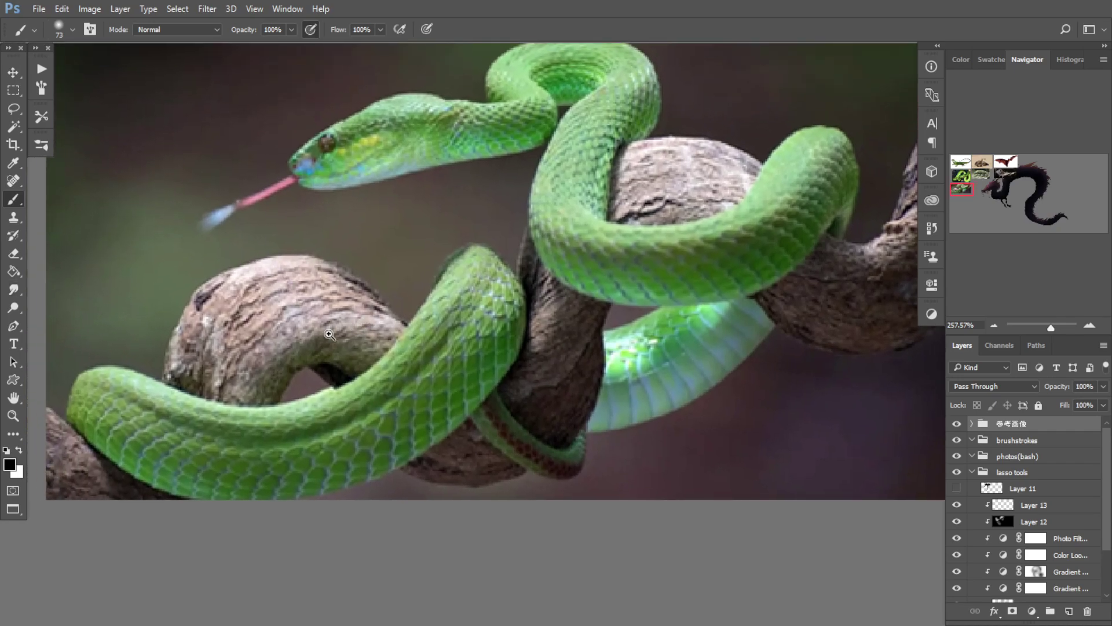
Step: Examine the individual scales on the green snake's lower coil up close and in relation to the whole body
{"action": "left_click_drag", "start_coordinate": [317, 326], "coordinate": [343, 328]}
{"action": "scroll", "coordinate": [343, 328], "scroll_direction": "up", "scroll_amount": 2}
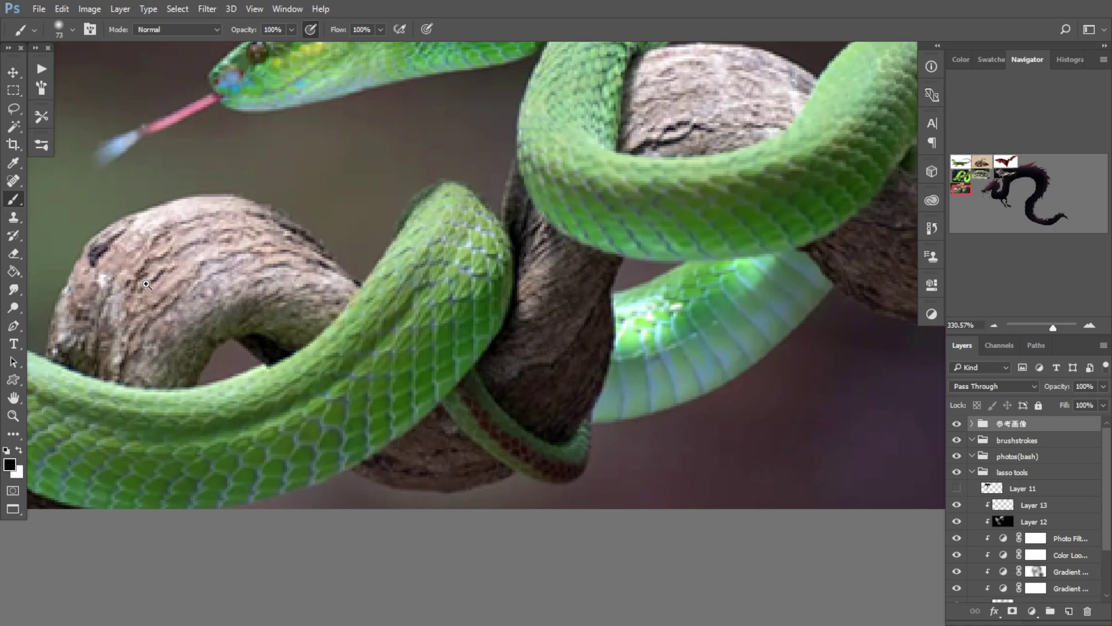
{"action": "scroll", "coordinate": [147, 284], "scroll_direction": "up", "scroll_amount": 1}
{"action": "scroll", "coordinate": [521, 278], "scroll_direction": "up", "scroll_amount": 2}
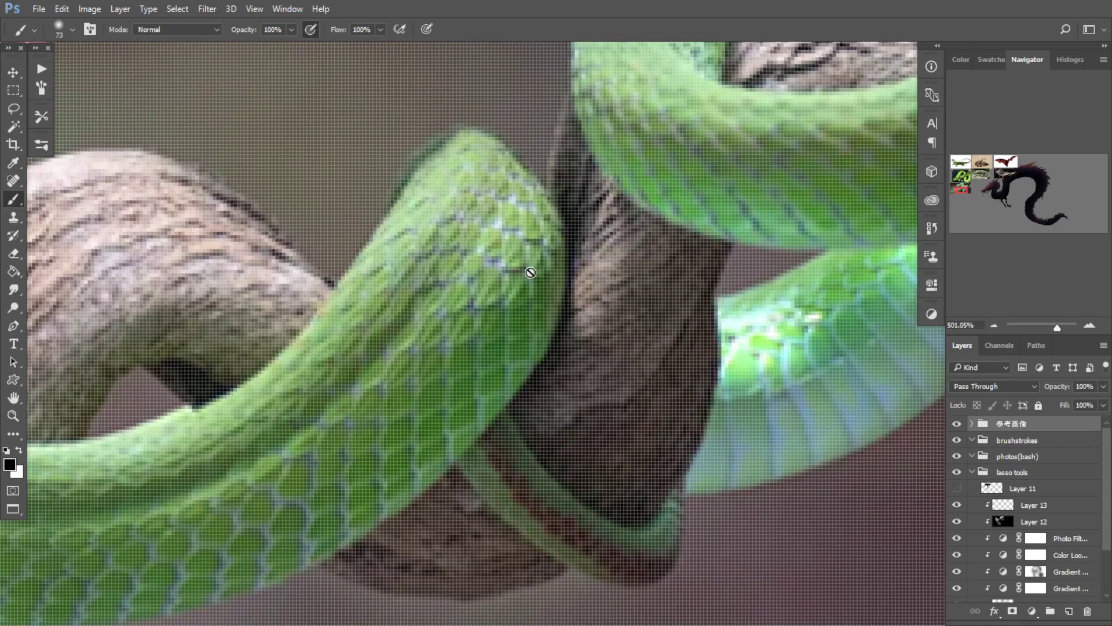
{"action": "scroll", "coordinate": [512, 270], "scroll_direction": "down", "scroll_amount": 1}
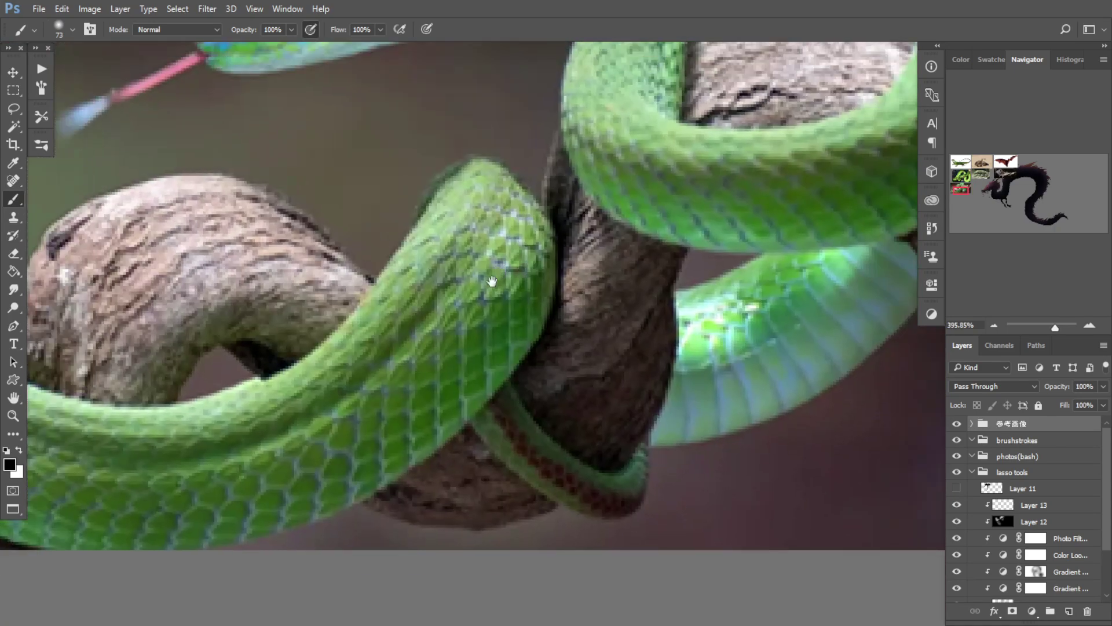
{"action": "scroll", "coordinate": [508, 272], "scroll_direction": "down", "scroll_amount": 2}
{"action": "left_click_drag", "start_coordinate": [522, 296], "coordinate": [415, 352]}
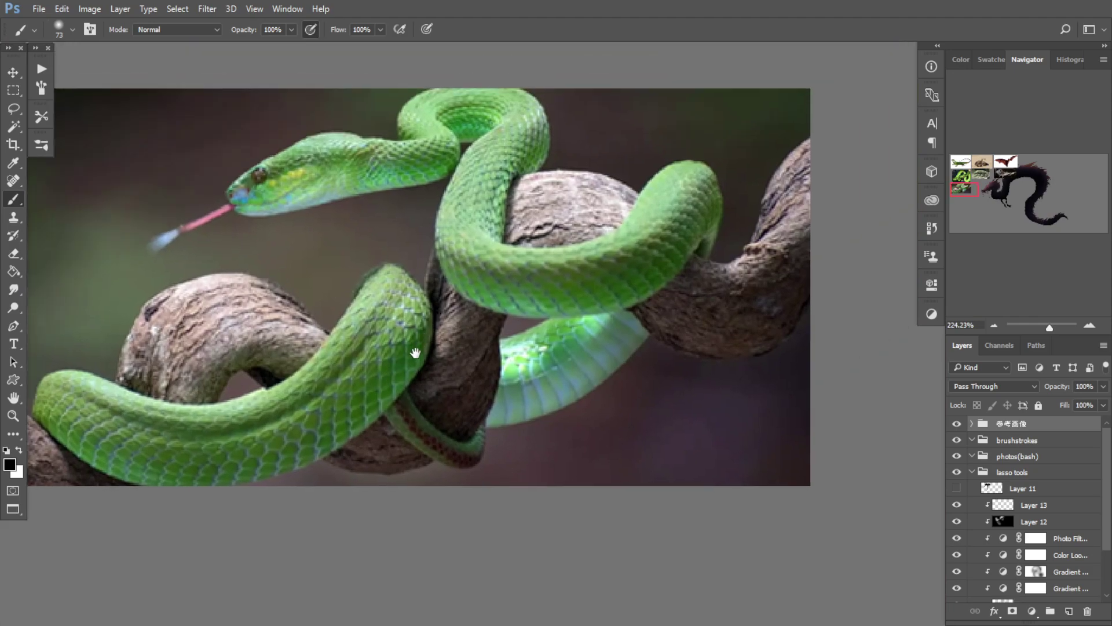
{"action": "scroll", "coordinate": [405, 344], "scroll_direction": "up", "scroll_amount": 1}
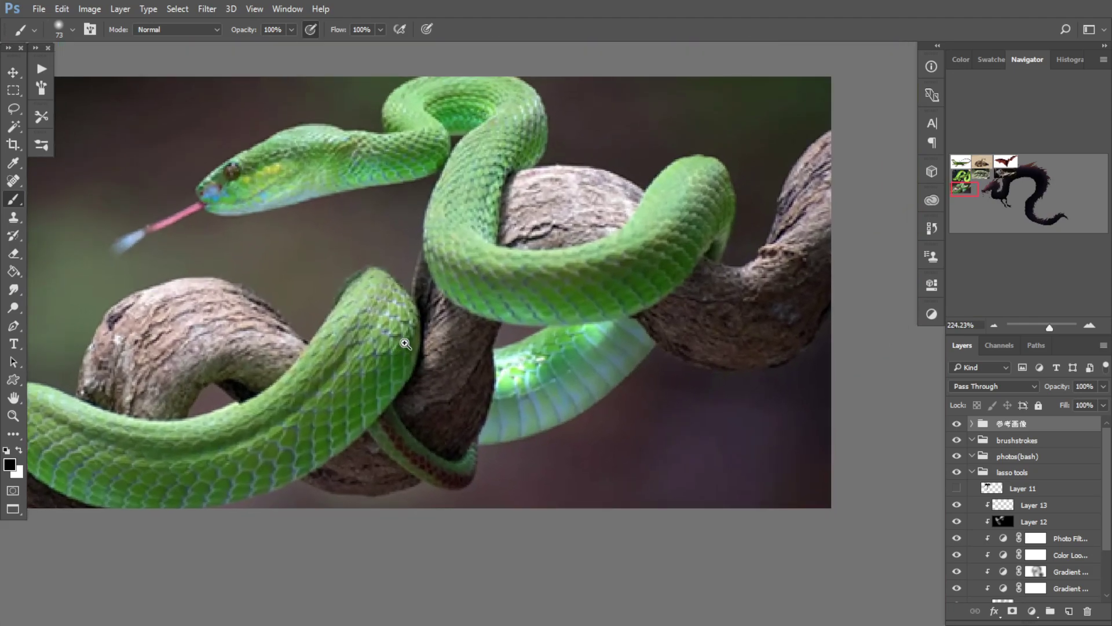
{"action": "scroll", "coordinate": [405, 343], "scroll_direction": "up", "scroll_amount": 1}
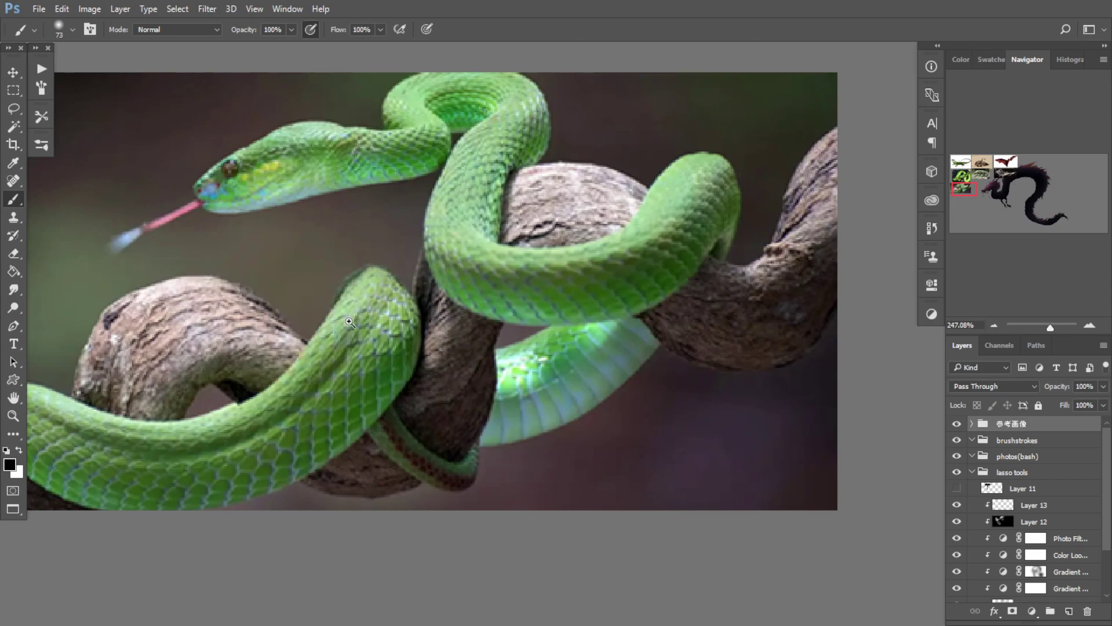
Step: Return to the dragon, hide the 参考画像 reference group and select the Multiply layer, Layer 13
{"action": "left_click_drag", "start_coordinate": [360, 319], "coordinate": [314, 336]}
{"action": "left_click_drag", "start_coordinate": [420, 308], "coordinate": [194, 350]}
{"action": "left_click_drag", "start_coordinate": [204, 175], "coordinate": [258, 268]}
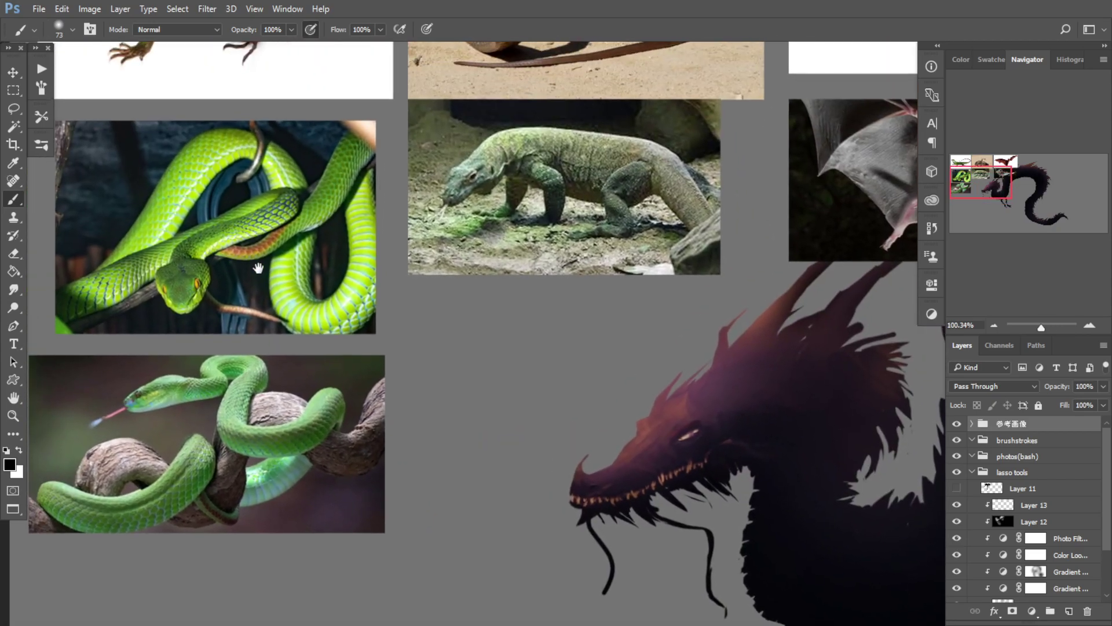
{"action": "left_click_drag", "start_coordinate": [275, 199], "coordinate": [256, 279]}
{"action": "left_click_drag", "start_coordinate": [529, 467], "coordinate": [245, 324]}
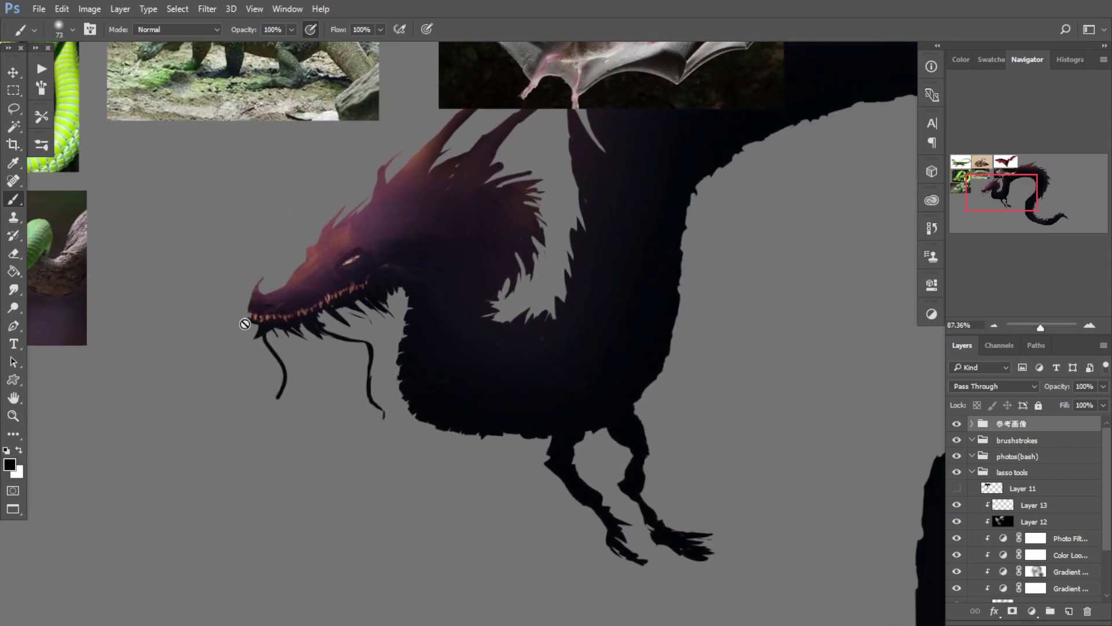
{"action": "left_click_drag", "start_coordinate": [554, 330], "coordinate": [509, 386]}
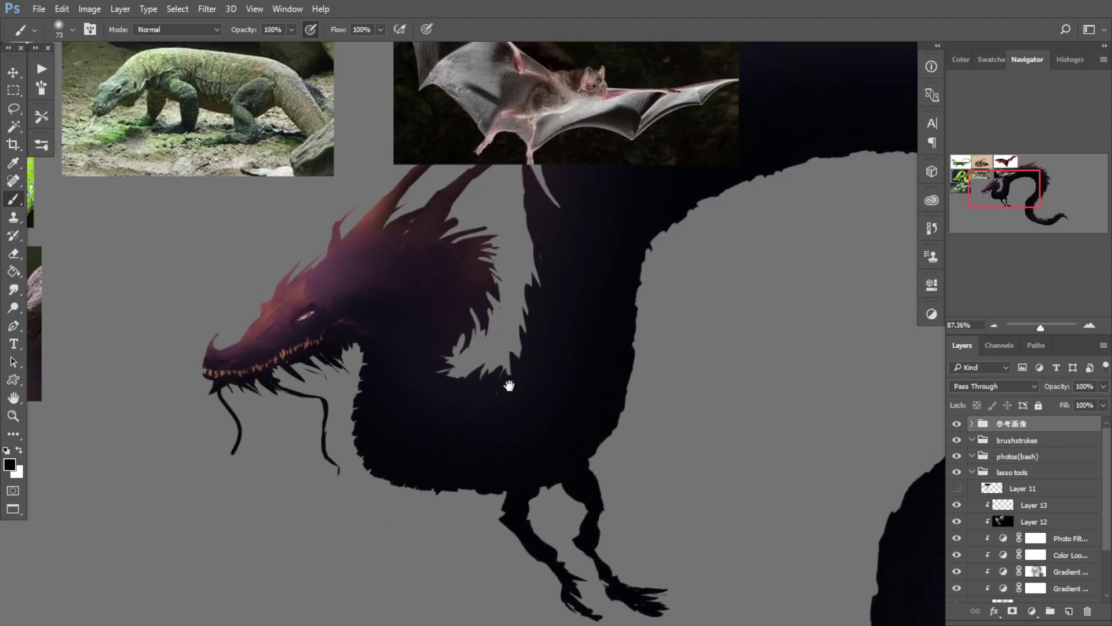
{"action": "left_click", "coordinate": [957, 424]}
{"action": "left_click", "coordinate": [1034, 504]}
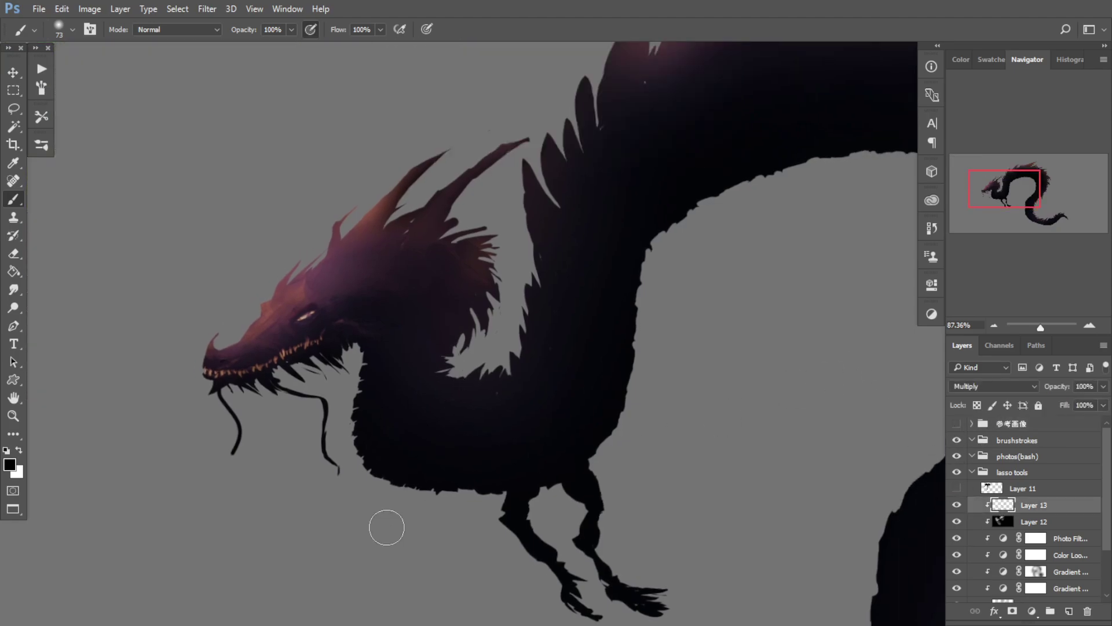
Step: Shade the dragon's head and front back spikes in black on Layer 13, using a soft 66 to 103 px brush
{"action": "left_click_drag", "start_coordinate": [324, 312], "coordinate": [240, 350]}
{"action": "mouse_move", "coordinate": [409, 327]}
{"action": "left_mouse_down"}
{"action": "mouse_move", "coordinate": [388, 330]}
{"action": "mouse_move", "coordinate": [402, 327]}
{"action": "left_mouse_up"}
{"action": "left_click_drag", "start_coordinate": [422, 320], "coordinate": [492, 322]}
{"action": "left_click_drag", "start_coordinate": [352, 293], "coordinate": [364, 293]}
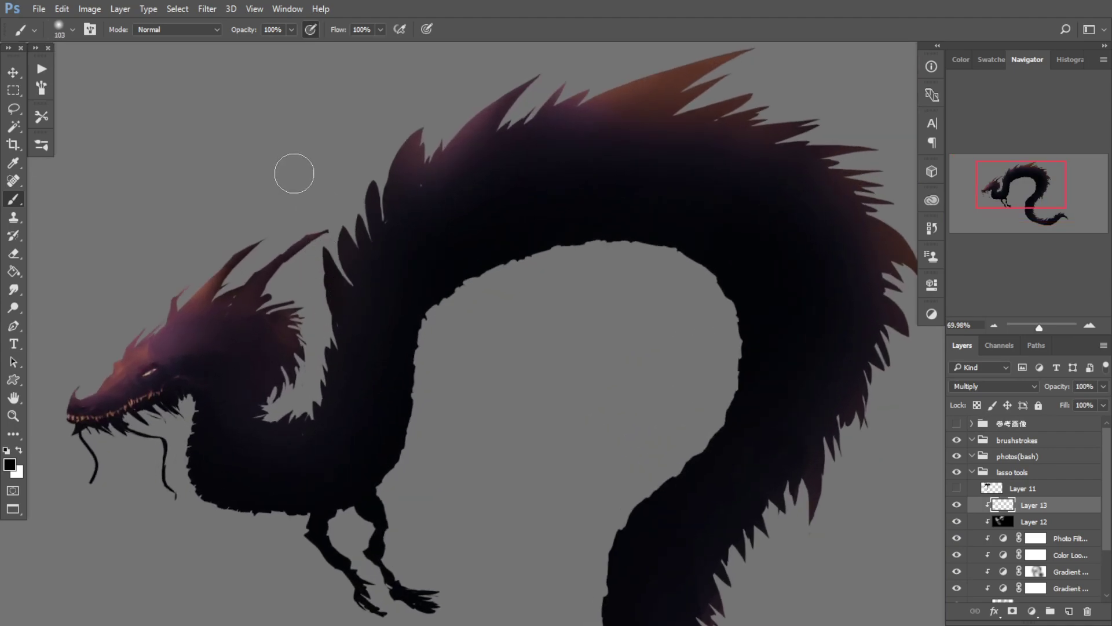
{"action": "left_click_drag", "start_coordinate": [428, 142], "coordinate": [431, 153]}
{"action": "left_click_drag", "start_coordinate": [518, 123], "coordinate": [409, 283]}
{"action": "left_click_drag", "start_coordinate": [447, 392], "coordinate": [485, 384]}
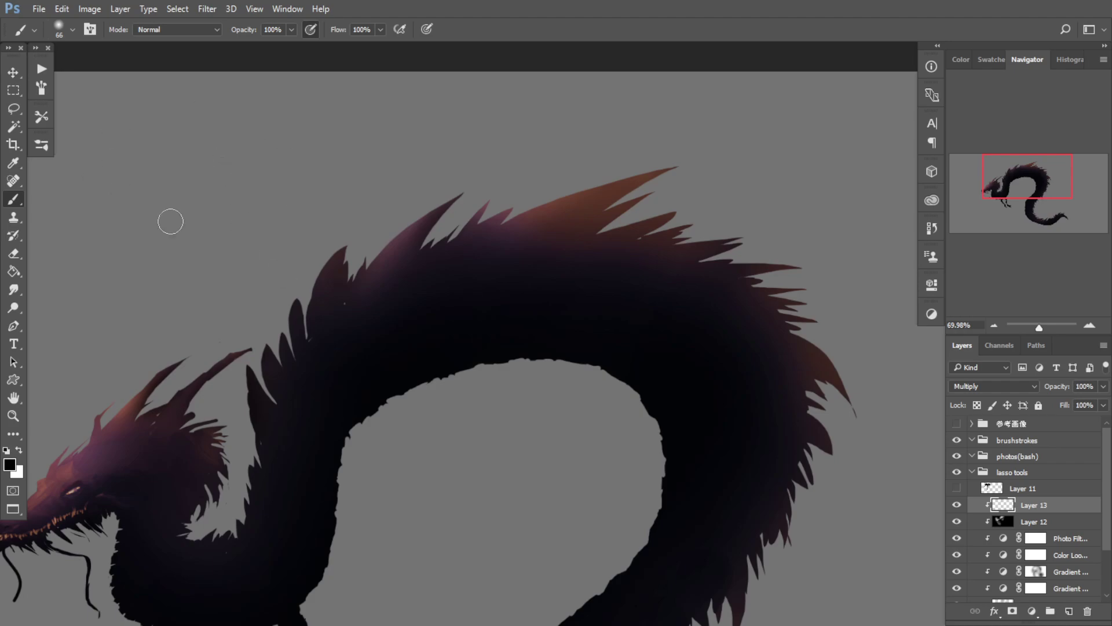
{"action": "left_click_drag", "start_coordinate": [408, 257], "coordinate": [289, 281]}
{"action": "left_click_drag", "start_coordinate": [407, 284], "coordinate": [392, 275]}
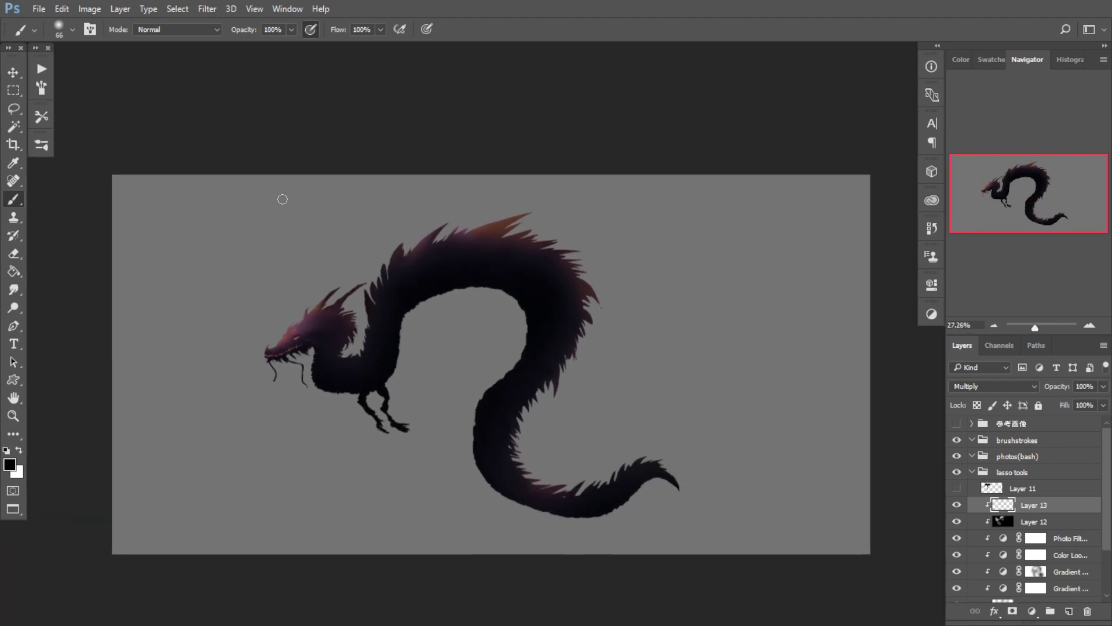
Step: Darken the lower part of the large orange back spike and the purple spike before it with a soft 66 px brush
{"action": "scroll", "coordinate": [403, 229], "scroll_direction": "up", "scroll_amount": 6}
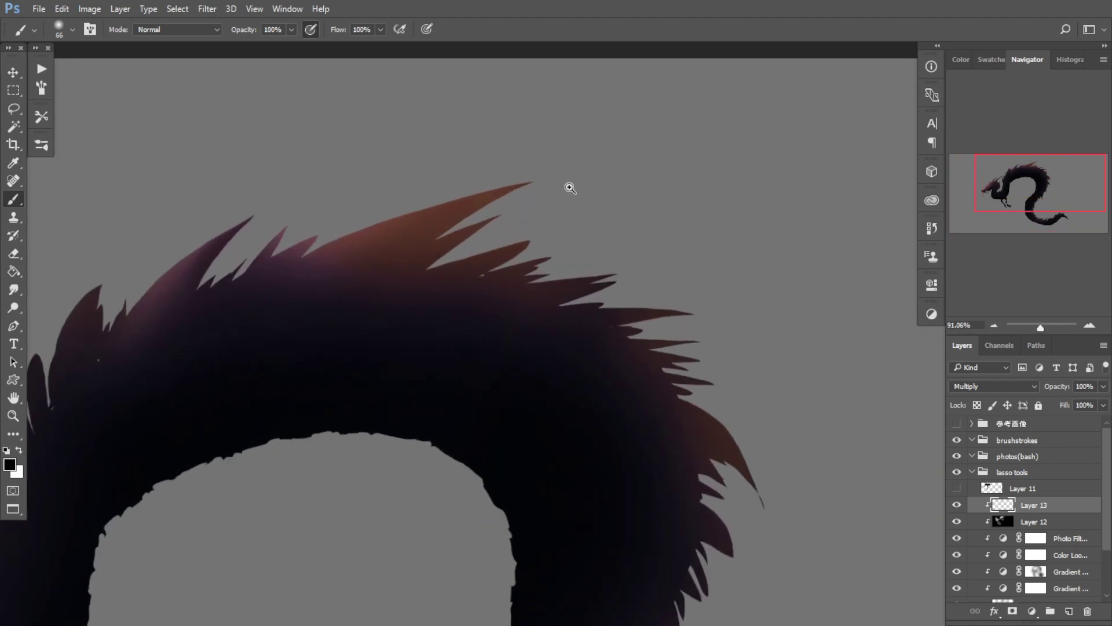
{"action": "left_click_drag", "start_coordinate": [433, 230], "coordinate": [457, 219]}
{"action": "left_click_drag", "start_coordinate": [386, 253], "coordinate": [497, 237]}
{"action": "left_click_drag", "start_coordinate": [410, 282], "coordinate": [576, 198]}
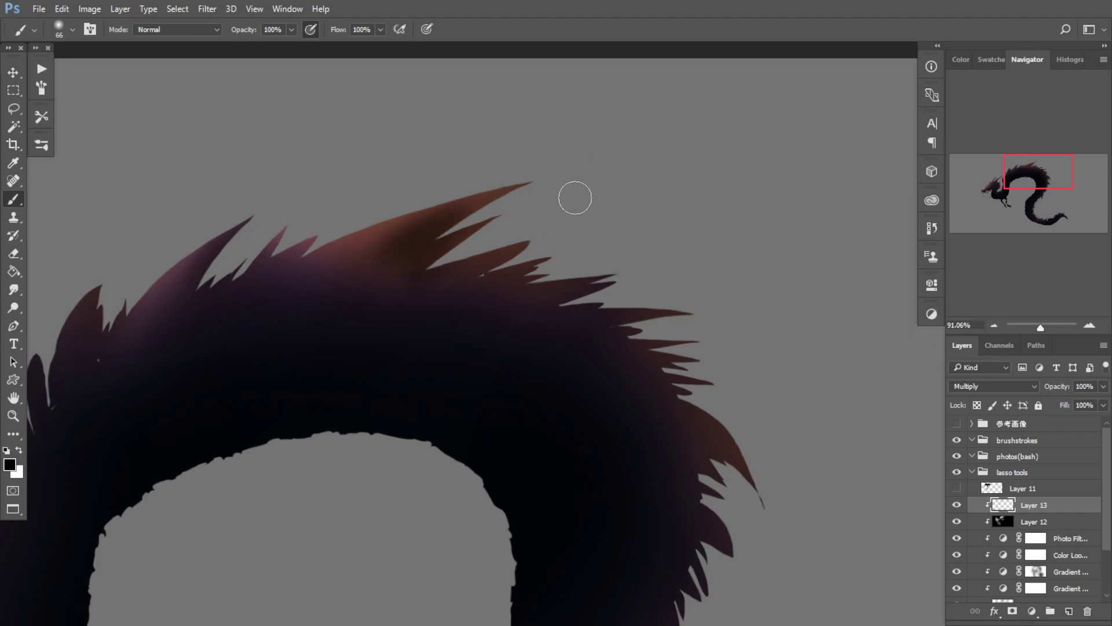
{"action": "left_click_drag", "start_coordinate": [434, 219], "coordinate": [594, 179]}
{"action": "left_click_drag", "start_coordinate": [378, 265], "coordinate": [412, 247]}
{"action": "mouse_move", "coordinate": [196, 272]}
{"action": "left_mouse_down"}
{"action": "mouse_move", "coordinate": [190, 293]}
{"action": "mouse_move", "coordinate": [203, 261]}
{"action": "left_mouse_up"}
Step: Shade the smaller purple spikes along the front of the back in black with a 64 to 69 px brush
{"action": "key", "text": "bracketleft"}
{"action": "key", "text": "bracketleft"}
{"action": "key", "text": "bracketleft"}
{"action": "key", "text": "bracketleft"}
{"action": "key", "text": "bracketleft"}
{"action": "key", "text": "bracketleft"}
{"action": "key", "text": "bracketleft"}
{"action": "key", "text": "bracketleft"}
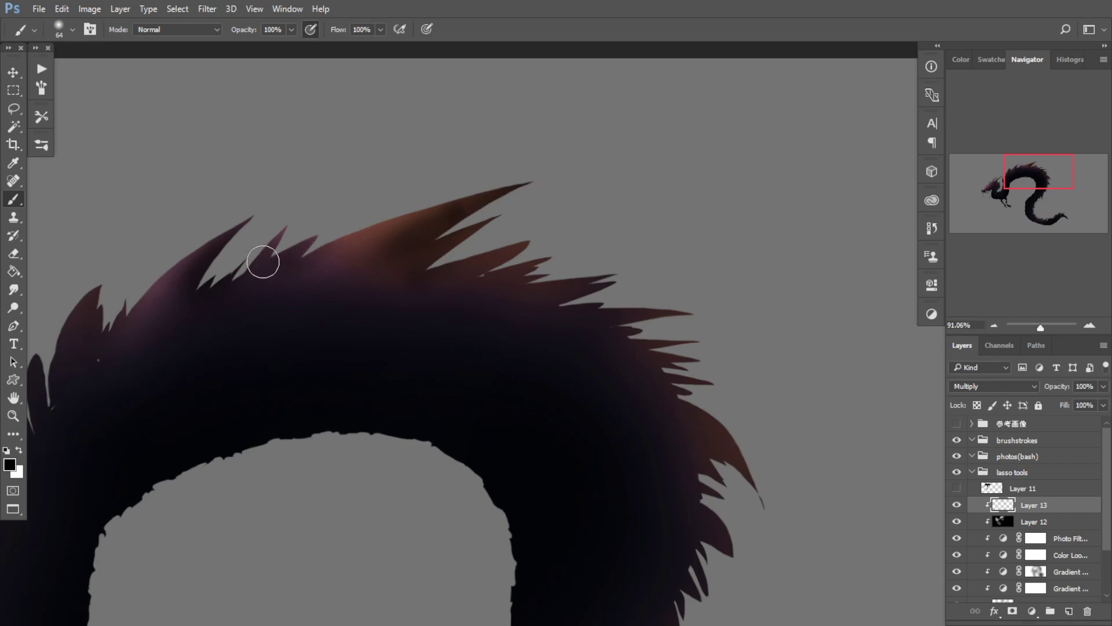
{"action": "key", "text": "bracketright"}
{"action": "key", "text": "bracketright"}
{"action": "key", "text": "bracketright"}
{"action": "key", "text": "bracketright"}
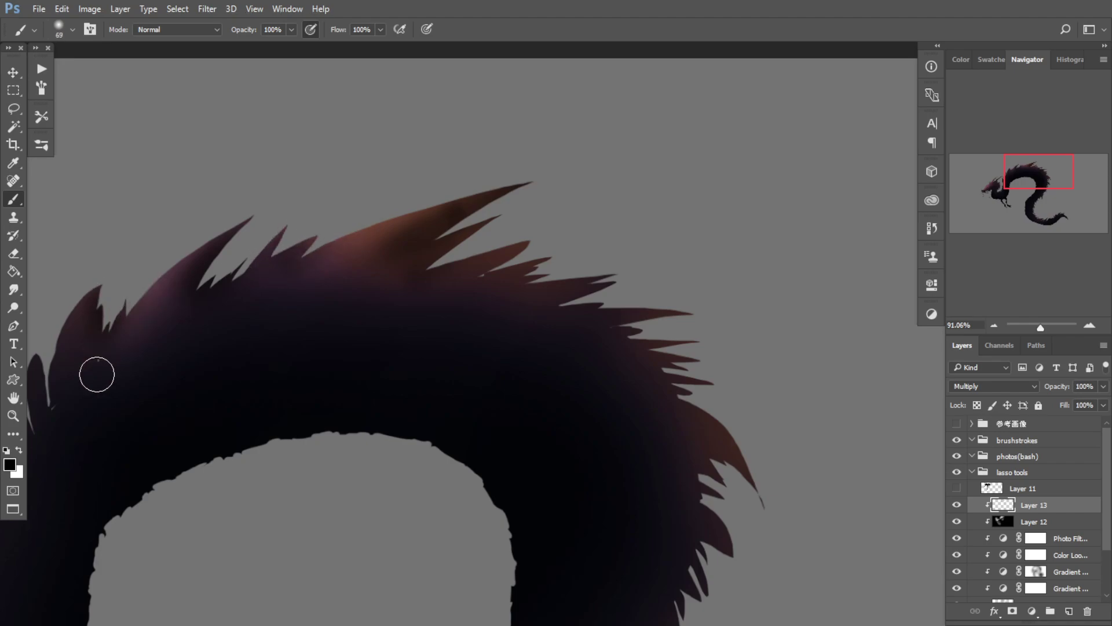
Step: Try to darken the whole large orange back spike with a soft 124 px black brush
{"action": "left_click_drag", "start_coordinate": [552, 302], "coordinate": [538, 270]}
{"action": "key", "text": "bracketright"}
{"action": "key", "text": "bracketright"}
{"action": "key", "text": "bracketright"}
{"action": "key", "text": "bracketright"}
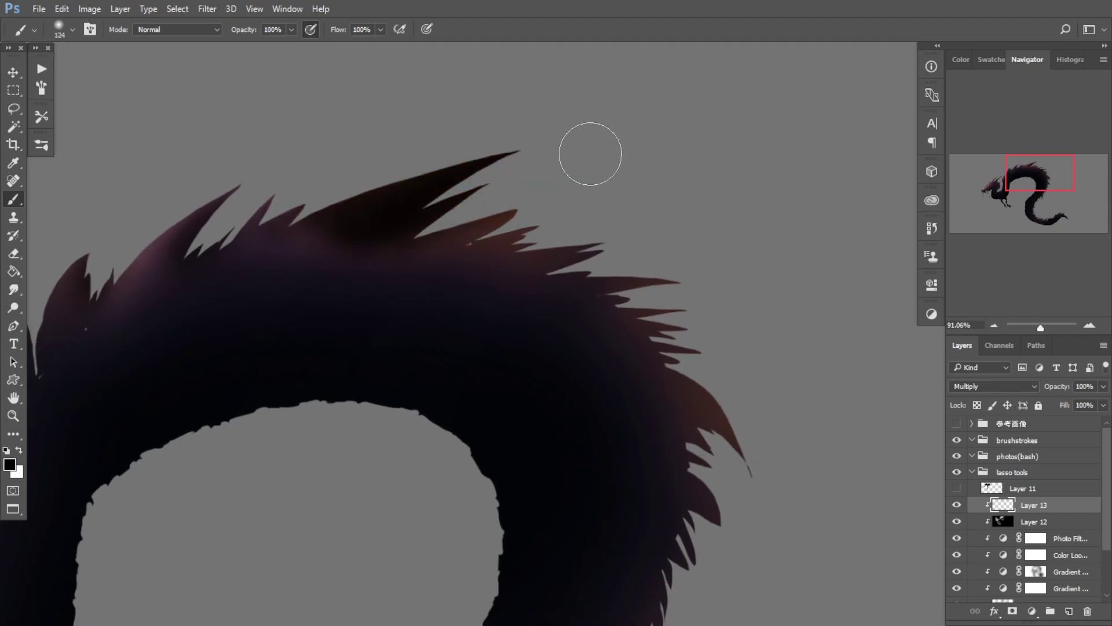
Step: Shade the large orange spike's tip with a 29 px brush and the spikes behind it with an 81 px brush
{"action": "mouse_move", "coordinate": [418, 218]}
{"action": "left_mouse_down"}
{"action": "mouse_move", "coordinate": [386, 221]}
{"action": "mouse_move", "coordinate": [509, 162]}
{"action": "left_mouse_up"}
{"action": "left_click_drag", "start_coordinate": [420, 198], "coordinate": [549, 150]}
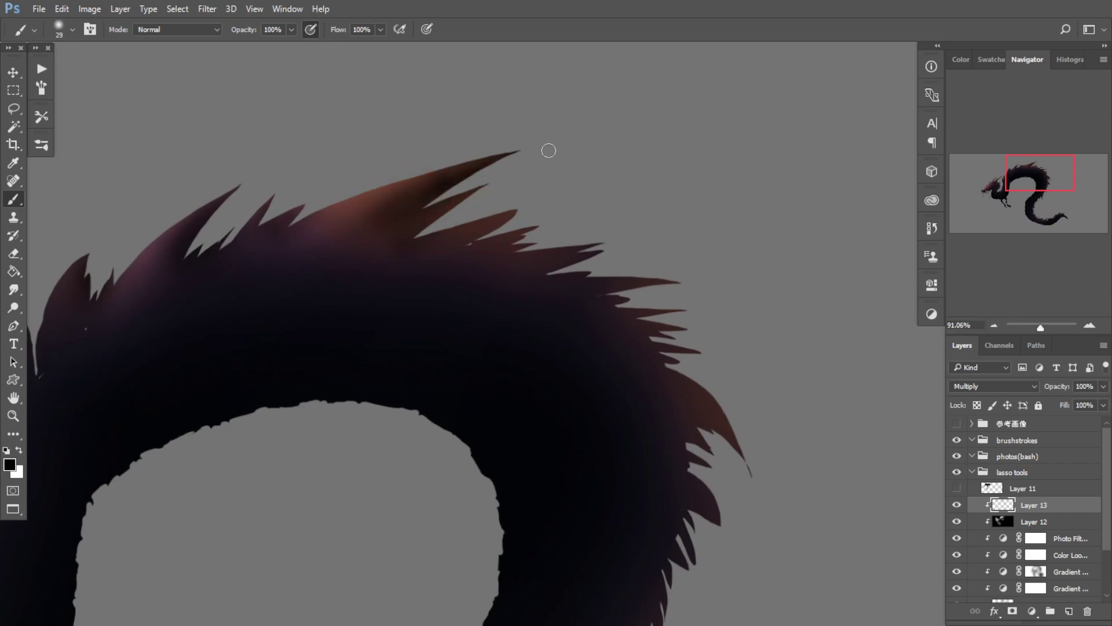
{"action": "left_click_drag", "start_coordinate": [486, 194], "coordinate": [505, 194]}
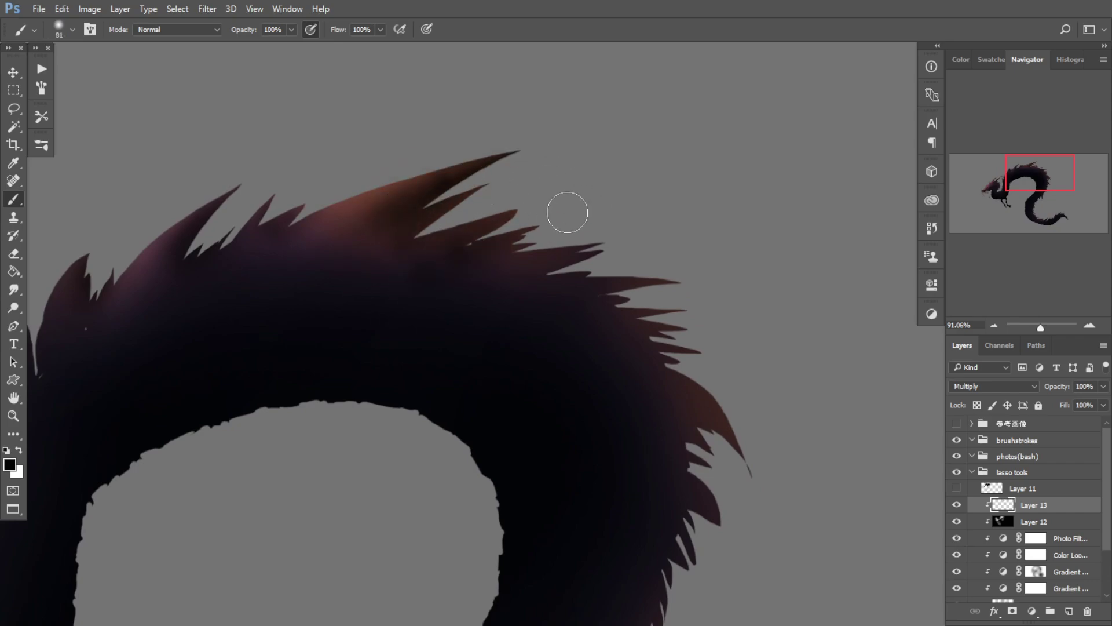
Step: Darken the spikes along the dragon's rear body and tail with broad black strokes, using a soft brush up to 423 px
{"action": "left_click_drag", "start_coordinate": [620, 356], "coordinate": [510, 181]}
{"action": "mouse_move", "coordinate": [552, 220]}
{"action": "left_mouse_down"}
{"action": "mouse_move", "coordinate": [576, 220]}
{"action": "mouse_move", "coordinate": [632, 295]}
{"action": "left_mouse_up"}
{"action": "left_click_drag", "start_coordinate": [567, 316], "coordinate": [492, 359]}
{"action": "left_click_drag", "start_coordinate": [503, 370], "coordinate": [524, 224]}
{"action": "left_click_drag", "start_coordinate": [520, 245], "coordinate": [552, 245]}
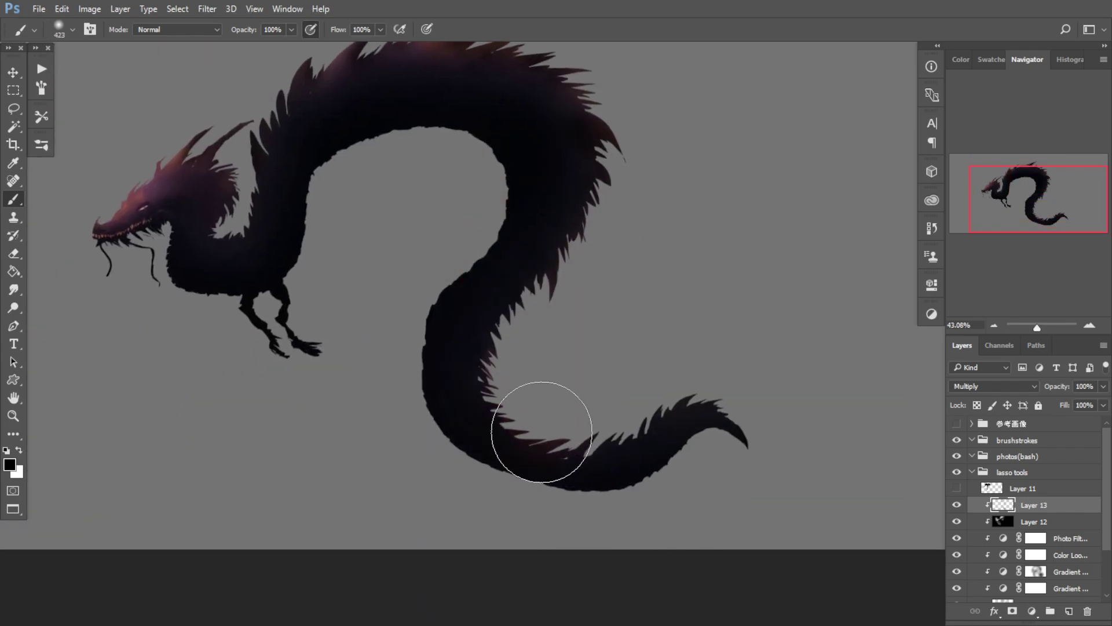
{"action": "scroll", "coordinate": [372, 365], "scroll_direction": "up", "scroll_amount": 1}
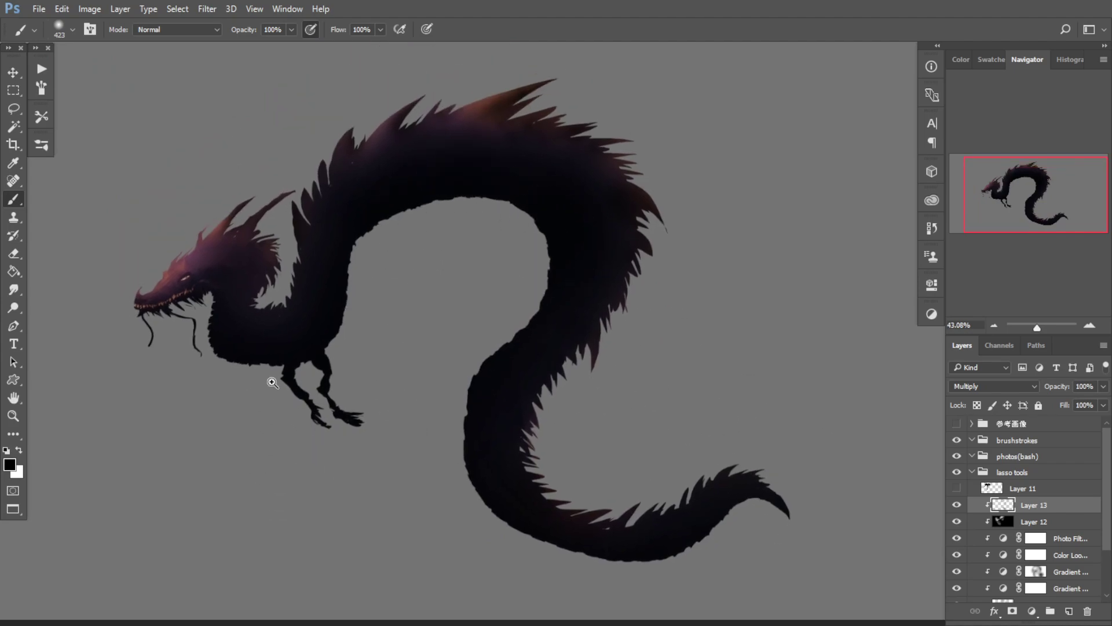
Step: Refine the black shading on the dragon's head and neck with a soft 86 px brush
{"action": "scroll", "coordinate": [273, 380], "scroll_direction": "up", "scroll_amount": 3}
{"action": "left_click_drag", "start_coordinate": [281, 288], "coordinate": [86, 303]}
{"action": "left_click_drag", "start_coordinate": [258, 316], "coordinate": [287, 295]}
{"action": "mouse_move", "coordinate": [287, 293]}
{"action": "left_mouse_down"}
{"action": "mouse_move", "coordinate": [348, 408]}
{"action": "mouse_move", "coordinate": [337, 401]}
{"action": "left_mouse_up"}
{"action": "mouse_move", "coordinate": [347, 341]}
{"action": "left_mouse_down"}
{"action": "mouse_move", "coordinate": [309, 319]}
{"action": "mouse_move", "coordinate": [293, 368]}
{"action": "mouse_move", "coordinate": [303, 311]}
{"action": "left_mouse_up"}
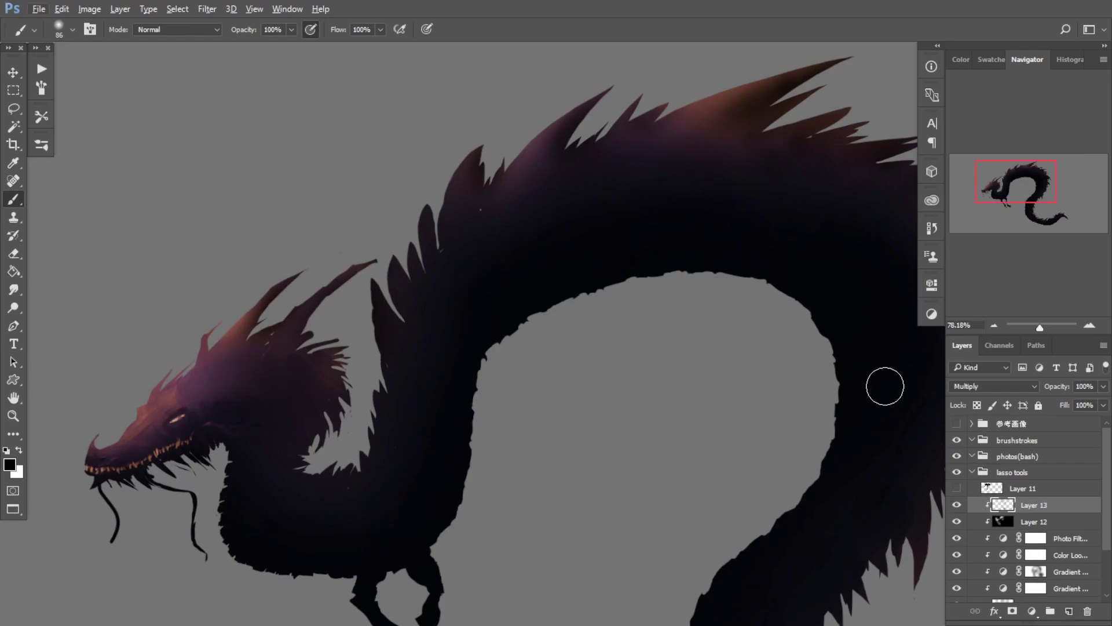
Step: Select the Color Dodge layer, Layer 12, check its effect by toggling its visibility, and switch the painting colour to white
{"action": "left_click", "coordinate": [1003, 521]}
{"action": "left_click_drag", "start_coordinate": [478, 317], "coordinate": [398, 318]}
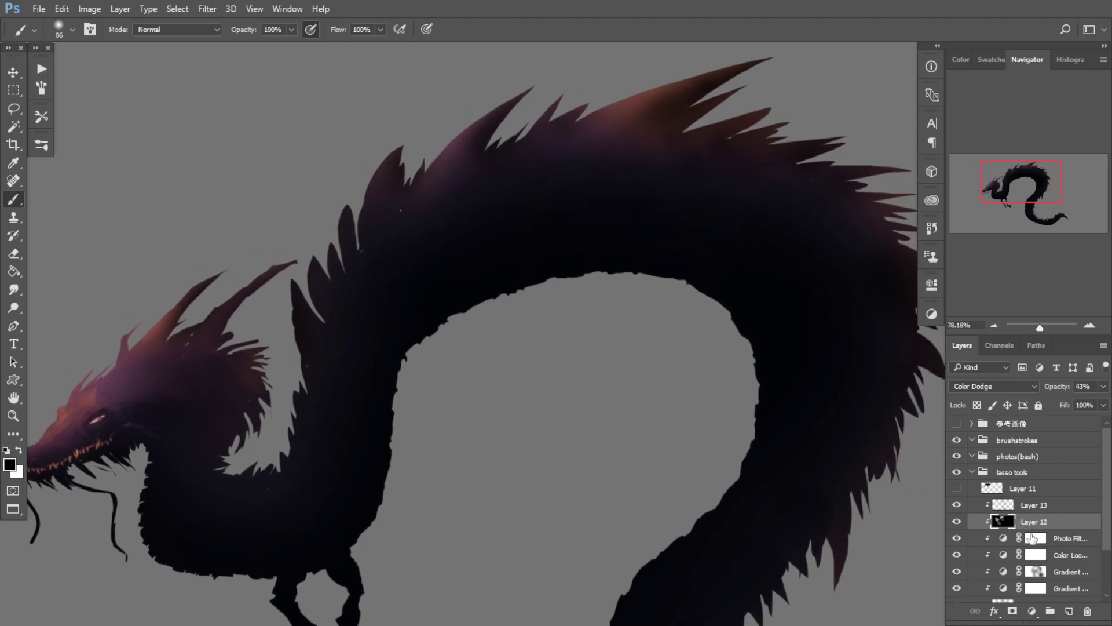
{"action": "left_click", "coordinate": [1014, 508]}
{"action": "left_click", "coordinate": [1018, 524]}
{"action": "left_click", "coordinate": [959, 523]}
{"action": "left_click", "coordinate": [959, 522]}
{"action": "key", "text": "x"}
Step: Brighten the dragon's rear horn on Layer 12 with a soft white brush reduced to 23 px
{"action": "left_click_drag", "start_coordinate": [360, 241], "coordinate": [374, 227]}
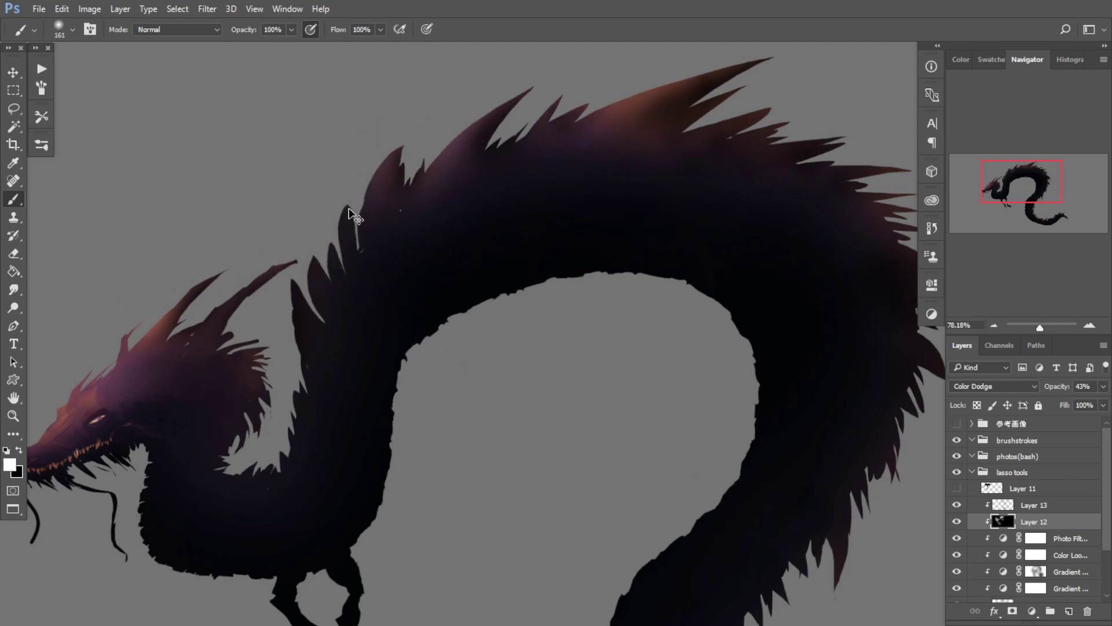
{"action": "key", "text": "bracketleft"}
{"action": "key", "text": "bracketleft"}
{"action": "key", "text": "bracketleft"}
{"action": "key", "text": "bracketleft"}
{"action": "key", "text": "bracketleft"}
{"action": "key", "text": "bracketleft"}
{"action": "key", "text": "bracketleft"}
{"action": "key", "text": "bracketleft"}
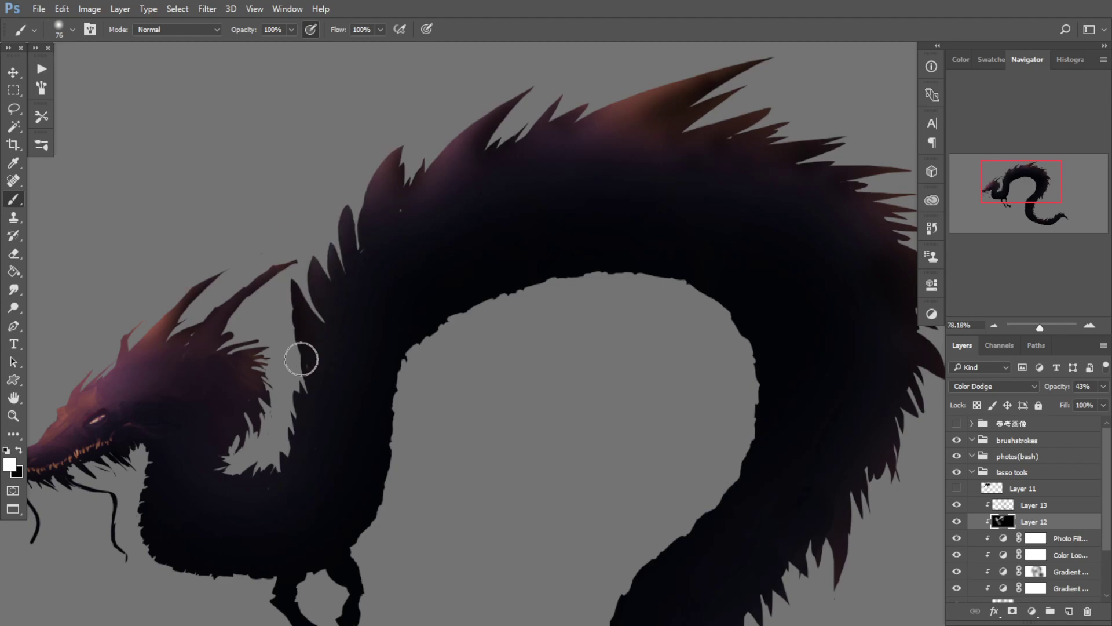
{"action": "left_click_drag", "start_coordinate": [577, 121], "coordinate": [486, 199]}
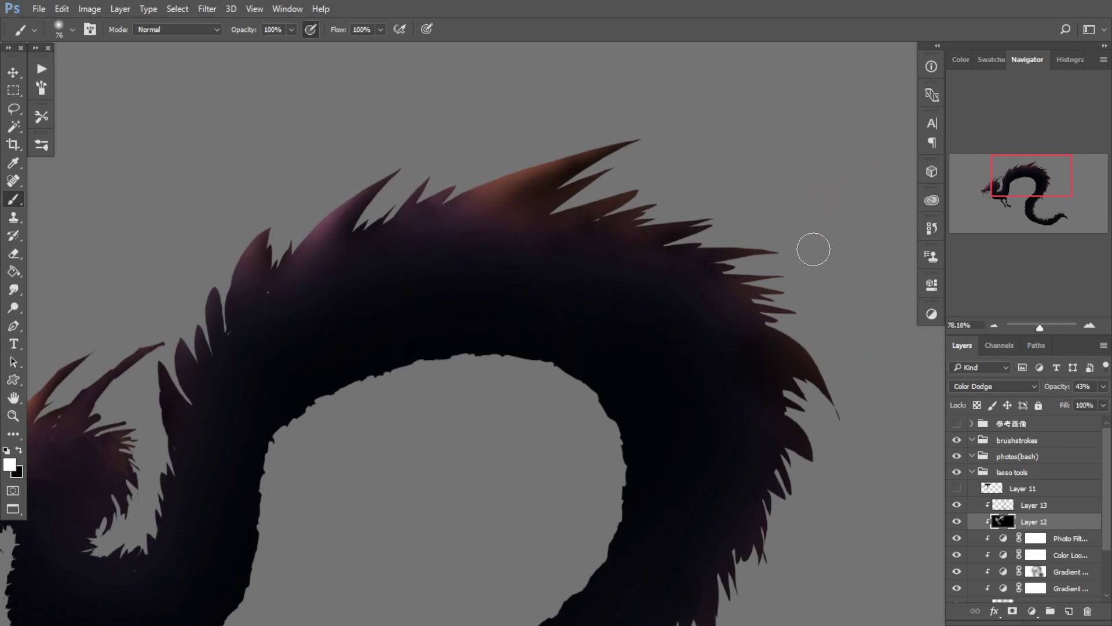
{"action": "left_click_drag", "start_coordinate": [405, 293], "coordinate": [598, 215]}
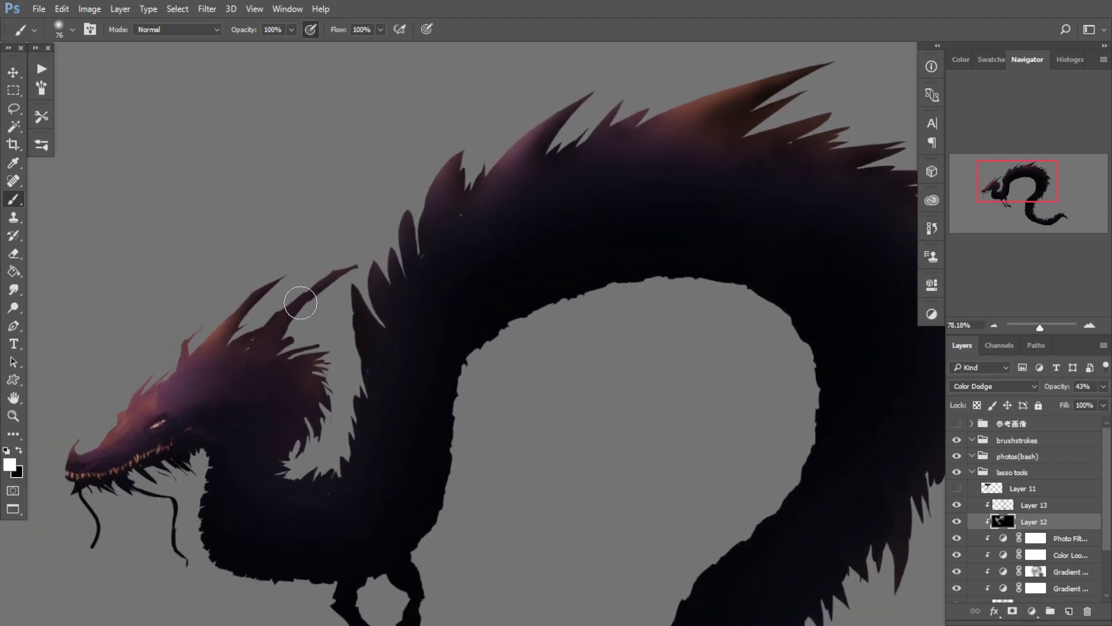
{"action": "left_click_drag", "start_coordinate": [297, 296], "coordinate": [273, 296]}
{"action": "scroll", "coordinate": [278, 302], "scroll_direction": "down", "scroll_amount": 1}
{"action": "left_click_drag", "start_coordinate": [301, 377], "coordinate": [289, 348]}
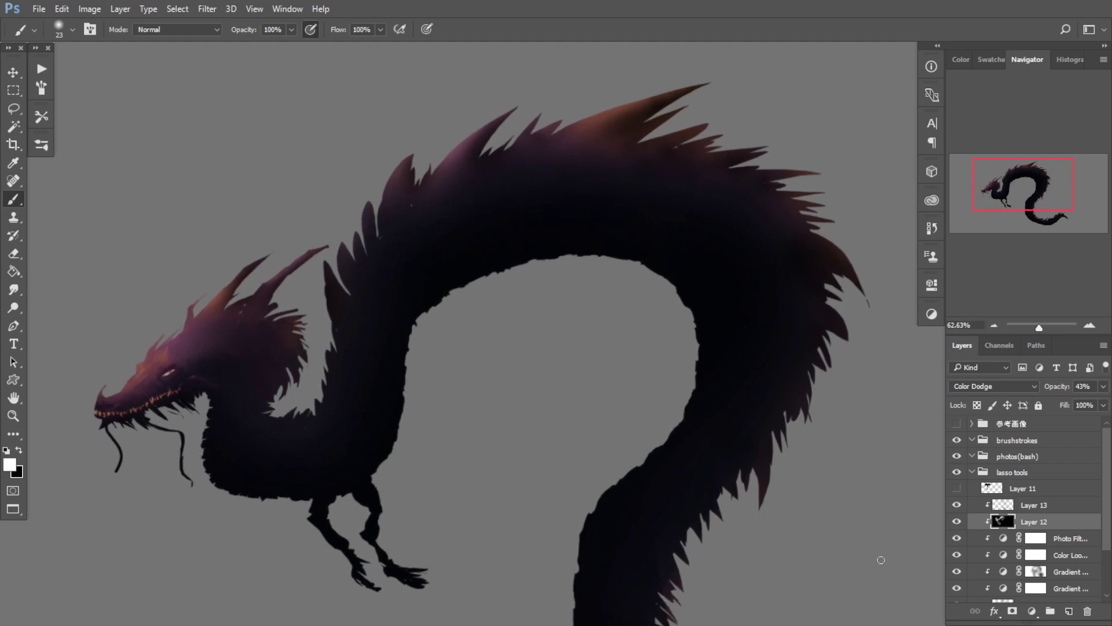
Step: Select the Multiply layer, Layer 13, compare the dragon with and without it, and leave the layer hidden
{"action": "left_click", "coordinate": [1037, 504]}
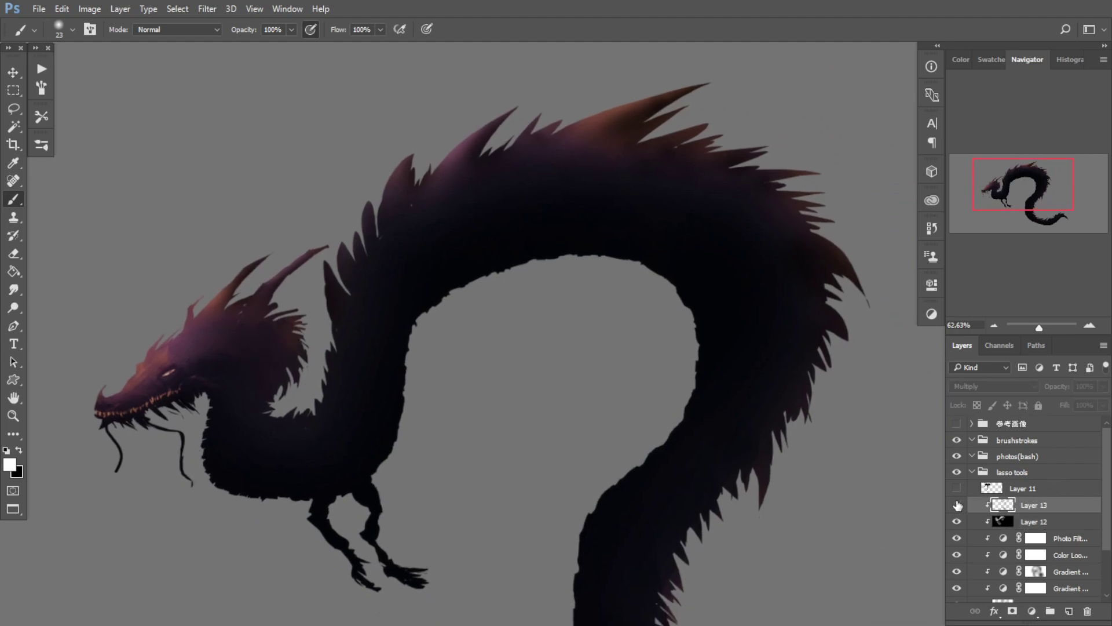
{"action": "left_click", "coordinate": [957, 505]}
{"action": "left_click", "coordinate": [957, 504]}
{"action": "left_click", "coordinate": [957, 505]}
{"action": "left_click", "coordinate": [957, 505]}
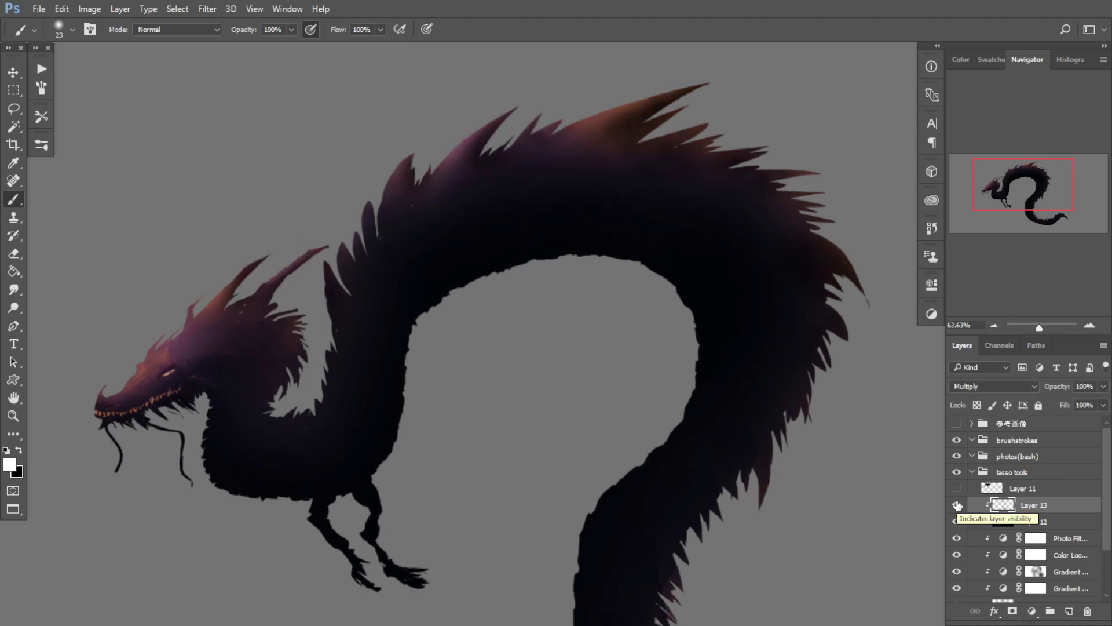
{"action": "left_click", "coordinate": [957, 505]}
{"action": "left_click", "coordinate": [957, 505]}
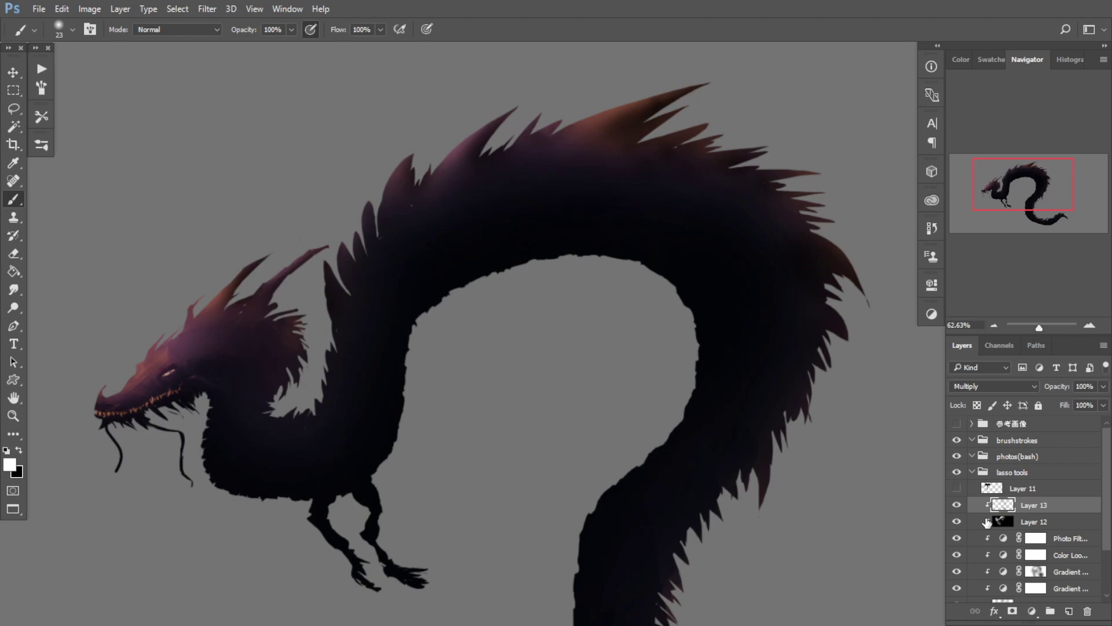
{"action": "left_click", "coordinate": [957, 505]}
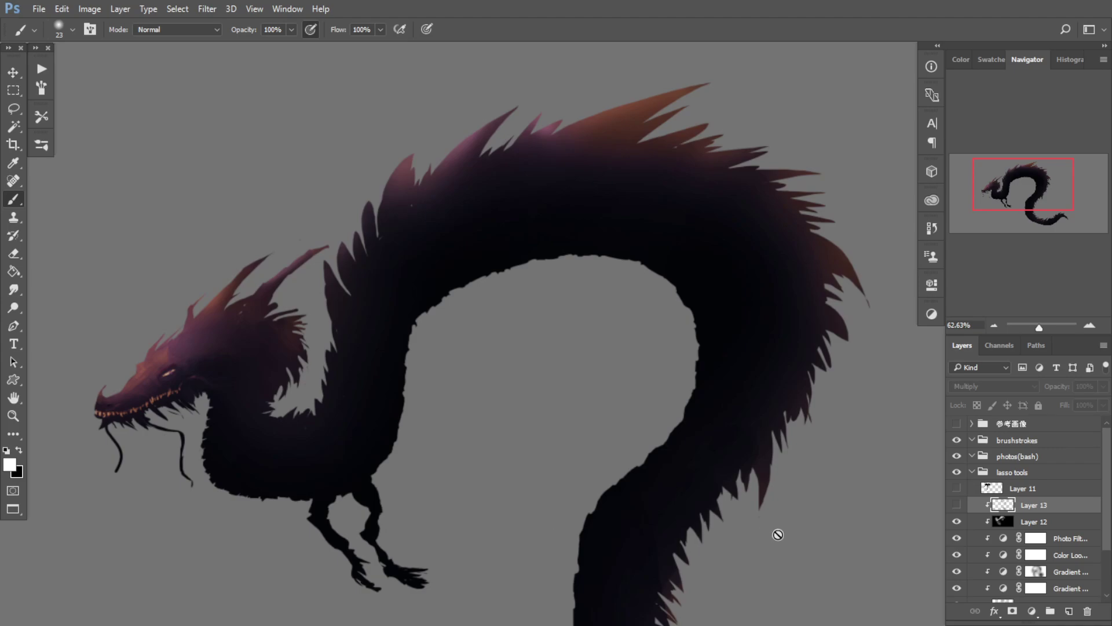
Step: Check Layer 12's effect by toggling its visibility, and show Layer 13 again while comparing its shading
{"action": "left_click", "coordinate": [1036, 521]}
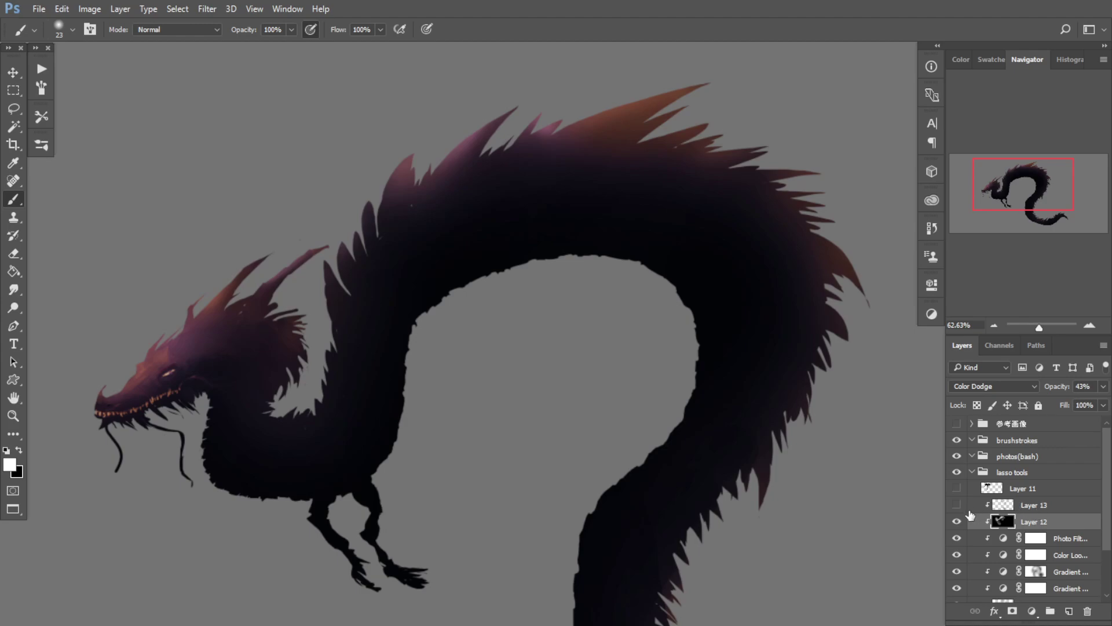
{"action": "left_click", "coordinate": [956, 524]}
{"action": "left_click", "coordinate": [956, 522]}
{"action": "left_click", "coordinate": [959, 506]}
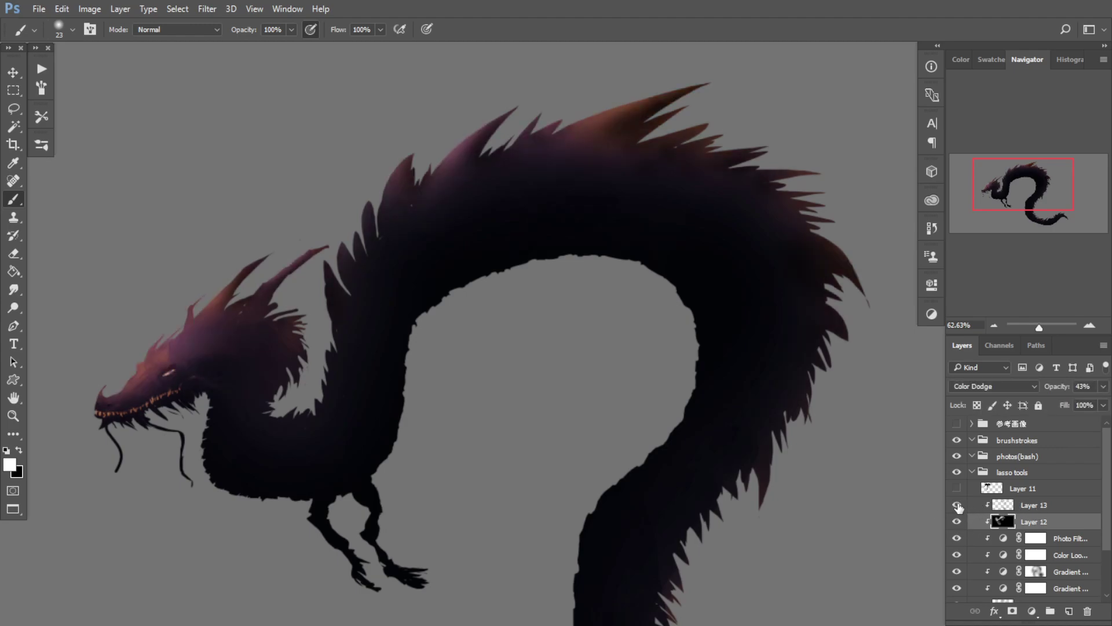
{"action": "left_click", "coordinate": [958, 506]}
{"action": "left_click", "coordinate": [957, 506]}
Step: Reduce the opacity of the Multiply layer, Layer 13, to 72%
{"action": "left_click", "coordinate": [1023, 510]}
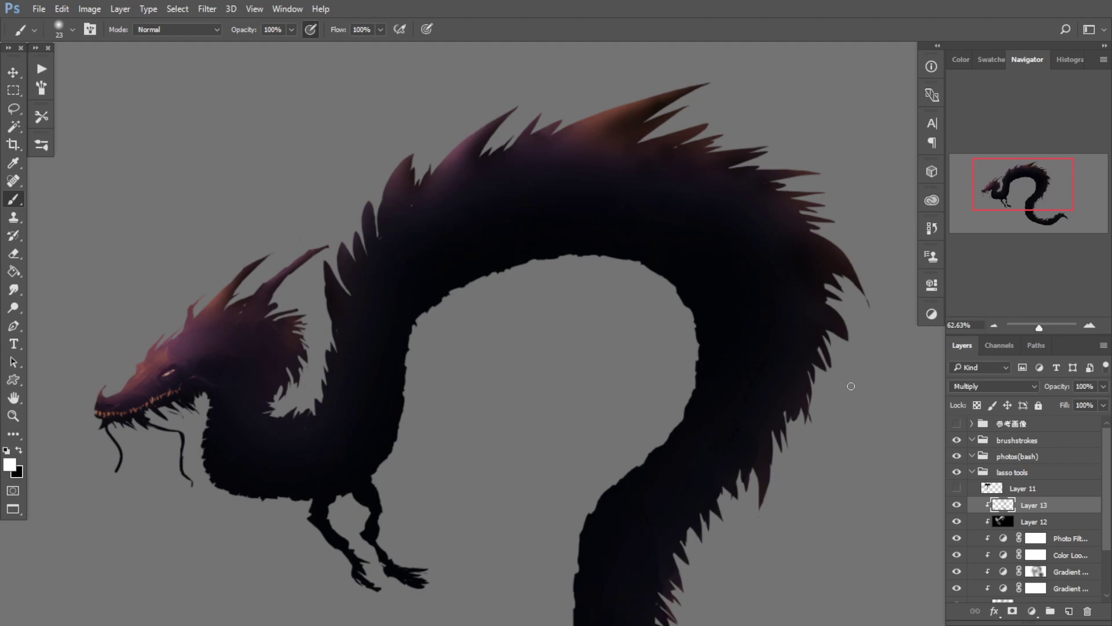
{"action": "left_click", "coordinate": [1103, 386]}
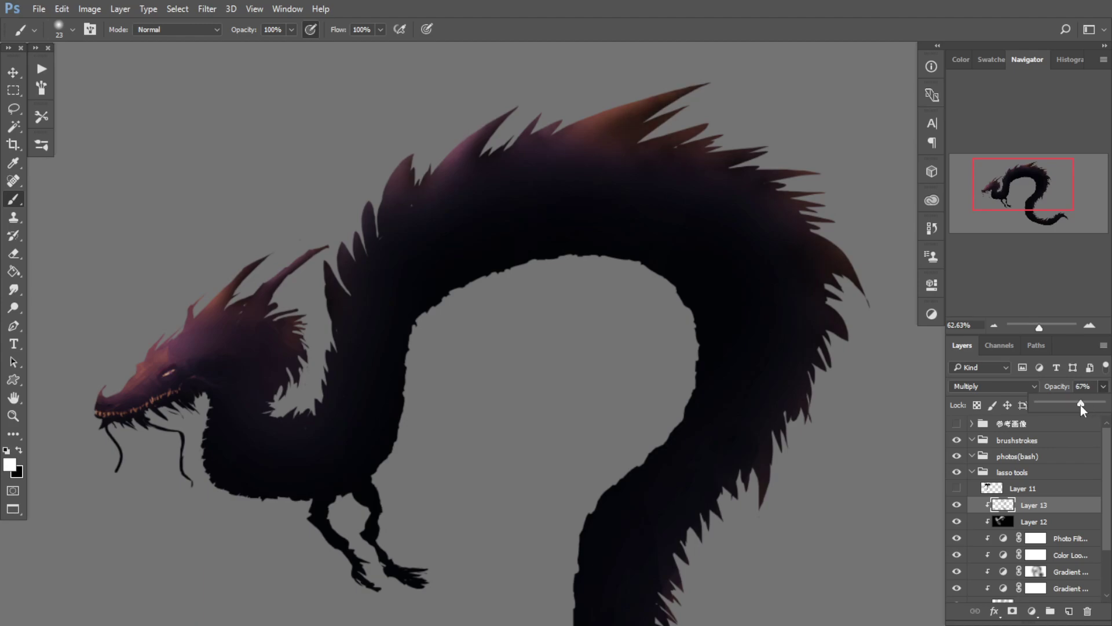
{"action": "mouse_move", "coordinate": [1082, 407]}
{"action": "left_mouse_down"}
{"action": "mouse_move", "coordinate": [1109, 405]}
{"action": "mouse_move", "coordinate": [1083, 408]}
{"action": "left_mouse_up"}
{"action": "left_click_drag", "start_coordinate": [307, 341], "coordinate": [249, 346]}
{"action": "left_click_drag", "start_coordinate": [304, 373], "coordinate": [329, 330]}
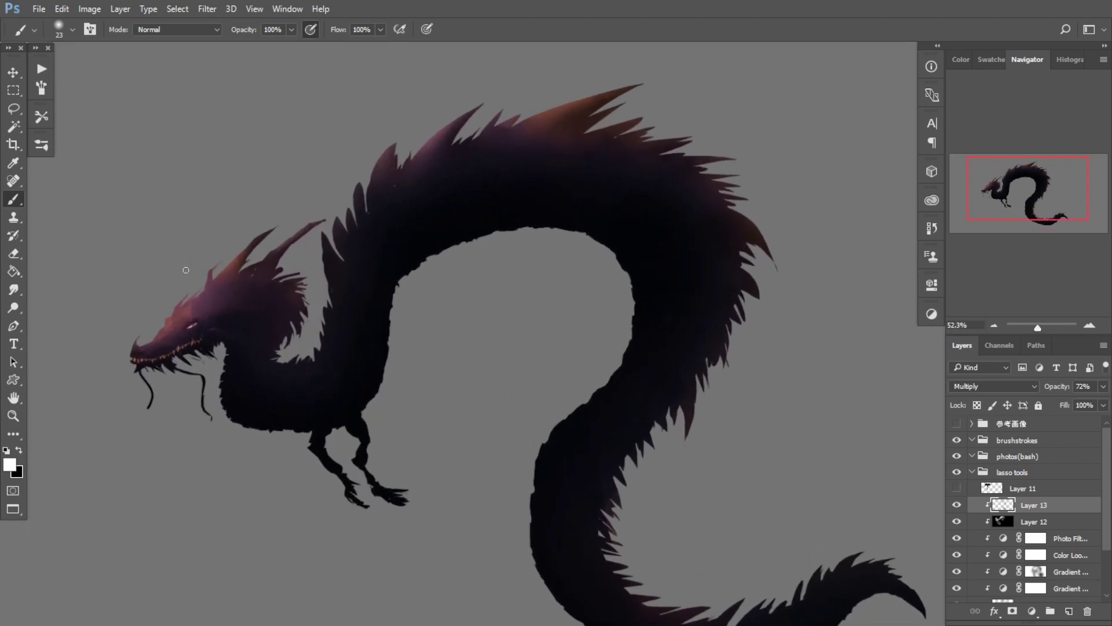
Step: Try the Color Dodge layer, Layer 12, at 100% opacity and undo the opacity change
{"action": "left_click", "coordinate": [1072, 521]}
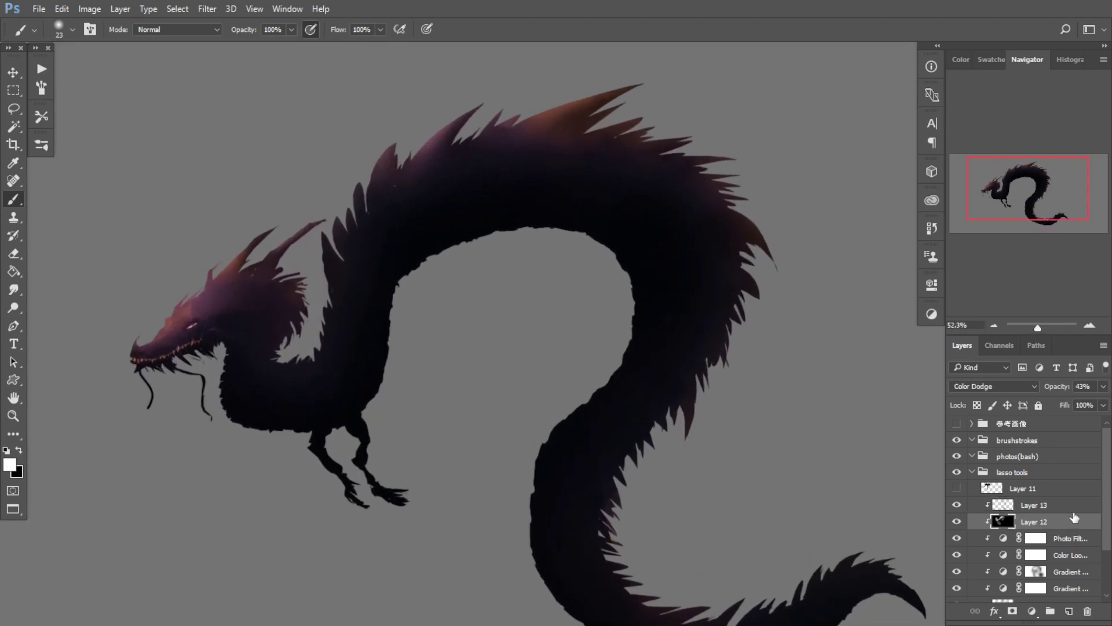
{"action": "left_click", "coordinate": [1102, 388]}
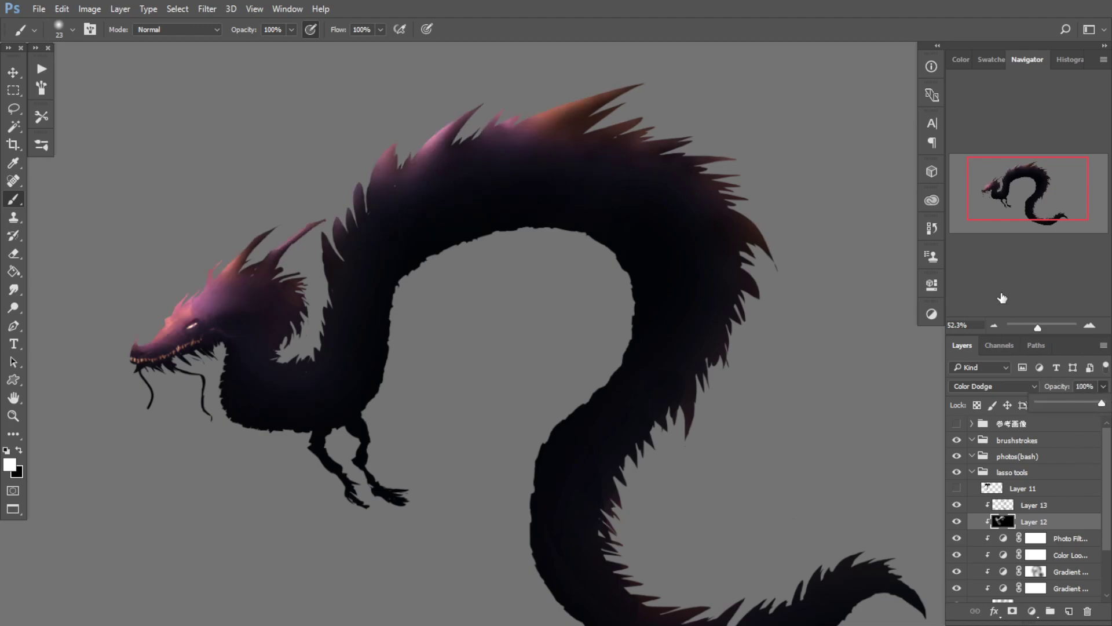
{"action": "key", "text": "Escape"}
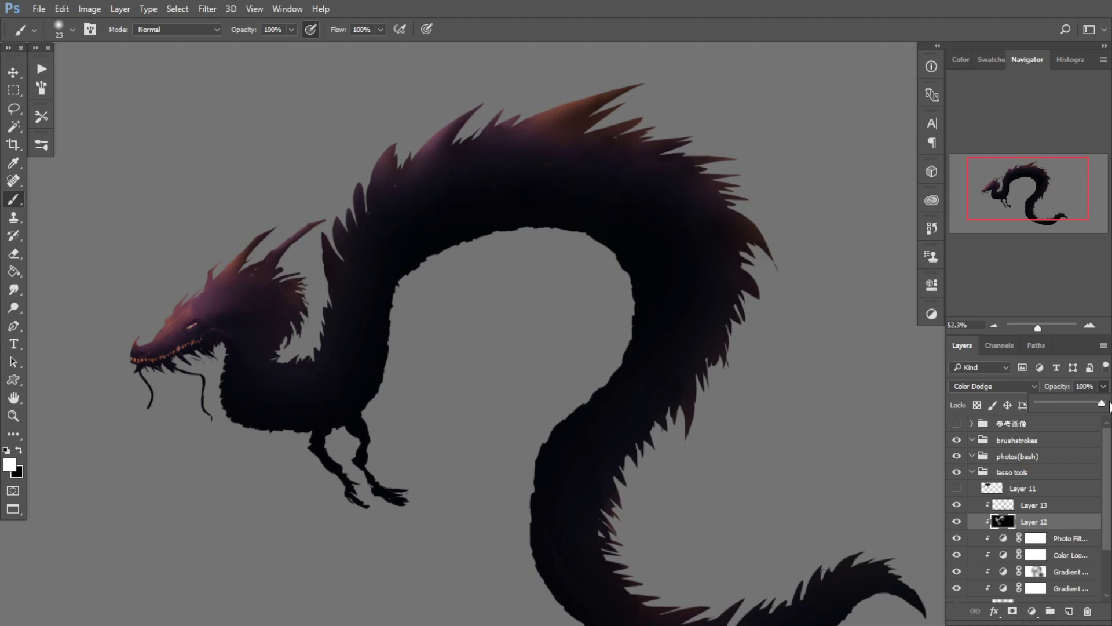
{"action": "left_click", "coordinate": [248, 296]}
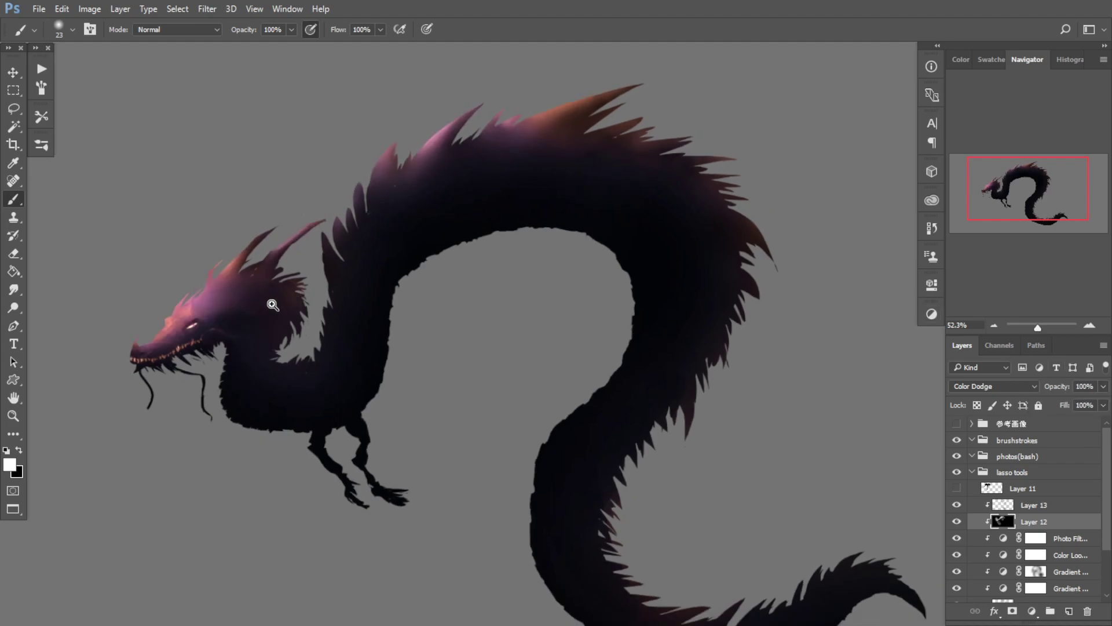
{"action": "left_click_drag", "start_coordinate": [225, 307], "coordinate": [268, 301]}
{"action": "key", "text": "ctrl+z"}
{"action": "scroll", "coordinate": [232, 336], "scroll_direction": "down", "scroll_amount": 3}
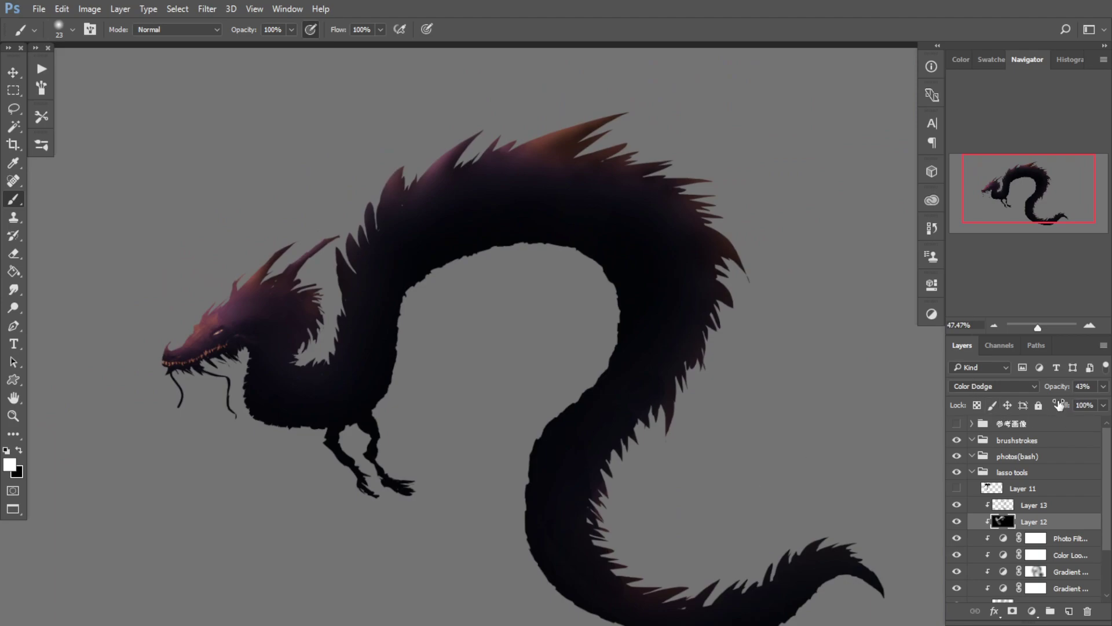
Step: Add a new clipped layer above Layer 13 and fill it with black using the Paint Bucket
{"action": "left_click", "coordinate": [1034, 511]}
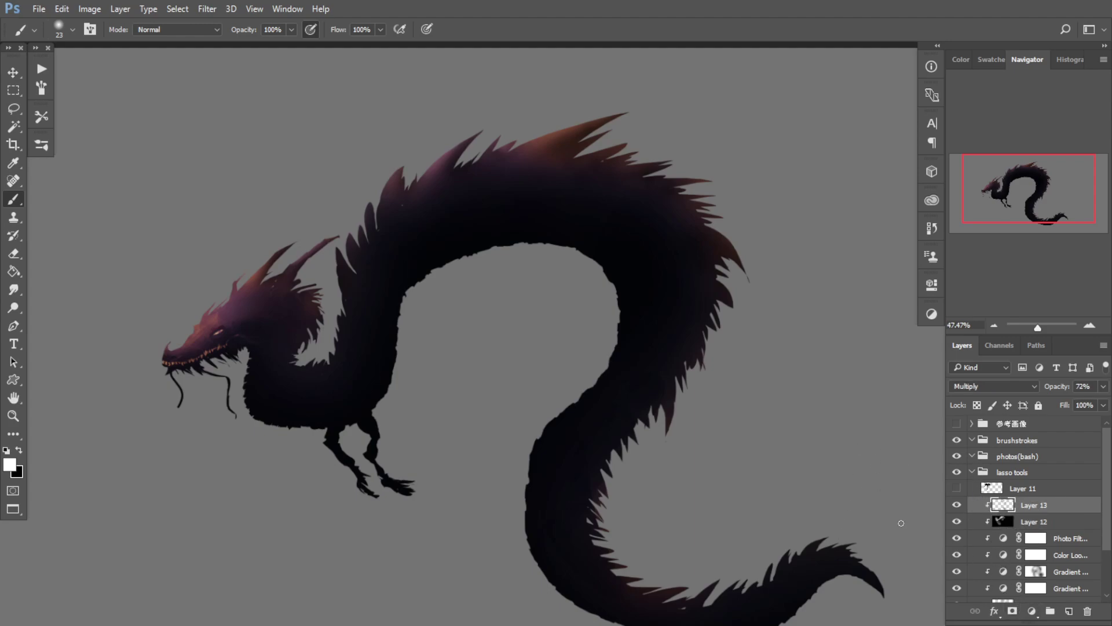
{"action": "left_click", "coordinate": [1075, 611]}
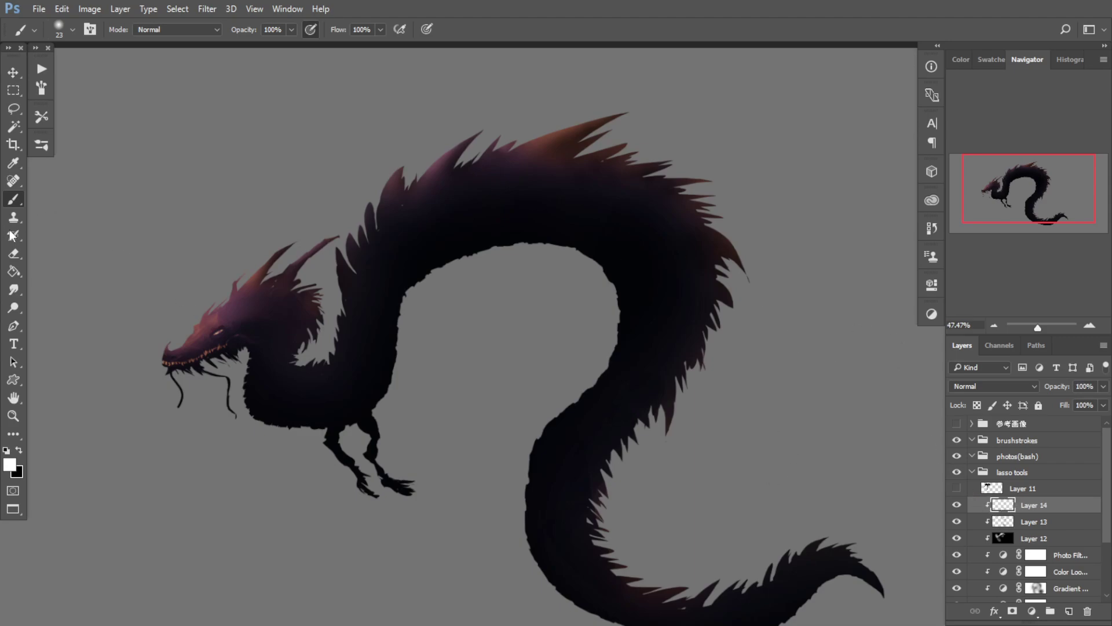
{"action": "left_click", "coordinate": [15, 273]}
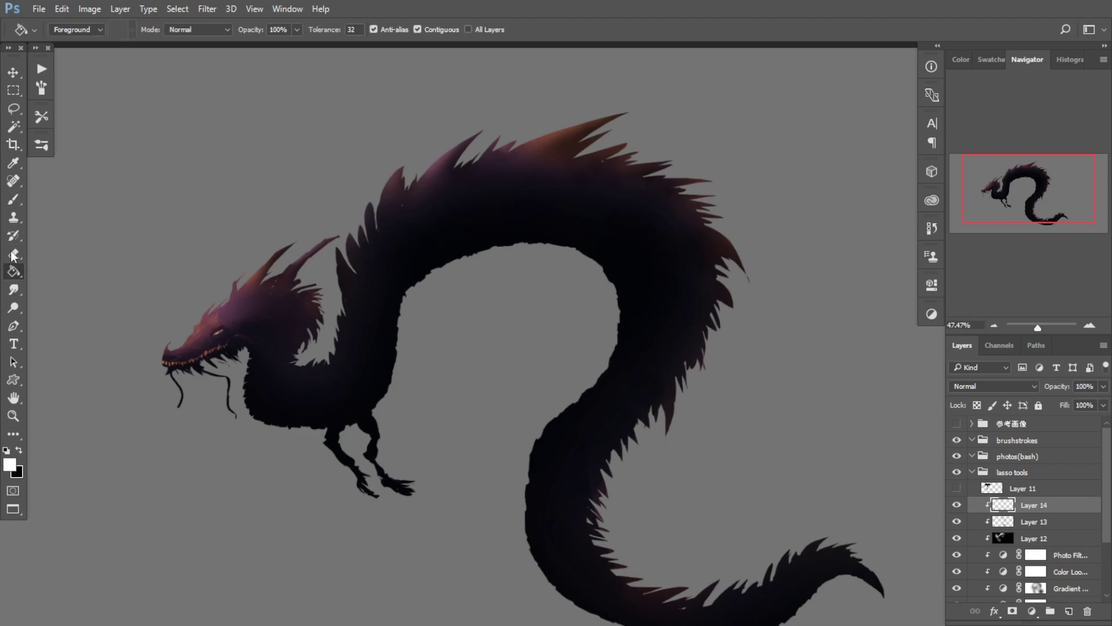
{"action": "key", "text": "x"}
{"action": "left_click", "coordinate": [187, 428]}
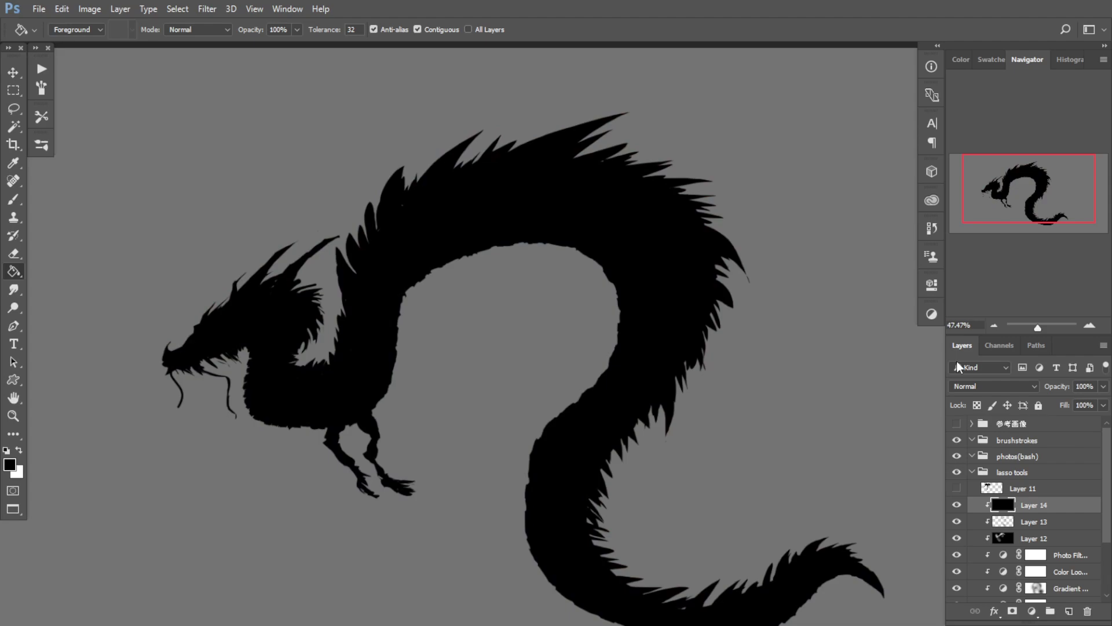
Step: Set the black-filled layer's blend mode to Color Dodge and toggle its visibility to check its effect
{"action": "left_click", "coordinate": [989, 385]}
{"action": "left_click", "coordinate": [969, 208]}
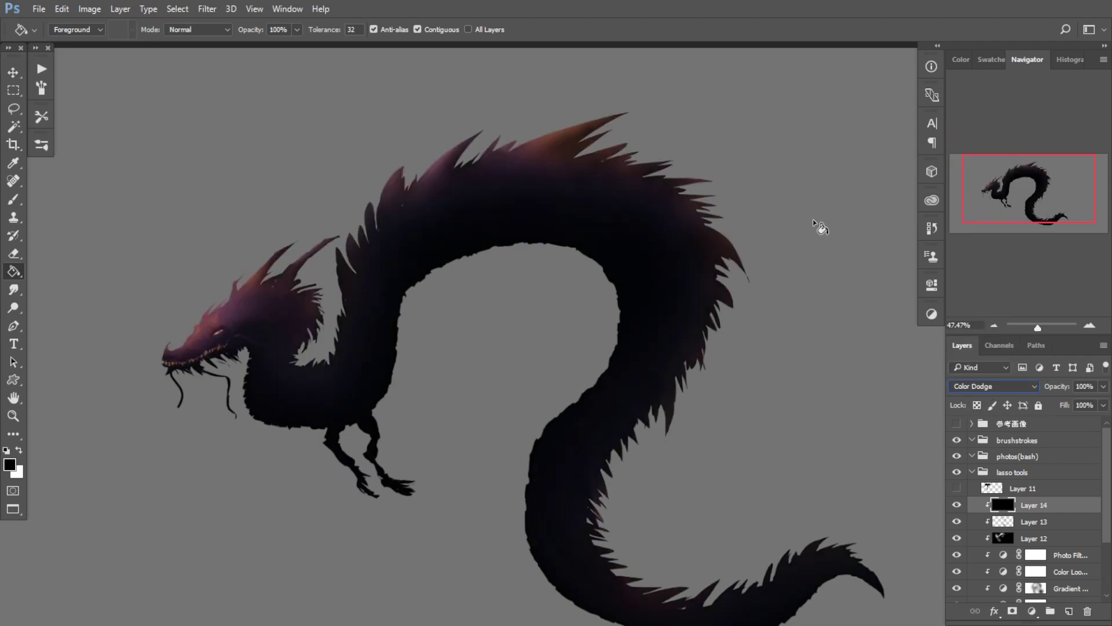
{"action": "left_click", "coordinate": [957, 508]}
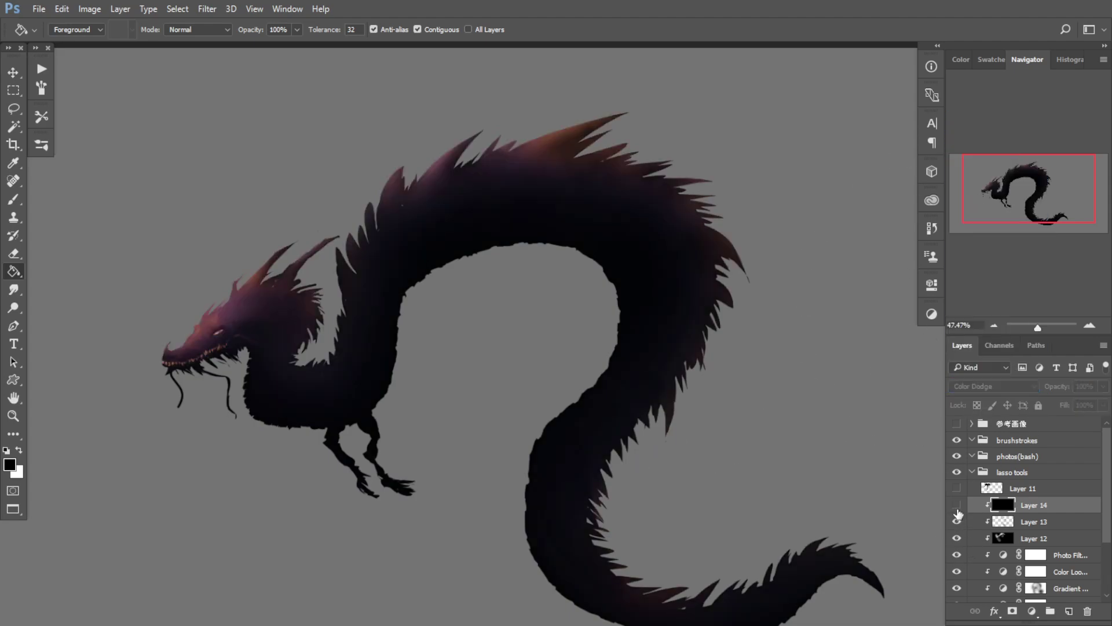
{"action": "left_click", "coordinate": [958, 509]}
{"action": "left_click", "coordinate": [957, 506]}
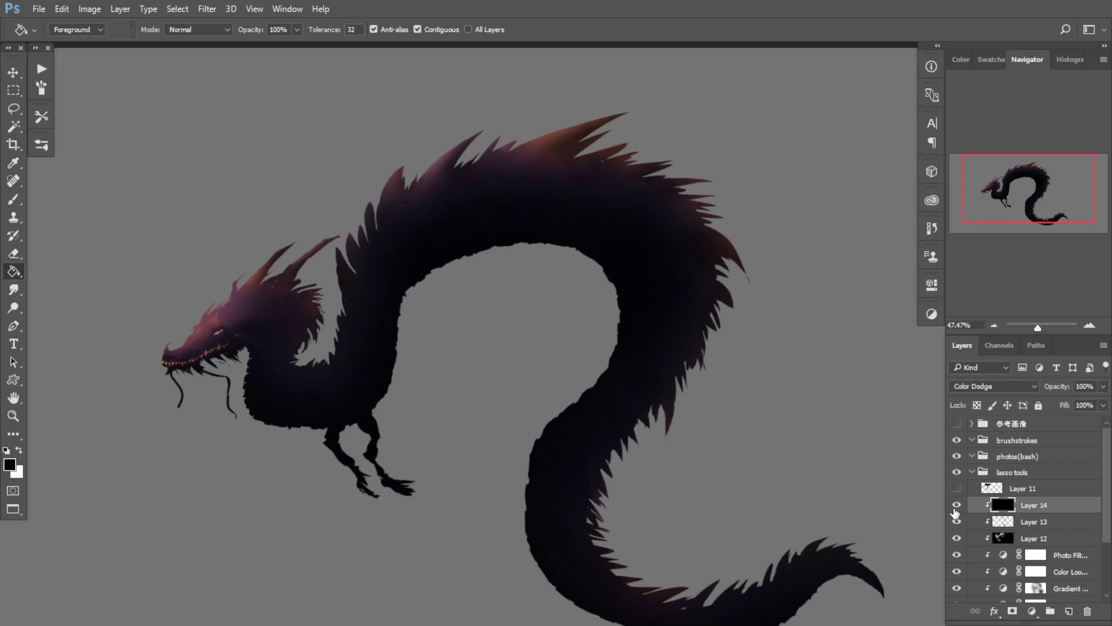
Step: Lower Layer 14's opacity to 67% and choose a hard round brush at 17 px
{"action": "key", "text": "b"}
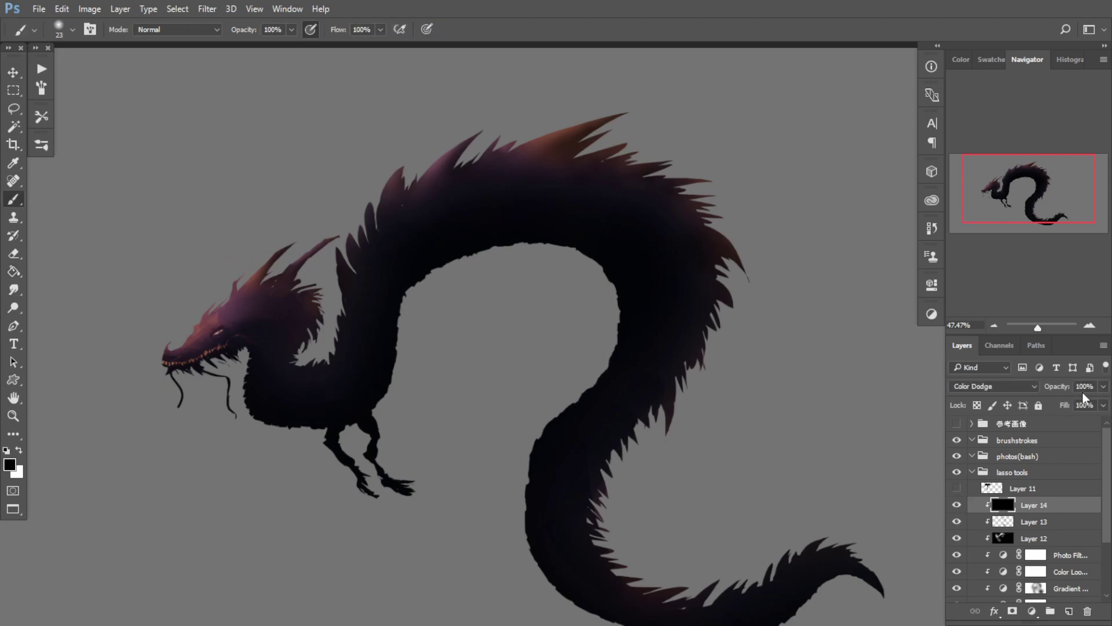
{"action": "mouse_move", "coordinate": [188, 328]}
{"action": "left_mouse_down"}
{"action": "mouse_move", "coordinate": [277, 341]}
{"action": "mouse_move", "coordinate": [324, 329]}
{"action": "left_mouse_up"}
{"action": "left_click_drag", "start_coordinate": [372, 296], "coordinate": [215, 420]}
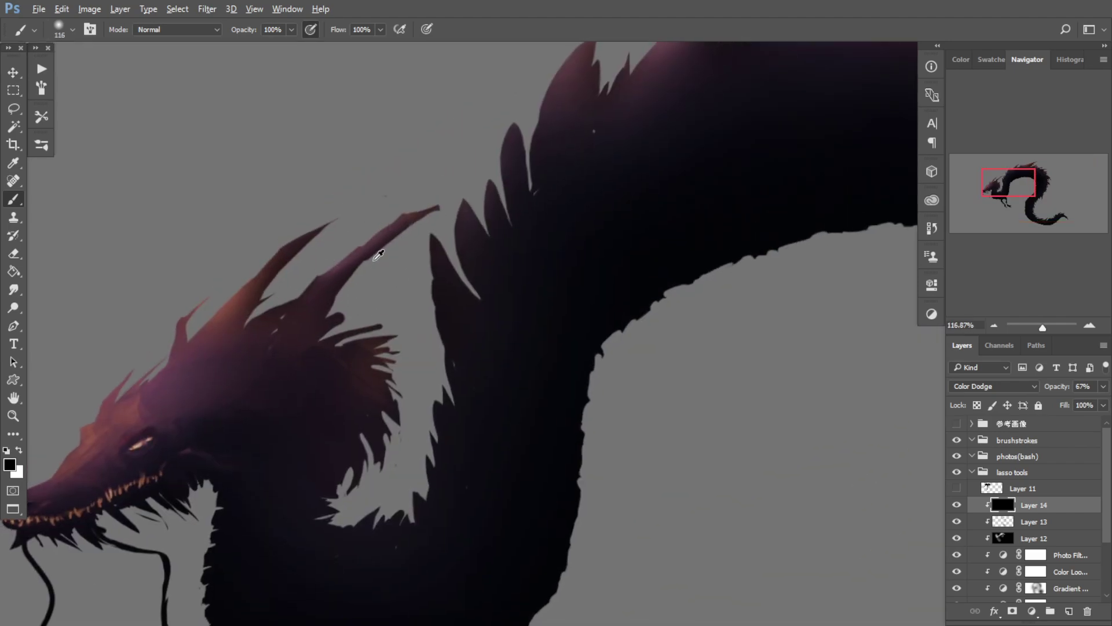
{"action": "left_click_drag", "start_coordinate": [372, 261], "coordinate": [305, 253]}
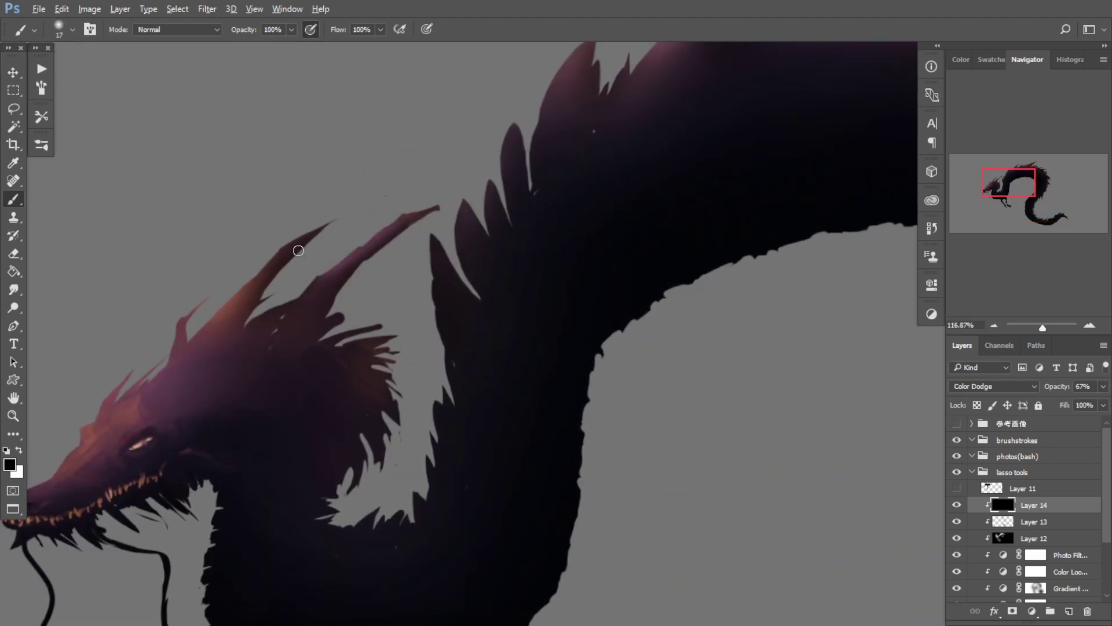
{"action": "left_click_drag", "start_coordinate": [147, 148], "coordinate": [165, 135]}
{"action": "left_click", "coordinate": [43, 148]}
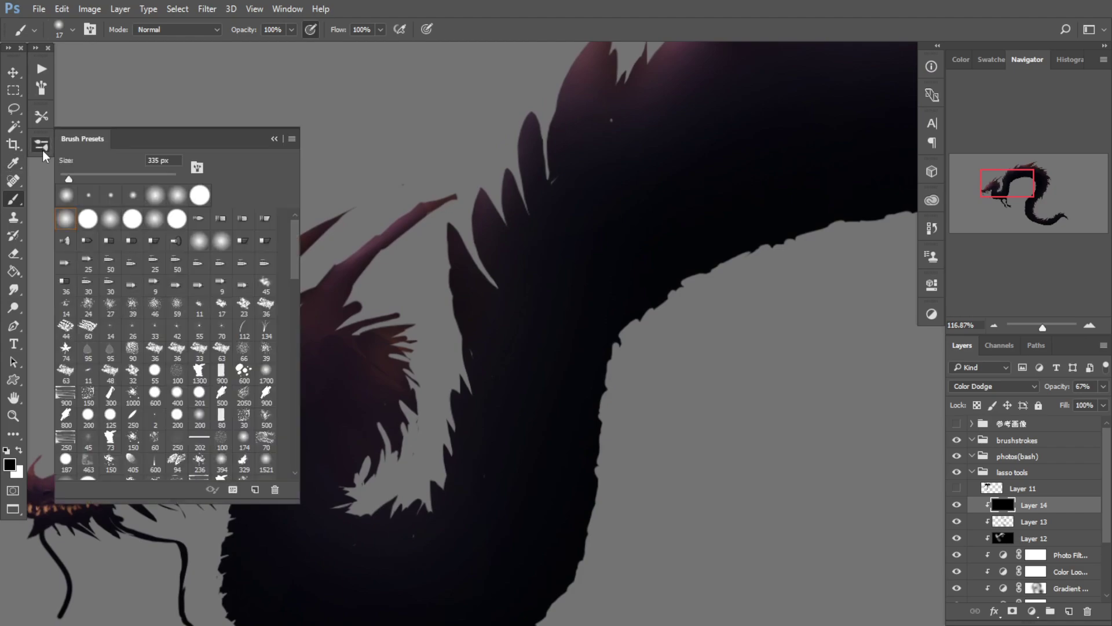
{"action": "left_click", "coordinate": [90, 226]}
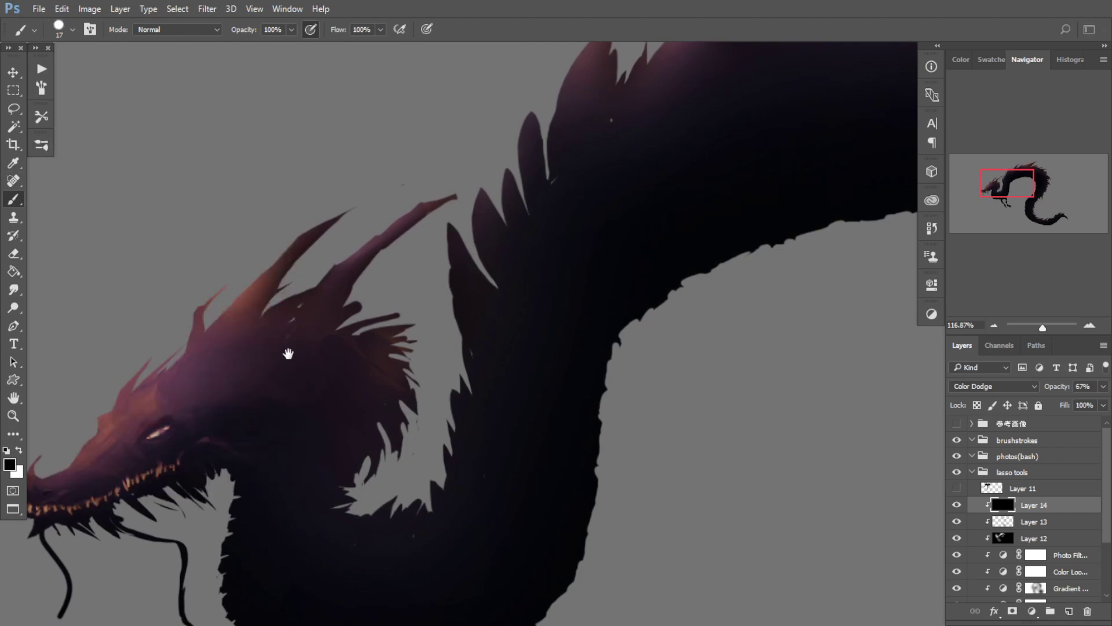
Step: Paint a white rim light along the front horn's upper edge with a 5 px brush and pressure-controlled size
{"action": "left_click_drag", "start_coordinate": [287, 354], "coordinate": [350, 312]}
{"action": "left_click_drag", "start_coordinate": [313, 423], "coordinate": [372, 335]}
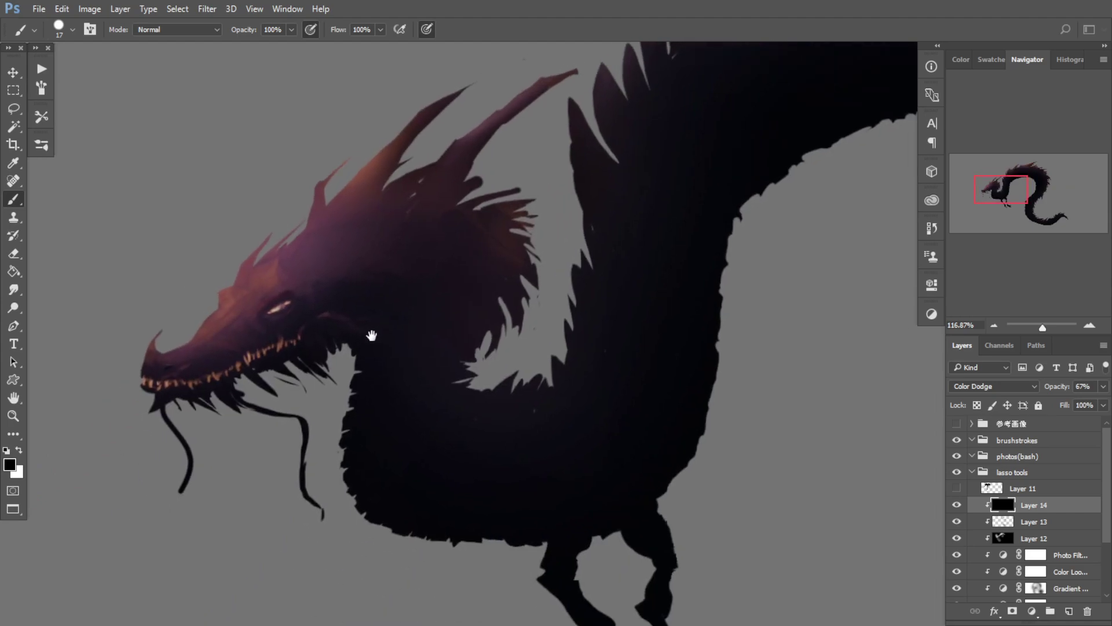
{"action": "mouse_move", "coordinate": [265, 254]}
{"action": "left_mouse_down"}
{"action": "mouse_move", "coordinate": [309, 253]}
{"action": "mouse_move", "coordinate": [274, 259]}
{"action": "mouse_move", "coordinate": [299, 302]}
{"action": "left_mouse_up"}
{"action": "key", "text": "x"}
{"action": "mouse_move", "coordinate": [552, 77]}
{"action": "left_mouse_down"}
{"action": "mouse_move", "coordinate": [471, 146]}
{"action": "mouse_move", "coordinate": [509, 137]}
{"action": "mouse_move", "coordinate": [421, 183]}
{"action": "mouse_move", "coordinate": [384, 231]}
{"action": "left_mouse_up"}
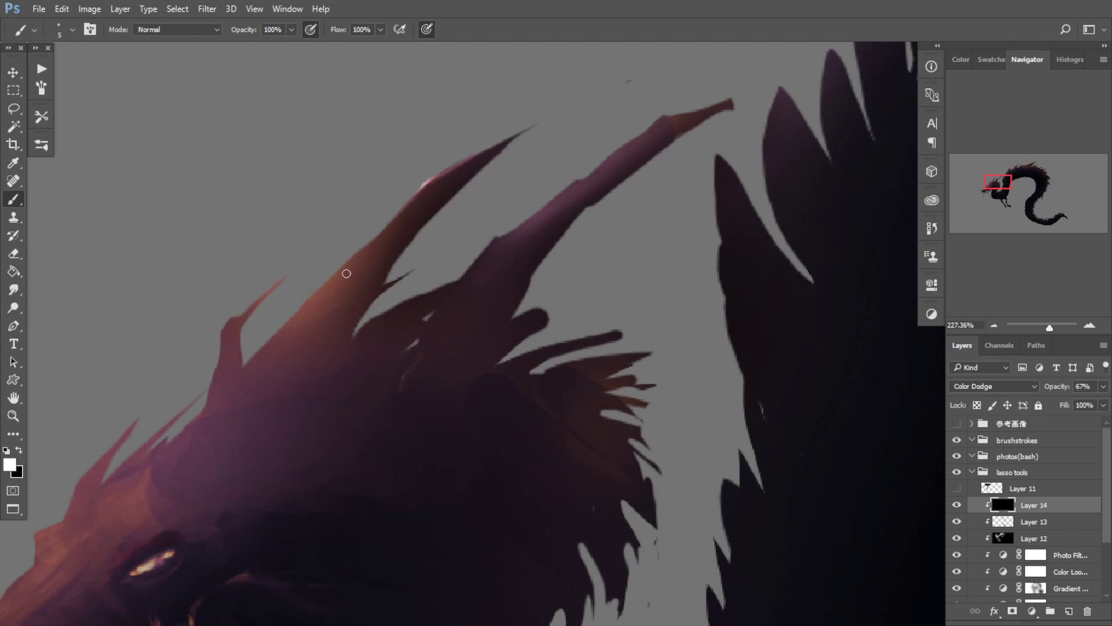
{"action": "mouse_move", "coordinate": [346, 274]}
{"action": "left_mouse_down"}
{"action": "mouse_move", "coordinate": [274, 347]}
{"action": "mouse_move", "coordinate": [374, 235]}
{"action": "mouse_move", "coordinate": [249, 355]}
{"action": "mouse_move", "coordinate": [315, 270]}
{"action": "mouse_move", "coordinate": [296, 283]}
{"action": "left_mouse_up"}
Step: Paint a white rim light along the rear horn's upper edge and switch the painting colour to black
{"action": "left_click_drag", "start_coordinate": [512, 200], "coordinate": [296, 354]}
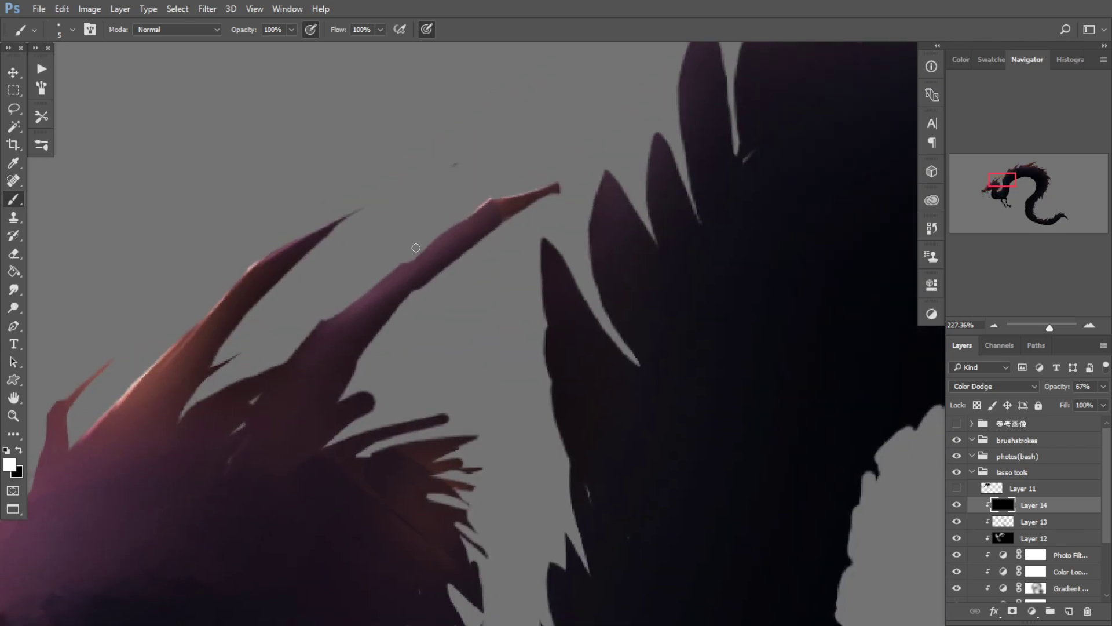
{"action": "left_click_drag", "start_coordinate": [472, 214], "coordinate": [414, 259]}
{"action": "scroll", "coordinate": [322, 286], "scroll_direction": "down", "scroll_amount": 5}
{"action": "scroll", "coordinate": [402, 258], "scroll_direction": "up", "scroll_amount": 4}
{"action": "mouse_move", "coordinate": [394, 261]}
{"action": "left_mouse_down"}
{"action": "mouse_move", "coordinate": [483, 209]}
{"action": "mouse_move", "coordinate": [552, 195]}
{"action": "mouse_move", "coordinate": [515, 201]}
{"action": "mouse_move", "coordinate": [521, 218]}
{"action": "mouse_move", "coordinate": [485, 227]}
{"action": "mouse_move", "coordinate": [528, 209]}
{"action": "left_mouse_up"}
{"action": "key", "text": "x"}
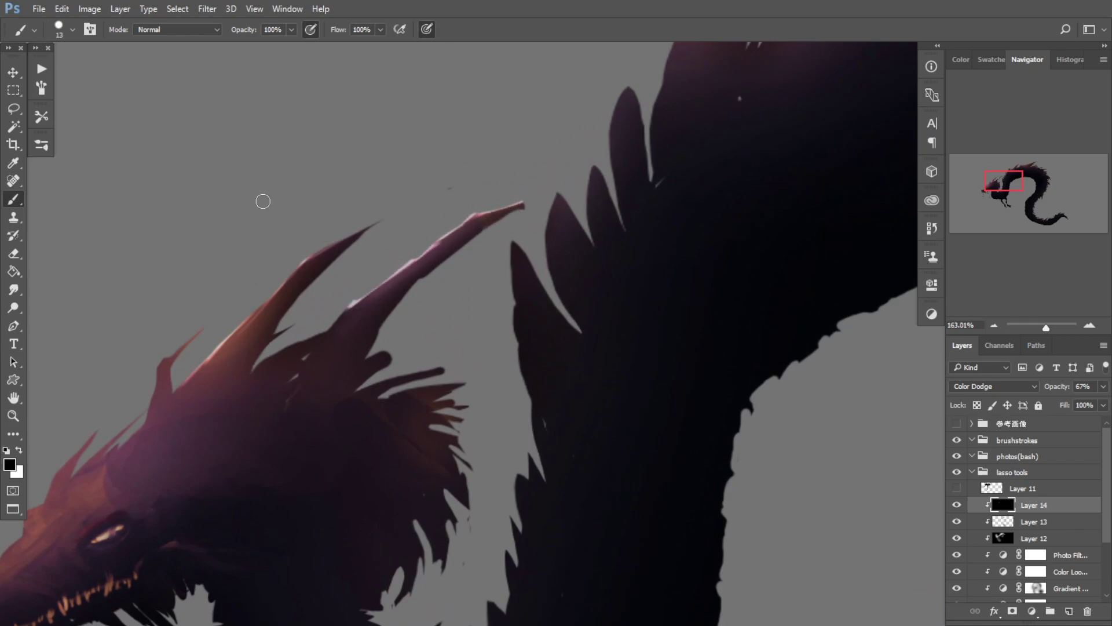
{"action": "key", "text": "x"}
{"action": "mouse_move", "coordinate": [198, 360]}
{"action": "left_mouse_down"}
{"action": "mouse_move", "coordinate": [283, 250]}
{"action": "mouse_move", "coordinate": [275, 261]}
{"action": "left_mouse_up"}
{"action": "mouse_move", "coordinate": [325, 221]}
{"action": "left_mouse_down"}
{"action": "mouse_move", "coordinate": [368, 173]}
{"action": "mouse_move", "coordinate": [210, 373]}
{"action": "mouse_move", "coordinate": [211, 396]}
{"action": "left_mouse_up"}
{"action": "key", "text": "ctrl+z"}
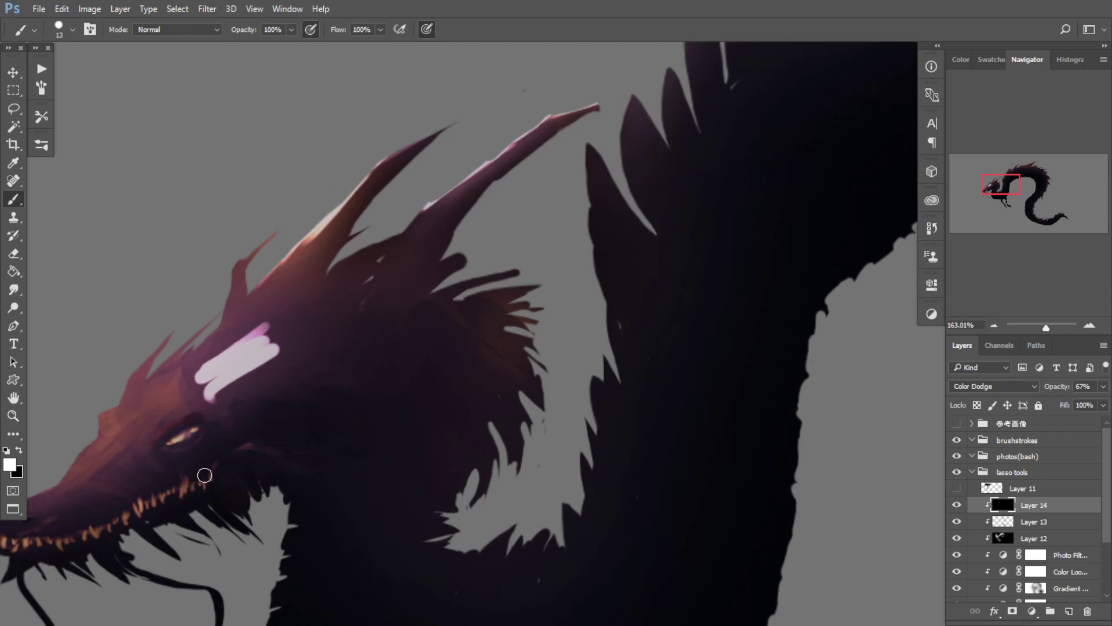
{"action": "key", "text": "x"}
{"action": "key", "text": "ctrl+z"}
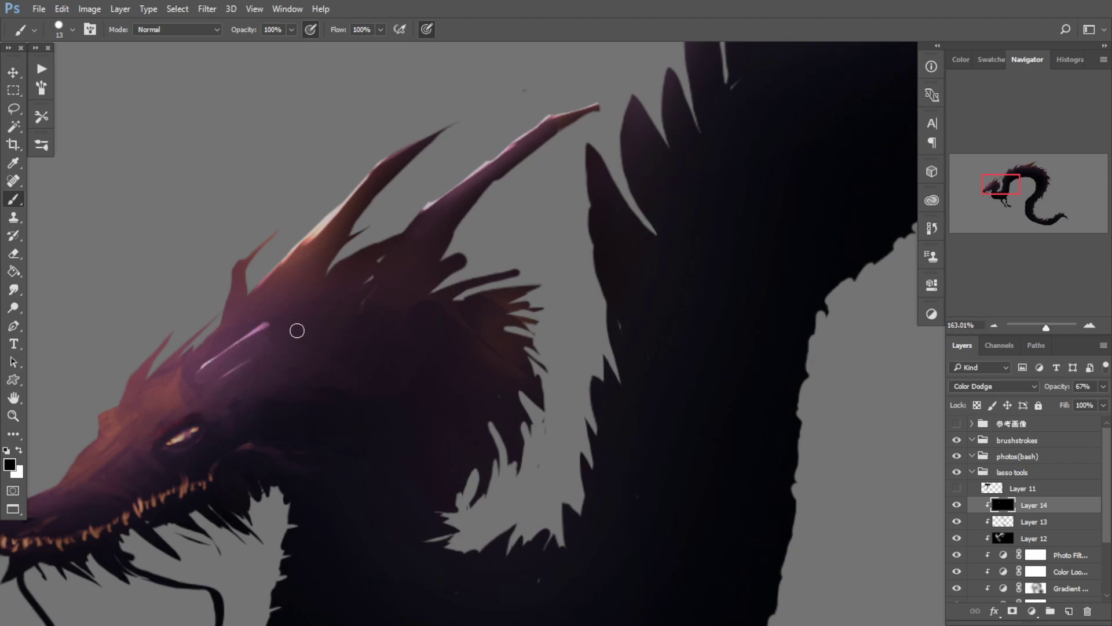
{"action": "key", "text": "ctrl+z"}
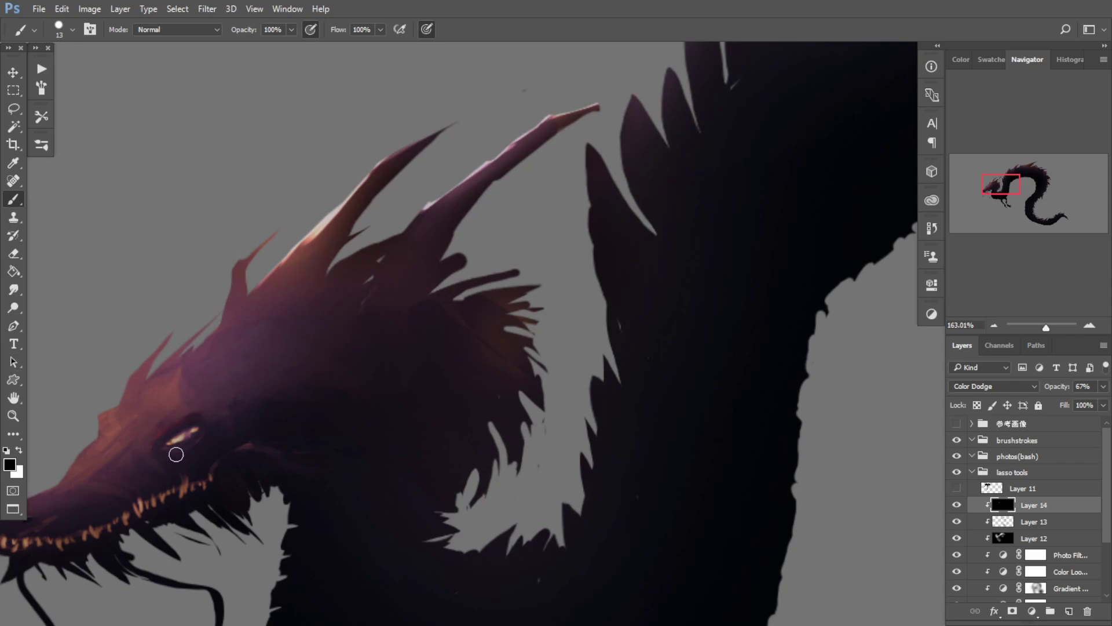
Step: Paint white highlights on the nostril and the nose horn's edge with a fine hard brush, and undo a trial stroke on the brow bump
{"action": "key", "text": "x"}
{"action": "left_click_drag", "start_coordinate": [229, 313], "coordinate": [294, 292]}
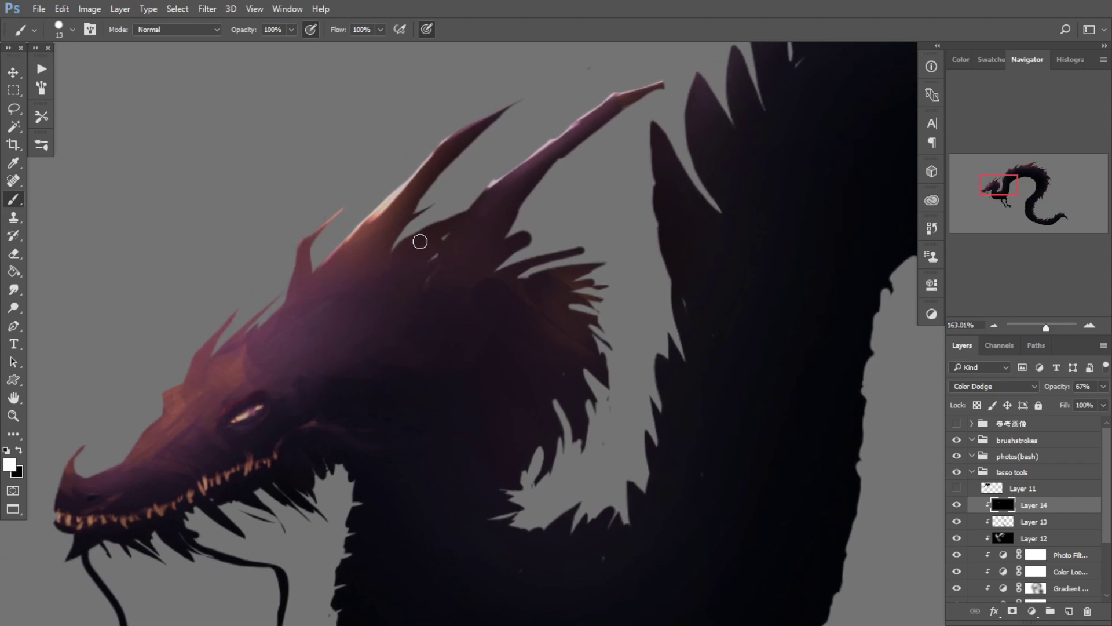
{"action": "left_click_drag", "start_coordinate": [230, 327], "coordinate": [295, 274]}
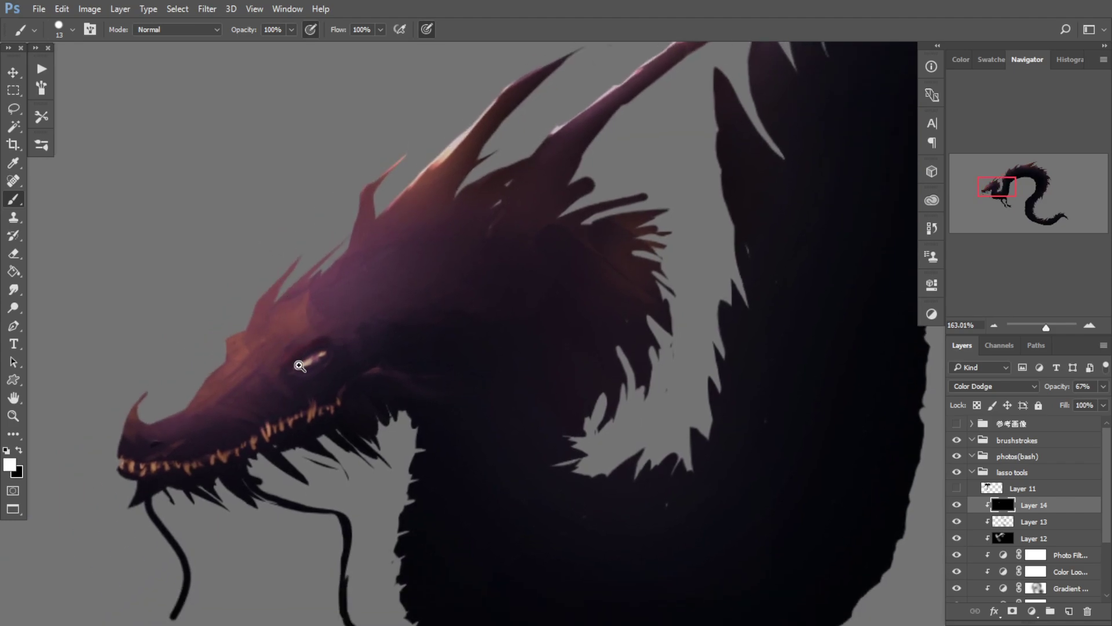
{"action": "left_click_drag", "start_coordinate": [316, 357], "coordinate": [347, 348]}
{"action": "left_click_drag", "start_coordinate": [330, 337], "coordinate": [319, 336]}
{"action": "left_click_drag", "start_coordinate": [246, 363], "coordinate": [400, 236]}
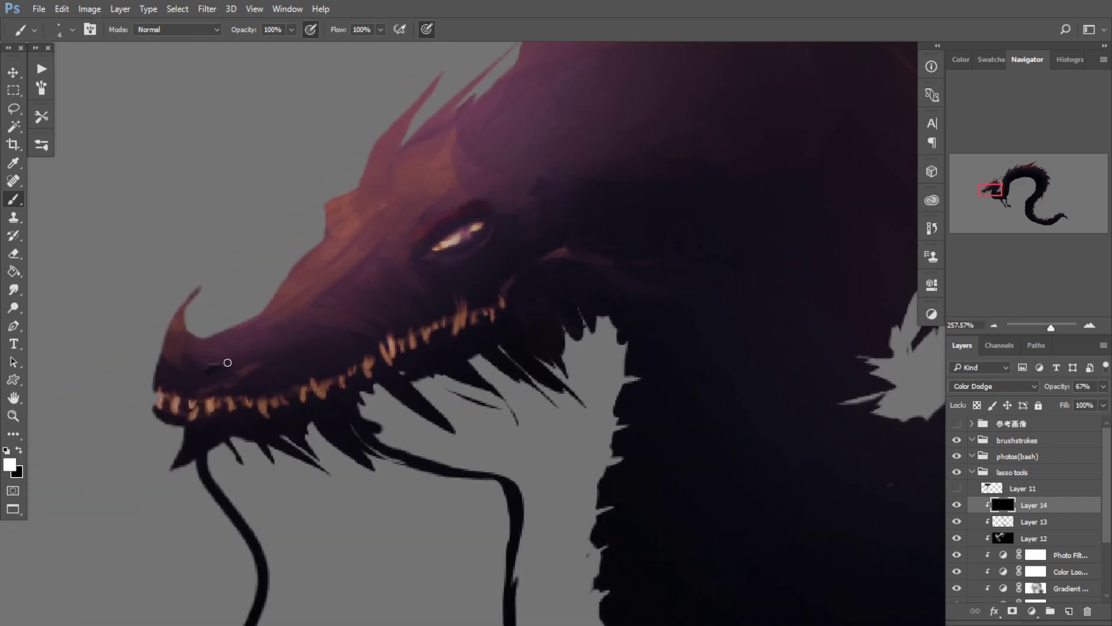
{"action": "left_click_drag", "start_coordinate": [209, 368], "coordinate": [226, 365]}
{"action": "left_click_drag", "start_coordinate": [176, 319], "coordinate": [198, 289]}
{"action": "mouse_move", "coordinate": [263, 303]}
{"action": "left_mouse_down"}
{"action": "mouse_move", "coordinate": [173, 393]}
{"action": "mouse_move", "coordinate": [268, 293]}
{"action": "mouse_move", "coordinate": [294, 299]}
{"action": "mouse_move", "coordinate": [223, 330]}
{"action": "left_mouse_up"}
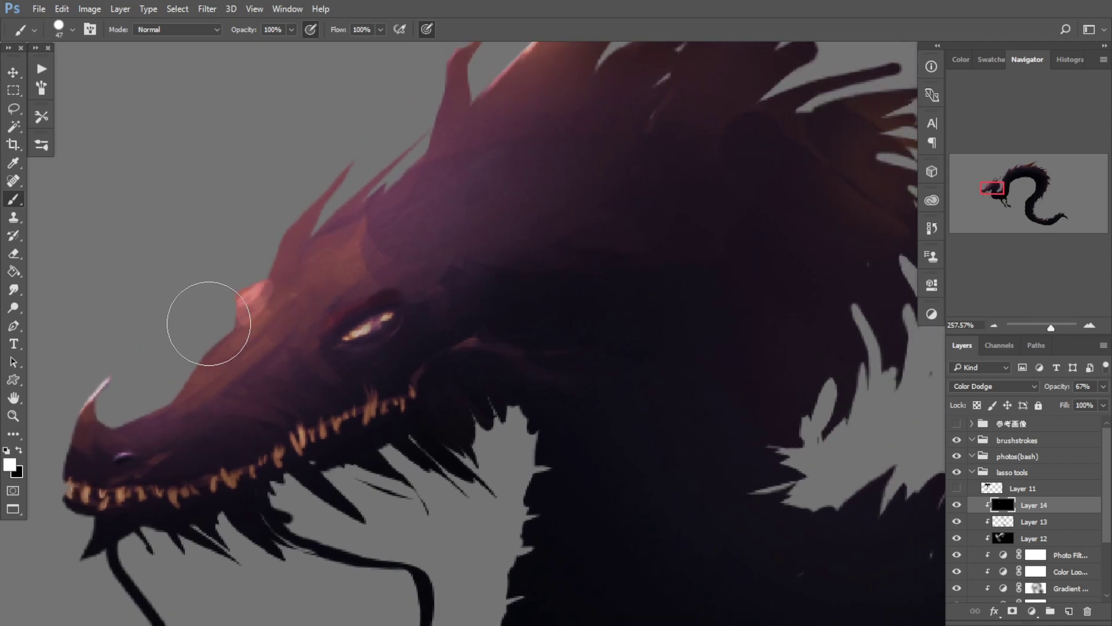
{"action": "key", "text": "ctrl+z"}
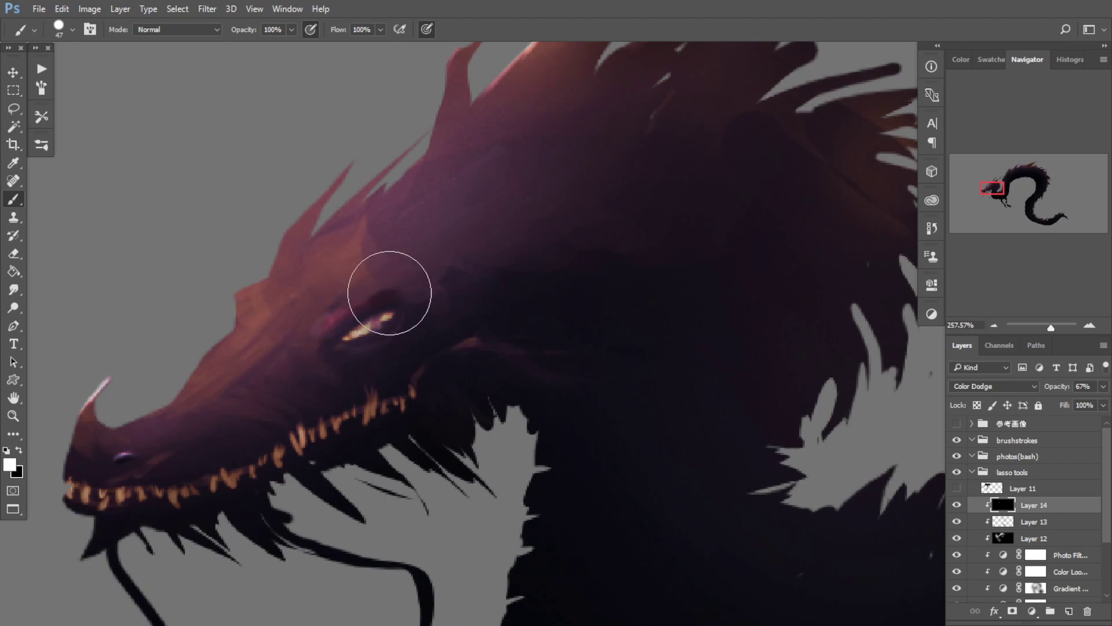
Step: Choose a soft round brush, paint a white glow on the snout's brow bump, and turn off pressure-controlled size
{"action": "left_click_drag", "start_coordinate": [355, 298], "coordinate": [322, 274]}
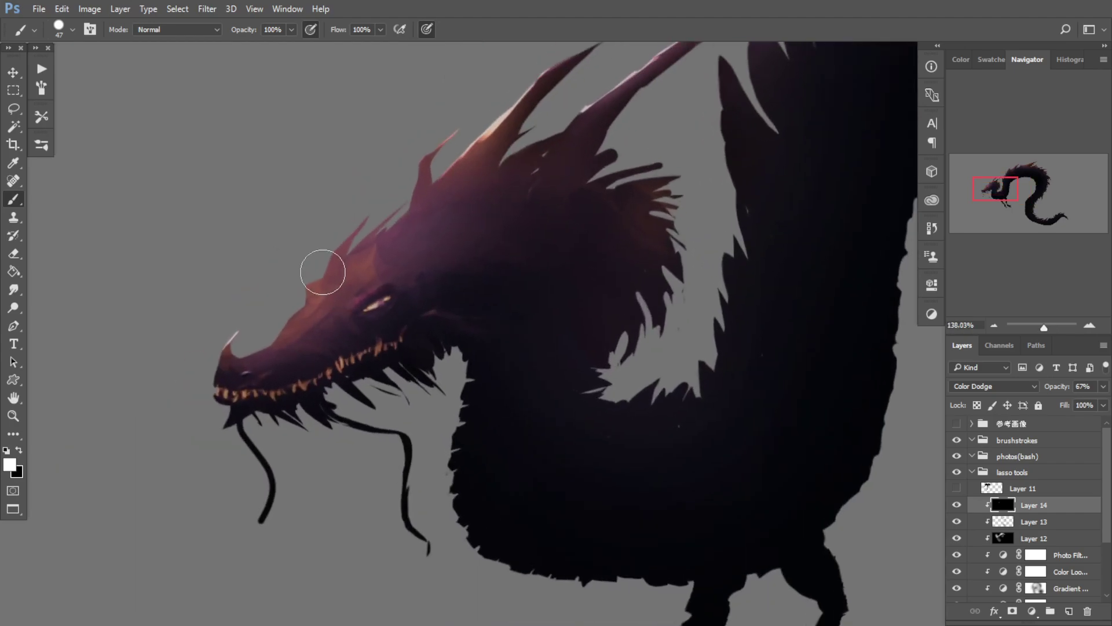
{"action": "left_click", "coordinate": [41, 145]}
{"action": "left_click", "coordinate": [66, 219]}
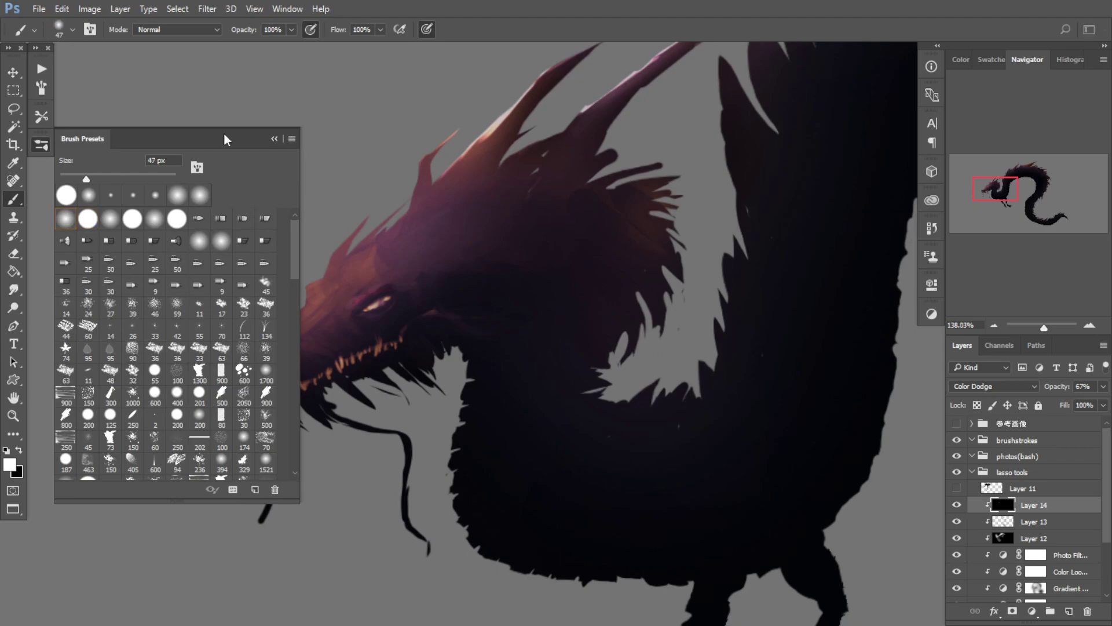
{"action": "left_click", "coordinate": [275, 139]}
{"action": "mouse_move", "coordinate": [307, 324]}
{"action": "left_mouse_down"}
{"action": "mouse_move", "coordinate": [345, 322]}
{"action": "mouse_move", "coordinate": [301, 297]}
{"action": "mouse_move", "coordinate": [344, 278]}
{"action": "left_mouse_up"}
{"action": "left_click", "coordinate": [426, 29]}
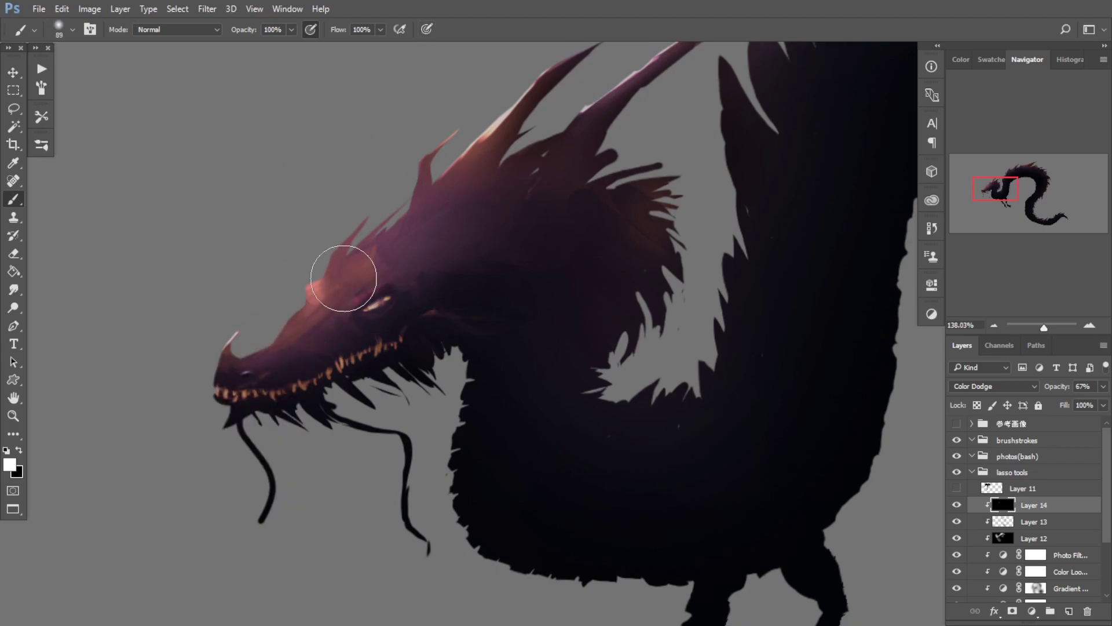
Step: Paint a soft white glow above the eye and across the forehead, adjusting the brush size
{"action": "right_click", "coordinate": [392, 284], "text": "alt"}
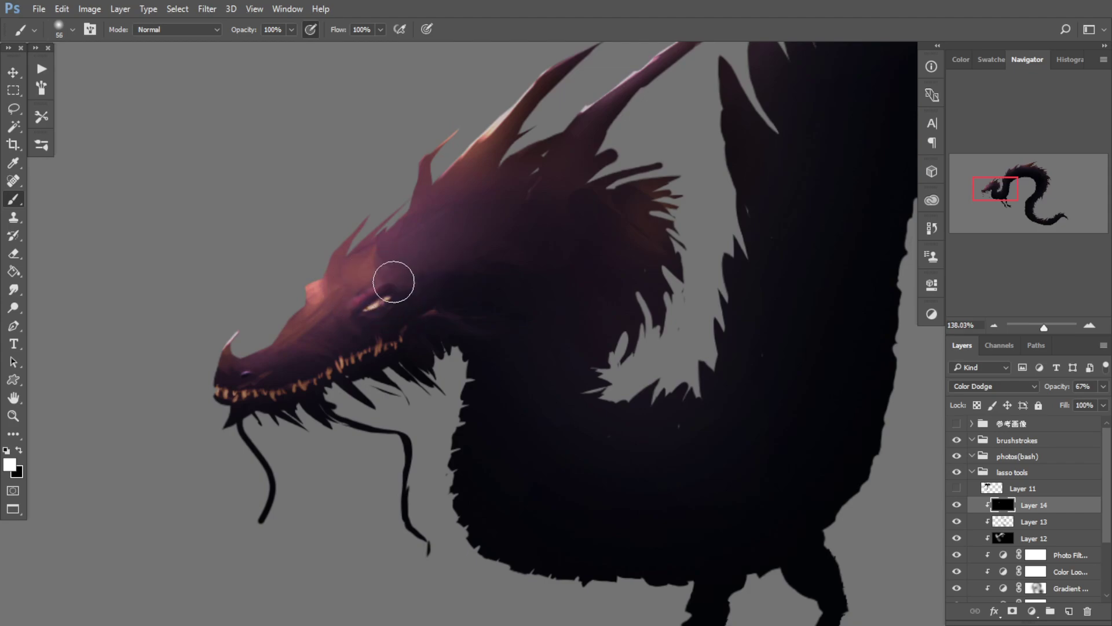
{"action": "mouse_move", "coordinate": [417, 273]}
{"action": "left_mouse_down"}
{"action": "mouse_move", "coordinate": [365, 296]}
{"action": "mouse_move", "coordinate": [318, 296]}
{"action": "mouse_move", "coordinate": [447, 243]}
{"action": "left_mouse_up"}
{"action": "right_click", "coordinate": [400, 255], "text": "alt"}
{"action": "right_click", "coordinate": [454, 241], "text": "alt"}
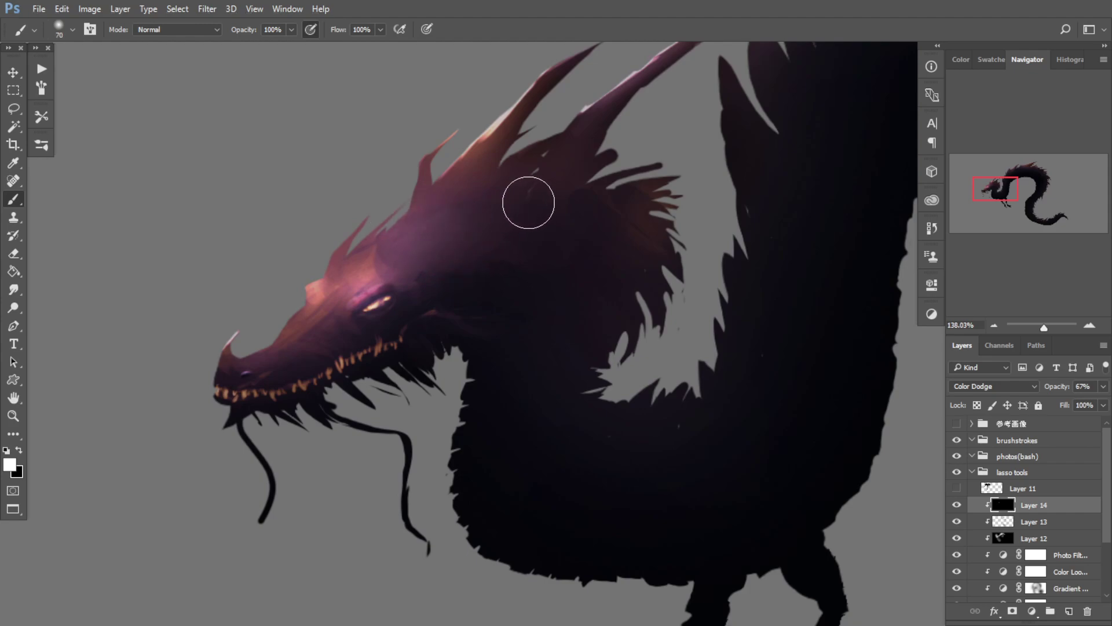
{"action": "mouse_move", "coordinate": [434, 203]}
{"action": "left_mouse_down"}
{"action": "mouse_move", "coordinate": [447, 241]}
{"action": "mouse_move", "coordinate": [405, 236]}
{"action": "mouse_move", "coordinate": [411, 257]}
{"action": "left_mouse_up"}
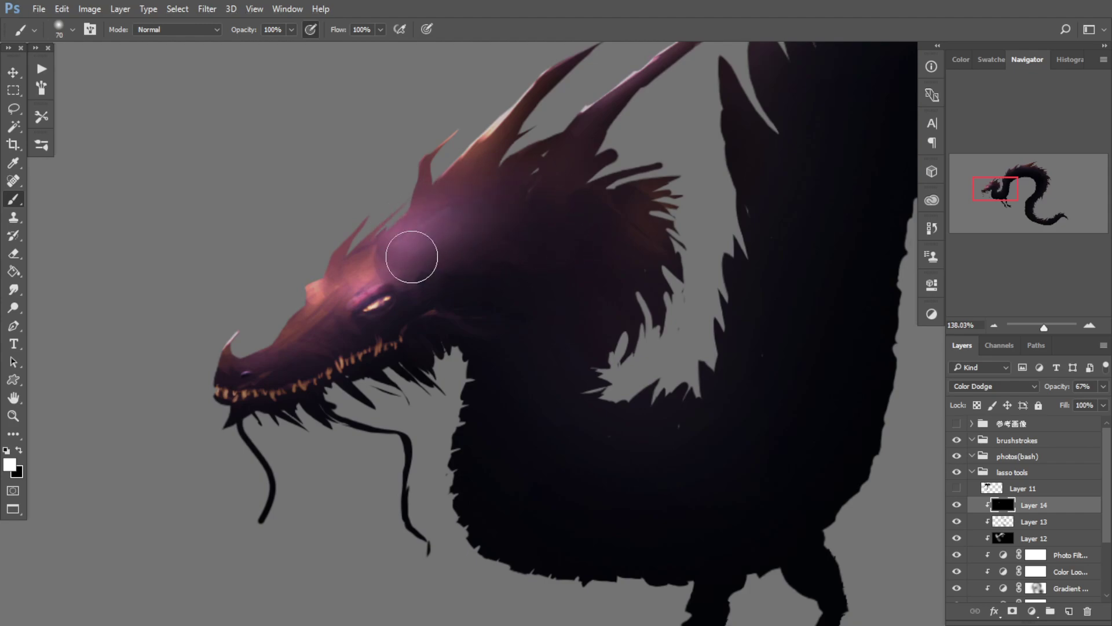
Step: Lower Layer 14's opacity to 52%
{"action": "scroll", "coordinate": [411, 257], "scroll_direction": "down", "scroll_amount": 5}
{"action": "scroll", "coordinate": [368, 251], "scroll_direction": "up", "scroll_amount": 3}
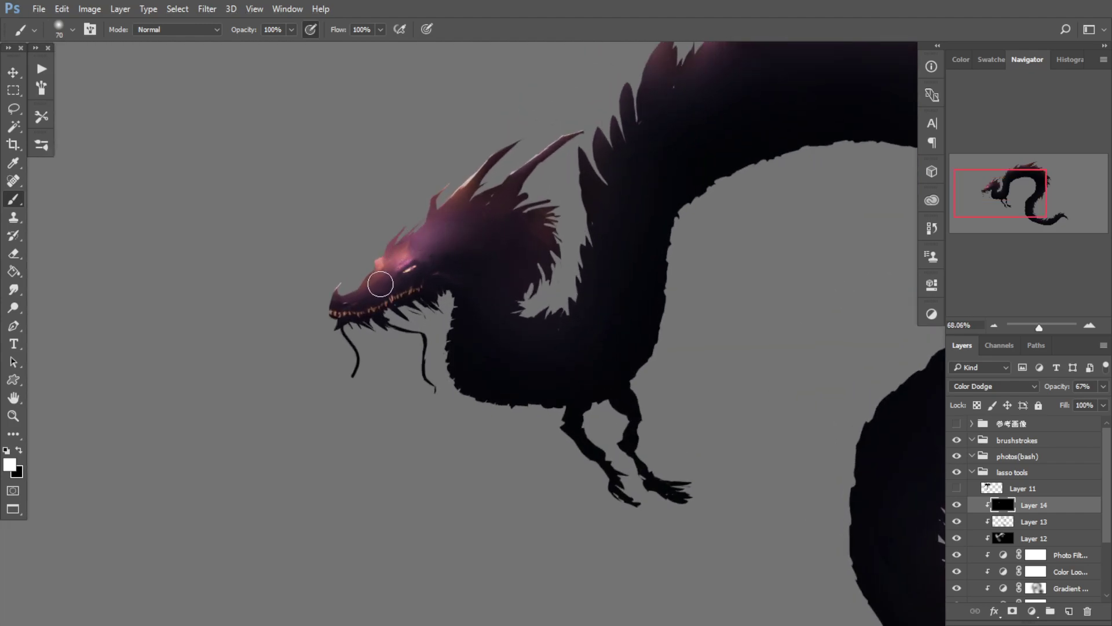
{"action": "left_click", "coordinate": [1103, 386]}
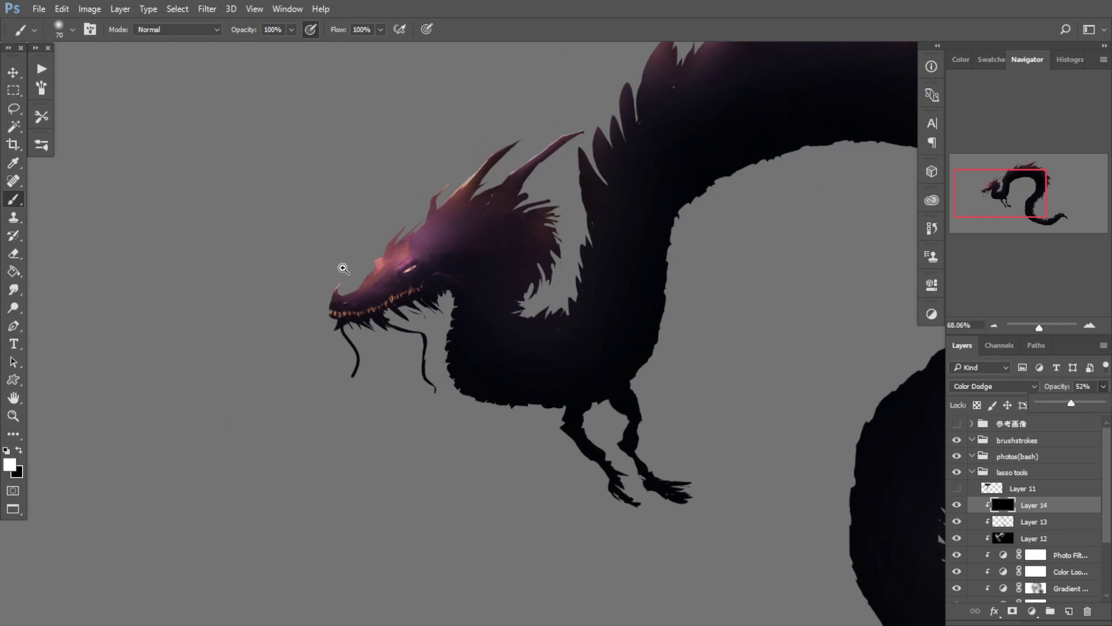
Step: Examine the lighting over the whole dragon, from the head along the back to the tail
{"action": "left_click_drag", "start_coordinate": [343, 268], "coordinate": [308, 284]}
{"action": "left_click_drag", "start_coordinate": [380, 278], "coordinate": [261, 242]}
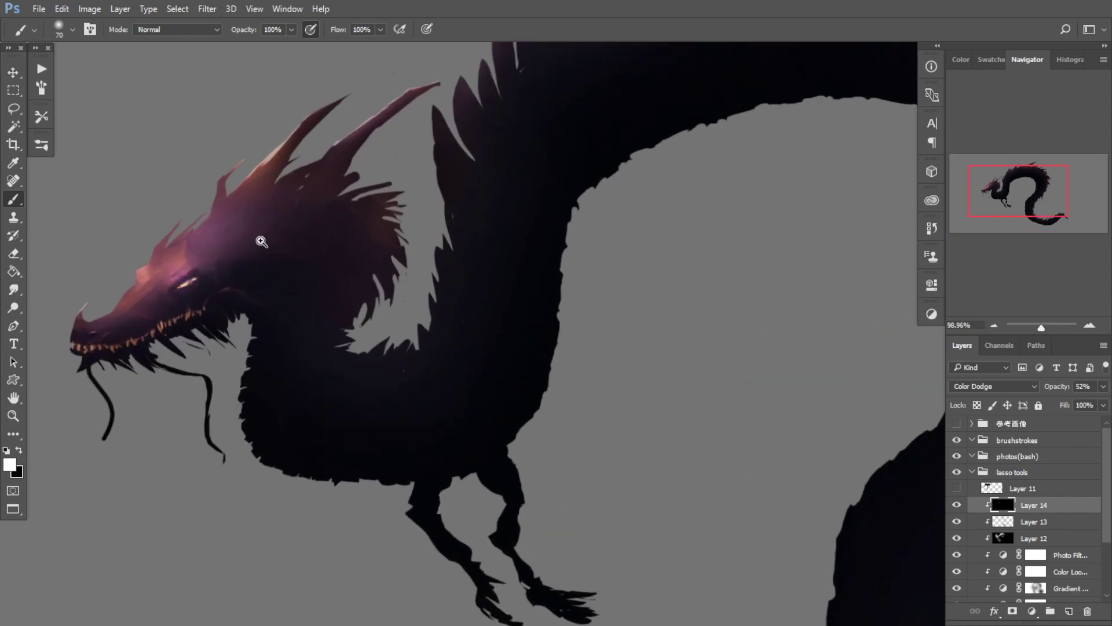
{"action": "scroll", "coordinate": [389, 371], "scroll_direction": "down", "scroll_amount": 4}
{"action": "scroll", "coordinate": [722, 420], "scroll_direction": "up", "scroll_amount": 1}
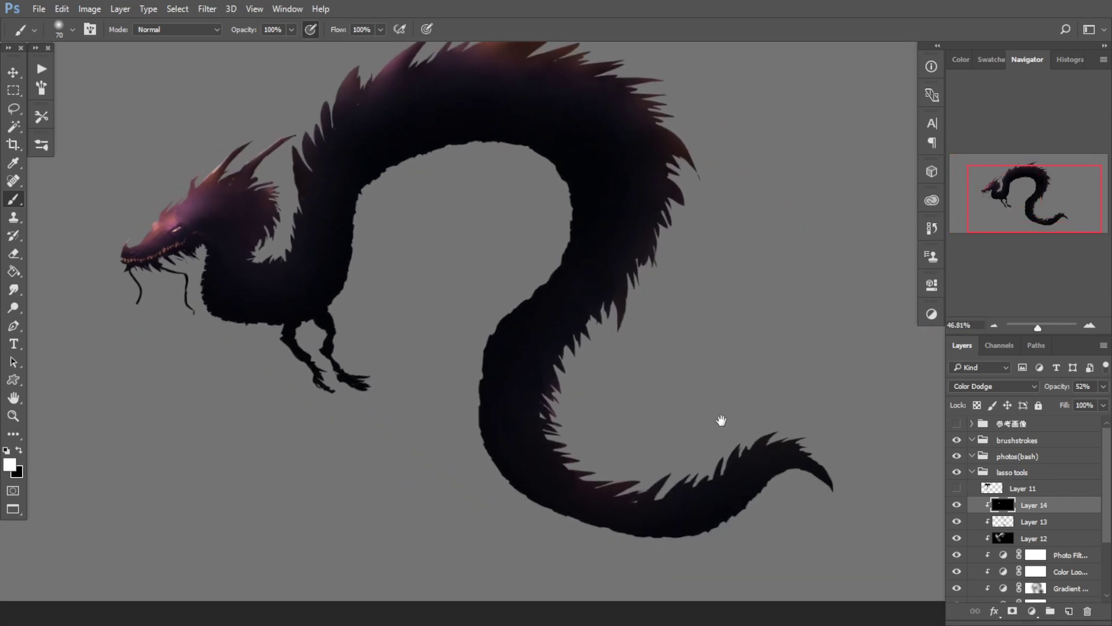
{"action": "scroll", "coordinate": [463, 325], "scroll_direction": "down", "scroll_amount": 3}
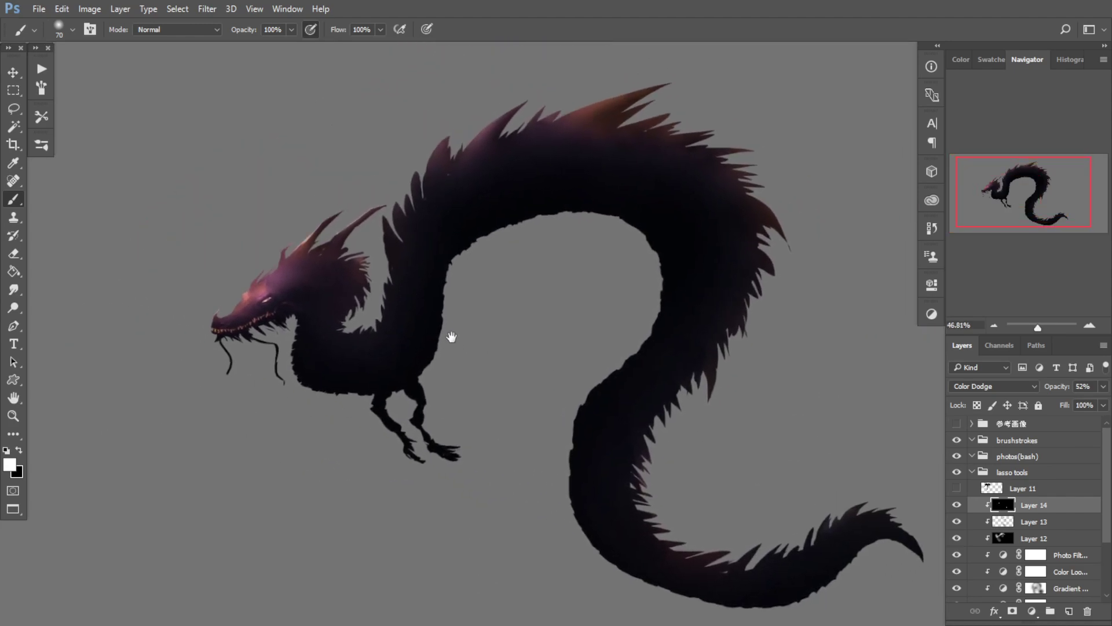
{"action": "scroll", "coordinate": [771, 318], "scroll_direction": "up", "scroll_amount": 5}
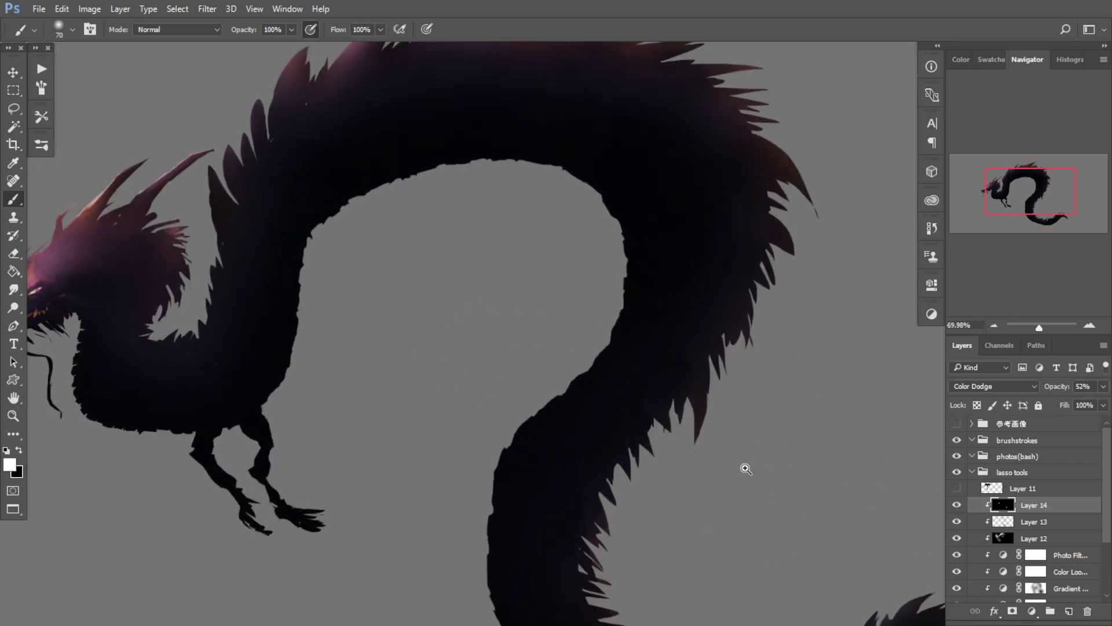
{"action": "scroll", "coordinate": [743, 464], "scroll_direction": "down", "scroll_amount": 2}
{"action": "scroll", "coordinate": [698, 457], "scroll_direction": "up", "scroll_amount": 1}
Step: Add a new layer above Layer 14, clip it to the layers below, and set its blend mode to Multiply
{"action": "left_click", "coordinate": [1069, 611]}
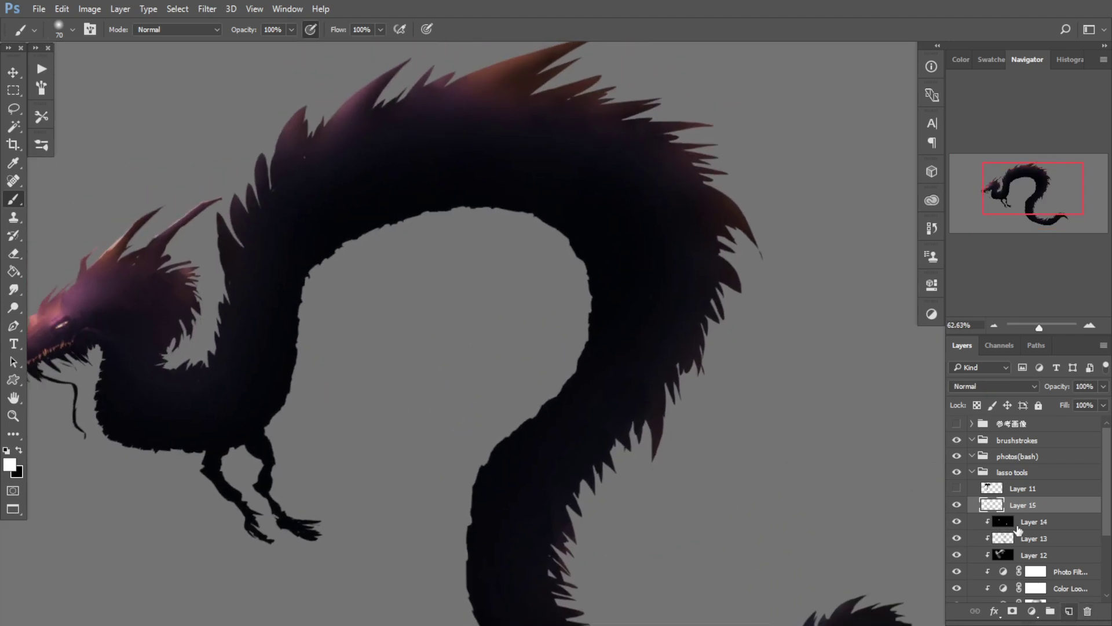
{"action": "left_click", "coordinate": [988, 509], "text": "alt"}
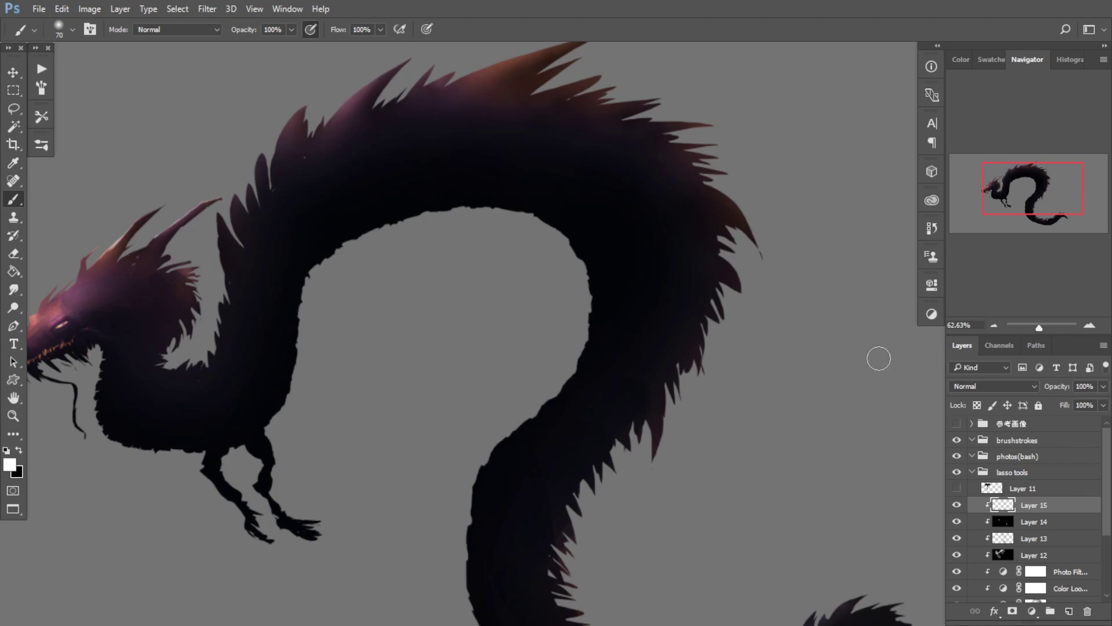
{"action": "left_click", "coordinate": [992, 386]}
{"action": "left_click", "coordinate": [979, 155]}
Step: Sample a dark body colour and shade the upper arch of the body with a 580 px soft brush
{"action": "left_click_drag", "start_coordinate": [417, 290], "coordinate": [350, 208]}
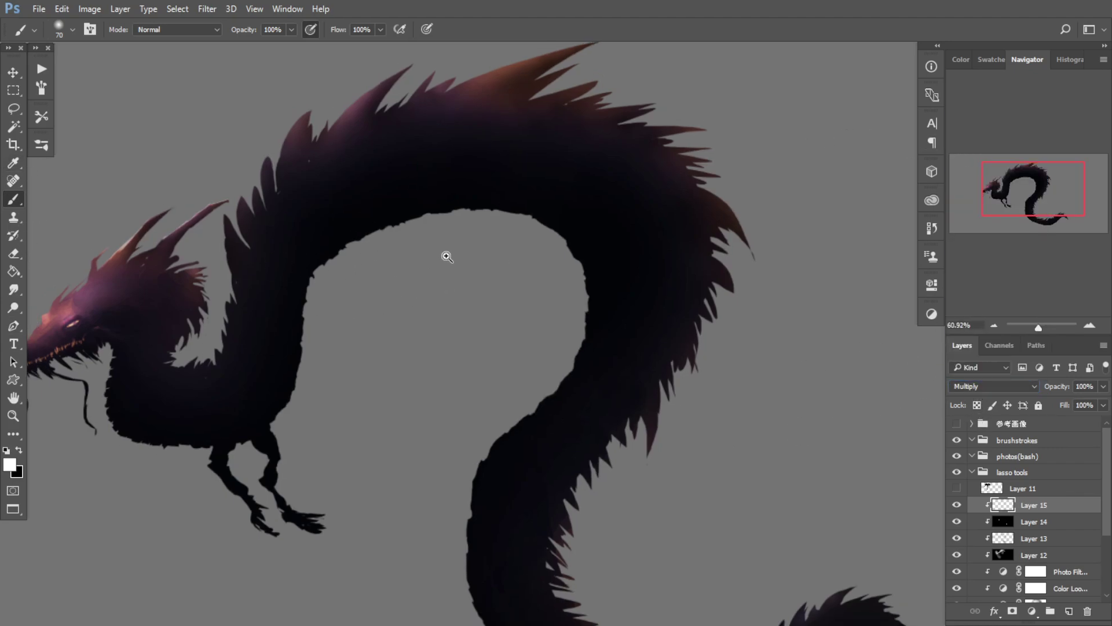
{"action": "left_click_drag", "start_coordinate": [475, 249], "coordinate": [440, 255]}
{"action": "left_click_drag", "start_coordinate": [488, 186], "coordinate": [505, 187]}
{"action": "left_click", "coordinate": [496, 188], "text": "alt"}
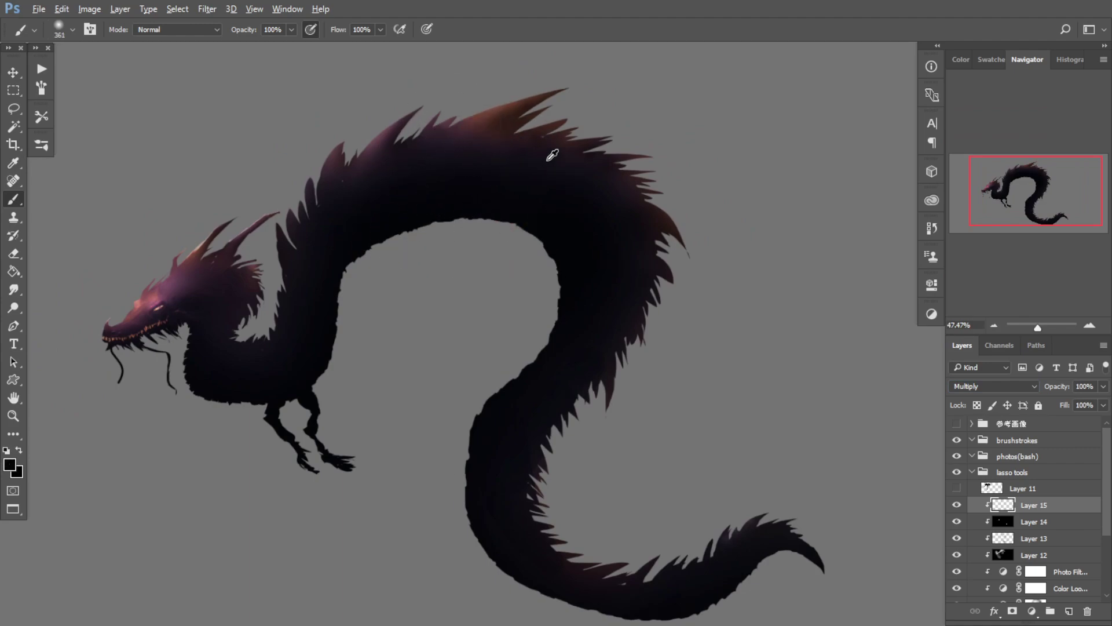
{"action": "mouse_move", "coordinate": [552, 155]}
{"action": "left_mouse_down", "text": "alt"}
{"action": "mouse_move", "coordinate": [535, 149]}
{"action": "mouse_move", "coordinate": [506, 168]}
{"action": "mouse_move", "coordinate": [472, 158]}
{"action": "left_mouse_up", "text": "alt"}
{"action": "left_click", "coordinate": [506, 176], "text": "alt"}
{"action": "left_click_drag", "start_coordinate": [515, 175], "coordinate": [538, 175], "text": "alt"}
{"action": "left_click_drag", "start_coordinate": [546, 134], "coordinate": [525, 139]}
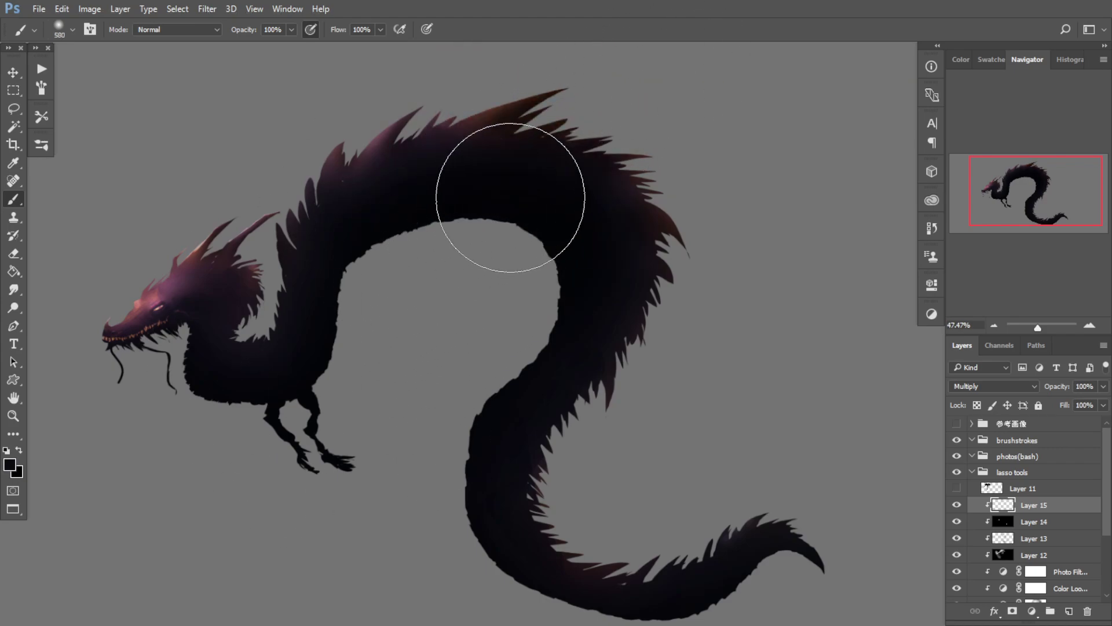
Step: Reduce the soft brush to 420 px and shade the lower body and tail
{"action": "left_click_drag", "start_coordinate": [510, 198], "coordinate": [532, 189], "text": "alt"}
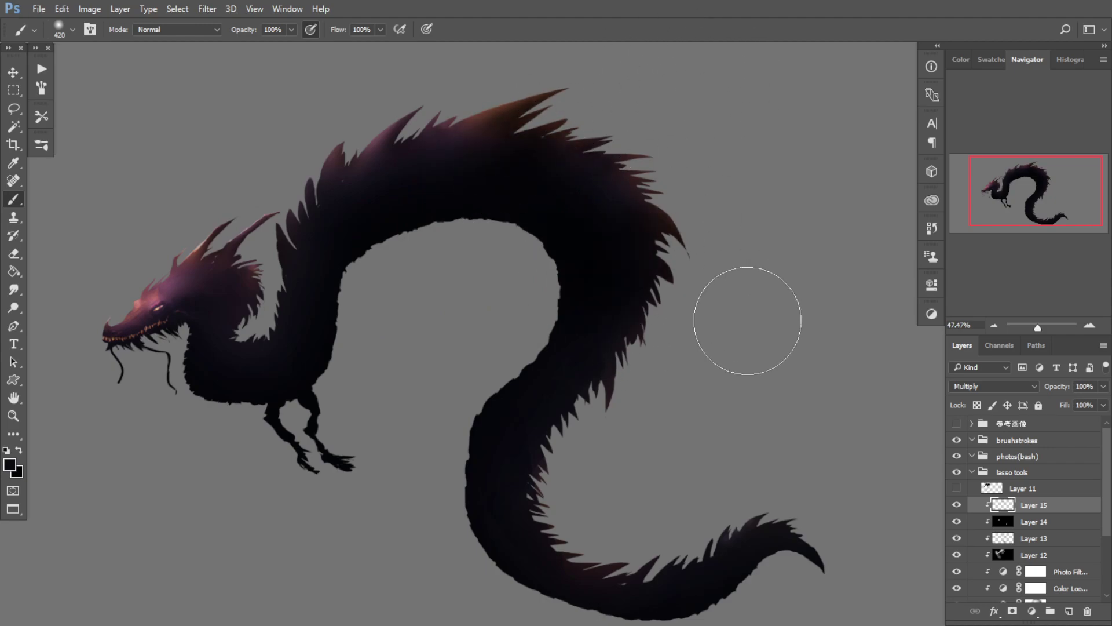
{"action": "left_click_drag", "start_coordinate": [573, 400], "coordinate": [551, 333]}
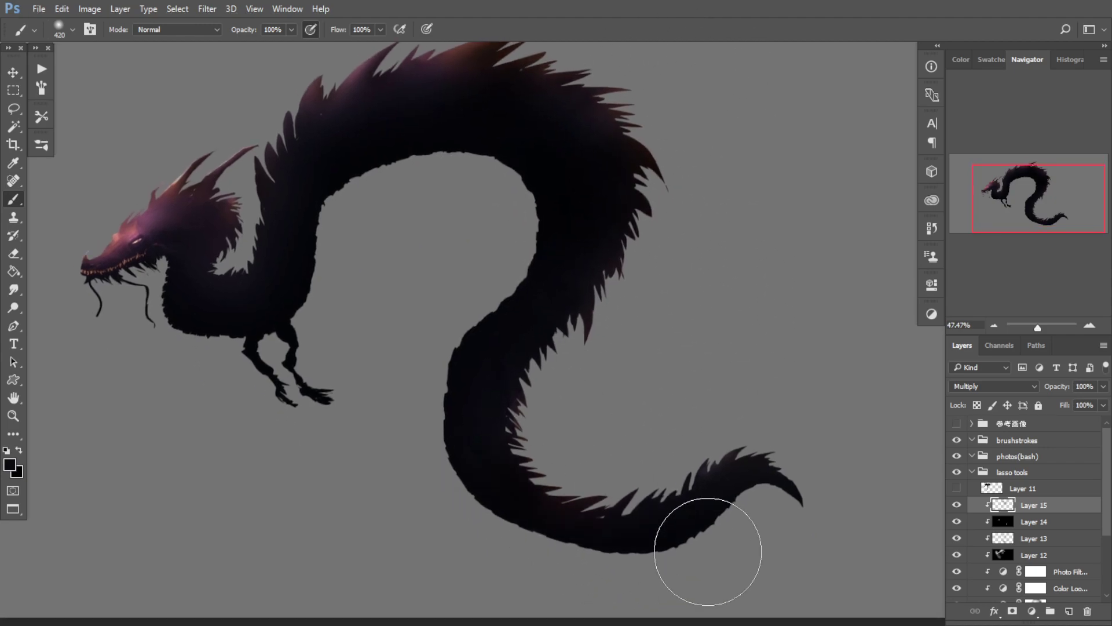
{"action": "left_click_drag", "start_coordinate": [435, 348], "coordinate": [478, 408]}
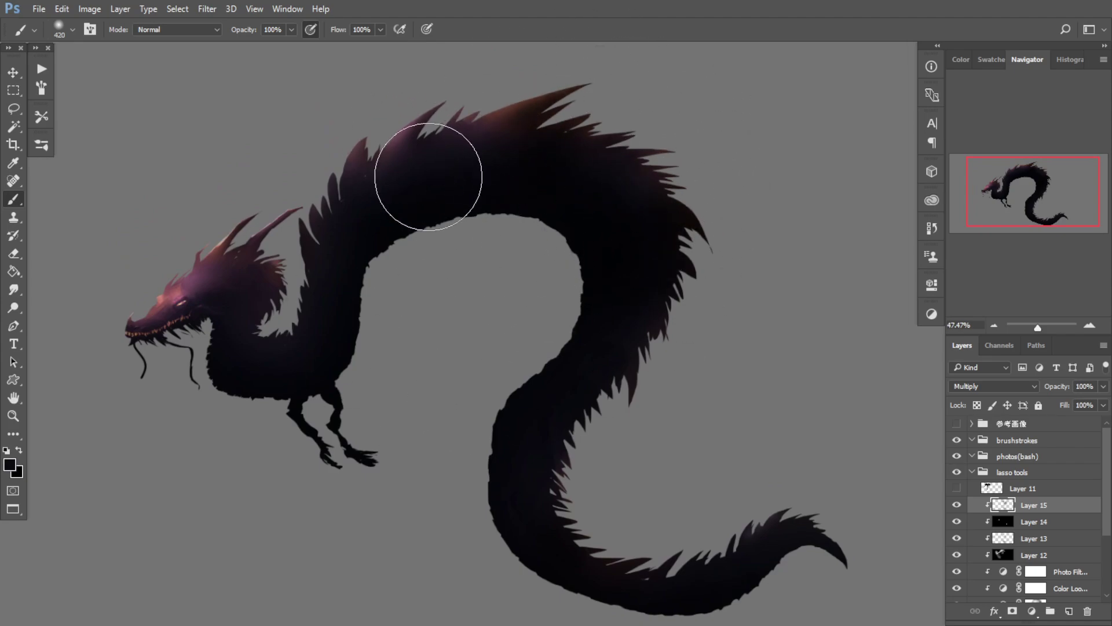
{"action": "key", "text": "ctrl+z"}
{"action": "left_click_drag", "start_coordinate": [452, 166], "coordinate": [423, 166]}
{"action": "left_click_drag", "start_coordinate": [437, 111], "coordinate": [378, 168]}
{"action": "key", "text": "ctrl+z"}
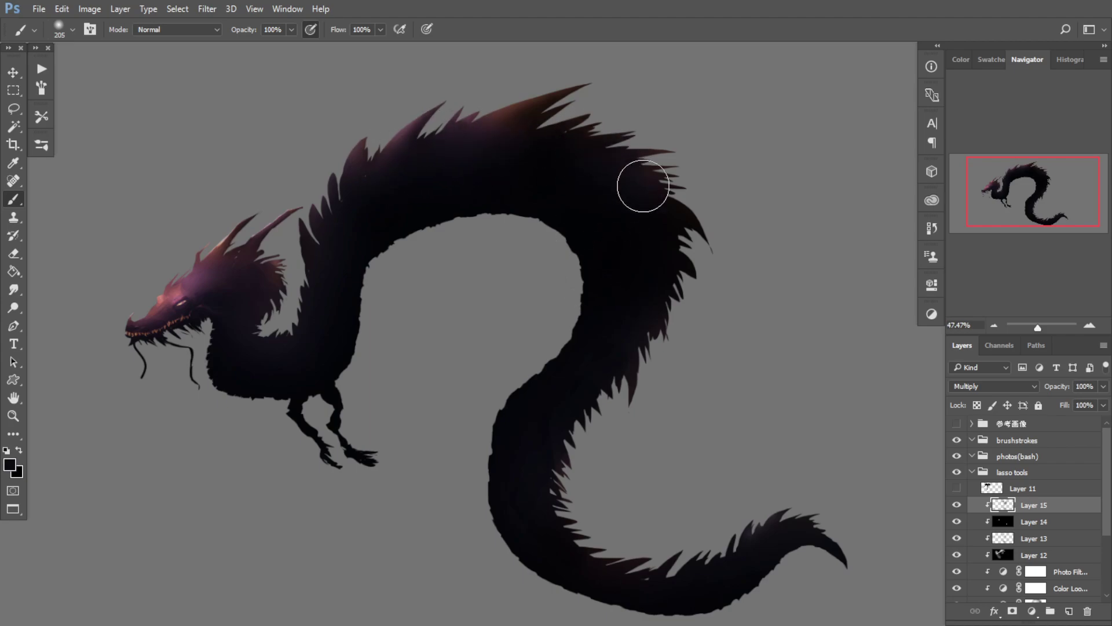
Step: Reduce the soft brush to 31 px for detail shading around the dragon's head
{"action": "left_click_drag", "start_coordinate": [348, 323], "coordinate": [333, 350]}
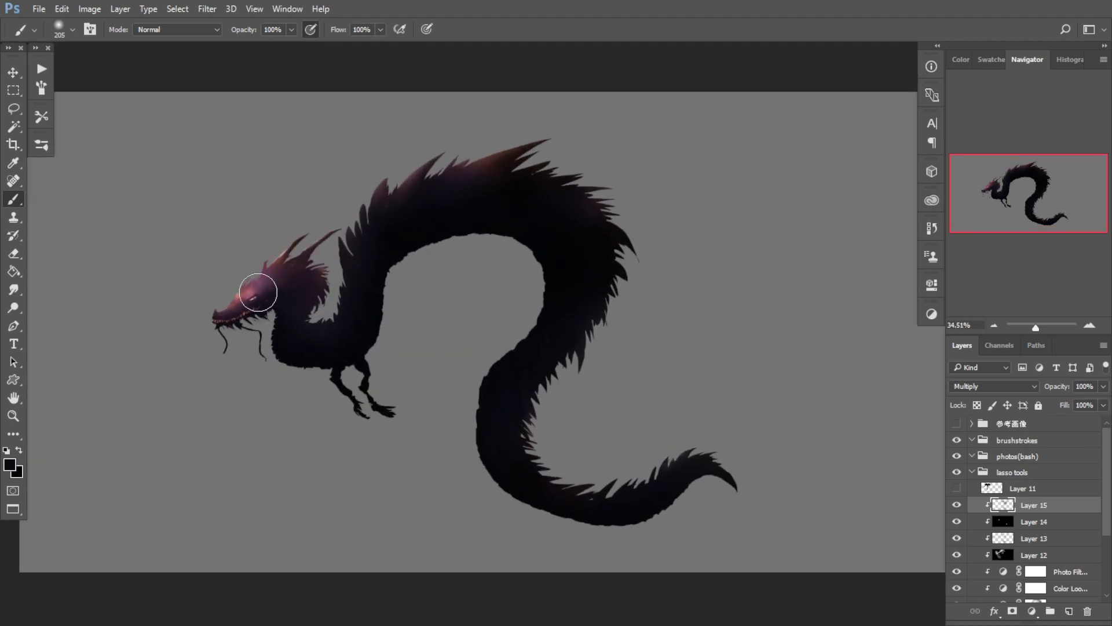
{"action": "scroll", "coordinate": [258, 292], "scroll_direction": "up", "scroll_amount": 3}
{"action": "key", "text": "bracketleft"}
{"action": "key", "text": "bracketleft"}
{"action": "key", "text": "bracketleft"}
{"action": "key", "text": "bracketleft"}
{"action": "key", "text": "bracketleft"}
{"action": "key", "text": "bracketleft"}
{"action": "key", "text": "bracketleft"}
{"action": "key", "text": "bracketleft"}
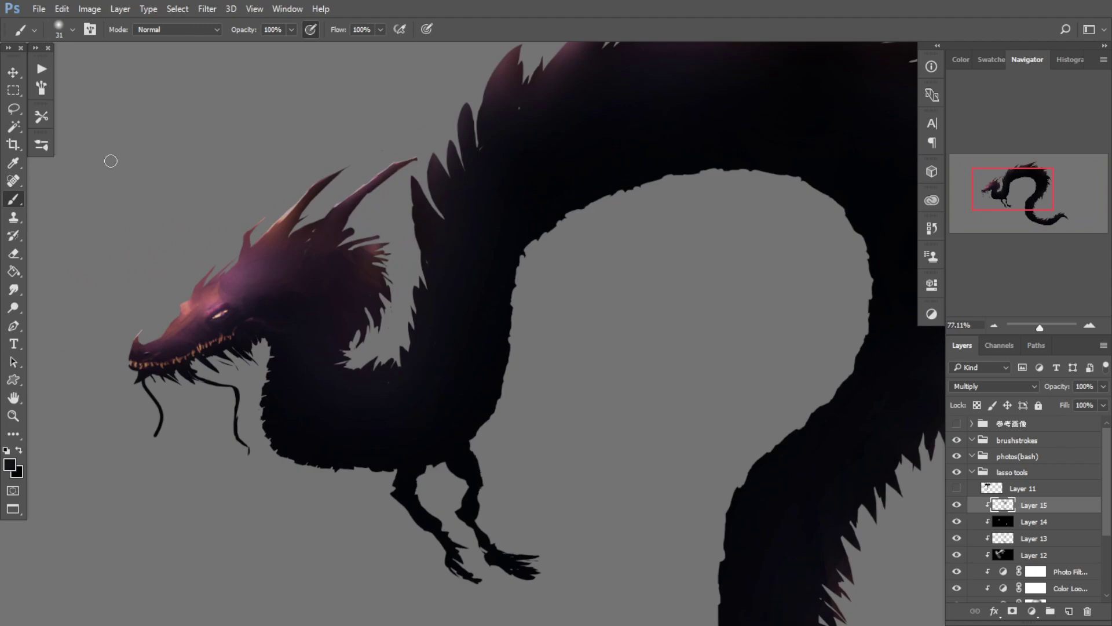
Step: Switch to a hard round brush, turn on pressure-controlled size, and reduce it to 26 px for work on the head
{"action": "left_click", "coordinate": [44, 147]}
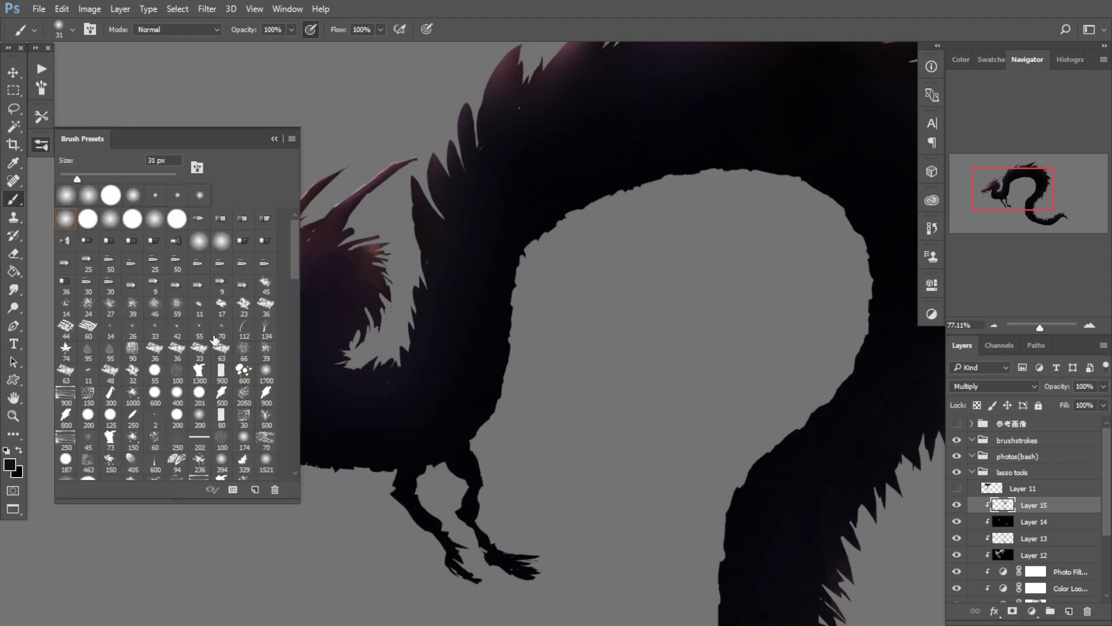
{"action": "left_click", "coordinate": [89, 219]}
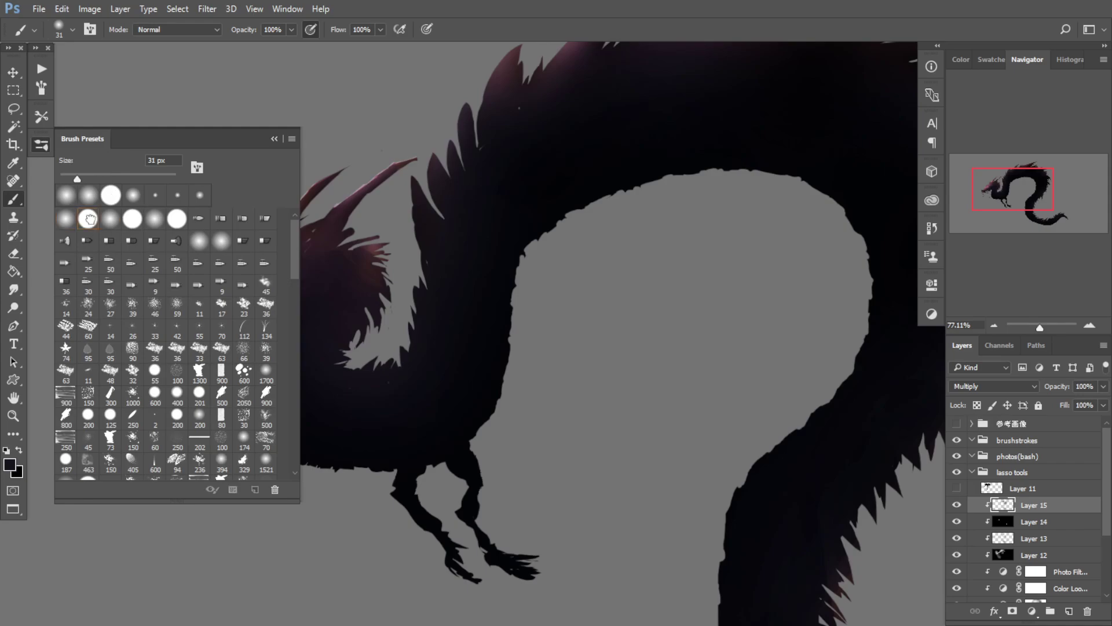
{"action": "left_click", "coordinate": [273, 139]}
{"action": "left_click", "coordinate": [428, 29]}
{"action": "left_click_drag", "start_coordinate": [248, 342], "coordinate": [282, 330]}
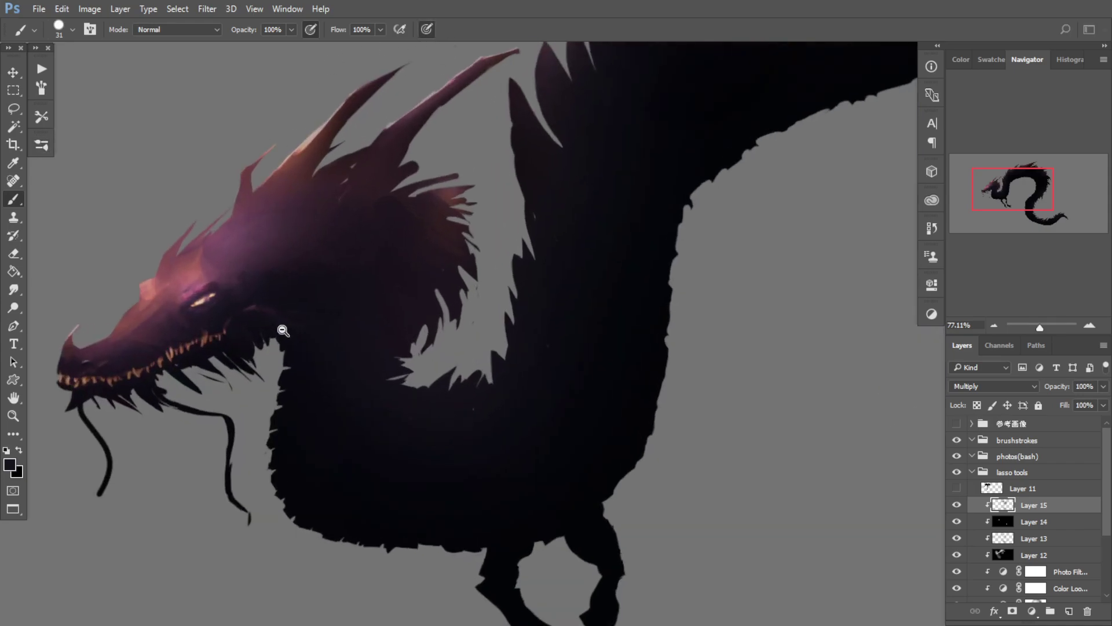
{"action": "mouse_move", "coordinate": [272, 253]}
{"action": "left_mouse_down"}
{"action": "mouse_move", "coordinate": [243, 268]}
{"action": "mouse_move", "coordinate": [309, 279]}
{"action": "left_mouse_up"}
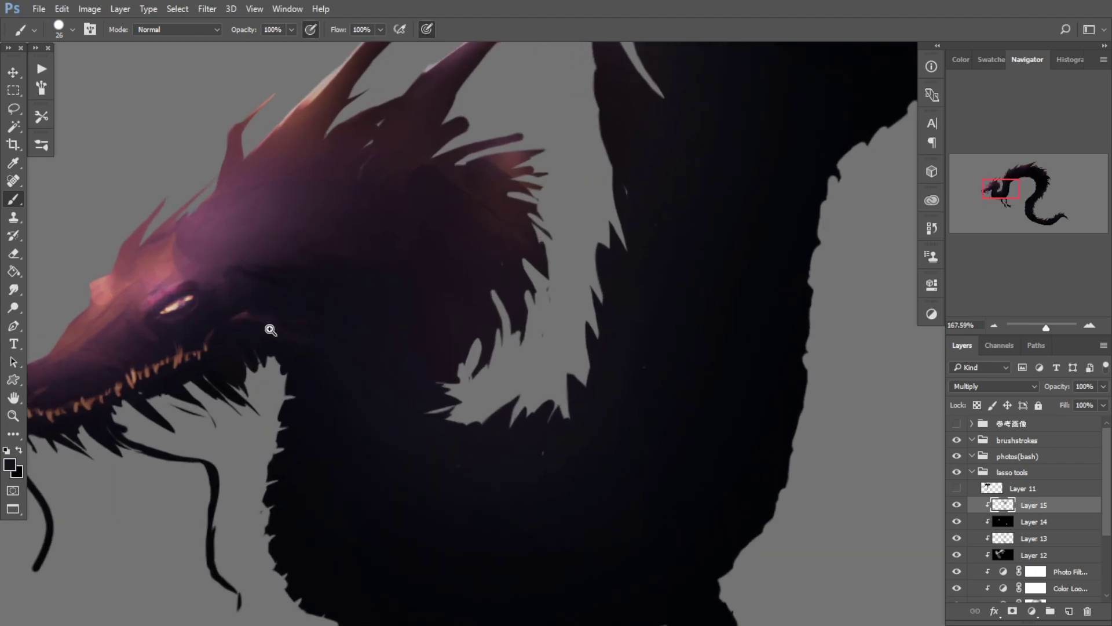
Step: Reduce the hard round brush to 15 px and paint dark strokes behind the dragon's eye on Layer 15
{"action": "left_click_drag", "start_coordinate": [270, 330], "coordinate": [289, 315]}
{"action": "mouse_move", "coordinate": [288, 296]}
{"action": "left_mouse_down"}
{"action": "mouse_move", "coordinate": [338, 313]}
{"action": "mouse_move", "coordinate": [259, 313]}
{"action": "left_mouse_up"}
{"action": "mouse_move", "coordinate": [347, 208]}
{"action": "left_mouse_down"}
{"action": "mouse_move", "coordinate": [333, 217]}
{"action": "mouse_move", "coordinate": [343, 220]}
{"action": "left_mouse_up"}
{"action": "mouse_move", "coordinate": [378, 286]}
{"action": "left_mouse_down"}
{"action": "mouse_move", "coordinate": [316, 291]}
{"action": "mouse_move", "coordinate": [340, 299]}
{"action": "mouse_move", "coordinate": [322, 284]}
{"action": "left_mouse_up"}
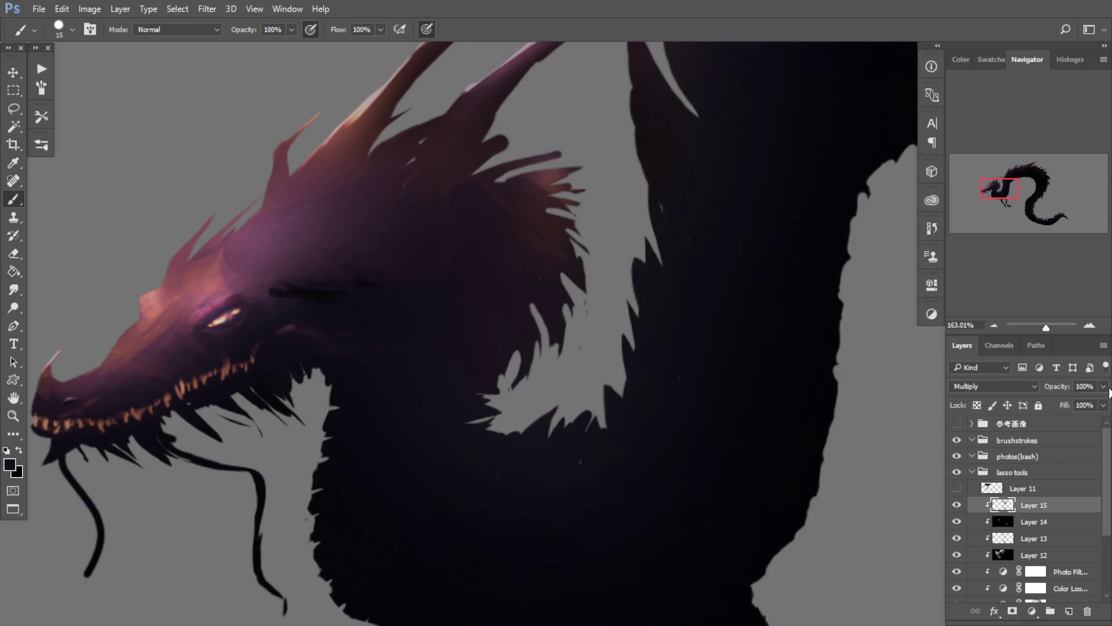
Step: Lower Layer 15's opacity to 58% and switch to a 31 px eraser to check the shading behind the eye
{"action": "left_click", "coordinate": [1103, 405]}
{"action": "left_click_drag", "start_coordinate": [1078, 405], "coordinate": [1075, 405]}
{"action": "key", "text": "e"}
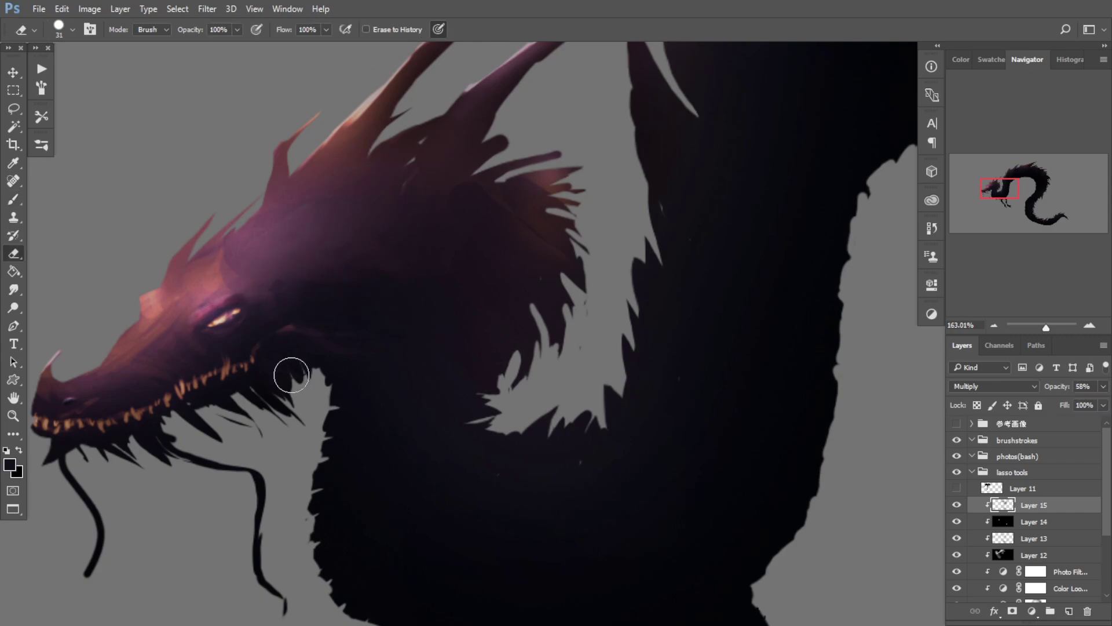
{"action": "left_click_drag", "start_coordinate": [284, 304], "coordinate": [206, 323]}
{"action": "left_click_drag", "start_coordinate": [259, 318], "coordinate": [339, 298]}
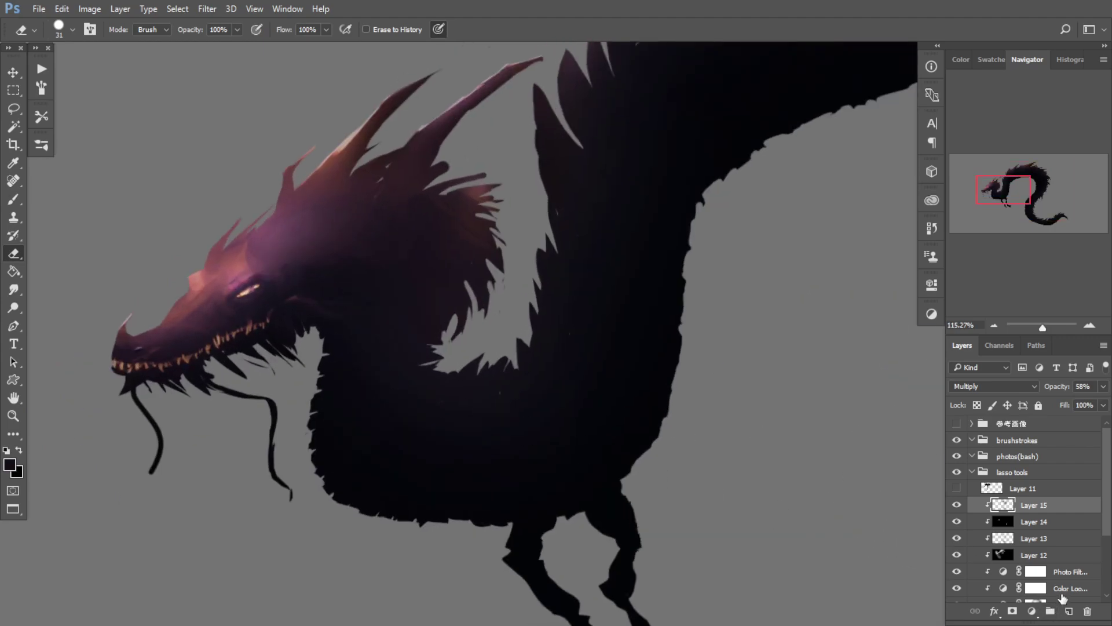
Step: Add a new layer above Layer 15 in Normal mode and clip it to the dragon
{"action": "left_click", "coordinate": [1069, 612]}
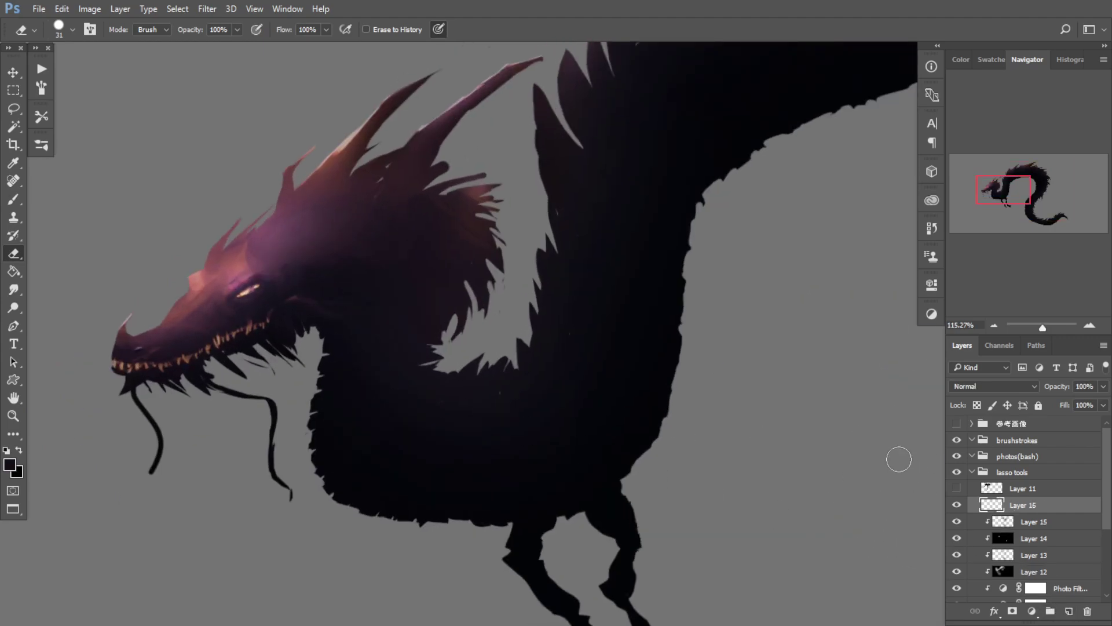
{"action": "left_click", "coordinate": [998, 508], "text": "alt"}
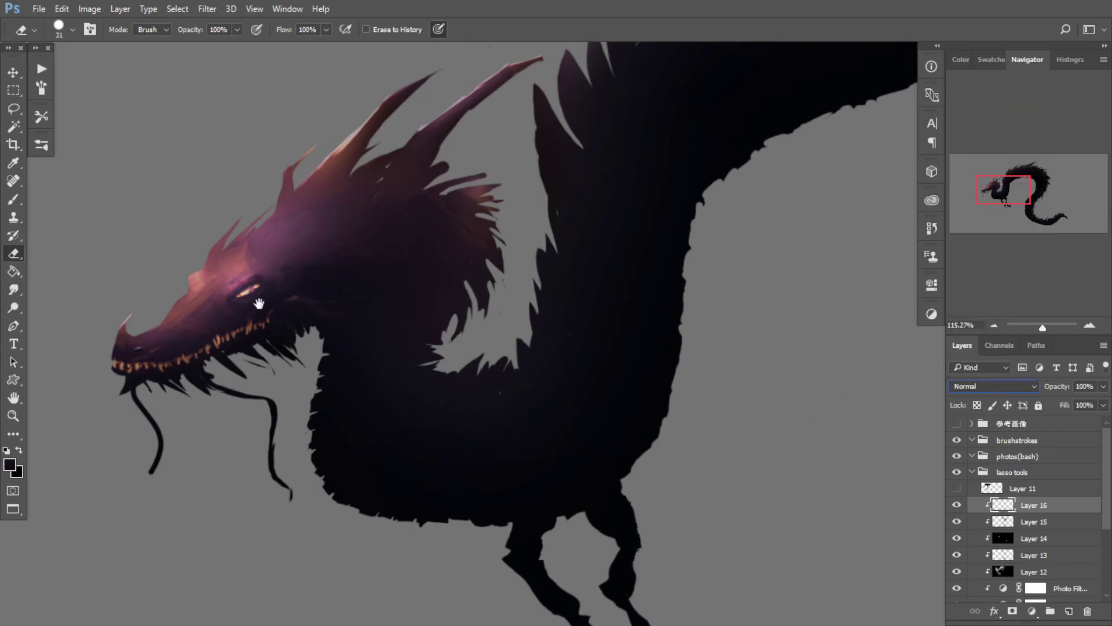
{"action": "scroll", "coordinate": [221, 313], "scroll_direction": "down", "scroll_amount": 2}
{"action": "scroll", "coordinate": [221, 313], "scroll_direction": "up", "scroll_amount": 3}
{"action": "key", "text": "bracketleft"}
{"action": "key", "text": "bracketleft"}
{"action": "key", "text": "bracketleft"}
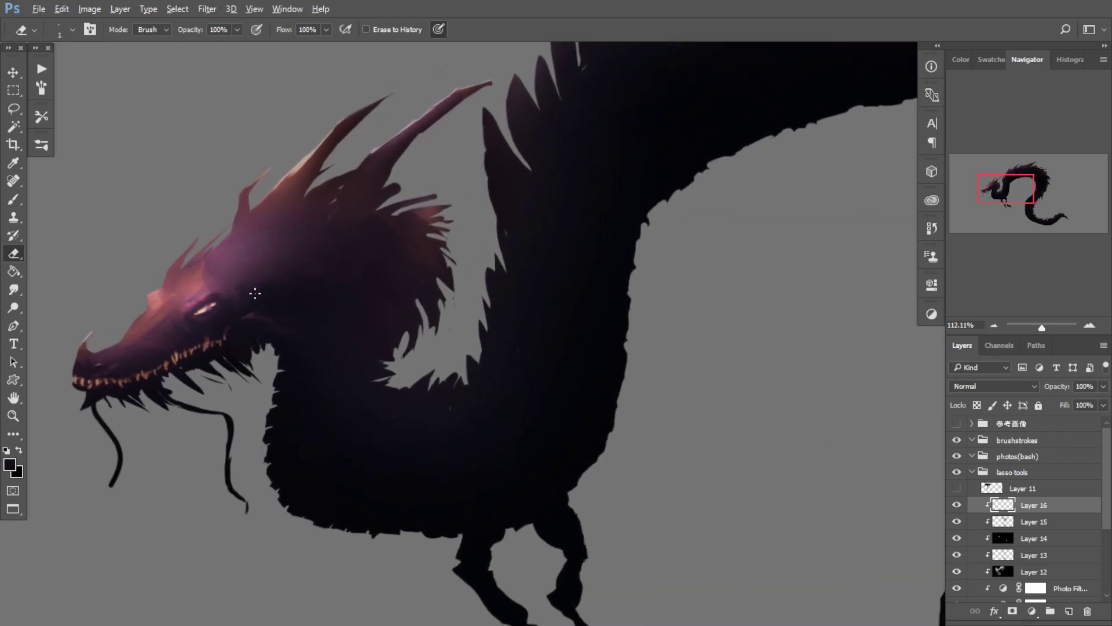
{"action": "left_click_drag", "start_coordinate": [259, 259], "coordinate": [297, 291]}
Step: Sample purple tones beside the brow and blend the area behind the eye with a hard round brush of about 10 to 12 px
{"action": "key", "text": "b"}
{"action": "scroll", "coordinate": [298, 337], "scroll_direction": "up", "scroll_amount": 3}
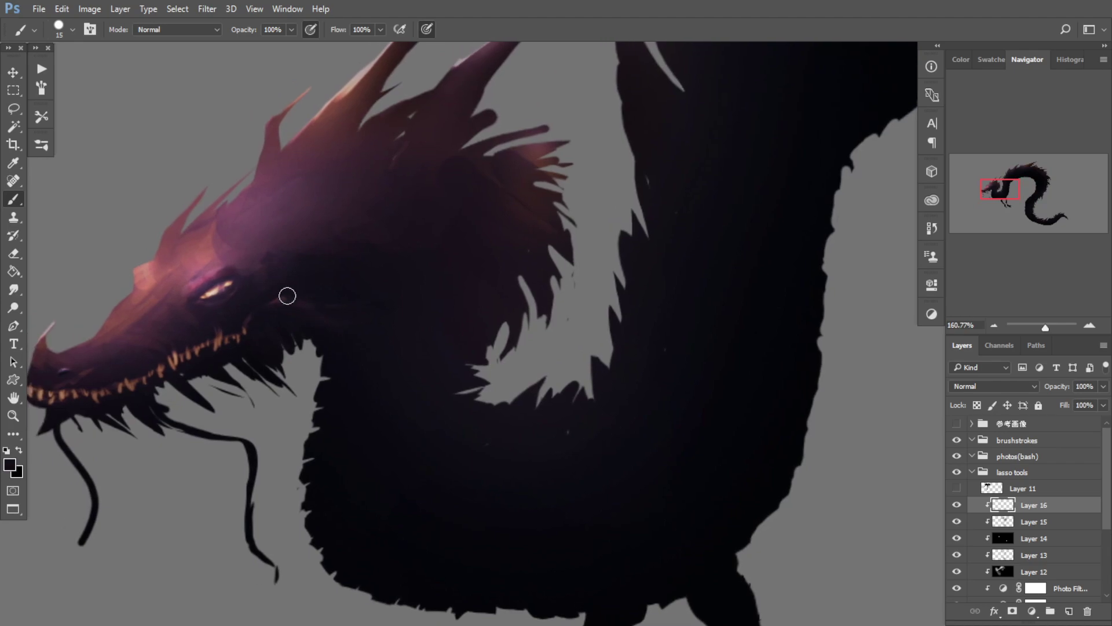
{"action": "right_click", "coordinate": [315, 266], "text": "alt"}
{"action": "left_click", "coordinate": [236, 271], "text": "alt"}
{"action": "right_click", "coordinate": [264, 255], "text": "alt"}
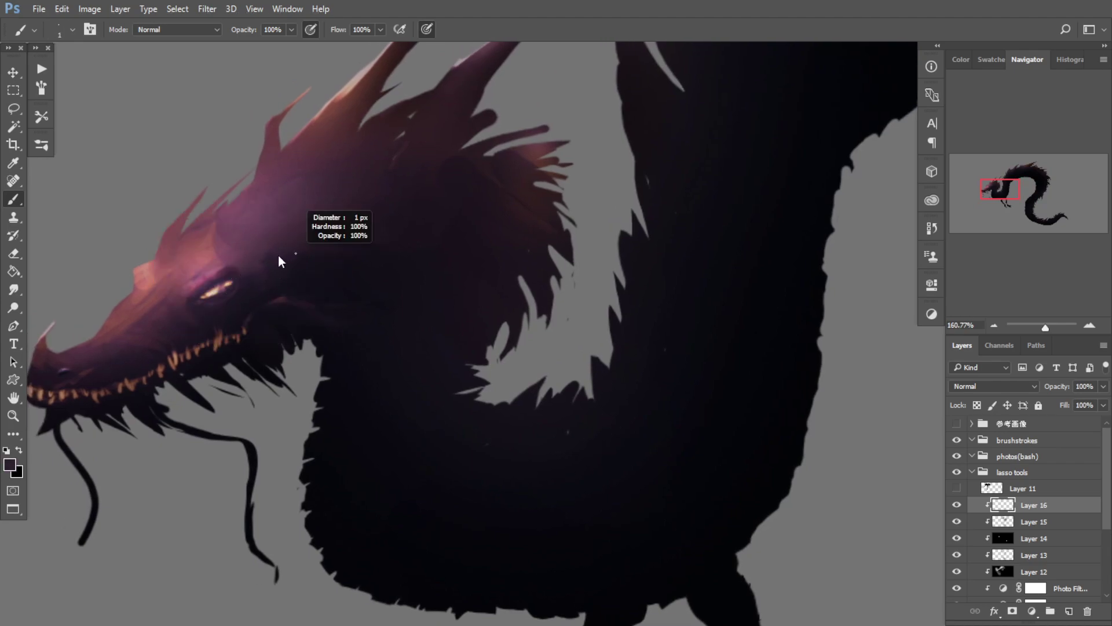
{"action": "left_click", "coordinate": [268, 248], "text": "alt"}
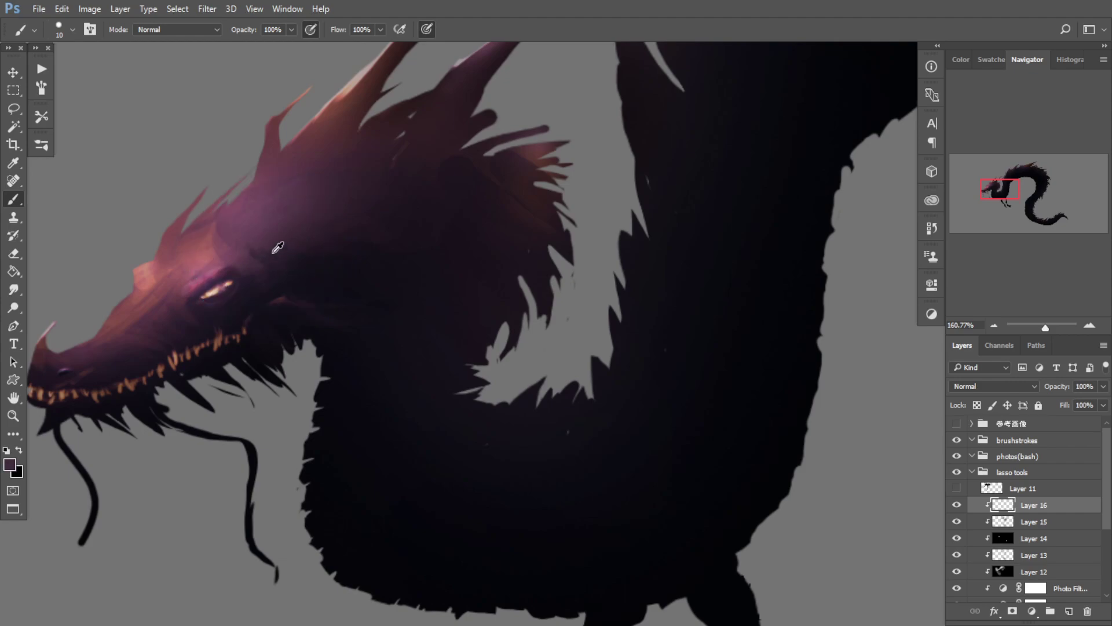
{"action": "right_click", "coordinate": [278, 260], "text": "alt"}
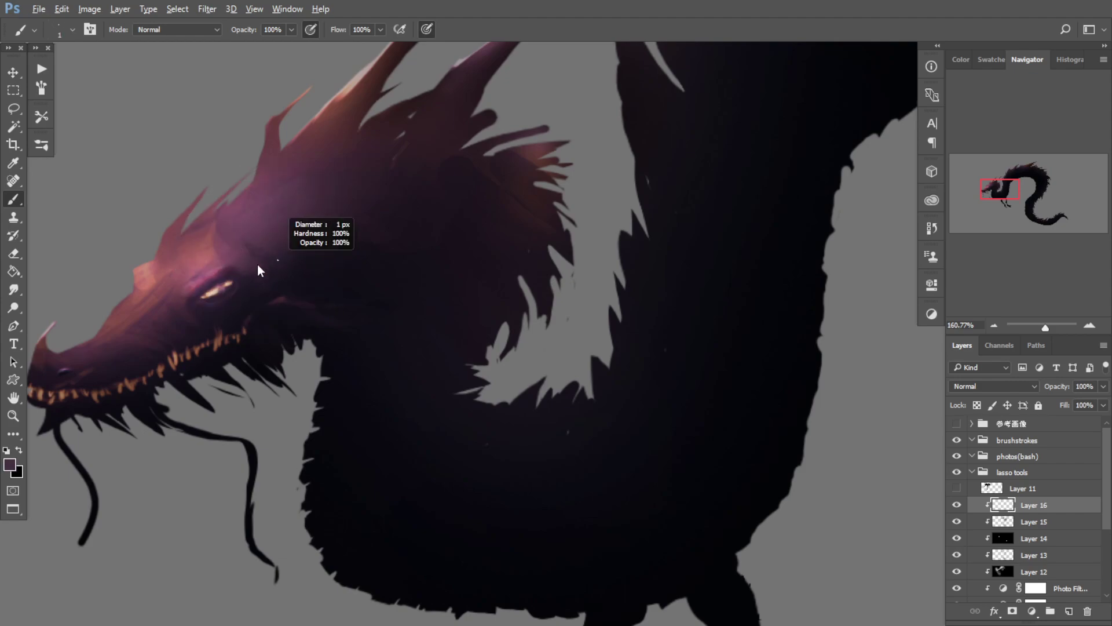
{"action": "right_click", "coordinate": [278, 261], "text": "alt"}
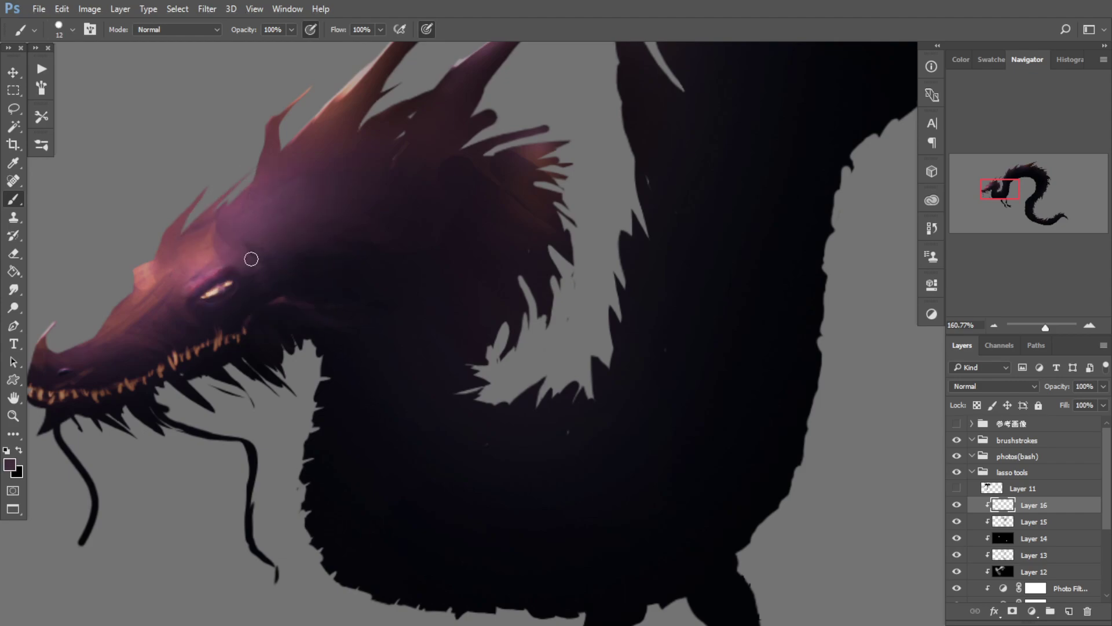
{"action": "right_click", "coordinate": [297, 262], "text": "alt"}
{"action": "left_click", "coordinate": [284, 253], "text": "alt"}
{"action": "left_click_drag", "start_coordinate": [335, 242], "coordinate": [314, 260]}
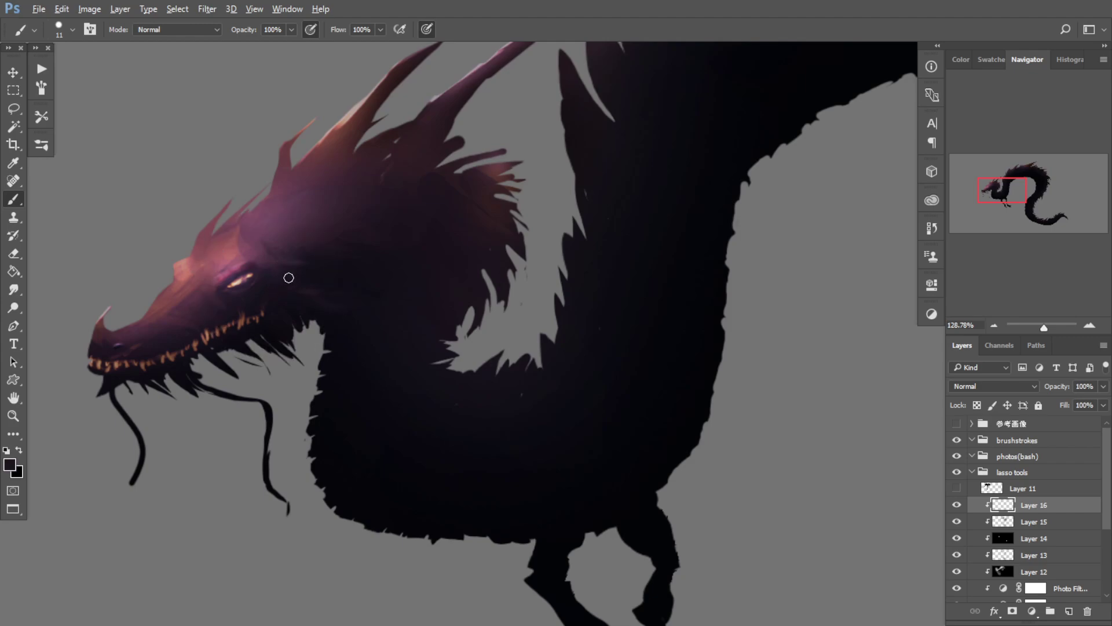
Step: Sample light and dark tones across the cheek and blend the transition behind the eye with an 11 px brush
{"action": "left_click", "coordinate": [268, 295], "text": "alt"}
{"action": "left_click", "coordinate": [298, 272], "text": "alt"}
{"action": "left_click", "coordinate": [336, 246], "text": "alt"}
{"action": "left_click", "coordinate": [318, 259], "text": "alt"}
{"action": "left_click", "coordinate": [268, 302], "text": "alt"}
Step: Sample tones near the nostril and mouth and reduce the brush to 3 px for detail on the snout
{"action": "left_click", "coordinate": [109, 350], "text": "alt"}
{"action": "left_click", "coordinate": [108, 350], "text": "alt"}
{"action": "left_click", "coordinate": [155, 359], "text": "alt"}
{"action": "left_click_drag", "start_coordinate": [205, 349], "coordinate": [186, 233]}
{"action": "mouse_move", "coordinate": [245, 305]}
{"action": "left_mouse_down"}
{"action": "mouse_move", "coordinate": [183, 305]}
{"action": "mouse_move", "coordinate": [316, 269]}
{"action": "mouse_move", "coordinate": [337, 275]}
{"action": "left_mouse_up"}
{"action": "scroll", "coordinate": [315, 269], "scroll_direction": "up", "scroll_amount": 2}
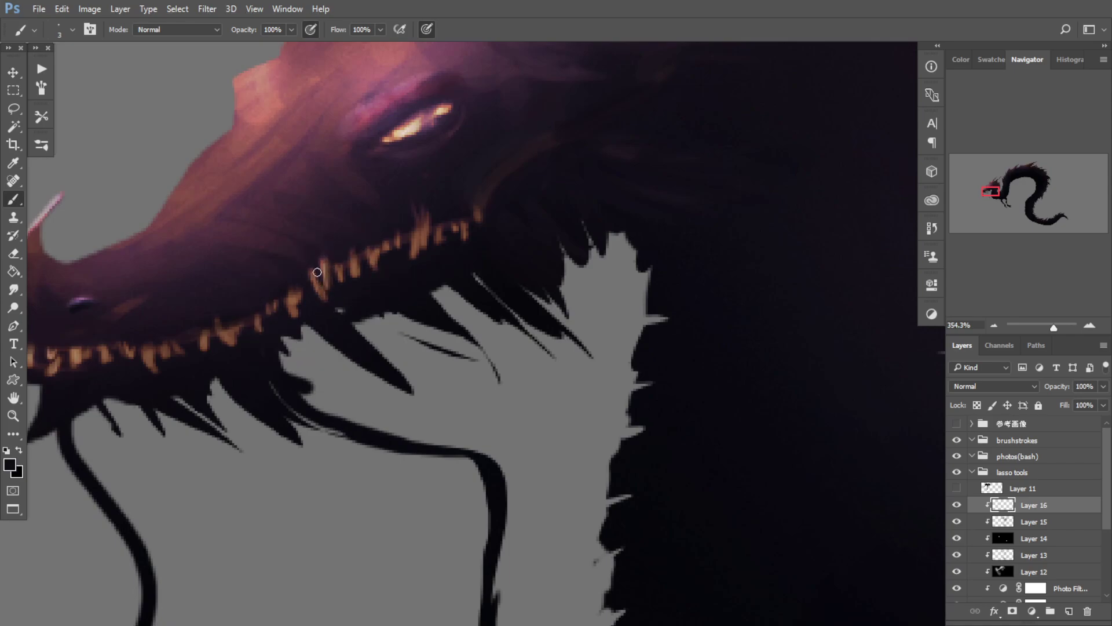
Step: Sample the colour at the teeth and touch up the teeth and gum line with a 6 px brush
{"action": "left_click", "coordinate": [320, 277], "text": "alt"}
{"action": "mouse_move", "coordinate": [213, 332]}
{"action": "left_mouse_down"}
{"action": "mouse_move", "coordinate": [244, 318]}
{"action": "mouse_move", "coordinate": [218, 331]}
{"action": "left_mouse_up"}
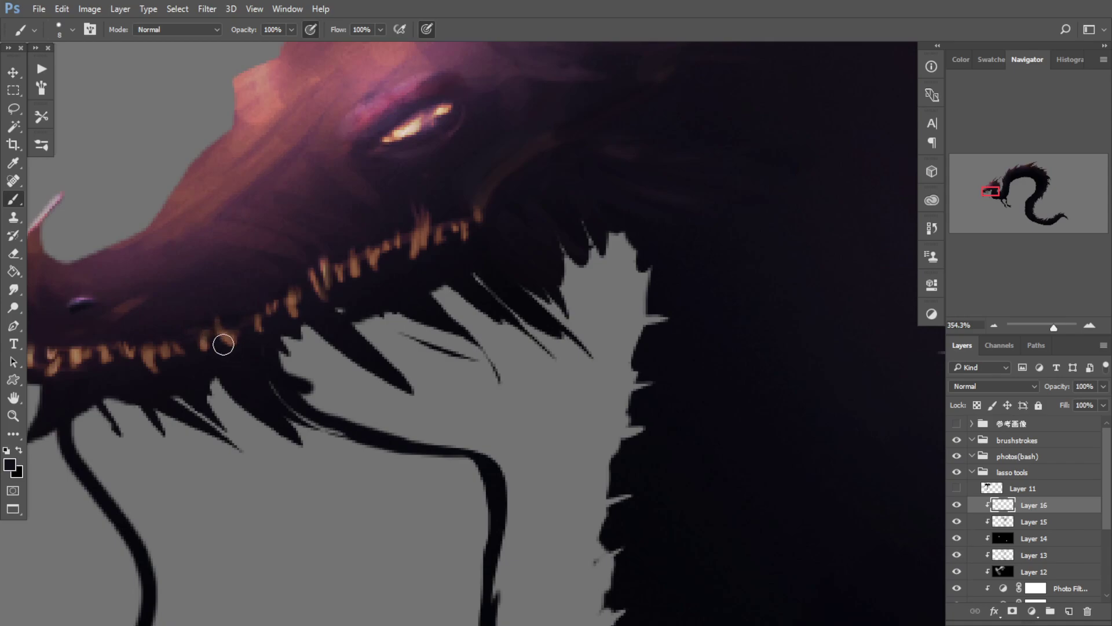
{"action": "left_click_drag", "start_coordinate": [230, 325], "coordinate": [392, 289]}
{"action": "left_click_drag", "start_coordinate": [282, 314], "coordinate": [278, 315]}
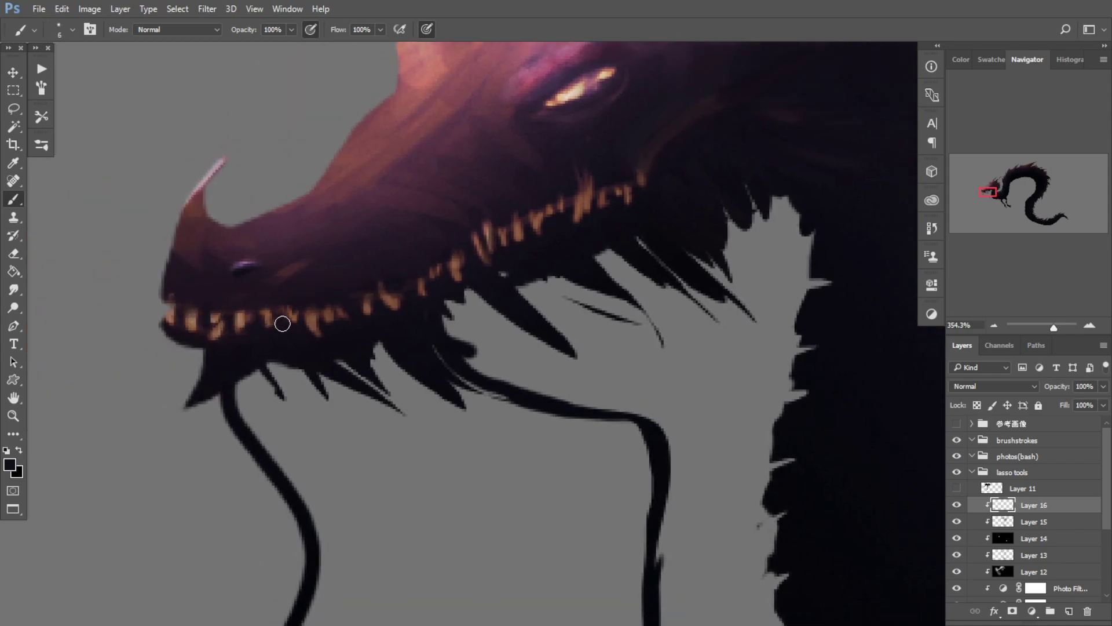
{"action": "left_click_drag", "start_coordinate": [394, 309], "coordinate": [297, 228]}
Step: Refine the dark shading around the eye with a 3 px brush
{"action": "left_click_drag", "start_coordinate": [460, 228], "coordinate": [354, 365]}
{"action": "left_click_drag", "start_coordinate": [346, 252], "coordinate": [334, 227]}
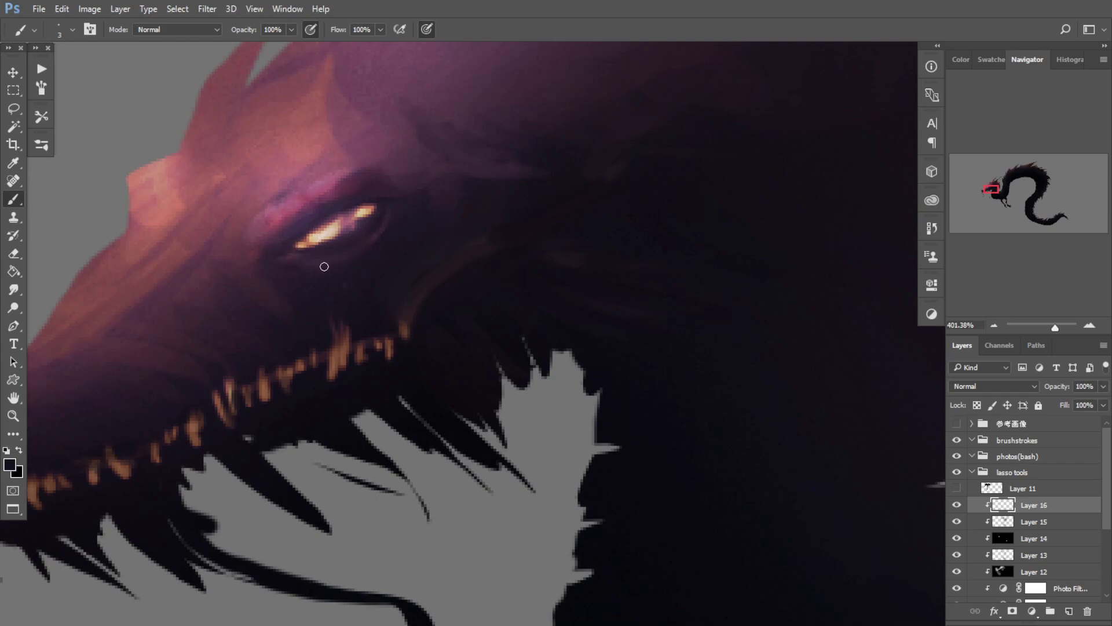
{"action": "left_click_drag", "start_coordinate": [366, 236], "coordinate": [400, 237]}
{"action": "left_click_drag", "start_coordinate": [394, 217], "coordinate": [340, 277]}
{"action": "left_click_drag", "start_coordinate": [403, 207], "coordinate": [299, 271]}
{"action": "scroll", "coordinate": [299, 290], "scroll_direction": "down", "scroll_amount": 8}
{"action": "scroll", "coordinate": [301, 300], "scroll_direction": "down", "scroll_amount": 2}
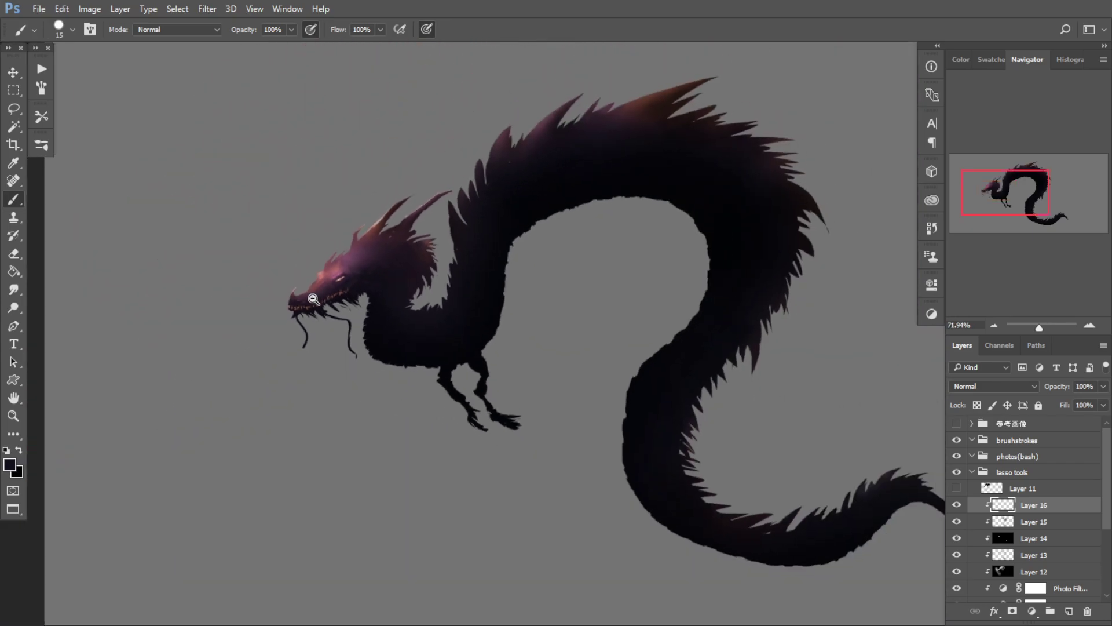
Step: Sample reddish brown tones from the horns and retouch the front horn and mane with a 12 px brush
{"action": "scroll", "coordinate": [294, 300], "scroll_direction": "up", "scroll_amount": 5}
{"action": "right_click", "coordinate": [304, 153], "text": "alt"}
{"action": "left_click", "coordinate": [307, 184], "text": "alt"}
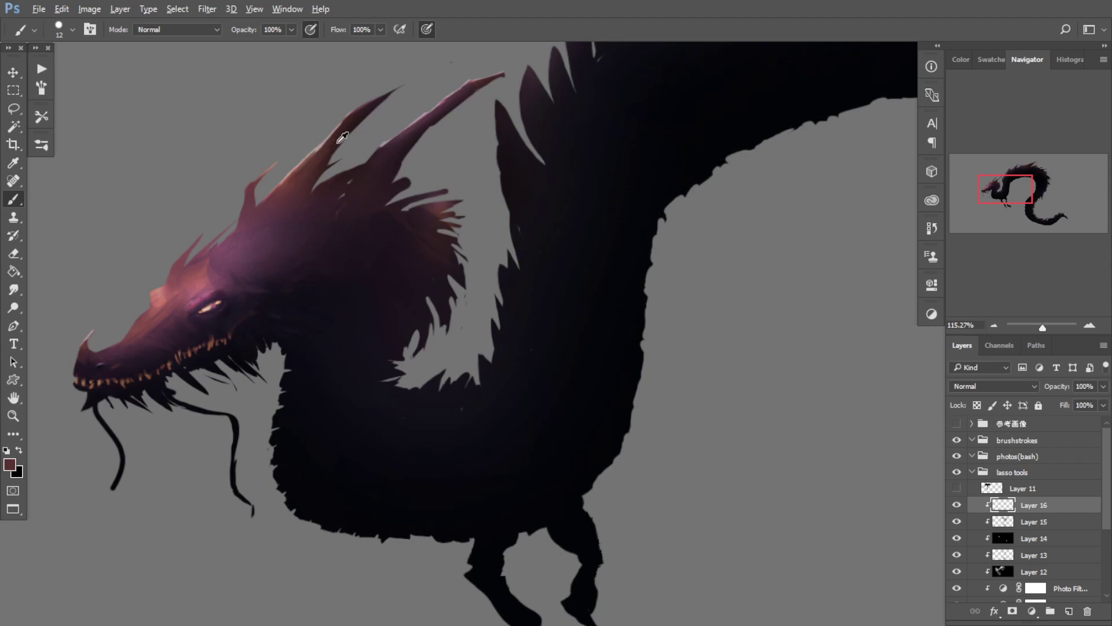
{"action": "left_click_drag", "start_coordinate": [291, 183], "coordinate": [316, 149]}
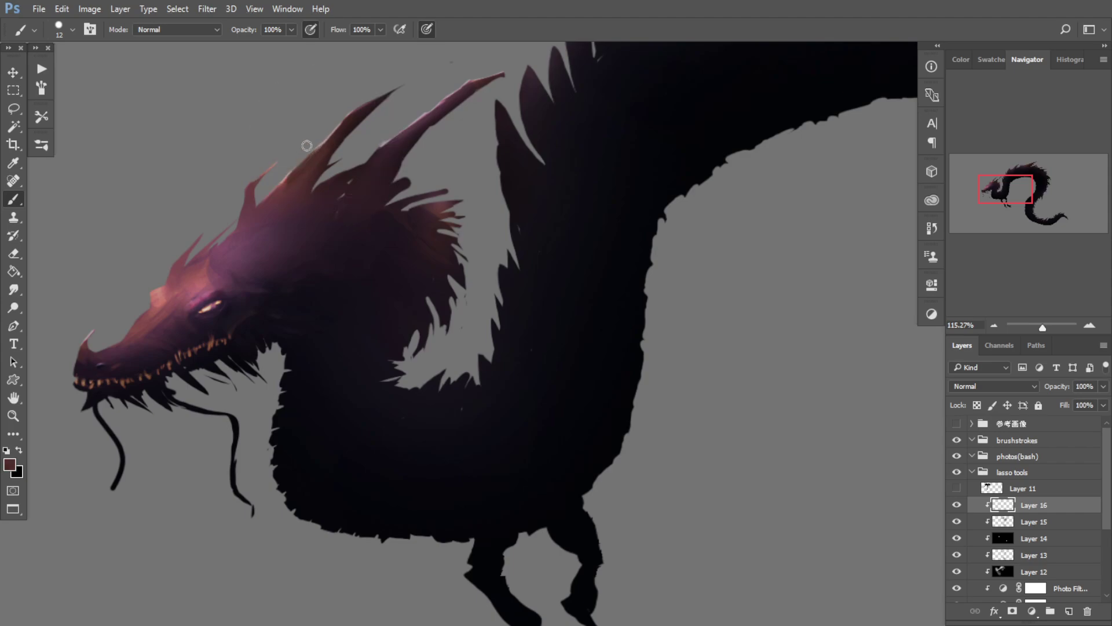
{"action": "left_click", "coordinate": [293, 197], "text": "alt"}
{"action": "mouse_move", "coordinate": [458, 214]}
{"action": "left_mouse_down"}
{"action": "mouse_move", "coordinate": [476, 214]}
{"action": "mouse_move", "coordinate": [453, 210]}
{"action": "mouse_move", "coordinate": [464, 220]}
{"action": "mouse_move", "coordinate": [385, 244]}
{"action": "mouse_move", "coordinate": [396, 226]}
{"action": "mouse_move", "coordinate": [358, 236]}
{"action": "mouse_move", "coordinate": [415, 242]}
{"action": "left_mouse_up"}
{"action": "left_click", "coordinate": [409, 238], "text": "alt"}
Step: Sample dark body tones and shade the base of the largest back spike, reducing the brush from 194 to 124 px
{"action": "left_click_drag", "start_coordinate": [326, 252], "coordinate": [145, 360]}
{"action": "mouse_move", "coordinate": [360, 318]}
{"action": "left_mouse_down"}
{"action": "mouse_move", "coordinate": [232, 346]}
{"action": "mouse_move", "coordinate": [348, 313]}
{"action": "left_mouse_up"}
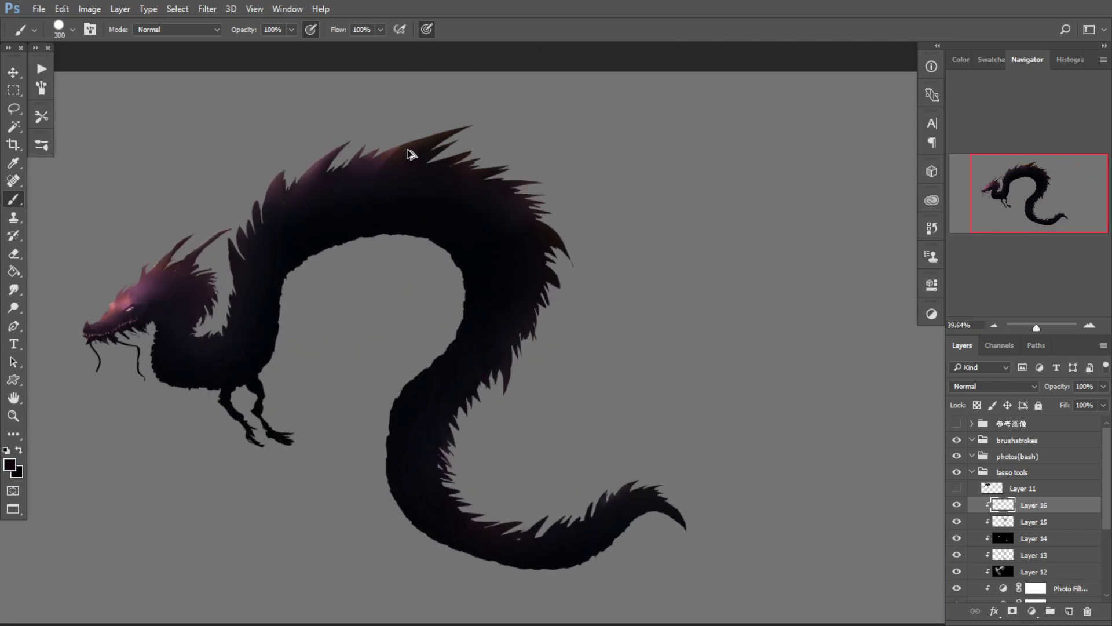
{"action": "right_click", "coordinate": [441, 179], "text": "alt"}
{"action": "left_click", "coordinate": [405, 185], "text": "alt"}
{"action": "left_click_drag", "start_coordinate": [404, 182], "coordinate": [439, 156]}
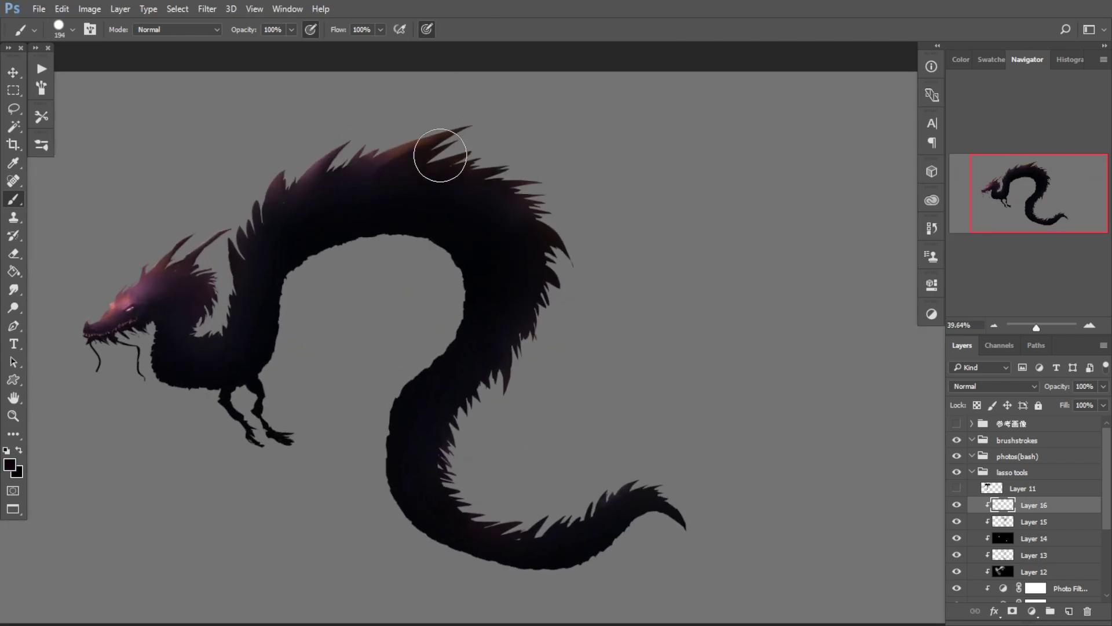
{"action": "right_click", "coordinate": [434, 178], "text": "alt"}
{"action": "left_click", "coordinate": [377, 159], "text": "alt"}
{"action": "left_click", "coordinate": [368, 173], "text": "alt"}
{"action": "right_click", "coordinate": [371, 174], "text": "alt"}
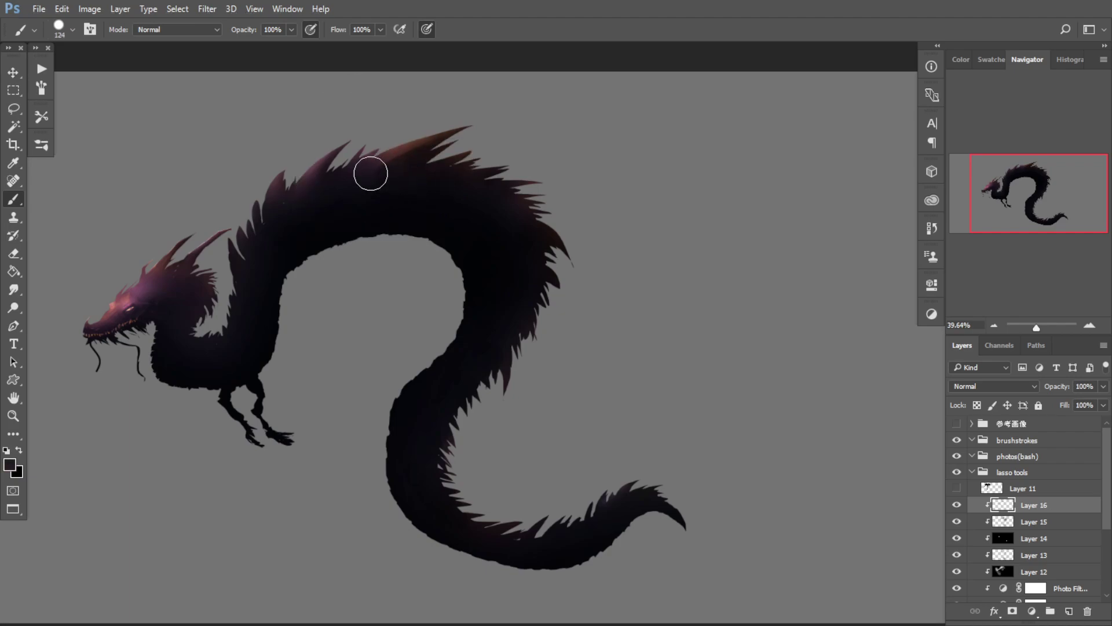
Step: Try to paint sampled reddish brown tones onto the back below the largest spike with a 124 px brush
{"action": "left_click_drag", "start_coordinate": [370, 173], "coordinate": [372, 170]}
{"action": "left_click", "coordinate": [400, 153], "text": "alt"}
{"action": "left_click", "coordinate": [400, 151], "text": "alt"}
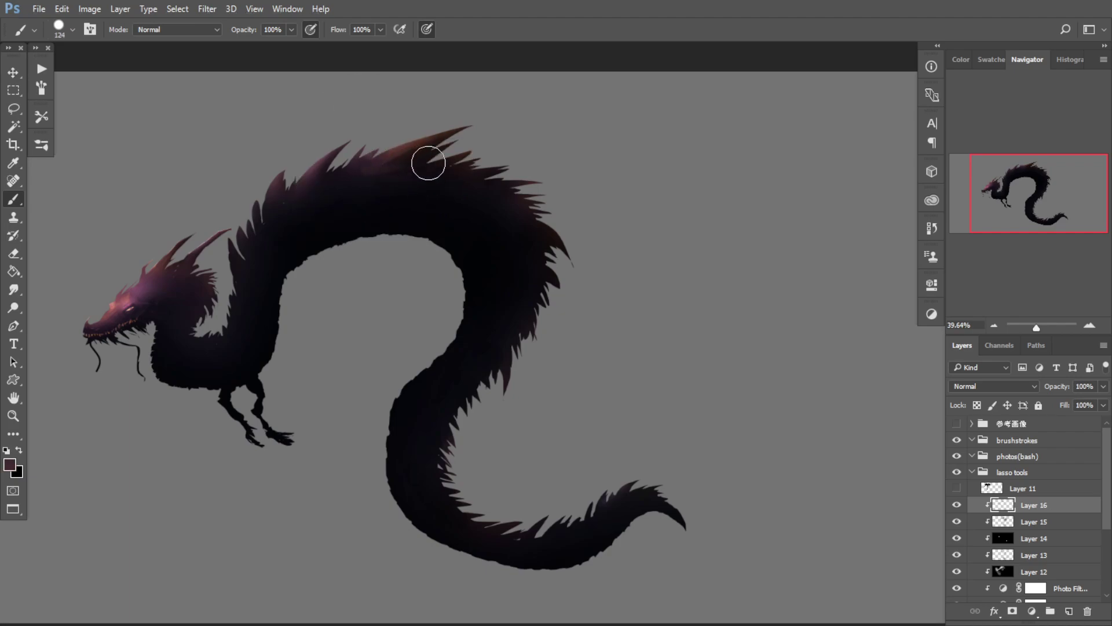
{"action": "left_click", "coordinate": [389, 170], "text": "alt"}
{"action": "left_click", "coordinate": [398, 155], "text": "alt"}
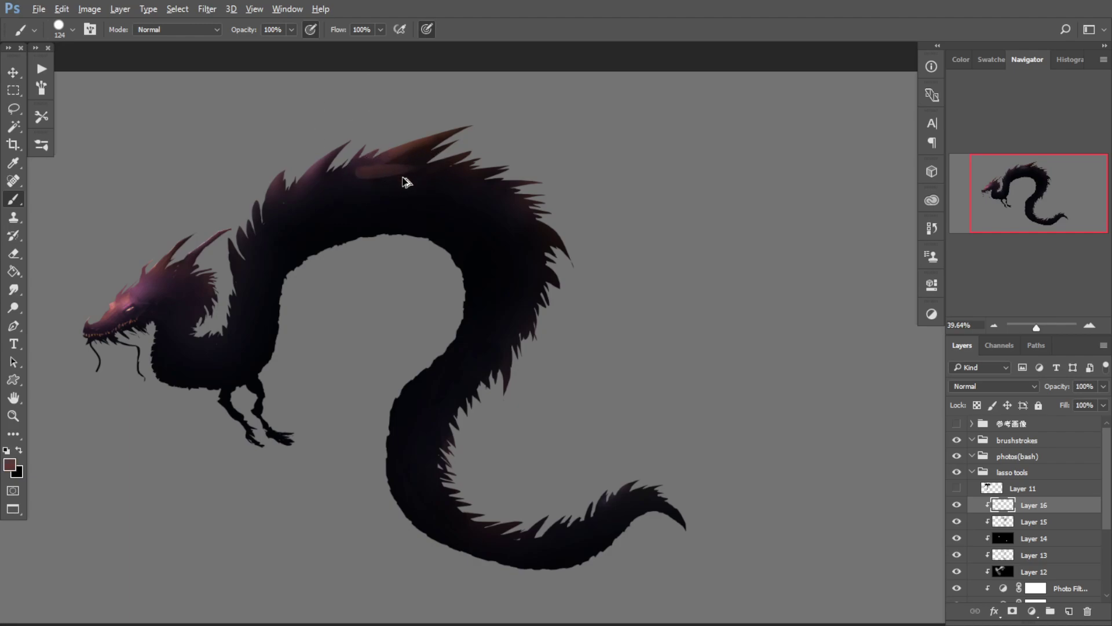
Step: Erase the reddish smear below the largest back spike with an eraser of about 105 px
{"action": "key", "text": "e"}
{"action": "key", "text": "bracketright"}
{"action": "key", "text": "bracketright"}
{"action": "key", "text": "bracketright"}
{"action": "key", "text": "bracketright"}
{"action": "key", "text": "bracketright"}
{"action": "key", "text": "bracketright"}
{"action": "key", "text": "bracketright"}
{"action": "key", "text": "bracketright"}
{"action": "key", "text": "bracketright"}
{"action": "left_click_drag", "start_coordinate": [375, 171], "coordinate": [437, 180]}
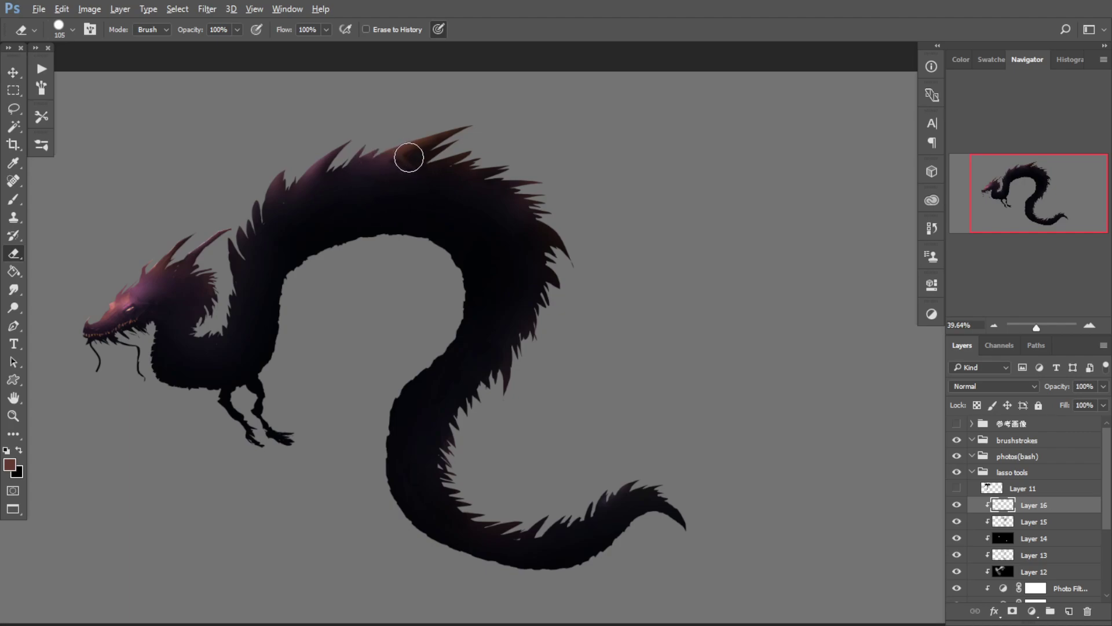
{"action": "key", "text": "bracketright"}
{"action": "key", "text": "bracketright"}
{"action": "key", "text": "bracketright"}
{"action": "key", "text": "b"}
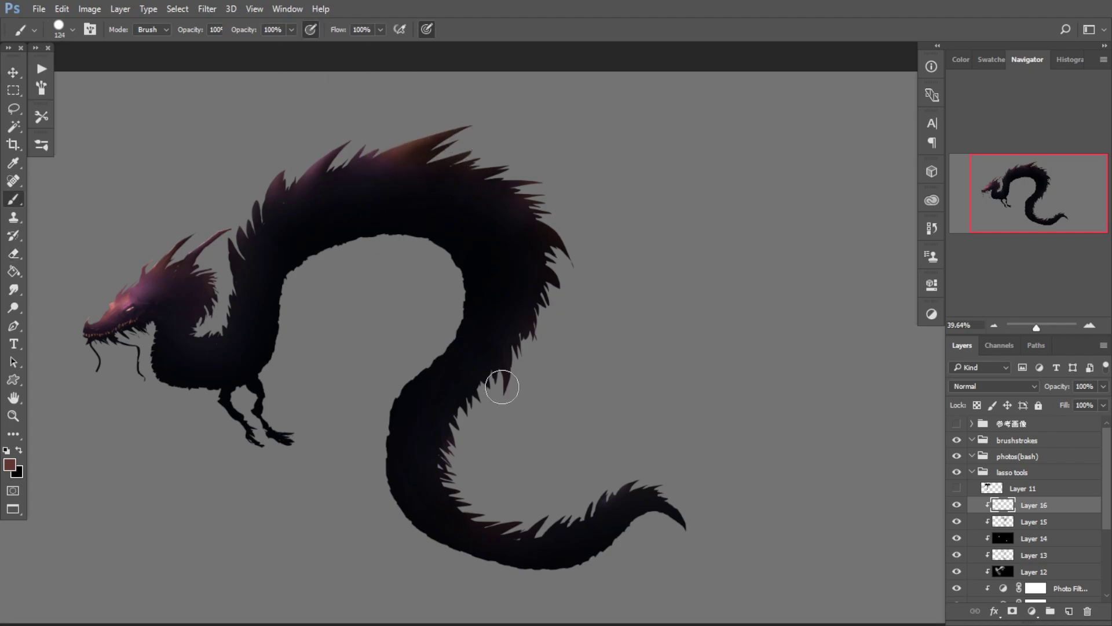
Step: Check the Color Lookup, Photo Filter and Layer 12 layers and view the whole dragon
{"action": "scroll", "coordinate": [1067, 534], "scroll_direction": "down", "scroll_amount": 3}
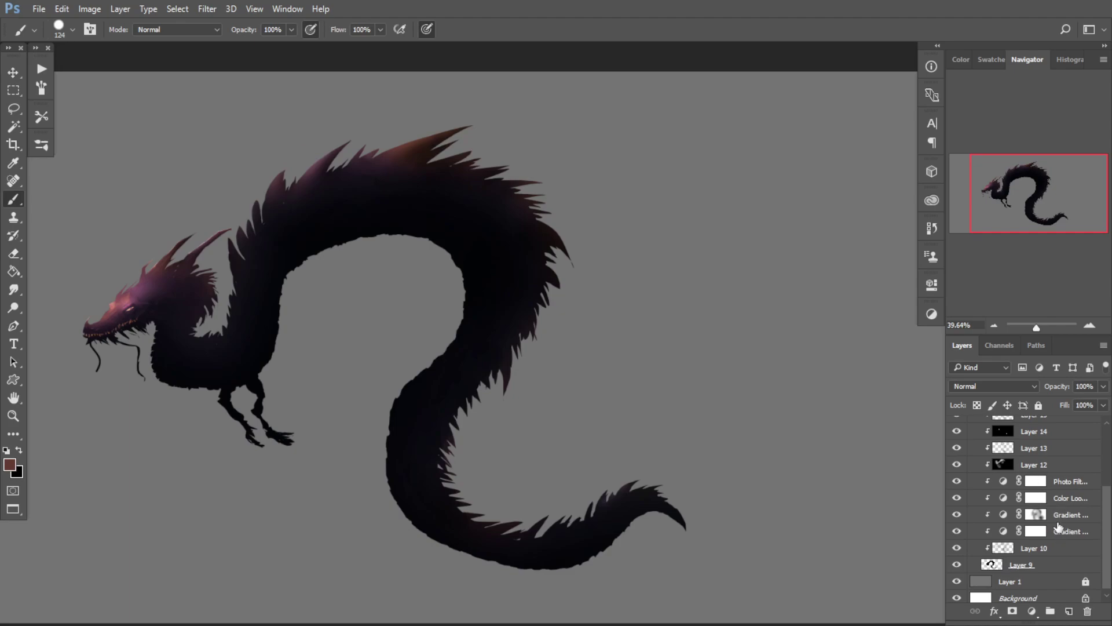
{"action": "left_click", "coordinate": [1062, 499]}
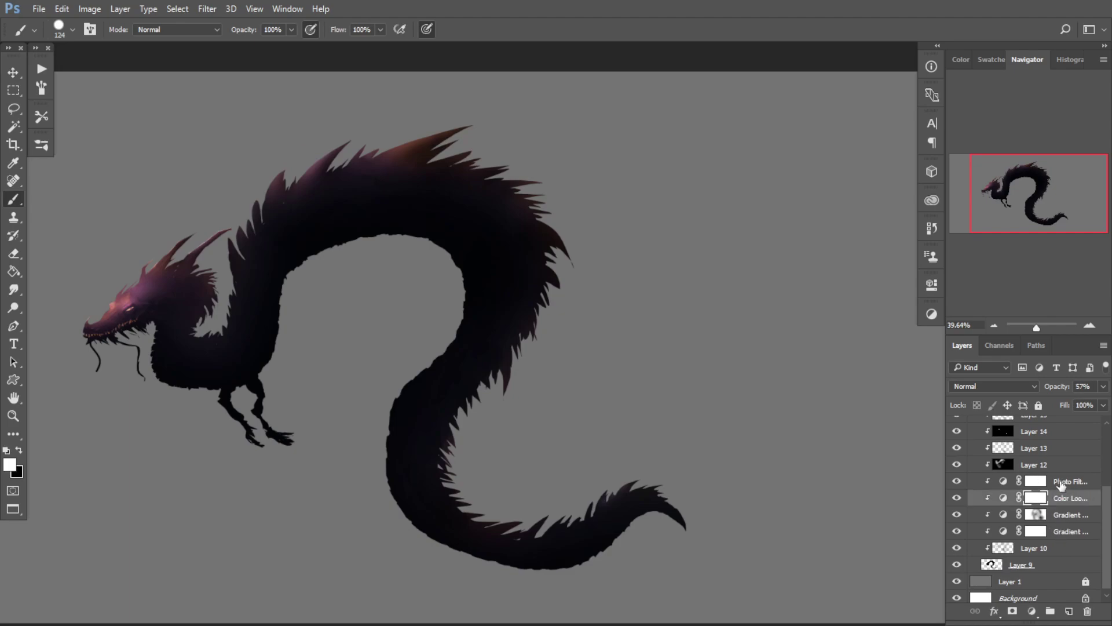
{"action": "left_click", "coordinate": [1058, 488]}
{"action": "left_click", "coordinate": [1026, 466]}
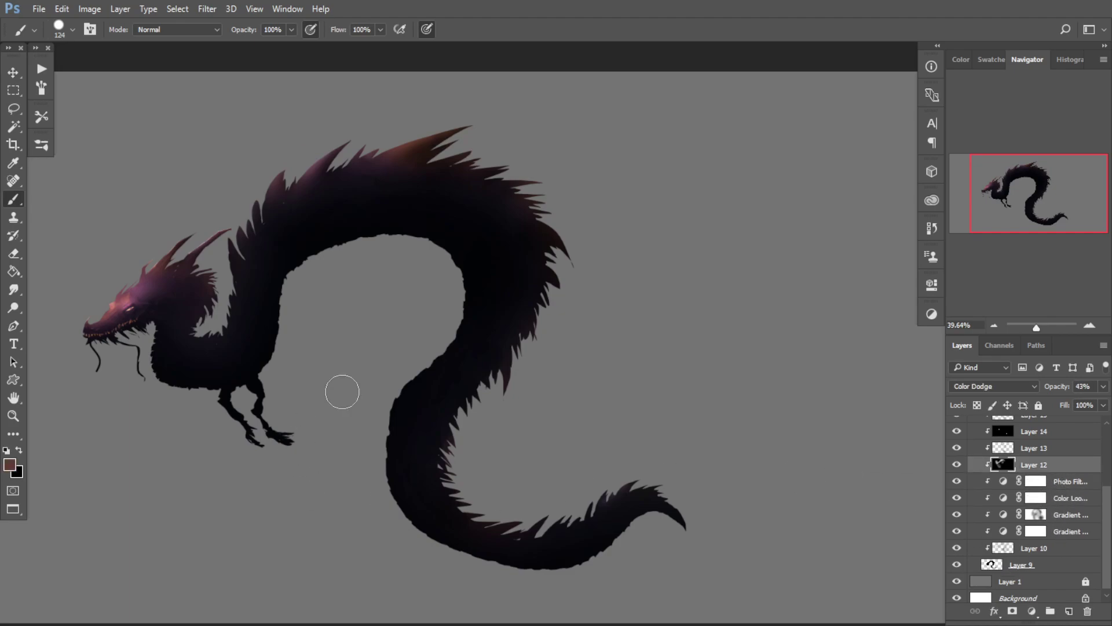
{"action": "mouse_move", "coordinate": [344, 339]}
{"action": "left_mouse_down"}
{"action": "mouse_move", "coordinate": [430, 317]}
{"action": "mouse_move", "coordinate": [406, 331]}
{"action": "mouse_move", "coordinate": [420, 342]}
{"action": "left_mouse_up"}
{"action": "left_click", "coordinate": [14, 72]}
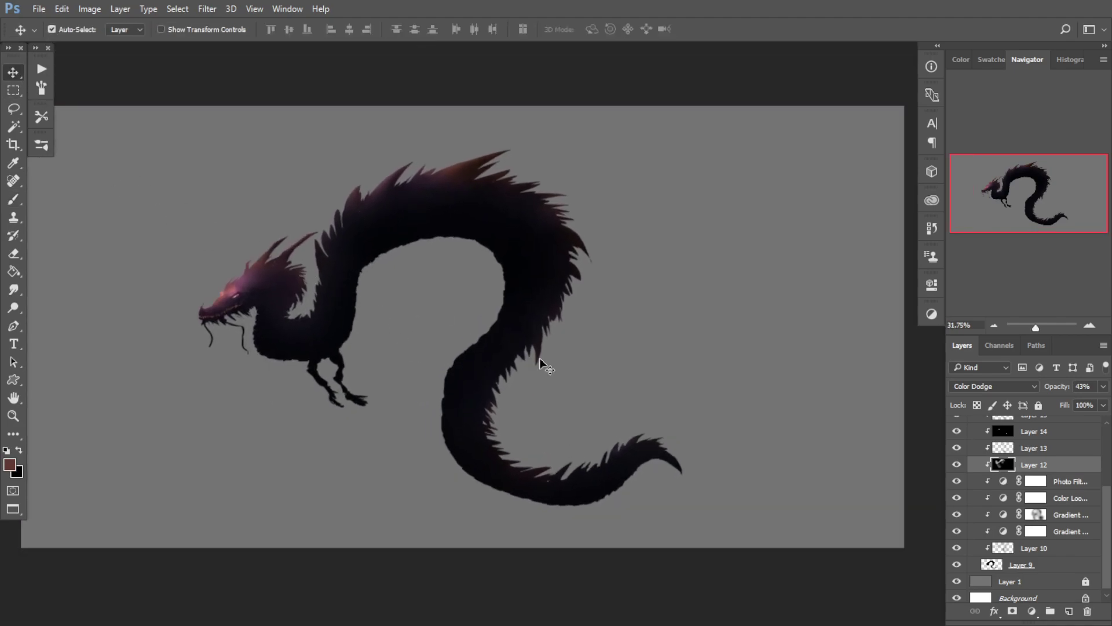
Step: Collapse the lasso tools group and make the photos(bash) group active
{"action": "left_click_drag", "start_coordinate": [1108, 532], "coordinate": [1107, 467]}
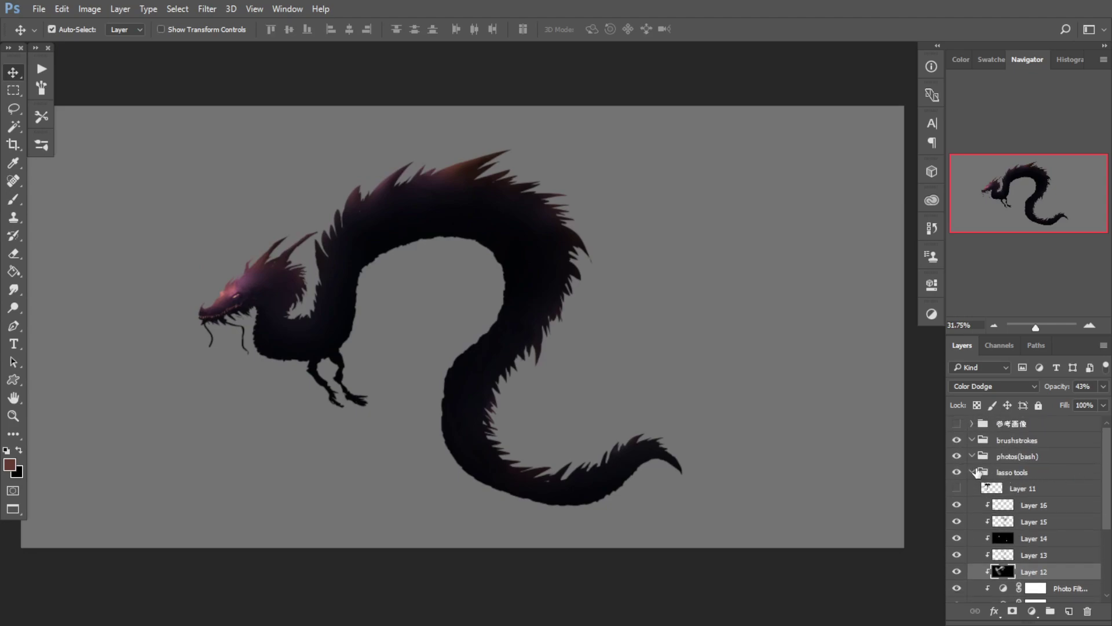
{"action": "left_click", "coordinate": [1018, 461]}
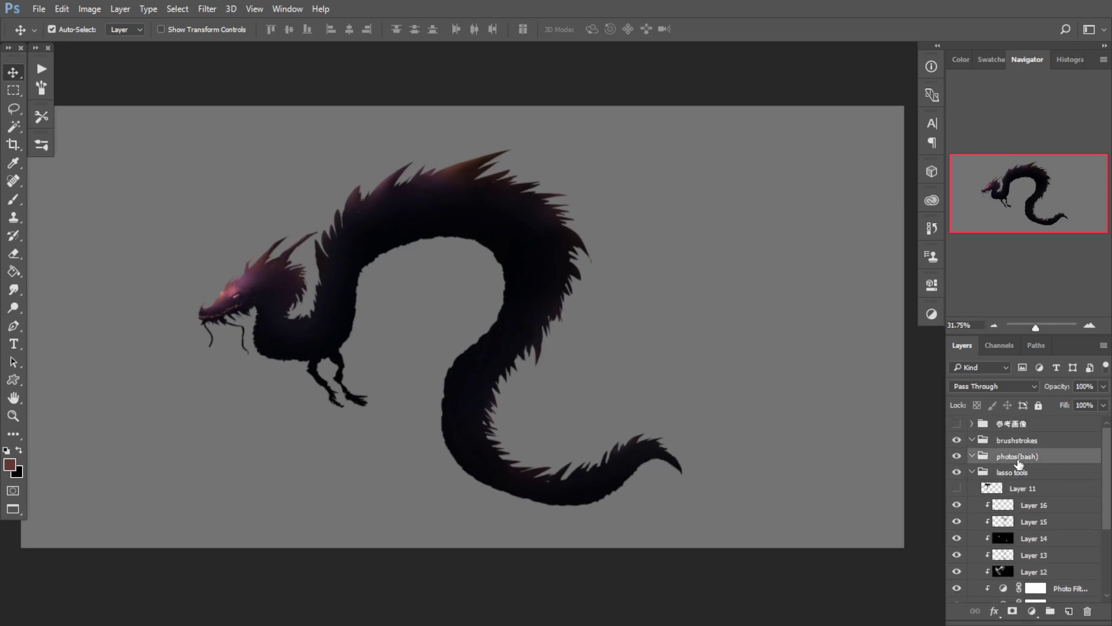
{"action": "left_click", "coordinate": [972, 475]}
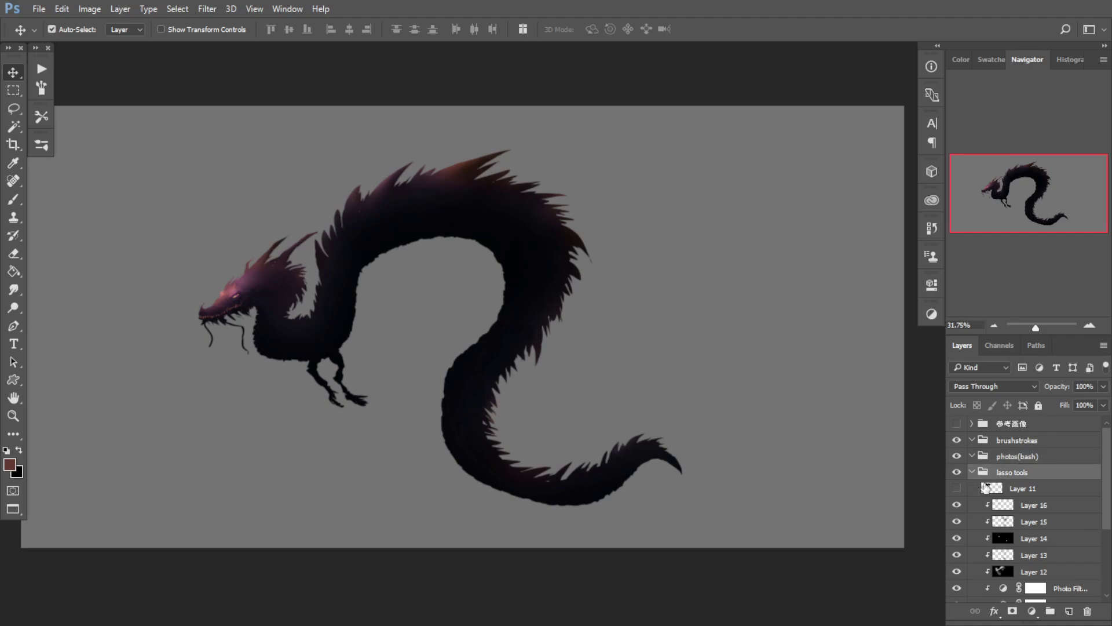
{"action": "left_click", "coordinate": [972, 473]}
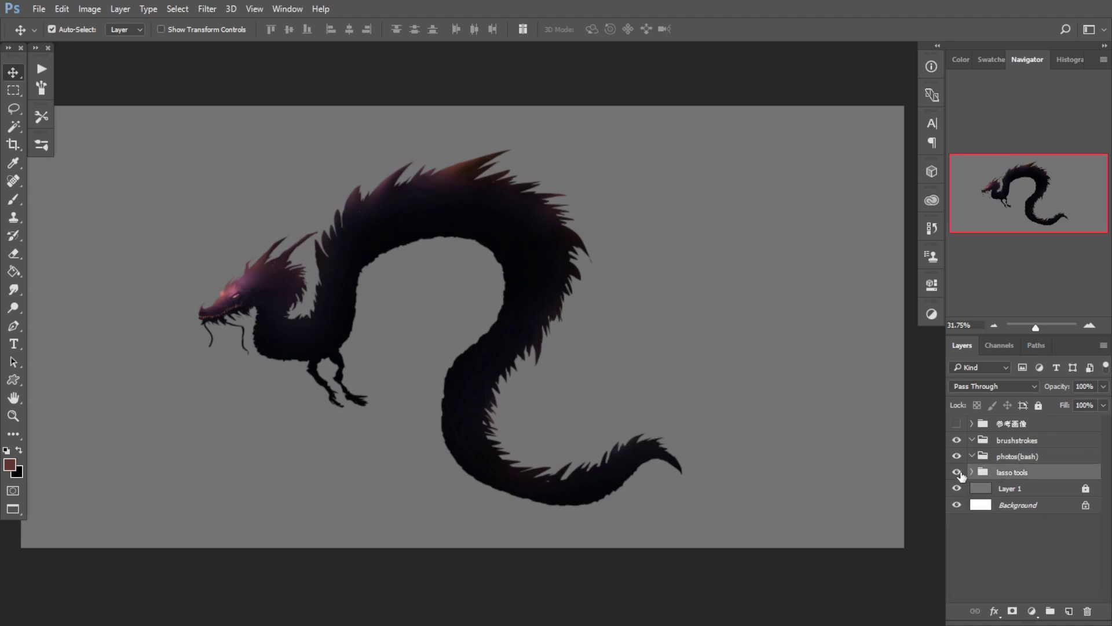
{"action": "key", "text": "ctrl"}
{"action": "left_click", "coordinate": [1005, 460]}
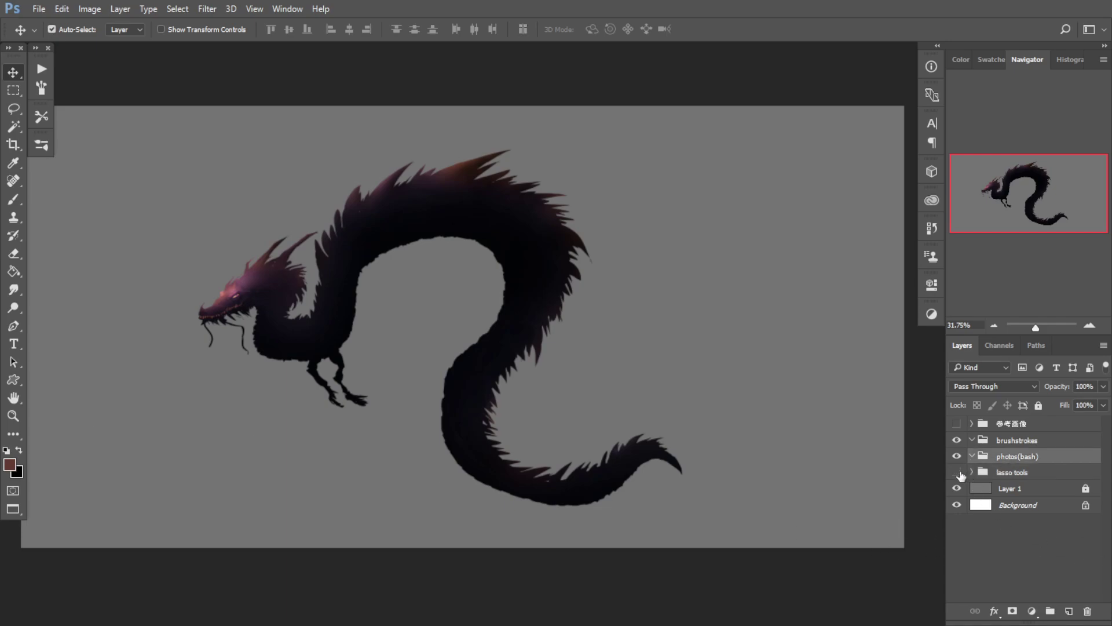
Step: Hide the lasso tools and photos(bash) groups and move the brushstrokes group below photos(bash)
{"action": "left_click", "coordinate": [958, 472]}
{"action": "key", "text": "f"}
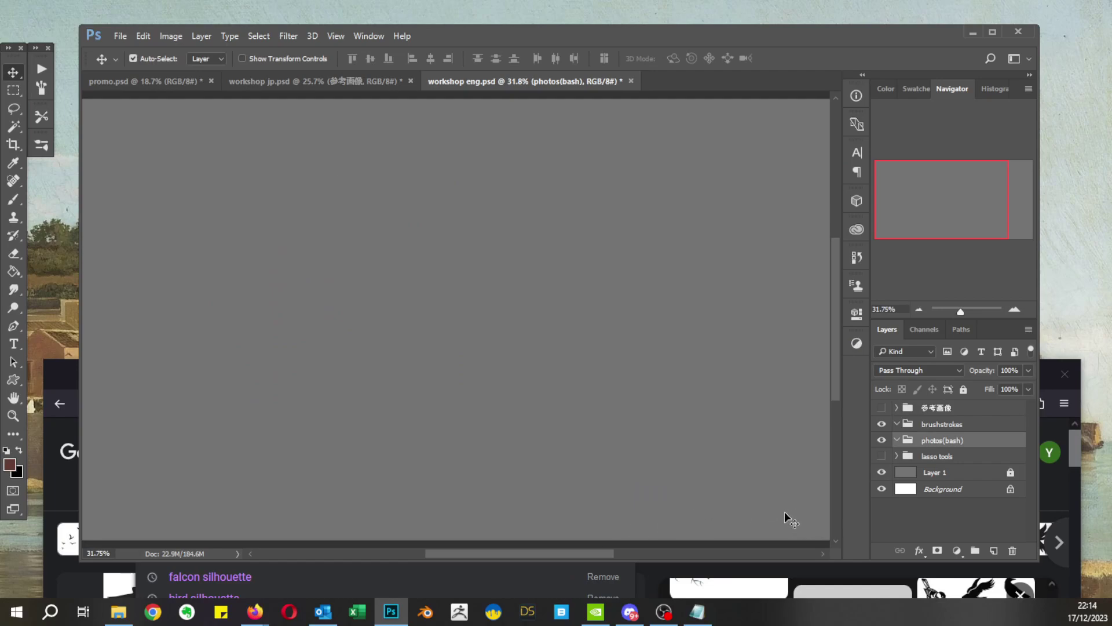
{"action": "mouse_move", "coordinate": [933, 428]}
{"action": "left_mouse_down"}
{"action": "mouse_move", "coordinate": [944, 425]}
{"action": "mouse_move", "coordinate": [936, 442]}
{"action": "mouse_move", "coordinate": [948, 453]}
{"action": "left_mouse_up"}
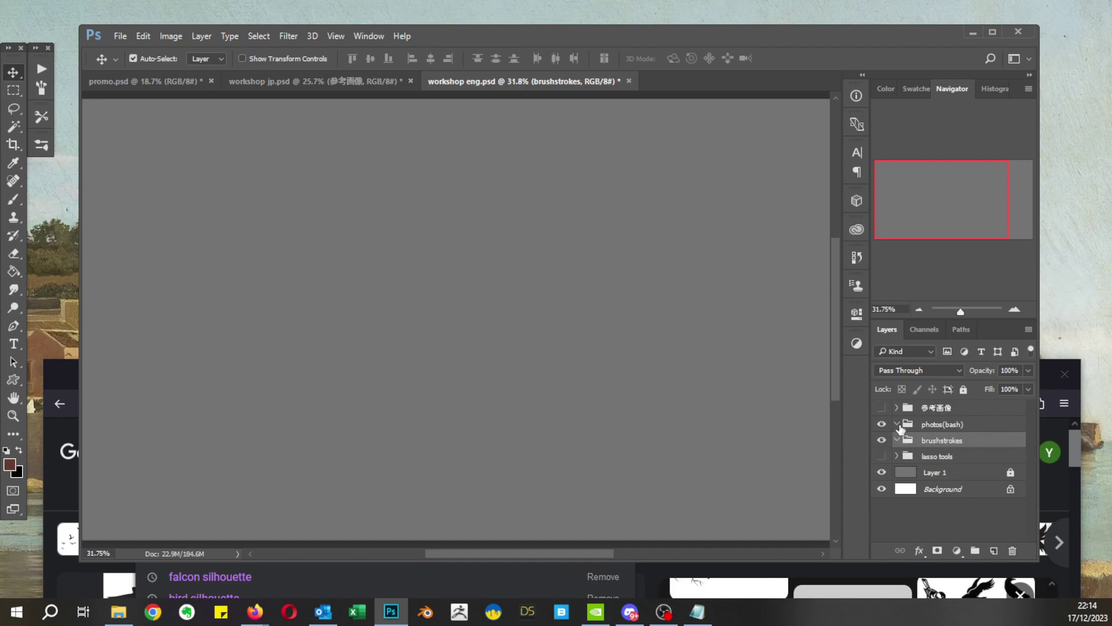
{"action": "key", "text": "f"}
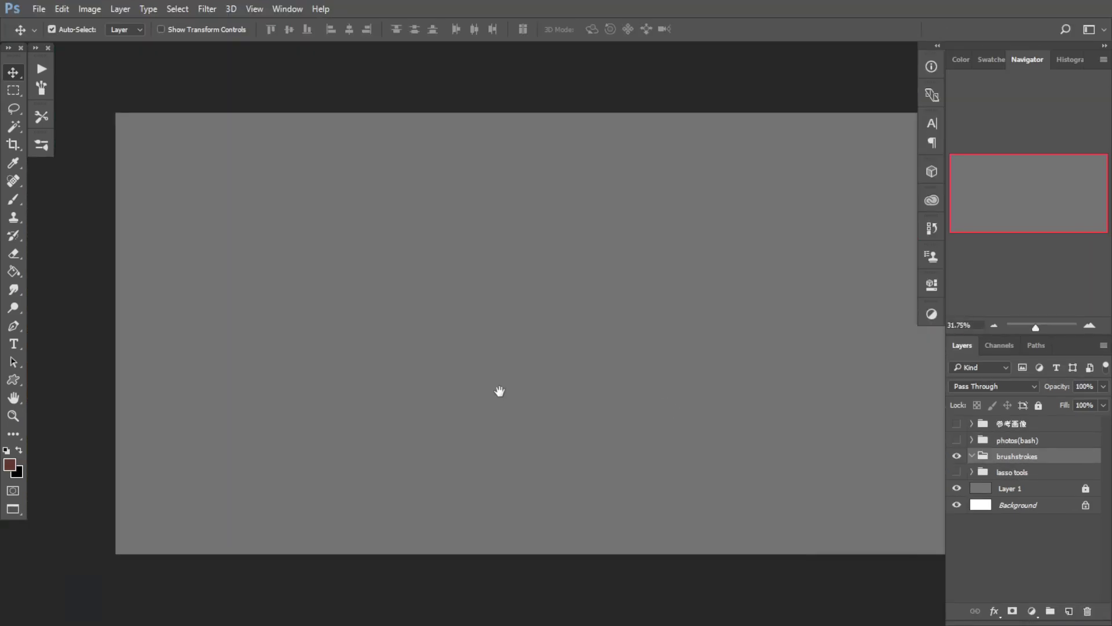
{"action": "left_click_drag", "start_coordinate": [481, 327], "coordinate": [366, 328]}
Step: Add a new layer inside the brushstrokes group and ready the Brush with the default black foreground colour
{"action": "left_click", "coordinate": [1074, 608]}
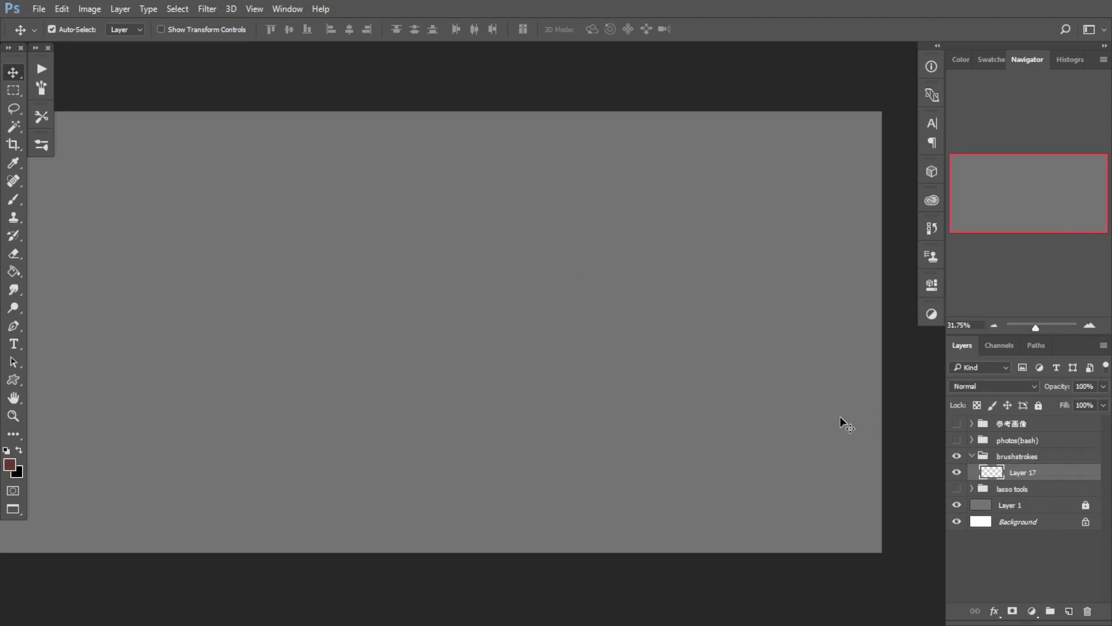
{"action": "key", "text": "b"}
{"action": "left_click_drag", "start_coordinate": [353, 324], "coordinate": [365, 324]}
{"action": "mouse_move", "coordinate": [376, 324]}
{"action": "left_mouse_down"}
{"action": "mouse_move", "coordinate": [399, 326]}
{"action": "mouse_move", "coordinate": [320, 335]}
{"action": "mouse_move", "coordinate": [362, 325]}
{"action": "left_mouse_up"}
{"action": "key", "text": "d"}
Step: Try a long S-shaped stroke down the canvas with a 124 px brush and undo it
{"action": "right_click", "coordinate": [346, 318], "text": "alt"}
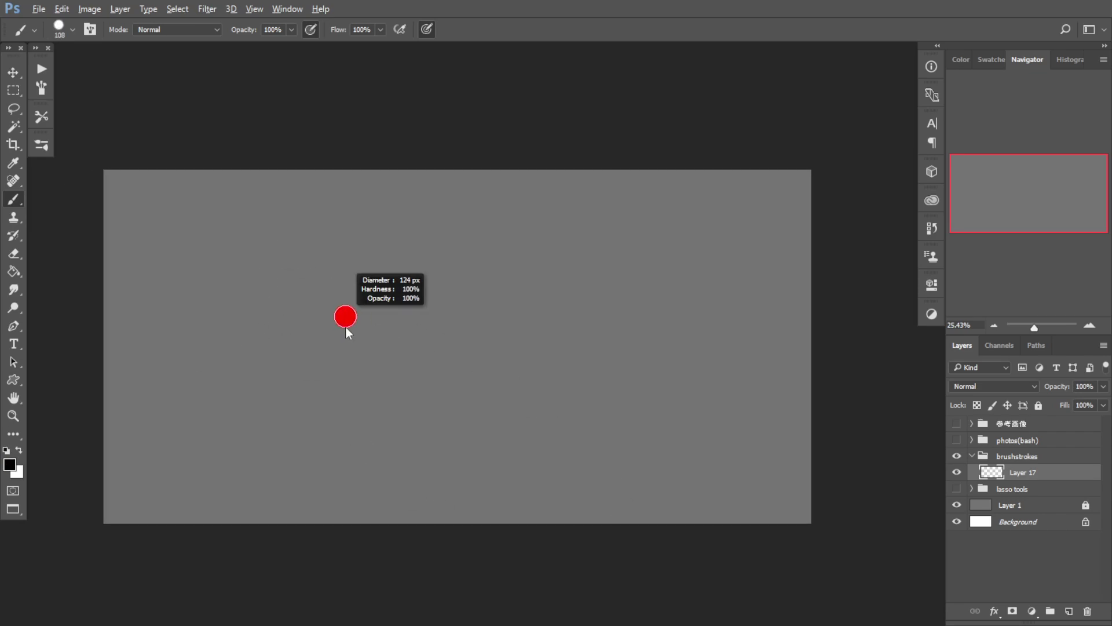
{"action": "mouse_move", "coordinate": [566, 198]}
{"action": "left_mouse_down"}
{"action": "mouse_move", "coordinate": [417, 248]}
{"action": "mouse_move", "coordinate": [438, 523]}
{"action": "left_mouse_up"}
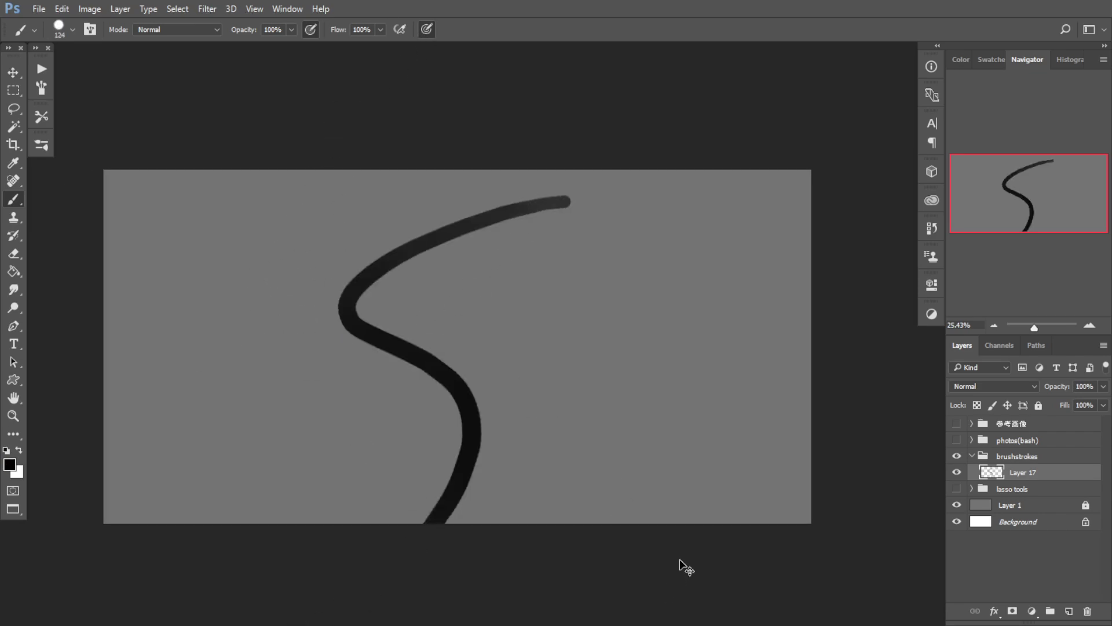
{"action": "key", "text": "ctrl+z"}
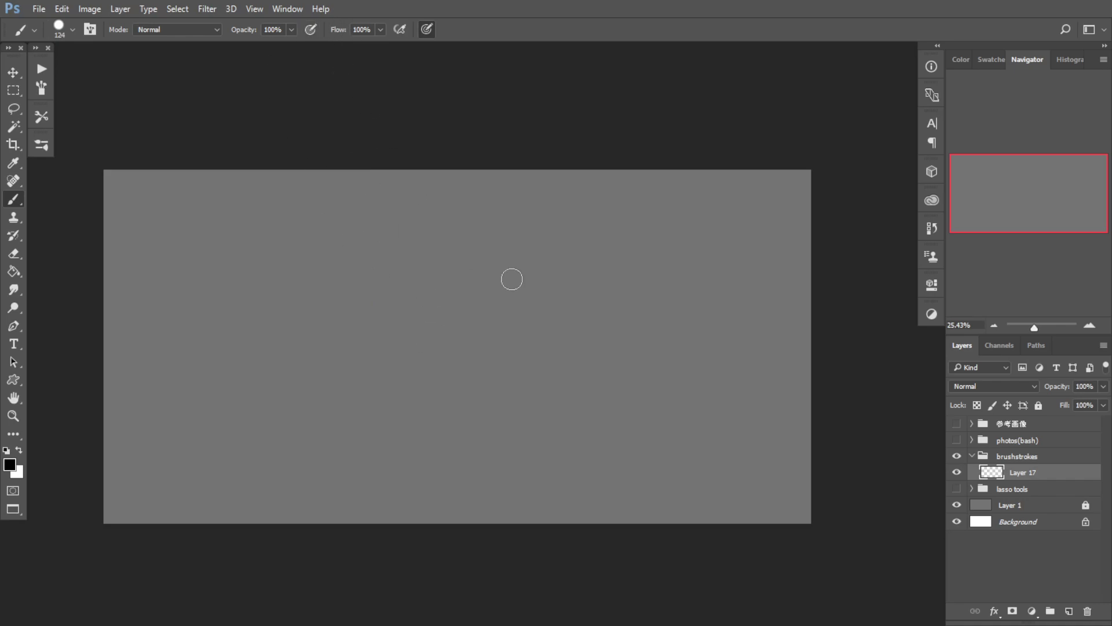
Step: Try two diagonal curving strokes with a 265 px hard round brush, undoing each one
{"action": "right_click", "coordinate": [513, 279], "text": "alt"}
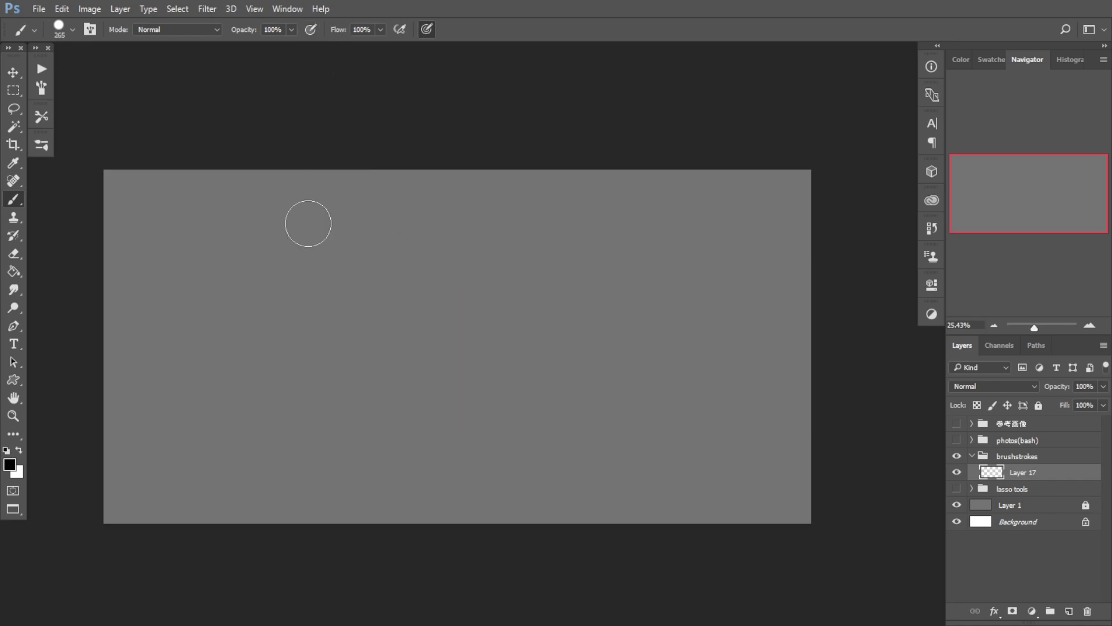
{"action": "left_click", "coordinate": [65, 29]}
{"action": "left_click", "coordinate": [288, 123]}
{"action": "mouse_move", "coordinate": [328, 225]}
{"action": "left_mouse_down"}
{"action": "mouse_move", "coordinate": [385, 341]}
{"action": "mouse_move", "coordinate": [468, 442]}
{"action": "left_mouse_up"}
{"action": "key", "text": "ctrl+z"}
{"action": "mouse_move", "coordinate": [639, 230]}
{"action": "left_mouse_down"}
{"action": "mouse_move", "coordinate": [532, 283]}
{"action": "mouse_move", "coordinate": [385, 426]}
{"action": "left_mouse_up"}
{"action": "key", "text": "ctrl+z"}
Step: Set the brush tip's spacing to 1%
{"action": "left_click", "coordinate": [90, 31]}
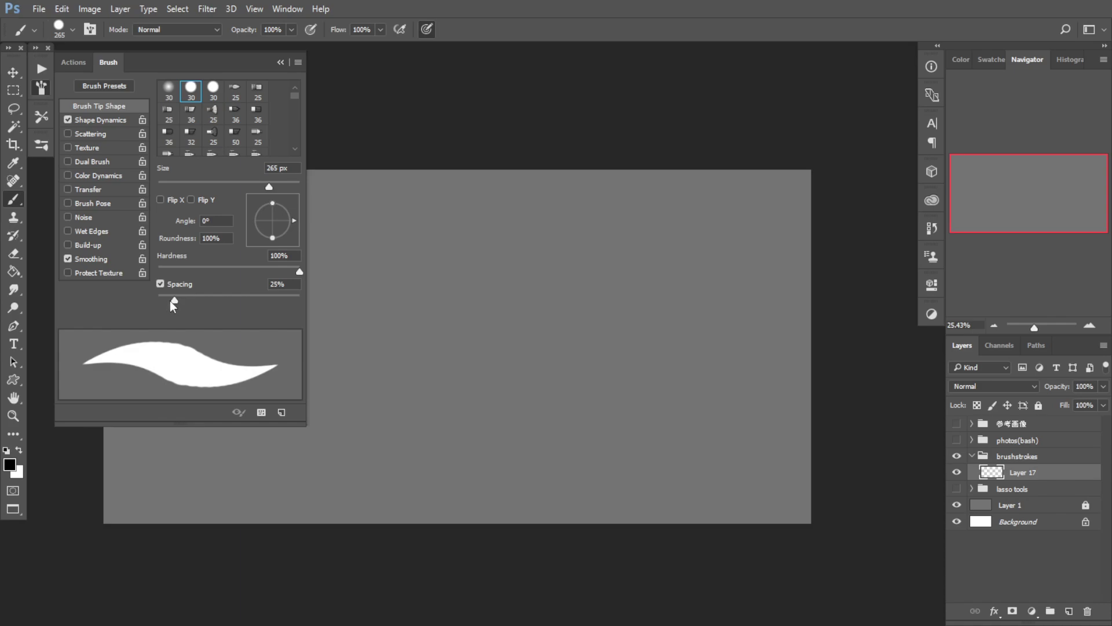
{"action": "left_click_drag", "start_coordinate": [170, 300], "coordinate": [158, 300]}
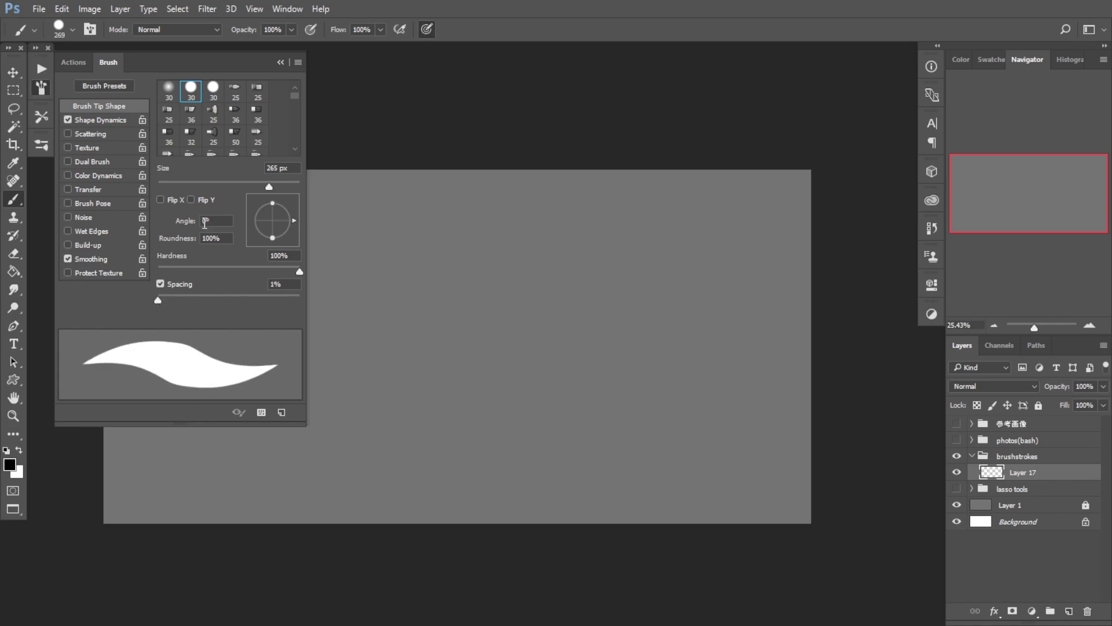
{"action": "left_click", "coordinate": [281, 62]}
Step: Try a thick curving stroke near the canvas centre with a 269 px brush and undo it
{"action": "left_click_drag", "start_coordinate": [495, 224], "coordinate": [502, 405]}
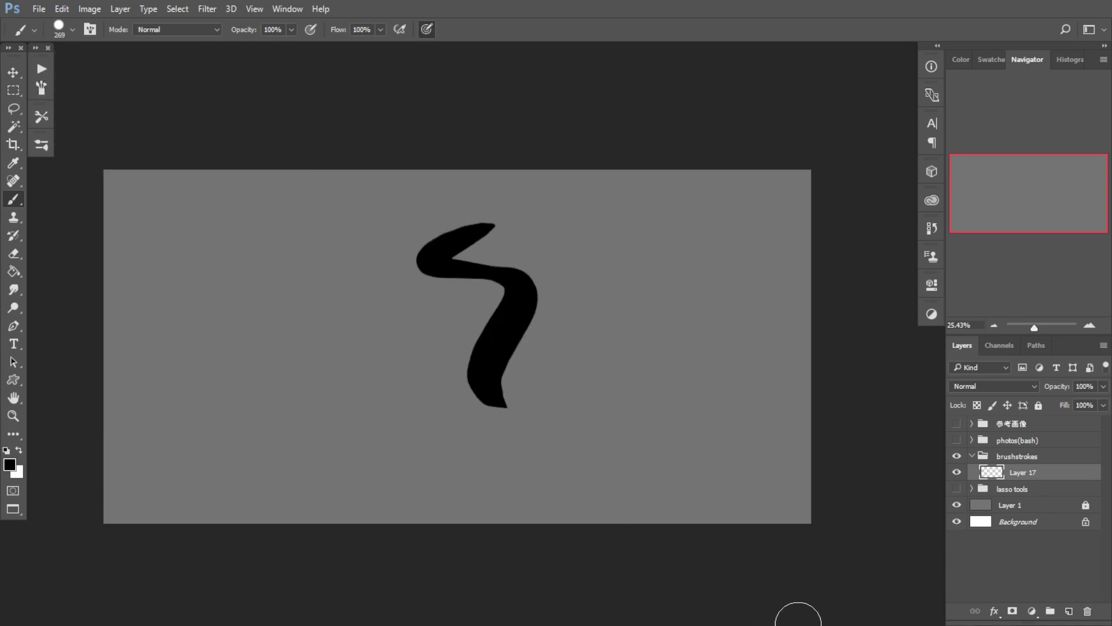
{"action": "left_click_drag", "start_coordinate": [459, 254], "coordinate": [446, 259]}
{"action": "key", "text": "ctrl+z"}
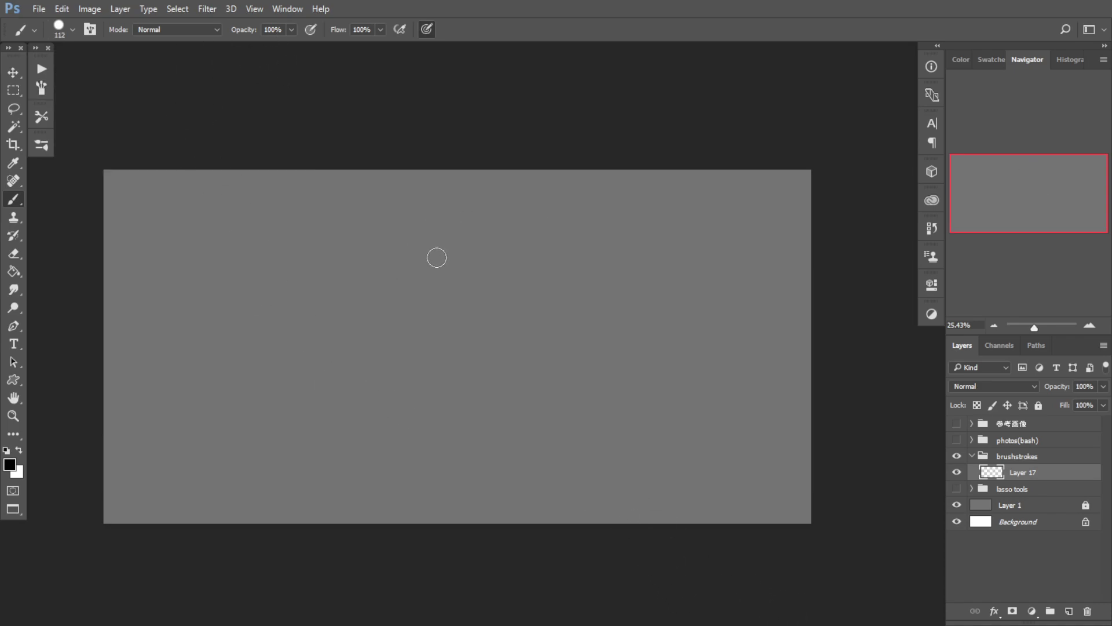
Step: Try several sweeping body curves across the canvas with a 151 px brush, undoing each one
{"action": "left_click_drag", "start_coordinate": [475, 374], "coordinate": [484, 375]}
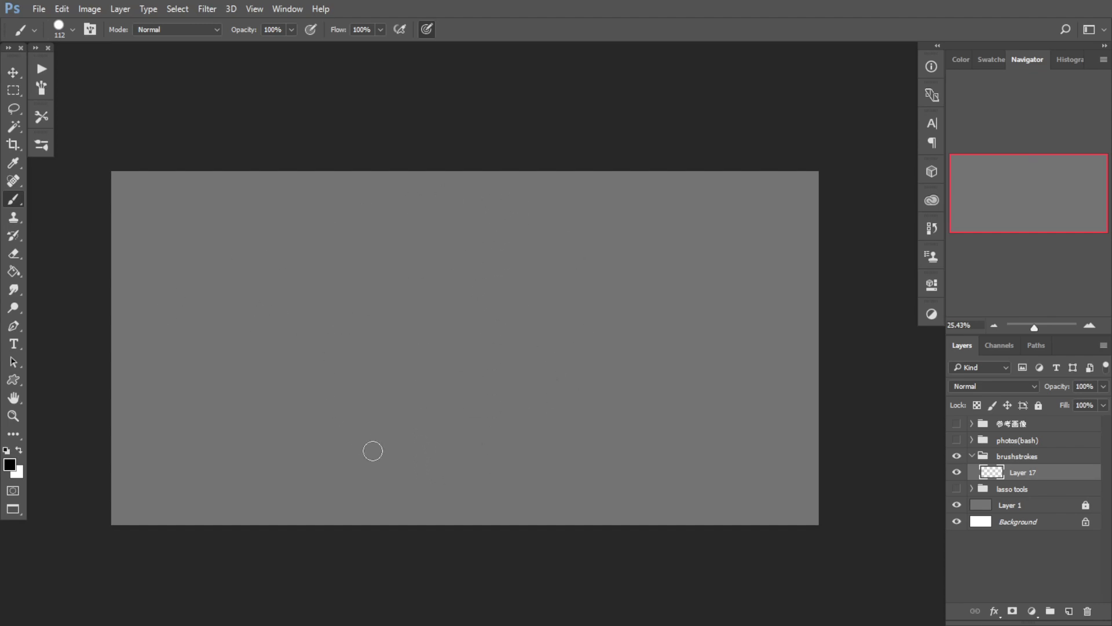
{"action": "left_click_drag", "start_coordinate": [398, 347], "coordinate": [400, 345]}
{"action": "mouse_move", "coordinate": [396, 318]}
{"action": "left_mouse_down"}
{"action": "mouse_move", "coordinate": [309, 360]}
{"action": "mouse_move", "coordinate": [465, 265]}
{"action": "mouse_move", "coordinate": [696, 372]}
{"action": "mouse_move", "coordinate": [689, 426]}
{"action": "left_mouse_up"}
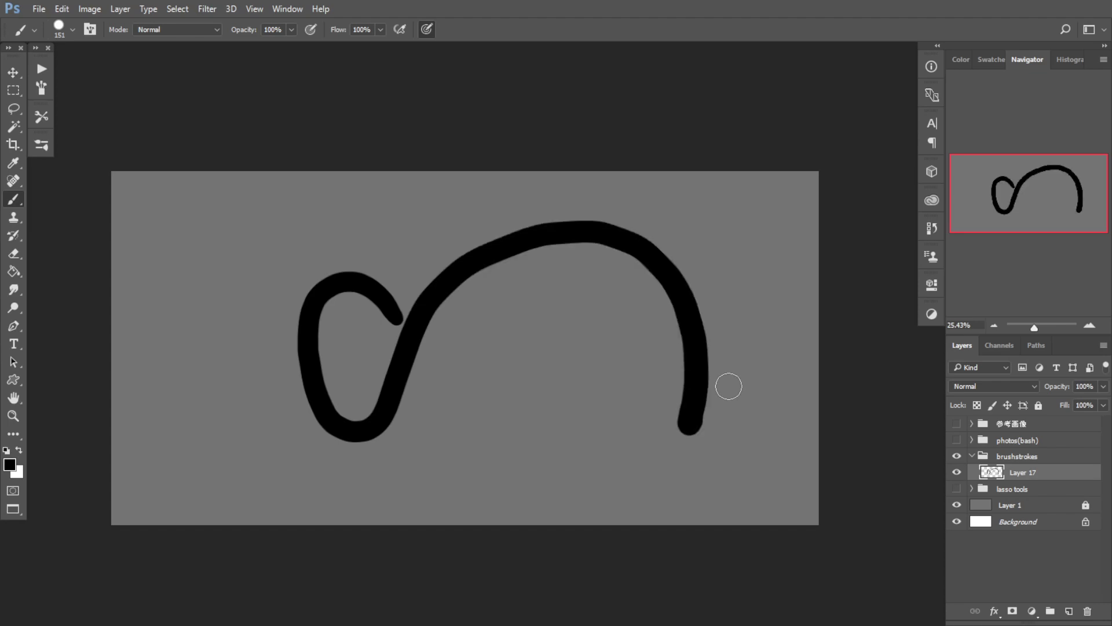
{"action": "key", "text": "ctrl+z"}
{"action": "mouse_move", "coordinate": [462, 210]}
{"action": "left_mouse_down"}
{"action": "mouse_move", "coordinate": [377, 234]}
{"action": "mouse_move", "coordinate": [518, 461]}
{"action": "left_mouse_up"}
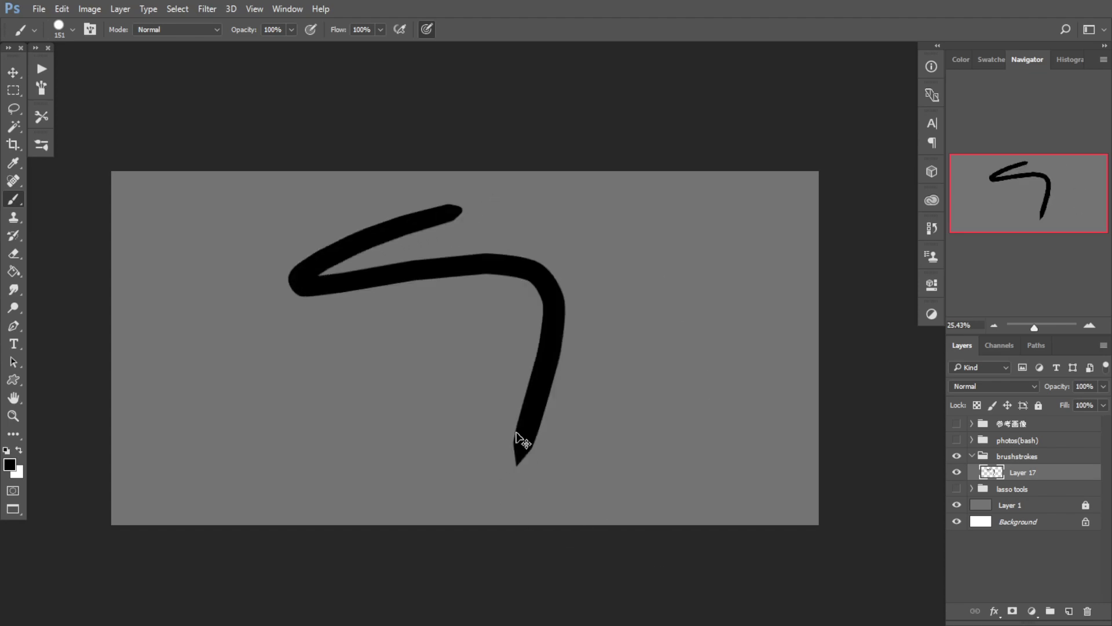
{"action": "key", "text": "ctrl+z"}
{"action": "left_click_drag", "start_coordinate": [319, 344], "coordinate": [306, 349]}
{"action": "mouse_move", "coordinate": [278, 394]}
{"action": "left_mouse_down"}
{"action": "mouse_move", "coordinate": [894, 357]}
{"action": "mouse_move", "coordinate": [243, 524]}
{"action": "left_mouse_up"}
{"action": "key", "text": "ctrl+z"}
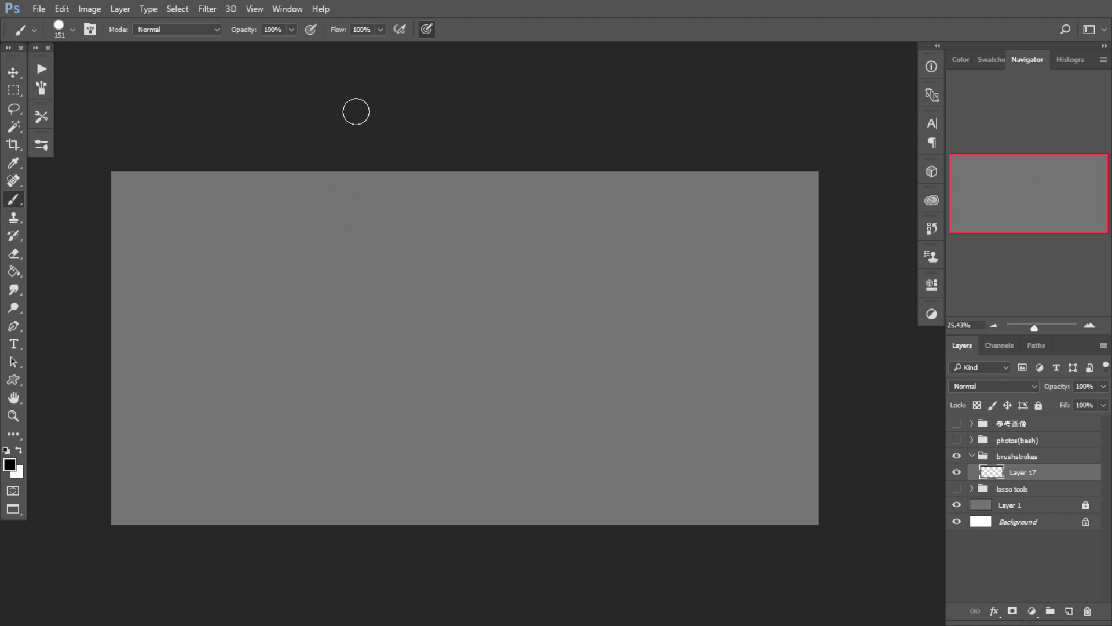
Step: Review the brush tip settings, try two short curved strokes near the canvas centre and undo both
{"action": "left_click", "coordinate": [88, 31]}
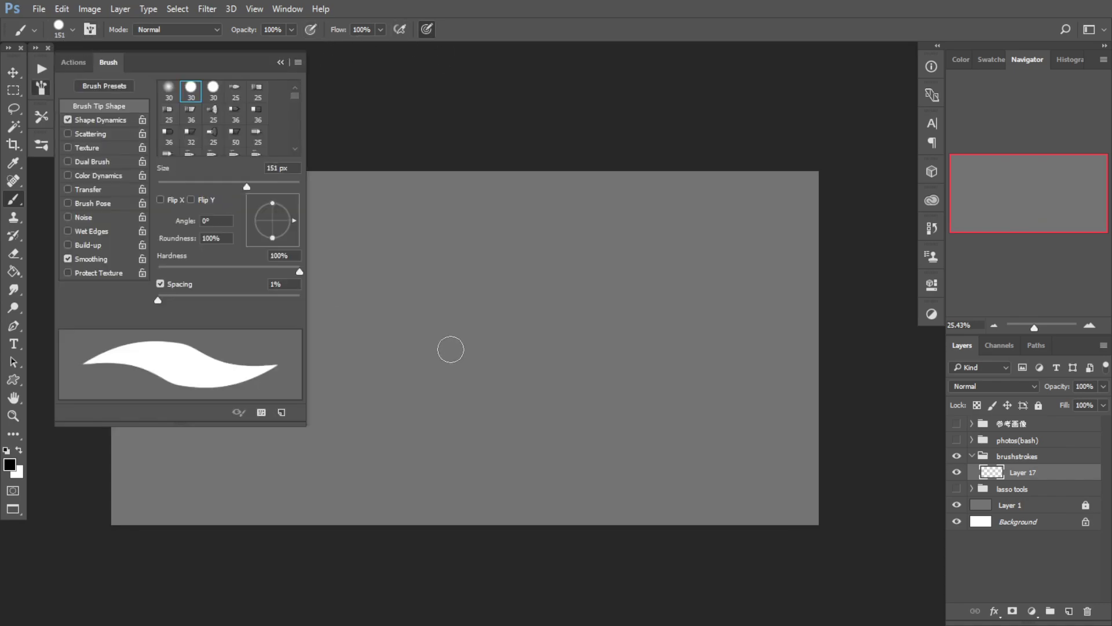
{"action": "left_click", "coordinate": [277, 59]}
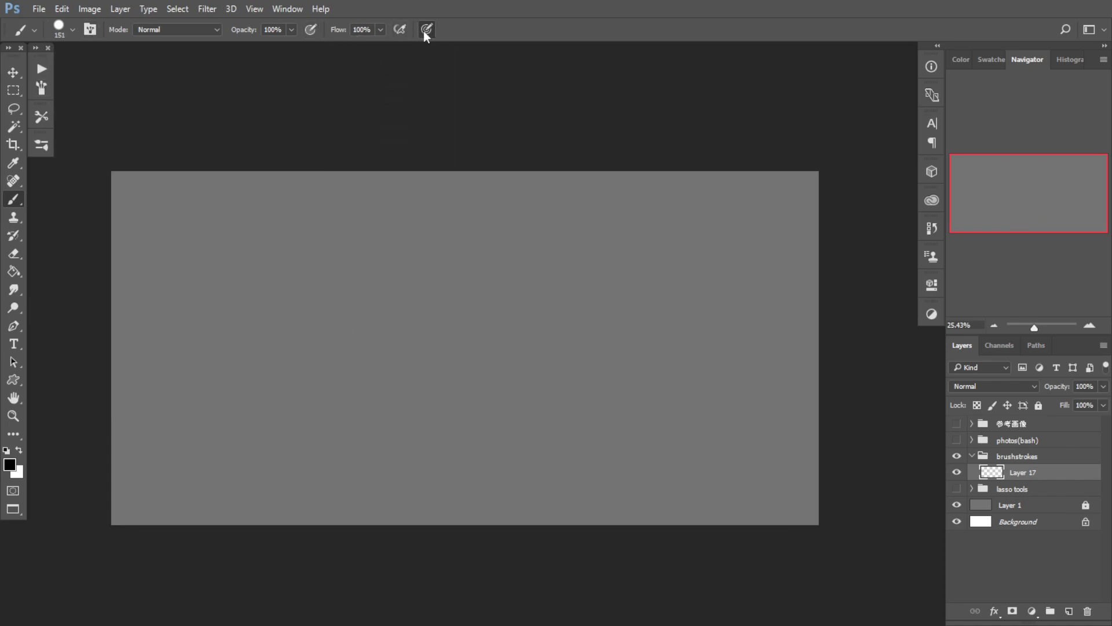
{"action": "left_click_drag", "start_coordinate": [441, 266], "coordinate": [405, 313]}
{"action": "left_click_drag", "start_coordinate": [426, 317], "coordinate": [407, 376]}
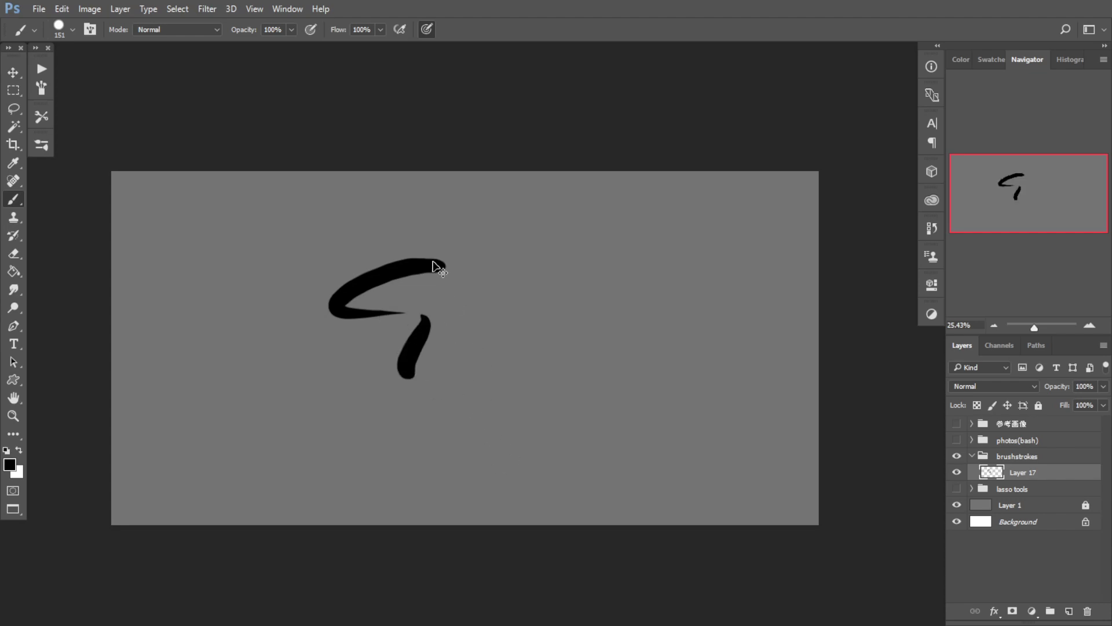
{"action": "key", "text": "ctrl+z"}
{"action": "key", "text": "ctrl+z"}
Step: Try small zigzag strokes near the canvas centre with the 151 px brush and undo them
{"action": "left_click_drag", "start_coordinate": [431, 249], "coordinate": [452, 275]}
{"action": "left_click_drag", "start_coordinate": [458, 283], "coordinate": [466, 328]}
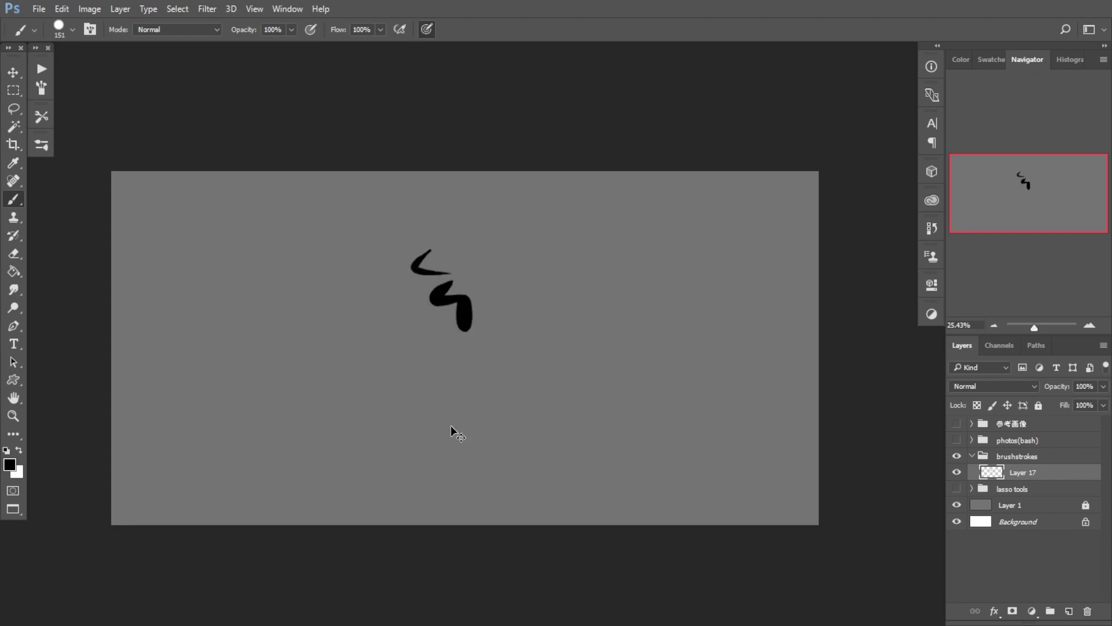
{"action": "key", "text": "ctrl+z"}
{"action": "left_click_drag", "start_coordinate": [432, 294], "coordinate": [442, 284]}
{"action": "key", "text": "ctrl+z"}
Step: Reduce the brush size to 78 px and undo the trial stroke in the canvas centre
{"action": "mouse_move", "coordinate": [436, 234]}
{"action": "left_mouse_down"}
{"action": "mouse_move", "coordinate": [416, 255]}
{"action": "mouse_move", "coordinate": [431, 288]}
{"action": "mouse_move", "coordinate": [555, 230]}
{"action": "mouse_move", "coordinate": [452, 366]}
{"action": "left_mouse_up"}
{"action": "right_click", "coordinate": [455, 356], "text": "alt"}
{"action": "key", "text": "ctrl+z"}
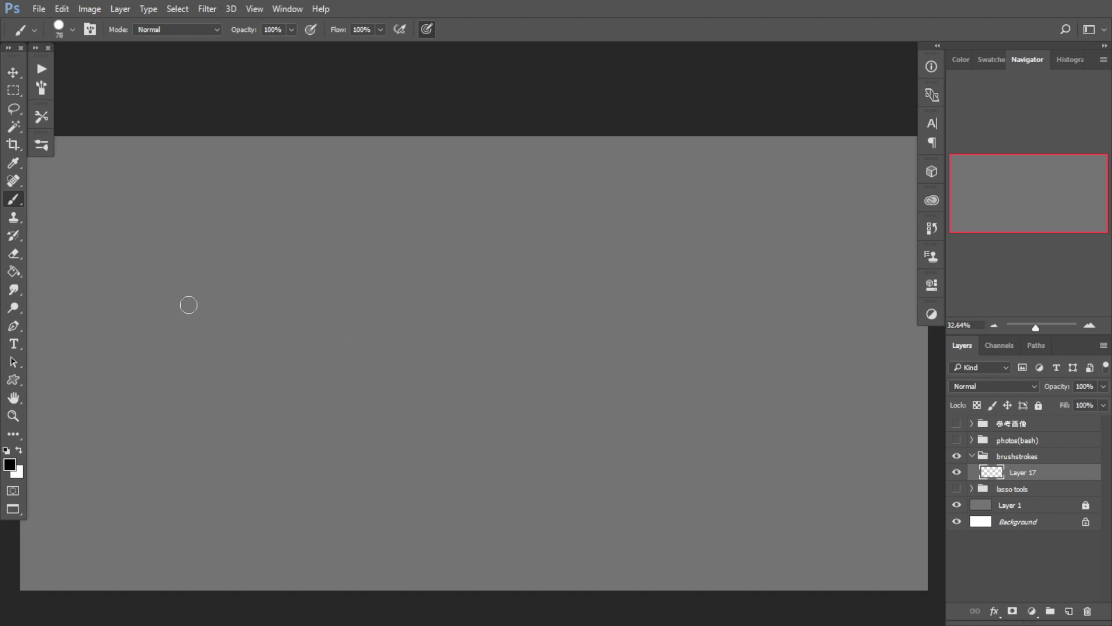
Step: Try a winding body line with a large arch and hooked tail, undoing the extra strokes beside it
{"action": "mouse_move", "coordinate": [185, 334]}
{"action": "left_mouse_down"}
{"action": "mouse_move", "coordinate": [456, 266]}
{"action": "mouse_move", "coordinate": [459, 488]}
{"action": "left_mouse_up"}
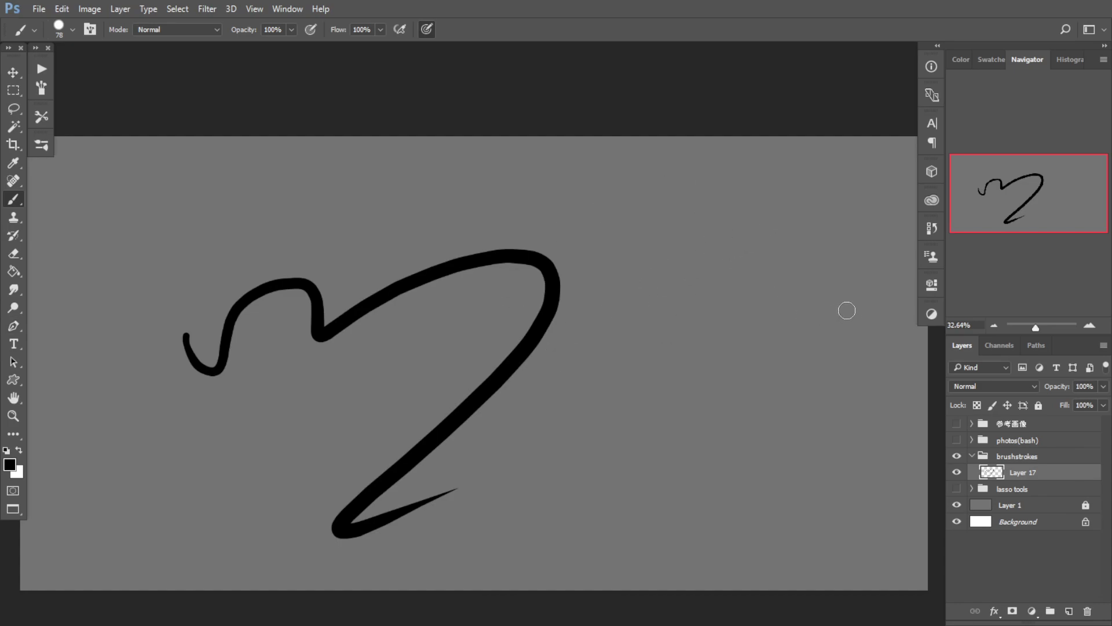
{"action": "mouse_move", "coordinate": [846, 310]}
{"action": "left_mouse_down"}
{"action": "mouse_move", "coordinate": [579, 481]}
{"action": "mouse_move", "coordinate": [676, 477]}
{"action": "left_mouse_up"}
{"action": "key", "text": "ctrl+z"}
{"action": "mouse_move", "coordinate": [810, 359]}
{"action": "left_mouse_down"}
{"action": "mouse_move", "coordinate": [878, 429]}
{"action": "mouse_move", "coordinate": [546, 509]}
{"action": "left_mouse_up"}
{"action": "key", "text": "ctrl+z"}
Step: Examine the thickness and tapered tail end of the winding line up close and as a whole
{"action": "left_click_drag", "start_coordinate": [347, 378], "coordinate": [370, 319]}
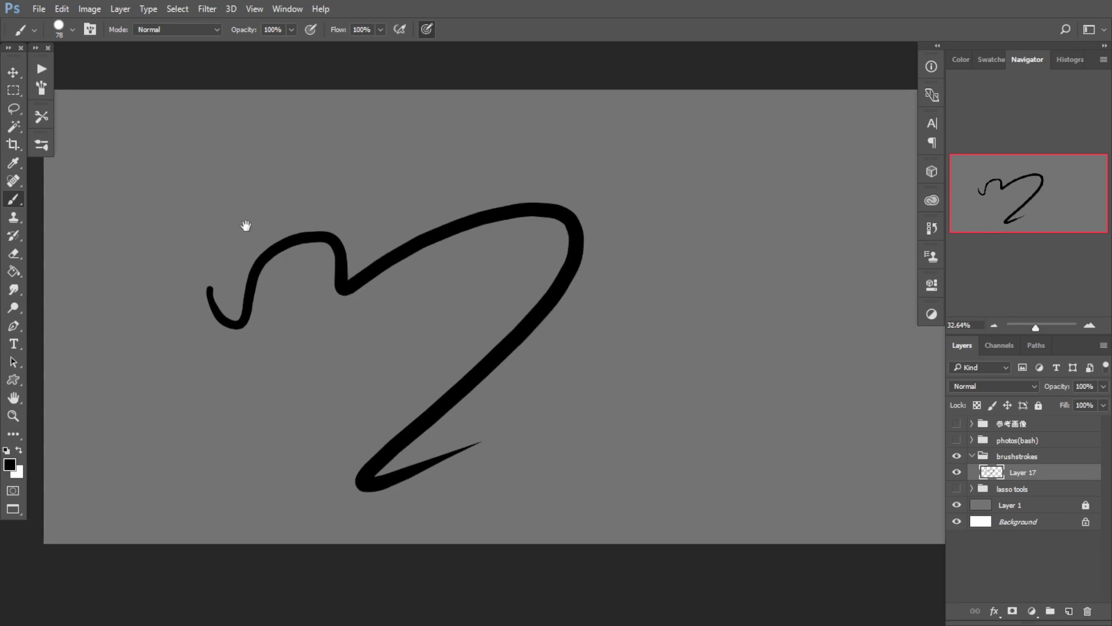
{"action": "left_click_drag", "start_coordinate": [431, 489], "coordinate": [496, 487]}
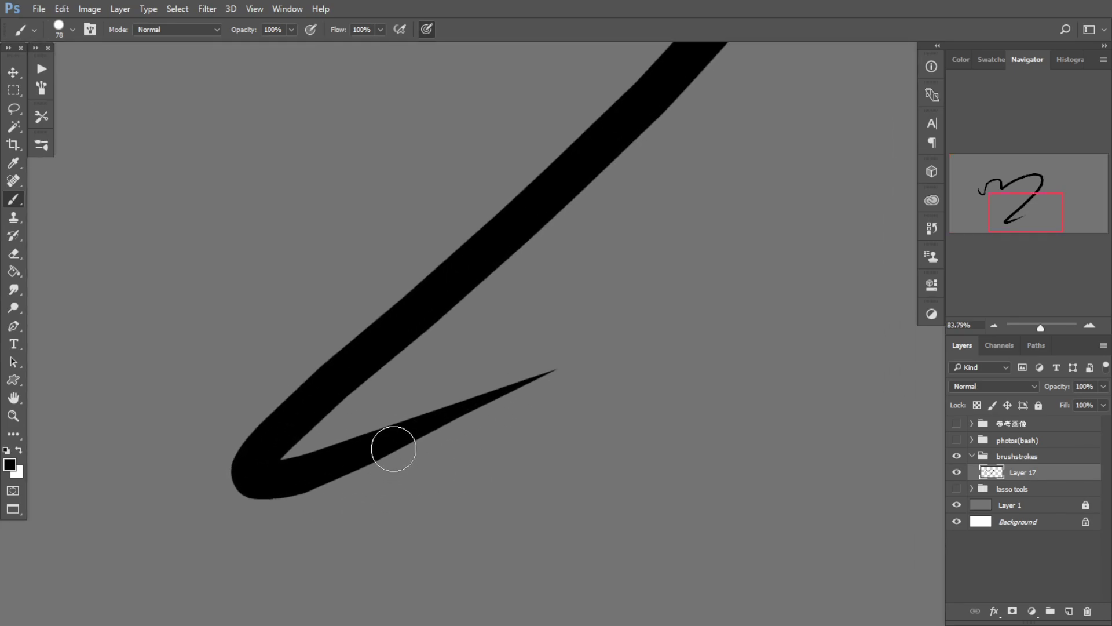
{"action": "left_click_drag", "start_coordinate": [416, 412], "coordinate": [370, 422]}
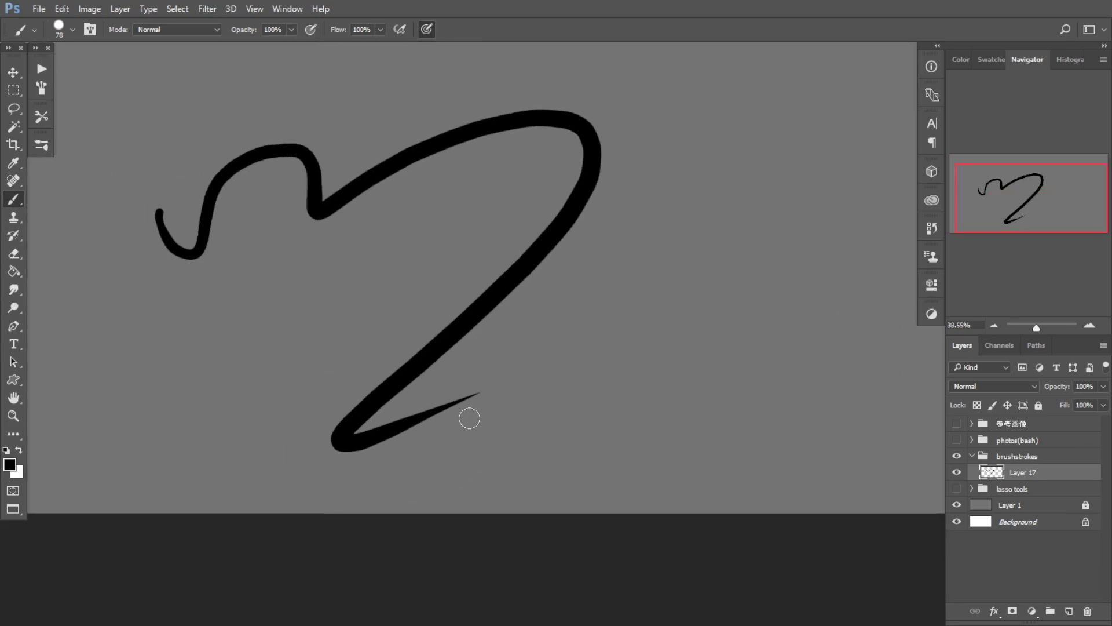
{"action": "scroll", "coordinate": [405, 428], "scroll_direction": "up", "scroll_amount": 3}
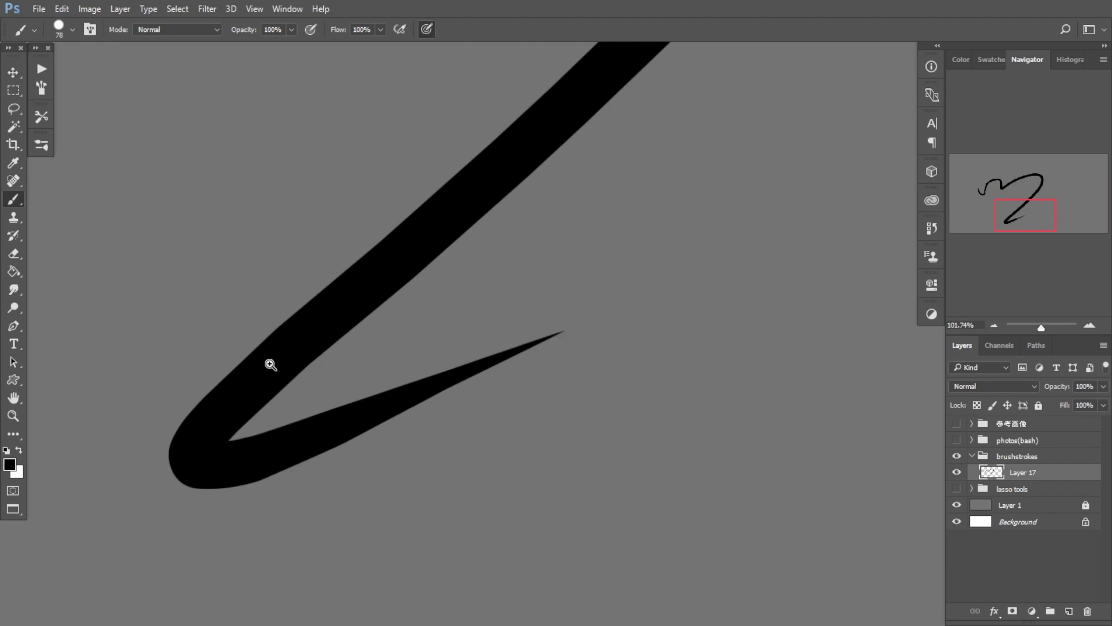
{"action": "scroll", "coordinate": [268, 365], "scroll_direction": "down", "scroll_amount": 5}
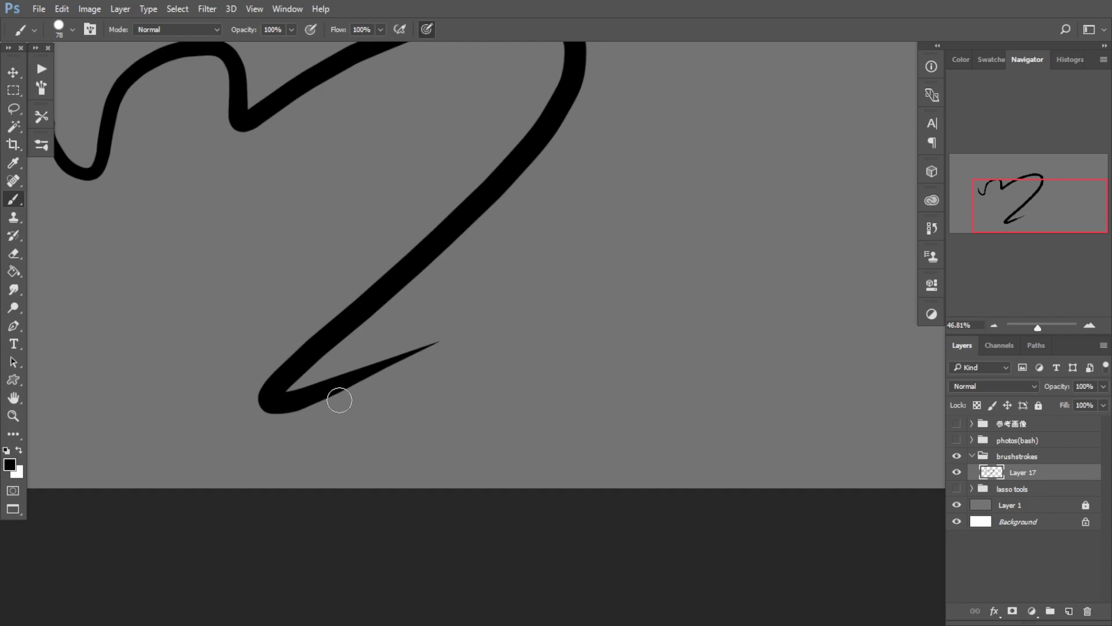
{"action": "scroll", "coordinate": [375, 374], "scroll_direction": "up", "scroll_amount": 4}
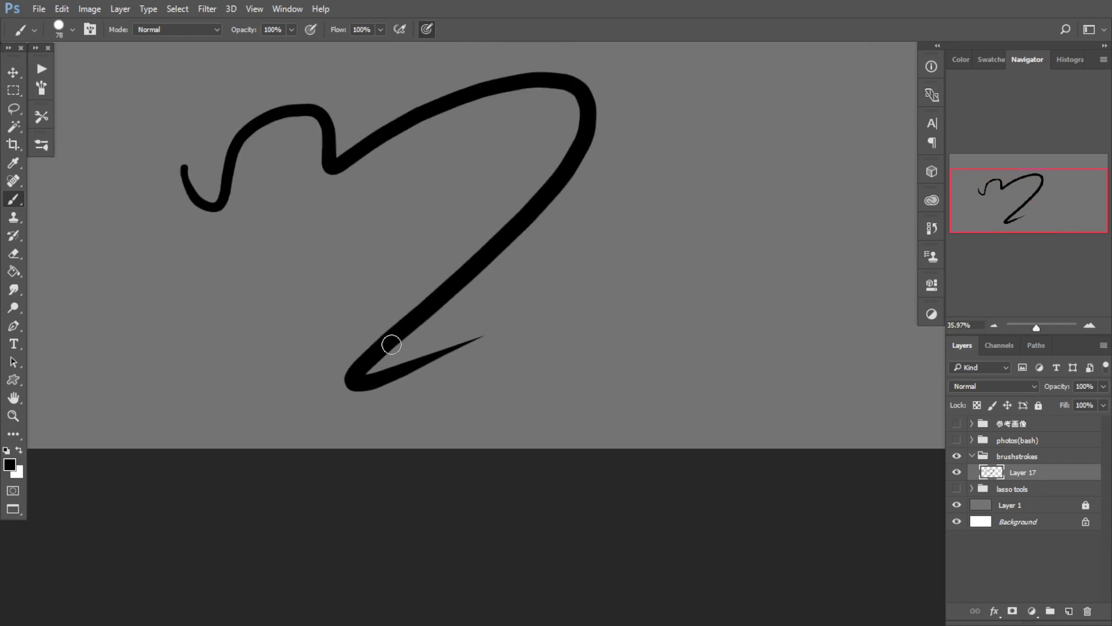
{"action": "scroll", "coordinate": [393, 340], "scroll_direction": "down", "scroll_amount": 5}
{"action": "left_click_drag", "start_coordinate": [365, 286], "coordinate": [368, 350]}
{"action": "scroll", "coordinate": [368, 350], "scroll_direction": "down", "scroll_amount": 2}
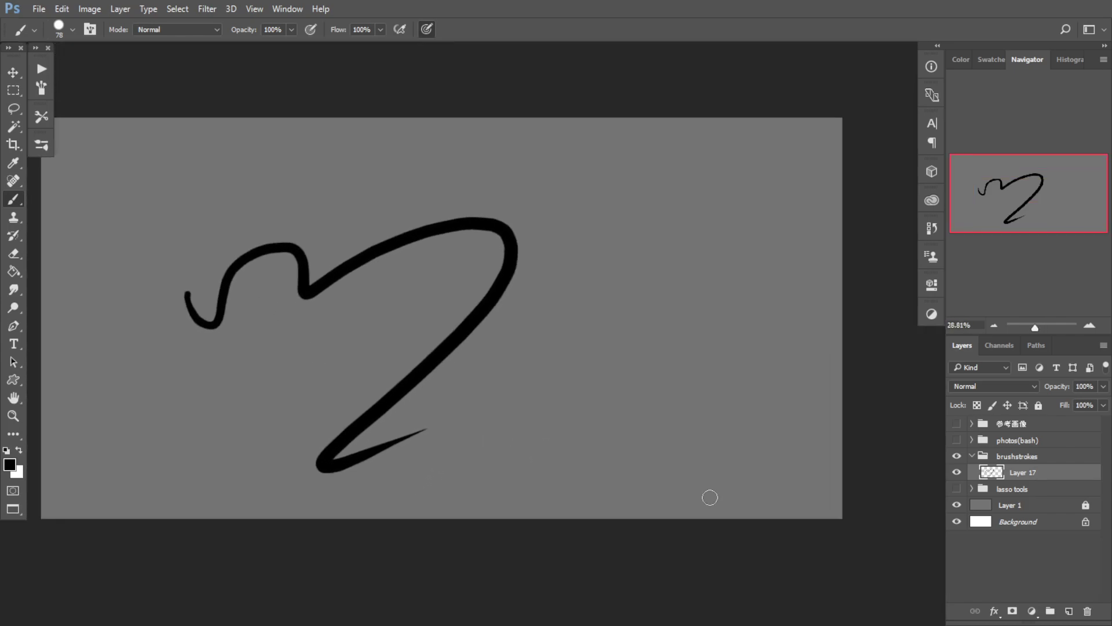
Step: Undo the winding line and try three alternative arched body lines, undoing each one
{"action": "key", "text": "ctrl+z"}
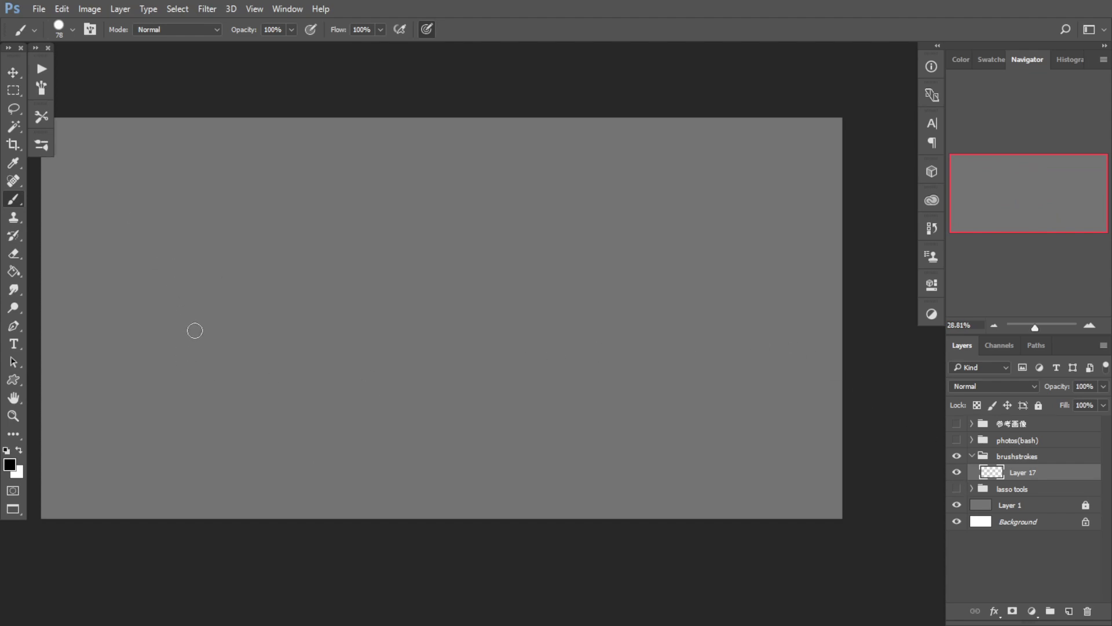
{"action": "mouse_move", "coordinate": [240, 370]}
{"action": "left_mouse_down"}
{"action": "mouse_move", "coordinate": [587, 225]}
{"action": "mouse_move", "coordinate": [810, 377]}
{"action": "left_mouse_up"}
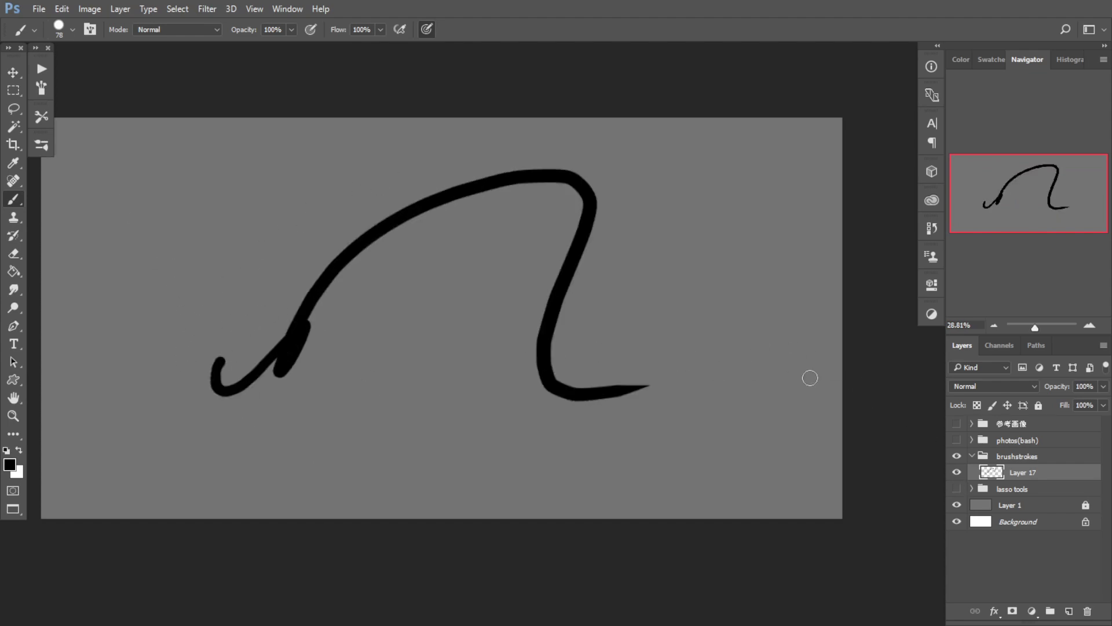
{"action": "key", "text": "ctrl+z"}
{"action": "mouse_move", "coordinate": [419, 455]}
{"action": "left_mouse_down"}
{"action": "mouse_move", "coordinate": [226, 371]}
{"action": "mouse_move", "coordinate": [533, 459]}
{"action": "left_mouse_up"}
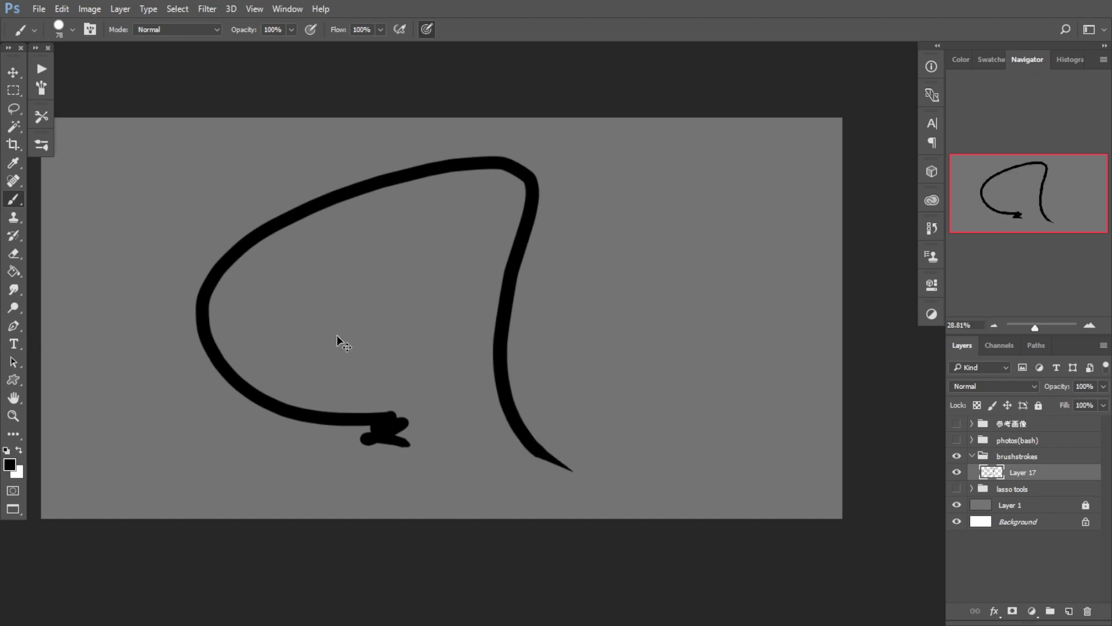
{"action": "key", "text": "ctrl+z"}
{"action": "mouse_move", "coordinate": [408, 284]}
{"action": "left_mouse_down"}
{"action": "mouse_move", "coordinate": [614, 203]}
{"action": "mouse_move", "coordinate": [667, 397]}
{"action": "left_mouse_up"}
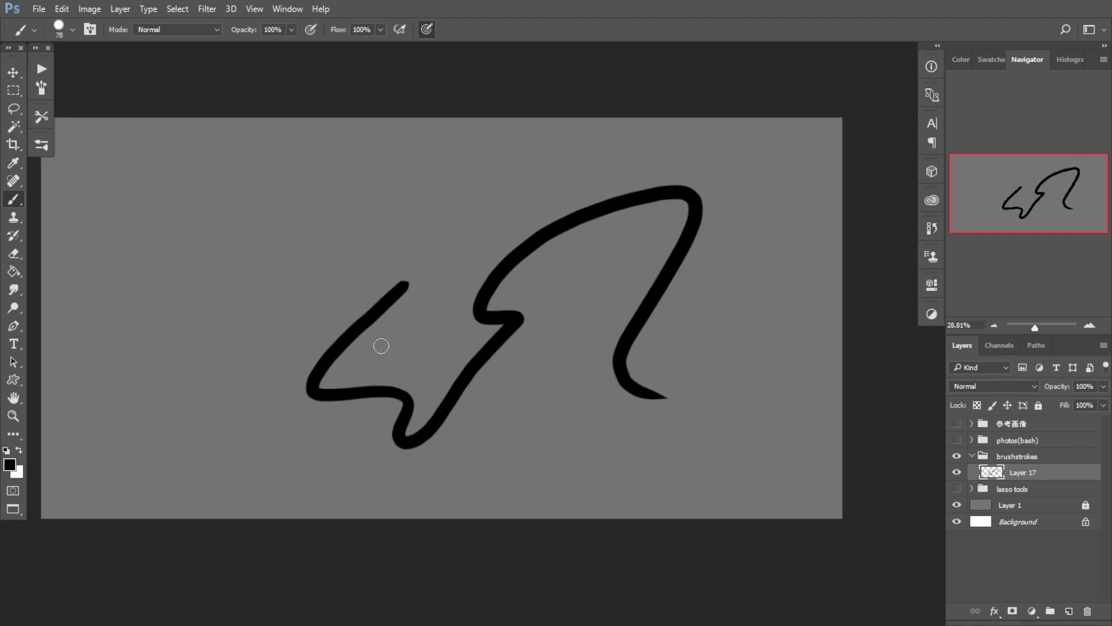
{"action": "key", "text": "ctrl+z"}
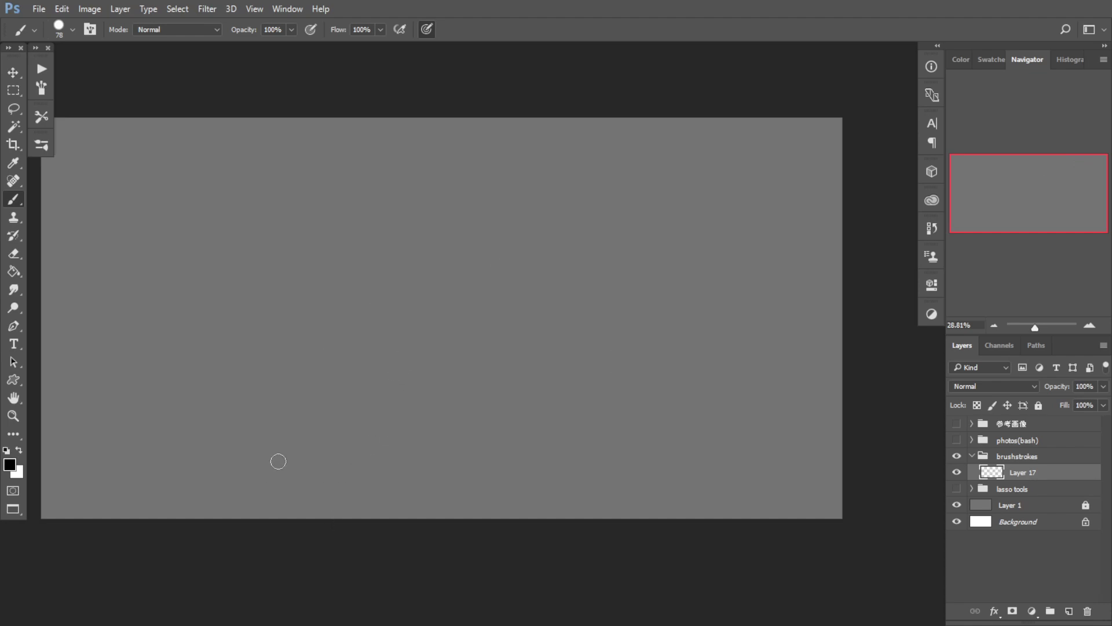
Step: Try two more body lines running diagonally down the canvas with the 78 px brush, undoing both
{"action": "mouse_move", "coordinate": [295, 231]}
{"action": "left_mouse_down"}
{"action": "mouse_move", "coordinate": [313, 290]}
{"action": "mouse_move", "coordinate": [529, 429]}
{"action": "left_mouse_up"}
{"action": "key", "text": "ctrl+z"}
{"action": "mouse_move", "coordinate": [399, 159]}
{"action": "left_mouse_down"}
{"action": "mouse_move", "coordinate": [544, 195]}
{"action": "mouse_move", "coordinate": [563, 424]}
{"action": "left_mouse_up"}
{"action": "key", "text": "ctrl+z"}
Step: Undo another trial line and paint a black S-shaped body line with a small zigzag head end and folded tail
{"action": "mouse_move", "coordinate": [244, 273]}
{"action": "left_mouse_down"}
{"action": "mouse_move", "coordinate": [279, 303]}
{"action": "mouse_move", "coordinate": [415, 270]}
{"action": "mouse_move", "coordinate": [474, 479]}
{"action": "mouse_move", "coordinate": [472, 395]}
{"action": "mouse_move", "coordinate": [455, 449]}
{"action": "left_mouse_up"}
{"action": "key", "text": "ctrl+z"}
{"action": "mouse_move", "coordinate": [297, 234]}
{"action": "left_mouse_down"}
{"action": "mouse_move", "coordinate": [365, 234]}
{"action": "mouse_move", "coordinate": [467, 471]}
{"action": "mouse_move", "coordinate": [552, 471]}
{"action": "left_mouse_up"}
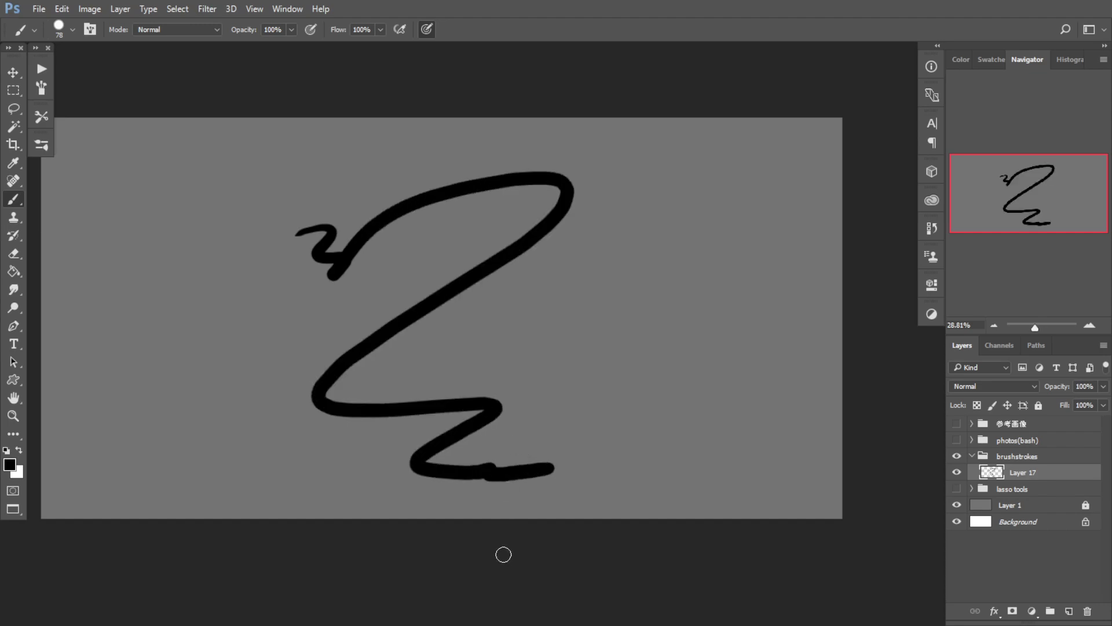
Step: Replace the S-shaped line with a black body line having a looped head end, long rising arch and tapered tail, retrying until it flows
{"action": "key", "text": "ctrl+z"}
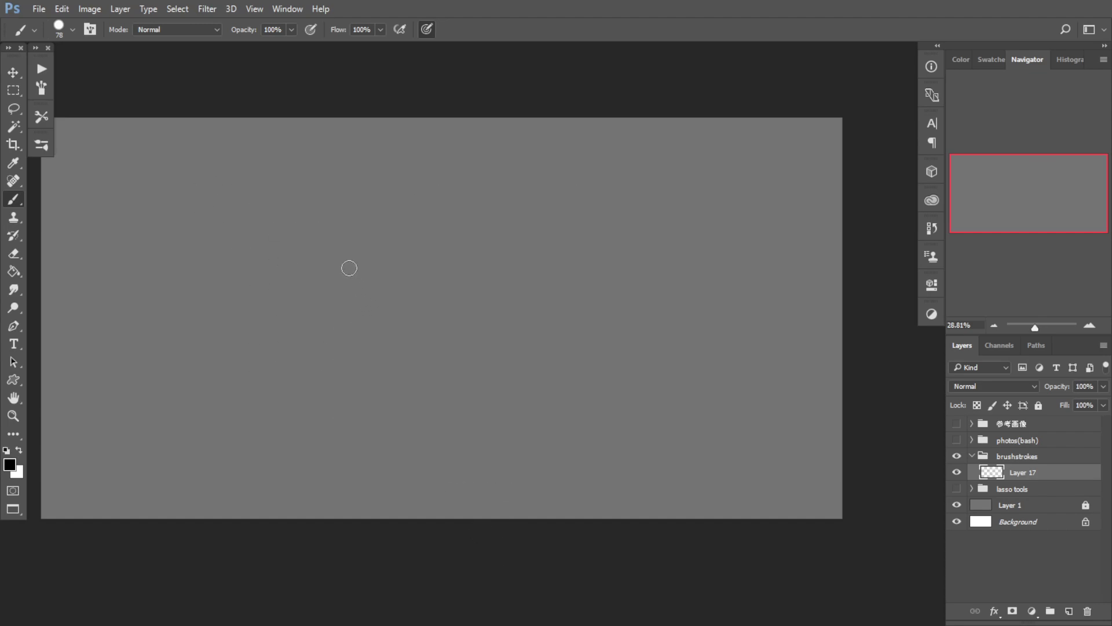
{"action": "mouse_move", "coordinate": [315, 252]}
{"action": "left_mouse_down"}
{"action": "mouse_move", "coordinate": [261, 218]}
{"action": "mouse_move", "coordinate": [643, 412]}
{"action": "left_mouse_up"}
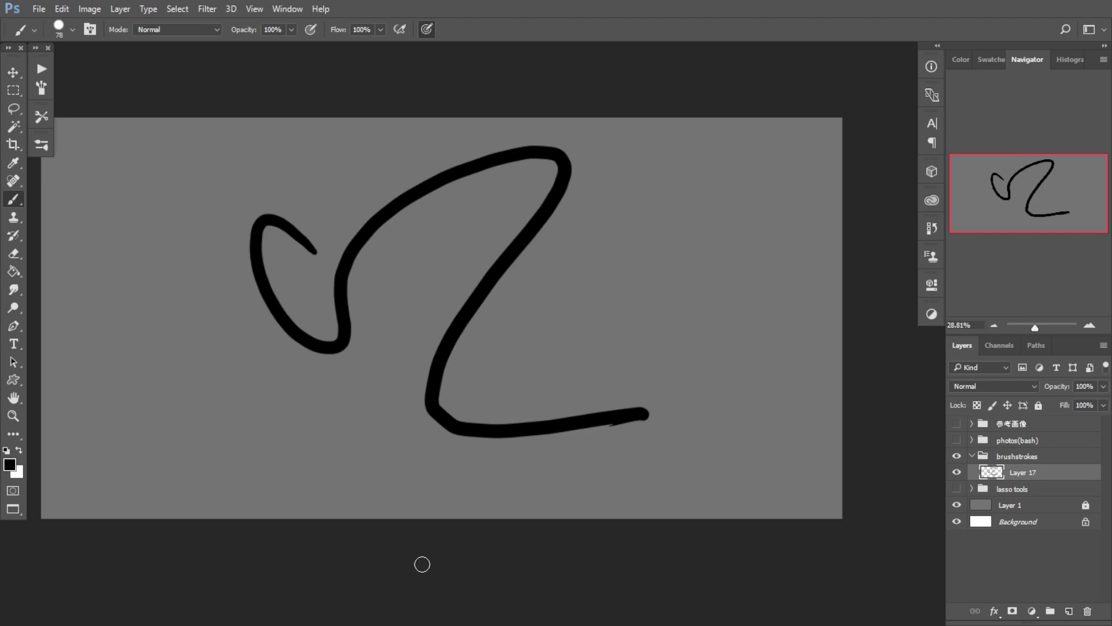
{"action": "key", "text": "ctrl+z"}
{"action": "mouse_move", "coordinate": [316, 252]}
{"action": "left_mouse_down"}
{"action": "mouse_move", "coordinate": [373, 253]}
{"action": "mouse_move", "coordinate": [745, 444]}
{"action": "mouse_move", "coordinate": [646, 457]}
{"action": "left_mouse_up"}
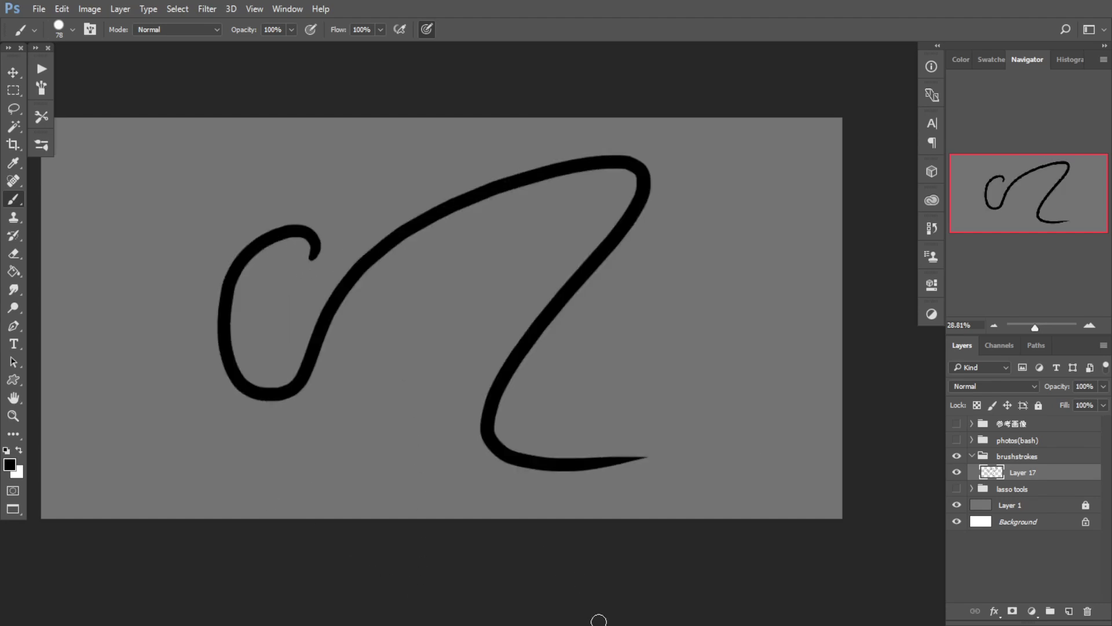
{"action": "key", "text": "ctrl+z"}
{"action": "mouse_move", "coordinate": [308, 259]}
{"action": "left_mouse_down"}
{"action": "mouse_move", "coordinate": [585, 254]}
{"action": "mouse_move", "coordinate": [701, 450]}
{"action": "left_mouse_up"}
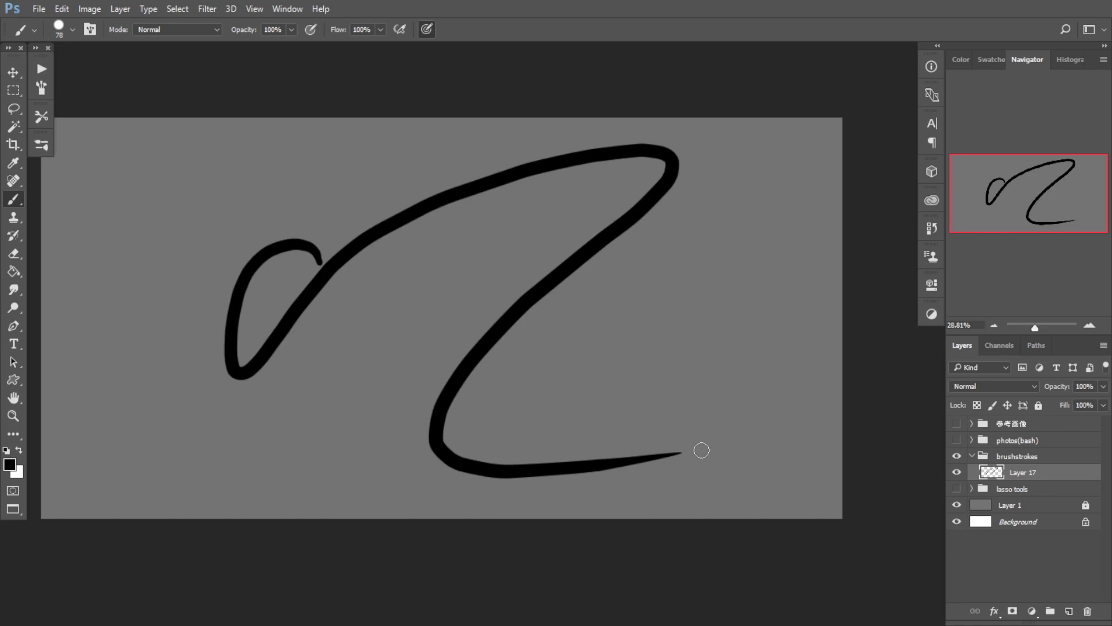
Step: Add a new empty layer above Layer 17 in the brushstrokes group and hide Layer 17
{"action": "left_click", "coordinate": [1068, 612]}
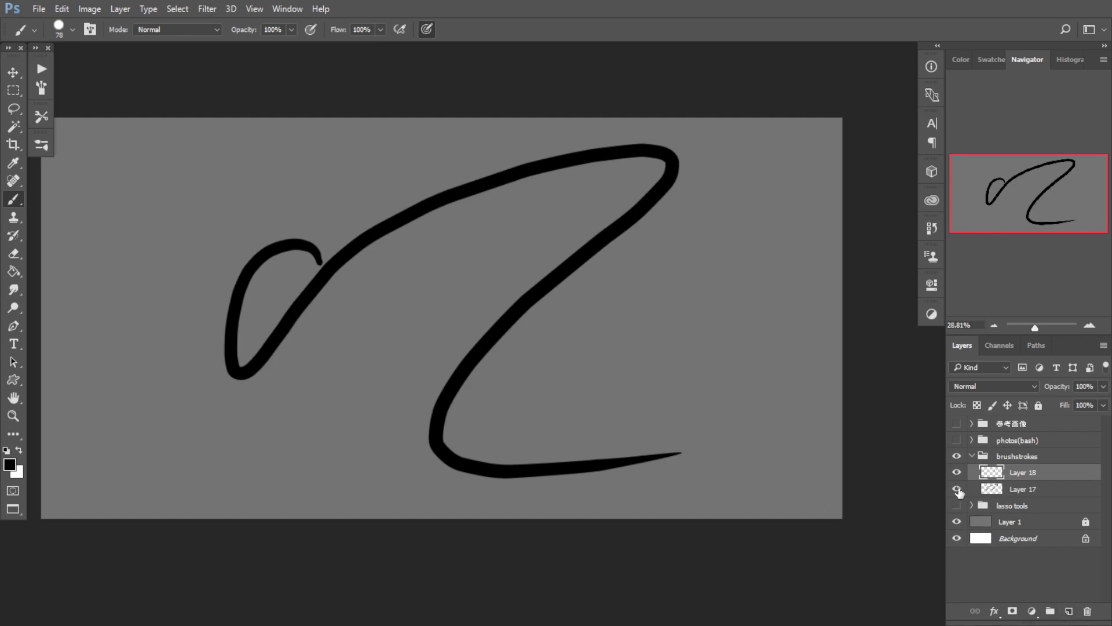
{"action": "left_click", "coordinate": [957, 490]}
{"action": "left_click_drag", "start_coordinate": [306, 312], "coordinate": [346, 333]}
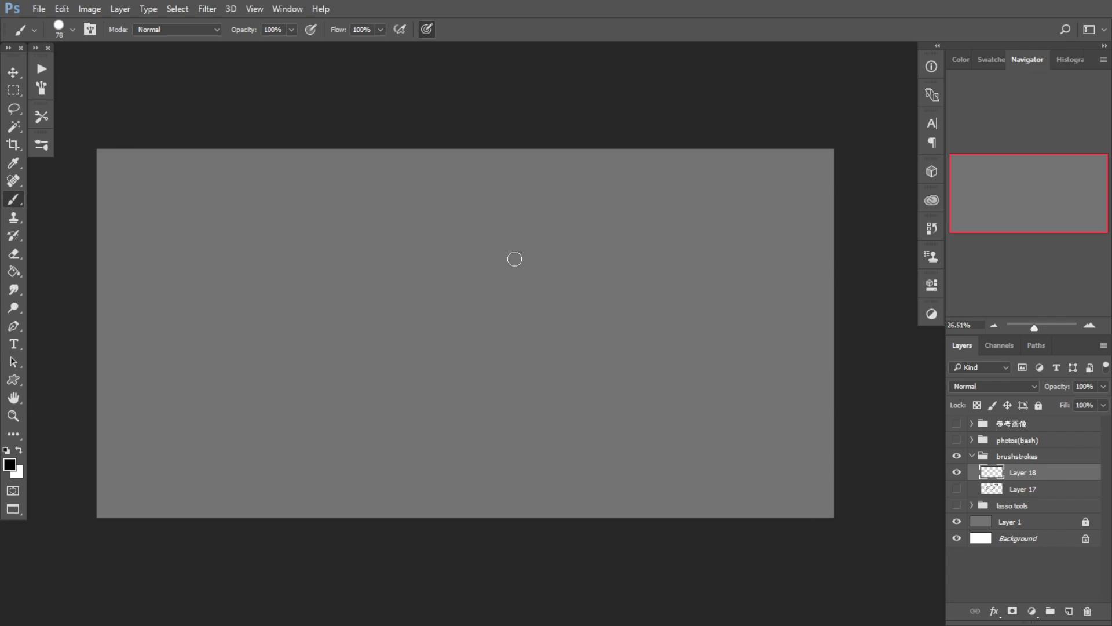
Step: Try three S-shaped body lines with the 78 px brush on the new layer, undoing each one
{"action": "mouse_move", "coordinate": [567, 269]}
{"action": "left_mouse_down"}
{"action": "mouse_move", "coordinate": [552, 249]}
{"action": "mouse_move", "coordinate": [576, 425]}
{"action": "mouse_move", "coordinate": [335, 437]}
{"action": "left_mouse_up"}
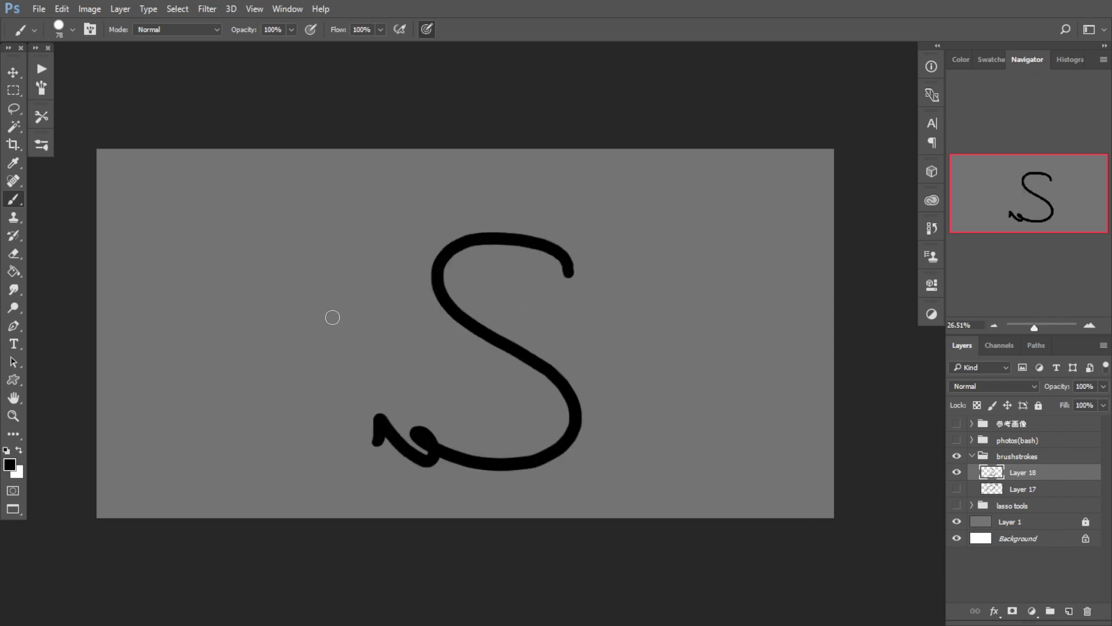
{"action": "key", "text": "ctrl+z"}
{"action": "mouse_move", "coordinate": [612, 275]}
{"action": "left_mouse_down"}
{"action": "mouse_move", "coordinate": [474, 456]}
{"action": "mouse_move", "coordinate": [337, 418]}
{"action": "mouse_move", "coordinate": [256, 434]}
{"action": "left_mouse_up"}
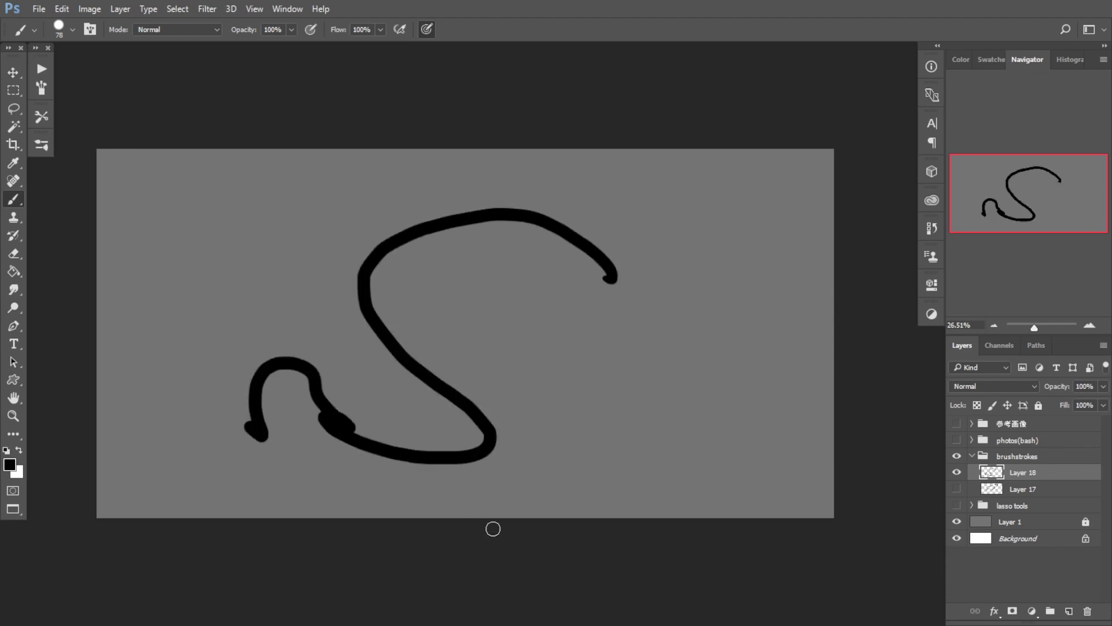
{"action": "key", "text": "ctrl+z"}
{"action": "mouse_move", "coordinate": [629, 269]}
{"action": "left_mouse_down"}
{"action": "mouse_move", "coordinate": [506, 430]}
{"action": "mouse_move", "coordinate": [288, 432]}
{"action": "mouse_move", "coordinate": [293, 449]}
{"action": "left_mouse_up"}
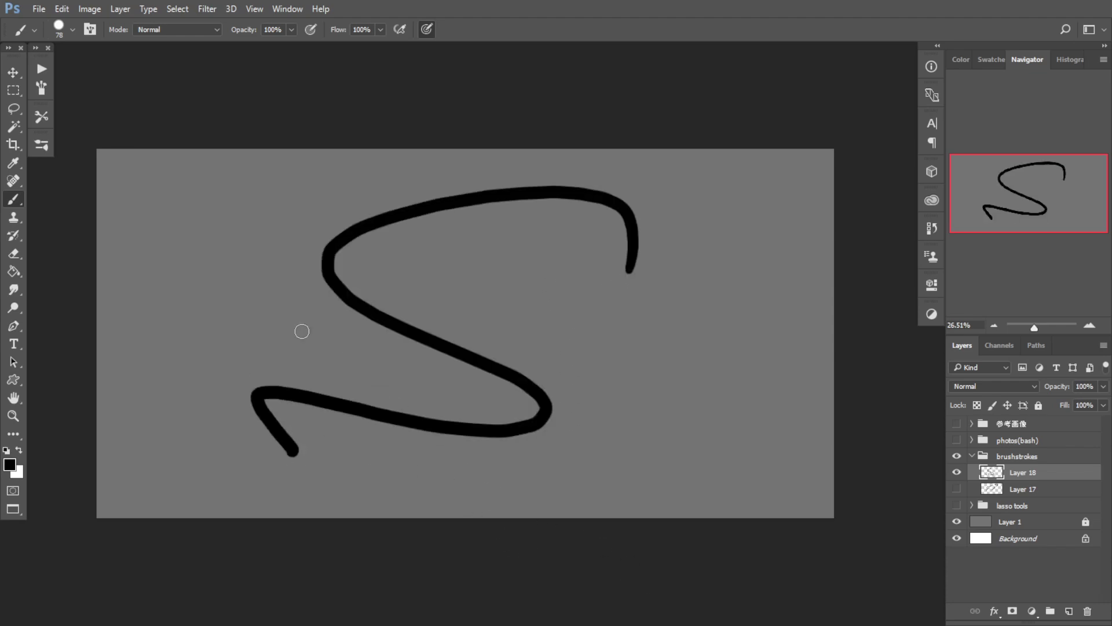
{"action": "key", "text": "ctrl+z"}
Step: Try six more body lines with varied bends and directions on the empty layer, undoing each one
{"action": "mouse_move", "coordinate": [209, 389]}
{"action": "left_mouse_down"}
{"action": "mouse_move", "coordinate": [232, 417]}
{"action": "mouse_move", "coordinate": [406, 236]}
{"action": "mouse_move", "coordinate": [634, 426]}
{"action": "left_mouse_up"}
{"action": "key", "text": "ctrl+z"}
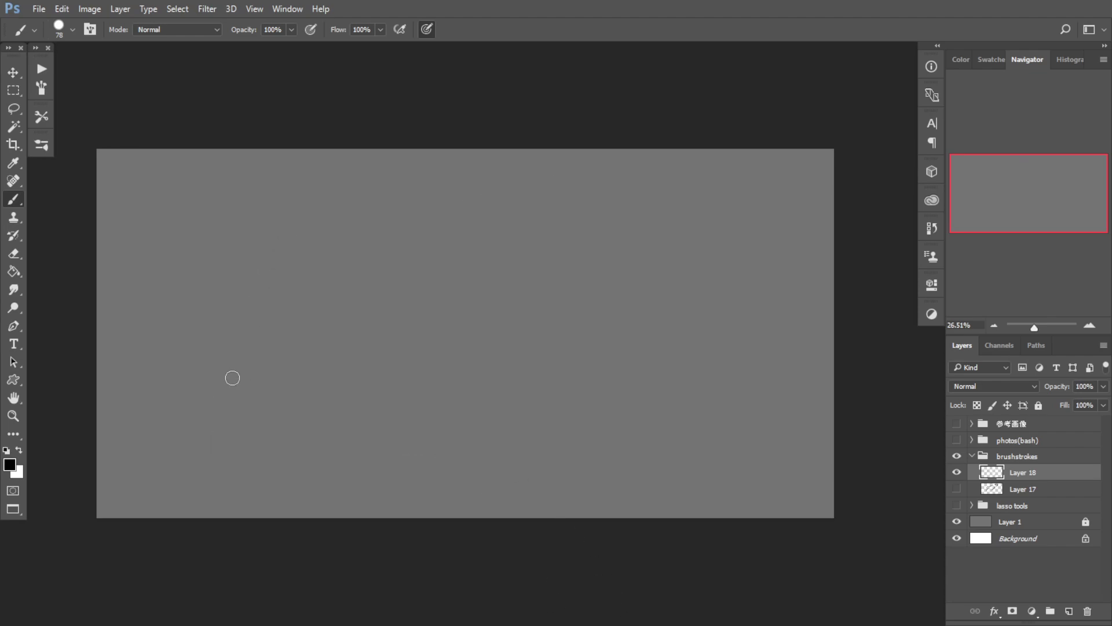
{"action": "mouse_move", "coordinate": [229, 321]}
{"action": "left_mouse_down"}
{"action": "mouse_move", "coordinate": [214, 377]}
{"action": "mouse_move", "coordinate": [308, 333]}
{"action": "mouse_move", "coordinate": [732, 372]}
{"action": "left_mouse_up"}
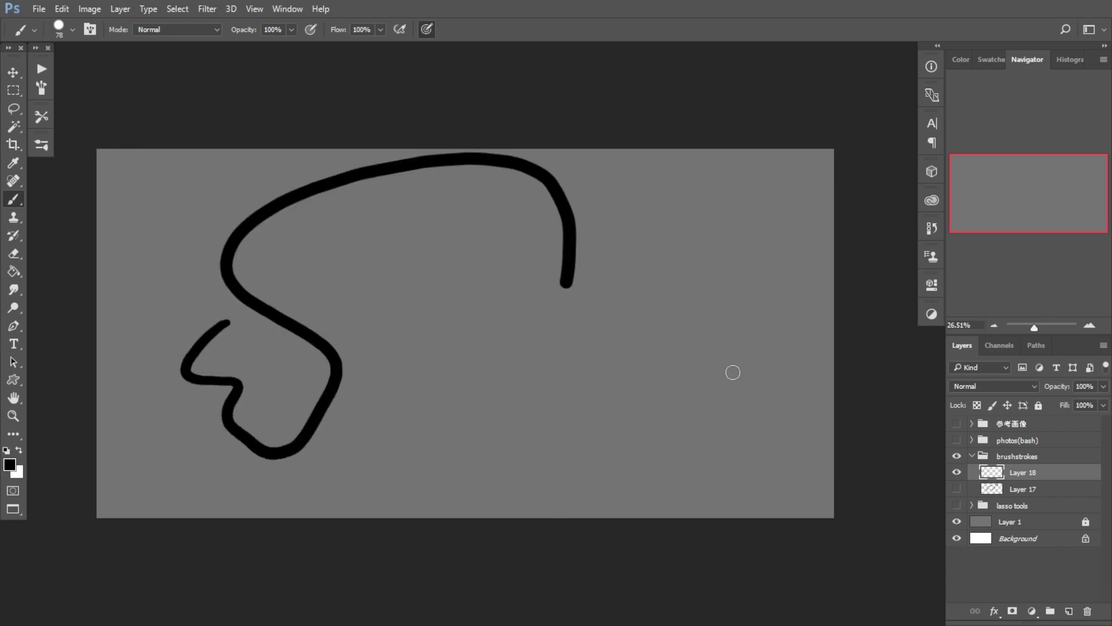
{"action": "key", "text": "ctrl+z"}
{"action": "mouse_move", "coordinate": [566, 454]}
{"action": "left_mouse_down"}
{"action": "mouse_move", "coordinate": [710, 288]}
{"action": "mouse_move", "coordinate": [248, 432]}
{"action": "mouse_move", "coordinate": [323, 433]}
{"action": "left_mouse_up"}
{"action": "key", "text": "ctrl+z"}
{"action": "mouse_move", "coordinate": [510, 464]}
{"action": "left_mouse_down"}
{"action": "mouse_move", "coordinate": [405, 214]}
{"action": "mouse_move", "coordinate": [263, 412]}
{"action": "mouse_move", "coordinate": [330, 474]}
{"action": "left_mouse_up"}
{"action": "key", "text": "ctrl+z"}
{"action": "mouse_move", "coordinate": [311, 367]}
{"action": "left_mouse_down"}
{"action": "mouse_move", "coordinate": [328, 424]}
{"action": "mouse_move", "coordinate": [569, 179]}
{"action": "mouse_move", "coordinate": [510, 409]}
{"action": "left_mouse_up"}
{"action": "key", "text": "ctrl+z"}
{"action": "mouse_move", "coordinate": [313, 326]}
{"action": "left_mouse_down"}
{"action": "mouse_move", "coordinate": [333, 383]}
{"action": "mouse_move", "coordinate": [549, 226]}
{"action": "mouse_move", "coordinate": [556, 486]}
{"action": "mouse_move", "coordinate": [580, 484]}
{"action": "left_mouse_up"}
{"action": "key", "text": "ctrl+z"}
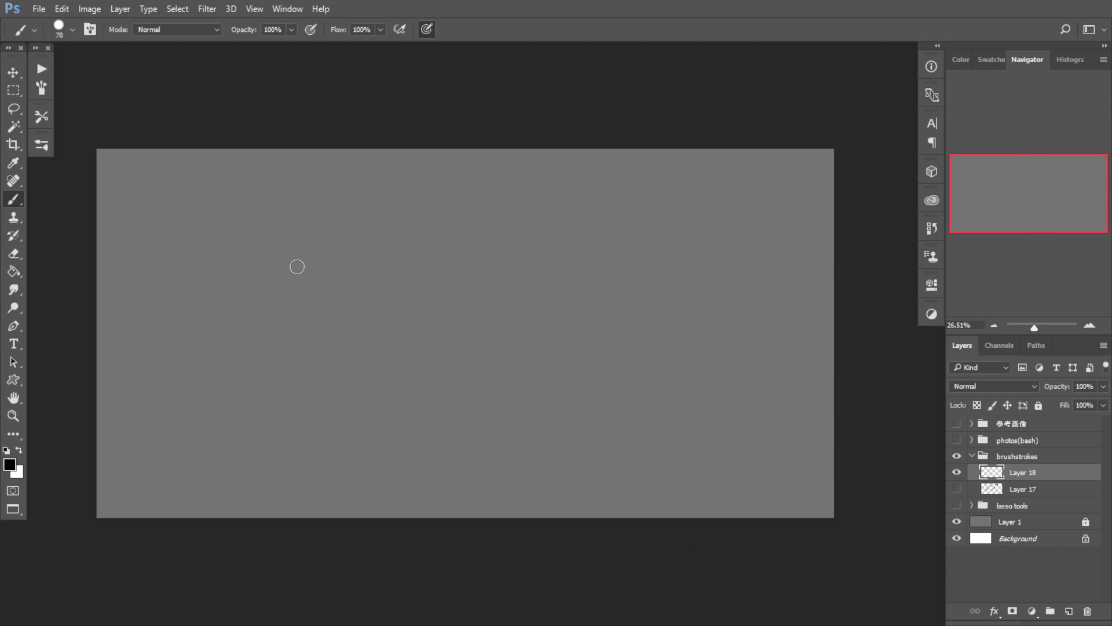
Step: Try three further body lines sweeping across the canvas, undoing all of them
{"action": "mouse_move", "coordinate": [297, 266]}
{"action": "left_mouse_down"}
{"action": "mouse_move", "coordinate": [336, 332]}
{"action": "mouse_move", "coordinate": [725, 474]}
{"action": "mouse_move", "coordinate": [684, 425]}
{"action": "left_mouse_up"}
{"action": "key", "text": "ctrl+z"}
{"action": "mouse_move", "coordinate": [657, 351]}
{"action": "left_mouse_down"}
{"action": "mouse_move", "coordinate": [589, 420]}
{"action": "mouse_move", "coordinate": [568, 204]}
{"action": "mouse_move", "coordinate": [278, 427]}
{"action": "mouse_move", "coordinate": [281, 466]}
{"action": "left_mouse_up"}
{"action": "key", "text": "ctrl+z"}
{"action": "mouse_move", "coordinate": [342, 450]}
{"action": "left_mouse_down"}
{"action": "mouse_move", "coordinate": [255, 296]}
{"action": "mouse_move", "coordinate": [470, 487]}
{"action": "mouse_move", "coordinate": [591, 472]}
{"action": "mouse_move", "coordinate": [323, 422]}
{"action": "mouse_move", "coordinate": [656, 436]}
{"action": "mouse_move", "coordinate": [614, 457]}
{"action": "left_mouse_up"}
{"action": "key", "text": "ctrl+z"}
{"action": "key", "text": "ctrl+z"}
Step: Discard one more trial and paint a winding body line with a hooked head end, deep dip, tall arch and tapered tail
{"action": "mouse_move", "coordinate": [629, 183]}
{"action": "left_mouse_down"}
{"action": "mouse_move", "coordinate": [434, 267]}
{"action": "mouse_move", "coordinate": [303, 409]}
{"action": "mouse_move", "coordinate": [333, 365]}
{"action": "left_mouse_up"}
{"action": "key", "text": "ctrl+z"}
{"action": "mouse_move", "coordinate": [246, 279]}
{"action": "left_mouse_down"}
{"action": "mouse_move", "coordinate": [388, 349]}
{"action": "mouse_move", "coordinate": [756, 413]}
{"action": "mouse_move", "coordinate": [672, 435]}
{"action": "left_mouse_up"}
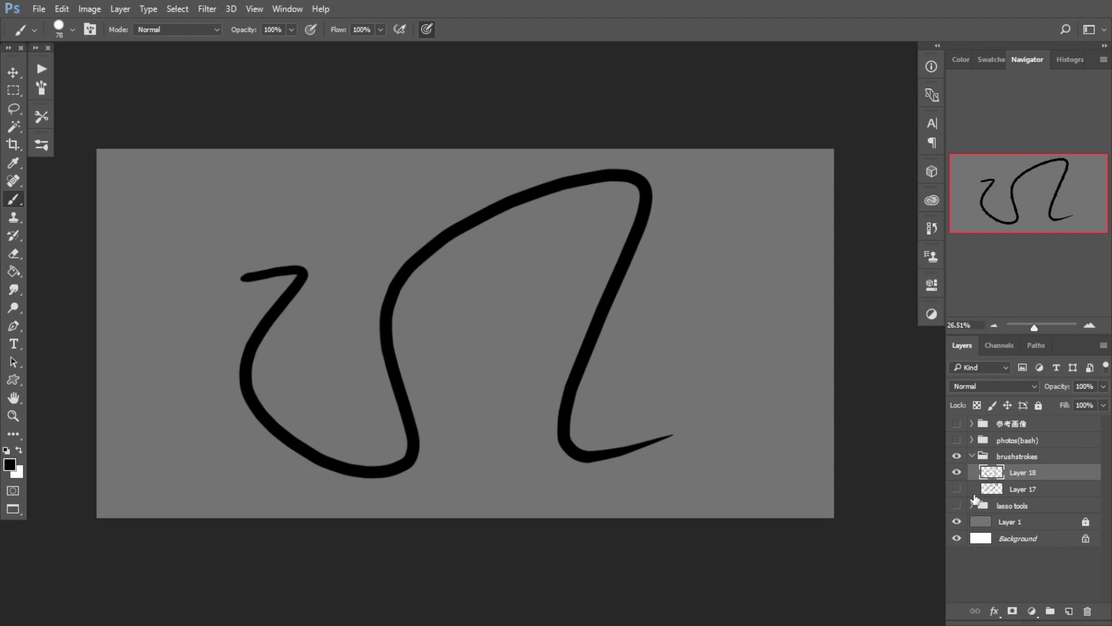
Step: Show only Layer 17, scale its body line down and move it to the canvas's lower-right area
{"action": "left_click", "coordinate": [957, 489]}
{"action": "left_click", "coordinate": [957, 472]}
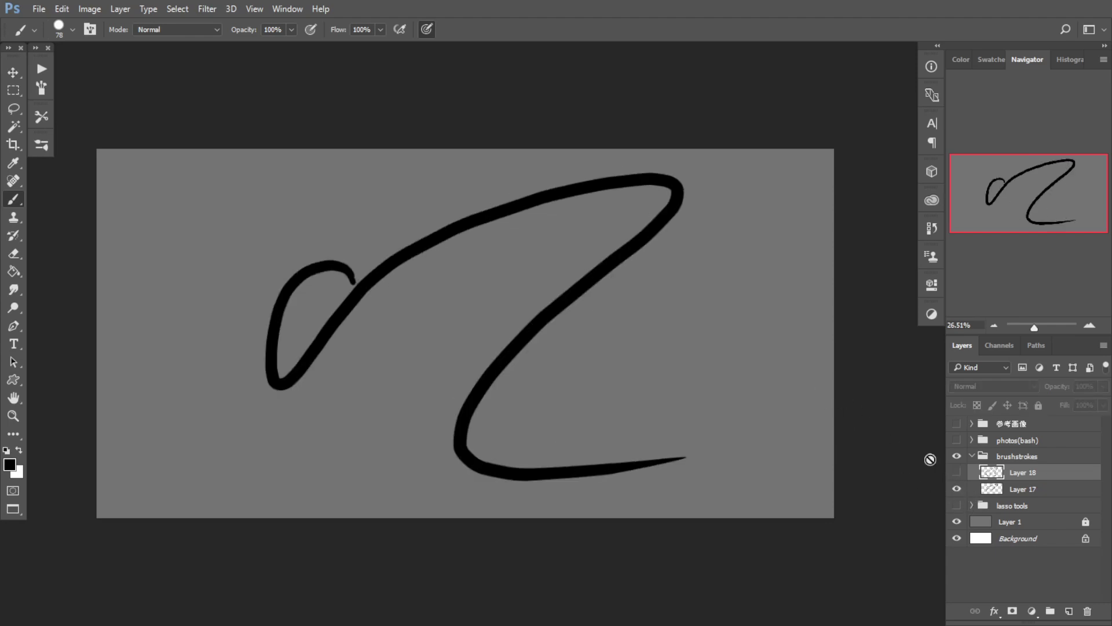
{"action": "left_click", "coordinate": [998, 491]}
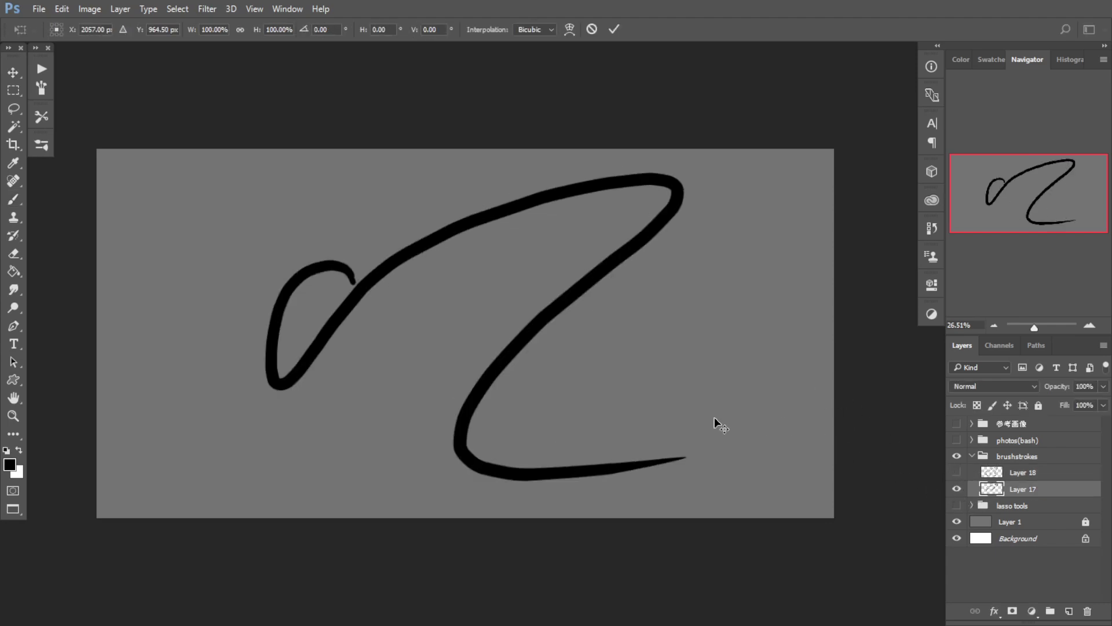
{"action": "key", "text": "ctrl+t"}
{"action": "left_click_drag", "start_coordinate": [684, 174], "coordinate": [565, 262]}
{"action": "left_click_drag", "start_coordinate": [339, 389], "coordinate": [617, 384]}
{"action": "key", "text": "Return"}
{"action": "key", "text": "b"}
Step: Show Layer 18, scale its body line to about 78% and move it to the left half of the canvas
{"action": "left_click", "coordinate": [956, 472]}
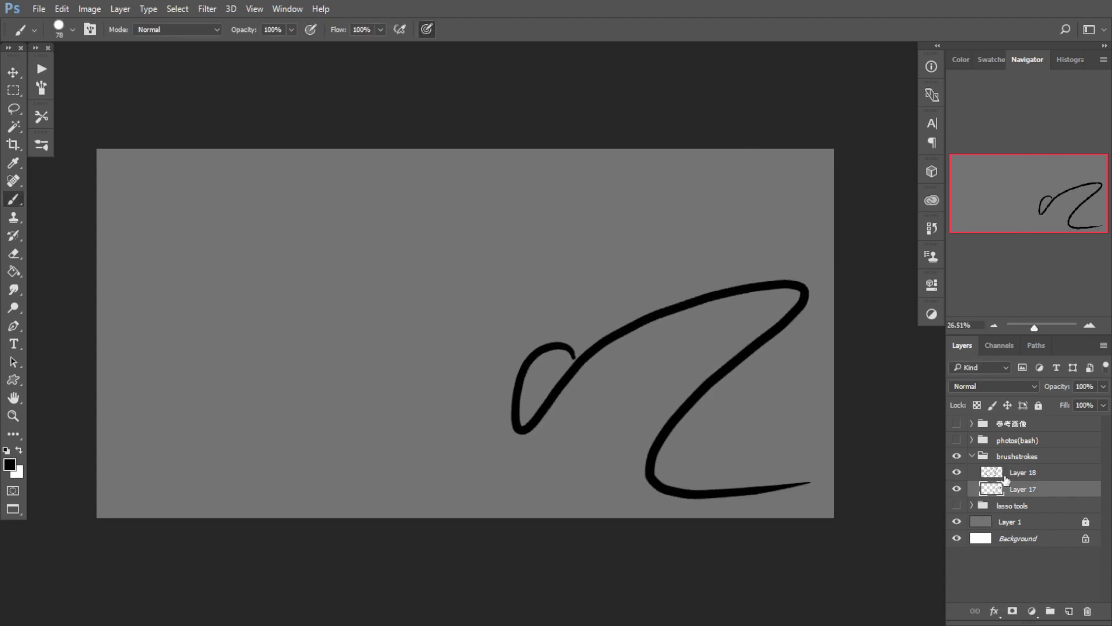
{"action": "left_click", "coordinate": [992, 472]}
{"action": "key", "text": "ctrl+t"}
{"action": "left_click_drag", "start_coordinate": [681, 168], "coordinate": [577, 236]}
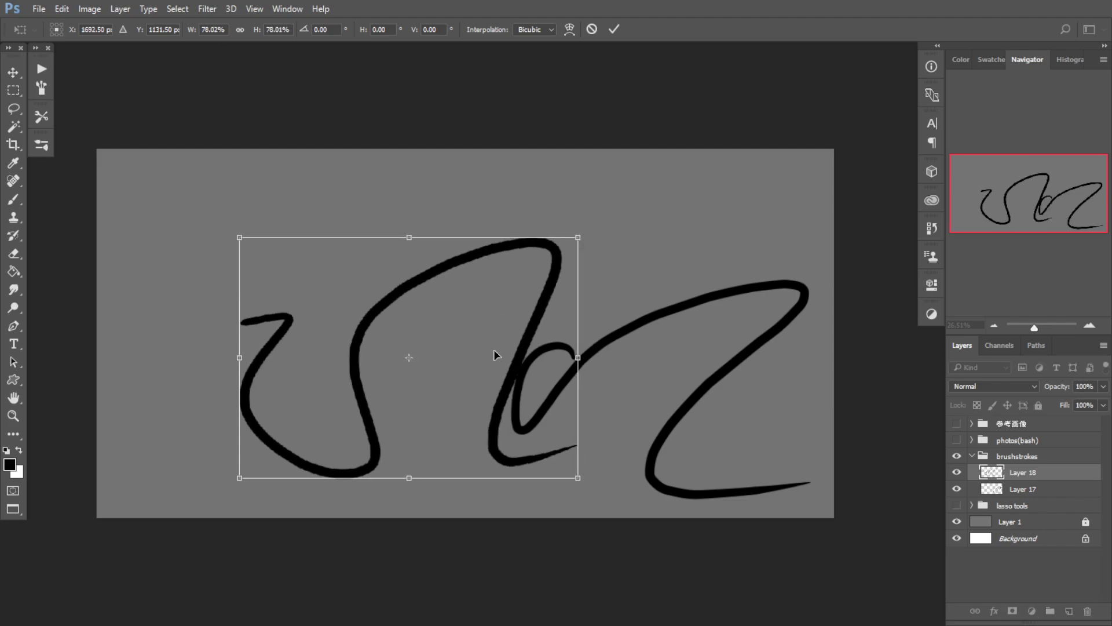
{"action": "mouse_move", "coordinate": [497, 355]}
{"action": "left_mouse_down"}
{"action": "mouse_move", "coordinate": [408, 308]}
{"action": "mouse_move", "coordinate": [369, 324]}
{"action": "left_mouse_up"}
{"action": "key", "text": "Return"}
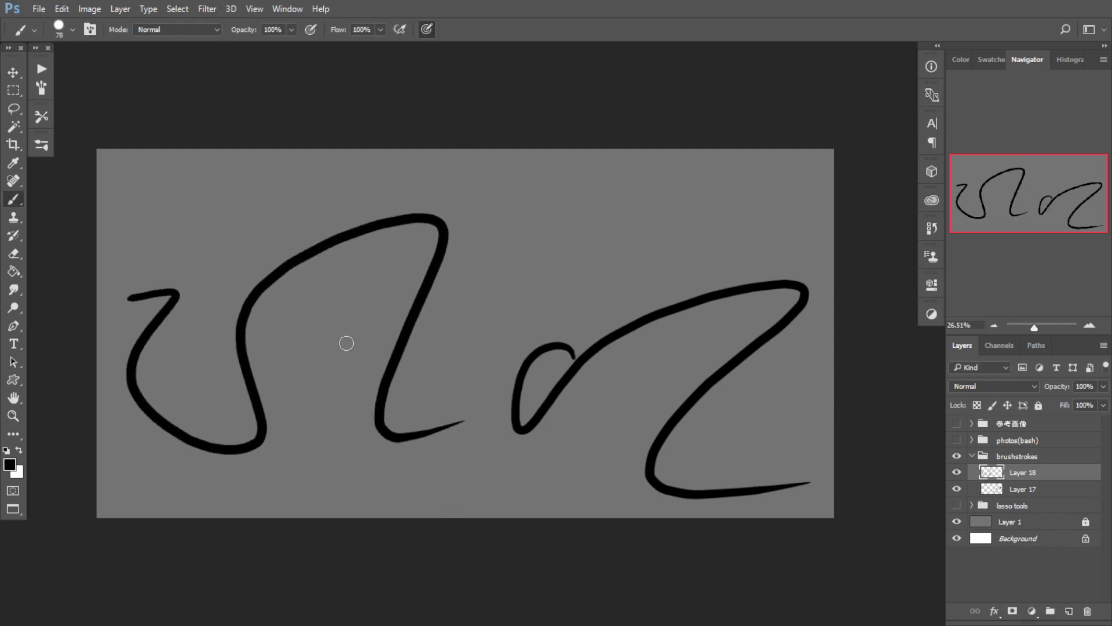
Step: Move Layer 17's looped body line slightly up and to the left with the Move tool
{"action": "left_click", "coordinate": [13, 74]}
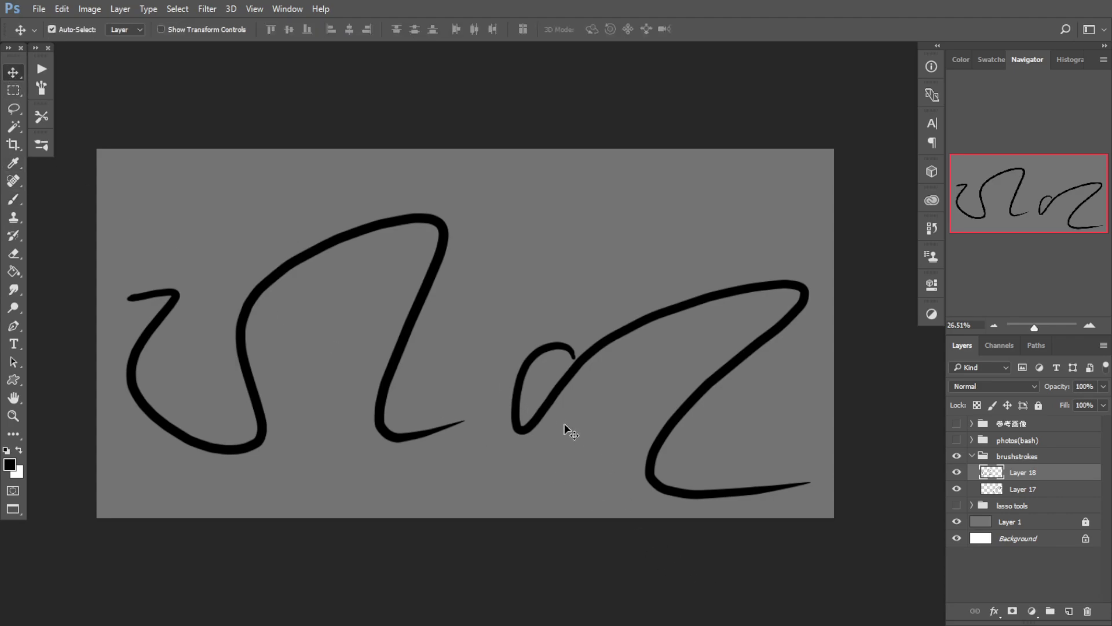
{"action": "left_click_drag", "start_coordinate": [566, 427], "coordinate": [579, 397]}
{"action": "left_click_drag", "start_coordinate": [273, 415], "coordinate": [272, 414]}
{"action": "left_click_drag", "start_coordinate": [563, 370], "coordinate": [540, 349]}
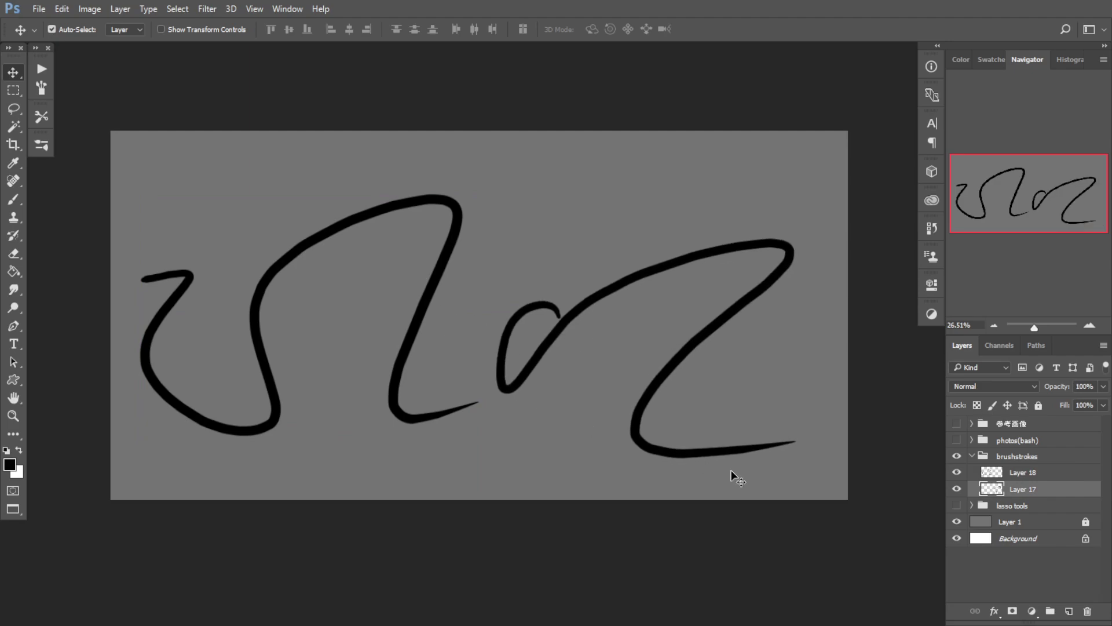
Step: Hide Layer 18 and move Layer 17's body line to the middle of the canvas
{"action": "left_click", "coordinate": [957, 472]}
{"action": "key", "text": "ctrl+t"}
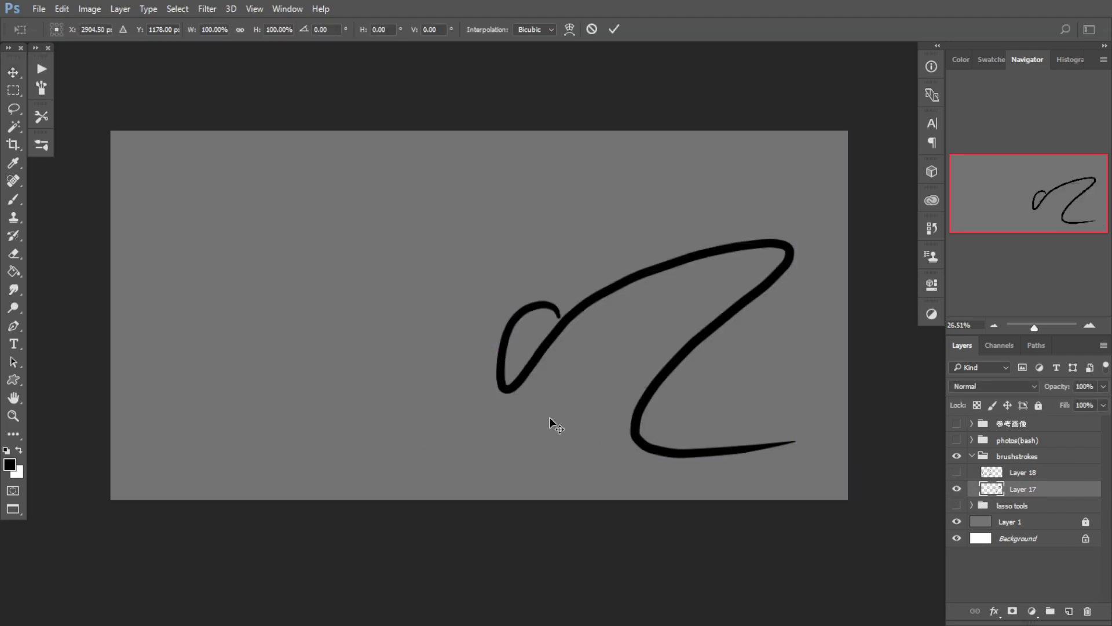
{"action": "mouse_move", "coordinate": [548, 419]}
{"action": "left_mouse_down"}
{"action": "mouse_move", "coordinate": [390, 414]}
{"action": "mouse_move", "coordinate": [406, 394]}
{"action": "left_mouse_up"}
{"action": "key", "text": "Return"}
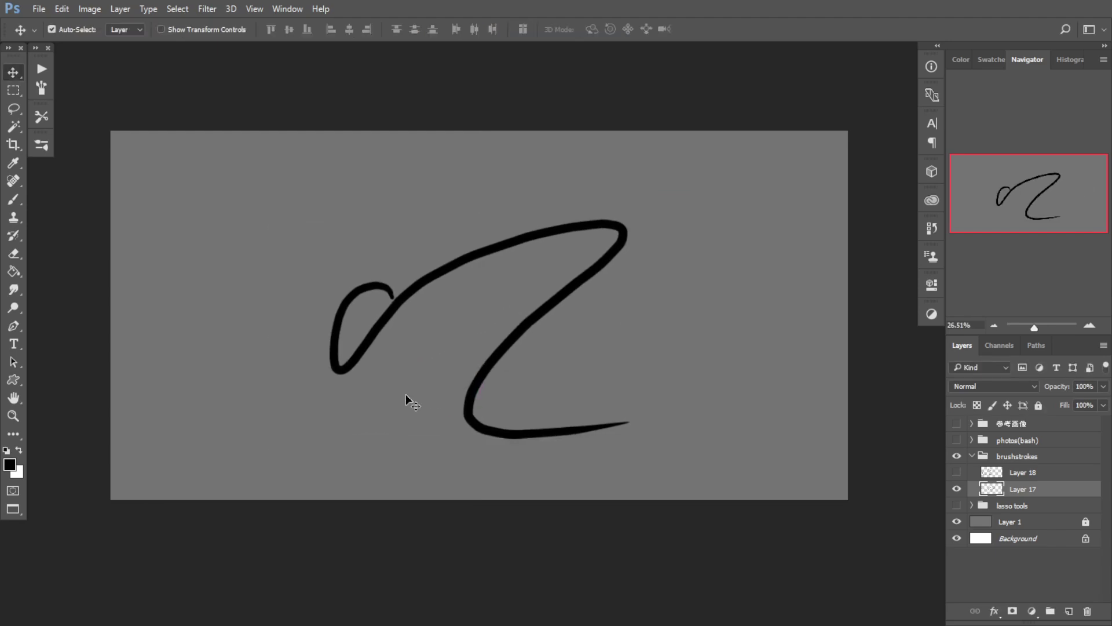
{"action": "key", "text": "ctrl+t"}
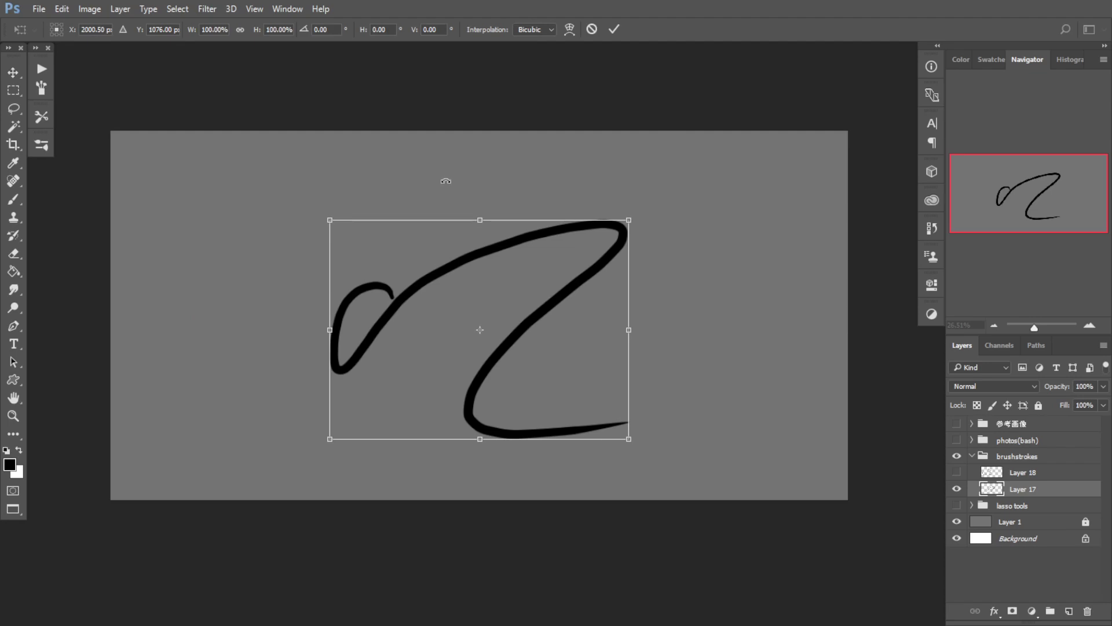
{"action": "left_click_drag", "start_coordinate": [442, 183], "coordinate": [435, 199]}
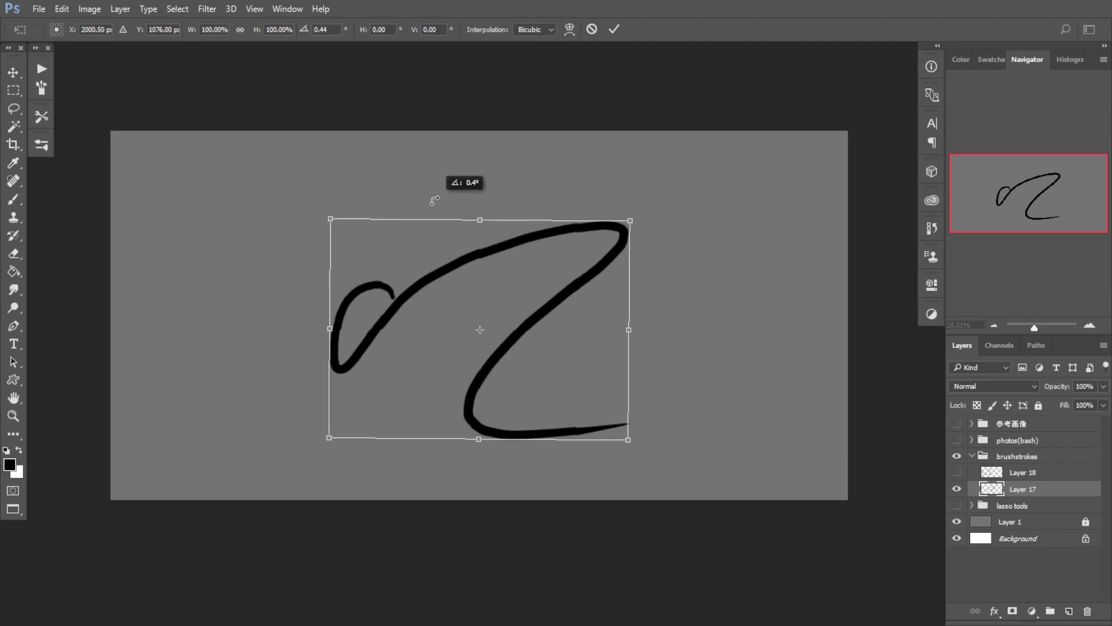
{"action": "key", "text": "Escape"}
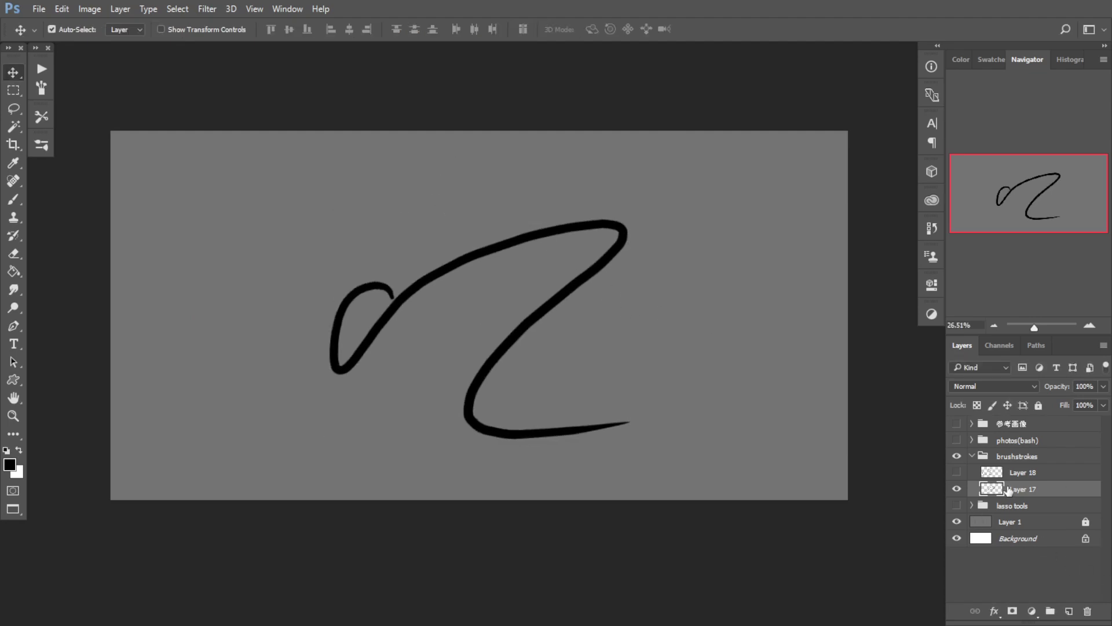
{"action": "left_click", "coordinate": [956, 488]}
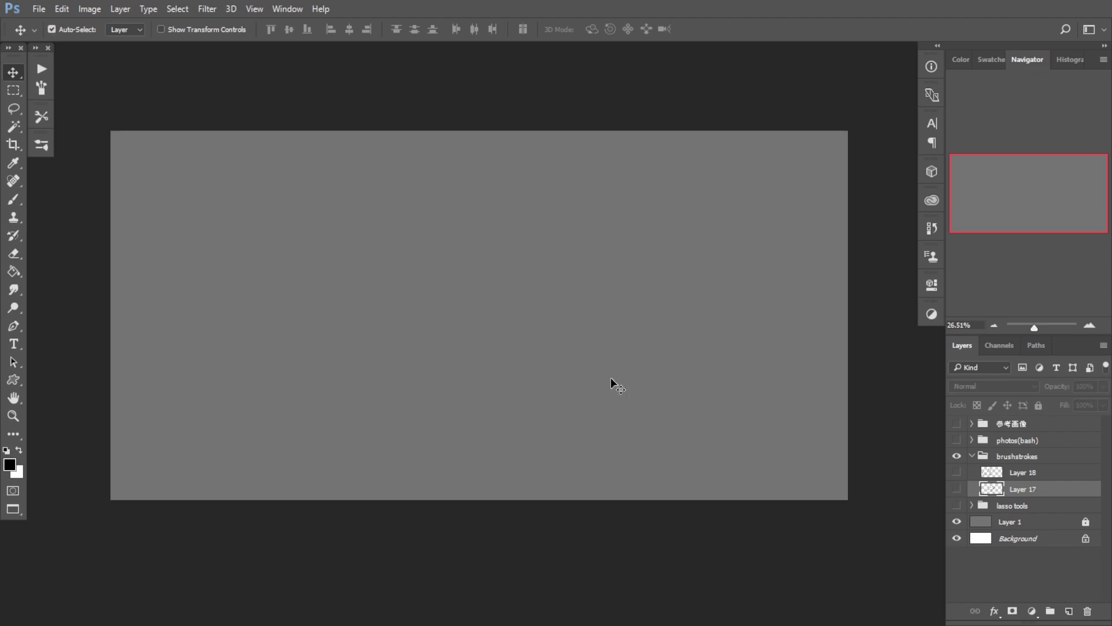
{"action": "left_click", "coordinate": [955, 490]}
Step: Distort Layer 17's body line by pulling its corners outwards to about 120% width and 111% height, with the left side slanted inwards
{"action": "key", "text": "ctrl+t"}
{"action": "left_click_drag", "start_coordinate": [545, 342], "coordinate": [546, 353]}
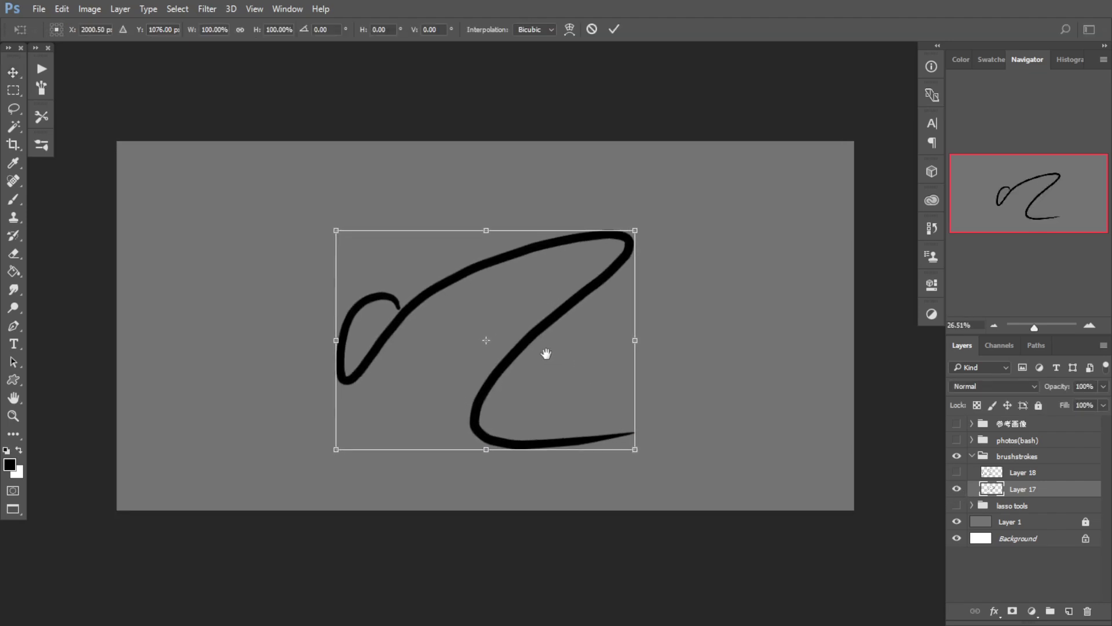
{"action": "left_click", "coordinate": [509, 296], "text": "ctrl"}
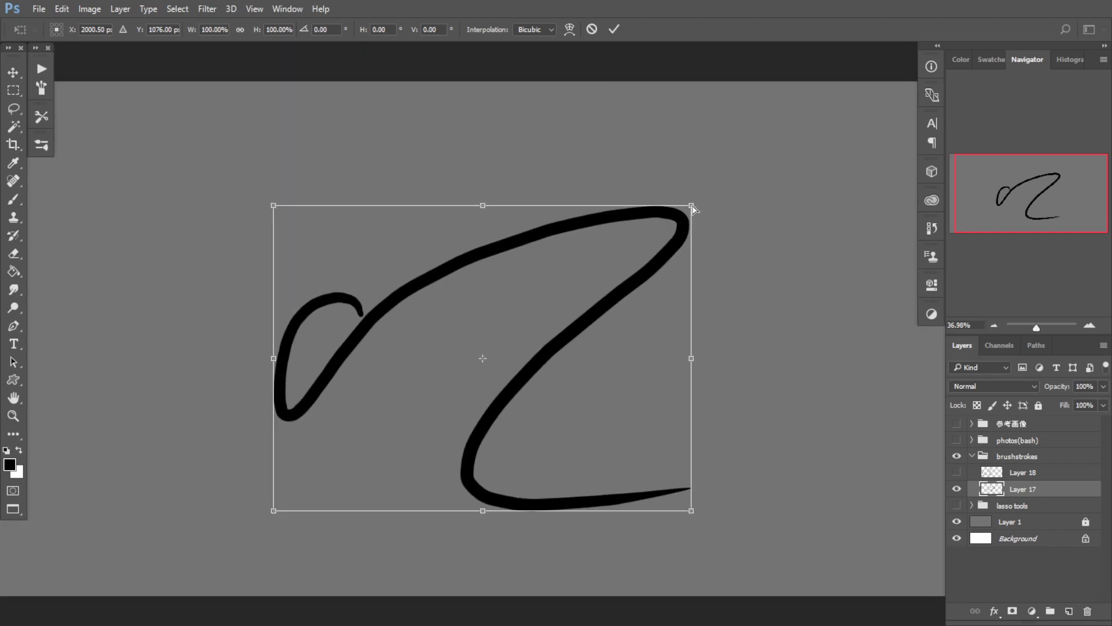
{"action": "left_click_drag", "start_coordinate": [693, 209], "coordinate": [712, 185]}
{"action": "left_click_drag", "start_coordinate": [274, 206], "coordinate": [208, 164]}
{"action": "left_click_drag", "start_coordinate": [275, 513], "coordinate": [238, 505]}
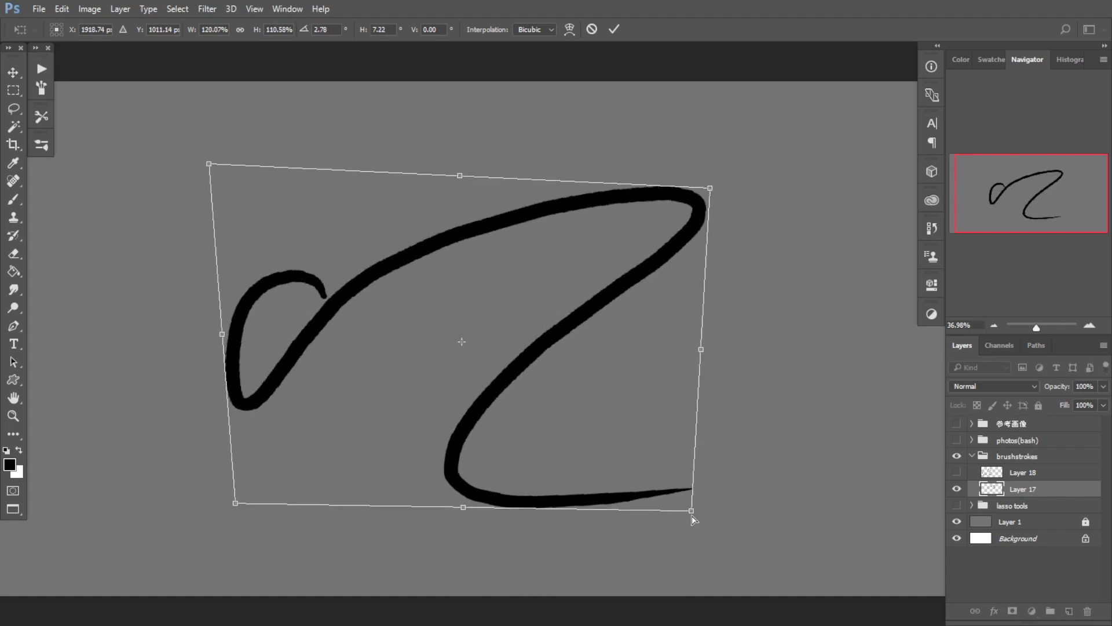
{"action": "mouse_move", "coordinate": [694, 519]}
{"action": "left_mouse_down"}
{"action": "mouse_move", "coordinate": [454, 405]}
{"action": "mouse_move", "coordinate": [715, 514]}
{"action": "mouse_move", "coordinate": [694, 527]}
{"action": "left_mouse_up"}
{"action": "left_click_drag", "start_coordinate": [210, 166], "coordinate": [207, 193]}
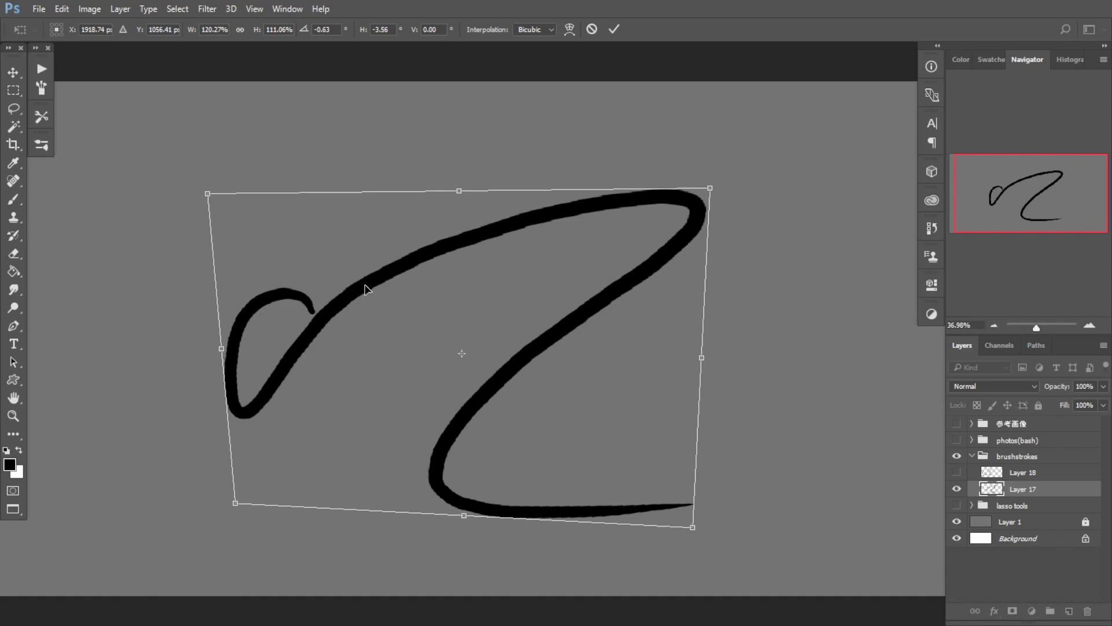
Step: Try warping Layer 17's body line by pulling the mesh's upper-left corner inwards and bending its upper edge down
{"action": "right_click", "coordinate": [414, 273]}
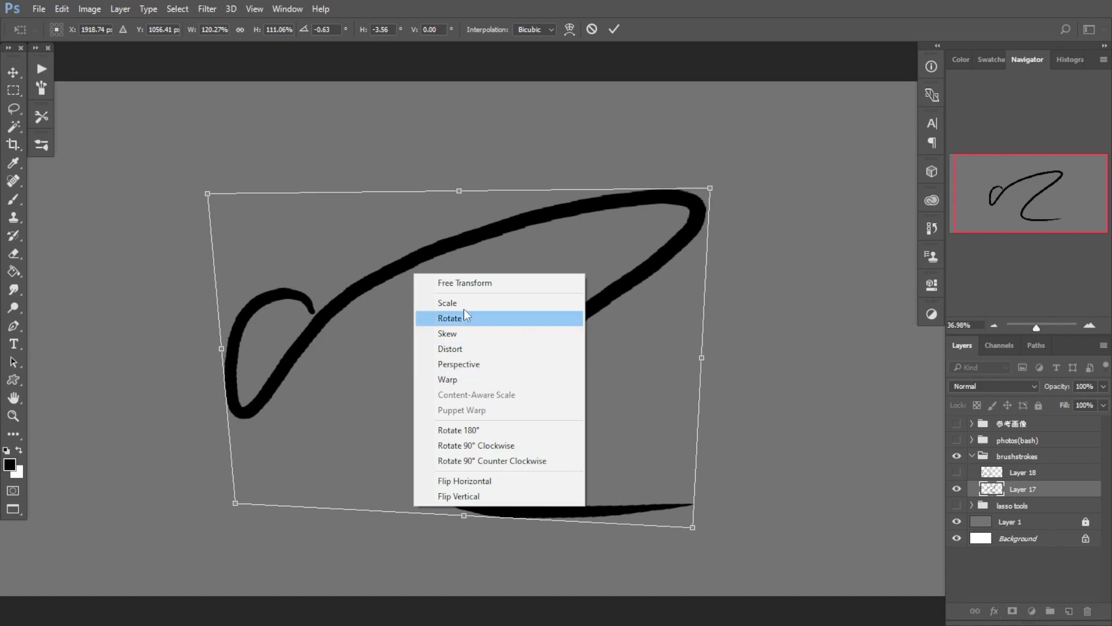
{"action": "left_click", "coordinate": [472, 379]}
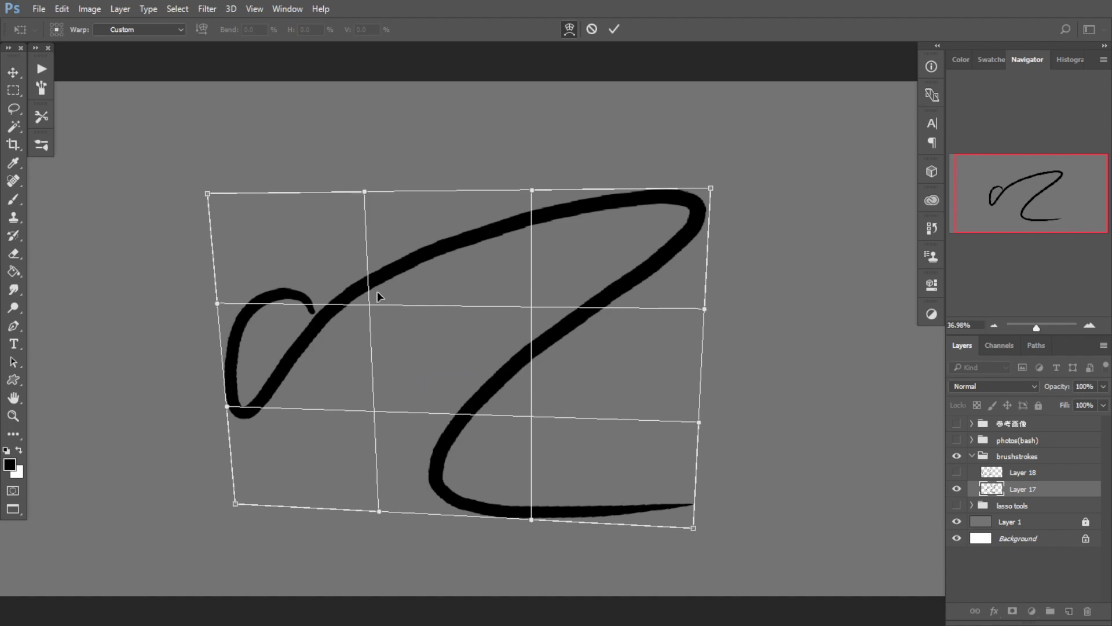
{"action": "mouse_move", "coordinate": [366, 307]}
{"action": "left_mouse_down"}
{"action": "mouse_move", "coordinate": [354, 298]}
{"action": "mouse_move", "coordinate": [374, 311]}
{"action": "left_mouse_up"}
{"action": "left_click_drag", "start_coordinate": [208, 193], "coordinate": [228, 232]}
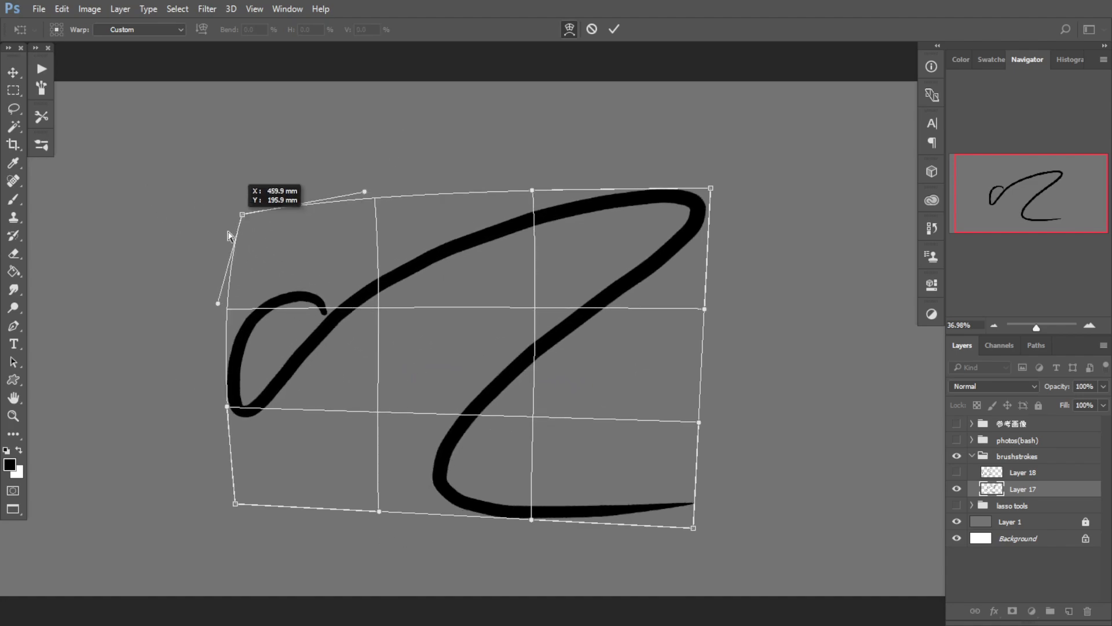
{"action": "left_click_drag", "start_coordinate": [376, 313], "coordinate": [348, 305]}
{"action": "left_click_drag", "start_coordinate": [532, 191], "coordinate": [519, 240]}
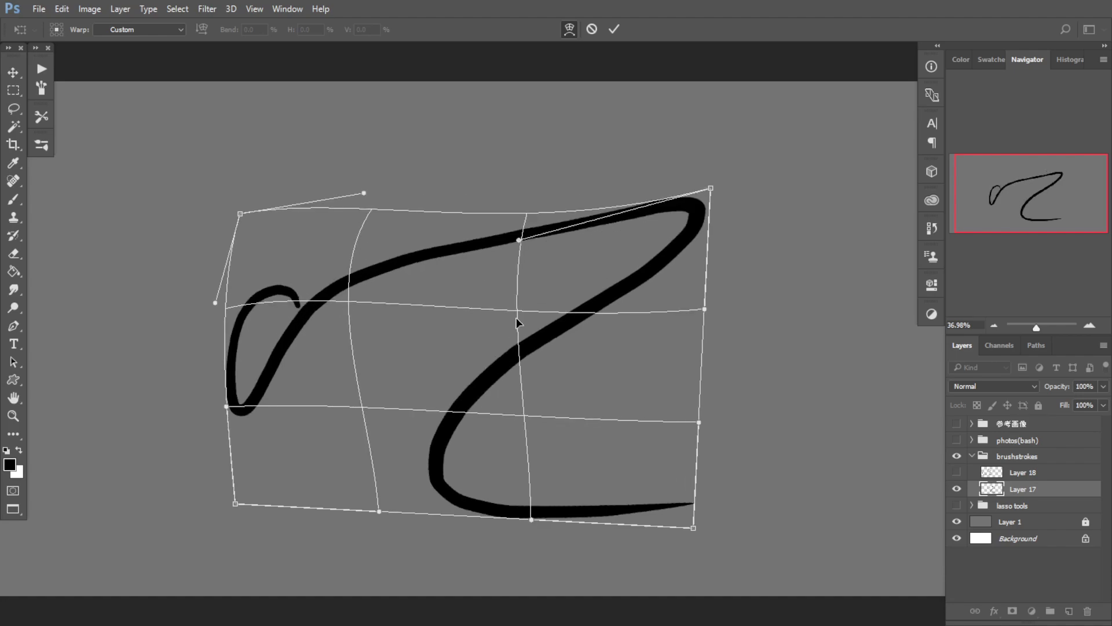
Step: Try bending the middle of Layer 17's warp mesh to curve the back and straighten the diagonal body section
{"action": "mouse_move", "coordinate": [517, 318]}
{"action": "left_mouse_down"}
{"action": "mouse_move", "coordinate": [562, 262]}
{"action": "mouse_move", "coordinate": [561, 402]}
{"action": "left_mouse_up"}
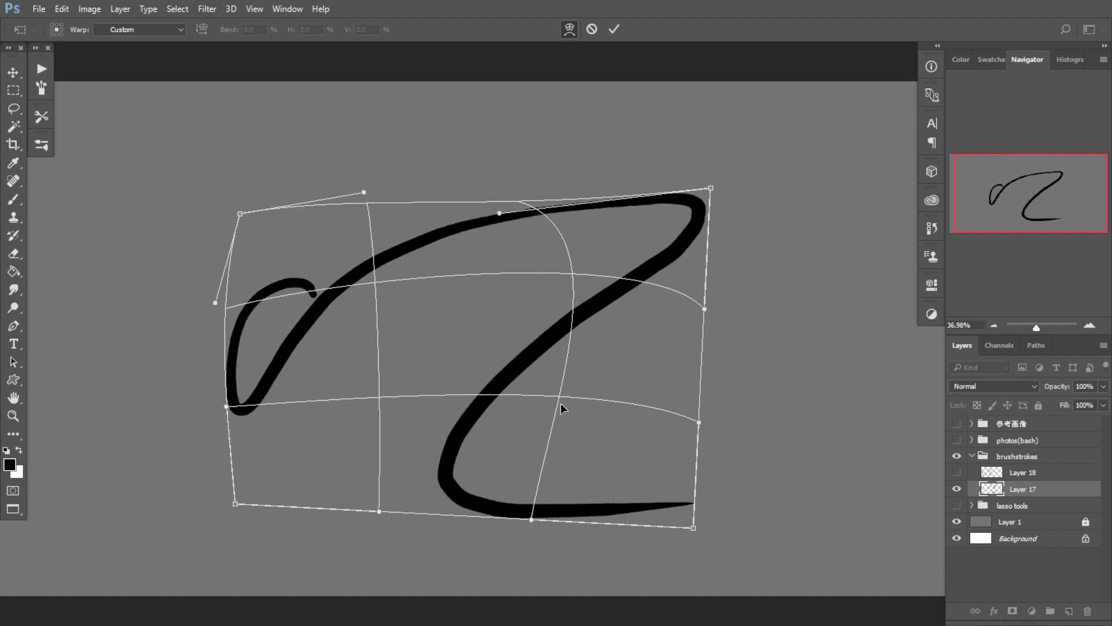
{"action": "left_click_drag", "start_coordinate": [496, 393], "coordinate": [471, 416]}
{"action": "left_click_drag", "start_coordinate": [384, 380], "coordinate": [365, 311]}
{"action": "left_click_drag", "start_coordinate": [355, 347], "coordinate": [337, 400]}
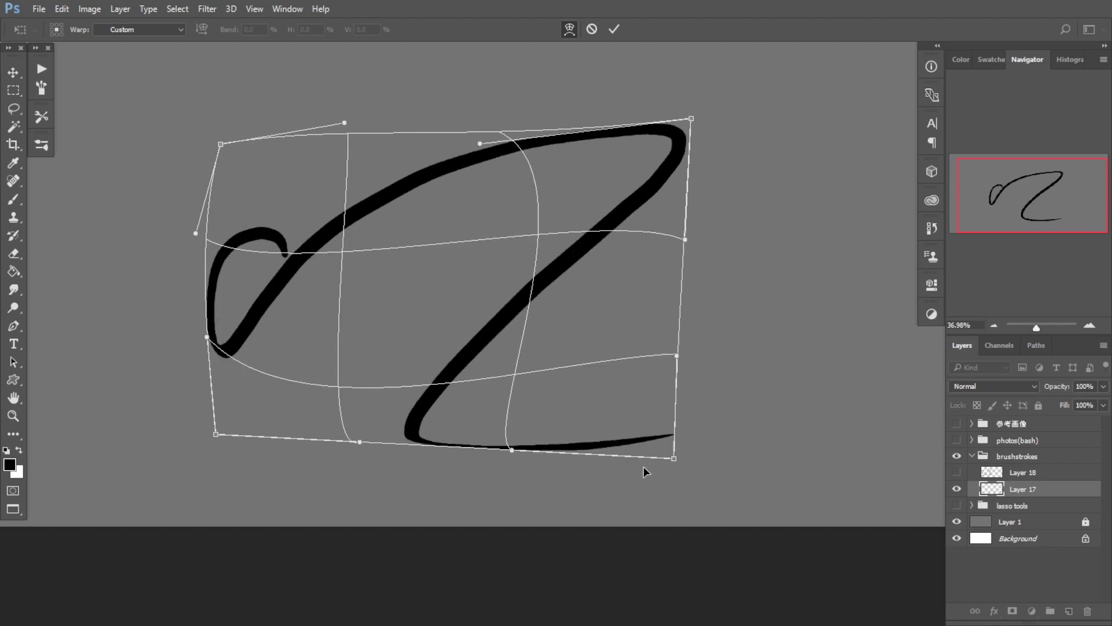
Step: Try stretching the tail of Layer 17's body line outwards to the right into a long, thick taper with the warp mesh
{"action": "mouse_move", "coordinate": [512, 450]}
{"action": "left_mouse_down"}
{"action": "mouse_move", "coordinate": [524, 499]}
{"action": "mouse_move", "coordinate": [548, 508]}
{"action": "left_mouse_up"}
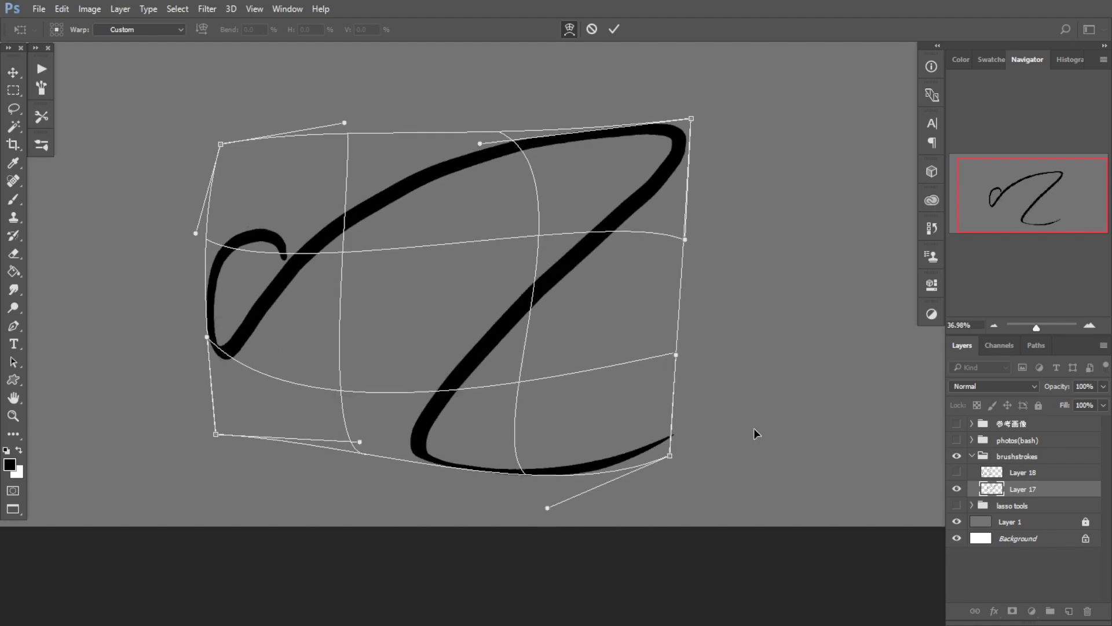
{"action": "mouse_move", "coordinate": [651, 446]}
{"action": "left_mouse_down"}
{"action": "mouse_move", "coordinate": [767, 319]}
{"action": "mouse_move", "coordinate": [759, 313]}
{"action": "left_mouse_up"}
{"action": "mouse_move", "coordinate": [563, 400]}
{"action": "left_mouse_down"}
{"action": "mouse_move", "coordinate": [664, 468]}
{"action": "mouse_move", "coordinate": [553, 442]}
{"action": "mouse_move", "coordinate": [485, 394]}
{"action": "left_mouse_up"}
{"action": "mouse_move", "coordinate": [805, 289]}
{"action": "left_mouse_down"}
{"action": "mouse_move", "coordinate": [777, 433]}
{"action": "mouse_move", "coordinate": [711, 492]}
{"action": "left_mouse_up"}
{"action": "left_click_drag", "start_coordinate": [675, 394], "coordinate": [898, 257]}
{"action": "left_click_drag", "start_coordinate": [566, 329], "coordinate": [555, 352]}
{"action": "left_click_drag", "start_coordinate": [631, 291], "coordinate": [704, 246]}
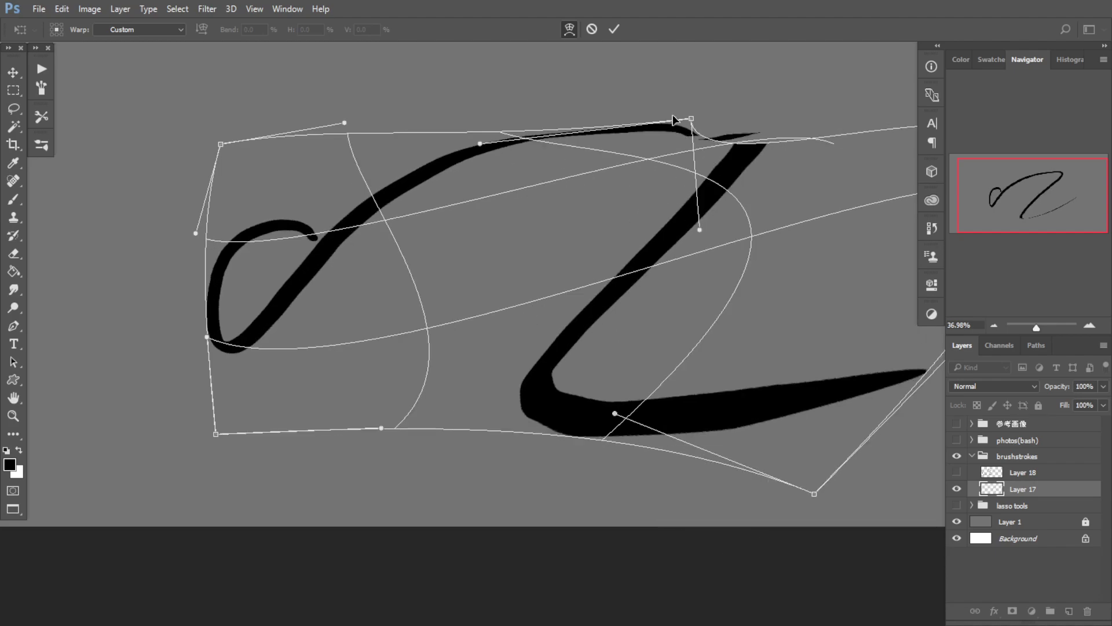
Step: Try pulling the warp mesh's upper-right corner up and to the left to raise a tall peak in Layer 17's body line
{"action": "left_click_drag", "start_coordinate": [675, 119], "coordinate": [471, 42]}
{"action": "left_click_drag", "start_coordinate": [512, 221], "coordinate": [435, 288]}
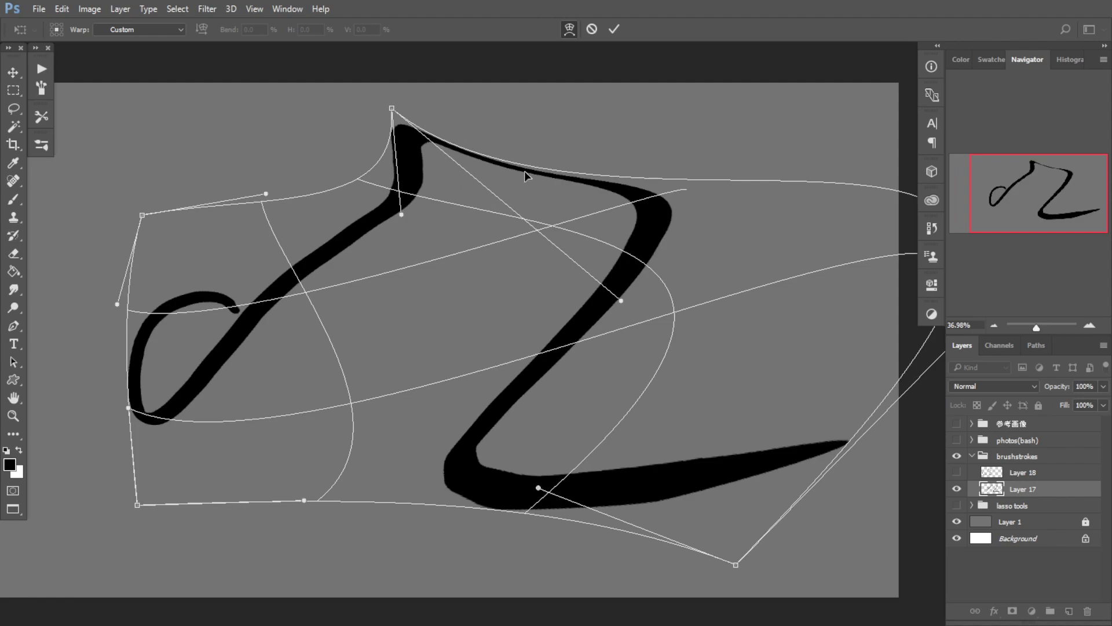
{"action": "left_click_drag", "start_coordinate": [525, 172], "coordinate": [566, 93]}
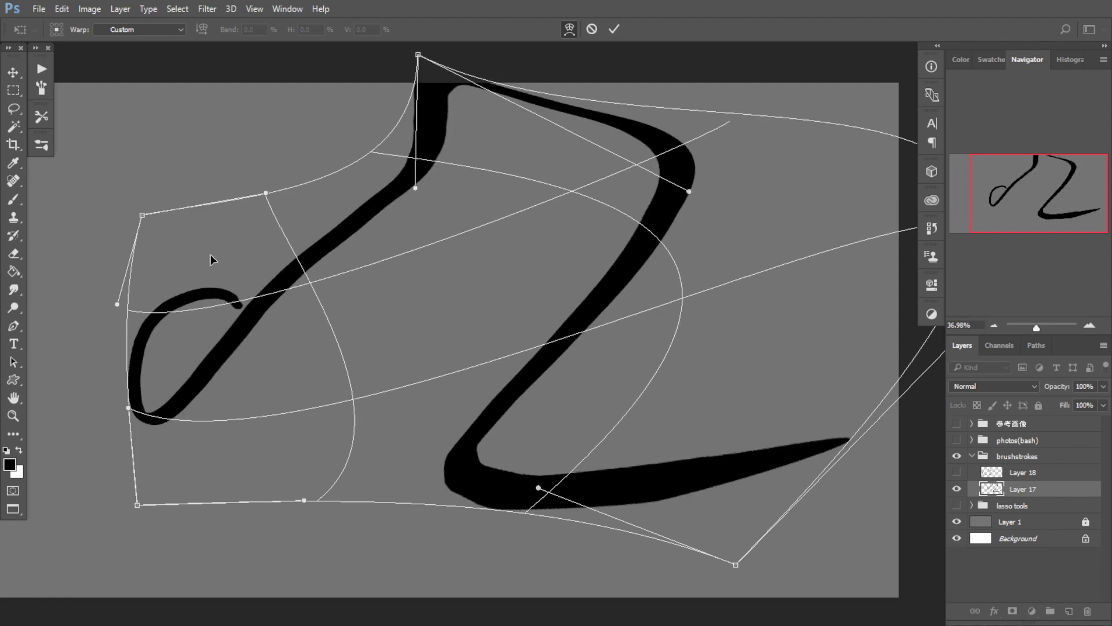
Step: Try flattening the head loop and curving the lower body of Layer 17's line with the warp mesh, and cancel the whole transform
{"action": "left_click_drag", "start_coordinate": [245, 263], "coordinate": [238, 304]}
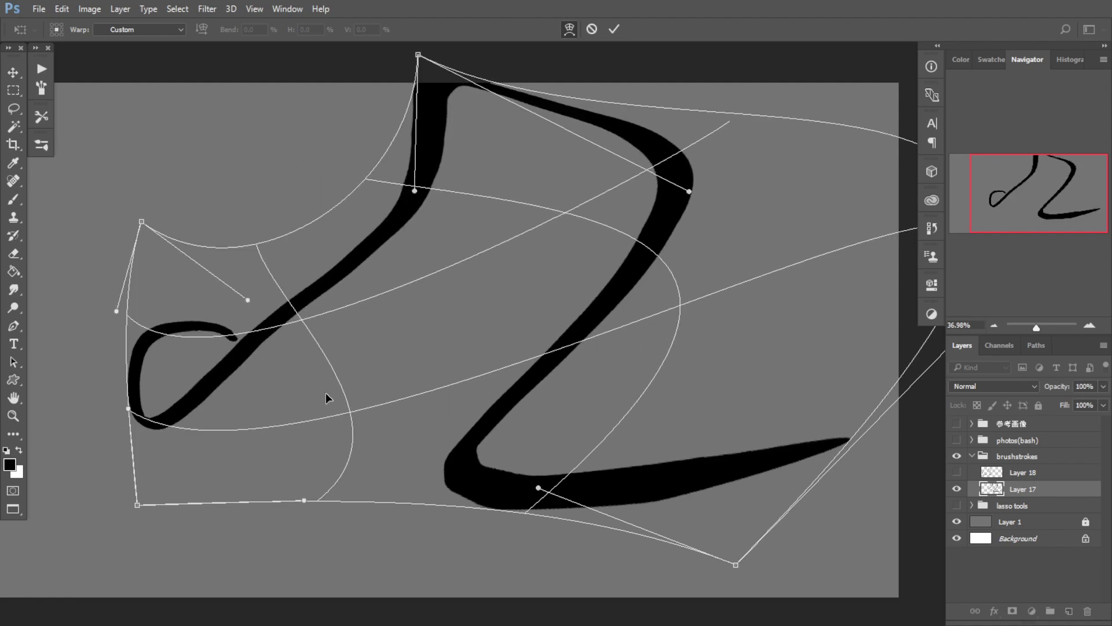
{"action": "left_click_drag", "start_coordinate": [326, 394], "coordinate": [328, 443]}
{"action": "left_click_drag", "start_coordinate": [141, 422], "coordinate": [96, 388]}
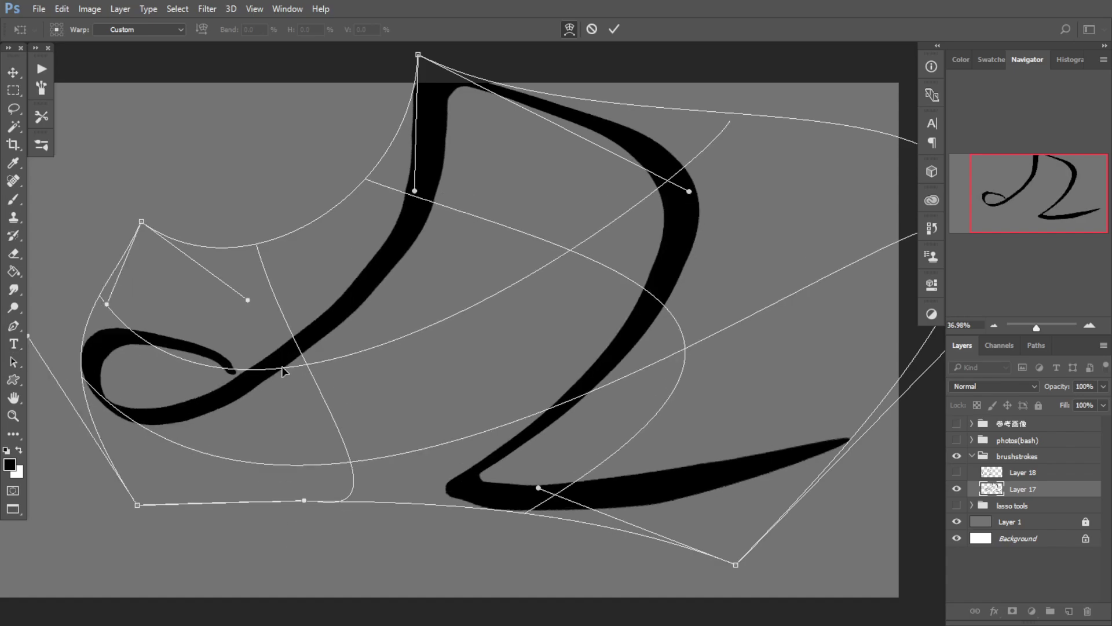
{"action": "left_click_drag", "start_coordinate": [507, 407], "coordinate": [482, 453]}
{"action": "left_click_drag", "start_coordinate": [502, 382], "coordinate": [502, 462]}
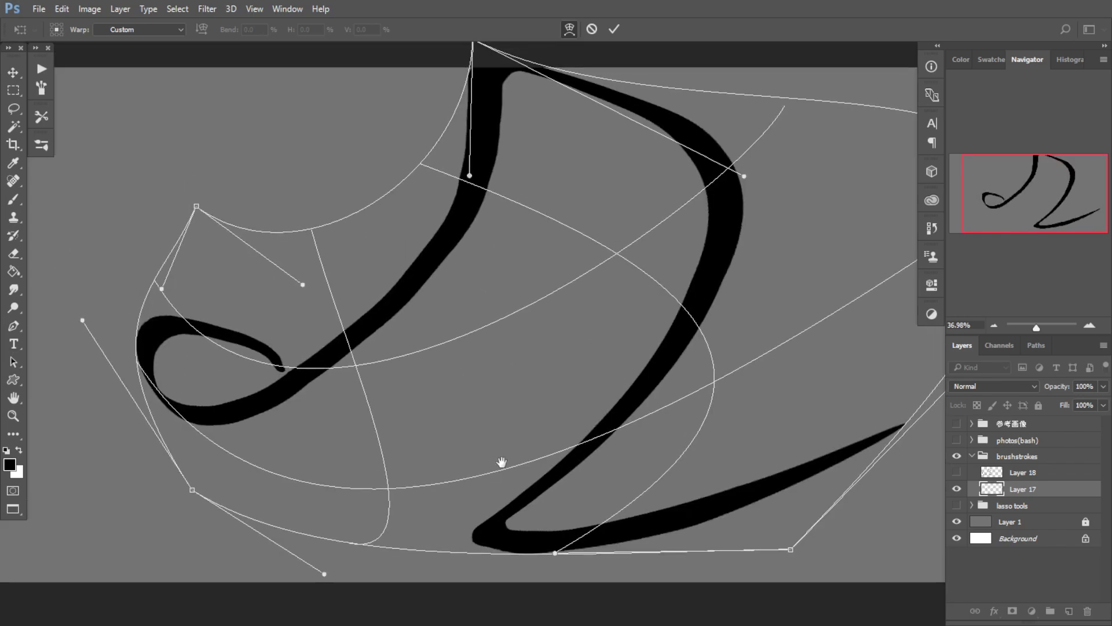
{"action": "key", "text": "Escape"}
Step: Try scaling Layer 17's body line about its centre to about 110% with Free Transform, and undo the scaling
{"action": "key", "text": "ctrl+t"}
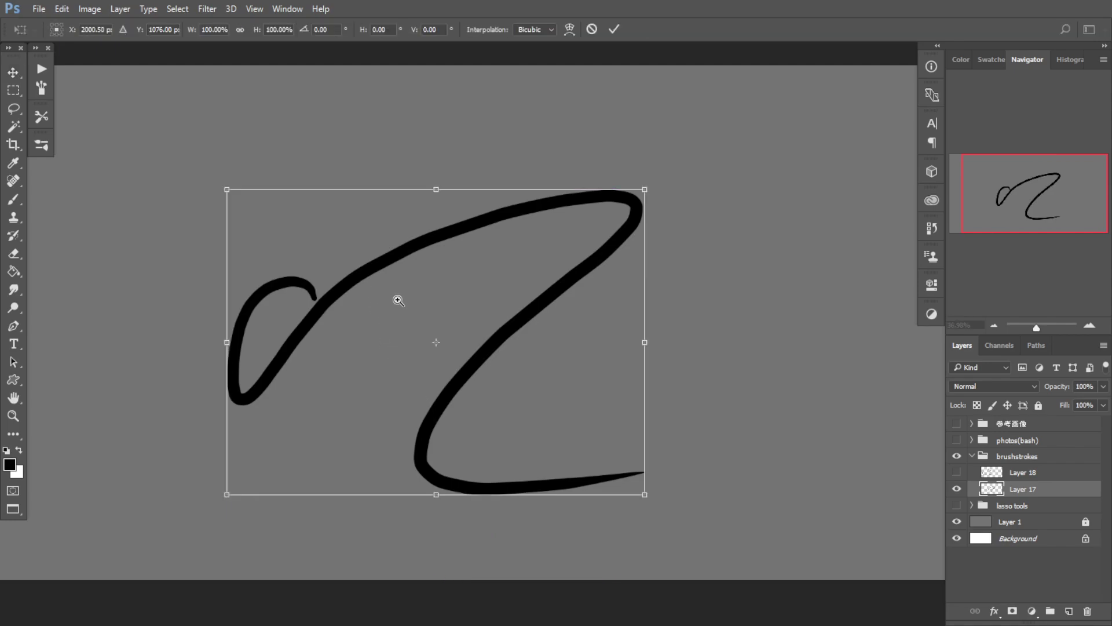
{"action": "mouse_move", "coordinate": [398, 300]}
{"action": "left_mouse_down"}
{"action": "mouse_move", "coordinate": [371, 307]}
{"action": "mouse_move", "coordinate": [385, 309]}
{"action": "left_mouse_up"}
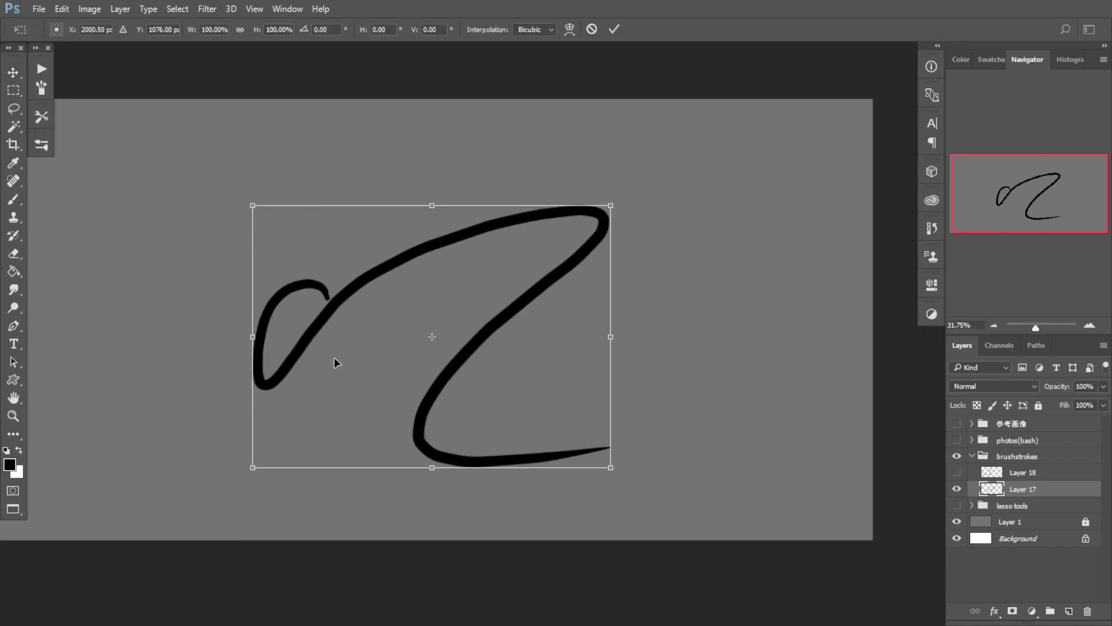
{"action": "left_click_drag", "start_coordinate": [249, 209], "coordinate": [221, 193]}
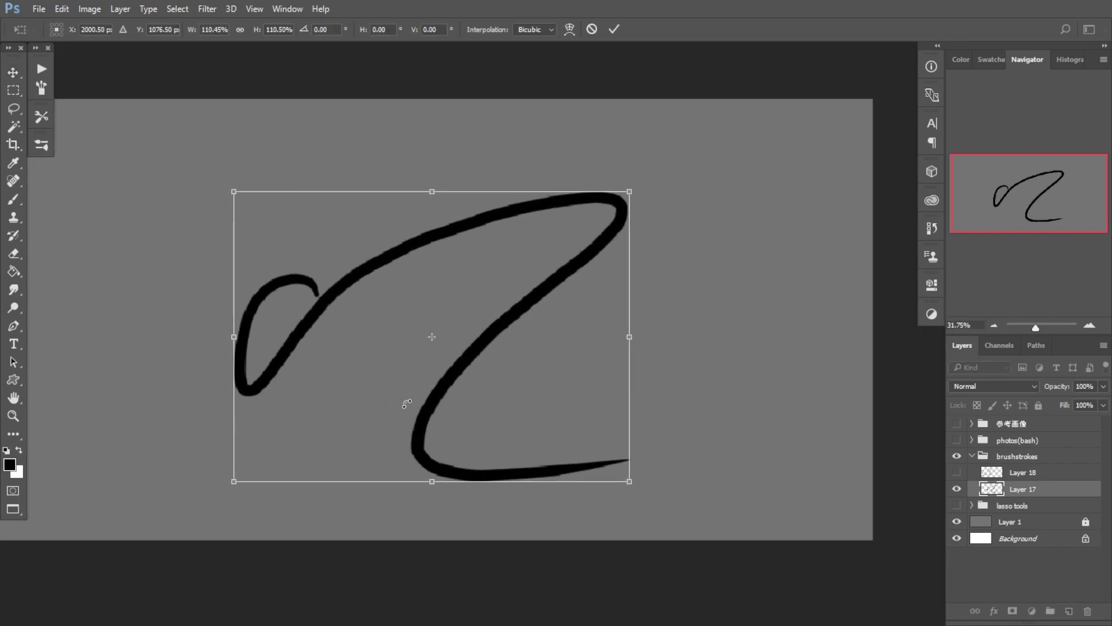
{"action": "key", "text": "ctrl+z"}
Step: Open the choice of transform modes for Layer 17's body line
{"action": "right_click", "coordinate": [308, 288]}
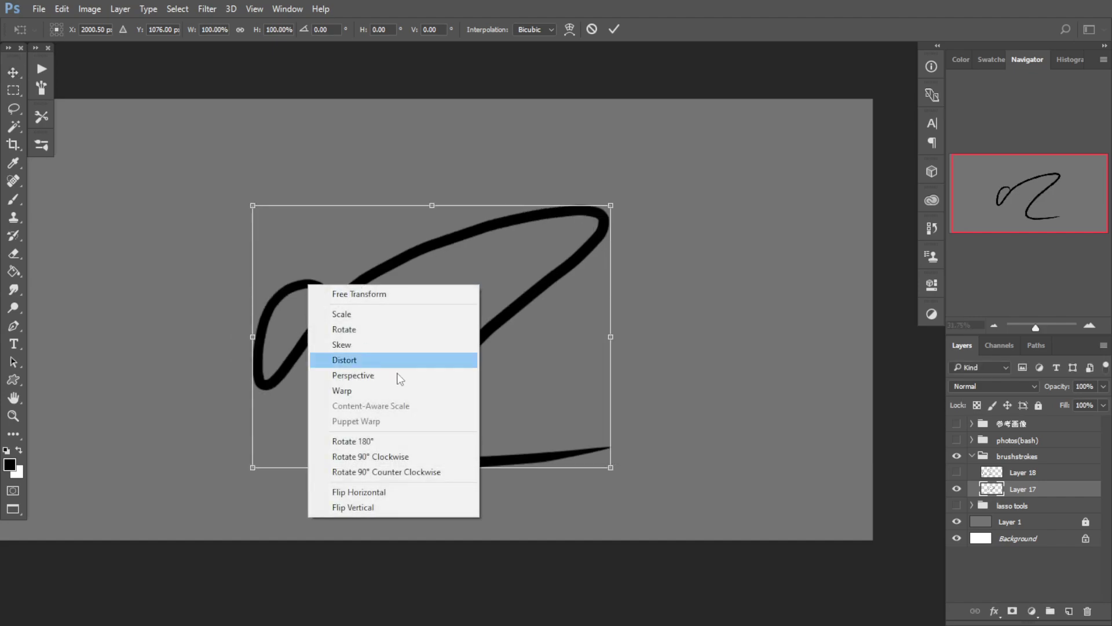
{"action": "left_click", "coordinate": [369, 390]}
{"action": "left_click_drag", "start_coordinate": [254, 234], "coordinate": [218, 211]}
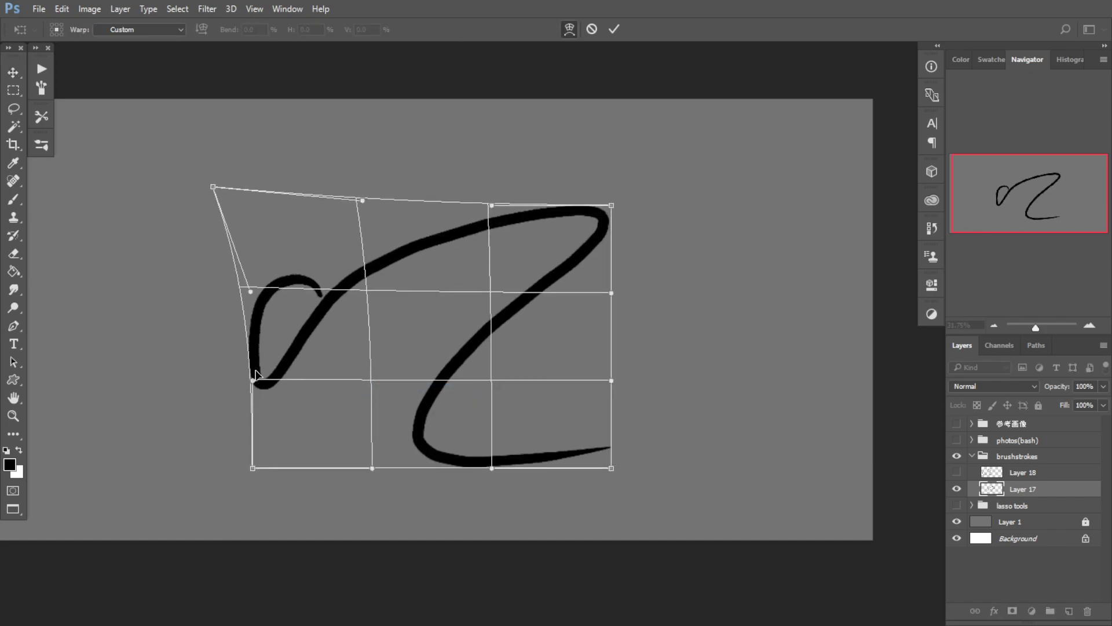
{"action": "left_click_drag", "start_coordinate": [253, 380], "coordinate": [152, 390]}
{"action": "left_click_drag", "start_coordinate": [346, 323], "coordinate": [379, 316]}
{"action": "left_click_drag", "start_coordinate": [410, 212], "coordinate": [404, 149]}
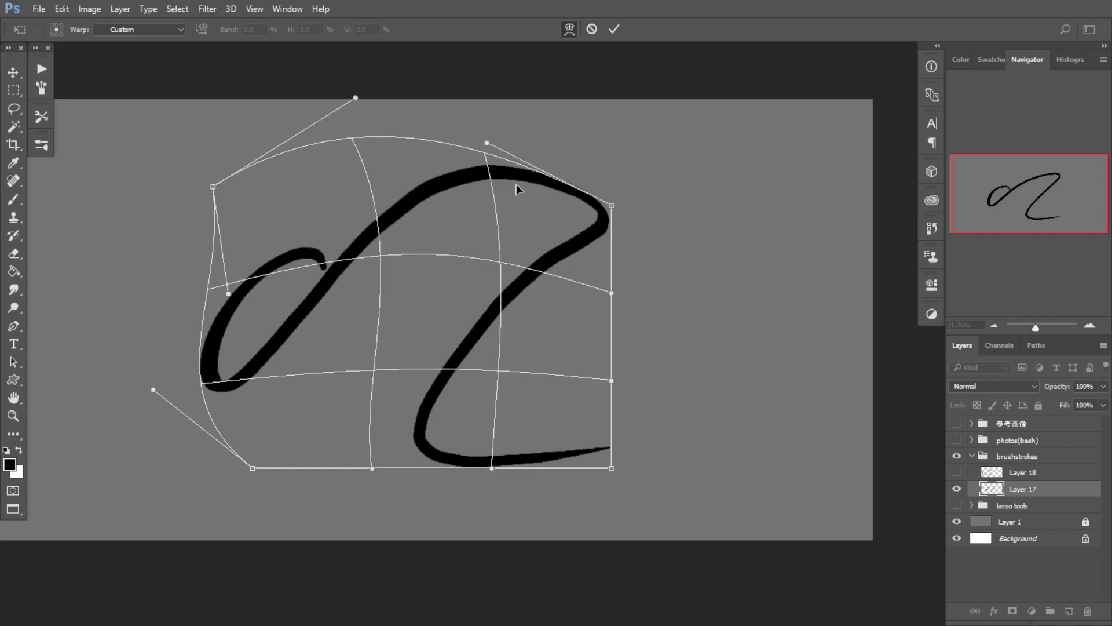
{"action": "mouse_move", "coordinate": [570, 196]}
{"action": "left_mouse_down"}
{"action": "mouse_move", "coordinate": [630, 171]}
{"action": "mouse_move", "coordinate": [617, 169]}
{"action": "left_mouse_up"}
{"action": "left_click_drag", "start_coordinate": [603, 329], "coordinate": [631, 370]}
{"action": "key", "text": "Escape"}
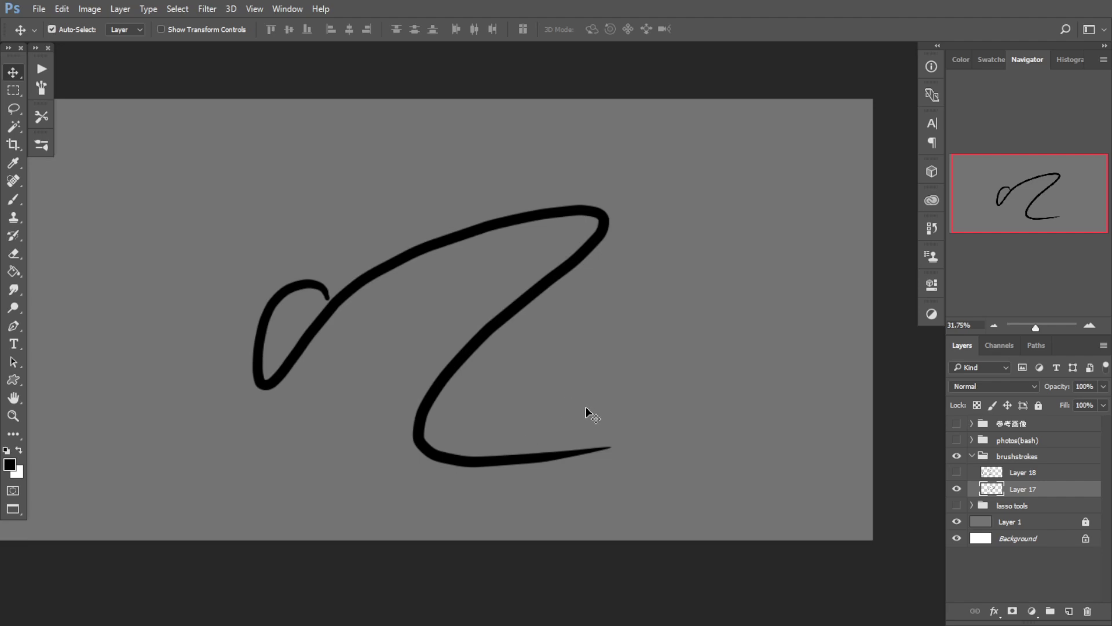
Step: Start a free transform of the brushstroke on Layer 17 and shift it slightly up and to the left
{"action": "key", "text": "ctrl+t"}
{"action": "right_click", "coordinate": [462, 294]}
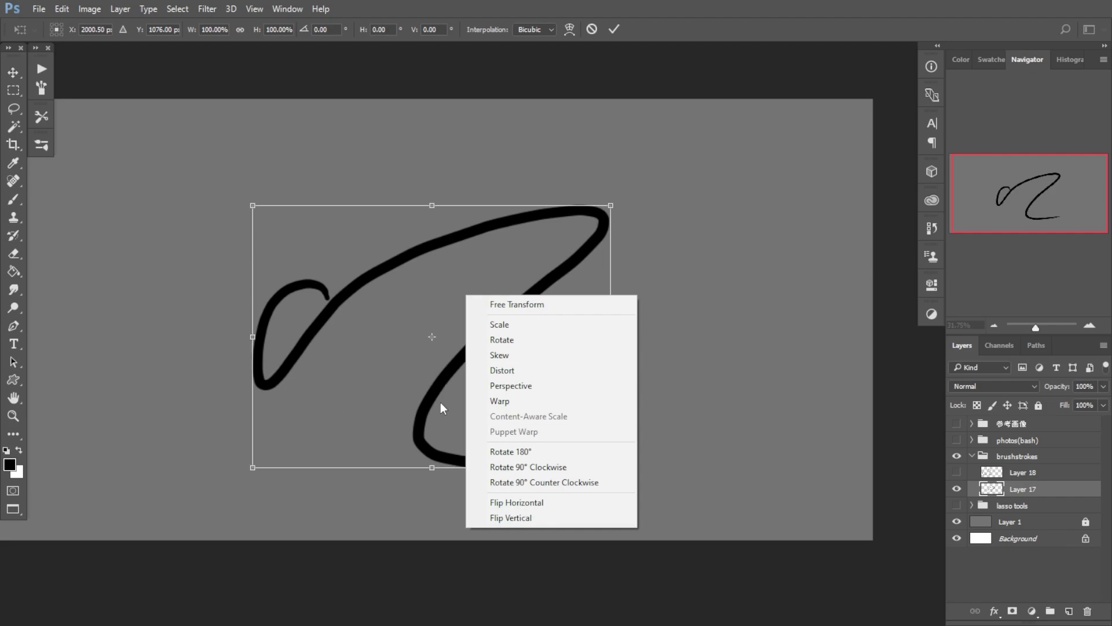
{"action": "left_click", "coordinate": [487, 341]}
{"action": "mouse_move", "coordinate": [471, 357]}
{"action": "left_mouse_down"}
{"action": "mouse_move", "coordinate": [603, 348]}
{"action": "mouse_move", "coordinate": [238, 441]}
{"action": "mouse_move", "coordinate": [407, 491]}
{"action": "mouse_move", "coordinate": [93, 435]}
{"action": "left_mouse_up"}
{"action": "left_click_drag", "start_coordinate": [652, 202], "coordinate": [216, 435]}
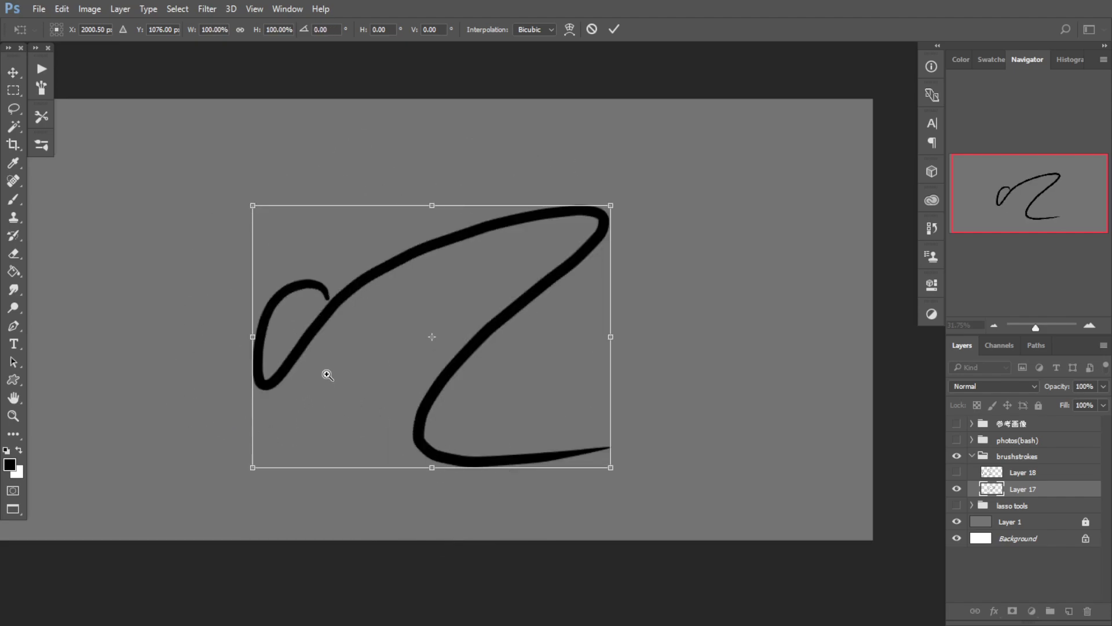
{"action": "left_click_drag", "start_coordinate": [327, 375], "coordinate": [361, 372]}
{"action": "left_click_drag", "start_coordinate": [361, 372], "coordinate": [347, 364]}
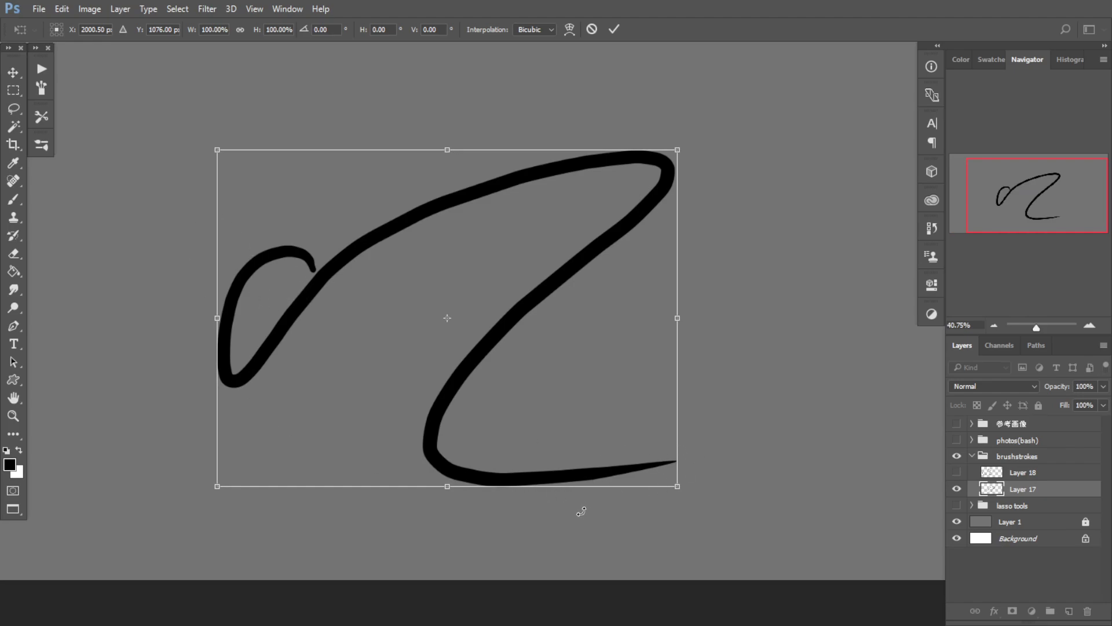
{"action": "mouse_move", "coordinate": [399, 409]}
{"action": "left_mouse_down"}
{"action": "mouse_move", "coordinate": [410, 385]}
{"action": "mouse_move", "coordinate": [345, 356]}
{"action": "mouse_move", "coordinate": [288, 298]}
{"action": "mouse_move", "coordinate": [302, 368]}
{"action": "left_mouse_up"}
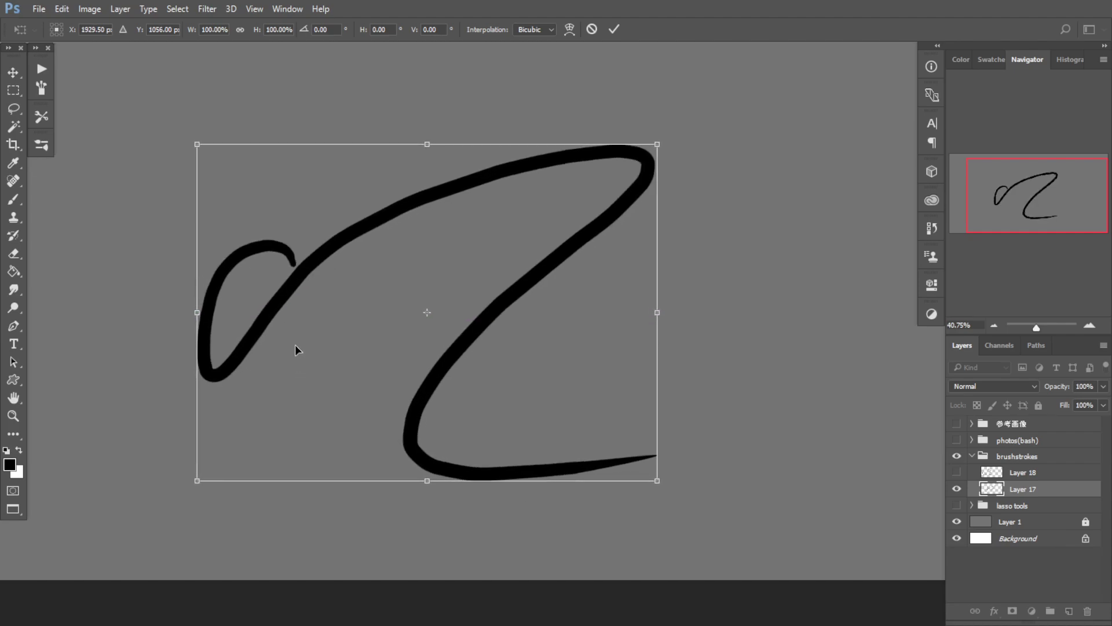
Step: Rotate the stroke counter-clockwise to about -17.6 degrees and move it slightly upward
{"action": "left_click_drag", "start_coordinate": [440, 413], "coordinate": [451, 388]}
{"action": "mouse_move", "coordinate": [689, 287]}
{"action": "left_mouse_down"}
{"action": "mouse_move", "coordinate": [671, 193]}
{"action": "mouse_move", "coordinate": [218, 185]}
{"action": "mouse_move", "coordinate": [422, 182]}
{"action": "mouse_move", "coordinate": [273, 462]}
{"action": "mouse_move", "coordinate": [217, 456]}
{"action": "mouse_move", "coordinate": [199, 481]}
{"action": "mouse_move", "coordinate": [151, 452]}
{"action": "left_mouse_up"}
{"action": "left_click_drag", "start_coordinate": [681, 408], "coordinate": [645, 349]}
{"action": "left_click_drag", "start_coordinate": [603, 403], "coordinate": [286, 225]}
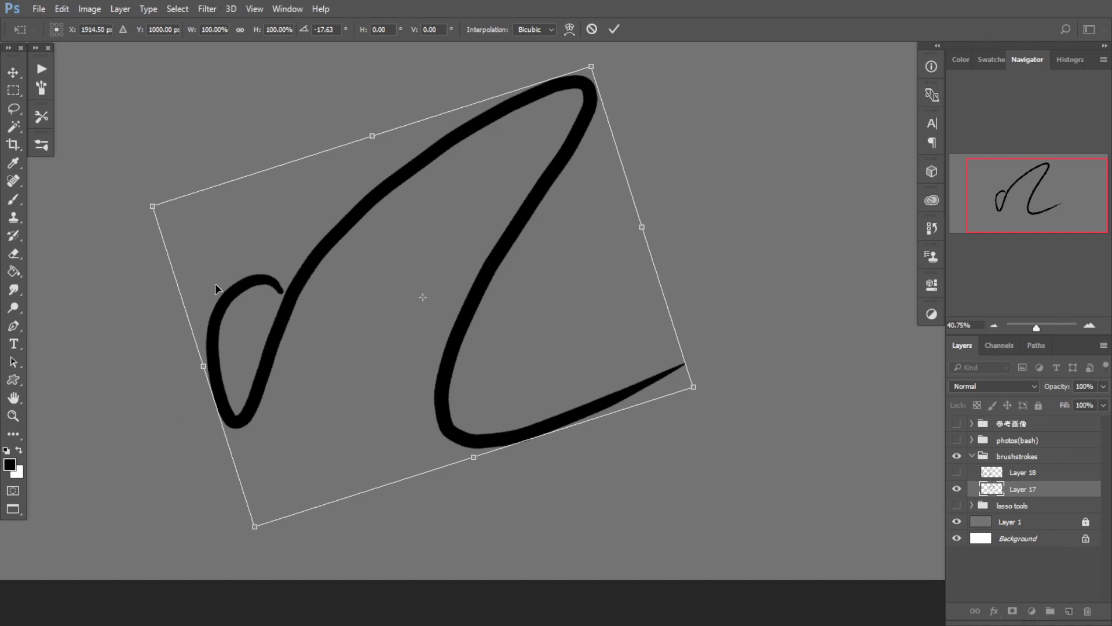
{"action": "left_click_drag", "start_coordinate": [719, 349], "coordinate": [768, 338]}
Step: Distort the stroke by its individual corners, widening it towards the tail and the upper-left loop, and recentre it on the canvas
{"action": "left_click_drag", "start_coordinate": [457, 301], "coordinate": [423, 284]}
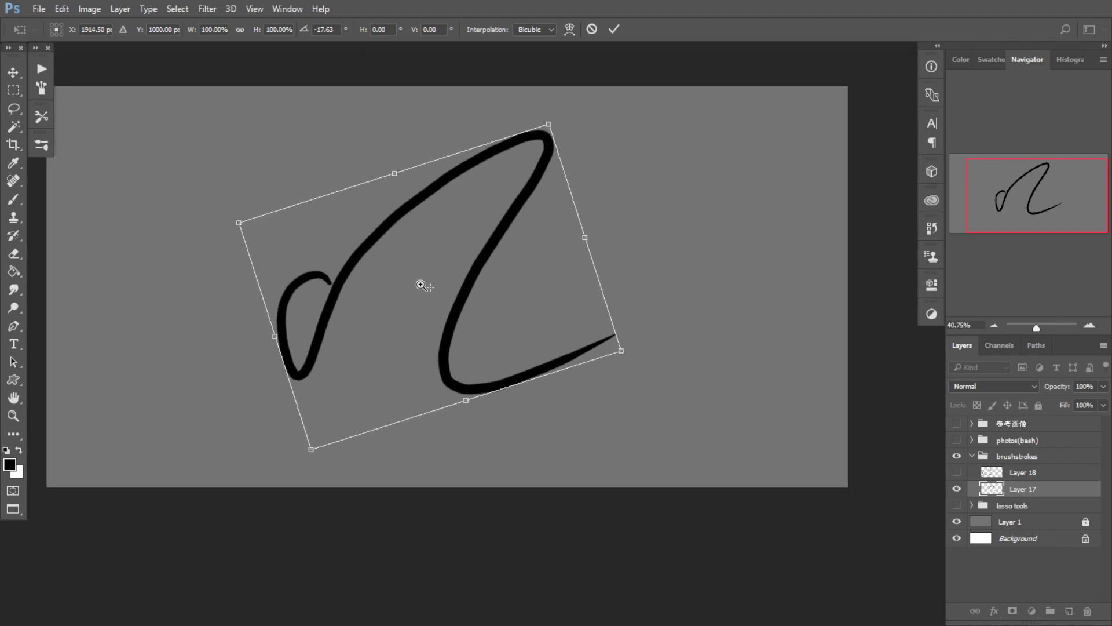
{"action": "left_click_drag", "start_coordinate": [555, 135], "coordinate": [521, 145]}
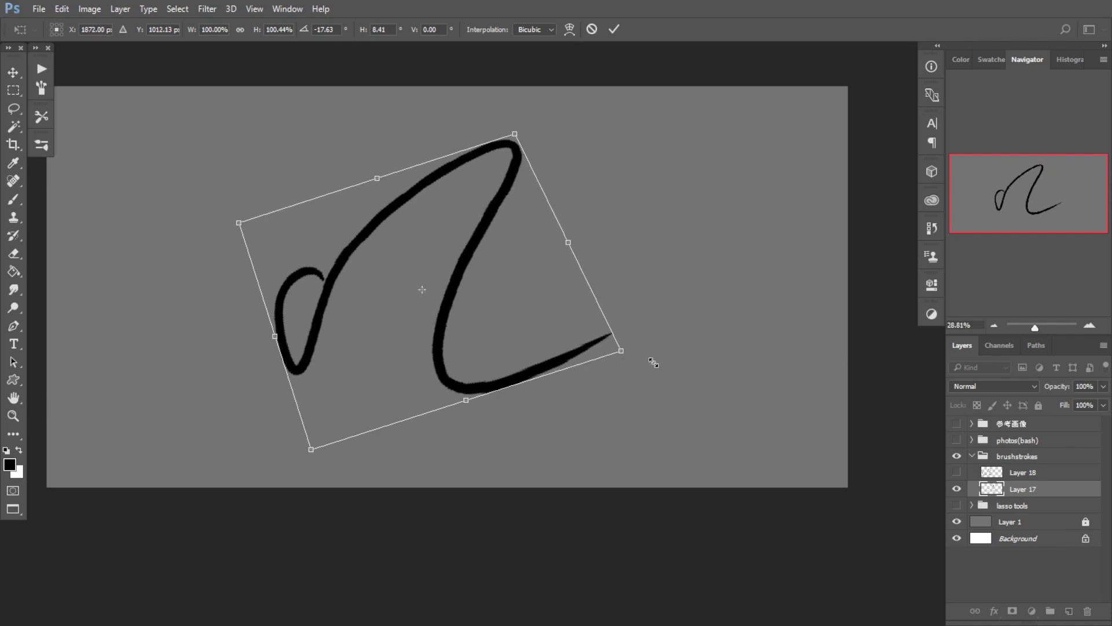
{"action": "left_click_drag", "start_coordinate": [654, 363], "coordinate": [788, 396]}
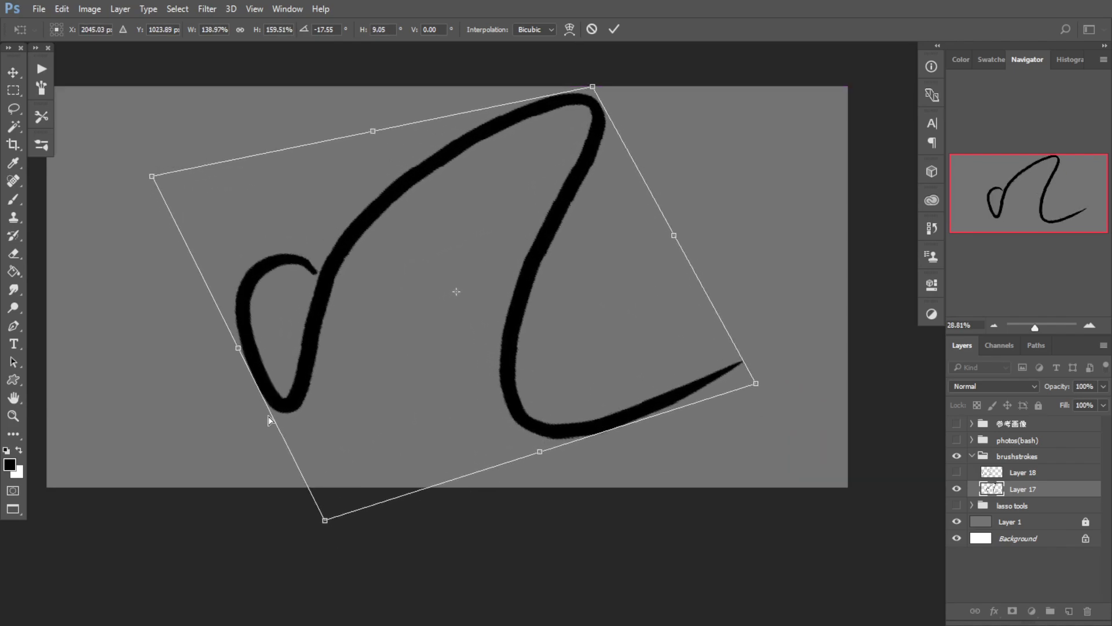
{"action": "left_click_drag", "start_coordinate": [324, 521], "coordinate": [350, 462]}
{"action": "left_click_drag", "start_coordinate": [162, 177], "coordinate": [102, 174]}
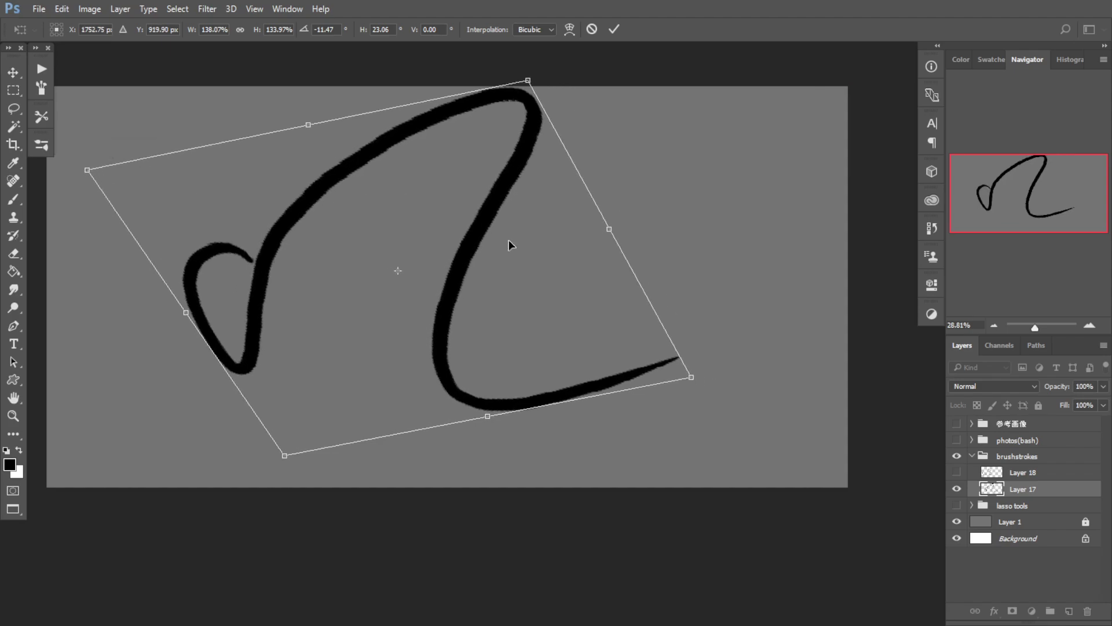
{"action": "left_click_drag", "start_coordinate": [510, 239], "coordinate": [576, 268]}
{"action": "mouse_move", "coordinate": [556, 105]}
{"action": "left_mouse_down"}
{"action": "mouse_move", "coordinate": [566, 140]}
{"action": "mouse_move", "coordinate": [570, 125]}
{"action": "left_mouse_up"}
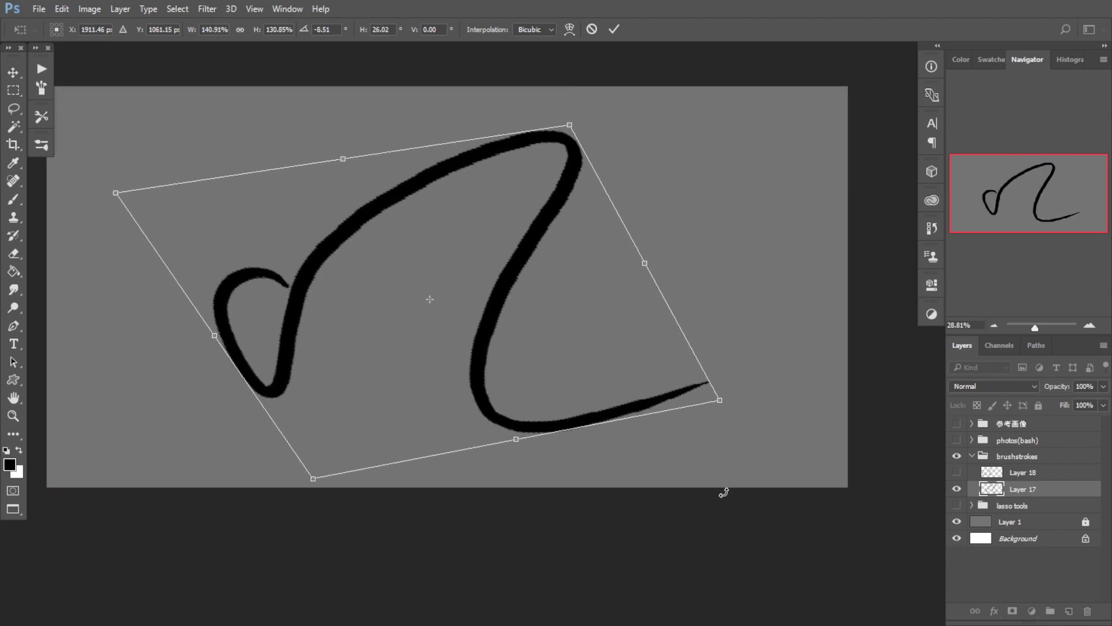
Step: Refine the distortion by lowering the tail corner, flattening the lower edge and stretching the upper-left corner outward
{"action": "left_click_drag", "start_coordinate": [723, 409], "coordinate": [708, 445]}
{"action": "mouse_move", "coordinate": [595, 132]}
{"action": "left_mouse_down"}
{"action": "mouse_move", "coordinate": [661, 129]}
{"action": "mouse_move", "coordinate": [591, 144]}
{"action": "left_mouse_up"}
{"action": "left_click_drag", "start_coordinate": [320, 491], "coordinate": [322, 489]}
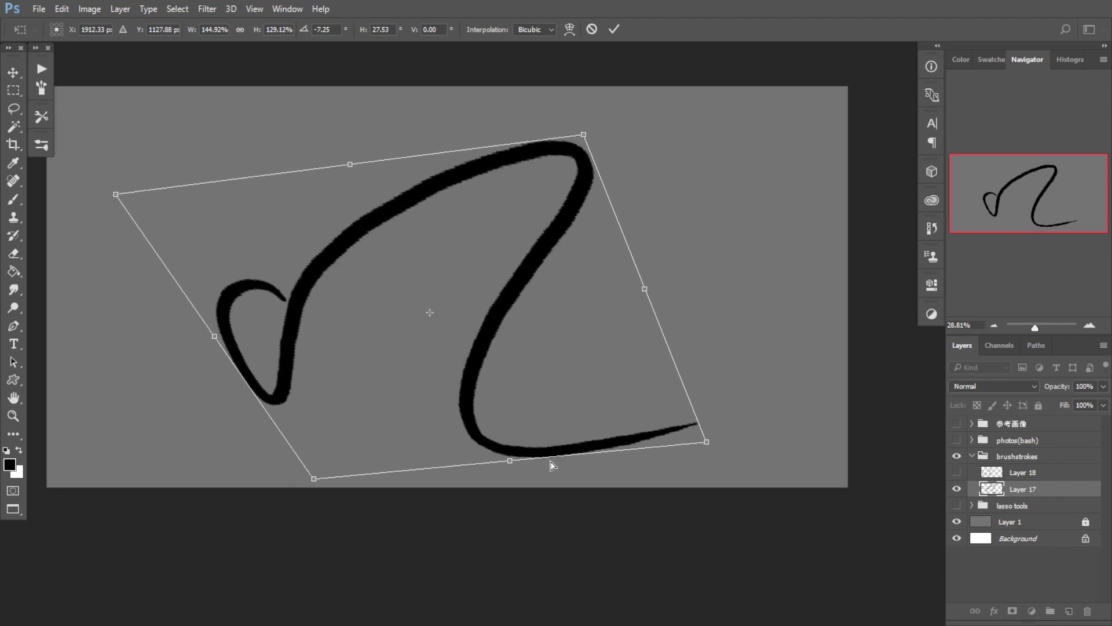
{"action": "mouse_move", "coordinate": [510, 465]}
{"action": "left_mouse_down"}
{"action": "mouse_move", "coordinate": [536, 430]}
{"action": "mouse_move", "coordinate": [499, 451]}
{"action": "left_mouse_up"}
{"action": "left_click_drag", "start_coordinate": [350, 167], "coordinate": [383, 172]}
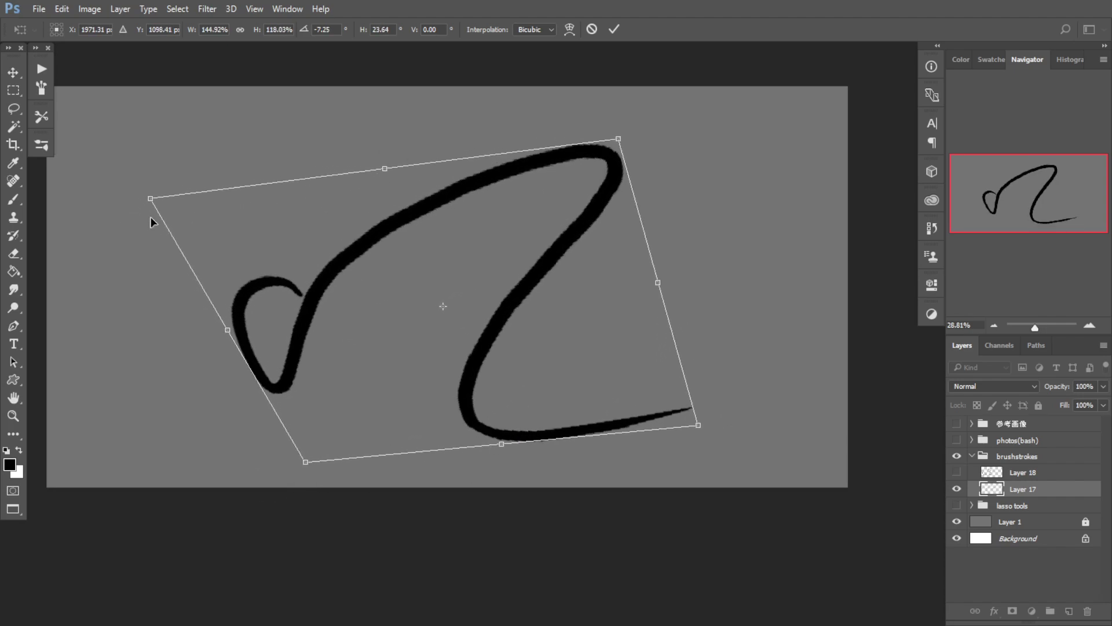
{"action": "mouse_move", "coordinate": [180, 204]}
{"action": "left_mouse_down"}
{"action": "mouse_move", "coordinate": [152, 202]}
{"action": "mouse_move", "coordinate": [195, 204]}
{"action": "mouse_move", "coordinate": [98, 182]}
{"action": "left_mouse_up"}
{"action": "left_click_drag", "start_coordinate": [701, 427], "coordinate": [705, 435]}
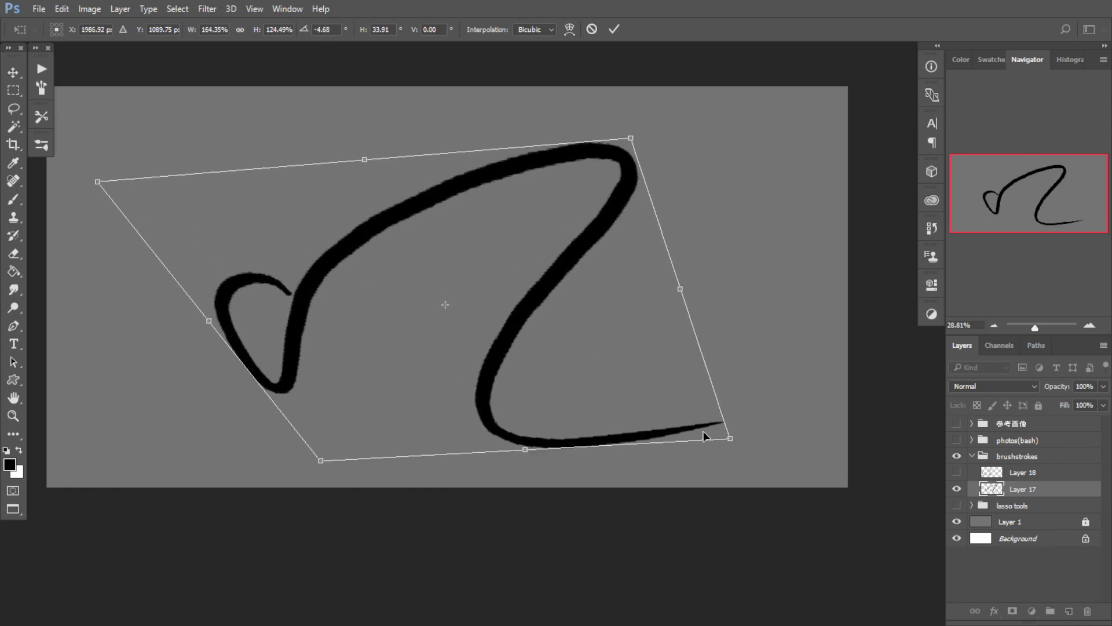
Step: Switch the transform to Warp and curve the stroke's tail end downward while bulging the mesh's right side outward
{"action": "right_click", "coordinate": [639, 401]}
{"action": "left_click", "coordinate": [666, 259]}
{"action": "right_click", "coordinate": [601, 326]}
{"action": "left_click", "coordinate": [649, 432]}
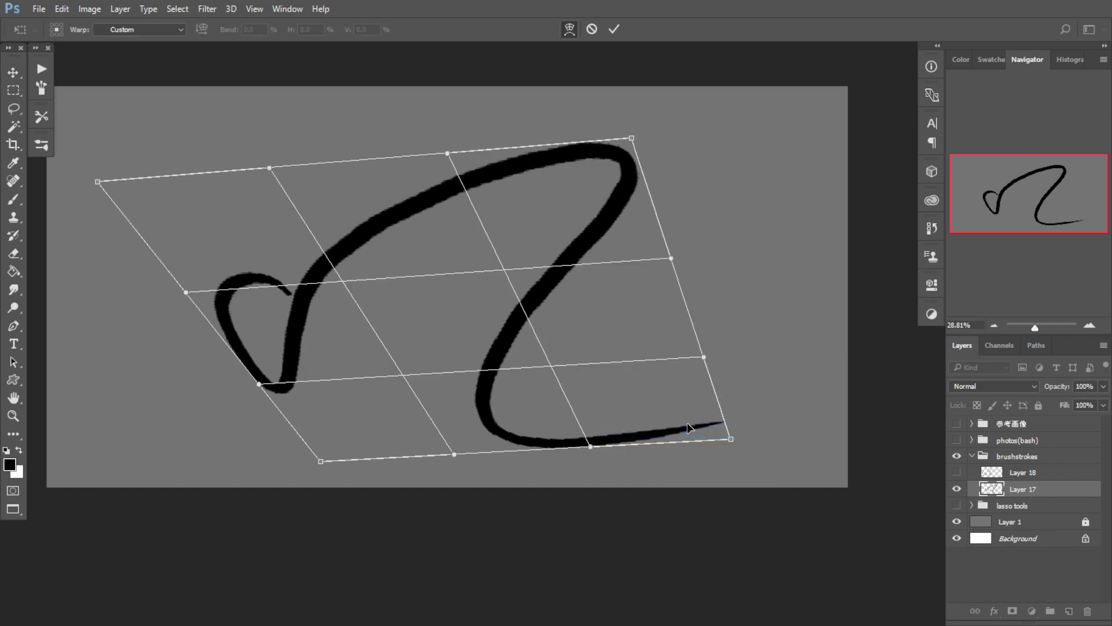
{"action": "mouse_move", "coordinate": [576, 411]}
{"action": "left_mouse_down"}
{"action": "mouse_move", "coordinate": [579, 380]}
{"action": "mouse_move", "coordinate": [606, 357]}
{"action": "mouse_move", "coordinate": [695, 415]}
{"action": "mouse_move", "coordinate": [709, 454]}
{"action": "left_mouse_up"}
{"action": "mouse_move", "coordinate": [702, 355]}
{"action": "left_mouse_down"}
{"action": "mouse_move", "coordinate": [814, 365]}
{"action": "mouse_move", "coordinate": [793, 394]}
{"action": "left_mouse_up"}
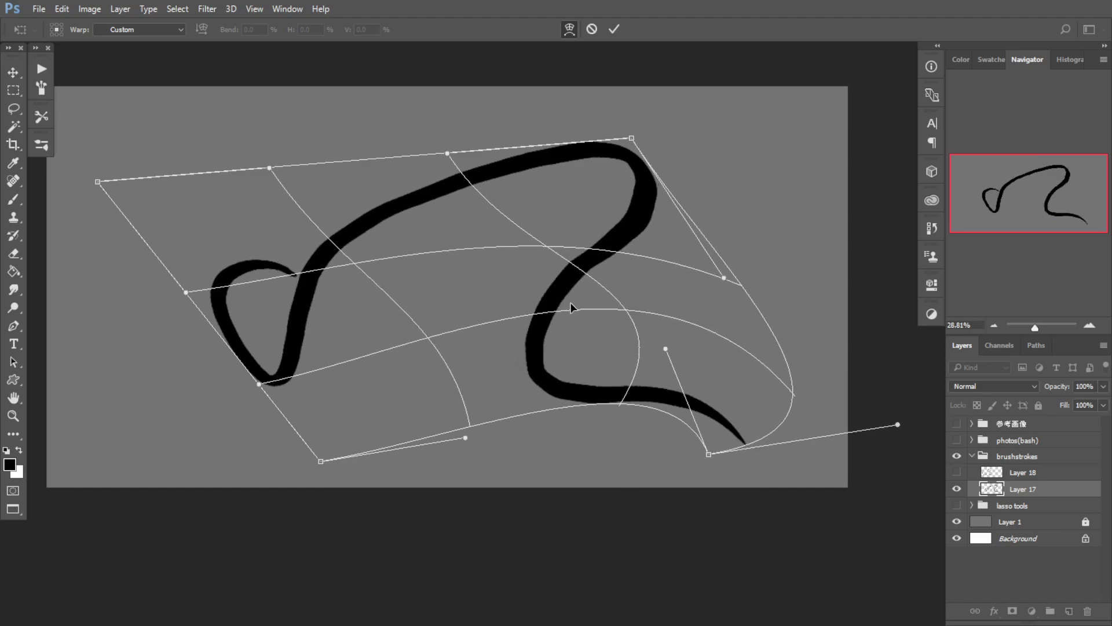
Step: Warp the upper part of the stroke by pulling its peak up and left and extending the mesh's upper-left corner outward
{"action": "mouse_move", "coordinate": [636, 144]}
{"action": "left_mouse_down"}
{"action": "mouse_move", "coordinate": [399, 131]}
{"action": "mouse_move", "coordinate": [468, 110]}
{"action": "mouse_move", "coordinate": [581, 114]}
{"action": "left_mouse_up"}
{"action": "left_click_drag", "start_coordinate": [637, 243], "coordinate": [598, 268]}
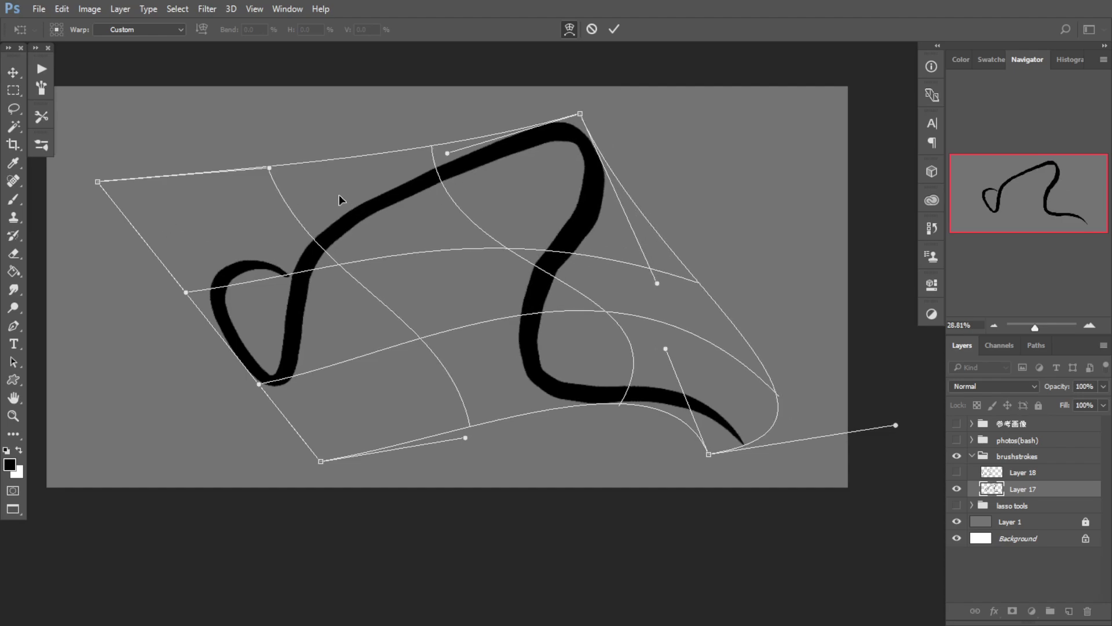
{"action": "left_click_drag", "start_coordinate": [286, 238], "coordinate": [308, 169]}
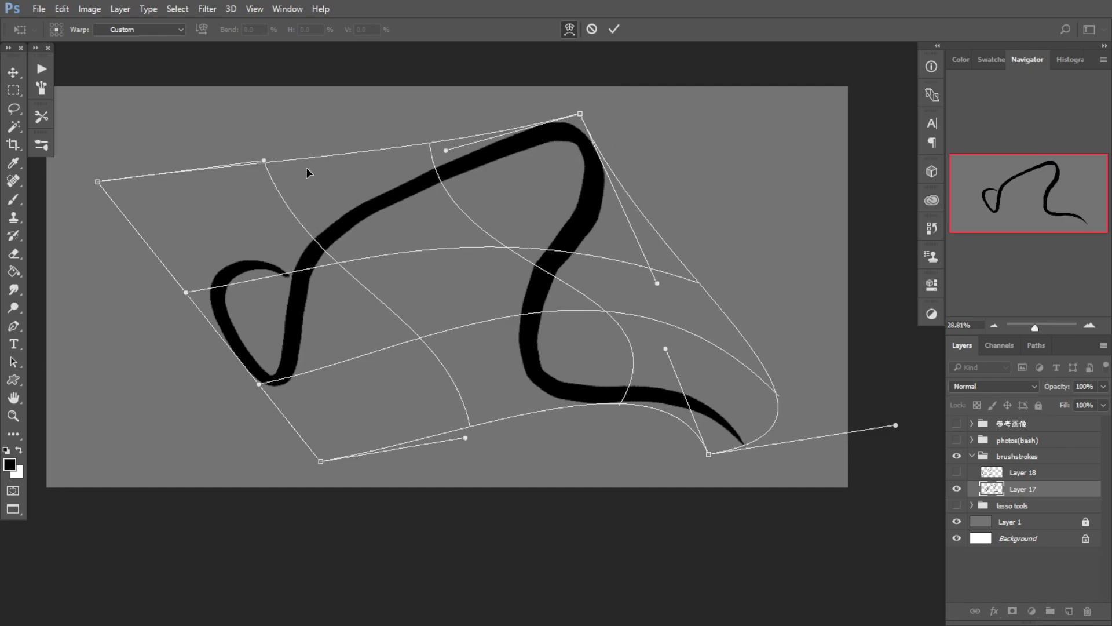
{"action": "left_click_drag", "start_coordinate": [146, 216], "coordinate": [112, 250]}
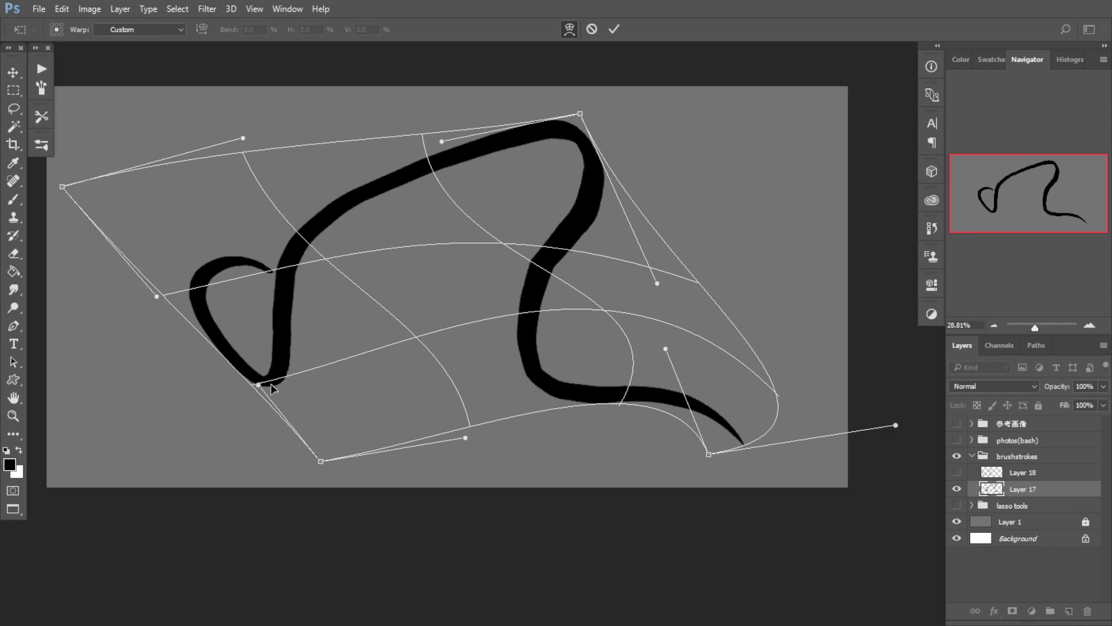
Step: Warp the small loop downward into a longer shape and pull the stroke's lower bend to the left
{"action": "left_click_drag", "start_coordinate": [269, 383], "coordinate": [237, 445]}
{"action": "left_click_drag", "start_coordinate": [187, 348], "coordinate": [215, 355]}
{"action": "left_click_drag", "start_coordinate": [394, 461], "coordinate": [314, 441]}
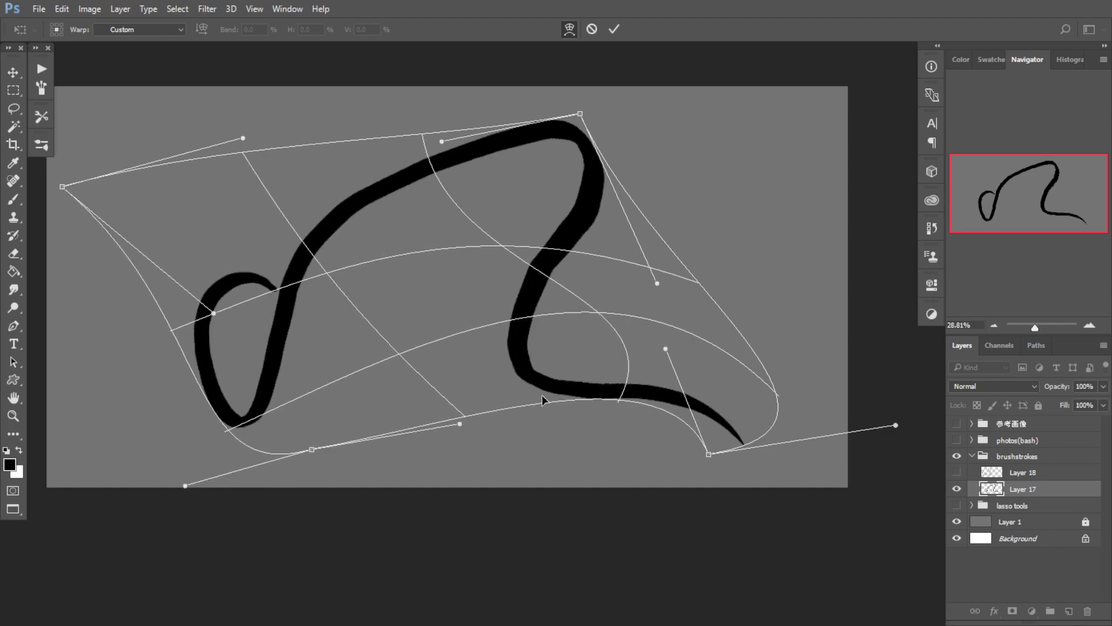
{"action": "mouse_move", "coordinate": [541, 396]}
{"action": "left_mouse_down"}
{"action": "mouse_move", "coordinate": [493, 422]}
{"action": "mouse_move", "coordinate": [352, 395]}
{"action": "mouse_move", "coordinate": [406, 400]}
{"action": "mouse_move", "coordinate": [522, 368]}
{"action": "mouse_move", "coordinate": [514, 378]}
{"action": "mouse_move", "coordinate": [330, 373]}
{"action": "left_mouse_up"}
{"action": "left_click_drag", "start_coordinate": [251, 413], "coordinate": [281, 388]}
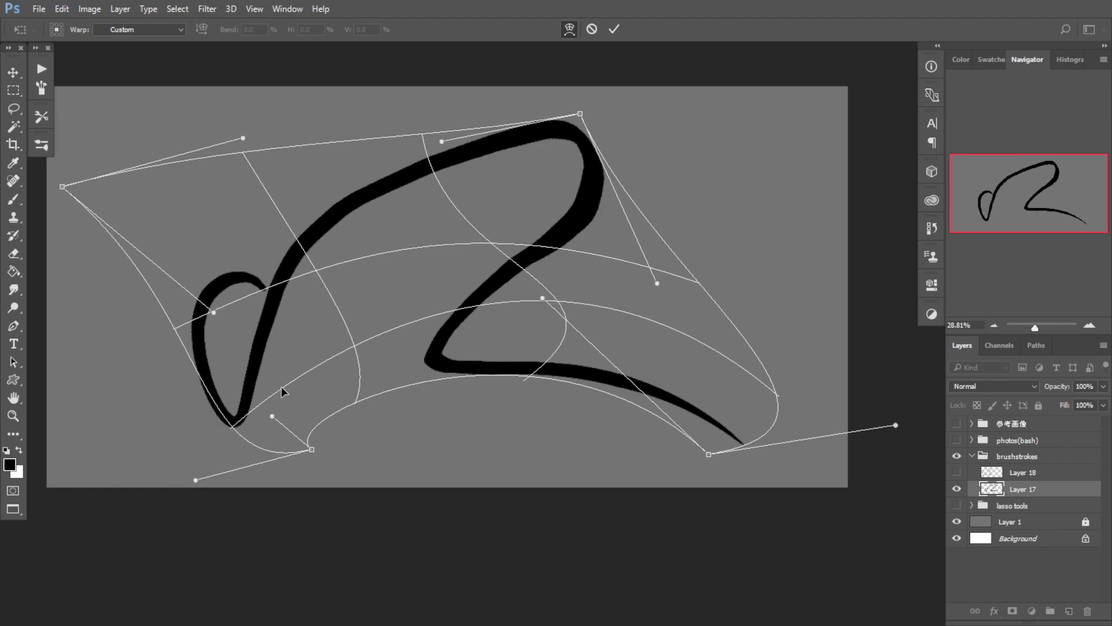
Step: Warp the lower bend down into a sharper corner, round out the small loop, and apply the transform
{"action": "left_click_drag", "start_coordinate": [189, 313], "coordinate": [185, 314]}
{"action": "left_click_drag", "start_coordinate": [397, 376], "coordinate": [332, 473]}
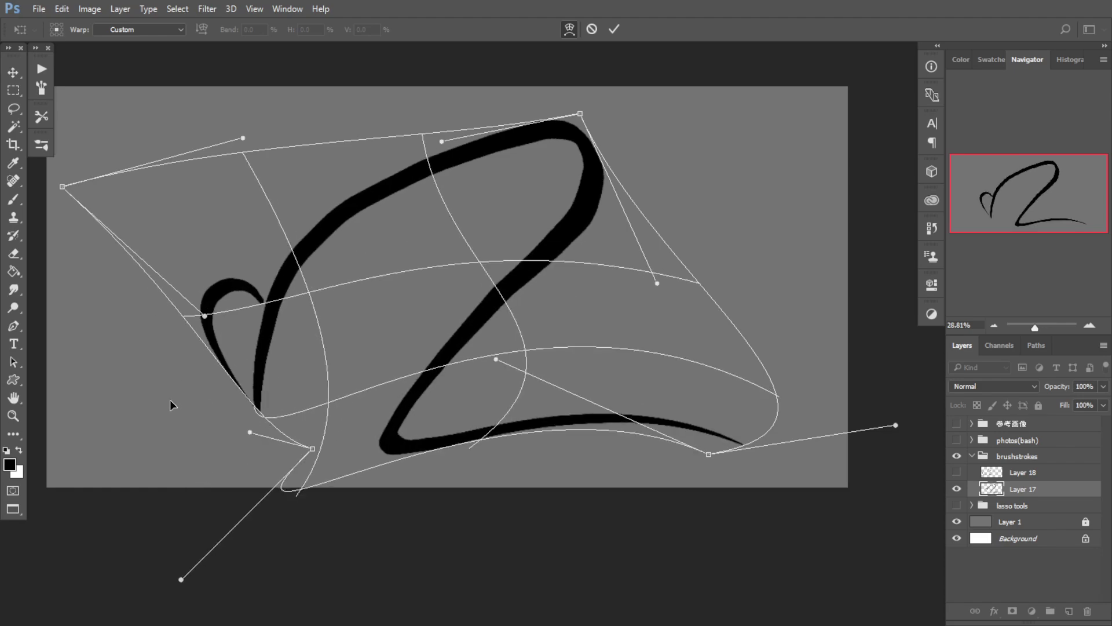
{"action": "left_click_drag", "start_coordinate": [246, 433], "coordinate": [174, 467]}
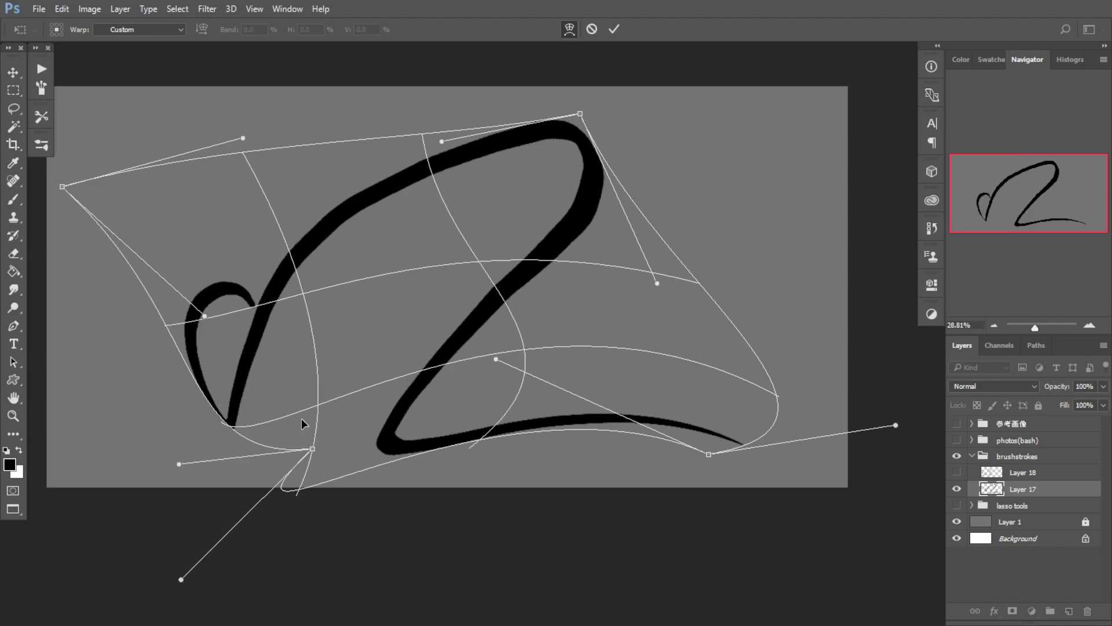
{"action": "left_click_drag", "start_coordinate": [301, 420], "coordinate": [316, 405]}
{"action": "mouse_move", "coordinate": [311, 449]}
{"action": "left_mouse_down"}
{"action": "mouse_move", "coordinate": [285, 451]}
{"action": "mouse_move", "coordinate": [248, 431]}
{"action": "mouse_move", "coordinate": [228, 392]}
{"action": "mouse_move", "coordinate": [185, 403]}
{"action": "left_mouse_up"}
{"action": "key", "text": "Return"}
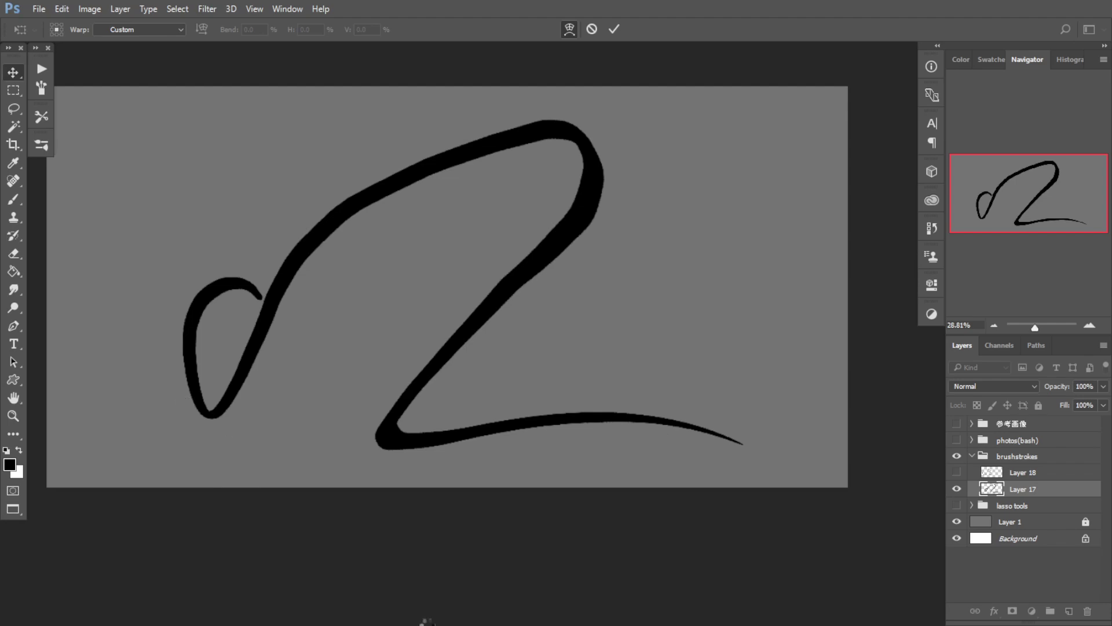
Step: Free-transform the warped stroke again, stretching its upper corners slightly and rotating it to about 171 degrees
{"action": "left_click_drag", "start_coordinate": [351, 309], "coordinate": [382, 296]}
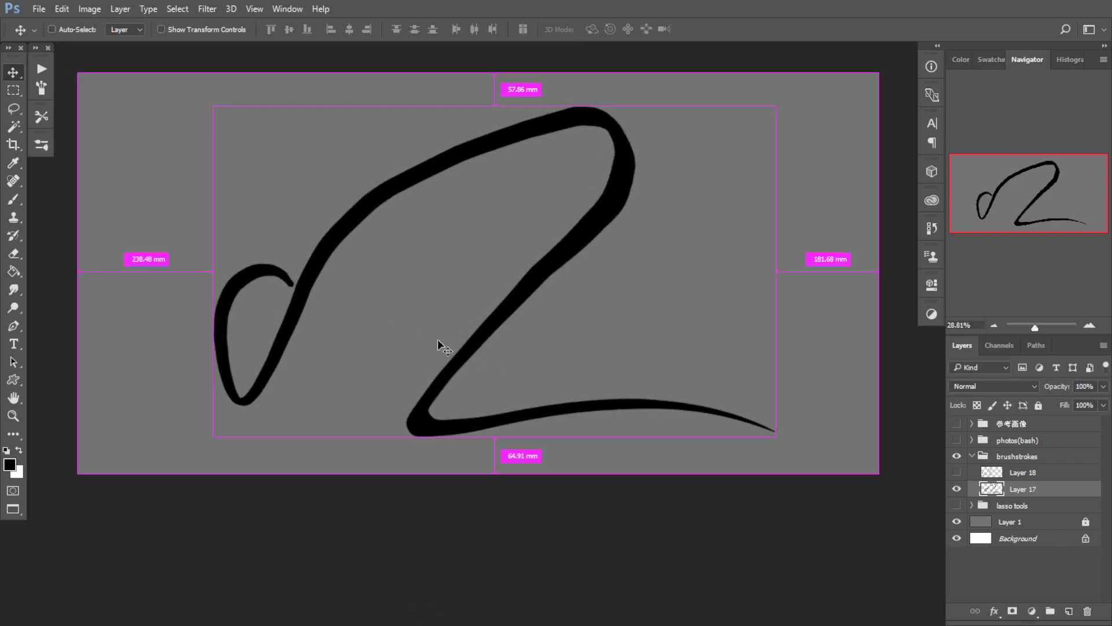
{"action": "key", "text": "ctrl+t"}
{"action": "scroll", "coordinate": [437, 339], "scroll_direction": "down", "scroll_amount": 3}
{"action": "scroll", "coordinate": [501, 306], "scroll_direction": "up", "scroll_amount": 2}
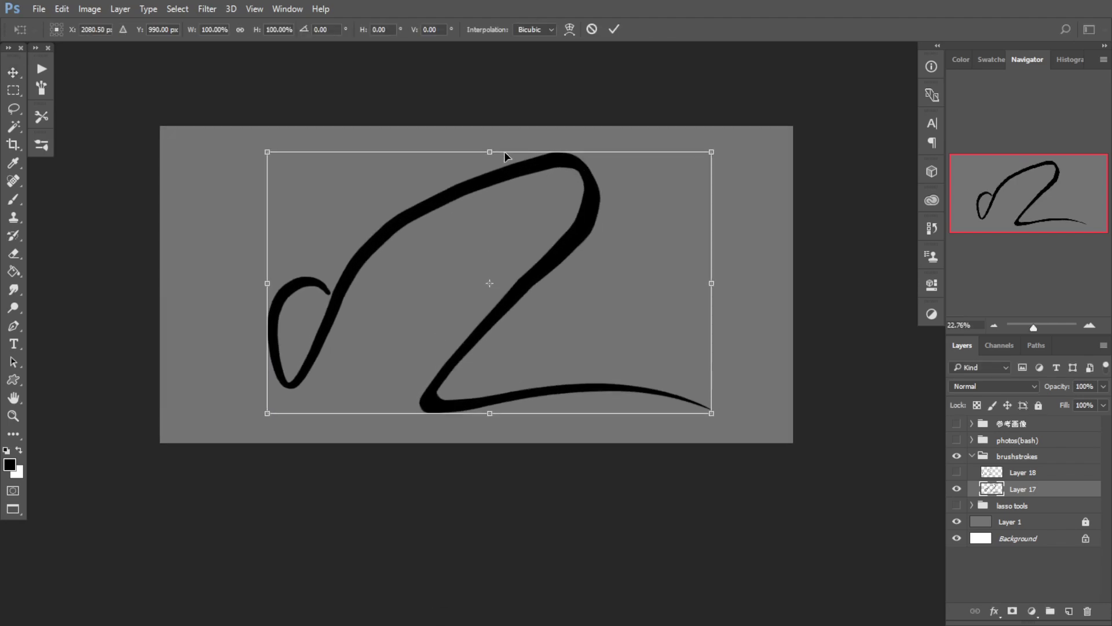
{"action": "mouse_move", "coordinate": [504, 155]}
{"action": "left_mouse_down"}
{"action": "mouse_move", "coordinate": [478, 158]}
{"action": "mouse_move", "coordinate": [496, 145]}
{"action": "left_mouse_up"}
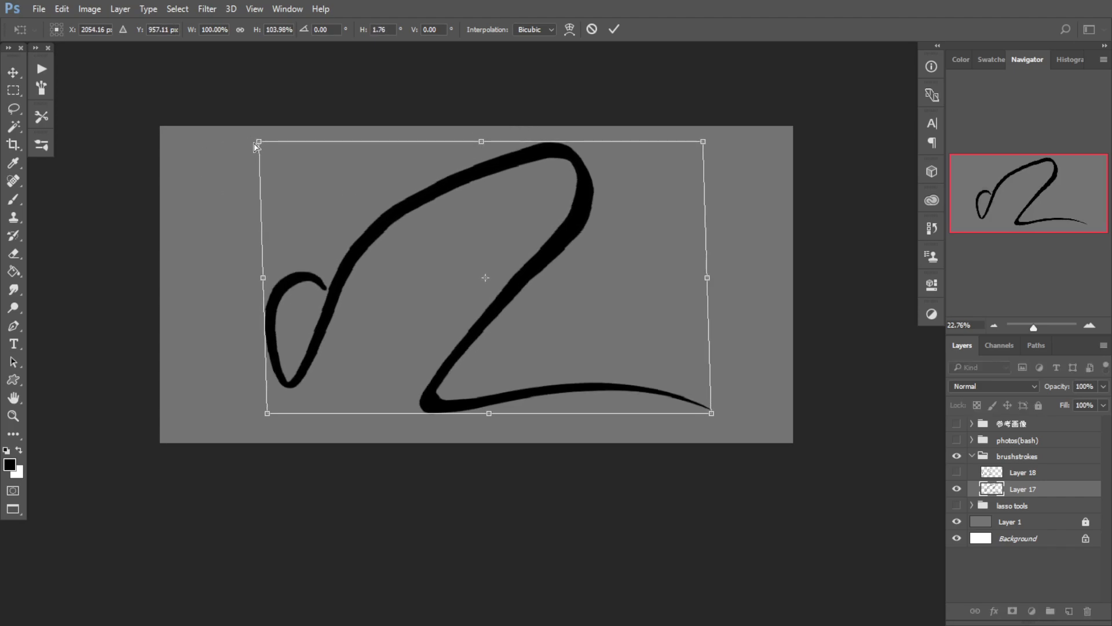
{"action": "mouse_move", "coordinate": [255, 146]}
{"action": "left_mouse_down"}
{"action": "mouse_move", "coordinate": [236, 142]}
{"action": "mouse_move", "coordinate": [243, 155]}
{"action": "left_mouse_up"}
{"action": "left_click_drag", "start_coordinate": [796, 315], "coordinate": [243, 301]}
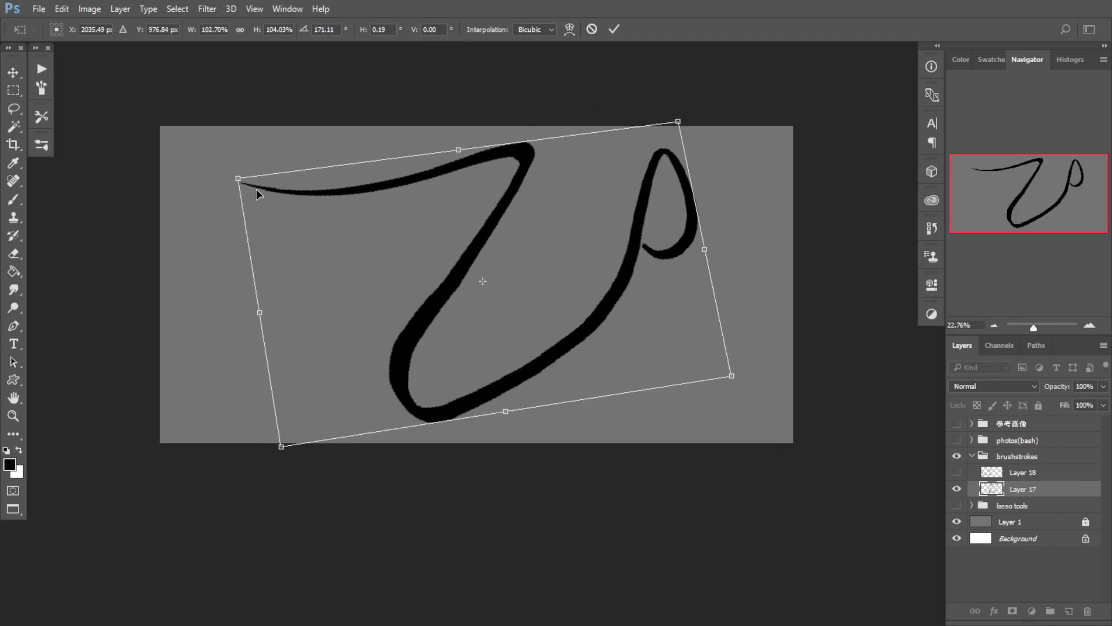
{"action": "left_click_drag", "start_coordinate": [335, 276], "coordinate": [329, 289]}
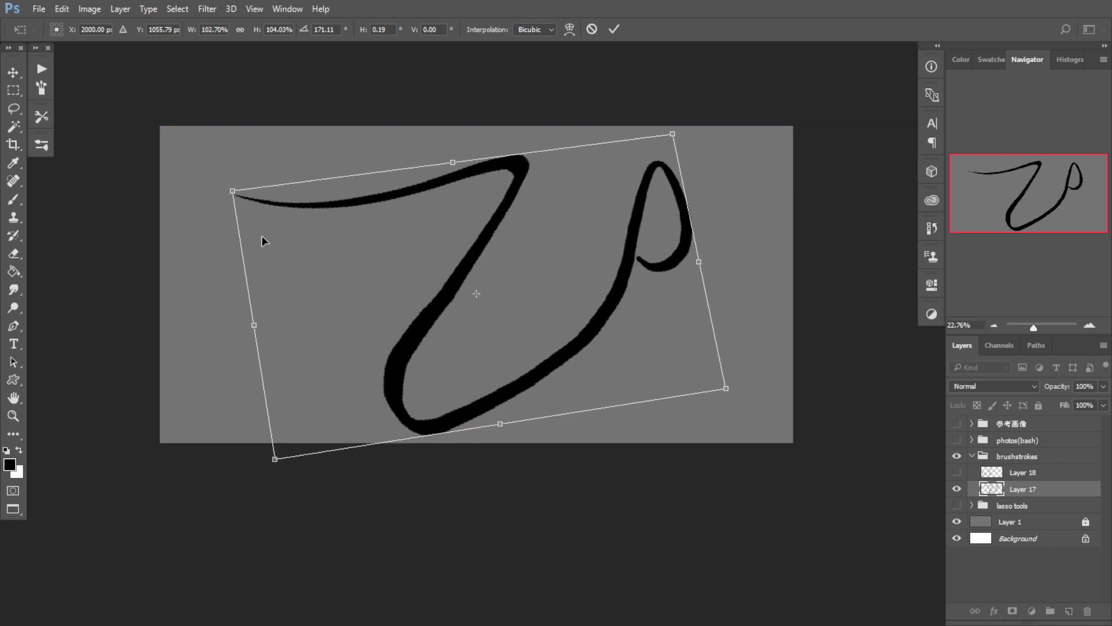
Step: Shrink the stroke to about 84% and rotate it to about 149 degrees around the canvas centre
{"action": "left_click_drag", "start_coordinate": [774, 204], "coordinate": [262, 299]}
{"action": "left_click_drag", "start_coordinate": [346, 323], "coordinate": [379, 287]}
{"action": "left_click_drag", "start_coordinate": [766, 344], "coordinate": [325, 278]}
{"action": "left_click_drag", "start_coordinate": [599, 312], "coordinate": [560, 350]}
{"action": "mouse_move", "coordinate": [769, 270]}
{"action": "left_mouse_down"}
{"action": "mouse_move", "coordinate": [772, 316]}
{"action": "mouse_move", "coordinate": [777, 262]}
{"action": "left_mouse_up"}
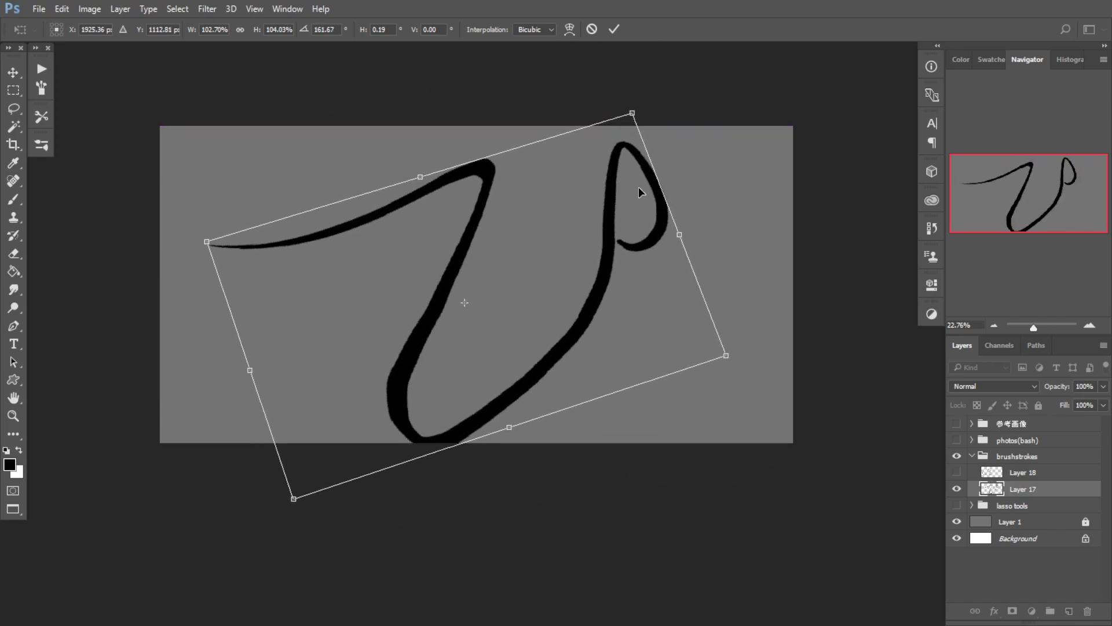
{"action": "left_click_drag", "start_coordinate": [637, 113], "coordinate": [579, 176]}
{"action": "left_click_drag", "start_coordinate": [718, 222], "coordinate": [699, 179]}
{"action": "left_click_drag", "start_coordinate": [577, 304], "coordinate": [617, 253]}
{"action": "left_click_drag", "start_coordinate": [655, 174], "coordinate": [648, 162]}
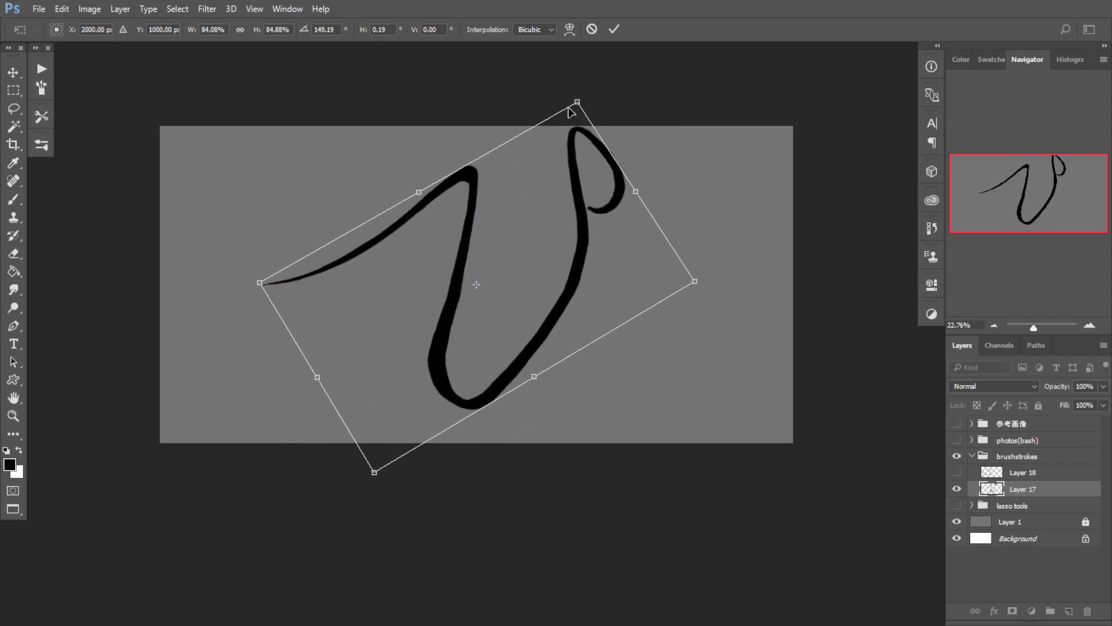
Step: Try distorting the stroke by pulling in its corners and rotating it to about 17 degrees, apply the transform, and undo it
{"action": "mouse_move", "coordinate": [574, 107]}
{"action": "left_mouse_down"}
{"action": "mouse_move", "coordinate": [533, 156]}
{"action": "mouse_move", "coordinate": [542, 130]}
{"action": "left_mouse_up"}
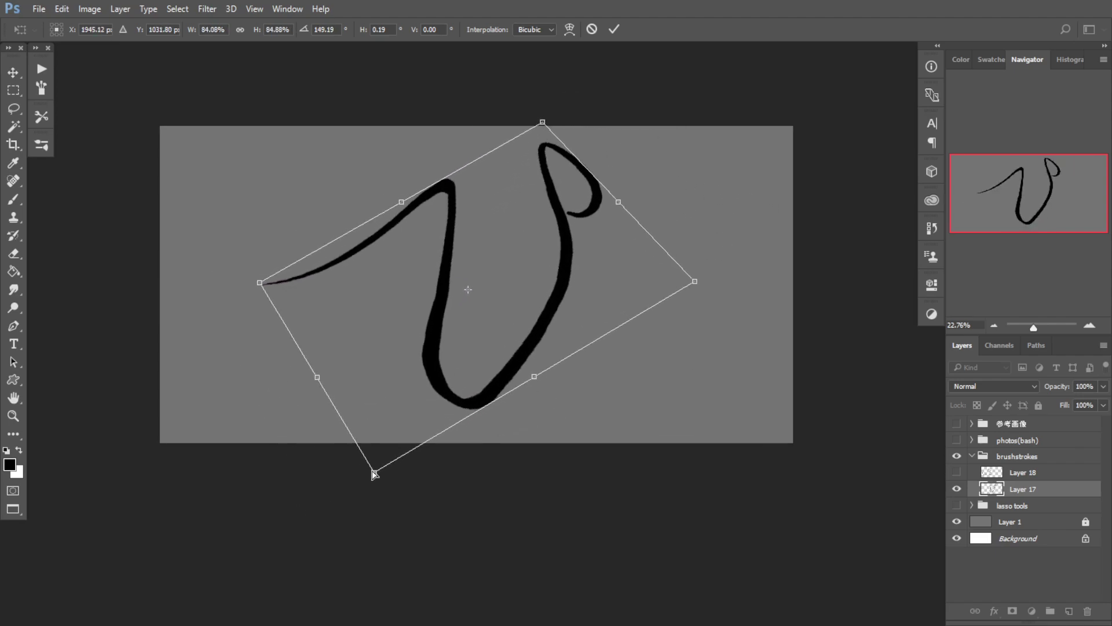
{"action": "mouse_move", "coordinate": [374, 474]}
{"action": "left_mouse_down"}
{"action": "mouse_move", "coordinate": [486, 404]}
{"action": "mouse_move", "coordinate": [464, 333]}
{"action": "mouse_move", "coordinate": [474, 312]}
{"action": "mouse_move", "coordinate": [460, 357]}
{"action": "left_mouse_up"}
{"action": "left_click_drag", "start_coordinate": [578, 347], "coordinate": [465, 175]}
{"action": "left_click_drag", "start_coordinate": [483, 247], "coordinate": [440, 256]}
{"action": "left_click_drag", "start_coordinate": [631, 273], "coordinate": [620, 324]}
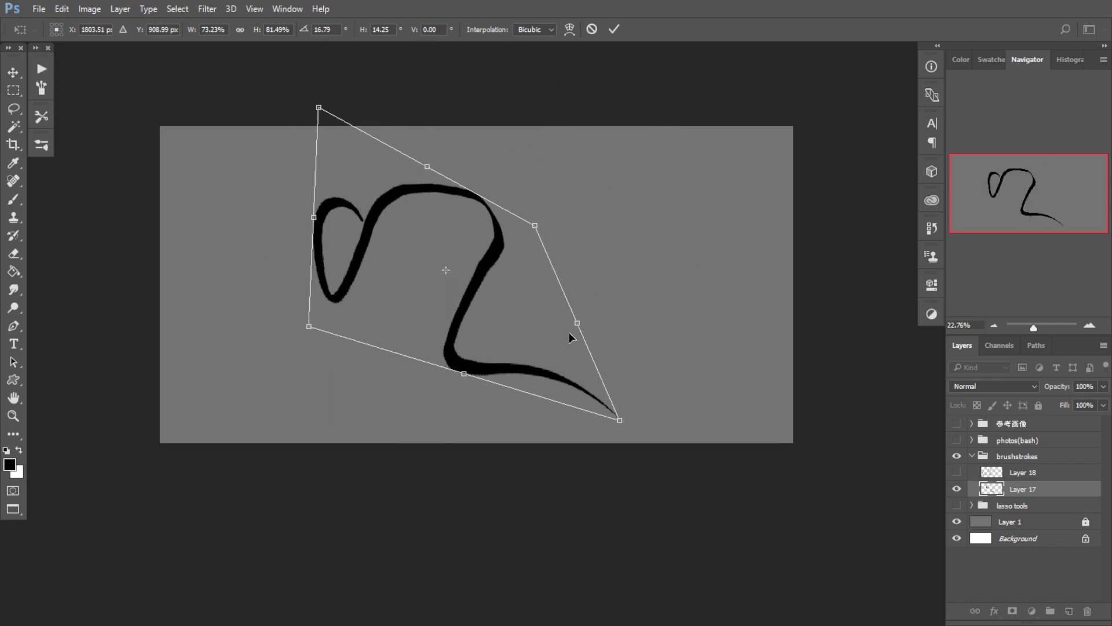
{"action": "key", "text": "Return"}
{"action": "key", "text": "ctrl+z"}
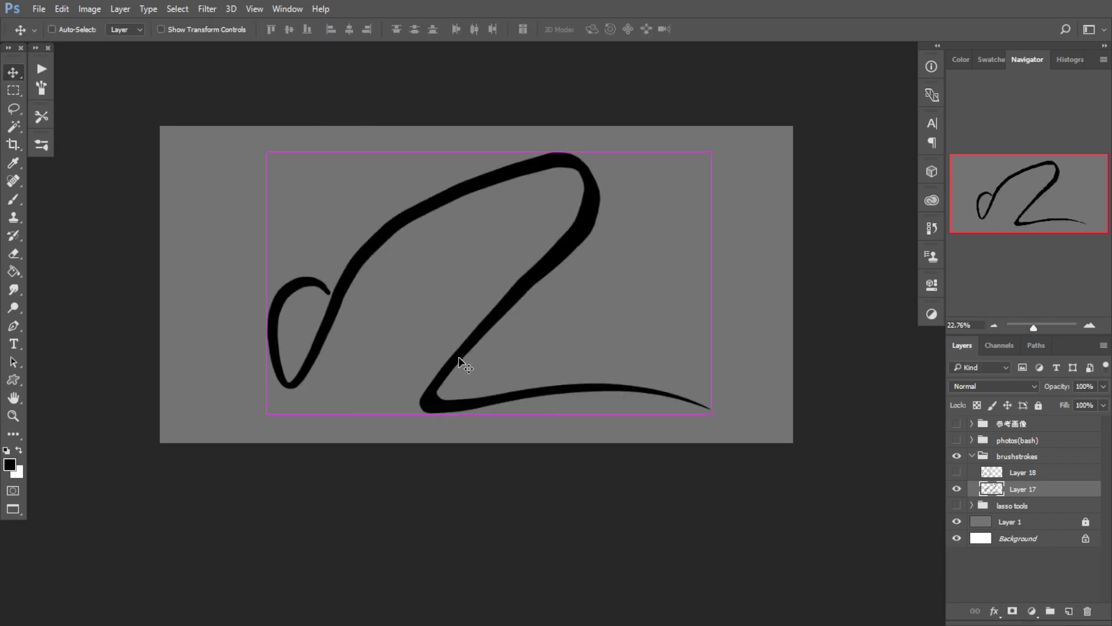
{"action": "key", "text": "ctrl+z"}
{"action": "key", "text": "ctrl+z"}
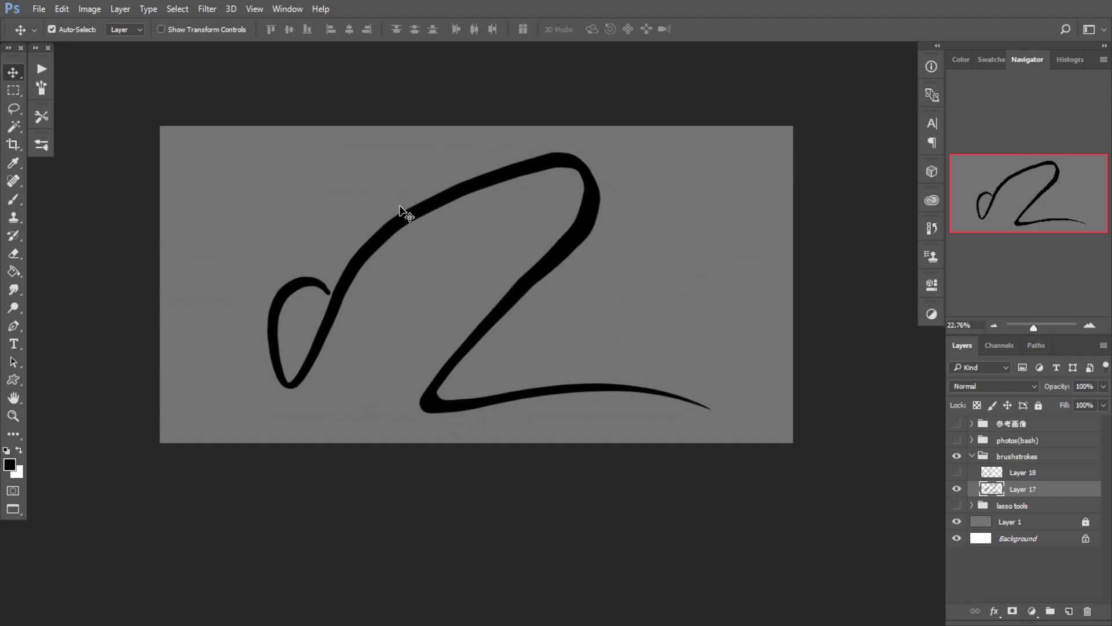
{"action": "mouse_move", "coordinate": [448, 343]}
{"action": "left_mouse_down"}
{"action": "mouse_move", "coordinate": [475, 340]}
{"action": "mouse_move", "coordinate": [455, 342]}
{"action": "left_mouse_up"}
{"action": "left_click_drag", "start_coordinate": [481, 347], "coordinate": [483, 367]}
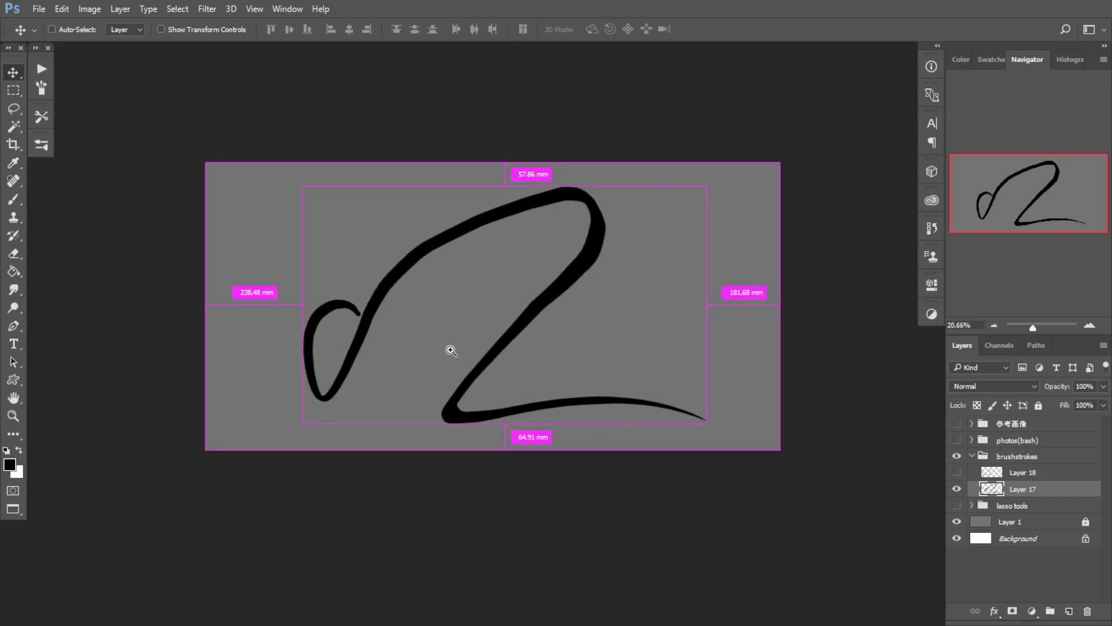
{"action": "scroll", "coordinate": [446, 350], "scroll_direction": "up", "scroll_amount": 2}
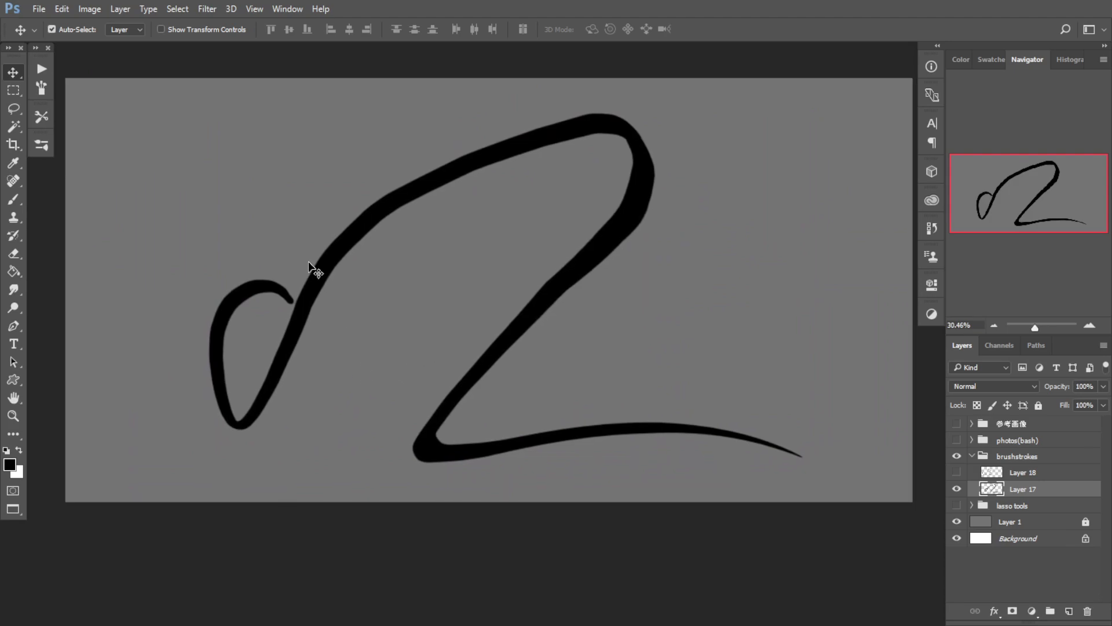
{"action": "left_click_drag", "start_coordinate": [407, 330], "coordinate": [426, 336]}
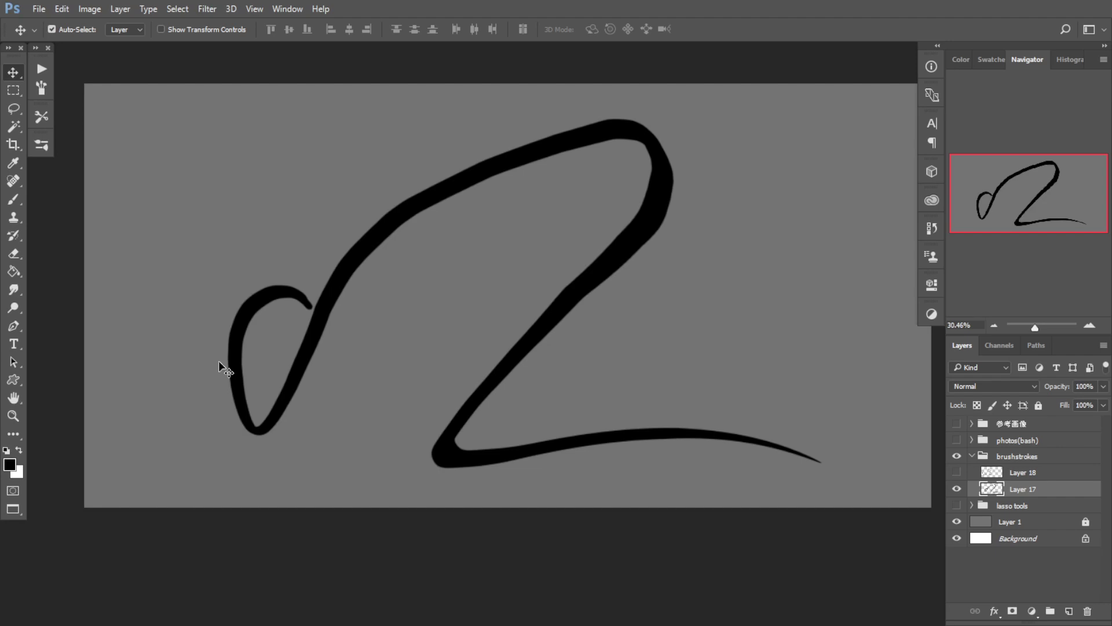
{"action": "left_click_drag", "start_coordinate": [429, 386], "coordinate": [417, 391]}
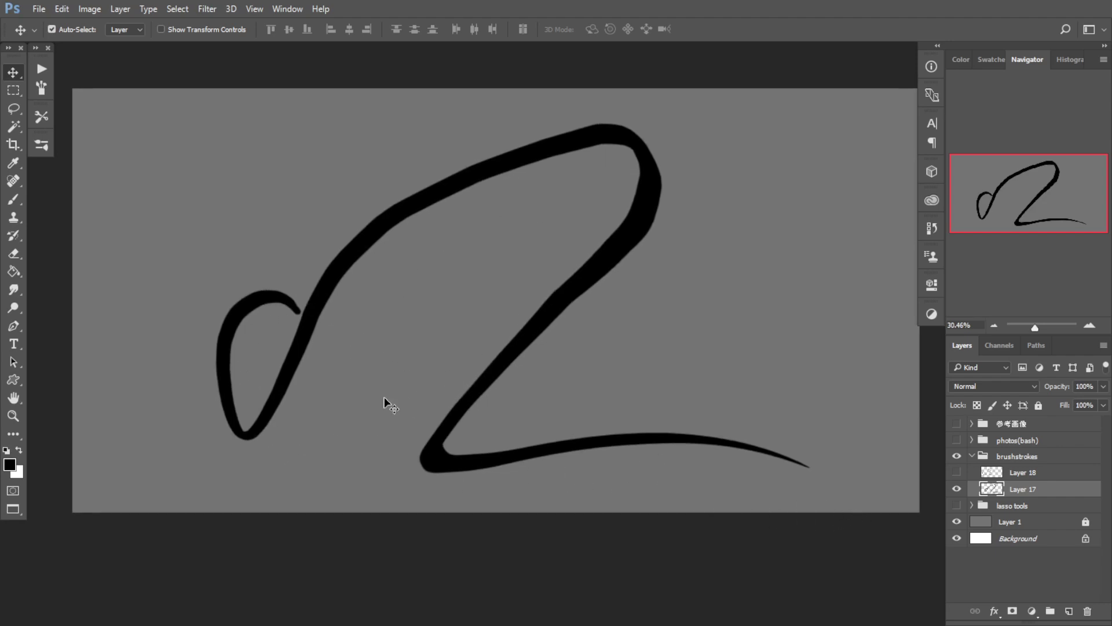
Step: Add a new layer above the stroke, choose the Brush tool, and show the 参考画像 group of reference photos
{"action": "left_click", "coordinate": [1069, 611]}
{"action": "key", "text": "b"}
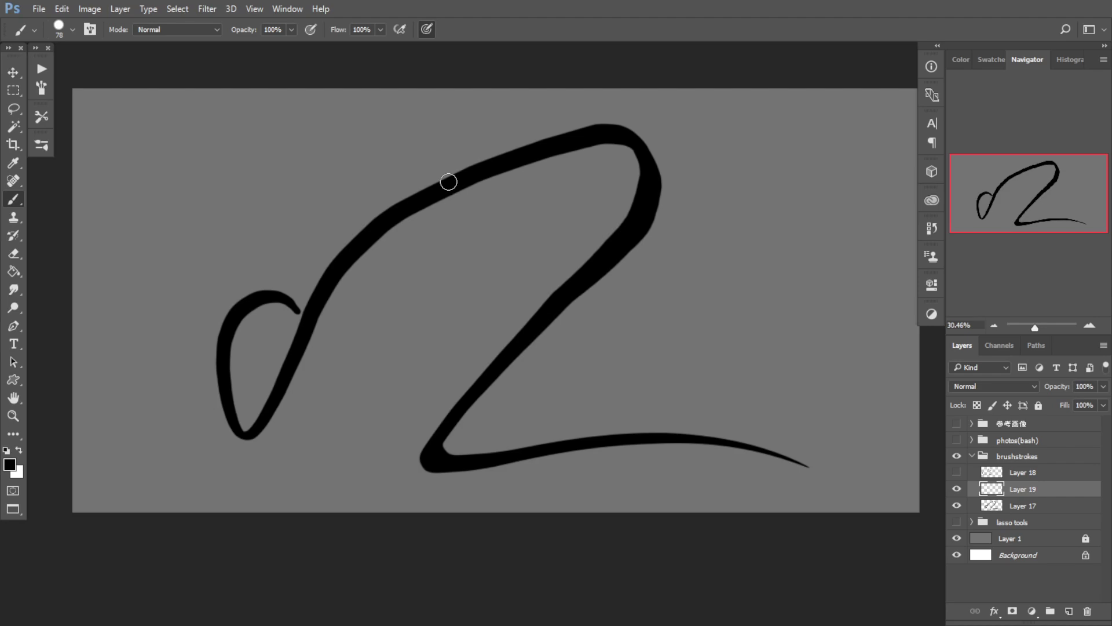
{"action": "left_click_drag", "start_coordinate": [285, 353], "coordinate": [286, 349]}
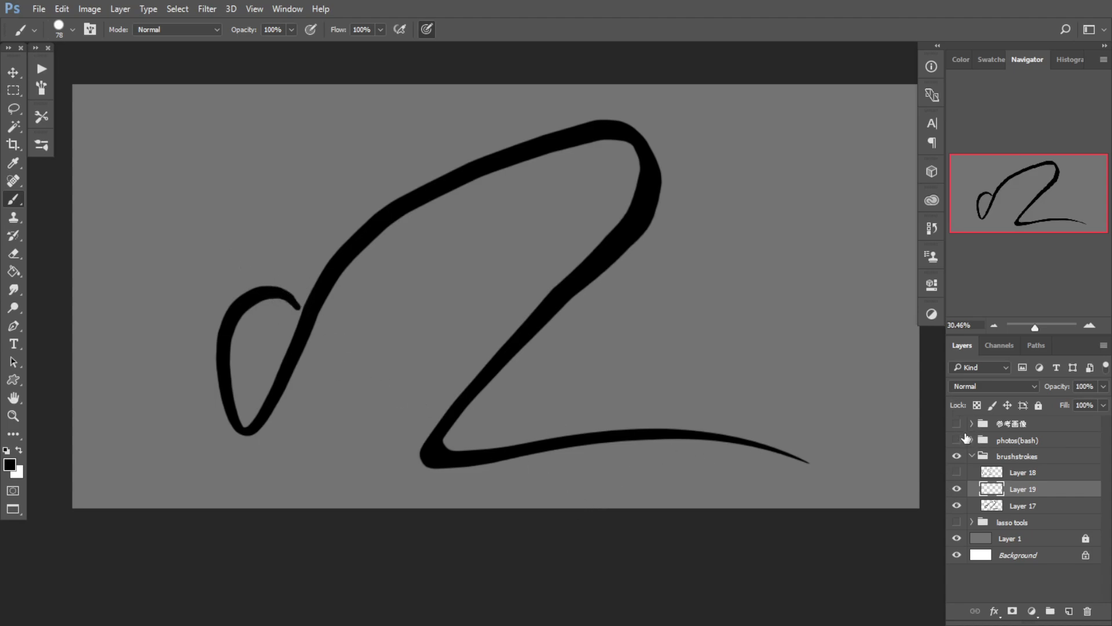
{"action": "left_click", "coordinate": [957, 423]}
{"action": "left_click", "coordinate": [1018, 428]}
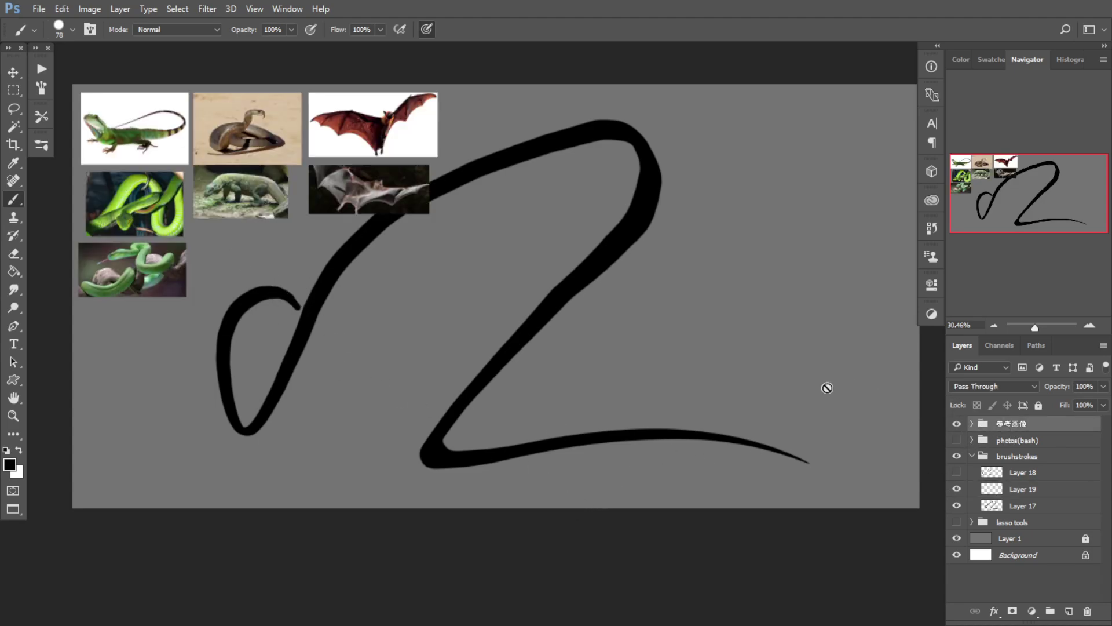
{"action": "left_click_drag", "start_coordinate": [348, 317], "coordinate": [301, 314]}
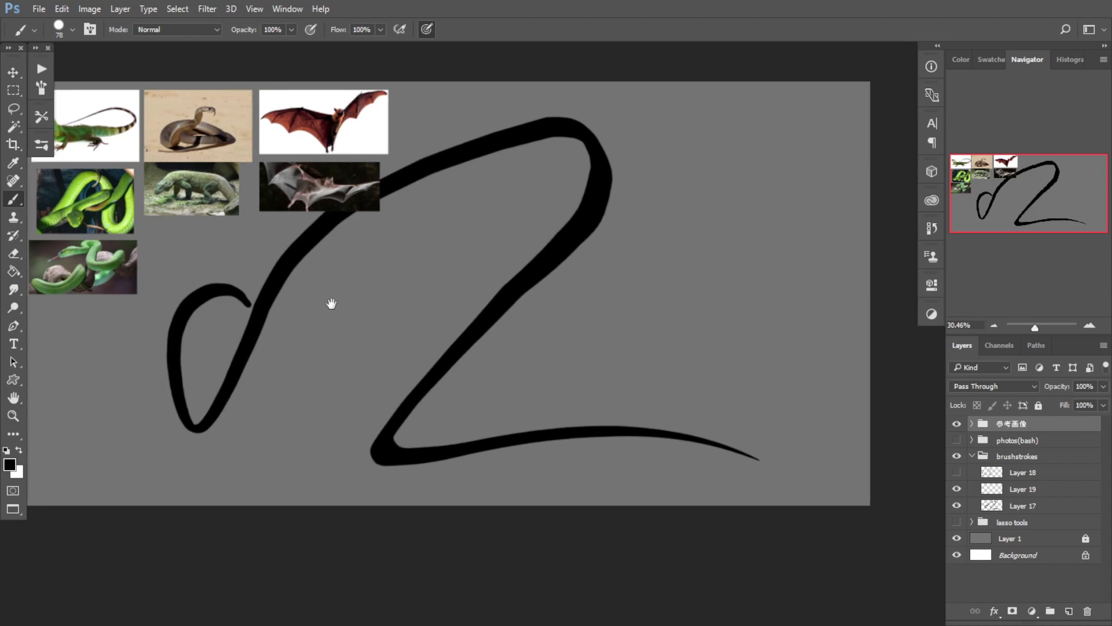
Step: Free-transform the stroke on Layer 17 and move it horizontally away from the reference photos
{"action": "key", "text": "ctrl+t"}
{"action": "key", "text": "Return"}
{"action": "left_click", "coordinate": [1023, 491]}
{"action": "left_click", "coordinate": [959, 490]}
{"action": "left_click", "coordinate": [1009, 507]}
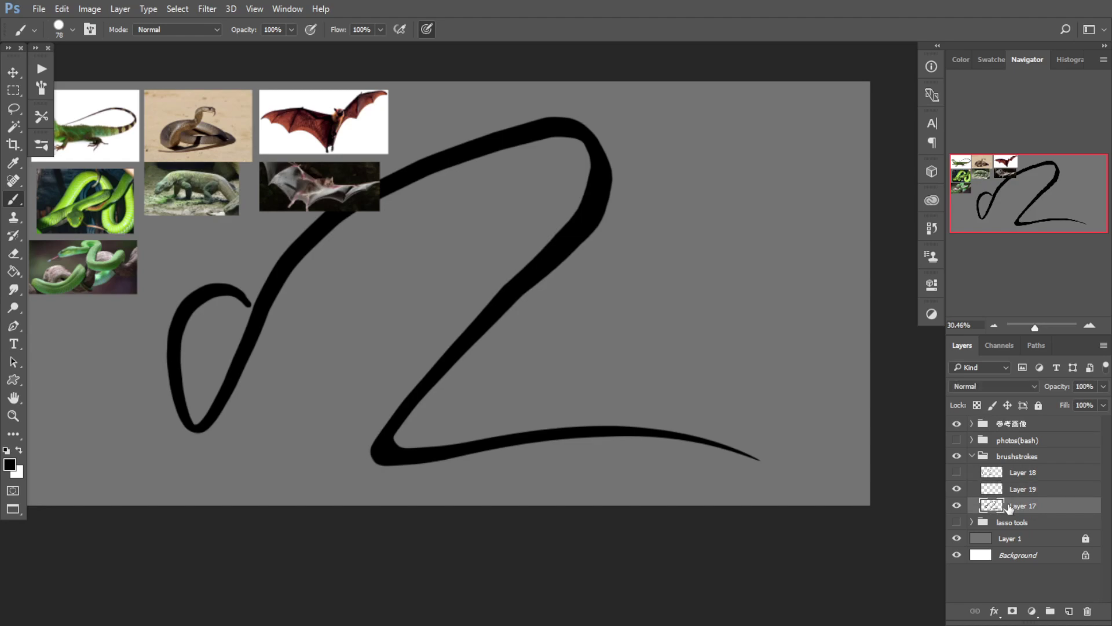
{"action": "key", "text": "ctrl+t"}
{"action": "left_click_drag", "start_coordinate": [248, 229], "coordinate": [259, 230]}
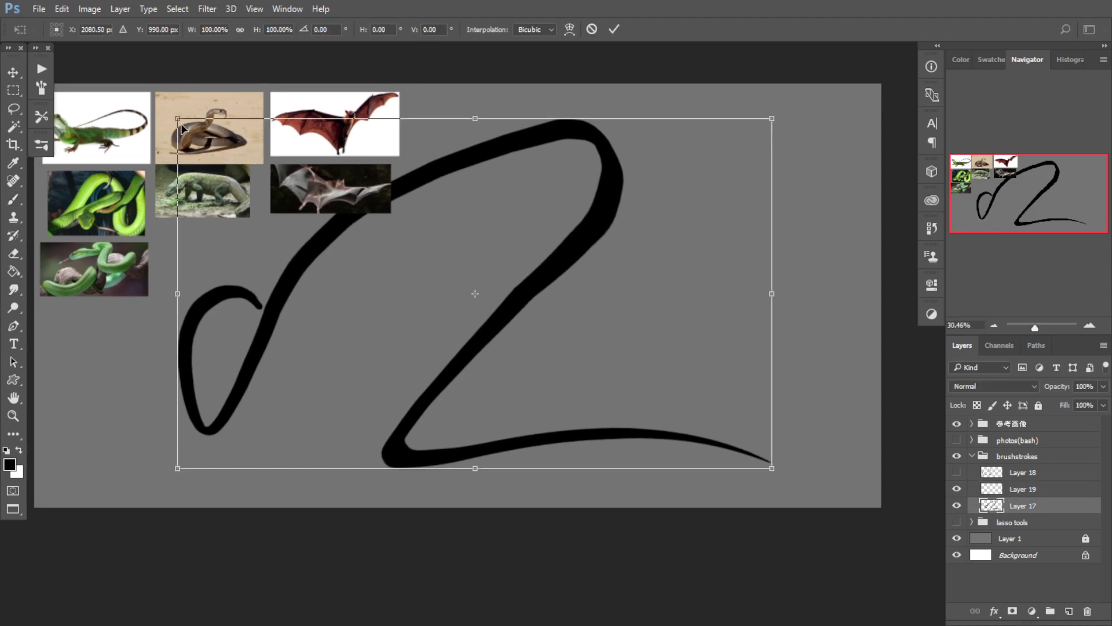
{"action": "left_click_drag", "start_coordinate": [181, 127], "coordinate": [255, 128]}
{"action": "key", "text": "Return"}
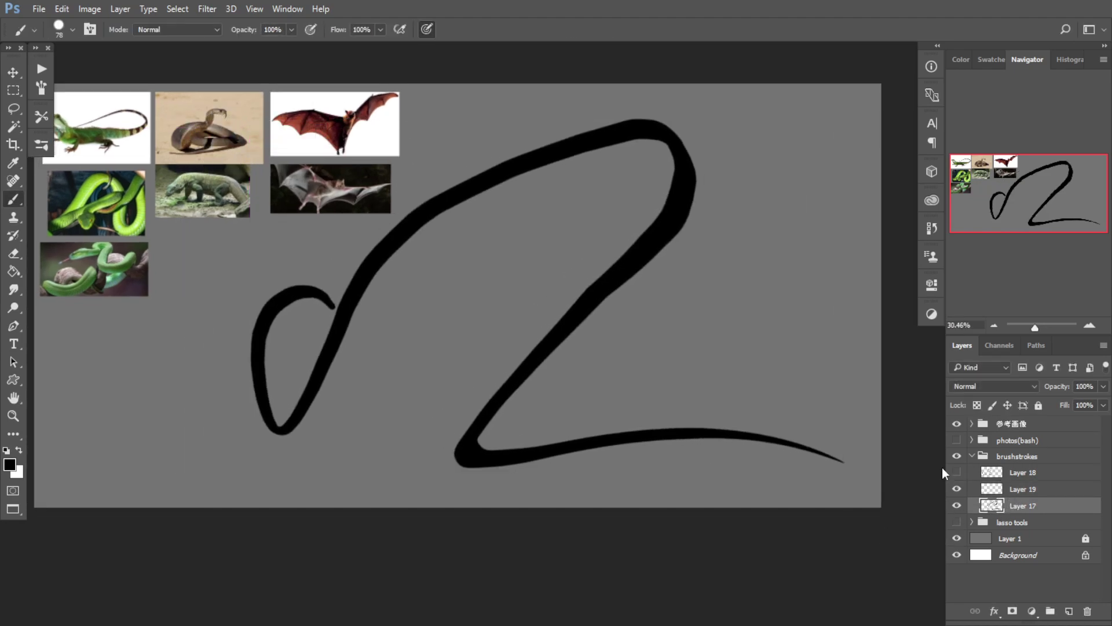
Step: On Layer 19, paint a small head with spiky horns at the loop's open end using a 24 px black brush
{"action": "left_click", "coordinate": [1004, 494]}
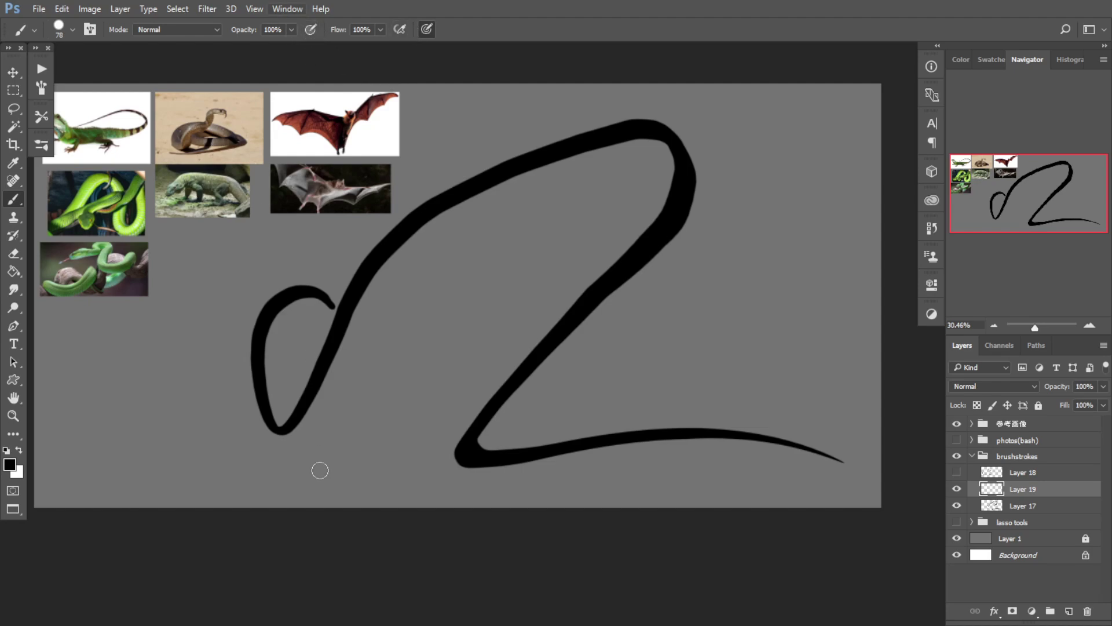
{"action": "left_click_drag", "start_coordinate": [413, 318], "coordinate": [399, 387]}
{"action": "key", "text": "ctrl+z"}
{"action": "left_click_drag", "start_coordinate": [486, 251], "coordinate": [397, 381]}
{"action": "key", "text": "ctrl+z"}
{"action": "mouse_move", "coordinate": [295, 364]}
{"action": "left_mouse_down"}
{"action": "mouse_move", "coordinate": [320, 364]}
{"action": "mouse_move", "coordinate": [266, 360]}
{"action": "left_mouse_up"}
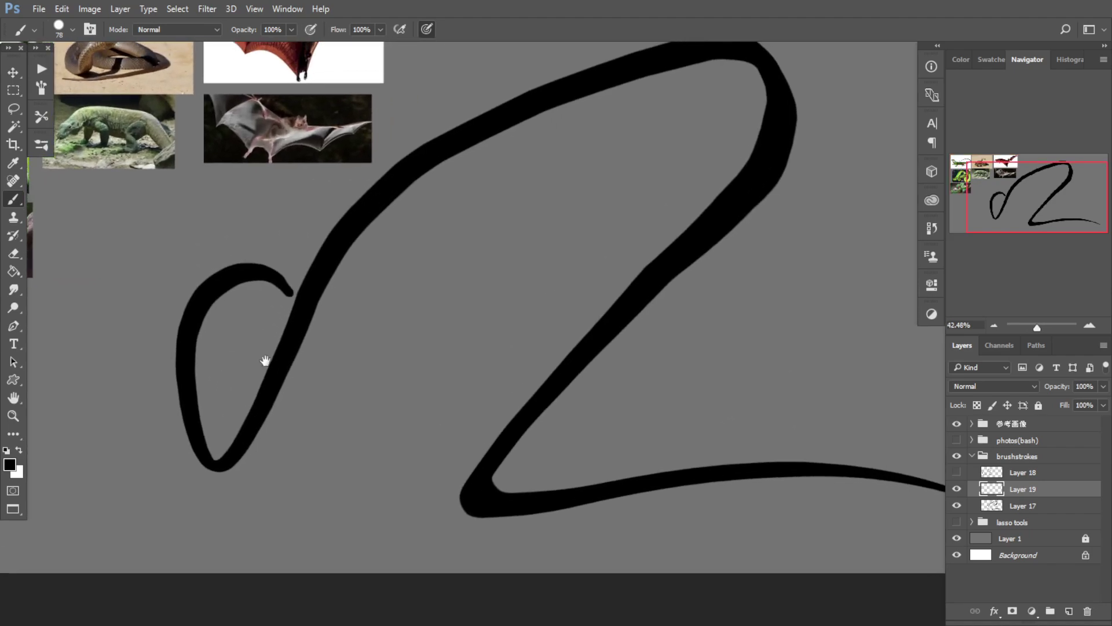
{"action": "mouse_move", "coordinate": [264, 277]}
{"action": "left_mouse_down"}
{"action": "mouse_move", "coordinate": [238, 258]}
{"action": "mouse_move", "coordinate": [228, 266]}
{"action": "mouse_move", "coordinate": [250, 269]}
{"action": "left_mouse_up"}
{"action": "left_click_drag", "start_coordinate": [264, 266], "coordinate": [256, 266]}
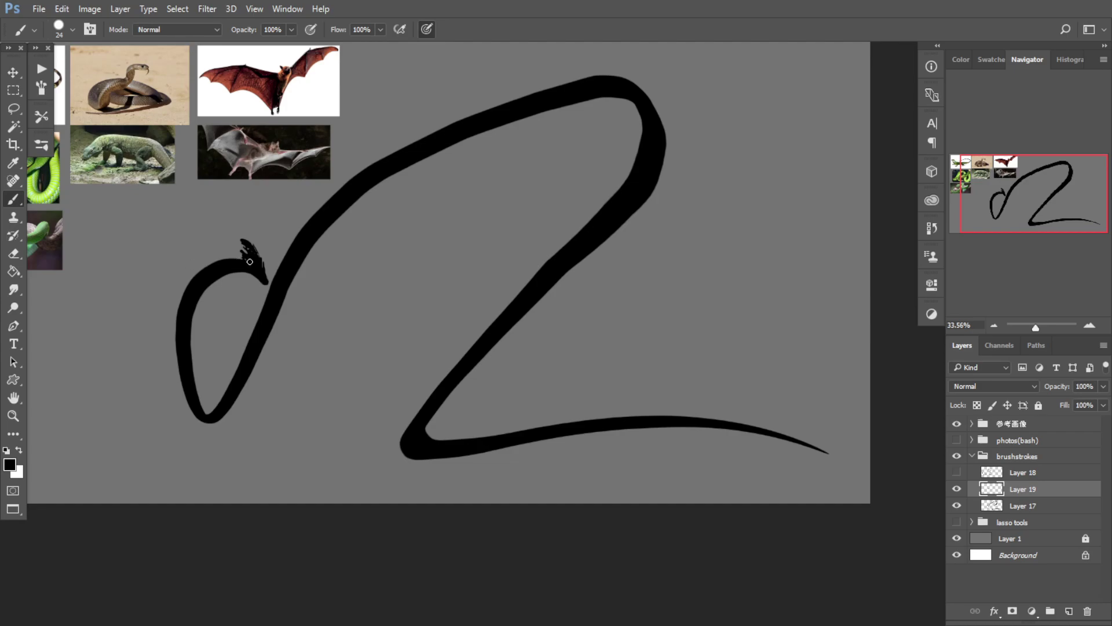
Step: Paint a row of jagged black spikes behind the head along the outer upper curve of the loop
{"action": "left_click_drag", "start_coordinate": [249, 261], "coordinate": [239, 258]}
{"action": "mouse_move", "coordinate": [219, 255]}
{"action": "left_mouse_down"}
{"action": "mouse_move", "coordinate": [236, 261]}
{"action": "mouse_move", "coordinate": [202, 264]}
{"action": "mouse_move", "coordinate": [197, 276]}
{"action": "left_mouse_up"}
{"action": "mouse_move", "coordinate": [275, 361]}
{"action": "left_mouse_down"}
{"action": "mouse_move", "coordinate": [342, 384]}
{"action": "mouse_move", "coordinate": [291, 362]}
{"action": "left_mouse_up"}
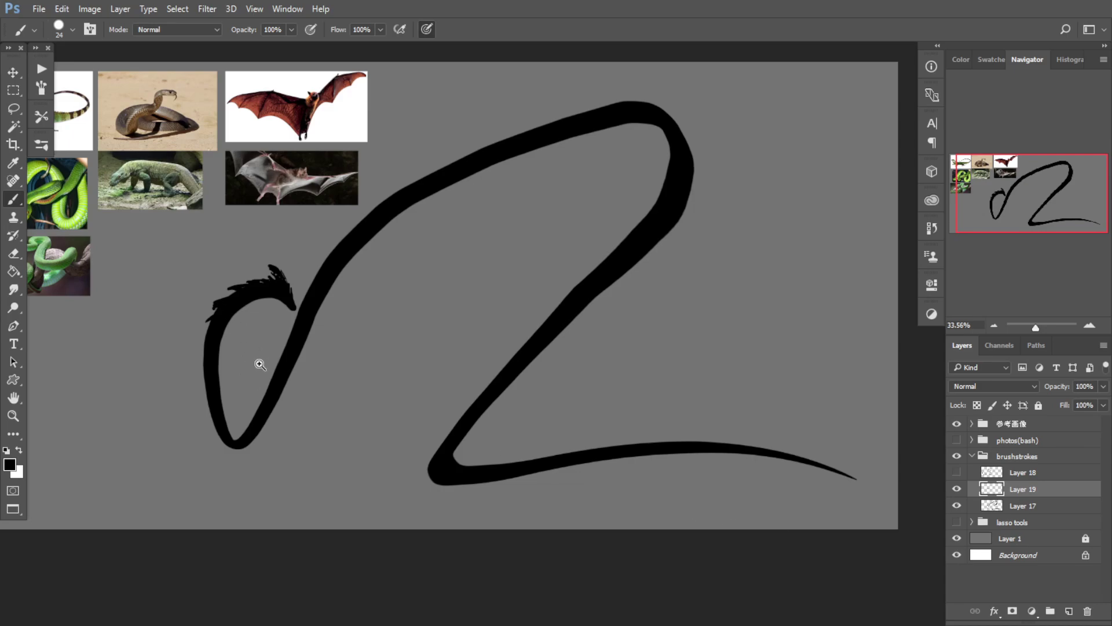
{"action": "left_click_drag", "start_coordinate": [259, 365], "coordinate": [294, 334]}
{"action": "scroll", "coordinate": [256, 343], "scroll_direction": "up", "scroll_amount": 1}
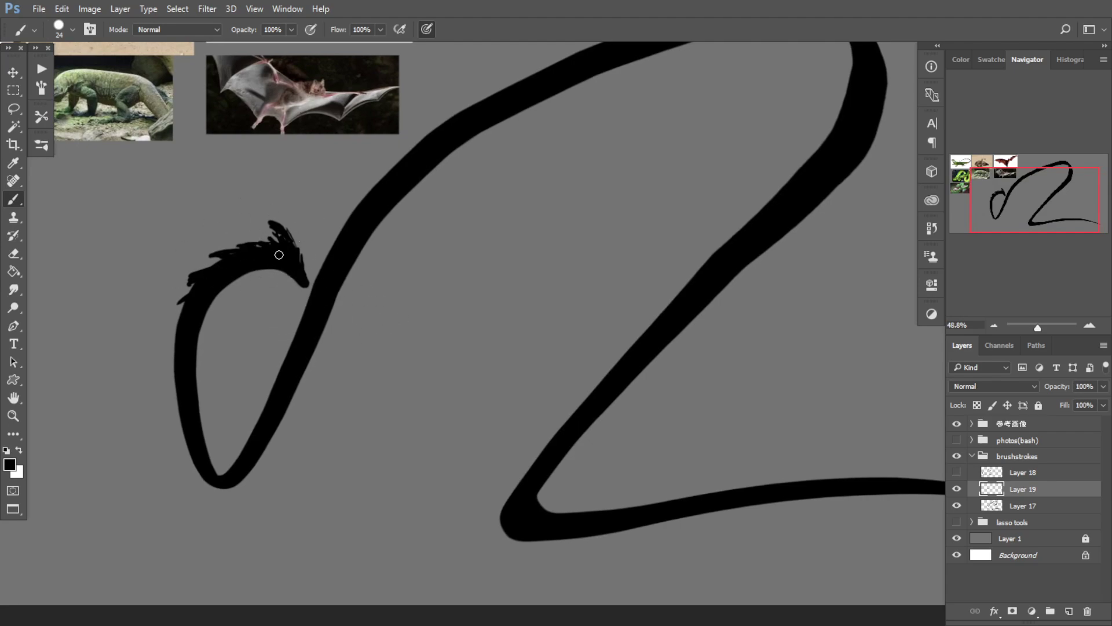
{"action": "scroll", "coordinate": [238, 286], "scroll_direction": "down", "scroll_amount": 3}
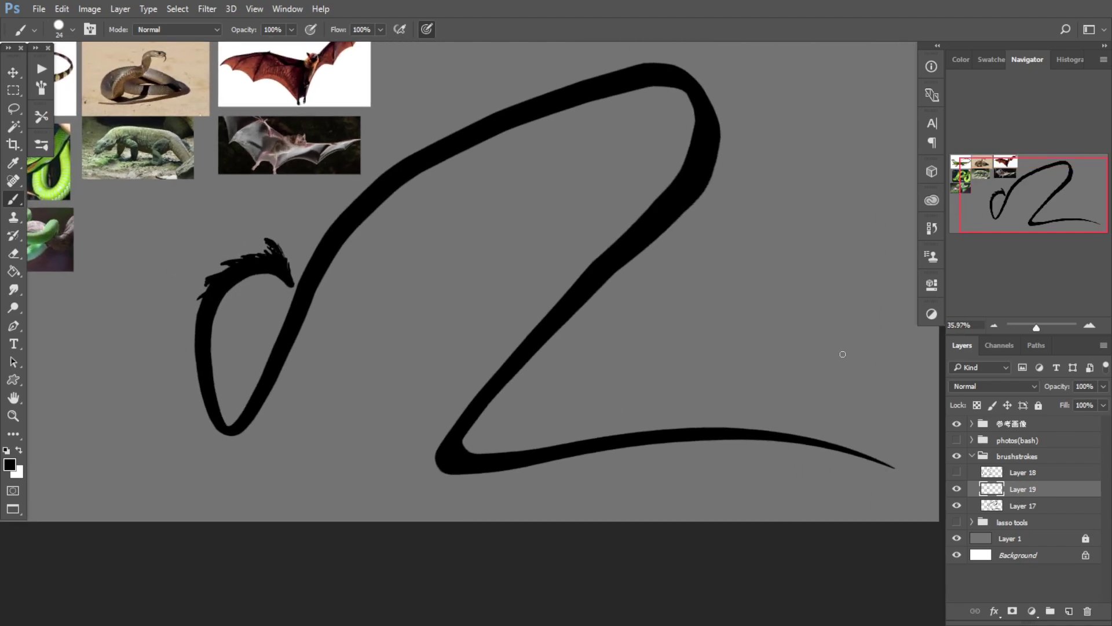
Step: Add a new layer above Layer 19 and set the foreground colour to red (ff0000)
{"action": "left_click", "coordinate": [958, 473]}
{"action": "left_click", "coordinate": [958, 473]}
{"action": "left_click", "coordinate": [1069, 611]}
{"action": "left_click", "coordinate": [9, 464]}
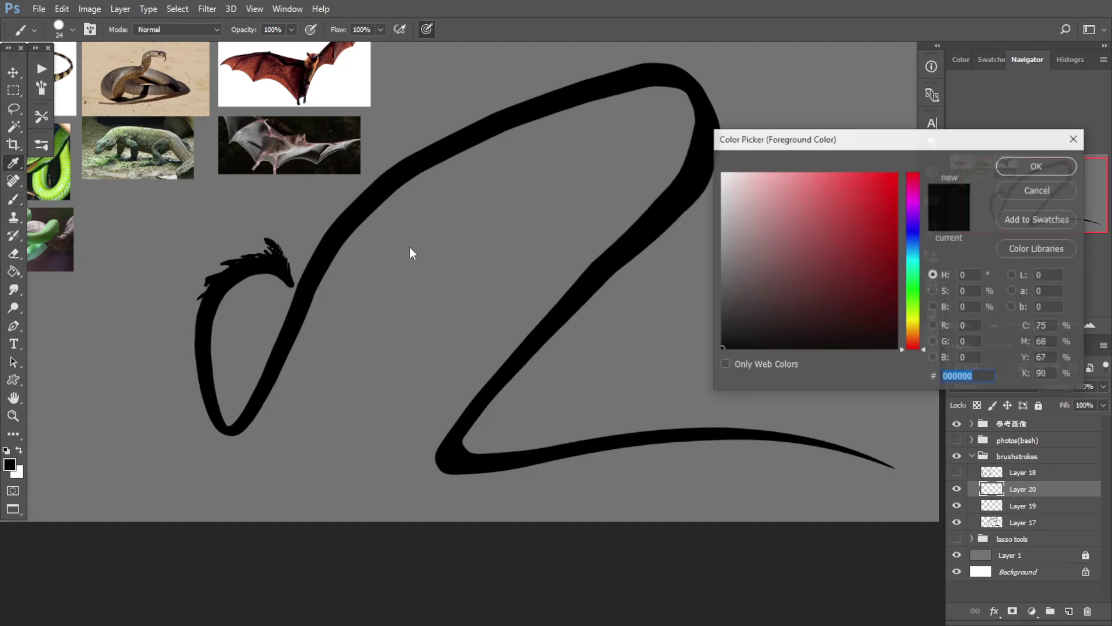
{"action": "type", "text": "ff0000"}
{"action": "key", "text": "Return"}
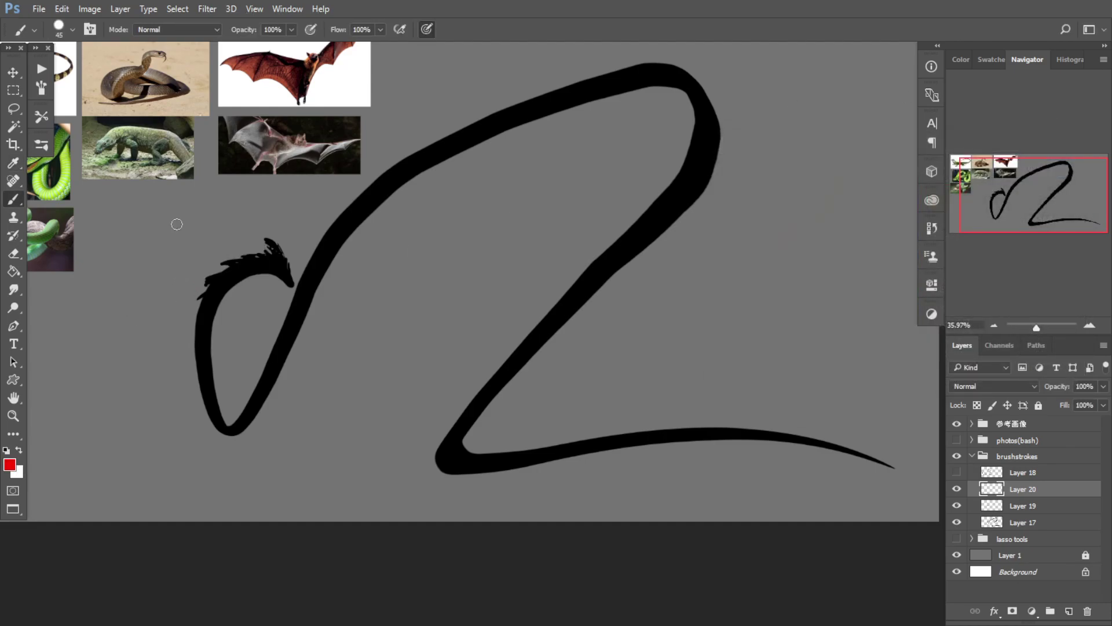
Step: With a 17 px brush, draw a red guide line along the loop's upper curve and a short one on its outer side
{"action": "left_click_drag", "start_coordinate": [257, 280], "coordinate": [227, 278]}
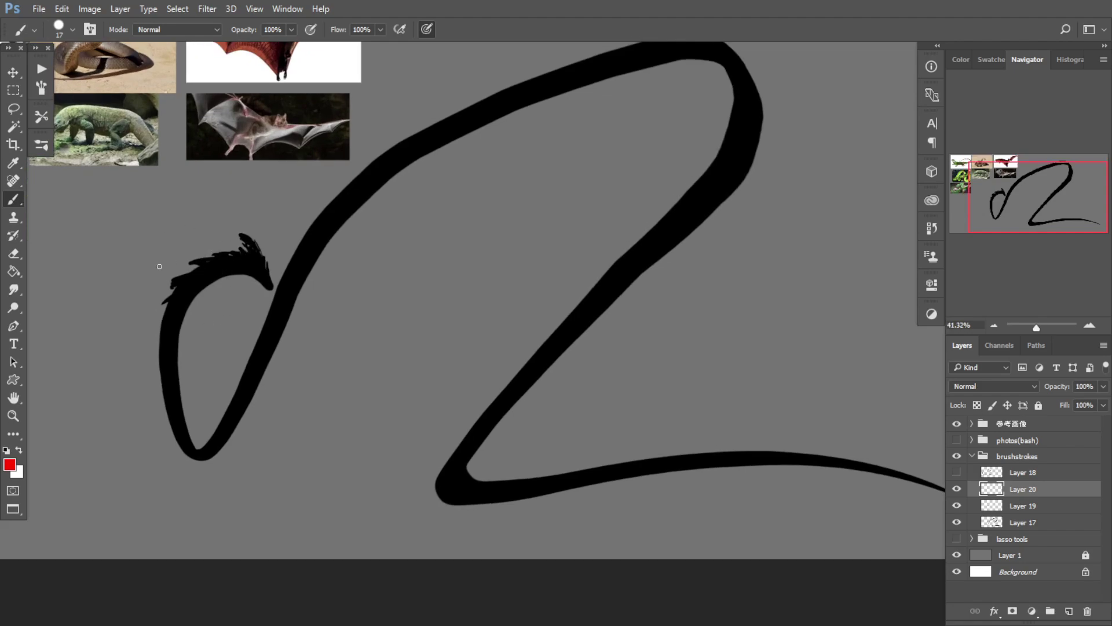
{"action": "mouse_move", "coordinate": [253, 256]}
{"action": "left_mouse_down"}
{"action": "mouse_move", "coordinate": [212, 258]}
{"action": "mouse_move", "coordinate": [180, 282]}
{"action": "mouse_move", "coordinate": [156, 352]}
{"action": "left_mouse_up"}
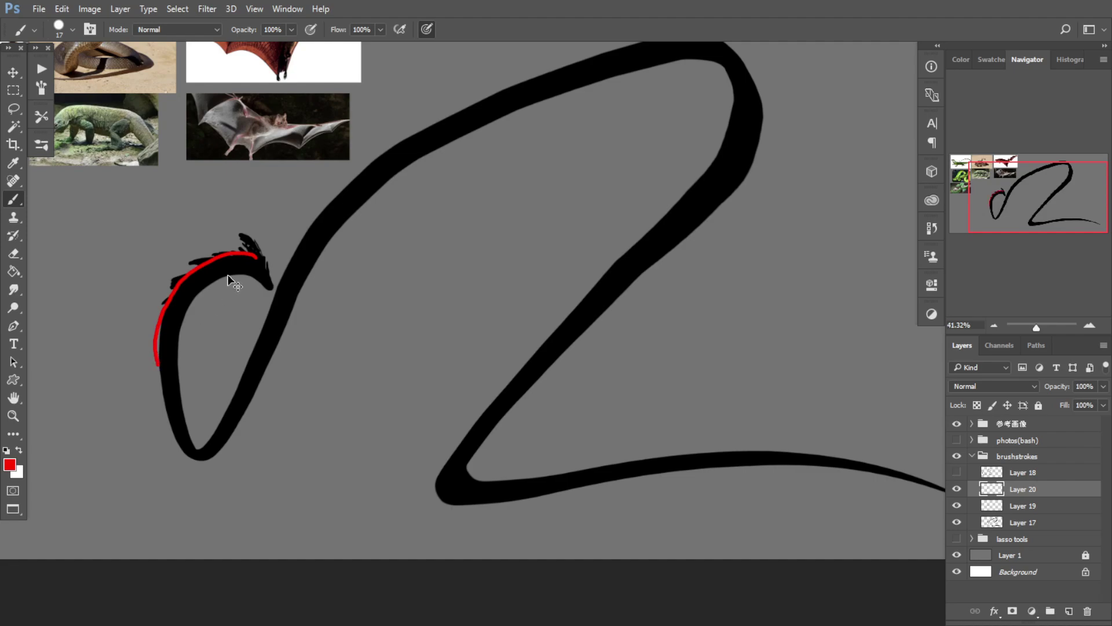
{"action": "key", "text": "ctrl+z"}
{"action": "left_click_drag", "start_coordinate": [253, 255], "coordinate": [175, 342]}
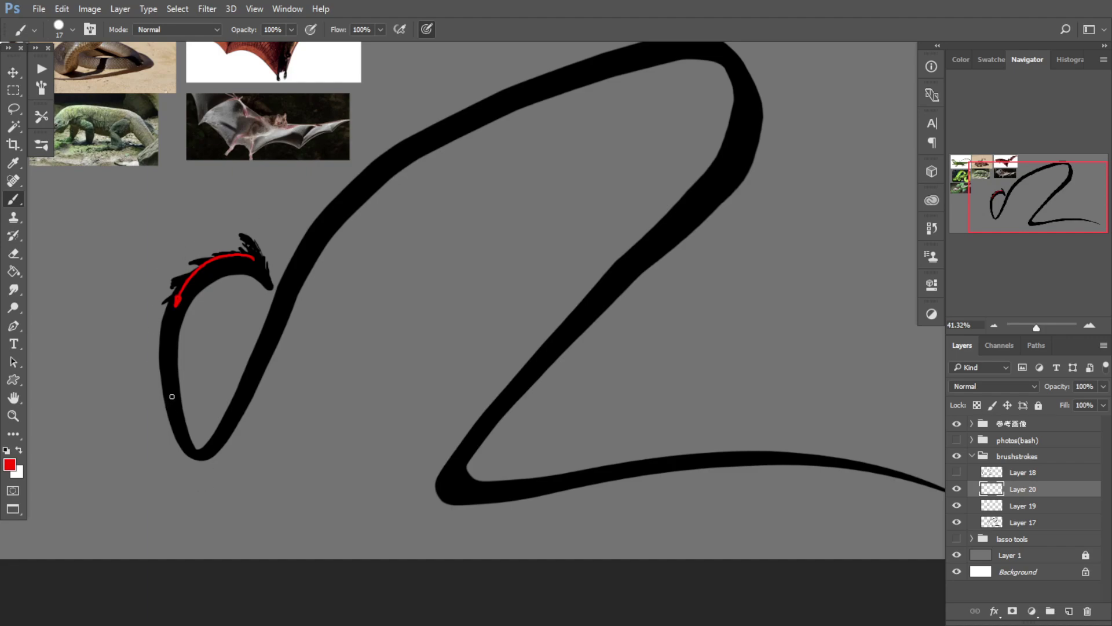
{"action": "left_click_drag", "start_coordinate": [168, 399], "coordinate": [172, 423]}
{"action": "mouse_move", "coordinate": [206, 430]}
{"action": "left_mouse_down"}
{"action": "mouse_move", "coordinate": [234, 433]}
{"action": "mouse_move", "coordinate": [157, 418]}
{"action": "mouse_move", "coordinate": [176, 387]}
{"action": "left_mouse_up"}
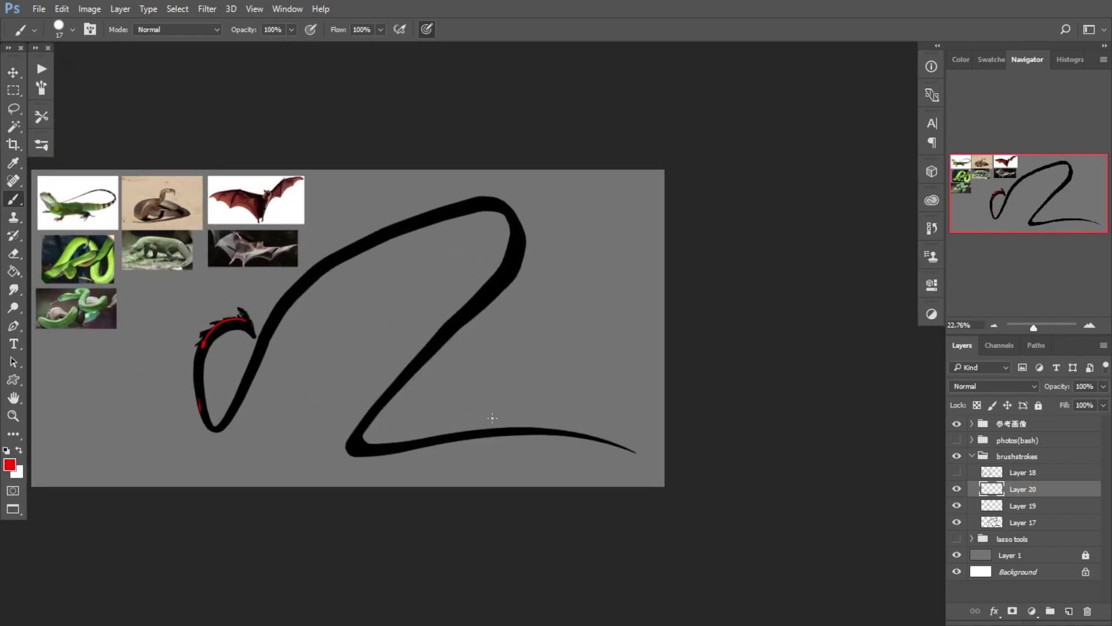
Step: Draw red guide lines up the inner side of the loop and along the rising part of the body, ending each with a small hook
{"action": "left_click_drag", "start_coordinate": [306, 330], "coordinate": [330, 330]}
{"action": "left_click_drag", "start_coordinate": [294, 337], "coordinate": [279, 345]}
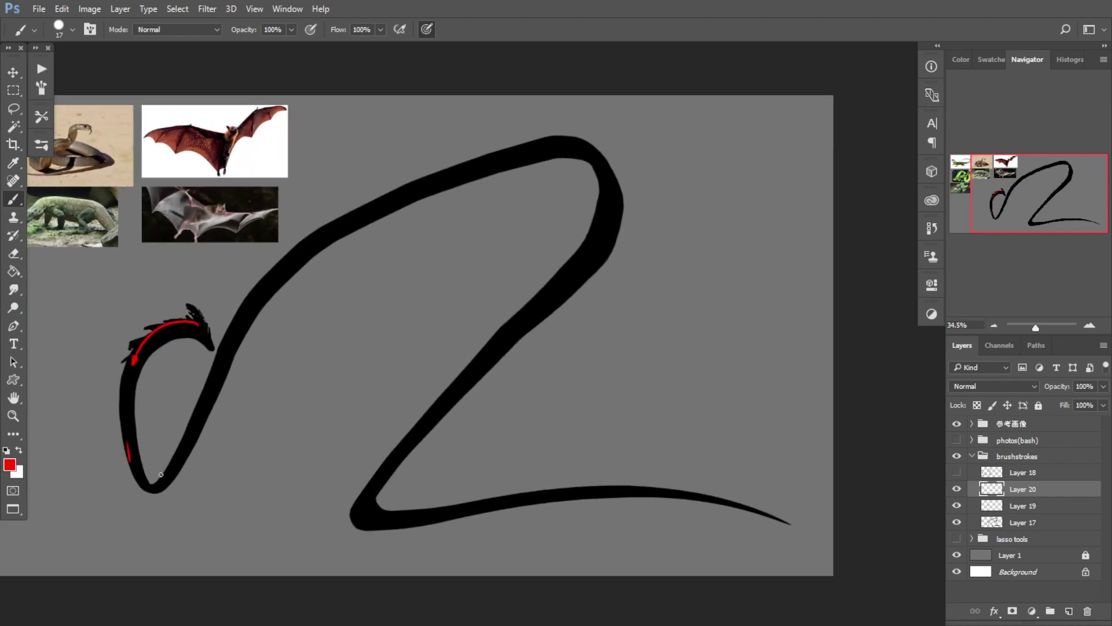
{"action": "mouse_move", "coordinate": [161, 474]}
{"action": "left_mouse_down"}
{"action": "mouse_move", "coordinate": [186, 401]}
{"action": "mouse_move", "coordinate": [212, 405]}
{"action": "left_mouse_up"}
{"action": "key", "text": "ctrl+z"}
{"action": "left_click_drag", "start_coordinate": [164, 462], "coordinate": [214, 356]}
{"action": "left_click_drag", "start_coordinate": [271, 270], "coordinate": [368, 202]}
{"action": "key", "text": "ctrl+z"}
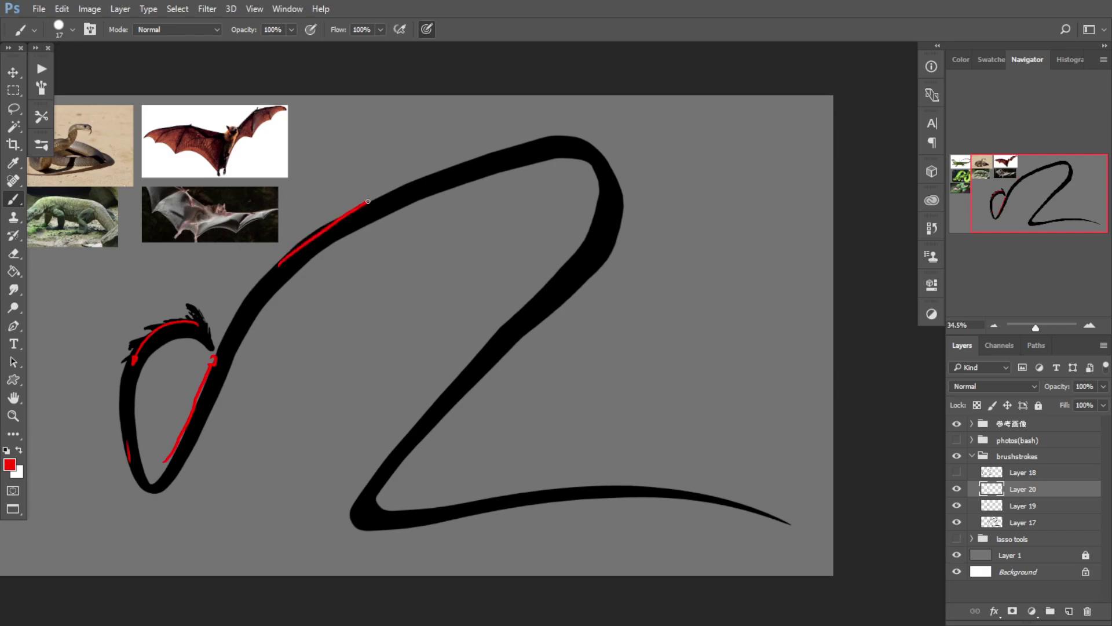
{"action": "key", "text": "ctrl+z"}
{"action": "left_click_drag", "start_coordinate": [274, 273], "coordinate": [379, 205]}
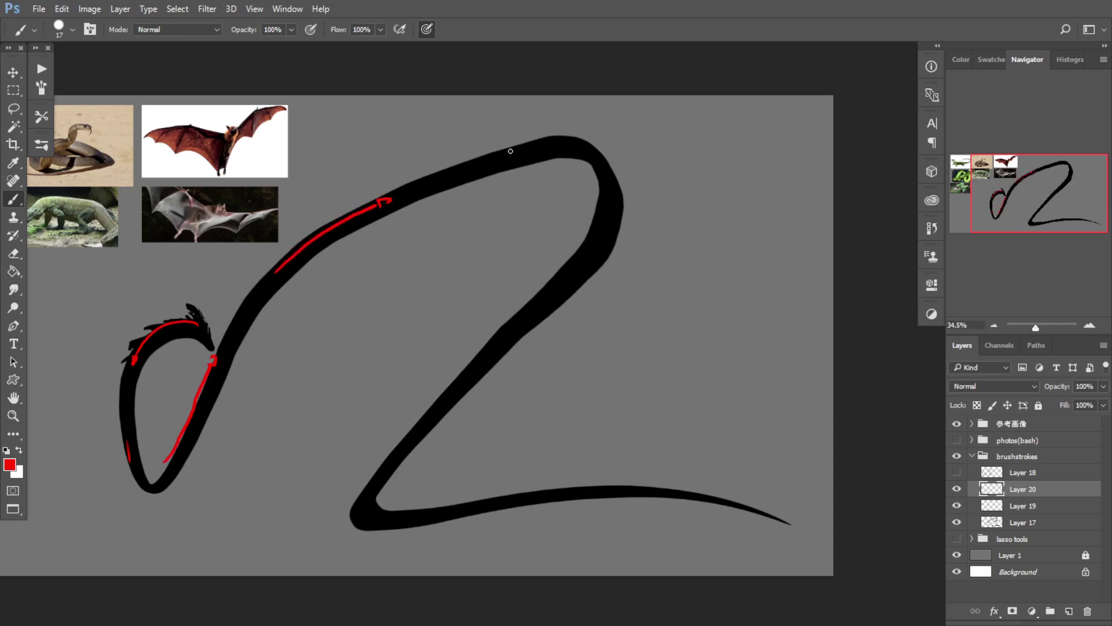
Step: On Layer 20, draw red guide lines over the top bend and down its outer side to the start of the diagonal
{"action": "mouse_move", "coordinate": [511, 152]}
{"action": "left_mouse_down"}
{"action": "mouse_move", "coordinate": [568, 141]}
{"action": "mouse_move", "coordinate": [546, 144]}
{"action": "mouse_move", "coordinate": [612, 167]}
{"action": "left_mouse_up"}
{"action": "key", "text": "ctrl+z"}
{"action": "left_click_drag", "start_coordinate": [570, 266], "coordinate": [505, 325]}
{"action": "key", "text": "ctrl+z"}
{"action": "left_click", "coordinate": [593, 235], "text": "ctrl"}
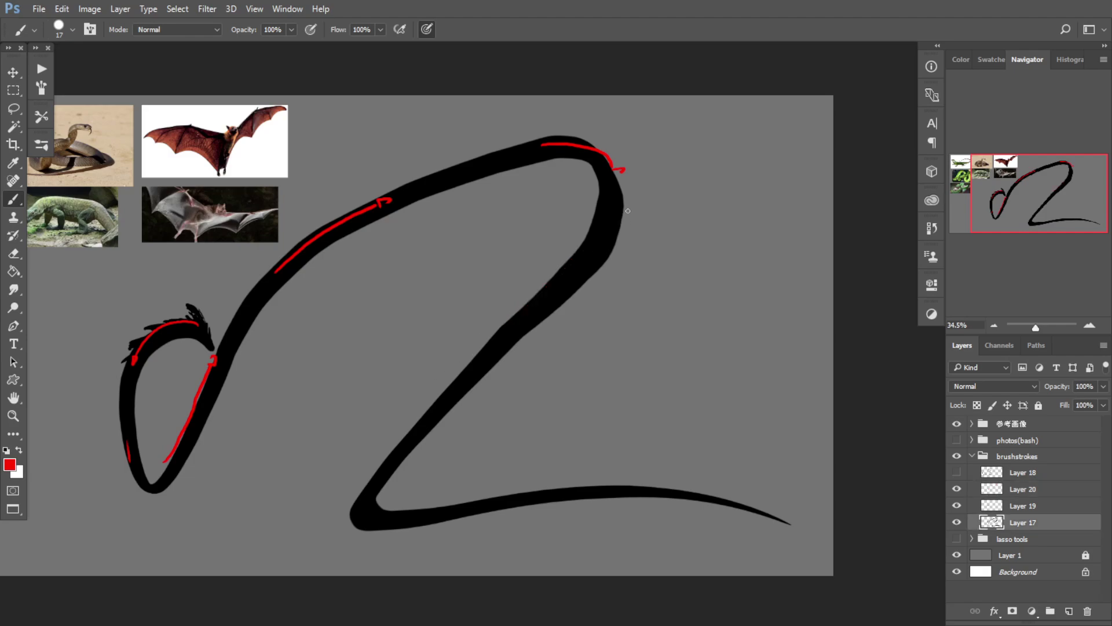
{"action": "left_click_drag", "start_coordinate": [625, 191], "coordinate": [574, 268]}
{"action": "key", "text": "ctrl+z"}
{"action": "key", "text": "alt+bracketright"}
{"action": "key", "text": "alt+bracketright"}
{"action": "mouse_move", "coordinate": [622, 183]}
{"action": "left_mouse_down"}
{"action": "mouse_move", "coordinate": [601, 247]}
{"action": "mouse_move", "coordinate": [503, 333]}
{"action": "mouse_move", "coordinate": [577, 260]}
{"action": "mouse_move", "coordinate": [489, 323]}
{"action": "mouse_move", "coordinate": [550, 276]}
{"action": "left_mouse_up"}
{"action": "key", "text": "ctrl+z"}
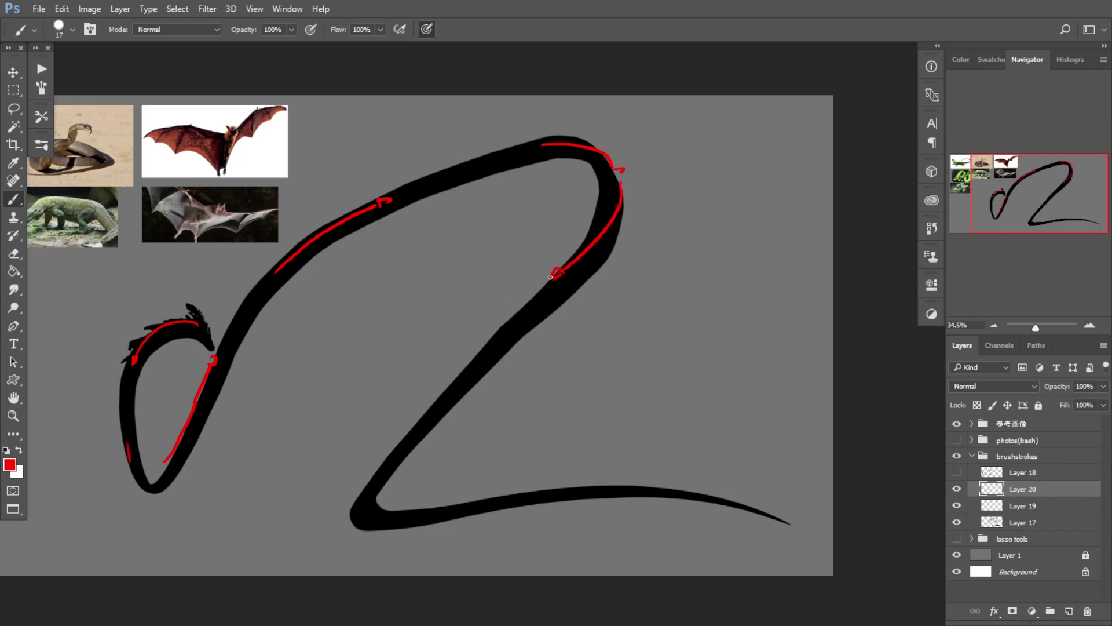
Step: Draw red guide lines down the diagonal, around the lower corner and along the tail, and toggle the layer's visibility to compare
{"action": "left_click_drag", "start_coordinate": [518, 317], "coordinate": [471, 366]}
{"action": "mouse_move", "coordinate": [418, 429]}
{"action": "left_mouse_down"}
{"action": "mouse_move", "coordinate": [391, 456]}
{"action": "mouse_move", "coordinate": [380, 508]}
{"action": "mouse_move", "coordinate": [449, 501]}
{"action": "left_mouse_up"}
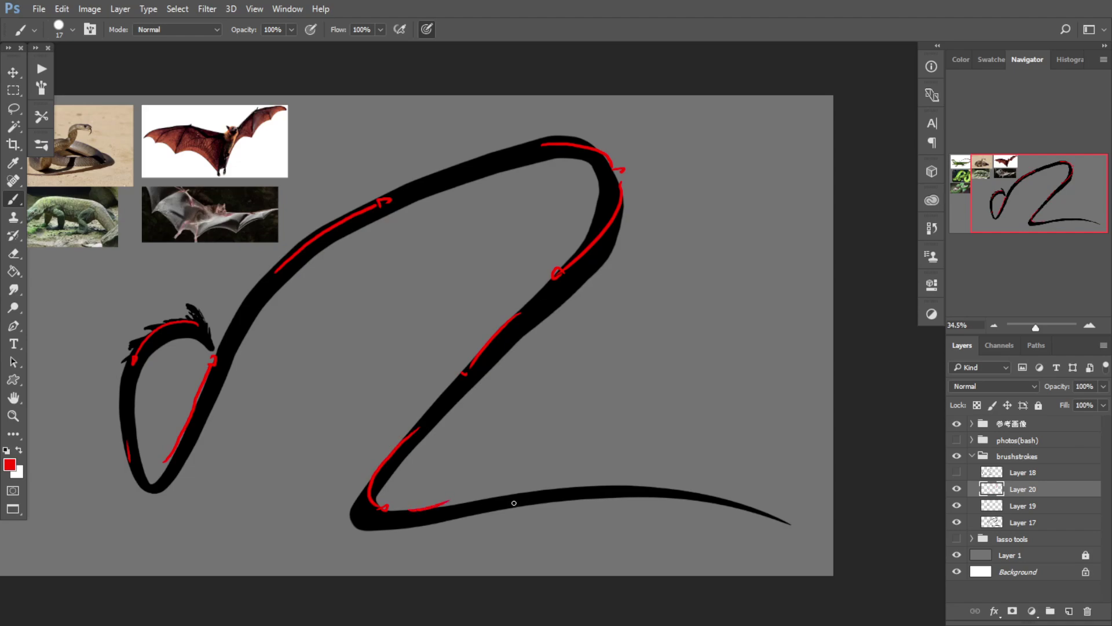
{"action": "left_click_drag", "start_coordinate": [527, 490], "coordinate": [688, 494]}
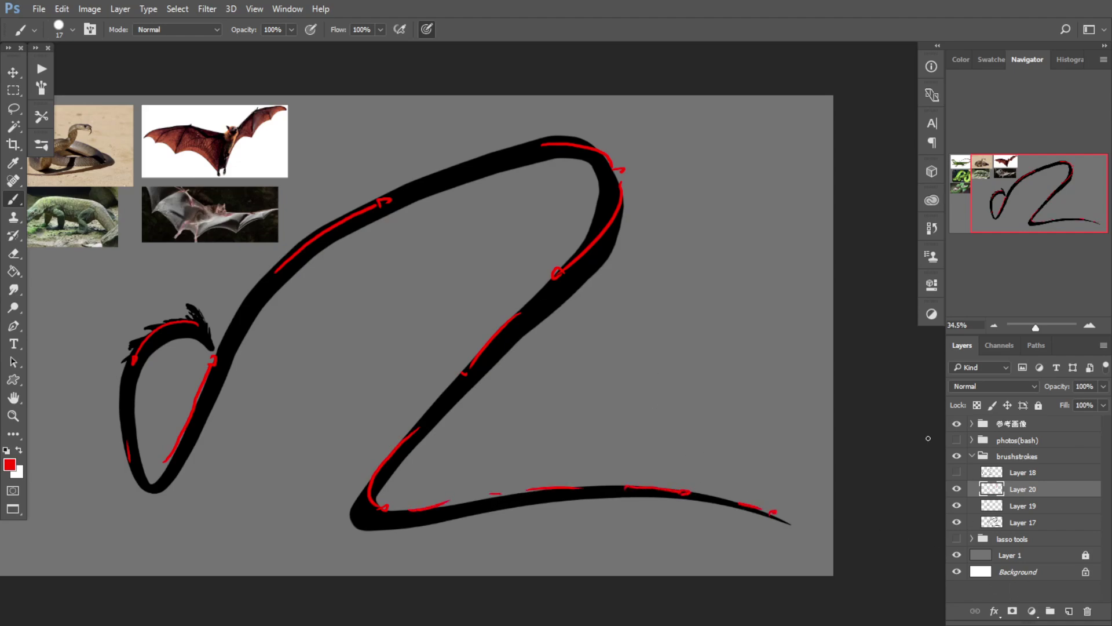
{"action": "left_click", "coordinate": [957, 489]}
{"action": "left_click", "coordinate": [958, 489]}
{"action": "left_click_drag", "start_coordinate": [286, 320], "coordinate": [536, 349]}
{"action": "left_click_drag", "start_coordinate": [328, 379], "coordinate": [385, 389]}
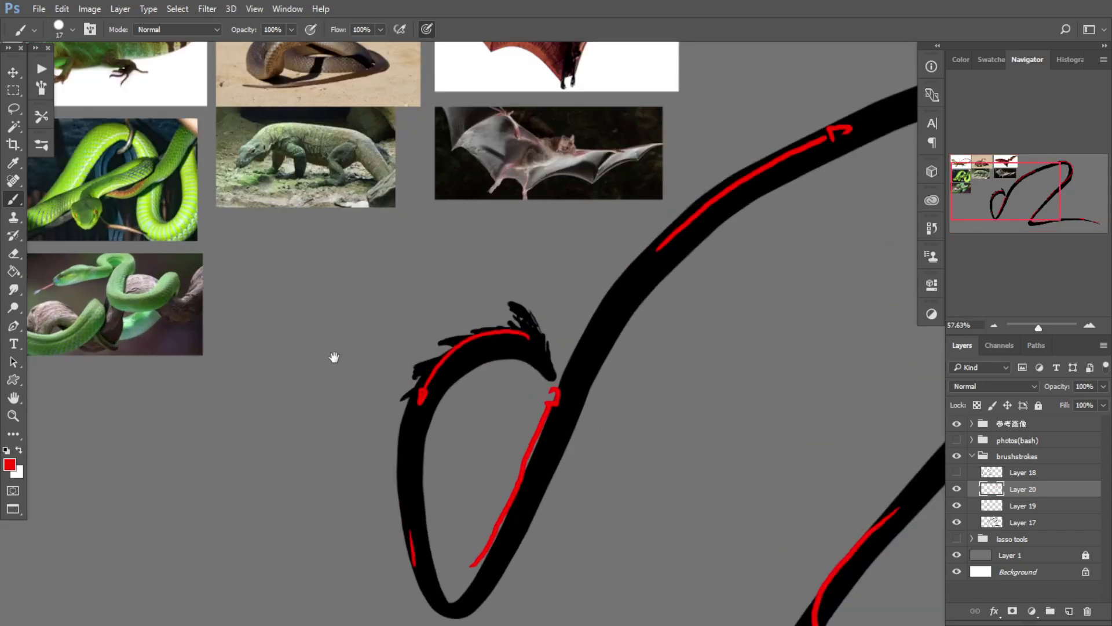
Step: Move the 参考画像 group of reference photos below the lasso tools group, just above Layer 1
{"action": "scroll", "coordinate": [322, 335], "scroll_direction": "up", "scroll_amount": 3}
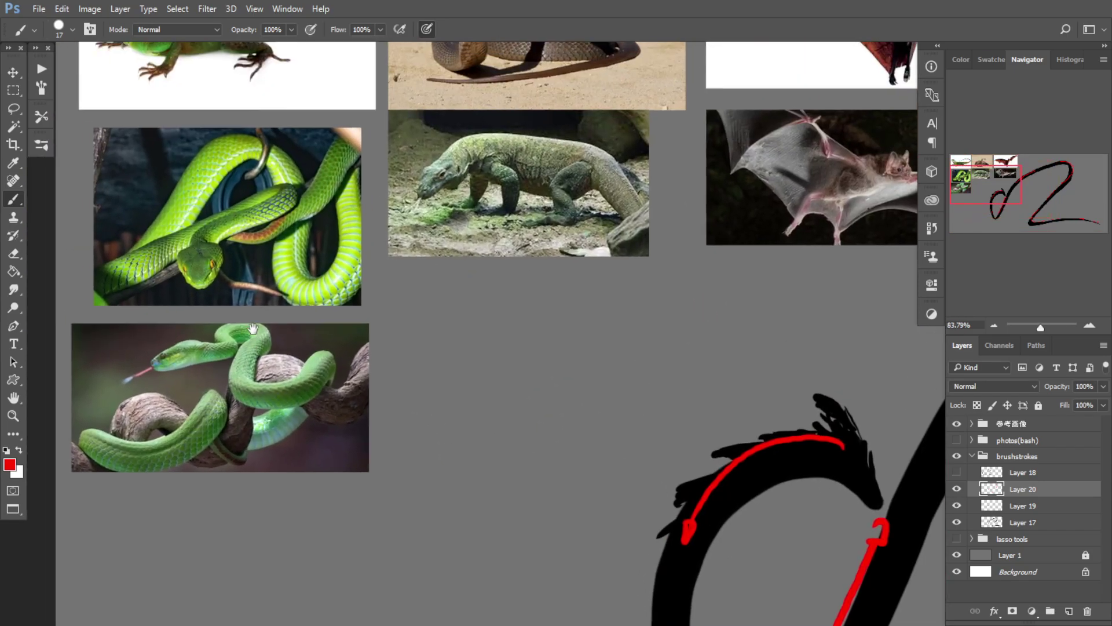
{"action": "scroll", "coordinate": [253, 328], "scroll_direction": "up", "scroll_amount": 4}
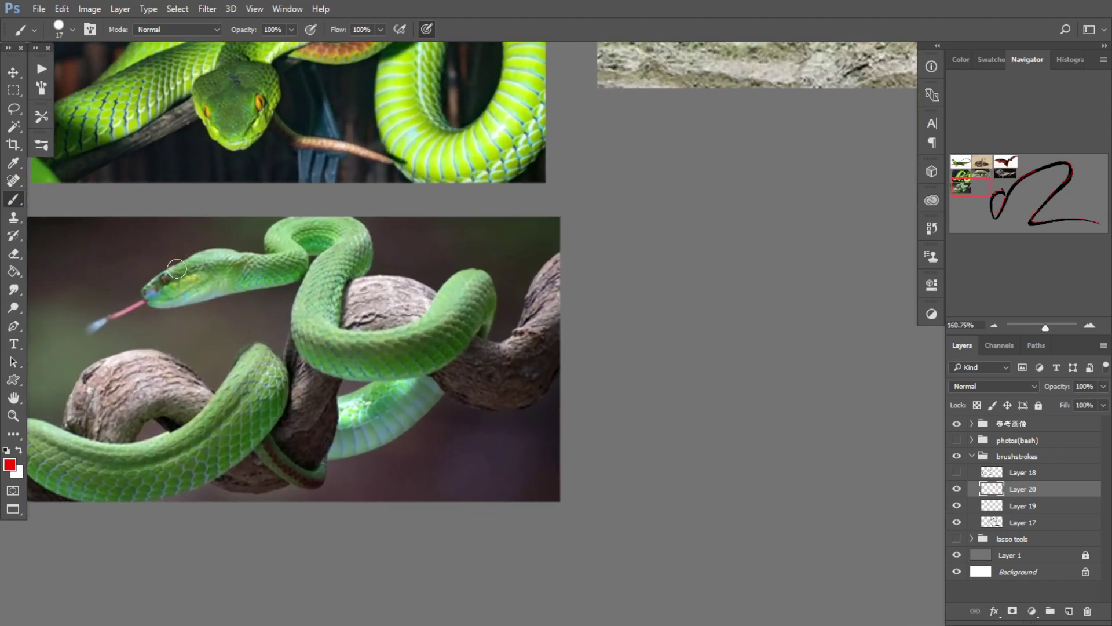
{"action": "scroll", "coordinate": [176, 268], "scroll_direction": "down", "scroll_amount": 2}
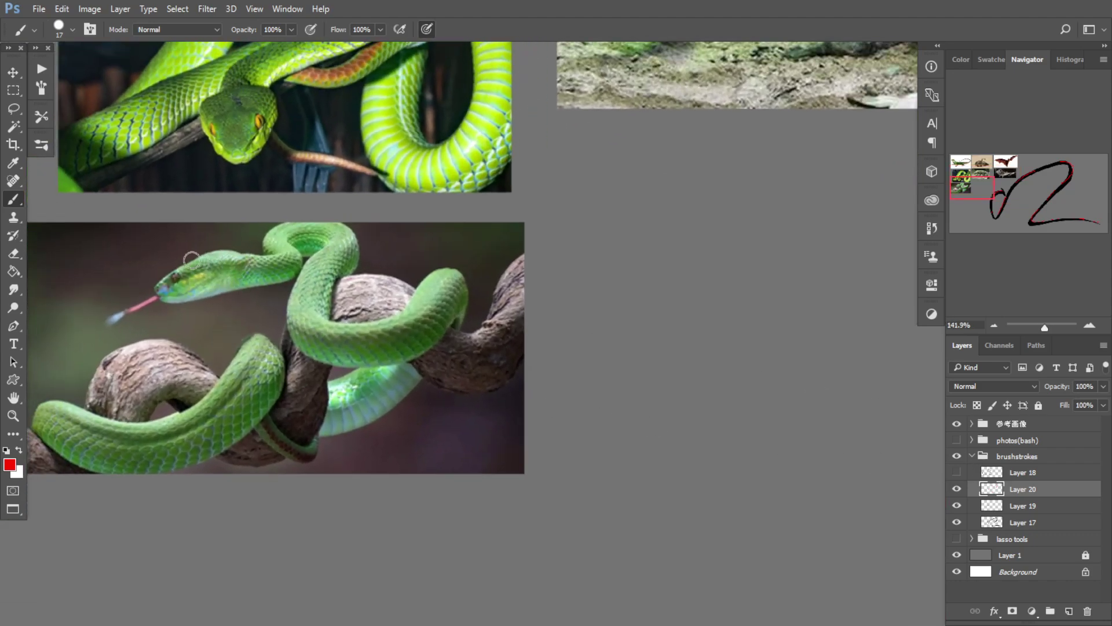
{"action": "mouse_move", "coordinate": [1006, 422]}
{"action": "left_mouse_down"}
{"action": "mouse_move", "coordinate": [1015, 536]}
{"action": "mouse_move", "coordinate": [1030, 549]}
{"action": "left_mouse_up"}
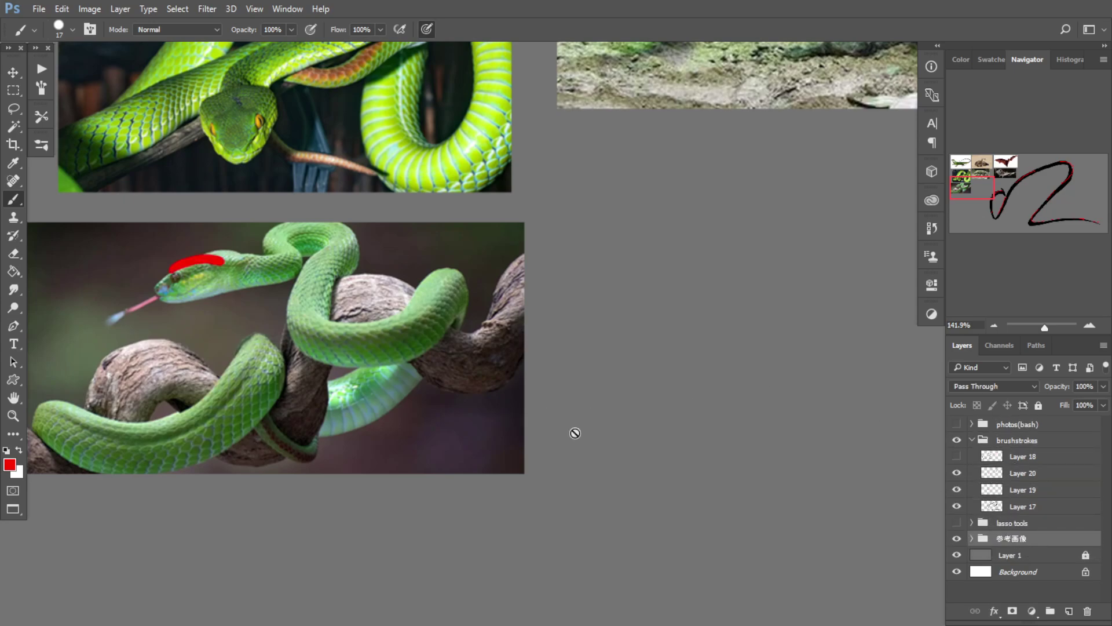
Step: Select Layer 20 and remove the short red trial stroke from the snake's head in the lower-left reference photo
{"action": "key", "text": "e"}
{"action": "left_click", "coordinate": [232, 245]}
{"action": "key", "text": "Return"}
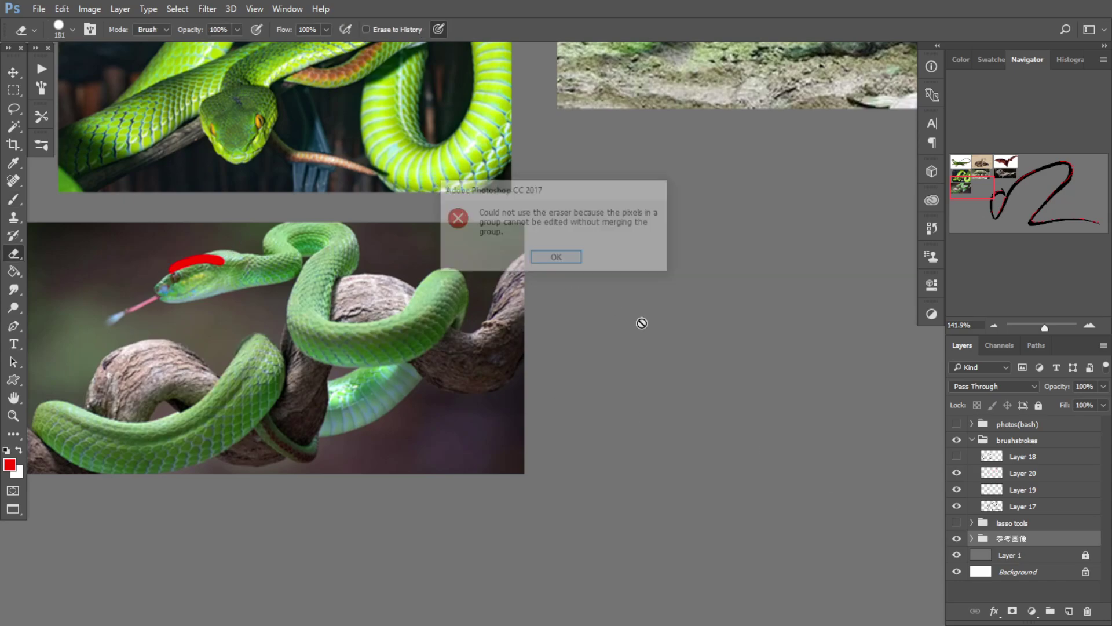
{"action": "left_click", "coordinate": [976, 475]}
{"action": "mouse_move", "coordinate": [167, 260]}
{"action": "left_mouse_down"}
{"action": "mouse_move", "coordinate": [203, 296]}
{"action": "mouse_move", "coordinate": [246, 262]}
{"action": "left_mouse_up"}
{"action": "key", "text": "b"}
{"action": "key", "text": "ctrl+z"}
Step: Draw red guide lines on Layer 20 along the back of the green snake, following its coils from head to tail
{"action": "mouse_move", "coordinate": [174, 272]}
{"action": "left_mouse_down"}
{"action": "mouse_move", "coordinate": [288, 256]}
{"action": "mouse_move", "coordinate": [281, 239]}
{"action": "mouse_move", "coordinate": [332, 245]}
{"action": "mouse_move", "coordinate": [303, 332]}
{"action": "mouse_move", "coordinate": [350, 338]}
{"action": "mouse_move", "coordinate": [402, 318]}
{"action": "mouse_move", "coordinate": [443, 272]}
{"action": "left_mouse_up"}
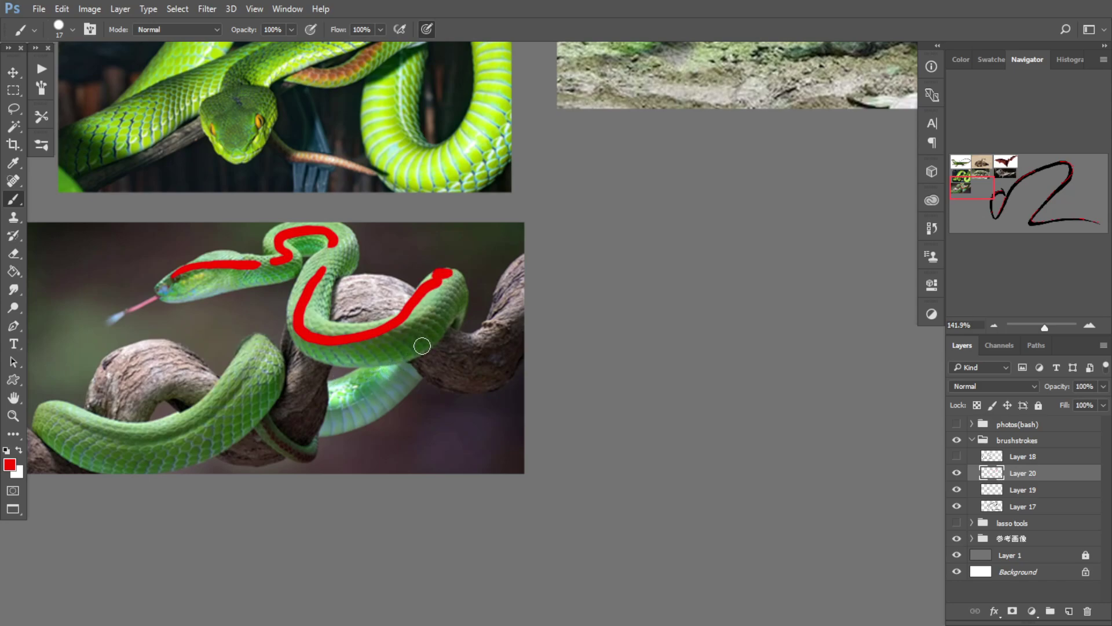
{"action": "left_click_drag", "start_coordinate": [328, 402], "coordinate": [401, 369]}
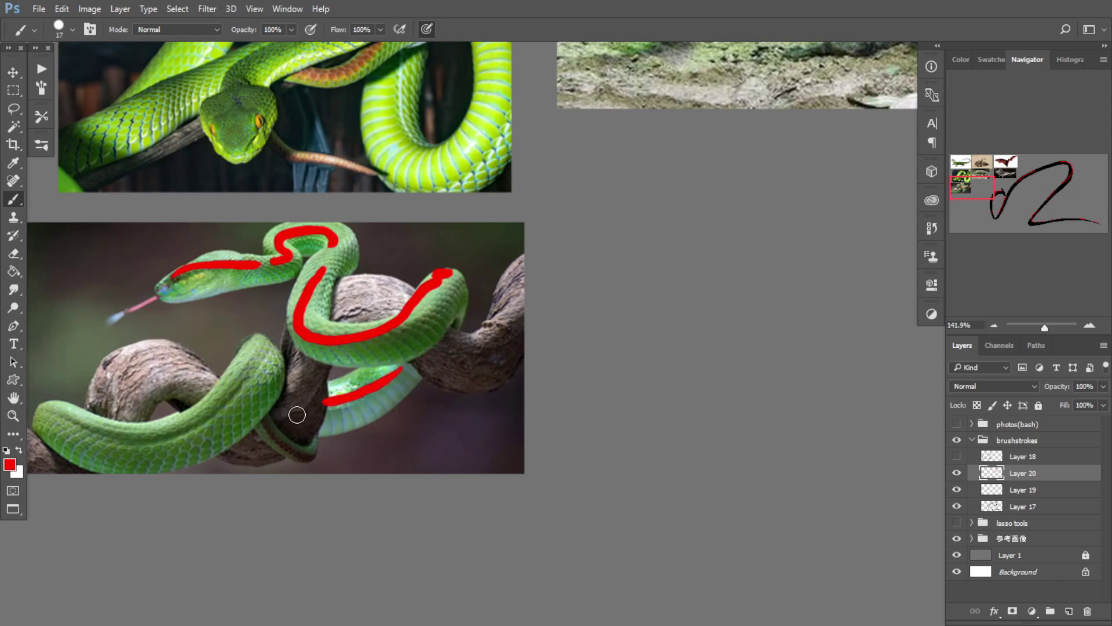
{"action": "mouse_move", "coordinate": [304, 408]}
{"action": "left_mouse_down"}
{"action": "mouse_move", "coordinate": [316, 406]}
{"action": "mouse_move", "coordinate": [33, 393]}
{"action": "left_mouse_up"}
{"action": "mouse_move", "coordinate": [41, 410]}
{"action": "left_mouse_down"}
{"action": "mouse_move", "coordinate": [113, 435]}
{"action": "mouse_move", "coordinate": [231, 385]}
{"action": "left_mouse_up"}
{"action": "left_click", "coordinate": [252, 365]}
{"action": "left_click_drag", "start_coordinate": [301, 329], "coordinate": [227, 353]}
Step: Compare the whole silhouette with and without the red guide lines by toggling Layer 20's visibility
{"action": "left_click_drag", "start_coordinate": [476, 404], "coordinate": [466, 402]}
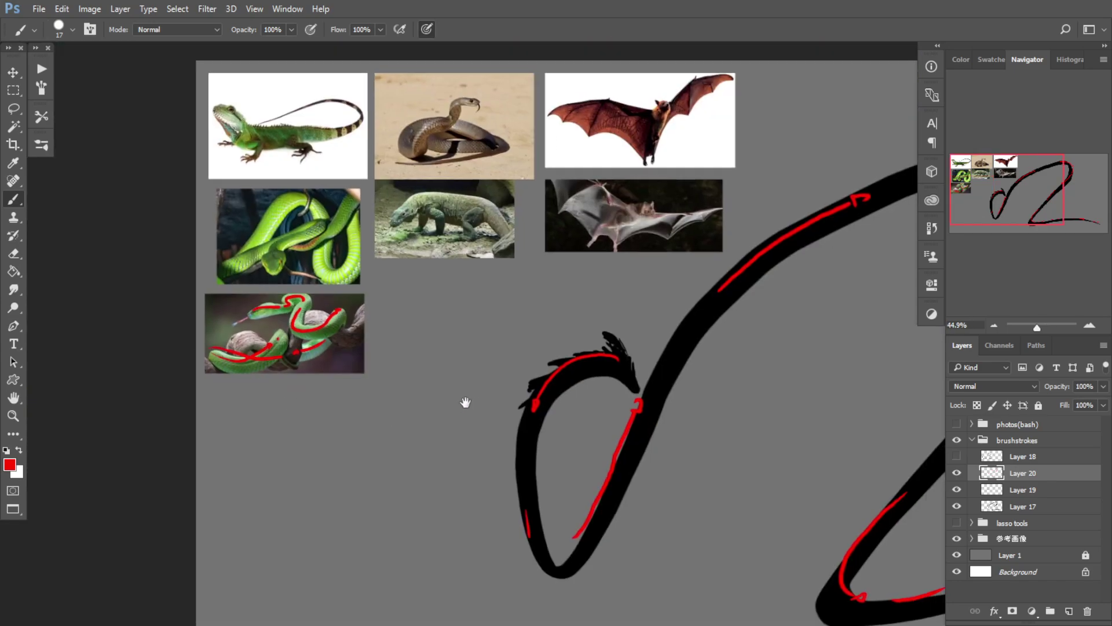
{"action": "scroll", "coordinate": [466, 403], "scroll_direction": "down", "scroll_amount": 4}
{"action": "scroll", "coordinate": [293, 365], "scroll_direction": "up", "scroll_amount": 3}
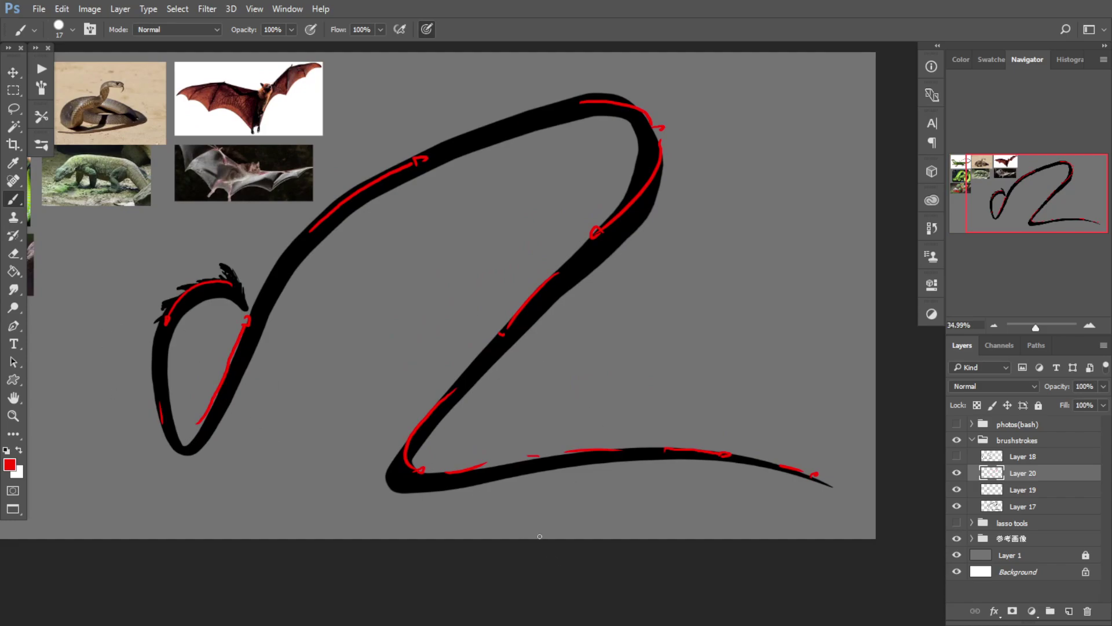
{"action": "left_click_drag", "start_coordinate": [433, 344], "coordinate": [447, 347]}
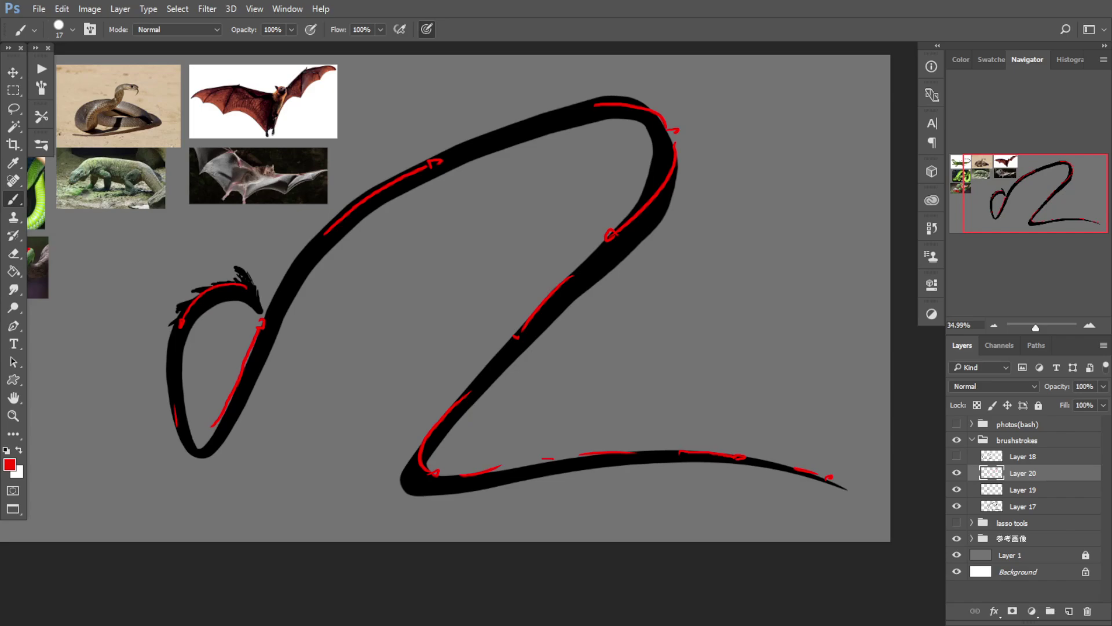
{"action": "left_click", "coordinate": [957, 473]}
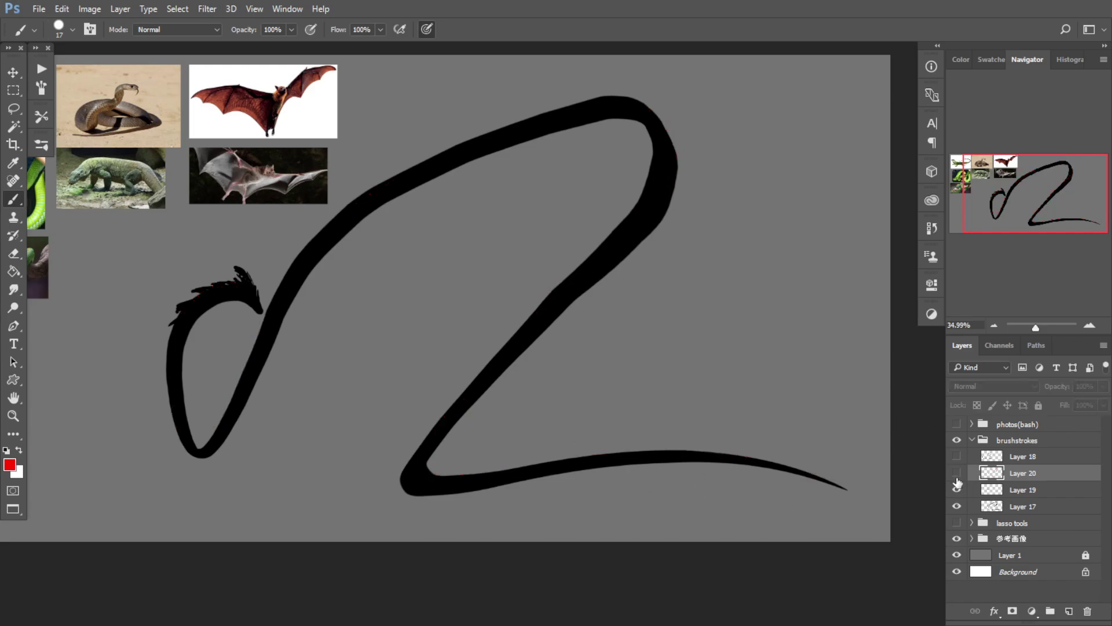
{"action": "left_click", "coordinate": [957, 472]}
{"action": "left_click", "coordinate": [970, 488]}
{"action": "left_click", "coordinate": [957, 473]}
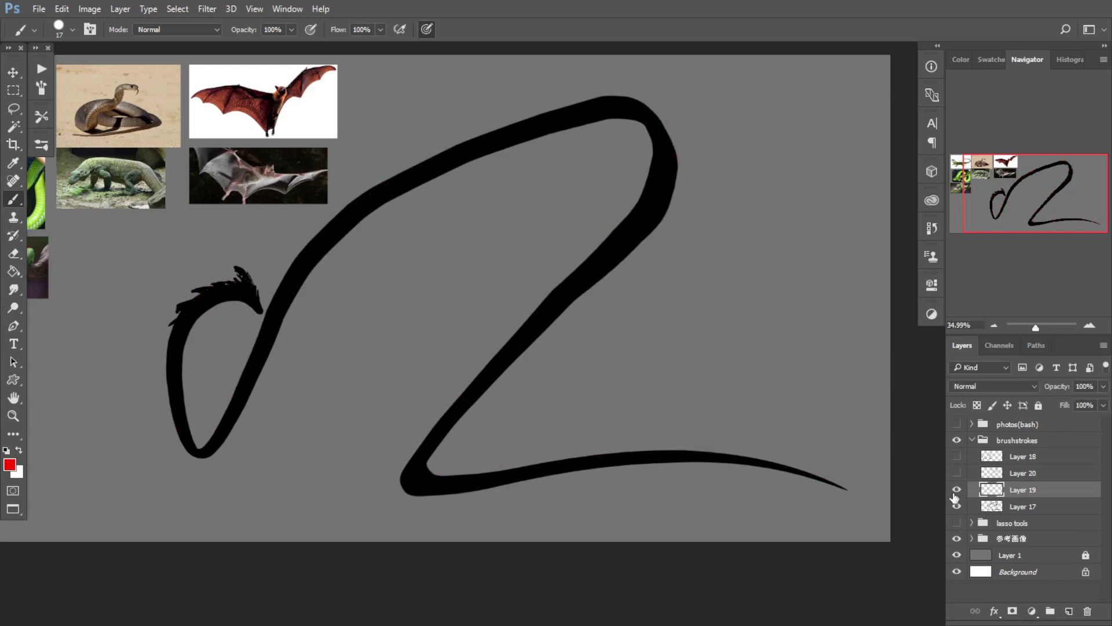
{"action": "scroll", "coordinate": [182, 322], "scroll_direction": "up", "scroll_amount": 3}
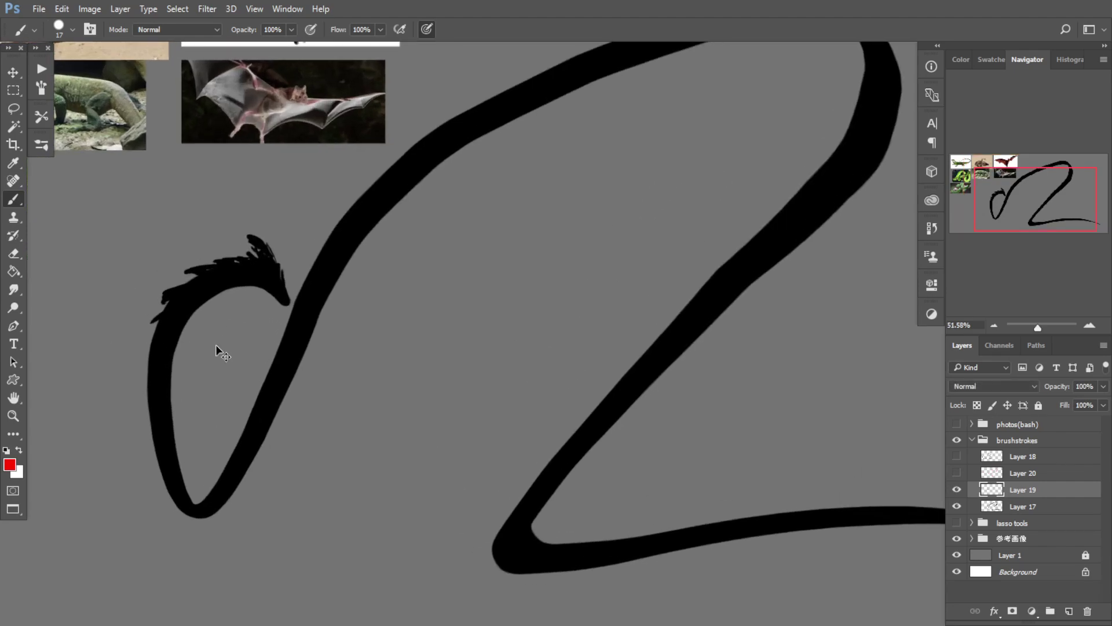
{"action": "left_click_drag", "start_coordinate": [243, 350], "coordinate": [208, 350]}
Step: Show Layer 20, lower its opacity so the guide lines are faint, and make Layer 19 active
{"action": "left_click", "coordinate": [958, 472]}
{"action": "left_click", "coordinate": [988, 474]}
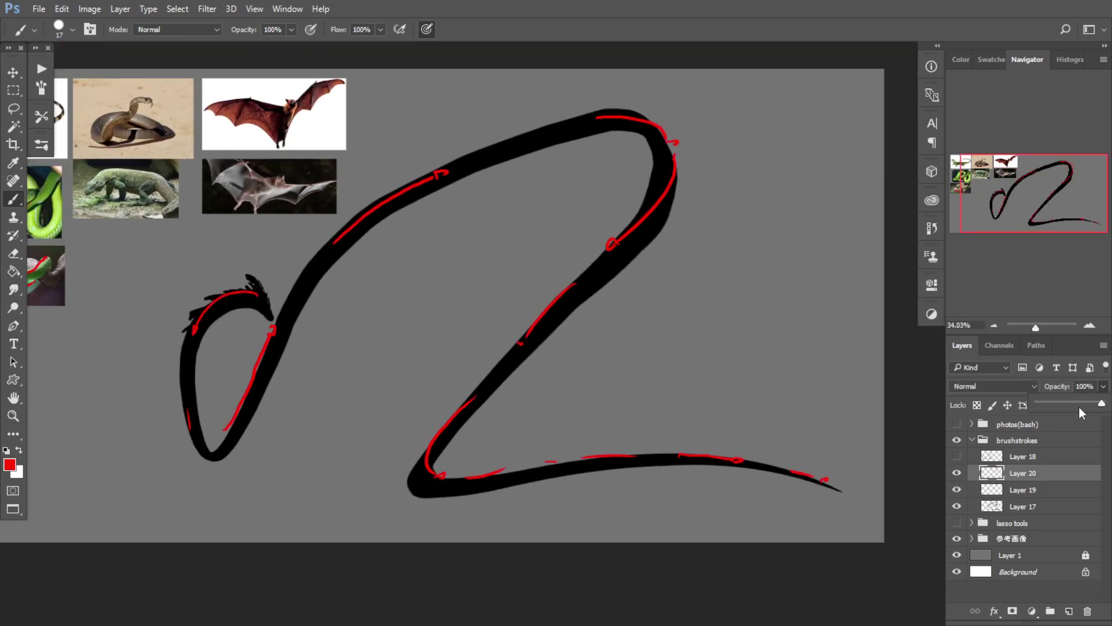
{"action": "left_click_drag", "start_coordinate": [1066, 408], "coordinate": [1056, 407]}
{"action": "left_click", "coordinate": [1018, 490]}
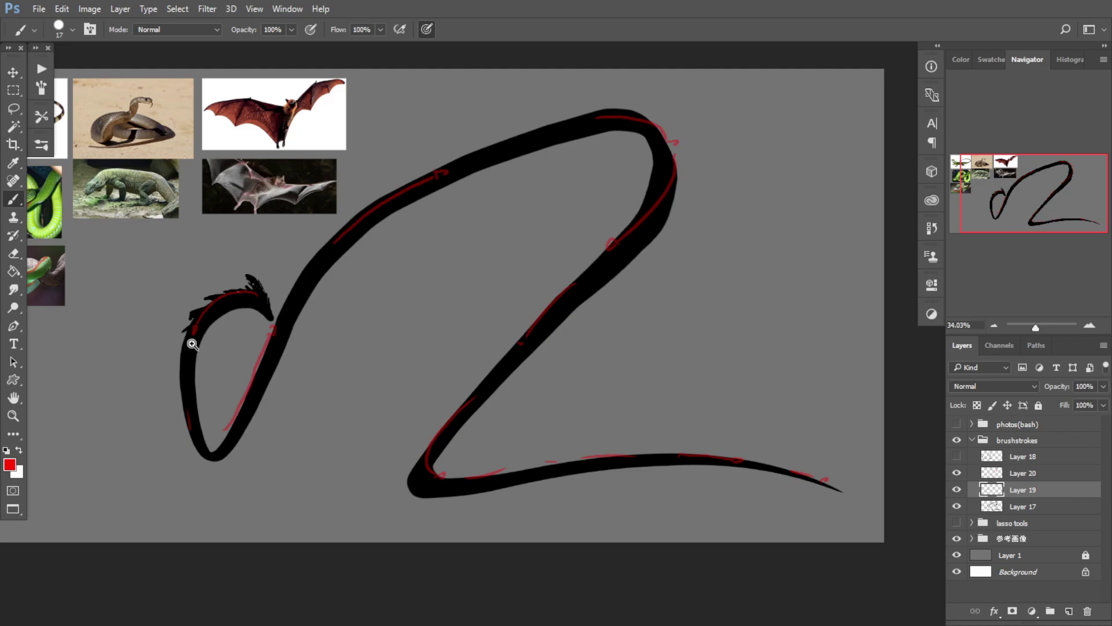
Step: Reset the brush colour to black and paint more short spikes on Layer 19 along the loop's upper outer edge
{"action": "scroll", "coordinate": [197, 325], "scroll_direction": "up", "scroll_amount": 2}
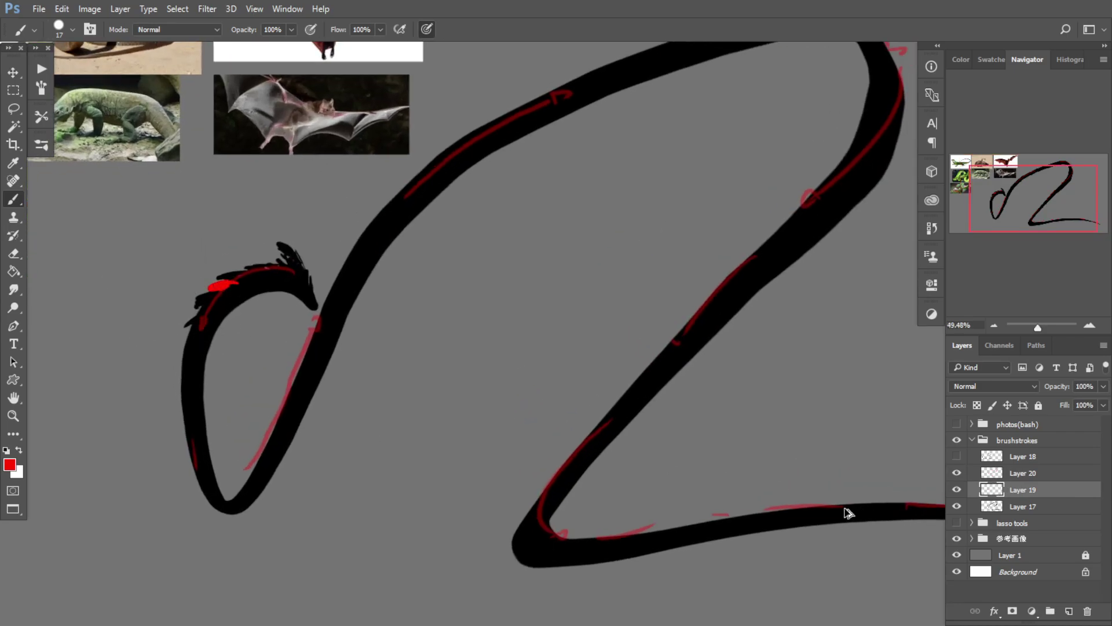
{"action": "key", "text": "d"}
{"action": "left_click", "coordinate": [957, 490]}
{"action": "left_click", "coordinate": [957, 489]}
{"action": "left_click_drag", "start_coordinate": [234, 283], "coordinate": [193, 305]}
{"action": "key", "text": "ctrl+z"}
{"action": "left_click_drag", "start_coordinate": [182, 348], "coordinate": [175, 329]}
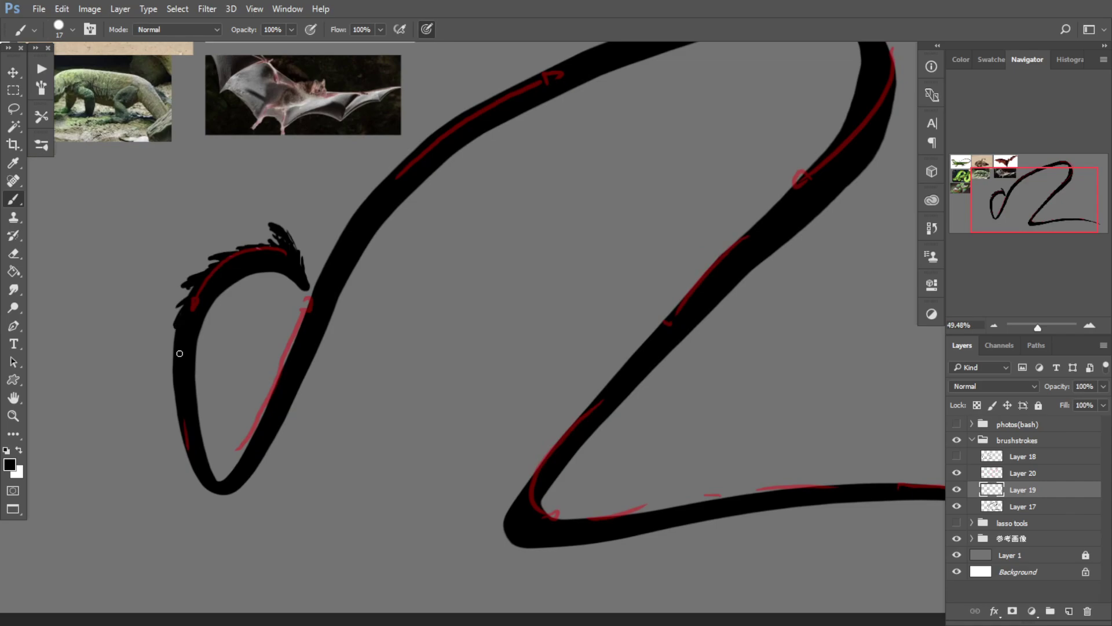
Step: Examine the overall silhouette and its guide lines alongside the animal reference photos
{"action": "left_click_drag", "start_coordinate": [296, 360], "coordinate": [322, 412]}
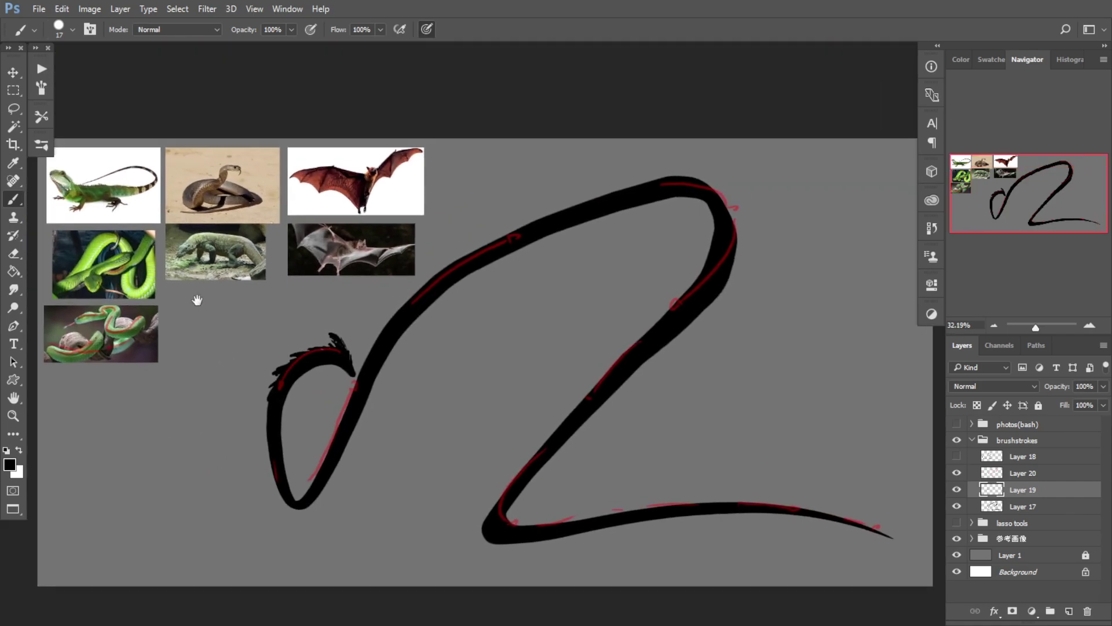
{"action": "left_click_drag", "start_coordinate": [101, 199], "coordinate": [218, 266]}
{"action": "left_click_drag", "start_coordinate": [525, 409], "coordinate": [206, 344]}
{"action": "left_click_drag", "start_coordinate": [623, 336], "coordinate": [461, 224]}
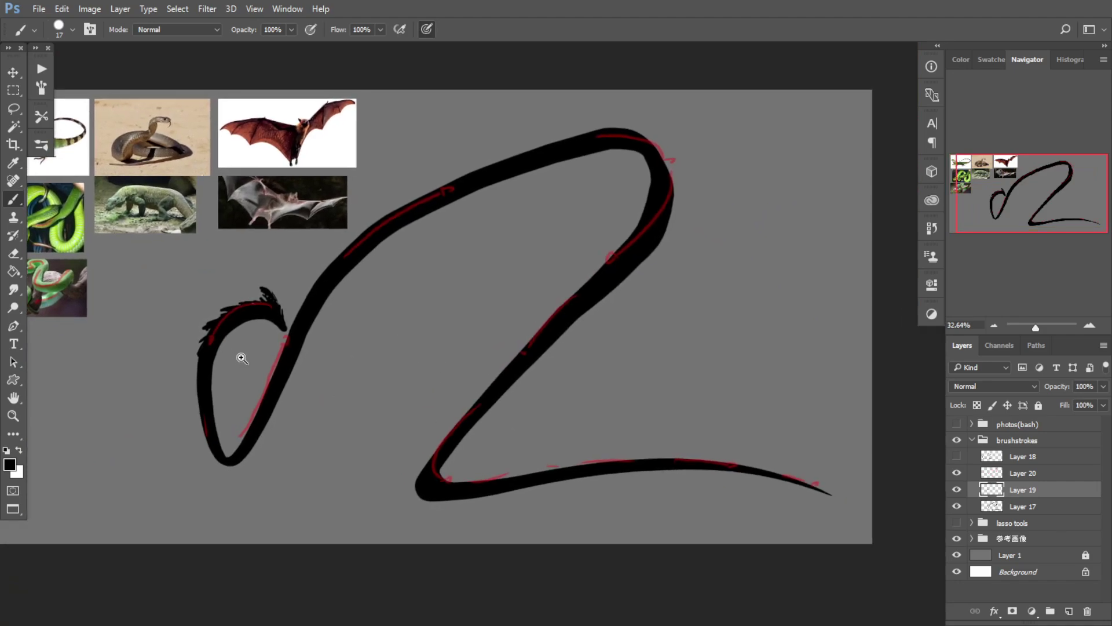
{"action": "scroll", "coordinate": [241, 356], "scroll_direction": "up", "scroll_amount": 2}
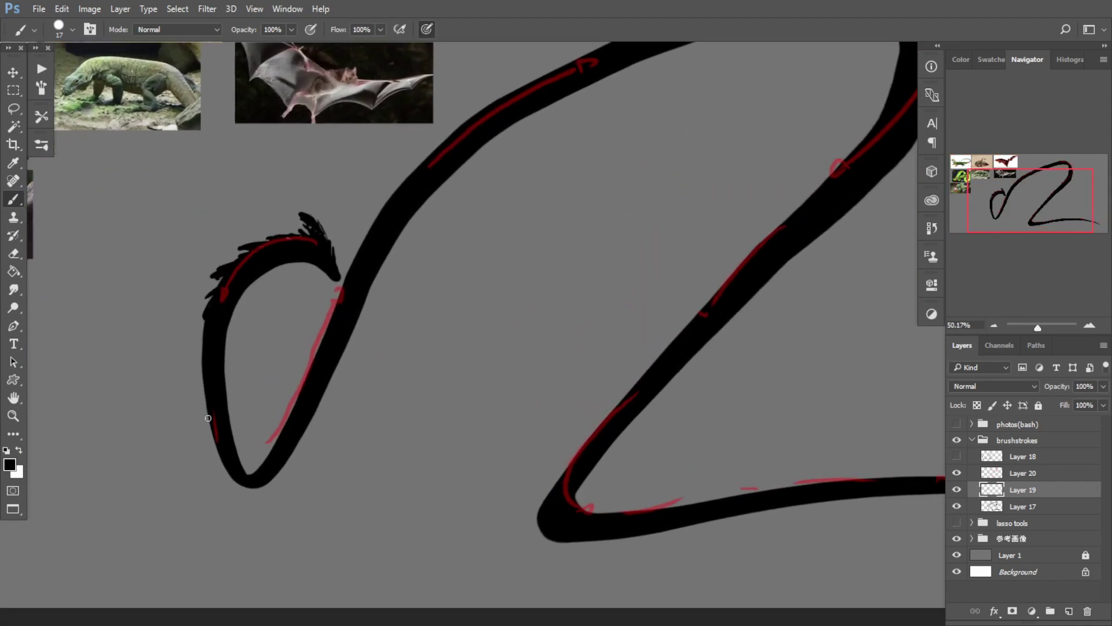
{"action": "scroll", "coordinate": [164, 326], "scroll_direction": "down", "scroll_amount": 3}
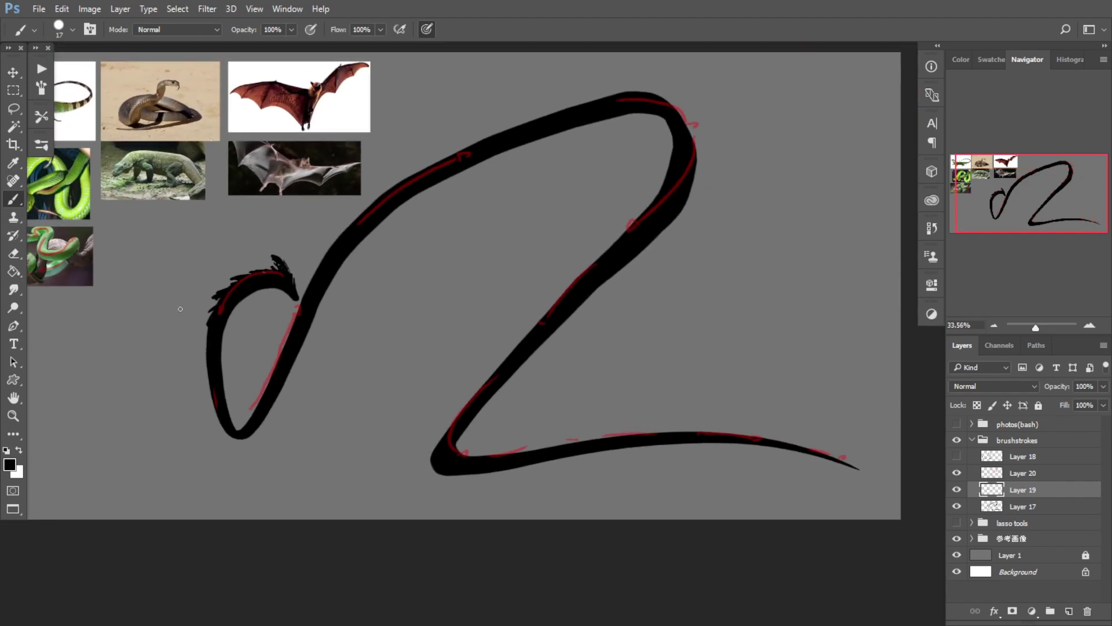
{"action": "scroll", "coordinate": [179, 305], "scroll_direction": "up", "scroll_amount": 3}
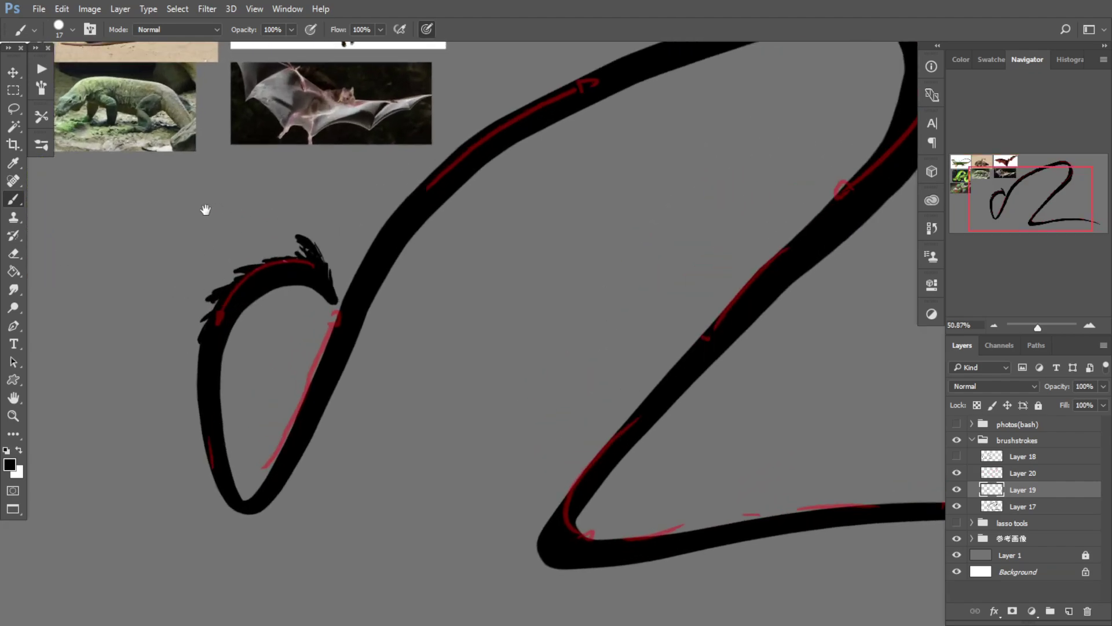
{"action": "scroll", "coordinate": [206, 209], "scroll_direction": "down", "scroll_amount": 3}
{"action": "scroll", "coordinate": [345, 325], "scroll_direction": "up", "scroll_amount": 3}
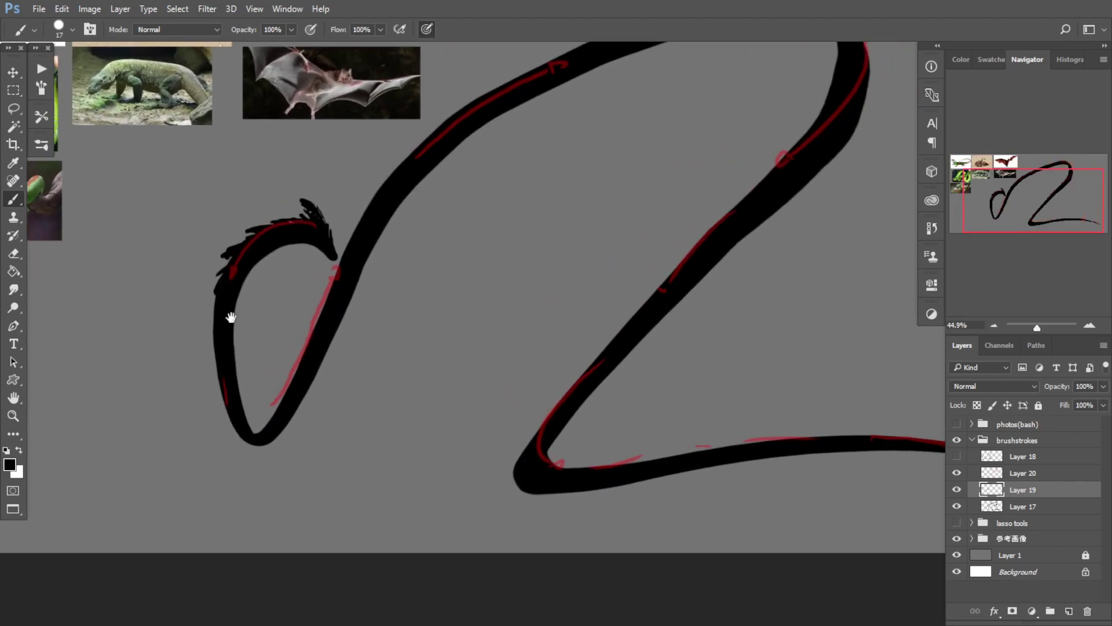
{"action": "scroll", "coordinate": [230, 317], "scroll_direction": "up", "scroll_amount": 1}
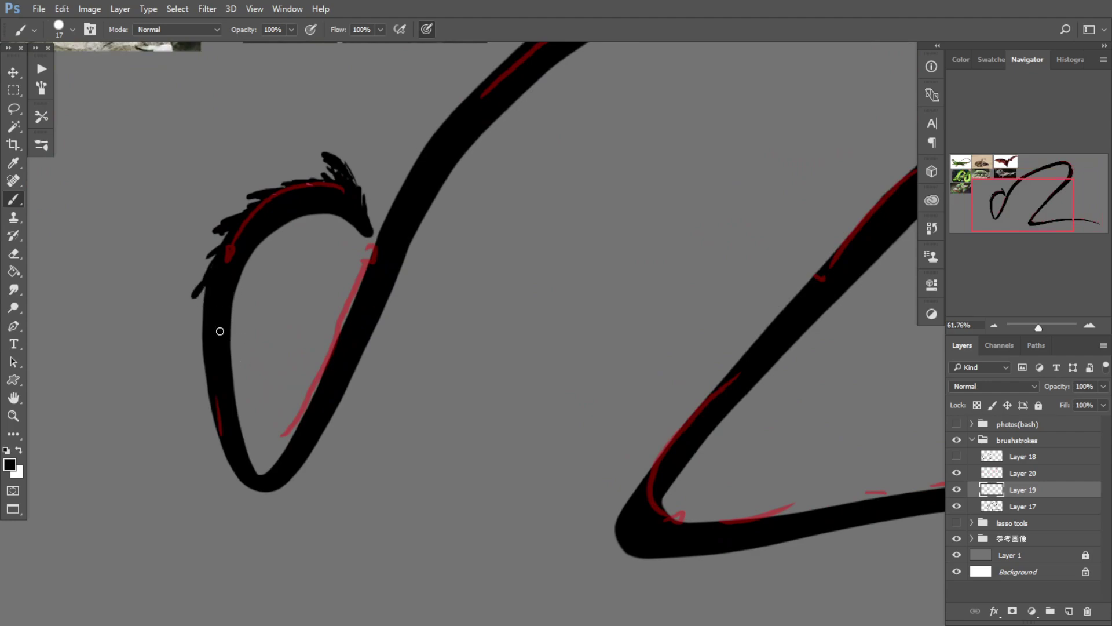
Step: Paint small black spikes down the loop's outer side, around its lower bend and up the inner guide line
{"action": "mouse_move", "coordinate": [204, 336]}
{"action": "left_mouse_down"}
{"action": "mouse_move", "coordinate": [199, 306]}
{"action": "mouse_move", "coordinate": [221, 449]}
{"action": "mouse_move", "coordinate": [218, 420]}
{"action": "mouse_move", "coordinate": [221, 438]}
{"action": "mouse_move", "coordinate": [258, 470]}
{"action": "left_mouse_up"}
{"action": "mouse_move", "coordinate": [259, 471]}
{"action": "left_mouse_down"}
{"action": "mouse_move", "coordinate": [279, 463]}
{"action": "mouse_move", "coordinate": [322, 380]}
{"action": "left_mouse_up"}
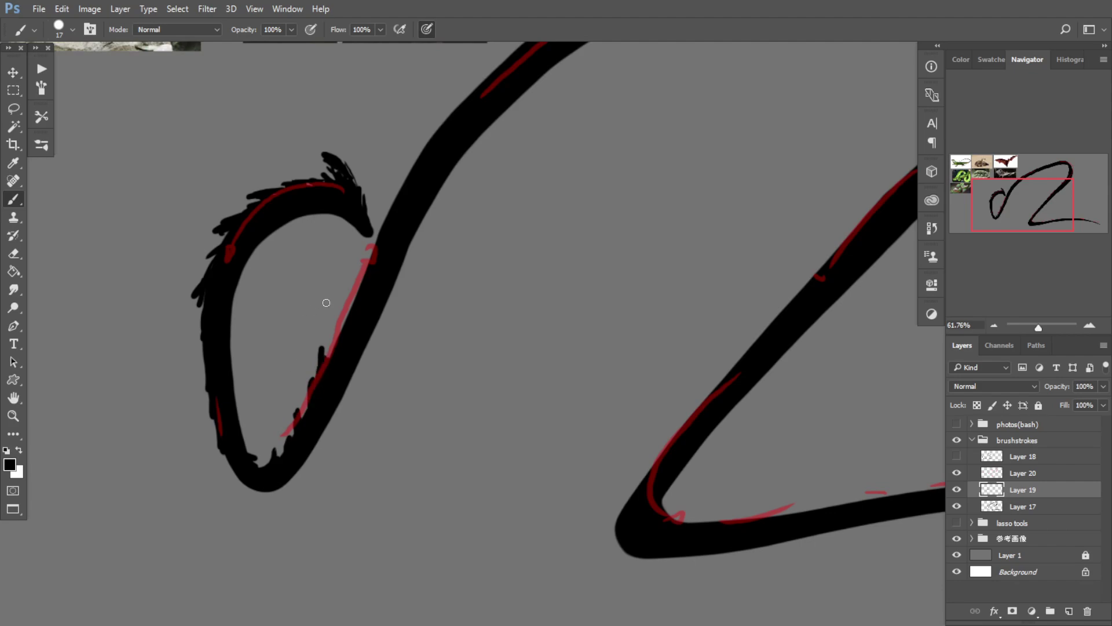
{"action": "mouse_move", "coordinate": [323, 391]}
{"action": "left_mouse_down"}
{"action": "mouse_move", "coordinate": [366, 262]}
{"action": "mouse_move", "coordinate": [328, 340]}
{"action": "mouse_move", "coordinate": [298, 318]}
{"action": "mouse_move", "coordinate": [335, 256]}
{"action": "left_mouse_up"}
Step: Paint black spikes along the outer edge of the rising body, from beside the head past the hooked guide line
{"action": "mouse_move", "coordinate": [378, 231]}
{"action": "left_mouse_down"}
{"action": "mouse_move", "coordinate": [308, 288]}
{"action": "mouse_move", "coordinate": [323, 236]}
{"action": "left_mouse_up"}
{"action": "left_click_drag", "start_coordinate": [300, 269], "coordinate": [314, 244]}
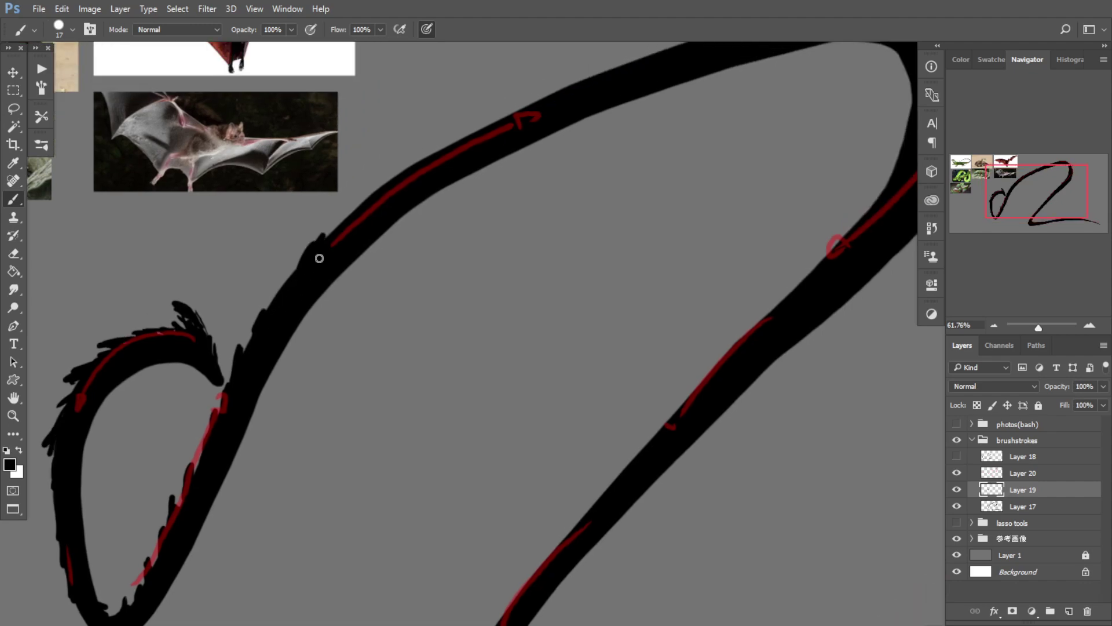
{"action": "mouse_move", "coordinate": [408, 185]}
{"action": "left_mouse_down"}
{"action": "mouse_move", "coordinate": [311, 260]}
{"action": "mouse_move", "coordinate": [317, 238]}
{"action": "mouse_move", "coordinate": [306, 243]}
{"action": "mouse_move", "coordinate": [345, 225]}
{"action": "left_mouse_up"}
{"action": "scroll", "coordinate": [396, 218], "scroll_direction": "down", "scroll_amount": 1}
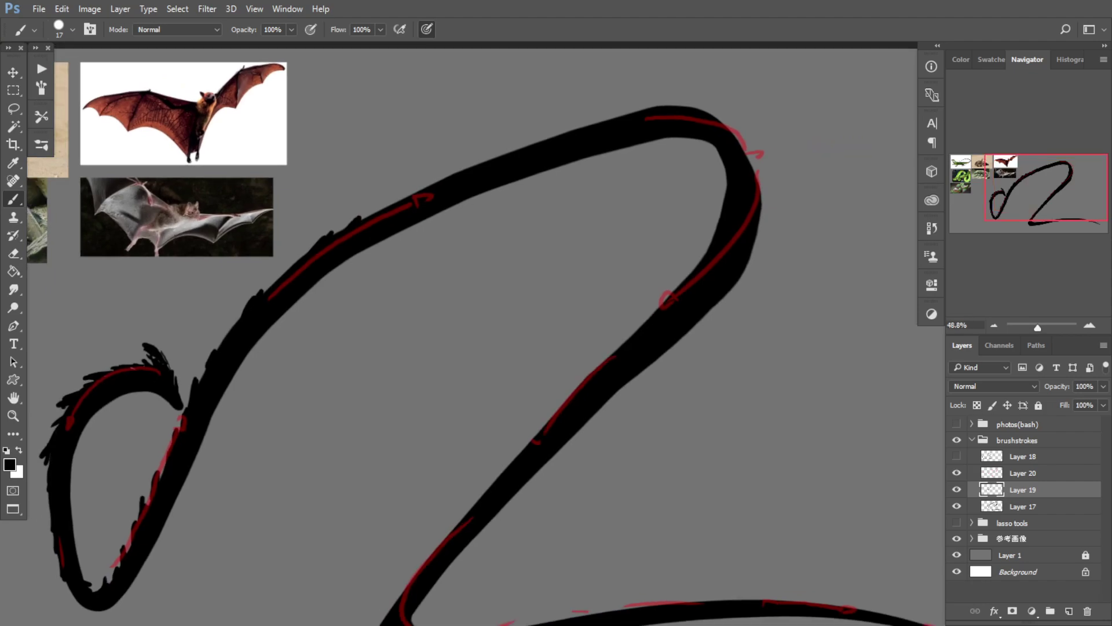
{"action": "left_click_drag", "start_coordinate": [421, 195], "coordinate": [416, 179]}
{"action": "mouse_move", "coordinate": [378, 211]}
{"action": "left_mouse_down"}
{"action": "mouse_move", "coordinate": [482, 155]}
{"action": "mouse_move", "coordinate": [461, 173]}
{"action": "mouse_move", "coordinate": [490, 165]}
{"action": "mouse_move", "coordinate": [491, 151]}
{"action": "mouse_move", "coordinate": [439, 171]}
{"action": "left_mouse_up"}
Step: Undo the last three spike strokes and repaint longer swept-back spikes along the body's upper edge toward the top bend
{"action": "left_click_drag", "start_coordinate": [526, 147], "coordinate": [578, 119]}
{"action": "key", "text": "ctrl+alt+z"}
{"action": "key", "text": "ctrl+alt+z"}
{"action": "key", "text": "ctrl+alt+z"}
{"action": "left_click_drag", "start_coordinate": [539, 141], "coordinate": [629, 110]}
{"action": "left_click_drag", "start_coordinate": [459, 181], "coordinate": [447, 164]}
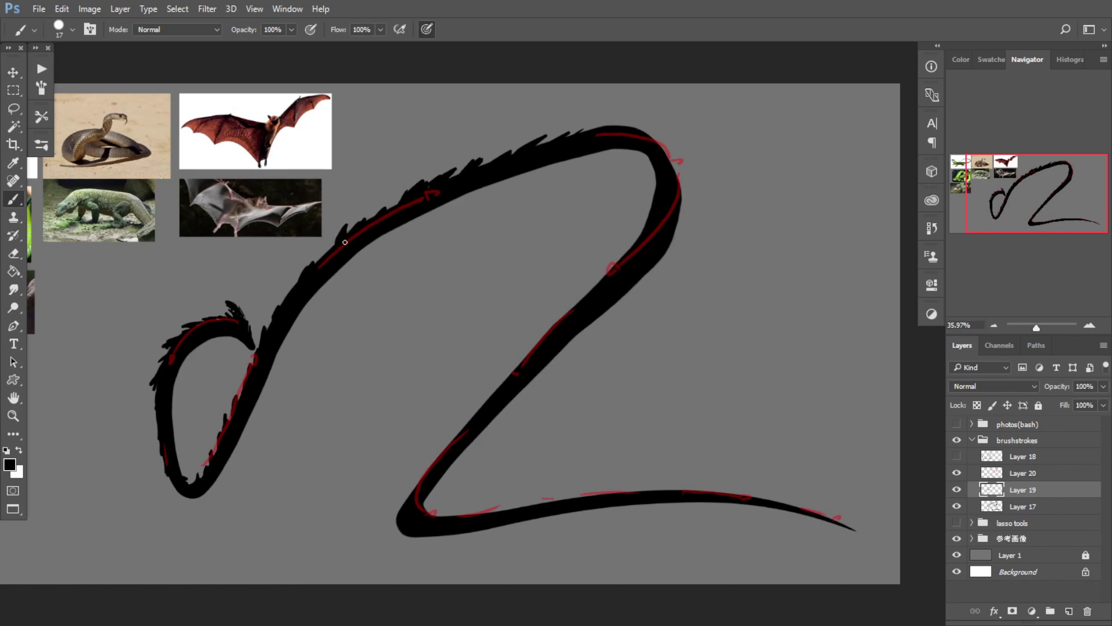
Step: Fill in extra spikes on the rising body and continue the spiky edge over the top bend
{"action": "left_click_drag", "start_coordinate": [324, 264], "coordinate": [322, 243]}
{"action": "left_click_drag", "start_coordinate": [324, 255], "coordinate": [331, 239]}
{"action": "left_click_drag", "start_coordinate": [289, 286], "coordinate": [285, 296]}
{"action": "mouse_move", "coordinate": [612, 130]}
{"action": "left_mouse_down"}
{"action": "mouse_move", "coordinate": [597, 130]}
{"action": "mouse_move", "coordinate": [641, 130]}
{"action": "mouse_move", "coordinate": [683, 159]}
{"action": "left_mouse_up"}
{"action": "left_click_drag", "start_coordinate": [428, 329], "coordinate": [423, 374]}
{"action": "left_click_drag", "start_coordinate": [431, 376], "coordinate": [395, 360]}
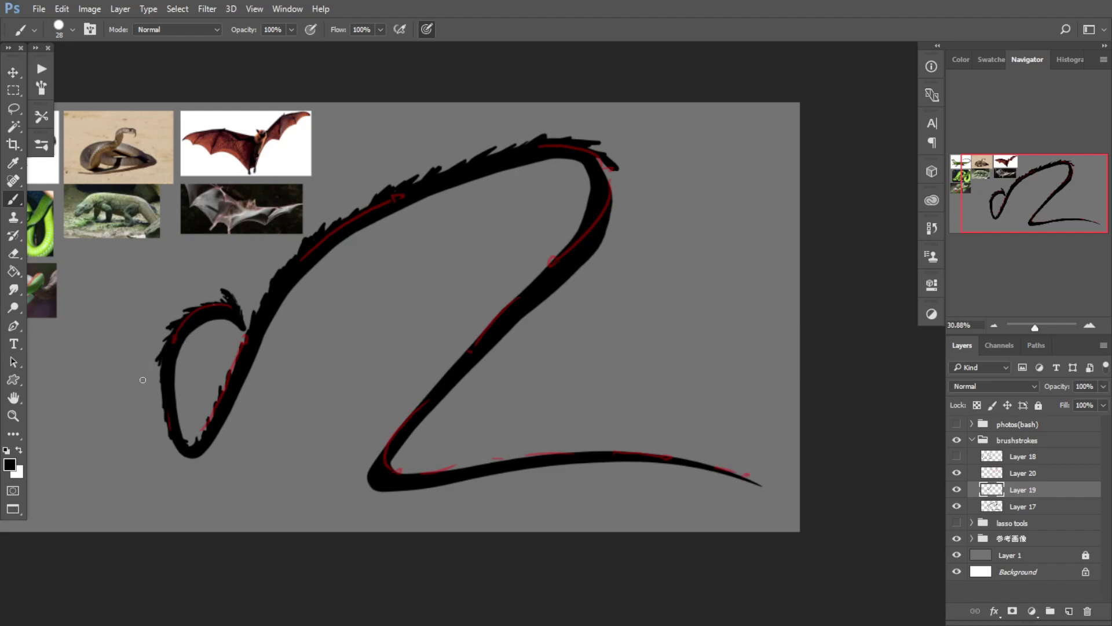
Step: Sketch two hooked lines and an eye-like mark below the creature, and a small tree-like shape beside the loop
{"action": "left_click_drag", "start_coordinate": [273, 389], "coordinate": [396, 326]}
{"action": "mouse_move", "coordinate": [480, 433]}
{"action": "left_mouse_down"}
{"action": "mouse_move", "coordinate": [466, 455]}
{"action": "mouse_move", "coordinate": [493, 449]}
{"action": "mouse_move", "coordinate": [485, 456]}
{"action": "mouse_move", "coordinate": [308, 414]}
{"action": "left_mouse_up"}
{"action": "key", "text": "ctrl+z"}
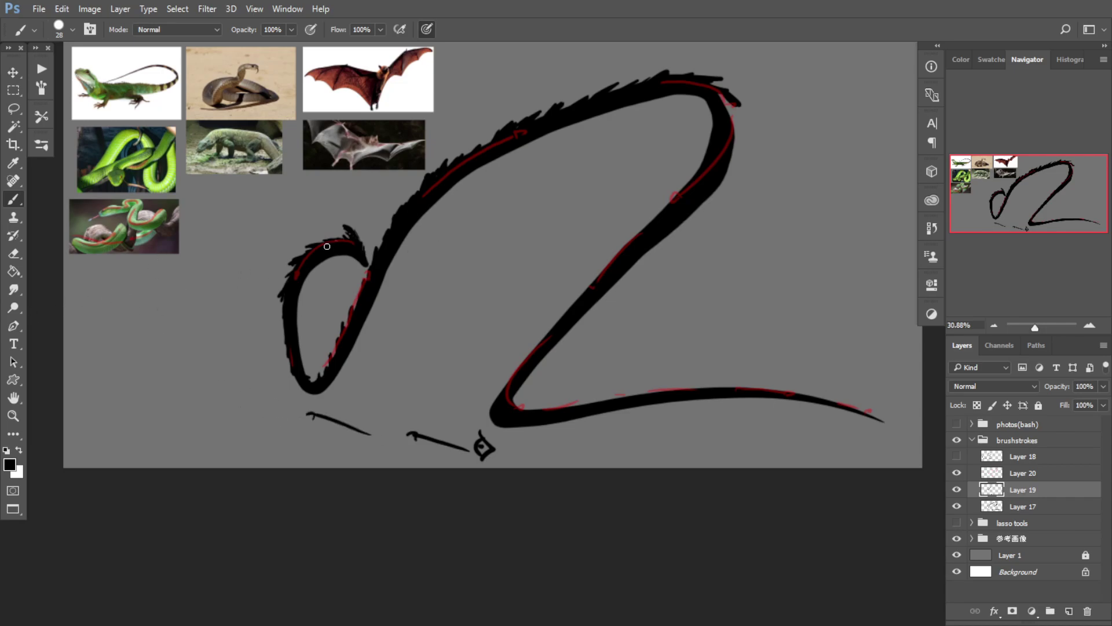
{"action": "left_click_drag", "start_coordinate": [79, 312], "coordinate": [138, 310]}
{"action": "key", "text": "ctrl+z"}
{"action": "left_click_drag", "start_coordinate": [206, 258], "coordinate": [193, 293]}
{"action": "mouse_move", "coordinate": [222, 250]}
{"action": "left_mouse_down"}
{"action": "mouse_move", "coordinate": [237, 293]}
{"action": "mouse_move", "coordinate": [231, 332]}
{"action": "mouse_move", "coordinate": [94, 380]}
{"action": "left_mouse_up"}
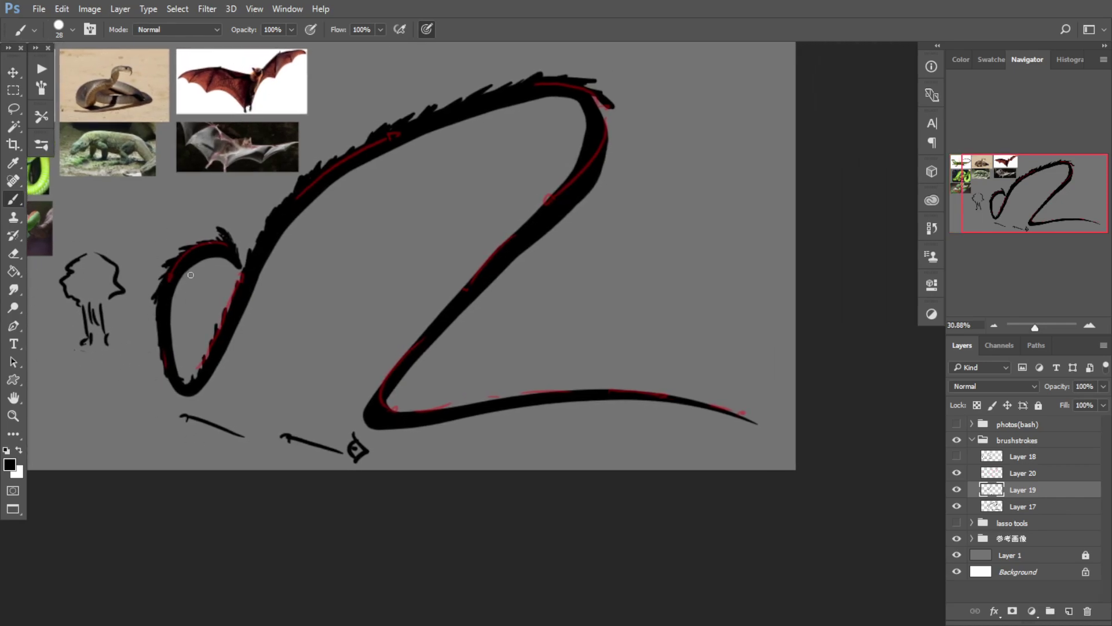
Step: Erase the tree-like sketch, the hooked lines and the eye-like mark around the creature
{"action": "key", "text": "e"}
{"action": "left_click_drag", "start_coordinate": [87, 248], "coordinate": [104, 310]}
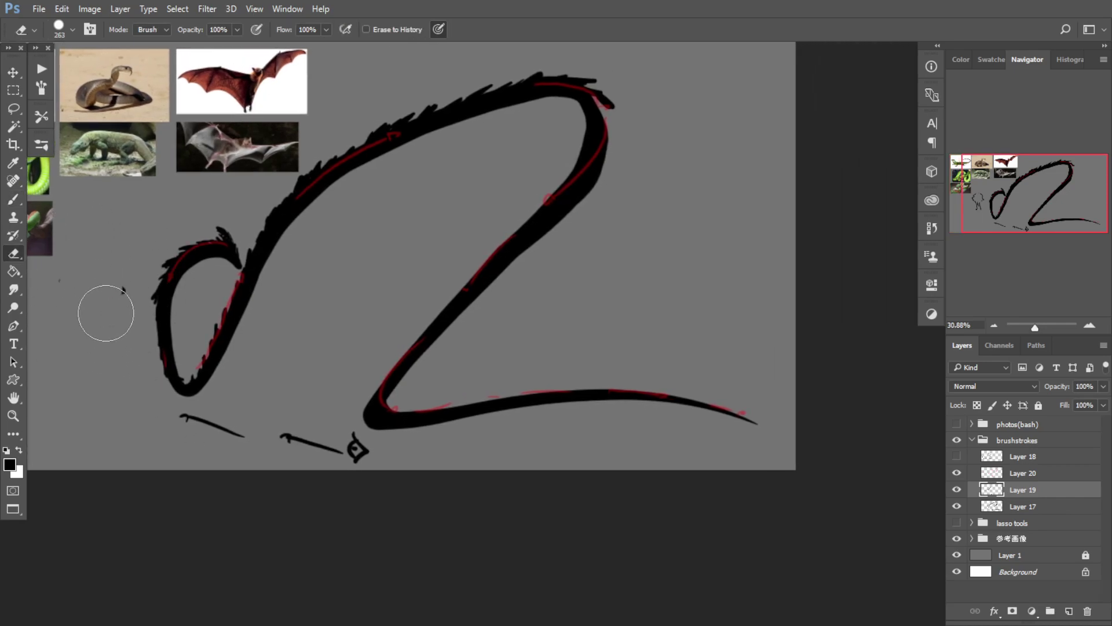
{"action": "mouse_move", "coordinate": [76, 358]}
{"action": "left_mouse_down"}
{"action": "mouse_move", "coordinate": [272, 452]}
{"action": "mouse_move", "coordinate": [209, 436]}
{"action": "mouse_move", "coordinate": [331, 450]}
{"action": "left_mouse_up"}
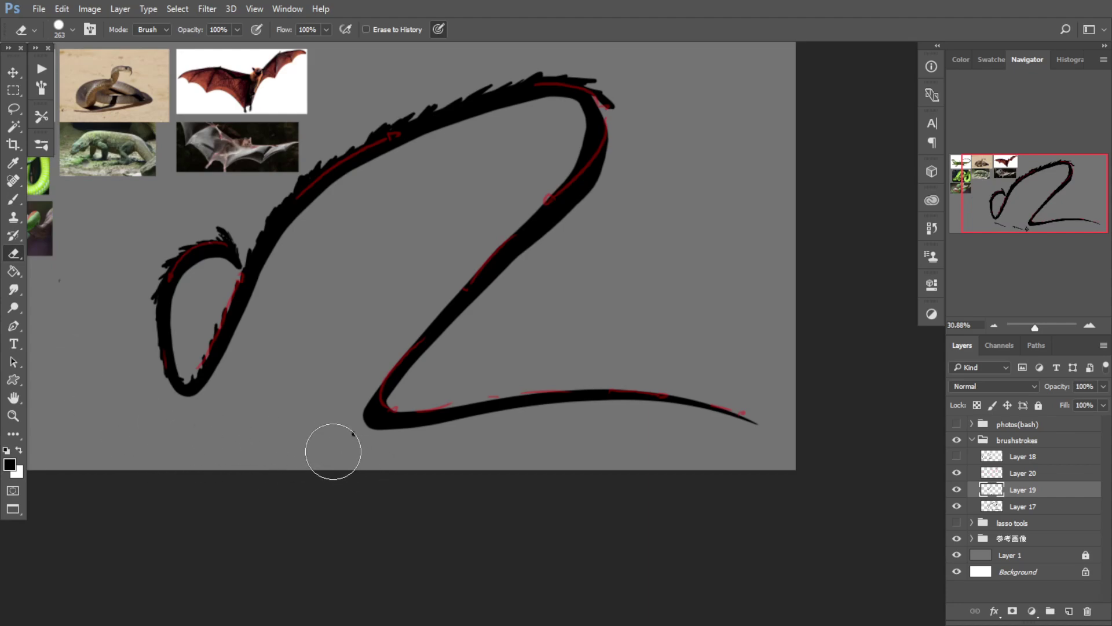
Step: Paint long swept-back spikes along the inner edge of the descending body section
{"action": "key", "text": "b"}
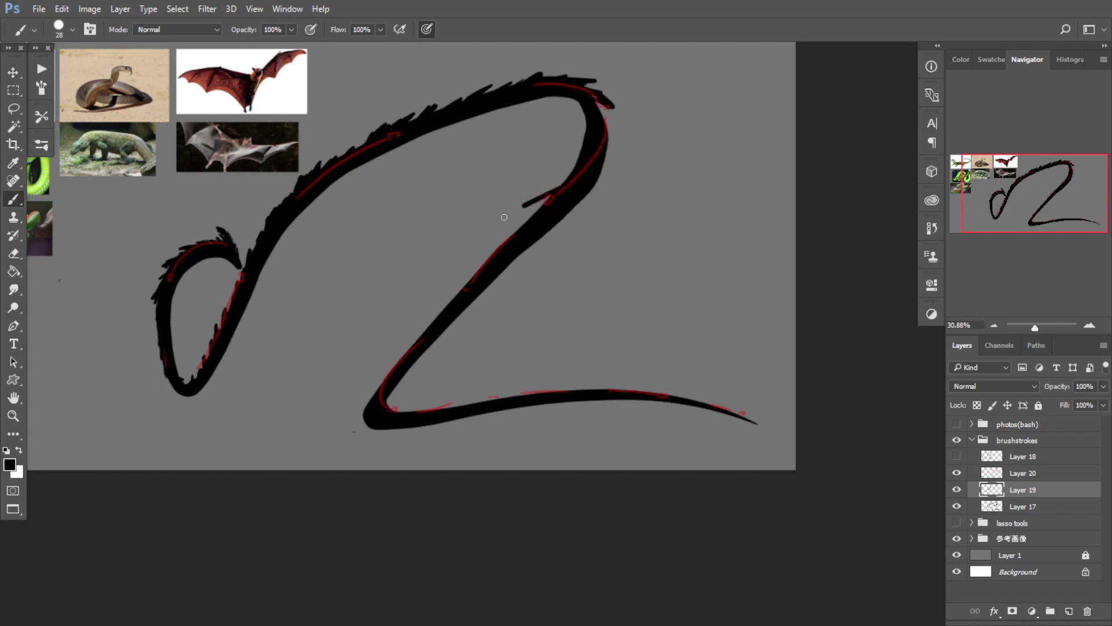
{"action": "mouse_move", "coordinate": [504, 217]}
{"action": "left_mouse_down"}
{"action": "mouse_move", "coordinate": [537, 209]}
{"action": "mouse_move", "coordinate": [421, 306]}
{"action": "mouse_move", "coordinate": [412, 329]}
{"action": "left_mouse_up"}
{"action": "key", "text": "ctrl+z"}
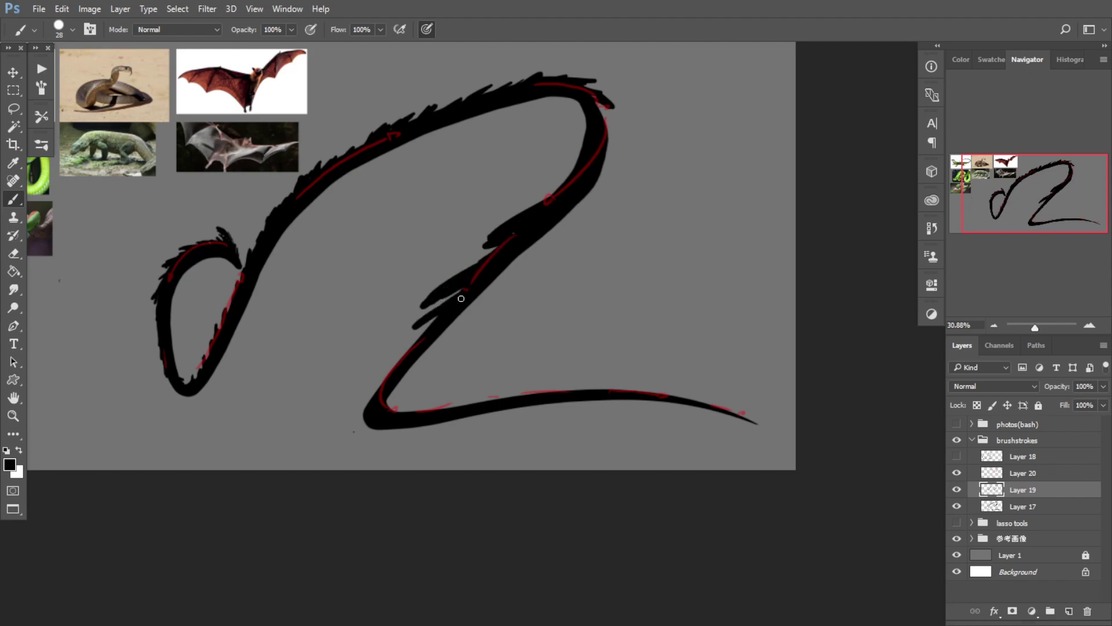
{"action": "left_click_drag", "start_coordinate": [464, 293], "coordinate": [438, 307]}
Step: Paint longer spikes over the top bend, undoing and redoing the last strokes on its outer corner
{"action": "left_click_drag", "start_coordinate": [591, 117], "coordinate": [595, 225]}
{"action": "mouse_move", "coordinate": [549, 184]}
{"action": "left_mouse_down"}
{"action": "mouse_move", "coordinate": [617, 177]}
{"action": "mouse_move", "coordinate": [631, 218]}
{"action": "left_mouse_up"}
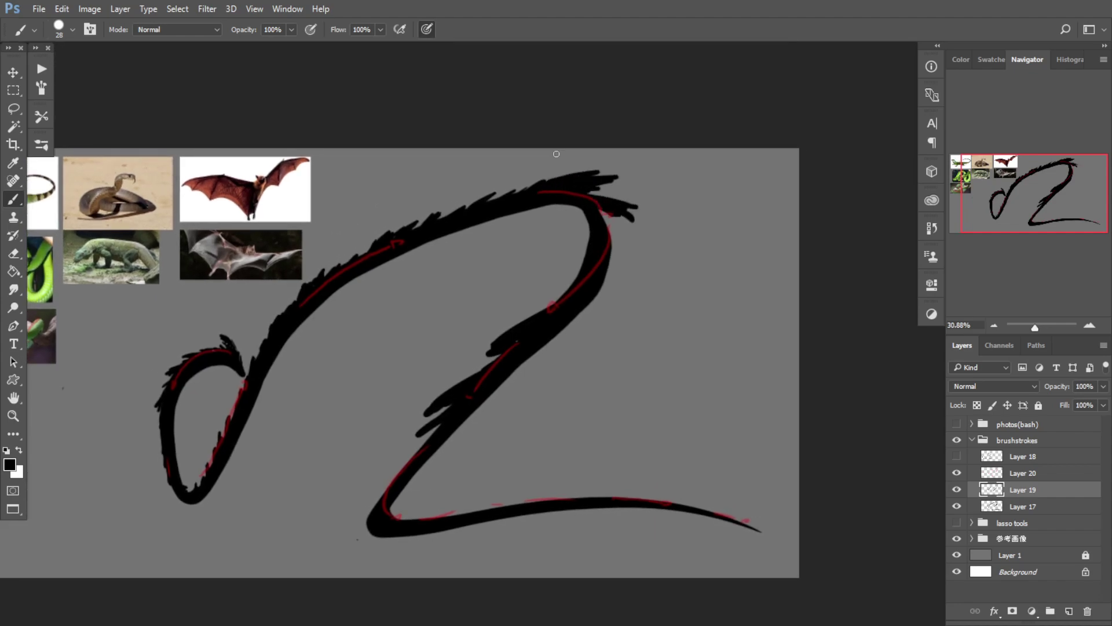
{"action": "key", "text": "ctrl+z"}
{"action": "mouse_move", "coordinate": [580, 188]}
{"action": "left_mouse_down"}
{"action": "mouse_move", "coordinate": [603, 199]}
{"action": "mouse_move", "coordinate": [591, 201]}
{"action": "mouse_move", "coordinate": [612, 201]}
{"action": "mouse_move", "coordinate": [624, 212]}
{"action": "mouse_move", "coordinate": [597, 207]}
{"action": "mouse_move", "coordinate": [638, 225]}
{"action": "left_mouse_up"}
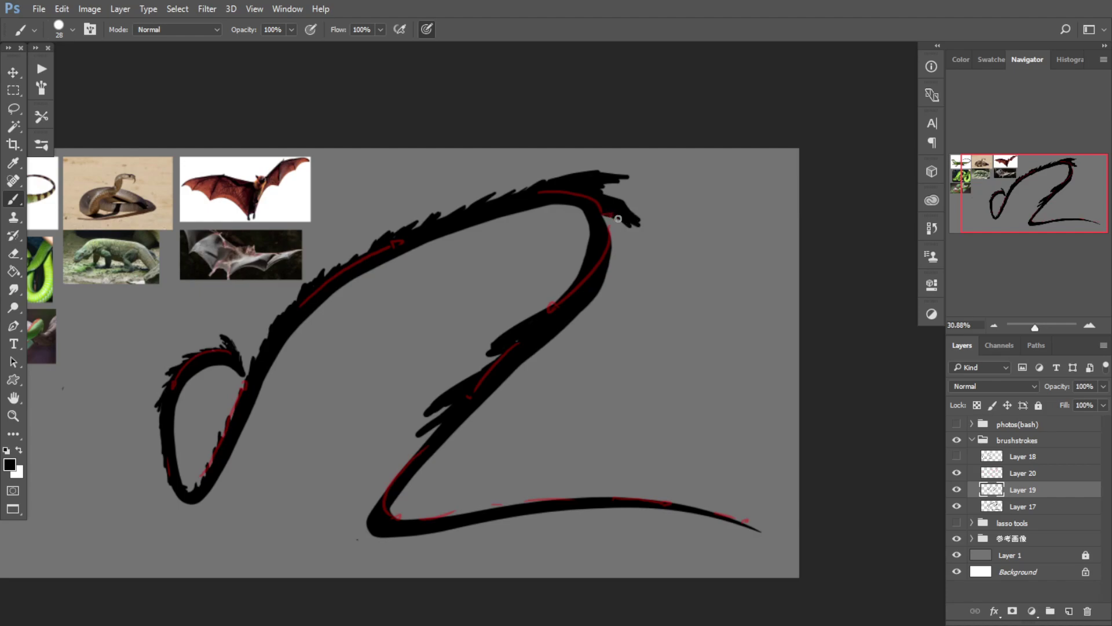
Step: Examine the row of spines along the back and tail of the green lizard reference photo
{"action": "scroll", "coordinate": [470, 360], "scroll_direction": "down", "scroll_amount": 2}
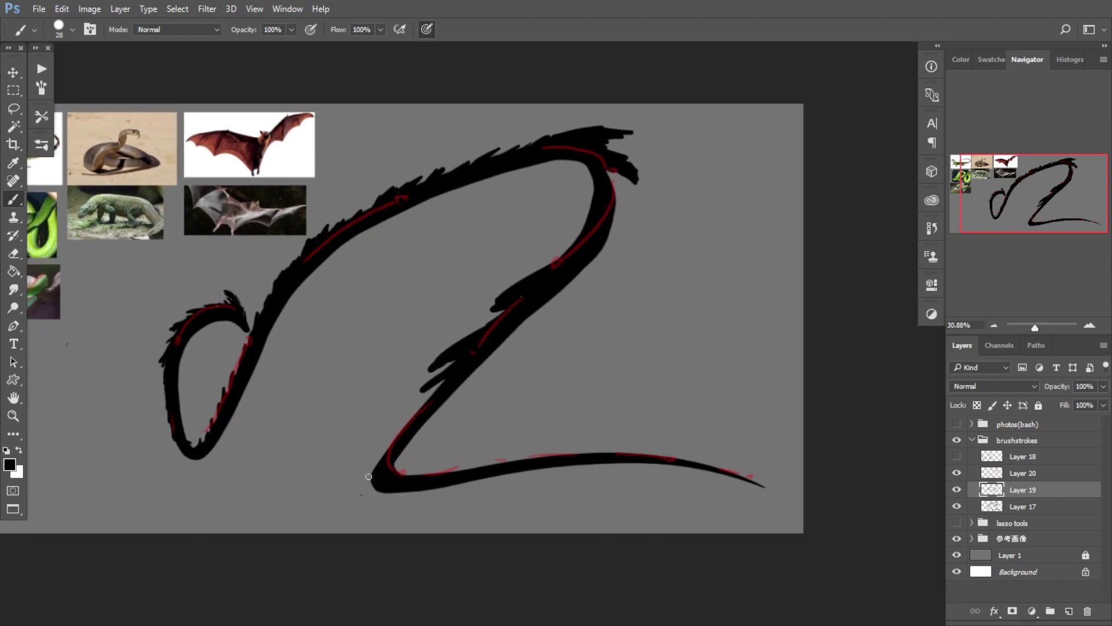
{"action": "left_click_drag", "start_coordinate": [315, 385], "coordinate": [582, 396]}
{"action": "left_click_drag", "start_coordinate": [355, 207], "coordinate": [405, 256]}
{"action": "left_click_drag", "start_coordinate": [359, 257], "coordinate": [459, 221]}
{"action": "left_click_drag", "start_coordinate": [551, 297], "coordinate": [570, 313]}
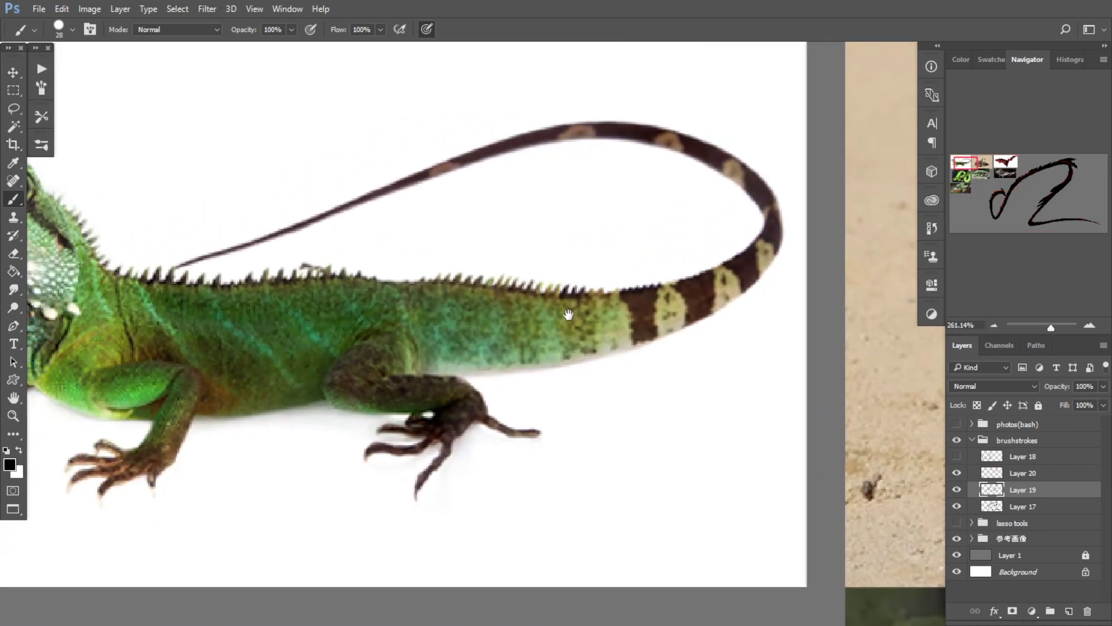
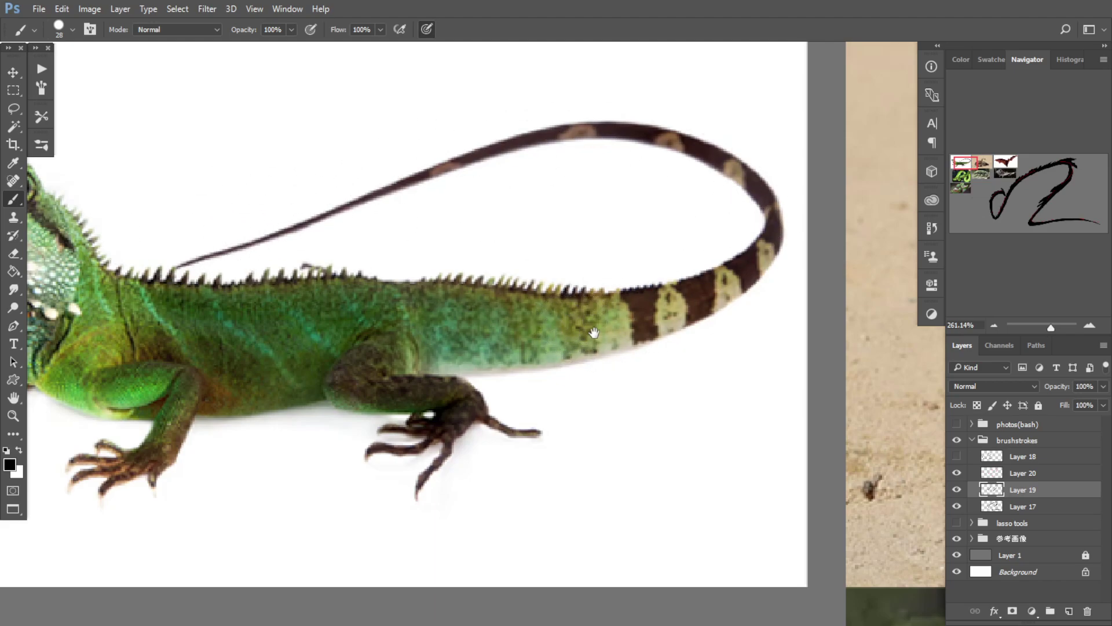
{"action": "mouse_move", "coordinate": [600, 332]}
{"action": "left_mouse_down"}
{"action": "mouse_move", "coordinate": [529, 325]}
{"action": "mouse_move", "coordinate": [574, 314]}
{"action": "mouse_move", "coordinate": [458, 322]}
{"action": "left_mouse_up"}
Step: Erase the long spikes from the inner edge of the descending body section
{"action": "left_click_drag", "start_coordinate": [757, 496], "coordinate": [261, 298]}
{"action": "scroll", "coordinate": [587, 343], "scroll_direction": "up", "scroll_amount": 1}
{"action": "key", "text": "e"}
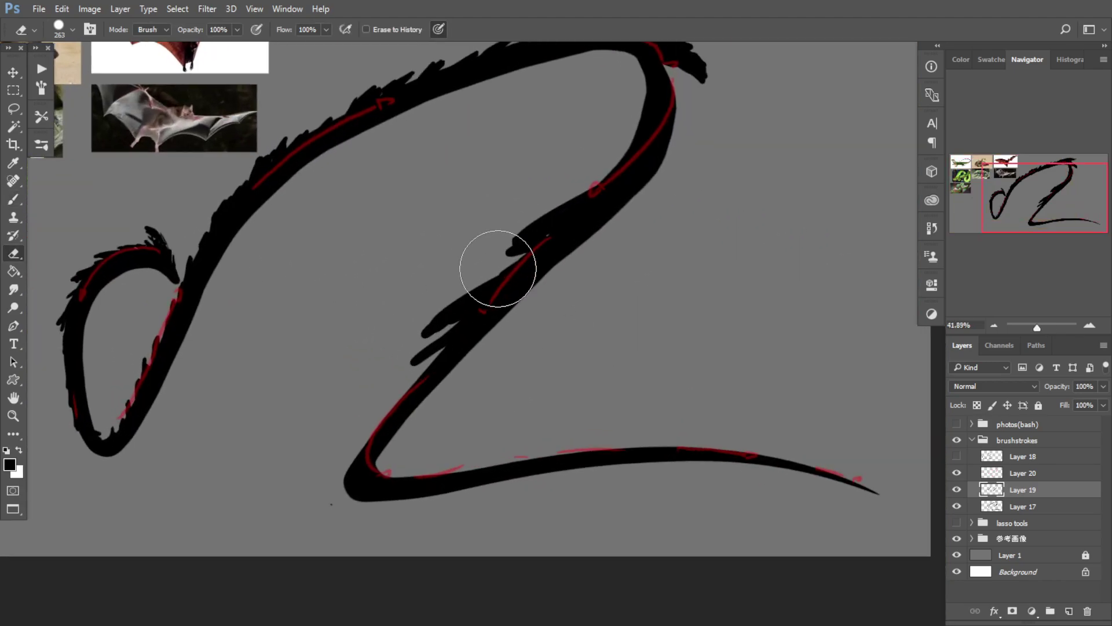
{"action": "mouse_move", "coordinate": [540, 178]}
{"action": "left_mouse_down"}
{"action": "mouse_move", "coordinate": [534, 217]}
{"action": "mouse_move", "coordinate": [469, 276]}
{"action": "left_mouse_up"}
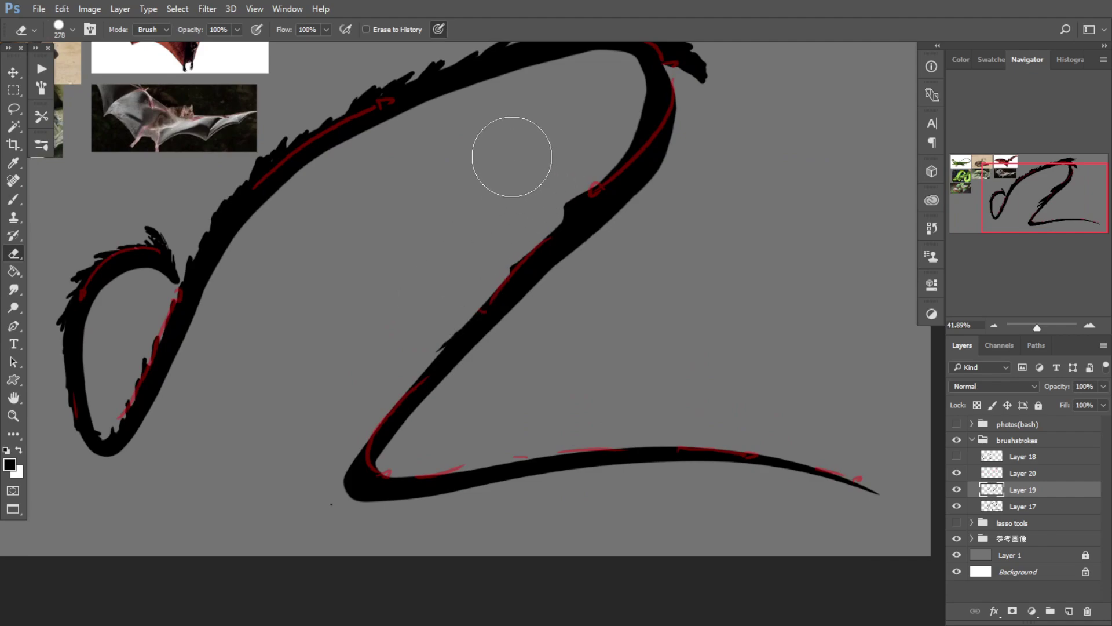
Step: Trim the long spikes at the top bend with the eraser and repaint shorter ones around its outer corner
{"action": "key", "text": "b"}
{"action": "left_click_drag", "start_coordinate": [571, 256], "coordinate": [533, 352]}
{"action": "key", "text": "e"}
{"action": "mouse_move", "coordinate": [698, 139]}
{"action": "left_mouse_down"}
{"action": "mouse_move", "coordinate": [632, 108]}
{"action": "mouse_move", "coordinate": [628, 120]}
{"action": "mouse_move", "coordinate": [586, 117]}
{"action": "mouse_move", "coordinate": [619, 125]}
{"action": "mouse_move", "coordinate": [591, 123]}
{"action": "mouse_move", "coordinate": [625, 133]}
{"action": "left_mouse_up"}
{"action": "key", "text": "b"}
{"action": "key", "text": "e"}
{"action": "mouse_move", "coordinate": [697, 174]}
{"action": "left_mouse_down"}
{"action": "mouse_move", "coordinate": [660, 169]}
{"action": "mouse_move", "coordinate": [628, 141]}
{"action": "mouse_move", "coordinate": [657, 155]}
{"action": "mouse_move", "coordinate": [629, 142]}
{"action": "mouse_move", "coordinate": [651, 169]}
{"action": "mouse_move", "coordinate": [643, 182]}
{"action": "mouse_move", "coordinate": [632, 162]}
{"action": "mouse_move", "coordinate": [642, 152]}
{"action": "mouse_move", "coordinate": [665, 185]}
{"action": "mouse_move", "coordinate": [632, 131]}
{"action": "mouse_move", "coordinate": [624, 231]}
{"action": "mouse_move", "coordinate": [663, 179]}
{"action": "mouse_move", "coordinate": [635, 196]}
{"action": "left_mouse_up"}
{"action": "key", "text": "b"}
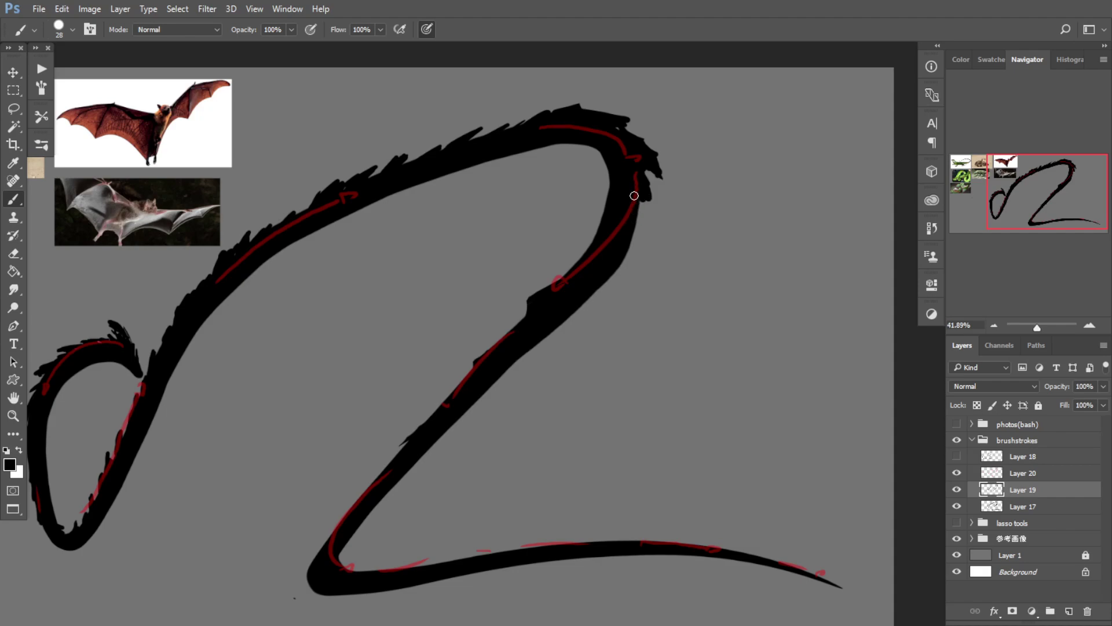
Step: Paint shorter spikes down the inner edge of the descending body section, undoing a stray stroke
{"action": "mouse_move", "coordinate": [591, 232]}
{"action": "left_mouse_down"}
{"action": "mouse_move", "coordinate": [591, 249]}
{"action": "mouse_move", "coordinate": [434, 401]}
{"action": "mouse_move", "coordinate": [349, 503]}
{"action": "mouse_move", "coordinate": [359, 432]}
{"action": "mouse_move", "coordinate": [339, 445]}
{"action": "mouse_move", "coordinate": [361, 478]}
{"action": "mouse_move", "coordinate": [389, 478]}
{"action": "left_mouse_up"}
{"action": "key", "text": "ctrl+z"}
{"action": "mouse_move", "coordinate": [453, 455]}
{"action": "left_mouse_down"}
{"action": "mouse_move", "coordinate": [631, 460]}
{"action": "mouse_move", "coordinate": [565, 419]}
{"action": "left_mouse_up"}
Step: Check how the spines shrink toward the tail in the green lizard reference photo
{"action": "left_click_drag", "start_coordinate": [182, 263], "coordinate": [213, 279]}
{"action": "scroll", "coordinate": [213, 278], "scroll_direction": "up", "scroll_amount": 10}
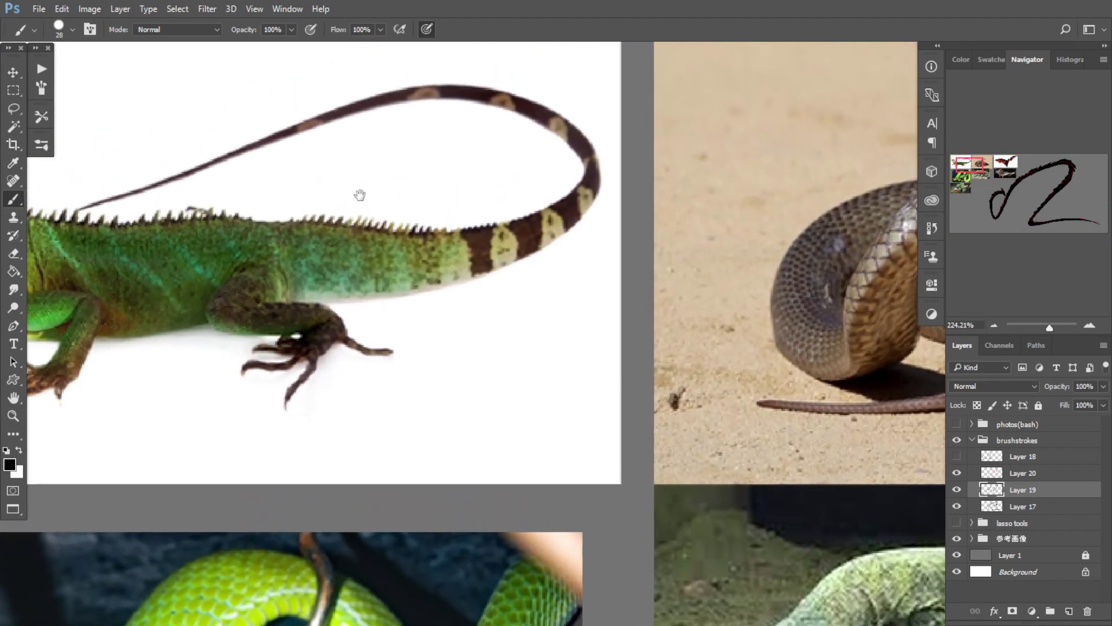
{"action": "left_click_drag", "start_coordinate": [360, 195], "coordinate": [358, 193]}
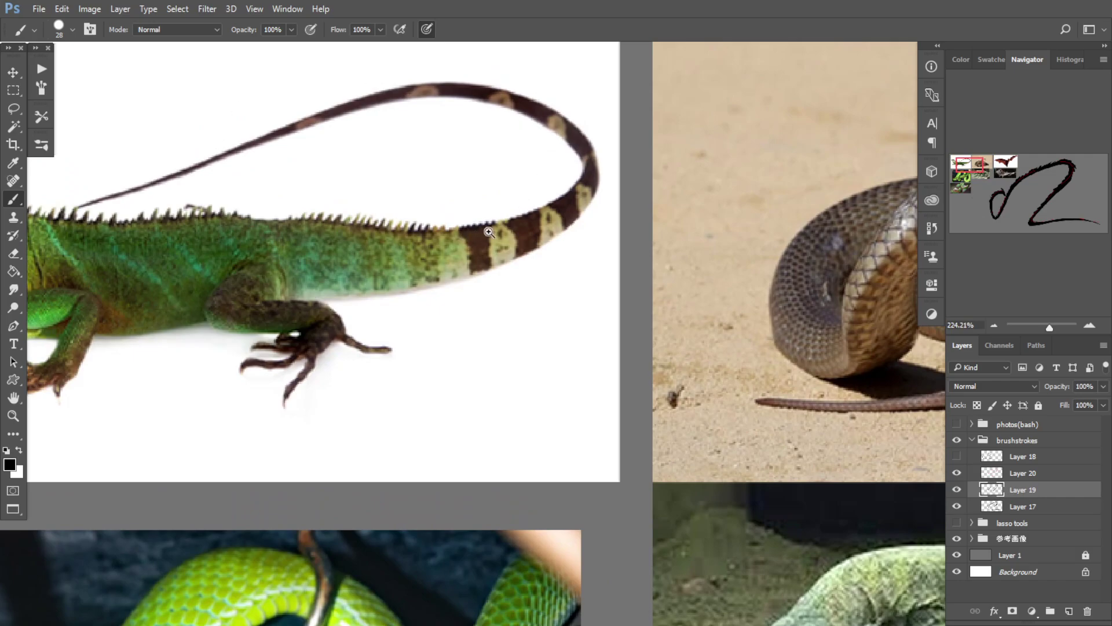
{"action": "scroll", "coordinate": [437, 323], "scroll_direction": "down", "scroll_amount": 6}
Step: Paint tiny spikes inside the lower bend and along the upper edge of the tail's first part
{"action": "left_click_drag", "start_coordinate": [584, 405], "coordinate": [12, 198]}
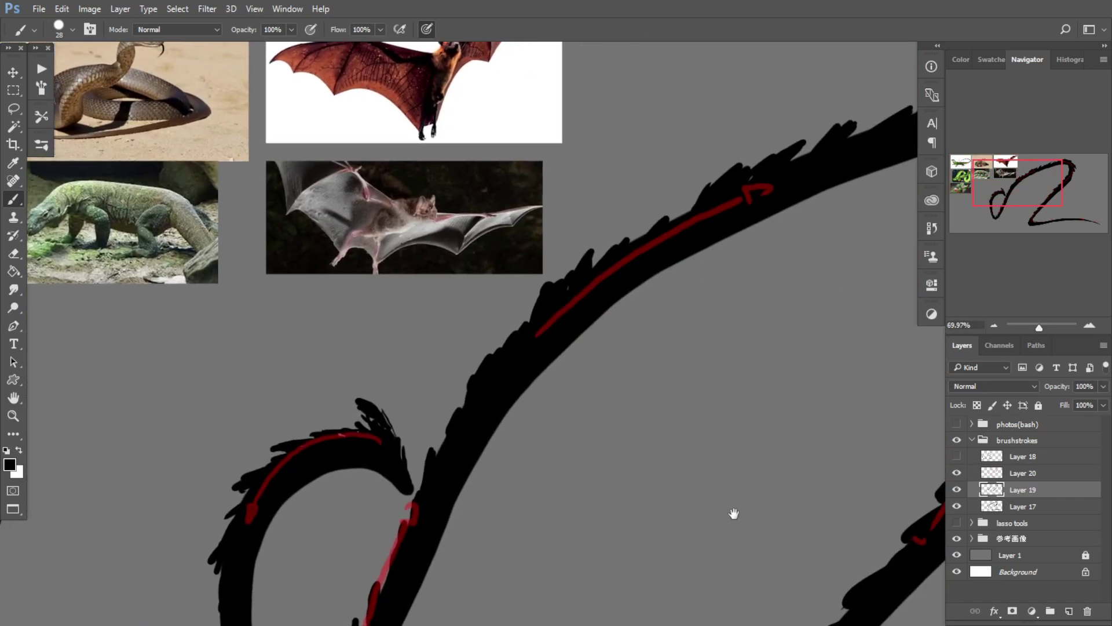
{"action": "left_click_drag", "start_coordinate": [732, 514], "coordinate": [258, 232]}
{"action": "left_click_drag", "start_coordinate": [578, 417], "coordinate": [441, 351]}
{"action": "scroll", "coordinate": [441, 351], "scroll_direction": "down", "scroll_amount": 2}
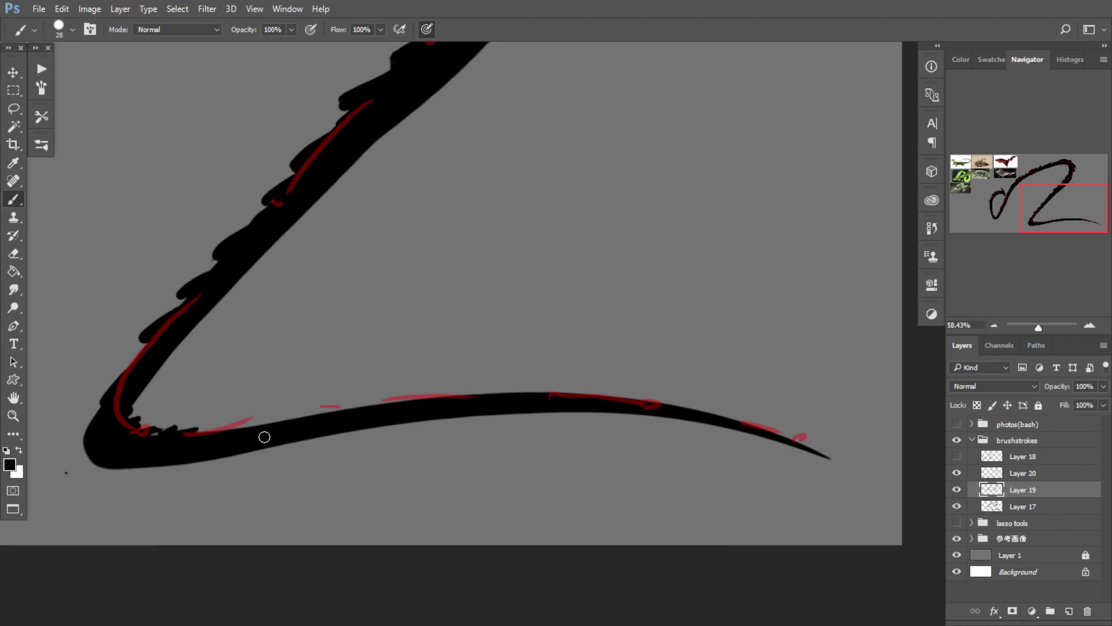
{"action": "mouse_move", "coordinate": [193, 436]}
{"action": "left_mouse_down"}
{"action": "mouse_move", "coordinate": [342, 410]}
{"action": "mouse_move", "coordinate": [163, 433]}
{"action": "left_mouse_up"}
{"action": "left_click_drag", "start_coordinate": [354, 406], "coordinate": [344, 410]}
{"action": "left_click_drag", "start_coordinate": [432, 388], "coordinate": [359, 359]}
{"action": "mouse_move", "coordinate": [359, 359]}
{"action": "left_mouse_down"}
{"action": "mouse_move", "coordinate": [447, 469]}
{"action": "mouse_move", "coordinate": [444, 459]}
{"action": "left_mouse_up"}
{"action": "mouse_move", "coordinate": [563, 209]}
{"action": "left_mouse_down"}
{"action": "mouse_move", "coordinate": [525, 228]}
{"action": "mouse_move", "coordinate": [561, 189]}
{"action": "left_mouse_up"}
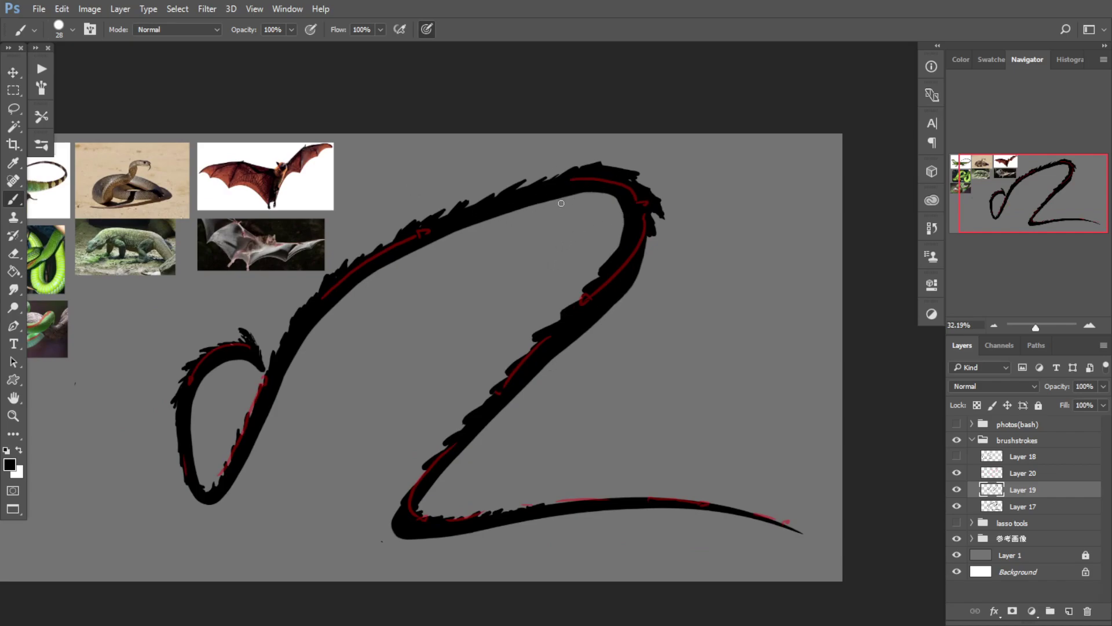
Step: Paint longer, denser spikes over the top bend and undo the last strokes on its outer side
{"action": "mouse_move", "coordinate": [535, 185]}
{"action": "left_mouse_down"}
{"action": "mouse_move", "coordinate": [550, 165]}
{"action": "mouse_move", "coordinate": [628, 152]}
{"action": "mouse_move", "coordinate": [678, 184]}
{"action": "mouse_move", "coordinate": [666, 224]}
{"action": "left_mouse_up"}
{"action": "mouse_move", "coordinate": [653, 198]}
{"action": "left_mouse_down"}
{"action": "mouse_move", "coordinate": [670, 227]}
{"action": "mouse_move", "coordinate": [638, 282]}
{"action": "left_mouse_up"}
{"action": "key", "text": "ctrl+alt+z"}
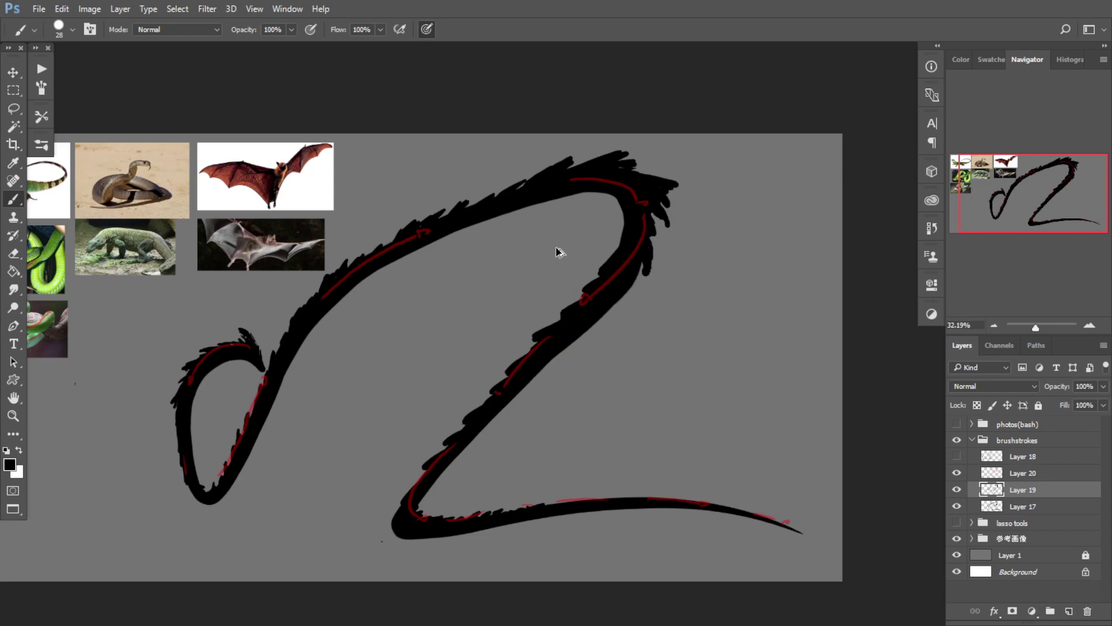
{"action": "key", "text": "ctrl+alt+z"}
{"action": "key", "text": "ctrl+alt+z"}
Step: Paint and fill in longer spikes along the rising body's upper edge, undoing the first attempts
{"action": "left_click_drag", "start_coordinate": [455, 215], "coordinate": [514, 187]}
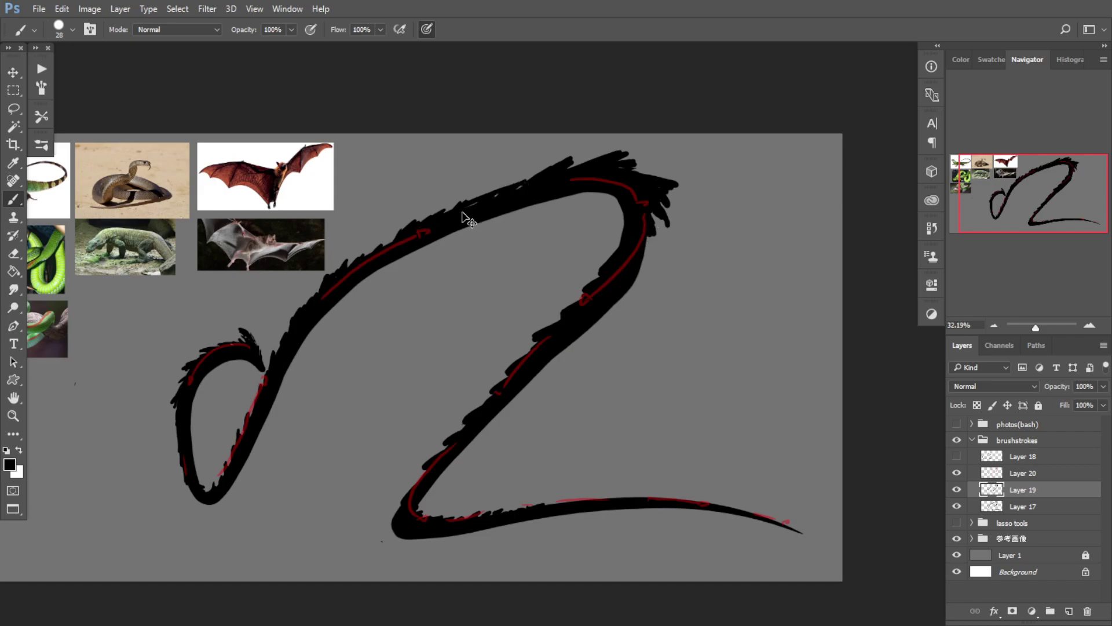
{"action": "key", "text": "ctrl+alt+z"}
{"action": "mouse_move", "coordinate": [441, 220]}
{"action": "left_mouse_down"}
{"action": "mouse_move", "coordinate": [495, 171]}
{"action": "mouse_move", "coordinate": [488, 200]}
{"action": "mouse_move", "coordinate": [532, 178]}
{"action": "mouse_move", "coordinate": [505, 173]}
{"action": "mouse_move", "coordinate": [596, 154]}
{"action": "mouse_move", "coordinate": [455, 203]}
{"action": "mouse_move", "coordinate": [464, 185]}
{"action": "left_mouse_up"}
{"action": "key", "text": "ctrl+alt+z"}
{"action": "left_click_drag", "start_coordinate": [464, 185], "coordinate": [421, 213]}
{"action": "left_click_drag", "start_coordinate": [385, 248], "coordinate": [401, 223]}
{"action": "left_click_drag", "start_coordinate": [359, 263], "coordinate": [374, 240]}
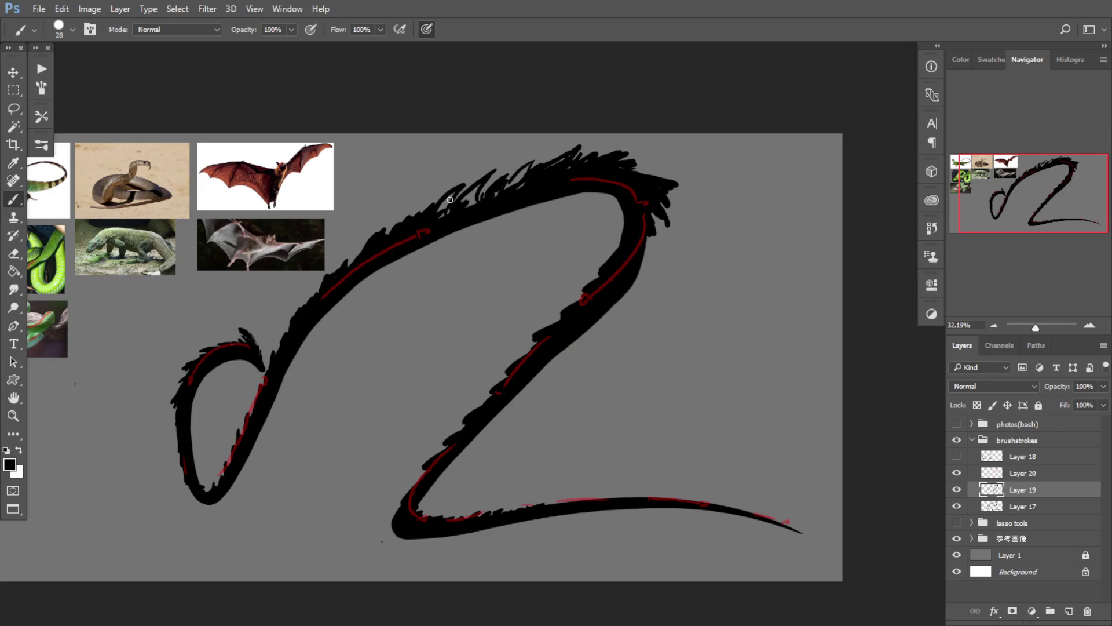
{"action": "mouse_move", "coordinate": [446, 198]}
{"action": "left_mouse_down"}
{"action": "mouse_move", "coordinate": [446, 214]}
{"action": "mouse_move", "coordinate": [472, 210]}
{"action": "mouse_move", "coordinate": [514, 185]}
{"action": "left_mouse_up"}
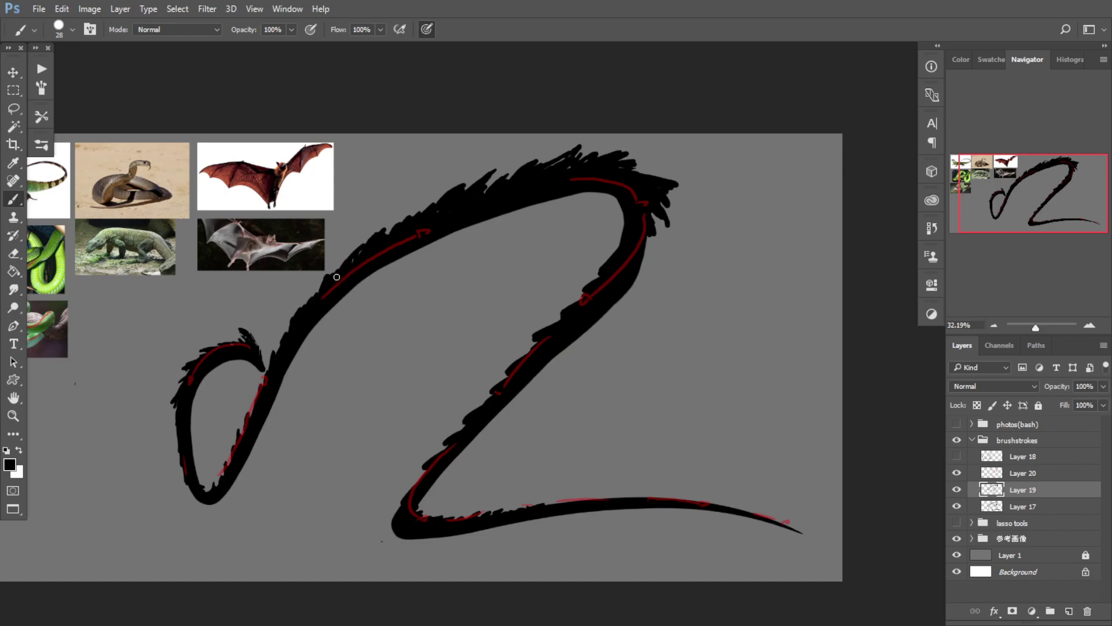
Step: Add more spikes to the outer edge of the loop and hide Layer 20 with the red guide lines
{"action": "mouse_move", "coordinate": [188, 389]}
{"action": "left_mouse_down"}
{"action": "mouse_move", "coordinate": [250, 353]}
{"action": "mouse_move", "coordinate": [193, 365]}
{"action": "left_mouse_up"}
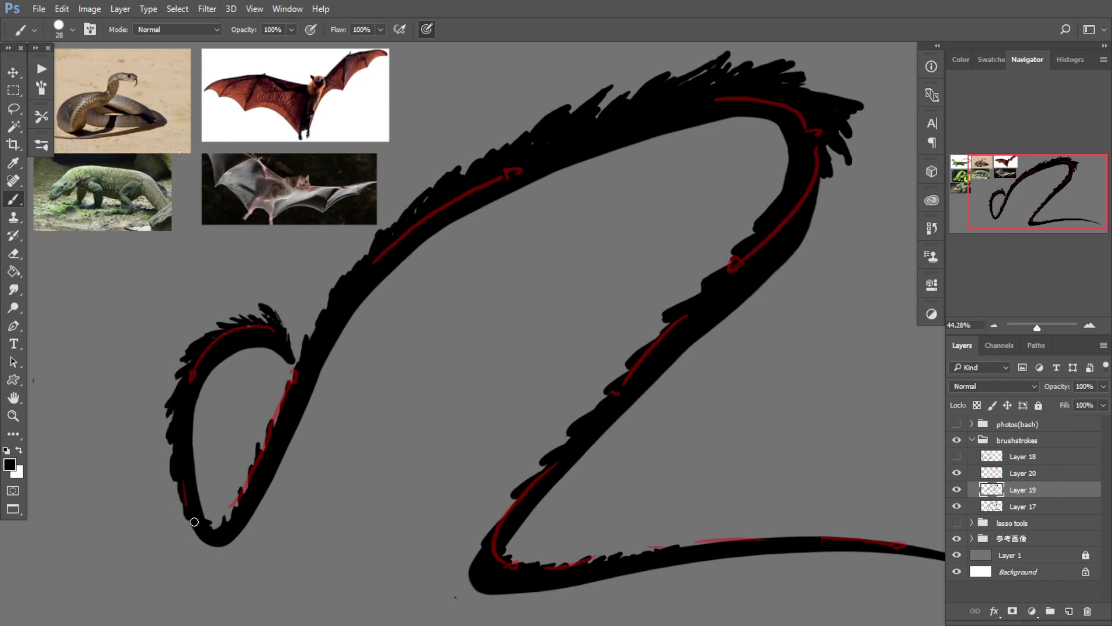
{"action": "scroll", "coordinate": [213, 435], "scroll_direction": "down", "scroll_amount": 3}
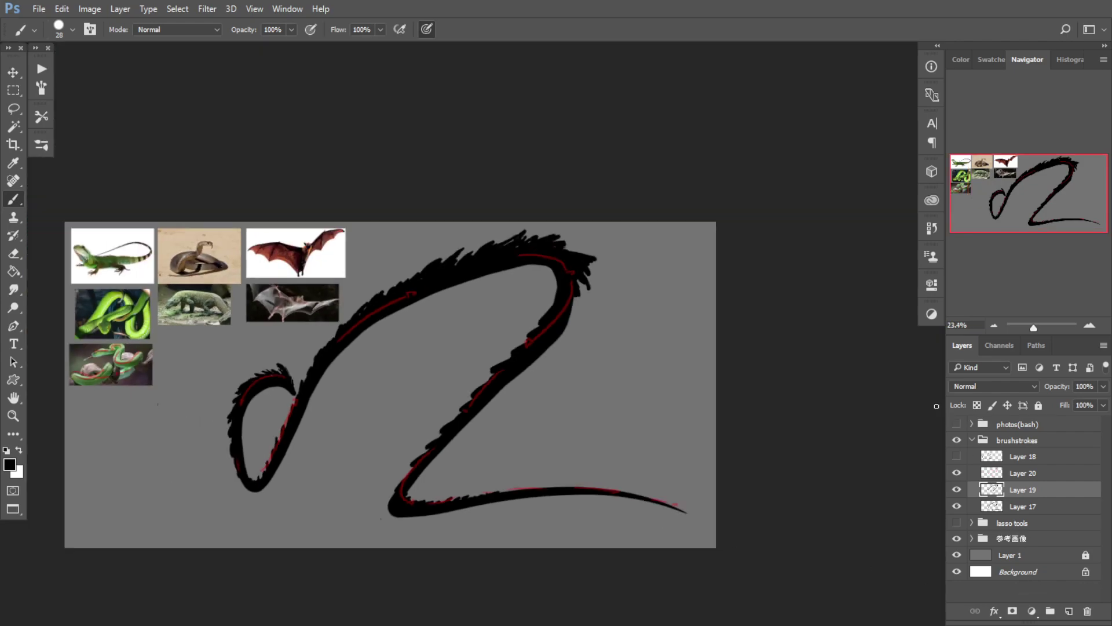
{"action": "left_click", "coordinate": [959, 474]}
Step: Refine and fill in the spikes around the top bend's outer edge
{"action": "scroll", "coordinate": [454, 238], "scroll_direction": "up", "scroll_amount": 3}
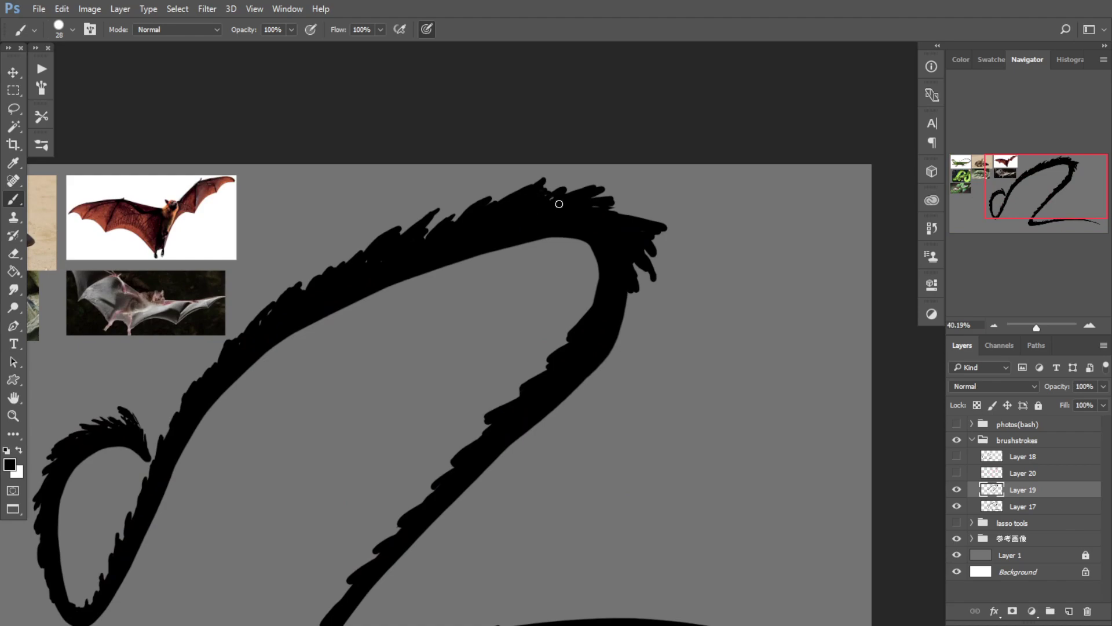
{"action": "left_click_drag", "start_coordinate": [625, 211], "coordinate": [568, 204]}
{"action": "left_click_drag", "start_coordinate": [630, 259], "coordinate": [633, 257]}
{"action": "left_click_drag", "start_coordinate": [634, 302], "coordinate": [382, 245]}
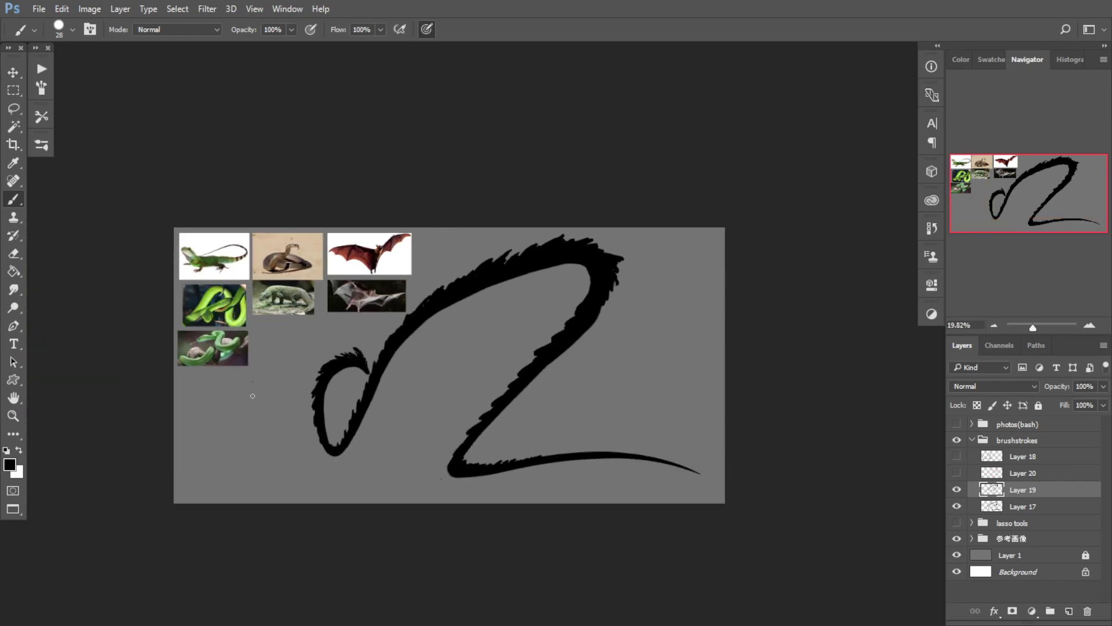
Step: Touch up the loop's edge and thicken its lower curve with the brush
{"action": "left_click_drag", "start_coordinate": [378, 399], "coordinate": [390, 385]}
{"action": "left_click_drag", "start_coordinate": [390, 385], "coordinate": [311, 339]}
{"action": "left_click_drag", "start_coordinate": [294, 342], "coordinate": [276, 308]}
{"action": "left_click_drag", "start_coordinate": [204, 303], "coordinate": [222, 305]}
{"action": "left_click_drag", "start_coordinate": [189, 442], "coordinate": [158, 397]}
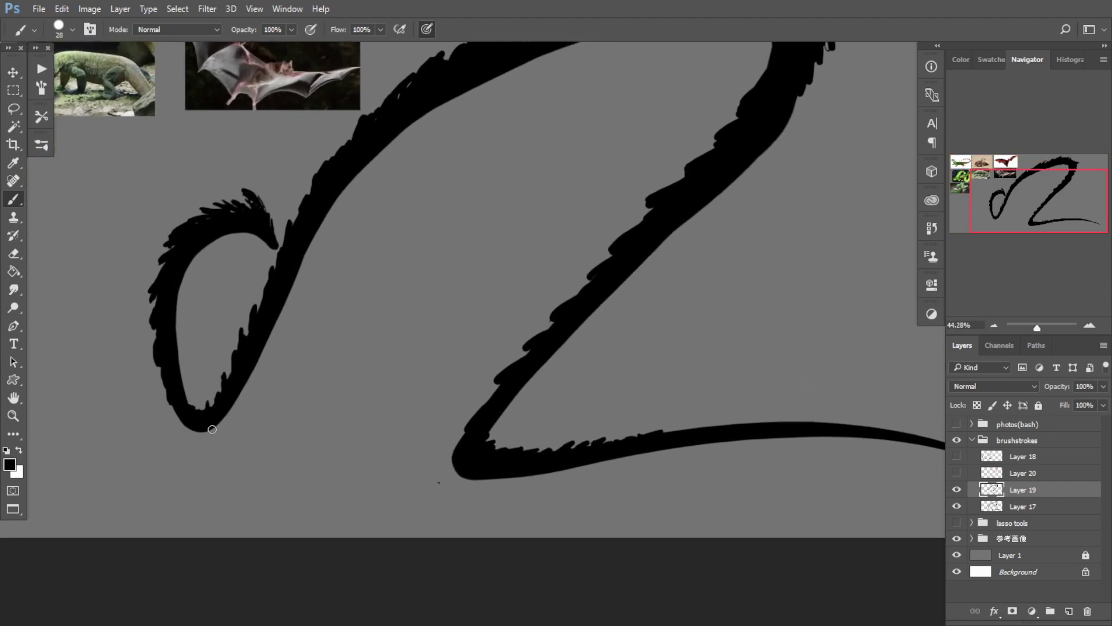
{"action": "left_click_drag", "start_coordinate": [328, 381], "coordinate": [370, 408]}
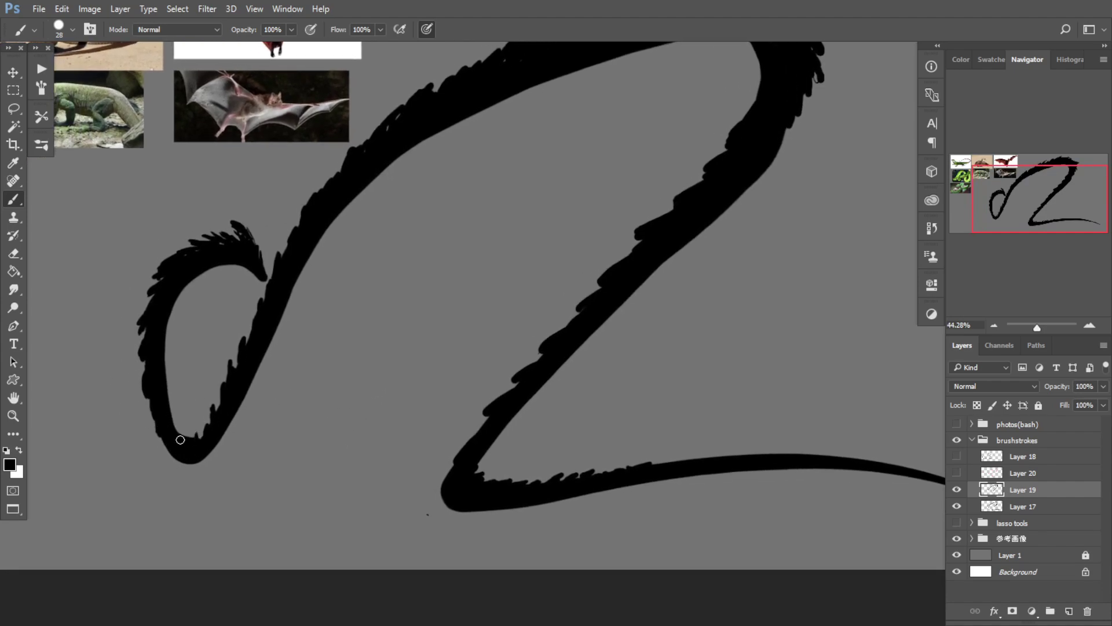
{"action": "left_click_drag", "start_coordinate": [181, 433], "coordinate": [157, 382]}
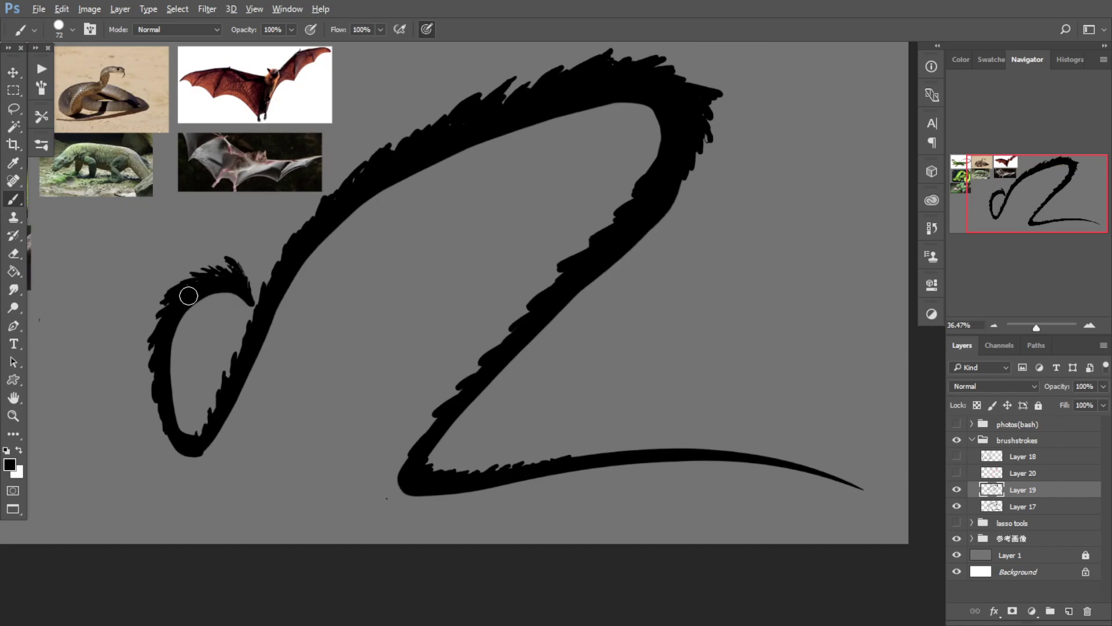
Step: Thicken the loop's upper curve with a size 72 brush and refine its edges at size 26
{"action": "mouse_move", "coordinate": [189, 296]}
{"action": "left_mouse_down"}
{"action": "mouse_move", "coordinate": [224, 291]}
{"action": "mouse_move", "coordinate": [198, 307]}
{"action": "mouse_move", "coordinate": [238, 289]}
{"action": "left_mouse_up"}
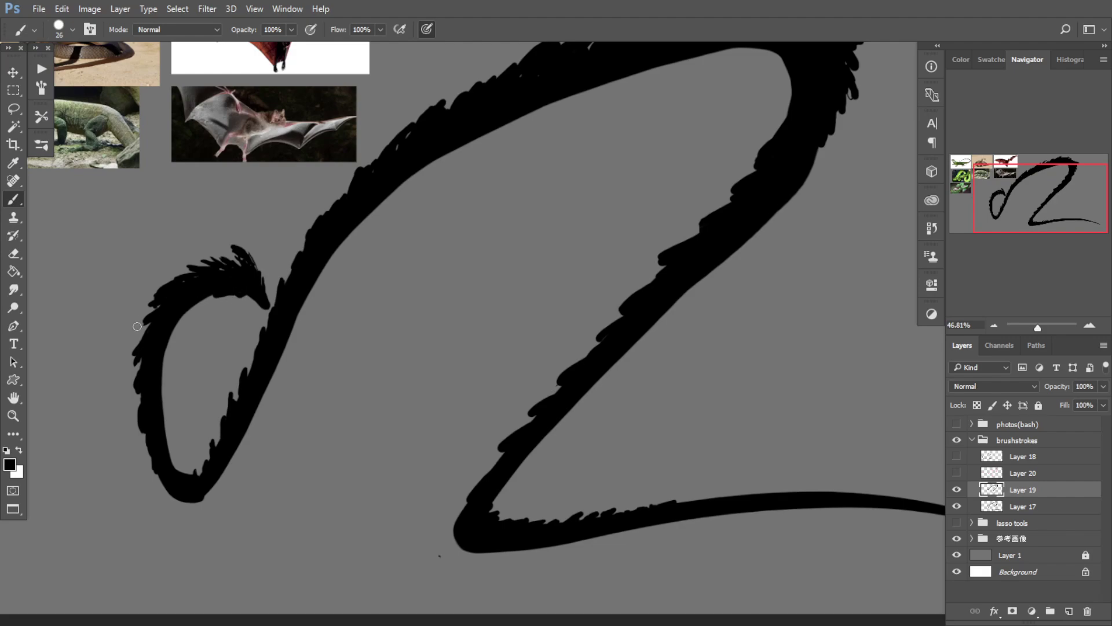
{"action": "left_click_drag", "start_coordinate": [189, 308], "coordinate": [156, 401]}
{"action": "left_click_drag", "start_coordinate": [355, 317], "coordinate": [296, 353]}
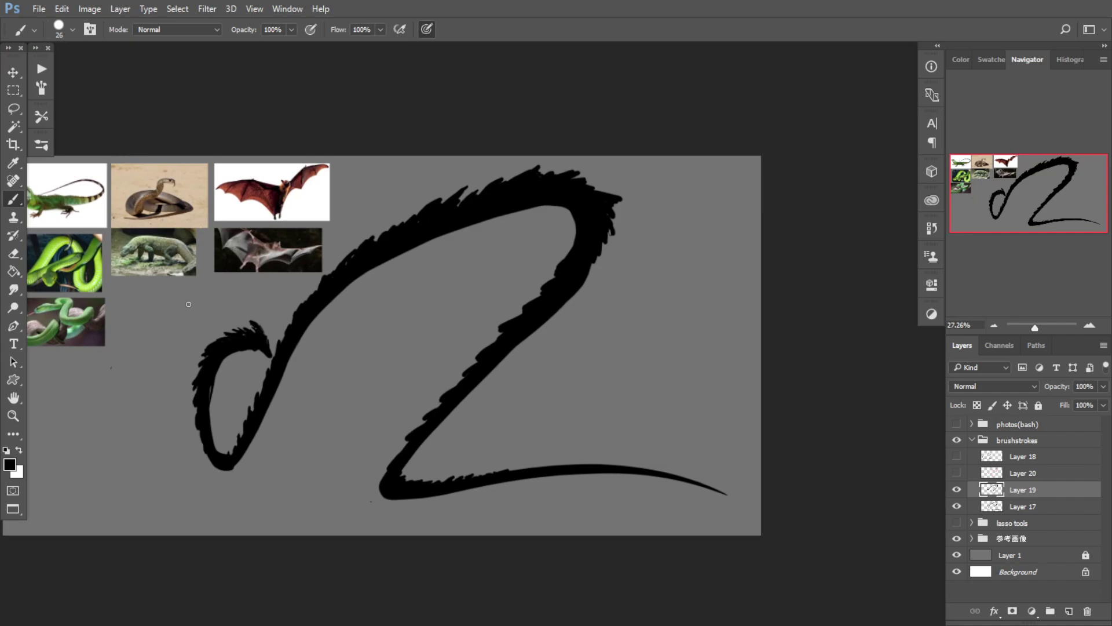
Step: Examine the body shapes and proportions in the monitor lizard, green lizard and snake reference photos
{"action": "scroll", "coordinate": [188, 304], "scroll_direction": "up", "scroll_amount": 5}
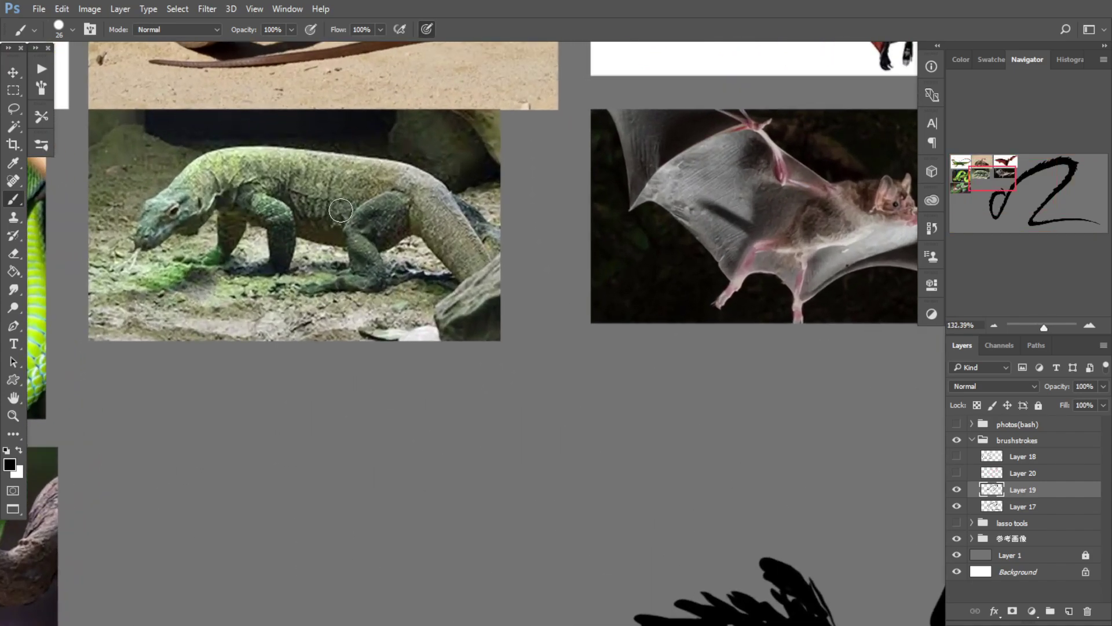
{"action": "left_click_drag", "start_coordinate": [341, 210], "coordinate": [428, 240]}
{"action": "scroll", "coordinate": [365, 249], "scroll_direction": "down", "scroll_amount": 4}
{"action": "left_click_drag", "start_coordinate": [343, 267], "coordinate": [358, 295]}
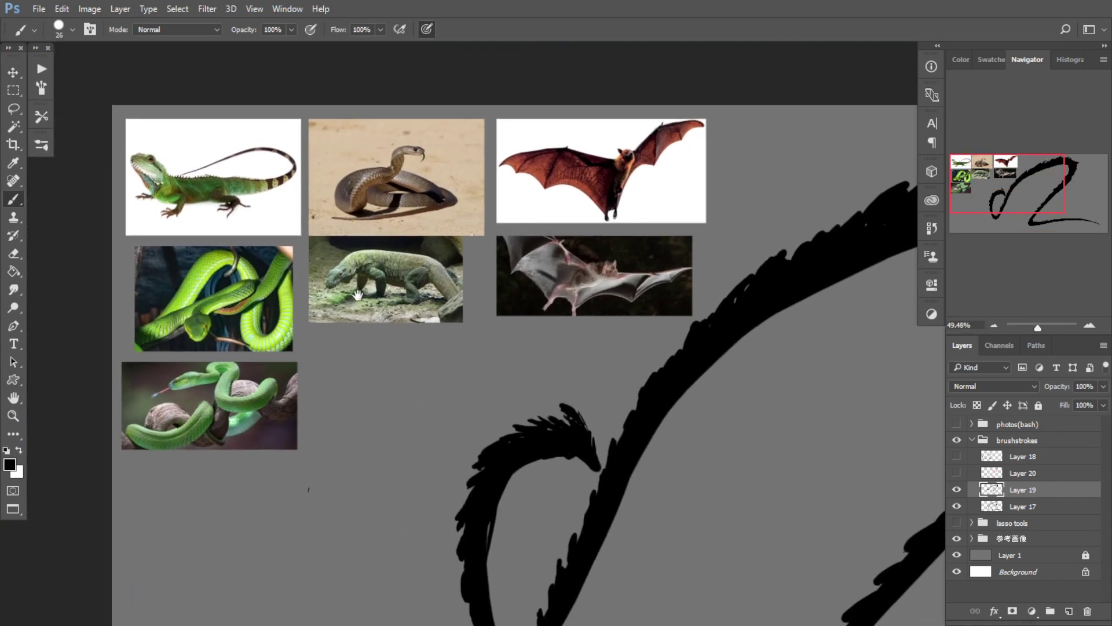
{"action": "scroll", "coordinate": [315, 285], "scroll_direction": "up", "scroll_amount": 1}
{"action": "left_click_drag", "start_coordinate": [284, 269], "coordinate": [341, 305]}
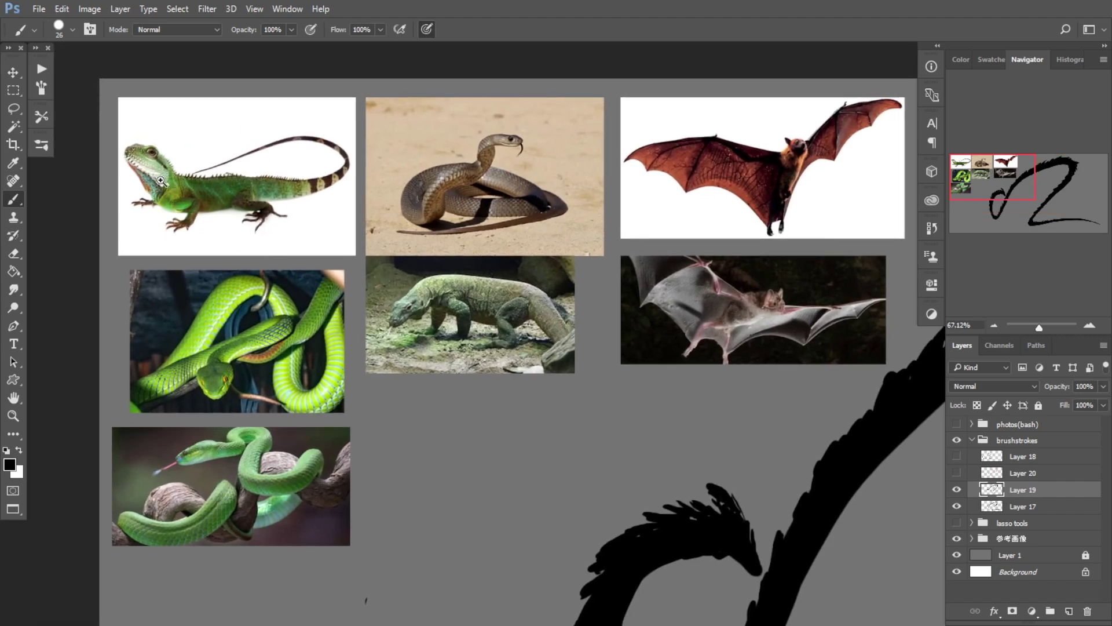
{"action": "scroll", "coordinate": [162, 182], "scroll_direction": "up", "scroll_amount": 2}
{"action": "left_click_drag", "start_coordinate": [262, 240], "coordinate": [201, 198]}
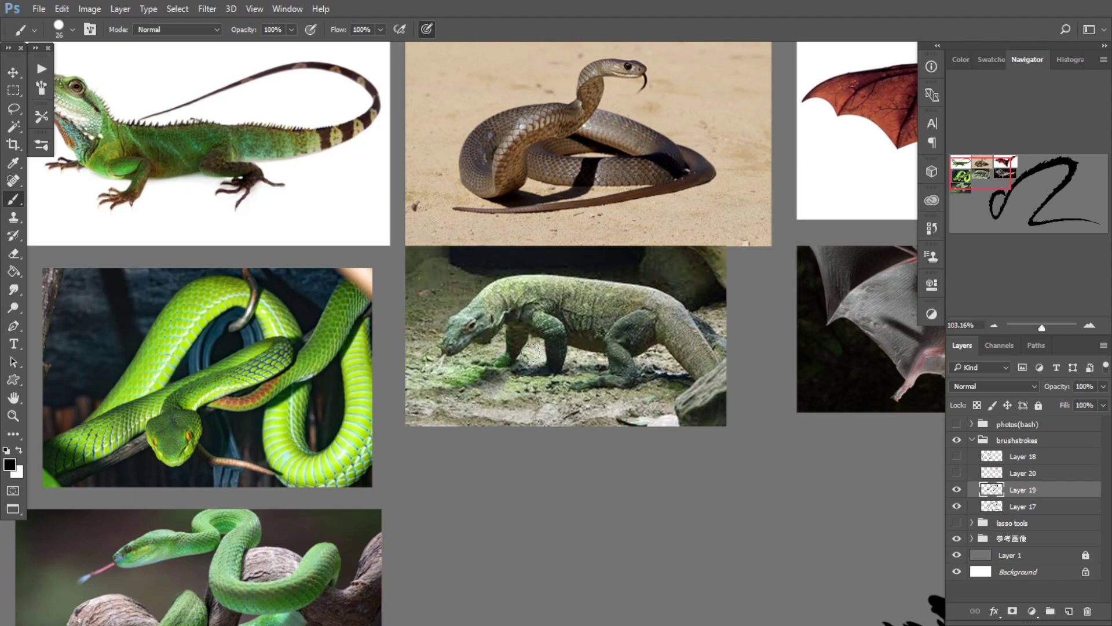
{"action": "left_click_drag", "start_coordinate": [305, 171], "coordinate": [407, 206]}
{"action": "left_click_drag", "start_coordinate": [377, 289], "coordinate": [354, 287]}
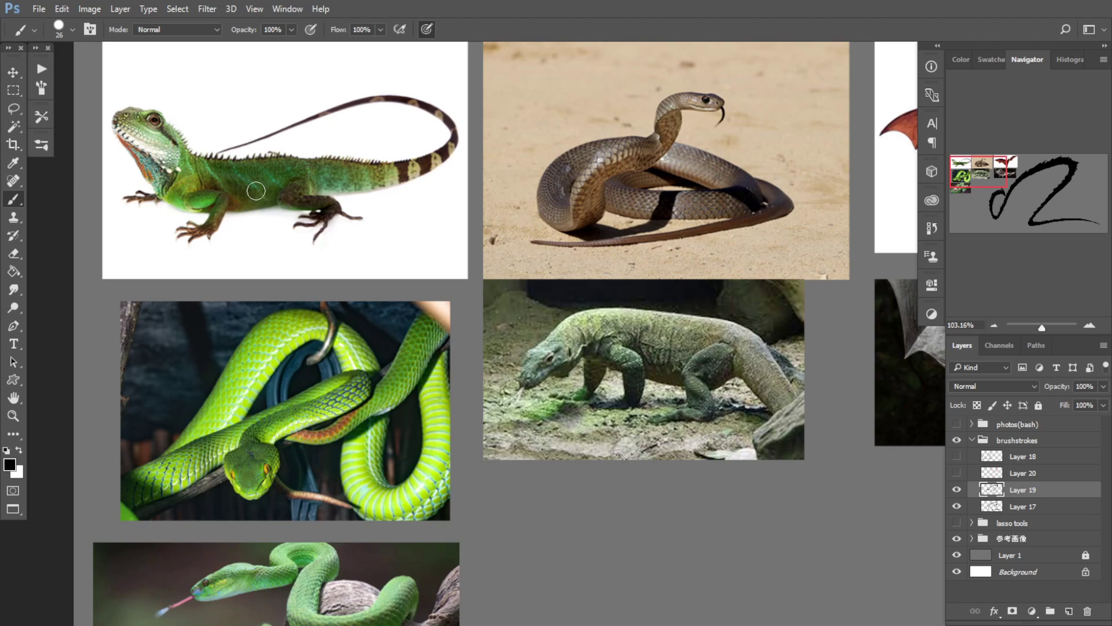
{"action": "left_click_drag", "start_coordinate": [366, 277], "coordinate": [298, 279]}
{"action": "left_click_drag", "start_coordinate": [510, 382], "coordinate": [475, 379]}
Step: Thicken the inner edge of the loop down to its lower curve
{"action": "mouse_move", "coordinate": [736, 517]}
{"action": "left_mouse_down"}
{"action": "mouse_move", "coordinate": [393, 300]}
{"action": "mouse_move", "coordinate": [464, 326]}
{"action": "mouse_move", "coordinate": [484, 345]}
{"action": "left_mouse_up"}
{"action": "left_click_drag", "start_coordinate": [465, 331], "coordinate": [442, 332]}
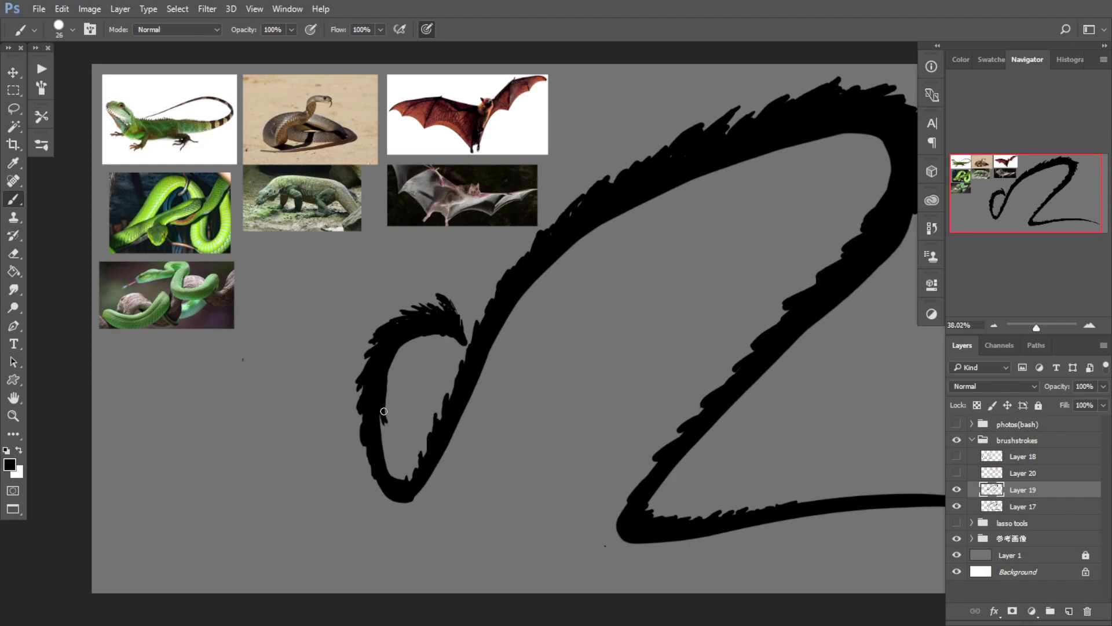
{"action": "left_click_drag", "start_coordinate": [384, 412], "coordinate": [396, 468]}
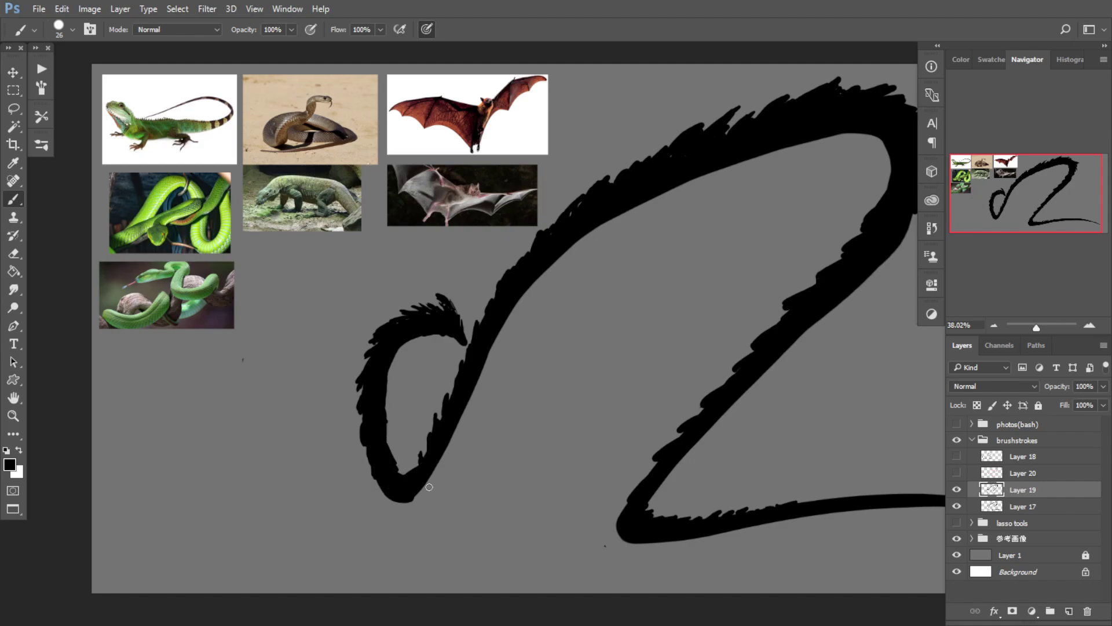
Step: Thicken the underside of the rising body section from the loop toward the arch with a size 84 brush
{"action": "scroll", "coordinate": [427, 418], "scroll_direction": "down", "scroll_amount": 2}
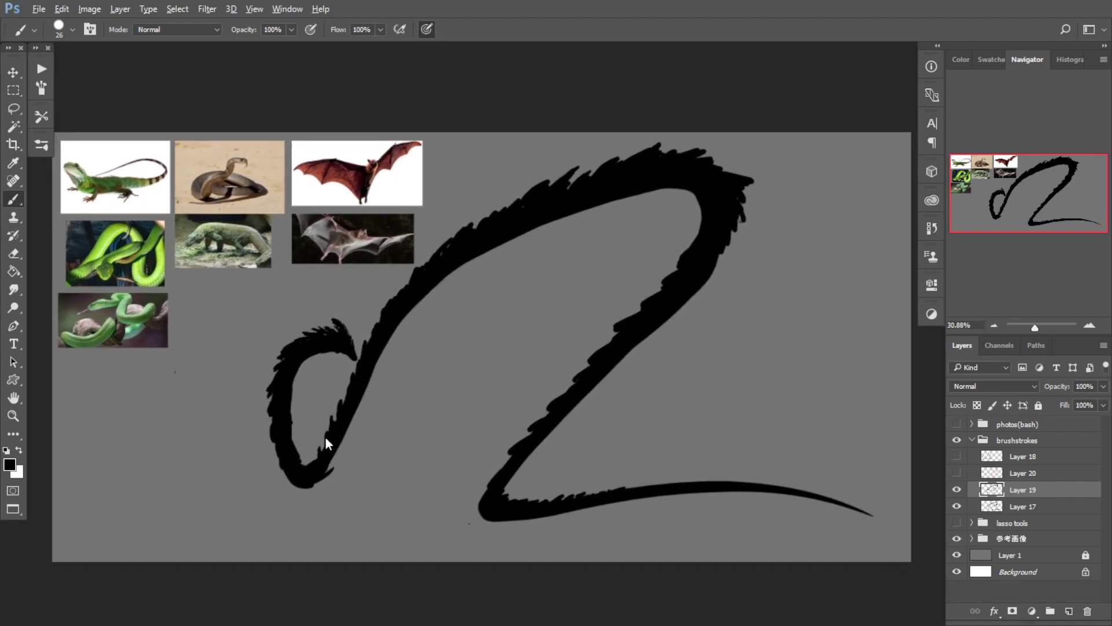
{"action": "mouse_move", "coordinate": [325, 462]}
{"action": "left_mouse_down"}
{"action": "mouse_move", "coordinate": [344, 445]}
{"action": "mouse_move", "coordinate": [340, 390]}
{"action": "mouse_move", "coordinate": [366, 377]}
{"action": "mouse_move", "coordinate": [340, 447]}
{"action": "mouse_move", "coordinate": [389, 347]}
{"action": "mouse_move", "coordinate": [453, 276]}
{"action": "mouse_move", "coordinate": [434, 296]}
{"action": "mouse_move", "coordinate": [435, 285]}
{"action": "mouse_move", "coordinate": [648, 199]}
{"action": "mouse_move", "coordinate": [562, 213]}
{"action": "mouse_move", "coordinate": [693, 210]}
{"action": "mouse_move", "coordinate": [675, 199]}
{"action": "mouse_move", "coordinate": [647, 211]}
{"action": "mouse_move", "coordinate": [690, 225]}
{"action": "mouse_move", "coordinate": [635, 192]}
{"action": "mouse_move", "coordinate": [668, 231]}
{"action": "mouse_move", "coordinate": [696, 225]}
{"action": "mouse_move", "coordinate": [695, 205]}
{"action": "mouse_move", "coordinate": [702, 216]}
{"action": "mouse_move", "coordinate": [662, 230]}
{"action": "mouse_move", "coordinate": [617, 207]}
{"action": "mouse_move", "coordinate": [660, 259]}
{"action": "mouse_move", "coordinate": [618, 205]}
{"action": "mouse_move", "coordinate": [673, 269]}
{"action": "mouse_move", "coordinate": [664, 219]}
{"action": "mouse_move", "coordinate": [673, 285]}
{"action": "mouse_move", "coordinate": [680, 236]}
{"action": "mouse_move", "coordinate": [651, 306]}
{"action": "mouse_move", "coordinate": [686, 245]}
{"action": "mouse_move", "coordinate": [659, 292]}
{"action": "mouse_move", "coordinate": [684, 275]}
{"action": "mouse_move", "coordinate": [641, 305]}
{"action": "left_mouse_up"}
{"action": "mouse_move", "coordinate": [571, 285]}
{"action": "left_mouse_down"}
{"action": "mouse_move", "coordinate": [456, 377]}
{"action": "mouse_move", "coordinate": [549, 356]}
{"action": "mouse_move", "coordinate": [474, 339]}
{"action": "mouse_move", "coordinate": [507, 325]}
{"action": "left_mouse_up"}
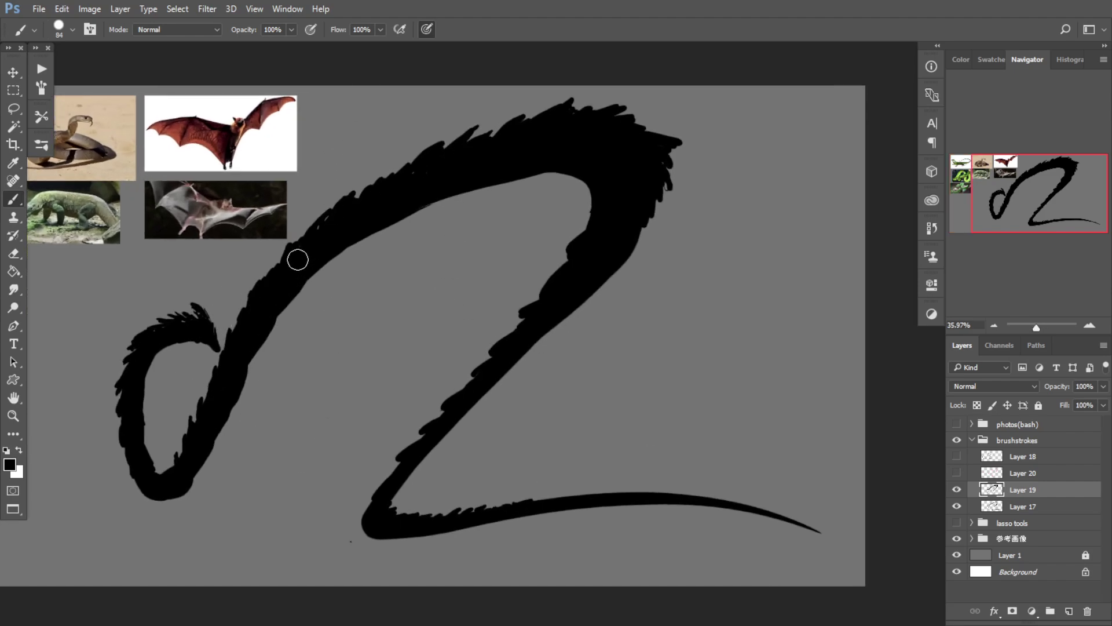
{"action": "mouse_move", "coordinate": [376, 282]}
{"action": "left_mouse_down"}
{"action": "mouse_move", "coordinate": [516, 274]}
{"action": "mouse_move", "coordinate": [419, 286]}
{"action": "left_mouse_up"}
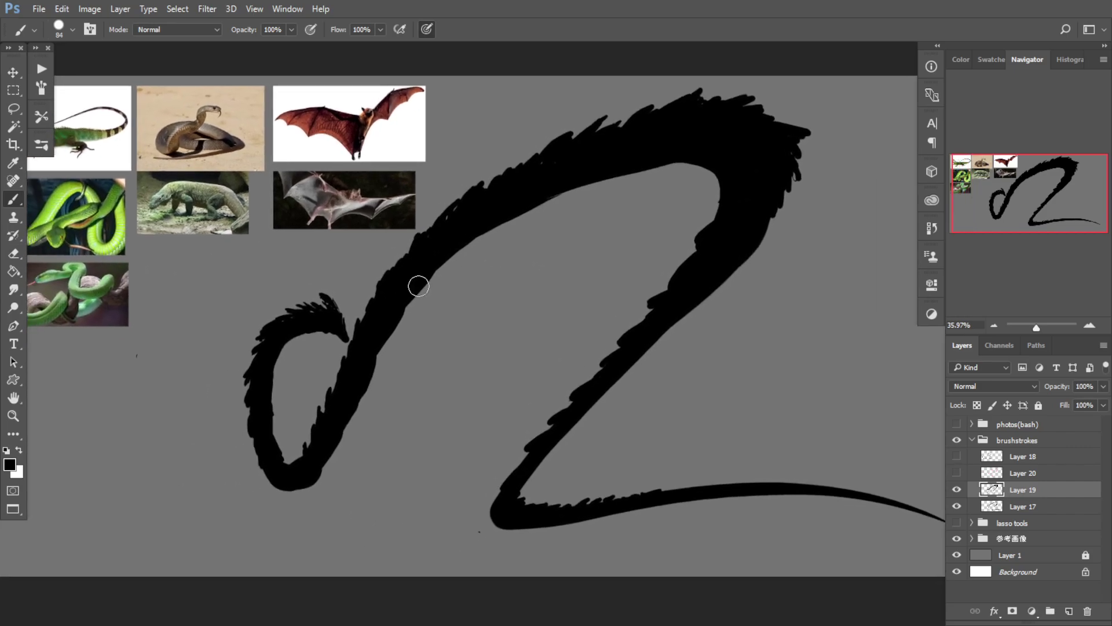
Step: Build up the inner edge of the upper bend with jagged strokes and touch up the arch's underside, using a size 39 brush
{"action": "left_click_drag", "start_coordinate": [722, 176], "coordinate": [720, 190]}
{"action": "mouse_move", "coordinate": [715, 233]}
{"action": "left_mouse_down"}
{"action": "mouse_move", "coordinate": [704, 238]}
{"action": "mouse_move", "coordinate": [772, 198]}
{"action": "mouse_move", "coordinate": [772, 221]}
{"action": "mouse_move", "coordinate": [683, 253]}
{"action": "left_mouse_up"}
{"action": "left_click_drag", "start_coordinate": [707, 234], "coordinate": [667, 275]}
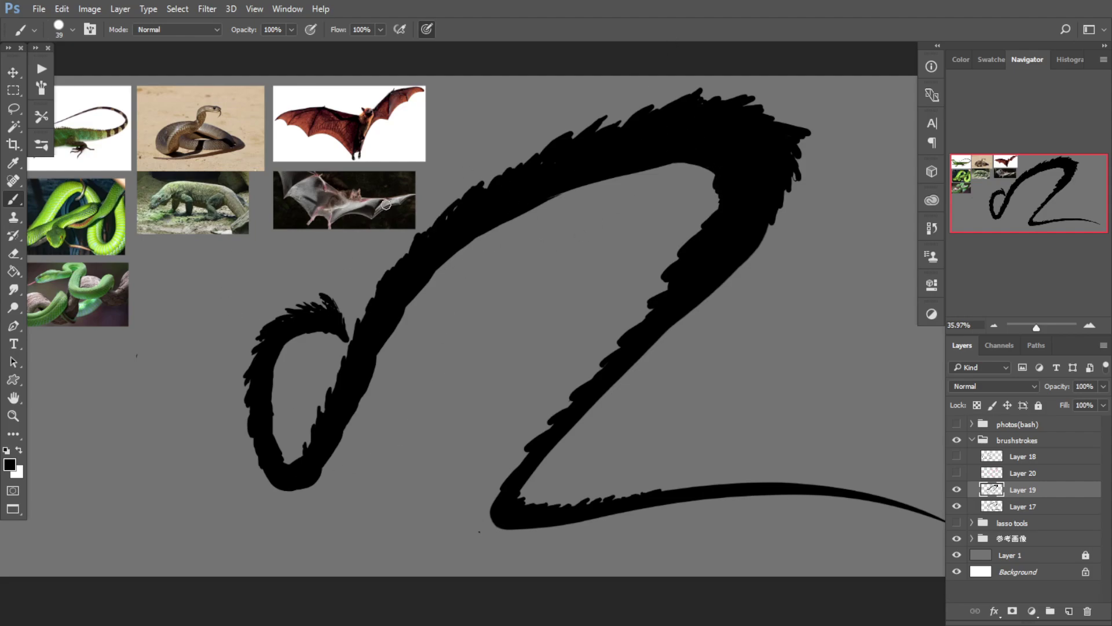
{"action": "mouse_move", "coordinate": [454, 267]}
{"action": "left_mouse_down"}
{"action": "mouse_move", "coordinate": [434, 262]}
{"action": "mouse_move", "coordinate": [512, 200]}
{"action": "mouse_move", "coordinate": [577, 173]}
{"action": "left_mouse_up"}
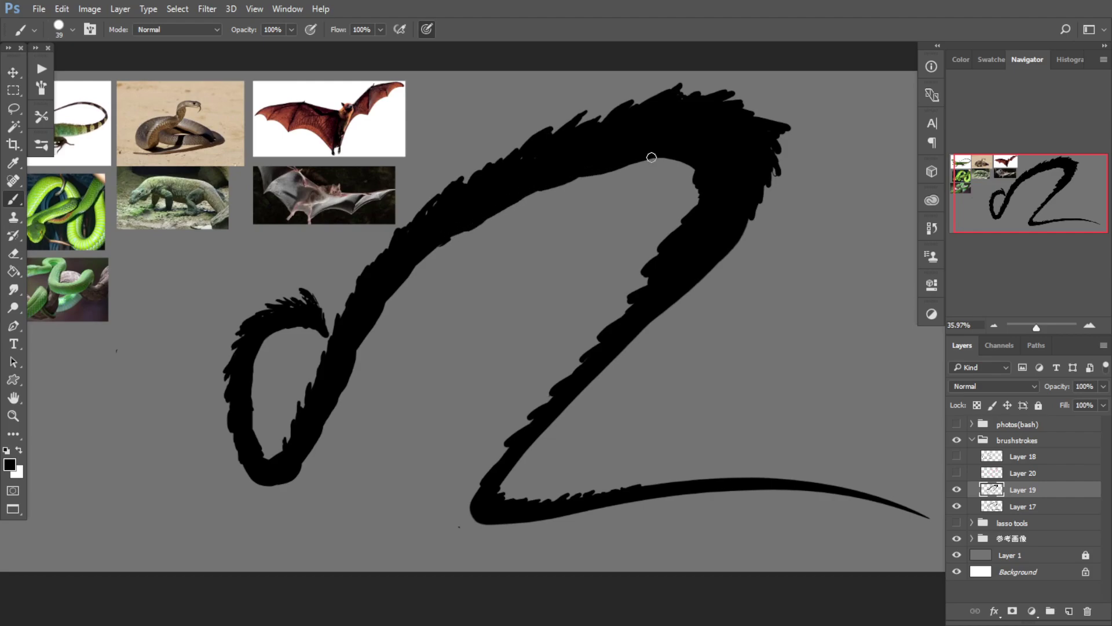
Step: Smooth the inside of the upper bend and thicken the outer edge of the descending body section
{"action": "left_click_drag", "start_coordinate": [685, 155], "coordinate": [689, 158]}
{"action": "left_click_drag", "start_coordinate": [670, 293], "coordinate": [688, 260]}
{"action": "left_click_drag", "start_coordinate": [660, 318], "coordinate": [604, 360]}
{"action": "mouse_move", "coordinate": [542, 427]}
{"action": "left_mouse_down"}
{"action": "mouse_move", "coordinate": [591, 388]}
{"action": "mouse_move", "coordinate": [530, 441]}
{"action": "left_mouse_up"}
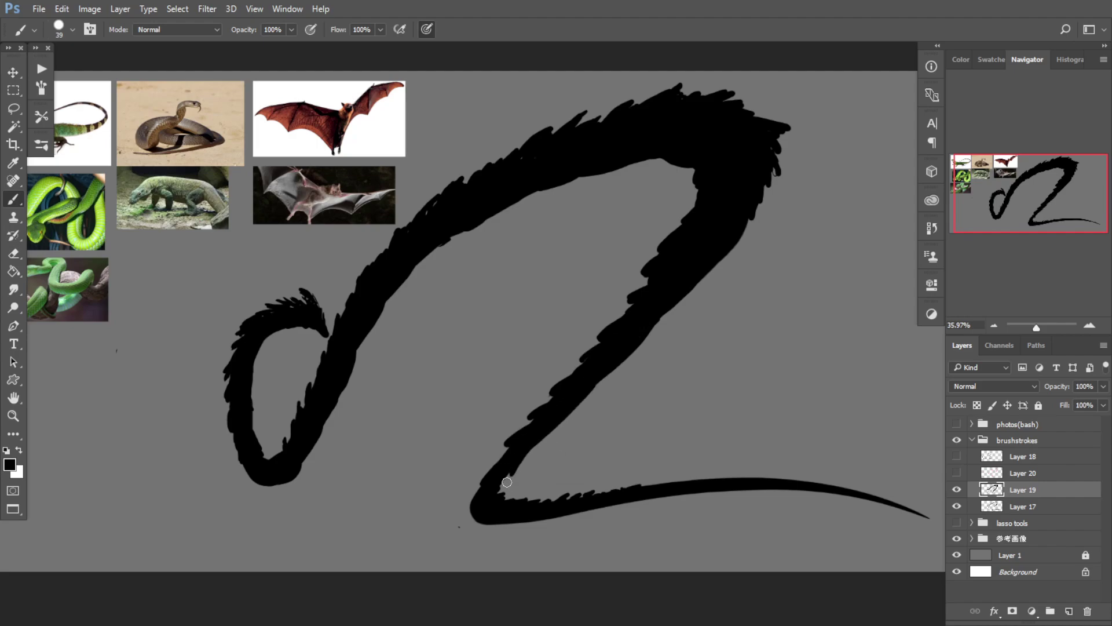
Step: Fill out the inside of the sharp tail bend and the tail's upper edge, and touch up the loop's inner edge
{"action": "mouse_move", "coordinate": [507, 482]}
{"action": "left_mouse_down"}
{"action": "mouse_move", "coordinate": [518, 457]}
{"action": "mouse_move", "coordinate": [503, 493]}
{"action": "left_mouse_up"}
{"action": "mouse_move", "coordinate": [497, 489]}
{"action": "left_mouse_down"}
{"action": "mouse_move", "coordinate": [524, 503]}
{"action": "mouse_move", "coordinate": [661, 503]}
{"action": "mouse_move", "coordinate": [631, 490]}
{"action": "mouse_move", "coordinate": [695, 481]}
{"action": "left_mouse_up"}
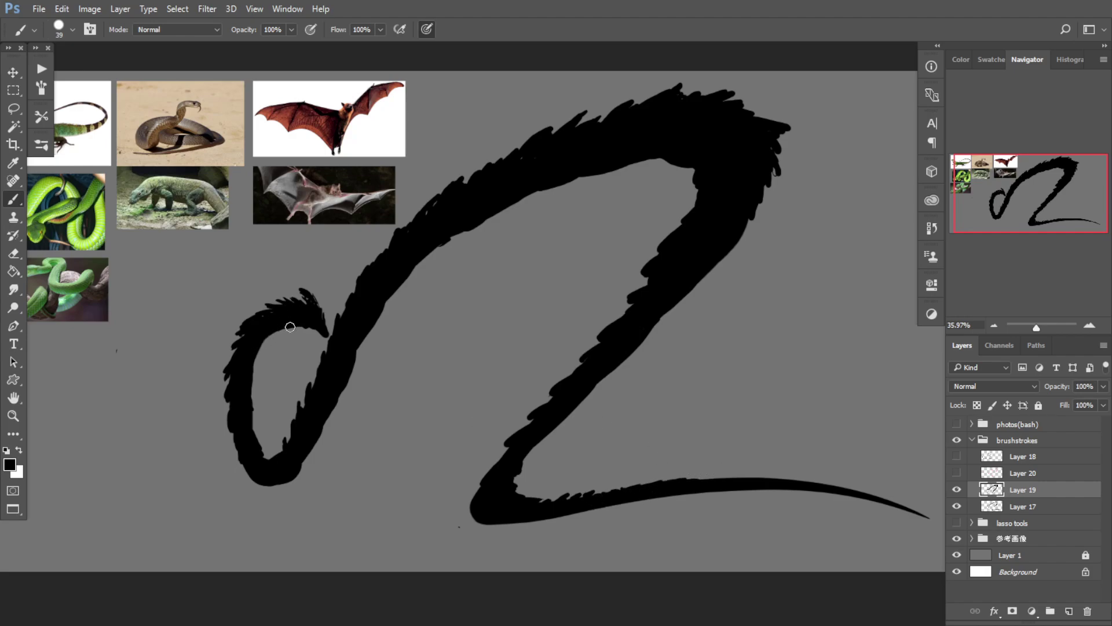
{"action": "left_click_drag", "start_coordinate": [266, 335], "coordinate": [250, 350]}
Step: Examine the thickened creature silhouette up close and as a whole beside the reference photos
{"action": "left_click_drag", "start_coordinate": [335, 317], "coordinate": [471, 323]}
{"action": "left_click", "coordinate": [443, 213], "text": "ctrl"}
{"action": "left_click", "coordinate": [423, 355], "text": "ctrl"}
{"action": "scroll", "coordinate": [303, 283], "scroll_direction": "down", "scroll_amount": 3}
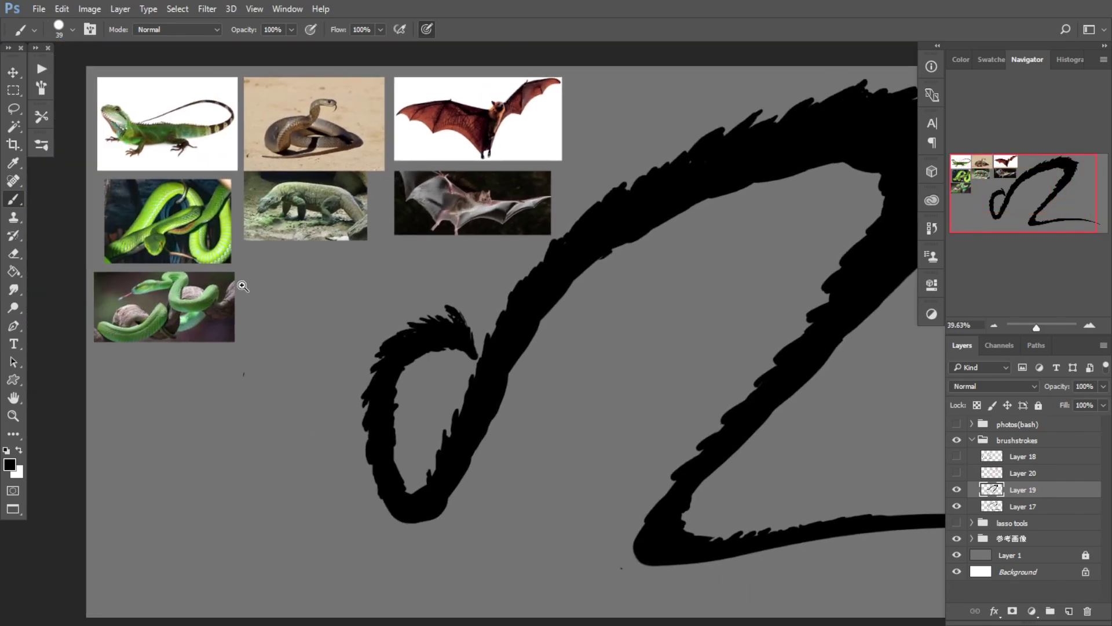
{"action": "scroll", "coordinate": [536, 372], "scroll_direction": "up", "scroll_amount": 3}
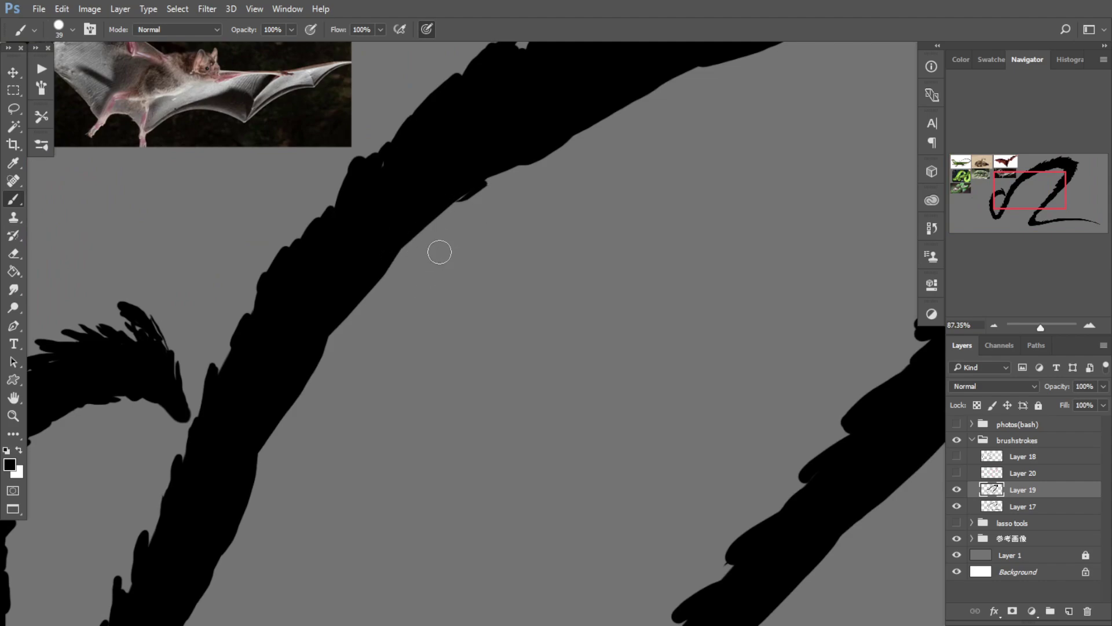
{"action": "left_click_drag", "start_coordinate": [435, 274], "coordinate": [410, 242]}
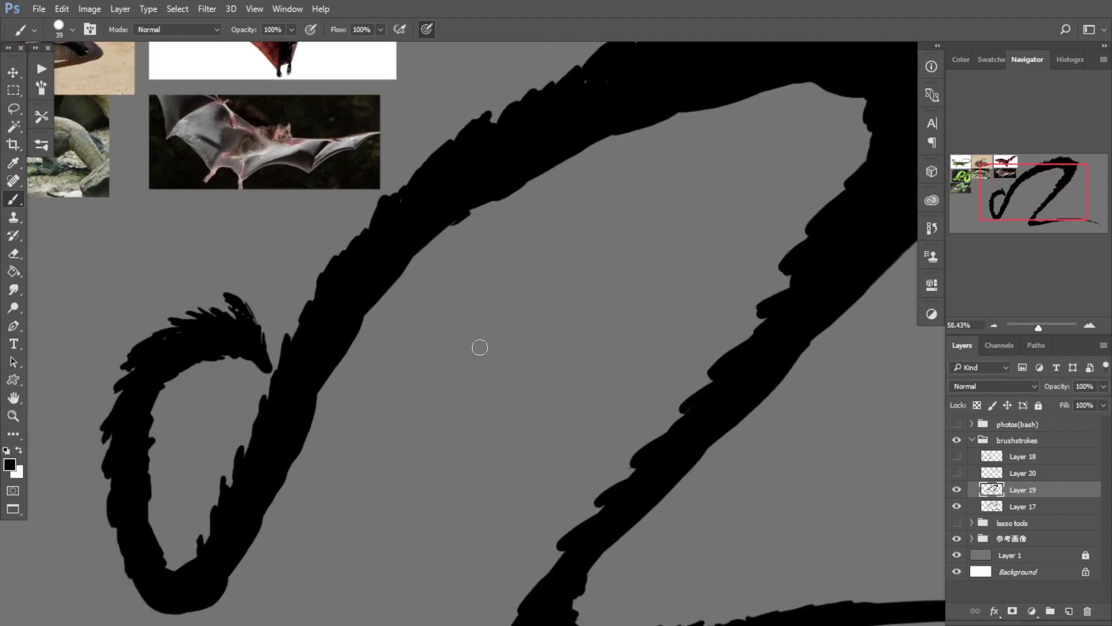
{"action": "left_click_drag", "start_coordinate": [323, 324], "coordinate": [345, 243]}
{"action": "scroll", "coordinate": [359, 388], "scroll_direction": "down", "scroll_amount": 4}
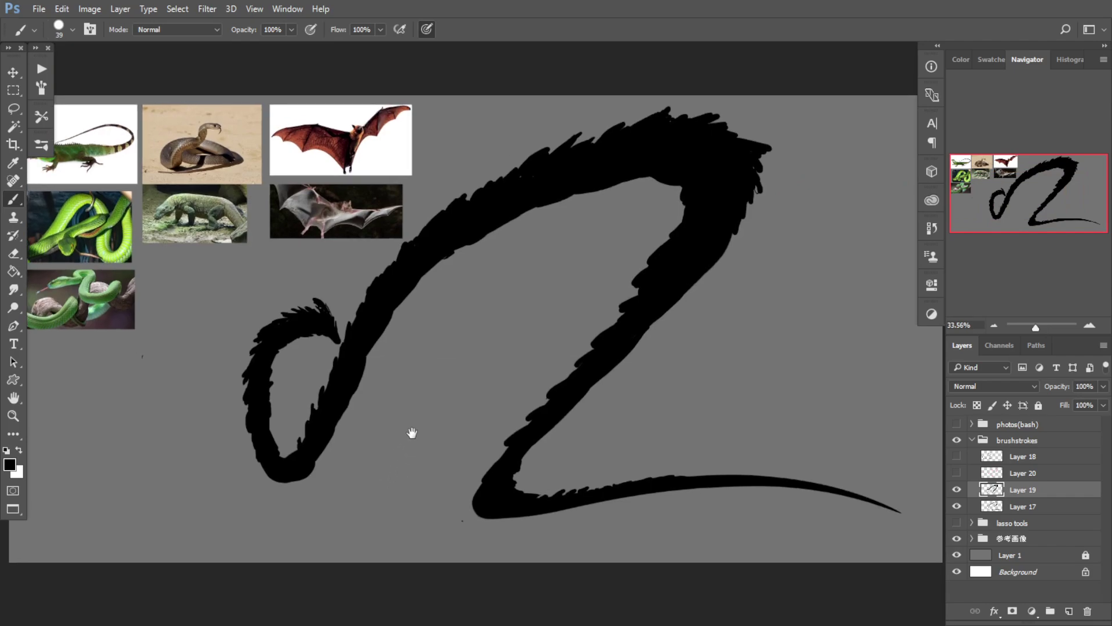
{"action": "scroll", "coordinate": [300, 368], "scroll_direction": "up", "scroll_amount": 1}
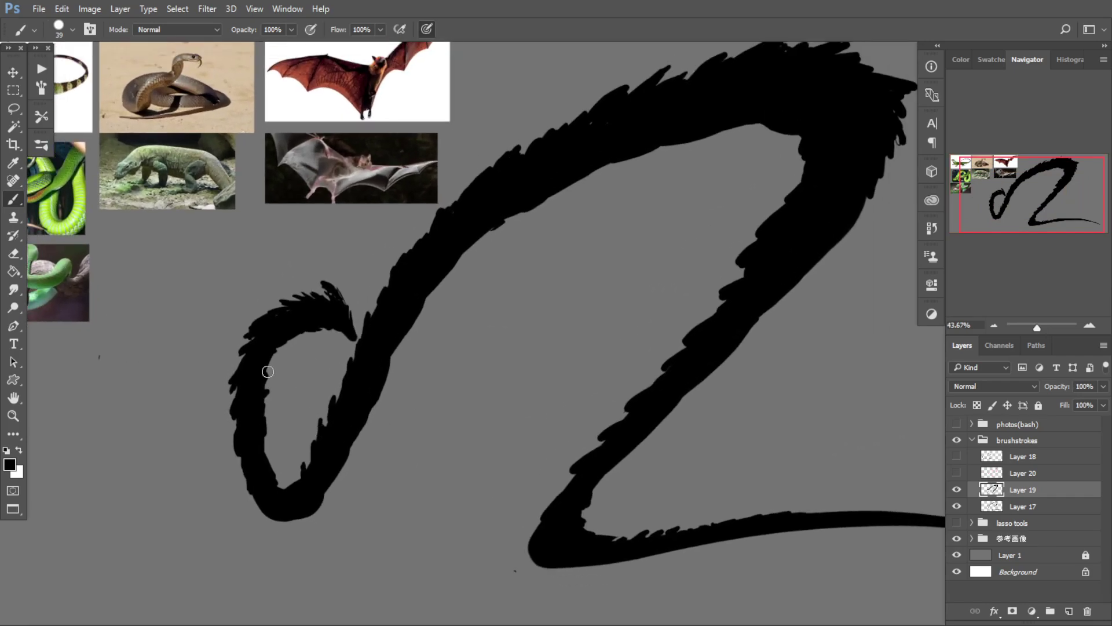
Step: Switch to the Firefox window and search Google Images for "beetle"
{"action": "key", "text": "shift+f"}
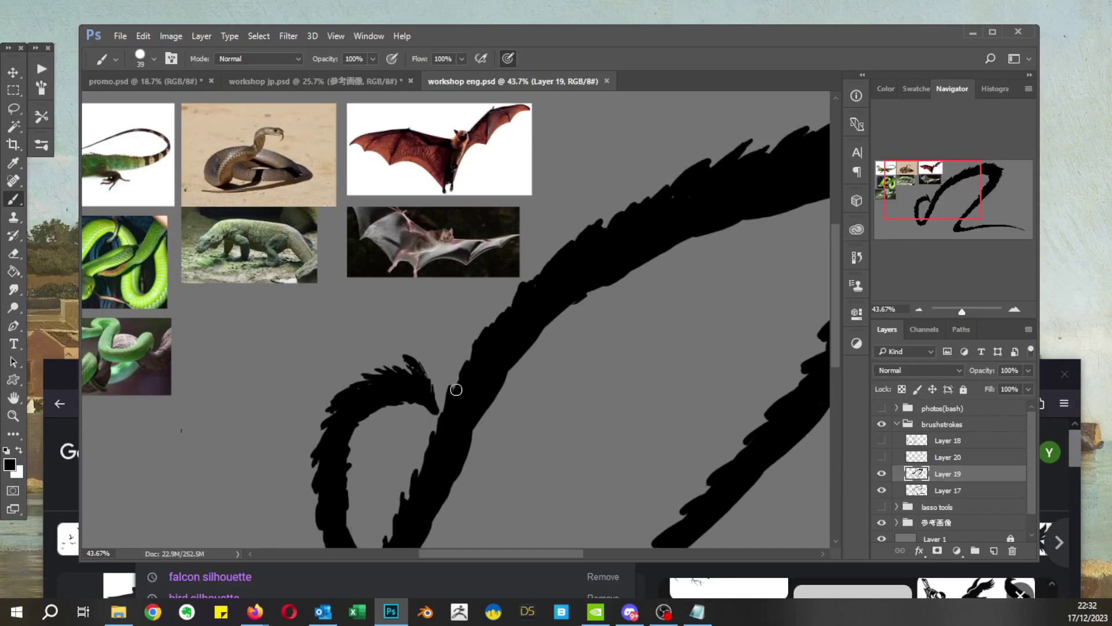
{"action": "left_click", "coordinate": [1079, 475]}
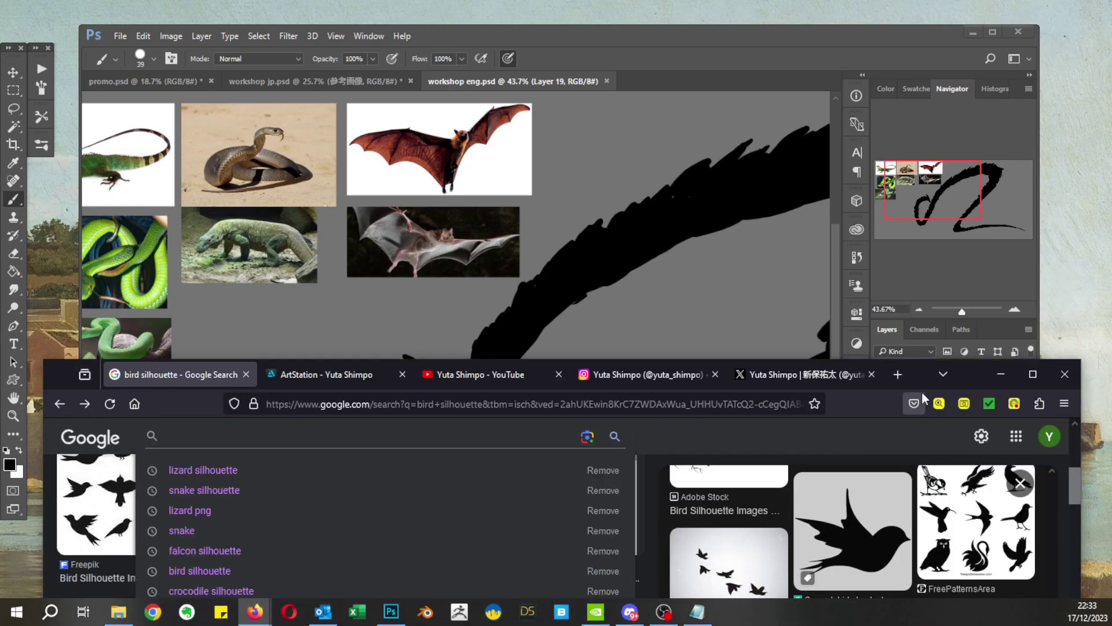
{"action": "left_click_drag", "start_coordinate": [921, 406], "coordinate": [923, 19]}
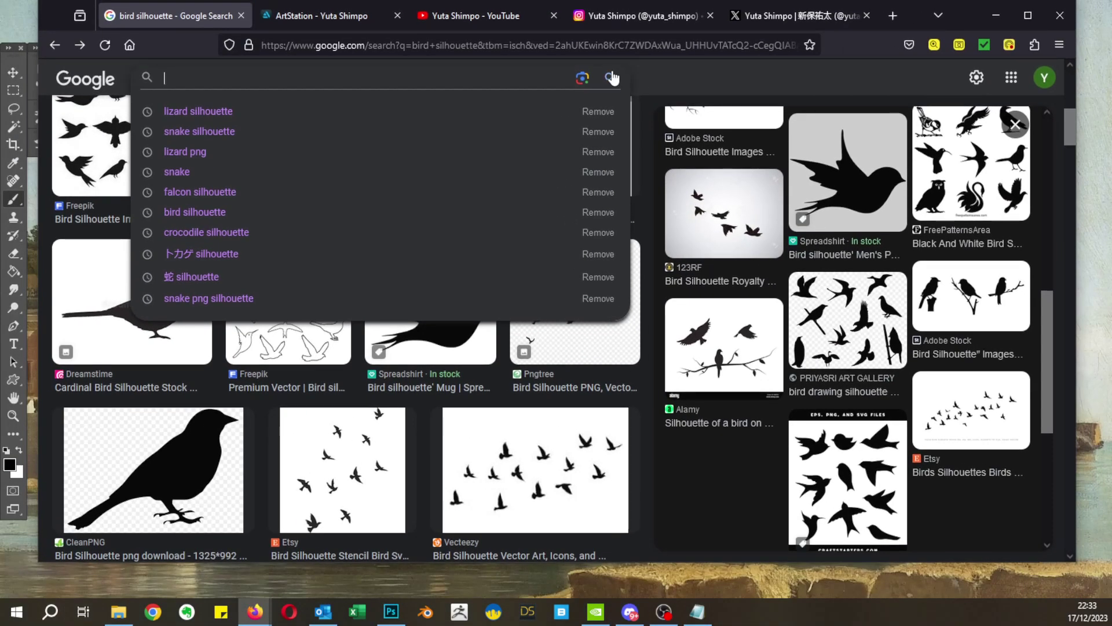
{"action": "type", "text": "bett"}
{"action": "key", "text": "ctrl+a"}
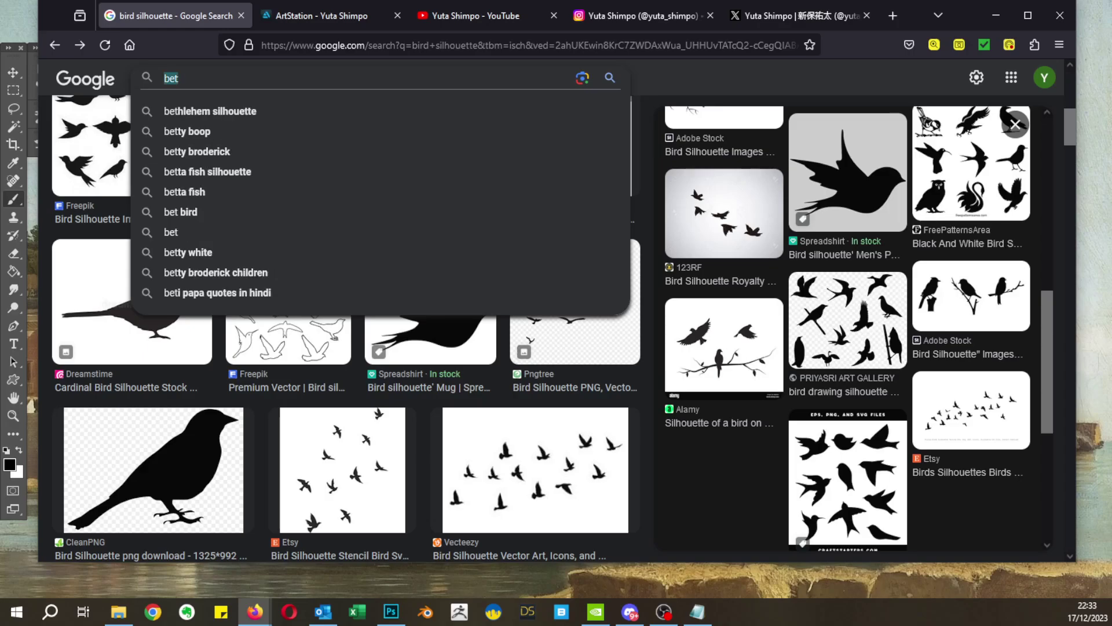
{"action": "type", "text": "beetle"}
{"action": "key", "text": "Return"}
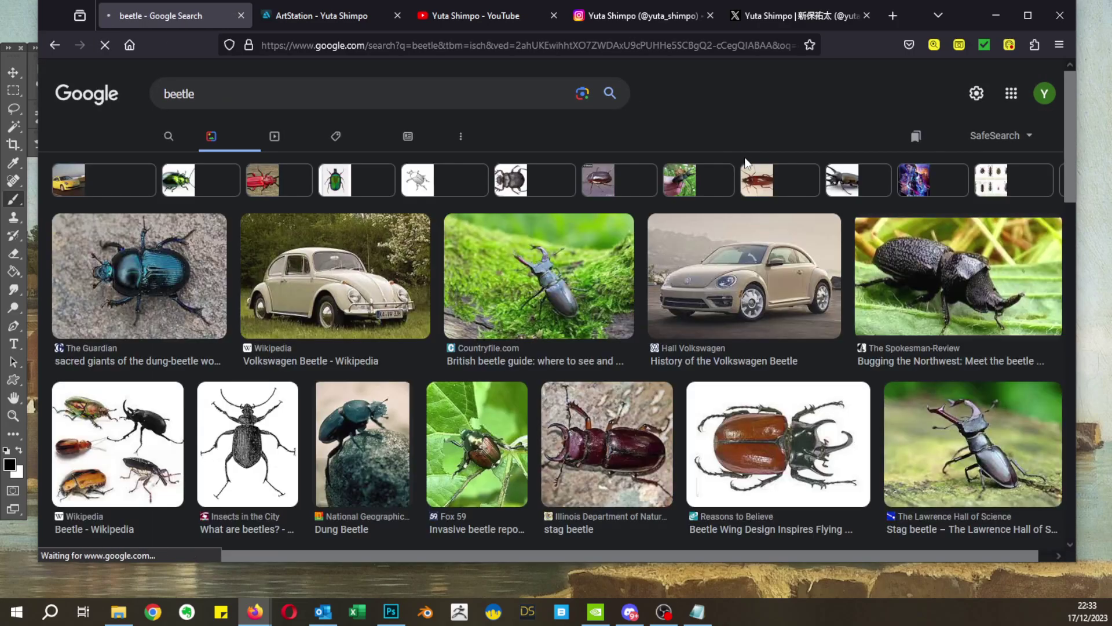
Step: Browse the beetle image results and preview several photos, including the dung beetle, the horned beetle and the green beetle
{"action": "left_click", "coordinate": [155, 284]}
{"action": "scroll", "coordinate": [591, 356], "scroll_direction": "down", "scroll_amount": 4}
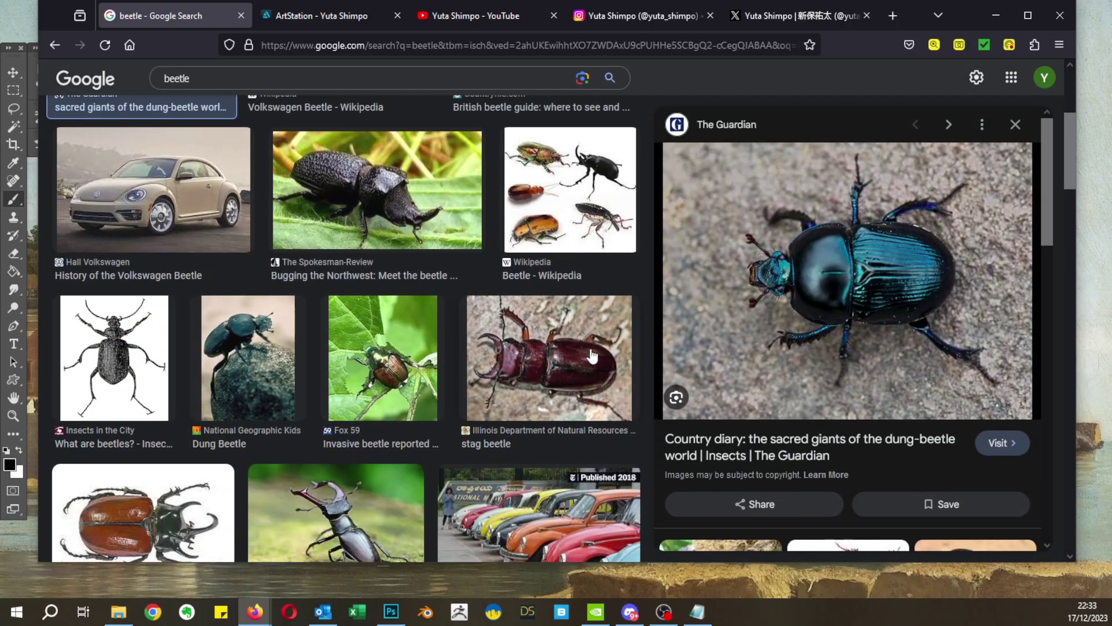
{"action": "left_click", "coordinate": [557, 223]}
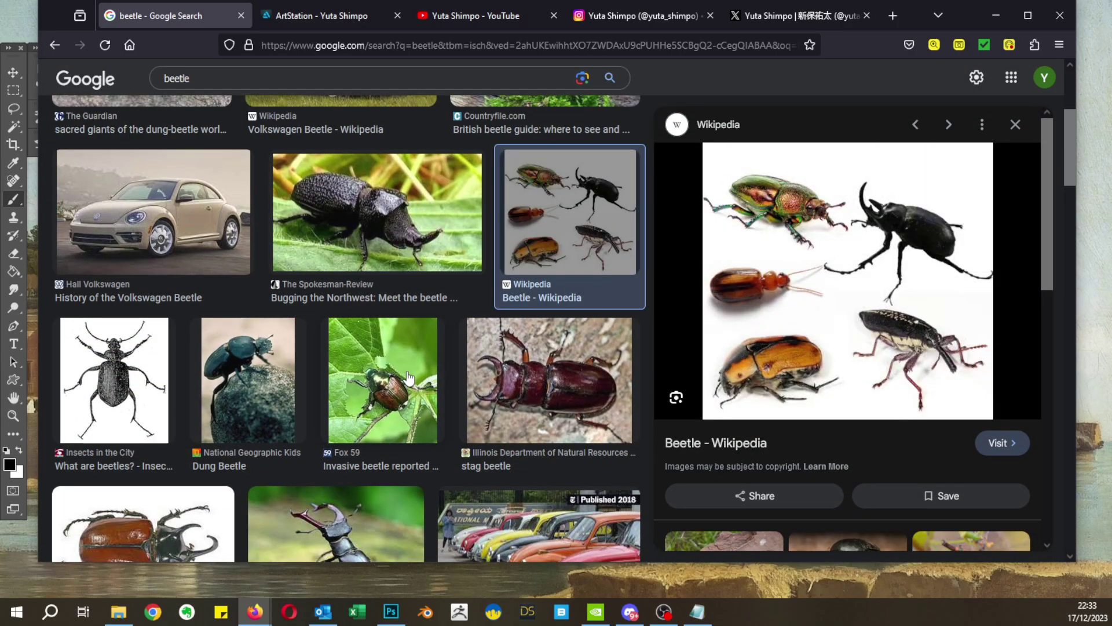
{"action": "left_click", "coordinate": [361, 249]}
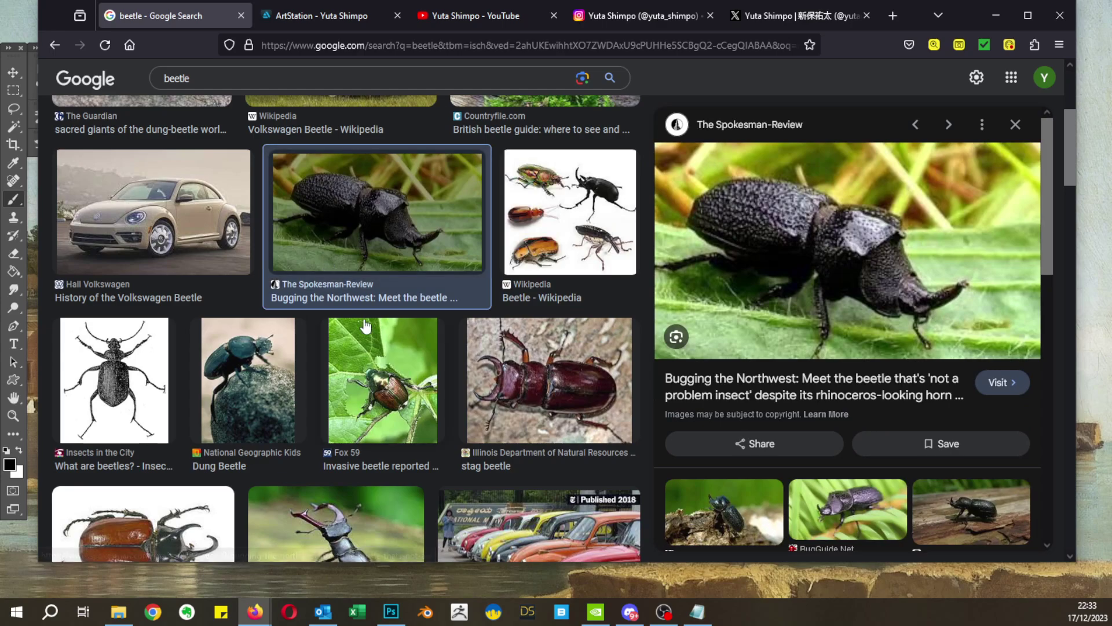
{"action": "left_click", "coordinate": [239, 403]}
{"action": "key", "text": "Right"}
{"action": "scroll", "coordinate": [277, 284], "scroll_direction": "down", "scroll_amount": 5}
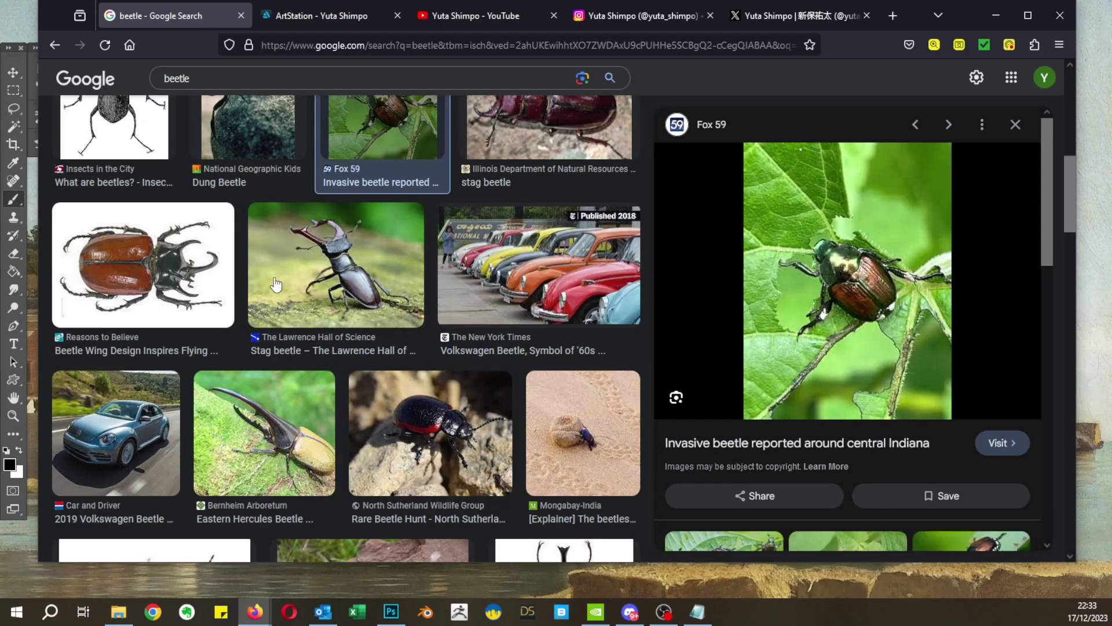
{"action": "scroll", "coordinate": [276, 284], "scroll_direction": "down", "scroll_amount": 6}
{"action": "left_click", "coordinate": [319, 412]}
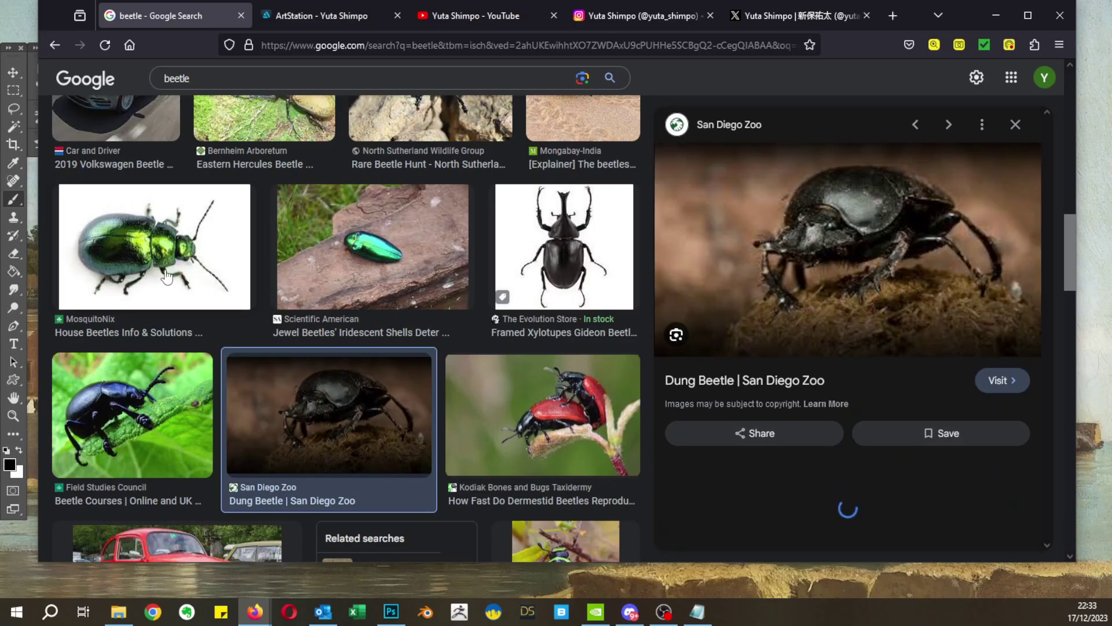
{"action": "left_click", "coordinate": [166, 277]}
{"action": "scroll", "coordinate": [267, 333], "scroll_direction": "down", "scroll_amount": 4}
{"action": "scroll", "coordinate": [280, 334], "scroll_direction": "up", "scroll_amount": 9}
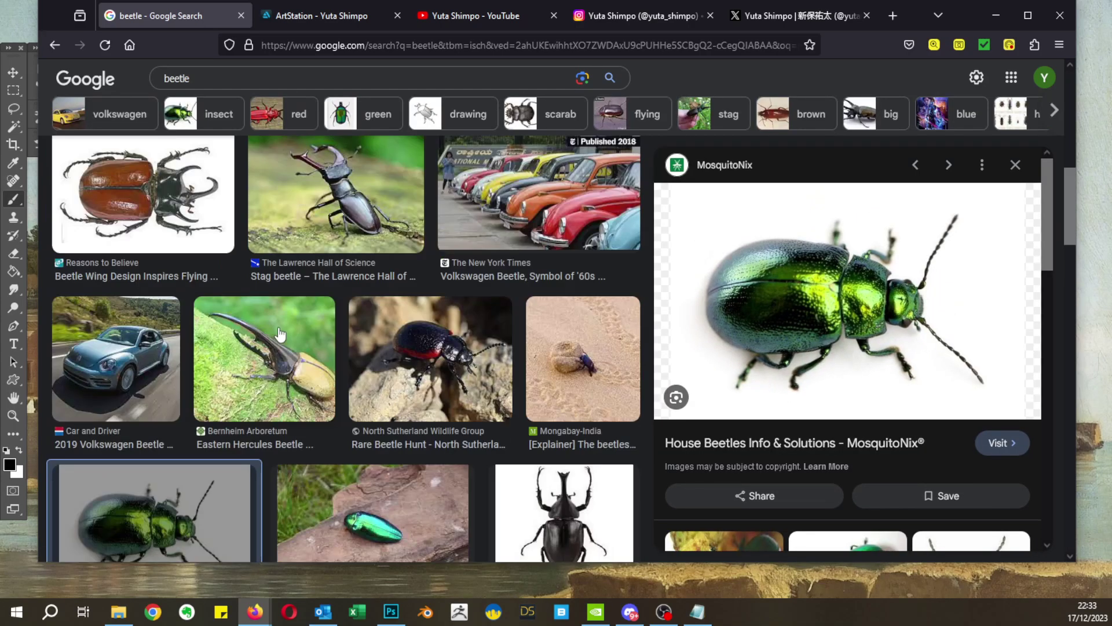
{"action": "scroll", "coordinate": [280, 334], "scroll_direction": "up", "scroll_amount": 5}
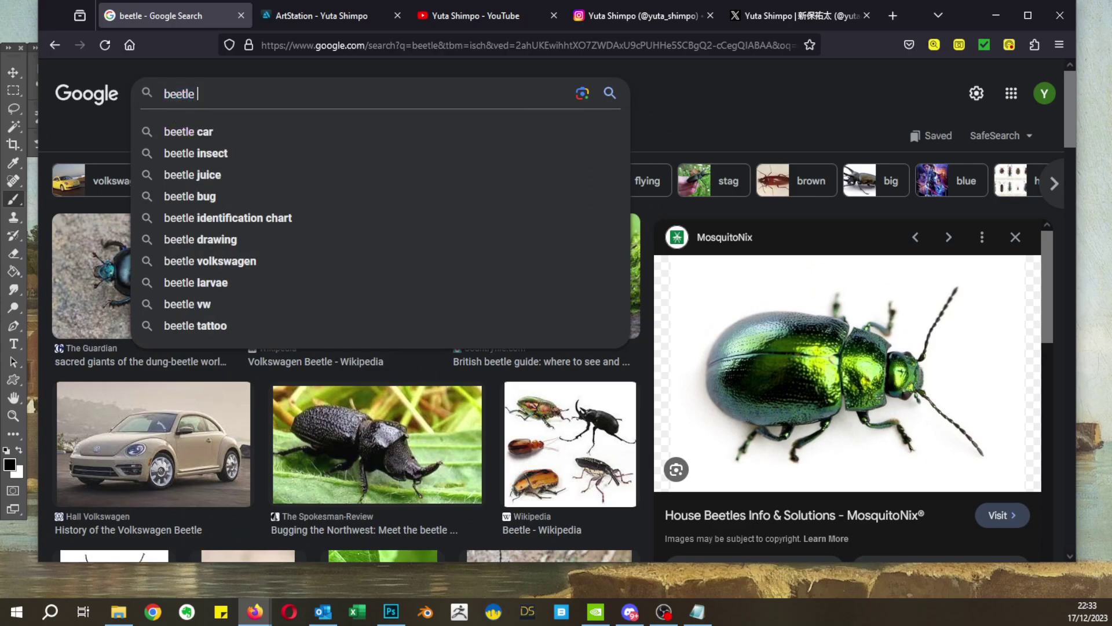
Step: Replace the image search with "millipedes", using the suggested spelling
{"action": "key", "text": "ctrl+a"}
{"action": "type", "text": "mili"}
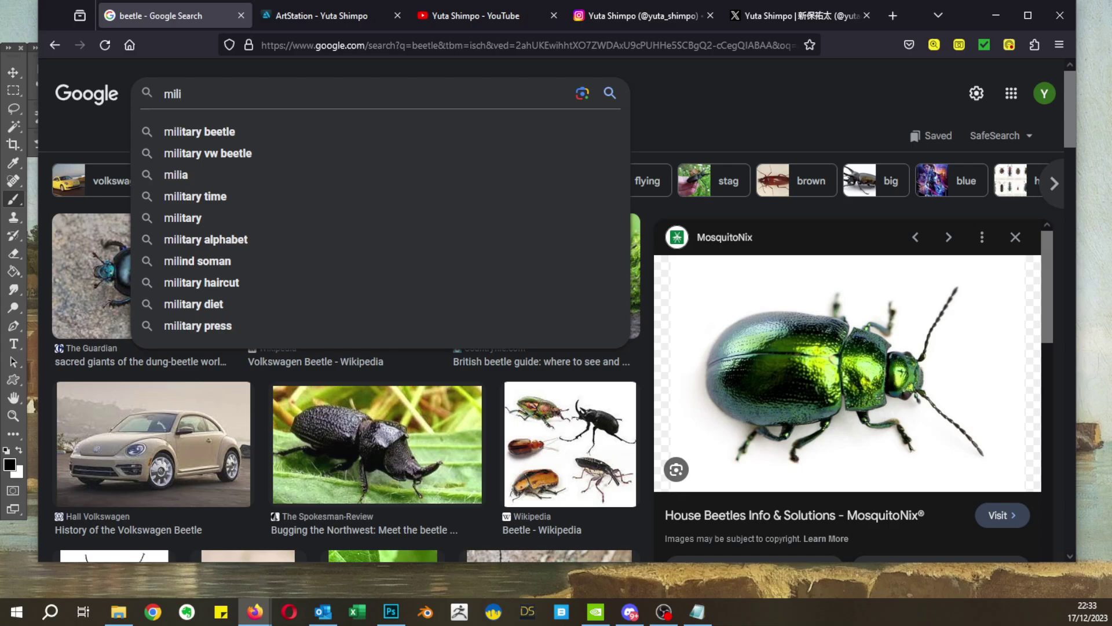
{"action": "type", "text": "pides"}
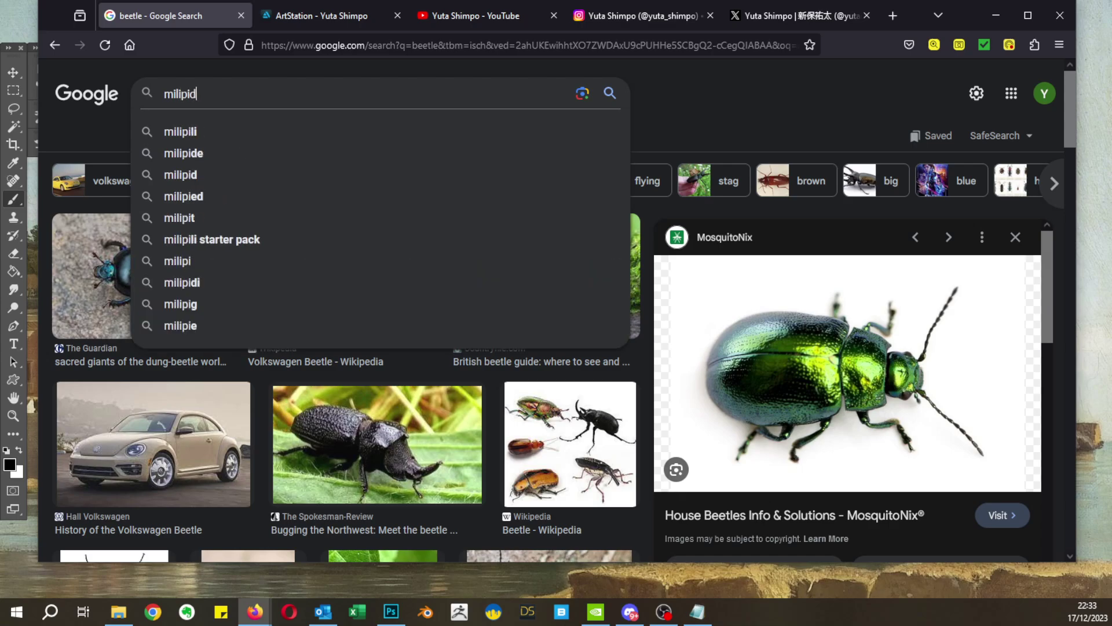
{"action": "key", "text": "Return"}
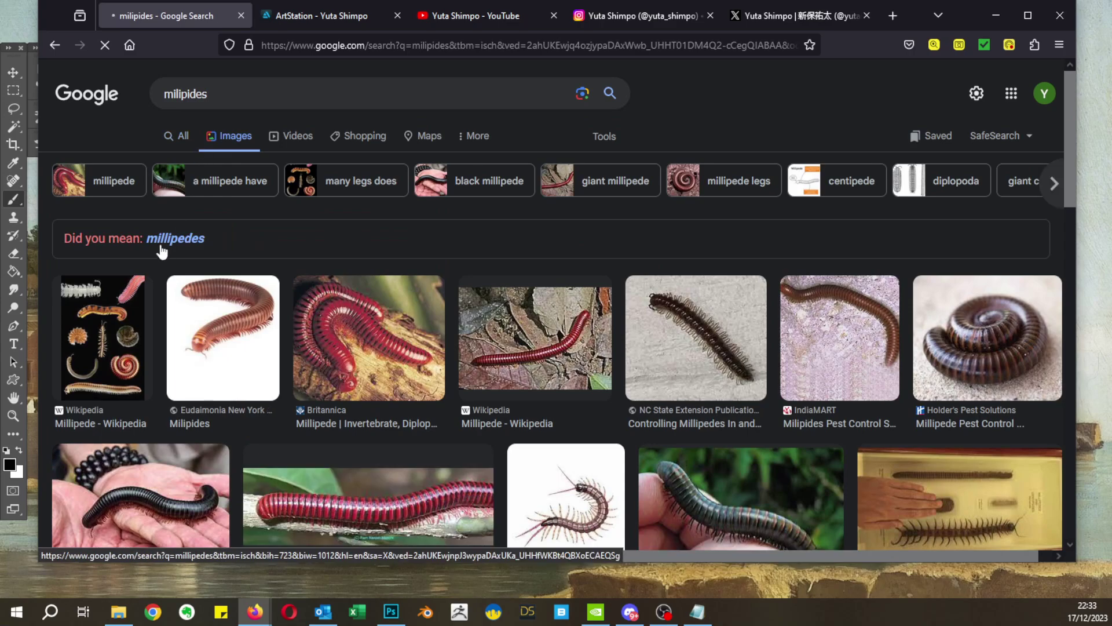
{"action": "left_click", "coordinate": [166, 240]}
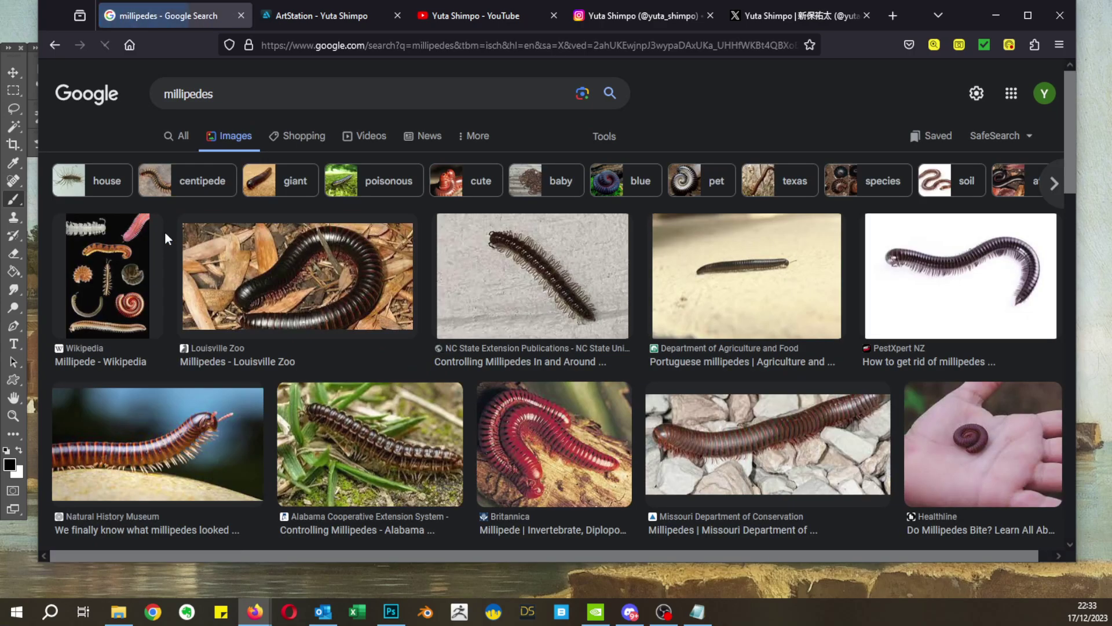
Step: Browse the millipede image results and preview the Missouri Department of Conservation and coiled Breda Pest Management photos
{"action": "scroll", "coordinate": [345, 274], "scroll_direction": "down", "scroll_amount": 2}
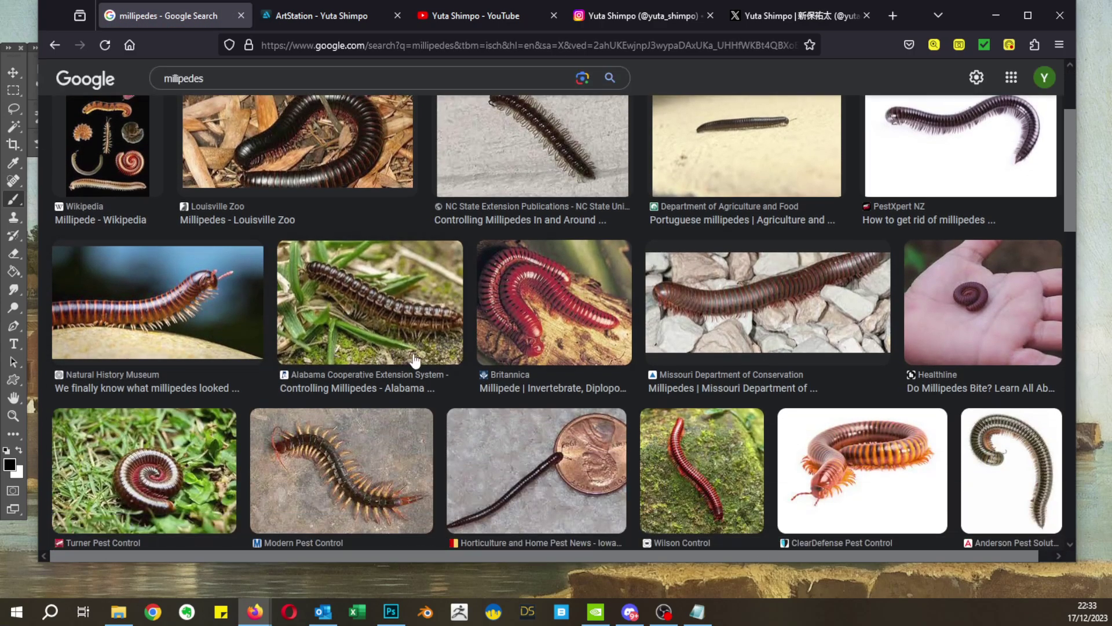
{"action": "left_click", "coordinate": [816, 352]}
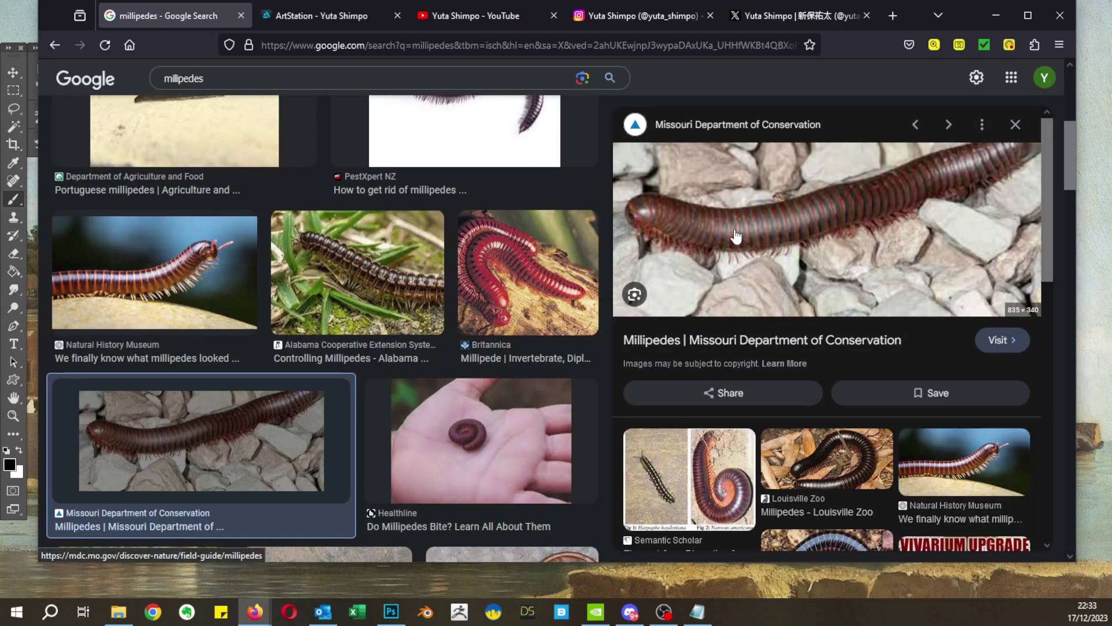
{"action": "scroll", "coordinate": [278, 311], "scroll_direction": "down", "scroll_amount": 3}
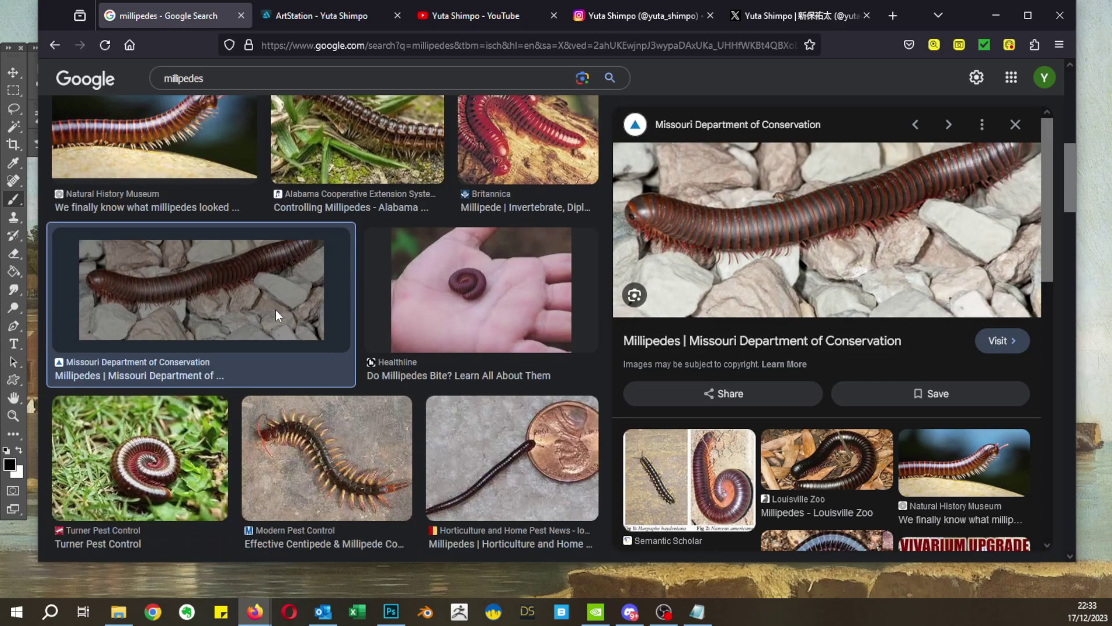
{"action": "scroll", "coordinate": [409, 342], "scroll_direction": "down", "scroll_amount": 2}
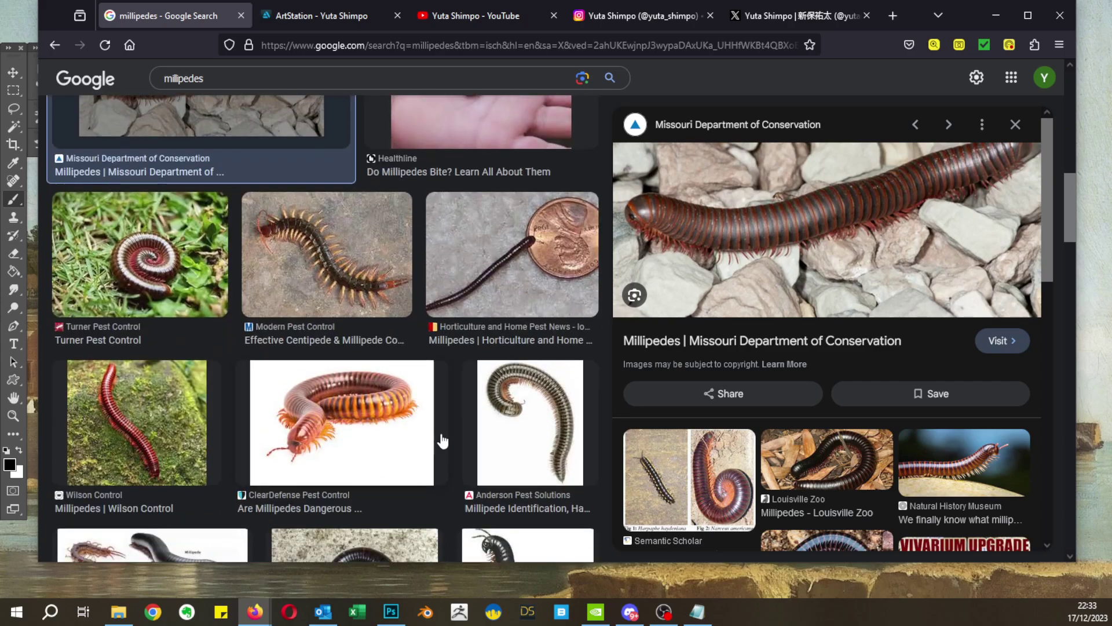
{"action": "left_click", "coordinate": [497, 422]}
{"action": "left_click", "coordinate": [342, 324]}
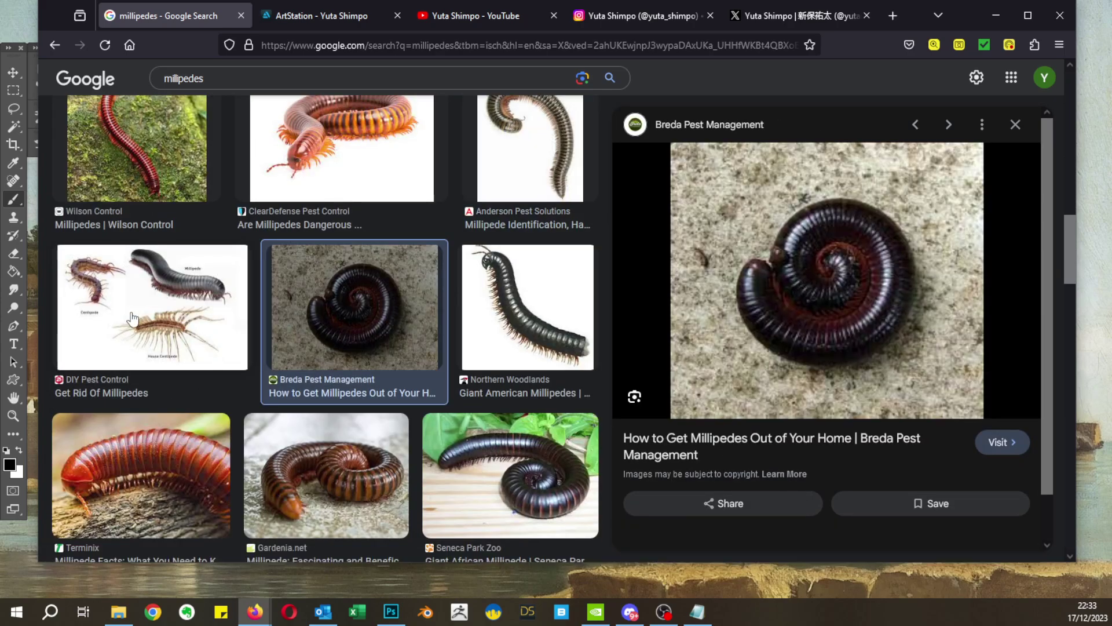
Step: Preview the DIY Pest Control image of a centipede, millipede and house centipede, and copy that picture
{"action": "left_click", "coordinate": [237, 388]}
{"action": "scroll", "coordinate": [269, 398], "scroll_direction": "up", "scroll_amount": 4}
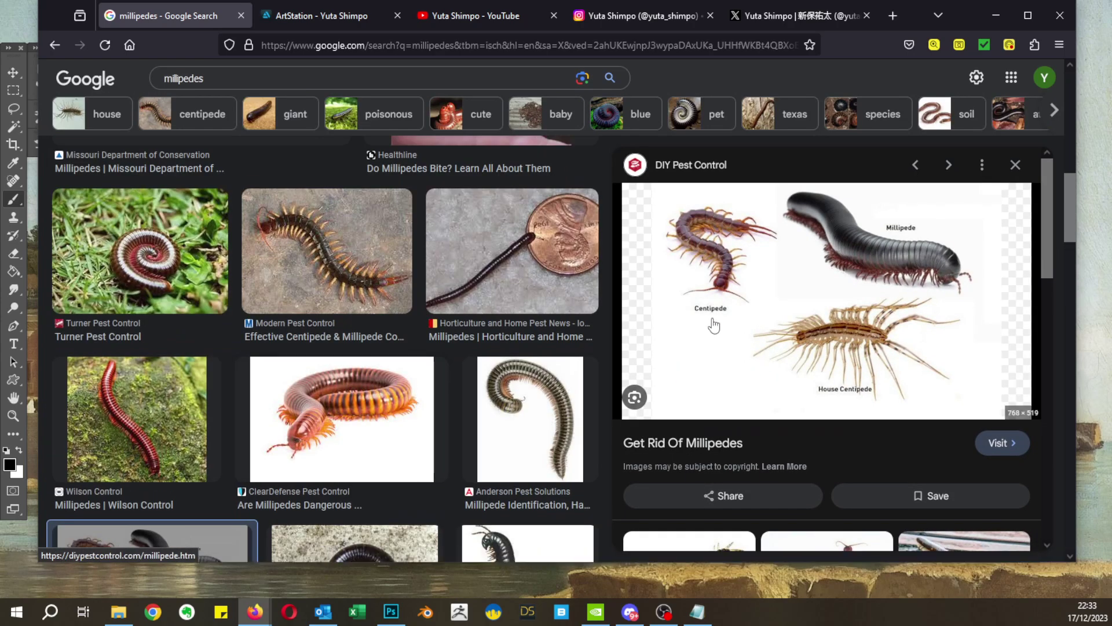
{"action": "right_click", "coordinate": [816, 297]}
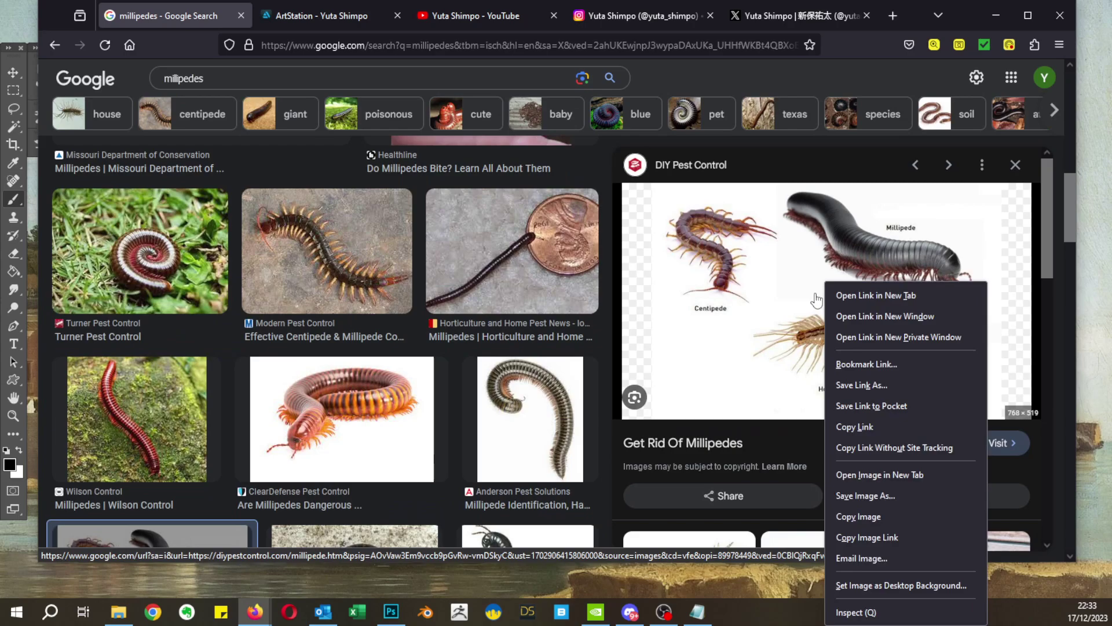
{"action": "left_click", "coordinate": [872, 517]}
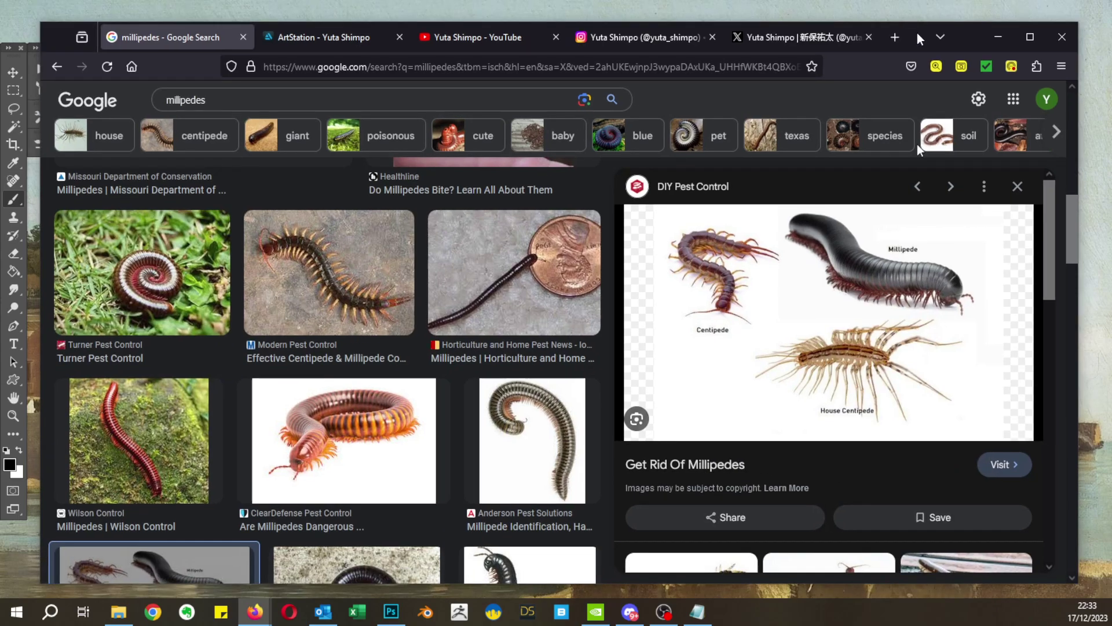
Step: Switch to Photoshop and paste the copied arthropod picture among the reference photo layers of workshop eng.psd
{"action": "left_click_drag", "start_coordinate": [919, 17], "coordinate": [925, 400]}
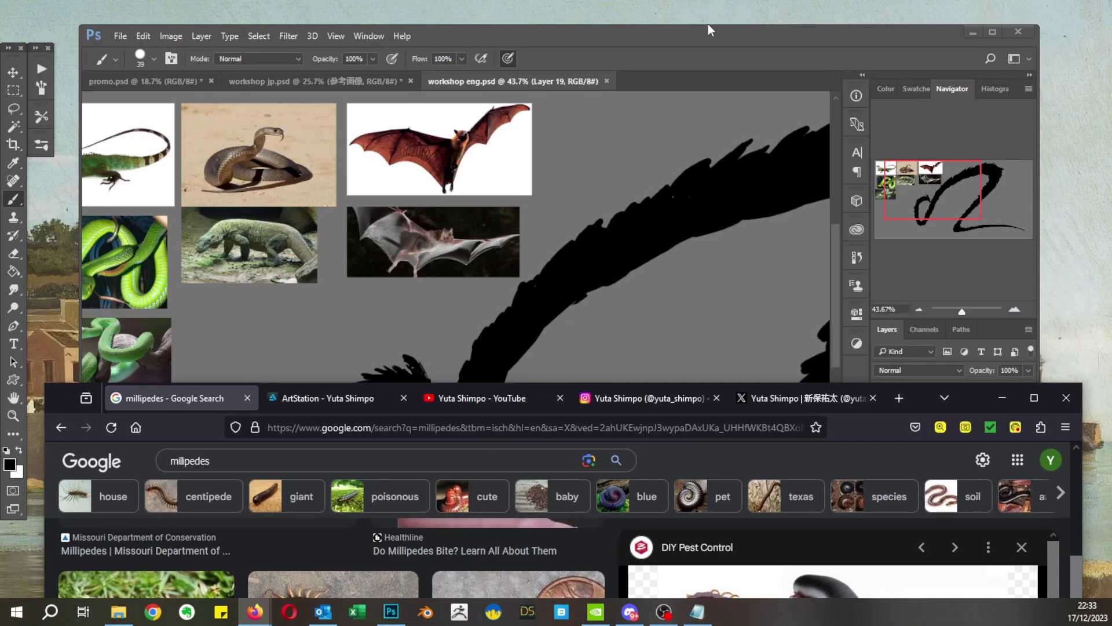
{"action": "left_click", "coordinate": [642, 46]}
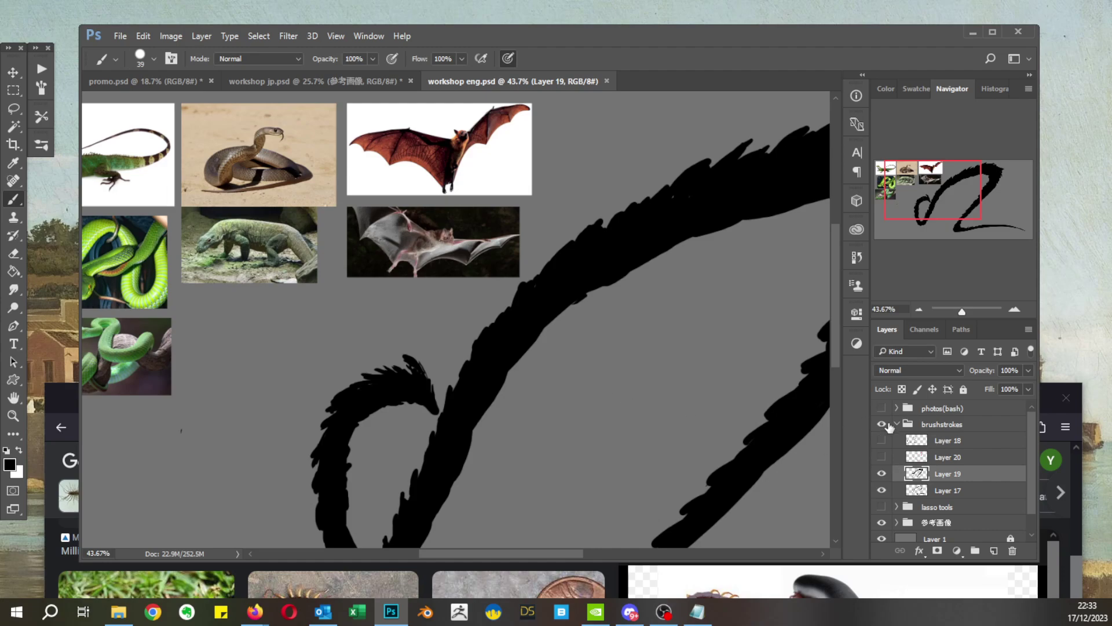
{"action": "left_click_drag", "start_coordinate": [307, 187], "coordinate": [99, 169]}
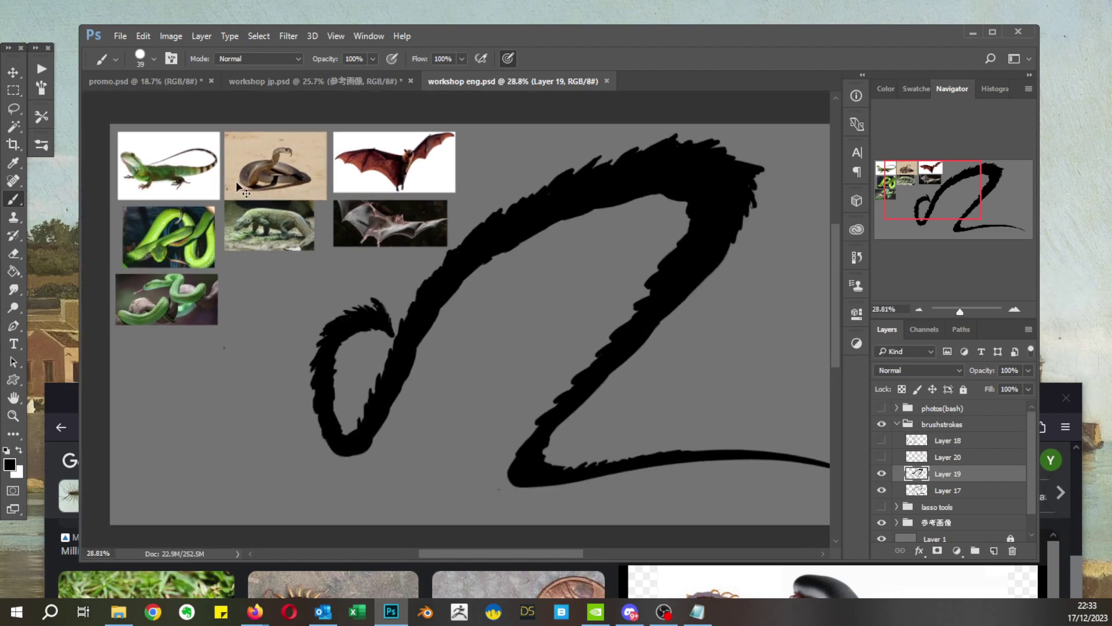
{"action": "left_click", "coordinate": [14, 72]}
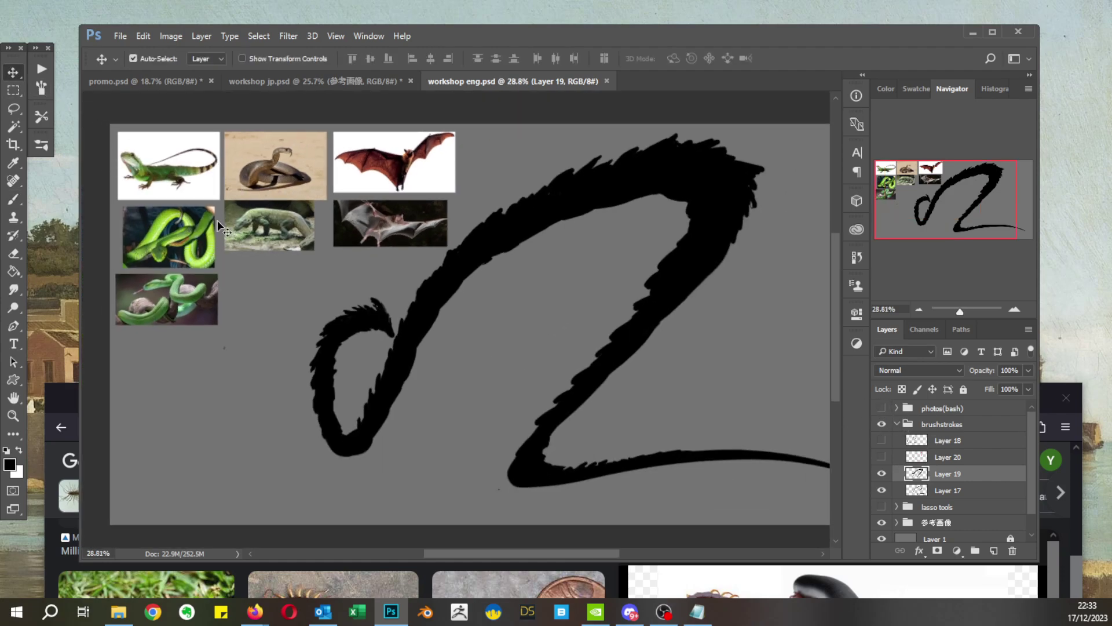
{"action": "left_click", "coordinate": [274, 180]}
{"action": "key", "text": "ctrl+v"}
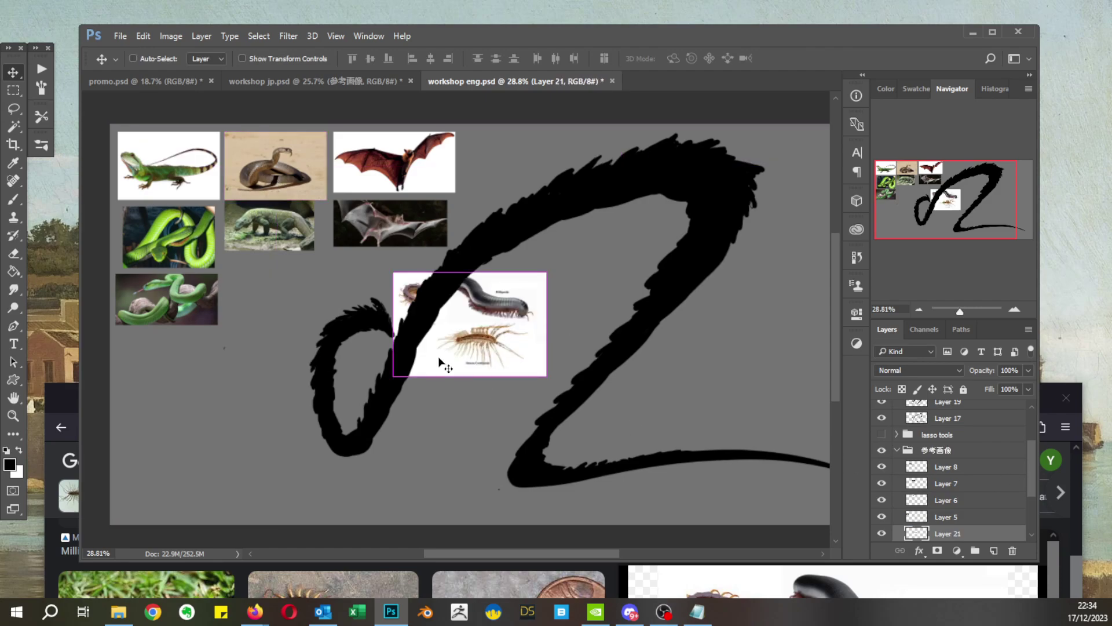
Step: Scale the pasted arthropod picture to about 87% and place it beneath the green snake photos
{"action": "key", "text": "ctrl+t"}
{"action": "left_click_drag", "start_coordinate": [469, 344], "coordinate": [197, 406]}
{"action": "left_click_drag", "start_coordinate": [272, 438], "coordinate": [252, 424]}
{"action": "left_click_drag", "start_coordinate": [188, 369], "coordinate": [236, 350]}
{"action": "key", "text": "Return"}
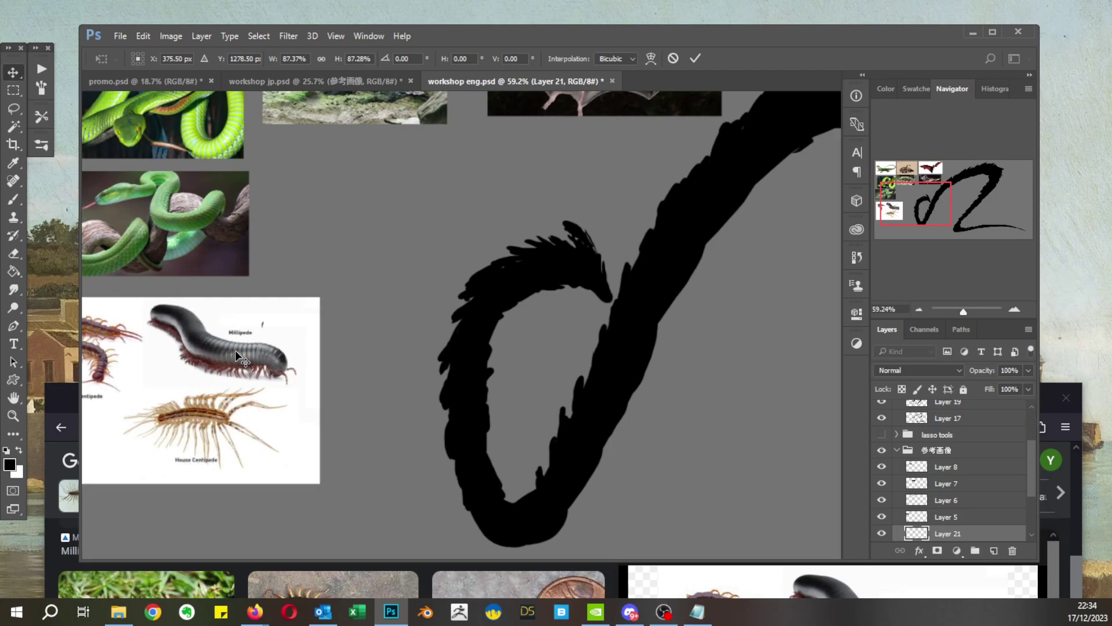
Step: Examine the centipede, millipede and house centipede reference up close in a full-screen view
{"action": "key", "text": "f"}
{"action": "left_click_drag", "start_coordinate": [161, 307], "coordinate": [206, 306]}
{"action": "left_click_drag", "start_coordinate": [166, 304], "coordinate": [401, 284]}
{"action": "left_click_drag", "start_coordinate": [321, 265], "coordinate": [347, 266]}
{"action": "left_click_drag", "start_coordinate": [304, 277], "coordinate": [496, 265]}
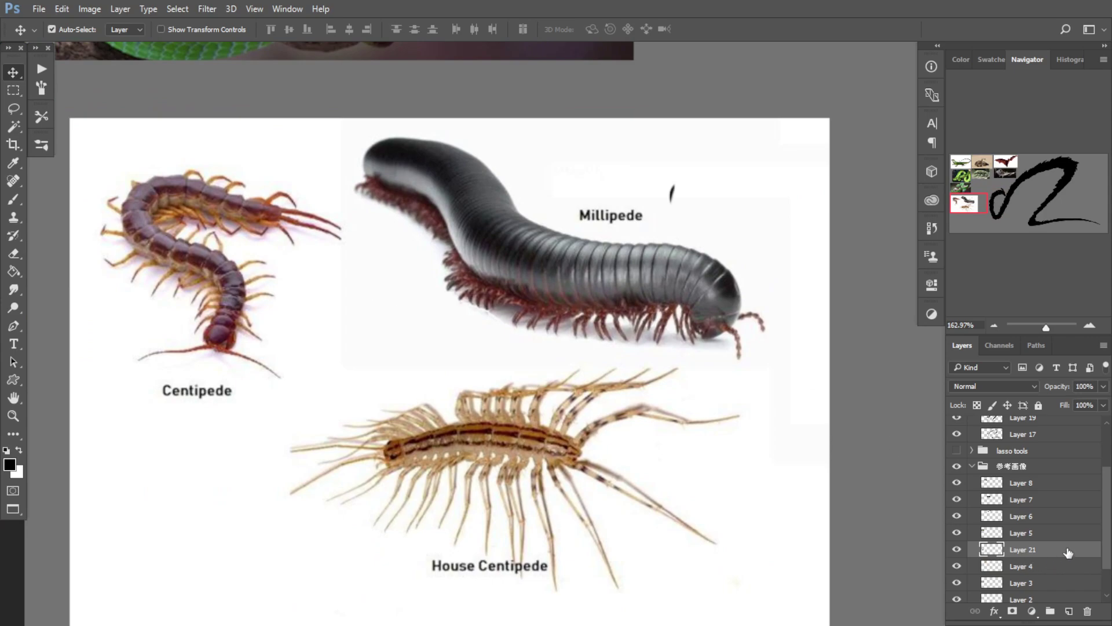
Step: Select Layer 19 and toggle its visibility to compare the spiky silhouette with the plain brushstroke beneath it
{"action": "scroll", "coordinate": [1068, 550], "scroll_direction": "up", "scroll_amount": 3}
{"action": "left_click", "coordinate": [1023, 492]}
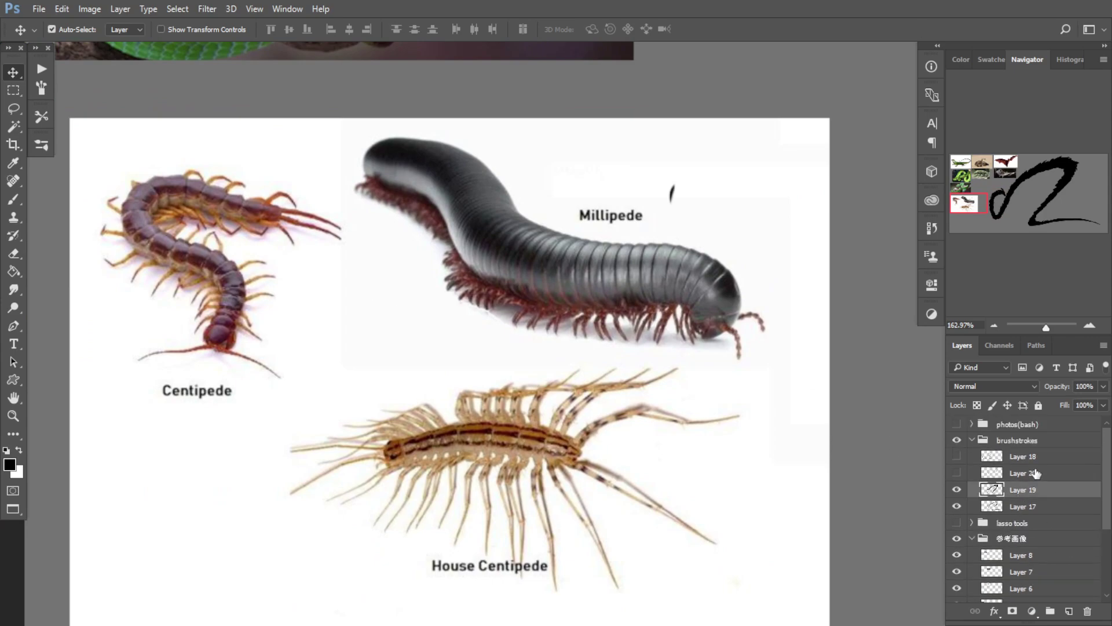
{"action": "scroll", "coordinate": [571, 373], "scroll_direction": "down", "scroll_amount": 5}
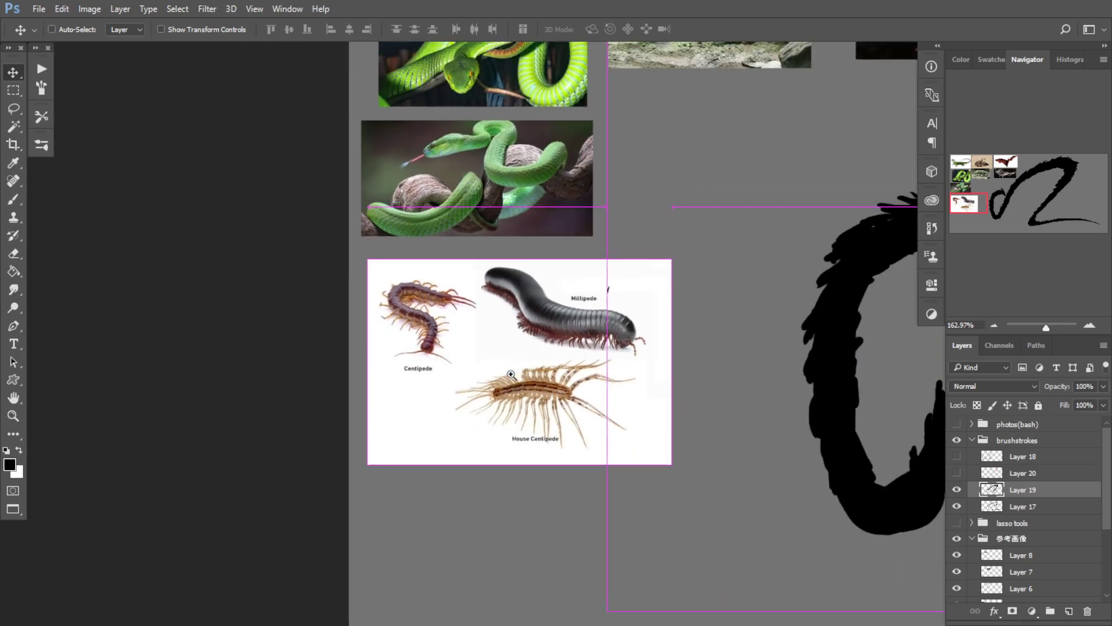
{"action": "left_click_drag", "start_coordinate": [546, 355], "coordinate": [211, 379]}
{"action": "left_click_drag", "start_coordinate": [376, 340], "coordinate": [279, 347]}
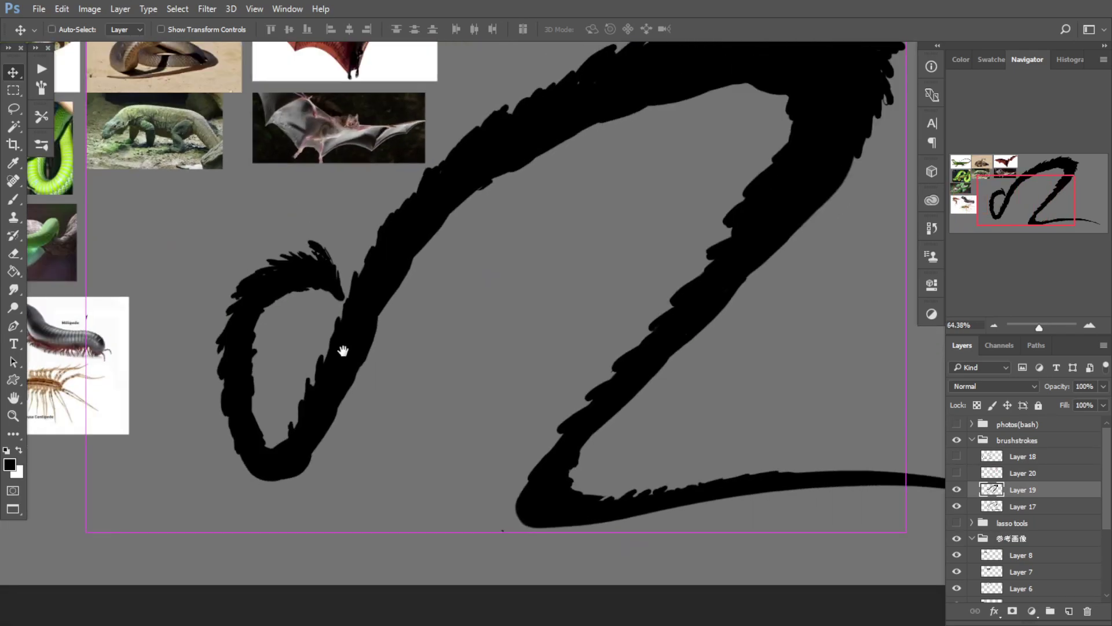
{"action": "left_click_drag", "start_coordinate": [479, 349], "coordinate": [379, 386]}
{"action": "scroll", "coordinate": [379, 386], "scroll_direction": "down", "scroll_amount": 3}
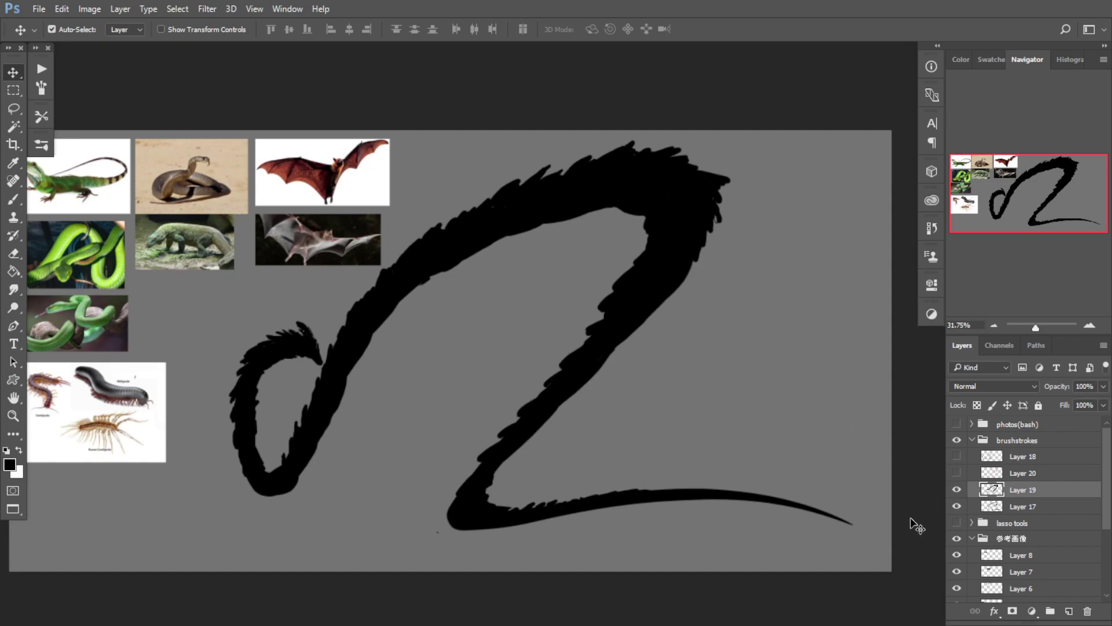
{"action": "left_click", "coordinate": [957, 491]}
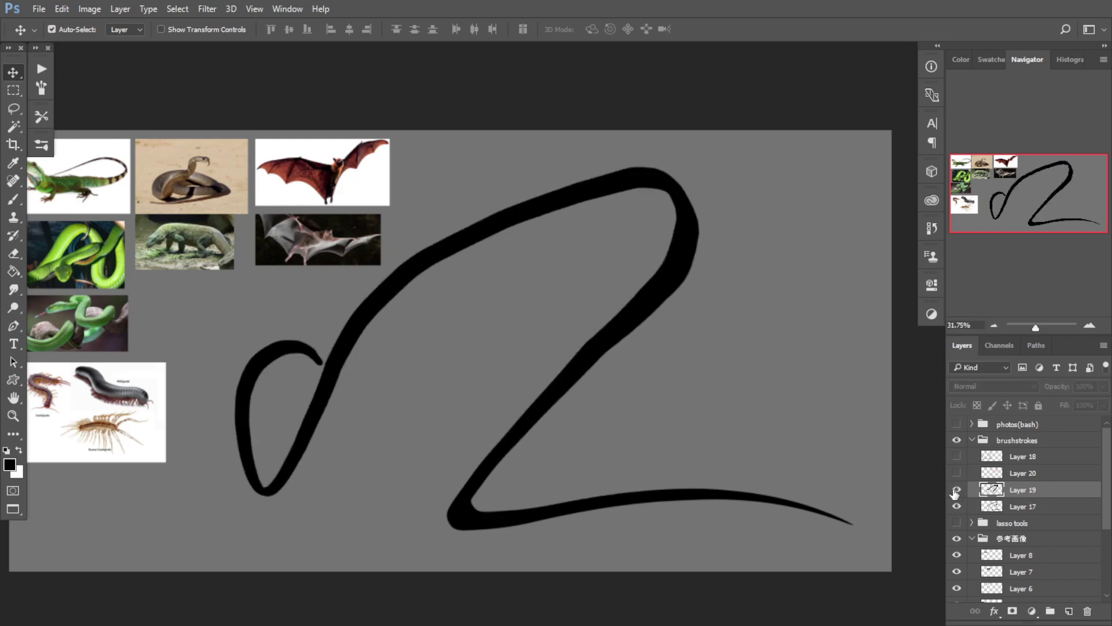
{"action": "left_click", "coordinate": [957, 490]}
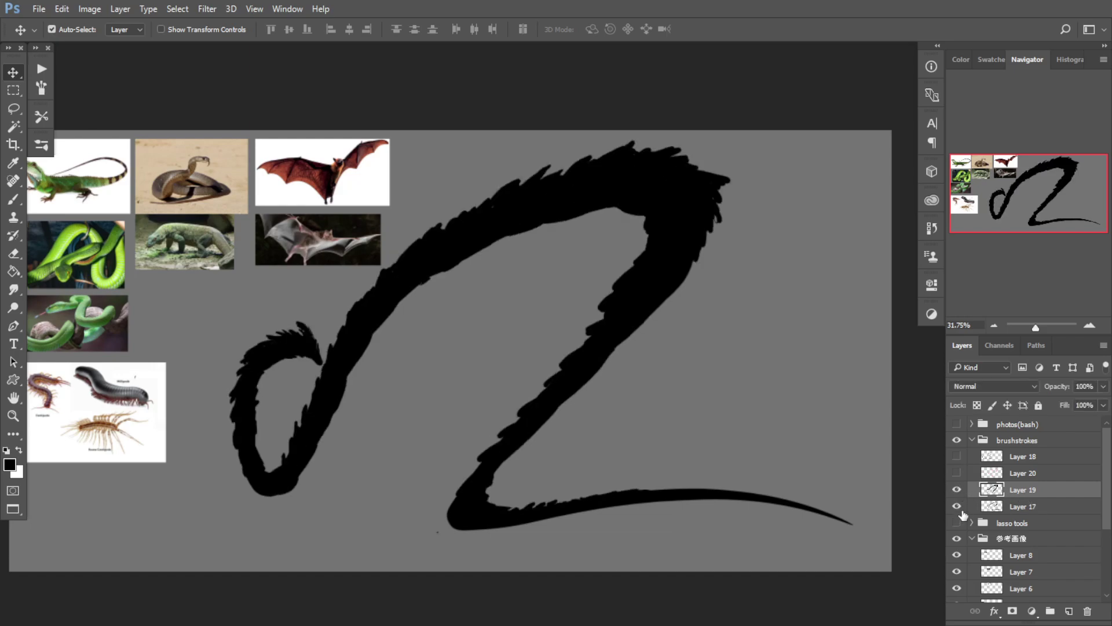
{"action": "left_click", "coordinate": [957, 490]}
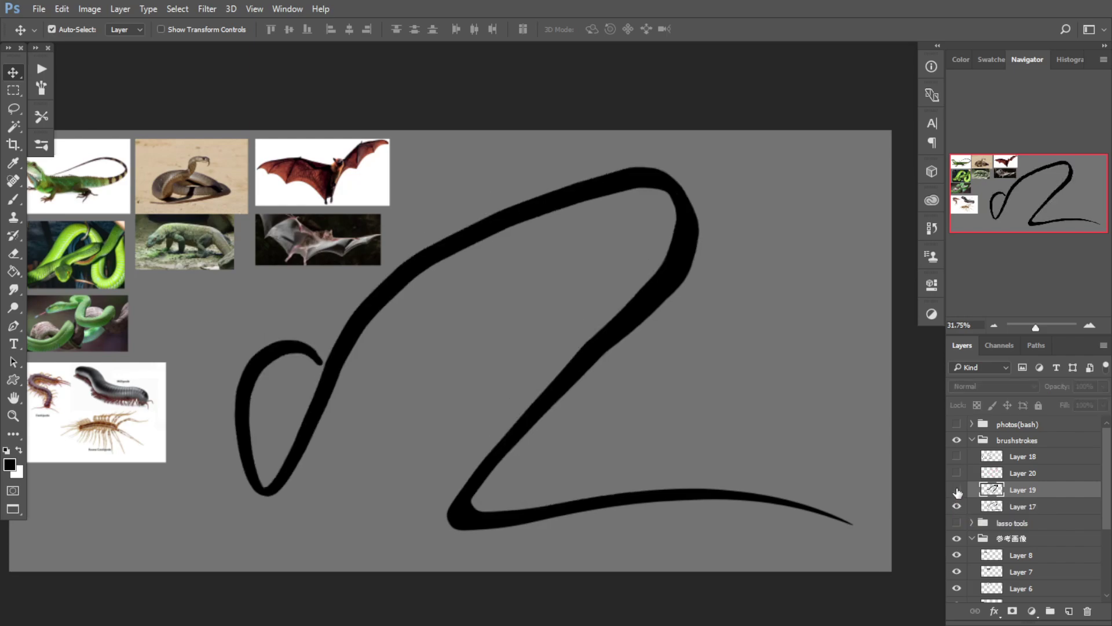
{"action": "left_click", "coordinate": [957, 490]}
Step: Add a new layer above Layer 19, set the brush size to 45, and try downward strokes beside the silhouette, undoing each one
{"action": "left_click", "coordinate": [1069, 611]}
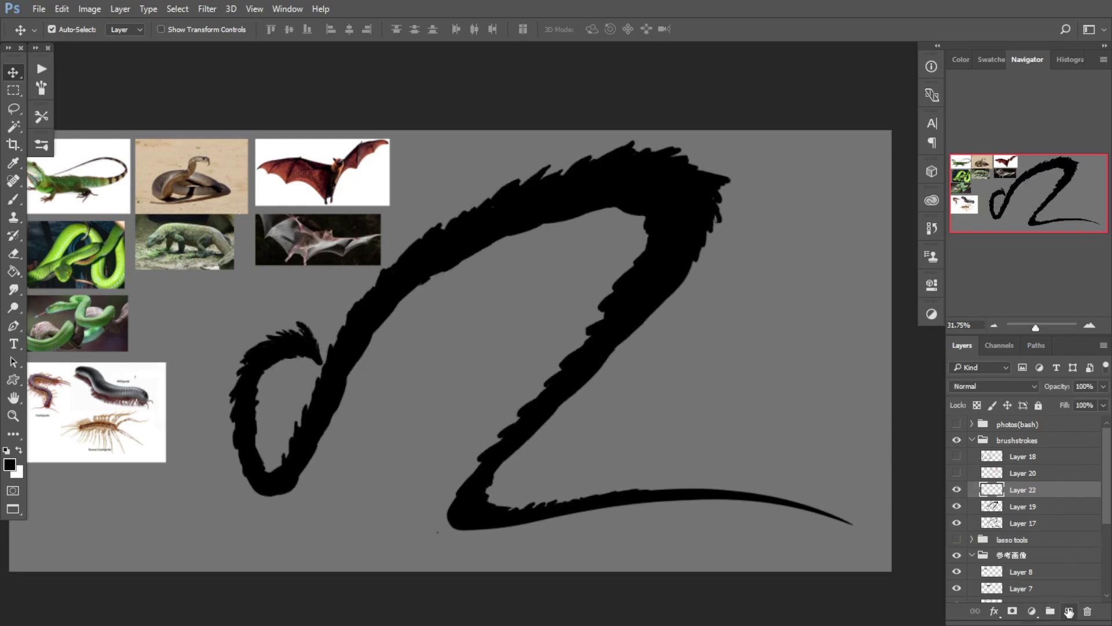
{"action": "key", "text": "b"}
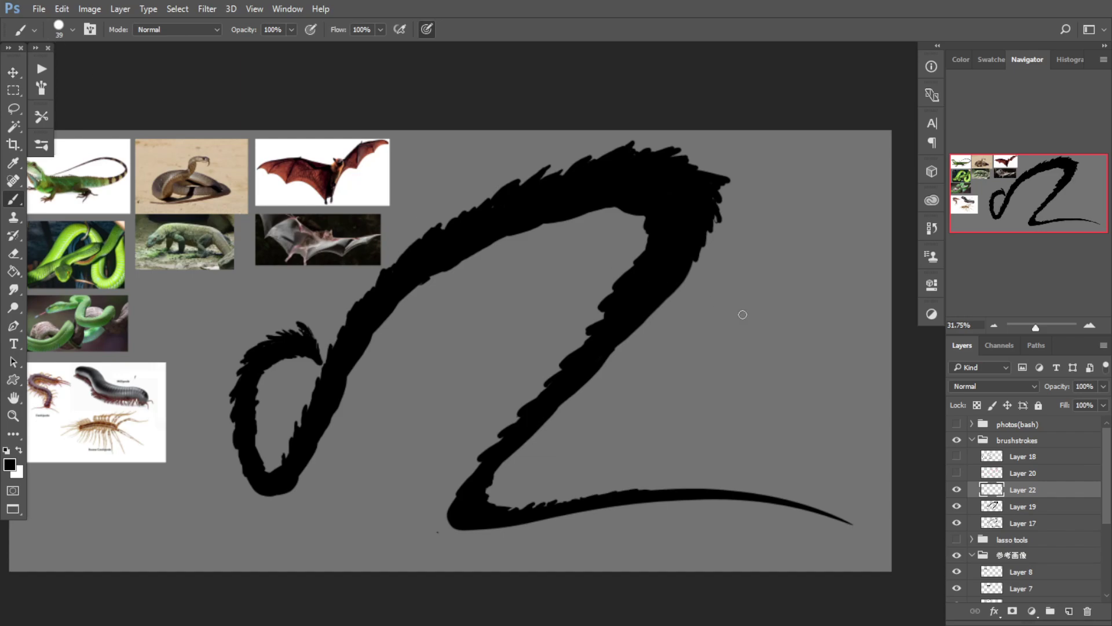
{"action": "mouse_move", "coordinate": [789, 271]}
{"action": "left_mouse_down"}
{"action": "mouse_move", "coordinate": [739, 355]}
{"action": "mouse_move", "coordinate": [764, 391]}
{"action": "left_mouse_up"}
{"action": "key", "text": "ctrl+z"}
{"action": "mouse_move", "coordinate": [822, 249]}
{"action": "left_mouse_down"}
{"action": "mouse_move", "coordinate": [790, 295]}
{"action": "mouse_move", "coordinate": [754, 405]}
{"action": "mouse_move", "coordinate": [795, 392]}
{"action": "left_mouse_up"}
{"action": "key", "text": "ctrl+z"}
{"action": "left_click_drag", "start_coordinate": [815, 216], "coordinate": [788, 422]}
{"action": "key", "text": "ctrl+z"}
{"action": "right_click", "coordinate": [787, 328], "text": "alt"}
{"action": "left_click_drag", "start_coordinate": [785, 216], "coordinate": [768, 399]}
{"action": "key", "text": "ctrl+z"}
Step: Hide Layers 22, 19 and 17, add a new layer, and try sweeping zigzag strokes across the empty canvas, undoing each one
{"action": "left_click_drag", "start_coordinate": [956, 489], "coordinate": [957, 522]}
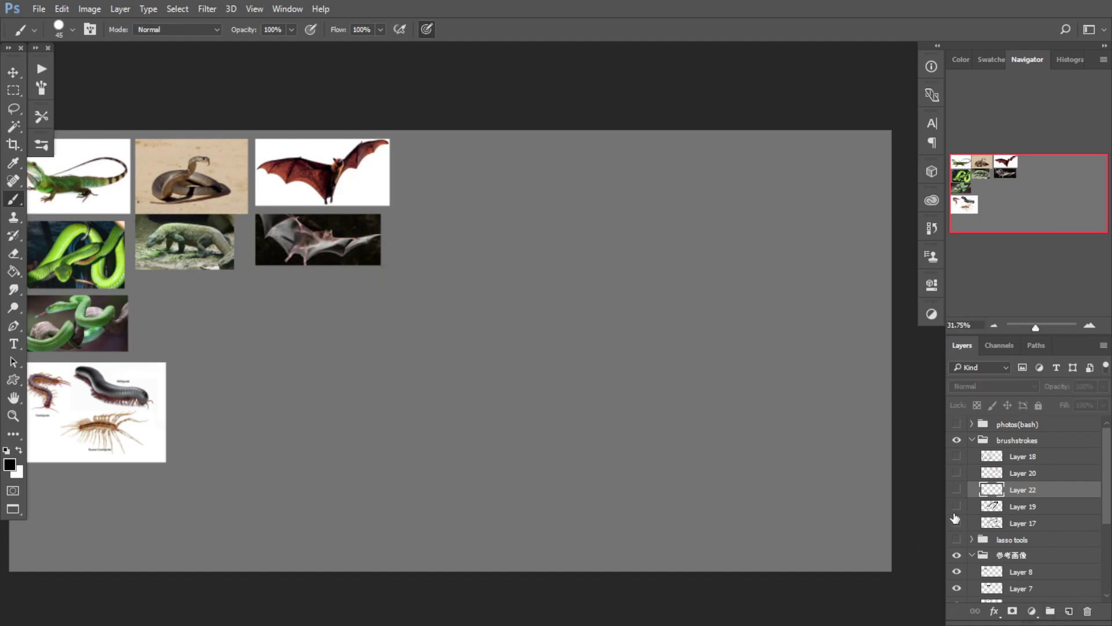
{"action": "left_click", "coordinate": [1069, 611]}
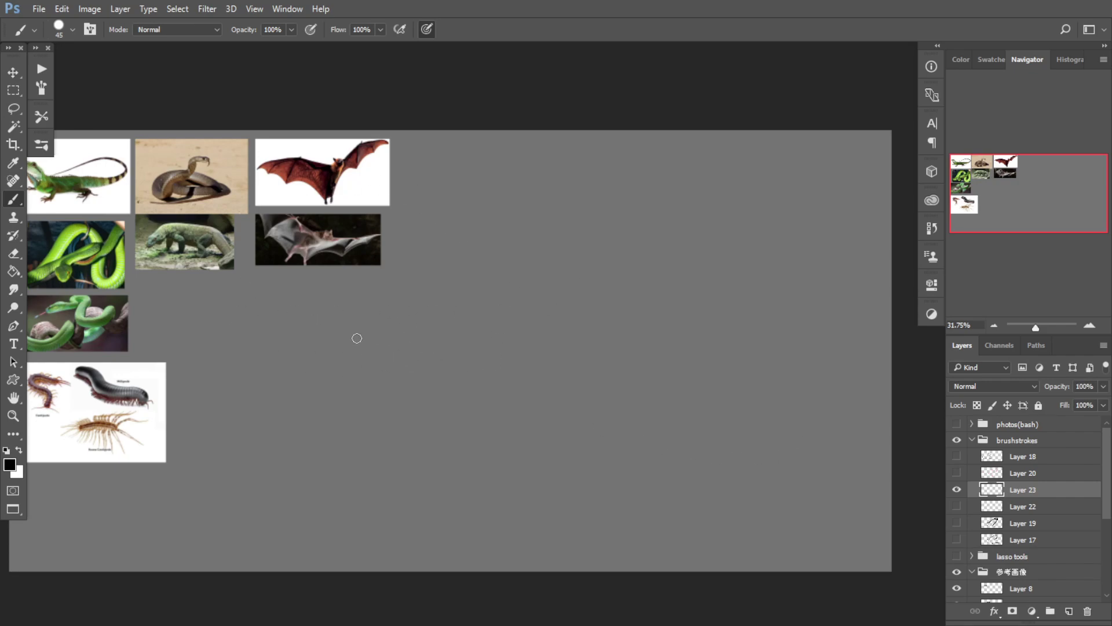
{"action": "mouse_move", "coordinate": [380, 310]}
{"action": "left_mouse_down"}
{"action": "mouse_move", "coordinate": [311, 390]}
{"action": "mouse_move", "coordinate": [686, 443]}
{"action": "left_mouse_up"}
{"action": "key", "text": "ctrl+z"}
{"action": "left_click_drag", "start_coordinate": [347, 329], "coordinate": [730, 327]}
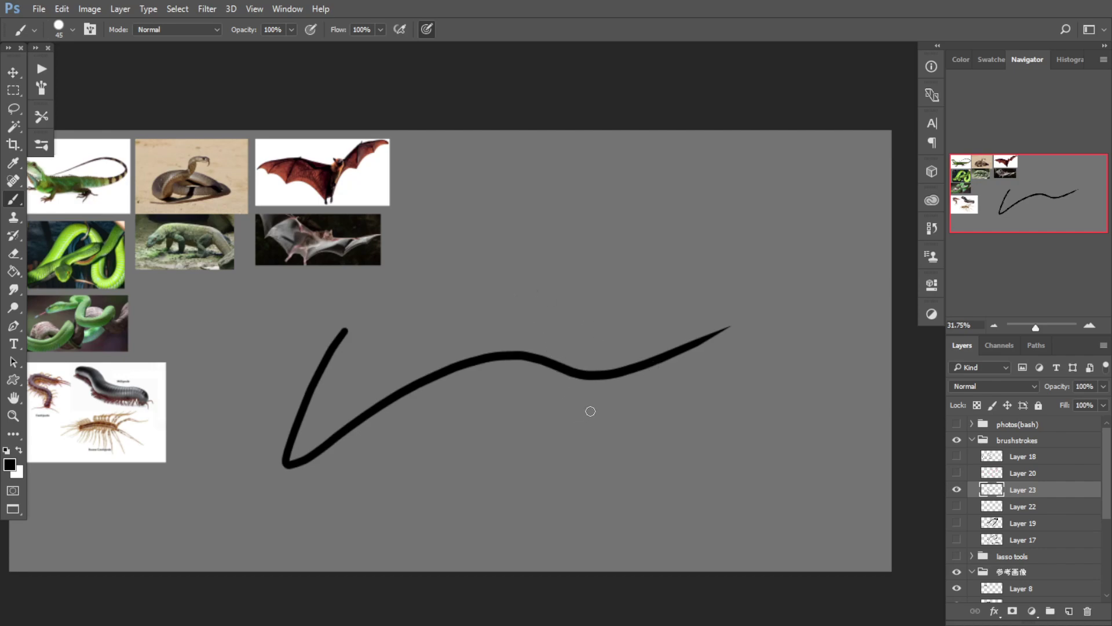
{"action": "key", "text": "ctrl+z"}
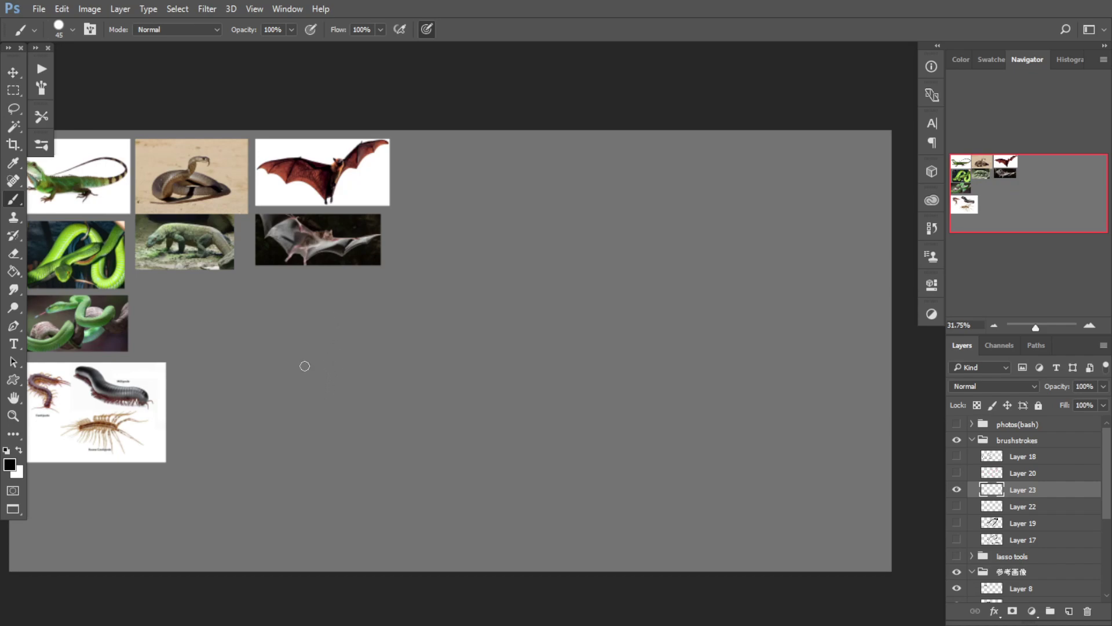
Step: Try several looping, handwriting-like brushstrokes in the middle of the canvas and undo them all
{"action": "left_click_drag", "start_coordinate": [336, 315], "coordinate": [655, 429]}
{"action": "key", "text": "ctrl+z"}
{"action": "mouse_move", "coordinate": [463, 230]}
{"action": "left_mouse_down"}
{"action": "mouse_move", "coordinate": [544, 396]}
{"action": "mouse_move", "coordinate": [623, 399]}
{"action": "mouse_move", "coordinate": [670, 422]}
{"action": "left_mouse_up"}
{"action": "left_click_drag", "start_coordinate": [570, 358], "coordinate": [728, 348]}
{"action": "key", "text": "ctrl+z"}
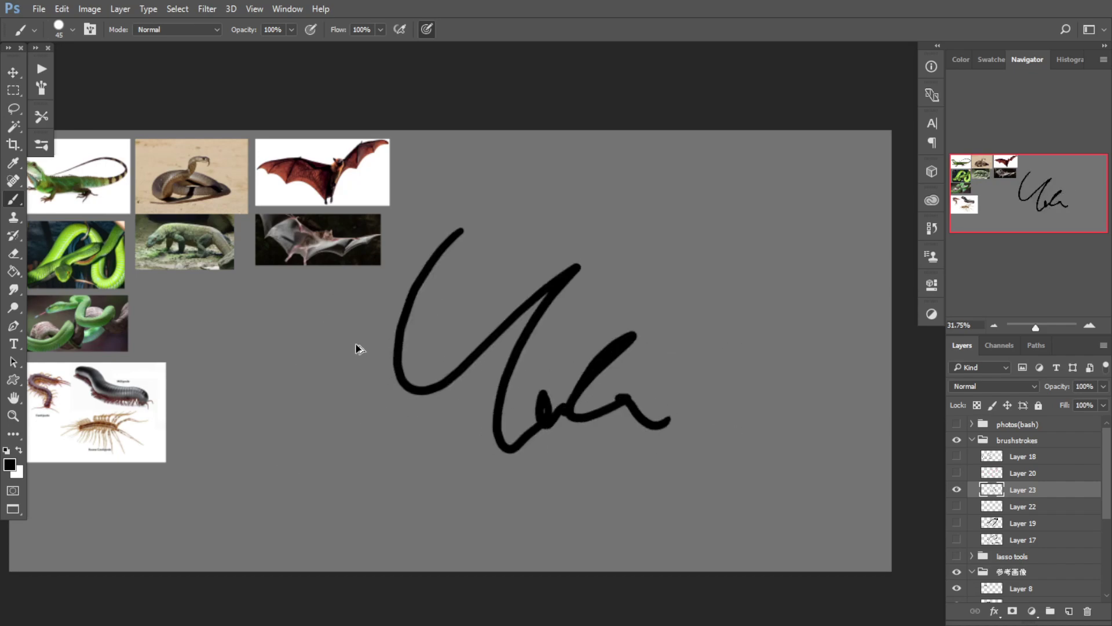
{"action": "key", "text": "ctrl+z"}
{"action": "mouse_move", "coordinate": [431, 250]}
{"action": "left_mouse_down"}
{"action": "mouse_move", "coordinate": [360, 345]}
{"action": "mouse_move", "coordinate": [449, 507]}
{"action": "left_mouse_up"}
{"action": "left_click_drag", "start_coordinate": [491, 443], "coordinate": [623, 399]}
{"action": "mouse_move", "coordinate": [606, 445]}
{"action": "left_mouse_down"}
{"action": "mouse_move", "coordinate": [603, 458]}
{"action": "mouse_move", "coordinate": [713, 464]}
{"action": "left_mouse_up"}
{"action": "key", "text": "ctrl+z"}
{"action": "key", "text": "ctrl+z"}
{"action": "key", "text": "ctrl+z"}
{"action": "key", "text": "ctrl+z"}
{"action": "key", "text": "ctrl+z"}
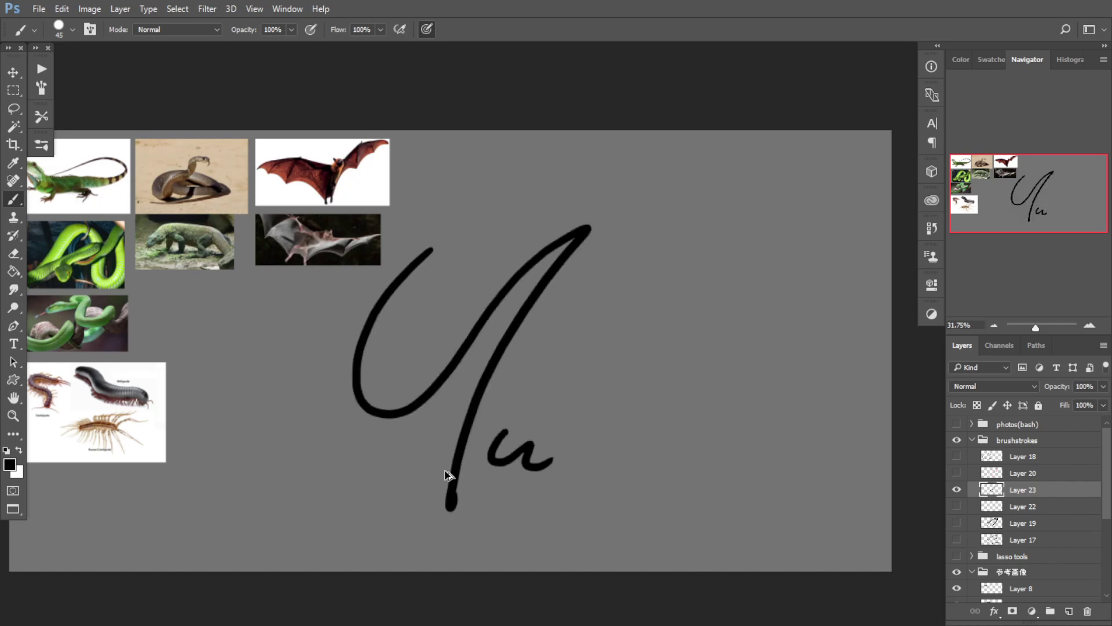
Step: After discarding two zigzag trial strokes, draw a long wavy brushstroke with a deep U-bend, a tall hump and a small hooked end
{"action": "left_click_drag", "start_coordinate": [503, 208], "coordinate": [549, 517]}
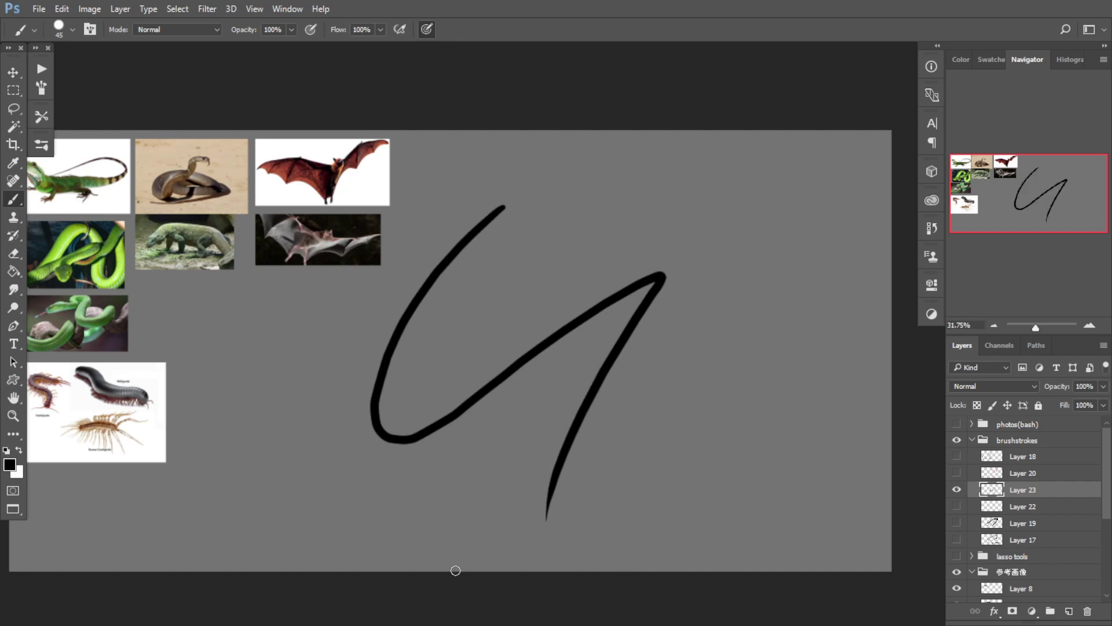
{"action": "key", "text": "ctrl+z"}
{"action": "mouse_move", "coordinate": [690, 223]}
{"action": "left_mouse_down"}
{"action": "mouse_move", "coordinate": [514, 273]}
{"action": "mouse_move", "coordinate": [384, 523]}
{"action": "mouse_move", "coordinate": [386, 482]}
{"action": "left_mouse_up"}
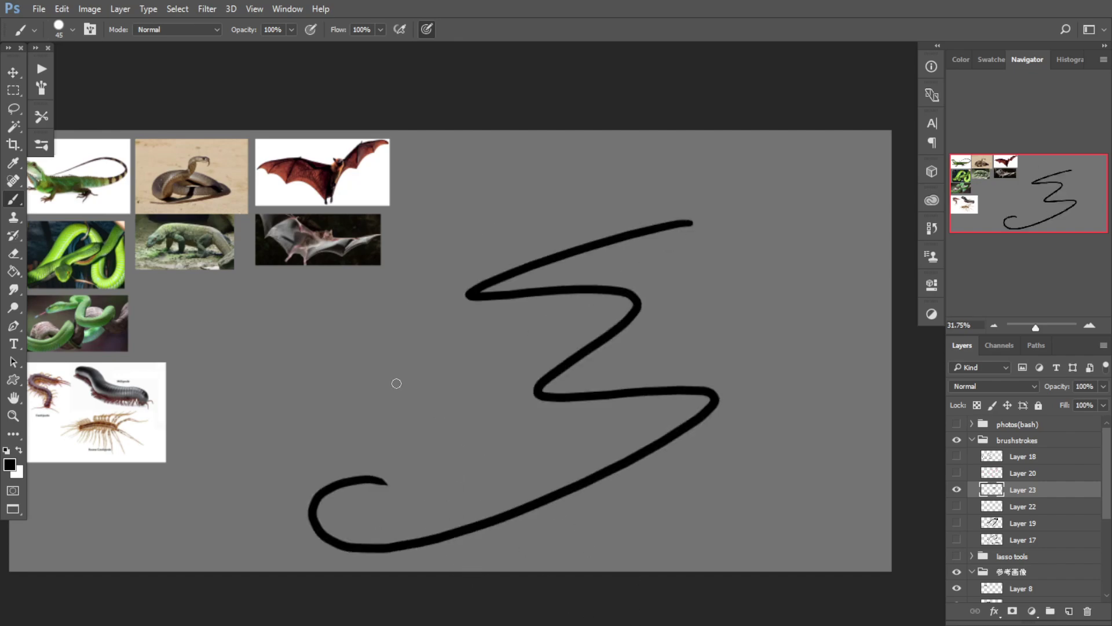
{"action": "key", "text": "ctrl+z"}
{"action": "mouse_move", "coordinate": [332, 316]}
{"action": "left_mouse_down"}
{"action": "mouse_move", "coordinate": [697, 399]}
{"action": "mouse_move", "coordinate": [759, 490]}
{"action": "left_mouse_up"}
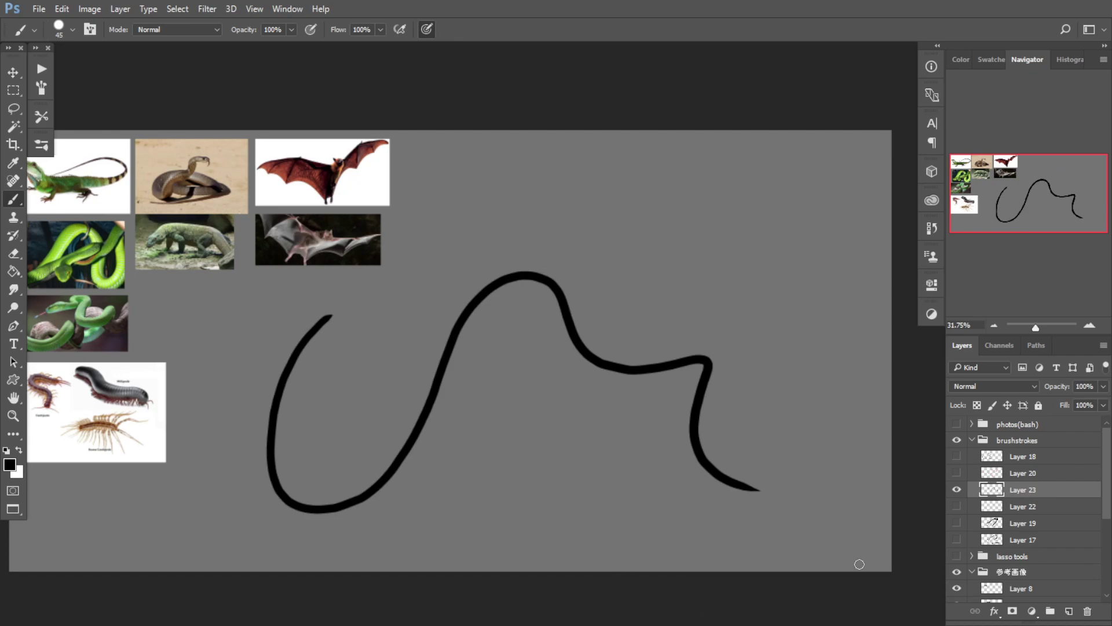
Step: Hide the wavy stroke on Layer 23, and show and select the earlier stroke on Layer 18
{"action": "left_click", "coordinate": [956, 491]}
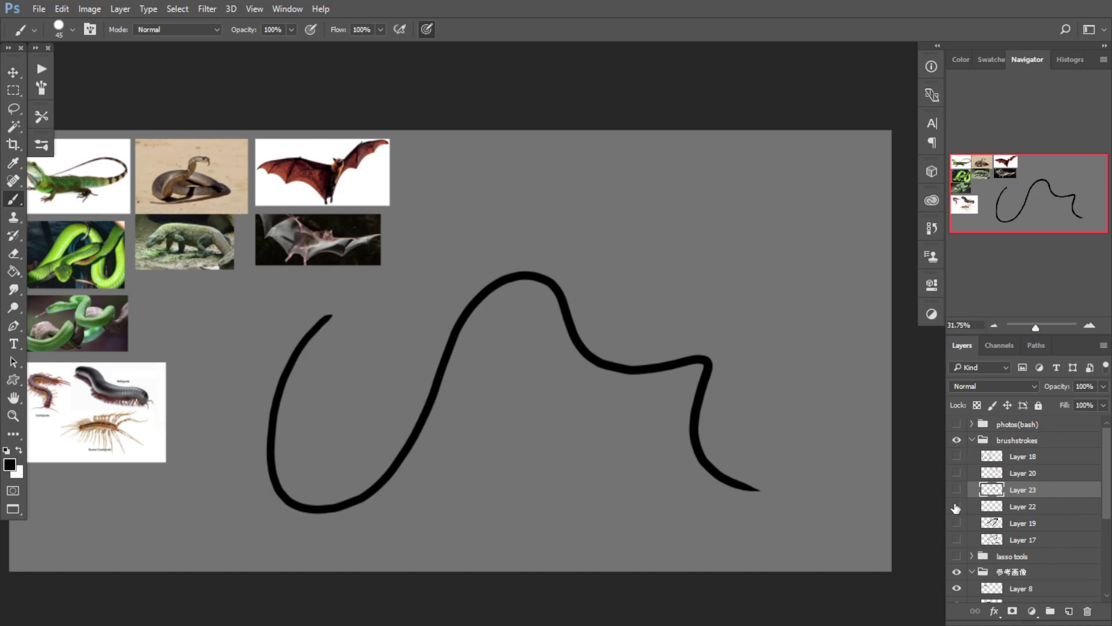
{"action": "left_click", "coordinate": [956, 474]}
{"action": "left_click", "coordinate": [956, 474]}
{"action": "left_click", "coordinate": [956, 459]}
{"action": "left_click", "coordinate": [1022, 456]}
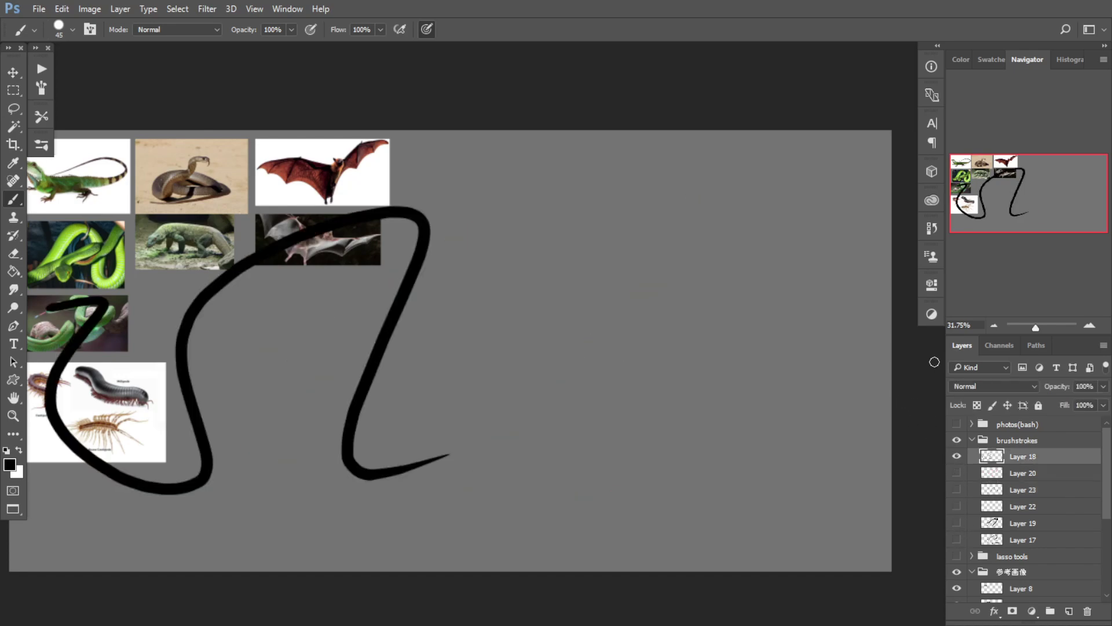
Step: Transform the Layer 18 stroke: move it to the empty canvas area, rotate it to about -162°, and skew and slightly narrow it
{"action": "key", "text": "ctrl+t"}
{"action": "mouse_move", "coordinate": [261, 405]}
{"action": "left_mouse_down"}
{"action": "mouse_move", "coordinate": [665, 439]}
{"action": "mouse_move", "coordinate": [655, 443]}
{"action": "left_mouse_up"}
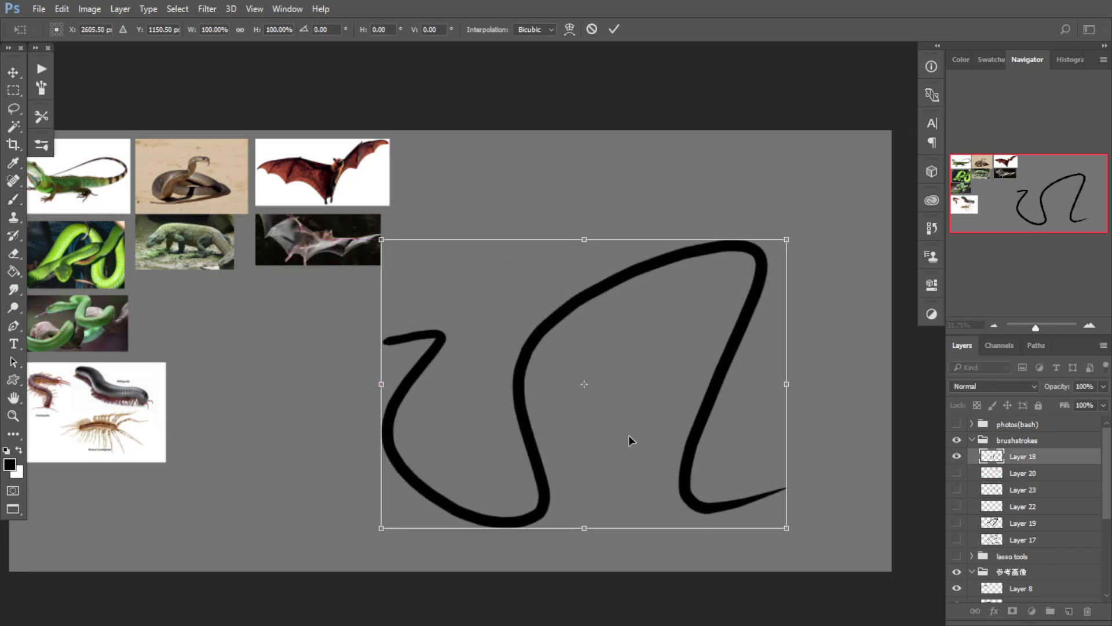
{"action": "left_click_drag", "start_coordinate": [541, 411], "coordinate": [505, 365]}
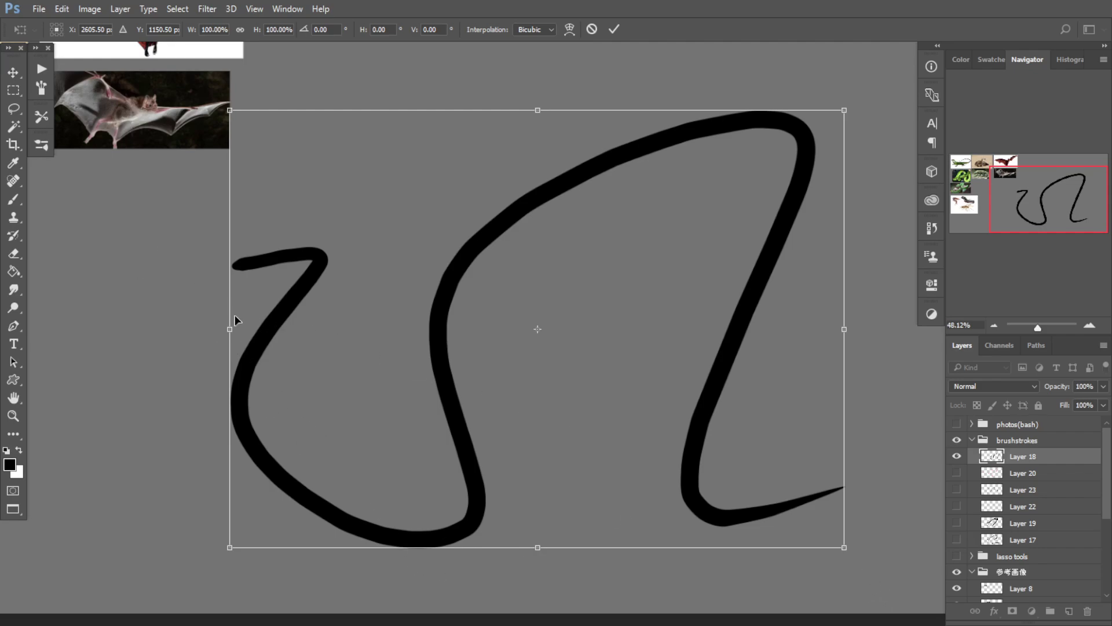
{"action": "mouse_move", "coordinate": [235, 280]}
{"action": "left_mouse_down"}
{"action": "mouse_move", "coordinate": [752, 402]}
{"action": "mouse_move", "coordinate": [670, 412]}
{"action": "mouse_move", "coordinate": [857, 397]}
{"action": "mouse_move", "coordinate": [758, 454]}
{"action": "mouse_move", "coordinate": [771, 448]}
{"action": "left_mouse_up"}
{"action": "mouse_move", "coordinate": [771, 587]}
{"action": "left_mouse_down"}
{"action": "mouse_move", "coordinate": [725, 593]}
{"action": "mouse_move", "coordinate": [707, 617]}
{"action": "left_mouse_up"}
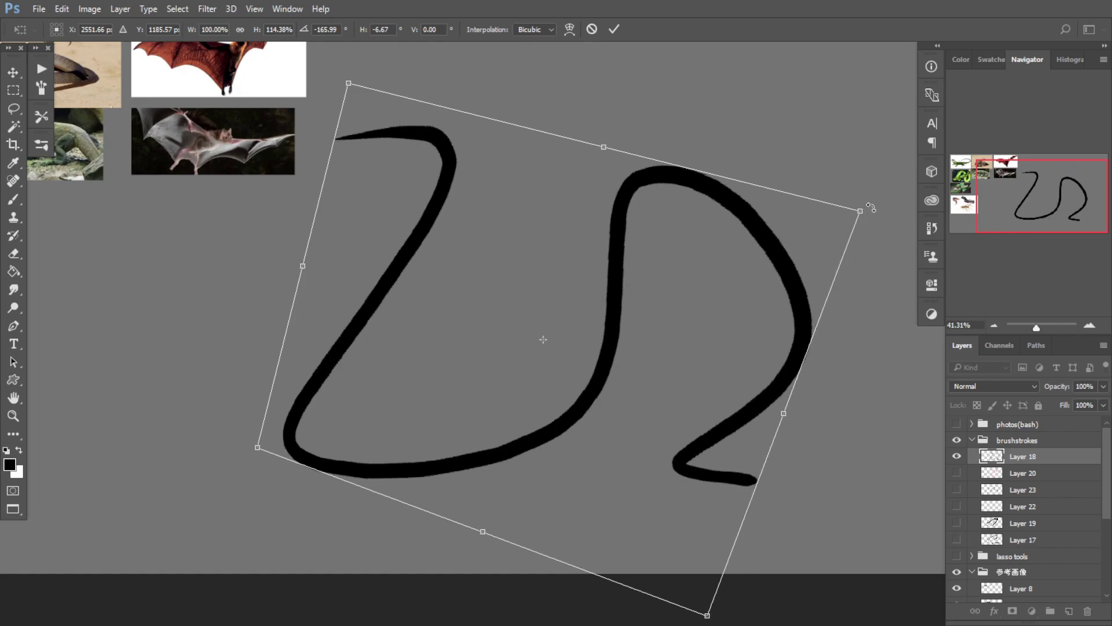
{"action": "left_click_drag", "start_coordinate": [871, 207], "coordinate": [787, 295]}
{"action": "left_click_drag", "start_coordinate": [709, 614], "coordinate": [725, 570]}
{"action": "left_click_drag", "start_coordinate": [613, 452], "coordinate": [678, 459]}
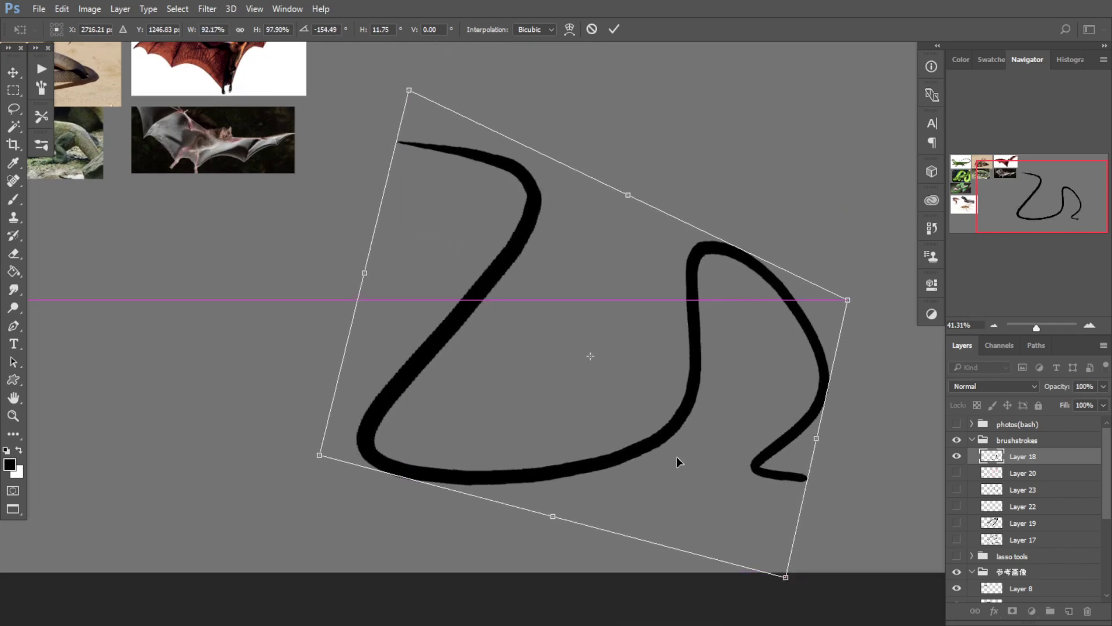
{"action": "left_click_drag", "start_coordinate": [856, 366], "coordinate": [798, 335]}
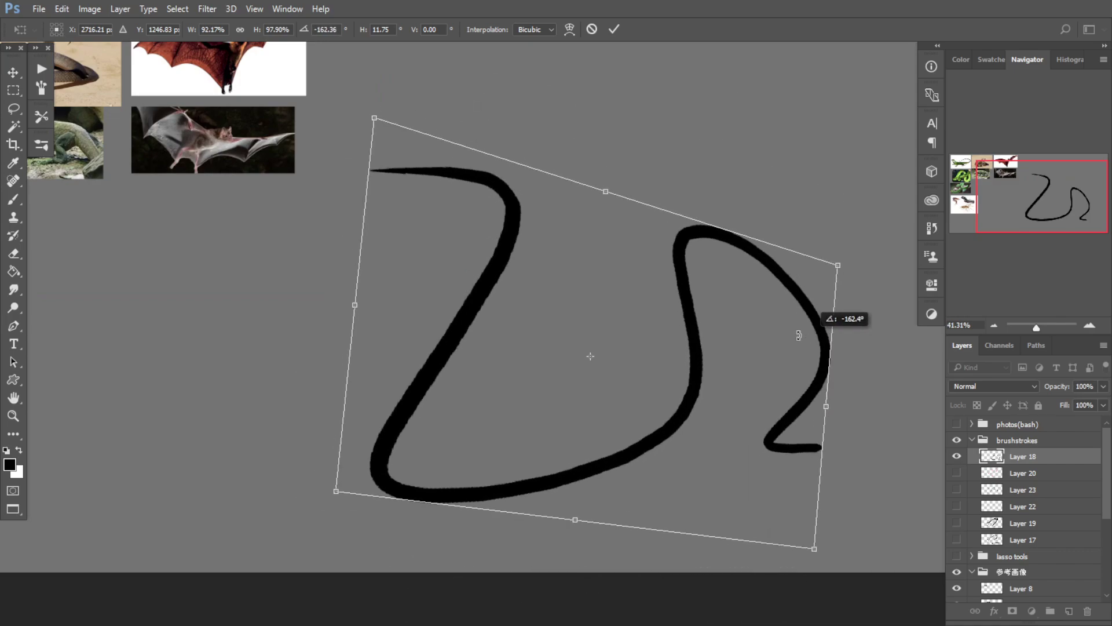
{"action": "key", "text": "Return"}
Step: Paint a flat snake-like head with a small pointed tongue over the thin upper end of the Layer 18 stroke
{"action": "key", "text": "b"}
{"action": "left_click_drag", "start_coordinate": [427, 187], "coordinate": [394, 196]}
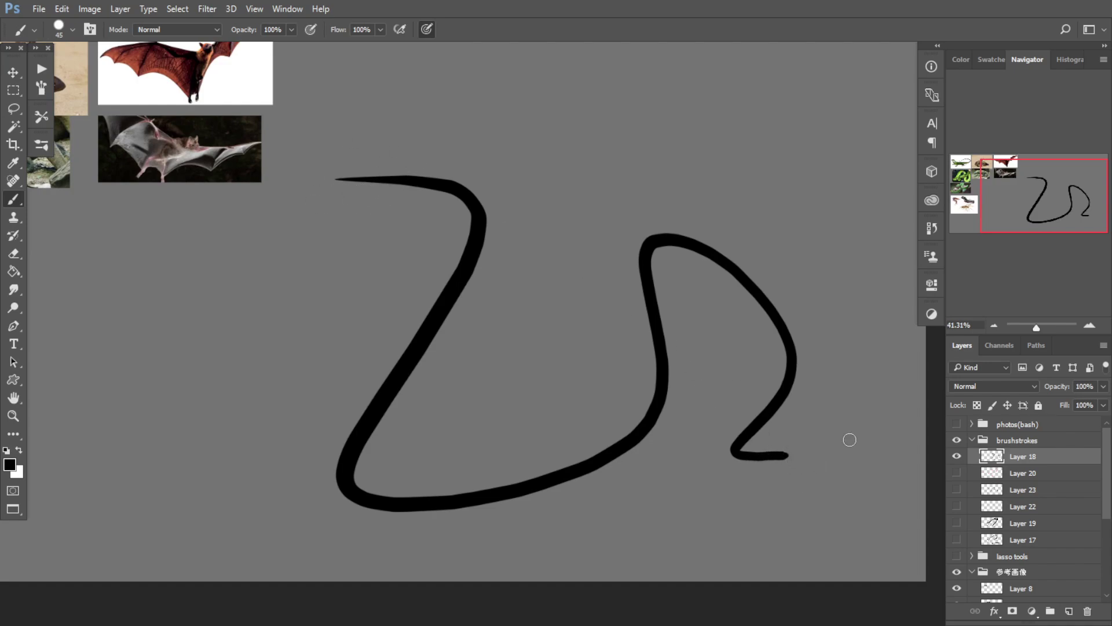
{"action": "left_click", "coordinate": [958, 456]}
{"action": "left_click", "coordinate": [958, 457]}
{"action": "left_click_drag", "start_coordinate": [257, 313], "coordinate": [242, 332]}
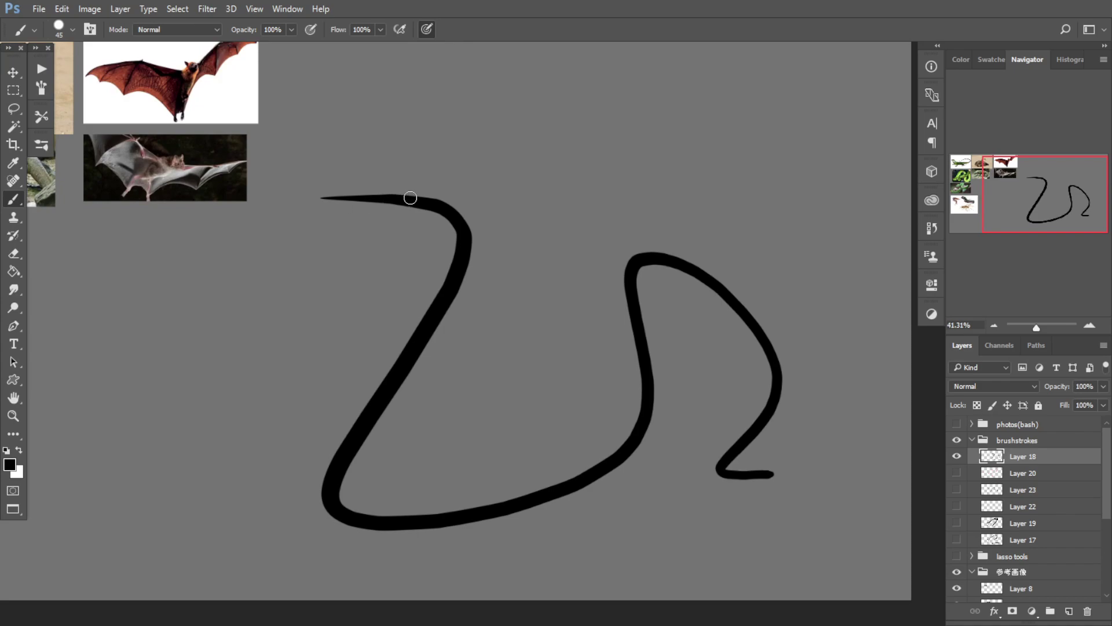
{"action": "mouse_move", "coordinate": [411, 197]}
{"action": "left_mouse_down"}
{"action": "mouse_move", "coordinate": [326, 205]}
{"action": "mouse_move", "coordinate": [405, 190]}
{"action": "mouse_move", "coordinate": [349, 190]}
{"action": "mouse_move", "coordinate": [383, 184]}
{"action": "mouse_move", "coordinate": [423, 195]}
{"action": "mouse_move", "coordinate": [341, 190]}
{"action": "mouse_move", "coordinate": [373, 194]}
{"action": "mouse_move", "coordinate": [343, 197]}
{"action": "left_mouse_up"}
Step: Using the snake photos as reference, fill out the head into a smooth tapered shape and blend it into the neck
{"action": "mouse_move", "coordinate": [400, 259]}
{"action": "left_mouse_down"}
{"action": "mouse_move", "coordinate": [512, 251]}
{"action": "mouse_move", "coordinate": [636, 221]}
{"action": "mouse_move", "coordinate": [618, 242]}
{"action": "left_mouse_up"}
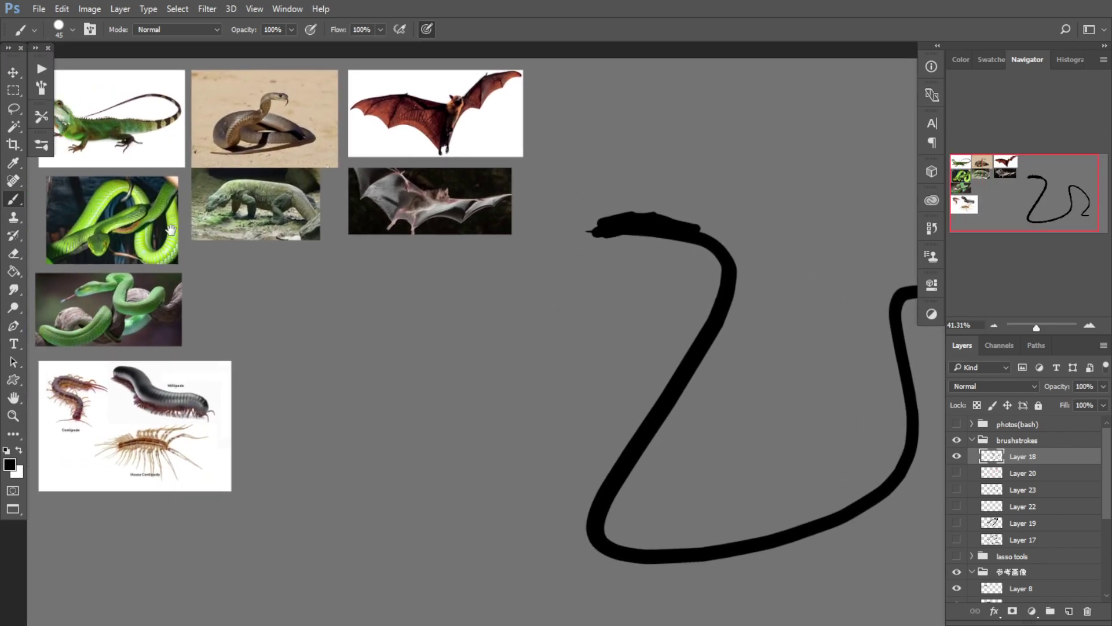
{"action": "left_click_drag", "start_coordinate": [193, 223], "coordinate": [268, 174]}
{"action": "left_click_drag", "start_coordinate": [272, 228], "coordinate": [272, 225]}
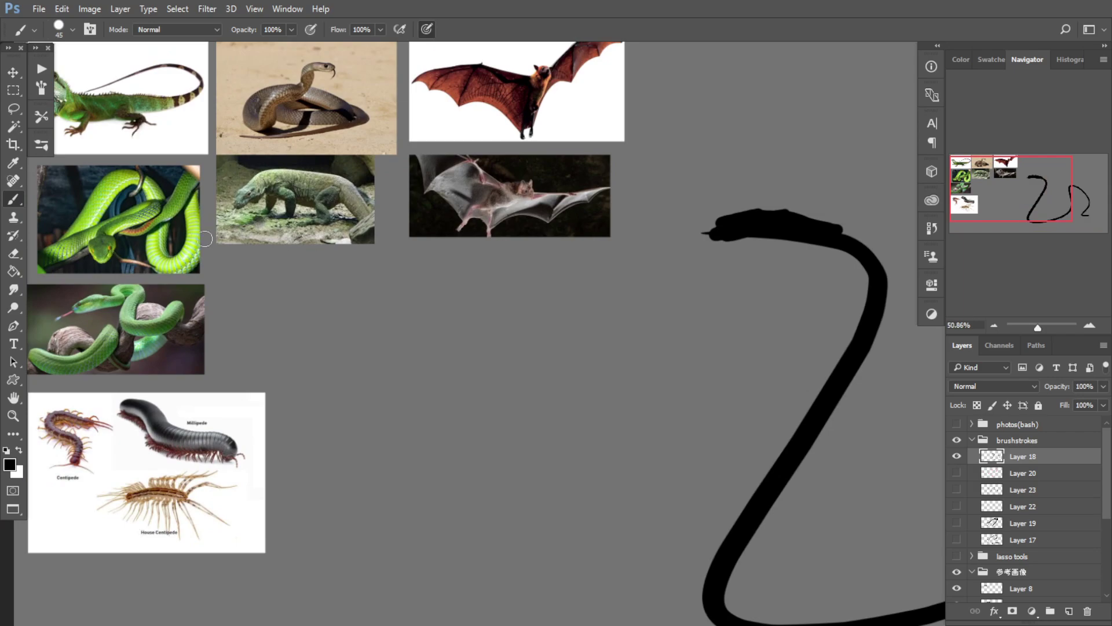
{"action": "mouse_move", "coordinate": [367, 244]}
{"action": "left_mouse_down"}
{"action": "mouse_move", "coordinate": [235, 263]}
{"action": "mouse_move", "coordinate": [264, 255]}
{"action": "left_mouse_up"}
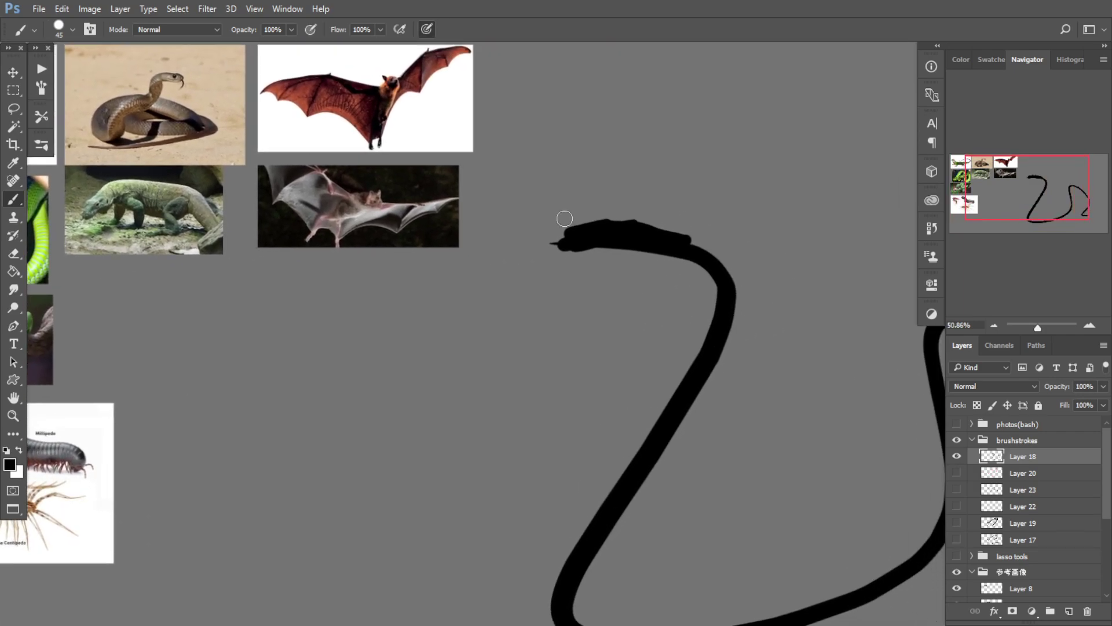
{"action": "mouse_move", "coordinate": [589, 240]}
{"action": "left_mouse_down"}
{"action": "mouse_move", "coordinate": [643, 231]}
{"action": "mouse_move", "coordinate": [677, 241]}
{"action": "mouse_move", "coordinate": [628, 235]}
{"action": "mouse_move", "coordinate": [621, 224]}
{"action": "mouse_move", "coordinate": [612, 232]}
{"action": "mouse_move", "coordinate": [641, 245]}
{"action": "left_mouse_up"}
{"action": "left_click_drag", "start_coordinate": [713, 225], "coordinate": [755, 239]}
{"action": "left_click_drag", "start_coordinate": [721, 234], "coordinate": [638, 237]}
{"action": "left_click_drag", "start_coordinate": [542, 248], "coordinate": [592, 241]}
Step: Thicken the body from the neck down to the lower bend and fill out the inside of that bend
{"action": "mouse_move", "coordinate": [548, 244]}
{"action": "left_mouse_down"}
{"action": "mouse_move", "coordinate": [576, 246]}
{"action": "mouse_move", "coordinate": [562, 238]}
{"action": "mouse_move", "coordinate": [597, 281]}
{"action": "mouse_move", "coordinate": [529, 246]}
{"action": "mouse_move", "coordinate": [553, 239]}
{"action": "mouse_move", "coordinate": [548, 275]}
{"action": "left_mouse_up"}
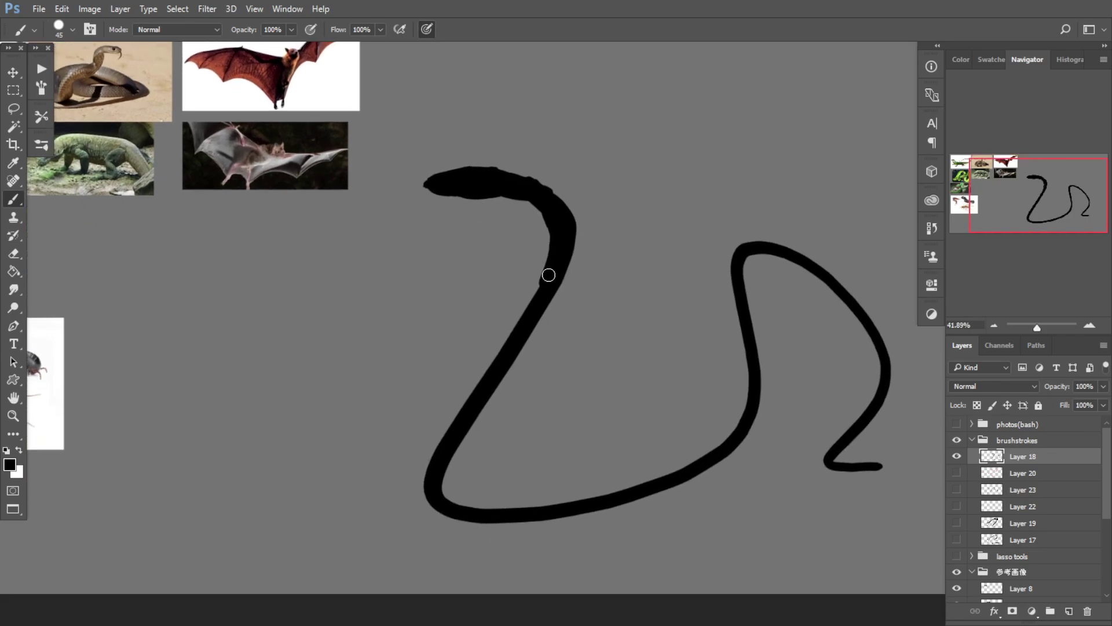
{"action": "left_click_drag", "start_coordinate": [524, 318], "coordinate": [457, 412]}
{"action": "mouse_move", "coordinate": [461, 473]}
{"action": "left_mouse_down"}
{"action": "mouse_move", "coordinate": [450, 507]}
{"action": "mouse_move", "coordinate": [450, 442]}
{"action": "mouse_move", "coordinate": [470, 509]}
{"action": "mouse_move", "coordinate": [493, 513]}
{"action": "mouse_move", "coordinate": [539, 509]}
{"action": "mouse_move", "coordinate": [454, 502]}
{"action": "mouse_move", "coordinate": [518, 508]}
{"action": "mouse_move", "coordinate": [653, 467]}
{"action": "mouse_move", "coordinate": [620, 489]}
{"action": "mouse_move", "coordinate": [556, 502]}
{"action": "mouse_move", "coordinate": [470, 487]}
{"action": "left_mouse_up"}
{"action": "mouse_move", "coordinate": [447, 474]}
{"action": "left_mouse_down"}
{"action": "mouse_move", "coordinate": [475, 497]}
{"action": "mouse_move", "coordinate": [453, 460]}
{"action": "mouse_move", "coordinate": [481, 504]}
{"action": "mouse_move", "coordinate": [469, 449]}
{"action": "mouse_move", "coordinate": [454, 453]}
{"action": "mouse_move", "coordinate": [463, 447]}
{"action": "mouse_move", "coordinate": [482, 501]}
{"action": "left_mouse_up"}
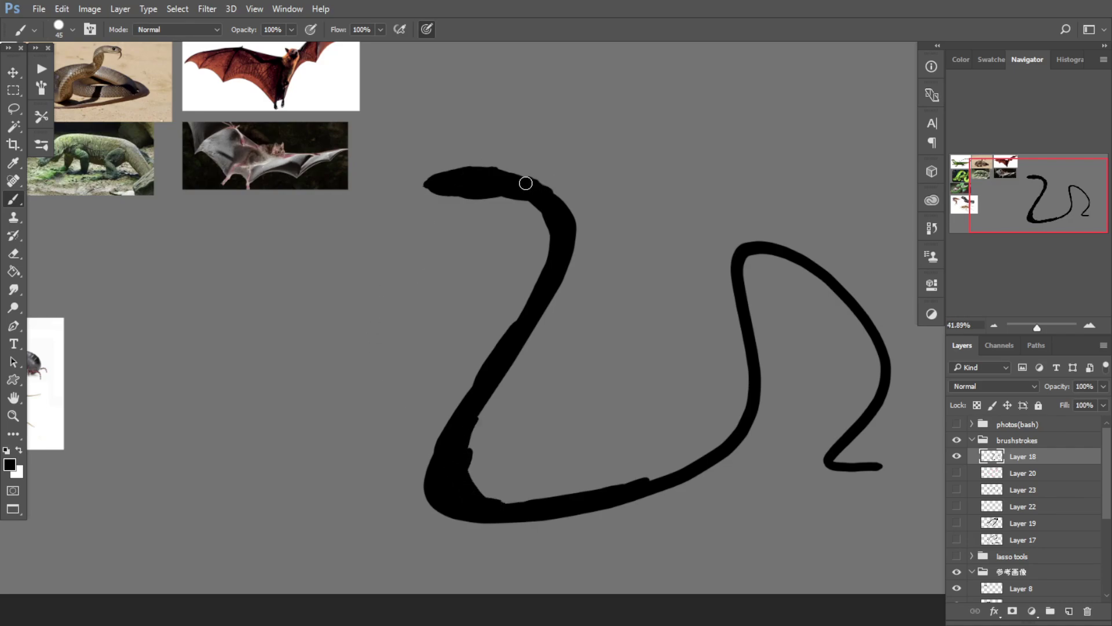
Step: Add small jagged scales along the creature's back, from behind the head through the lower bend to the base of the hump
{"action": "mouse_move", "coordinate": [527, 182]}
{"action": "left_mouse_down"}
{"action": "mouse_move", "coordinate": [575, 210]}
{"action": "mouse_move", "coordinate": [573, 222]}
{"action": "mouse_move", "coordinate": [508, 260]}
{"action": "mouse_move", "coordinate": [579, 245]}
{"action": "mouse_move", "coordinate": [547, 304]}
{"action": "mouse_move", "coordinate": [564, 279]}
{"action": "mouse_move", "coordinate": [555, 298]}
{"action": "mouse_move", "coordinate": [504, 332]}
{"action": "mouse_move", "coordinate": [545, 313]}
{"action": "mouse_move", "coordinate": [540, 323]}
{"action": "mouse_move", "coordinate": [551, 304]}
{"action": "mouse_move", "coordinate": [514, 369]}
{"action": "mouse_move", "coordinate": [531, 336]}
{"action": "mouse_move", "coordinate": [481, 385]}
{"action": "mouse_move", "coordinate": [497, 394]}
{"action": "mouse_move", "coordinate": [467, 446]}
{"action": "mouse_move", "coordinate": [475, 425]}
{"action": "mouse_move", "coordinate": [472, 486]}
{"action": "mouse_move", "coordinate": [463, 469]}
{"action": "mouse_move", "coordinate": [509, 505]}
{"action": "mouse_move", "coordinate": [476, 487]}
{"action": "mouse_move", "coordinate": [557, 496]}
{"action": "left_mouse_up"}
{"action": "left_click_drag", "start_coordinate": [522, 318], "coordinate": [476, 319]}
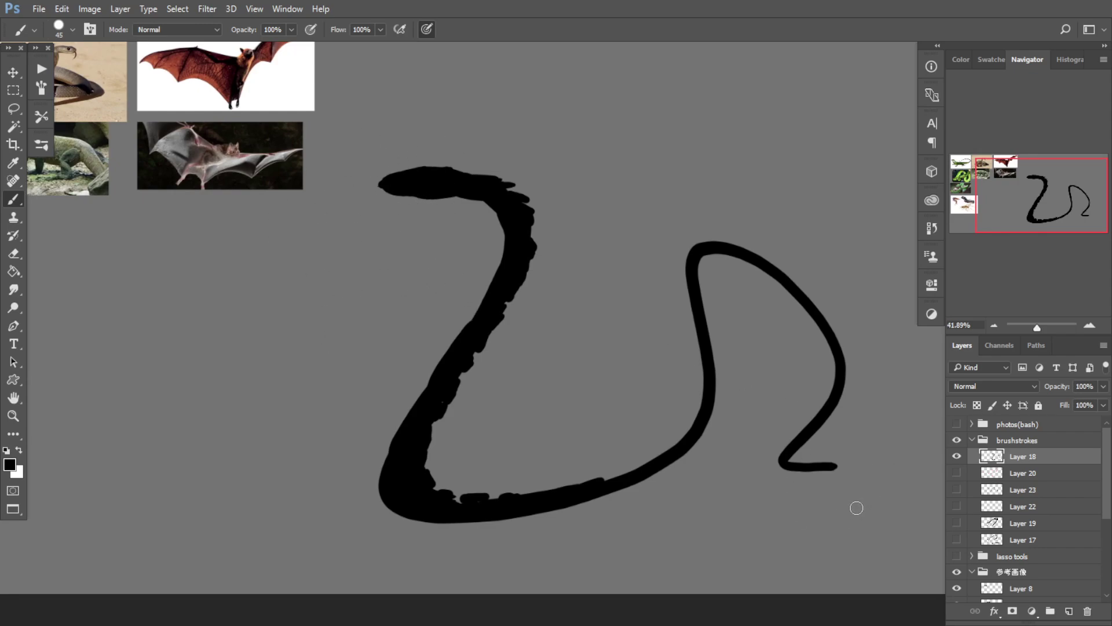
{"action": "mouse_move", "coordinate": [531, 499]}
{"action": "left_mouse_down"}
{"action": "mouse_move", "coordinate": [569, 485]}
{"action": "mouse_move", "coordinate": [524, 498]}
{"action": "mouse_move", "coordinate": [658, 467]}
{"action": "mouse_move", "coordinate": [639, 467]}
{"action": "mouse_move", "coordinate": [684, 441]}
{"action": "mouse_move", "coordinate": [702, 407]}
{"action": "left_mouse_up"}
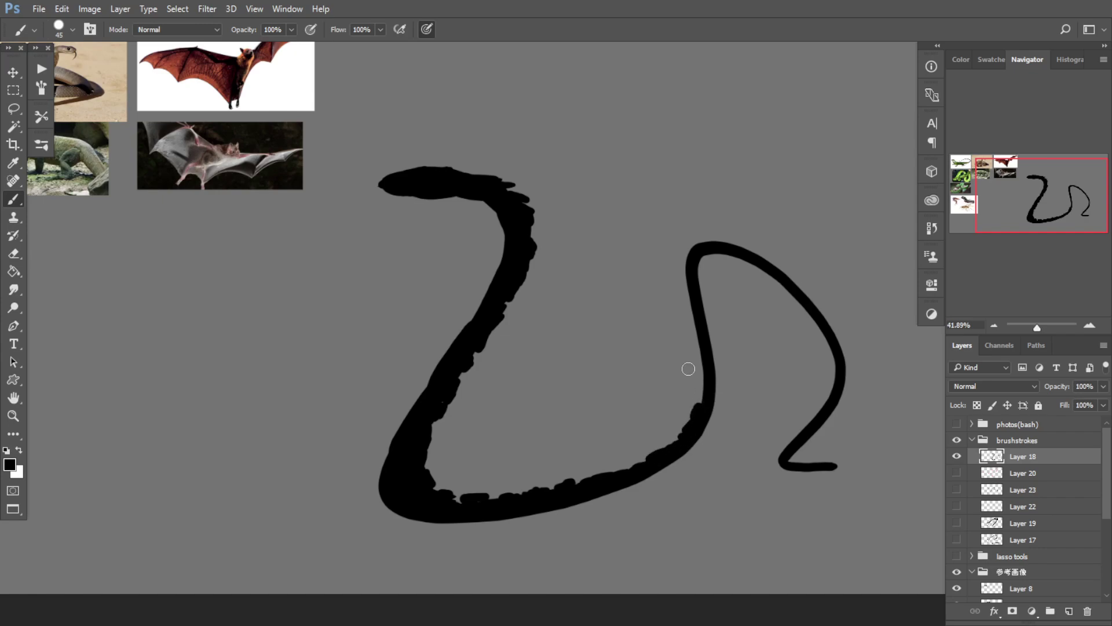
{"action": "left_click_drag", "start_coordinate": [437, 411], "coordinate": [397, 337]}
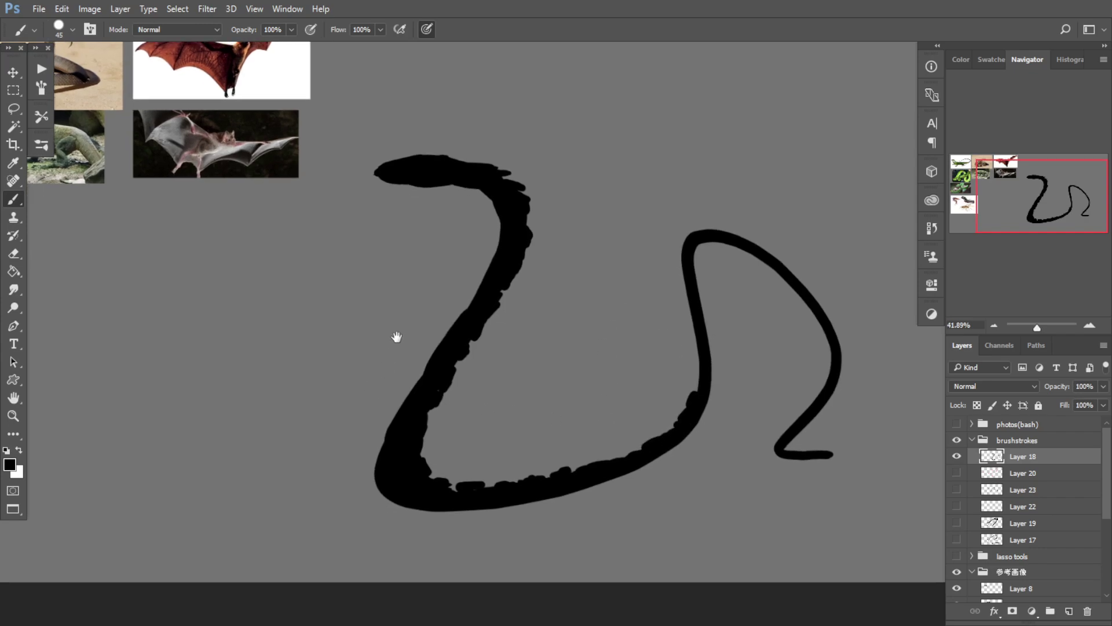
Step: Hide Layer 18, show Layers 17 and 19, and select Layer 19
{"action": "left_click", "coordinate": [957, 456]}
{"action": "left_click_drag", "start_coordinate": [957, 538], "coordinate": [957, 526]}
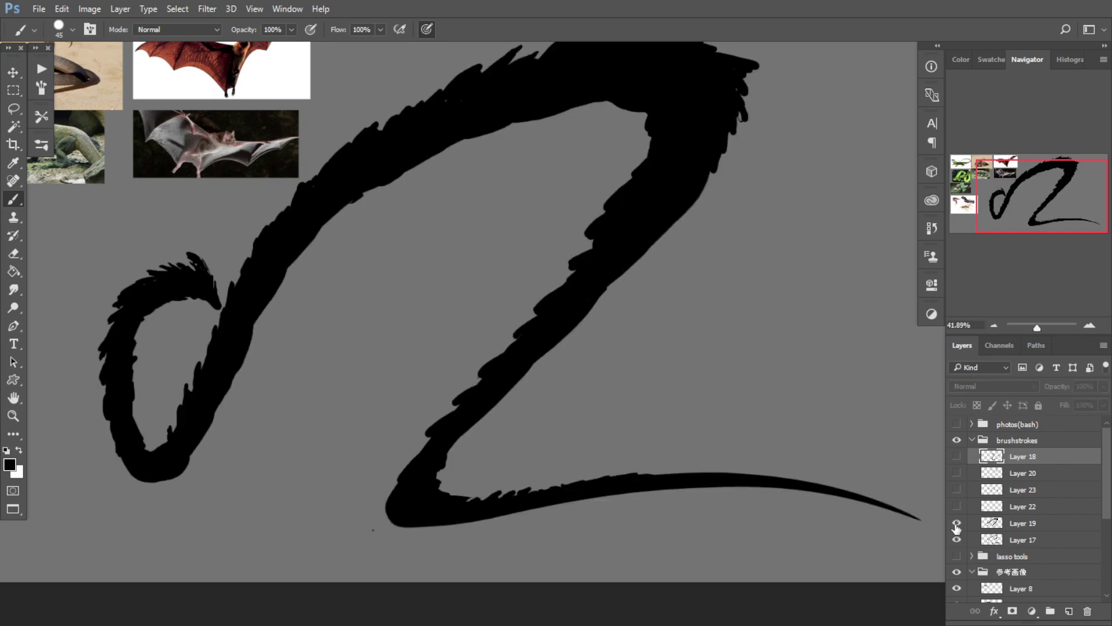
{"action": "left_click", "coordinate": [958, 523]}
{"action": "left_click", "coordinate": [958, 523]}
{"action": "left_click", "coordinate": [959, 525]}
{"action": "left_click", "coordinate": [959, 525]}
{"action": "left_click", "coordinate": [1023, 523]}
Step: Examine the large spiny silhouette on Layers 19 and 17 alongside the animal reference photos
{"action": "left_click_drag", "start_coordinate": [201, 369], "coordinate": [128, 371]}
{"action": "left_click_drag", "start_coordinate": [258, 354], "coordinate": [343, 320]}
{"action": "scroll", "coordinate": [343, 320], "scroll_direction": "up", "scroll_amount": 2}
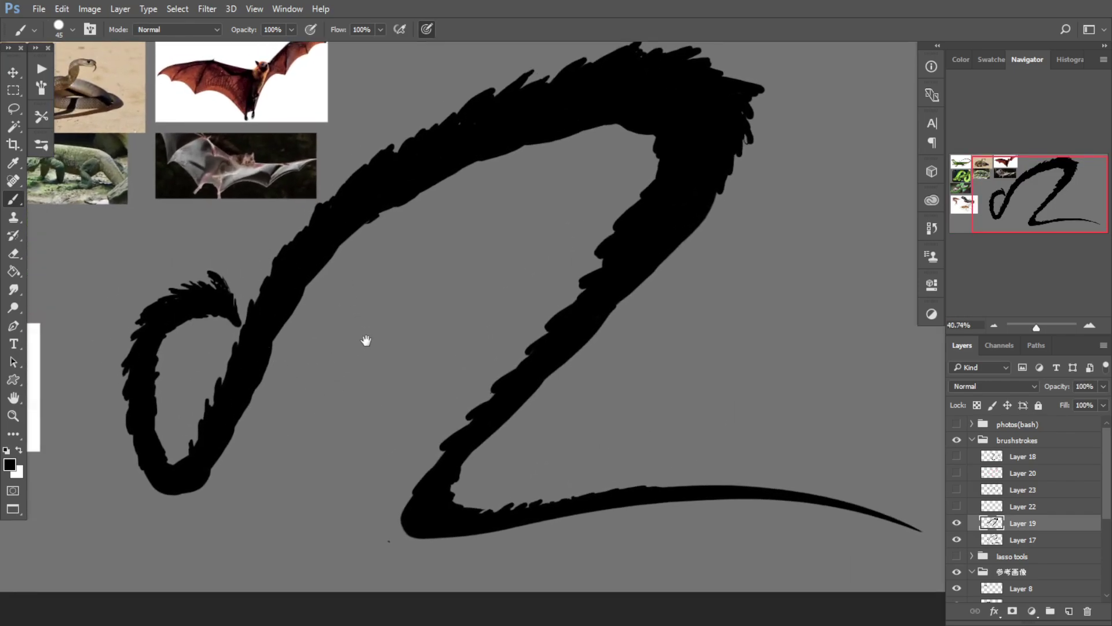
{"action": "scroll", "coordinate": [366, 341], "scroll_direction": "down", "scroll_amount": 2}
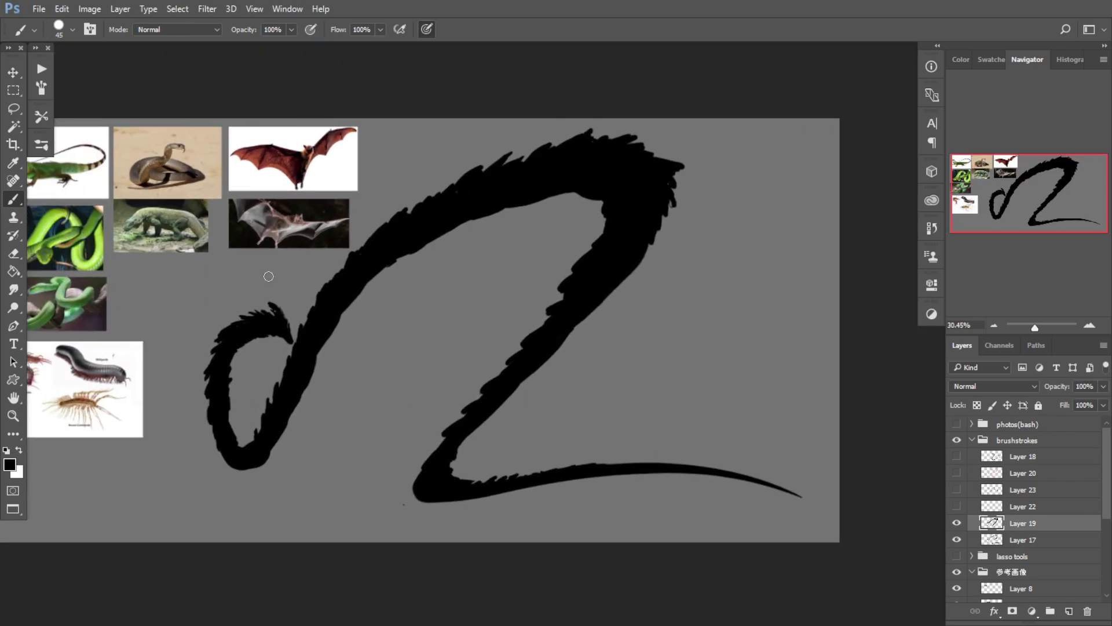
{"action": "scroll", "coordinate": [371, 393], "scroll_direction": "up", "scroll_amount": 2}
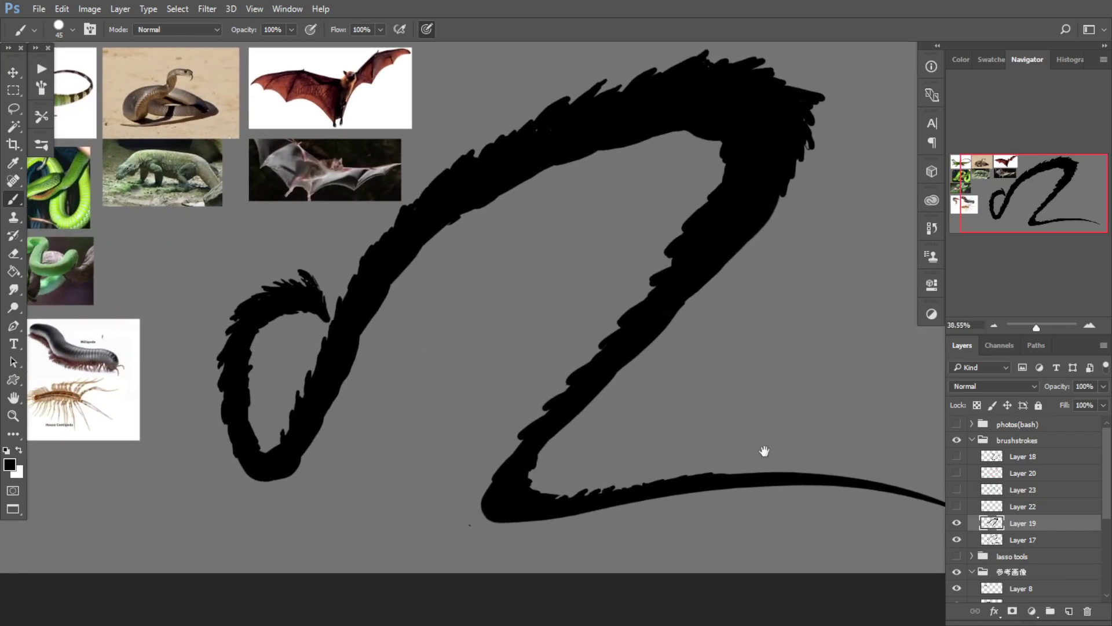
{"action": "left_click_drag", "start_coordinate": [482, 290], "coordinate": [535, 278]}
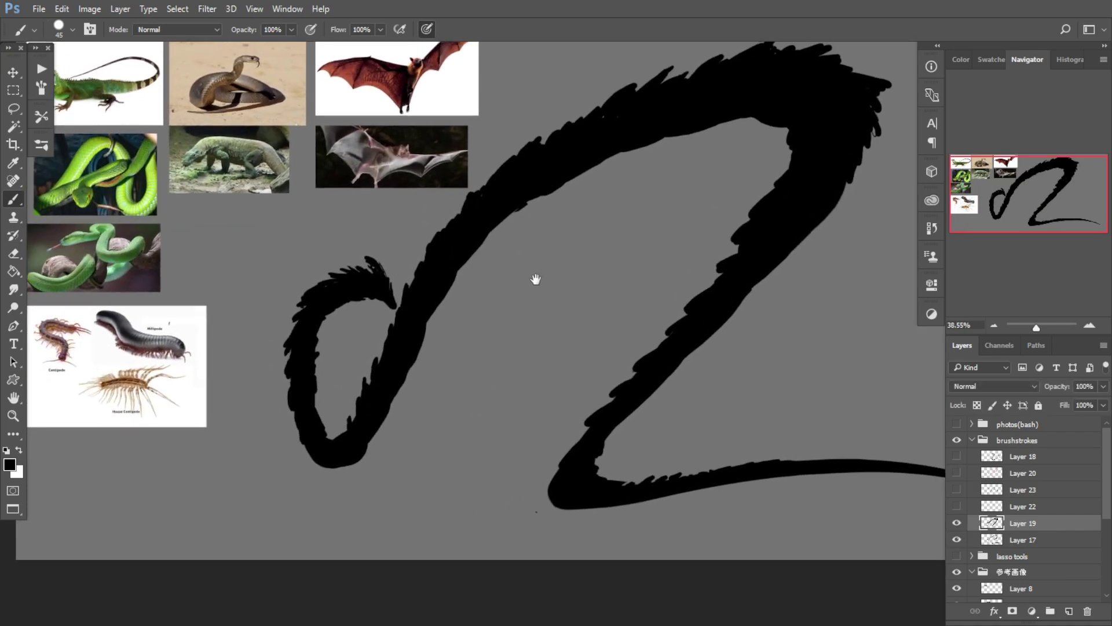
{"action": "scroll", "coordinate": [576, 219], "scroll_direction": "down", "scroll_amount": 2}
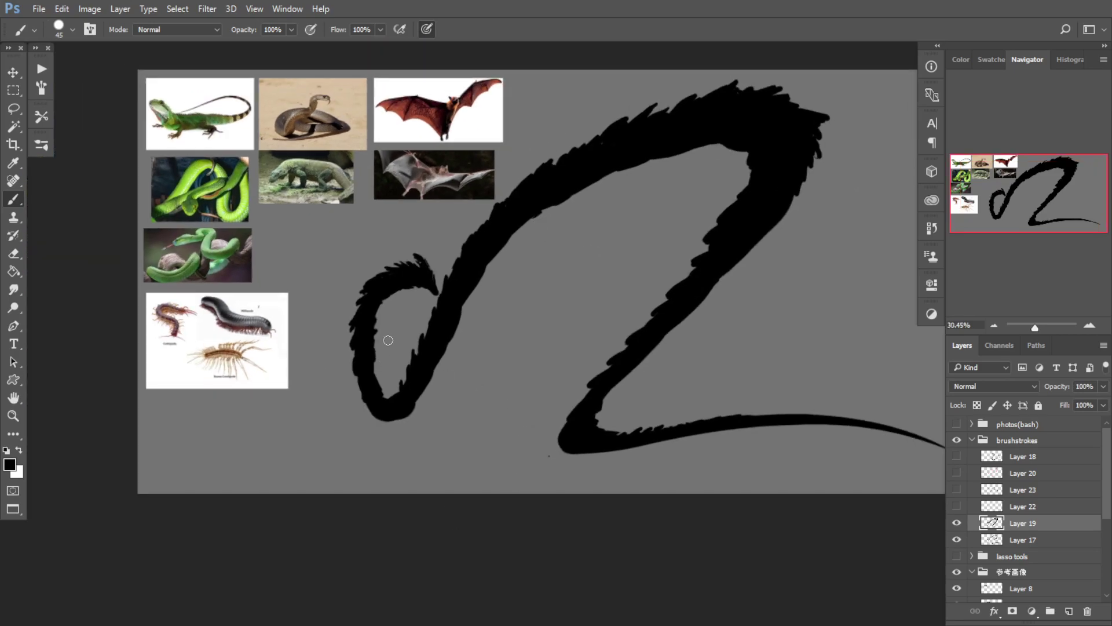
{"action": "scroll", "coordinate": [656, 184], "scroll_direction": "up", "scroll_amount": 2}
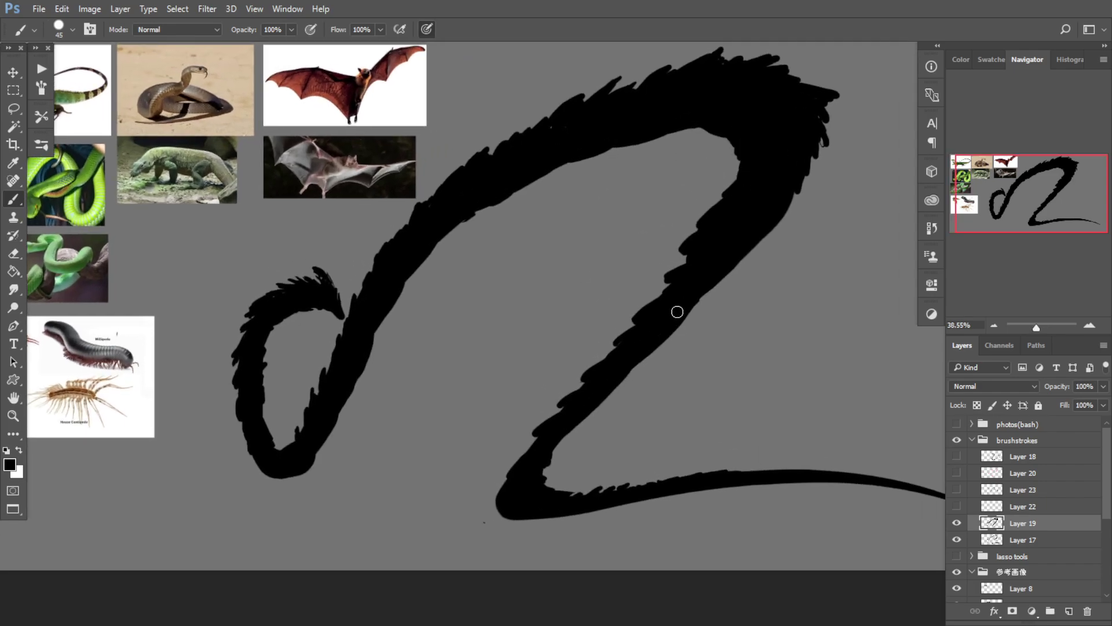
{"action": "mouse_move", "coordinate": [626, 388]}
{"action": "left_mouse_down"}
{"action": "mouse_move", "coordinate": [618, 379]}
{"action": "mouse_move", "coordinate": [566, 436]}
{"action": "left_mouse_up"}
{"action": "left_click_drag", "start_coordinate": [496, 450], "coordinate": [588, 420]}
Step: Examine the centipede, millipede and house centipede reference photos up close
{"action": "left_click_drag", "start_coordinate": [193, 330], "coordinate": [255, 327]}
{"action": "left_click_drag", "start_coordinate": [254, 332], "coordinate": [355, 306]}
{"action": "left_click_drag", "start_coordinate": [224, 334], "coordinate": [248, 334]}
{"action": "left_click_drag", "start_coordinate": [216, 334], "coordinate": [475, 327]}
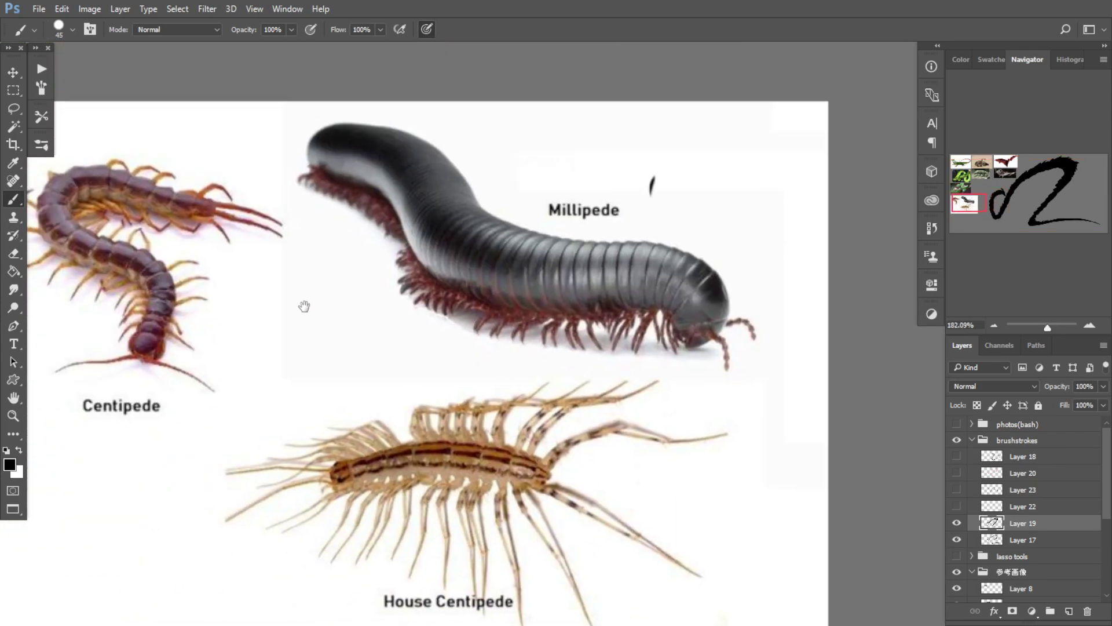
{"action": "left_click_drag", "start_coordinate": [146, 305], "coordinate": [204, 331]}
{"action": "scroll", "coordinate": [204, 330], "scroll_direction": "up", "scroll_amount": 3}
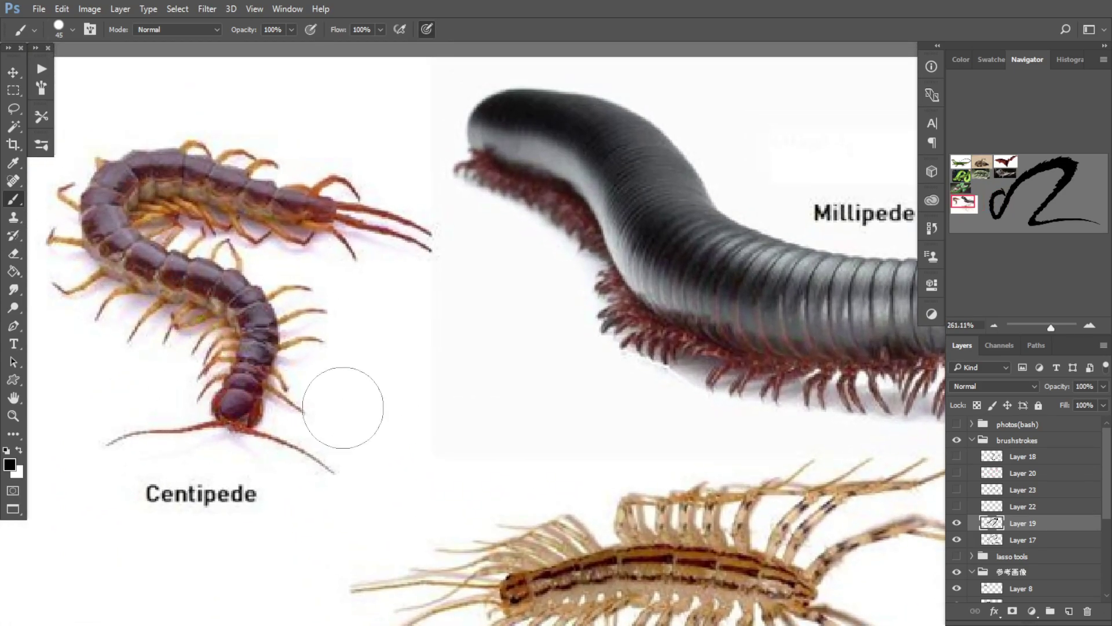
{"action": "scroll", "coordinate": [330, 316], "scroll_direction": "down", "scroll_amount": 6}
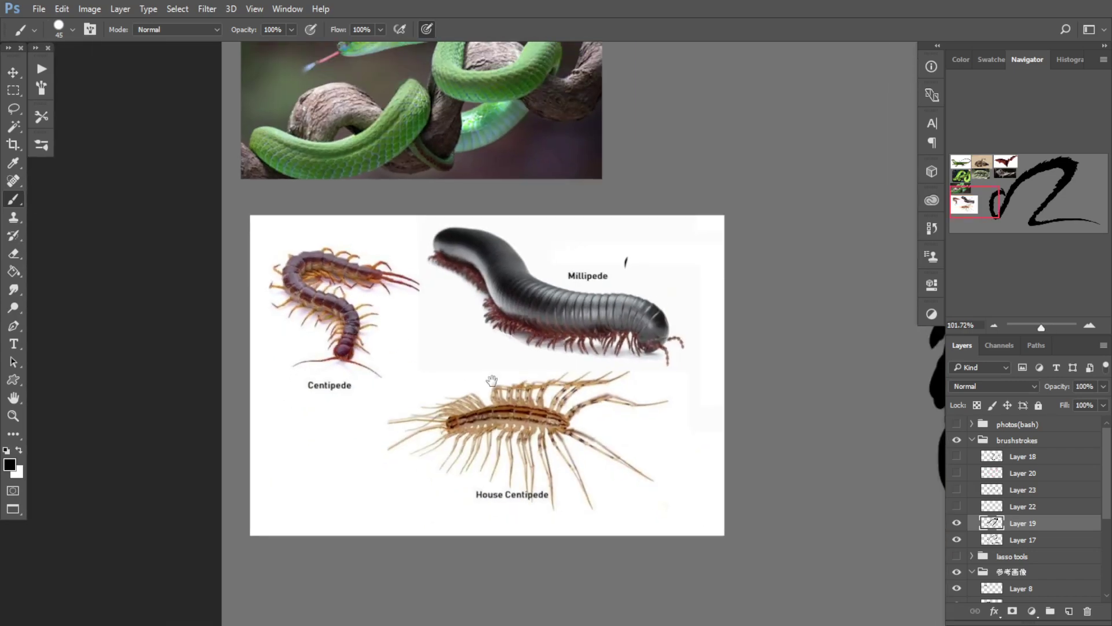
Step: Return to the spiny silhouette and toggle Layer 19's visibility to check which parts belong to it
{"action": "left_click_drag", "start_coordinate": [649, 403], "coordinate": [219, 378]}
{"action": "scroll", "coordinate": [248, 364], "scroll_direction": "down", "scroll_amount": 5}
{"action": "left_click_drag", "start_coordinate": [594, 402], "coordinate": [276, 417]}
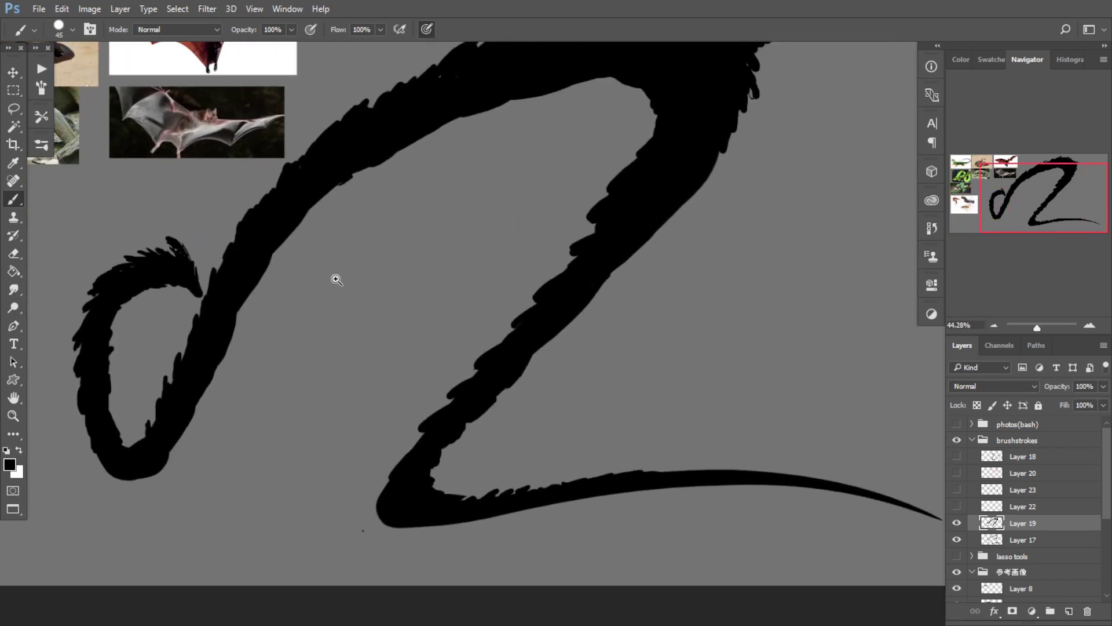
{"action": "scroll", "coordinate": [338, 277], "scroll_direction": "up", "scroll_amount": 2}
{"action": "mouse_move", "coordinate": [342, 268]}
{"action": "left_mouse_down"}
{"action": "mouse_move", "coordinate": [396, 292]}
{"action": "mouse_move", "coordinate": [410, 251]}
{"action": "mouse_move", "coordinate": [437, 251]}
{"action": "left_mouse_up"}
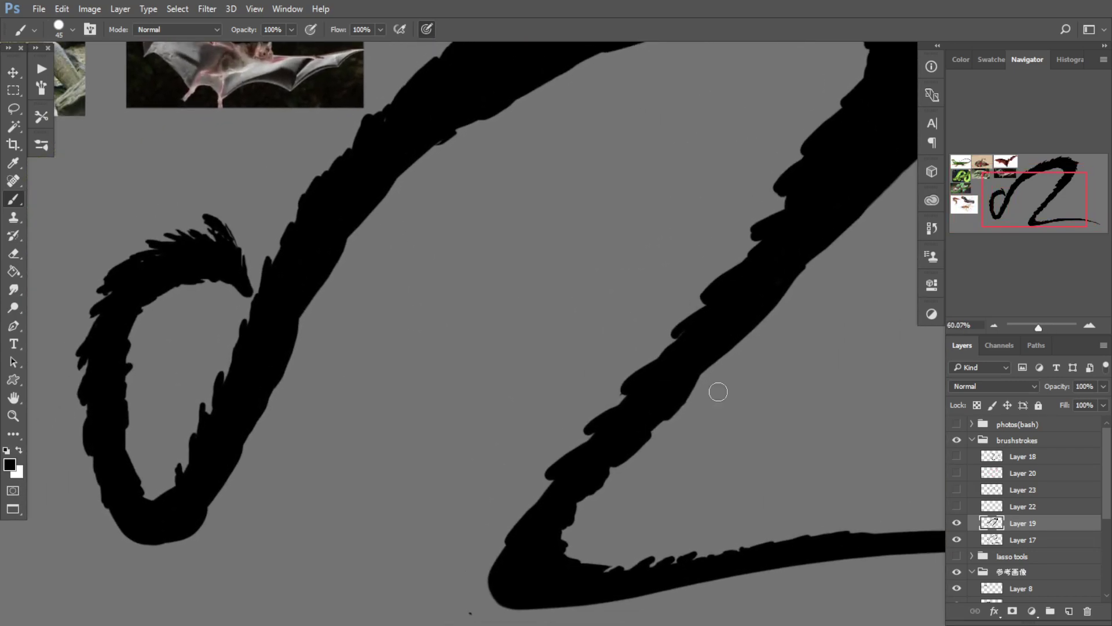
{"action": "left_click", "coordinate": [957, 522]}
{"action": "left_click", "coordinate": [957, 522]}
{"action": "scroll", "coordinate": [504, 318], "scroll_direction": "down", "scroll_amount": 3}
{"action": "scroll", "coordinate": [539, 288], "scroll_direction": "up", "scroll_amount": 3}
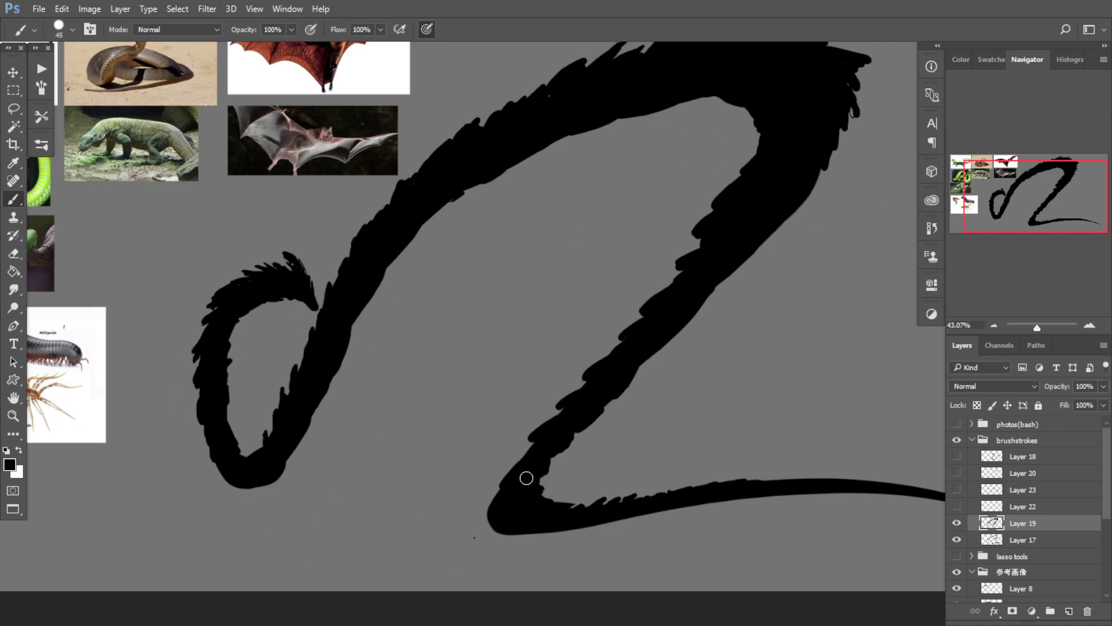
Step: Reduce the brush size to 22 and merge Layers 19 and 17 into a single layer
{"action": "left_click", "coordinate": [1011, 538], "text": "shift"}
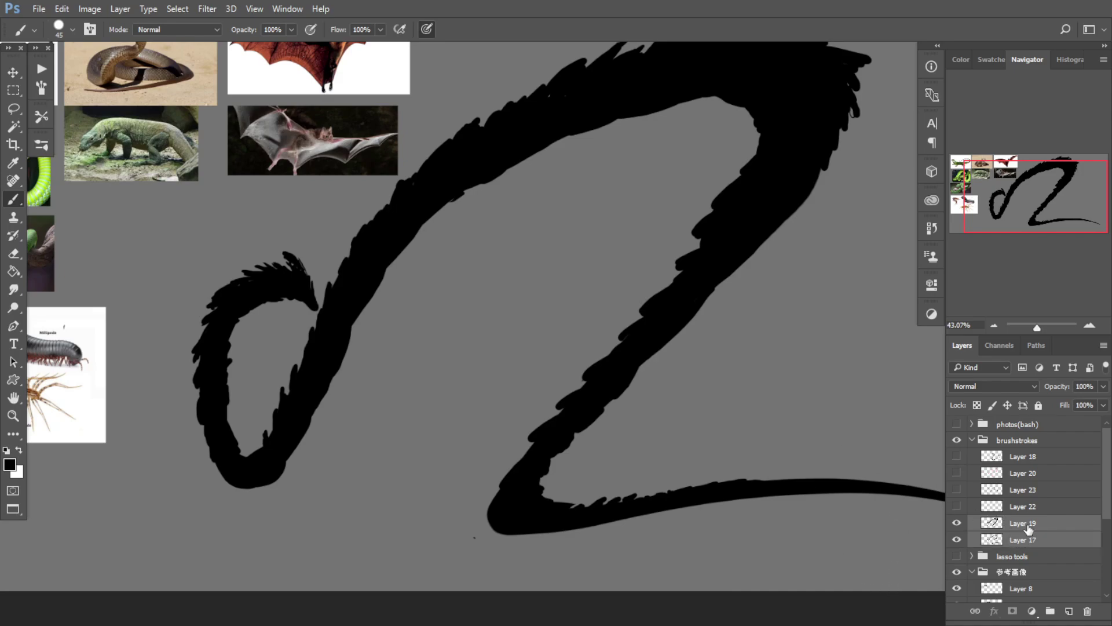
{"action": "key", "text": "["}
{"action": "key", "text": "["}
{"action": "key", "text": "["}
{"action": "key", "text": "["}
{"action": "key", "text": "["}
{"action": "left_click", "coordinate": [1022, 540]}
{"action": "left_click", "coordinate": [1022, 525]}
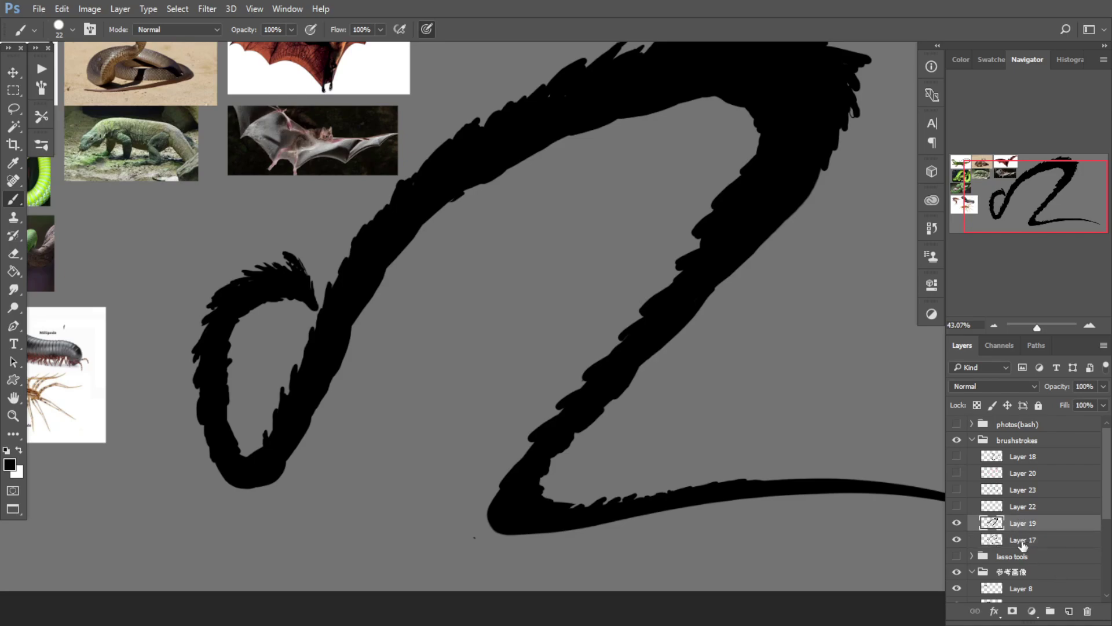
{"action": "left_click", "coordinate": [1021, 542], "text": "shift"}
{"action": "left_click_drag", "start_coordinate": [914, 435], "coordinate": [1030, 531]}
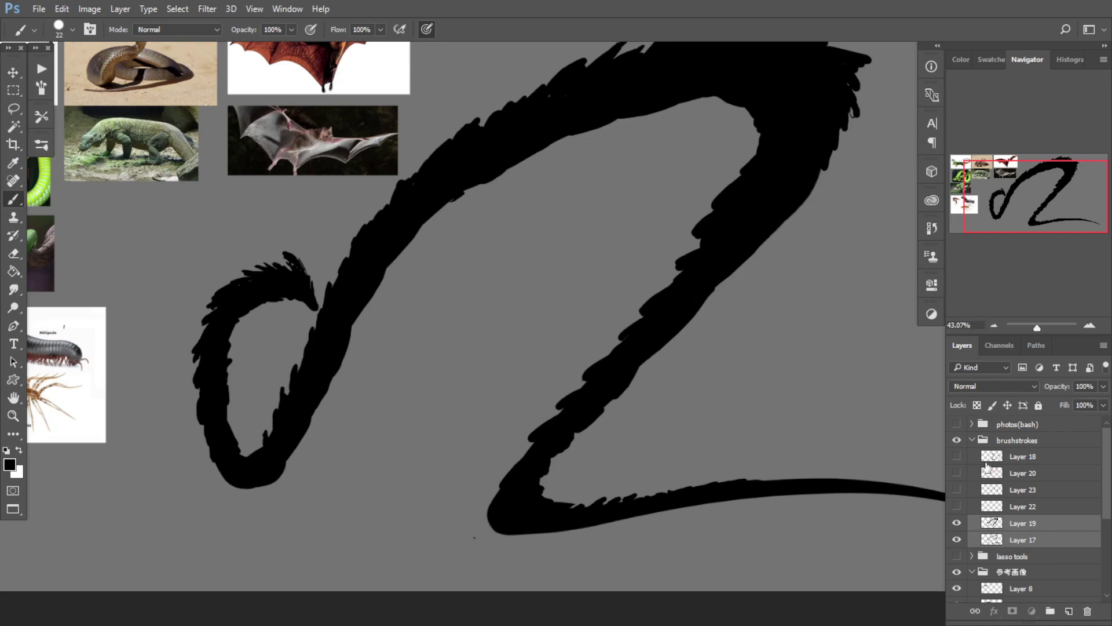
{"action": "left_click", "coordinate": [1032, 524]}
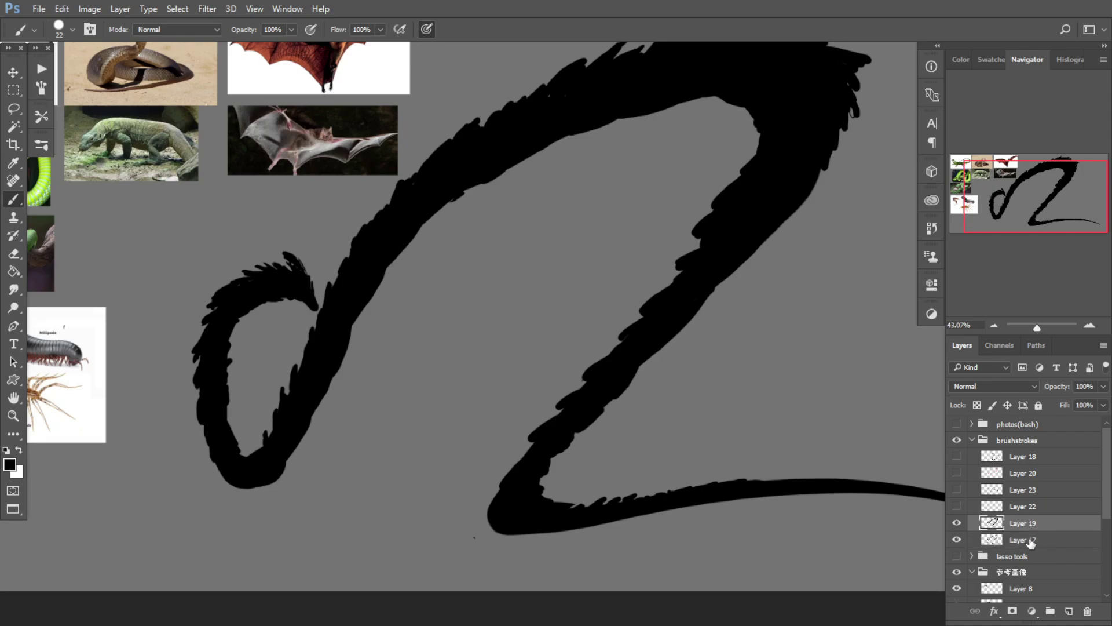
{"action": "left_click", "coordinate": [1024, 544], "text": "shift"}
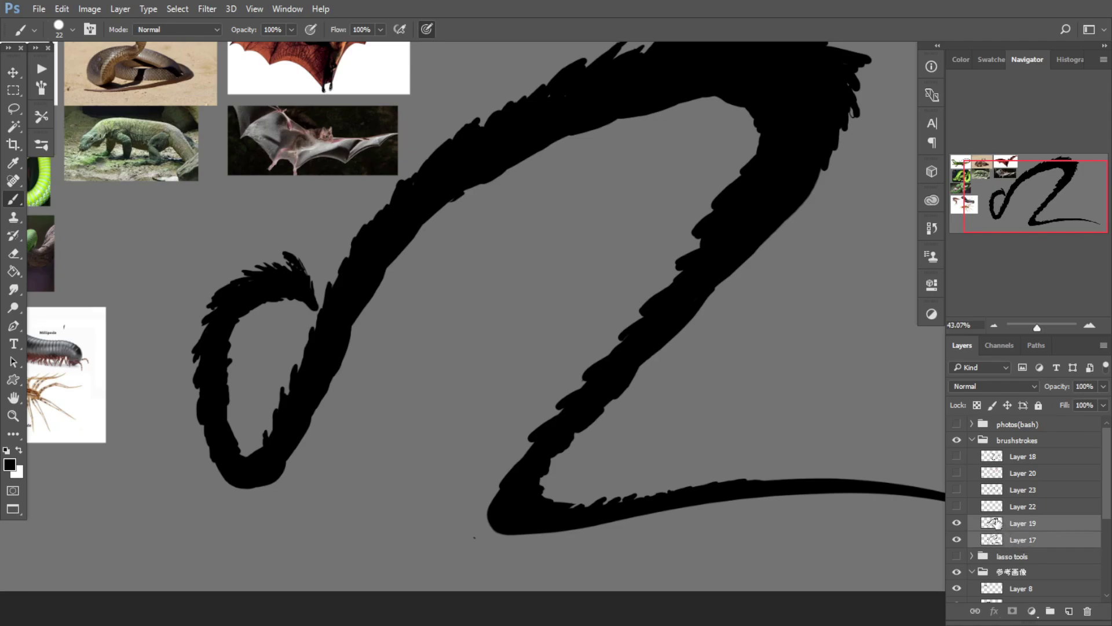
{"action": "key", "text": "ctrl+e"}
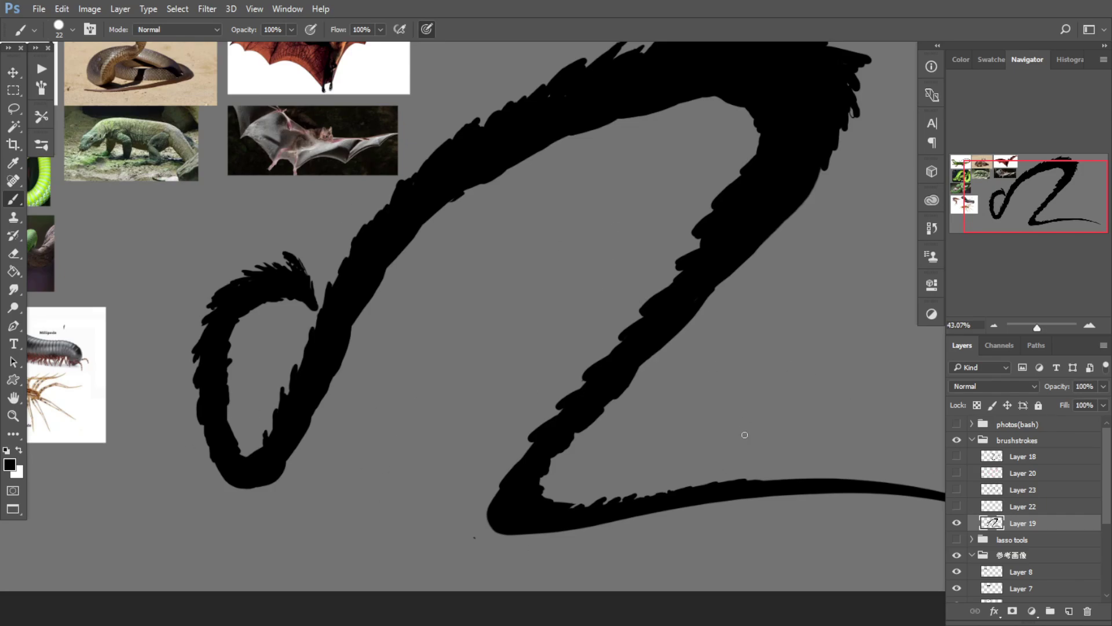
Step: Erase small notches along the edges of the silhouette's left loop with a size 37 eraser
{"action": "mouse_move", "coordinate": [377, 357]}
{"action": "left_mouse_down"}
{"action": "mouse_move", "coordinate": [410, 366]}
{"action": "mouse_move", "coordinate": [425, 346]}
{"action": "mouse_move", "coordinate": [344, 385]}
{"action": "left_mouse_up"}
{"action": "key", "text": "e"}
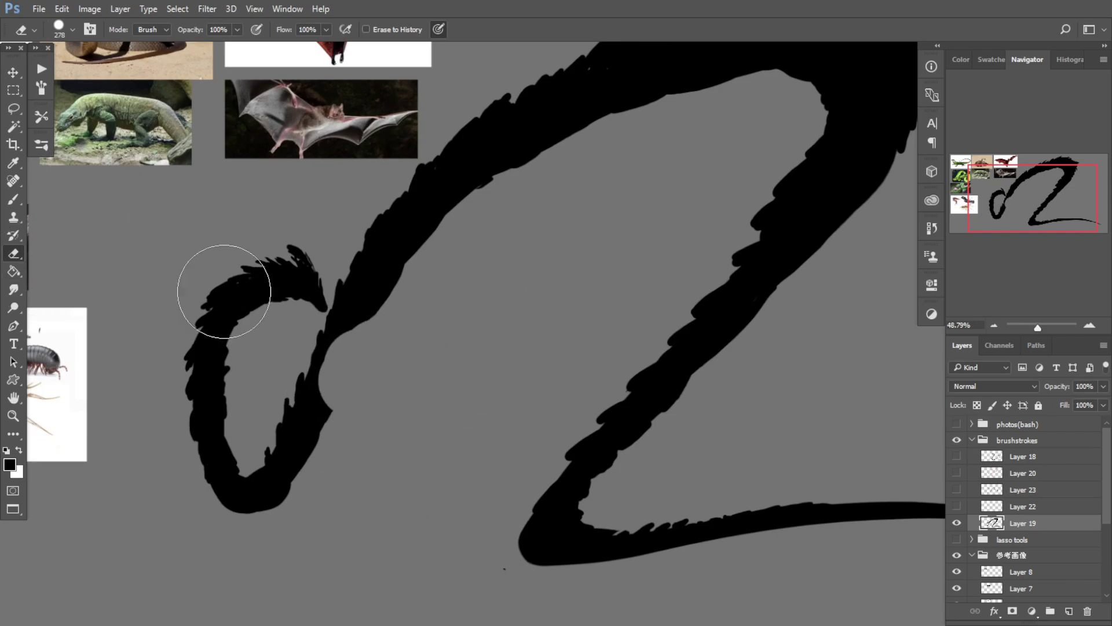
{"action": "key", "text": "ctrl+z"}
{"action": "mouse_move", "coordinate": [457, 339]}
{"action": "left_mouse_down"}
{"action": "mouse_move", "coordinate": [406, 342]}
{"action": "mouse_move", "coordinate": [355, 290]}
{"action": "mouse_move", "coordinate": [376, 333]}
{"action": "left_mouse_up"}
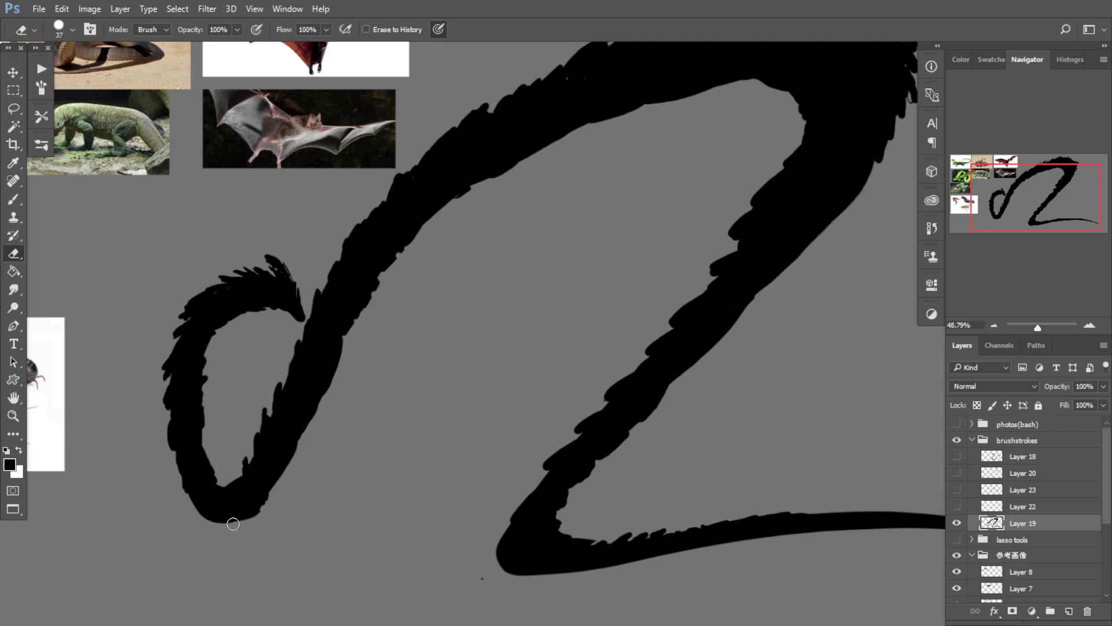
{"action": "left_click_drag", "start_coordinate": [214, 474], "coordinate": [212, 458]}
{"action": "mouse_move", "coordinate": [205, 413]}
{"action": "left_mouse_down"}
{"action": "mouse_move", "coordinate": [209, 341]}
{"action": "mouse_move", "coordinate": [264, 313]}
{"action": "left_mouse_up"}
{"action": "mouse_move", "coordinate": [323, 409]}
{"action": "left_mouse_down"}
{"action": "mouse_move", "coordinate": [336, 381]}
{"action": "mouse_move", "coordinate": [305, 462]}
{"action": "mouse_move", "coordinate": [335, 348]}
{"action": "left_mouse_up"}
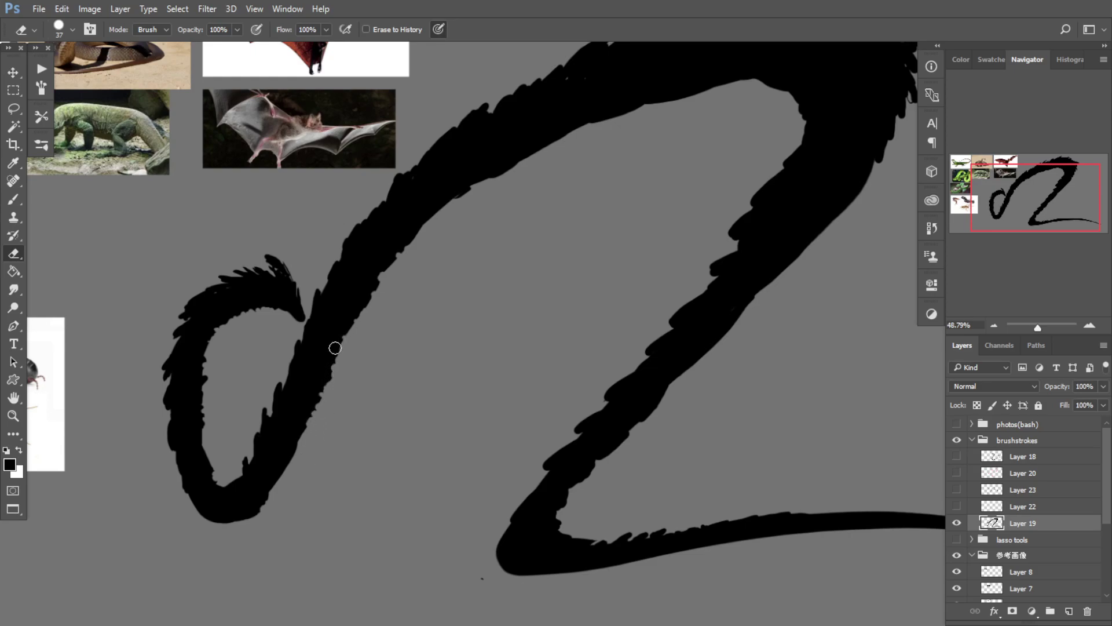
{"action": "left_click_drag", "start_coordinate": [285, 477], "coordinate": [296, 454]}
{"action": "left_click_drag", "start_coordinate": [269, 507], "coordinate": [254, 523]}
Step: Erase matching notches along the arch's underside and down the outer edge of the body's descending section
{"action": "left_click_drag", "start_coordinate": [522, 225], "coordinate": [347, 323]}
{"action": "mouse_move", "coordinate": [353, 258]}
{"action": "left_mouse_down"}
{"action": "mouse_move", "coordinate": [405, 225]}
{"action": "mouse_move", "coordinate": [554, 195]}
{"action": "left_mouse_up"}
{"action": "left_click_drag", "start_coordinate": [600, 252], "coordinate": [558, 193]}
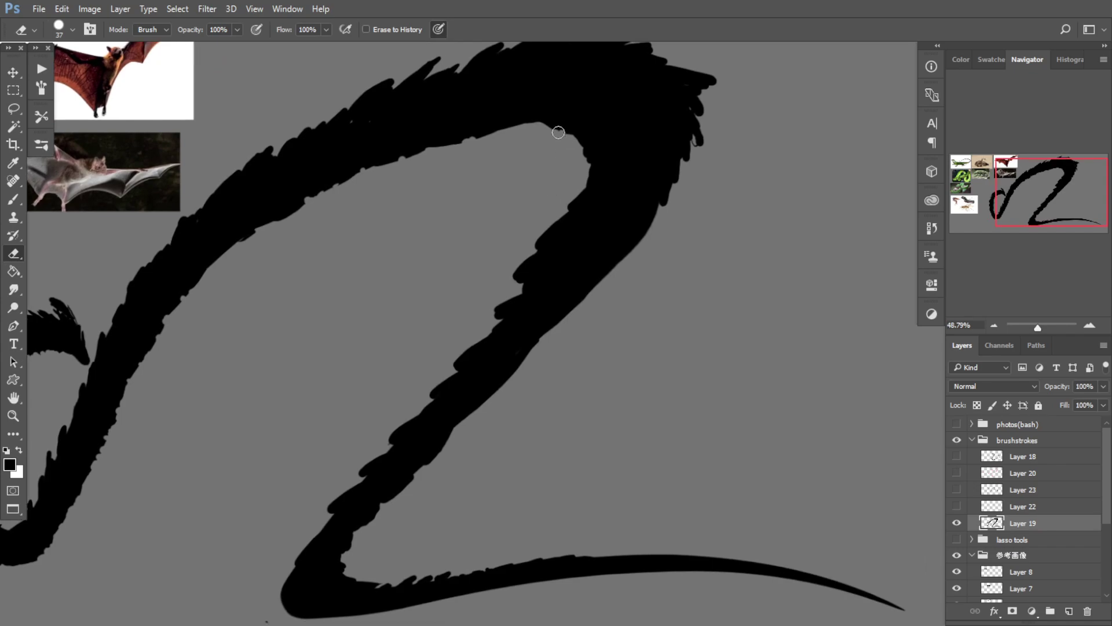
{"action": "left_click_drag", "start_coordinate": [314, 202], "coordinate": [390, 172]}
{"action": "left_click_drag", "start_coordinate": [710, 129], "coordinate": [698, 140]}
{"action": "mouse_move", "coordinate": [611, 279]}
{"action": "left_mouse_down"}
{"action": "mouse_move", "coordinate": [621, 261]}
{"action": "mouse_move", "coordinate": [591, 325]}
{"action": "left_mouse_up"}
Step: Erase jagged notches around the lower bend of the body and along the start of the tail
{"action": "scroll", "coordinate": [506, 345], "scroll_direction": "down", "scroll_amount": 3}
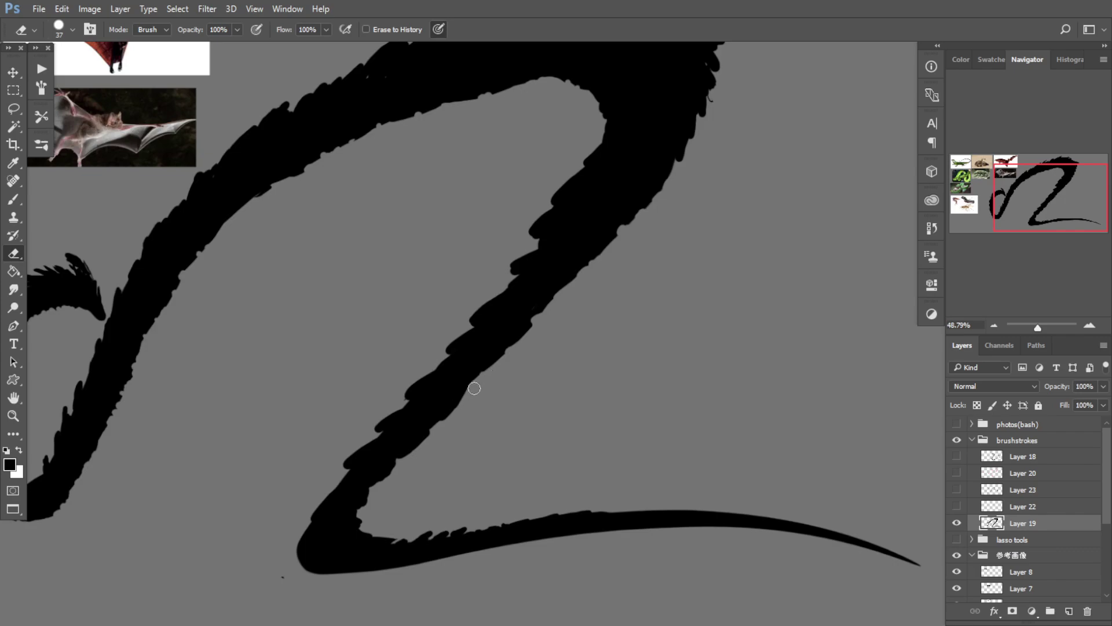
{"action": "left_click", "coordinate": [328, 497]}
{"action": "key", "text": "ctrl+z"}
{"action": "mouse_move", "coordinate": [310, 520]}
{"action": "left_mouse_down"}
{"action": "mouse_move", "coordinate": [301, 563]}
{"action": "mouse_move", "coordinate": [363, 581]}
{"action": "left_mouse_up"}
{"action": "mouse_move", "coordinate": [302, 551]}
{"action": "left_mouse_down"}
{"action": "mouse_move", "coordinate": [271, 484]}
{"action": "mouse_move", "coordinate": [290, 507]}
{"action": "mouse_move", "coordinate": [335, 512]}
{"action": "mouse_move", "coordinate": [499, 477]}
{"action": "left_mouse_up"}
{"action": "mouse_move", "coordinate": [531, 432]}
{"action": "left_mouse_down"}
{"action": "mouse_move", "coordinate": [472, 437]}
{"action": "mouse_move", "coordinate": [493, 412]}
{"action": "mouse_move", "coordinate": [541, 445]}
{"action": "left_mouse_up"}
{"action": "left_click_drag", "start_coordinate": [511, 410], "coordinate": [554, 394]}
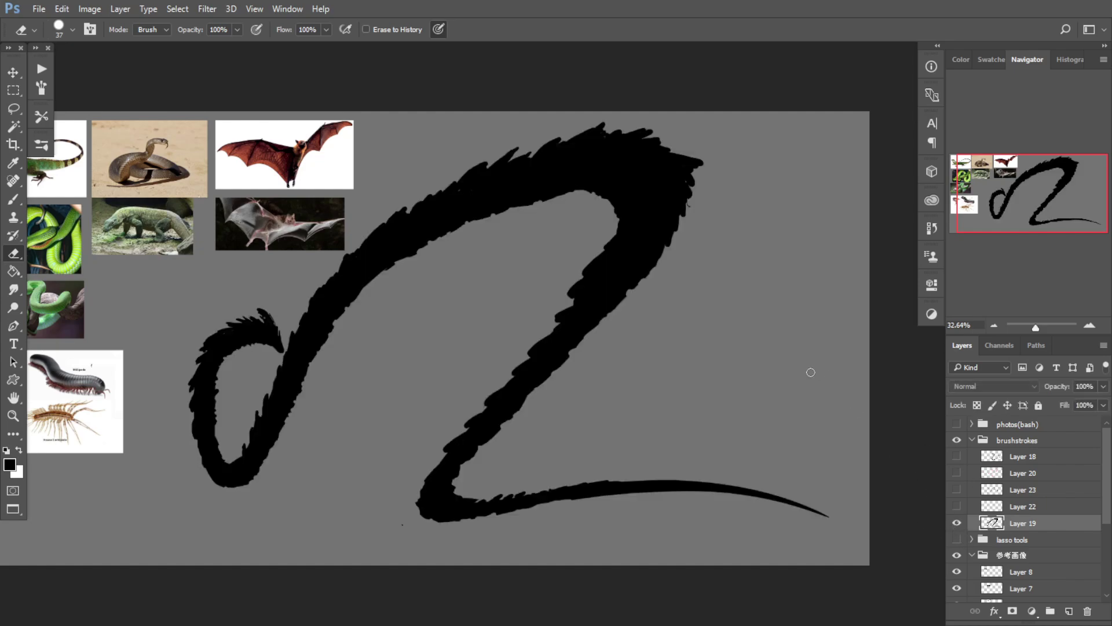
{"action": "key", "text": "ctrl+t"}
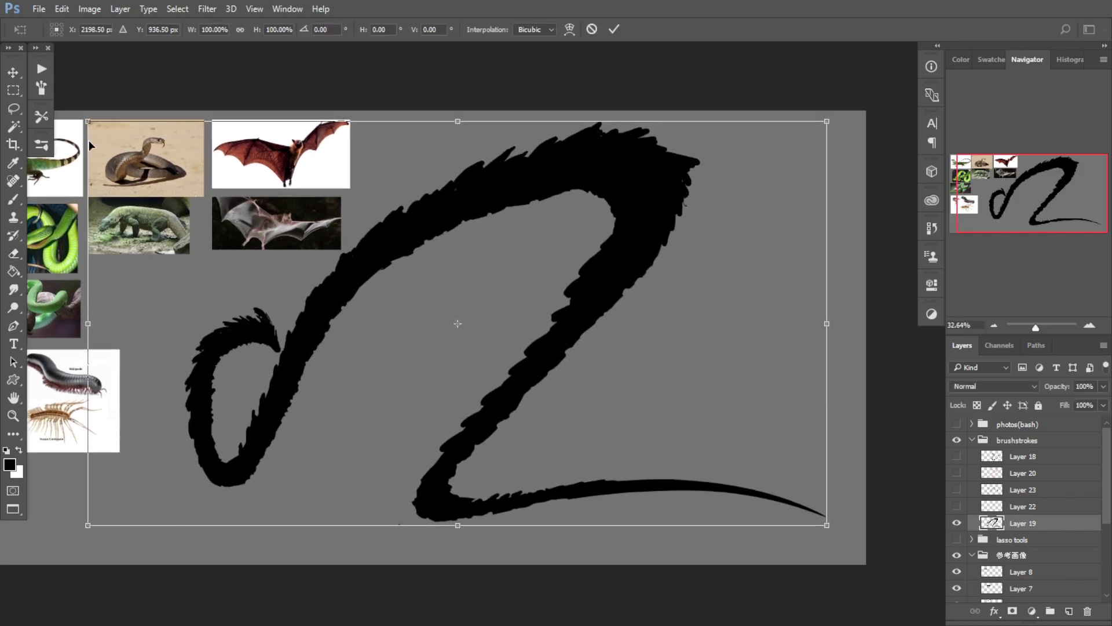
{"action": "mouse_move", "coordinate": [88, 119]}
{"action": "left_mouse_down"}
{"action": "mouse_move", "coordinate": [421, 362]}
{"action": "mouse_move", "coordinate": [228, 271]}
{"action": "left_mouse_up"}
{"action": "key", "text": "Escape"}
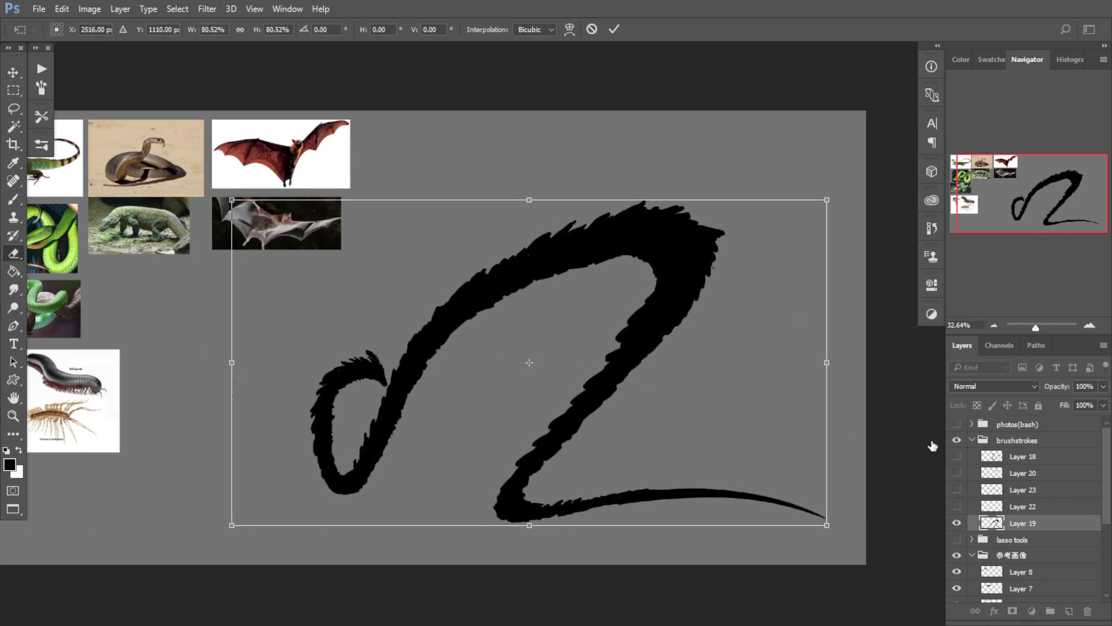
Step: Collapse the 参考画像 reference group and hide it so only the silhouette shows on the canvas
{"action": "scroll", "coordinate": [1074, 491], "scroll_direction": "down", "scroll_amount": 3}
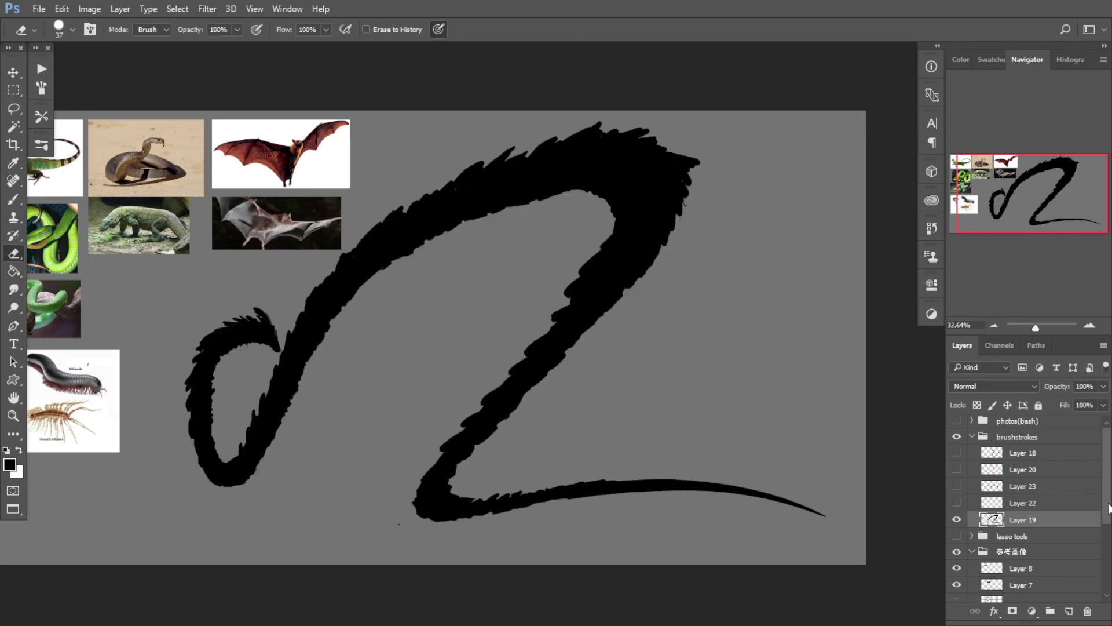
{"action": "left_click", "coordinate": [973, 451]}
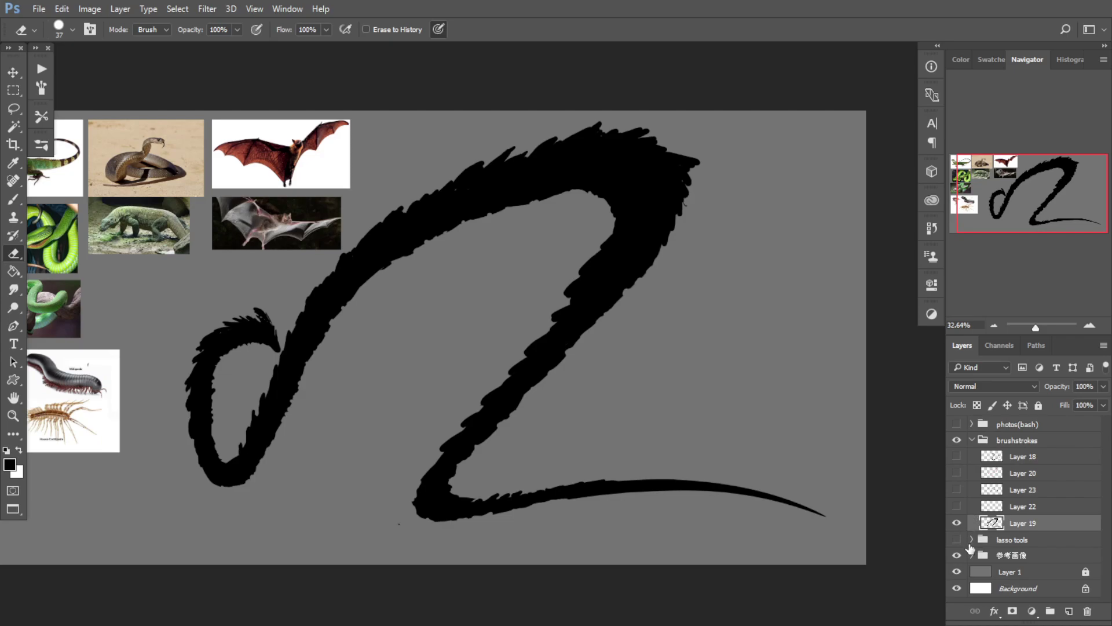
{"action": "left_click", "coordinate": [958, 555]}
{"action": "key", "text": "ctrl+t"}
{"action": "left_click_drag", "start_coordinate": [387, 333], "coordinate": [452, 321]}
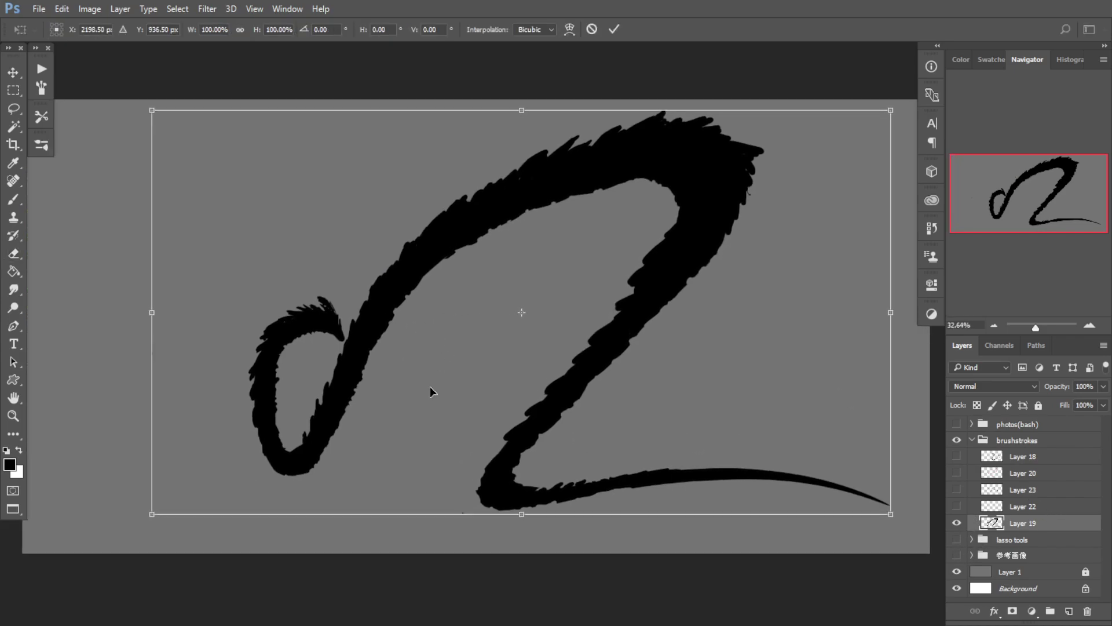
{"action": "left_click_drag", "start_coordinate": [430, 388], "coordinate": [372, 389]}
{"action": "mouse_move", "coordinate": [830, 516]}
{"action": "left_mouse_down"}
{"action": "mouse_move", "coordinate": [626, 471]}
{"action": "mouse_move", "coordinate": [742, 506]}
{"action": "left_mouse_up"}
{"action": "key", "text": "Escape"}
Step: Distort the Layer 19 silhouette, pulling its upper-right corner inward and its upper-left and lower-left corners outward
{"action": "key", "text": "ctrl+t"}
{"action": "left_click_drag", "start_coordinate": [891, 110], "coordinate": [766, 176]}
{"action": "left_click_drag", "start_coordinate": [152, 110], "coordinate": [6, 55]}
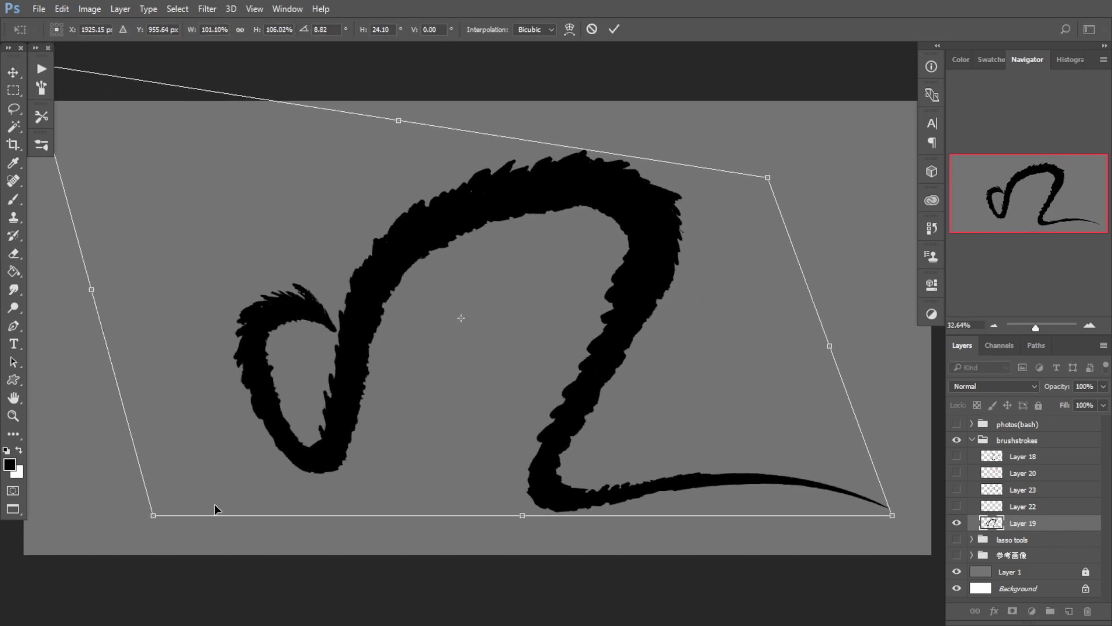
{"action": "left_click_drag", "start_coordinate": [153, 516], "coordinate": [143, 532]}
{"action": "scroll", "coordinate": [144, 437], "scroll_direction": "down", "scroll_amount": 5}
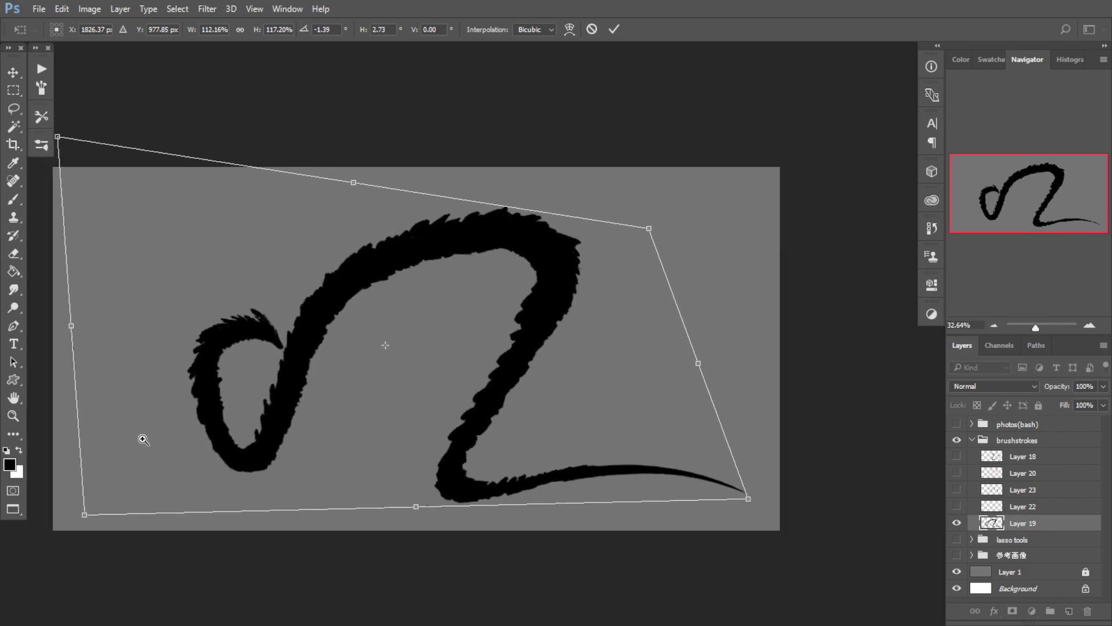
{"action": "mouse_move", "coordinate": [542, 288]}
{"action": "left_mouse_down"}
{"action": "mouse_move", "coordinate": [527, 355]}
{"action": "mouse_move", "coordinate": [645, 248]}
{"action": "mouse_move", "coordinate": [537, 318]}
{"action": "mouse_move", "coordinate": [589, 331]}
{"action": "left_mouse_up"}
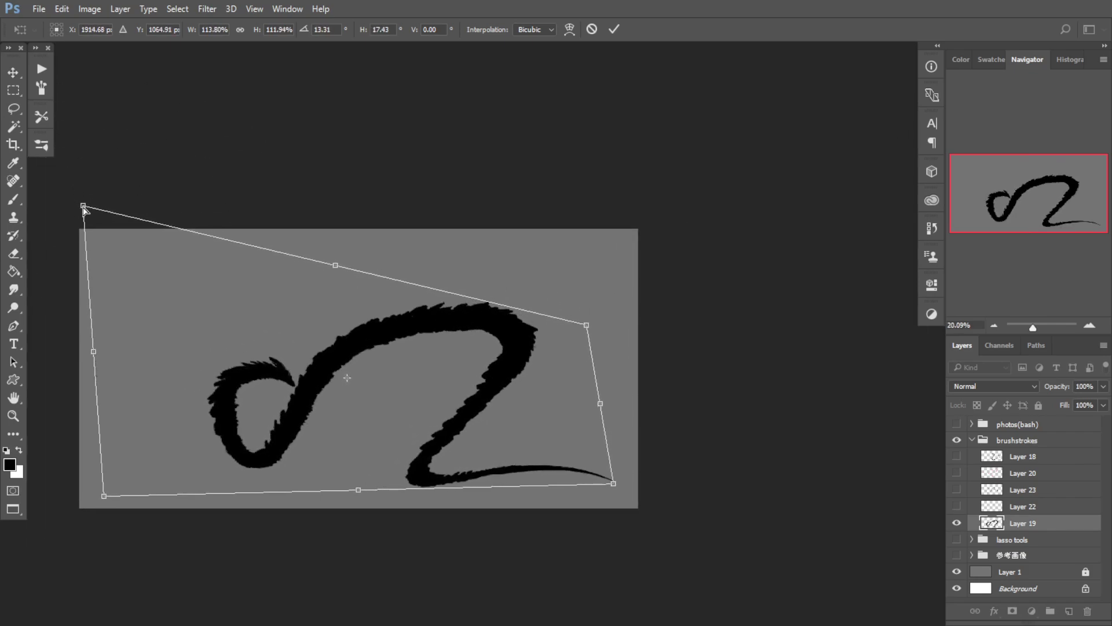
Step: Enlarge the distorted silhouette toward its head end to about 123% width and 144% height, and apply the transform
{"action": "left_click_drag", "start_coordinate": [84, 210], "coordinate": [84, 155]}
{"action": "mouse_move", "coordinate": [102, 346]}
{"action": "left_mouse_down"}
{"action": "mouse_move", "coordinate": [75, 330]}
{"action": "mouse_move", "coordinate": [64, 349]}
{"action": "left_mouse_up"}
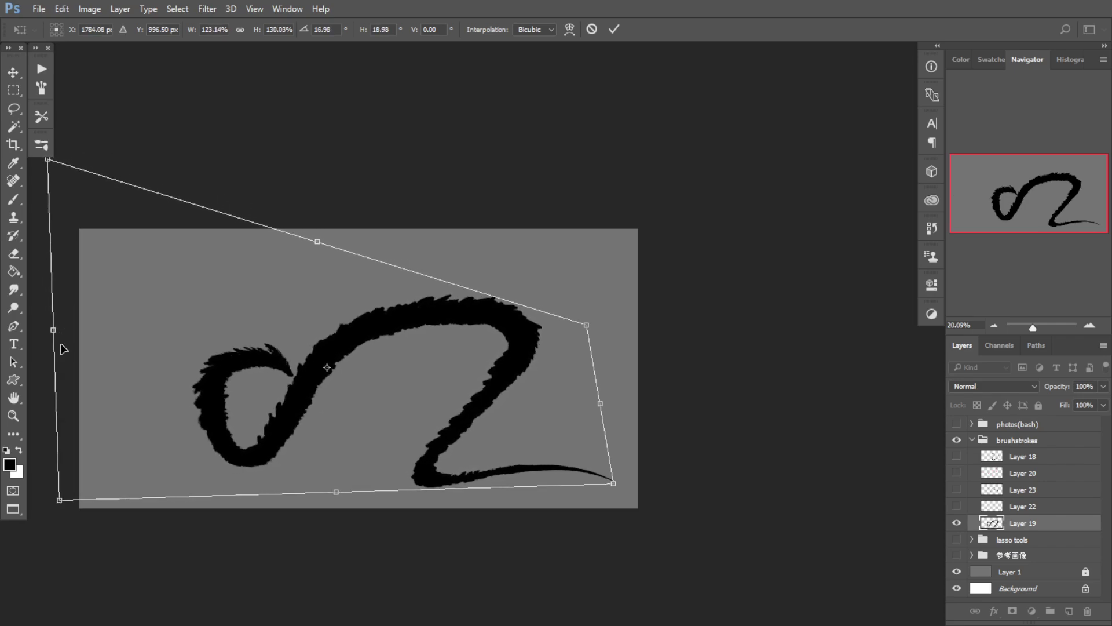
{"action": "mouse_move", "coordinate": [319, 242]}
{"action": "left_mouse_down"}
{"action": "mouse_move", "coordinate": [318, 208]}
{"action": "mouse_move", "coordinate": [307, 239]}
{"action": "mouse_move", "coordinate": [320, 206]}
{"action": "mouse_move", "coordinate": [311, 213]}
{"action": "left_mouse_up"}
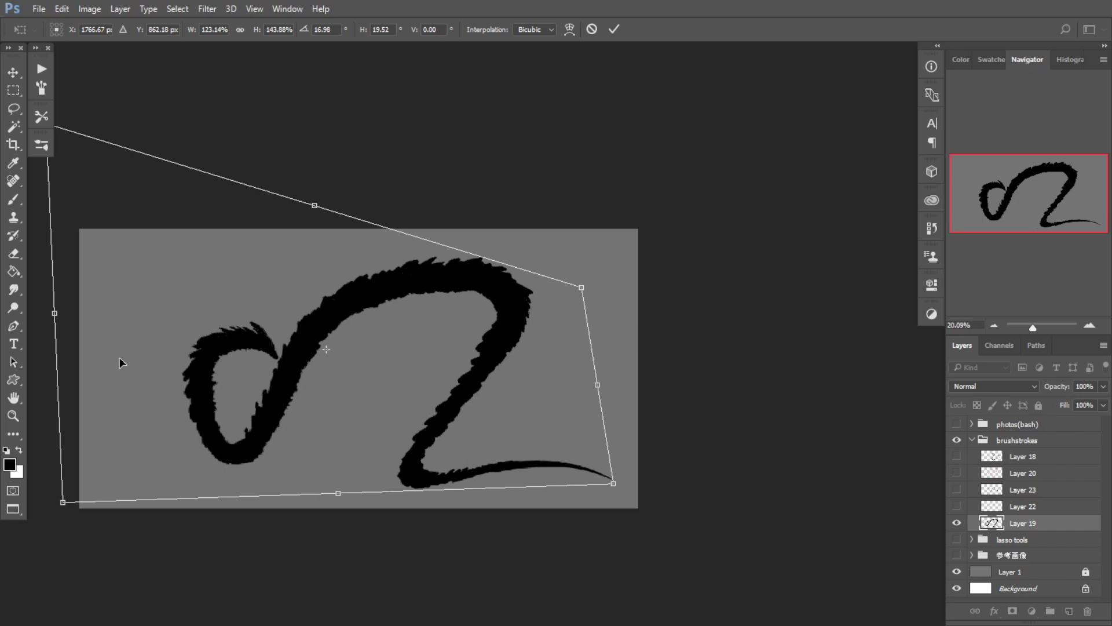
{"action": "mouse_move", "coordinate": [202, 366]}
{"action": "left_mouse_down"}
{"action": "mouse_move", "coordinate": [242, 365]}
{"action": "mouse_move", "coordinate": [222, 370]}
{"action": "mouse_move", "coordinate": [268, 380]}
{"action": "mouse_move", "coordinate": [238, 372]}
{"action": "left_mouse_up"}
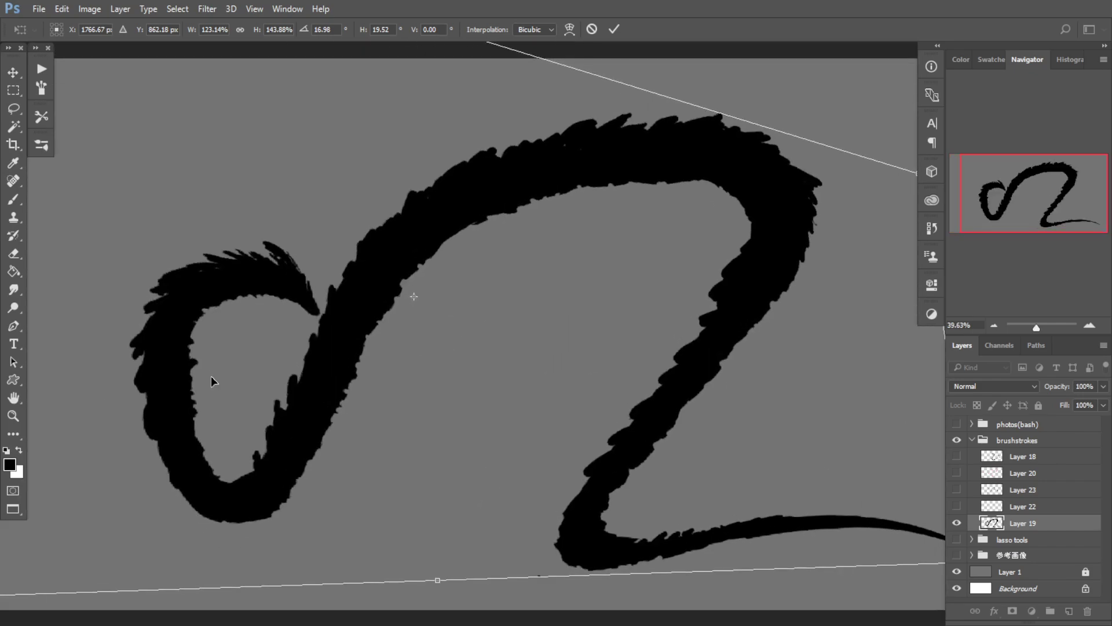
{"action": "key", "text": "Return"}
Step: Add a new layer above Layer 19 and paint long wispy hair strands trailing from the head with a size 12 brush
{"action": "key", "text": "e"}
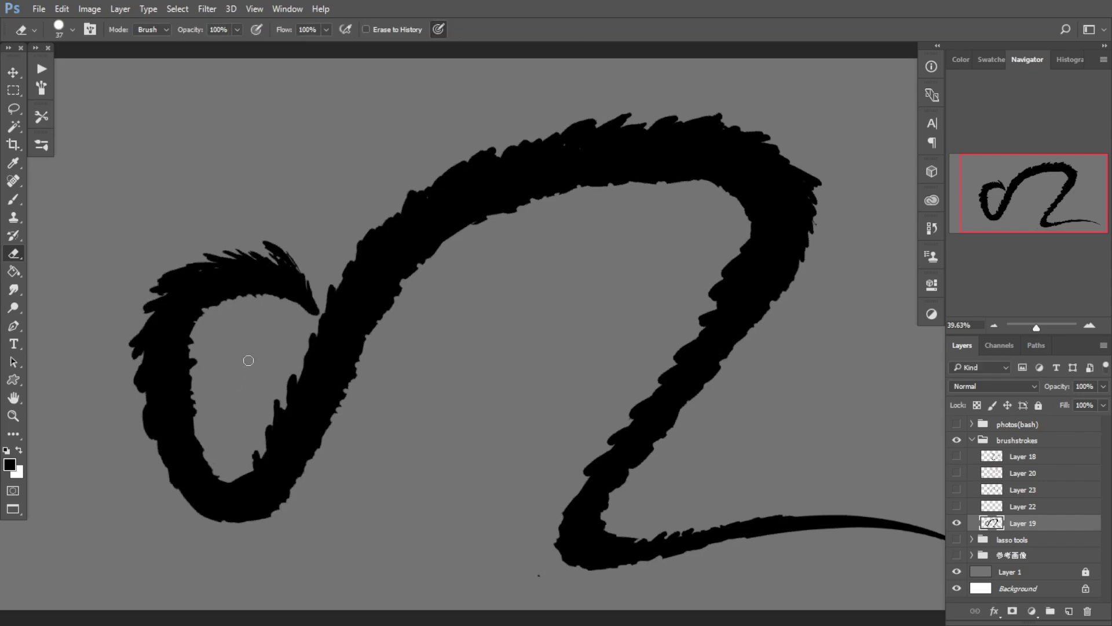
{"action": "left_click_drag", "start_coordinate": [281, 329], "coordinate": [250, 352]}
{"action": "left_click_drag", "start_coordinate": [362, 347], "coordinate": [375, 351]}
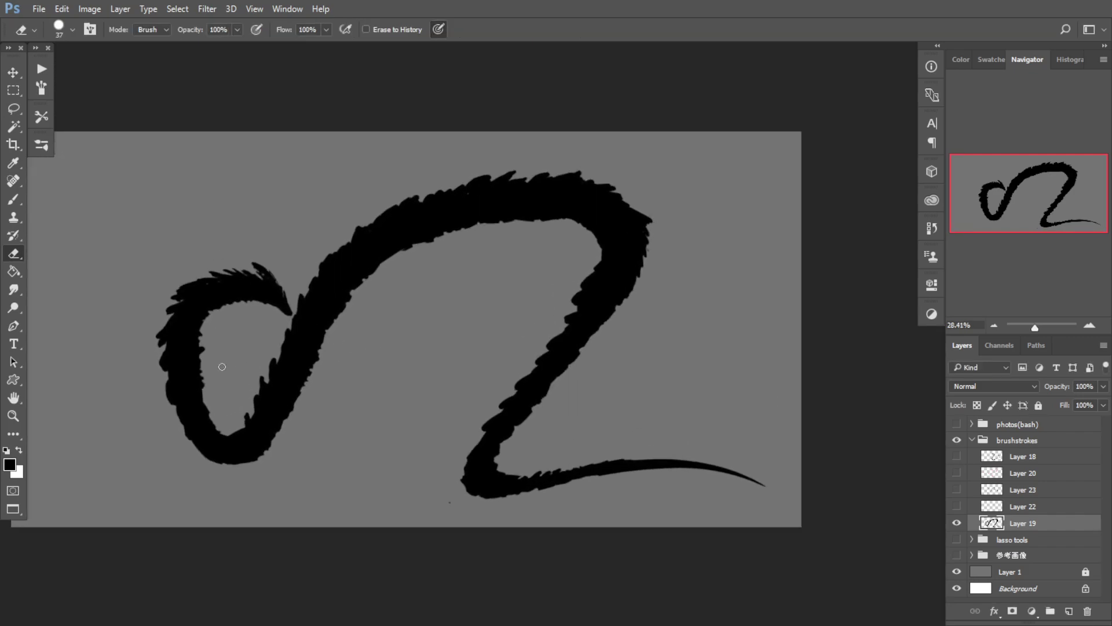
{"action": "left_click", "coordinate": [1069, 611]}
{"action": "key", "text": "b"}
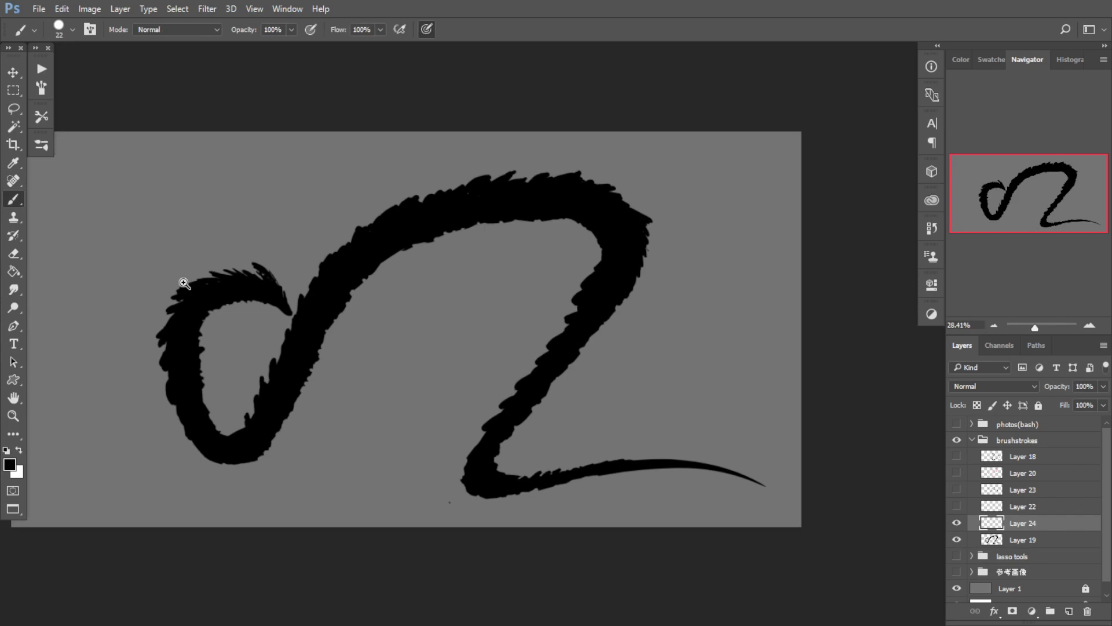
{"action": "scroll", "coordinate": [225, 294], "scroll_direction": "up", "scroll_amount": 1}
{"action": "left_click_drag", "start_coordinate": [234, 305], "coordinate": [258, 292]}
{"action": "mouse_move", "coordinate": [344, 237]}
{"action": "left_mouse_down"}
{"action": "mouse_move", "coordinate": [328, 282]}
{"action": "mouse_move", "coordinate": [318, 271]}
{"action": "mouse_move", "coordinate": [325, 285]}
{"action": "mouse_move", "coordinate": [328, 271]}
{"action": "mouse_move", "coordinate": [322, 284]}
{"action": "mouse_move", "coordinate": [244, 196]}
{"action": "left_mouse_up"}
{"action": "mouse_move", "coordinate": [299, 244]}
{"action": "left_mouse_down"}
{"action": "mouse_move", "coordinate": [278, 255]}
{"action": "mouse_move", "coordinate": [264, 234]}
{"action": "mouse_move", "coordinate": [180, 202]}
{"action": "left_mouse_up"}
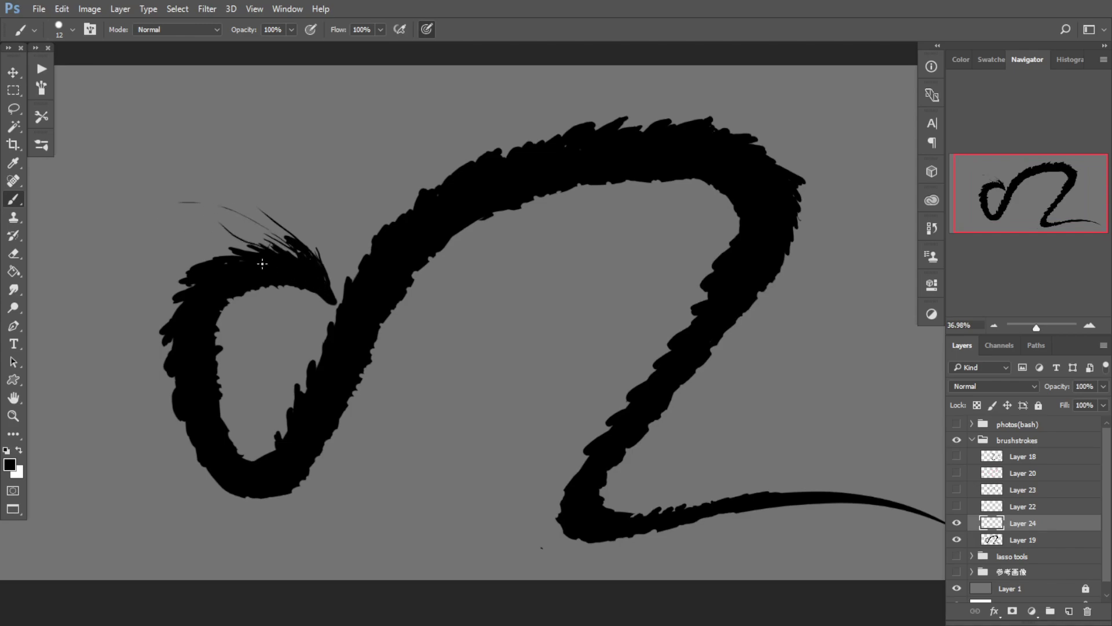
{"action": "left_click_drag", "start_coordinate": [263, 264], "coordinate": [172, 236]}
{"action": "mouse_move", "coordinate": [306, 297]}
{"action": "left_mouse_down"}
{"action": "mouse_move", "coordinate": [144, 228]}
{"action": "mouse_move", "coordinate": [118, 230]}
{"action": "left_mouse_up"}
{"action": "left_click_drag", "start_coordinate": [270, 267], "coordinate": [122, 259]}
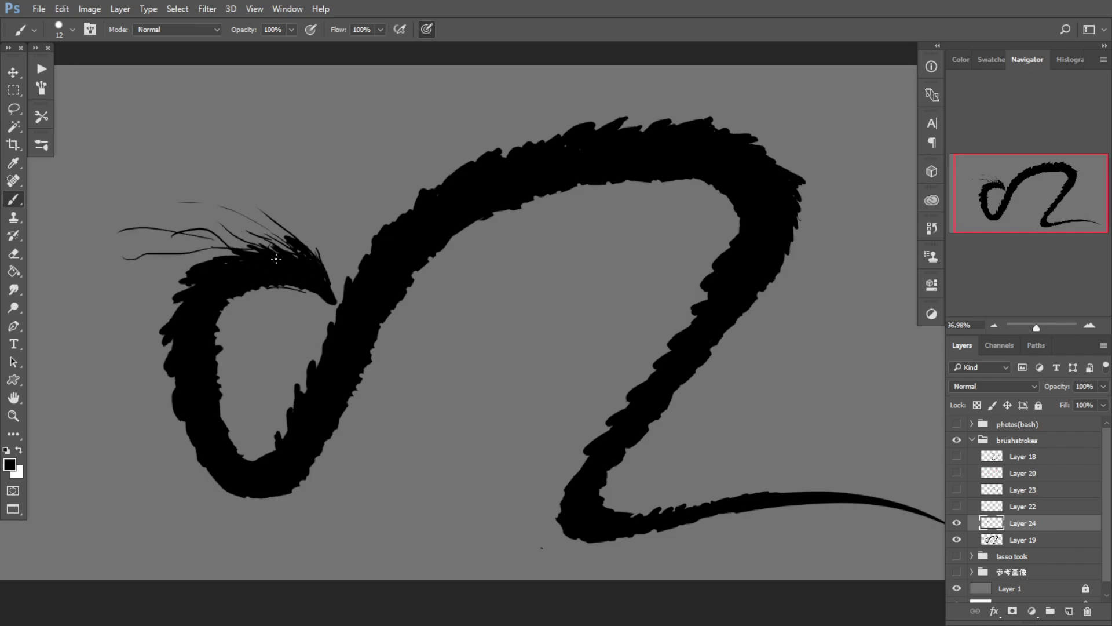
Step: Add another new layer and paint a small white eye on the head with a size 3 brush, trimming it with the eraser
{"action": "left_click", "coordinate": [1069, 611]}
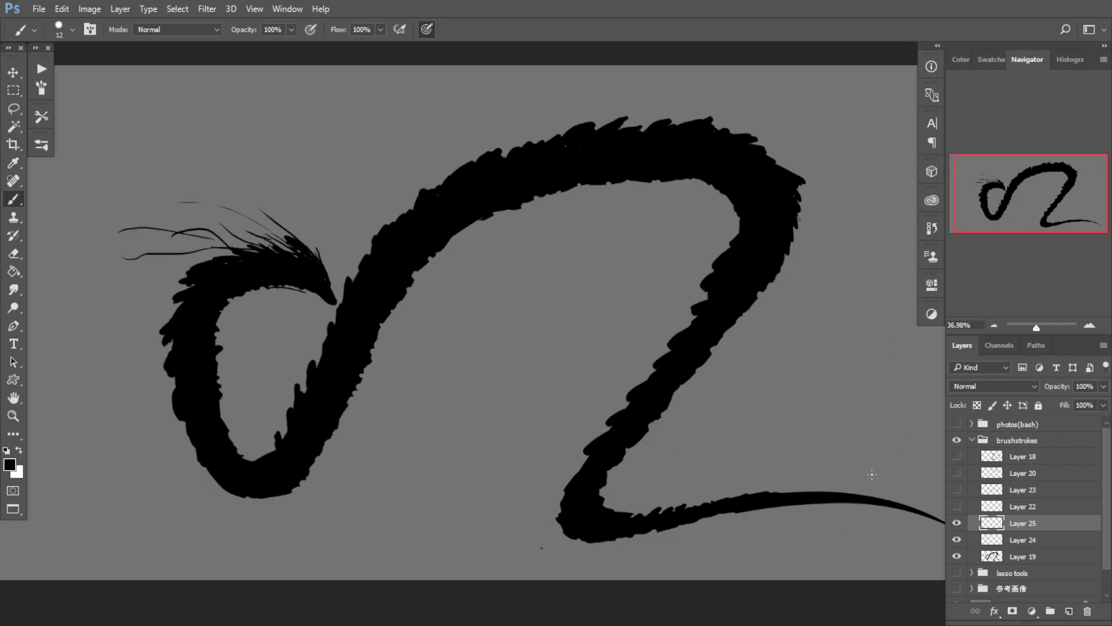
{"action": "scroll", "coordinate": [362, 244], "scroll_direction": "up", "scroll_amount": 3}
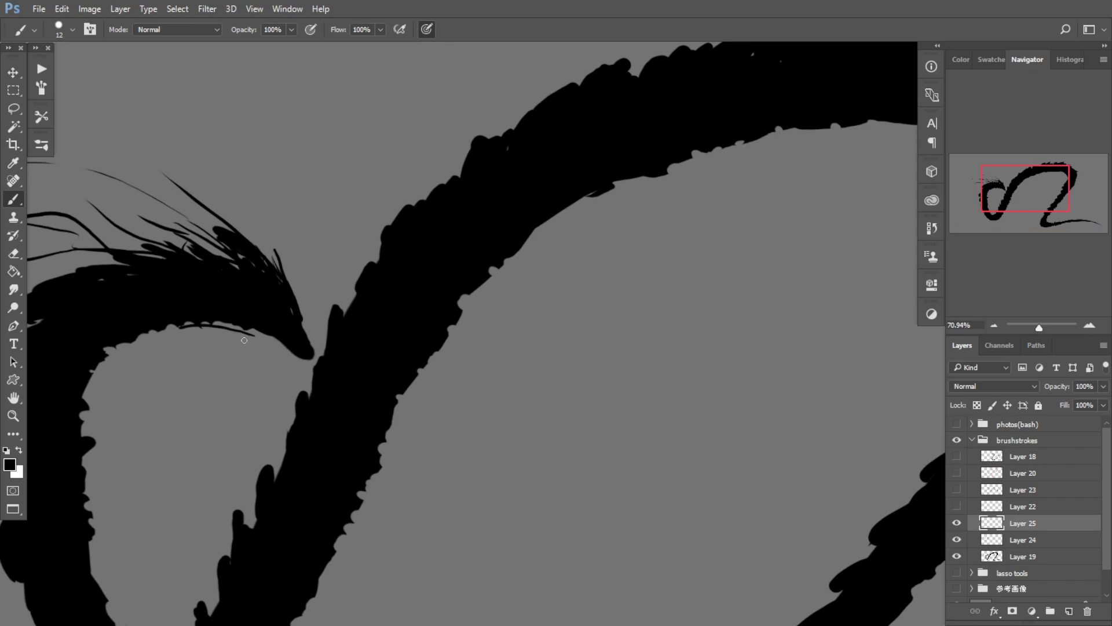
{"action": "key", "text": "x"}
{"action": "mouse_move", "coordinate": [268, 310]}
{"action": "left_mouse_down"}
{"action": "mouse_move", "coordinate": [294, 310]}
{"action": "mouse_move", "coordinate": [353, 276]}
{"action": "mouse_move", "coordinate": [345, 268]}
{"action": "mouse_move", "coordinate": [395, 266]}
{"action": "left_mouse_up"}
{"action": "left_click_drag", "start_coordinate": [360, 258], "coordinate": [352, 256]}
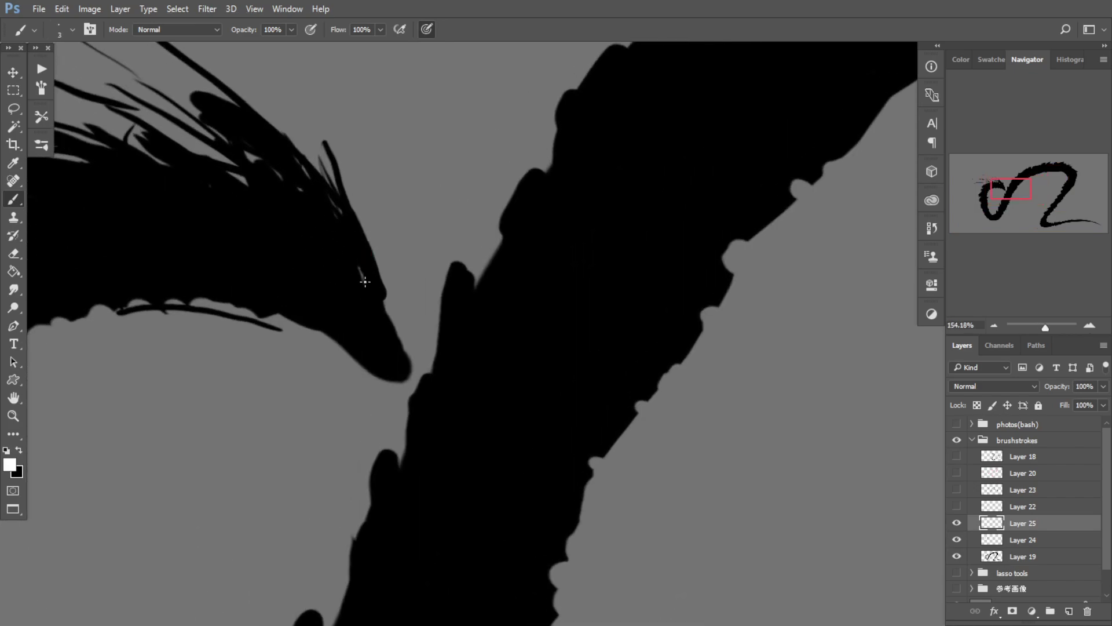
{"action": "left_click_drag", "start_coordinate": [366, 276], "coordinate": [361, 267]}
{"action": "key", "text": "x"}
{"action": "key", "text": "e"}
{"action": "left_click_drag", "start_coordinate": [348, 273], "coordinate": [320, 277]}
{"action": "key", "text": "b"}
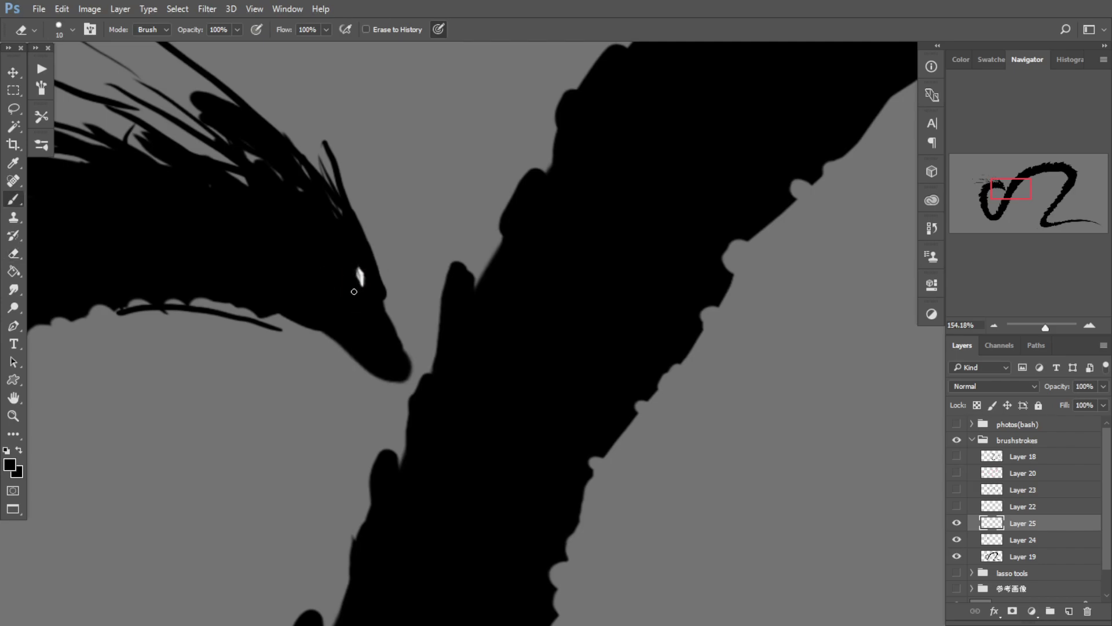
{"action": "mouse_move", "coordinate": [357, 272]}
{"action": "left_mouse_down", "text": "ctrl"}
{"action": "mouse_move", "coordinate": [268, 321]}
{"action": "mouse_move", "coordinate": [352, 285]}
{"action": "left_mouse_up", "text": "ctrl"}
{"action": "scroll", "coordinate": [347, 292], "scroll_direction": "down", "scroll_amount": 5}
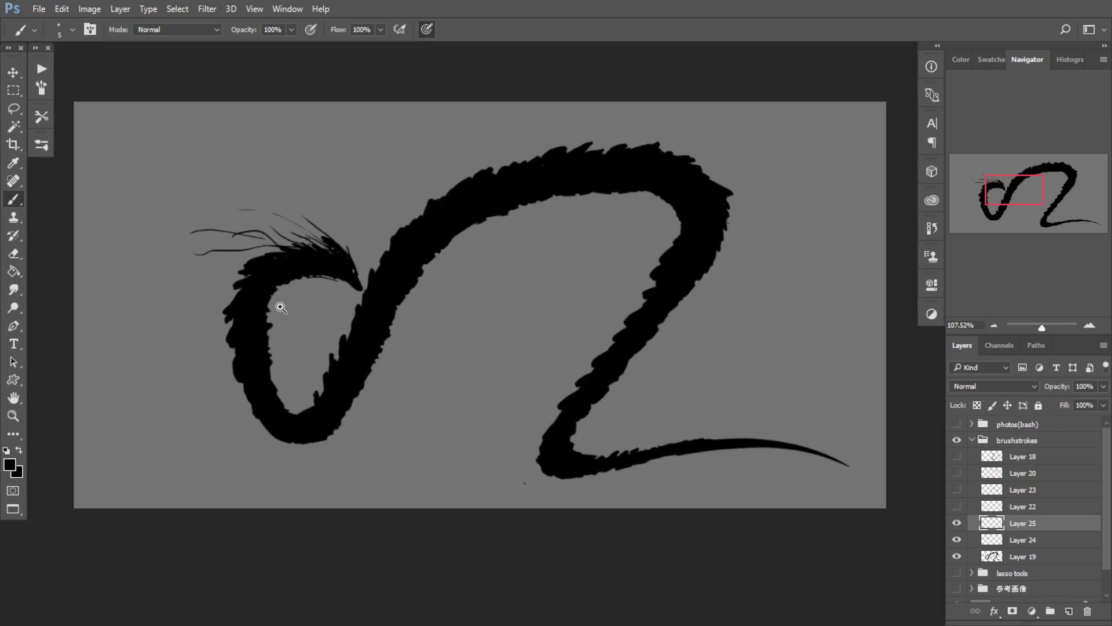
Step: Enlarge the brush to 20 and paint thin black spikes along the creature's brow in front of the eye
{"action": "scroll", "coordinate": [281, 306], "scroll_direction": "up", "scroll_amount": 3}
{"action": "key", "text": "bracketright"}
{"action": "key", "text": "bracketright"}
{"action": "key", "text": "bracketright"}
{"action": "key", "text": "bracketright"}
{"action": "key", "text": "bracketright"}
{"action": "key", "text": "bracketright"}
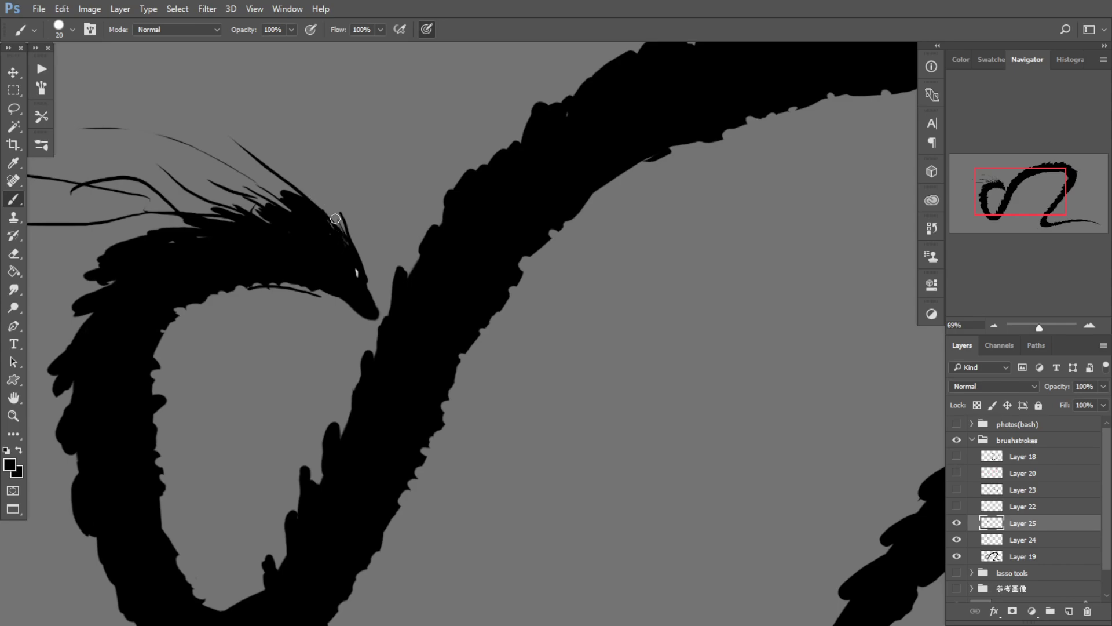
{"action": "mouse_move", "coordinate": [335, 218]}
{"action": "left_mouse_down"}
{"action": "mouse_move", "coordinate": [349, 246]}
{"action": "mouse_move", "coordinate": [338, 244]}
{"action": "mouse_move", "coordinate": [371, 266]}
{"action": "mouse_move", "coordinate": [373, 247]}
{"action": "mouse_move", "coordinate": [359, 247]}
{"action": "mouse_move", "coordinate": [370, 292]}
{"action": "mouse_move", "coordinate": [355, 242]}
{"action": "mouse_move", "coordinate": [362, 284]}
{"action": "mouse_move", "coordinate": [401, 268]}
{"action": "left_mouse_up"}
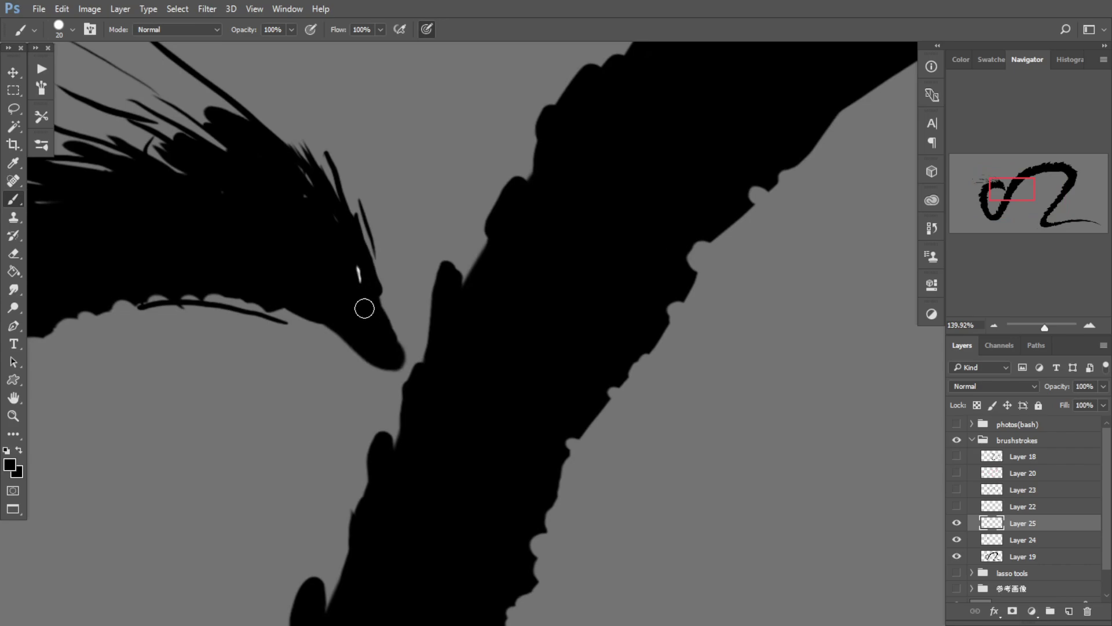
{"action": "left_click_drag", "start_coordinate": [366, 272], "coordinate": [364, 317]}
{"action": "key", "text": "ctrl+z"}
{"action": "mouse_move", "coordinate": [380, 226]}
{"action": "left_mouse_down"}
{"action": "mouse_move", "coordinate": [351, 313]}
{"action": "mouse_move", "coordinate": [356, 270]}
{"action": "mouse_move", "coordinate": [370, 310]}
{"action": "left_mouse_up"}
{"action": "key", "text": "ctrl+z"}
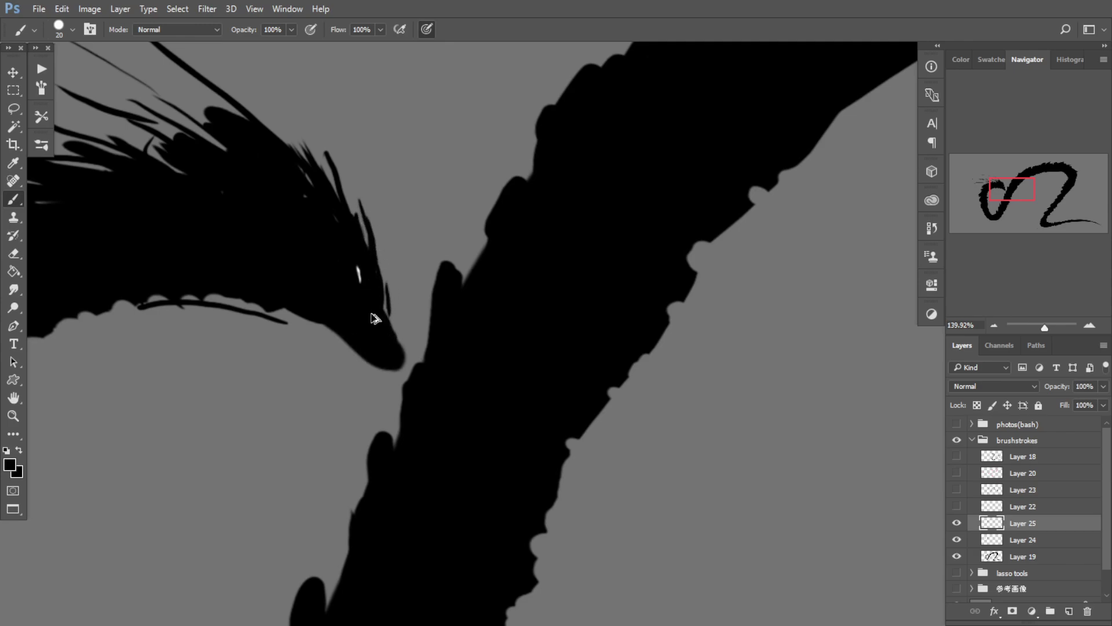
Step: Paint a row of short fine spikes across the forehead and crown with a size 11 brush
{"action": "left_click_drag", "start_coordinate": [366, 254], "coordinate": [355, 255]}
{"action": "mouse_move", "coordinate": [345, 162]}
{"action": "left_mouse_down"}
{"action": "mouse_move", "coordinate": [343, 195]}
{"action": "mouse_move", "coordinate": [356, 216]}
{"action": "left_mouse_up"}
{"action": "mouse_move", "coordinate": [350, 190]}
{"action": "left_mouse_down"}
{"action": "mouse_move", "coordinate": [369, 244]}
{"action": "mouse_move", "coordinate": [347, 209]}
{"action": "left_mouse_up"}
{"action": "left_click_drag", "start_coordinate": [354, 170], "coordinate": [363, 207]}
{"action": "mouse_move", "coordinate": [335, 161]}
{"action": "left_mouse_down"}
{"action": "mouse_move", "coordinate": [358, 211]}
{"action": "mouse_move", "coordinate": [334, 185]}
{"action": "mouse_move", "coordinate": [352, 197]}
{"action": "left_mouse_up"}
{"action": "mouse_move", "coordinate": [318, 158]}
{"action": "left_mouse_down"}
{"action": "mouse_move", "coordinate": [316, 193]}
{"action": "mouse_move", "coordinate": [297, 169]}
{"action": "mouse_move", "coordinate": [310, 149]}
{"action": "mouse_move", "coordinate": [329, 177]}
{"action": "left_mouse_up"}
{"action": "mouse_move", "coordinate": [296, 141]}
{"action": "left_mouse_down"}
{"action": "mouse_move", "coordinate": [325, 174]}
{"action": "mouse_move", "coordinate": [307, 164]}
{"action": "left_mouse_up"}
{"action": "mouse_move", "coordinate": [262, 137]}
{"action": "left_mouse_down"}
{"action": "mouse_move", "coordinate": [293, 161]}
{"action": "mouse_move", "coordinate": [264, 166]}
{"action": "left_mouse_up"}
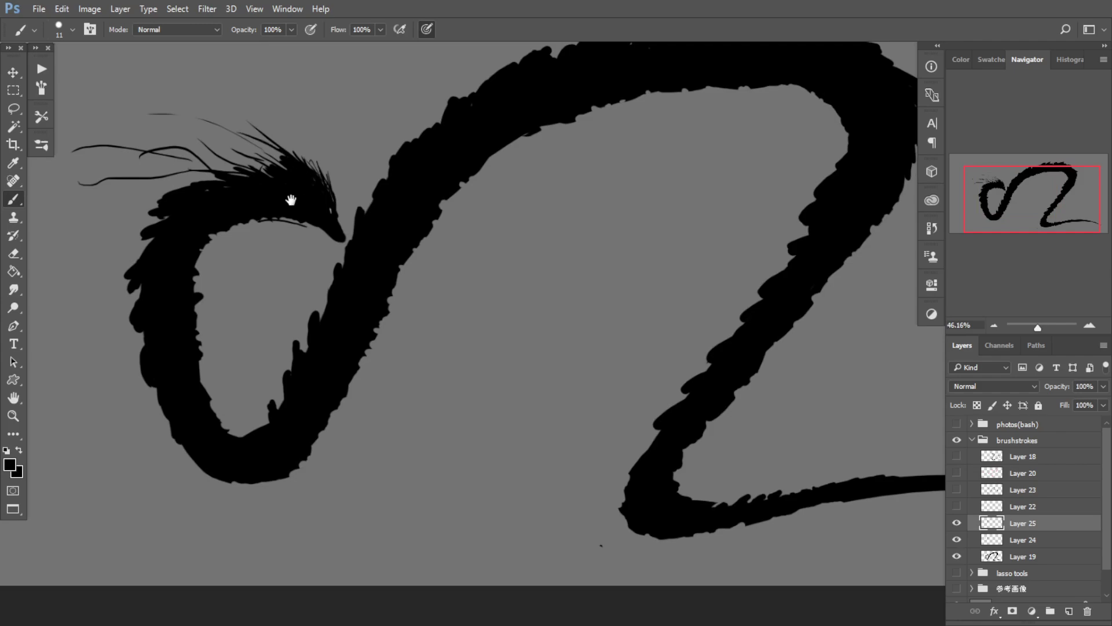
Step: Erase the stray strand beneath the creature's head and neck on Layer 24, checking the layer's visibility
{"action": "scroll", "coordinate": [325, 232], "scroll_direction": "up", "scroll_amount": 3}
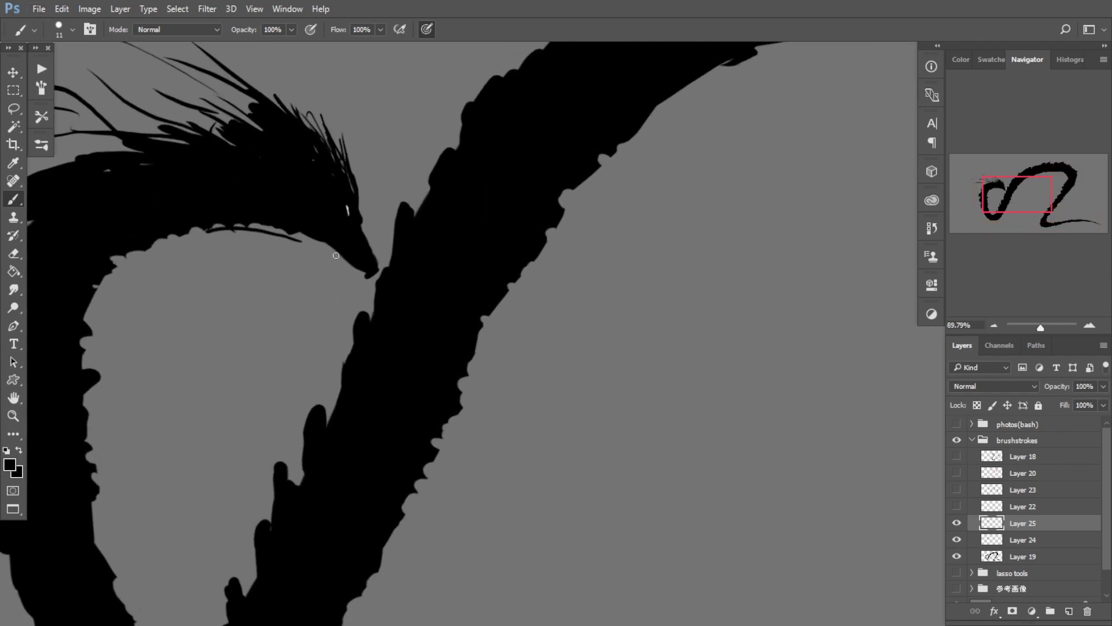
{"action": "scroll", "coordinate": [273, 249], "scroll_direction": "down", "scroll_amount": 3}
{"action": "scroll", "coordinate": [291, 251], "scroll_direction": "down", "scroll_amount": 2}
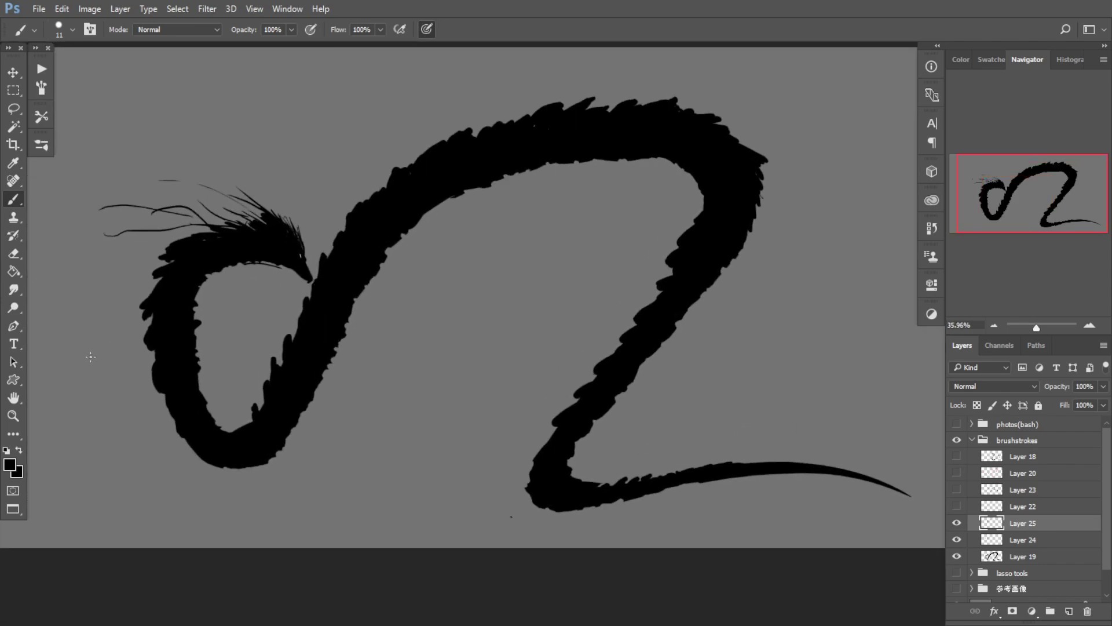
{"action": "left_click_drag", "start_coordinate": [196, 341], "coordinate": [204, 341]}
{"action": "key", "text": "e"}
{"action": "left_click_drag", "start_coordinate": [269, 267], "coordinate": [278, 271]}
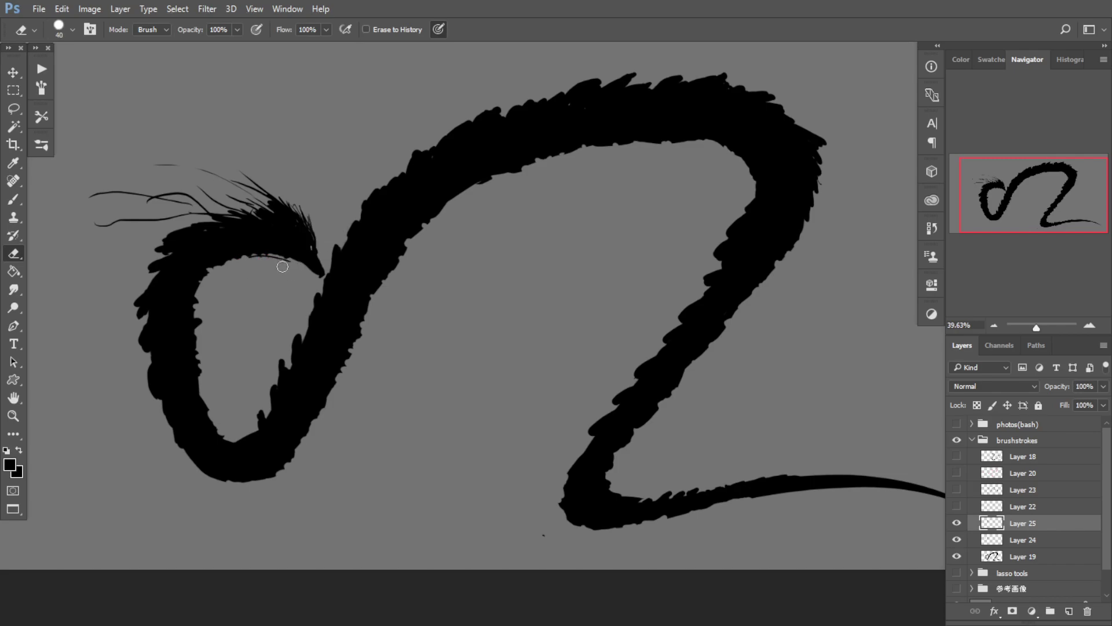
{"action": "left_click", "coordinate": [957, 539]}
{"action": "left_click", "coordinate": [957, 539]}
{"action": "left_click", "coordinate": [1000, 541]}
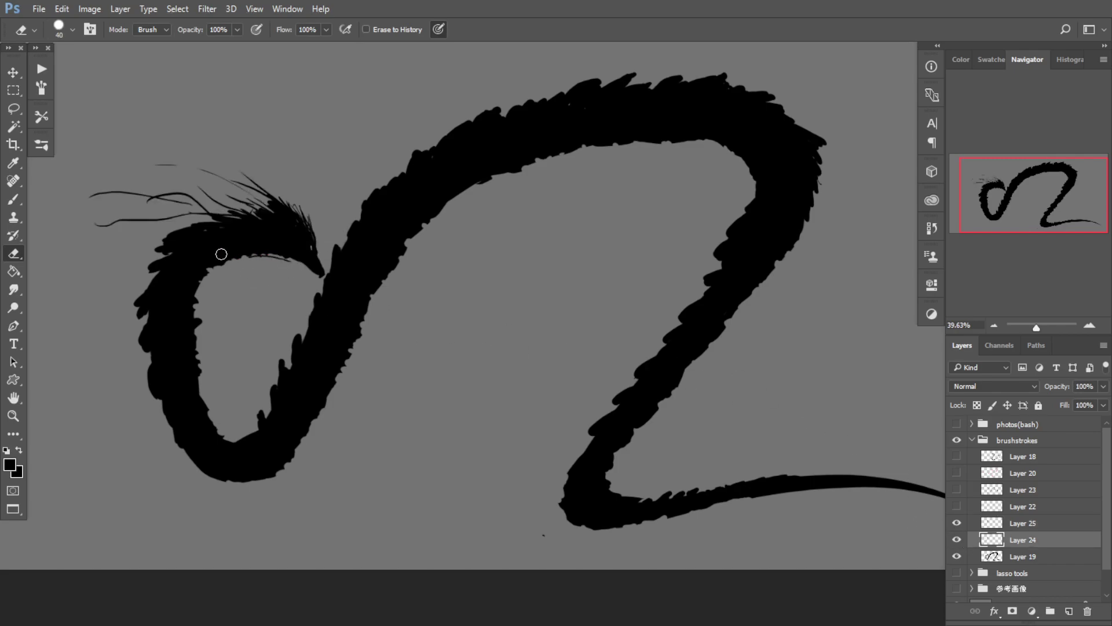
{"action": "left_click_drag", "start_coordinate": [297, 263], "coordinate": [280, 261]}
{"action": "left_click", "coordinate": [957, 536]}
{"action": "left_click", "coordinate": [957, 536]}
Step: Merge Layers 25, 24 and 19 into a single creature silhouette layer
{"action": "left_click", "coordinate": [999, 523]}
{"action": "key", "text": "b"}
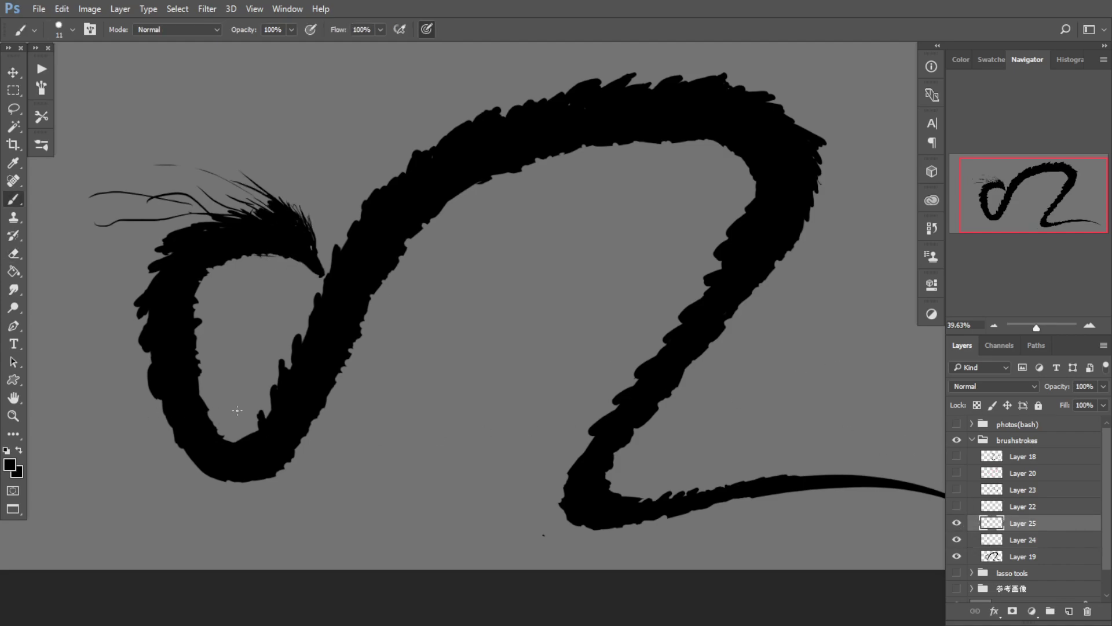
{"action": "mouse_move", "coordinate": [226, 434]}
{"action": "left_mouse_down"}
{"action": "mouse_move", "coordinate": [238, 447]}
{"action": "mouse_move", "coordinate": [266, 414]}
{"action": "mouse_move", "coordinate": [234, 420]}
{"action": "mouse_move", "coordinate": [243, 427]}
{"action": "mouse_move", "coordinate": [208, 425]}
{"action": "left_mouse_up"}
{"action": "scroll", "coordinate": [243, 373], "scroll_direction": "down", "scroll_amount": 3}
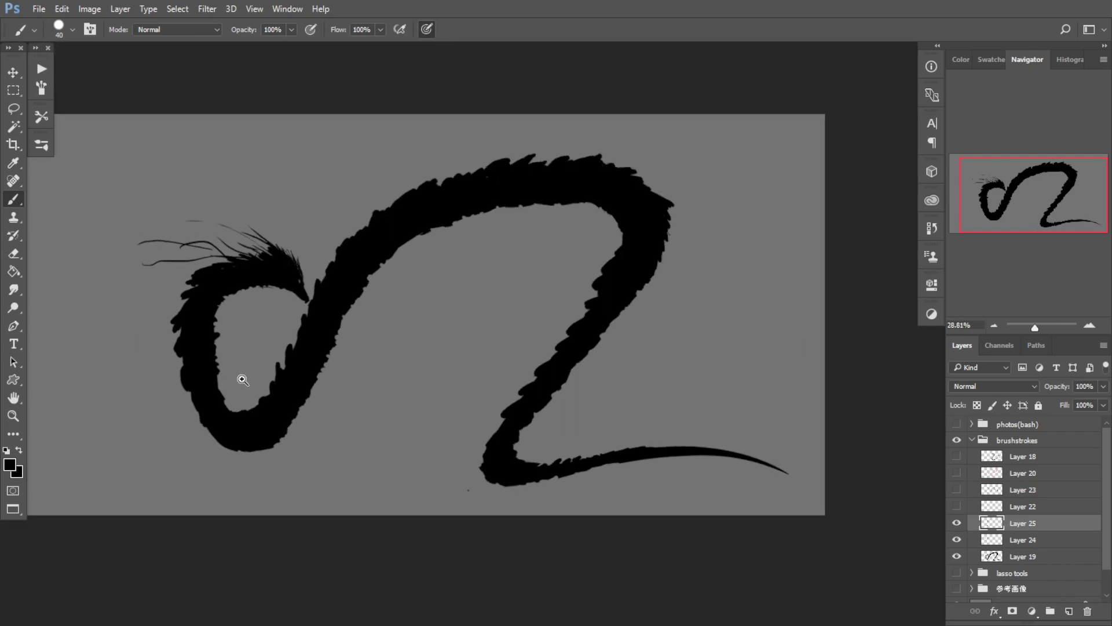
{"action": "left_click", "coordinate": [1029, 556], "text": "shift"}
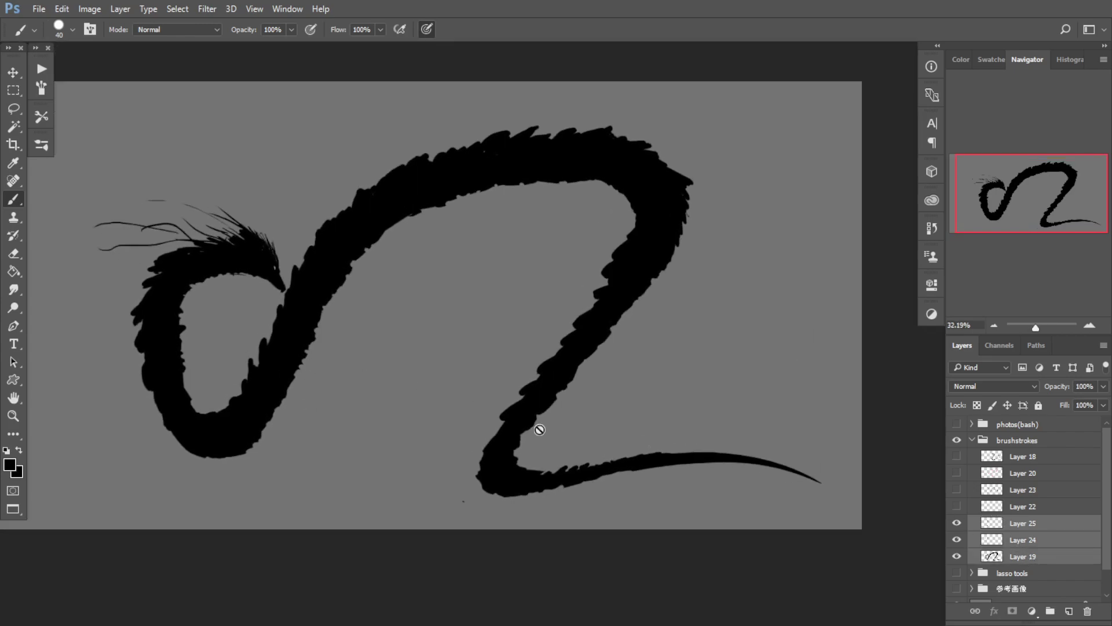
{"action": "key", "text": "ctrl+e"}
Step: Scale the merged creature up to about 109% and reposition it centrally on the canvas
{"action": "key", "text": "ctrl+t"}
{"action": "left_click_drag", "start_coordinate": [359, 360], "coordinate": [324, 352]}
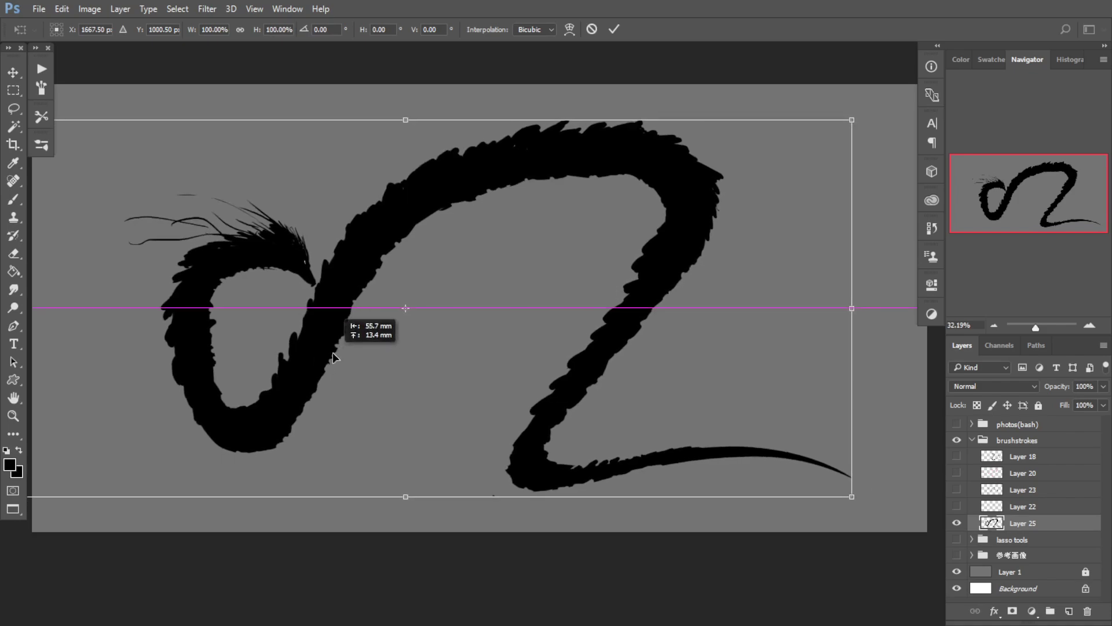
{"action": "left_click_drag", "start_coordinate": [849, 123], "coordinate": [880, 114]}
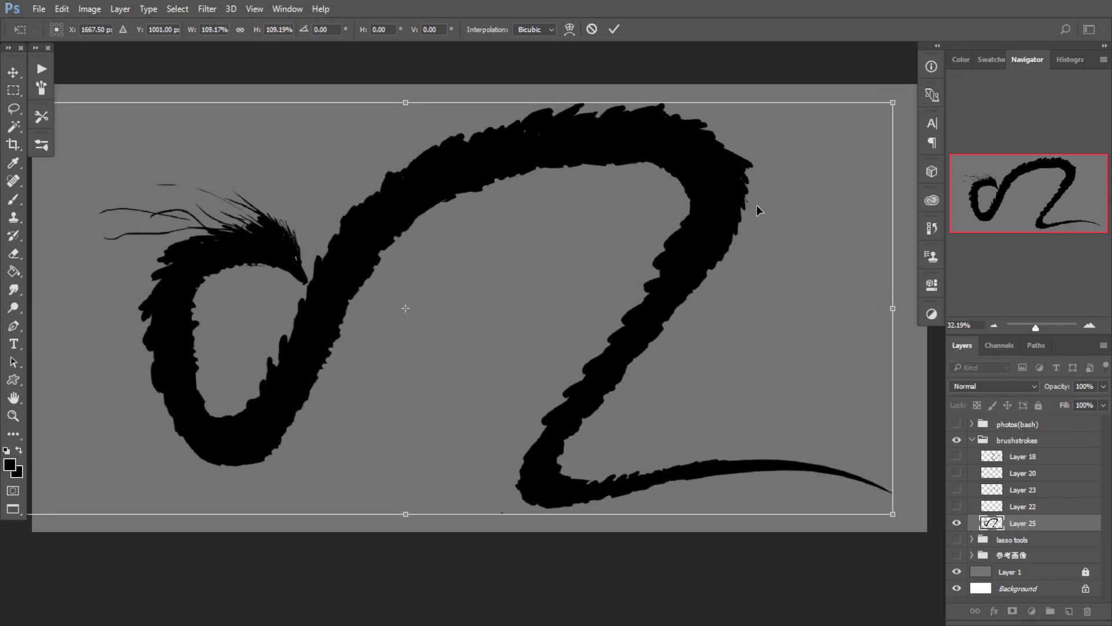
{"action": "left_click_drag", "start_coordinate": [740, 207], "coordinate": [755, 221]}
{"action": "key", "text": "Return"}
{"action": "key", "text": "b"}
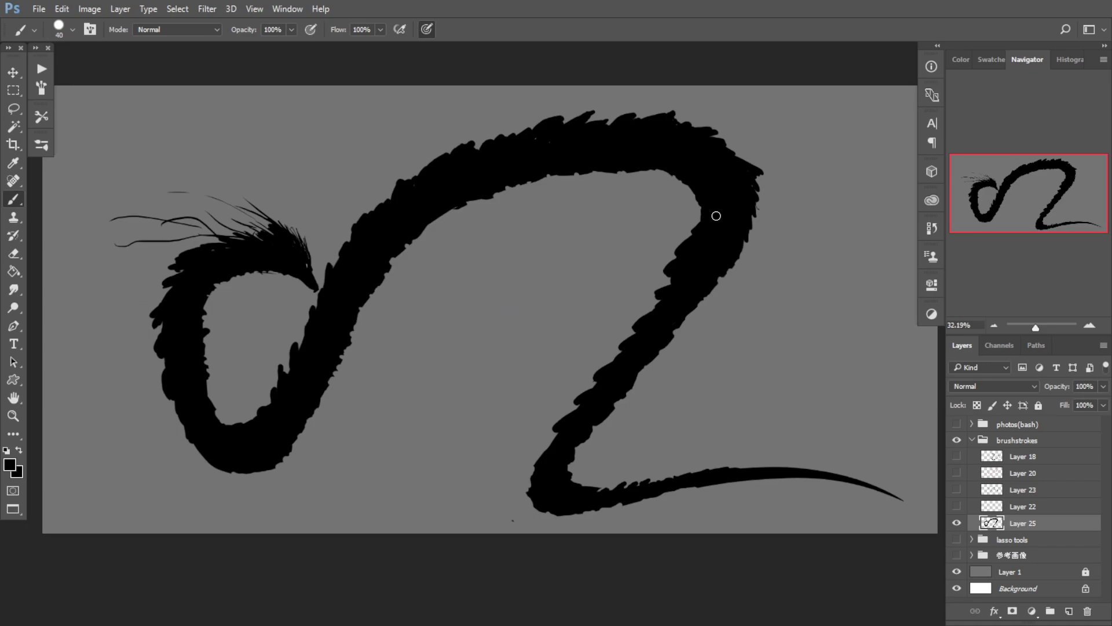
Step: Preview the other hidden stroke layers in the brushstrokes group against the creature, hiding each again
{"action": "left_click_drag", "start_coordinate": [255, 401], "coordinate": [232, 383]}
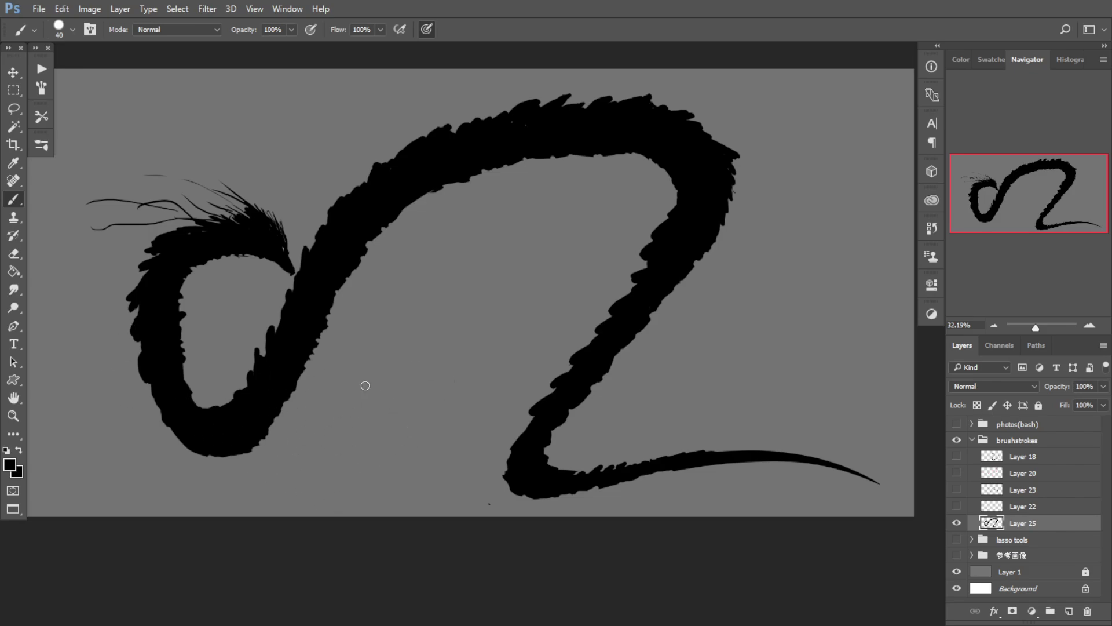
{"action": "left_click_drag", "start_coordinate": [416, 379], "coordinate": [400, 358]}
{"action": "left_click_drag", "start_coordinate": [431, 366], "coordinate": [433, 376]}
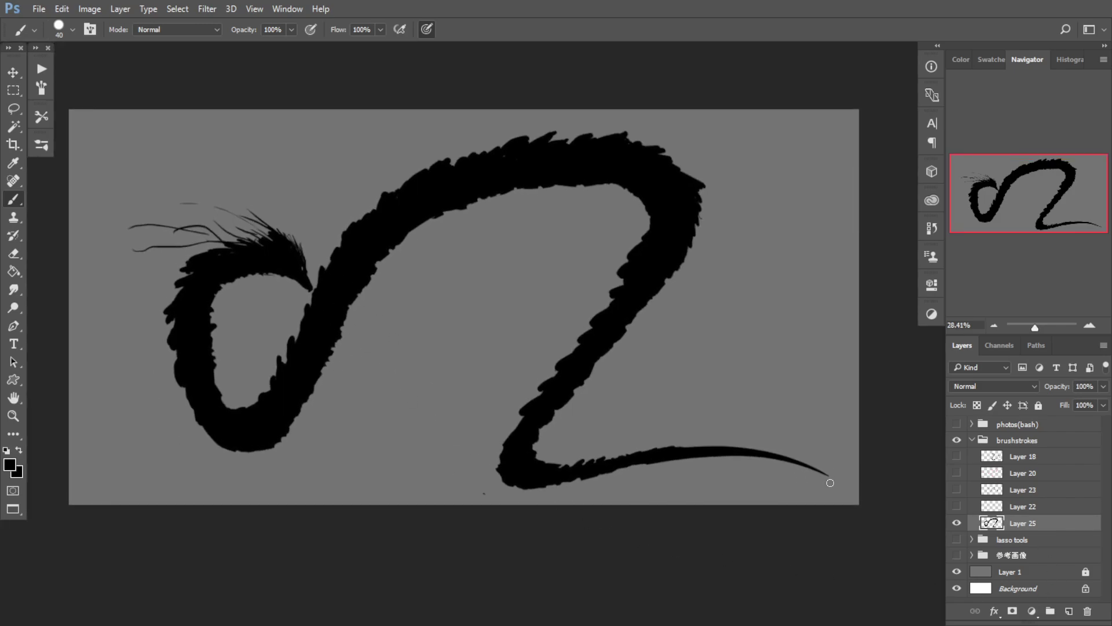
{"action": "left_click", "coordinate": [960, 505]}
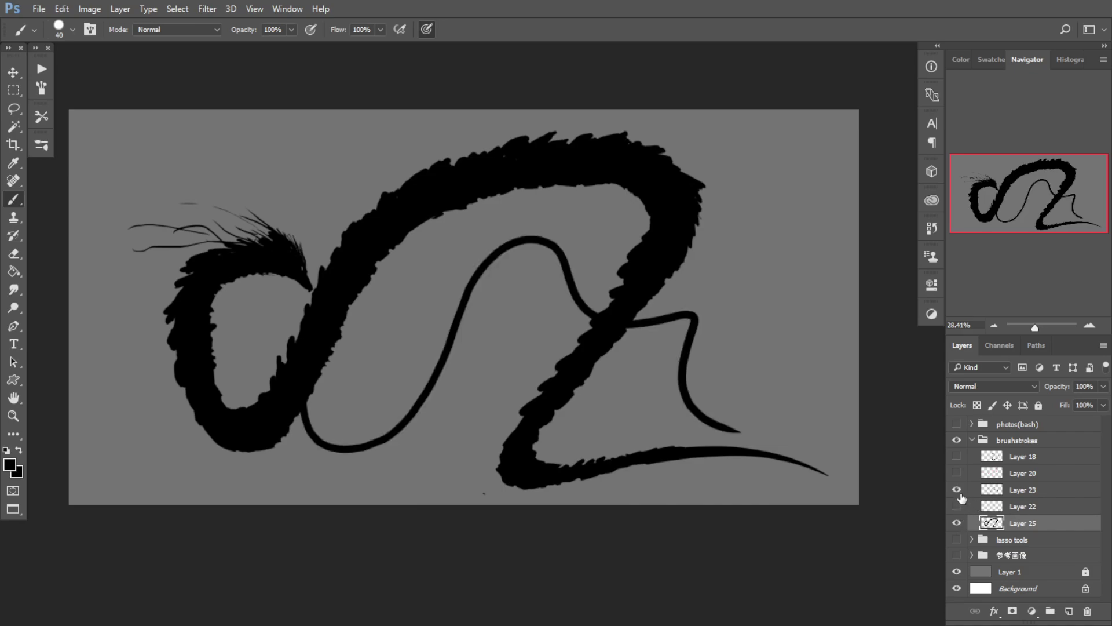
{"action": "left_click", "coordinate": [959, 502]}
{"action": "left_click", "coordinate": [958, 479]}
{"action": "left_click", "coordinate": [958, 476]}
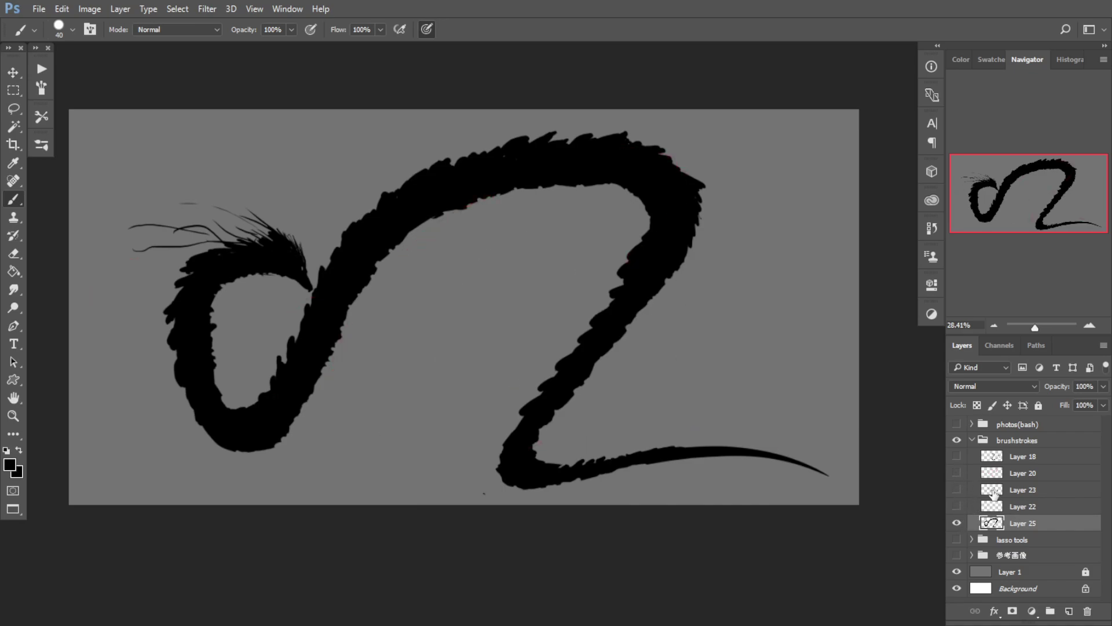
Step: Show Layer 18, scale its stroke to about 55% and rotate it about 69° inside the creature's large curve
{"action": "left_click", "coordinate": [957, 456]}
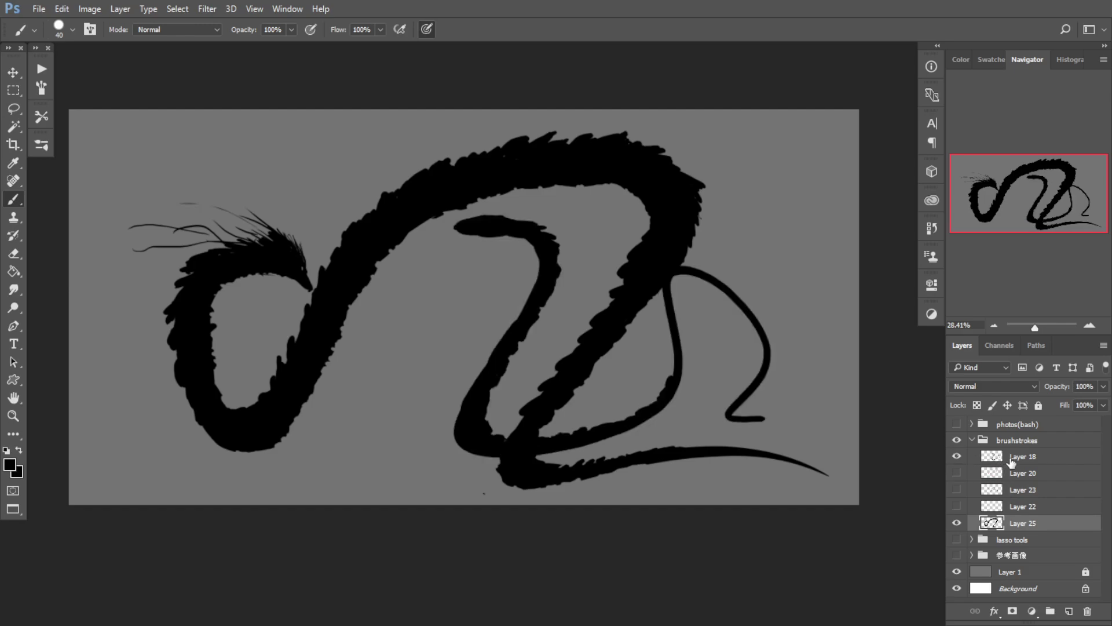
{"action": "left_click", "coordinate": [992, 456]}
{"action": "key", "text": "ctrl+t"}
{"action": "left_click_drag", "start_coordinate": [777, 210], "coordinate": [609, 342]}
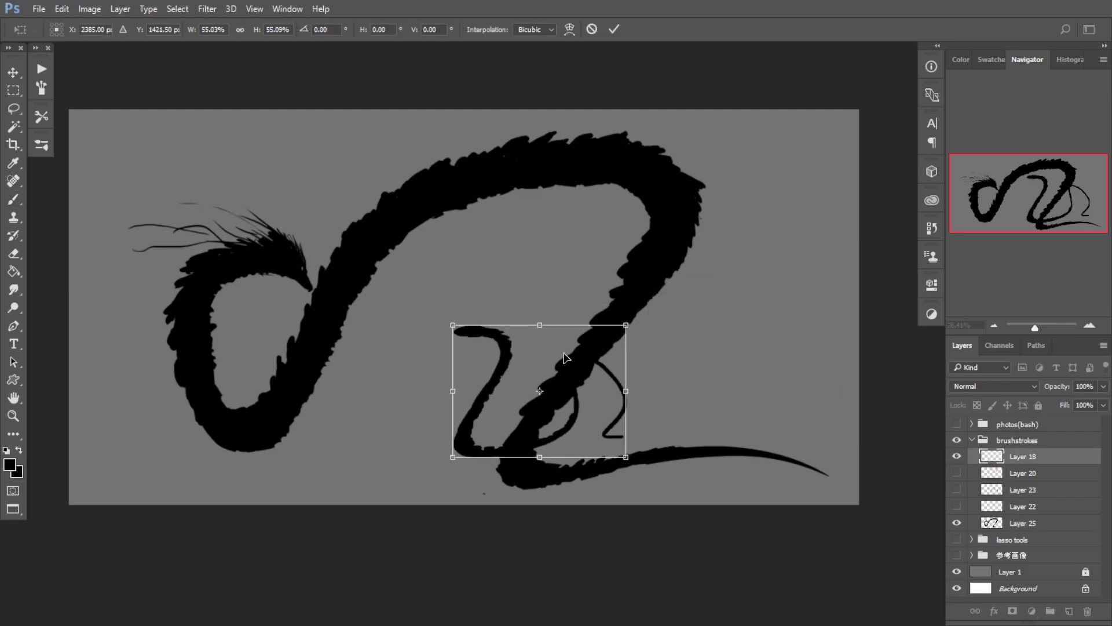
{"action": "left_click_drag", "start_coordinate": [562, 399], "coordinate": [416, 416]}
{"action": "left_click_drag", "start_coordinate": [558, 397], "coordinate": [438, 489]}
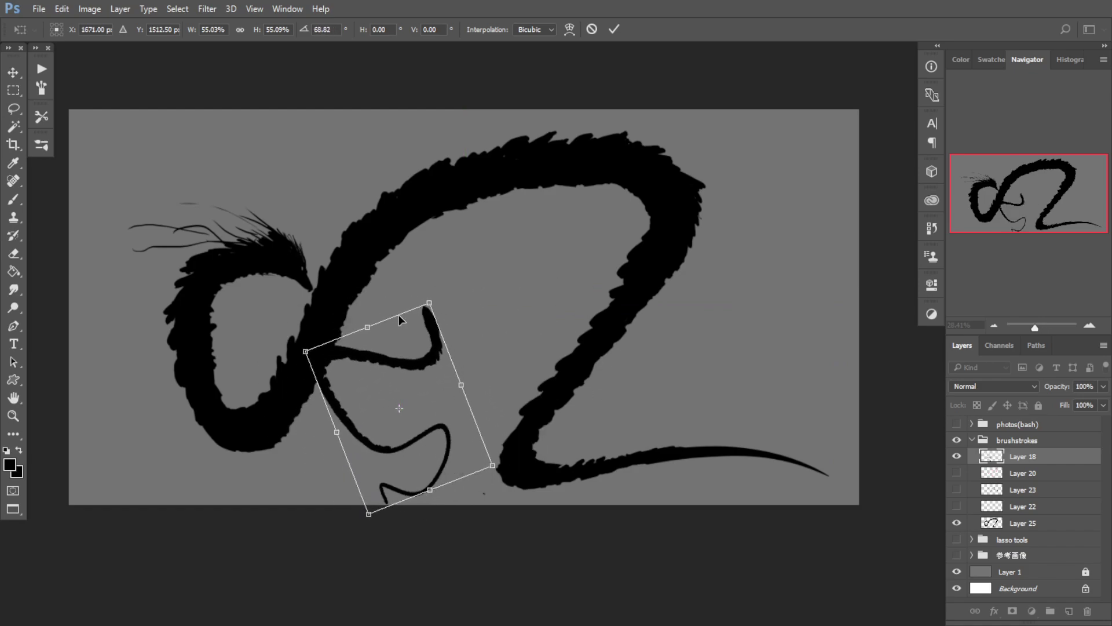
Step: Reset the Layer 18 stroke to about 7° rotation and 90% by 86% scale across the creature's neck, then hide the layer
{"action": "mouse_move", "coordinate": [430, 303]}
{"action": "left_mouse_down"}
{"action": "mouse_move", "coordinate": [445, 270]}
{"action": "mouse_move", "coordinate": [416, 307]}
{"action": "mouse_move", "coordinate": [424, 294]}
{"action": "left_mouse_up"}
{"action": "left_click_drag", "start_coordinate": [478, 276], "coordinate": [330, 319]}
{"action": "mouse_move", "coordinate": [458, 409]}
{"action": "left_mouse_down"}
{"action": "mouse_move", "coordinate": [826, 360]}
{"action": "mouse_move", "coordinate": [797, 360]}
{"action": "left_mouse_up"}
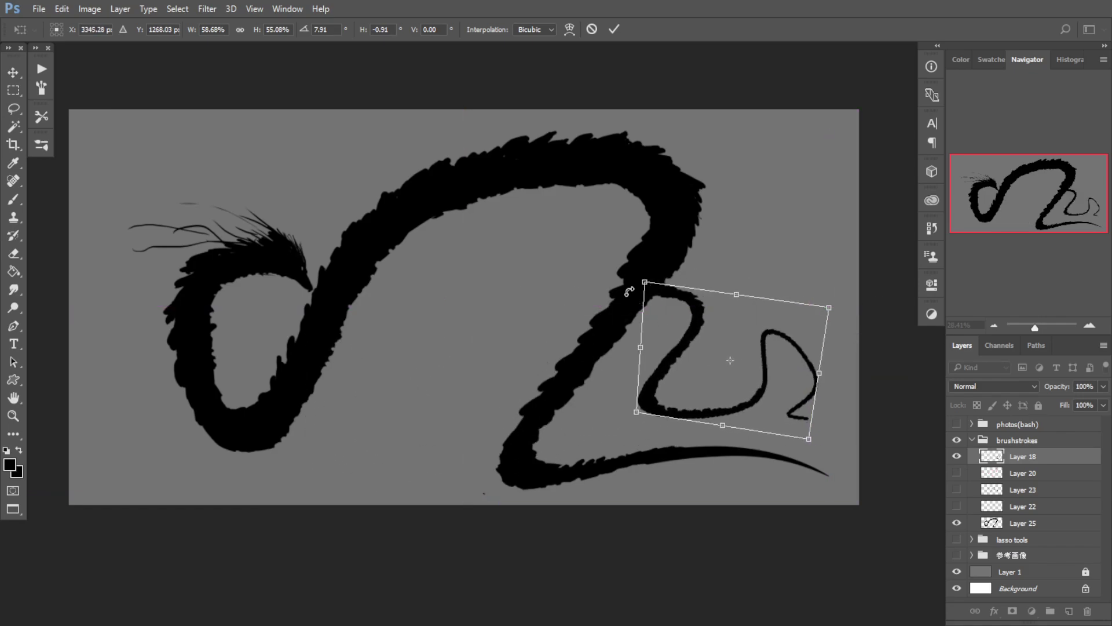
{"action": "mouse_move", "coordinate": [664, 301]}
{"action": "left_mouse_down"}
{"action": "mouse_move", "coordinate": [689, 327]}
{"action": "mouse_move", "coordinate": [559, 223]}
{"action": "mouse_move", "coordinate": [402, 371]}
{"action": "left_mouse_up"}
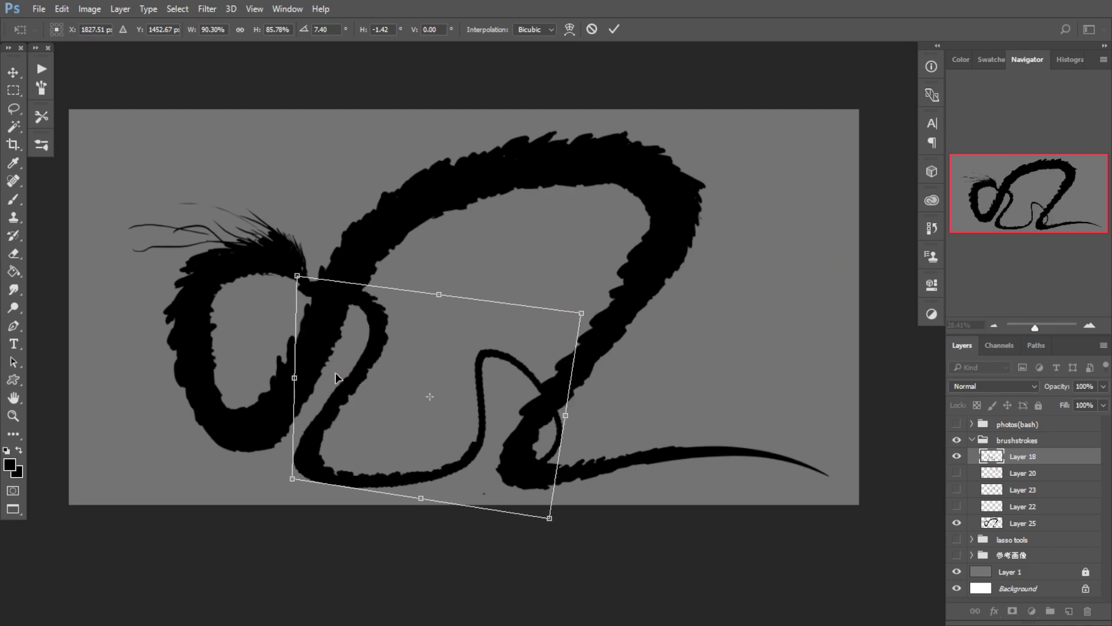
{"action": "key", "text": "Return"}
{"action": "key", "text": "b"}
{"action": "left_click", "coordinate": [957, 457]}
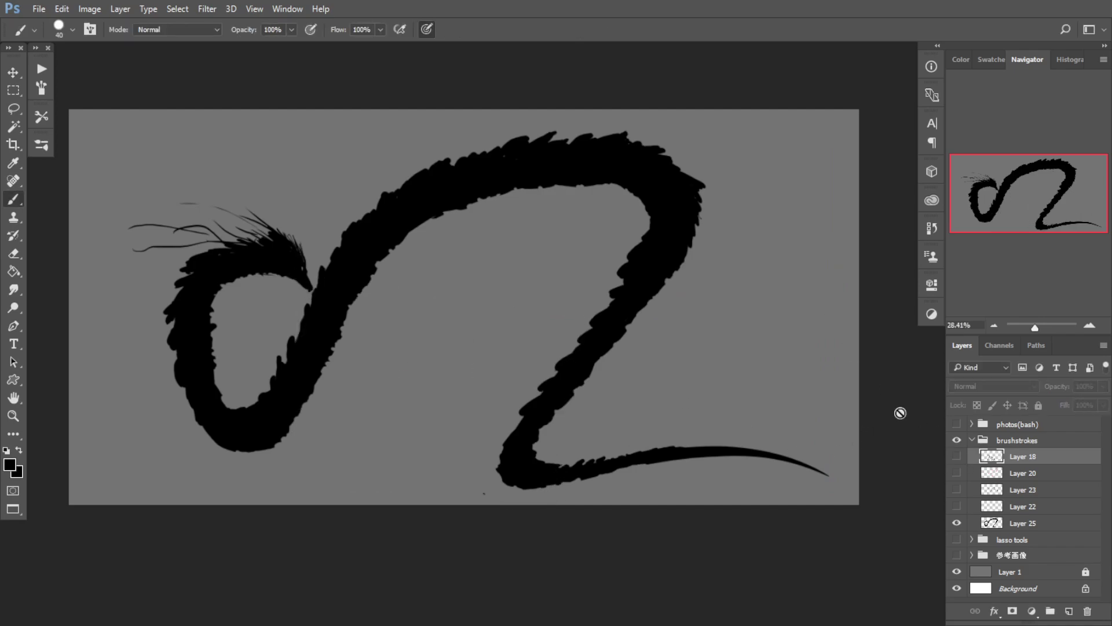
Step: Collapse and hide the brushstrokes group, briefly previewing the dragon in the lasso tools group
{"action": "left_click", "coordinate": [972, 444]}
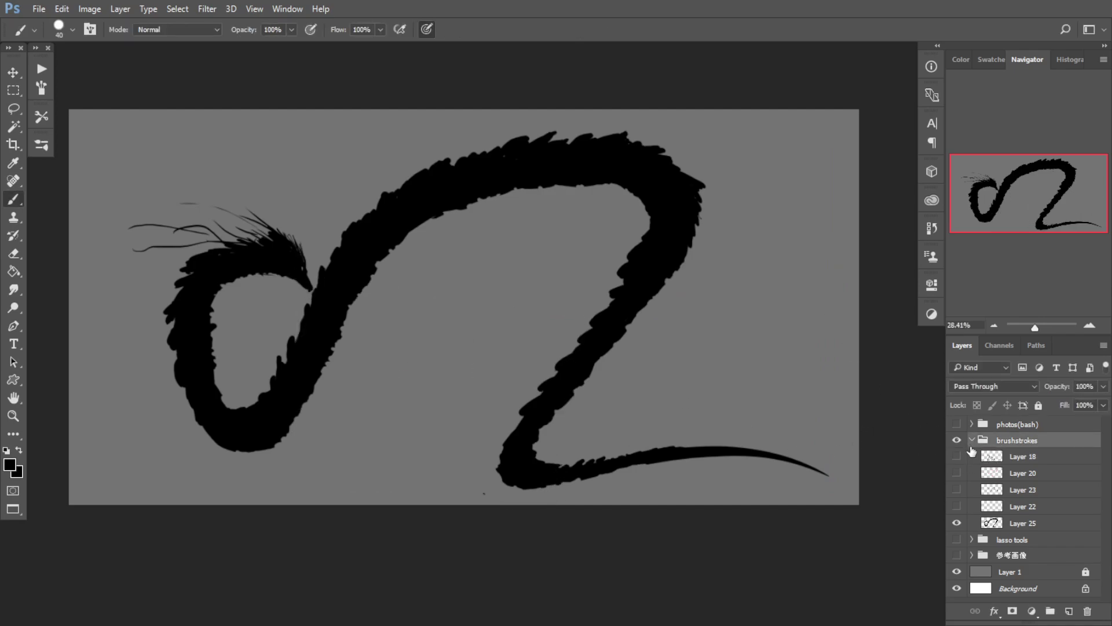
{"action": "left_click", "coordinate": [972, 440]}
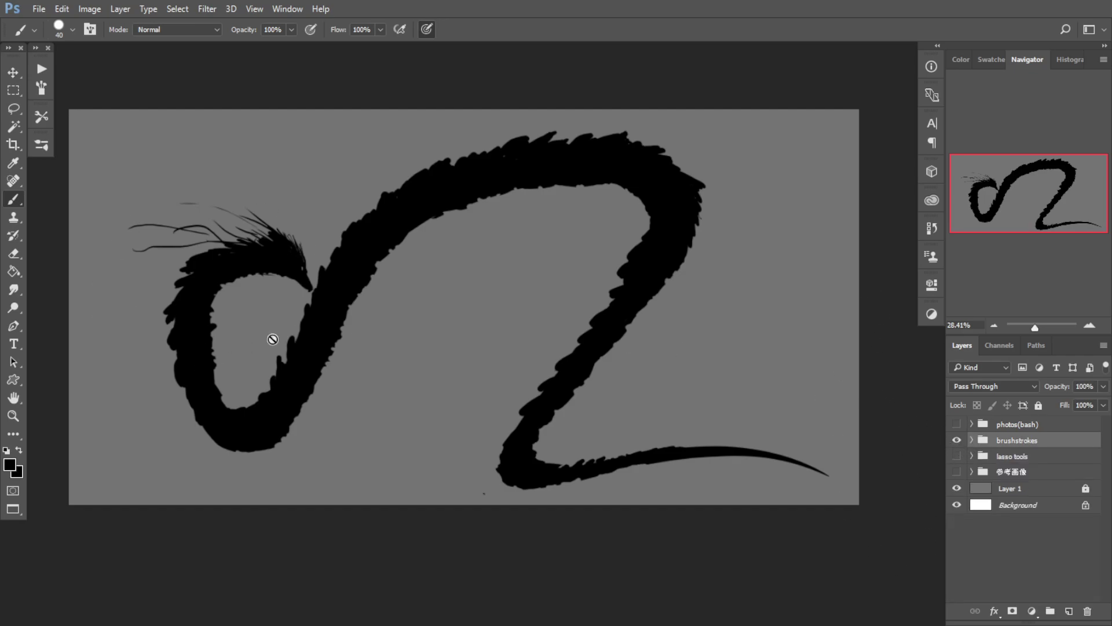
{"action": "left_click", "coordinate": [956, 441]}
{"action": "left_click", "coordinate": [957, 457]}
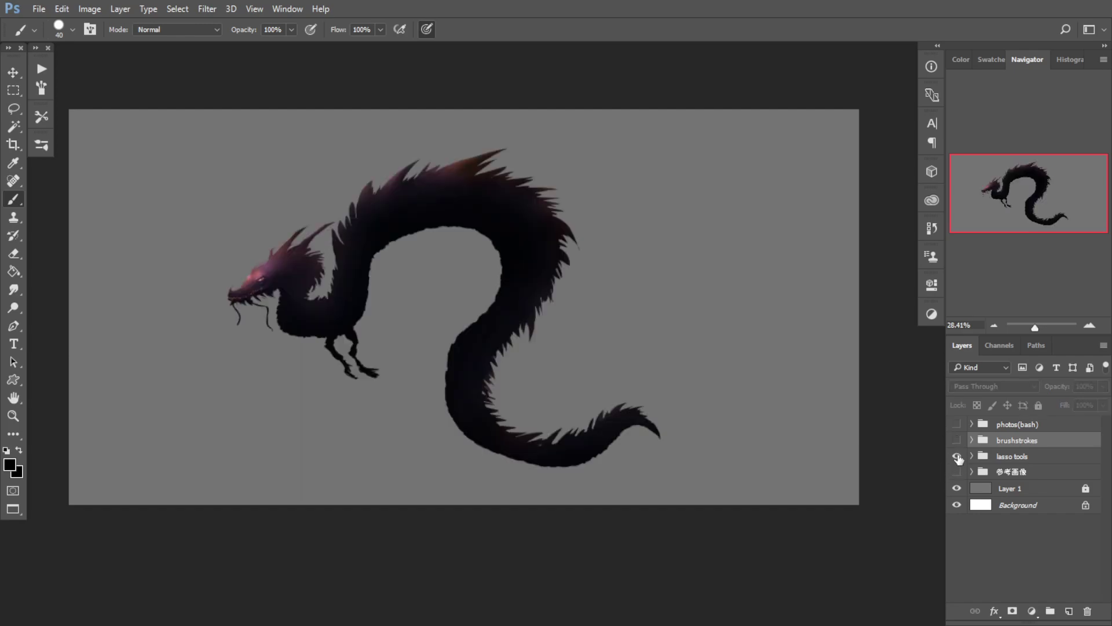
{"action": "left_click", "coordinate": [956, 456]}
{"action": "left_click", "coordinate": [956, 440]}
{"action": "left_click", "coordinate": [956, 441]}
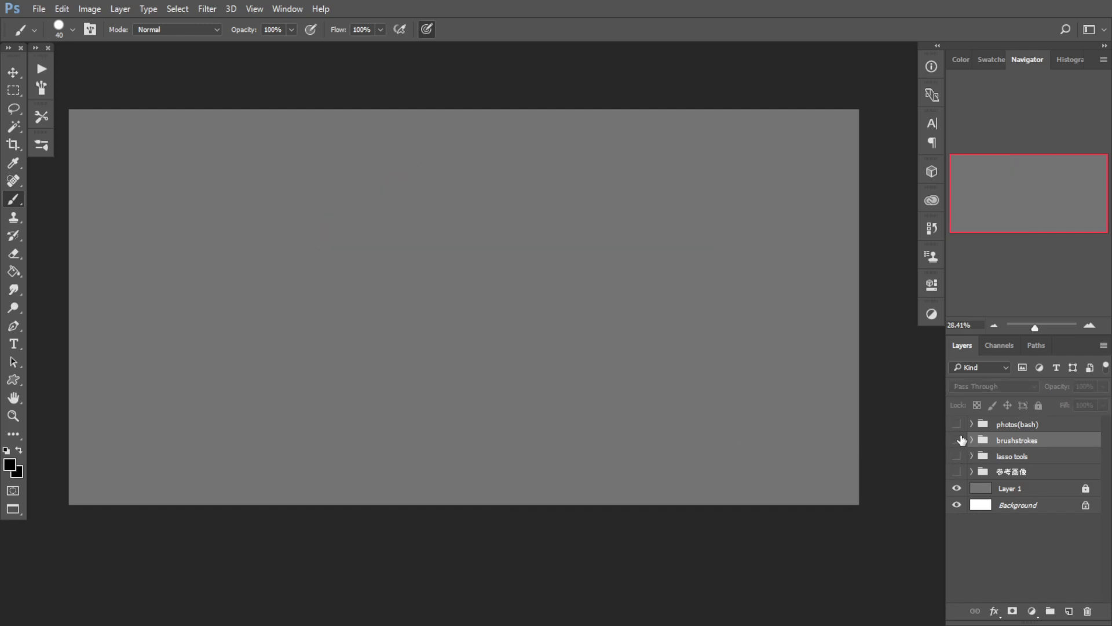
Step: Show the photos(bash) group and add a new empty layer inside it
{"action": "left_click", "coordinate": [957, 424]}
{"action": "left_click", "coordinate": [1013, 429]}
{"action": "left_click", "coordinate": [1066, 609]}
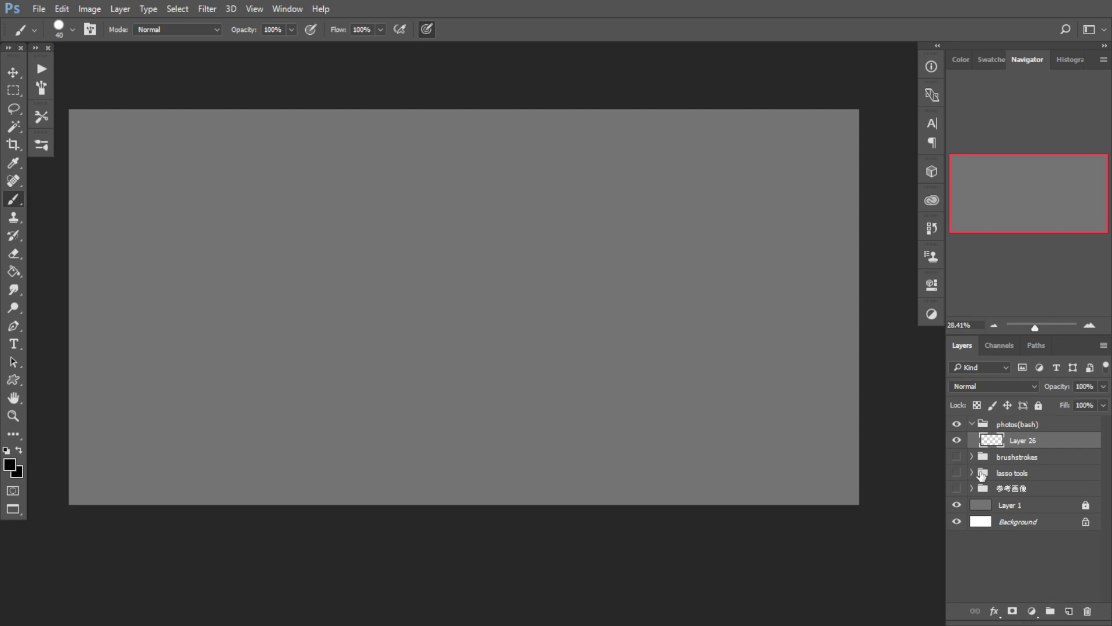
{"action": "left_click", "coordinate": [956, 457]}
Step: Switch to the promo.psd document in full-screen view, glancing at the reference photos in workshop jp.psd on the way
{"action": "left_click", "coordinate": [13, 72]}
{"action": "key", "text": "f"}
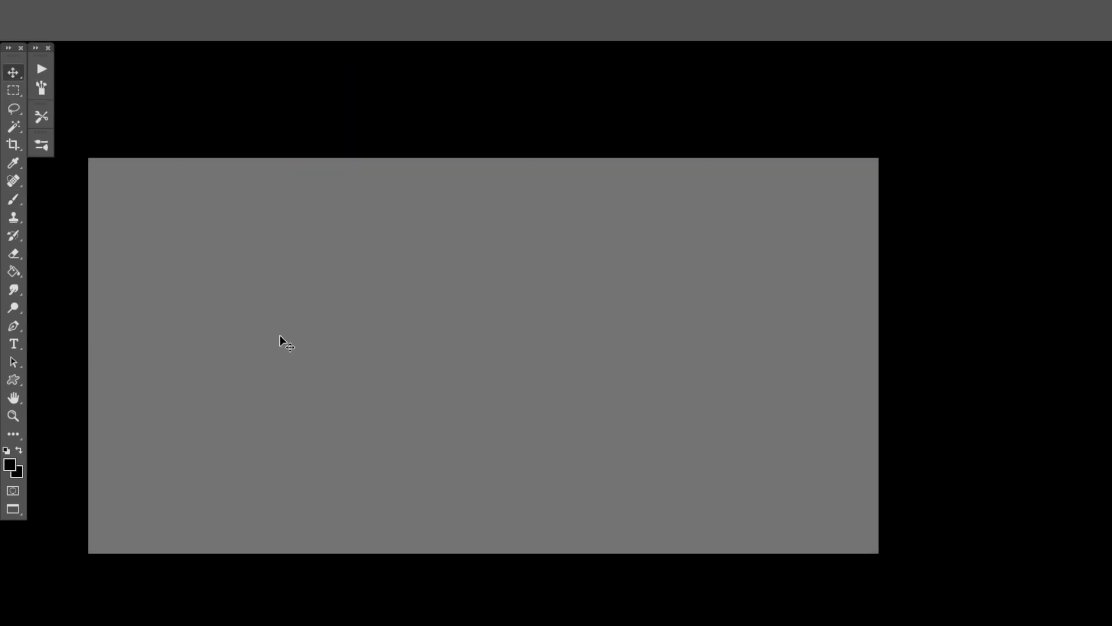
{"action": "key", "text": "f"}
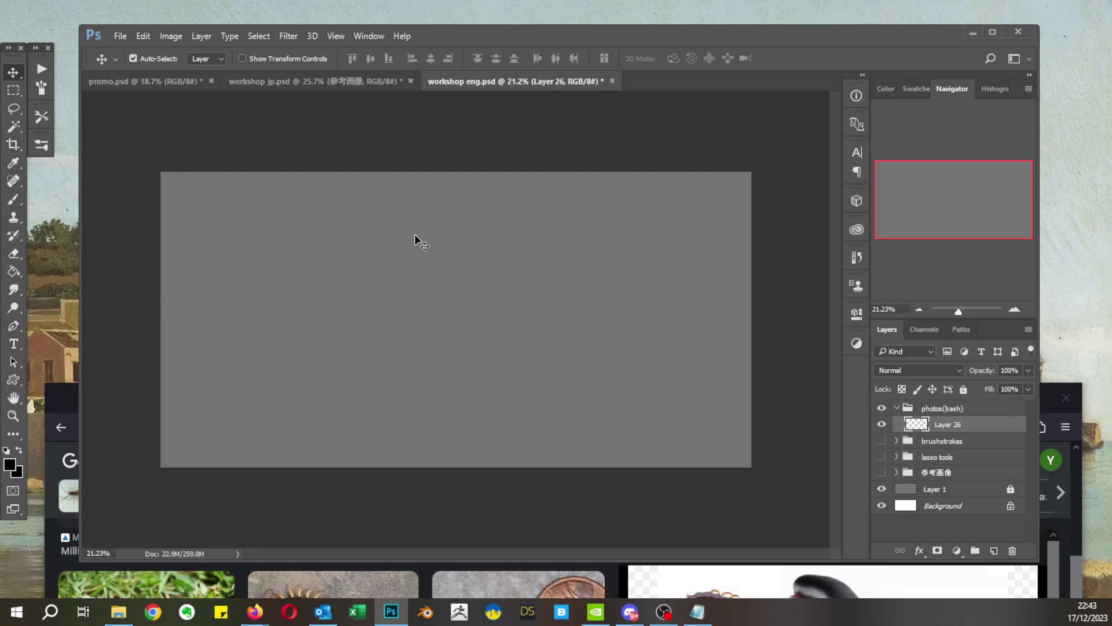
{"action": "left_click", "coordinate": [255, 84]}
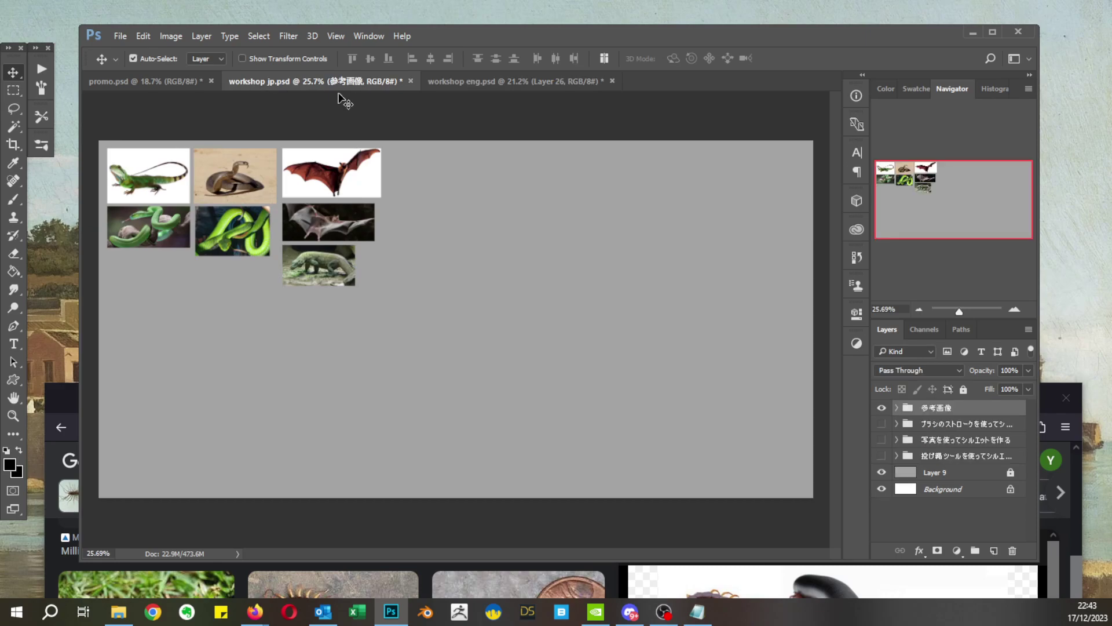
{"action": "left_click", "coordinate": [461, 81]}
{"action": "left_click", "coordinate": [160, 82]}
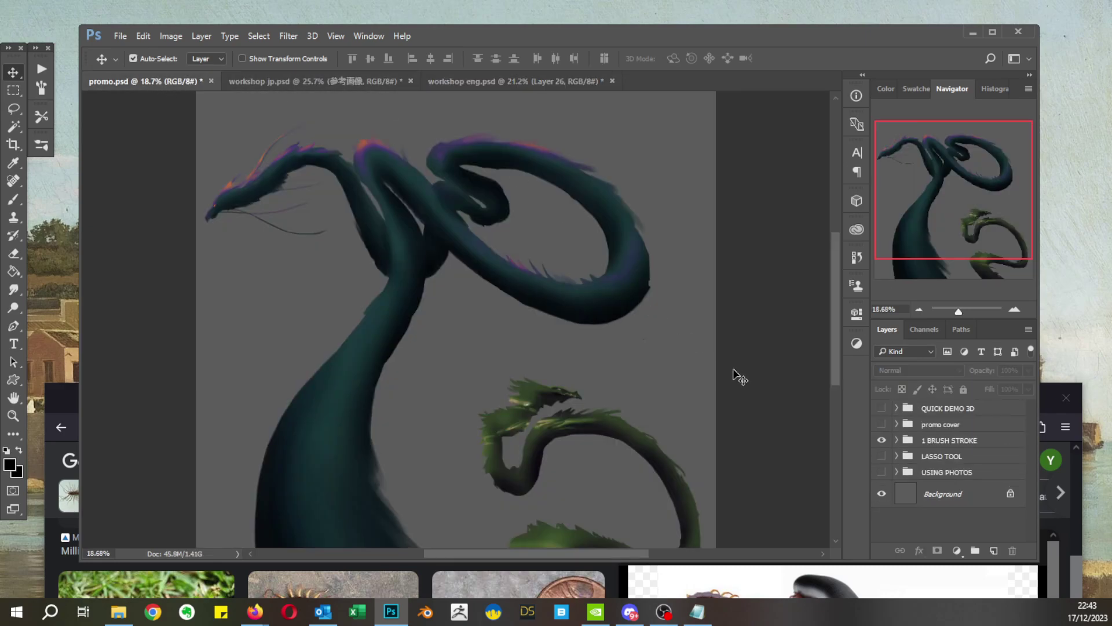
{"action": "key", "text": "f"}
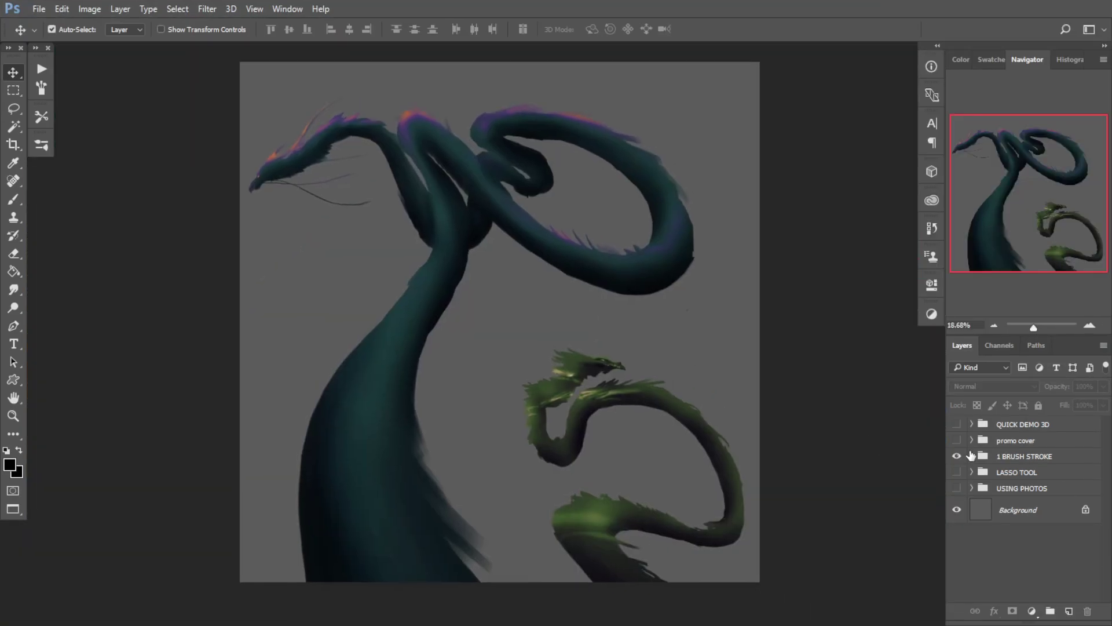
Step: Replace the visible 1 BRUSH STROKE group with USING PHOTOS, examine its winged dragon and expand the group
{"action": "left_click", "coordinate": [957, 456]}
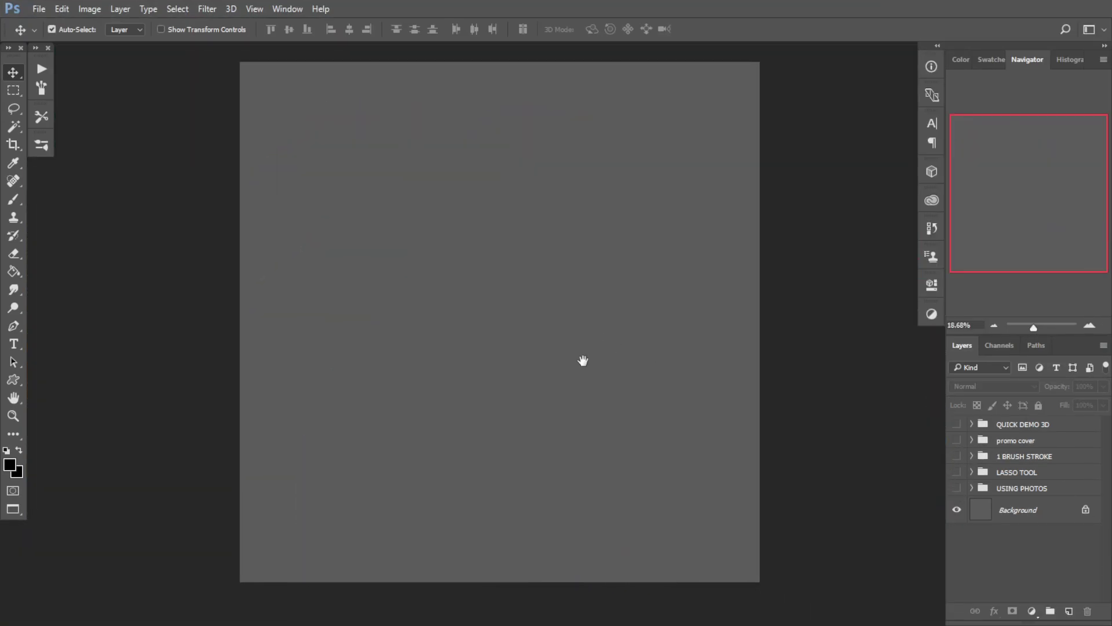
{"action": "left_click_drag", "start_coordinate": [584, 363], "coordinate": [568, 349]}
{"action": "left_click_drag", "start_coordinate": [828, 439], "coordinate": [827, 452]}
{"action": "left_click", "coordinate": [957, 488]}
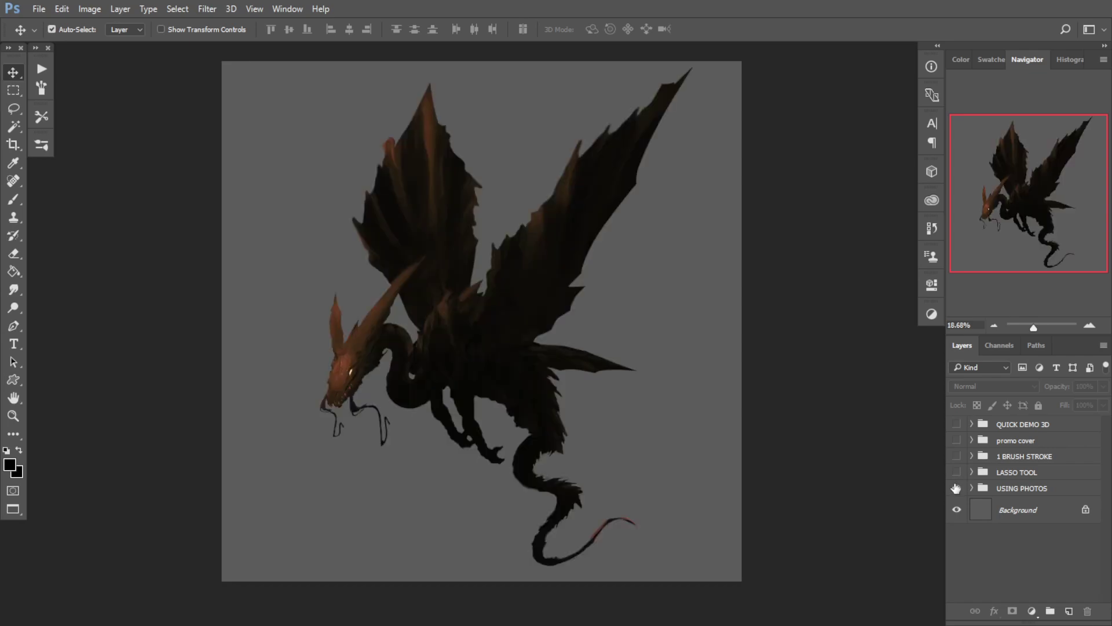
{"action": "left_click_drag", "start_coordinate": [518, 362], "coordinate": [463, 290]}
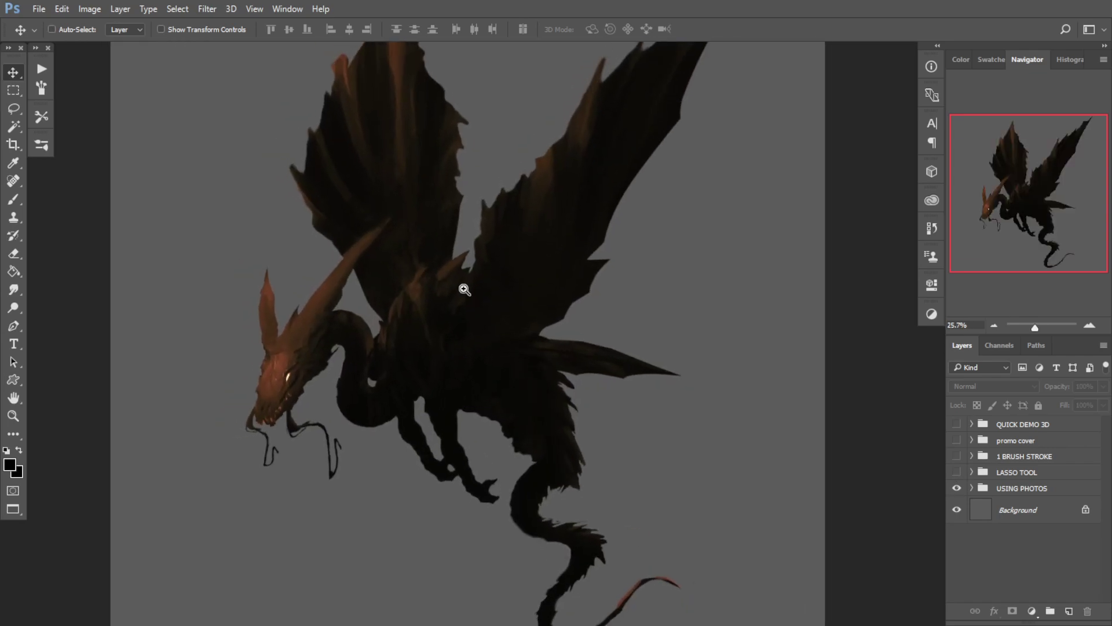
{"action": "left_click_drag", "start_coordinate": [523, 350], "coordinate": [500, 364]}
{"action": "left_click_drag", "start_coordinate": [499, 364], "coordinate": [490, 365]}
{"action": "scroll", "coordinate": [487, 364], "scroll_direction": "down", "scroll_amount": 2}
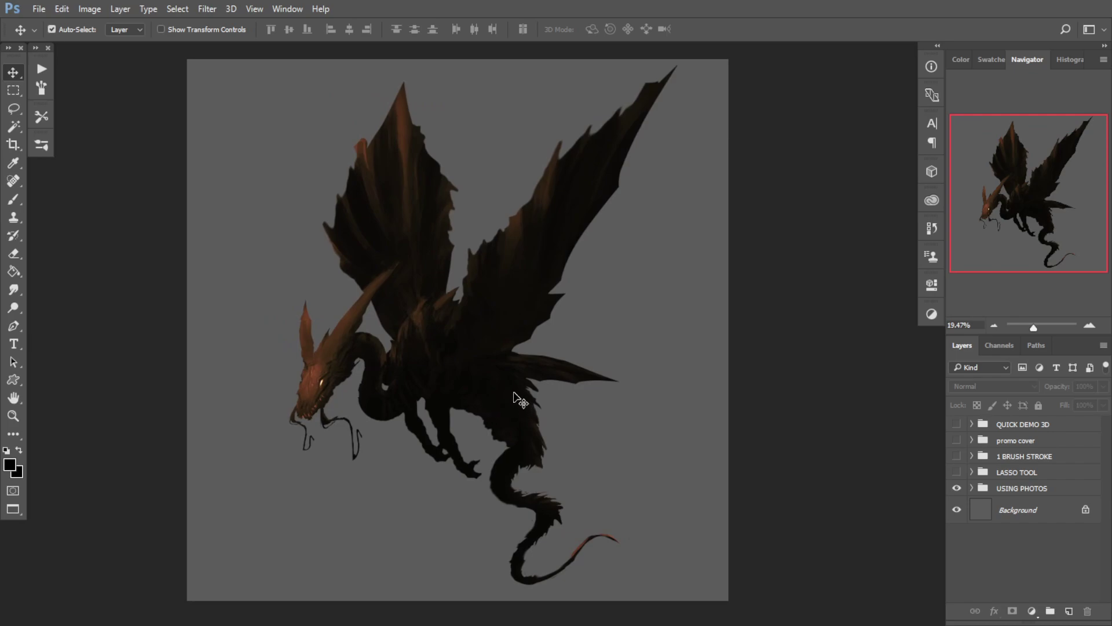
{"action": "left_click", "coordinate": [972, 489]}
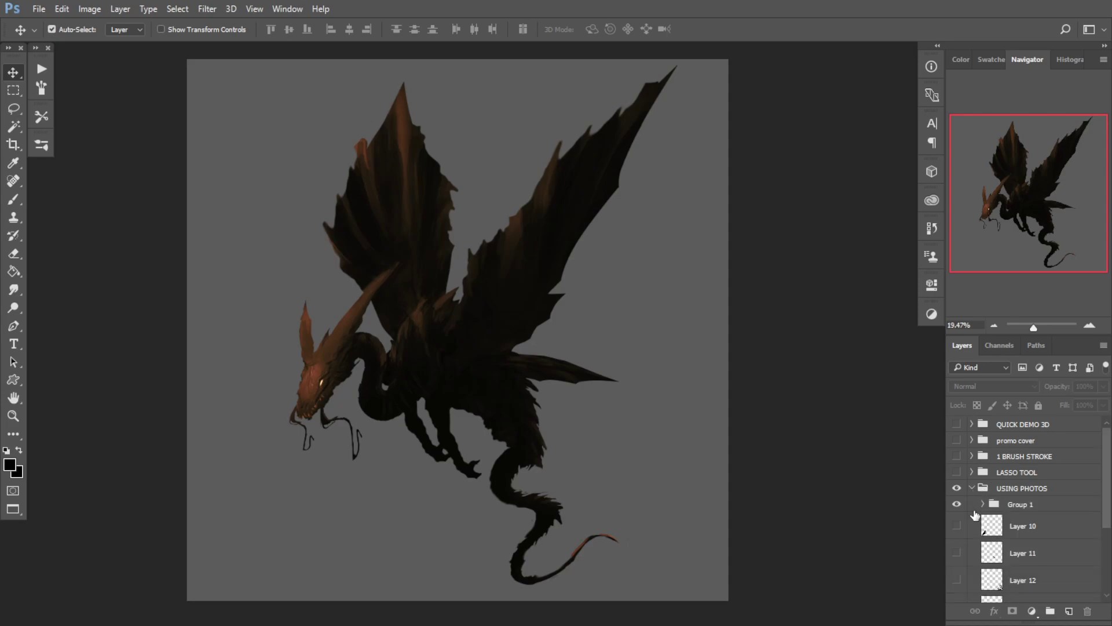
Step: Hide the clipped adjustment layers, Layer 20 and Layer 19 in Group 1 to leave the black dragon silhouette, and collapse the group
{"action": "left_click", "coordinate": [984, 506]}
{"action": "scroll", "coordinate": [980, 493], "scroll_direction": "down", "scroll_amount": 3}
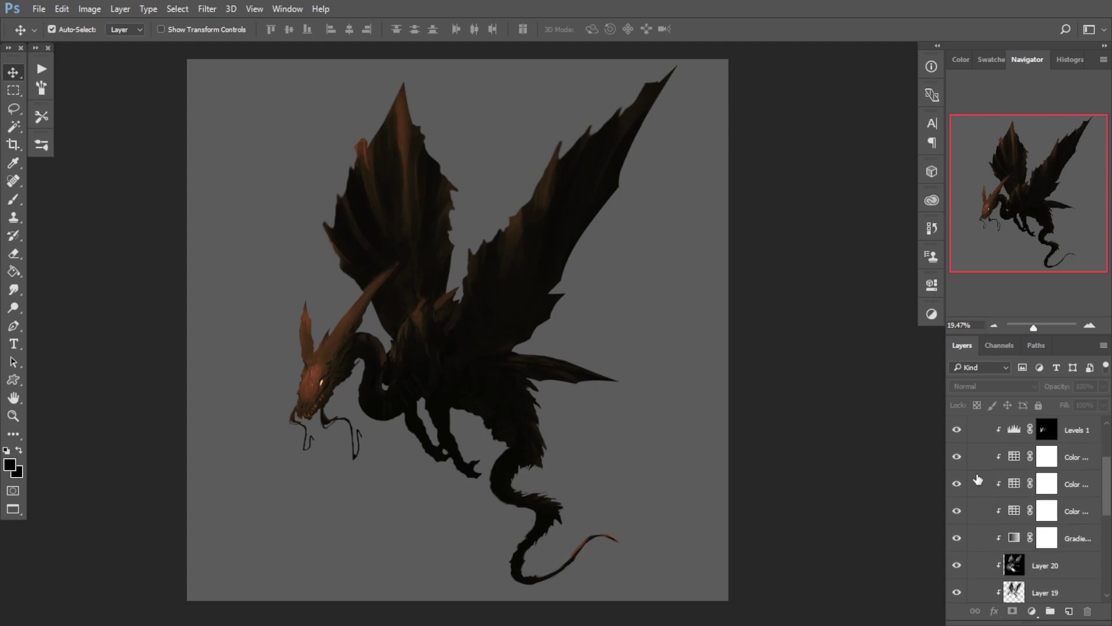
{"action": "scroll", "coordinate": [971, 464], "scroll_direction": "up", "scroll_amount": 1}
{"action": "left_click_drag", "start_coordinate": [957, 450], "coordinate": [956, 562]}
{"action": "scroll", "coordinate": [958, 563], "scroll_direction": "down", "scroll_amount": 6}
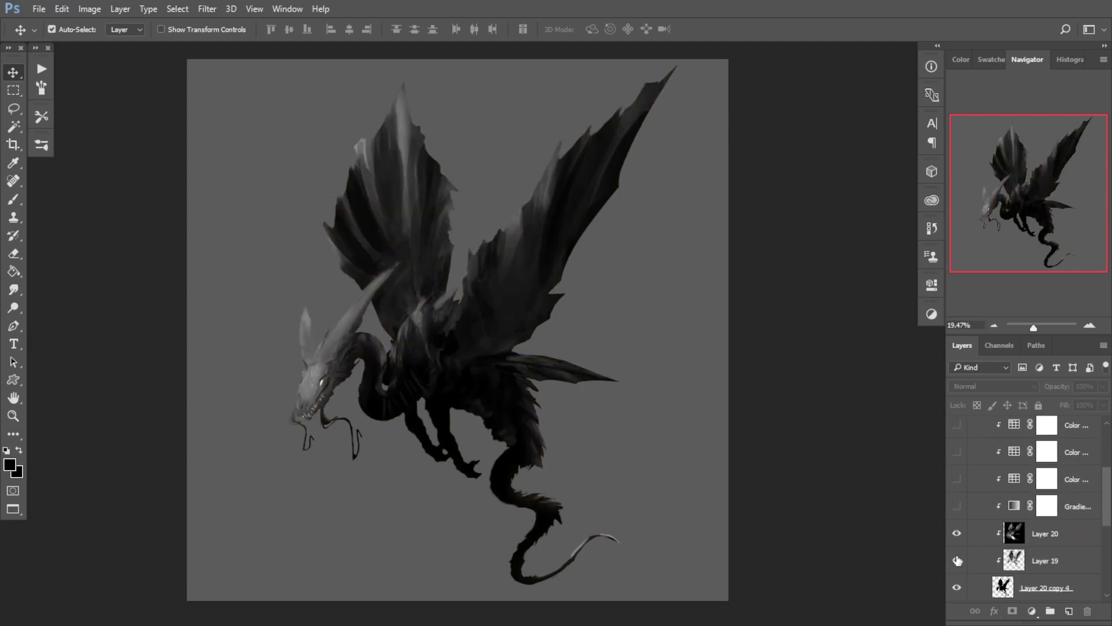
{"action": "left_click_drag", "start_coordinate": [960, 490], "coordinate": [957, 524]}
{"action": "left_click", "coordinate": [956, 538]}
{"action": "left_click", "coordinate": [957, 539]}
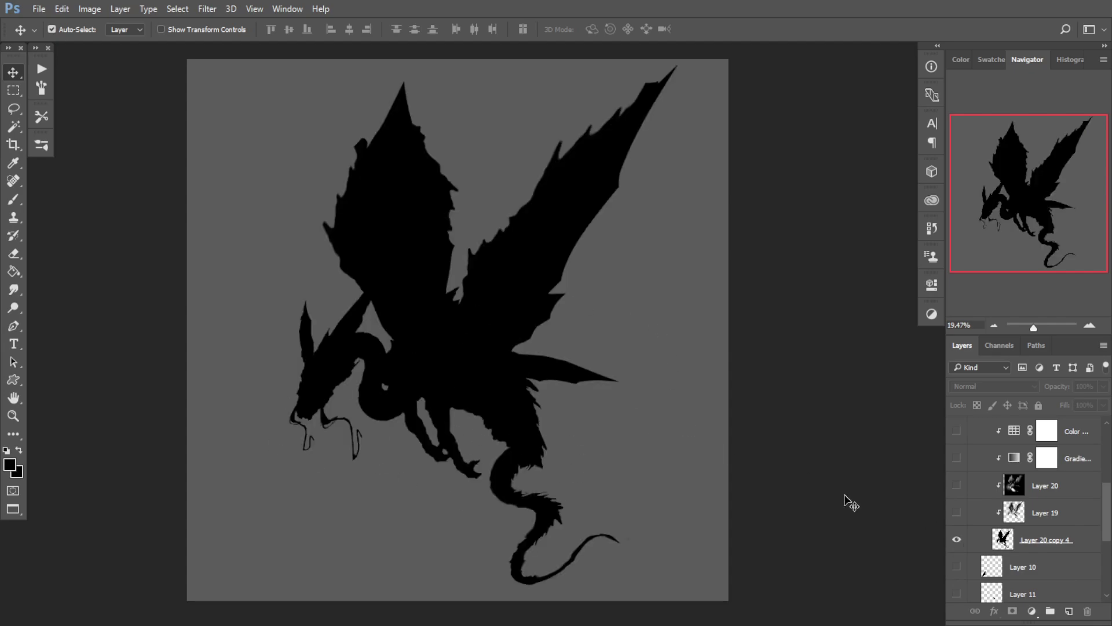
{"action": "scroll", "coordinate": [992, 526], "scroll_direction": "up", "scroll_amount": 5}
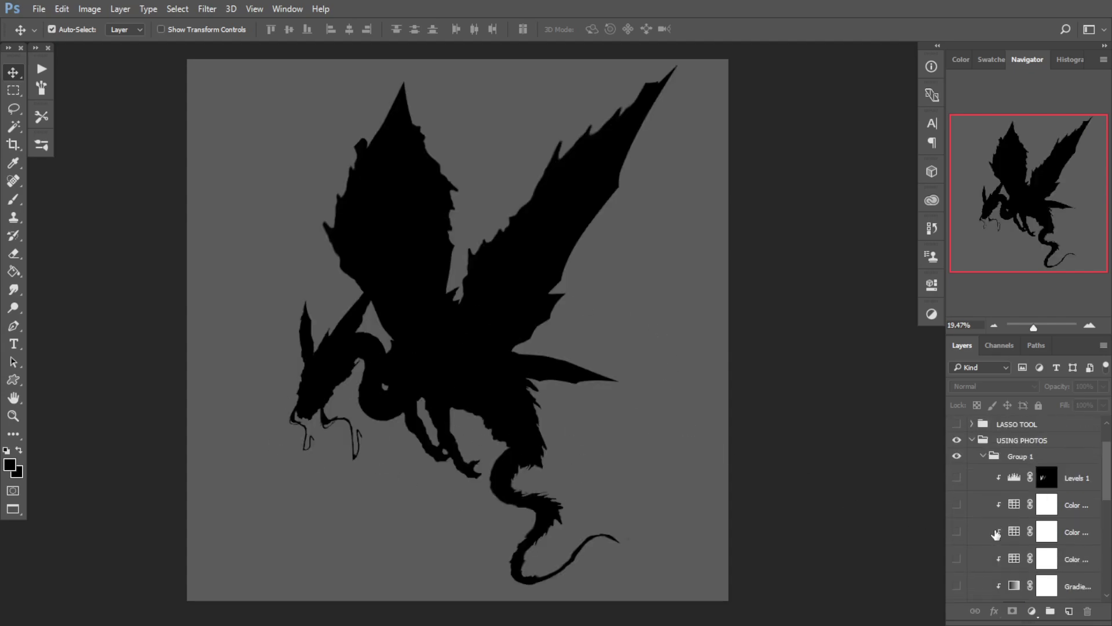
{"action": "left_click", "coordinate": [984, 505]}
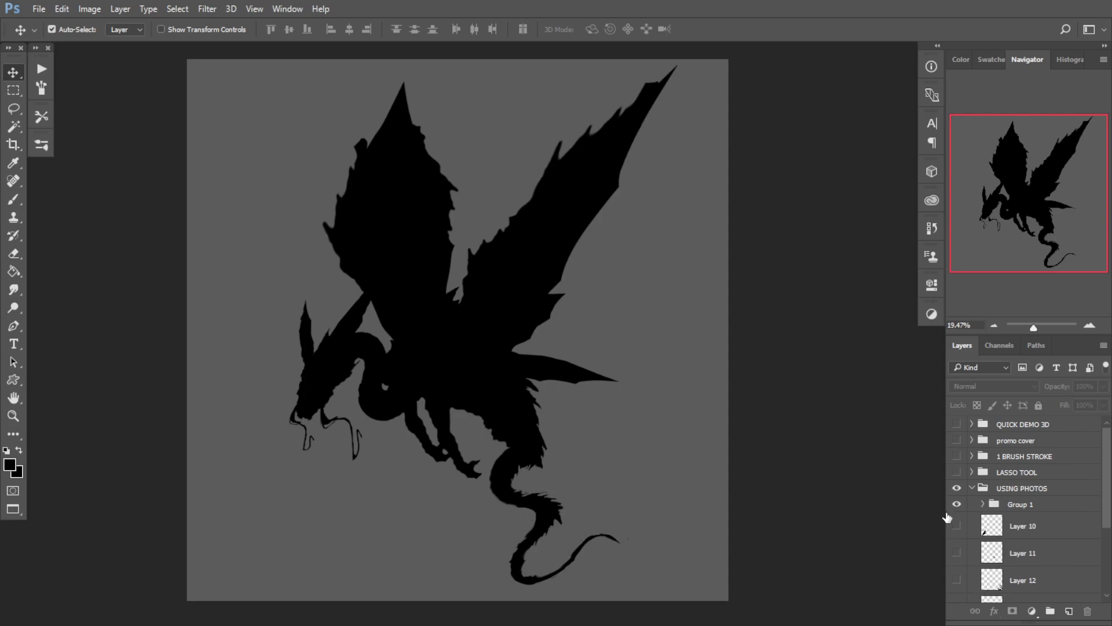
Step: Hide Group 1 and show the source silhouettes on Layers 10, 11, 12, 18, 14 and 15
{"action": "left_click", "coordinate": [957, 504]}
{"action": "scroll", "coordinate": [962, 519], "scroll_direction": "down", "scroll_amount": 1}
{"action": "left_click", "coordinate": [957, 494]}
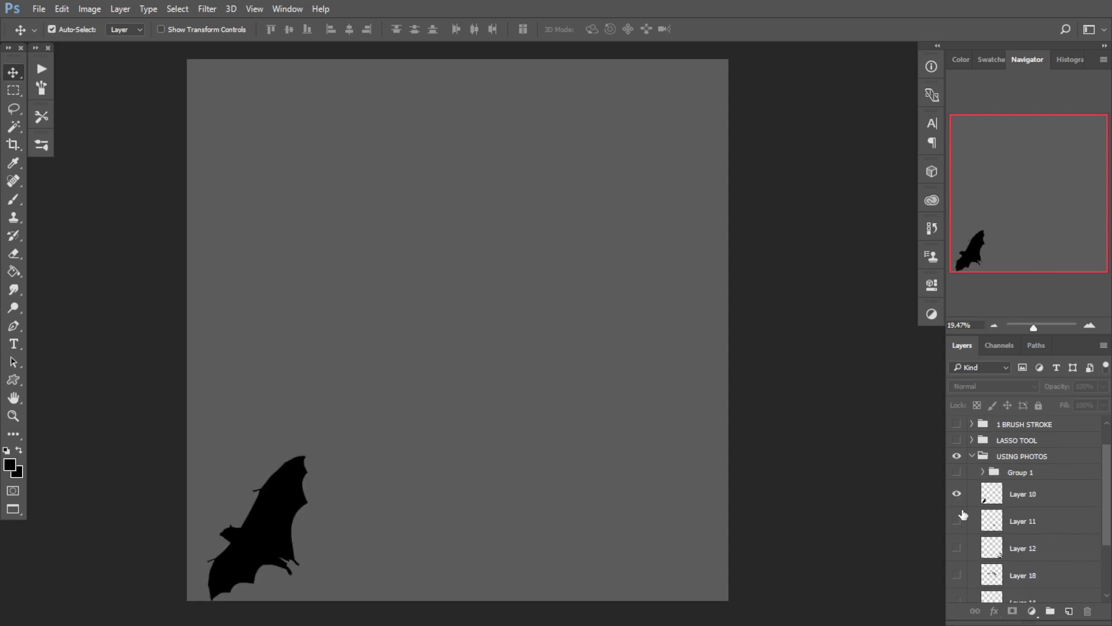
{"action": "left_click", "coordinate": [957, 521]}
{"action": "left_click", "coordinate": [957, 548]}
{"action": "scroll", "coordinate": [956, 545], "scroll_direction": "down", "scroll_amount": 3}
{"action": "left_click", "coordinate": [957, 496]}
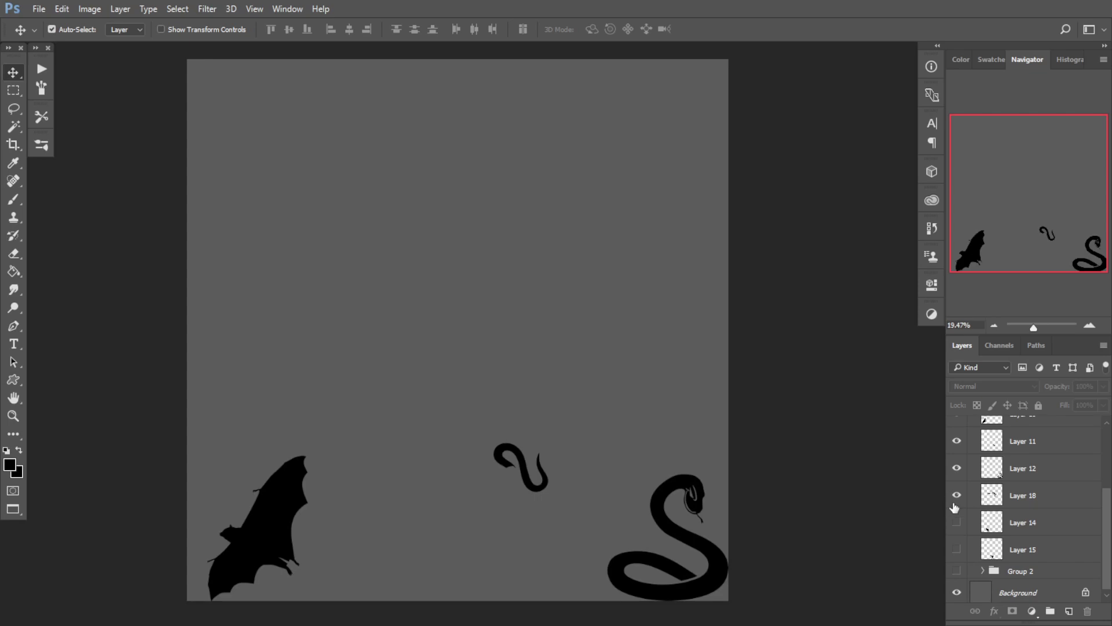
{"action": "left_click", "coordinate": [956, 522]}
{"action": "left_click", "coordinate": [958, 550]}
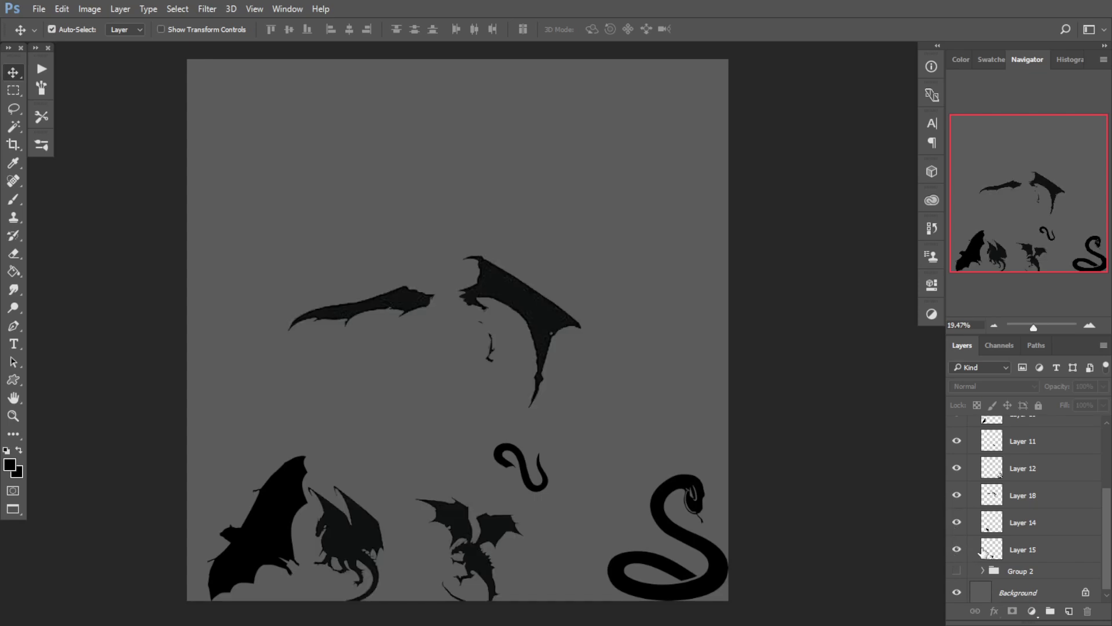
{"action": "left_click", "coordinate": [983, 551]}
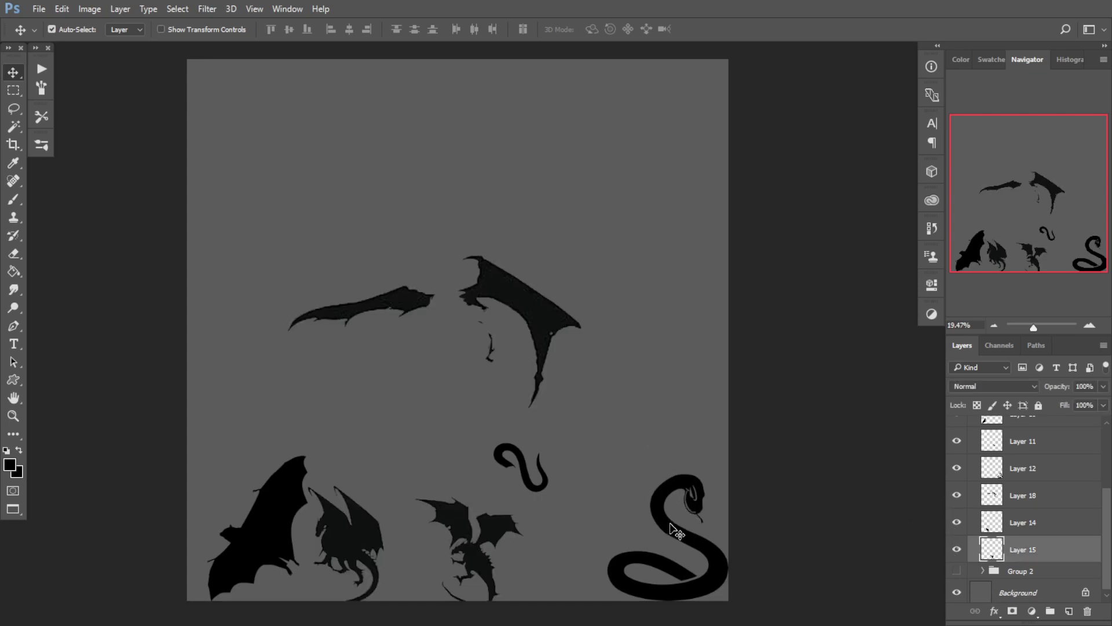
Step: Spread the bat, two dragons, wing pieces and both snake silhouettes apart across the canvas
{"action": "left_click_drag", "start_coordinate": [670, 524], "coordinate": [649, 219]}
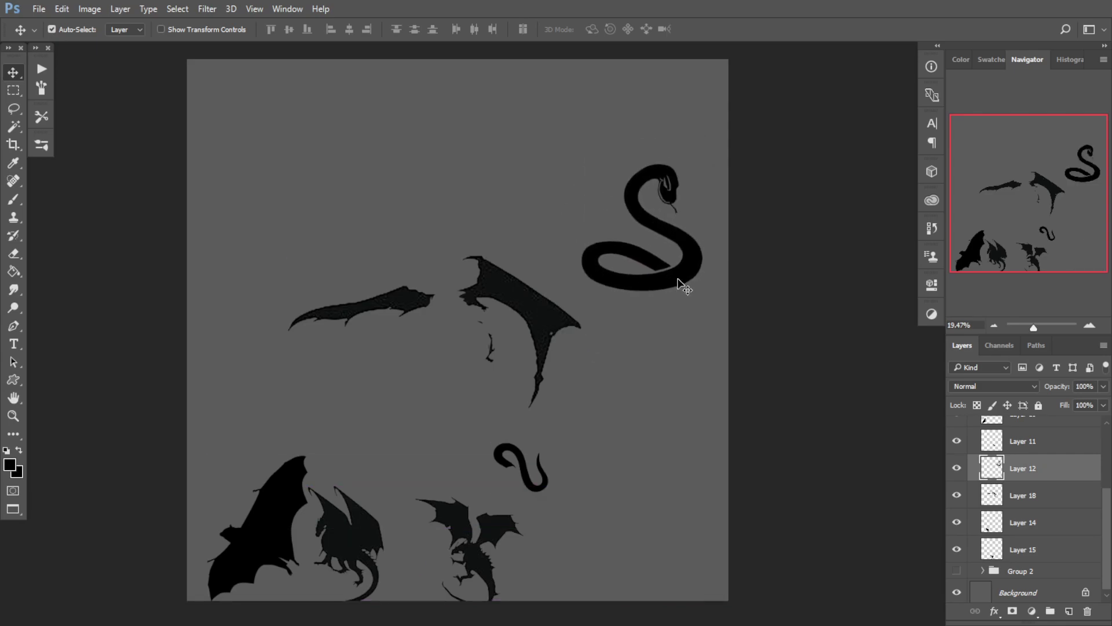
{"action": "left_click_drag", "start_coordinate": [684, 286], "coordinate": [683, 546]}
{"action": "left_click_drag", "start_coordinate": [255, 518], "coordinate": [235, 170]}
{"action": "left_click_drag", "start_coordinate": [353, 543], "coordinate": [278, 489]}
{"action": "left_click_drag", "start_coordinate": [479, 558], "coordinate": [685, 125]}
{"action": "left_click_drag", "start_coordinate": [508, 328], "coordinate": [545, 292]}
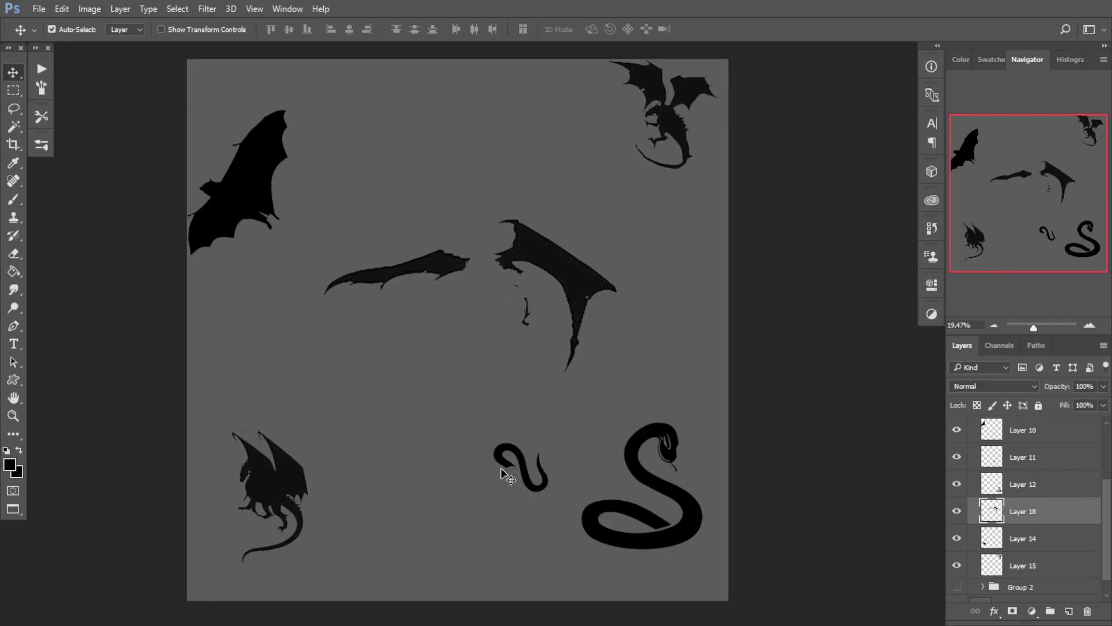
{"action": "left_click_drag", "start_coordinate": [507, 475], "coordinate": [484, 504]}
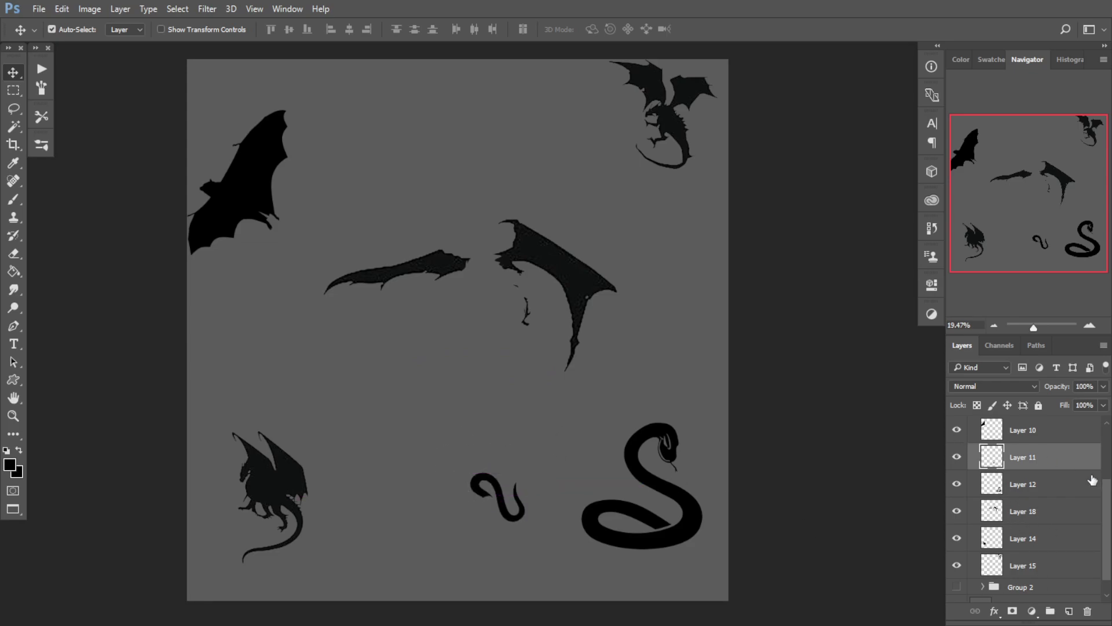
Step: Hide the individual source silhouette layers, then show and expand Group 2 to examine its contents
{"action": "scroll", "coordinate": [1037, 493], "scroll_direction": "up", "scroll_amount": 3}
{"action": "scroll", "coordinate": [964, 428], "scroll_direction": "down", "scroll_amount": 3}
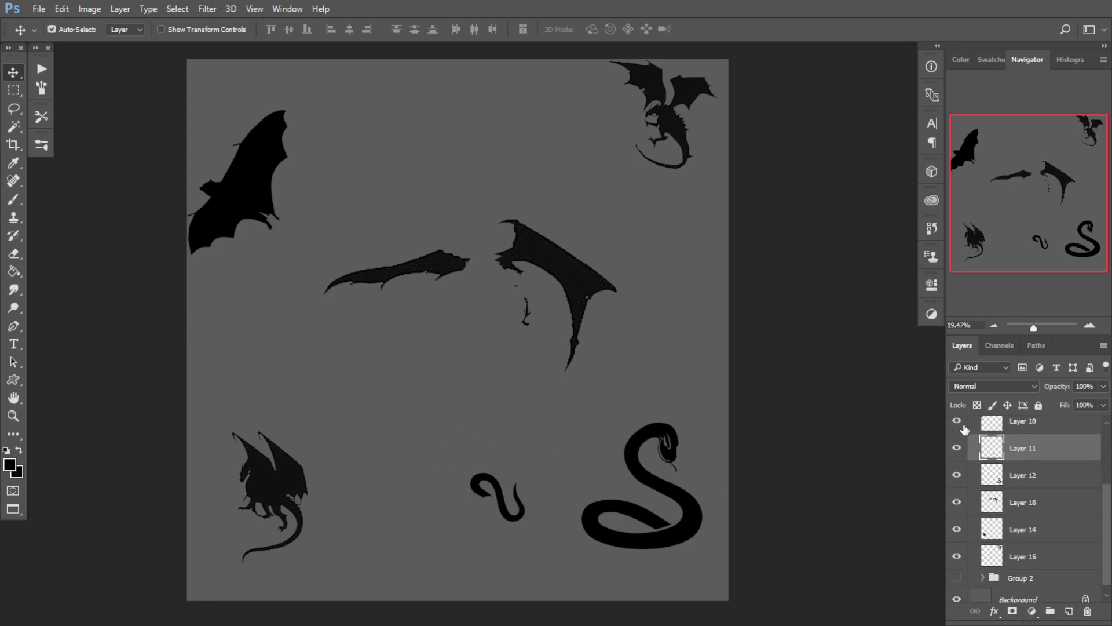
{"action": "left_click_drag", "start_coordinate": [1111, 504], "coordinate": [1110, 485]}
{"action": "left_click_drag", "start_coordinate": [958, 454], "coordinate": [962, 562]}
{"action": "left_click_drag", "start_coordinate": [1105, 540], "coordinate": [1104, 567]}
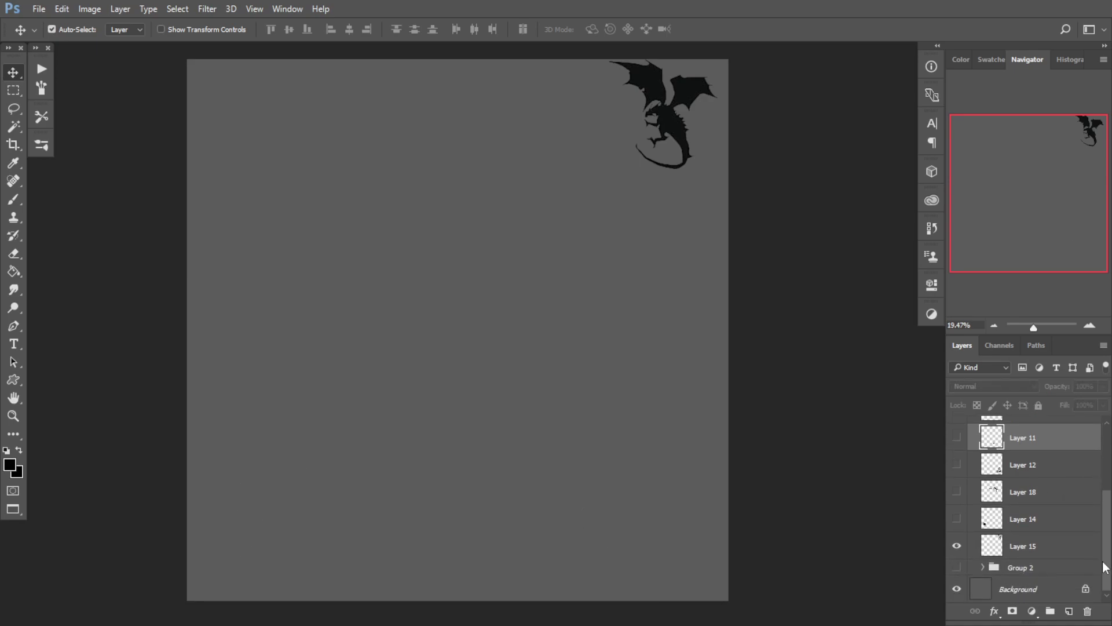
{"action": "left_click", "coordinate": [958, 546]}
{"action": "left_click", "coordinate": [956, 568]}
{"action": "left_click", "coordinate": [1002, 572]}
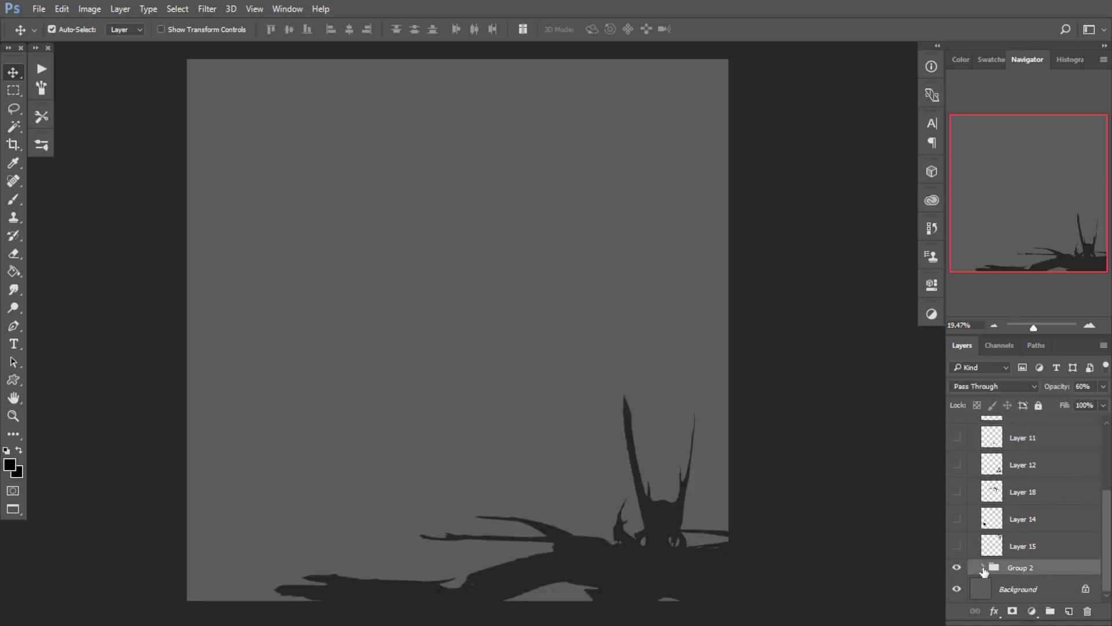
{"action": "left_click", "coordinate": [984, 568]}
Step: Hide Group 2, show the source silhouette layers again and move the large snake slightly up and left
{"action": "left_click", "coordinate": [957, 568]}
{"action": "left_click_drag", "start_coordinate": [958, 545], "coordinate": [949, 446]}
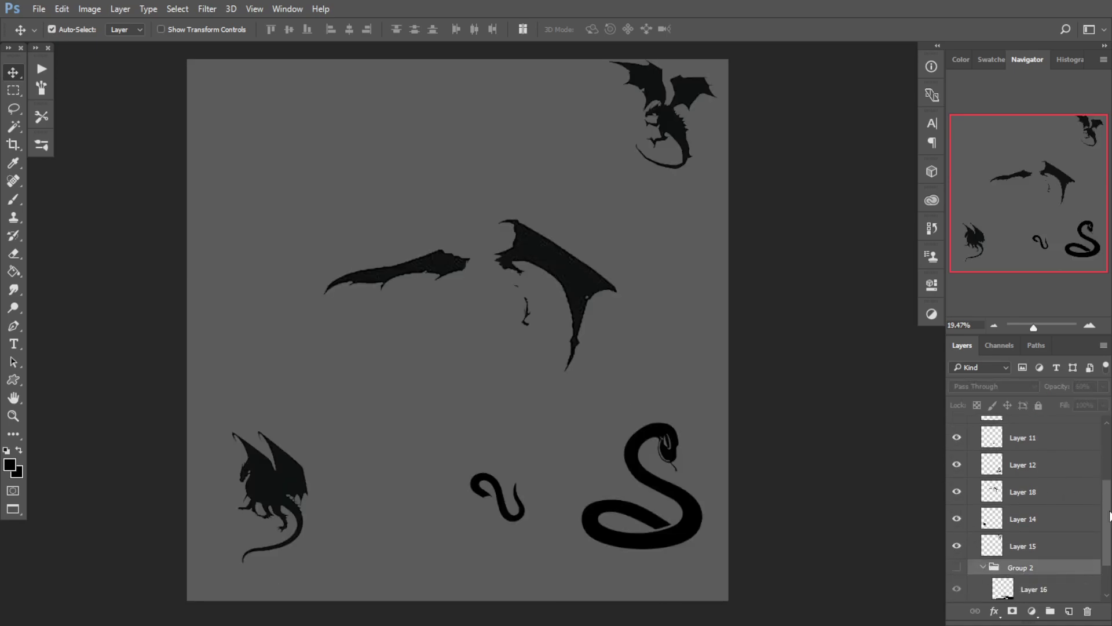
{"action": "scroll", "coordinate": [1019, 492], "scroll_direction": "up", "scroll_amount": 2}
{"action": "left_click", "coordinate": [957, 450]}
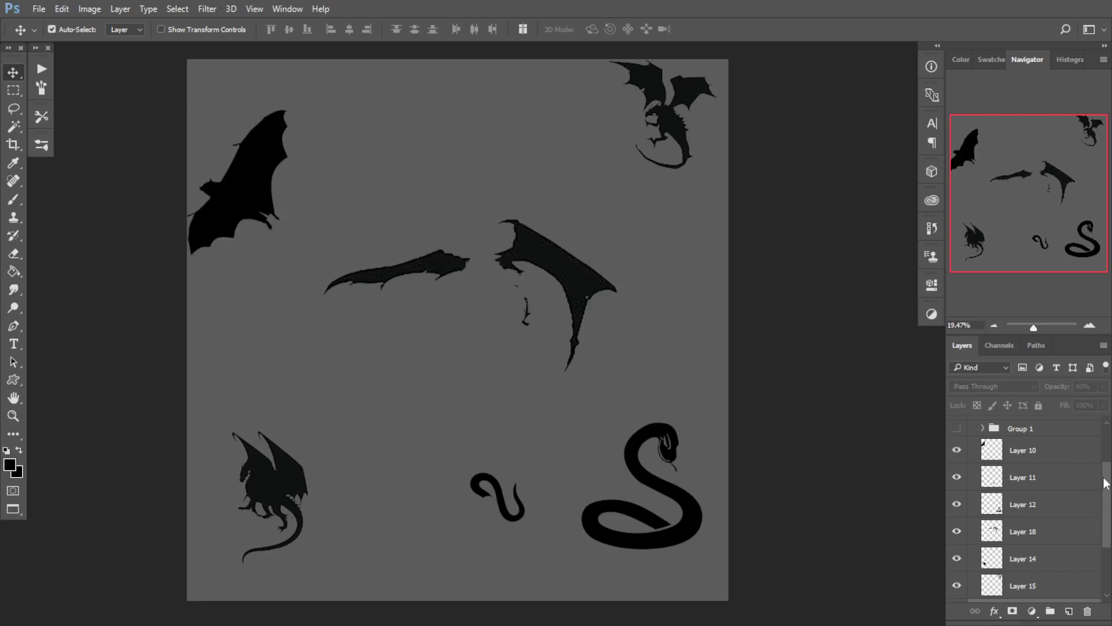
{"action": "scroll", "coordinate": [1106, 484], "scroll_direction": "up", "scroll_amount": 2}
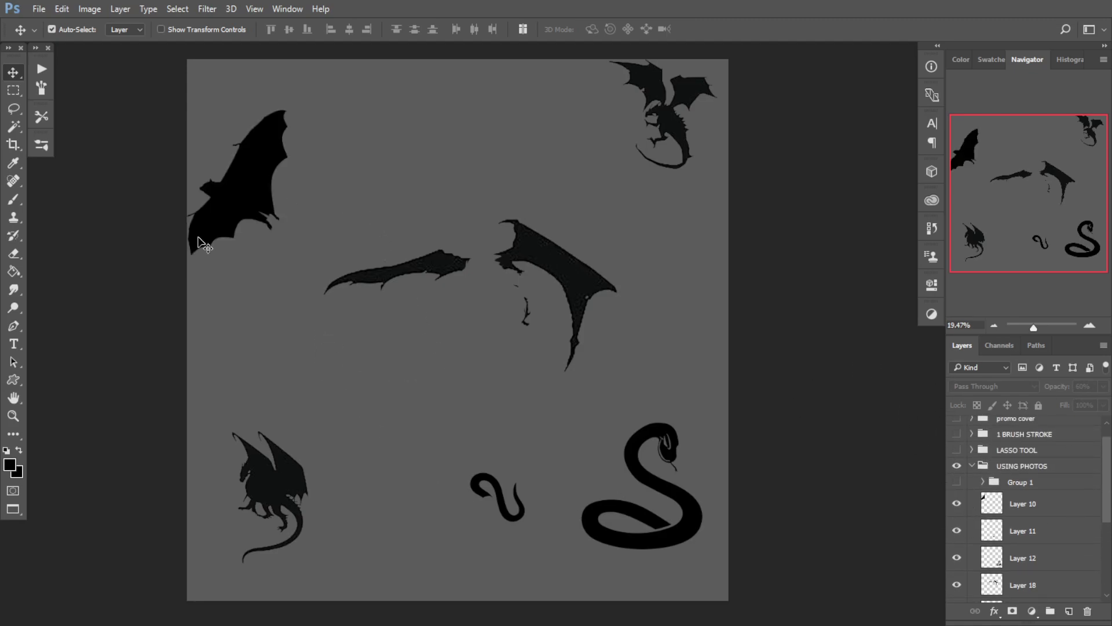
{"action": "left_click_drag", "start_coordinate": [694, 507], "coordinate": [661, 473]}
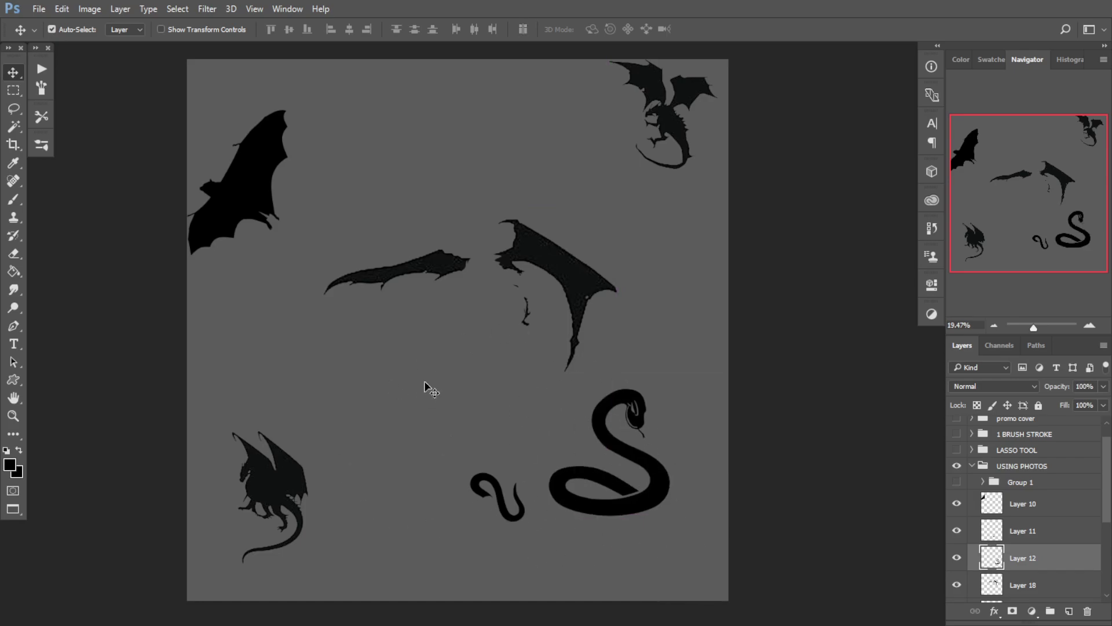
Step: Show Group 1 and hide all the source silhouette layers from Layer 10 to Layer 15
{"action": "left_click", "coordinate": [958, 484]}
{"action": "left_click_drag", "start_coordinate": [959, 502], "coordinate": [958, 557]}
{"action": "left_click_drag", "start_coordinate": [1105, 499], "coordinate": [1106, 529]}
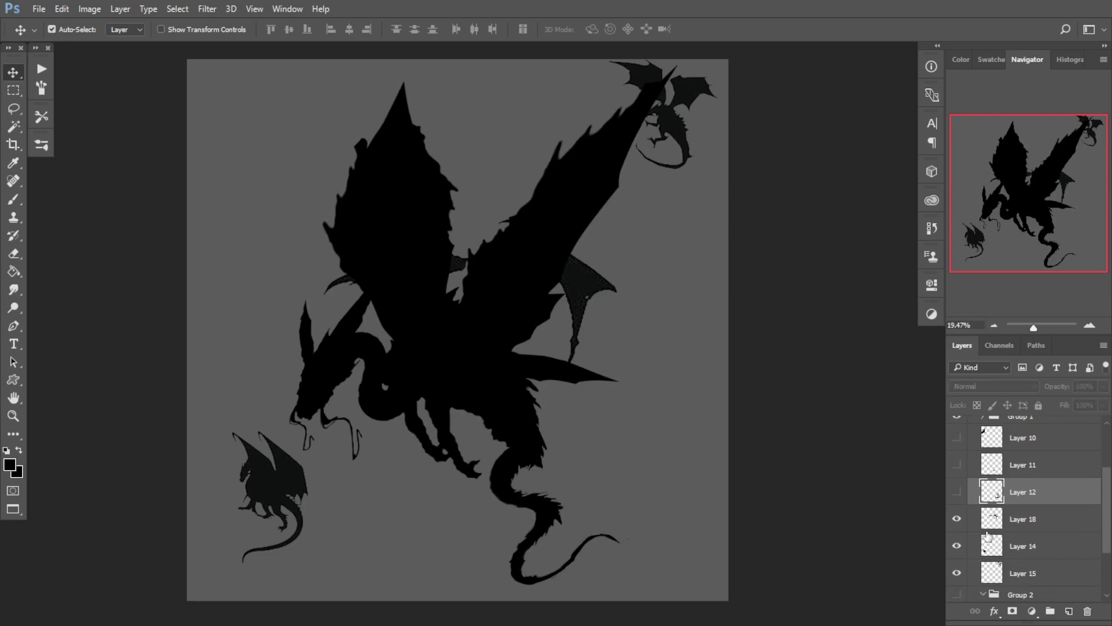
{"action": "left_click_drag", "start_coordinate": [957, 518], "coordinate": [956, 573]}
{"action": "left_click_drag", "start_coordinate": [1106, 510], "coordinate": [1076, 445]}
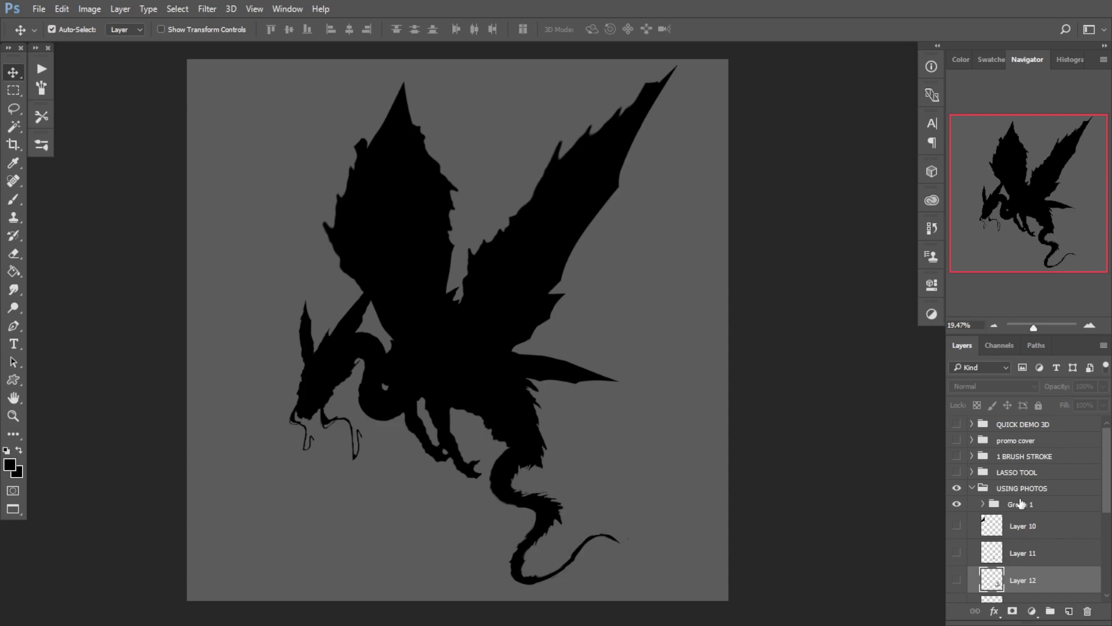
Step: Exit full-screen view and switch to the workshop eng.psd document, glancing at workshop jp.psd on the way
{"action": "left_click", "coordinate": [805, 370]}
{"action": "key", "text": "f"}
{"action": "key", "text": "f"}
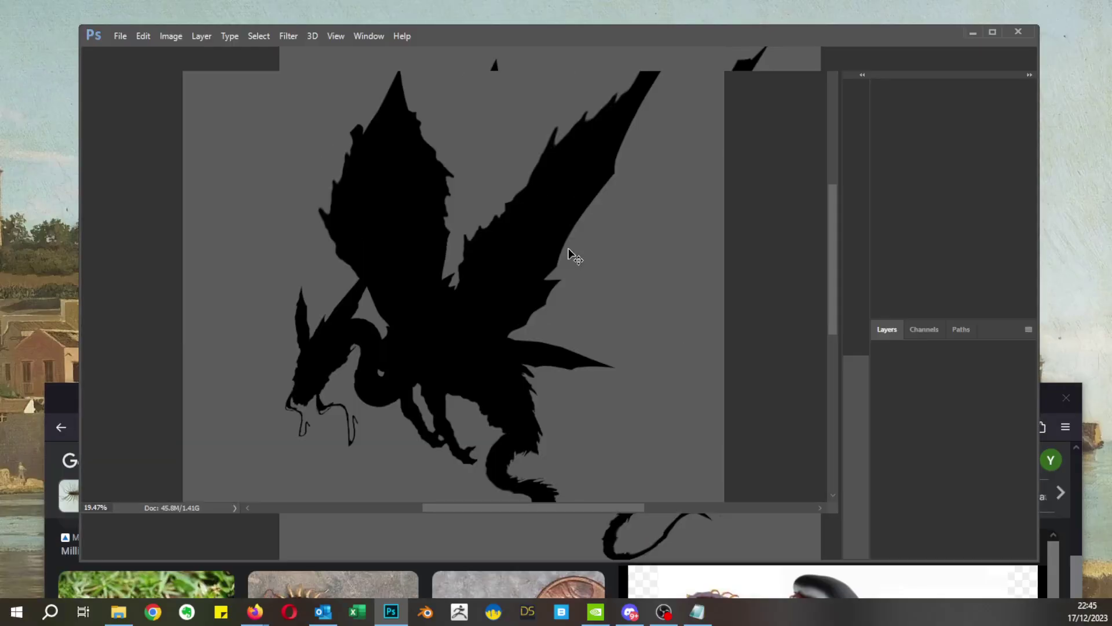
{"action": "left_click", "coordinate": [472, 84]}
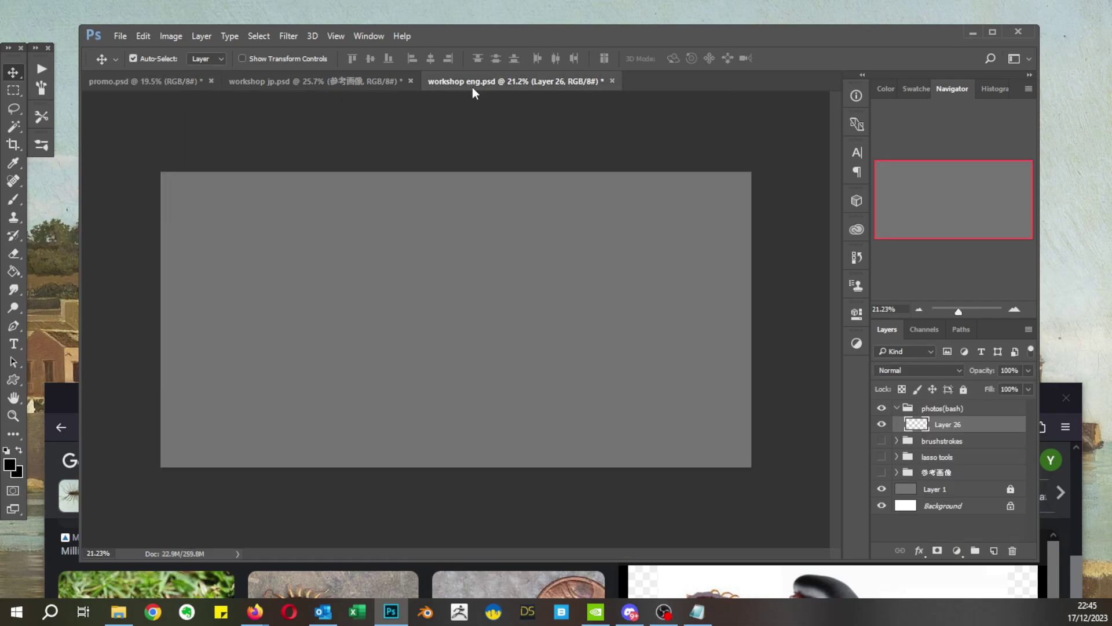
{"action": "left_click", "coordinate": [348, 81]}
{"action": "left_click", "coordinate": [532, 78]}
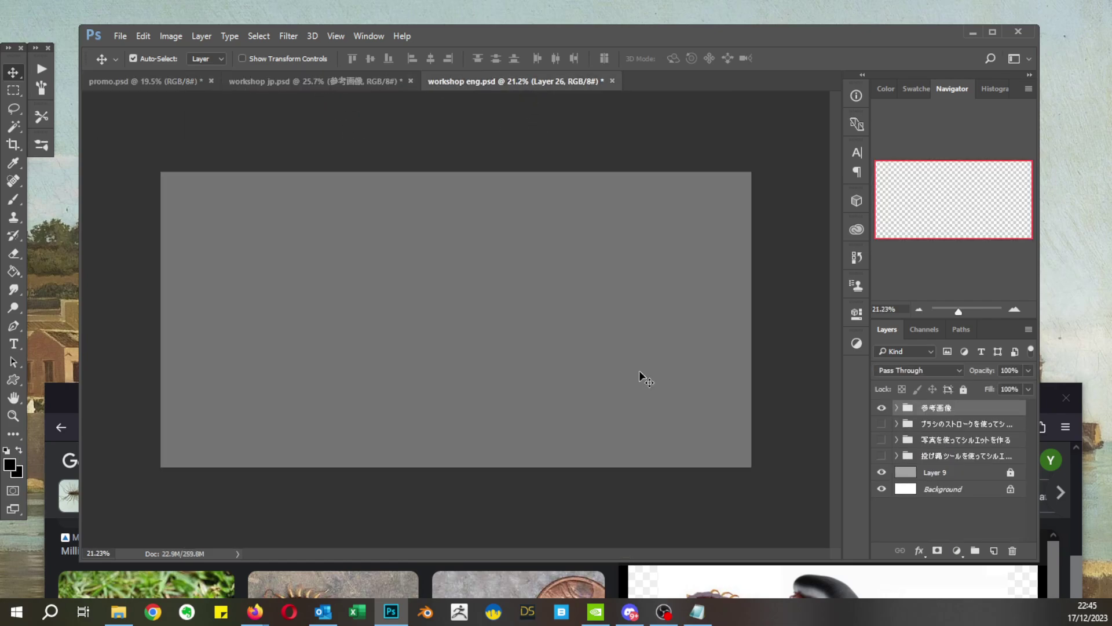
{"action": "key", "text": "ctrl+semicolon"}
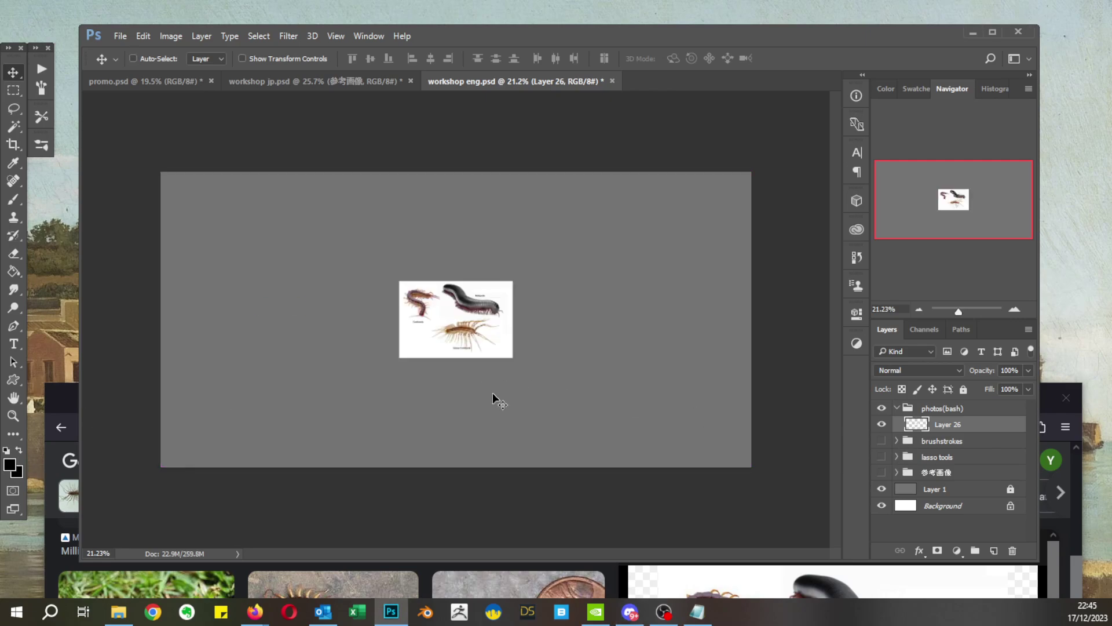
{"action": "key", "text": "ctrl+v"}
{"action": "key", "text": "ctrl+z"}
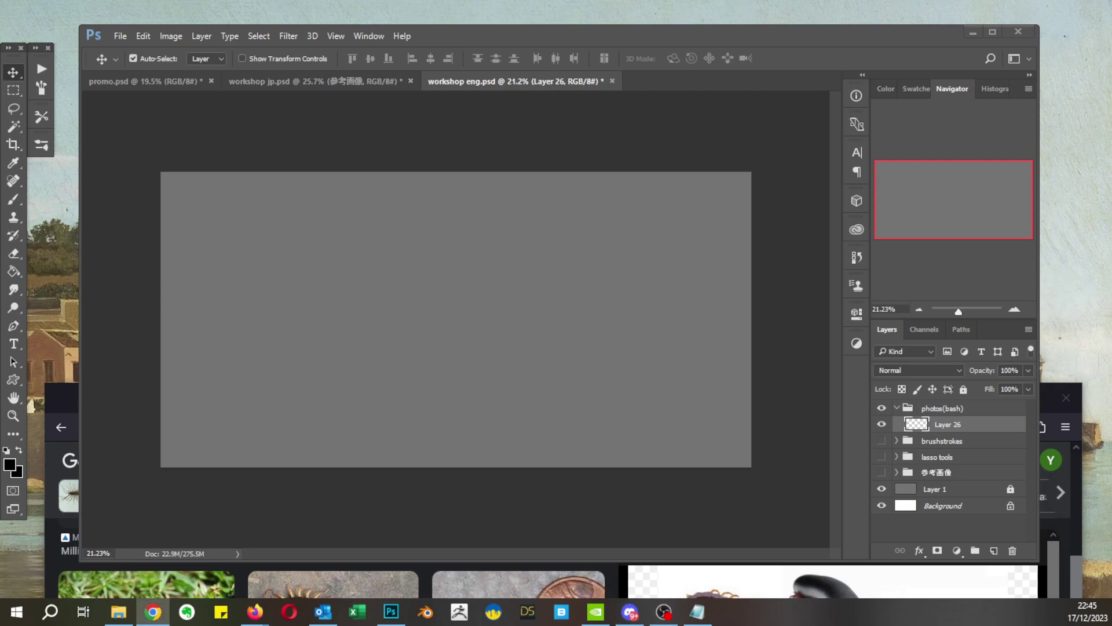
{"action": "left_click", "coordinate": [454, 338]}
{"action": "key", "text": "ctrl+v"}
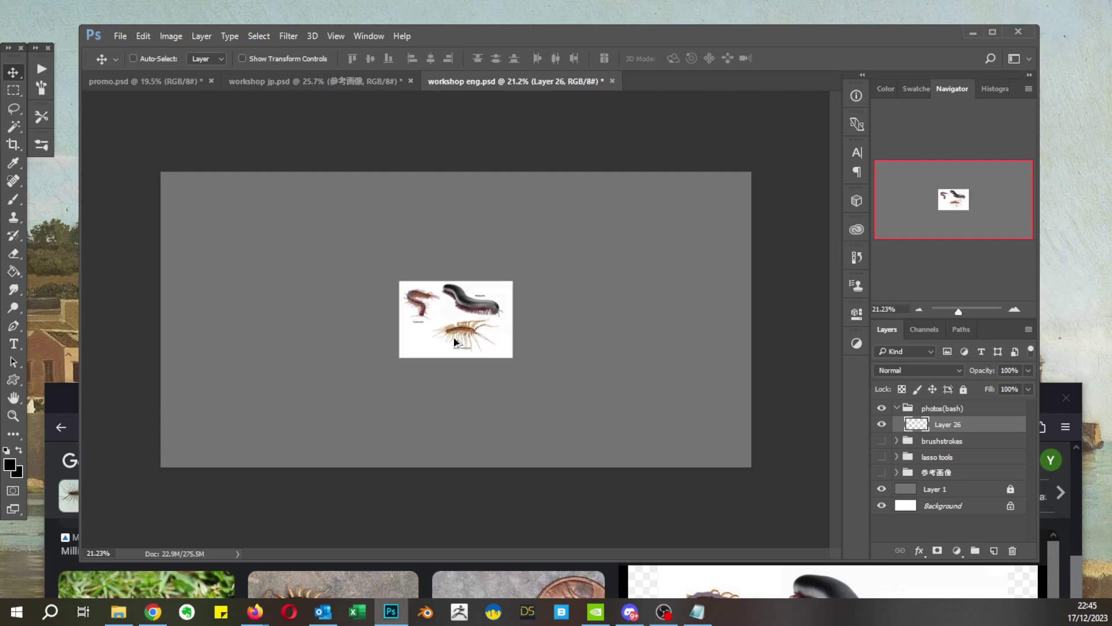
{"action": "key", "text": "ctrl+z"}
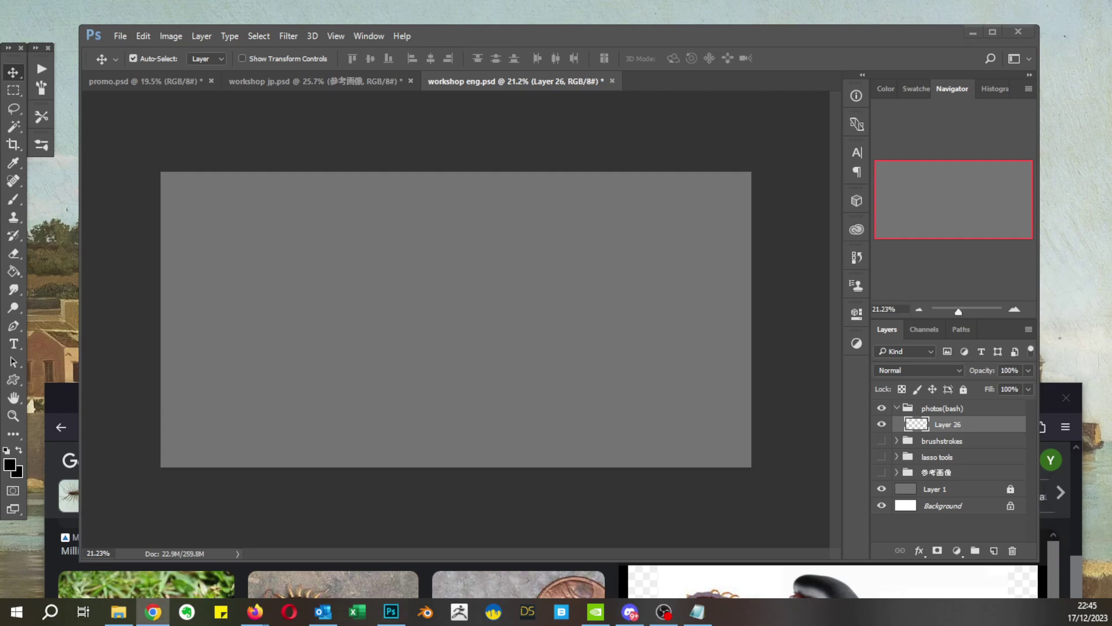
Step: Paste the dark blue serpent image into Layer 26, scale it to about 40% and rotate it 0.72°
{"action": "left_click", "coordinate": [358, 312]}
{"action": "key", "text": "ctrl+v"}
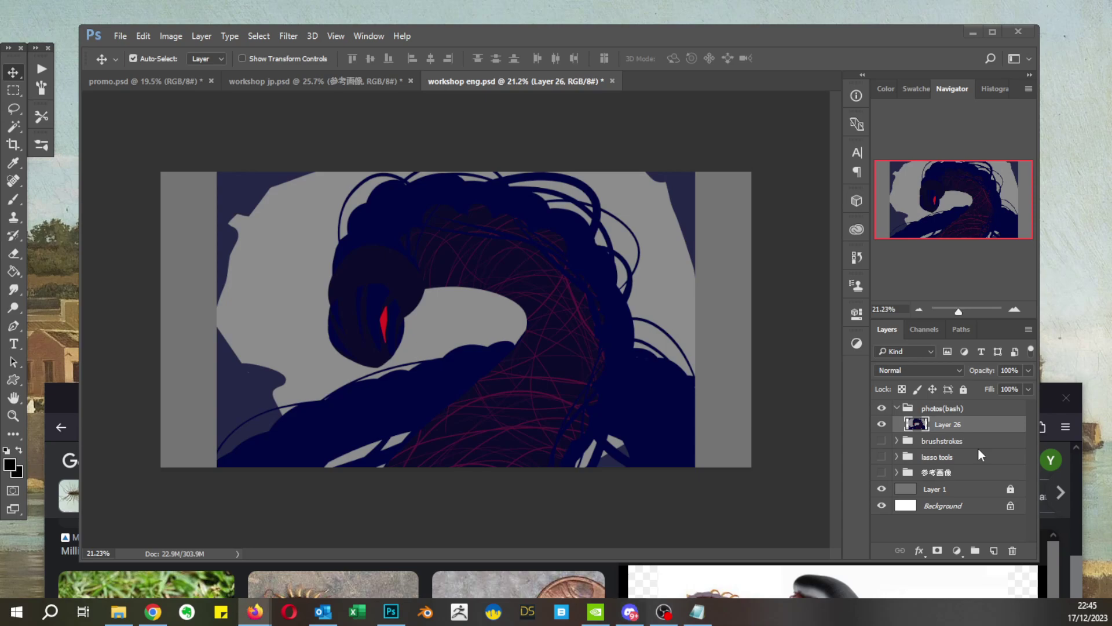
{"action": "key", "text": "ctrl+t"}
{"action": "left_click_drag", "start_coordinate": [456, 171], "coordinate": [455, 324]}
{"action": "left_click_drag", "start_coordinate": [456, 441], "coordinate": [480, 284]}
{"action": "left_click_drag", "start_coordinate": [587, 172], "coordinate": [542, 227]}
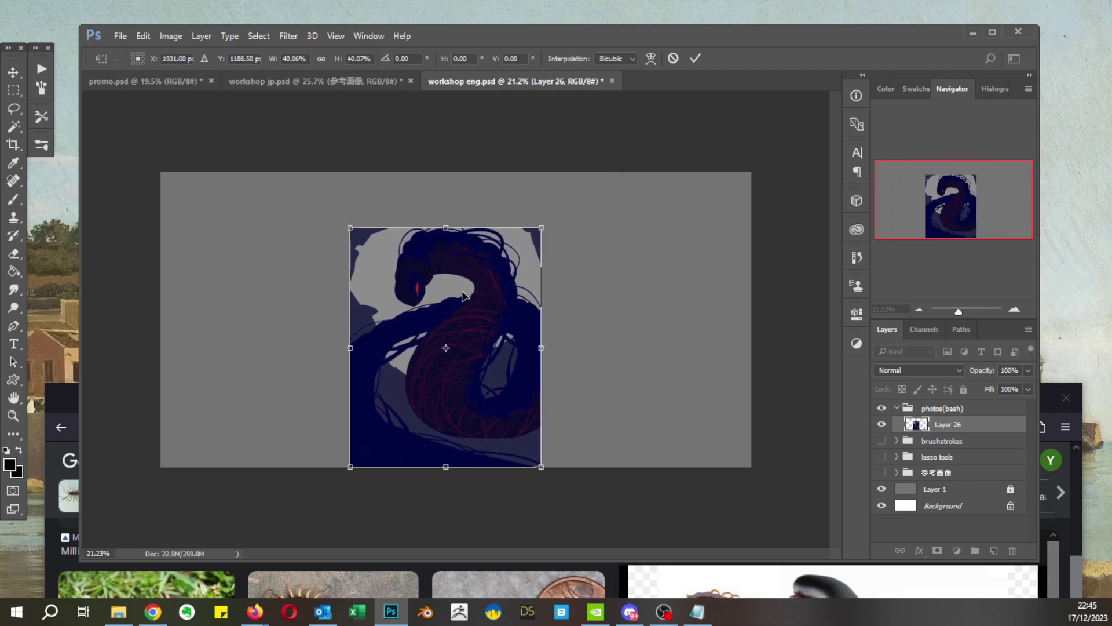
{"action": "mouse_move", "coordinate": [434, 347]}
{"action": "left_mouse_down"}
{"action": "mouse_move", "coordinate": [472, 346]}
{"action": "mouse_move", "coordinate": [448, 331]}
{"action": "left_mouse_up"}
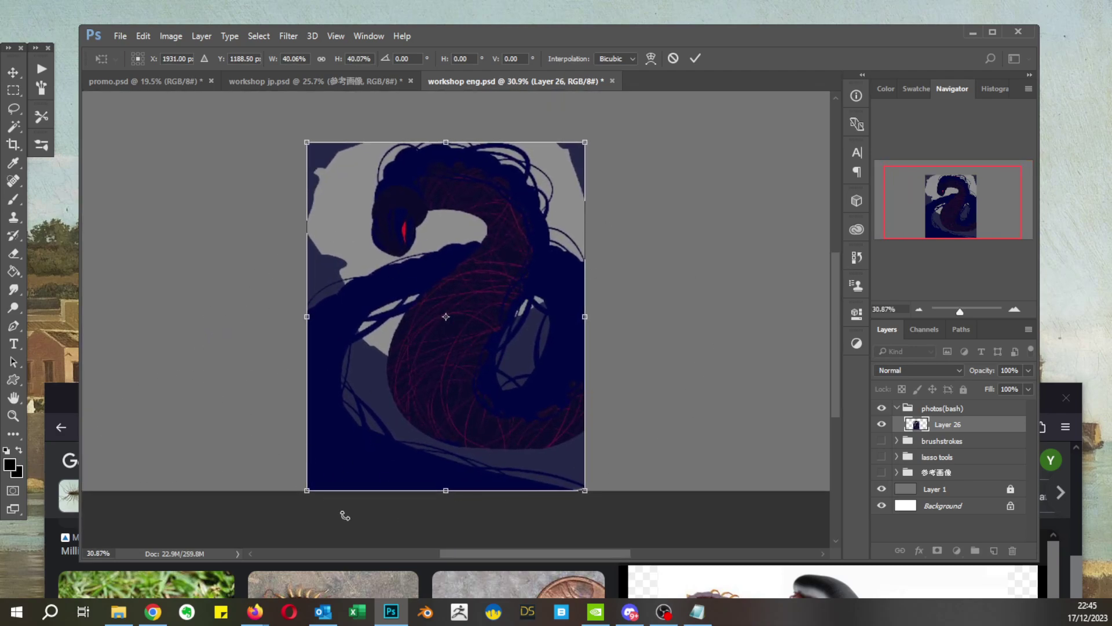
{"action": "left_click_drag", "start_coordinate": [725, 442], "coordinate": [791, 442]}
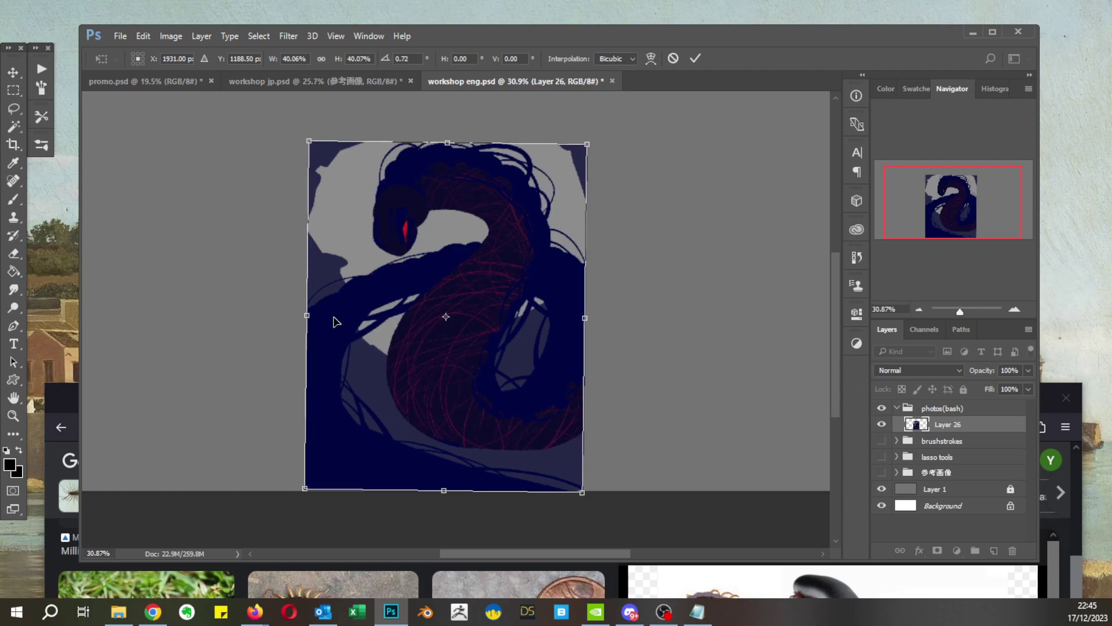
{"action": "key", "text": "Return"}
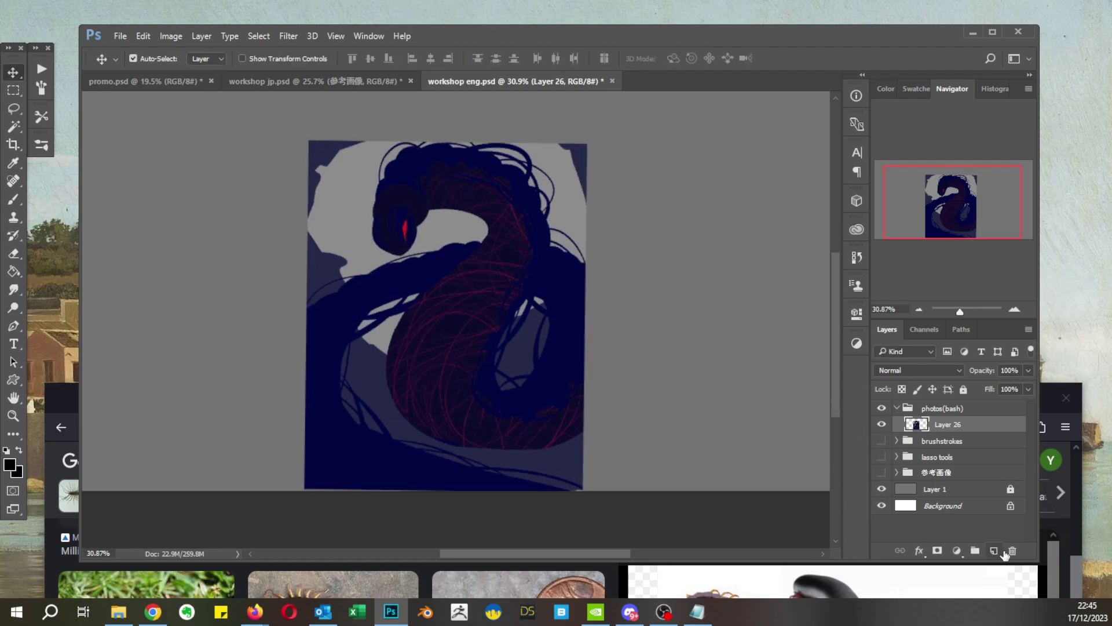
Step: Add a layer above Layer 26, try brushing a single curve along the serpent's coils up to its head, and undo the trial strokes
{"action": "left_click", "coordinate": [994, 551]}
{"action": "key", "text": "b"}
{"action": "left_click_drag", "start_coordinate": [384, 451], "coordinate": [464, 447]}
{"action": "key", "text": "ctrl+z"}
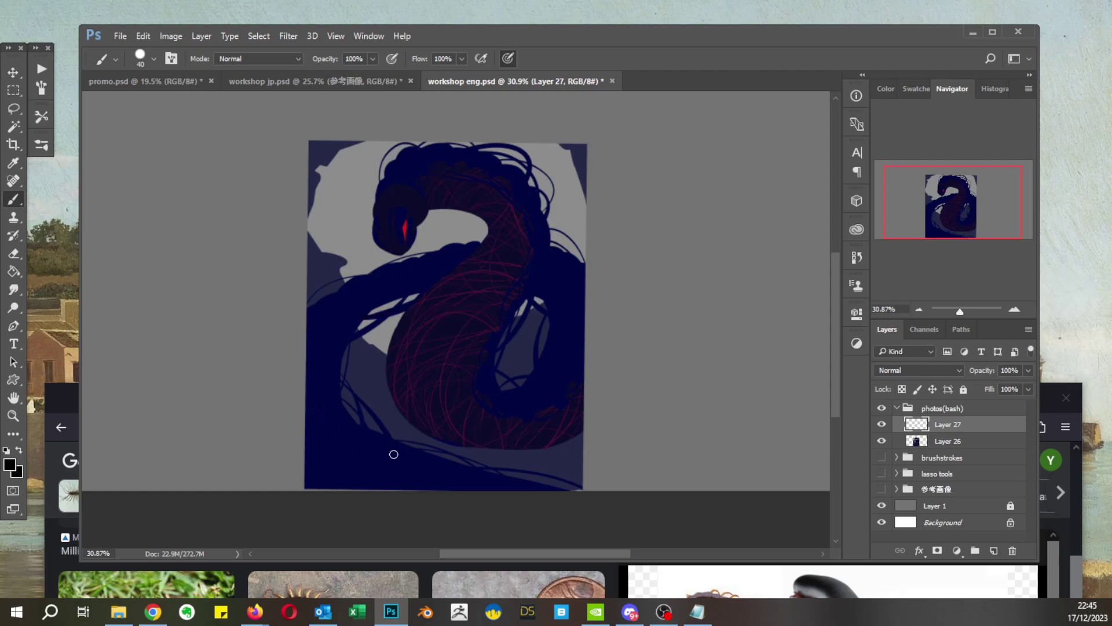
{"action": "mouse_move", "coordinate": [359, 447]}
{"action": "left_mouse_down"}
{"action": "mouse_move", "coordinate": [636, 367]}
{"action": "mouse_move", "coordinate": [509, 185]}
{"action": "left_mouse_up"}
{"action": "key", "text": "ctrl+z"}
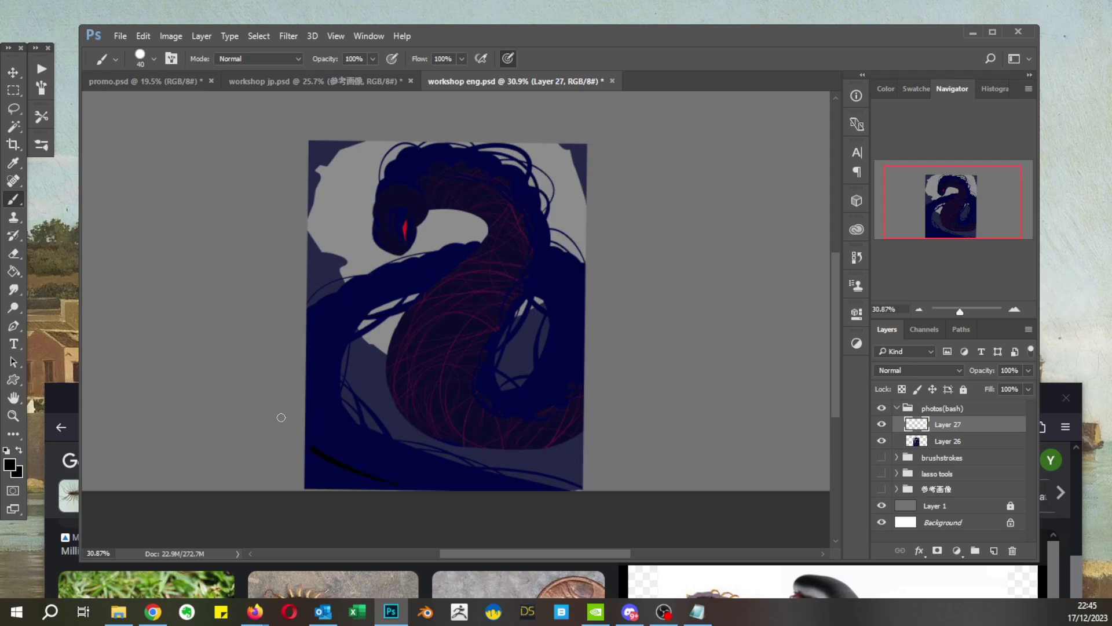
{"action": "mouse_move", "coordinate": [403, 478]}
{"action": "left_mouse_down"}
{"action": "mouse_move", "coordinate": [476, 417]}
{"action": "mouse_move", "coordinate": [510, 159]}
{"action": "left_mouse_up"}
{"action": "key", "text": "ctrl+z"}
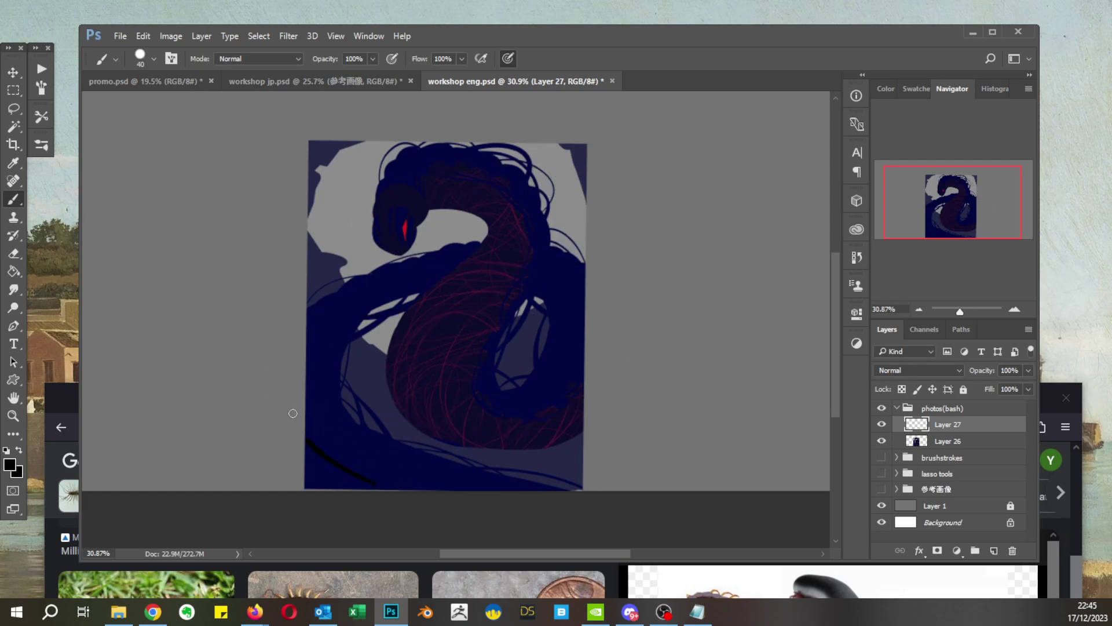
{"action": "mouse_move", "coordinate": [376, 484]}
{"action": "left_mouse_down"}
{"action": "mouse_move", "coordinate": [489, 423]}
{"action": "mouse_move", "coordinate": [426, 170]}
{"action": "mouse_move", "coordinate": [382, 238]}
{"action": "left_mouse_up"}
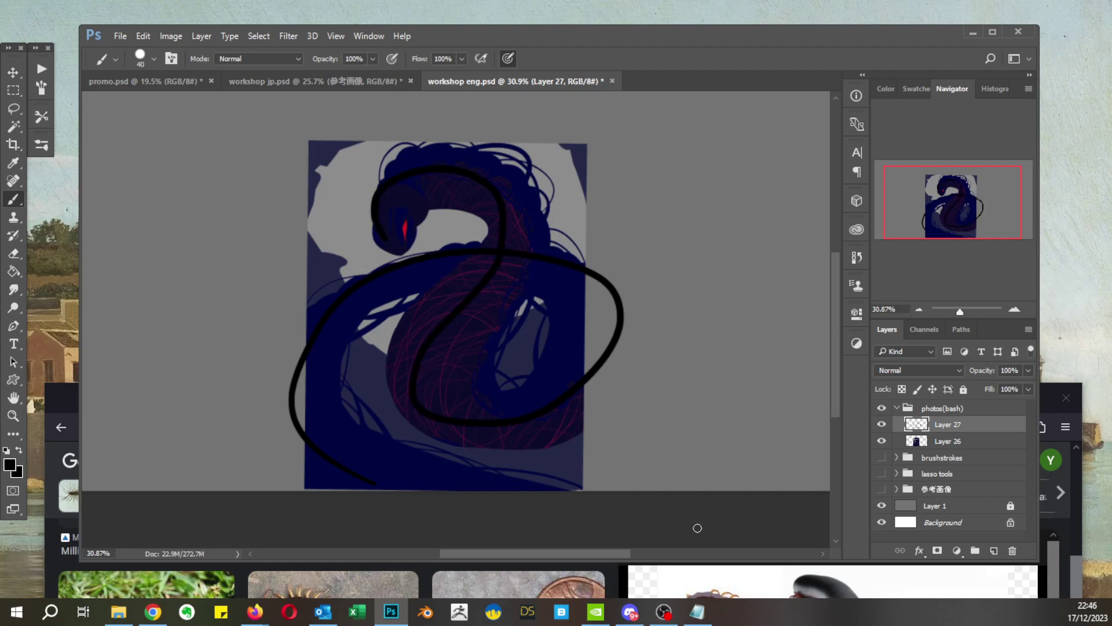
{"action": "key", "text": "ctrl+z"}
Step: Swap the photos(bash) group for the lasso tools group to examine the dragon's S-shaped body, and swap the groups back
{"action": "scroll", "coordinate": [479, 255], "scroll_direction": "up", "scroll_amount": 5}
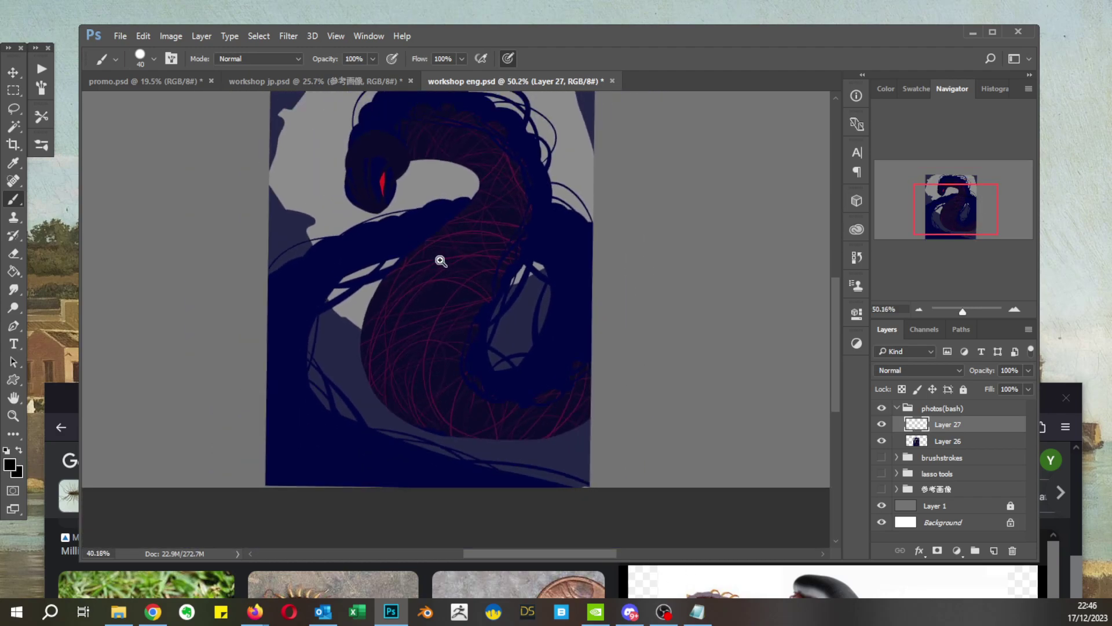
{"action": "scroll", "coordinate": [441, 261], "scroll_direction": "down", "scroll_amount": 4}
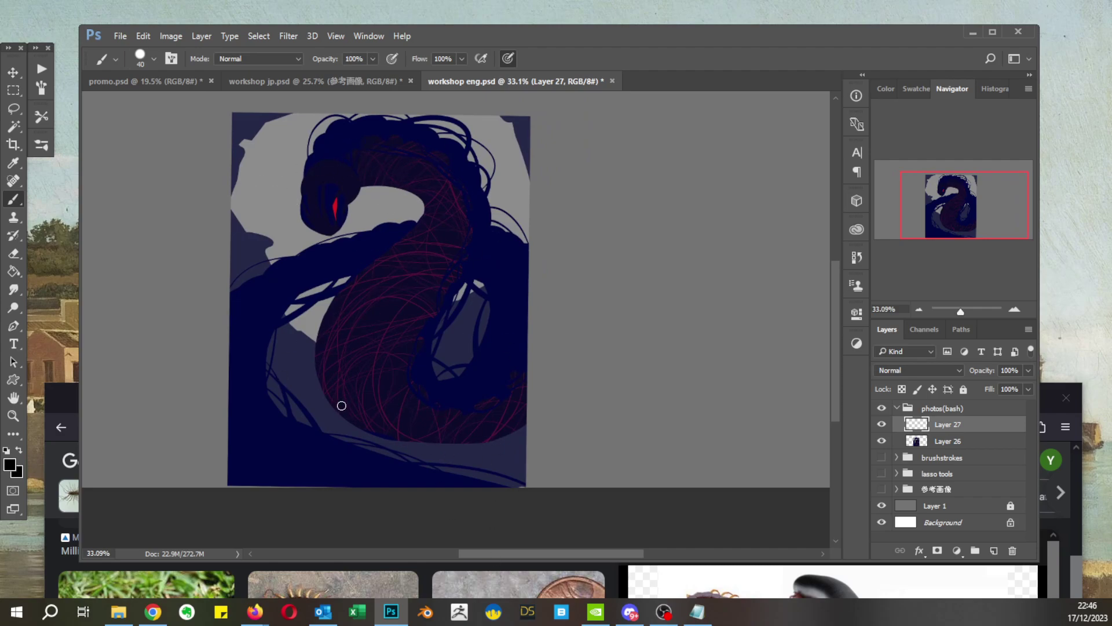
{"action": "left_click", "coordinate": [899, 409]}
{"action": "left_click", "coordinate": [882, 408]}
{"action": "left_click", "coordinate": [881, 440]}
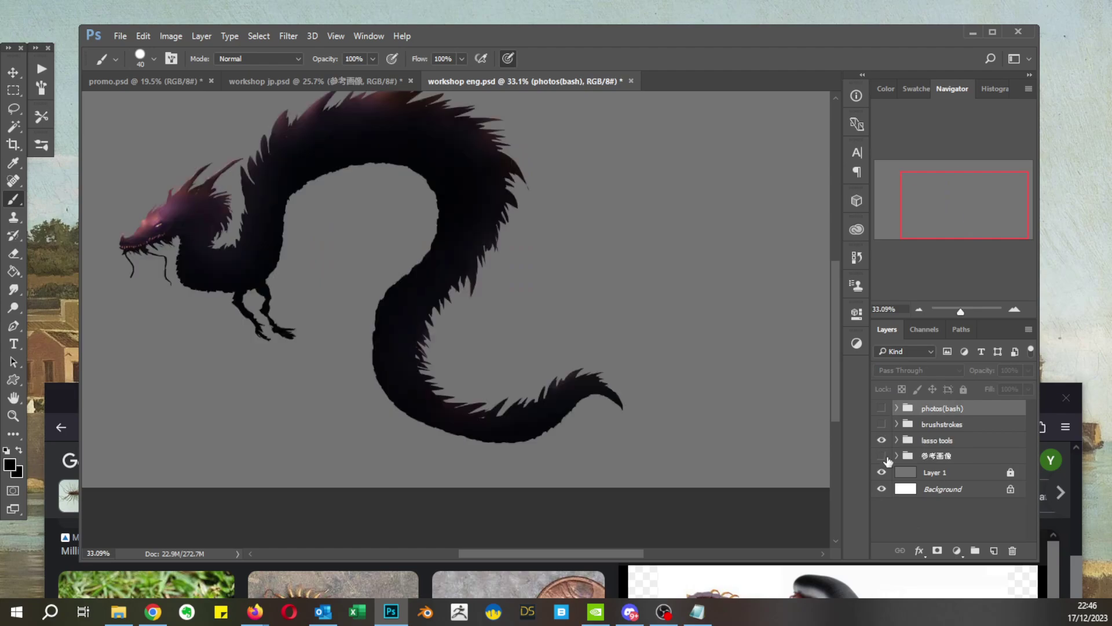
{"action": "scroll", "coordinate": [385, 423], "scroll_direction": "up", "scroll_amount": 3}
{"action": "scroll", "coordinate": [382, 299], "scroll_direction": "down", "scroll_amount": 2}
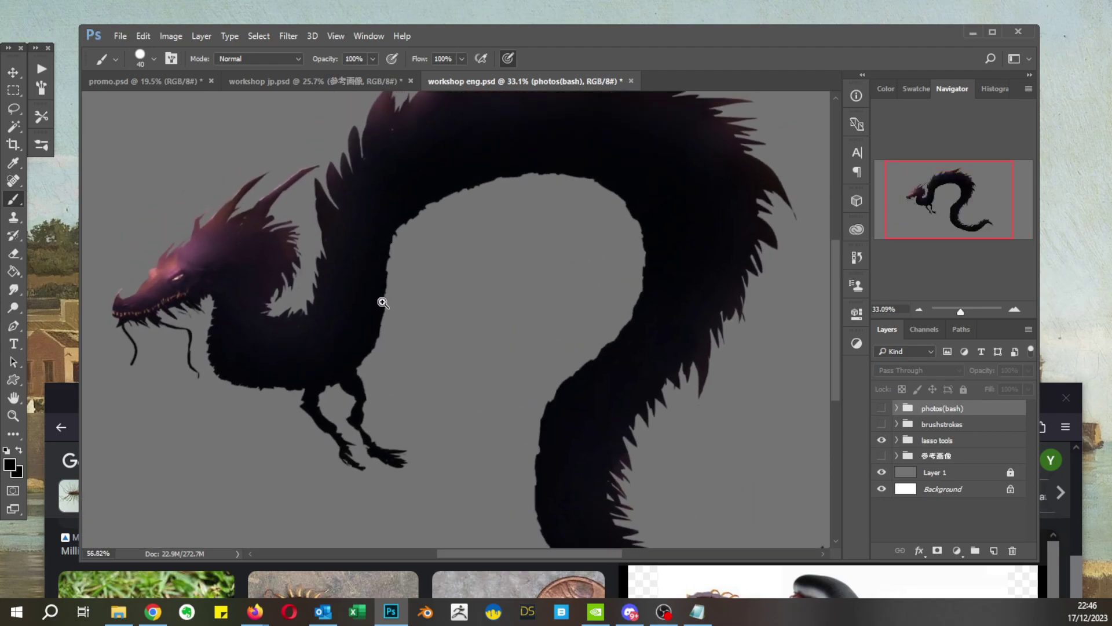
{"action": "left_click", "coordinate": [882, 409]}
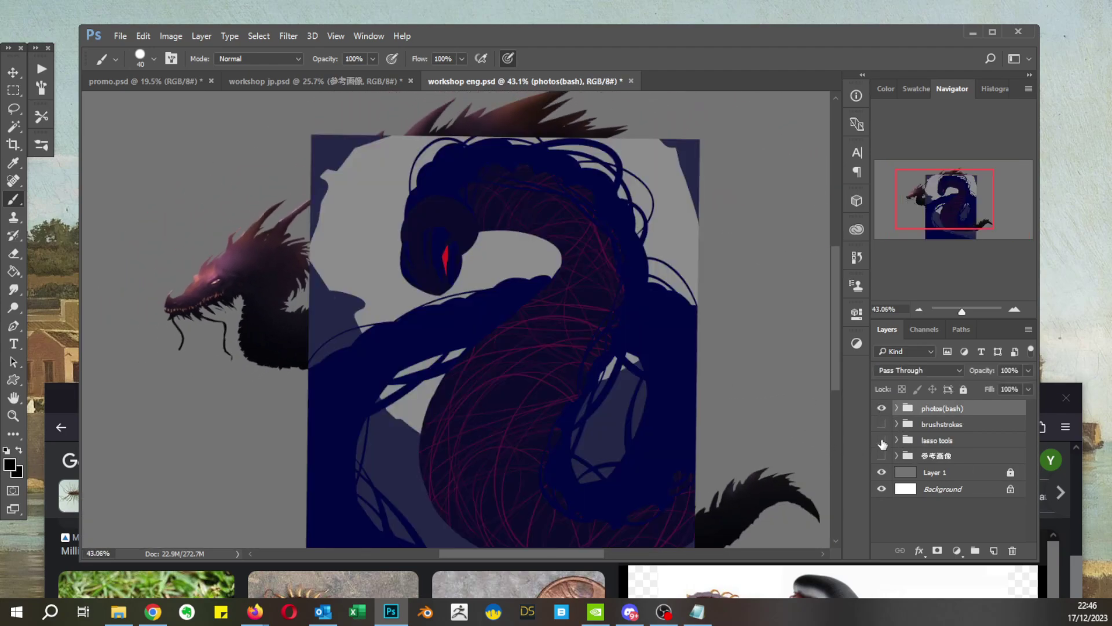
{"action": "left_click", "coordinate": [882, 441]}
Step: Add a layer above Layer 27 and set up a 150 px soft round brush with pressure controlling opacity instead of size
{"action": "mouse_move", "coordinate": [446, 371]}
{"action": "left_mouse_down"}
{"action": "mouse_move", "coordinate": [386, 342]}
{"action": "mouse_move", "coordinate": [395, 342]}
{"action": "left_mouse_up"}
{"action": "left_click", "coordinate": [897, 407]}
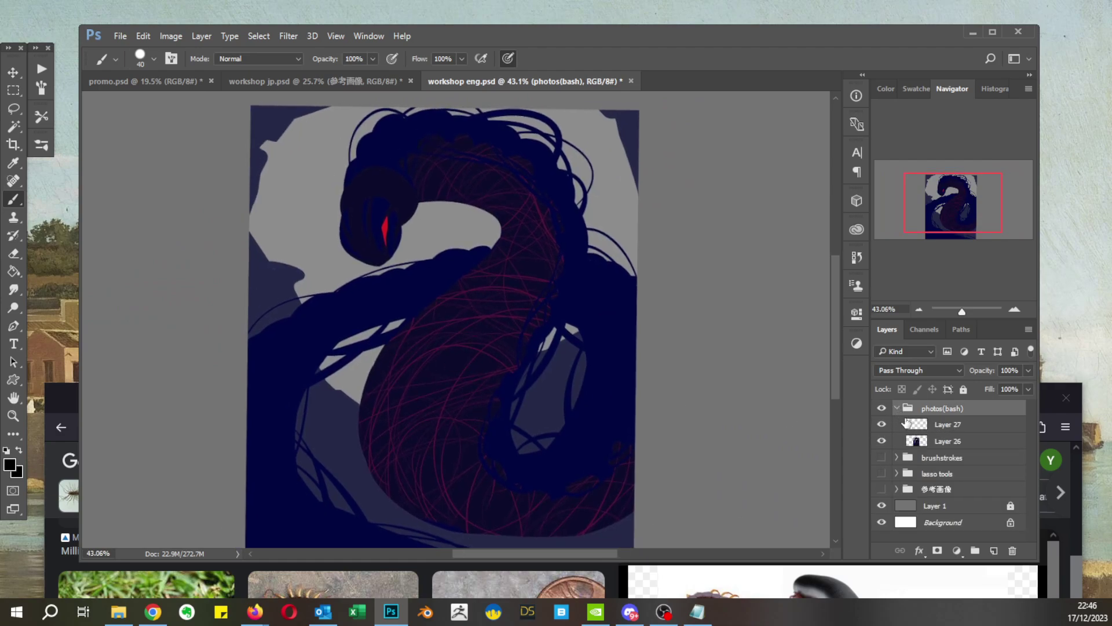
{"action": "left_click", "coordinate": [951, 424]}
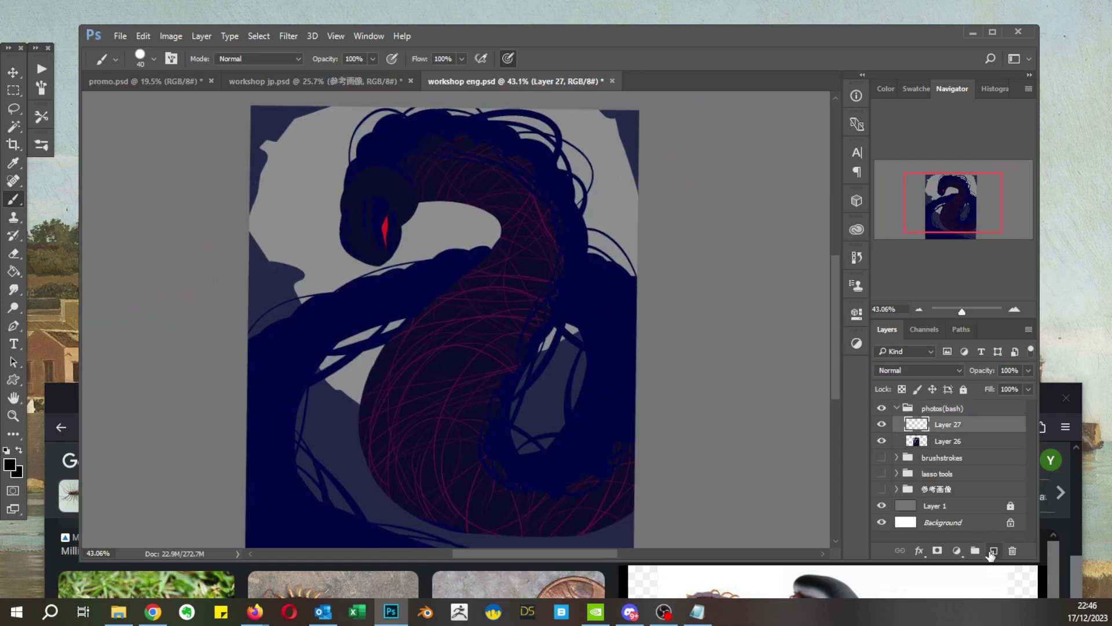
{"action": "left_click", "coordinate": [148, 66]}
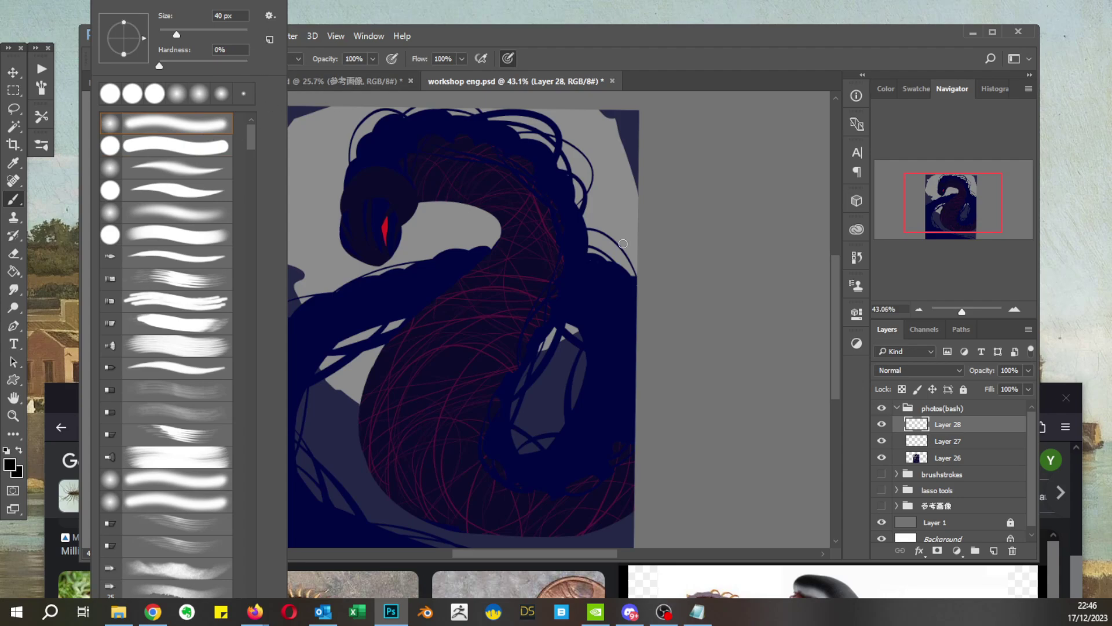
{"action": "left_click", "coordinate": [724, 285]}
{"action": "left_click_drag", "start_coordinate": [516, 172], "coordinate": [544, 173]}
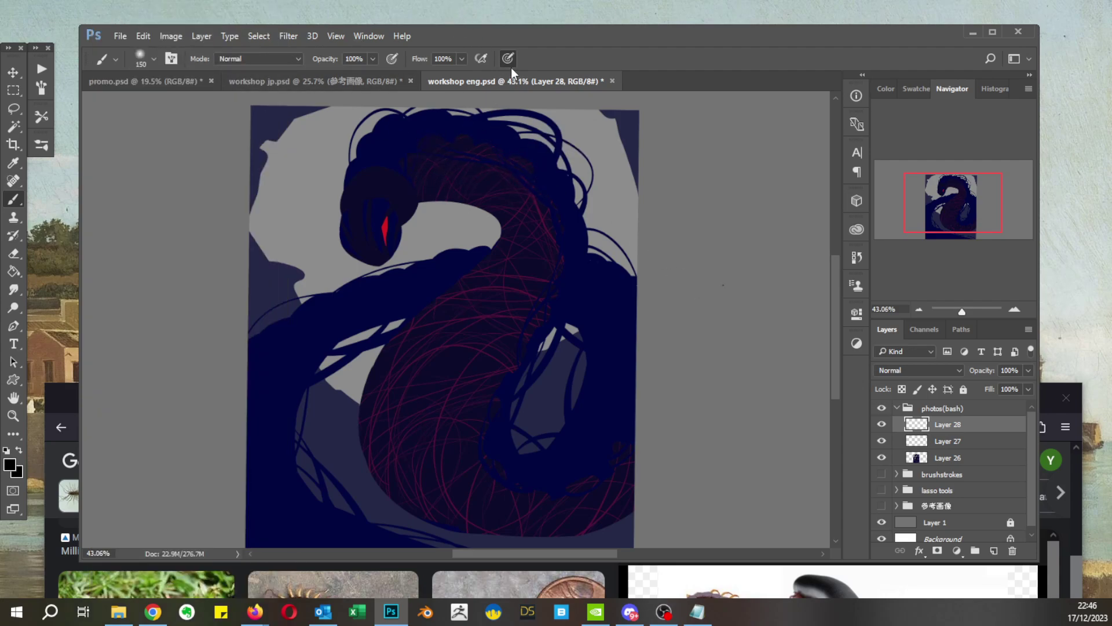
{"action": "left_click", "coordinate": [396, 60]}
Step: Sample the serpent's dark body colour, enlarge the brush to 251 px and switch to full-screen view
{"action": "left_click_drag", "start_coordinate": [505, 254], "coordinate": [446, 234]}
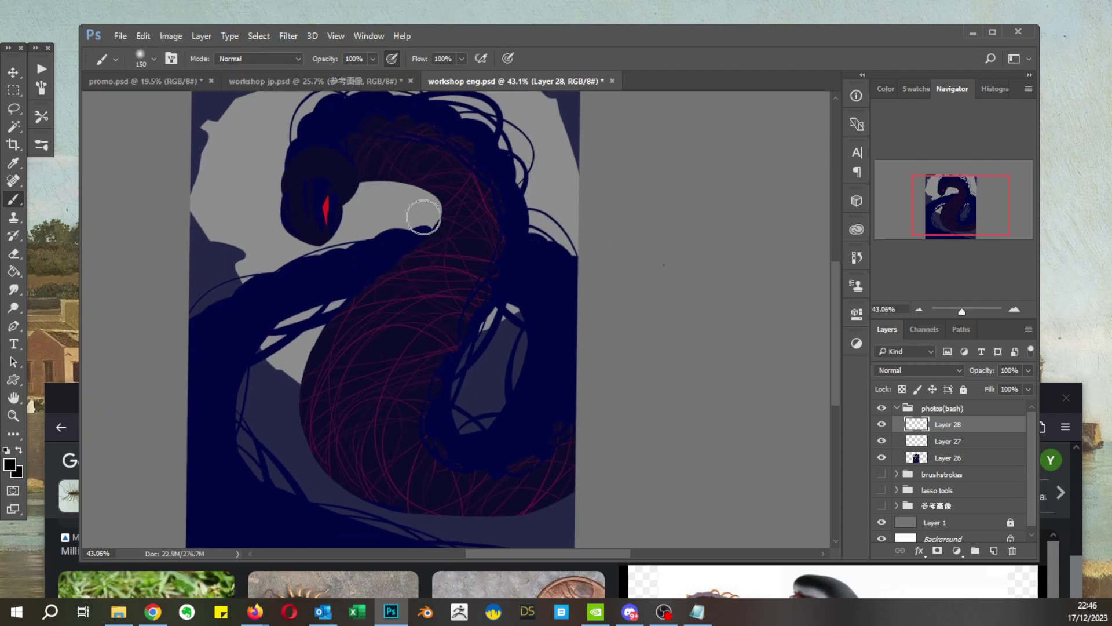
{"action": "left_click", "coordinate": [471, 238], "text": "alt"}
{"action": "left_click", "coordinate": [469, 242], "text": "alt"}
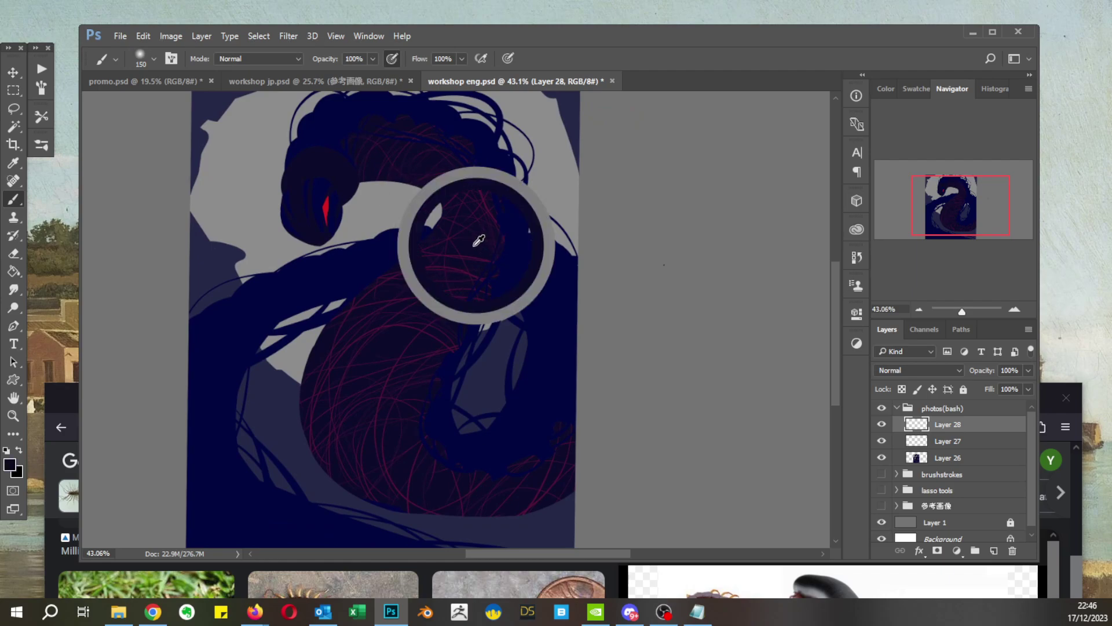
{"action": "mouse_move", "coordinate": [401, 163]}
{"action": "left_mouse_down"}
{"action": "mouse_move", "coordinate": [426, 163]}
{"action": "mouse_move", "coordinate": [453, 252]}
{"action": "left_mouse_up"}
{"action": "mouse_move", "coordinate": [448, 243]}
{"action": "left_mouse_down"}
{"action": "mouse_move", "coordinate": [422, 252]}
{"action": "mouse_move", "coordinate": [441, 252]}
{"action": "left_mouse_up"}
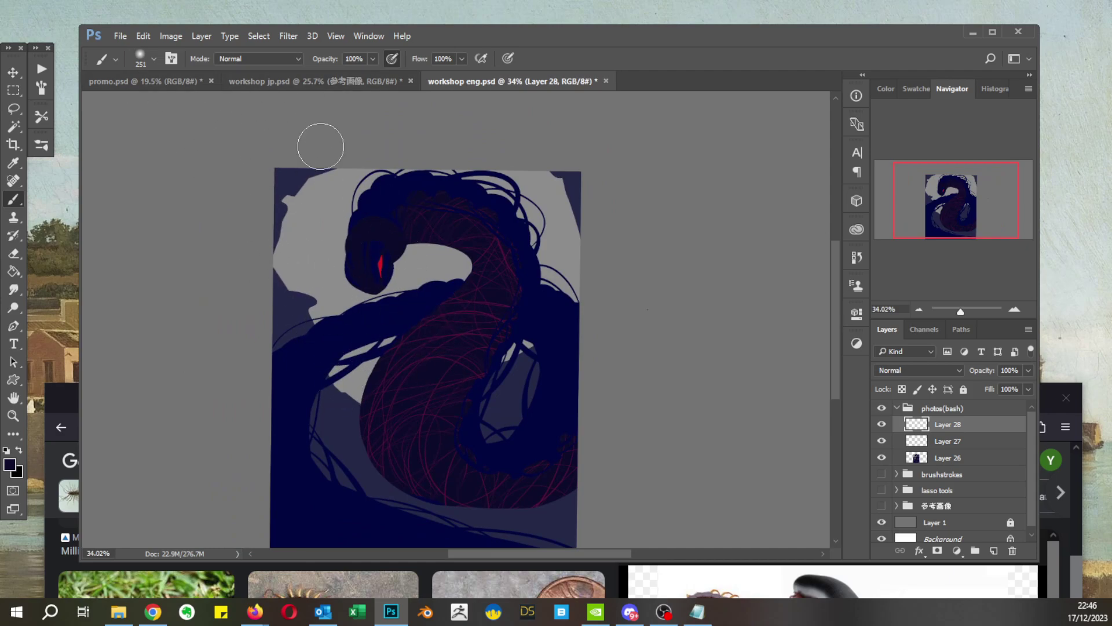
{"action": "key", "text": "f"}
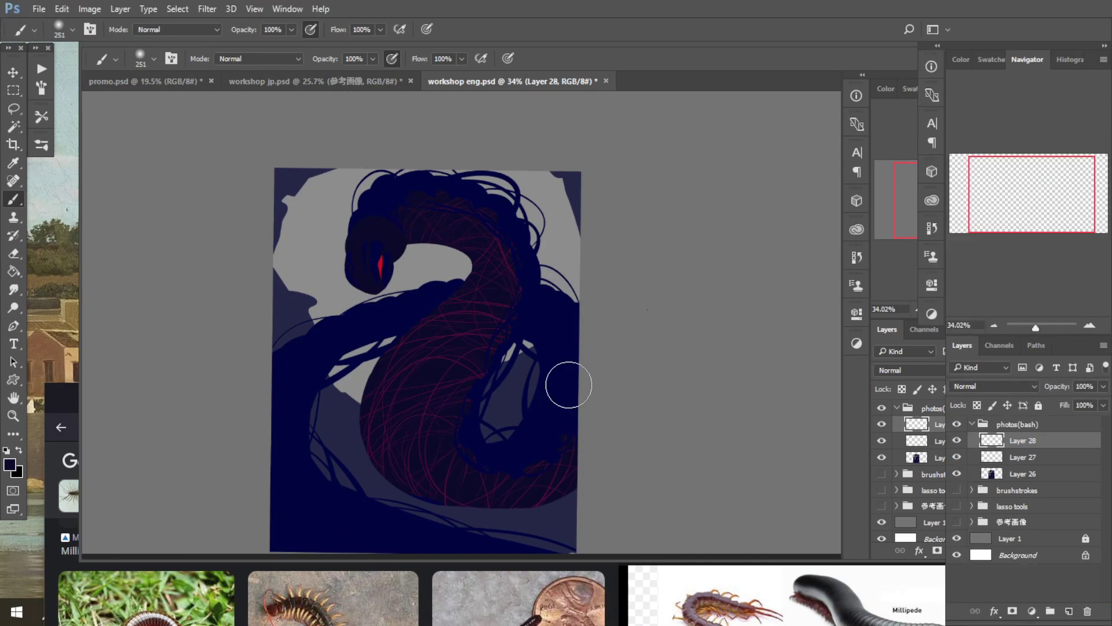
Step: Paint soft dark shading under the serpent's neck with a 366 px brush and set Layer 28's blend mode to Multiply
{"action": "left_click_drag", "start_coordinate": [497, 269], "coordinate": [506, 263]}
{"action": "mouse_move", "coordinate": [447, 243]}
{"action": "left_mouse_down"}
{"action": "mouse_move", "coordinate": [530, 244]}
{"action": "mouse_move", "coordinate": [472, 244]}
{"action": "mouse_move", "coordinate": [493, 226]}
{"action": "left_mouse_up"}
{"action": "left_click", "coordinate": [964, 387]}
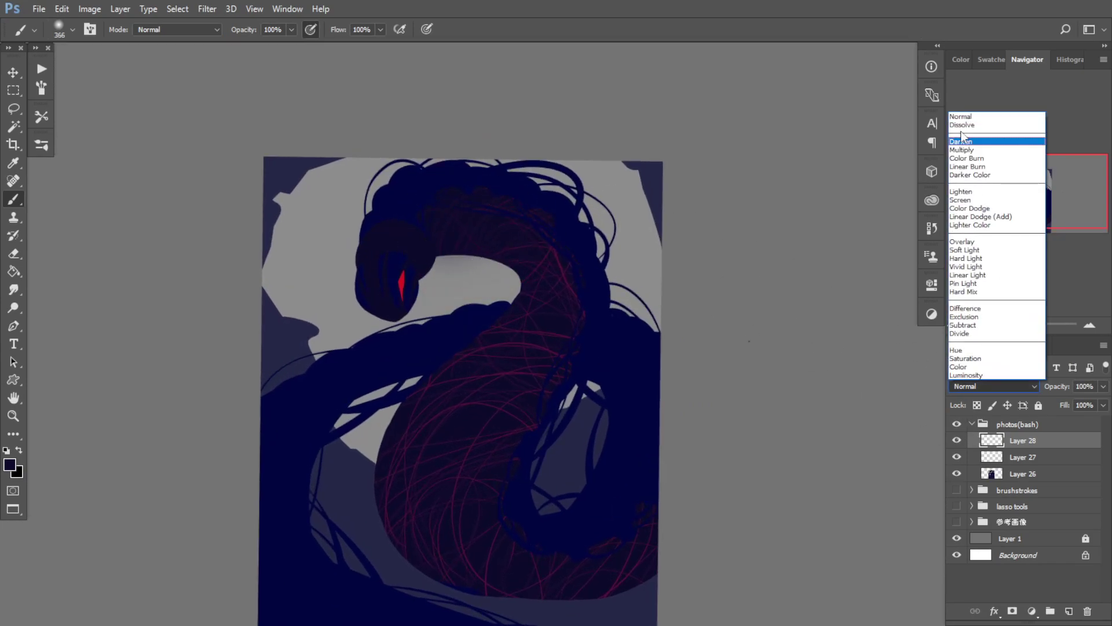
{"action": "left_click", "coordinate": [968, 151]}
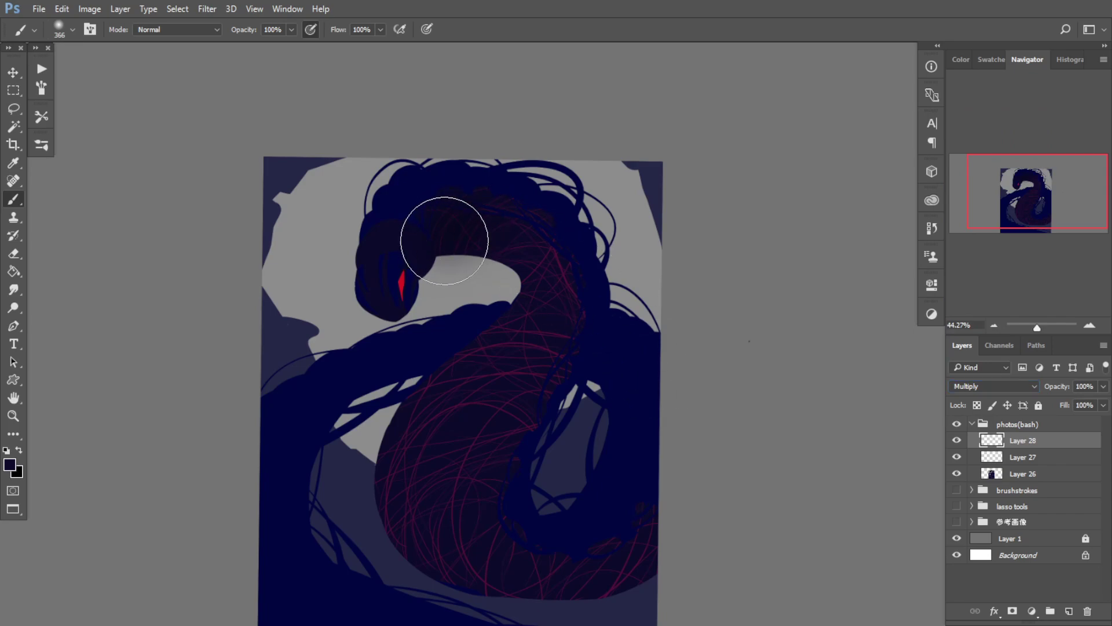
Step: Shade the serpent's neck and the middle of its body with soft strokes, resizing the brush to 347 px
{"action": "mouse_move", "coordinate": [445, 240]}
{"action": "left_mouse_down"}
{"action": "mouse_move", "coordinate": [539, 242]}
{"action": "mouse_move", "coordinate": [564, 310]}
{"action": "mouse_move", "coordinate": [490, 433]}
{"action": "left_mouse_up"}
{"action": "left_click", "coordinate": [482, 251], "text": "alt"}
{"action": "right_click", "coordinate": [546, 271], "text": "alt"}
{"action": "right_click", "coordinate": [520, 387], "text": "alt"}
{"action": "left_click_drag", "start_coordinate": [548, 361], "coordinate": [459, 513]}
Step: Darken the body's lower bend with a 440 px brush and the coil at the image's right edge with a 237 px brush
{"action": "right_click", "coordinate": [466, 492], "text": "alt"}
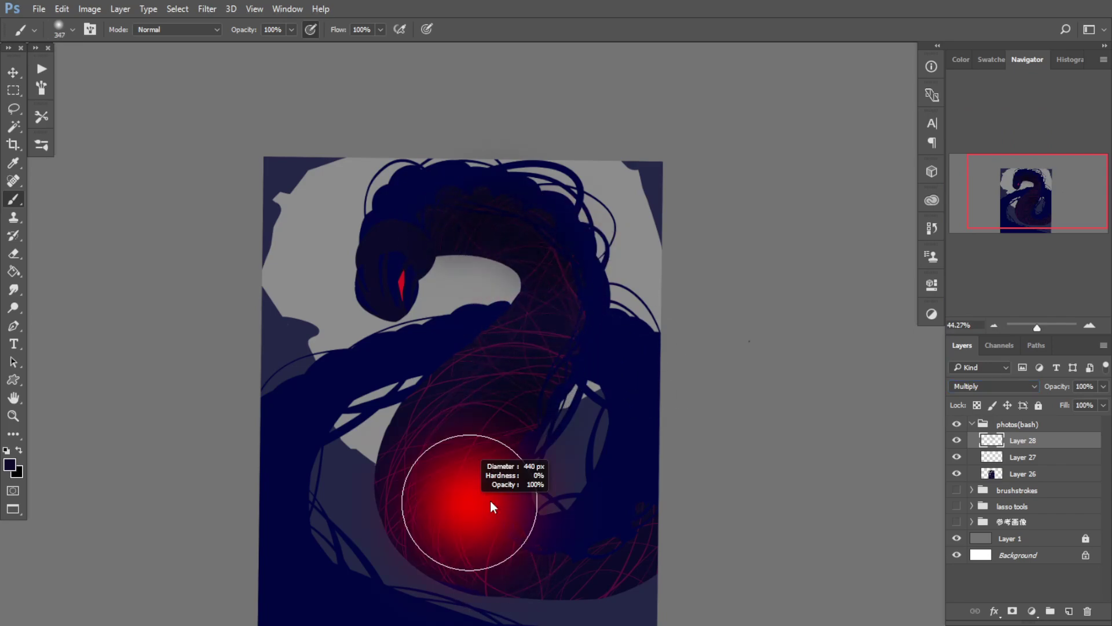
{"action": "mouse_move", "coordinate": [457, 398]}
{"action": "left_mouse_down"}
{"action": "mouse_move", "coordinate": [445, 366]}
{"action": "mouse_move", "coordinate": [441, 376]}
{"action": "left_mouse_up"}
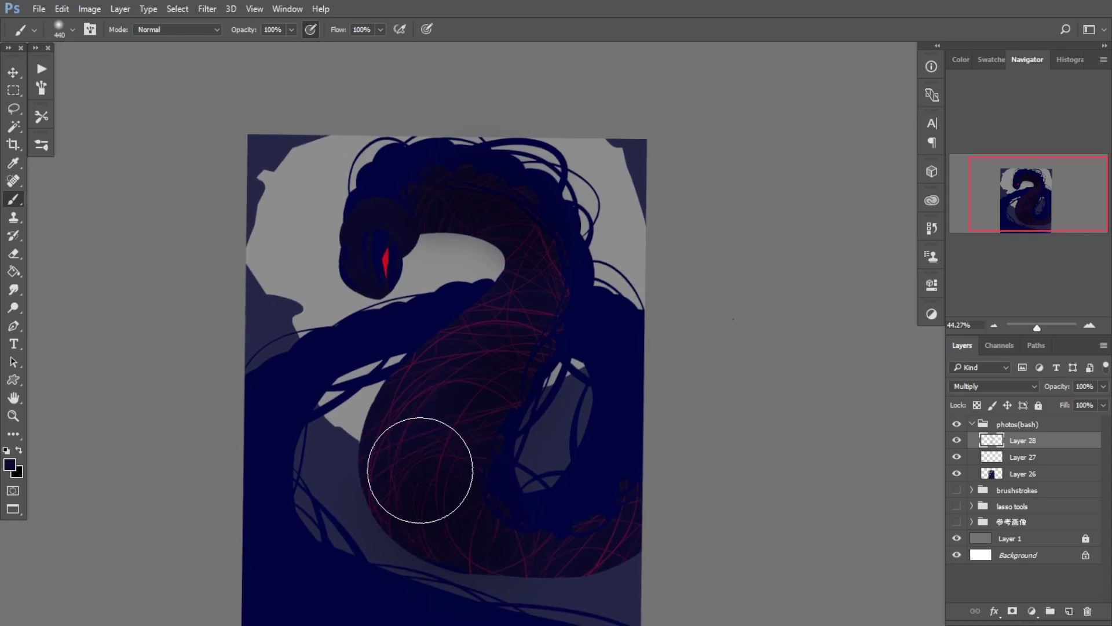
{"action": "right_click", "coordinate": [538, 526], "text": "alt"}
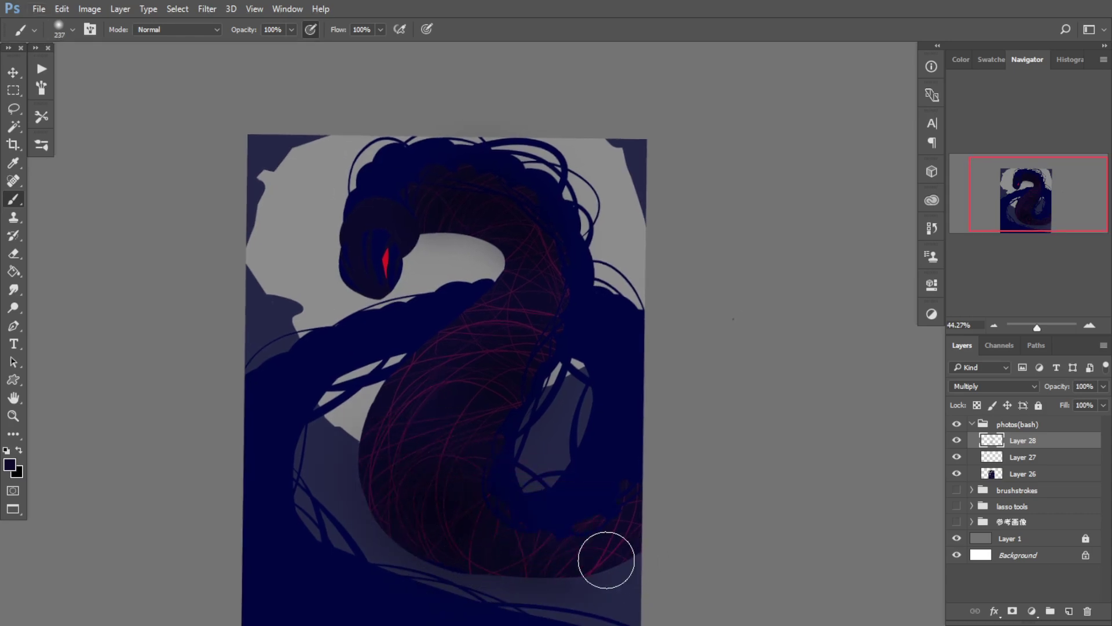
{"action": "mouse_move", "coordinate": [606, 561]}
{"action": "left_mouse_down"}
{"action": "mouse_move", "coordinate": [579, 553]}
{"action": "mouse_move", "coordinate": [605, 537]}
{"action": "left_mouse_up"}
{"action": "left_click_drag", "start_coordinate": [536, 417], "coordinate": [525, 312]}
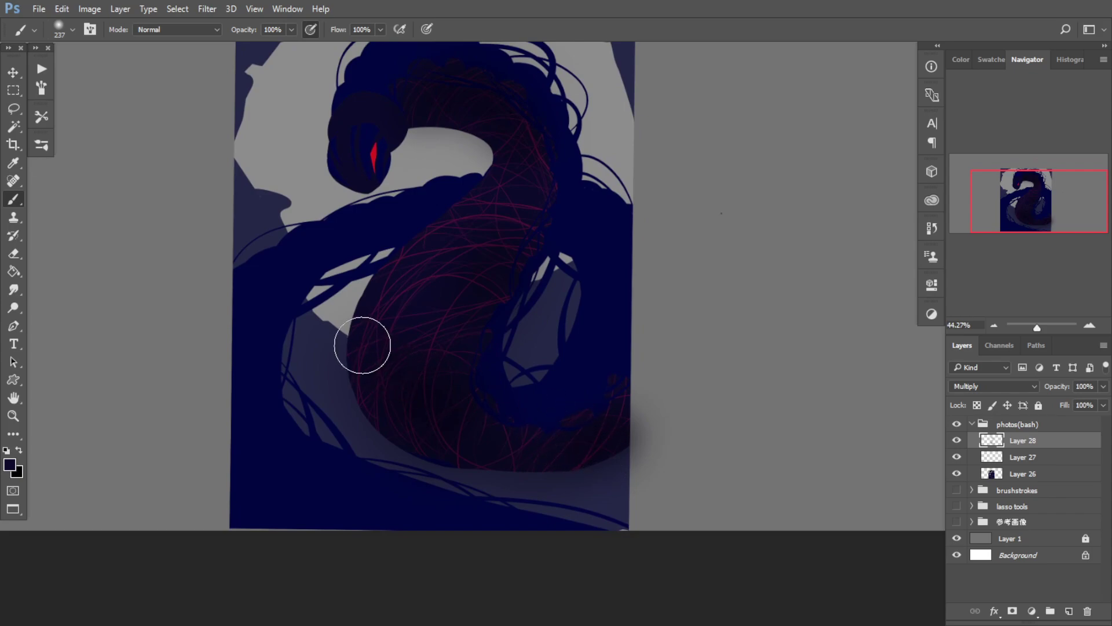
Step: Enlarge the brush to 439 px and shade the coil in the image's lower-left corner
{"action": "right_click", "coordinate": [419, 400], "text": "alt"}
{"action": "scroll", "coordinate": [464, 310], "scroll_direction": "down", "scroll_amount": 2}
{"action": "right_click", "coordinate": [402, 311], "text": "alt"}
{"action": "left_click_drag", "start_coordinate": [188, 427], "coordinate": [459, 575]}
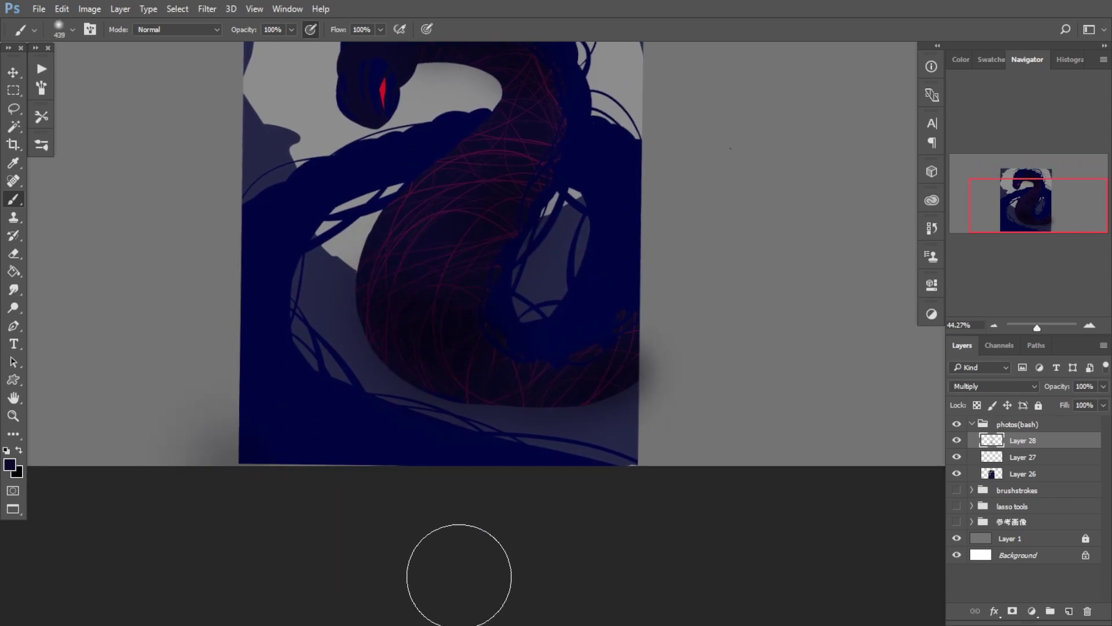
{"action": "left_click_drag", "start_coordinate": [229, 399], "coordinate": [450, 551]}
{"action": "left_click_drag", "start_coordinate": [455, 207], "coordinate": [443, 264]}
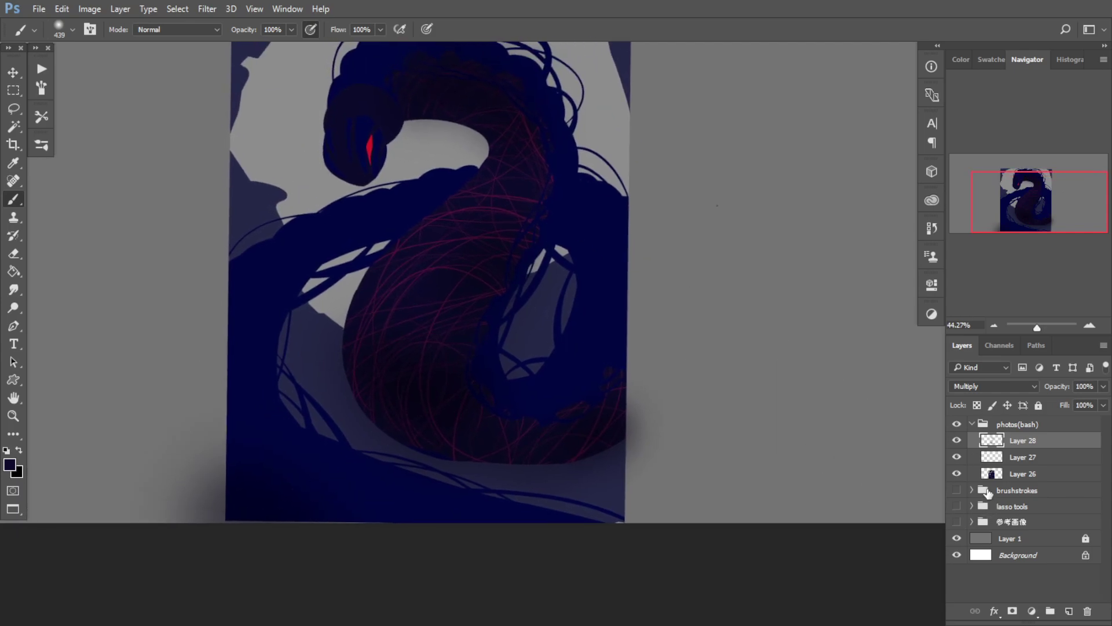
Step: Load Layer 26's outline as a selection and shade the serpent's coils and head inside it, reducing the brush to 104 px
{"action": "left_click", "coordinate": [990, 475], "text": "ctrl"}
{"action": "mouse_move", "coordinate": [422, 316]}
{"action": "left_mouse_down"}
{"action": "mouse_move", "coordinate": [412, 409]}
{"action": "mouse_move", "coordinate": [397, 370]}
{"action": "left_mouse_up"}
{"action": "right_click", "coordinate": [383, 345], "text": "alt"}
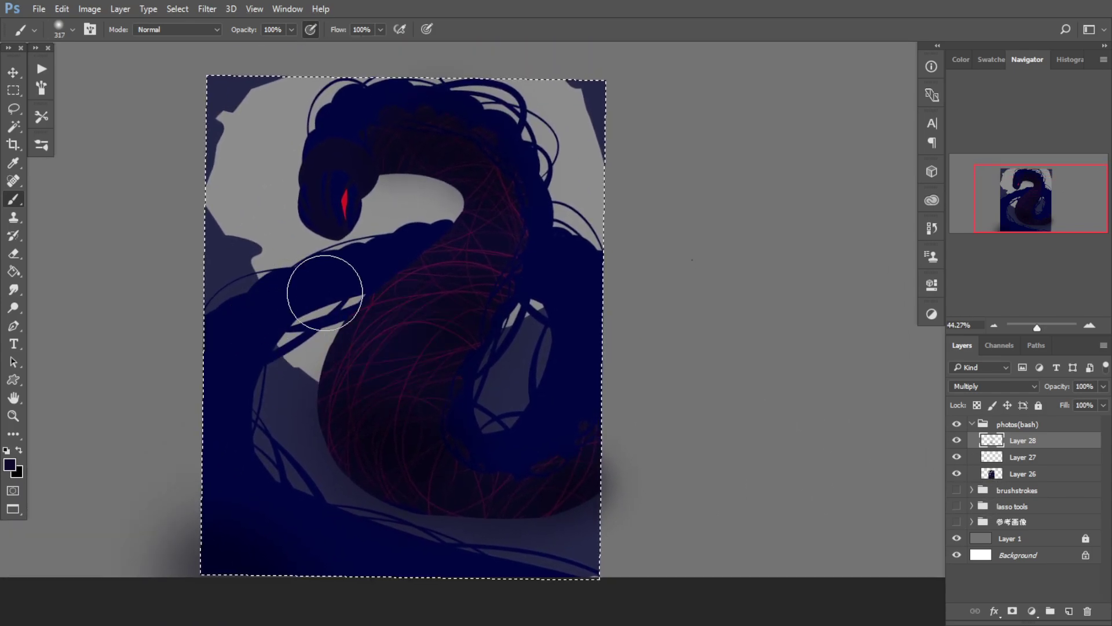
{"action": "right_click", "coordinate": [325, 293], "text": "alt"}
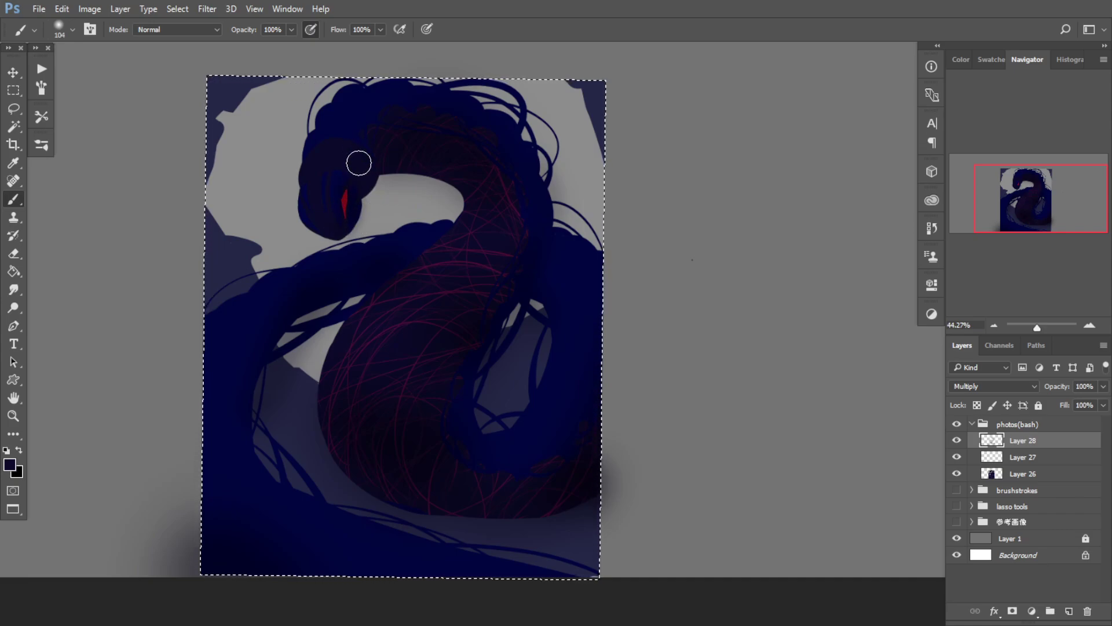
Step: Erase the dark shading from the snake's red eye on Layer 28
{"action": "key", "text": "e"}
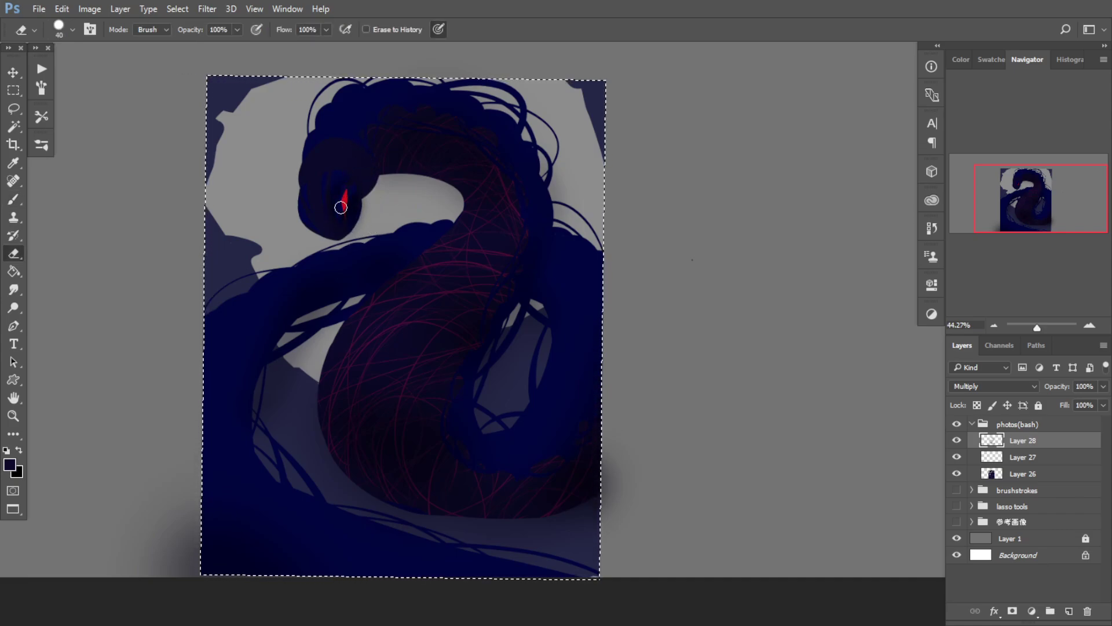
{"action": "key", "text": "ctrl+z"}
{"action": "key", "text": "b"}
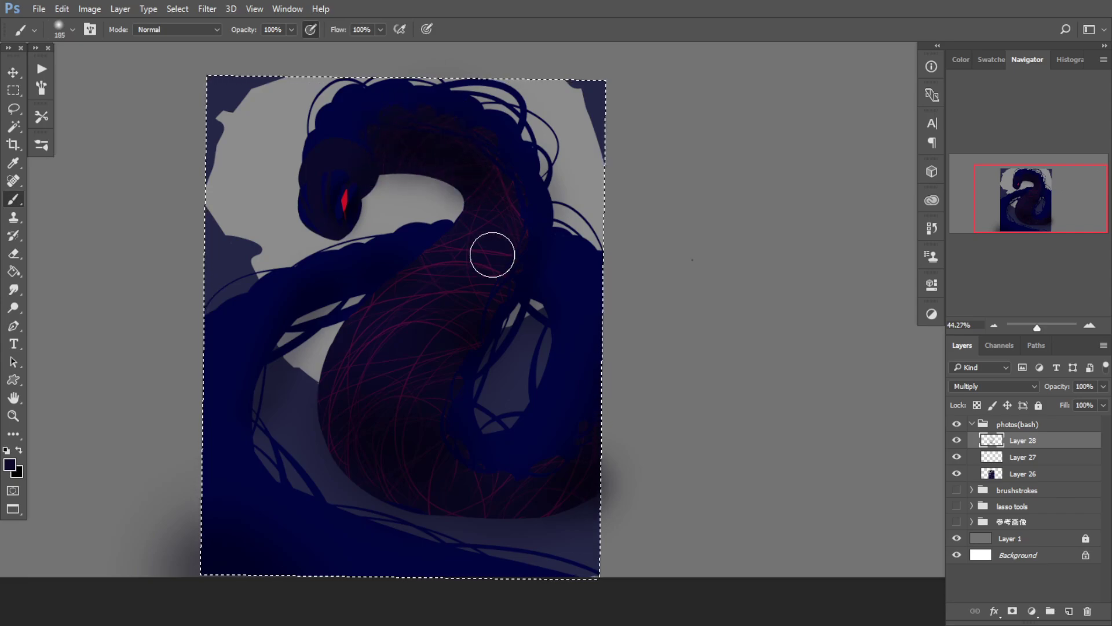
Step: Paint soft dark shading along the snake's neck, inner coils and lower body on the Multiply layer with a large soft brush
{"action": "mouse_move", "coordinate": [502, 281]}
{"action": "left_mouse_down"}
{"action": "mouse_move", "coordinate": [462, 383]}
{"action": "mouse_move", "coordinate": [464, 365]}
{"action": "left_mouse_up"}
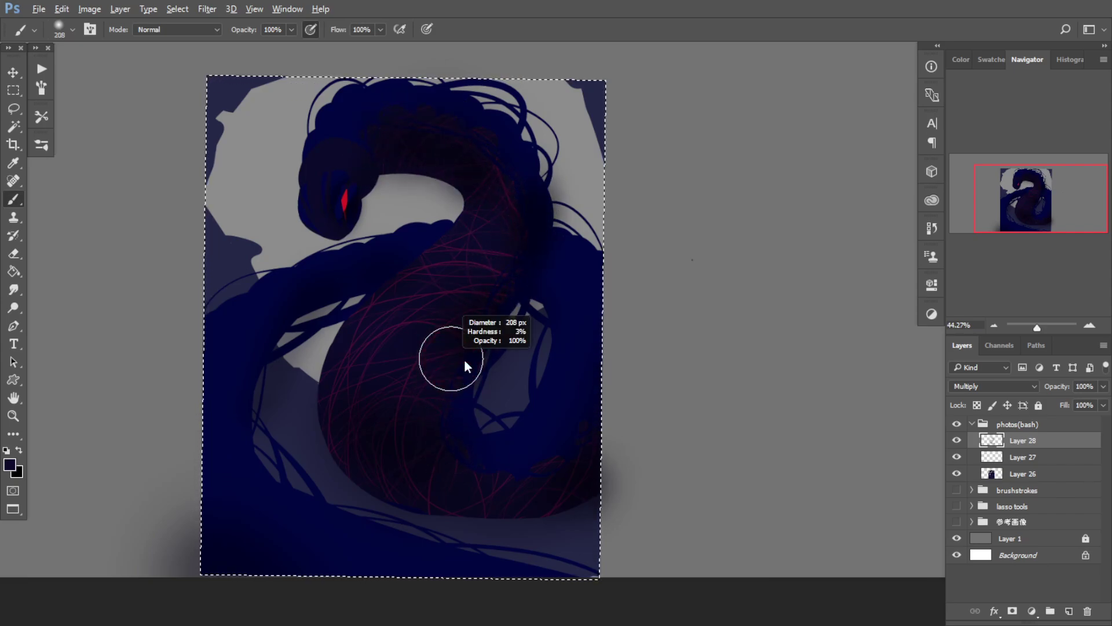
{"action": "mouse_move", "coordinate": [476, 327]}
{"action": "left_mouse_down"}
{"action": "mouse_move", "coordinate": [423, 343]}
{"action": "mouse_move", "coordinate": [522, 300]}
{"action": "left_mouse_up"}
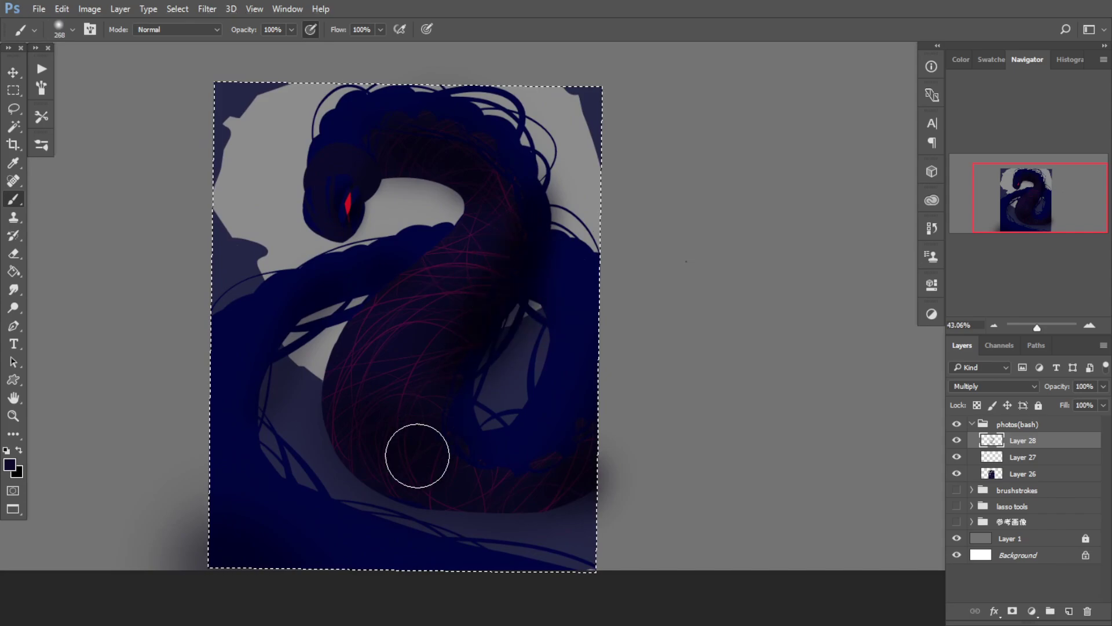
{"action": "left_click_drag", "start_coordinate": [497, 465], "coordinate": [589, 520]}
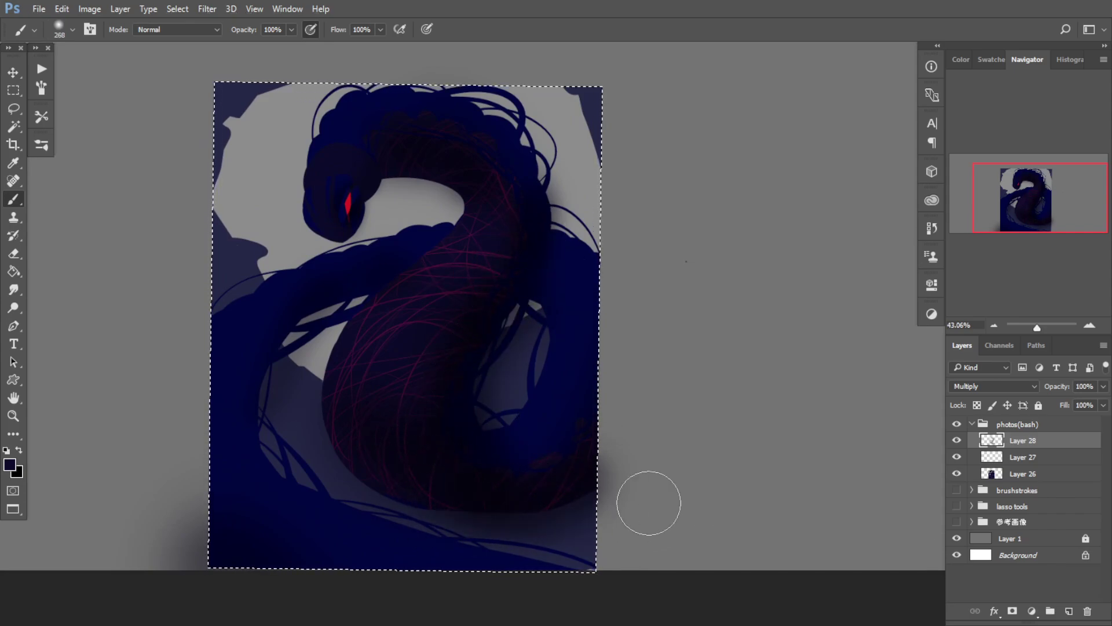
{"action": "left_click_drag", "start_coordinate": [226, 510], "coordinate": [310, 499]}
{"action": "mouse_move", "coordinate": [179, 468]}
{"action": "left_mouse_down"}
{"action": "mouse_move", "coordinate": [198, 352]}
{"action": "mouse_move", "coordinate": [170, 444]}
{"action": "left_mouse_up"}
{"action": "mouse_move", "coordinate": [529, 354]}
{"action": "left_mouse_down"}
{"action": "mouse_move", "coordinate": [473, 354]}
{"action": "mouse_move", "coordinate": [475, 363]}
{"action": "left_mouse_up"}
{"action": "scroll", "coordinate": [568, 291], "scroll_direction": "down", "scroll_amount": 1}
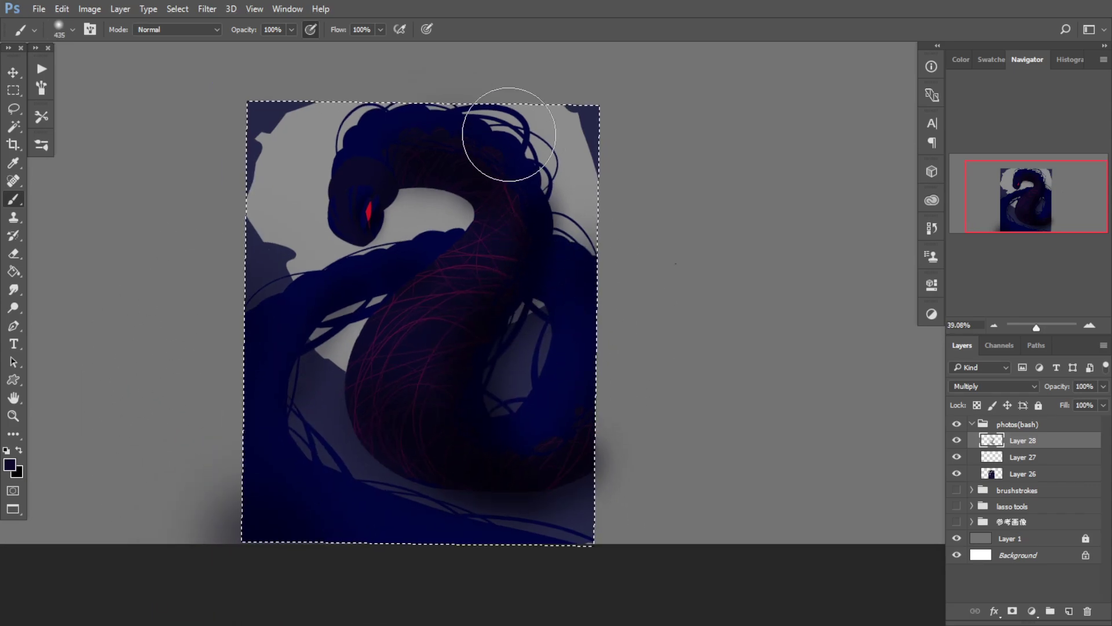
Step: Compare the painting with the Layer 28 shading hidden and shown
{"action": "left_click", "coordinate": [957, 440]}
{"action": "left_click", "coordinate": [957, 441]}
{"action": "key", "text": "e"}
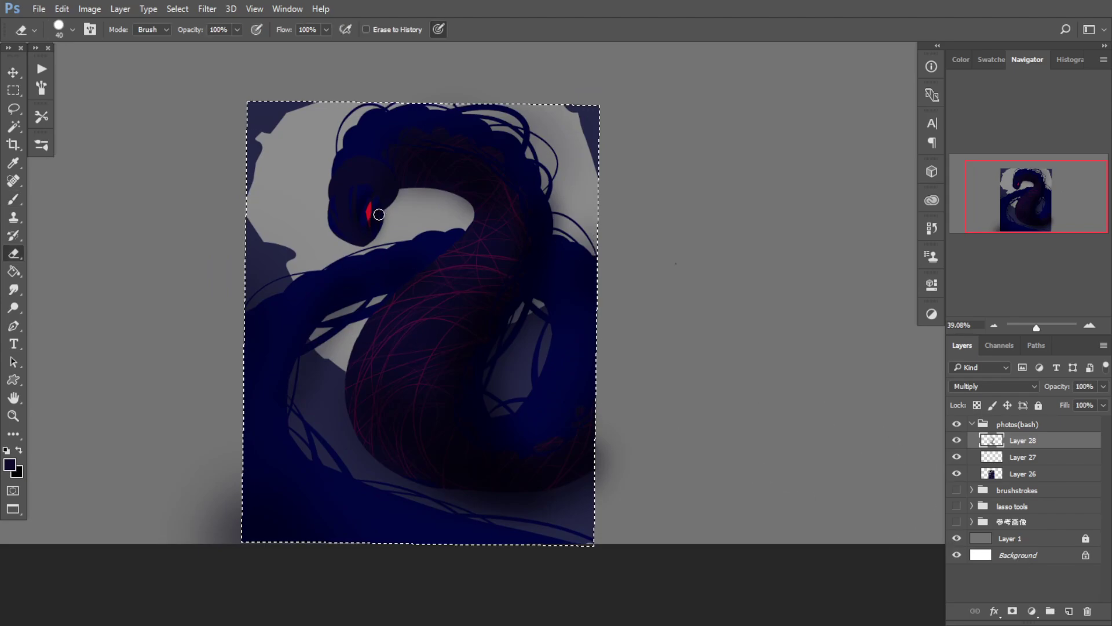
Step: Add a new layer above Layer 28 and fill the selected picture area with black
{"action": "left_click", "coordinate": [1069, 611]}
{"action": "key", "text": "b"}
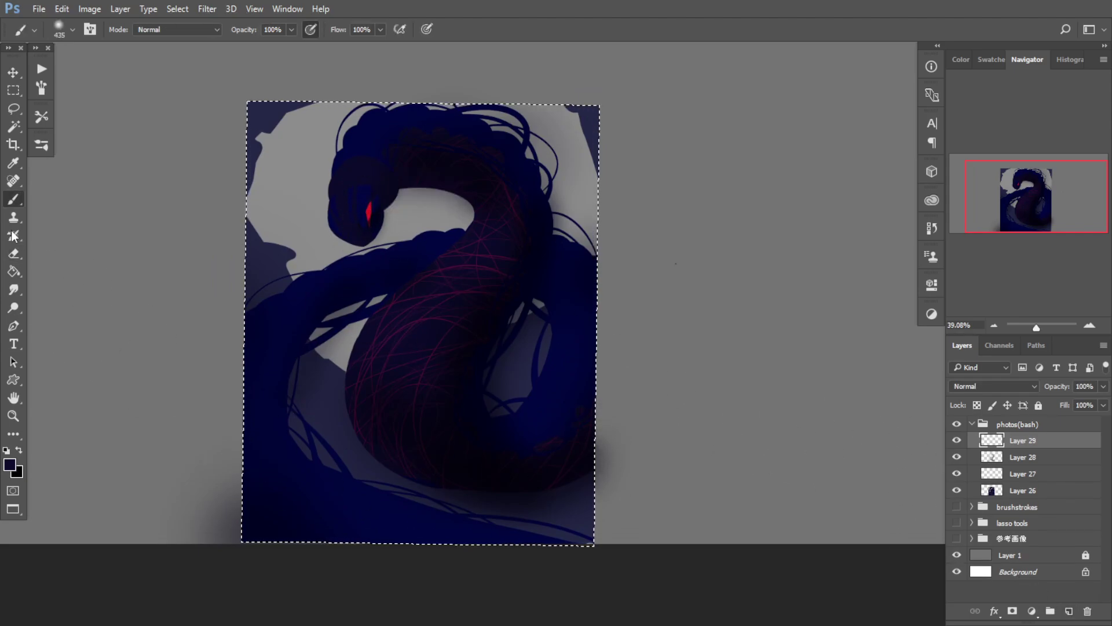
{"action": "left_click", "coordinate": [13, 272]}
{"action": "key", "text": "d"}
{"action": "left_click", "coordinate": [433, 390]}
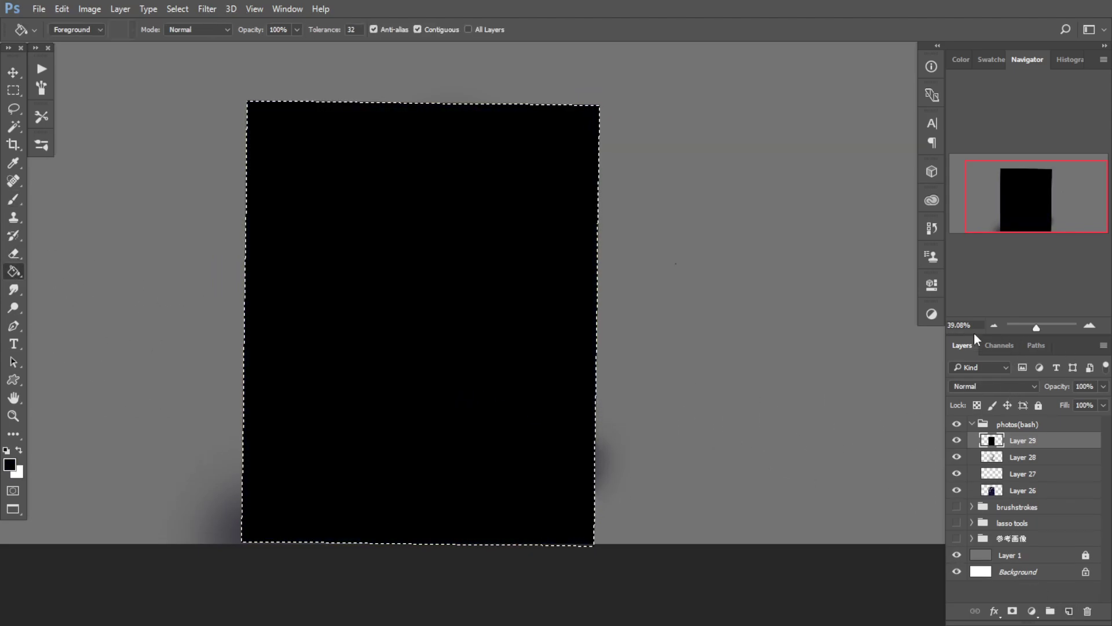
Step: Try white soft-brush highlights around the snake's head with the black layer set to Linear Dodge (Add)
{"action": "left_click", "coordinate": [996, 387]}
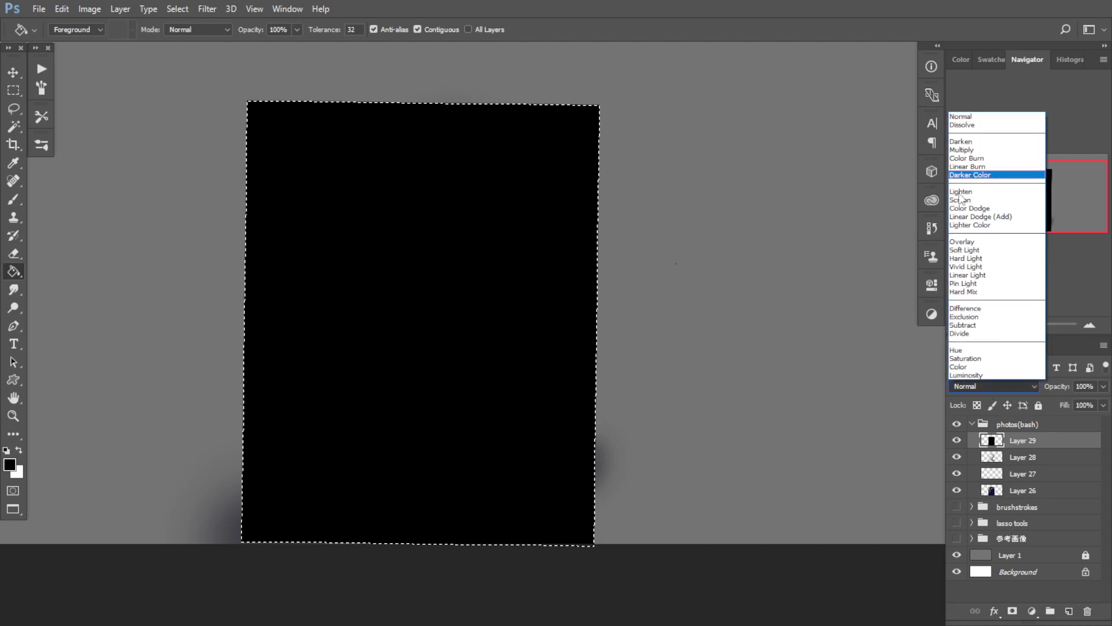
{"action": "left_click", "coordinate": [979, 216]}
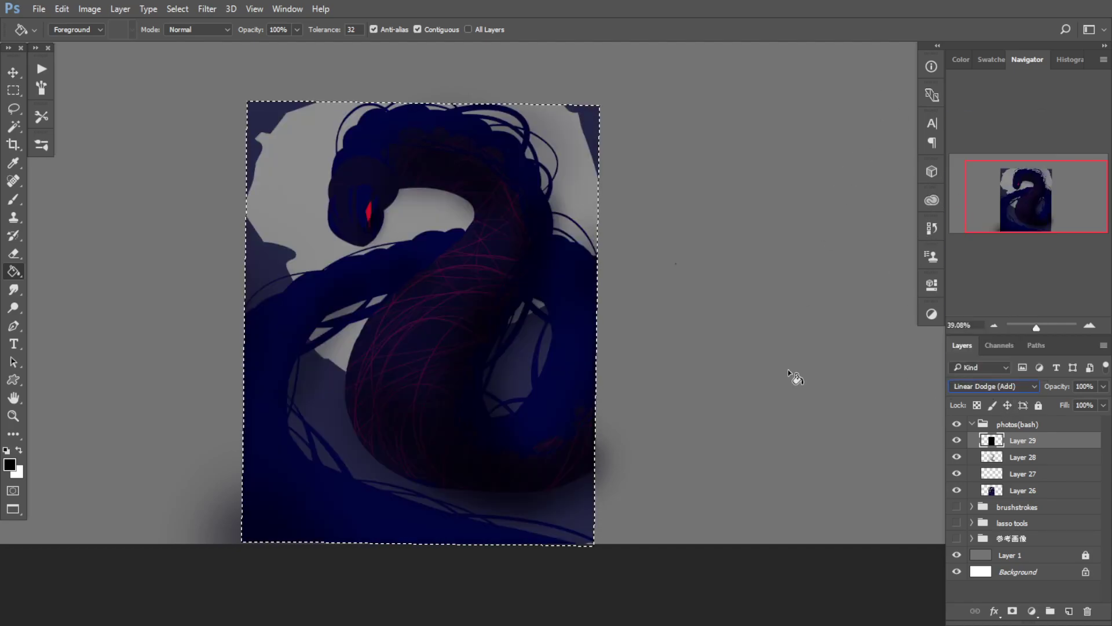
{"action": "left_click", "coordinate": [13, 198]}
{"action": "key", "text": "x"}
{"action": "mouse_move", "coordinate": [402, 259]}
{"action": "left_mouse_down"}
{"action": "mouse_move", "coordinate": [371, 270]}
{"action": "mouse_move", "coordinate": [406, 261]}
{"action": "left_mouse_up"}
{"action": "mouse_move", "coordinate": [358, 194]}
{"action": "left_mouse_down"}
{"action": "mouse_move", "coordinate": [378, 218]}
{"action": "mouse_move", "coordinate": [333, 170]}
{"action": "mouse_move", "coordinate": [277, 160]}
{"action": "left_mouse_up"}
{"action": "left_click_drag", "start_coordinate": [289, 200], "coordinate": [298, 186]}
{"action": "key", "text": "ctrl+z"}
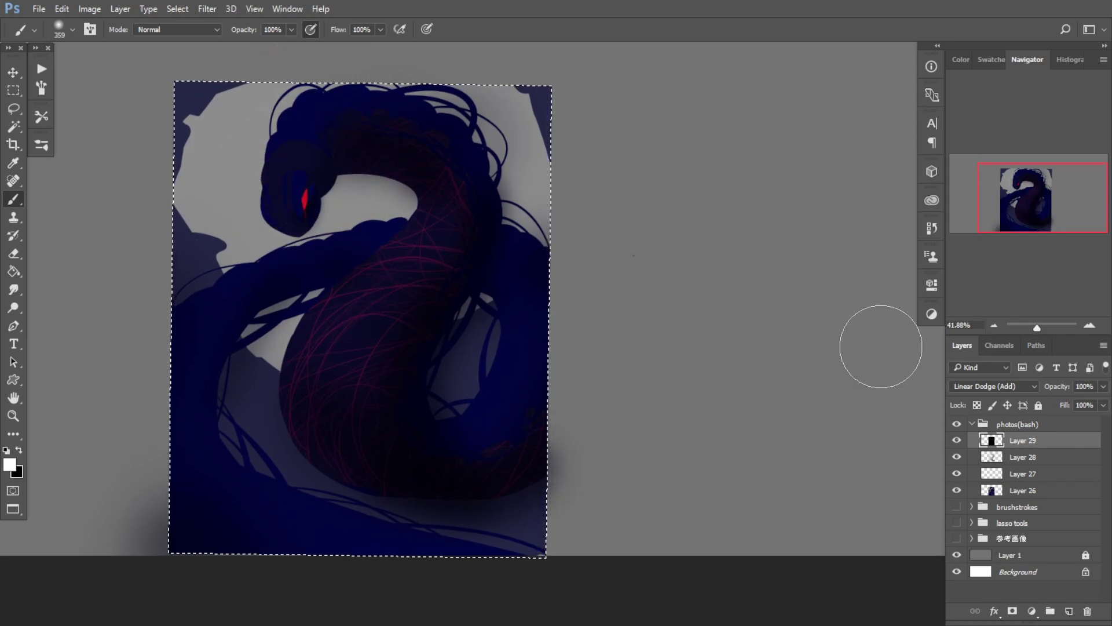
Step: Set the black layer's blend mode to Color Dodge and paint white soft-brush highlights on the snake's head and mid-body
{"action": "left_click", "coordinate": [981, 388]}
{"action": "left_click", "coordinate": [981, 208]}
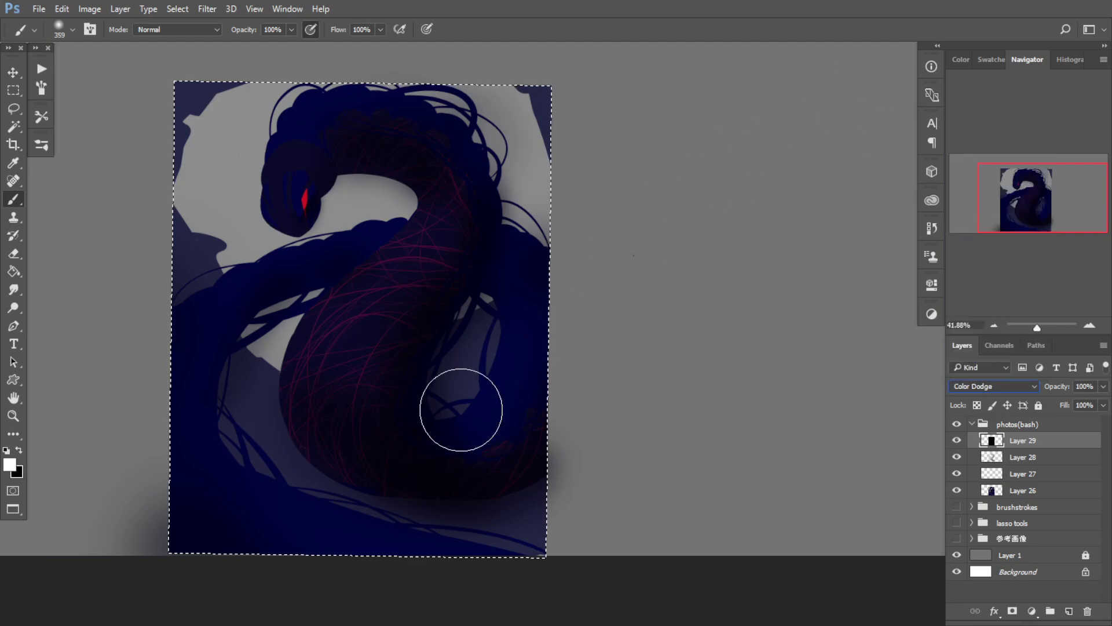
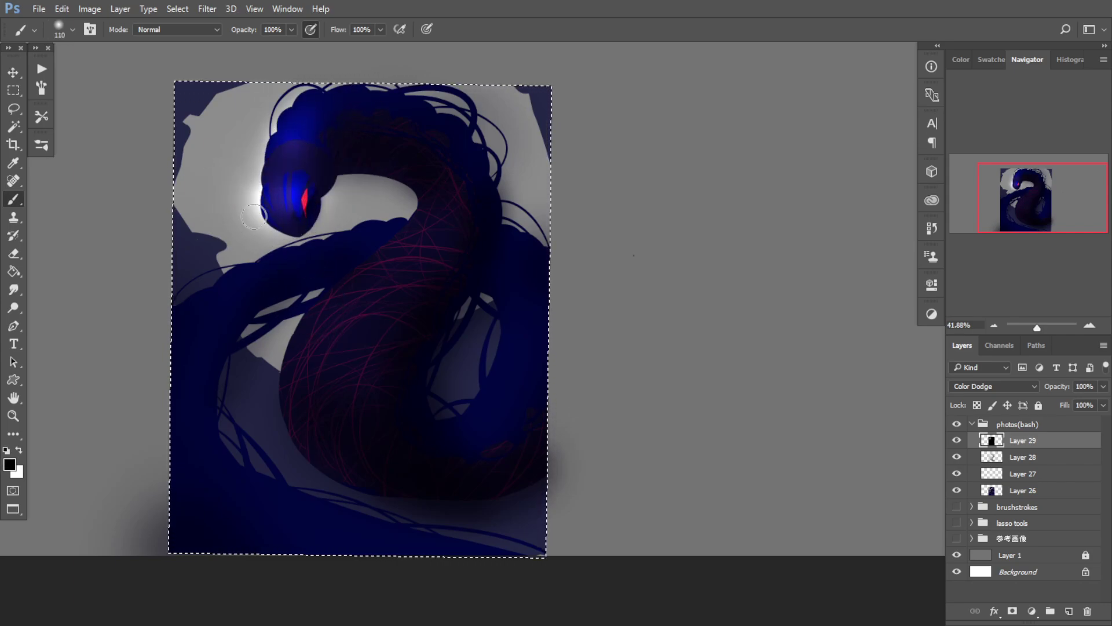
{"action": "right_click", "coordinate": [255, 222]}
{"action": "left_click_drag", "start_coordinate": [409, 291], "coordinate": [469, 285]}
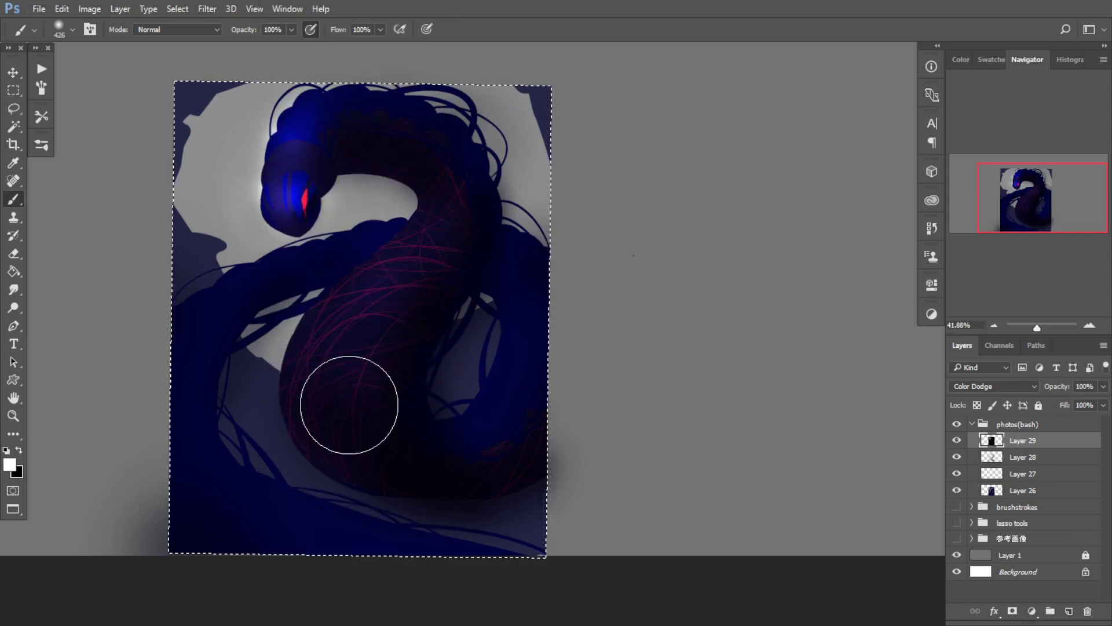
{"action": "left_click_drag", "start_coordinate": [364, 291], "coordinate": [320, 392]}
{"action": "mouse_move", "coordinate": [342, 316]}
{"action": "left_mouse_down"}
{"action": "mouse_move", "coordinate": [287, 317]}
{"action": "mouse_move", "coordinate": [335, 317]}
{"action": "left_mouse_up"}
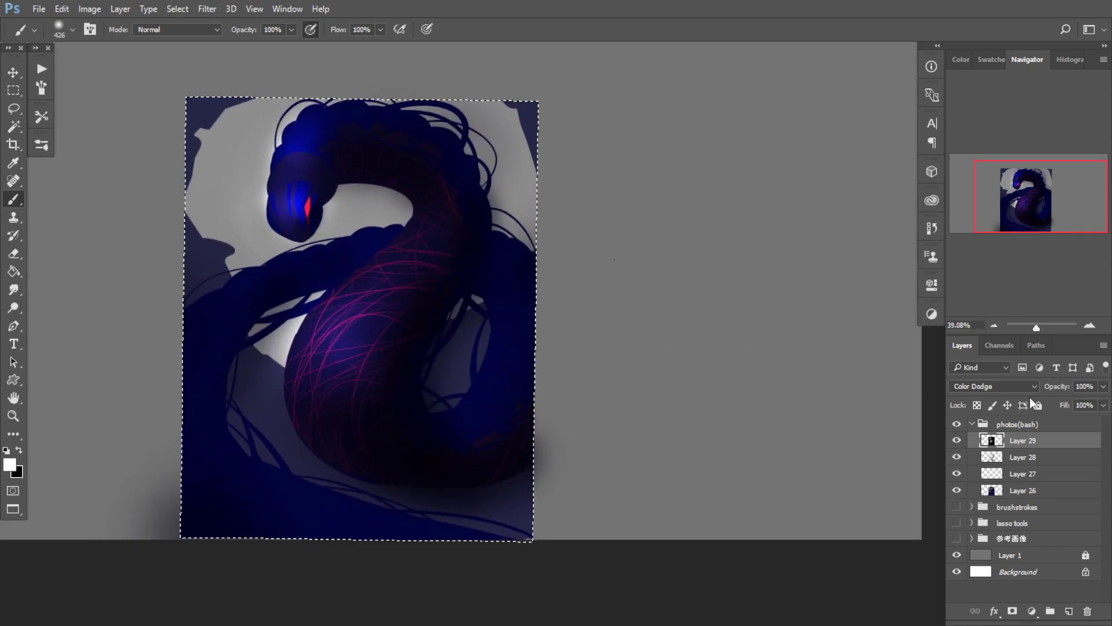
Step: Reduce the Color Dodge layer's opacity to 66% and compare the painting with its highlights hidden and shown
{"action": "left_click", "coordinate": [1104, 387]}
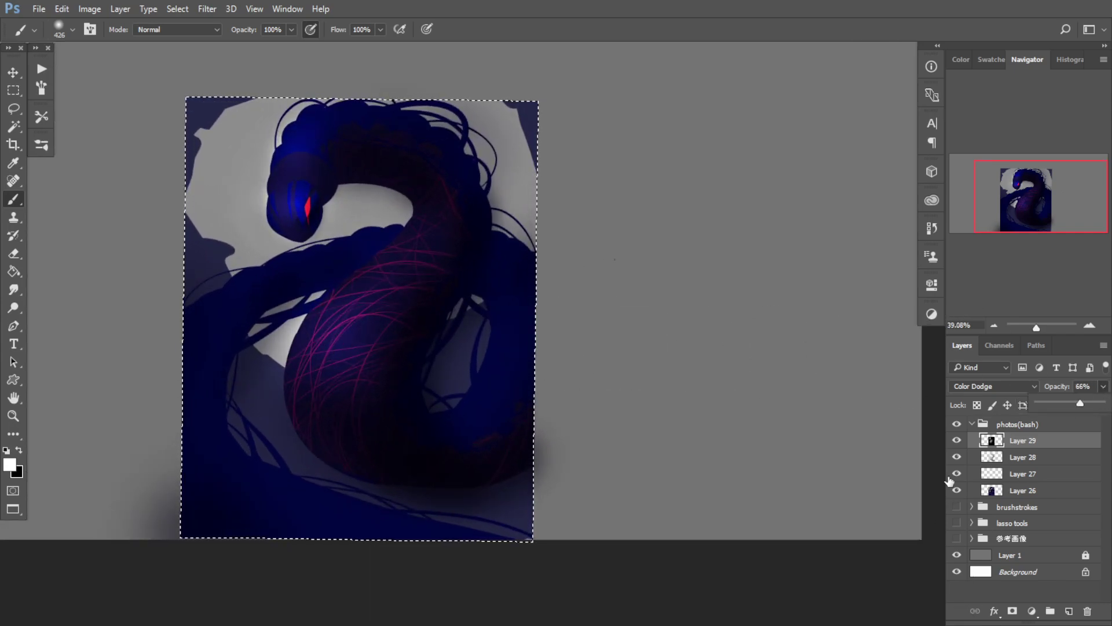
{"action": "mouse_move", "coordinate": [958, 442]}
{"action": "left_mouse_down"}
{"action": "mouse_move", "coordinate": [958, 492]}
{"action": "mouse_move", "coordinate": [957, 440]}
{"action": "left_mouse_up"}
{"action": "left_click", "coordinate": [958, 490]}
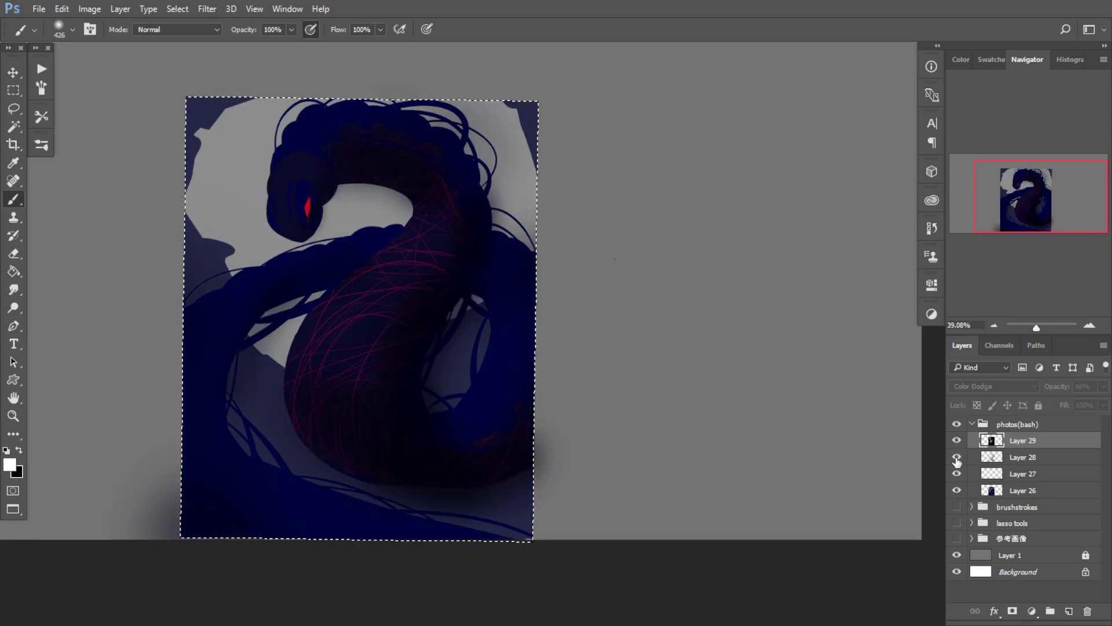
{"action": "mouse_move", "coordinate": [355, 355]}
{"action": "left_mouse_down"}
{"action": "mouse_move", "coordinate": [275, 327]}
{"action": "mouse_move", "coordinate": [341, 319]}
{"action": "left_mouse_up"}
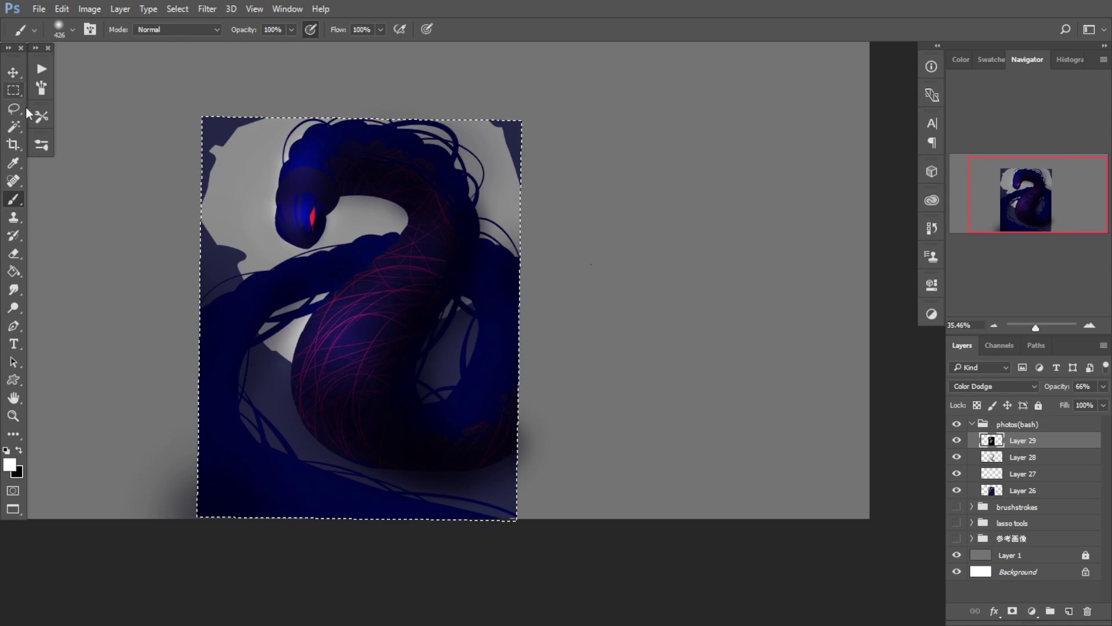
Step: Clear the selection, then put Layers 26 through 29 into a new group and hide it
{"action": "left_click", "coordinate": [12, 90]}
{"action": "key", "text": "ctrl+d"}
{"action": "left_click", "coordinate": [13, 73]}
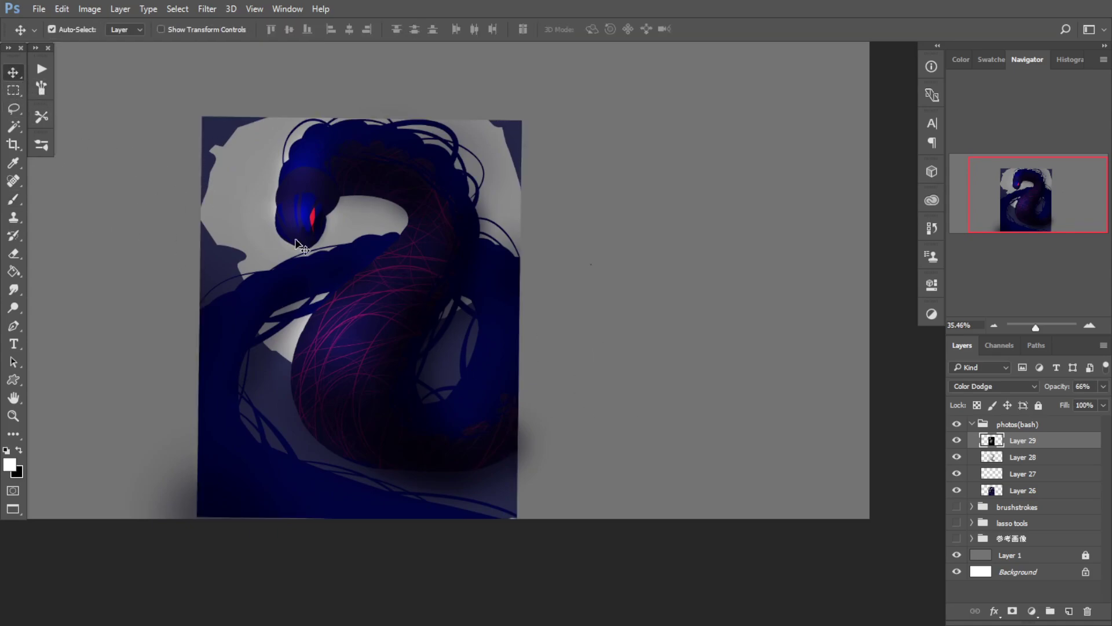
{"action": "left_click", "coordinate": [1023, 491], "text": "shift"}
{"action": "left_click", "coordinate": [1051, 611]}
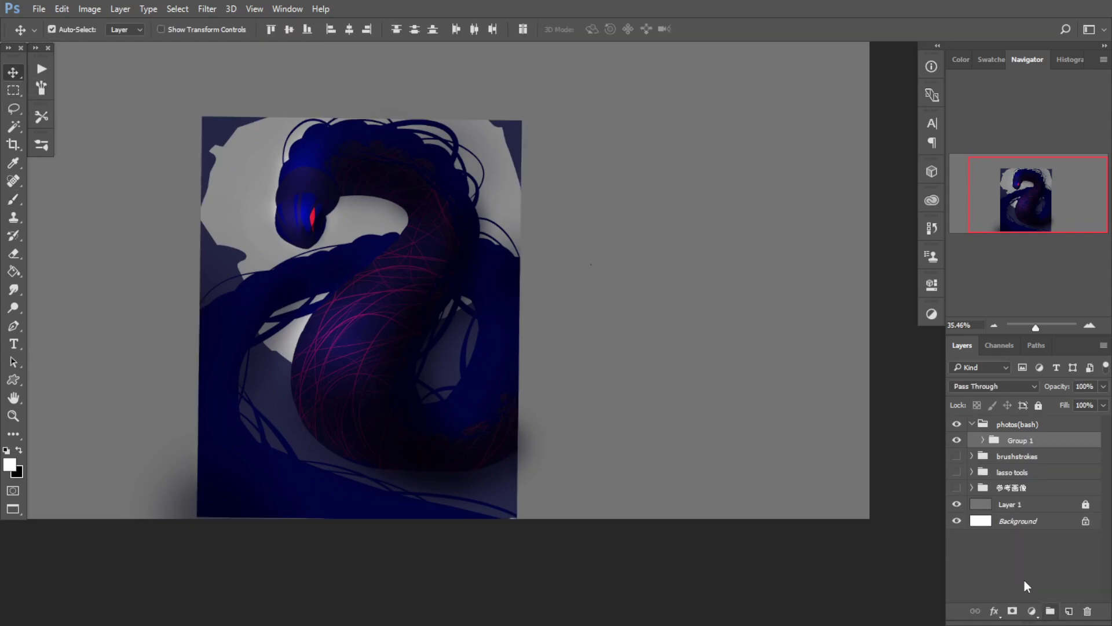
{"action": "left_click", "coordinate": [957, 440]}
Step: Switch to the promo.psd document and show it in full-screen mode
{"action": "key", "text": "f"}
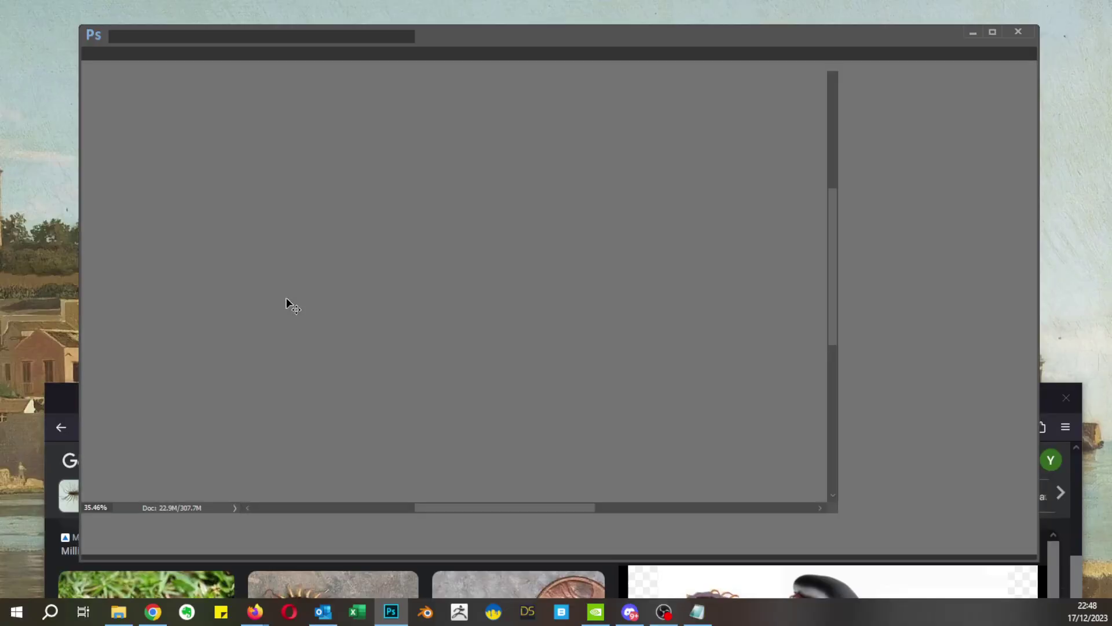
{"action": "left_click", "coordinate": [300, 84]}
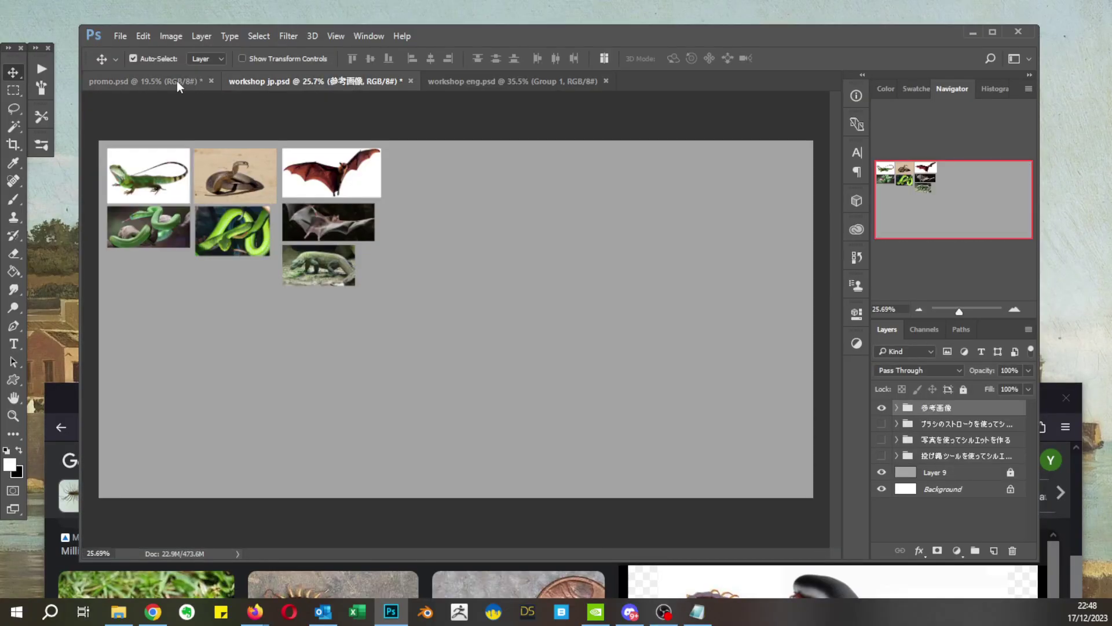
{"action": "left_click", "coordinate": [185, 85]}
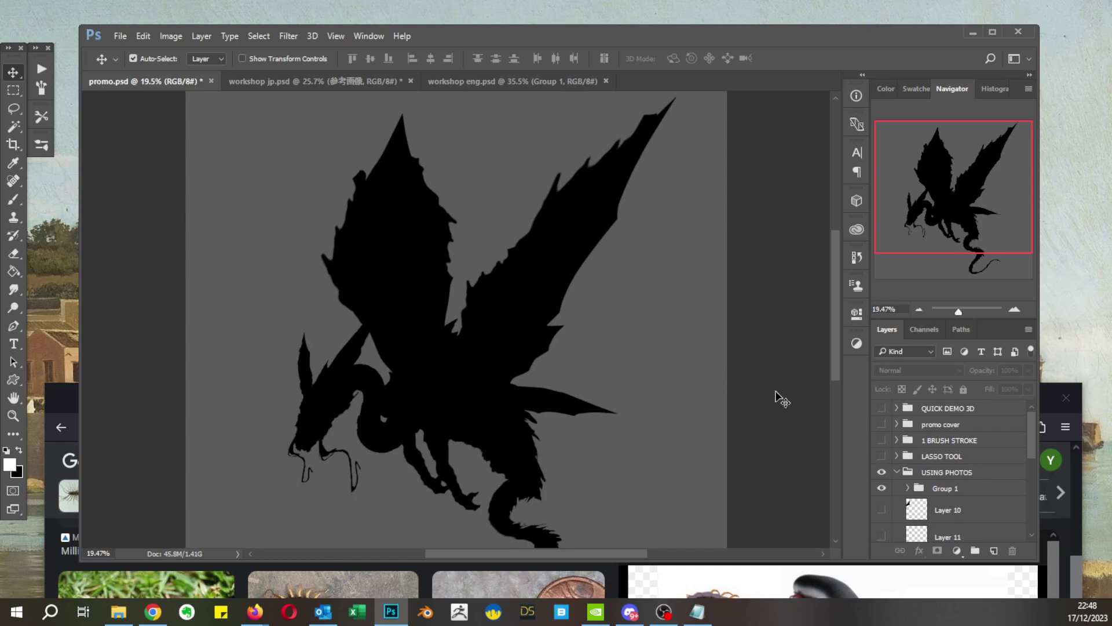
{"action": "scroll", "coordinate": [926, 473], "scroll_direction": "down", "scroll_amount": 2}
{"action": "key", "text": "f"}
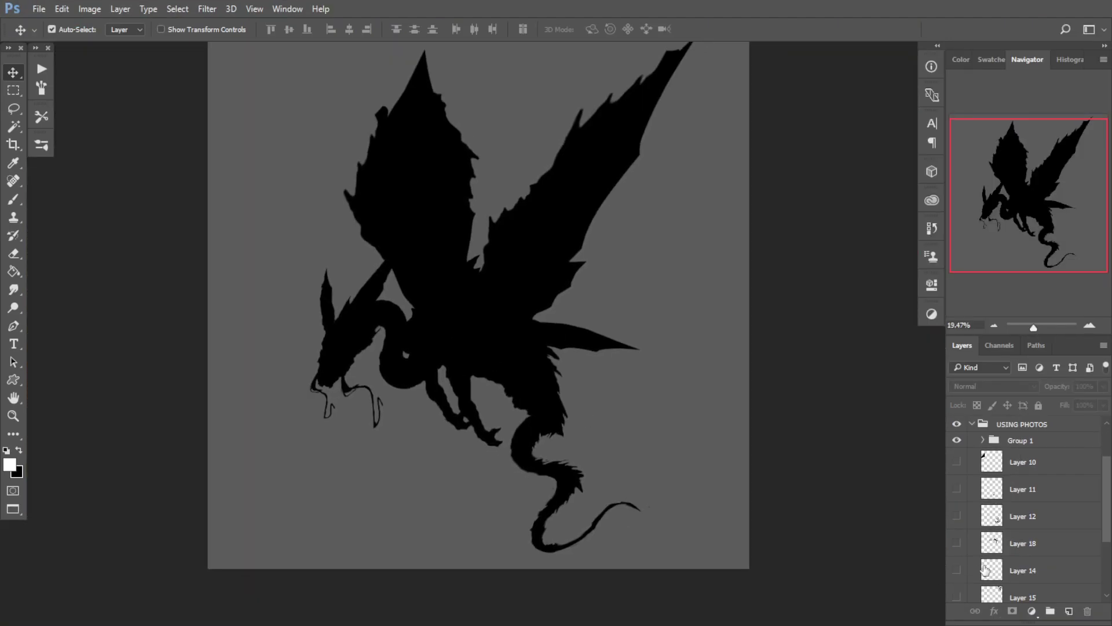
Step: Expand Group 1 inside the USING PHOTOS group and make Layer 19 visible over the dragon silhouette
{"action": "scroll", "coordinate": [985, 571], "scroll_direction": "down", "scroll_amount": 3}
{"action": "scroll", "coordinate": [966, 516], "scroll_direction": "up", "scroll_amount": 4}
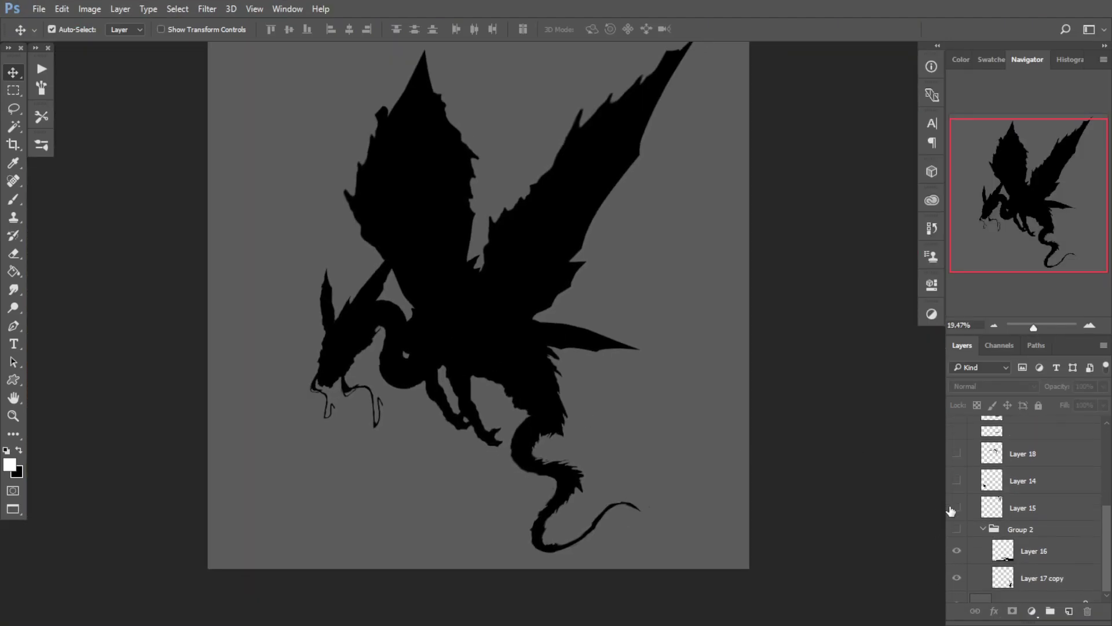
{"action": "left_click", "coordinate": [983, 479]}
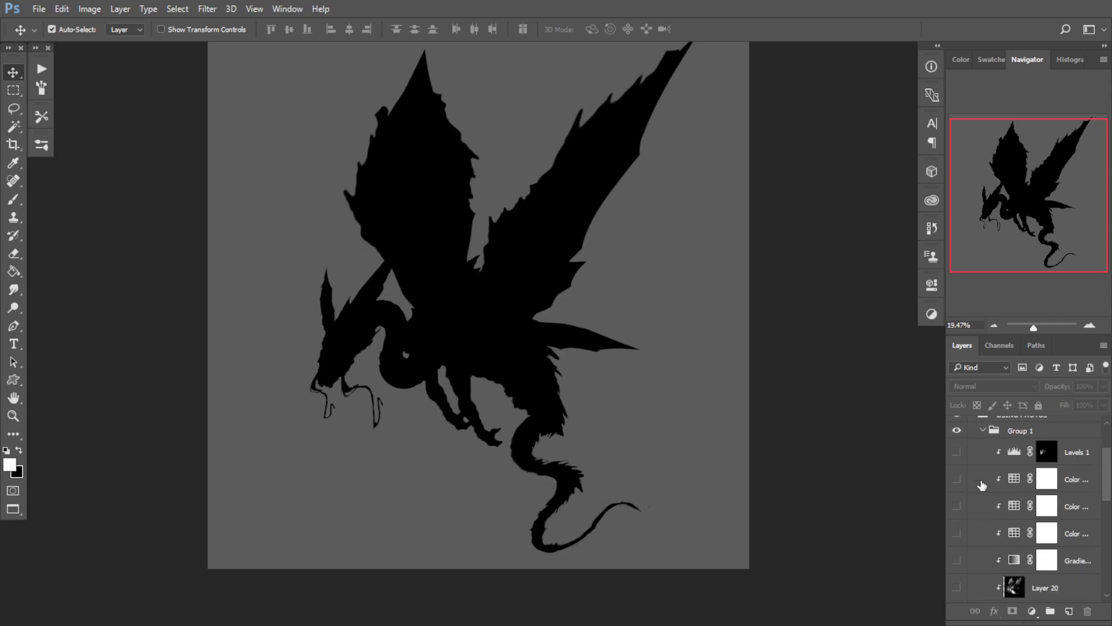
{"action": "scroll", "coordinate": [974, 499], "scroll_direction": "down", "scroll_amount": 3}
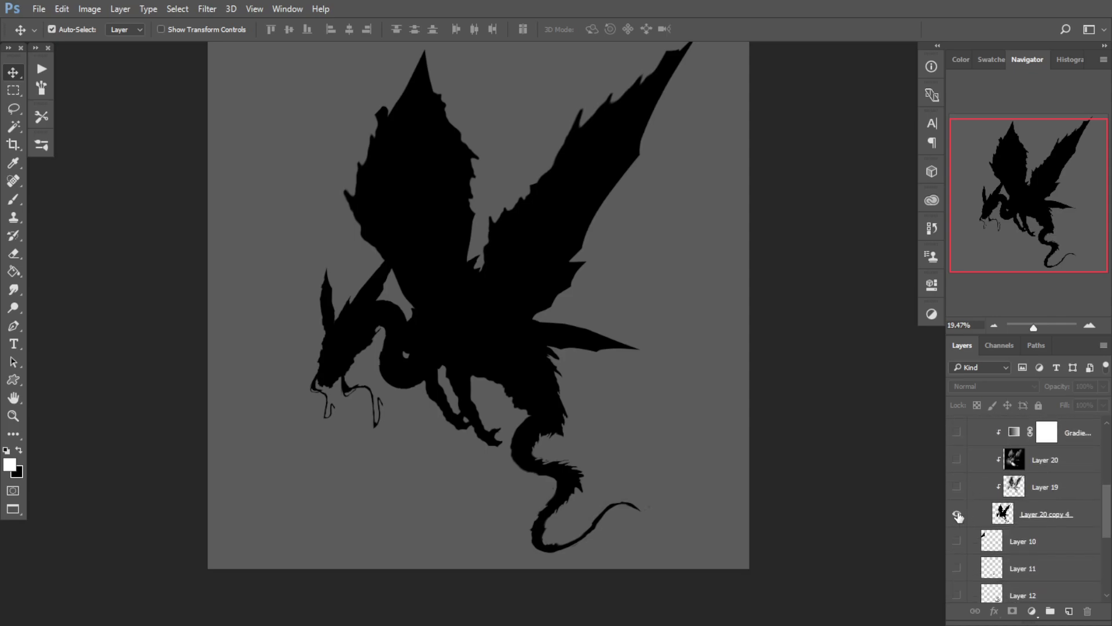
{"action": "left_click", "coordinate": [958, 487]}
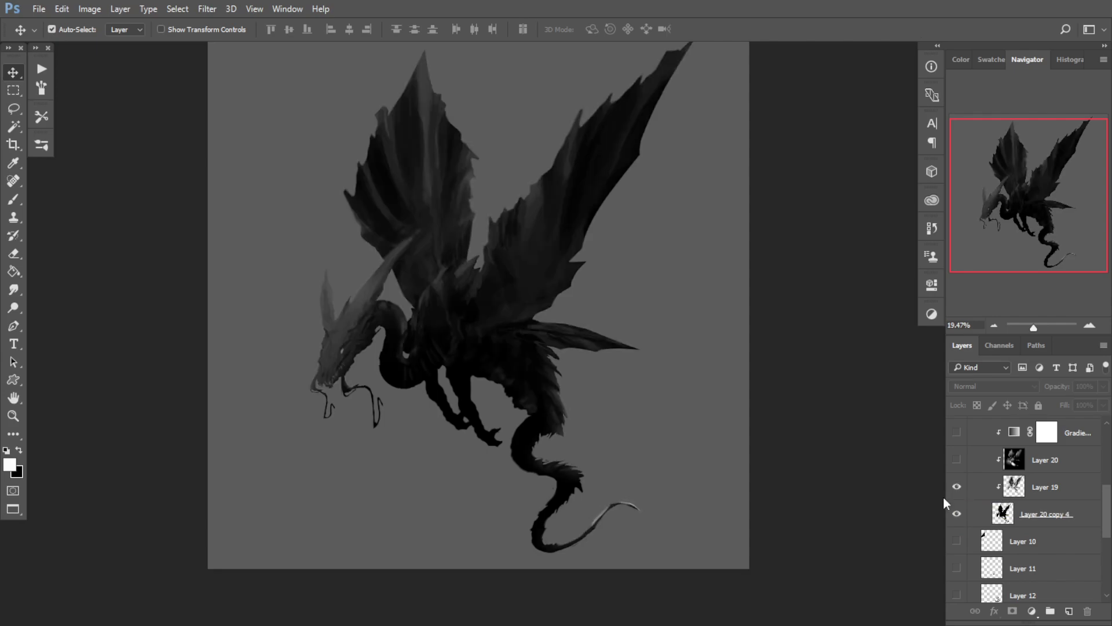
Step: Select Layer 19 and compare the dragon with that layer hidden and shown
{"action": "left_click", "coordinate": [1043, 493]}
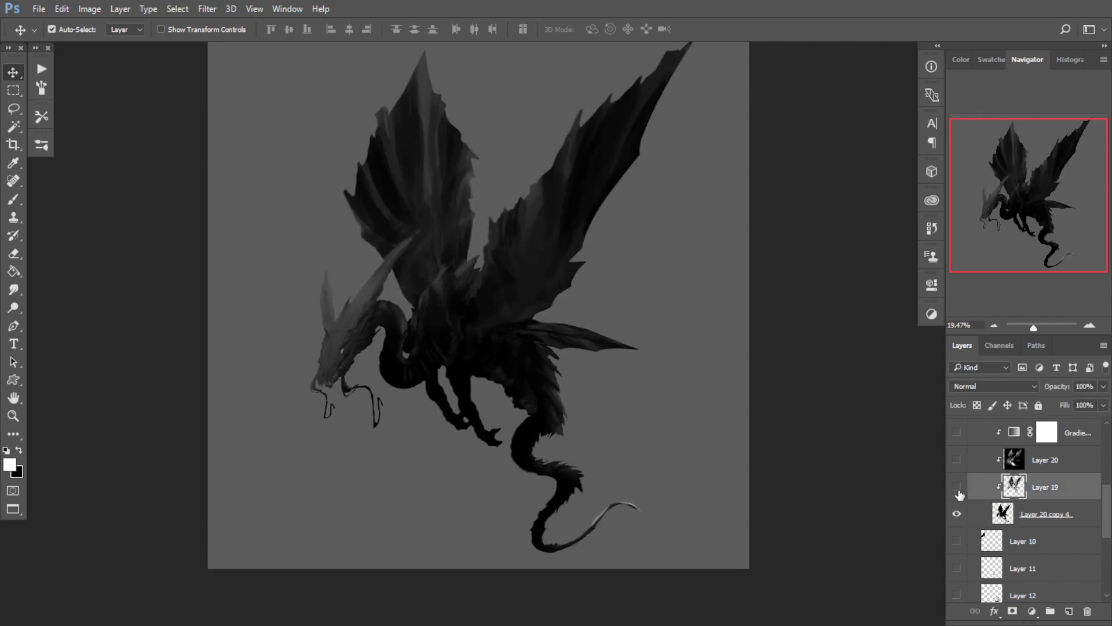
{"action": "left_click", "coordinate": [957, 487]}
{"action": "left_click", "coordinate": [957, 489]}
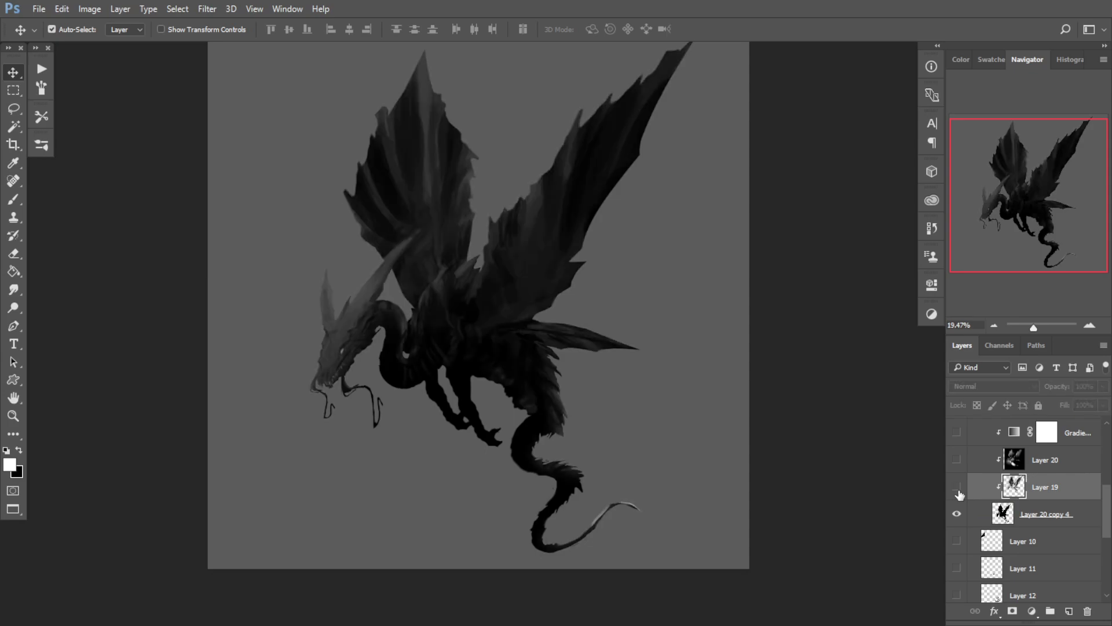
{"action": "left_click", "coordinate": [957, 490]}
{"action": "key", "text": "ctrl+t"}
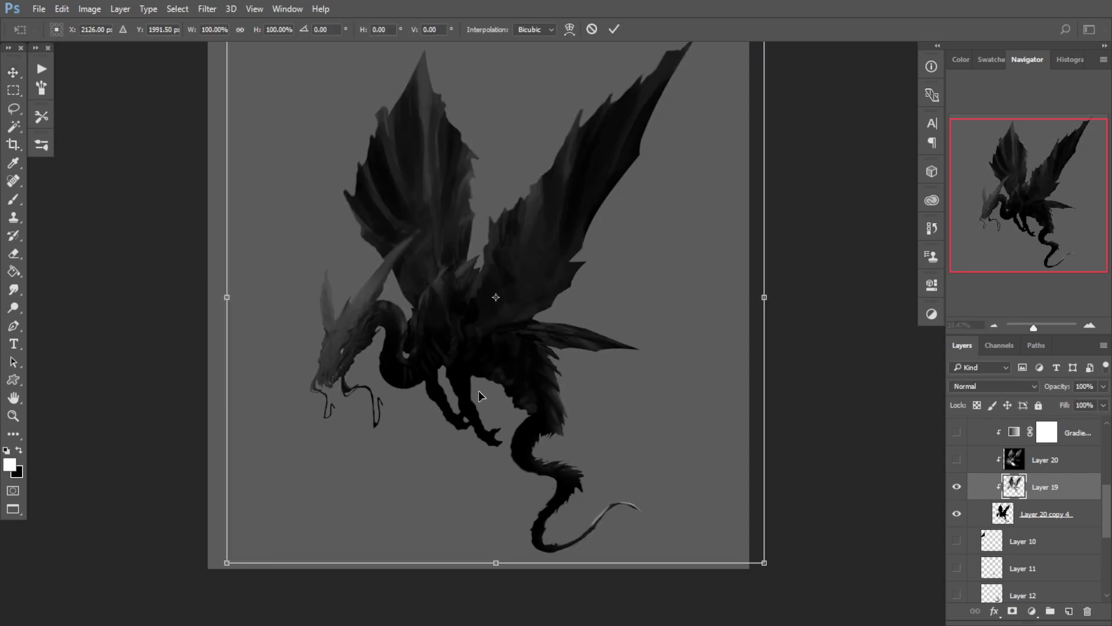
{"action": "left_click_drag", "start_coordinate": [472, 438], "coordinate": [602, 354]}
{"action": "key", "text": "Escape"}
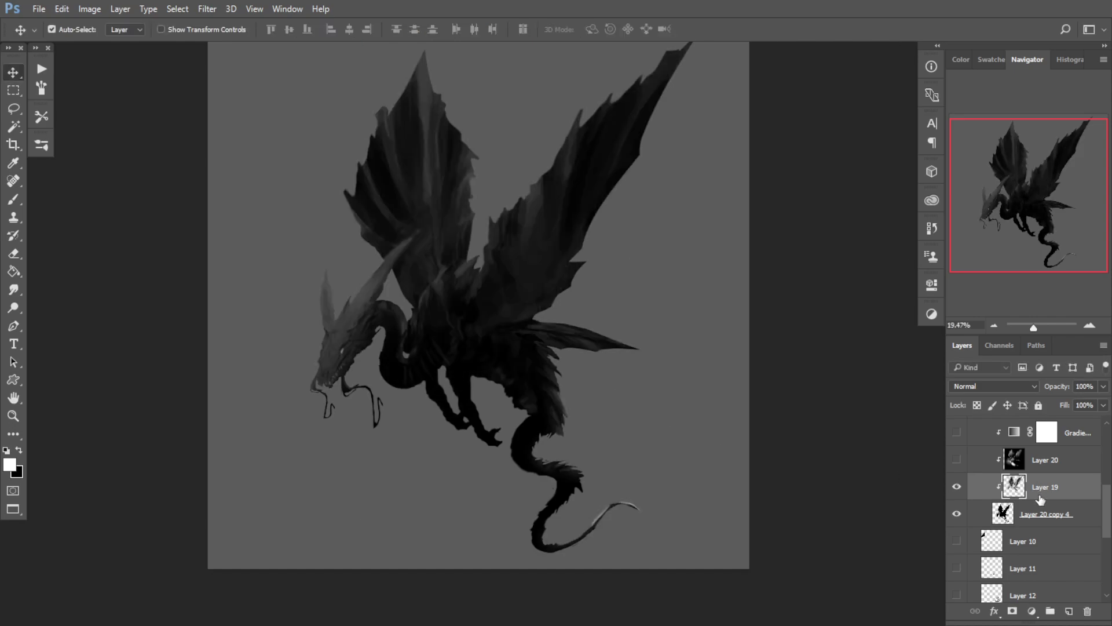
Step: Make Layer 20, the gradient map, the three color adjustment layers and Levels 1 visible above Layer 19 to color the dragon
{"action": "left_click", "coordinate": [957, 462]}
{"action": "scroll", "coordinate": [985, 479], "scroll_direction": "up", "scroll_amount": 2}
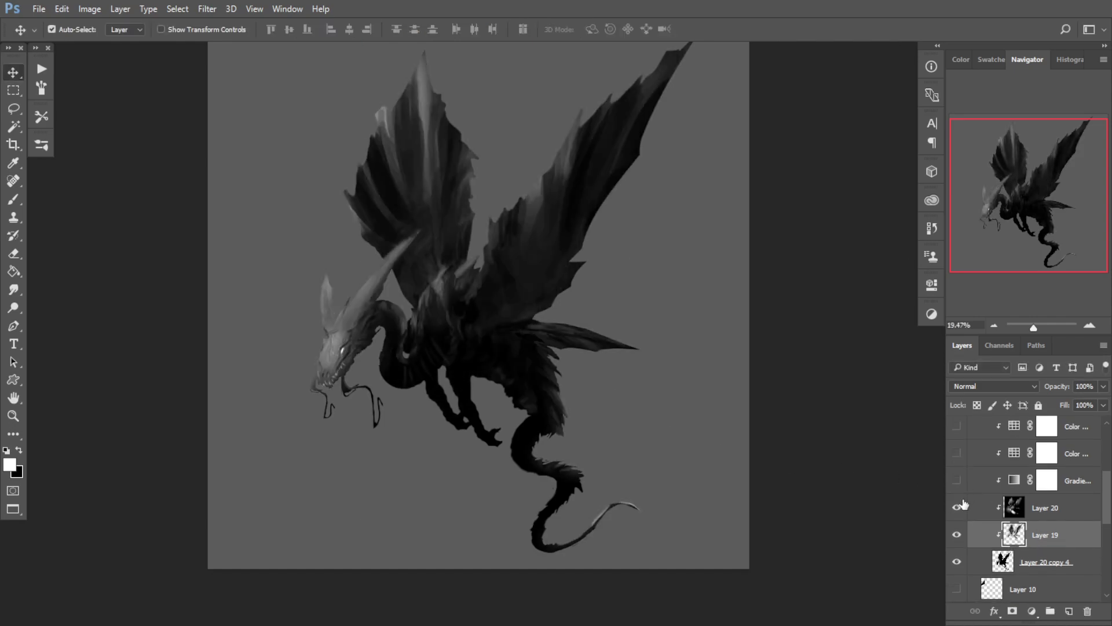
{"action": "left_click", "coordinate": [957, 487]}
{"action": "scroll", "coordinate": [960, 493], "scroll_direction": "up", "scroll_amount": 2}
{"action": "left_click_drag", "start_coordinate": [957, 486], "coordinate": [957, 468]}
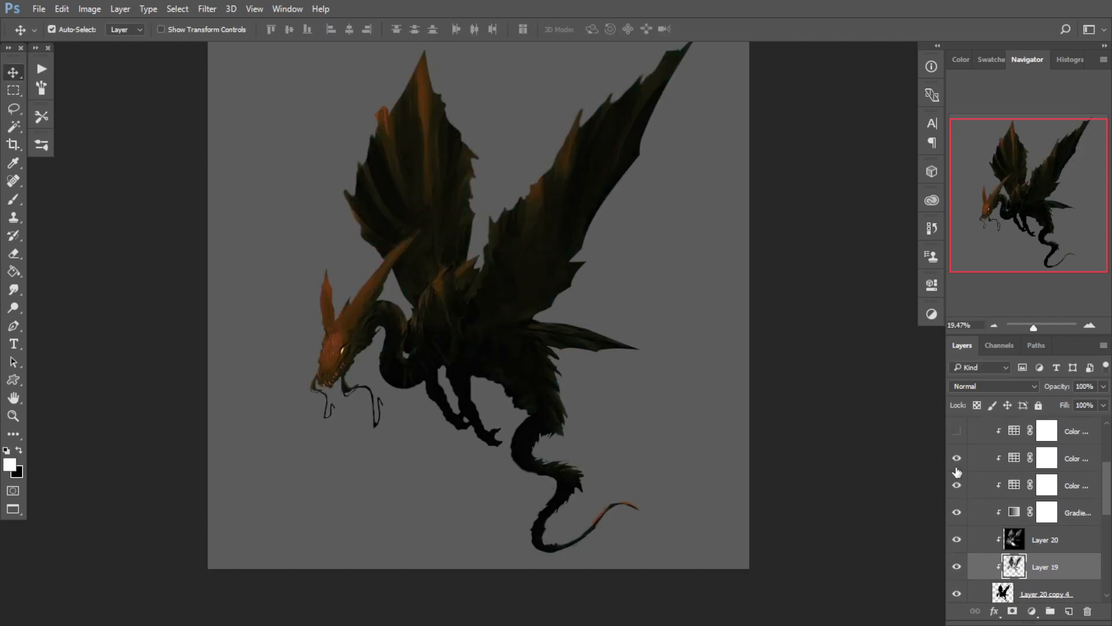
{"action": "scroll", "coordinate": [956, 470], "scroll_direction": "up", "scroll_amount": 4}
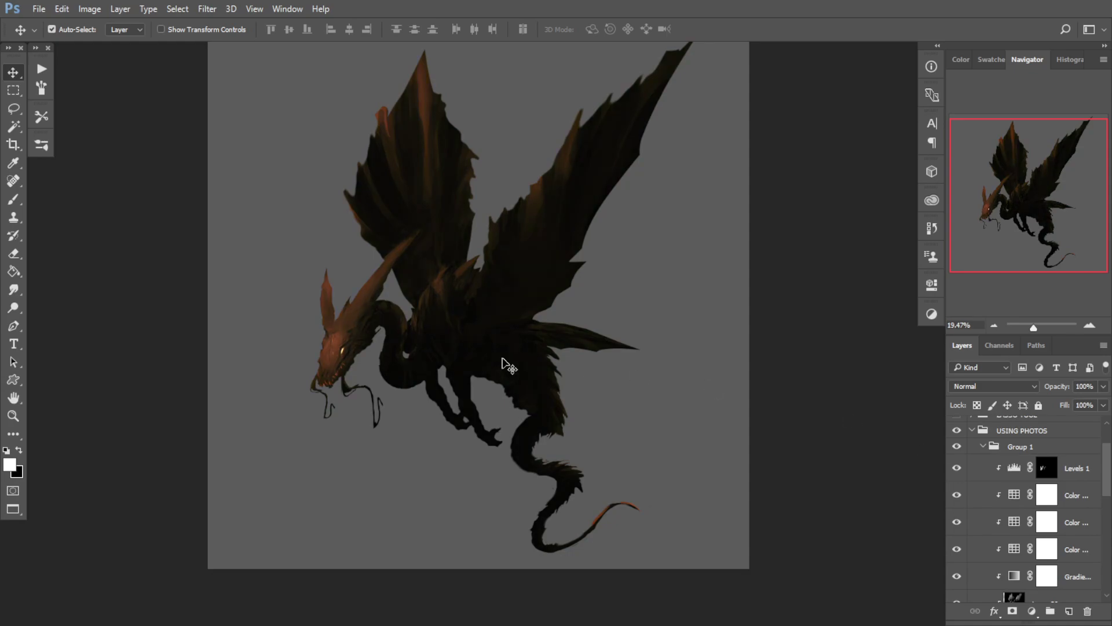
{"action": "scroll", "coordinate": [502, 365], "scroll_direction": "up", "scroll_amount": 4}
{"action": "scroll", "coordinate": [489, 330], "scroll_direction": "down", "scroll_amount": 6}
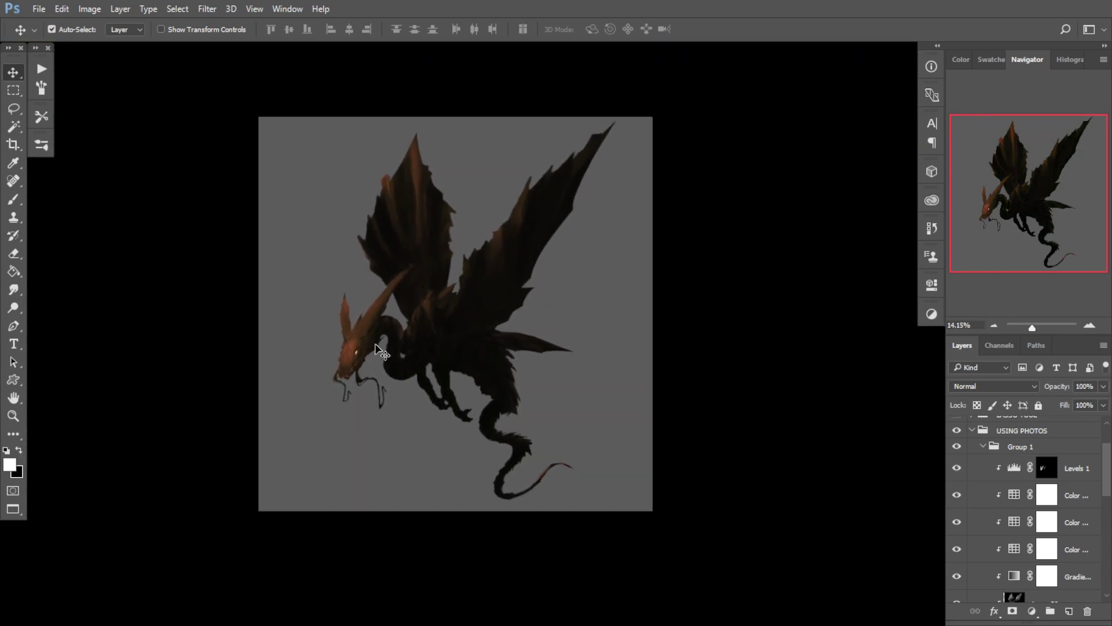
Step: Leave full-screen mode, switch to the workshop eng.psd document, and briefly show and hide Group 1 in the photos(bash) group
{"action": "key", "text": "f"}
{"action": "key", "text": "f"}
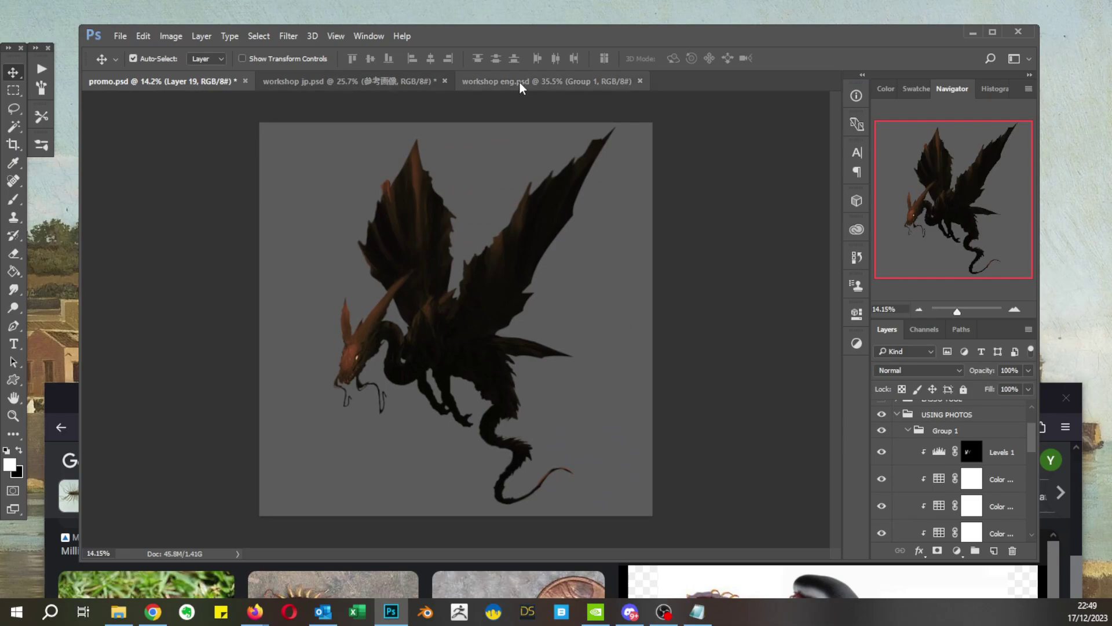
{"action": "left_click", "coordinate": [504, 86]}
{"action": "left_click", "coordinate": [182, 84]}
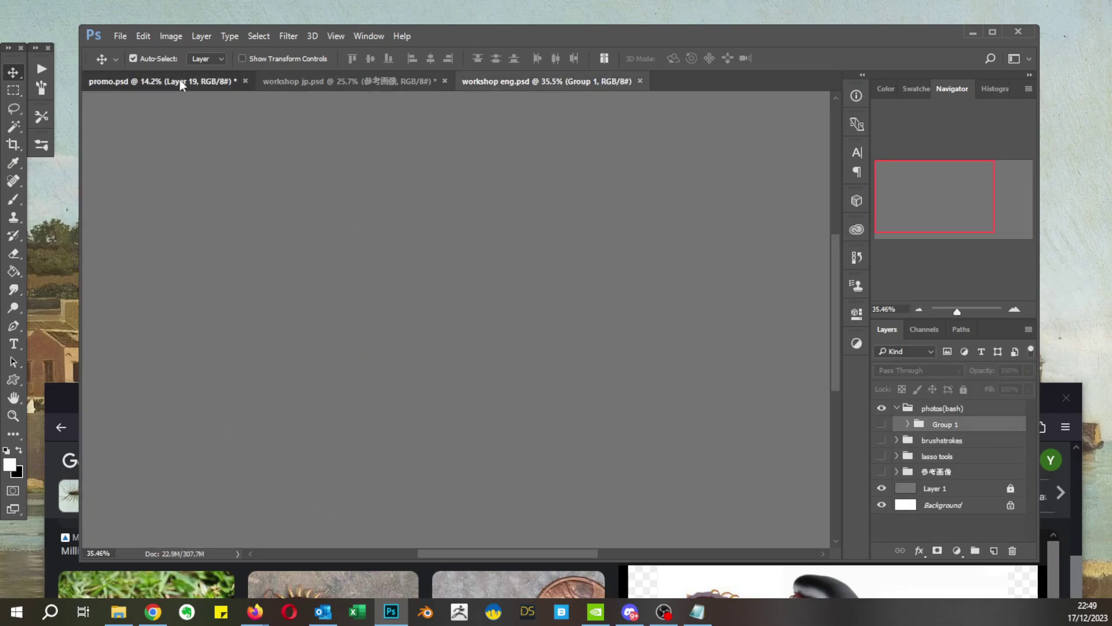
{"action": "left_click", "coordinate": [545, 81]}
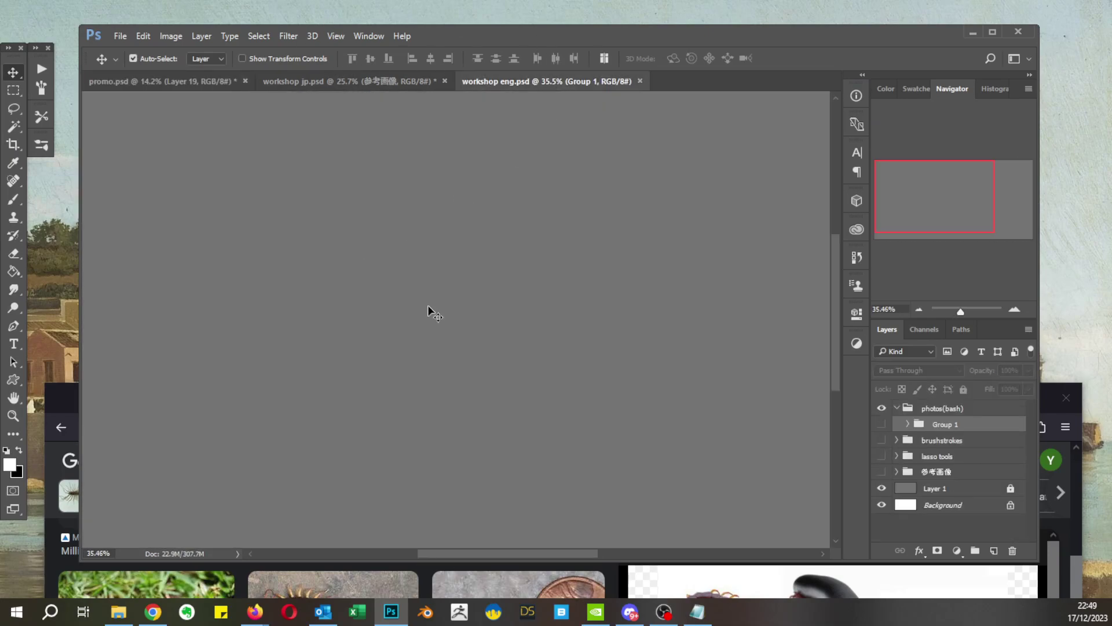
{"action": "left_click_drag", "start_coordinate": [458, 352], "coordinate": [547, 402]}
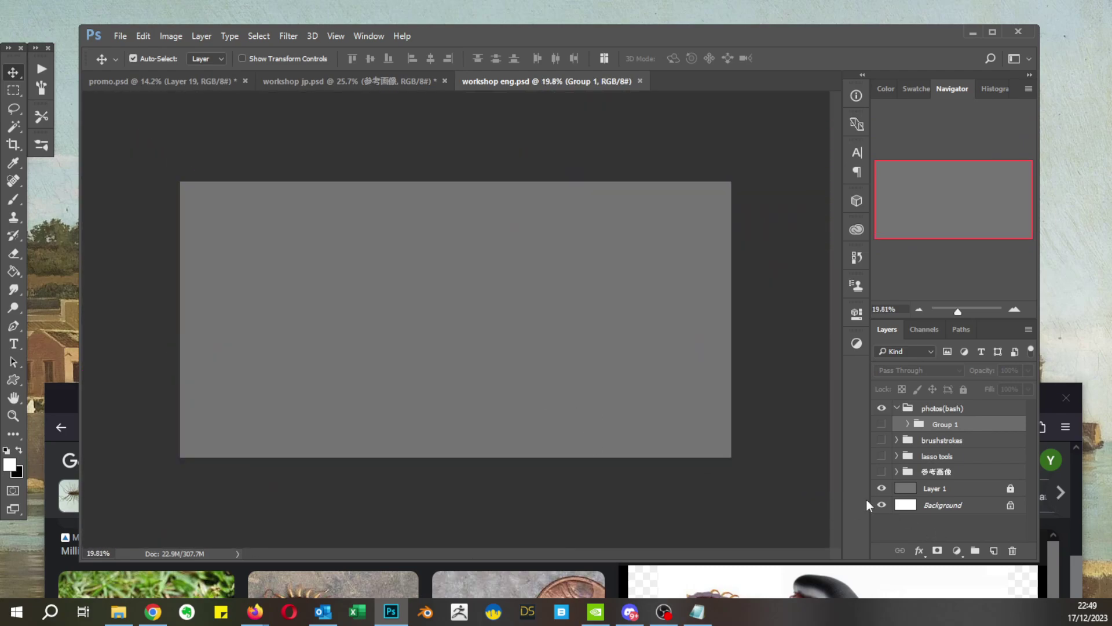
{"action": "left_click", "coordinate": [882, 425]}
{"action": "left_click", "coordinate": [882, 424]}
Step: Switch to the Firefox window, bring it fully into view, and run a Google image search for "bat"
{"action": "left_click", "coordinate": [1075, 571]}
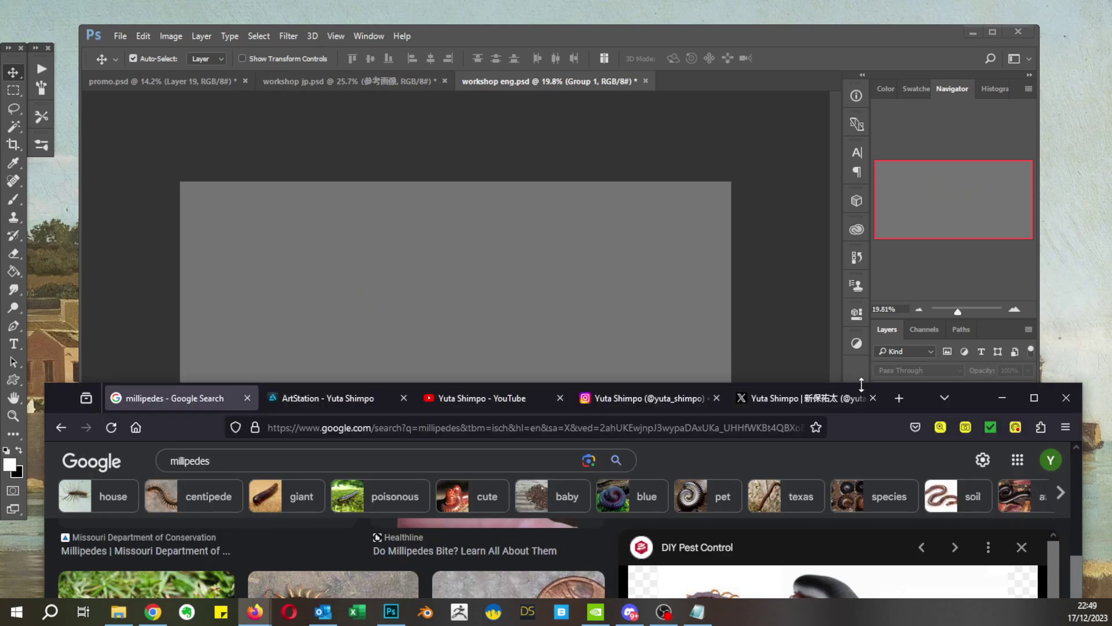
{"action": "left_click_drag", "start_coordinate": [930, 404], "coordinate": [934, 33]}
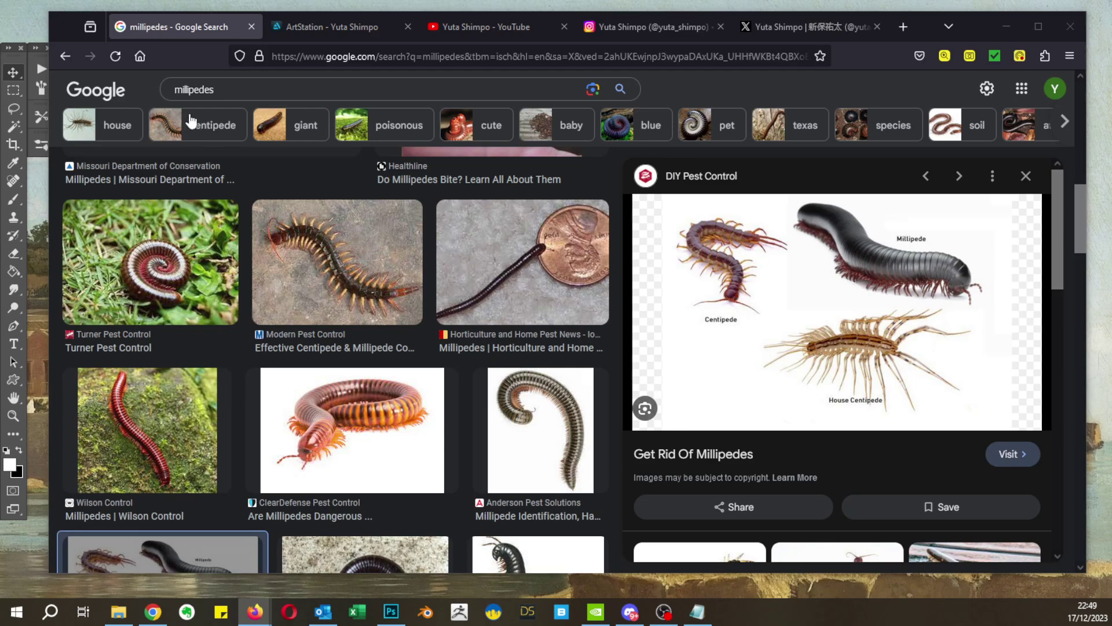
{"action": "double_click", "coordinate": [194, 89]}
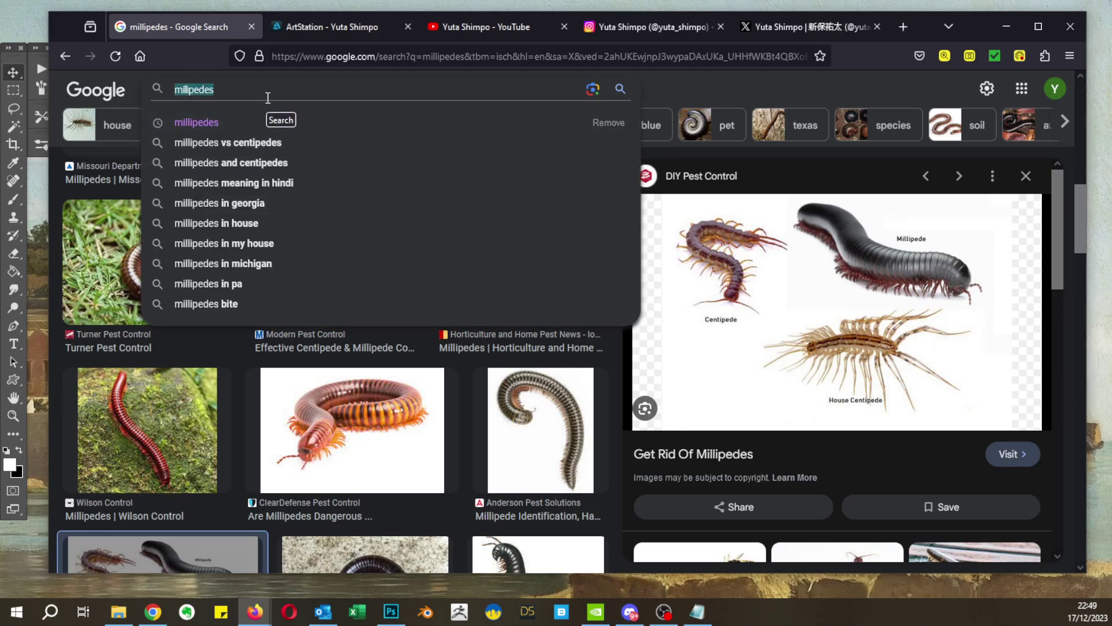
{"action": "type", "text": "bat"}
{"action": "key", "text": "Return"}
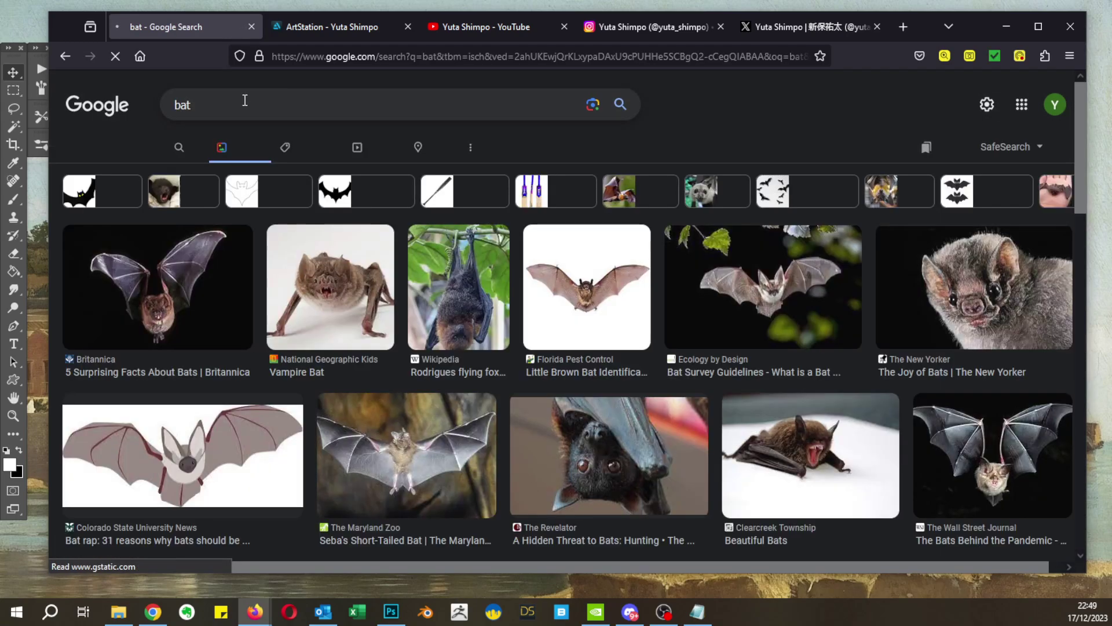
Step: Refine the image search to "bat silhouette png"
{"action": "left_click", "coordinate": [245, 100]}
{"action": "type", "text": "si"}
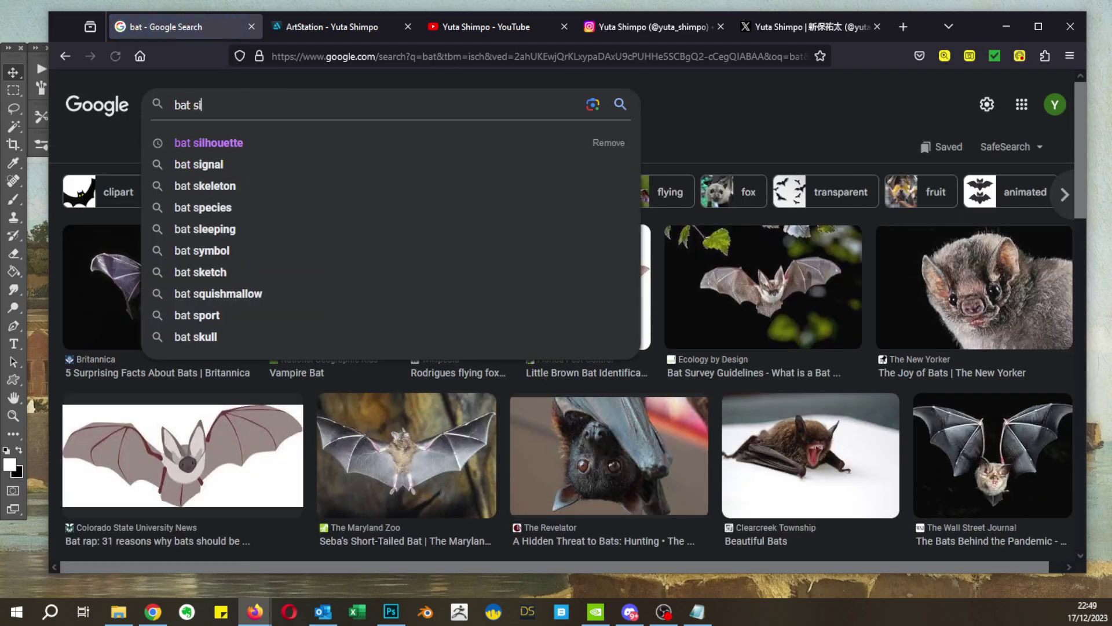
{"action": "key", "text": "ctrl+a"}
{"action": "type", "text": "bat sil"}
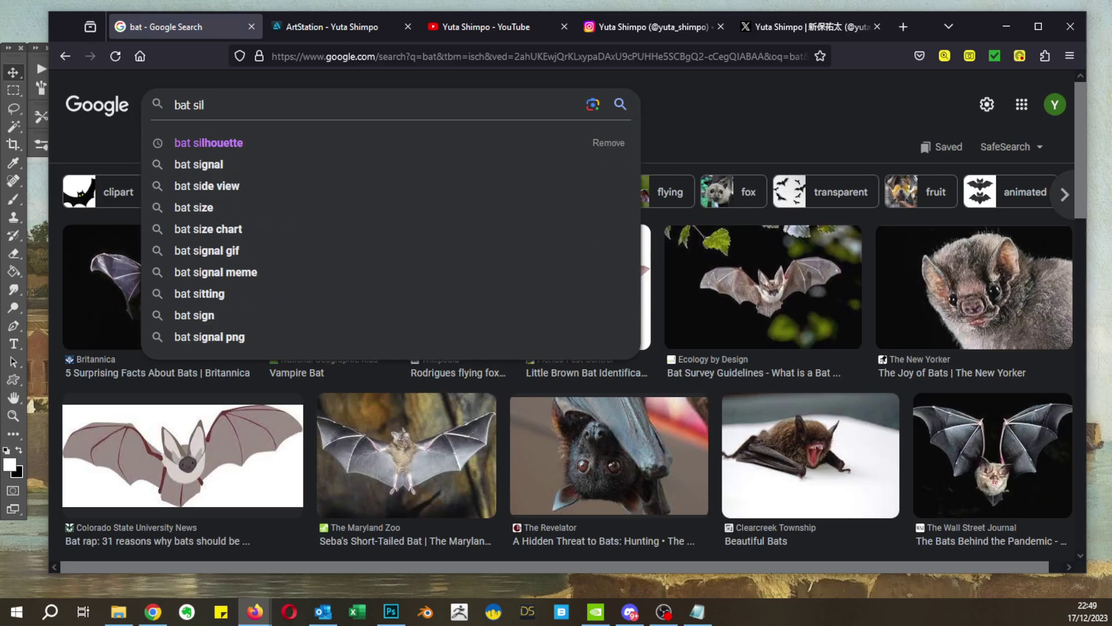
{"action": "type", "text": "houette png"}
{"action": "key", "text": "Return"}
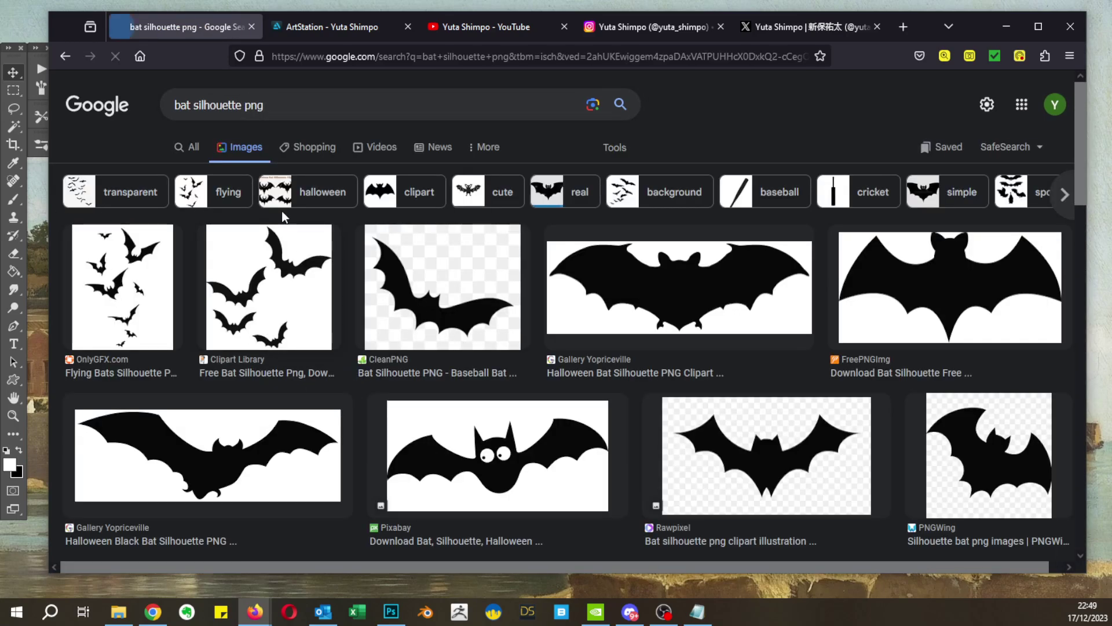
Step: Browse the bat silhouette png results and preview several candidates for a usable wing shape, then close the preview
{"action": "scroll", "coordinate": [278, 307], "scroll_direction": "down", "scroll_amount": 7}
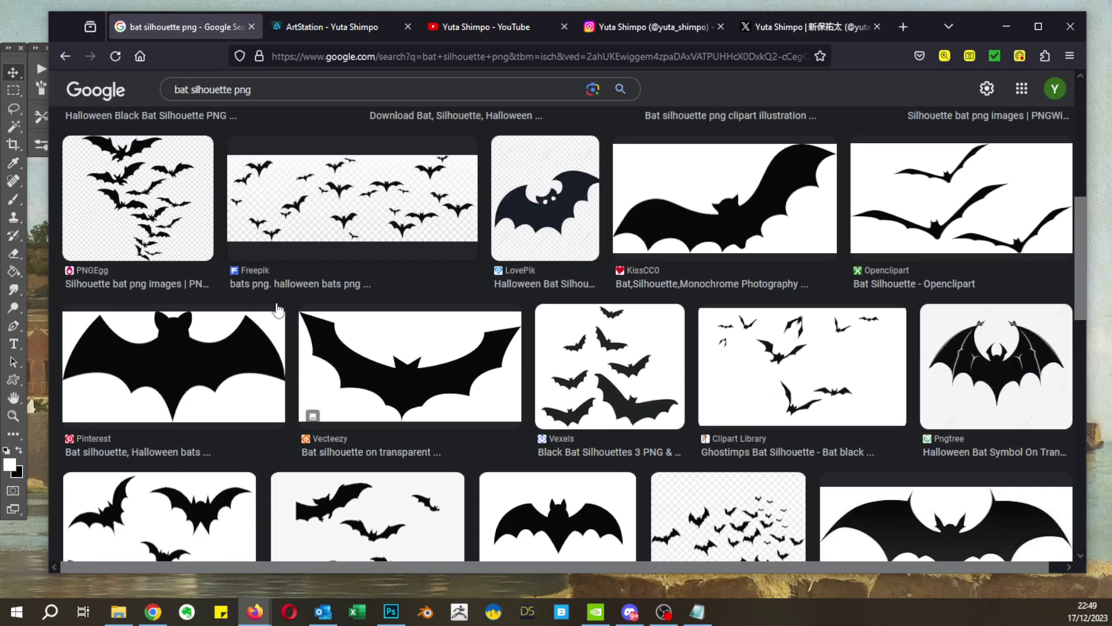
{"action": "scroll", "coordinate": [348, 336], "scroll_direction": "down", "scroll_amount": 5}
{"action": "scroll", "coordinate": [481, 365], "scroll_direction": "down", "scroll_amount": 5}
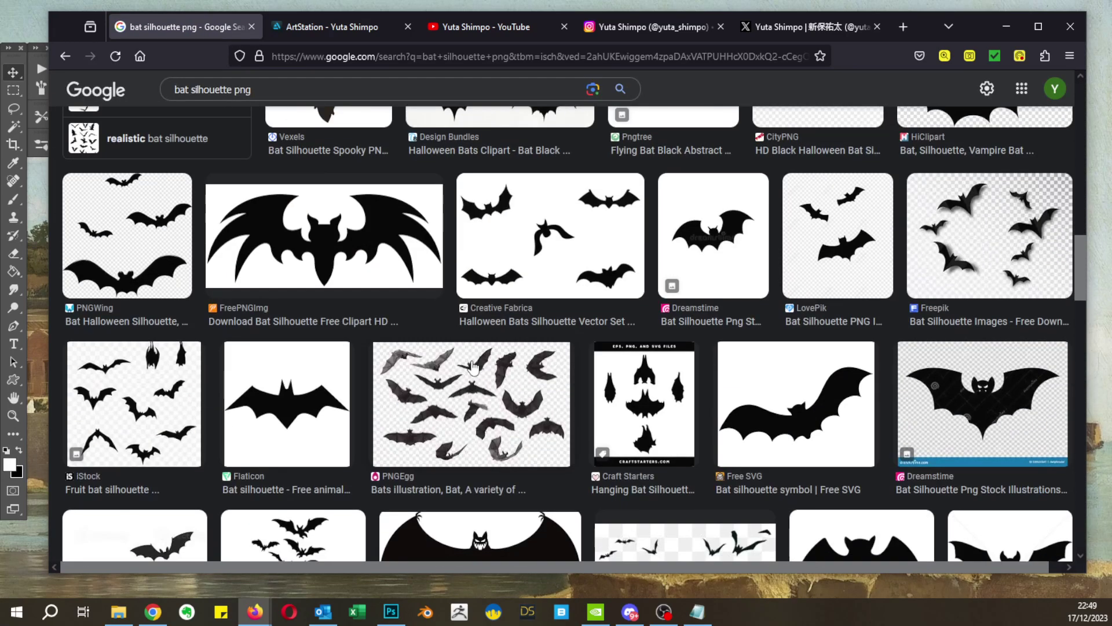
{"action": "scroll", "coordinate": [472, 366], "scroll_direction": "down", "scroll_amount": 3}
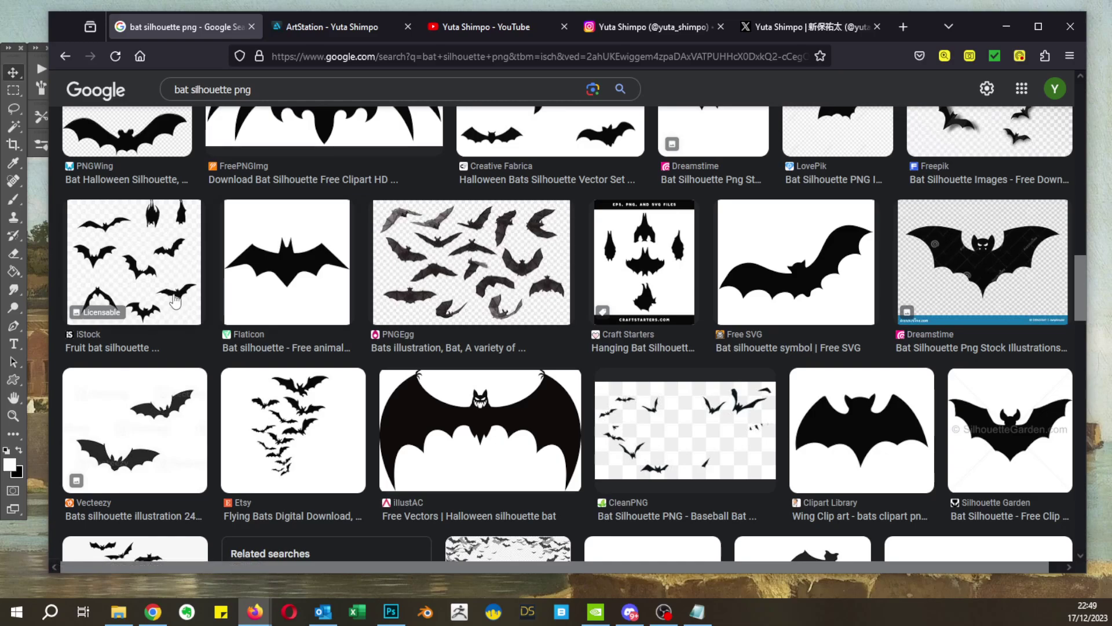
{"action": "scroll", "coordinate": [725, 359], "scroll_direction": "up", "scroll_amount": 3}
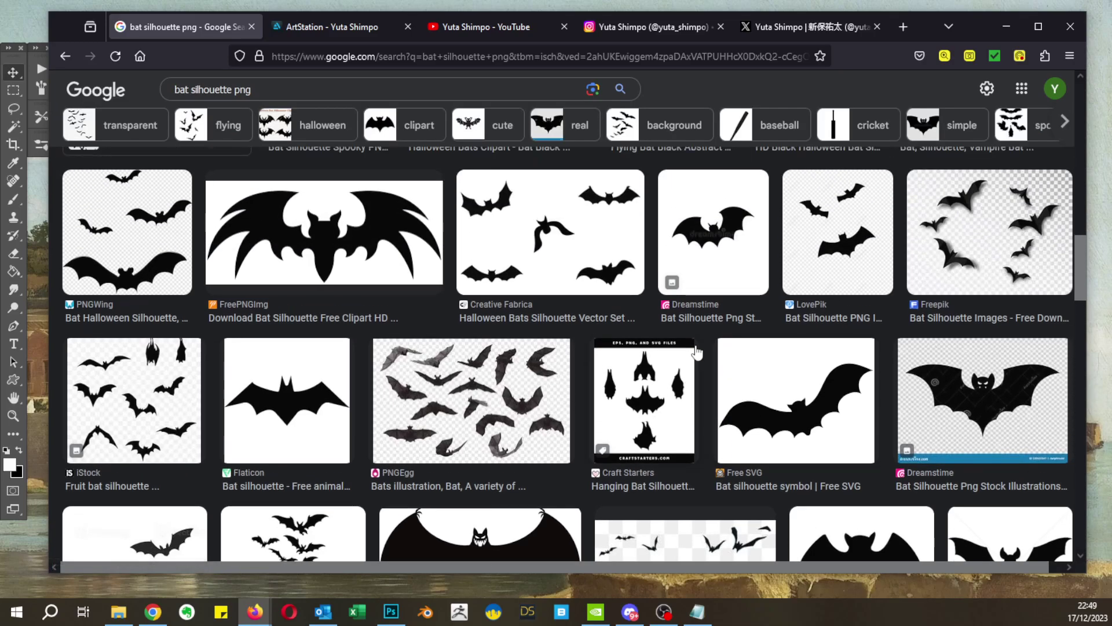
{"action": "scroll", "coordinate": [752, 399], "scroll_direction": "up", "scroll_amount": 10}
{"action": "left_click", "coordinate": [487, 365]}
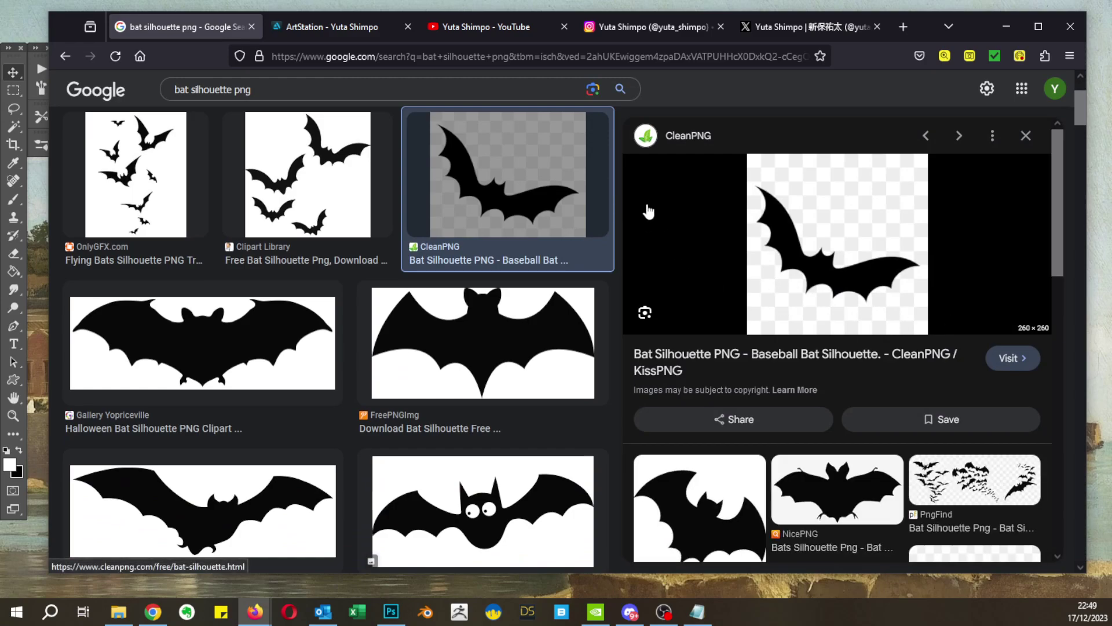
{"action": "left_click", "coordinate": [463, 357]}
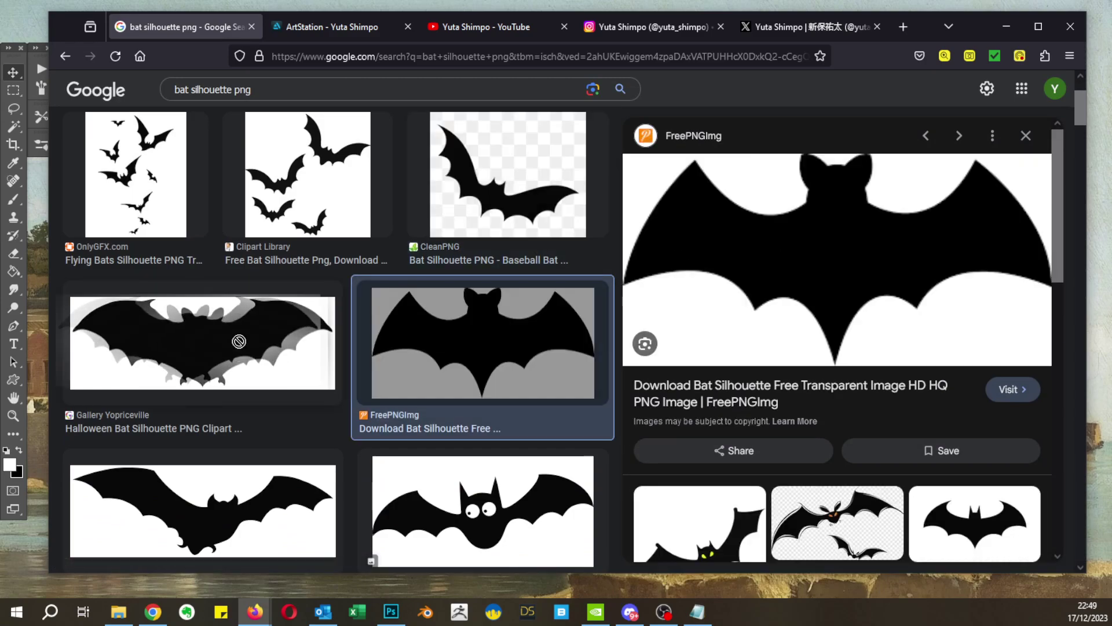
{"action": "left_click", "coordinate": [257, 342]}
{"action": "left_click", "coordinate": [296, 180]}
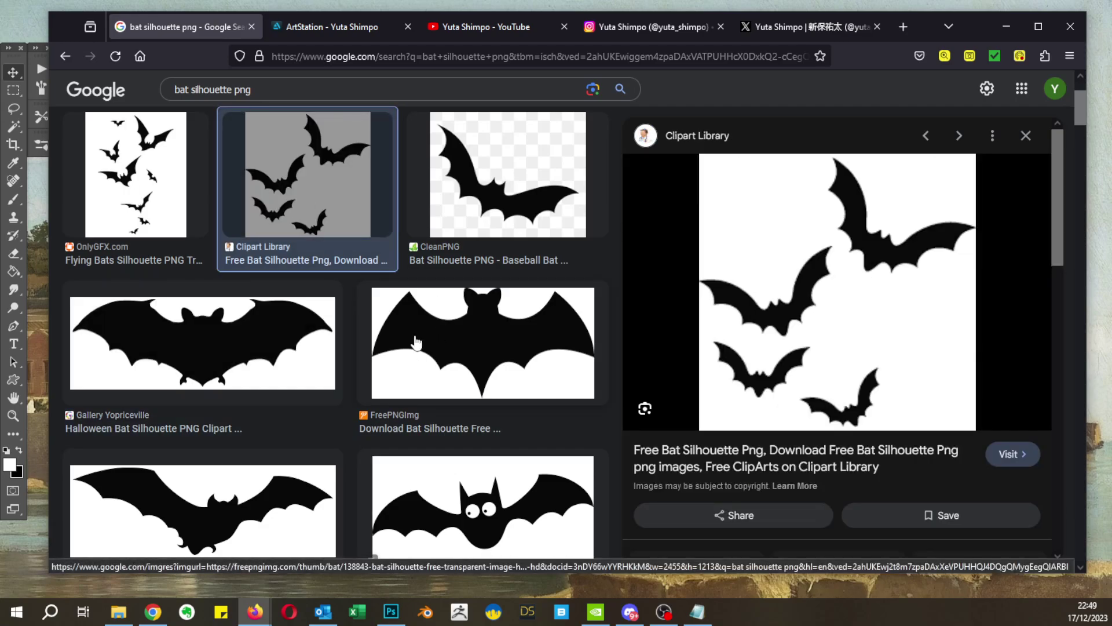
{"action": "left_click", "coordinate": [414, 342]}
{"action": "left_click", "coordinate": [284, 471]}
{"action": "left_click", "coordinate": [270, 497]}
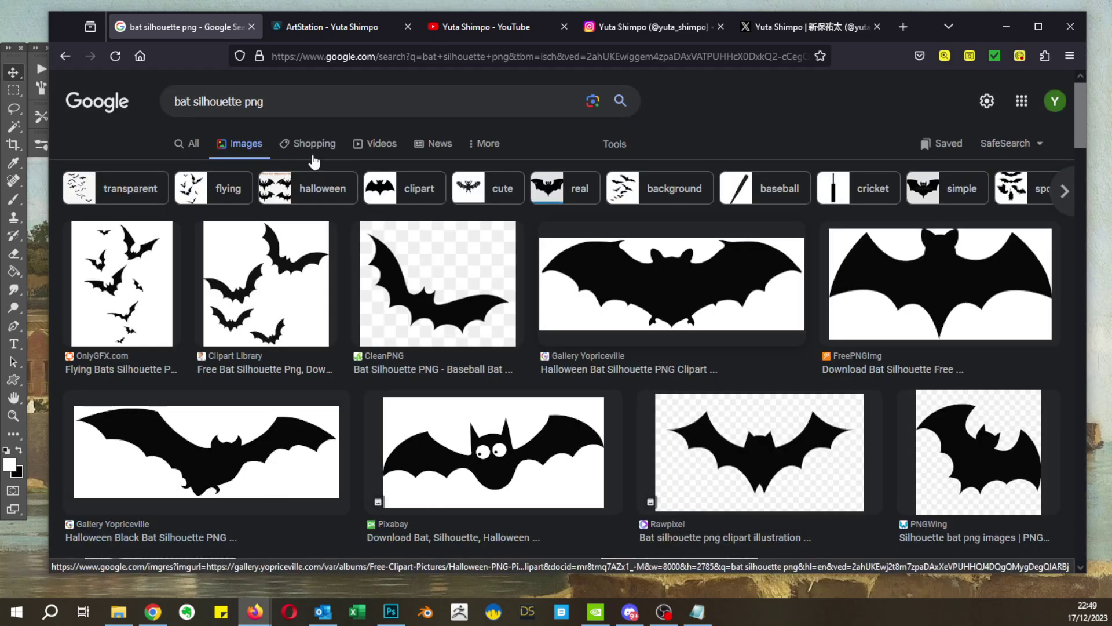
Step: Narrow the image results to the "flying" category and look through the bats
{"action": "left_click", "coordinate": [228, 188]}
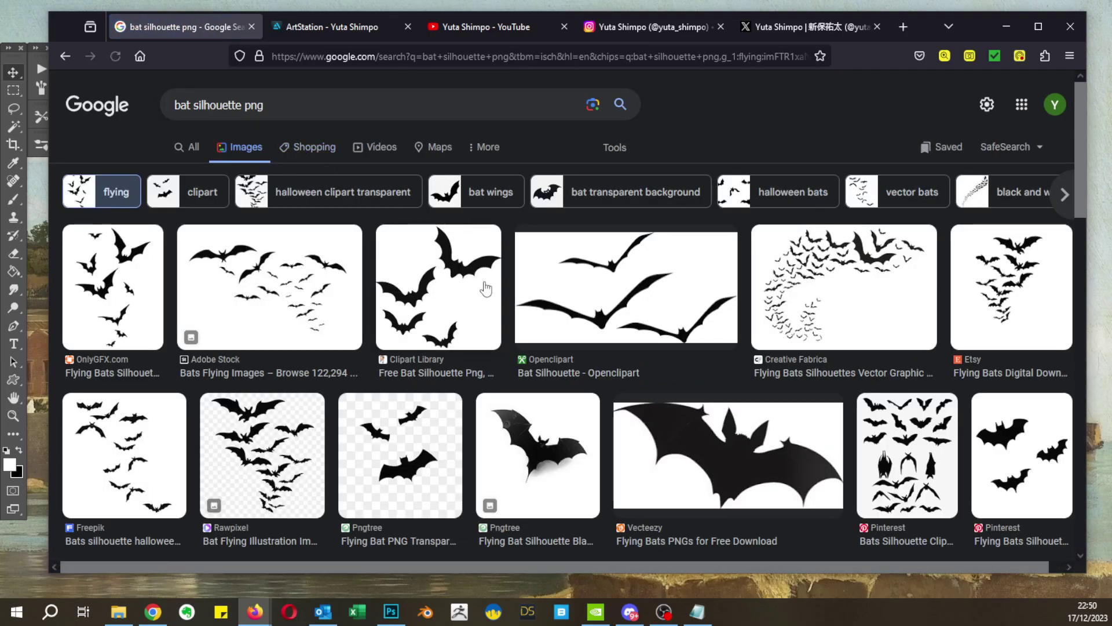
{"action": "scroll", "coordinate": [359, 284], "scroll_direction": "down", "scroll_amount": 7}
{"action": "scroll", "coordinate": [361, 286], "scroll_direction": "up", "scroll_amount": 5}
{"action": "scroll", "coordinate": [361, 286], "scroll_direction": "up", "scroll_amount": 3}
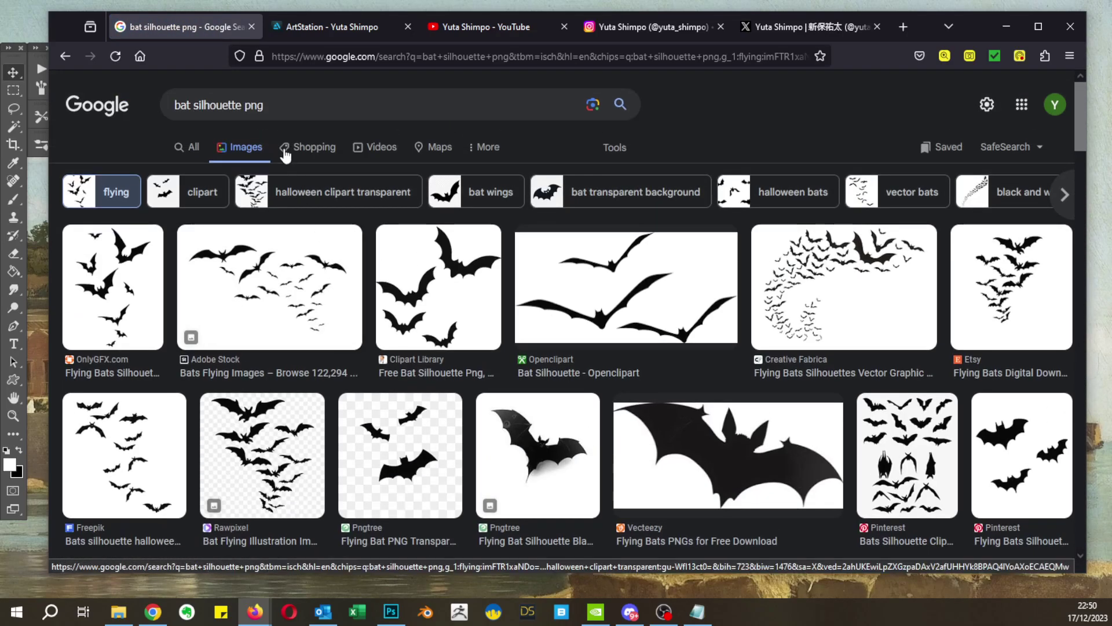
Step: Remove "png" from the query and search images for "bat silhouette"
{"action": "left_click_drag", "start_coordinate": [243, 106], "coordinate": [323, 108]}
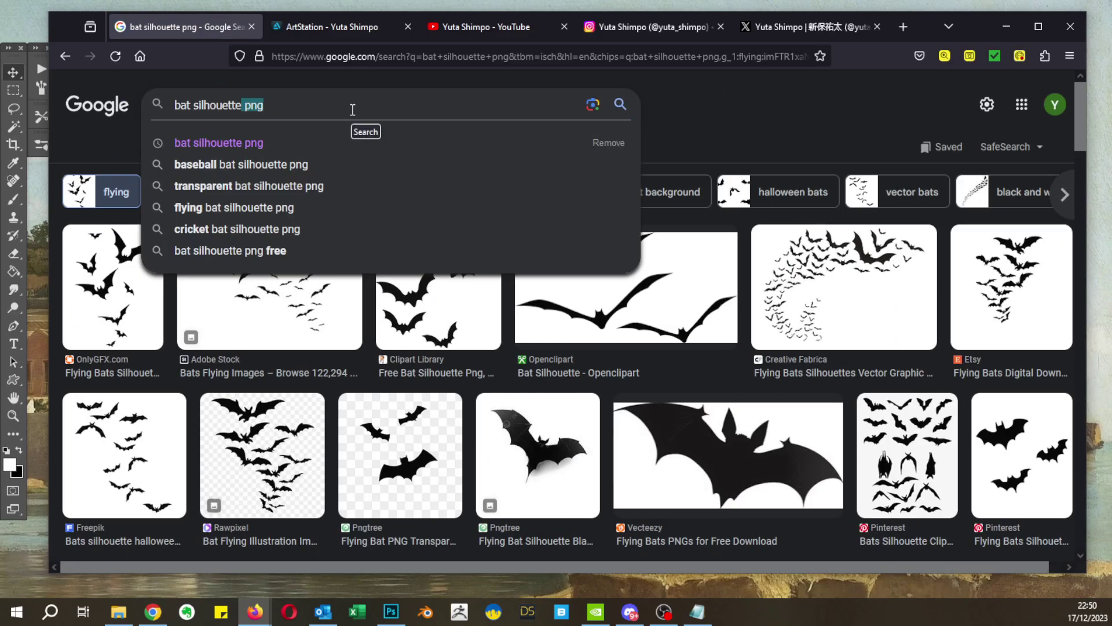
{"action": "key", "text": "BackSpace"}
{"action": "key", "text": "Return"}
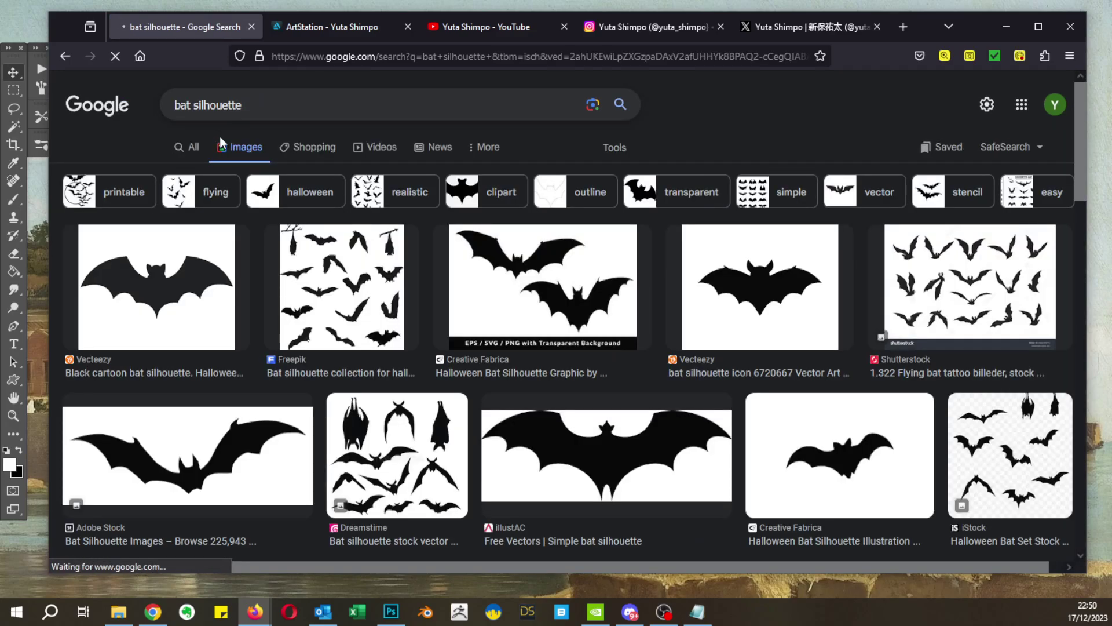
Step: Preview the Freepik, Dreamstime and Shutterstock bat silhouette collections and look further through the results
{"action": "left_click", "coordinate": [314, 288]}
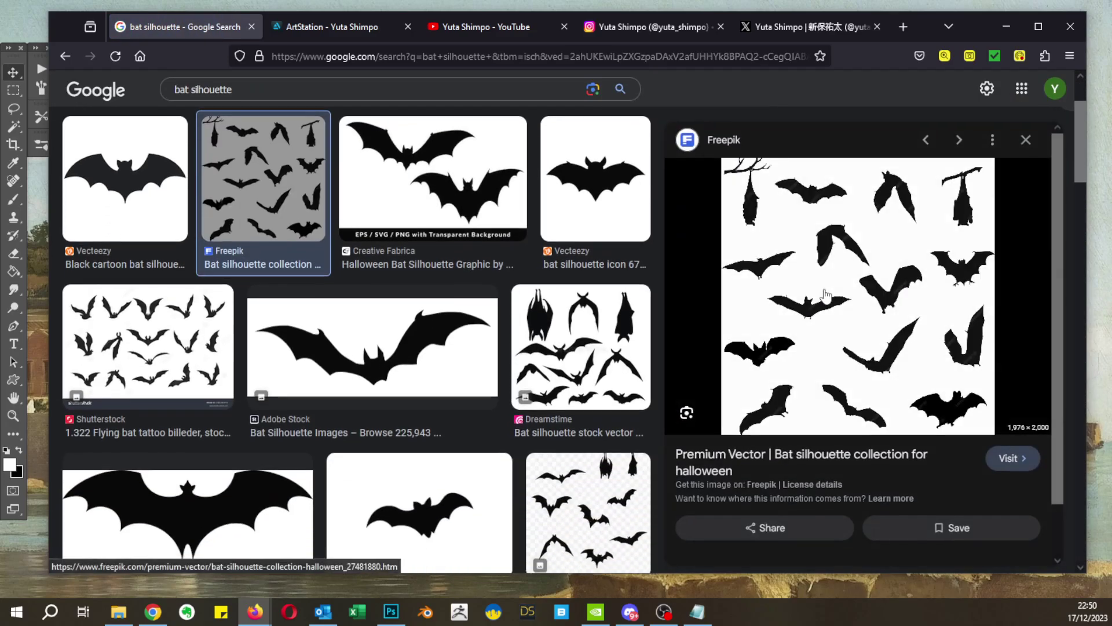
{"action": "scroll", "coordinate": [845, 341], "scroll_direction": "down", "scroll_amount": 6}
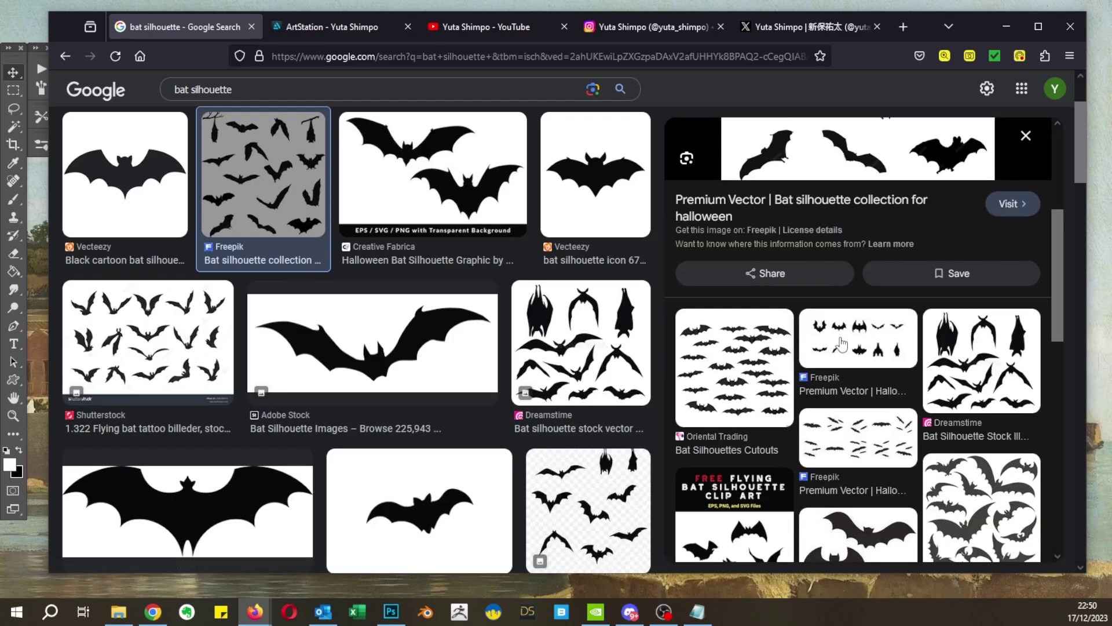
{"action": "scroll", "coordinate": [963, 354], "scroll_direction": "up", "scroll_amount": 3}
{"action": "left_click", "coordinate": [963, 353]}
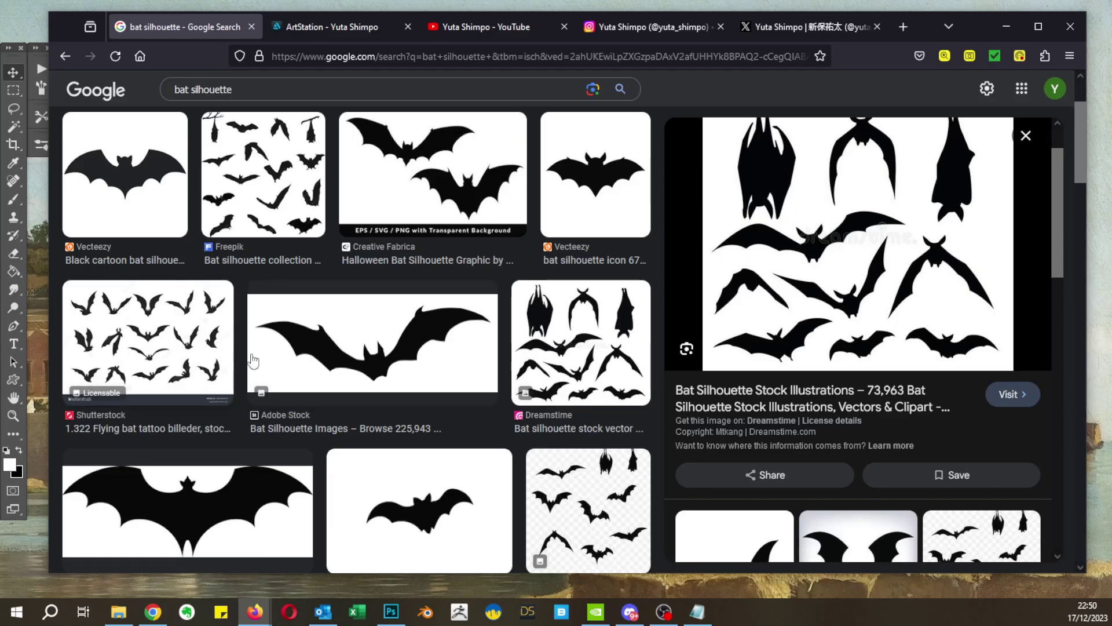
{"action": "left_click", "coordinate": [208, 365]}
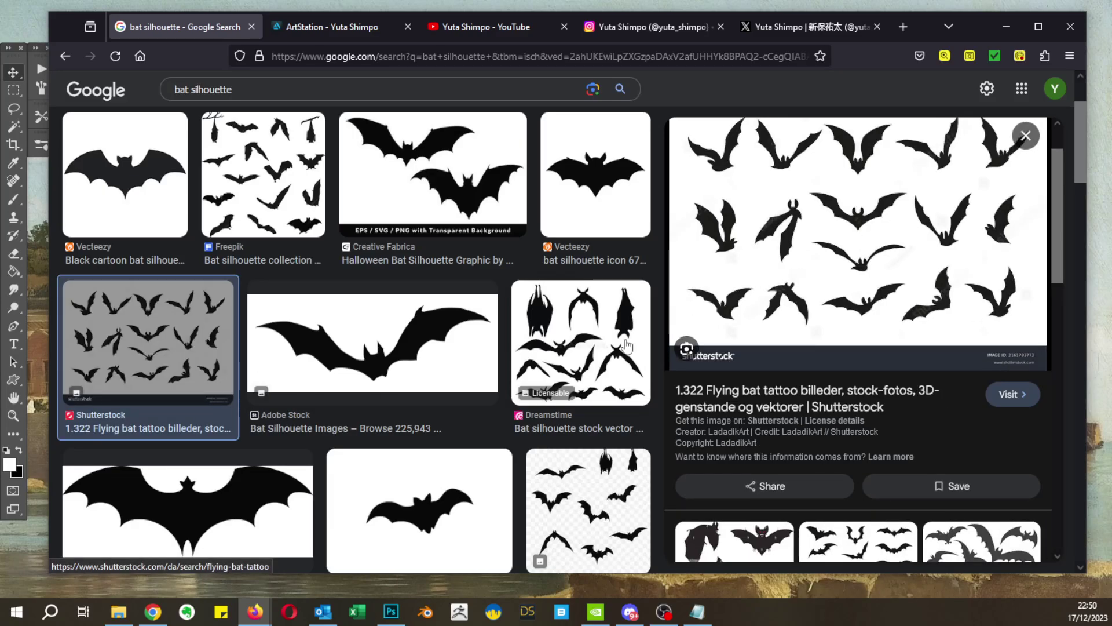
{"action": "scroll", "coordinate": [342, 318], "scroll_direction": "down", "scroll_amount": 10}
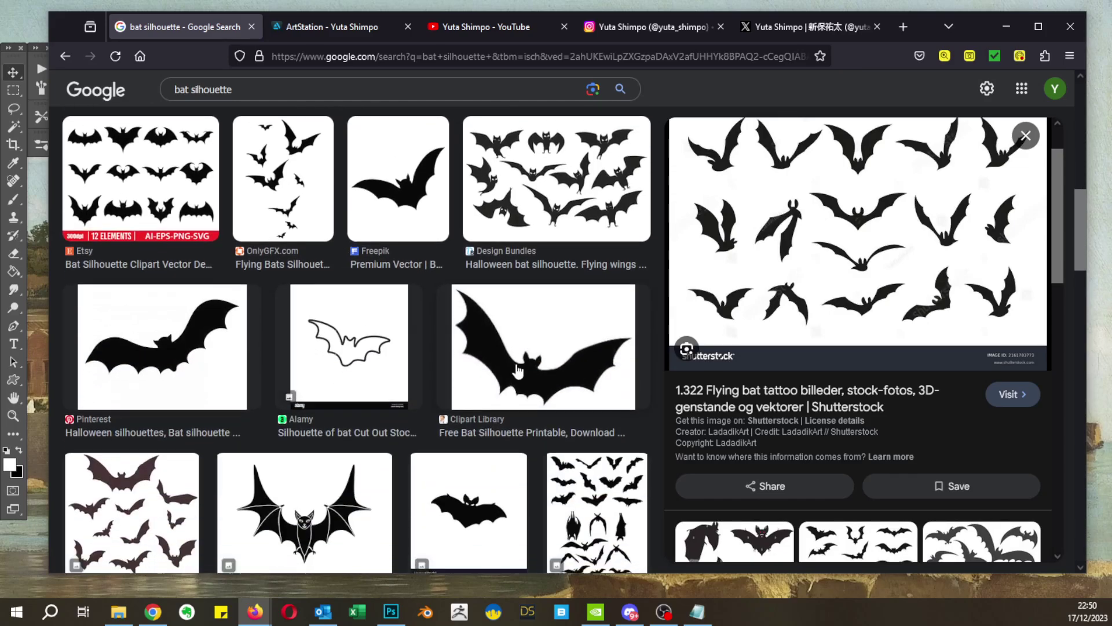
{"action": "scroll", "coordinate": [580, 212], "scroll_direction": "down", "scroll_amount": 5}
Step: Open the Pixabay bat silhouette sheet, copy the image, and paste it into workshop eng.psd in Photoshop
{"action": "left_click", "coordinate": [574, 214]}
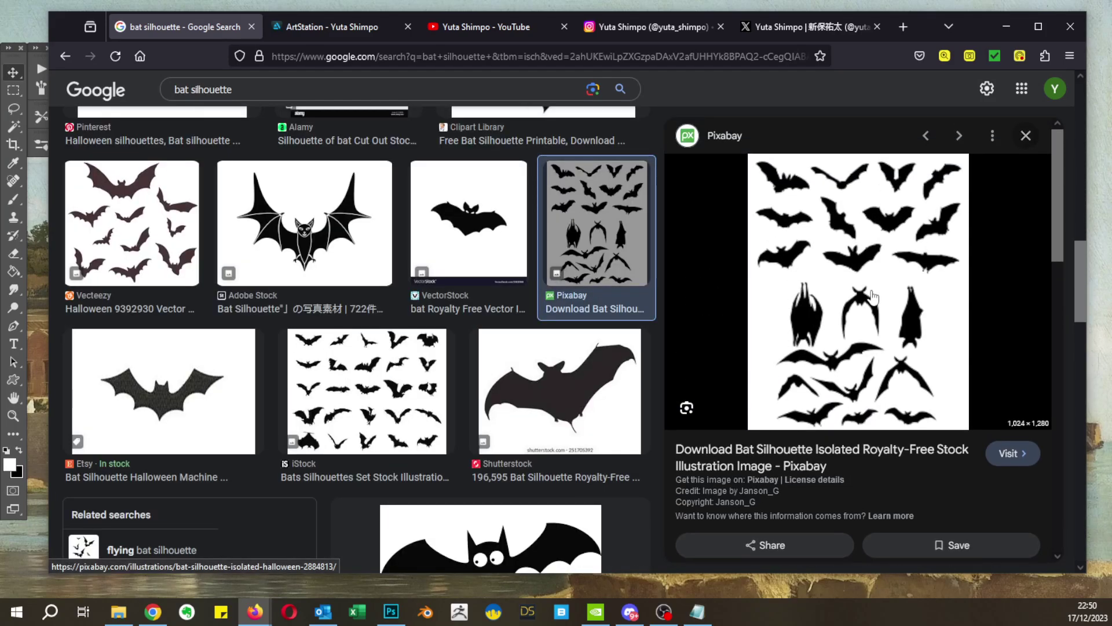
{"action": "right_click", "coordinate": [822, 240]}
{"action": "left_click", "coordinate": [870, 479]}
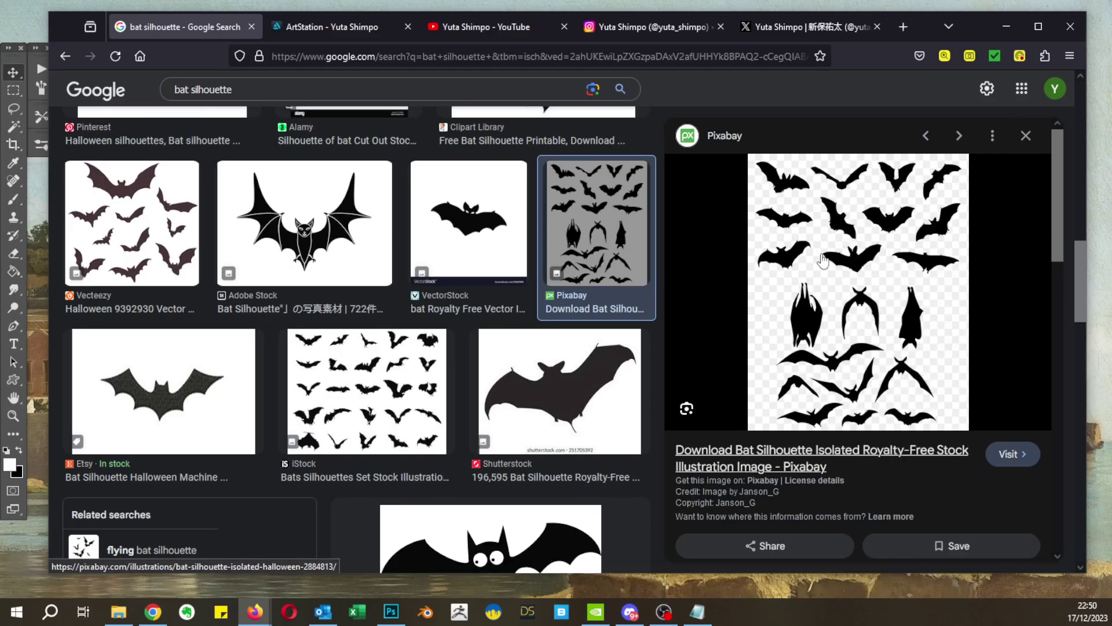
{"action": "left_click", "coordinate": [390, 611]}
{"action": "key", "text": "ctrl+v"}
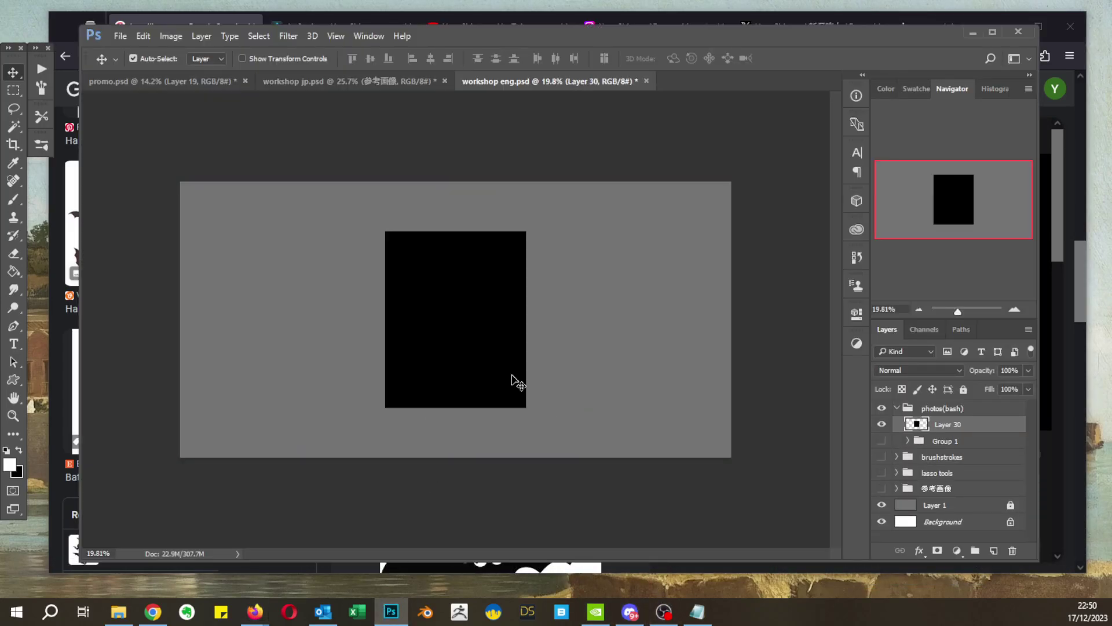
Step: Undo the pasted bat sheet and open the Pixabay bat silhouette image in its own browser tab
{"action": "key", "text": "ctrl+z"}
{"action": "left_click", "coordinate": [1080, 301]}
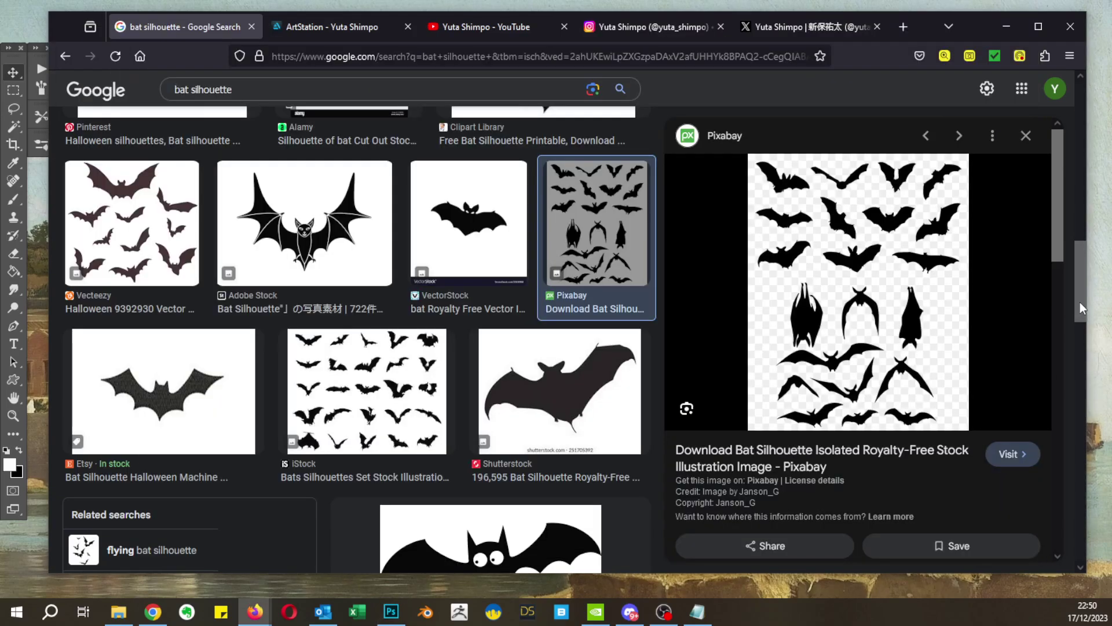
{"action": "right_click", "coordinate": [819, 336]}
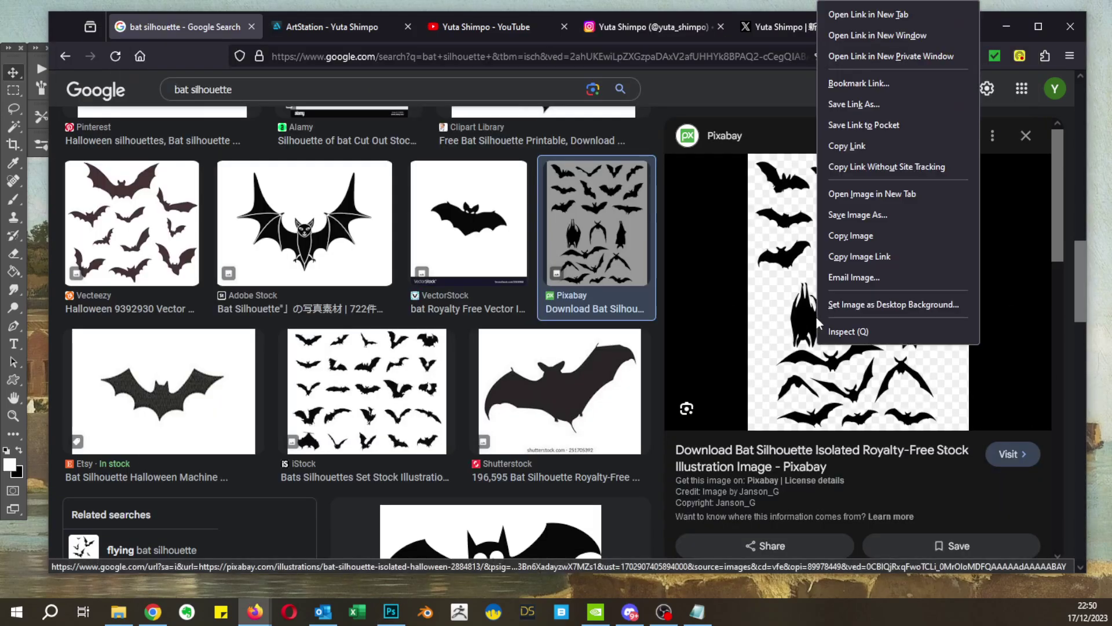
{"action": "left_click", "coordinate": [857, 192]}
{"action": "left_click", "coordinate": [304, 29]}
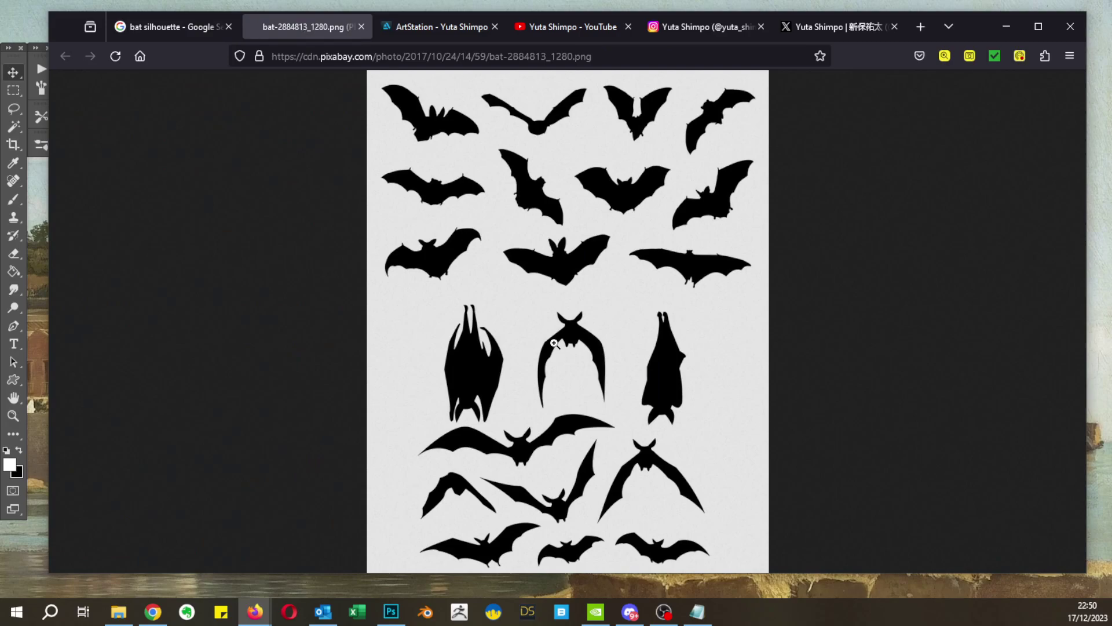
Step: Copy the full-size bat sheet and try to paste it into workshop eng.psd in Photoshop
{"action": "left_click", "coordinate": [550, 312]}
{"action": "right_click", "coordinate": [551, 311]}
{"action": "left_click", "coordinate": [597, 341]}
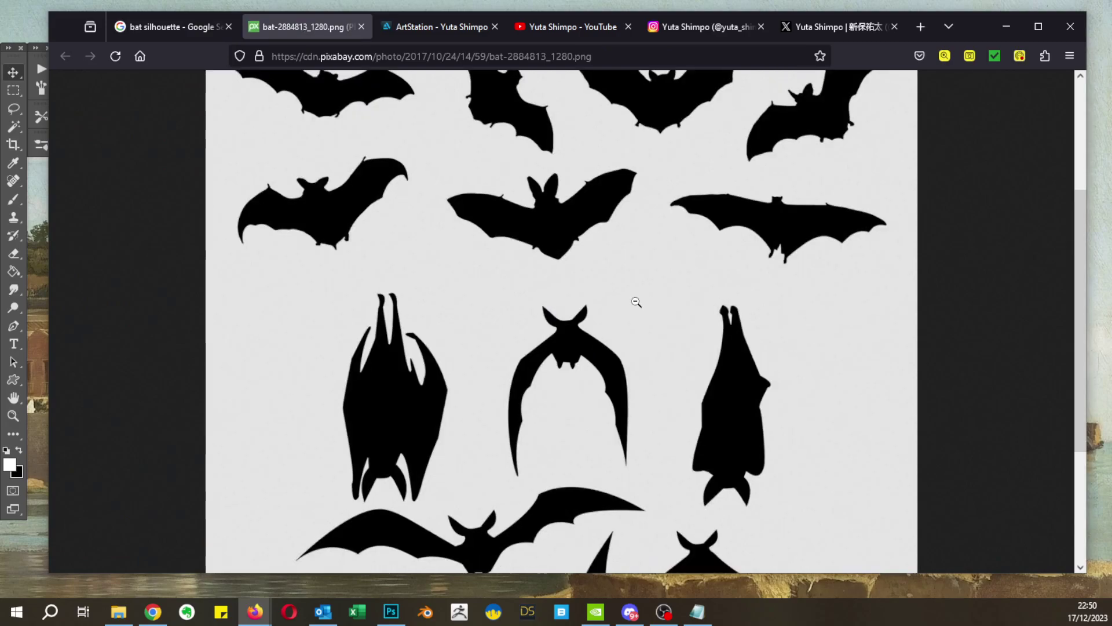
{"action": "left_click_drag", "start_coordinate": [979, 28], "coordinate": [961, 288]}
{"action": "left_click", "coordinate": [900, 251]}
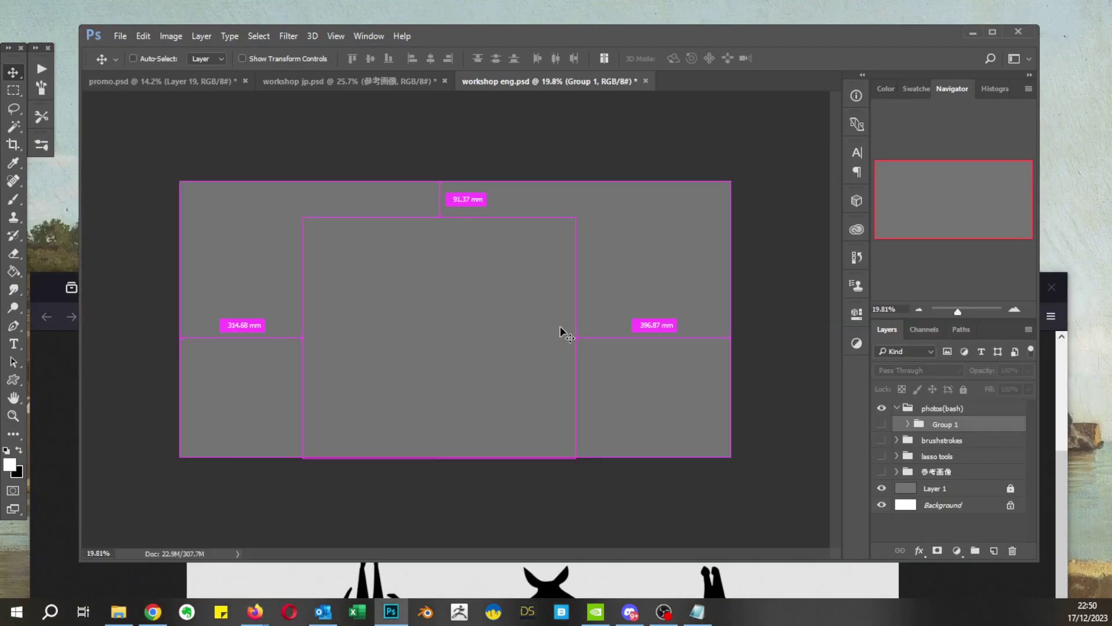
{"action": "key", "text": "ctrl+v"}
Step: Return to the browser and capture the whole bat silhouette sheet with Snipping Tool
{"action": "key", "text": "alt+Tab"}
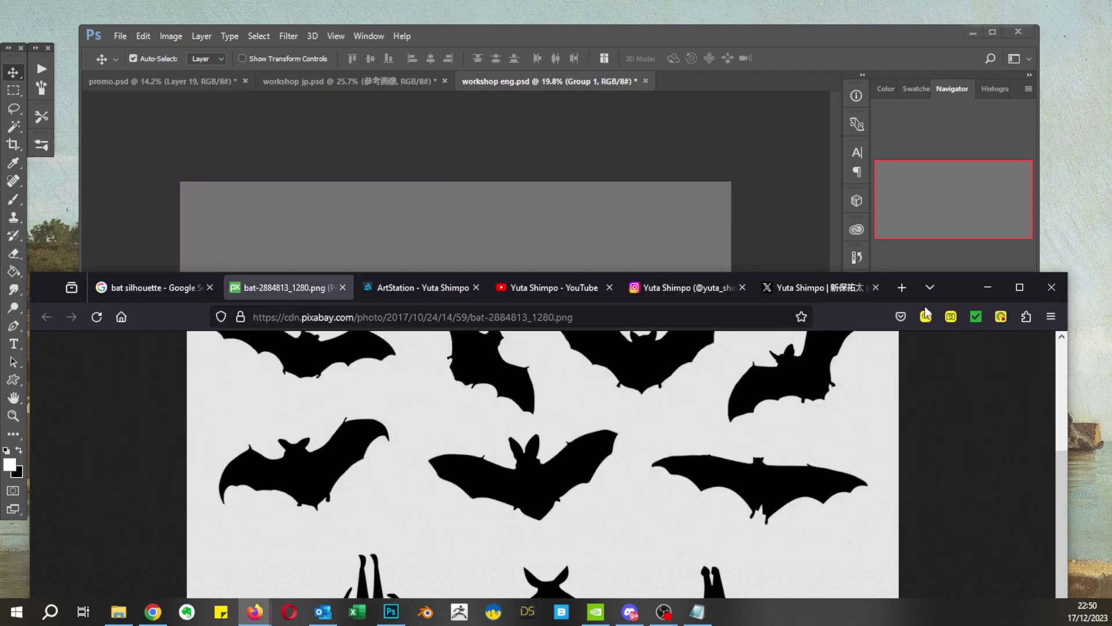
{"action": "left_click_drag", "start_coordinate": [924, 306], "coordinate": [956, 24]}
{"action": "left_click", "coordinate": [625, 242]}
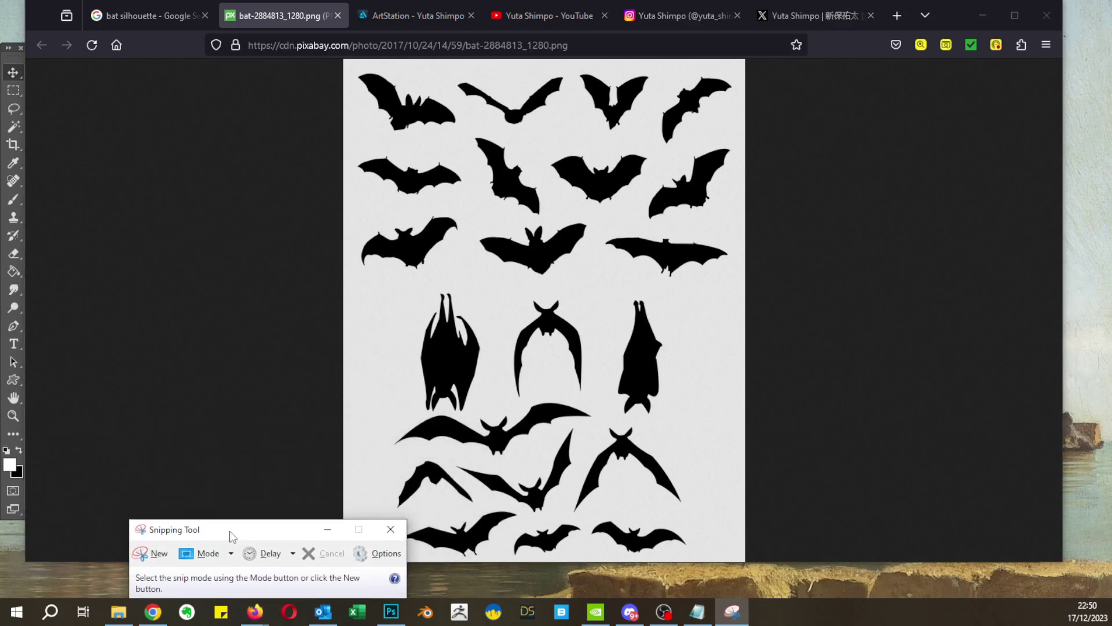
{"action": "left_click", "coordinate": [155, 552]}
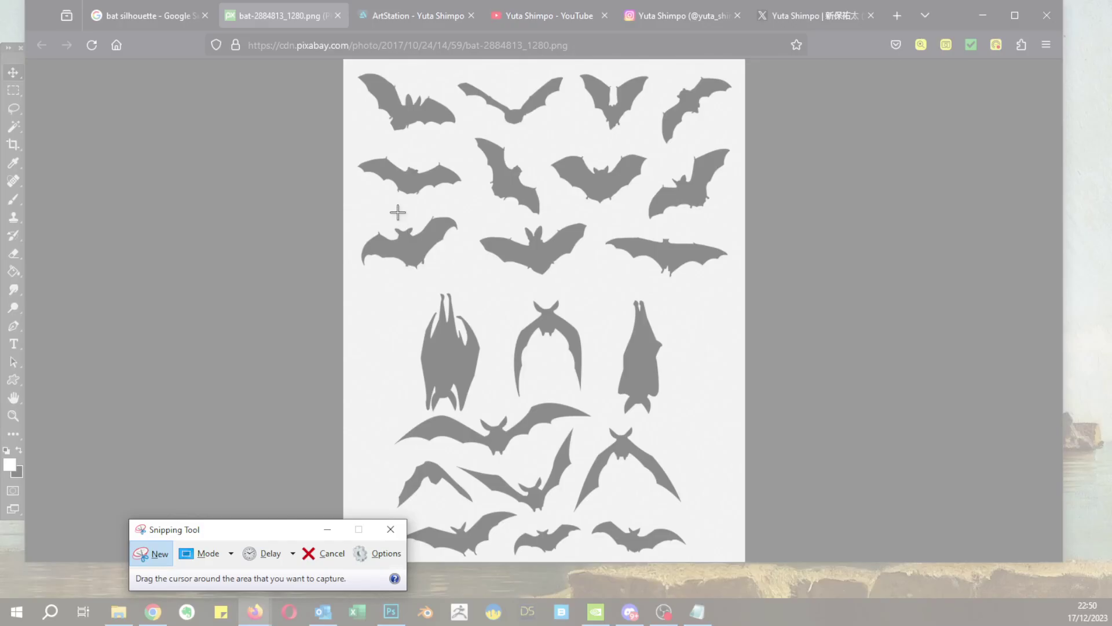
{"action": "left_click_drag", "start_coordinate": [342, 59], "coordinate": [742, 559]}
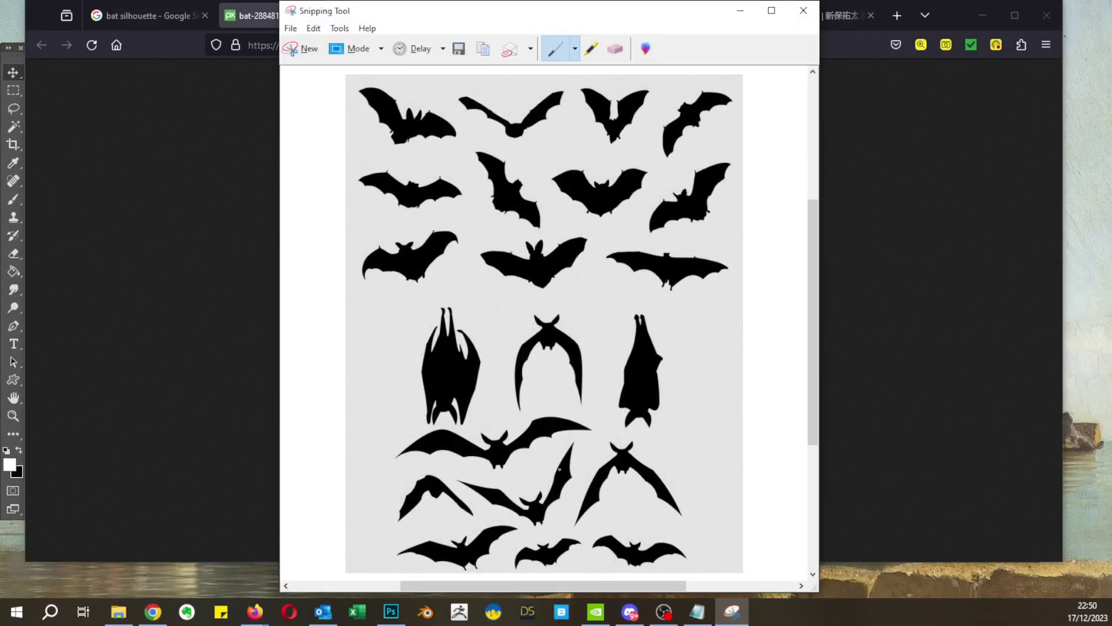
Step: Paste the captured bat sheet into workshop eng.psd in Photoshop and enlarge it to nearly the full canvas height
{"action": "left_click", "coordinate": [391, 611]}
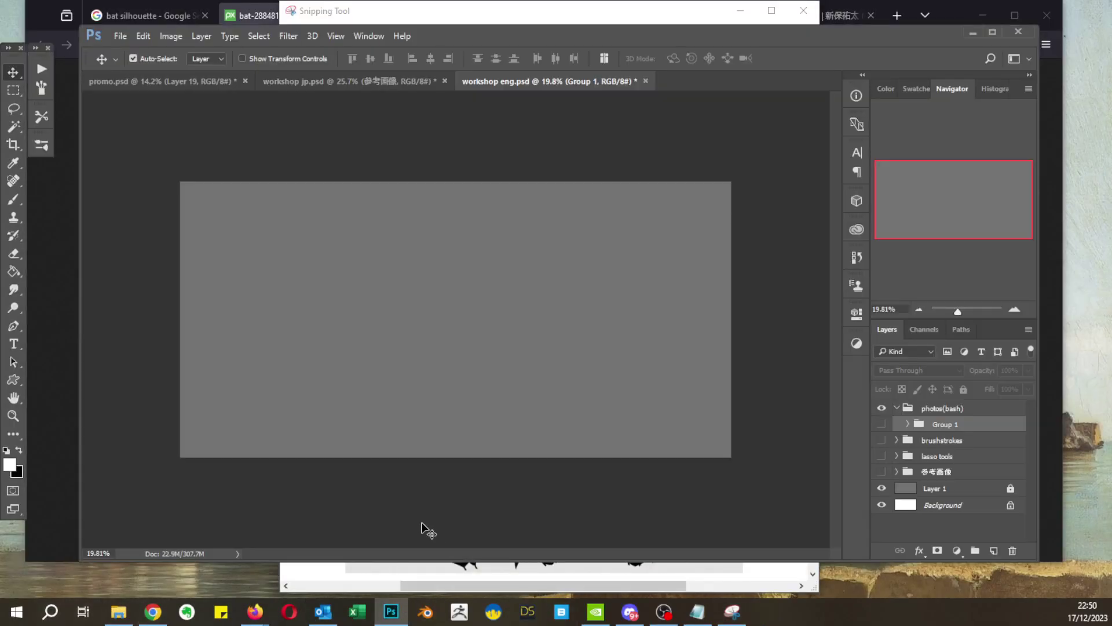
{"action": "key", "text": "ctrl+v"}
{"action": "key", "text": "ctrl+t"}
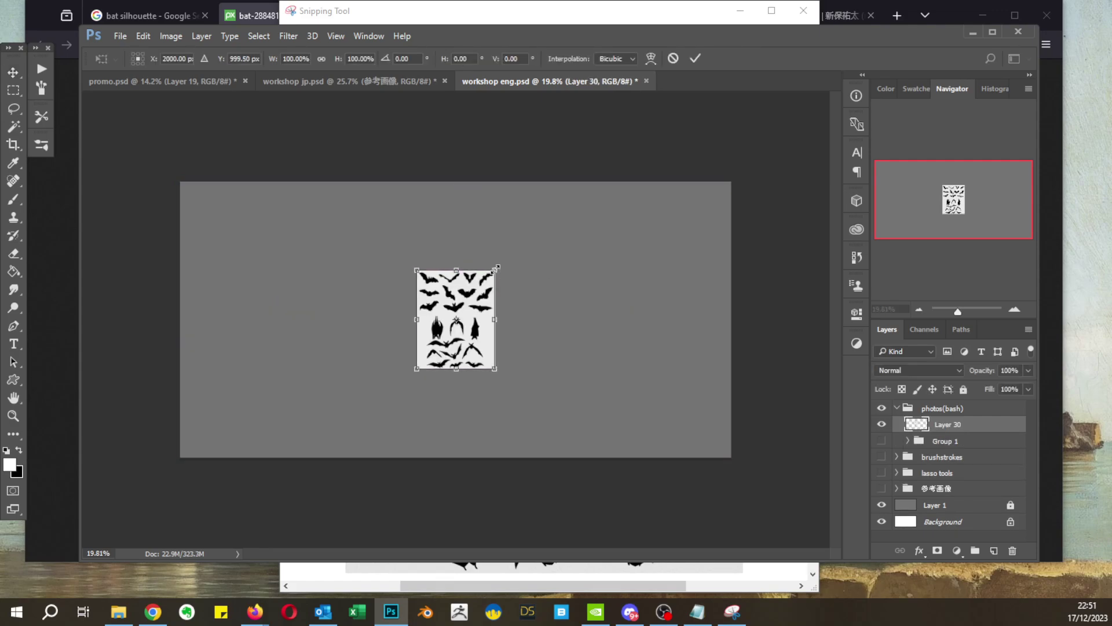
{"action": "left_click_drag", "start_coordinate": [496, 270], "coordinate": [591, 231]}
{"action": "key", "text": "Return"}
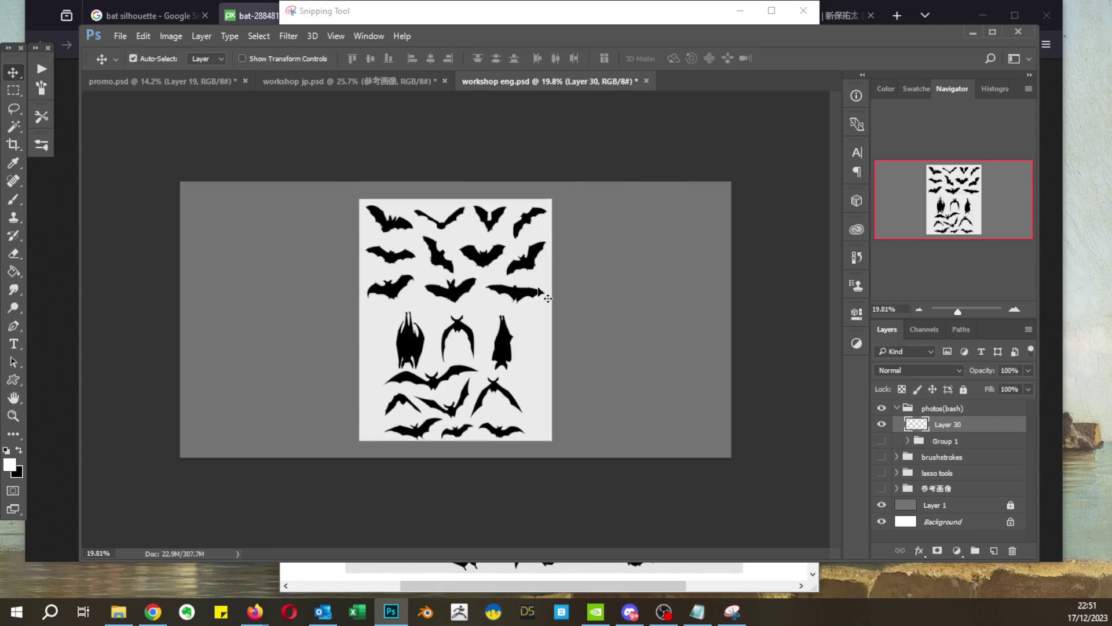
Step: Close Snipping Tool and the browser tab holding the bat sheet, returning to the image results
{"action": "left_click", "coordinate": [710, 587]}
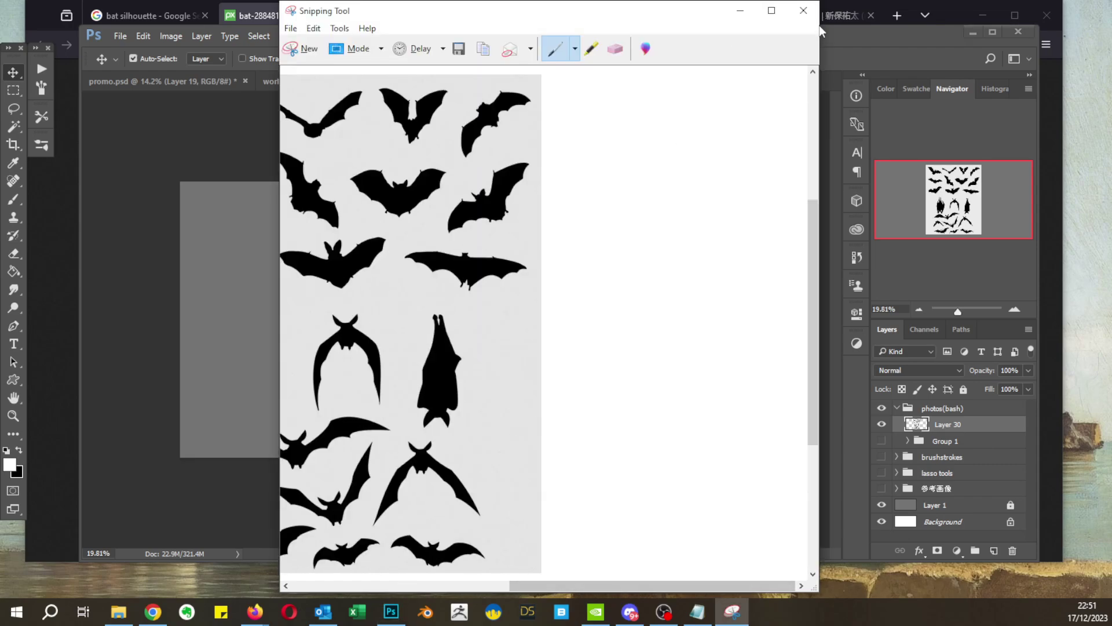
{"action": "left_click", "coordinate": [803, 10]}
{"action": "left_click", "coordinate": [609, 314]}
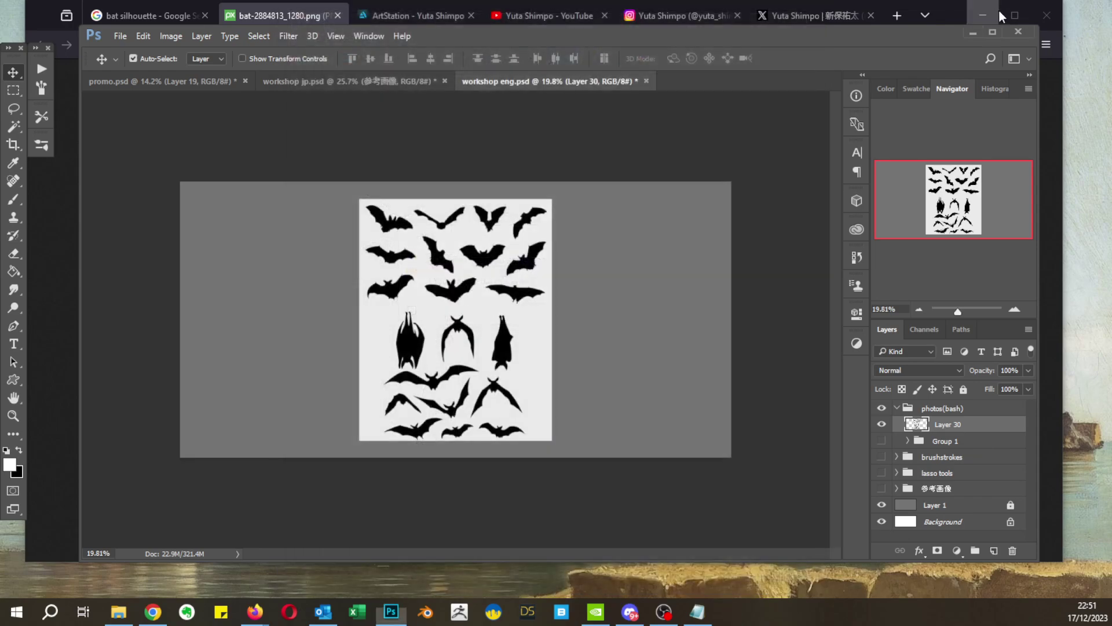
{"action": "left_click", "coordinate": [253, 29]}
{"action": "left_click", "coordinate": [338, 15]}
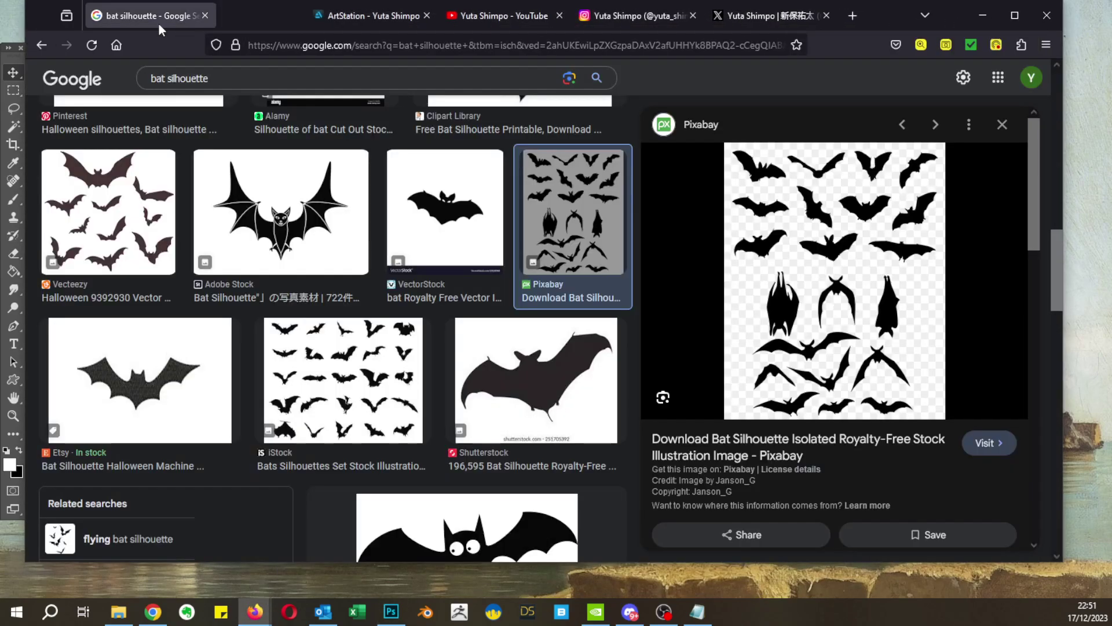
Step: Replace "bat" in the query to search images for "lizard silhouette" and look through the results
{"action": "scroll", "coordinate": [173, 84], "scroll_direction": "up", "scroll_amount": 5}
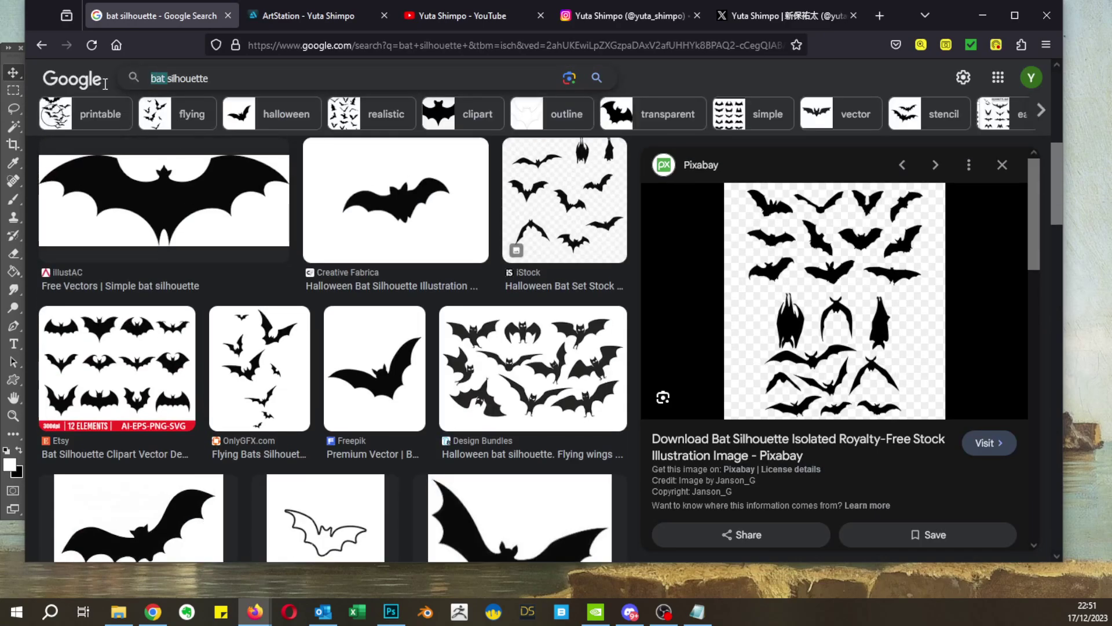
{"action": "type", "text": "lizard"}
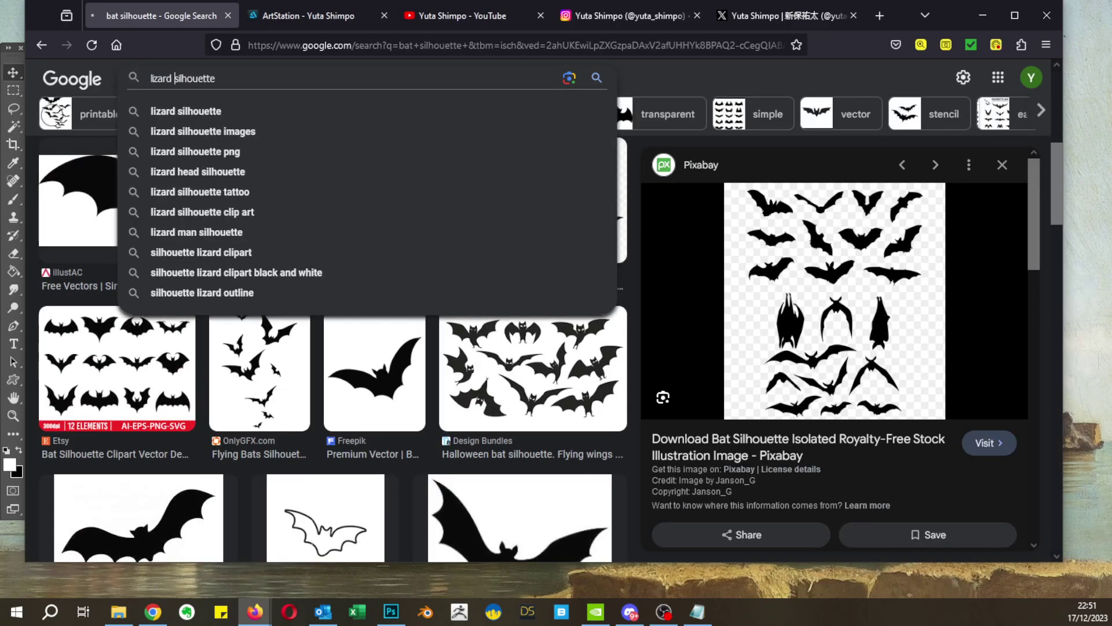
{"action": "key", "text": "Return"}
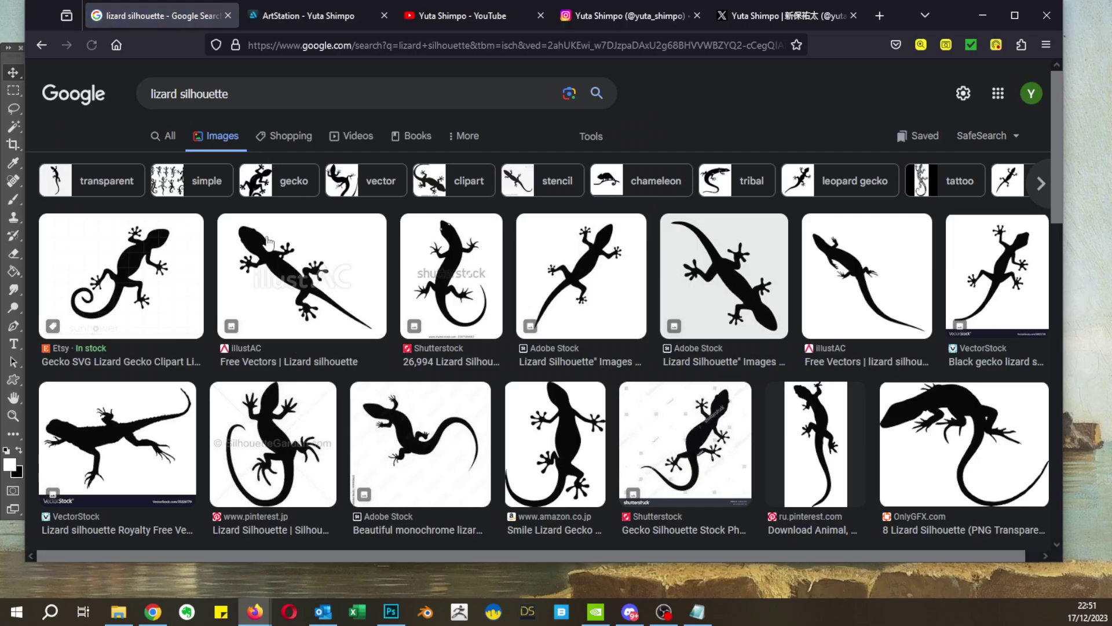
{"action": "scroll", "coordinate": [307, 282], "scroll_direction": "down", "scroll_amount": 5}
{"action": "scroll", "coordinate": [354, 272], "scroll_direction": "up", "scroll_amount": 4}
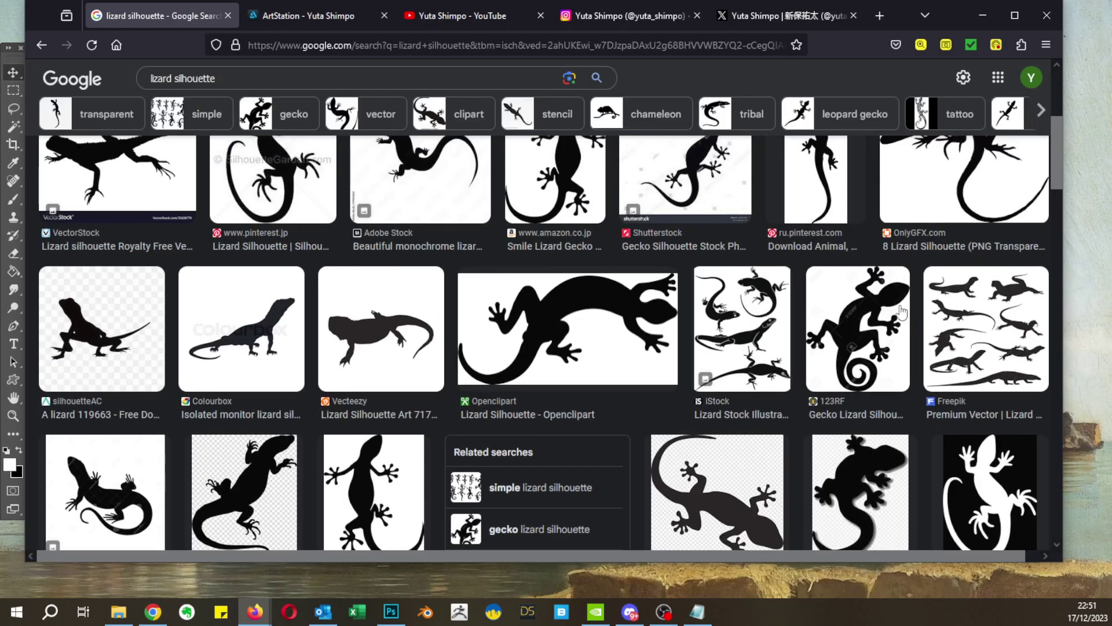
Step: Preview the Openclipart, 123RF and Freepik lizard silhouettes
{"action": "left_click", "coordinate": [377, 250]}
{"action": "left_click", "coordinate": [378, 277]}
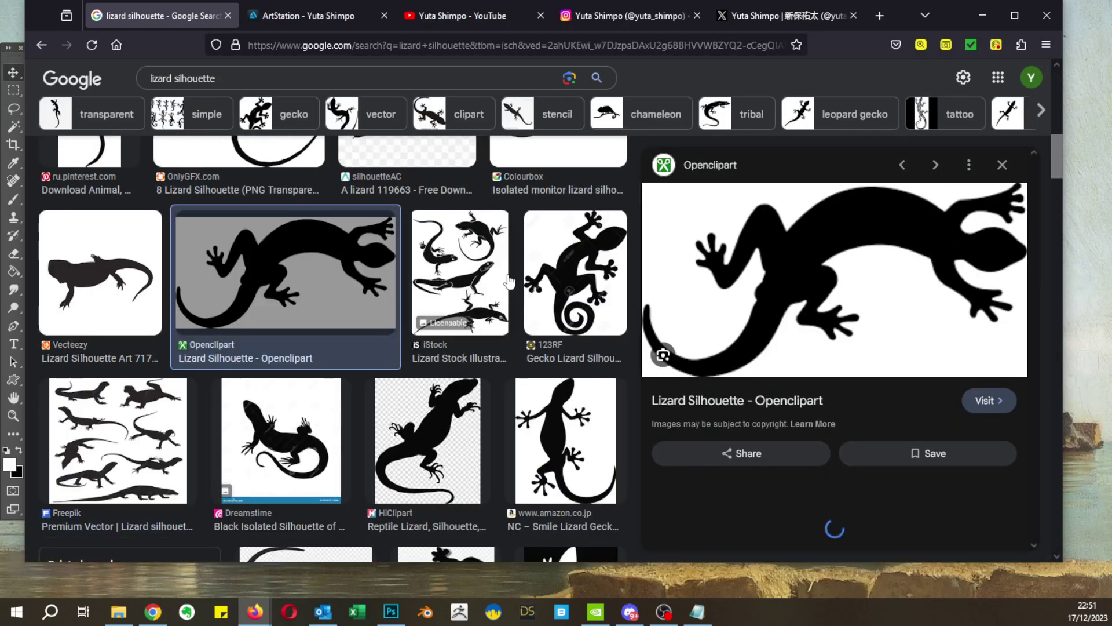
{"action": "left_click", "coordinate": [545, 259]}
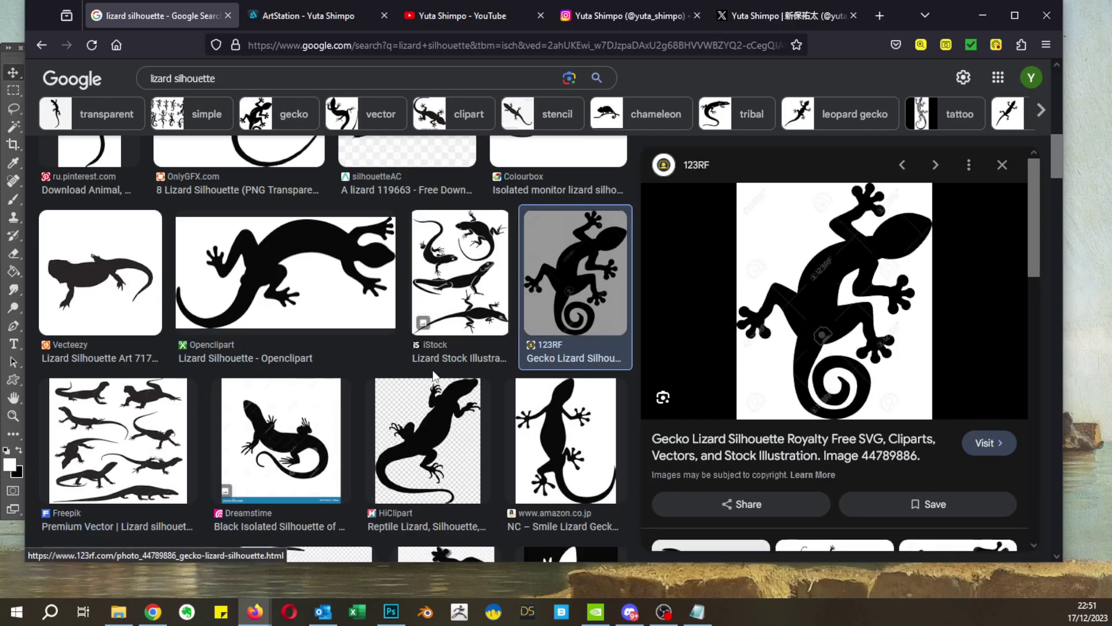
{"action": "scroll", "coordinate": [433, 375], "scroll_direction": "down", "scroll_amount": 2}
{"action": "key", "text": "Right"}
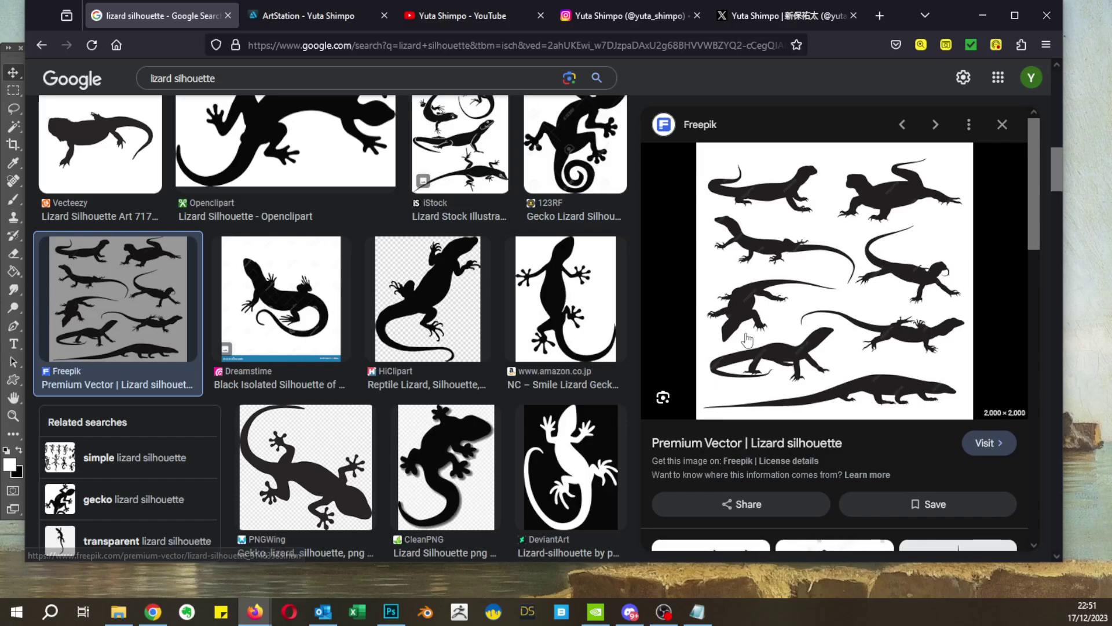
Step: Copy the Freepik lizard silhouette sheet and paste it into workshop eng.psd in Photoshop
{"action": "right_click", "coordinate": [839, 277]}
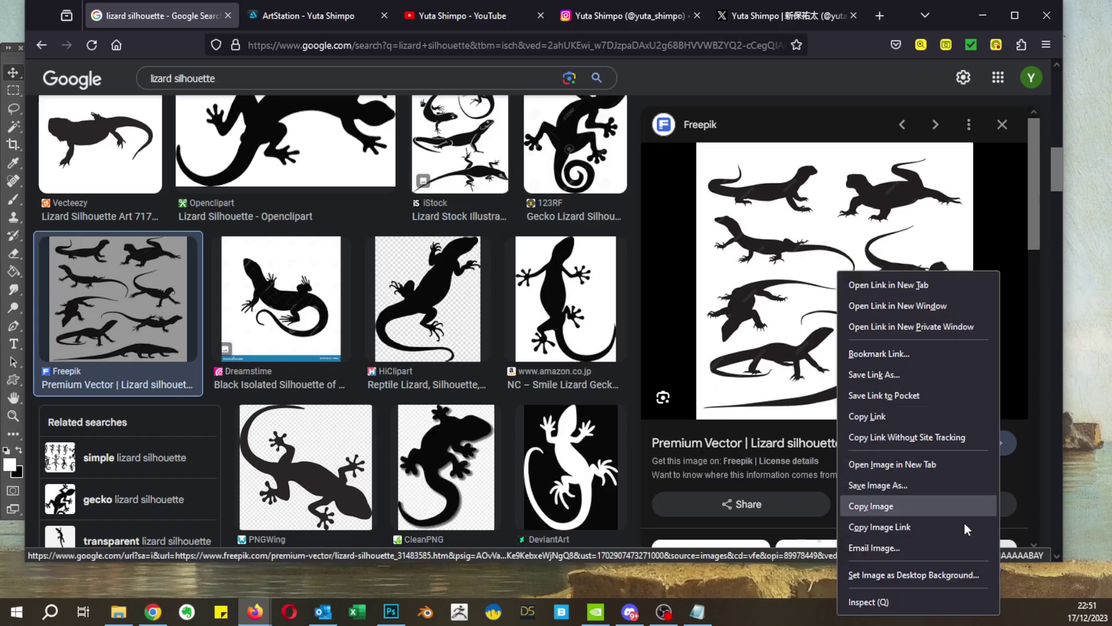
{"action": "left_click", "coordinate": [922, 504]}
{"action": "scroll", "coordinate": [853, 396], "scroll_direction": "down", "scroll_amount": 5}
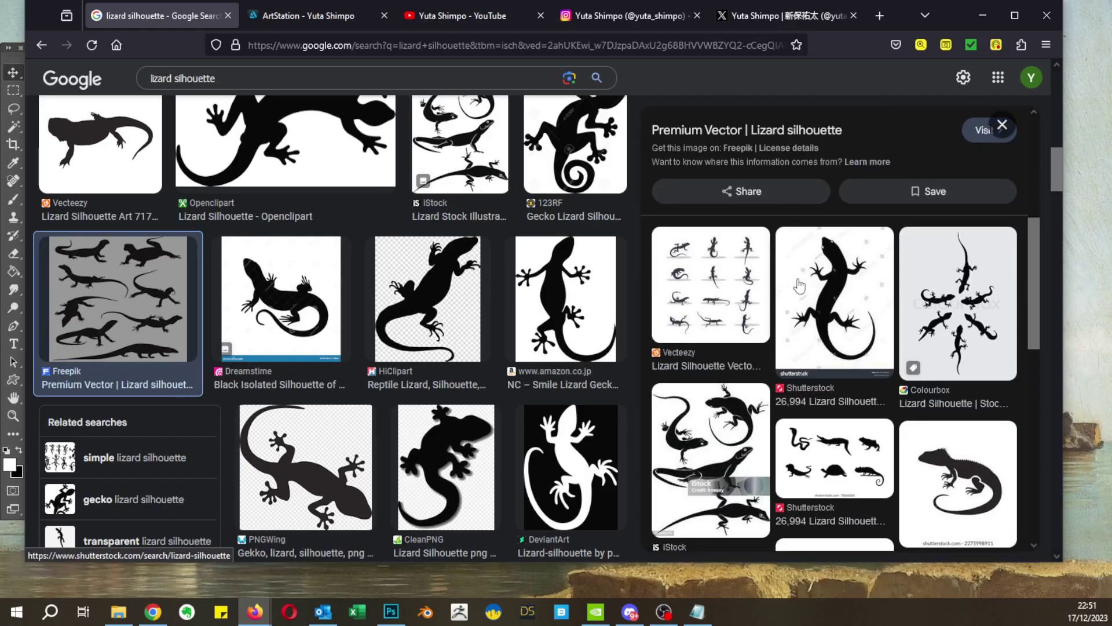
{"action": "scroll", "coordinate": [852, 396], "scroll_direction": "down", "scroll_amount": 3}
{"action": "left_click", "coordinate": [925, 16]}
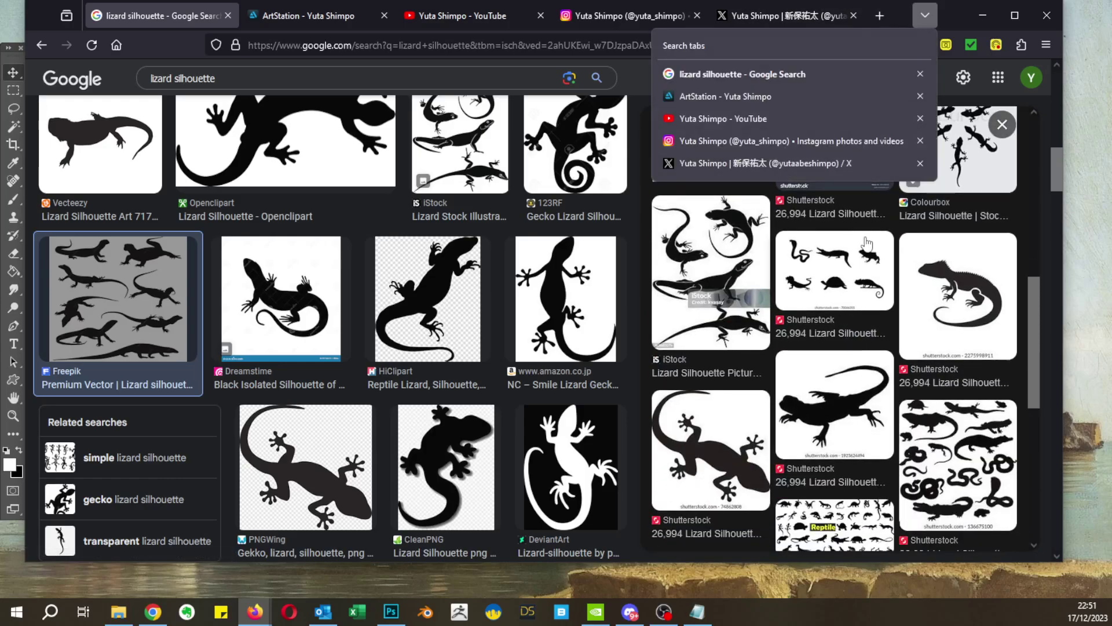
{"action": "left_click_drag", "start_coordinate": [905, 16], "coordinate": [913, 293]}
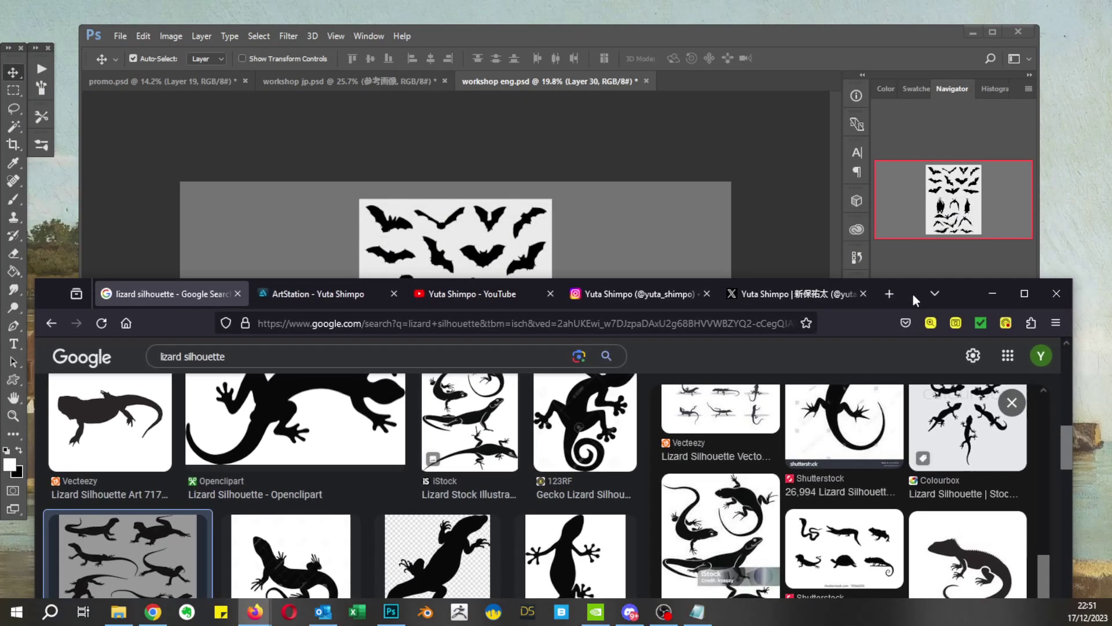
{"action": "left_click", "coordinate": [635, 175]}
{"action": "key", "text": "ctrl+v"}
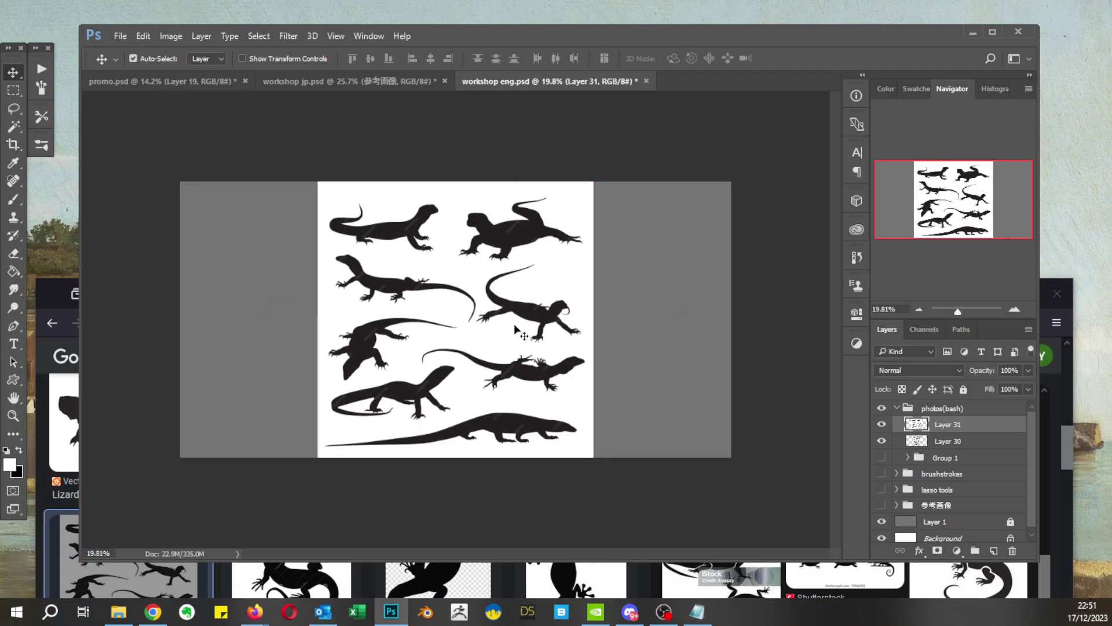
Step: Return to the browser and search images for "bug silhouette"
{"action": "left_click", "coordinate": [217, 579]}
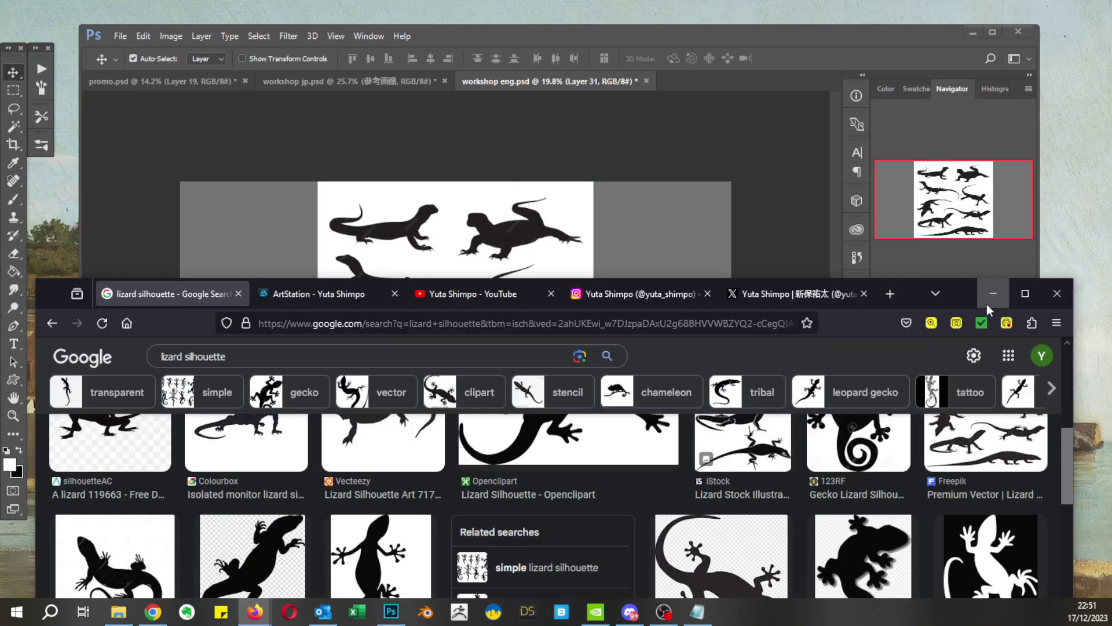
{"action": "left_click_drag", "start_coordinate": [963, 297], "coordinate": [949, 129]}
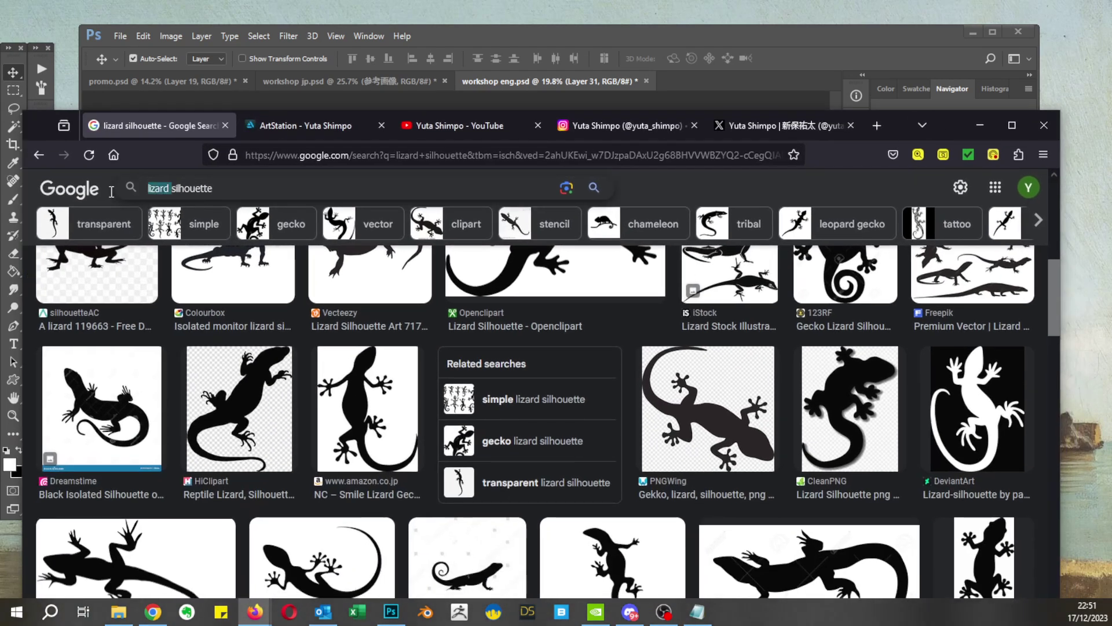
{"action": "left_click_drag", "start_coordinate": [111, 192], "coordinate": [99, 198]}
{"action": "type", "text": "bug"}
{"action": "key", "text": "Return"}
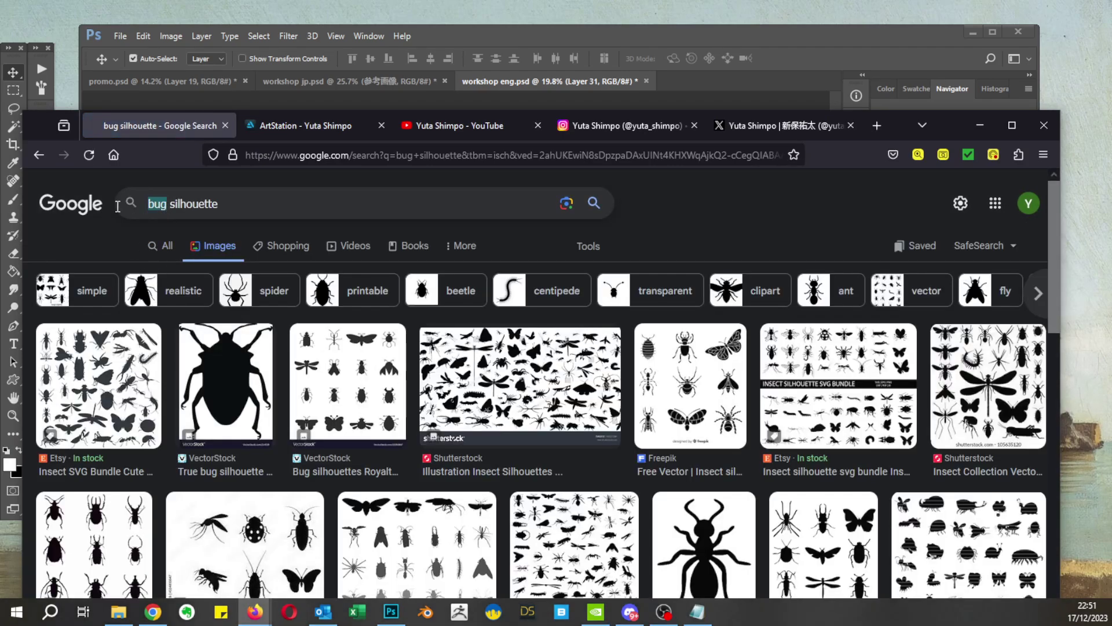
Step: Change the query to "insect silhouette" and look through the image results
{"action": "type", "text": "insect"}
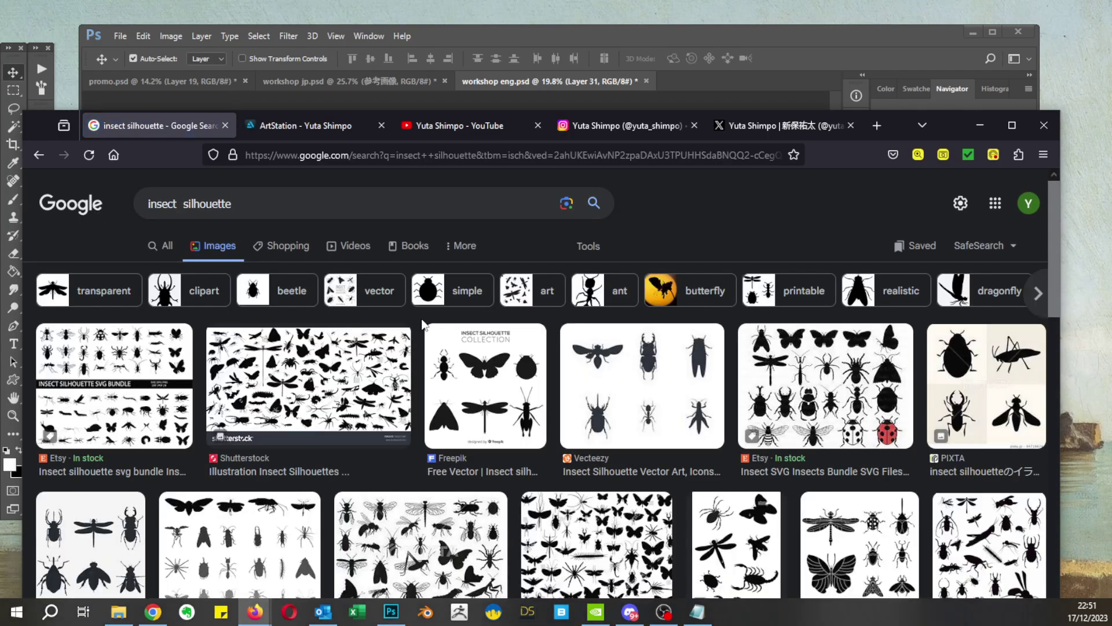
{"action": "scroll", "coordinate": [481, 395], "scroll_direction": "down", "scroll_amount": 7}
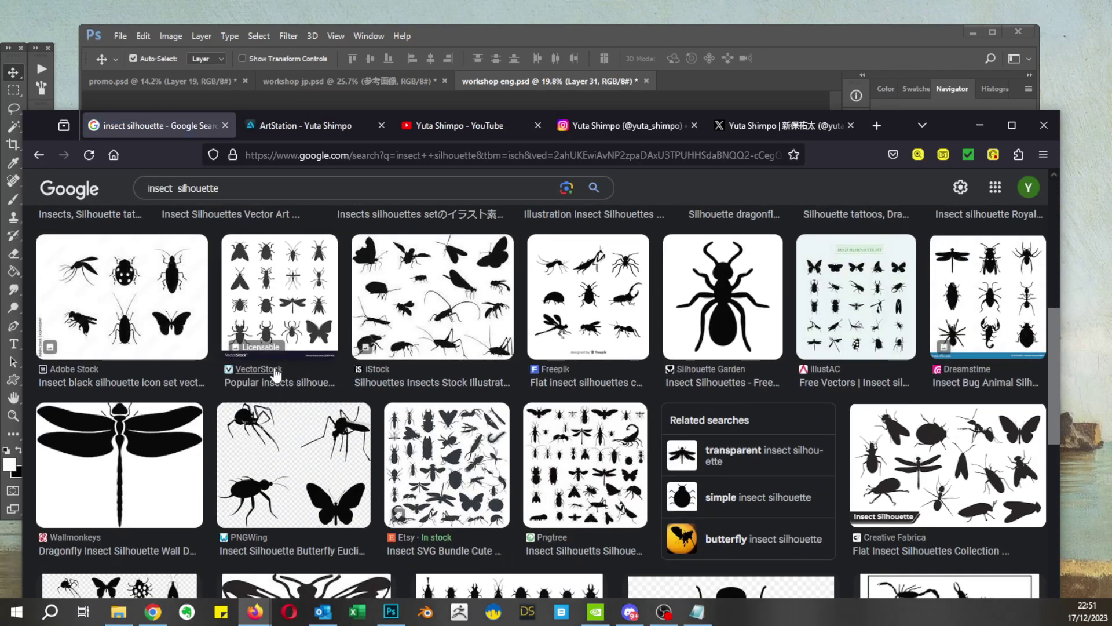
{"action": "scroll", "coordinate": [271, 374], "scroll_direction": "down", "scroll_amount": 3}
{"action": "scroll", "coordinate": [750, 375], "scroll_direction": "down", "scroll_amount": 2}
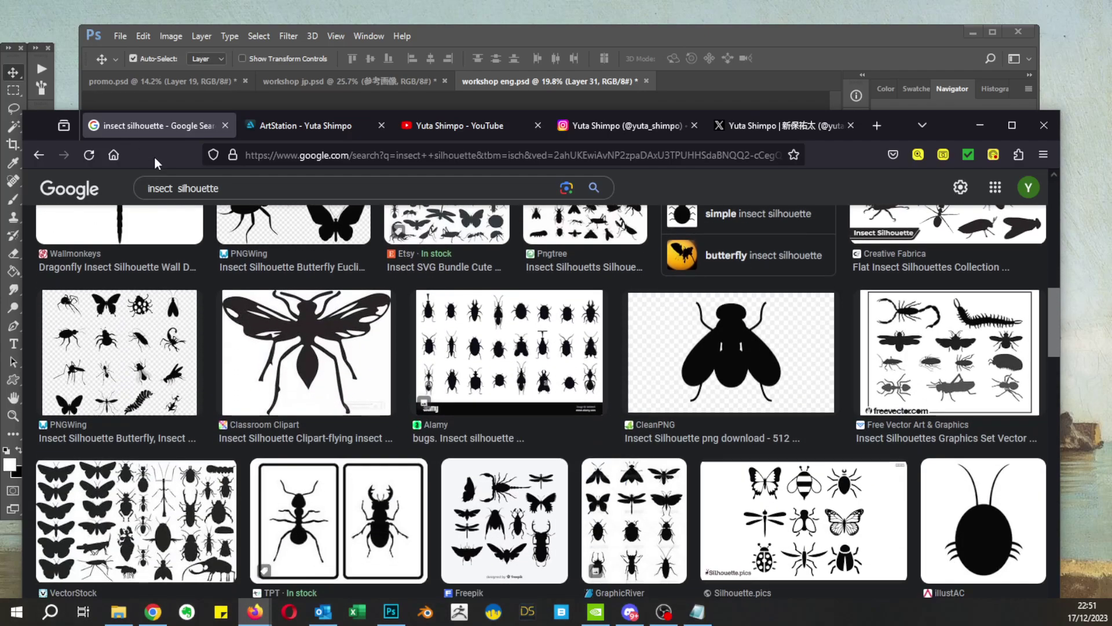
Step: Search images for "beetle silhouette" instead of insects
{"action": "left_click_drag", "start_coordinate": [178, 188], "coordinate": [79, 193]}
{"action": "type", "text": "beetle"}
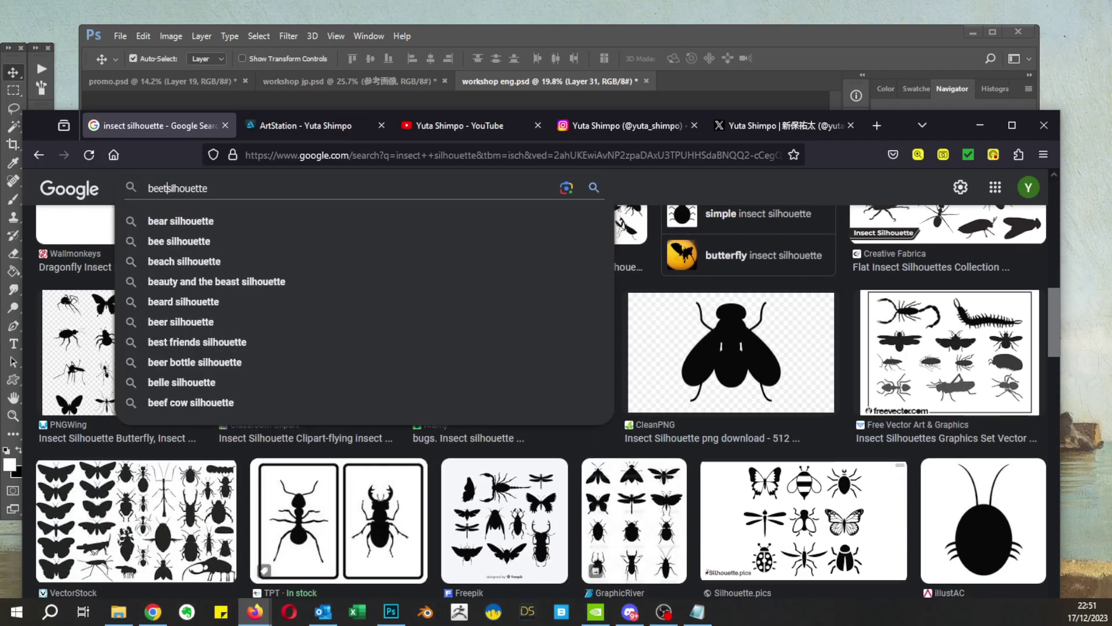
{"action": "key", "text": "Return"}
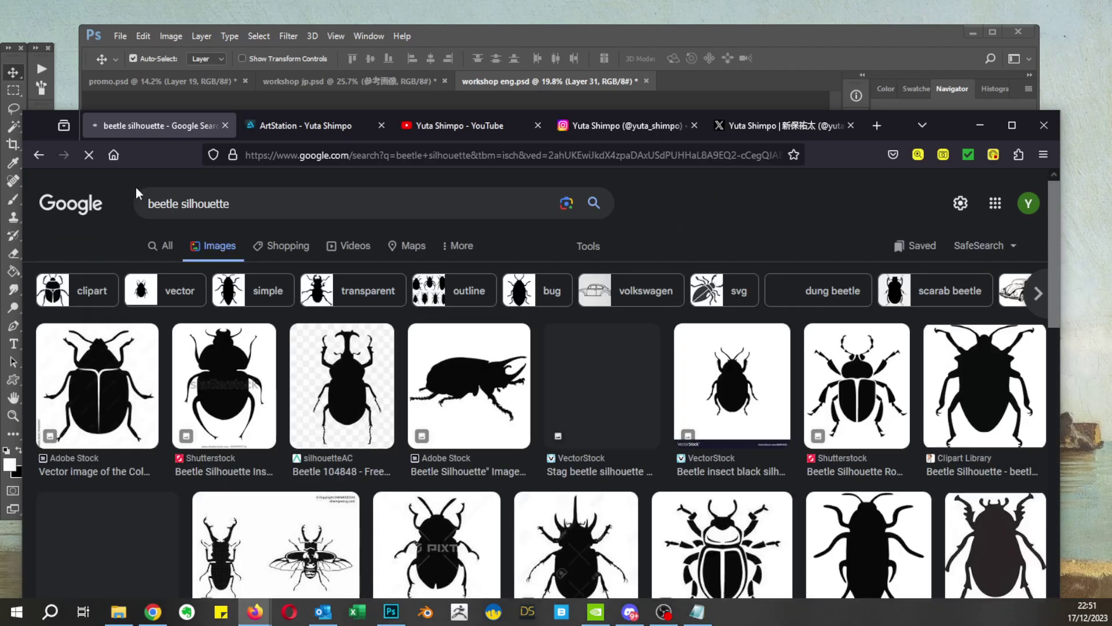
Step: Look through the beetle results and refine the image search to "stag beetle silhouette"
{"action": "scroll", "coordinate": [583, 408], "scroll_direction": "down", "scroll_amount": 5}
{"action": "scroll", "coordinate": [582, 407], "scroll_direction": "down", "scroll_amount": 8}
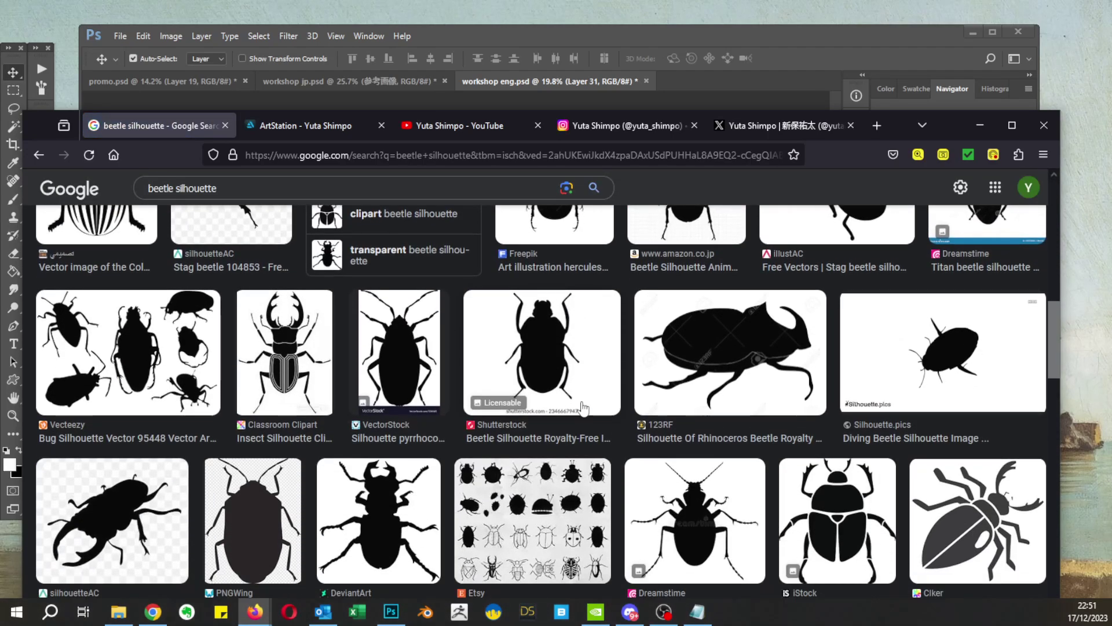
{"action": "scroll", "coordinate": [578, 408], "scroll_direction": "down", "scroll_amount": 10}
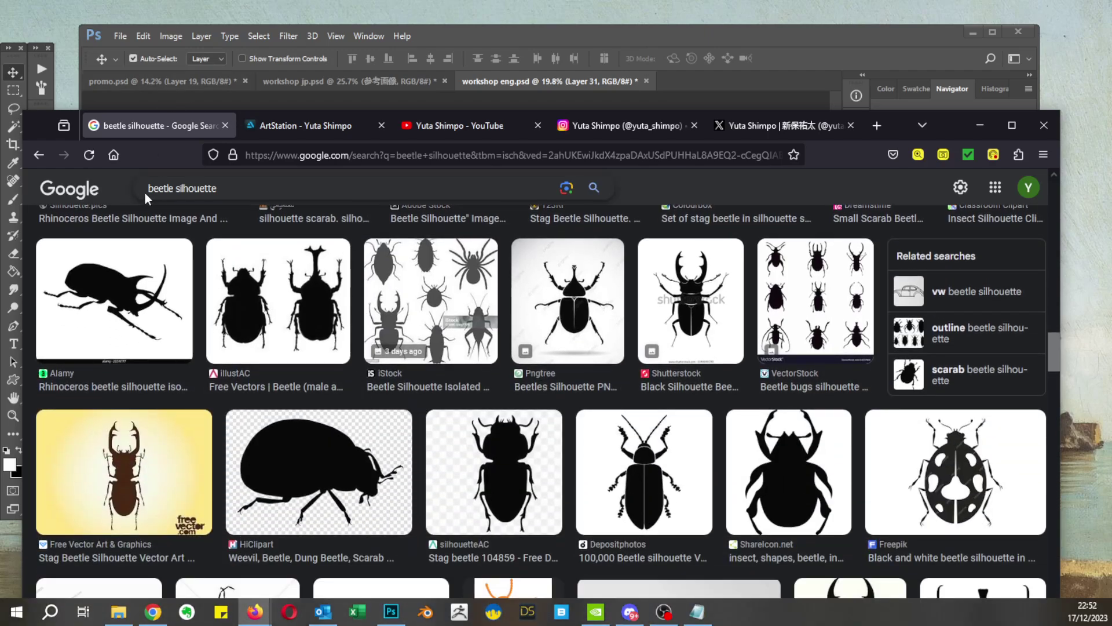
{"action": "left_click", "coordinate": [148, 186]}
{"action": "type", "text": "stag"}
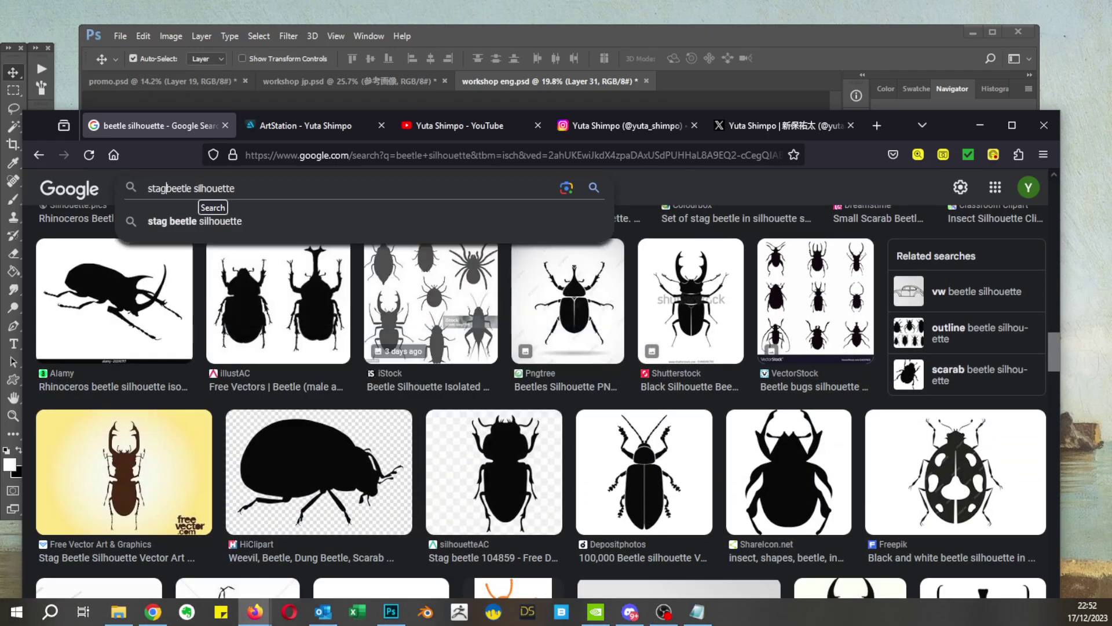
{"action": "key", "text": "Return"}
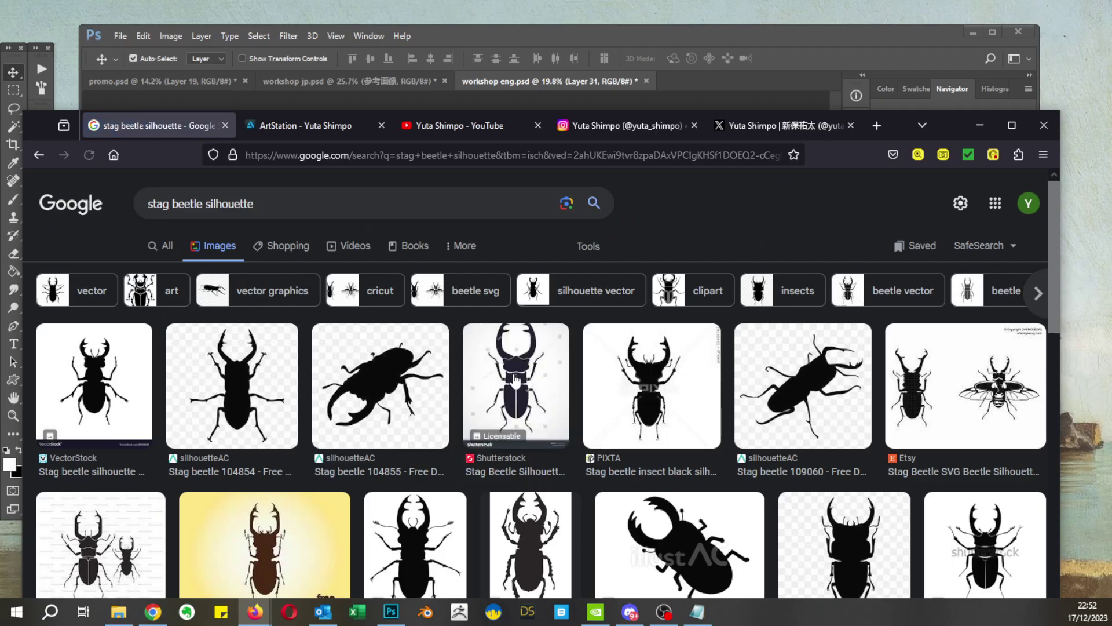
Step: Copy the illustAC sheet of four stag beetle silhouettes and paste it into workshop eng.psd in Photoshop
{"action": "scroll", "coordinate": [510, 393], "scroll_direction": "down", "scroll_amount": 10}
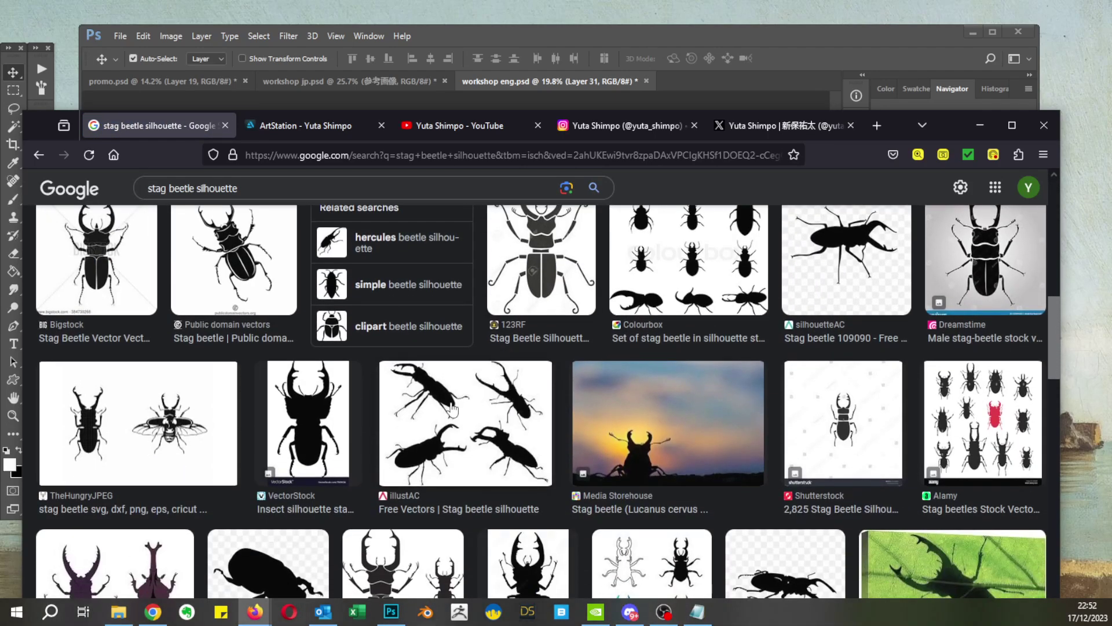
{"action": "left_click", "coordinate": [452, 409]}
{"action": "scroll", "coordinate": [815, 367], "scroll_direction": "down", "scroll_amount": 2}
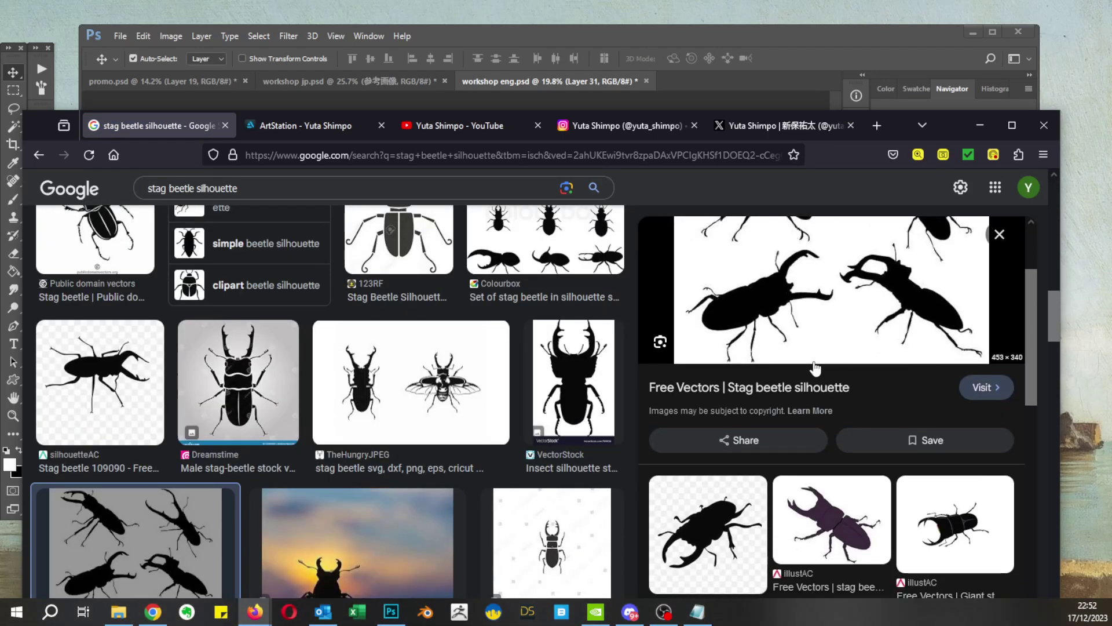
{"action": "scroll", "coordinate": [814, 367], "scroll_direction": "up", "scroll_amount": 2}
{"action": "right_click", "coordinate": [802, 358]}
{"action": "left_click", "coordinate": [854, 235]}
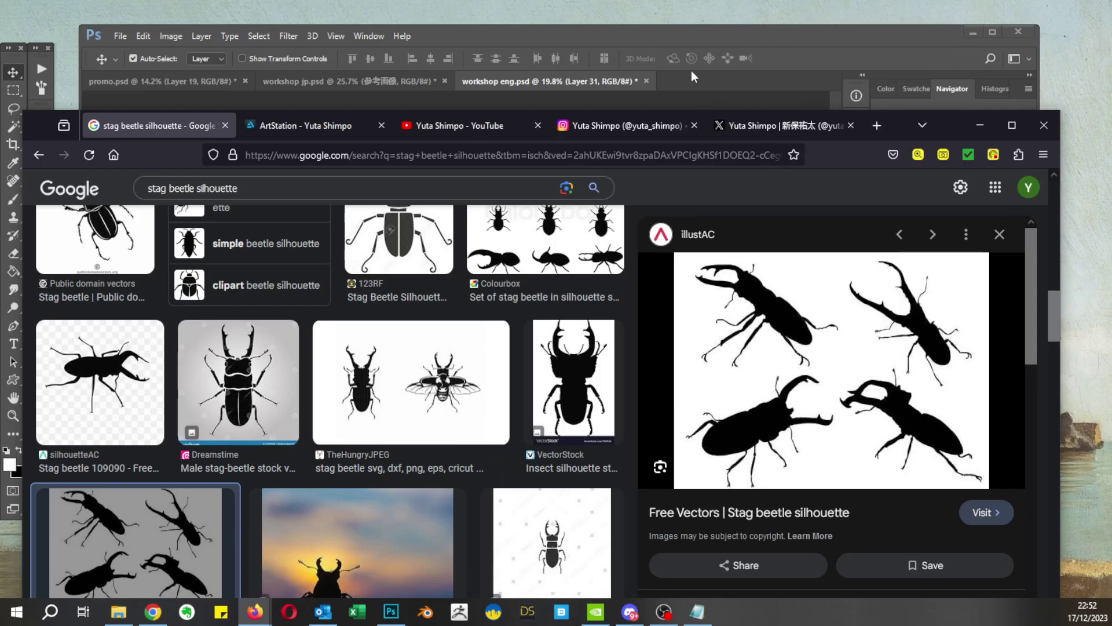
{"action": "left_click", "coordinate": [694, 34]}
{"action": "key", "text": "ctrl+v"}
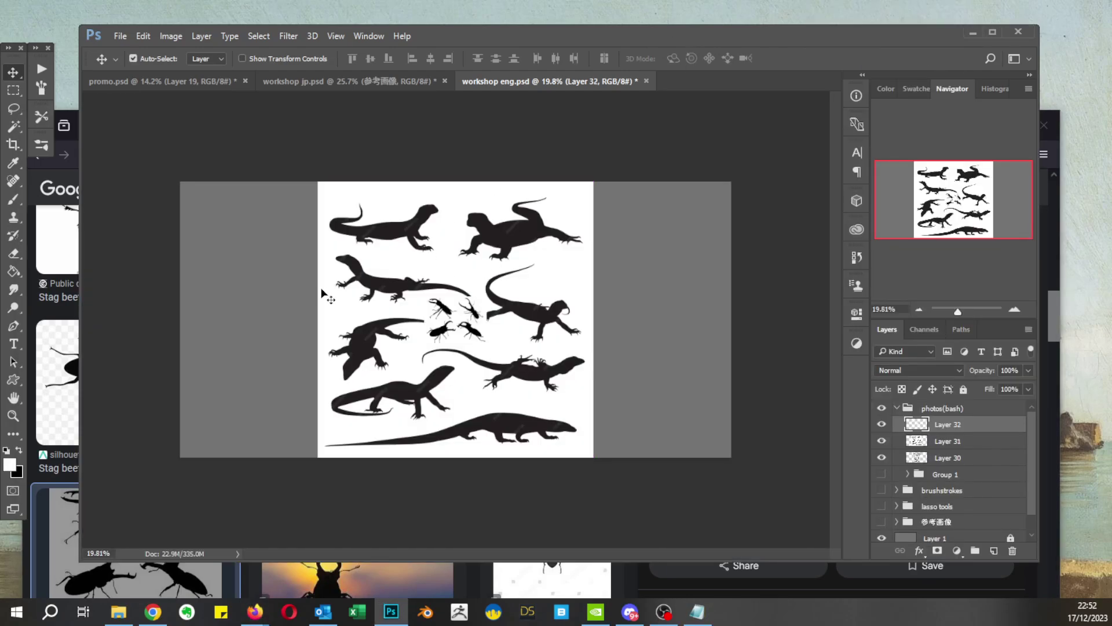
Step: Enlarge the pasted stag beetle sheet over the lower-left half of the canvas and save the document
{"action": "key", "text": "ctrl+t"}
{"action": "left_click_drag", "start_coordinate": [485, 296], "coordinate": [579, 228]}
{"action": "left_click_drag", "start_coordinate": [519, 315], "coordinate": [402, 348]}
{"action": "key", "text": "Return"}
{"action": "key", "text": "ctrl+s"}
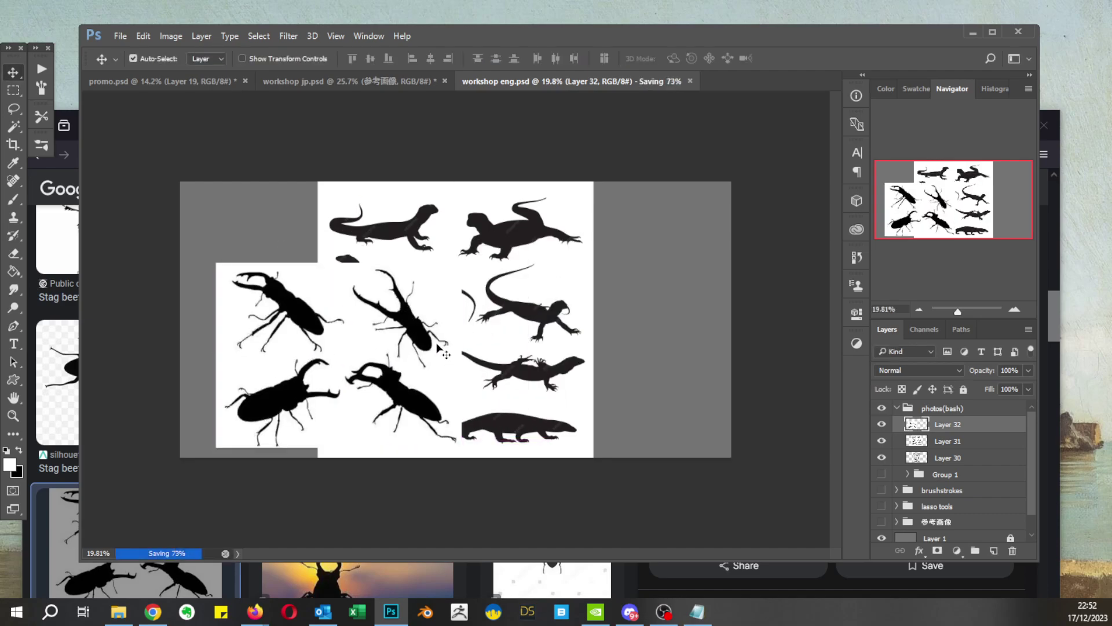
Step: Spread the reference sheets apart, with the lizards on the canvas's right side and the bats above the beetles
{"action": "left_click_drag", "start_coordinate": [520, 352], "coordinate": [689, 351]}
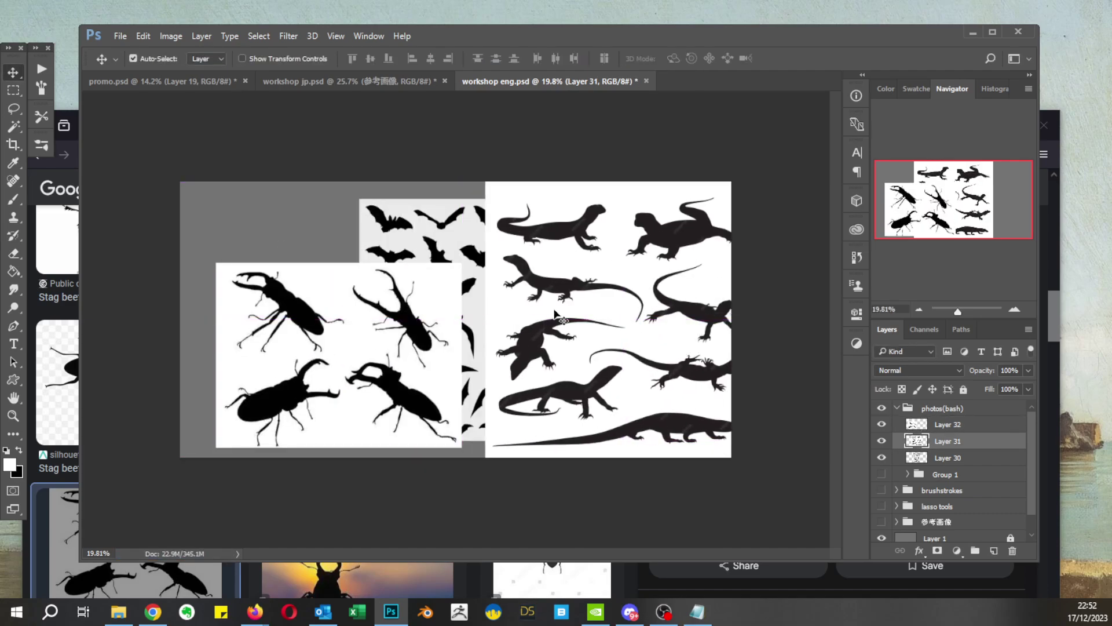
{"action": "left_click_drag", "start_coordinate": [438, 249], "coordinate": [294, 250]}
Step: Return to the browser, search images for "fish silhouette" and look through the results
{"action": "left_click", "coordinate": [74, 369]}
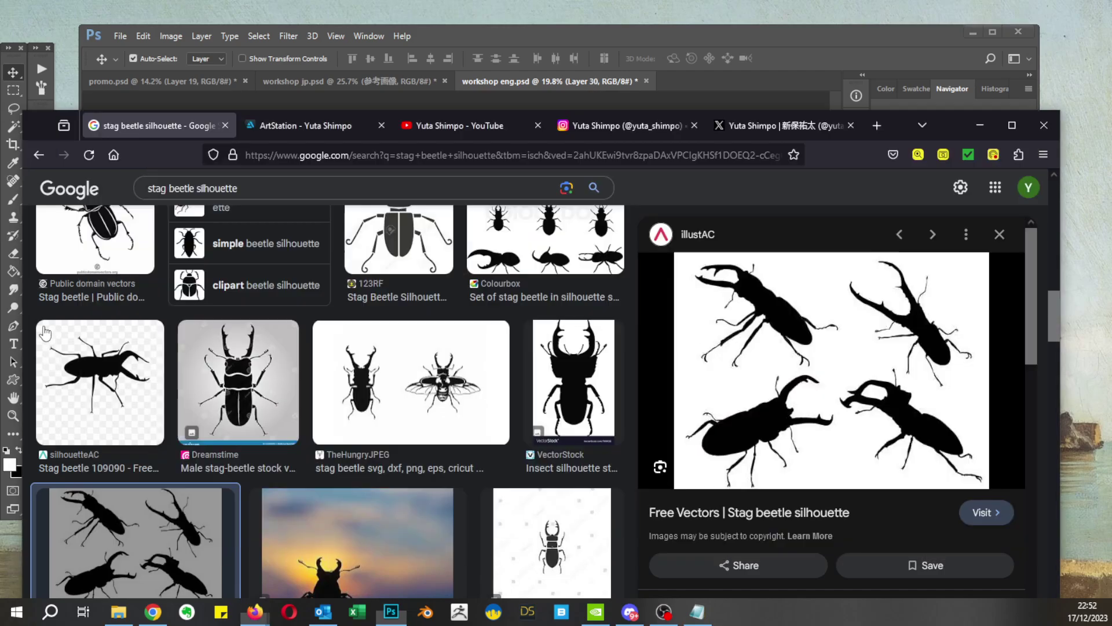
{"action": "scroll", "coordinate": [388, 345], "scroll_direction": "up", "scroll_amount": 10}
{"action": "left_click_drag", "start_coordinate": [197, 196], "coordinate": [78, 196]}
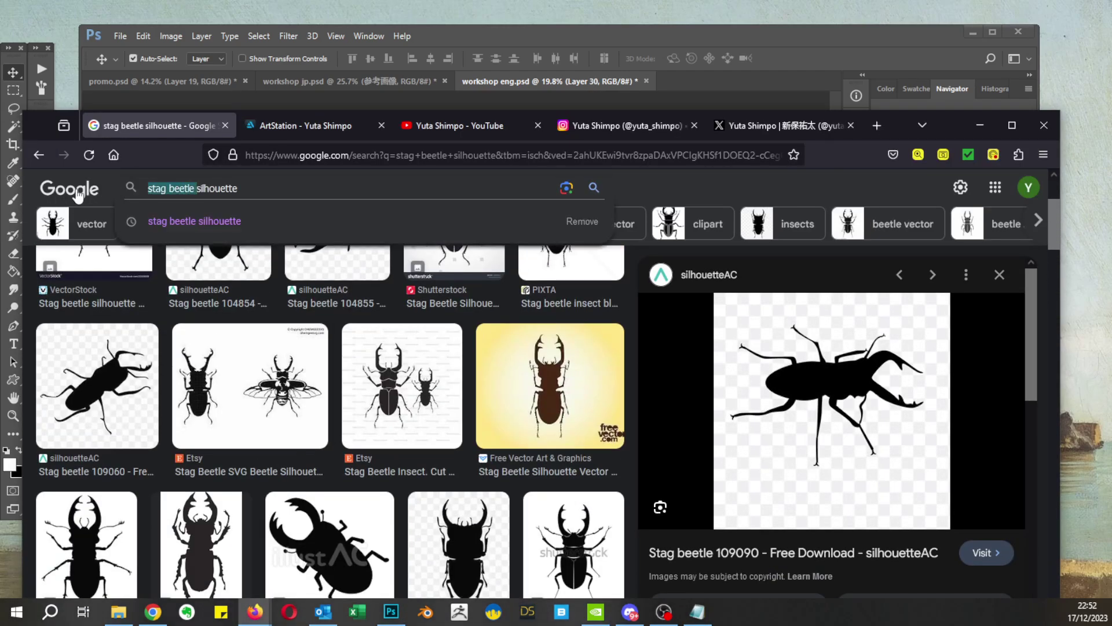
{"action": "type", "text": "fish"}
{"action": "key", "text": "Return"}
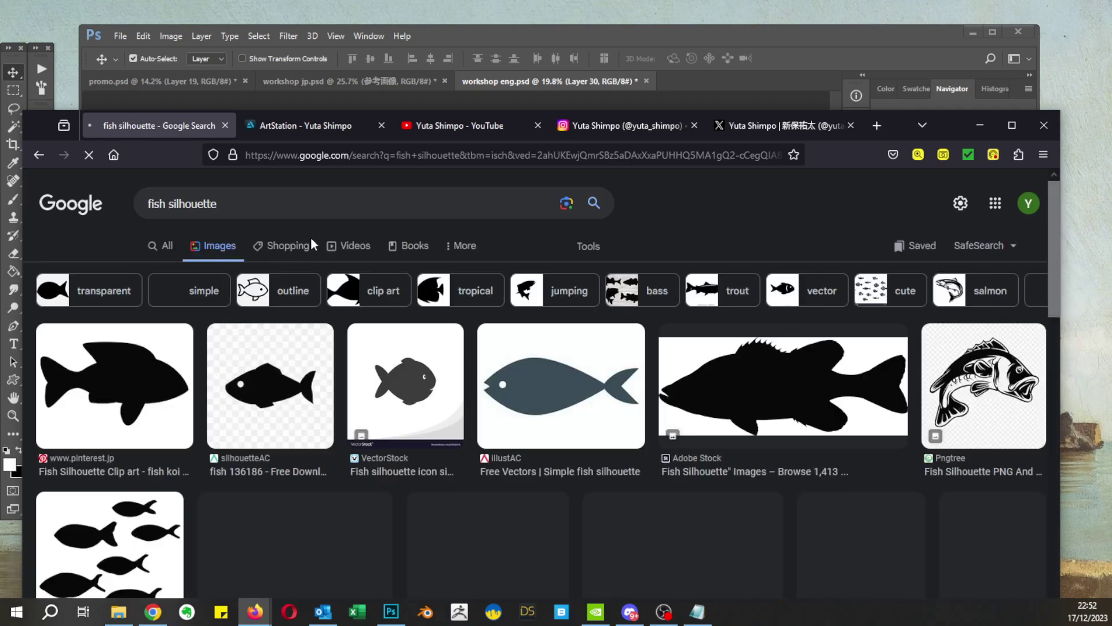
{"action": "scroll", "coordinate": [339, 347], "scroll_direction": "down", "scroll_amount": 5}
{"action": "scroll", "coordinate": [669, 406], "scroll_direction": "up", "scroll_amount": 3}
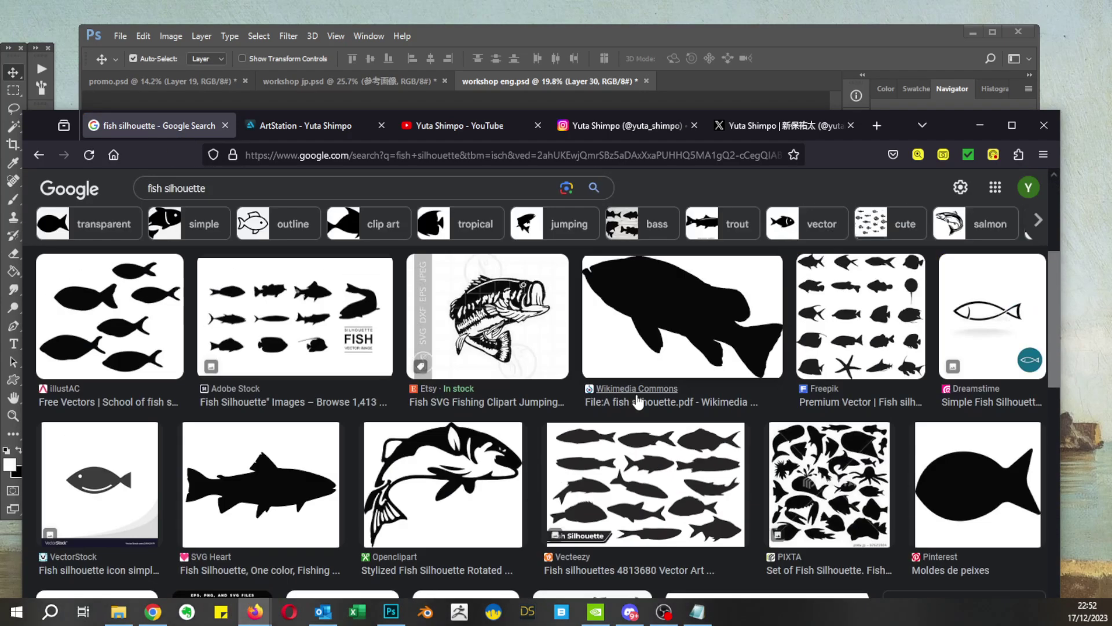
{"action": "scroll", "coordinate": [323, 383], "scroll_direction": "up", "scroll_amount": 2}
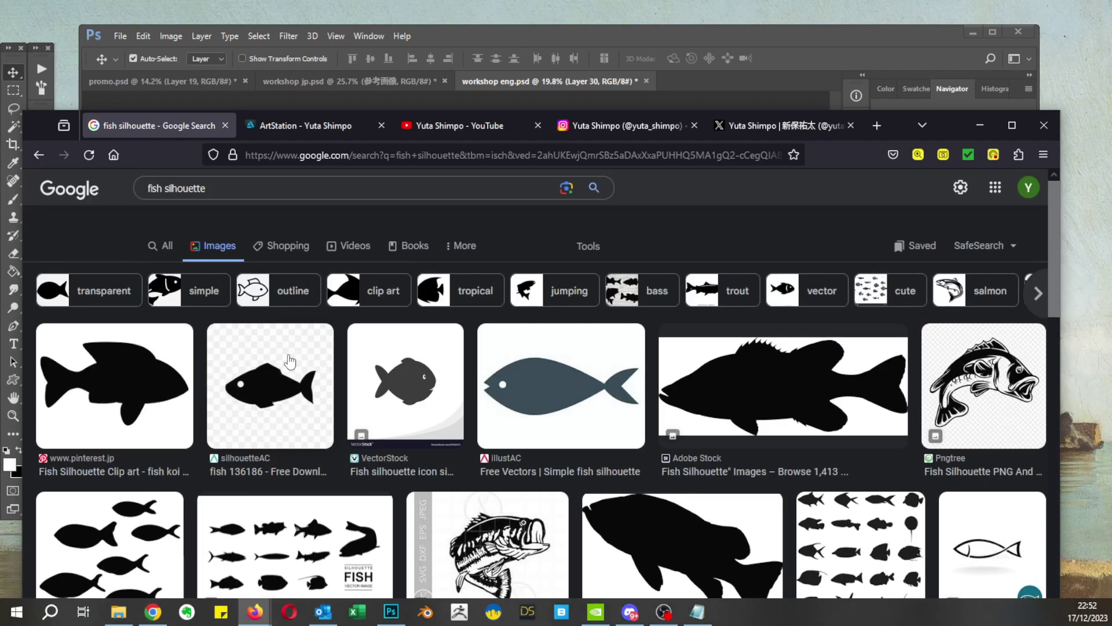
Step: Change the image search from fish to shark silhouettes
{"action": "double_click", "coordinate": [165, 203]}
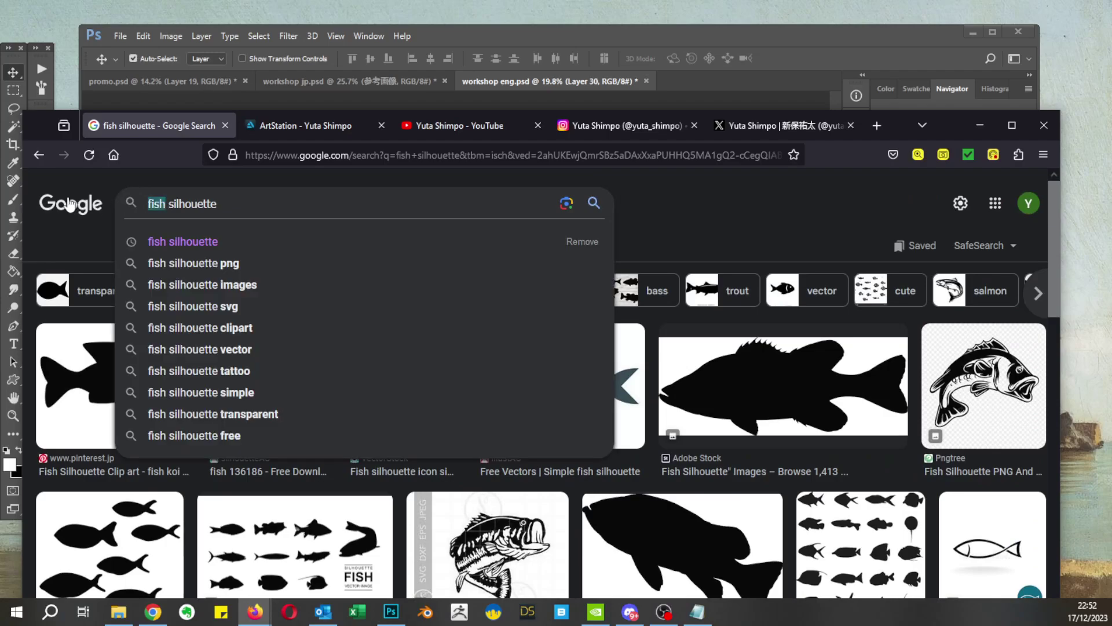
{"action": "type", "text": "shark"}
{"action": "key", "text": "Return"}
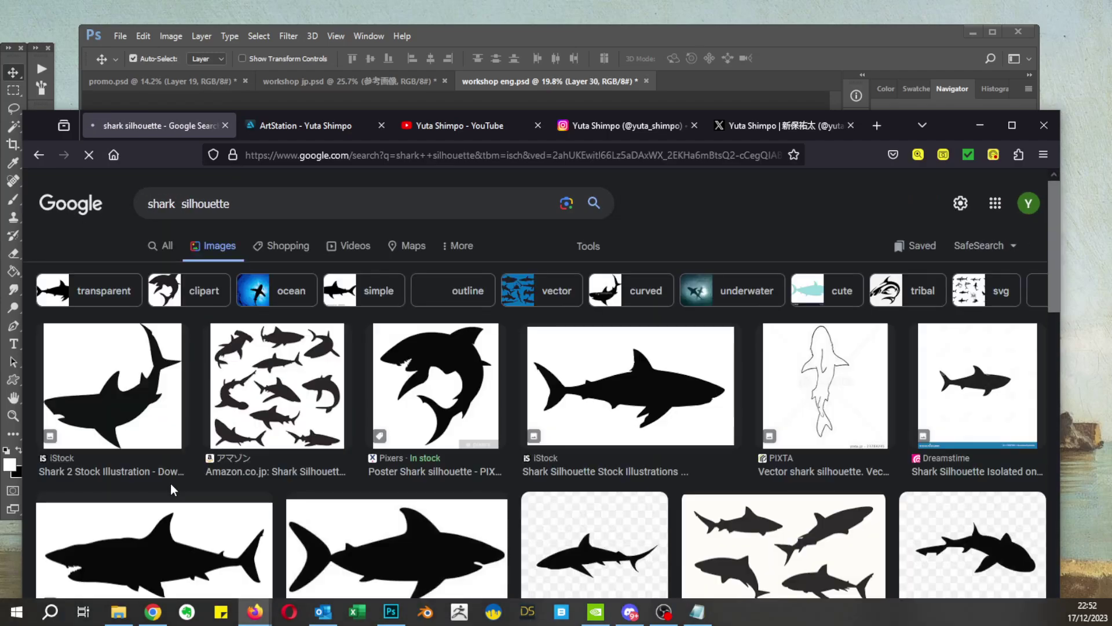
Step: Copy the Amazon sheet of shark silhouettes and paste it into workshop eng.psd in Photoshop
{"action": "left_click", "coordinate": [278, 381]}
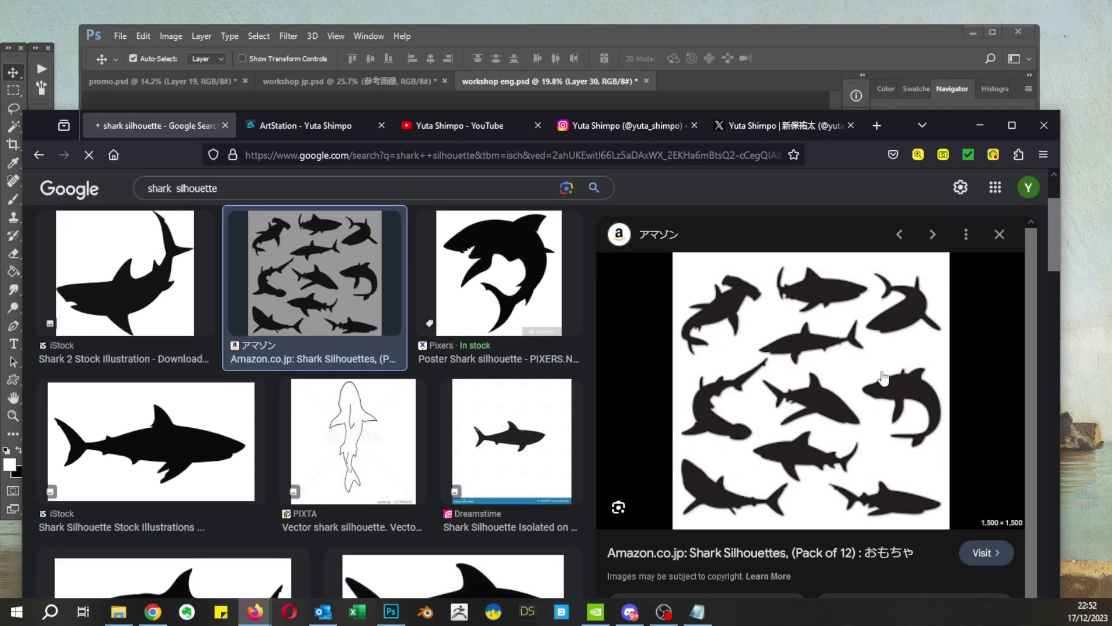
{"action": "right_click", "coordinate": [846, 354]}
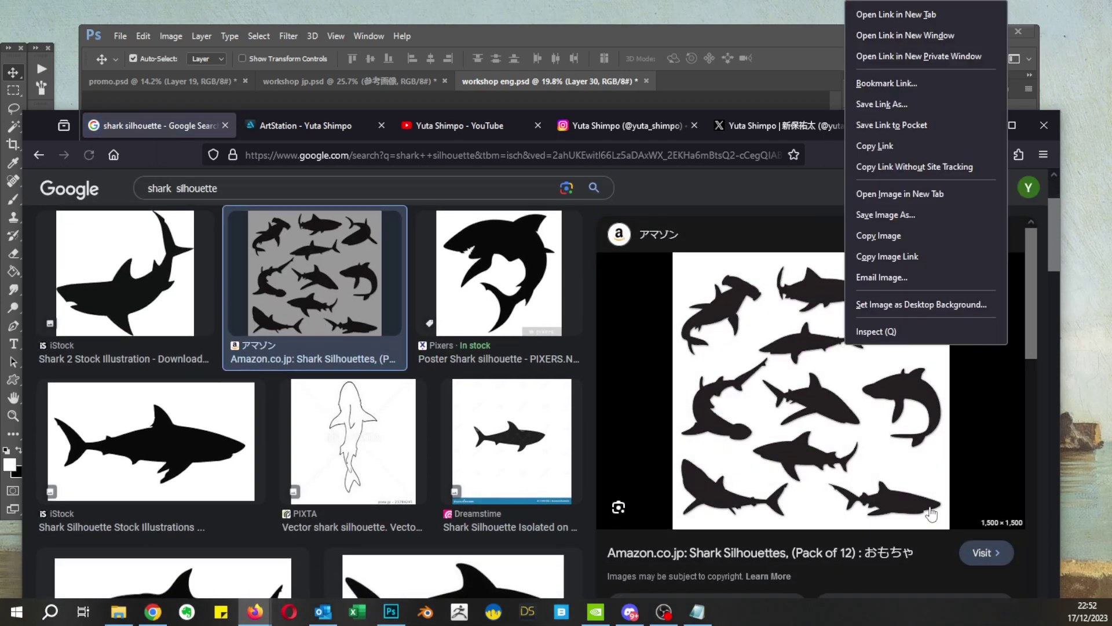
{"action": "left_click", "coordinate": [891, 234]}
{"action": "left_click", "coordinate": [745, 40]}
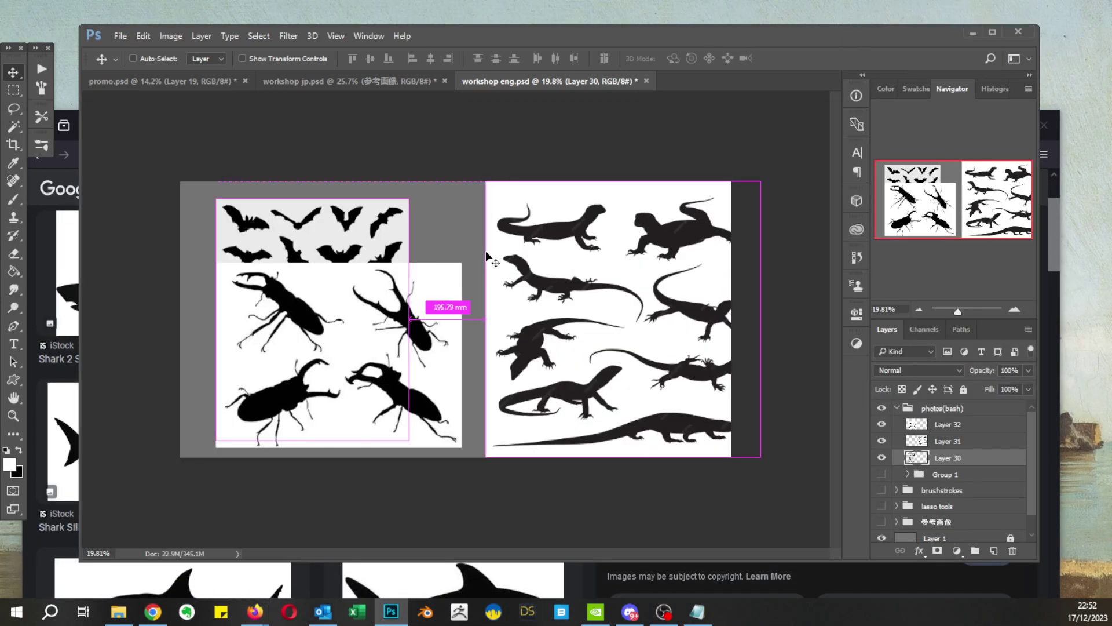
{"action": "key", "text": "ctrl+v"}
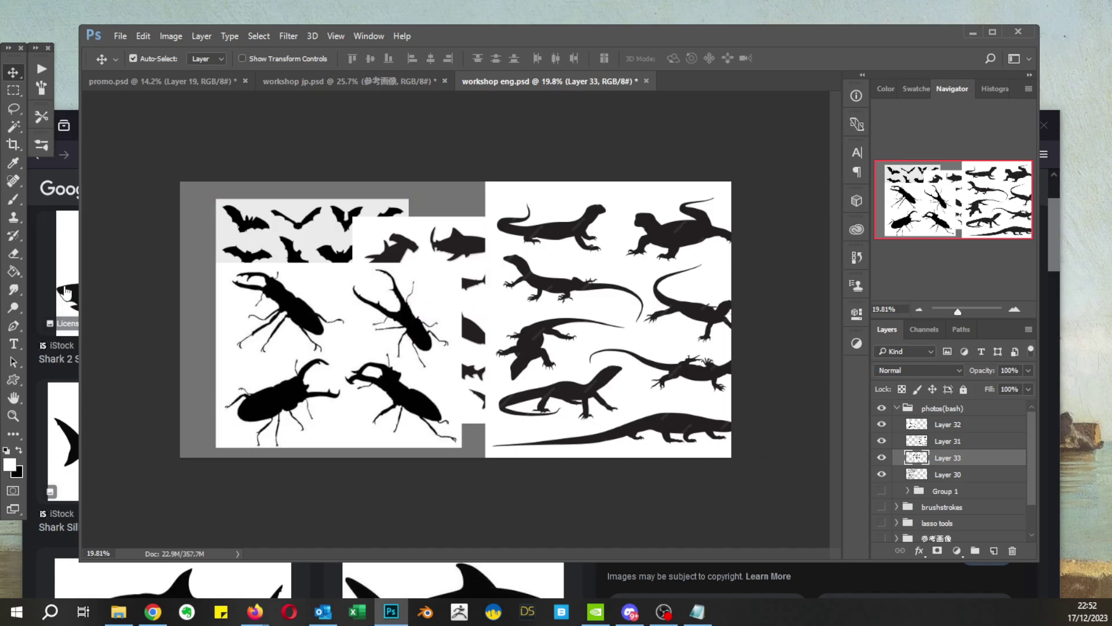
Step: Minimize the browser and move the stag beetle sheet into the canvas's lower-left corner
{"action": "left_click", "coordinate": [65, 292]}
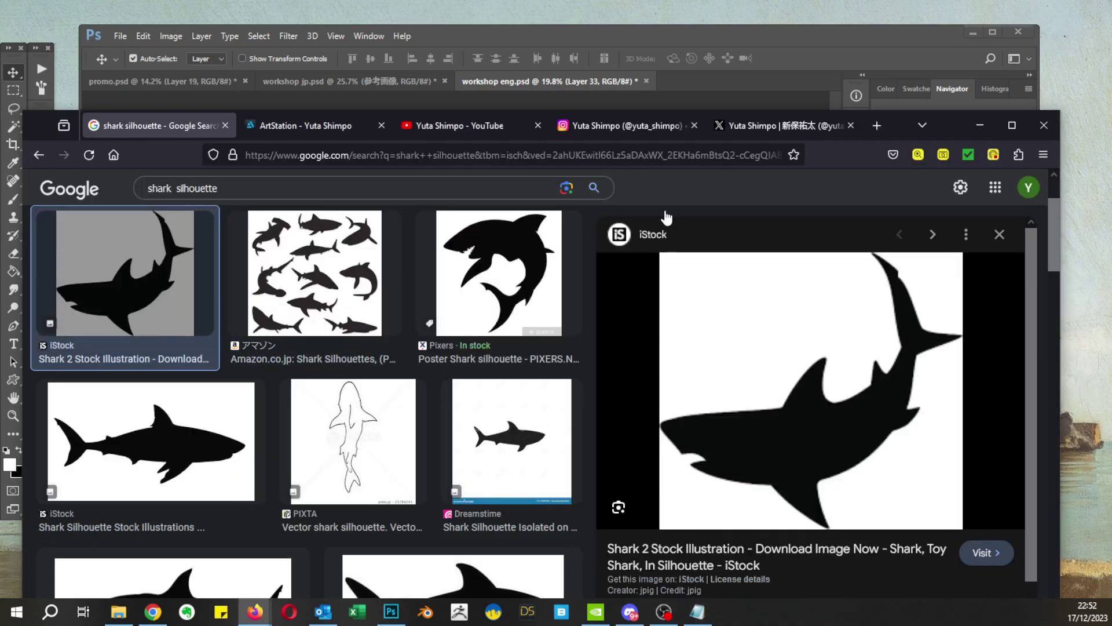
{"action": "left_click", "coordinate": [981, 129]}
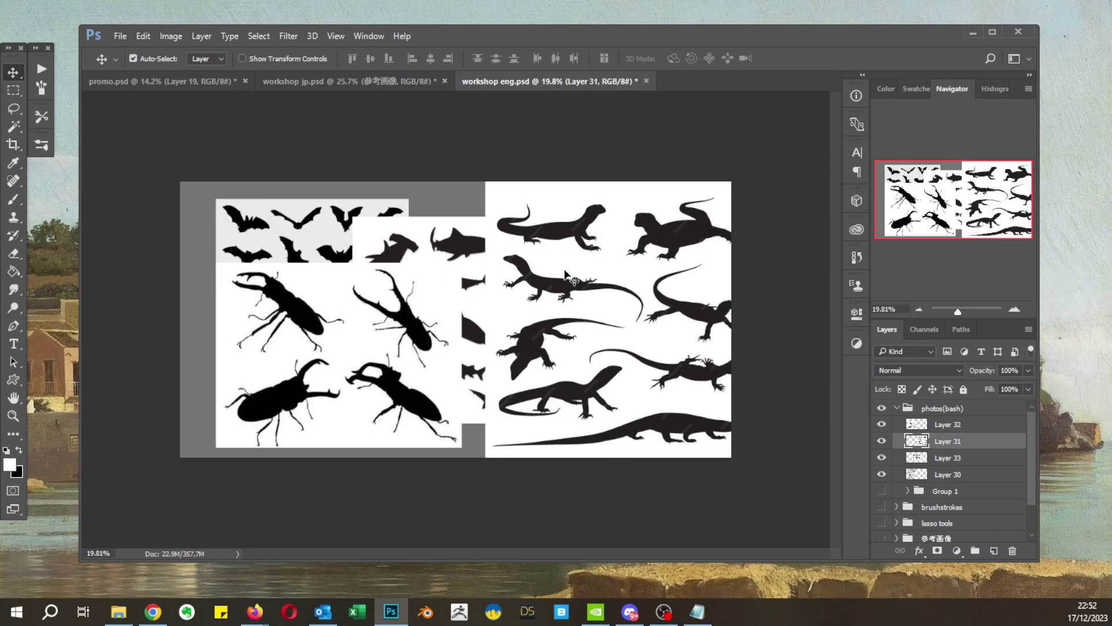
{"action": "left_click_drag", "start_coordinate": [372, 352], "coordinate": [336, 362]}
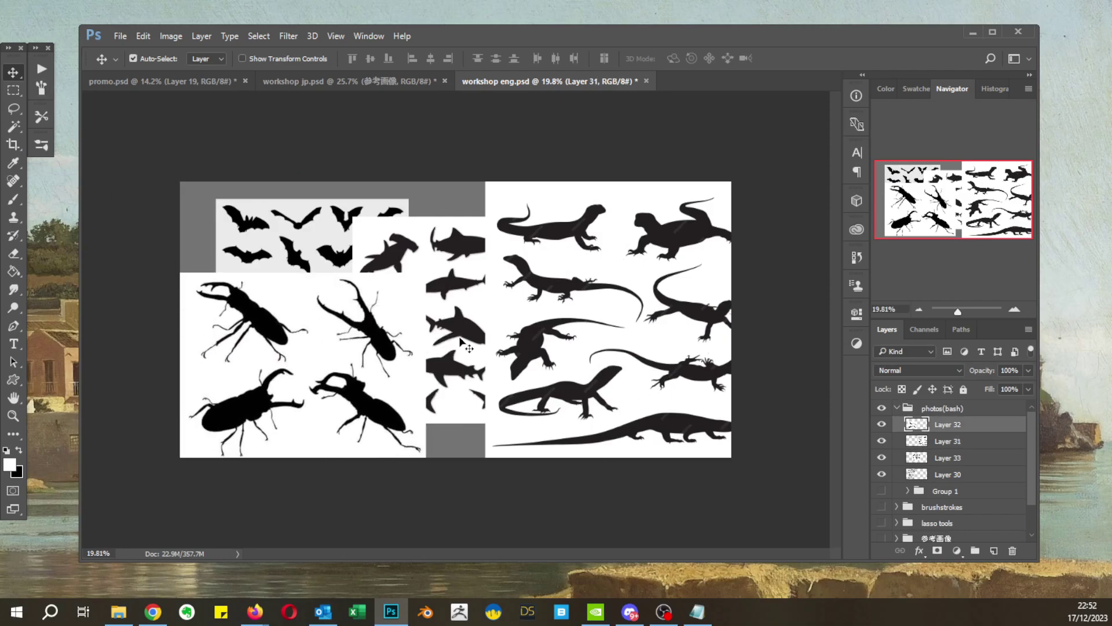
Step: Reposition the lizard sheet so it sits fully inside the canvas against the right edge
{"action": "left_click_drag", "start_coordinate": [604, 340], "coordinate": [513, 342]}
{"action": "left_click_drag", "start_coordinate": [578, 317], "coordinate": [467, 310]}
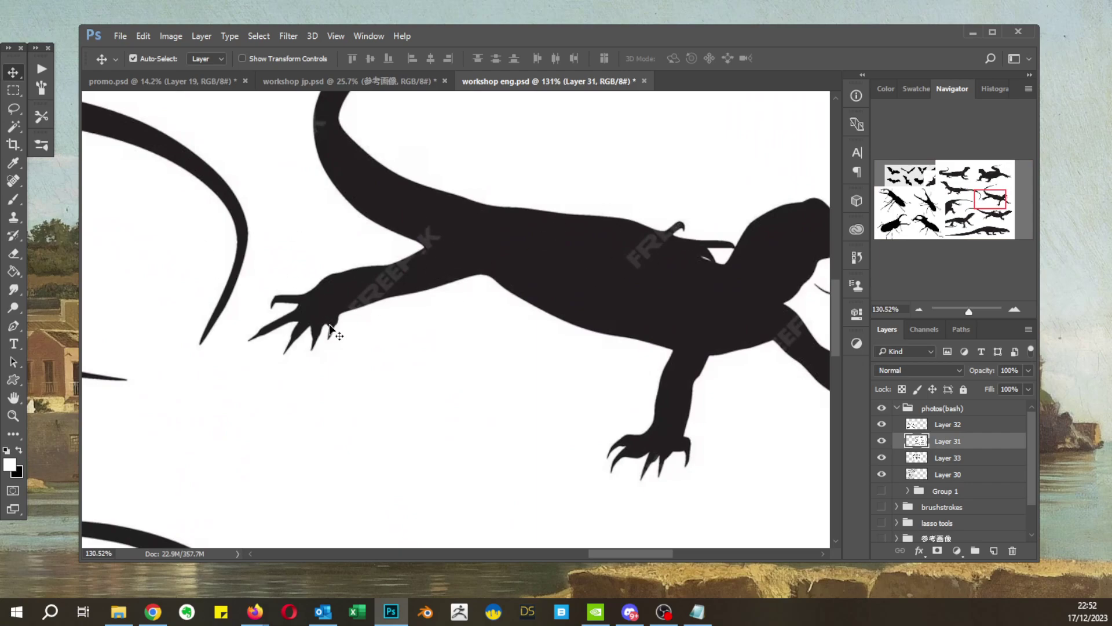
{"action": "scroll", "coordinate": [329, 327], "scroll_direction": "down", "scroll_amount": 3}
{"action": "scroll", "coordinate": [378, 375], "scroll_direction": "down", "scroll_amount": 2}
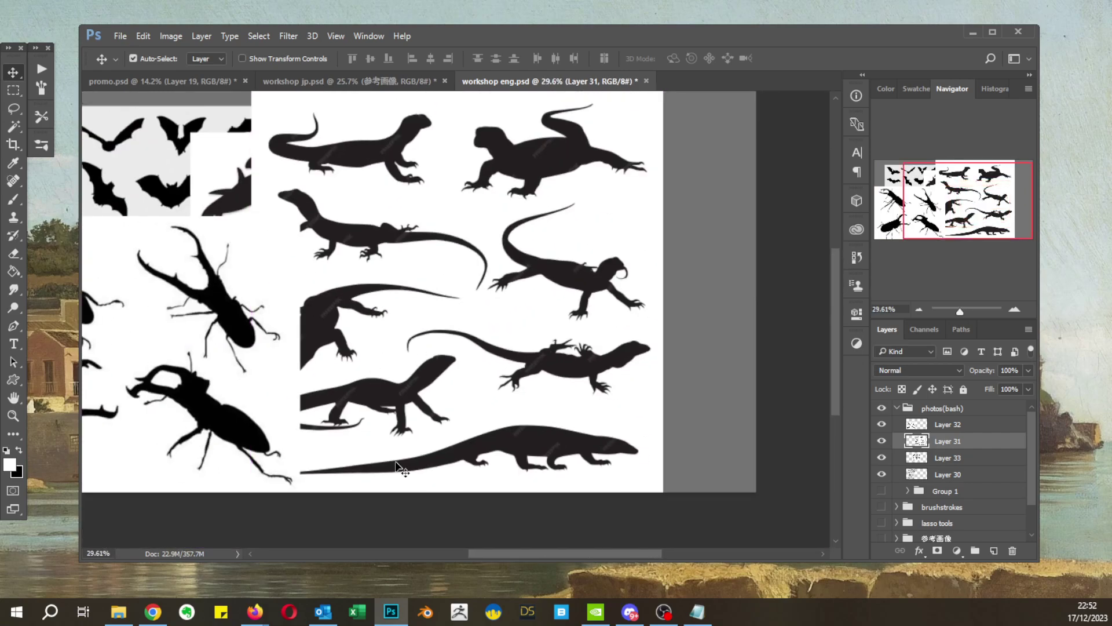
{"action": "left_click_drag", "start_coordinate": [384, 343], "coordinate": [534, 364]}
{"action": "left_click_drag", "start_coordinate": [565, 366], "coordinate": [631, 366]}
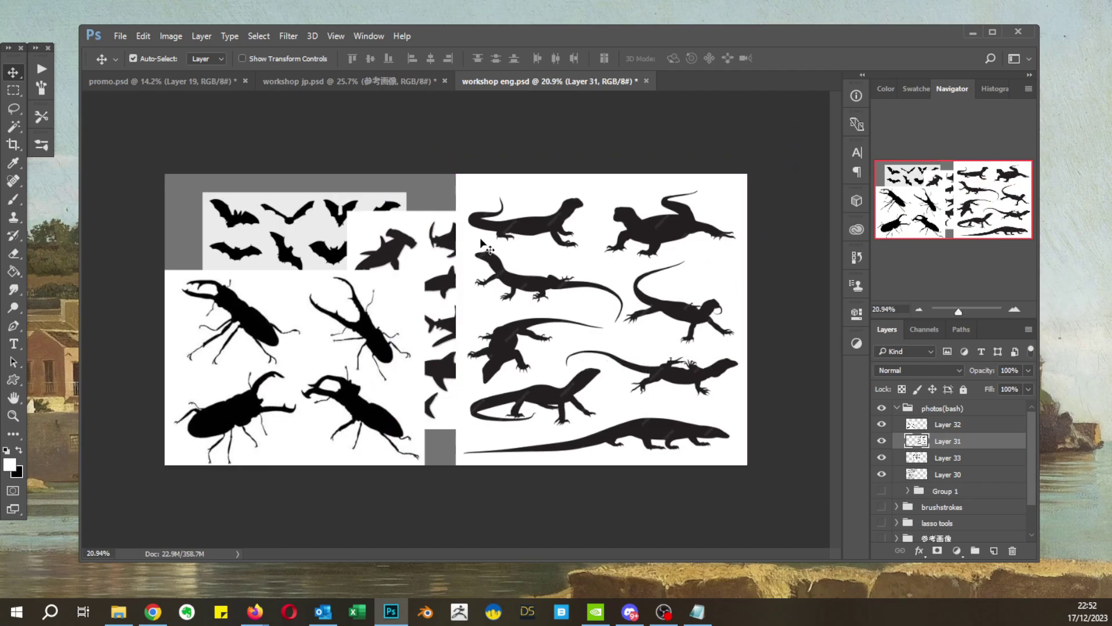
Step: Scale the lizard sheet down to about 82% and place it against the canvas's right edge
{"action": "key", "text": "ctrl+t"}
{"action": "left_click_drag", "start_coordinate": [749, 177], "coordinate": [708, 215]}
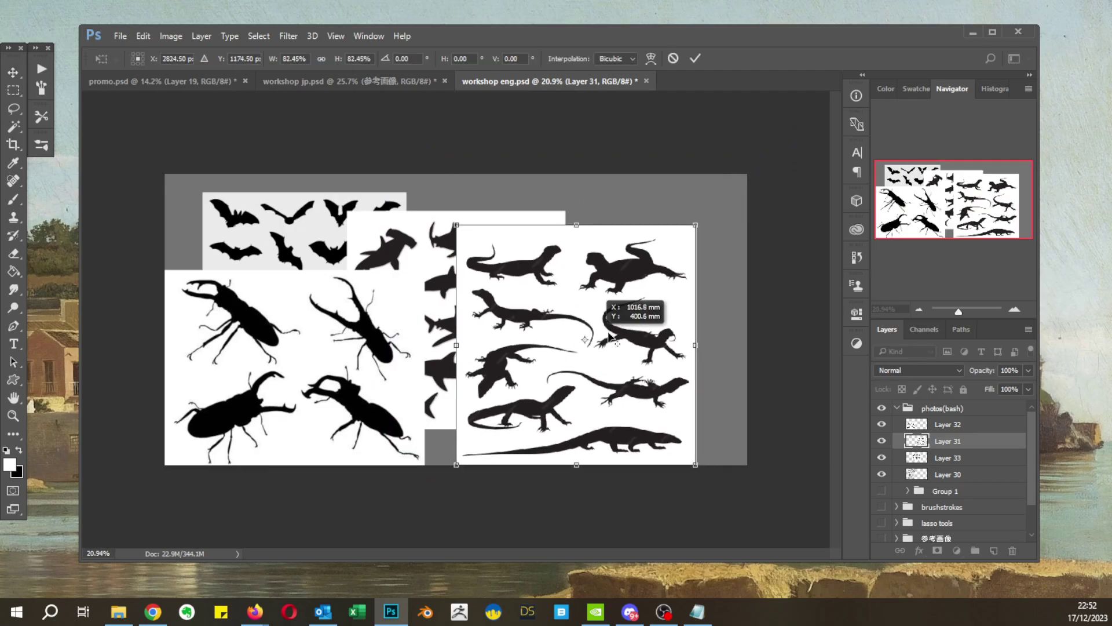
{"action": "left_click_drag", "start_coordinate": [597, 274], "coordinate": [649, 279]}
{"action": "key", "text": "Return"}
{"action": "key", "text": "ctrl+t"}
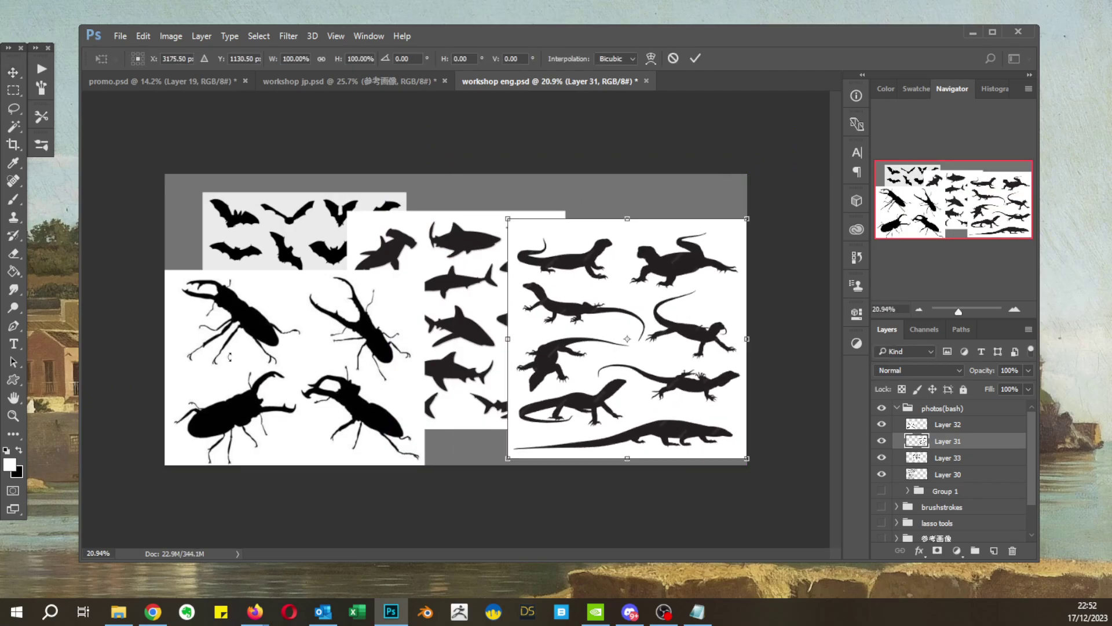
{"action": "key", "text": "Return"}
Step: Align the stag beetle sheet with the bat sheet's left edge and shift the lizard sheet slightly up and inward
{"action": "left_click_drag", "start_coordinate": [348, 367], "coordinate": [399, 355]}
{"action": "left_click_drag", "start_coordinate": [400, 305], "coordinate": [385, 297]}
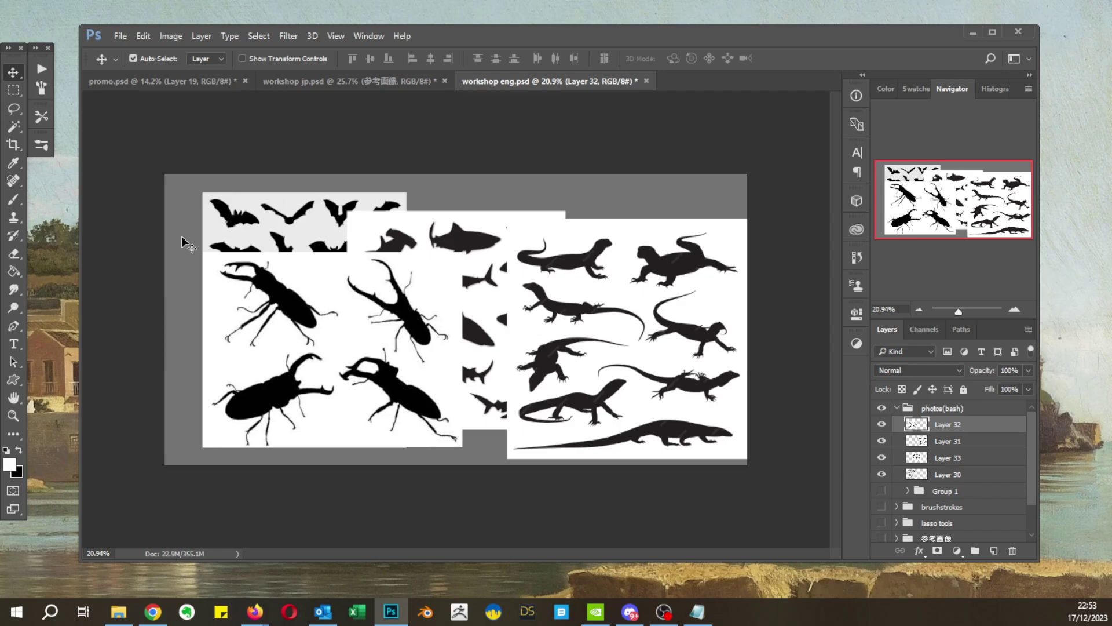
{"action": "mouse_move", "coordinate": [347, 339]}
{"action": "left_mouse_down"}
{"action": "mouse_move", "coordinate": [394, 310]}
{"action": "mouse_move", "coordinate": [336, 343]}
{"action": "left_mouse_up"}
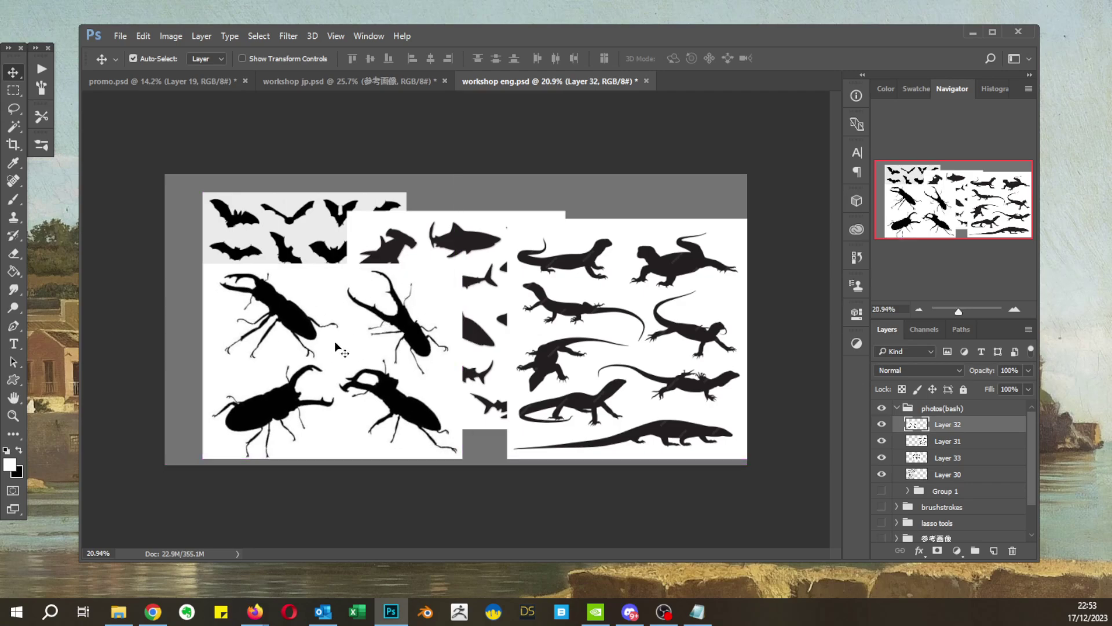
{"action": "mouse_move", "coordinate": [615, 318]}
{"action": "left_mouse_down"}
{"action": "mouse_move", "coordinate": [568, 316]}
{"action": "mouse_move", "coordinate": [601, 306]}
{"action": "left_mouse_up"}
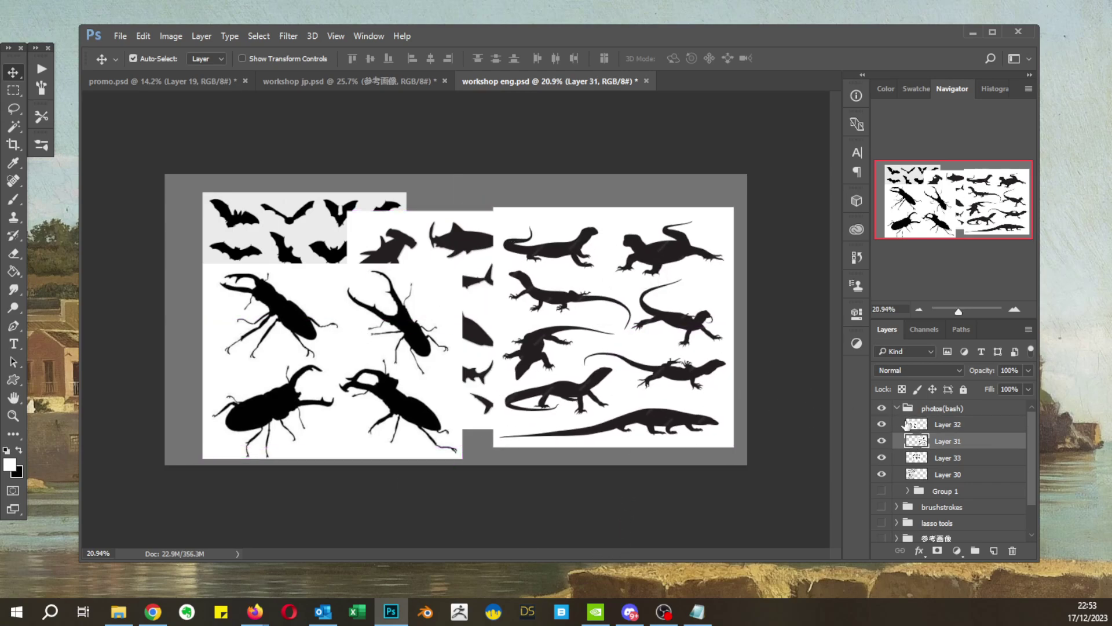
Step: Darken the stag beetle sheet on Layer 32 with Levels, setting the midtone input level to 0.47
{"action": "left_click", "coordinate": [954, 430]}
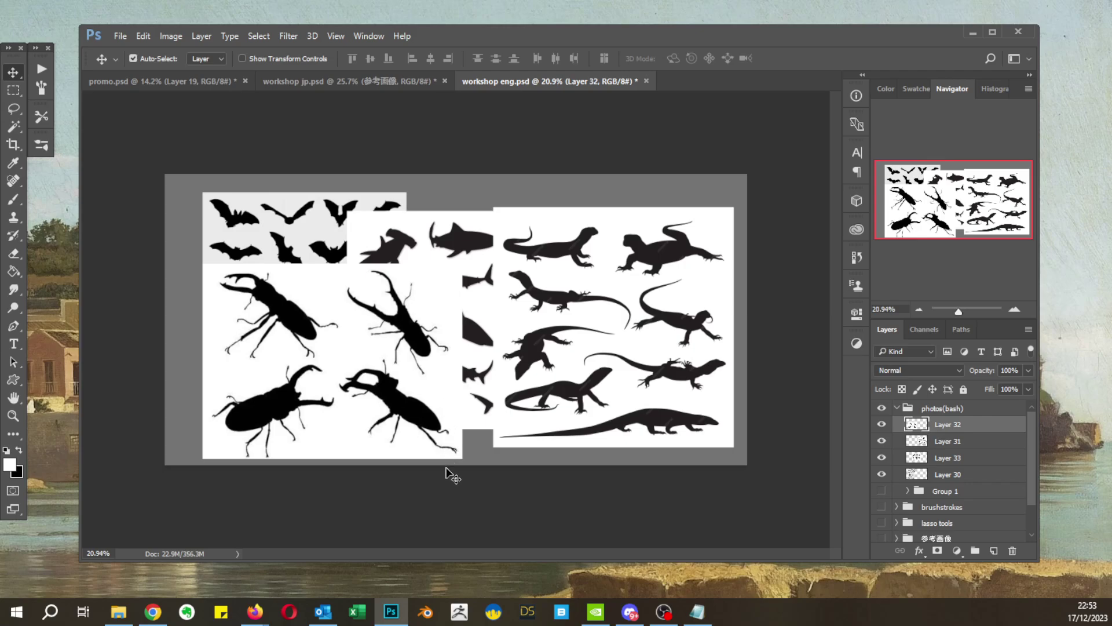
{"action": "left_click_drag", "start_coordinate": [308, 379], "coordinate": [336, 376]}
{"action": "key", "text": "f"}
{"action": "left_click_drag", "start_coordinate": [431, 386], "coordinate": [354, 365]}
{"action": "scroll", "coordinate": [365, 372], "scroll_direction": "up", "scroll_amount": 1}
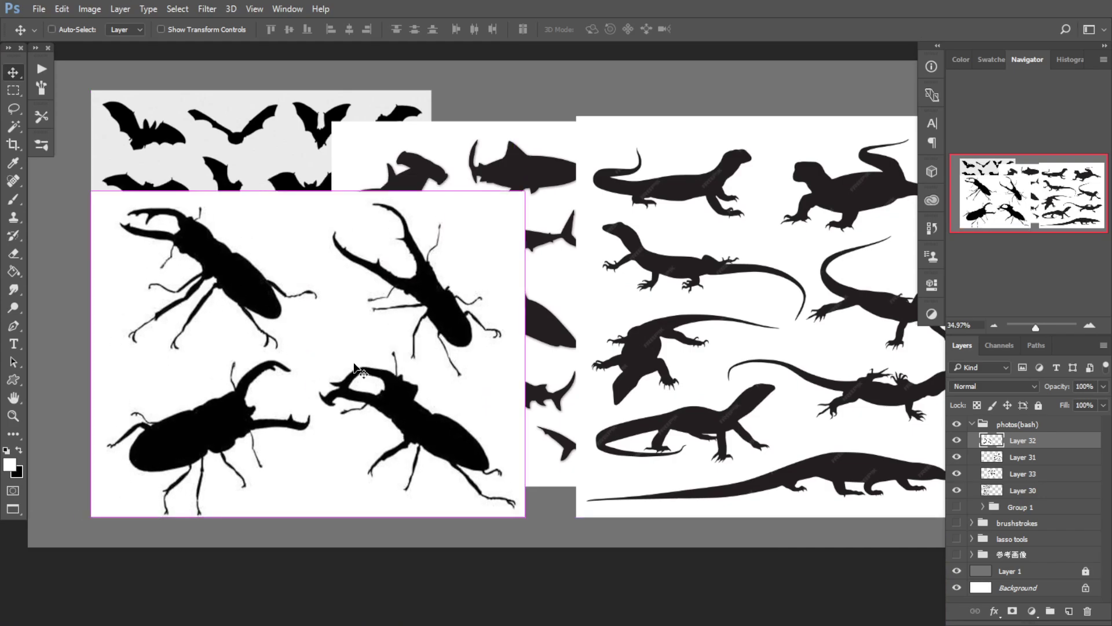
{"action": "key", "text": "ctrl+l"}
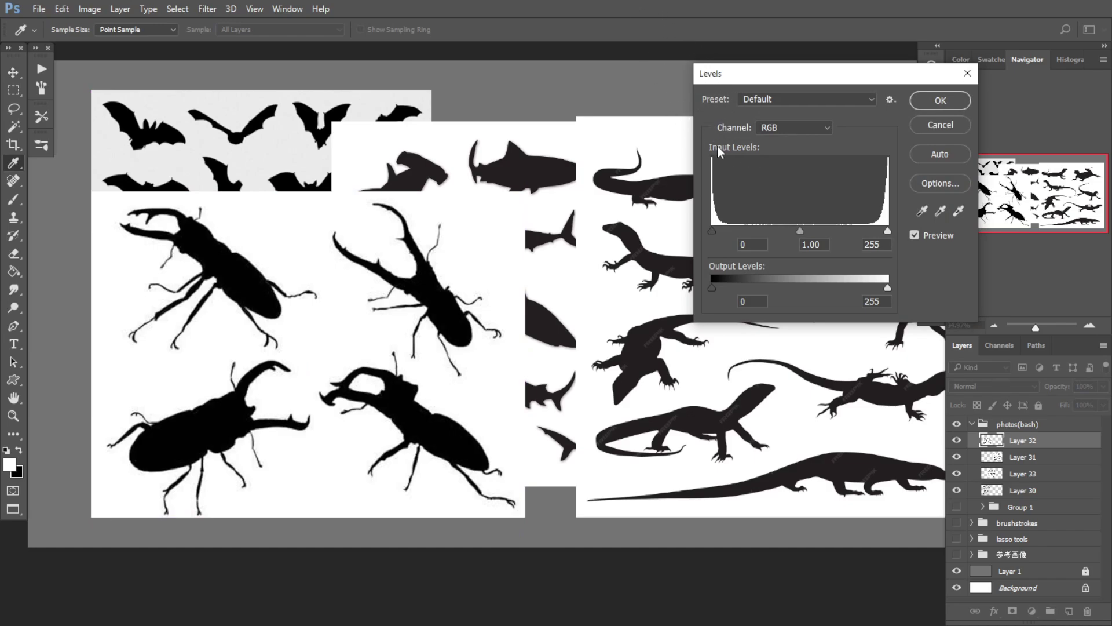
{"action": "mouse_move", "coordinate": [802, 231]}
{"action": "left_mouse_down"}
{"action": "mouse_move", "coordinate": [843, 230]}
{"action": "mouse_move", "coordinate": [814, 235]}
{"action": "left_mouse_up"}
{"action": "left_click_drag", "start_coordinate": [812, 234], "coordinate": [844, 232]}
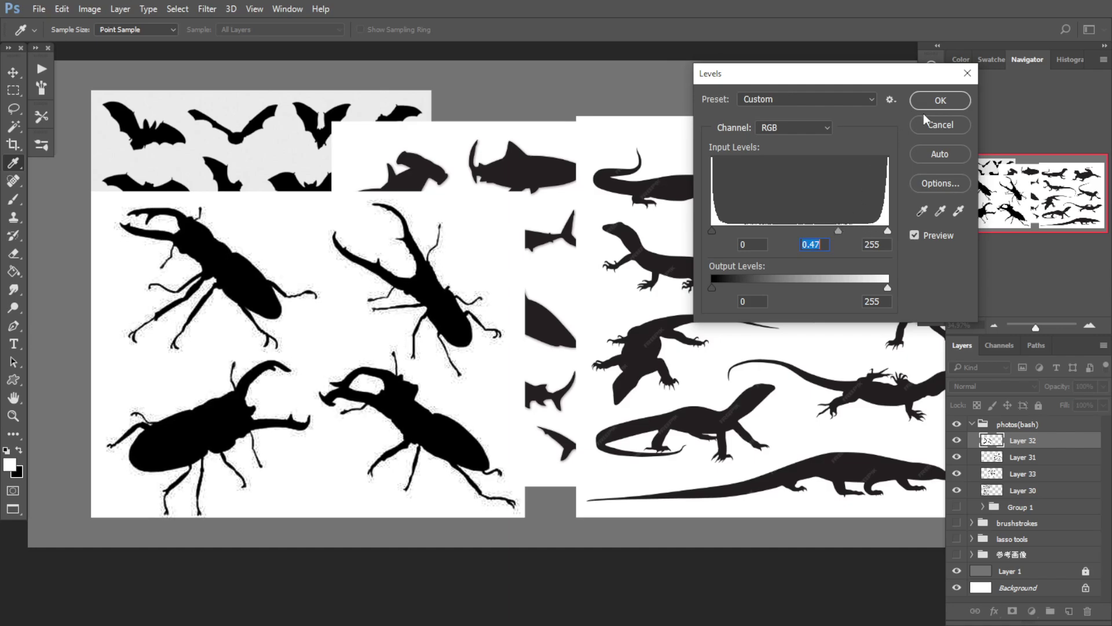
{"action": "left_click", "coordinate": [940, 100]}
Step: Select the upper-left stag beetle's black silhouette on the beetle sheet with the Magic Wand tool
{"action": "key", "text": "v"}
{"action": "mouse_move", "coordinate": [426, 304]}
{"action": "left_mouse_down"}
{"action": "mouse_move", "coordinate": [501, 298]}
{"action": "mouse_move", "coordinate": [413, 299]}
{"action": "left_mouse_up"}
{"action": "scroll", "coordinate": [342, 324], "scroll_direction": "up", "scroll_amount": 3}
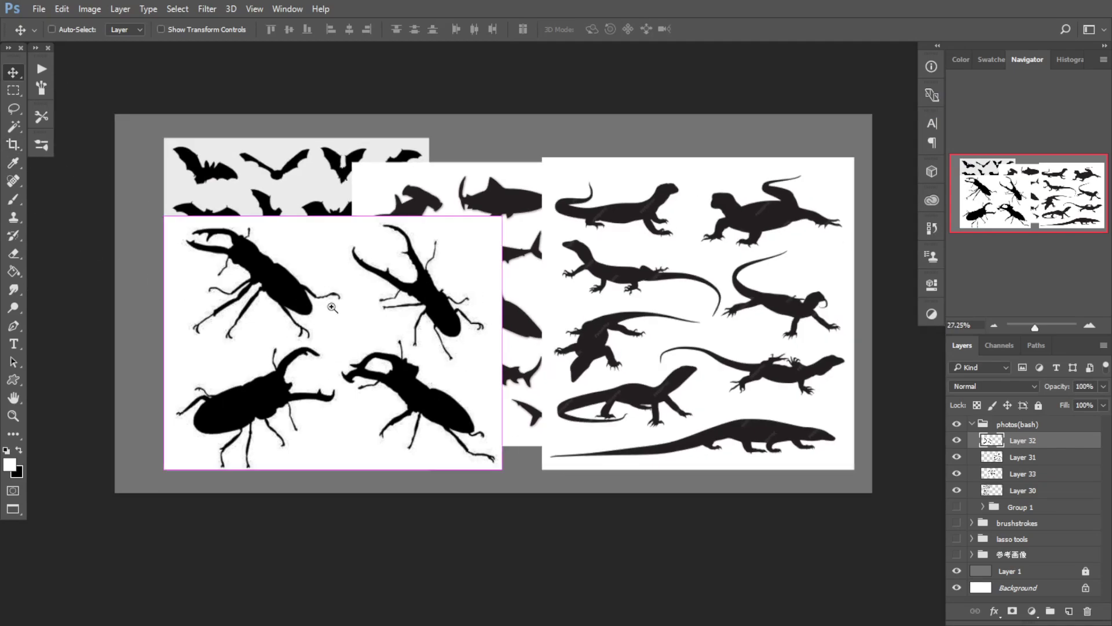
{"action": "key", "text": "w"}
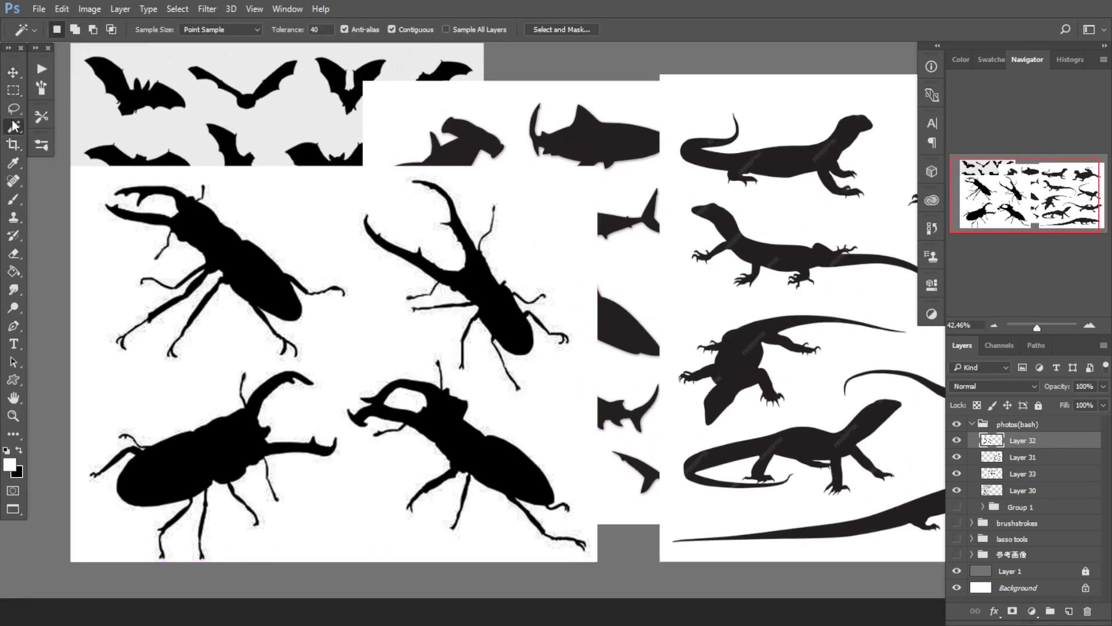
{"action": "right_click", "coordinate": [14, 127]}
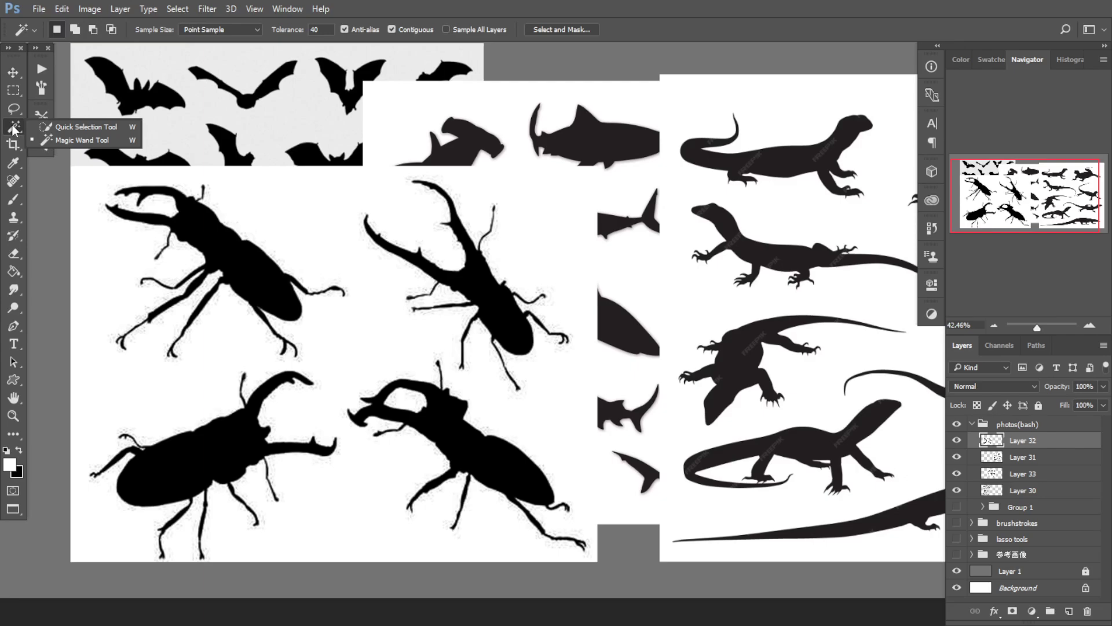
{"action": "left_click", "coordinate": [65, 140]}
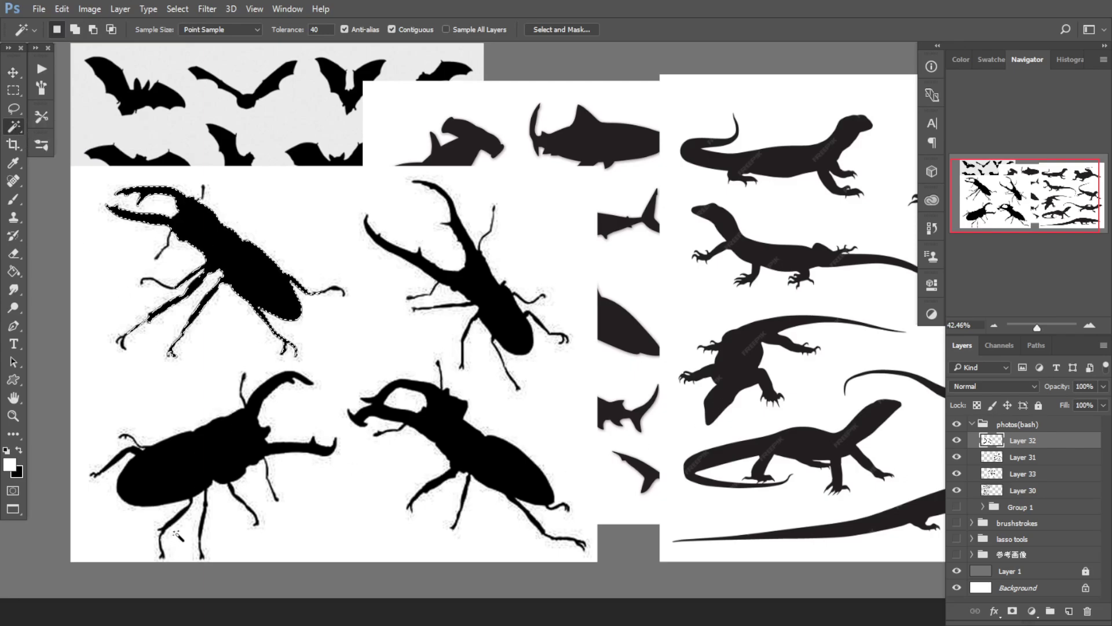
{"action": "scroll", "coordinate": [273, 272], "scroll_direction": "up", "scroll_amount": 4}
{"action": "left_click_drag", "start_coordinate": [273, 273], "coordinate": [360, 302]}
{"action": "left_click", "coordinate": [248, 291]}
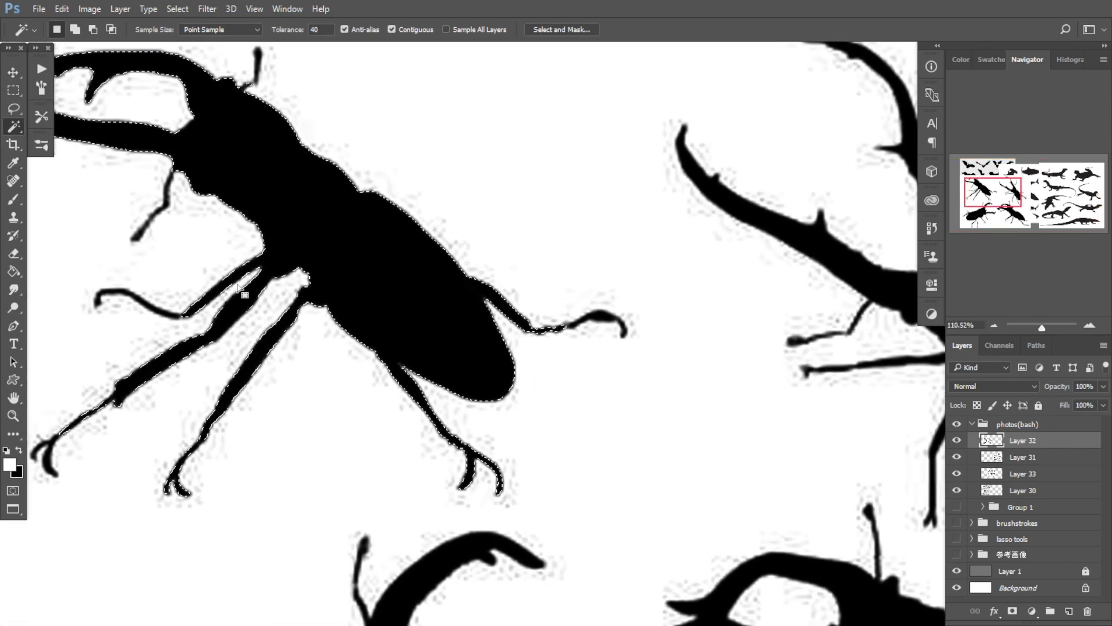
{"action": "left_click_drag", "start_coordinate": [316, 270], "coordinate": [282, 261]}
{"action": "scroll", "coordinate": [319, 273], "scroll_direction": "down", "scroll_amount": 2}
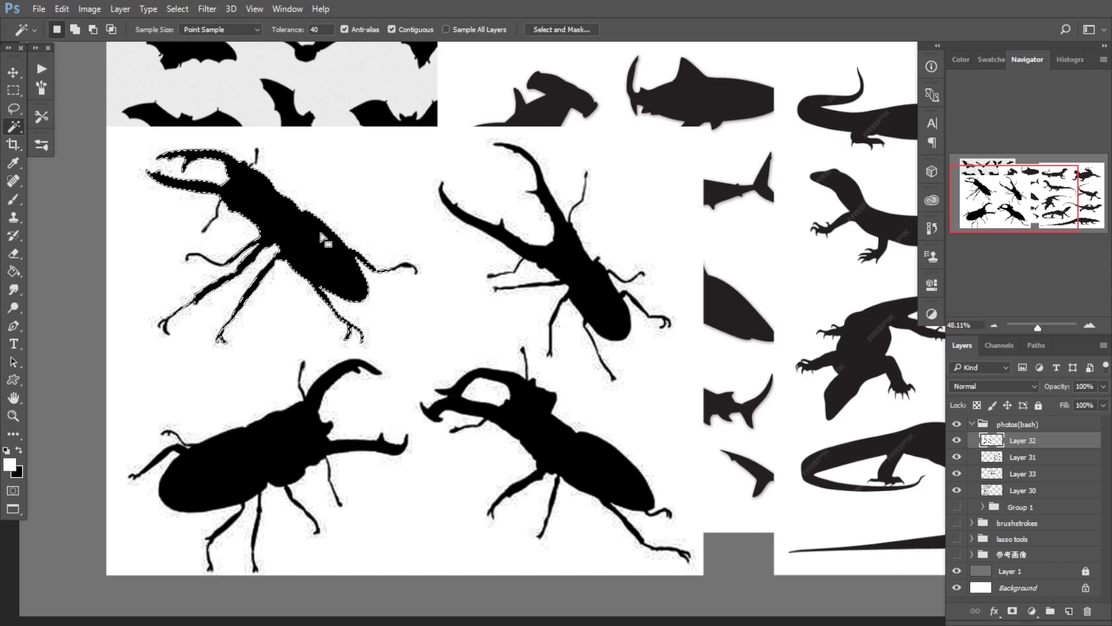
Step: Extend the selection to all similar black areas, then cut the beetles and paste them onto a new layer
{"action": "right_click", "coordinate": [345, 206]}
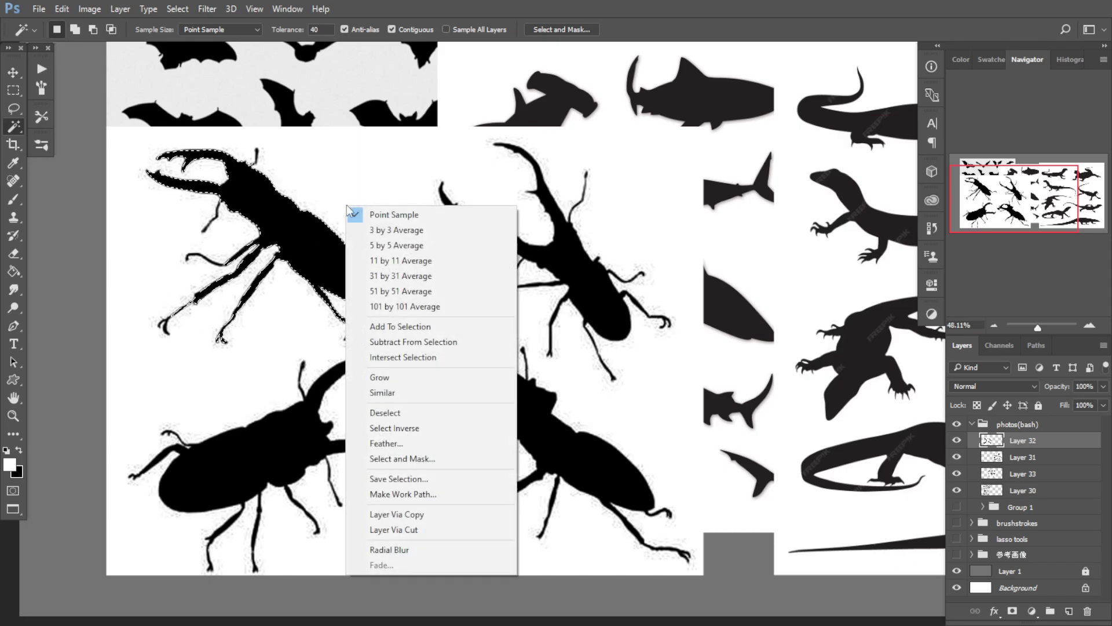
{"action": "left_click", "coordinate": [408, 393]}
{"action": "left_click_drag", "start_coordinate": [419, 389], "coordinate": [355, 346]}
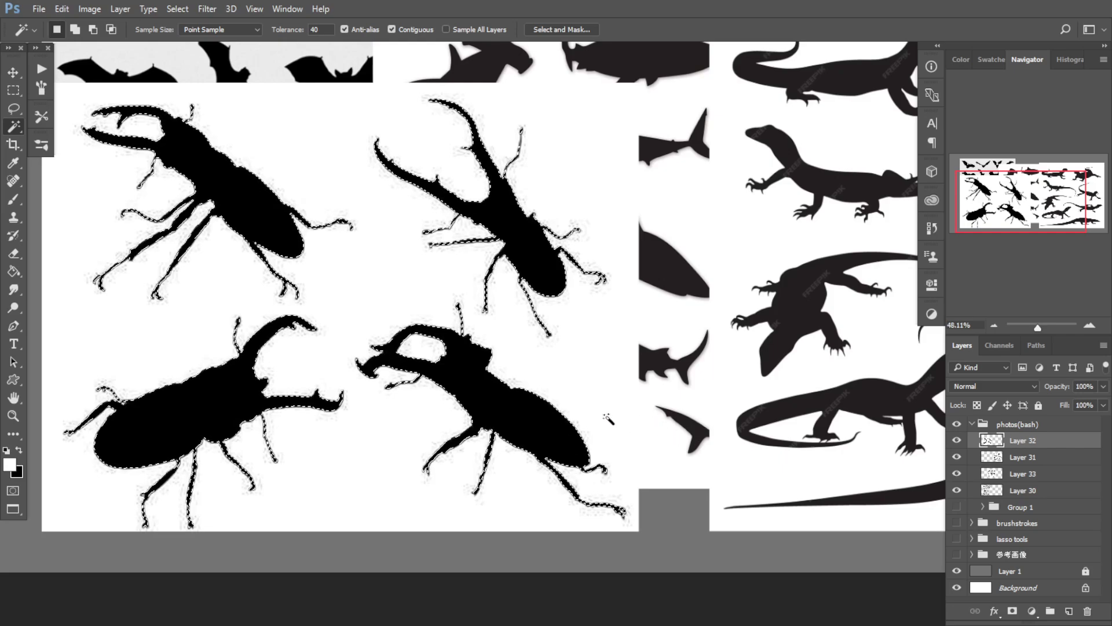
{"action": "key", "text": "Delete"}
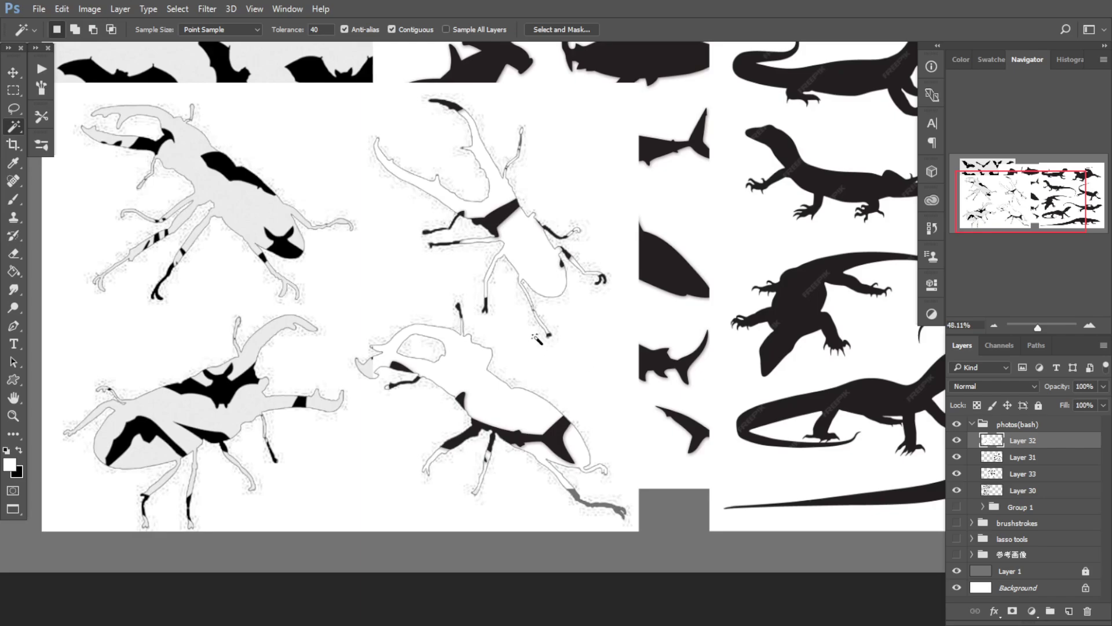
{"action": "key", "text": "ctrl+v"}
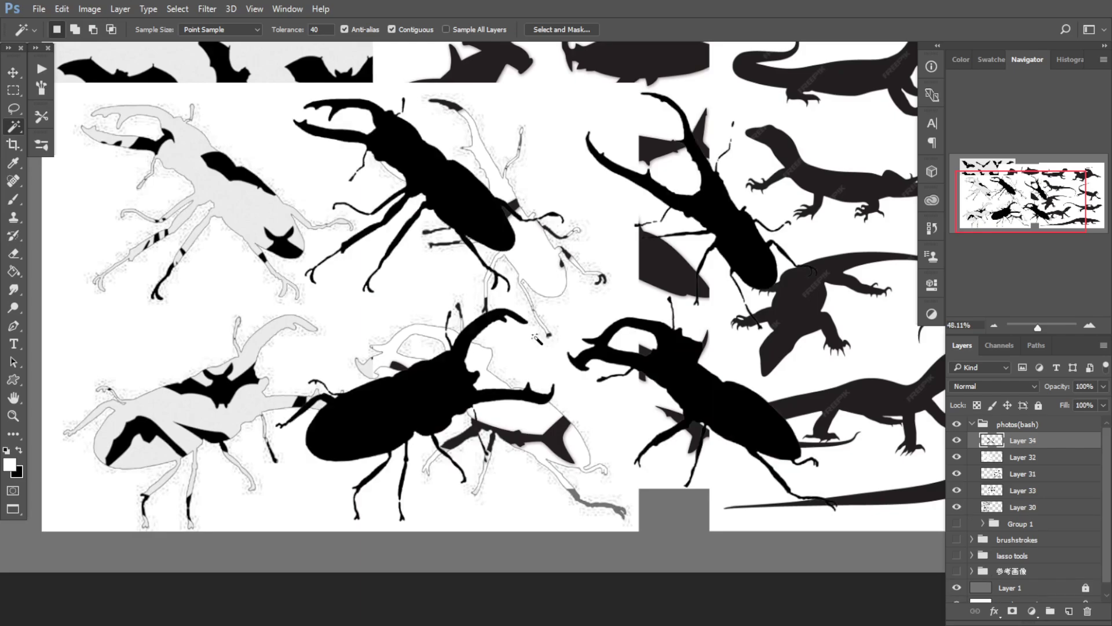
Step: Check the leftover beetle sheet on Layer 32 by toggling its visibility, then delete that layer
{"action": "left_click", "coordinate": [958, 458]}
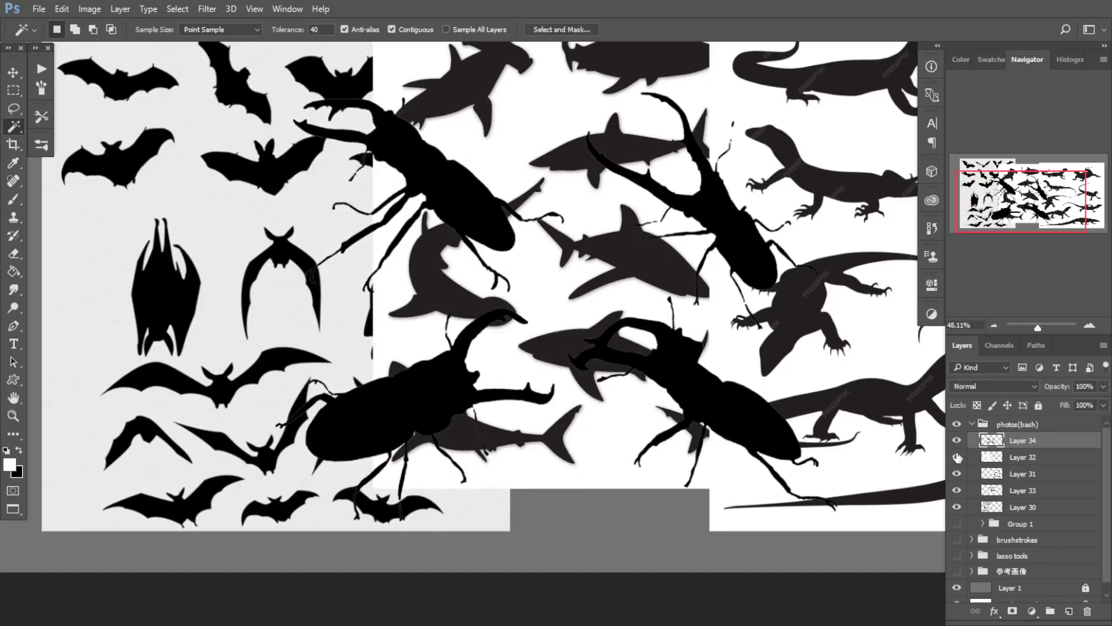
{"action": "left_click", "coordinate": [958, 457]}
{"action": "left_click", "coordinate": [984, 457]}
{"action": "left_click", "coordinate": [958, 458]}
{"action": "left_click", "coordinate": [959, 458]}
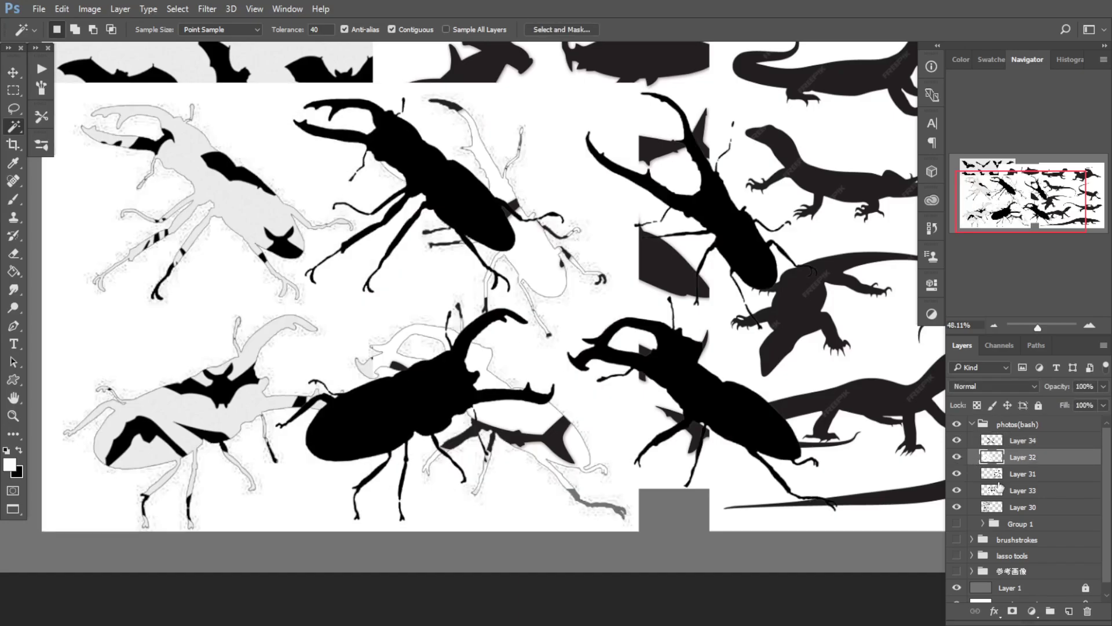
{"action": "left_click", "coordinate": [1088, 613]}
Step: Move the pasted beetle silhouettes on Layer 34 over to the canvas's left part
{"action": "left_click", "coordinate": [1049, 443]}
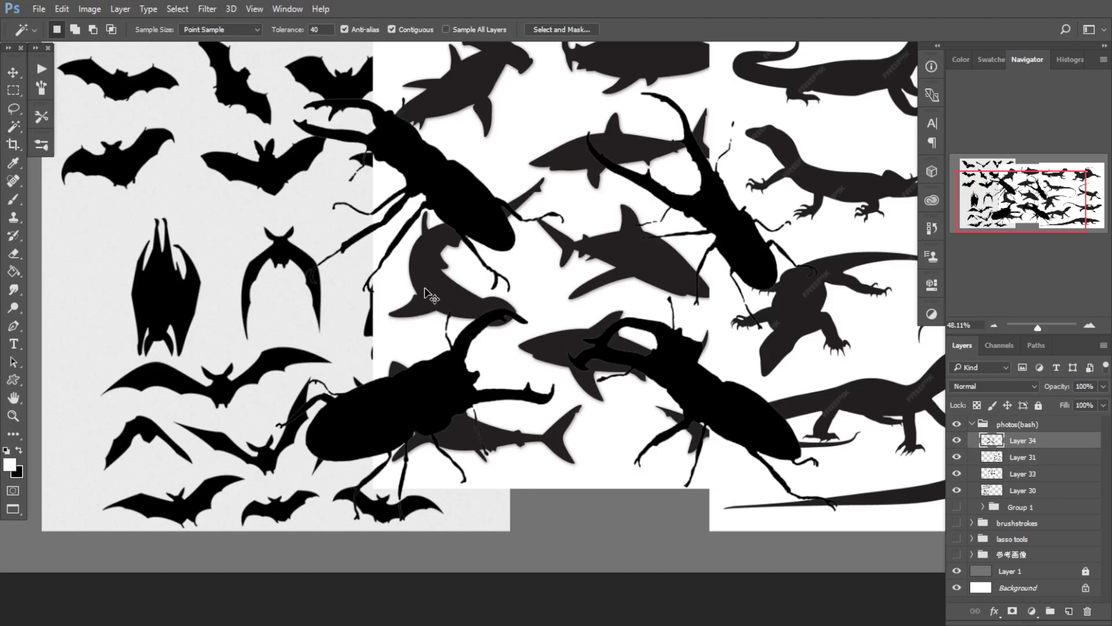
{"action": "key", "text": "ctrl+t"}
{"action": "left_click_drag", "start_coordinate": [695, 376], "coordinate": [463, 400]}
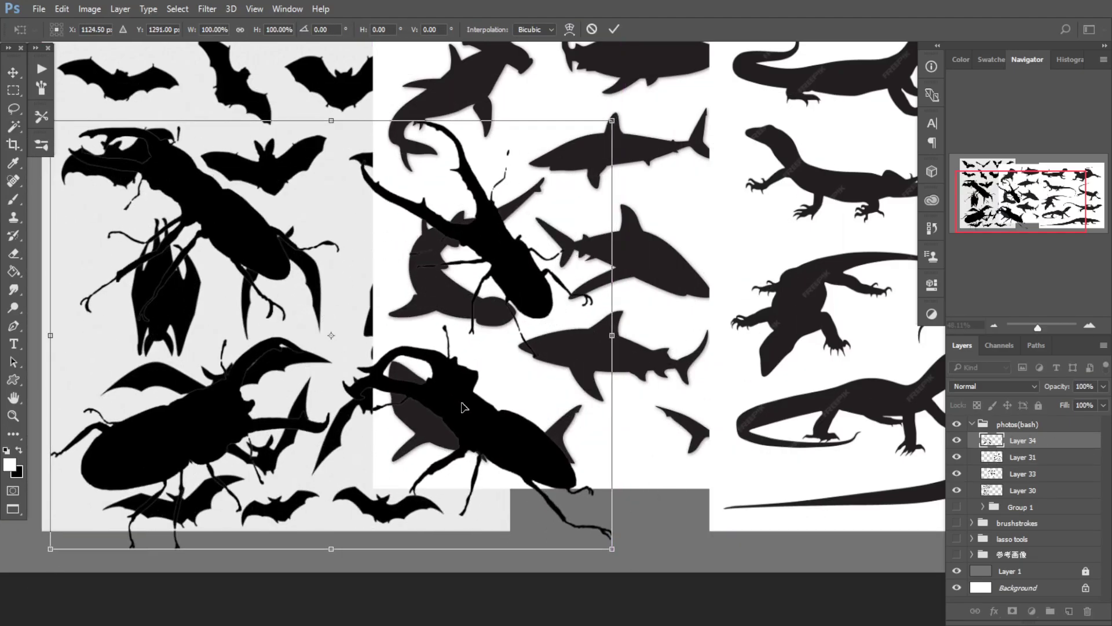
{"action": "key", "text": "Return"}
Step: Hide the lizard, shark and bat sheet layers so only the beetle cut-outs remain on the grey background
{"action": "left_click_drag", "start_coordinate": [152, 427], "coordinate": [214, 425]}
{"action": "left_click_drag", "start_coordinate": [191, 411], "coordinate": [235, 361]}
{"action": "left_click_drag", "start_coordinate": [956, 474], "coordinate": [957, 490]}
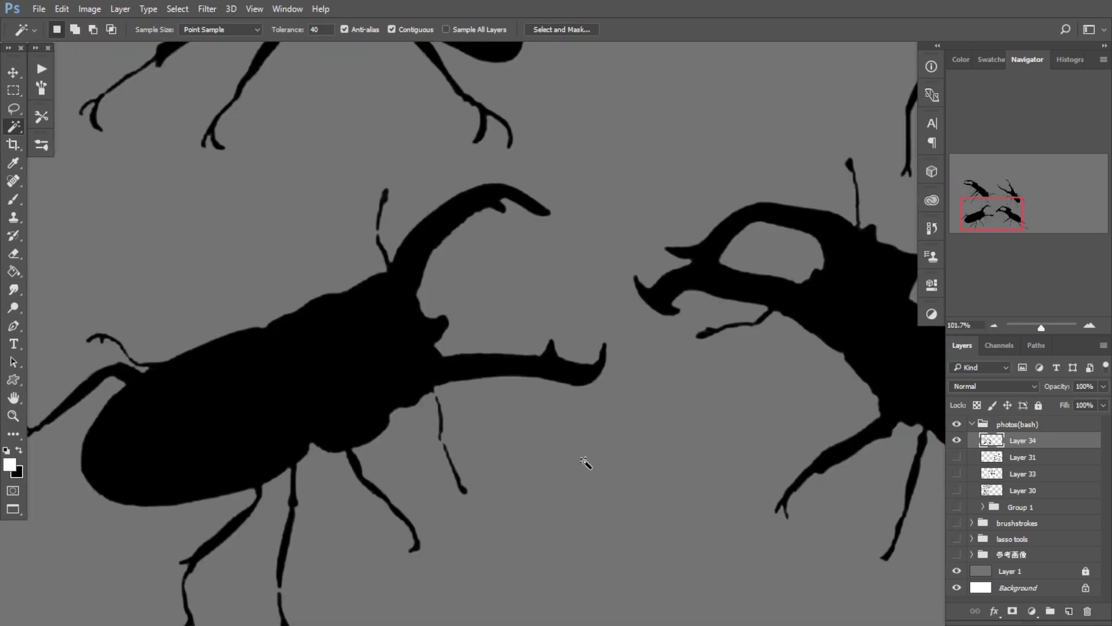
Step: Examine the edges, legs and mandibles of the beetle cut-outs up close for extraction quality
{"action": "left_click_drag", "start_coordinate": [445, 347], "coordinate": [430, 346]}
{"action": "left_click_drag", "start_coordinate": [530, 322], "coordinate": [375, 451]}
{"action": "left_click_drag", "start_coordinate": [342, 275], "coordinate": [412, 384]}
{"action": "left_click_drag", "start_coordinate": [354, 310], "coordinate": [392, 306]}
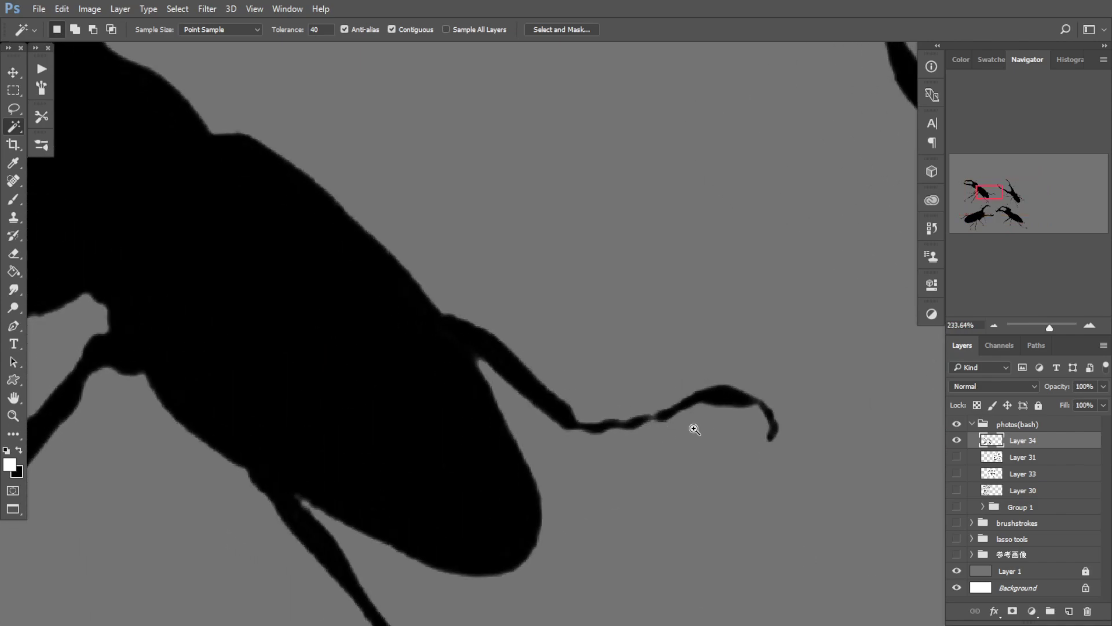
{"action": "left_click_drag", "start_coordinate": [694, 428], "coordinate": [696, 428]}
{"action": "left_click_drag", "start_coordinate": [588, 409], "coordinate": [366, 407]}
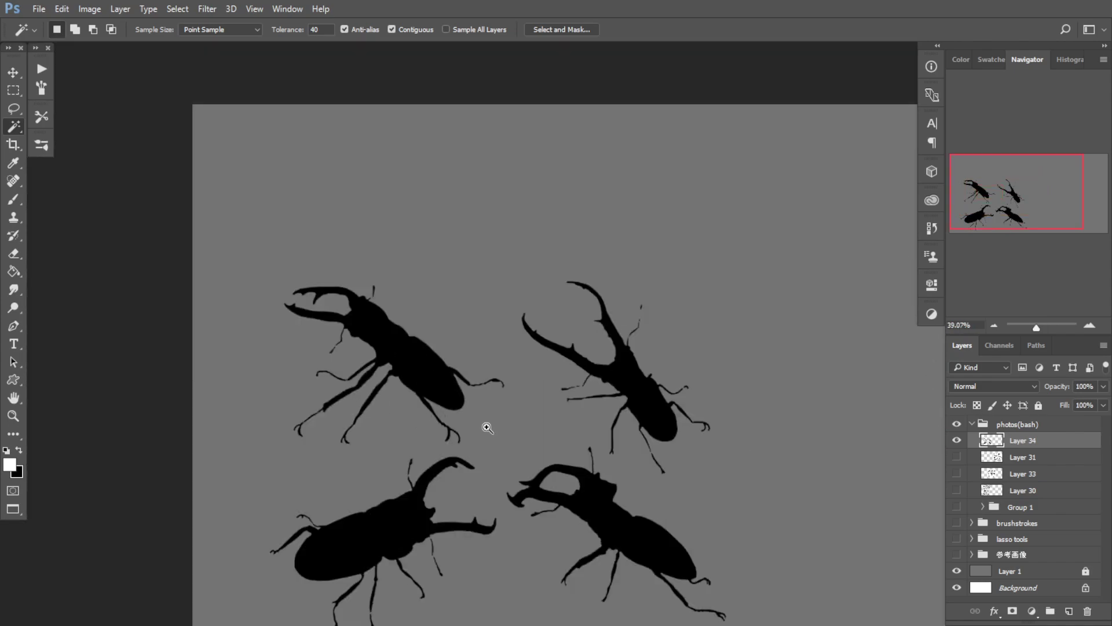
{"action": "left_click_drag", "start_coordinate": [488, 428], "coordinate": [513, 432]}
{"action": "left_click_drag", "start_coordinate": [495, 438], "coordinate": [367, 328]}
{"action": "mouse_move", "coordinate": [394, 331]}
{"action": "left_mouse_down"}
{"action": "mouse_move", "coordinate": [370, 335]}
{"action": "mouse_move", "coordinate": [398, 341]}
{"action": "left_mouse_up"}
{"action": "left_click_drag", "start_coordinate": [384, 344], "coordinate": [385, 348]}
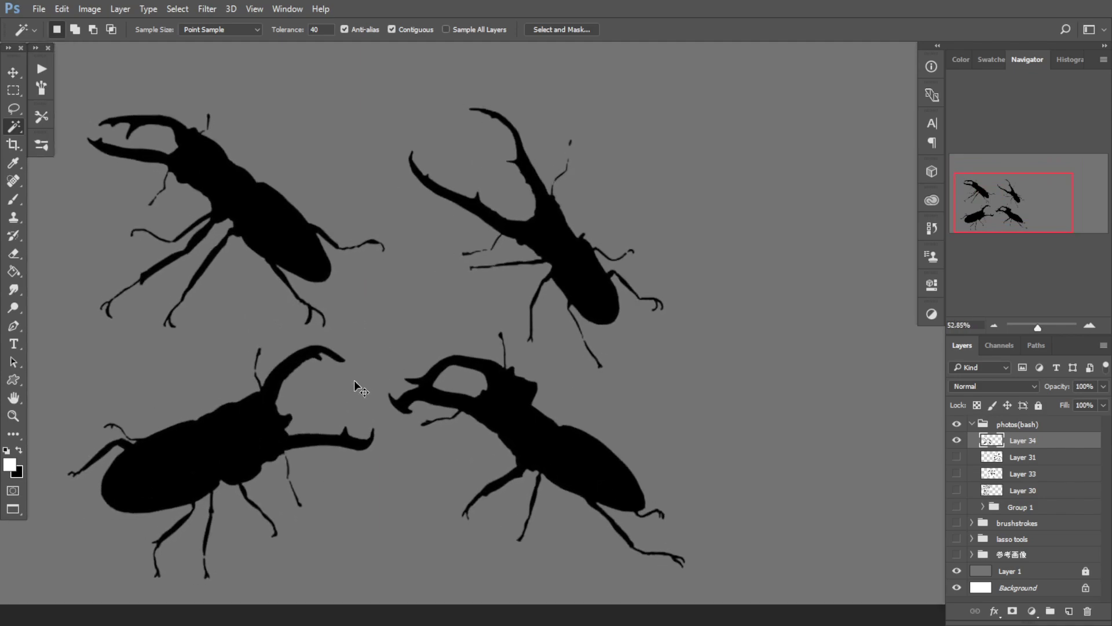
Step: Set the beetle layer's lightness to -100 with Hue/Saturation
{"action": "key", "text": "ctrl+u"}
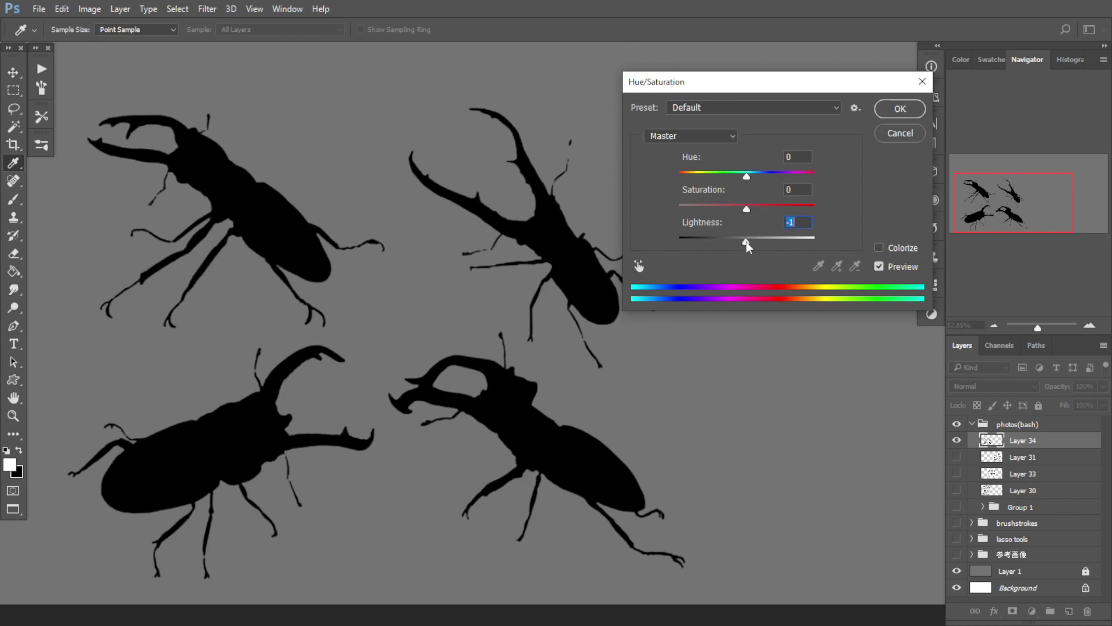
{"action": "left_click_drag", "start_coordinate": [747, 241], "coordinate": [507, 348]}
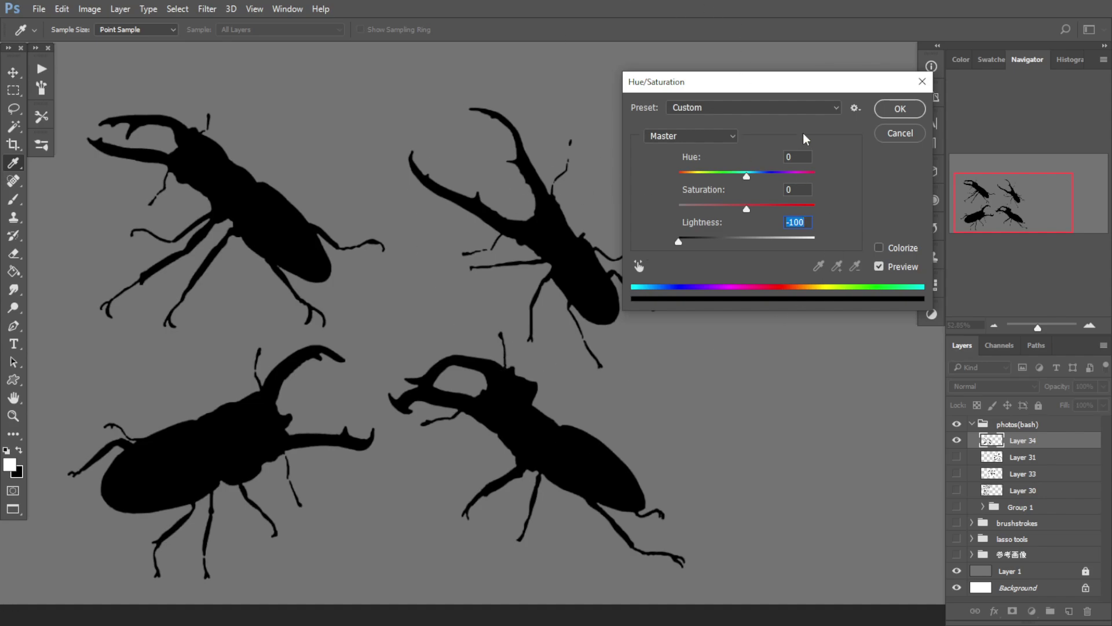
{"action": "left_click", "coordinate": [901, 119]}
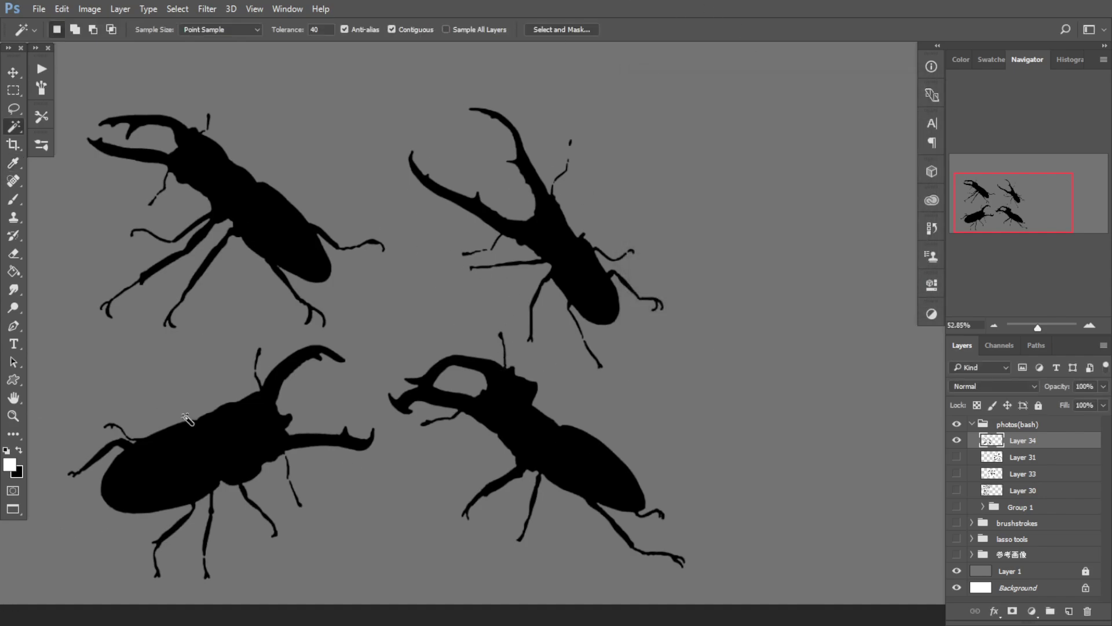
Step: Hide the beetle layer, show the lizard sheet on Layer 31 and move it to the canvas's middle
{"action": "left_click", "coordinate": [957, 441]}
{"action": "left_click", "coordinate": [956, 457]}
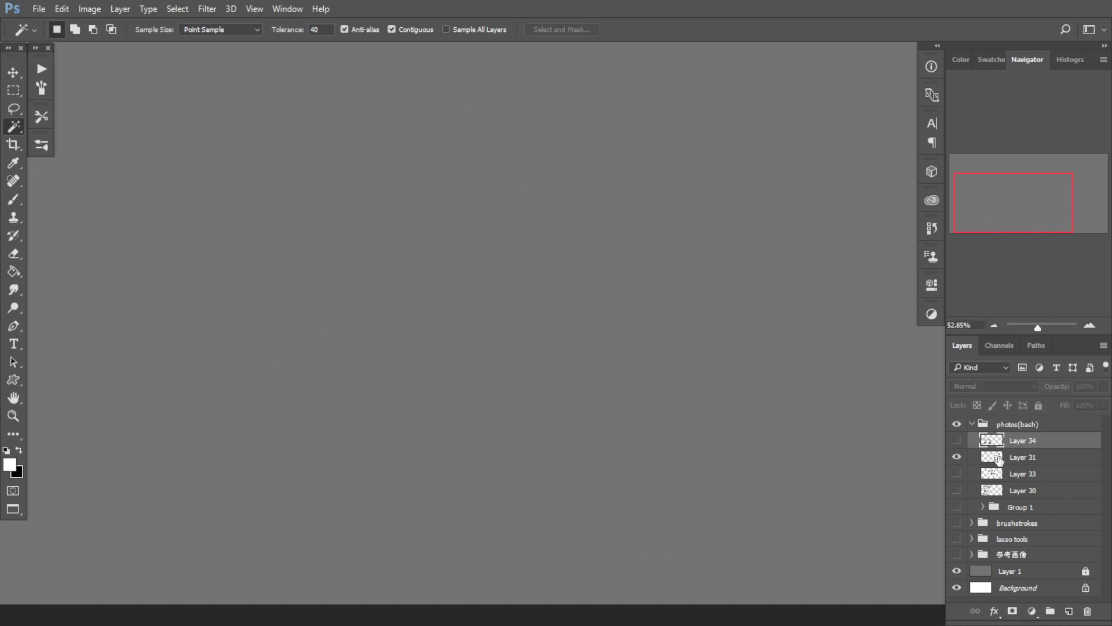
{"action": "left_click", "coordinate": [1001, 461]}
{"action": "scroll", "coordinate": [464, 329], "scroll_direction": "down", "scroll_amount": 4}
{"action": "left_click_drag", "start_coordinate": [574, 311], "coordinate": [423, 323]}
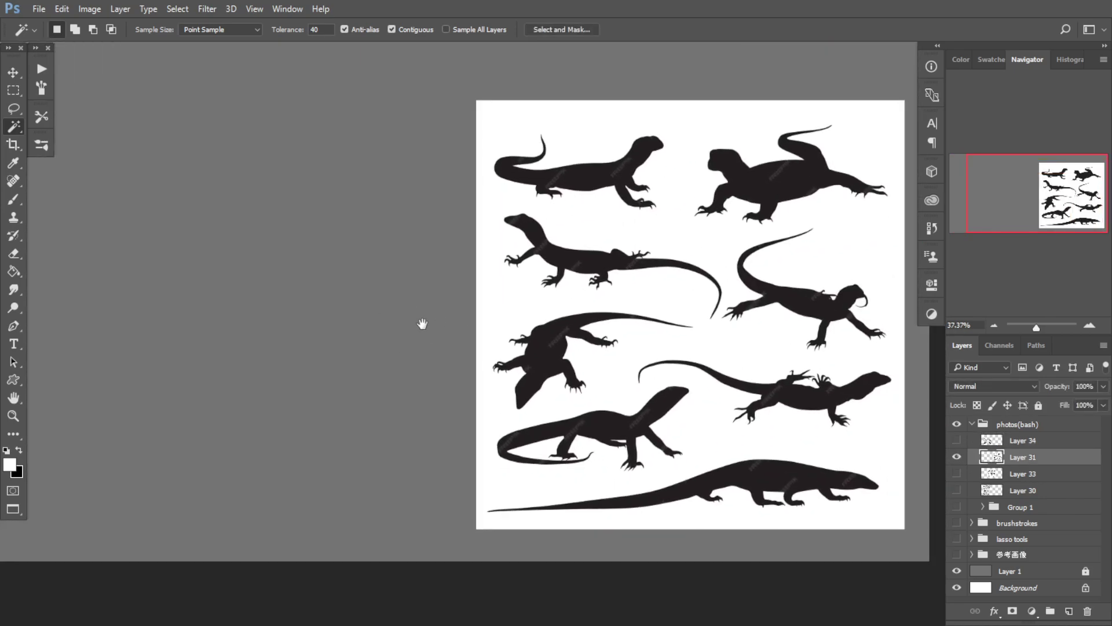
{"action": "key", "text": "v"}
{"action": "left_click_drag", "start_coordinate": [707, 367], "coordinate": [388, 353]}
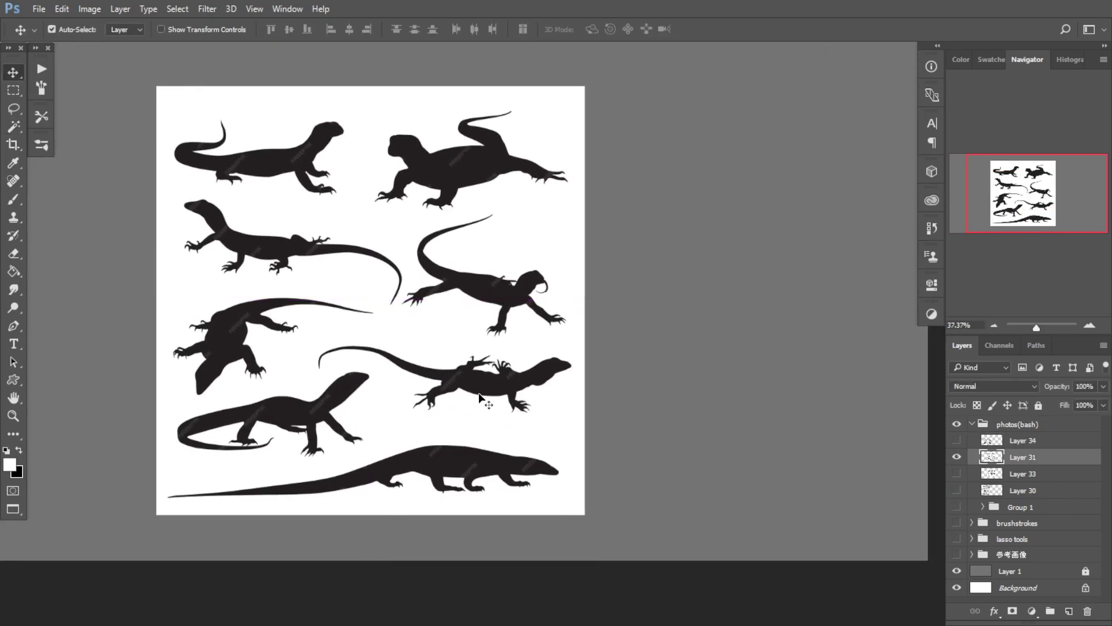
{"action": "left_click_drag", "start_coordinate": [458, 381], "coordinate": [482, 392]}
Step: Turn the lizard silhouettes solid black with Levels, setting the midtone input level to 0.17
{"action": "key", "text": "ctrl+l"}
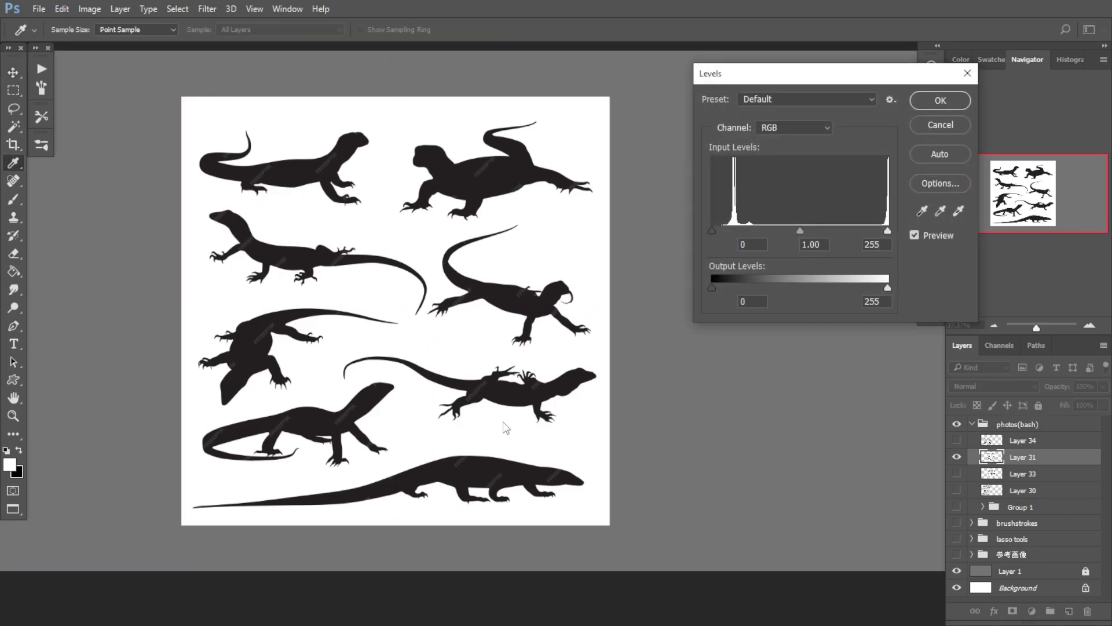
{"action": "left_click_drag", "start_coordinate": [807, 231], "coordinate": [859, 234]}
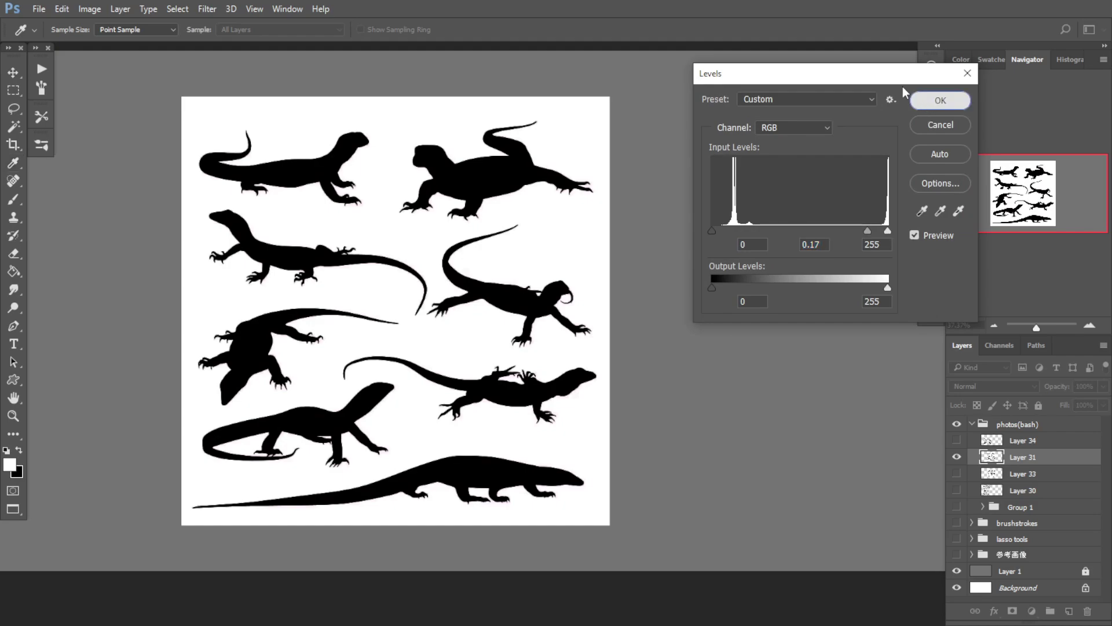
{"action": "left_click", "coordinate": [938, 101]}
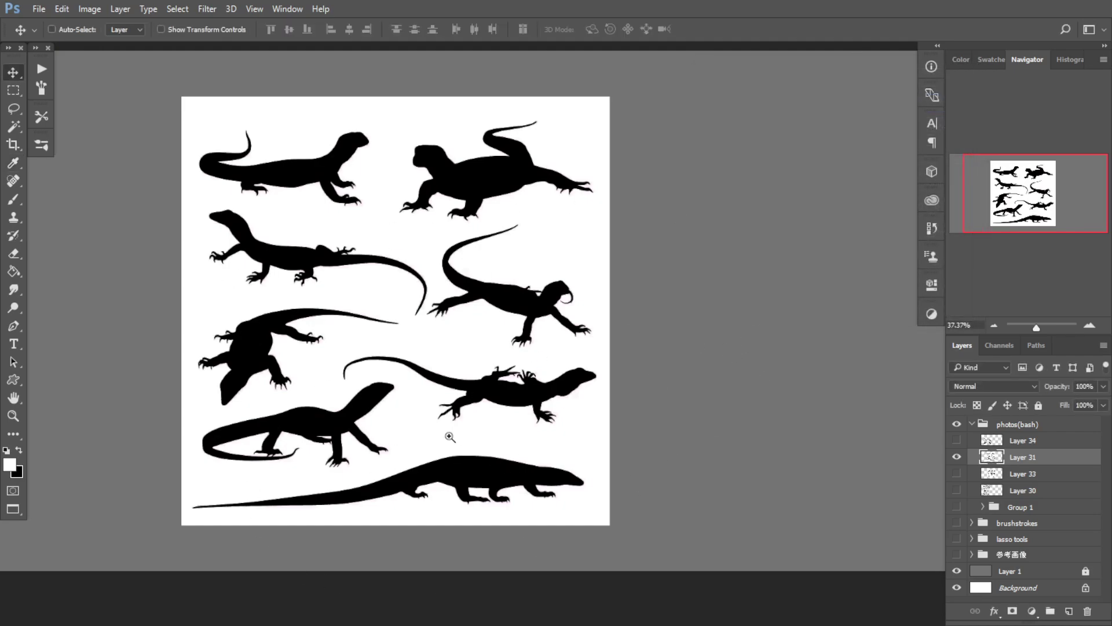
Step: Select one lizard silhouette with the Magic Wand tool and extend the selection to all similar black areas
{"action": "left_click_drag", "start_coordinate": [450, 437], "coordinate": [479, 422]}
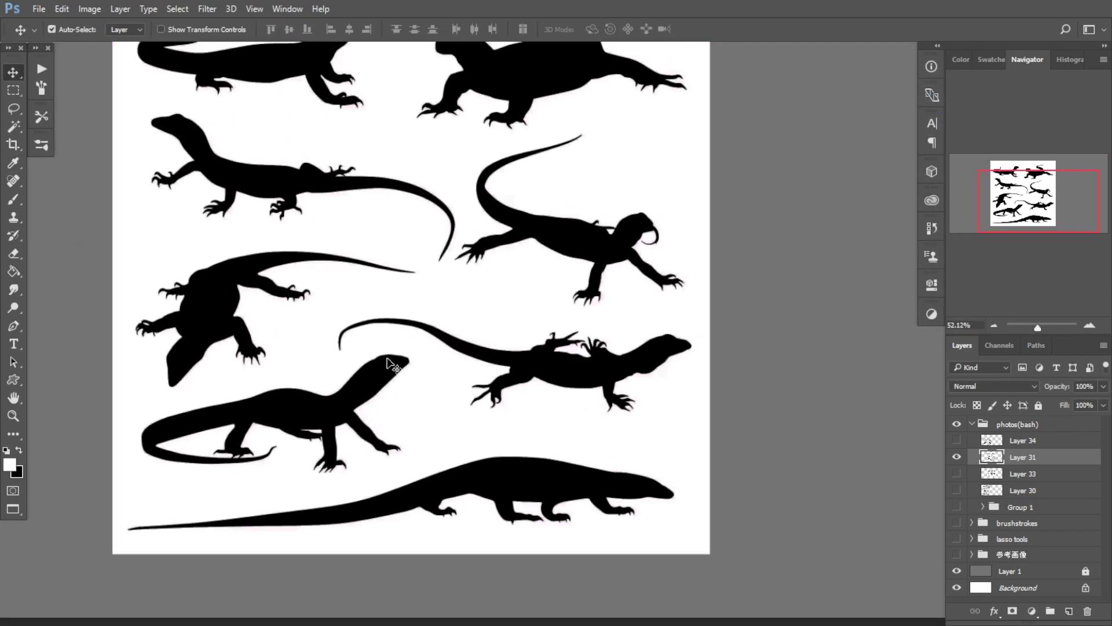
{"action": "left_click", "coordinate": [13, 127]}
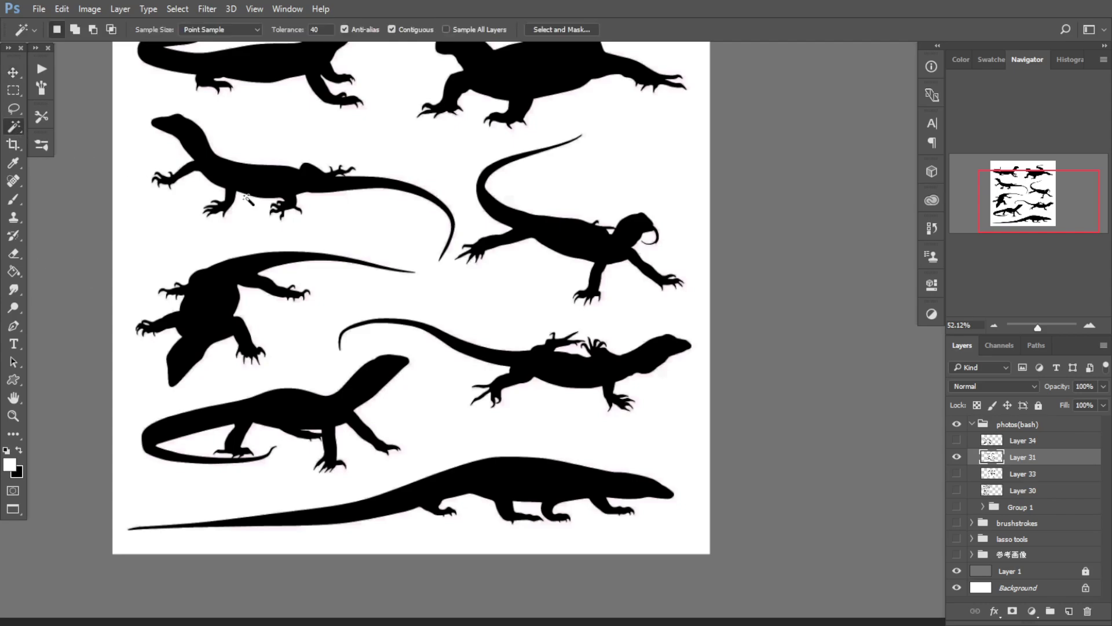
{"action": "left_click", "coordinate": [265, 180]}
{"action": "right_click", "coordinate": [267, 179]}
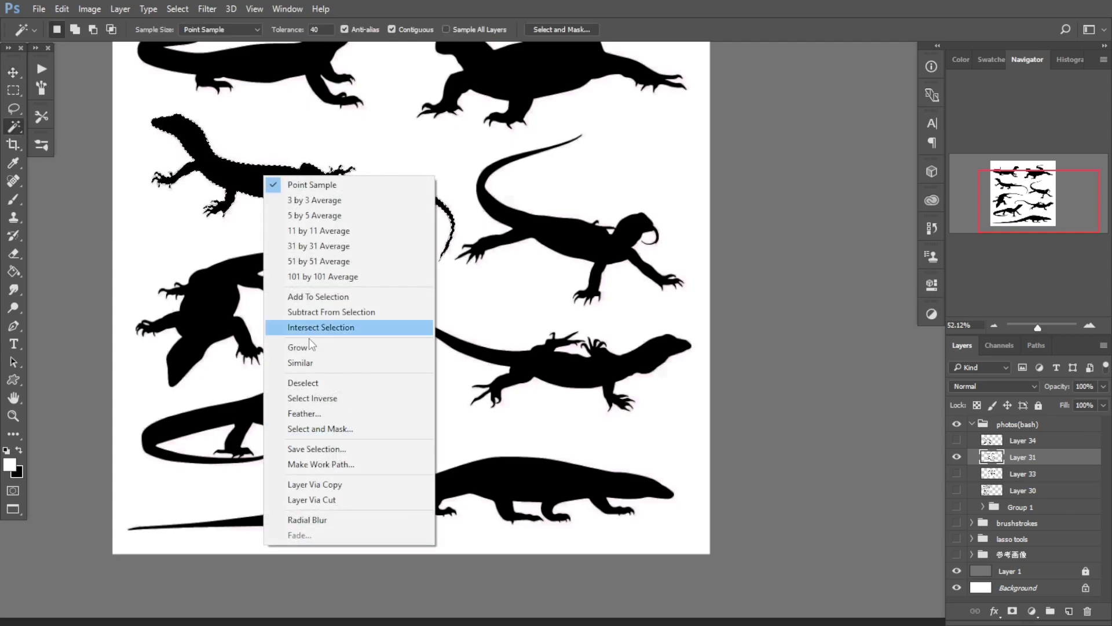
{"action": "left_click", "coordinate": [304, 362]}
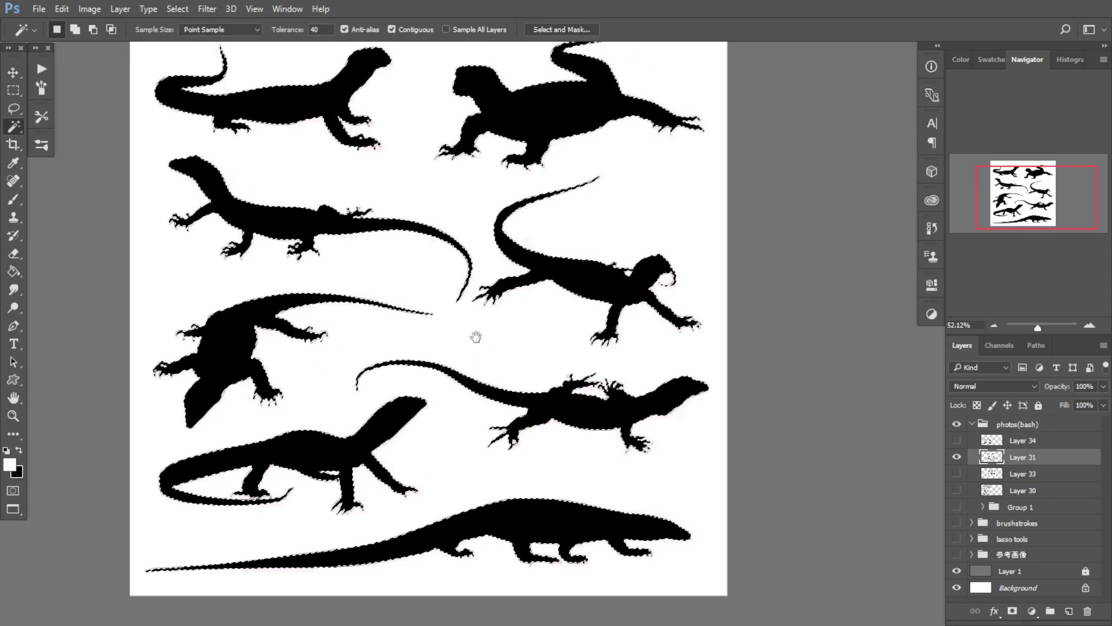
Step: Move the selected lizard silhouettes onto a separate layer and delete the lizard sheet on Layer 31
{"action": "scroll", "coordinate": [474, 336], "scroll_direction": "down", "scroll_amount": 1}
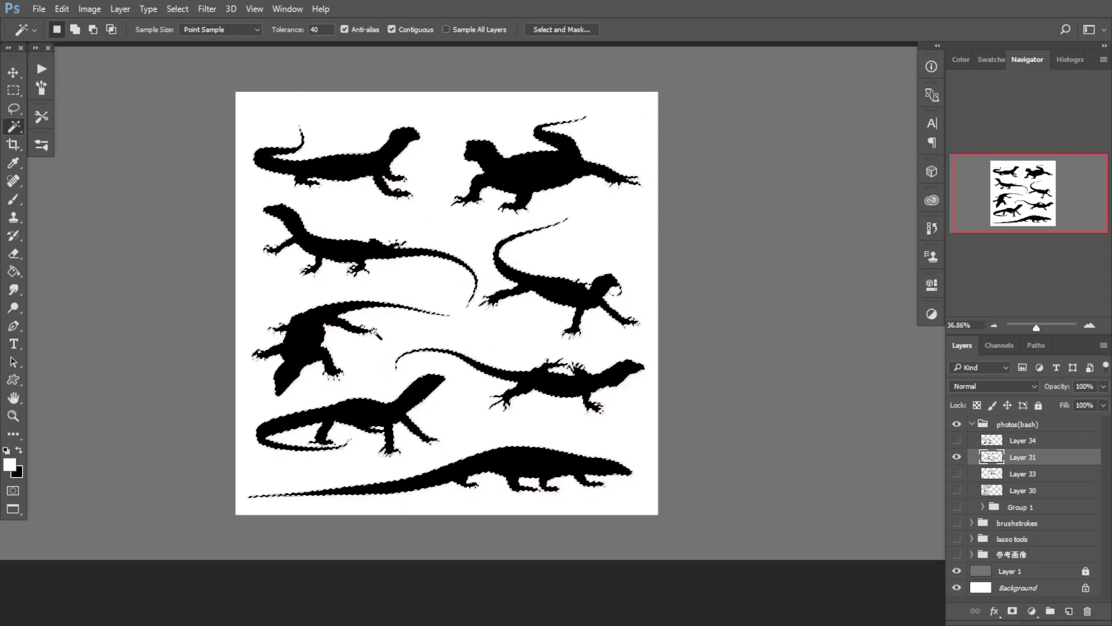
{"action": "key", "text": "Delete"}
{"action": "left_click", "coordinate": [1087, 613]}
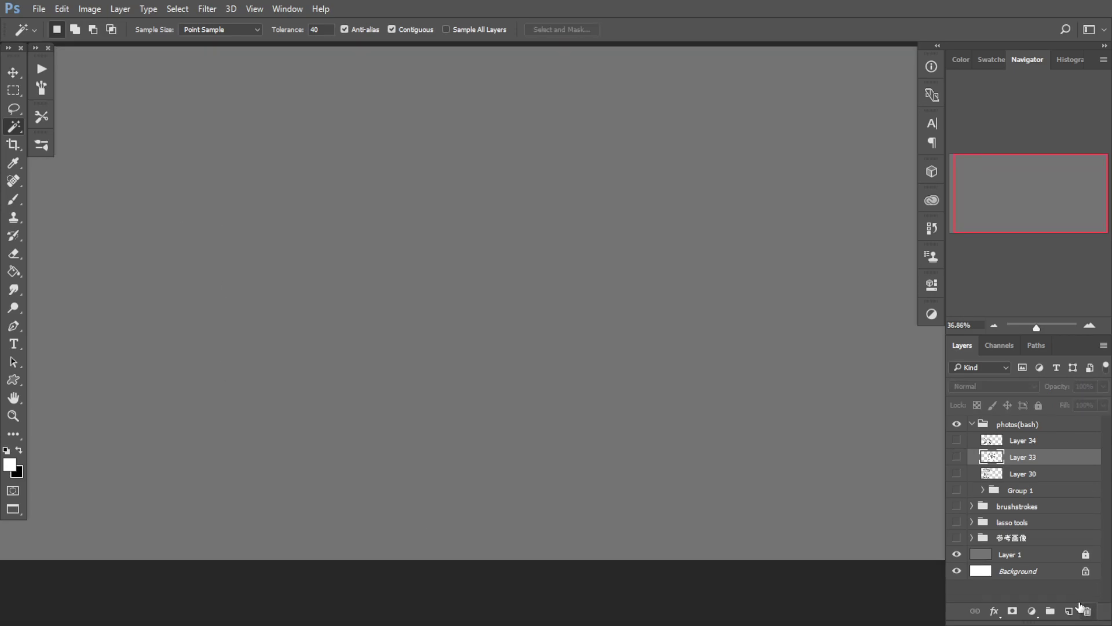
{"action": "key", "text": "ctrl+alt+shift+n"}
{"action": "key", "text": "ctrl+z"}
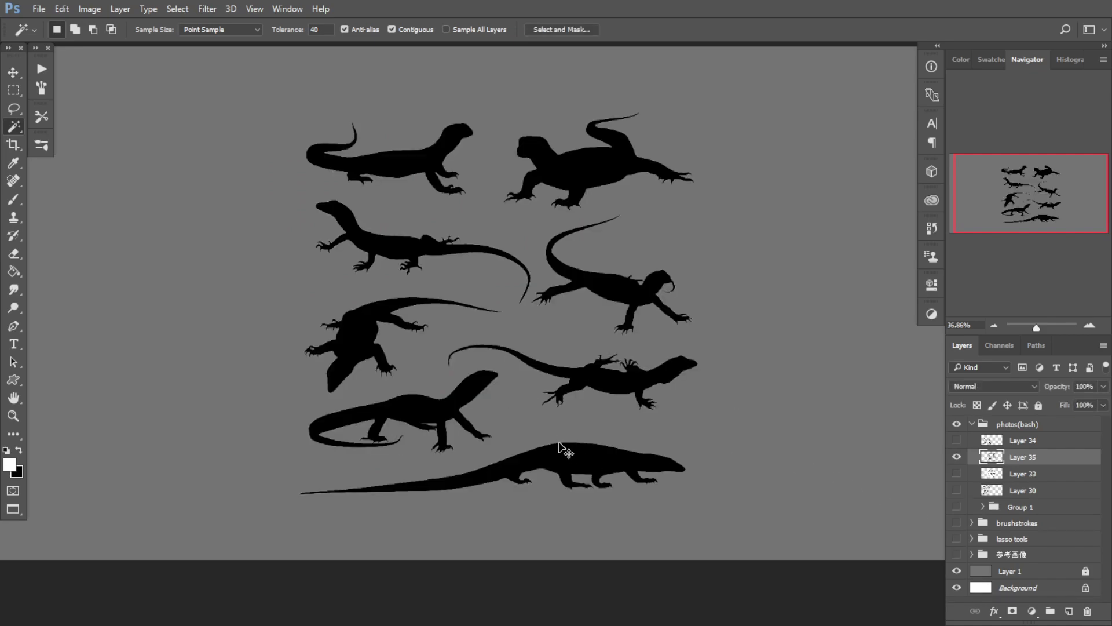
Step: Set the lizard layer's lightness to -100 with Hue/Saturation and switch visibility to the shark sheet on Layer 33
{"action": "key", "text": "ctrl+u"}
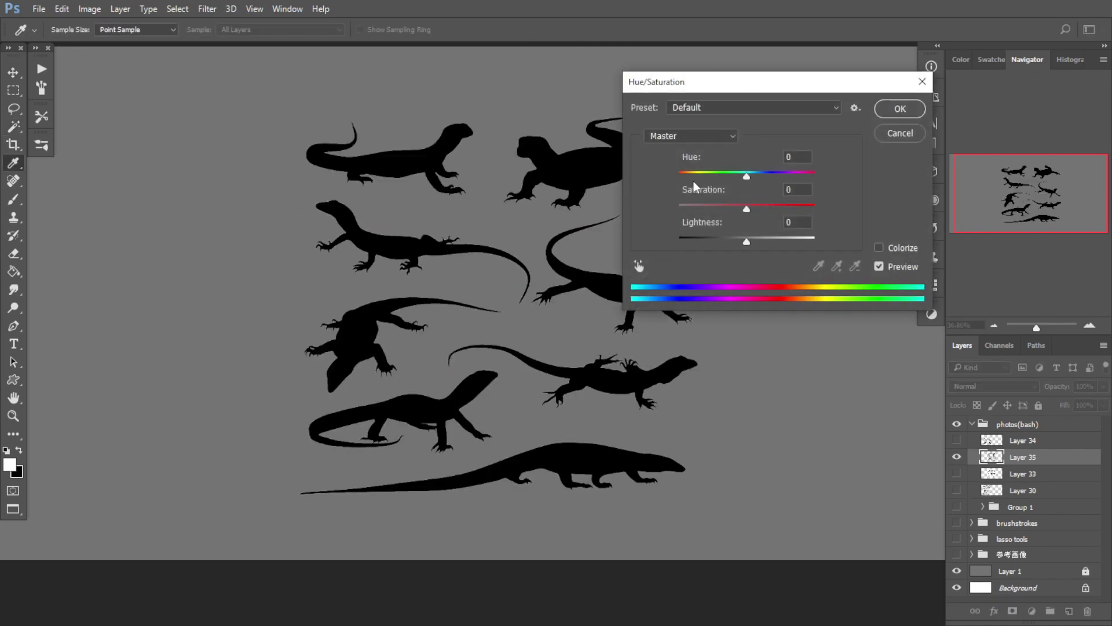
{"action": "left_click_drag", "start_coordinate": [748, 242], "coordinate": [393, 586]}
{"action": "left_click", "coordinate": [896, 109]}
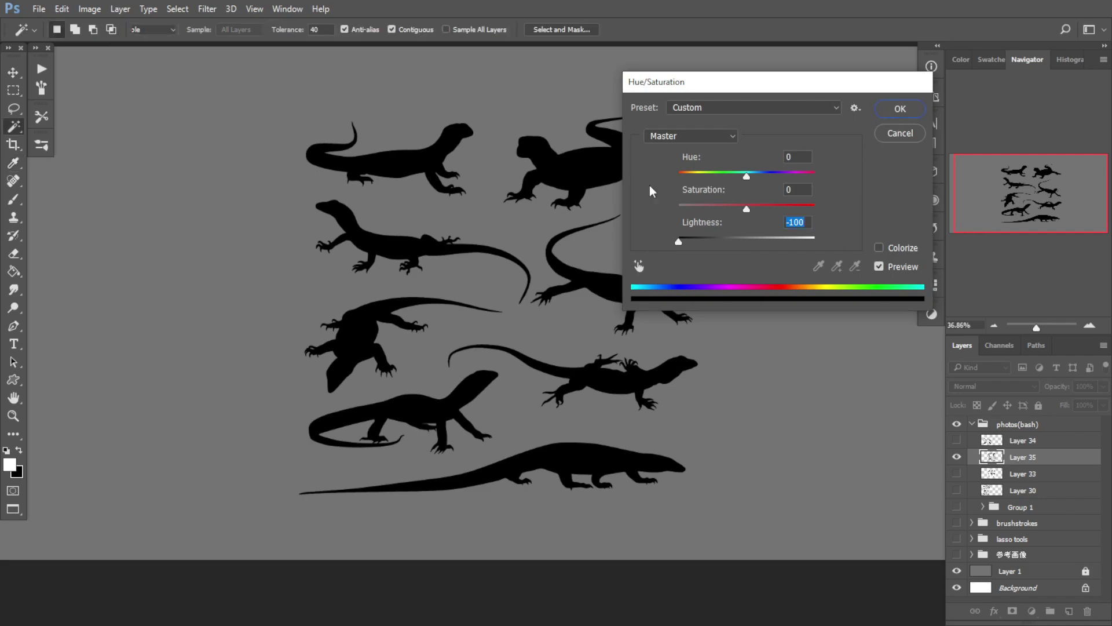
{"action": "left_click", "coordinate": [957, 457]}
{"action": "left_click", "coordinate": [957, 474]}
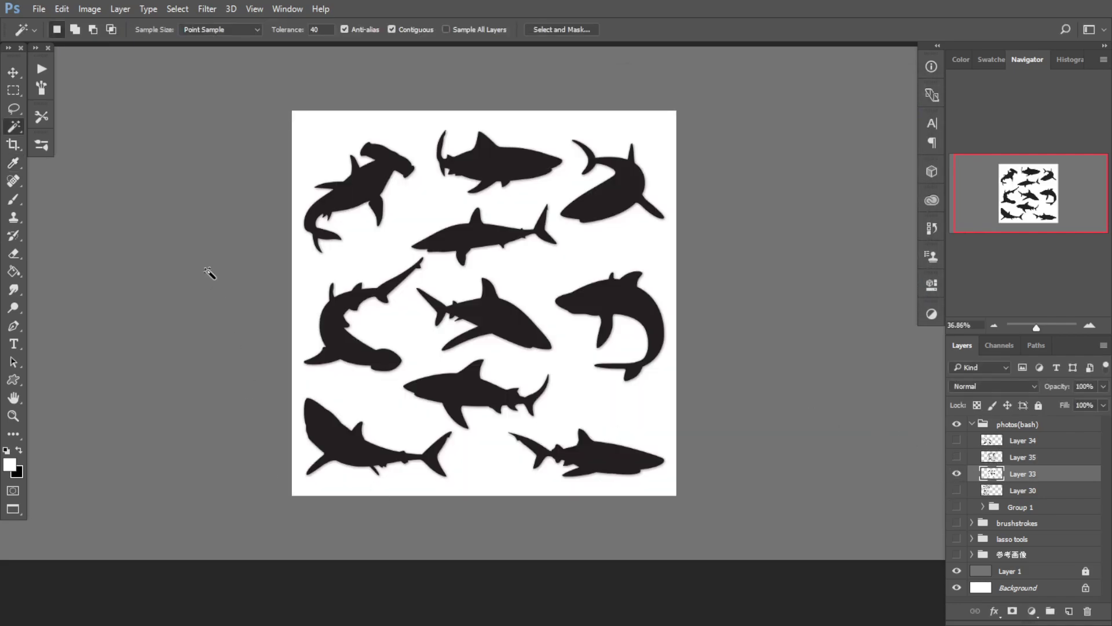
Step: Turn the shark silhouettes solid black with Levels by darkening the midtones and raising the black input level
{"action": "key", "text": "ctrl+l"}
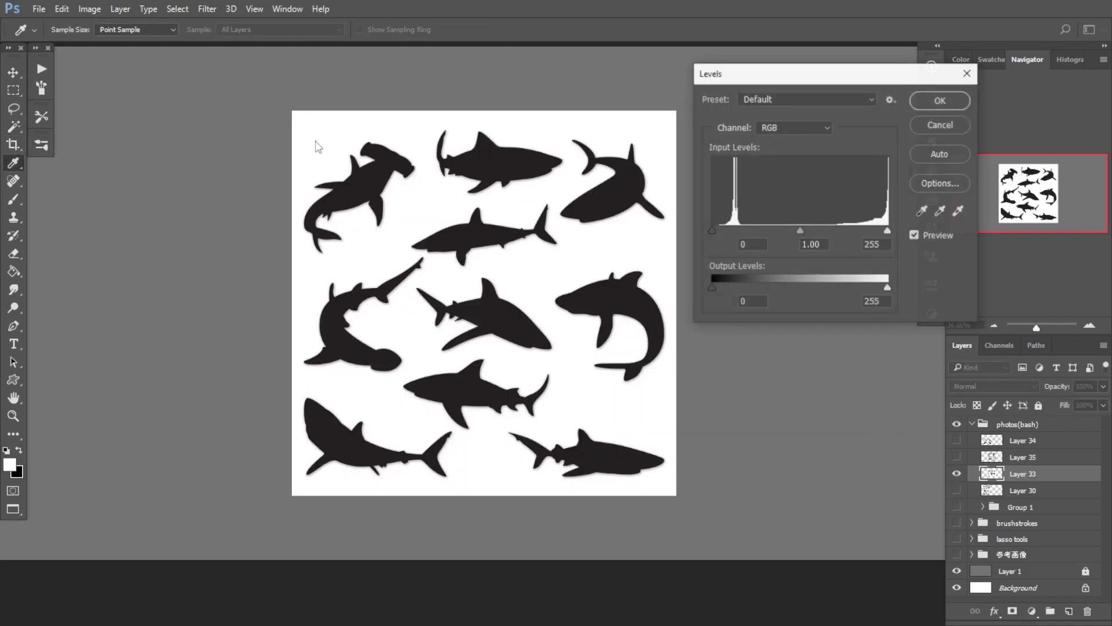
{"action": "mouse_move", "coordinate": [800, 231]}
{"action": "left_mouse_down"}
{"action": "mouse_move", "coordinate": [860, 230]}
{"action": "mouse_move", "coordinate": [794, 237]}
{"action": "mouse_move", "coordinate": [816, 236]}
{"action": "left_mouse_up"}
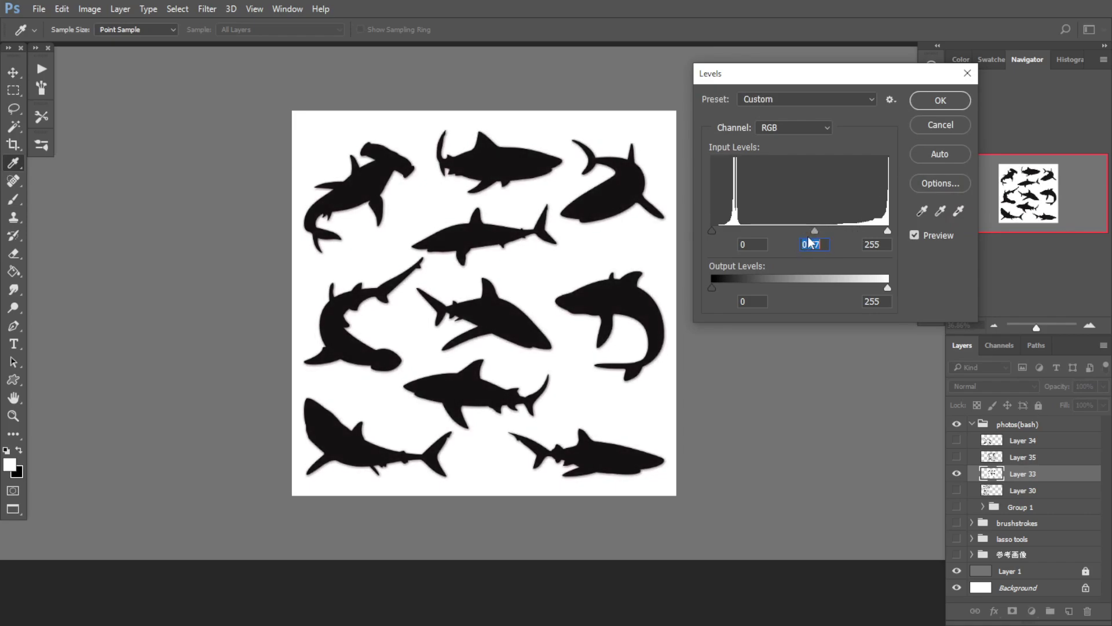
{"action": "left_click_drag", "start_coordinate": [714, 230], "coordinate": [737, 231]}
{"action": "left_click", "coordinate": [921, 99]}
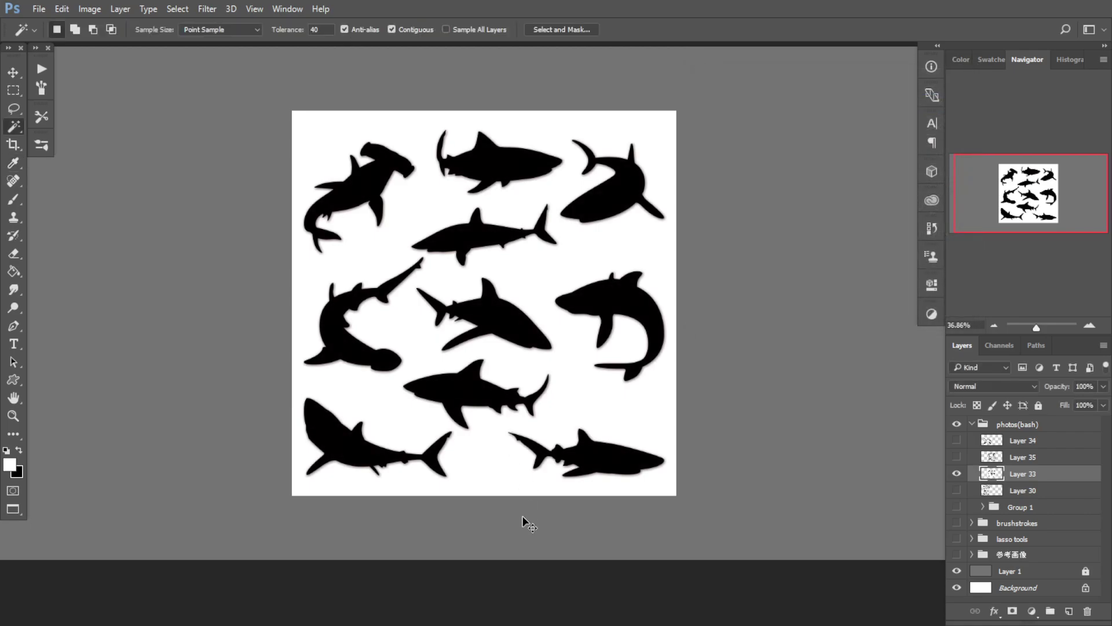
Step: Separate all similar black shark silhouettes onto another layer using a Magic Wand selection, and delete the Layer 33 sheet
{"action": "left_click", "coordinate": [353, 189]}
{"action": "right_click", "coordinate": [353, 189]}
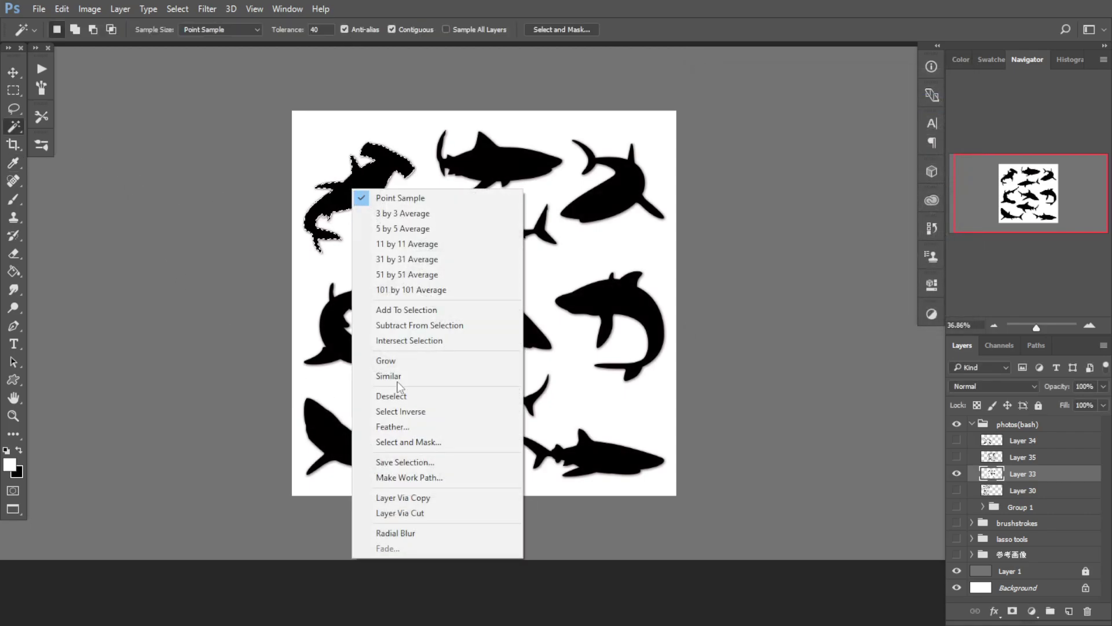
{"action": "left_click", "coordinate": [423, 377]}
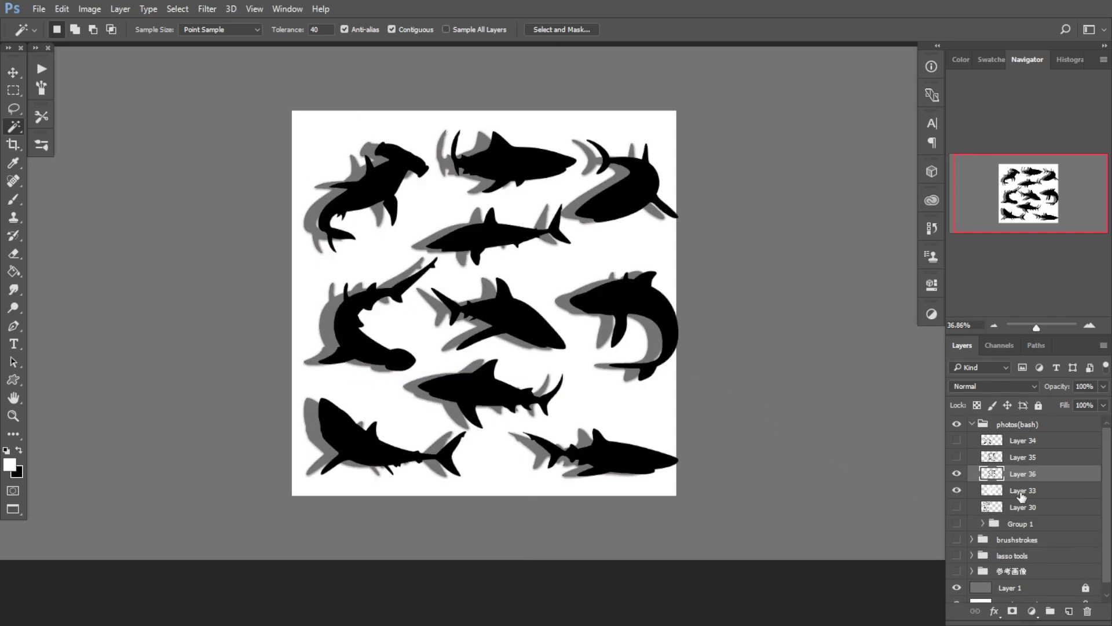
{"action": "left_click_drag", "start_coordinate": [1022, 497], "coordinate": [1086, 611]}
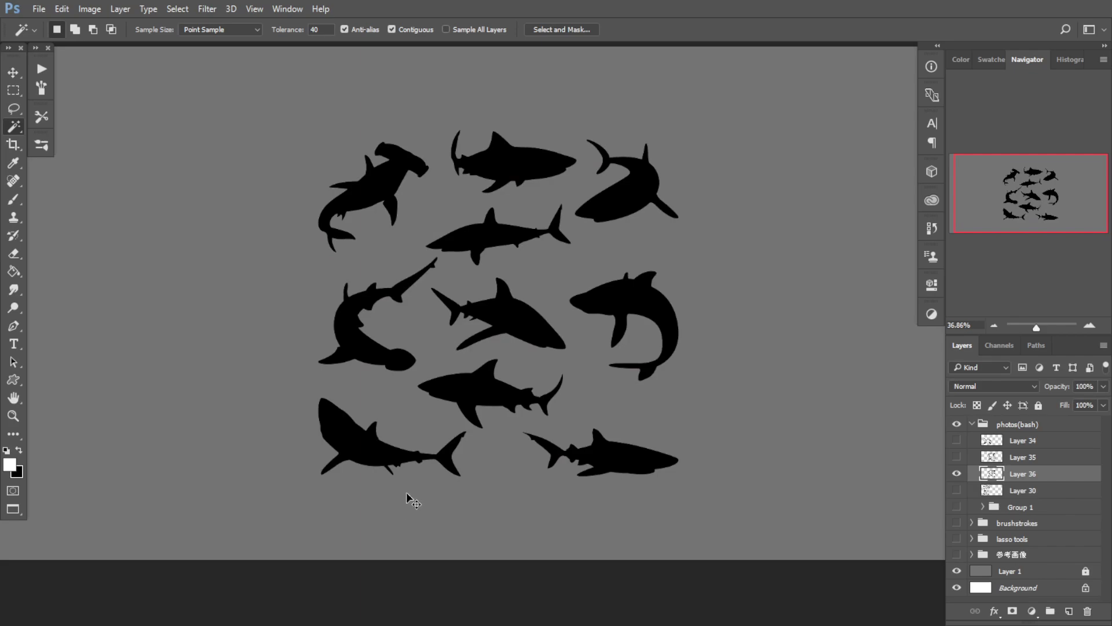
Step: Set the shark layer's lightness to -100 with Hue/Saturation and switch visibility to the bat sheet on Layer 30
{"action": "key", "text": "ctrl+u"}
{"action": "left_click_drag", "start_coordinate": [745, 243], "coordinate": [679, 243]}
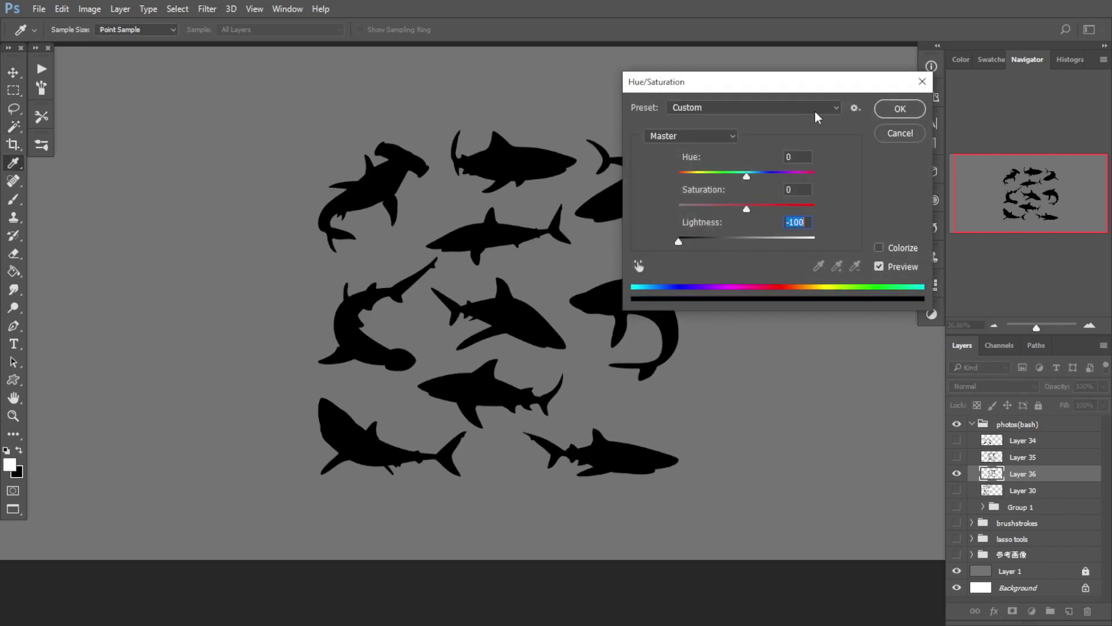
{"action": "left_click", "coordinate": [900, 109]}
{"action": "left_click", "coordinate": [957, 474]}
{"action": "left_click", "coordinate": [957, 490]}
{"action": "left_click", "coordinate": [1022, 490]}
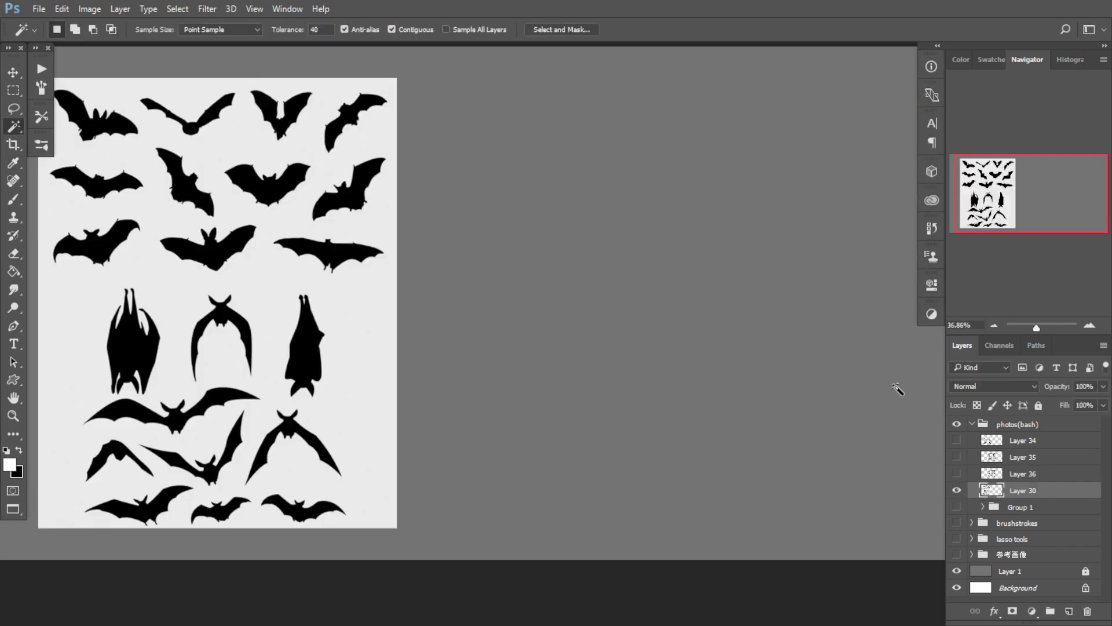
Step: Select one hanging bat with the Magic Wand tool and extend the selection to all similar black areas
{"action": "scroll", "coordinate": [298, 325], "scroll_direction": "left", "scroll_amount": 2}
{"action": "left_click", "coordinate": [174, 351]}
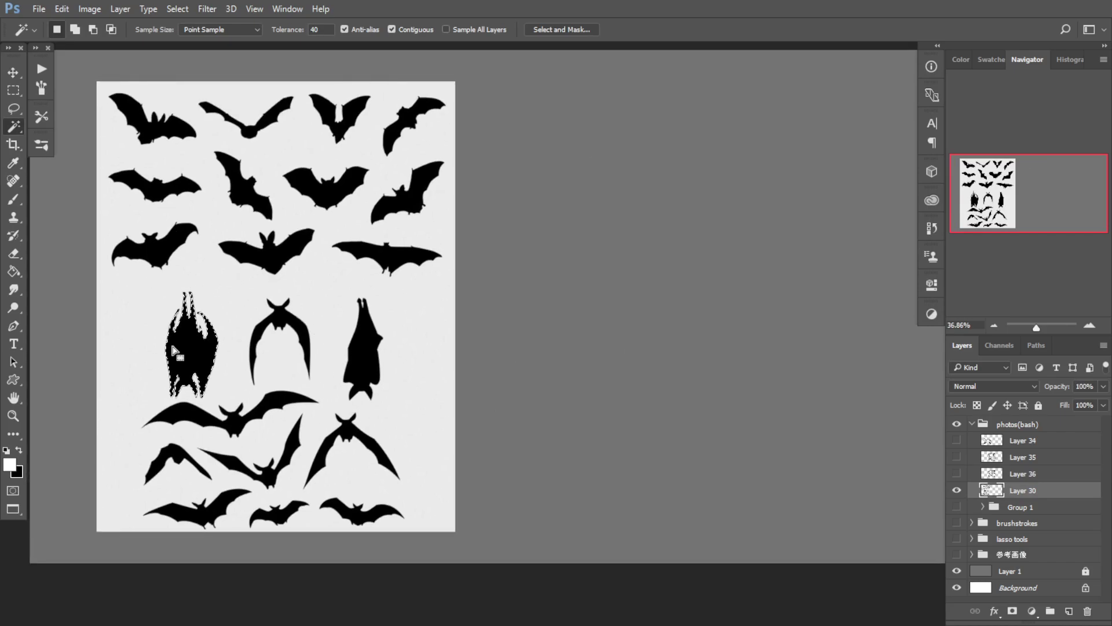
{"action": "right_click", "coordinate": [174, 350]}
{"action": "left_click", "coordinate": [234, 416]}
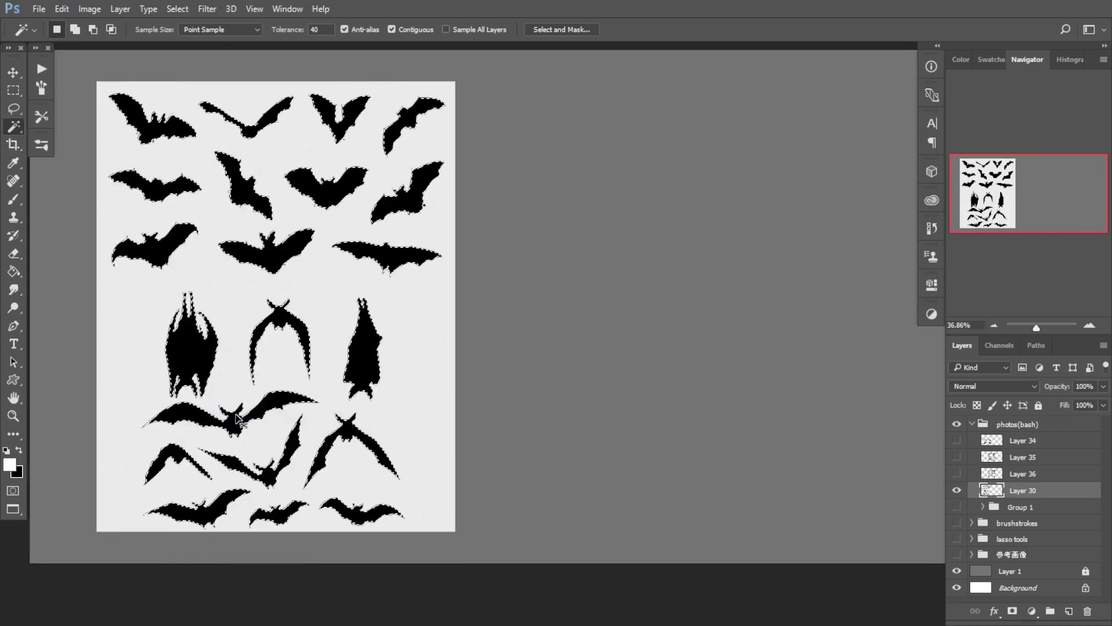
Step: Cut the selected bats onto a separate layer and delete the bat sheet on Layer 30
{"action": "key", "text": "ctrl+x"}
{"action": "key", "text": "ctrl+v"}
{"action": "left_click_drag", "start_coordinate": [1014, 508], "coordinate": [1088, 611]}
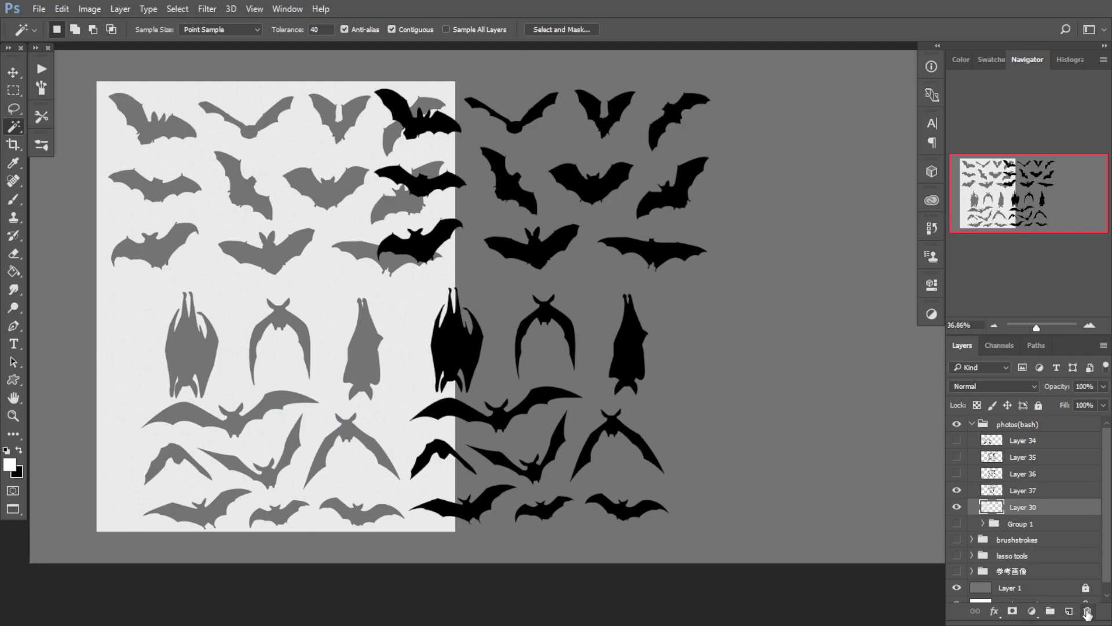
Step: Set the bat layer's lightness to -100 with Hue/Saturation
{"action": "key", "text": "ctrl+u"}
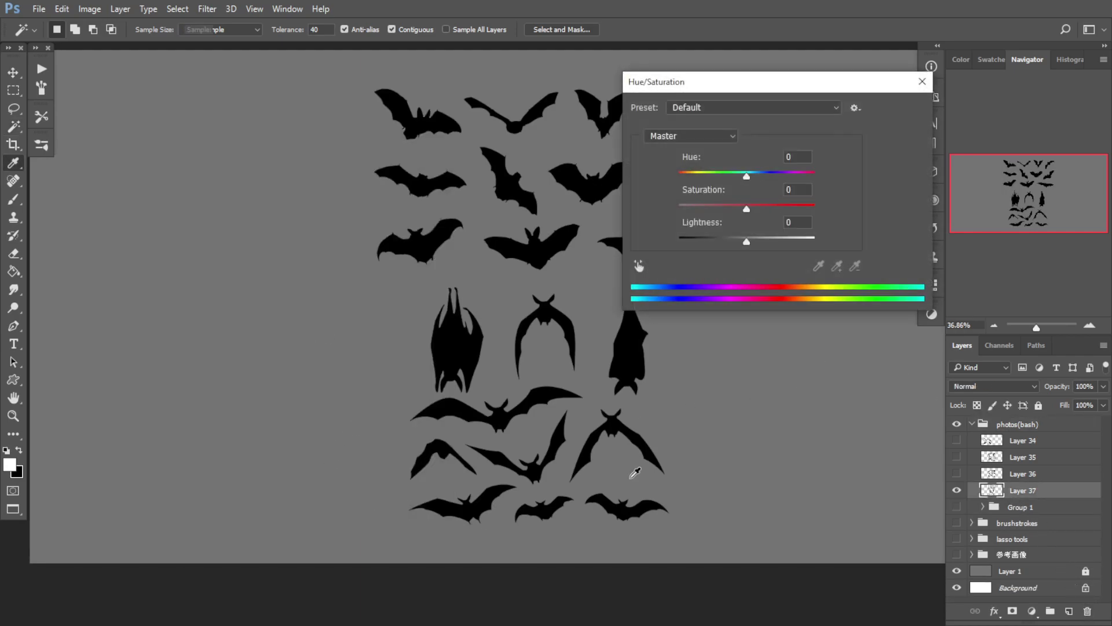
{"action": "left_click_drag", "start_coordinate": [746, 241], "coordinate": [554, 210]}
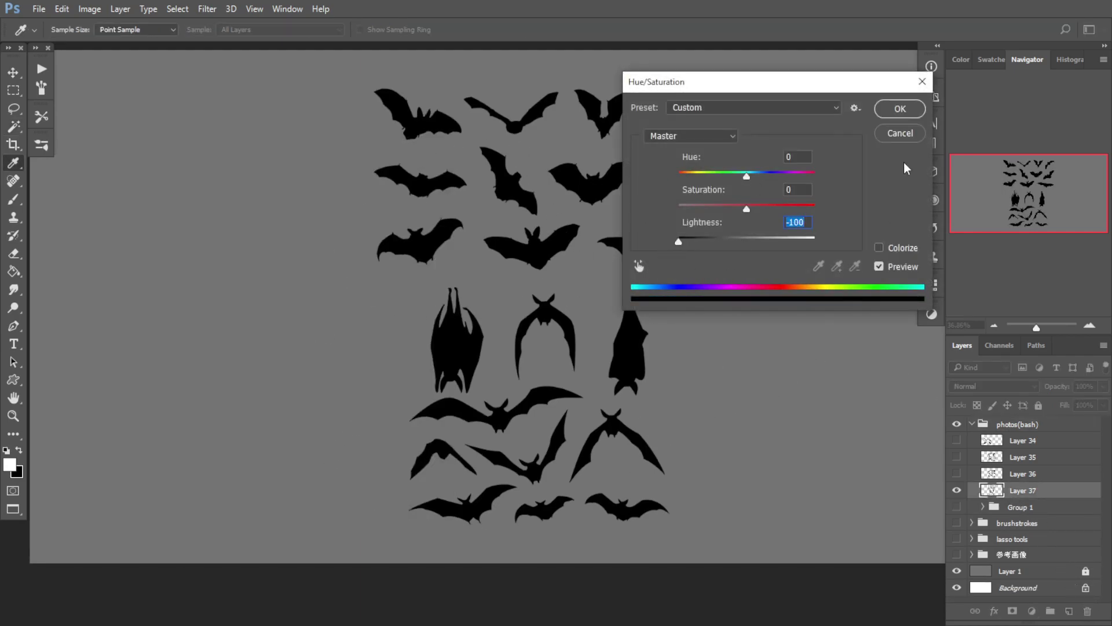
{"action": "left_click", "coordinate": [900, 109]}
{"action": "key", "text": "w"}
Step: Show the shark, lizard and beetle layers together with the bats, ready to arrange with the Move tool
{"action": "left_click", "coordinate": [14, 73]}
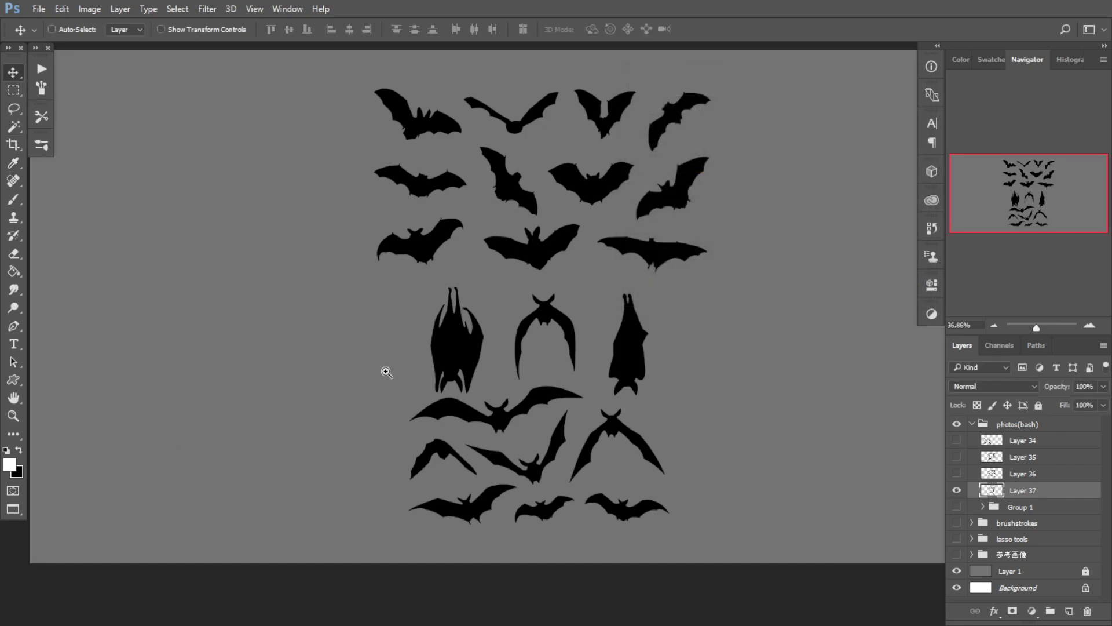
{"action": "left_click_drag", "start_coordinate": [476, 376], "coordinate": [447, 378]}
{"action": "left_click_drag", "start_coordinate": [463, 363], "coordinate": [440, 373]}
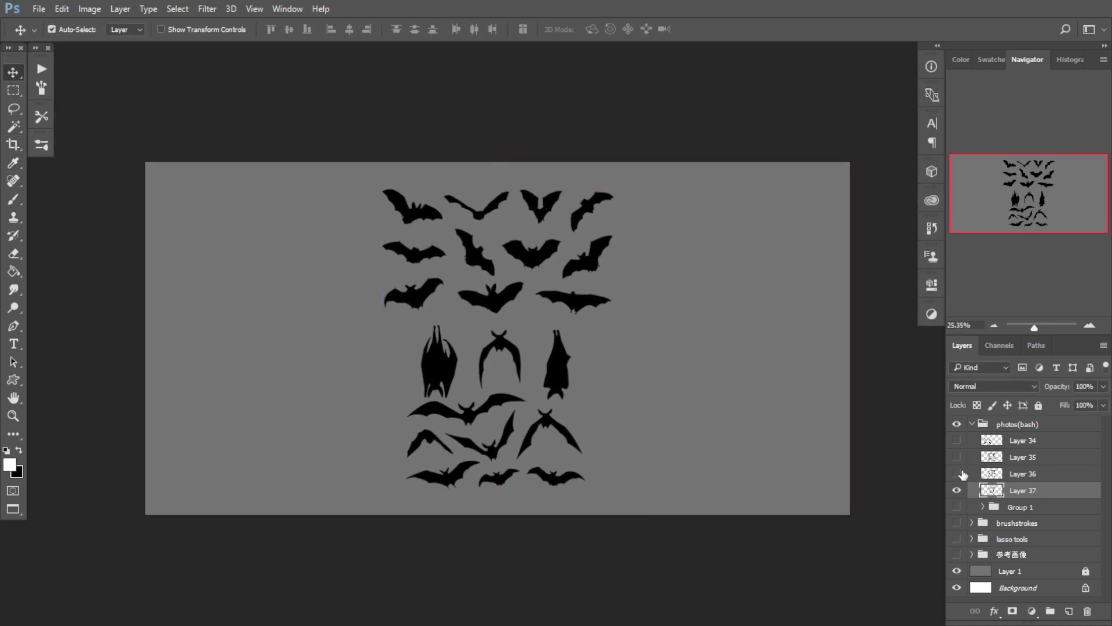
{"action": "left_click_drag", "start_coordinate": [963, 474], "coordinate": [957, 440]}
Step: Scale the beetle silhouettes to about 55% and place them in the canvas's upper-left corner
{"action": "left_click_drag", "start_coordinate": [276, 356], "coordinate": [238, 262]}
{"action": "key", "text": "ctrl+t"}
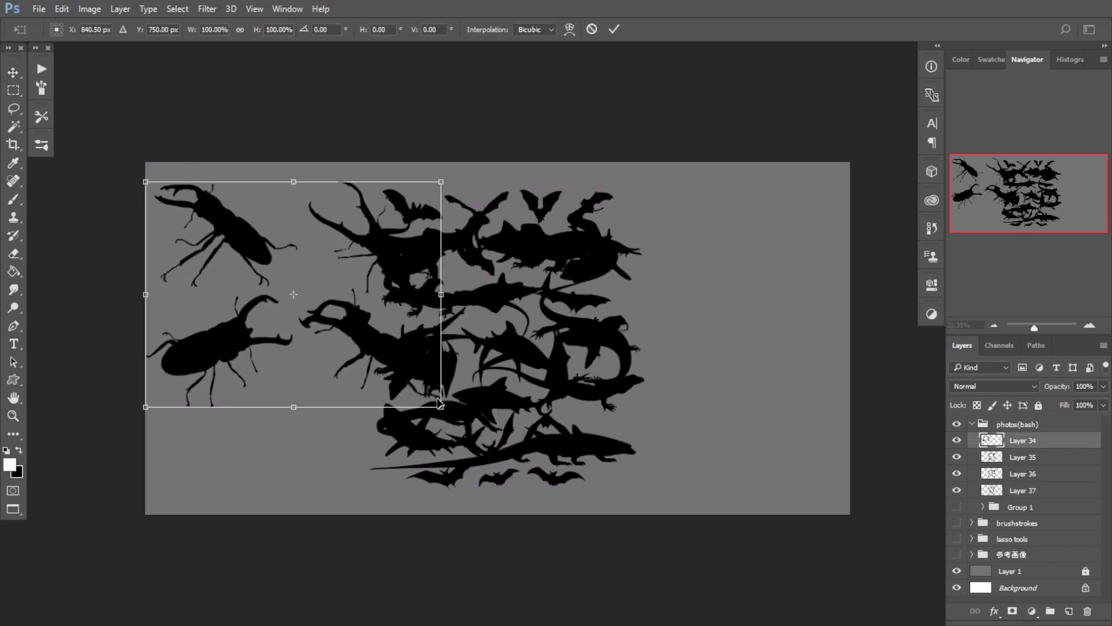
{"action": "left_click_drag", "start_coordinate": [450, 409], "coordinate": [315, 303]}
{"action": "left_click_drag", "start_coordinate": [222, 271], "coordinate": [230, 263]}
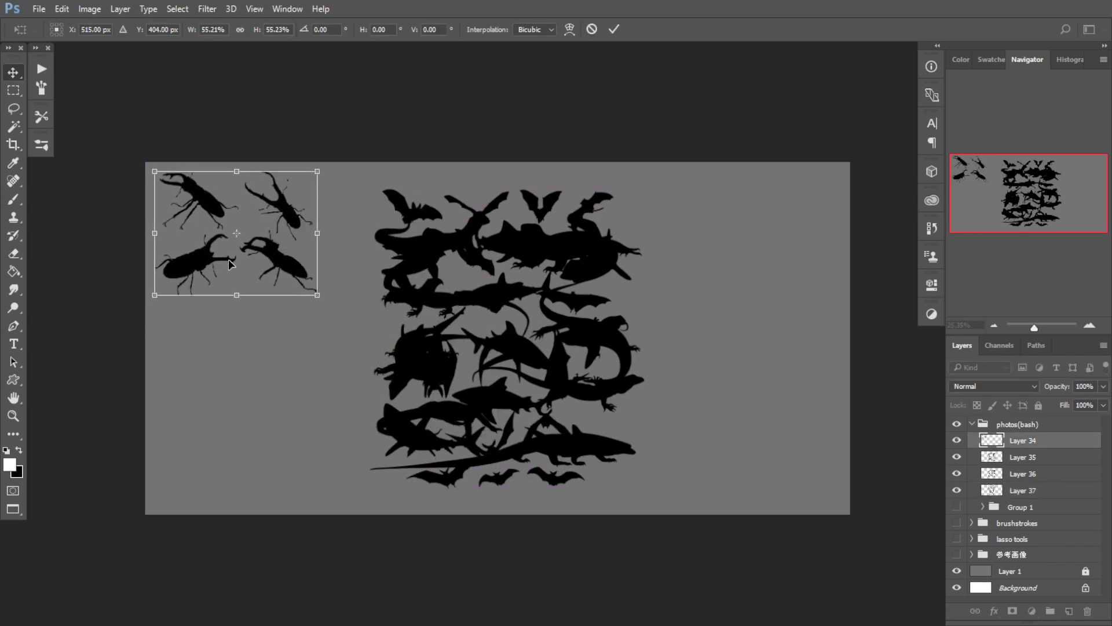
{"action": "key", "text": "Return"}
Step: Scale the lizard silhouettes to about 65% and place them below the beetles at the canvas's left edge
{"action": "left_click_drag", "start_coordinate": [446, 363], "coordinate": [214, 388]}
{"action": "key", "text": "ctrl+t"}
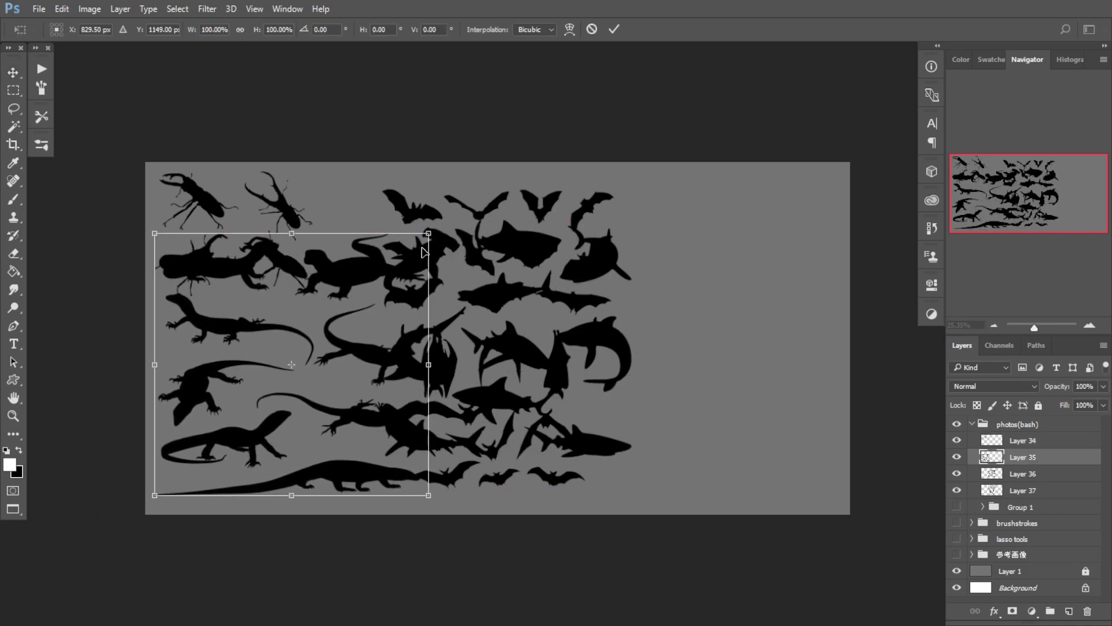
{"action": "left_click_drag", "start_coordinate": [434, 231], "coordinate": [337, 319]}
{"action": "left_click_drag", "start_coordinate": [295, 357], "coordinate": [284, 353]}
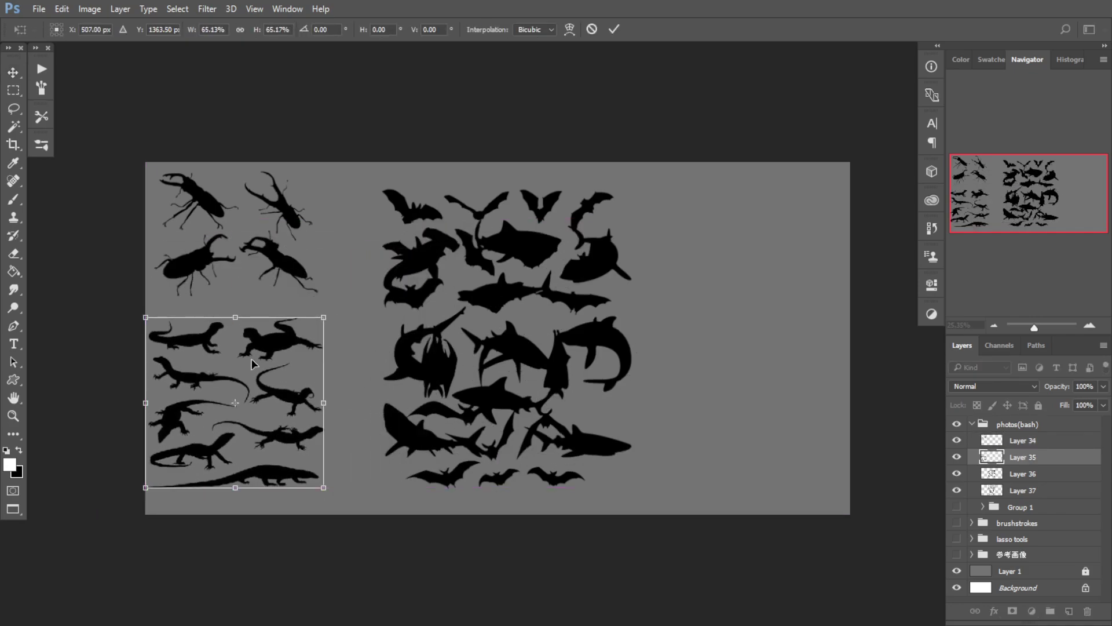
{"action": "key", "text": "Return"}
Step: Scale the shark silhouettes to about 68% and place them beside the lizards along the canvas's lower edge
{"action": "left_click_drag", "start_coordinate": [425, 267], "coordinate": [383, 258]}
{"action": "key", "text": "ctrl+t"}
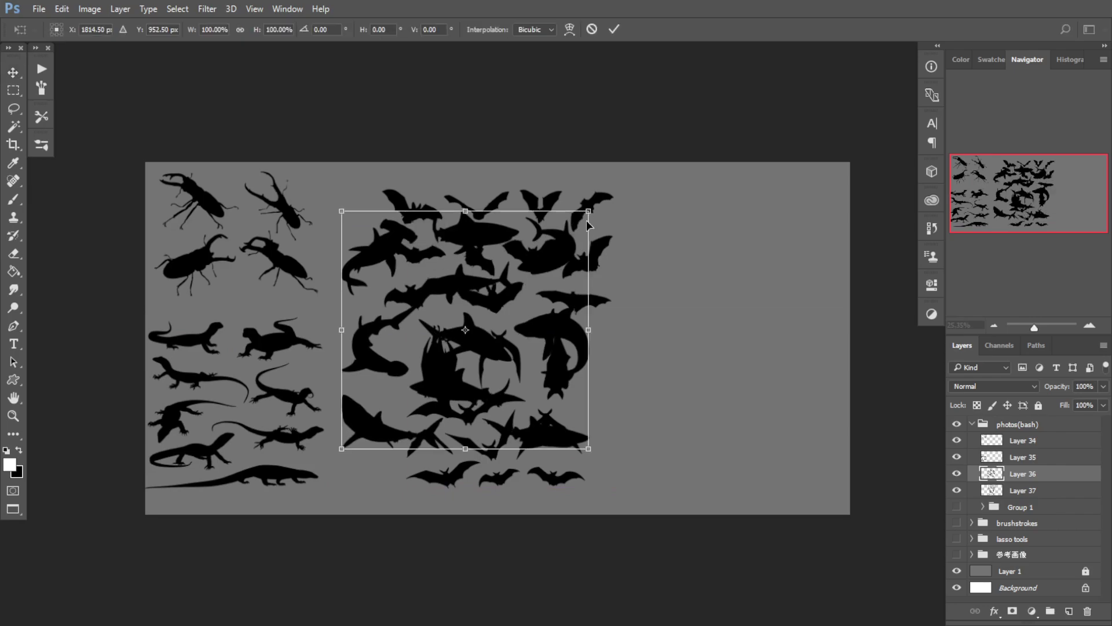
{"action": "left_click_drag", "start_coordinate": [590, 212], "coordinate": [511, 287]}
{"action": "left_click_drag", "start_coordinate": [436, 394], "coordinate": [393, 412]}
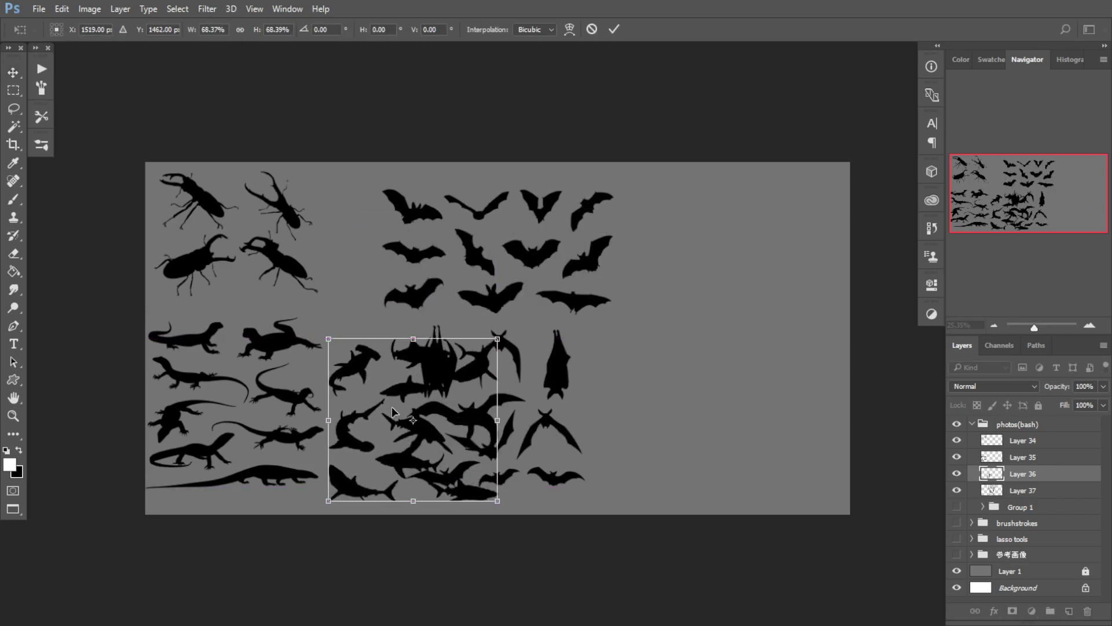
{"action": "key", "text": "Return"}
Step: Scale down the bat silhouettes and place them to the right of the sharks near the canvas's lower edge
{"action": "mouse_move", "coordinate": [372, 278]}
{"action": "left_mouse_down"}
{"action": "mouse_move", "coordinate": [355, 272]}
{"action": "mouse_move", "coordinate": [359, 290]}
{"action": "mouse_move", "coordinate": [352, 283]}
{"action": "left_mouse_up"}
{"action": "key", "text": "ctrl+t"}
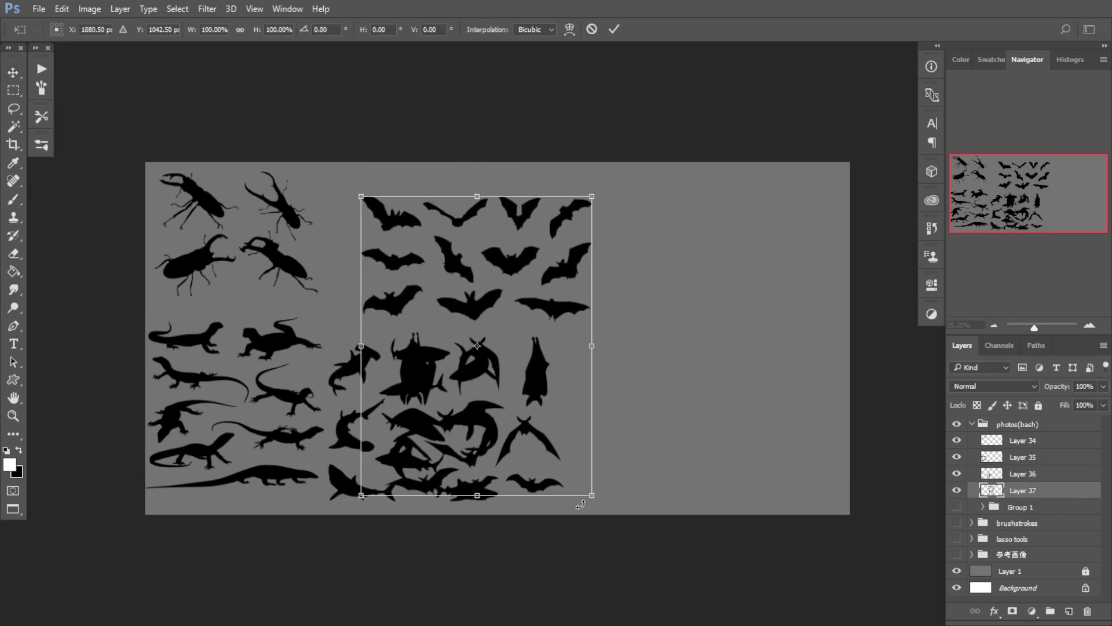
{"action": "left_click_drag", "start_coordinate": [581, 504], "coordinate": [499, 406]}
{"action": "left_click_drag", "start_coordinate": [441, 356], "coordinate": [578, 461]}
{"action": "left_click_drag", "start_coordinate": [653, 301], "coordinate": [630, 334]}
{"action": "left_click_drag", "start_coordinate": [610, 381], "coordinate": [625, 380]}
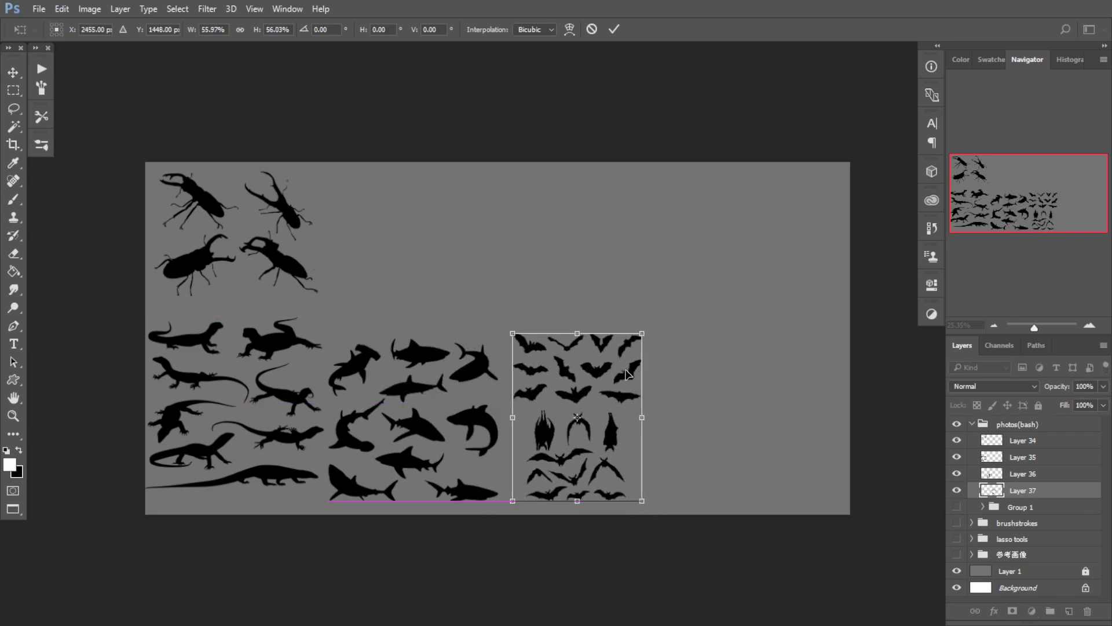
{"action": "left_click_drag", "start_coordinate": [643, 334], "coordinate": [667, 318]}
{"action": "left_click_drag", "start_coordinate": [550, 357], "coordinate": [342, 376]}
{"action": "key", "text": "Return"}
{"action": "key", "text": "Return"}
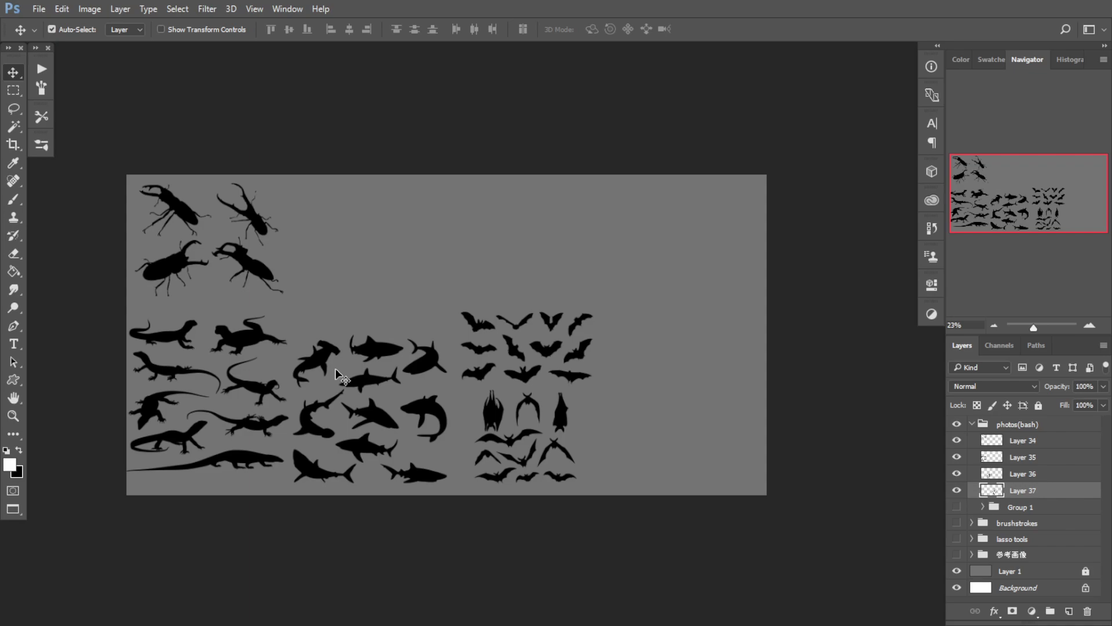
Step: Shift the beetle silhouettes slightly to the right within the canvas's upper-left corner
{"action": "left_click_drag", "start_coordinate": [301, 325], "coordinate": [314, 329]}
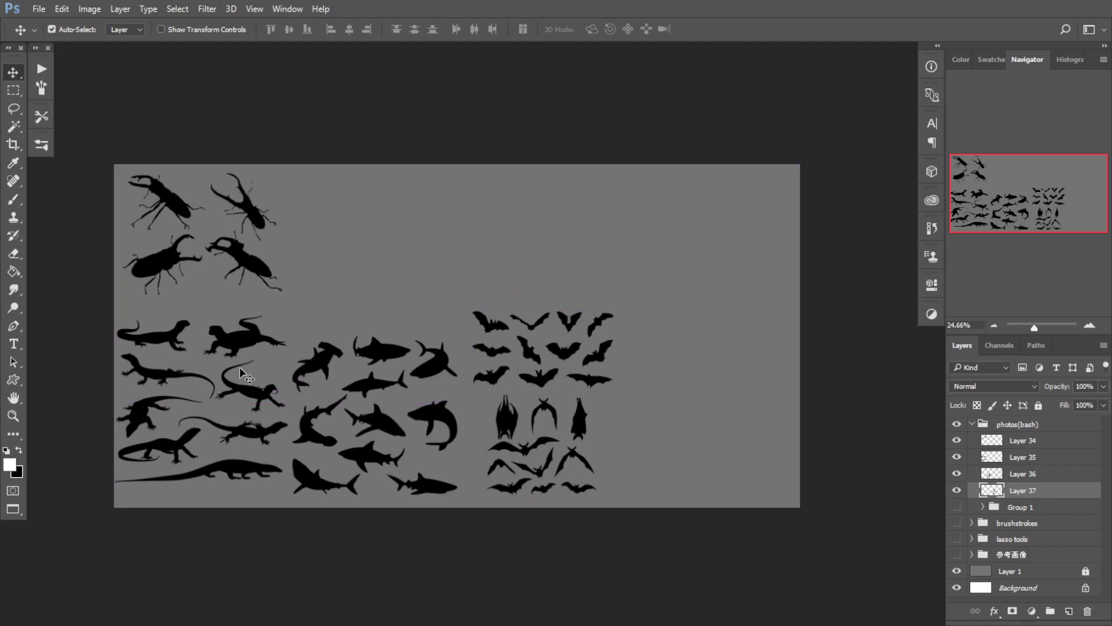
{"action": "left_click", "coordinate": [17, 126]}
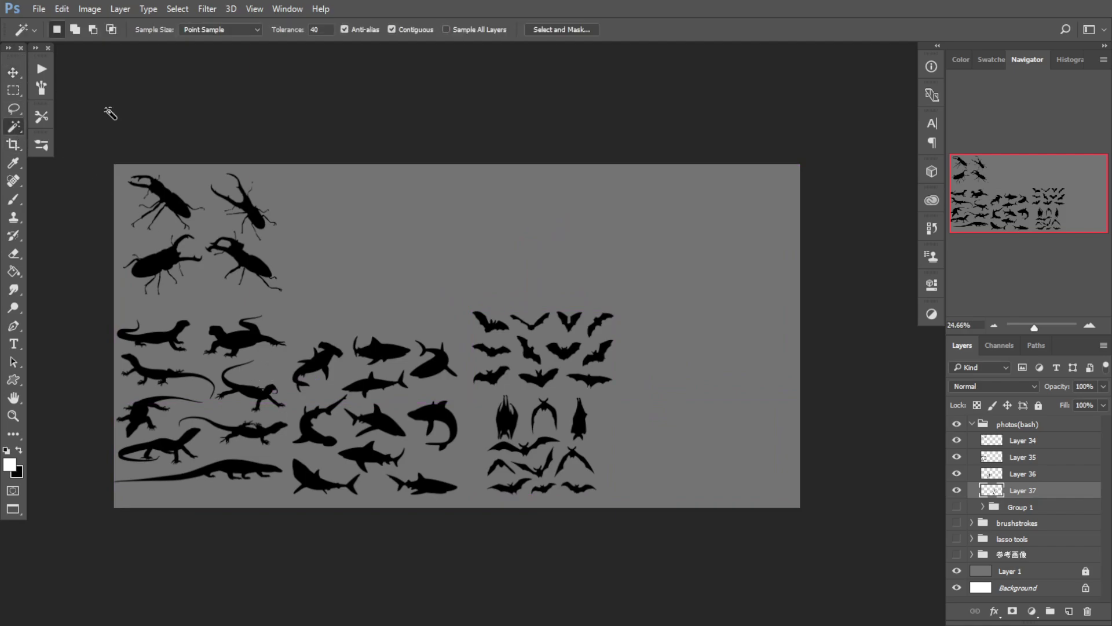
{"action": "left_click", "coordinate": [13, 71]}
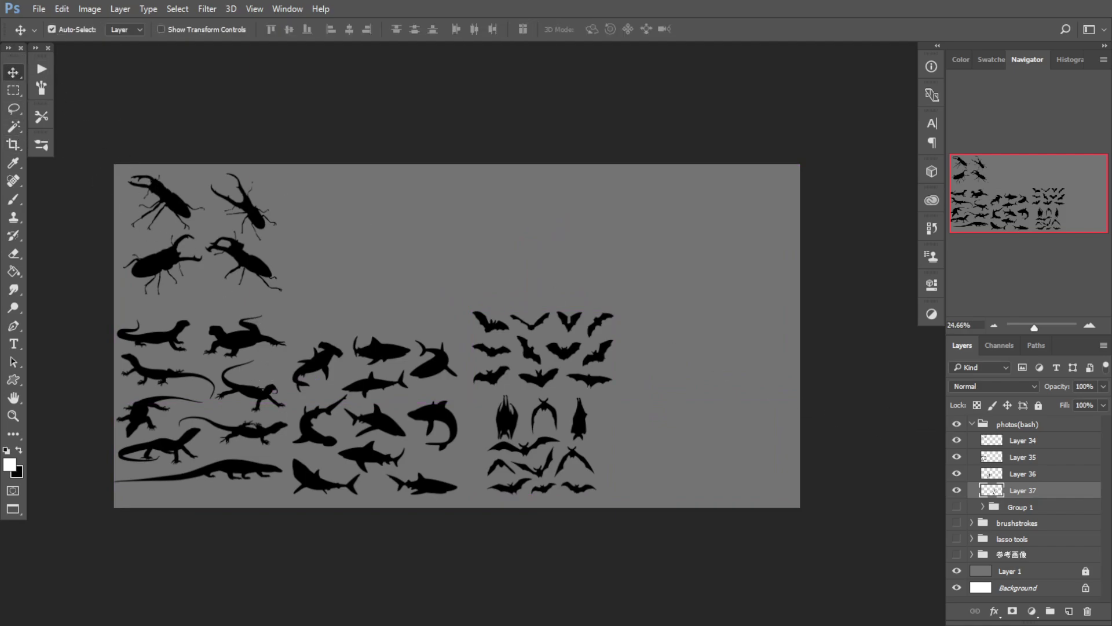
{"action": "left_click_drag", "start_coordinate": [256, 262], "coordinate": [266, 262]}
{"action": "key", "text": "ctrl+alt+space"}
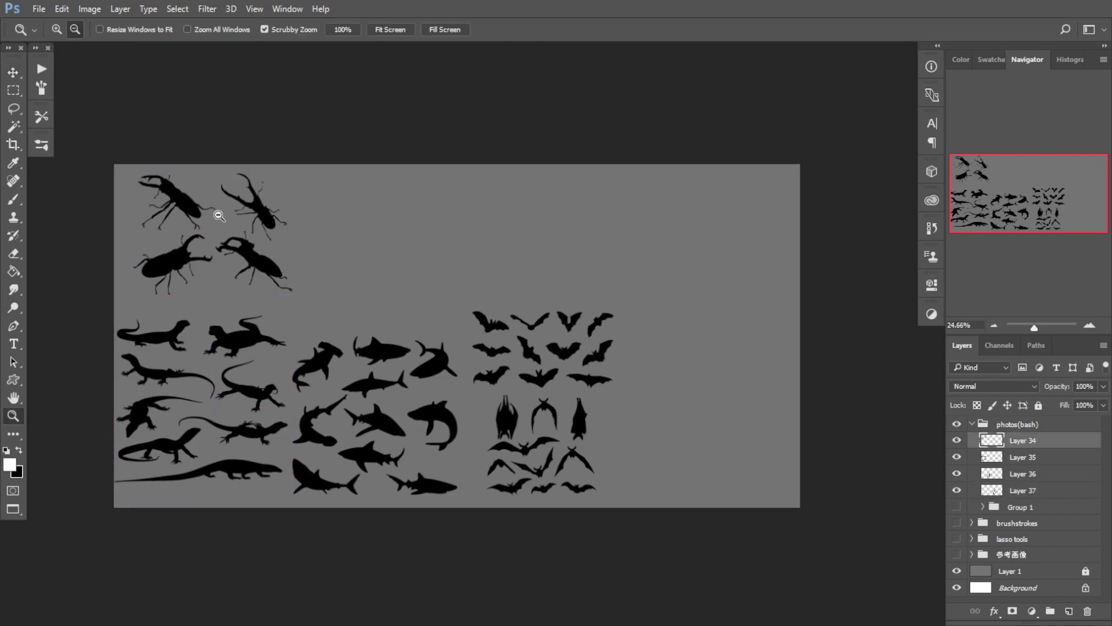
{"action": "left_click_drag", "start_coordinate": [287, 361], "coordinate": [317, 364]}
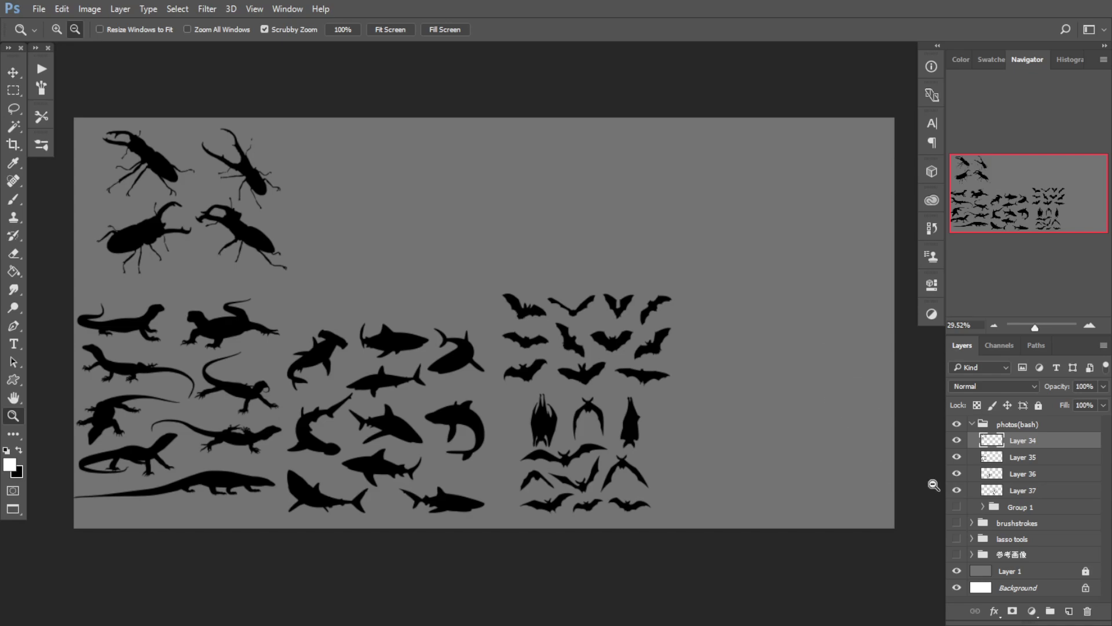
Step: Create a new layer group above the silhouette layers inside photos(bash) and name it 1
{"action": "left_click", "coordinate": [1050, 611]}
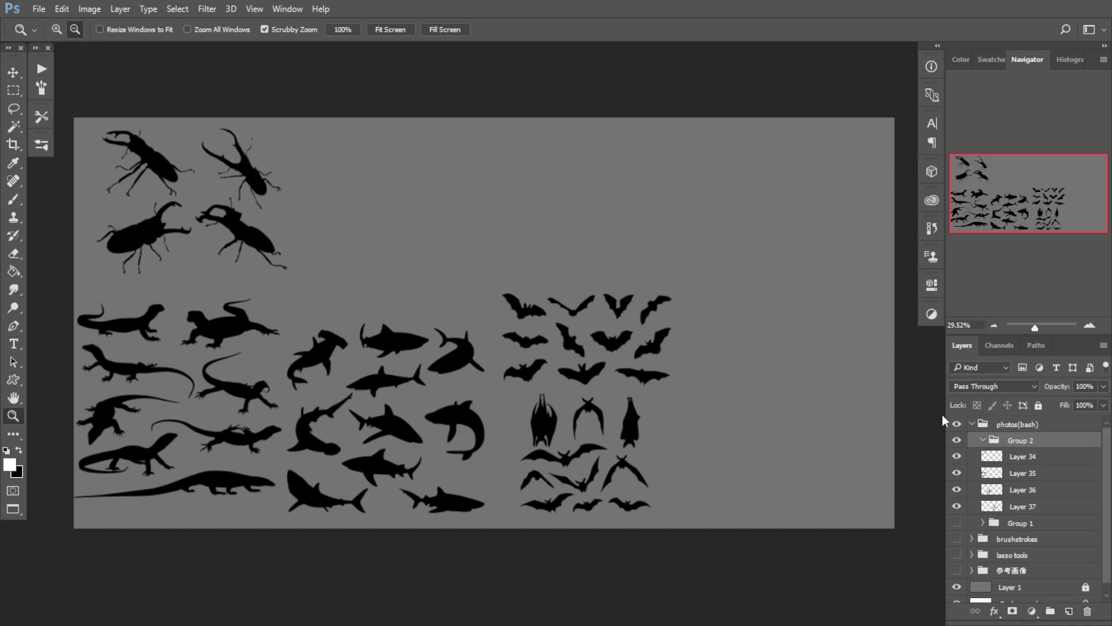
{"action": "double_click", "coordinate": [1018, 442]}
{"action": "type", "text": "1"}
Step: Copy the upper-left stag beetle silhouette from Layer 34 onto its own layer in group 1 and place it in the canvas's upper middle
{"action": "left_click", "coordinate": [1011, 457]}
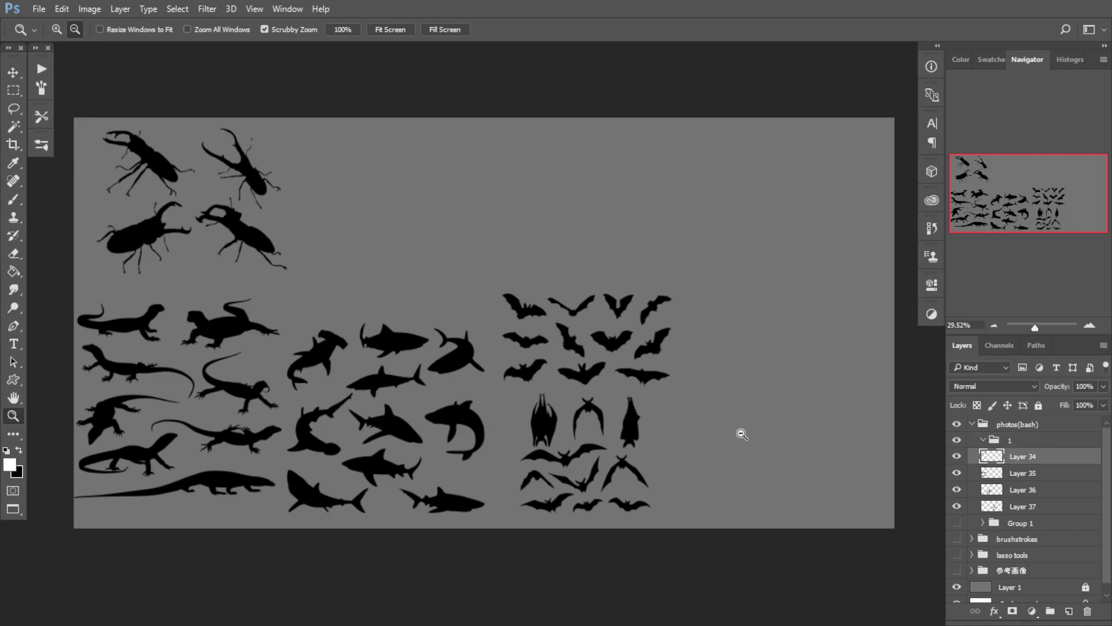
{"action": "left_click", "coordinate": [13, 72]}
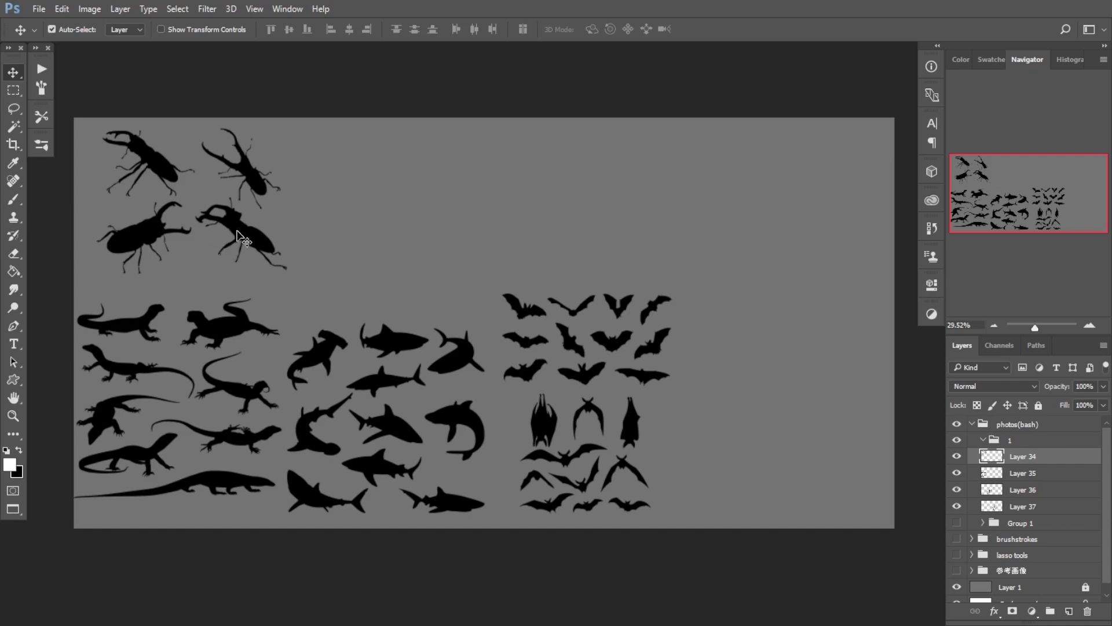
{"action": "left_click", "coordinate": [13, 126]}
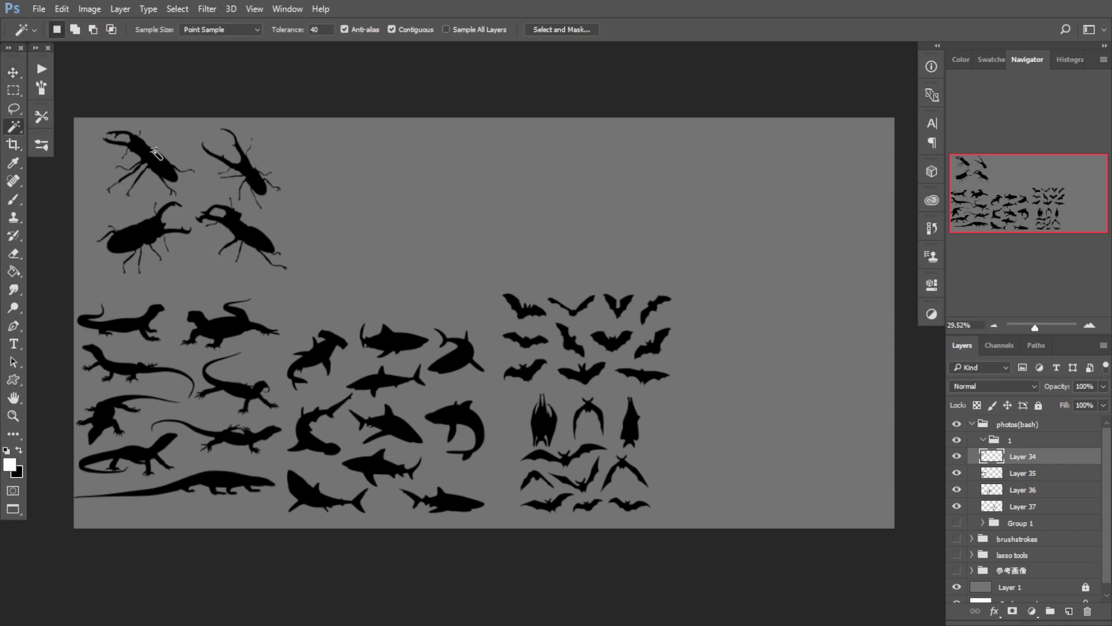
{"action": "left_click", "coordinate": [150, 168]}
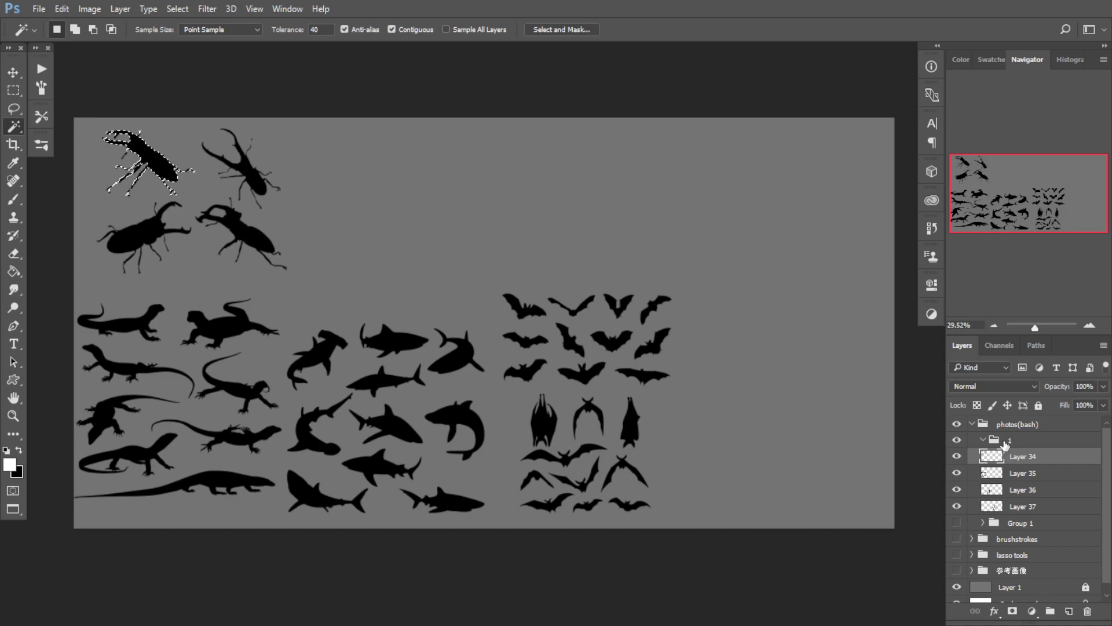
{"action": "key", "text": "ctrl+j"}
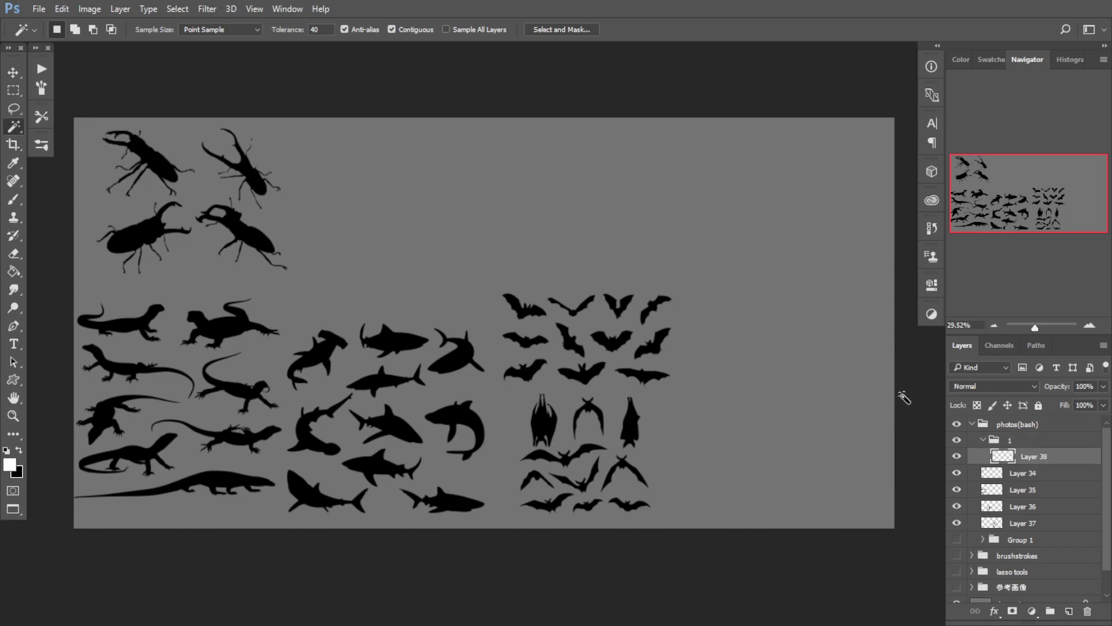
{"action": "key", "text": "ctrl+t"}
{"action": "left_click_drag", "start_coordinate": [186, 174], "coordinate": [410, 217]}
{"action": "key", "text": "Return"}
{"action": "key", "text": "w"}
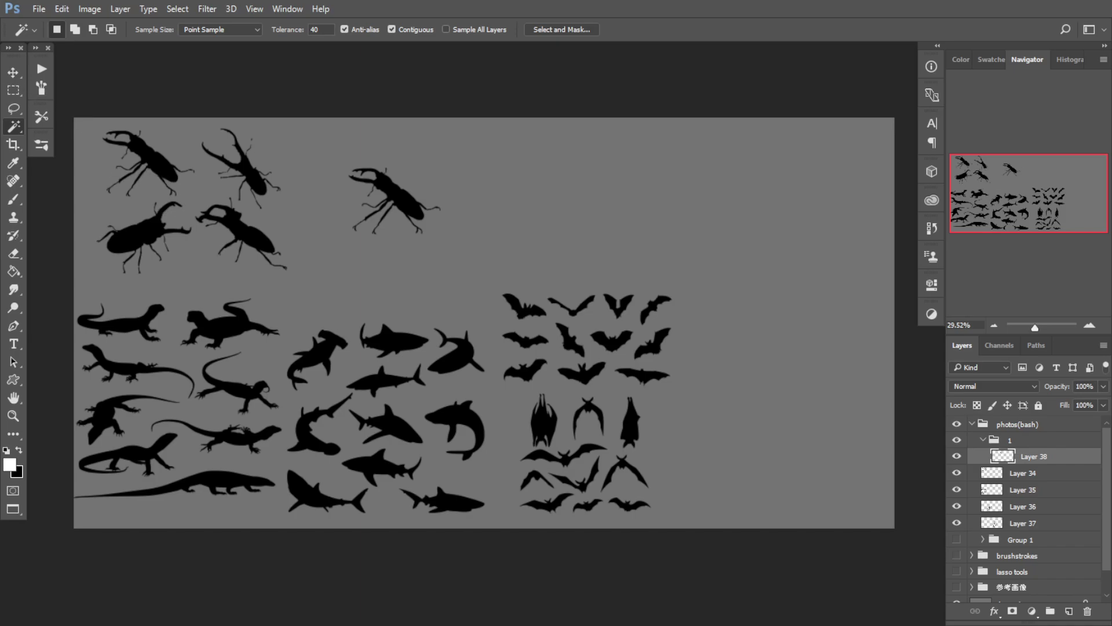
{"action": "key", "text": "v"}
{"action": "left_click_drag", "start_coordinate": [405, 203], "coordinate": [542, 194]}
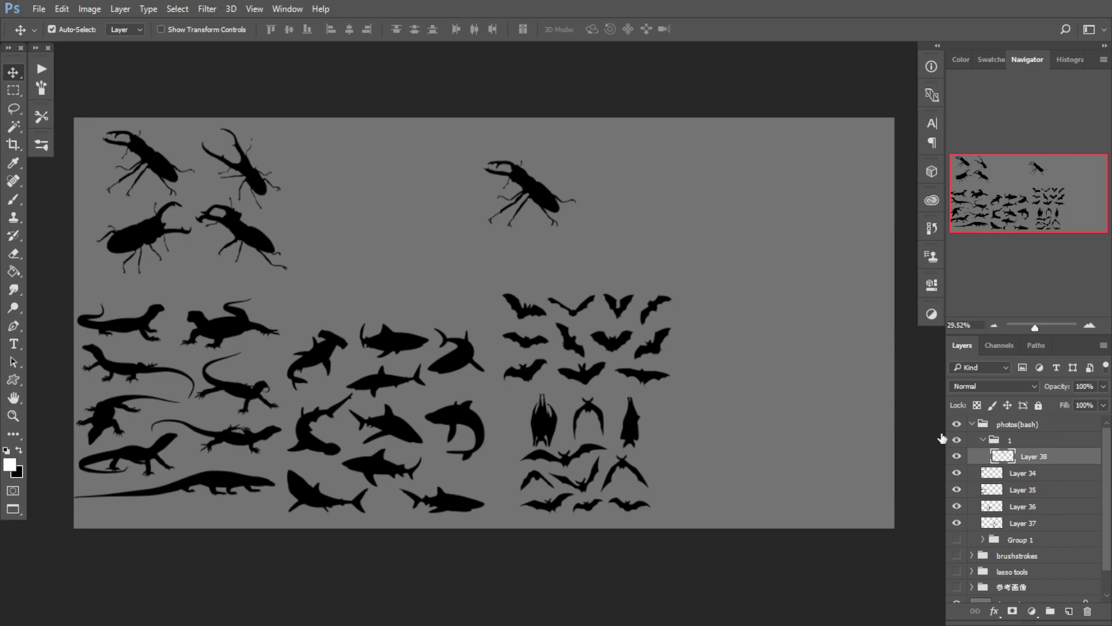
Step: Copy the long-tailed lizard above the lowest lizard from Layer 35 onto its own layer in group 1 and place it beside the copied beetle
{"action": "left_click", "coordinate": [202, 342]}
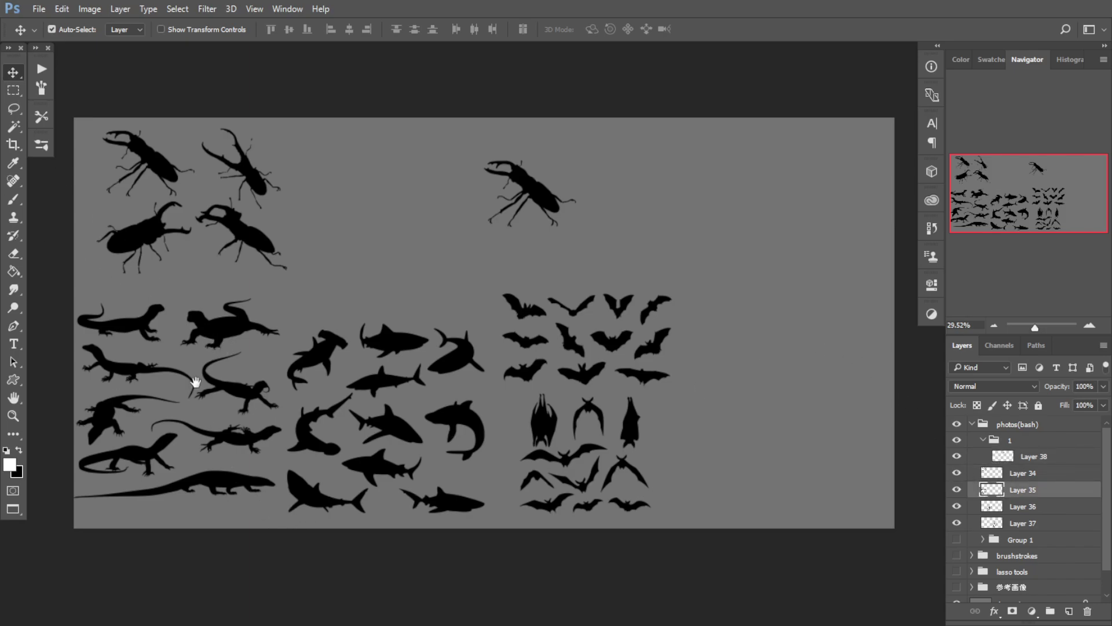
{"action": "left_click_drag", "start_coordinate": [195, 382], "coordinate": [215, 366]}
{"action": "left_click", "coordinate": [13, 126]}
{"action": "scroll", "coordinate": [237, 440], "scroll_direction": "up", "scroll_amount": 3}
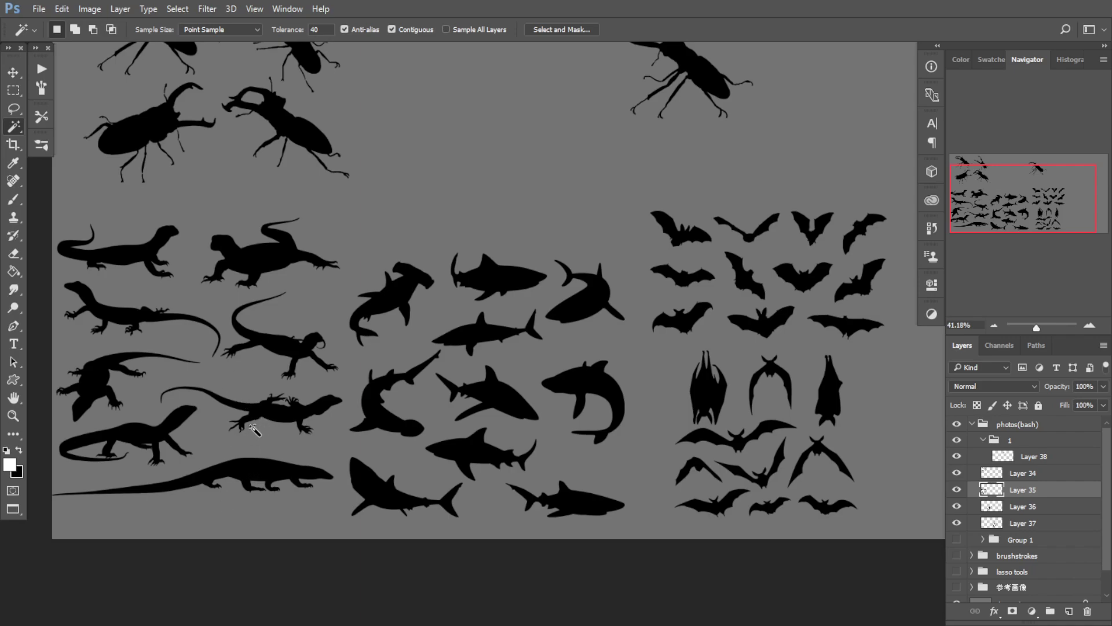
{"action": "left_click", "coordinate": [278, 417]}
{"action": "left_click_drag", "start_coordinate": [225, 398], "coordinate": [237, 427]}
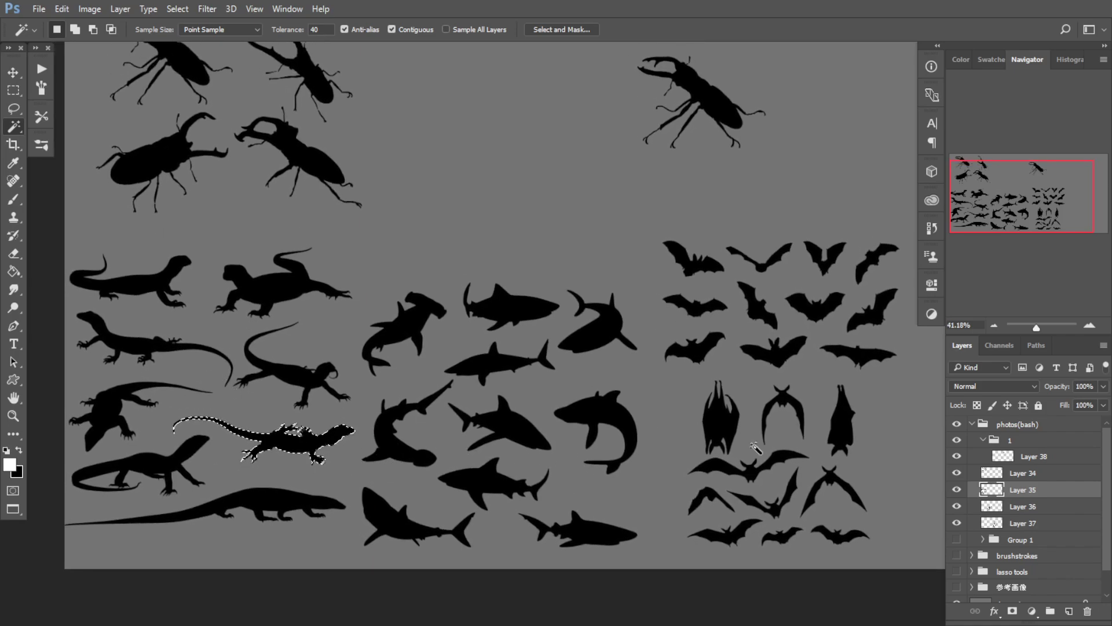
{"action": "key", "text": "ctrl+j"}
{"action": "key", "text": "ctrl+t"}
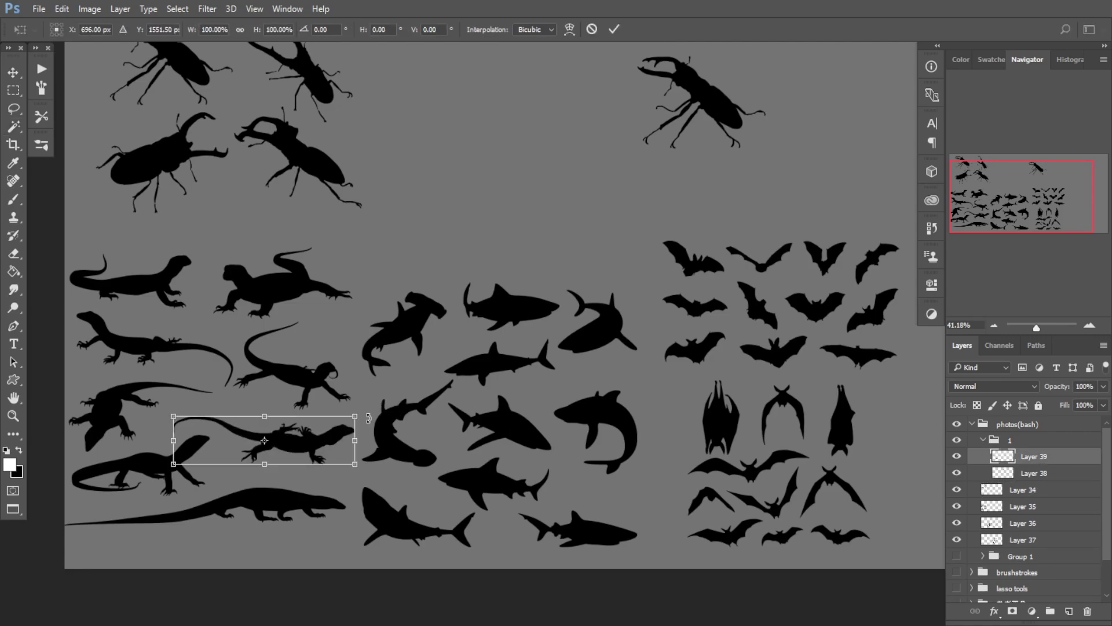
{"action": "left_click_drag", "start_coordinate": [589, 313], "coordinate": [625, 242]}
{"action": "key", "text": "Return"}
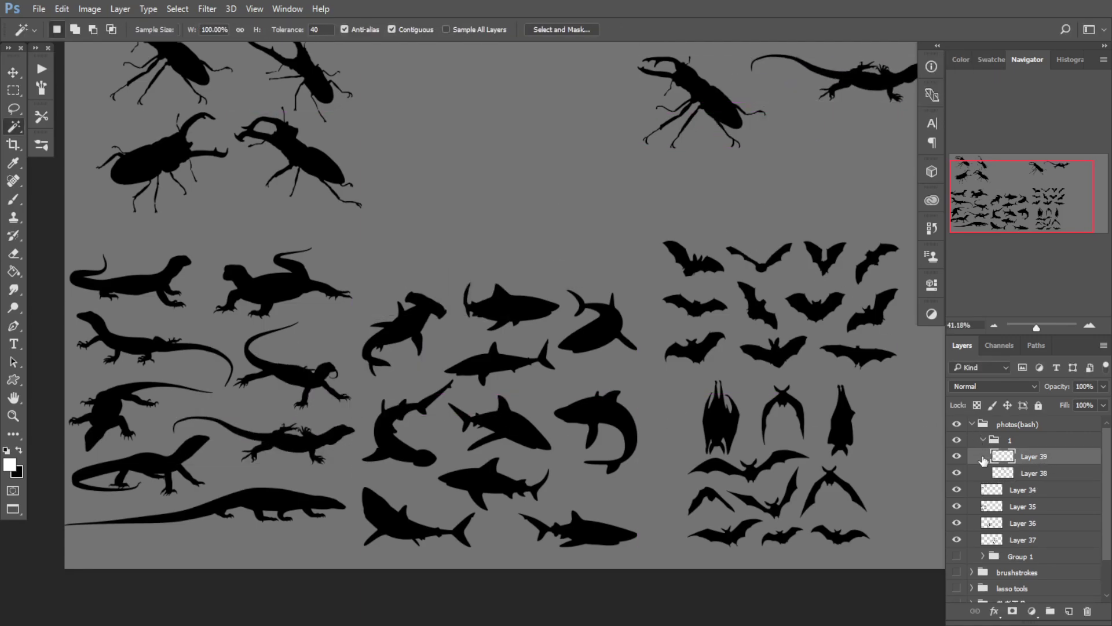
Step: Select the downward-facing lizard silhouette at the canvas's left edge on Layer 35 with the Magic Wand
{"action": "key", "text": "w"}
{"action": "left_click", "coordinate": [17, 74]}
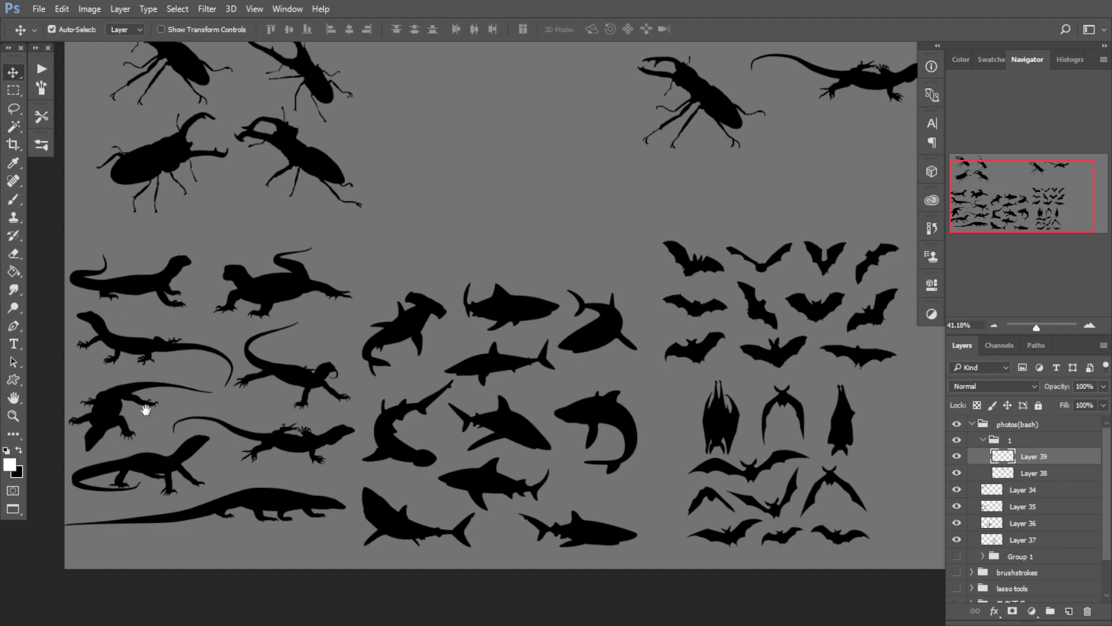
{"action": "left_click_drag", "start_coordinate": [144, 410], "coordinate": [215, 363]}
{"action": "left_click_drag", "start_coordinate": [194, 404], "coordinate": [189, 366]}
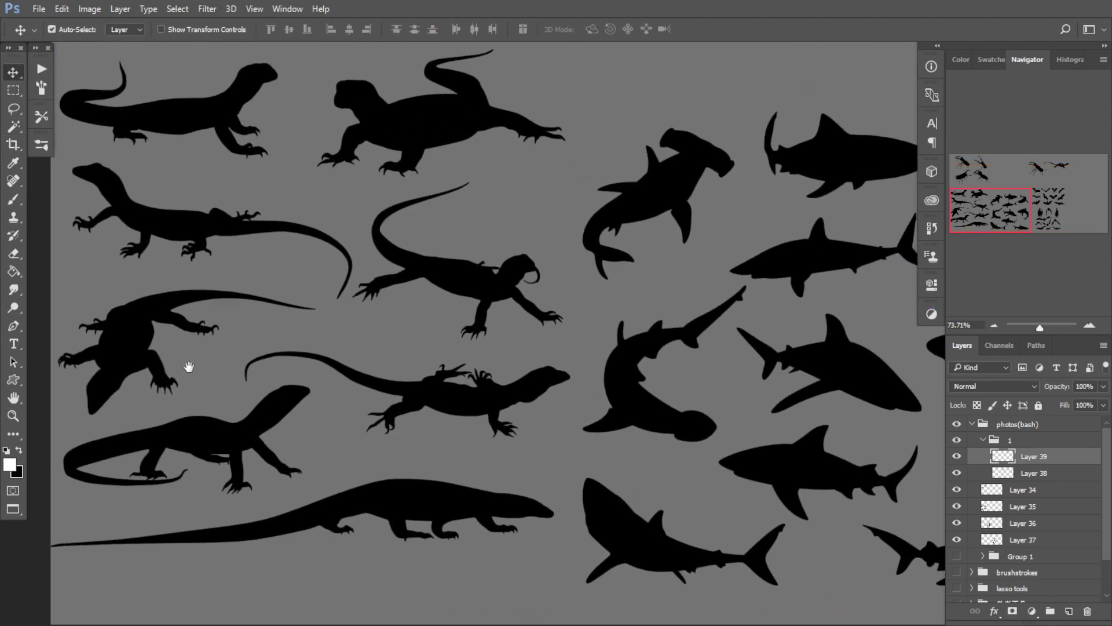
{"action": "left_click", "coordinate": [128, 353]}
{"action": "left_click_drag", "start_coordinate": [87, 304], "coordinate": [116, 298]}
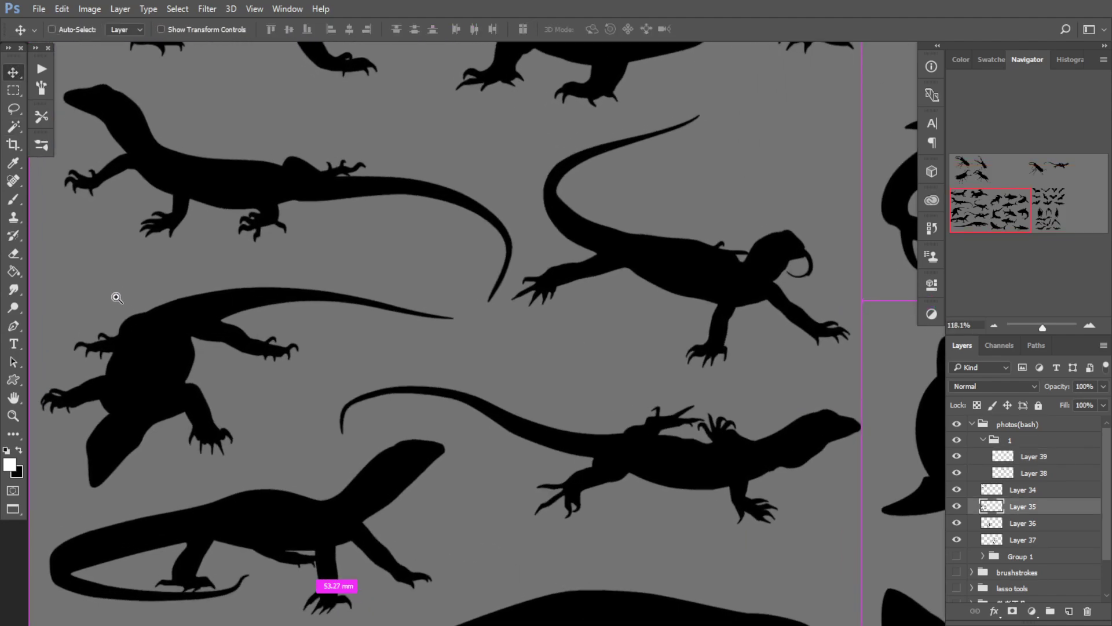
{"action": "left_click_drag", "start_coordinate": [186, 410], "coordinate": [162, 401]}
{"action": "left_click", "coordinate": [13, 126]}
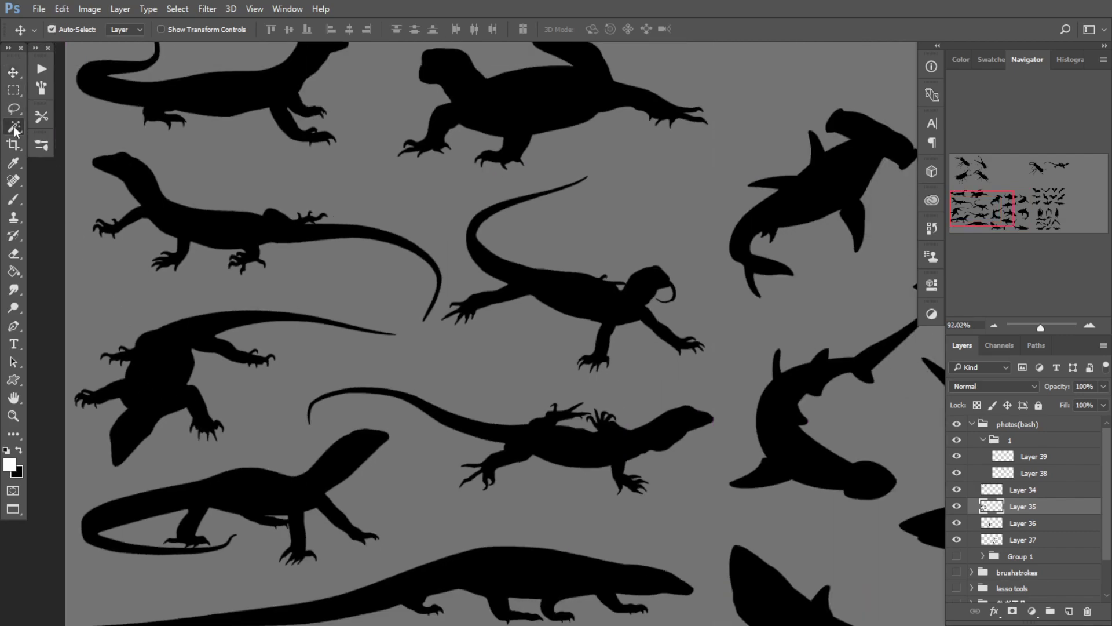
{"action": "left_click", "coordinate": [162, 376]}
{"action": "scroll", "coordinate": [223, 387], "scroll_direction": "down", "scroll_amount": 4}
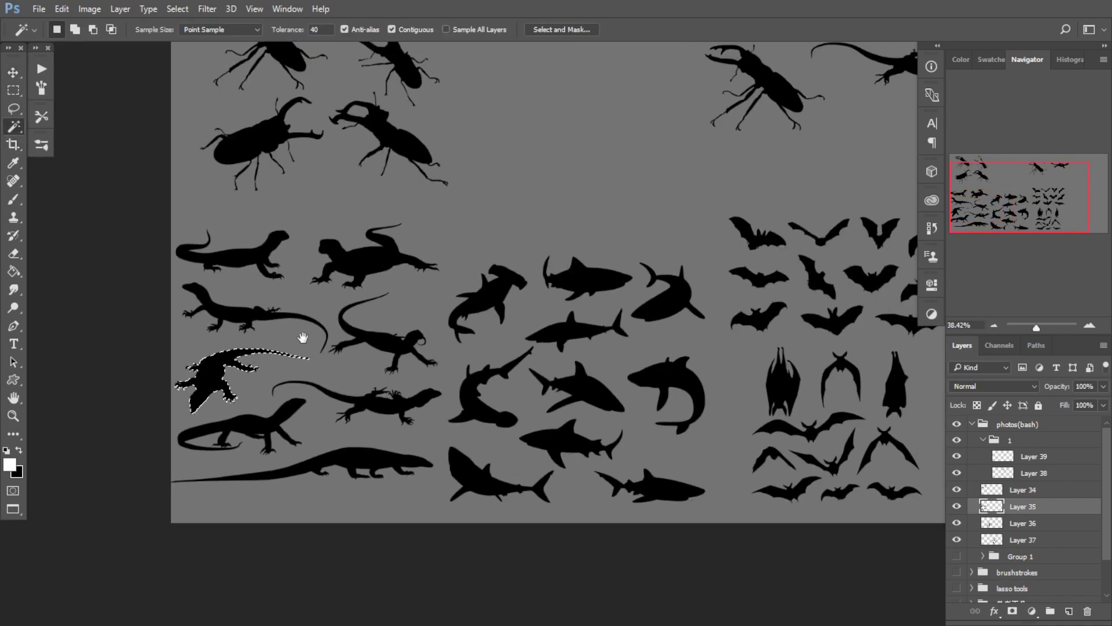
{"action": "left_click_drag", "start_coordinate": [303, 338], "coordinate": [233, 367]}
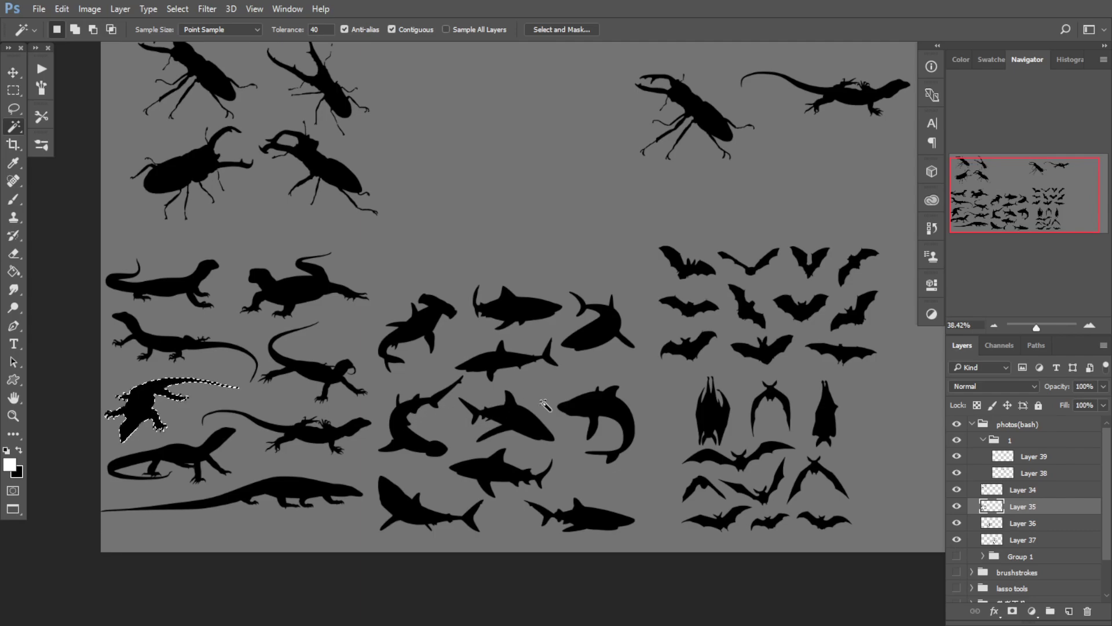
Step: Copy the selected lizard onto its own layer in group 1 and place it to the right of the first lizard copy
{"action": "left_click", "coordinate": [1018, 451]}
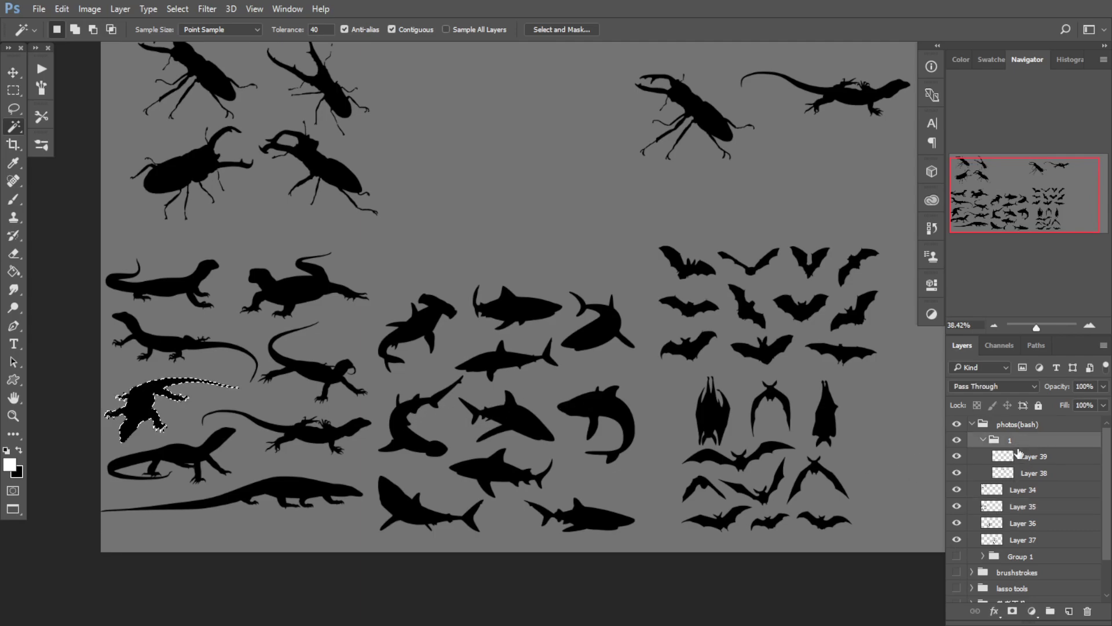
{"action": "key", "text": "ctrl+j"}
{"action": "key", "text": "ctrl+t"}
{"action": "left_click_drag", "start_coordinate": [197, 409], "coordinate": [605, 193]}
{"action": "left_click_drag", "start_coordinate": [611, 203], "coordinate": [698, 244]}
{"action": "key", "text": "Return"}
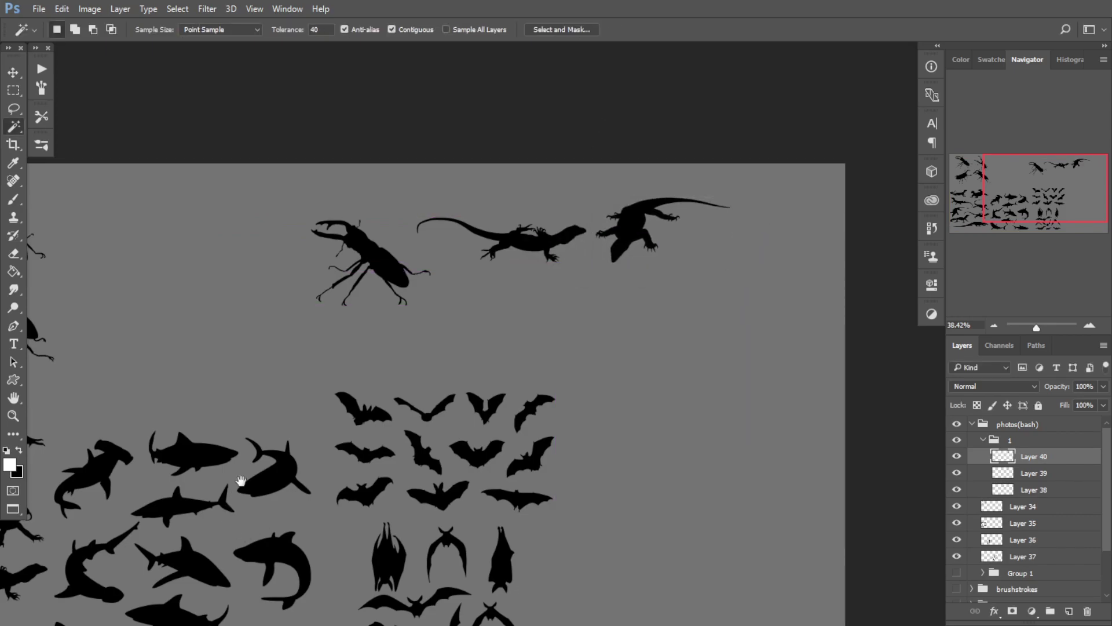
Step: Select the curved hammerhead and the shark directly below it on Layer 36 with the Magic Wand
{"action": "left_click_drag", "start_coordinate": [191, 460], "coordinate": [400, 290]}
{"action": "key", "text": "v"}
{"action": "scroll", "coordinate": [295, 429], "scroll_direction": "up", "scroll_amount": 4}
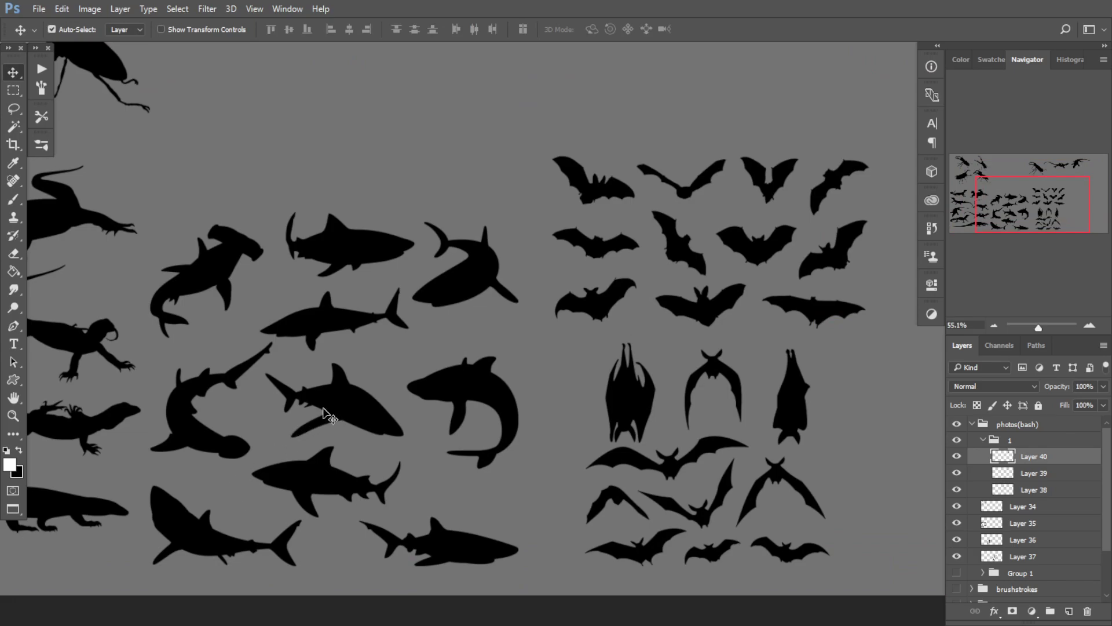
{"action": "left_click", "coordinate": [330, 415]}
{"action": "left_click", "coordinate": [14, 126]}
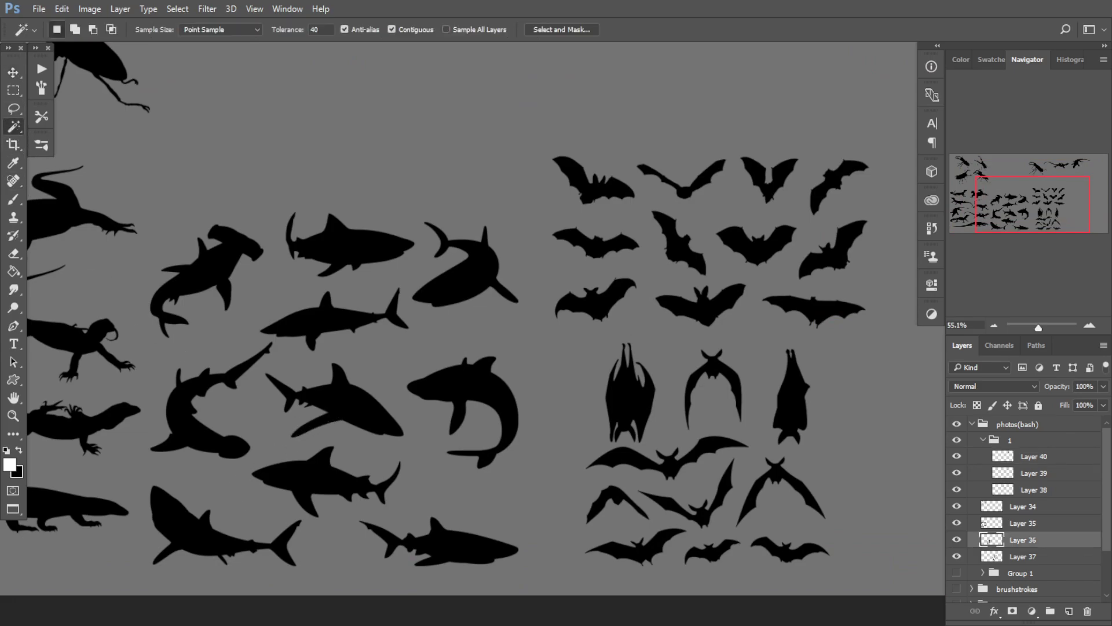
{"action": "left_click_drag", "start_coordinate": [334, 480], "coordinate": [284, 365]}
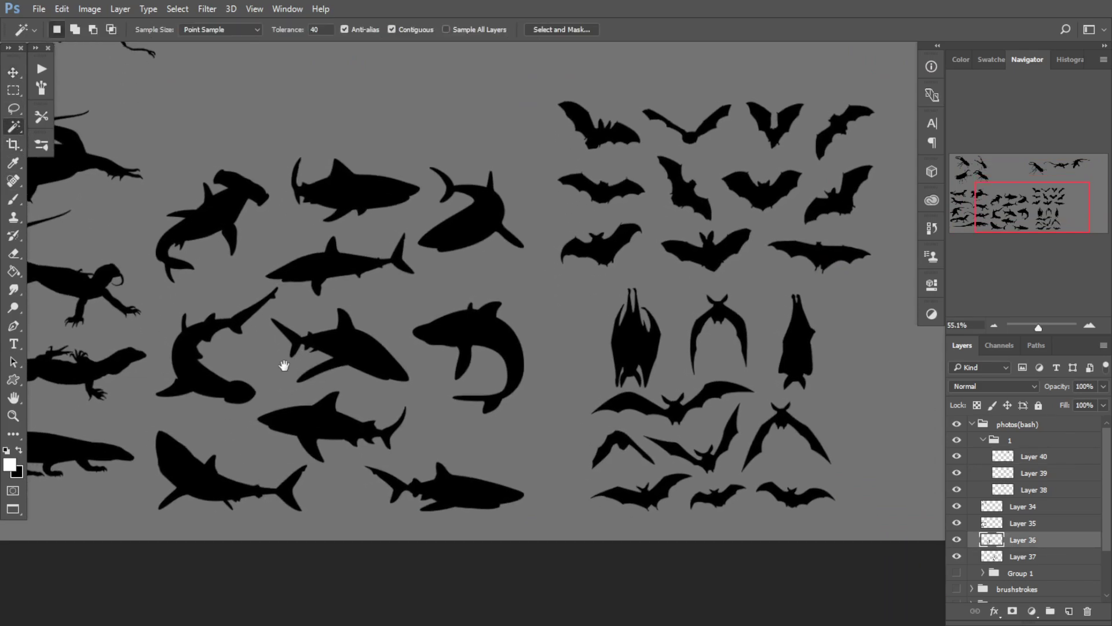
{"action": "left_click", "coordinate": [196, 387]}
{"action": "left_click", "coordinate": [205, 488], "text": "shift"}
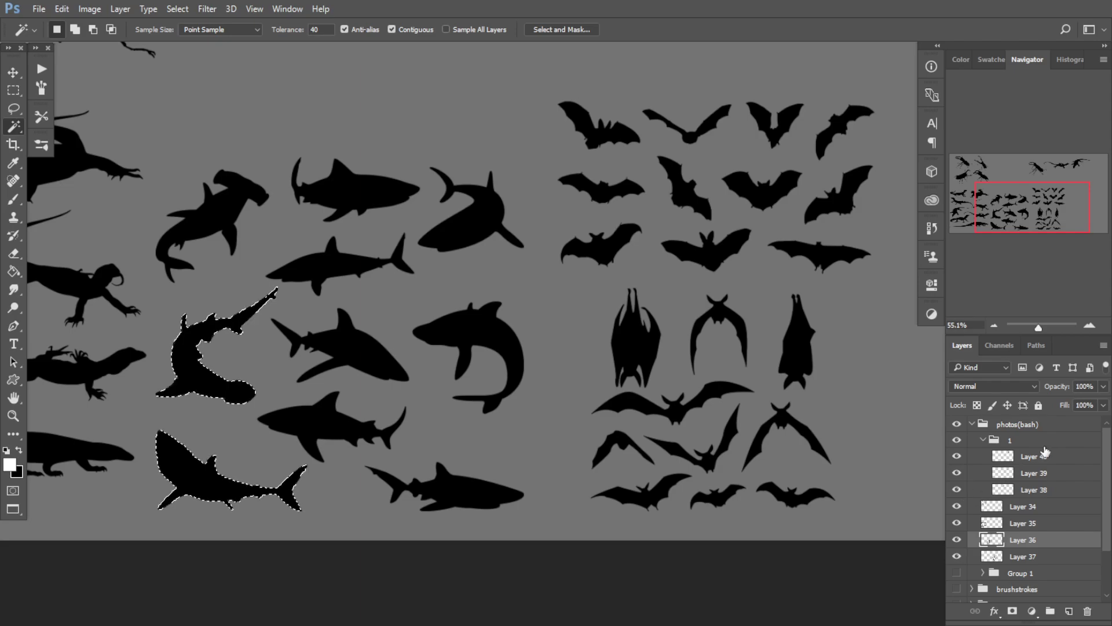
Step: Copy the two selected sharks onto a new layer in group 1 and place them near the canvas's upper-right corner
{"action": "left_click", "coordinate": [1003, 457]}
{"action": "scroll", "coordinate": [458, 359], "scroll_direction": "down", "scroll_amount": 4}
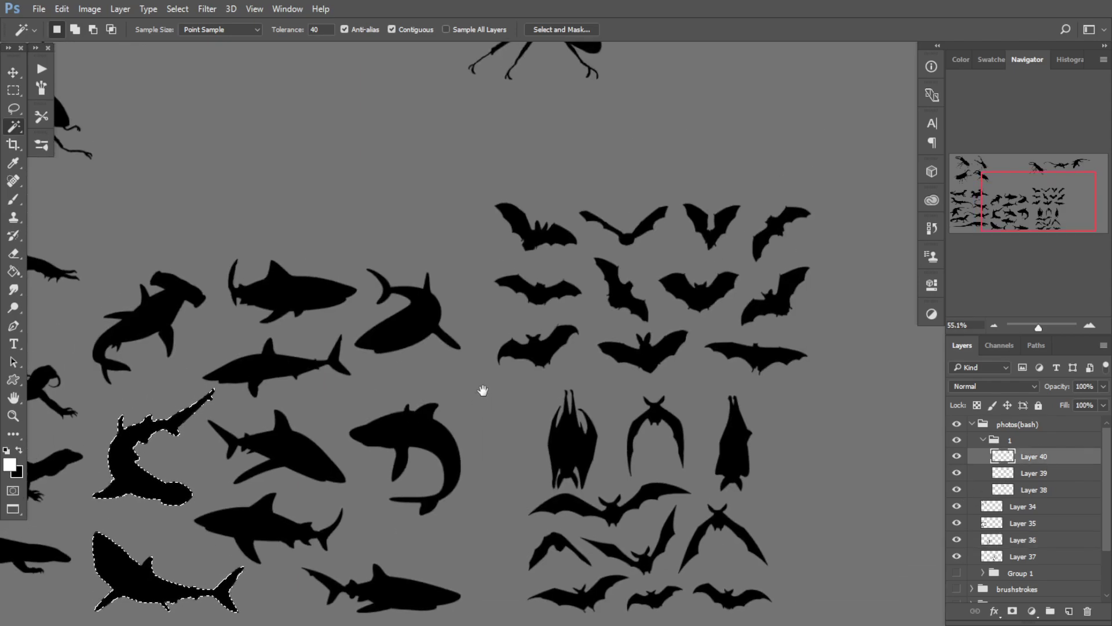
{"action": "key", "text": "ctrl+j"}
{"action": "key", "text": "ctrl+t"}
{"action": "left_click_drag", "start_coordinate": [290, 498], "coordinate": [470, 215]}
{"action": "left_click_drag", "start_coordinate": [470, 216], "coordinate": [731, 323]}
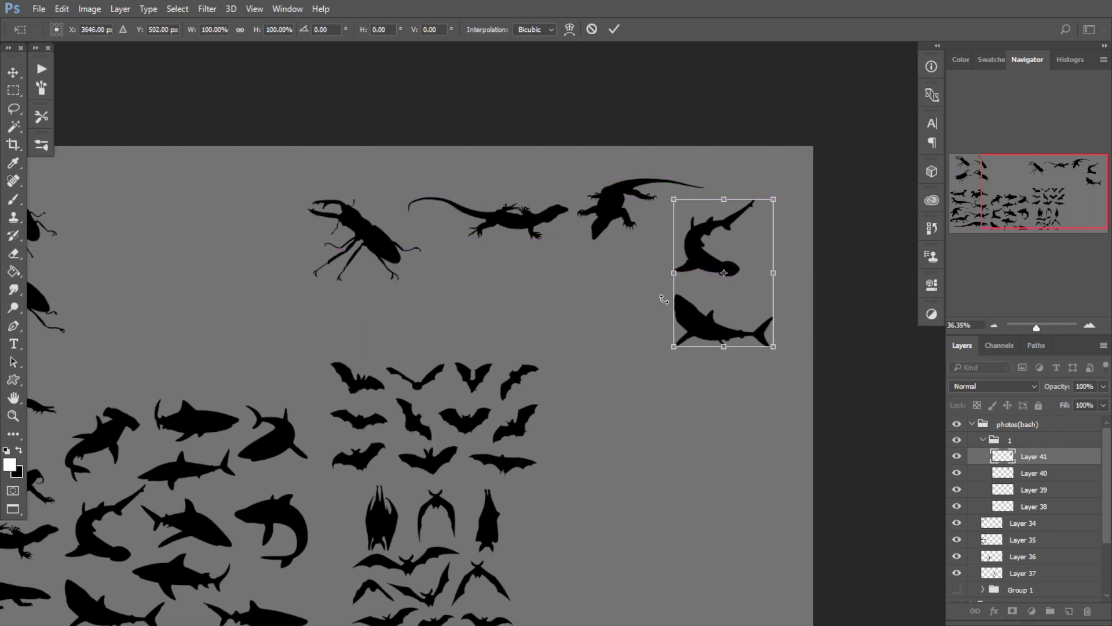
{"action": "key", "text": "Return"}
Step: Select the hanging bat with folded wings and the bat with downward-spread wings at its lower right on Layer 37
{"action": "key", "text": "w"}
{"action": "left_click", "coordinate": [13, 73]}
{"action": "left_click_drag", "start_coordinate": [455, 434], "coordinate": [457, 319]}
{"action": "scroll", "coordinate": [457, 399], "scroll_direction": "up", "scroll_amount": 3}
{"action": "left_click", "coordinate": [364, 413]}
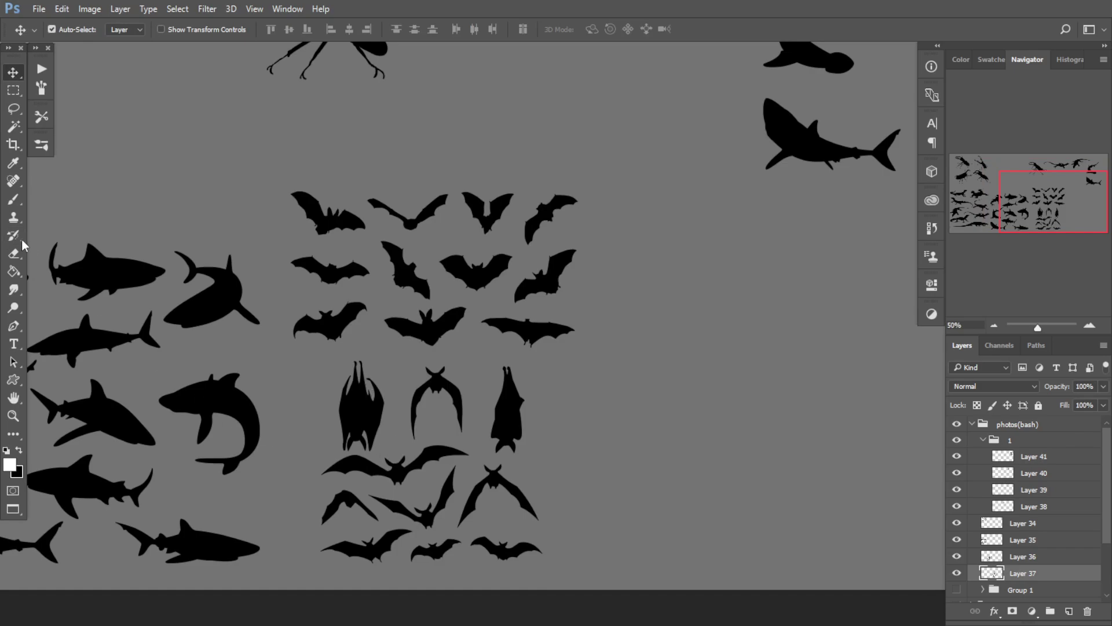
{"action": "scroll", "coordinate": [494, 465], "scroll_direction": "up", "scroll_amount": 2}
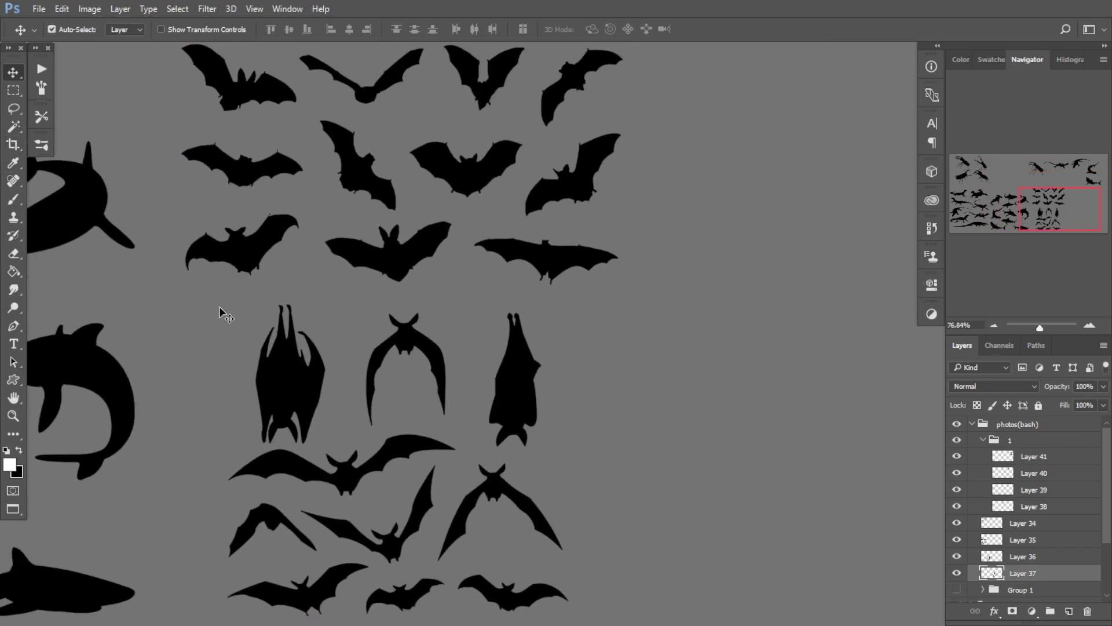
{"action": "left_click", "coordinate": [14, 127]}
{"action": "scroll", "coordinate": [310, 446], "scroll_direction": "down", "scroll_amount": 3}
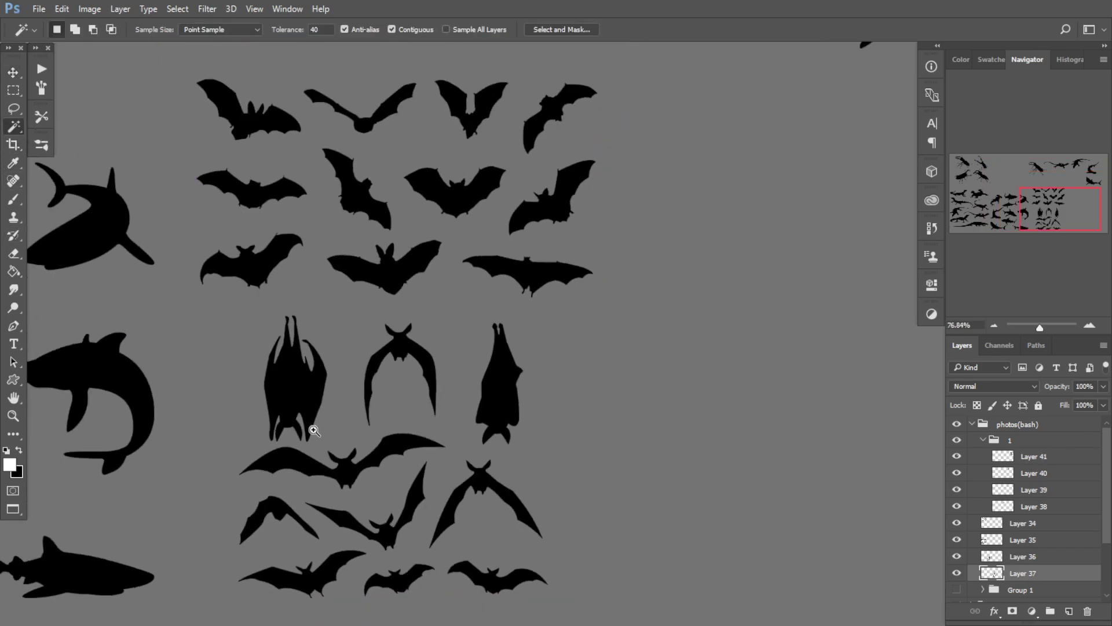
{"action": "scroll", "coordinate": [339, 448], "scroll_direction": "up", "scroll_amount": 3}
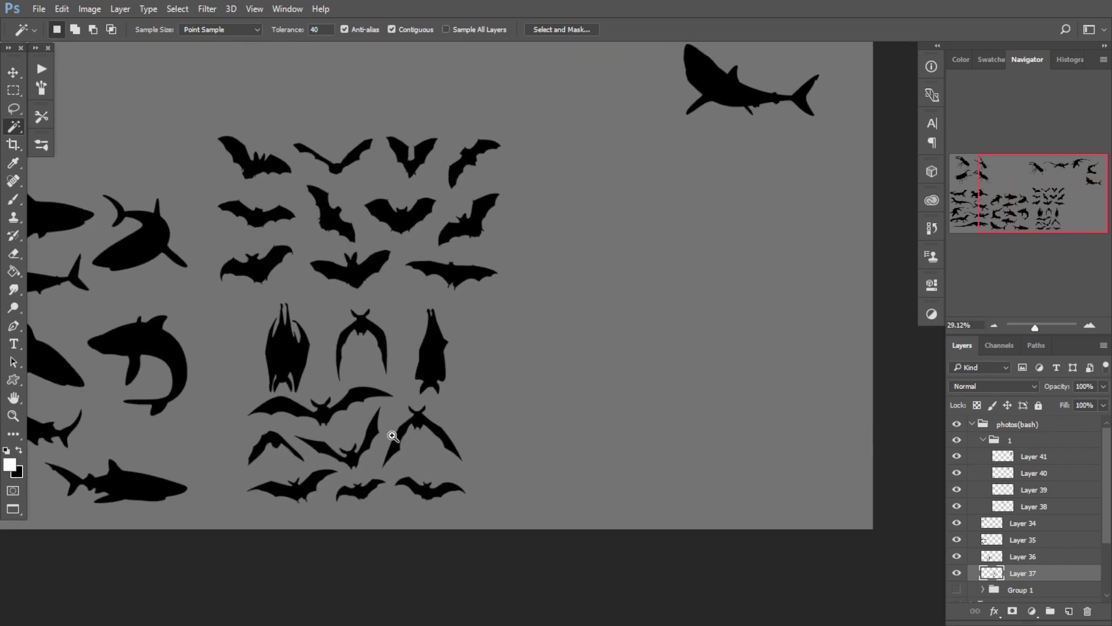
{"action": "scroll", "coordinate": [371, 457], "scroll_direction": "up", "scroll_amount": 1}
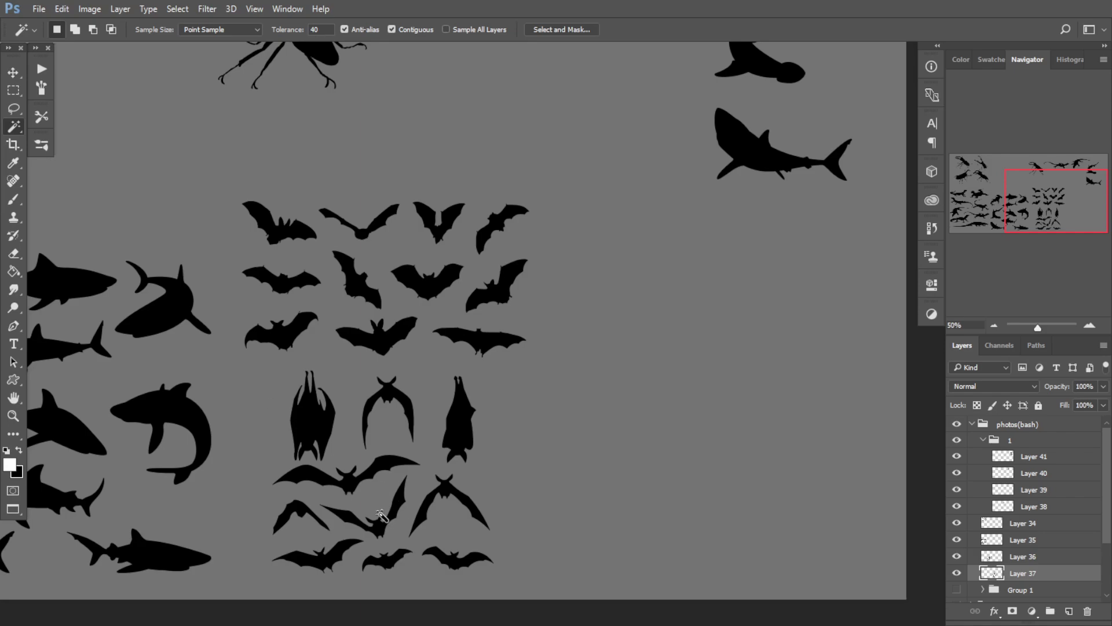
{"action": "scroll", "coordinate": [333, 432], "scroll_direction": "up", "scroll_amount": 1}
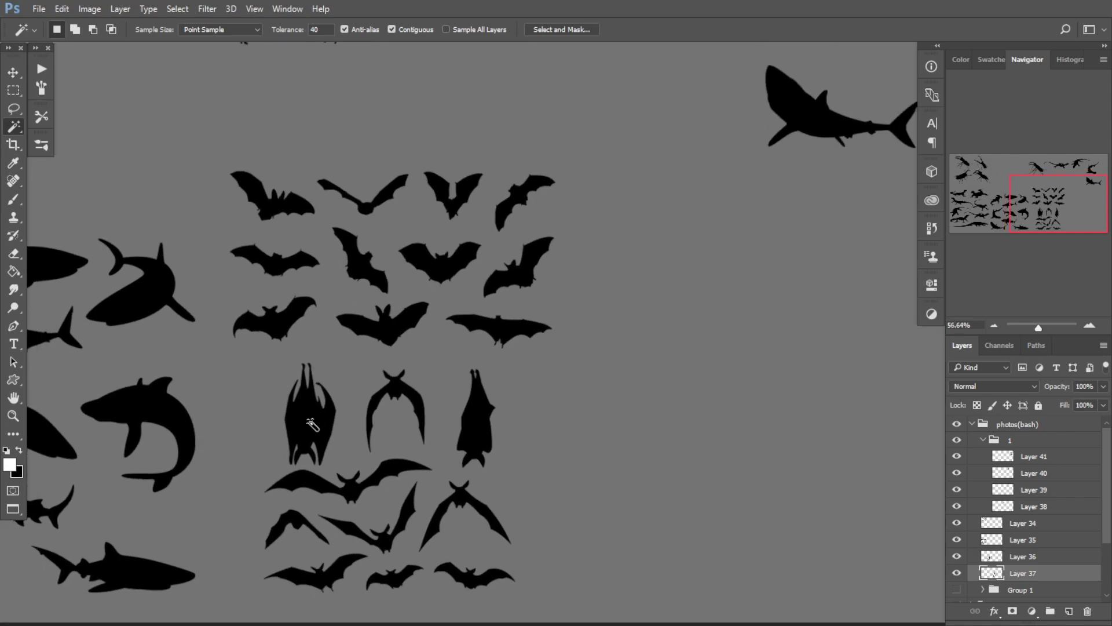
{"action": "left_click", "coordinate": [313, 423]}
{"action": "scroll", "coordinate": [324, 423], "scroll_direction": "up", "scroll_amount": 3}
{"action": "left_click_drag", "start_coordinate": [275, 402], "coordinate": [273, 414]}
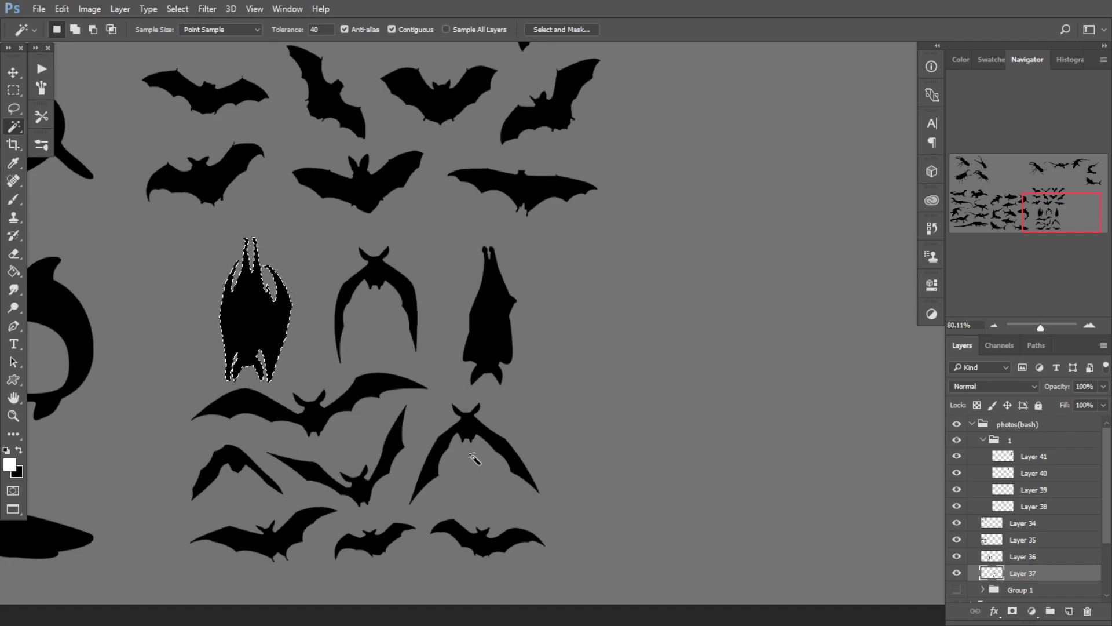
{"action": "left_click", "coordinate": [469, 436], "text": "shift"}
{"action": "scroll", "coordinate": [390, 378], "scroll_direction": "down", "scroll_amount": 2}
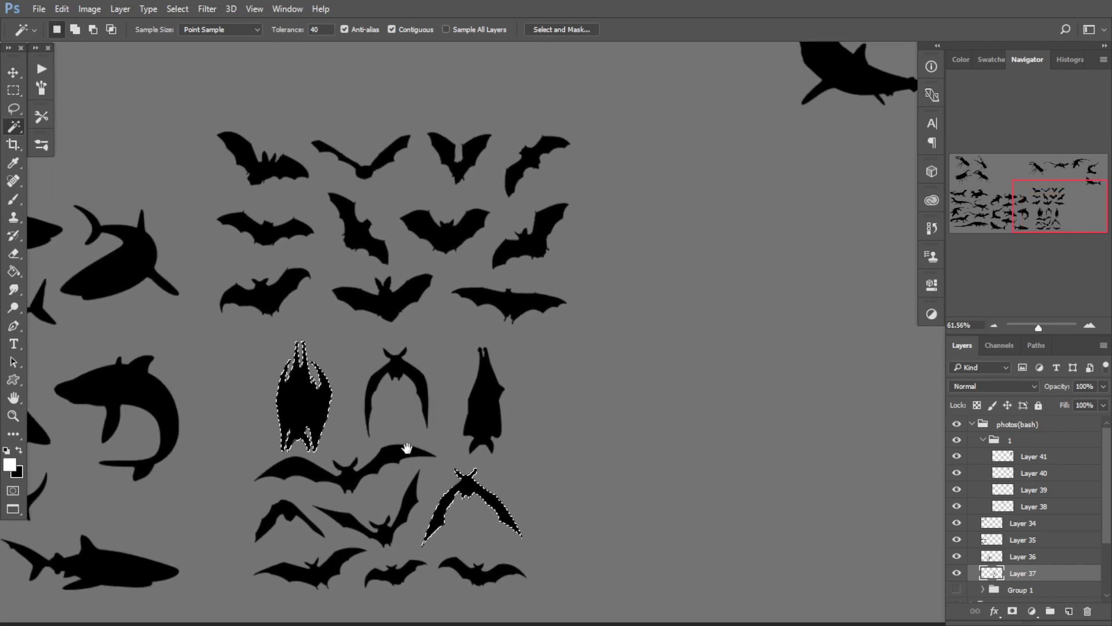
Step: Copy the two selected bats onto a new layer, scale them to about 122%, and place them below the lizard copies
{"action": "scroll", "coordinate": [400, 371], "scroll_direction": "up", "scroll_amount": 1}
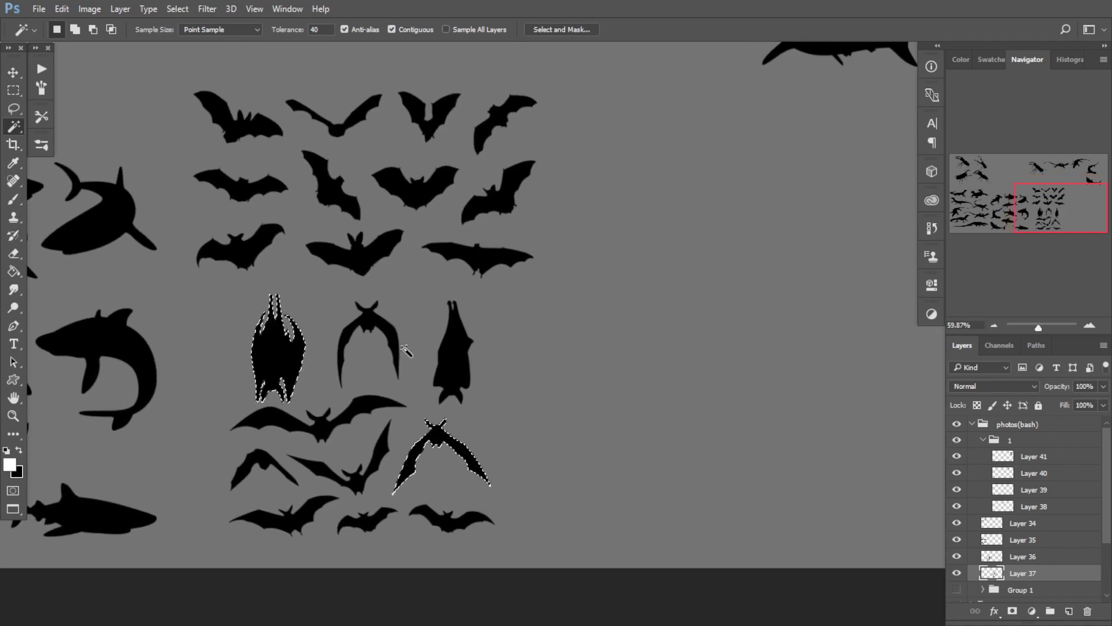
{"action": "key", "text": "ctrl+j"}
{"action": "key", "text": "ctrl+t"}
{"action": "left_click_drag", "start_coordinate": [455, 444], "coordinate": [753, 177]}
{"action": "left_click_drag", "start_coordinate": [646, 283], "coordinate": [507, 311]}
{"action": "left_click_drag", "start_coordinate": [567, 337], "coordinate": [601, 365]}
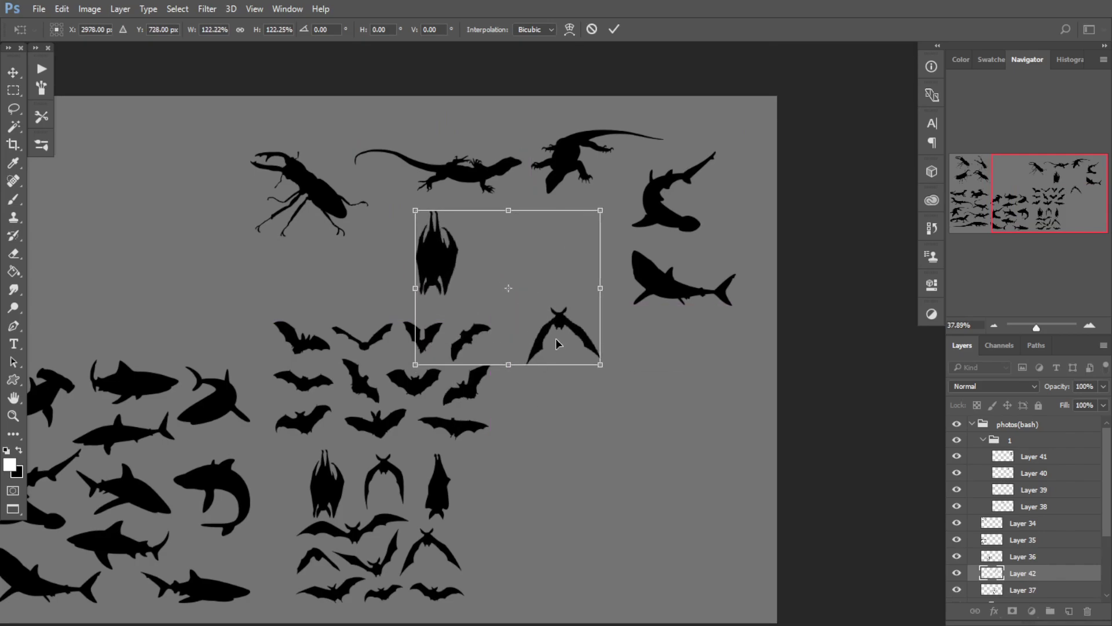
{"action": "left_click_drag", "start_coordinate": [539, 318], "coordinate": [536, 302]}
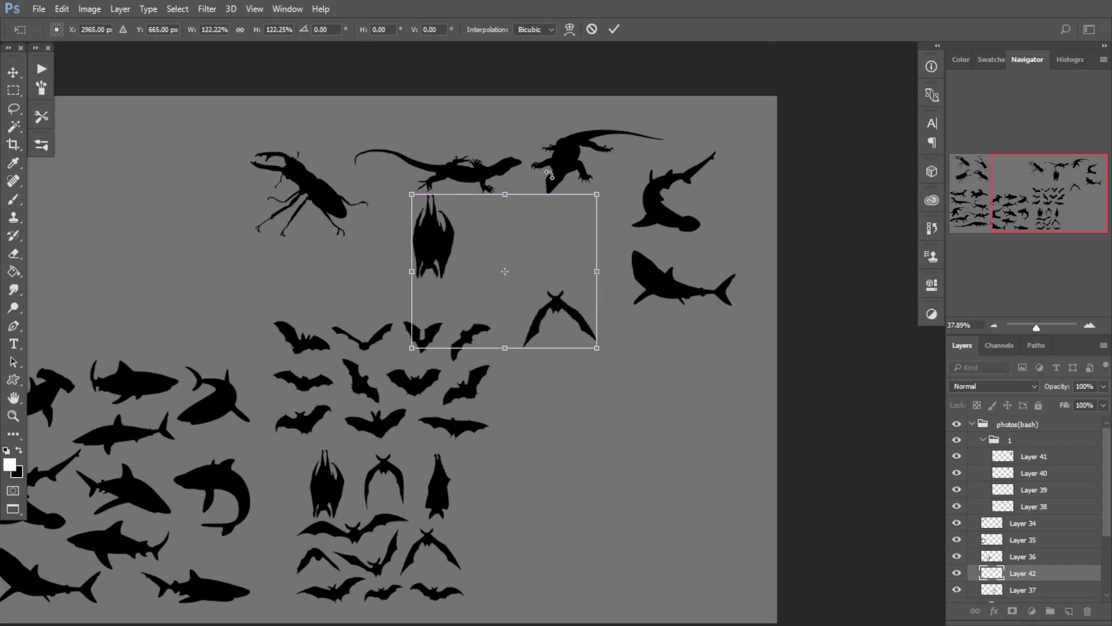
{"action": "left_click_drag", "start_coordinate": [546, 261], "coordinate": [563, 260]}
{"action": "key", "text": "Return"}
{"action": "key", "text": "w"}
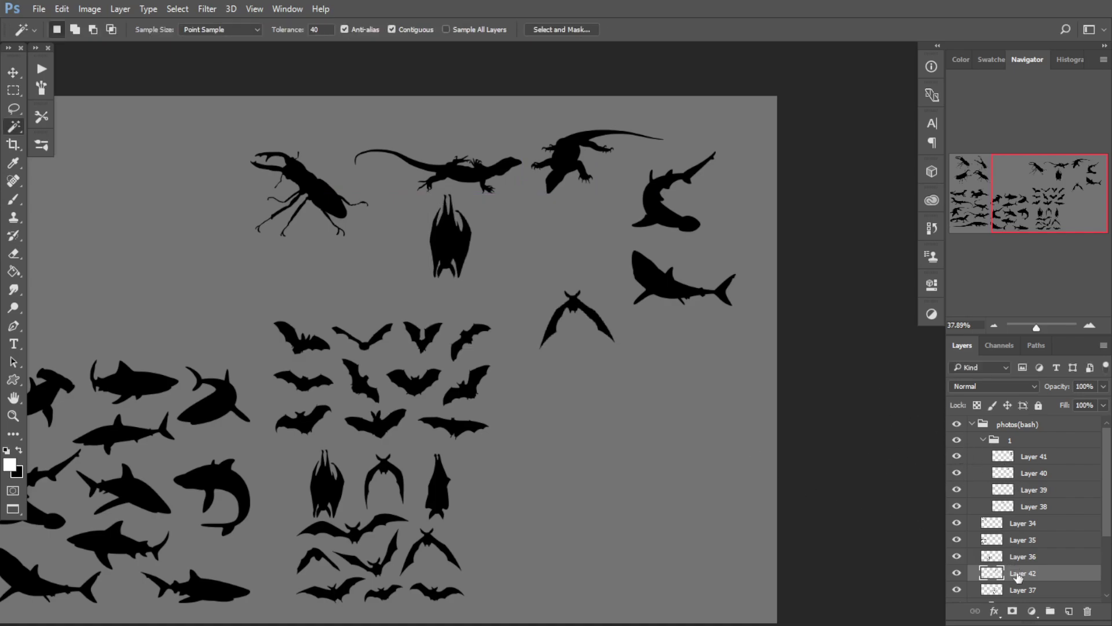
Step: Move the copied bats' layer into group 1 between Layer 40 and Layer 39, and toggle its visibility to check its contents
{"action": "left_click_drag", "start_coordinate": [1018, 576], "coordinate": [1019, 489]}
{"action": "left_click", "coordinate": [957, 489]}
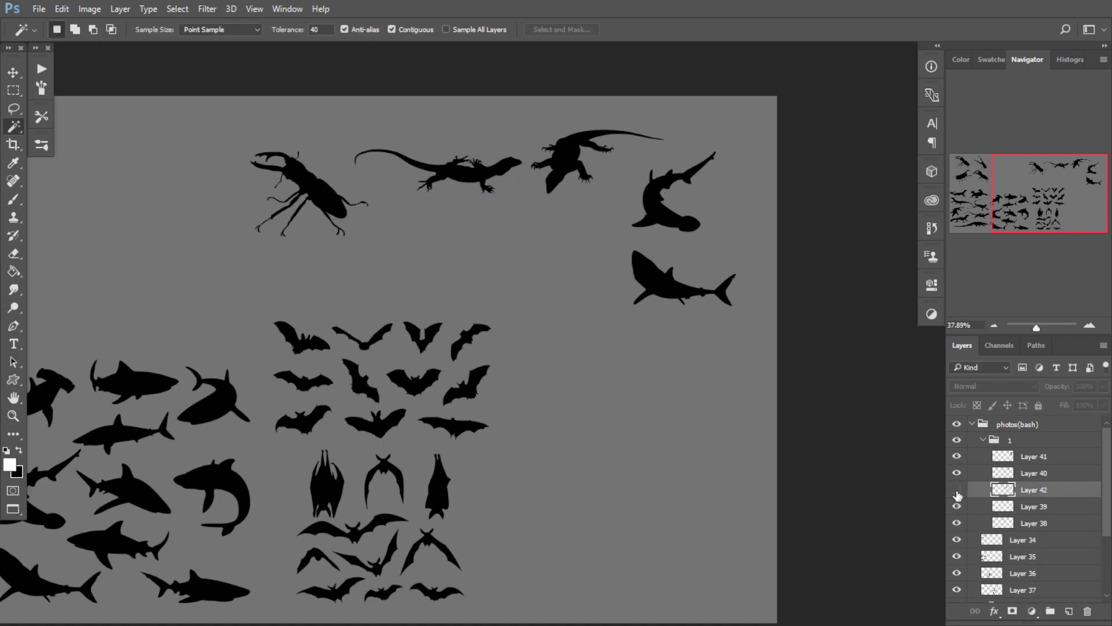
{"action": "left_click", "coordinate": [957, 490]}
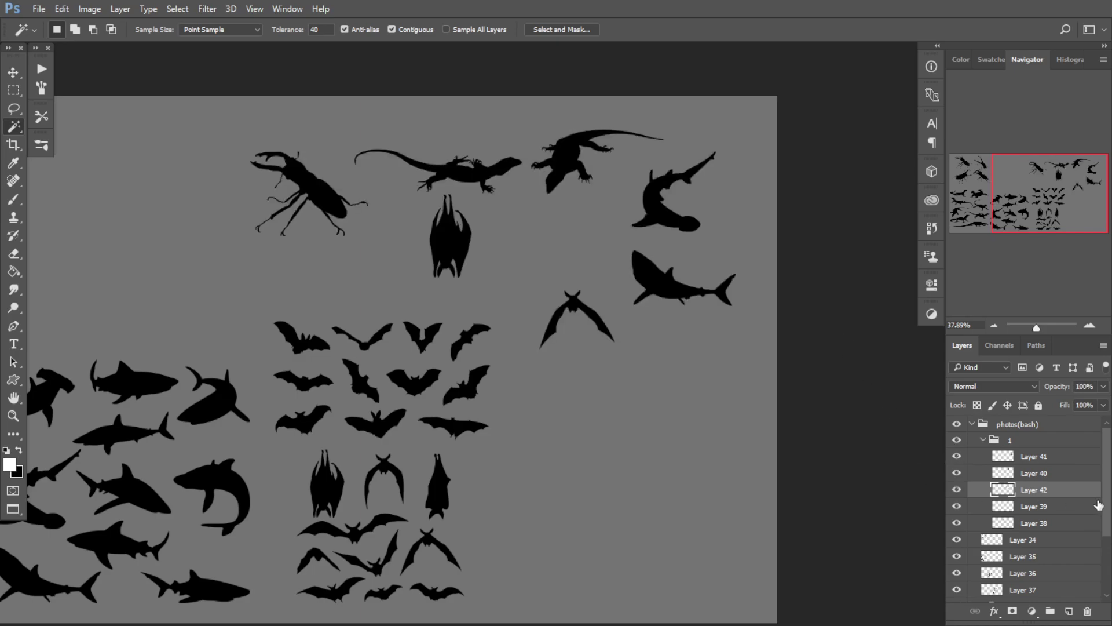
Step: Select Layers 34 through 37 and hide all four, leaving only the chosen silhouettes in group 1 visible
{"action": "scroll", "coordinate": [1107, 513], "scroll_direction": "down", "scroll_amount": 2}
{"action": "left_click", "coordinate": [1020, 499]}
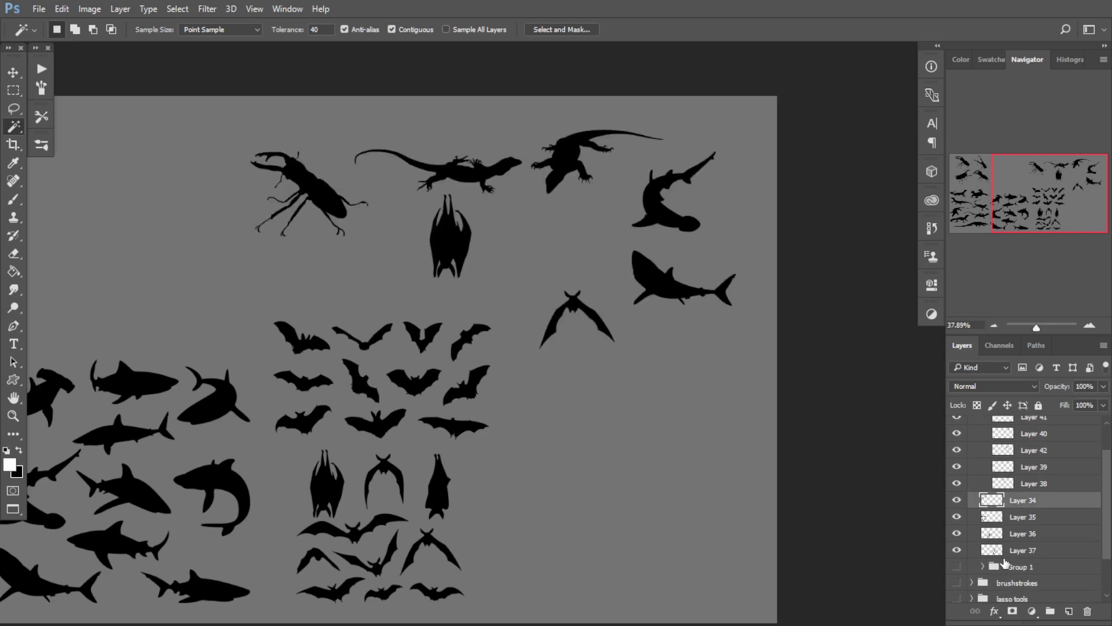
{"action": "left_click", "coordinate": [1020, 551], "text": "shift"}
{"action": "scroll", "coordinate": [317, 378], "scroll_direction": "down", "scroll_amount": 3}
{"action": "left_click_drag", "start_coordinate": [291, 396], "coordinate": [543, 407]}
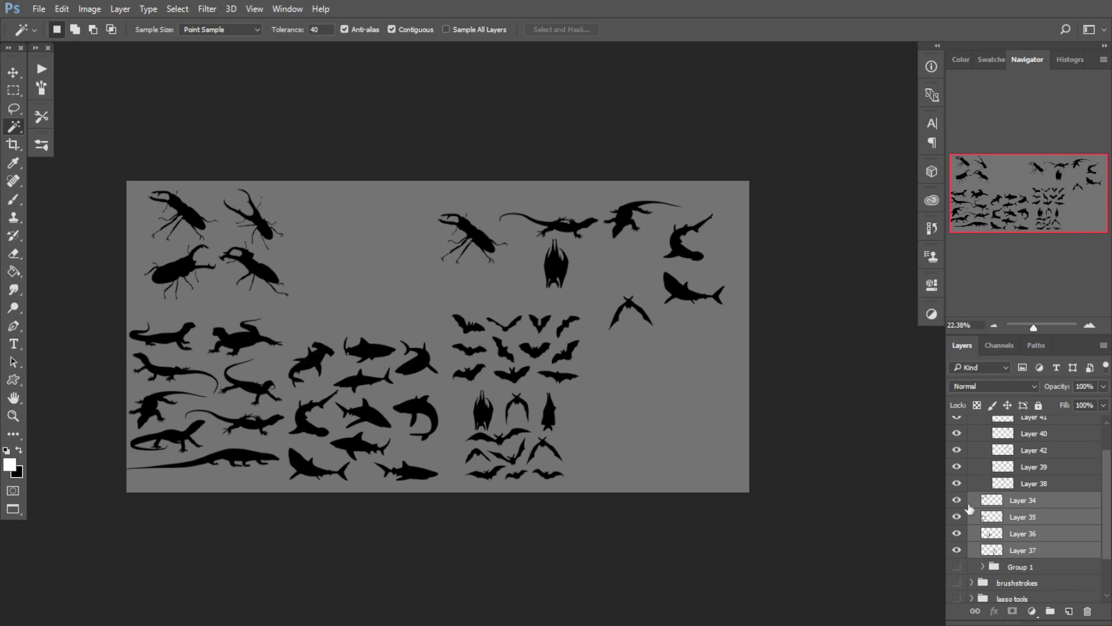
{"action": "left_click_drag", "start_coordinate": [969, 505], "coordinate": [958, 553]}
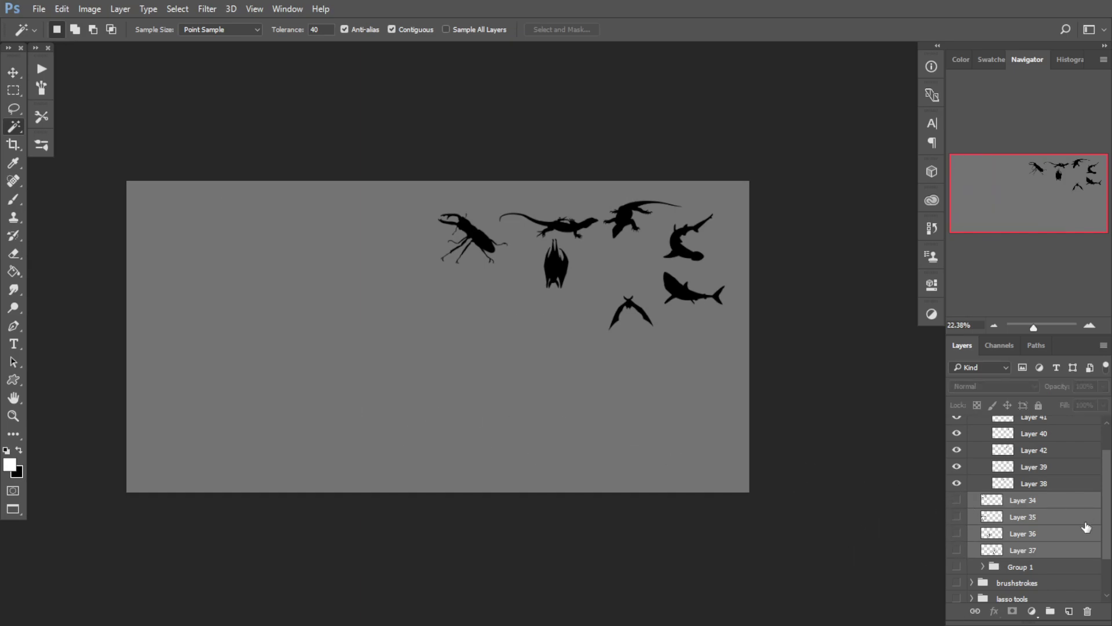
Step: Move the pair of copied bats a little lower with the Move tool, clear of the lizards above them
{"action": "left_click_drag", "start_coordinate": [1107, 524], "coordinate": [1109, 485]}
{"action": "left_click", "coordinate": [1025, 457]}
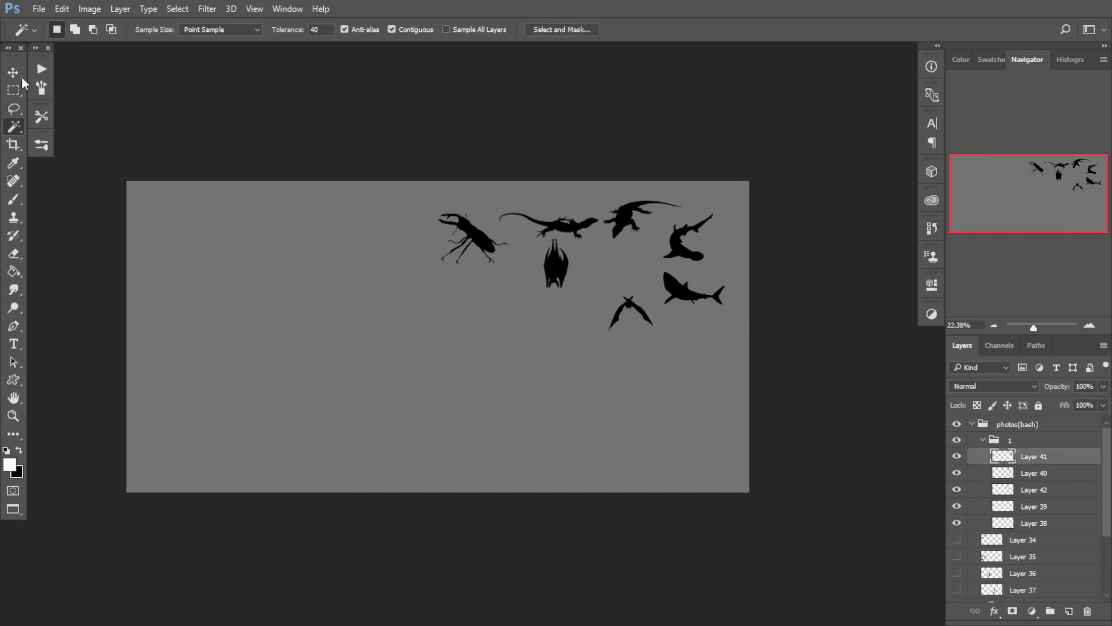
{"action": "left_click", "coordinate": [17, 78]}
{"action": "left_click_drag", "start_coordinate": [441, 387], "coordinate": [459, 388]}
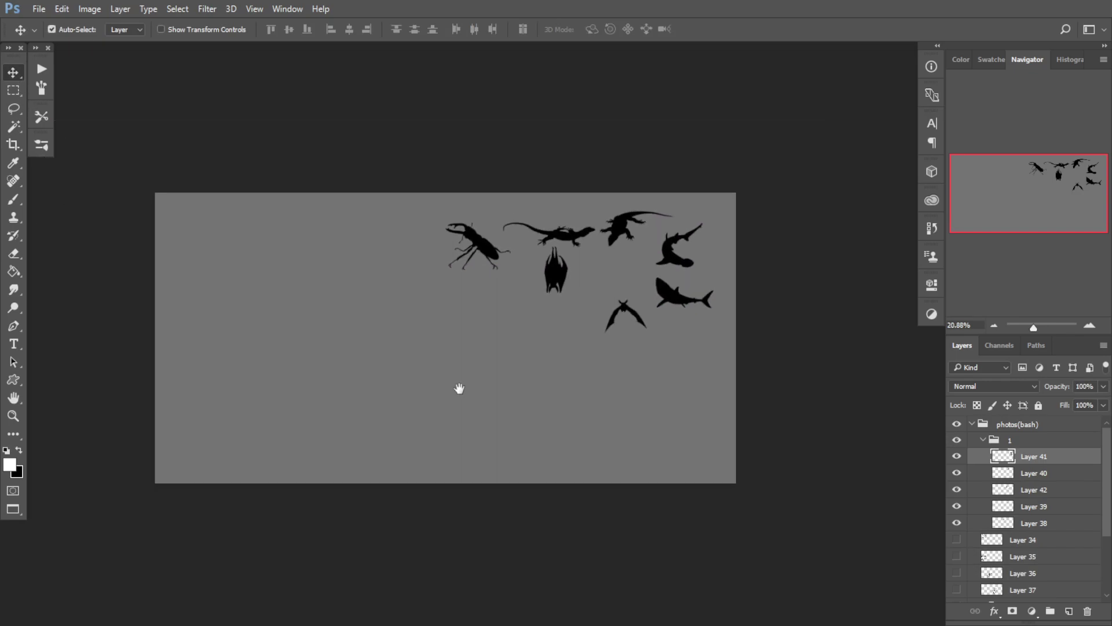
{"action": "scroll", "coordinate": [479, 360], "scroll_direction": "up", "scroll_amount": 2}
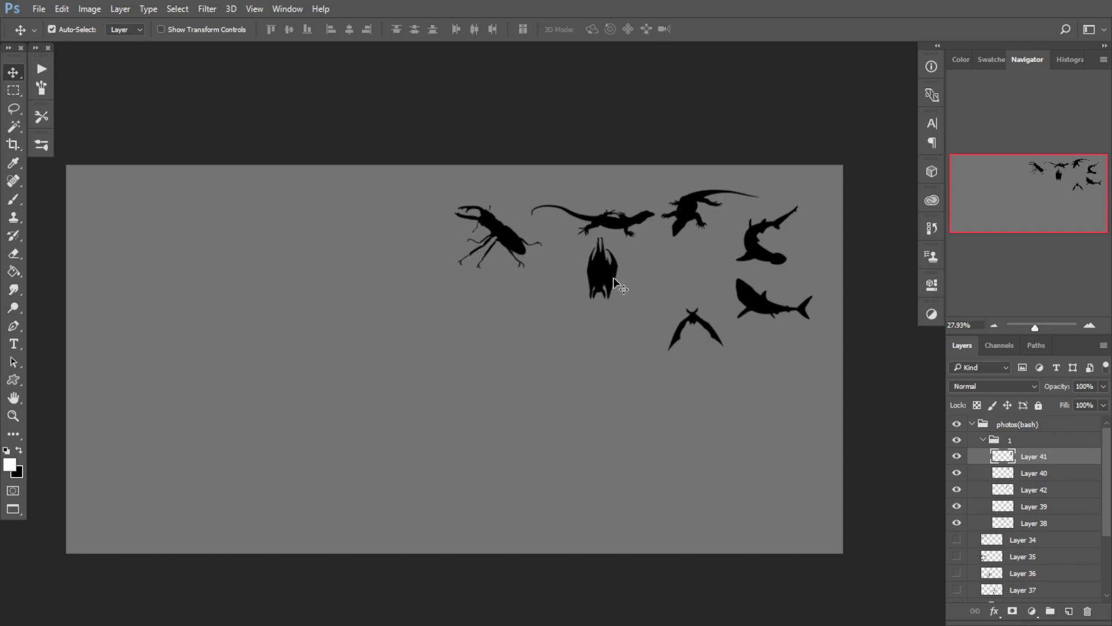
{"action": "left_click_drag", "start_coordinate": [614, 280], "coordinate": [627, 329]}
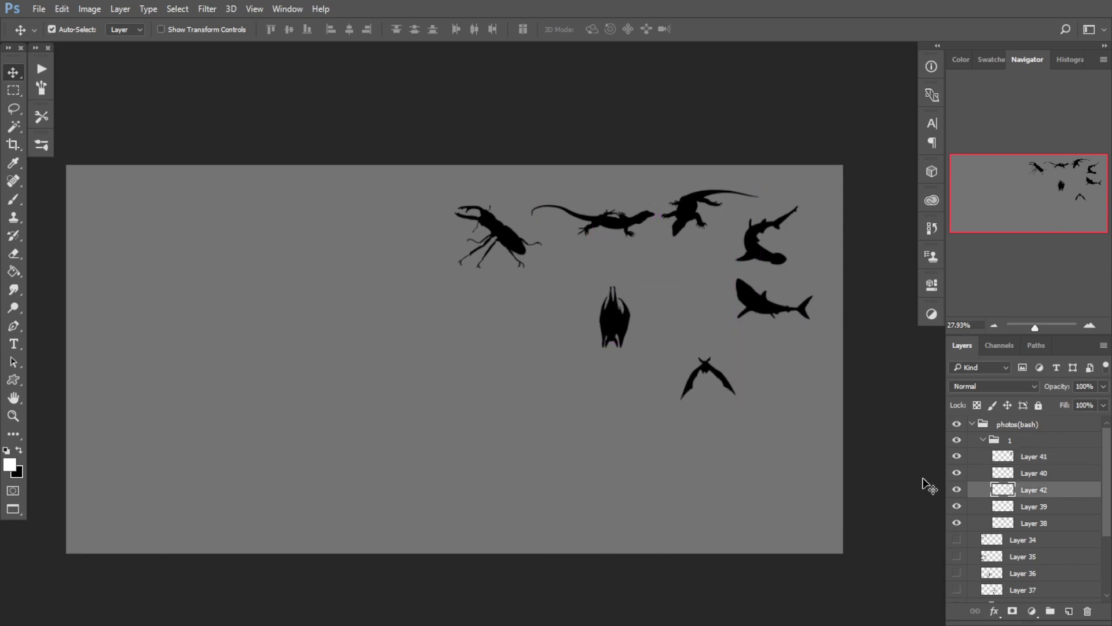
Step: Cut the folded-wing bat out of Layer 42 onto its own layer and place it just below the first lizard copy
{"action": "key", "text": "m"}
{"action": "left_click_drag", "start_coordinate": [568, 258], "coordinate": [647, 374]}
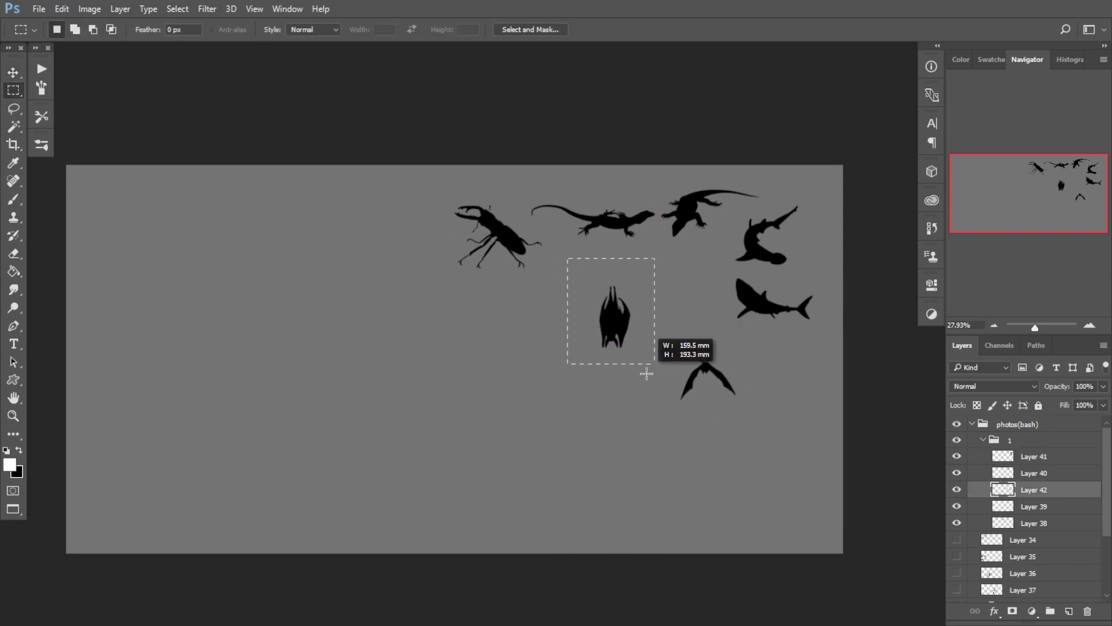
{"action": "key", "text": "ctrl+x"}
{"action": "key", "text": "ctrl+v"}
{"action": "key", "text": "ctrl+t"}
{"action": "left_click_drag", "start_coordinate": [461, 385], "coordinate": [669, 302]}
{"action": "key", "text": "Return"}
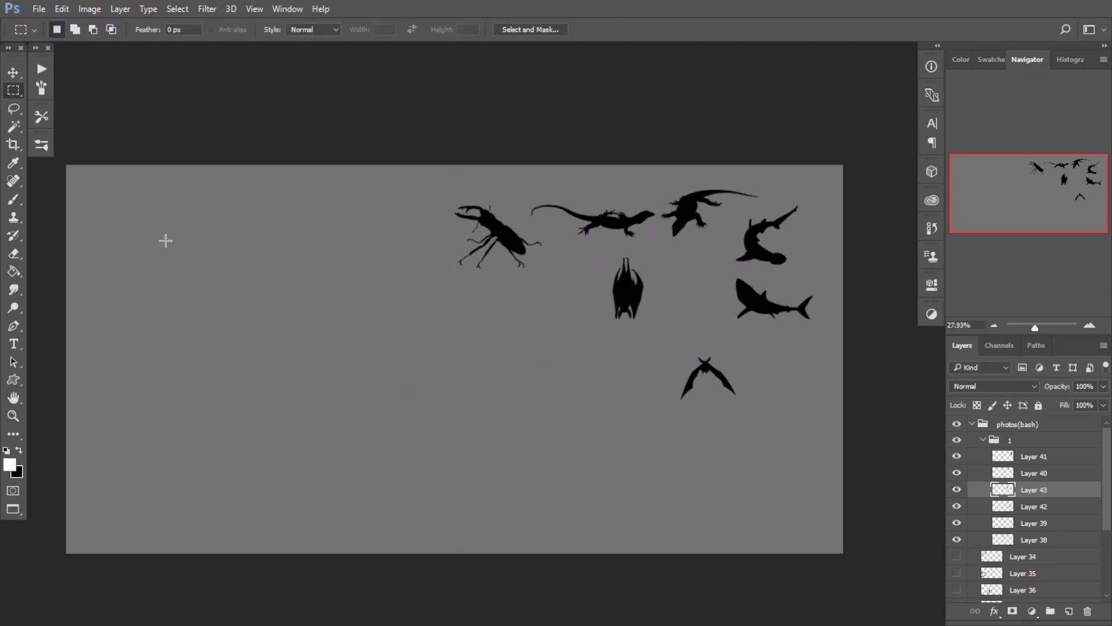
Step: Select and collapse layer group 1 to hide its list of silhouette layers
{"action": "key", "text": "v"}
{"action": "scroll", "coordinate": [484, 370], "scroll_direction": "down", "scroll_amount": 1}
{"action": "left_click_drag", "start_coordinate": [448, 421], "coordinate": [442, 389]}
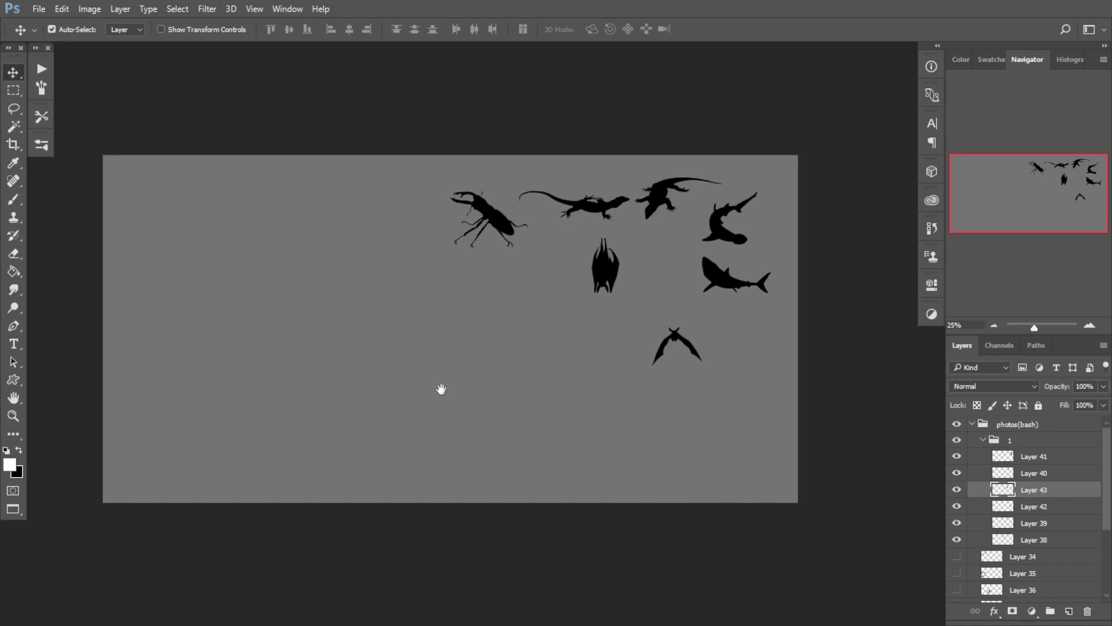
{"action": "scroll", "coordinate": [467, 400], "scroll_direction": "down", "scroll_amount": 3}
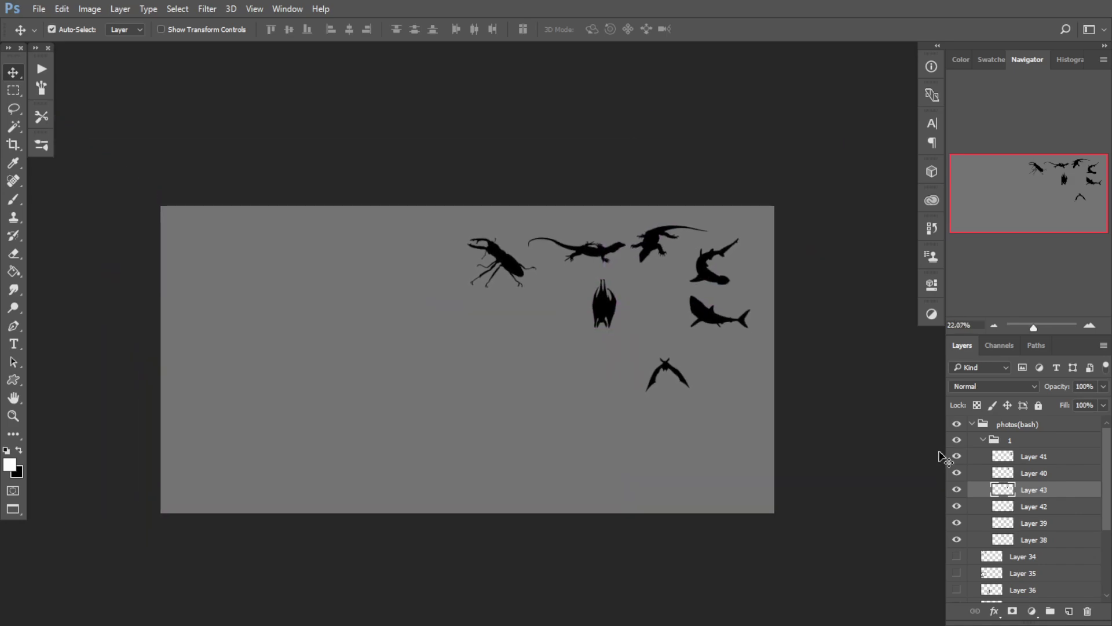
{"action": "left_click", "coordinate": [985, 440]}
{"action": "left_click", "coordinate": [982, 440]}
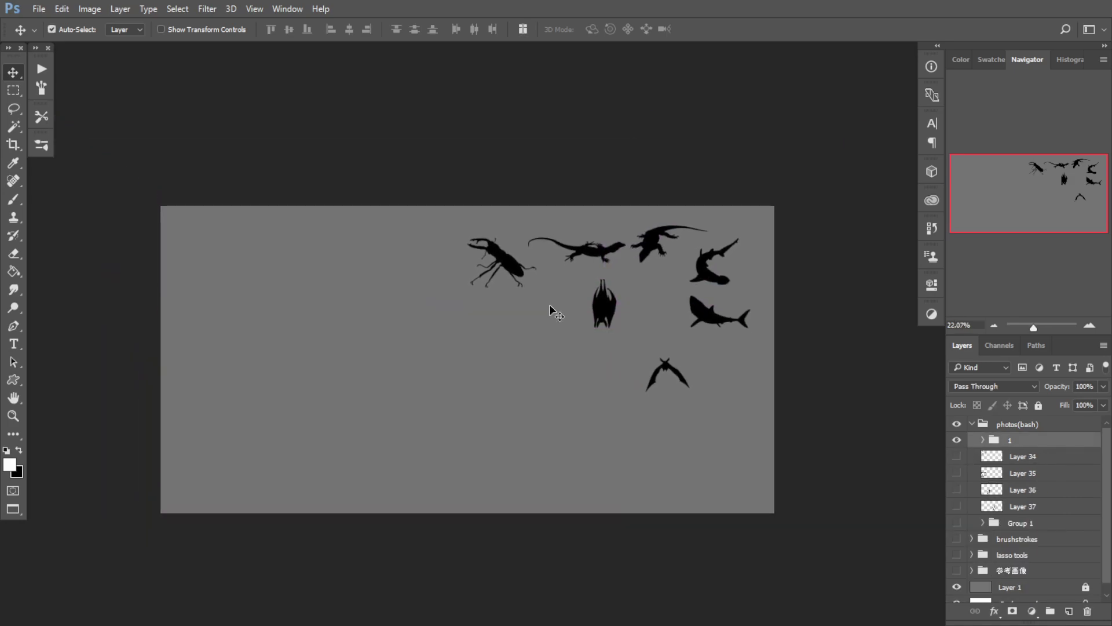
Step: Leave the full-screen mode, switch to the Firefox Google Images window, and search for "dragon"
{"action": "key", "text": "shift+f"}
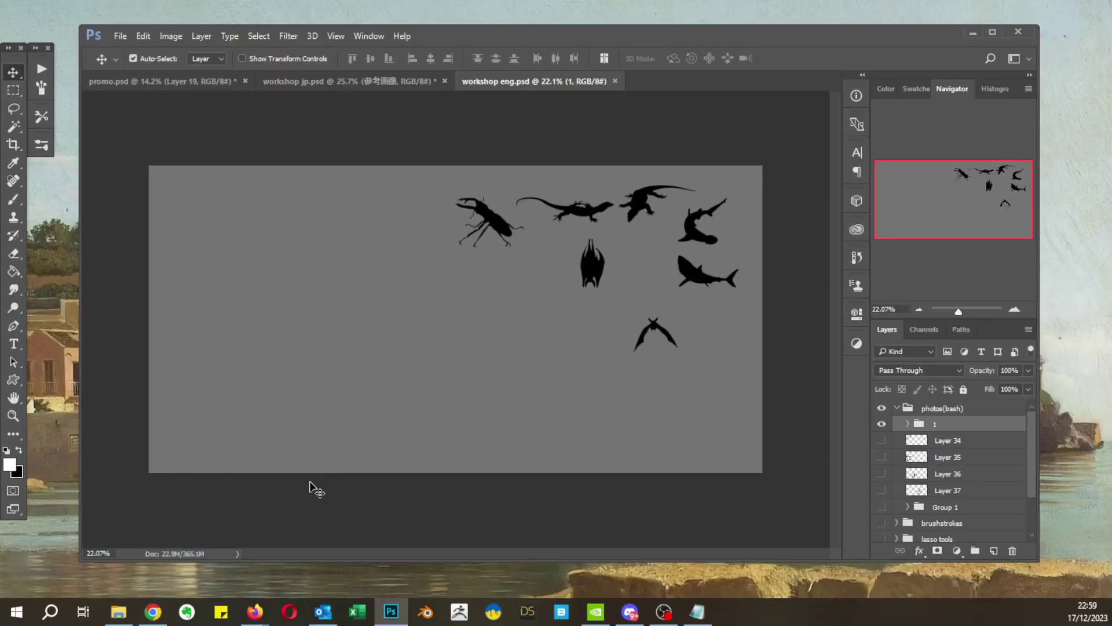
{"action": "left_click", "coordinate": [155, 612]}
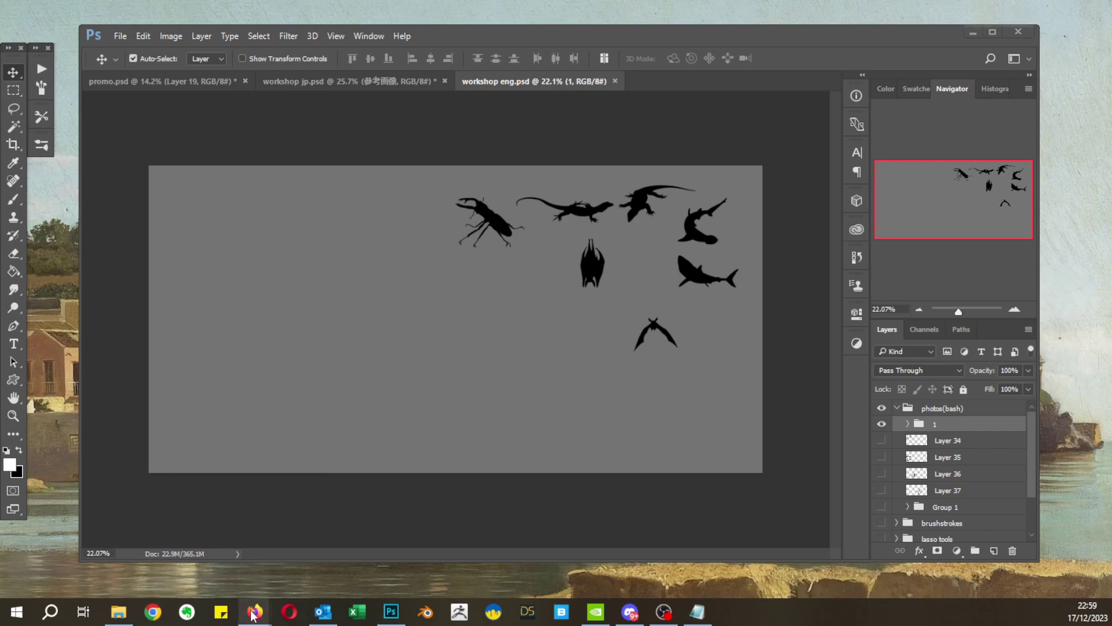
{"action": "mouse_move", "coordinate": [252, 615]}
{"action": "left_click", "coordinate": [134, 548]}
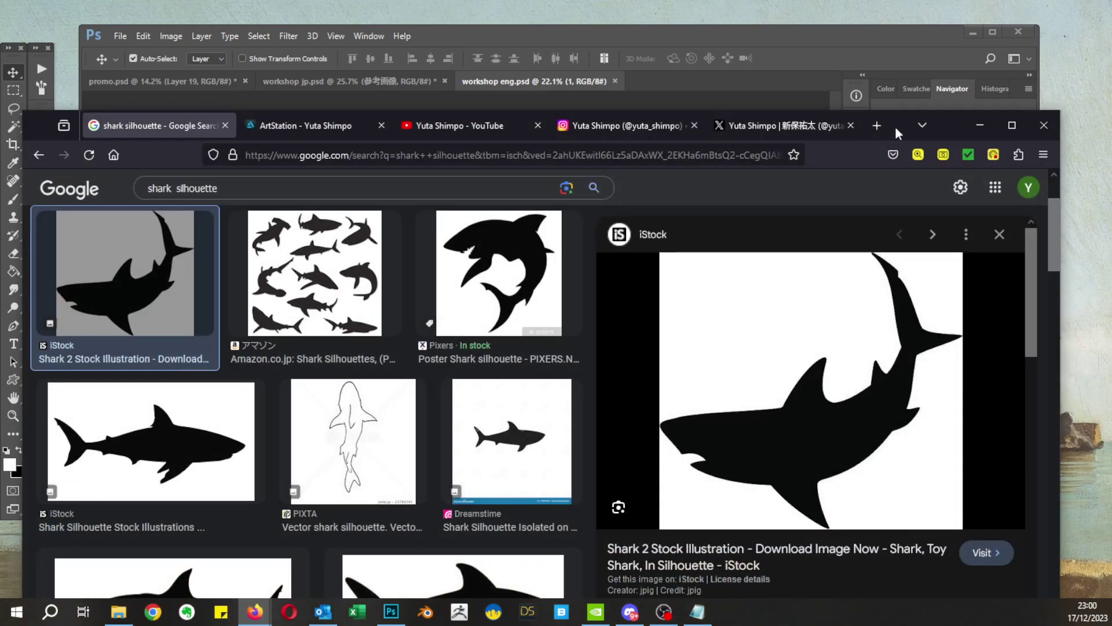
{"action": "left_click_drag", "start_coordinate": [896, 127], "coordinate": [901, 99]}
{"action": "left_click_drag", "start_coordinate": [226, 159], "coordinate": [123, 161]}
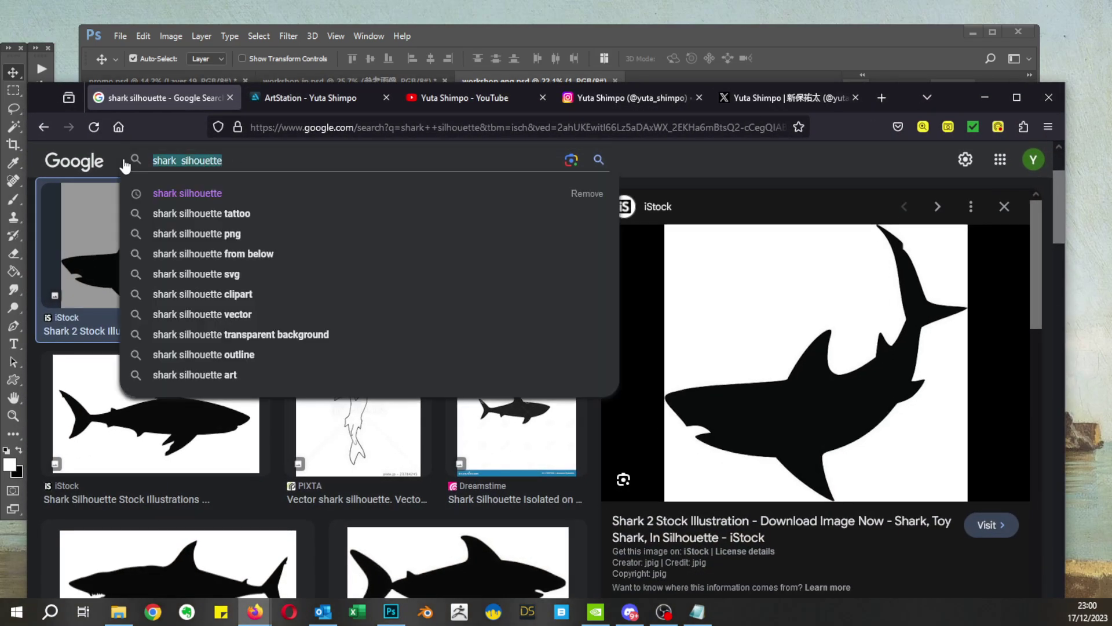
{"action": "type", "text": "drago"}
{"action": "type", "text": "n"}
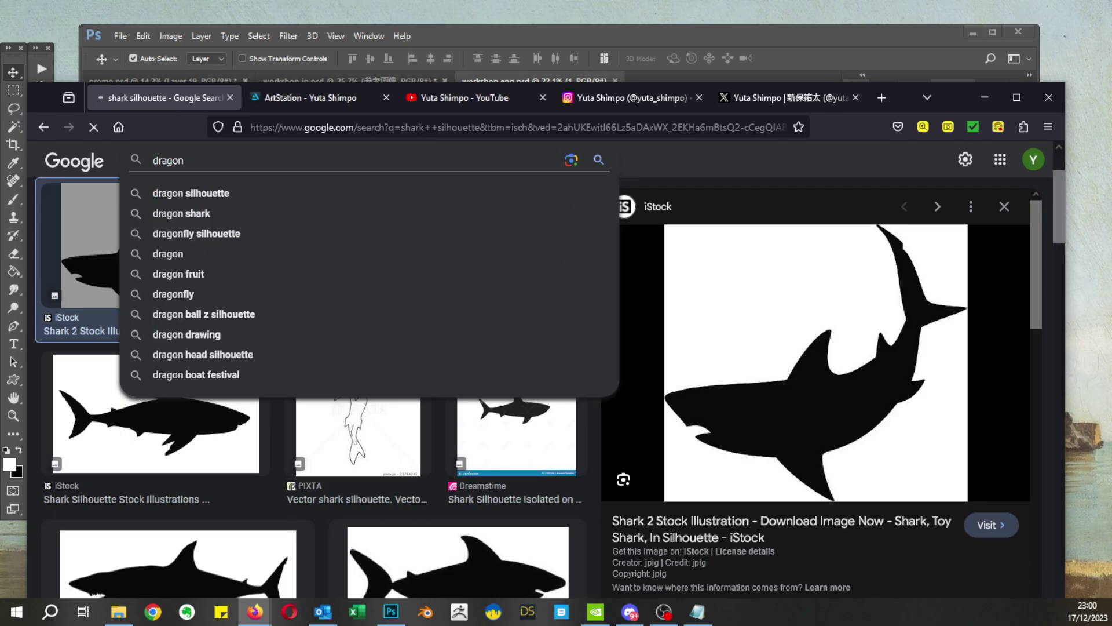
{"action": "key", "text": "Return"}
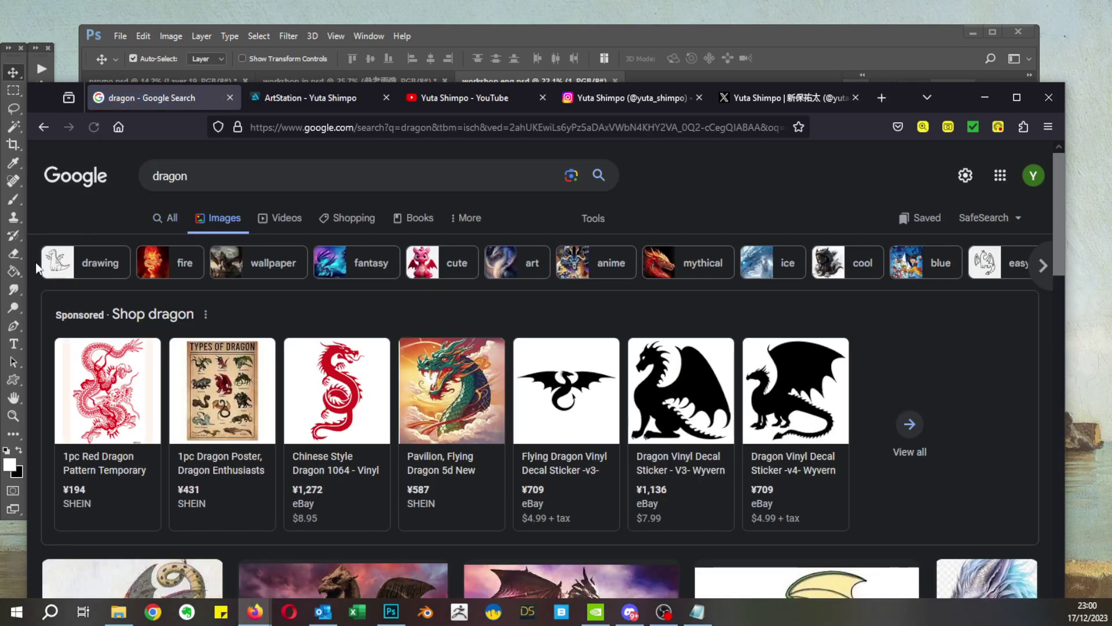
Step: Browse the dragon image results for creature design references, opening one result in a separate tab and closing it again
{"action": "scroll", "coordinate": [320, 356], "scroll_direction": "down", "scroll_amount": 5}
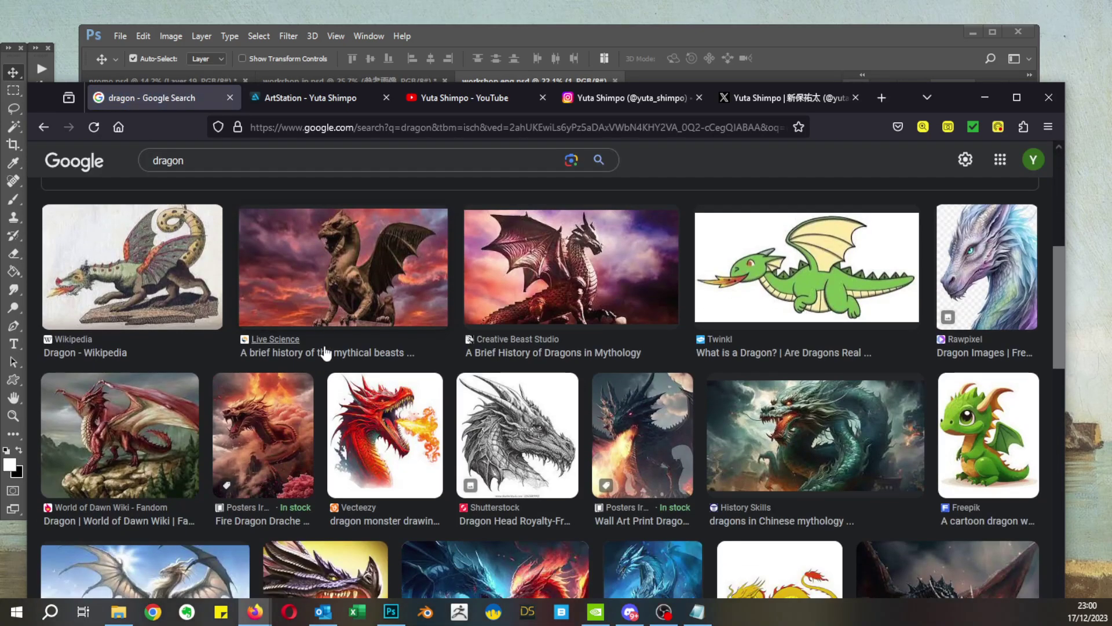
{"action": "scroll", "coordinate": [264, 358], "scroll_direction": "down", "scroll_amount": 1}
{"action": "scroll", "coordinate": [414, 370], "scroll_direction": "down", "scroll_amount": 2}
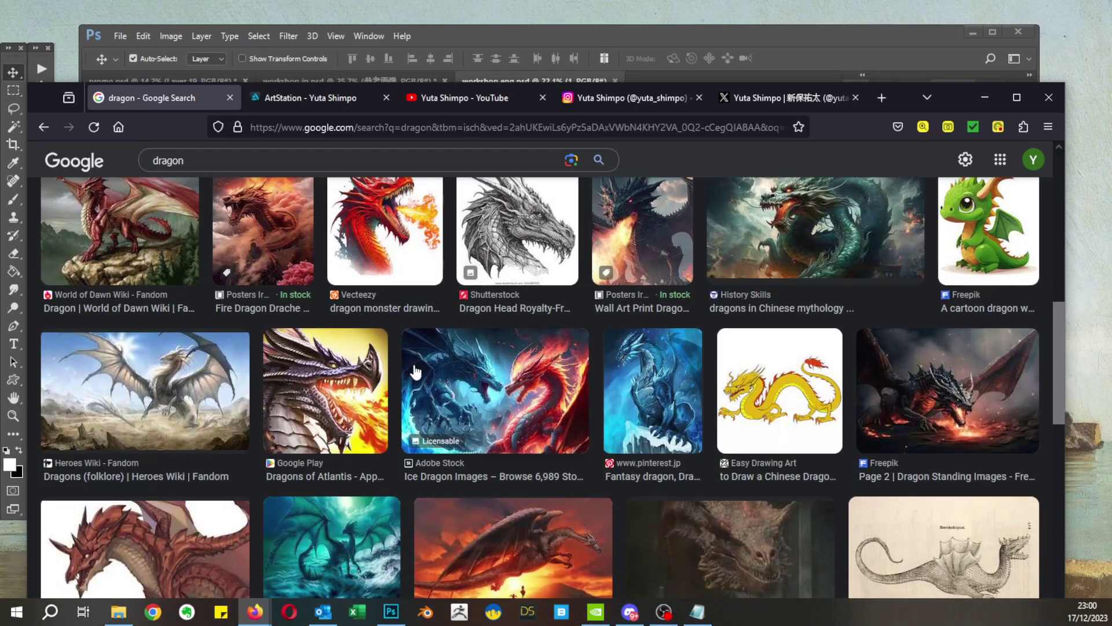
{"action": "scroll", "coordinate": [452, 415], "scroll_direction": "down", "scroll_amount": 4}
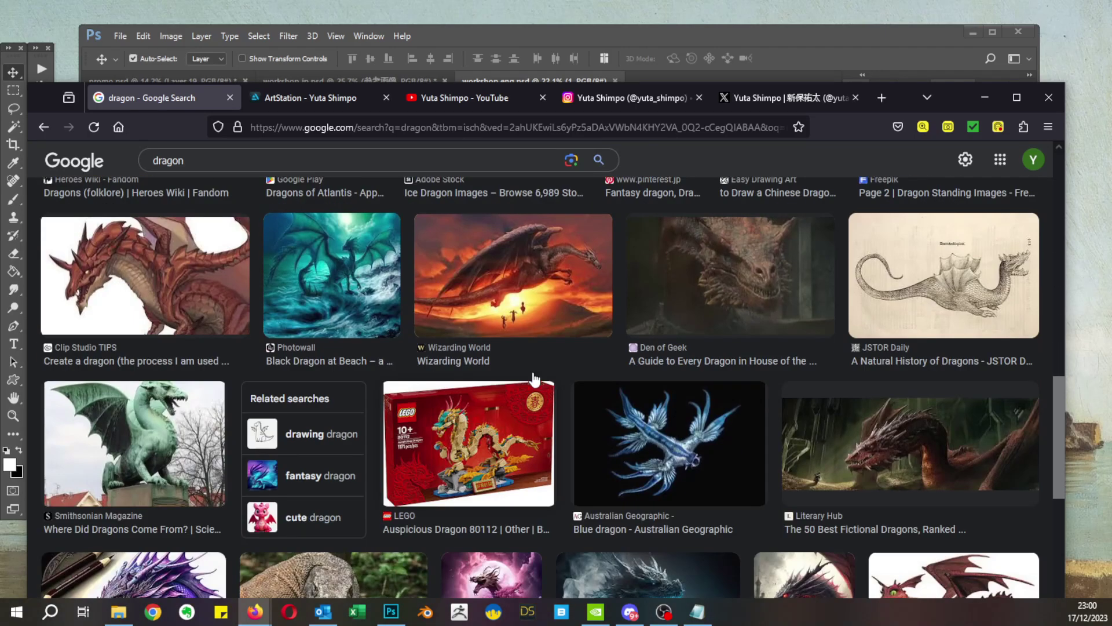
{"action": "left_click_drag", "start_coordinate": [902, 99], "coordinate": [908, 58]}
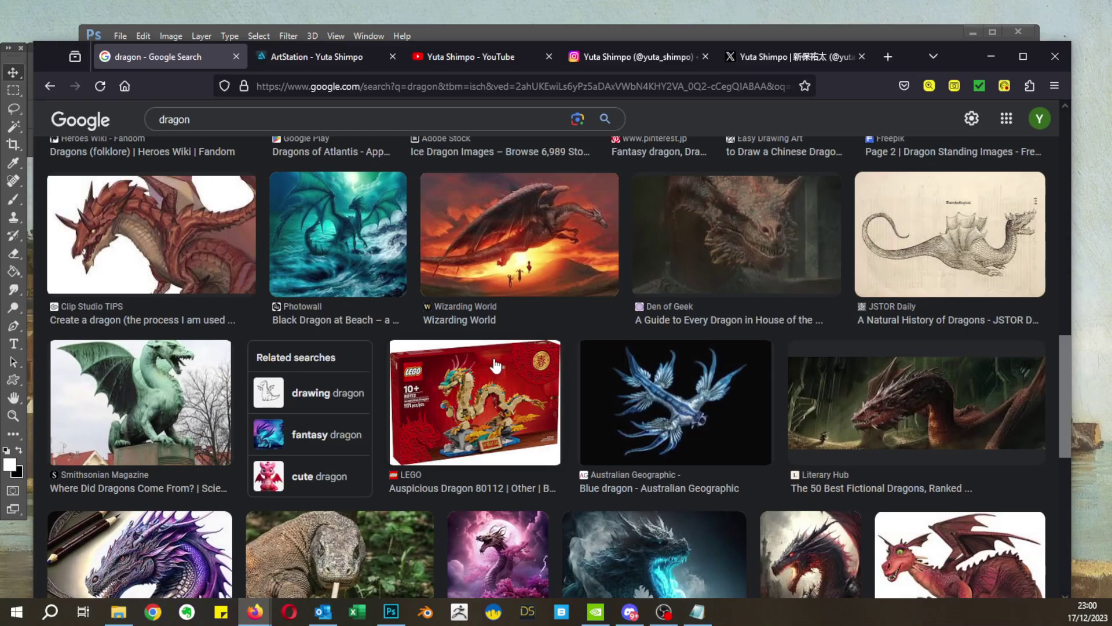
{"action": "scroll", "coordinate": [295, 348], "scroll_direction": "down", "scroll_amount": 3}
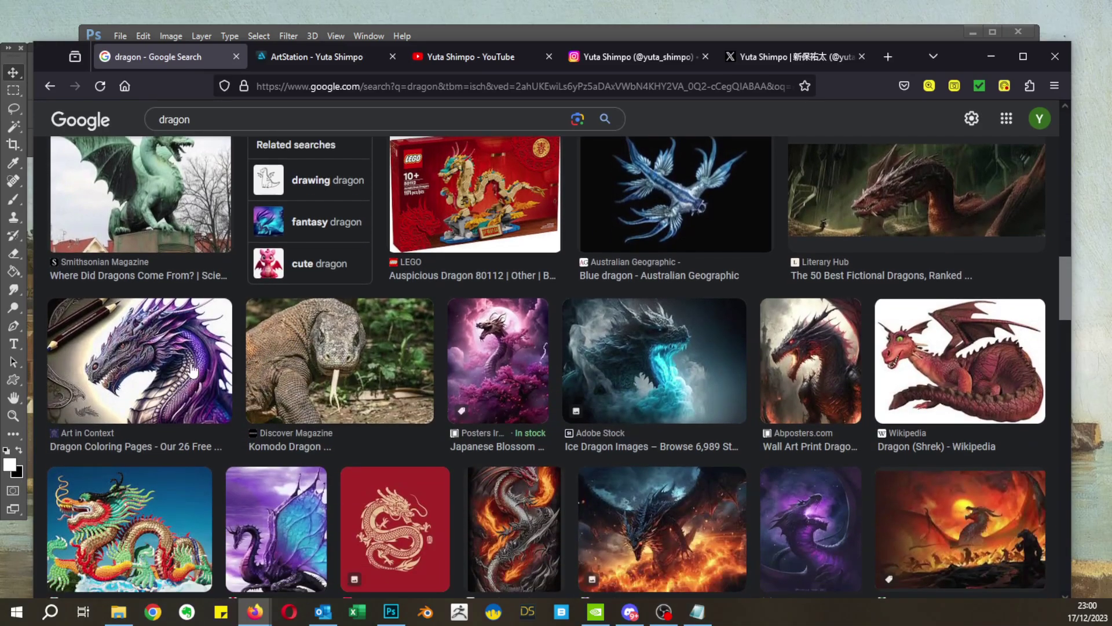
{"action": "scroll", "coordinate": [541, 385], "scroll_direction": "down", "scroll_amount": 1}
{"action": "scroll", "coordinate": [636, 334], "scroll_direction": "down", "scroll_amount": 2}
{"action": "middle_click", "coordinate": [638, 339]}
{"action": "scroll", "coordinate": [429, 333], "scroll_direction": "up", "scroll_amount": 14}
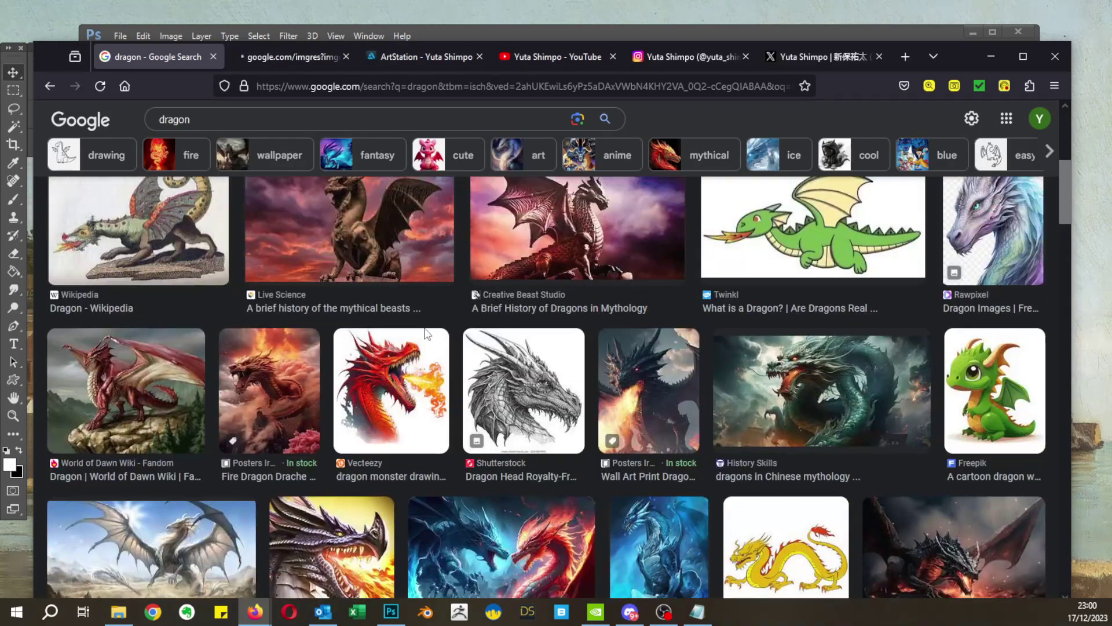
{"action": "left_click", "coordinate": [301, 56]}
{"action": "left_click", "coordinate": [346, 56]}
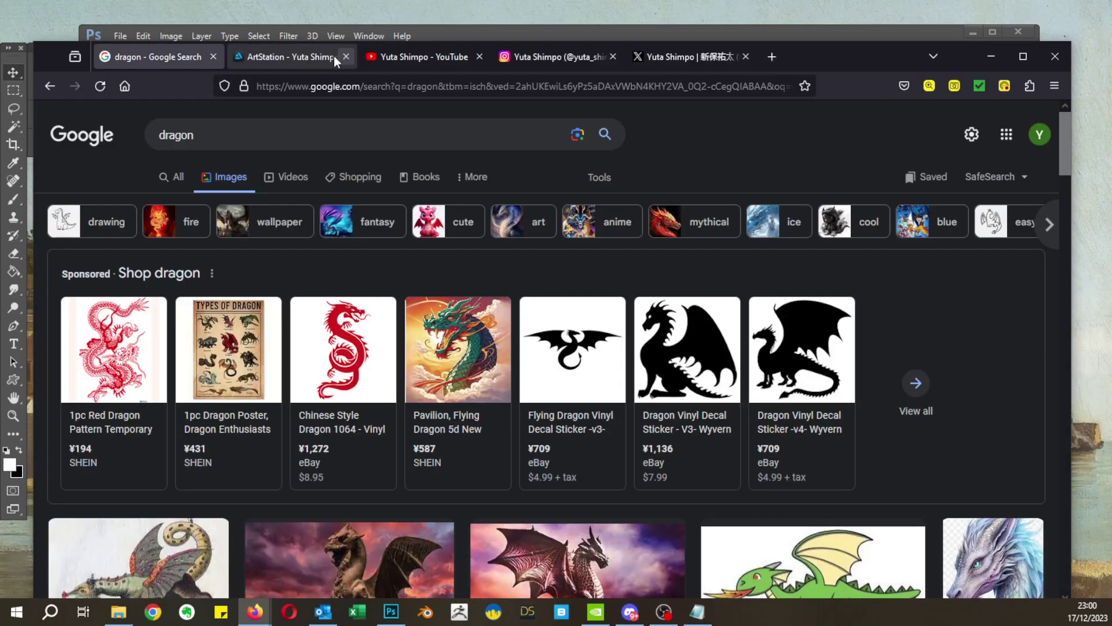
Step: Refine the image search to "dragon artstation" and browse the resulting dragon designs
{"action": "left_click", "coordinate": [238, 131]}
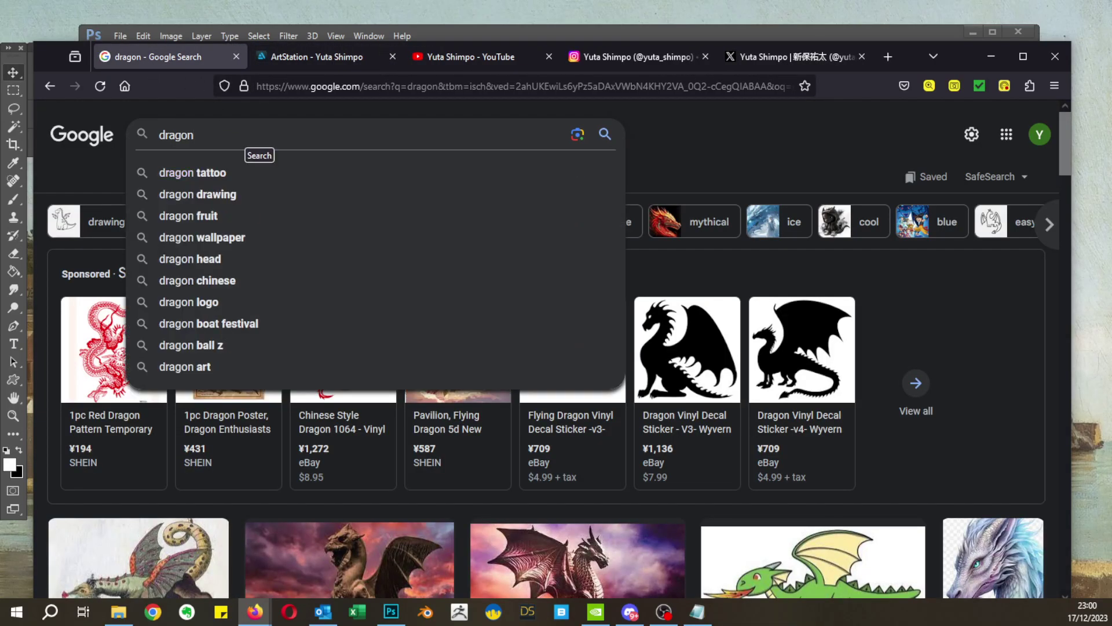
{"action": "type", "text": "artstation"}
{"action": "key", "text": "Return"}
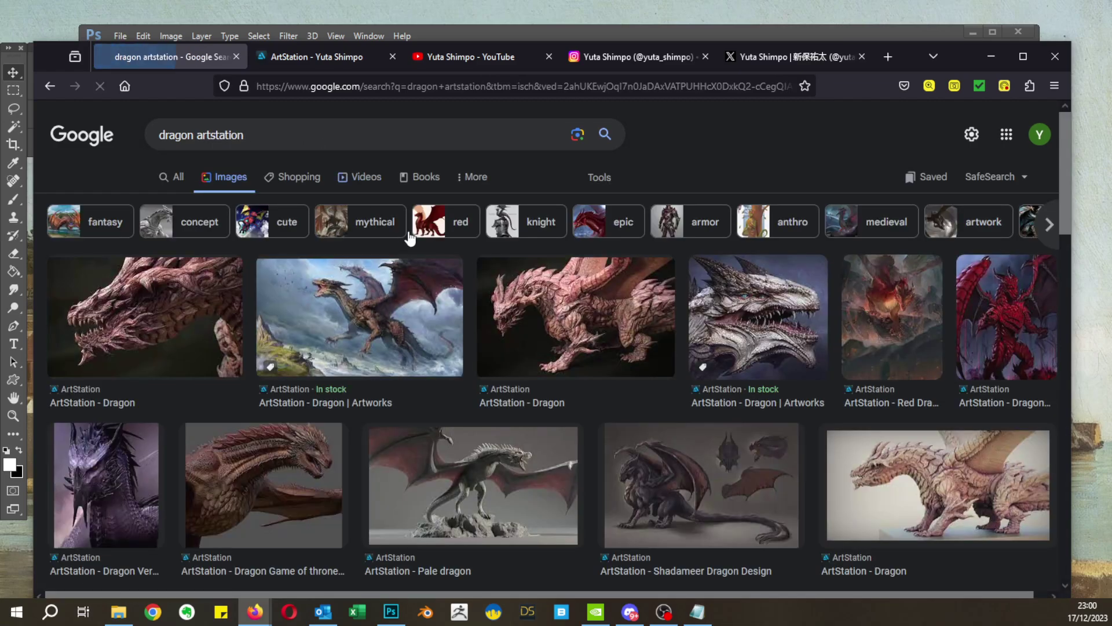
{"action": "scroll", "coordinate": [371, 400], "scroll_direction": "down", "scroll_amount": 4}
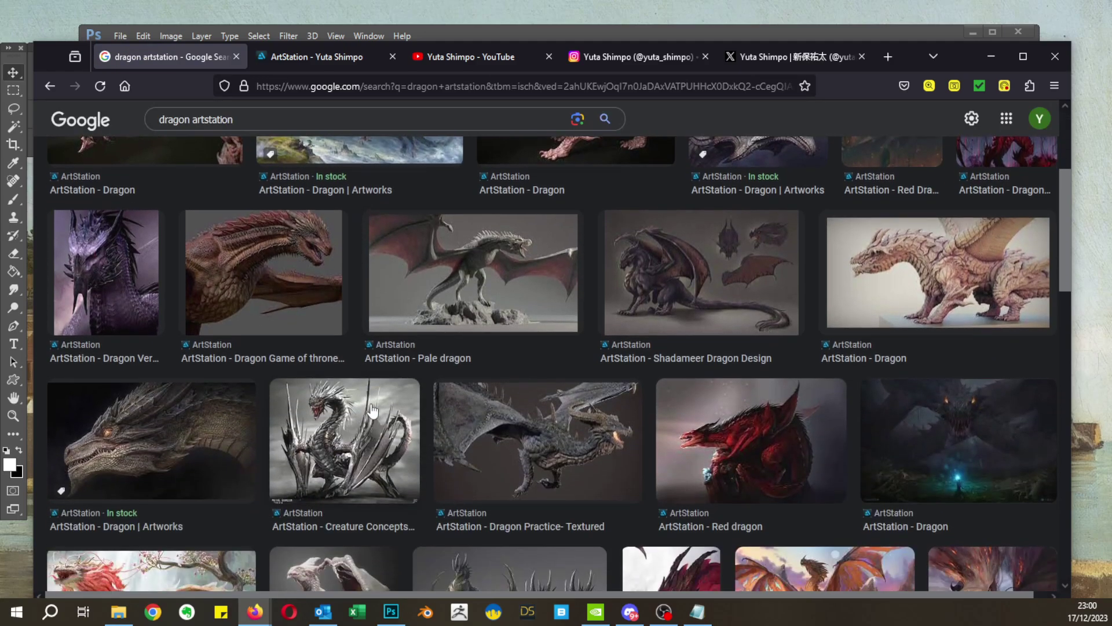
{"action": "scroll", "coordinate": [372, 411], "scroll_direction": "down", "scroll_amount": 4}
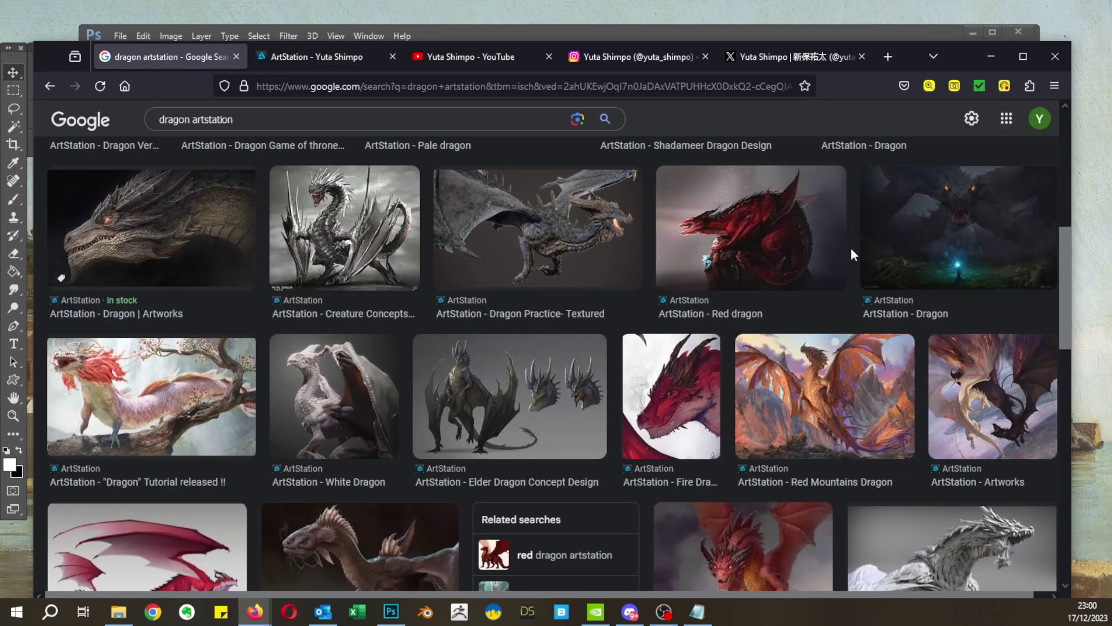
Step: Examine the Elder Dragon, sculpted dragon head and dark glowing-eyed dragon results in enlarged previews while browsing for a reference
{"action": "left_click", "coordinate": [554, 403]}
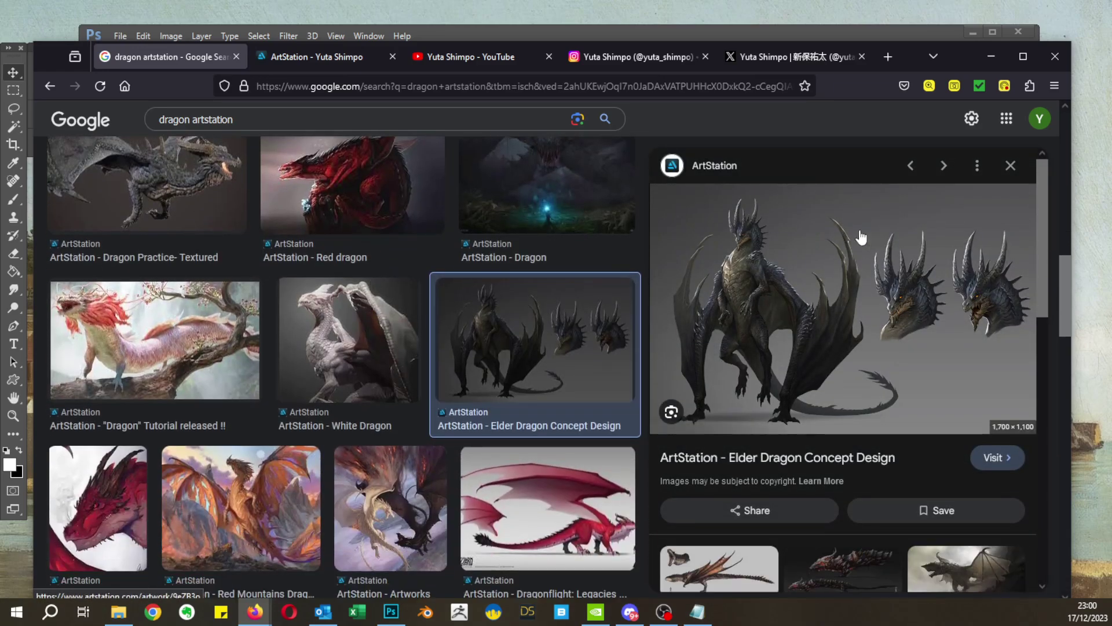
{"action": "left_click", "coordinate": [1011, 166]}
{"action": "scroll", "coordinate": [809, 318], "scroll_direction": "down", "scroll_amount": 3}
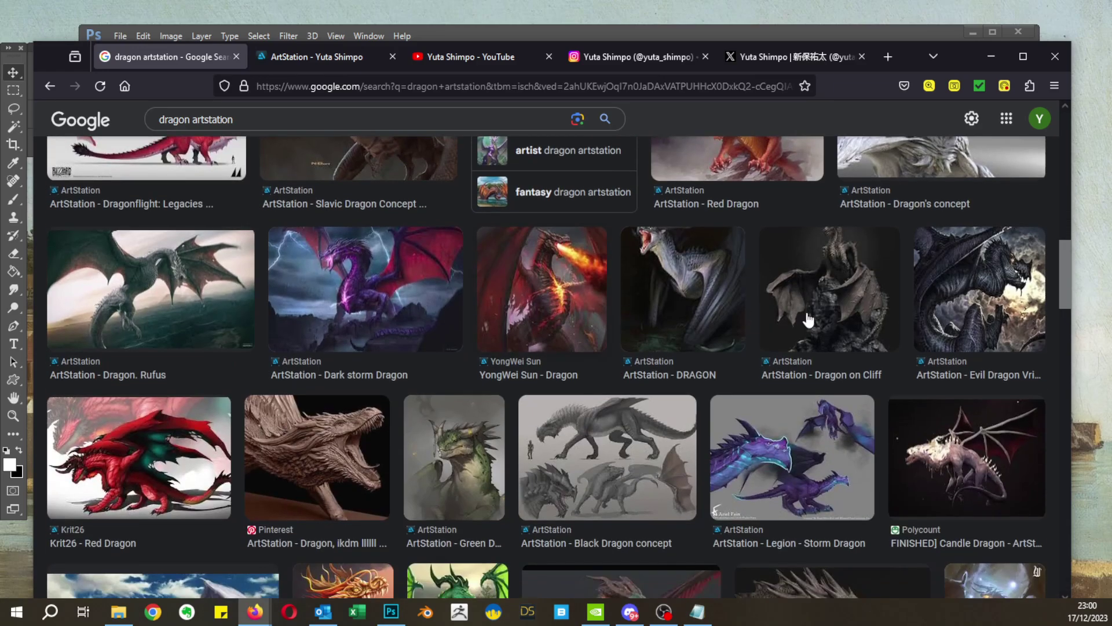
{"action": "scroll", "coordinate": [612, 464], "scroll_direction": "down", "scroll_amount": 3}
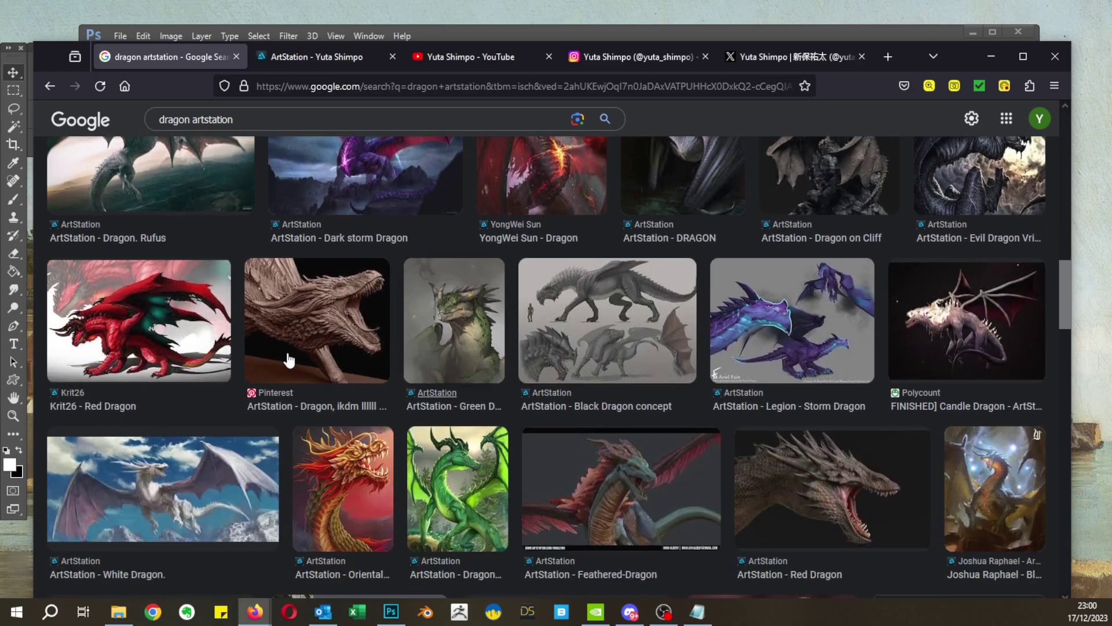
{"action": "left_click", "coordinate": [313, 327]}
{"action": "scroll", "coordinate": [204, 301], "scroll_direction": "down", "scroll_amount": 3}
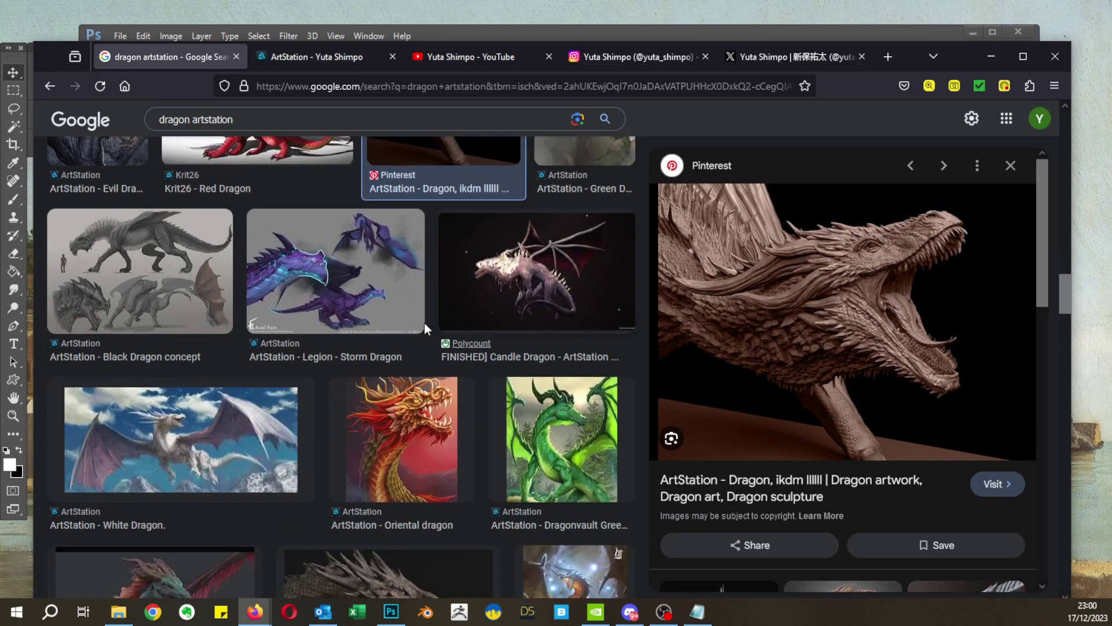
{"action": "scroll", "coordinate": [259, 388], "scroll_direction": "down", "scroll_amount": 3}
{"action": "scroll", "coordinate": [257, 388], "scroll_direction": "up", "scroll_amount": 15}
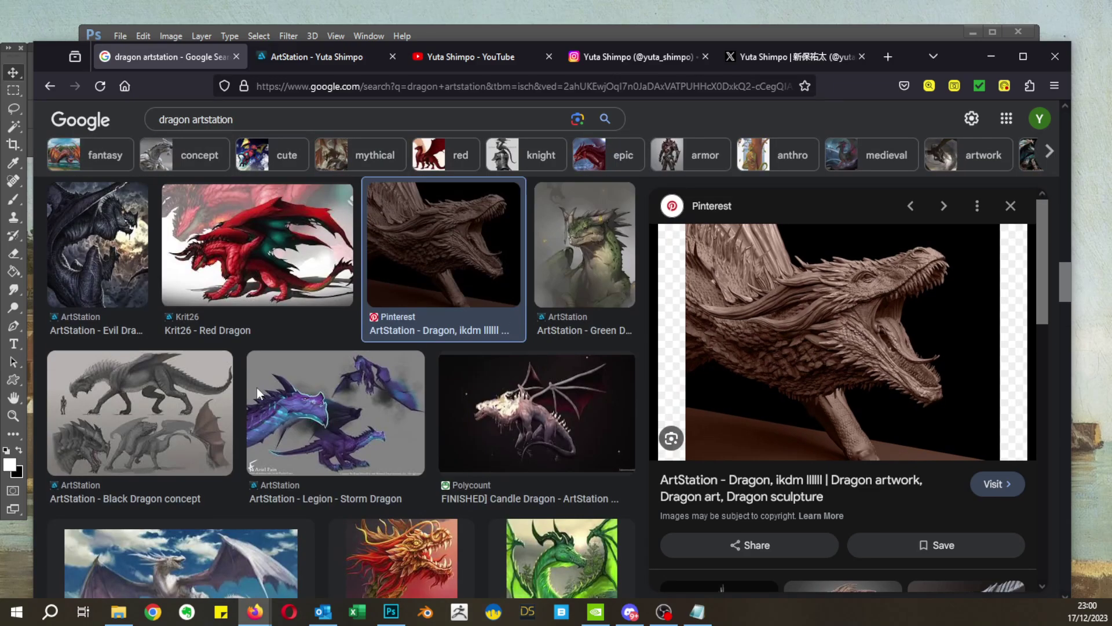
{"action": "scroll", "coordinate": [259, 392], "scroll_direction": "up", "scroll_amount": 6}
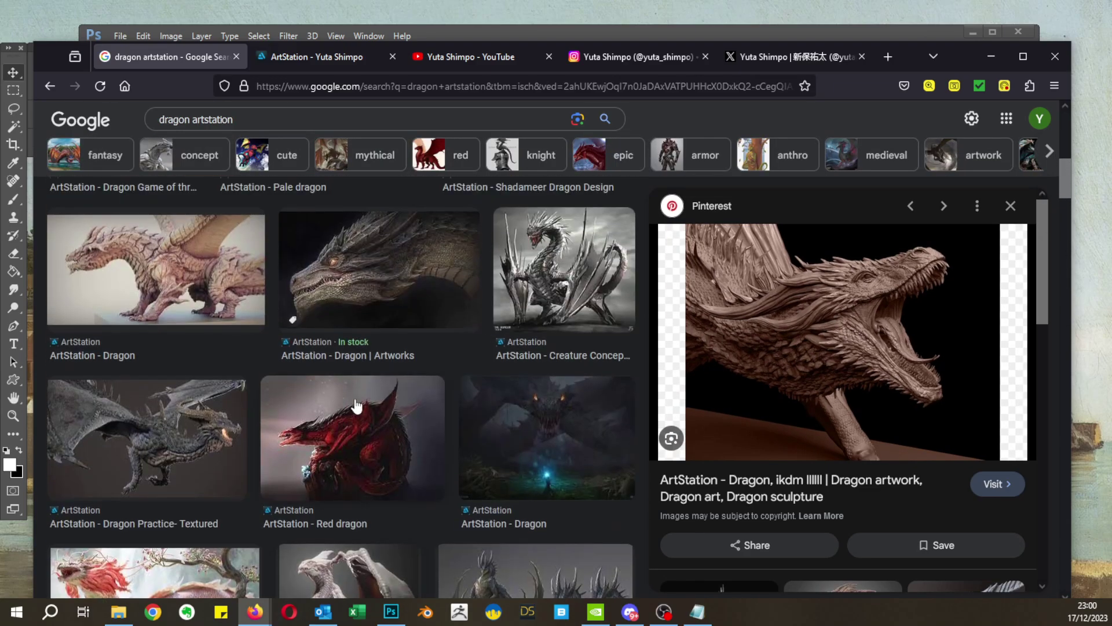
{"action": "left_click", "coordinate": [484, 425]}
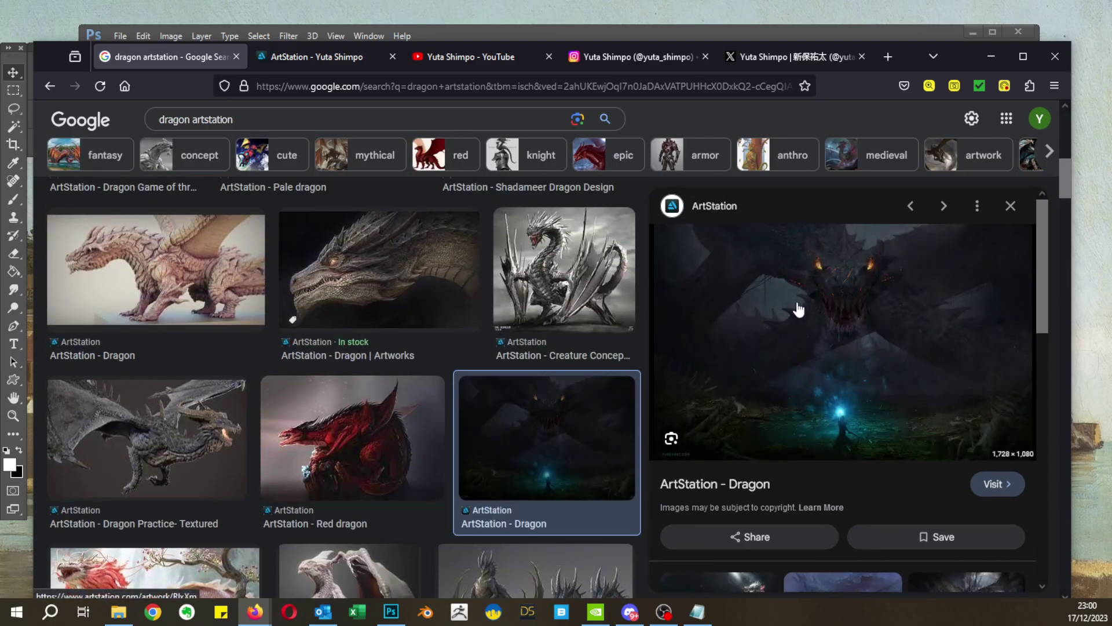
{"action": "scroll", "coordinate": [851, 460], "scroll_direction": "down", "scroll_amount": 3}
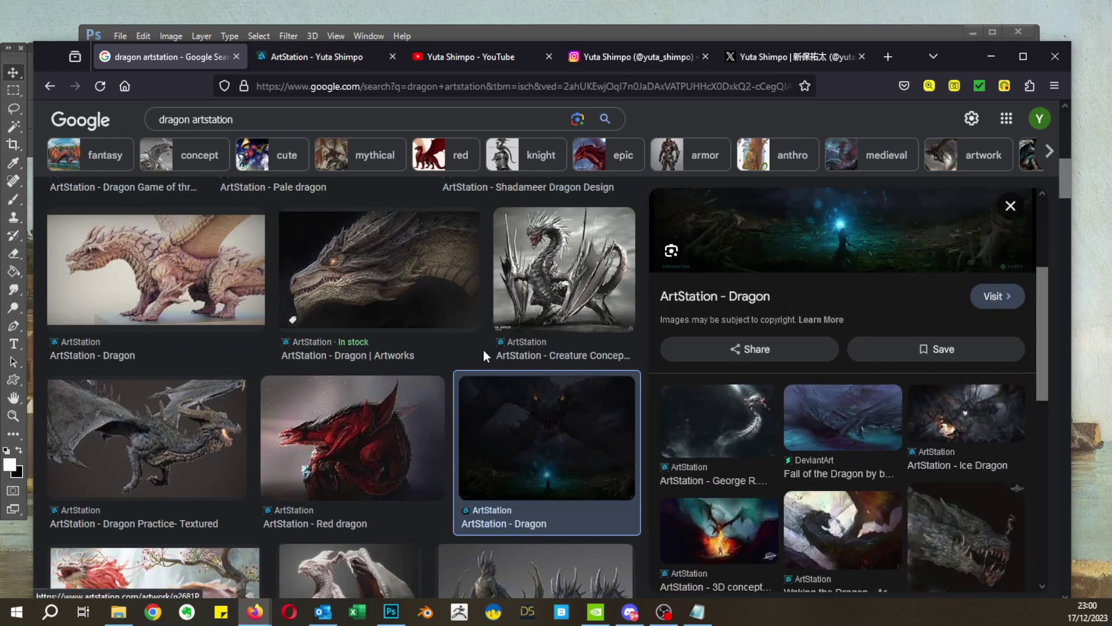
{"action": "scroll", "coordinate": [483, 350], "scroll_direction": "down", "scroll_amount": 5}
{"action": "left_click", "coordinate": [1010, 167]}
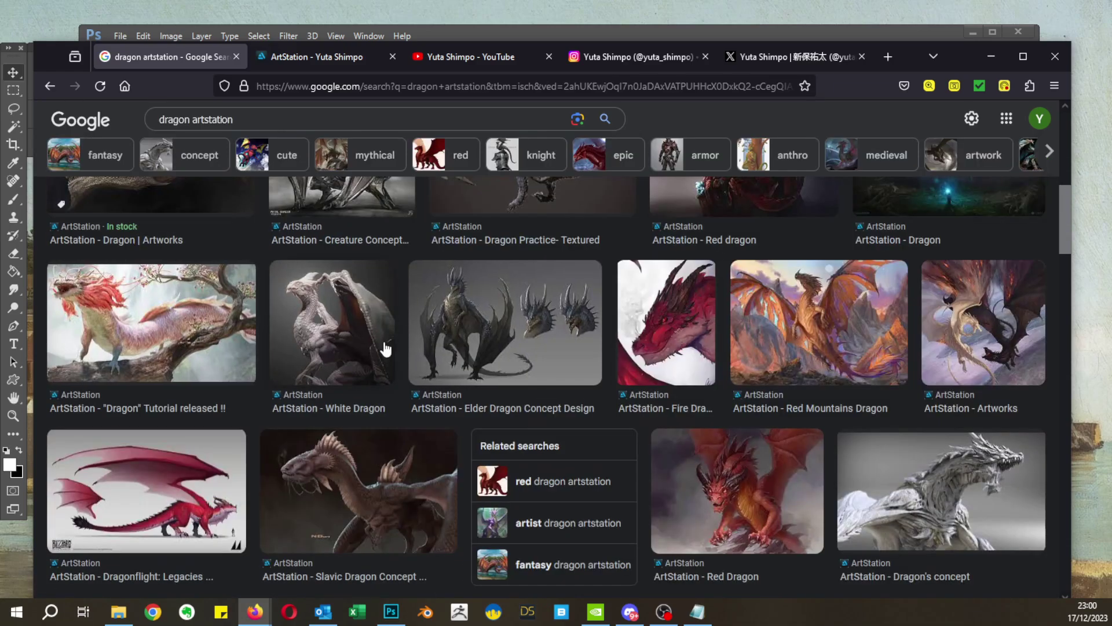
Step: Preview the White Dragon result, copy its image, and minimise Firefox to return to Photoshop
{"action": "left_click", "coordinate": [319, 328]}
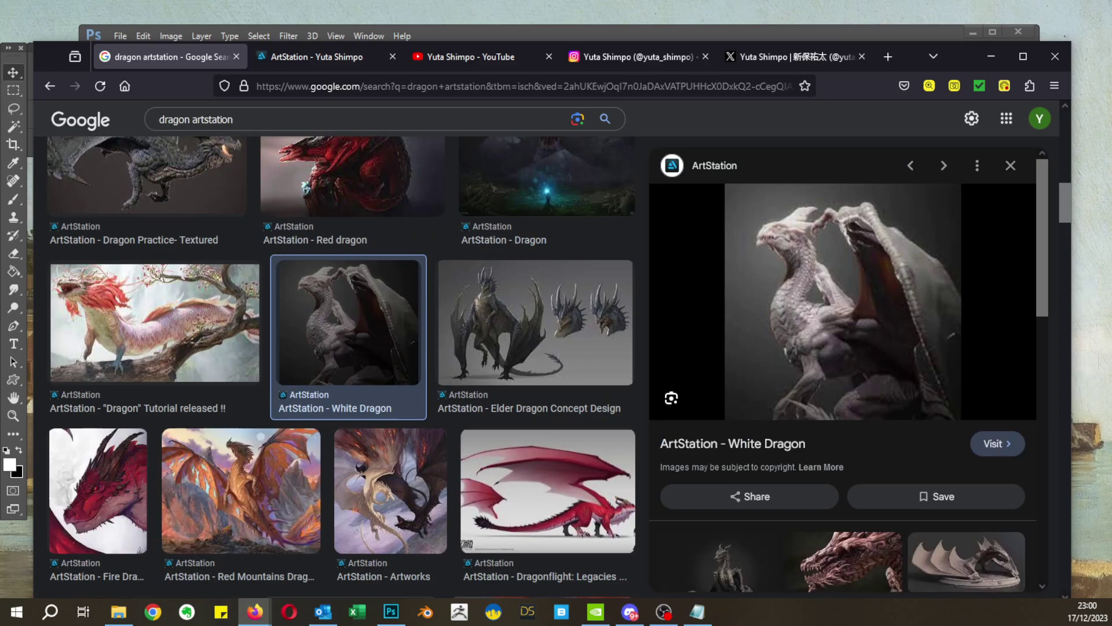
{"action": "scroll", "coordinate": [429, 386], "scroll_direction": "down", "scroll_amount": 5}
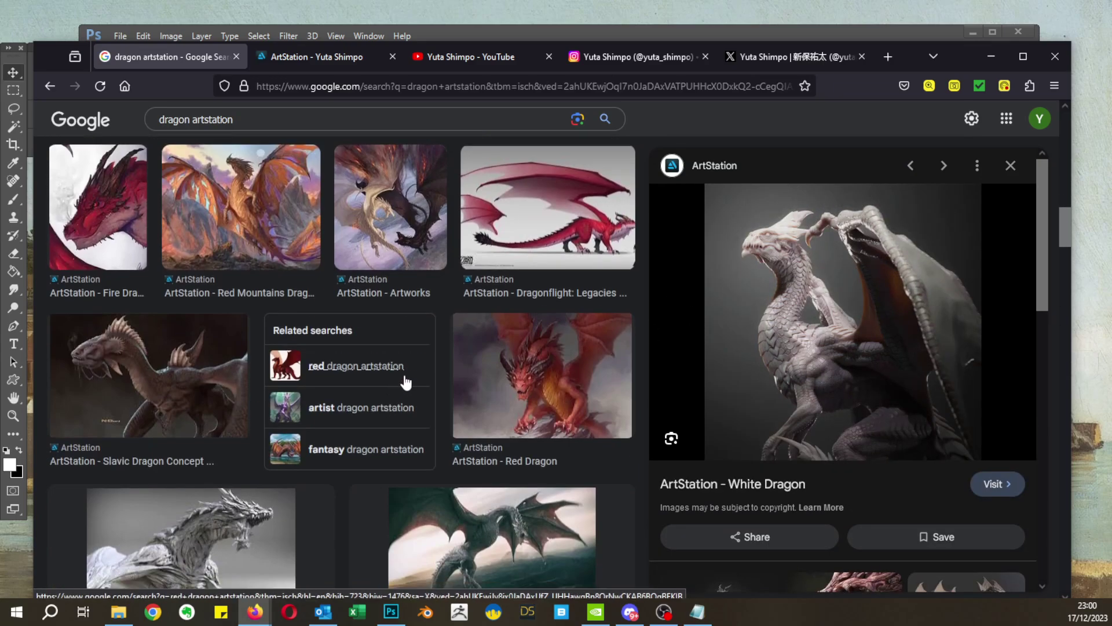
{"action": "right_click", "coordinate": [816, 347]}
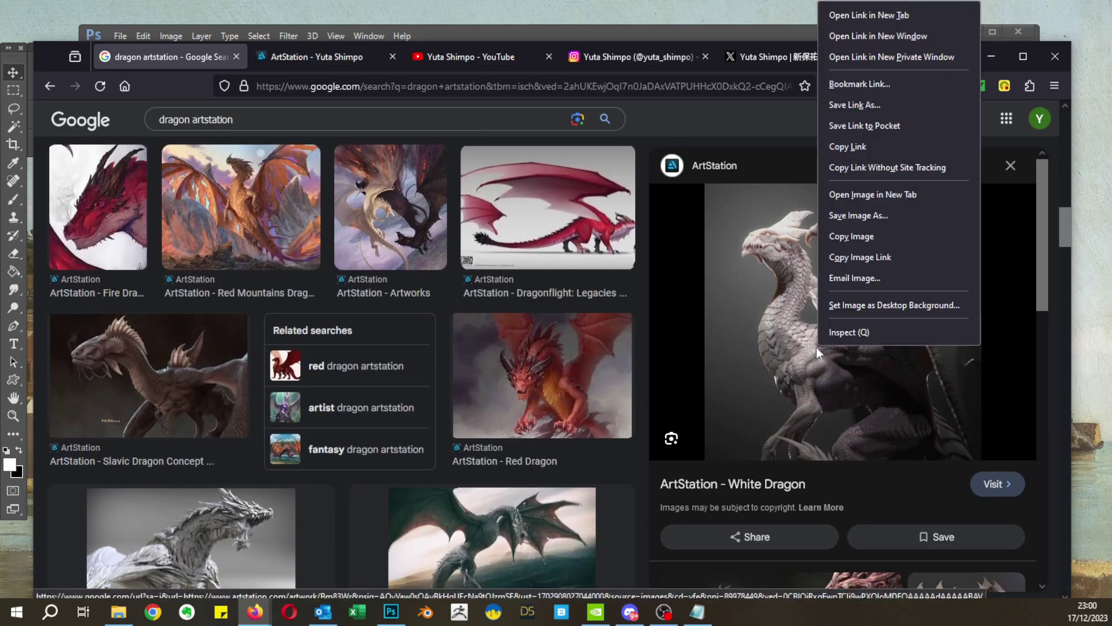
{"action": "left_click", "coordinate": [861, 234]}
{"action": "left_click", "coordinate": [991, 56]}
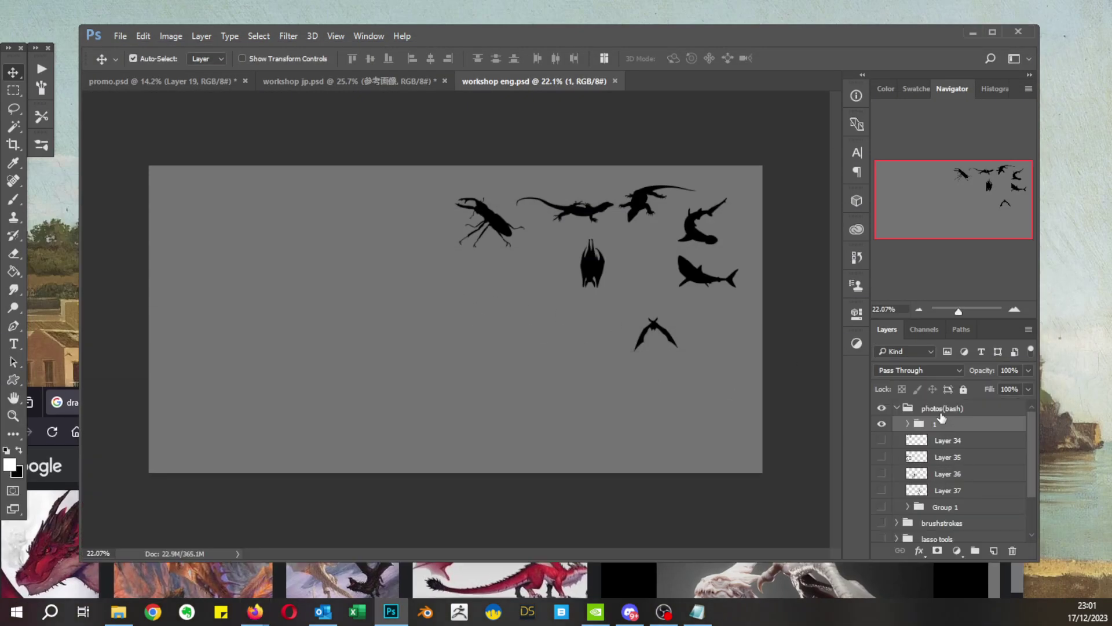
Step: Paste the white dragon image as a new layer above group 1, scaled to 70.6% near the canvas's upper-left corner
{"action": "key", "text": "ctrl+v"}
{"action": "key", "text": "ctrl+t"}
{"action": "left_click_drag", "start_coordinate": [472, 306], "coordinate": [234, 244]}
{"action": "left_click_drag", "start_coordinate": [294, 334], "coordinate": [225, 258]}
{"action": "left_click_drag", "start_coordinate": [245, 221], "coordinate": [257, 246]}
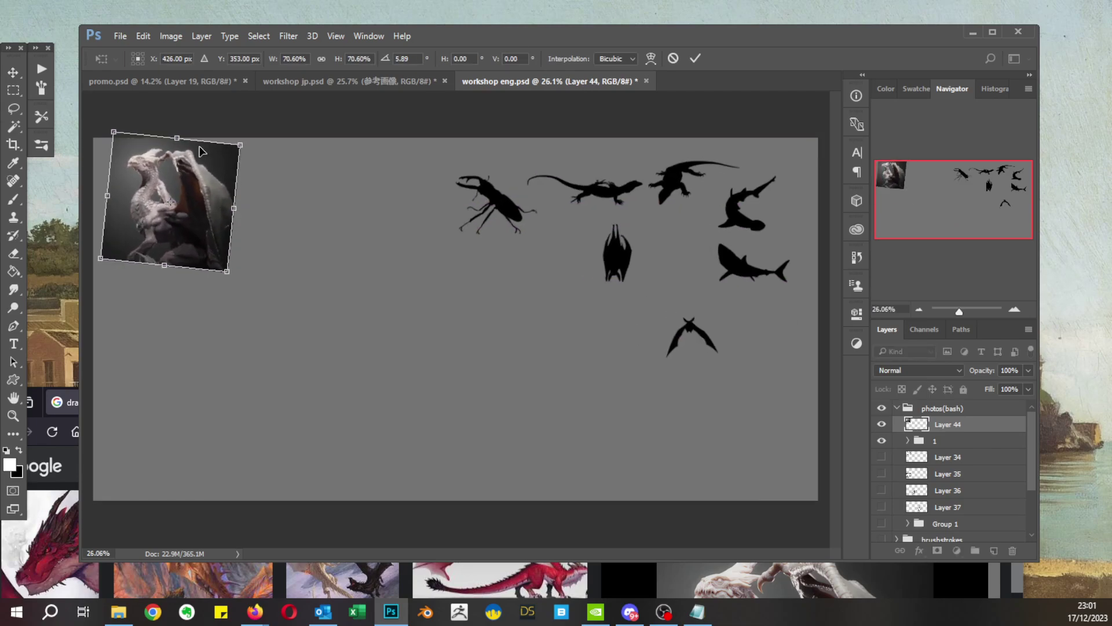
{"action": "left_click_drag", "start_coordinate": [255, 189], "coordinate": [283, 178]}
{"action": "key", "text": "Return"}
Step: Scale the pasted dragon image to 81.5% and fit it closer to the canvas's upper-left corner
{"action": "key", "text": "ctrl+t"}
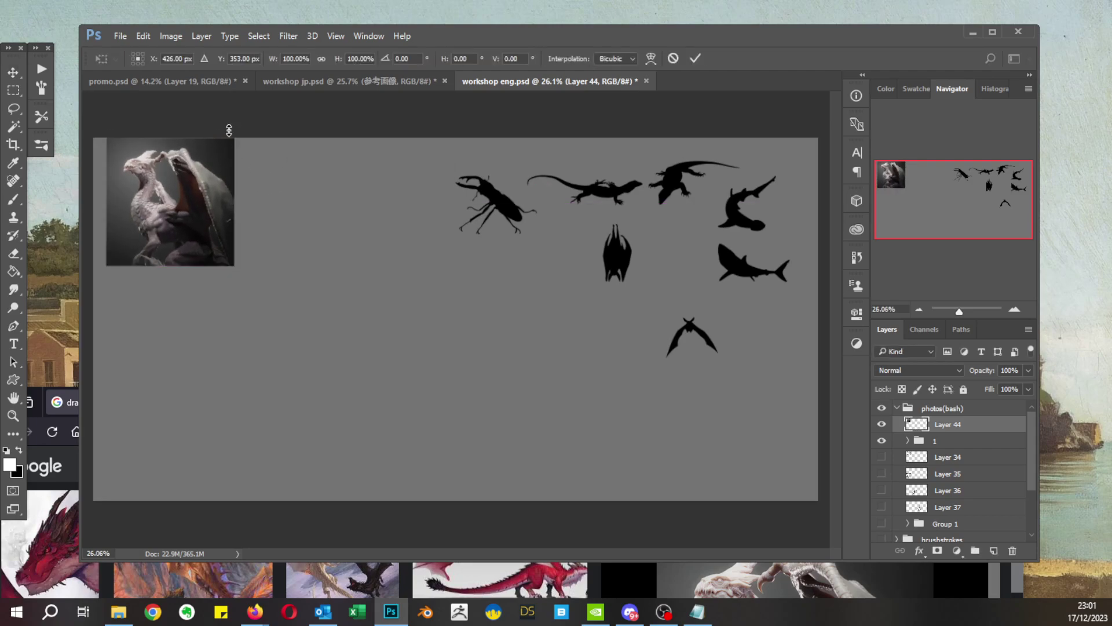
{"action": "left_click_drag", "start_coordinate": [234, 138], "coordinate": [211, 162]}
{"action": "left_click_drag", "start_coordinate": [187, 198], "coordinate": [181, 181]}
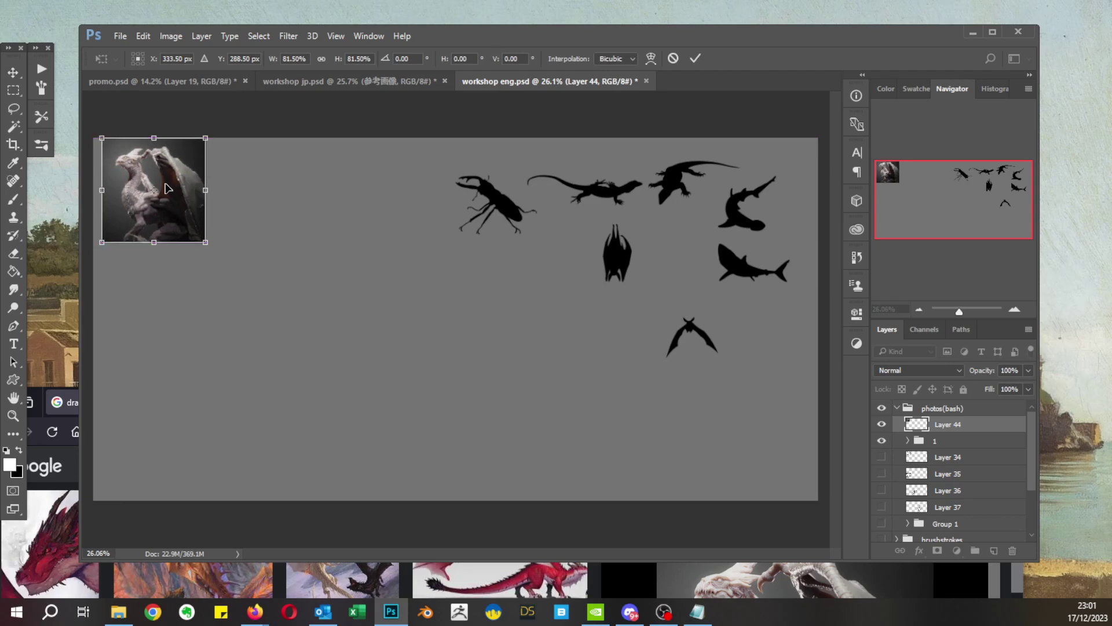
{"action": "key", "text": "Return"}
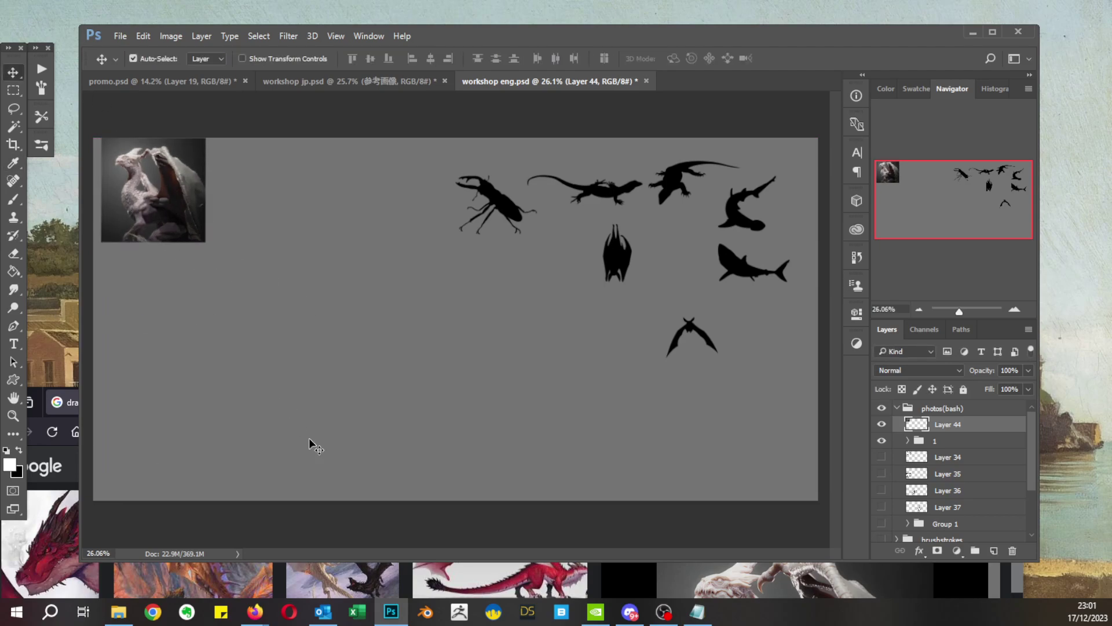
{"action": "left_click_drag", "start_coordinate": [157, 179], "coordinate": [222, 191]}
{"action": "left_click_drag", "start_coordinate": [213, 205], "coordinate": [295, 276]}
{"action": "left_click_drag", "start_coordinate": [212, 231], "coordinate": [236, 241]}
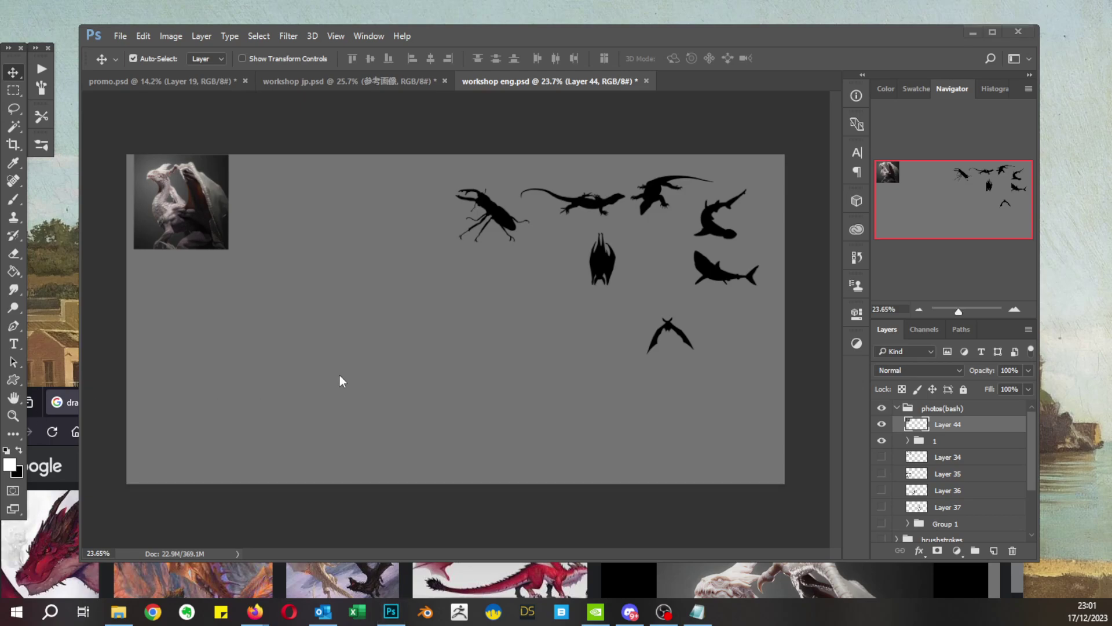
Step: Minimise the browser window showing behind Photoshop and deselect the dragon image layer
{"action": "left_click", "coordinate": [64, 420]}
{"action": "left_click_drag", "start_coordinate": [867, 413], "coordinate": [912, 373]}
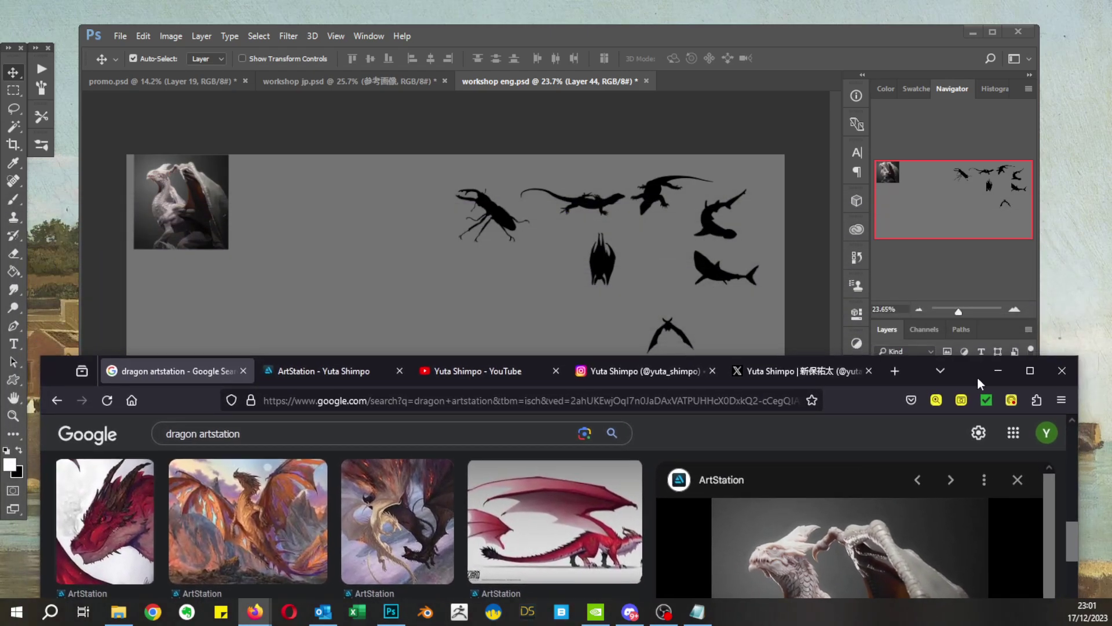
{"action": "left_click", "coordinate": [996, 375]}
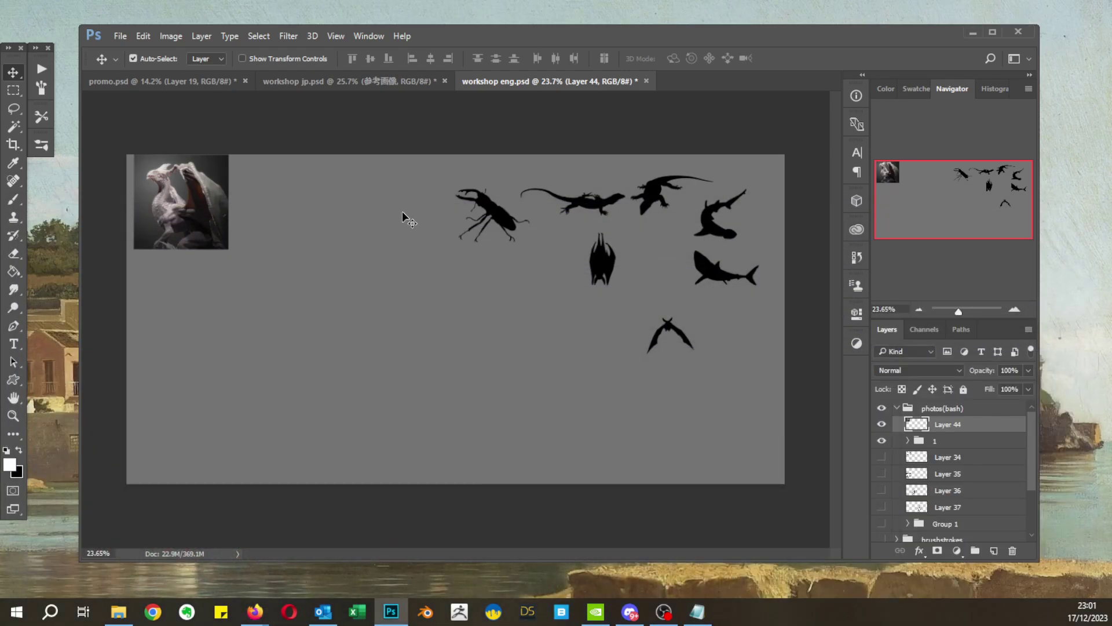
{"action": "left_click", "coordinate": [203, 136]}
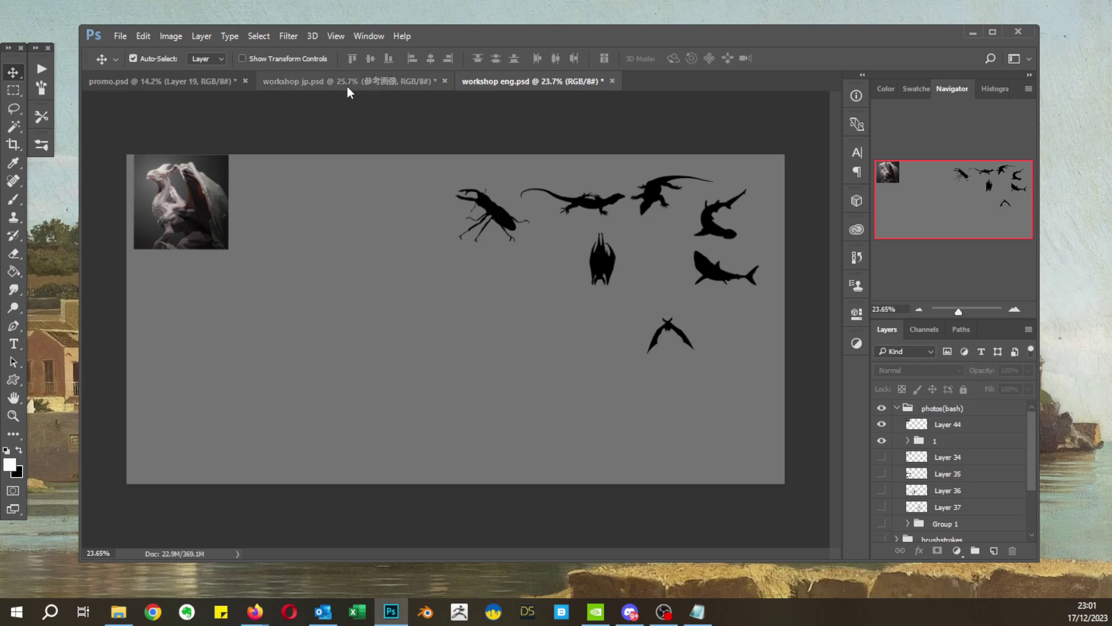
Step: Bring the Google Meet window into view to check the call, move it away again, and return to Photoshop
{"action": "key", "text": "alt+Tab"}
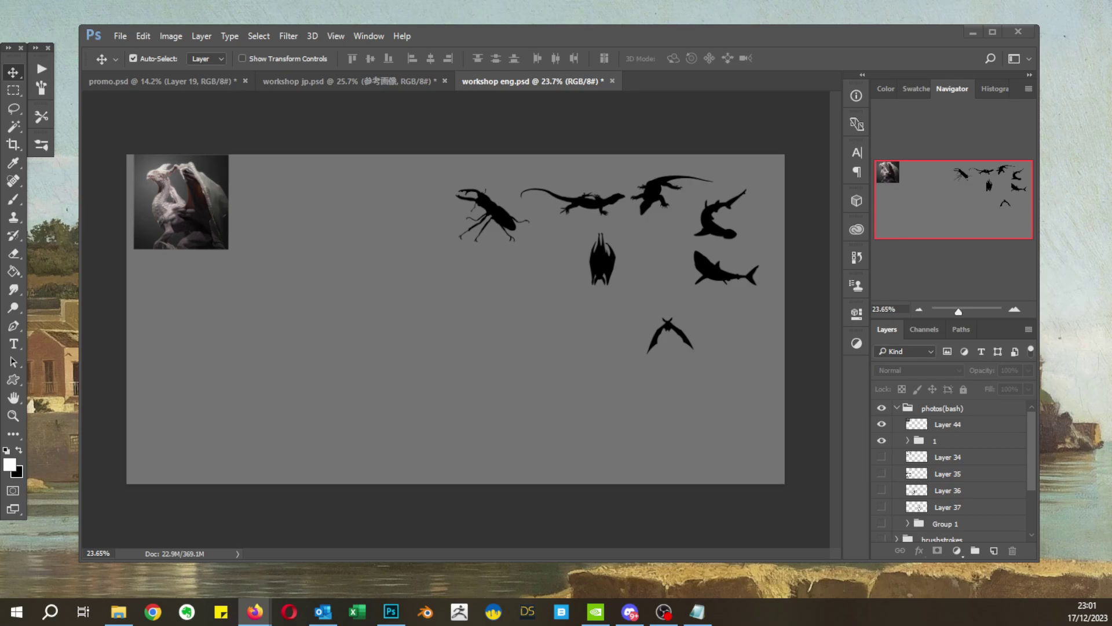
{"action": "left_click_drag", "start_coordinate": [0, 133], "coordinate": [497, 83]}
{"action": "left_click", "coordinate": [682, 593]}
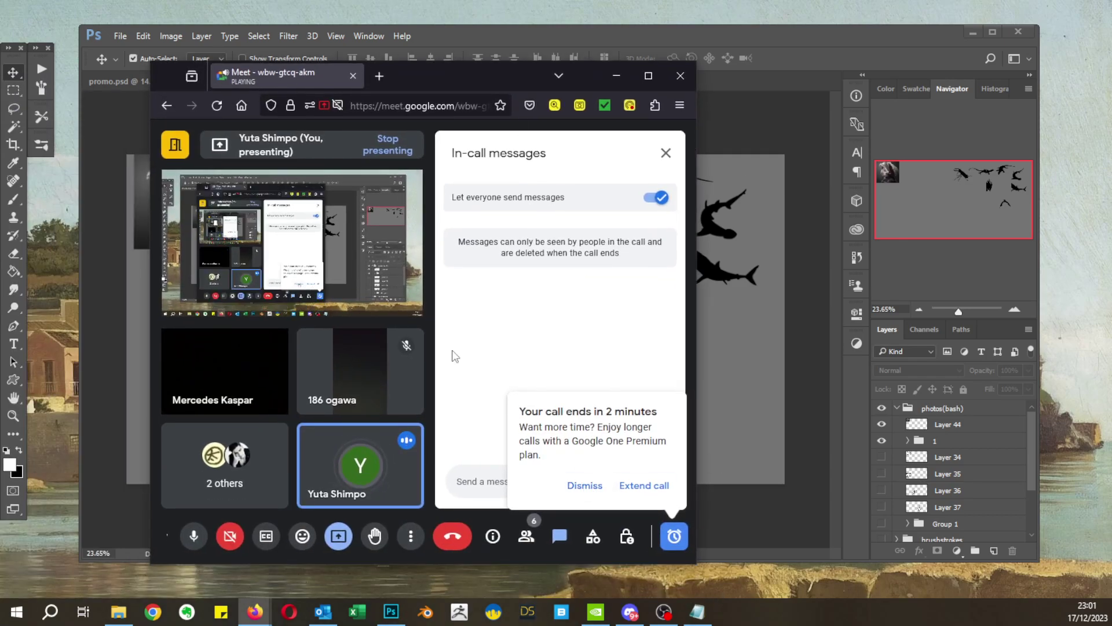
{"action": "left_click_drag", "start_coordinate": [523, 81], "coordinate": [0, 86]}
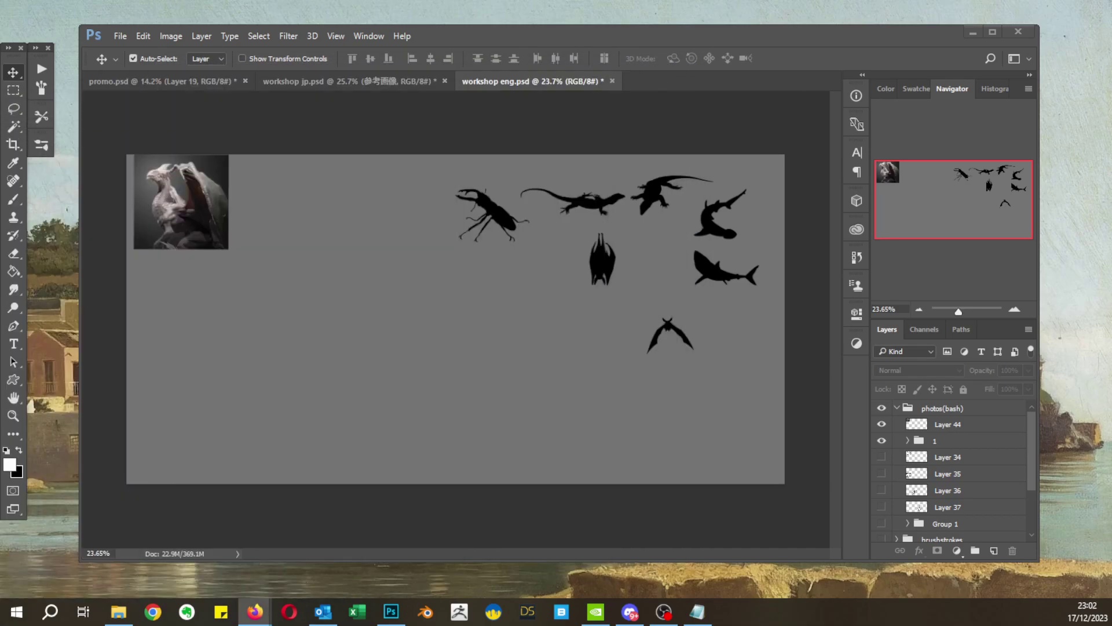
{"action": "left_click", "coordinate": [119, 138]}
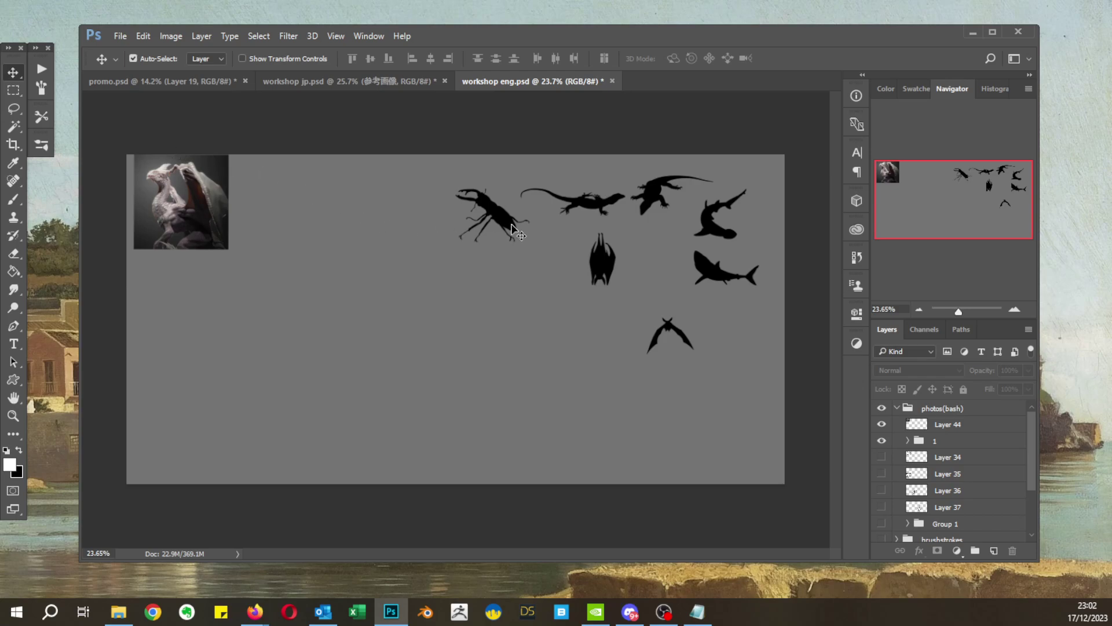
Step: Move the beetle silhouette into the empty middle of the canvas and switch Photoshop to full-screen mode with the menu bar
{"action": "left_click_drag", "start_coordinate": [511, 228], "coordinate": [417, 250]}
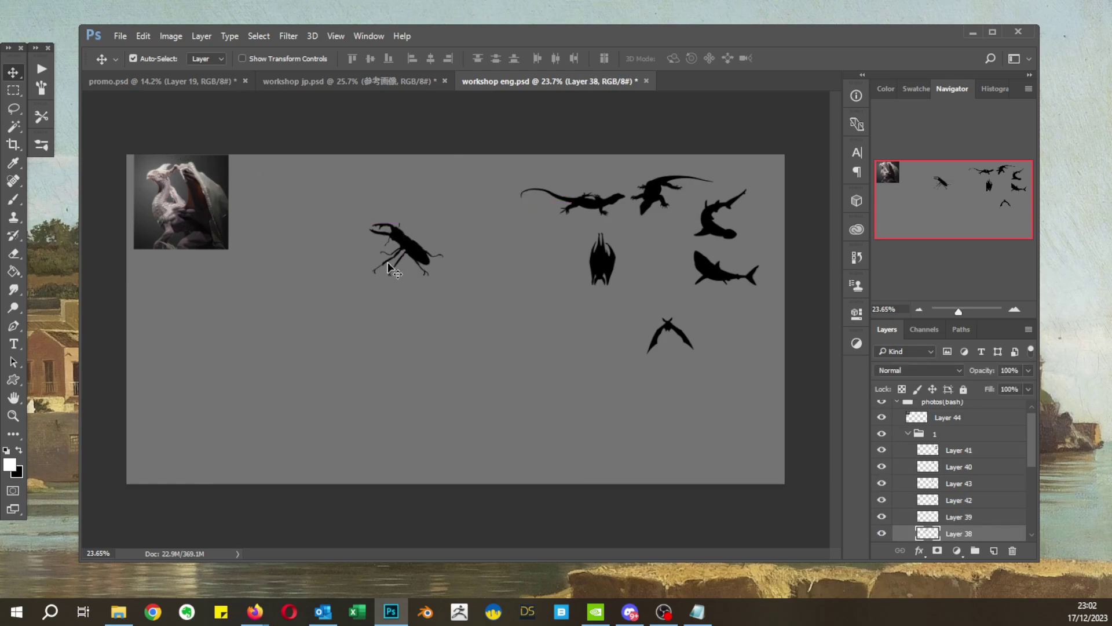
{"action": "left_click_drag", "start_coordinate": [533, 38], "coordinate": [534, 51]}
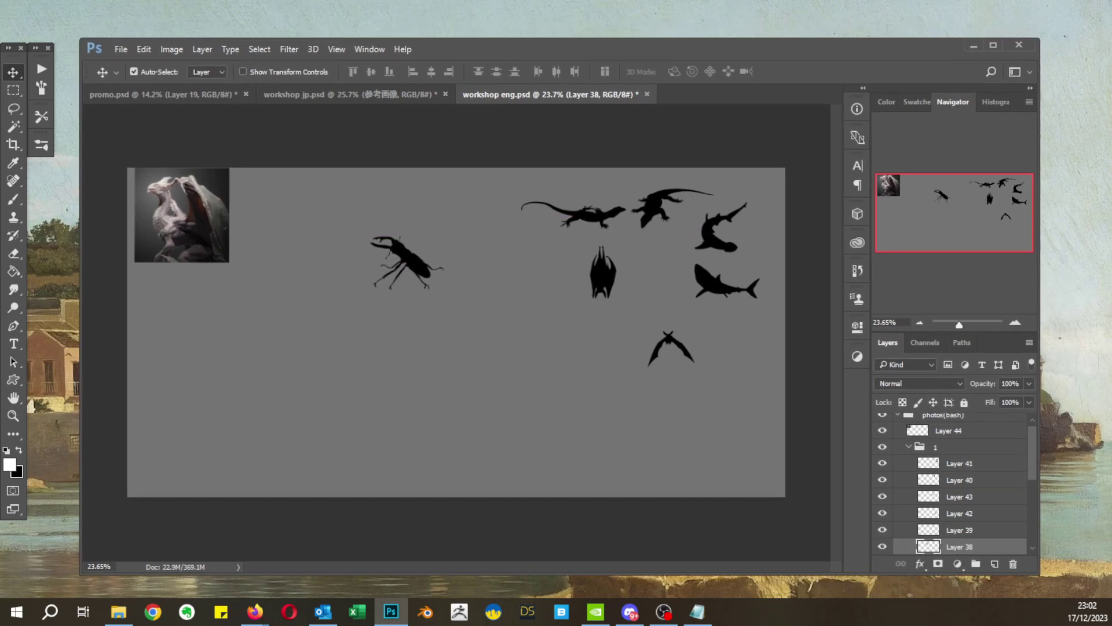
{"action": "key", "text": "alt+Tab"}
{"action": "key", "text": "alt+Tab"}
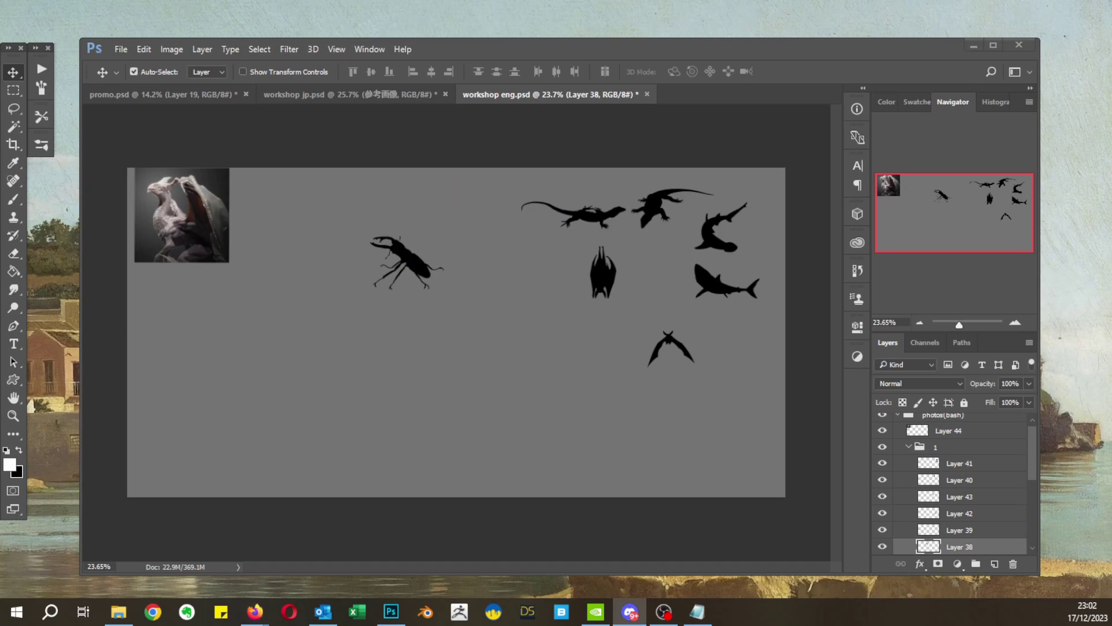
{"action": "key", "text": "alt+Tab"}
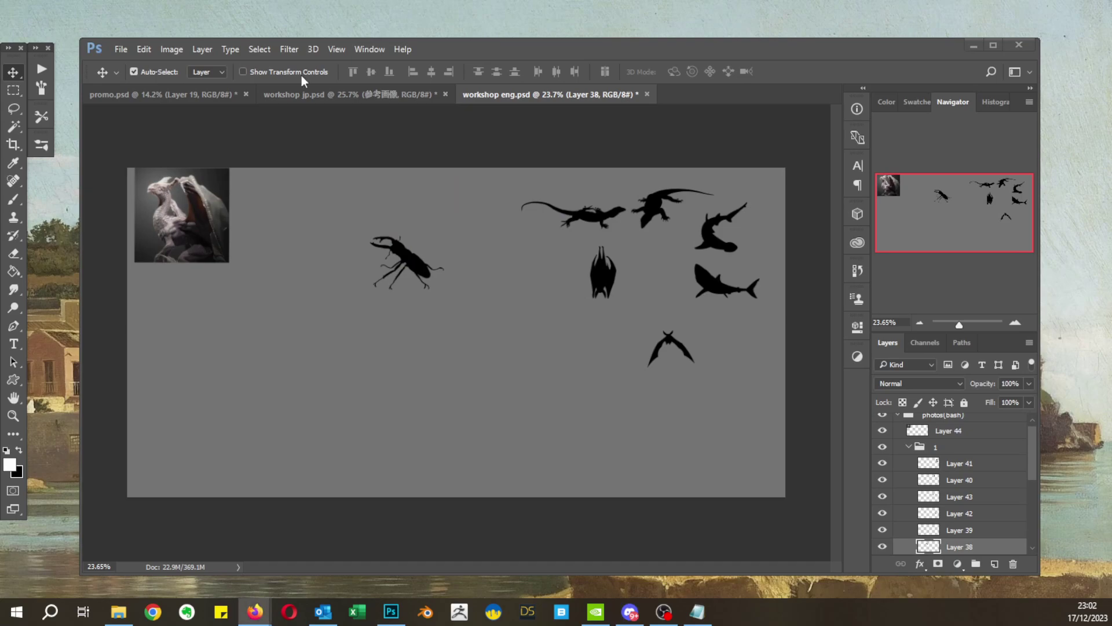
{"action": "left_click_drag", "start_coordinate": [594, 54], "coordinate": [551, 44]}
{"action": "key", "text": "f"}
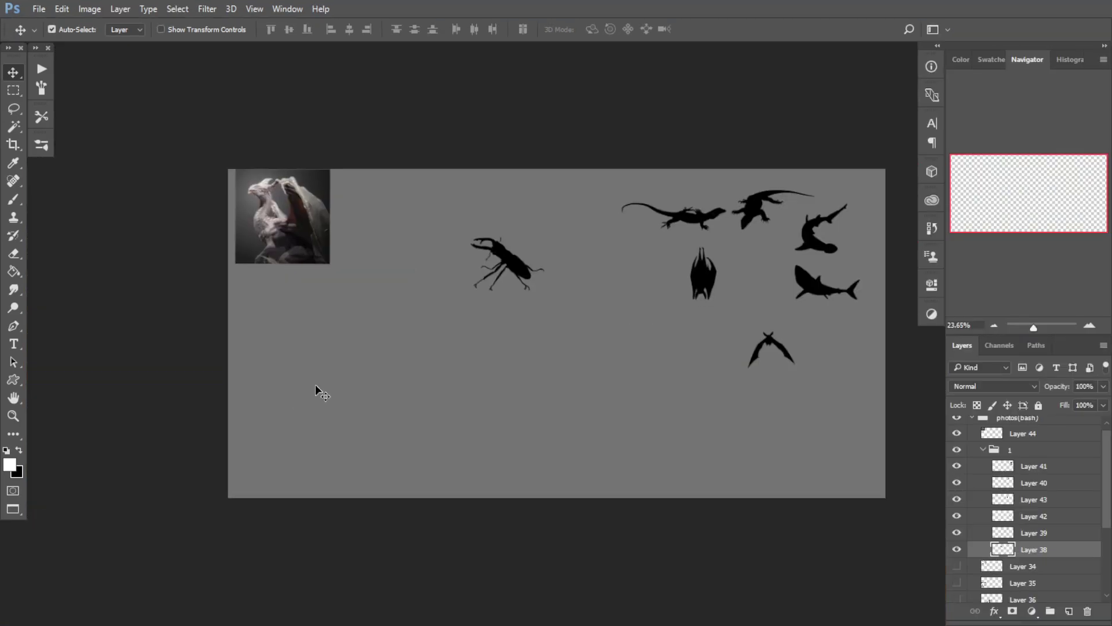
Step: Move the beetle silhouette back beside the lizards, and rotate the folded-wing bat 180 degrees, placing it below the lizards
{"action": "left_click_drag", "start_coordinate": [417, 265], "coordinate": [585, 192]}
{"action": "scroll", "coordinate": [498, 279], "scroll_direction": "up", "scroll_amount": 3}
{"action": "left_click_drag", "start_coordinate": [724, 281], "coordinate": [451, 389]}
{"action": "key", "text": "ctrl+t"}
{"action": "left_click_drag", "start_coordinate": [493, 346], "coordinate": [395, 390]}
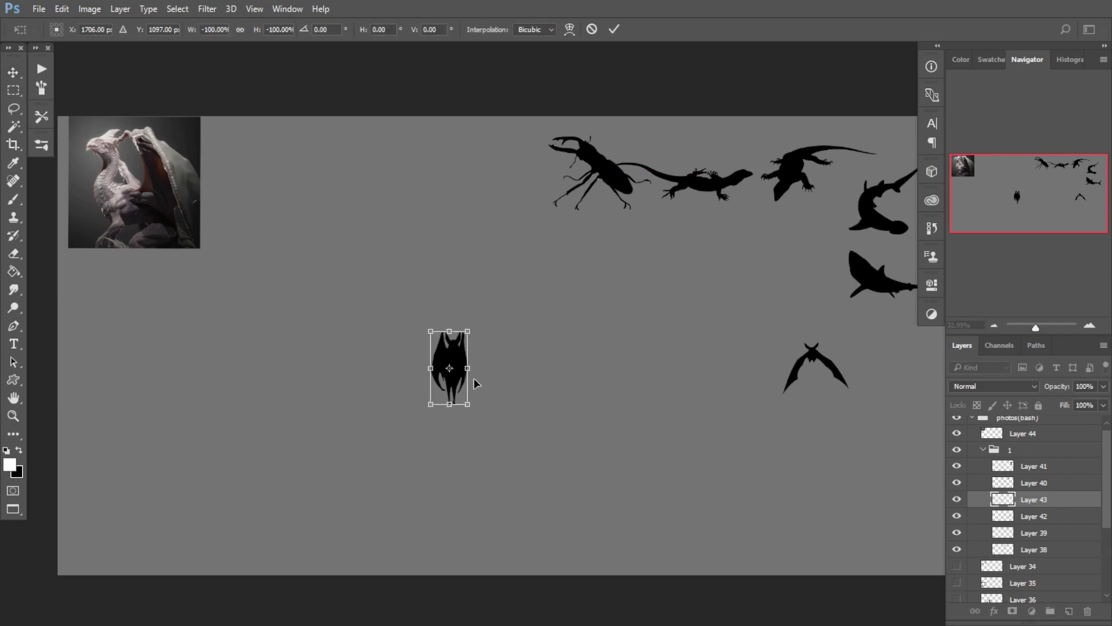
{"action": "left_click_drag", "start_coordinate": [461, 377], "coordinate": [714, 281]}
{"action": "key", "text": "Return"}
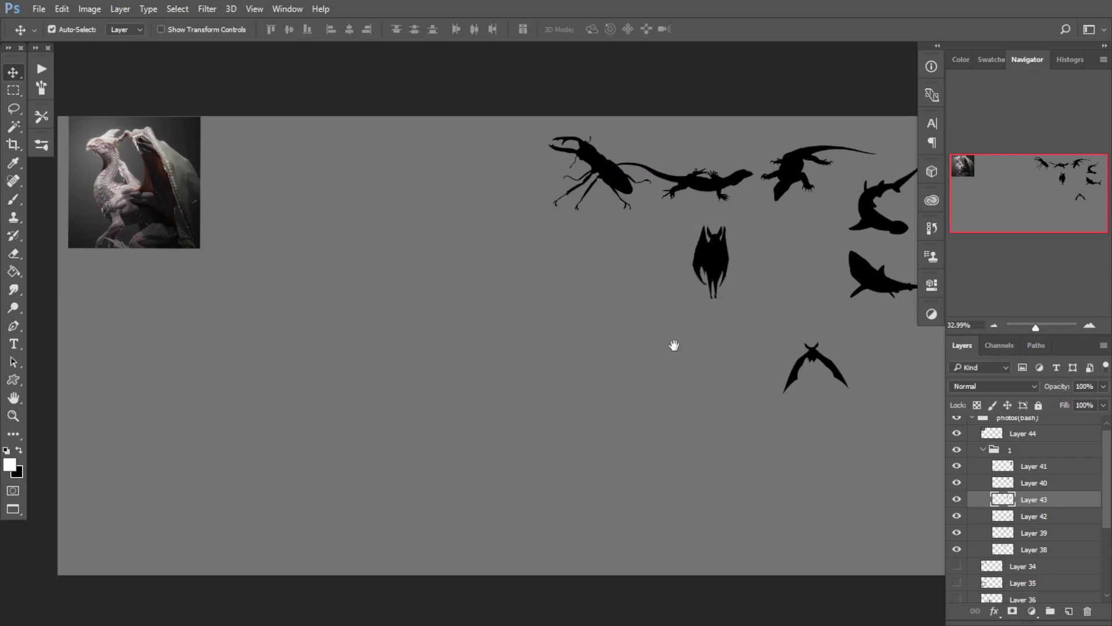
Step: Move the long-tailed lizard to the canvas's lower-right area and shift the shark silhouettes down
{"action": "left_click_drag", "start_coordinate": [834, 230], "coordinate": [795, 232]}
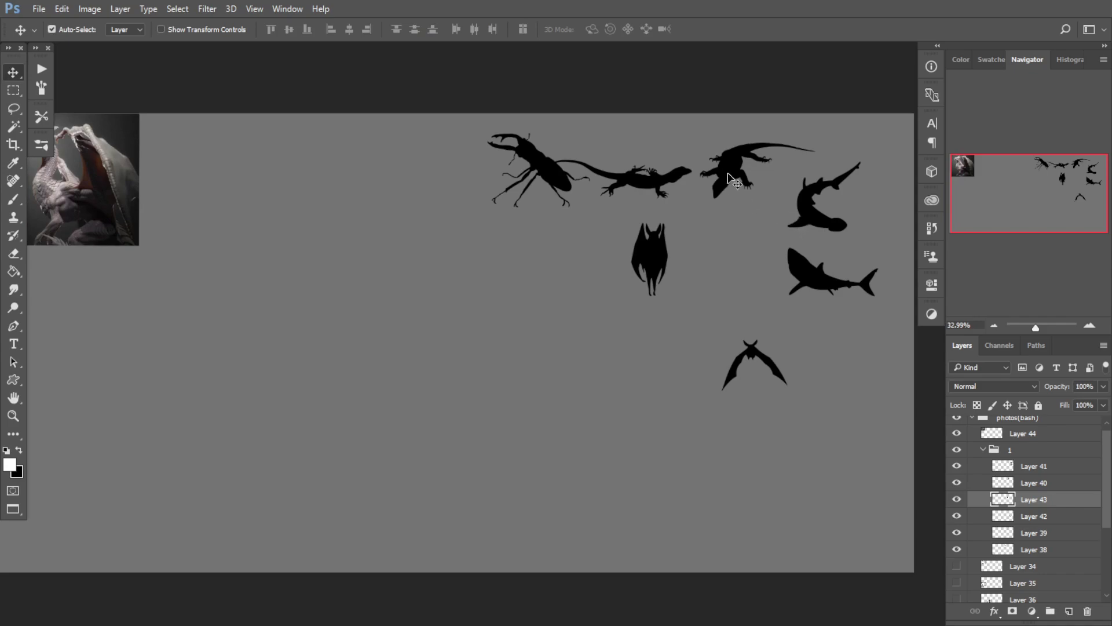
{"action": "left_click", "coordinate": [736, 158]}
{"action": "left_click_drag", "start_coordinate": [662, 169], "coordinate": [828, 457]}
{"action": "mouse_move", "coordinate": [800, 310]}
{"action": "left_mouse_down"}
{"action": "mouse_move", "coordinate": [823, 342]}
{"action": "mouse_move", "coordinate": [793, 362]}
{"action": "left_mouse_up"}
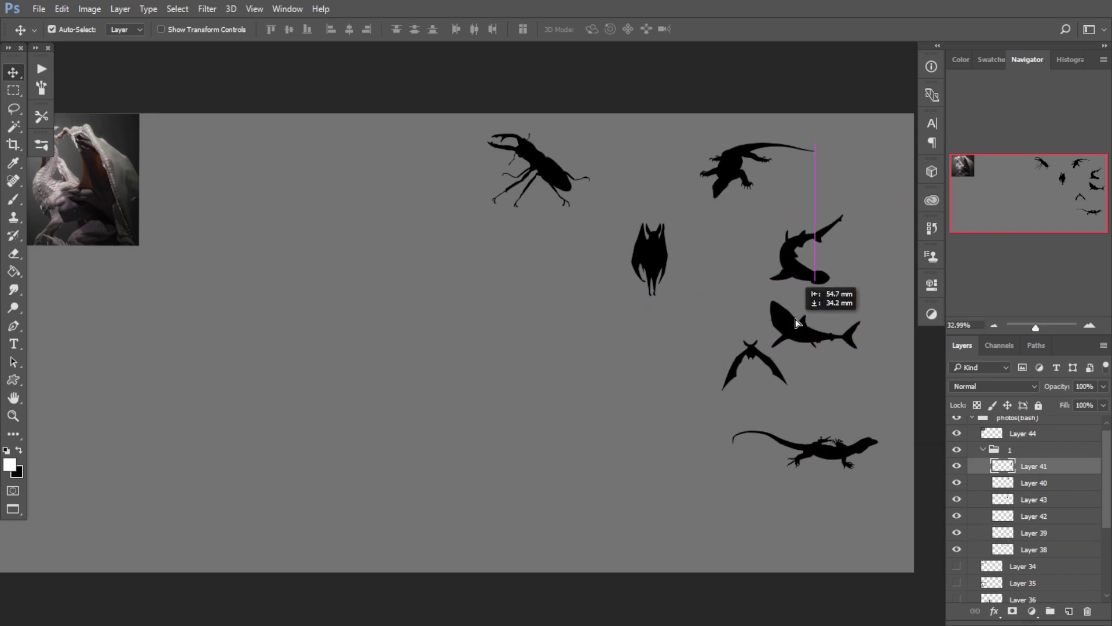
Step: Lasso the hammerhead shark silhouette and cut it out of the shared shark layer
{"action": "left_click", "coordinate": [13, 100]}
{"action": "mouse_move", "coordinate": [754, 255]}
{"action": "left_mouse_down"}
{"action": "mouse_move", "coordinate": [788, 291]}
{"action": "mouse_move", "coordinate": [872, 180]}
{"action": "mouse_move", "coordinate": [734, 224]}
{"action": "left_mouse_up"}
{"action": "key", "text": "ctrl+x"}
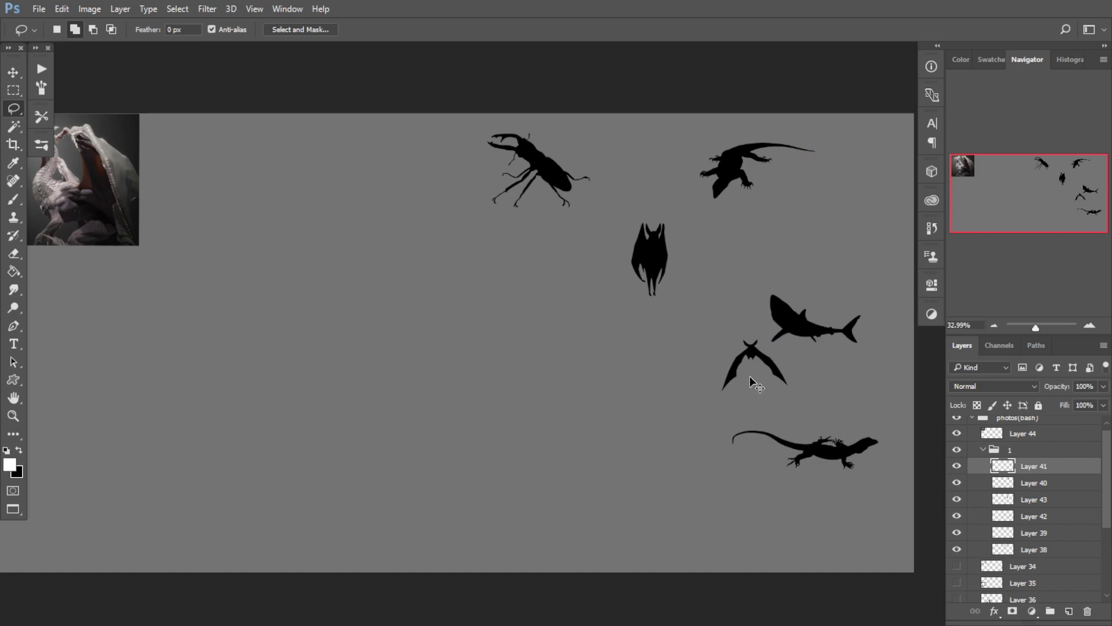
Step: Paste the cut hammerhead shark silhouette onto its own layer and place it beside the folded-wing standing bat
{"action": "key", "text": "ctrl+v"}
{"action": "key", "text": "ctrl+t"}
{"action": "mouse_move", "coordinate": [465, 349]}
{"action": "left_mouse_down"}
{"action": "mouse_move", "coordinate": [574, 322]}
{"action": "mouse_move", "coordinate": [728, 253]}
{"action": "mouse_move", "coordinate": [808, 282]}
{"action": "left_mouse_up"}
{"action": "key", "text": "Return"}
Step: Lasso the beetle silhouette's upper mandible, copy it onto a new layer and offset the copy slightly above the original
{"action": "left_click_drag", "start_coordinate": [559, 226], "coordinate": [576, 199]}
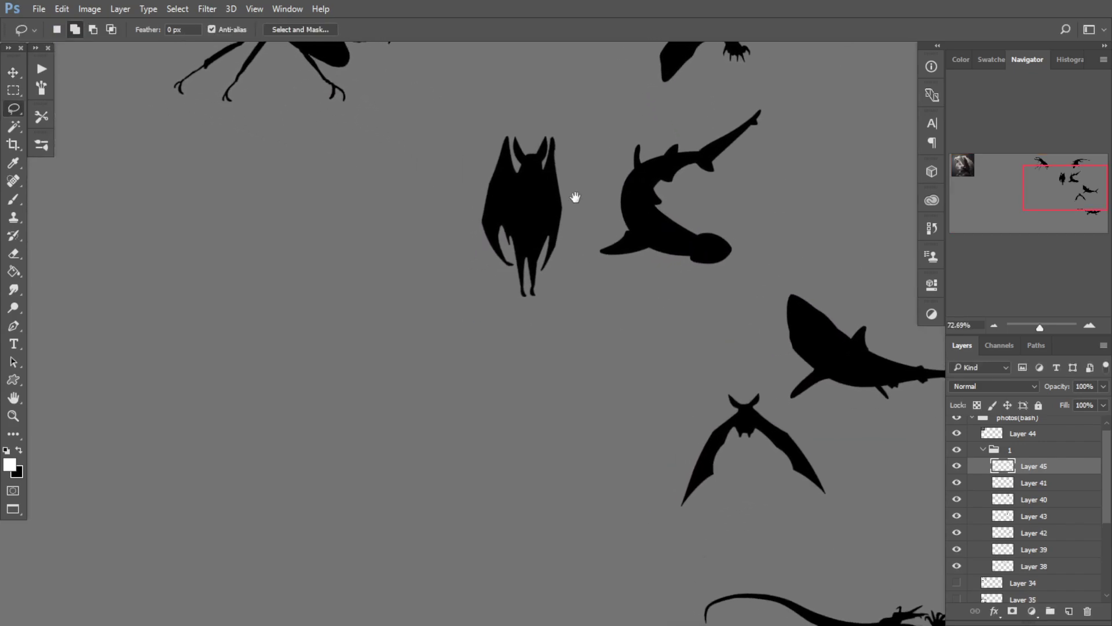
{"action": "left_click_drag", "start_coordinate": [620, 269], "coordinate": [352, 257]}
{"action": "left_click_drag", "start_coordinate": [457, 321], "coordinate": [571, 519]}
{"action": "left_click", "coordinate": [13, 71]}
{"action": "left_click_drag", "start_coordinate": [540, 334], "coordinate": [616, 296]}
{"action": "left_click", "coordinate": [220, 151]}
{"action": "left_click_drag", "start_coordinate": [388, 253], "coordinate": [612, 398]}
{"action": "left_click_drag", "start_coordinate": [416, 284], "coordinate": [435, 262]}
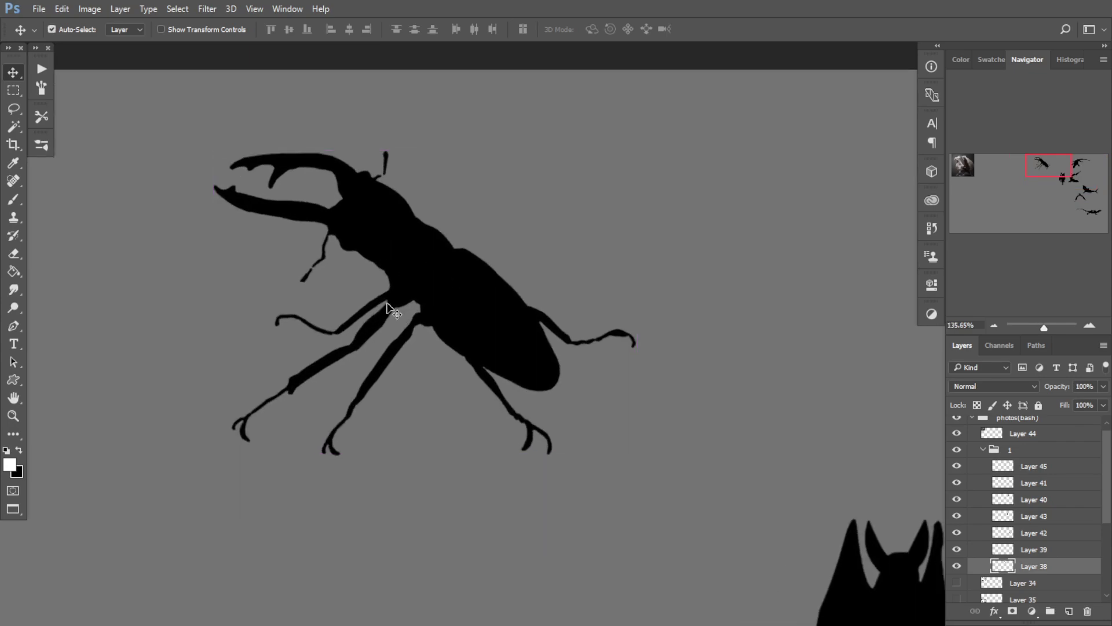
{"action": "left_click", "coordinate": [14, 107]}
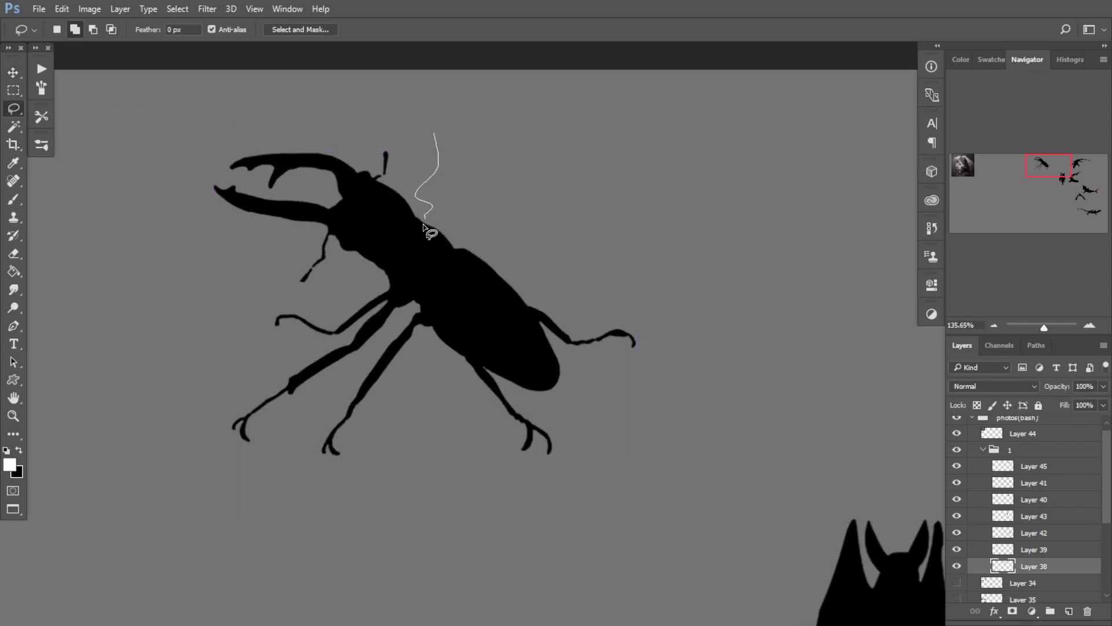
{"action": "mouse_move", "coordinate": [423, 224]}
{"action": "left_mouse_down"}
{"action": "mouse_move", "coordinate": [246, 284]}
{"action": "mouse_move", "coordinate": [192, 141]}
{"action": "mouse_move", "coordinate": [387, 121]}
{"action": "mouse_move", "coordinate": [443, 128]}
{"action": "left_mouse_up"}
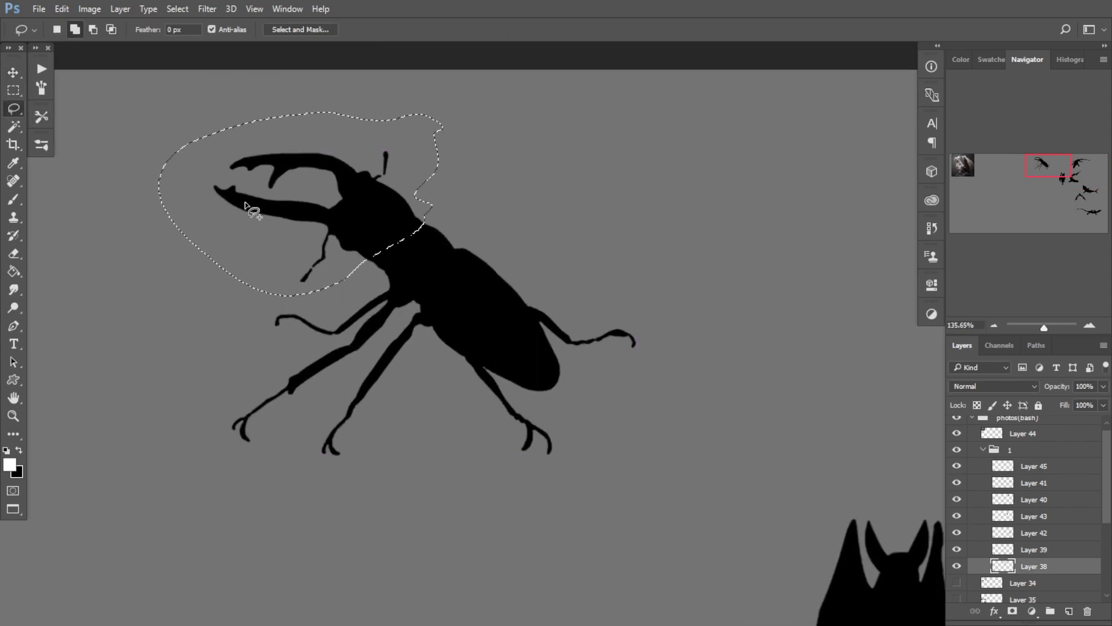
{"action": "key", "text": "ctrl+d"}
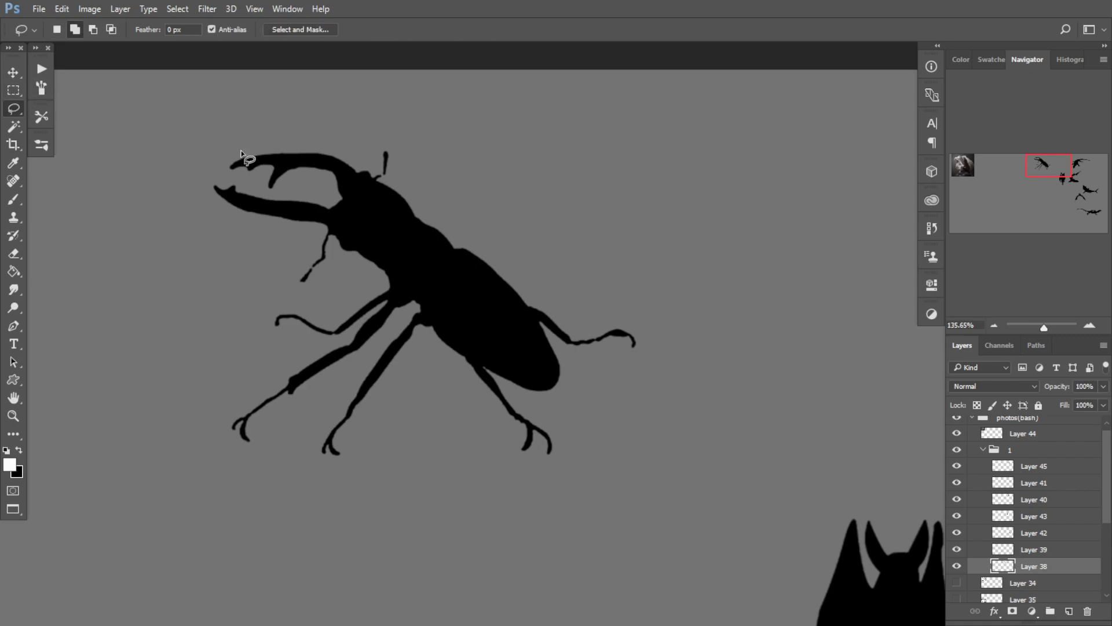
{"action": "mouse_move", "coordinate": [360, 182]}
{"action": "left_mouse_down"}
{"action": "mouse_move", "coordinate": [373, 137]}
{"action": "mouse_move", "coordinate": [203, 136]}
{"action": "left_mouse_up"}
{"action": "key", "text": "ctrl+j"}
{"action": "left_click_drag", "start_coordinate": [319, 229], "coordinate": [303, 213]}
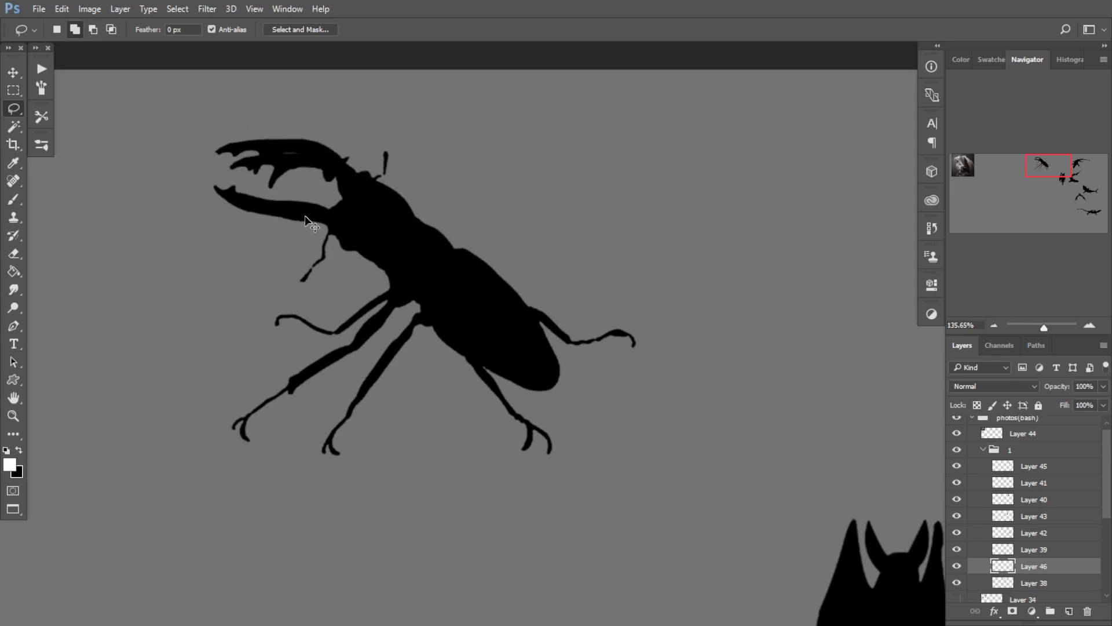
Step: Enlarge and rotate the copied mandible into a nearly horizontal shape, placing it between the dragon reference and the beetle
{"action": "key", "text": "ctrl+t"}
{"action": "left_click_drag", "start_coordinate": [334, 146], "coordinate": [526, 220]}
{"action": "left_click_drag", "start_coordinate": [534, 258], "coordinate": [616, 314]}
{"action": "left_click_drag", "start_coordinate": [521, 346], "coordinate": [426, 243]}
{"action": "left_click_drag", "start_coordinate": [462, 266], "coordinate": [366, 268]}
{"action": "left_click_drag", "start_coordinate": [439, 260], "coordinate": [334, 210]}
{"action": "key", "text": "Return"}
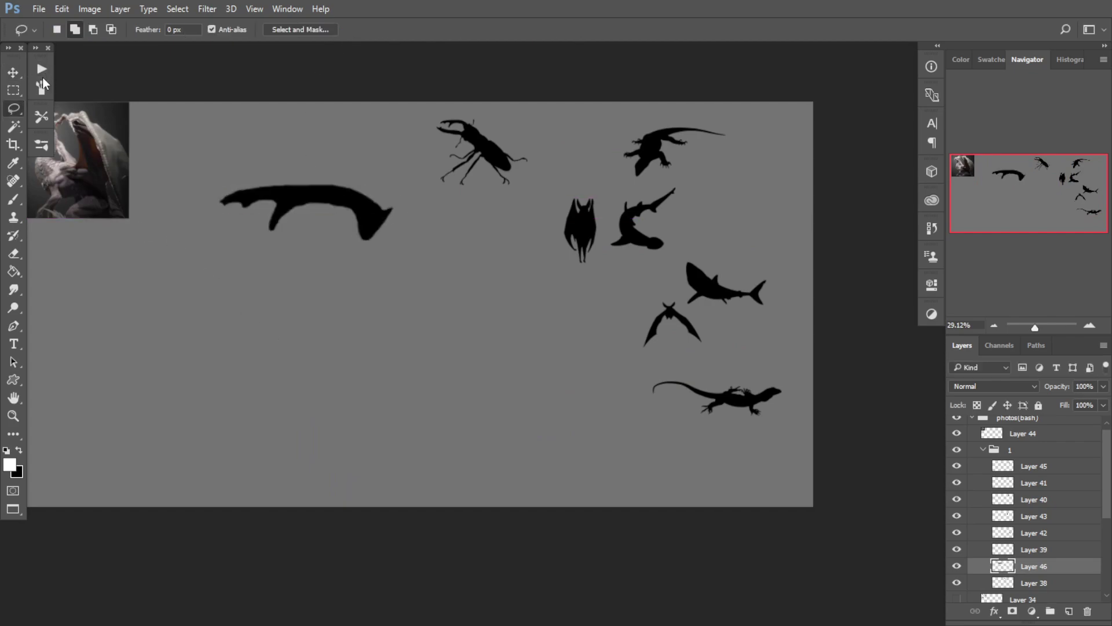
Step: Move the enlarged mandible silhouette up and right until it sits against the beetle's legs
{"action": "left_click", "coordinate": [13, 73]}
{"action": "left_click_drag", "start_coordinate": [535, 378], "coordinate": [520, 399]}
{"action": "left_click_drag", "start_coordinate": [550, 277], "coordinate": [584, 278]}
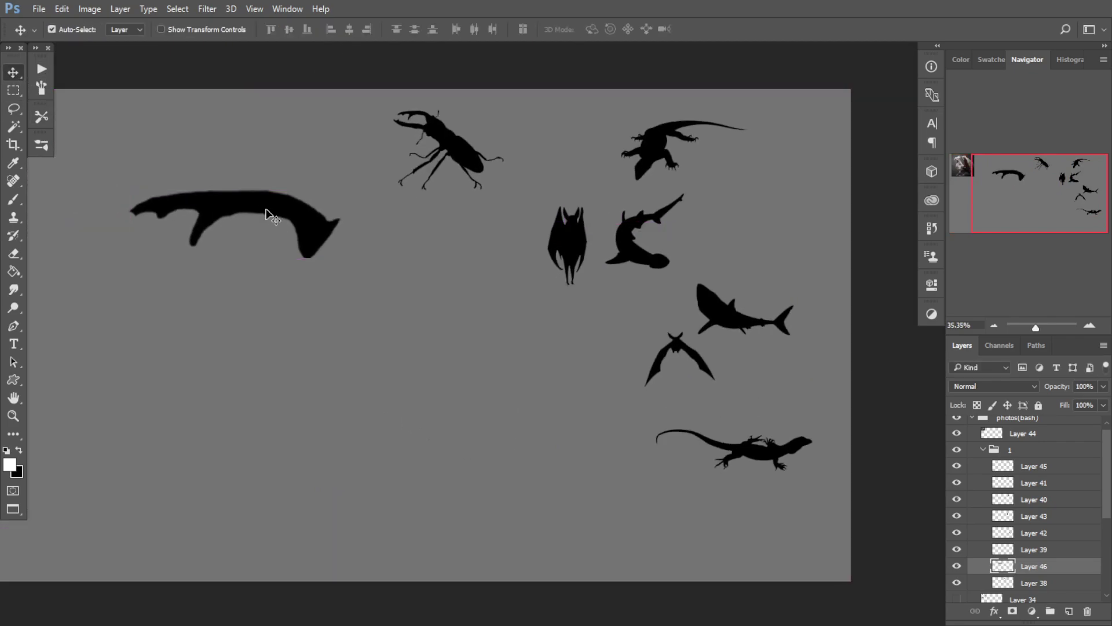
{"action": "left_click_drag", "start_coordinate": [267, 214], "coordinate": [330, 169]}
{"action": "left_click_drag", "start_coordinate": [378, 210], "coordinate": [344, 213]}
{"action": "left_click_drag", "start_coordinate": [406, 294], "coordinate": [490, 267]}
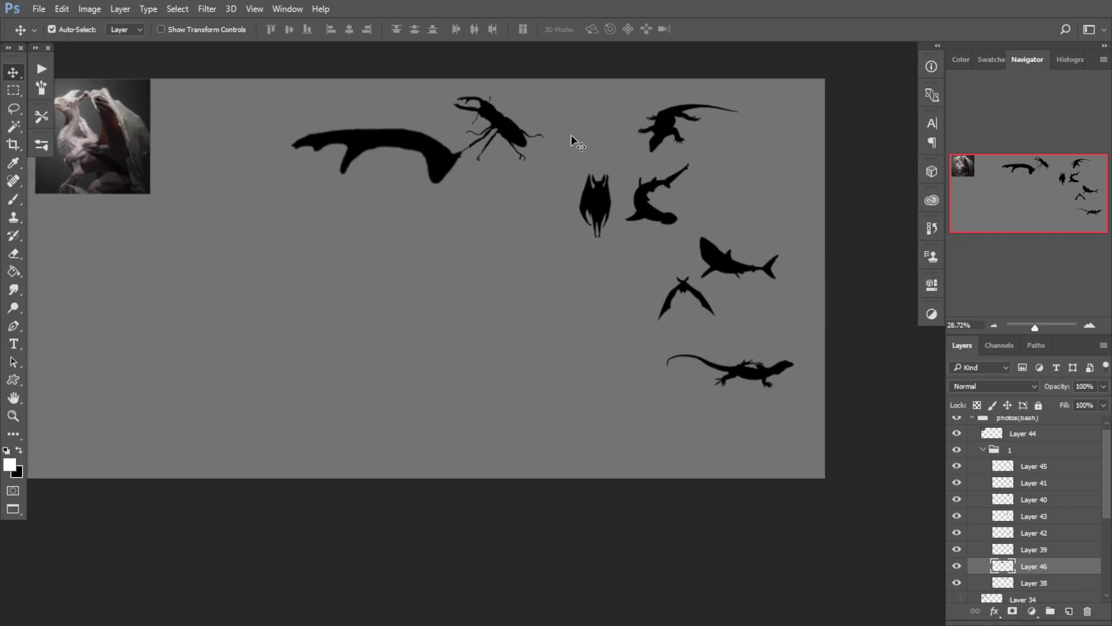
Step: Regroup the two lizards and the standing bat more tightly with the other silhouettes, and move the hammerhead shark onto the empty canvas
{"action": "left_click_drag", "start_coordinate": [671, 139], "coordinate": [683, 159]}
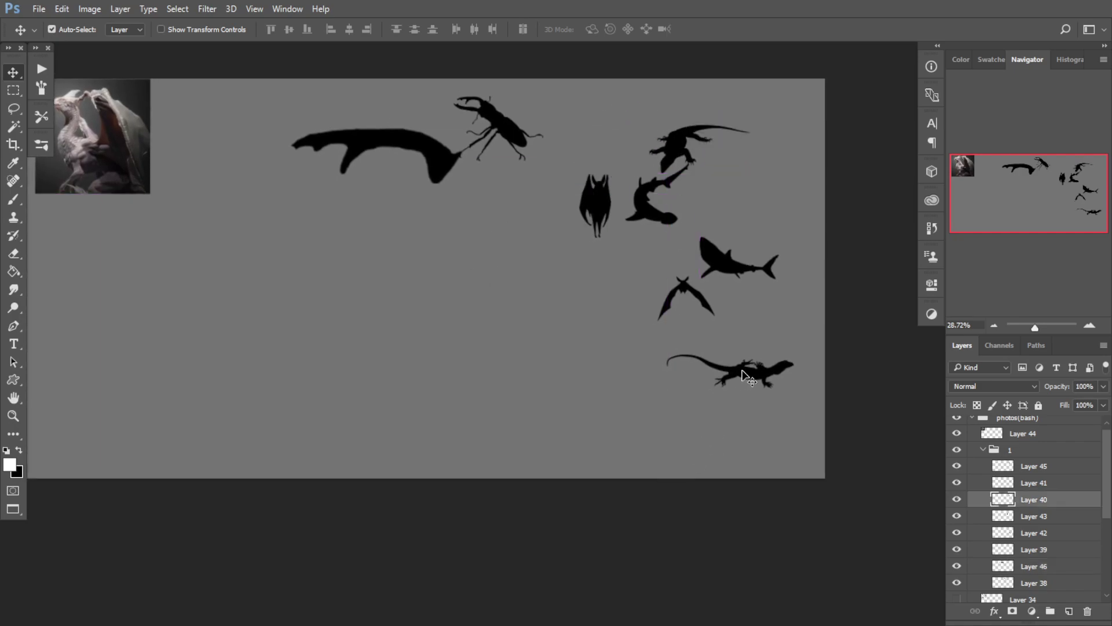
{"action": "mouse_move", "coordinate": [747, 376]}
{"action": "left_mouse_down"}
{"action": "mouse_move", "coordinate": [770, 359]}
{"action": "mouse_move", "coordinate": [753, 377]}
{"action": "mouse_move", "coordinate": [748, 359]}
{"action": "left_mouse_up"}
{"action": "left_click_drag", "start_coordinate": [603, 212], "coordinate": [550, 250]}
{"action": "mouse_move", "coordinate": [731, 266]}
{"action": "left_mouse_down"}
{"action": "mouse_move", "coordinate": [519, 309]}
{"action": "mouse_move", "coordinate": [732, 267]}
{"action": "left_mouse_up"}
{"action": "left_click_drag", "start_coordinate": [650, 209], "coordinate": [330, 335]}
{"action": "left_click_drag", "start_coordinate": [523, 262], "coordinate": [666, 211]}
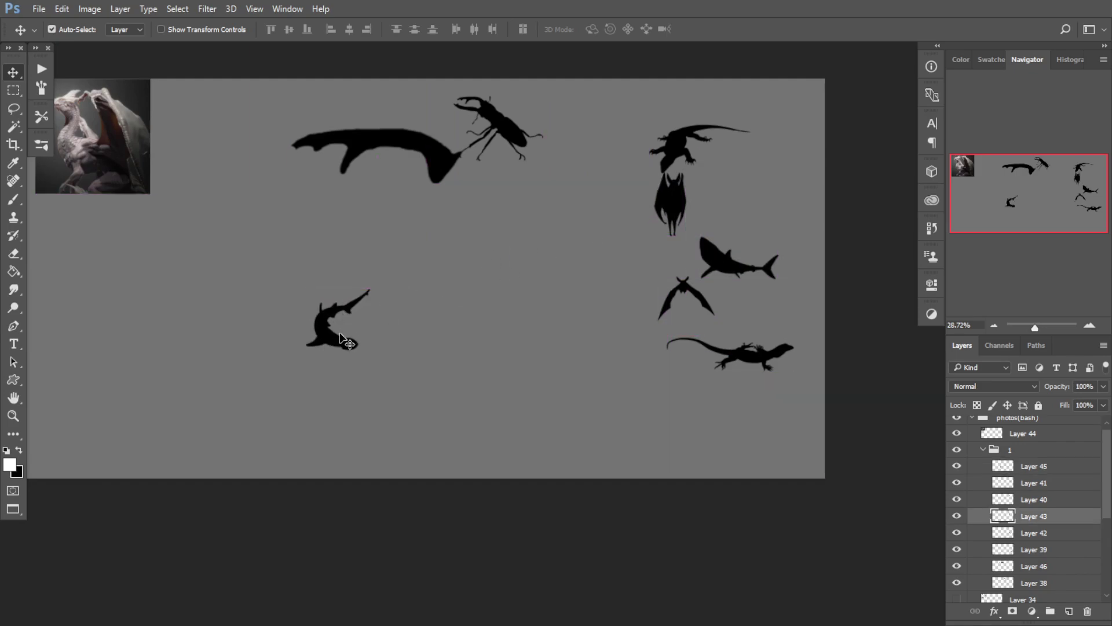
Step: Reposition the hammerhead shark silhouette near the middle of the canvas, below the mandible
{"action": "left_click_drag", "start_coordinate": [342, 339], "coordinate": [412, 295]}
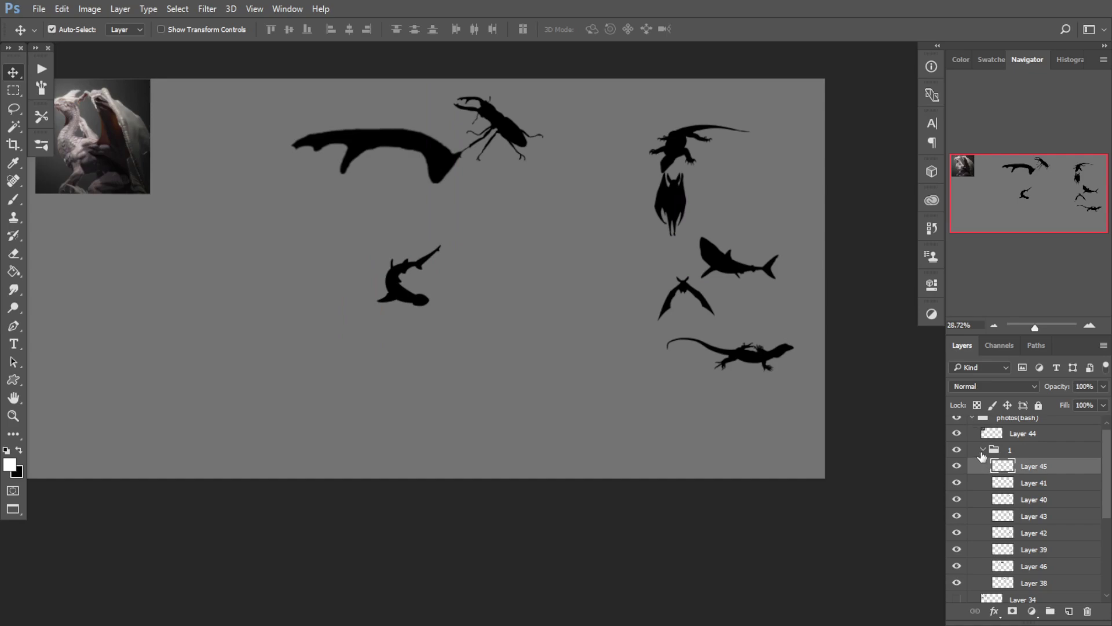
{"action": "left_click", "coordinate": [983, 451]}
{"action": "left_click", "coordinate": [983, 450]}
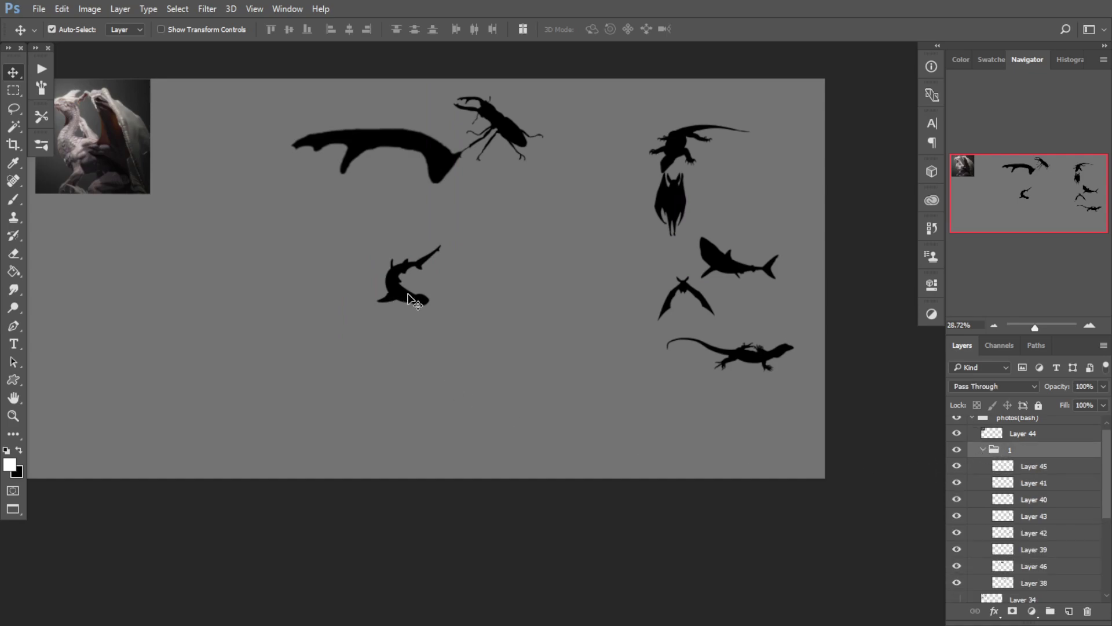
{"action": "mouse_move", "coordinate": [412, 300]}
{"action": "left_mouse_down"}
{"action": "mouse_move", "coordinate": [380, 317]}
{"action": "mouse_move", "coordinate": [425, 313]}
{"action": "left_mouse_up"}
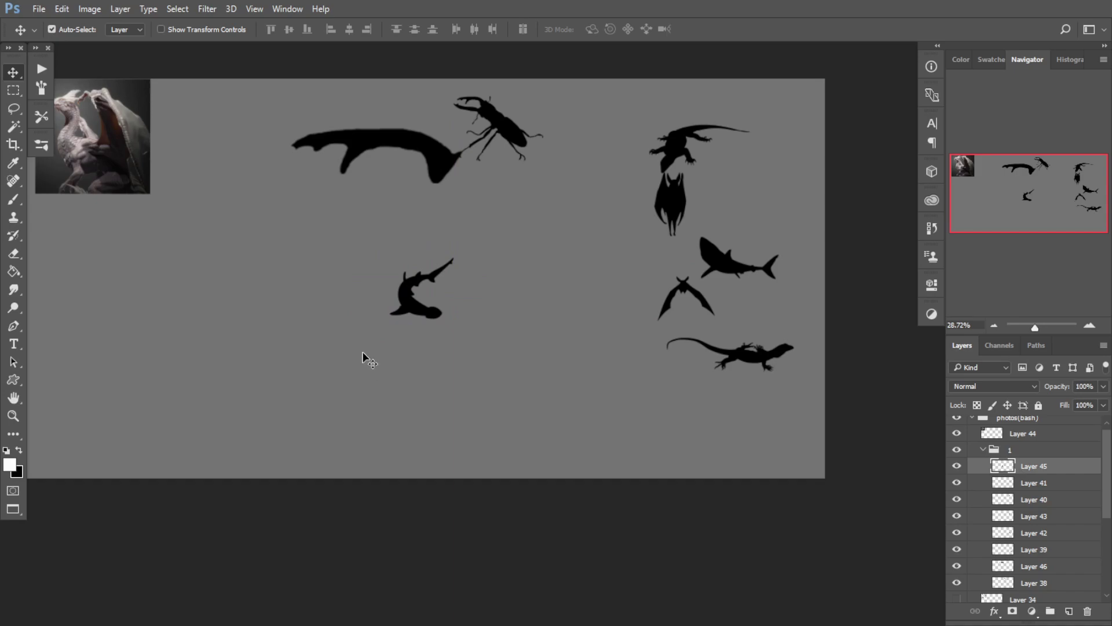
Step: Duplicate the hammerhead shark layer and place the copy to the right of the standing bat as a spare
{"action": "key", "text": "ctrl"}
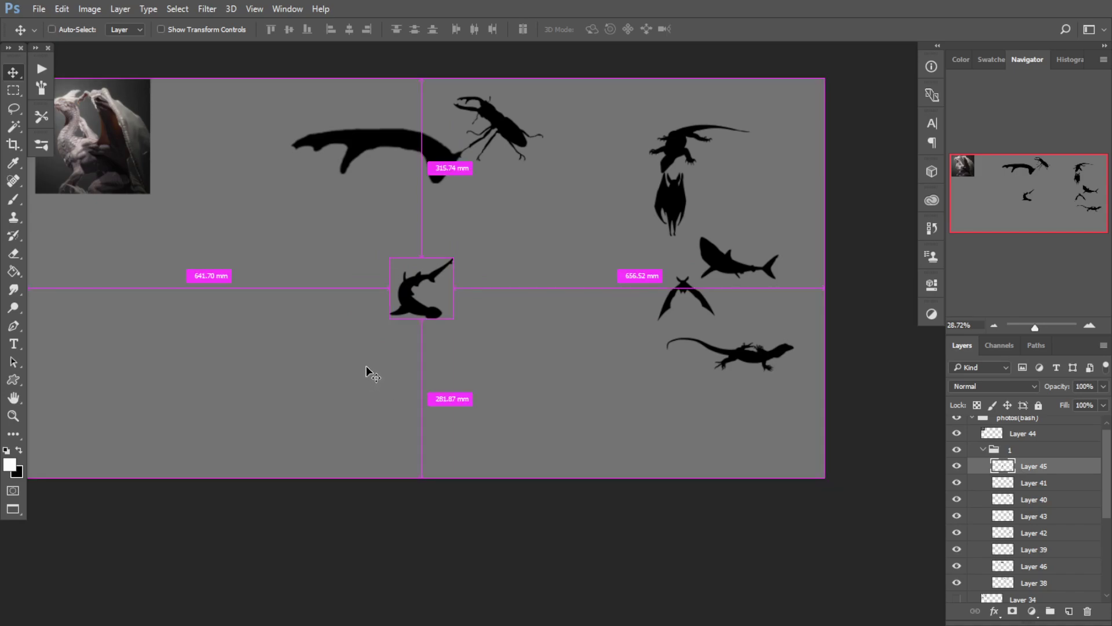
{"action": "key", "text": "ctrl+j"}
{"action": "key", "text": "ctrl+t"}
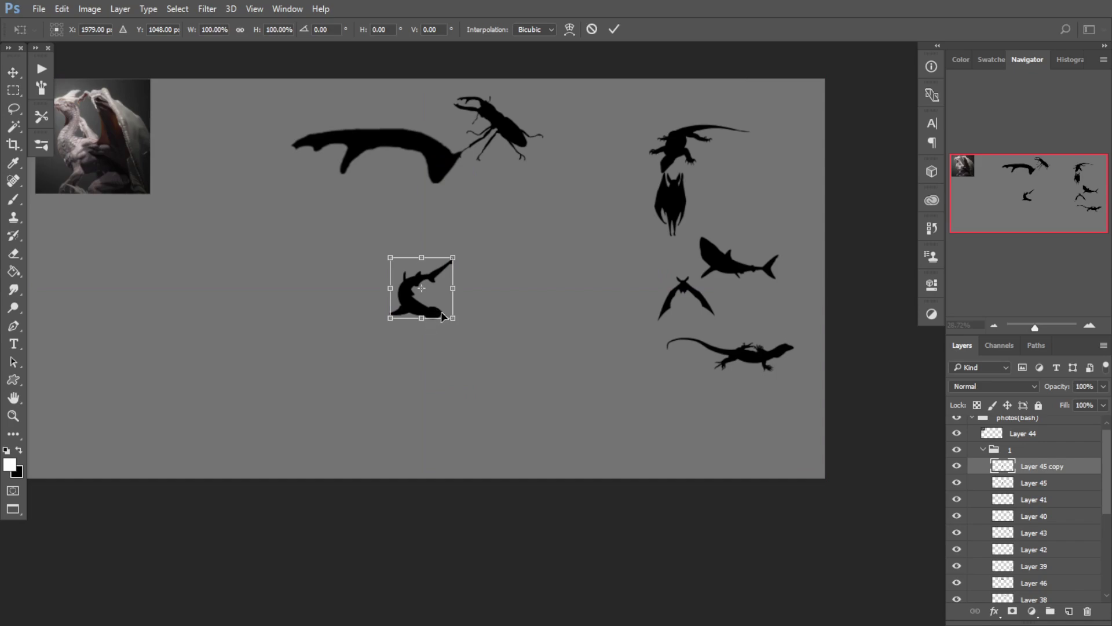
{"action": "left_click_drag", "start_coordinate": [424, 314], "coordinate": [761, 203]}
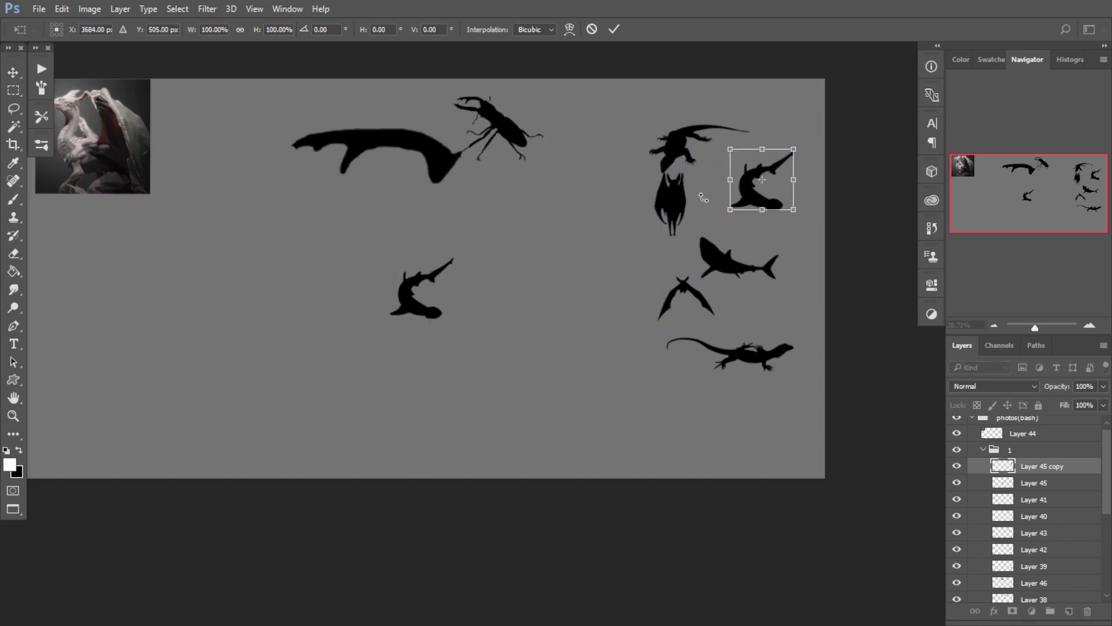
{"action": "key", "text": "Return"}
Step: Move the beetle into the canvas's upper-right corner, and shift the mandible right and the central hammerhead slightly left
{"action": "left_click_drag", "start_coordinate": [495, 136], "coordinate": [788, 102]}
{"action": "left_click_drag", "start_coordinate": [416, 150], "coordinate": [568, 119]}
{"action": "left_click_drag", "start_coordinate": [418, 292], "coordinate": [387, 294]}
Step: Flip the central hammerhead silhouette vertically and rotate it to about 92 degrees
{"action": "key", "text": "ctrl+t"}
{"action": "right_click", "coordinate": [373, 309]}
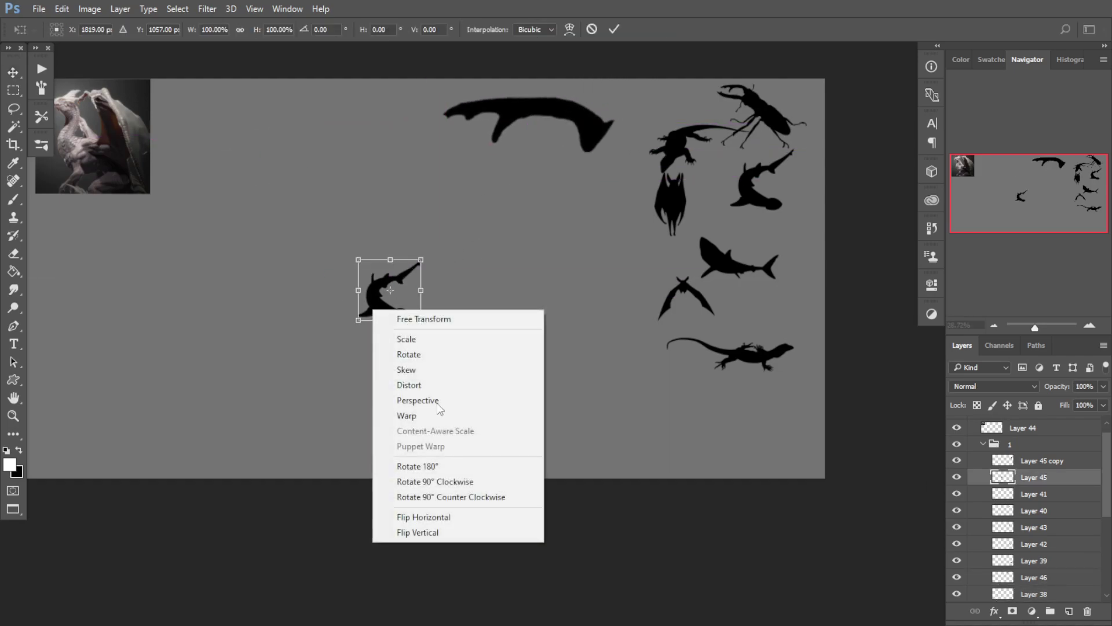
{"action": "left_click", "coordinate": [423, 517]}
{"action": "left_click_drag", "start_coordinate": [383, 286], "coordinate": [461, 323]}
{"action": "left_click_drag", "start_coordinate": [512, 280], "coordinate": [317, 331]}
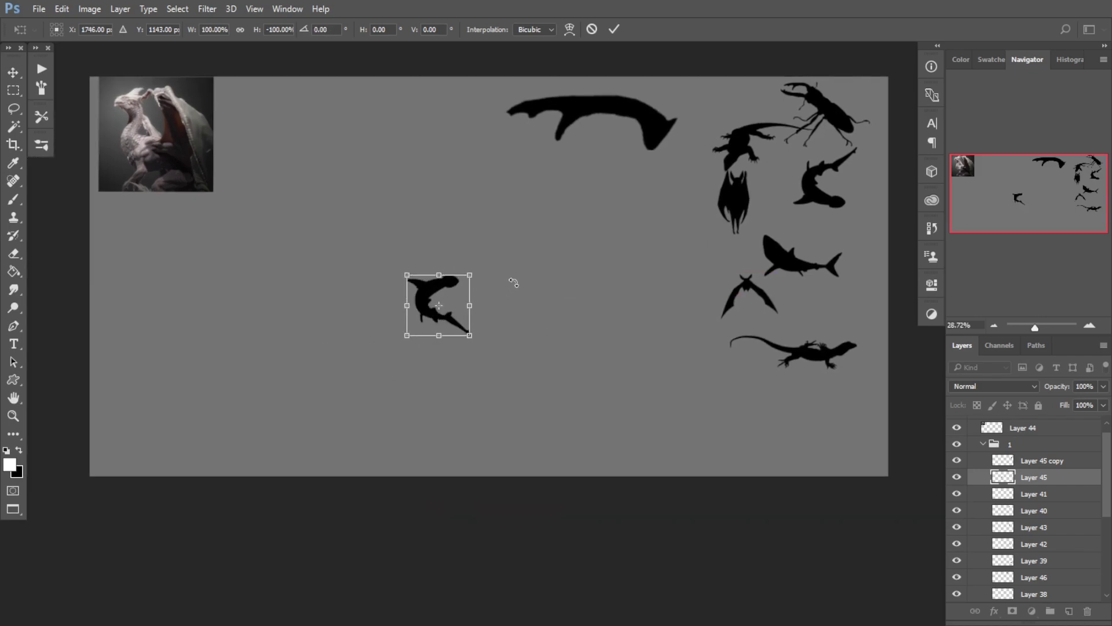
{"action": "left_click_drag", "start_coordinate": [511, 280], "coordinate": [513, 318]}
{"action": "left_click_drag", "start_coordinate": [446, 323], "coordinate": [484, 313]}
{"action": "mouse_move", "coordinate": [464, 303]}
{"action": "left_mouse_down"}
{"action": "mouse_move", "coordinate": [494, 305]}
{"action": "mouse_move", "coordinate": [475, 306]}
{"action": "left_mouse_up"}
{"action": "left_click_drag", "start_coordinate": [461, 334], "coordinate": [413, 358]}
{"action": "mouse_move", "coordinate": [451, 345]}
{"action": "left_mouse_down"}
{"action": "mouse_move", "coordinate": [429, 347]}
{"action": "mouse_move", "coordinate": [443, 345]}
{"action": "left_mouse_up"}
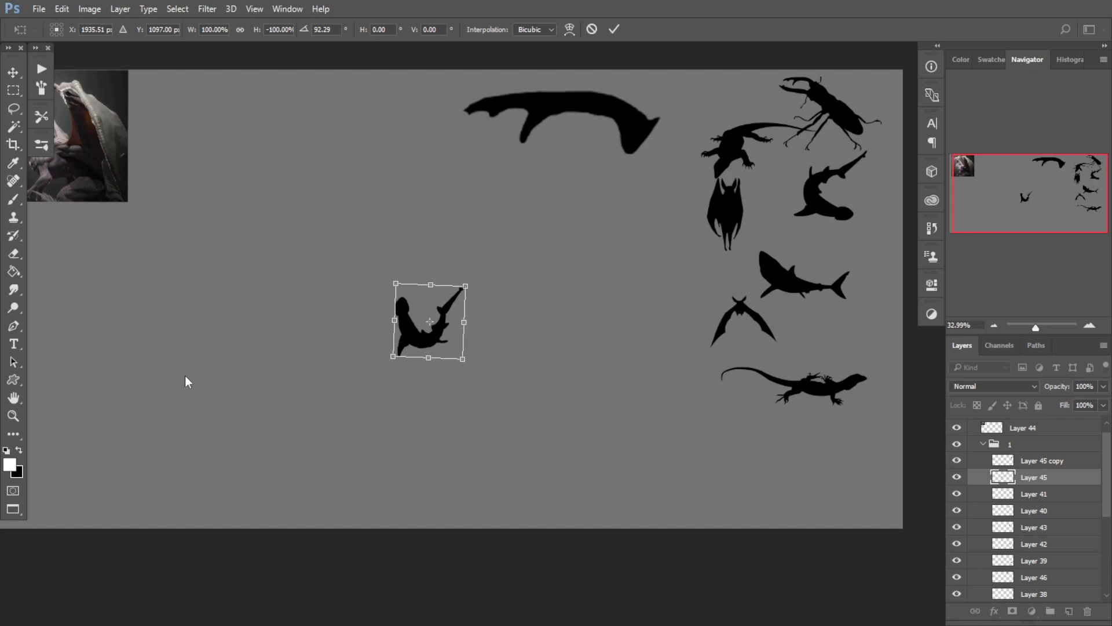
Step: Flip the central hammerhead horizontally and rotate it to about -84 degrees, with its tail at the upper left
{"action": "left_click_drag", "start_coordinate": [231, 360], "coordinate": [277, 363]}
{"action": "left_click_drag", "start_coordinate": [400, 374], "coordinate": [456, 373]}
{"action": "left_click_drag", "start_coordinate": [503, 336], "coordinate": [372, 316]}
{"action": "left_click_drag", "start_coordinate": [453, 355], "coordinate": [382, 341]}
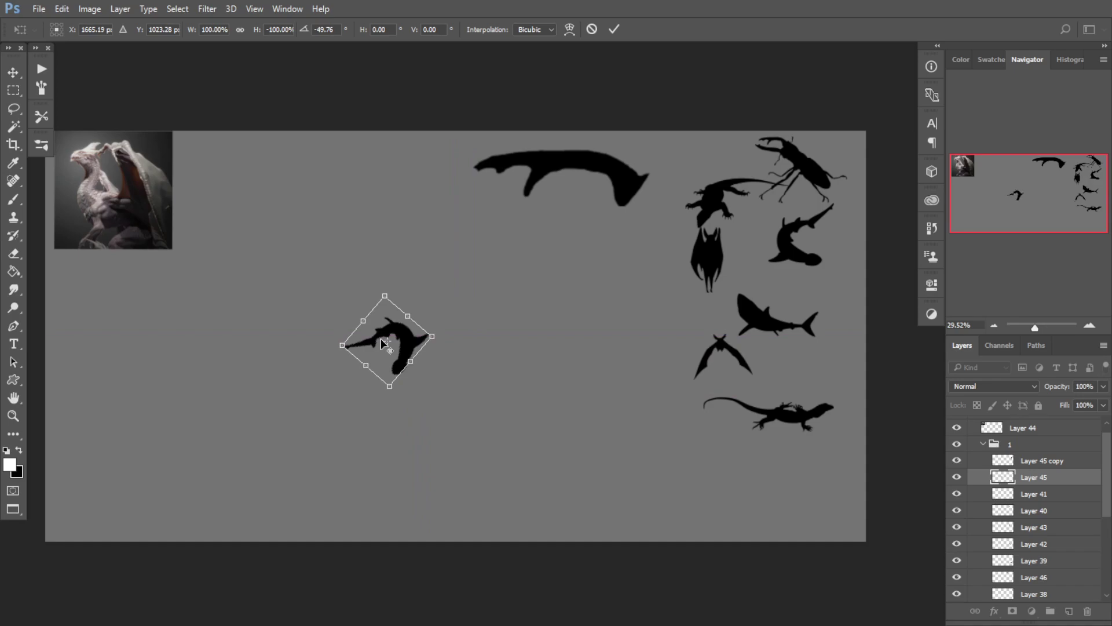
{"action": "right_click", "coordinate": [381, 341]}
{"action": "left_click", "coordinate": [444, 547]}
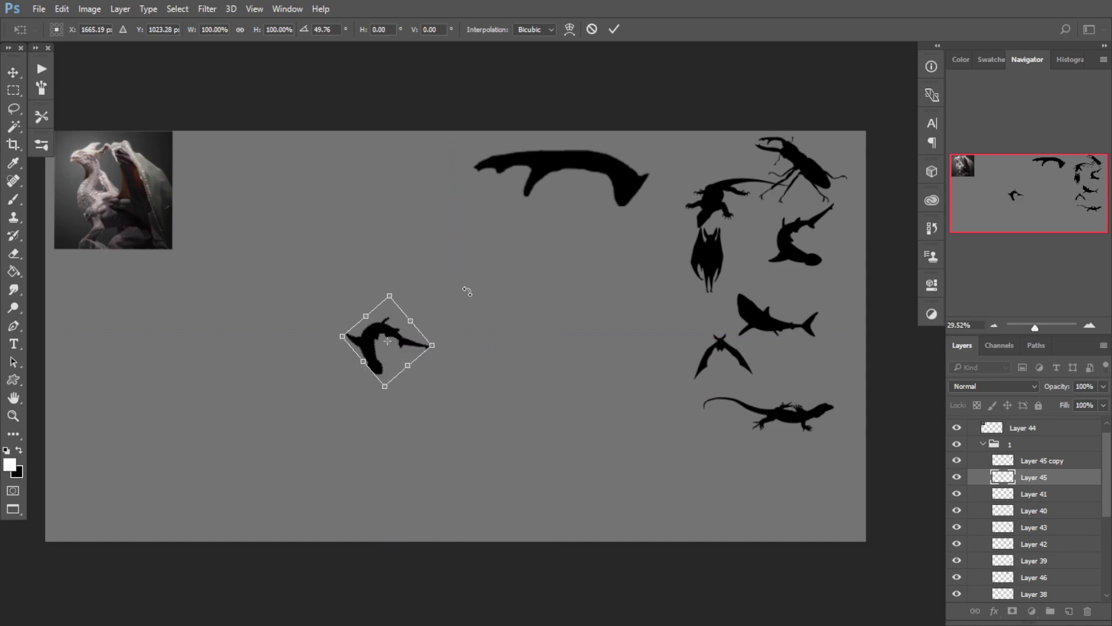
{"action": "left_click_drag", "start_coordinate": [333, 276], "coordinate": [296, 314]}
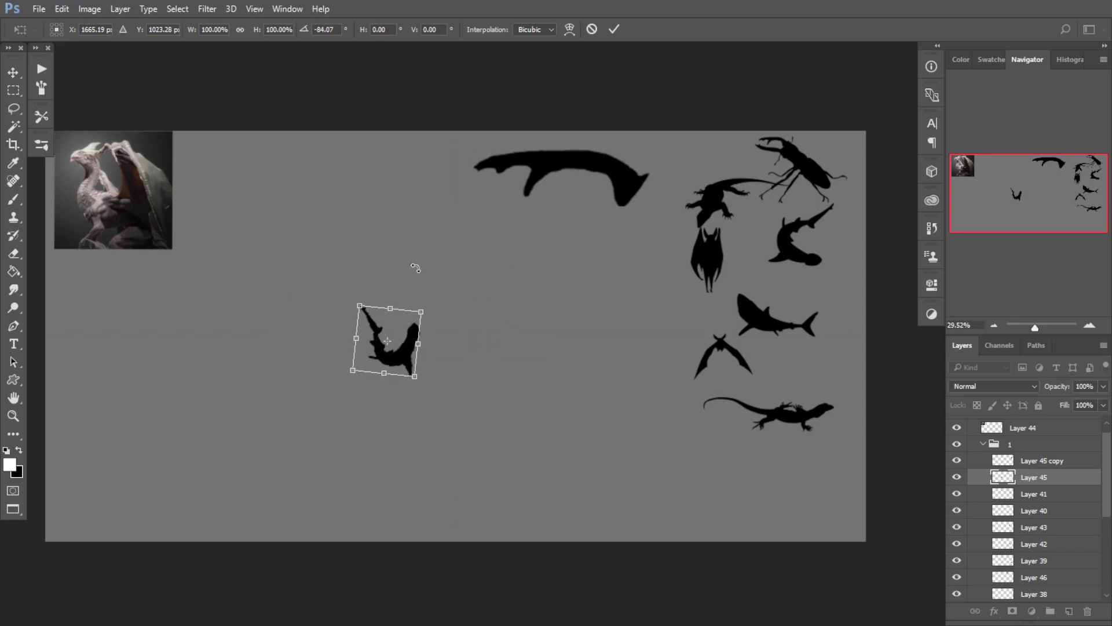
Step: Scale the central hammerhead up to about 374% and stretch it lengthwise to about 686%, filling the middle of the canvas
{"action": "left_click_drag", "start_coordinate": [440, 325], "coordinate": [510, 287]}
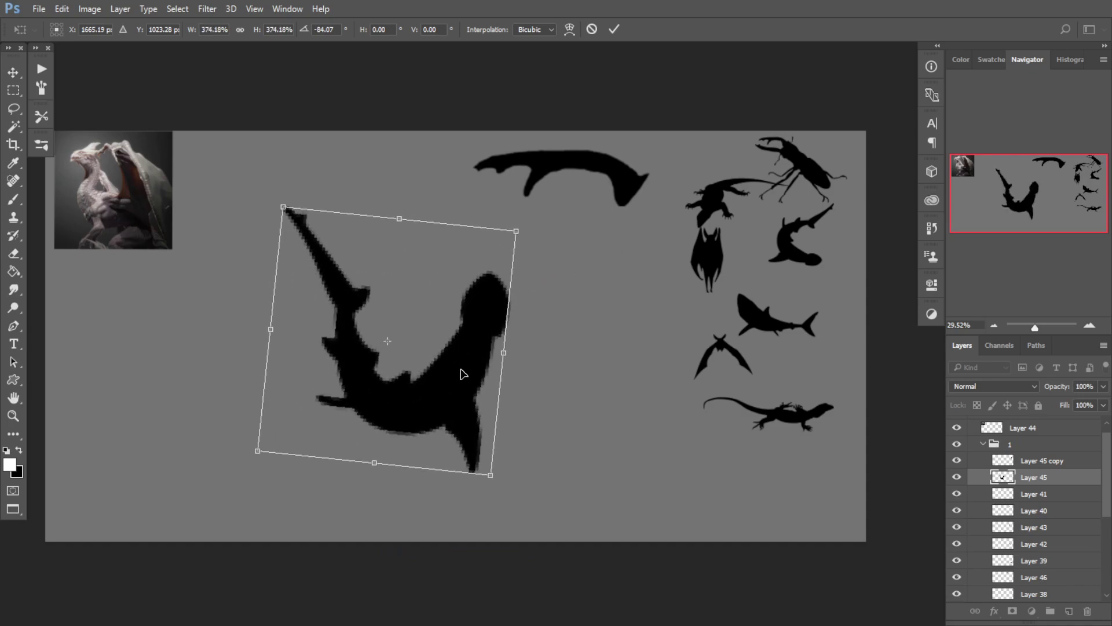
{"action": "left_click_drag", "start_coordinate": [461, 369], "coordinate": [708, 374]}
{"action": "left_click_drag", "start_coordinate": [613, 358], "coordinate": [512, 372]}
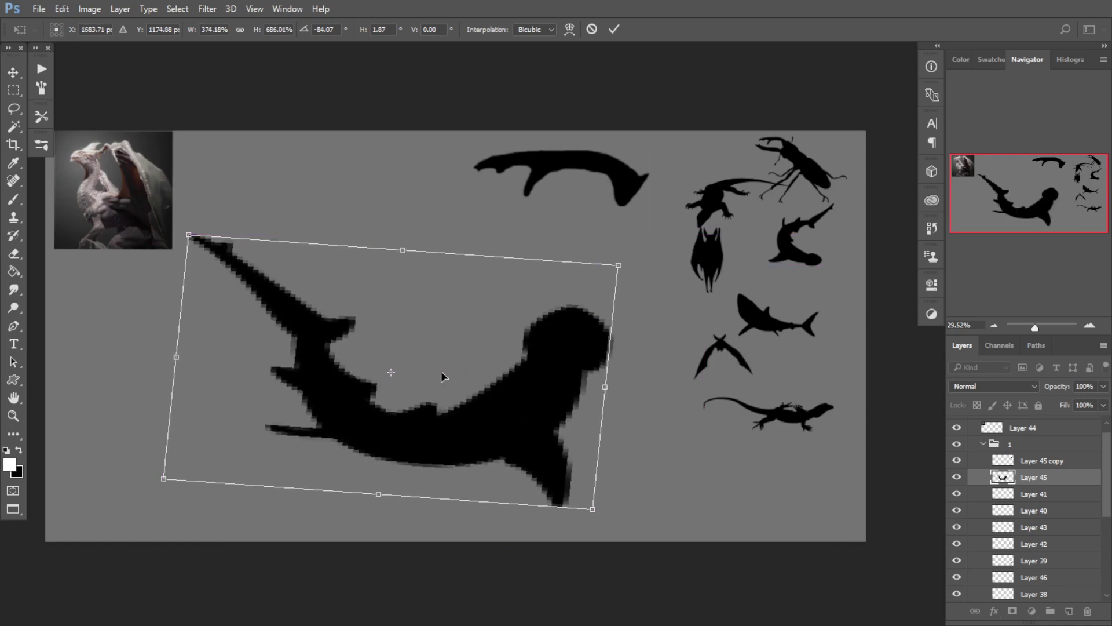
{"action": "key", "text": "Return"}
Step: Compare the large hammerhead with the dragon reference, then flip it vertically and rotate it so its back arches upward
{"action": "key", "text": "ctrl+t"}
{"action": "mouse_move", "coordinate": [358, 352]}
{"action": "left_mouse_down"}
{"action": "mouse_move", "coordinate": [347, 330]}
{"action": "mouse_move", "coordinate": [375, 346]}
{"action": "left_mouse_up"}
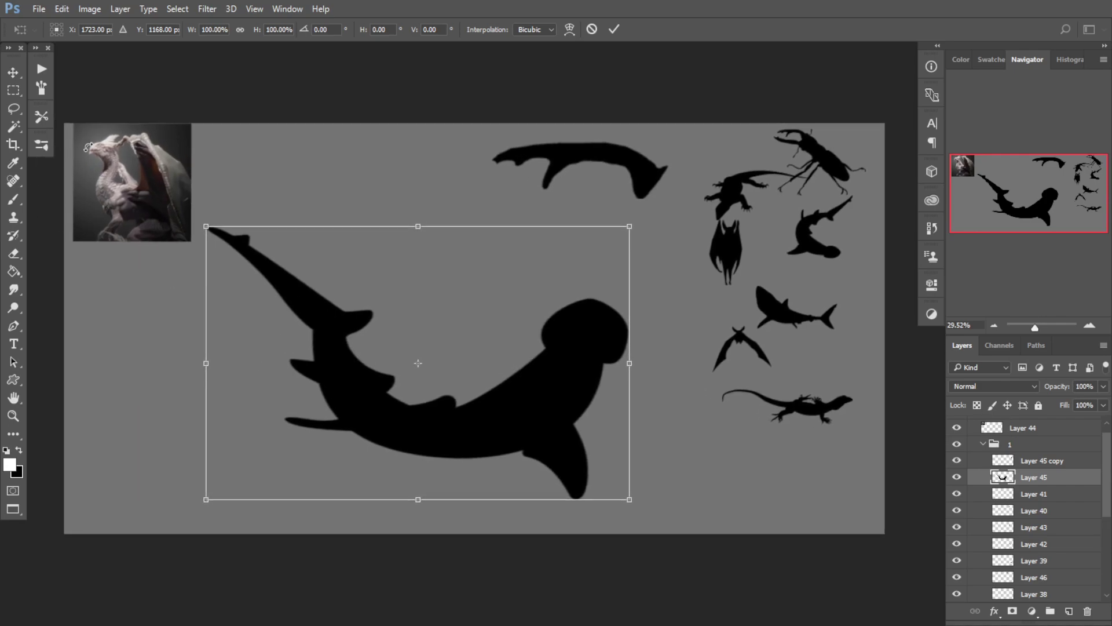
{"action": "left_click_drag", "start_coordinate": [116, 167], "coordinate": [167, 212]}
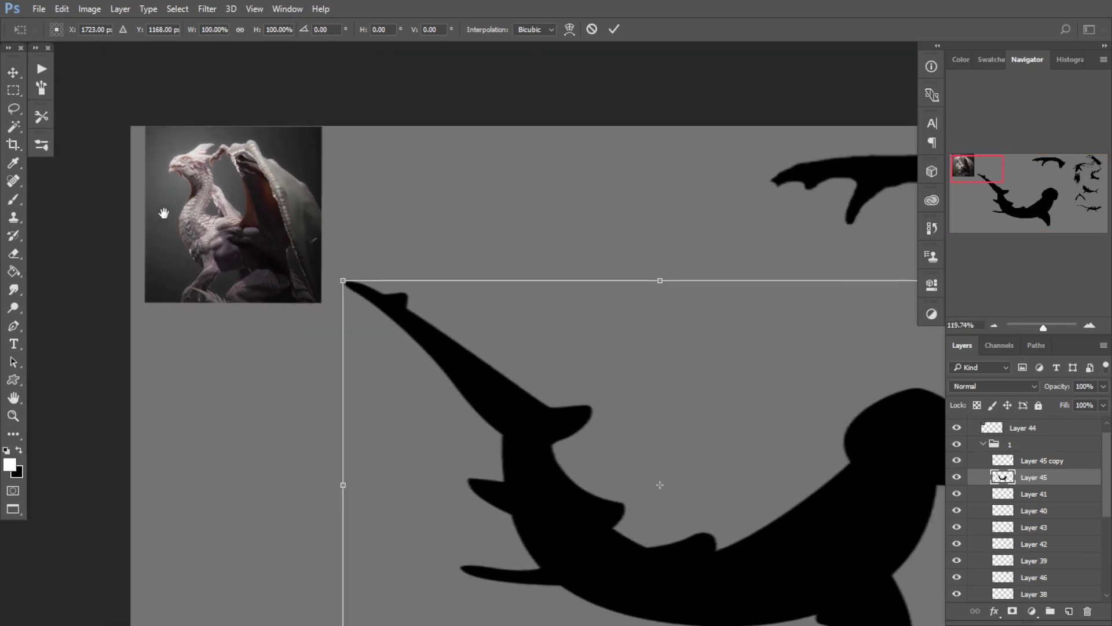
{"action": "left_click_drag", "start_coordinate": [311, 350], "coordinate": [163, 261]}
{"action": "left_click_drag", "start_coordinate": [281, 323], "coordinate": [253, 335]}
{"action": "mouse_move", "coordinate": [369, 399]}
{"action": "left_mouse_down"}
{"action": "mouse_move", "coordinate": [266, 375]}
{"action": "mouse_move", "coordinate": [305, 363]}
{"action": "mouse_move", "coordinate": [365, 378]}
{"action": "left_mouse_up"}
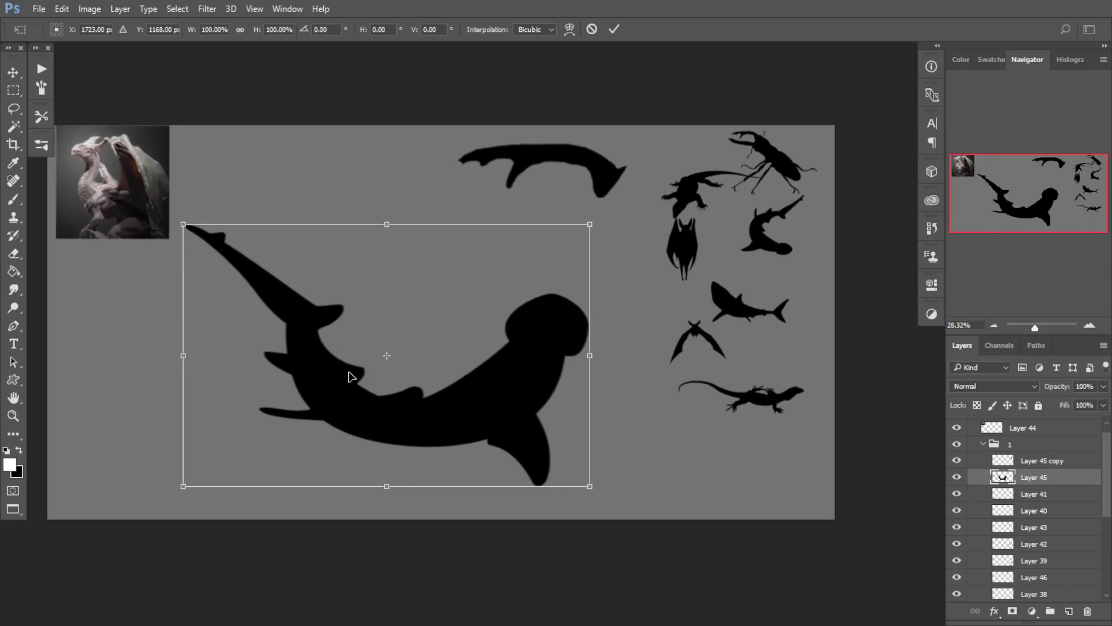
{"action": "scroll", "coordinate": [360, 367], "scroll_direction": "down", "scroll_amount": 1}
{"action": "scroll", "coordinate": [355, 405], "scroll_direction": "up", "scroll_amount": 2}
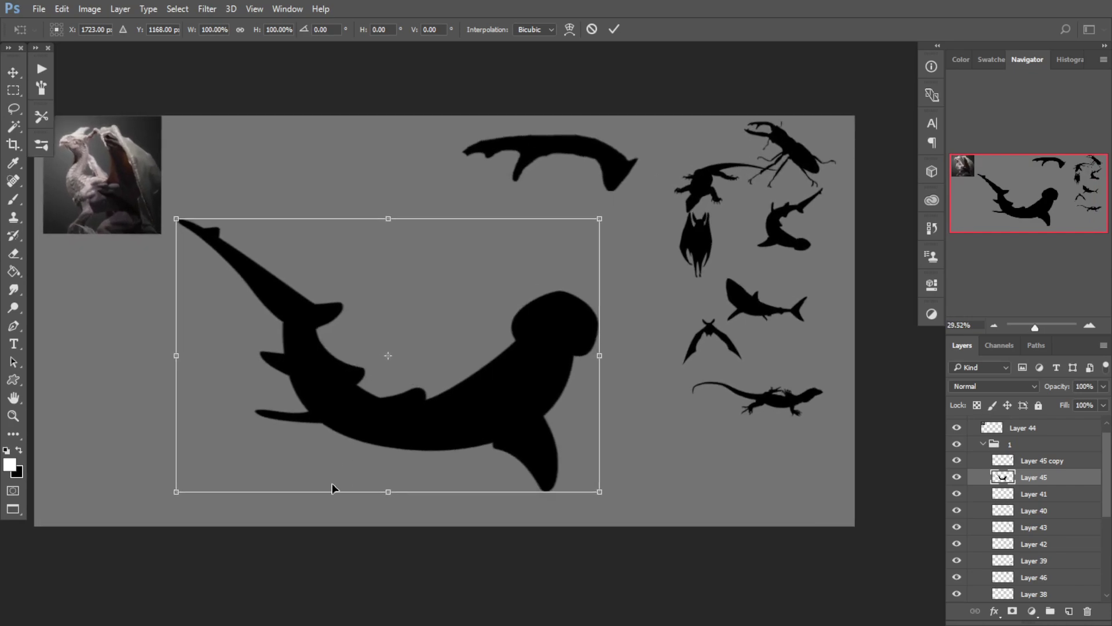
{"action": "left_click_drag", "start_coordinate": [685, 325], "coordinate": [541, 340]}
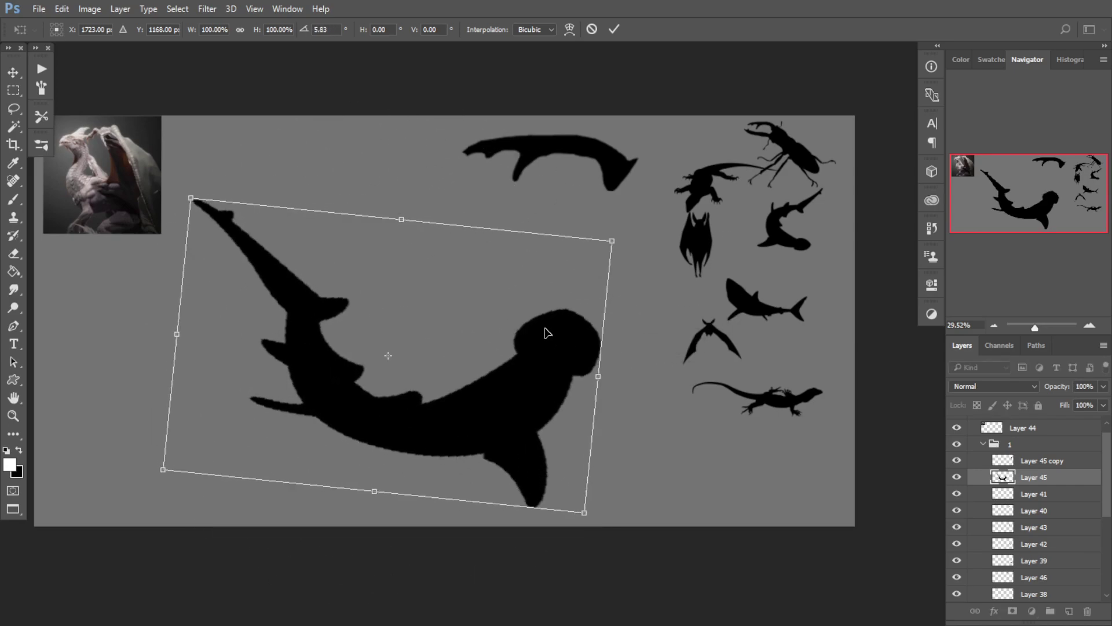
{"action": "right_click", "coordinate": [545, 328]}
{"action": "left_click", "coordinate": [615, 551]}
{"action": "left_click_drag", "start_coordinate": [635, 357], "coordinate": [651, 332]}
{"action": "left_click_drag", "start_coordinate": [464, 383], "coordinate": [446, 364]}
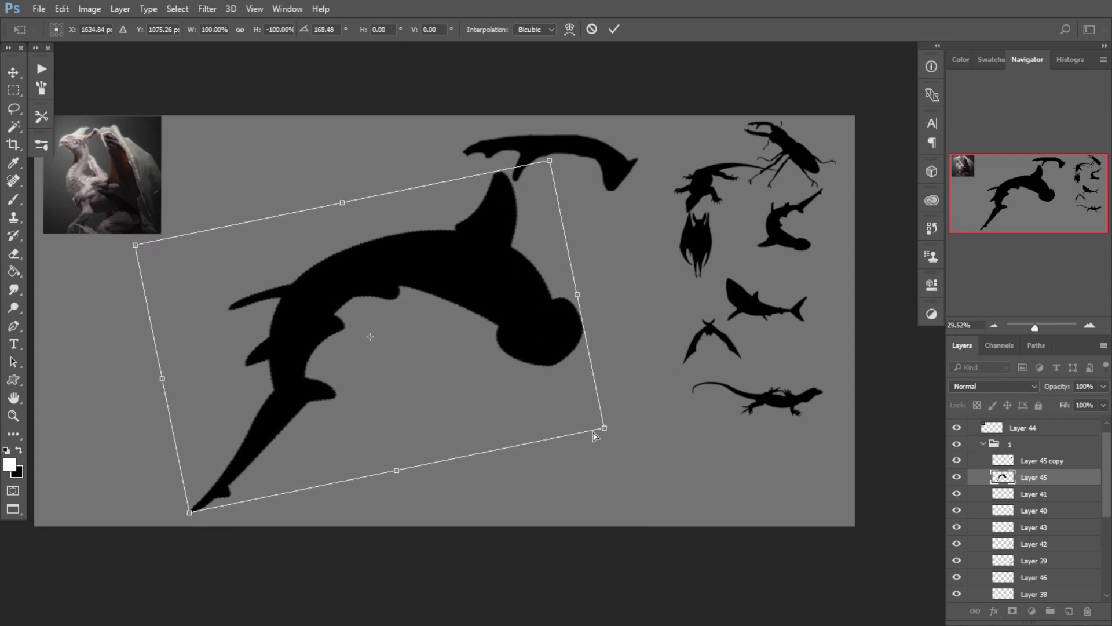
Step: Distort the large hammerhead by pulling its corners inward, shortening the tail end and lowering the upper fin
{"action": "left_click_drag", "start_coordinate": [604, 429], "coordinate": [570, 437]}
{"action": "left_click_drag", "start_coordinate": [190, 513], "coordinate": [165, 459]}
{"action": "left_click_drag", "start_coordinate": [549, 160], "coordinate": [536, 170]}
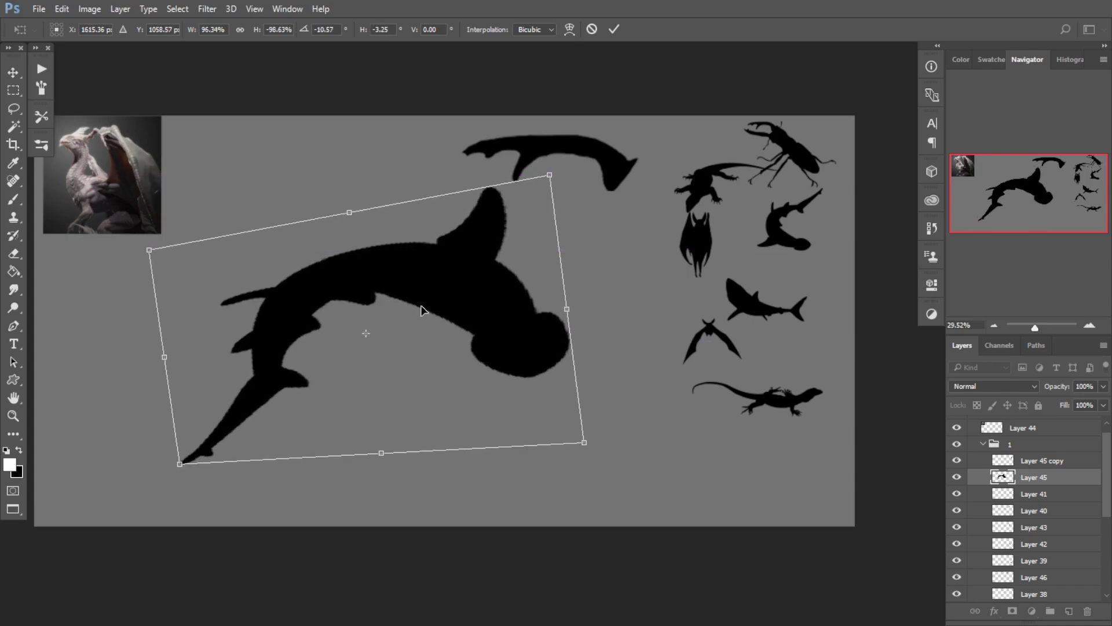
{"action": "key", "text": "Return"}
Step: Warp the large hammerhead so its tail sweeps down and inward beneath the body and its rear back rounds outward
{"action": "key", "text": "ctrl+t"}
{"action": "right_click", "coordinate": [503, 434]}
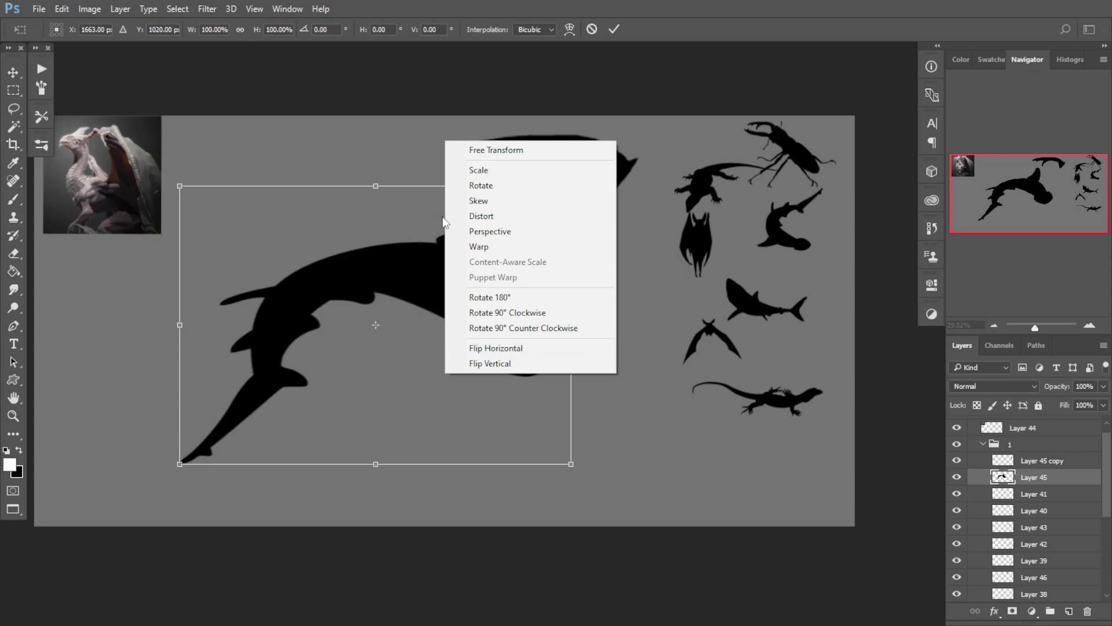
{"action": "left_click", "coordinate": [488, 246]}
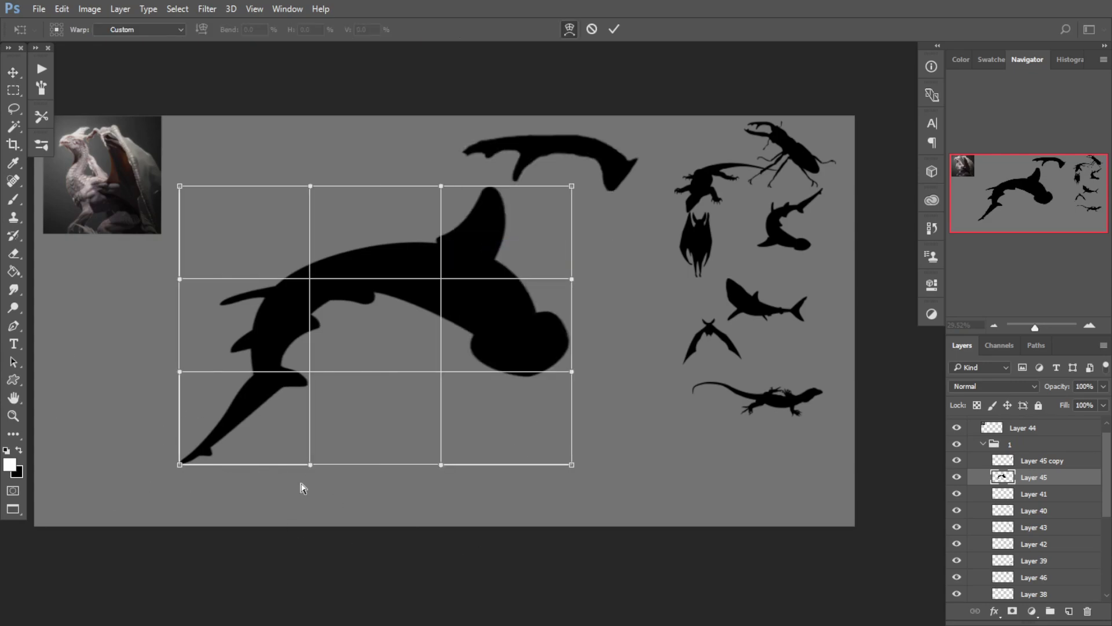
{"action": "left_click_drag", "start_coordinate": [202, 445], "coordinate": [490, 566]}
{"action": "left_click_drag", "start_coordinate": [372, 415], "coordinate": [452, 548]}
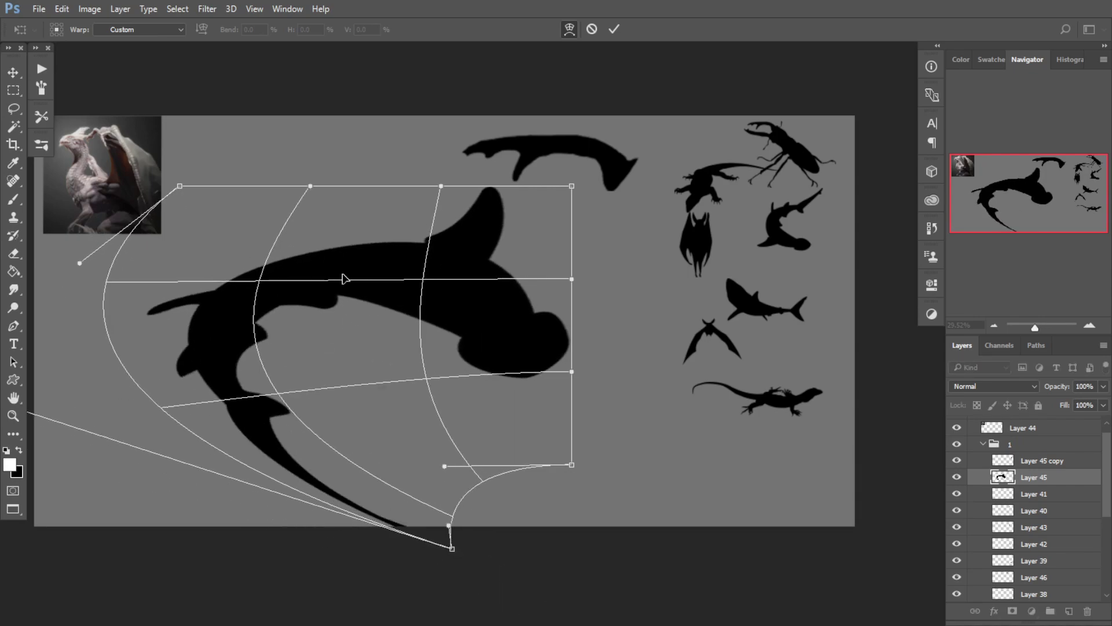
{"action": "left_click_drag", "start_coordinate": [321, 187], "coordinate": [342, 161]}
{"action": "left_click_drag", "start_coordinate": [191, 217], "coordinate": [252, 196]}
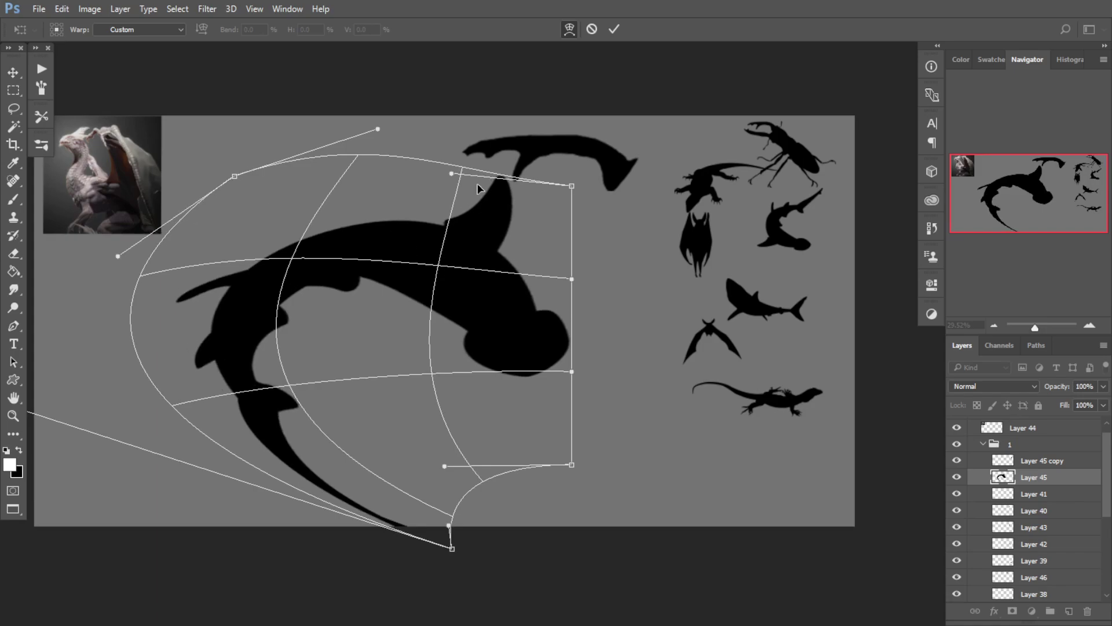
Step: Narrow the hammerhead's head within the warp and reshape its neck and upper fin into a slimmer, downward-pointing front end
{"action": "left_click_drag", "start_coordinate": [488, 207], "coordinate": [504, 223]}
{"action": "left_click_drag", "start_coordinate": [571, 371], "coordinate": [494, 388]}
{"action": "left_click_drag", "start_coordinate": [547, 303], "coordinate": [529, 350]}
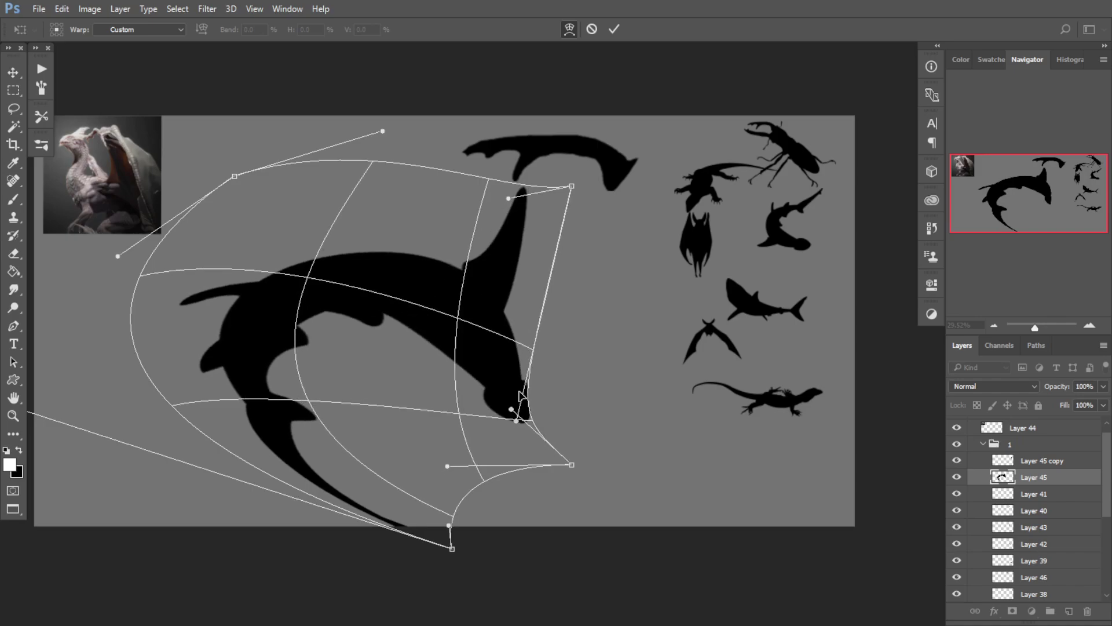
{"action": "left_click_drag", "start_coordinate": [472, 397], "coordinate": [475, 389]}
{"action": "mouse_move", "coordinate": [528, 310]}
{"action": "left_mouse_down"}
{"action": "mouse_move", "coordinate": [540, 301]}
{"action": "mouse_move", "coordinate": [515, 307]}
{"action": "left_mouse_up"}
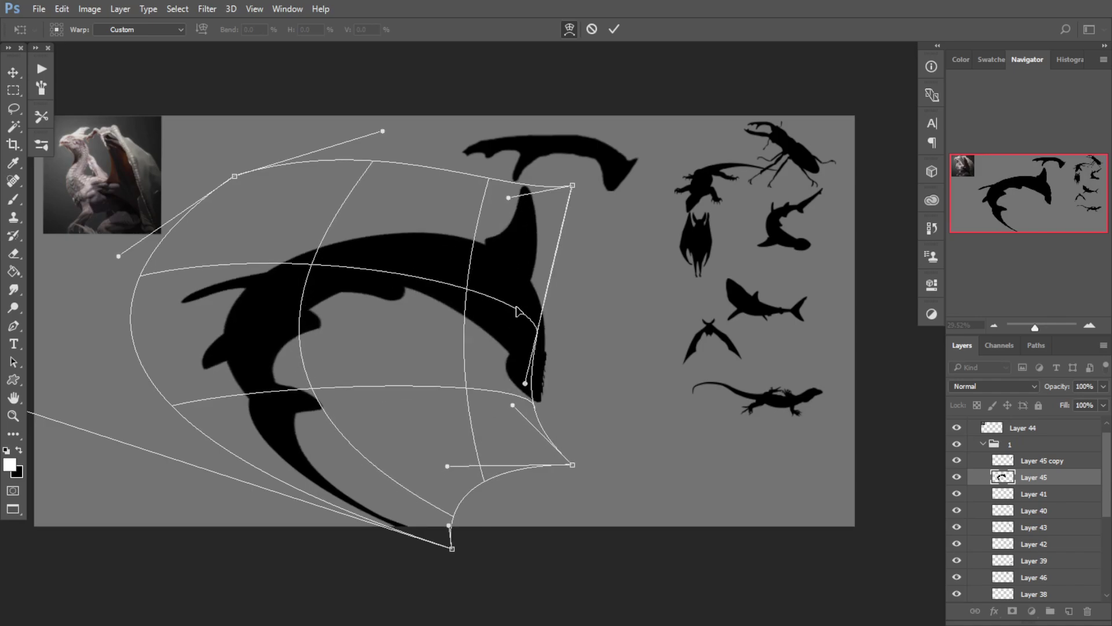
{"action": "left_click_drag", "start_coordinate": [571, 465], "coordinate": [546, 466]}
{"action": "left_click_drag", "start_coordinate": [524, 395], "coordinate": [541, 347]}
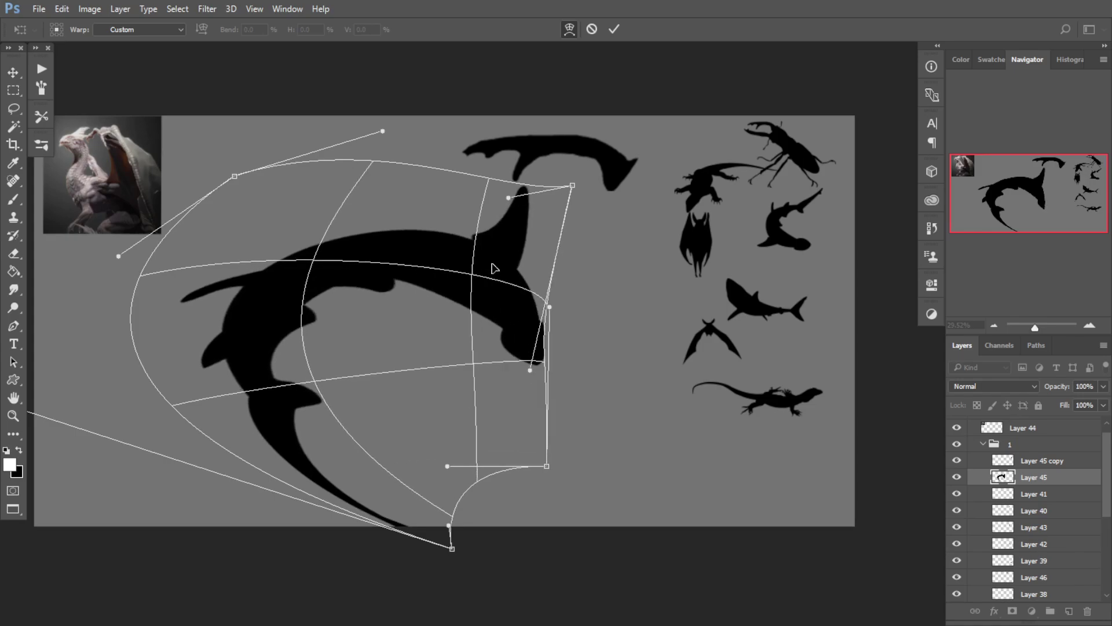
Step: Raise the hammerhead's back and upper fin toward the mandible shape, bulge the tail side outward, and apply the warp
{"action": "left_click_drag", "start_coordinate": [489, 182], "coordinate": [500, 125]}
{"action": "left_click_drag", "start_coordinate": [235, 176], "coordinate": [216, 164]}
{"action": "key", "text": "Return"}
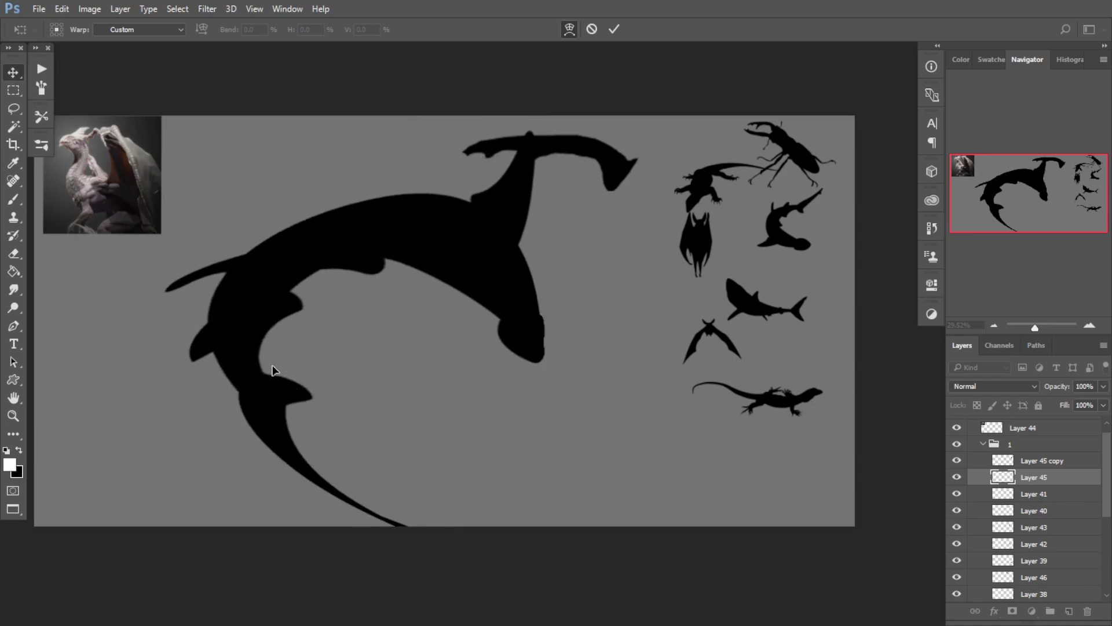
{"action": "key", "text": "ctrl+t"}
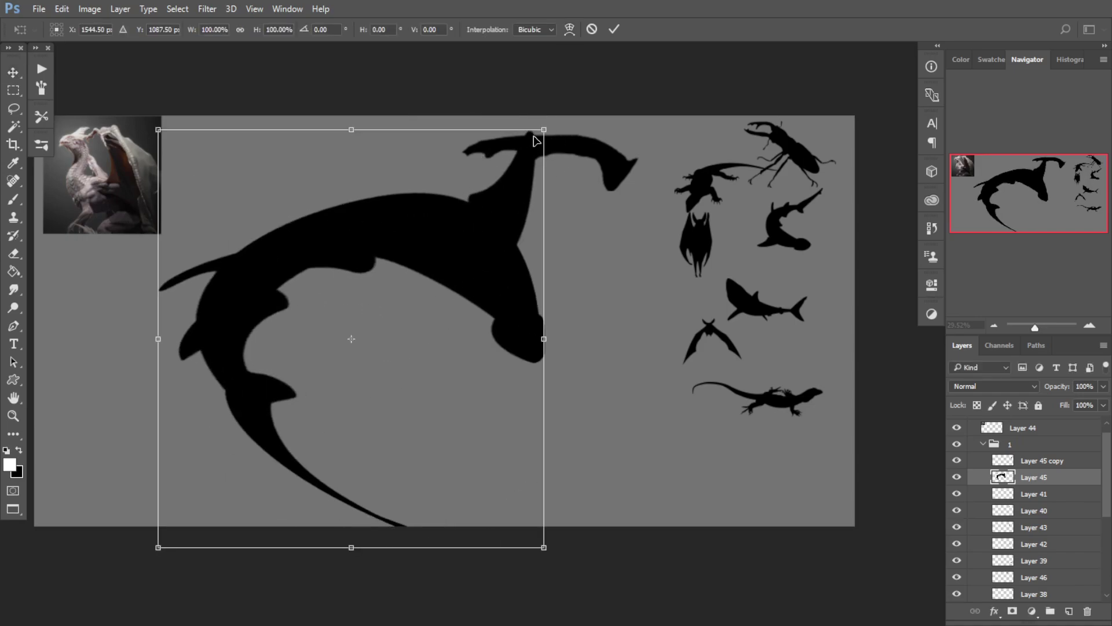
{"action": "left_click_drag", "start_coordinate": [544, 131], "coordinate": [428, 256]}
{"action": "left_click_drag", "start_coordinate": [327, 369], "coordinate": [344, 324]}
{"action": "left_click_drag", "start_coordinate": [445, 212], "coordinate": [407, 250]}
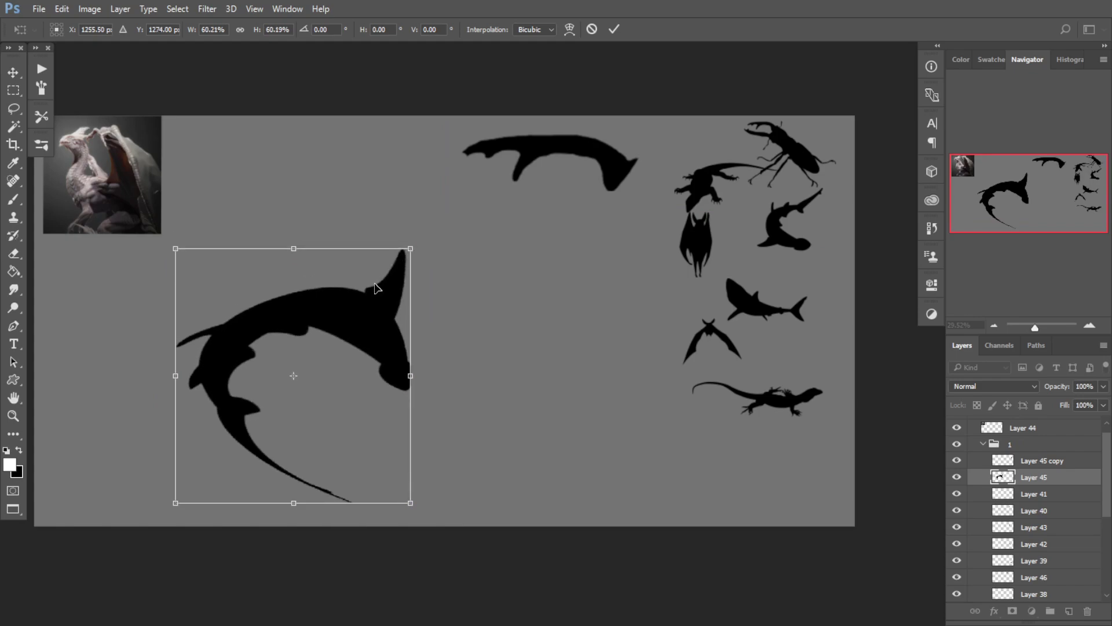
{"action": "left_click_drag", "start_coordinate": [338, 314], "coordinate": [360, 282]}
{"action": "left_click_drag", "start_coordinate": [422, 346], "coordinate": [481, 346]}
{"action": "key", "text": "Escape"}
Step: Scale the curved hammerhead down proportionally and place it below and beside the dragon reference, clear of the mandible shape
{"action": "key", "text": "ctrl+t"}
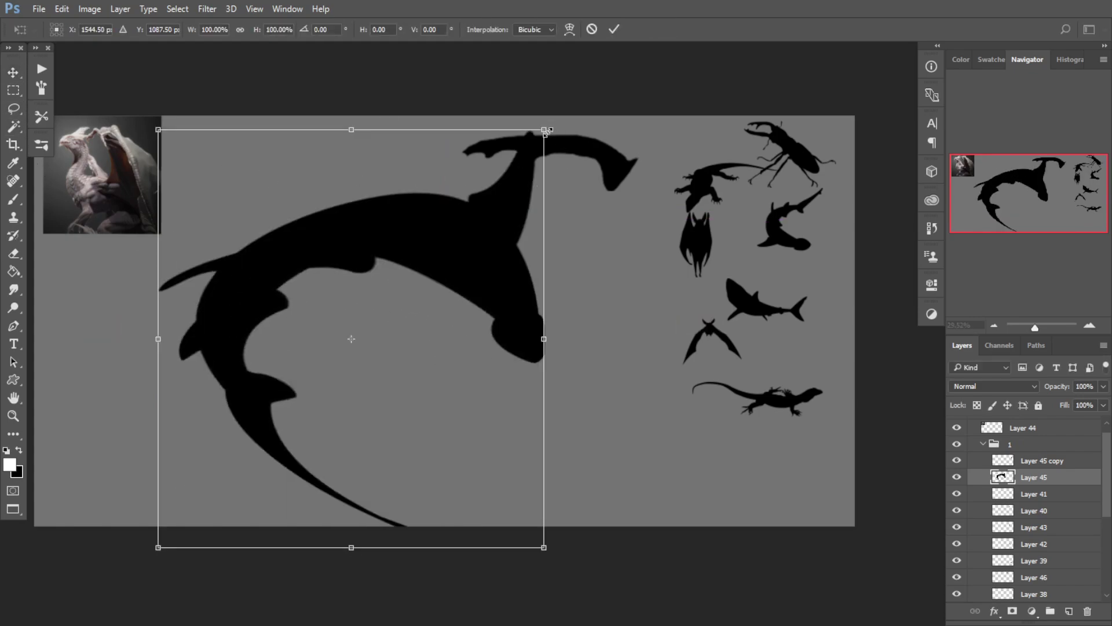
{"action": "left_click_drag", "start_coordinate": [547, 124], "coordinate": [377, 303]}
{"action": "left_click_drag", "start_coordinate": [252, 421], "coordinate": [296, 338]}
{"action": "key", "text": "Return"}
Step: Warp the reduced hammerhead by pulling its head and upper fin outward, away from the tail, to lengthen the front body
{"action": "key", "text": "ctrl+t"}
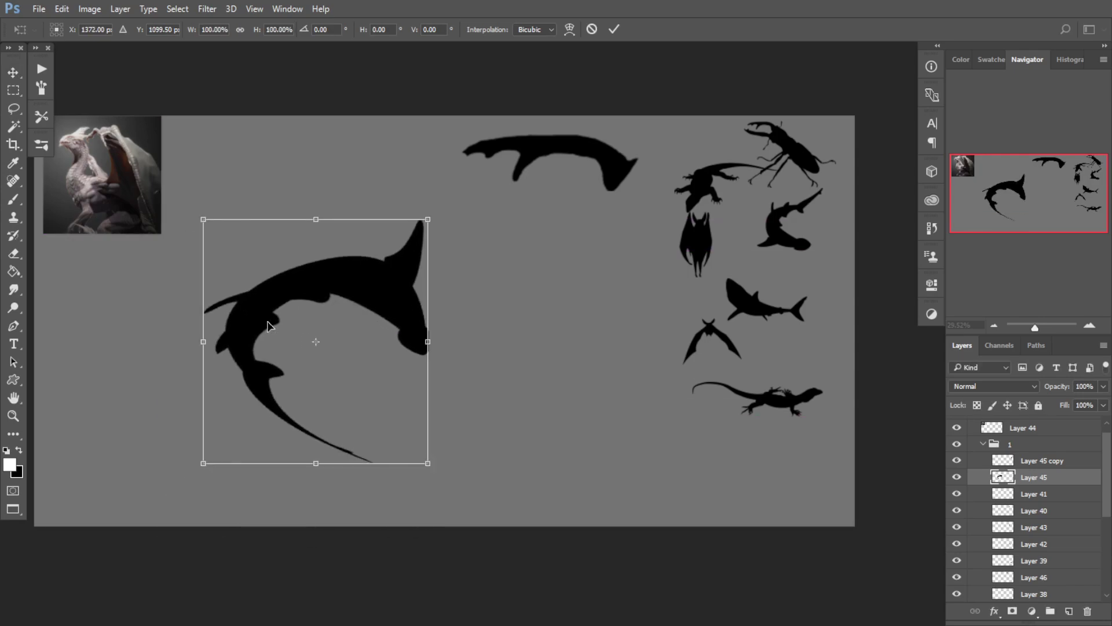
{"action": "right_click", "coordinate": [269, 324]}
{"action": "left_click", "coordinate": [322, 429]}
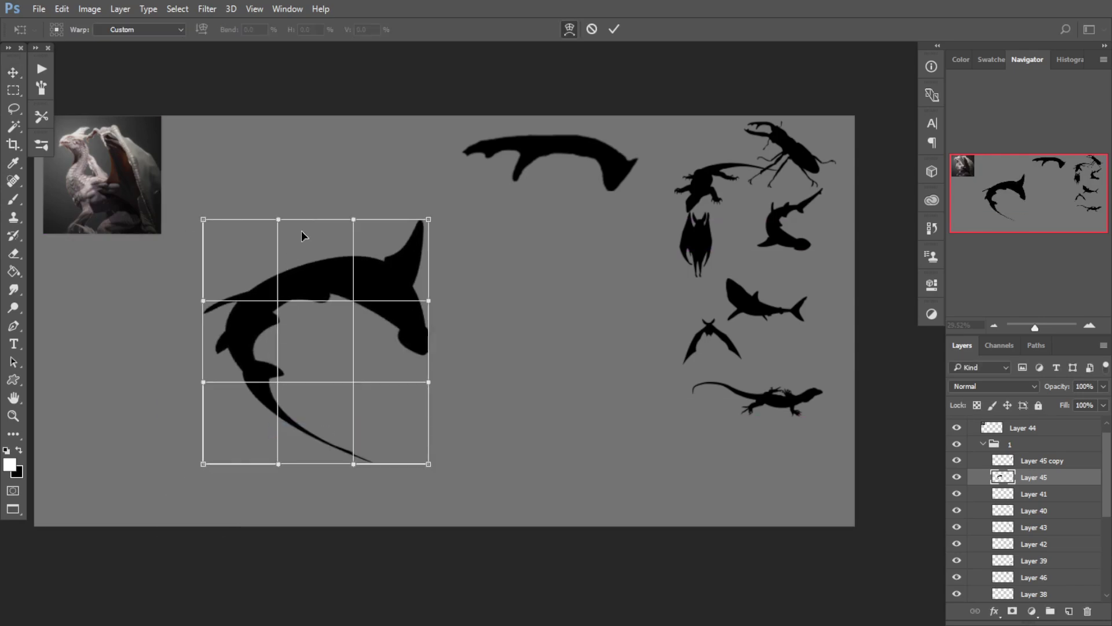
{"action": "left_click_drag", "start_coordinate": [299, 234], "coordinate": [359, 243]}
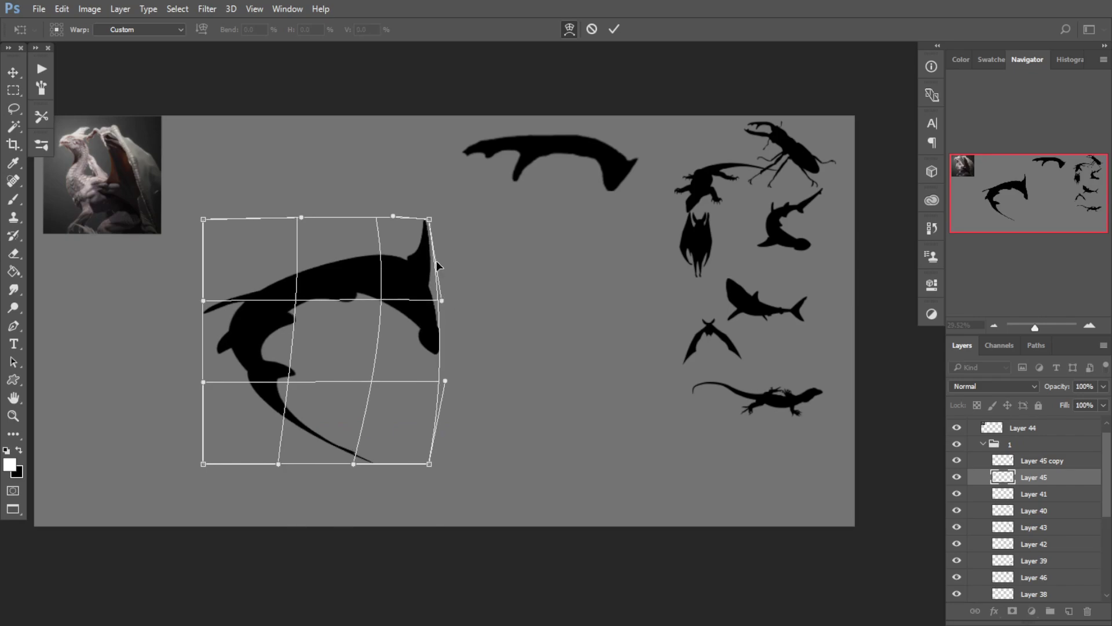
{"action": "left_click_drag", "start_coordinate": [437, 266], "coordinate": [436, 276]}
{"action": "left_click_drag", "start_coordinate": [443, 382], "coordinate": [531, 331]}
{"action": "left_click_drag", "start_coordinate": [455, 296], "coordinate": [525, 285]}
{"action": "left_click_drag", "start_coordinate": [452, 215], "coordinate": [476, 206]}
Step: Arch the reduced hammerhead's back higher within the warp, lifting the shoulder area and shortening the upper fin
{"action": "left_click_drag", "start_coordinate": [278, 219], "coordinate": [277, 143]}
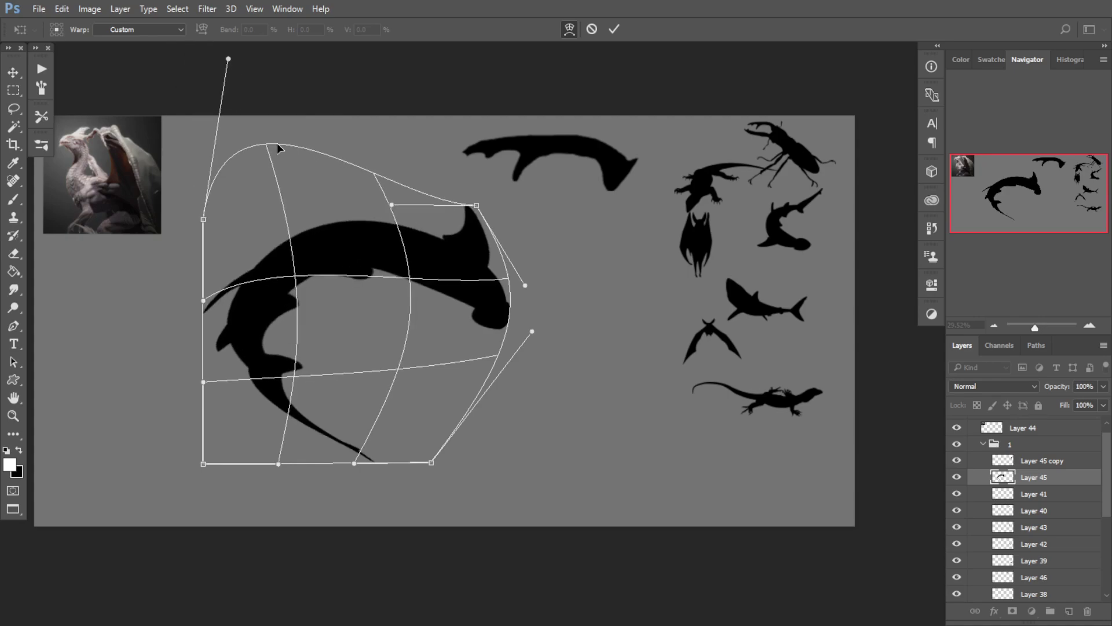
{"action": "mouse_move", "coordinate": [389, 189]}
{"action": "left_mouse_down"}
{"action": "mouse_move", "coordinate": [402, 171]}
{"action": "mouse_move", "coordinate": [394, 182]}
{"action": "left_mouse_up"}
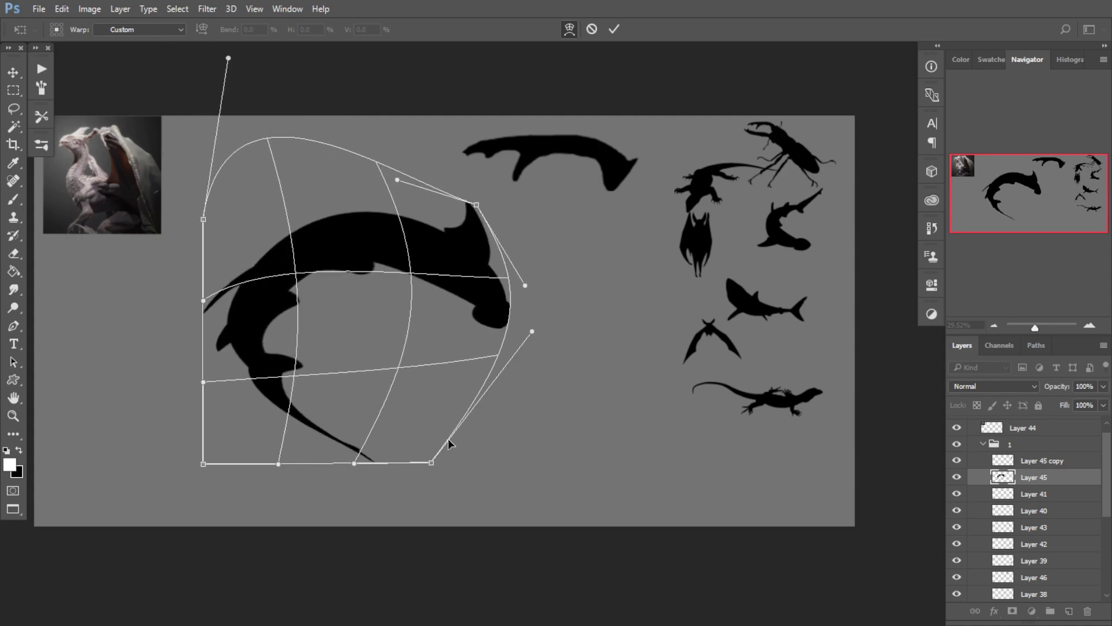
{"action": "mouse_move", "coordinate": [428, 274]}
{"action": "left_mouse_down"}
{"action": "mouse_move", "coordinate": [446, 266]}
{"action": "mouse_move", "coordinate": [433, 264]}
{"action": "left_mouse_up"}
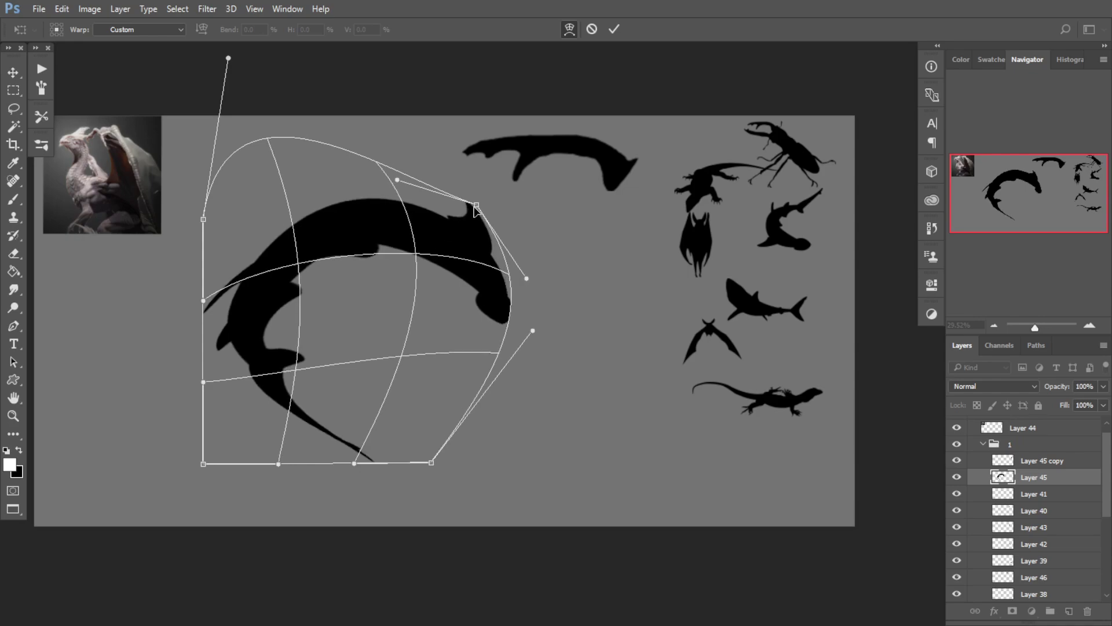
{"action": "mouse_move", "coordinate": [477, 204]}
{"action": "left_mouse_down"}
{"action": "mouse_move", "coordinate": [512, 230]}
{"action": "mouse_move", "coordinate": [492, 214]}
{"action": "left_mouse_up"}
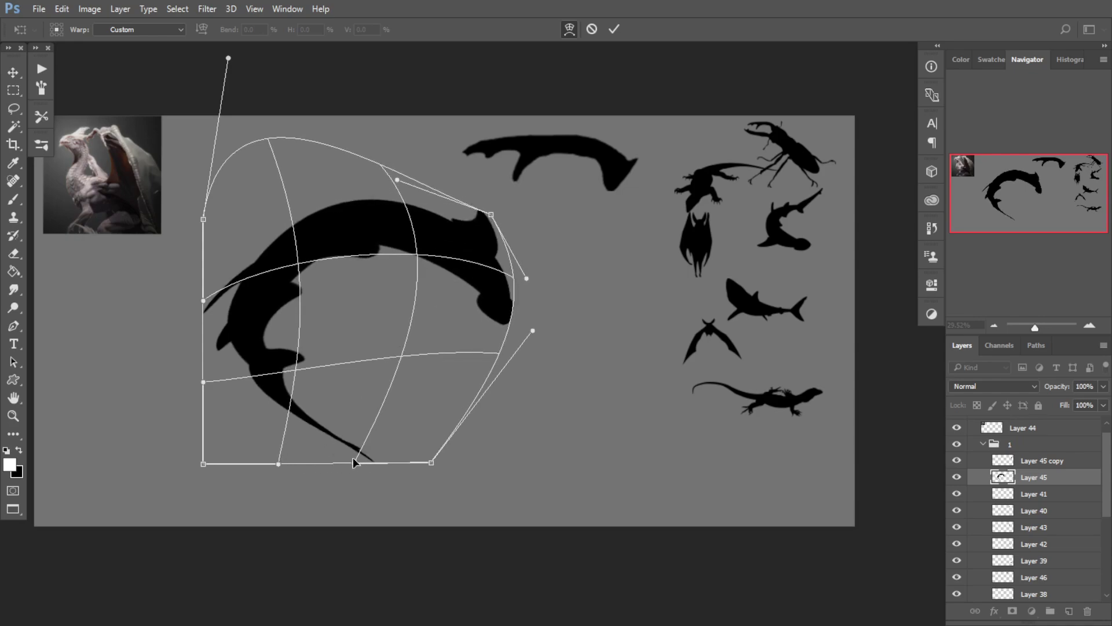
{"action": "left_click_drag", "start_coordinate": [353, 457], "coordinate": [293, 350]}
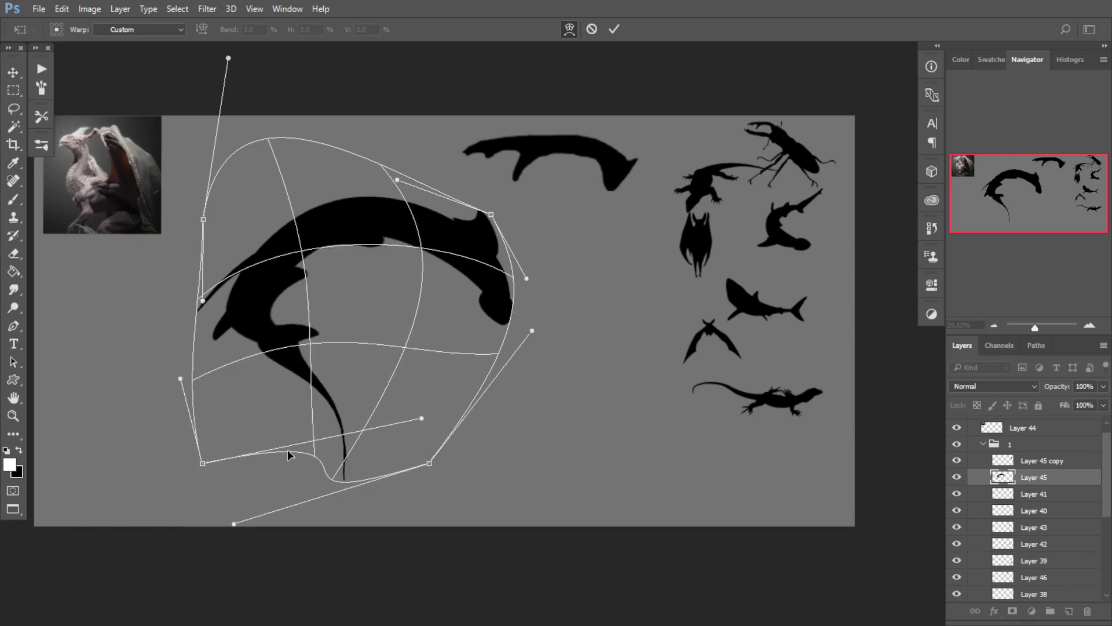
{"action": "left_click_drag", "start_coordinate": [289, 454], "coordinate": [248, 425]}
{"action": "left_click_drag", "start_coordinate": [201, 269], "coordinate": [283, 130]}
{"action": "left_click_drag", "start_coordinate": [387, 164], "coordinate": [381, 144]}
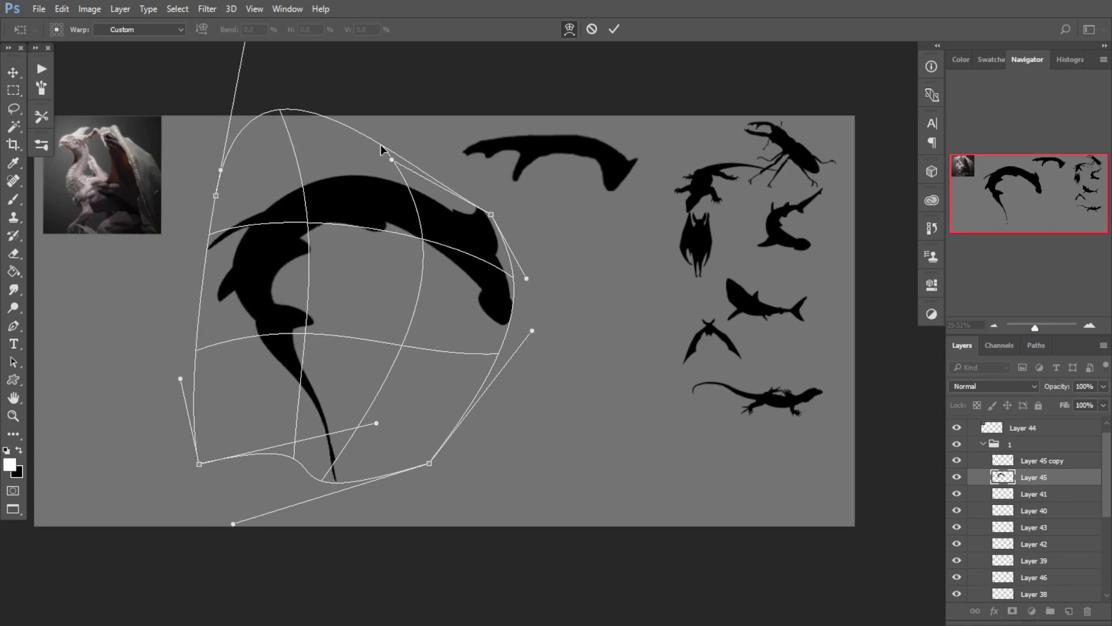
{"action": "left_click_drag", "start_coordinate": [324, 224], "coordinate": [308, 258]}
{"action": "left_click_drag", "start_coordinate": [234, 257], "coordinate": [230, 268]}
{"action": "left_click_drag", "start_coordinate": [407, 163], "coordinate": [465, 92]}
{"action": "left_click_drag", "start_coordinate": [492, 210], "coordinate": [498, 177]}
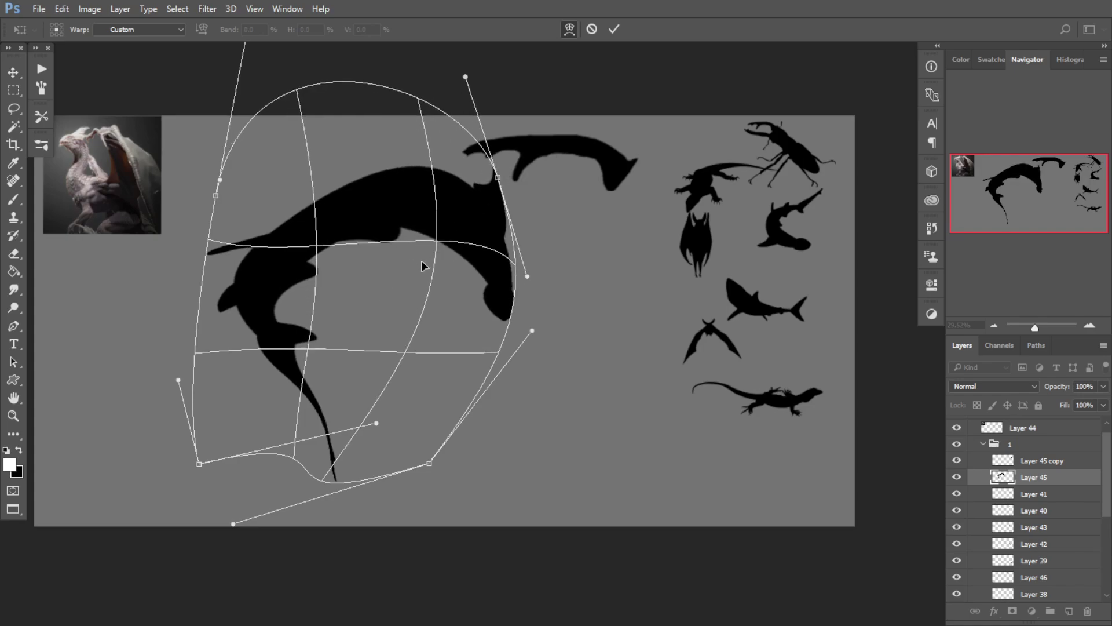
{"action": "left_click_drag", "start_coordinate": [425, 266], "coordinate": [428, 288]}
{"action": "left_click_drag", "start_coordinate": [497, 353], "coordinate": [472, 355]}
{"action": "left_click_drag", "start_coordinate": [493, 291], "coordinate": [468, 302]}
{"action": "mouse_move", "coordinate": [422, 272]}
{"action": "left_mouse_down"}
{"action": "mouse_move", "coordinate": [413, 284]}
{"action": "mouse_move", "coordinate": [436, 260]}
{"action": "mouse_move", "coordinate": [401, 277]}
{"action": "left_mouse_up"}
{"action": "key", "text": "Escape"}
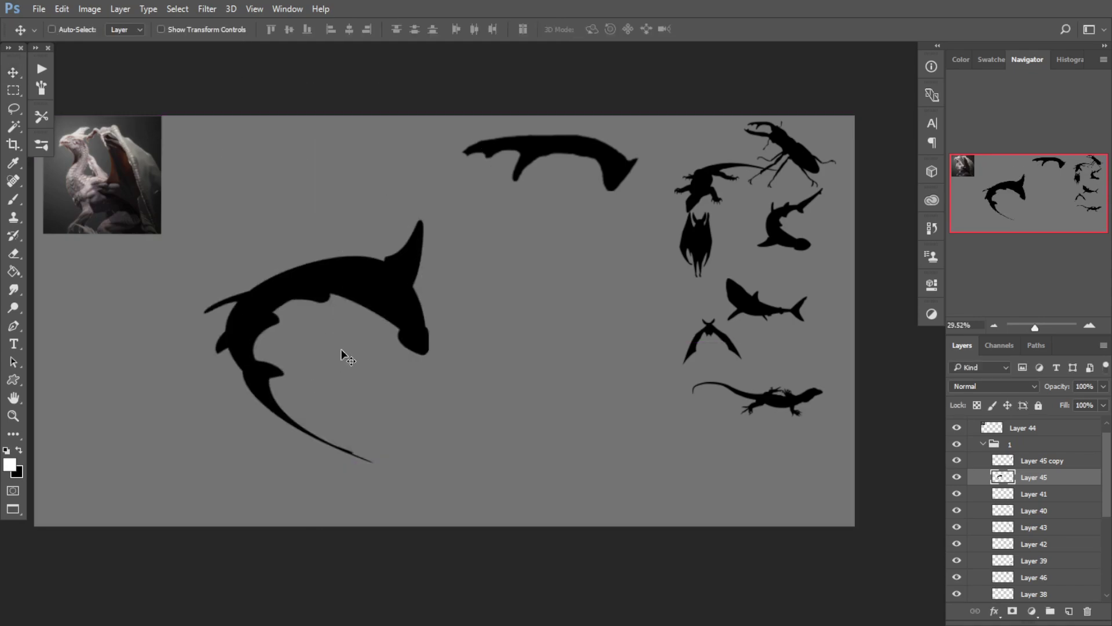
Step: Stretch the curved body silhouette taller and wider with Free Transform
{"action": "key", "text": "ctrl+t"}
{"action": "left_click_drag", "start_coordinate": [316, 219], "coordinate": [316, 162]}
{"action": "left_click_drag", "start_coordinate": [425, 313], "coordinate": [469, 316]}
{"action": "key", "text": "Return"}
{"action": "key", "text": "ctrl+t"}
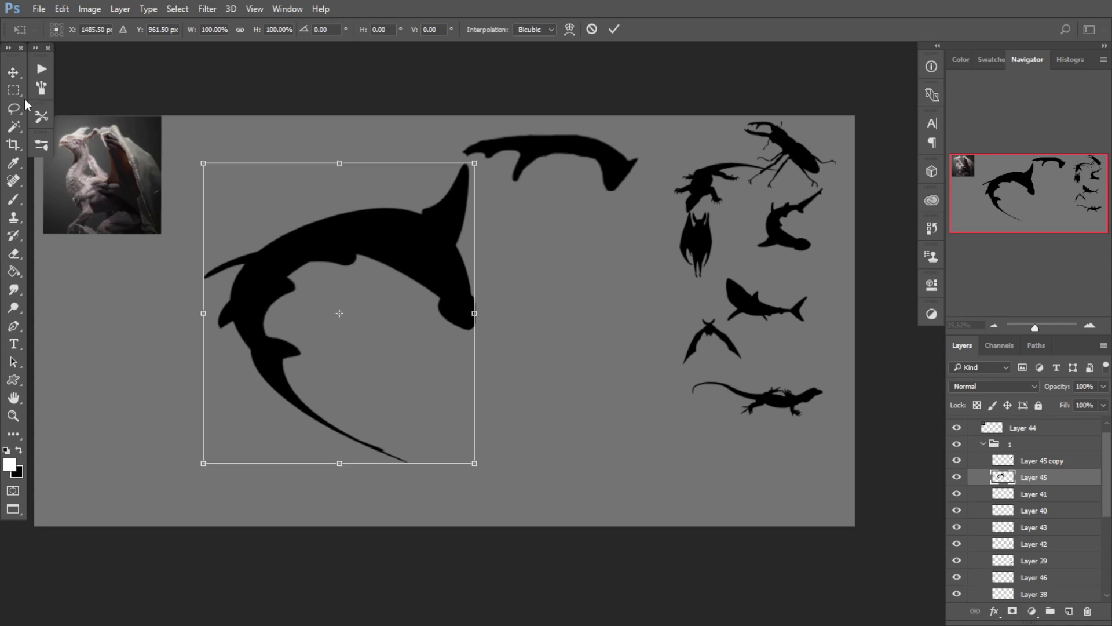
{"action": "key", "text": "Return"}
Step: Select the head half of the body silhouette with a rectangular marquee and move it away from the tail half, leaving a gap
{"action": "key", "text": "m"}
{"action": "left_click_drag", "start_coordinate": [540, 126], "coordinate": [339, 353]}
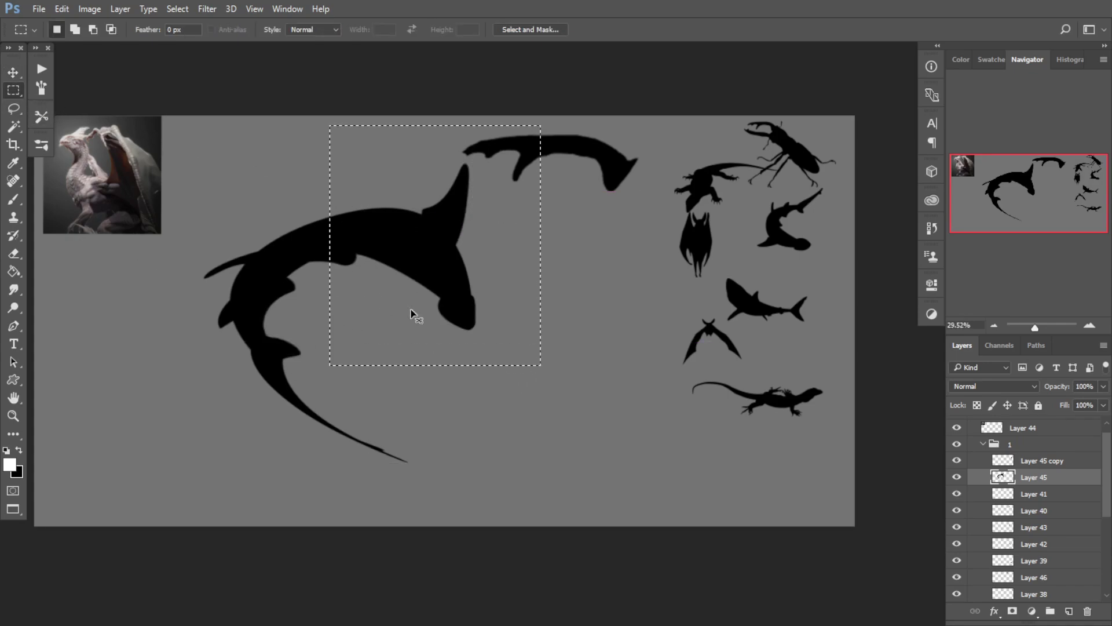
{"action": "left_click_drag", "start_coordinate": [412, 314], "coordinate": [480, 320]}
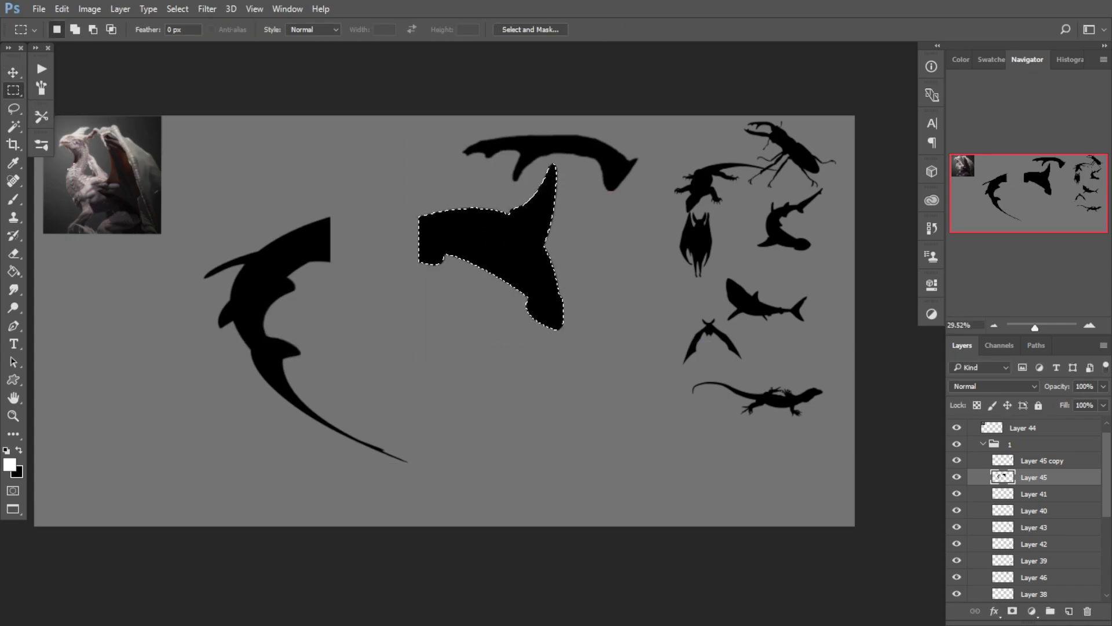
Step: Stretch a narrow strip at the cut end of the head half to about 353% width to bridge the gap to the tail half
{"action": "key", "text": "ctrl+t"}
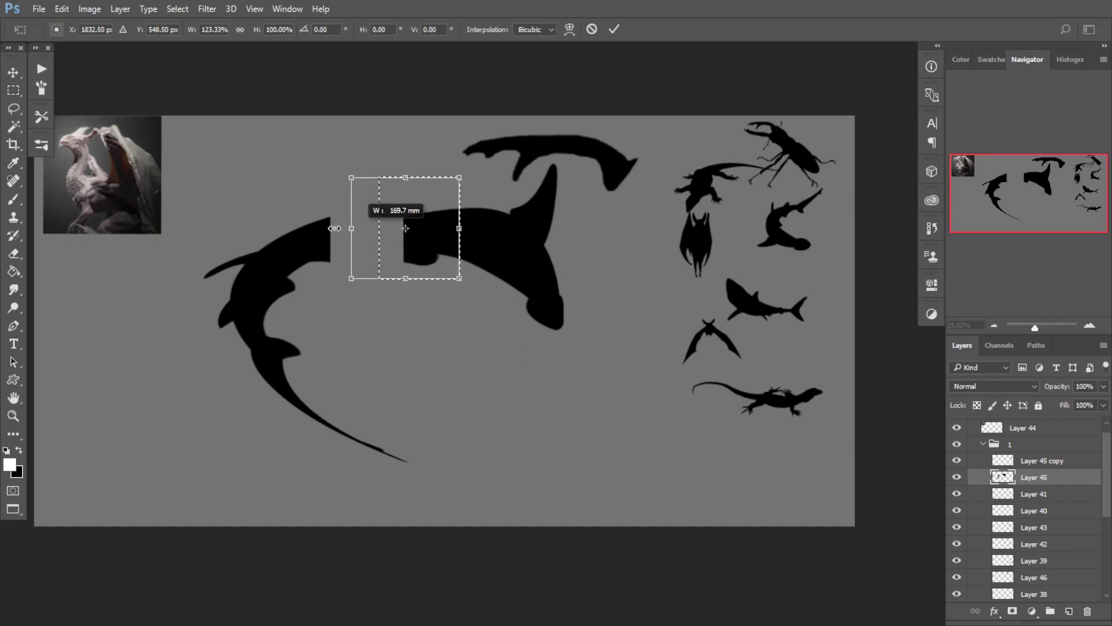
{"action": "left_click_drag", "start_coordinate": [335, 228], "coordinate": [186, 236]}
{"action": "key", "text": "ctrl+z"}
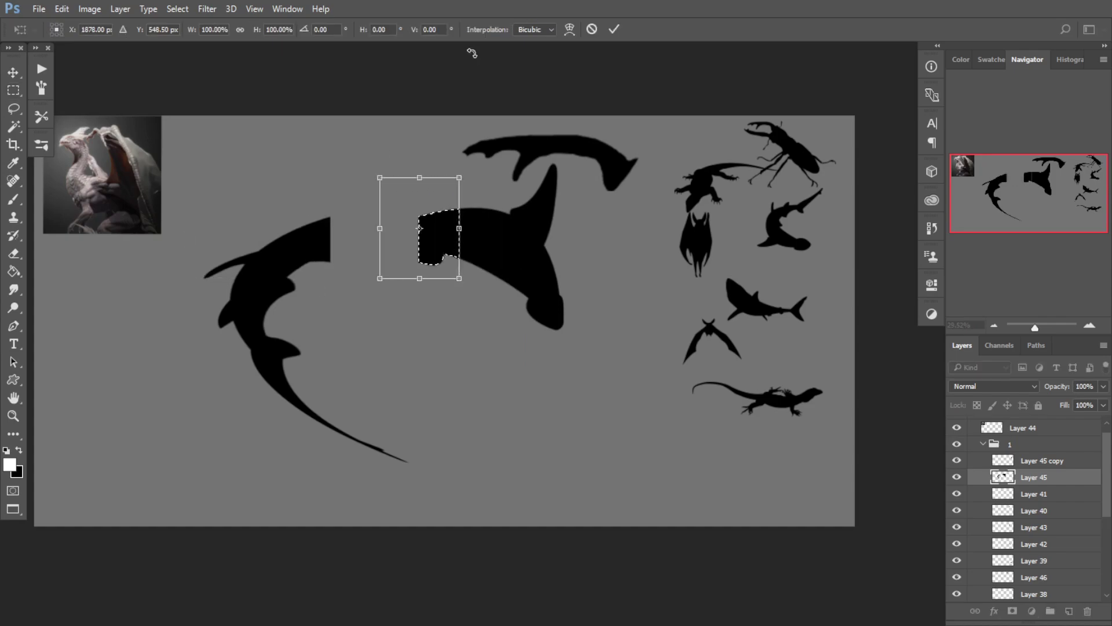
{"action": "left_click_drag", "start_coordinate": [380, 235], "coordinate": [185, 231]}
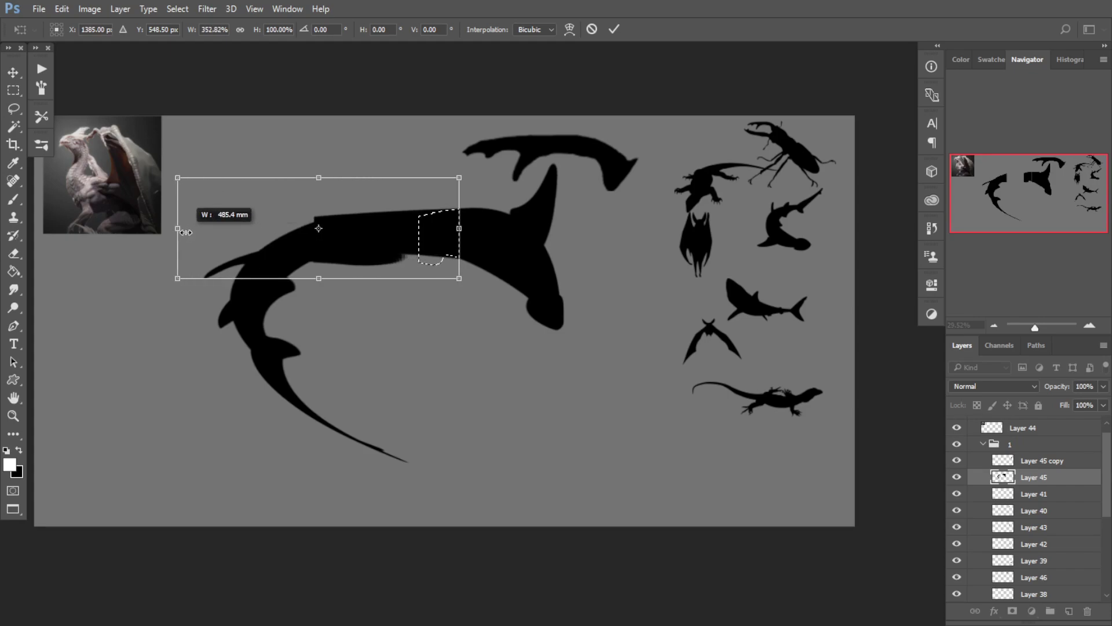
{"action": "key", "text": "Escape"}
Step: Move the rejoined body silhouette down toward the reference image side and increase its height to about 107%
{"action": "key", "text": "ctrl+t"}
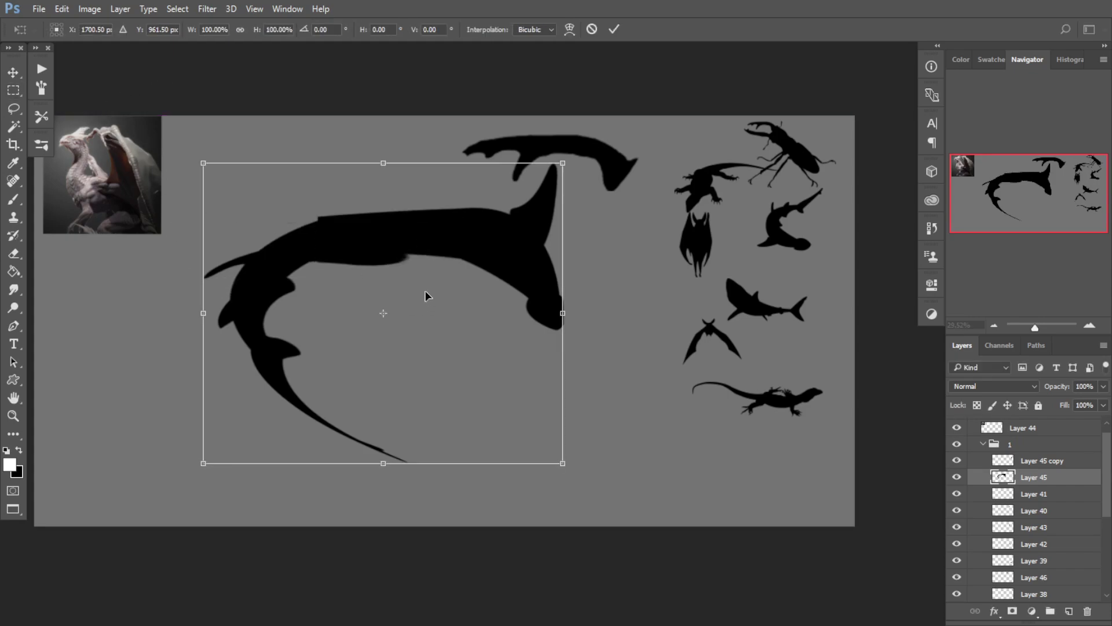
{"action": "left_click_drag", "start_coordinate": [427, 294], "coordinate": [395, 348]}
{"action": "mouse_move", "coordinate": [347, 218]}
{"action": "left_mouse_down"}
{"action": "mouse_move", "coordinate": [347, 157]}
{"action": "mouse_move", "coordinate": [347, 198]}
{"action": "left_mouse_up"}
Step: Warp the body silhouette so its flat back bulges upward into a smooth arch
{"action": "right_click", "coordinate": [390, 297]}
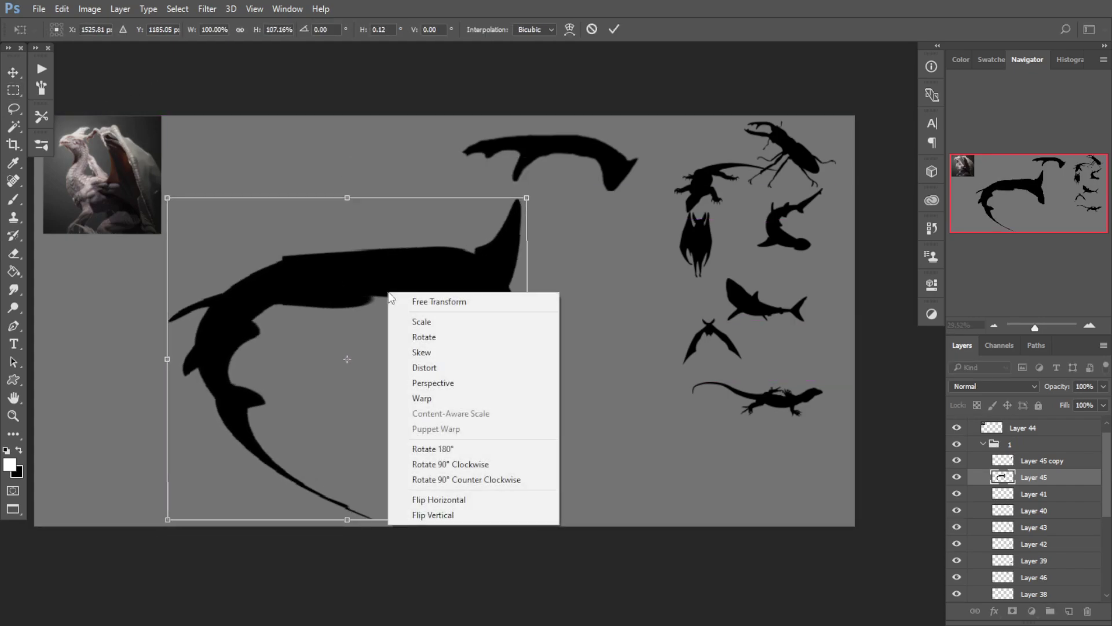
{"action": "left_click", "coordinate": [498, 400]}
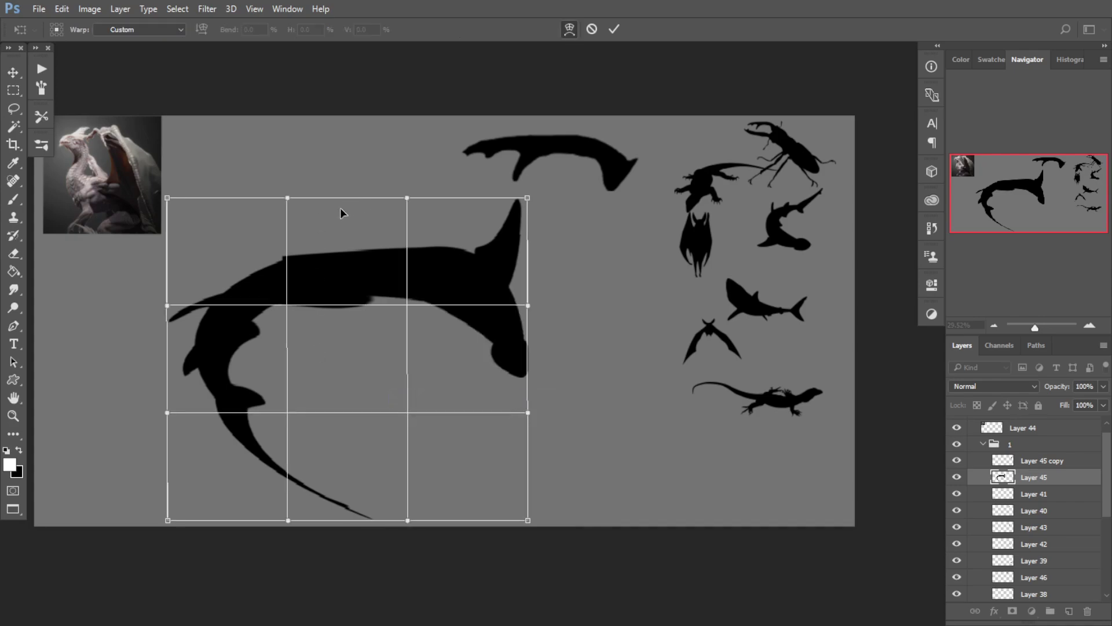
{"action": "left_click_drag", "start_coordinate": [339, 207], "coordinate": [346, 148]}
{"action": "left_click_drag", "start_coordinate": [390, 297], "coordinate": [408, 310]}
{"action": "key", "text": "Return"}
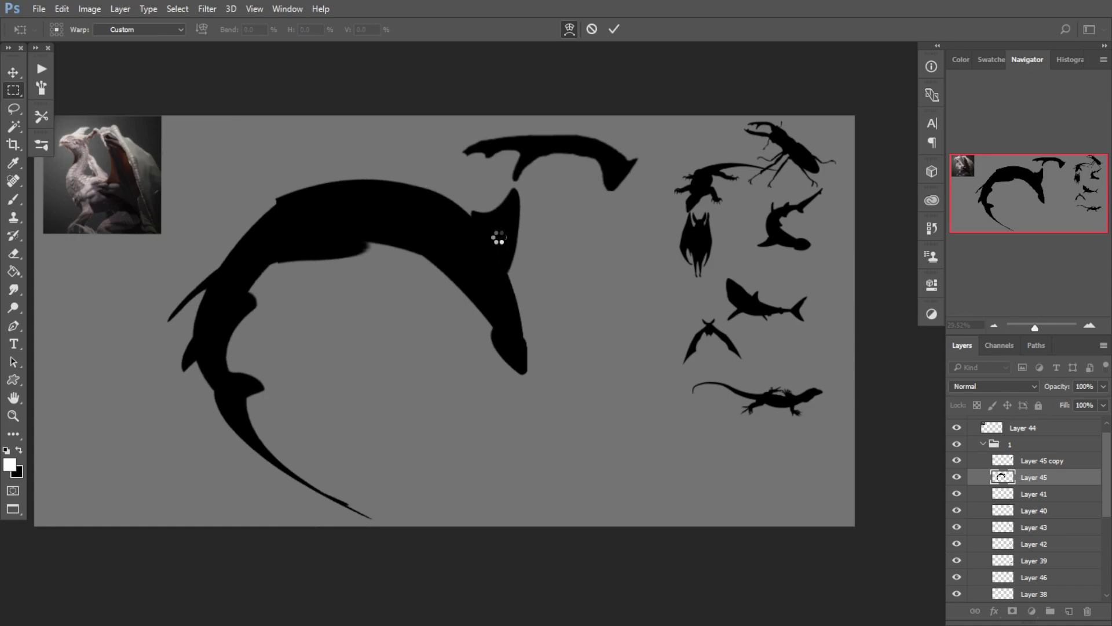
Step: Scale the arched body silhouette down to about 67% and reposition it near the canvas center
{"action": "key", "text": "ctrl+t"}
{"action": "left_click_drag", "start_coordinate": [527, 178], "coordinate": [440, 261]}
{"action": "left_click_drag", "start_coordinate": [340, 368], "coordinate": [400, 300]}
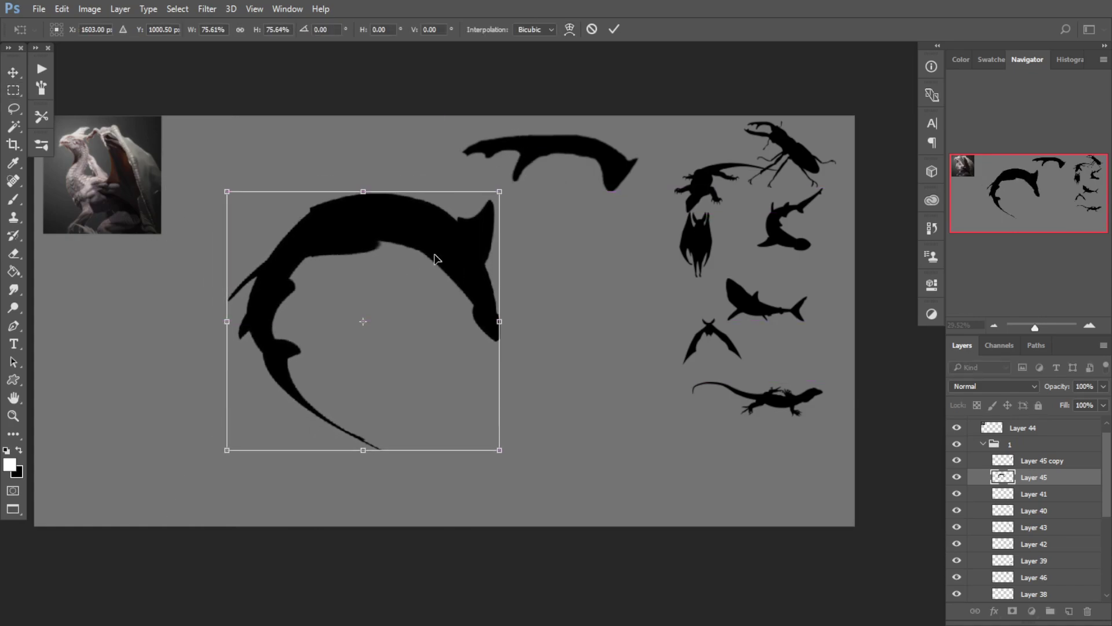
{"action": "left_click_drag", "start_coordinate": [500, 192], "coordinate": [474, 221]}
{"action": "left_click_drag", "start_coordinate": [408, 273], "coordinate": [419, 271]}
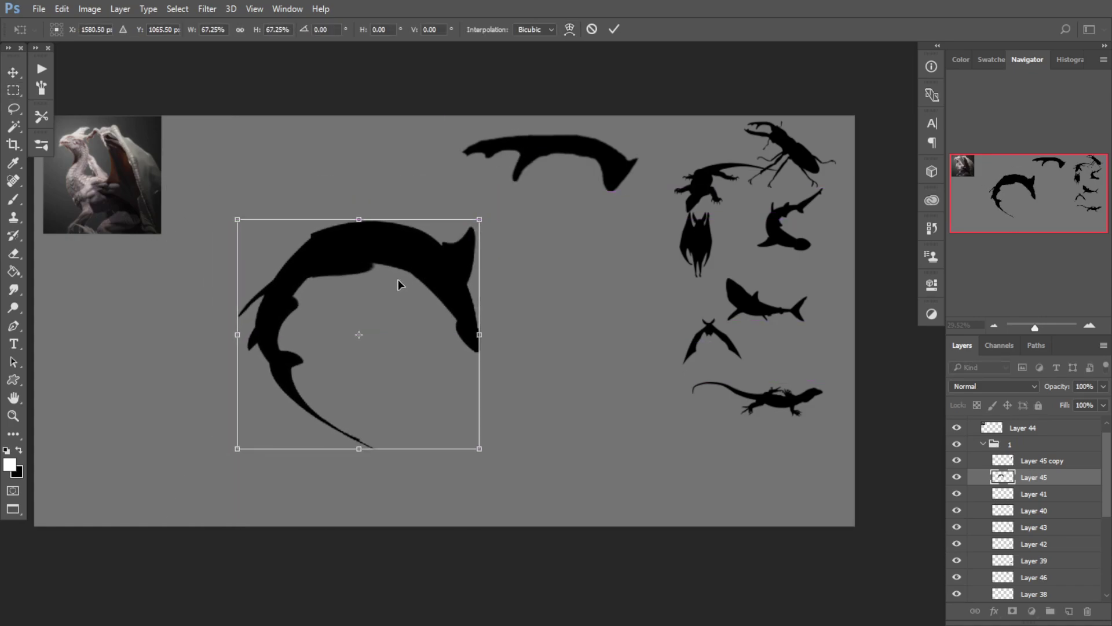
{"action": "key", "text": "Return"}
Step: Rotate the separate limb silhouette above the body and attach it beside the fin near the head
{"action": "left_click", "coordinate": [14, 74]}
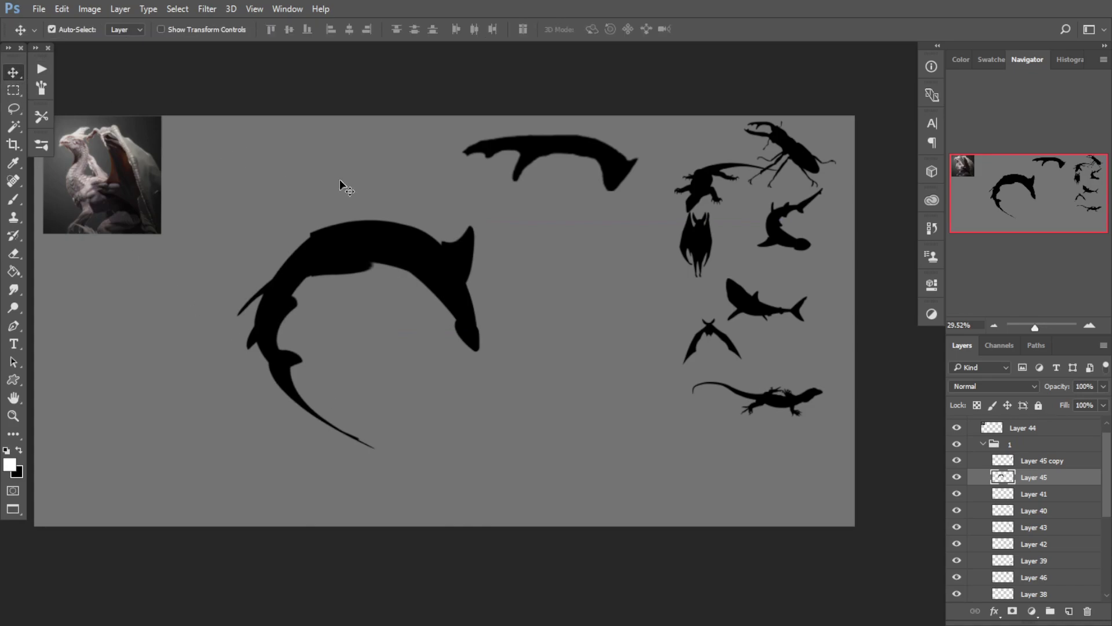
{"action": "mouse_move", "coordinate": [594, 166]}
{"action": "left_mouse_down"}
{"action": "mouse_move", "coordinate": [583, 155]}
{"action": "mouse_move", "coordinate": [587, 166]}
{"action": "left_mouse_up"}
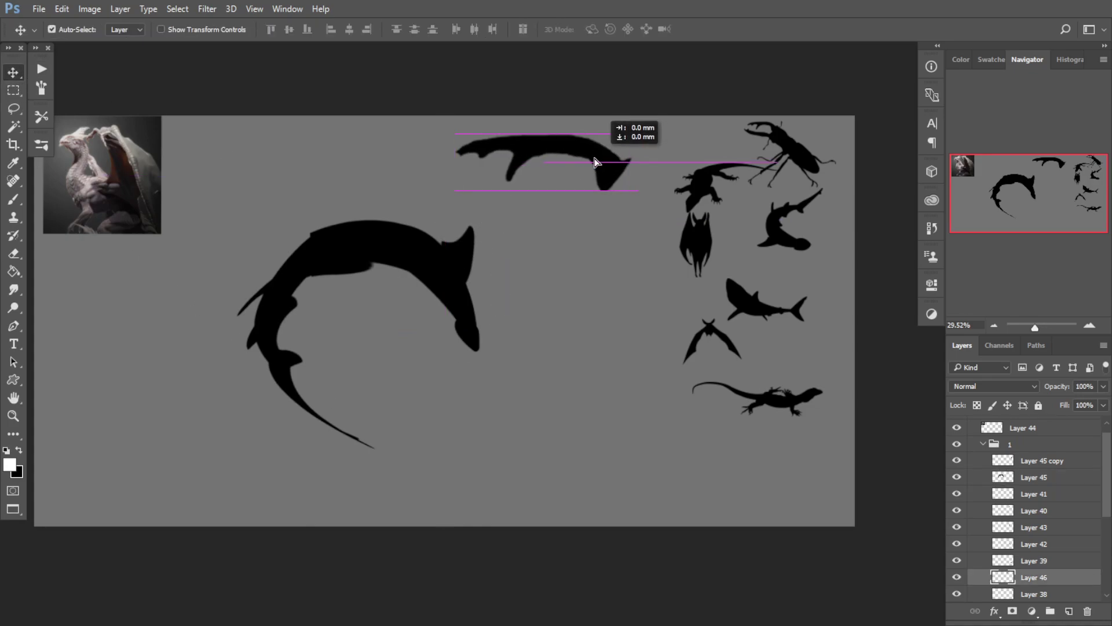
{"action": "key", "text": "ctrl+t"}
{"action": "left_click_drag", "start_coordinate": [631, 290], "coordinate": [521, 315]}
{"action": "left_click_drag", "start_coordinate": [534, 176], "coordinate": [491, 298]}
{"action": "key", "text": "Return"}
Step: Duplicate the limb silhouette and place the copy on the body's back, scaled to 68.41% and rotated -17.98°
{"action": "key", "text": "ctrl+alt+t"}
{"action": "left_click_drag", "start_coordinate": [512, 195], "coordinate": [406, 240]}
{"action": "left_click_drag", "start_coordinate": [468, 289], "coordinate": [494, 229]}
{"action": "left_click_drag", "start_coordinate": [410, 238], "coordinate": [409, 242]}
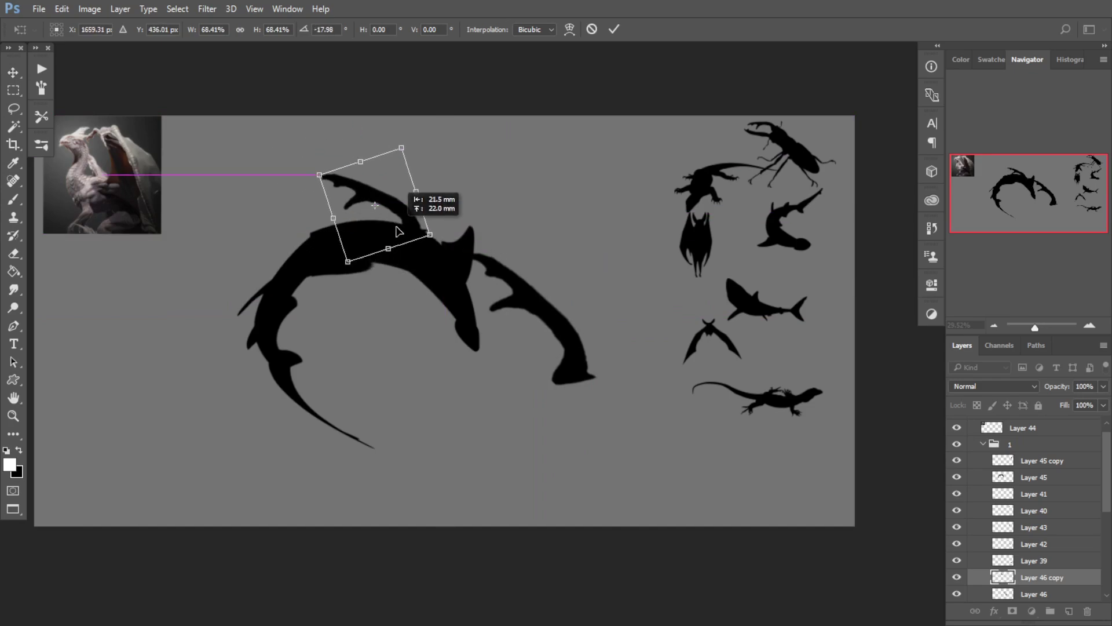
Step: Enlarge the limb copy to about 153% width and distort its corners into a long wing arm rising from the shoulder
{"action": "left_click_drag", "start_coordinate": [331, 192], "coordinate": [193, 116]}
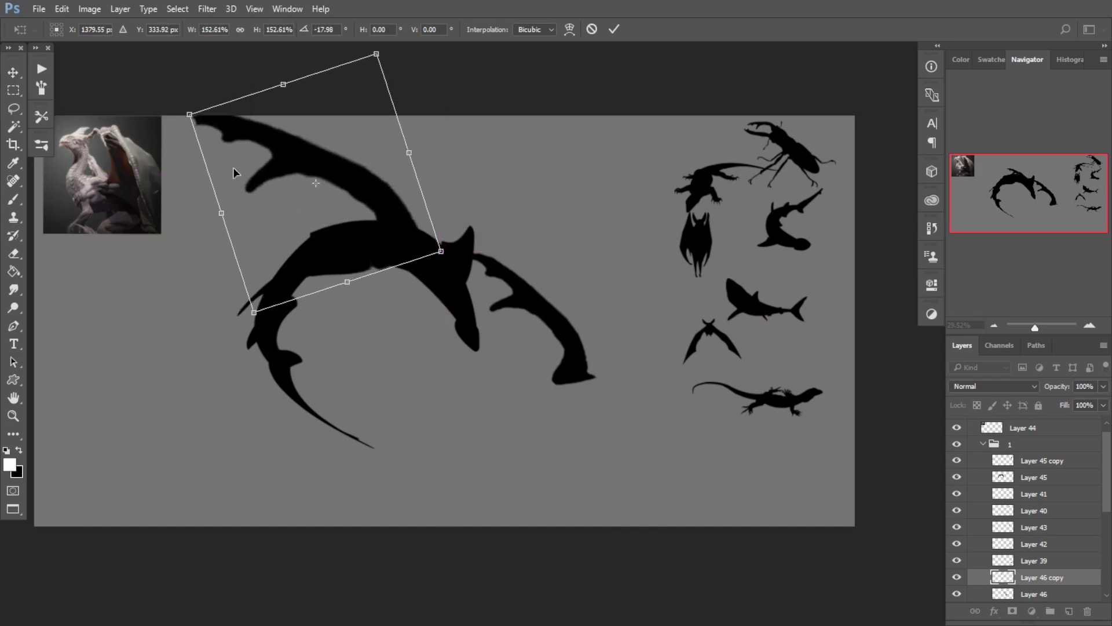
{"action": "left_click_drag", "start_coordinate": [277, 303], "coordinate": [252, 320]}
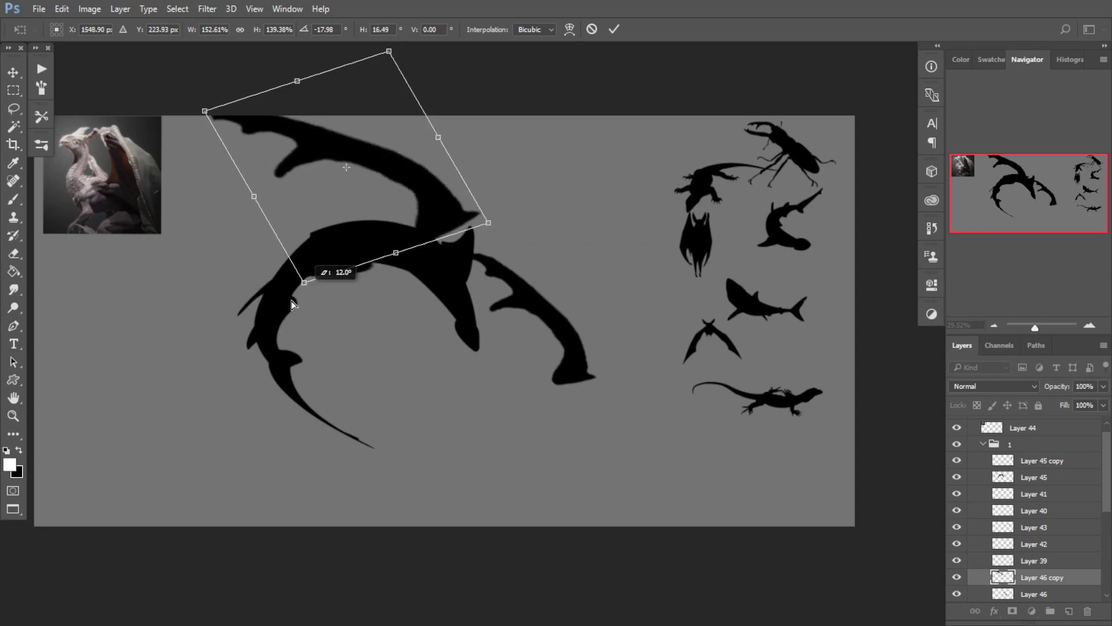
{"action": "left_click_drag", "start_coordinate": [453, 249], "coordinate": [454, 251]}
{"action": "left_click_drag", "start_coordinate": [298, 288], "coordinate": [366, 274]}
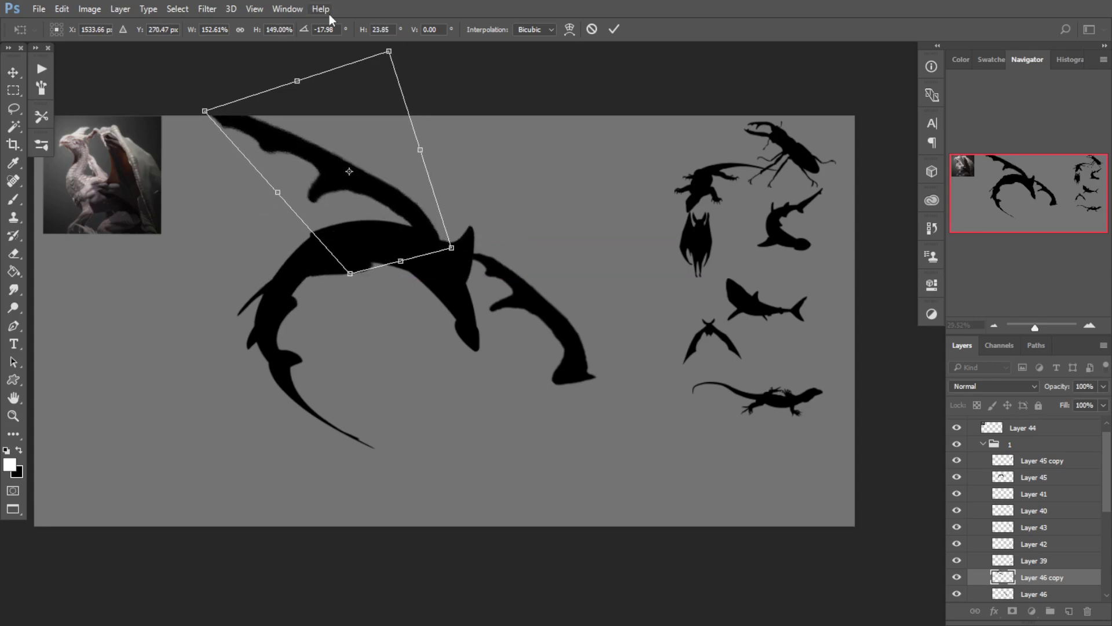
{"action": "key", "text": "Return"}
Step: Shift the body and the large wing arm lower on the canvas, and set the original limb aside below the lizard silhouette
{"action": "scroll", "coordinate": [1001, 508], "scroll_direction": "down", "scroll_amount": 2}
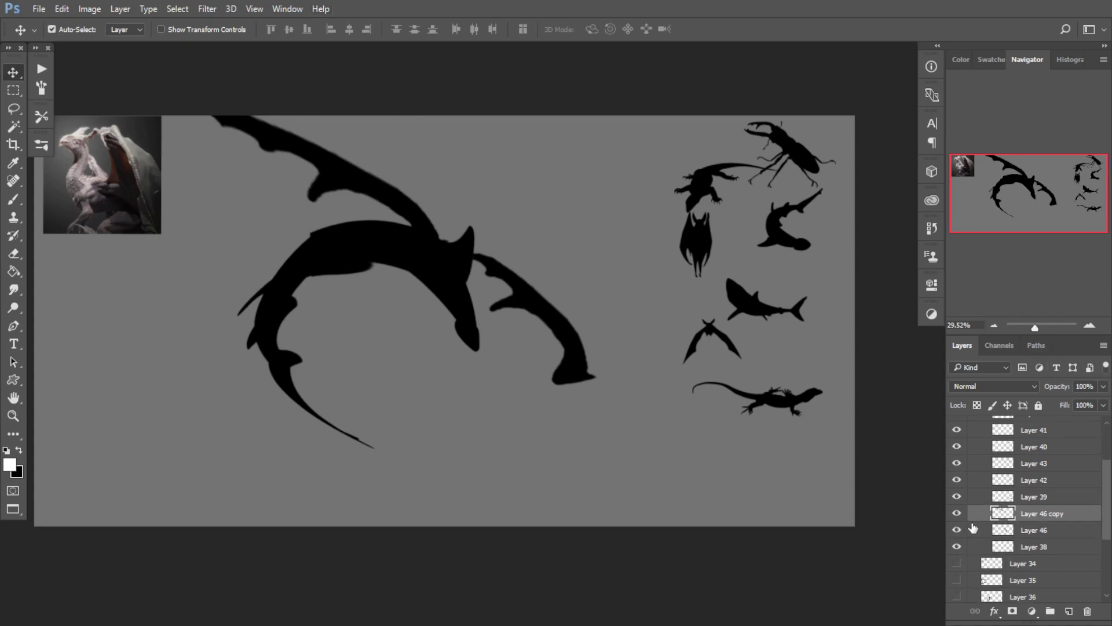
{"action": "left_click", "coordinate": [956, 514]}
{"action": "left_click", "coordinate": [956, 513]}
{"action": "left_click_drag", "start_coordinate": [389, 259], "coordinate": [423, 311]}
{"action": "left_click_drag", "start_coordinate": [384, 208], "coordinate": [405, 264]}
{"action": "left_click_drag", "start_coordinate": [539, 315], "coordinate": [737, 444]}
{"action": "left_click", "coordinate": [418, 271]}
{"action": "key", "text": "ctrl+t"}
{"action": "right_click", "coordinate": [368, 237]}
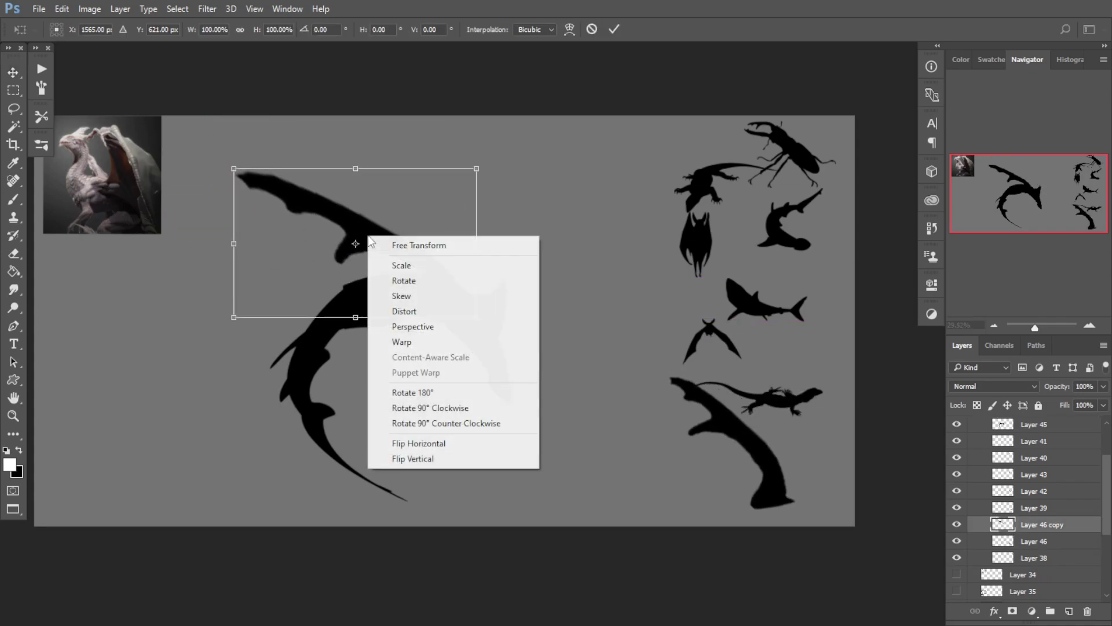
{"action": "left_click", "coordinate": [454, 442]}
{"action": "left_click_drag", "start_coordinate": [450, 420], "coordinate": [450, 397]}
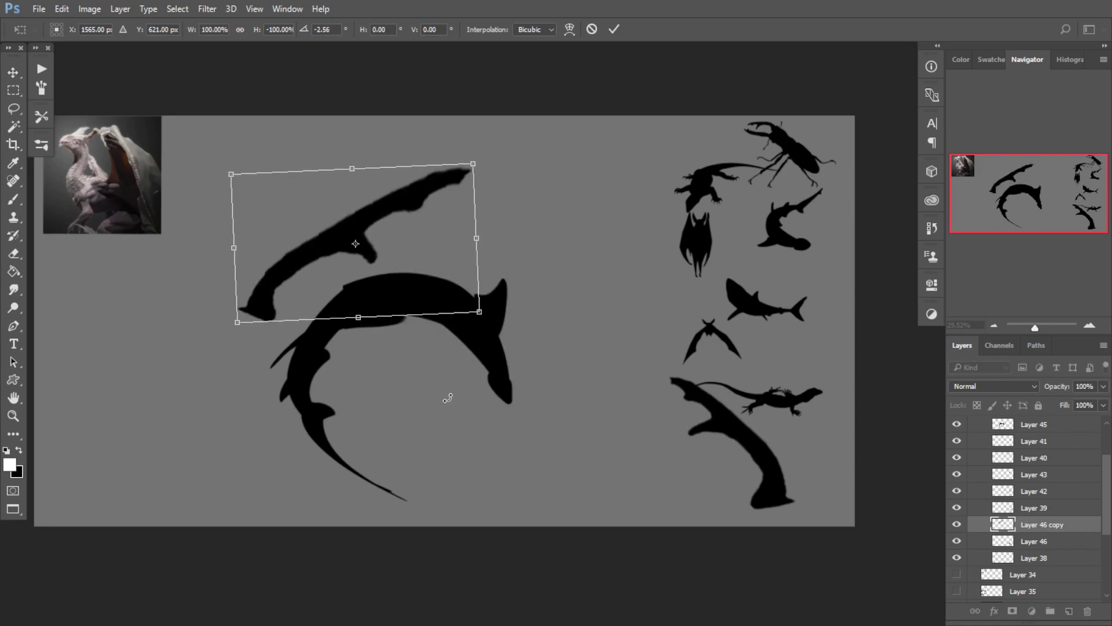
{"action": "key", "text": "Escape"}
Step: Warp the wing arm on the body's back into a curved arch with an extended tip and a narrower base at the shoulder
{"action": "key", "text": "ctrl+t"}
{"action": "right_click", "coordinate": [393, 231]}
{"action": "left_click", "coordinate": [456, 337]}
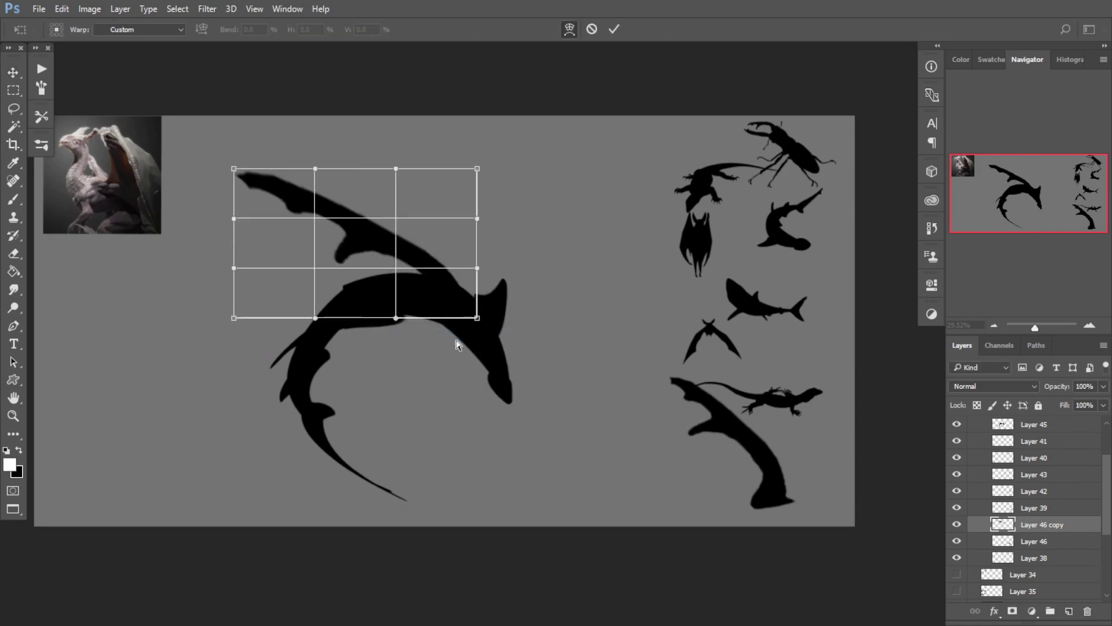
{"action": "left_click_drag", "start_coordinate": [233, 169], "coordinate": [177, 199]}
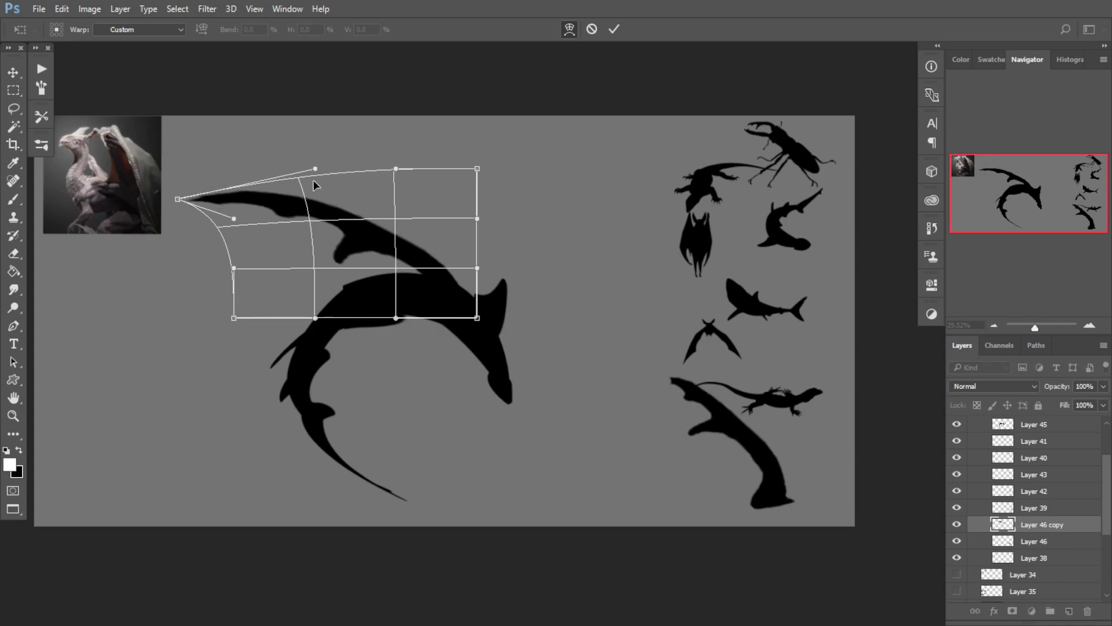
{"action": "left_click_drag", "start_coordinate": [316, 175], "coordinate": [320, 171]}
{"action": "left_click_drag", "start_coordinate": [370, 205], "coordinate": [360, 221]}
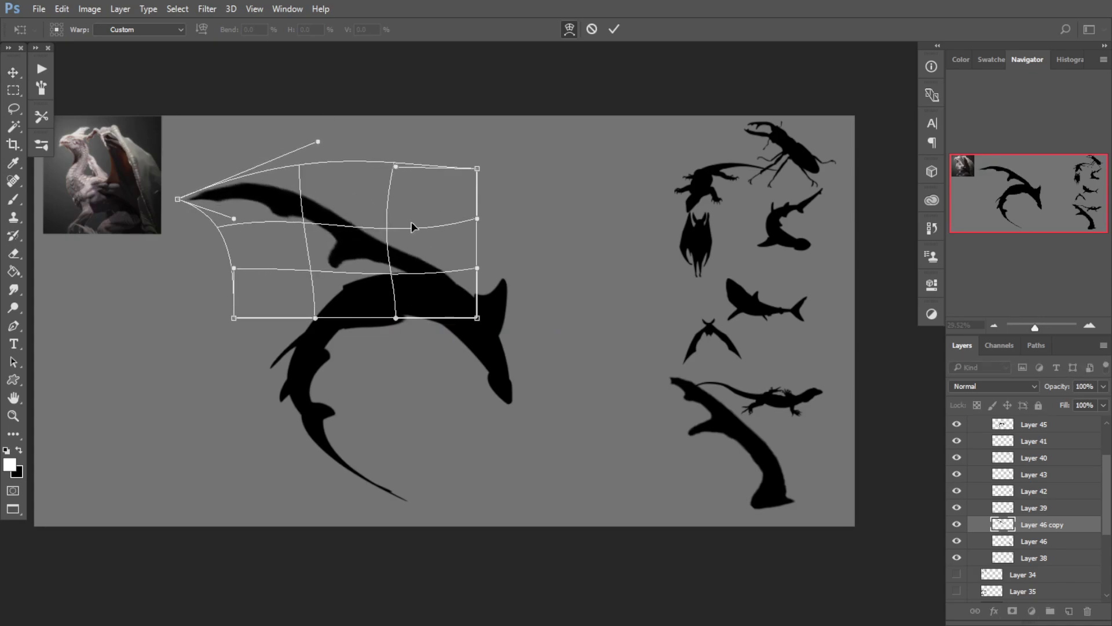
{"action": "left_click_drag", "start_coordinate": [436, 243], "coordinate": [460, 259]}
{"action": "left_click_drag", "start_coordinate": [447, 300], "coordinate": [433, 292]}
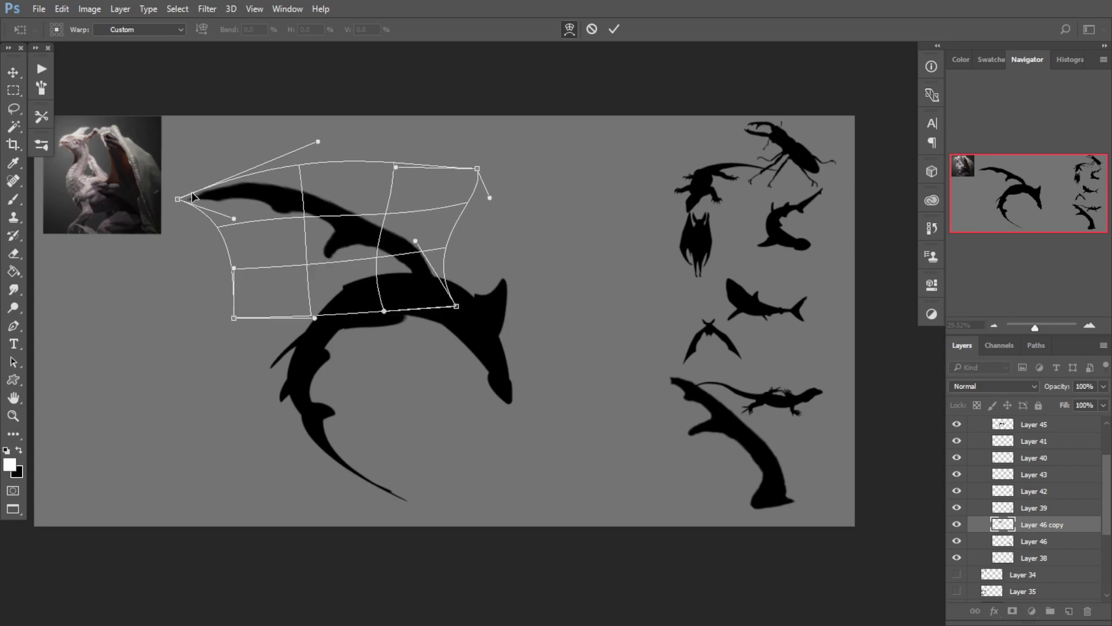
{"action": "mouse_move", "coordinate": [193, 197]}
{"action": "left_mouse_down"}
{"action": "mouse_move", "coordinate": [164, 124]}
{"action": "mouse_move", "coordinate": [180, 186]}
{"action": "left_mouse_up"}
{"action": "key", "text": "Return"}
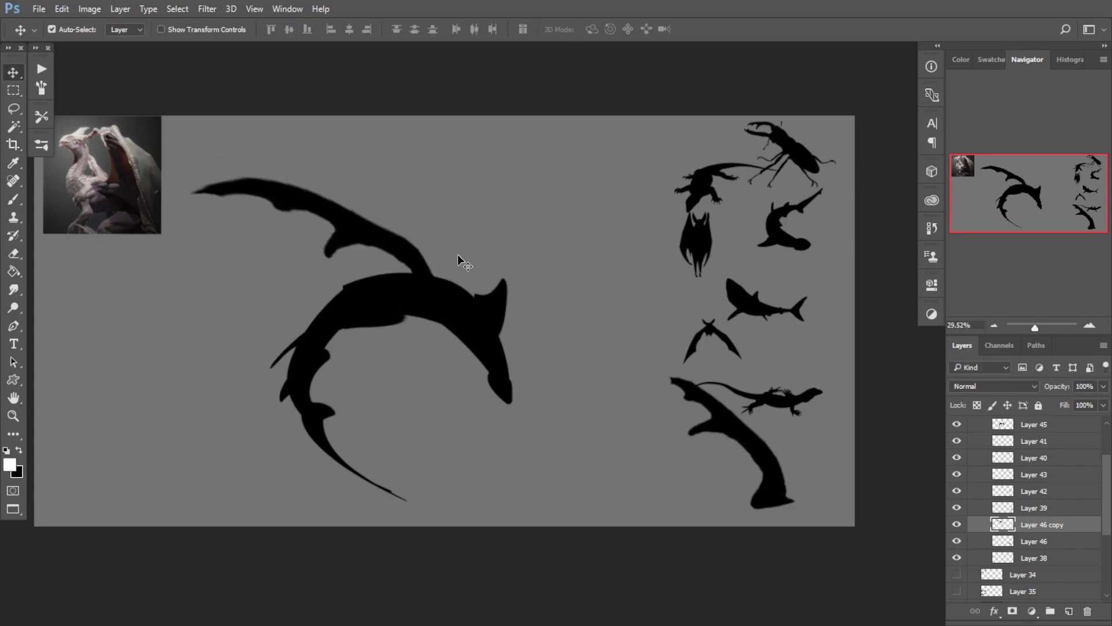
Step: Delete the dragon reference image layer
{"action": "left_click", "coordinate": [103, 168]}
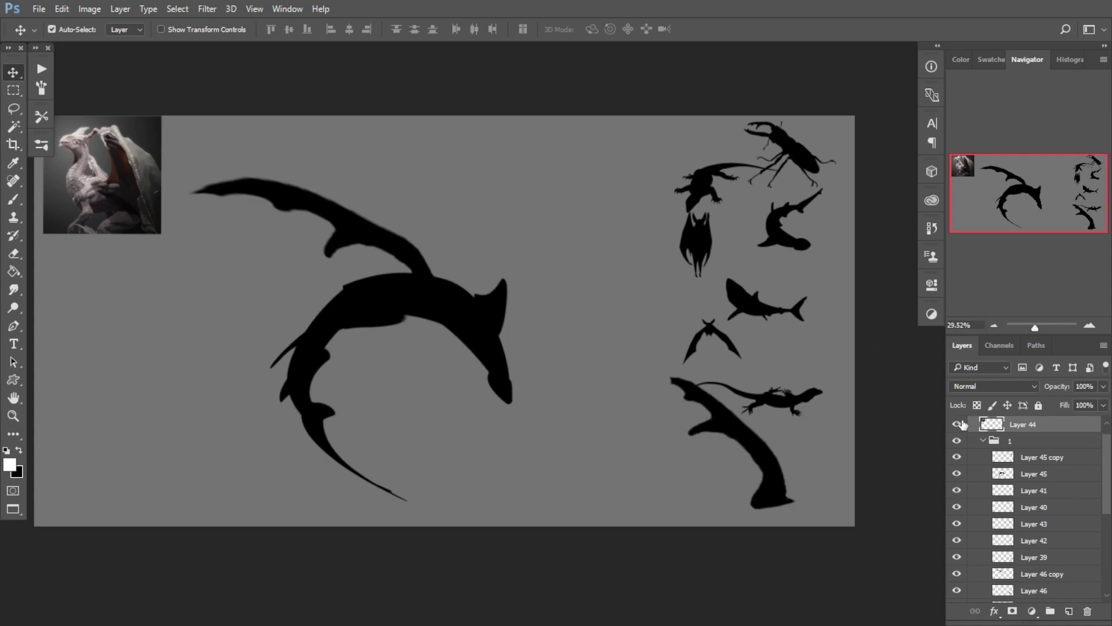
{"action": "key", "text": "Delete"}
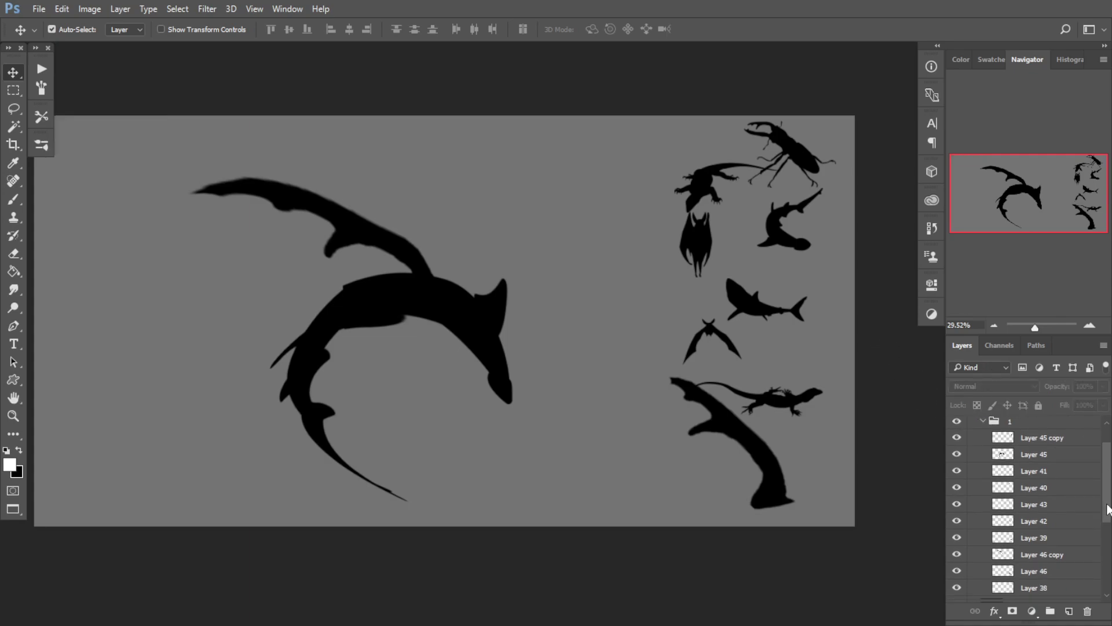
Step: Enlarge the wing arm on the body's back to about 121% width and distort its corners into a longer, slimmer wing
{"action": "left_click", "coordinate": [359, 212]}
{"action": "key", "text": "ctrl+t"}
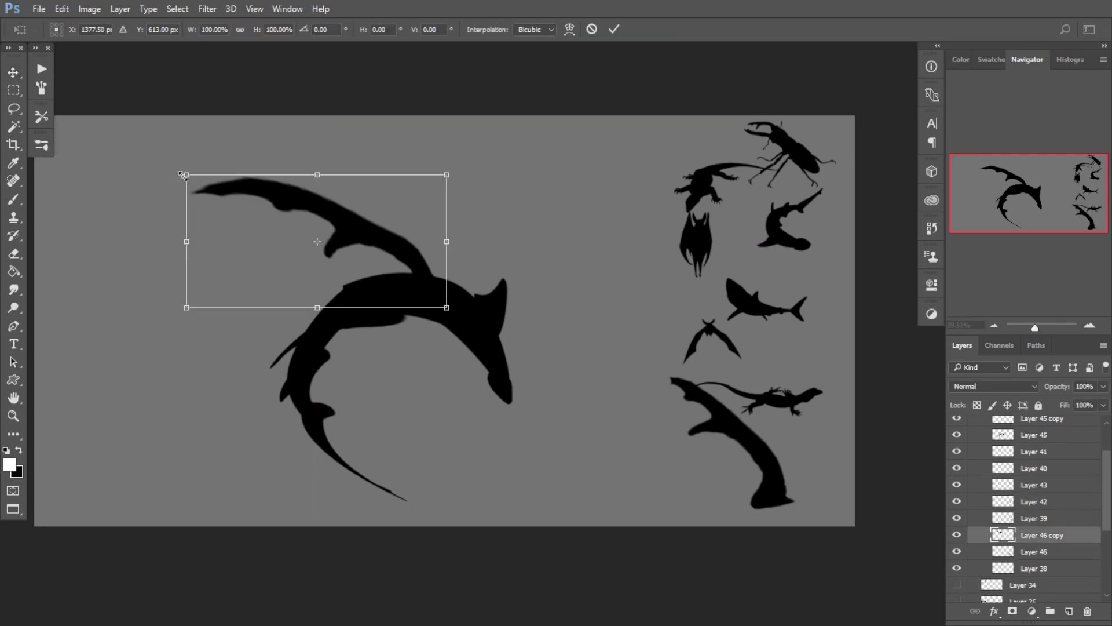
{"action": "left_click_drag", "start_coordinate": [183, 175], "coordinate": [122, 142]}
{"action": "left_click_drag", "start_coordinate": [122, 307], "coordinate": [178, 294]}
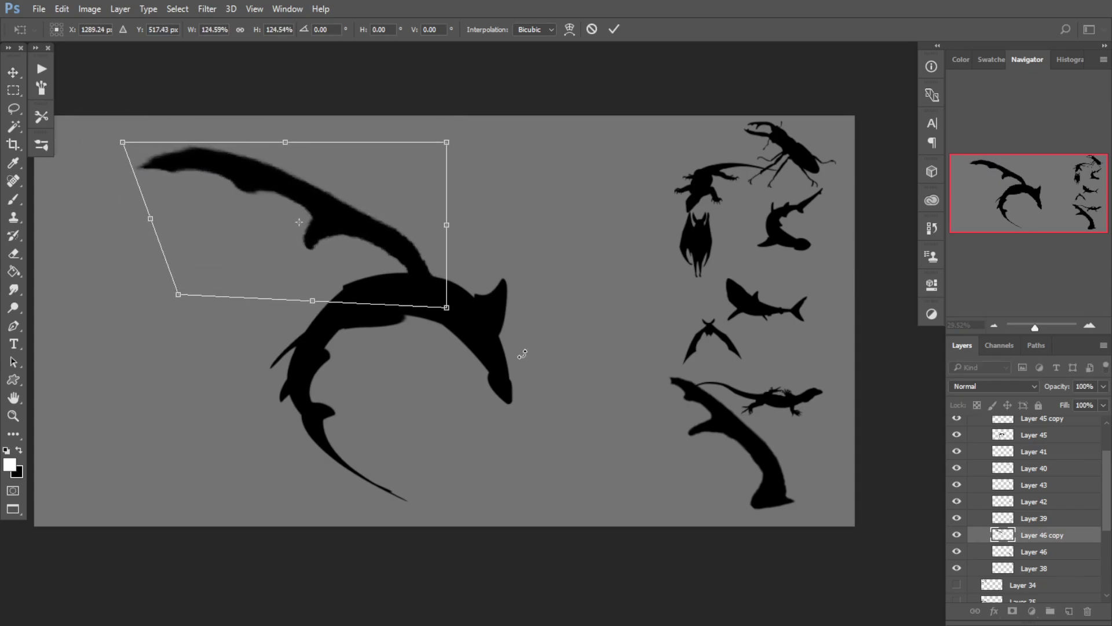
{"action": "left_click_drag", "start_coordinate": [312, 301], "coordinate": [333, 292]}
{"action": "left_click_drag", "start_coordinate": [469, 299], "coordinate": [443, 296]}
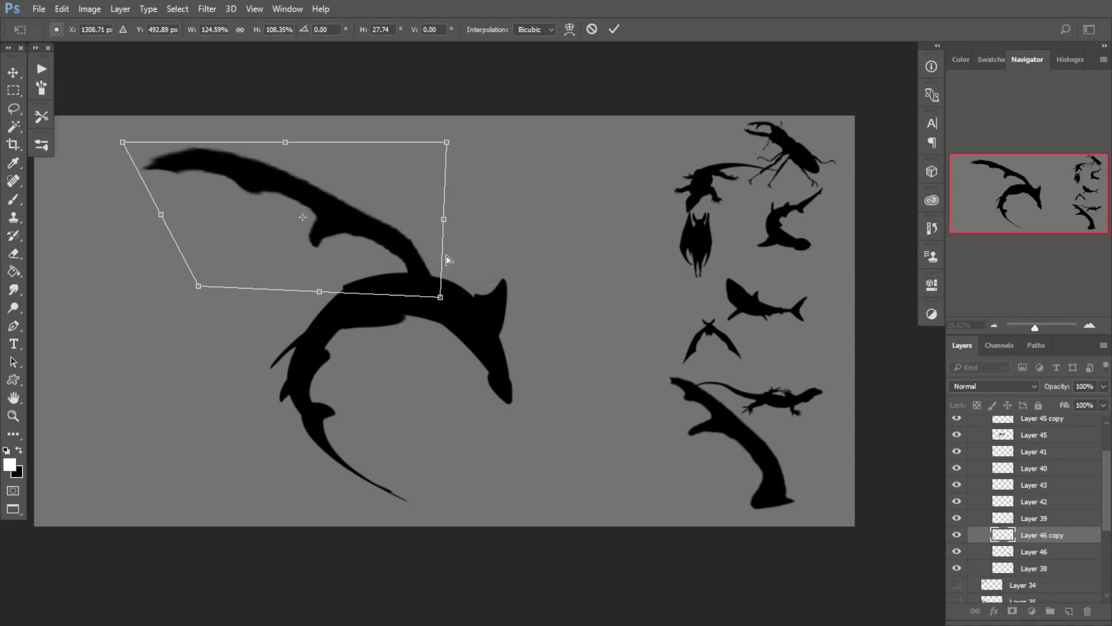
{"action": "left_click_drag", "start_coordinate": [447, 142], "coordinate": [441, 205]}
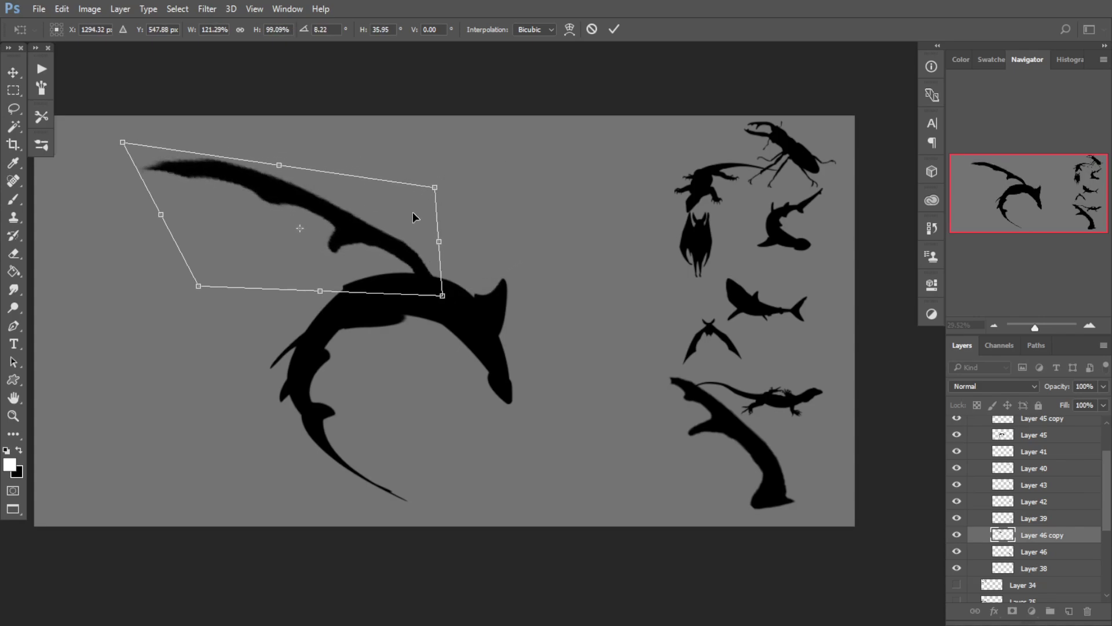
{"action": "key", "text": "Return"}
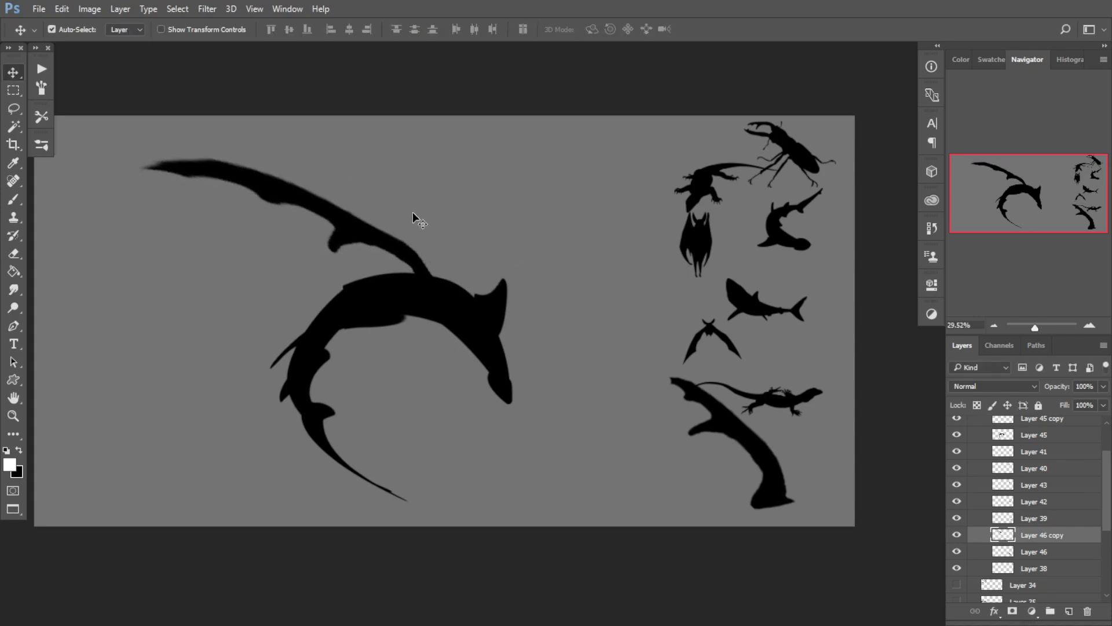
Step: Warp the long wing arm into a raised arch with a drooping, tapered tip and a narrow base at the shoulder
{"action": "key", "text": "ctrl+t"}
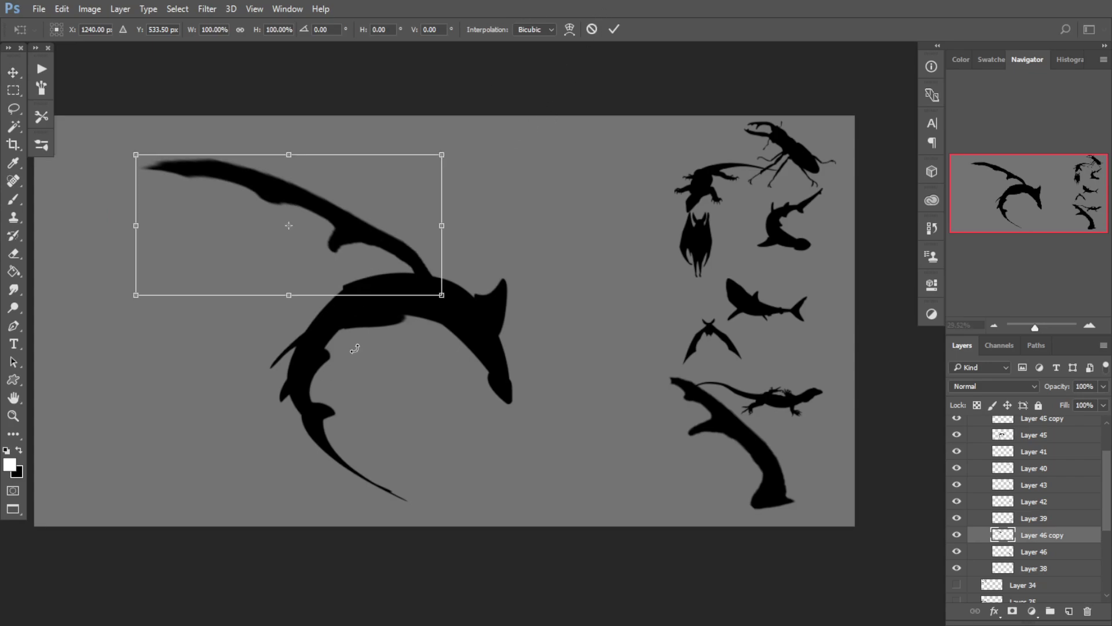
{"action": "right_click", "coordinate": [445, 280]}
{"action": "left_click", "coordinate": [566, 387]}
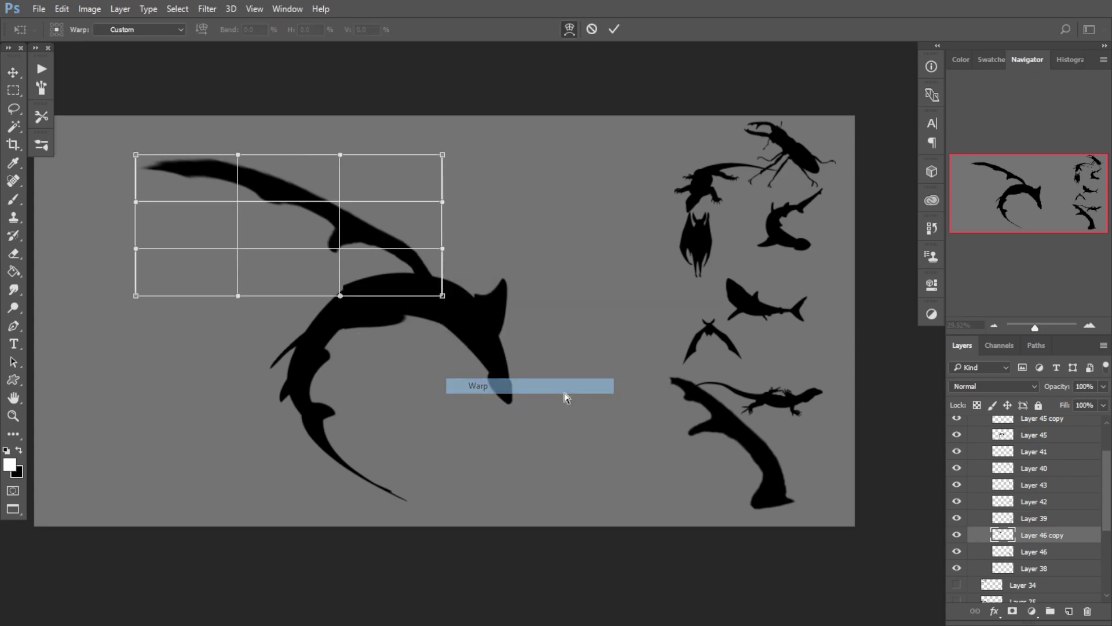
{"action": "left_click_drag", "start_coordinate": [442, 296], "coordinate": [253, 203]}
{"action": "left_click_drag", "start_coordinate": [272, 153], "coordinate": [208, 173]}
{"action": "left_click_drag", "start_coordinate": [147, 188], "coordinate": [139, 215]}
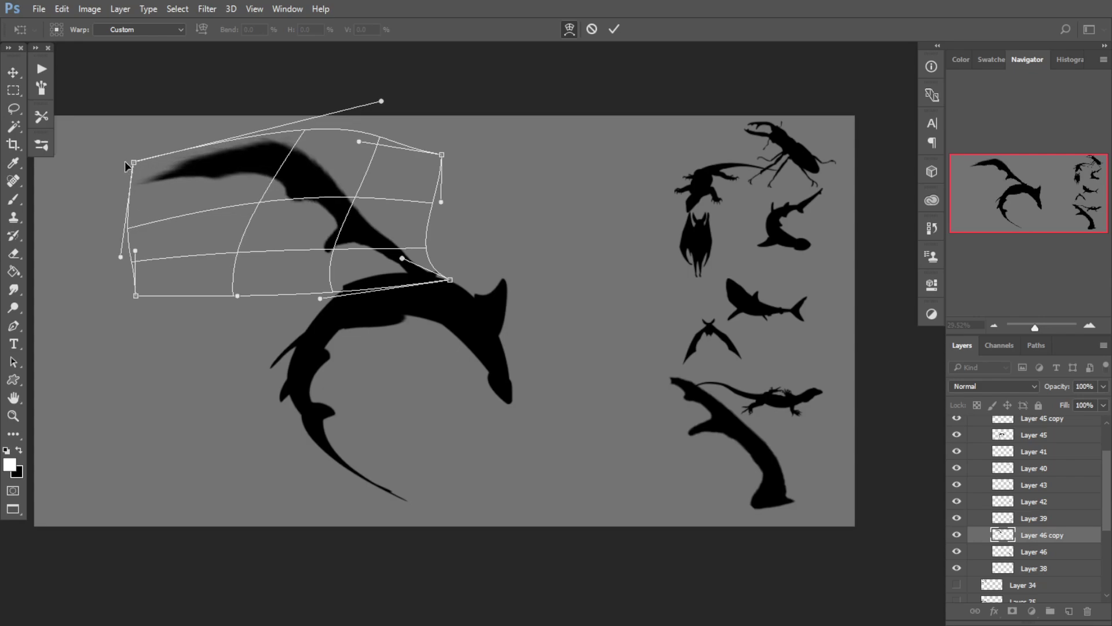
{"action": "left_click_drag", "start_coordinate": [223, 155], "coordinate": [223, 162]}
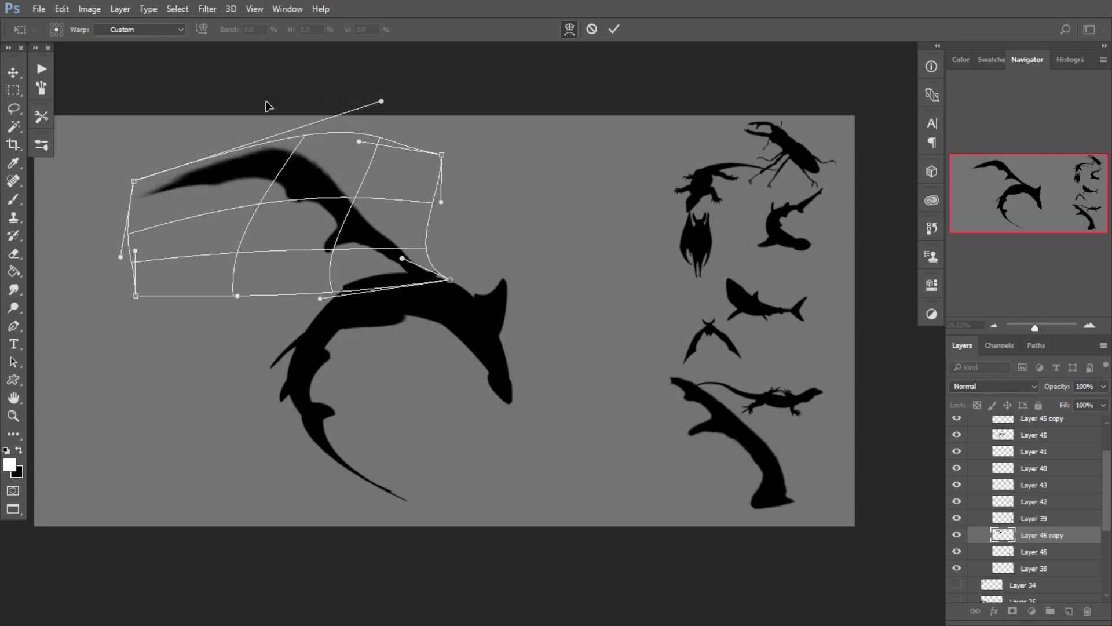
{"action": "left_click_drag", "start_coordinate": [386, 101], "coordinate": [361, 106]}
{"action": "left_click_drag", "start_coordinate": [283, 147], "coordinate": [282, 151]}
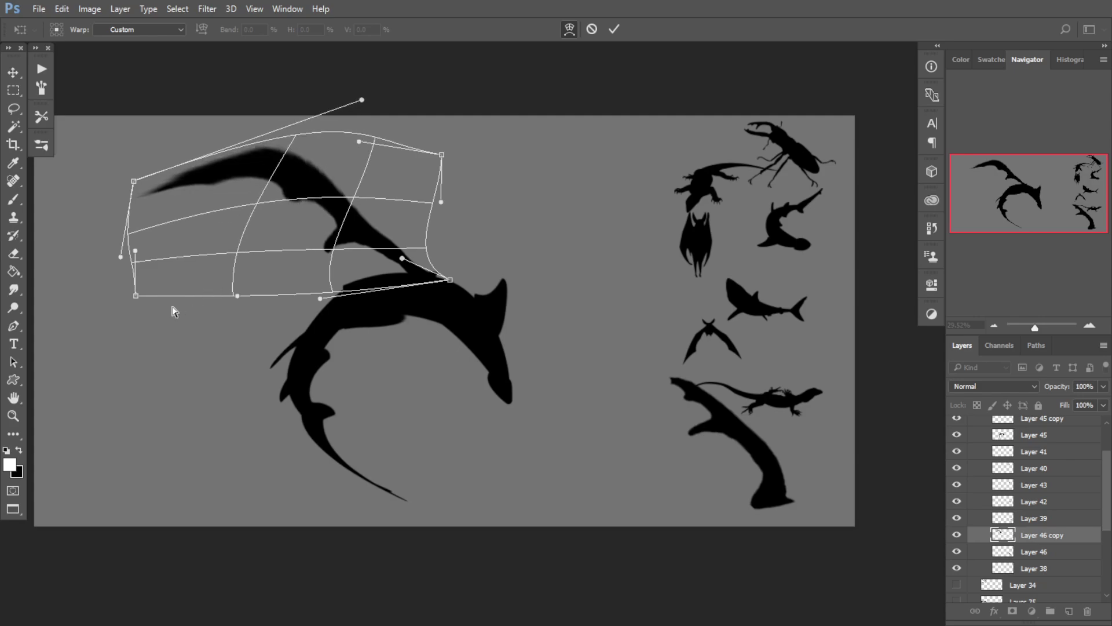
{"action": "key", "text": "Return"}
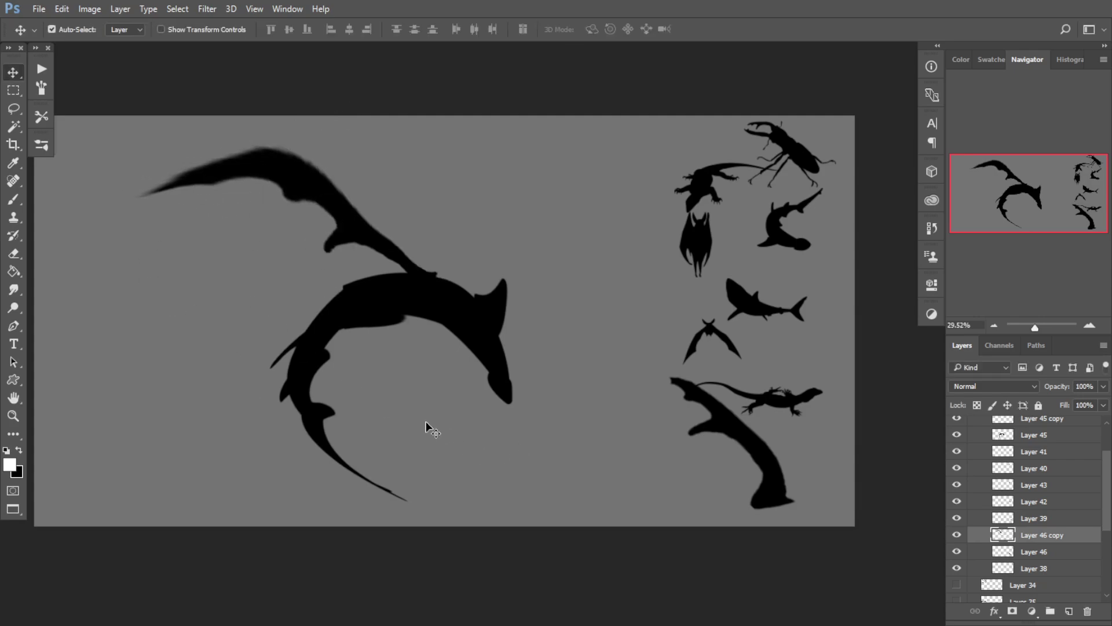
Step: Duplicate the wing arm, flip the copy horizontally, and fit it on the opposite side of the shoulder at about 61% width
{"action": "key", "text": "ctrl+j"}
{"action": "key", "text": "ctrl+t"}
{"action": "right_click", "coordinate": [359, 223]}
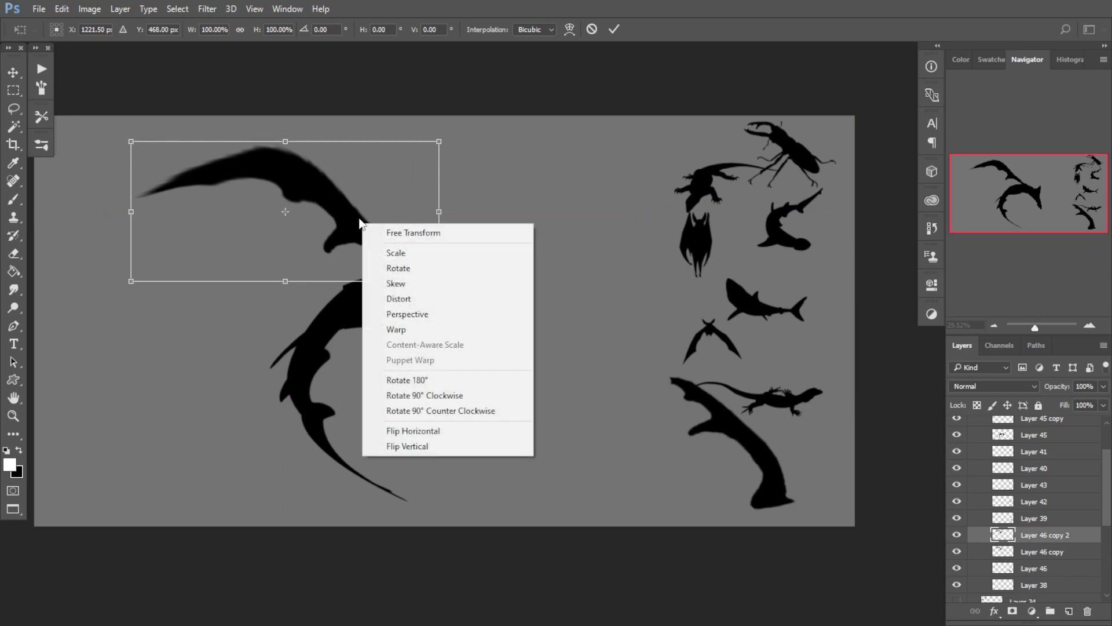
{"action": "left_click", "coordinate": [435, 435]}
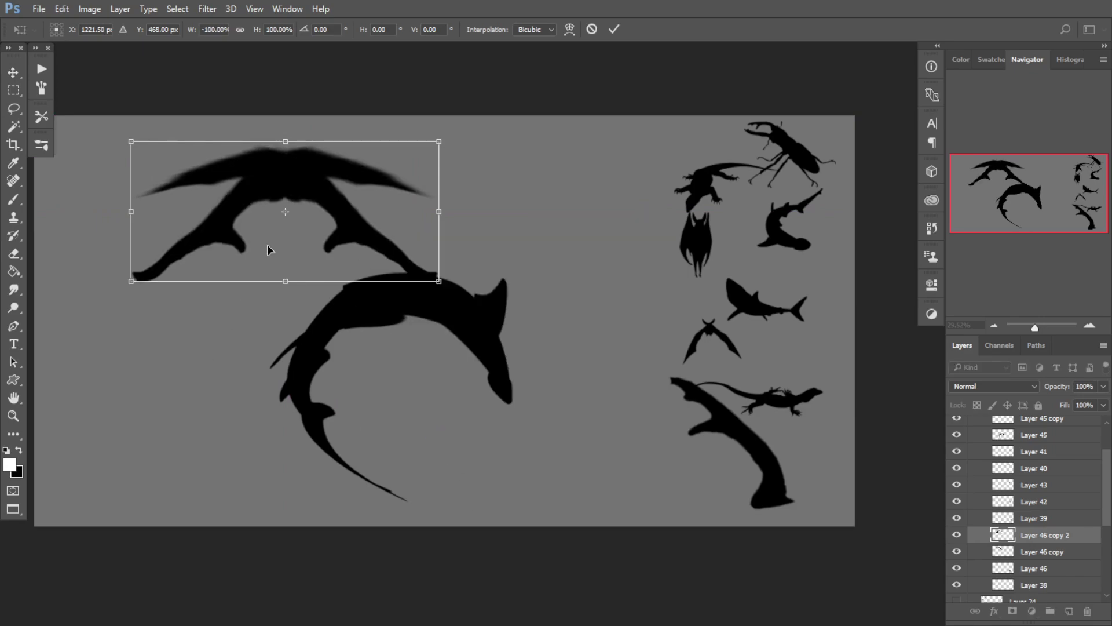
{"action": "left_click_drag", "start_coordinate": [267, 246], "coordinate": [590, 254]}
{"action": "left_click_drag", "start_coordinate": [739, 213], "coordinate": [613, 220]}
{"action": "mouse_move", "coordinate": [523, 152]}
{"action": "left_mouse_down"}
{"action": "mouse_move", "coordinate": [537, 162]}
{"action": "mouse_move", "coordinate": [524, 160]}
{"action": "left_mouse_up"}
{"action": "left_click_drag", "start_coordinate": [425, 150], "coordinate": [429, 193]}
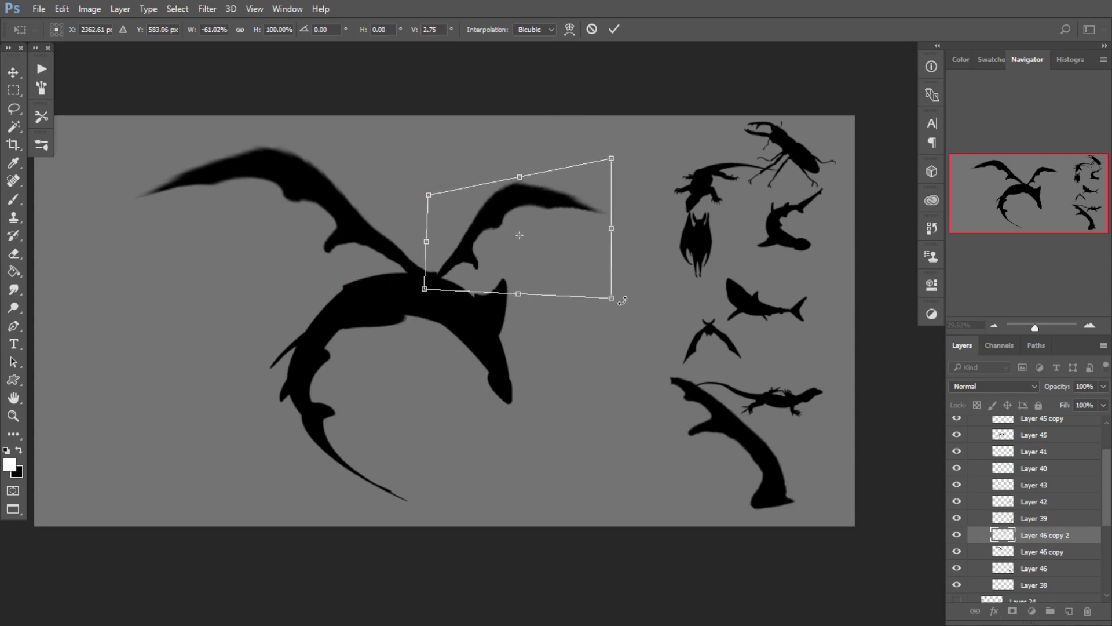
Step: Distort the corners of the mirrored wing so it rises slimly from the shoulder with its tip stretched outward
{"action": "left_click_drag", "start_coordinate": [622, 300], "coordinate": [601, 243]}
{"action": "mouse_move", "coordinate": [620, 158]}
{"action": "left_mouse_down"}
{"action": "mouse_move", "coordinate": [638, 144]}
{"action": "mouse_move", "coordinate": [603, 154]}
{"action": "mouse_move", "coordinate": [633, 144]}
{"action": "mouse_move", "coordinate": [617, 149]}
{"action": "left_mouse_up"}
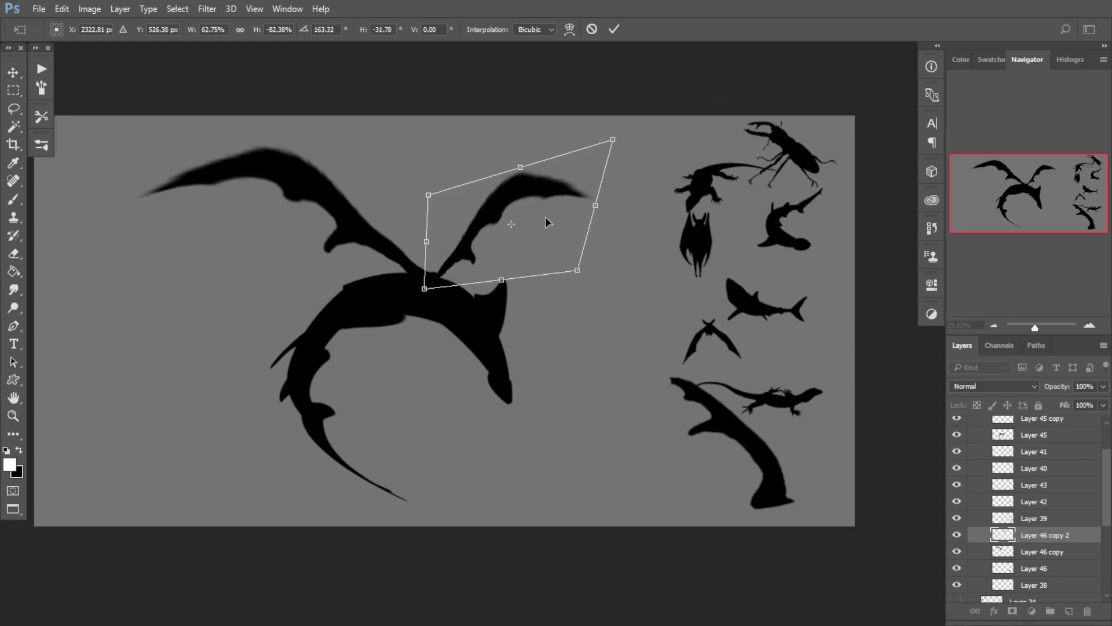
{"action": "left_click_drag", "start_coordinate": [599, 272], "coordinate": [588, 288]}
{"action": "left_click_drag", "start_coordinate": [425, 276], "coordinate": [434, 283]}
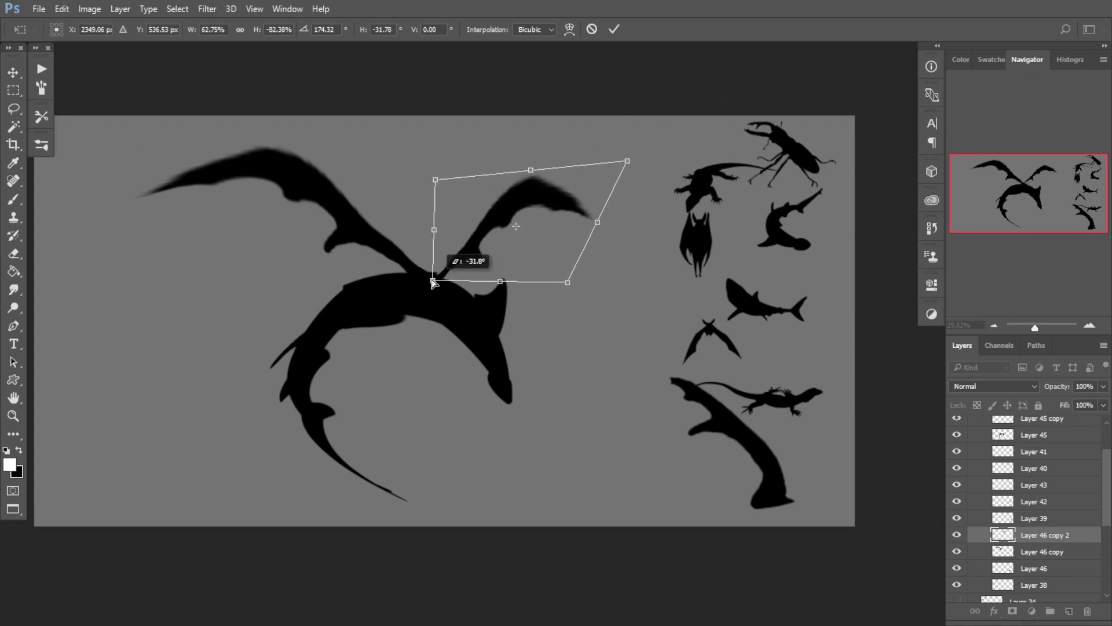
{"action": "left_click_drag", "start_coordinate": [530, 173], "coordinate": [543, 191]}
{"action": "left_click_drag", "start_coordinate": [606, 231], "coordinate": [588, 217]}
{"action": "left_click_drag", "start_coordinate": [449, 200], "coordinate": [446, 212]}
{"action": "left_click_drag", "start_coordinate": [665, 168], "coordinate": [683, 130]}
{"action": "key", "text": "Return"}
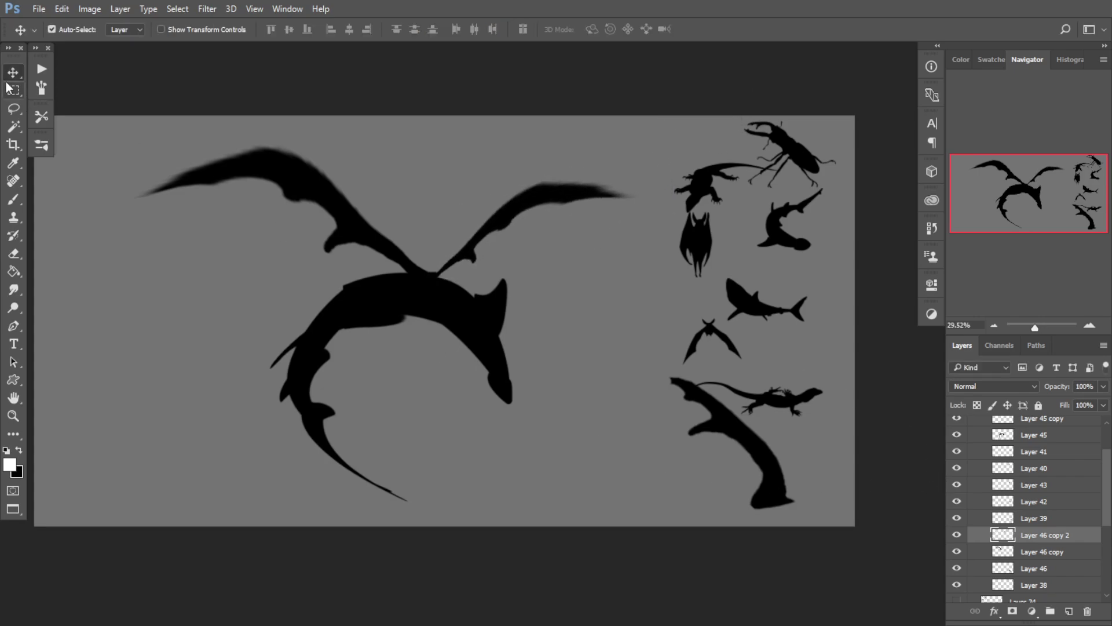
Step: Rotate the original large wing slightly upward and nudge it back onto the shoulder beside the mirrored wing
{"action": "left_click", "coordinate": [375, 242]}
{"action": "key", "text": "ctrl+t"}
{"action": "left_click_drag", "start_coordinate": [475, 297], "coordinate": [466, 316]}
{"action": "mouse_move", "coordinate": [412, 271]}
{"action": "left_mouse_down"}
{"action": "mouse_move", "coordinate": [412, 260]}
{"action": "mouse_move", "coordinate": [403, 266]}
{"action": "left_mouse_up"}
{"action": "key", "text": "Return"}
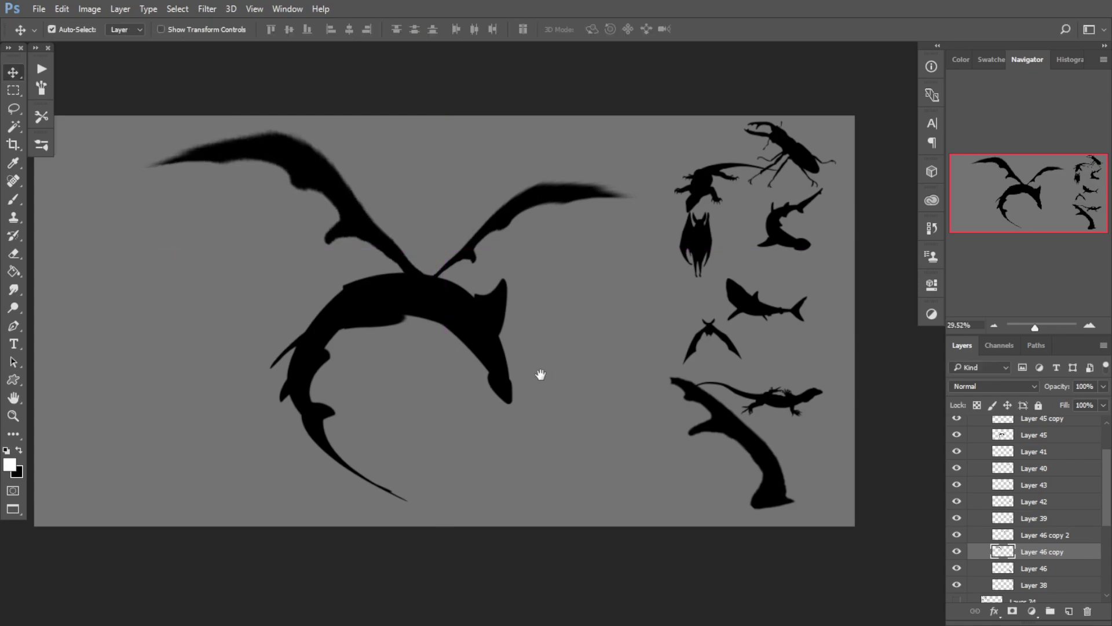
Step: Rearrange the spare limb, shark and folded-wing bat silhouettes among the reference pieces beside the creature
{"action": "left_click_drag", "start_coordinate": [541, 374], "coordinate": [500, 367]}
{"action": "mouse_move", "coordinate": [675, 415]}
{"action": "left_mouse_down"}
{"action": "mouse_move", "coordinate": [667, 404]}
{"action": "mouse_move", "coordinate": [684, 403]}
{"action": "left_mouse_up"}
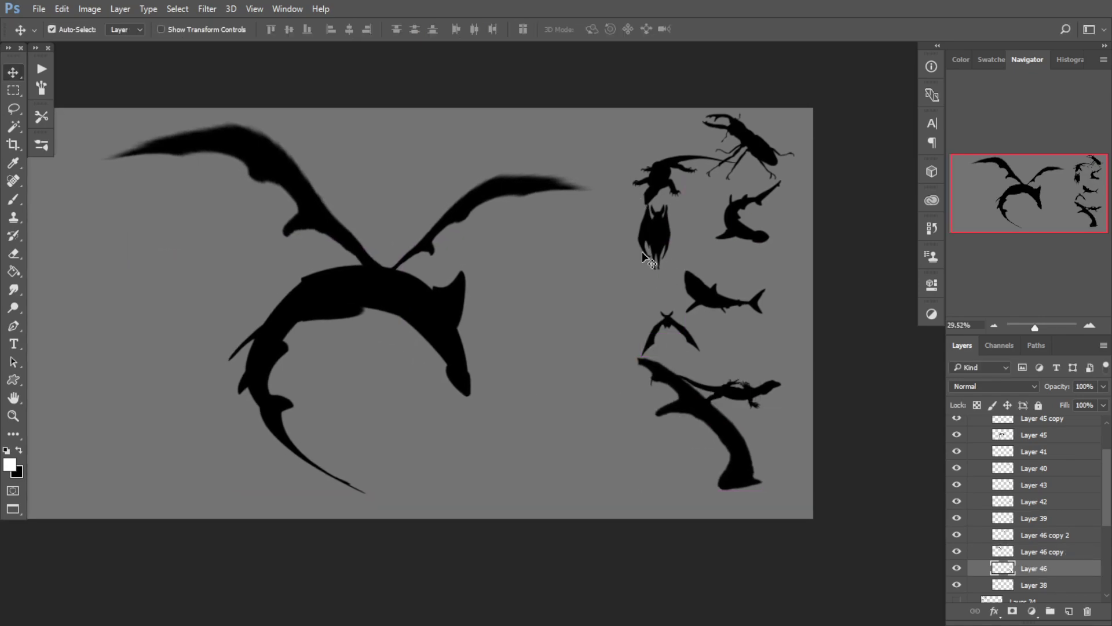
{"action": "left_click_drag", "start_coordinate": [324, 298], "coordinate": [352, 282]}
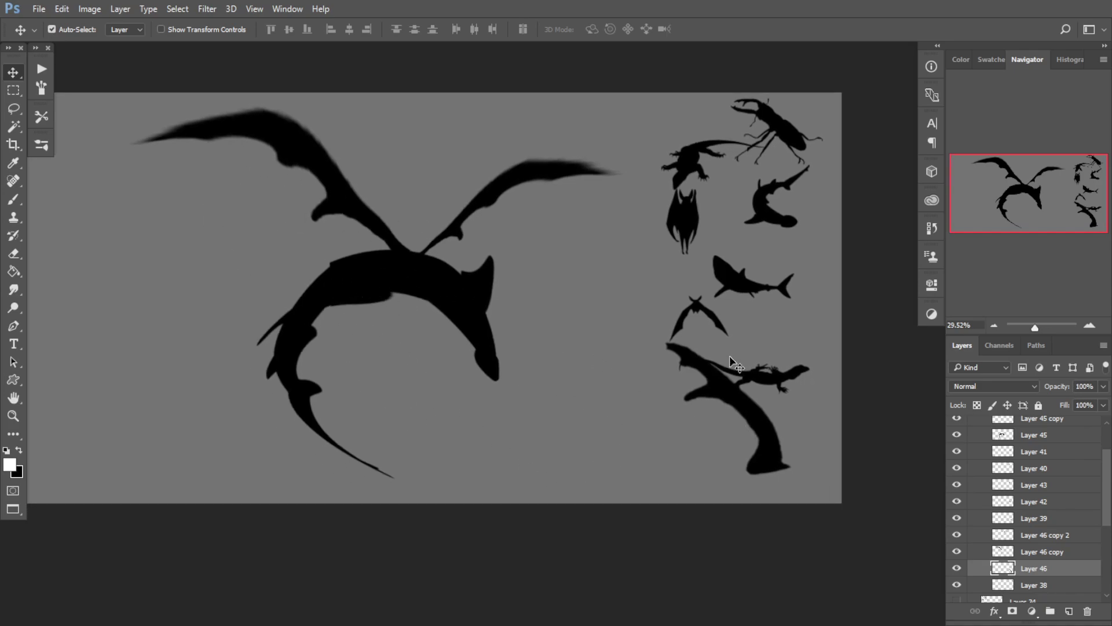
{"action": "scroll", "coordinate": [729, 356], "scroll_direction": "right", "scroll_amount": 1}
{"action": "left_click_drag", "start_coordinate": [729, 286], "coordinate": [753, 267]}
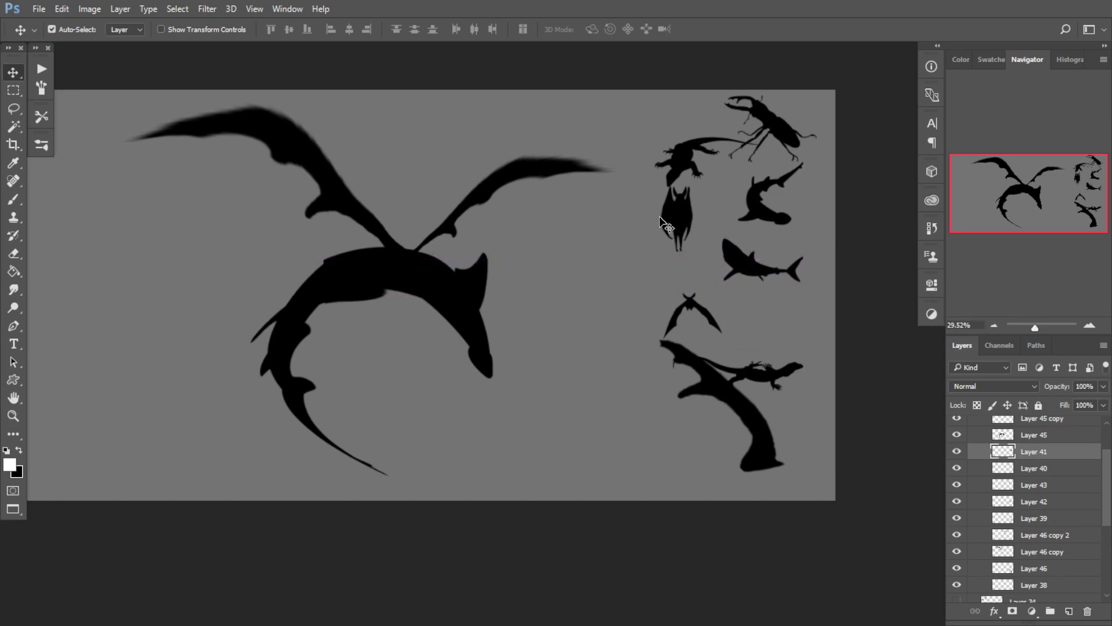
{"action": "left_click_drag", "start_coordinate": [670, 231], "coordinate": [676, 248]}
{"action": "left_click_drag", "start_coordinate": [711, 389], "coordinate": [233, 289]}
{"action": "key", "text": "ctrl+t"}
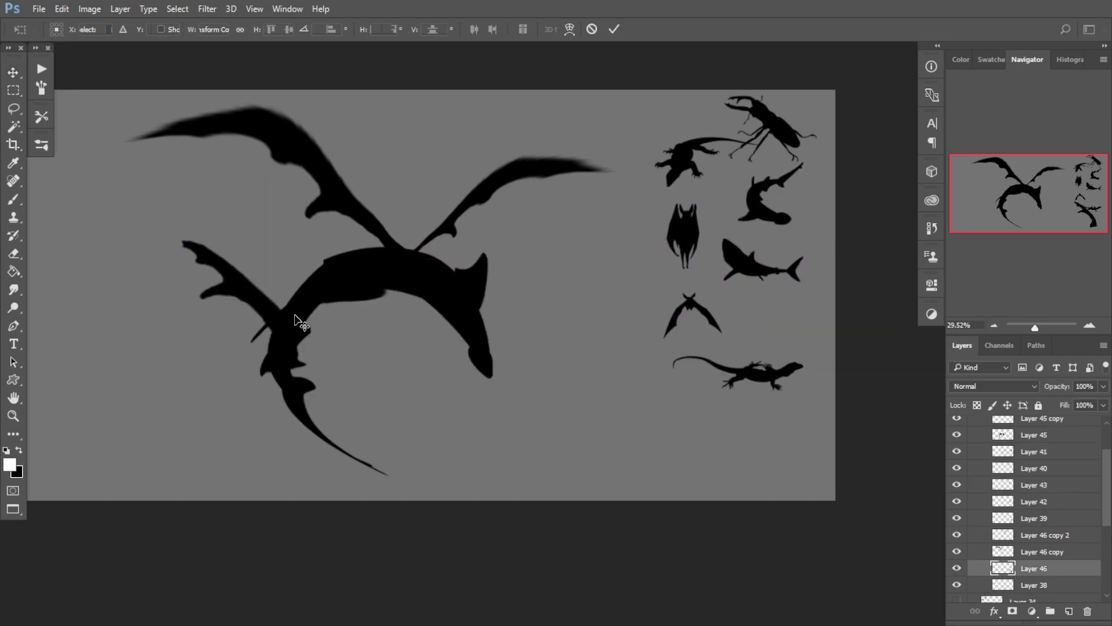
{"action": "key", "text": "ctrl+t"}
{"action": "left_click_drag", "start_coordinate": [266, 347], "coordinate": [150, 260]}
{"action": "left_click_drag", "start_coordinate": [359, 233], "coordinate": [335, 216]}
{"action": "left_click_drag", "start_coordinate": [239, 175], "coordinate": [240, 264]}
{"action": "left_click_drag", "start_coordinate": [242, 313], "coordinate": [384, 285]}
{"action": "left_click_drag", "start_coordinate": [278, 312], "coordinate": [480, 369]}
{"action": "key", "text": "Escape"}
Step: Shrink the spare limb to about 32%, rotate it upright, and attach its base to the tip of the creature's head
{"action": "key", "text": "ctrl+t"}
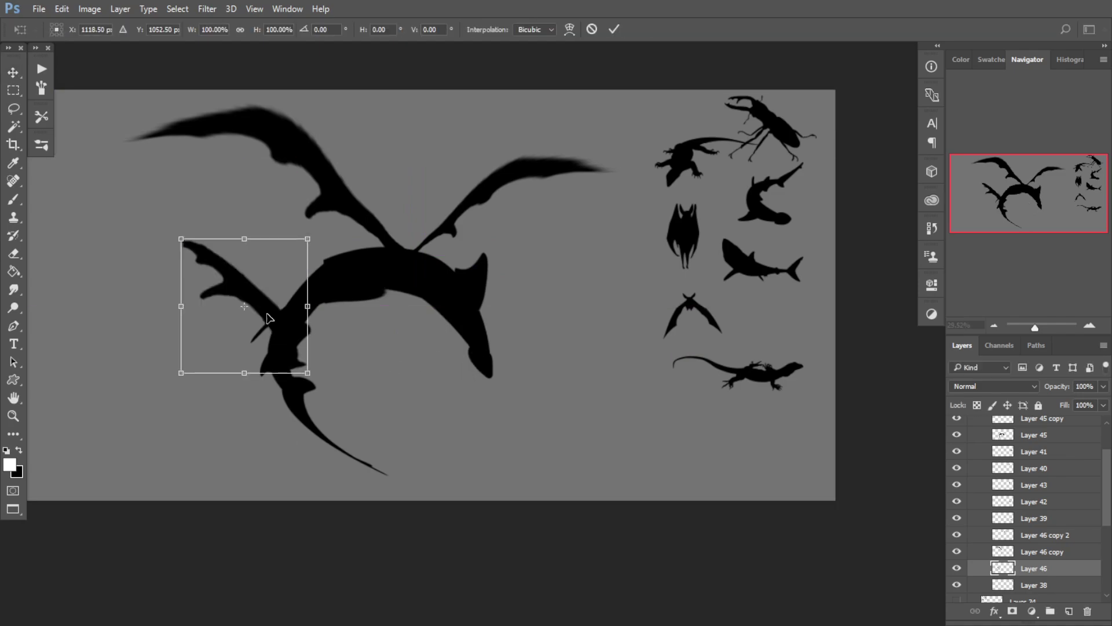
{"action": "left_click_drag", "start_coordinate": [269, 321], "coordinate": [476, 320]}
{"action": "left_click_drag", "start_coordinate": [548, 320], "coordinate": [479, 398]}
{"action": "left_click_drag", "start_coordinate": [485, 220], "coordinate": [448, 311]}
{"action": "left_click_drag", "start_coordinate": [426, 354], "coordinate": [508, 332]}
{"action": "left_click_drag", "start_coordinate": [480, 347], "coordinate": [690, 313]}
{"action": "left_click_drag", "start_coordinate": [559, 330], "coordinate": [517, 320]}
{"action": "left_click_drag", "start_coordinate": [515, 223], "coordinate": [510, 268]}
{"action": "left_click_drag", "start_coordinate": [510, 309], "coordinate": [514, 313]}
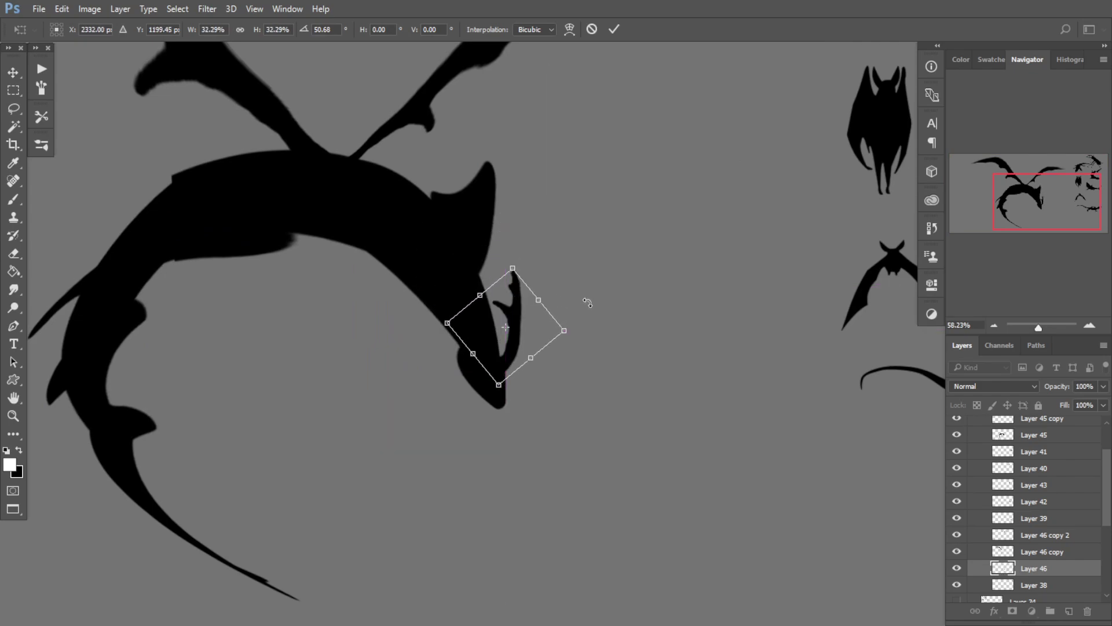
{"action": "left_click_drag", "start_coordinate": [492, 393], "coordinate": [453, 334]}
{"action": "key", "text": "Return"}
Step: Skew the inner side of the small limb at the snout upward and pull its lower outer corner inward
{"action": "key", "text": "ctrl+t"}
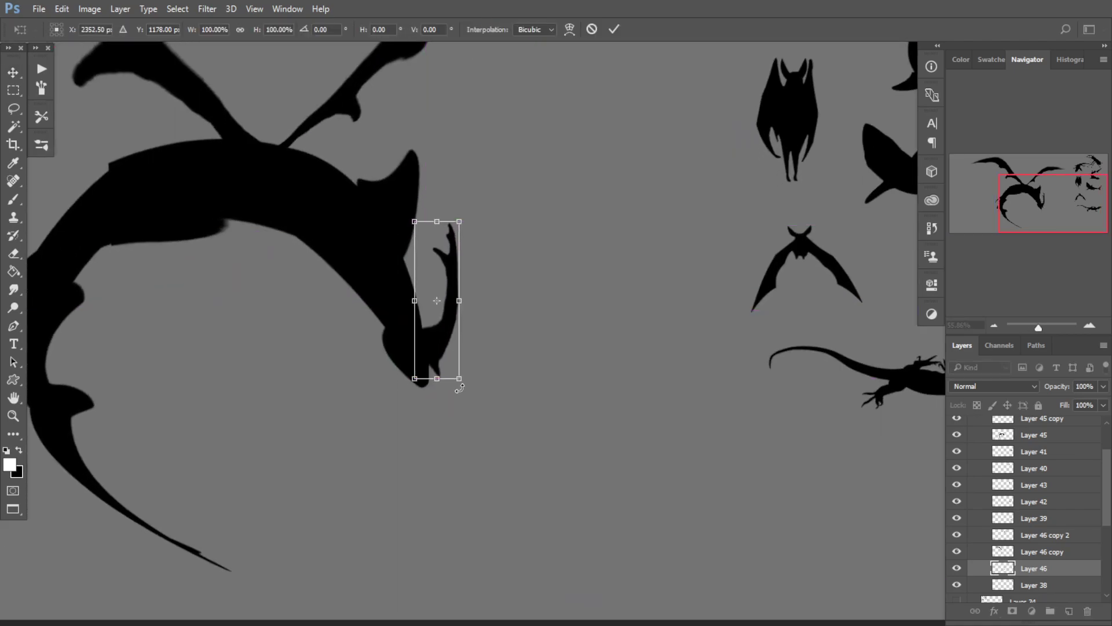
{"action": "left_click_drag", "start_coordinate": [459, 379], "coordinate": [452, 383]}
{"action": "left_click_drag", "start_coordinate": [415, 302], "coordinate": [418, 283]}
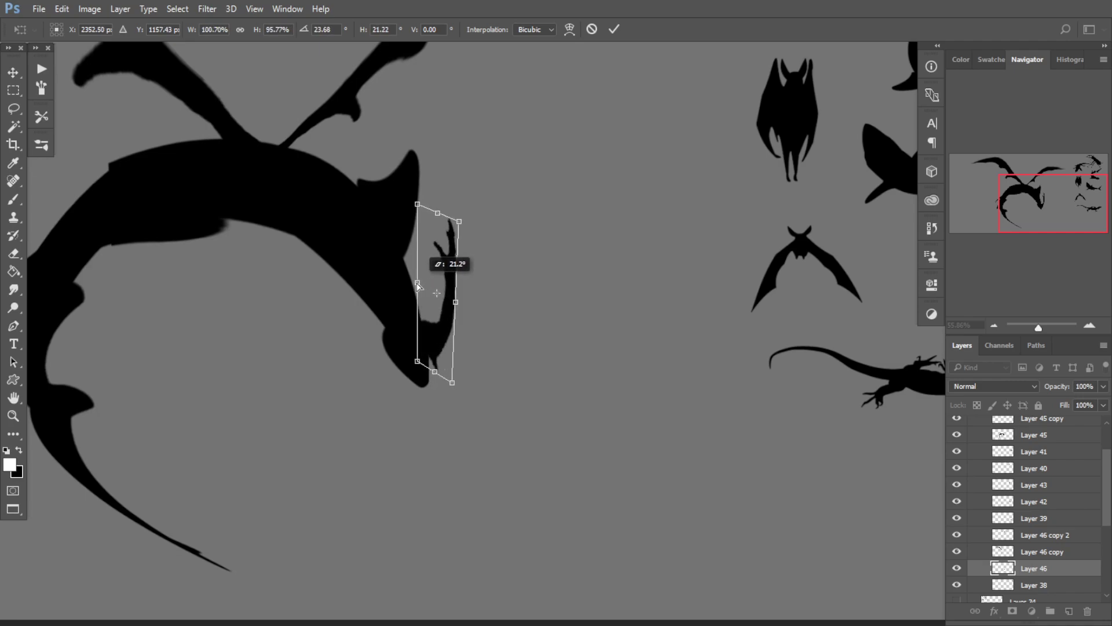
{"action": "left_click_drag", "start_coordinate": [452, 383], "coordinate": [445, 375]}
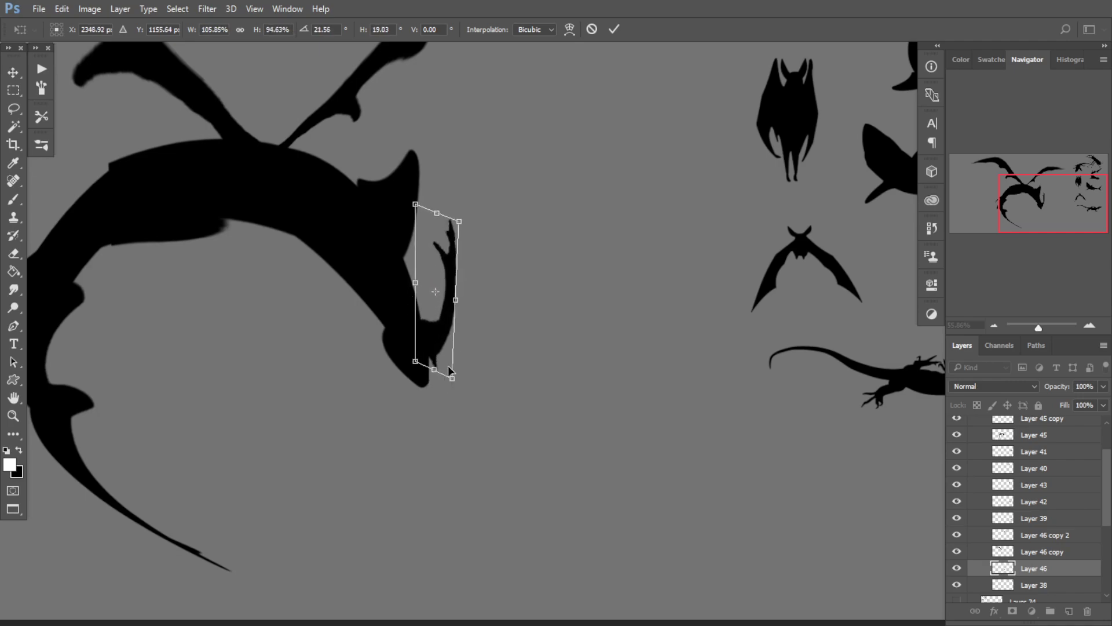
Step: Warp the small limb so its base tapers into the snout and its forked tip leans outward
{"action": "right_click", "coordinate": [449, 356]}
{"action": "left_click", "coordinate": [532, 459]}
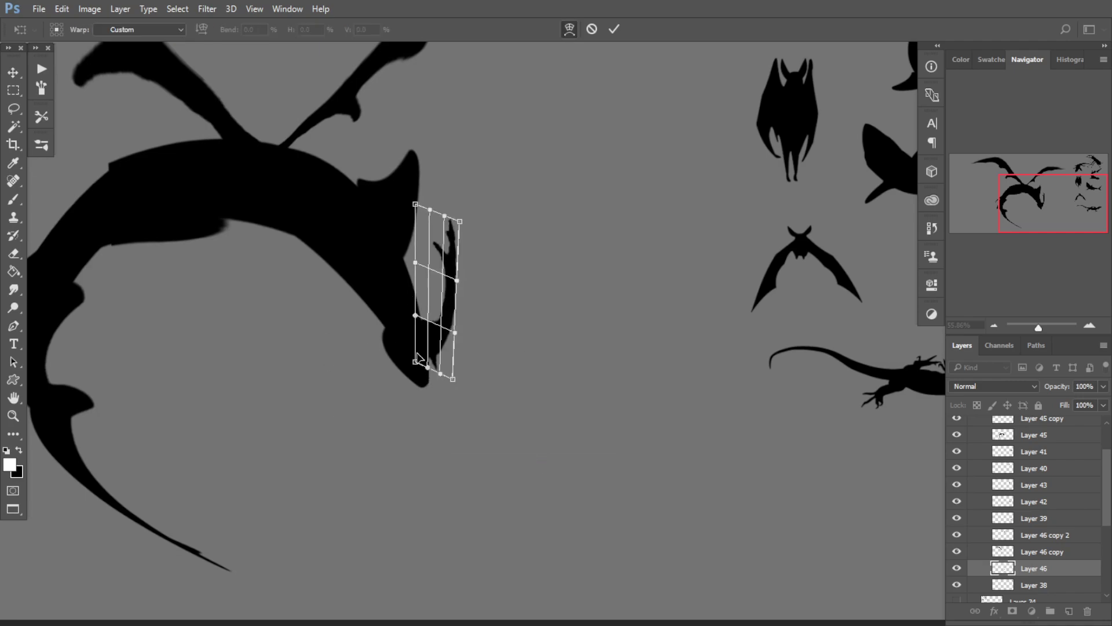
{"action": "mouse_move", "coordinate": [417, 359]}
{"action": "left_mouse_down"}
{"action": "mouse_move", "coordinate": [409, 355]}
{"action": "mouse_move", "coordinate": [435, 383]}
{"action": "mouse_move", "coordinate": [416, 361]}
{"action": "left_mouse_up"}
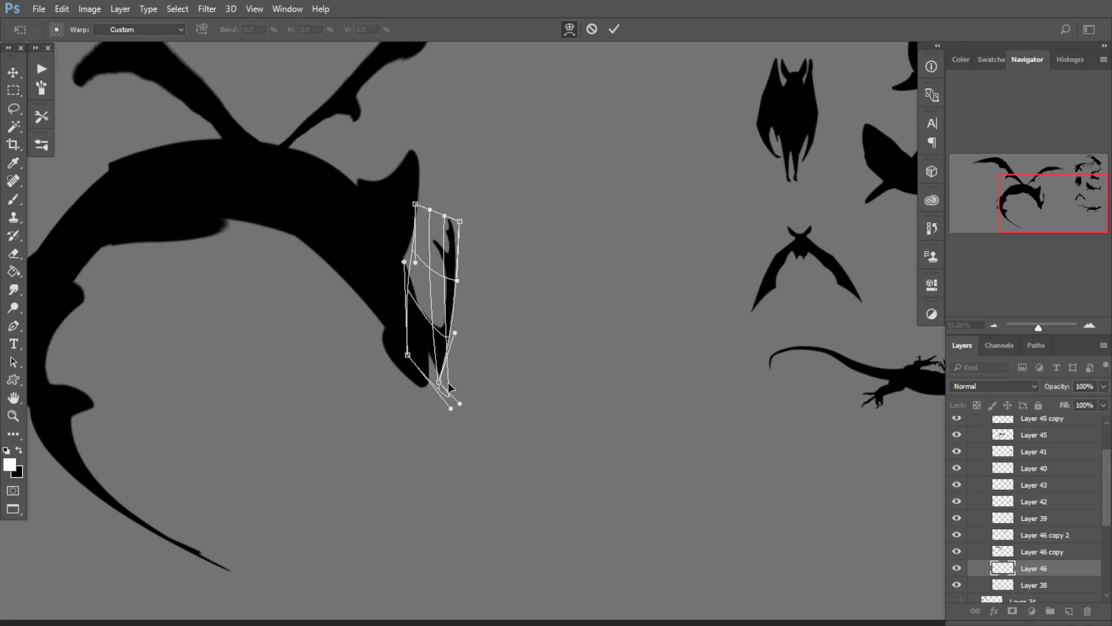
{"action": "left_click_drag", "start_coordinate": [448, 385], "coordinate": [431, 383]}
{"action": "left_click_drag", "start_coordinate": [467, 336], "coordinate": [437, 313]}
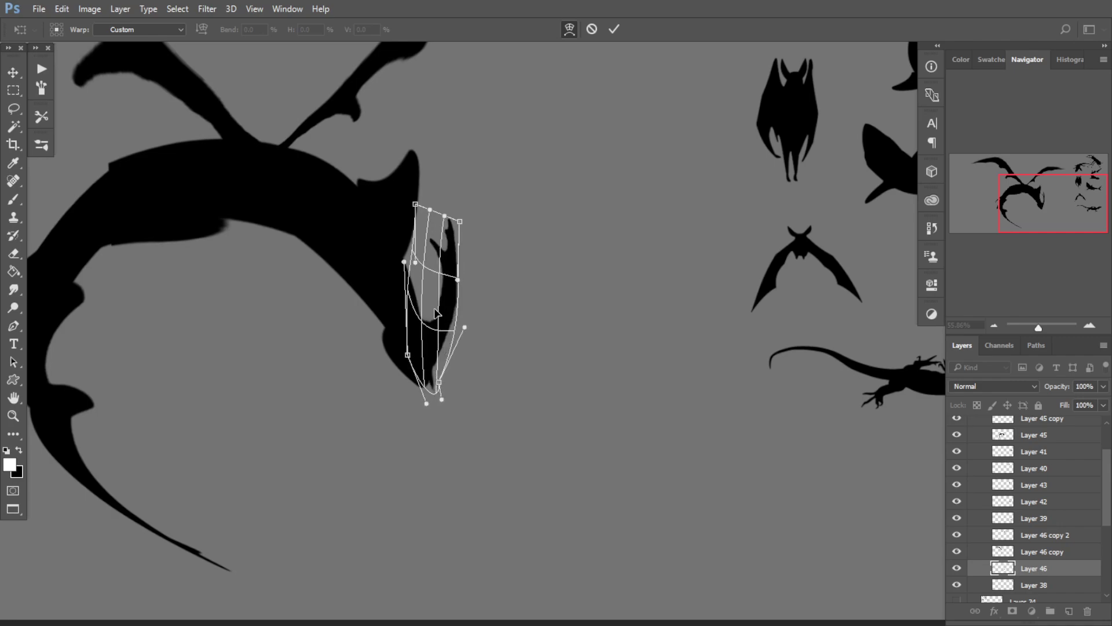
{"action": "left_click_drag", "start_coordinate": [459, 221], "coordinate": [425, 108]}
{"action": "left_click_drag", "start_coordinate": [478, 200], "coordinate": [450, 174]}
{"action": "left_click_drag", "start_coordinate": [473, 281], "coordinate": [448, 334]}
{"action": "key", "text": "Return"}
Step: Duplicate the warped small limb at the snout and flip the copy horizontally
{"action": "left_click_drag", "start_coordinate": [357, 345], "coordinate": [308, 371]}
{"action": "key", "text": "ctrl+j"}
{"action": "key", "text": "ctrl+t"}
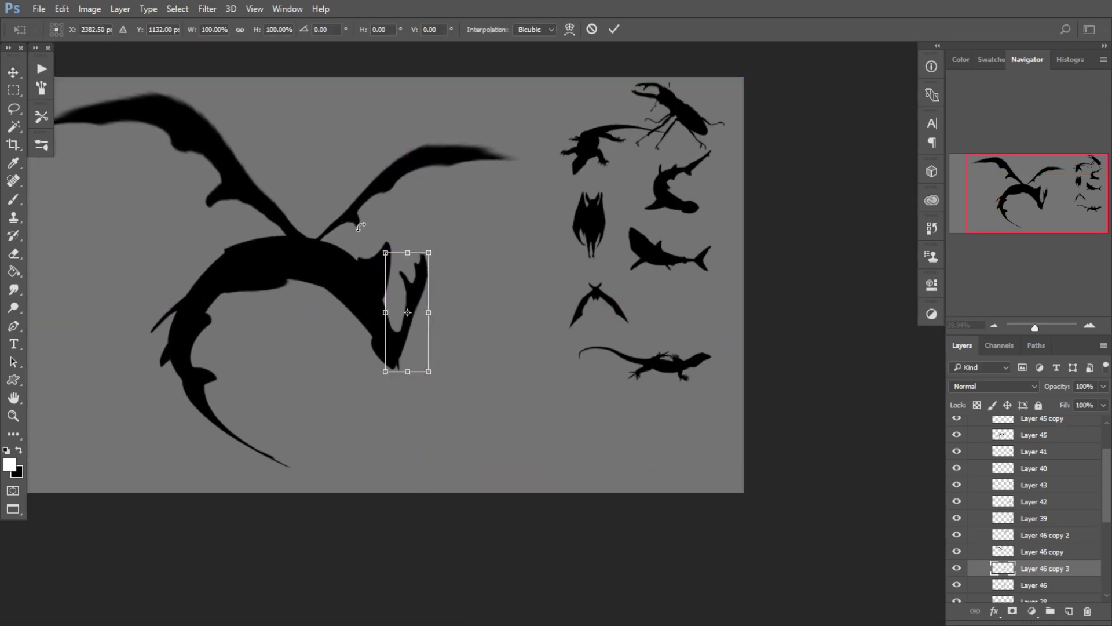
{"action": "right_click", "coordinate": [409, 335]}
{"action": "left_click", "coordinate": [488, 534]}
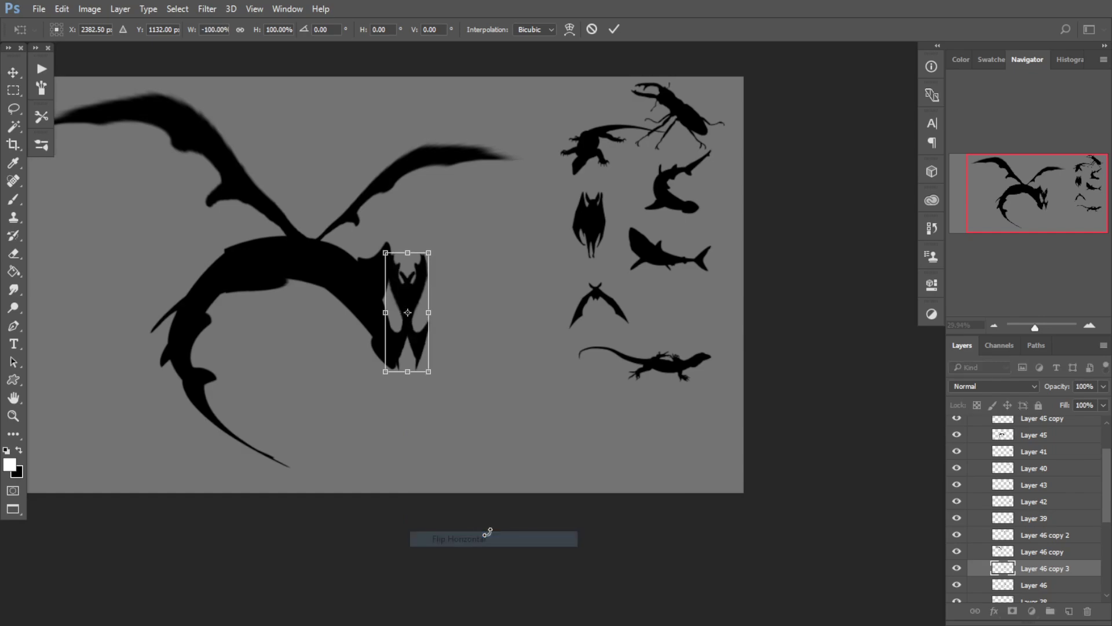
Step: Rotate the flipped limb copy and attach its base to the inner side of the snout, mirroring the outer limb
{"action": "left_click_drag", "start_coordinate": [357, 327], "coordinate": [376, 344]}
{"action": "left_click_drag", "start_coordinate": [456, 341], "coordinate": [458, 318]}
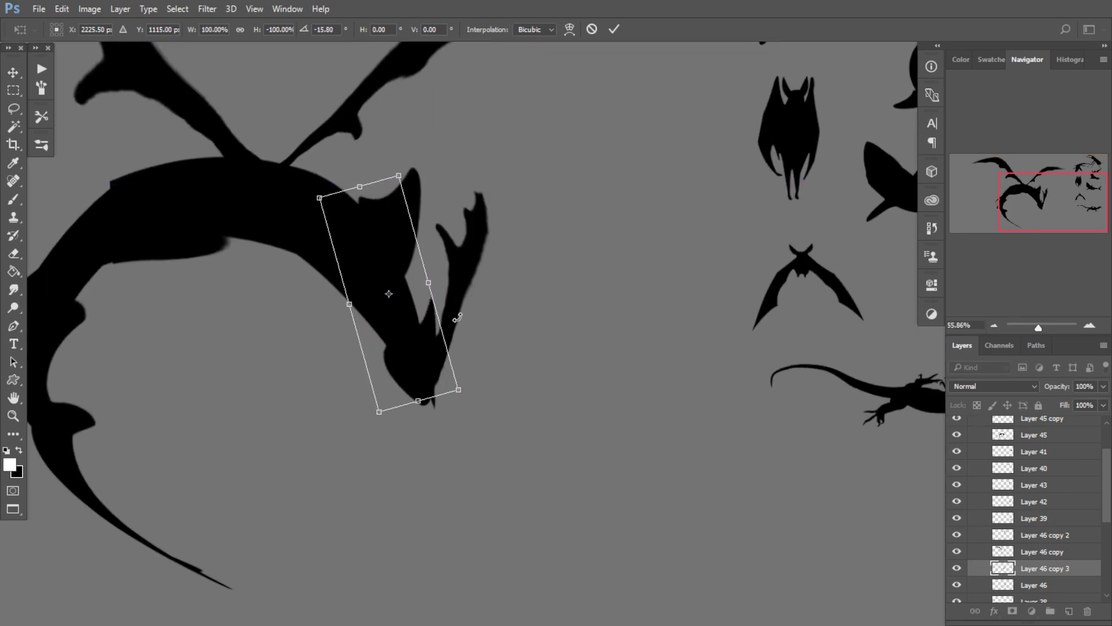
{"action": "left_click_drag", "start_coordinate": [390, 347], "coordinate": [369, 366]}
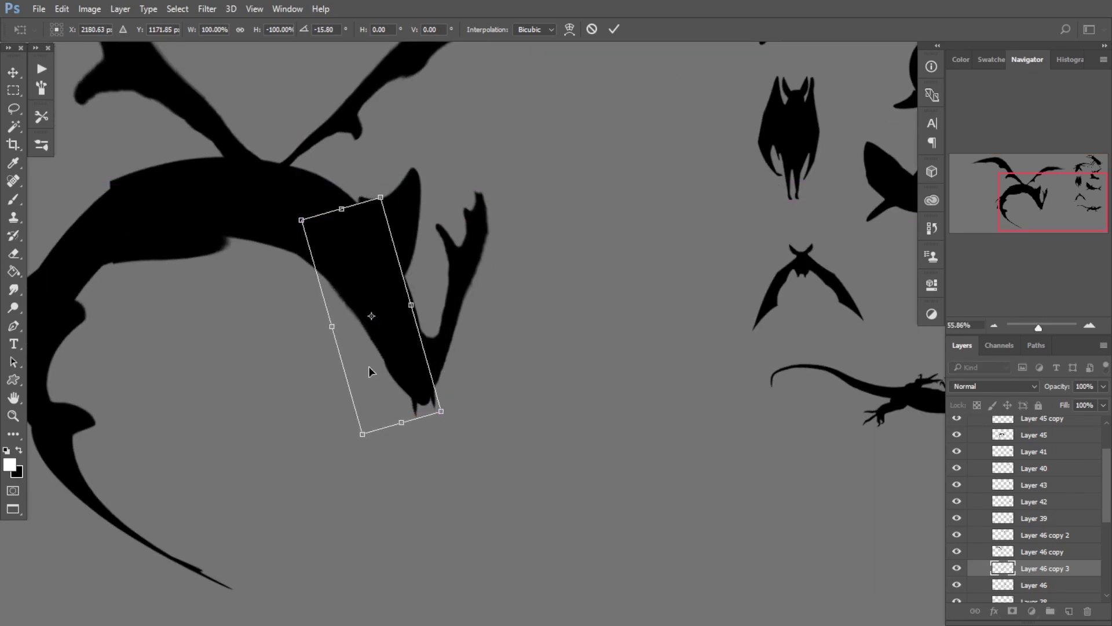
{"action": "key", "text": "shift+Up"}
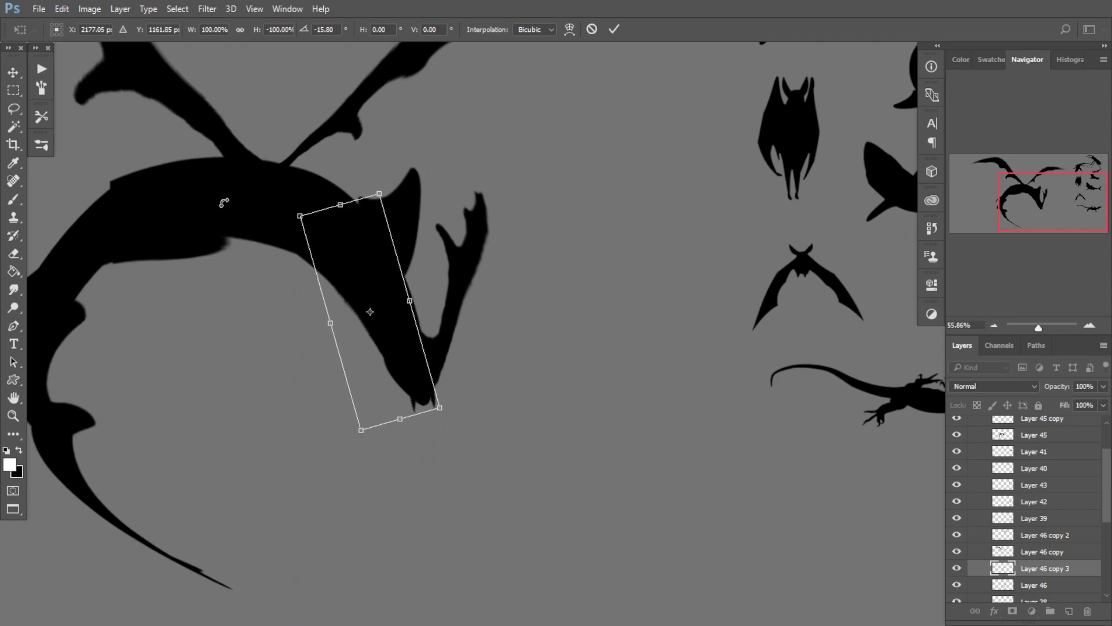
{"action": "left_click_drag", "start_coordinate": [343, 205], "coordinate": [322, 215]}
{"action": "key", "text": "Return"}
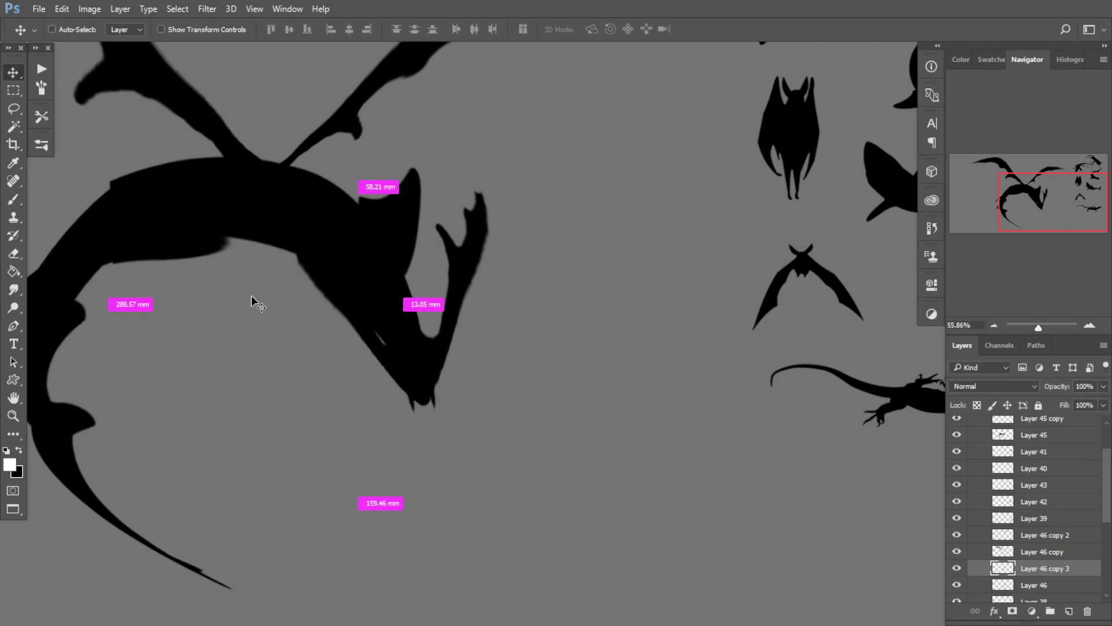
{"action": "left_click_drag", "start_coordinate": [295, 315], "coordinate": [342, 383]}
{"action": "key", "text": "ctrl+t"}
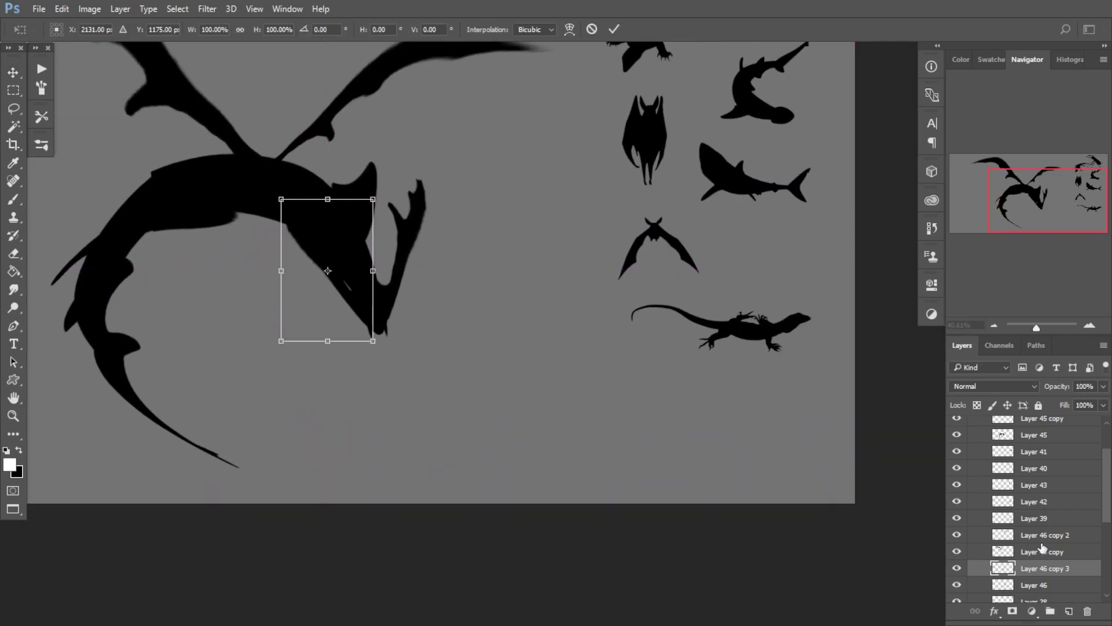
{"action": "key", "text": "Escape"}
{"action": "left_click", "coordinate": [1021, 554], "text": "shift"}
{"action": "key", "text": "ctrl+t"}
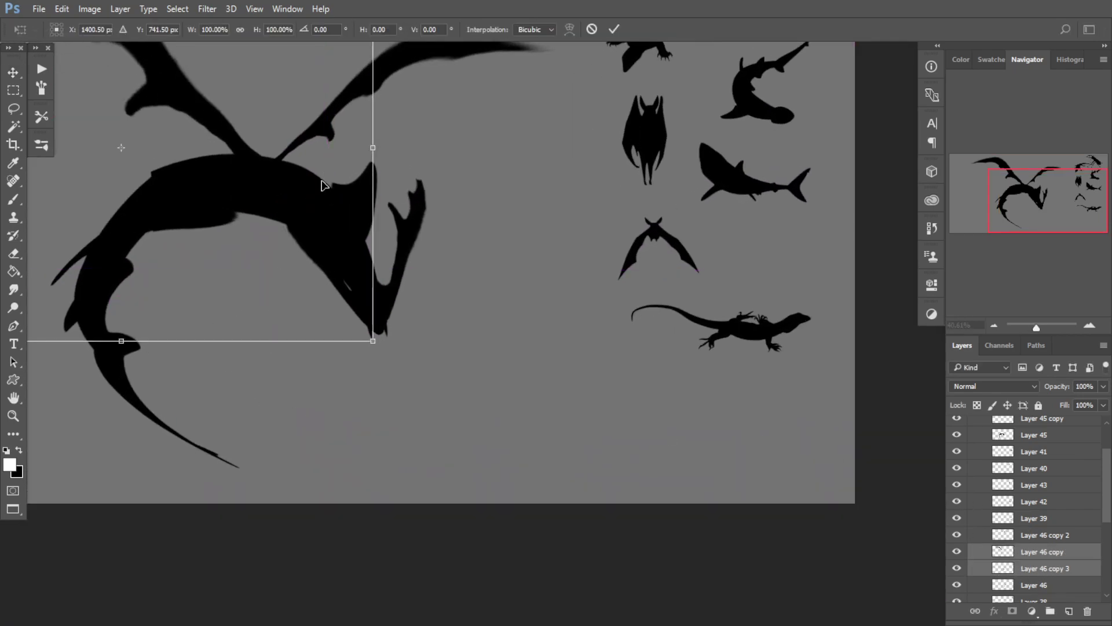
{"action": "key", "text": "Escape"}
Step: Scale both small limbs together to about 78% width and 67% height and move them down to the head tip
{"action": "left_click", "coordinate": [1021, 565]}
{"action": "left_click", "coordinate": [1023, 585], "text": "shift"}
{"action": "key", "text": "ctrl+t"}
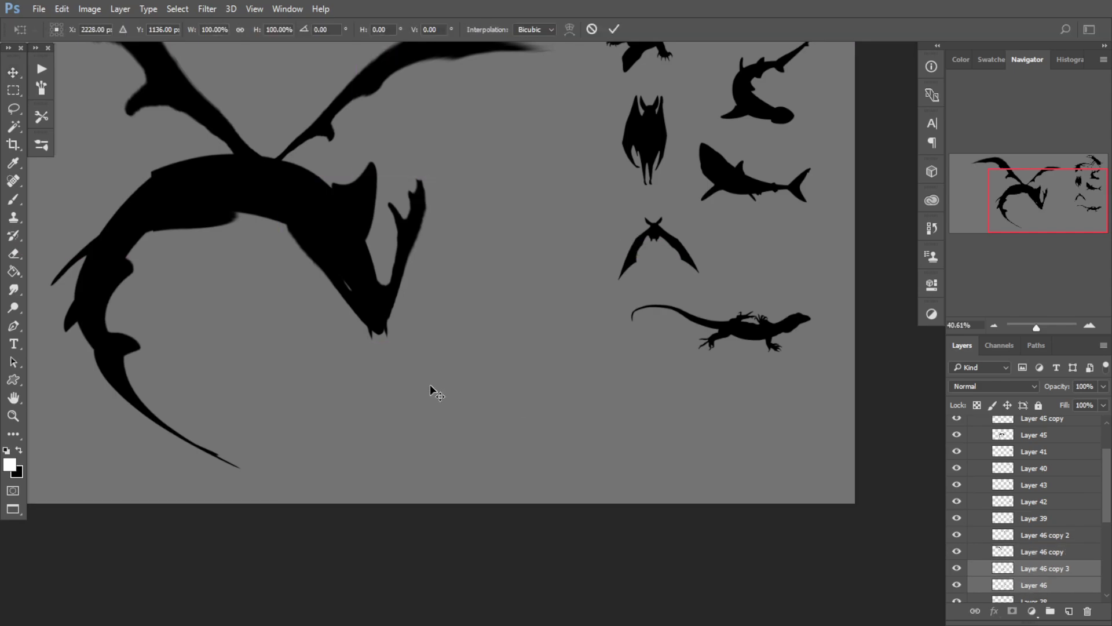
{"action": "left_click_drag", "start_coordinate": [357, 184], "coordinate": [357, 231]}
{"action": "left_click_drag", "start_coordinate": [428, 286], "coordinate": [375, 302]}
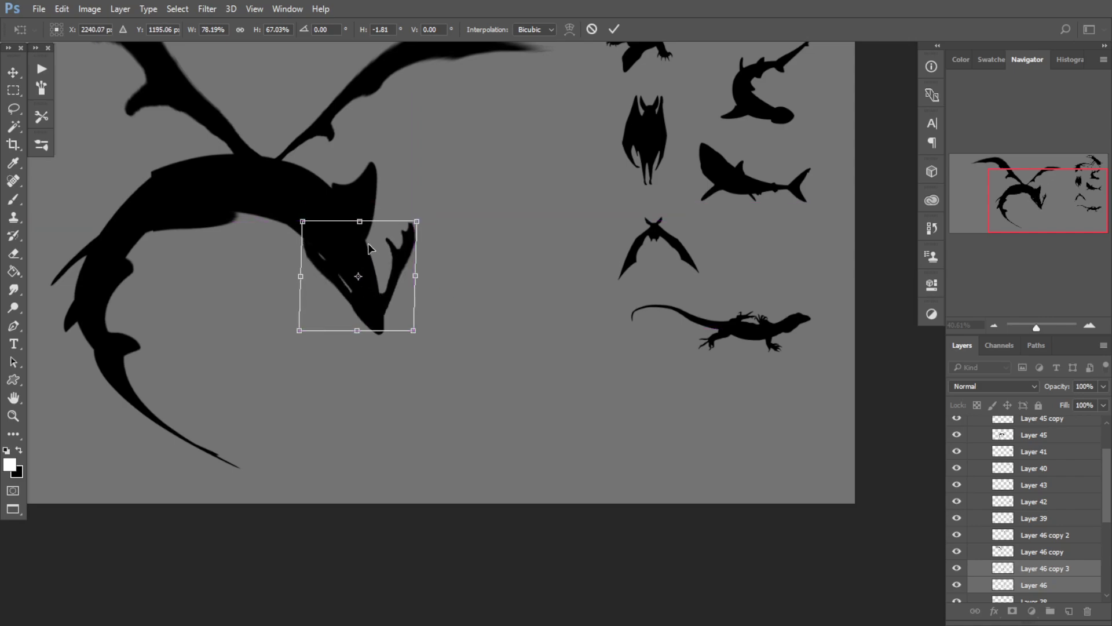
{"action": "left_click_drag", "start_coordinate": [368, 248], "coordinate": [403, 328]}
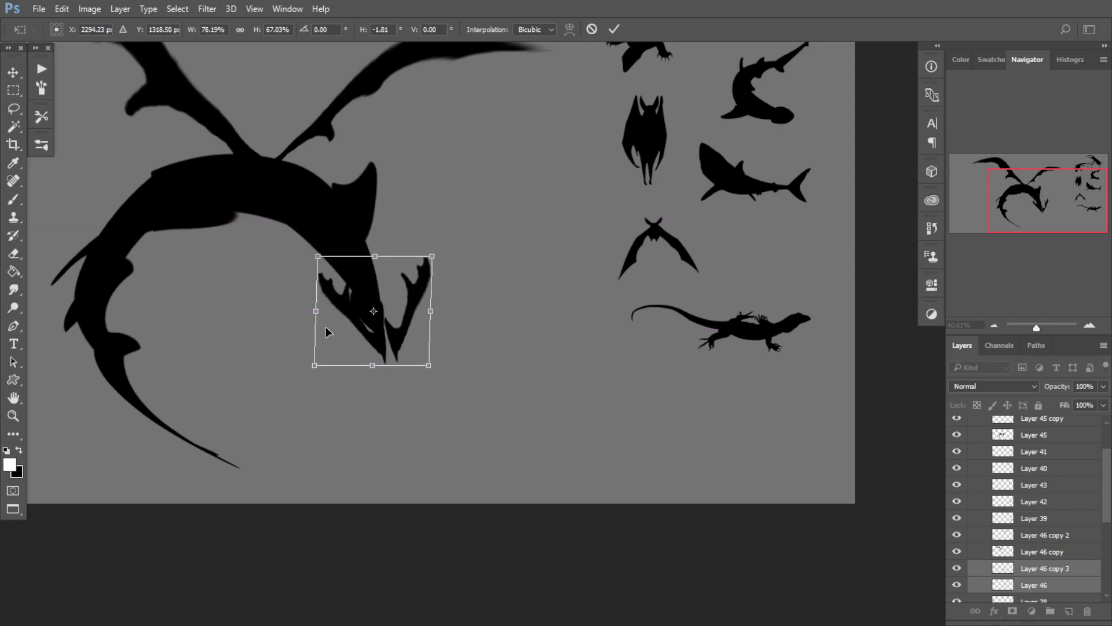
Step: Rotate the limb pair clockwise, pull its corners inward to make it smaller, and seat it just beneath the neck's end
{"action": "left_click_drag", "start_coordinate": [503, 331], "coordinate": [484, 378]}
{"action": "left_click_drag", "start_coordinate": [375, 346], "coordinate": [327, 360]}
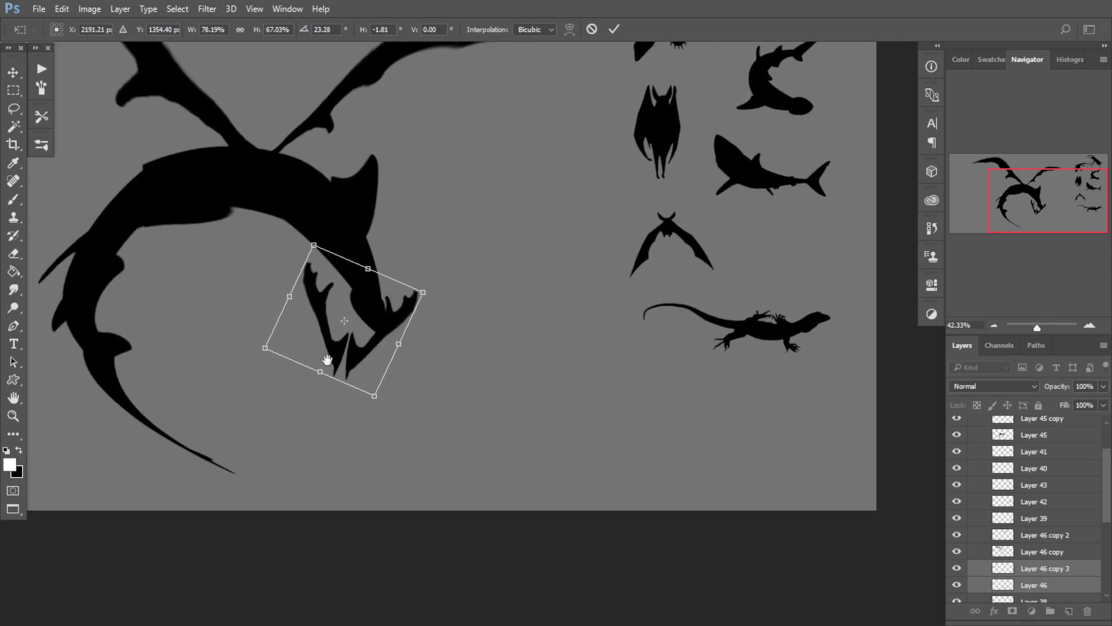
{"action": "left_click_drag", "start_coordinate": [433, 364], "coordinate": [426, 352]}
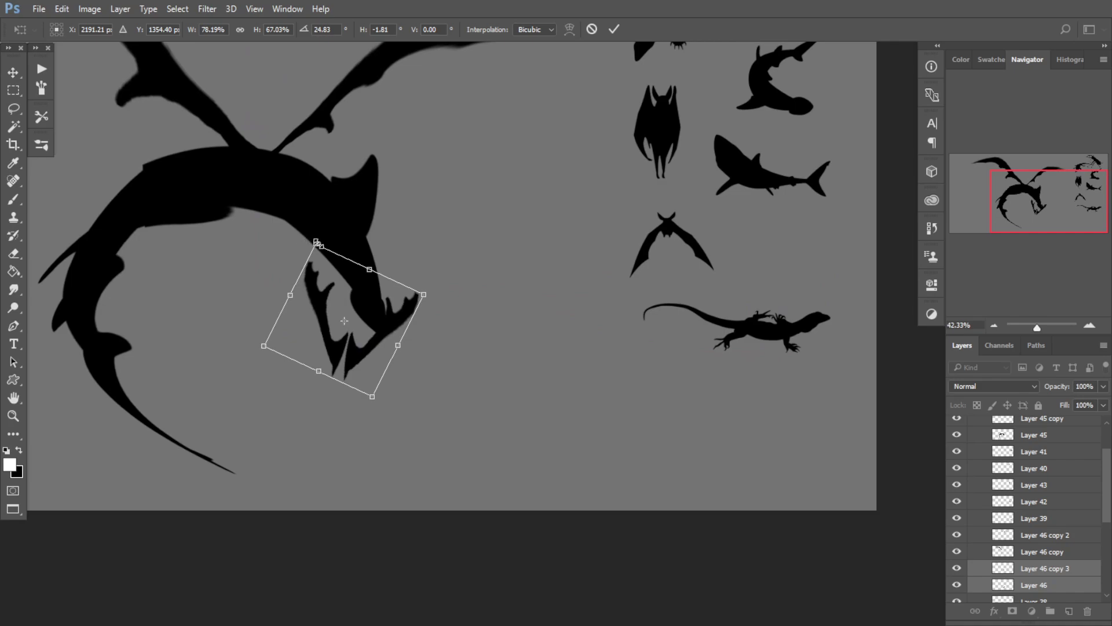
{"action": "left_click_drag", "start_coordinate": [319, 244], "coordinate": [324, 266]}
{"action": "left_click_drag", "start_coordinate": [279, 354], "coordinate": [286, 339]}
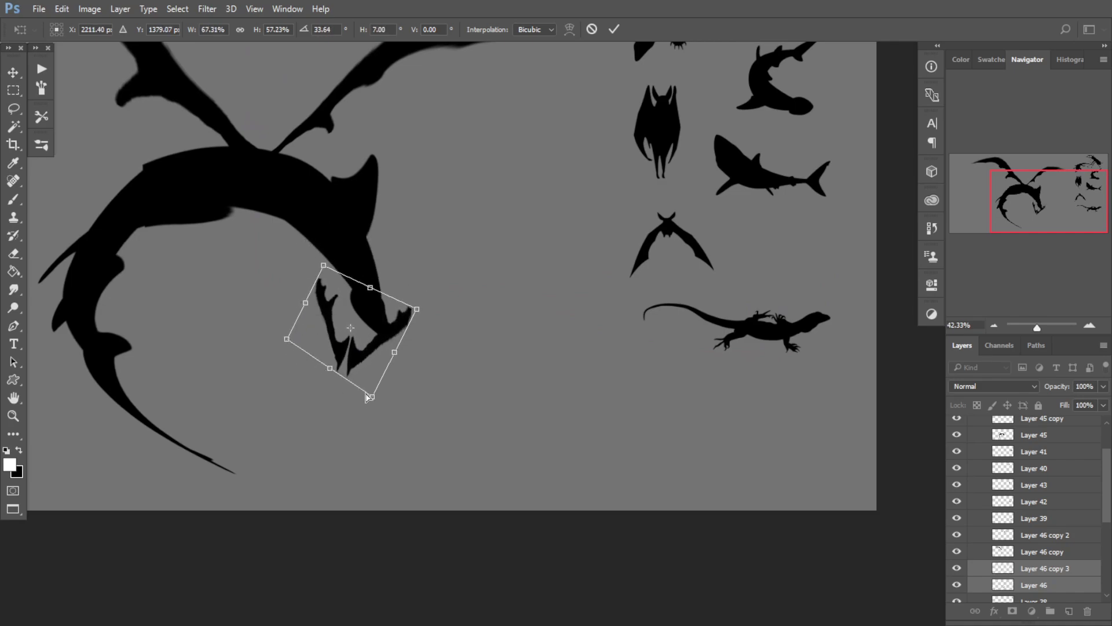
{"action": "left_click_drag", "start_coordinate": [374, 398], "coordinate": [355, 396]}
{"action": "key", "text": "Return"}
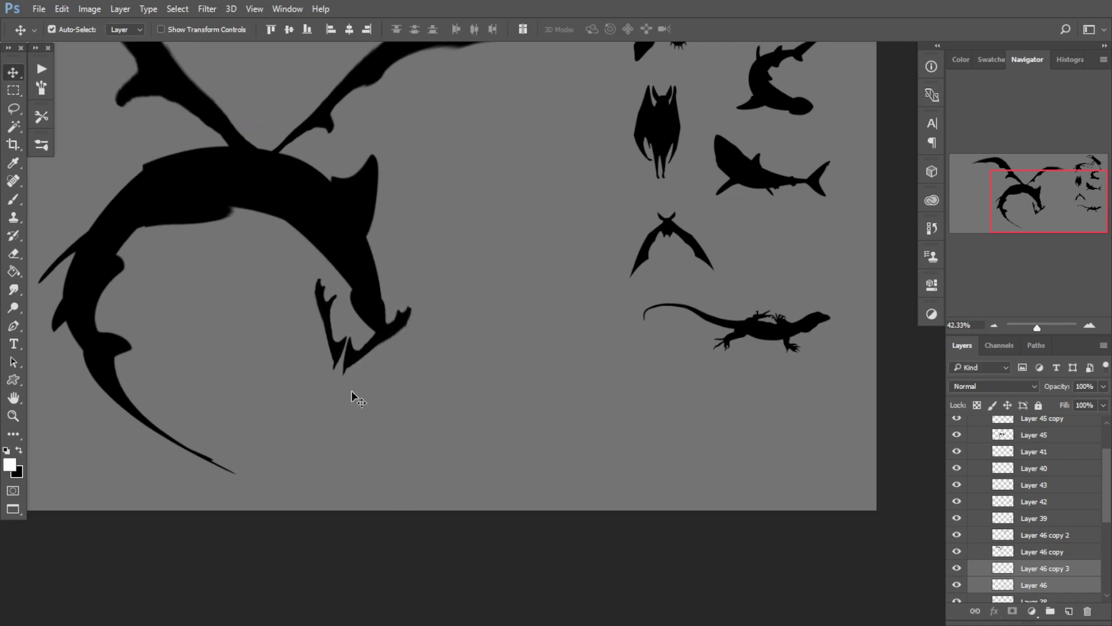
Step: Move the finned shark from the reference pieces to the neck's end and rotate it nose down between the small limbs
{"action": "left_click_drag", "start_coordinate": [296, 239], "coordinate": [325, 335]}
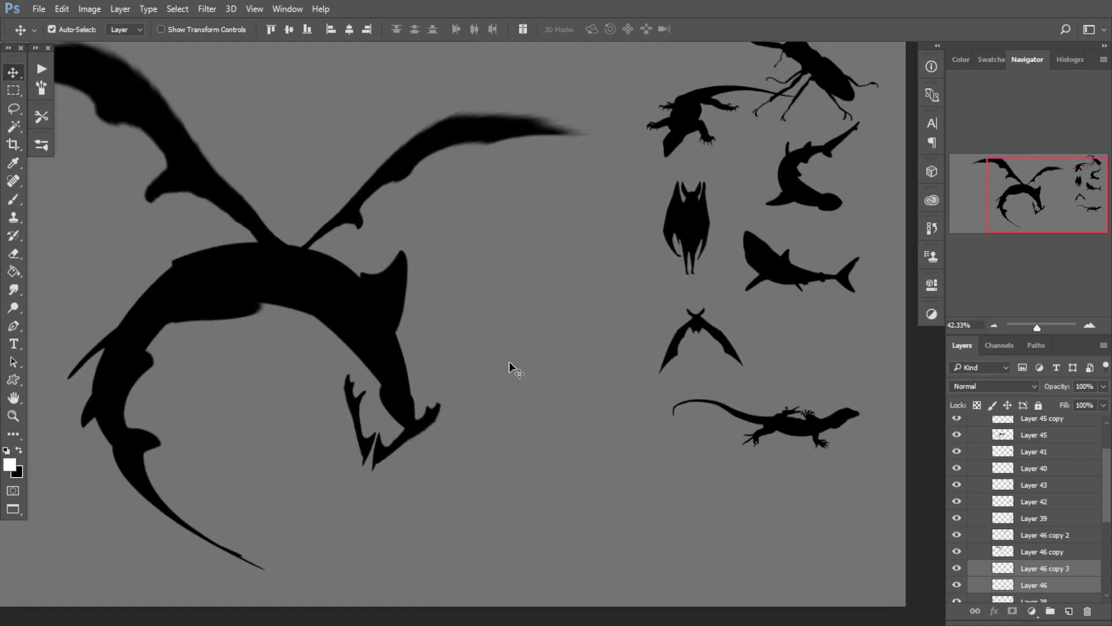
{"action": "left_click", "coordinate": [776, 277]}
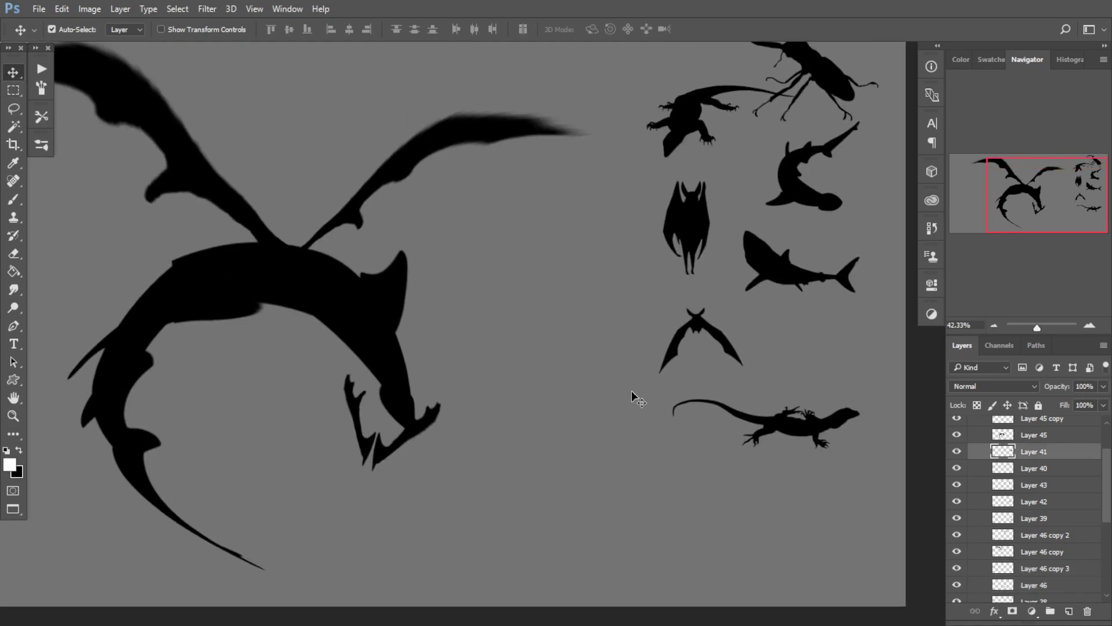
{"action": "left_click_drag", "start_coordinate": [770, 270], "coordinate": [455, 409]}
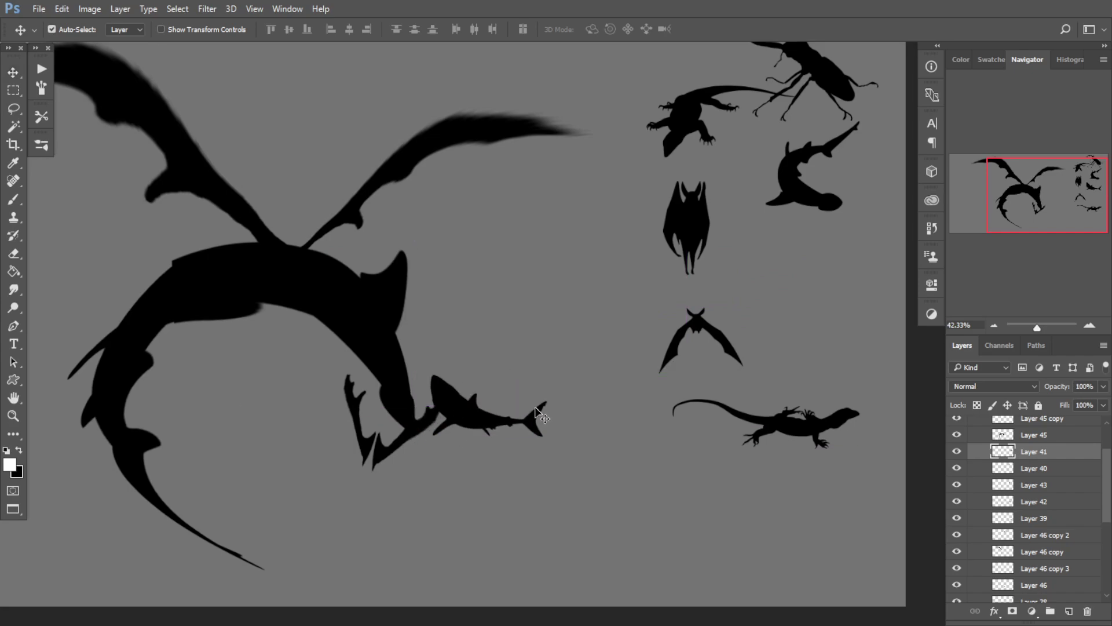
{"action": "key", "text": "ctrl+t"}
{"action": "left_click_drag", "start_coordinate": [565, 429], "coordinate": [488, 325]}
{"action": "left_click_drag", "start_coordinate": [505, 440], "coordinate": [376, 457]}
{"action": "left_click_drag", "start_coordinate": [456, 447], "coordinate": [450, 465]}
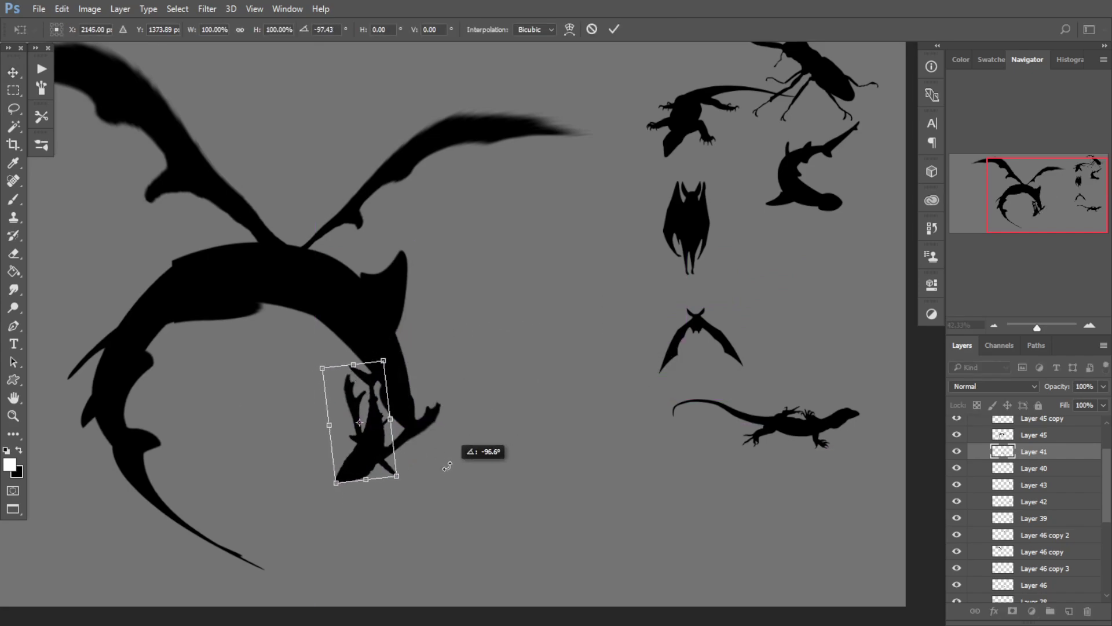
Step: Warp the shark so its body bends outward into a head and its tail stretches up along the neck
{"action": "right_click", "coordinate": [333, 390]}
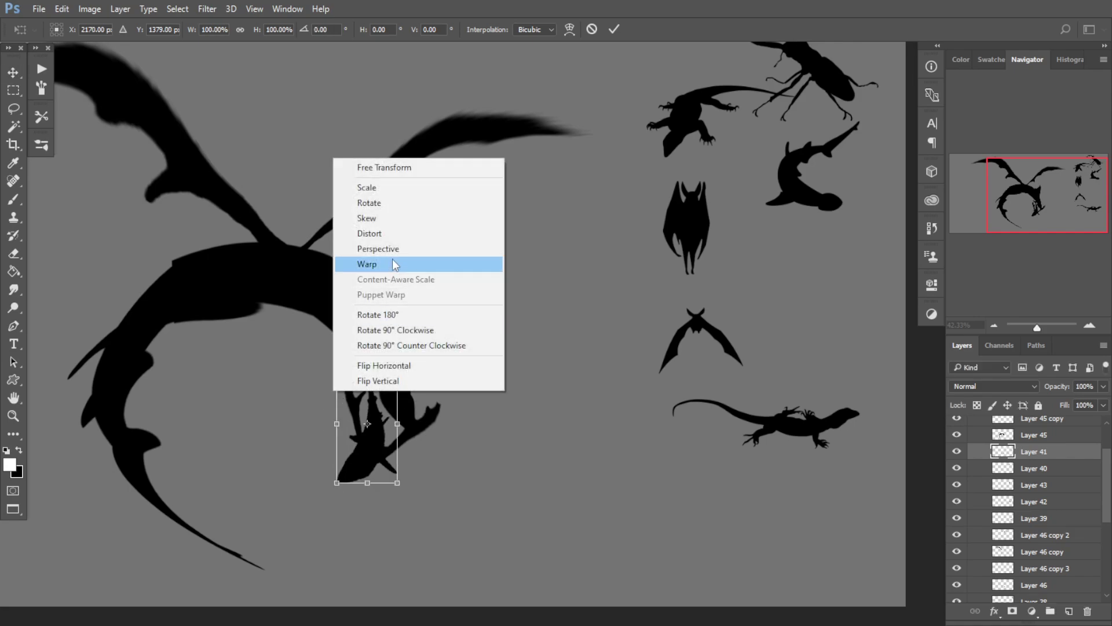
{"action": "left_click", "coordinate": [414, 263]}
{"action": "left_click_drag", "start_coordinate": [391, 407], "coordinate": [442, 418]}
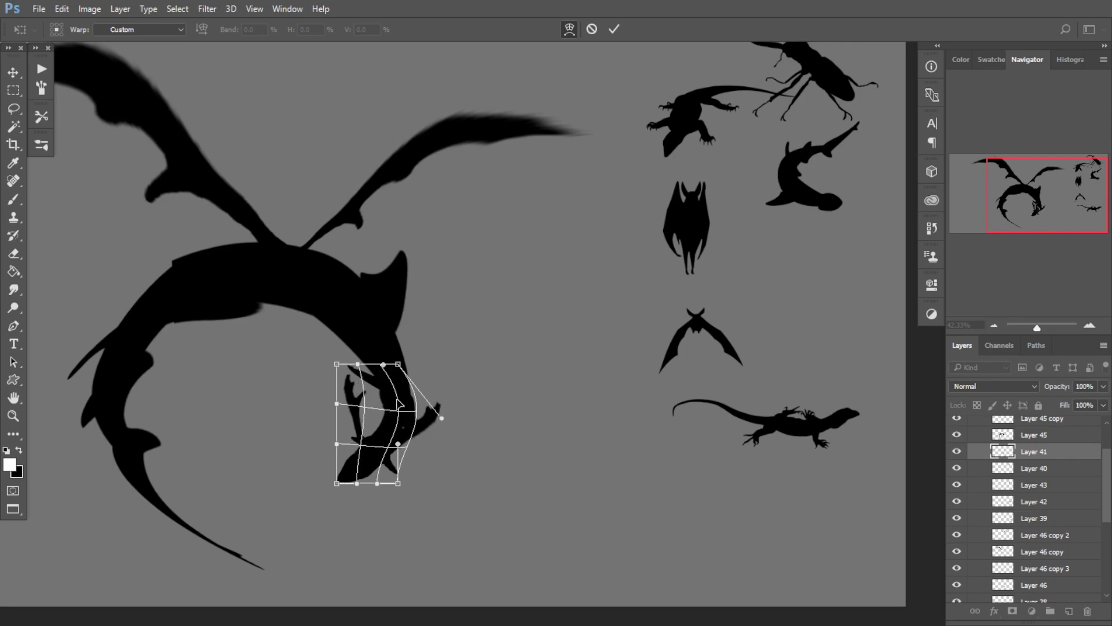
{"action": "left_click_drag", "start_coordinate": [402, 370], "coordinate": [438, 270]}
{"action": "left_click_drag", "start_coordinate": [346, 366], "coordinate": [352, 346]}
{"action": "left_click_drag", "start_coordinate": [408, 400], "coordinate": [418, 414]}
{"action": "mouse_move", "coordinate": [370, 441]}
{"action": "left_mouse_down"}
{"action": "mouse_move", "coordinate": [374, 431]}
{"action": "mouse_move", "coordinate": [366, 438]}
{"action": "left_mouse_up"}
{"action": "key", "text": "Return"}
{"action": "left_click_drag", "start_coordinate": [375, 355], "coordinate": [391, 435]}
{"action": "left_click_drag", "start_coordinate": [391, 435], "coordinate": [418, 437]}
Step: Add a layer mask to the shark and choose a 100 px hard round brush with pressure-controlled size
{"action": "scroll", "coordinate": [436, 397], "scroll_direction": "up", "scroll_amount": 4}
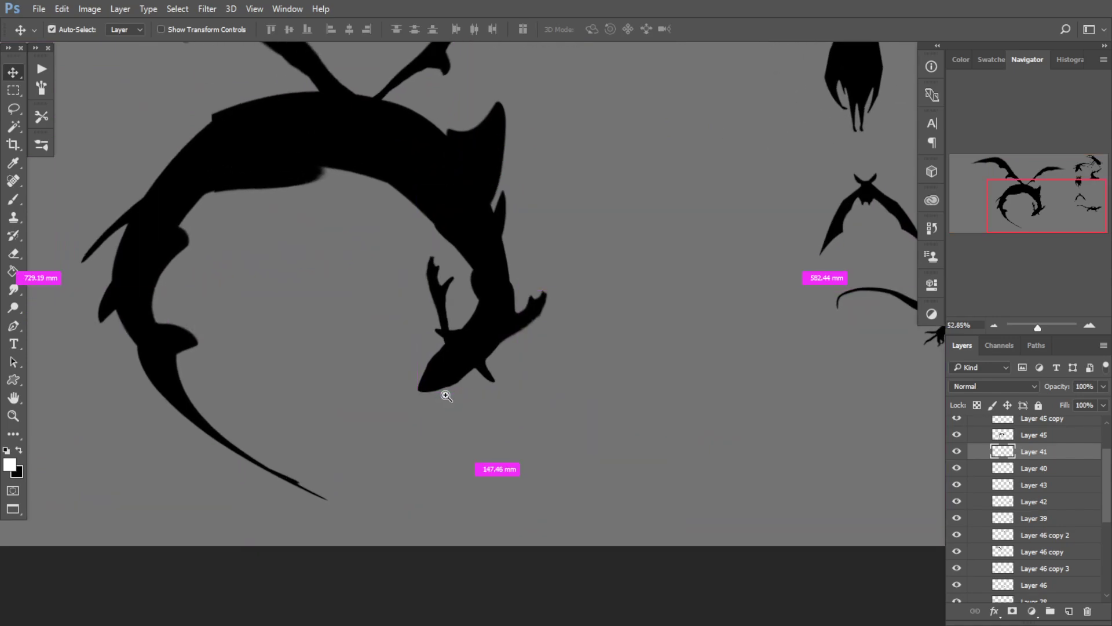
{"action": "scroll", "coordinate": [441, 394], "scroll_direction": "down", "scroll_amount": 3}
{"action": "scroll", "coordinate": [438, 395], "scroll_direction": "up", "scroll_amount": 2}
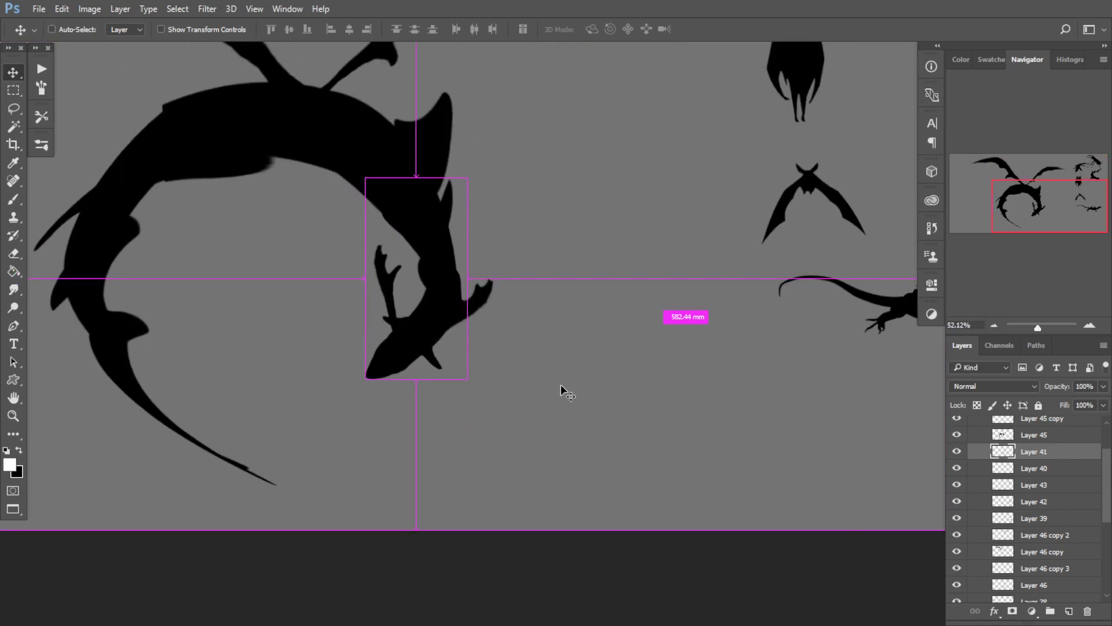
{"action": "left_click", "coordinate": [1012, 611]}
{"action": "key", "text": "b"}
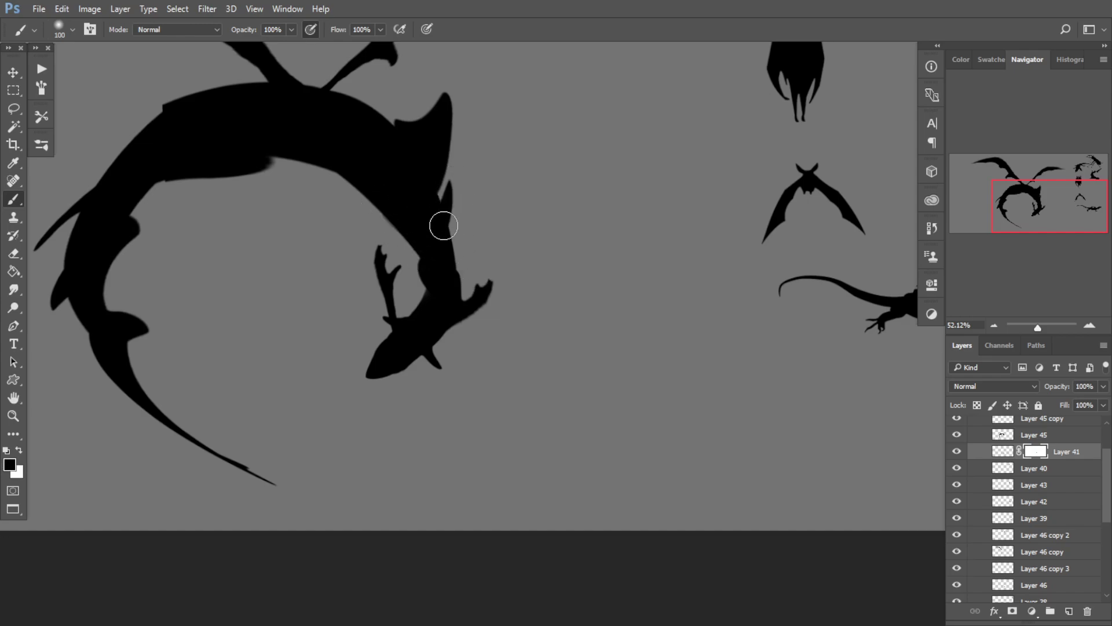
{"action": "left_click", "coordinate": [70, 30]}
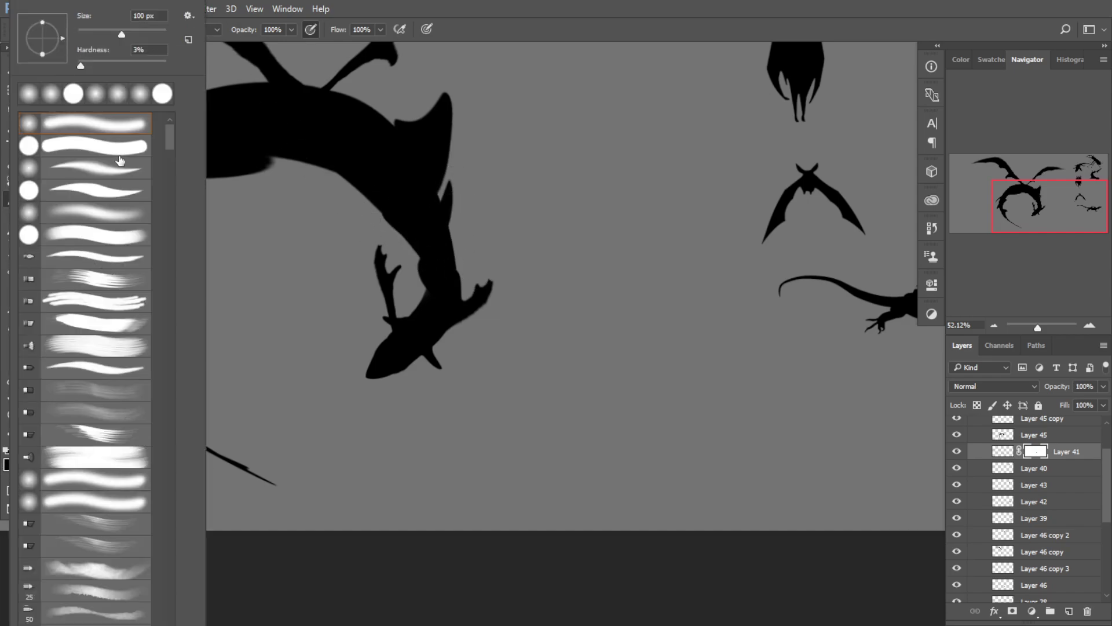
{"action": "left_click", "coordinate": [307, 33]}
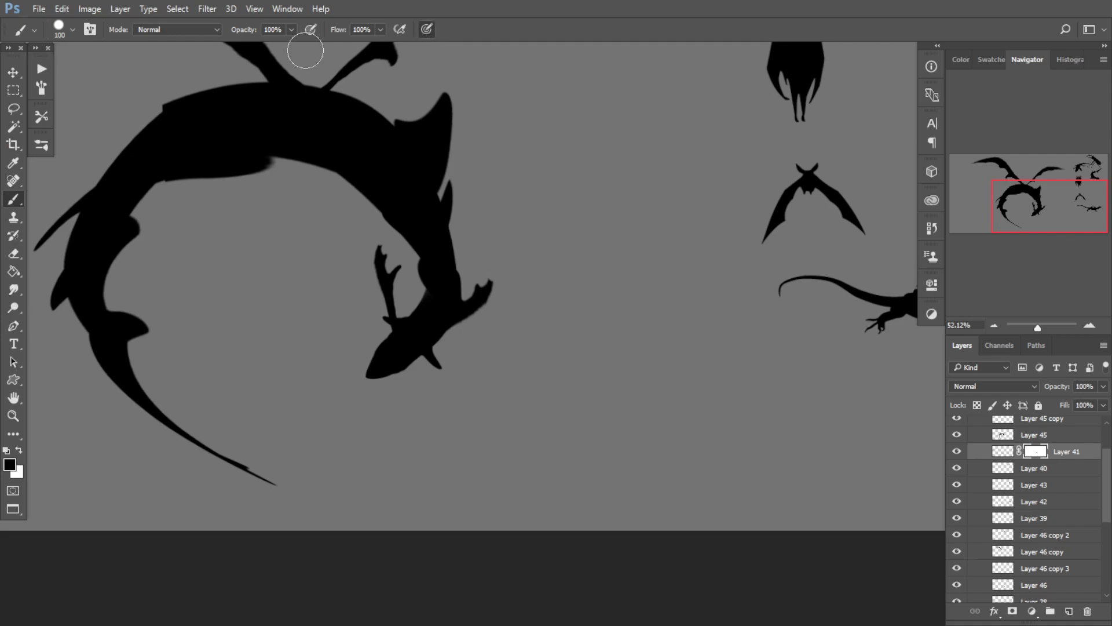
{"action": "left_click", "coordinate": [89, 29]}
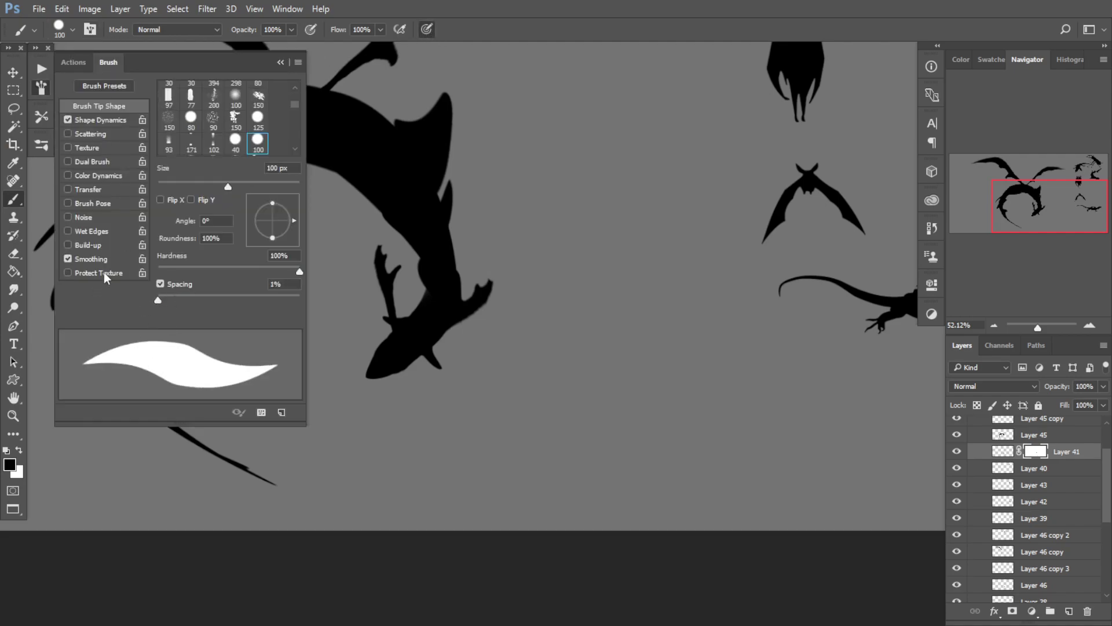
{"action": "left_click", "coordinate": [281, 63]}
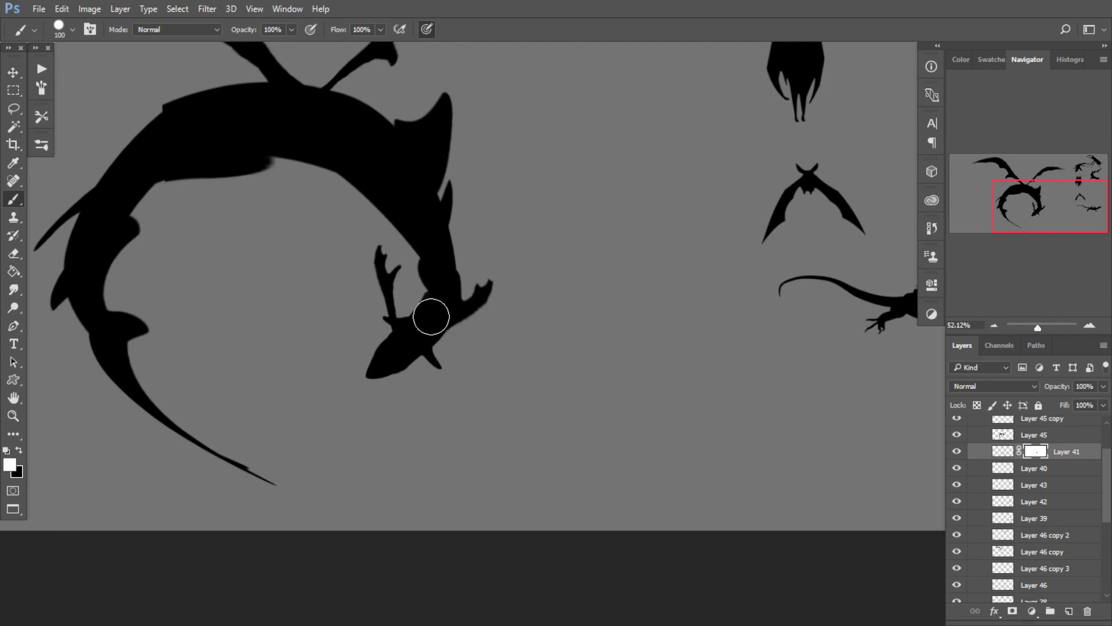
Step: Paint on the mask to hide the shark's fin beneath the head and clean up the jaw outline
{"action": "mouse_move", "coordinate": [435, 345]}
{"action": "left_mouse_down"}
{"action": "mouse_move", "coordinate": [413, 348]}
{"action": "mouse_move", "coordinate": [419, 326]}
{"action": "left_mouse_up"}
{"action": "mouse_move", "coordinate": [457, 369]}
{"action": "left_mouse_down"}
{"action": "mouse_move", "coordinate": [466, 365]}
{"action": "mouse_move", "coordinate": [412, 340]}
{"action": "left_mouse_up"}
{"action": "left_click", "coordinate": [449, 368]}
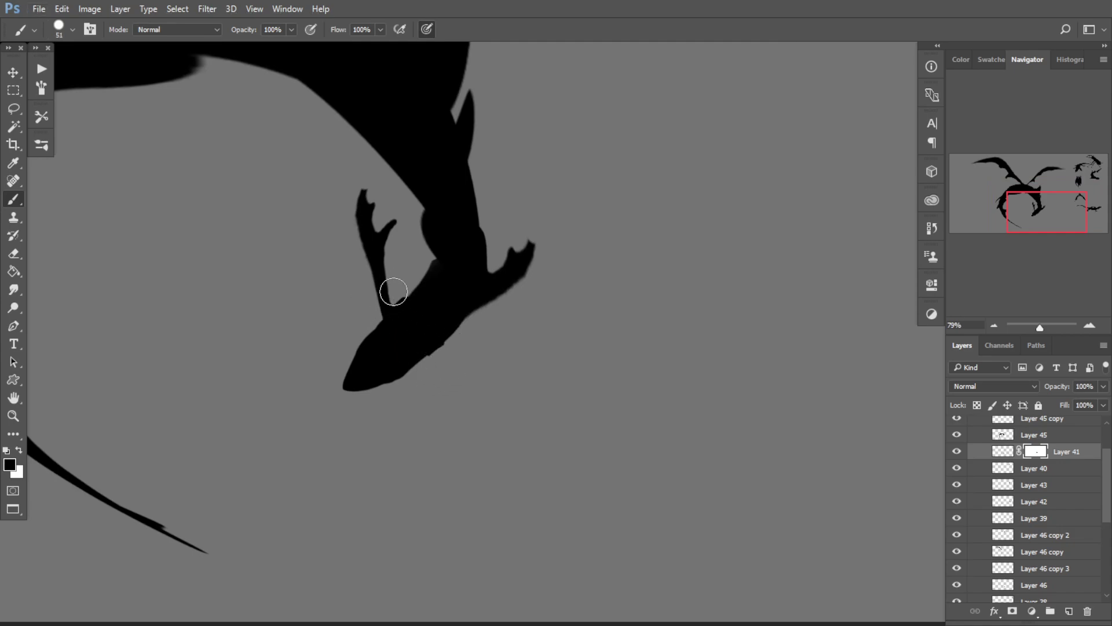
Step: Select the outer small limb and try moving it outward and rotating it away from the head
{"action": "scroll", "coordinate": [417, 258], "scroll_direction": "down", "scroll_amount": 3}
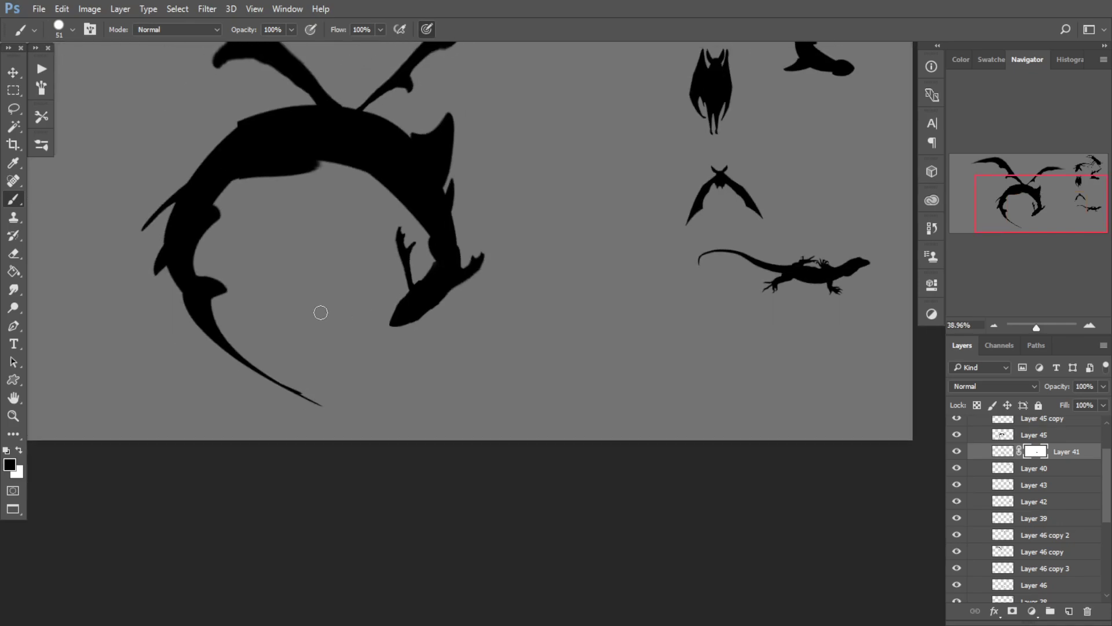
{"action": "key", "text": "v"}
{"action": "left_click", "coordinate": [470, 268]}
{"action": "key", "text": "ctrl+t"}
{"action": "key", "text": "x"}
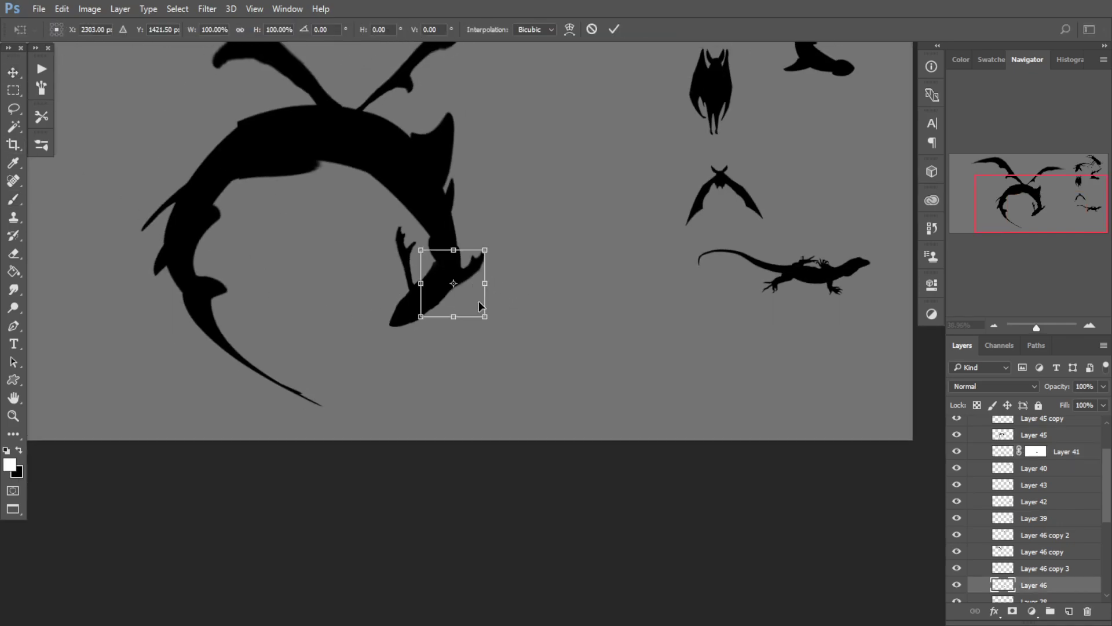
{"action": "left_click_drag", "start_coordinate": [479, 301], "coordinate": [538, 308]}
{"action": "left_click_drag", "start_coordinate": [493, 258], "coordinate": [517, 233]}
{"action": "left_click_drag", "start_coordinate": [414, 308], "coordinate": [473, 336]}
{"action": "mouse_move", "coordinate": [517, 252]}
{"action": "left_mouse_down"}
{"action": "mouse_move", "coordinate": [521, 260]}
{"action": "mouse_move", "coordinate": [523, 239]}
{"action": "left_mouse_up"}
{"action": "key", "text": "Escape"}
{"action": "key", "text": "ctrl+t"}
{"action": "left_click_drag", "start_coordinate": [463, 285], "coordinate": [468, 284]}
{"action": "key", "text": "Escape"}
Step: Rotate the outer limb about 18° clockwise and shift it so its base joins the back of the head
{"action": "key", "text": "ctrl+t"}
{"action": "left_click_drag", "start_coordinate": [534, 351], "coordinate": [509, 371]}
{"action": "left_click_drag", "start_coordinate": [459, 309], "coordinate": [468, 318]}
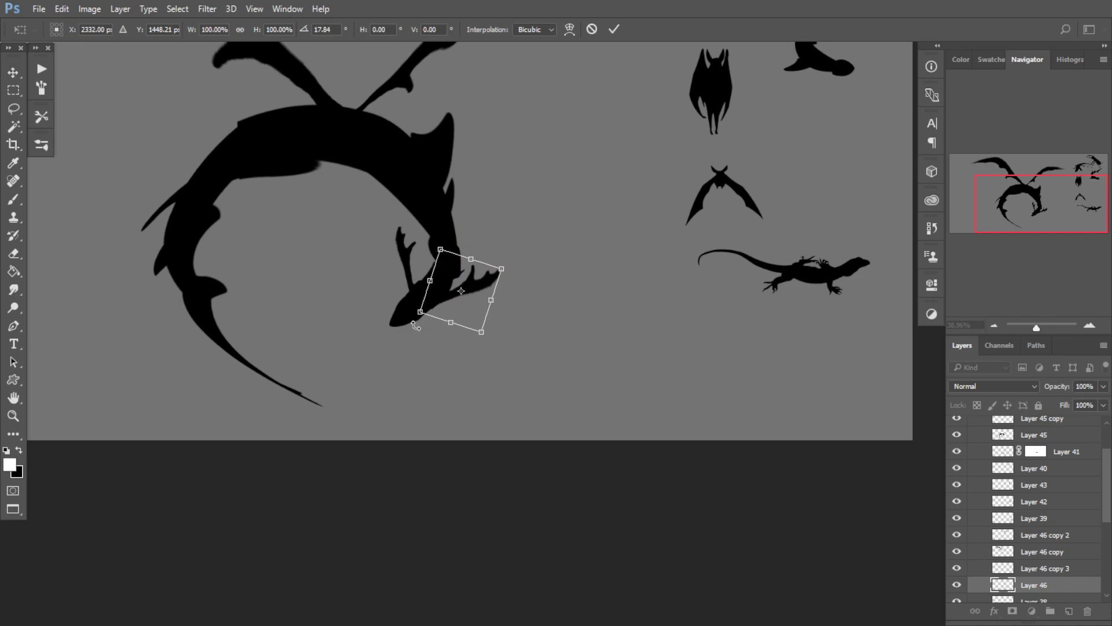
{"action": "key", "text": "Return"}
{"action": "key", "text": "ctrl+t"}
{"action": "key", "text": "Escape"}
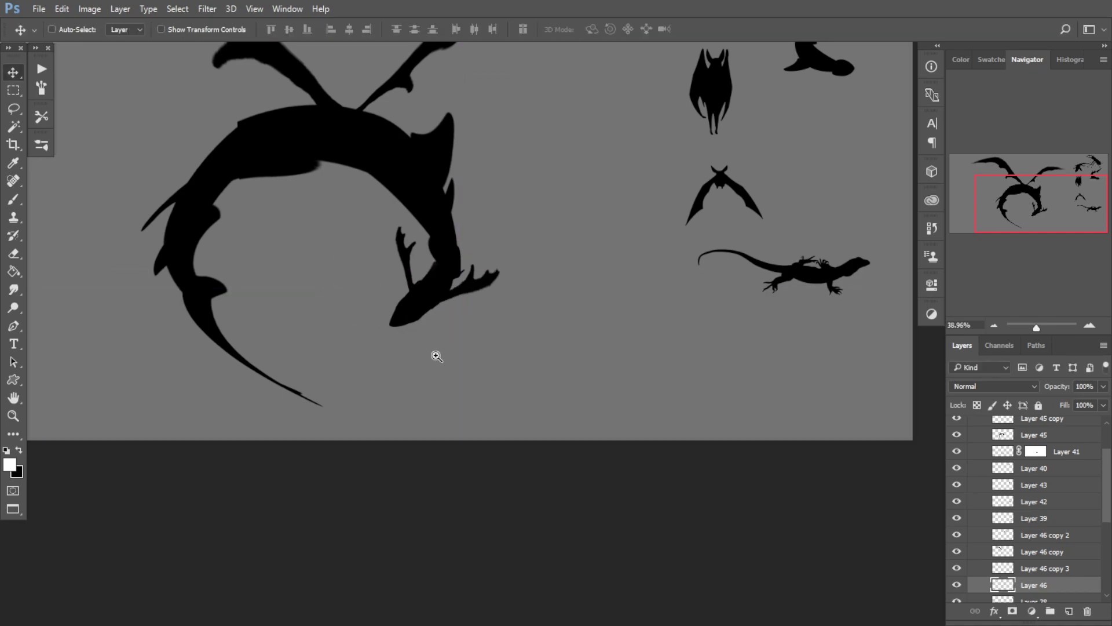
{"action": "scroll", "coordinate": [440, 351], "scroll_direction": "up", "scroll_amount": 5}
{"action": "key", "text": "ctrl+t"}
{"action": "left_click_drag", "start_coordinate": [499, 333], "coordinate": [547, 409]}
{"action": "key", "text": "Return"}
{"action": "scroll", "coordinate": [995, 541], "scroll_direction": "down", "scroll_amount": 2}
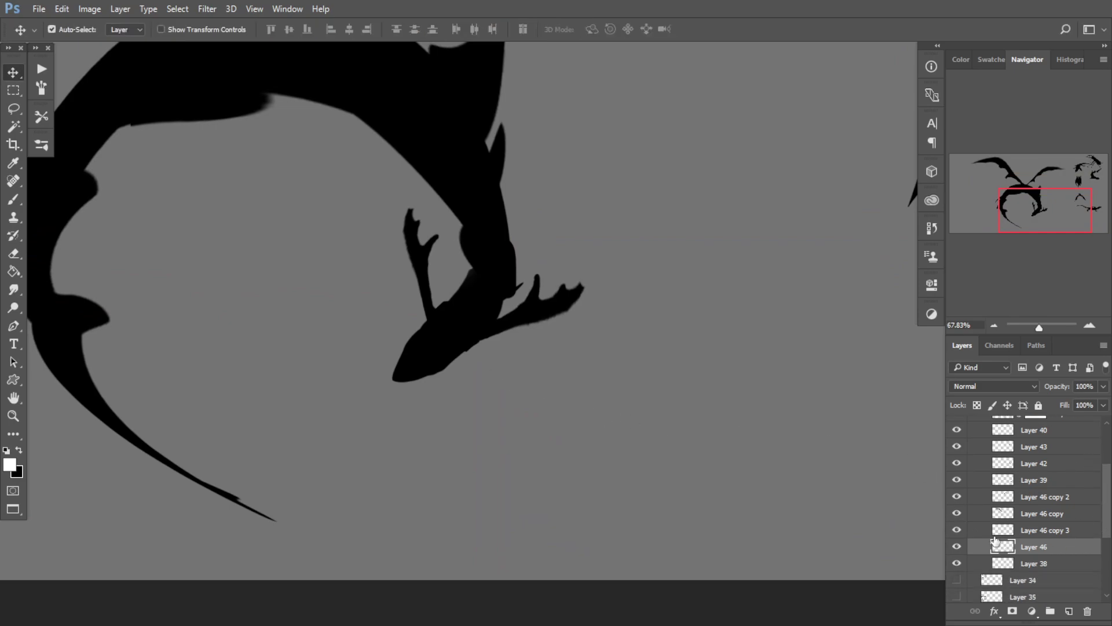
Step: Merge the two small horn limbs on the head into one layer and duplicate the merged pair
{"action": "left_click", "coordinate": [955, 548]}
{"action": "left_click", "coordinate": [955, 548]}
{"action": "left_click", "coordinate": [959, 544]}
{"action": "left_click", "coordinate": [957, 530]}
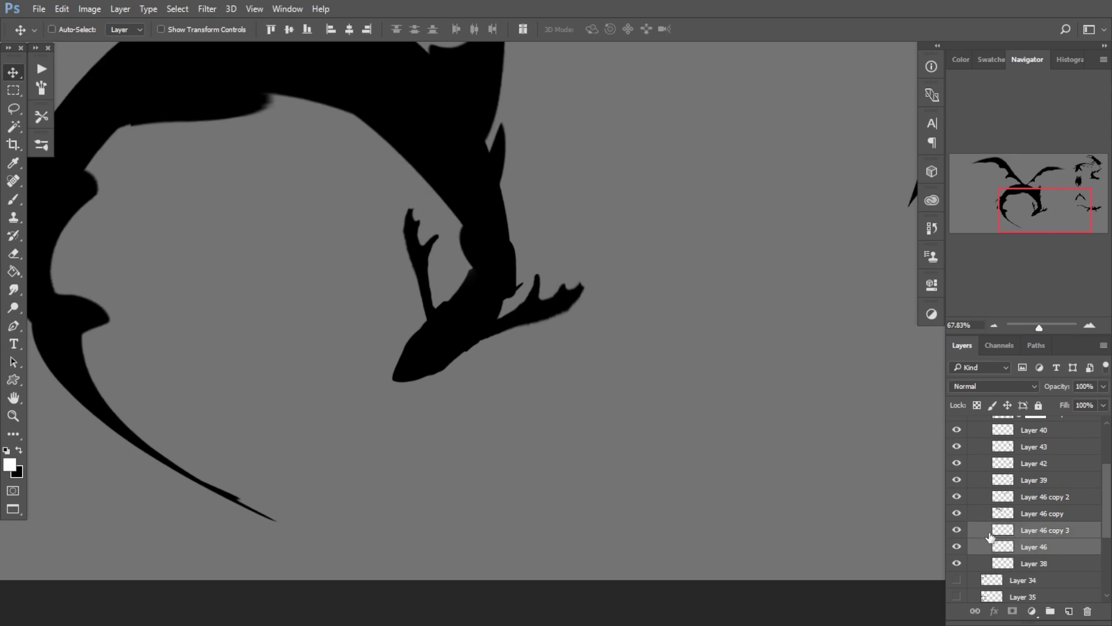
{"action": "key", "text": "Delete"}
{"action": "key", "text": "ctrl+j"}
Step: Move the duplicated horn pair off the head, stretch its height to about 268% and rotate it about 27°
{"action": "key", "text": "ctrl+t"}
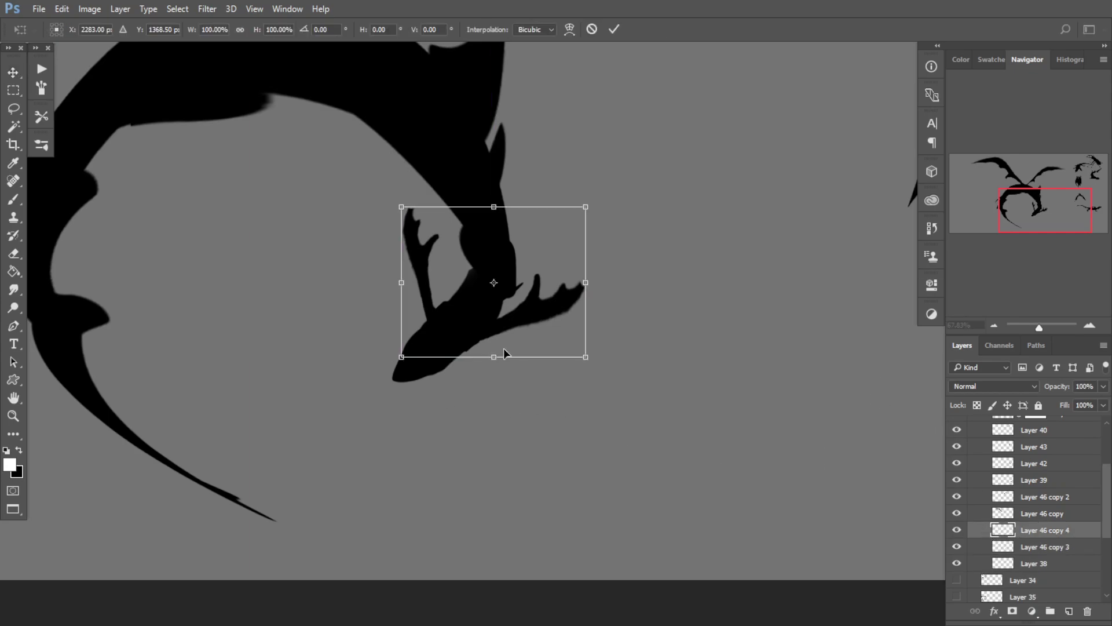
{"action": "left_click_drag", "start_coordinate": [494, 312], "coordinate": [531, 272]}
{"action": "left_click_drag", "start_coordinate": [592, 222], "coordinate": [715, 268]}
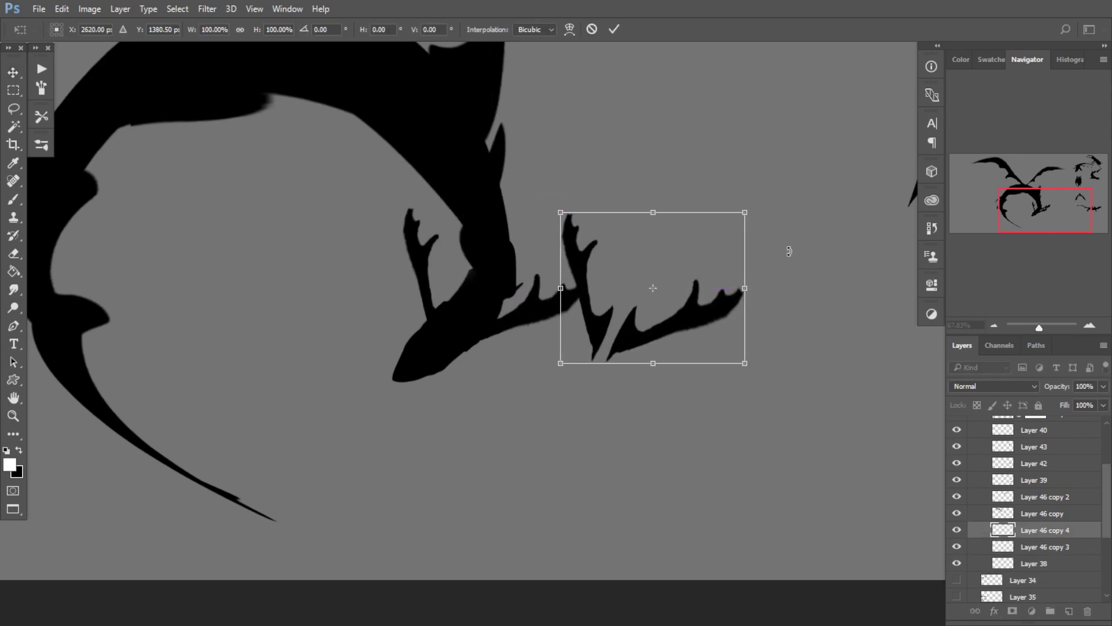
{"action": "left_click_drag", "start_coordinate": [790, 254], "coordinate": [755, 225]}
{"action": "left_click_drag", "start_coordinate": [694, 274], "coordinate": [680, 143]}
{"action": "key", "text": "Return"}
{"action": "key", "text": "ctrl+t"}
{"action": "left_click_drag", "start_coordinate": [746, 368], "coordinate": [619, 307]}
{"action": "left_click_drag", "start_coordinate": [671, 213], "coordinate": [678, 278]}
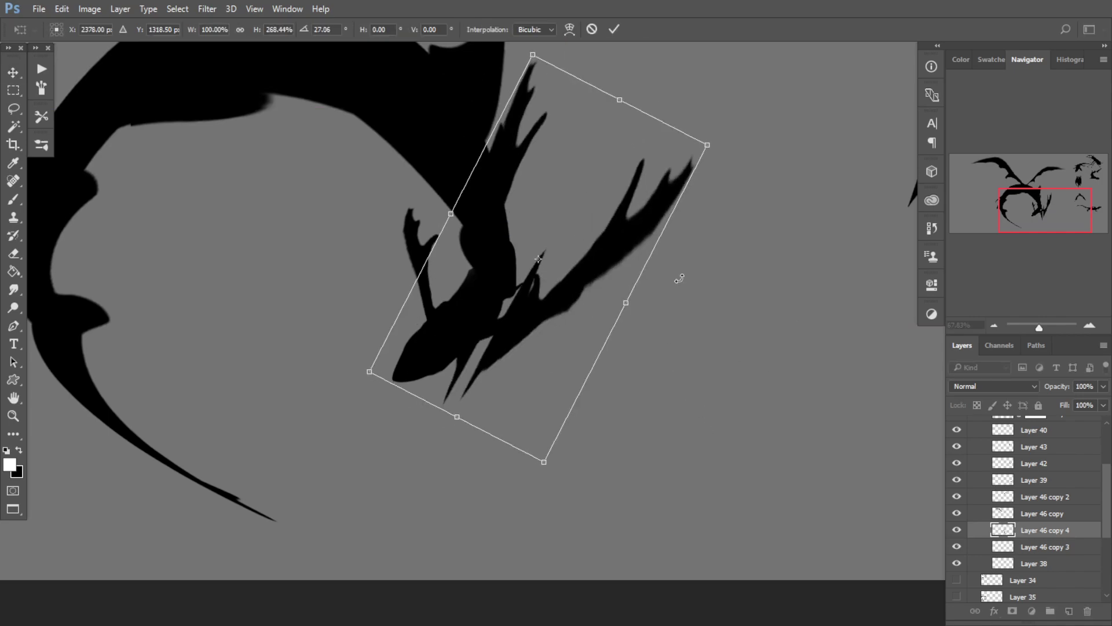
Step: Shrink, rotate and reposition the stretched horn pair so it sits on the head among the original horns
{"action": "left_click_drag", "start_coordinate": [712, 144], "coordinate": [525, 271]}
{"action": "mouse_move", "coordinate": [427, 371]}
{"action": "left_mouse_down"}
{"action": "mouse_move", "coordinate": [450, 335]}
{"action": "mouse_move", "coordinate": [429, 365]}
{"action": "left_mouse_up"}
{"action": "left_click_drag", "start_coordinate": [499, 384], "coordinate": [457, 401]}
{"action": "left_click_drag", "start_coordinate": [449, 364], "coordinate": [494, 343]}
{"action": "left_click_drag", "start_coordinate": [560, 339], "coordinate": [572, 318]}
{"action": "left_click_drag", "start_coordinate": [485, 325], "coordinate": [434, 368]}
{"action": "left_click_drag", "start_coordinate": [349, 377], "coordinate": [339, 365]}
{"action": "left_click_drag", "start_coordinate": [515, 324], "coordinate": [554, 326]}
{"action": "left_click_drag", "start_coordinate": [477, 343], "coordinate": [496, 293]}
{"action": "key", "text": "Return"}
Step: Duplicate the stretched horn pair, then scale and rotate the copy over the dragon's head
{"action": "key", "text": "ctrl+j"}
{"action": "key", "text": "ctrl+t"}
{"action": "left_click_drag", "start_coordinate": [657, 271], "coordinate": [366, 278]}
{"action": "left_click_drag", "start_coordinate": [524, 288], "coordinate": [407, 409]}
{"action": "left_click_drag", "start_coordinate": [435, 309], "coordinate": [380, 388]}
{"action": "left_click_drag", "start_coordinate": [367, 414], "coordinate": [469, 328]}
{"action": "left_click_drag", "start_coordinate": [545, 352], "coordinate": [504, 427]}
{"action": "left_click_drag", "start_coordinate": [483, 358], "coordinate": [458, 346]}
Step: Adjust the angle and position of the copied horn pair so its branches fan out between the existing horns
{"action": "scroll", "coordinate": [468, 342], "scroll_direction": "down", "scroll_amount": 3}
{"action": "scroll", "coordinate": [445, 365], "scroll_direction": "up", "scroll_amount": 2}
{"action": "mouse_move", "coordinate": [488, 284]}
{"action": "left_mouse_down"}
{"action": "mouse_move", "coordinate": [466, 306]}
{"action": "mouse_move", "coordinate": [498, 273]}
{"action": "left_mouse_up"}
{"action": "left_click_drag", "start_coordinate": [517, 302], "coordinate": [260, 371]}
{"action": "left_click_drag", "start_coordinate": [445, 363], "coordinate": [504, 281]}
{"action": "left_click_drag", "start_coordinate": [626, 301], "coordinate": [625, 250]}
{"action": "left_click_drag", "start_coordinate": [497, 299], "coordinate": [494, 303]}
{"action": "left_click_drag", "start_coordinate": [603, 292], "coordinate": [601, 314]}
{"action": "left_click_drag", "start_coordinate": [500, 306], "coordinate": [507, 307]}
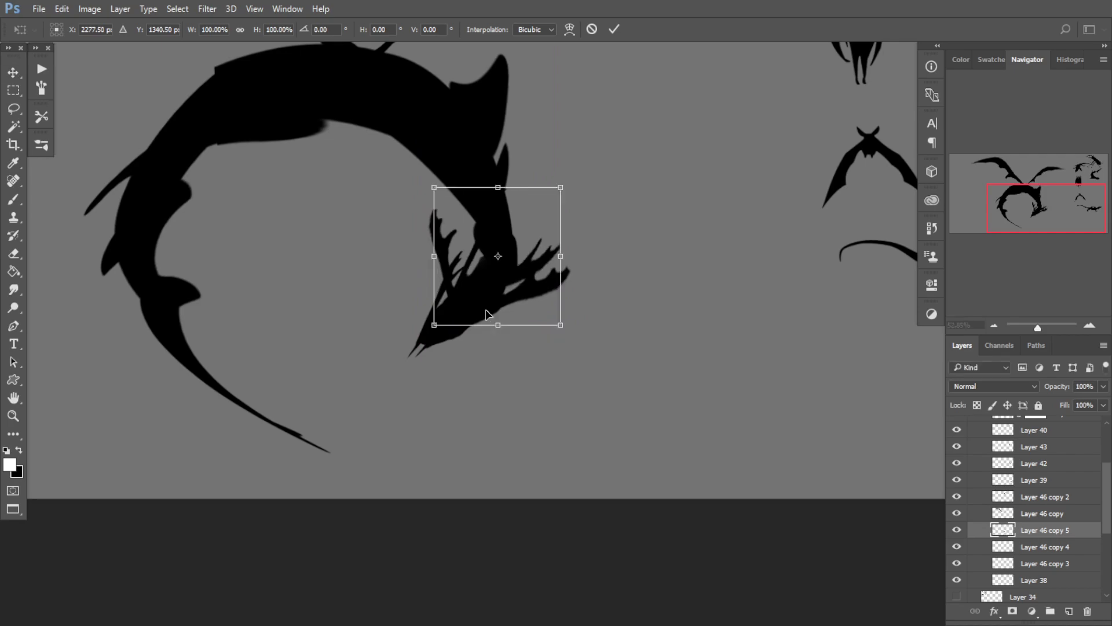
Step: Warp the upper edge of the copied horn pair so its tips bend outward on both sides of the neck
{"action": "right_click", "coordinate": [486, 313]}
{"action": "left_click", "coordinate": [571, 418]}
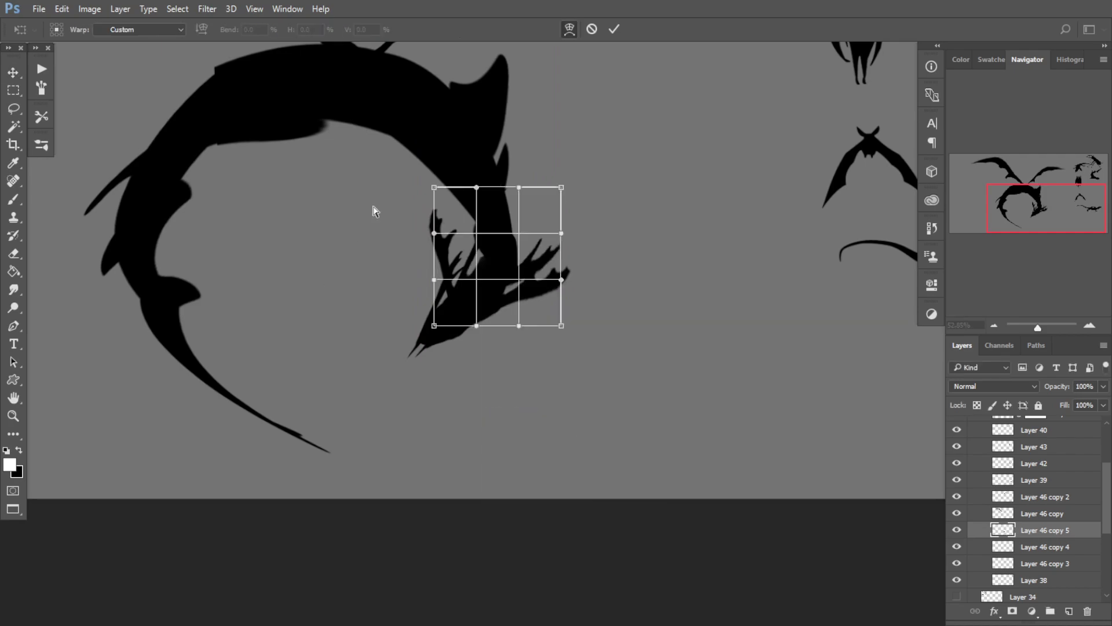
{"action": "left_click_drag", "start_coordinate": [488, 187], "coordinate": [425, 223]}
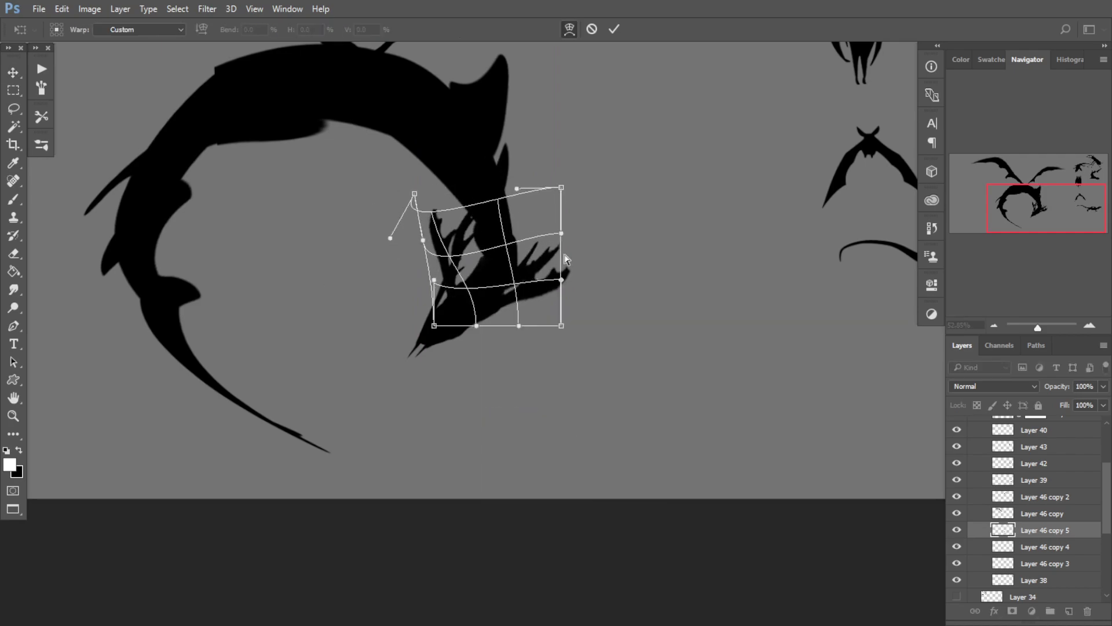
{"action": "left_click_drag", "start_coordinate": [562, 256], "coordinate": [576, 232]}
{"action": "left_click_drag", "start_coordinate": [517, 189], "coordinate": [490, 234]}
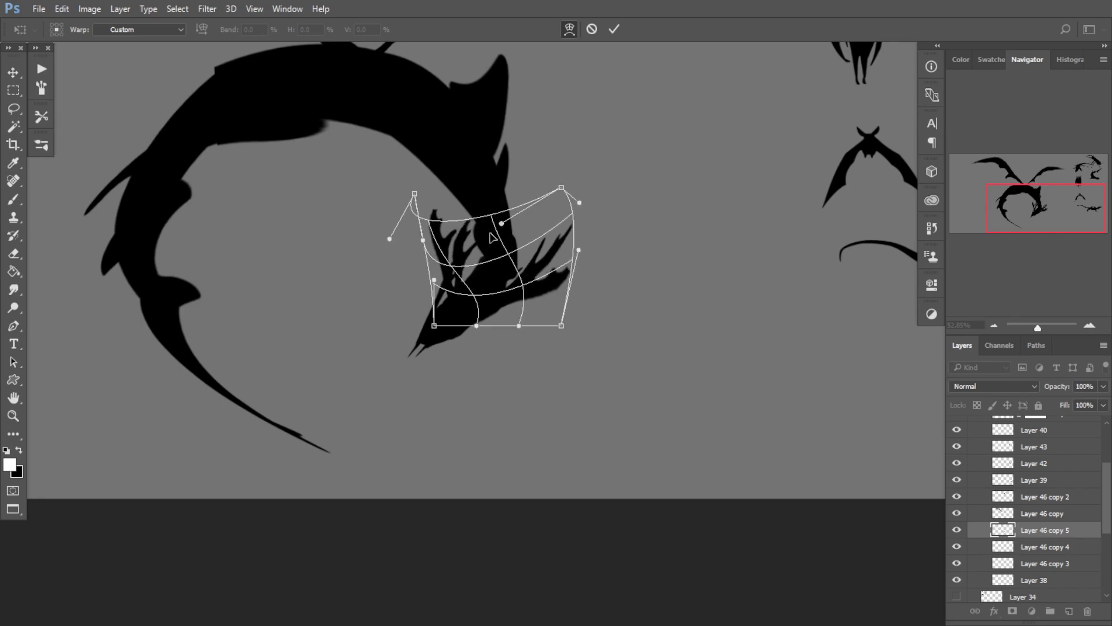
{"action": "left_click_drag", "start_coordinate": [561, 187], "coordinate": [537, 189]}
{"action": "left_click_drag", "start_coordinate": [390, 238], "coordinate": [410, 201]}
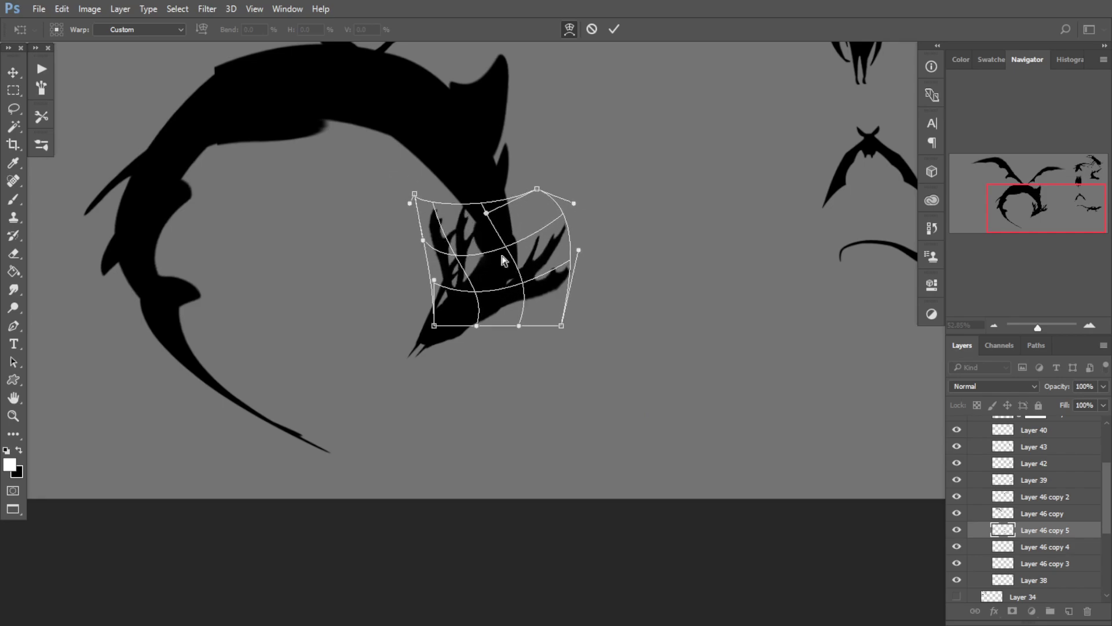
Step: Refine the warp along the horn pair's base and outer side so the outer branches sweep away from the head
{"action": "left_click_drag", "start_coordinate": [503, 257], "coordinate": [497, 246]}
{"action": "left_click_drag", "start_coordinate": [455, 294], "coordinate": [460, 311]}
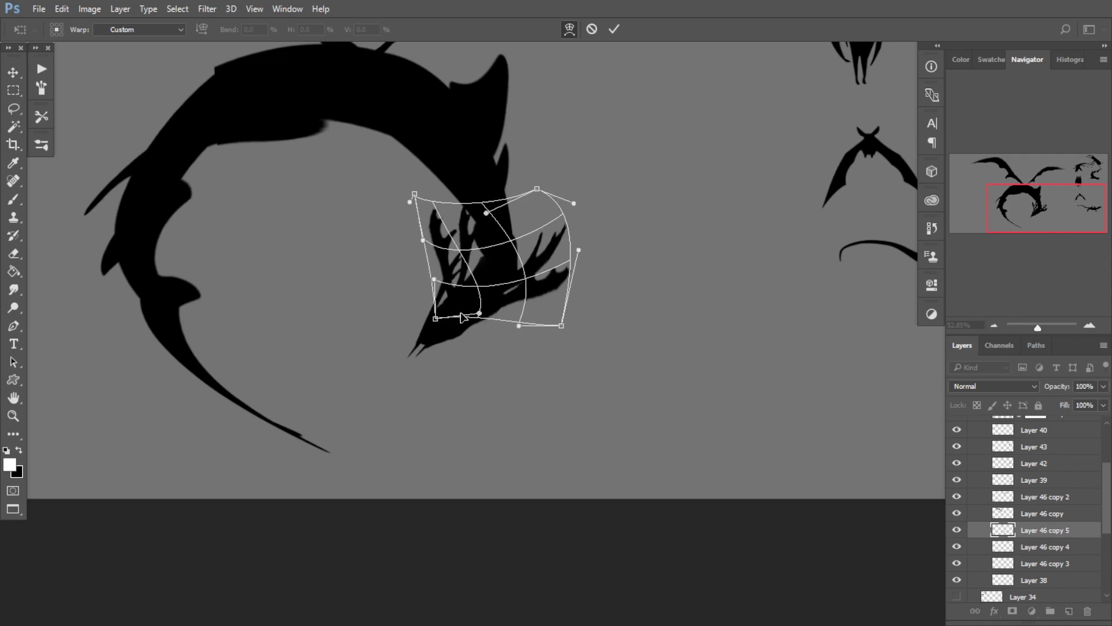
{"action": "left_click_drag", "start_coordinate": [543, 298], "coordinate": [519, 317]}
{"action": "left_click_drag", "start_coordinate": [565, 257], "coordinate": [590, 261]}
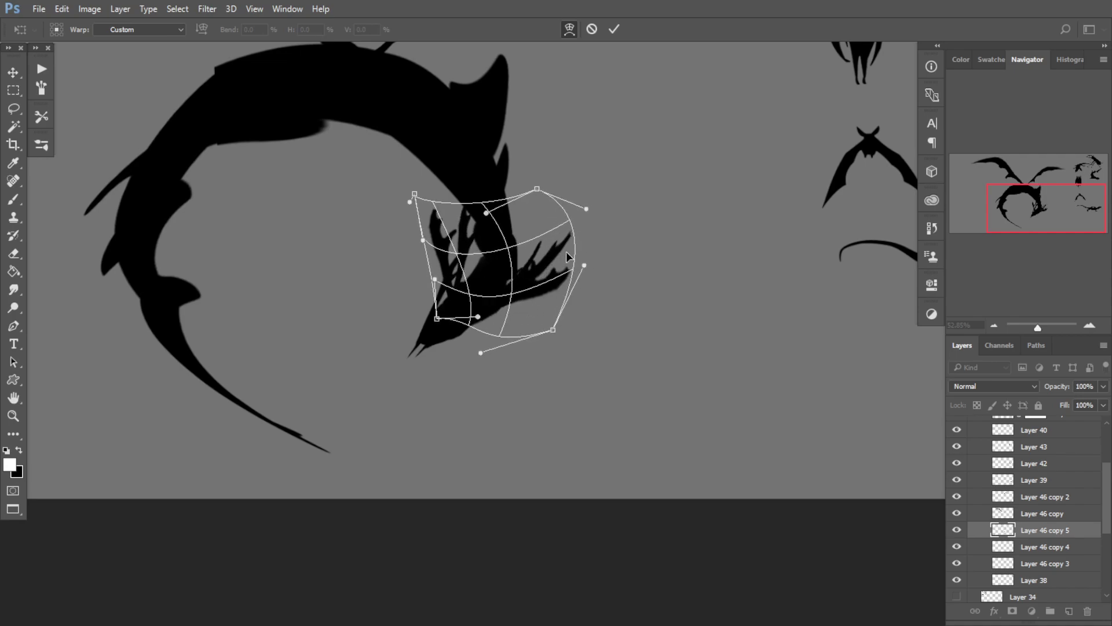
{"action": "left_click_drag", "start_coordinate": [574, 203], "coordinate": [590, 207]}
{"action": "left_click_drag", "start_coordinate": [411, 202], "coordinate": [405, 211]}
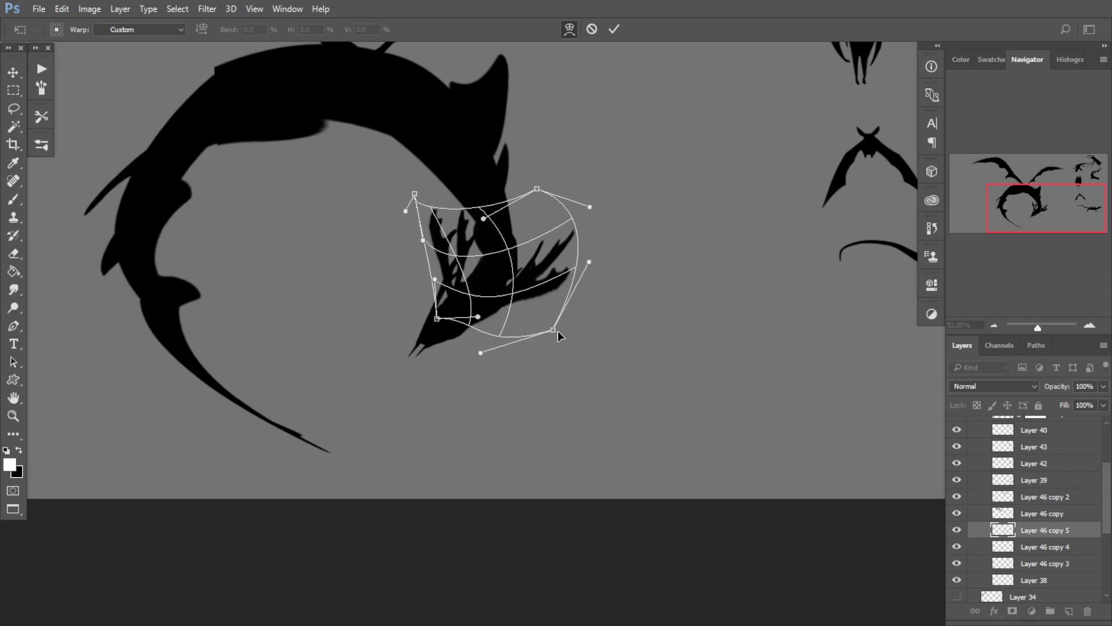
{"action": "key", "text": "Return"}
Step: Rotate the warped horn pair slightly to align it with the head
{"action": "key", "text": "ctrl+t"}
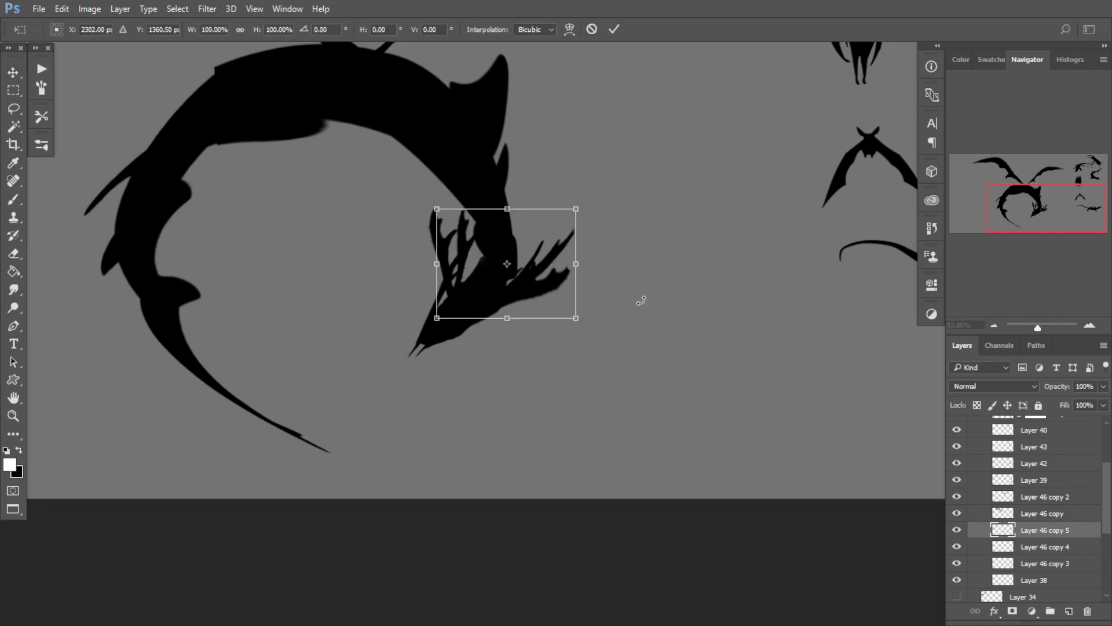
{"action": "left_click_drag", "start_coordinate": [641, 298], "coordinate": [605, 298]}
{"action": "key", "text": "Return"}
{"action": "left_click_drag", "start_coordinate": [442, 278], "coordinate": [447, 303]}
Step: Bring the stag beetle next to the dragon and copy its lassoed head and mandibles onto a new layer below it
{"action": "left_click_drag", "start_coordinate": [570, 303], "coordinate": [494, 385]}
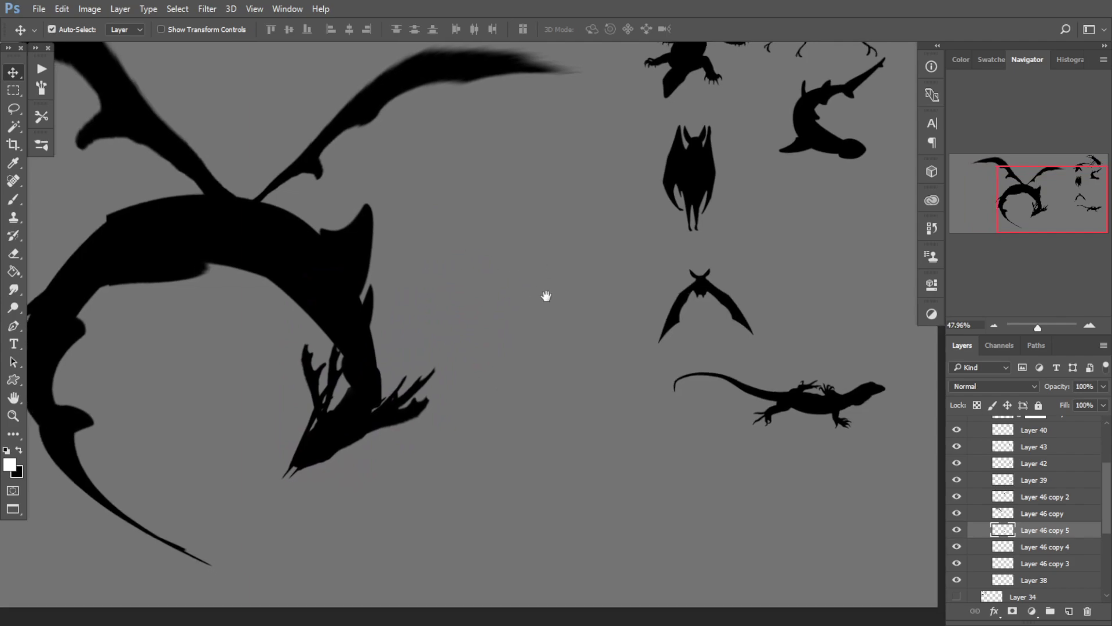
{"action": "mouse_move", "coordinate": [575, 174]}
{"action": "left_mouse_down"}
{"action": "mouse_move", "coordinate": [596, 243]}
{"action": "mouse_move", "coordinate": [594, 299]}
{"action": "left_mouse_up"}
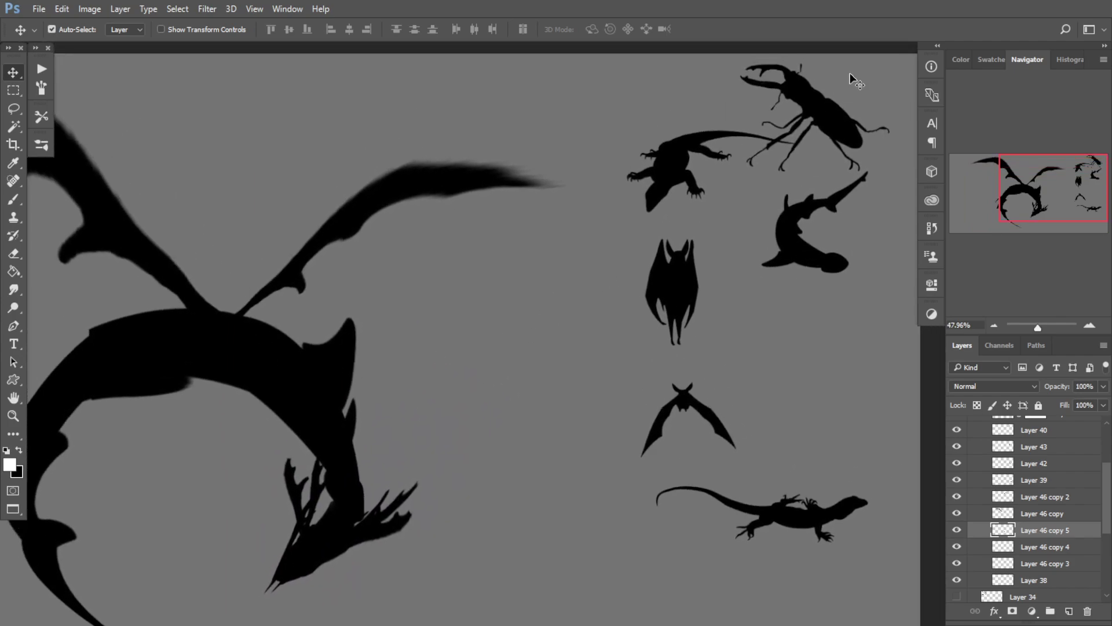
{"action": "left_click_drag", "start_coordinate": [820, 108], "coordinate": [524, 370]}
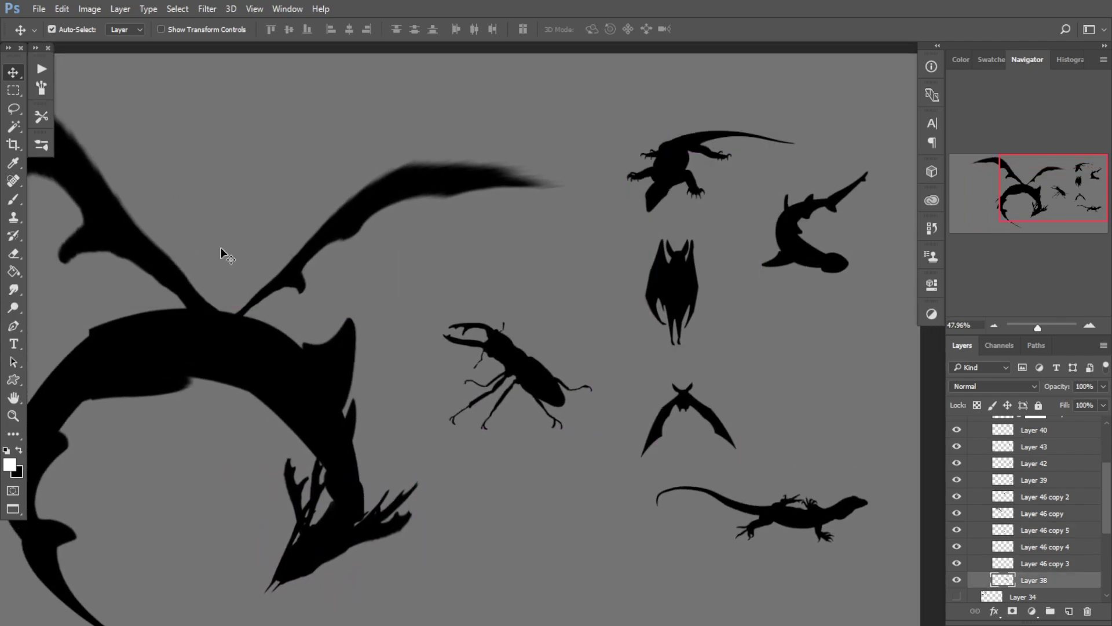
{"action": "left_click", "coordinate": [18, 109]}
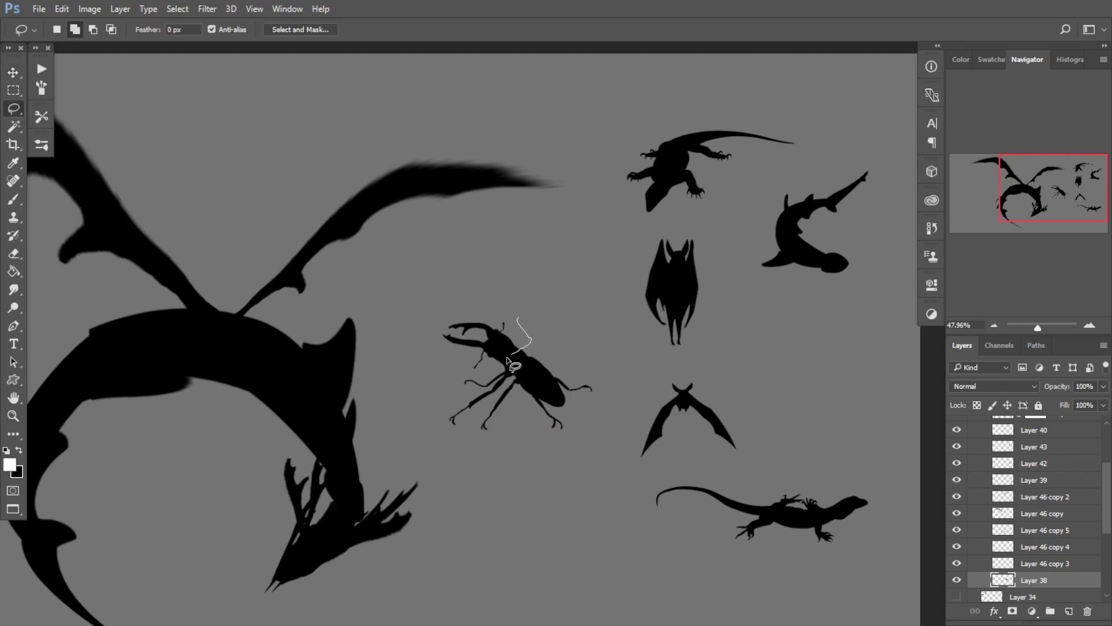
{"action": "mouse_move", "coordinate": [473, 380]}
{"action": "left_mouse_down"}
{"action": "mouse_move", "coordinate": [507, 333]}
{"action": "mouse_move", "coordinate": [536, 437]}
{"action": "left_mouse_up"}
{"action": "key", "text": "ctrl+j"}
{"action": "key", "text": "ctrl+t"}
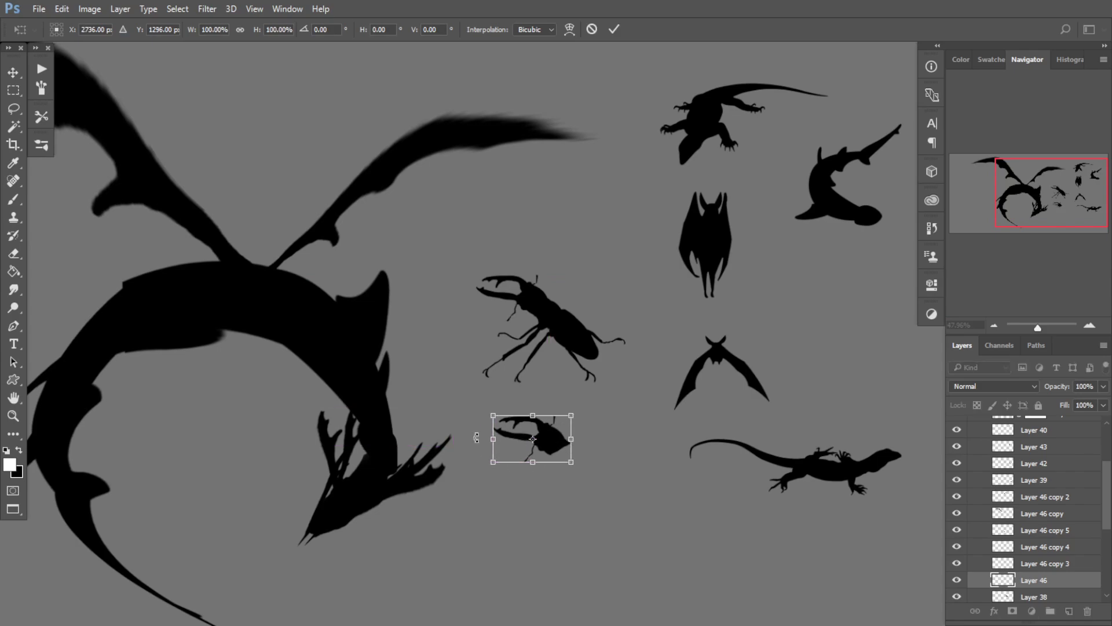
{"action": "key", "text": "Return"}
Step: Move the full beetle back among the reference silhouettes and select its separated head
{"action": "left_click", "coordinate": [14, 73]}
{"action": "left_click_drag", "start_coordinate": [558, 315], "coordinate": [855, 253]}
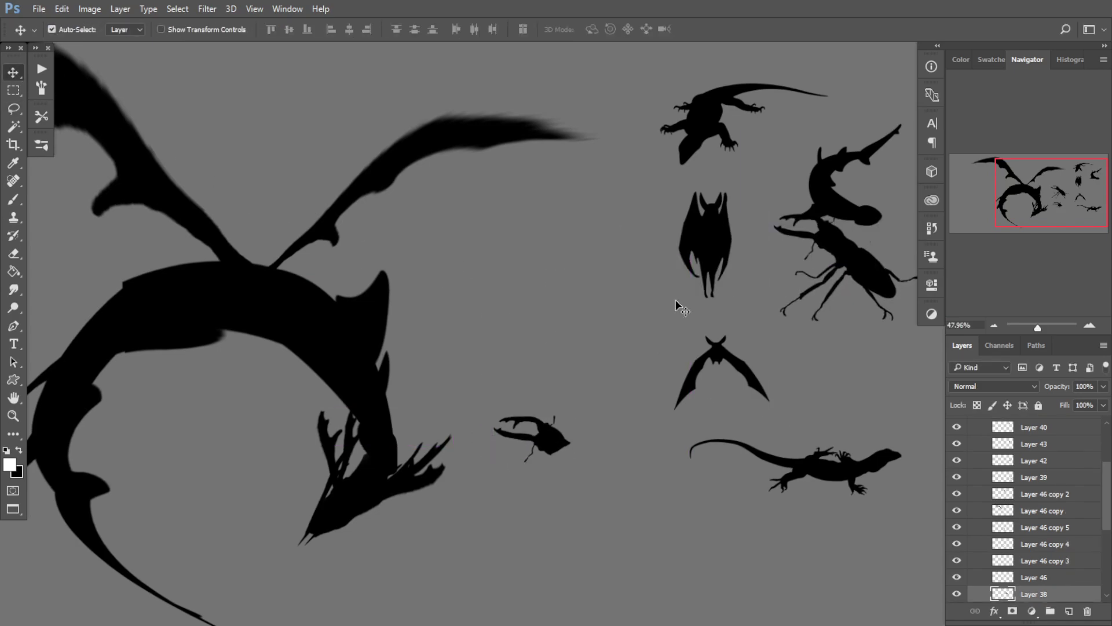
{"action": "left_click_drag", "start_coordinate": [488, 399], "coordinate": [542, 314]}
{"action": "key", "text": "ctrl+t"}
{"action": "key", "text": "Return"}
{"action": "left_click", "coordinate": [606, 363]}
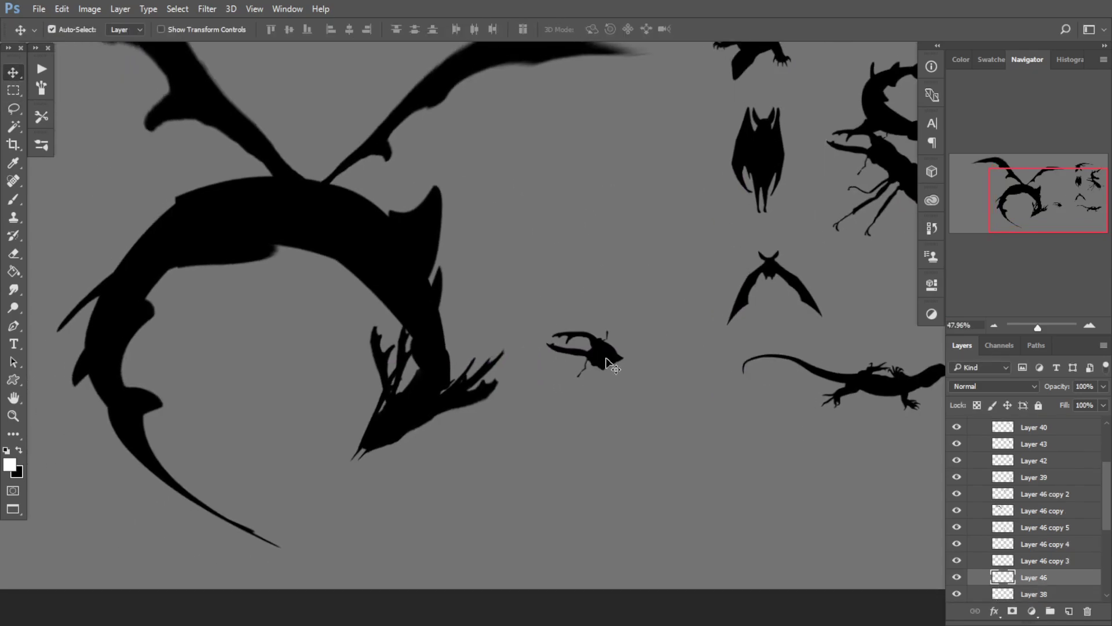
Step: Enlarge the beetle head to about 180%, flip it and rotate it about 131° over the dragon's head
{"action": "key", "text": "ctrl+t"}
{"action": "left_click_drag", "start_coordinate": [621, 359], "coordinate": [545, 350]}
{"action": "left_click_drag", "start_coordinate": [642, 387], "coordinate": [637, 394]}
{"action": "left_click_drag", "start_coordinate": [600, 368], "coordinate": [506, 306]}
{"action": "right_click", "coordinate": [534, 400]}
{"action": "left_click", "coordinate": [574, 374]}
{"action": "left_click_drag", "start_coordinate": [451, 339], "coordinate": [417, 373]}
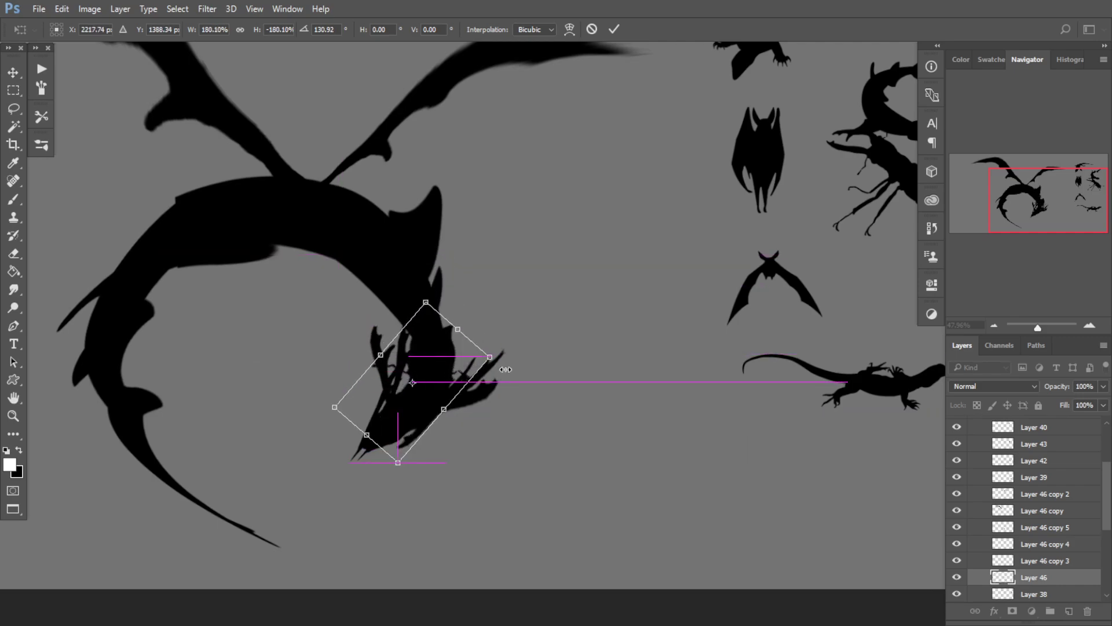
Step: Stretch the beetle head to about 270% height and turn it so its mandibles line up with the dragon's snout
{"action": "left_click_drag", "start_coordinate": [504, 369], "coordinate": [506, 388]}
{"action": "left_click_drag", "start_coordinate": [435, 375], "coordinate": [431, 378]}
{"action": "left_click_drag", "start_coordinate": [504, 376], "coordinate": [504, 387]}
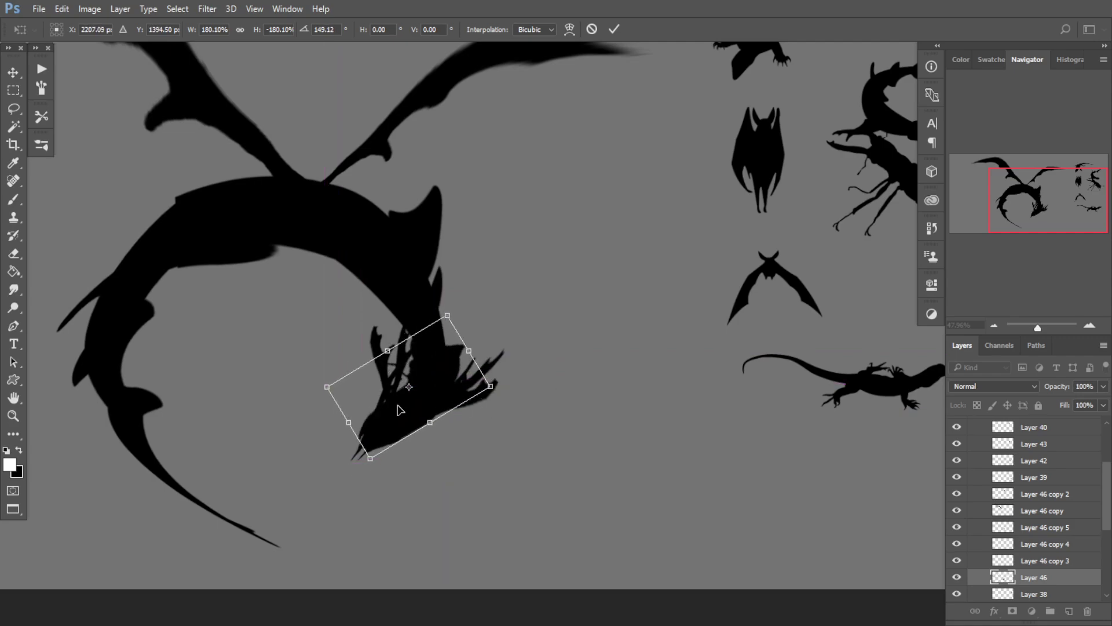
{"action": "left_click_drag", "start_coordinate": [387, 351], "coordinate": [362, 317]}
{"action": "left_click_drag", "start_coordinate": [422, 376], "coordinate": [428, 392]}
{"action": "left_click_drag", "start_coordinate": [500, 436], "coordinate": [492, 440]}
{"action": "left_click_drag", "start_coordinate": [452, 403], "coordinate": [451, 398]}
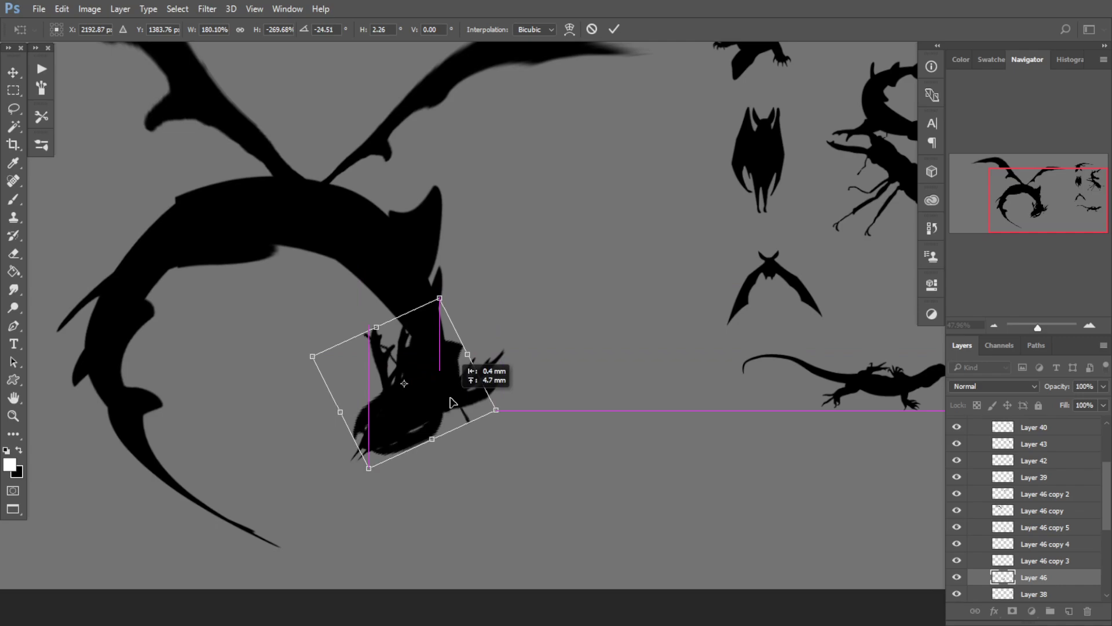
{"action": "key", "text": "Return"}
{"action": "right_click", "coordinate": [414, 406]}
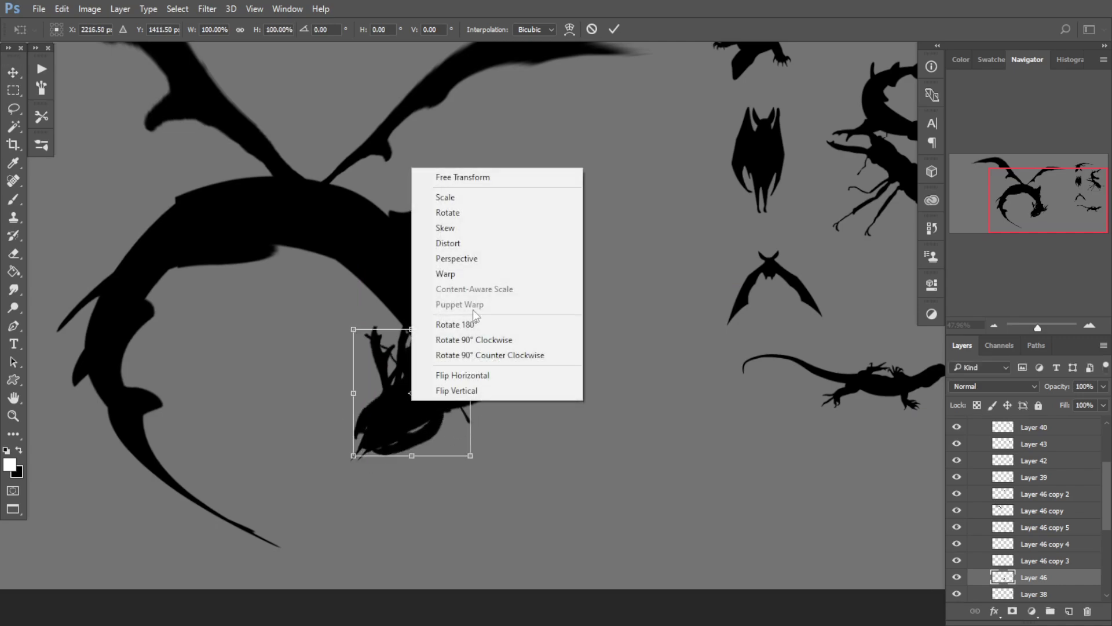
{"action": "left_click", "coordinate": [454, 275]}
{"action": "left_click_drag", "start_coordinate": [381, 407], "coordinate": [322, 427]}
{"action": "left_click_drag", "start_coordinate": [443, 434], "coordinate": [452, 474]}
{"action": "left_click_drag", "start_coordinate": [354, 459], "coordinate": [322, 457]}
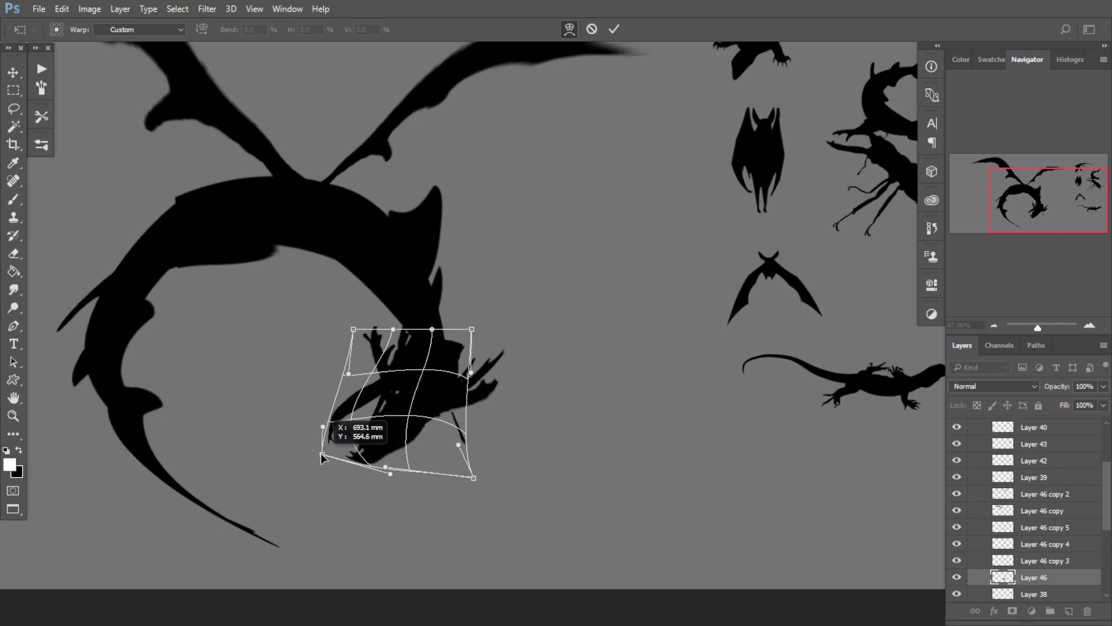
{"action": "left_click_drag", "start_coordinate": [349, 423], "coordinate": [399, 438]}
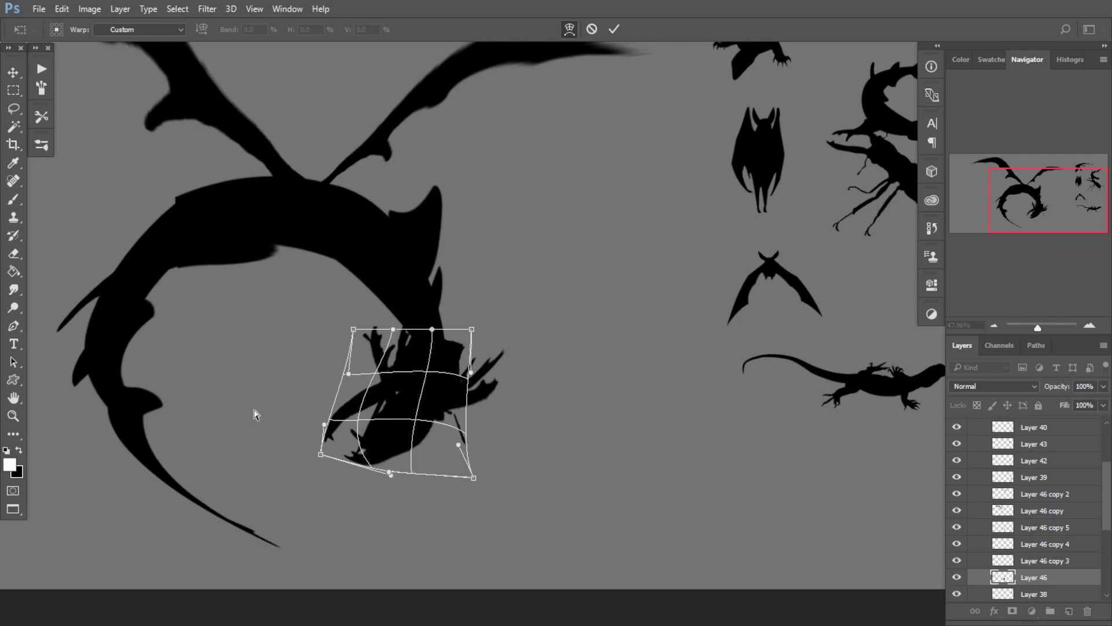
{"action": "key", "text": "Return"}
Step: Move the beetle head beside the dragon, cut its lower mandible half onto a new layer and hide the remainder
{"action": "key", "text": "ctrl+t"}
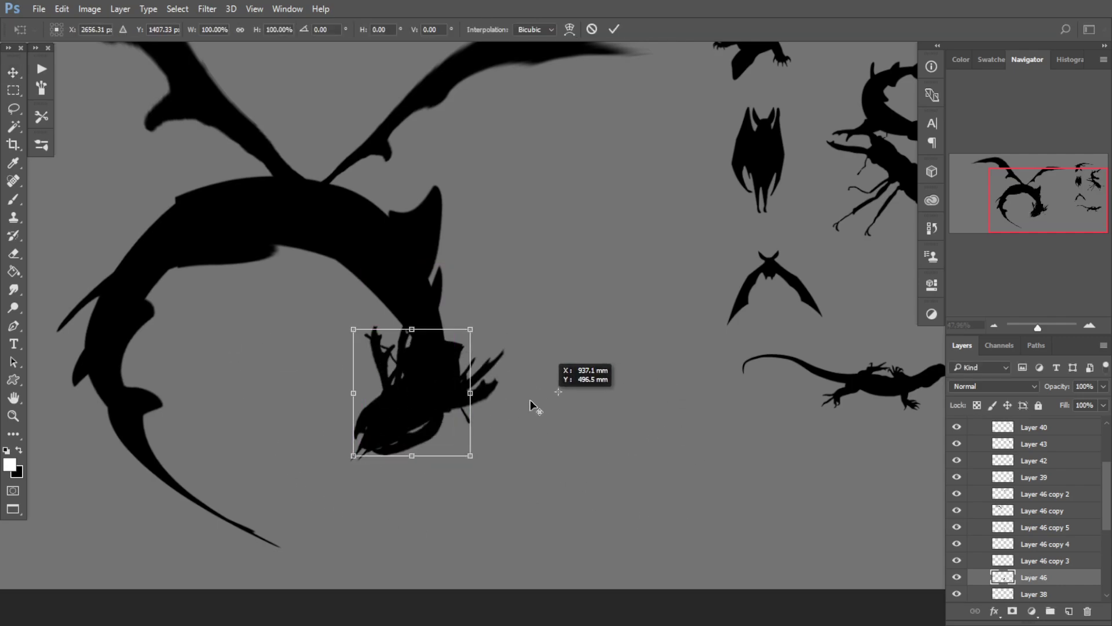
{"action": "key", "text": "Return"}
{"action": "left_click_drag", "start_coordinate": [418, 448], "coordinate": [571, 467]}
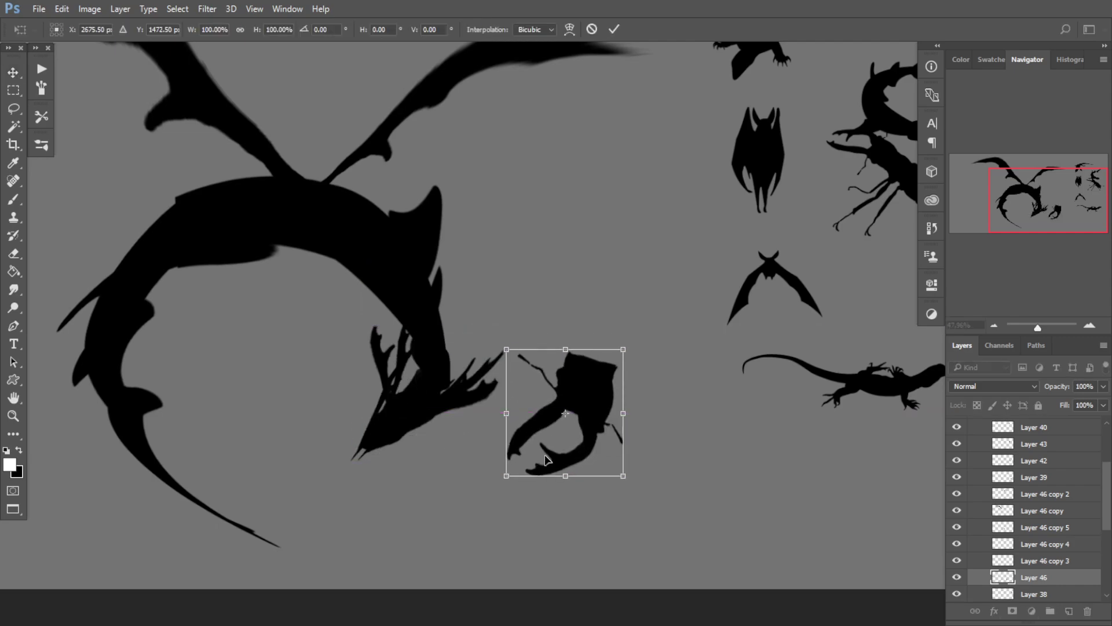
{"action": "left_click", "coordinate": [17, 109]}
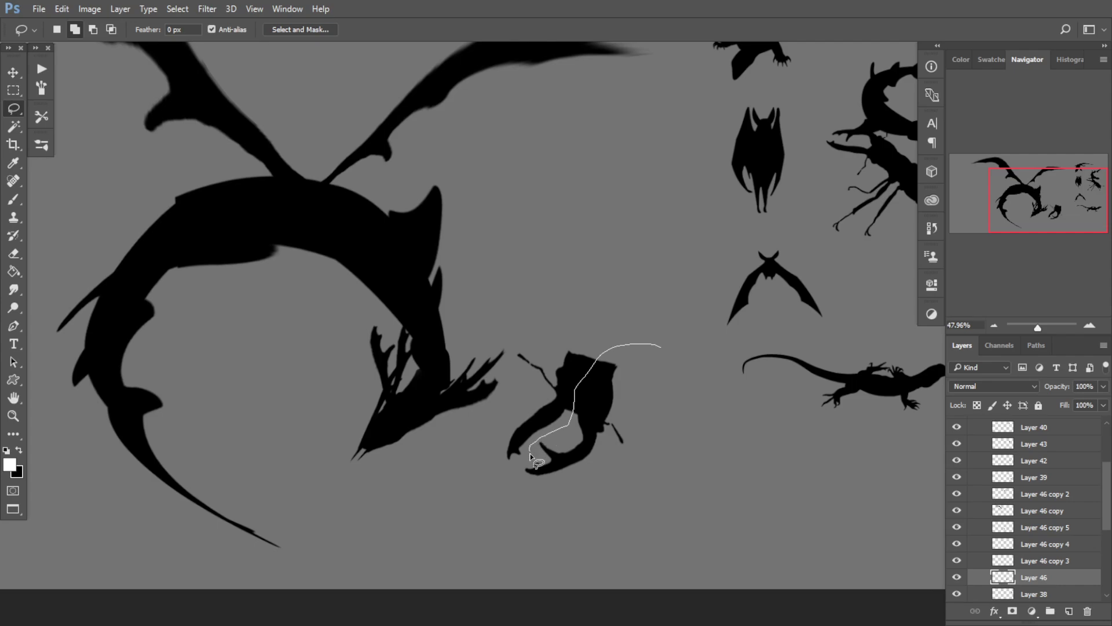
{"action": "key", "text": "ctrl+x"}
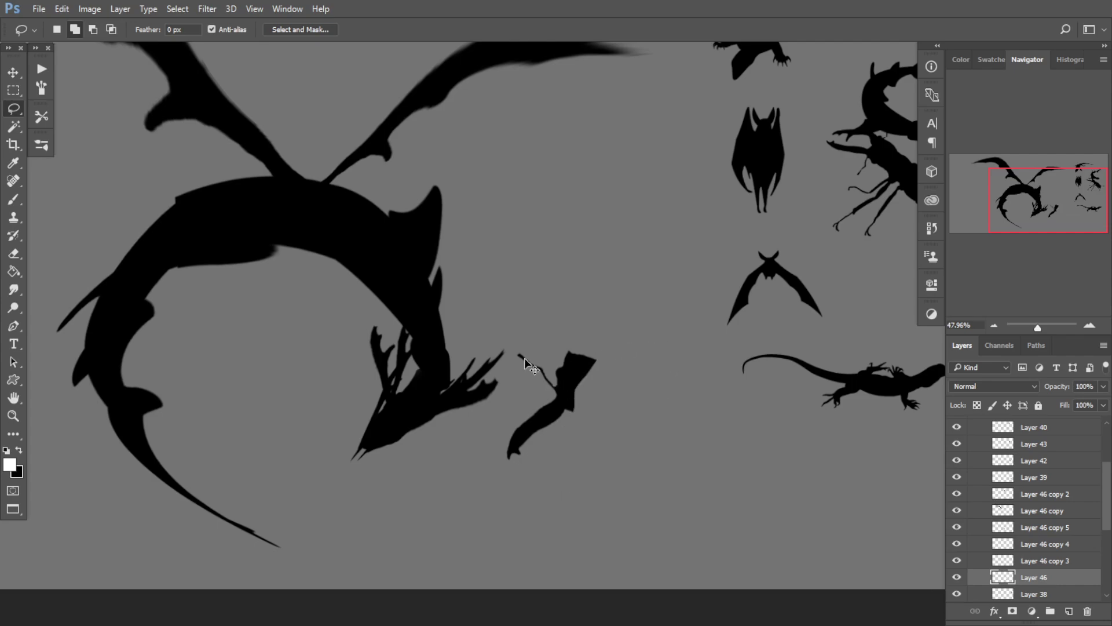
{"action": "key", "text": "ctrl+v"}
{"action": "key", "text": "ctrl+t"}
{"action": "left_click_drag", "start_coordinate": [510, 372], "coordinate": [465, 421]}
{"action": "key", "text": "Return"}
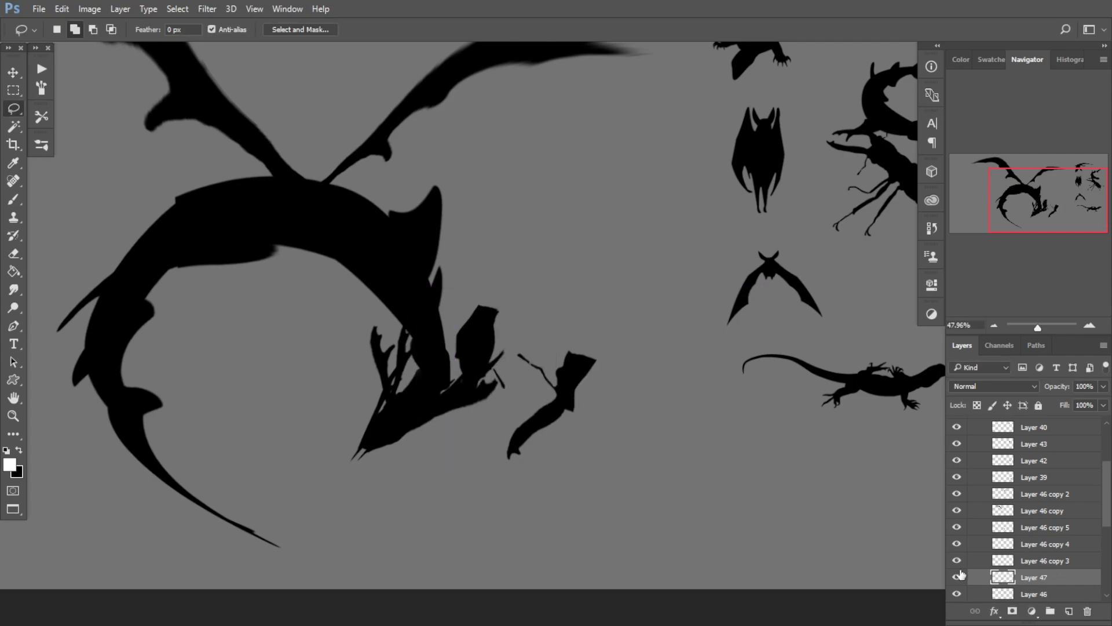
{"action": "left_click", "coordinate": [958, 594]}
Step: Move the cut mandible piece under the dragon's snout, rotate it about 11° and shrink it to about 57%
{"action": "key", "text": "ctrl+t"}
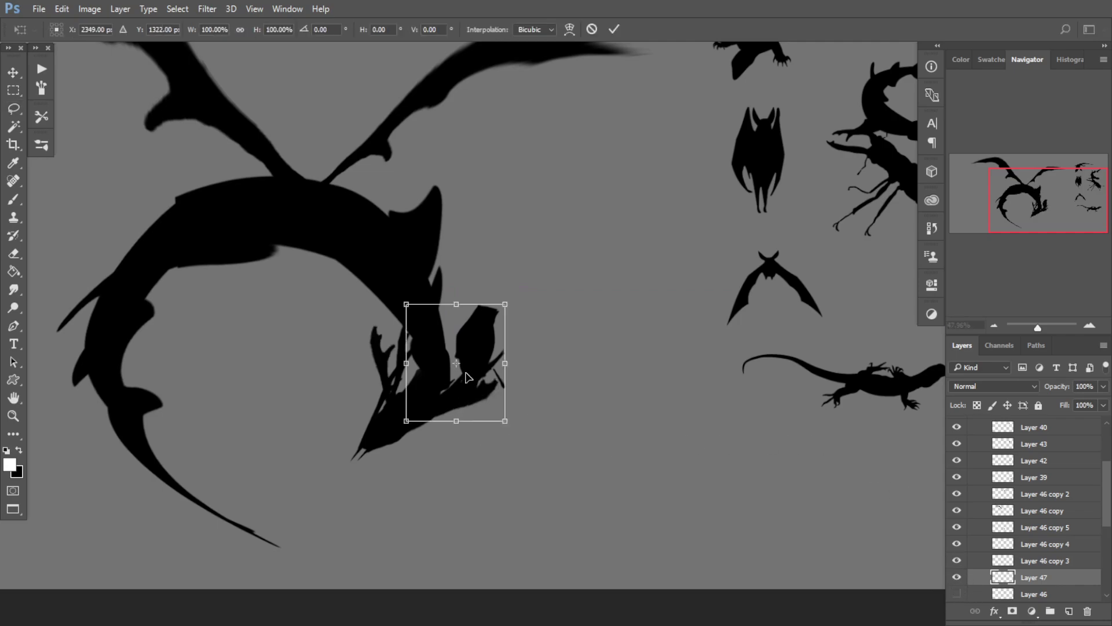
{"action": "left_click_drag", "start_coordinate": [467, 380], "coordinate": [422, 449]}
{"action": "left_click_drag", "start_coordinate": [478, 425], "coordinate": [435, 444]}
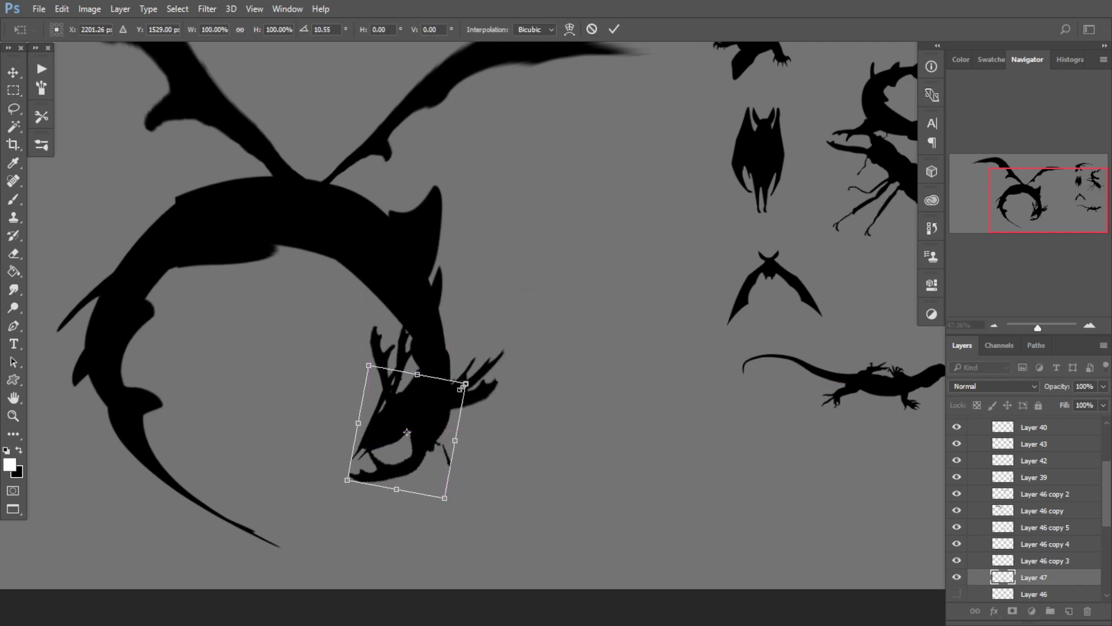
{"action": "left_click_drag", "start_coordinate": [463, 385], "coordinate": [399, 443]}
{"action": "left_click_drag", "start_coordinate": [401, 442], "coordinate": [432, 425]}
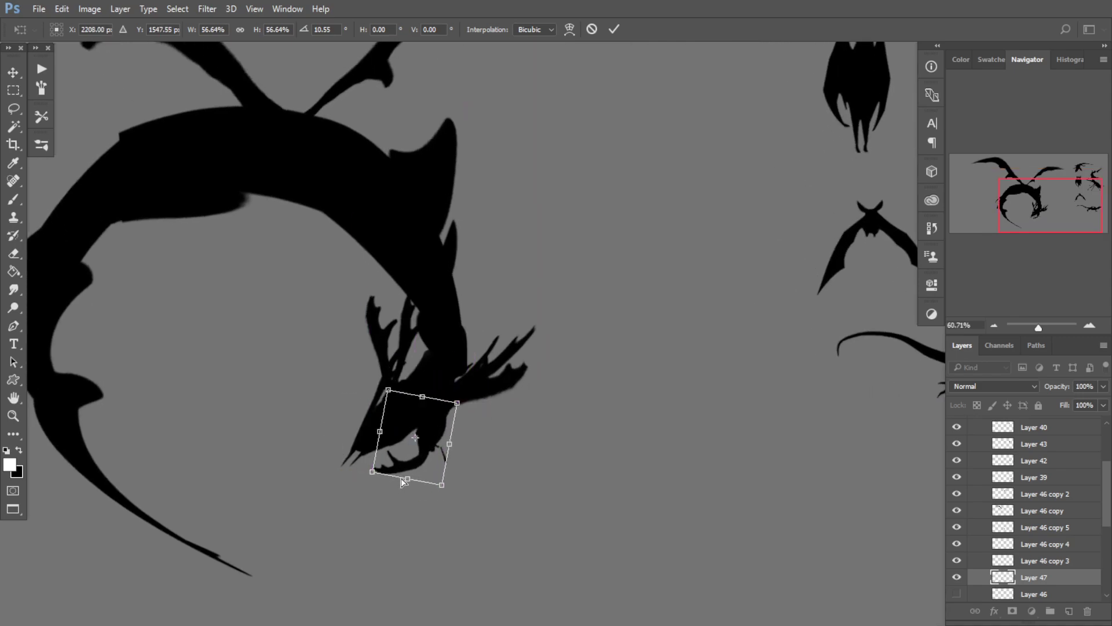
Step: Skew the mandible piece and shrink it to about 26% width and 35% height, turned about 22°, against the snout's underside
{"action": "left_click_drag", "start_coordinate": [403, 482], "coordinate": [448, 487]}
{"action": "left_click_drag", "start_coordinate": [464, 414], "coordinate": [453, 411]}
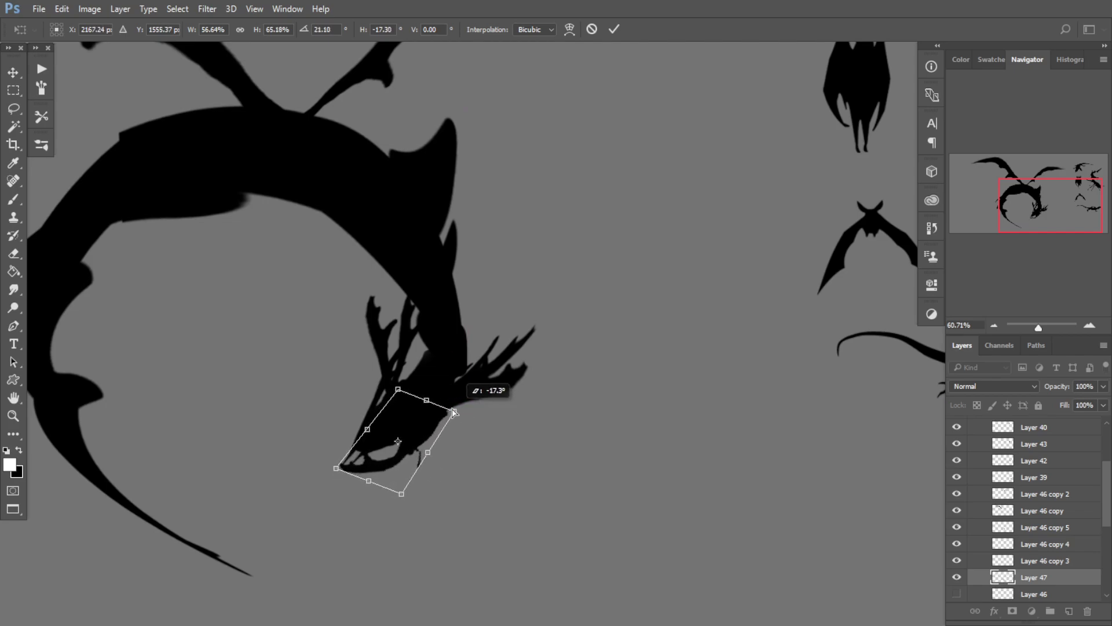
{"action": "left_click_drag", "start_coordinate": [340, 466], "coordinate": [356, 470]}
{"action": "left_click_drag", "start_coordinate": [390, 454], "coordinate": [367, 470]}
{"action": "left_click_drag", "start_coordinate": [430, 428], "coordinate": [356, 471]}
{"action": "left_click_drag", "start_coordinate": [407, 445], "coordinate": [426, 435]}
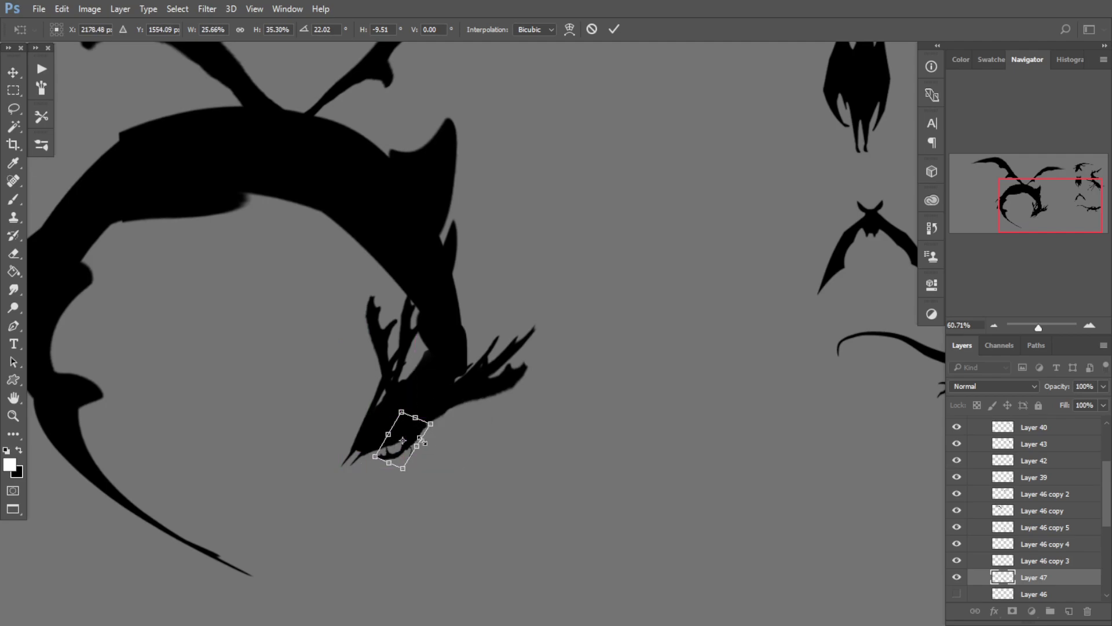
{"action": "key", "text": "Return"}
Step: Duplicate the fitted mandible layer and flip the copy horizontally
{"action": "key", "text": "l"}
{"action": "scroll", "coordinate": [318, 427], "scroll_direction": "down", "scroll_amount": 5}
{"action": "scroll", "coordinate": [330, 447], "scroll_direction": "up", "scroll_amount": 5}
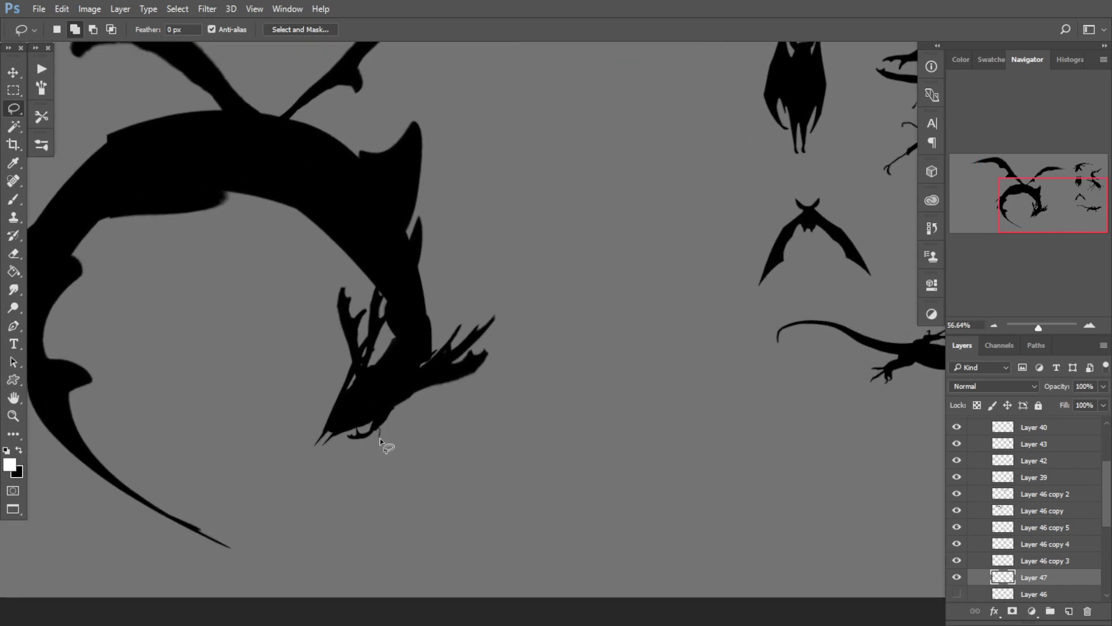
{"action": "key", "text": "ctrl+j"}
{"action": "key", "text": "ctrl+t"}
{"action": "scroll", "coordinate": [348, 437], "scroll_direction": "up", "scroll_amount": 2}
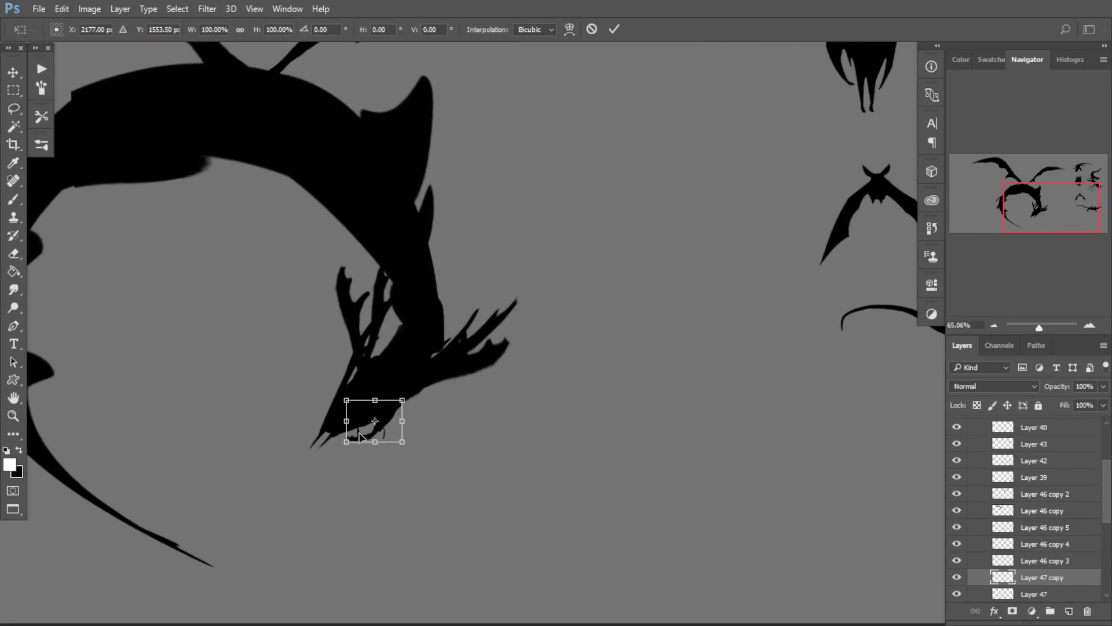
{"action": "right_click", "coordinate": [343, 434]}
{"action": "left_click", "coordinate": [400, 408]}
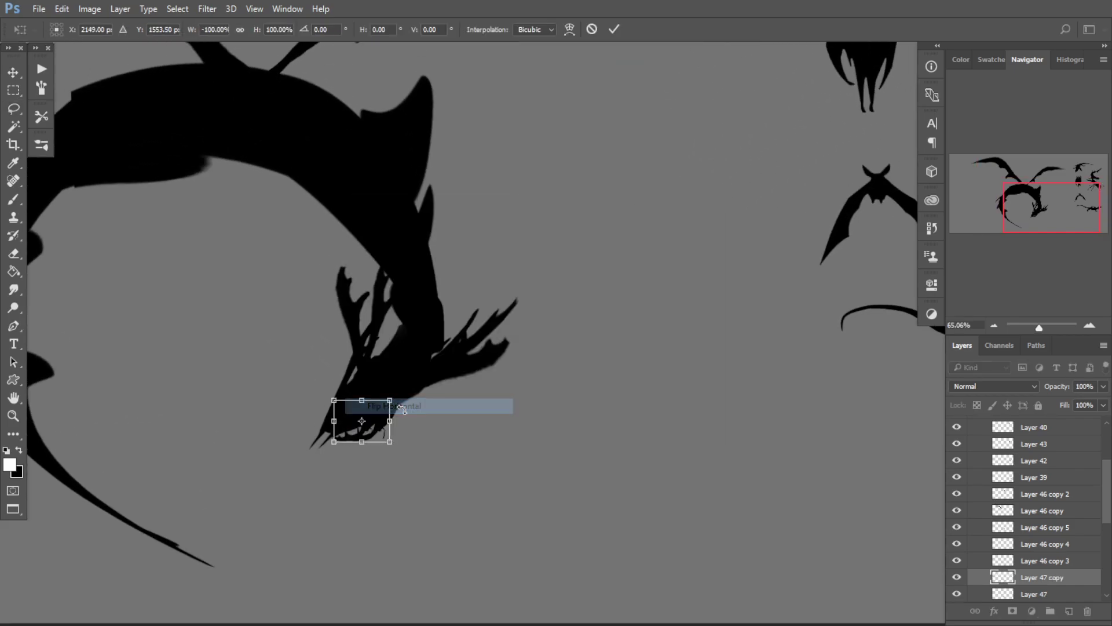
Step: Fit the flipped mandible copy against the opposite side of the snout and distort its upper edge slightly
{"action": "mouse_move", "coordinate": [443, 452]}
{"action": "left_mouse_down"}
{"action": "mouse_move", "coordinate": [339, 462]}
{"action": "mouse_move", "coordinate": [456, 466]}
{"action": "left_mouse_up"}
{"action": "left_click_drag", "start_coordinate": [477, 486], "coordinate": [482, 479]}
{"action": "left_click_drag", "start_coordinate": [444, 441], "coordinate": [342, 427]}
{"action": "left_click_drag", "start_coordinate": [446, 463], "coordinate": [344, 434]}
{"action": "key", "text": "Return"}
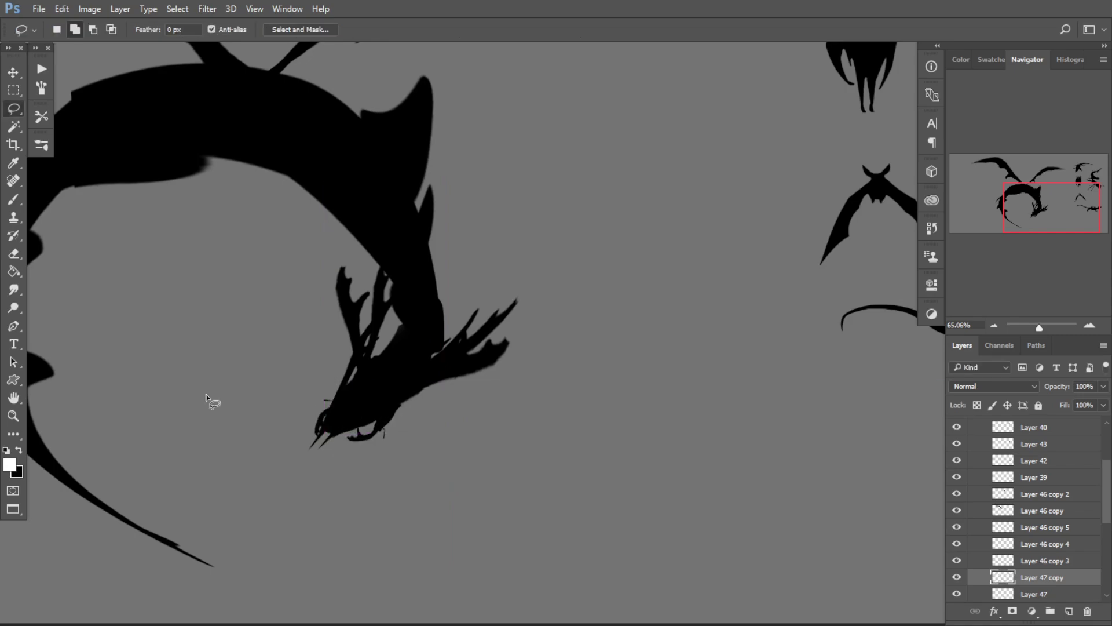
{"action": "scroll", "coordinate": [286, 421], "scroll_direction": "down", "scroll_amount": 3}
{"action": "scroll", "coordinate": [330, 427], "scroll_direction": "up", "scroll_amount": 4}
{"action": "key", "text": "ctrl+t"}
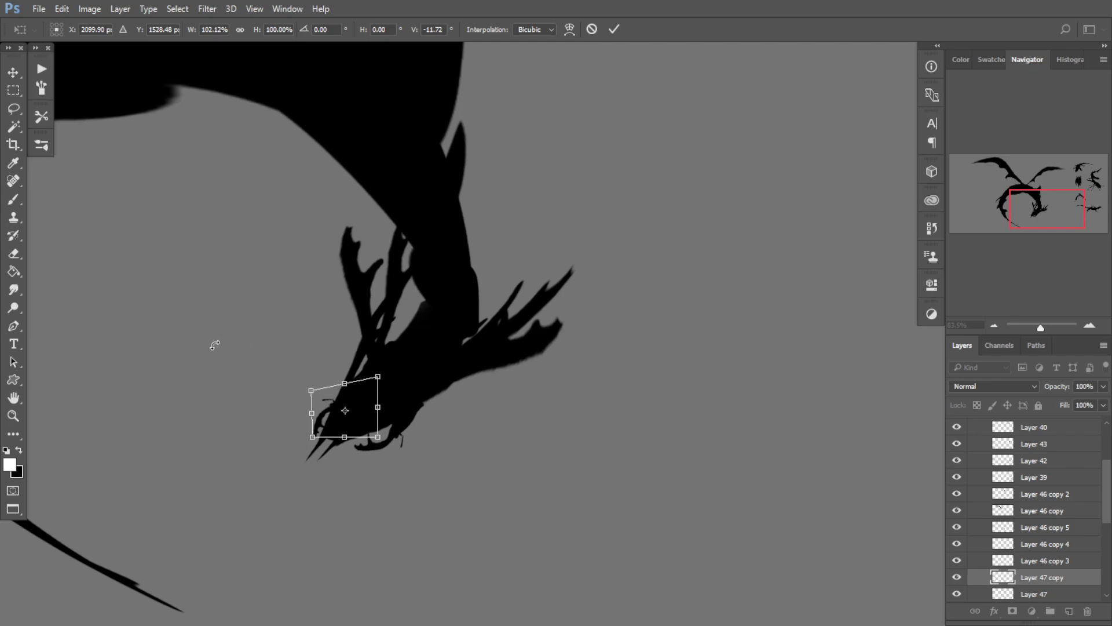
{"action": "key", "text": "Return"}
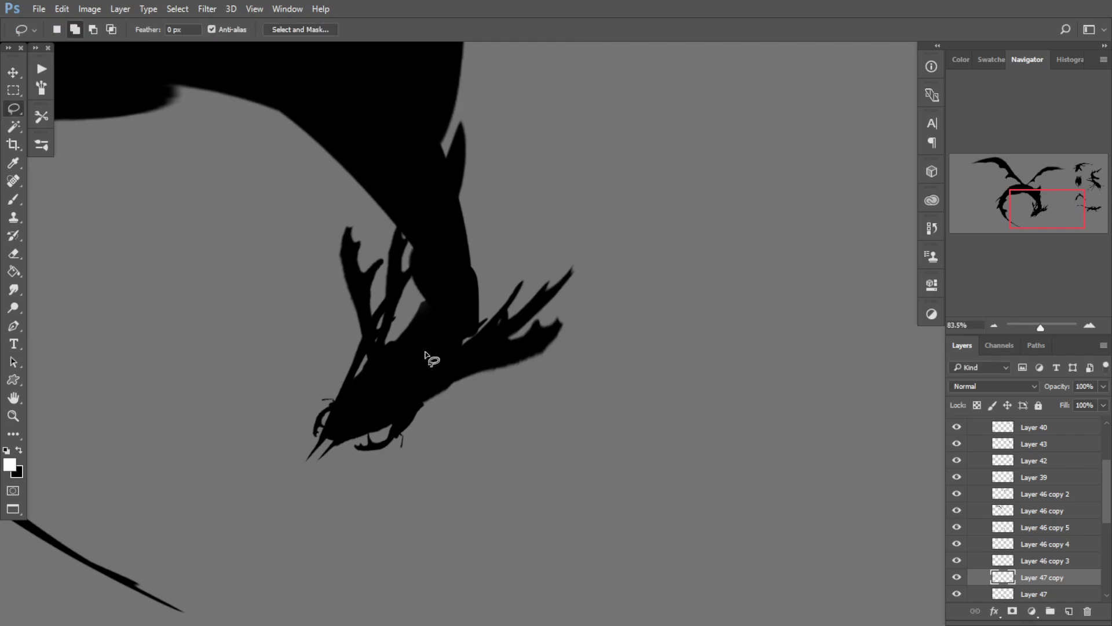
Step: Examine the head with and without the mandible copy, and check how the jaw reads against the whole creature
{"action": "left_click", "coordinate": [11, 74]}
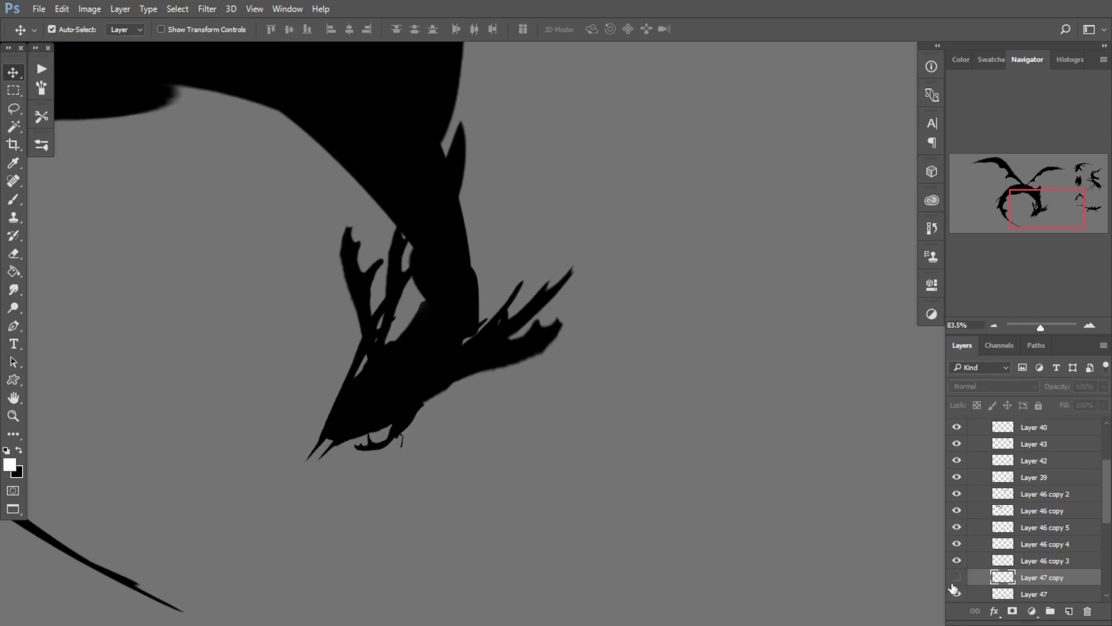
{"action": "left_click_drag", "start_coordinate": [393, 415], "coordinate": [383, 446]}
{"action": "scroll", "coordinate": [382, 445], "scroll_direction": "up", "scroll_amount": 2}
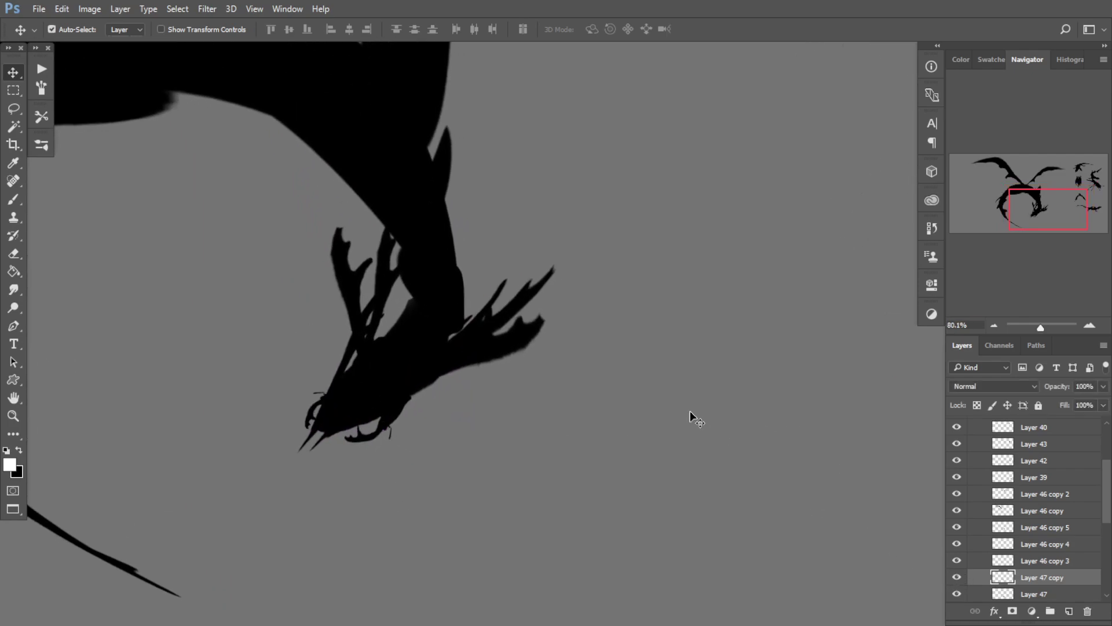
{"action": "scroll", "coordinate": [295, 397], "scroll_direction": "down", "scroll_amount": 2}
{"action": "scroll", "coordinate": [298, 392], "scroll_direction": "up", "scroll_amount": 1}
{"action": "scroll", "coordinate": [286, 405], "scroll_direction": "down", "scroll_amount": 1}
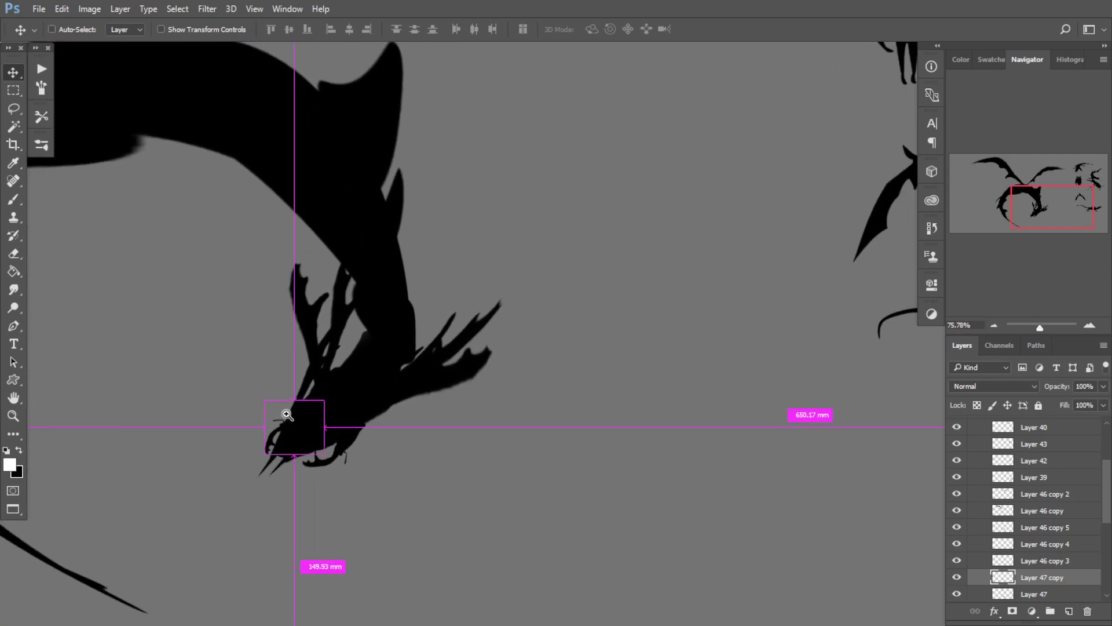
{"action": "mouse_move", "coordinate": [362, 370]}
{"action": "left_mouse_down"}
{"action": "mouse_move", "coordinate": [341, 380]}
{"action": "mouse_move", "coordinate": [250, 363]}
{"action": "left_mouse_up"}
{"action": "key", "text": "s"}
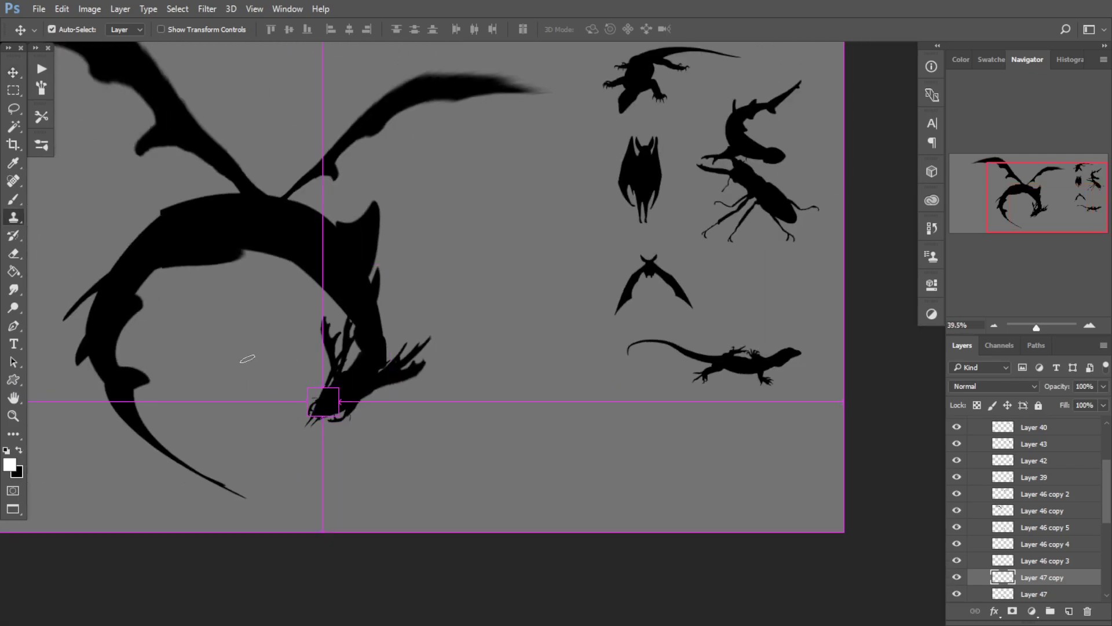
{"action": "left_click", "coordinate": [13, 74]}
{"action": "scroll", "coordinate": [499, 395], "scroll_direction": "down", "scroll_amount": 1}
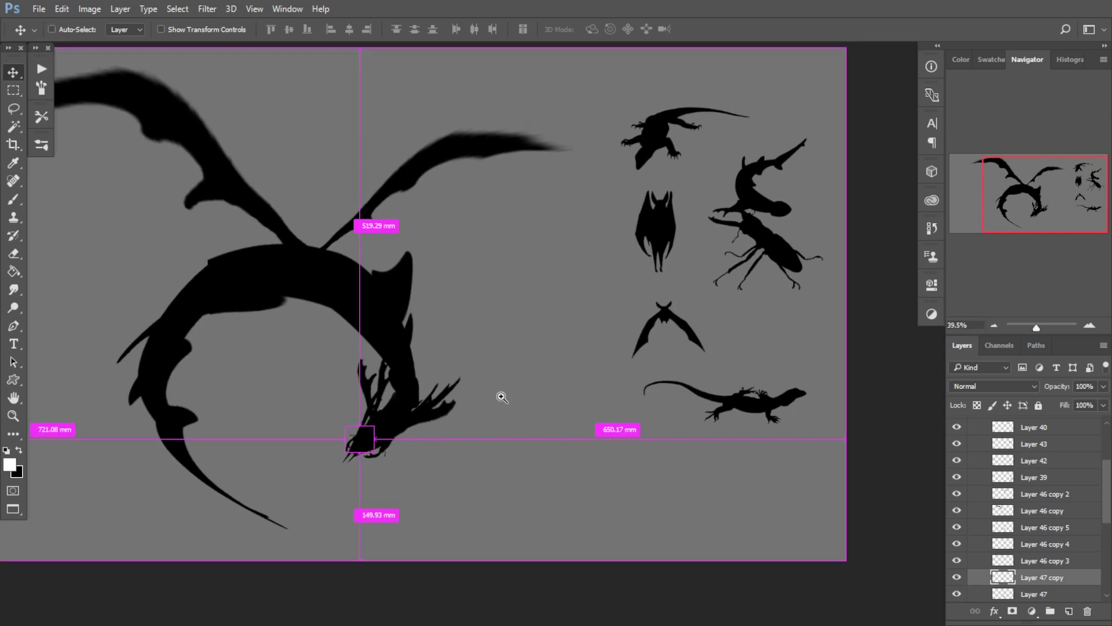
{"action": "left_click_drag", "start_coordinate": [515, 228], "coordinate": [573, 223]}
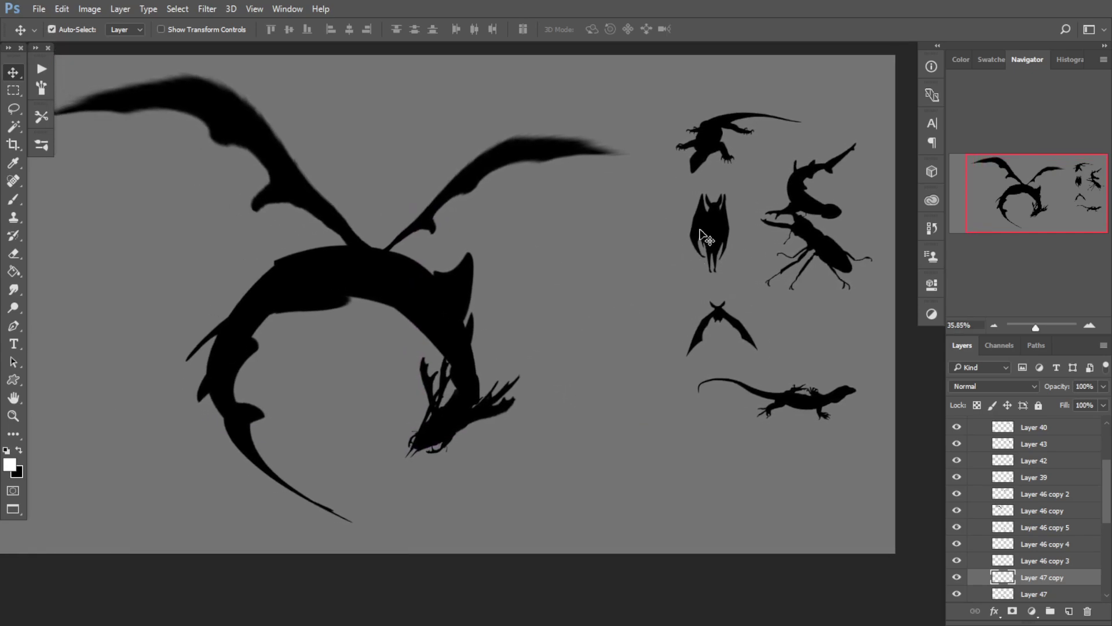
Step: Flip the uppermost lizard silhouette horizontally and place it between the dragon's right wing and the folded-wing bat
{"action": "mouse_move", "coordinate": [709, 236]}
{"action": "left_mouse_down"}
{"action": "mouse_move", "coordinate": [730, 246]}
{"action": "mouse_move", "coordinate": [729, 237]}
{"action": "left_mouse_up"}
{"action": "left_click", "coordinate": [693, 162]}
{"action": "left_click_drag", "start_coordinate": [693, 164], "coordinate": [649, 485]}
{"action": "key", "text": "ctrl+t"}
{"action": "right_click", "coordinate": [649, 485]}
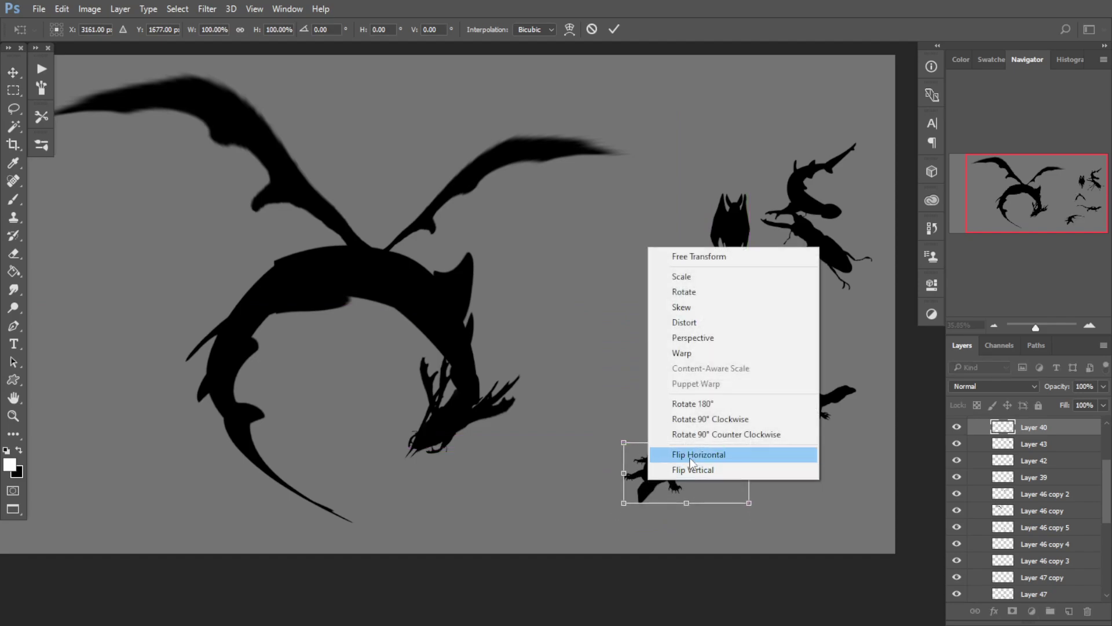
{"action": "left_click", "coordinate": [684, 452]}
{"action": "left_click_drag", "start_coordinate": [718, 475], "coordinate": [657, 206]}
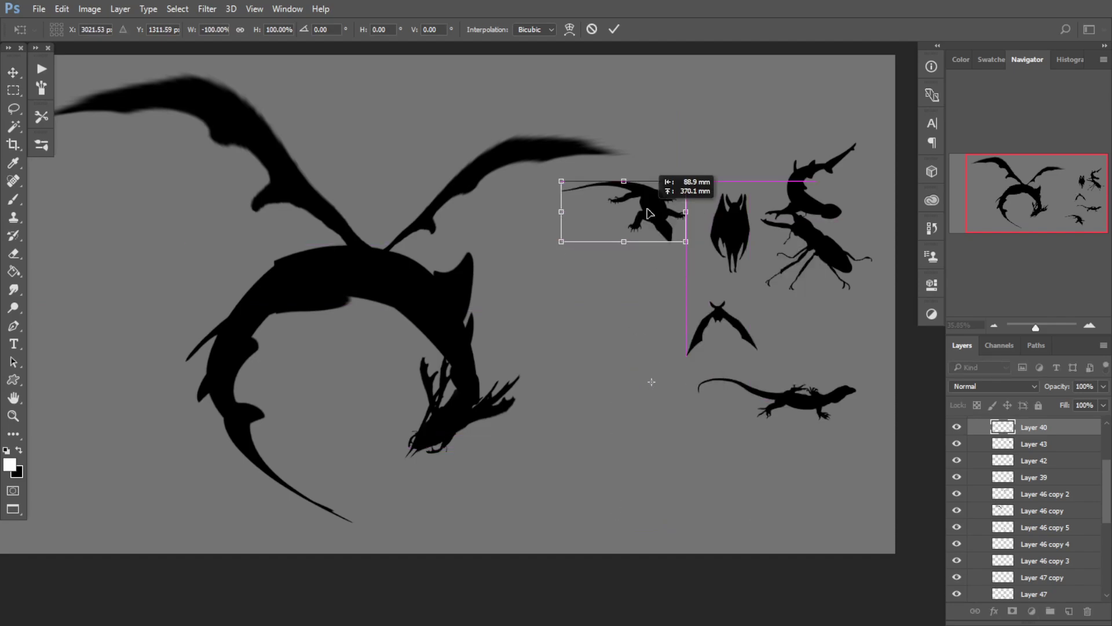
{"action": "key", "text": "Return"}
Step: Move the folded-wing bat into the empty area beside the dragon's head and enlarge it to about 124%
{"action": "left_click_drag", "start_coordinate": [736, 309], "coordinate": [736, 301]}
{"action": "left_click_drag", "start_coordinate": [736, 231], "coordinate": [598, 387]}
{"action": "scroll", "coordinate": [599, 391], "scroll_direction": "up", "scroll_amount": 2}
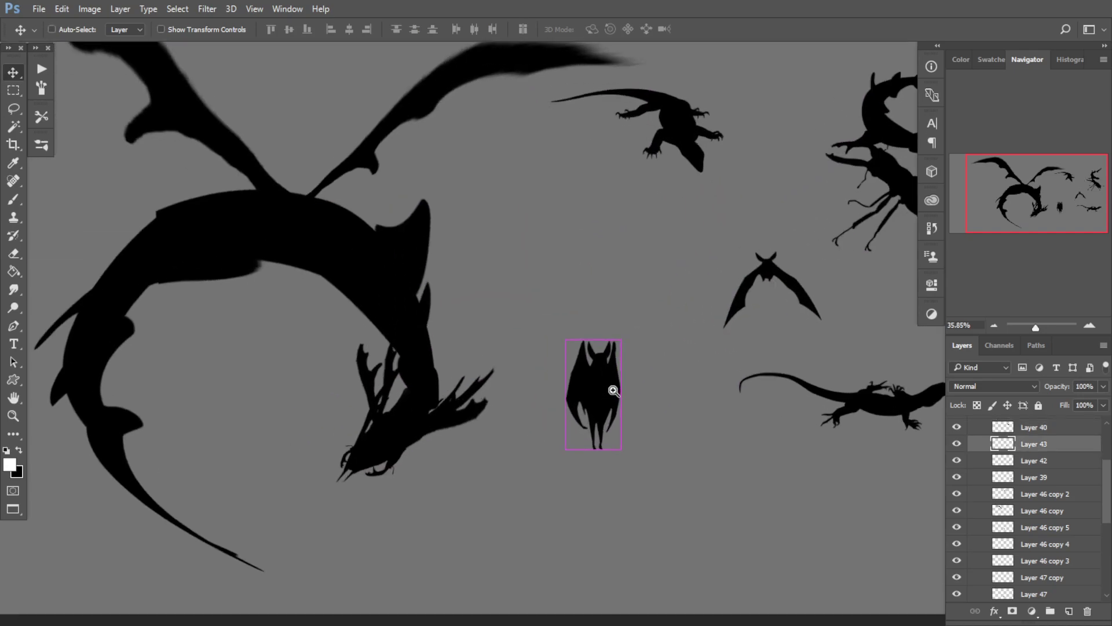
{"action": "key", "text": "ctrl+t"}
{"action": "left_click_drag", "start_coordinate": [626, 342], "coordinate": [680, 363]}
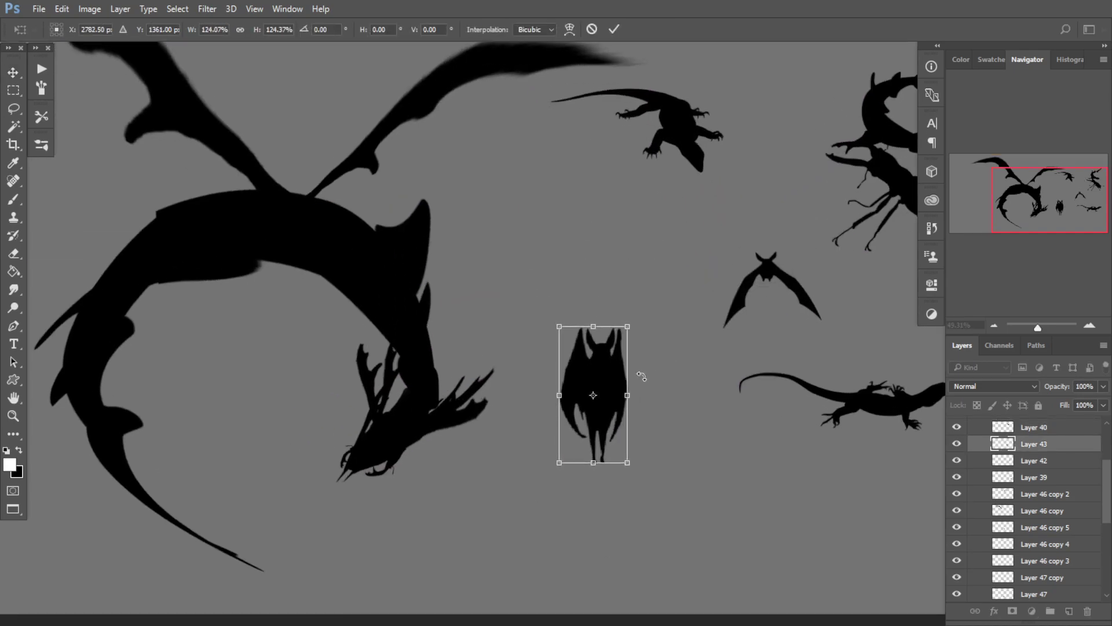
{"action": "key", "text": "Return"}
Step: Lasso the bat's left wing, copy it onto a new layer and place it beside the dragon's neck
{"action": "left_click", "coordinate": [14, 108]}
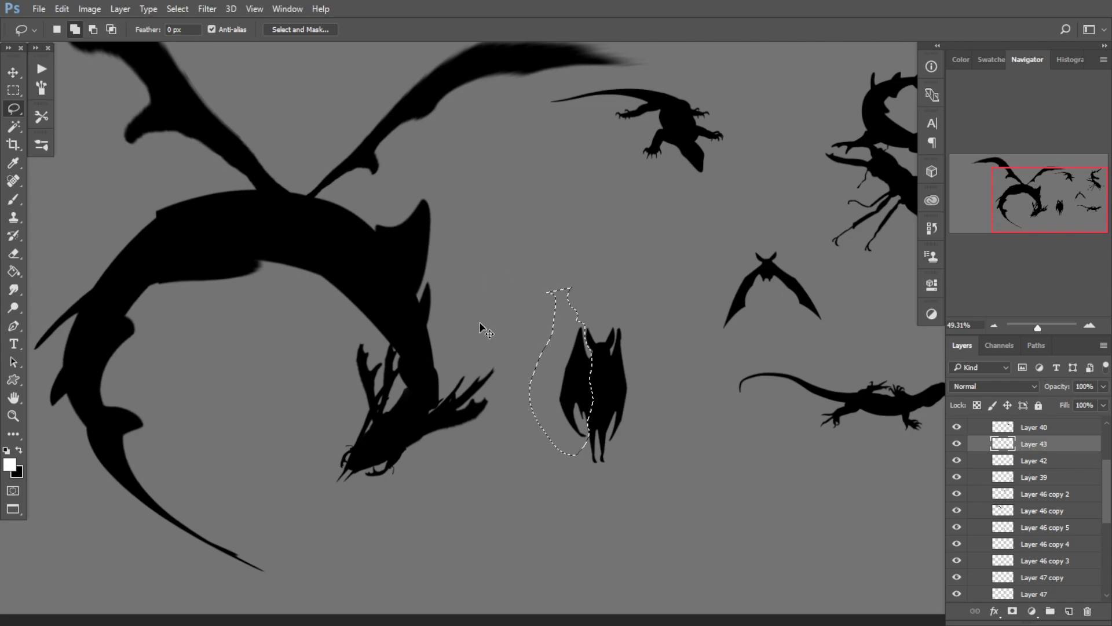
{"action": "key", "text": "ctrl+j"}
{"action": "key", "text": "ctrl+t"}
{"action": "left_click_drag", "start_coordinate": [554, 400], "coordinate": [489, 288]}
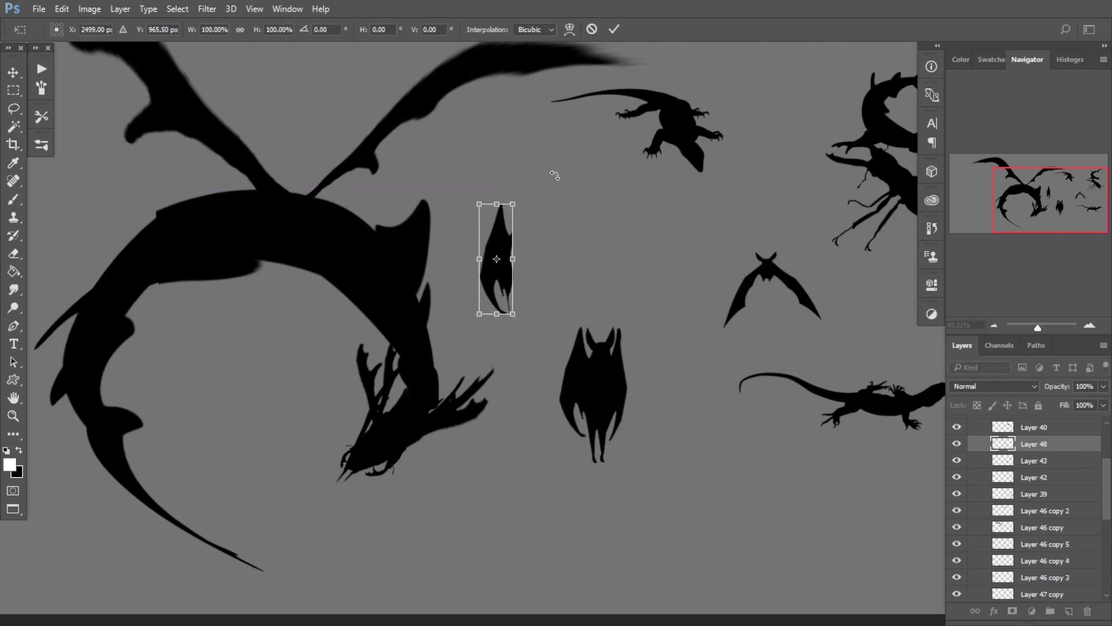
{"action": "key", "text": "Return"}
Step: Duplicate the folded-wing bat below the original and stretch the copy to about 175% width and 199% height
{"action": "left_click", "coordinate": [13, 72]}
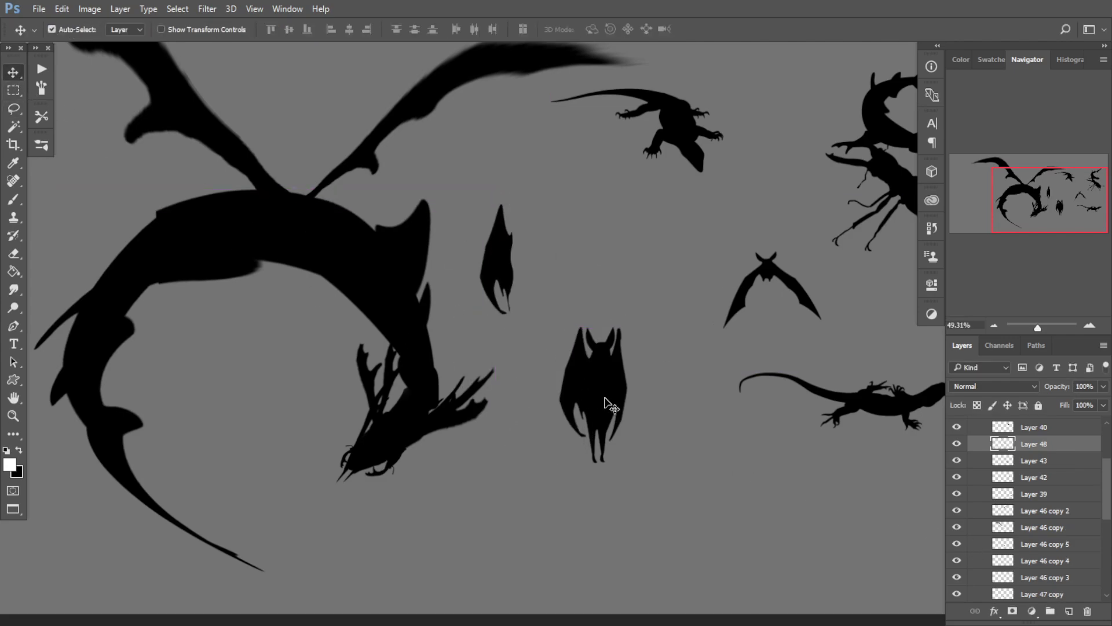
{"action": "left_click_drag", "start_coordinate": [605, 400], "coordinate": [603, 484]}
{"action": "key", "text": "ctrl+alt+t"}
{"action": "left_click_drag", "start_coordinate": [647, 404], "coordinate": [591, 335]}
{"action": "key", "text": "ctrl+z"}
{"action": "key", "text": "ctrl+t"}
{"action": "left_click_drag", "start_coordinate": [581, 396], "coordinate": [575, 334]}
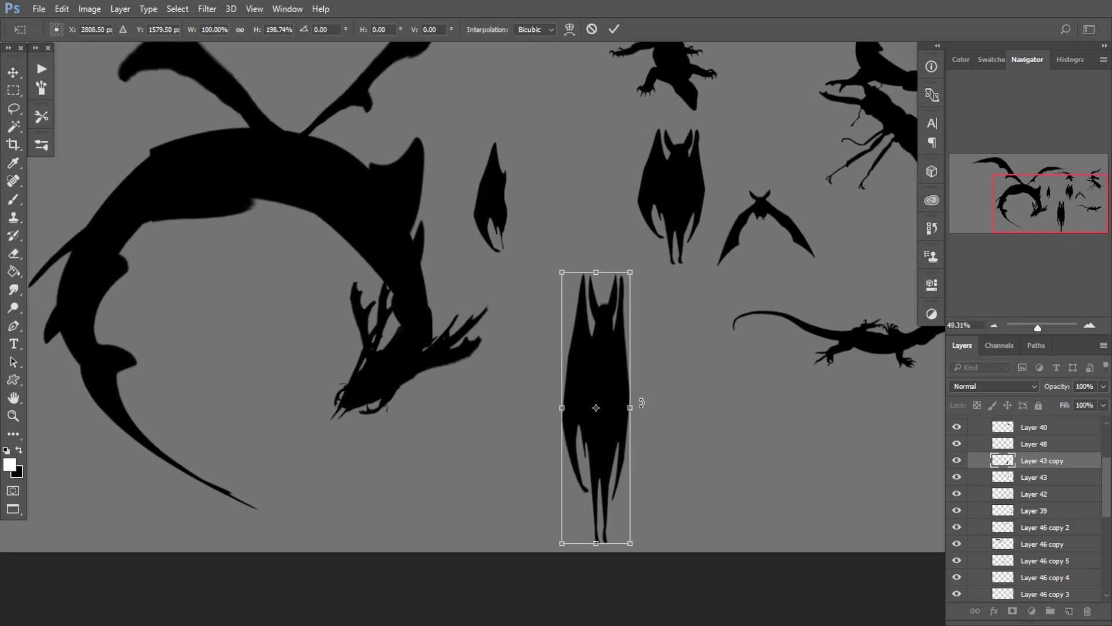
{"action": "left_click_drag", "start_coordinate": [631, 407], "coordinate": [657, 409]}
{"action": "left_click_drag", "start_coordinate": [620, 451], "coordinate": [628, 428]}
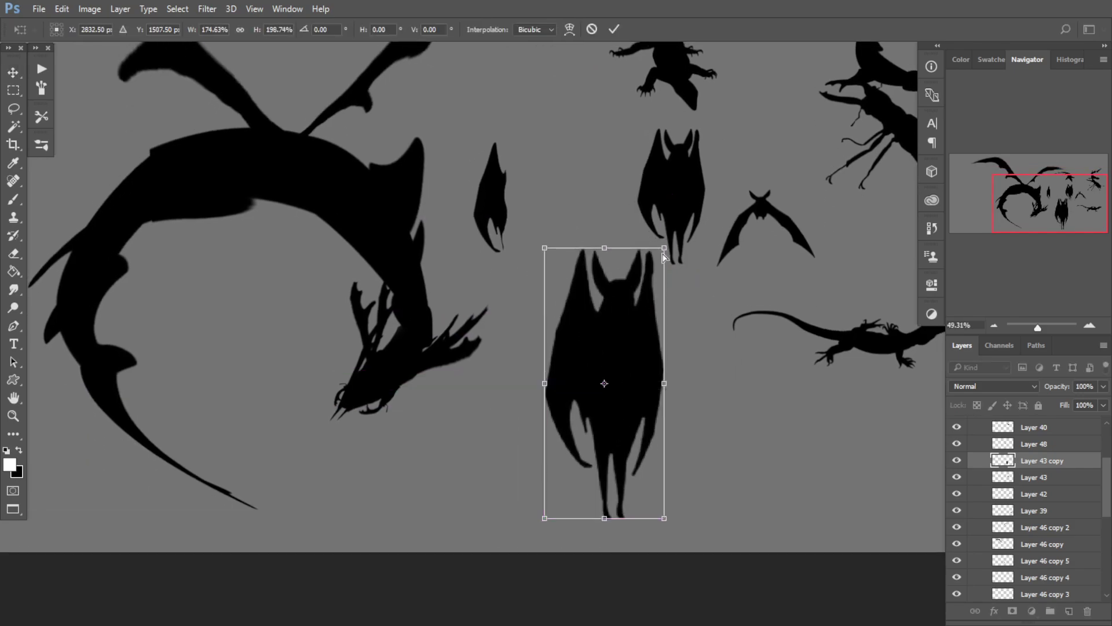
Step: Distort the bat copy by its corners into a narrow, slanted, elongated wing membrane shape
{"action": "left_click_drag", "start_coordinate": [664, 249], "coordinate": [648, 409]}
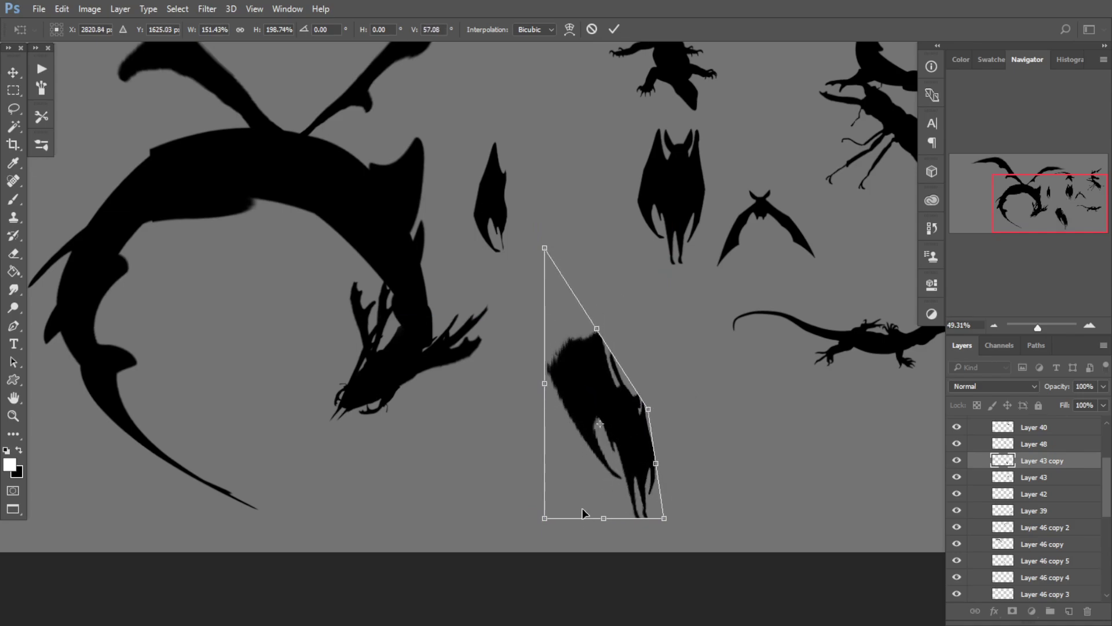
{"action": "mouse_move", "coordinate": [545, 517]}
{"action": "left_mouse_down"}
{"action": "mouse_move", "coordinate": [575, 490]}
{"action": "mouse_move", "coordinate": [551, 506]}
{"action": "left_mouse_up"}
{"action": "left_click_drag", "start_coordinate": [544, 248], "coordinate": [514, 154]}
{"action": "left_click_drag", "start_coordinate": [666, 355], "coordinate": [654, 513]}
{"action": "left_click_drag", "start_coordinate": [477, 413], "coordinate": [273, 426]}
{"action": "left_click_drag", "start_coordinate": [504, 430], "coordinate": [433, 442]}
{"action": "key", "text": "Return"}
Step: Shrink the distorted bat copy to about 57%, rotate it about 34° and place it beneath the dragon's left wing
{"action": "key", "text": "ctrl+t"}
{"action": "left_click_drag", "start_coordinate": [800, 467], "coordinate": [686, 338]}
{"action": "left_click_drag", "start_coordinate": [680, 197], "coordinate": [545, 387]}
{"action": "left_click_drag", "start_coordinate": [476, 464], "coordinate": [264, 190]}
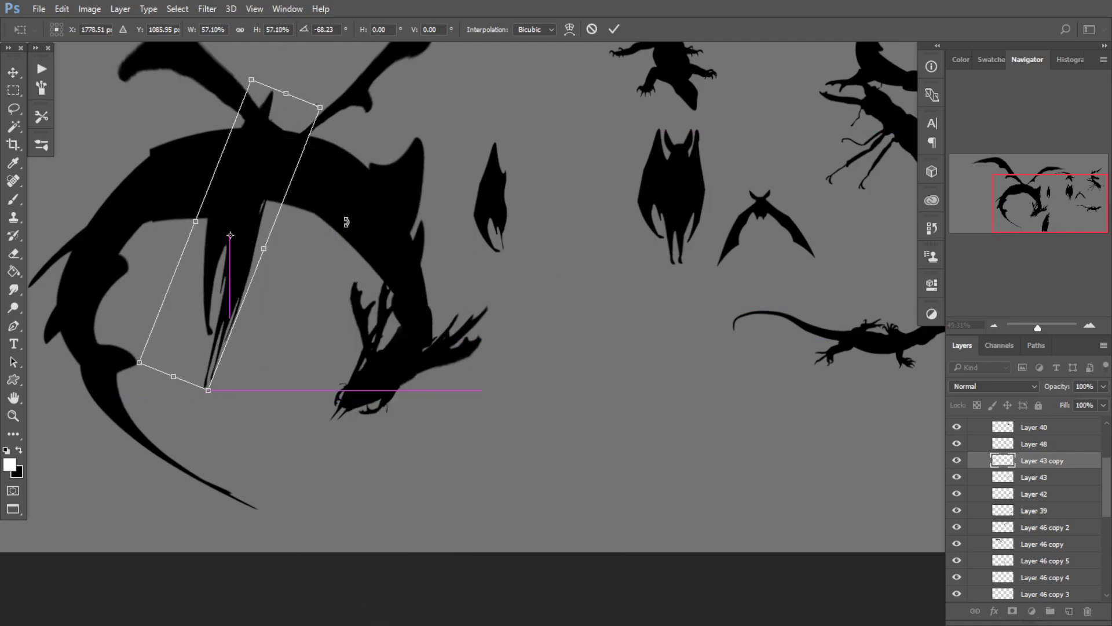
{"action": "left_click_drag", "start_coordinate": [284, 254], "coordinate": [327, 428]}
{"action": "left_click_drag", "start_coordinate": [399, 339], "coordinate": [355, 351]}
{"action": "left_click_drag", "start_coordinate": [294, 307], "coordinate": [451, 335]}
{"action": "left_click_drag", "start_coordinate": [386, 309], "coordinate": [425, 345]}
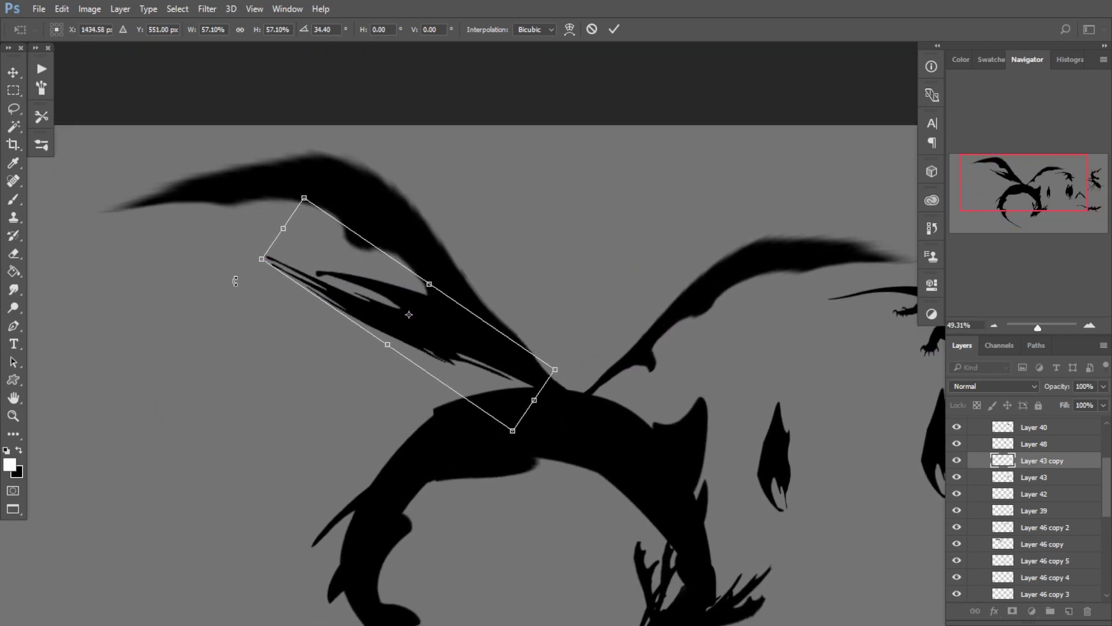
{"action": "key", "text": "Return"}
Step: Warp the bat copy so its tip reaches the left wing's tip and its upper part follows the wing's arch
{"action": "key", "text": "ctrl+t"}
{"action": "right_click", "coordinate": [465, 288]}
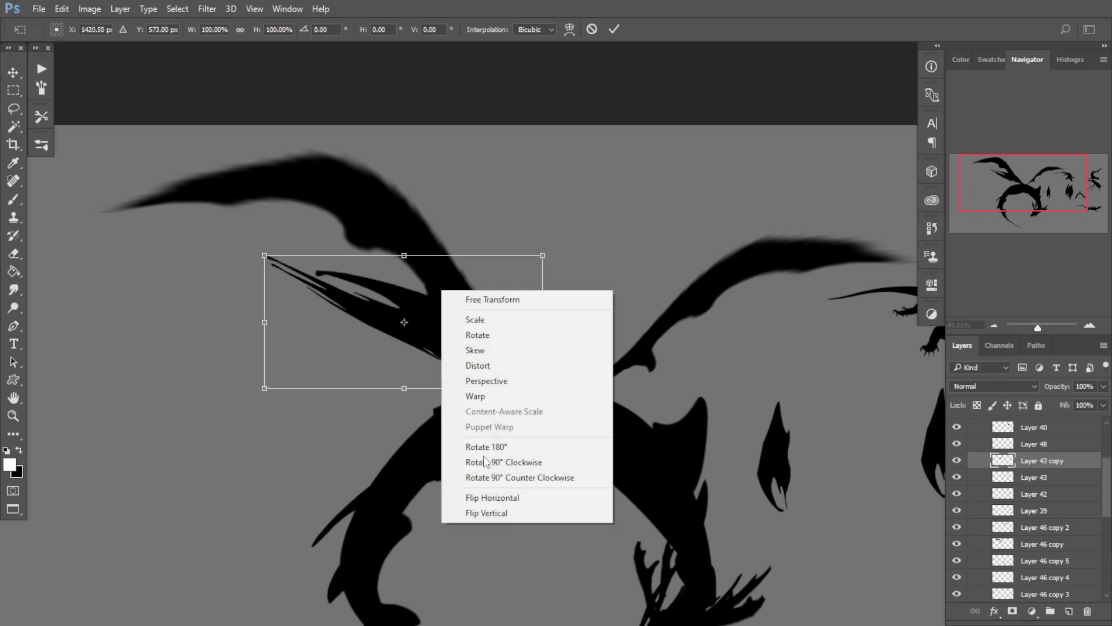
{"action": "left_click", "coordinate": [500, 400]}
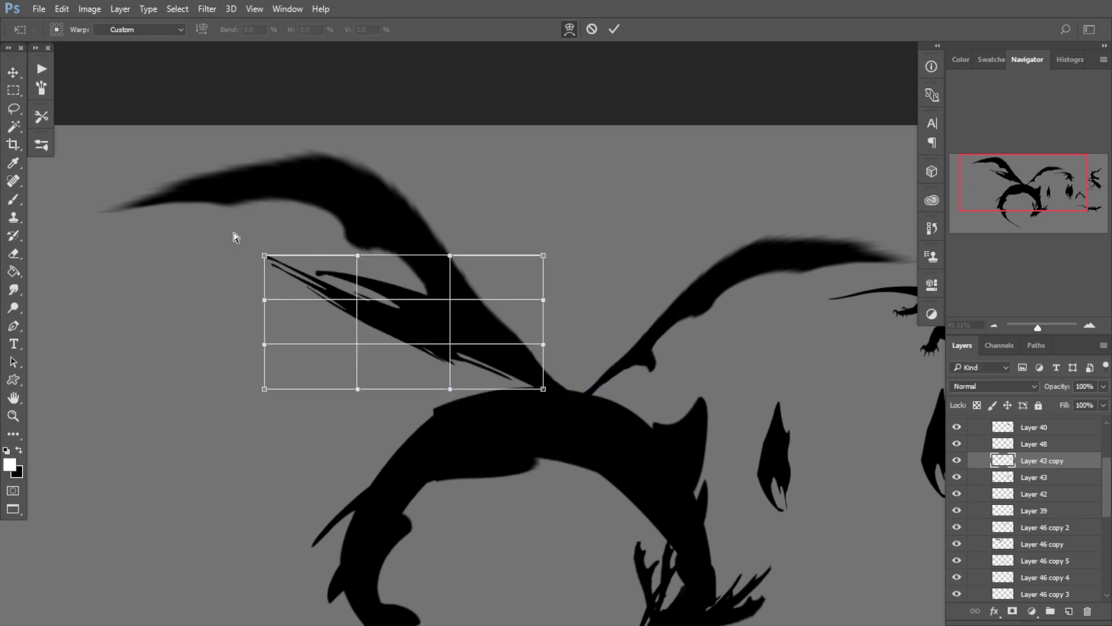
{"action": "left_click_drag", "start_coordinate": [294, 269], "coordinate": [159, 217]}
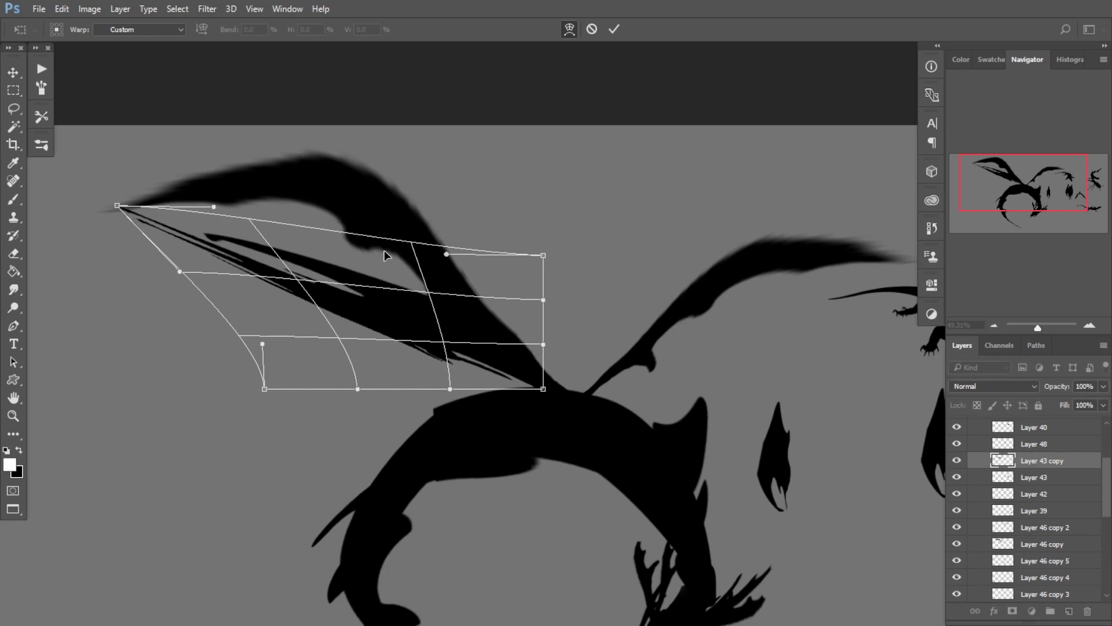
{"action": "left_click_drag", "start_coordinate": [384, 251], "coordinate": [335, 153]}
{"action": "left_click_drag", "start_coordinate": [461, 271], "coordinate": [452, 241]}
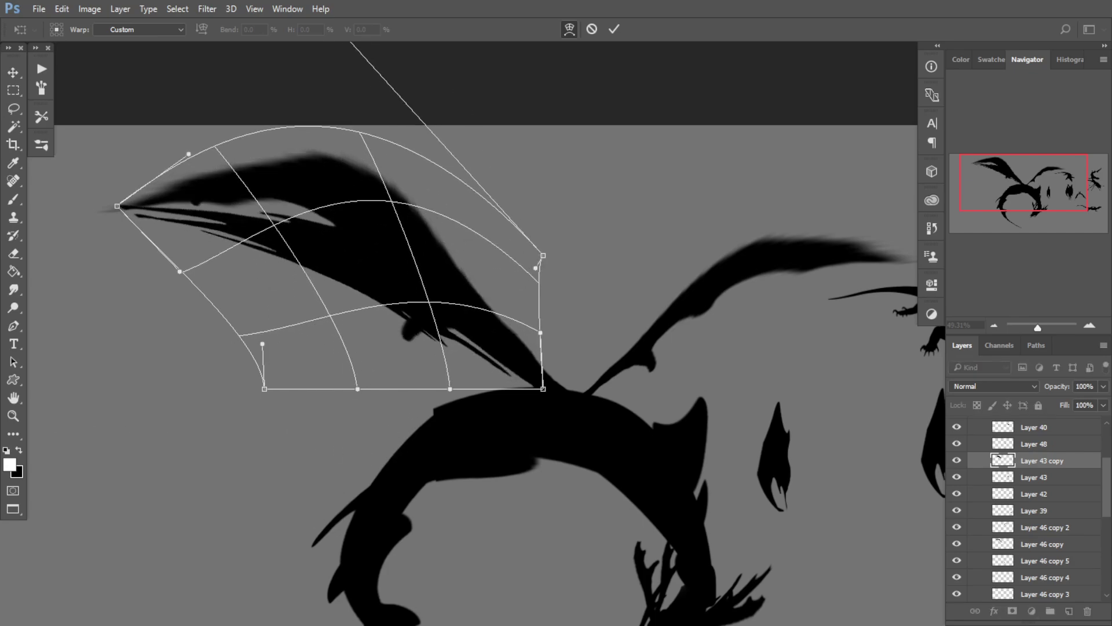
{"action": "left_click_drag", "start_coordinate": [315, 376], "coordinate": [260, 445]}
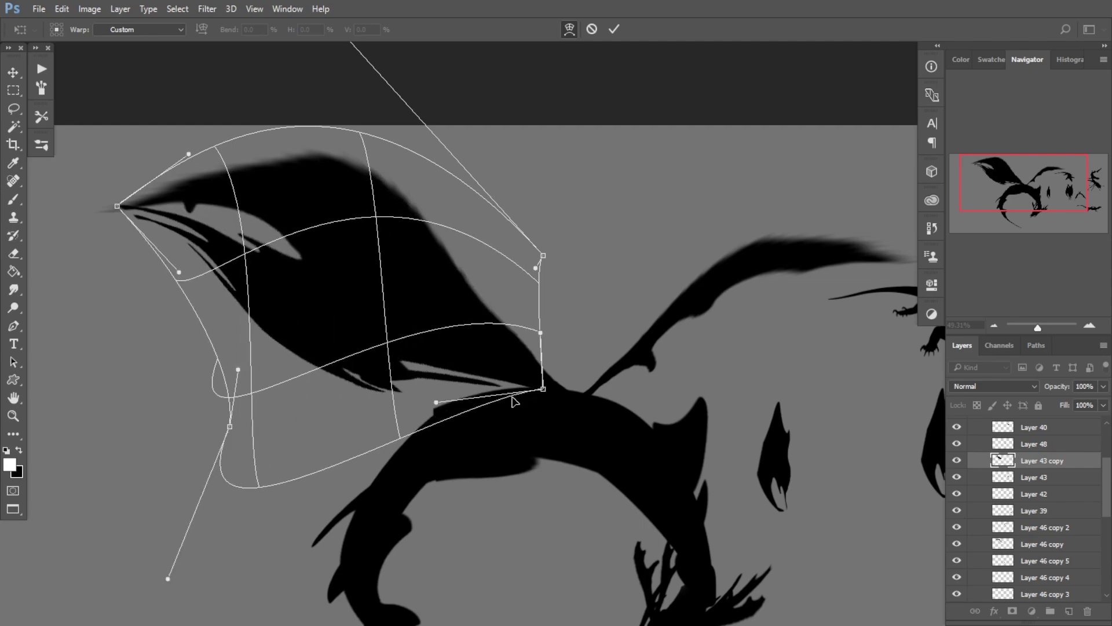
{"action": "left_click_drag", "start_coordinate": [513, 398], "coordinate": [489, 392]}
{"action": "left_click_drag", "start_coordinate": [504, 412], "coordinate": [509, 382]}
{"action": "left_click_drag", "start_coordinate": [450, 340], "coordinate": [467, 323]}
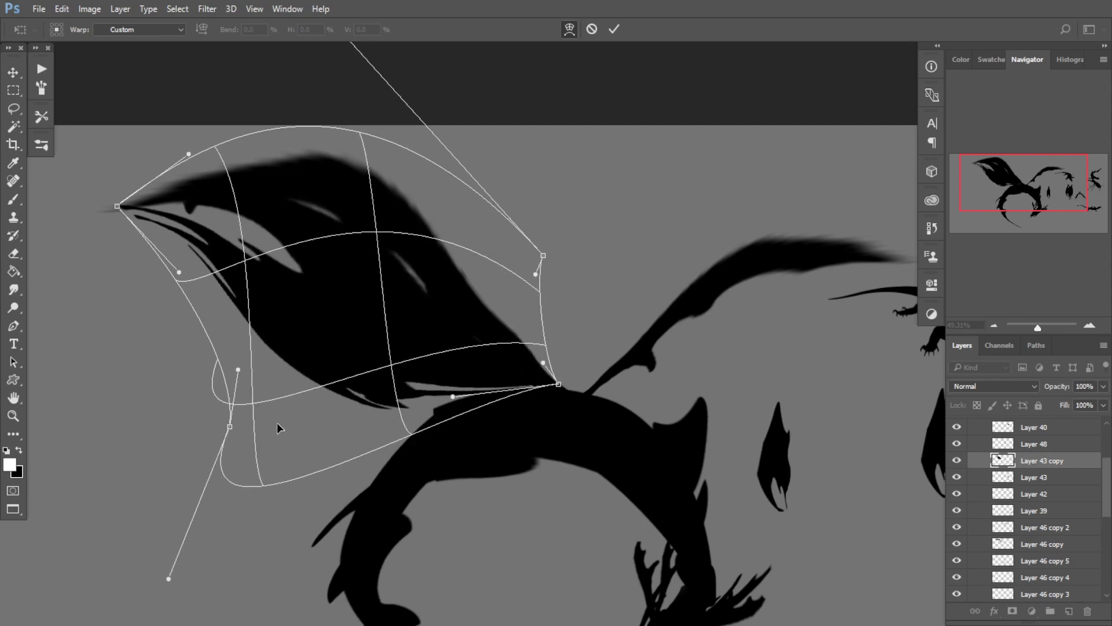
{"action": "left_click_drag", "start_coordinate": [313, 366], "coordinate": [363, 255]}
{"action": "left_click_drag", "start_coordinate": [389, 281], "coordinate": [338, 255]}
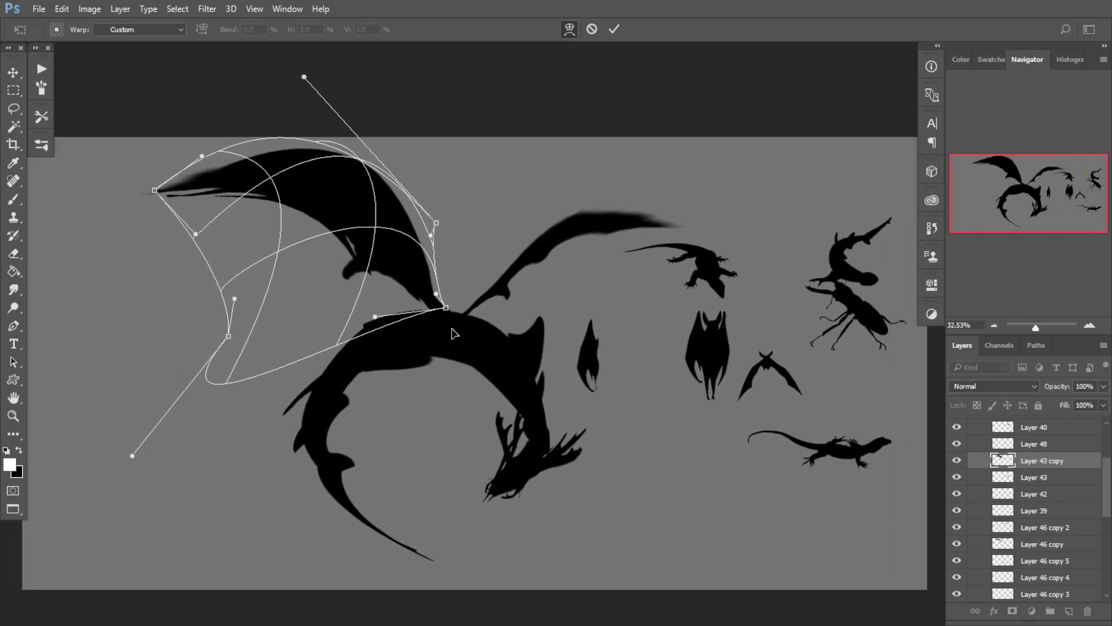
{"action": "left_click_drag", "start_coordinate": [441, 301], "coordinate": [457, 324]}
{"action": "left_click_drag", "start_coordinate": [376, 279], "coordinate": [401, 259]}
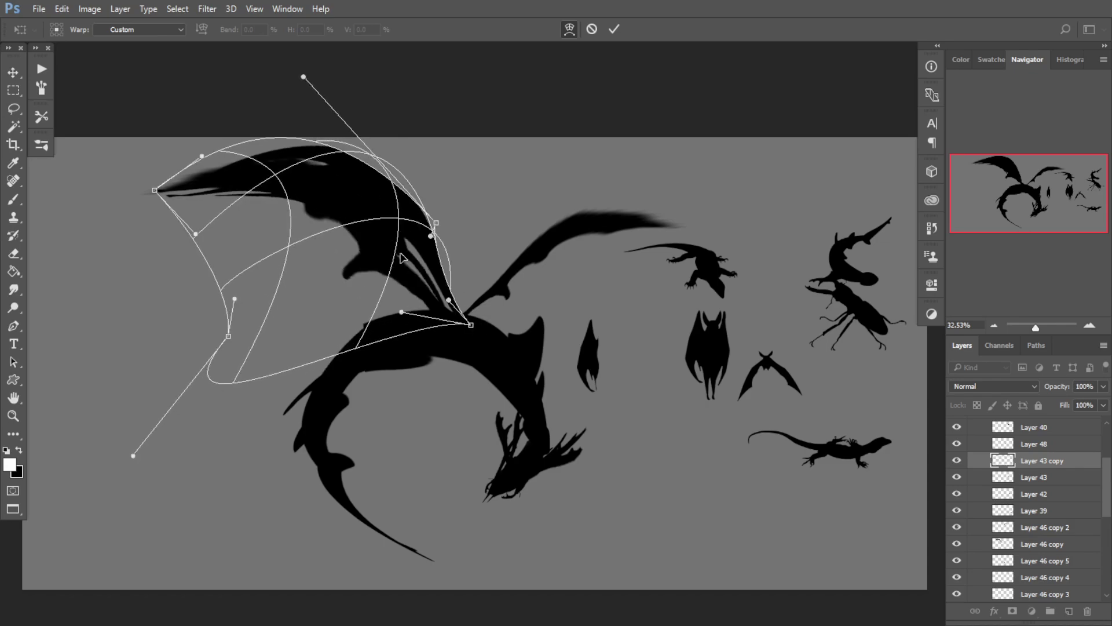
{"action": "left_click_drag", "start_coordinate": [162, 190], "coordinate": [100, 195]}
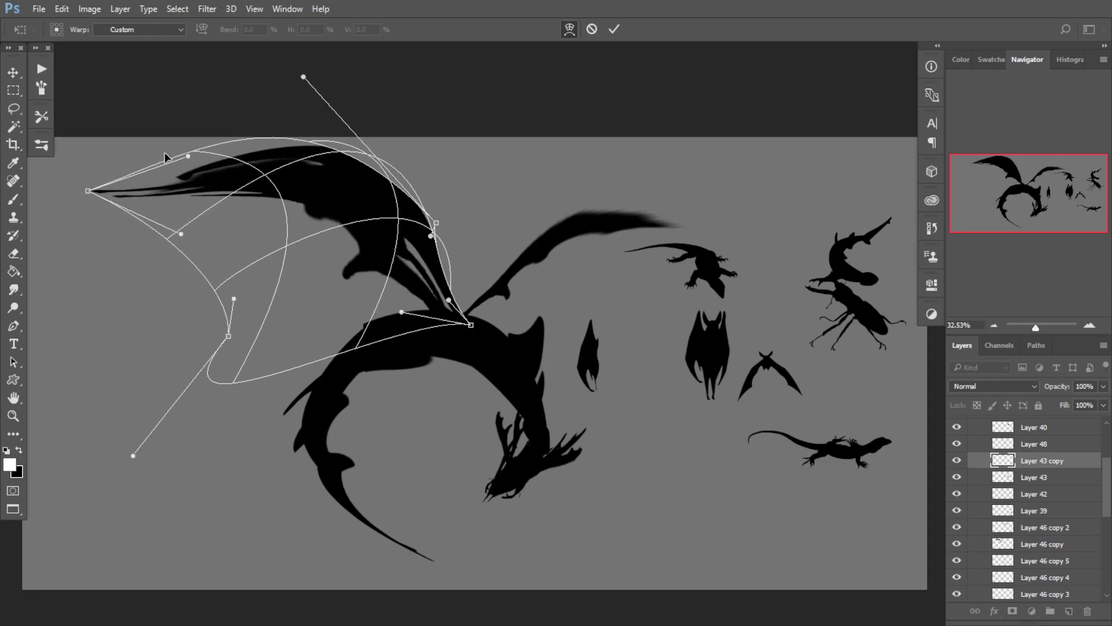
{"action": "left_click_drag", "start_coordinate": [212, 139], "coordinate": [211, 185]}
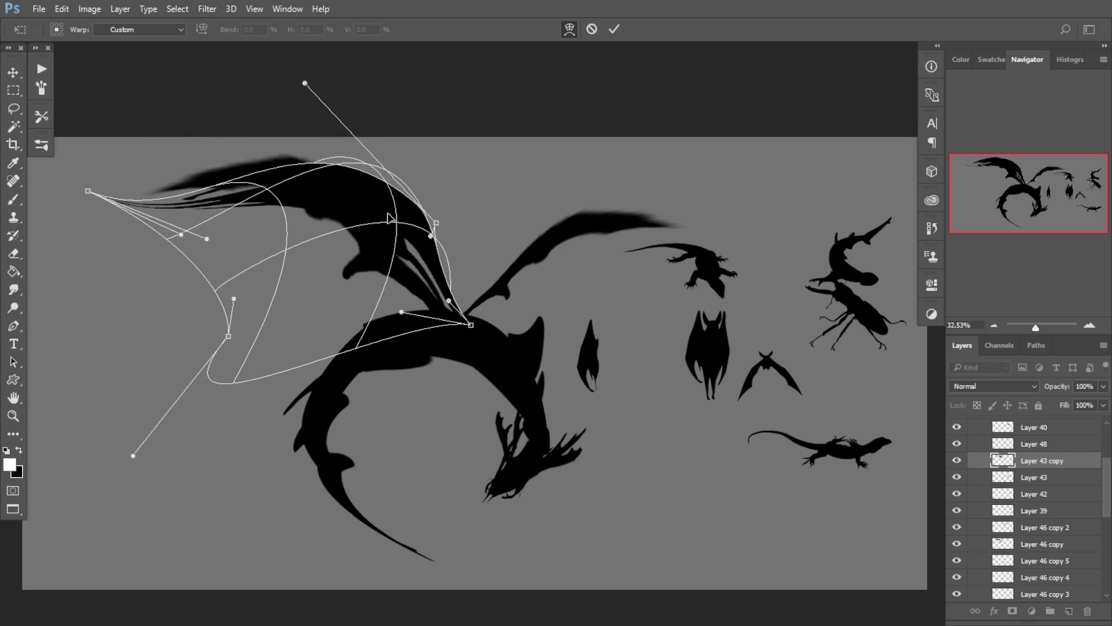
{"action": "left_click_drag", "start_coordinate": [389, 214], "coordinate": [380, 213]}
{"action": "left_click_drag", "start_coordinate": [263, 334], "coordinate": [214, 366]}
{"action": "key", "text": "Return"}
Step: Rotate the bat copy to about -173°, enlarge it and position it under the left wing from tip to base
{"action": "key", "text": "ctrl+t"}
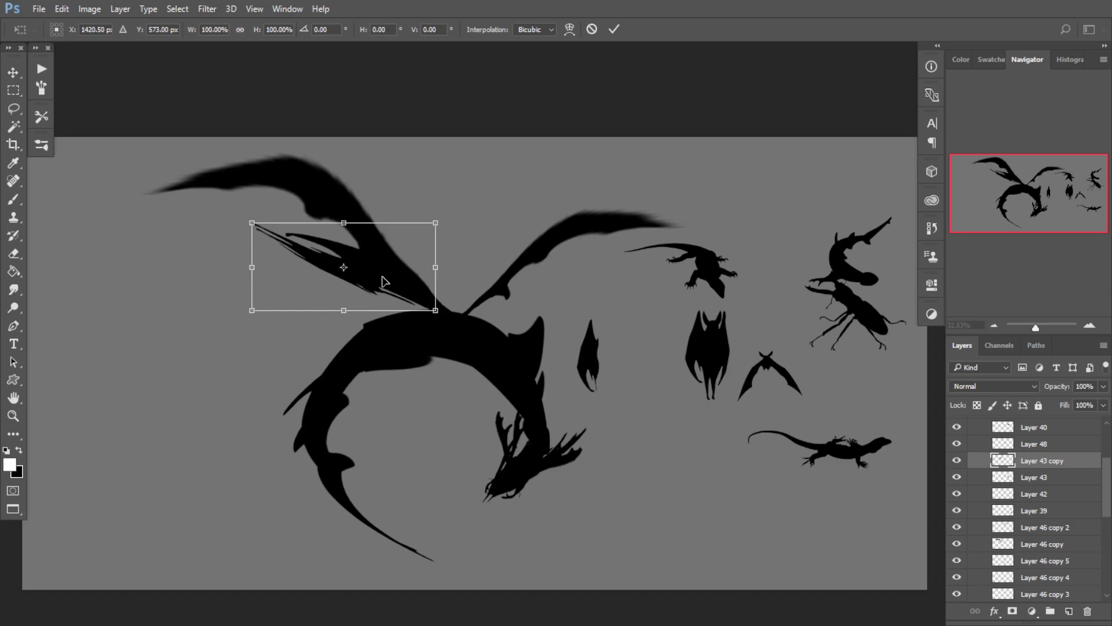
{"action": "left_click_drag", "start_coordinate": [515, 264], "coordinate": [471, 332]}
{"action": "left_click_drag", "start_coordinate": [452, 223], "coordinate": [281, 353]}
{"action": "left_click_drag", "start_coordinate": [374, 298], "coordinate": [342, 295]}
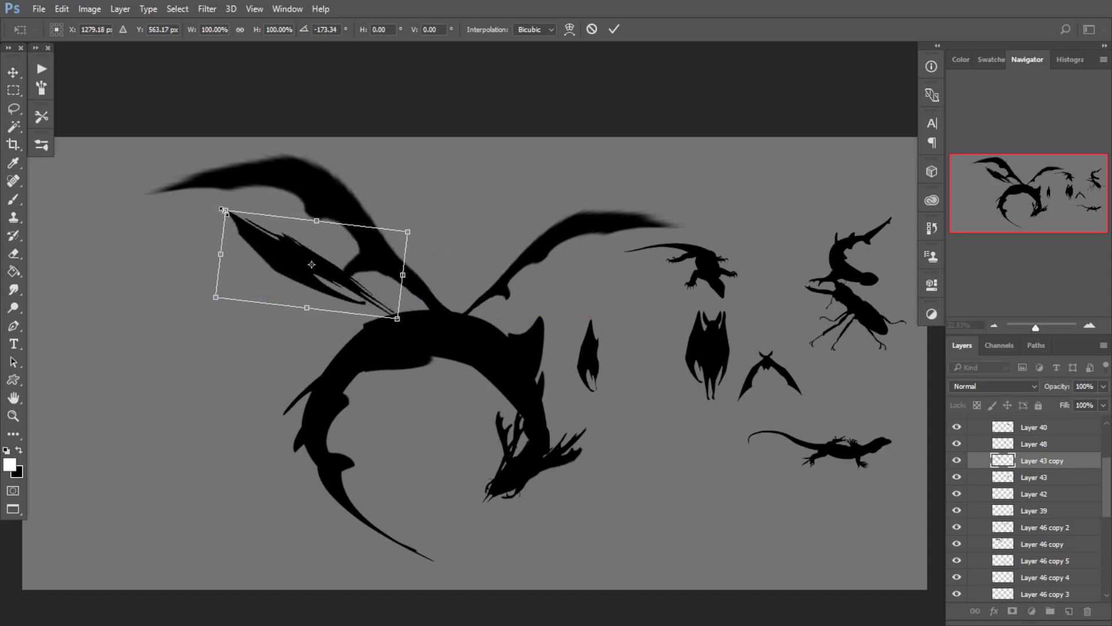
{"action": "left_click_drag", "start_coordinate": [223, 210], "coordinate": [153, 166]}
{"action": "left_click_drag", "start_coordinate": [405, 313], "coordinate": [329, 308]}
{"action": "key", "text": "Escape"}
Step: Warp the bat copy so its tip meets the left wing's tip and its upper edge follows the wing's arch
{"action": "key", "text": "ctrl+t"}
{"action": "right_click", "coordinate": [329, 308]}
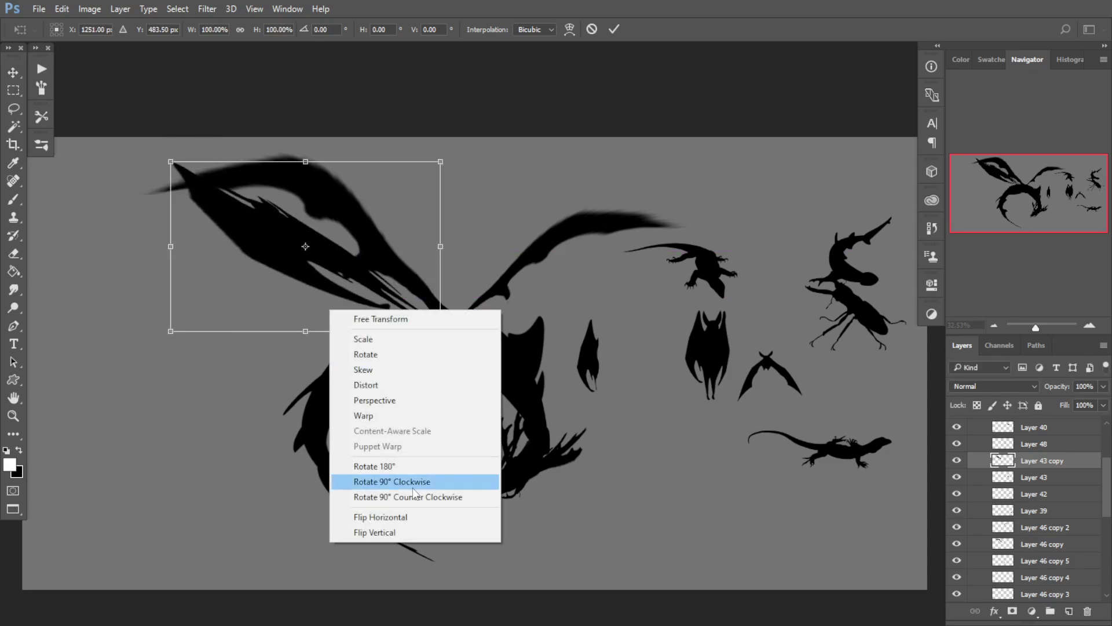
{"action": "left_click", "coordinate": [397, 416]}
{"action": "left_click_drag", "start_coordinate": [437, 315], "coordinate": [447, 319]}
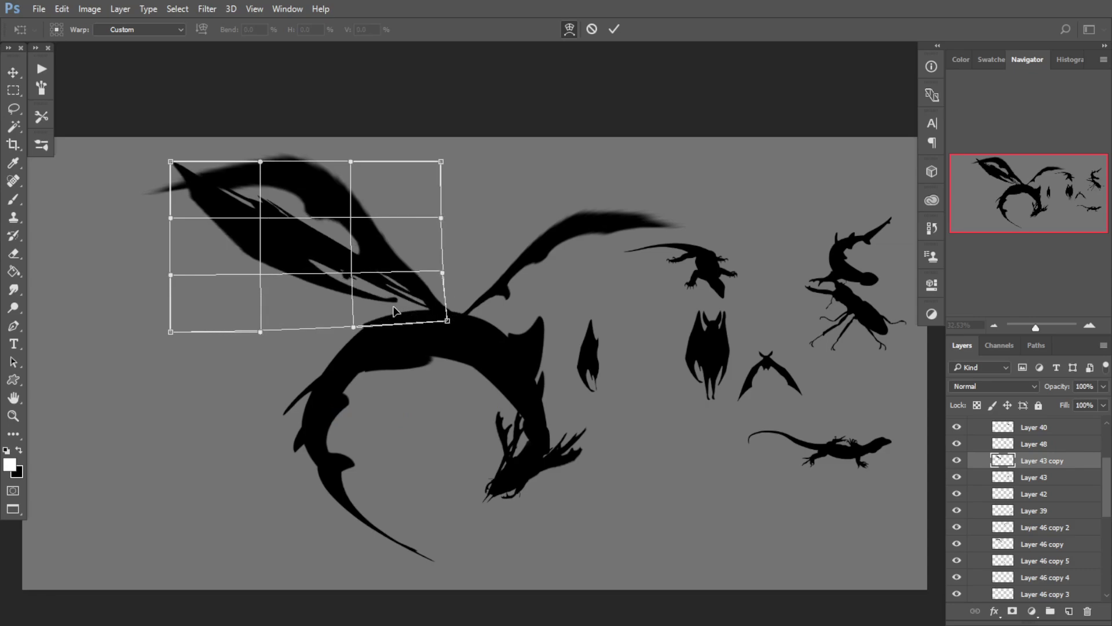
{"action": "left_click_drag", "start_coordinate": [178, 179], "coordinate": [168, 200]}
{"action": "left_click_drag", "start_coordinate": [281, 202], "coordinate": [324, 160]}
{"action": "mouse_move", "coordinate": [393, 255]}
{"action": "left_mouse_down"}
{"action": "mouse_move", "coordinate": [409, 248]}
{"action": "mouse_move", "coordinate": [384, 264]}
{"action": "left_mouse_up"}
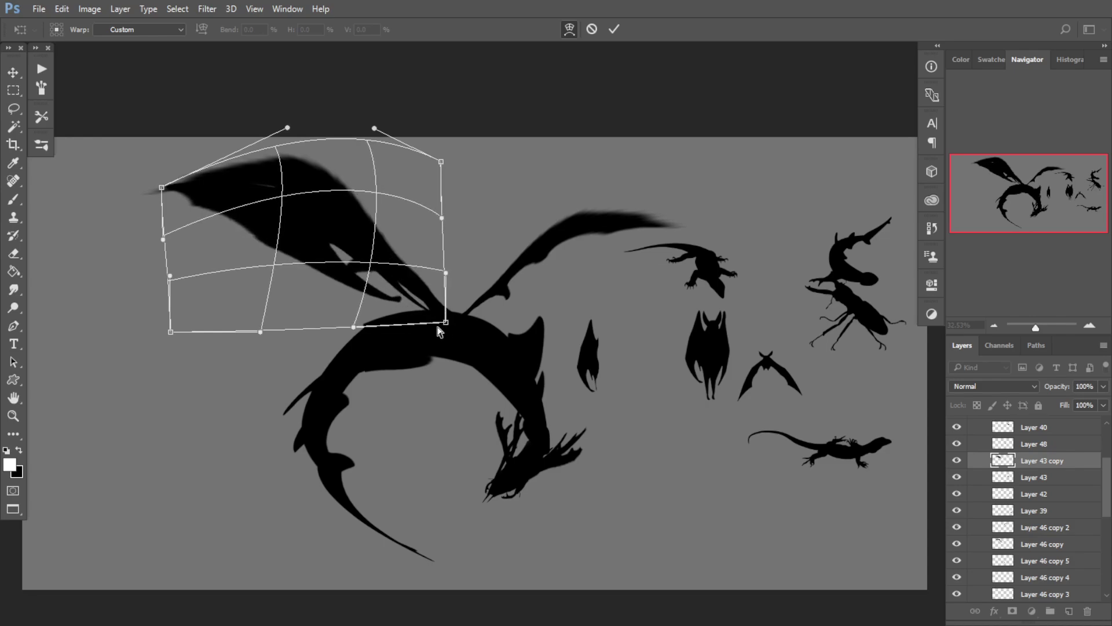
Step: Refine the warp at the membrane's base, lower edge and outer tip so it joins the left wing smoothly, and apply it
{"action": "left_click_drag", "start_coordinate": [446, 322], "coordinate": [441, 328]}
{"action": "left_click_drag", "start_coordinate": [412, 290], "coordinate": [421, 285]}
{"action": "left_click_drag", "start_coordinate": [250, 299], "coordinate": [239, 301]}
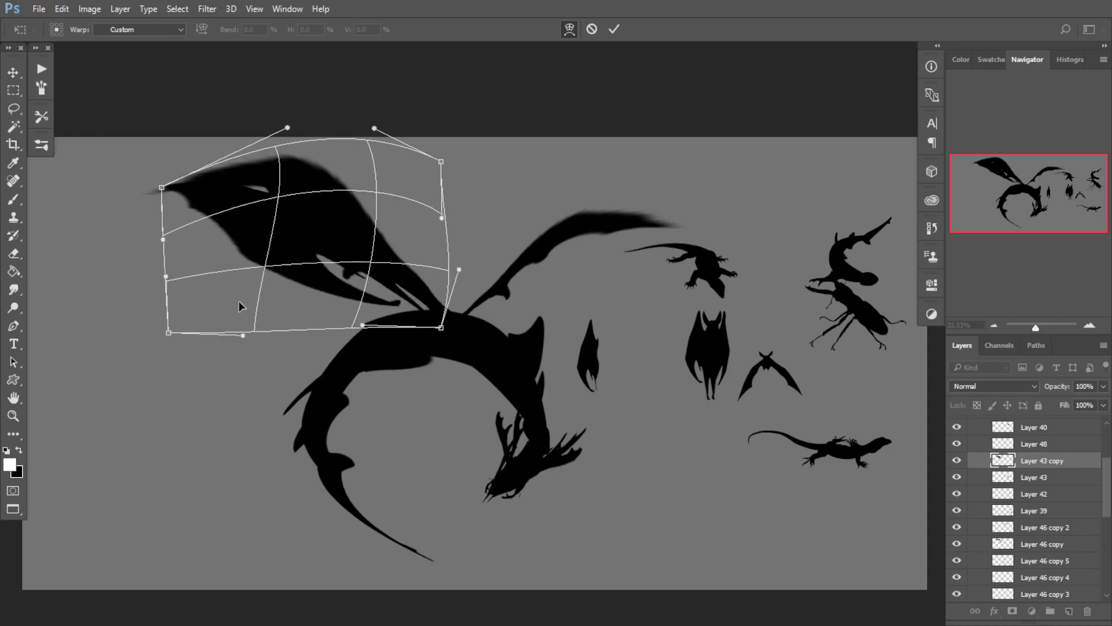
{"action": "left_click_drag", "start_coordinate": [172, 193], "coordinate": [175, 199]}
{"action": "mouse_move", "coordinate": [312, 209]}
{"action": "left_mouse_down"}
{"action": "mouse_move", "coordinate": [315, 200]}
{"action": "mouse_move", "coordinate": [299, 202]}
{"action": "mouse_move", "coordinate": [301, 174]}
{"action": "mouse_move", "coordinate": [282, 239]}
{"action": "mouse_move", "coordinate": [301, 223]}
{"action": "left_mouse_up"}
{"action": "mouse_move", "coordinate": [249, 310]}
{"action": "left_mouse_down"}
{"action": "mouse_move", "coordinate": [266, 297]}
{"action": "mouse_move", "coordinate": [256, 300]}
{"action": "left_mouse_up"}
{"action": "left_click_drag", "start_coordinate": [357, 206], "coordinate": [413, 313]}
{"action": "key", "text": "Return"}
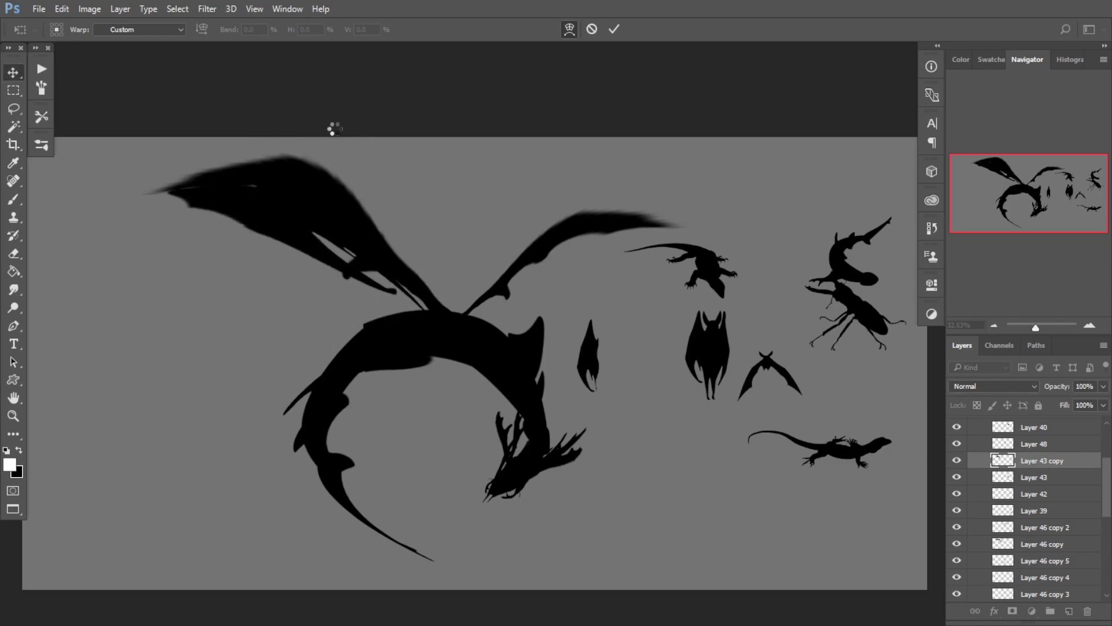
Step: Duplicate the left wing membrane, flip it horizontally and fit it under the right wing at about 78% size
{"action": "key", "text": "ctrl+j"}
{"action": "key", "text": "ctrl+t"}
{"action": "right_click", "coordinate": [333, 277]}
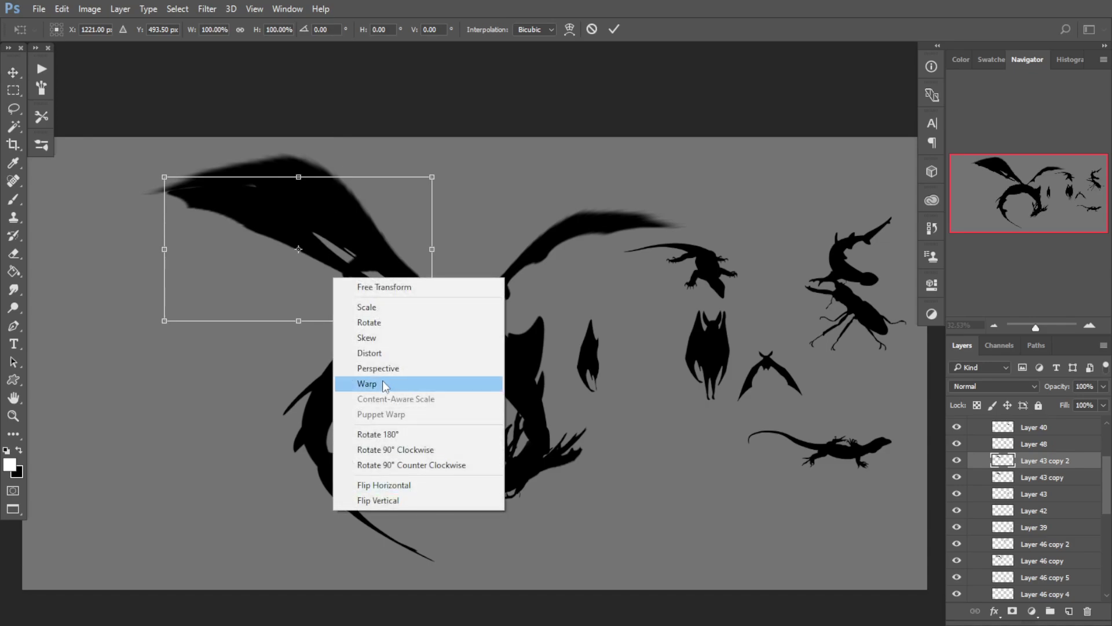
{"action": "left_click", "coordinate": [409, 485]}
{"action": "left_click_drag", "start_coordinate": [296, 239], "coordinate": [594, 260]}
{"action": "left_click_drag", "start_coordinate": [730, 199], "coordinate": [621, 257]}
{"action": "left_click_drag", "start_coordinate": [580, 293], "coordinate": [579, 280]}
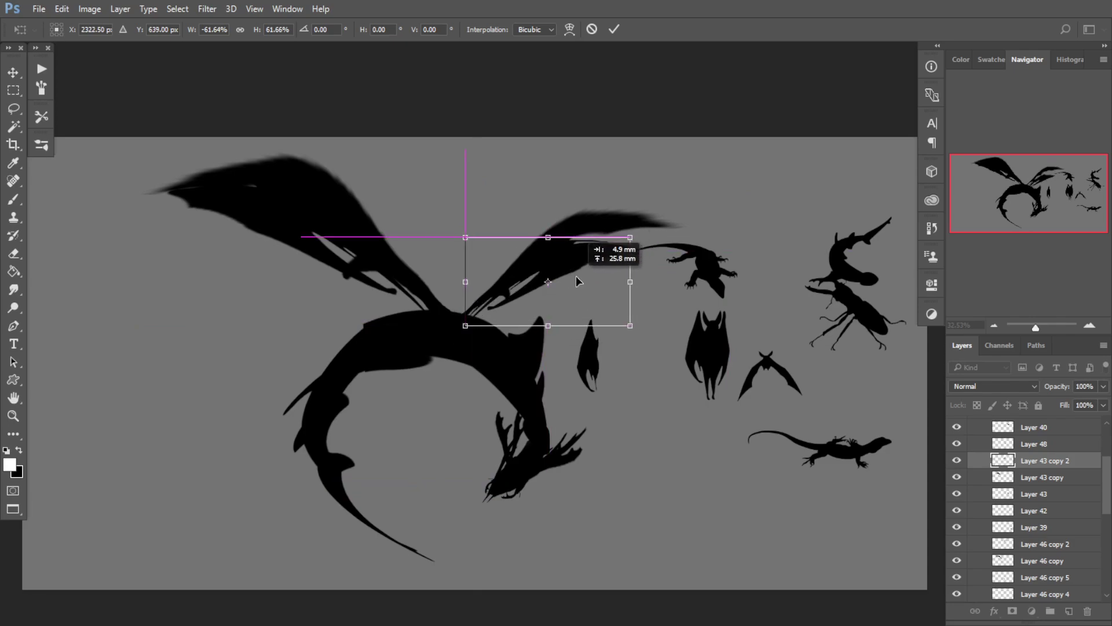
{"action": "left_click_drag", "start_coordinate": [622, 245], "coordinate": [666, 212]}
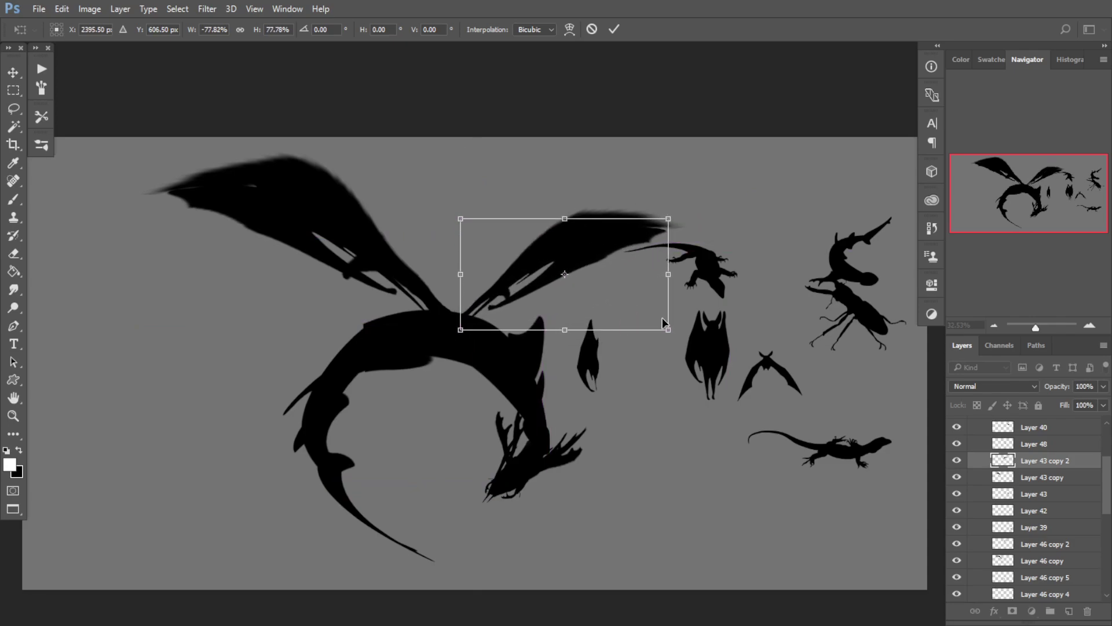
Step: Rotate the right wing membrane by about 4° and distort its lower outer corner inward to narrow it
{"action": "left_click_drag", "start_coordinate": [662, 318], "coordinate": [616, 294]}
{"action": "left_click_drag", "start_coordinate": [471, 326], "coordinate": [468, 326]}
{"action": "left_click_drag", "start_coordinate": [667, 317], "coordinate": [665, 319]}
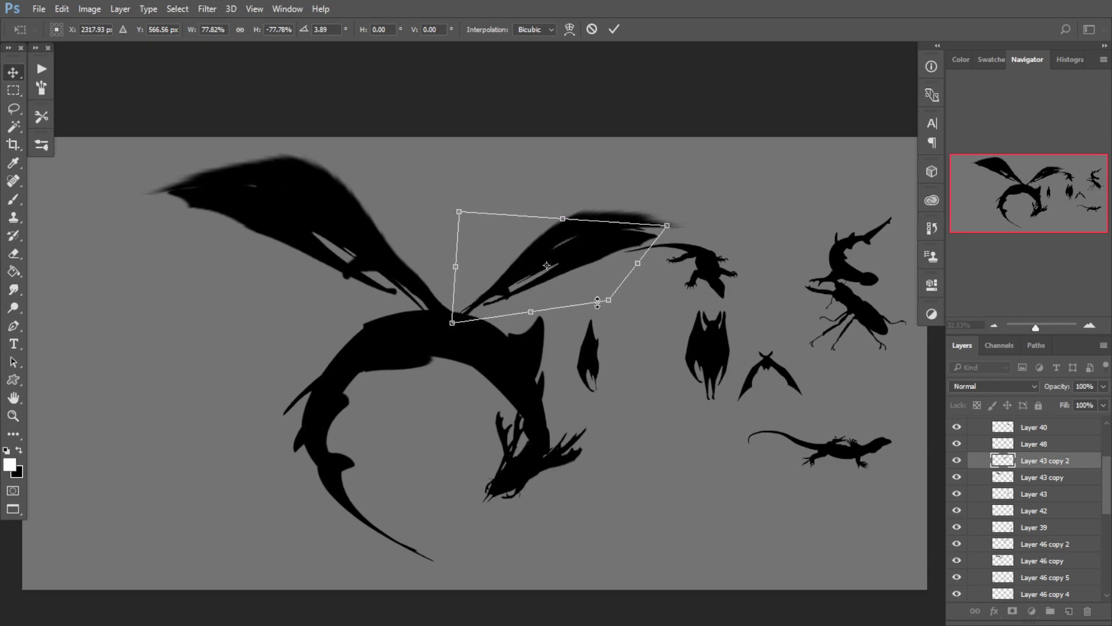
{"action": "key", "text": "Return"}
Step: Move the detached bat wing piece to the dragon and rotate it against the outer edge of the neck above the head
{"action": "left_click_drag", "start_coordinate": [362, 340], "coordinate": [309, 338]}
{"action": "left_click_drag", "start_coordinate": [497, 311], "coordinate": [494, 285]}
{"action": "left_click_drag", "start_coordinate": [599, 305], "coordinate": [638, 296]}
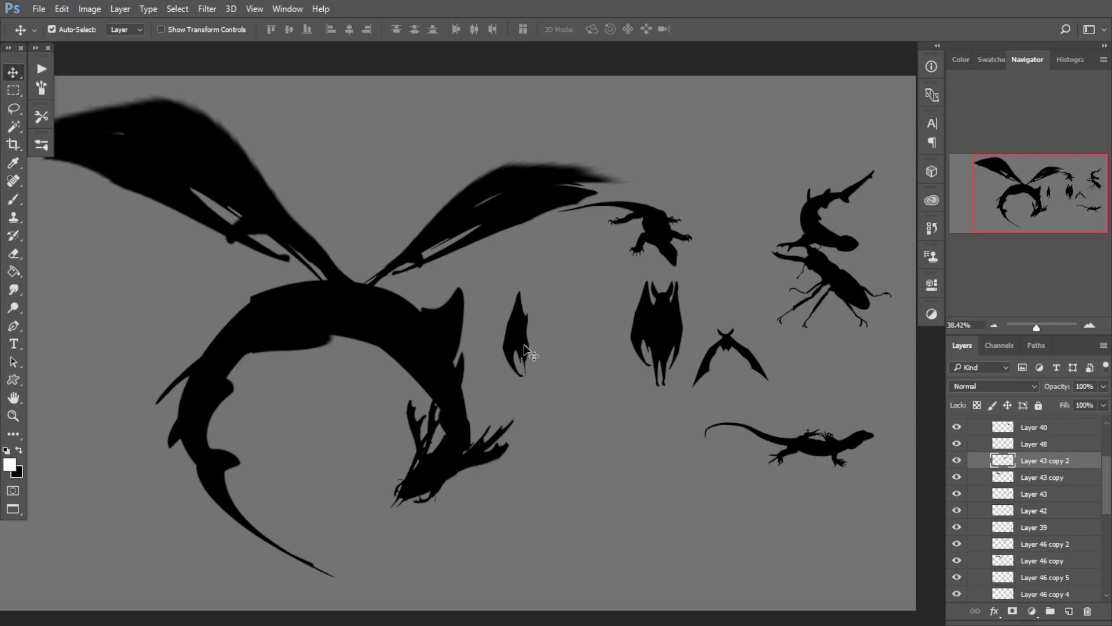
{"action": "left_click_drag", "start_coordinate": [516, 341], "coordinate": [441, 458]}
{"action": "key", "text": "ctrl+t"}
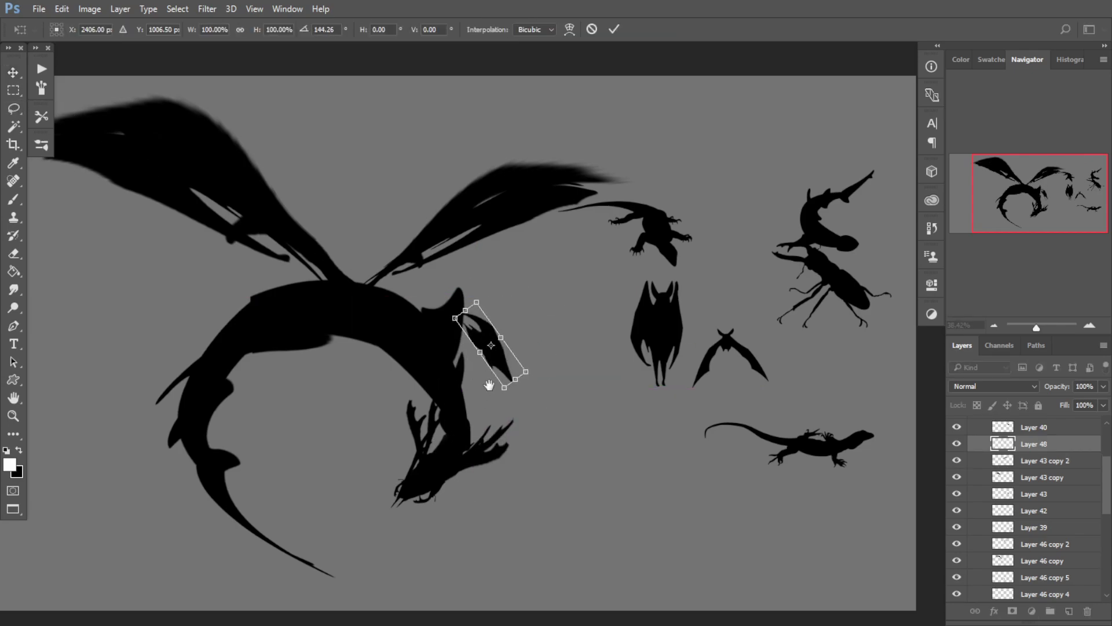
{"action": "left_click_drag", "start_coordinate": [490, 386], "coordinate": [564, 322]}
{"action": "left_click_drag", "start_coordinate": [563, 322], "coordinate": [542, 375]}
{"action": "left_click_drag", "start_coordinate": [598, 333], "coordinate": [579, 375]}
{"action": "left_click_drag", "start_coordinate": [518, 357], "coordinate": [507, 399]}
{"action": "key", "text": "Return"}
Step: Duplicate the neck spike, move the copy higher along the neck and skew its corners to fit the outer contour
{"action": "key", "text": "ctrl+j"}
{"action": "key", "text": "ctrl+t"}
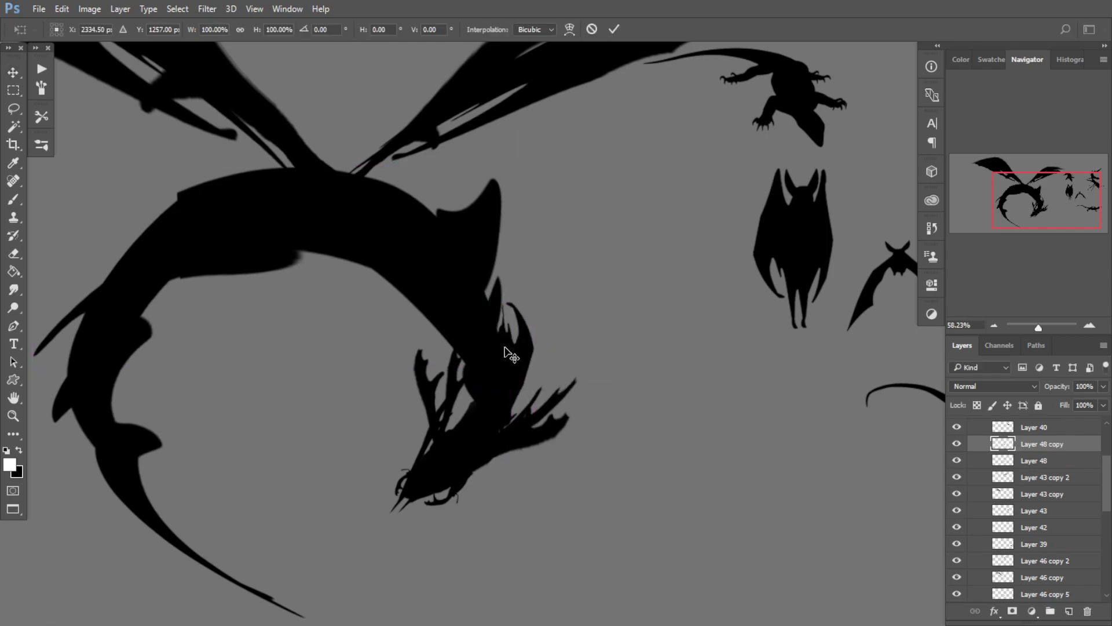
{"action": "left_click_drag", "start_coordinate": [520, 352], "coordinate": [515, 333]}
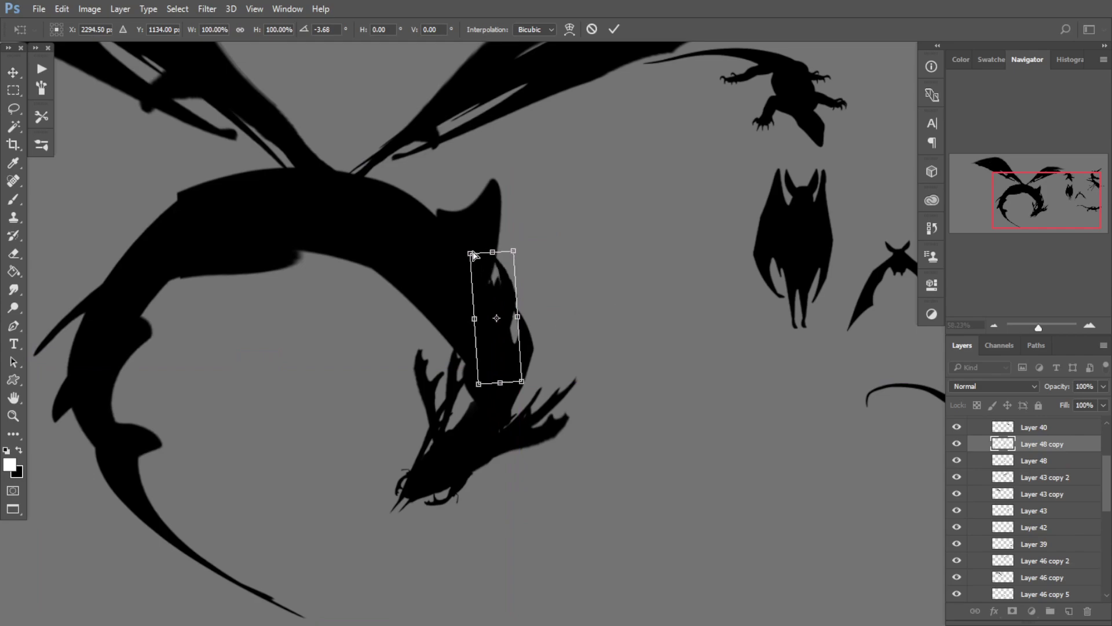
{"action": "left_click_drag", "start_coordinate": [474, 252], "coordinate": [485, 270]}
{"action": "left_click_drag", "start_coordinate": [508, 341], "coordinate": [518, 347]}
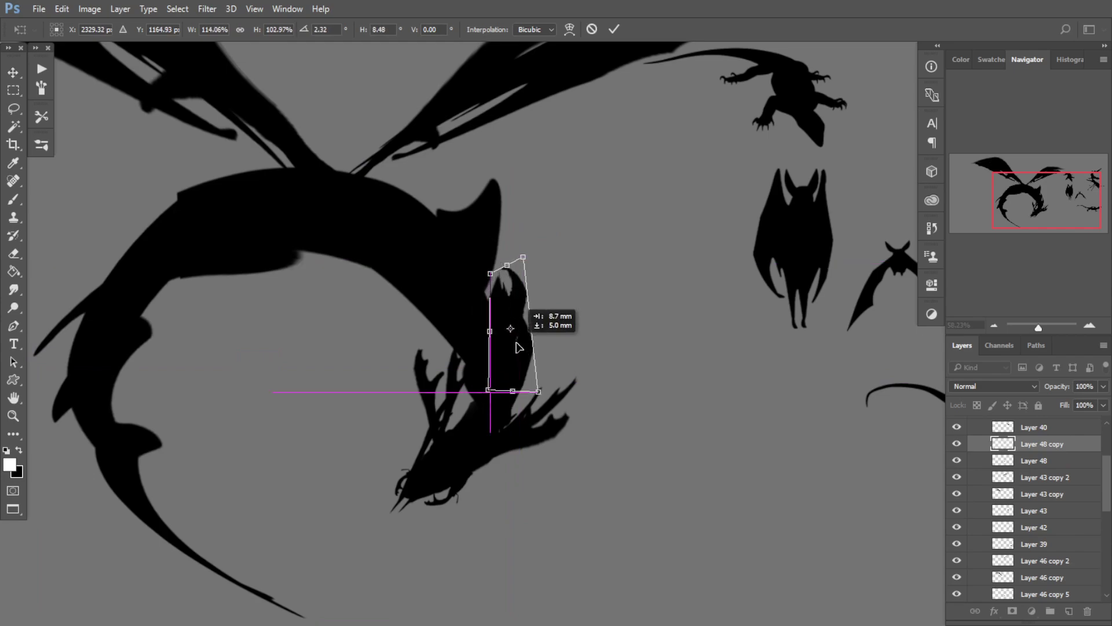
{"action": "left_click_drag", "start_coordinate": [526, 259], "coordinate": [519, 279]}
{"action": "mouse_move", "coordinate": [509, 324]}
{"action": "left_mouse_down"}
{"action": "mouse_move", "coordinate": [505, 301]}
{"action": "mouse_move", "coordinate": [500, 310]}
{"action": "left_mouse_up"}
{"action": "key", "text": "Return"}
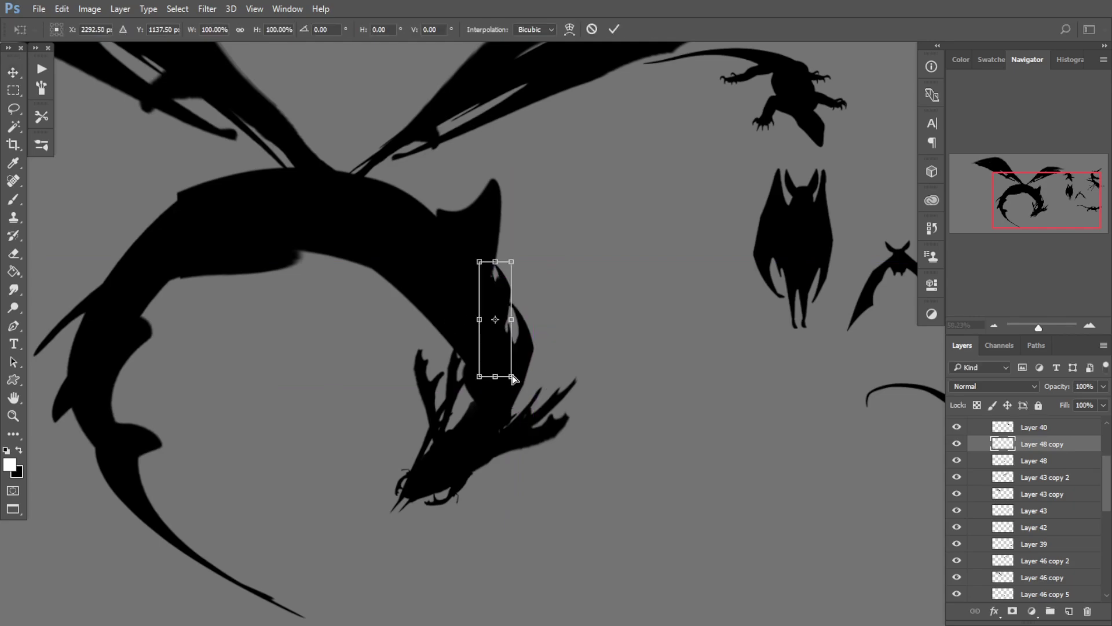
Step: Distort the second neck spike by widening its base and lowering its upper outer corner to follow the neck
{"action": "left_click_drag", "start_coordinate": [513, 378], "coordinate": [521, 392]}
{"action": "mouse_move", "coordinate": [511, 263]}
{"action": "left_mouse_down"}
{"action": "mouse_move", "coordinate": [527, 252]}
{"action": "mouse_move", "coordinate": [510, 275]}
{"action": "left_mouse_up"}
{"action": "mouse_move", "coordinate": [479, 262]}
{"action": "left_mouse_down"}
{"action": "mouse_move", "coordinate": [492, 257]}
{"action": "mouse_move", "coordinate": [492, 281]}
{"action": "left_mouse_up"}
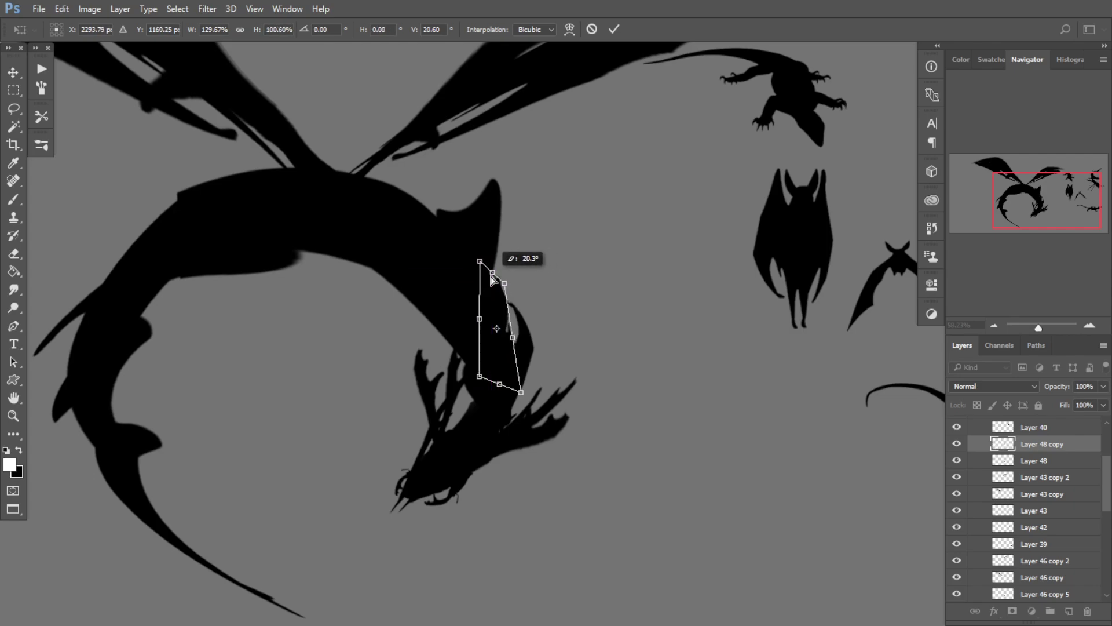
{"action": "key", "text": "Return"}
Step: Duplicate the second neck spike, rotate the copy and set it aside in the empty area beside the neck
{"action": "key", "text": "ctrl+alt+t"}
{"action": "left_click_drag", "start_coordinate": [496, 325], "coordinate": [507, 216]}
{"action": "left_click_drag", "start_coordinate": [469, 224], "coordinate": [583, 267]}
{"action": "key", "text": "Return"}
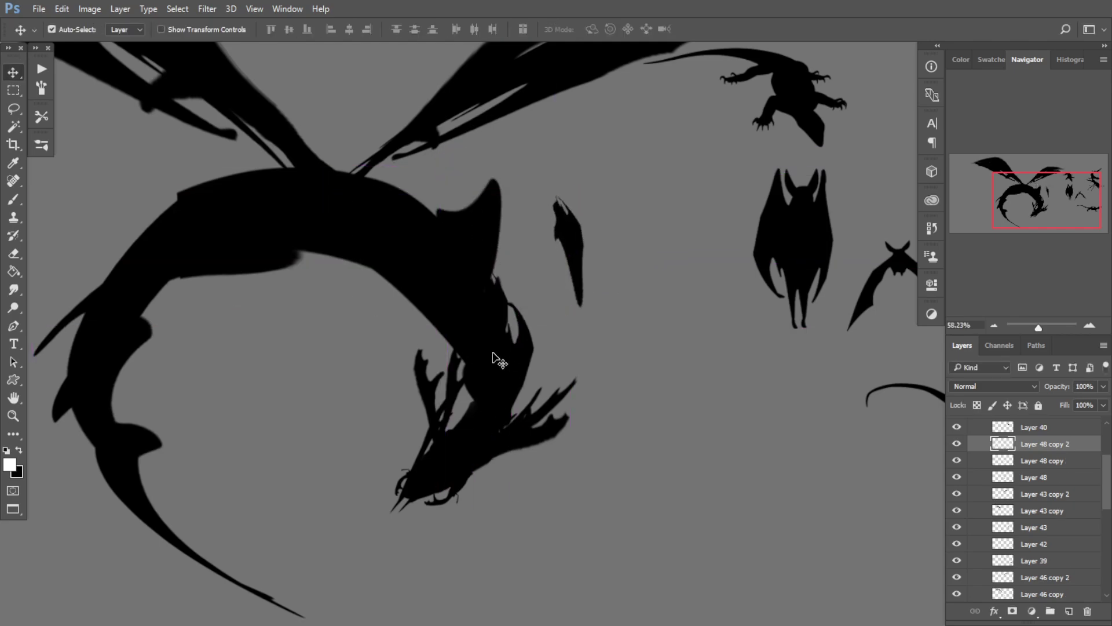
Step: Mask out the large fin protruding from the back of the neck with a black brush
{"action": "left_click", "coordinate": [473, 200]}
{"action": "key", "text": "b"}
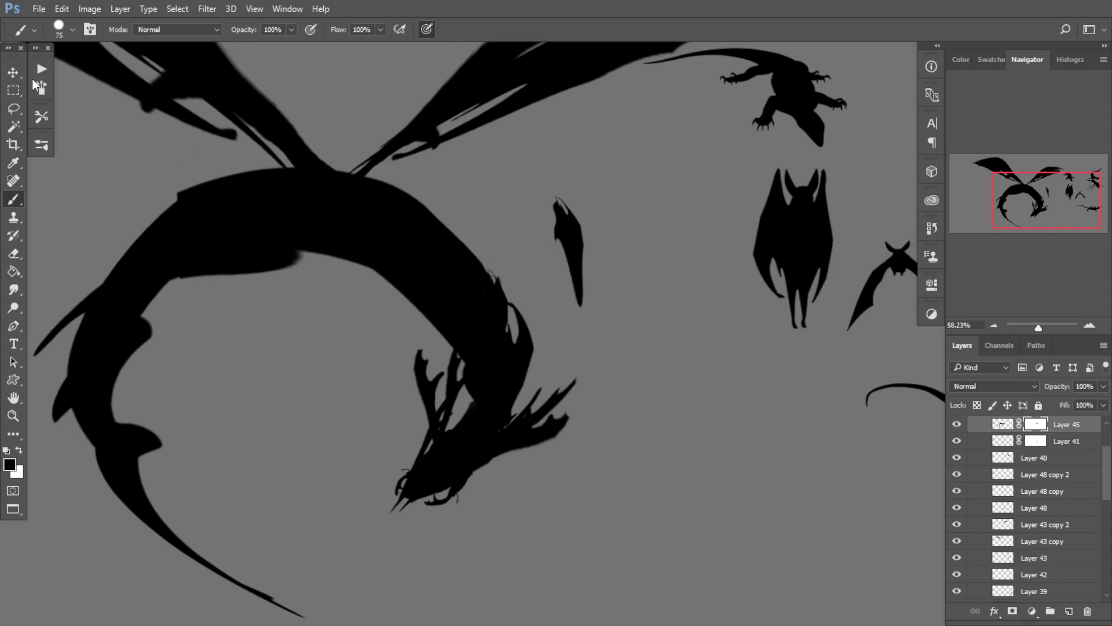
{"action": "left_click", "coordinate": [13, 74]}
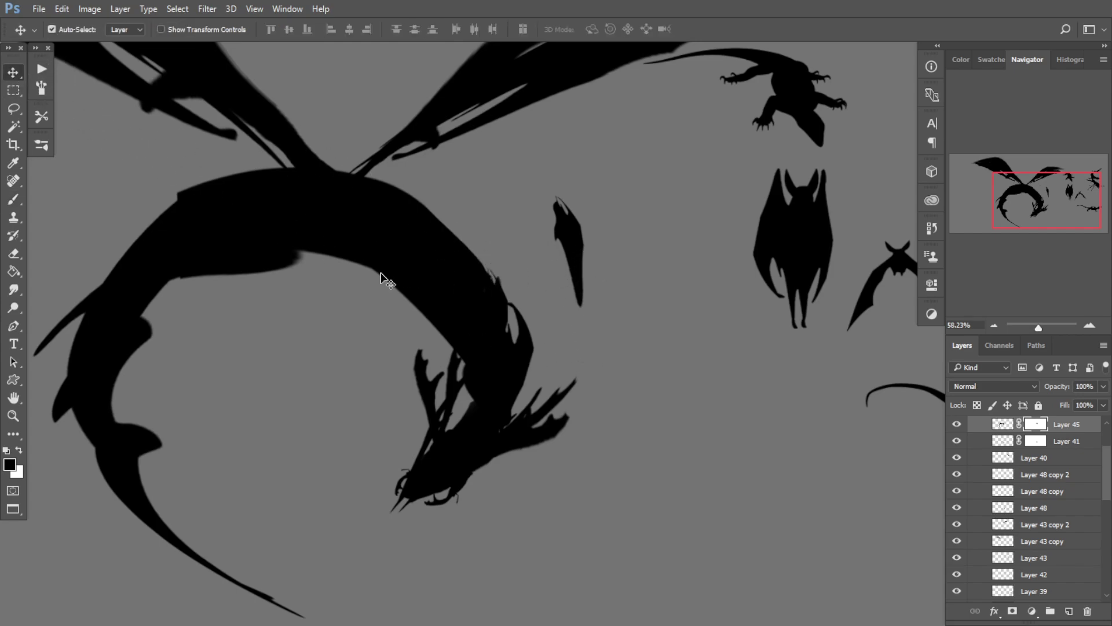
Step: Duplicate the lowest neck spike, place the copy at the former fin's position, widen it to about 117% and rotate it to about -5°
{"action": "left_click", "coordinate": [521, 349]}
{"action": "key", "text": "ctrl+j"}
{"action": "key", "text": "ctrl+t"}
{"action": "left_click_drag", "start_coordinate": [516, 317], "coordinate": [479, 216]}
{"action": "left_click_drag", "start_coordinate": [522, 282], "coordinate": [494, 279]}
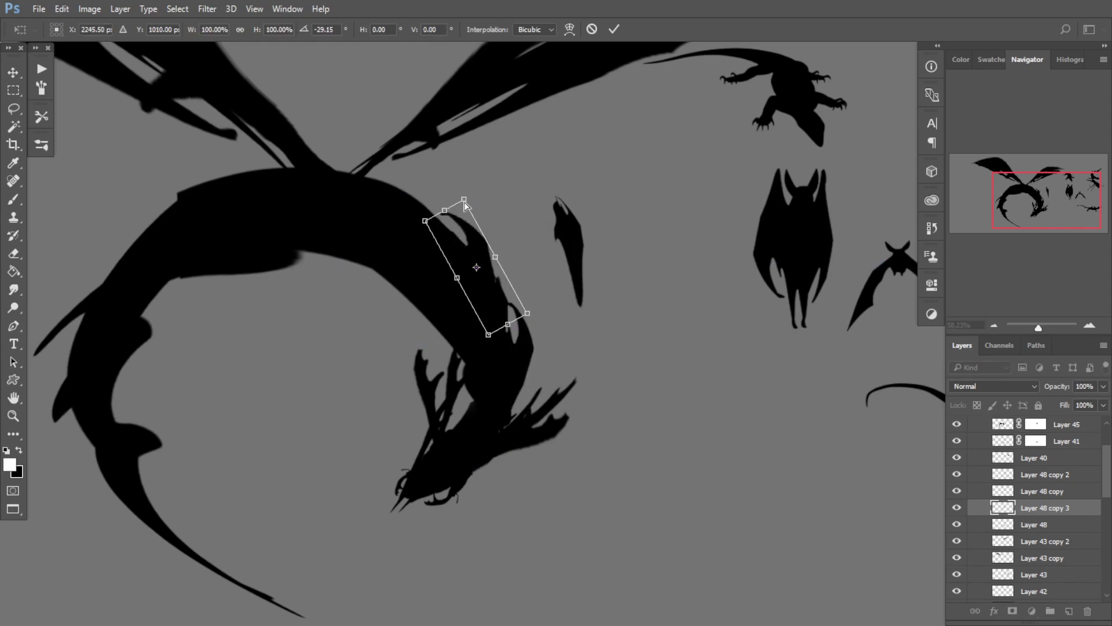
{"action": "left_click_drag", "start_coordinate": [466, 203], "coordinate": [477, 202]}
{"action": "left_click_drag", "start_coordinate": [535, 292], "coordinate": [494, 303]}
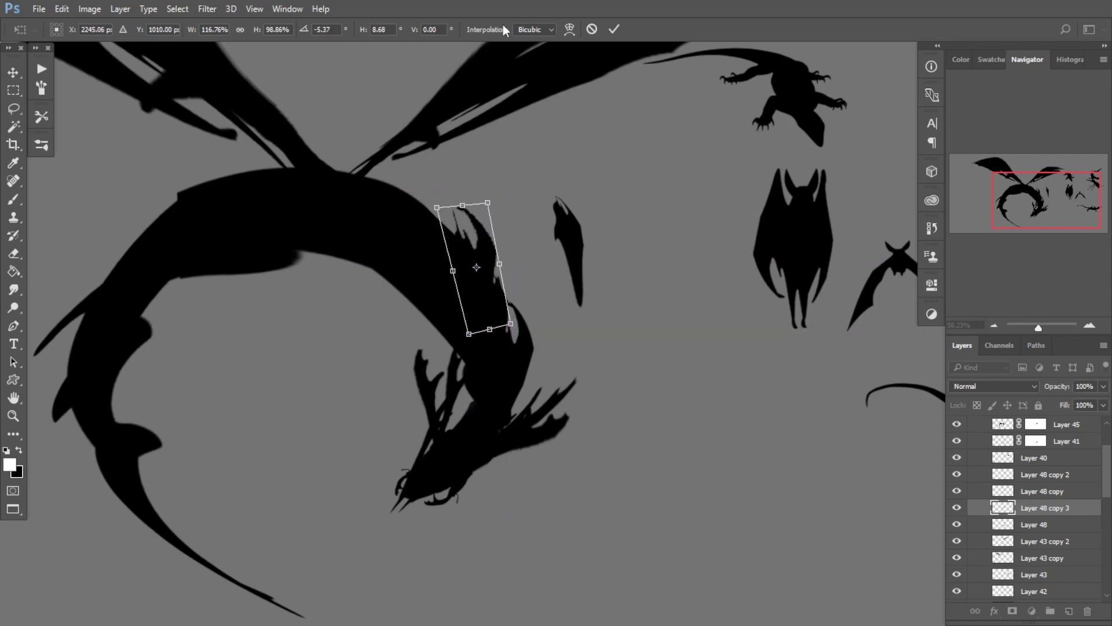
{"action": "key", "text": "Return"}
{"action": "key", "text": "ctrl"}
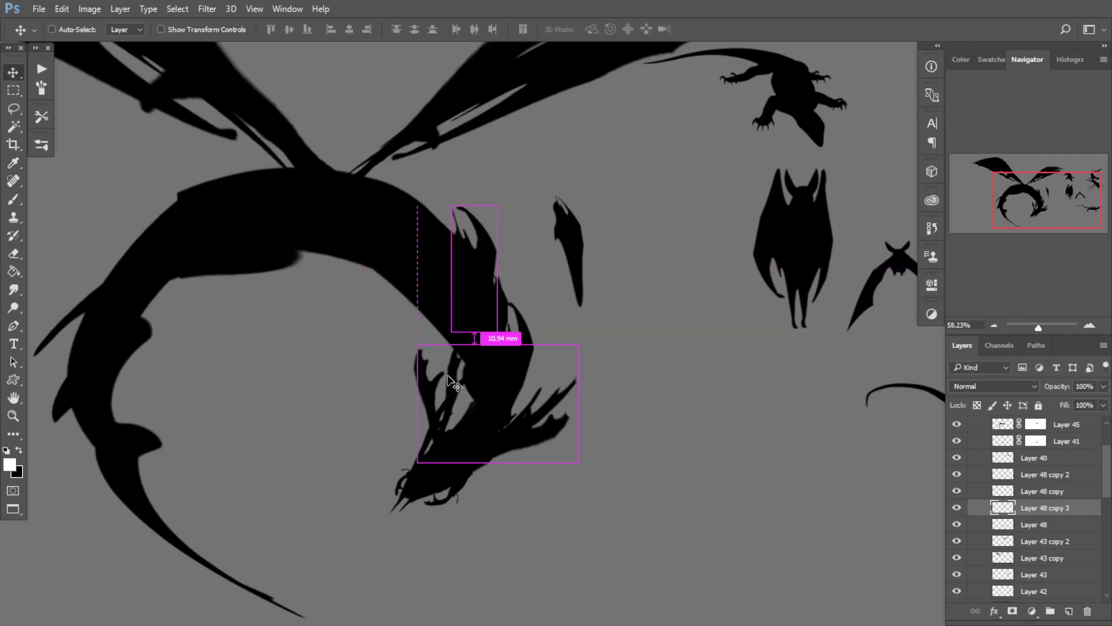
Step: Duplicate the new spike, move the copy up toward the wing base and skew it to about 92% width and 89% height
{"action": "key", "text": "ctrl+j"}
{"action": "key", "text": "ctrl+t"}
{"action": "left_click_drag", "start_coordinate": [502, 330], "coordinate": [526, 355]}
{"action": "left_click_drag", "start_coordinate": [507, 313], "coordinate": [484, 282]}
{"action": "left_click_drag", "start_coordinate": [544, 309], "coordinate": [541, 296]}
{"action": "left_click_drag", "start_coordinate": [458, 204], "coordinate": [461, 212]}
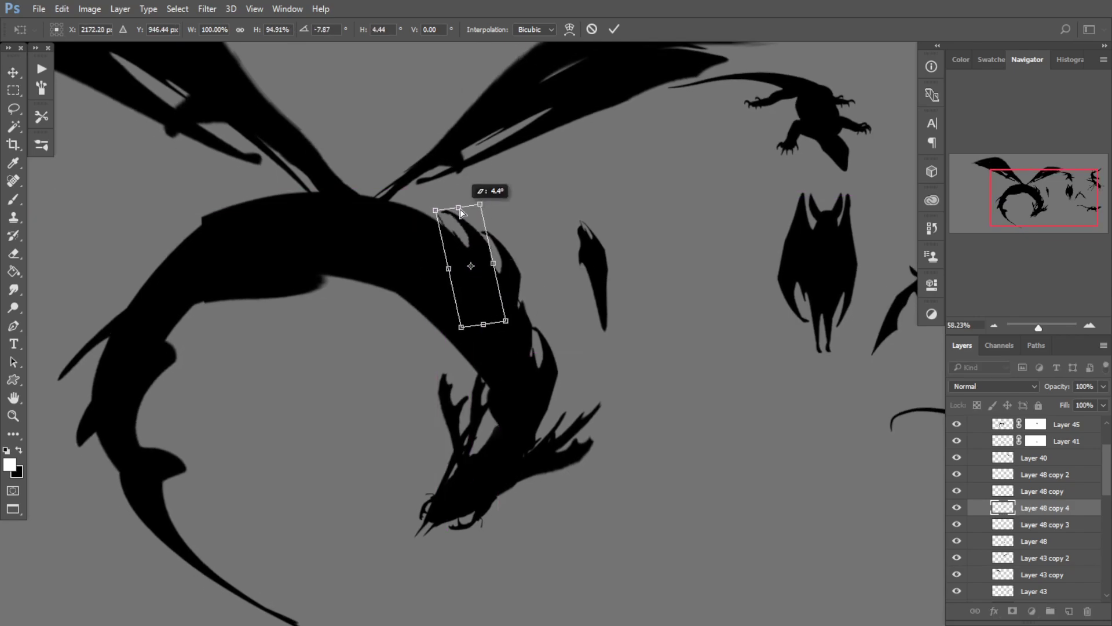
{"action": "scroll", "coordinate": [1025, 510], "scroll_direction": "up", "scroll_amount": 4}
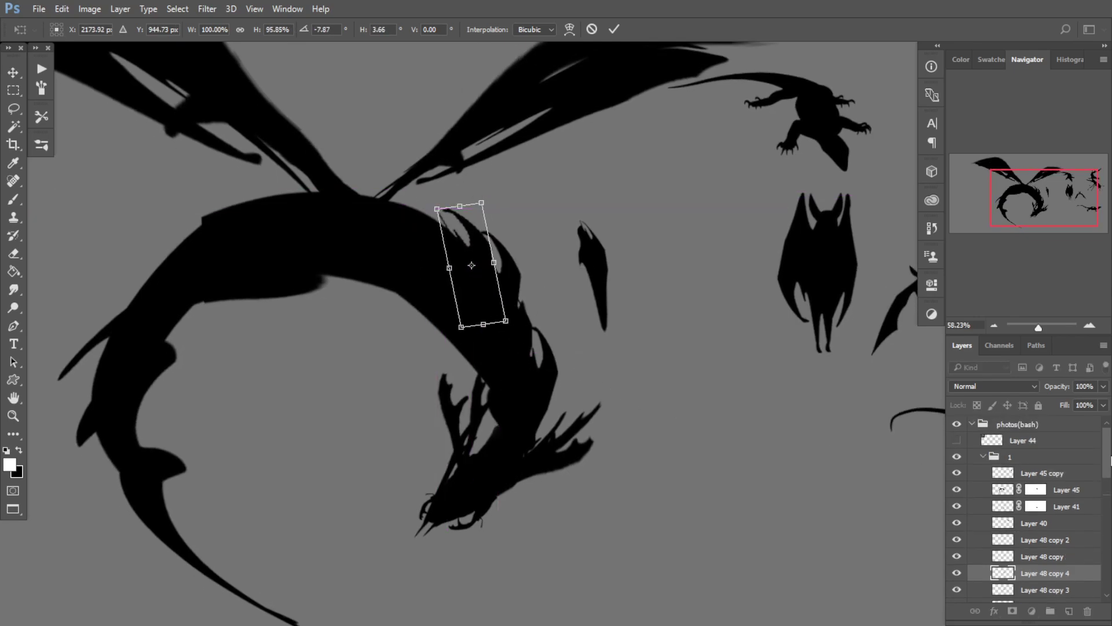
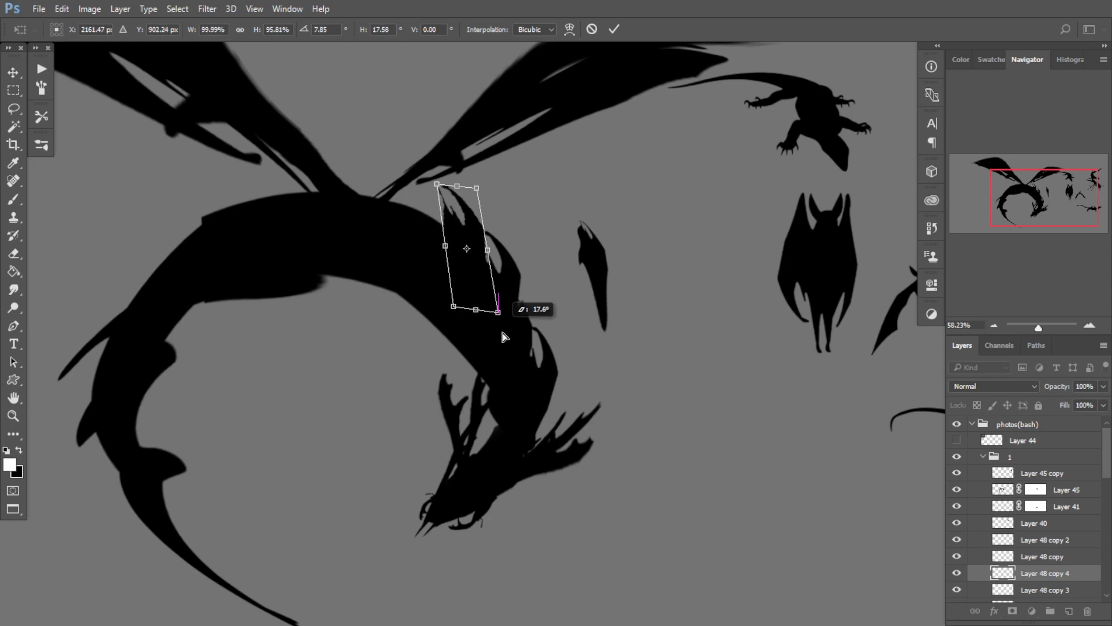
{"action": "mouse_move", "coordinate": [504, 337]}
{"action": "left_mouse_down"}
{"action": "mouse_move", "coordinate": [509, 303]}
{"action": "mouse_move", "coordinate": [494, 319]}
{"action": "left_mouse_up"}
{"action": "left_click_drag", "start_coordinate": [447, 183], "coordinate": [472, 196]}
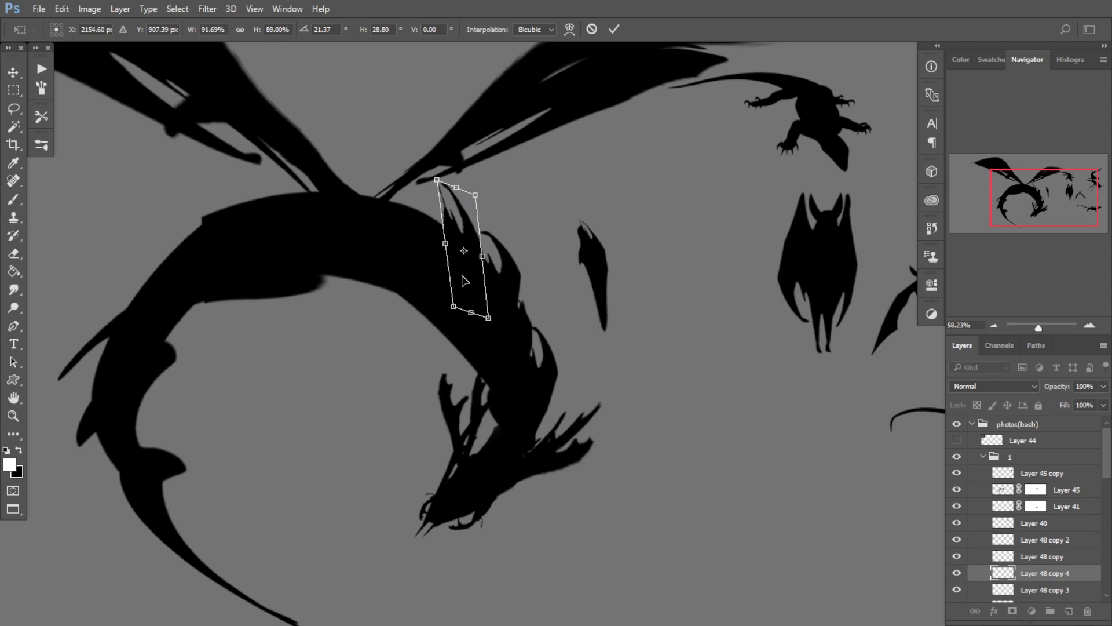
Step: Duplicate the uppermost neck spike, rotate the copy counterclockwise by about 36° and place it against the wing base
{"action": "key", "text": "ctrl+j"}
{"action": "key", "text": "ctrl+t"}
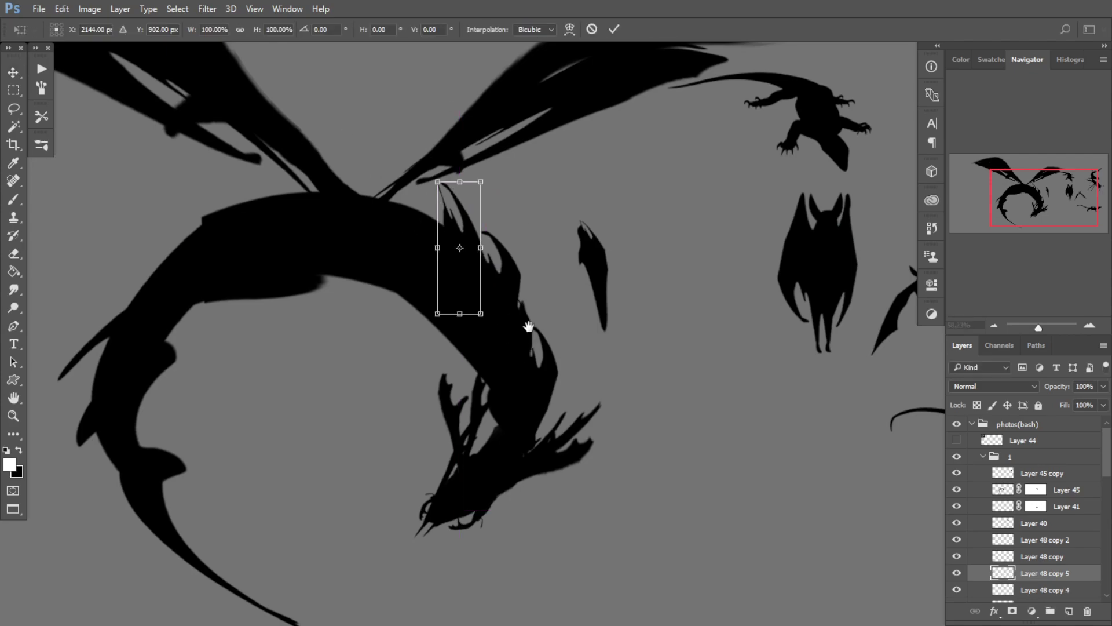
{"action": "left_click_drag", "start_coordinate": [529, 327], "coordinate": [562, 366]}
{"action": "left_click_drag", "start_coordinate": [504, 311], "coordinate": [480, 286]}
{"action": "left_click_drag", "start_coordinate": [510, 285], "coordinate": [514, 256]}
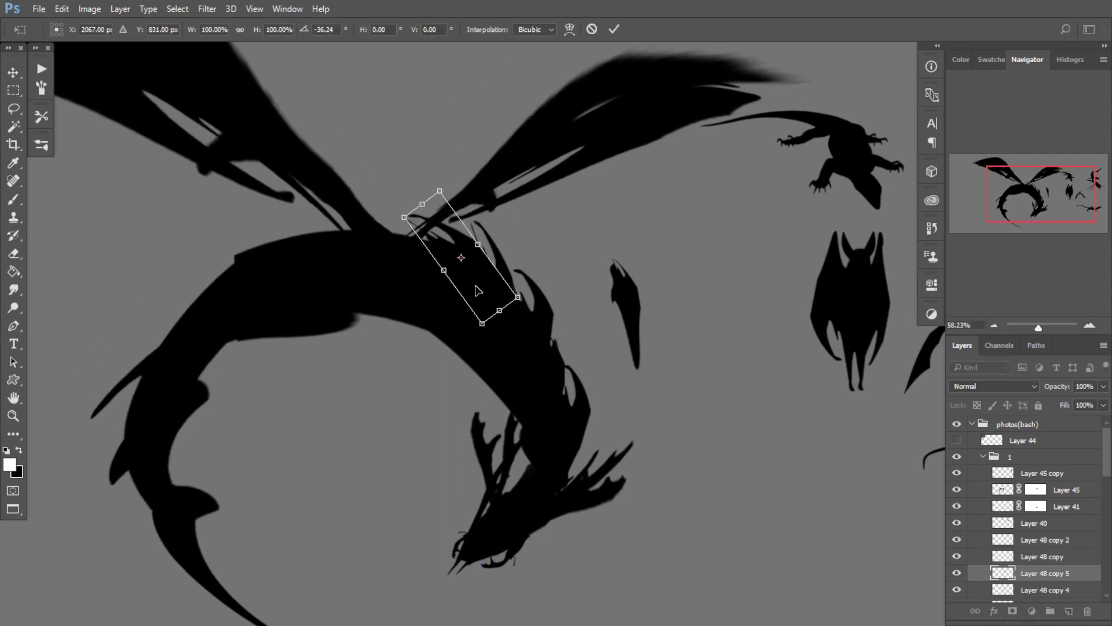
{"action": "left_click_drag", "start_coordinate": [479, 293], "coordinate": [479, 294]}
{"action": "left_click_drag", "start_coordinate": [511, 278], "coordinate": [507, 288]}
{"action": "key", "text": "Return"}
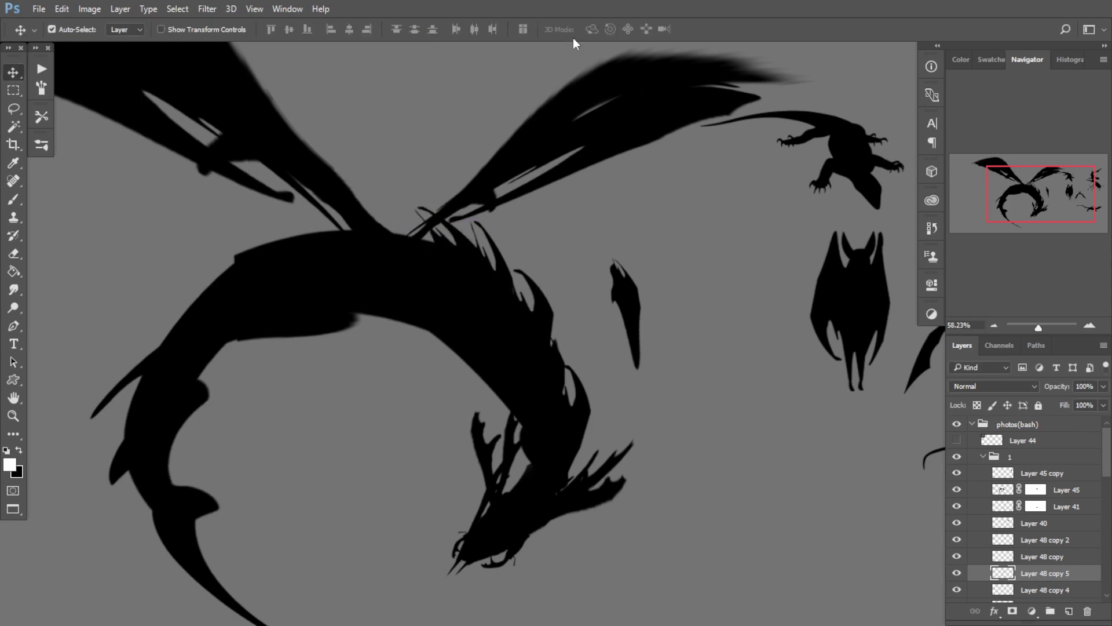
Step: Duplicate the spike at the wing base in place
{"action": "key", "text": "ctrl+j"}
{"action": "key", "text": "ctrl+t"}
{"action": "left_click_drag", "start_coordinate": [401, 324], "coordinate": [337, 281]}
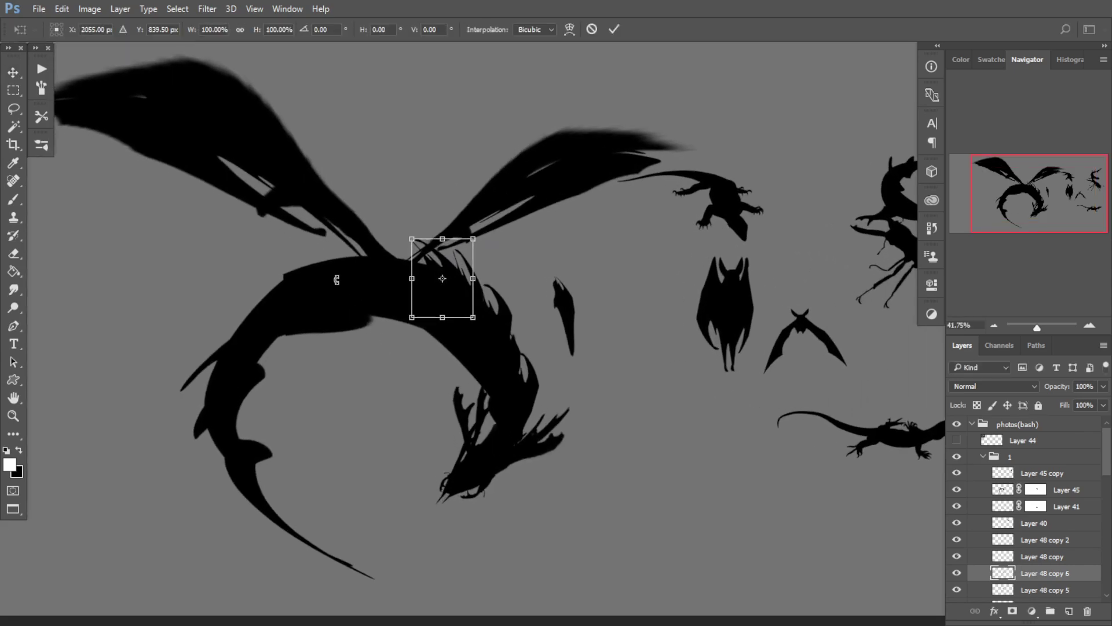
{"action": "key", "text": "Return"}
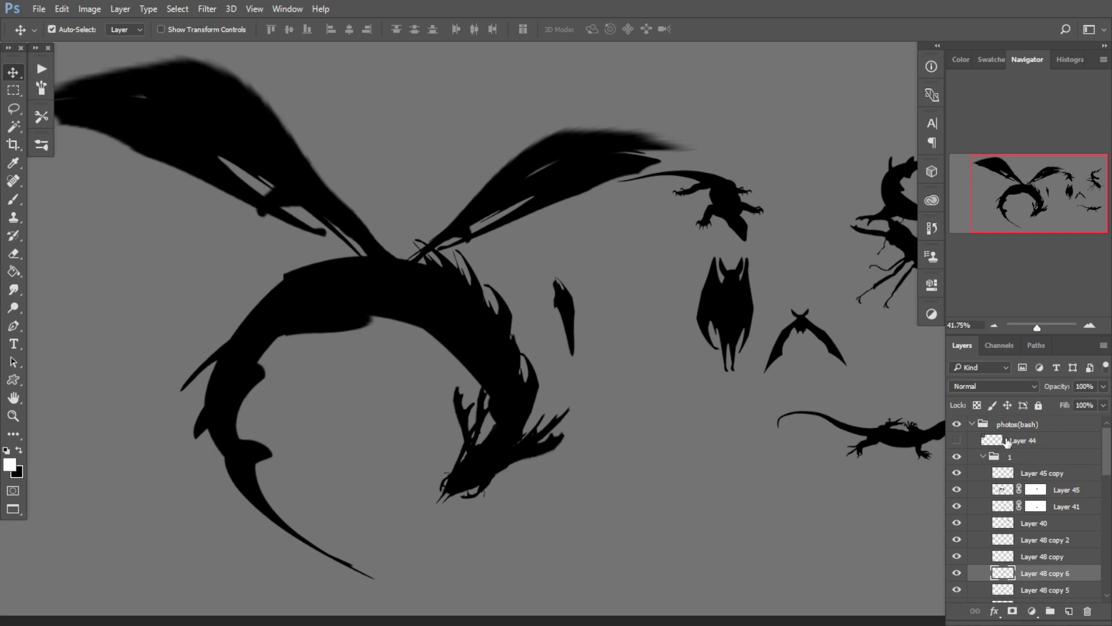
Step: Show the brushstrokes group in place of photos(bash) to examine its serpent silhouette, and restore the photos(bash) group
{"action": "left_click", "coordinate": [972, 425]}
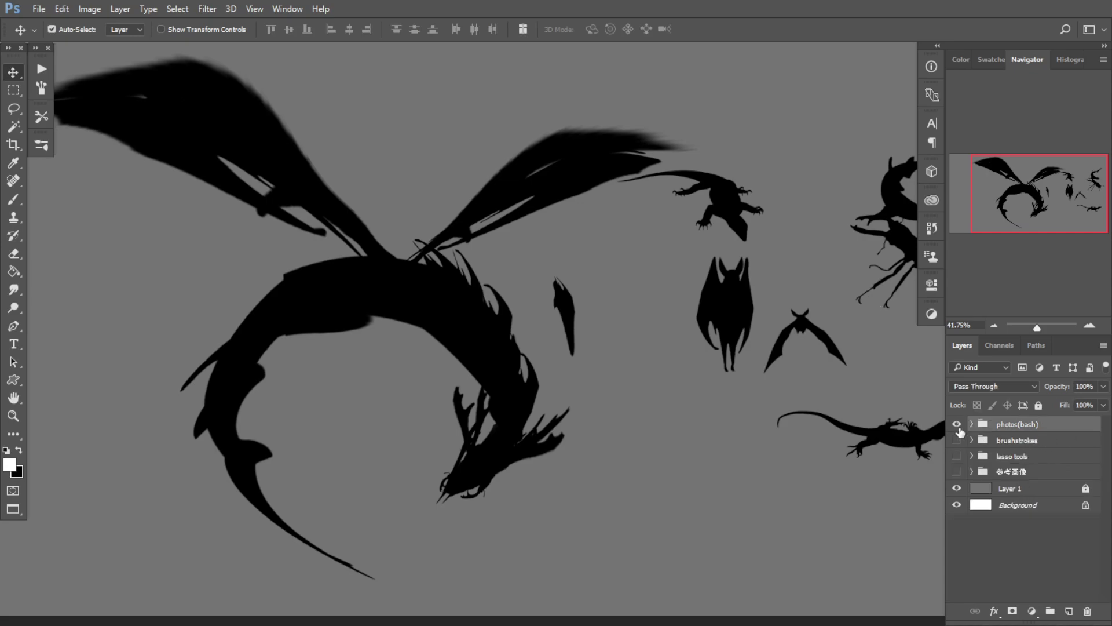
{"action": "left_click", "coordinate": [957, 425]}
{"action": "left_click", "coordinate": [957, 440]}
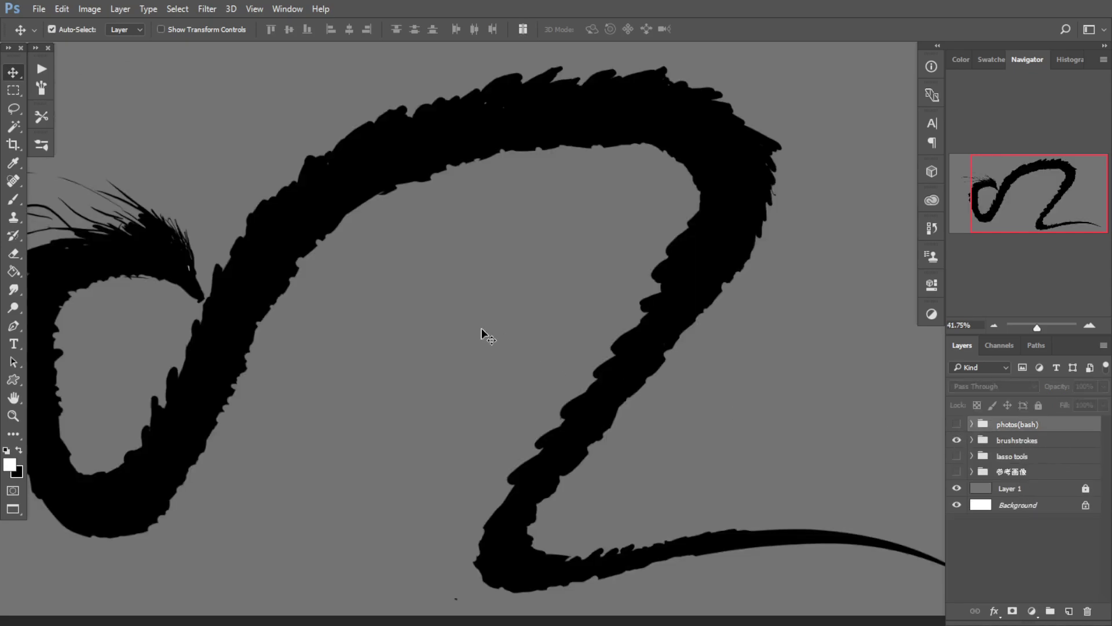
{"action": "left_click", "coordinate": [957, 440]}
{"action": "left_click", "coordinate": [957, 424]}
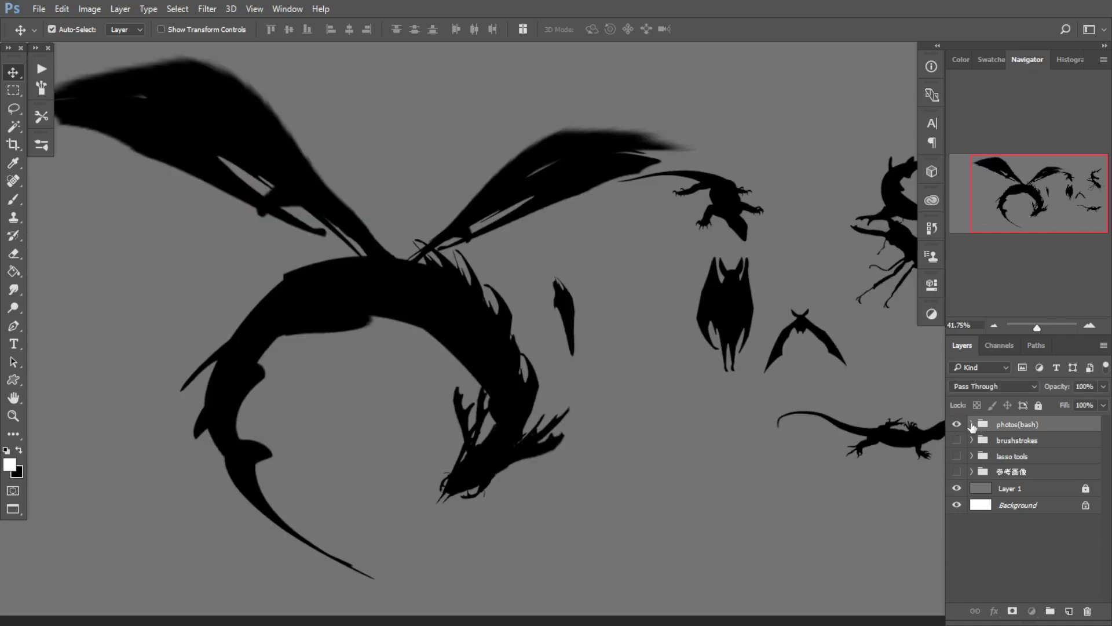
{"action": "left_click", "coordinate": [972, 425]}
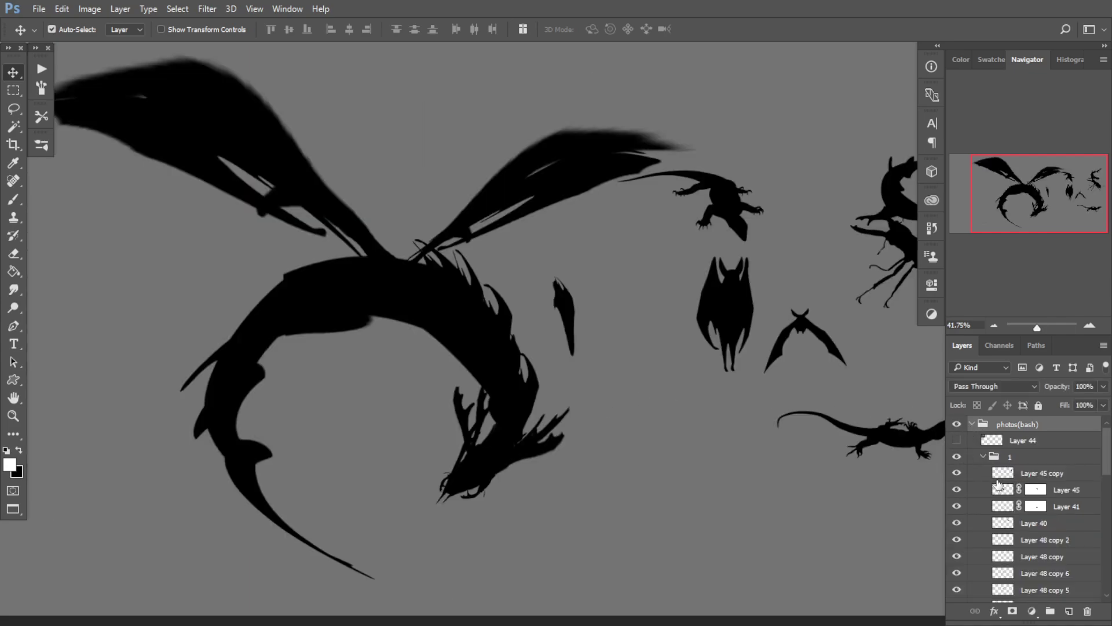
Step: Duplicate the wing-base spike, enlarge the copy to about 228% width and 180% height, and rotate it about 25° onto the neck
{"action": "left_click", "coordinate": [457, 277]}
{"action": "key", "text": "ctrl+alt+t"}
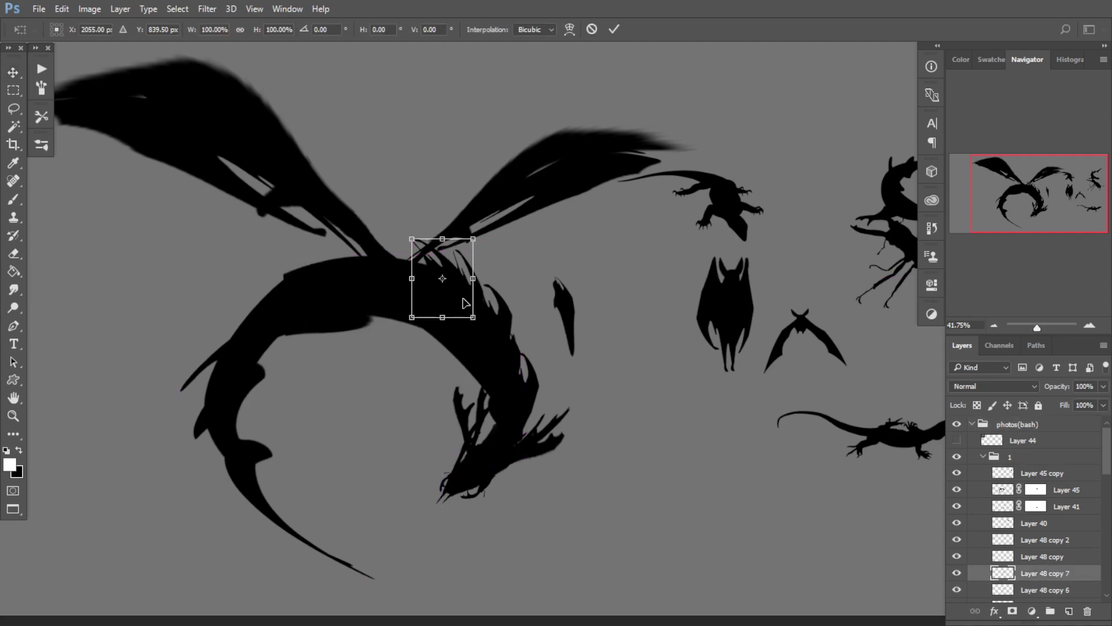
{"action": "left_click_drag", "start_coordinate": [463, 303], "coordinate": [403, 297]}
{"action": "left_click_drag", "start_coordinate": [382, 234], "coordinate": [487, 245]}
{"action": "left_click_drag", "start_coordinate": [435, 268], "coordinate": [410, 281]}
{"action": "left_click_drag", "start_coordinate": [472, 261], "coordinate": [562, 350]}
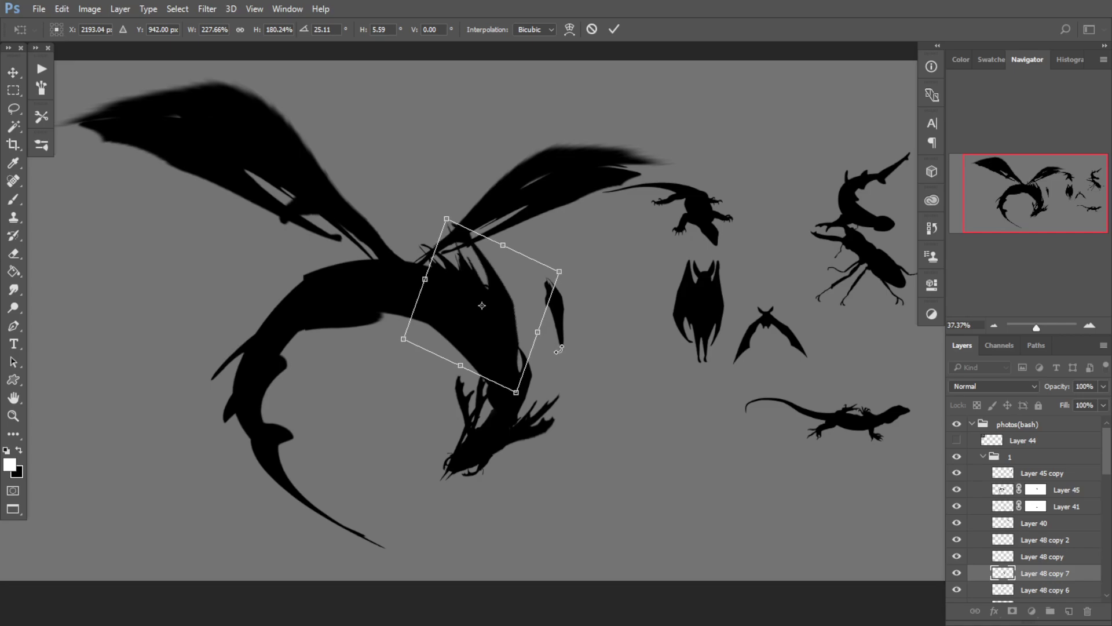
{"action": "key", "text": "Return"}
{"action": "key", "text": "ctrl+k"}
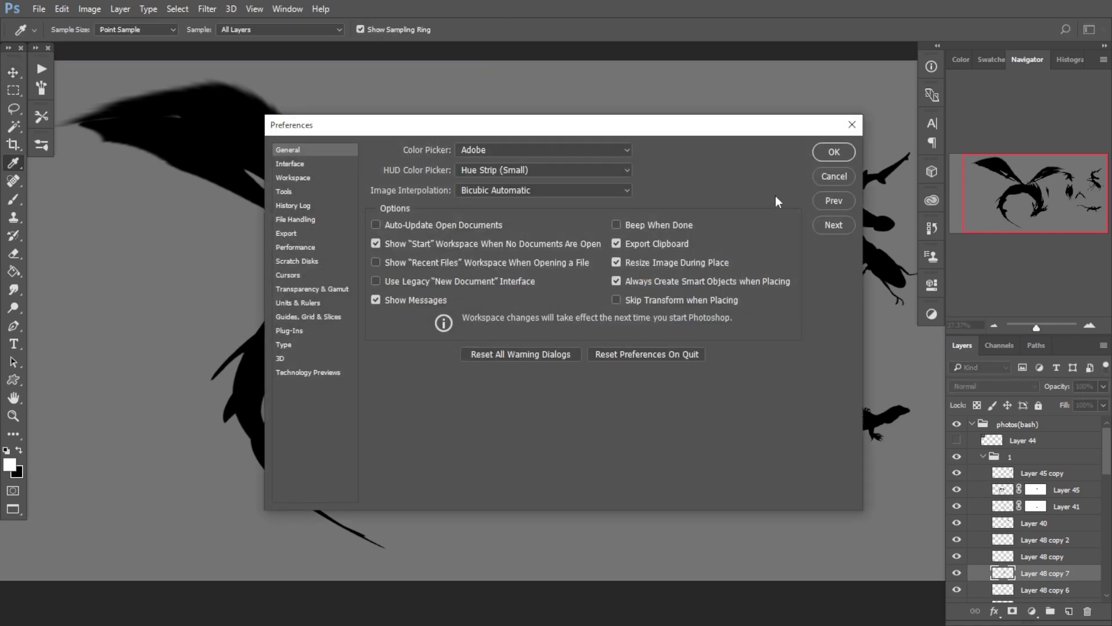
{"action": "left_click", "coordinate": [830, 179]}
Step: Duplicate the large neck spike, scale the copy to about 75%, rotate it to about -20° and place it between the wings
{"action": "key", "text": "ctrl+j"}
{"action": "key", "text": "ctrl+t"}
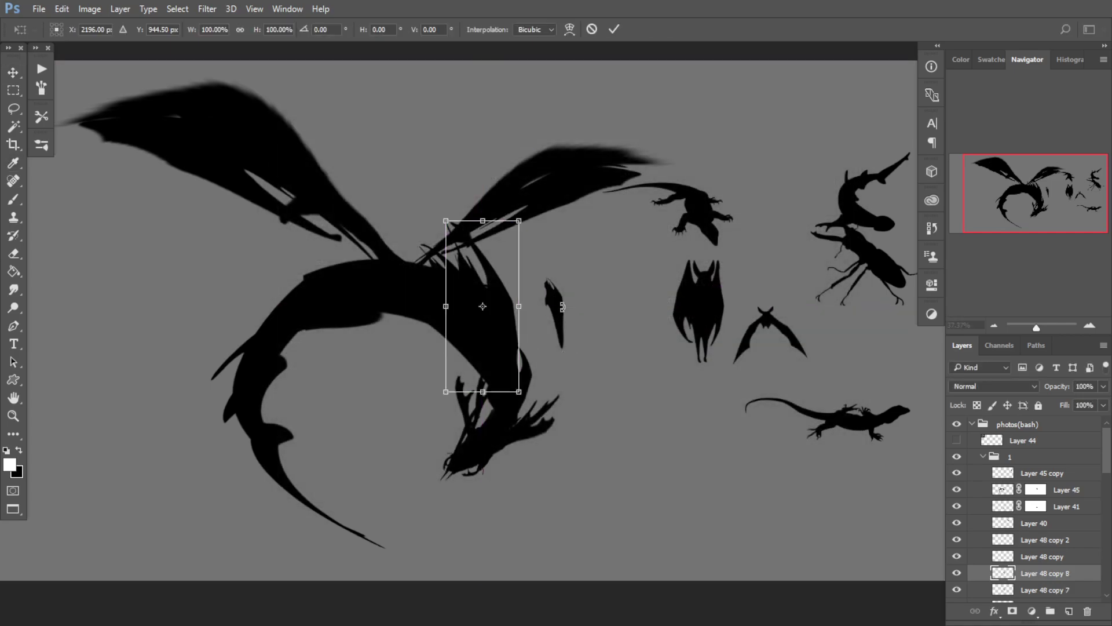
{"action": "left_click_drag", "start_coordinate": [476, 339], "coordinate": [365, 244]}
{"action": "left_click_drag", "start_coordinate": [525, 259], "coordinate": [517, 231]}
{"action": "left_click_drag", "start_coordinate": [413, 156], "coordinate": [405, 200]}
{"action": "left_click_drag", "start_coordinate": [421, 280], "coordinate": [455, 267]}
{"action": "left_click_drag", "start_coordinate": [515, 270], "coordinate": [513, 256]}
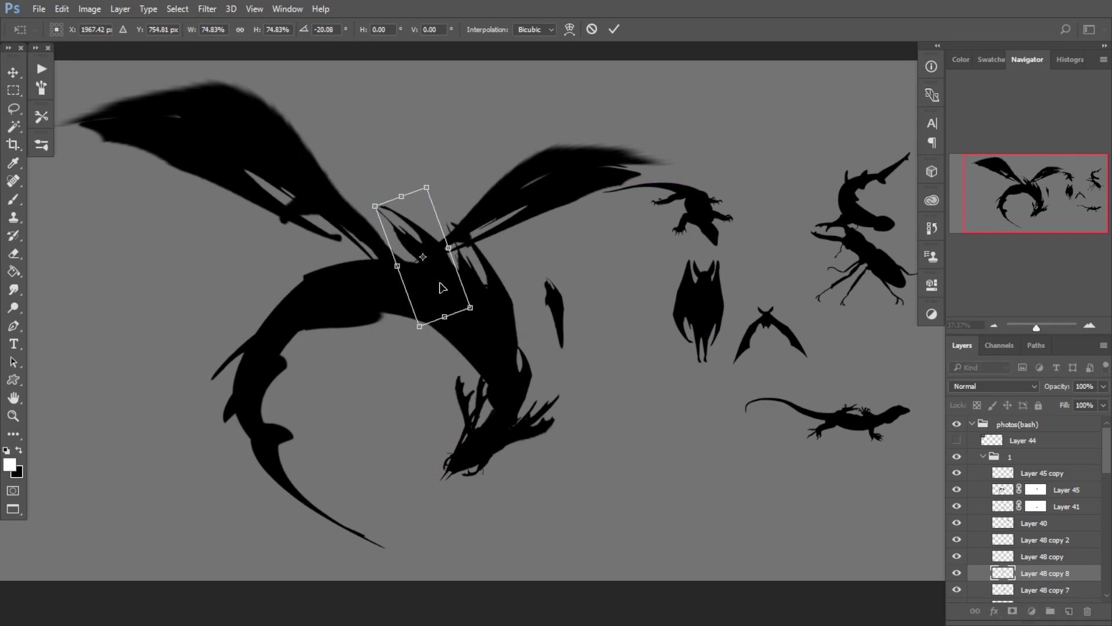
Step: Distort the spike between the wings so it widens to about 153% and lies back against the wing base
{"action": "left_click_drag", "start_coordinate": [441, 283], "coordinate": [381, 286]}
{"action": "mouse_move", "coordinate": [446, 278]}
{"action": "left_mouse_down"}
{"action": "mouse_move", "coordinate": [445, 258]}
{"action": "mouse_move", "coordinate": [349, 286]}
{"action": "mouse_move", "coordinate": [372, 243]}
{"action": "mouse_move", "coordinate": [385, 243]}
{"action": "mouse_move", "coordinate": [350, 250]}
{"action": "mouse_move", "coordinate": [451, 300]}
{"action": "mouse_move", "coordinate": [371, 262]}
{"action": "mouse_move", "coordinate": [377, 289]}
{"action": "mouse_move", "coordinate": [446, 255]}
{"action": "mouse_move", "coordinate": [450, 286]}
{"action": "left_mouse_up"}
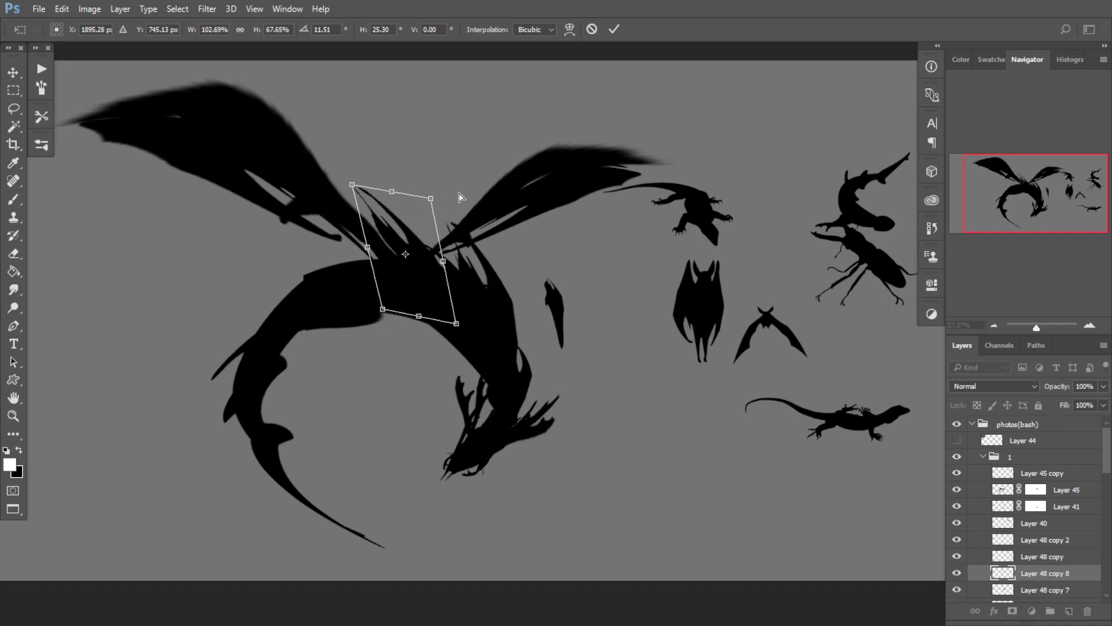
{"action": "left_click_drag", "start_coordinate": [431, 199], "coordinate": [468, 184]}
{"action": "left_click_drag", "start_coordinate": [352, 184], "coordinate": [364, 226]}
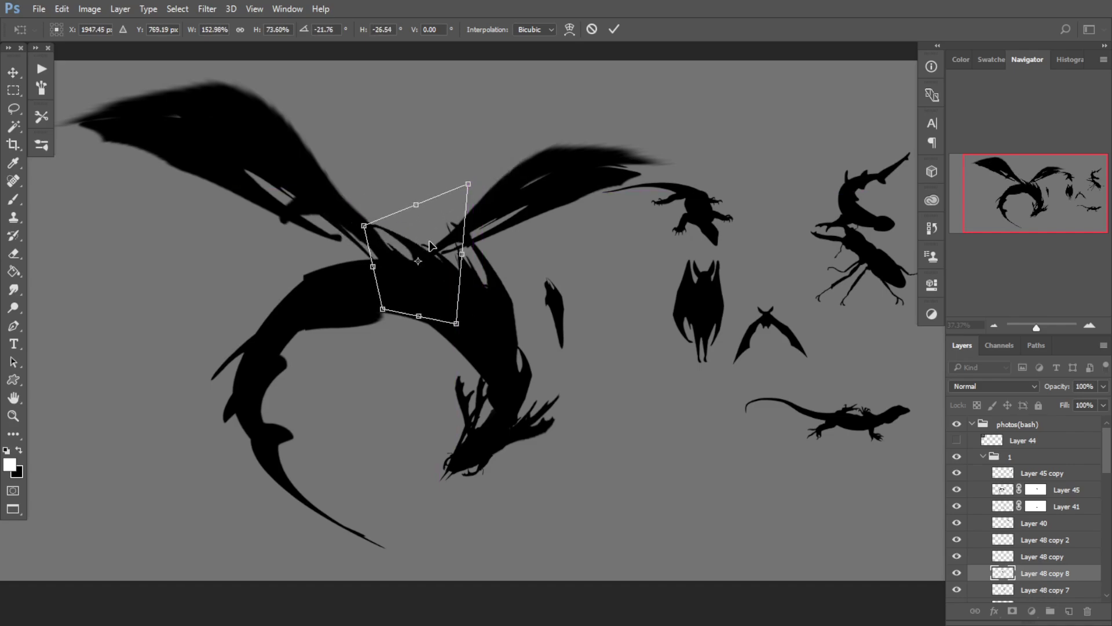
{"action": "left_click_drag", "start_coordinate": [429, 246], "coordinate": [416, 238]}
{"action": "left_click_drag", "start_coordinate": [421, 234], "coordinate": [445, 240]}
{"action": "key", "text": "Return"}
Step: Duplicate the spike between the wings, move the copy onto the upper back behind them and rotate it counterclockwise along the body
{"action": "left_click_drag", "start_coordinate": [427, 339], "coordinate": [432, 369]}
{"action": "key", "text": "ctrl+j"}
{"action": "key", "text": "ctrl+t"}
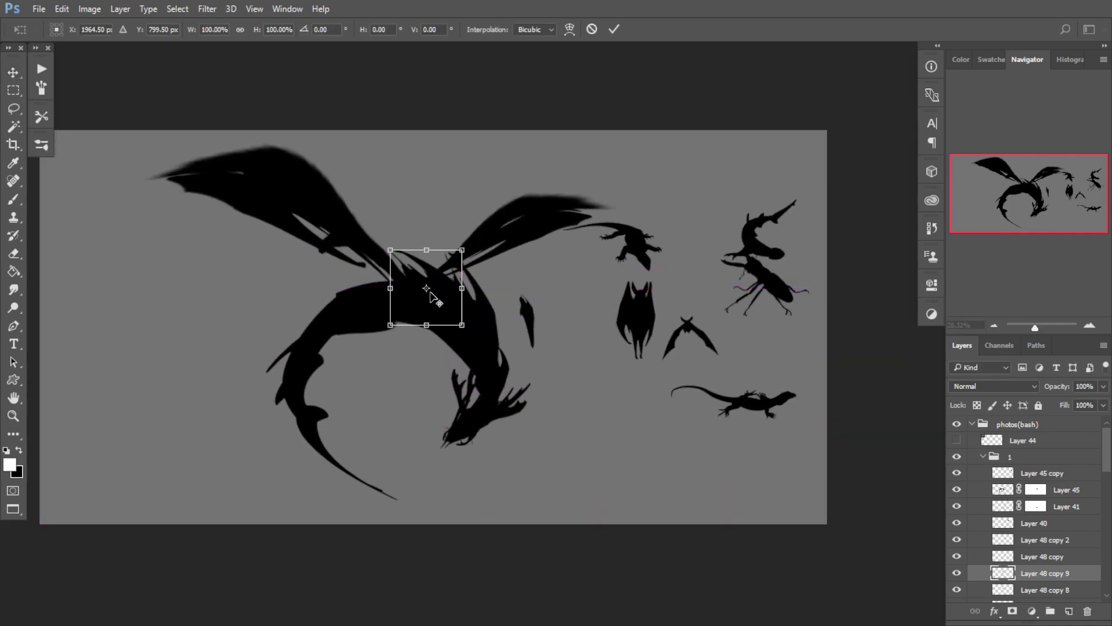
{"action": "left_click_drag", "start_coordinate": [436, 294], "coordinate": [326, 318]}
{"action": "left_click_drag", "start_coordinate": [404, 392], "coordinate": [440, 304]}
{"action": "left_click_drag", "start_coordinate": [320, 318], "coordinate": [363, 301]}
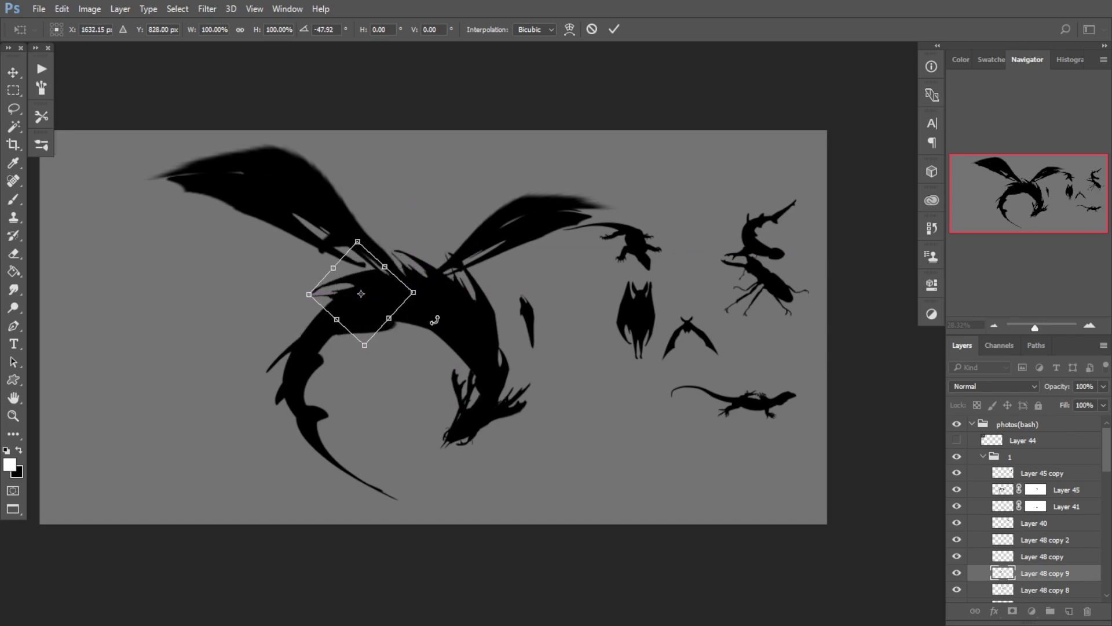
{"action": "left_click_drag", "start_coordinate": [427, 337], "coordinate": [416, 359]}
{"action": "key", "text": "Return"}
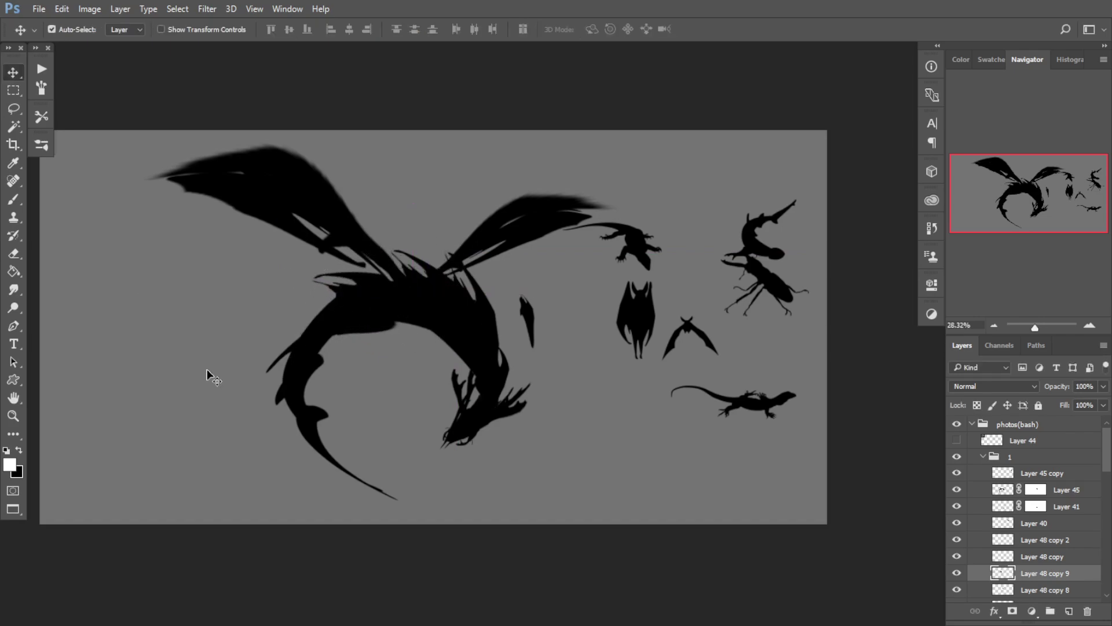
Step: Nudge the spike on the upper back slightly toward the wing base
{"action": "left_click_drag", "start_coordinate": [344, 353], "coordinate": [367, 358]}
{"action": "key", "text": "ctrl+t"}
{"action": "scroll", "coordinate": [389, 271], "scroll_direction": "up", "scroll_amount": 1}
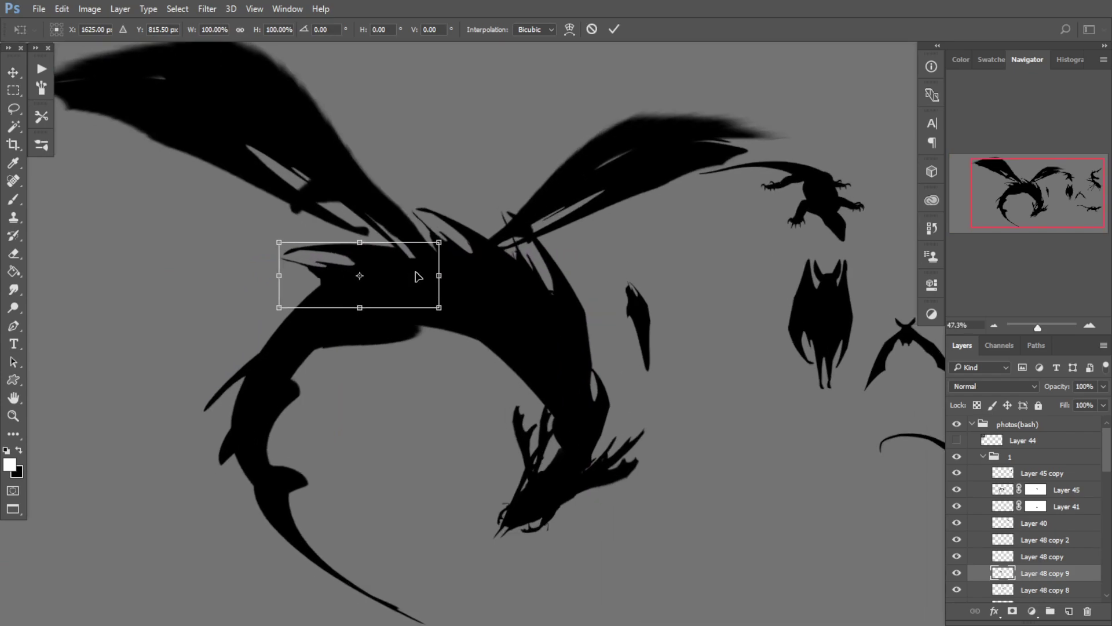
{"action": "mouse_move", "coordinate": [405, 274]}
{"action": "left_mouse_down"}
{"action": "mouse_move", "coordinate": [424, 276]}
{"action": "mouse_move", "coordinate": [408, 280]}
{"action": "left_mouse_up"}
{"action": "key", "text": "Return"}
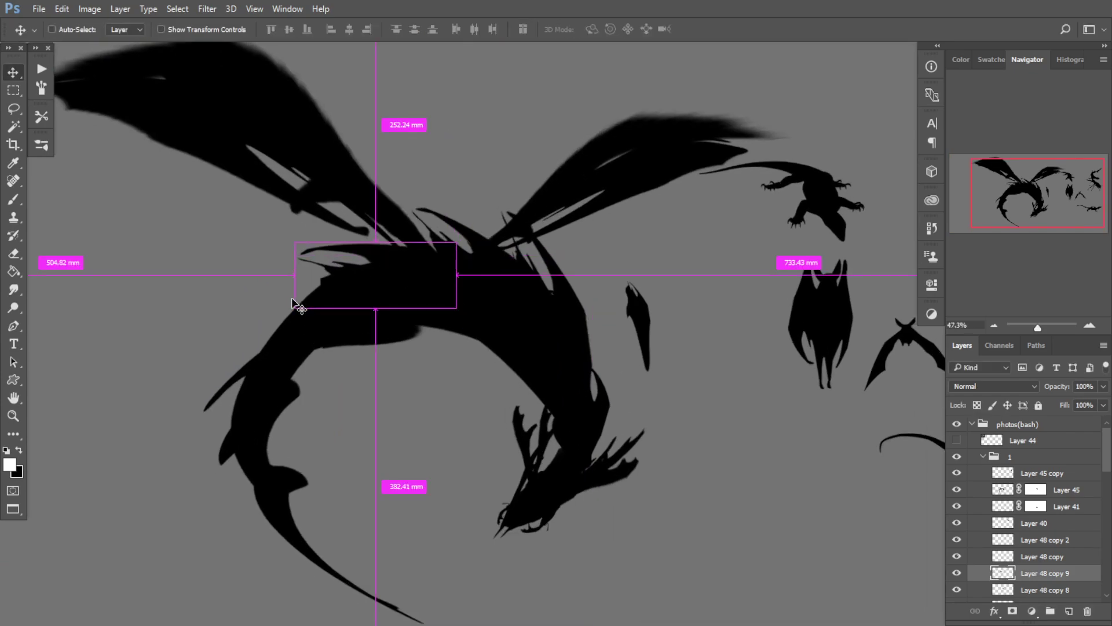
Step: Duplicate the upper-back spike, distort the copy, rotate it to about -30° and place it further down the back toward the tail
{"action": "key", "text": "ctrl+j"}
{"action": "key", "text": "ctrl+t"}
{"action": "left_click_drag", "start_coordinate": [297, 243], "coordinate": [321, 242]}
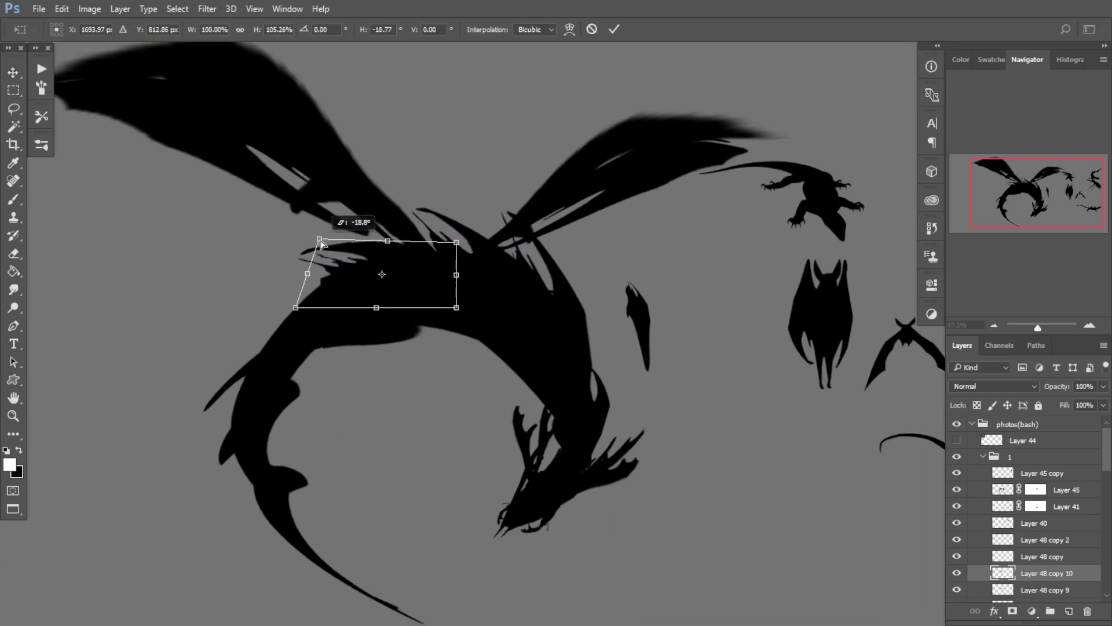
{"action": "left_click_drag", "start_coordinate": [354, 288], "coordinate": [237, 331]}
{"action": "left_click_drag", "start_coordinate": [378, 284], "coordinate": [349, 236]}
{"action": "mouse_move", "coordinate": [295, 321]}
{"action": "left_mouse_down"}
{"action": "mouse_move", "coordinate": [331, 315]}
{"action": "mouse_move", "coordinate": [295, 317]}
{"action": "left_mouse_up"}
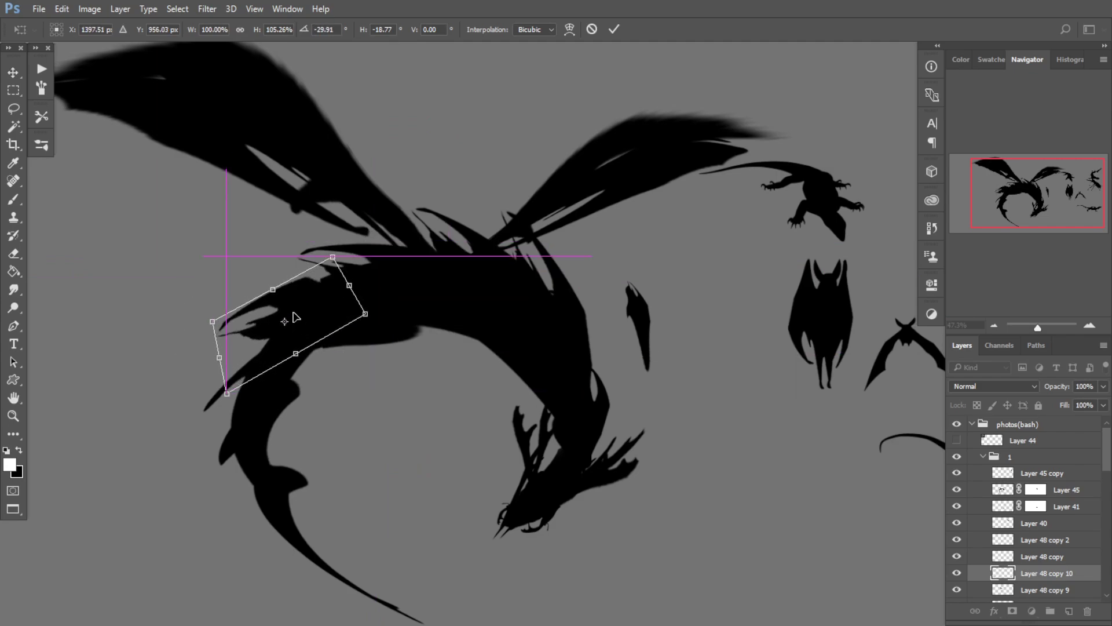
{"action": "left_click_drag", "start_coordinate": [332, 257], "coordinate": [306, 292]}
{"action": "left_click_drag", "start_coordinate": [298, 325], "coordinate": [219, 384]}
{"action": "key", "text": "Return"}
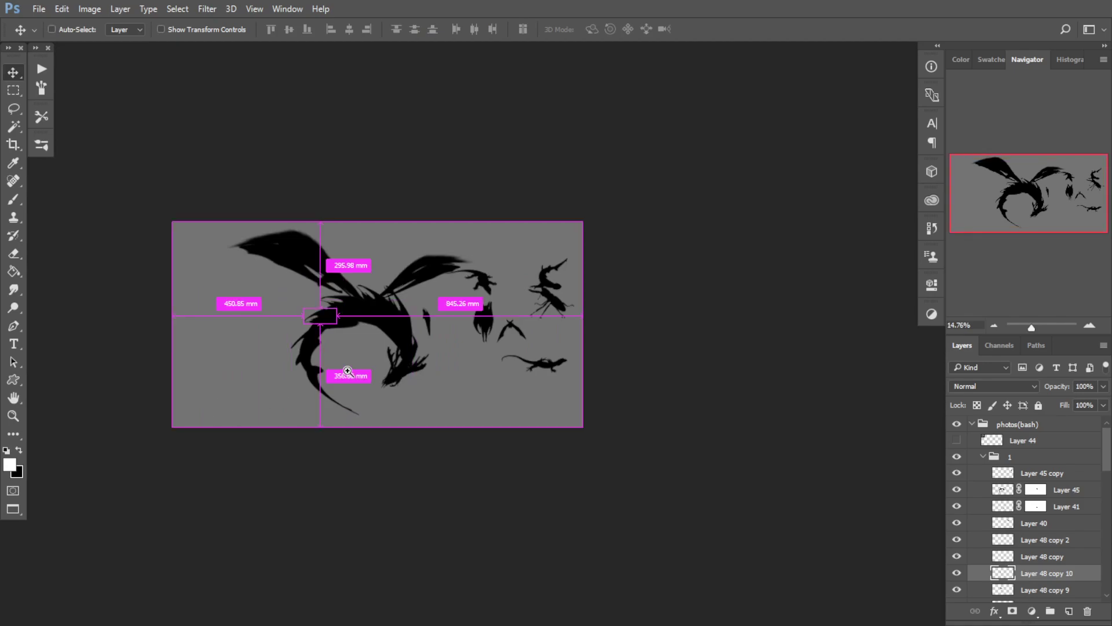
Step: Erase the fins and bumps along the inner curve of the belly and tail on Layer 45 to leave a smooth edge
{"action": "left_click_drag", "start_coordinate": [347, 377], "coordinate": [365, 381]}
{"action": "left_click_drag", "start_coordinate": [364, 381], "coordinate": [345, 386]}
{"action": "scroll", "coordinate": [346, 386], "scroll_direction": "up", "scroll_amount": 4}
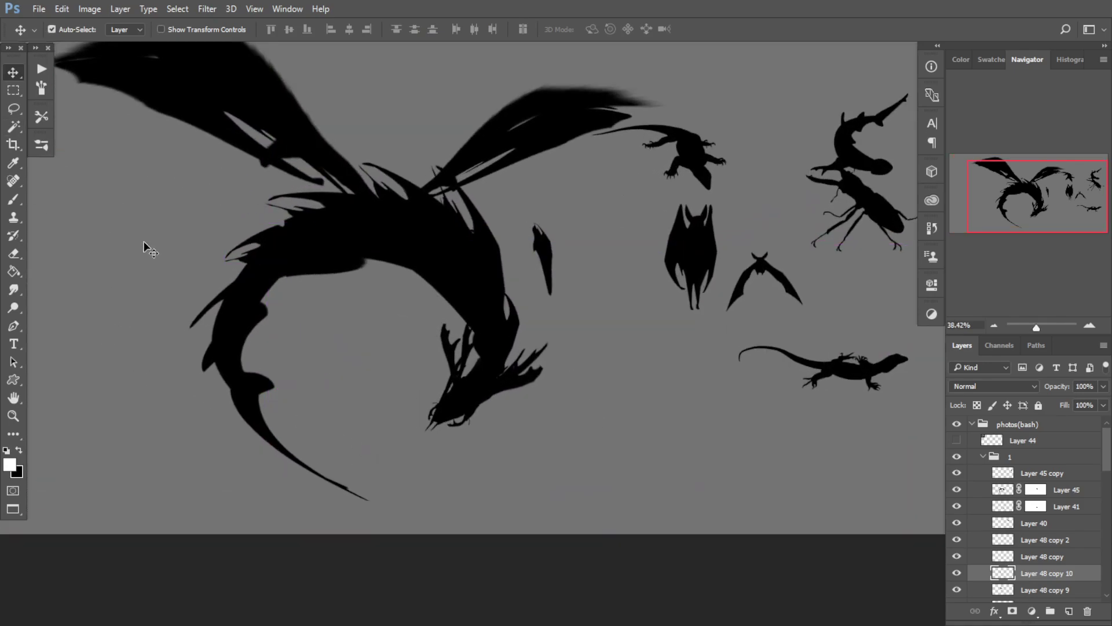
{"action": "left_click_drag", "start_coordinate": [305, 347], "coordinate": [315, 342]}
{"action": "left_click", "coordinate": [259, 367]}
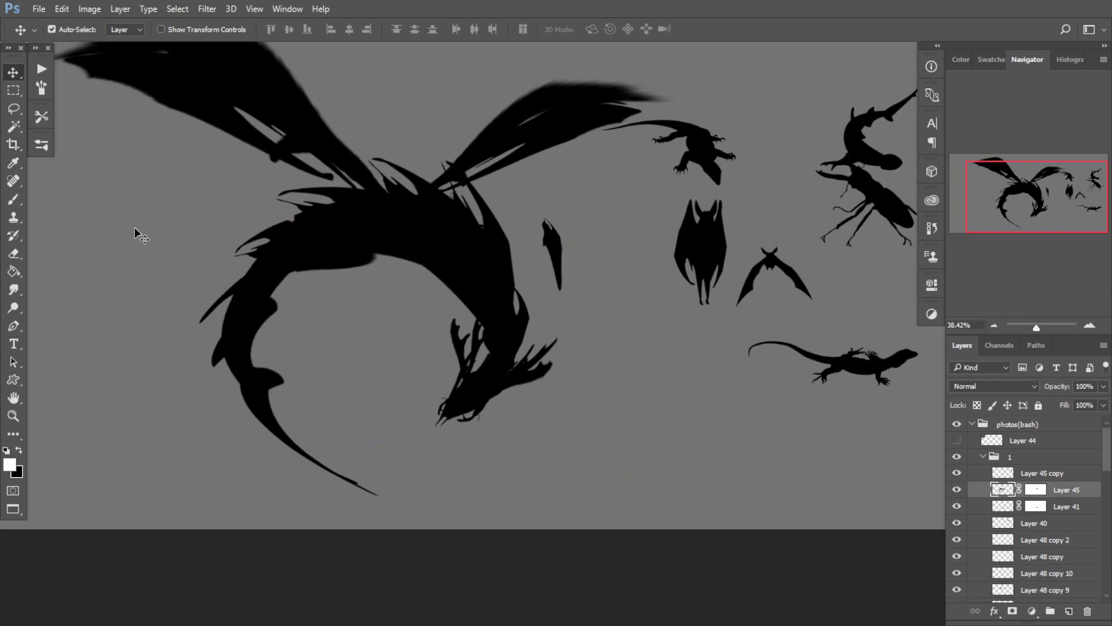
{"action": "key", "text": "e"}
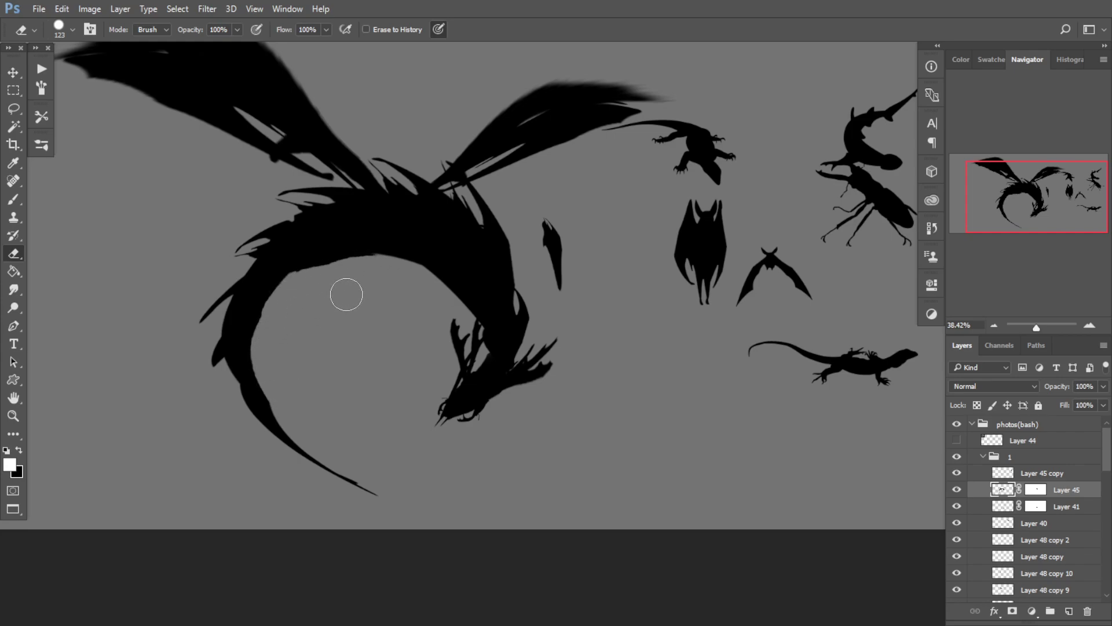
{"action": "key", "text": "v"}
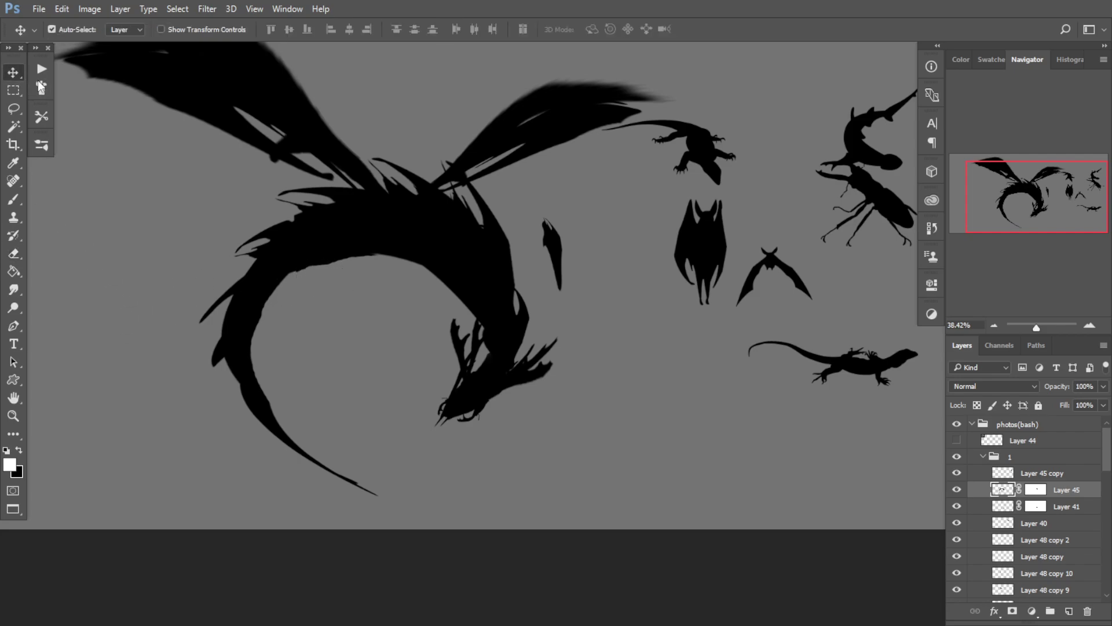
Step: Move the loose spike beside the neck slightly further away from the body
{"action": "left_click_drag", "start_coordinate": [454, 363], "coordinate": [422, 399]}
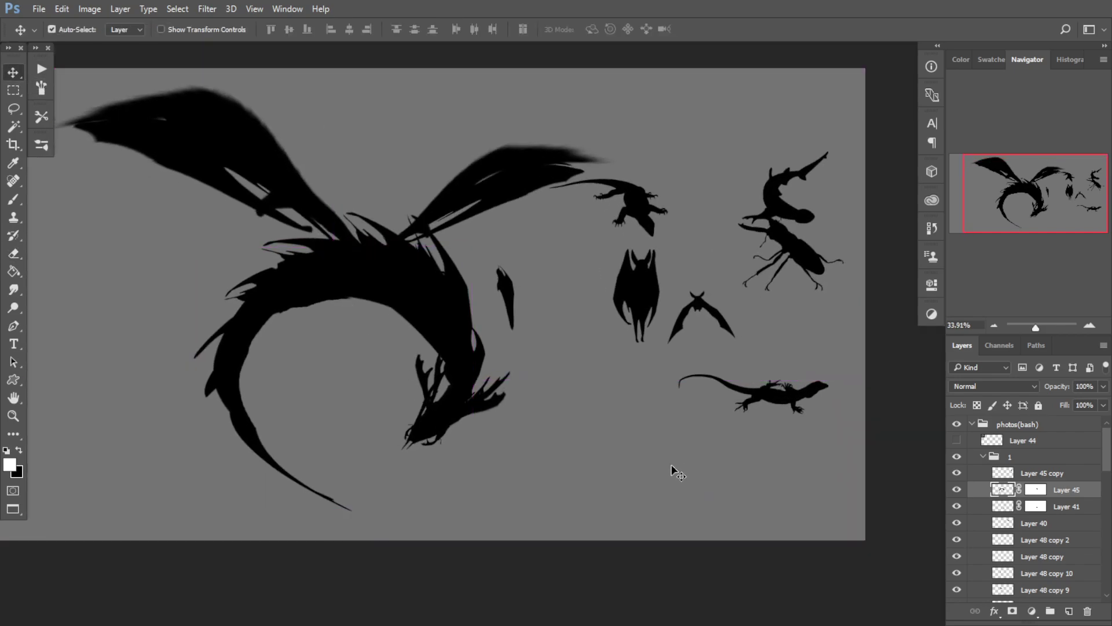
{"action": "left_click_drag", "start_coordinate": [520, 337], "coordinate": [536, 332]}
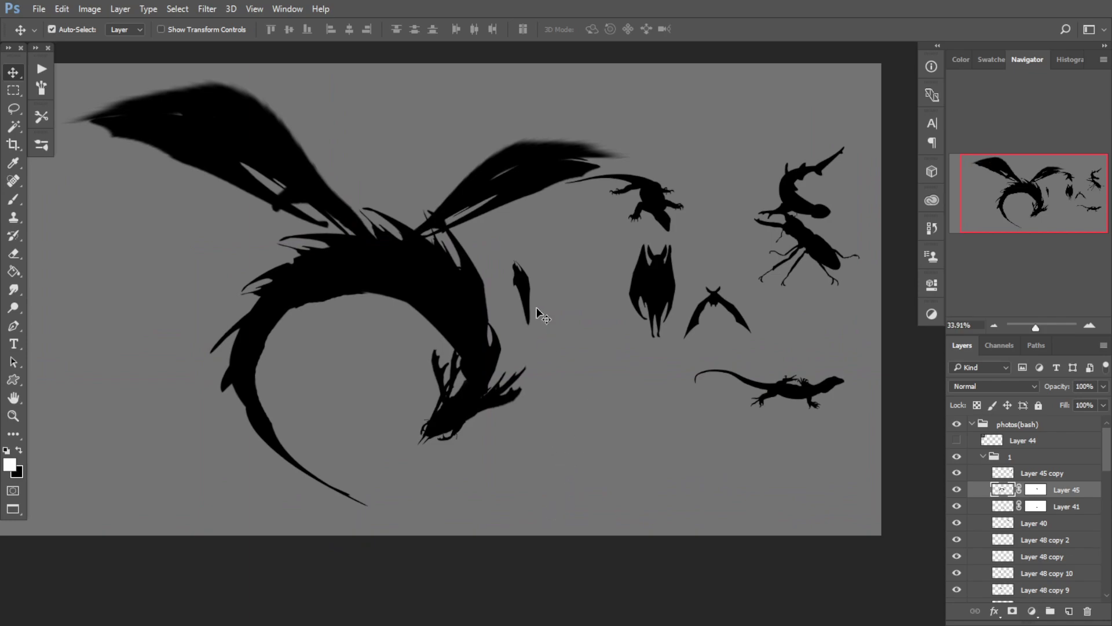
{"action": "left_click_drag", "start_coordinate": [523, 290], "coordinate": [533, 286]}
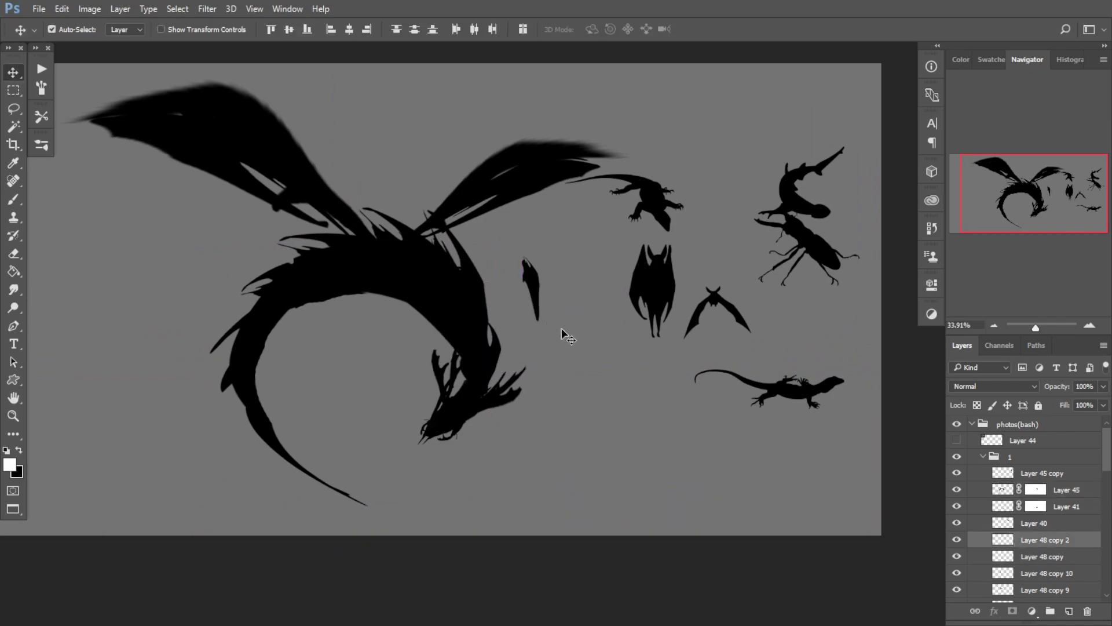
{"action": "key", "text": "ctrl+t"}
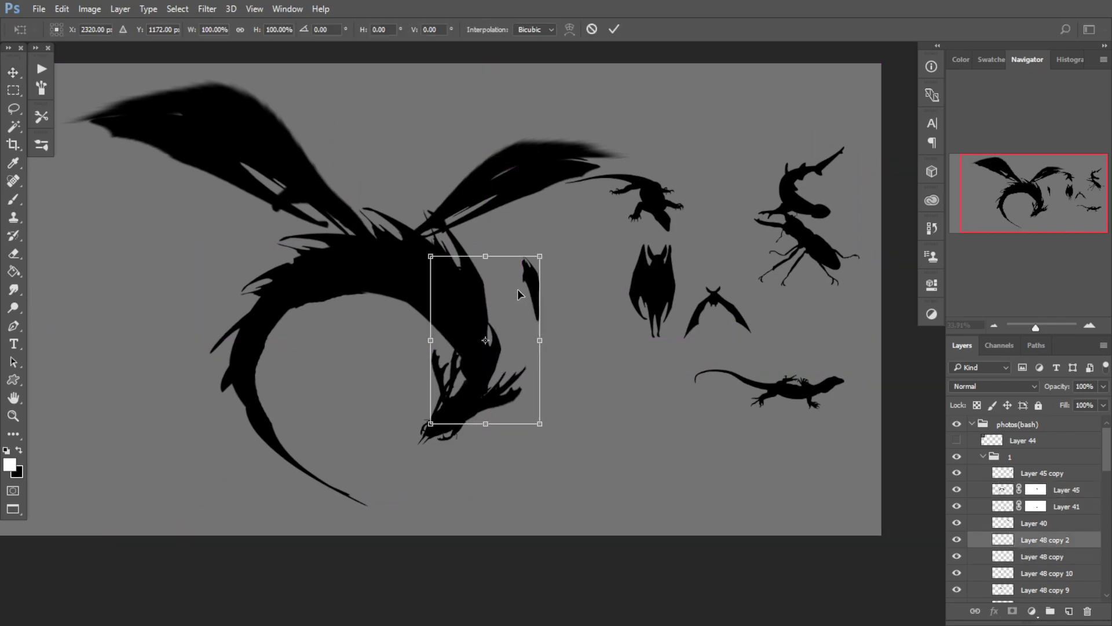
{"action": "key", "text": "Escape"}
{"action": "left_click", "coordinate": [965, 468]}
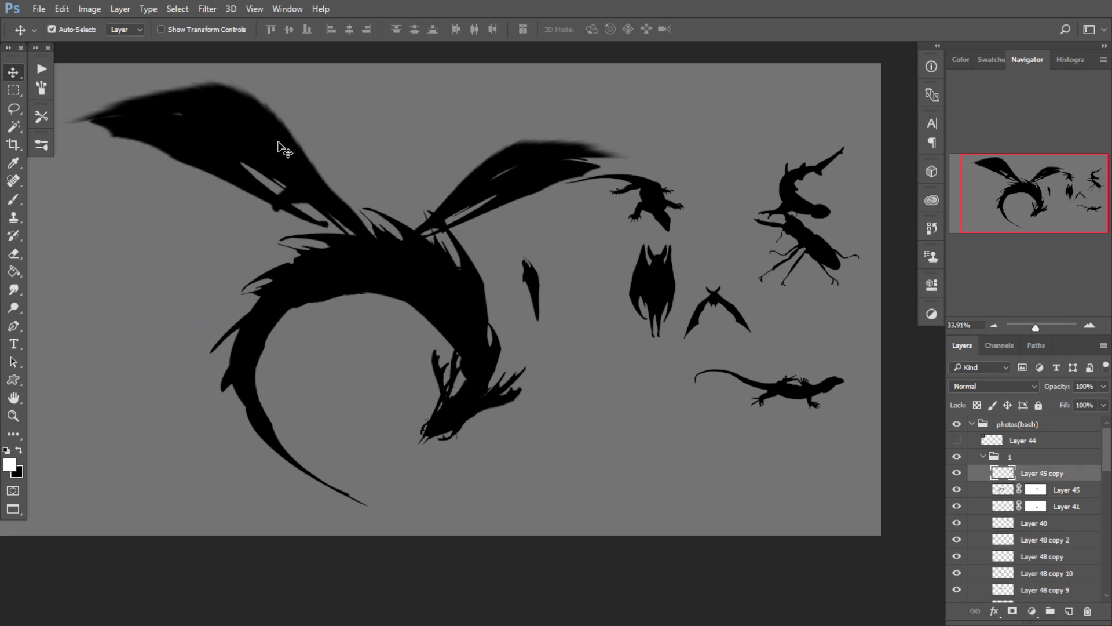
Step: Move the standing bat silhouette aside, then place the Layer 40 lizard near the dragon's head and enlarge it to about 263%
{"action": "left_click_drag", "start_coordinate": [654, 286], "coordinate": [787, 344]}
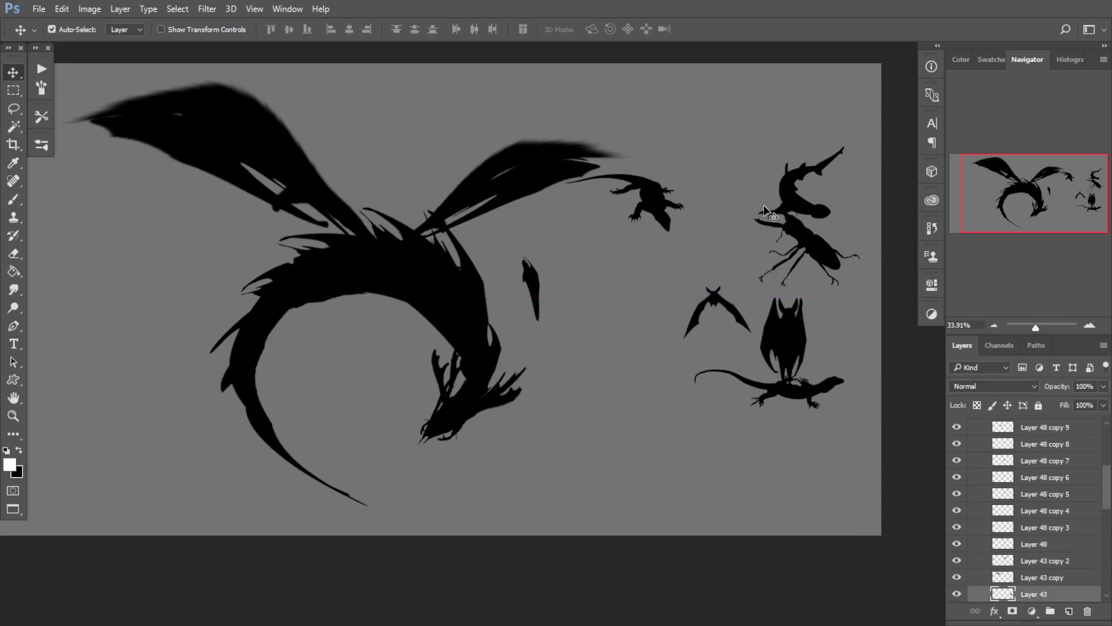
{"action": "left_click_drag", "start_coordinate": [664, 209], "coordinate": [583, 467]}
{"action": "key", "text": "ctrl+t"}
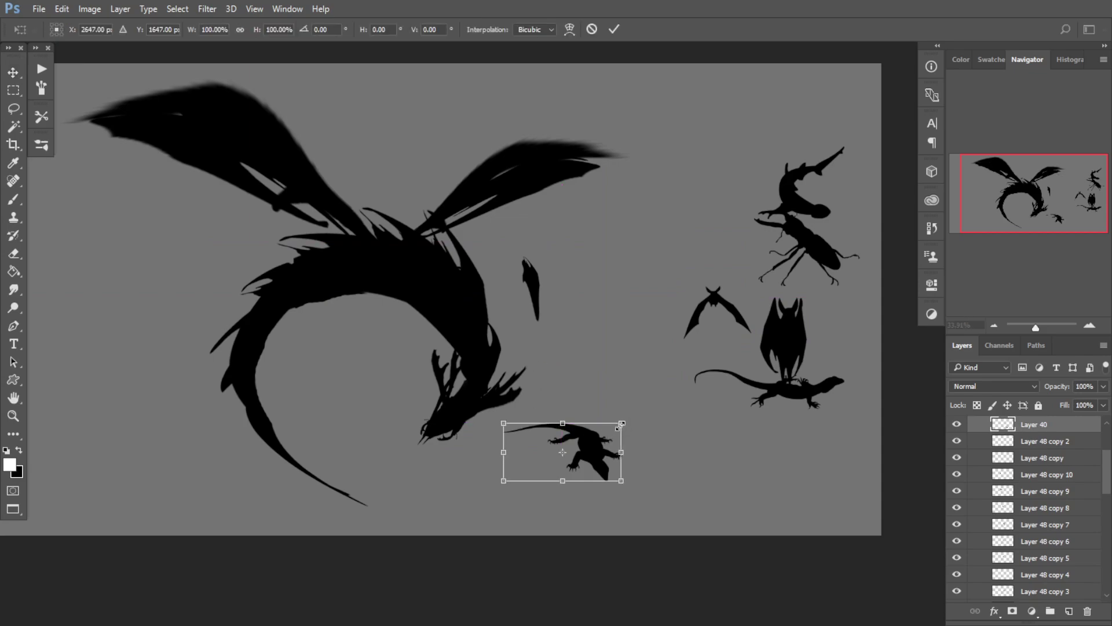
{"action": "left_click_drag", "start_coordinate": [616, 422], "coordinate": [720, 373]}
{"action": "left_click_drag", "start_coordinate": [561, 466], "coordinate": [569, 412]}
{"action": "key", "text": "Return"}
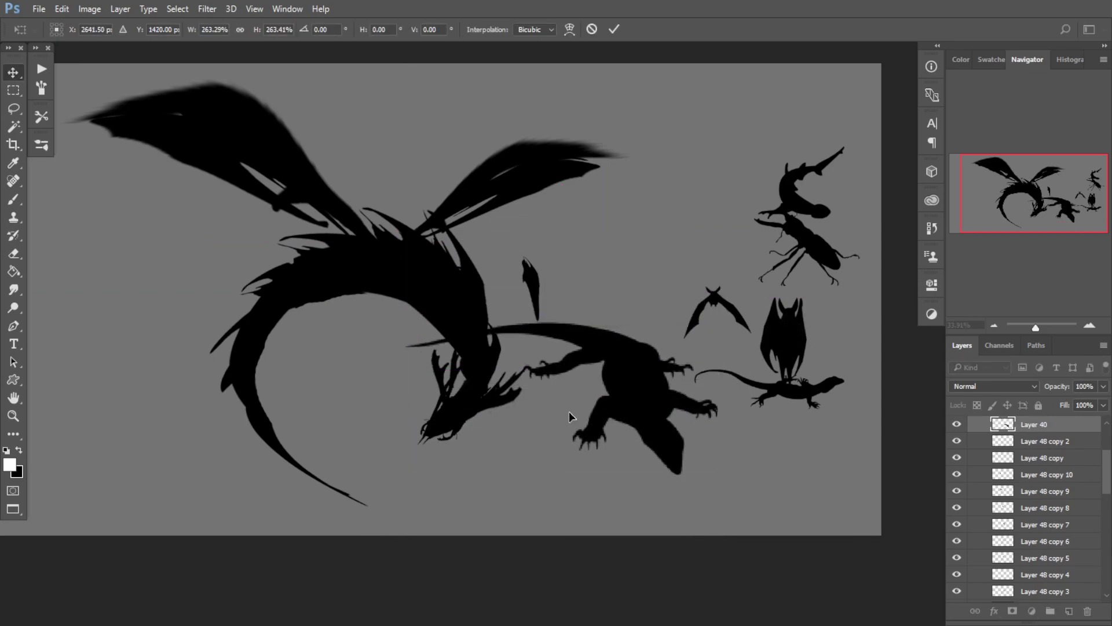
Step: Lasso the lizard's large clawed leg nearest the dragon's head, cut it to its own layer and place it below the head
{"action": "left_click", "coordinate": [13, 108]}
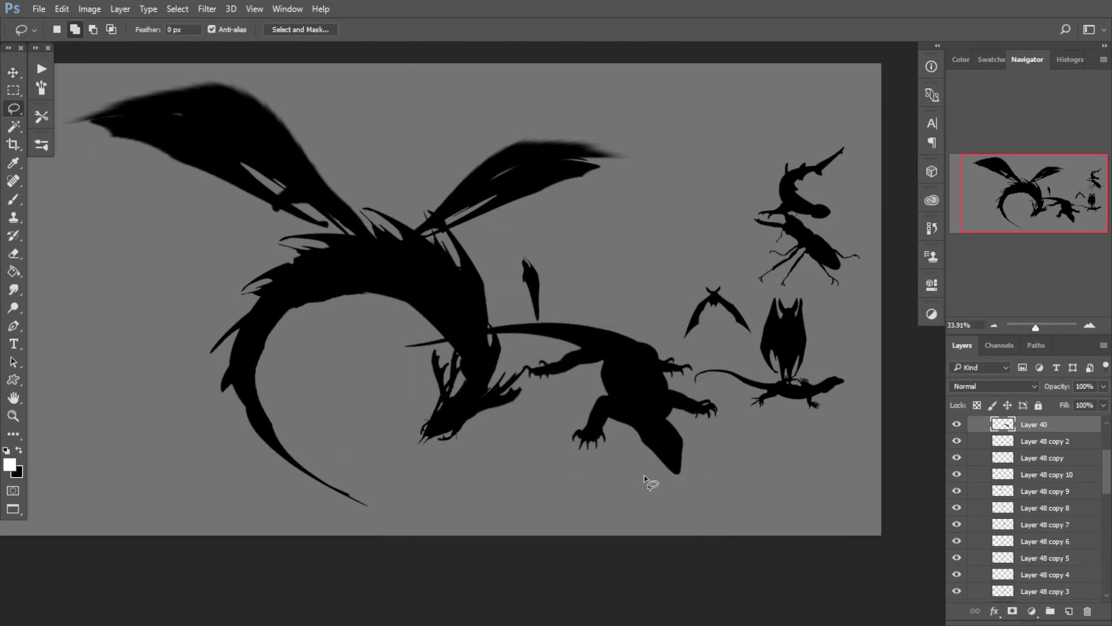
{"action": "left_click_drag", "start_coordinate": [633, 439], "coordinate": [663, 442]}
{"action": "left_click_drag", "start_coordinate": [530, 407], "coordinate": [490, 350]}
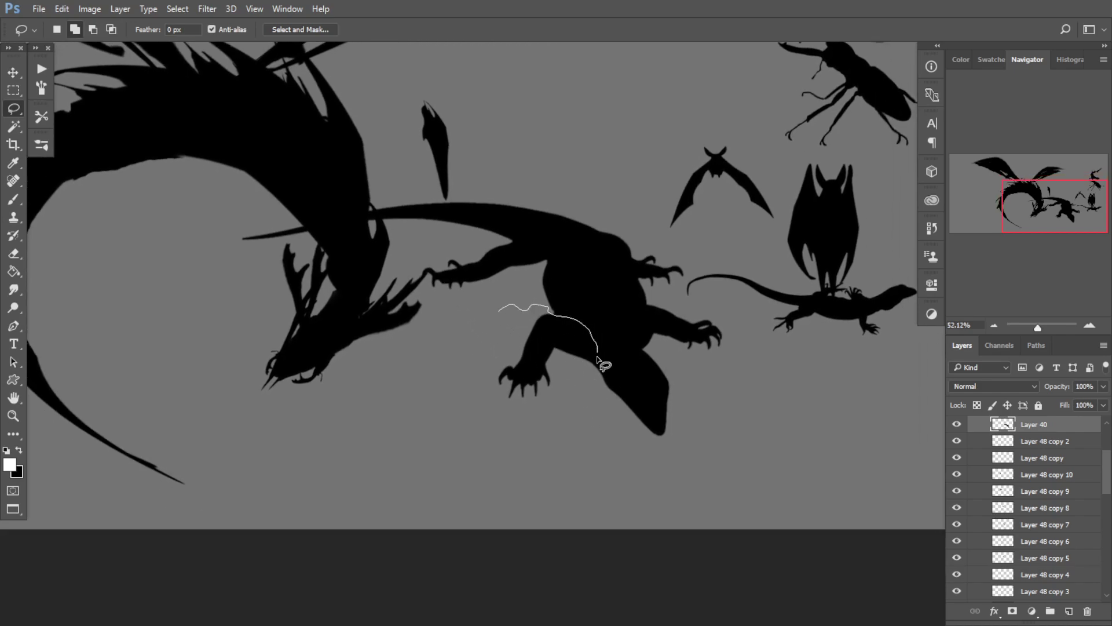
{"action": "key", "text": "ctrl+x"}
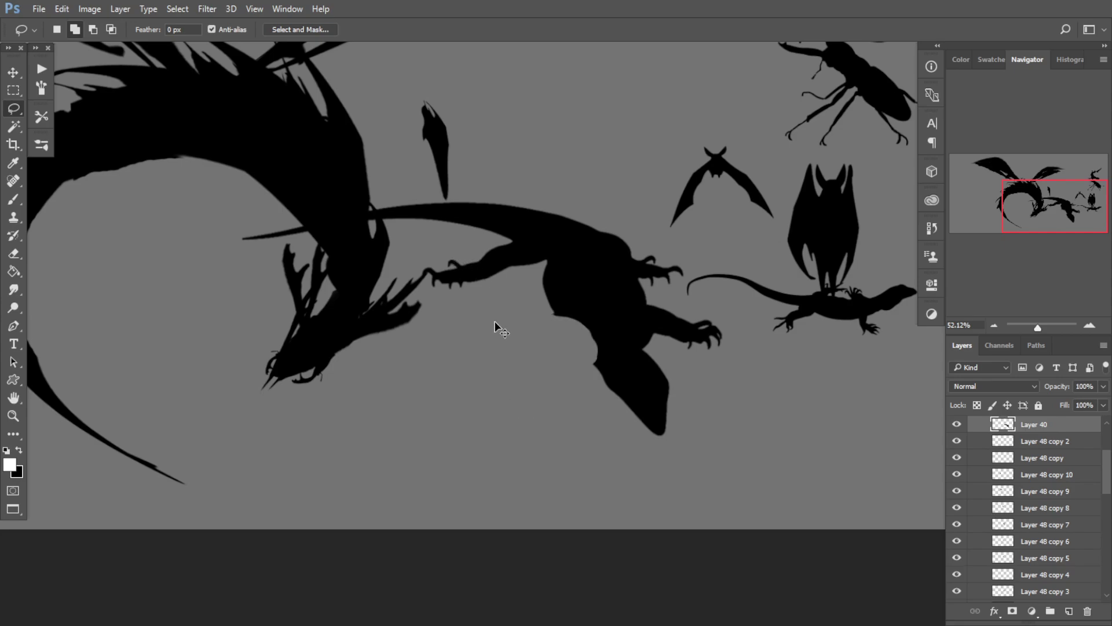
{"action": "key", "text": "ctrl+v"}
{"action": "key", "text": "ctrl+t"}
{"action": "mouse_move", "coordinate": [493, 320]}
{"action": "left_mouse_down"}
{"action": "mouse_move", "coordinate": [434, 488]}
{"action": "mouse_move", "coordinate": [433, 477]}
{"action": "left_mouse_up"}
{"action": "key", "text": "Return"}
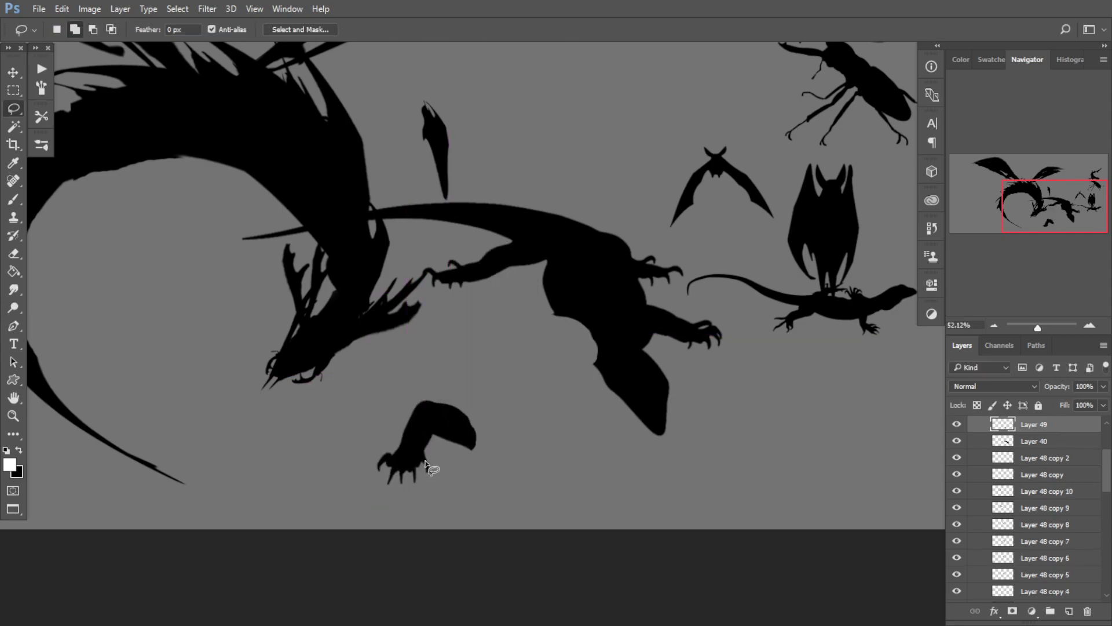
Step: Copy the lizard's clawed leg on the opposite side to a new layer and place it beside the first cut-out leg
{"action": "key", "text": "v"}
{"action": "mouse_move", "coordinate": [545, 294]}
{"action": "left_mouse_down"}
{"action": "mouse_move", "coordinate": [578, 314]}
{"action": "mouse_move", "coordinate": [533, 323]}
{"action": "left_mouse_up"}
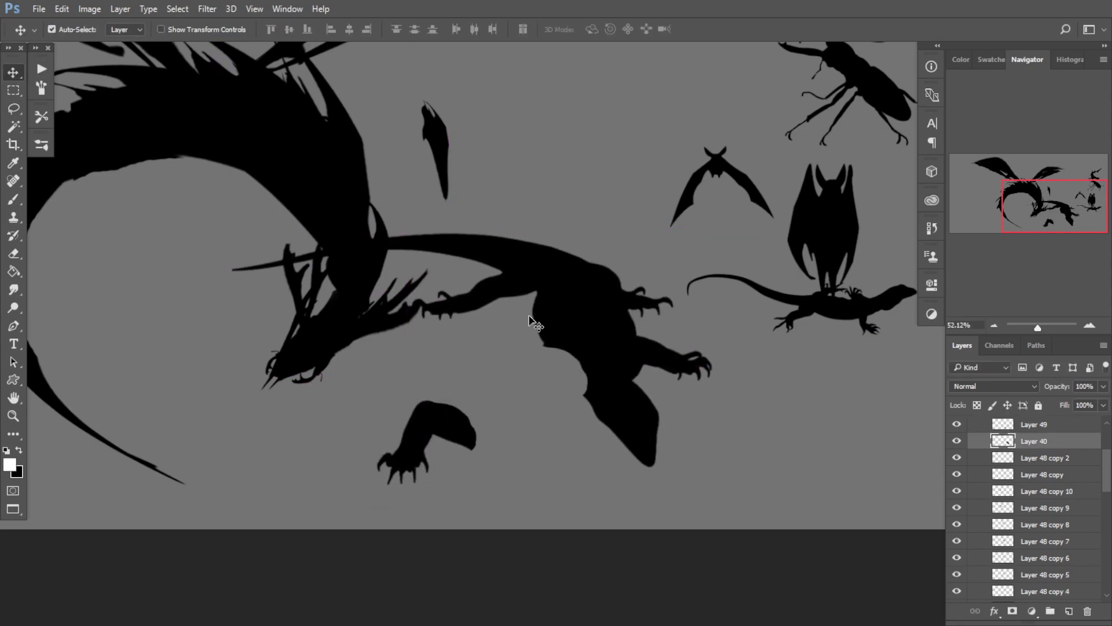
{"action": "key", "text": "l"}
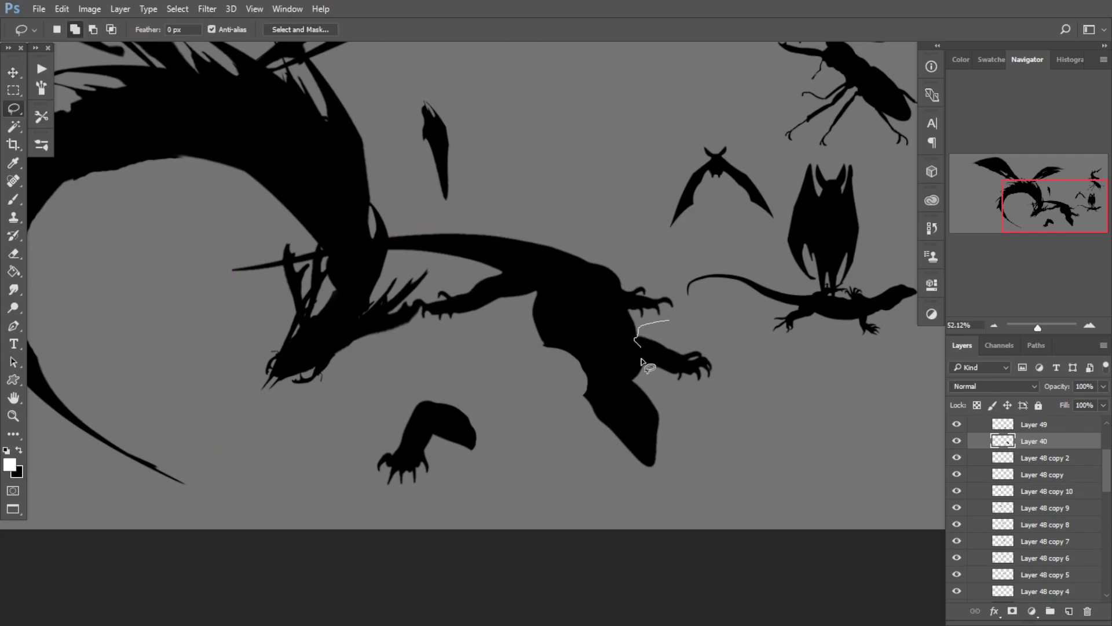
{"action": "key", "text": "ctrl+j"}
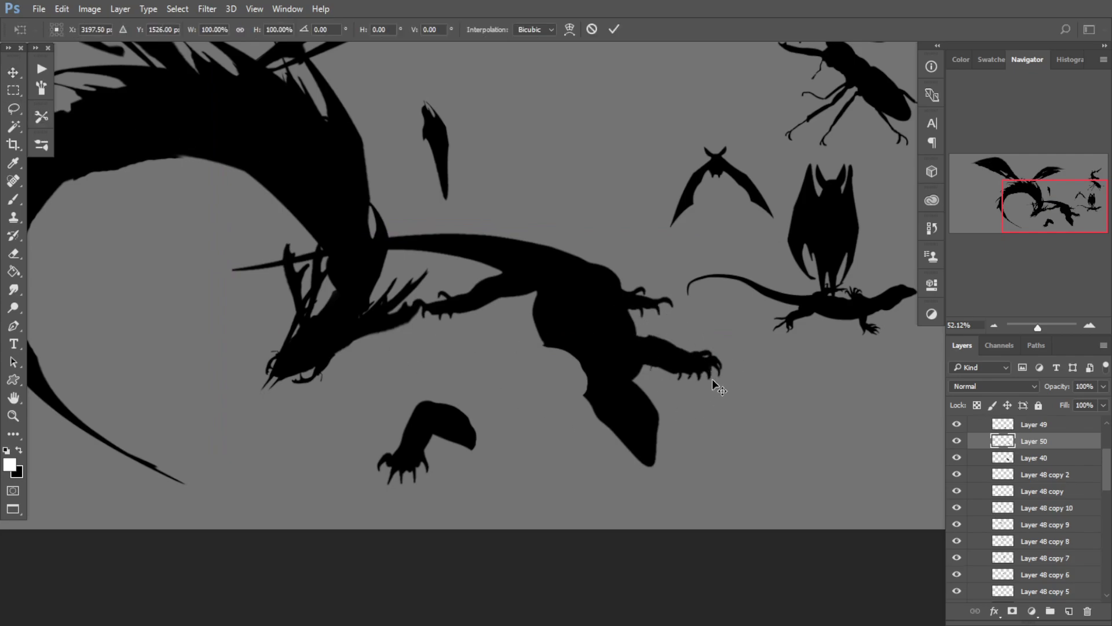
{"action": "mouse_move", "coordinate": [712, 377]}
{"action": "left_mouse_down"}
{"action": "mouse_move", "coordinate": [416, 464]}
{"action": "mouse_move", "coordinate": [320, 457]}
{"action": "left_mouse_up"}
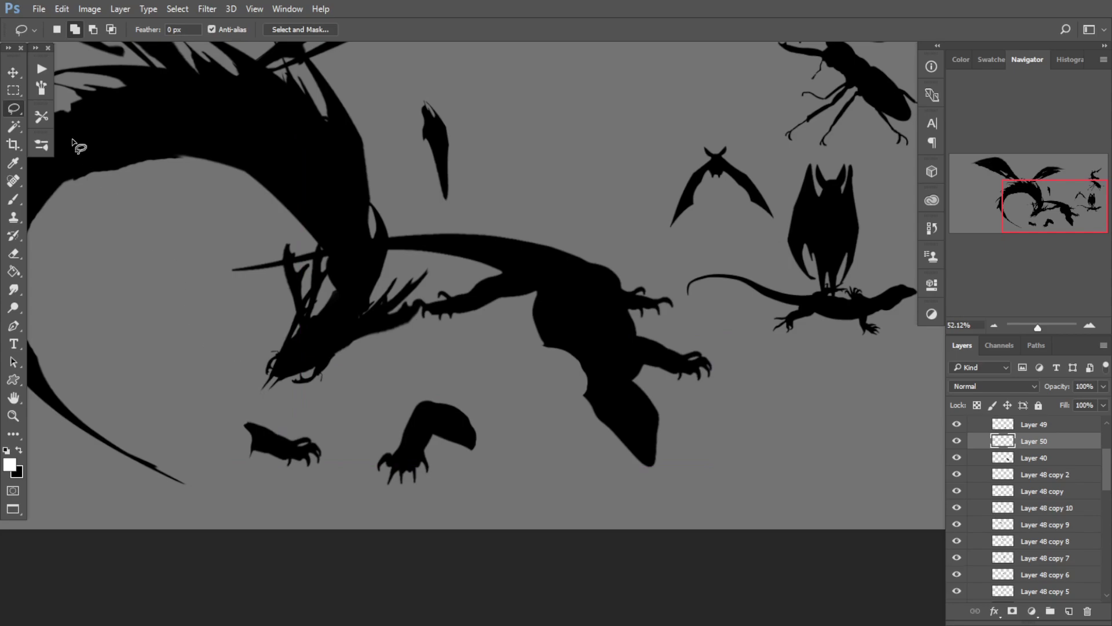
Step: Move the remaining lizard silhouette above the other reference animals, away from the dragon, and scale it to about 69%
{"action": "left_click", "coordinate": [16, 71]}
{"action": "left_click_drag", "start_coordinate": [579, 323], "coordinate": [589, 139]}
{"action": "left_click_drag", "start_coordinate": [603, 216], "coordinate": [626, 341]}
{"action": "left_click_drag", "start_coordinate": [648, 229], "coordinate": [753, 93]}
{"action": "left_click_drag", "start_coordinate": [683, 165], "coordinate": [571, 163]}
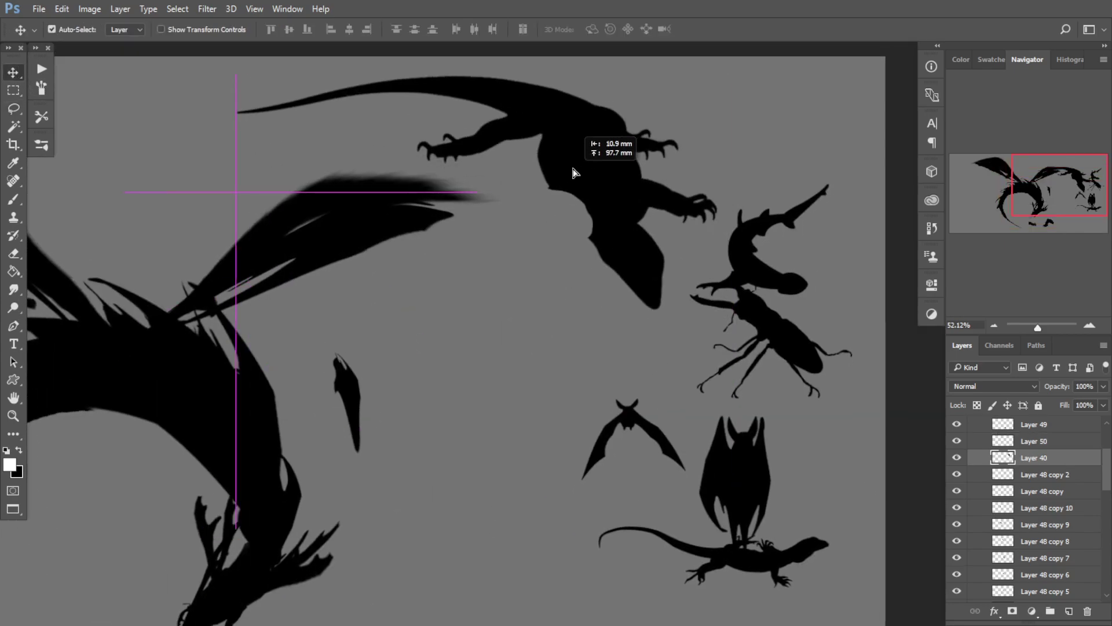
{"action": "key", "text": "ctrl+t"}
{"action": "left_click_drag", "start_coordinate": [732, 316], "coordinate": [554, 248]}
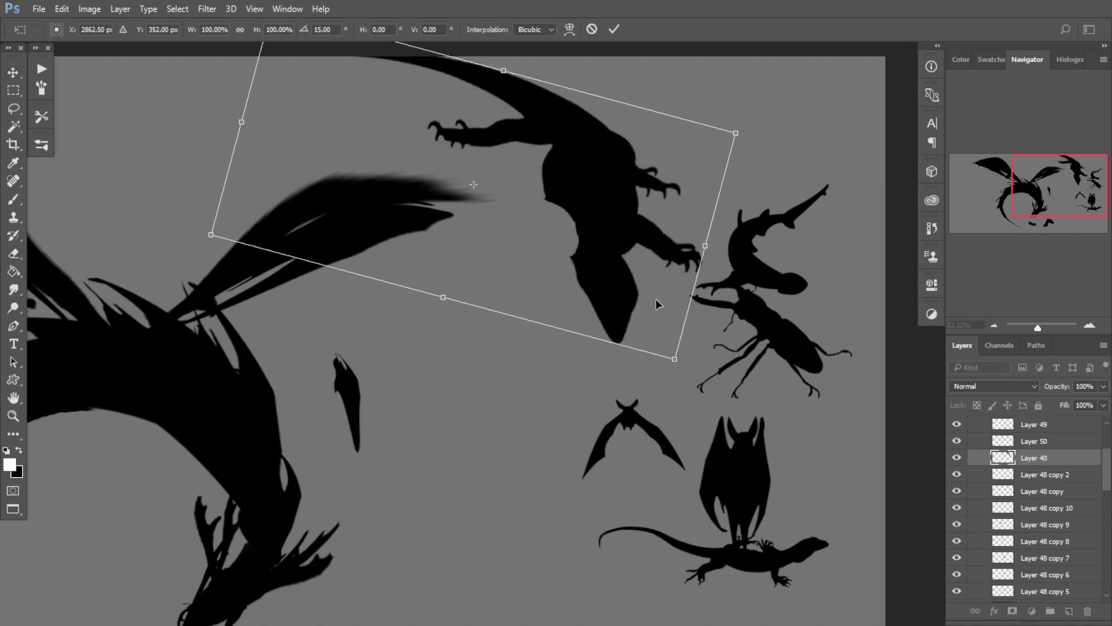
{"action": "key", "text": "ctrl+z"}
{"action": "left_click_drag", "start_coordinate": [712, 300], "coordinate": [565, 229]}
{"action": "left_click_drag", "start_coordinate": [411, 137], "coordinate": [539, 154]}
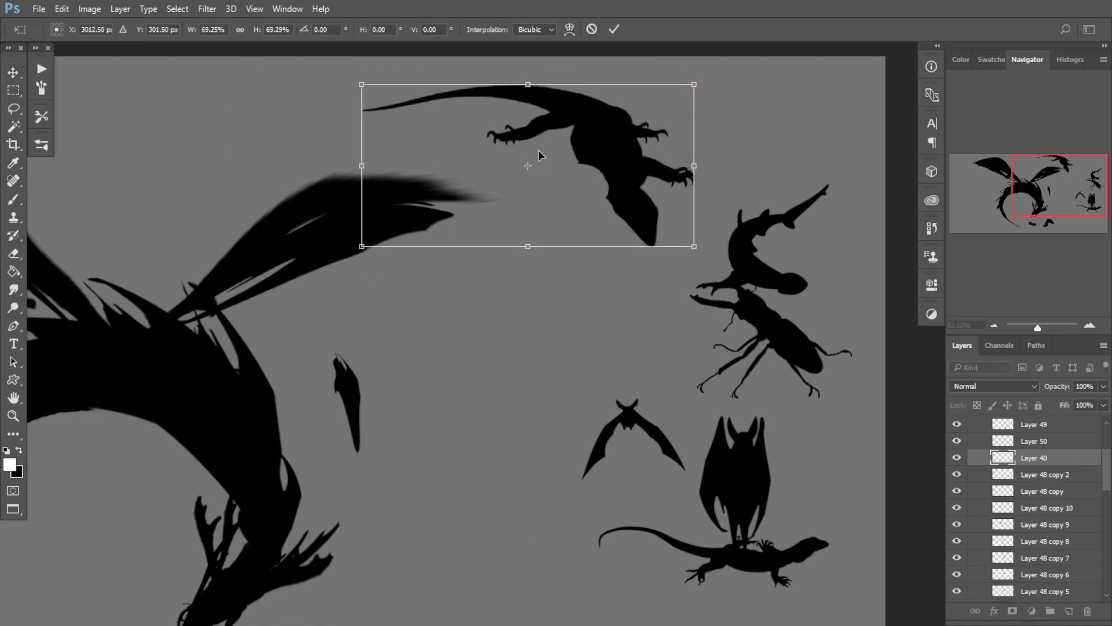
{"action": "key", "text": "Return"}
Step: Move both cut-out legs to the empty area beyond the dragon's head and rotate the smaller one so its claws point down
{"action": "left_click_drag", "start_coordinate": [468, 375], "coordinate": [426, 425]}
{"action": "left_click_drag", "start_coordinate": [425, 425], "coordinate": [517, 322]}
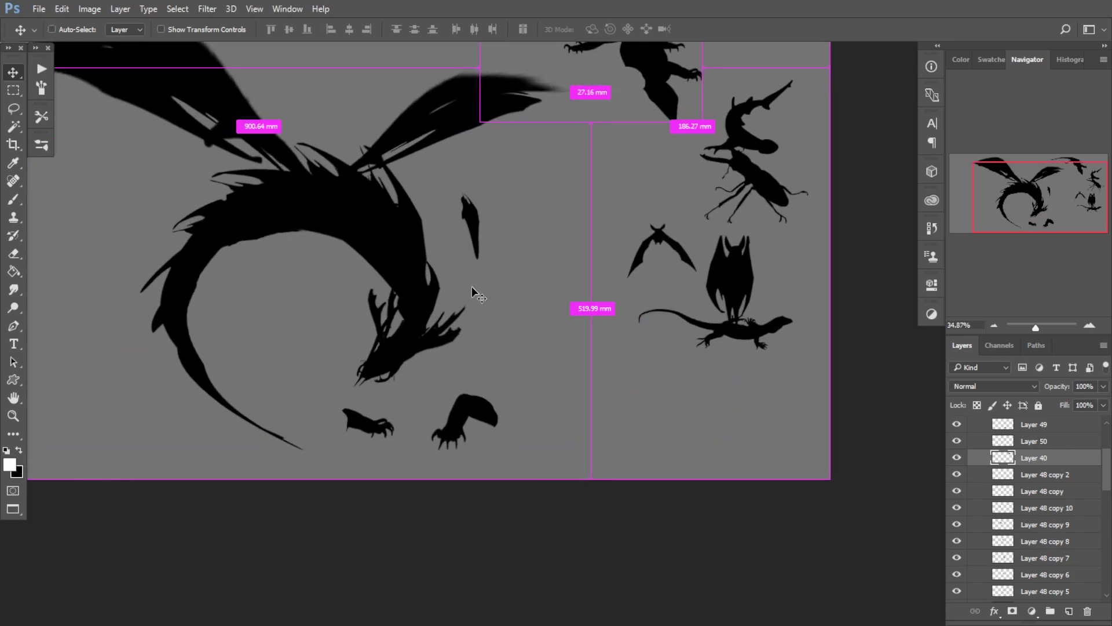
{"action": "left_click_drag", "start_coordinate": [478, 387], "coordinate": [526, 416]}
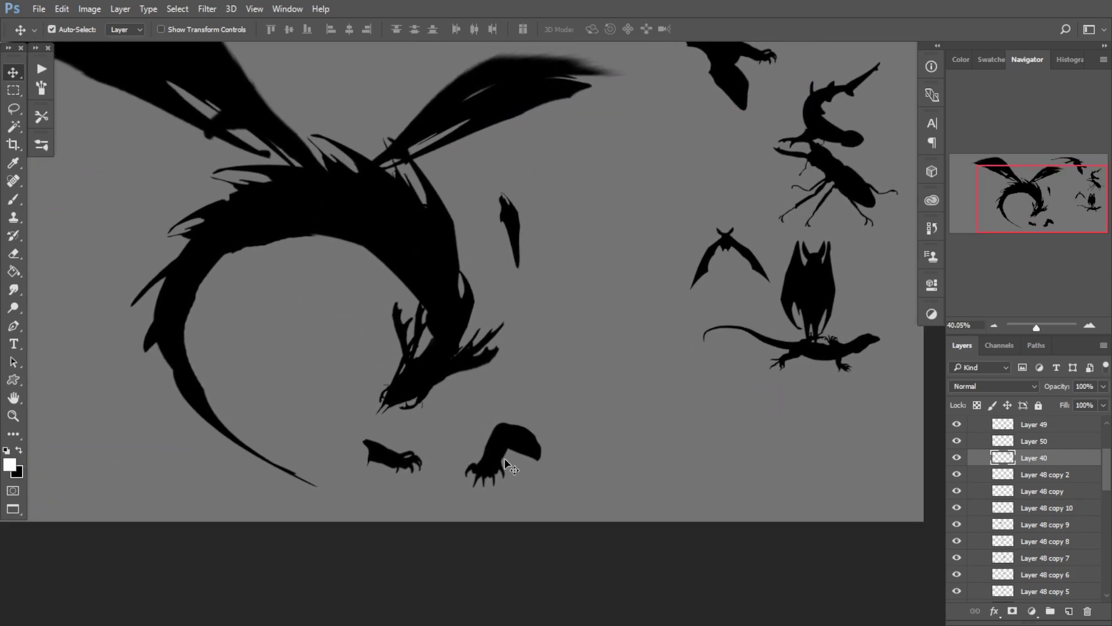
{"action": "left_click_drag", "start_coordinate": [506, 458], "coordinate": [586, 433]}
{"action": "left_click_drag", "start_coordinate": [410, 463], "coordinate": [622, 358]}
{"action": "key", "text": "ctrl+t"}
{"action": "key", "text": "Return"}
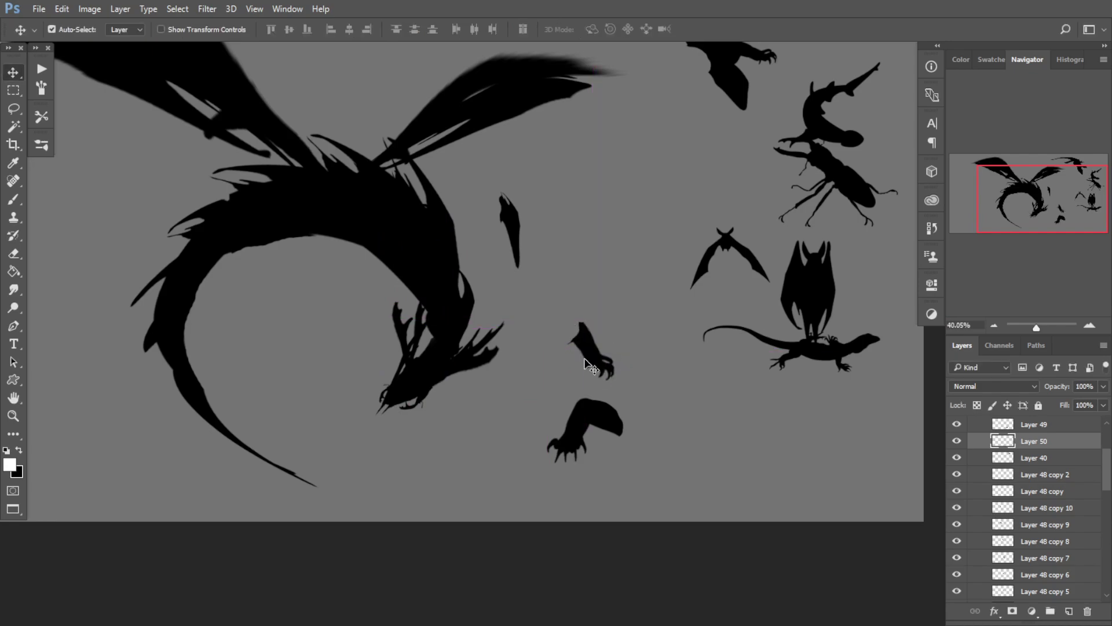
Step: Place the larger clawed leg under the dragon's chest and try rotating it to about -23°
{"action": "left_click_drag", "start_coordinate": [591, 426], "coordinate": [373, 281]}
{"action": "key", "text": "ctrl+t"}
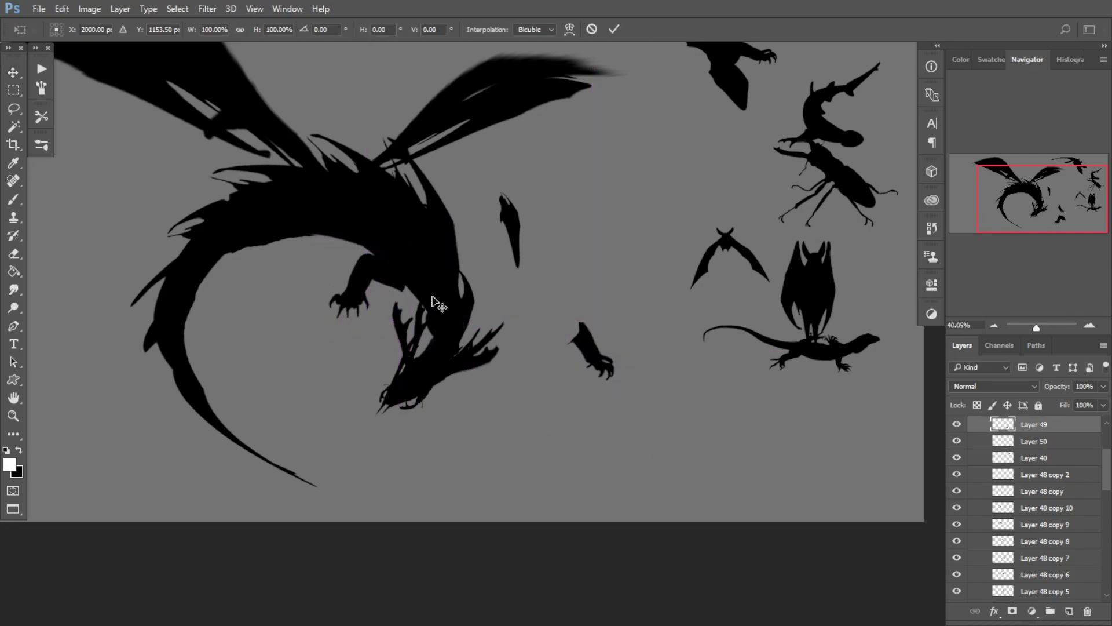
{"action": "left_click_drag", "start_coordinate": [458, 288], "coordinate": [451, 250]}
{"action": "left_click_drag", "start_coordinate": [389, 293], "coordinate": [397, 294]}
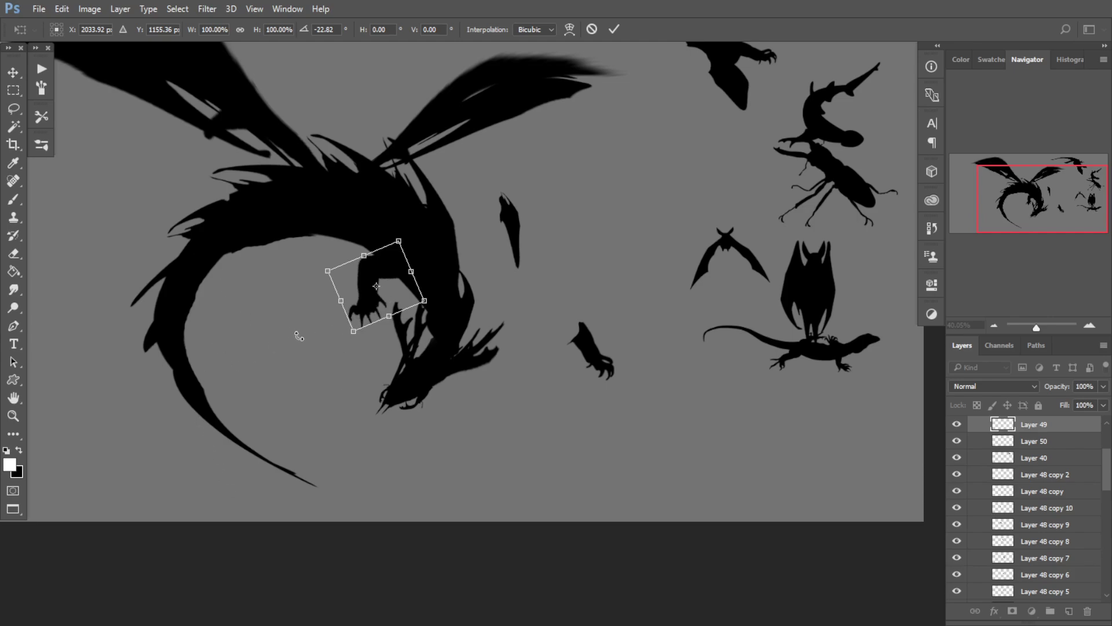
{"action": "left_click_drag", "start_coordinate": [365, 292], "coordinate": [337, 289]}
{"action": "key", "text": "Escape"}
Step: Warp the larger clawed leg so its upper part stretches up into the dragon's belly
{"action": "key", "text": "ctrl+t"}
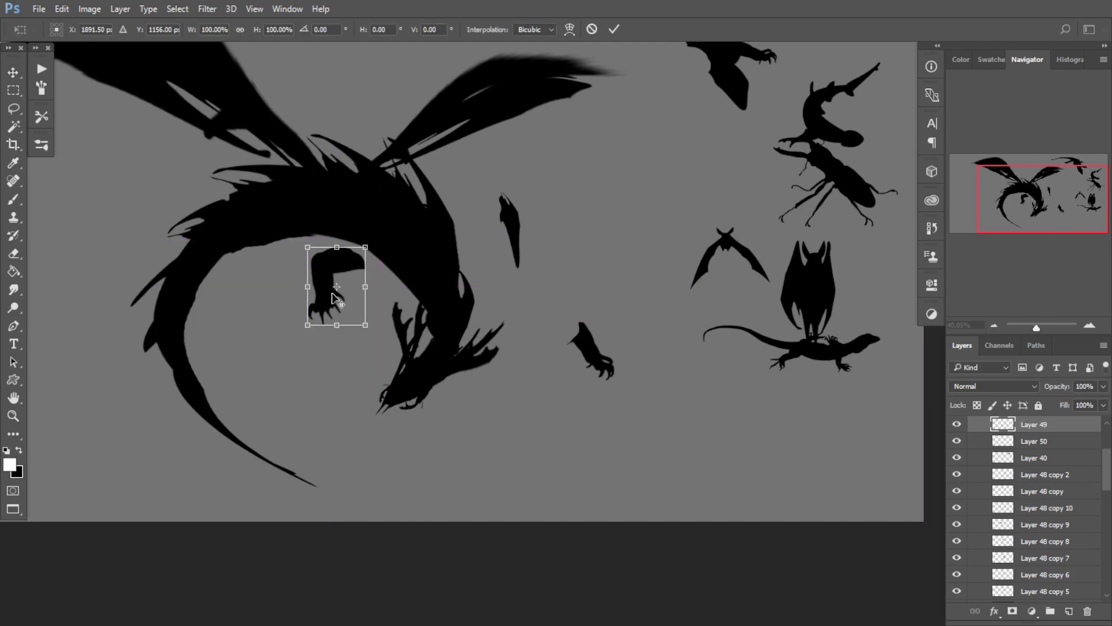
{"action": "right_click", "coordinate": [332, 291]}
{"action": "left_click", "coordinate": [414, 399]}
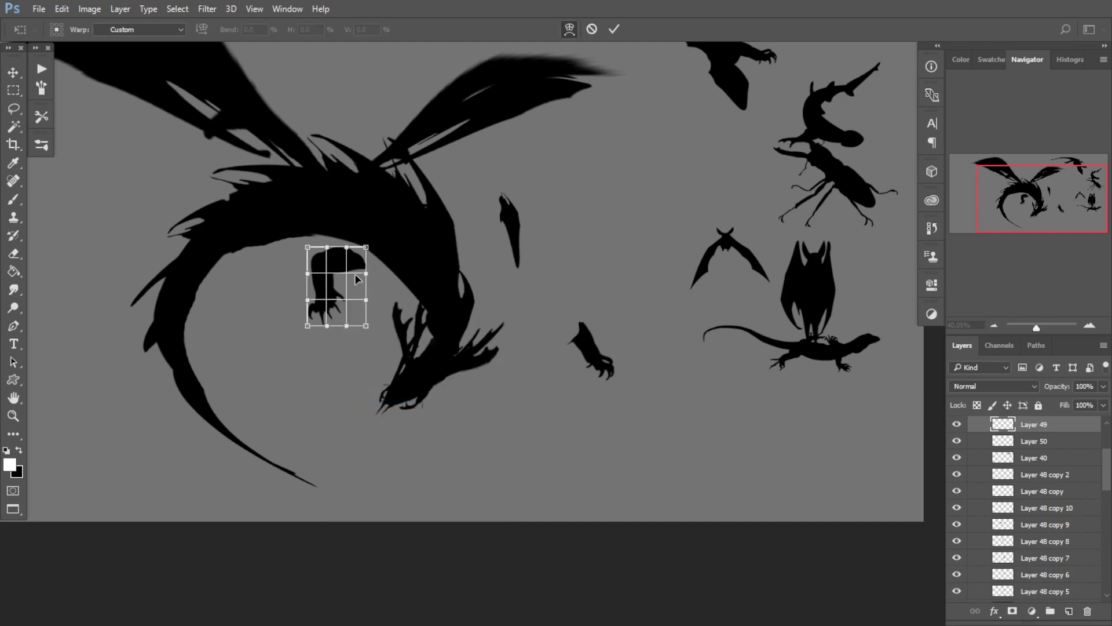
{"action": "left_click_drag", "start_coordinate": [359, 262], "coordinate": [305, 246]}
{"action": "key", "text": "Return"}
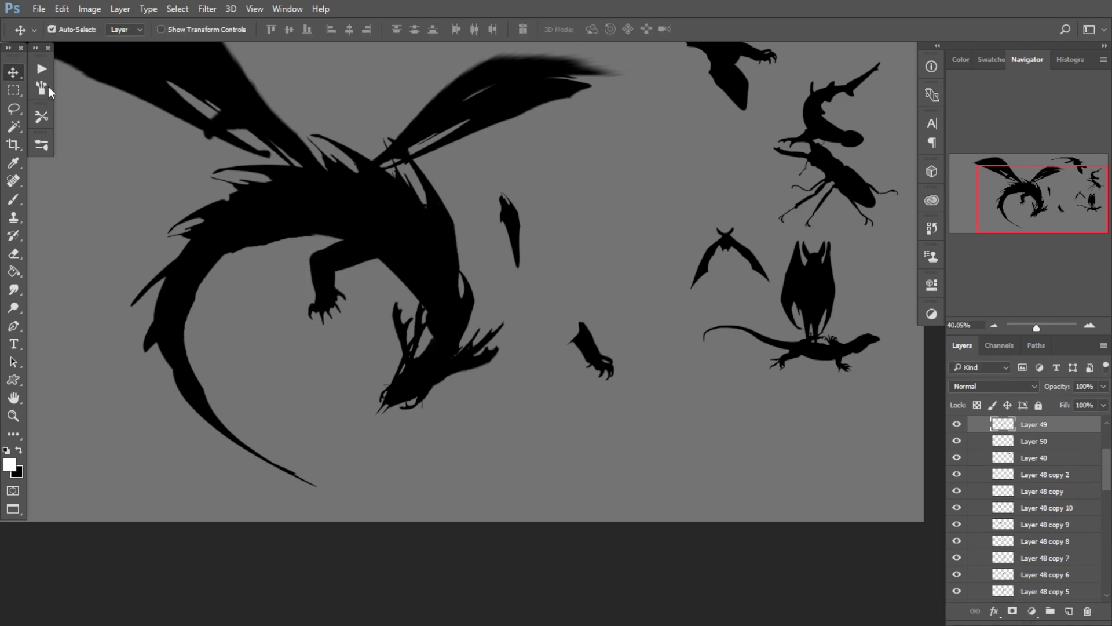
Step: Warp the upper part of the attached leg again so it curves smoothly into the chest
{"action": "key", "text": "ctrl+t"}
{"action": "right_click", "coordinate": [373, 302]}
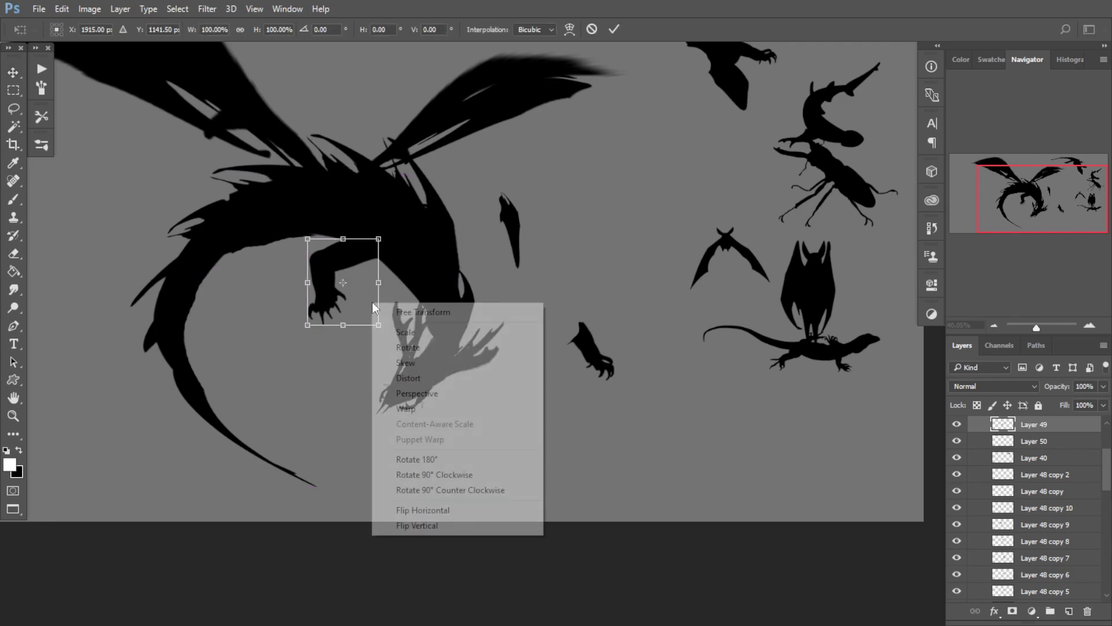
{"action": "left_click", "coordinate": [450, 409]}
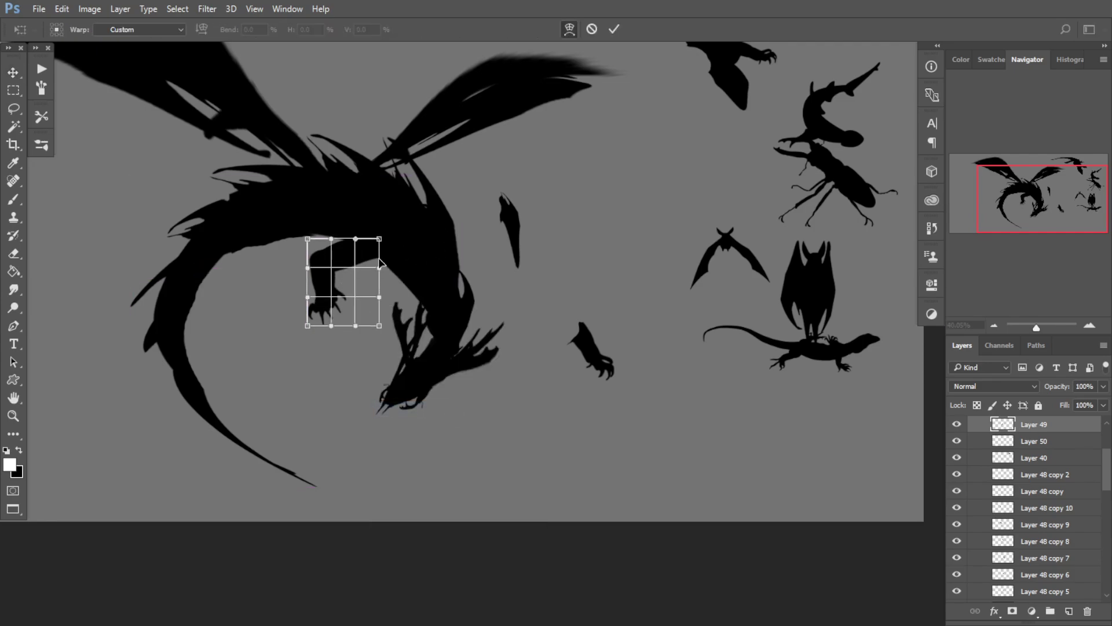
{"action": "scroll", "coordinate": [371, 267], "scroll_direction": "up", "scroll_amount": 3}
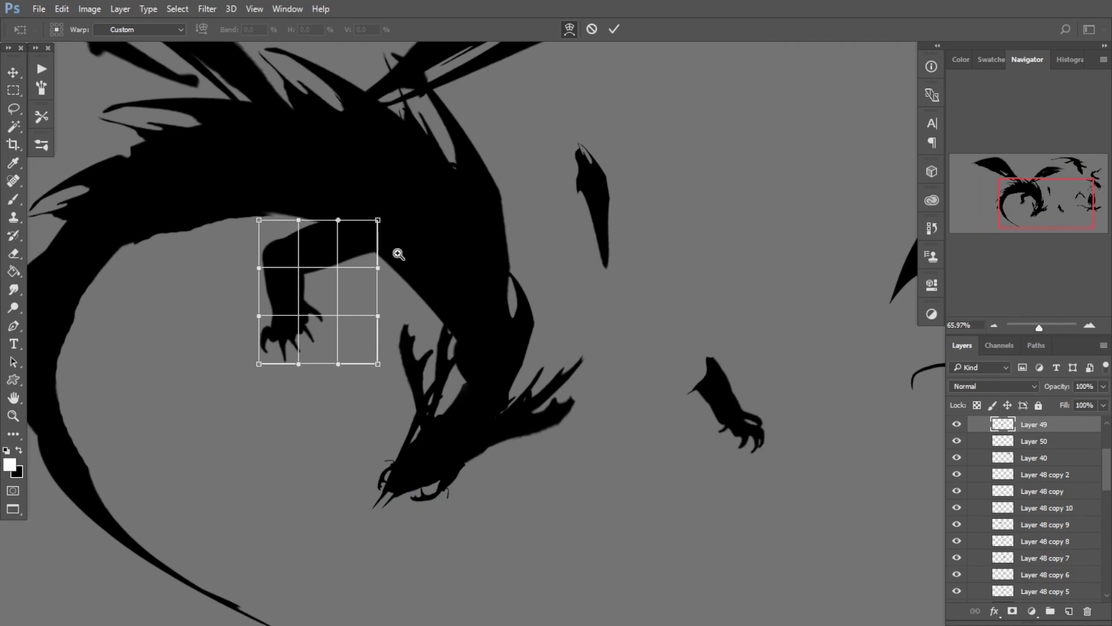
{"action": "scroll", "coordinate": [399, 254], "scroll_direction": "down", "scroll_amount": 2}
{"action": "left_click_drag", "start_coordinate": [383, 264], "coordinate": [447, 317]}
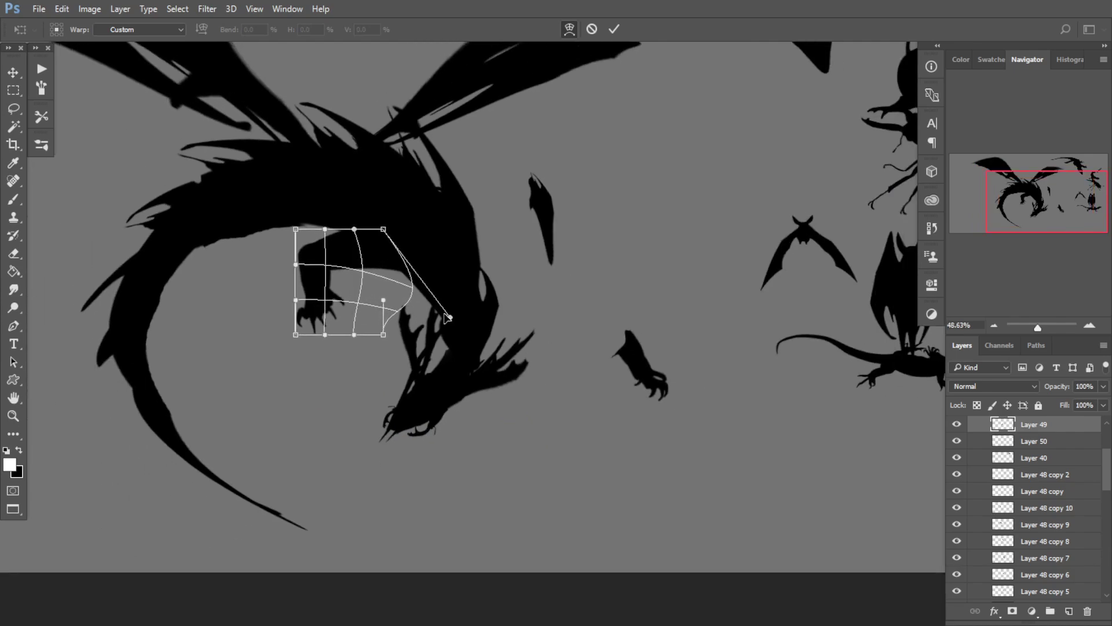
{"action": "mouse_move", "coordinate": [354, 229]}
{"action": "left_mouse_down"}
{"action": "mouse_move", "coordinate": [325, 199]}
{"action": "mouse_move", "coordinate": [350, 211]}
{"action": "left_mouse_up"}
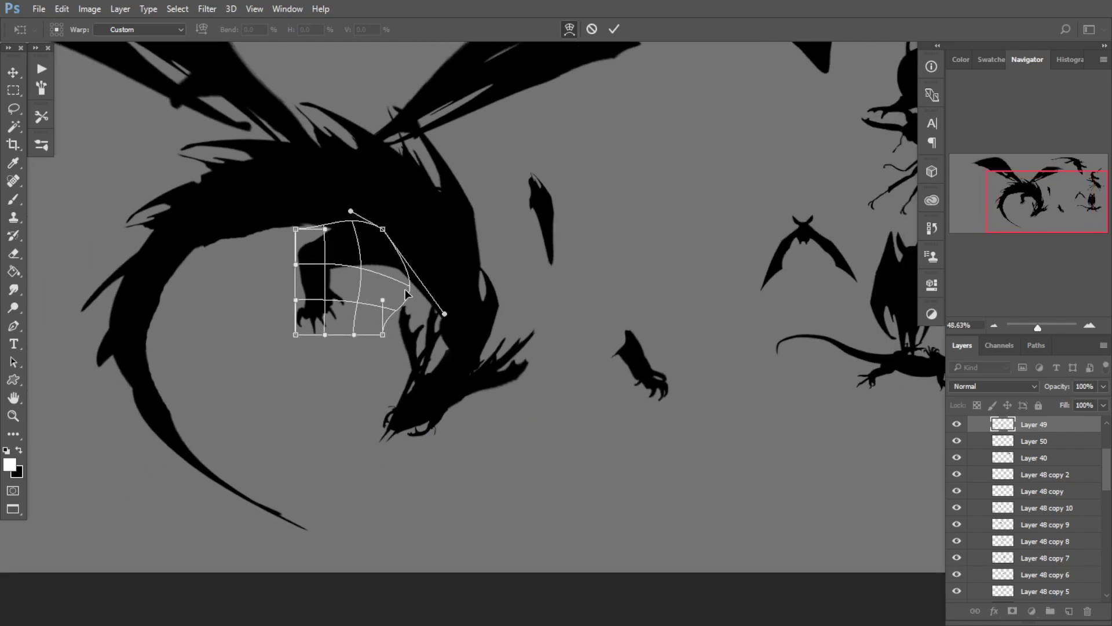
{"action": "left_click_drag", "start_coordinate": [406, 295], "coordinate": [396, 277]}
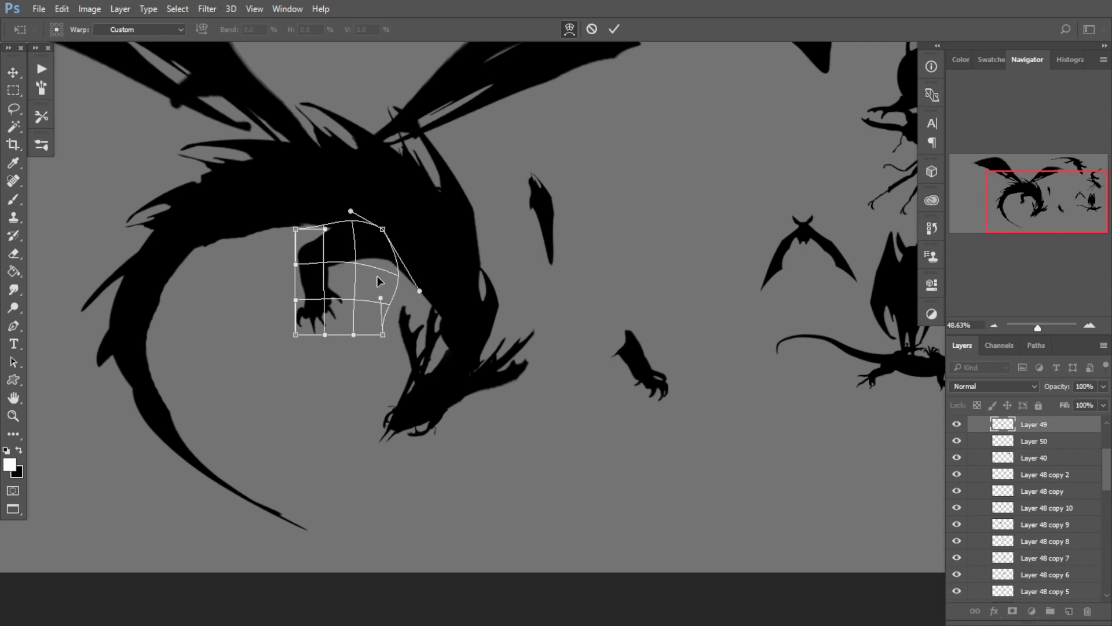
{"action": "key", "text": "Return"}
Step: Scale the attached clawed leg down to about 71% and keep it tucked against the belly
{"action": "key", "text": "ctrl+t"}
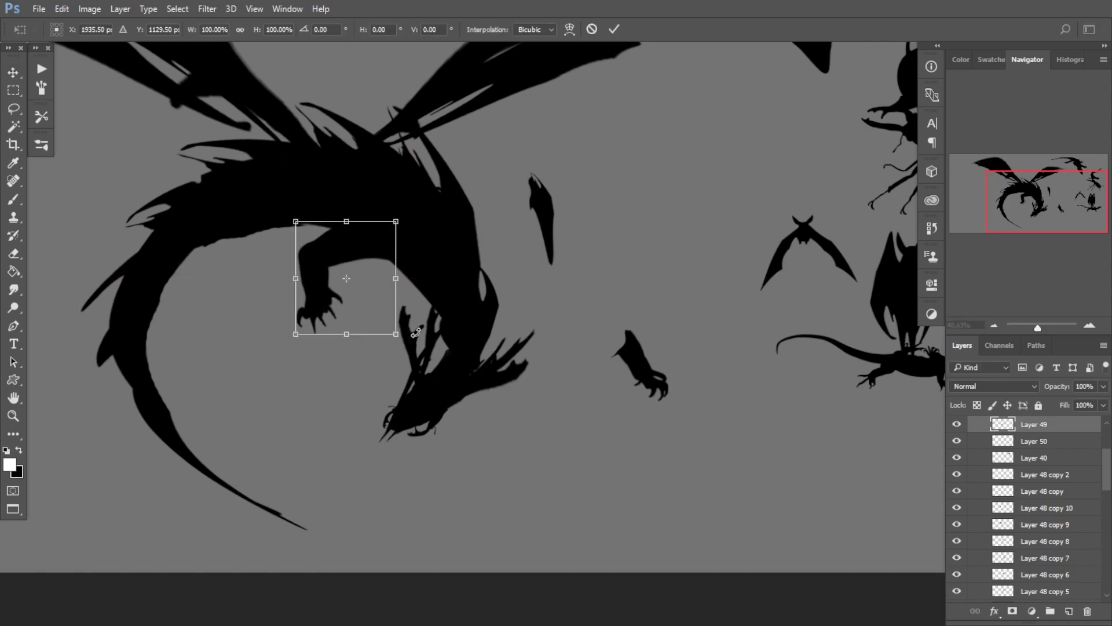
{"action": "left_click_drag", "start_coordinate": [398, 330], "coordinate": [328, 299]}
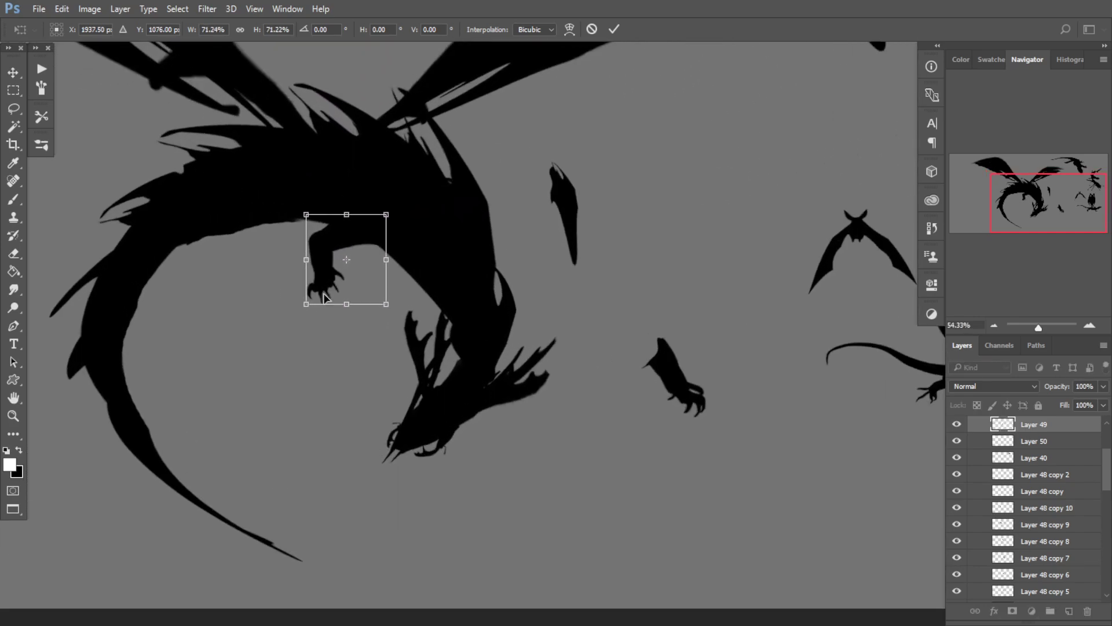
{"action": "key", "text": "Return"}
{"action": "left_click_drag", "start_coordinate": [409, 289], "coordinate": [422, 290]}
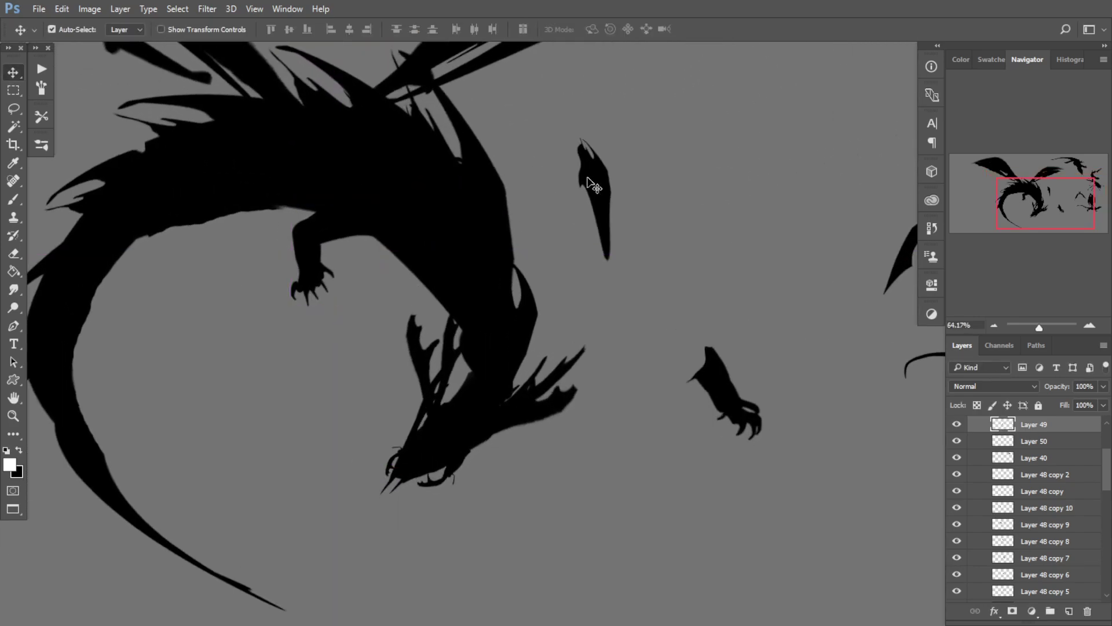
Step: Place the loose spike over the attached leg, rotated to about 175°, and shift the spike and leg down from the belly
{"action": "left_click_drag", "start_coordinate": [588, 191], "coordinate": [228, 315]}
{"action": "key", "text": "ctrl+t"}
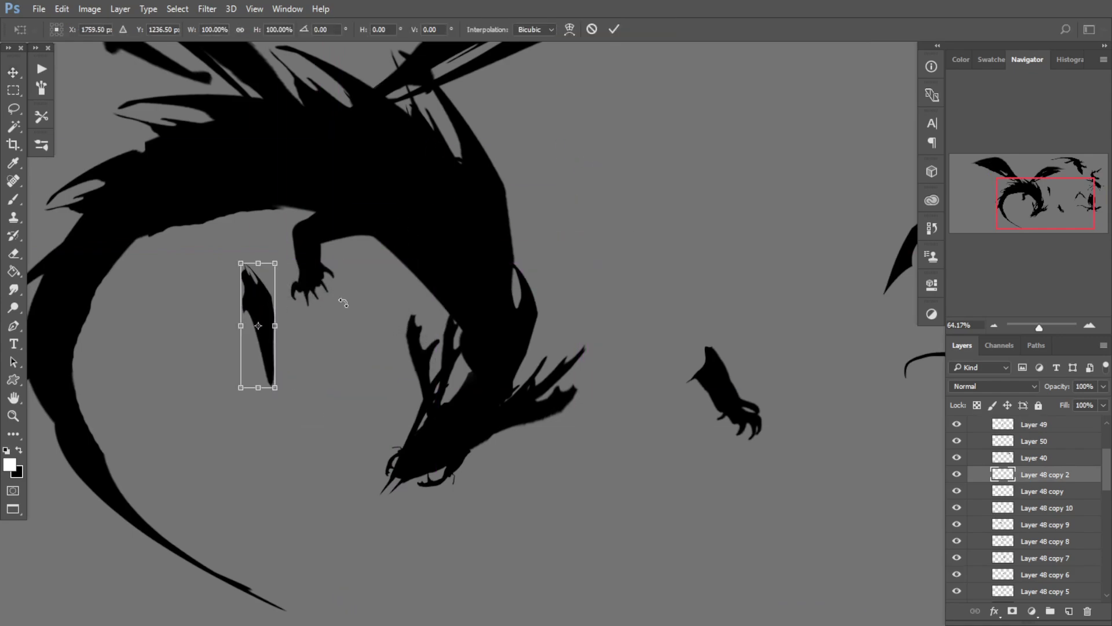
{"action": "left_click_drag", "start_coordinate": [336, 318], "coordinate": [154, 337]}
{"action": "left_click_drag", "start_coordinate": [263, 357], "coordinate": [295, 242]}
{"action": "left_click_drag", "start_coordinate": [383, 268], "coordinate": [377, 252]}
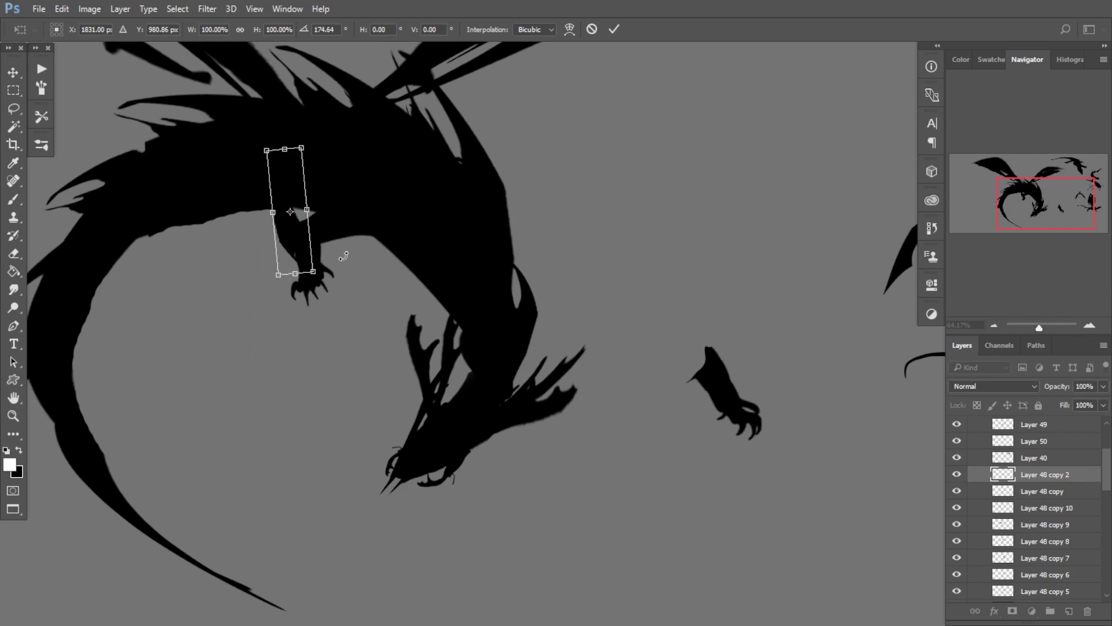
{"action": "key", "text": "Return"}
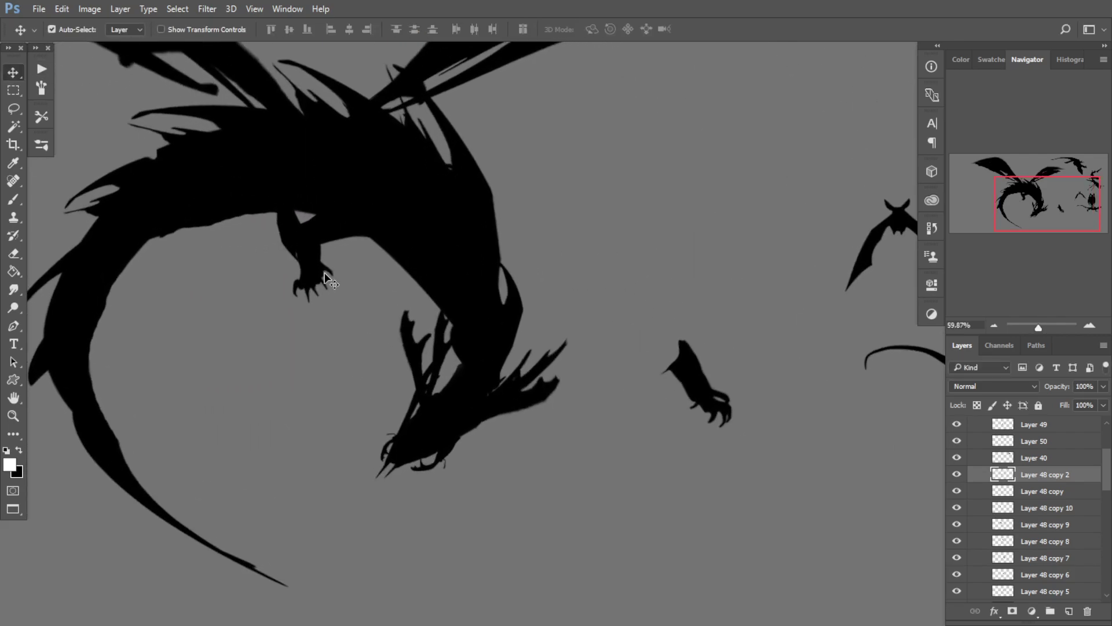
{"action": "left_click_drag", "start_coordinate": [325, 276], "coordinate": [299, 286]}
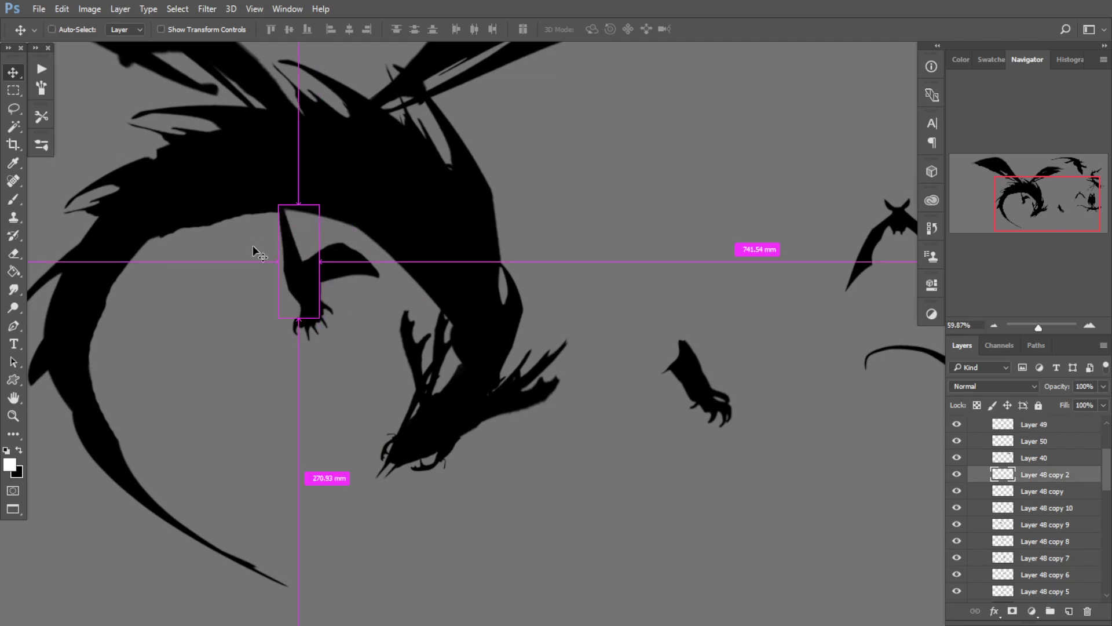
Step: Shrink the spike on the attached leg to about 76% width and 68% height, rotated about -9° and skewed about -11°
{"action": "key", "text": "ctrl+t"}
{"action": "left_click_drag", "start_coordinate": [322, 202], "coordinate": [296, 245]}
{"action": "left_click_drag", "start_coordinate": [307, 299], "coordinate": [309, 296]}
{"action": "left_click_drag", "start_coordinate": [292, 216], "coordinate": [295, 219]}
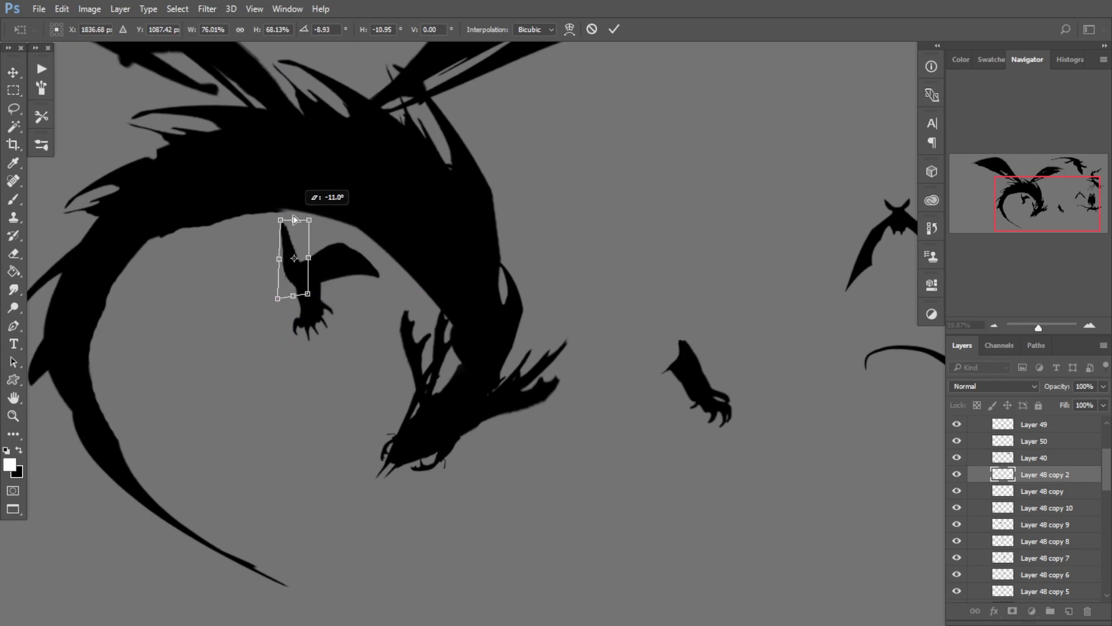
{"action": "key", "text": "Return"}
{"action": "left_click_drag", "start_coordinate": [350, 295], "coordinate": [360, 295]}
{"action": "left_click", "coordinate": [335, 258]}
{"action": "key", "text": "ctrl+t"}
{"action": "key", "text": "Escape"}
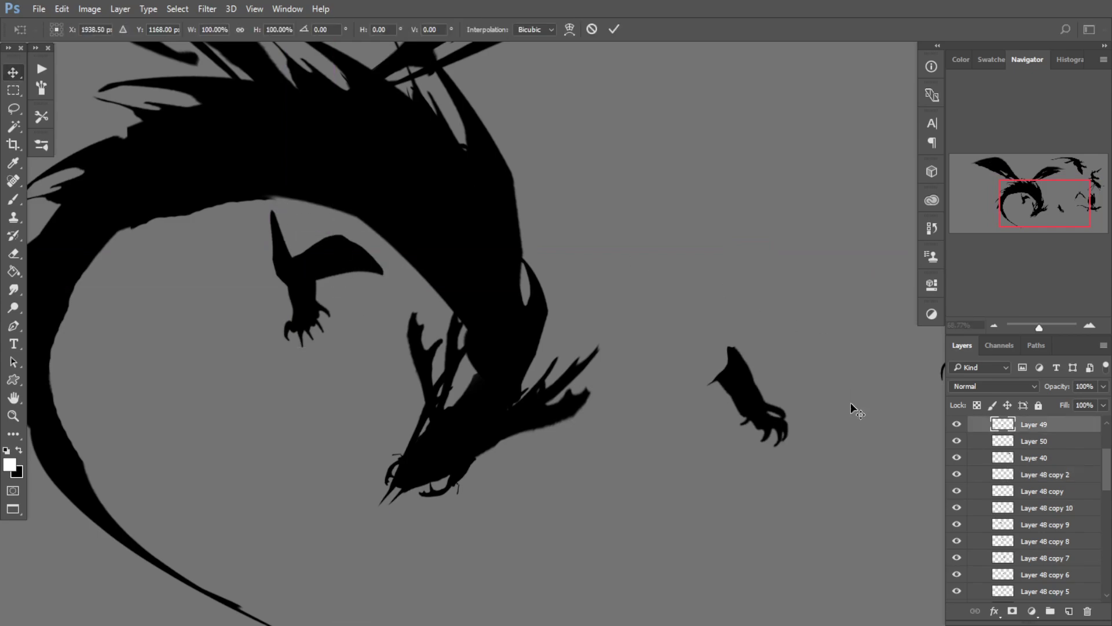
Step: Try placing the loose clawed leg under the dragon's chest, and set it back beside the dragon
{"action": "left_click_drag", "start_coordinate": [765, 411], "coordinate": [402, 346]}
{"action": "key", "text": "ctrl+t"}
{"action": "left_click_drag", "start_coordinate": [407, 266], "coordinate": [325, 177]}
{"action": "left_click_drag", "start_coordinate": [380, 229], "coordinate": [417, 253]}
{"action": "key", "text": "Return"}
{"action": "key", "text": "ctrl+z"}
{"action": "left_click_drag", "start_coordinate": [399, 297], "coordinate": [841, 383]}
Step: Duplicate the leg spike and stretch the copy to about 421% width, rotated about -116°, over the attached leg's upper part
{"action": "left_click", "coordinate": [287, 265]}
{"action": "key", "text": "ctrl+j"}
{"action": "key", "text": "ctrl+t"}
{"action": "left_click_drag", "start_coordinate": [282, 279], "coordinate": [343, 298]}
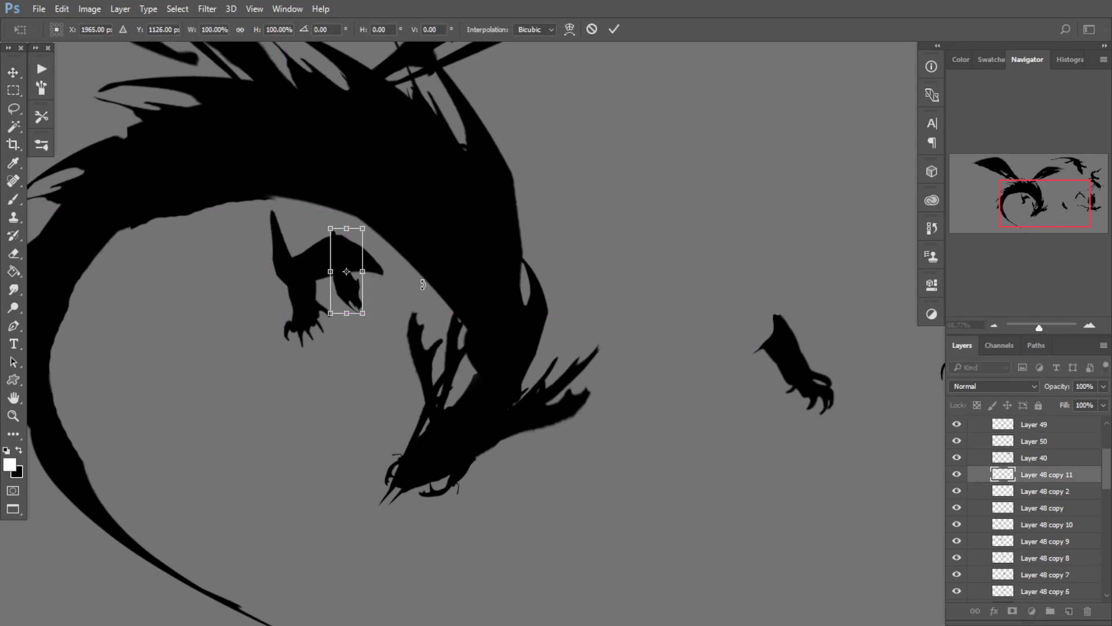
{"action": "left_click_drag", "start_coordinate": [423, 284], "coordinate": [377, 331]}
{"action": "left_click_drag", "start_coordinate": [399, 261], "coordinate": [227, 314]}
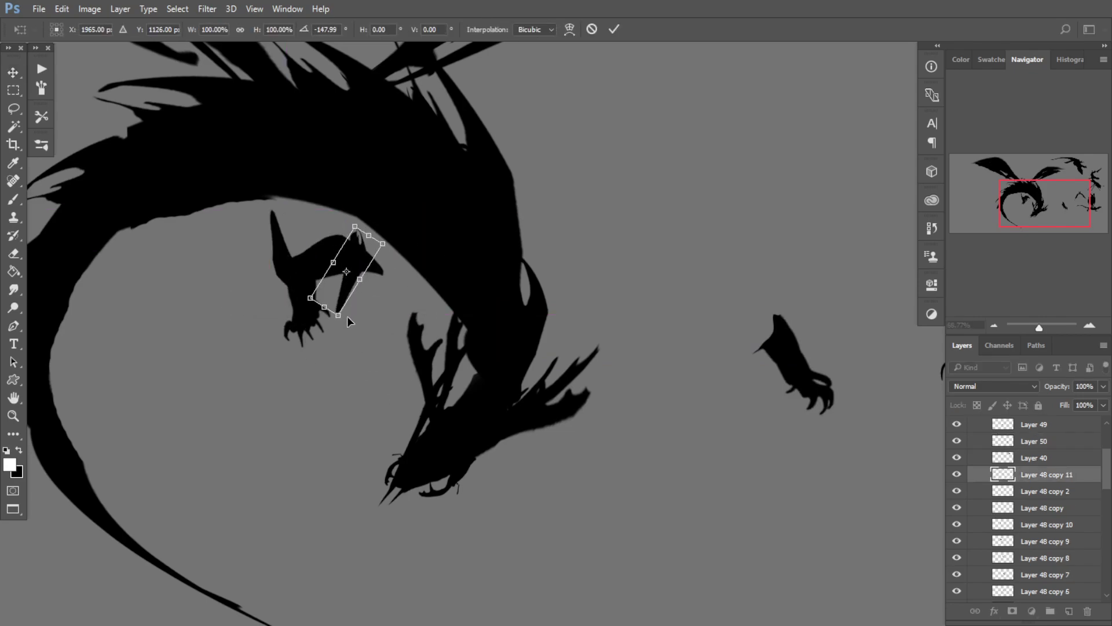
{"action": "left_click_drag", "start_coordinate": [346, 316], "coordinate": [286, 174]}
{"action": "mouse_move", "coordinate": [385, 236]}
{"action": "left_mouse_down"}
{"action": "mouse_move", "coordinate": [384, 259]}
{"action": "mouse_move", "coordinate": [392, 250]}
{"action": "left_mouse_up"}
{"action": "left_click_drag", "start_coordinate": [440, 284], "coordinate": [439, 246]}
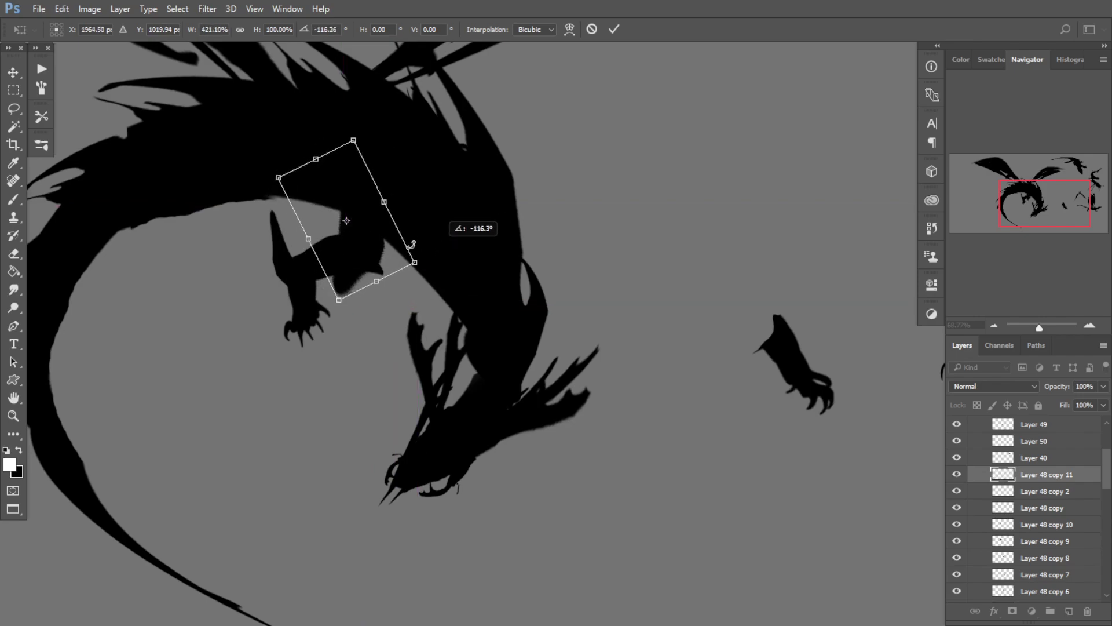
Step: Enlarge the spike copy to about 509% width and 123% height, skewed about -33° and rotated about 27°, between leg and chest
{"action": "mouse_move", "coordinate": [362, 238]}
{"action": "left_mouse_down"}
{"action": "mouse_move", "coordinate": [384, 256]}
{"action": "mouse_move", "coordinate": [384, 238]}
{"action": "left_mouse_up"}
{"action": "left_click_drag", "start_coordinate": [340, 160], "coordinate": [292, 179]}
{"action": "left_click_drag", "start_coordinate": [435, 263], "coordinate": [470, 245]}
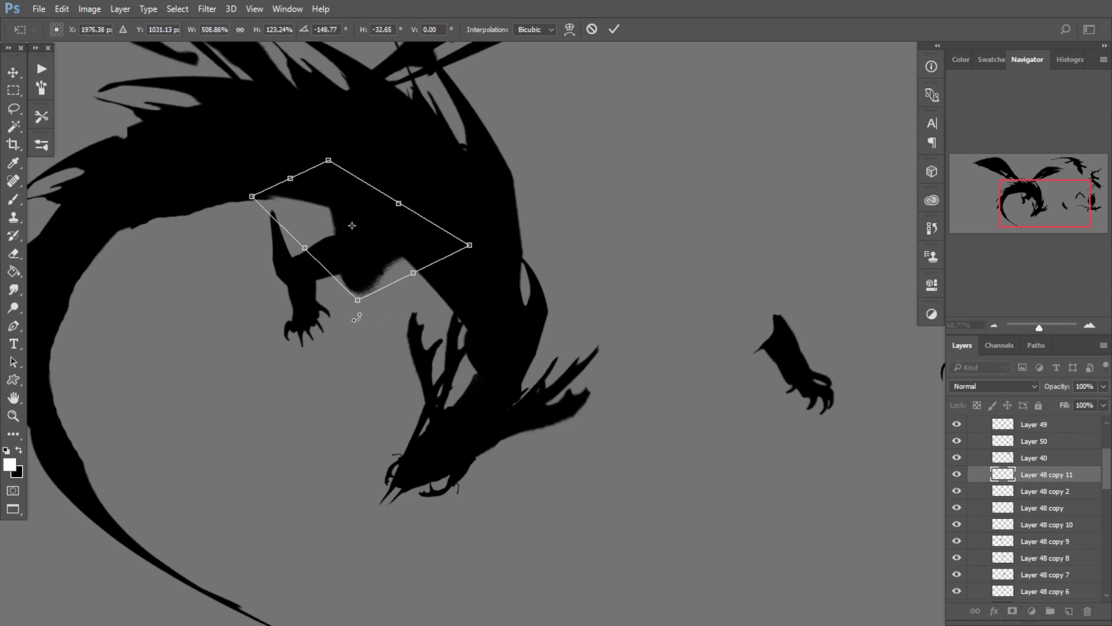
{"action": "left_click_drag", "start_coordinate": [358, 314], "coordinate": [257, 168]}
{"action": "left_click_drag", "start_coordinate": [407, 229], "coordinate": [434, 232]}
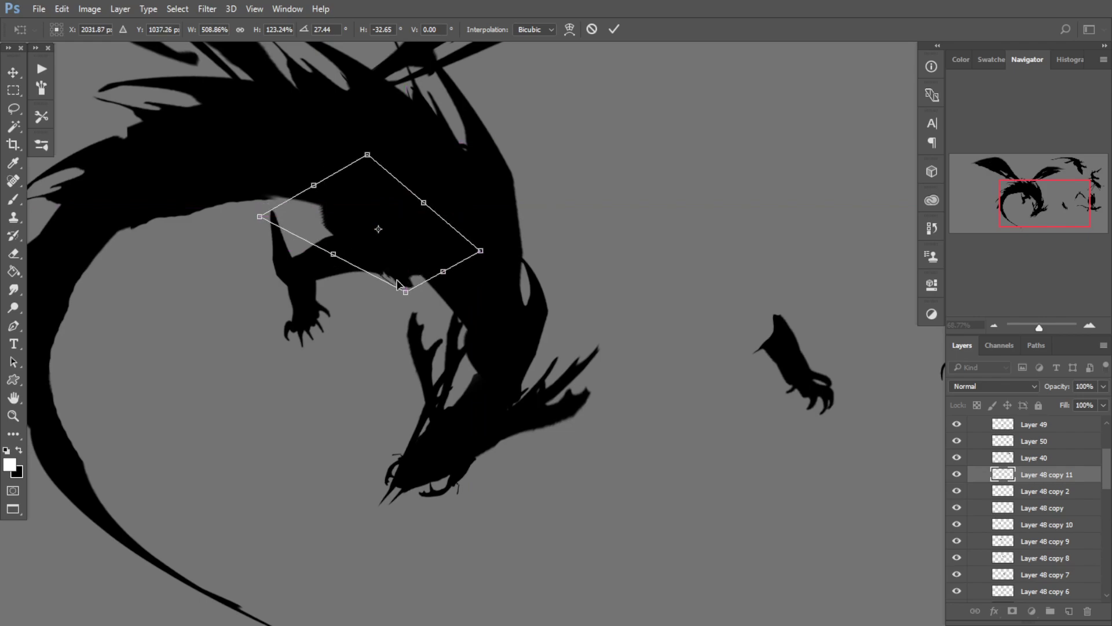
{"action": "key", "text": "Return"}
Step: Reshape the spike copy with another rotation and a skew so it fills the joint between the attached leg and the chest
{"action": "left_click_drag", "start_coordinate": [347, 262], "coordinate": [261, 238]}
{"action": "left_click_drag", "start_coordinate": [386, 296], "coordinate": [285, 297]}
{"action": "key", "text": "ctrl+t"}
{"action": "left_click_drag", "start_coordinate": [360, 254], "coordinate": [365, 266]}
{"action": "mouse_move", "coordinate": [368, 202]}
{"action": "left_mouse_down"}
{"action": "mouse_move", "coordinate": [371, 176]}
{"action": "mouse_move", "coordinate": [357, 198]}
{"action": "left_mouse_up"}
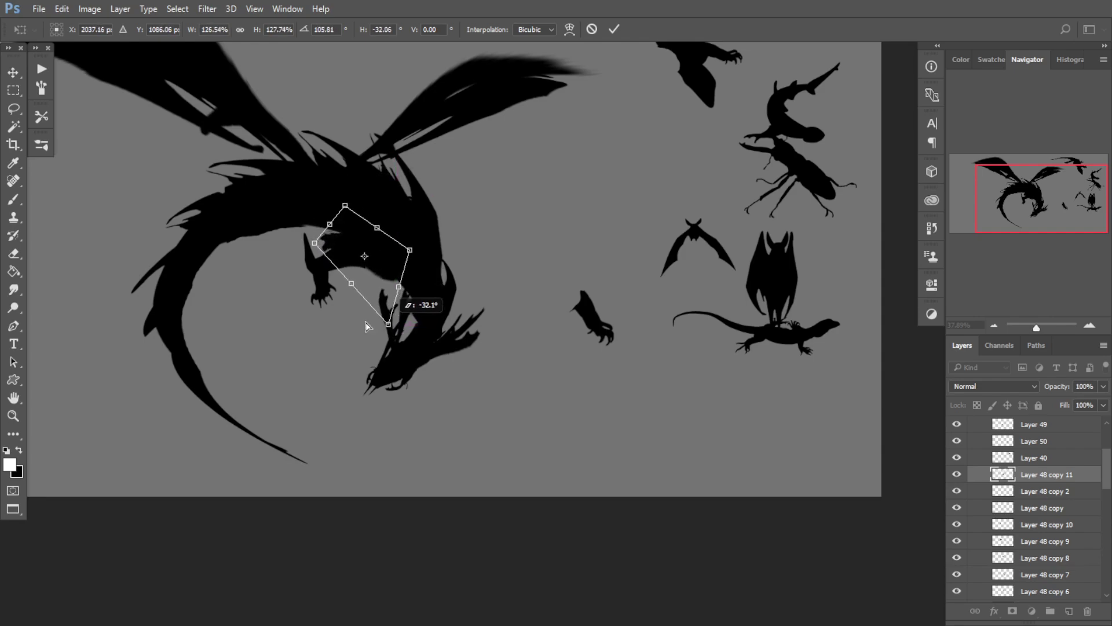
{"action": "key", "text": "Return"}
{"action": "key", "text": "ctrl+t"}
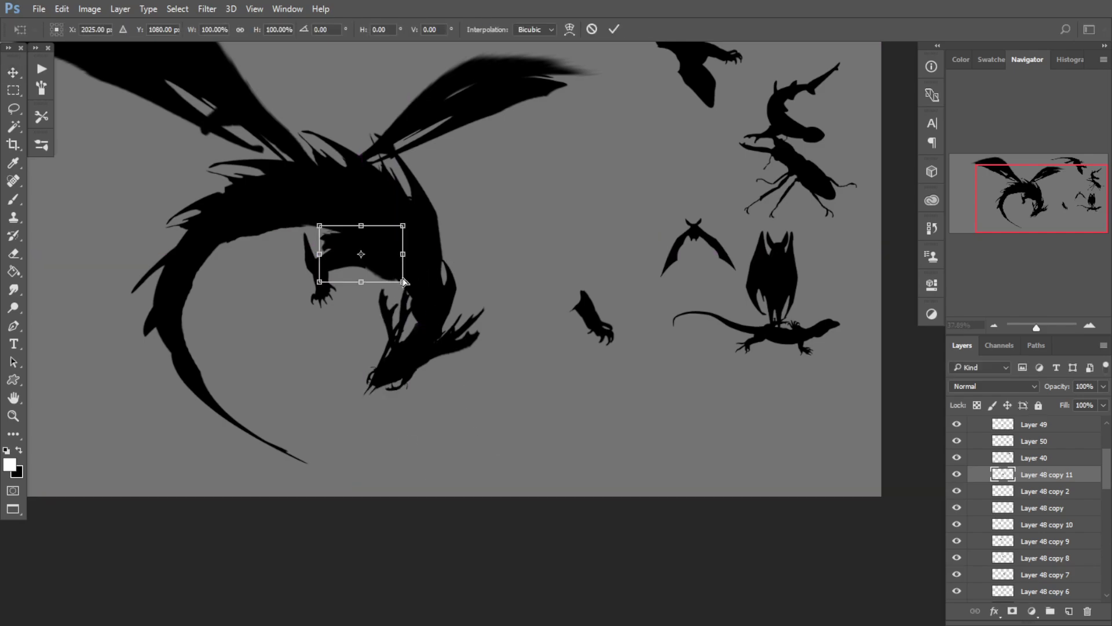
{"action": "left_click_drag", "start_coordinate": [403, 273], "coordinate": [404, 275]}
{"action": "key", "text": "Return"}
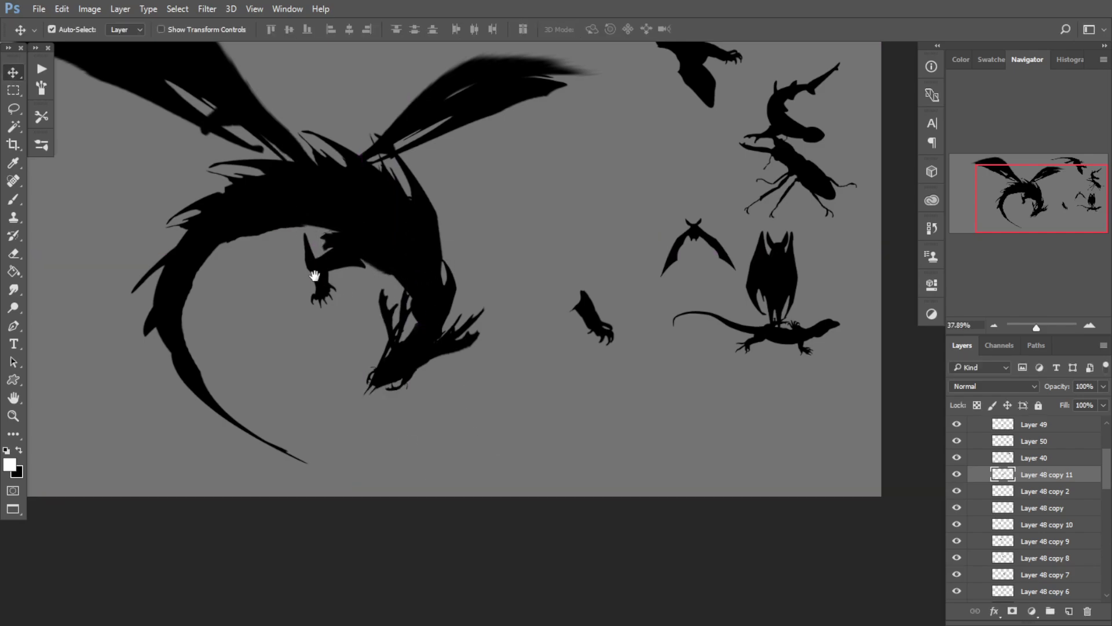
Step: Warp the attached clawed leg so its underside arches smoothly into the chest
{"action": "key", "text": "ctrl+plus"}
{"action": "left_click_drag", "start_coordinate": [334, 280], "coordinate": [361, 271]}
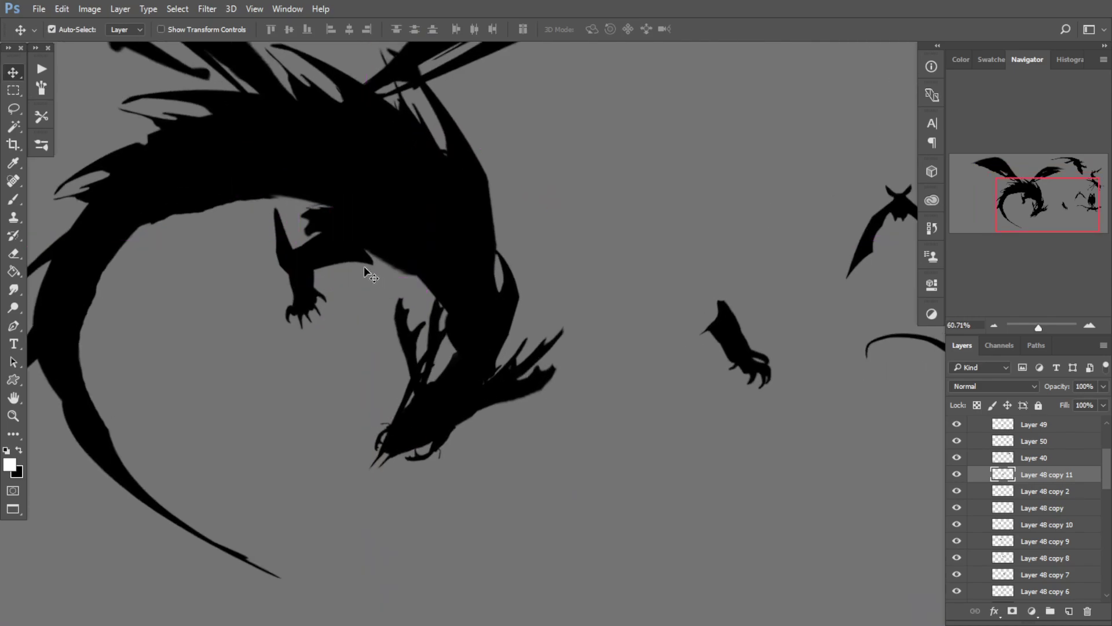
{"action": "left_click", "coordinate": [347, 254], "text": "ctrl"}
{"action": "key", "text": "ctrl+t"}
{"action": "right_click", "coordinate": [347, 254]}
{"action": "left_click", "coordinate": [425, 365]}
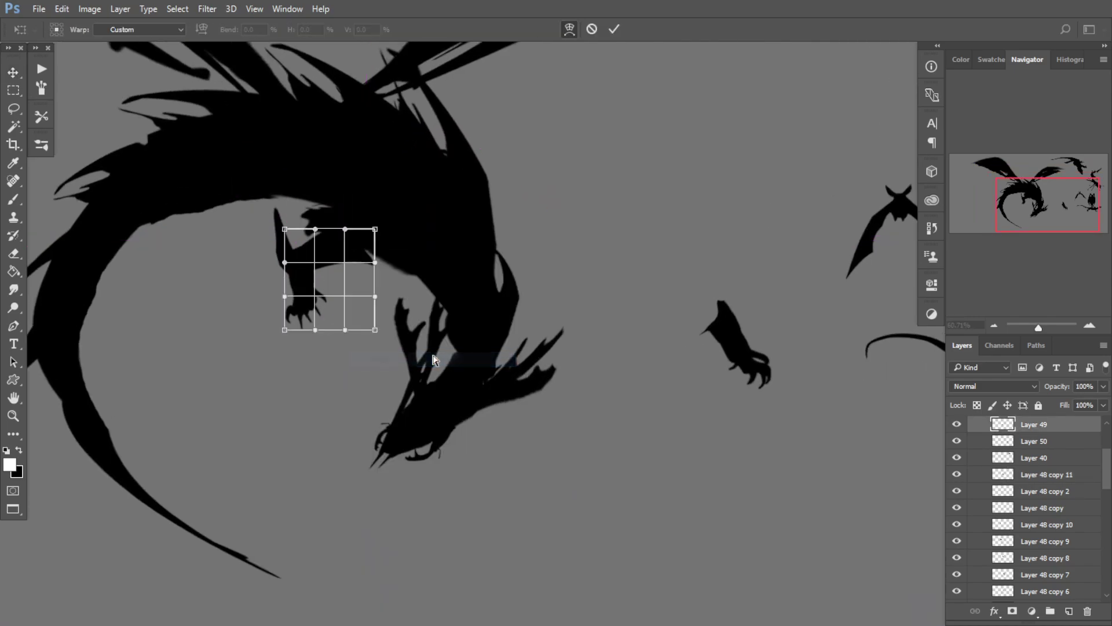
{"action": "left_click_drag", "start_coordinate": [425, 262], "coordinate": [447, 282]}
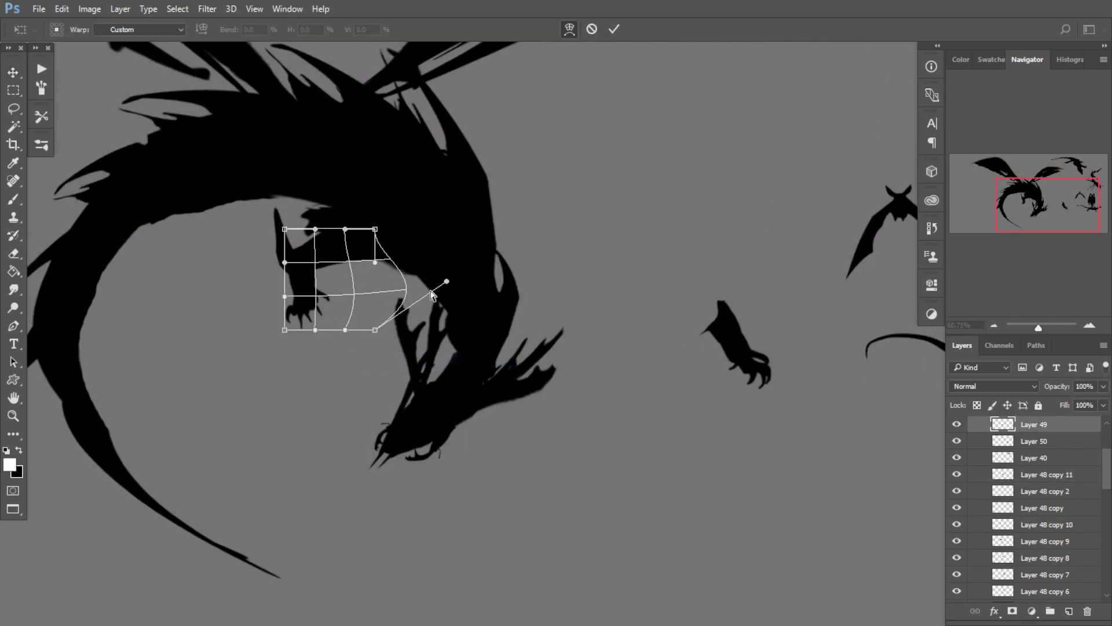
{"action": "left_click_drag", "start_coordinate": [346, 261], "coordinate": [333, 259]}
{"action": "key", "text": "Return"}
Step: Hide the leg, spike and joint layers to identify them, move Layer 49 directly above Layer 48 copy 11, and show them again
{"action": "left_click_drag", "start_coordinate": [318, 306], "coordinate": [306, 348]}
{"action": "left_click", "coordinate": [282, 333], "text": "ctrl"}
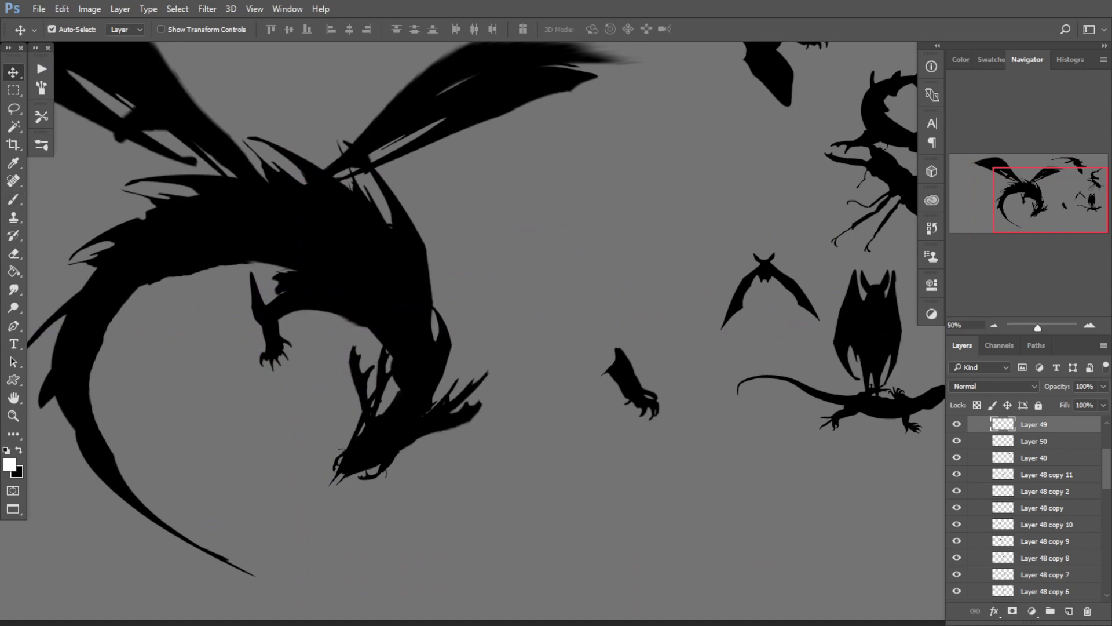
{"action": "left_click_drag", "start_coordinate": [356, 346], "coordinate": [395, 291]}
{"action": "left_click", "coordinate": [372, 290], "text": "ctrl"}
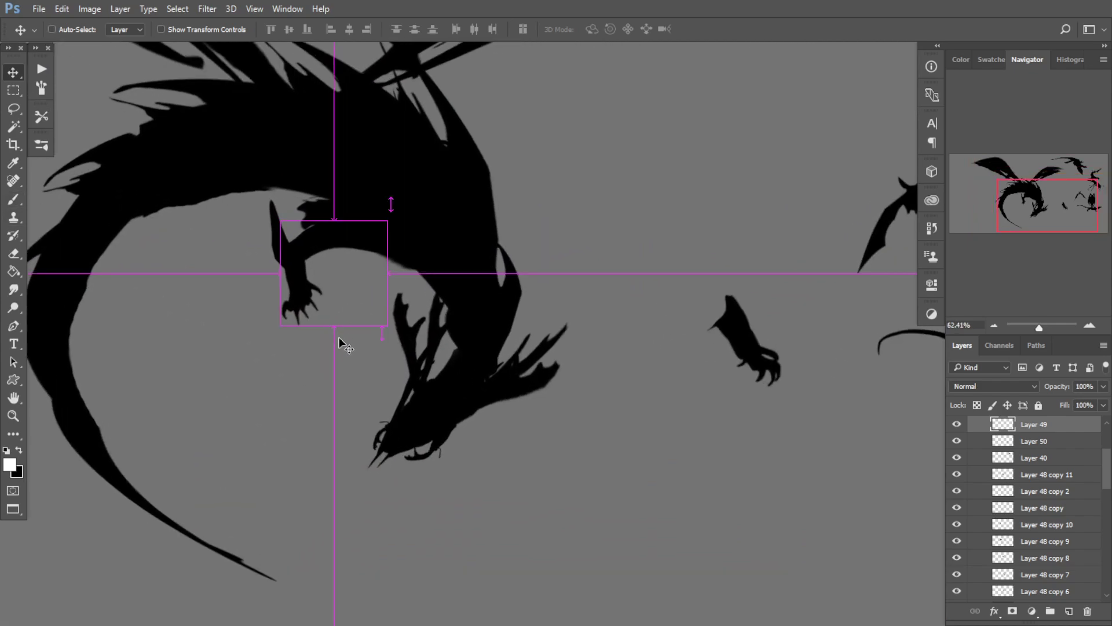
{"action": "scroll", "coordinate": [302, 313], "scroll_direction": "up", "scroll_amount": 1}
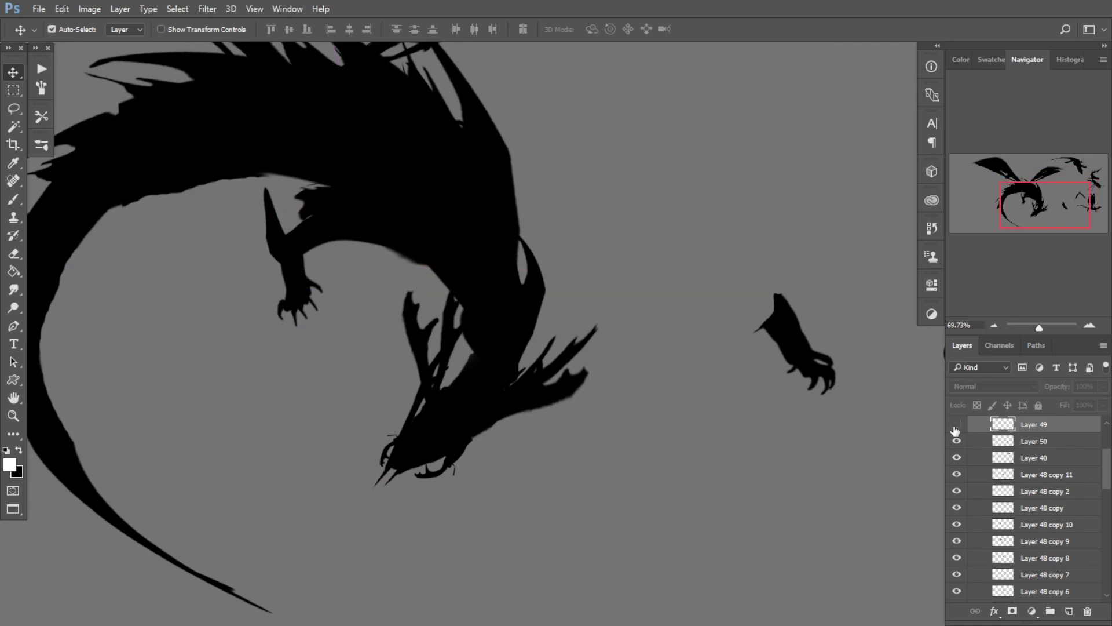
{"action": "left_click", "coordinate": [393, 273]}
{"action": "left_click", "coordinate": [965, 493]}
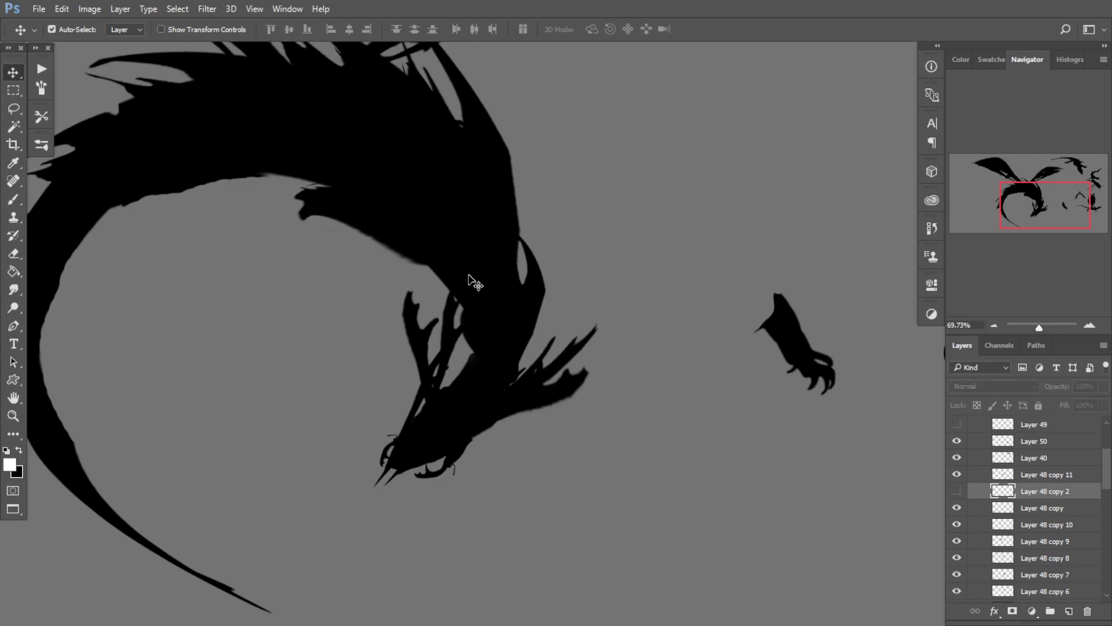
{"action": "left_click", "coordinate": [342, 210]}
{"action": "left_click", "coordinate": [957, 476]}
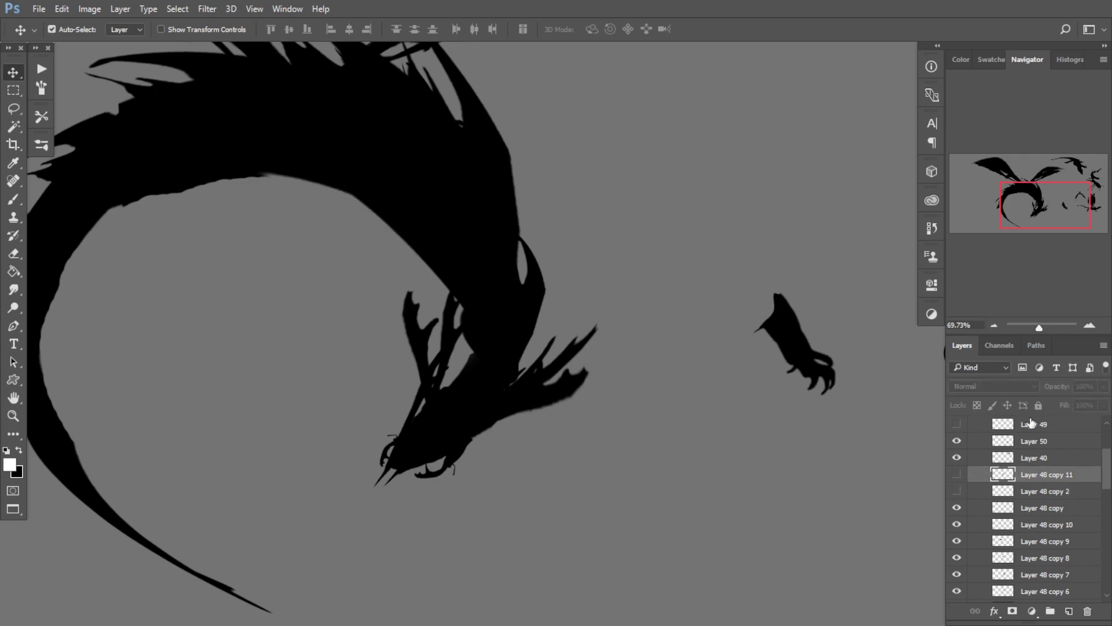
{"action": "left_click_drag", "start_coordinate": [1036, 462], "coordinate": [1036, 467]}
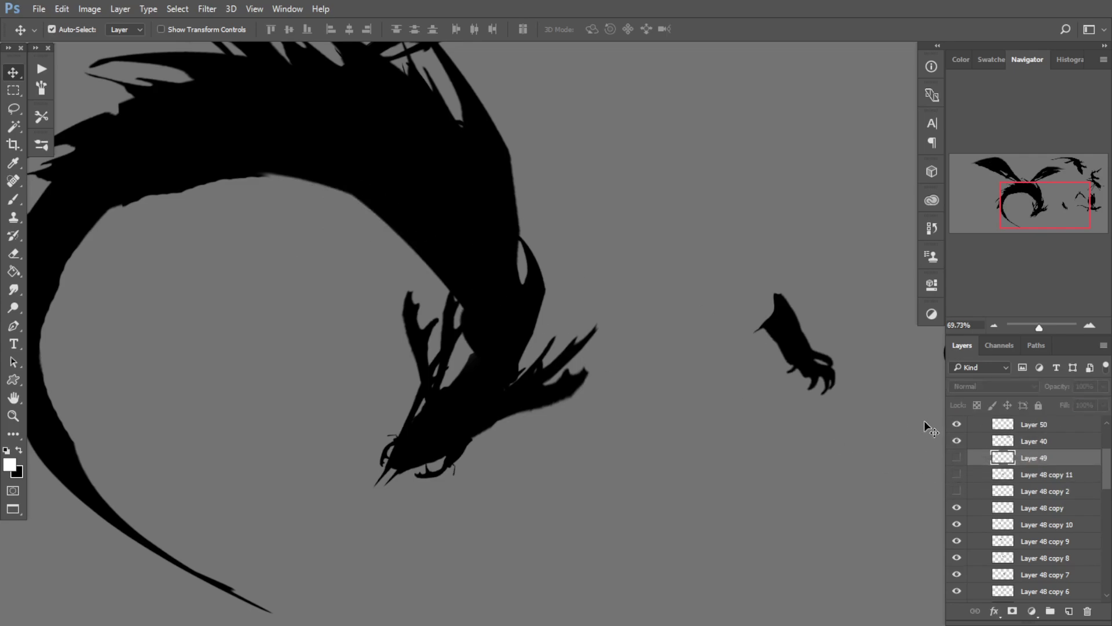
{"action": "left_click", "coordinate": [957, 462]}
{"action": "left_click", "coordinate": [957, 474]}
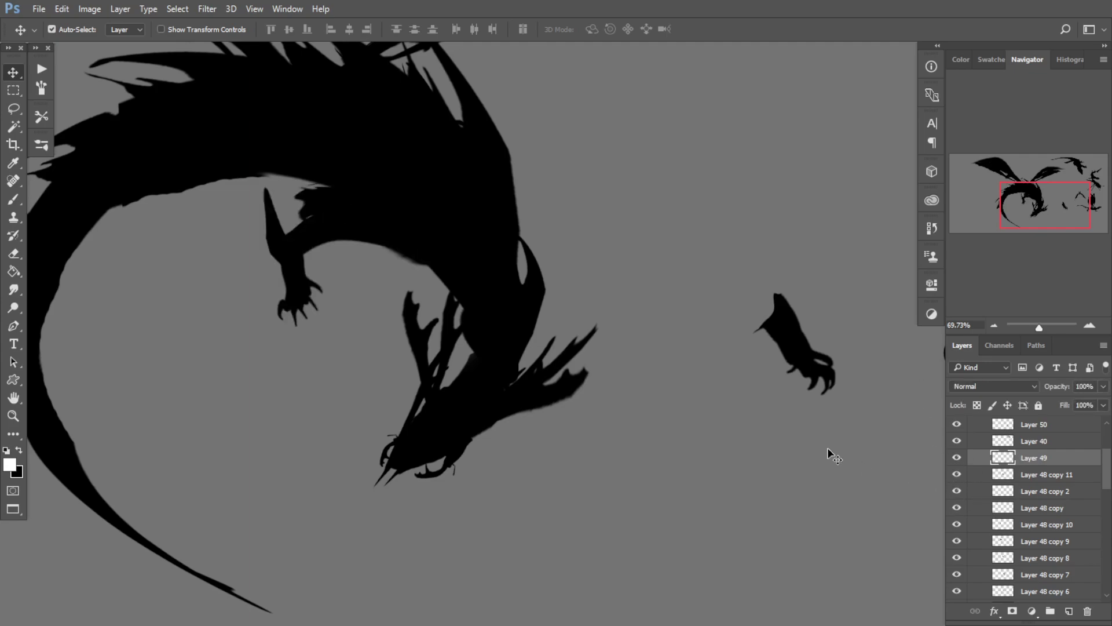
Step: Merge Layer 49, Layer 48 copy 11 and Layer 48 copy 2 into one leg layer and duplicate it
{"action": "left_click", "coordinate": [1040, 493], "text": "shift"}
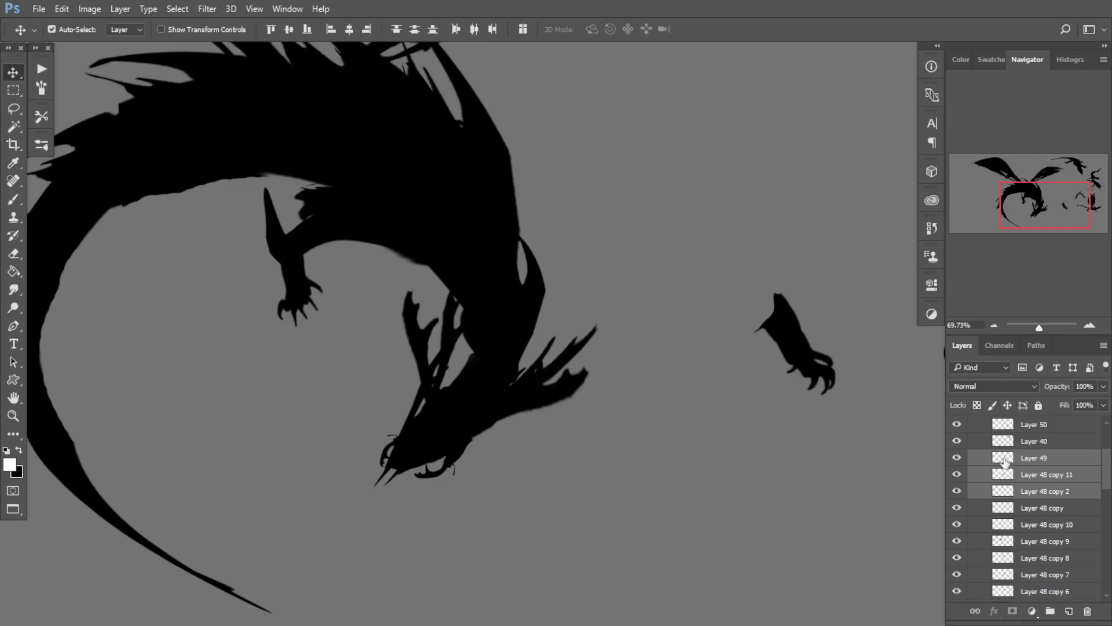
{"action": "key", "text": "ctrl+e"}
{"action": "left_click", "coordinate": [957, 459]}
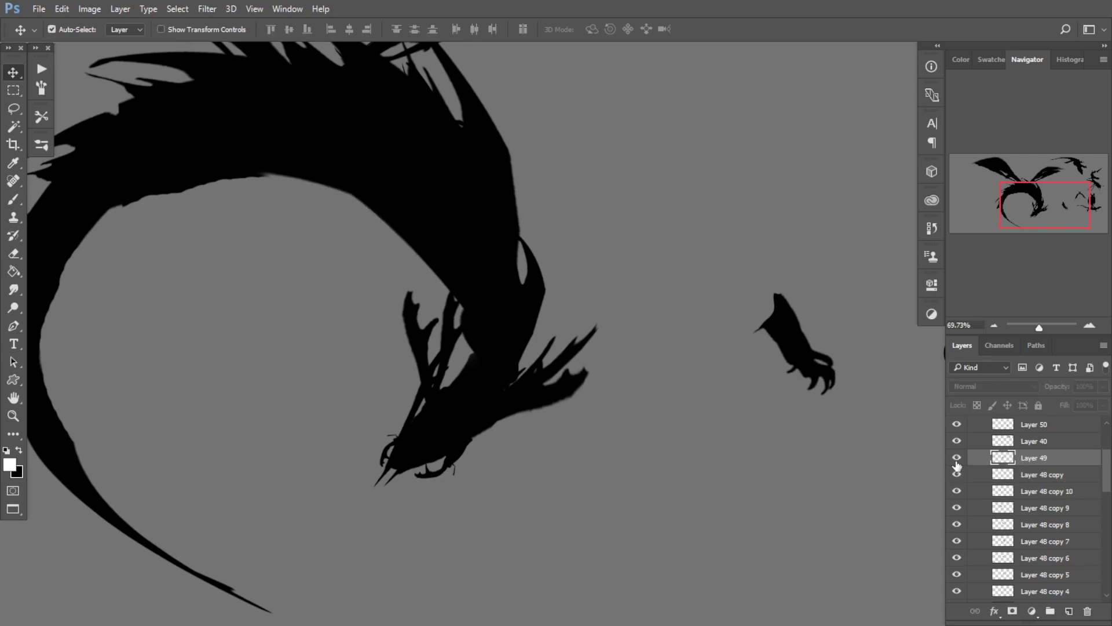
{"action": "left_click", "coordinate": [957, 459]}
{"action": "key", "text": "ctrl"}
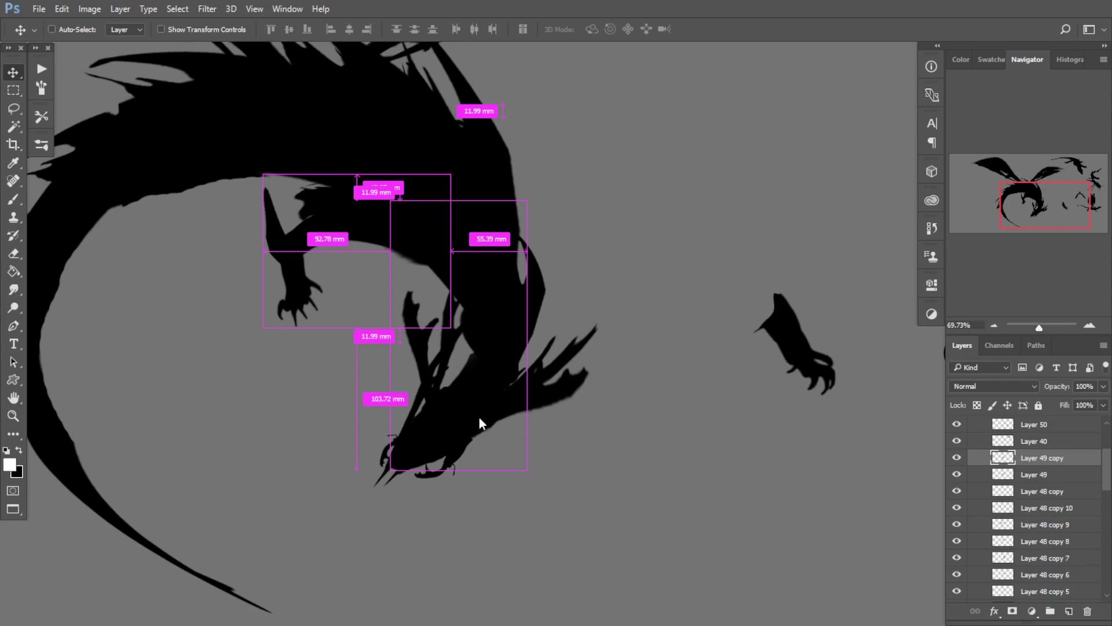
{"action": "key", "text": "ctrl+t"}
{"action": "left_click_drag", "start_coordinate": [346, 276], "coordinate": [239, 383]}
{"action": "right_click", "coordinate": [239, 383]}
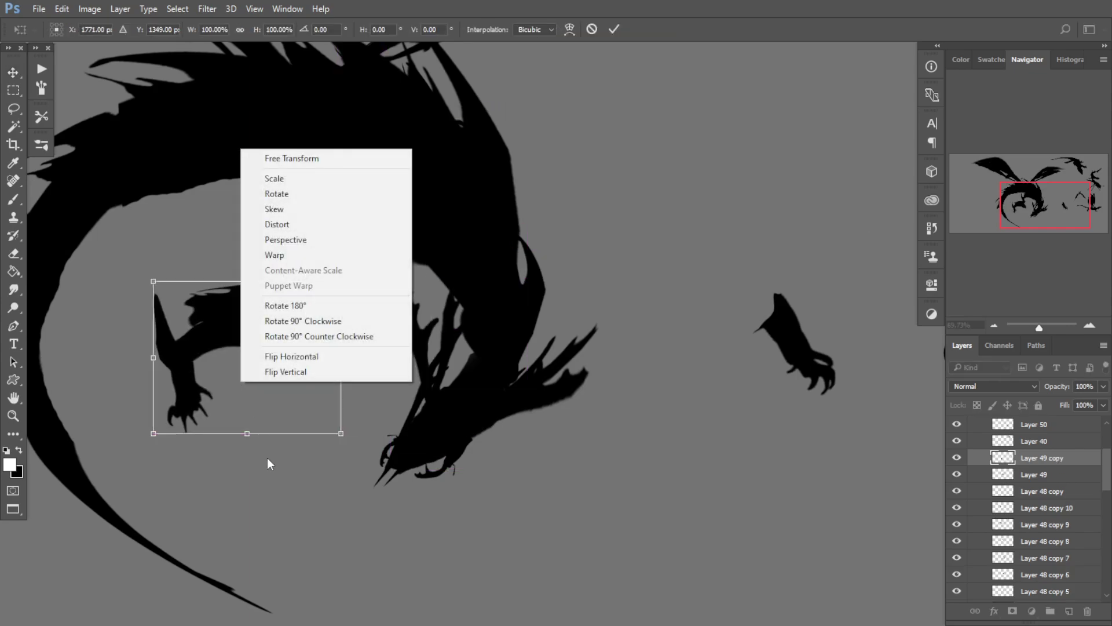
{"action": "left_click", "coordinate": [306, 358]}
{"action": "left_click_drag", "start_coordinate": [153, 358], "coordinate": [452, 278]}
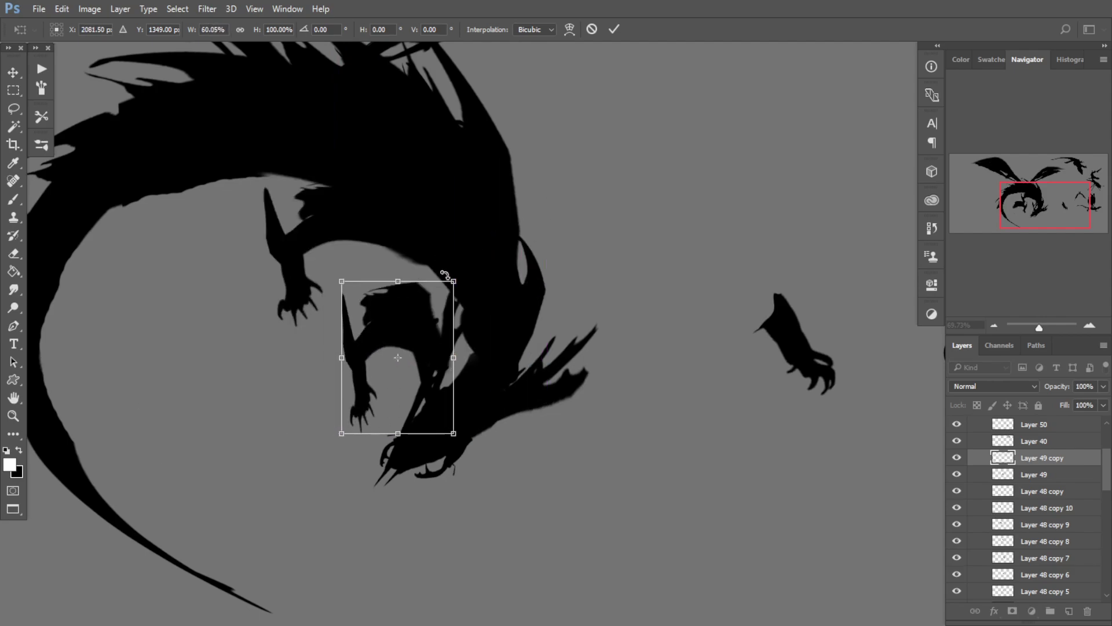
{"action": "key", "text": "Escape"}
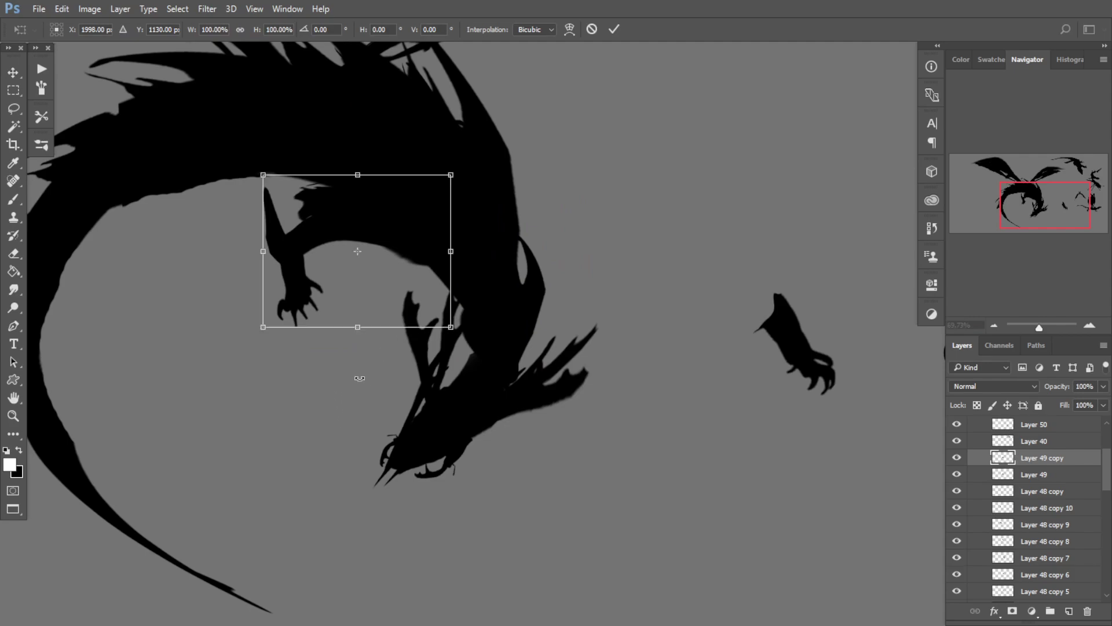
Step: Flip the leg copy vertically, scale it to about 66%, rotate it about 24° and place it over the back of the neck
{"action": "left_click_drag", "start_coordinate": [513, 372], "coordinate": [377, 203]}
{"action": "left_click_drag", "start_coordinate": [365, 253], "coordinate": [482, 212]}
{"action": "right_click", "coordinate": [267, 346]}
{"action": "left_click", "coordinate": [388, 551]}
{"action": "left_click_drag", "start_coordinate": [596, 255], "coordinate": [578, 195]}
{"action": "left_click_drag", "start_coordinate": [445, 237], "coordinate": [469, 250]}
{"action": "mouse_move", "coordinate": [545, 231]}
{"action": "left_mouse_down"}
{"action": "mouse_move", "coordinate": [435, 258]}
{"action": "mouse_move", "coordinate": [551, 235]}
{"action": "left_mouse_up"}
{"action": "left_click_drag", "start_coordinate": [630, 253], "coordinate": [584, 206]}
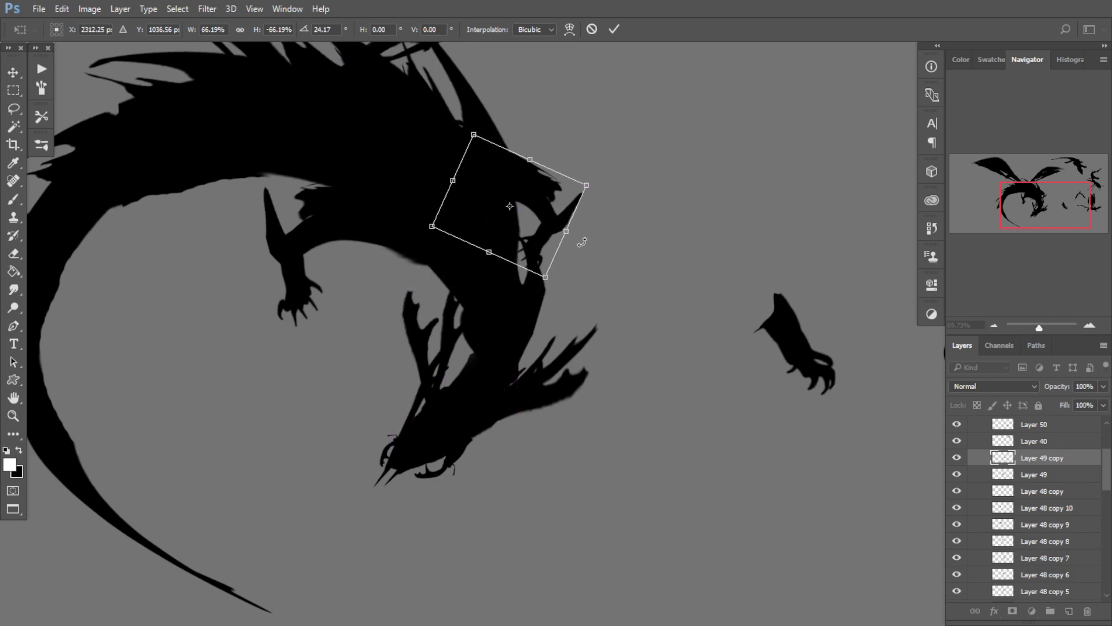
Step: Enlarge the leg copy to about 90%, rotated about 28°, and move it over the chest so its claws hang below the belly
{"action": "left_click_drag", "start_coordinate": [546, 279], "coordinate": [572, 329]}
{"action": "left_click_drag", "start_coordinate": [557, 260], "coordinate": [475, 286]}
{"action": "left_click_drag", "start_coordinate": [579, 302], "coordinate": [554, 344]}
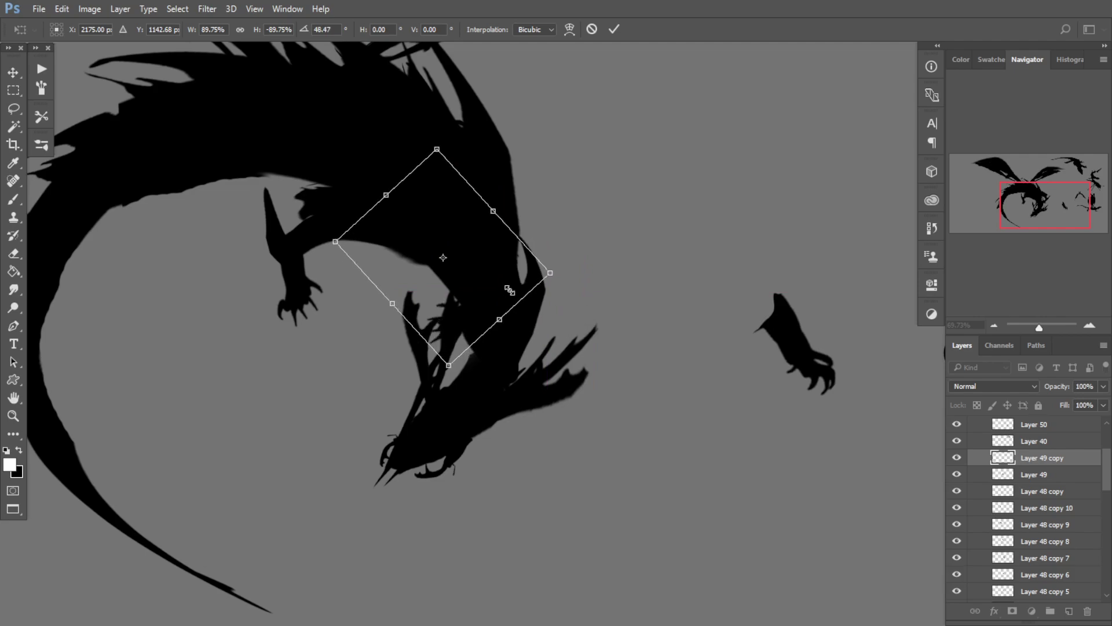
{"action": "left_click_drag", "start_coordinate": [508, 261], "coordinate": [429, 212]}
{"action": "left_click_drag", "start_coordinate": [549, 258], "coordinate": [550, 195]}
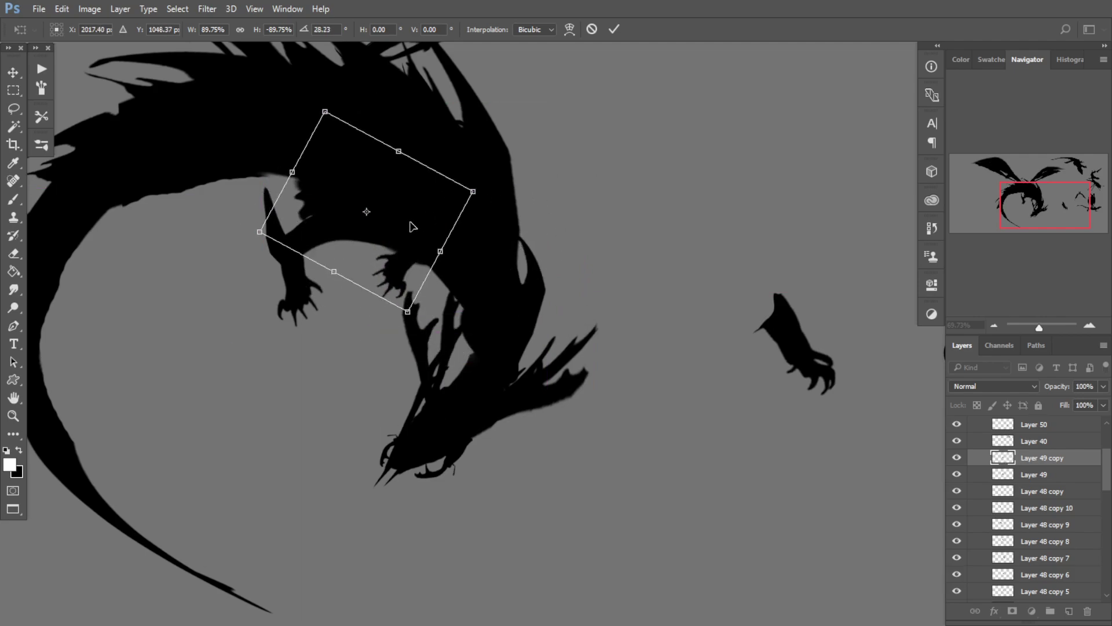
{"action": "mouse_move", "coordinate": [410, 224]}
{"action": "left_mouse_down"}
{"action": "mouse_move", "coordinate": [429, 224]}
{"action": "mouse_move", "coordinate": [411, 218]}
{"action": "left_mouse_up"}
{"action": "scroll", "coordinate": [389, 219], "scroll_direction": "down", "scroll_amount": 3}
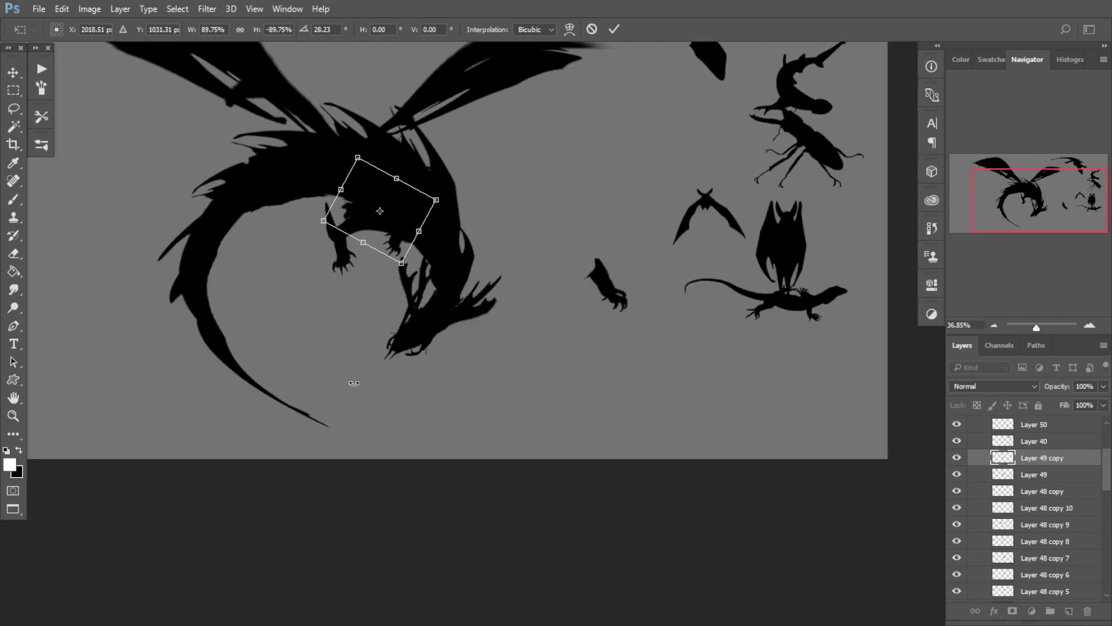
{"action": "key", "text": "Return"}
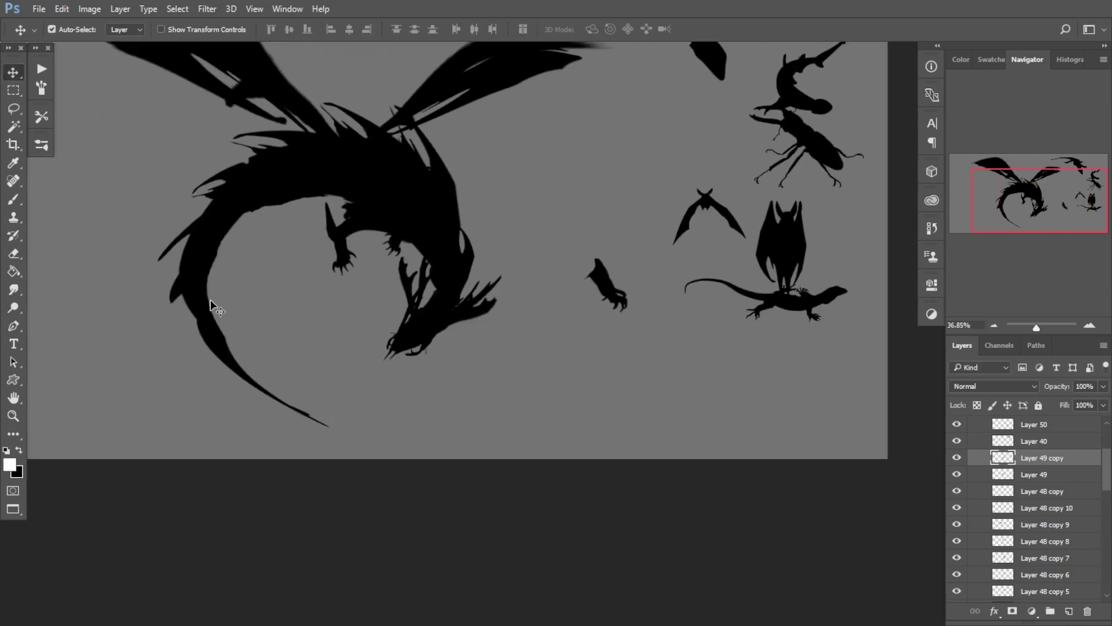
{"action": "key", "text": "ctrl+t"}
{"action": "scroll", "coordinate": [320, 252], "scroll_direction": "up", "scroll_amount": 3}
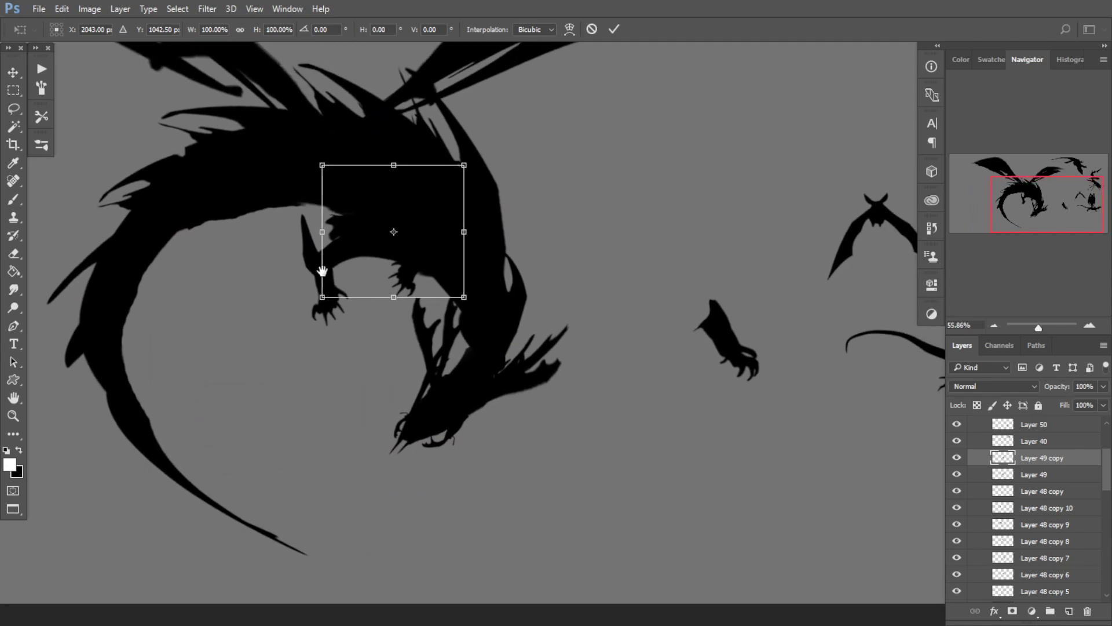
{"action": "key", "text": "Return"}
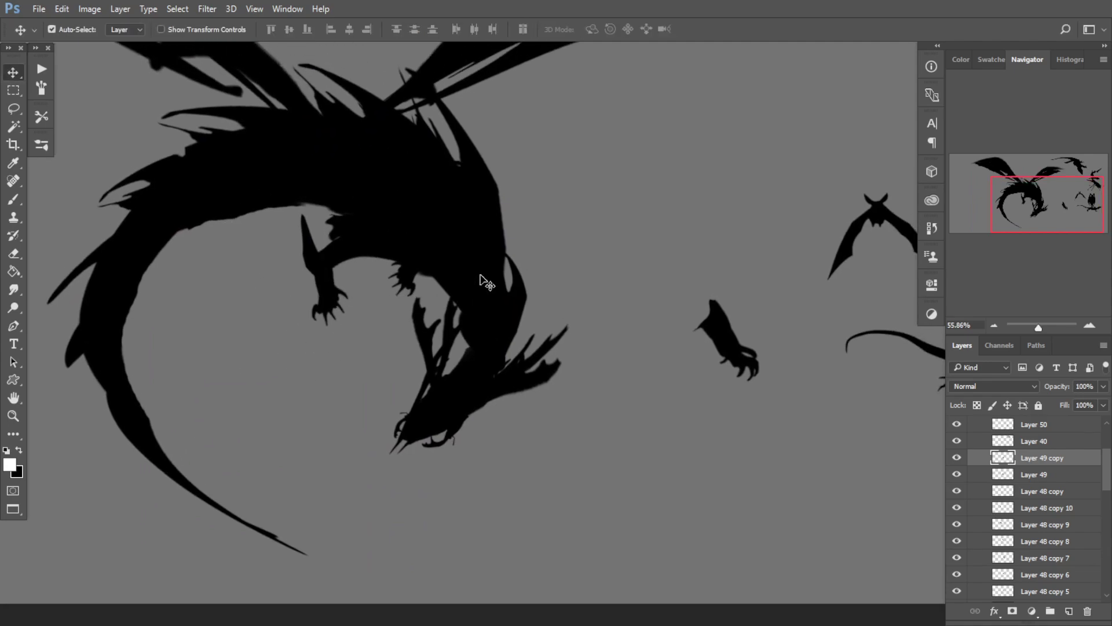
Step: Move the loose clawed leg closer to the dragon
{"action": "scroll", "coordinate": [382, 243], "scroll_direction": "up", "scroll_amount": 2}
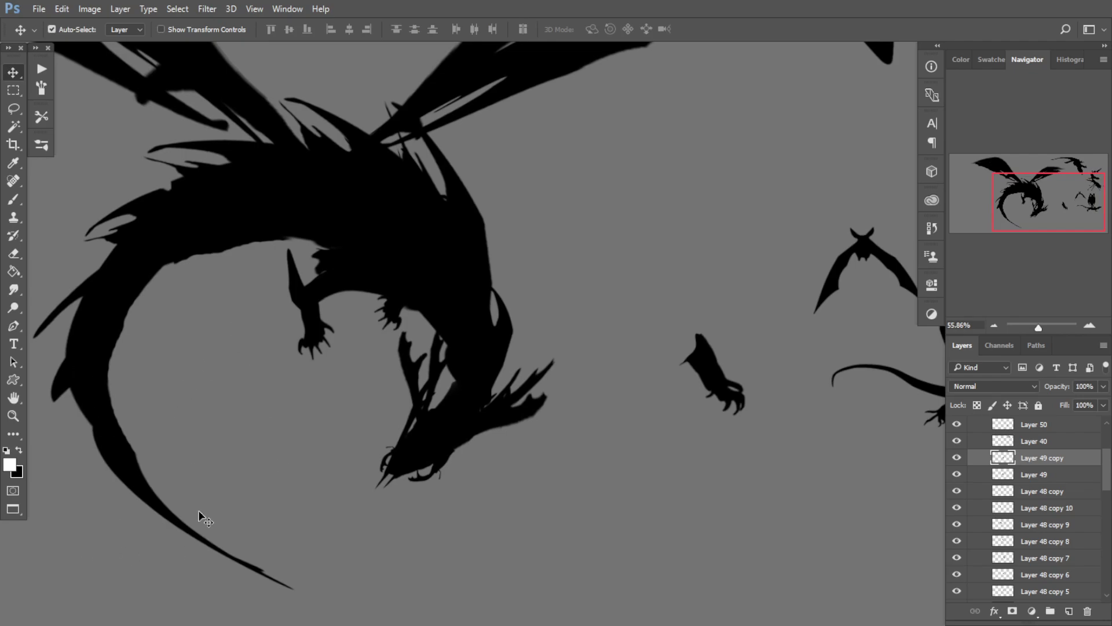
{"action": "left_click_drag", "start_coordinate": [303, 339], "coordinate": [271, 343]}
{"action": "left_click_drag", "start_coordinate": [390, 363], "coordinate": [381, 363]}
{"action": "left_click_drag", "start_coordinate": [663, 369], "coordinate": [400, 310]}
Step: Duplicate the dragon's front leg layer, rotate the copy about -26° and place it in the empty area beside the dragon
{"action": "left_click", "coordinate": [328, 322]}
{"action": "key", "text": "ctrl+j"}
{"action": "key", "text": "ctrl+t"}
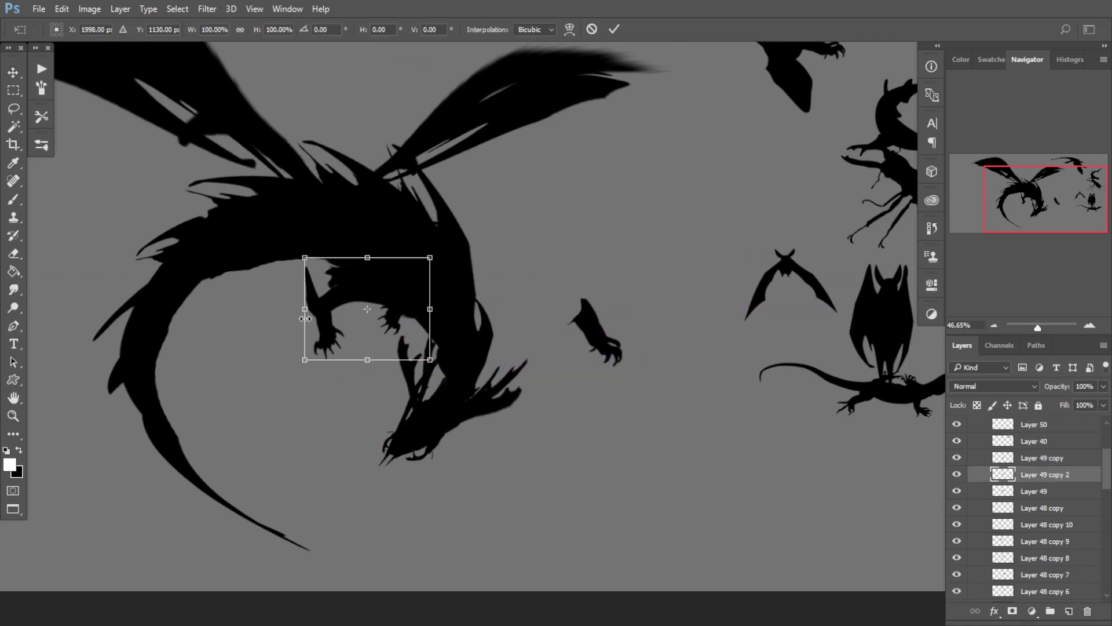
{"action": "left_click_drag", "start_coordinate": [342, 335], "coordinate": [233, 346]}
{"action": "left_click_drag", "start_coordinate": [380, 327], "coordinate": [227, 435]}
{"action": "left_click_drag", "start_coordinate": [258, 346], "coordinate": [351, 271]}
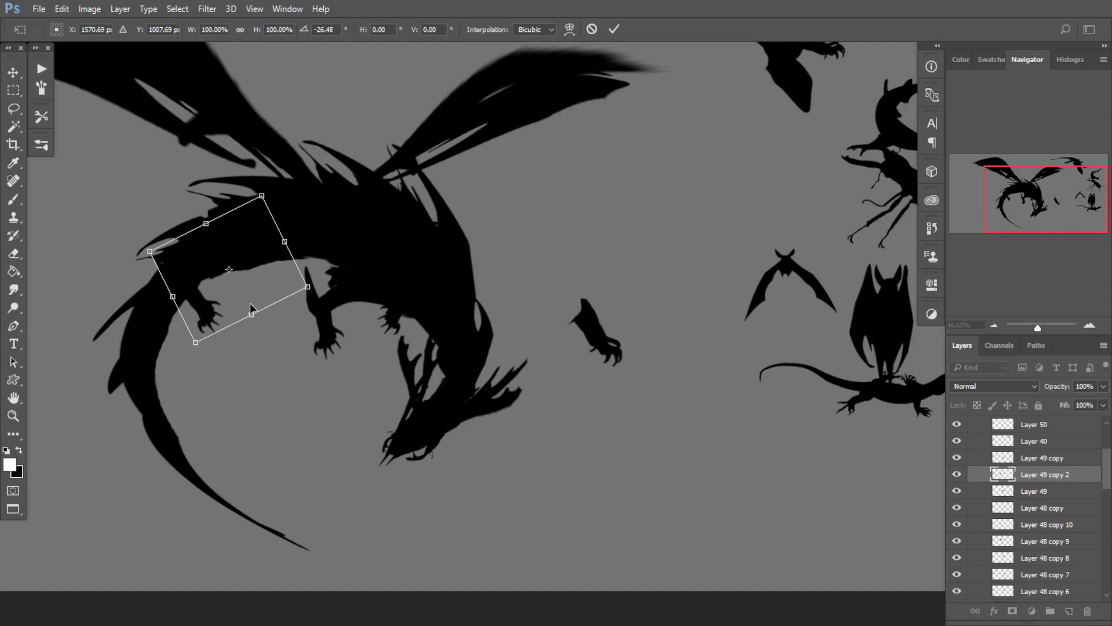
{"action": "left_click_drag", "start_coordinate": [203, 285], "coordinate": [528, 267]}
{"action": "key", "text": "Return"}
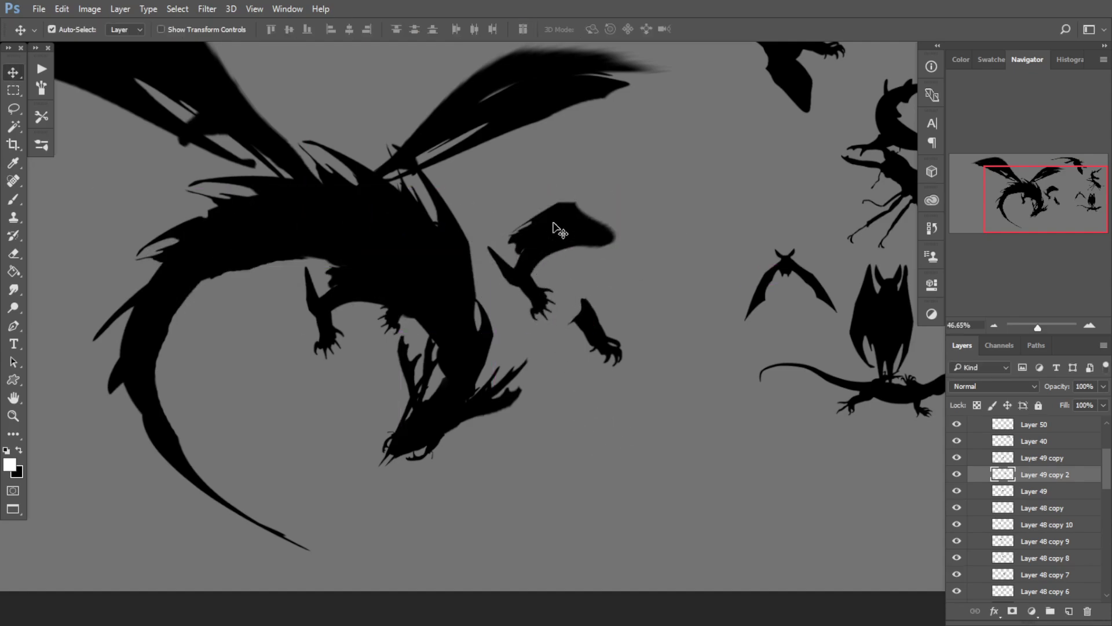
Step: Move the leg copy further from the dragon and rotate it clockwise so its foot points straight down
{"action": "left_click_drag", "start_coordinate": [586, 307], "coordinate": [666, 296]}
{"action": "key", "text": "ctrl+t"}
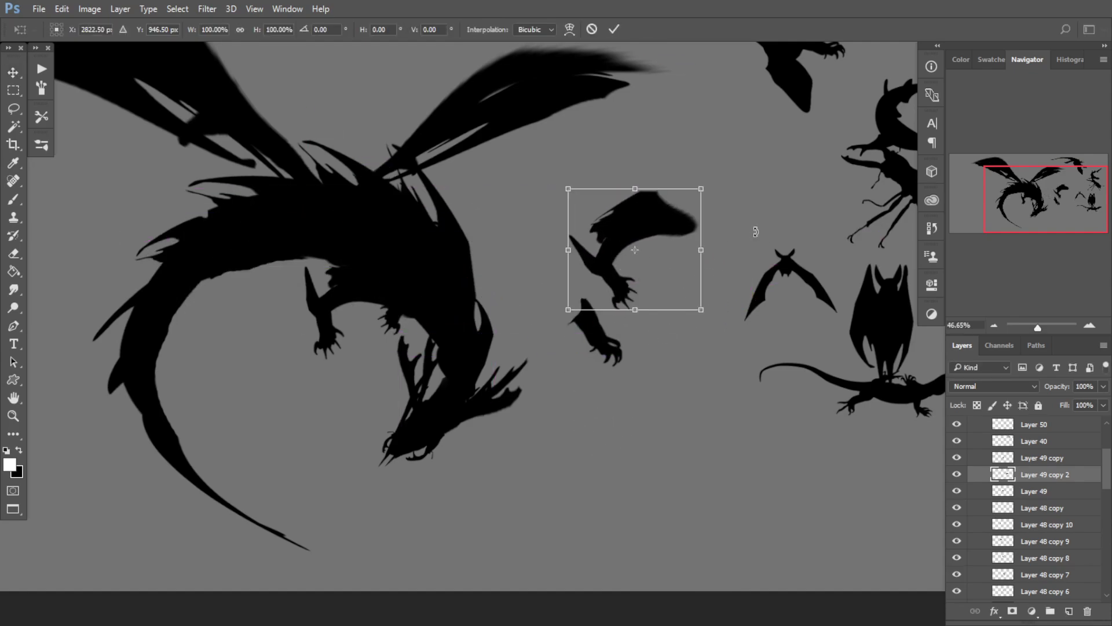
{"action": "left_click_drag", "start_coordinate": [755, 232], "coordinate": [733, 295]}
{"action": "left_click_drag", "start_coordinate": [660, 268], "coordinate": [636, 277]}
{"action": "key", "text": "Return"}
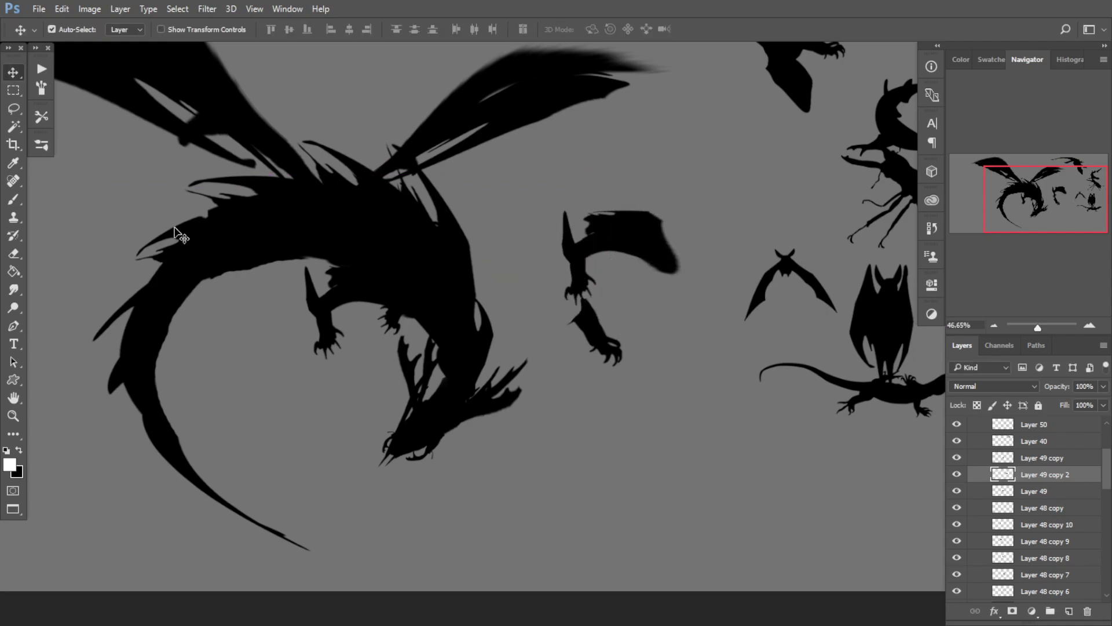
Step: Lasso the clawed foot of the leg copy, delete it and clear the selection
{"action": "left_click", "coordinate": [20, 113]}
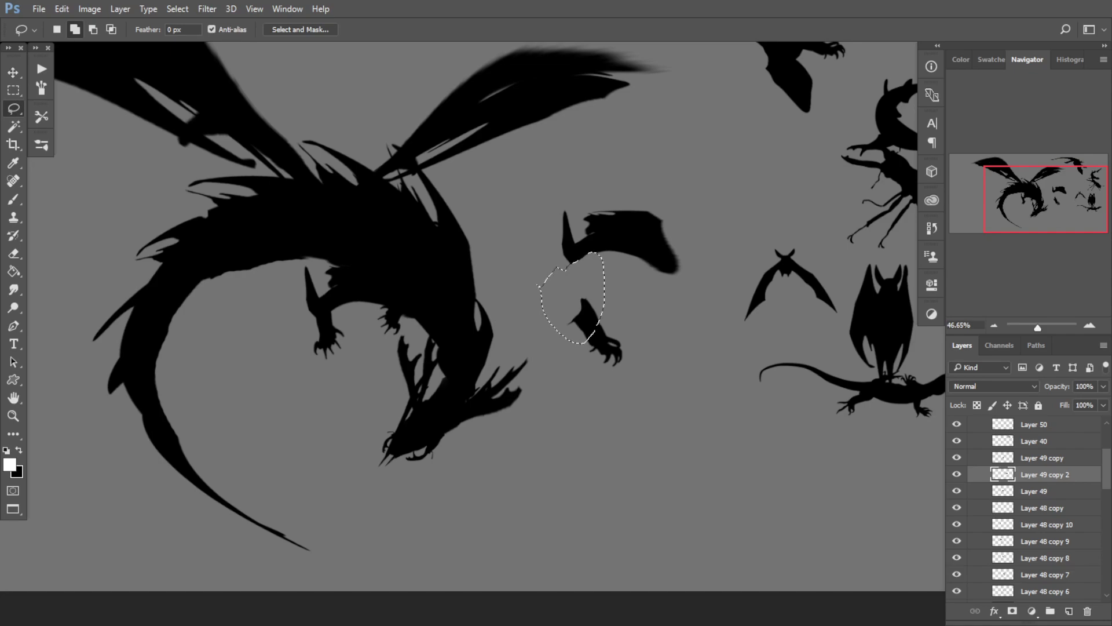
{"action": "left_click", "coordinate": [24, 93]}
{"action": "left_click", "coordinate": [76, 104]}
Step: Flip and rotate the loose clawed foot to about 74° and fit it onto the cut end of the leg copy
{"action": "left_click", "coordinate": [14, 72]}
{"action": "left_click", "coordinate": [588, 327]}
{"action": "key", "text": "ctrl+t"}
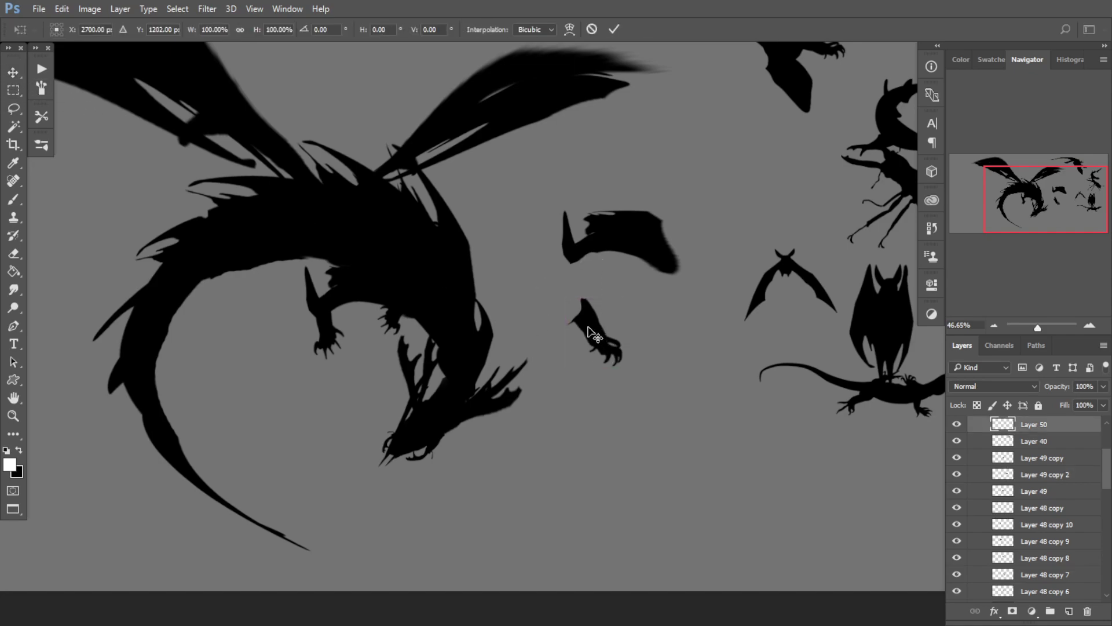
{"action": "right_click", "coordinate": [589, 328]}
{"action": "left_click", "coordinate": [633, 550]}
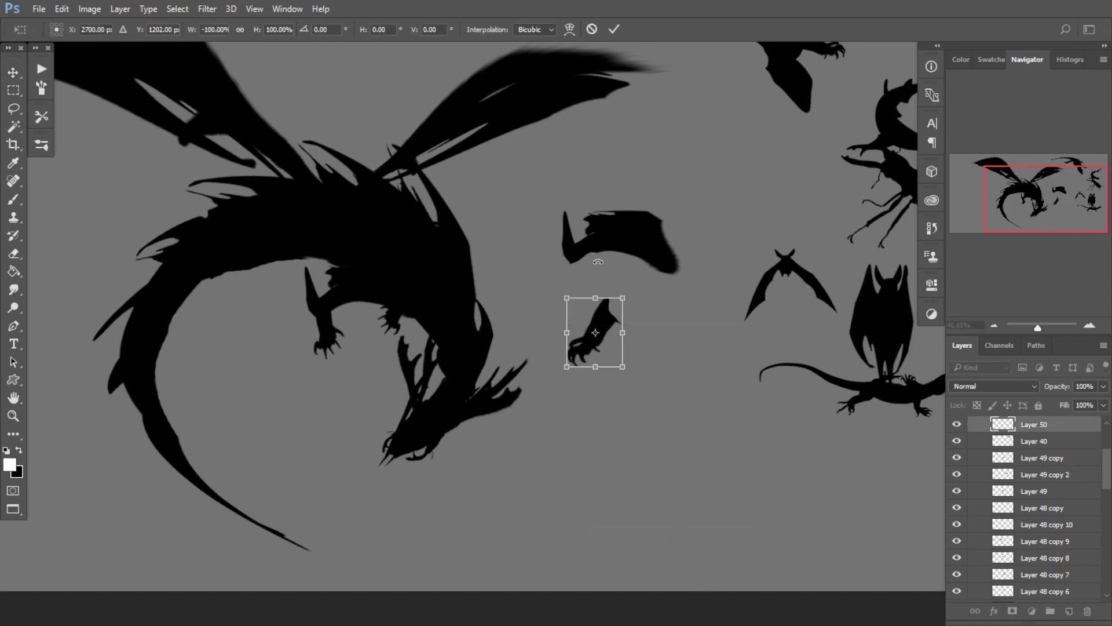
{"action": "left_click_drag", "start_coordinate": [675, 282], "coordinate": [638, 252]}
{"action": "right_click", "coordinate": [698, 452]}
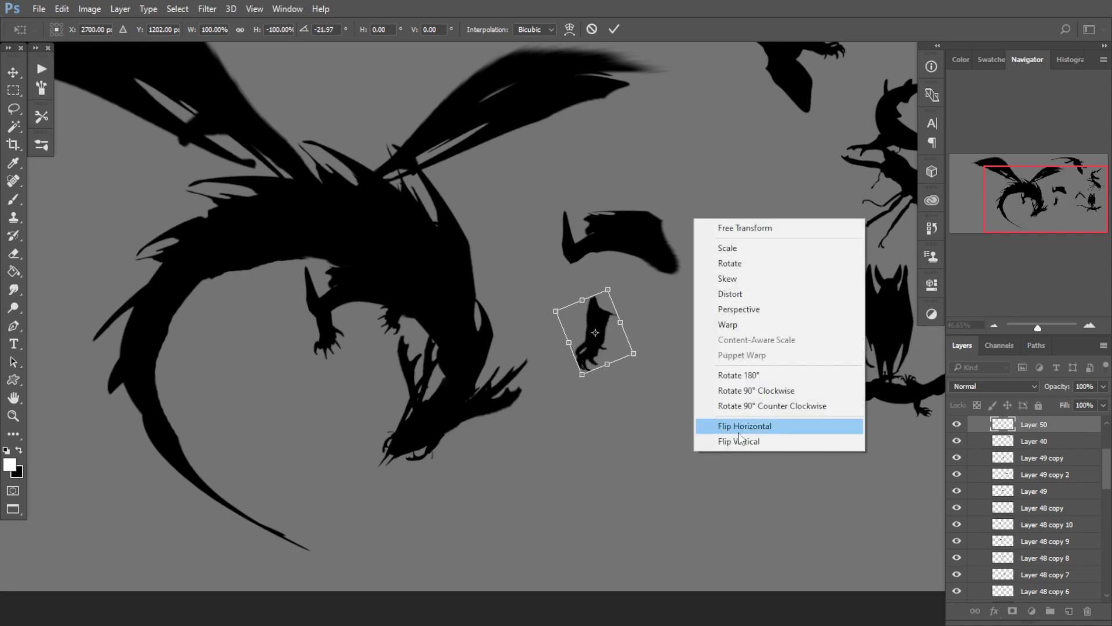
{"action": "left_click", "coordinate": [762, 423]}
{"action": "left_click_drag", "start_coordinate": [592, 310], "coordinate": [580, 261]}
{"action": "left_click_drag", "start_coordinate": [646, 312], "coordinate": [625, 333]}
{"action": "left_click_drag", "start_coordinate": [594, 283], "coordinate": [586, 284]}
{"action": "left_click_drag", "start_coordinate": [620, 321], "coordinate": [599, 338]}
{"action": "left_click_drag", "start_coordinate": [588, 288], "coordinate": [584, 282]}
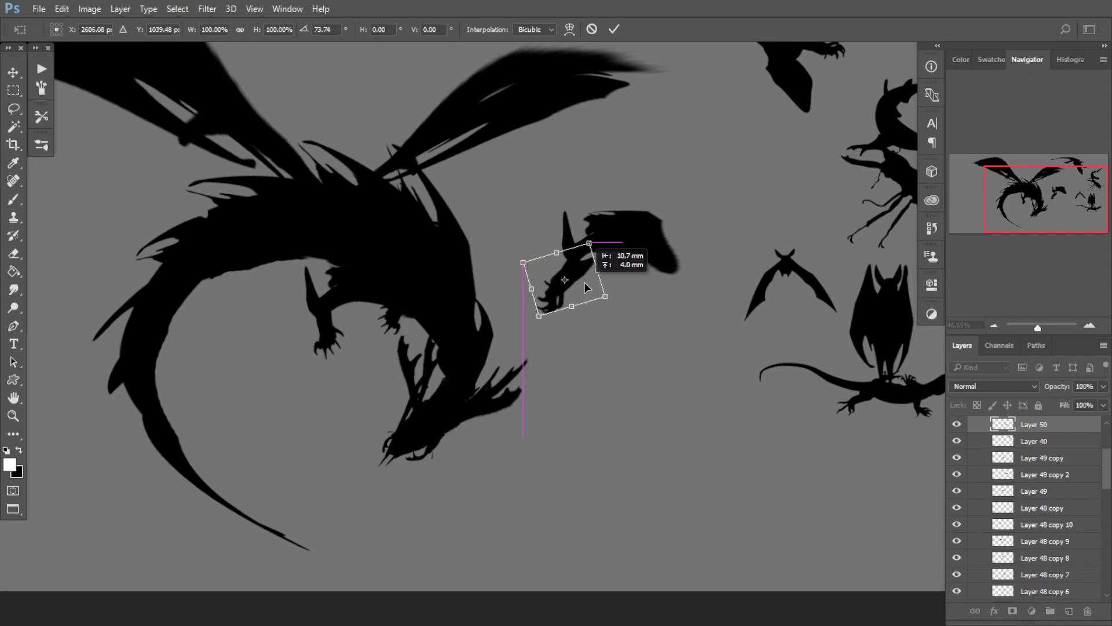
{"action": "key", "text": "Return"}
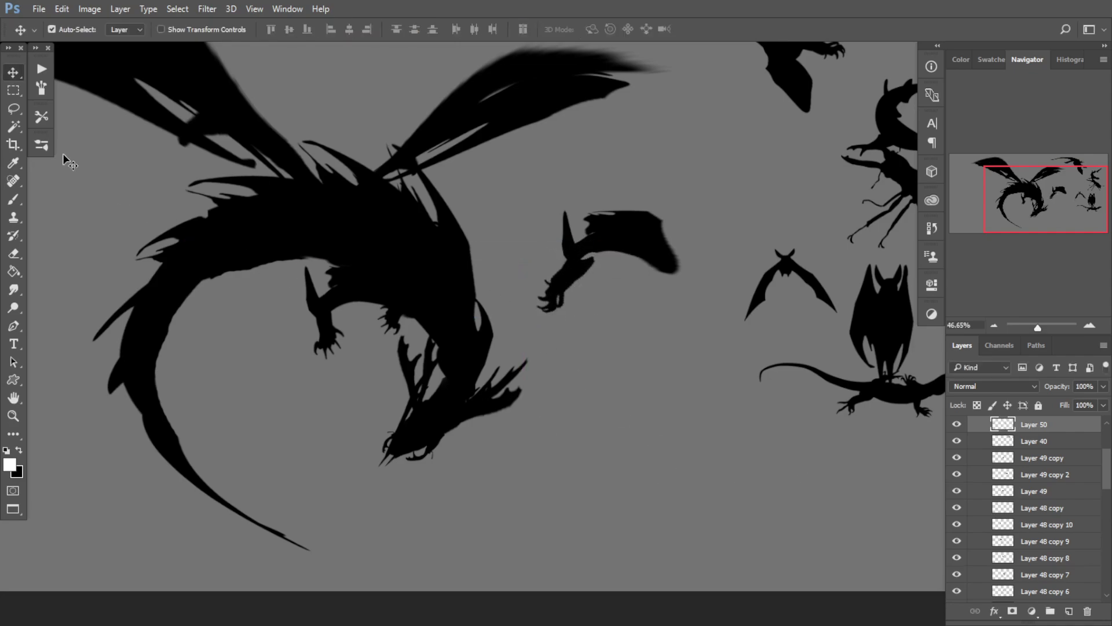
Step: Place Layer 50 directly above Layer 49 copy 2 and merge the two into one leg layer
{"action": "left_click", "coordinate": [979, 474]}
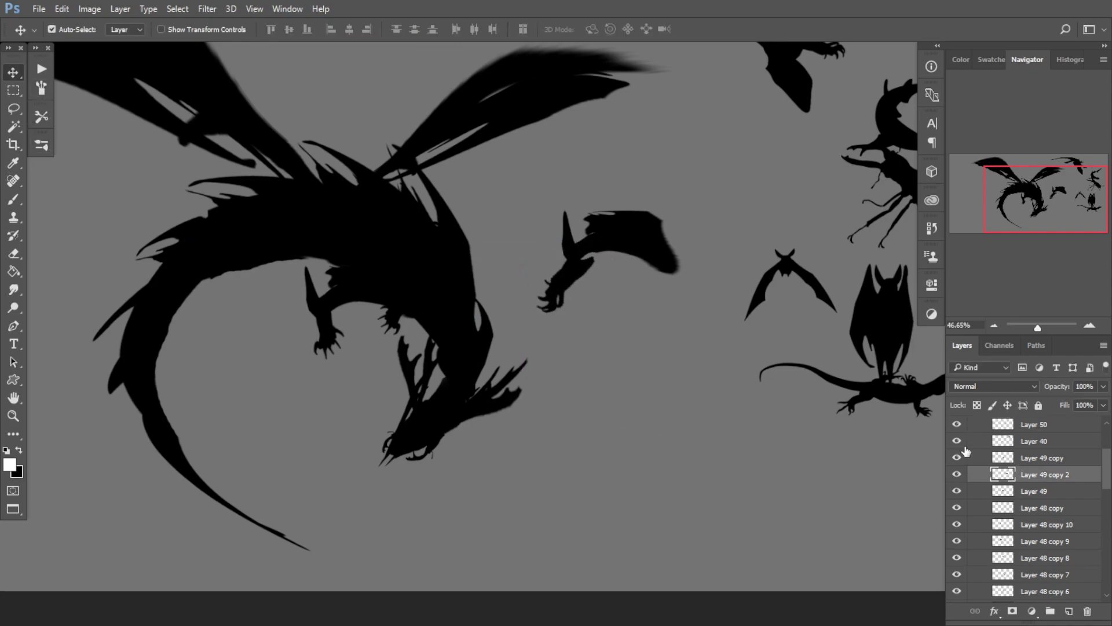
{"action": "left_click", "coordinate": [1007, 431]}
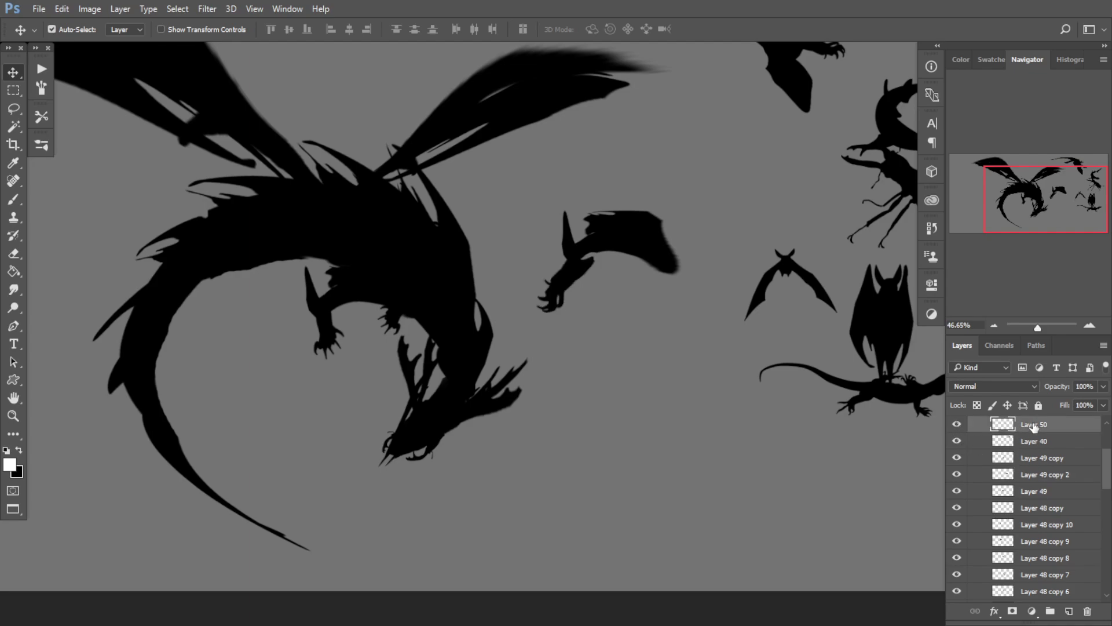
{"action": "left_click_drag", "start_coordinate": [1034, 426], "coordinate": [957, 458]}
{"action": "left_click", "coordinate": [1004, 477], "text": "shift"}
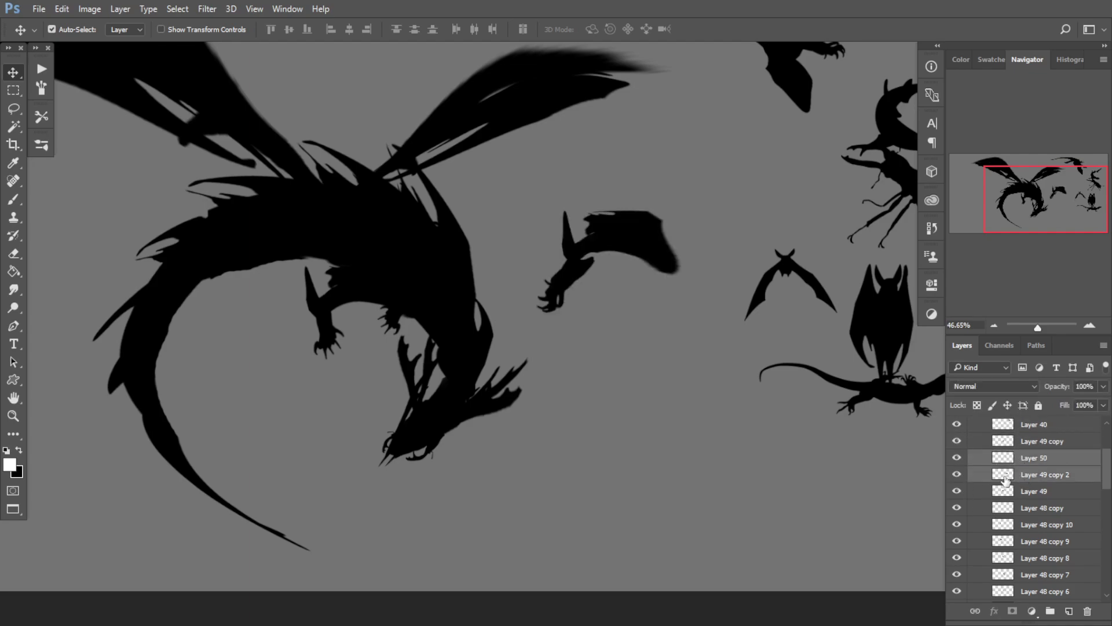
{"action": "key", "text": "ctrl+e"}
Step: Scale down and rotate the merged leg and place it under the dragon's rear body near the tail base
{"action": "key", "text": "ctrl+t"}
{"action": "left_click_drag", "start_coordinate": [655, 255], "coordinate": [349, 367]}
{"action": "left_click_drag", "start_coordinate": [463, 358], "coordinate": [467, 284]}
{"action": "left_click_drag", "start_coordinate": [346, 297], "coordinate": [293, 345]}
{"action": "left_click_drag", "start_coordinate": [310, 394], "coordinate": [233, 366]}
{"action": "key", "text": "Return"}
{"action": "left_click_drag", "start_coordinate": [246, 305], "coordinate": [322, 317]}
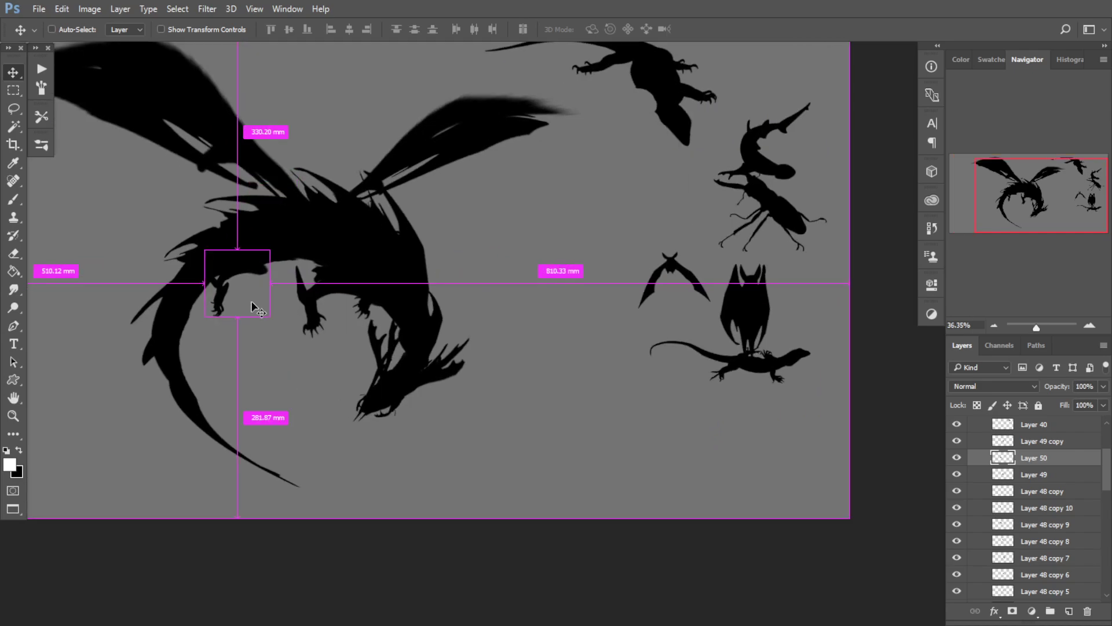
Step: Duplicate the hind leg layer and offset the copy along the belly toward the front leg
{"action": "key", "text": "ctrl+j"}
{"action": "key", "text": "ctrl+t"}
{"action": "left_click_drag", "start_coordinate": [226, 288], "coordinate": [261, 293]}
{"action": "left_click_drag", "start_coordinate": [260, 299], "coordinate": [305, 261]}
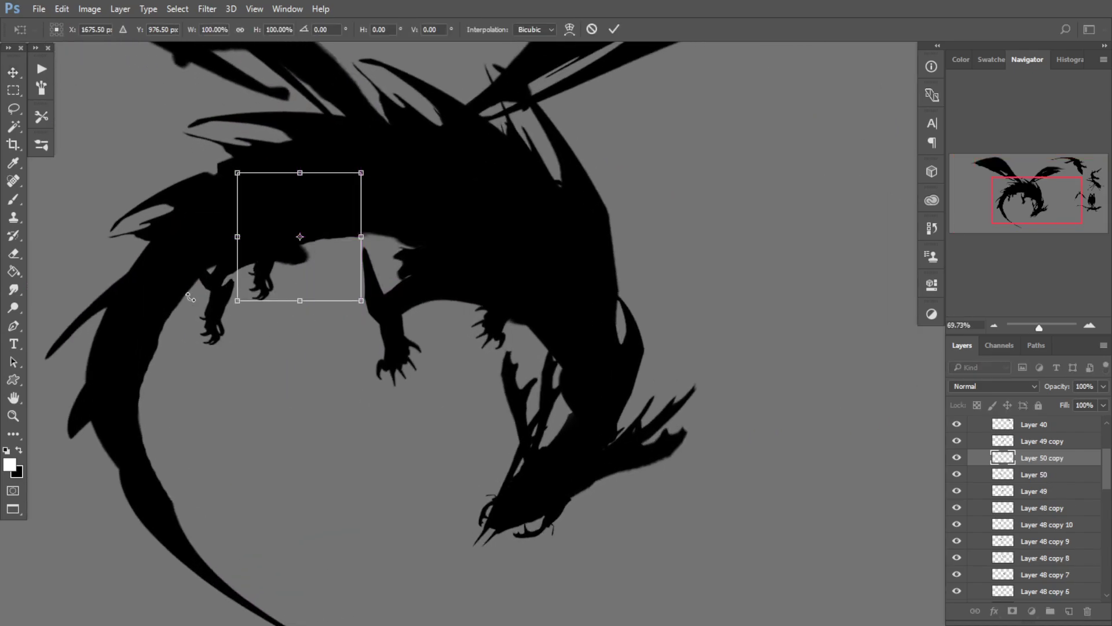
{"action": "key", "text": "Return"}
Step: Rotate the hind leg copy about 15° and nudge it so its claws hang just below the belly
{"action": "scroll", "coordinate": [190, 297], "scroll_direction": "down", "scroll_amount": 5}
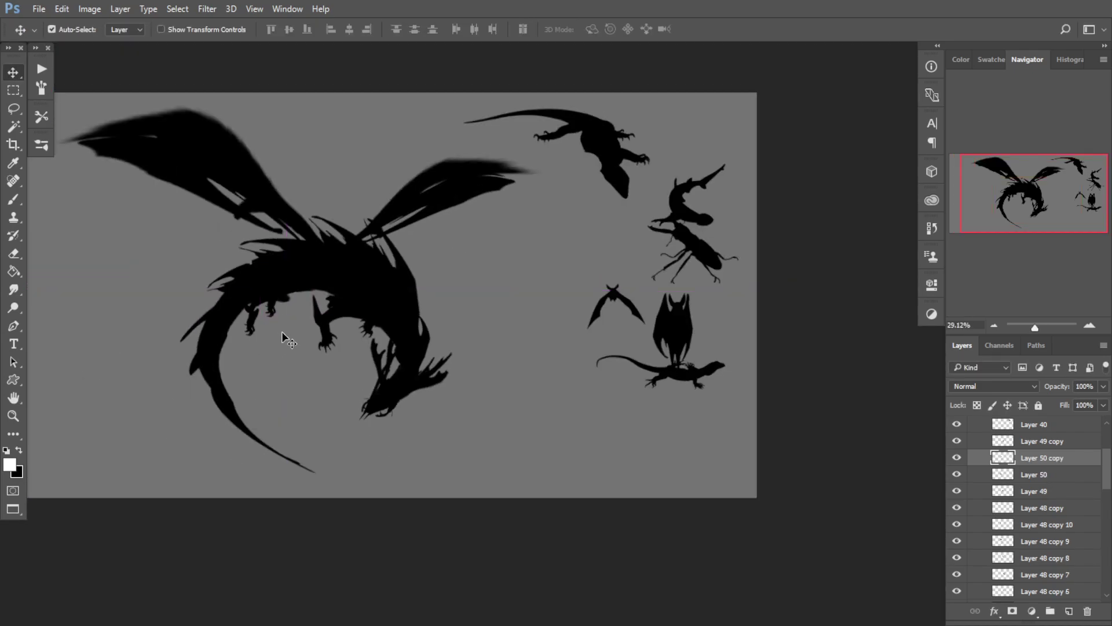
{"action": "key", "text": "ctrl+t"}
{"action": "scroll", "coordinate": [281, 331], "scroll_direction": "up", "scroll_amount": 4}
{"action": "left_click_drag", "start_coordinate": [340, 210], "coordinate": [347, 229]}
{"action": "left_click_drag", "start_coordinate": [317, 294], "coordinate": [317, 303]}
{"action": "left_click_drag", "start_coordinate": [345, 233], "coordinate": [340, 237]}
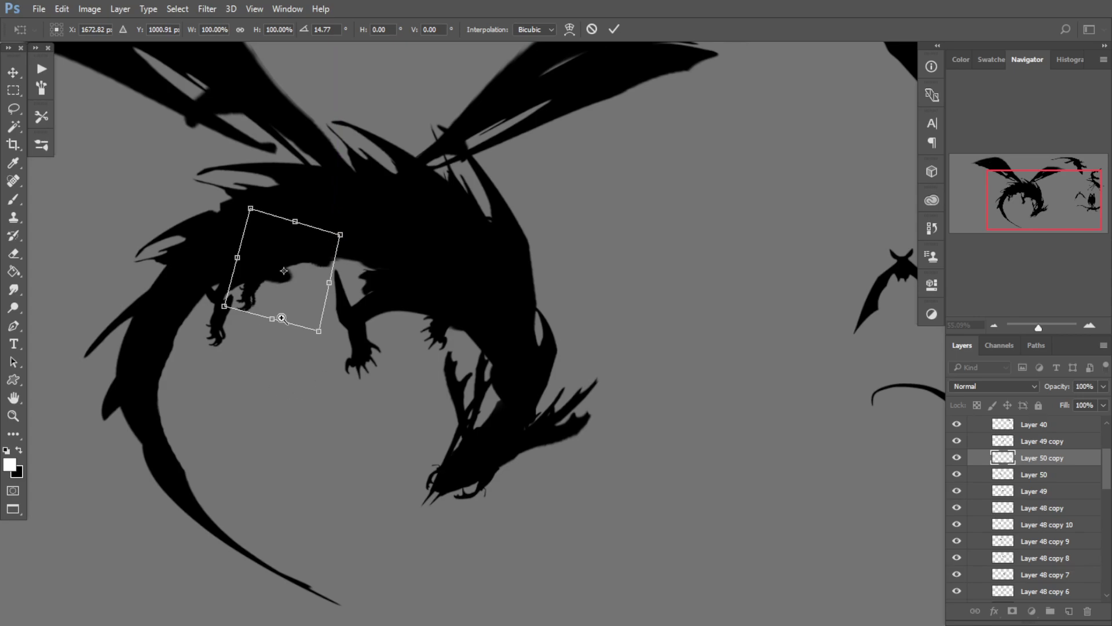
{"action": "scroll", "coordinate": [281, 318], "scroll_direction": "down", "scroll_amount": 4}
{"action": "key", "text": "Return"}
{"action": "scroll", "coordinate": [263, 348], "scroll_direction": "down", "scroll_amount": 2}
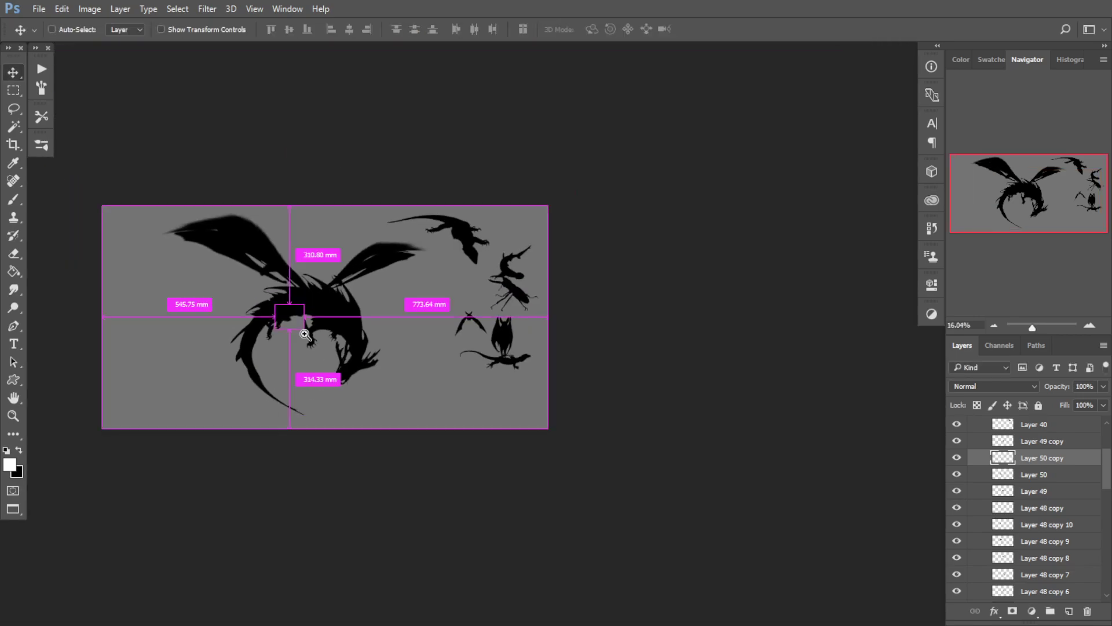
Step: Move the lizard silhouette on Layer 40 down beside the dragon's head
{"action": "scroll", "coordinate": [305, 335], "scroll_direction": "up", "scroll_amount": 3}
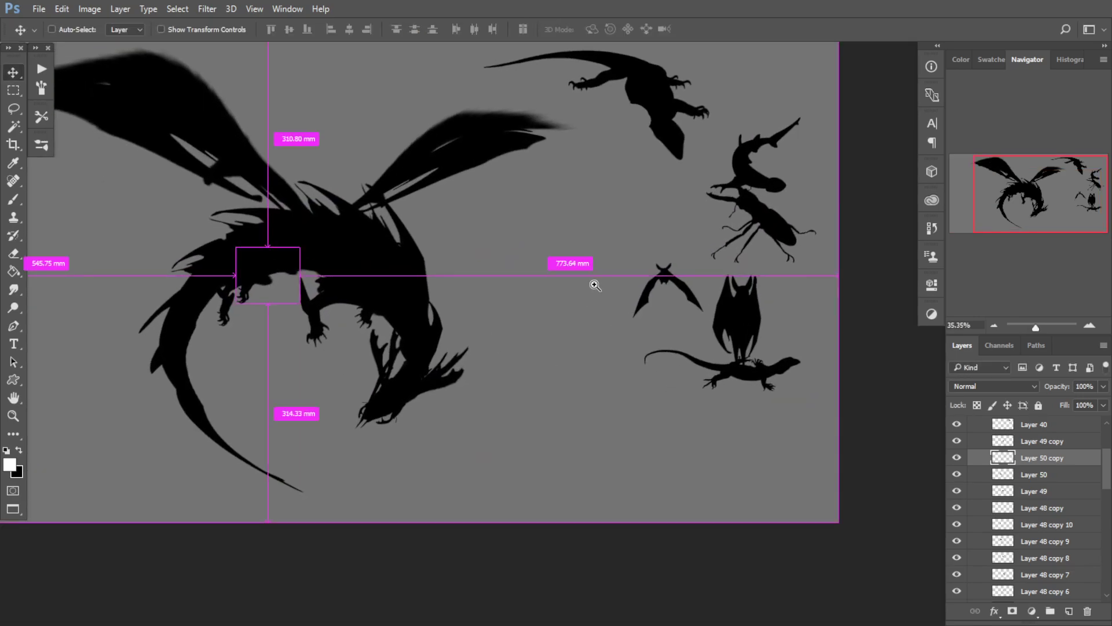
{"action": "scroll", "coordinate": [595, 285], "scroll_direction": "down", "scroll_amount": 1}
{"action": "left_click_drag", "start_coordinate": [661, 156], "coordinate": [614, 330]}
{"action": "key", "text": "ctrl+t"}
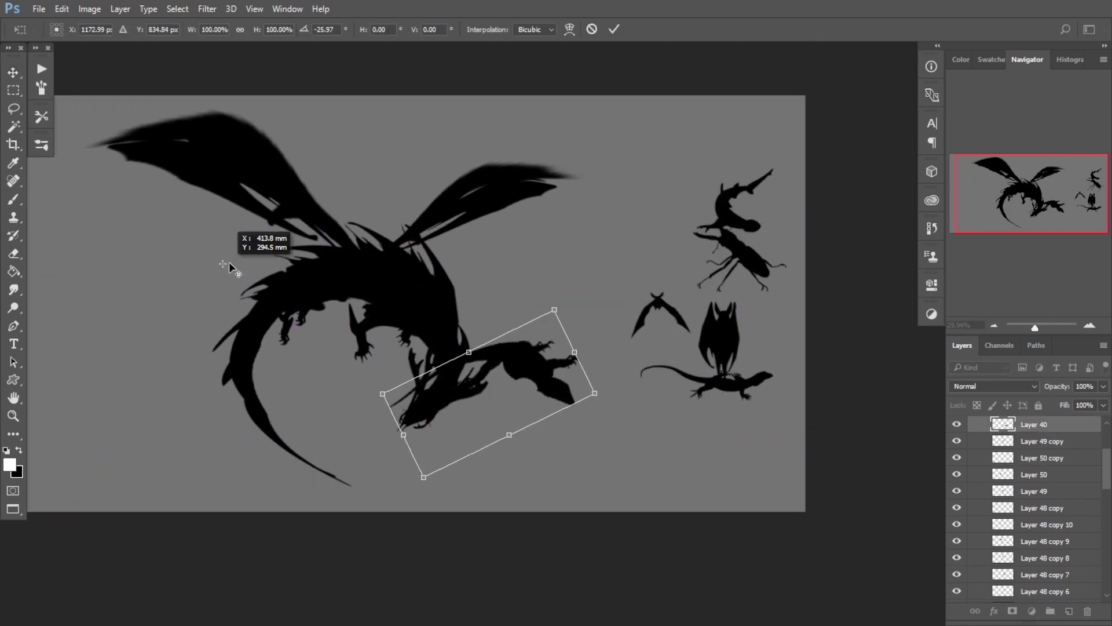
{"action": "left_click_drag", "start_coordinate": [230, 265], "coordinate": [228, 293]}
{"action": "key", "text": "Escape"}
Step: Rotate the lizard silhouette to about -24° and place it over the lower edge of the dragon's larger wing
{"action": "key", "text": "ctrl+t"}
{"action": "left_click_drag", "start_coordinate": [510, 386], "coordinate": [163, 228]}
{"action": "left_click_drag", "start_coordinate": [255, 248], "coordinate": [246, 212]}
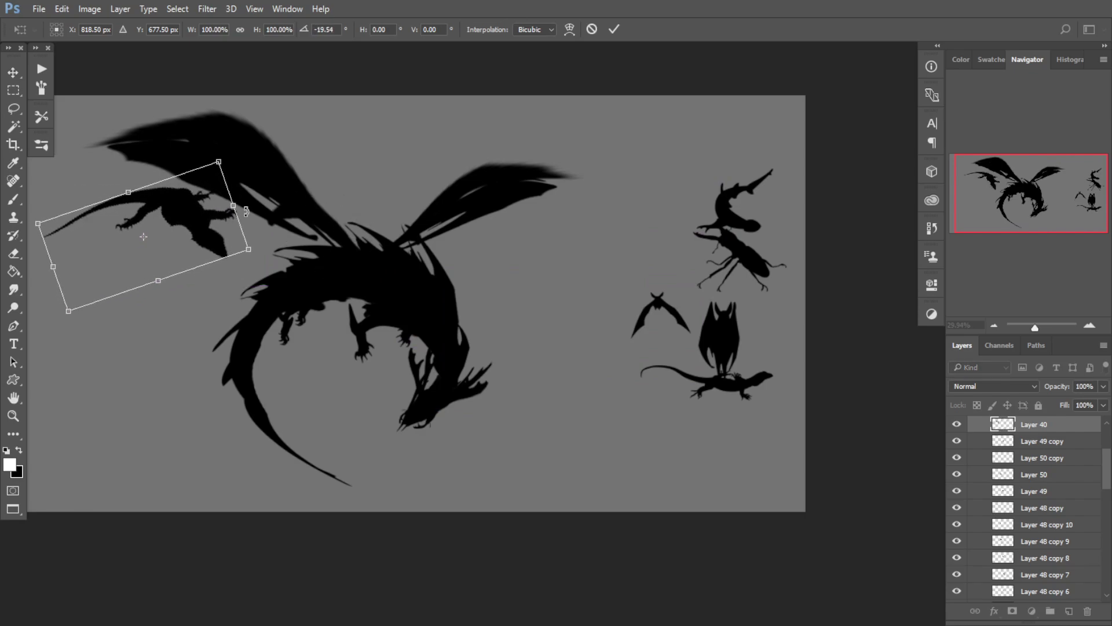
{"action": "left_click_drag", "start_coordinate": [195, 243], "coordinate": [289, 248]}
{"action": "left_click_drag", "start_coordinate": [348, 210], "coordinate": [398, 215]}
{"action": "left_click_drag", "start_coordinate": [264, 244], "coordinate": [332, 258]}
Step: Warp the lizard silhouette, stretching its tail end outward and compressing its body against the larger wing
{"action": "right_click", "coordinate": [283, 242]}
{"action": "left_click", "coordinate": [318, 350]}
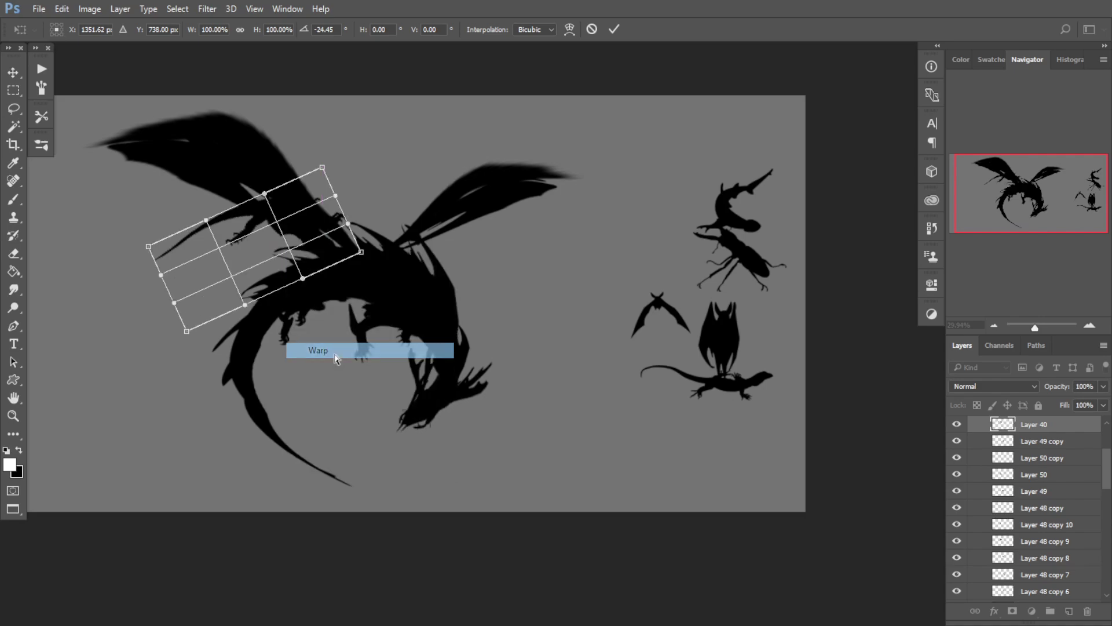
{"action": "left_click_drag", "start_coordinate": [307, 191], "coordinate": [209, 226]}
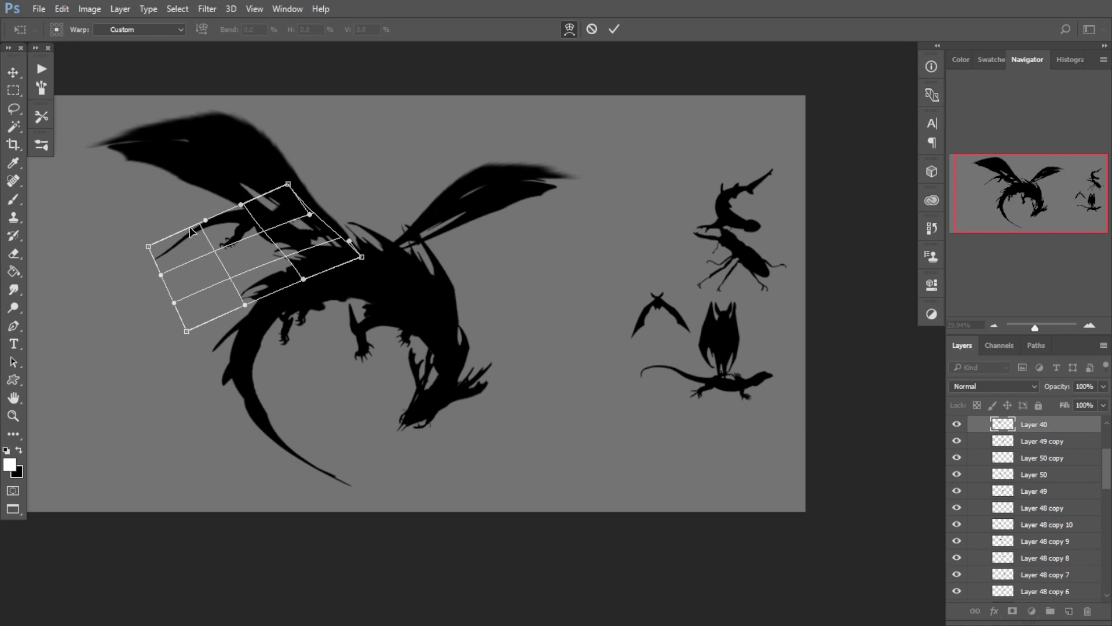
{"action": "left_click_drag", "start_coordinate": [148, 247], "coordinate": [17, 48]}
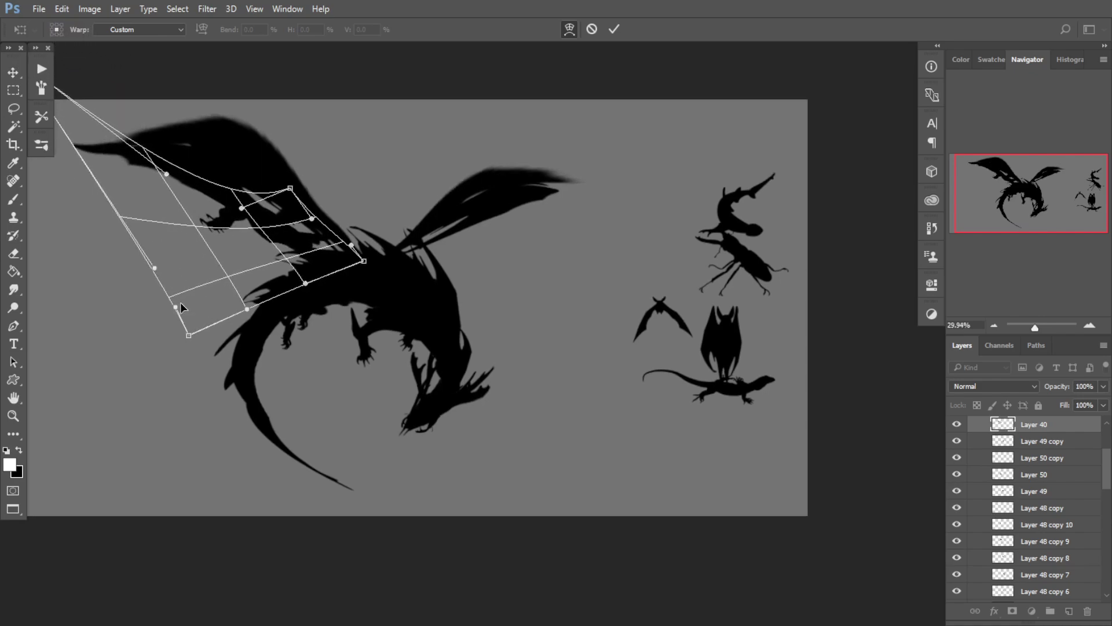
{"action": "left_click_drag", "start_coordinate": [179, 304], "coordinate": [3, 408]}
{"action": "left_click_drag", "start_coordinate": [245, 304], "coordinate": [315, 291]}
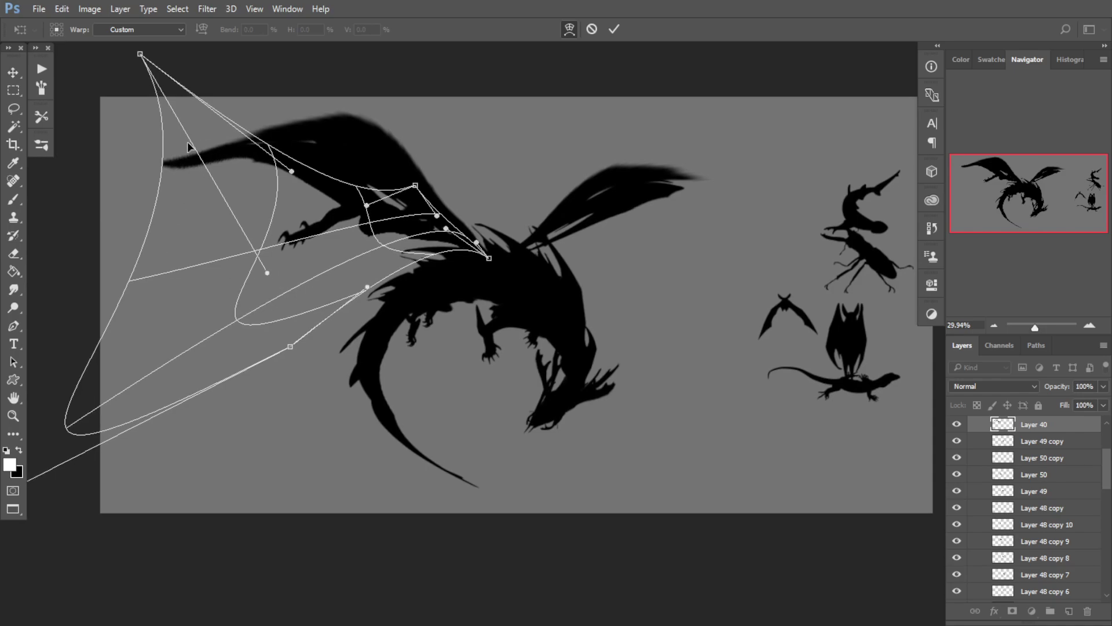
Step: Refine the warp so the lizard's tail extends past the wingtip and its clawed leg hangs below the wing
{"action": "left_click_drag", "start_coordinate": [263, 258], "coordinate": [299, 200]}
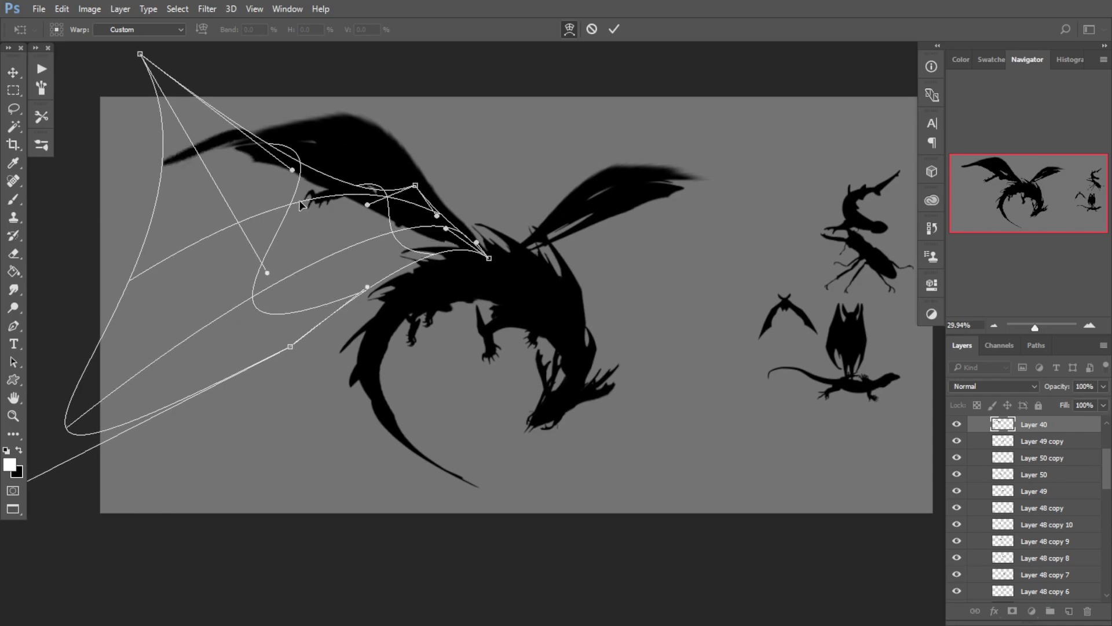
{"action": "left_click_drag", "start_coordinate": [161, 109], "coordinate": [157, 230]}
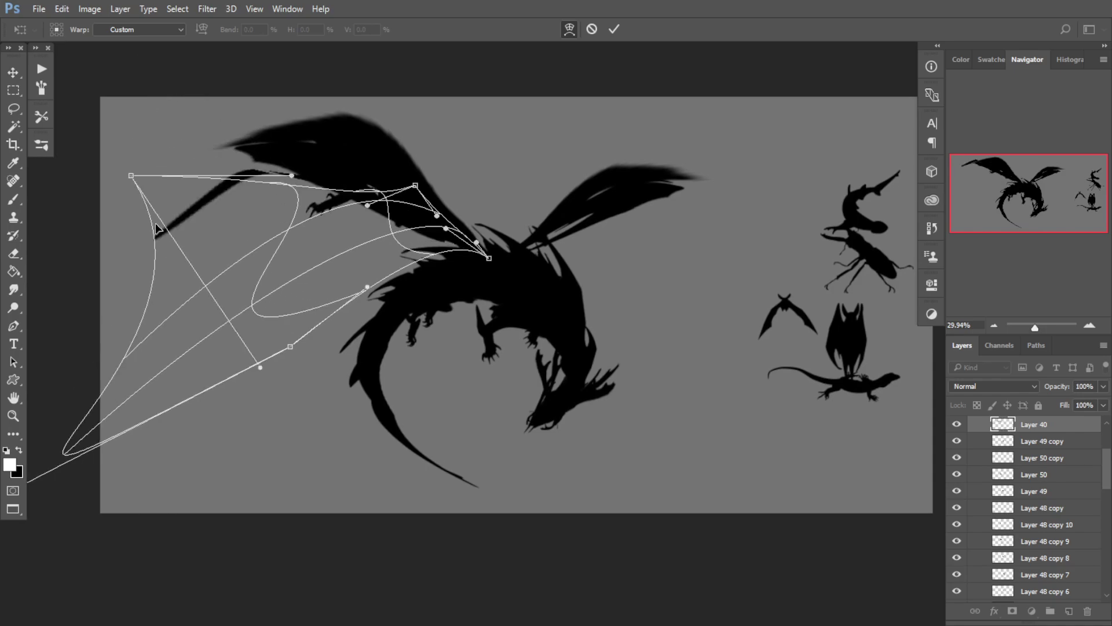
{"action": "left_click_drag", "start_coordinate": [231, 211], "coordinate": [174, 293]}
{"action": "left_click_drag", "start_coordinate": [238, 239], "coordinate": [254, 146]}
{"action": "left_click_drag", "start_coordinate": [373, 244], "coordinate": [346, 270]}
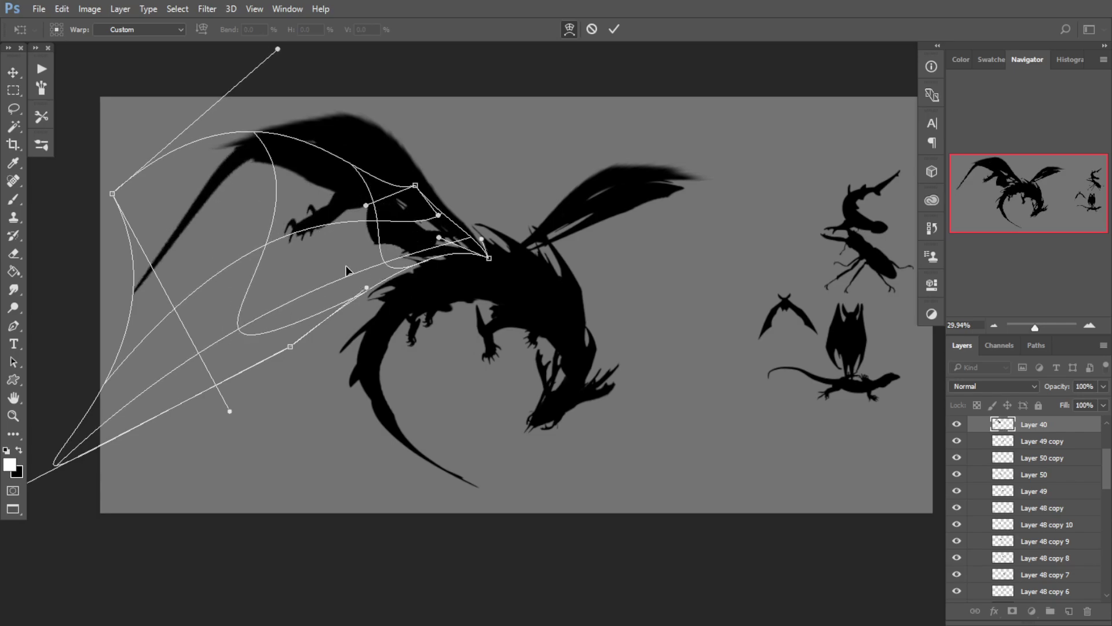
{"action": "left_click_drag", "start_coordinate": [415, 268], "coordinate": [427, 257]}
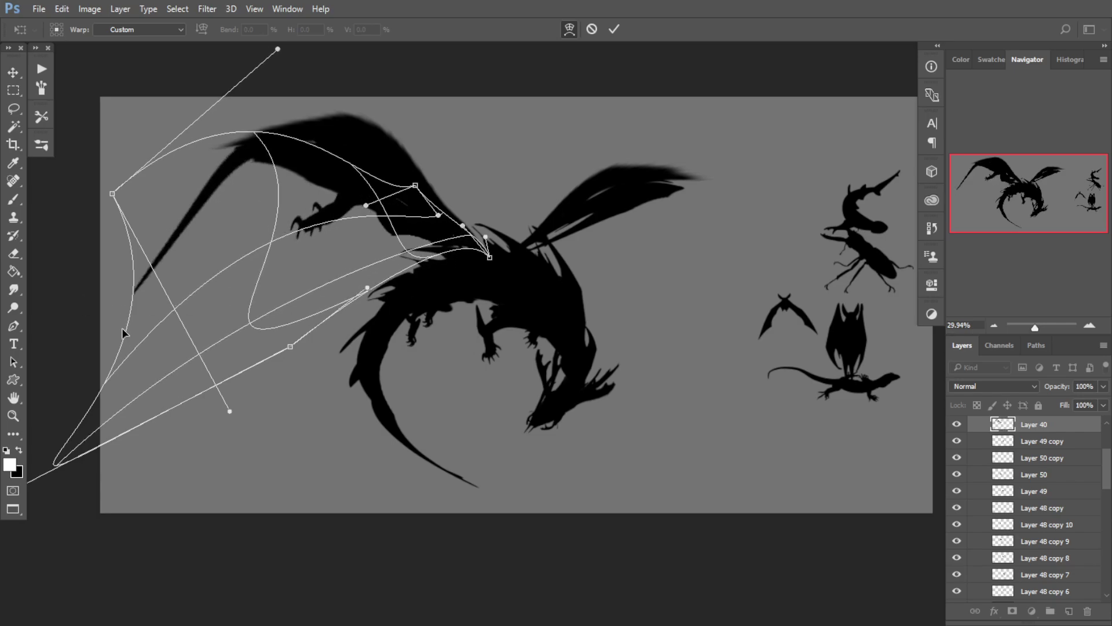
{"action": "left_click_drag", "start_coordinate": [123, 329], "coordinate": [137, 278]}
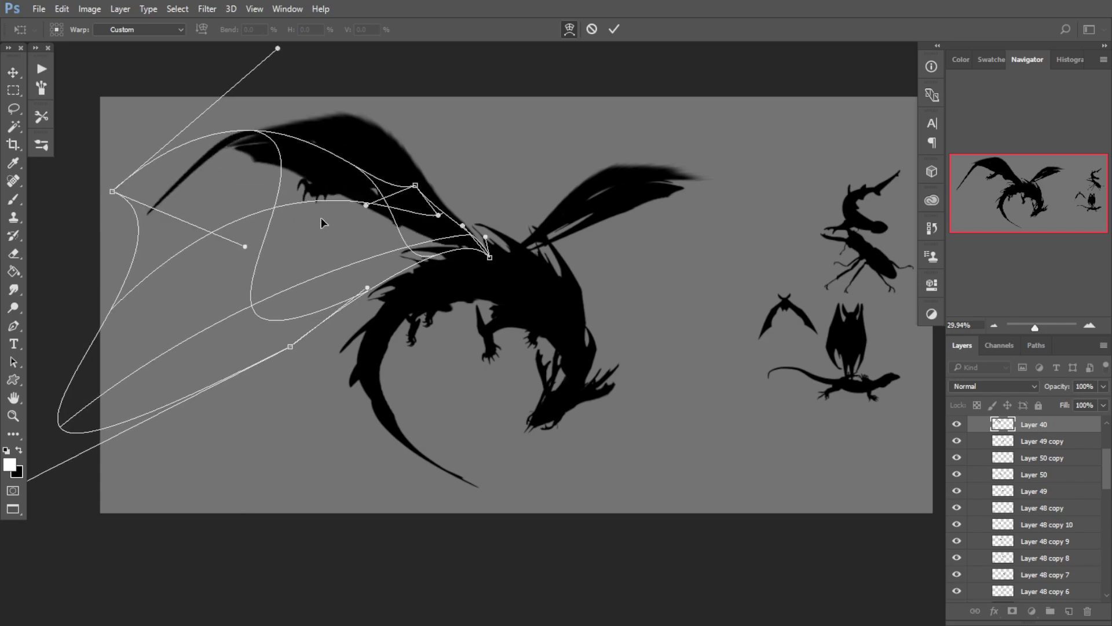
{"action": "left_click_drag", "start_coordinate": [256, 184], "coordinate": [256, 207]}
{"action": "left_click_drag", "start_coordinate": [230, 155], "coordinate": [229, 158]}
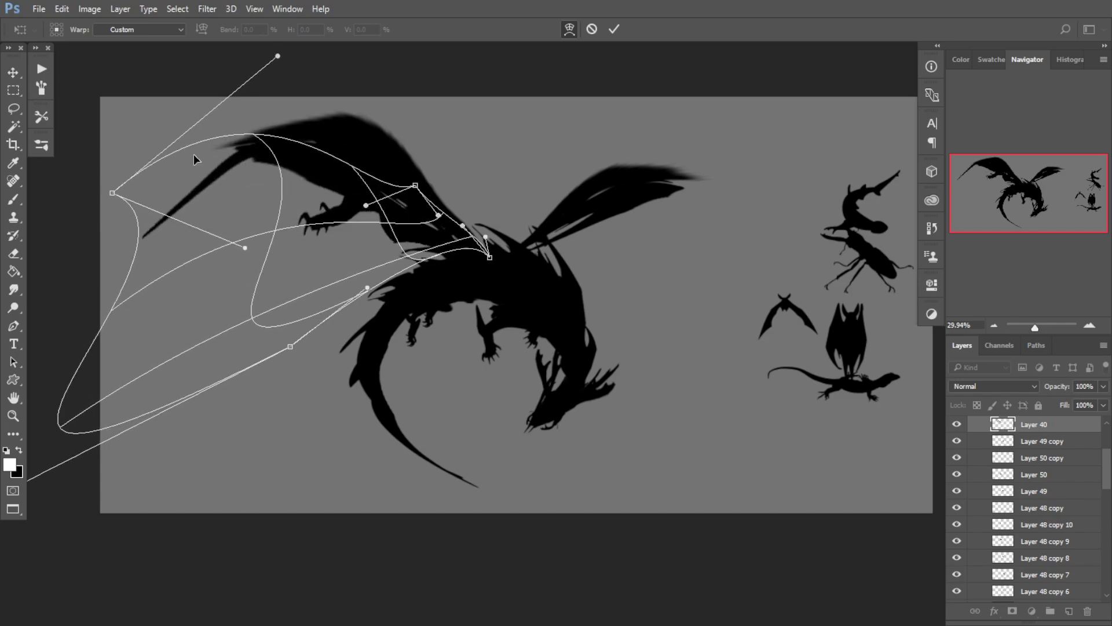
{"action": "key", "text": "Return"}
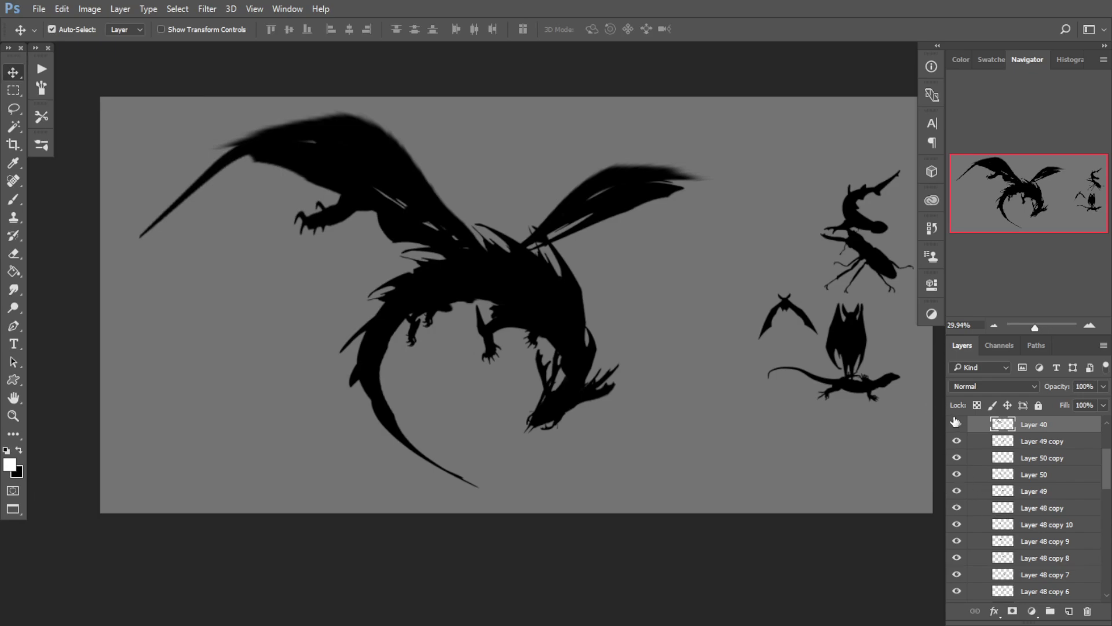
Step: Compare the dragon with and without Layer 40 and leave the layer hidden
{"action": "left_click", "coordinate": [957, 423]}
{"action": "left_click", "coordinate": [957, 424]}
{"action": "left_click", "coordinate": [956, 423]}
{"action": "left_click", "coordinate": [957, 423]}
{"action": "left_click", "coordinate": [956, 423]}
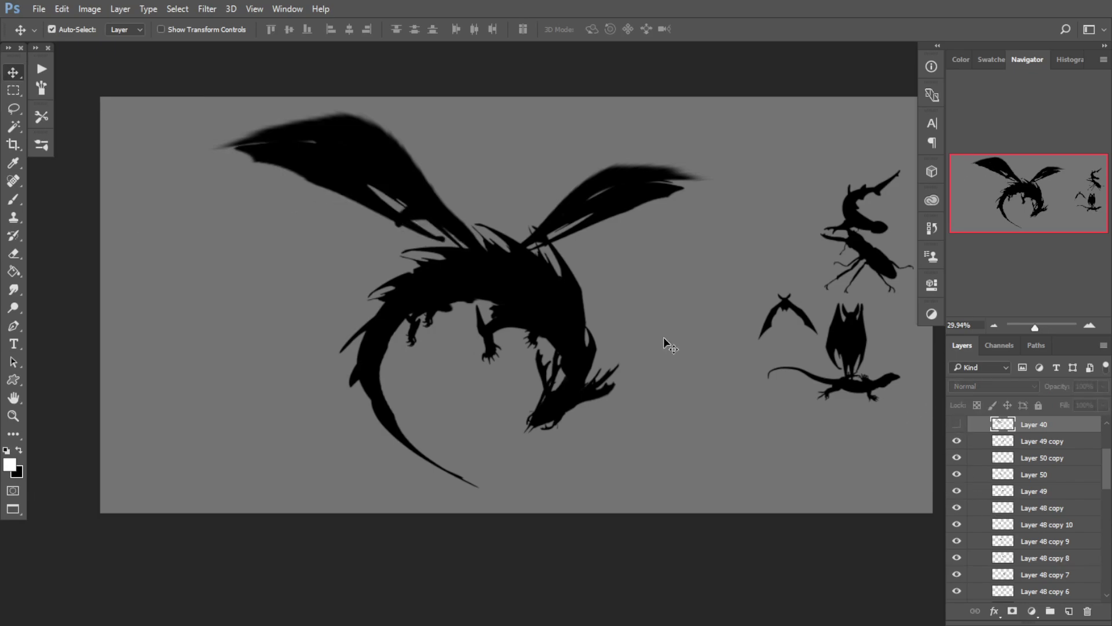
{"action": "left_click", "coordinate": [789, 307]}
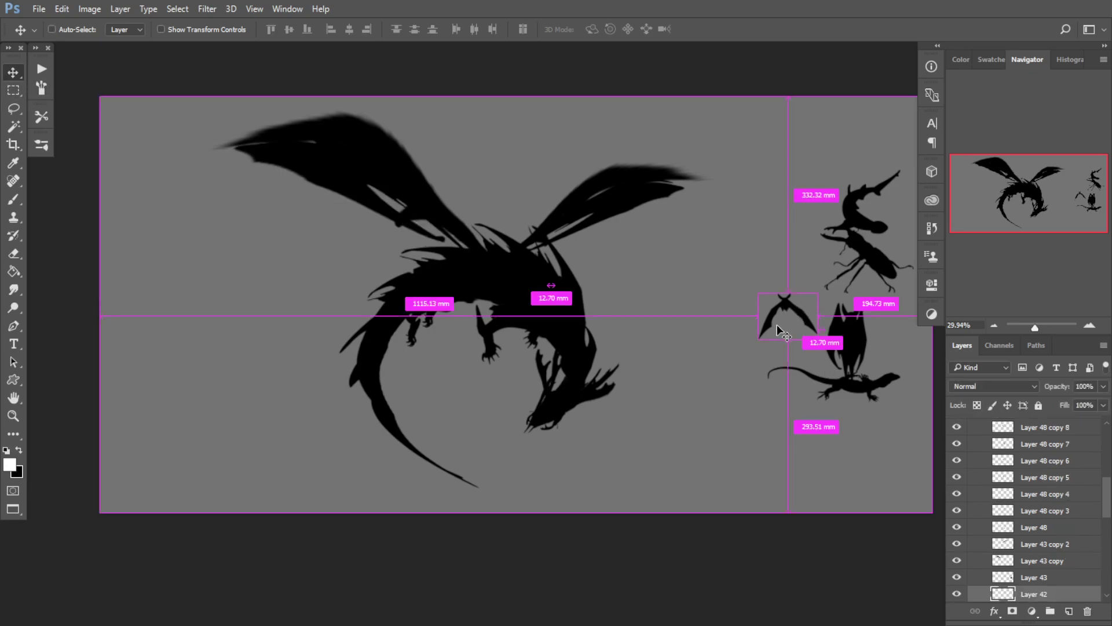
{"action": "key", "text": "ctrl+t"}
{"action": "left_click_drag", "start_coordinate": [789, 319], "coordinate": [274, 302]}
{"action": "key", "text": "Escape"}
{"action": "key", "text": "ctrl+t"}
{"action": "key", "text": "Escape"}
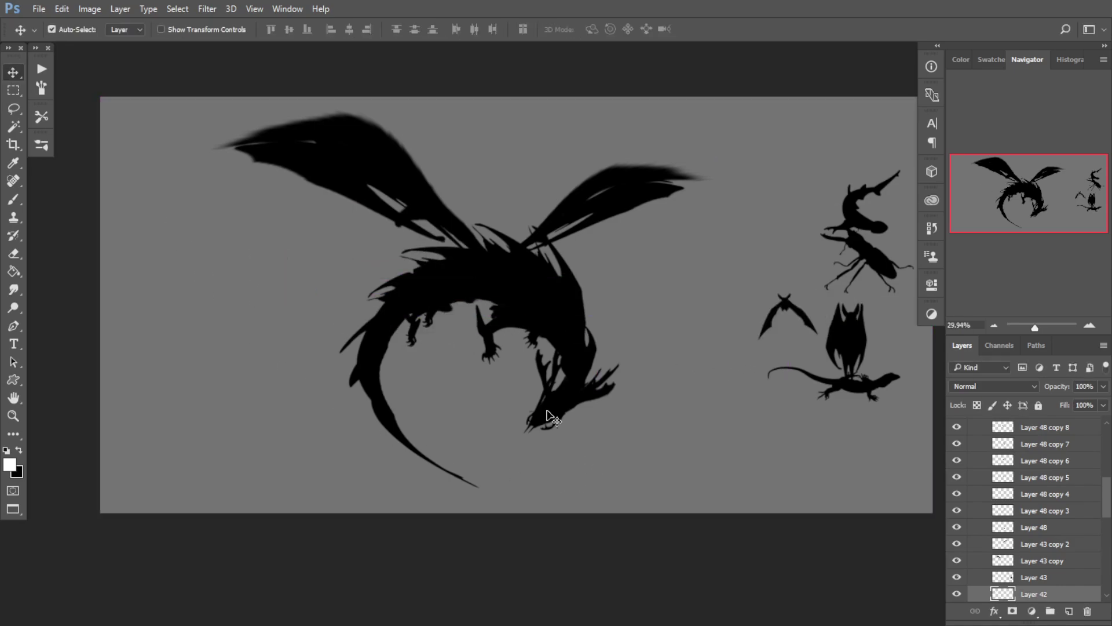
Step: Move Layer 46 copy directly below Layer 43 copy and merge the two larger-wing layers into one
{"action": "left_click", "coordinate": [323, 178]}
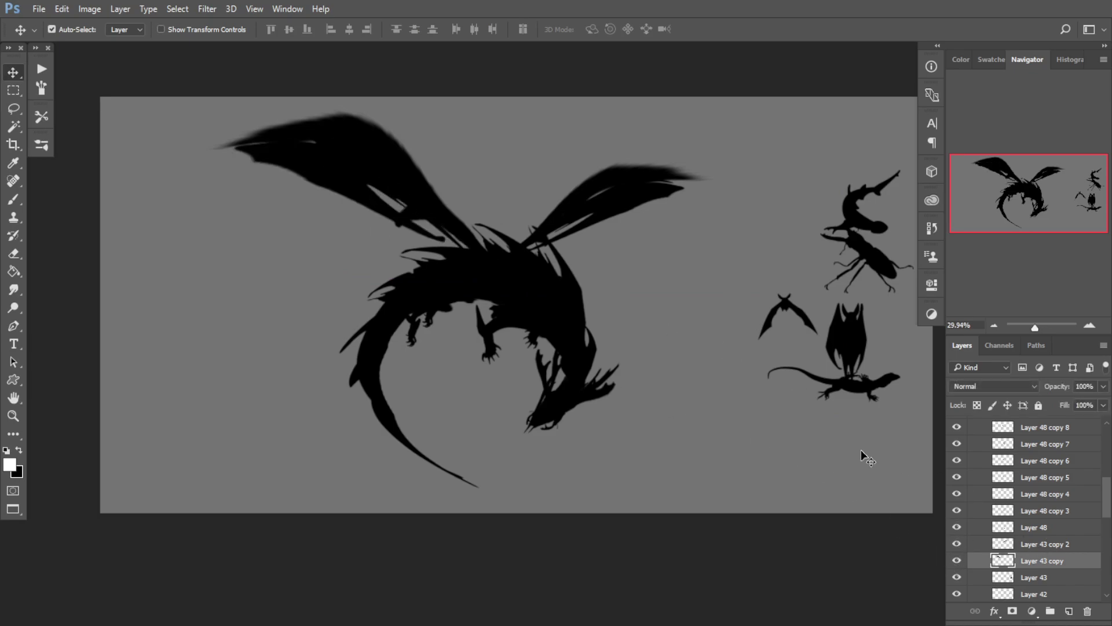
{"action": "left_click", "coordinate": [455, 233]}
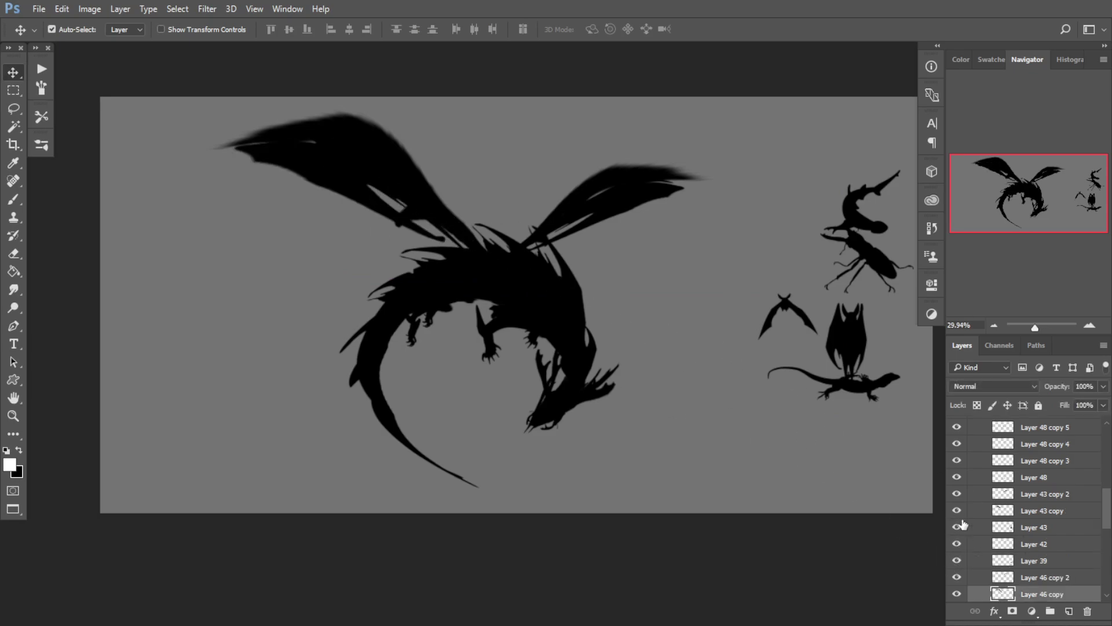
{"action": "left_click", "coordinate": [957, 594]}
{"action": "left_click", "coordinate": [371, 199]}
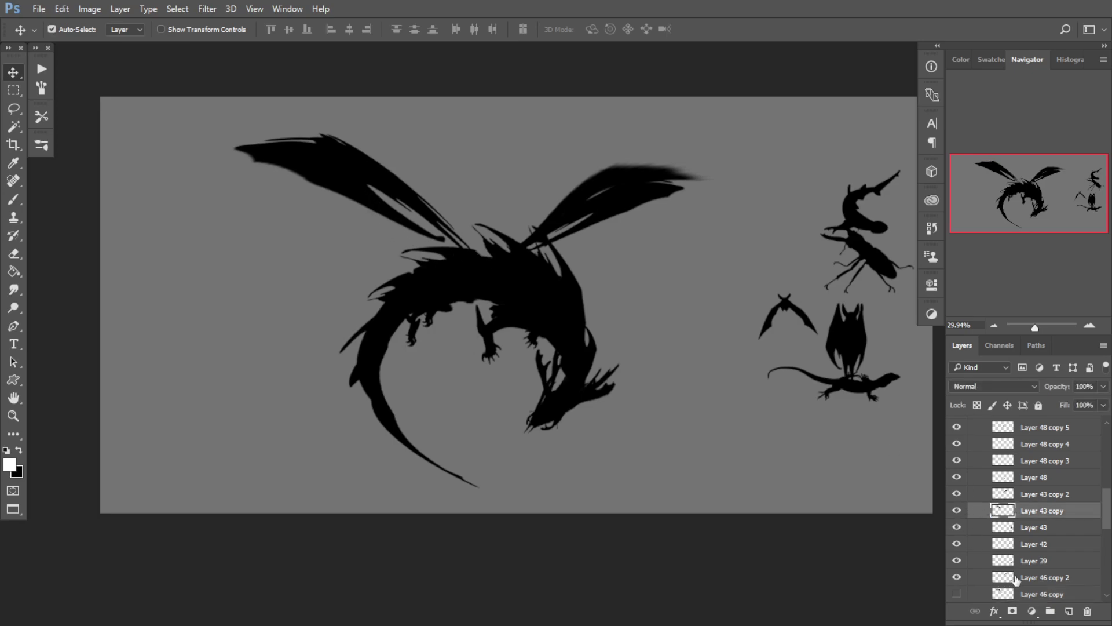
{"action": "left_click_drag", "start_coordinate": [1014, 592], "coordinate": [968, 527]}
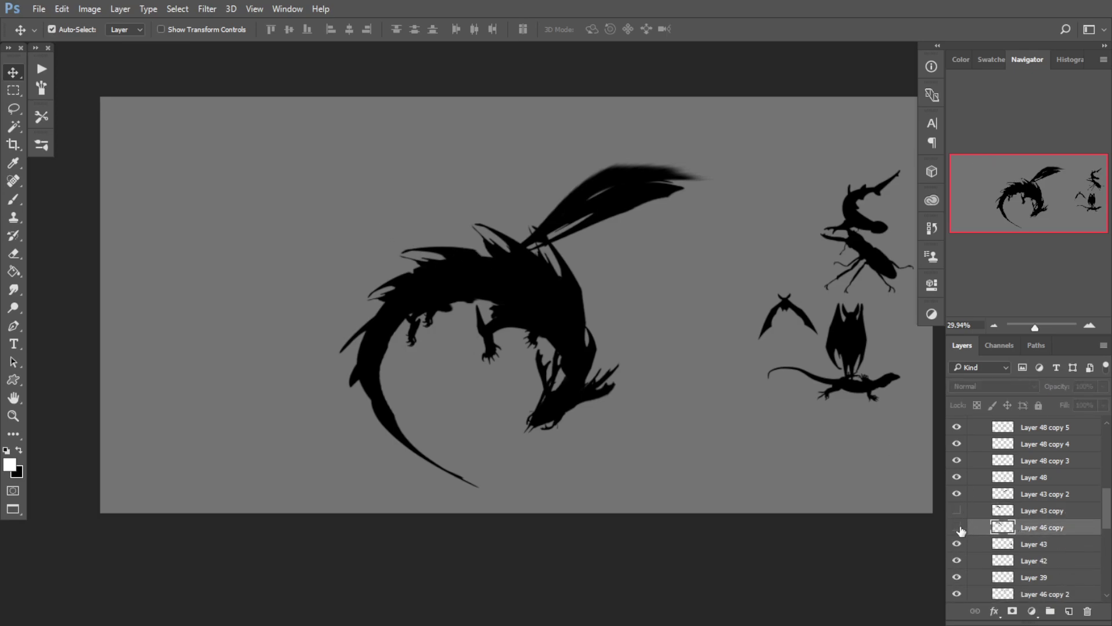
{"action": "left_click", "coordinate": [957, 527]}
{"action": "left_click", "coordinate": [957, 510]}
{"action": "left_click", "coordinate": [1021, 511], "text": "shift"}
{"action": "key", "text": "ctrl+e"}
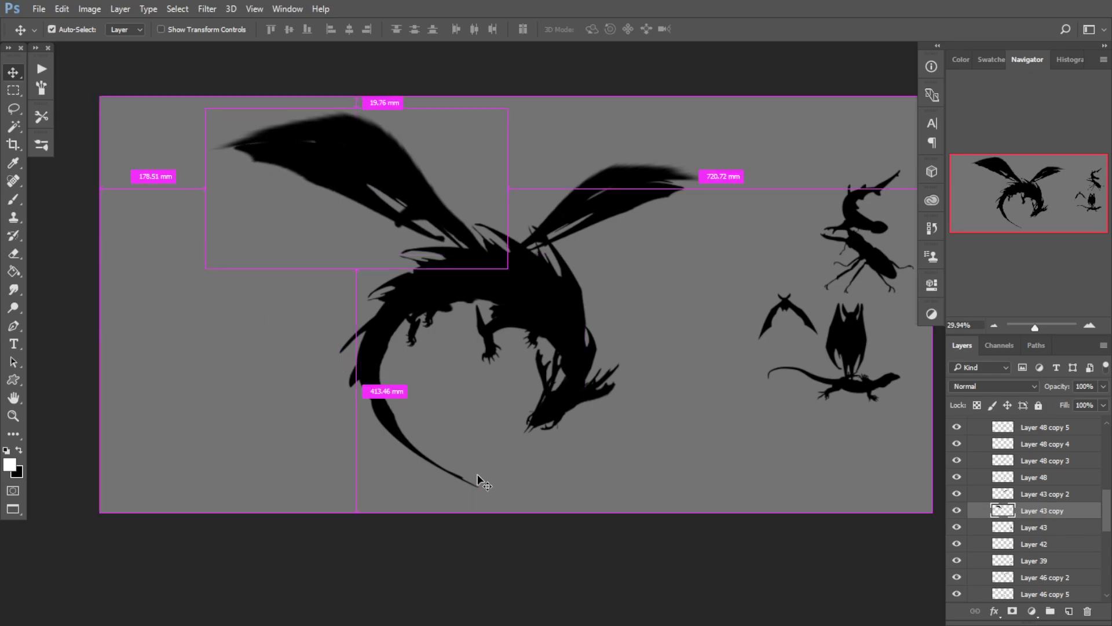
{"action": "key", "text": "ctrl+t"}
{"action": "right_click", "coordinate": [390, 207]}
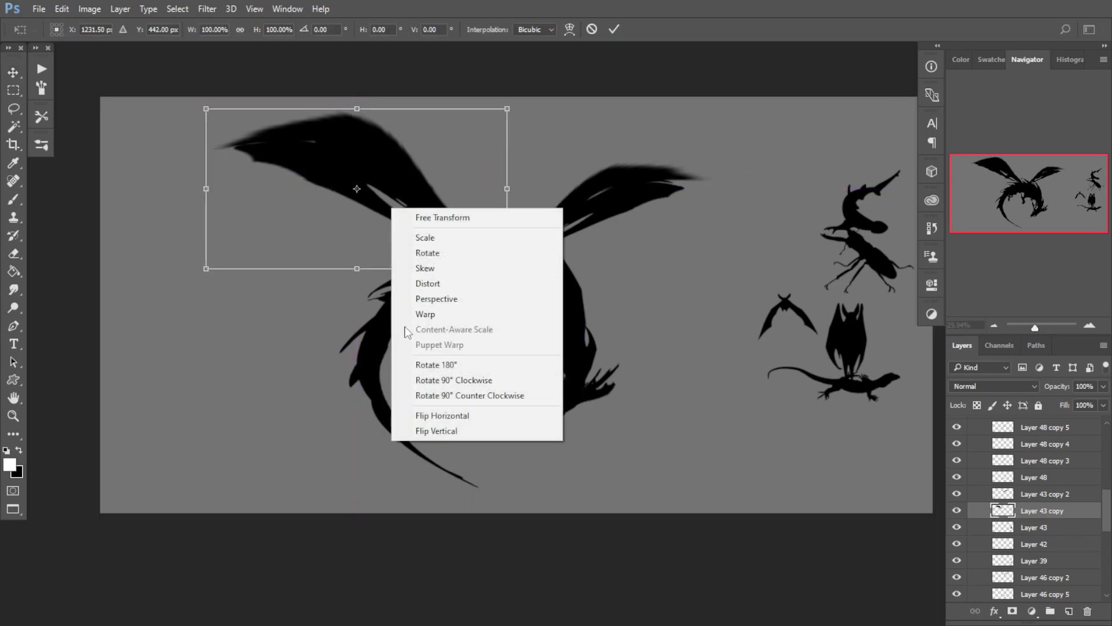
{"action": "left_click", "coordinate": [407, 317]}
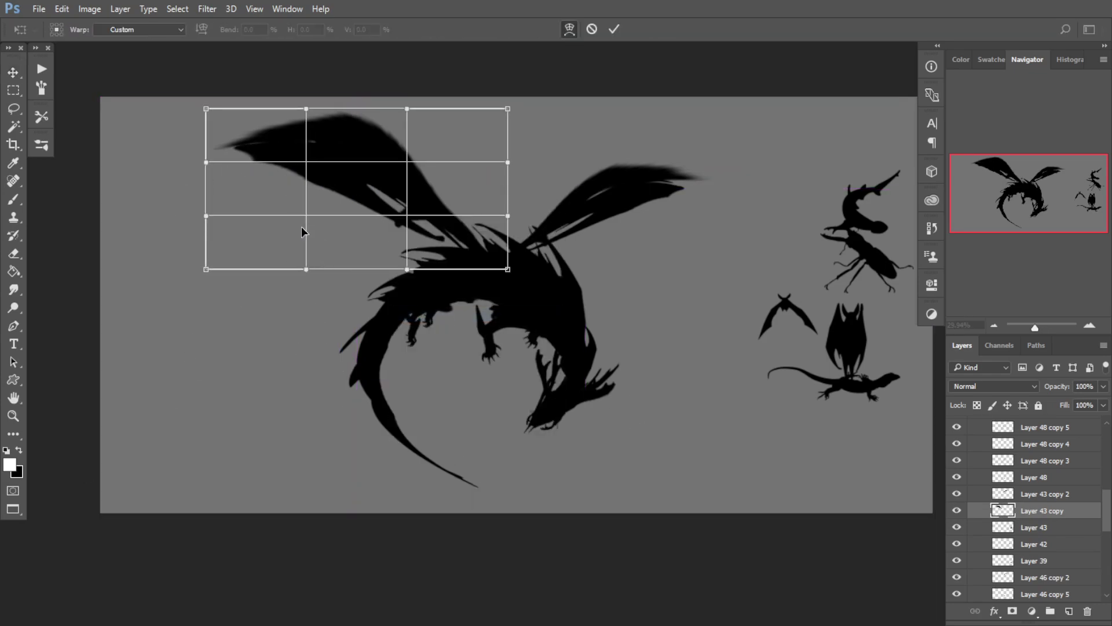
{"action": "left_click_drag", "start_coordinate": [306, 270], "coordinate": [293, 284]}
{"action": "key", "text": "Return"}
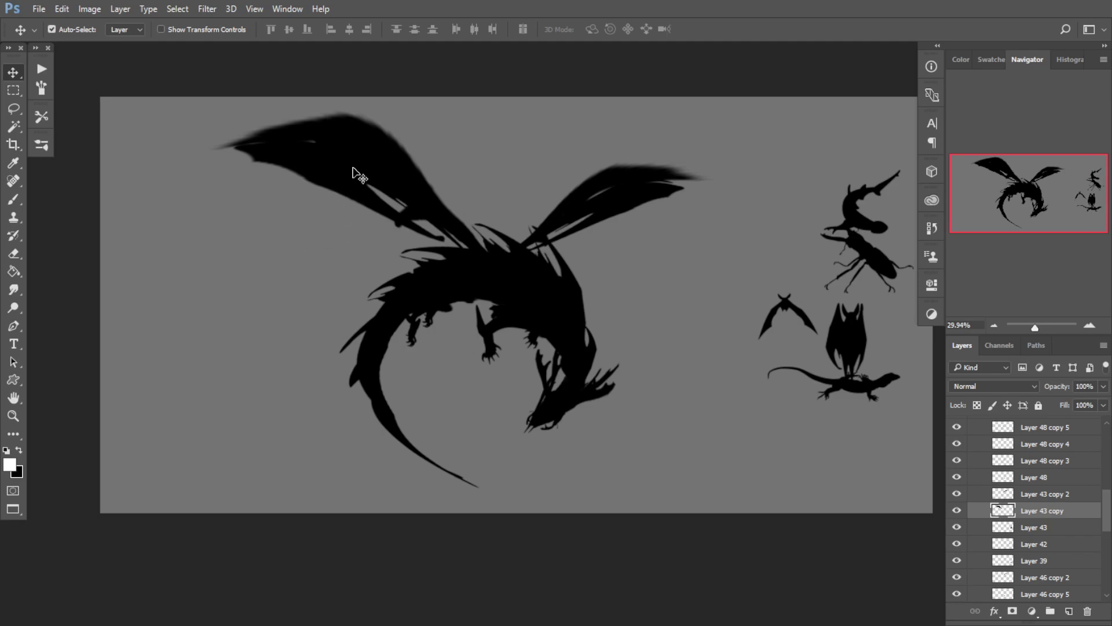
{"action": "key", "text": "ctrl+t"}
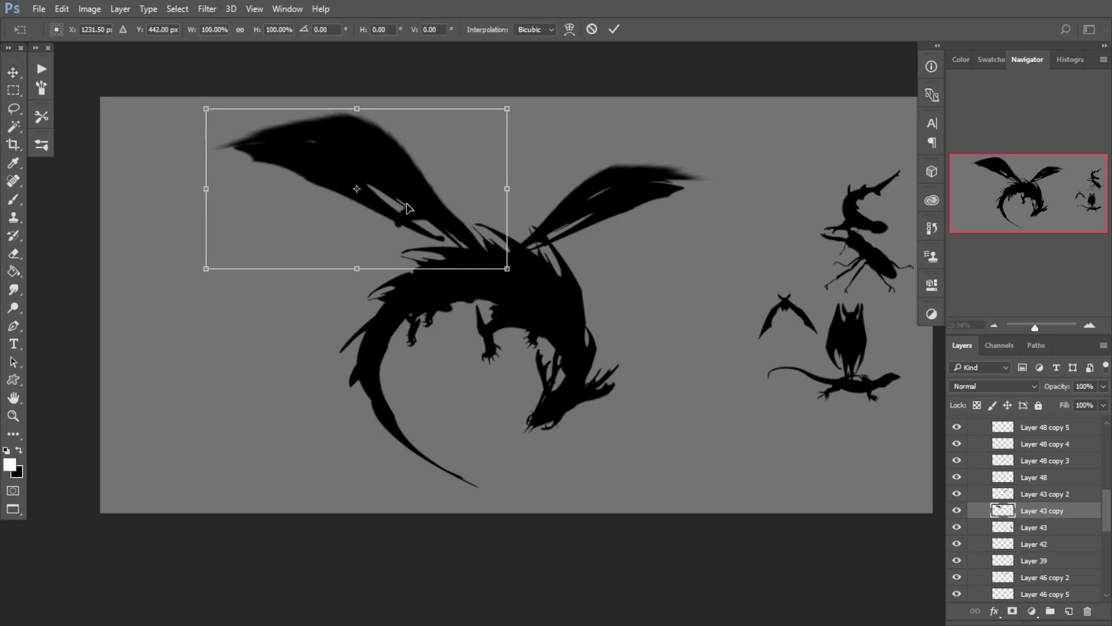
{"action": "left_click_drag", "start_coordinate": [409, 208], "coordinate": [444, 254]}
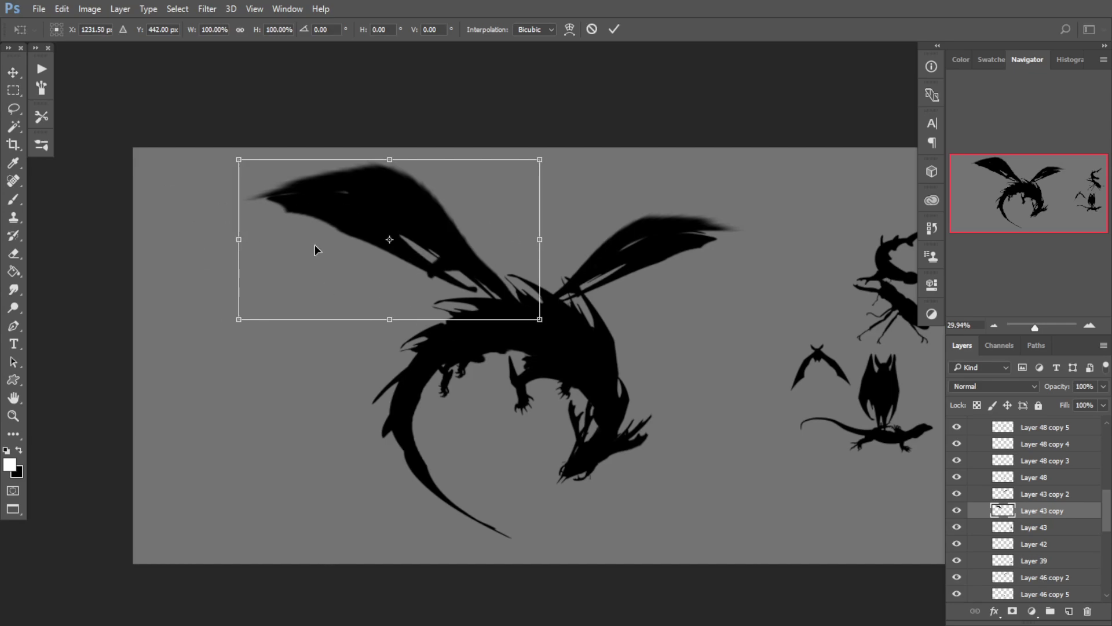
{"action": "left_click_drag", "start_coordinate": [314, 250], "coordinate": [253, 239]}
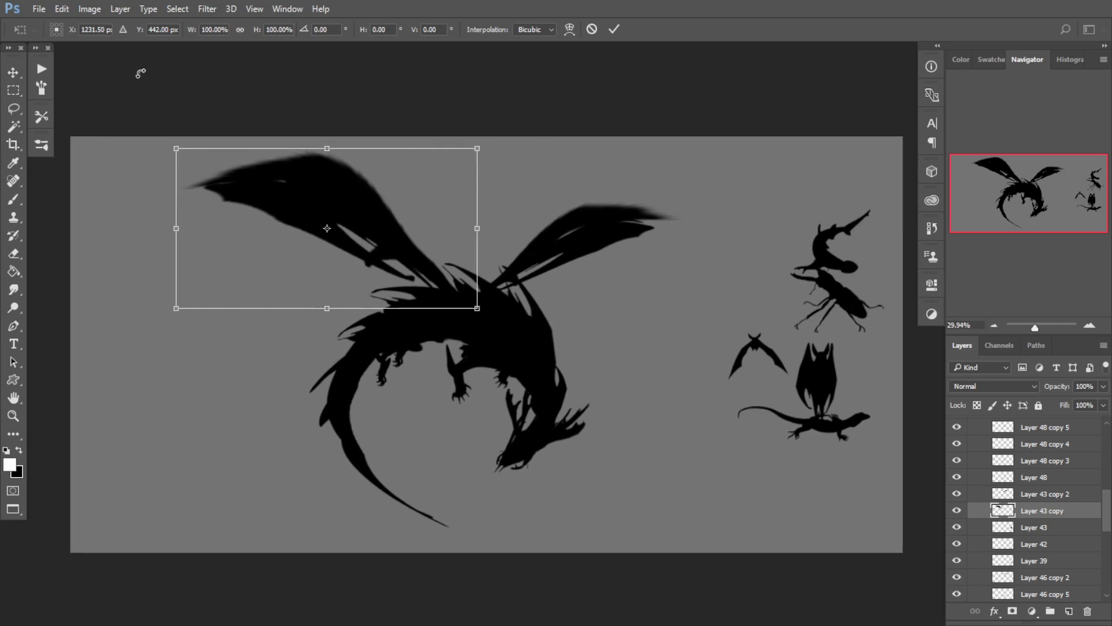
{"action": "left_click", "coordinate": [66, 9]}
{"action": "left_click", "coordinate": [67, 9]}
{"action": "key", "text": "Escape"}
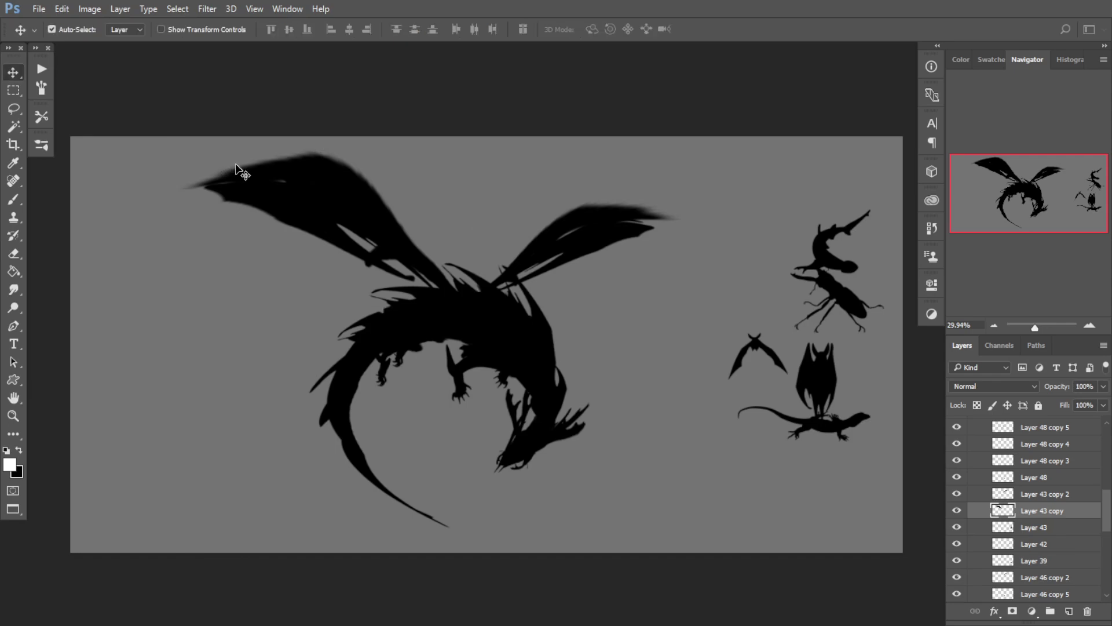
Step: Apply Puppet Warp to the merged larger wing and pin its lower edge and root
{"action": "left_click", "coordinate": [957, 510]}
{"action": "left_click", "coordinate": [957, 510]}
{"action": "left_click", "coordinate": [88, 9]}
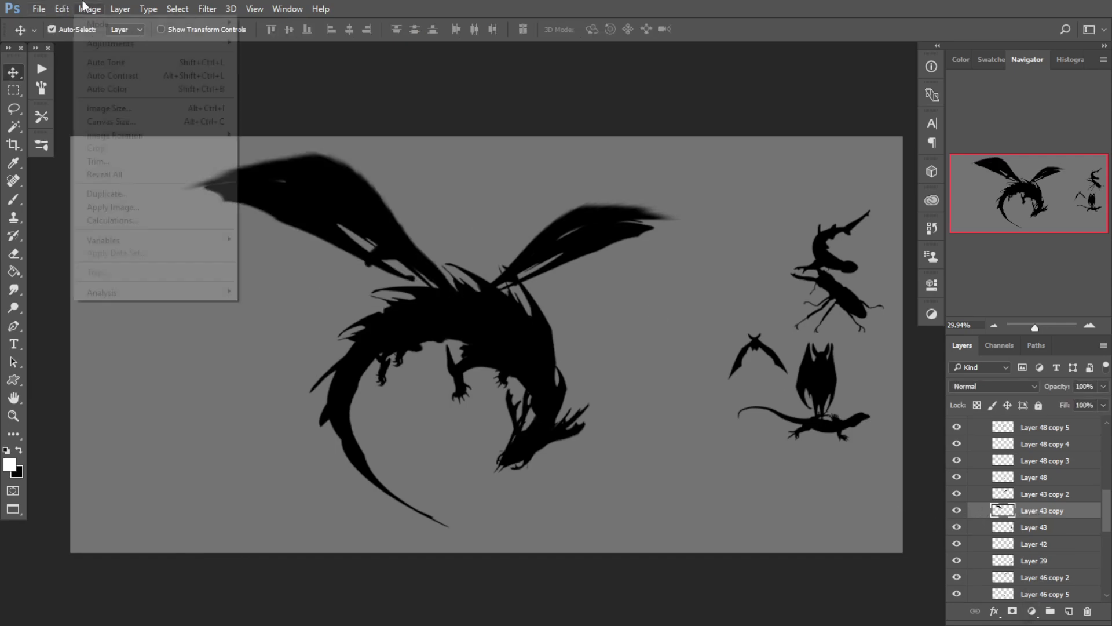
{"action": "mouse_move", "coordinate": [60, 8]}
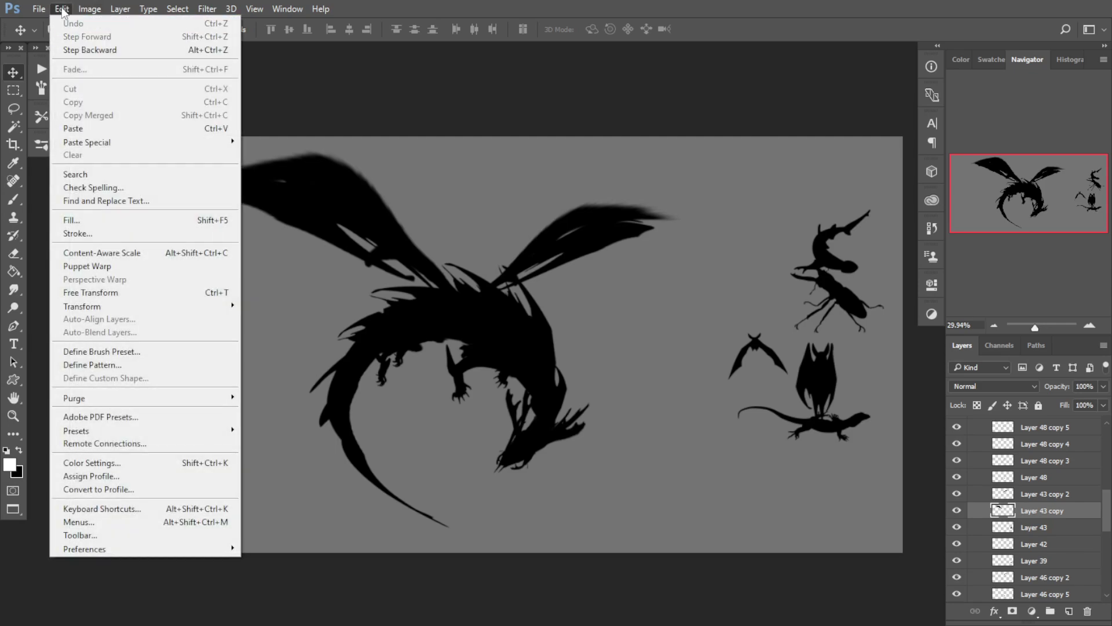
{"action": "left_click", "coordinate": [99, 267]}
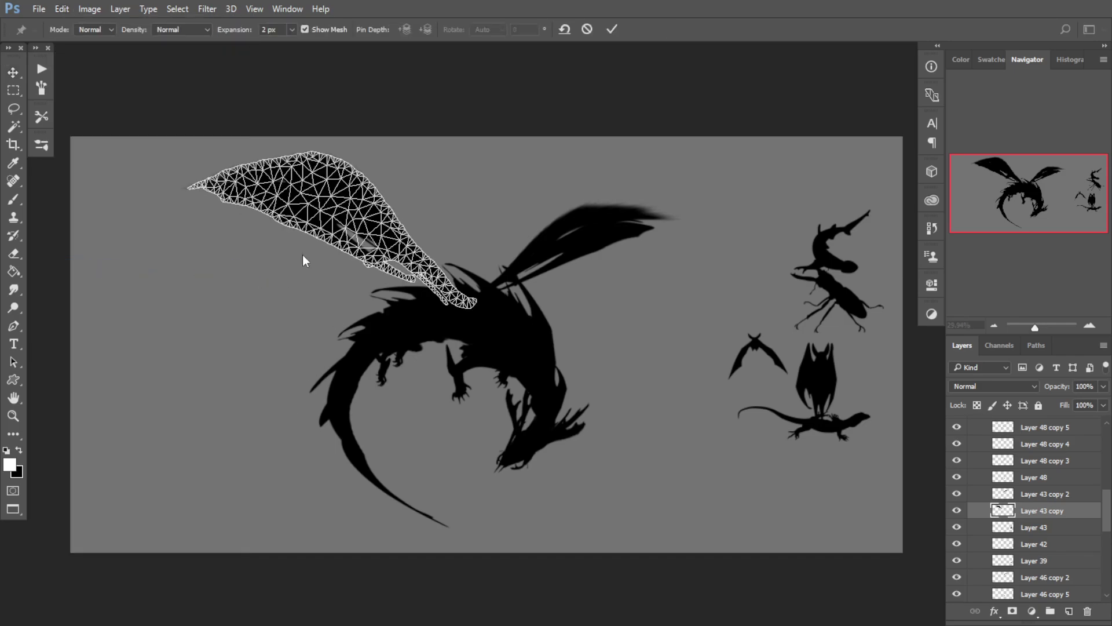
{"action": "scroll", "coordinate": [391, 241], "scroll_direction": "up", "scroll_amount": 2, "text": "alt"}
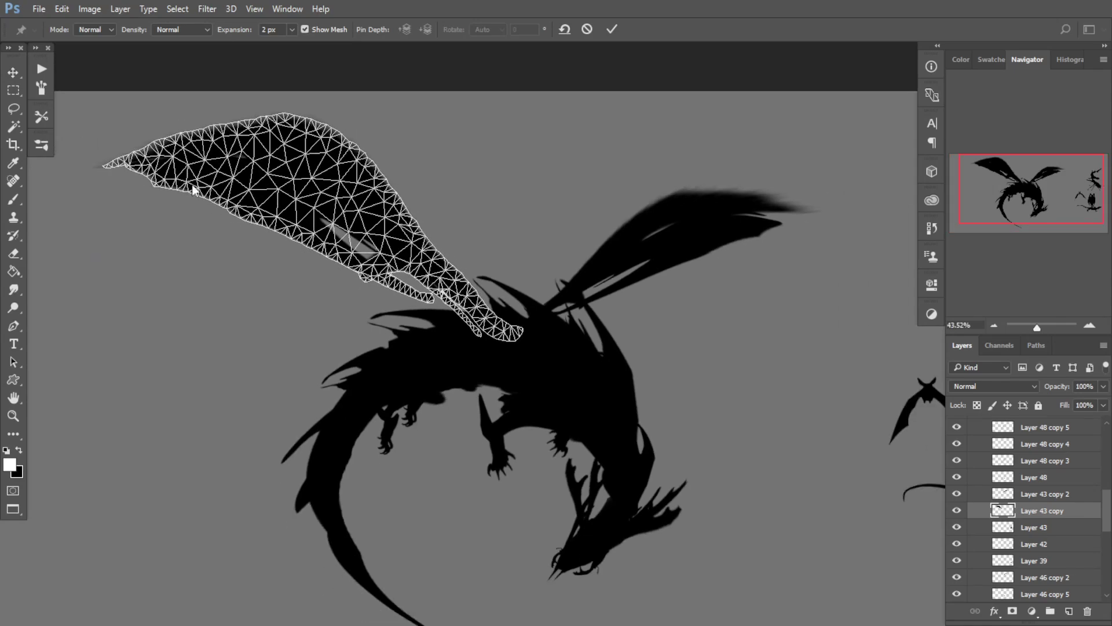
{"action": "scroll", "coordinate": [197, 191], "scroll_direction": "up", "scroll_amount": 2, "text": "alt"}
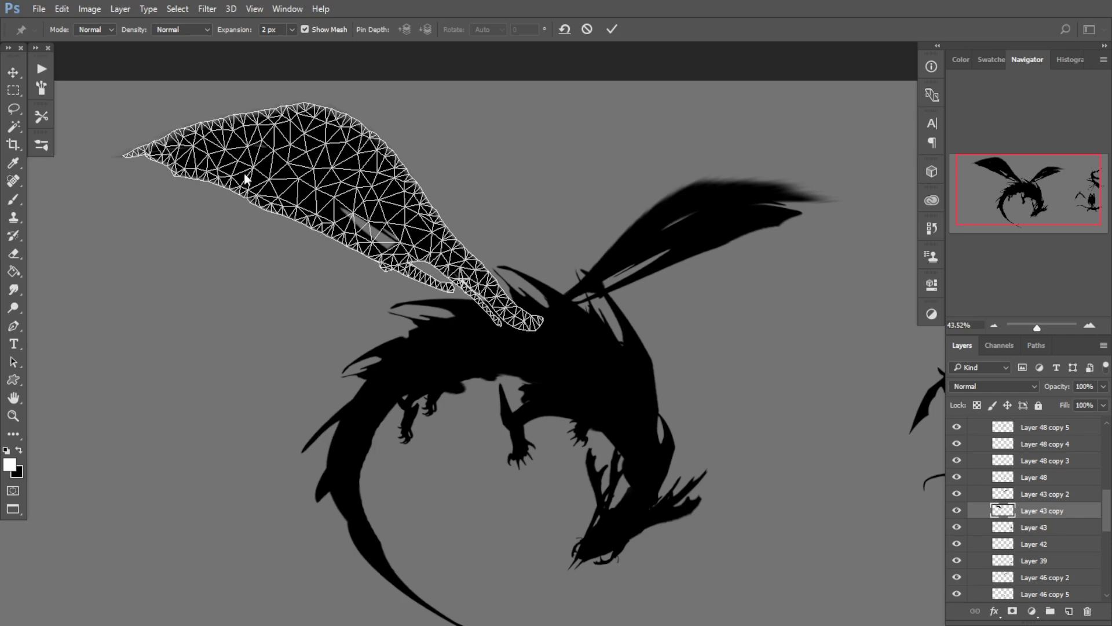
{"action": "left_click_drag", "start_coordinate": [322, 296], "coordinate": [346, 317]}
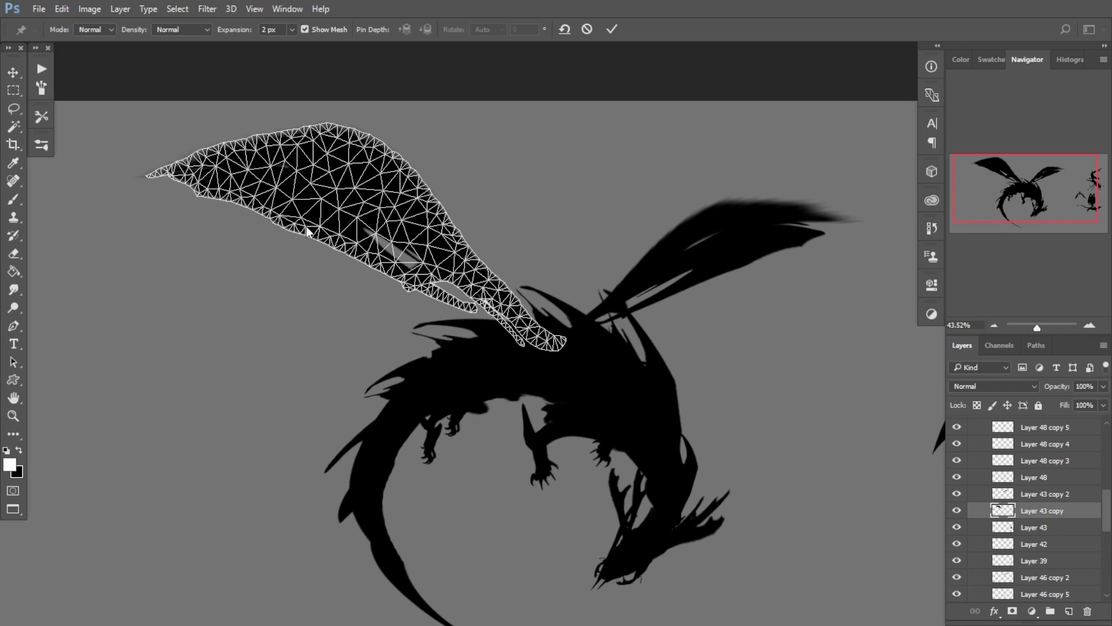
{"action": "left_click", "coordinate": [309, 225]}
{"action": "left_click_drag", "start_coordinate": [380, 257], "coordinate": [369, 256]}
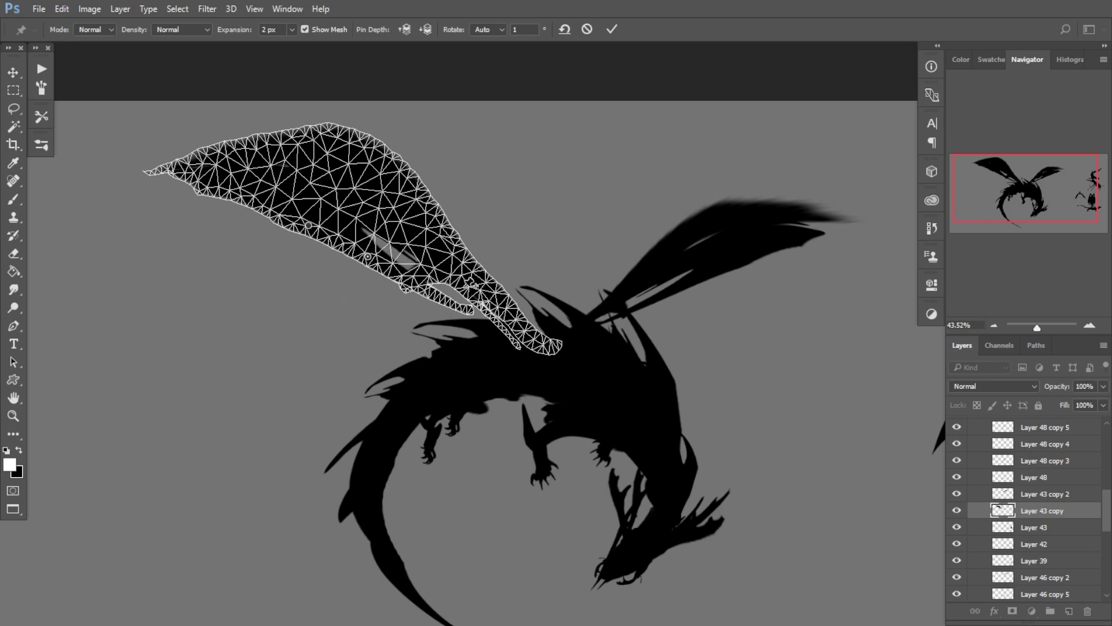
{"action": "left_click", "coordinate": [429, 279]}
{"action": "left_click", "coordinate": [538, 345]}
{"action": "left_click", "coordinate": [494, 296]}
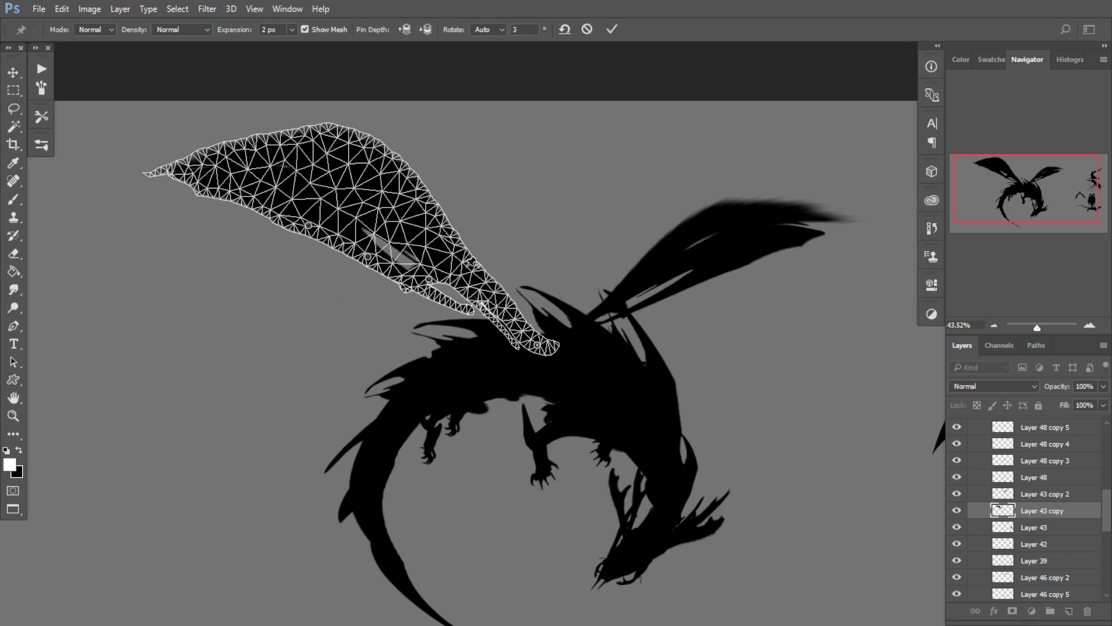
Step: Pin the larger wing along its upper edge toward the tip, nudging the wing's peak slightly outward
{"action": "left_click", "coordinate": [440, 231]}
{"action": "left_click", "coordinate": [377, 171]}
{"action": "left_click_drag", "start_coordinate": [332, 165], "coordinate": [317, 161]}
{"action": "left_click", "coordinate": [240, 171]}
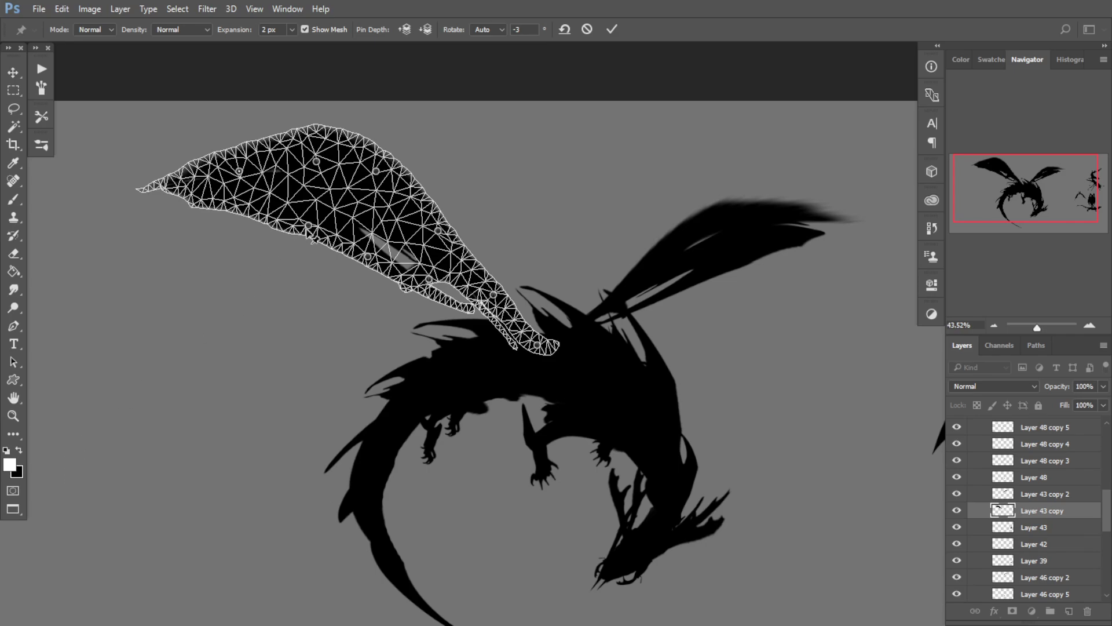
Step: Pull the larger wing's lower edge down into scalloped membrane points, pinning the areas between them
{"action": "left_click_drag", "start_coordinate": [309, 232], "coordinate": [299, 259]}
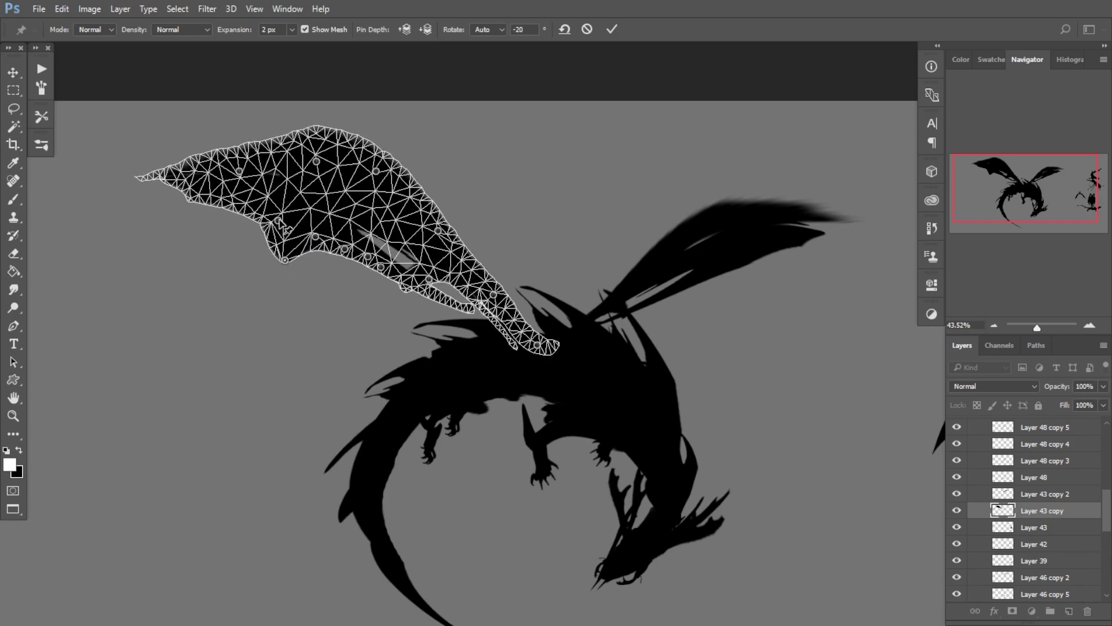
{"action": "left_click", "coordinate": [281, 220]}
{"action": "left_click_drag", "start_coordinate": [379, 264], "coordinate": [358, 278]}
{"action": "left_click", "coordinate": [439, 295]}
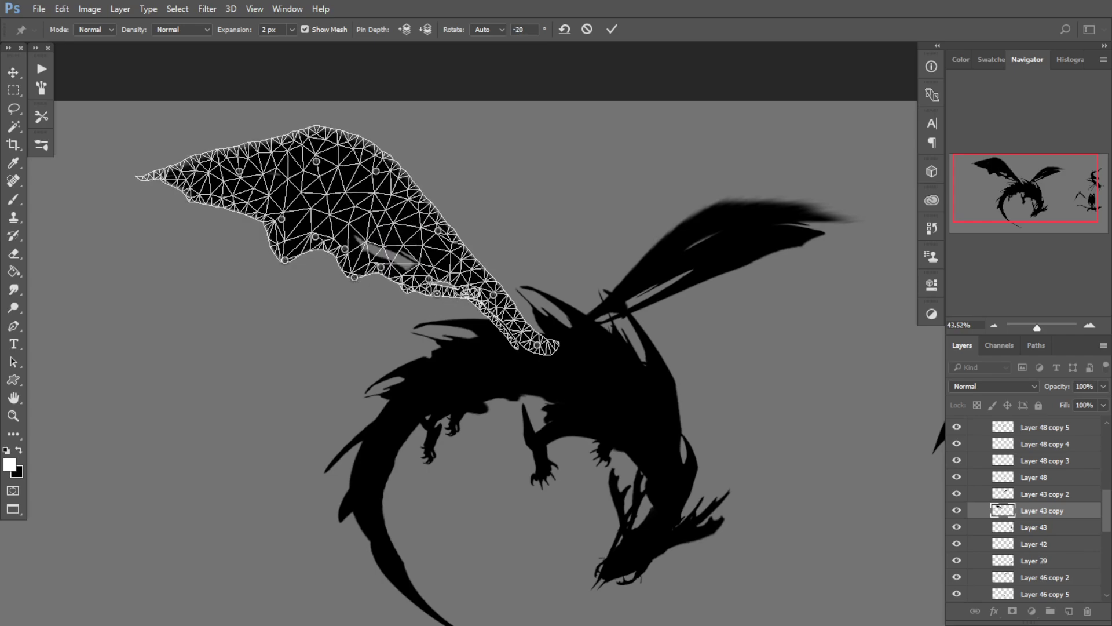
Step: Tuck the loose strand beneath the wing against its root and slightly pull in the arm's upper edge
{"action": "left_click_drag", "start_coordinate": [440, 294], "coordinate": [486, 307]}
{"action": "left_click_drag", "start_coordinate": [459, 255], "coordinate": [452, 254]}
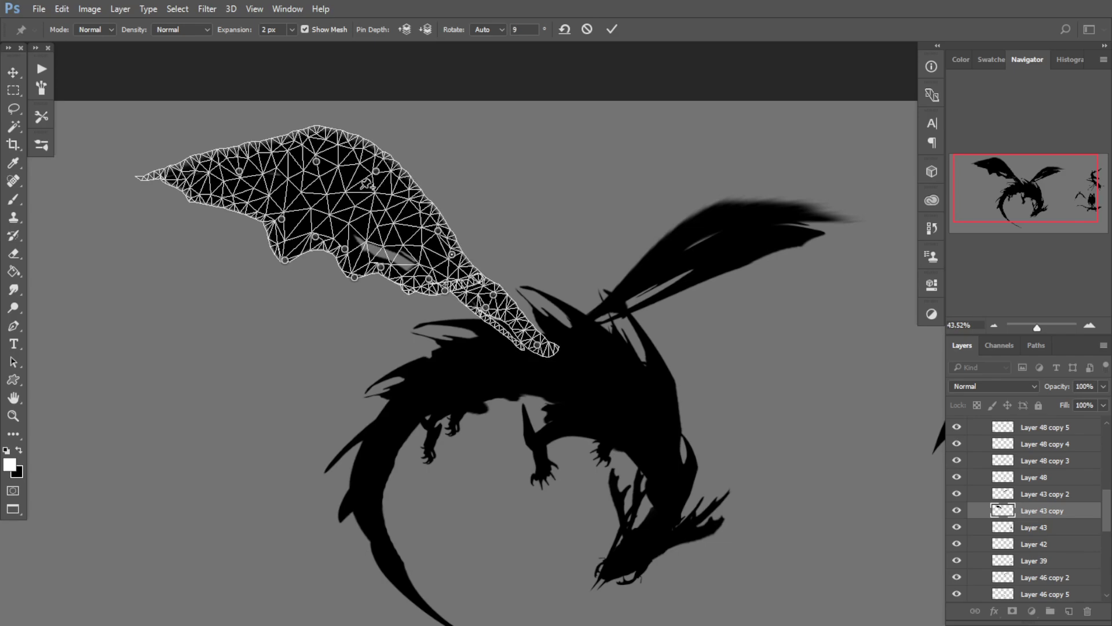
{"action": "left_click_drag", "start_coordinate": [410, 188], "coordinate": [404, 198]}
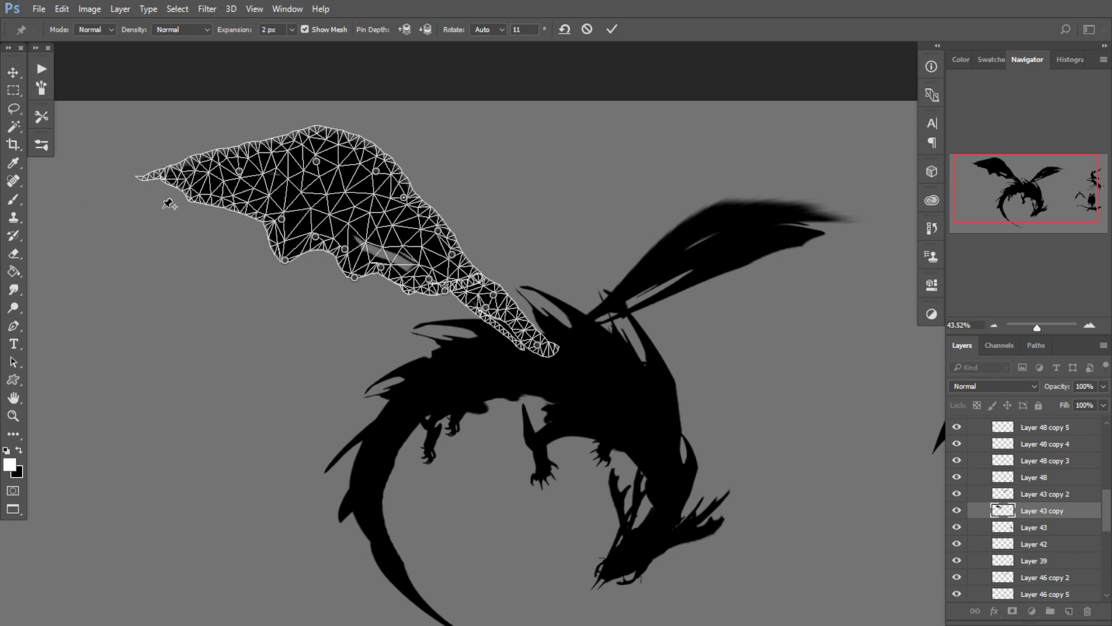
Step: Stretch the larger wing's tip outward and down, and bend its upper edge into a bumpy, jointed contour
{"action": "left_click_drag", "start_coordinate": [148, 172], "coordinate": [102, 214]}
{"action": "left_click_drag", "start_coordinate": [187, 159], "coordinate": [193, 178]}
{"action": "left_click_drag", "start_coordinate": [279, 142], "coordinate": [277, 167]}
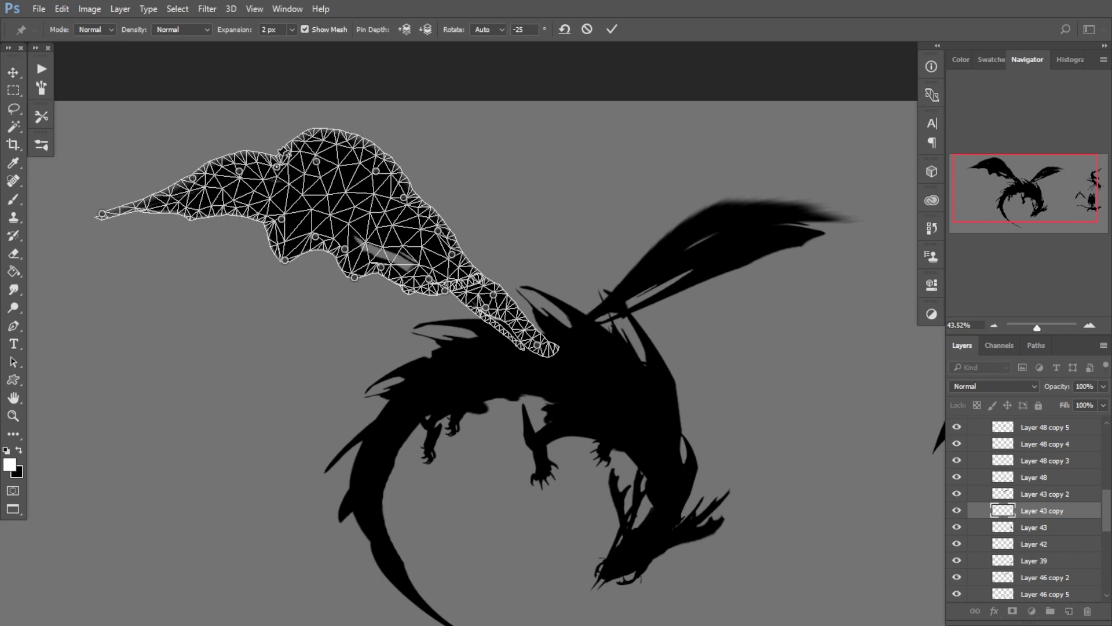
{"action": "left_click", "coordinate": [278, 153]}
{"action": "left_click_drag", "start_coordinate": [363, 152], "coordinate": [329, 154]}
{"action": "left_click_drag", "start_coordinate": [278, 226], "coordinate": [269, 228]}
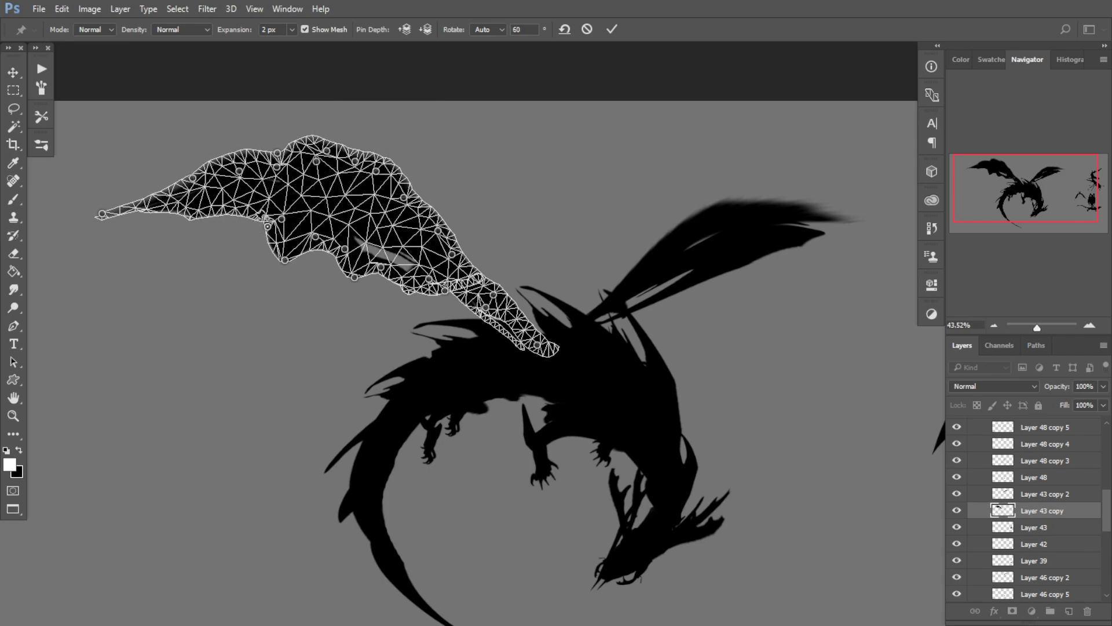
Step: Commit the puppet warp on the dragon's large wing and adjust its outer part with a Warp transform
{"action": "key", "text": "Return"}
{"action": "key", "text": "ctrl+t"}
{"action": "right_click", "coordinate": [346, 286]}
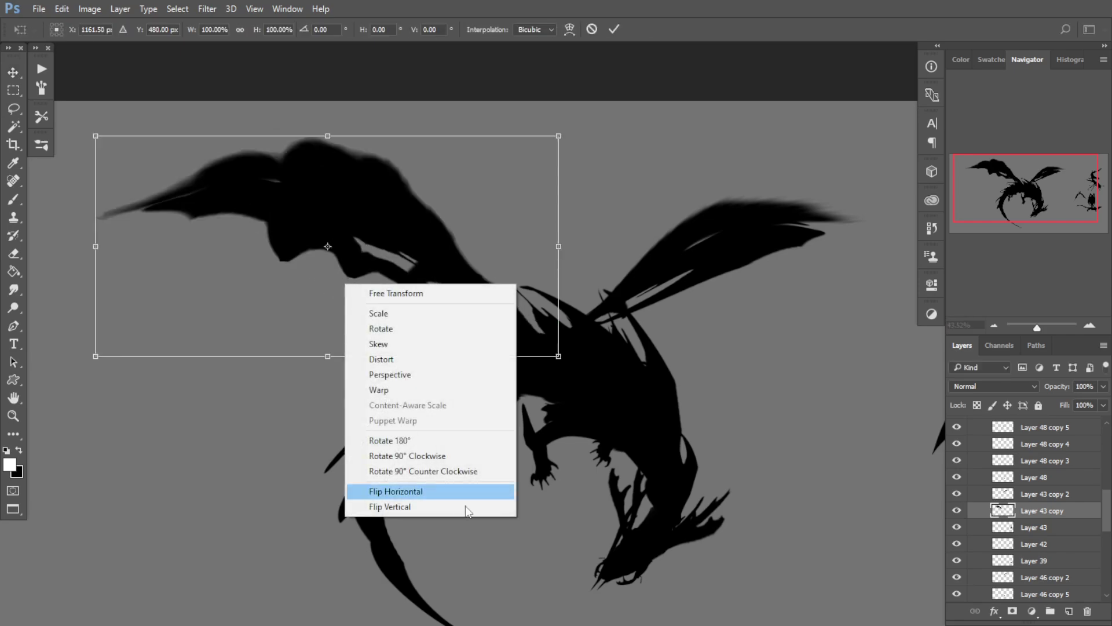
{"action": "left_click", "coordinate": [379, 391]}
{"action": "mouse_move", "coordinate": [97, 171]}
{"action": "left_mouse_down"}
{"action": "mouse_move", "coordinate": [69, 175]}
{"action": "mouse_move", "coordinate": [80, 179]}
{"action": "left_mouse_up"}
{"action": "left_click_drag", "start_coordinate": [233, 159], "coordinate": [226, 189]}
{"action": "key", "text": "Return"}
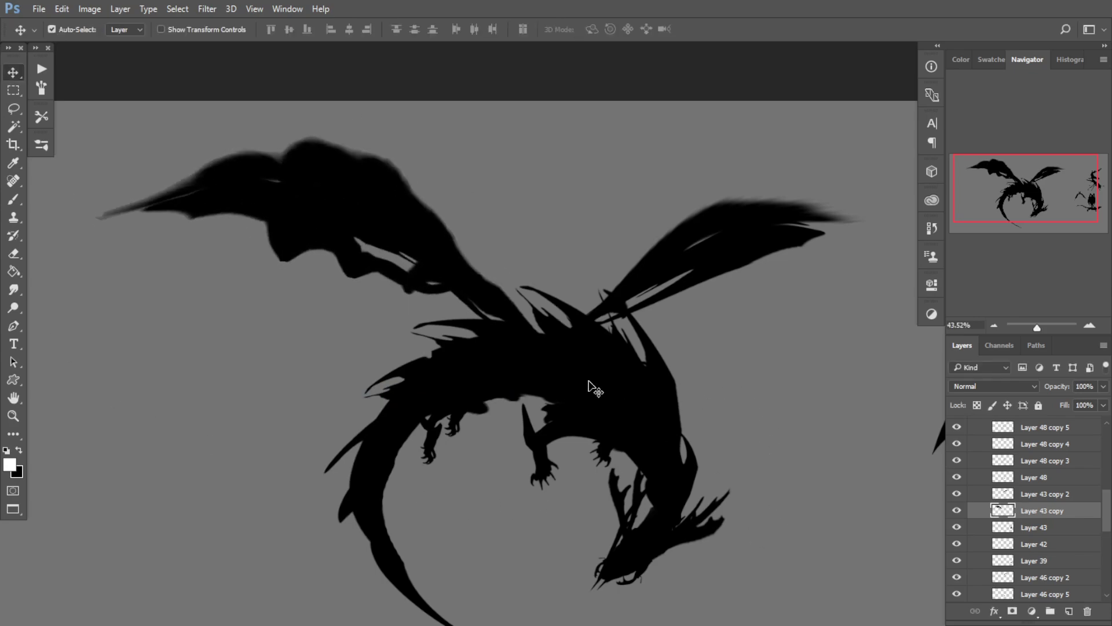
Step: Erase along the upper edge of the large wing with a 64 px eraser to sharpen its blurry outline
{"action": "key", "text": "e"}
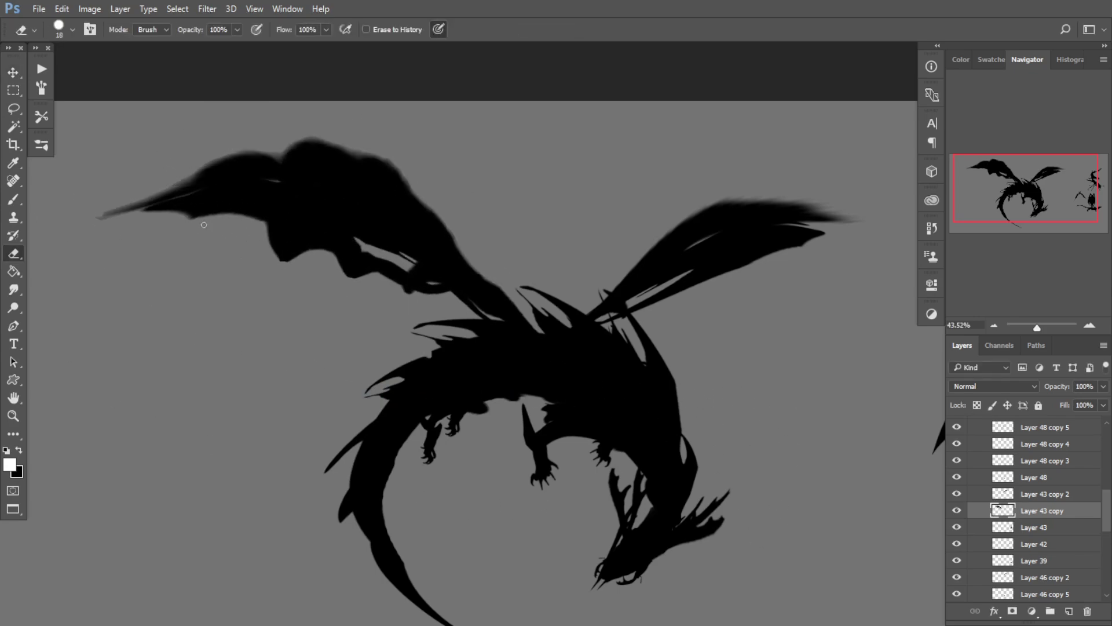
{"action": "left_click_drag", "start_coordinate": [160, 177], "coordinate": [304, 145]}
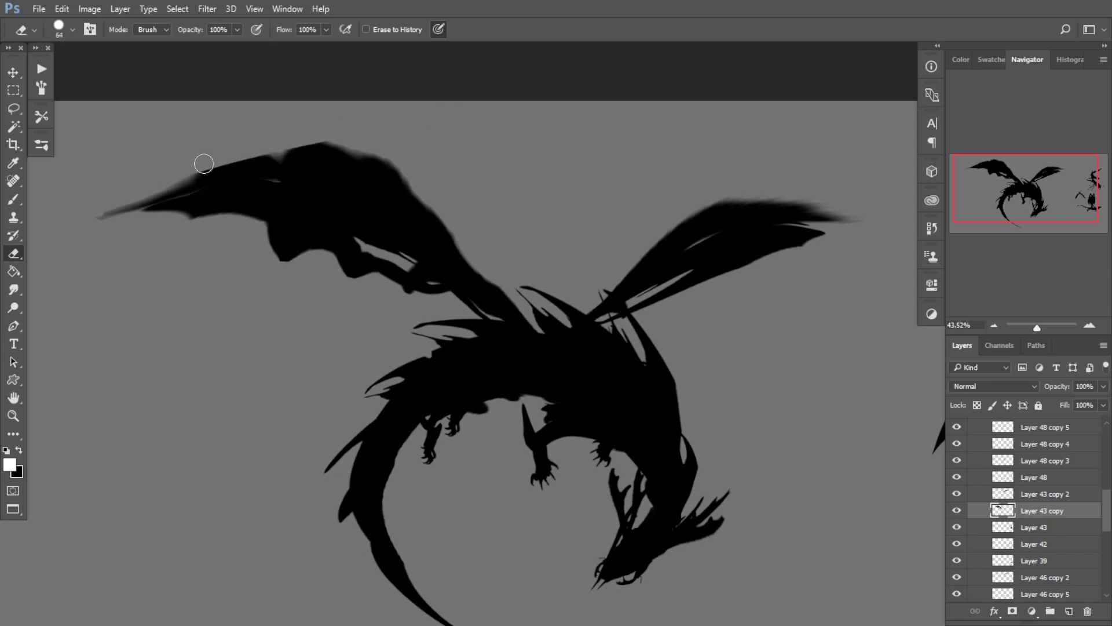
{"action": "key", "text": "ctrl+z"}
{"action": "left_click_drag", "start_coordinate": [156, 181], "coordinate": [229, 163]}
{"action": "left_click_drag", "start_coordinate": [178, 175], "coordinate": [300, 134]}
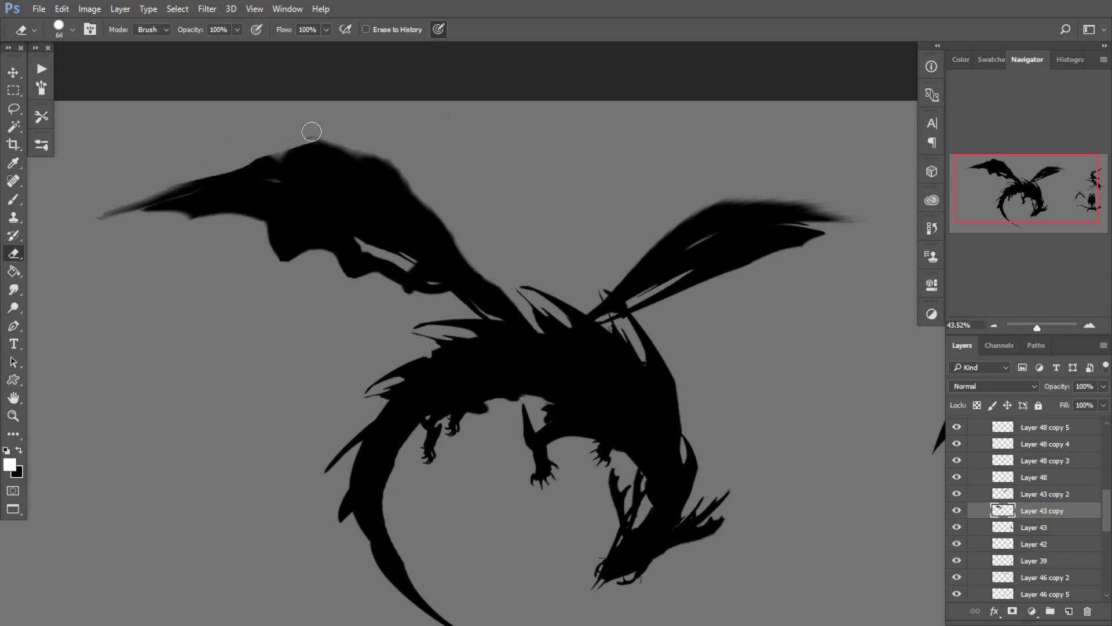
{"action": "key", "text": "ctrl+z"}
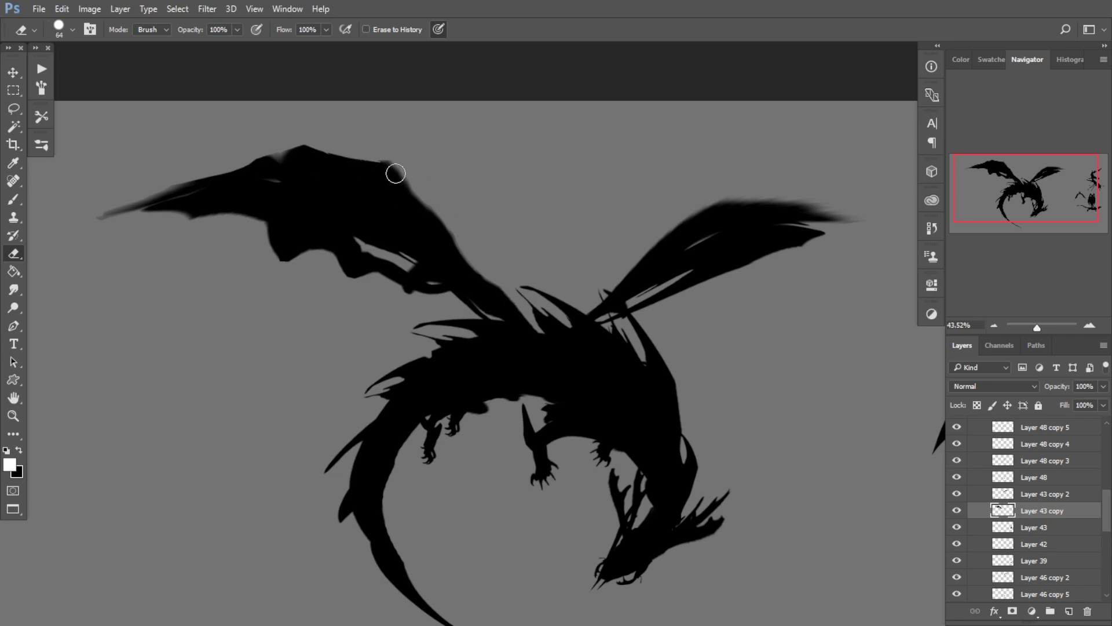
{"action": "left_click_drag", "start_coordinate": [392, 168], "coordinate": [420, 200]}
{"action": "mouse_move", "coordinate": [387, 158]}
{"action": "left_mouse_down"}
{"action": "mouse_move", "coordinate": [419, 197]}
{"action": "mouse_move", "coordinate": [334, 154]}
{"action": "mouse_move", "coordinate": [466, 248]}
{"action": "left_mouse_up"}
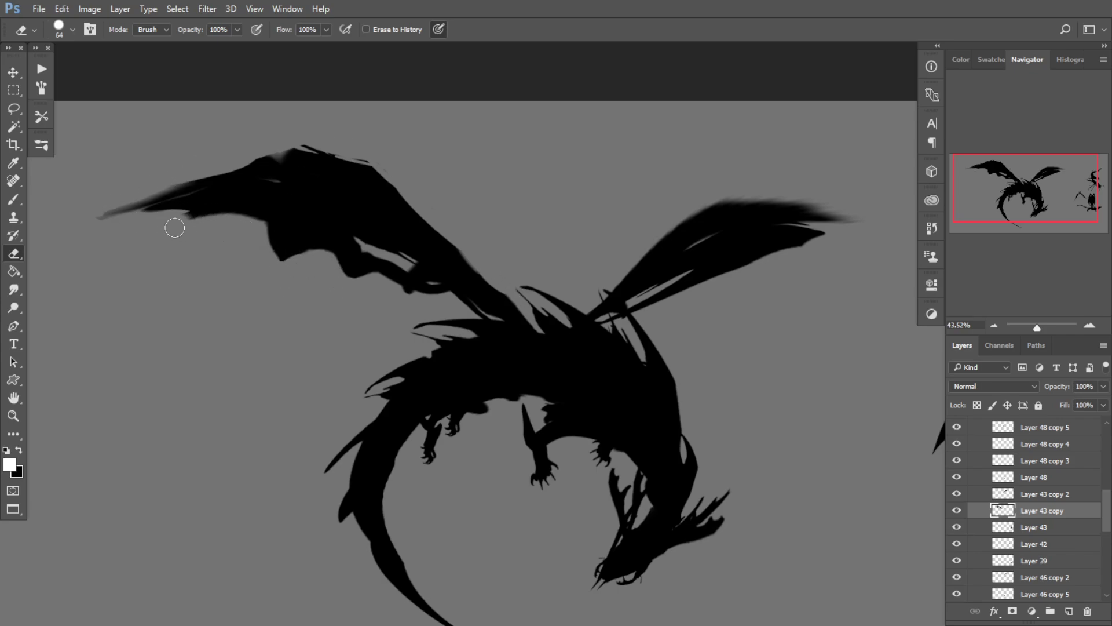
{"action": "left_click_drag", "start_coordinate": [209, 173], "coordinate": [300, 159]}
{"action": "scroll", "coordinate": [365, 193], "scroll_direction": "down", "scroll_amount": 2}
{"action": "key", "text": "b"}
{"action": "left_click_drag", "start_coordinate": [348, 200], "coordinate": [410, 248]}
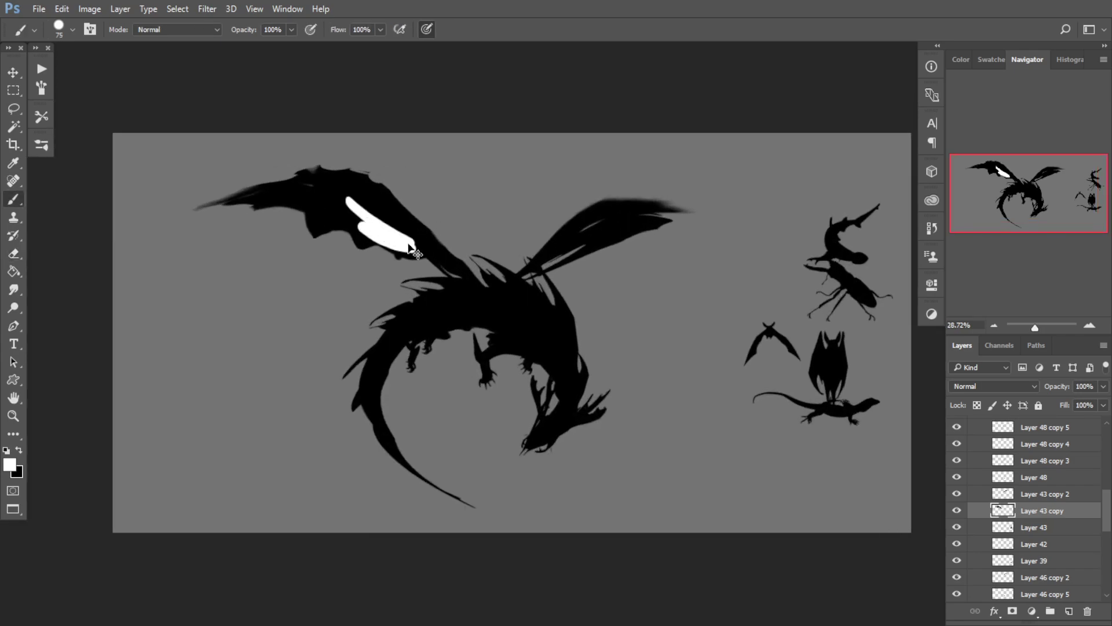
{"action": "key", "text": "ctrl+z"}
{"action": "key", "text": "ctrl+z"}
{"action": "key", "text": "ctrl+z"}
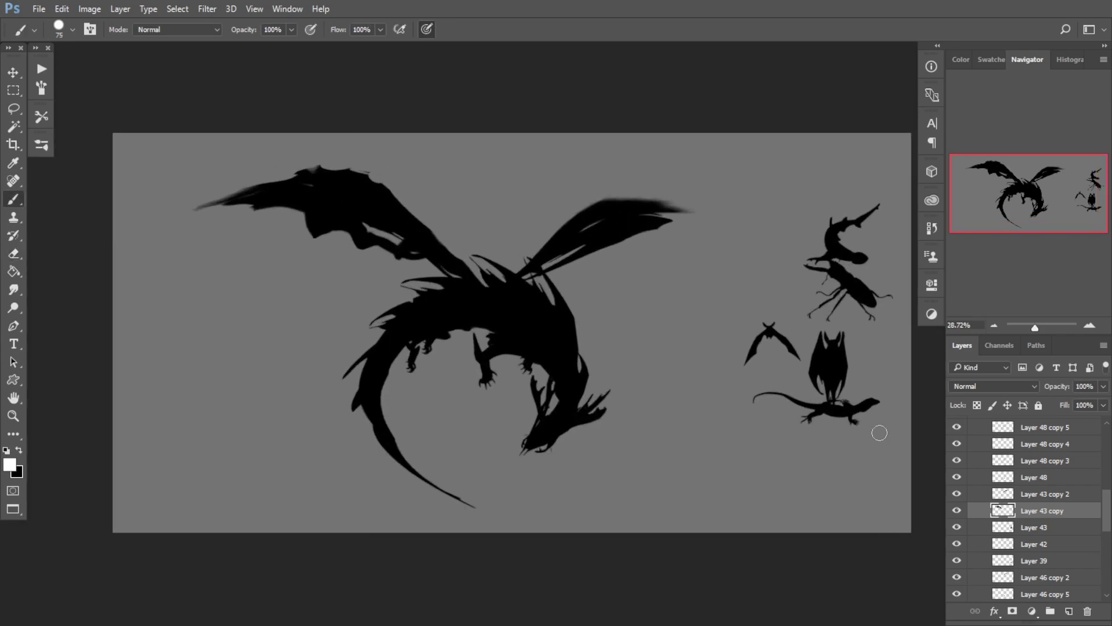
Step: Toggle the visibility of Layer 43 copy to check which part of the wing it holds
{"action": "left_click", "coordinate": [959, 512]}
{"action": "left_click", "coordinate": [959, 512]}
{"action": "left_click_drag", "start_coordinate": [404, 277], "coordinate": [429, 278]}
{"action": "key", "text": "ctrl+t"}
{"action": "key", "text": "Escape"}
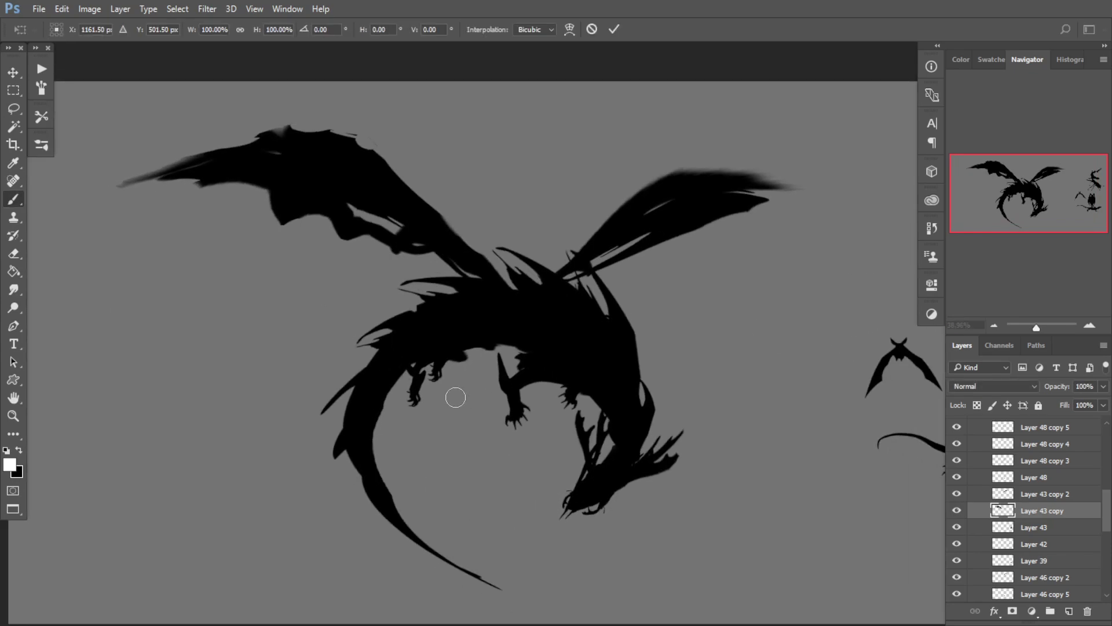
{"action": "key", "text": "Escape"}
Step: Duplicate the Layer 43 copy wing, then shrink and reshape the duplicate below the outer part of the large wing
{"action": "key", "text": "ctrl+j"}
{"action": "key", "text": "ctrl+t"}
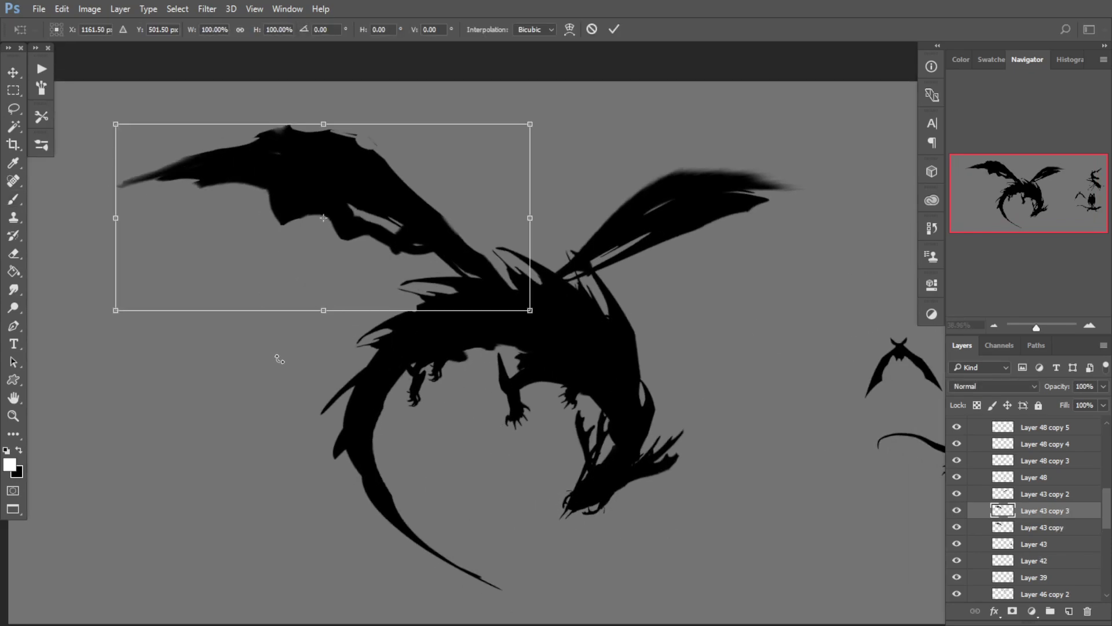
{"action": "left_click_drag", "start_coordinate": [118, 125], "coordinate": [223, 155]}
{"action": "left_click_drag", "start_coordinate": [383, 261], "coordinate": [345, 262]}
{"action": "left_click_drag", "start_coordinate": [493, 315], "coordinate": [374, 250]}
{"action": "left_click_drag", "start_coordinate": [291, 240], "coordinate": [270, 368]}
{"action": "left_click_drag", "start_coordinate": [328, 234], "coordinate": [304, 158]}
{"action": "key", "text": "Return"}
Step: Rotate, scale and distort the duplicated wing piece beneath the inner part of the large wing as spiky lower membrane
{"action": "key", "text": "ctrl+t"}
{"action": "left_click_drag", "start_coordinate": [256, 266], "coordinate": [262, 141]}
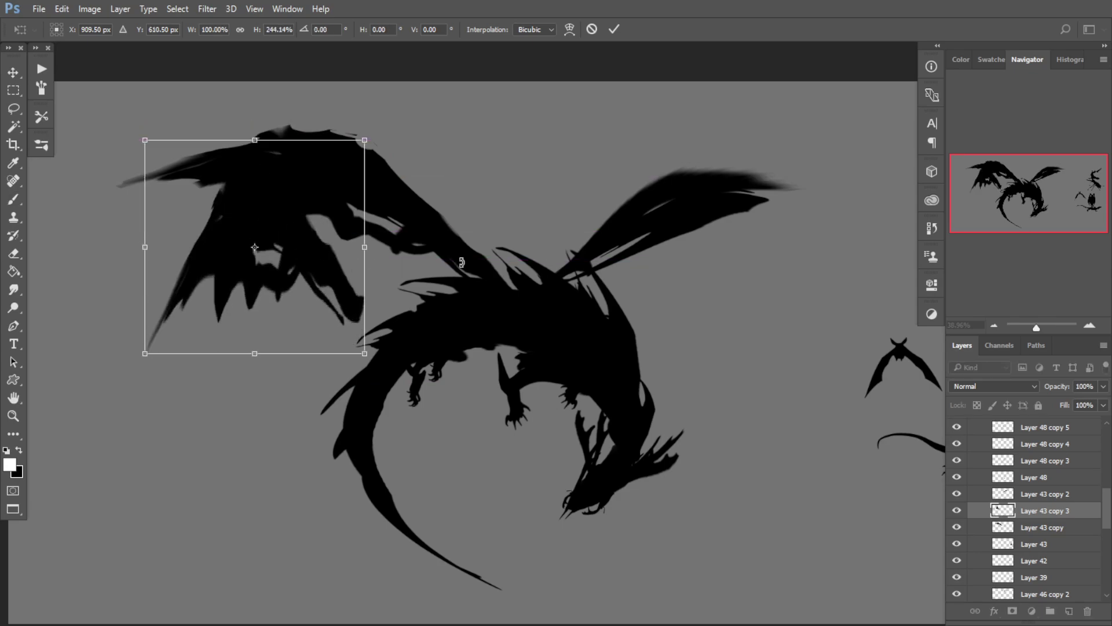
{"action": "left_click_drag", "start_coordinate": [333, 129], "coordinate": [304, 176]}
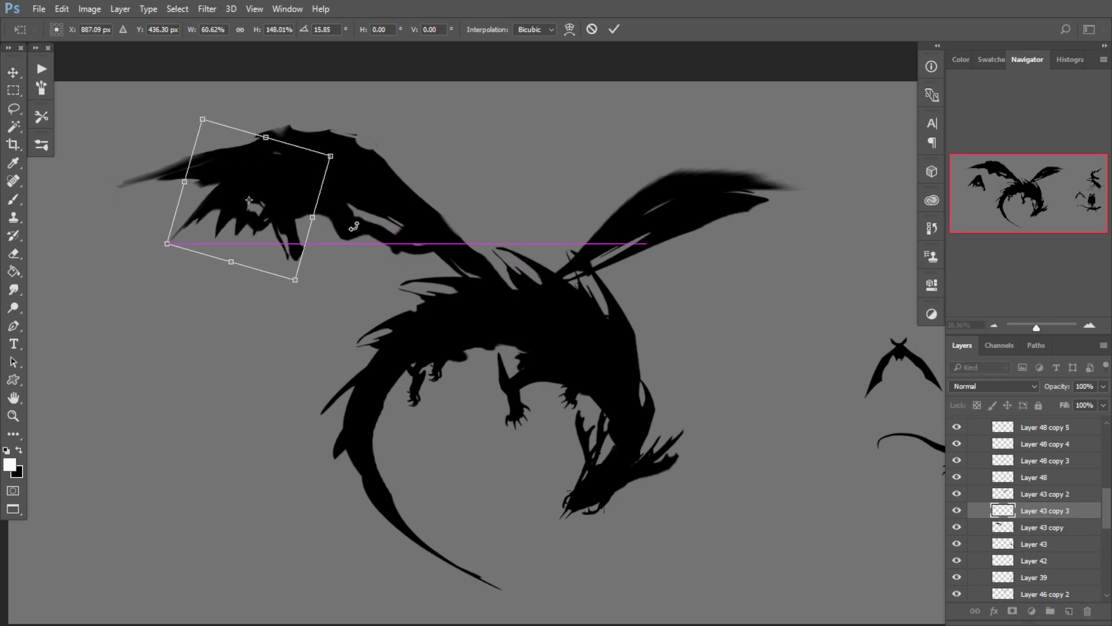
{"action": "left_click_drag", "start_coordinate": [339, 245], "coordinate": [334, 253]}
{"action": "left_click_drag", "start_coordinate": [270, 218], "coordinate": [412, 250]}
{"action": "left_click_drag", "start_coordinate": [399, 302], "coordinate": [485, 317]}
{"action": "left_click_drag", "start_coordinate": [275, 261], "coordinate": [246, 257]}
{"action": "left_click_drag", "start_coordinate": [404, 254], "coordinate": [393, 270]}
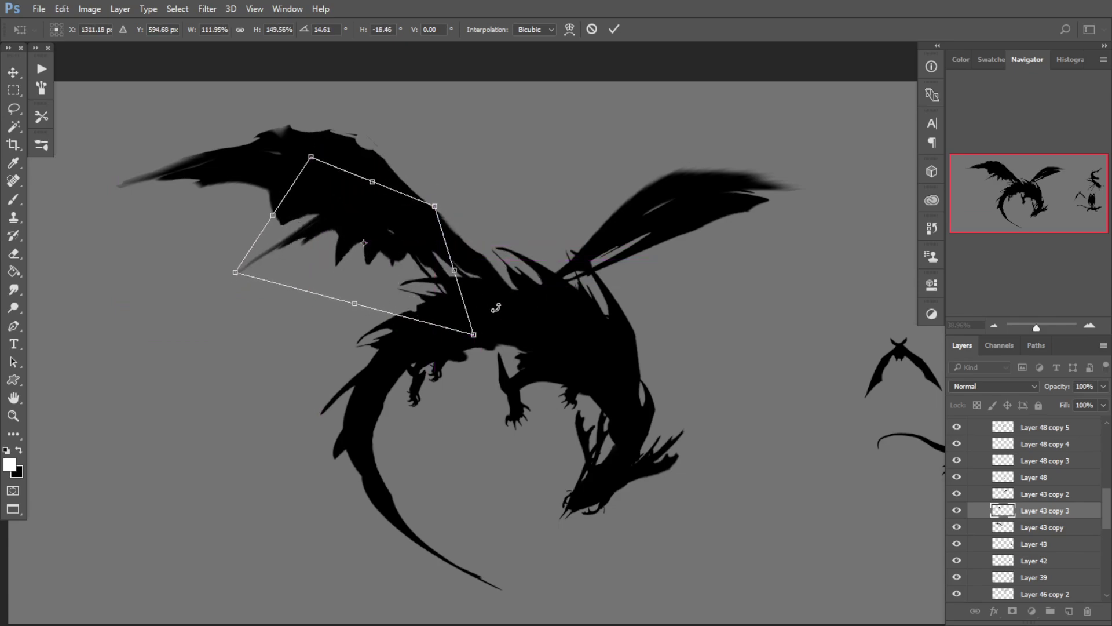
{"action": "left_click_drag", "start_coordinate": [521, 294], "coordinate": [529, 254]}
{"action": "key", "text": "Return"}
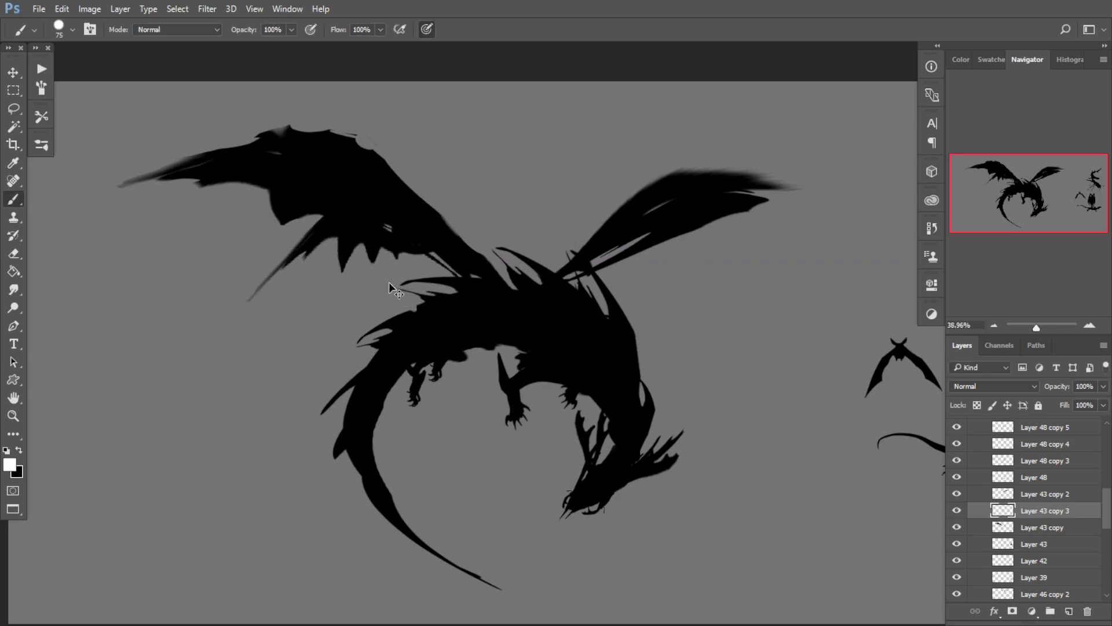
Step: Duplicate the spiky wing piece, then rotate, stretch and distort it across the top of the large wing toward the shoulder
{"action": "key", "text": "ctrl+j"}
{"action": "key", "text": "ctrl+t"}
{"action": "left_click_drag", "start_coordinate": [404, 247], "coordinate": [327, 191]}
{"action": "left_click_drag", "start_coordinate": [452, 231], "coordinate": [427, 277]}
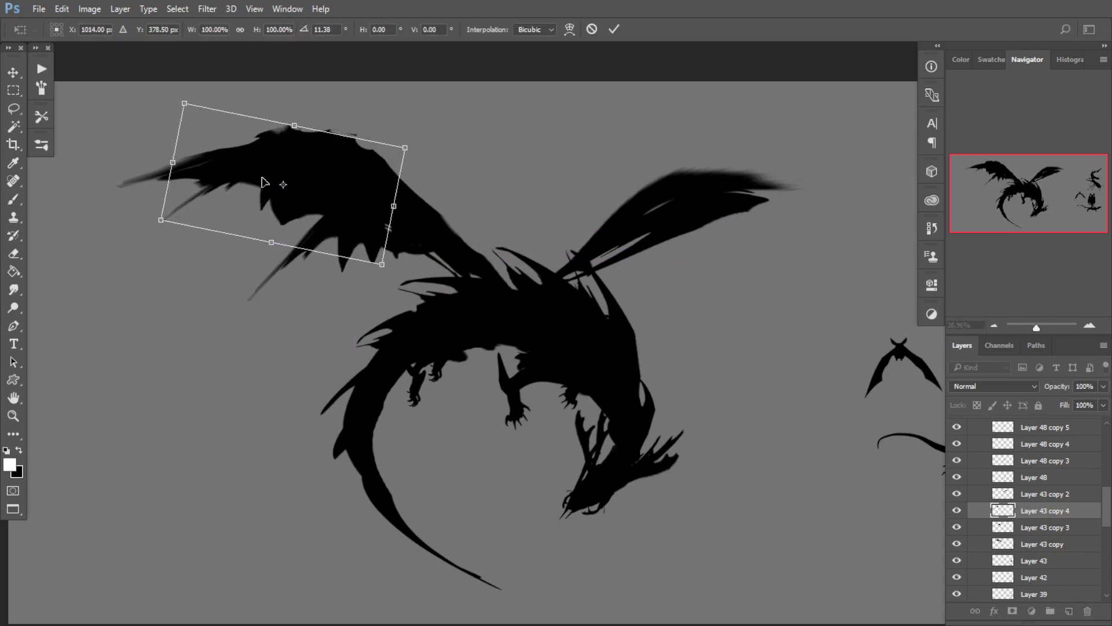
{"action": "left_click_drag", "start_coordinate": [176, 149], "coordinate": [118, 119]}
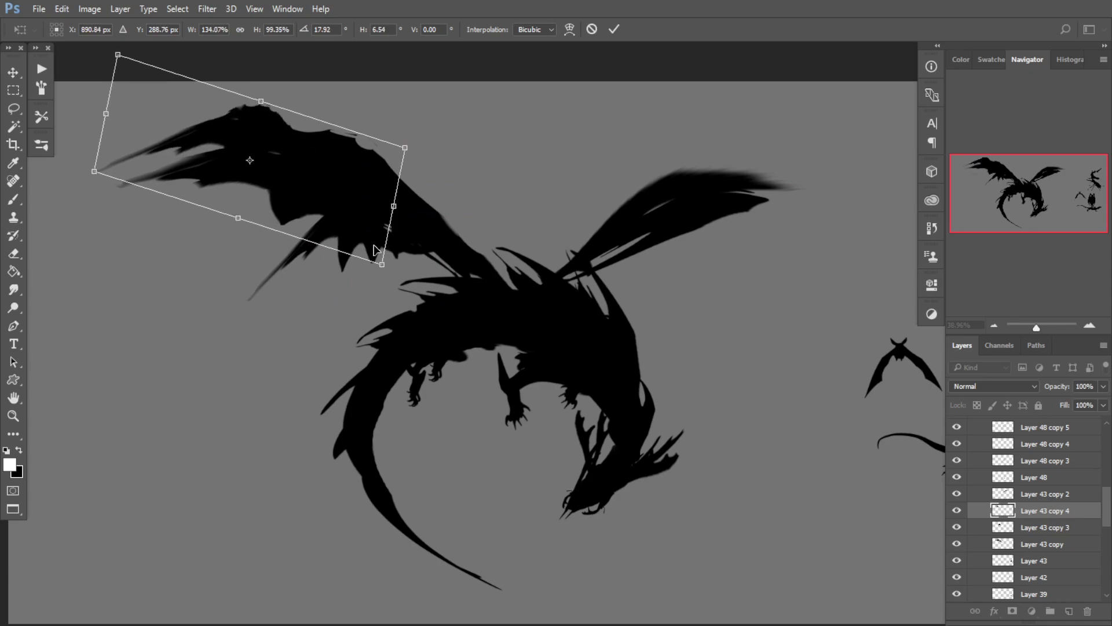
{"action": "left_click_drag", "start_coordinate": [382, 264], "coordinate": [474, 284]}
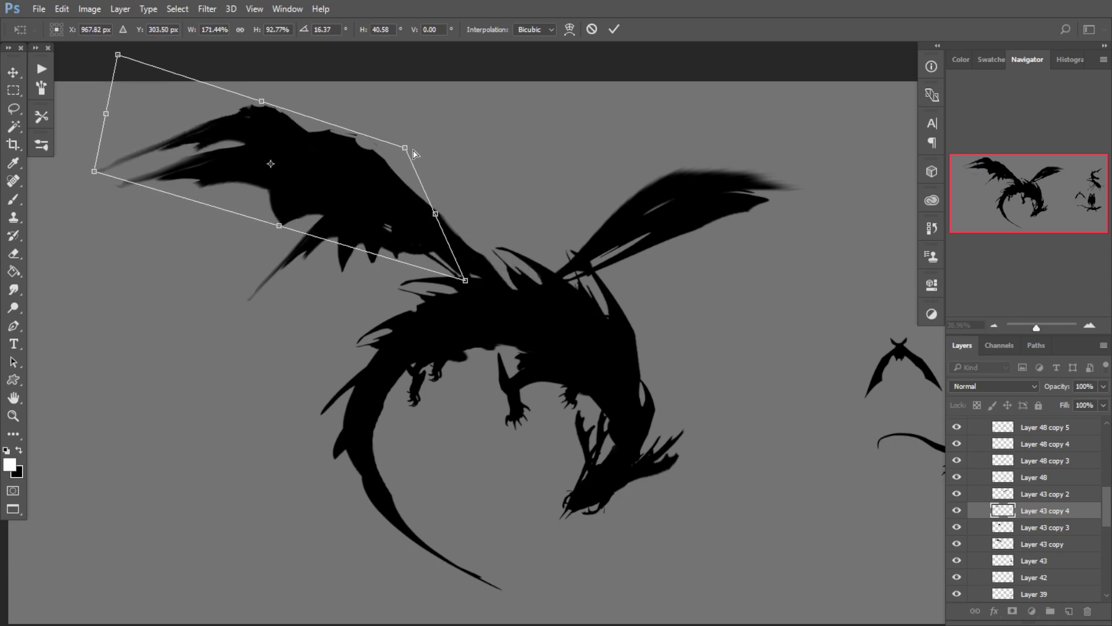
{"action": "left_click_drag", "start_coordinate": [407, 149], "coordinate": [451, 151]}
{"action": "left_click_drag", "start_coordinate": [283, 104], "coordinate": [355, 106]}
{"action": "left_click_drag", "start_coordinate": [471, 288], "coordinate": [466, 319]}
{"action": "key", "text": "Return"}
Step: Warp the upper wing piece so its inner edge bulges outward toward the dragon's back
{"action": "key", "text": "ctrl+t"}
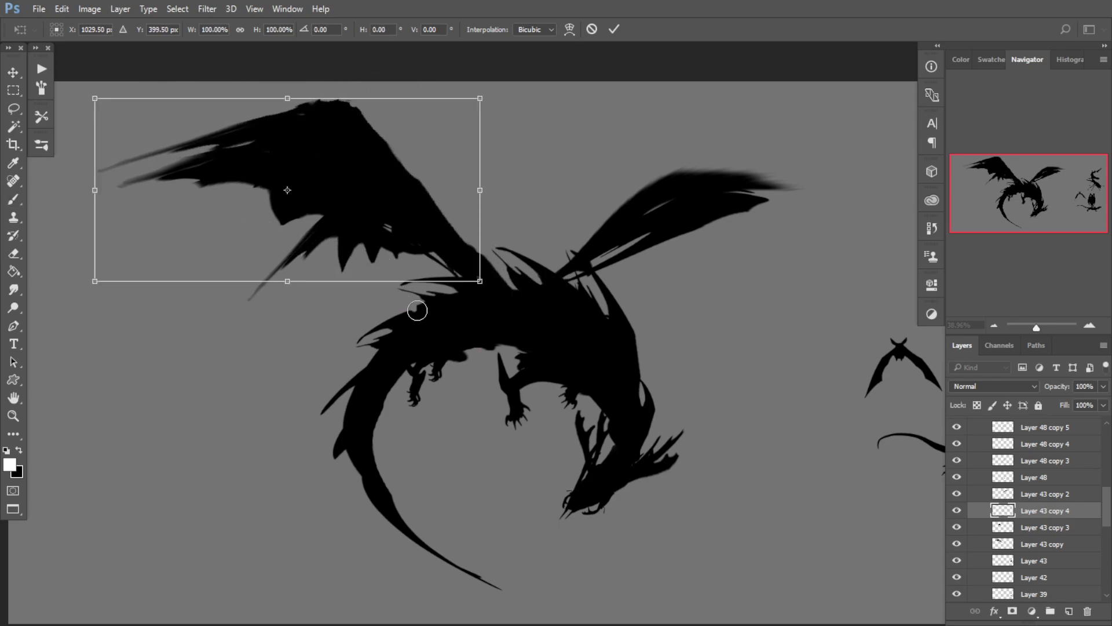
{"action": "right_click", "coordinate": [438, 202]}
{"action": "left_click", "coordinate": [515, 317]}
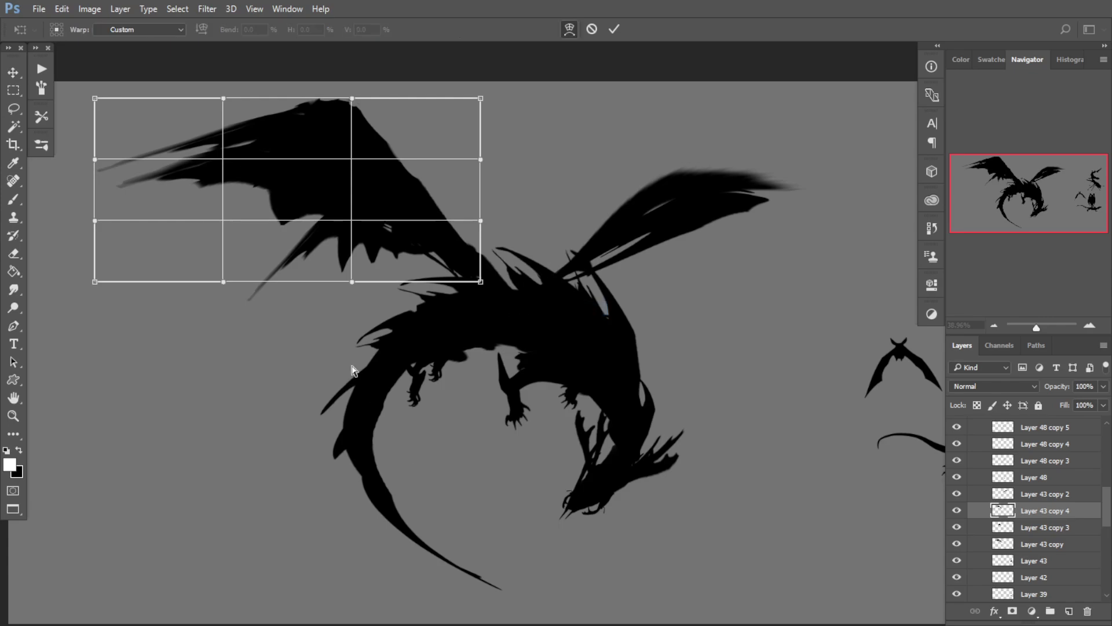
{"action": "mouse_move", "coordinate": [437, 182]}
{"action": "left_mouse_down"}
{"action": "mouse_move", "coordinate": [469, 168]}
{"action": "mouse_move", "coordinate": [448, 186]}
{"action": "left_mouse_up"}
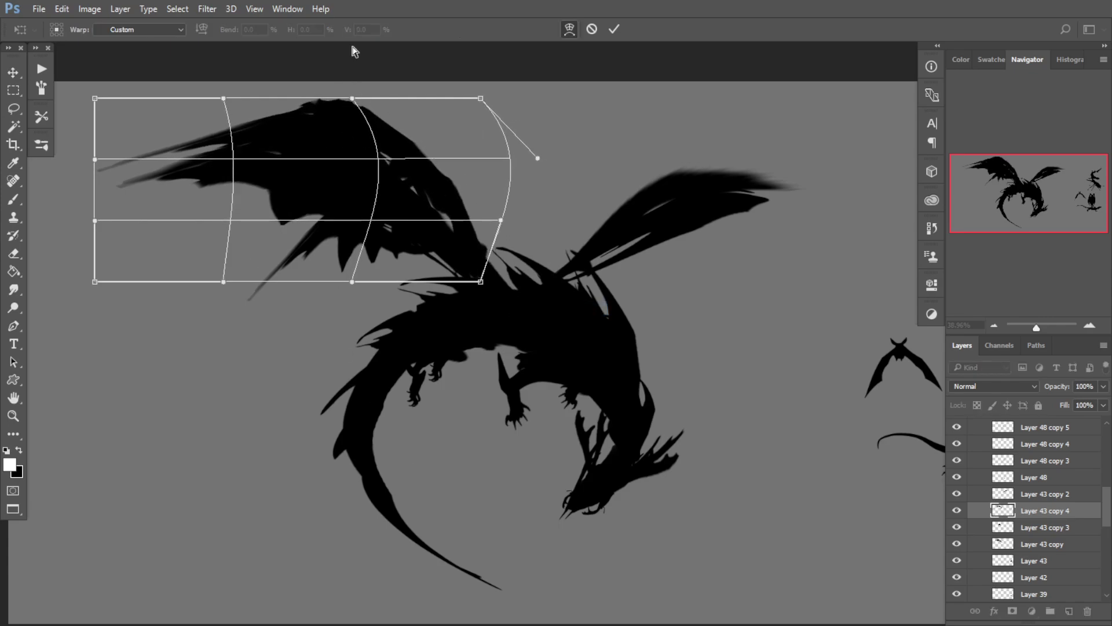
{"action": "key", "text": "Return"}
Step: Distort the upper wing piece by pulling its lower inner corner down into the dragon's body
{"action": "mouse_move", "coordinate": [426, 280]}
{"action": "left_mouse_down"}
{"action": "mouse_move", "coordinate": [388, 288]}
{"action": "mouse_move", "coordinate": [428, 281]}
{"action": "mouse_move", "coordinate": [552, 343]}
{"action": "mouse_move", "coordinate": [541, 334]}
{"action": "left_mouse_up"}
{"action": "key", "text": "ctrl+t"}
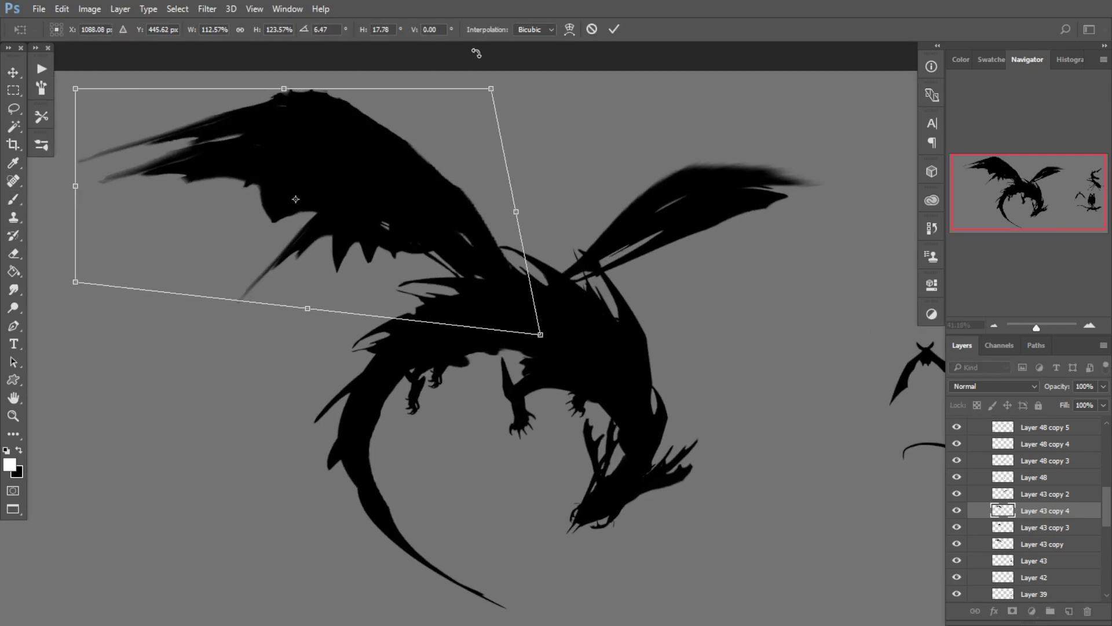
{"action": "key", "text": "Return"}
{"action": "mouse_move", "coordinate": [358, 297]}
{"action": "left_mouse_down"}
{"action": "mouse_move", "coordinate": [385, 315]}
{"action": "mouse_move", "coordinate": [381, 329]}
{"action": "left_mouse_up"}
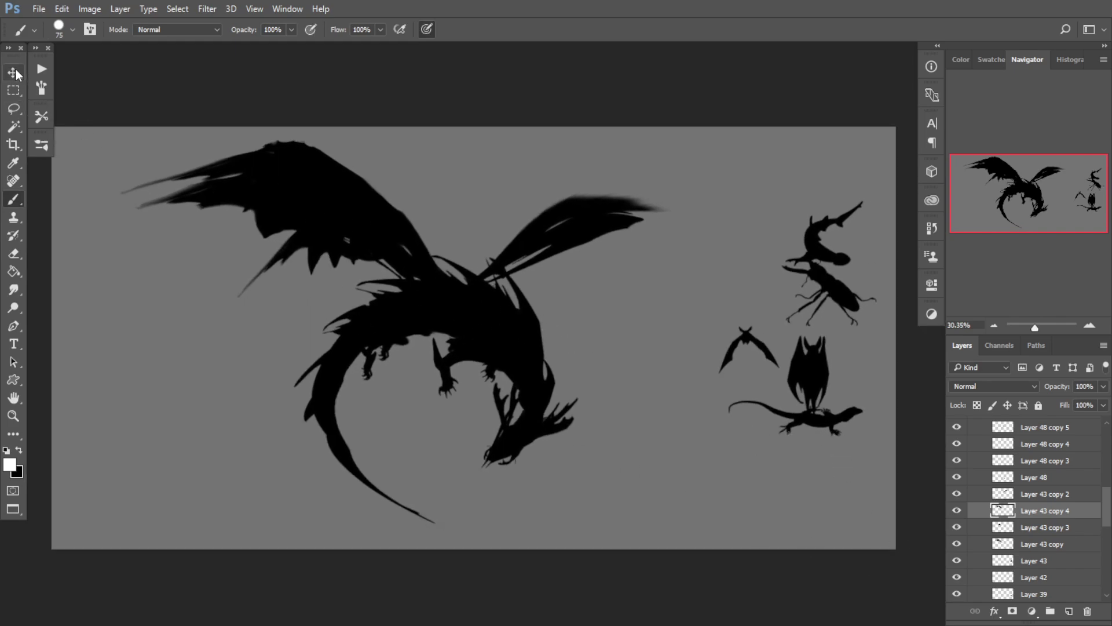
Step: Toggle the visibility of Layer 43 copy 4 and Layer 43 copy 3 to compare the wing pieces
{"action": "left_click", "coordinate": [16, 74]}
{"action": "left_click", "coordinate": [956, 512]}
{"action": "left_click", "coordinate": [957, 512]}
{"action": "left_click", "coordinate": [959, 527]}
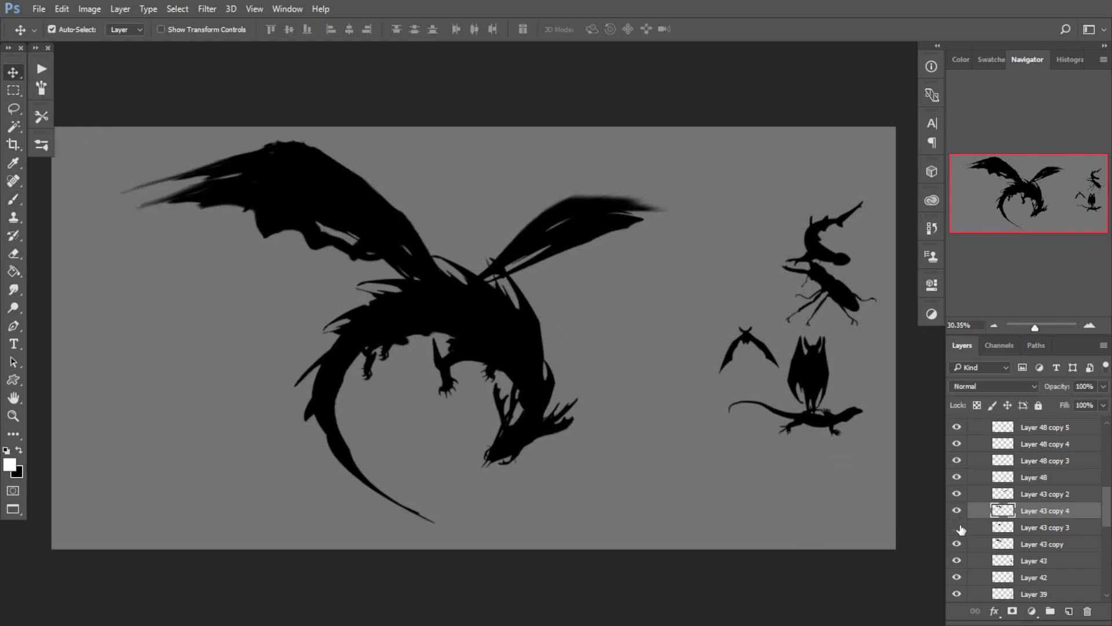
{"action": "left_click", "coordinate": [959, 528]}
{"action": "left_click", "coordinate": [957, 512]}
{"action": "left_click", "coordinate": [959, 528]}
{"action": "left_click", "coordinate": [958, 513]}
{"action": "left_click", "coordinate": [958, 528]}
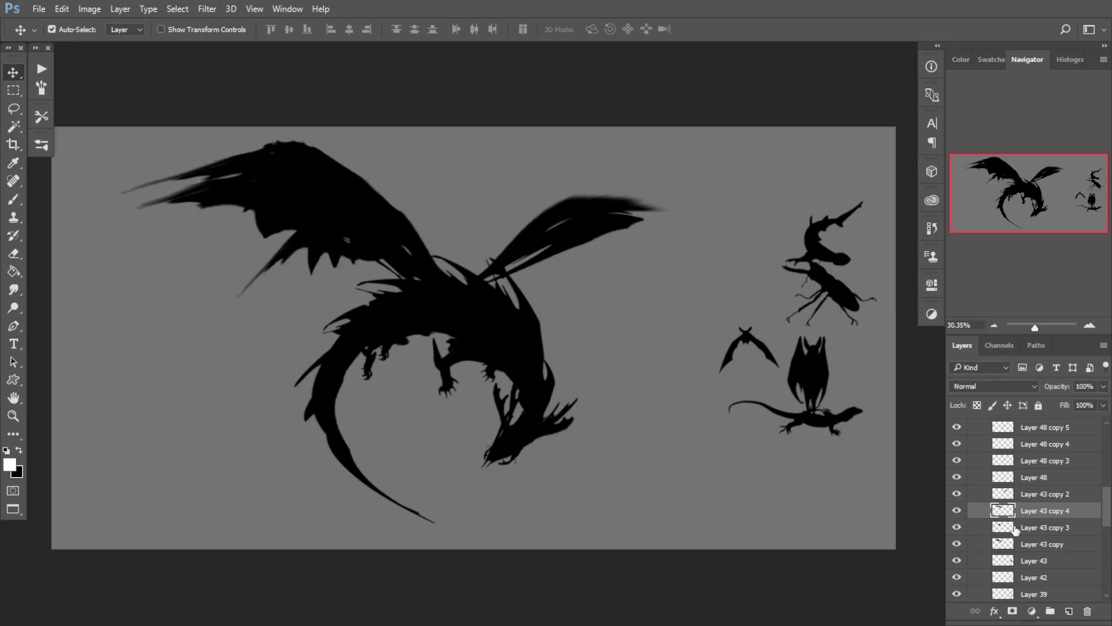
Step: Merge Layer 43 copy 4 with Layer 43 copy 3, and flip a duplicate of the merged wing horizontally
{"action": "left_click", "coordinate": [1013, 530], "text": "shift"}
{"action": "key", "text": "ctrl+e"}
{"action": "key", "text": "ctrl+j"}
{"action": "key", "text": "ctrl+t"}
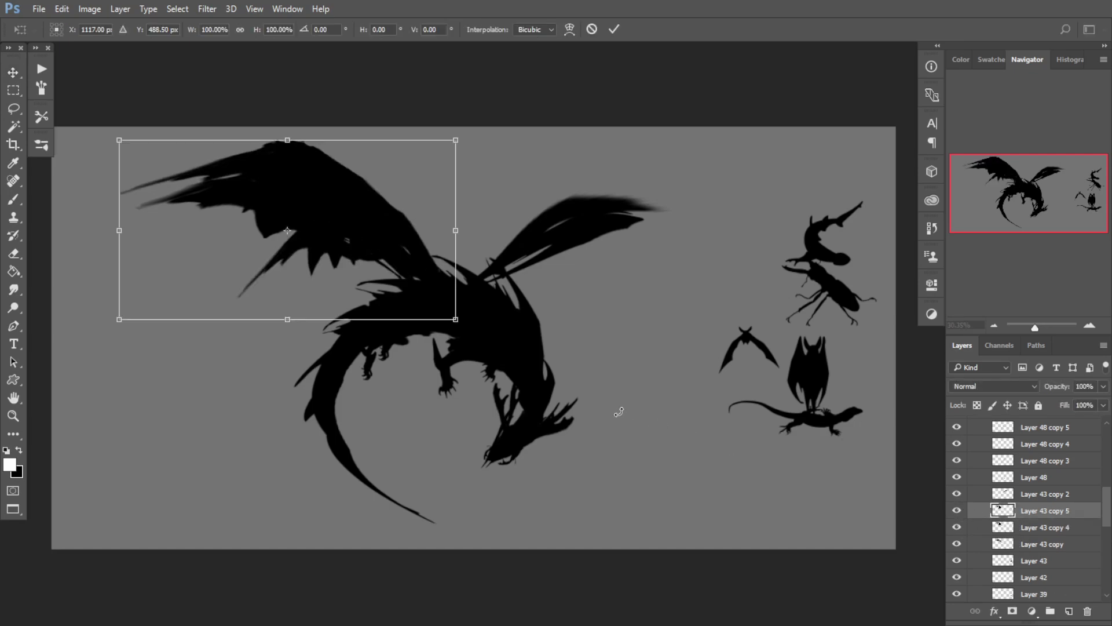
{"action": "right_click", "coordinate": [444, 266]}
{"action": "left_click", "coordinate": [530, 474]}
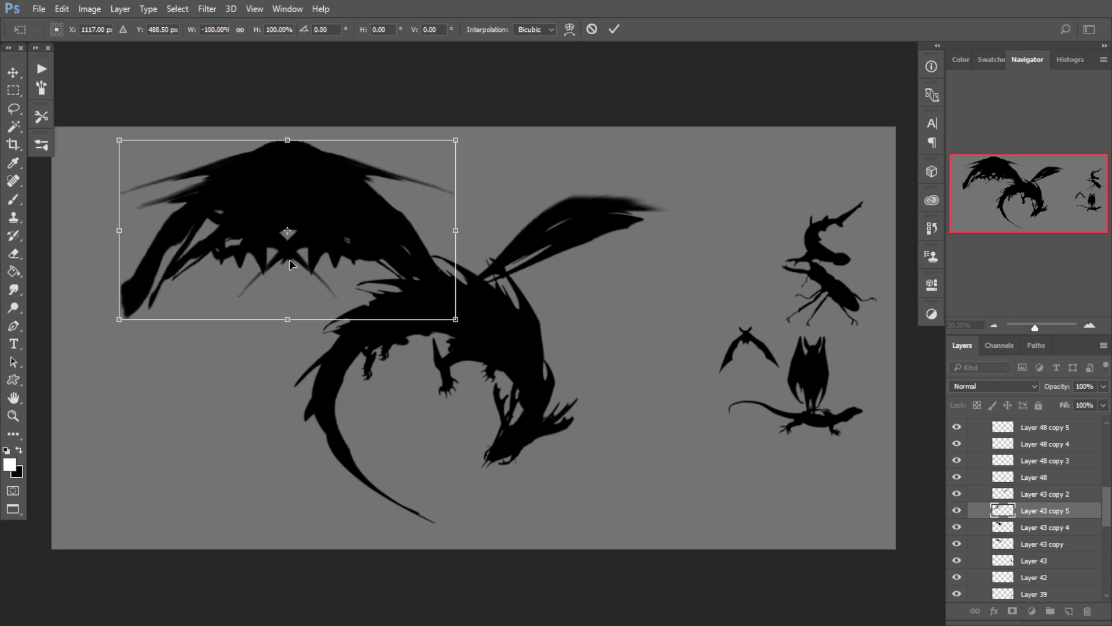
Step: Place the flipped wing over the dragon's smaller wing, scaled to about 79%, rotated and distorted to follow its shape
{"action": "left_click_drag", "start_coordinate": [291, 262], "coordinate": [614, 288]}
{"action": "left_click_drag", "start_coordinate": [803, 206], "coordinate": [798, 265]}
{"action": "left_click_drag", "start_coordinate": [798, 227], "coordinate": [765, 232]}
{"action": "left_click_drag", "start_coordinate": [848, 294], "coordinate": [851, 270]}
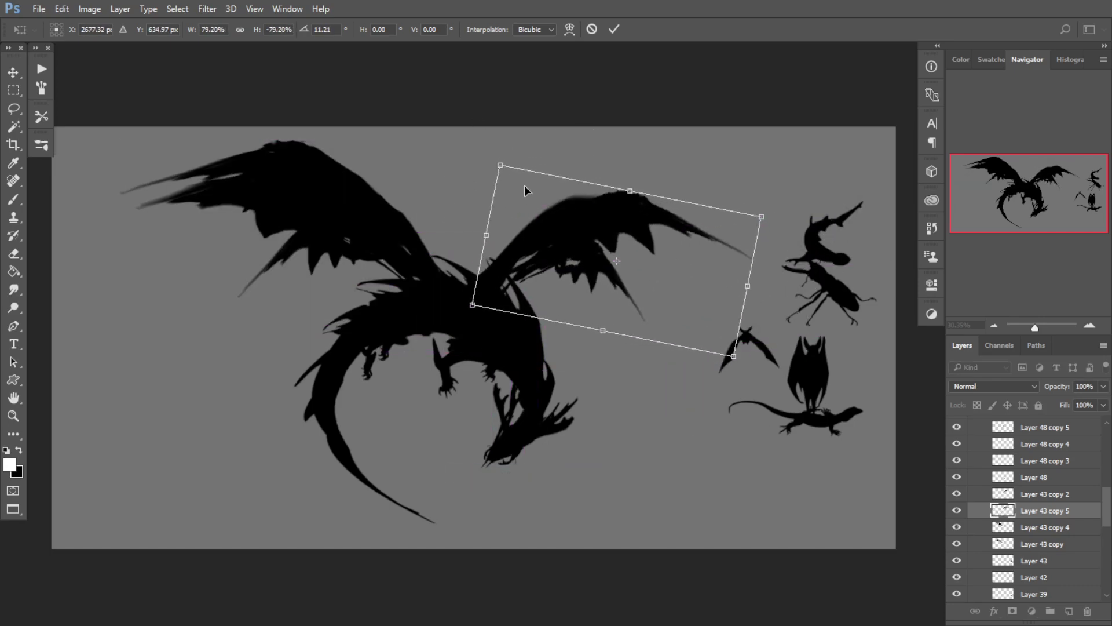
{"action": "left_click_drag", "start_coordinate": [500, 165], "coordinate": [515, 217]}
{"action": "mouse_move", "coordinate": [576, 256]}
{"action": "left_mouse_down"}
{"action": "mouse_move", "coordinate": [567, 239]}
{"action": "mouse_move", "coordinate": [580, 241]}
{"action": "left_mouse_up"}
{"action": "left_click_drag", "start_coordinate": [813, 267], "coordinate": [807, 244]}
{"action": "mouse_move", "coordinate": [665, 269]}
{"action": "left_mouse_down"}
{"action": "mouse_move", "coordinate": [670, 261]}
{"action": "mouse_move", "coordinate": [654, 263]}
{"action": "left_mouse_up"}
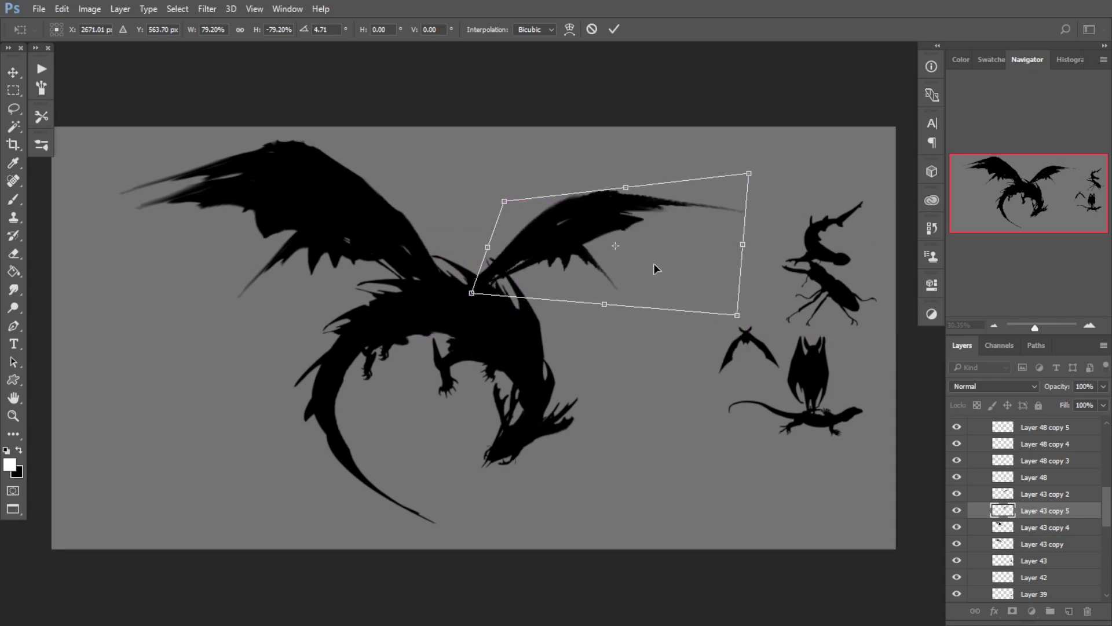
{"action": "key", "text": "Return"}
Step: Distort the corners of the flipped wing to reshape its outline over the smaller wing
{"action": "key", "text": "ctrl+t"}
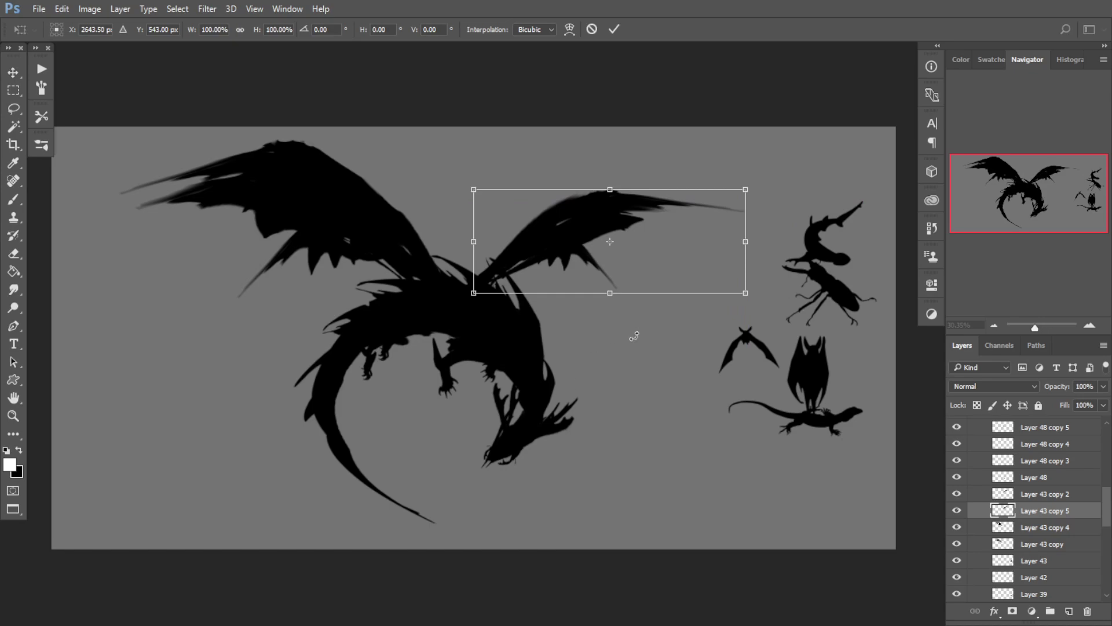
{"action": "left_click_drag", "start_coordinate": [743, 292], "coordinate": [684, 263]}
{"action": "left_click_drag", "start_coordinate": [475, 192], "coordinate": [409, 194]}
{"action": "left_click_drag", "start_coordinate": [681, 188], "coordinate": [716, 168]}
{"action": "double_click", "coordinate": [503, 225]}
Step: Enlarge and reposition the flipped wing, then distort its corners to fit the smaller wing's outline and attachment point
{"action": "key", "text": "ctrl+t"}
{"action": "left_click_drag", "start_coordinate": [634, 229], "coordinate": [722, 221]}
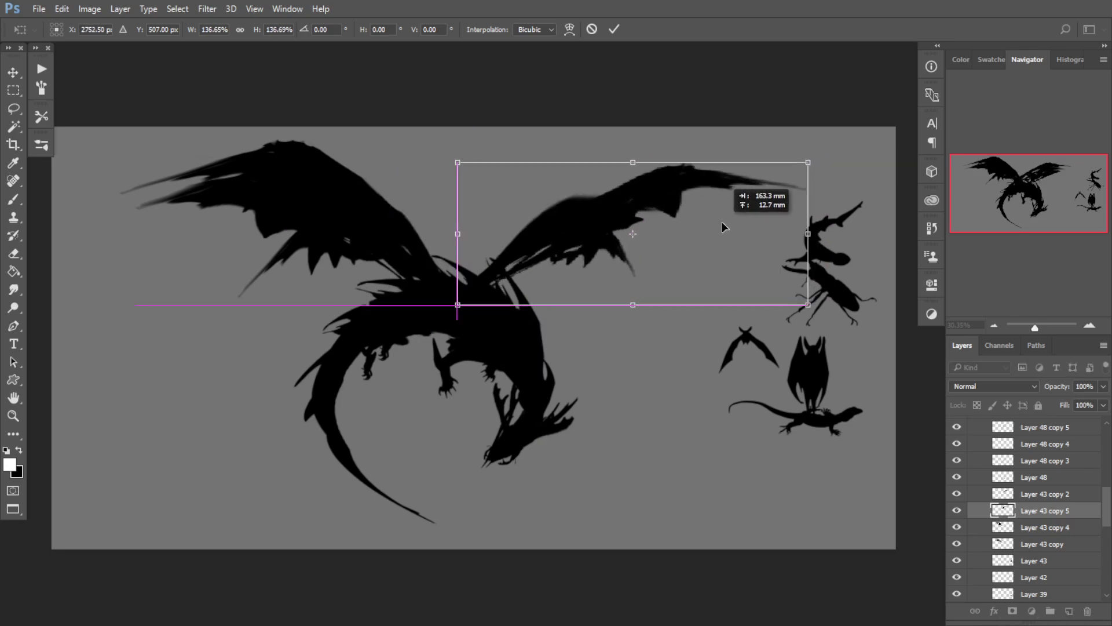
{"action": "left_click_drag", "start_coordinate": [807, 166], "coordinate": [740, 214]}
{"action": "left_click_drag", "start_coordinate": [812, 235], "coordinate": [729, 277]}
{"action": "left_click_drag", "start_coordinate": [762, 333], "coordinate": [722, 290]}
{"action": "left_click_drag", "start_coordinate": [477, 159], "coordinate": [470, 174]}
{"action": "left_click_drag", "start_coordinate": [606, 228], "coordinate": [602, 214]}
{"action": "key", "text": "Return"}
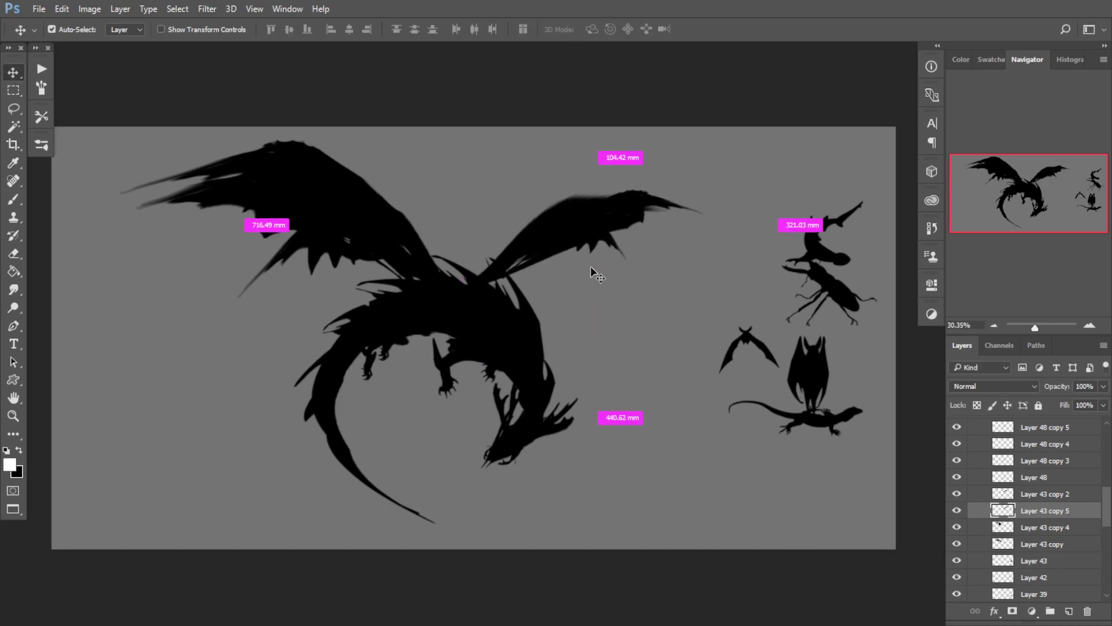
Step: Distort the flipped wing by pulling its upper inner corner outward toward the large wing
{"action": "key", "text": "ctrl+t"}
{"action": "left_click_drag", "start_coordinate": [481, 192], "coordinate": [432, 198]}
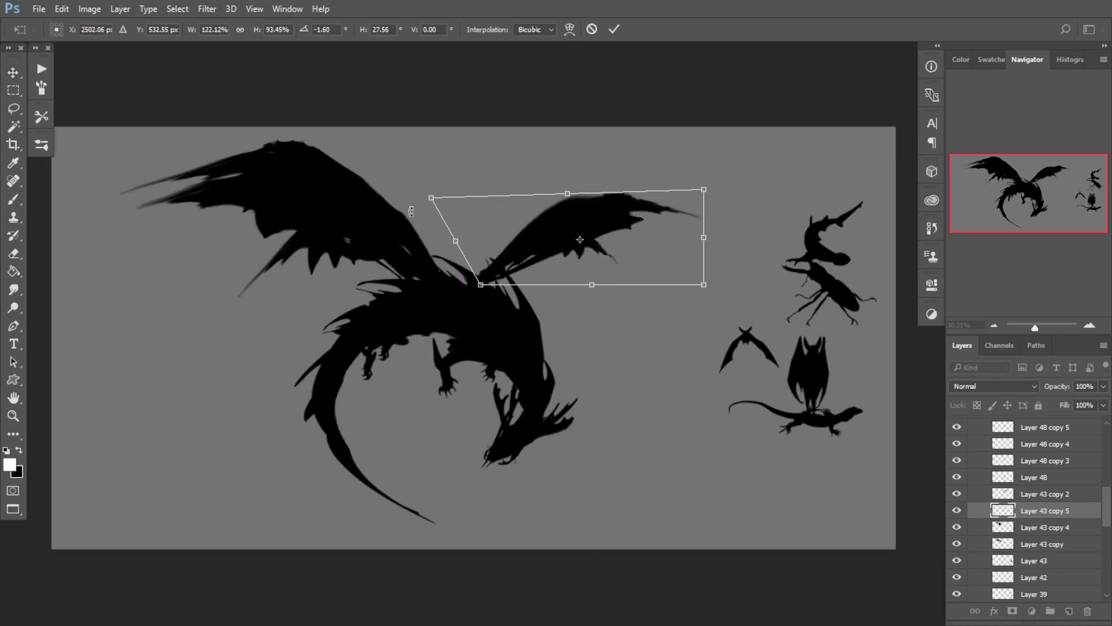
{"action": "key", "text": "Return"}
{"action": "left_click_drag", "start_coordinate": [528, 309], "coordinate": [544, 309]}
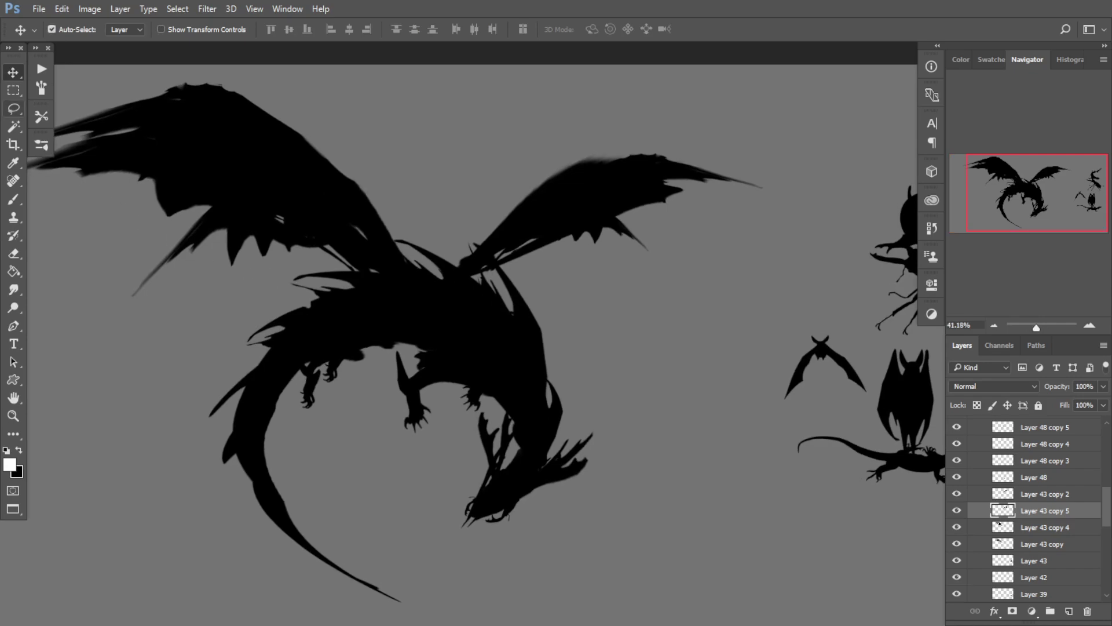
{"action": "left_click_drag", "start_coordinate": [463, 349], "coordinate": [418, 306]}
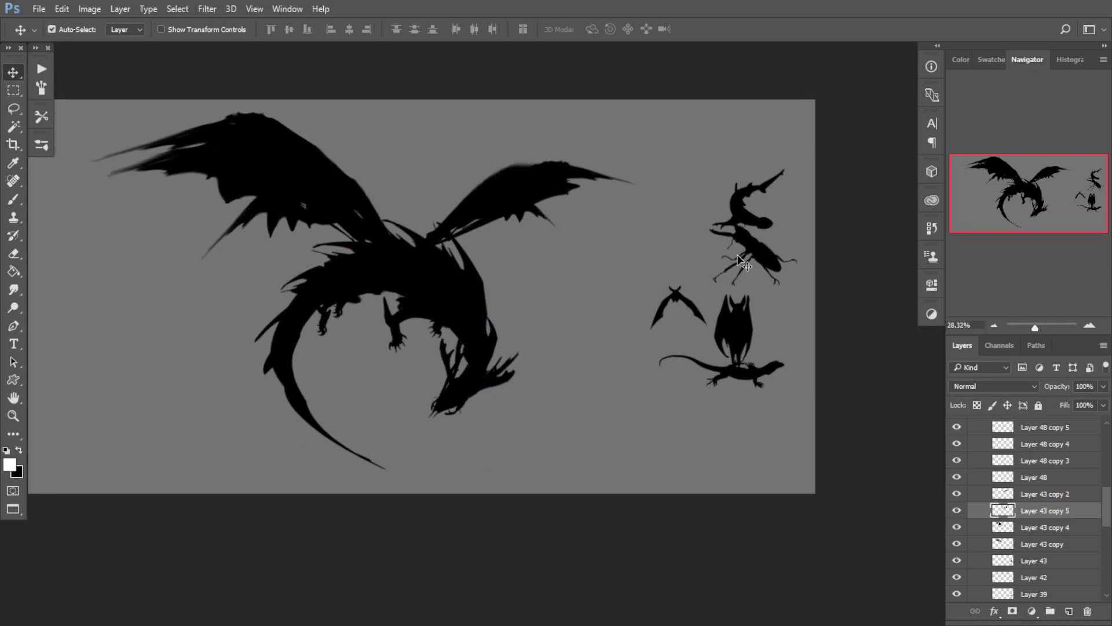
Step: Hide the reference layers of the horned shape, the beetle and the bat with folded wings beside the dragon
{"action": "left_click", "coordinate": [755, 253]}
{"action": "left_click", "coordinate": [743, 291]}
{"action": "left_click", "coordinate": [956, 424]}
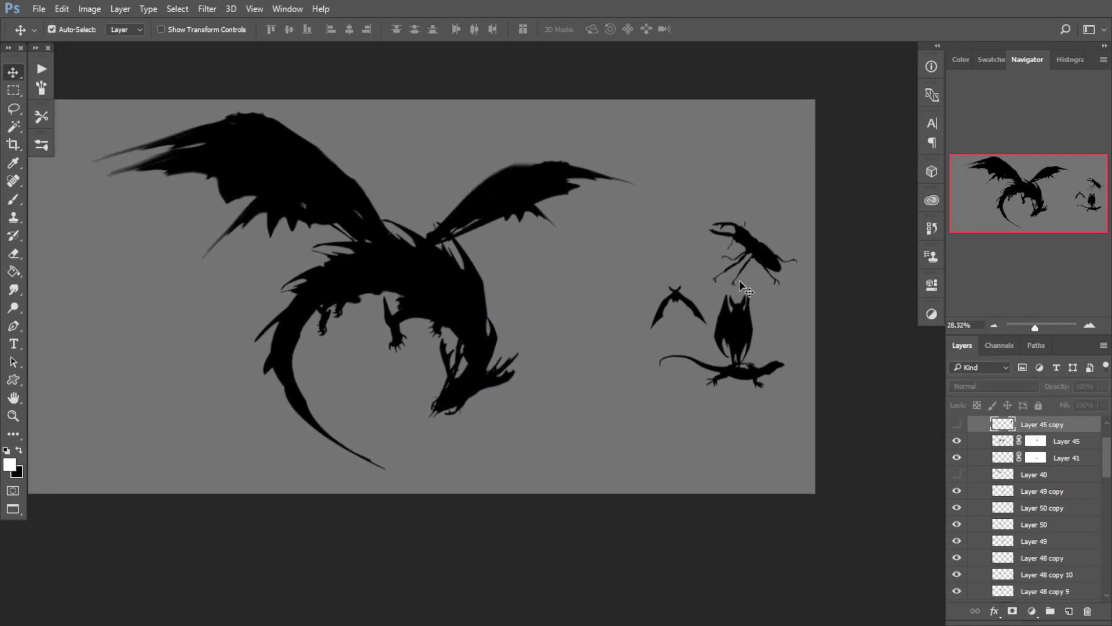
{"action": "left_click", "coordinate": [773, 262]}
{"action": "left_click", "coordinate": [957, 594]}
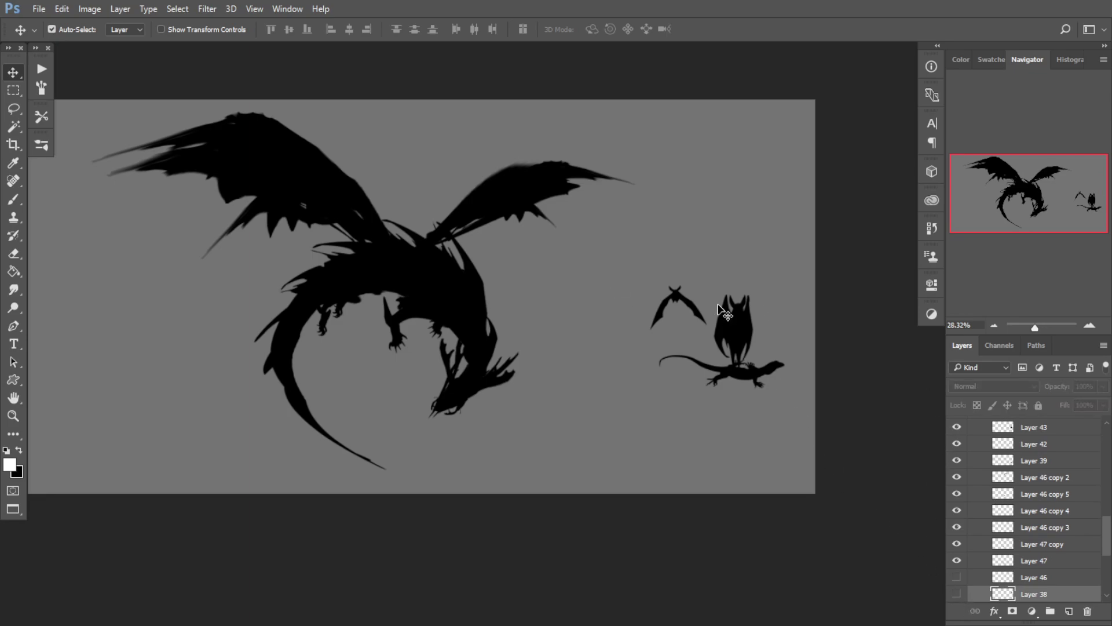
{"action": "left_click", "coordinate": [733, 325]}
{"action": "left_click", "coordinate": [957, 424]}
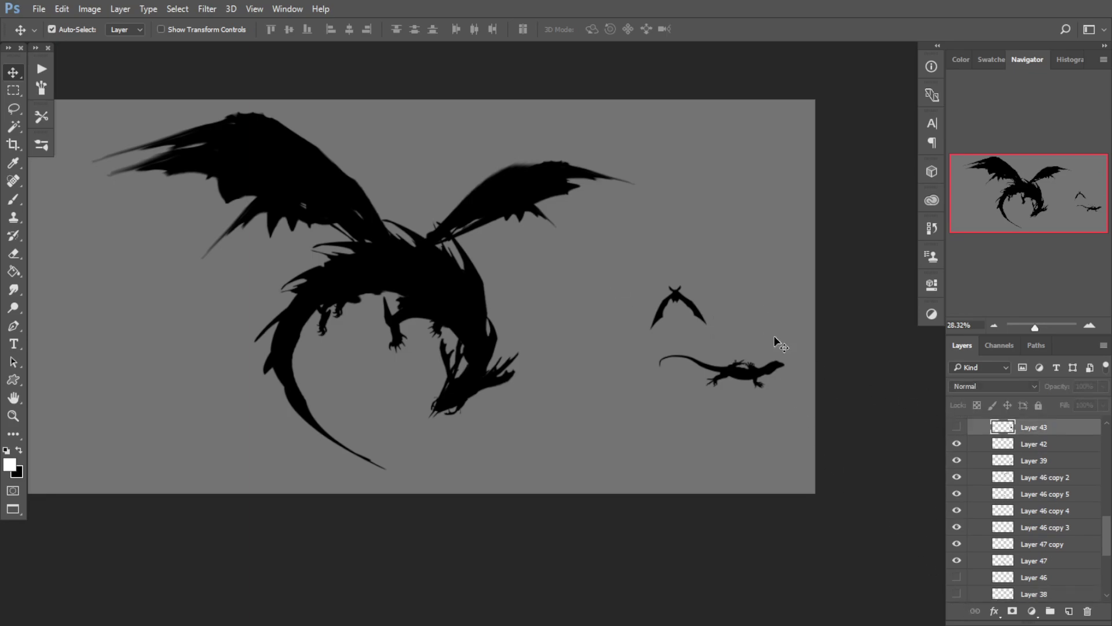
Step: Hide the lizard and small flying bat reference layers, Layer 39 and Layer 42
{"action": "left_click", "coordinate": [675, 300]}
{"action": "left_click", "coordinate": [748, 380]}
{"action": "left_click", "coordinate": [956, 460]}
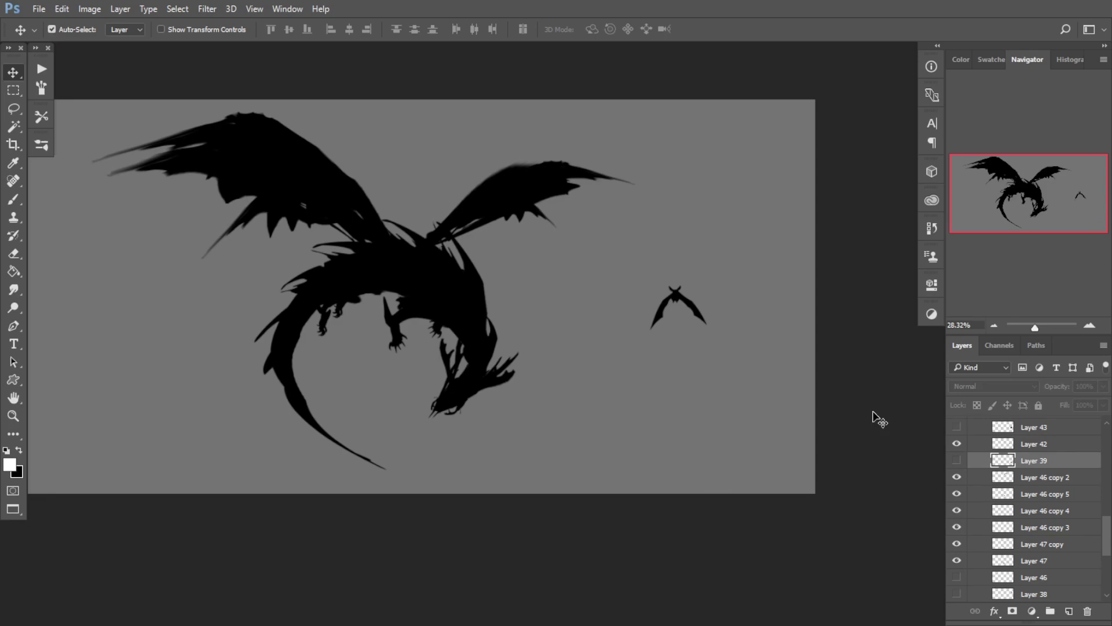
{"action": "left_click", "coordinate": [675, 300]}
{"action": "left_click", "coordinate": [956, 444]}
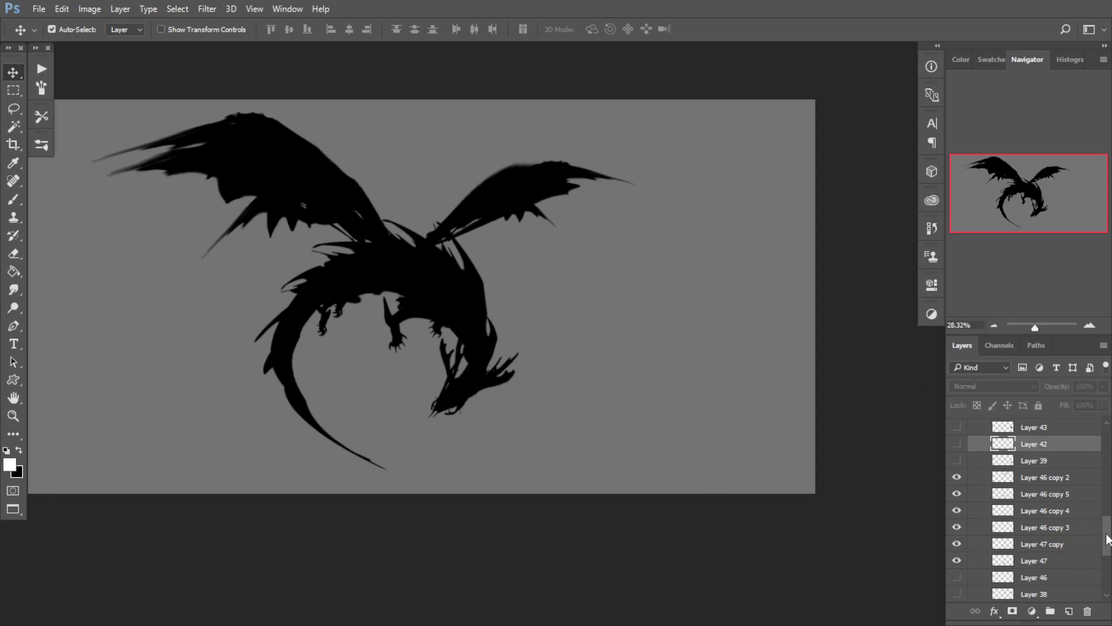
Step: Duplicate the dragon's layer group 1 and merge the duplicate into a single layer
{"action": "left_click_drag", "start_coordinate": [1107, 539], "coordinate": [1050, 409]}
{"action": "left_click", "coordinate": [982, 426]}
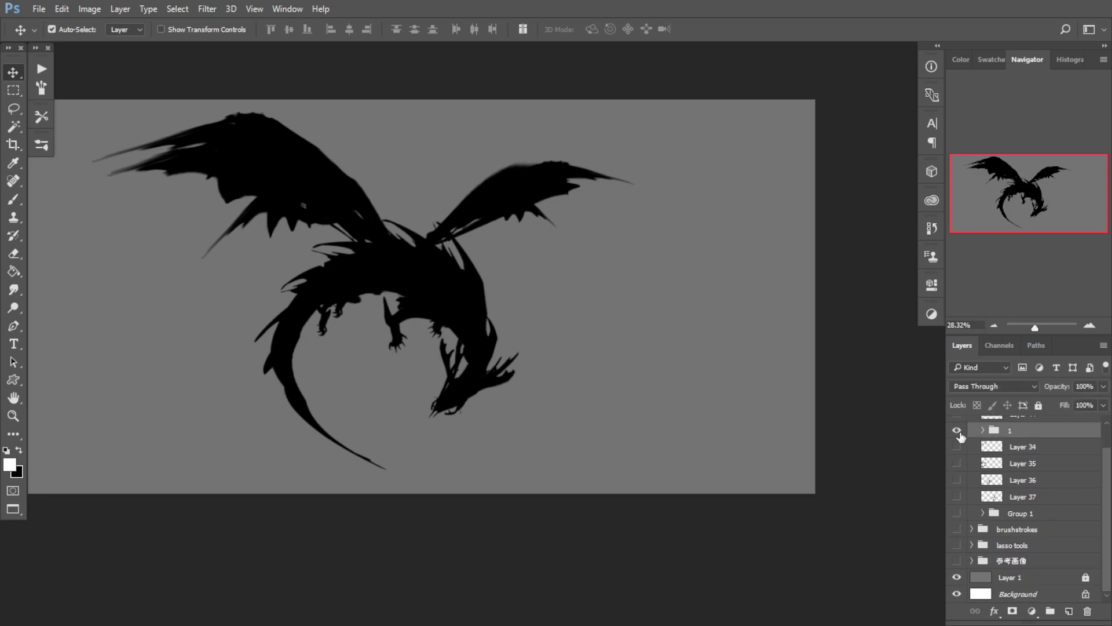
{"action": "left_click", "coordinate": [957, 431]}
{"action": "left_click", "coordinate": [958, 431]}
{"action": "left_click", "coordinate": [982, 431]}
{"action": "left_click", "coordinate": [982, 431]}
{"action": "key", "text": "ctrl+j"}
{"action": "key", "text": "ctrl+e"}
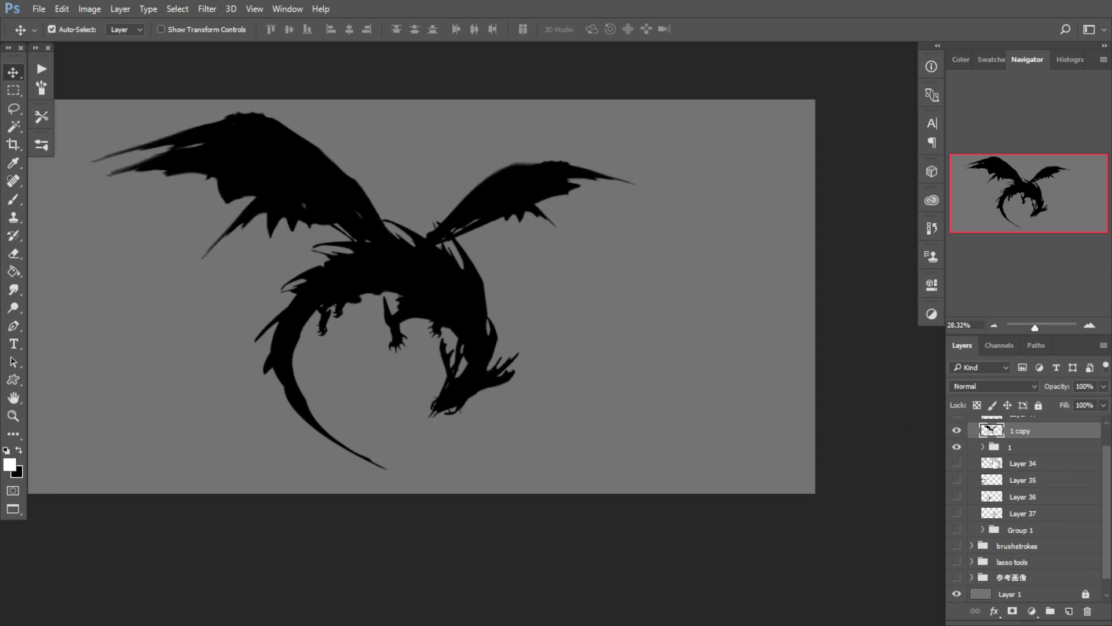
{"action": "key", "text": "ctrl+t"}
{"action": "left_click_drag", "start_coordinate": [447, 314], "coordinate": [543, 363]}
{"action": "key", "text": "Escape"}
{"action": "mouse_move", "coordinate": [538, 357]}
{"action": "left_mouse_down"}
{"action": "mouse_move", "coordinate": [508, 360]}
{"action": "mouse_move", "coordinate": [521, 359]}
{"action": "left_mouse_up"}
{"action": "left_click_drag", "start_coordinate": [534, 358], "coordinate": [507, 364]}
{"action": "key", "text": "ctrl+t"}
{"action": "key", "text": "Escape"}
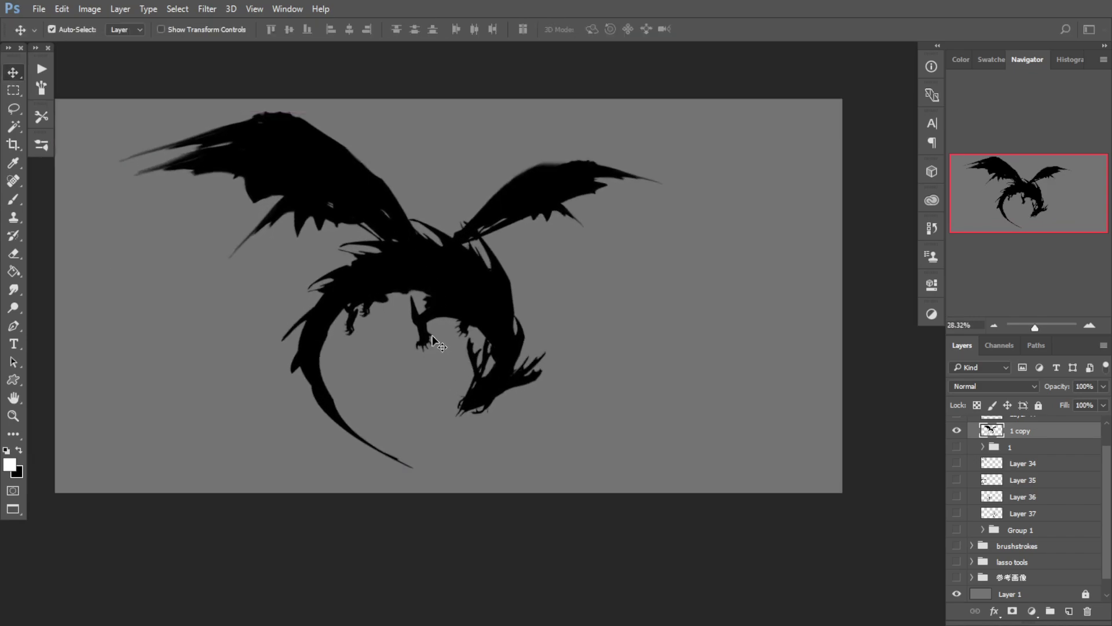
Step: Fill a new layer with black and place it directly beneath the merged dragon layer
{"action": "left_click", "coordinate": [1069, 611]}
{"action": "left_click", "coordinate": [23, 268]}
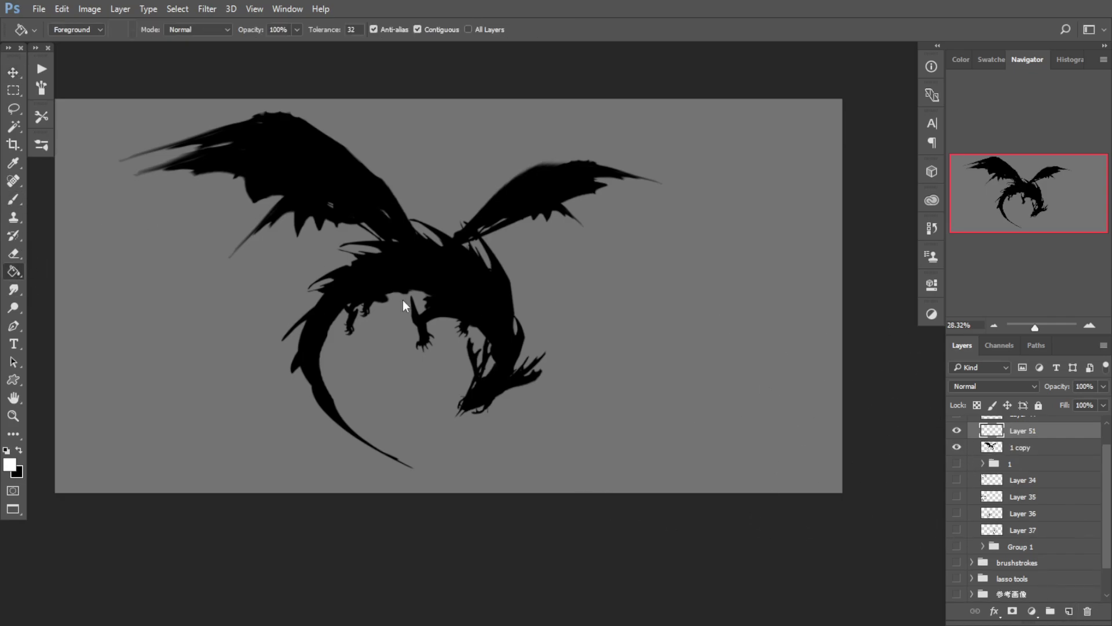
{"action": "key", "text": "x"}
{"action": "left_click", "coordinate": [789, 490]}
{"action": "key", "text": "ctrl+u"}
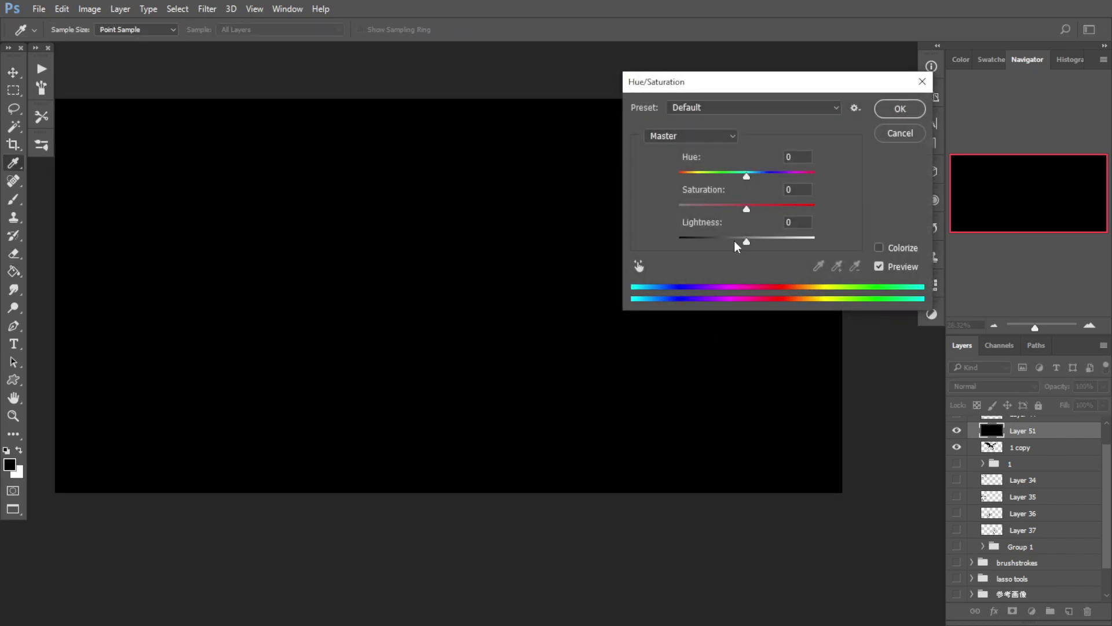
{"action": "mouse_move", "coordinate": [738, 243]}
{"action": "left_mouse_down"}
{"action": "mouse_move", "coordinate": [707, 243]}
{"action": "mouse_move", "coordinate": [772, 241]}
{"action": "mouse_move", "coordinate": [747, 242]}
{"action": "left_mouse_up"}
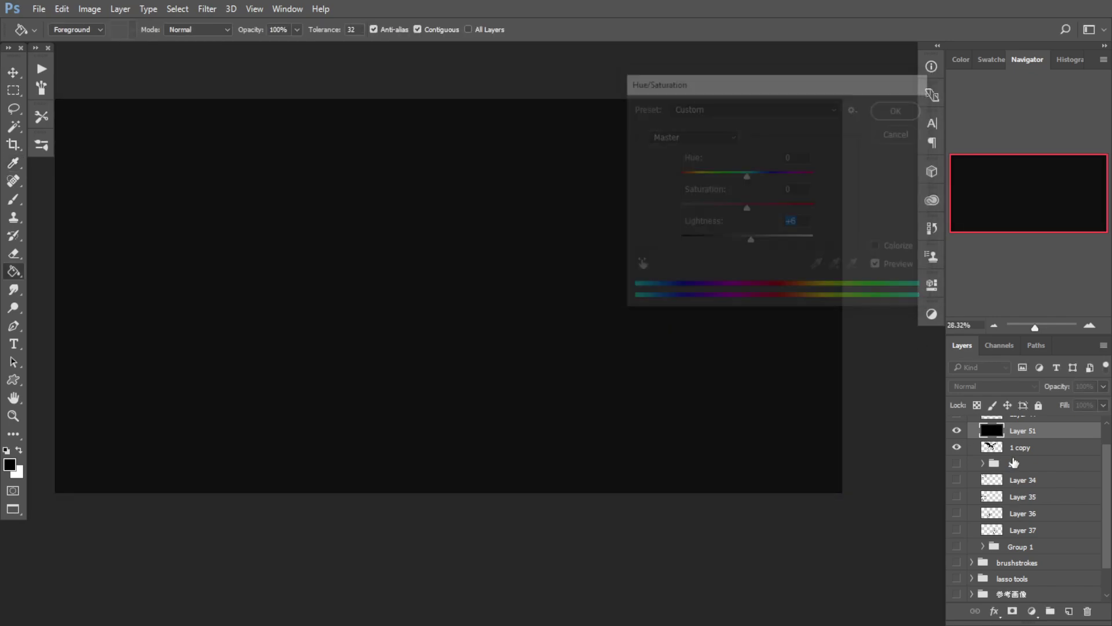
{"action": "left_click_drag", "start_coordinate": [1014, 462], "coordinate": [994, 462]}
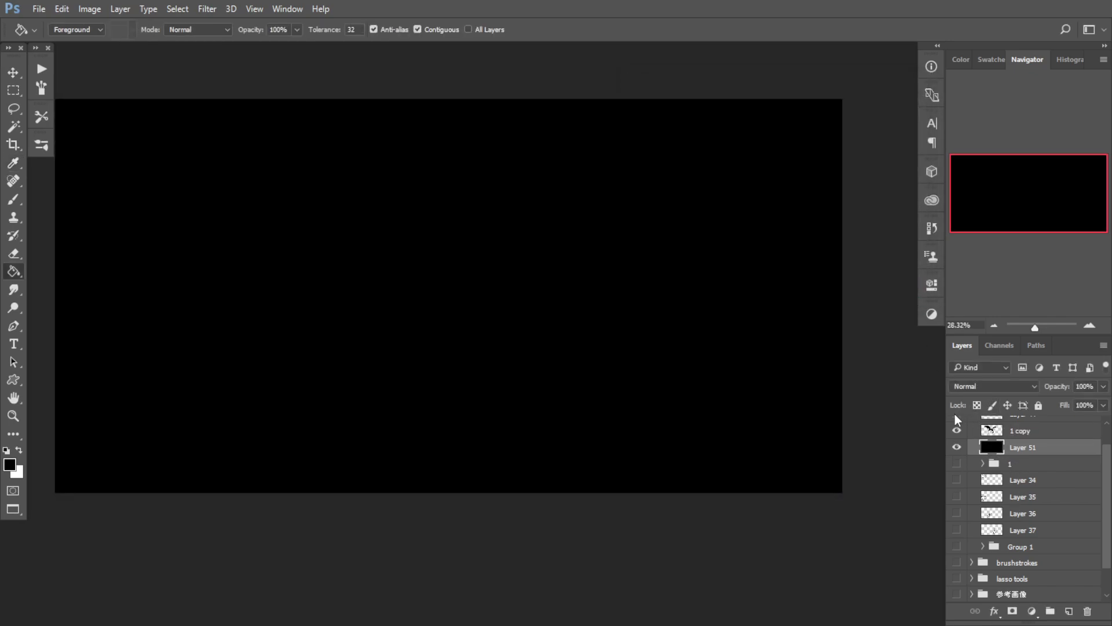
Step: Lighten the black backdrop layer with Hue/Saturation, using a Lightness of +13
{"action": "key", "text": "ctrl+u"}
{"action": "left_click_drag", "start_coordinate": [750, 241], "coordinate": [756, 243]}
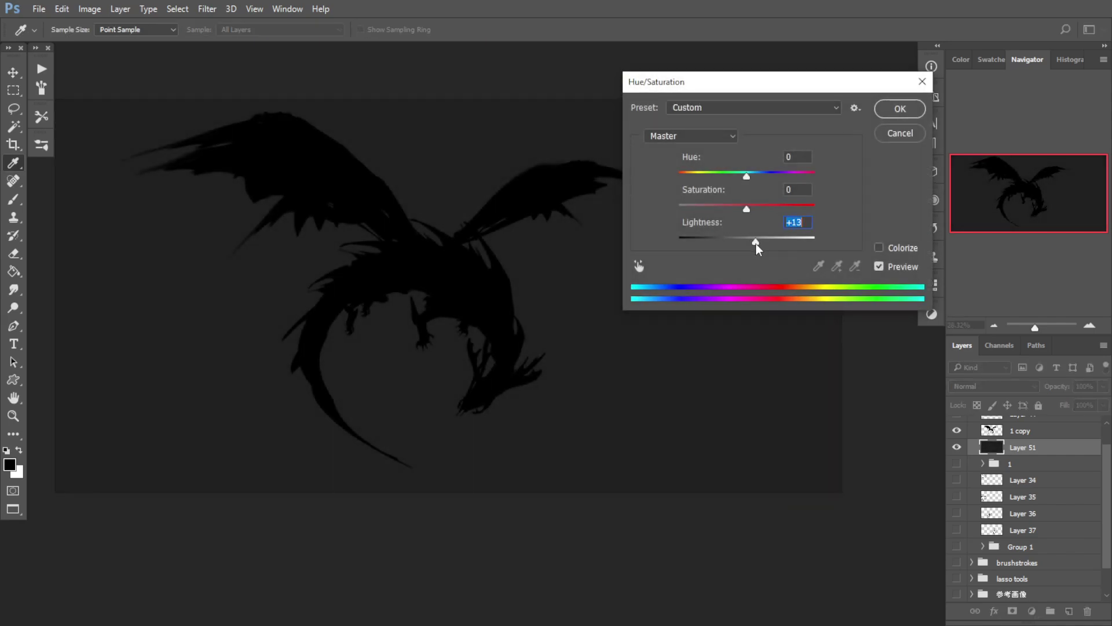
{"action": "left_click", "coordinate": [900, 109]}
{"action": "key", "text": "g"}
Step: Add a new layer between the backdrop and the dragon, and choose the ragged 73 px brush preset for painting
{"action": "left_click", "coordinate": [1069, 610]}
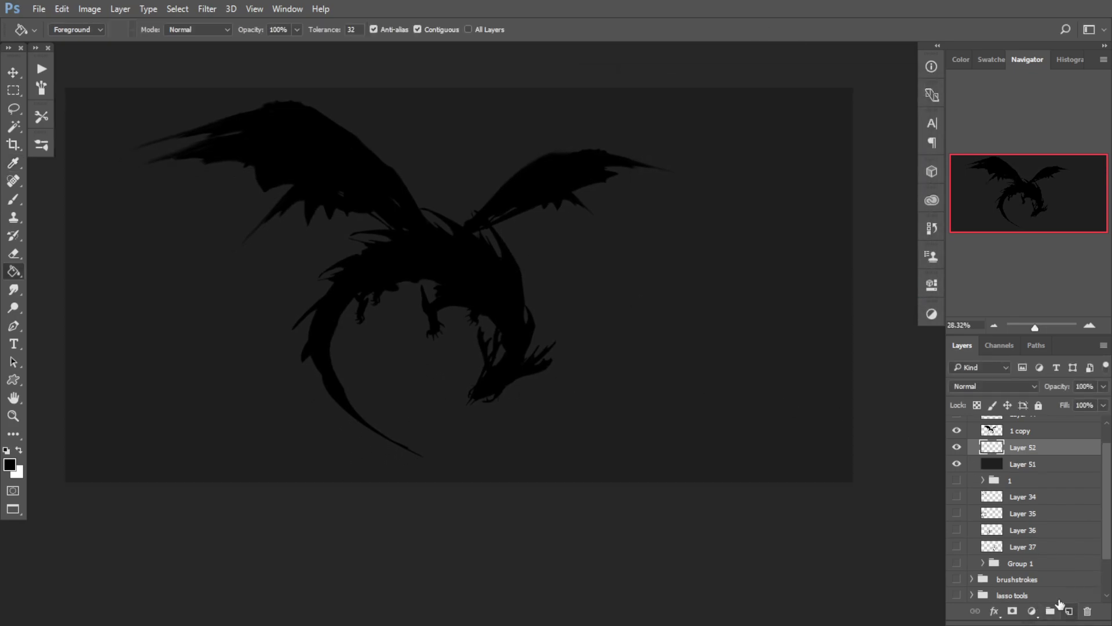
{"action": "key", "text": "b"}
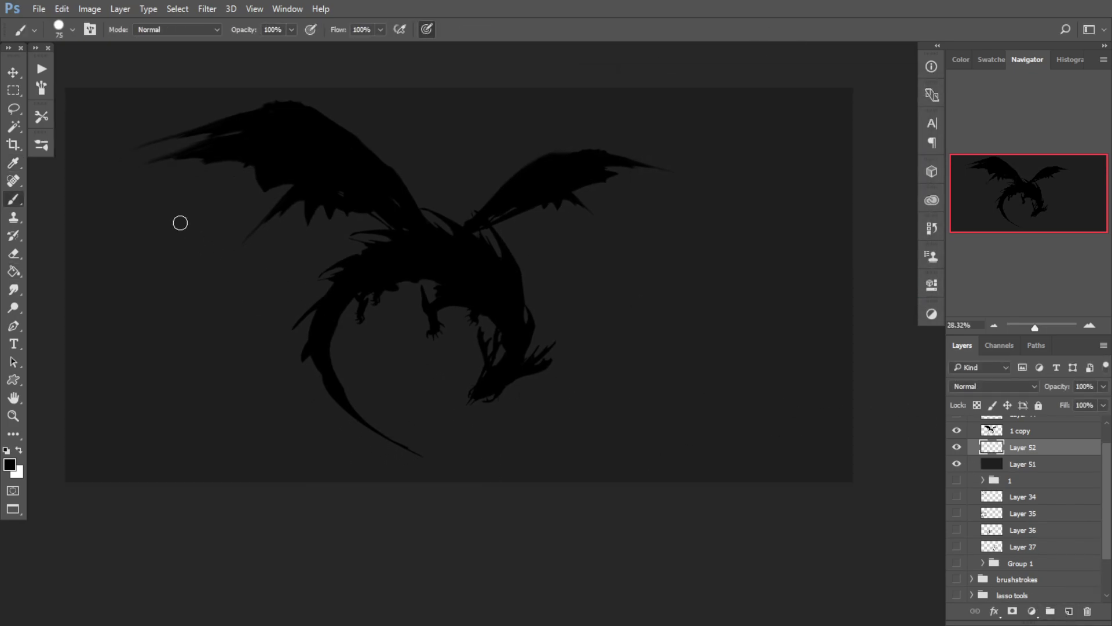
{"action": "left_click", "coordinate": [46, 147]}
{"action": "scroll", "coordinate": [290, 467], "scroll_direction": "down", "scroll_amount": 10}
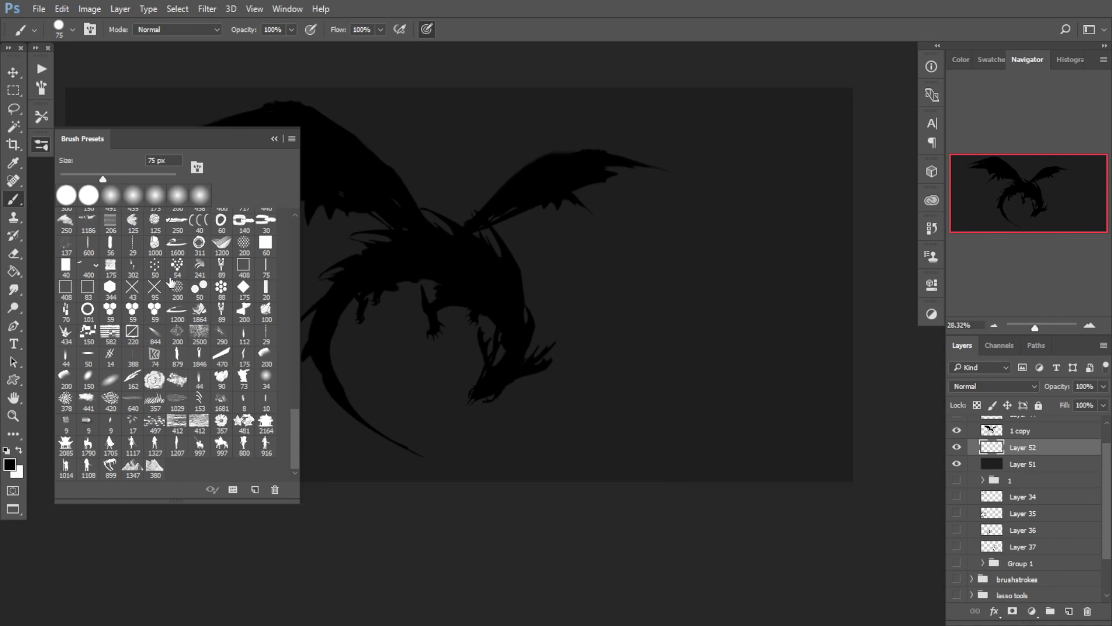
{"action": "left_click", "coordinate": [246, 378]}
{"action": "left_click", "coordinate": [274, 138]}
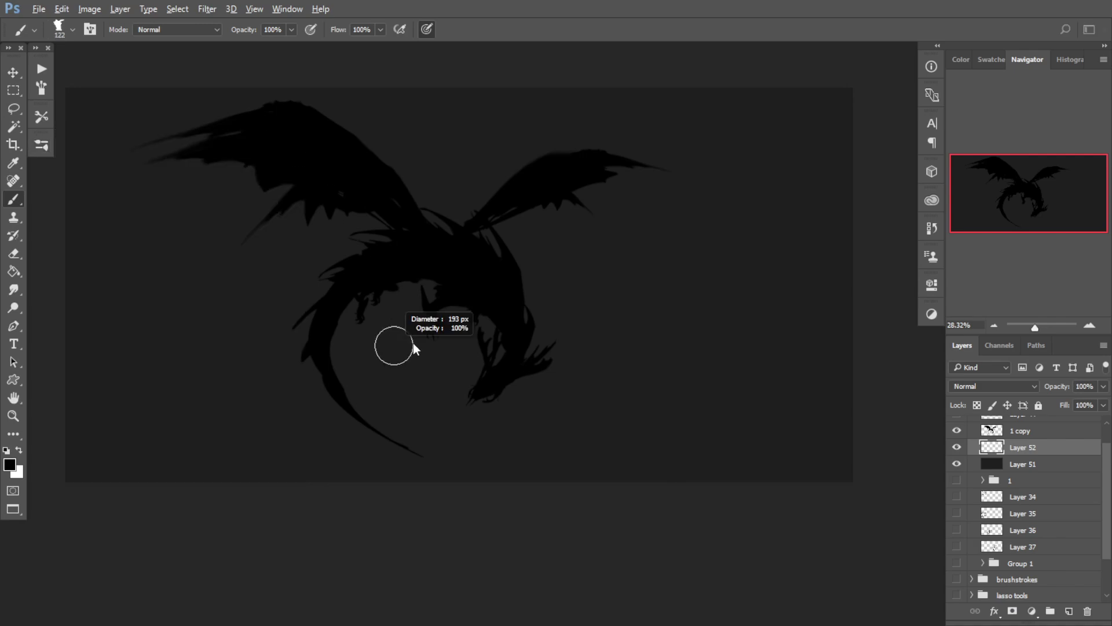
Step: Resize the ragged brush to 108 px and sample the backdrop's dark grey as the paint colour
{"action": "left_click_drag", "start_coordinate": [391, 331], "coordinate": [401, 353]}
{"action": "left_click_drag", "start_coordinate": [390, 348], "coordinate": [373, 352]}
{"action": "key", "text": "ctrl+z"}
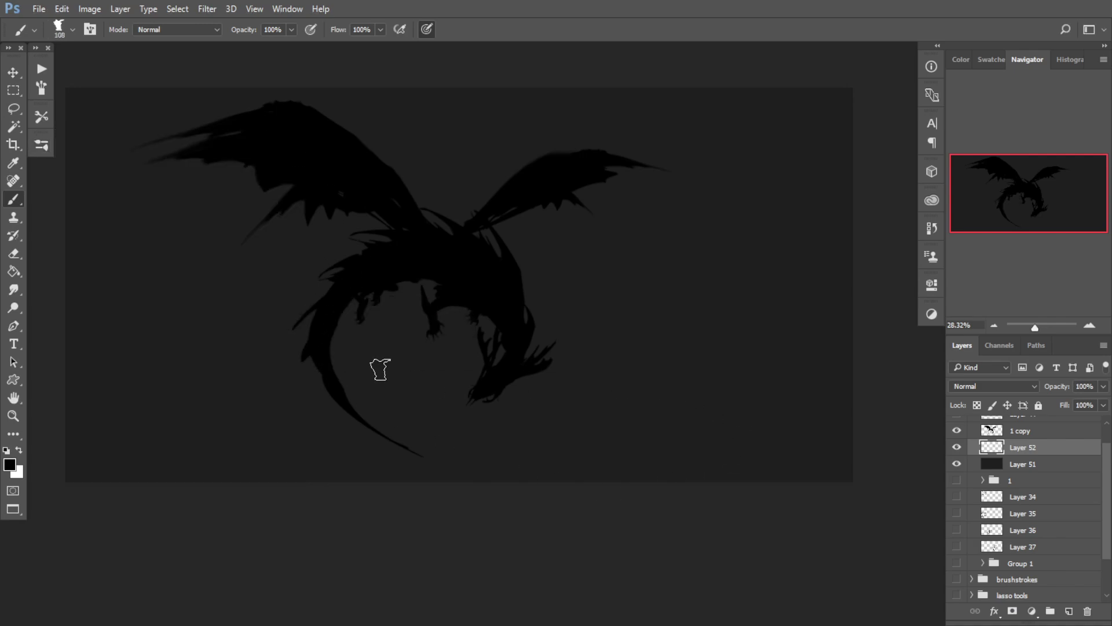
{"action": "left_click", "coordinate": [315, 396], "text": "alt"}
Step: Lighten the merged dragon layer slightly with Hue/Saturation, using a Lightness of +2
{"action": "left_click", "coordinate": [997, 437]}
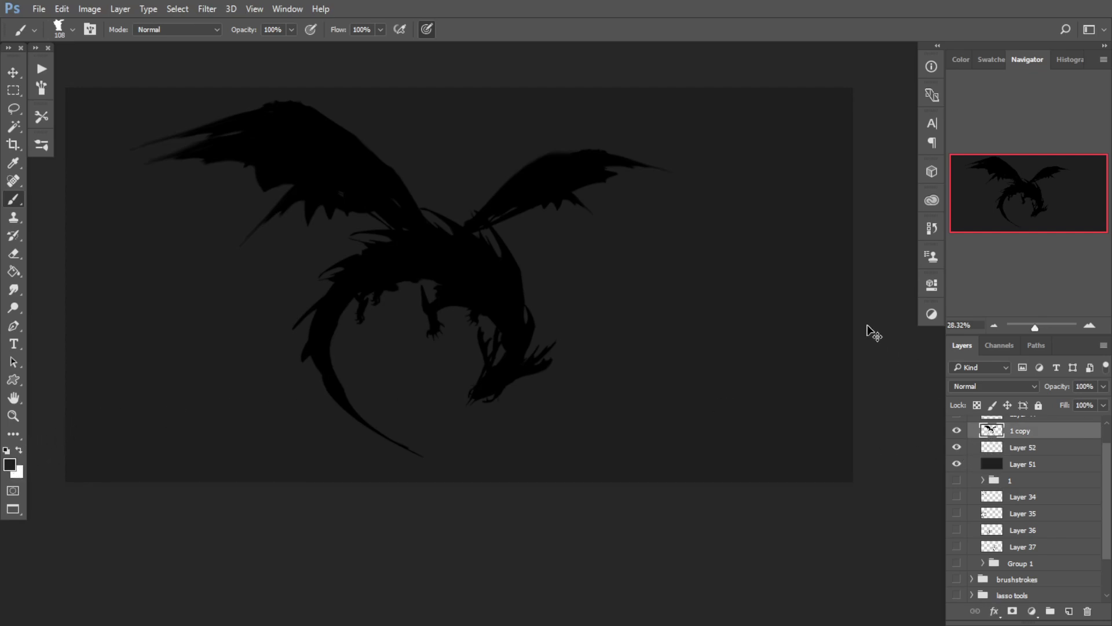
{"action": "key", "text": "ctrl+u"}
{"action": "left_click_drag", "start_coordinate": [747, 243], "coordinate": [749, 243]}
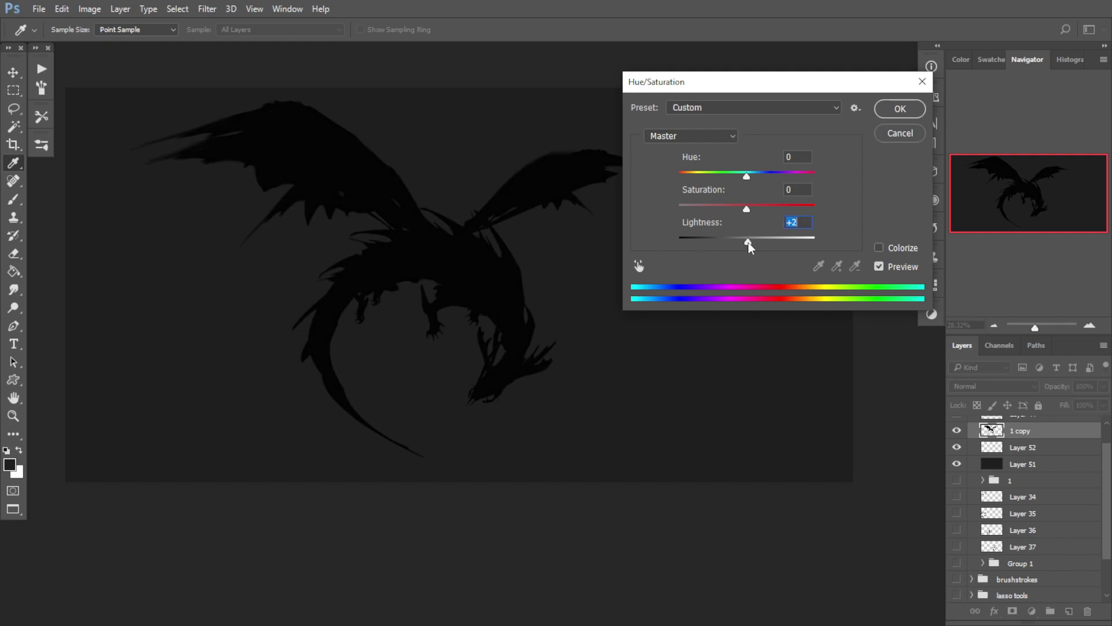
{"action": "key", "text": "Return"}
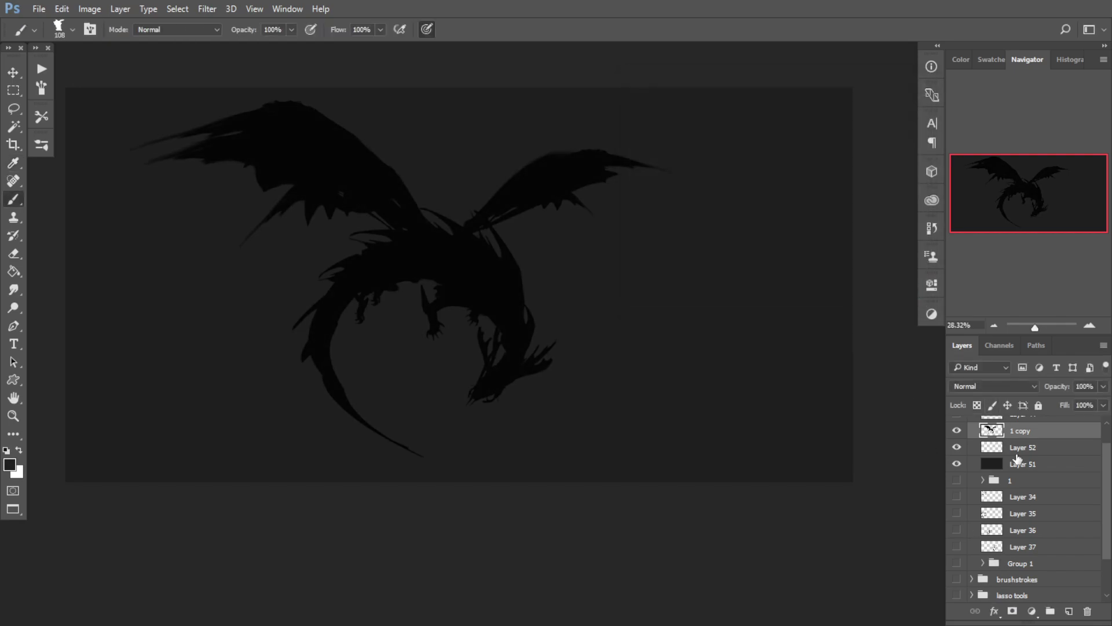
Step: Paint a large black rock pedestal beneath the dragon on Layer 52, extending down to the canvas's lower edge
{"action": "left_click", "coordinate": [1023, 447]}
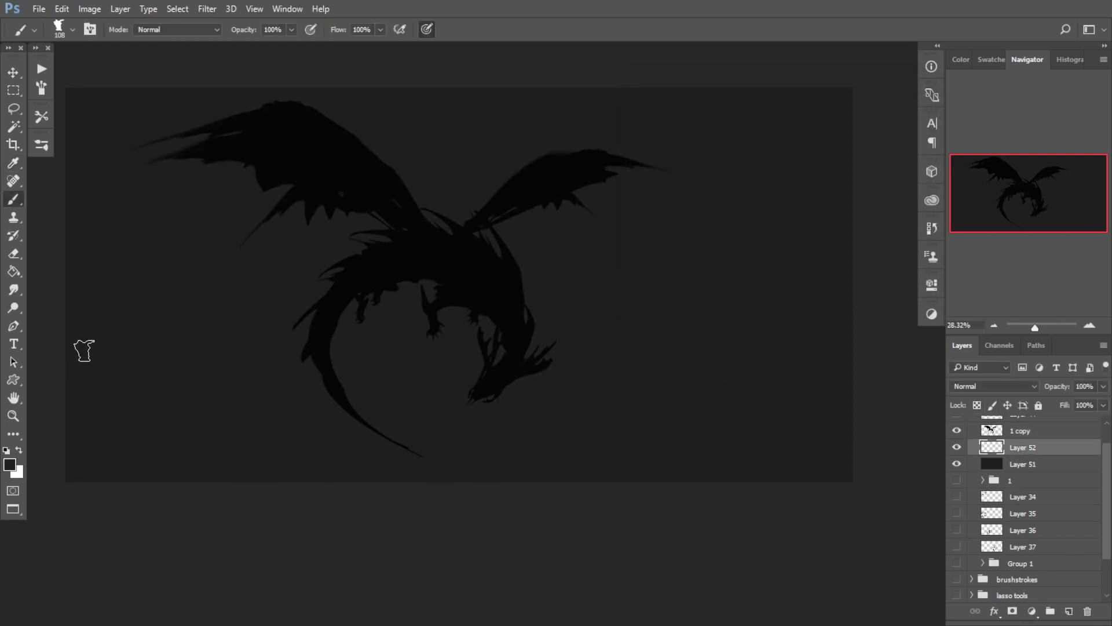
{"action": "mouse_move", "coordinate": [291, 327]}
{"action": "left_mouse_down"}
{"action": "mouse_move", "coordinate": [392, 317]}
{"action": "mouse_move", "coordinate": [357, 326]}
{"action": "mouse_move", "coordinate": [441, 338]}
{"action": "mouse_move", "coordinate": [391, 317]}
{"action": "mouse_move", "coordinate": [358, 328]}
{"action": "mouse_move", "coordinate": [461, 332]}
{"action": "mouse_move", "coordinate": [432, 340]}
{"action": "mouse_move", "coordinate": [445, 345]}
{"action": "mouse_move", "coordinate": [432, 371]}
{"action": "left_mouse_up"}
{"action": "key", "text": "e"}
{"action": "mouse_move", "coordinate": [479, 340]}
{"action": "left_mouse_down"}
{"action": "mouse_move", "coordinate": [456, 346]}
{"action": "mouse_move", "coordinate": [450, 318]}
{"action": "mouse_move", "coordinate": [476, 331]}
{"action": "left_mouse_up"}
{"action": "key", "text": "b"}
{"action": "right_click", "coordinate": [394, 346], "text": "alt"}
{"action": "mouse_move", "coordinate": [400, 355]}
{"action": "left_mouse_down"}
{"action": "mouse_move", "coordinate": [410, 379]}
{"action": "mouse_move", "coordinate": [363, 341]}
{"action": "mouse_move", "coordinate": [313, 375]}
{"action": "mouse_move", "coordinate": [420, 374]}
{"action": "mouse_move", "coordinate": [404, 414]}
{"action": "mouse_move", "coordinate": [443, 429]}
{"action": "mouse_move", "coordinate": [368, 384]}
{"action": "mouse_move", "coordinate": [281, 403]}
{"action": "mouse_move", "coordinate": [303, 457]}
{"action": "mouse_move", "coordinate": [358, 441]}
{"action": "mouse_move", "coordinate": [331, 355]}
{"action": "mouse_move", "coordinate": [431, 409]}
{"action": "mouse_move", "coordinate": [466, 517]}
{"action": "mouse_move", "coordinate": [496, 448]}
{"action": "mouse_move", "coordinate": [437, 431]}
{"action": "mouse_move", "coordinate": [502, 508]}
{"action": "left_mouse_up"}
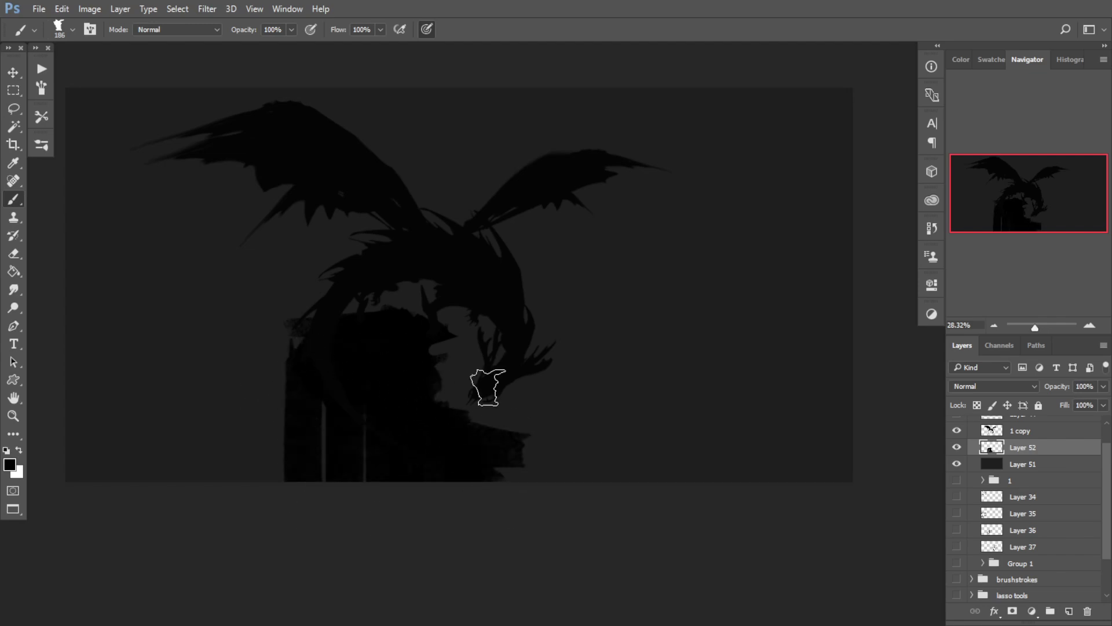
Step: Fill out the pedestal's sloping edge with a smaller ragged brush and extend the rock beneath the dragon's head
{"action": "left_click_drag", "start_coordinate": [488, 388], "coordinate": [471, 388]}
{"action": "mouse_move", "coordinate": [437, 355]}
{"action": "left_mouse_down"}
{"action": "mouse_move", "coordinate": [458, 431]}
{"action": "mouse_move", "coordinate": [314, 390]}
{"action": "mouse_move", "coordinate": [328, 377]}
{"action": "mouse_move", "coordinate": [355, 427]}
{"action": "mouse_move", "coordinate": [357, 412]}
{"action": "mouse_move", "coordinate": [411, 481]}
{"action": "mouse_move", "coordinate": [394, 378]}
{"action": "mouse_move", "coordinate": [435, 421]}
{"action": "left_mouse_up"}
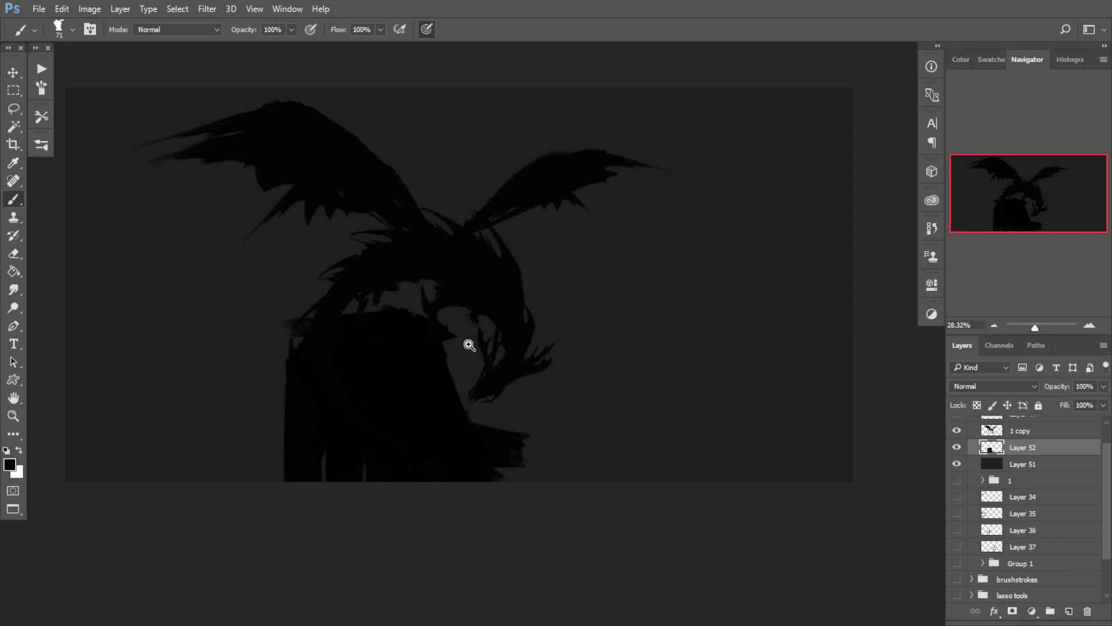
{"action": "scroll", "coordinate": [467, 343], "scroll_direction": "up", "scroll_amount": 1}
{"action": "mouse_move", "coordinate": [477, 313]}
{"action": "left_mouse_down"}
{"action": "mouse_move", "coordinate": [493, 331]}
{"action": "mouse_move", "coordinate": [446, 338]}
{"action": "mouse_move", "coordinate": [435, 322]}
{"action": "mouse_move", "coordinate": [403, 317]}
{"action": "mouse_move", "coordinate": [408, 295]}
{"action": "mouse_move", "coordinate": [377, 298]}
{"action": "mouse_move", "coordinate": [380, 374]}
{"action": "mouse_move", "coordinate": [473, 343]}
{"action": "mouse_move", "coordinate": [438, 382]}
{"action": "mouse_move", "coordinate": [465, 339]}
{"action": "mouse_move", "coordinate": [451, 393]}
{"action": "mouse_move", "coordinate": [478, 446]}
{"action": "mouse_move", "coordinate": [485, 430]}
{"action": "mouse_move", "coordinate": [447, 354]}
{"action": "mouse_move", "coordinate": [474, 451]}
{"action": "mouse_move", "coordinate": [538, 491]}
{"action": "mouse_move", "coordinate": [530, 545]}
{"action": "left_mouse_up"}
Step: Enlarge the brush to 204 px and paint a small separate rock along the canvas's lower edge, right of the pedestal
{"action": "key", "text": "bracketright"}
{"action": "key", "text": "bracketright"}
{"action": "key", "text": "bracketright"}
{"action": "key", "text": "bracketright"}
{"action": "key", "text": "bracketright"}
{"action": "key", "text": "bracketright"}
{"action": "key", "text": "bracketright"}
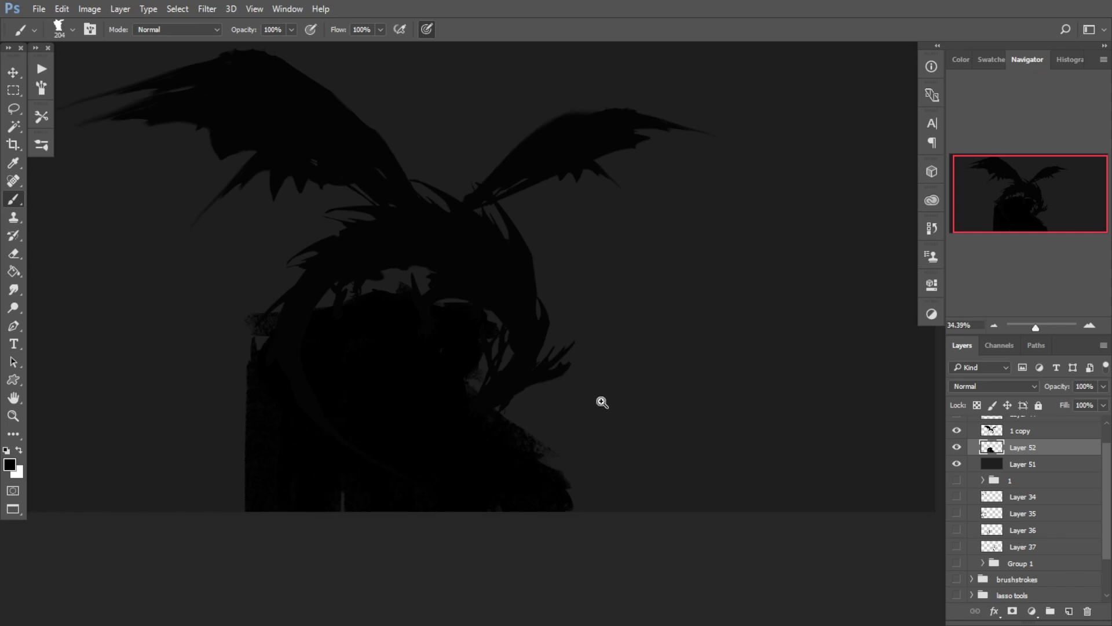
{"action": "scroll", "coordinate": [601, 402], "scroll_direction": "down", "scroll_amount": 2}
{"action": "left_click_drag", "start_coordinate": [651, 460], "coordinate": [701, 497]}
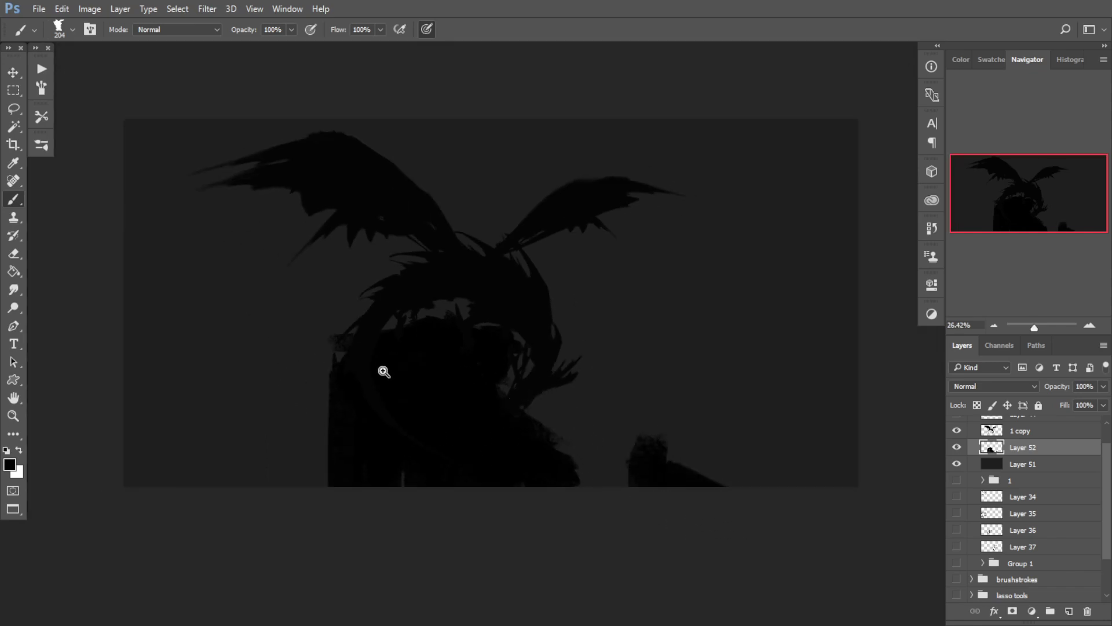
Step: Widen the pedestal on its left side and paint a separate short pillar left of it with the ragged brush
{"action": "scroll", "coordinate": [384, 367], "scroll_direction": "down", "scroll_amount": 2}
{"action": "key", "text": "e"}
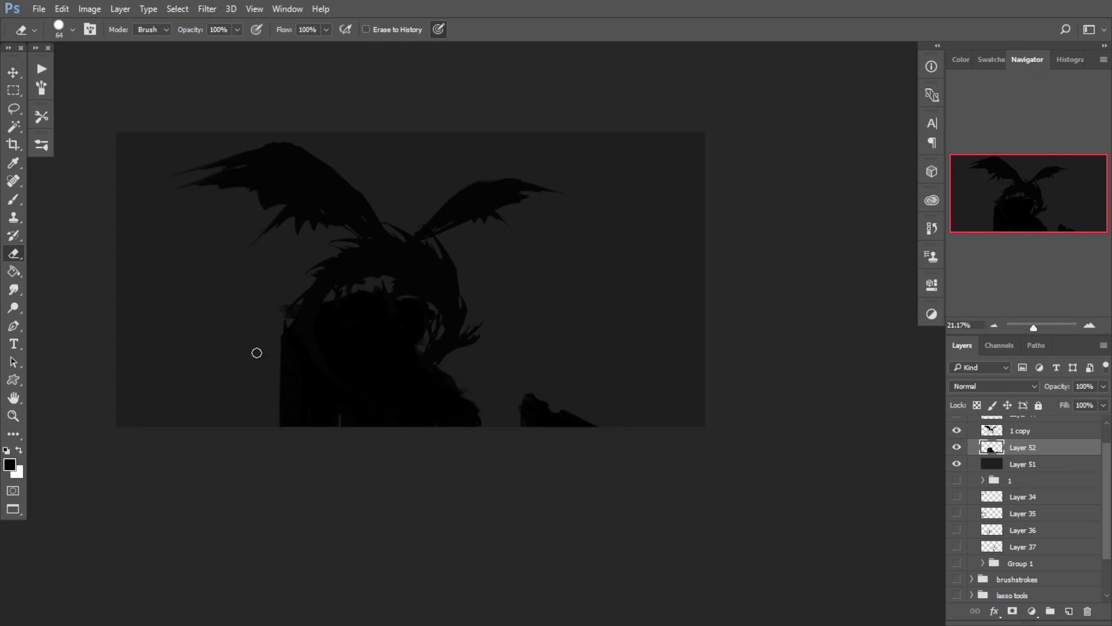
{"action": "key", "text": "b"}
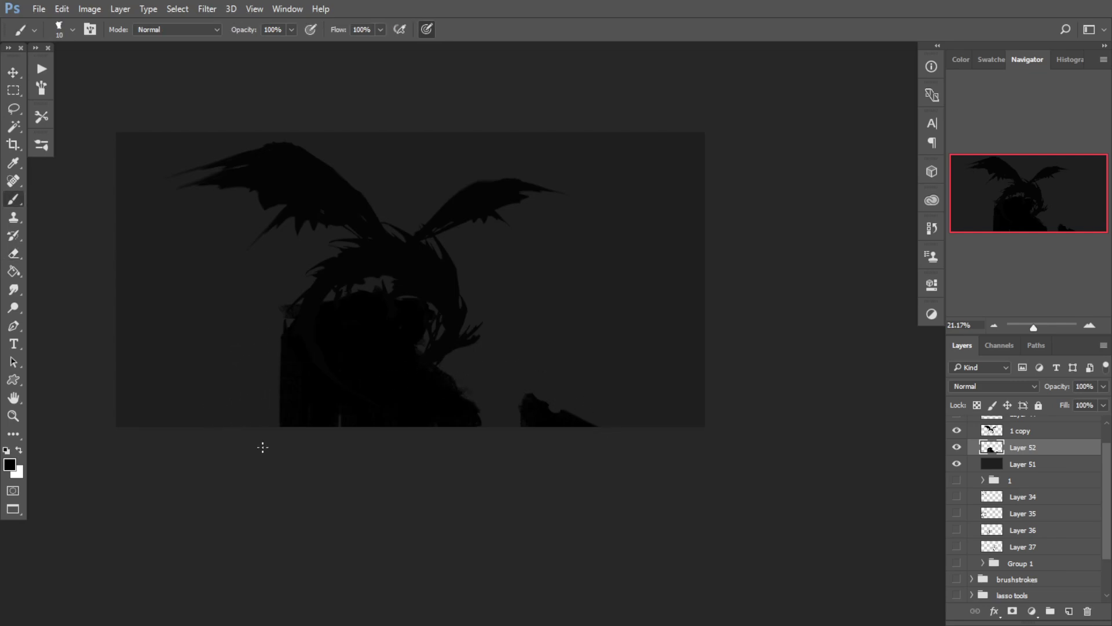
{"action": "left_click_drag", "start_coordinate": [270, 446], "coordinate": [271, 337]}
{"action": "left_click_drag", "start_coordinate": [226, 371], "coordinate": [223, 430]}
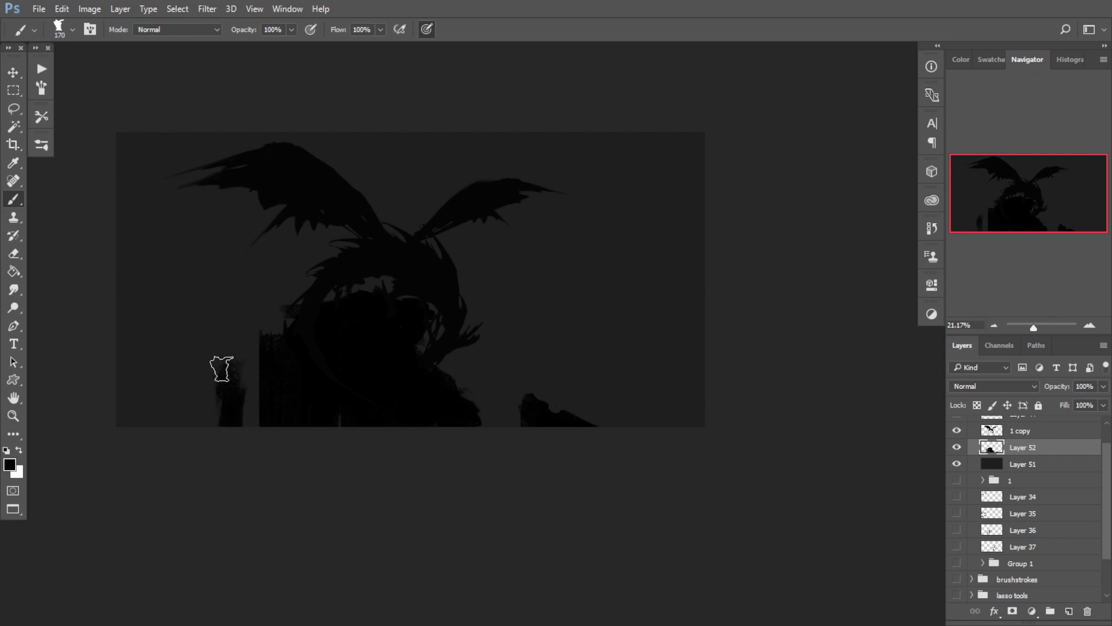
Step: Erase parts of the short left pillar to carve it into thin, pointed spires
{"action": "key", "text": "e"}
{"action": "mouse_move", "coordinate": [241, 360]}
{"action": "left_mouse_down"}
{"action": "mouse_move", "coordinate": [218, 377]}
{"action": "mouse_move", "coordinate": [302, 369]}
{"action": "left_mouse_up"}
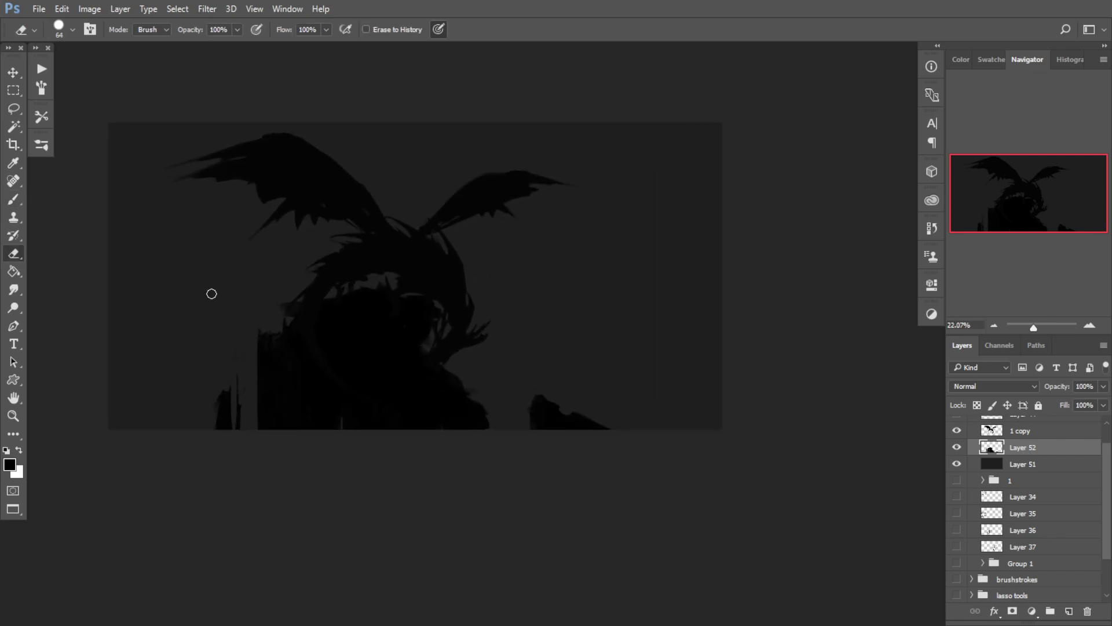
{"action": "left_click_drag", "start_coordinate": [477, 302], "coordinate": [474, 302]}
Step: Move the dragon and rock layers together slightly to the right on the canvas with Free Transform
{"action": "left_click", "coordinate": [1044, 463]}
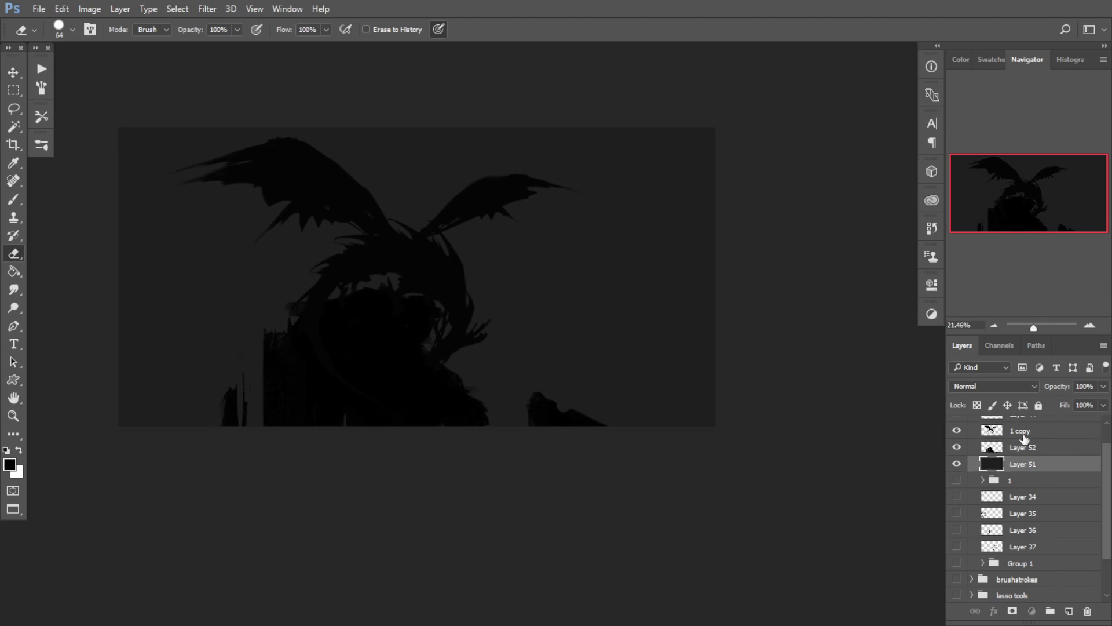
{"action": "left_click", "coordinate": [1023, 435], "text": "shift"}
{"action": "left_click", "coordinate": [1030, 448]}
{"action": "left_click", "coordinate": [1024, 433], "text": "shift"}
{"action": "key", "text": "ctrl+t"}
{"action": "mouse_move", "coordinate": [544, 350]}
{"action": "left_mouse_down"}
{"action": "mouse_move", "coordinate": [574, 355]}
{"action": "mouse_move", "coordinate": [519, 345]}
{"action": "mouse_move", "coordinate": [504, 355]}
{"action": "left_mouse_up"}
{"action": "key", "text": "e"}
{"action": "key", "text": "Return"}
Step: Select the rock layer beneath the dragon and lower its opacity to 64%
{"action": "mouse_move", "coordinate": [537, 347]}
{"action": "left_mouse_down"}
{"action": "mouse_move", "coordinate": [515, 343]}
{"action": "mouse_move", "coordinate": [540, 367]}
{"action": "left_mouse_up"}
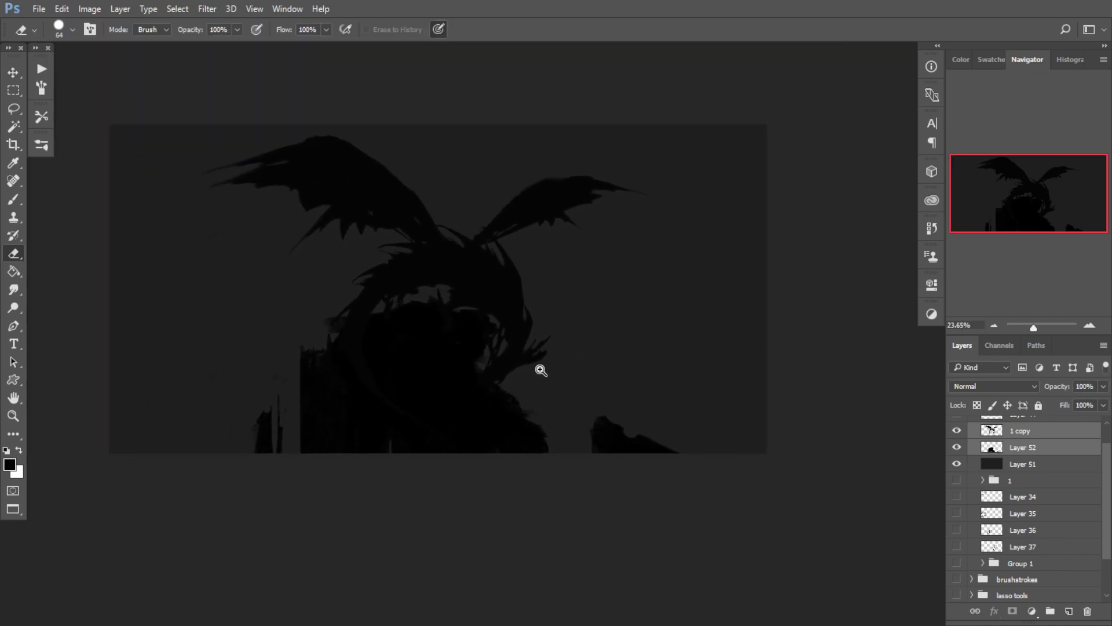
{"action": "left_click", "coordinate": [535, 344]}
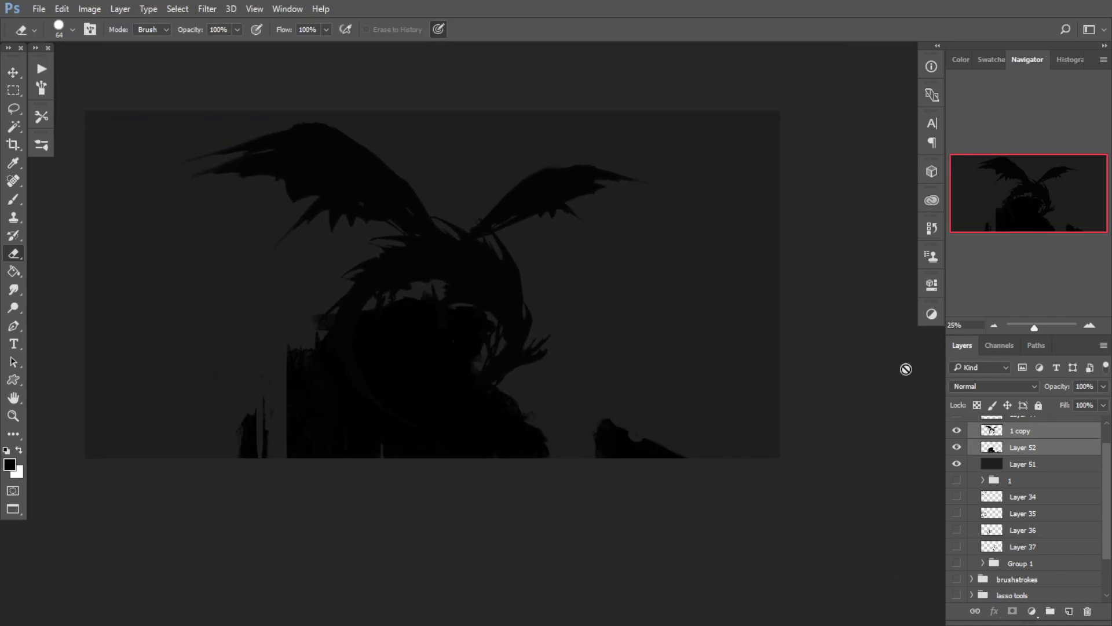
{"action": "left_click", "coordinate": [1021, 448]}
{"action": "key", "text": "r"}
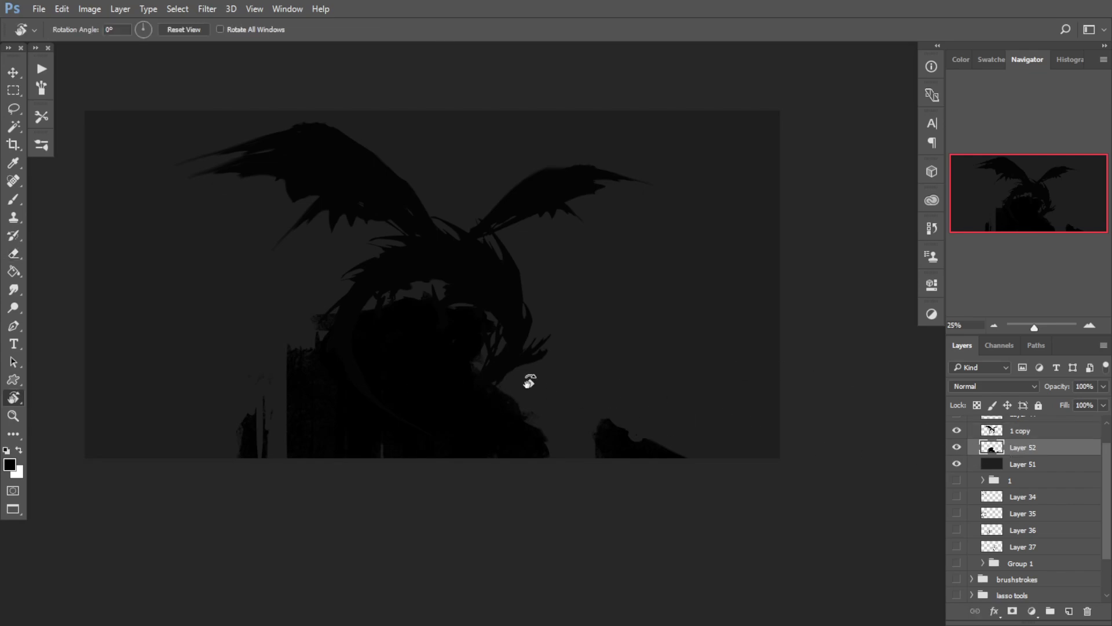
{"action": "key", "text": "e"}
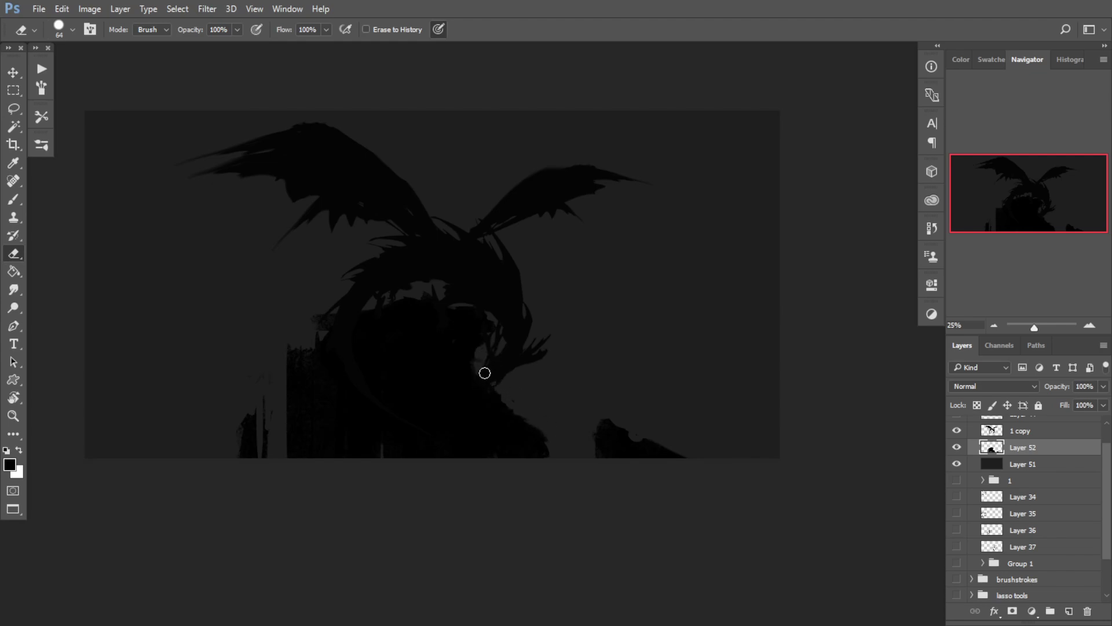
{"action": "key", "text": "b"}
{"action": "mouse_move", "coordinate": [478, 357]}
{"action": "left_mouse_down"}
{"action": "mouse_move", "coordinate": [462, 391]}
{"action": "mouse_move", "coordinate": [464, 371]}
{"action": "left_mouse_up"}
{"action": "key", "text": "e"}
{"action": "left_click", "coordinate": [1104, 405]}
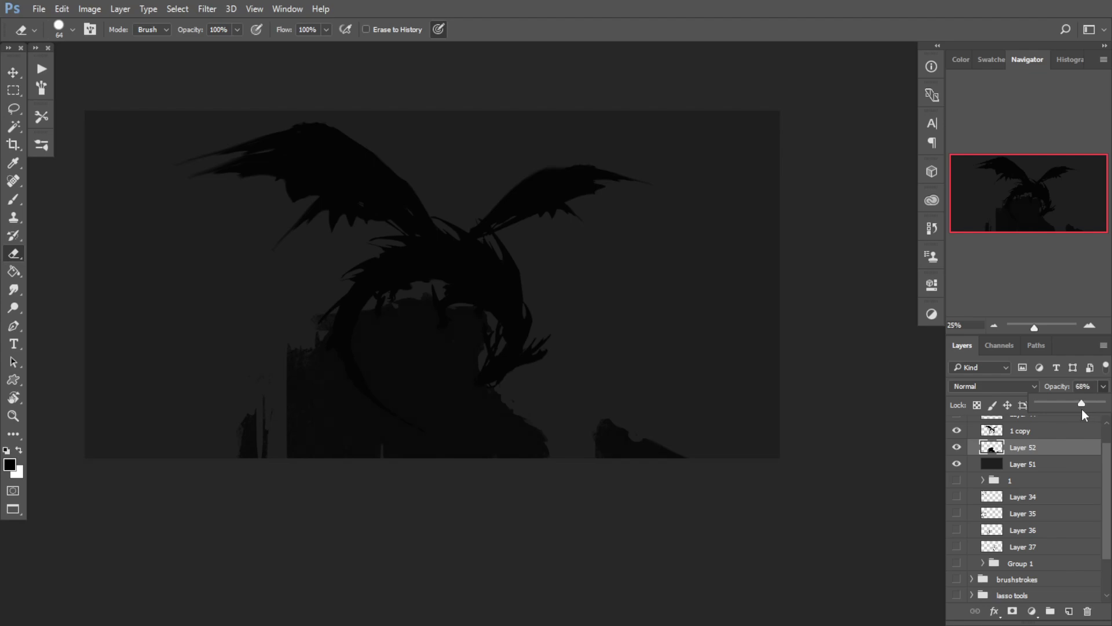
{"action": "left_click_drag", "start_coordinate": [1080, 409], "coordinate": [1078, 409]}
Step: Add a layer mask to the rock layer and mask small window-like gaps into the pedestal with a small ragged brush
{"action": "left_click", "coordinate": [14, 74]}
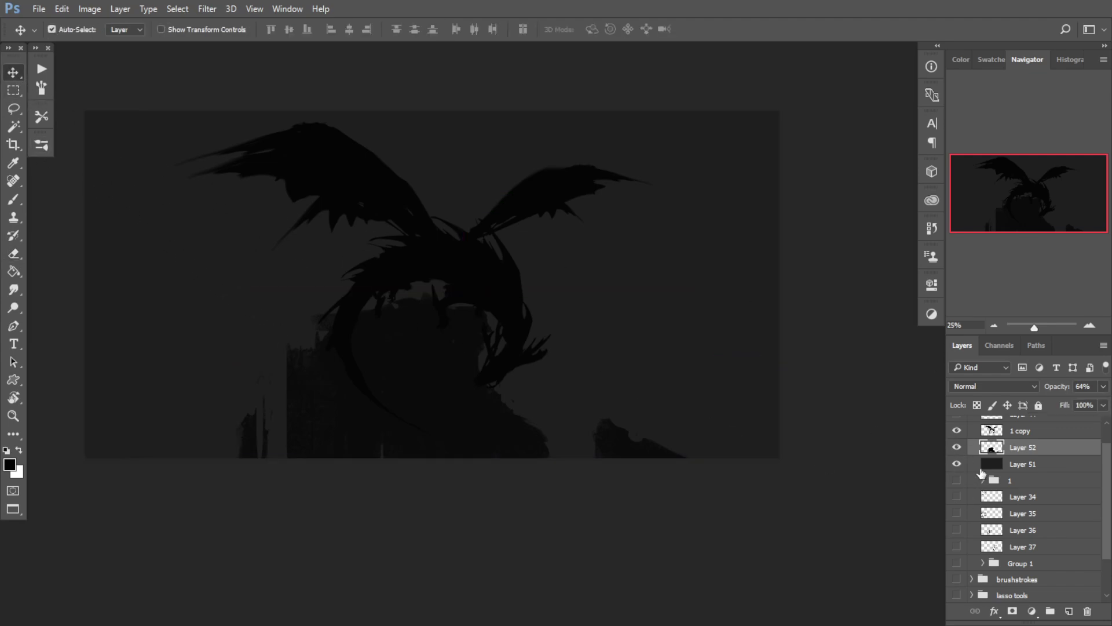
{"action": "left_click", "coordinate": [1012, 611]}
{"action": "key", "text": "b"}
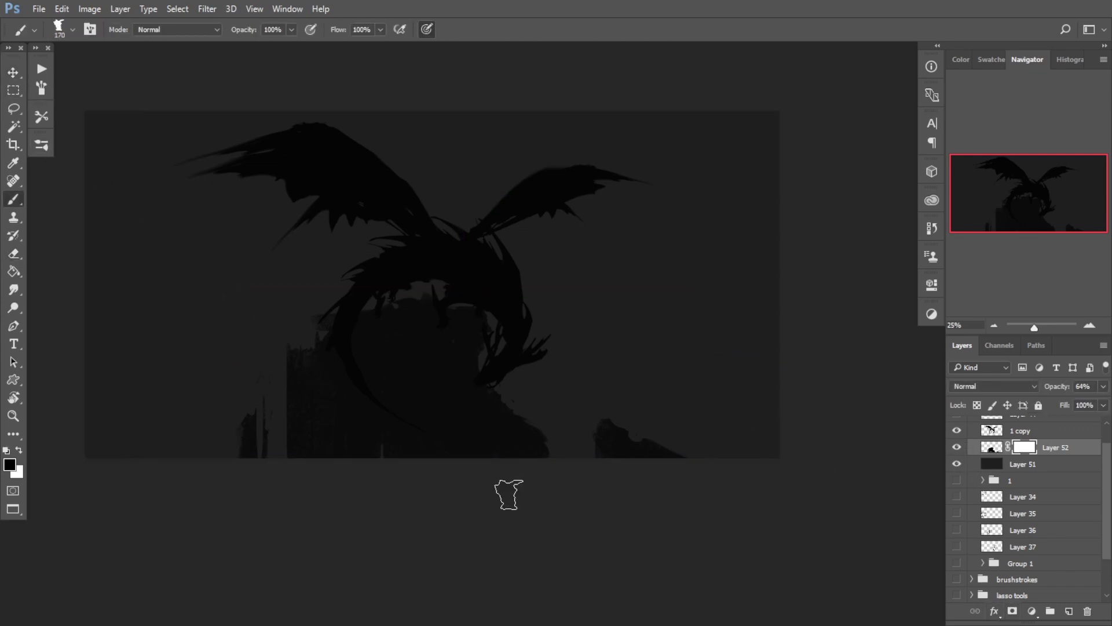
{"action": "left_click_drag", "start_coordinate": [300, 322], "coordinate": [305, 322]}
{"action": "key", "text": "x"}
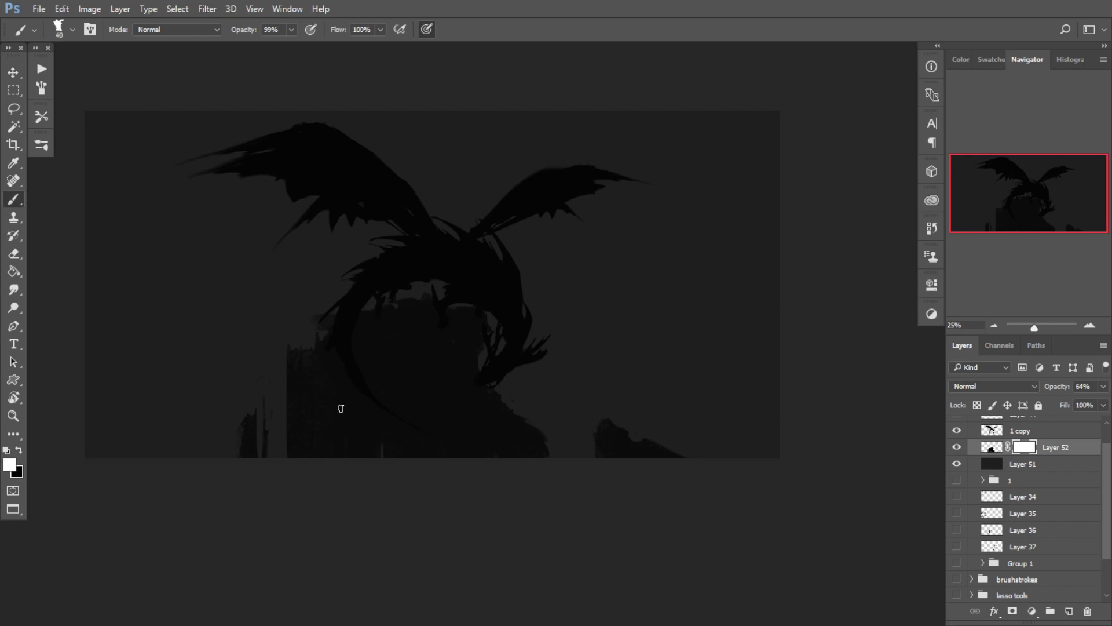
{"action": "key", "text": "x"}
{"action": "left_click_drag", "start_coordinate": [472, 378], "coordinate": [455, 378]}
{"action": "key", "text": "ctrl+z"}
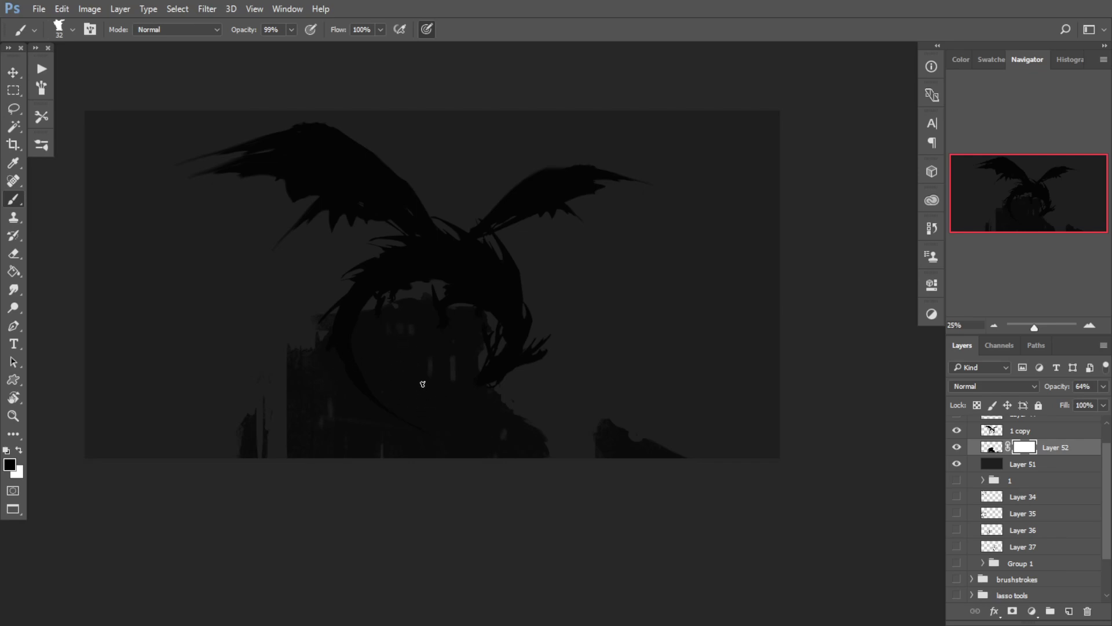
Step: Reduce the brush to 16 px and mask thin vertical streaks and small openings into the pedestal
{"action": "key", "text": "x"}
{"action": "key", "text": "x"}
{"action": "left_click_drag", "start_coordinate": [418, 368], "coordinate": [406, 367]}
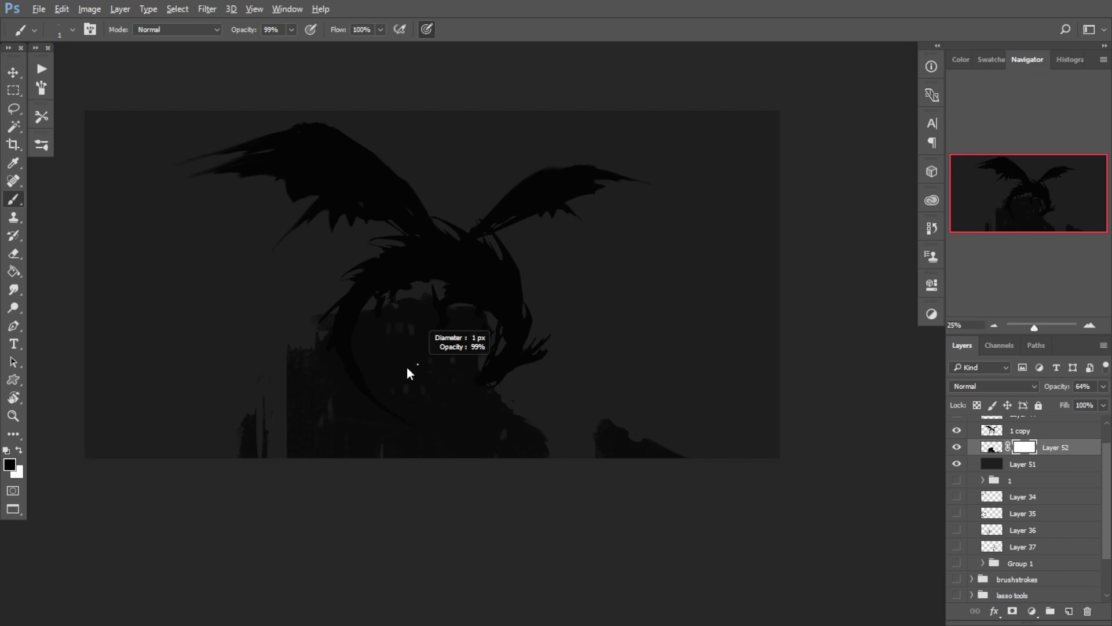
{"action": "right_click", "coordinate": [318, 462], "text": "shift"}
{"action": "left_click", "coordinate": [289, 434]}
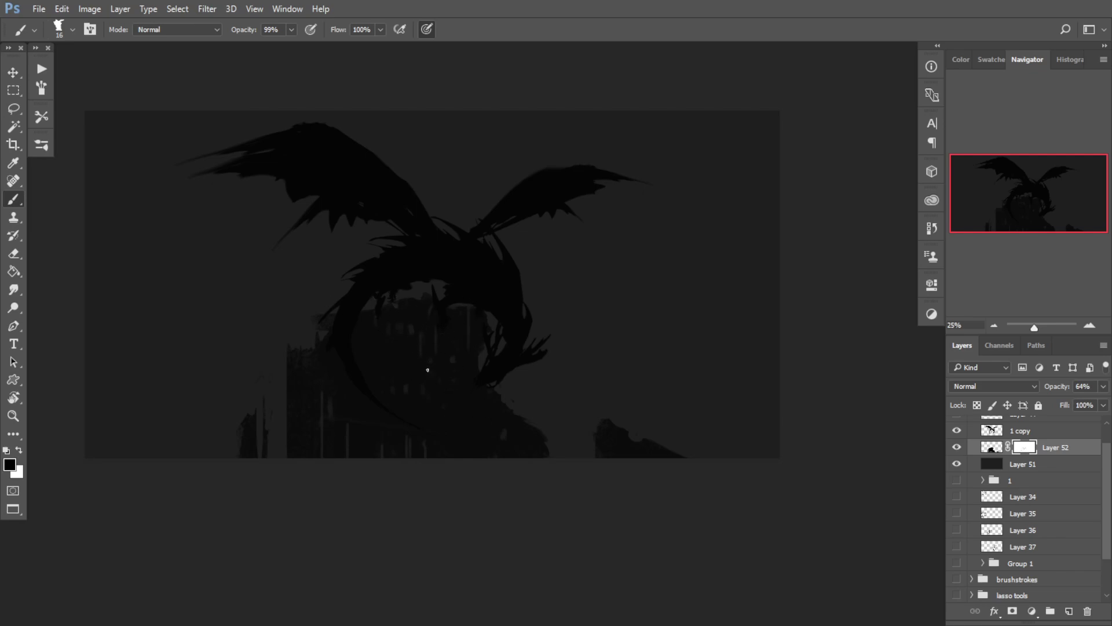
{"action": "mouse_move", "coordinate": [402, 357]}
{"action": "left_mouse_down"}
{"action": "mouse_move", "coordinate": [427, 363]}
{"action": "mouse_move", "coordinate": [401, 329]}
{"action": "mouse_move", "coordinate": [451, 350]}
{"action": "left_mouse_up"}
Step: Paint white on the rock layer's mask with a larger brush to fill the window-like openings back in
{"action": "left_click", "coordinate": [434, 339], "text": "alt"}
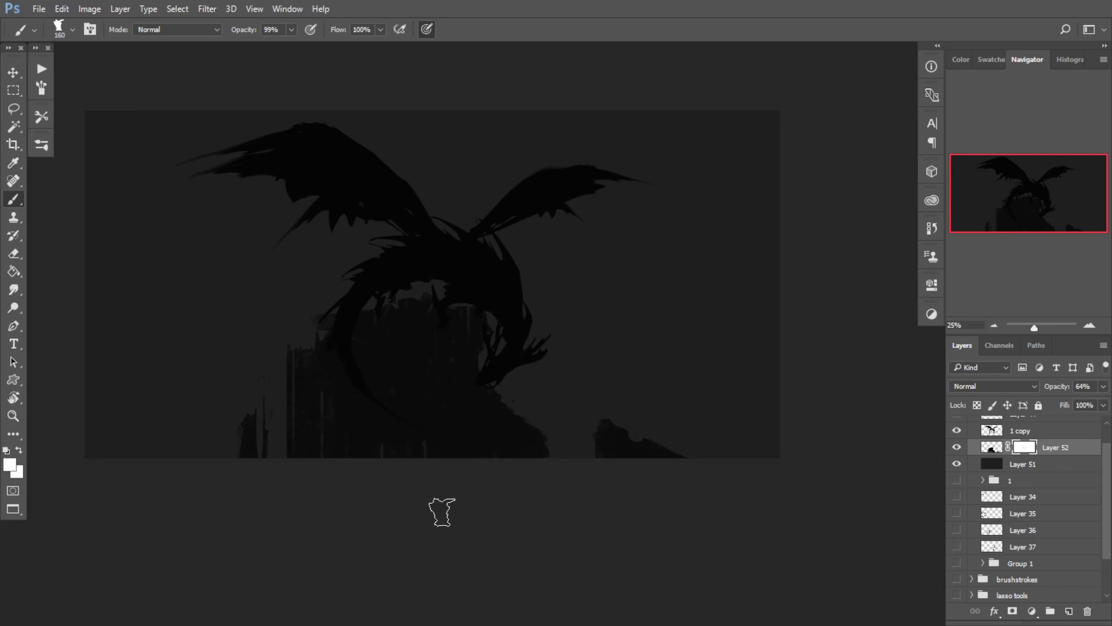
{"action": "key", "text": "e"}
{"action": "left_click_drag", "start_coordinate": [367, 311], "coordinate": [346, 325]}
{"action": "key", "text": "b"}
{"action": "right_click", "coordinate": [328, 335], "text": "alt"}
{"action": "left_click", "coordinate": [13, 73]}
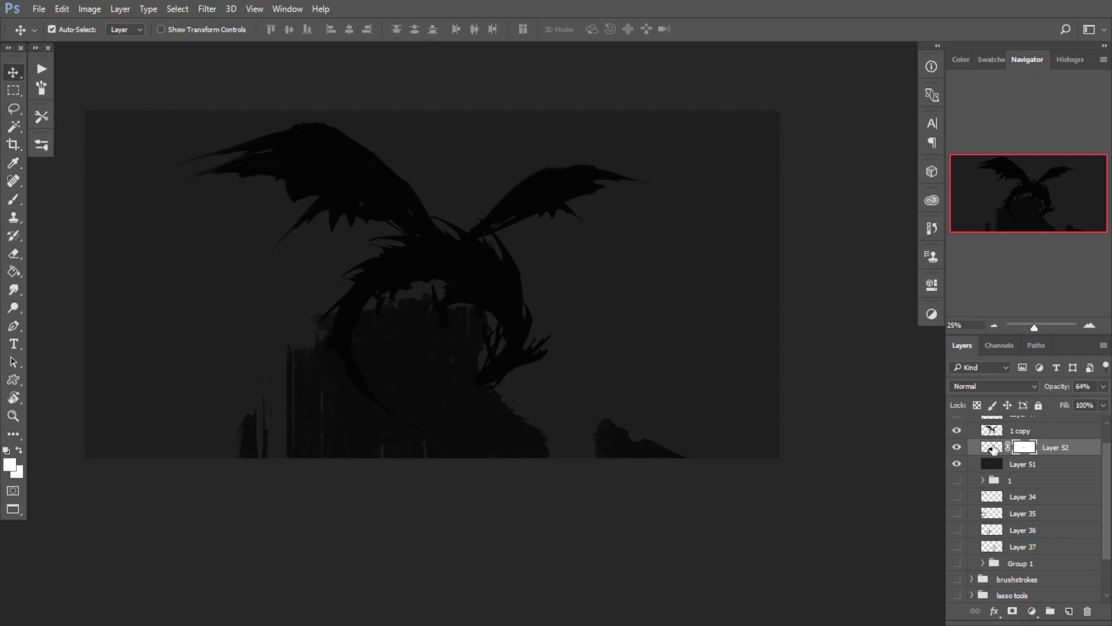
{"action": "left_click", "coordinate": [957, 448]}
{"action": "left_click", "coordinate": [956, 448]}
{"action": "key", "text": "ctrl+t"}
{"action": "left_click_drag", "start_coordinate": [693, 293], "coordinate": [603, 325]}
{"action": "key", "text": "Escape"}
{"action": "key", "text": "ctrl+t"}
{"action": "left_click_drag", "start_coordinate": [537, 410], "coordinate": [547, 388]}
{"action": "key", "text": "Escape"}
Step: Rotate the dragon layer -5.80°, enlarge it to 107.85%, and shift it slightly down and left over the pedestal
{"action": "left_click", "coordinate": [1021, 431]}
{"action": "key", "text": "ctrl+t"}
{"action": "left_click_drag", "start_coordinate": [770, 316], "coordinate": [741, 290]}
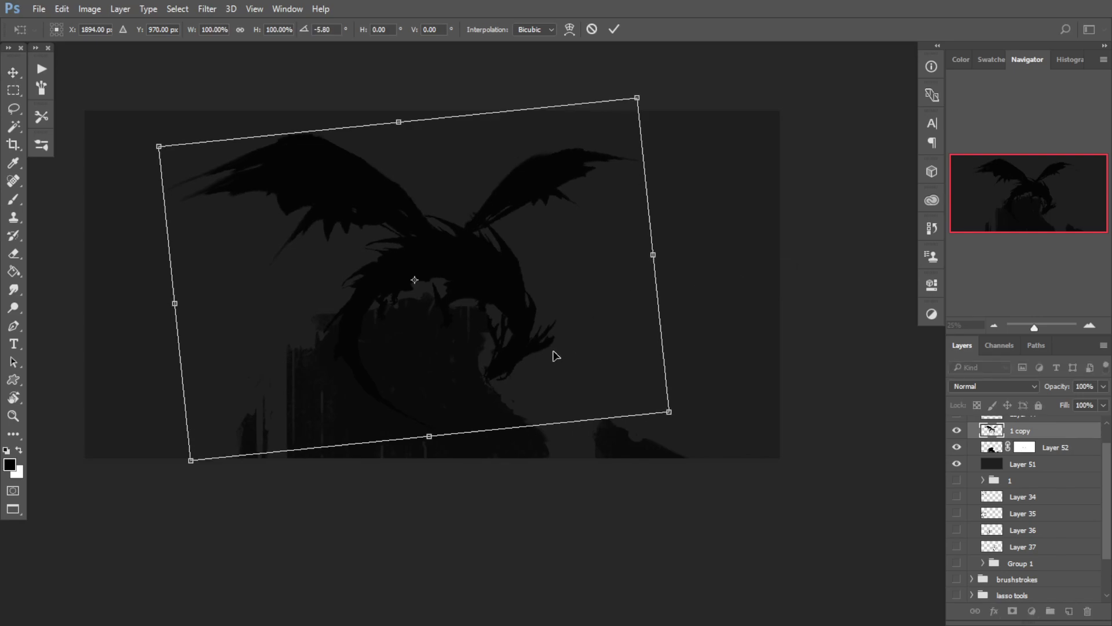
{"action": "mouse_move", "coordinate": [556, 355]}
{"action": "left_mouse_down"}
{"action": "mouse_move", "coordinate": [539, 353]}
{"action": "mouse_move", "coordinate": [543, 365]}
{"action": "left_mouse_up"}
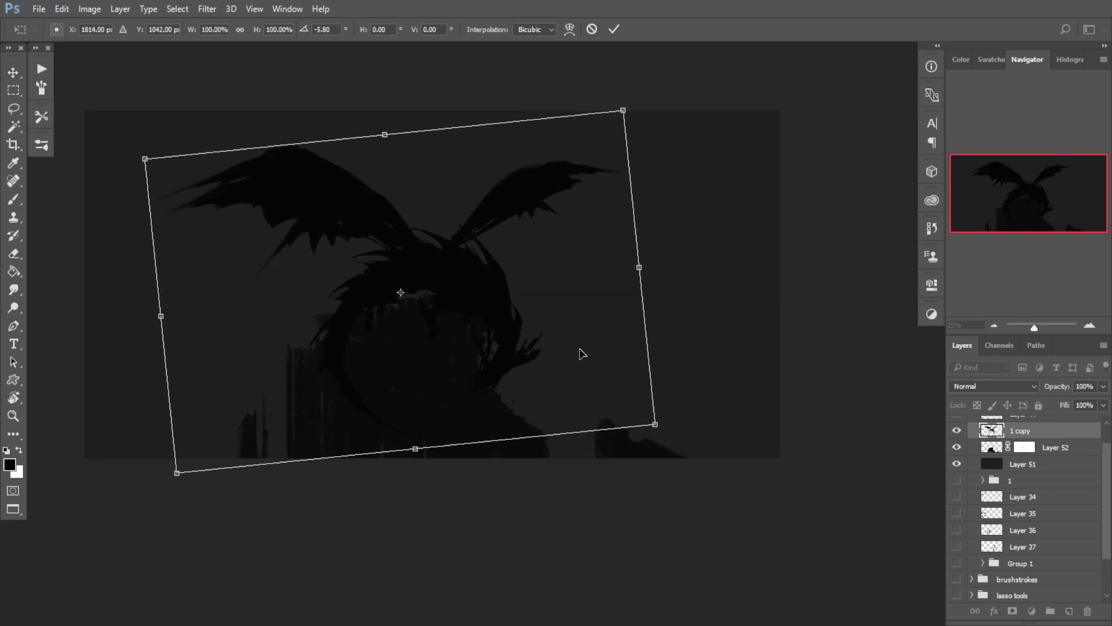
{"action": "left_click_drag", "start_coordinate": [139, 157], "coordinate": [125, 148]}
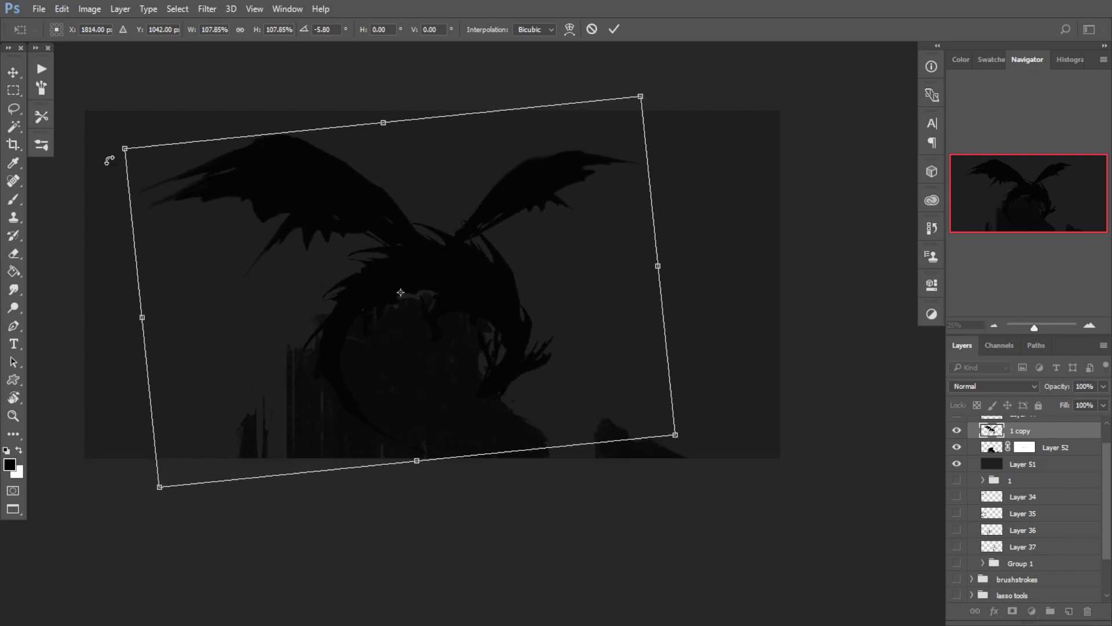
{"action": "key", "text": "Return"}
Step: Transform the rock layer to 75.68% width and 88.31% height and rotate it 16.57° beneath the dragon
{"action": "left_click", "coordinate": [1056, 448]}
{"action": "key", "text": "ctrl+t"}
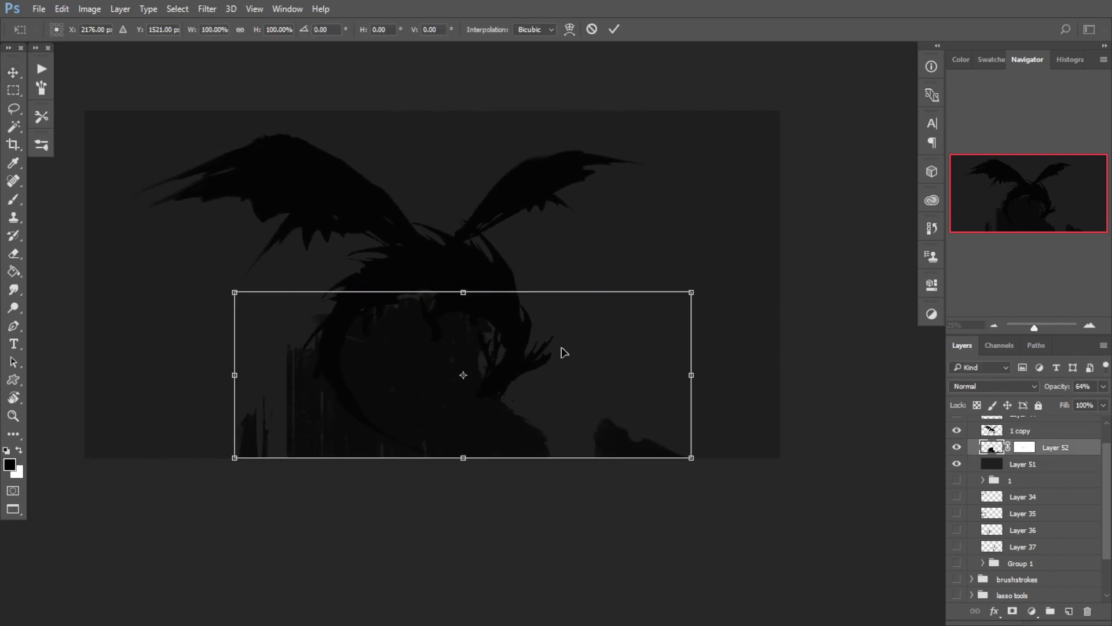
{"action": "left_click_drag", "start_coordinate": [466, 295], "coordinate": [463, 312]}
{"action": "left_click_drag", "start_coordinate": [690, 398], "coordinate": [639, 401]}
{"action": "left_click_drag", "start_coordinate": [547, 402], "coordinate": [547, 400]}
{"action": "key", "text": "Down"}
{"action": "key", "text": "Down"}
{"action": "key", "text": "Right"}
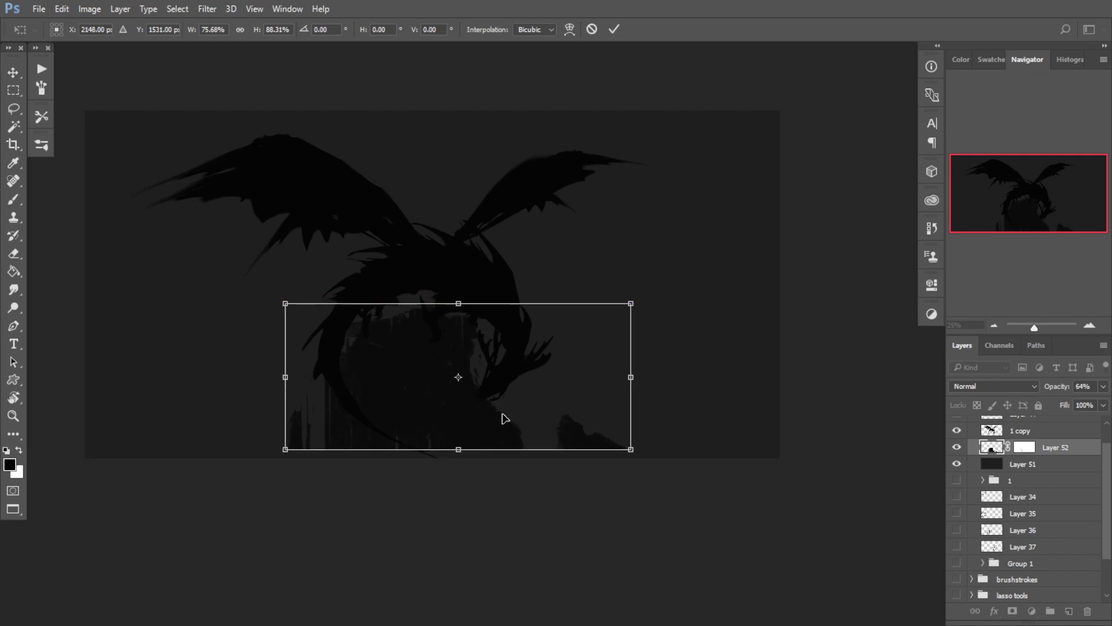
{"action": "left_click_drag", "start_coordinate": [669, 299], "coordinate": [719, 344]}
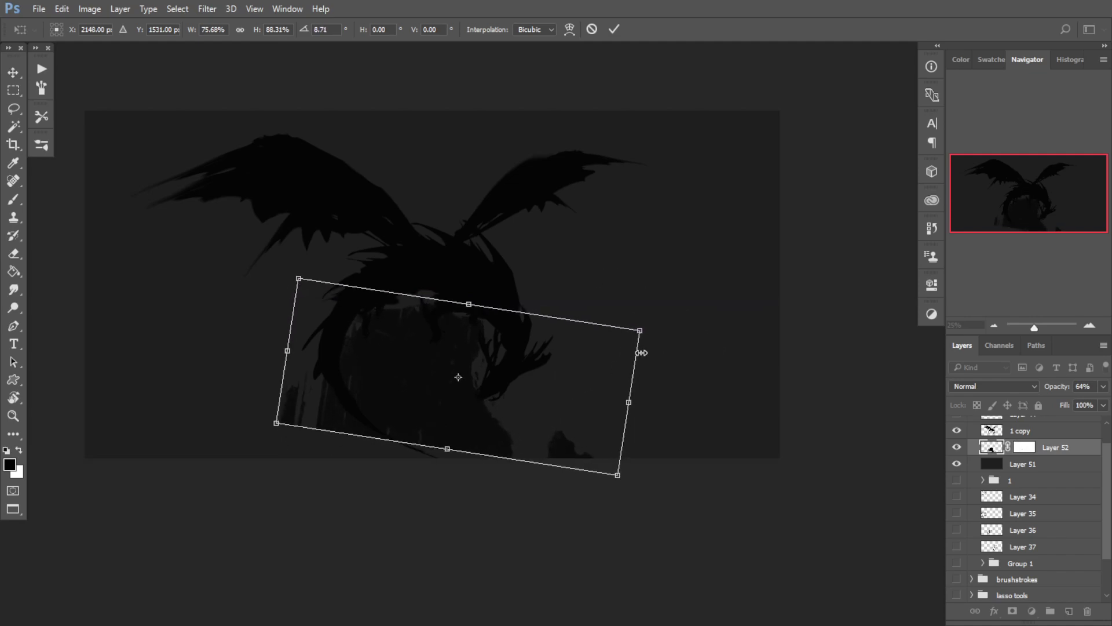
{"action": "left_click_drag", "start_coordinate": [645, 354], "coordinate": [686, 389]}
{"action": "mouse_move", "coordinate": [555, 389]}
{"action": "left_mouse_down"}
{"action": "mouse_move", "coordinate": [569, 405]}
{"action": "mouse_move", "coordinate": [558, 392]}
{"action": "left_mouse_up"}
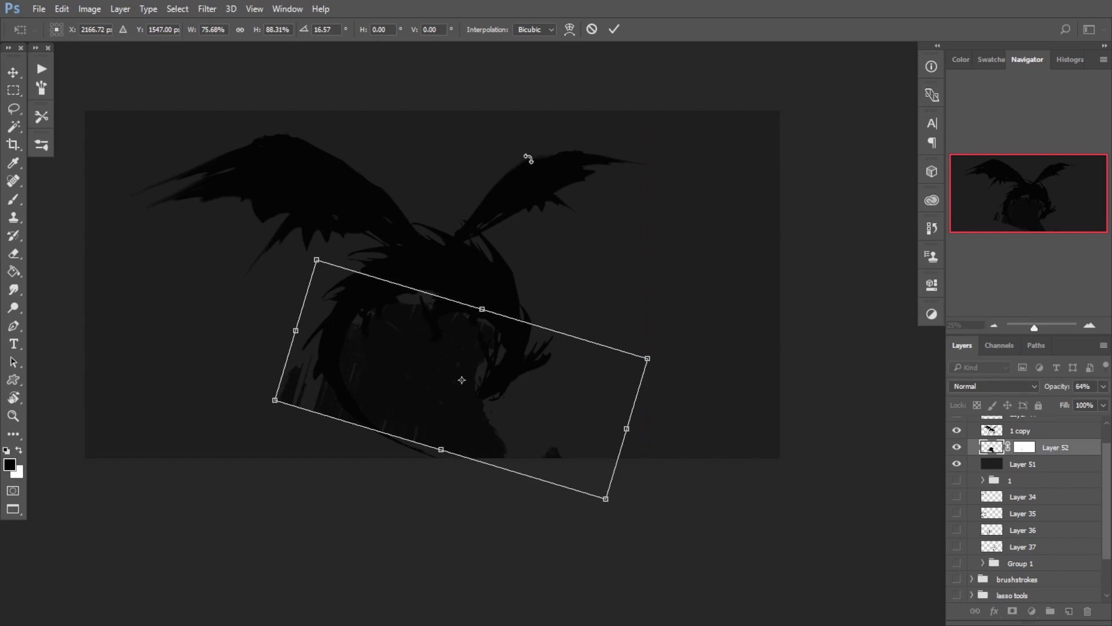
{"action": "key", "text": "Return"}
Step: Enlarge the rock layer and distort its corners so the pedestal slants and flares out toward the canvas's lower left
{"action": "key", "text": "ctrl+t"}
{"action": "left_click_drag", "start_coordinate": [269, 504], "coordinate": [199, 566]}
{"action": "left_click_drag", "start_coordinate": [239, 415], "coordinate": [187, 427]}
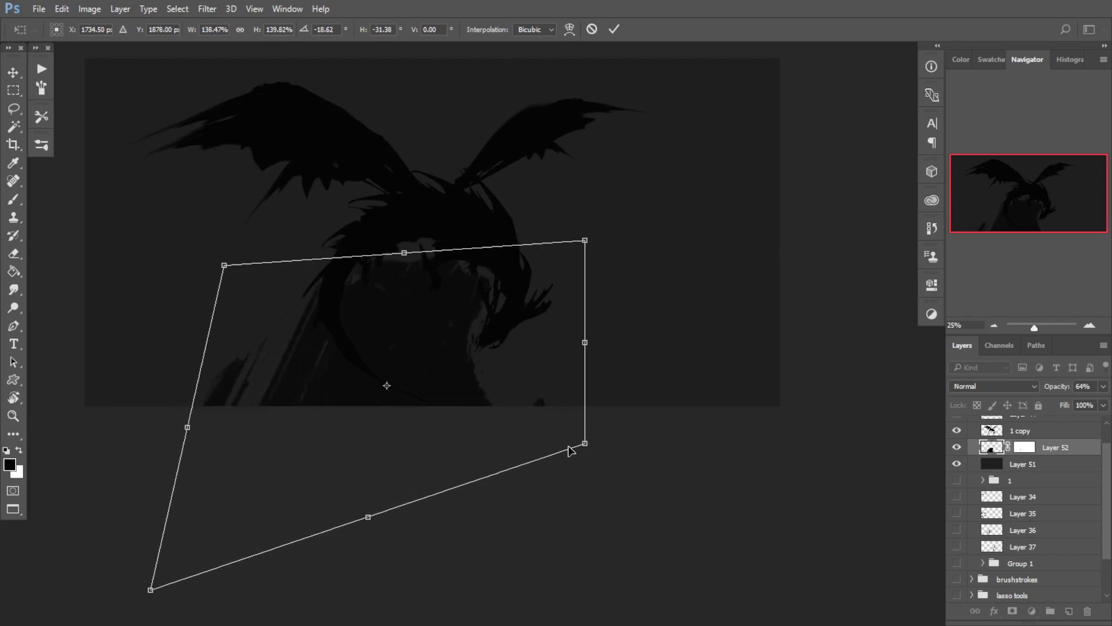
{"action": "left_click_drag", "start_coordinate": [585, 443], "coordinate": [581, 414]}
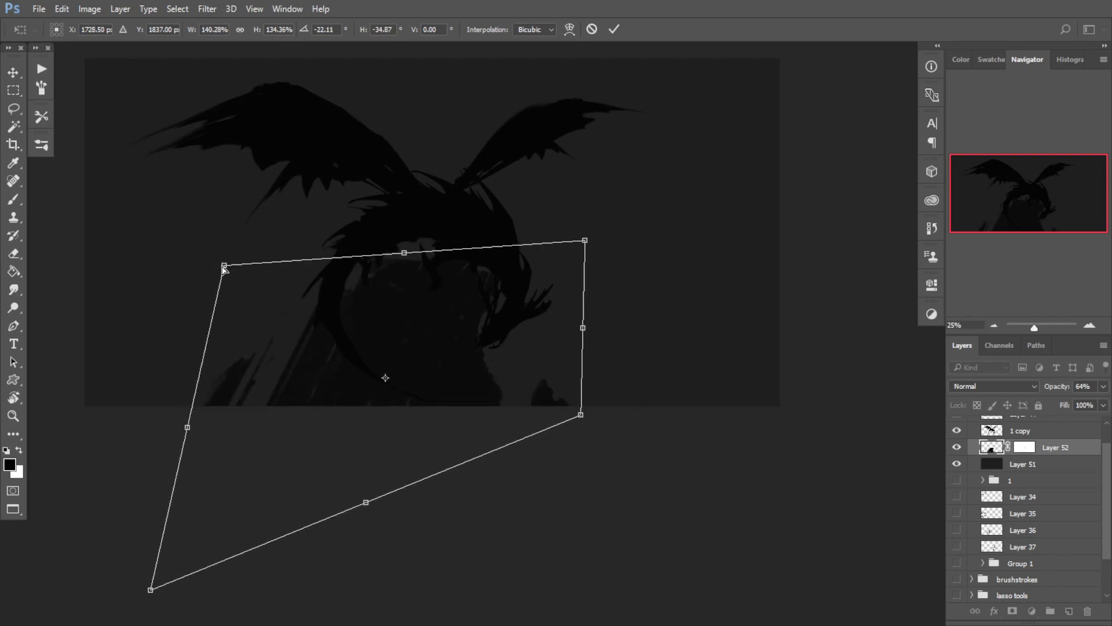
{"action": "left_click_drag", "start_coordinate": [224, 267], "coordinate": [169, 267]}
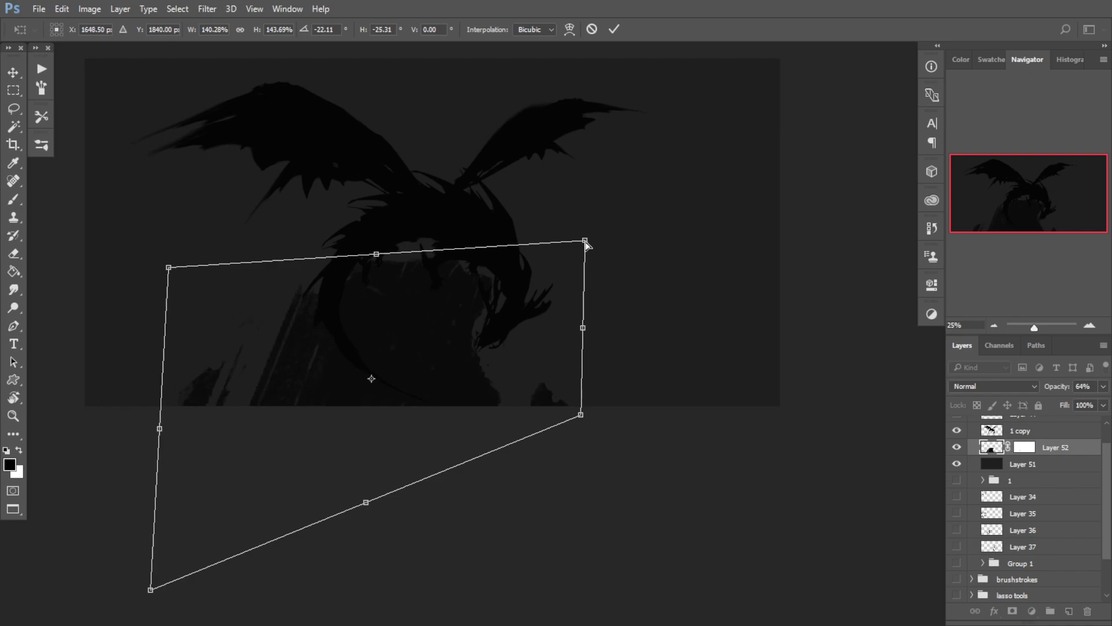
{"action": "mouse_move", "coordinate": [585, 242]}
{"action": "left_mouse_down"}
{"action": "mouse_move", "coordinate": [600, 225]}
{"action": "mouse_move", "coordinate": [579, 235]}
{"action": "left_mouse_up"}
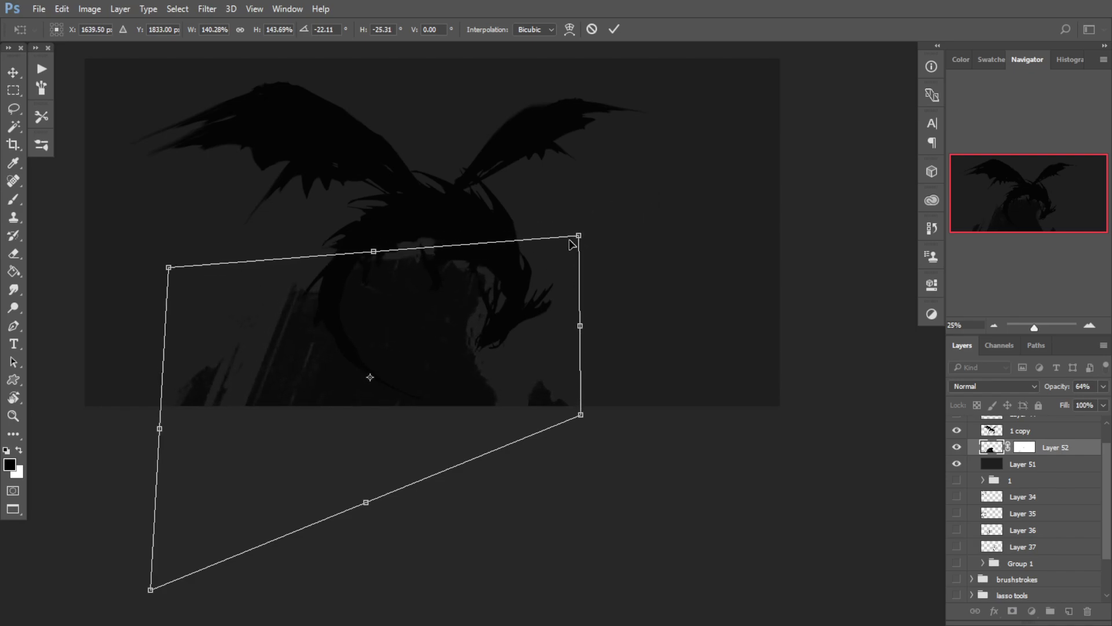
{"action": "key", "text": "Escape"}
{"action": "key", "text": "ctrl+t"}
{"action": "key", "text": "Escape"}
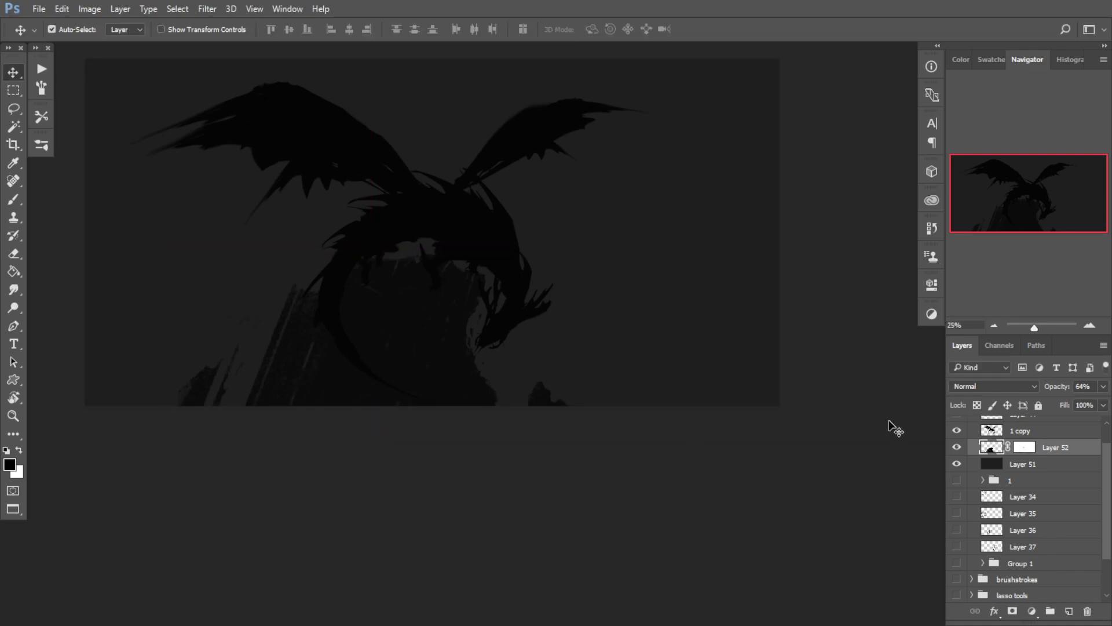
Step: Lock the dark background layer and reselect the rock layer
{"action": "left_click", "coordinate": [1021, 448]}
{"action": "right_click", "coordinate": [197, 382]}
{"action": "left_click", "coordinate": [189, 352]}
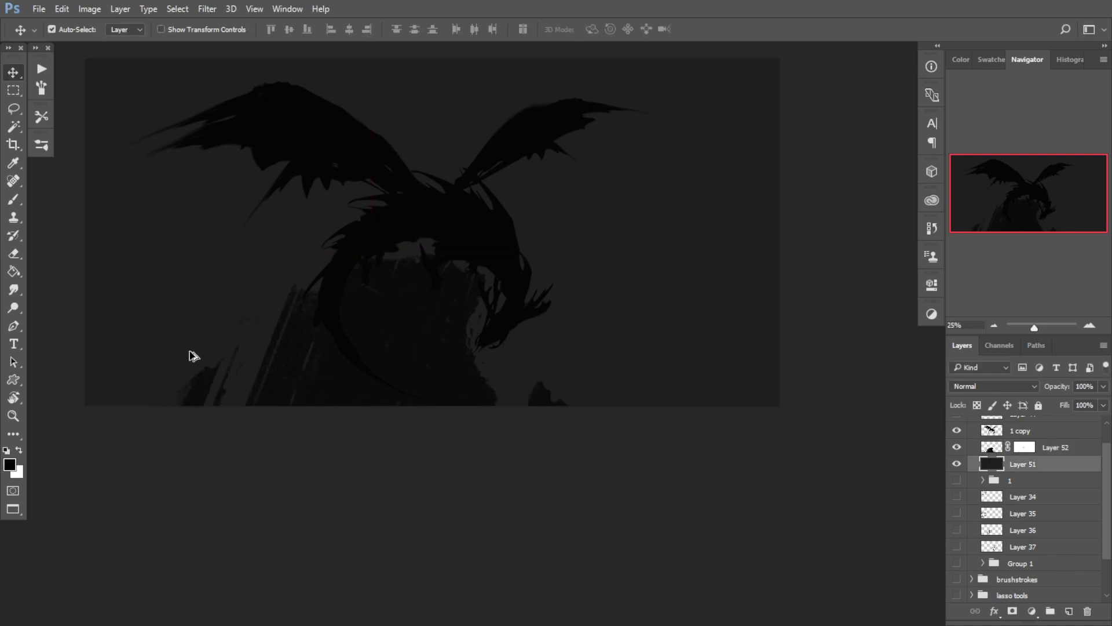
{"action": "left_click", "coordinate": [1017, 448]}
{"action": "left_click", "coordinate": [1013, 462]}
{"action": "left_click", "coordinate": [1038, 405]}
{"action": "left_click", "coordinate": [1025, 448]}
{"action": "key", "text": "b"}
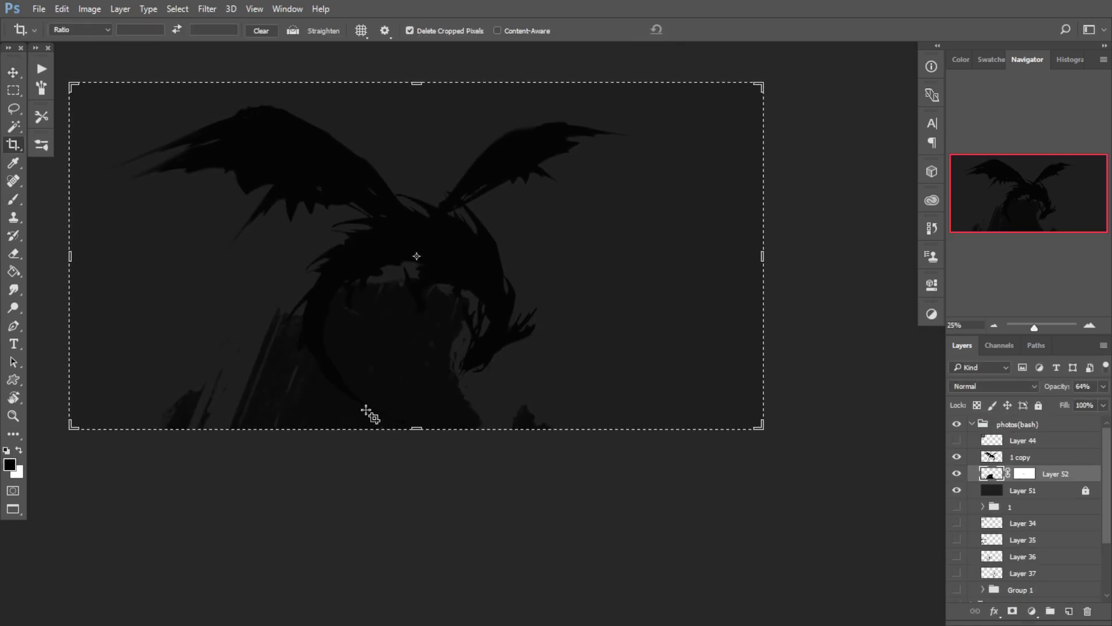
{"action": "key", "text": "Escape"}
{"action": "key", "text": "b"}
{"action": "key", "text": "x"}
{"action": "left_click_drag", "start_coordinate": [162, 386], "coordinate": [166, 423]}
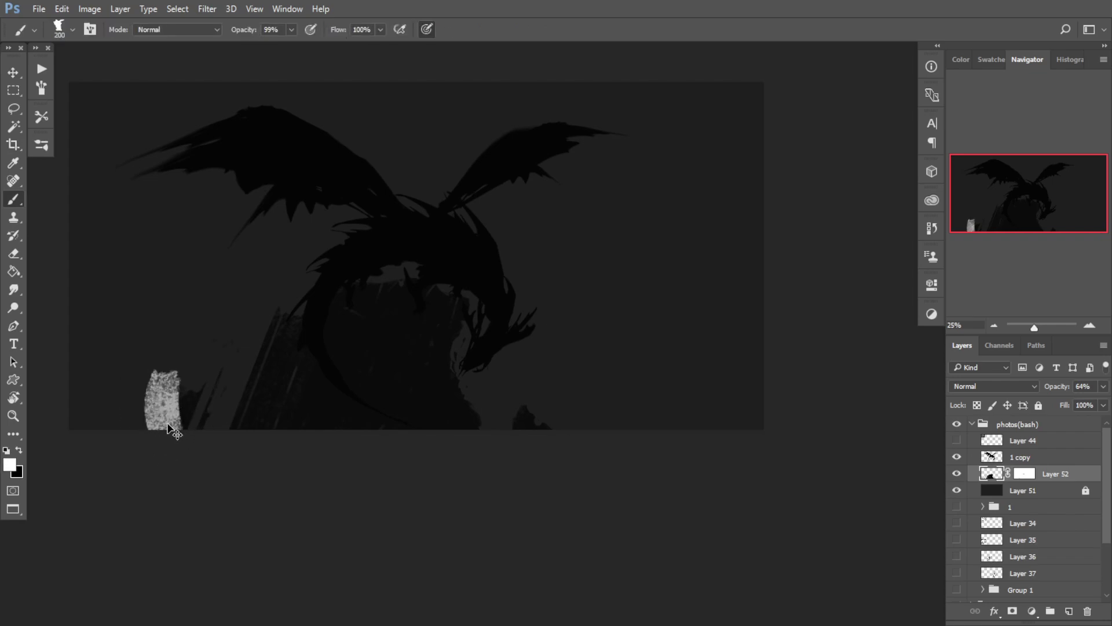
{"action": "key", "text": "ctrl+alt+z"}
{"action": "key", "text": "ctrl+alt+z"}
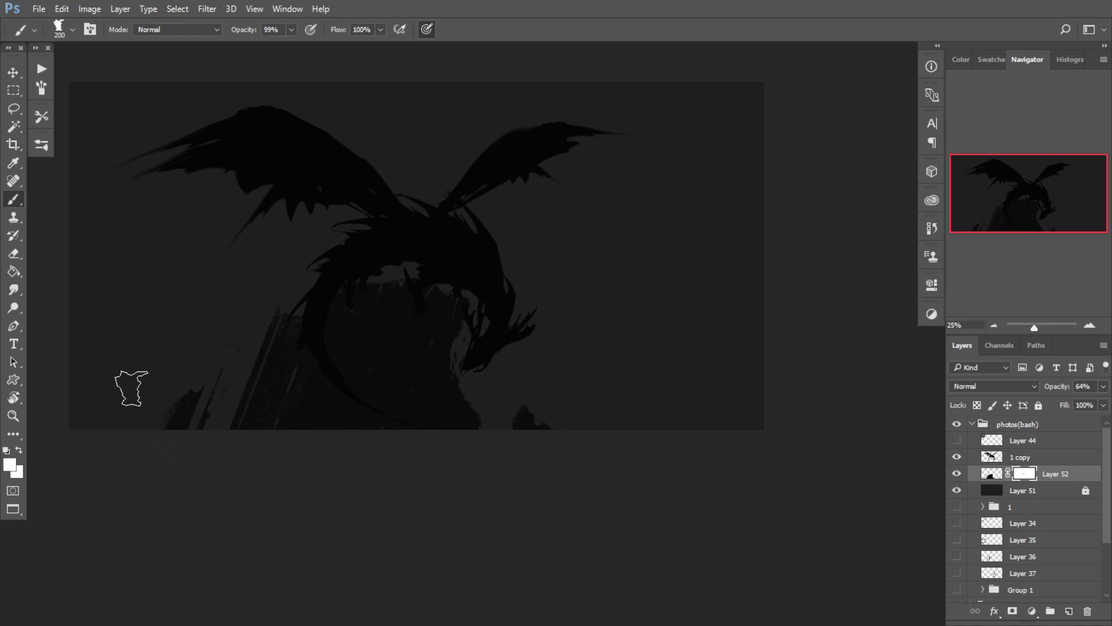
Step: Rework the rock layer's mask around the slanted spires left of the pedestal with a 184 px ragged brush
{"action": "key", "text": "x"}
{"action": "left_click_drag", "start_coordinate": [167, 379], "coordinate": [186, 450]}
{"action": "left_click", "coordinate": [237, 400], "text": "alt"}
{"action": "key", "text": "x"}
{"action": "right_click", "coordinate": [189, 448]}
{"action": "left_click", "coordinate": [157, 395]}
{"action": "right_click", "coordinate": [248, 393], "text": "alt"}
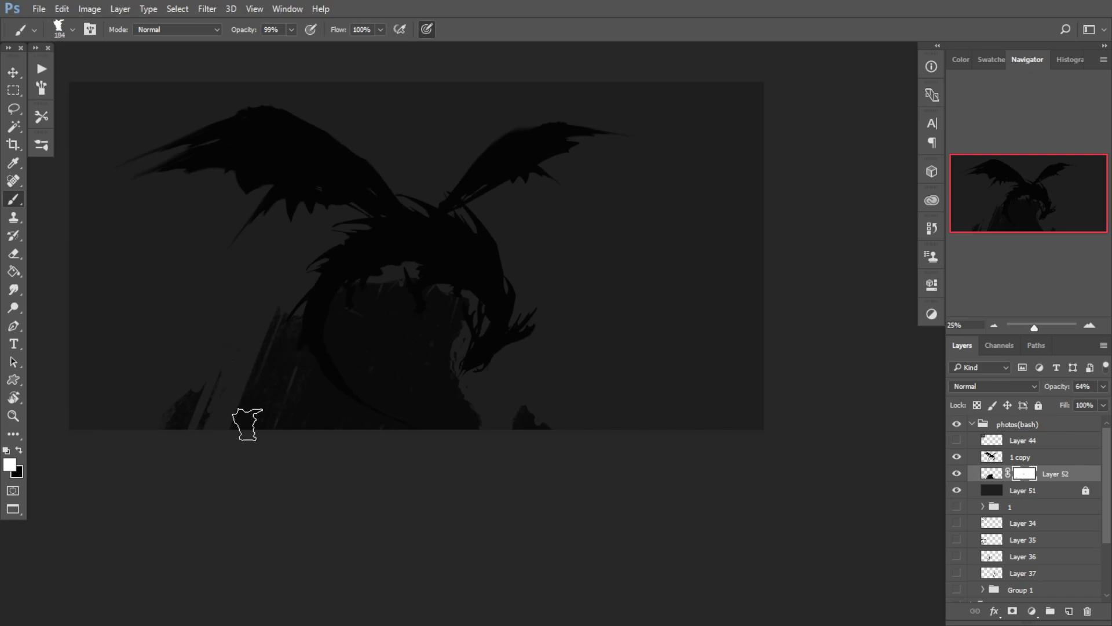
Step: Mask away the pedestal's outermost left streaks and soften its left edge with the 184 px brush
{"action": "right_click", "coordinate": [253, 348]}
{"action": "key", "text": "Escape"}
{"action": "key", "text": "x"}
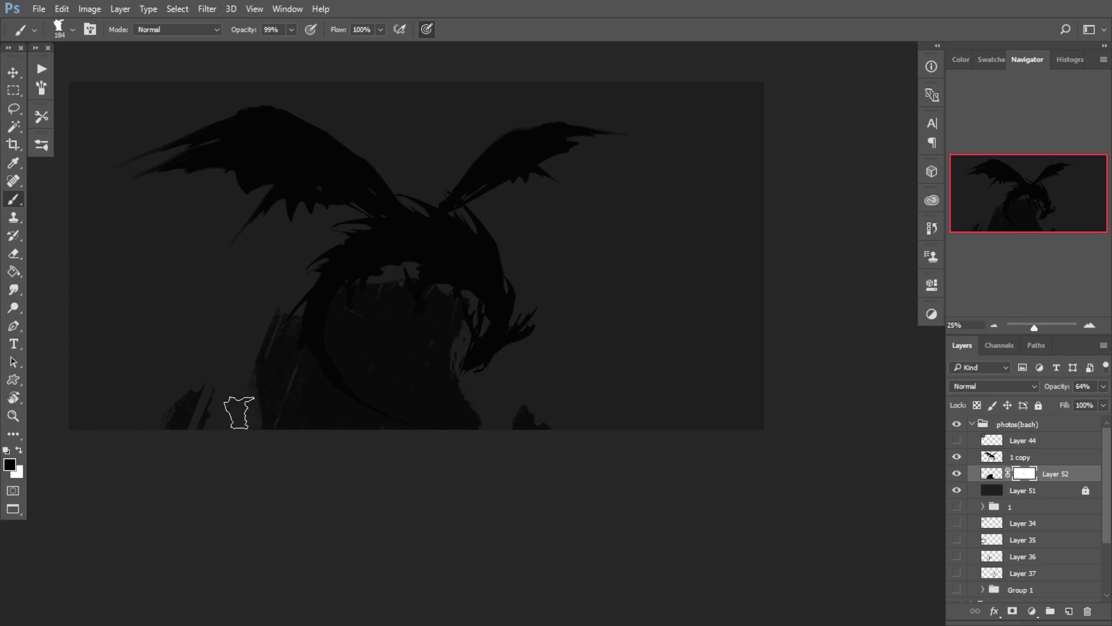
{"action": "left_click_drag", "start_coordinate": [261, 340], "coordinate": [249, 383]}
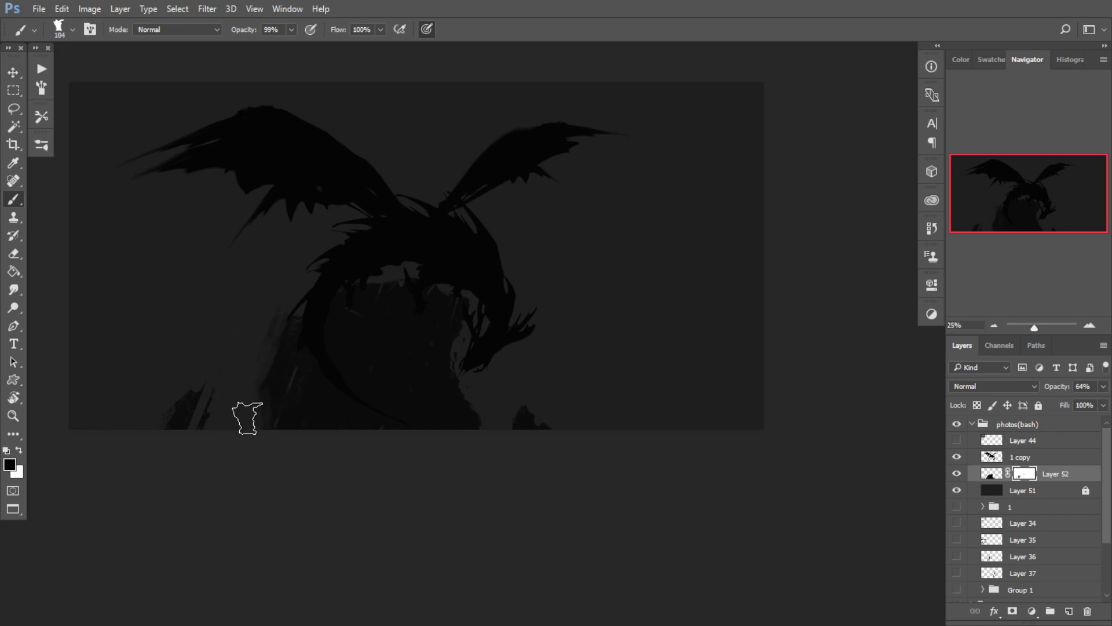
Step: Set the brush to 94 px and mask the pedestal's top and right edge so it fades beneath the dragon's body
{"action": "left_click", "coordinate": [411, 394], "text": "alt"}
{"action": "left_click", "coordinate": [412, 394], "text": "alt"}
{"action": "mouse_move", "coordinate": [486, 392]}
{"action": "left_mouse_down"}
{"action": "mouse_move", "coordinate": [509, 392]}
{"action": "mouse_move", "coordinate": [426, 386]}
{"action": "mouse_move", "coordinate": [397, 366]}
{"action": "mouse_move", "coordinate": [399, 354]}
{"action": "left_mouse_up"}
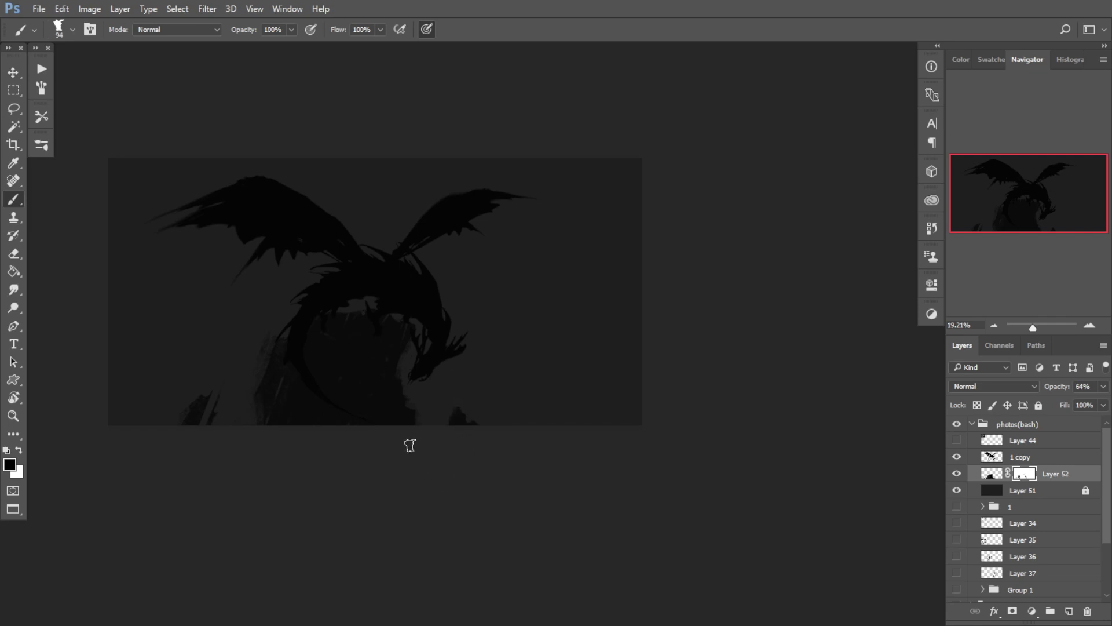
{"action": "key", "text": "ctrl+alt+z"}
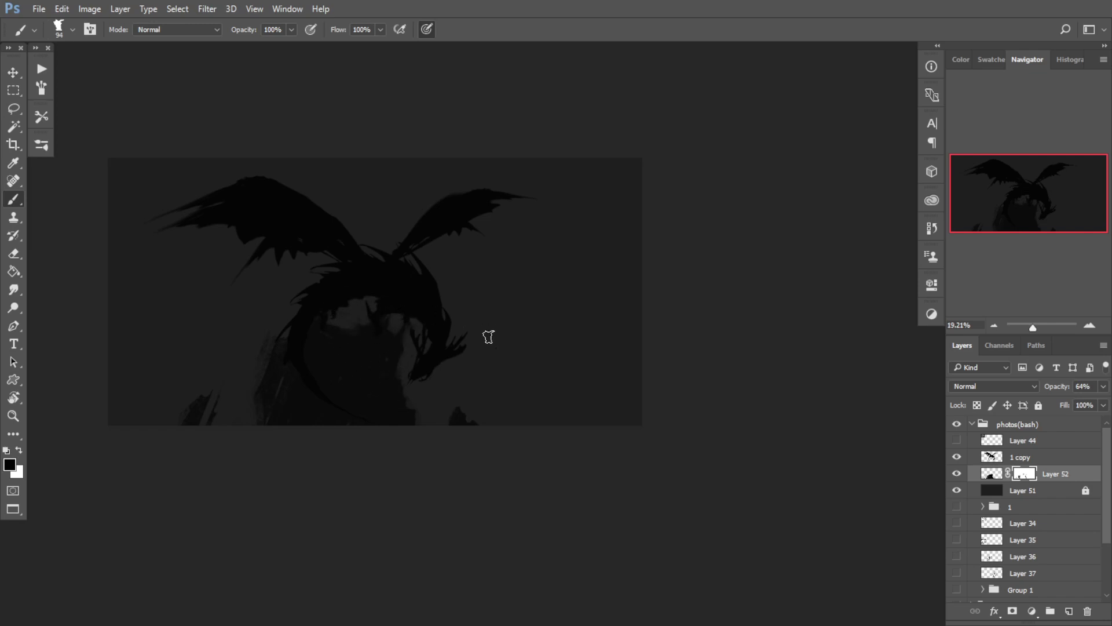
{"action": "left_click", "coordinate": [14, 73]}
{"action": "scroll", "coordinate": [534, 373], "scroll_direction": "up", "scroll_amount": 2}
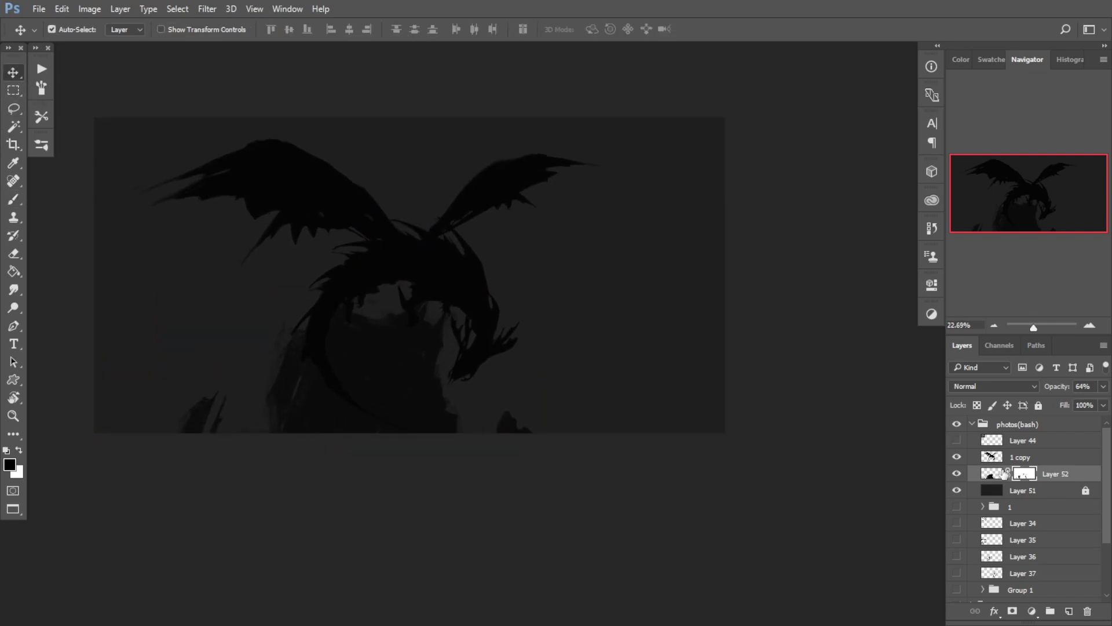
Step: Add a layer above the dragon and paint white breath streaks from its mouth to the canvas's lower edge with a 37 px brush
{"action": "left_click", "coordinate": [1025, 461]}
{"action": "left_click", "coordinate": [1071, 611]}
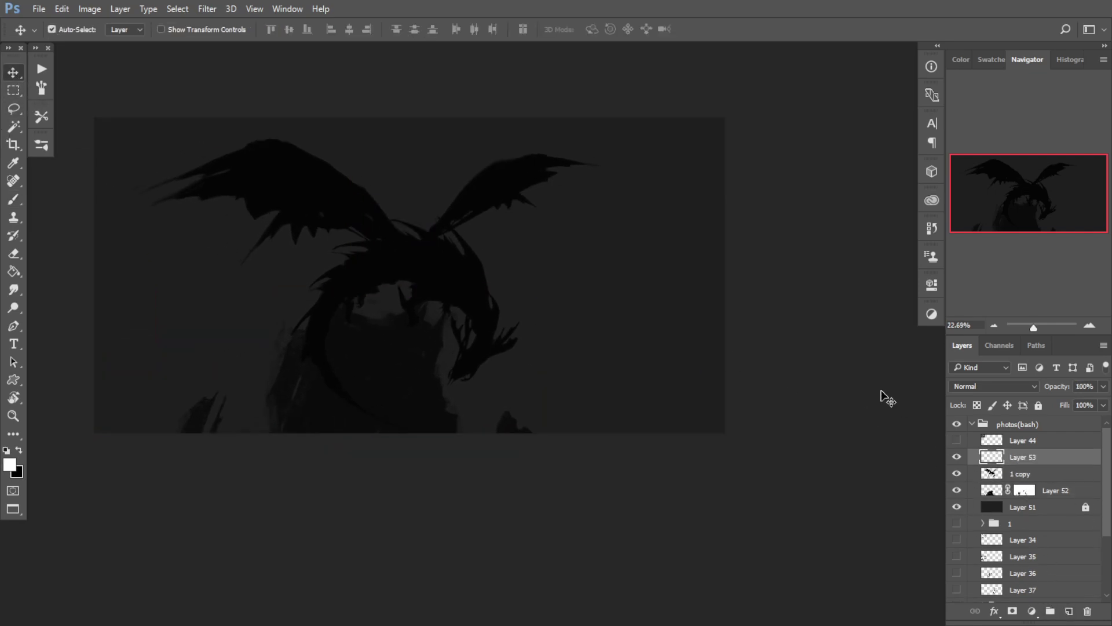
{"action": "key", "text": "b"}
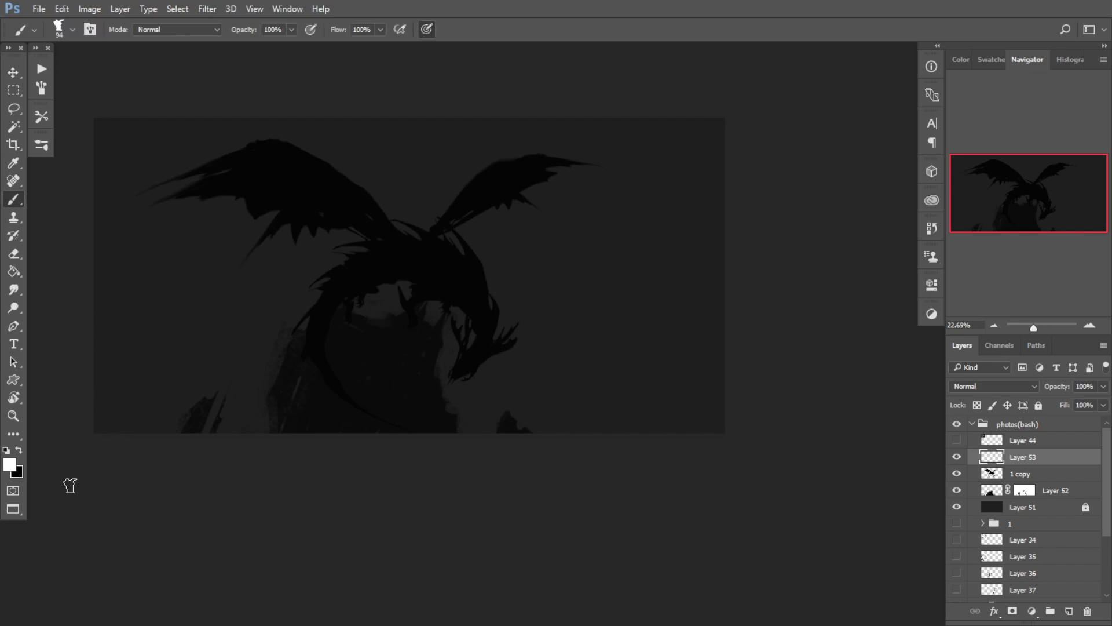
{"action": "mouse_move", "coordinate": [330, 336]}
{"action": "left_mouse_down"}
{"action": "mouse_move", "coordinate": [305, 355]}
{"action": "mouse_move", "coordinate": [338, 353]}
{"action": "mouse_move", "coordinate": [314, 348]}
{"action": "left_mouse_up"}
{"action": "scroll", "coordinate": [315, 348], "scroll_direction": "up", "scroll_amount": 1}
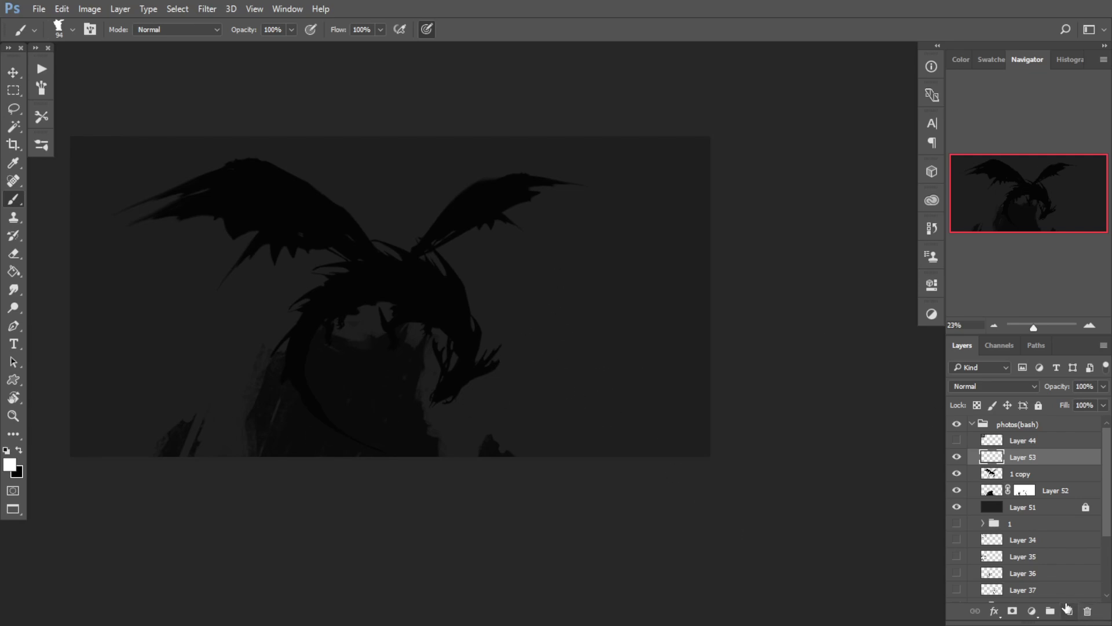
{"action": "key", "text": "ctrl+t"}
{"action": "key", "text": "Return"}
{"action": "left_click_drag", "start_coordinate": [425, 371], "coordinate": [509, 373], "text": "alt"}
{"action": "left_click", "coordinate": [460, 413]}
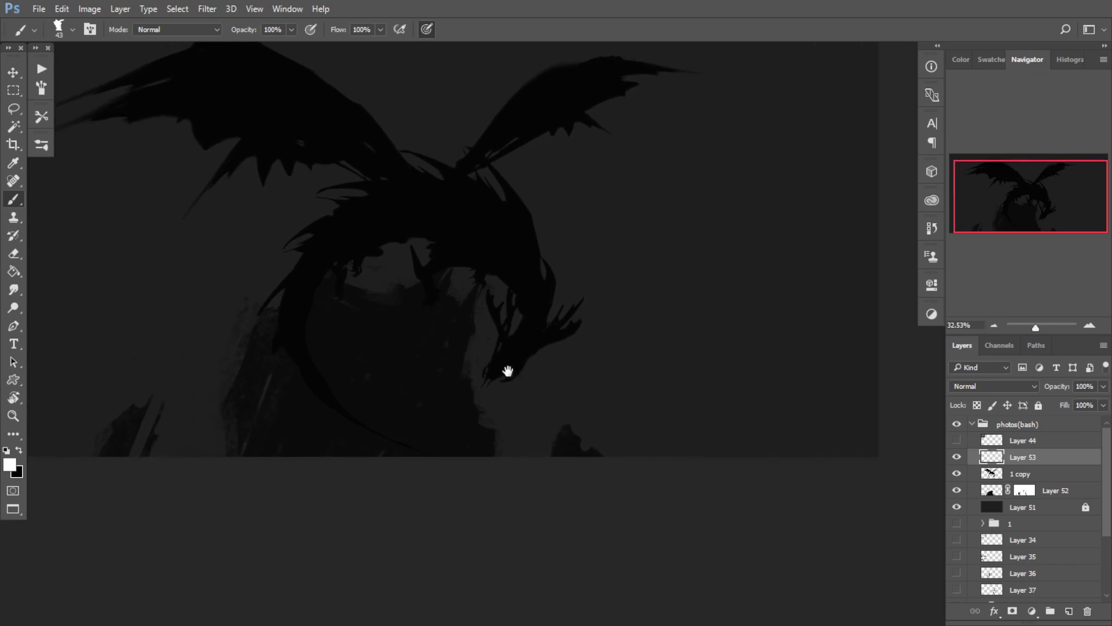
{"action": "mouse_move", "coordinate": [518, 415]}
{"action": "left_mouse_down"}
{"action": "mouse_move", "coordinate": [504, 497]}
{"action": "mouse_move", "coordinate": [518, 442]}
{"action": "mouse_move", "coordinate": [451, 402]}
{"action": "left_mouse_up"}
{"action": "mouse_move", "coordinate": [452, 405]}
{"action": "left_mouse_down", "text": "alt"}
{"action": "mouse_move", "coordinate": [484, 405]}
{"action": "mouse_move", "coordinate": [366, 459]}
{"action": "left_mouse_up", "text": "alt"}
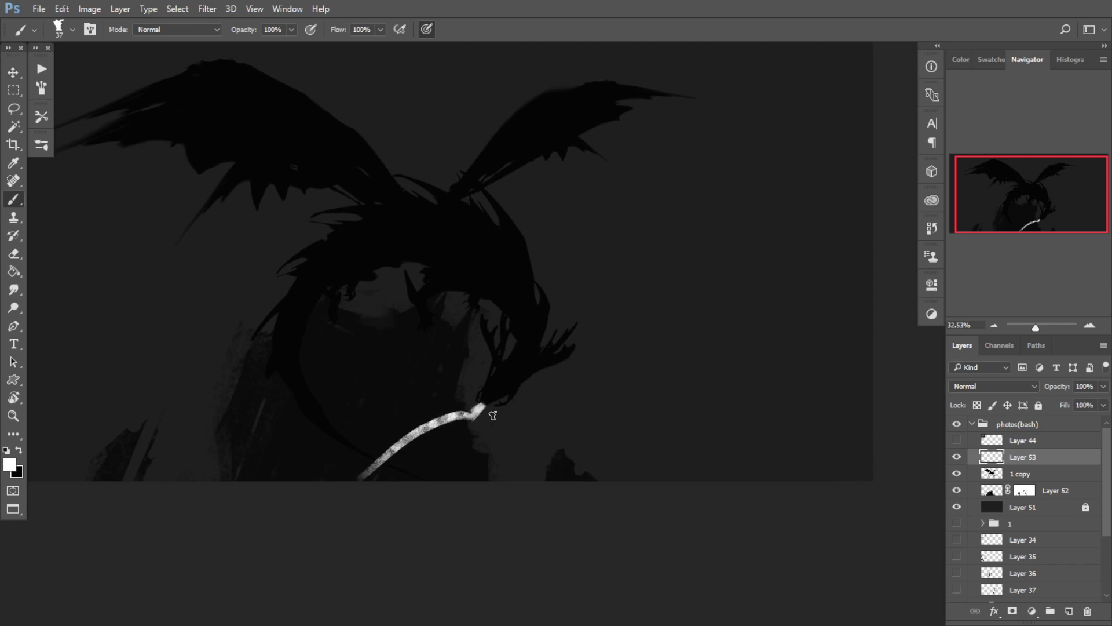
{"action": "mouse_move", "coordinate": [488, 409]}
{"action": "left_mouse_down"}
{"action": "mouse_move", "coordinate": [385, 480]}
{"action": "mouse_move", "coordinate": [404, 480]}
{"action": "left_mouse_up"}
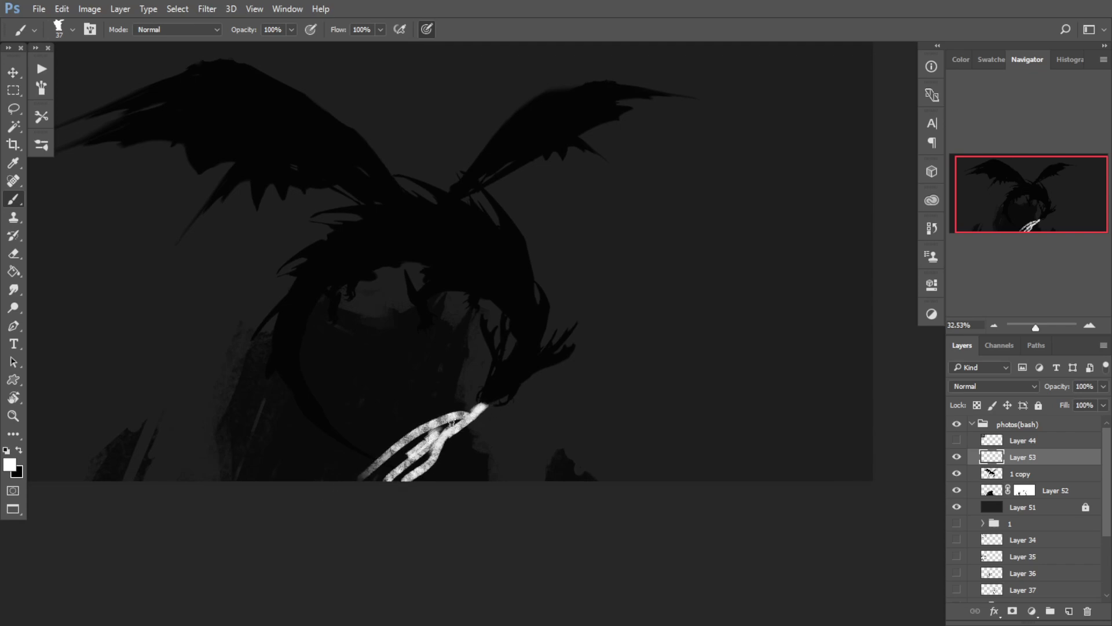
Step: Fill the breath shape with light grey using a 49 px brush, widening it along the canvas's lower edge
{"action": "right_click", "coordinate": [468, 415]}
{"action": "key", "text": "x"}
{"action": "left_click", "coordinate": [466, 411], "text": "alt"}
{"action": "mouse_move", "coordinate": [461, 416]}
{"action": "left_mouse_down"}
{"action": "mouse_move", "coordinate": [362, 470]}
{"action": "mouse_move", "coordinate": [430, 472]}
{"action": "left_mouse_up"}
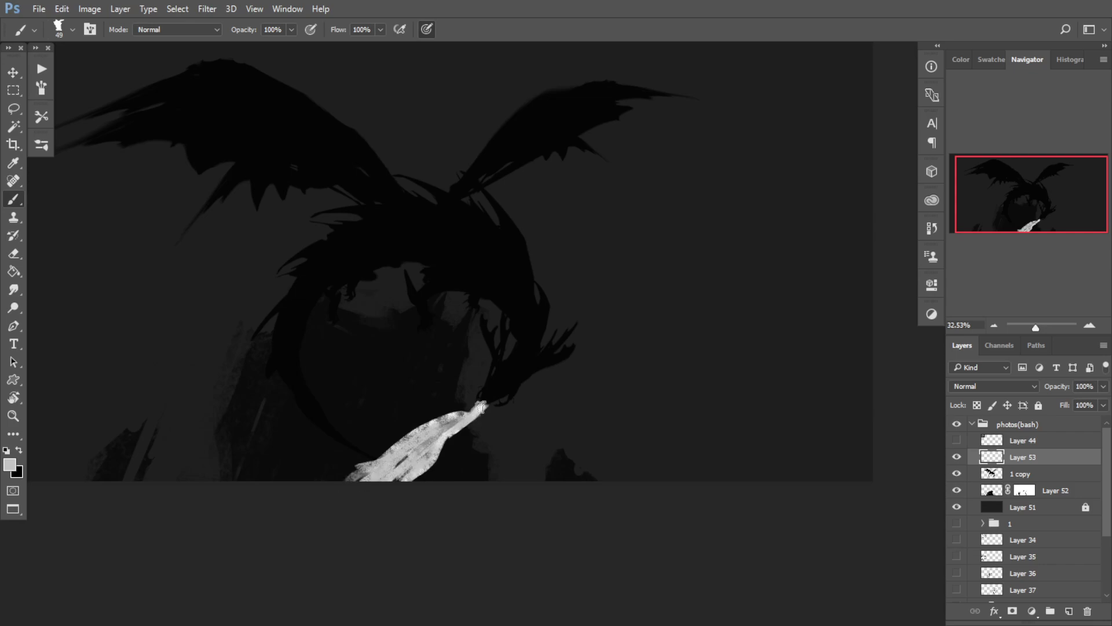
{"action": "left_click_drag", "start_coordinate": [347, 476], "coordinate": [412, 474]}
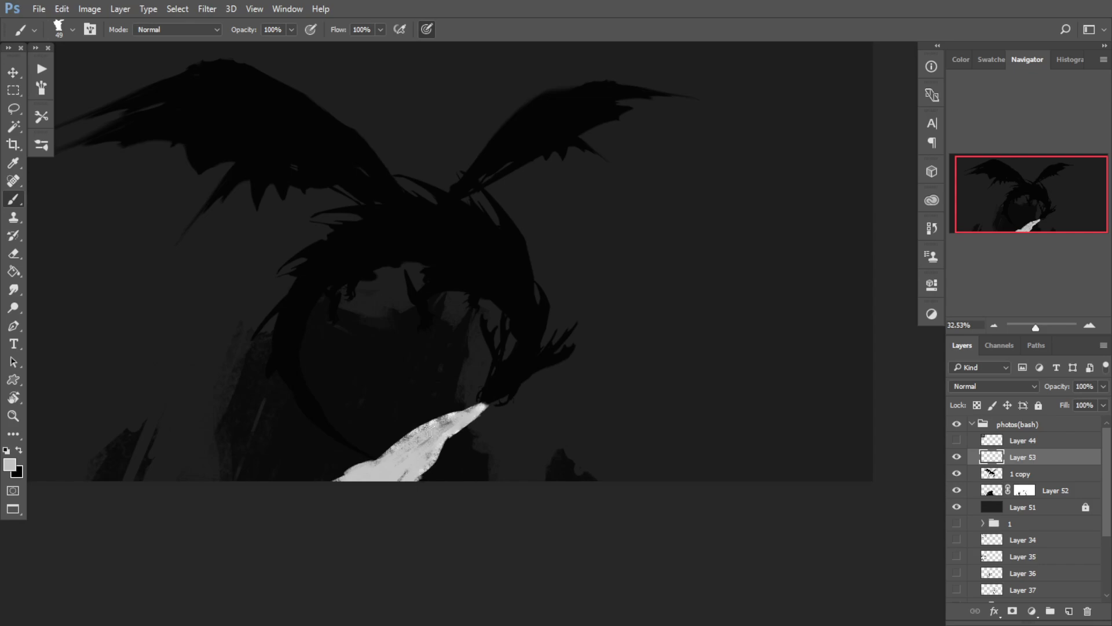
Step: Warp the breath shape, pulling its upper edge toward the dragon's mouth and its lower edge below the canvas
{"action": "key", "text": "ctrl+t"}
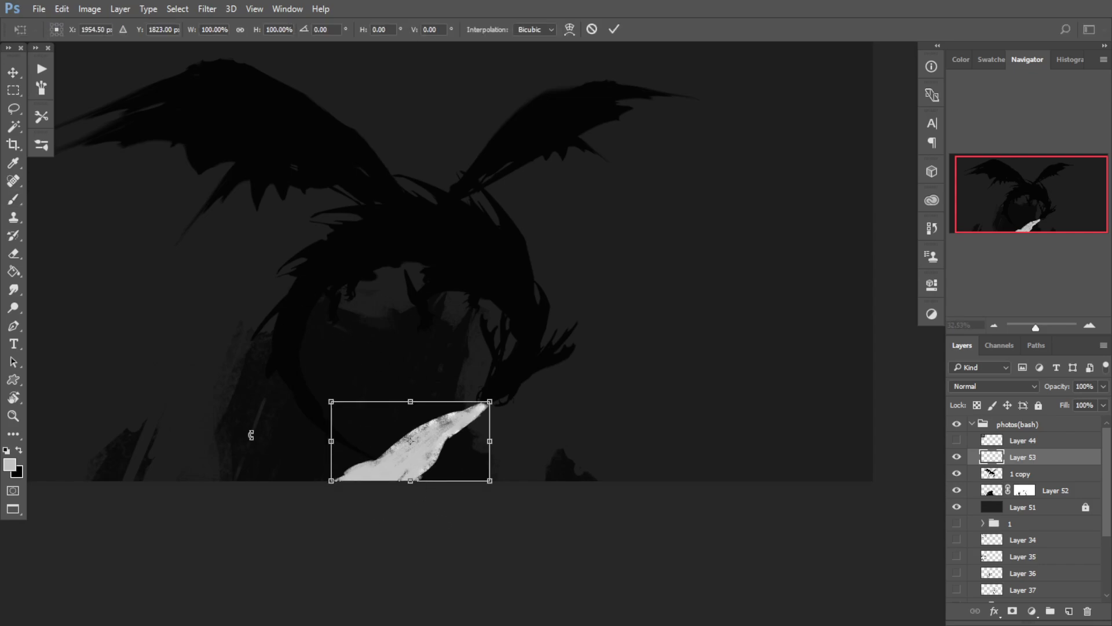
{"action": "left_click", "coordinate": [459, 456]}
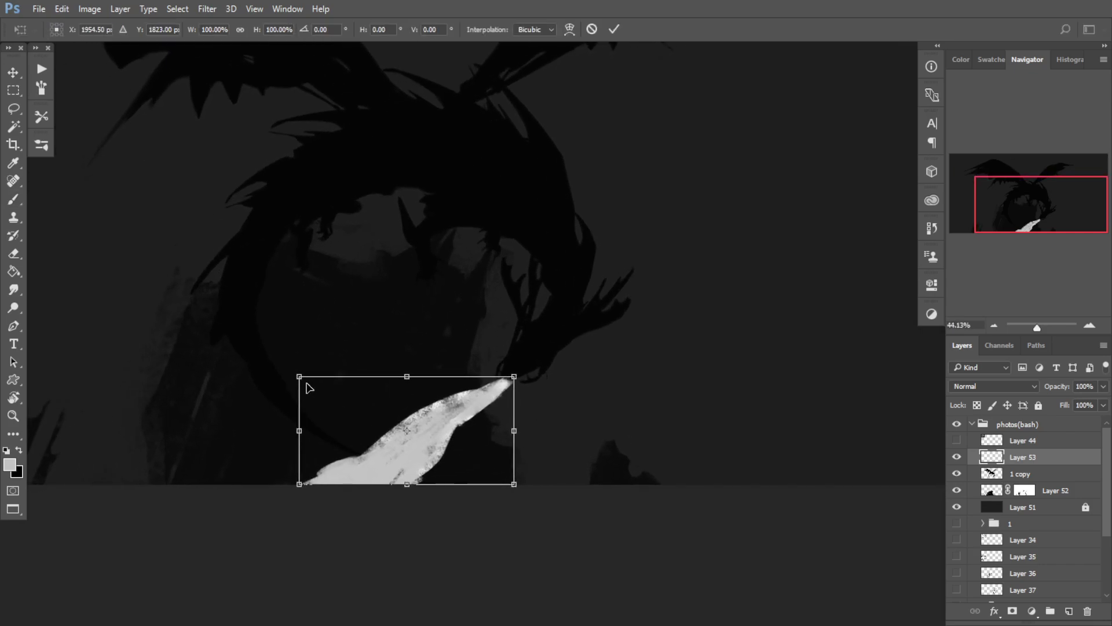
{"action": "right_click", "coordinate": [379, 399]}
{"action": "left_click", "coordinate": [436, 272]}
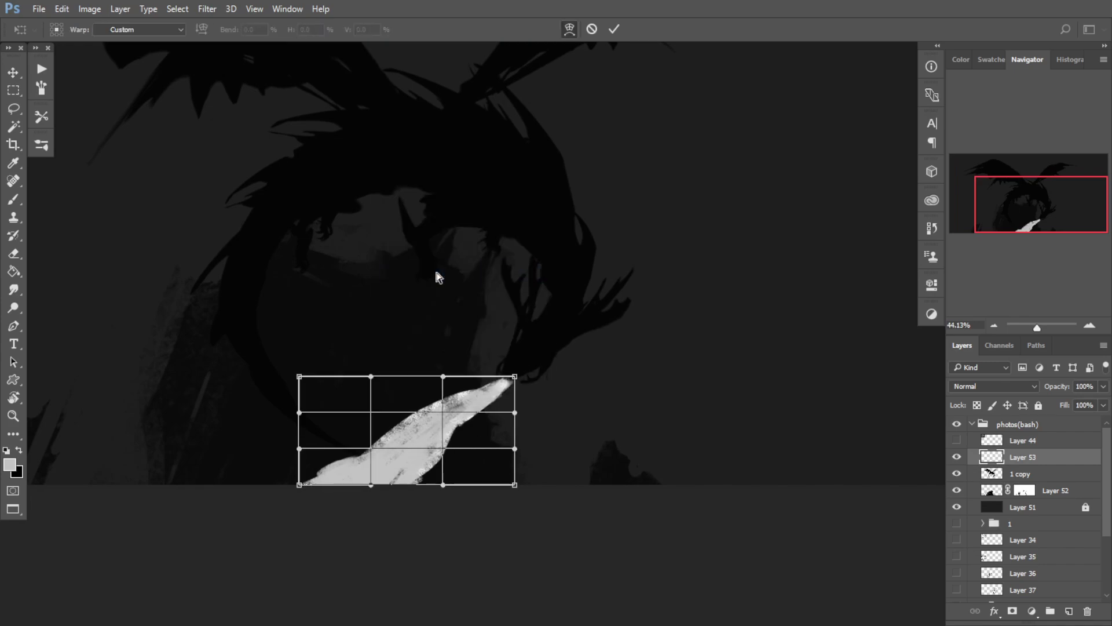
{"action": "mouse_move", "coordinate": [420, 374]}
{"action": "left_mouse_down"}
{"action": "mouse_move", "coordinate": [410, 382]}
{"action": "mouse_move", "coordinate": [510, 372]}
{"action": "left_mouse_up"}
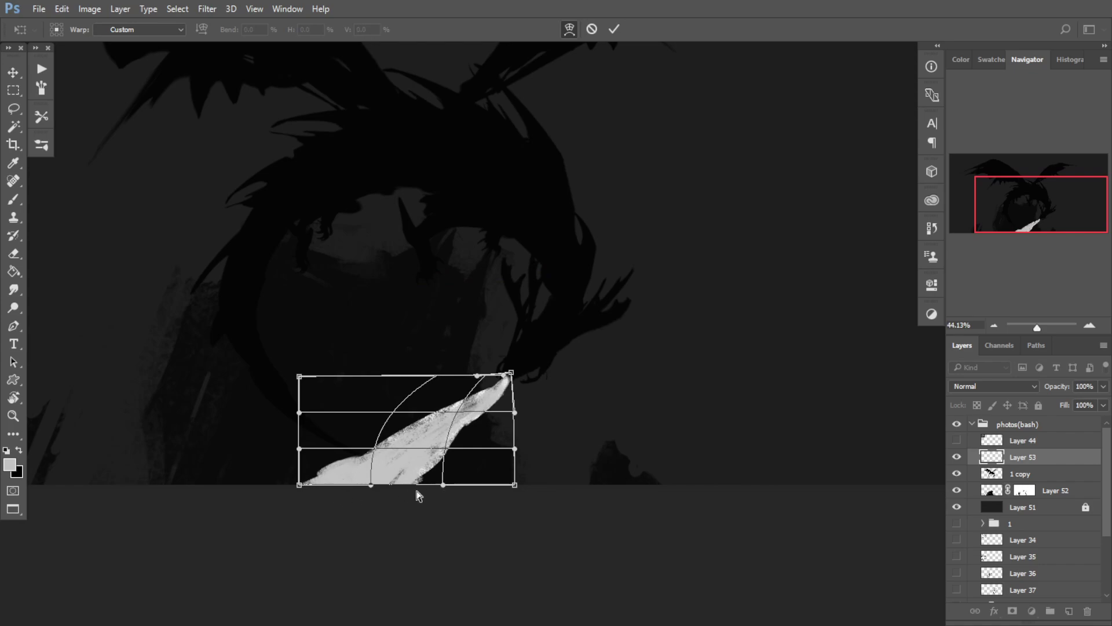
{"action": "left_click_drag", "start_coordinate": [418, 484], "coordinate": [419, 526]}
{"action": "left_click_drag", "start_coordinate": [401, 423], "coordinate": [374, 431]}
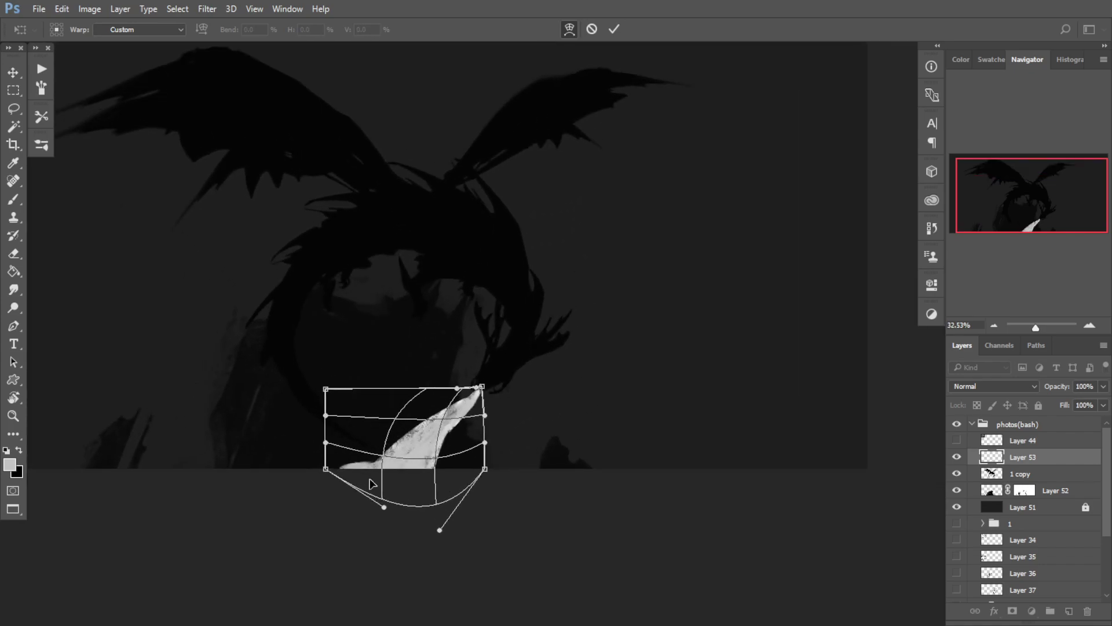
Step: Stretch the warp's lower corners beyond the canvas to form a steeper cone from the dragon's mouth, and apply it
{"action": "mouse_move", "coordinate": [371, 482]}
{"action": "left_mouse_down"}
{"action": "mouse_move", "coordinate": [306, 514]}
{"action": "mouse_move", "coordinate": [303, 459]}
{"action": "left_mouse_up"}
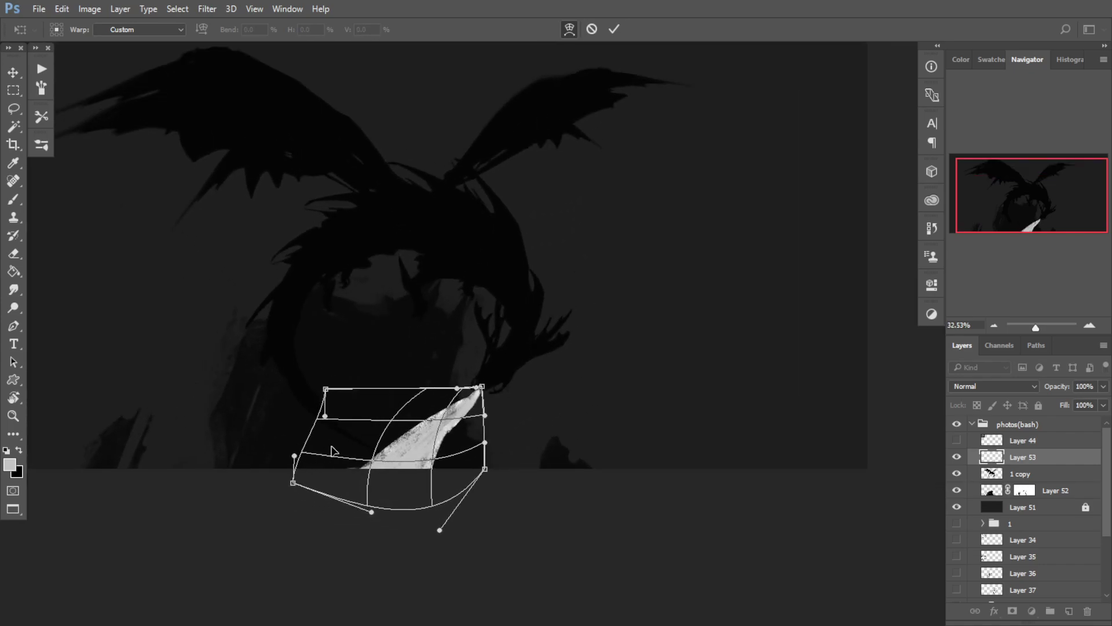
{"action": "left_click_drag", "start_coordinate": [336, 413], "coordinate": [337, 409]}
{"action": "left_click_drag", "start_coordinate": [334, 457], "coordinate": [322, 438]}
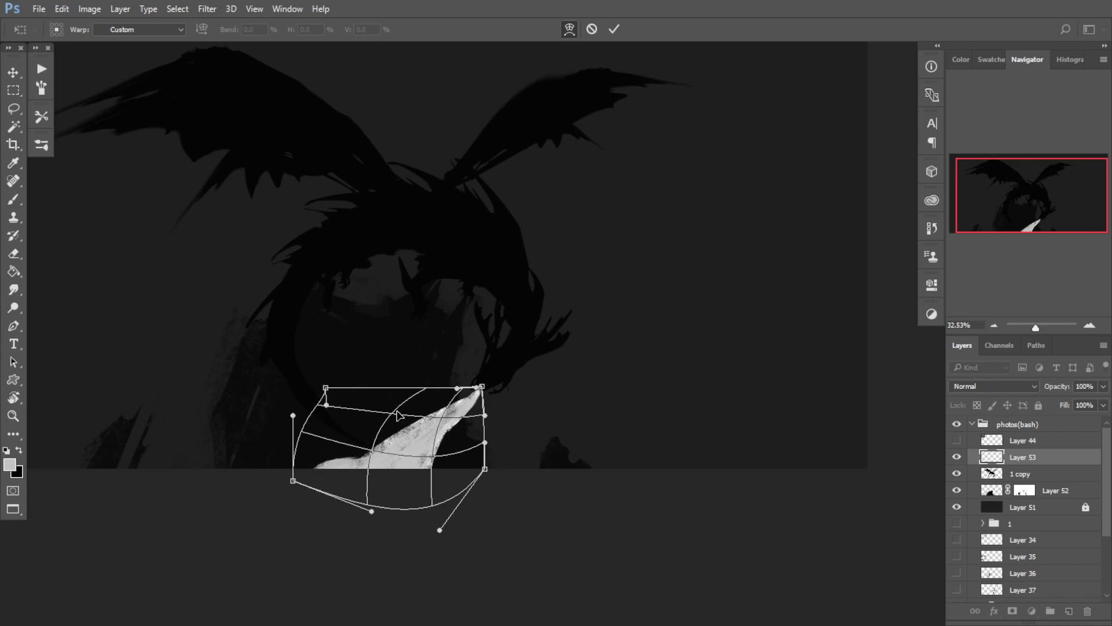
{"action": "left_click_drag", "start_coordinate": [398, 412], "coordinate": [409, 408]}
{"action": "left_click_drag", "start_coordinate": [314, 475], "coordinate": [287, 507]}
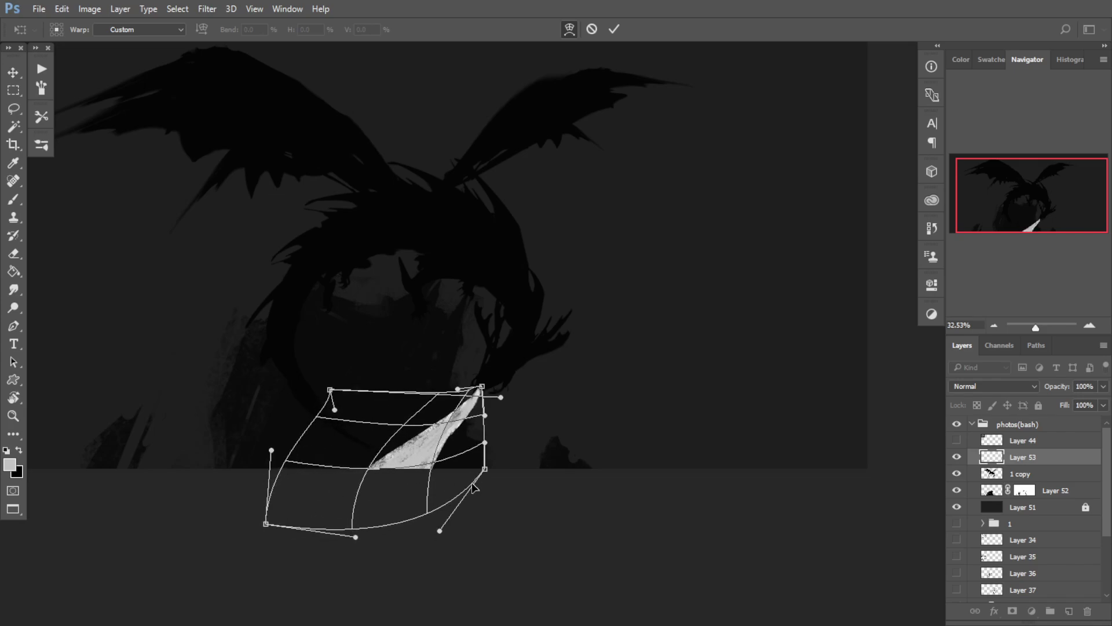
{"action": "left_click_drag", "start_coordinate": [473, 481], "coordinate": [482, 534]}
{"action": "left_click_drag", "start_coordinate": [476, 415], "coordinate": [526, 420]}
{"action": "mouse_move", "coordinate": [459, 362]}
{"action": "left_mouse_down"}
{"action": "mouse_move", "coordinate": [447, 394]}
{"action": "mouse_move", "coordinate": [457, 377]}
{"action": "mouse_move", "coordinate": [454, 386]}
{"action": "left_mouse_up"}
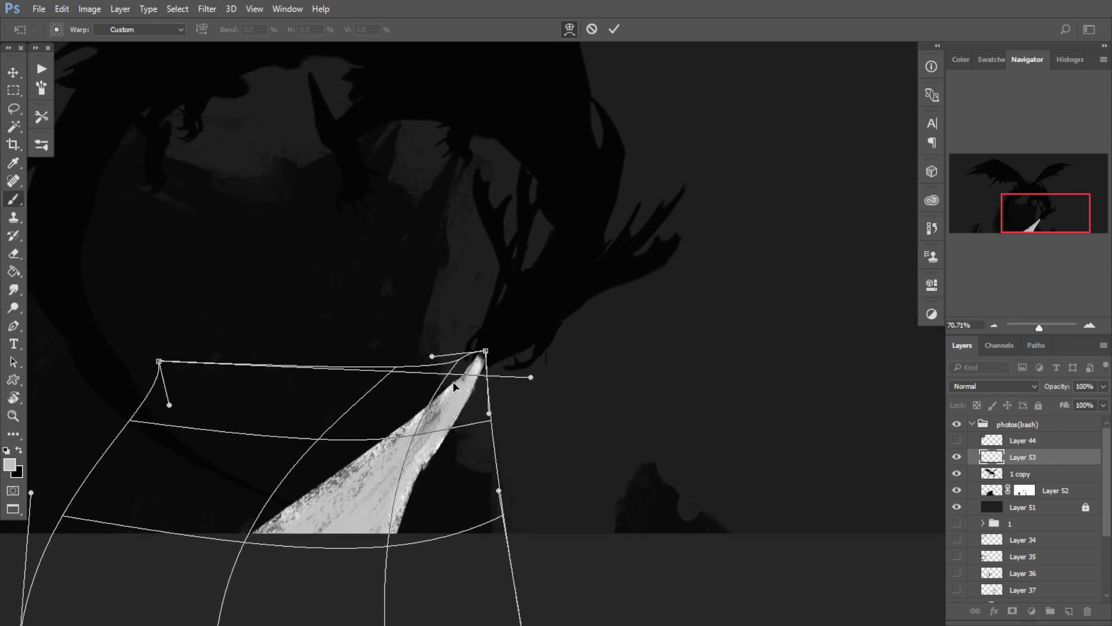
{"action": "key", "text": "Return"}
Step: Place the breath layer beneath the dragon layer and warp it again to narrow the stream near the mouth
{"action": "key", "text": "ctrl+["}
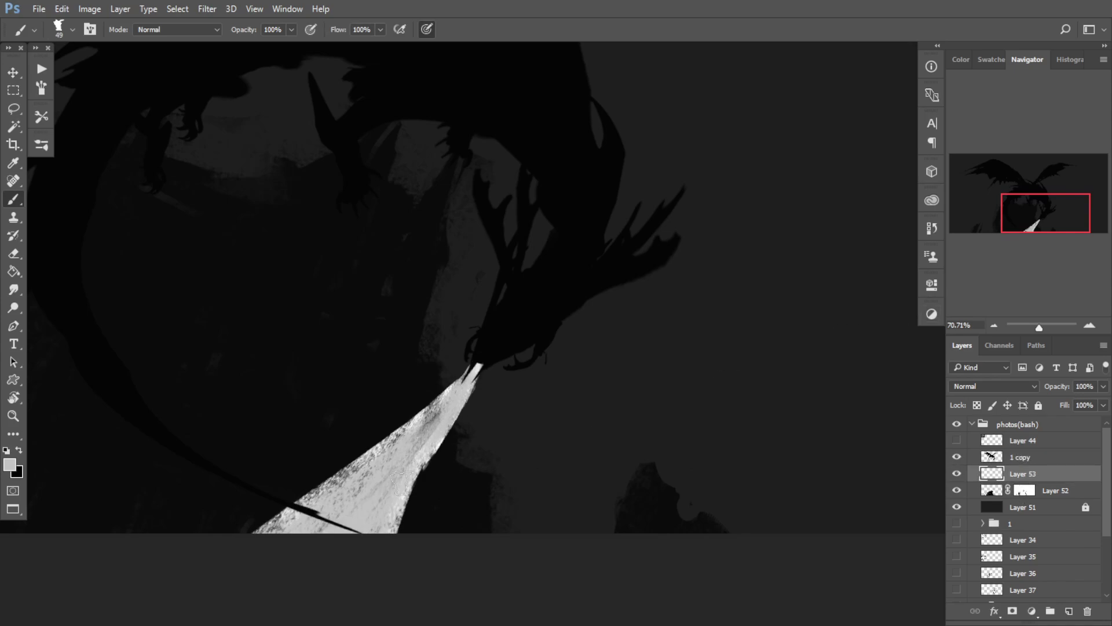
{"action": "key", "text": "ctrl+t"}
{"action": "right_click", "coordinate": [395, 444]}
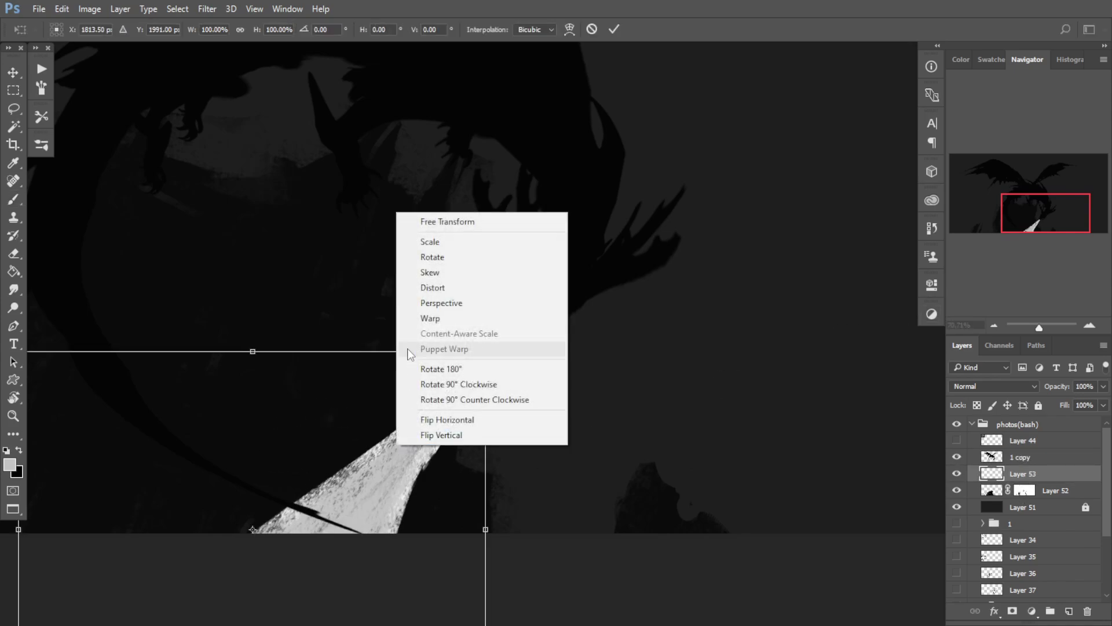
{"action": "left_click", "coordinate": [429, 318]}
{"action": "left_click_drag", "start_coordinate": [334, 356], "coordinate": [379, 361]}
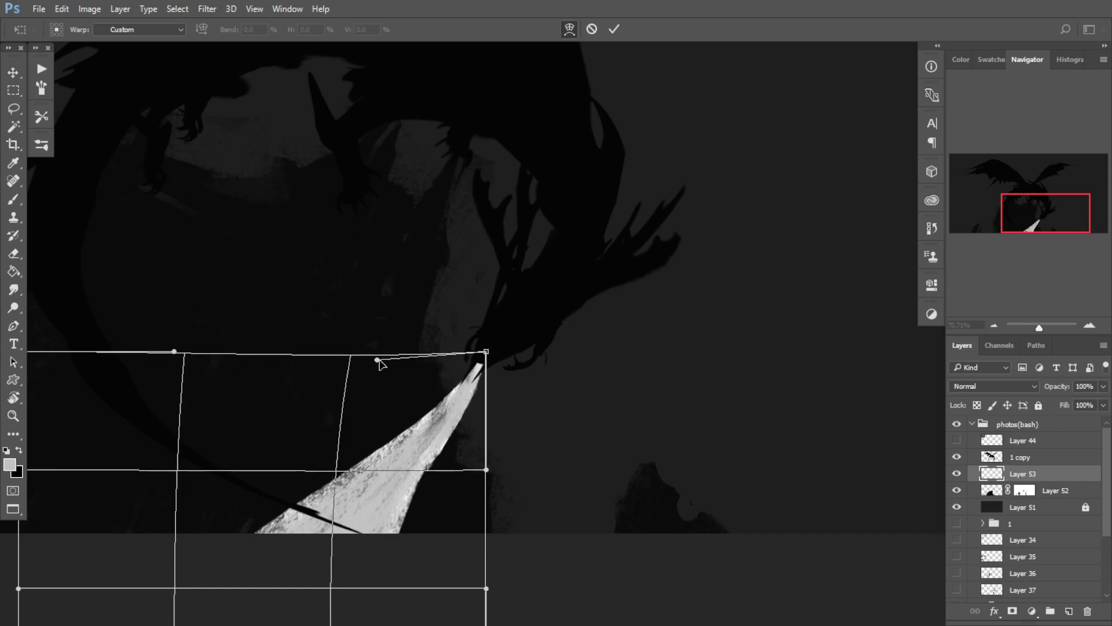
{"action": "left_click_drag", "start_coordinate": [487, 470], "coordinate": [464, 459]}
{"action": "left_click_drag", "start_coordinate": [359, 368], "coordinate": [474, 378]}
{"action": "left_click_drag", "start_coordinate": [453, 483], "coordinate": [456, 382]}
{"action": "key", "text": "Return"}
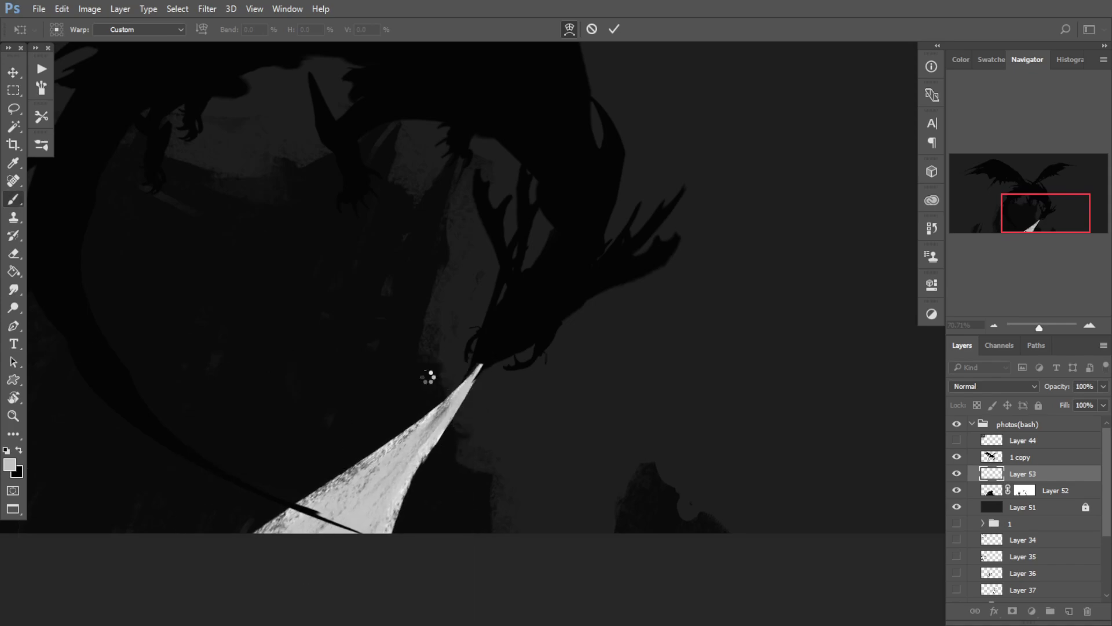
Step: Add a new empty layer directly above the dragon layer
{"action": "left_click_drag", "start_coordinate": [343, 336], "coordinate": [174, 359]}
{"action": "left_click_drag", "start_coordinate": [363, 383], "coordinate": [417, 427]}
{"action": "left_click_drag", "start_coordinate": [335, 394], "coordinate": [341, 399]}
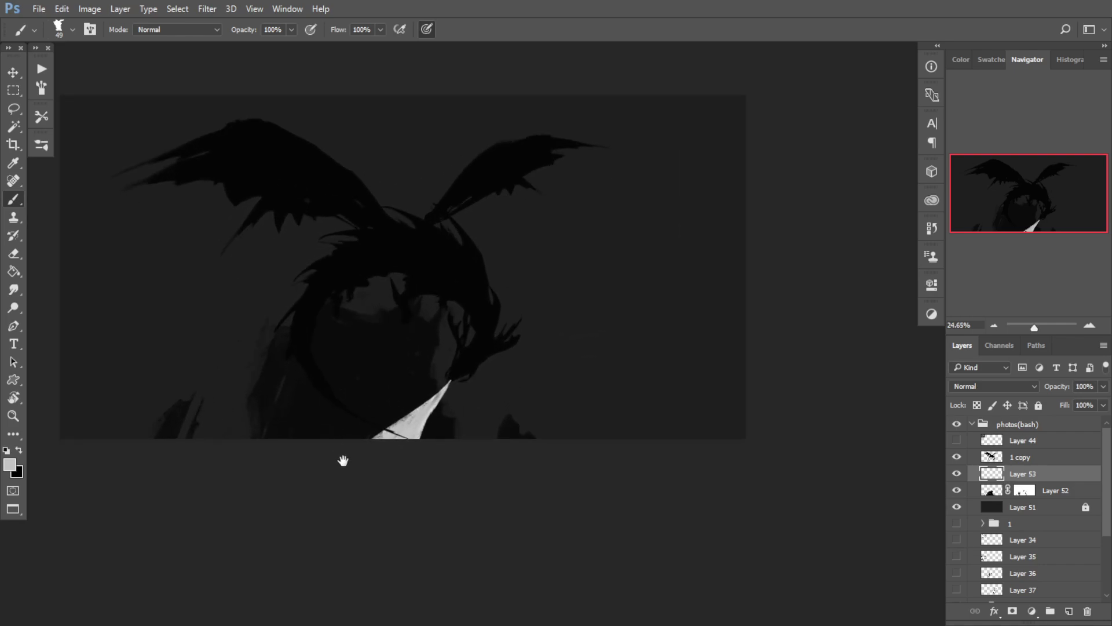
{"action": "left_click_drag", "start_coordinate": [401, 442], "coordinate": [439, 438]}
{"action": "mouse_move", "coordinate": [436, 433]}
{"action": "left_mouse_down"}
{"action": "mouse_move", "coordinate": [450, 436]}
{"action": "mouse_move", "coordinate": [438, 420]}
{"action": "mouse_move", "coordinate": [427, 427]}
{"action": "left_mouse_up"}
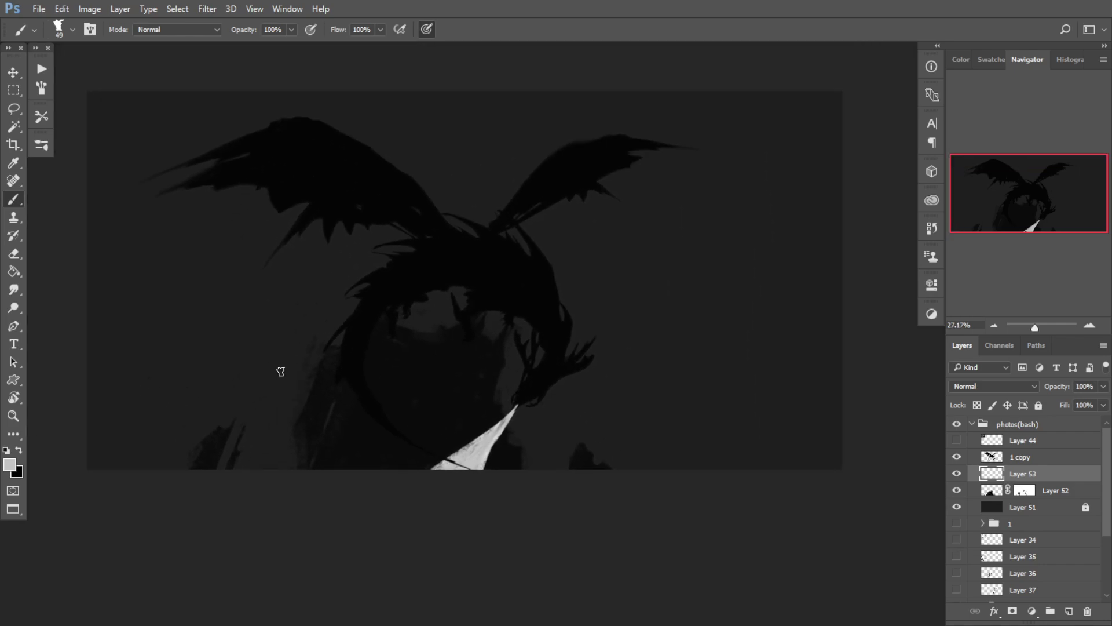
{"action": "scroll", "coordinate": [422, 390], "scroll_direction": "up", "scroll_amount": 4}
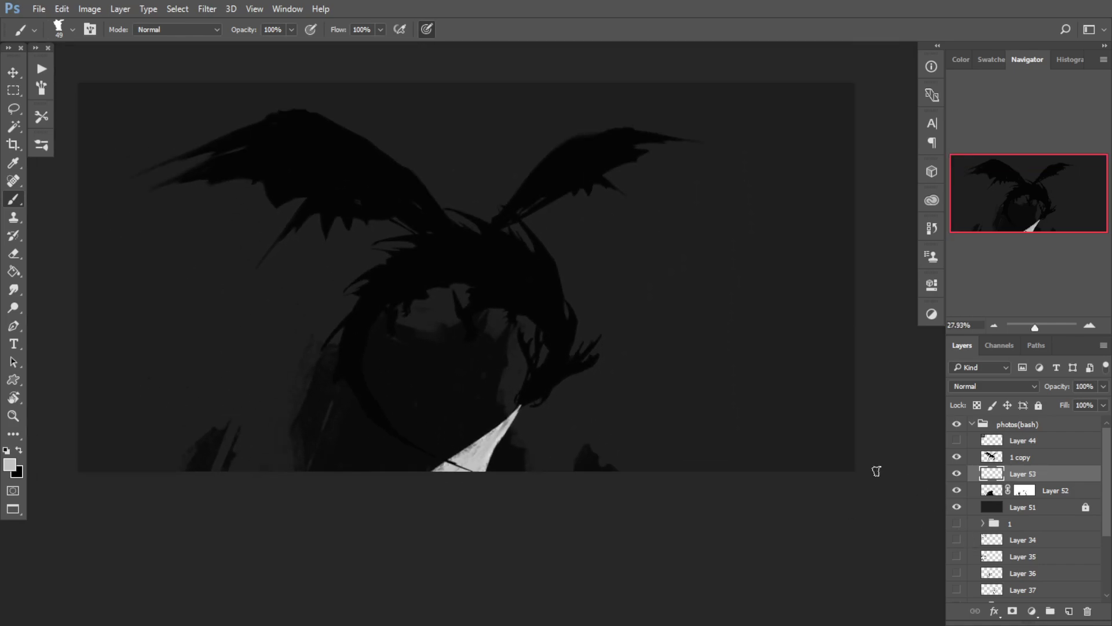
{"action": "scroll", "coordinate": [447, 411], "scroll_direction": "down", "scroll_amount": 3}
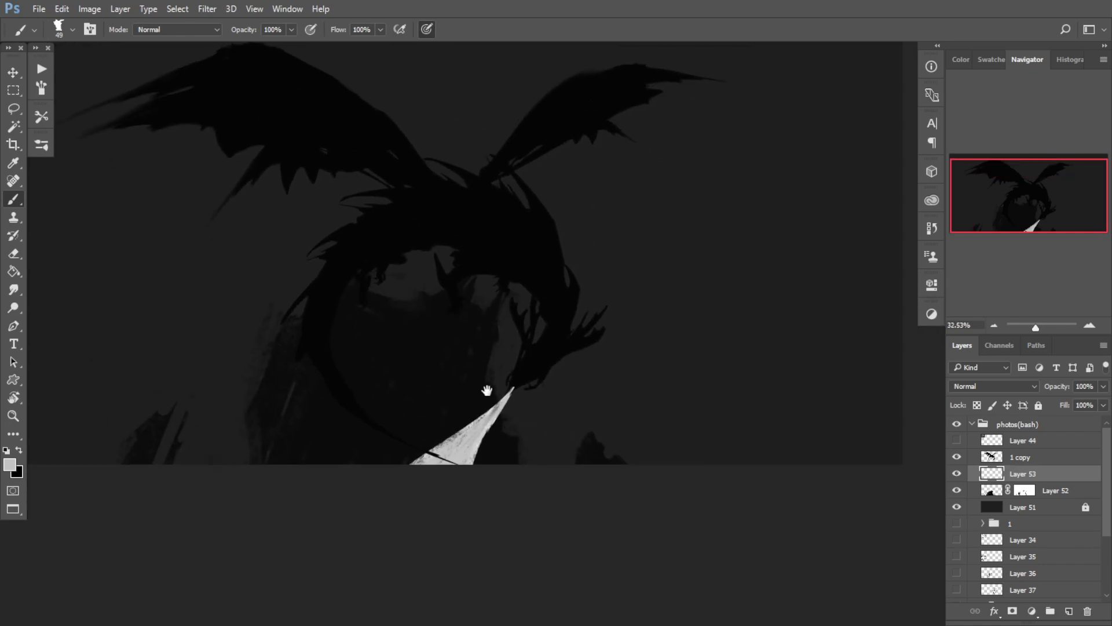
{"action": "left_click", "coordinate": [985, 457]}
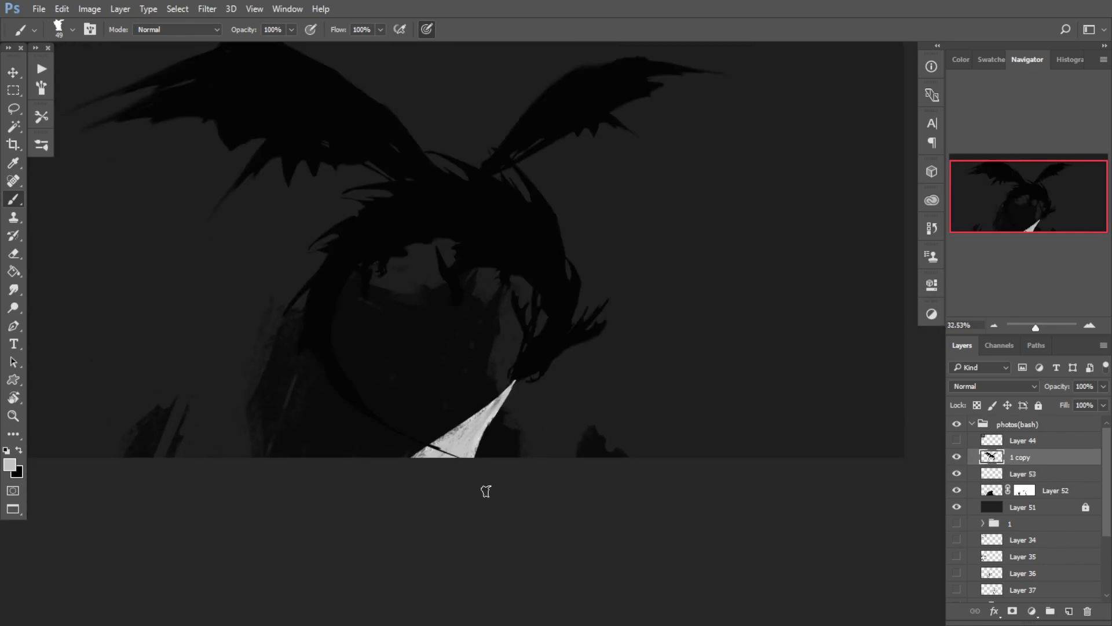
{"action": "scroll", "coordinate": [412, 344], "scroll_direction": "down", "scroll_amount": 2}
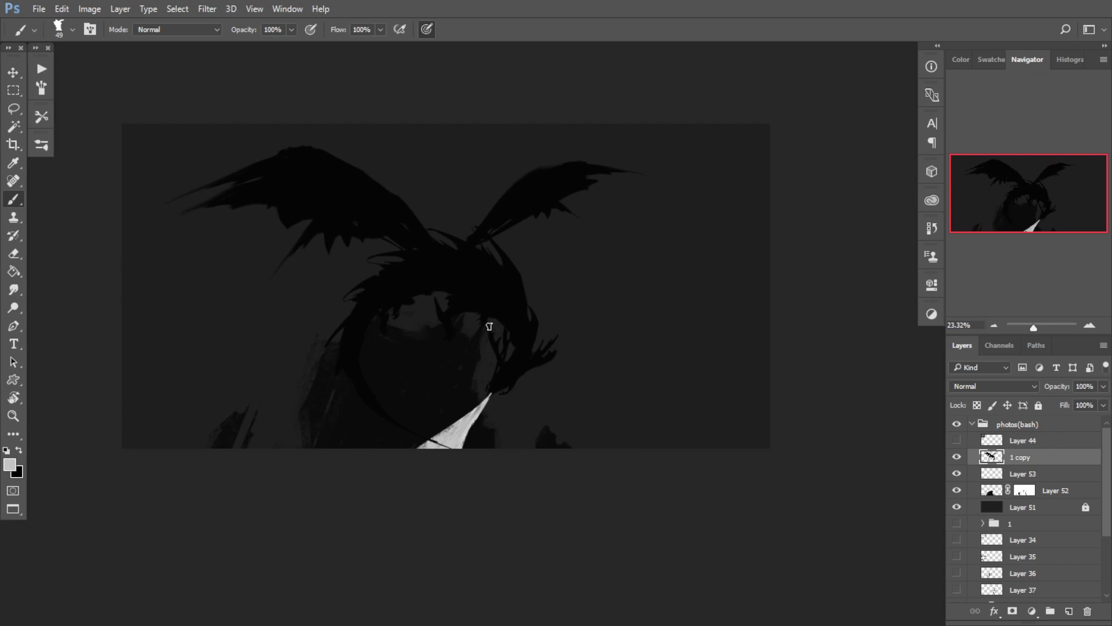
{"action": "left_click", "coordinate": [1069, 612]}
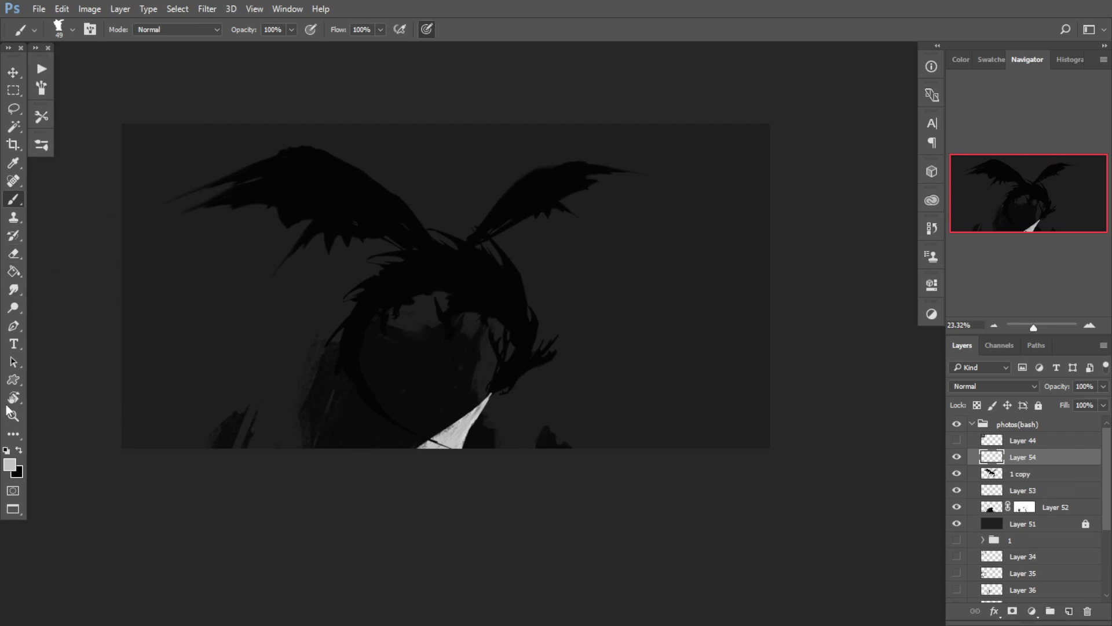
Step: Draw a small circular selection in the canvas's upper-left corner, fill it with white and clear the selection
{"action": "left_click", "coordinate": [14, 93], "text": "alt"}
{"action": "left_click", "coordinate": [14, 93], "text": "alt"}
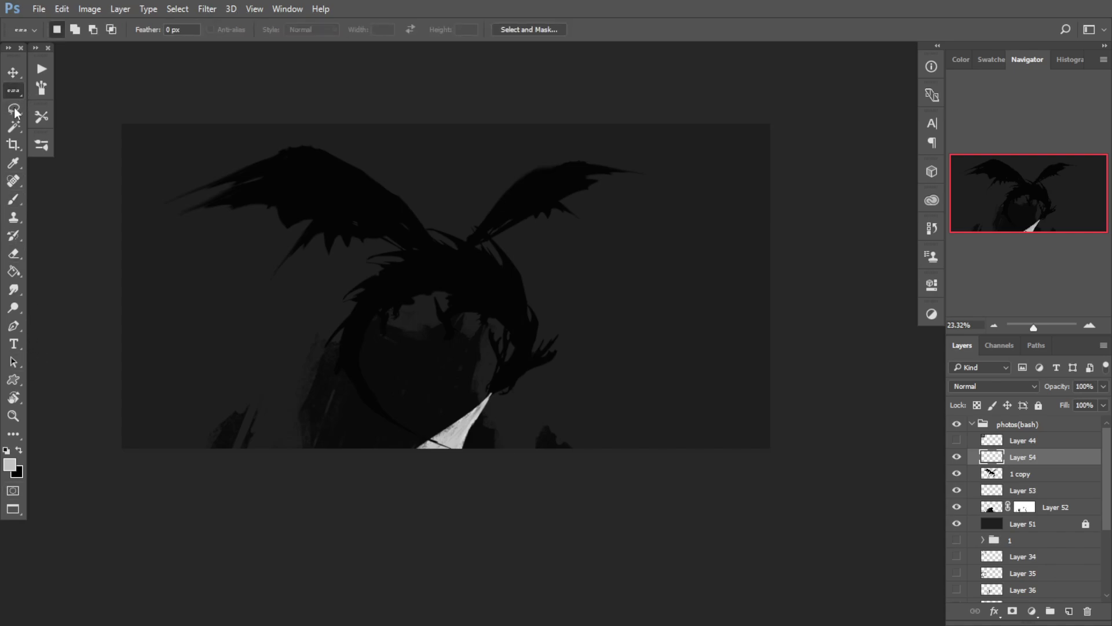
{"action": "left_click", "coordinate": [11, 93], "text": "alt"}
{"action": "key", "text": "d"}
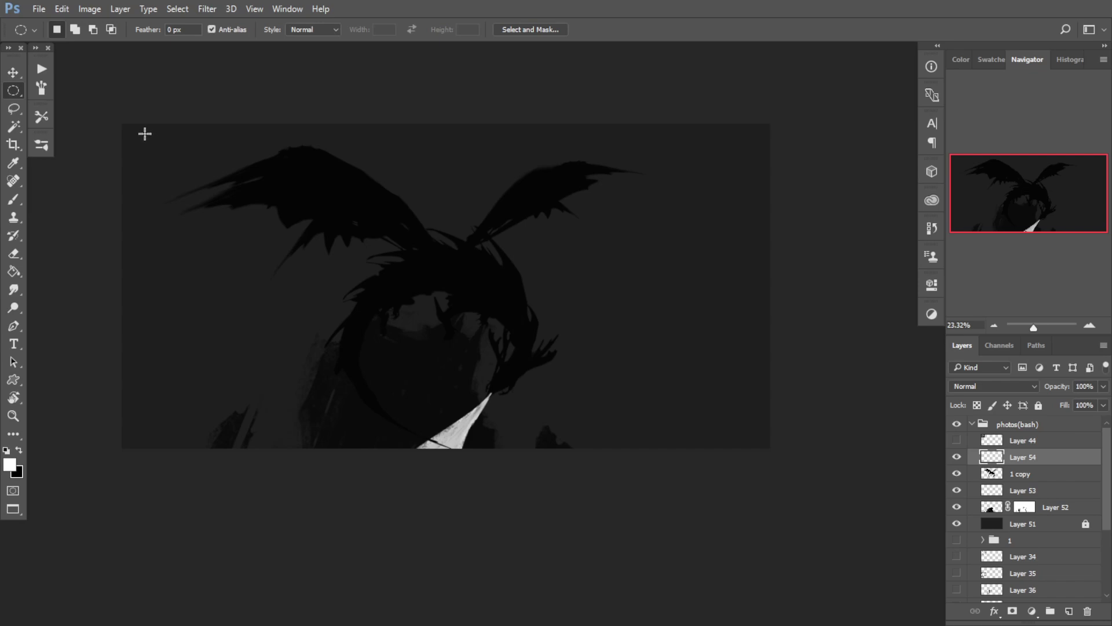
{"action": "left_click_drag", "start_coordinate": [144, 134], "coordinate": [166, 155]}
{"action": "left_click", "coordinate": [9, 272]}
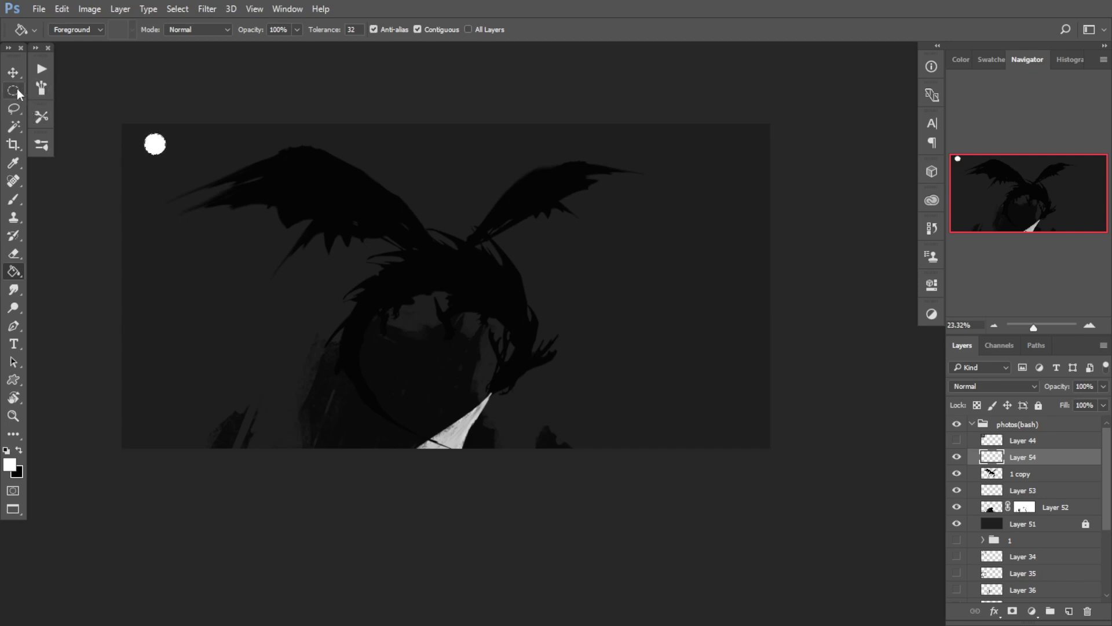
{"action": "left_click", "coordinate": [17, 93]}
Step: Lower the white circle layer's opacity to 28% and toggle its visibility to compare
{"action": "left_click", "coordinate": [14, 74]}
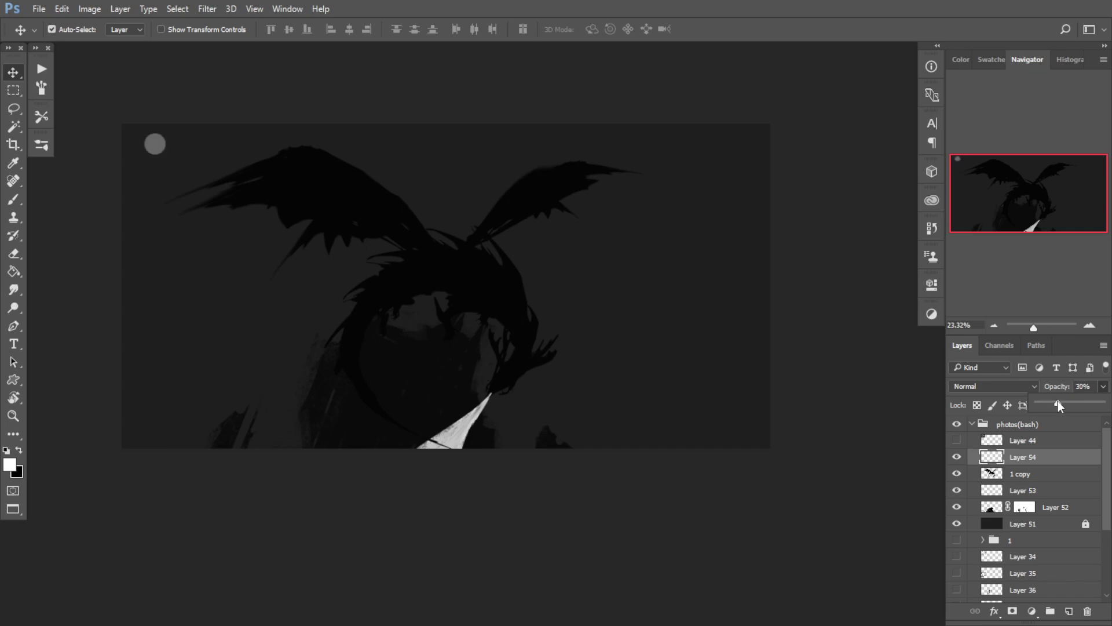
{"action": "left_click", "coordinate": [1056, 603]}
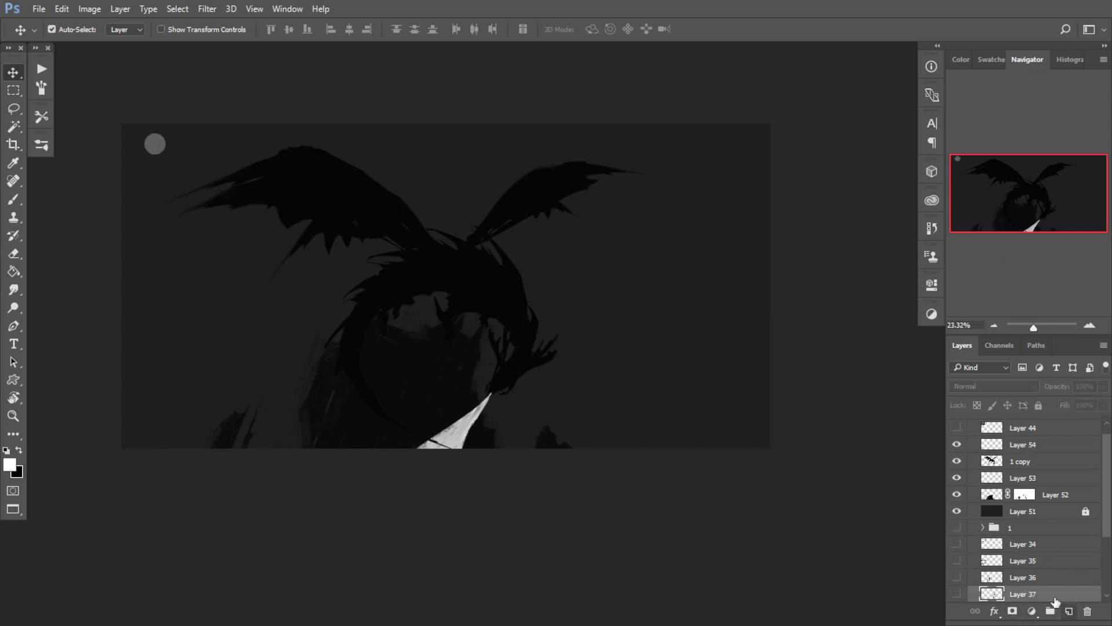
{"action": "left_click", "coordinate": [1023, 447]}
{"action": "left_click", "coordinate": [956, 448]}
{"action": "left_click", "coordinate": [956, 448]}
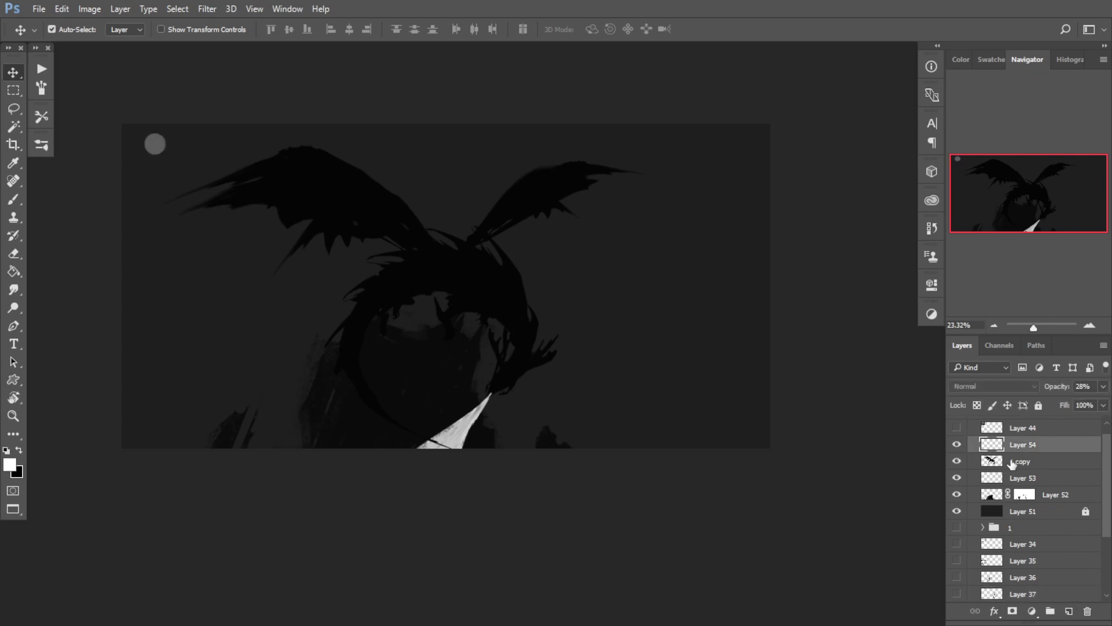
Step: Reveal hidden Layer 44 with the small creature image, try repositioning it, and delete the layer
{"action": "left_click", "coordinate": [1010, 463]}
{"action": "key", "text": "b"}
{"action": "left_click", "coordinate": [999, 432]}
{"action": "left_click", "coordinate": [956, 428]}
{"action": "key", "text": "ctrl+t"}
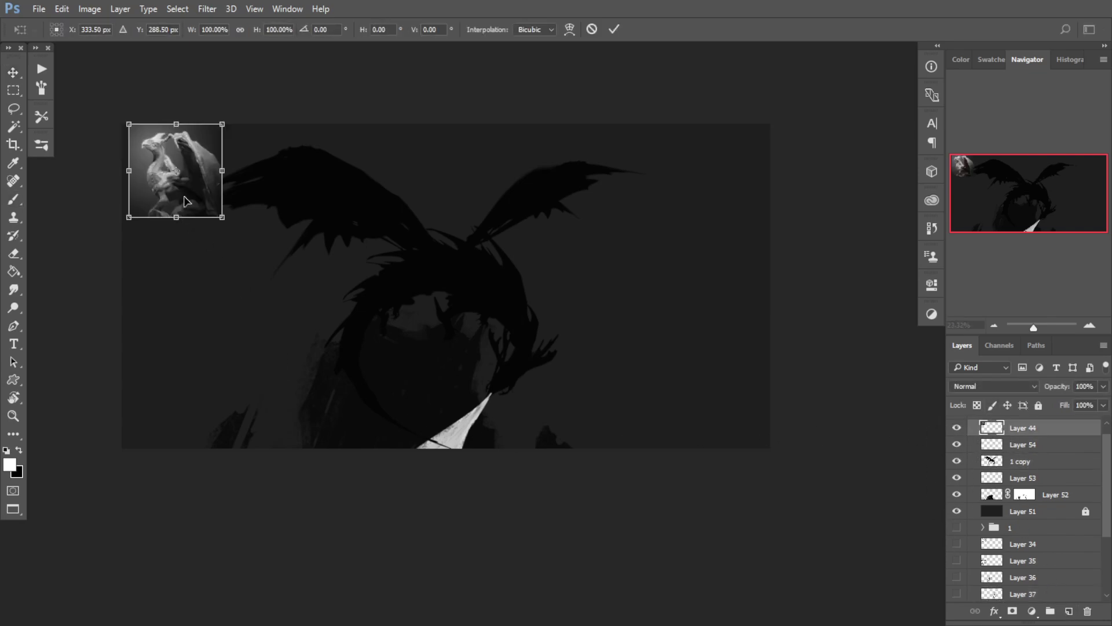
{"action": "left_click_drag", "start_coordinate": [167, 194], "coordinate": [266, 273]}
{"action": "key", "text": "Escape"}
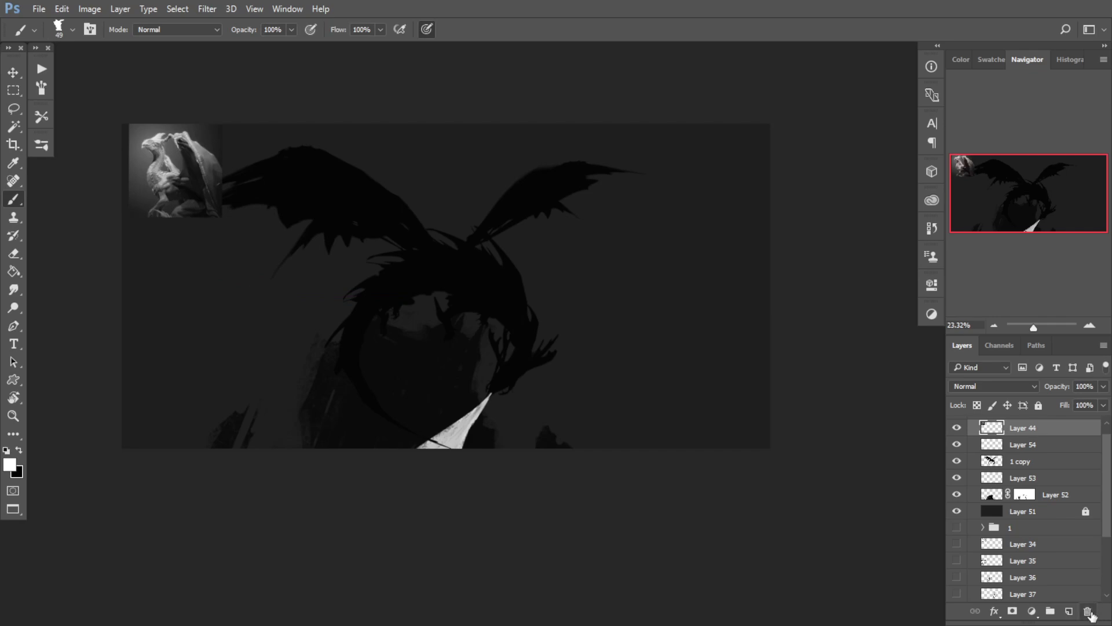
{"action": "left_click", "coordinate": [1089, 612]}
Step: Show Layer 34 with the insect silhouettes and place it directly above the dragon layer
{"action": "left_click", "coordinate": [1023, 532]}
{"action": "key", "text": "ctrl+t"}
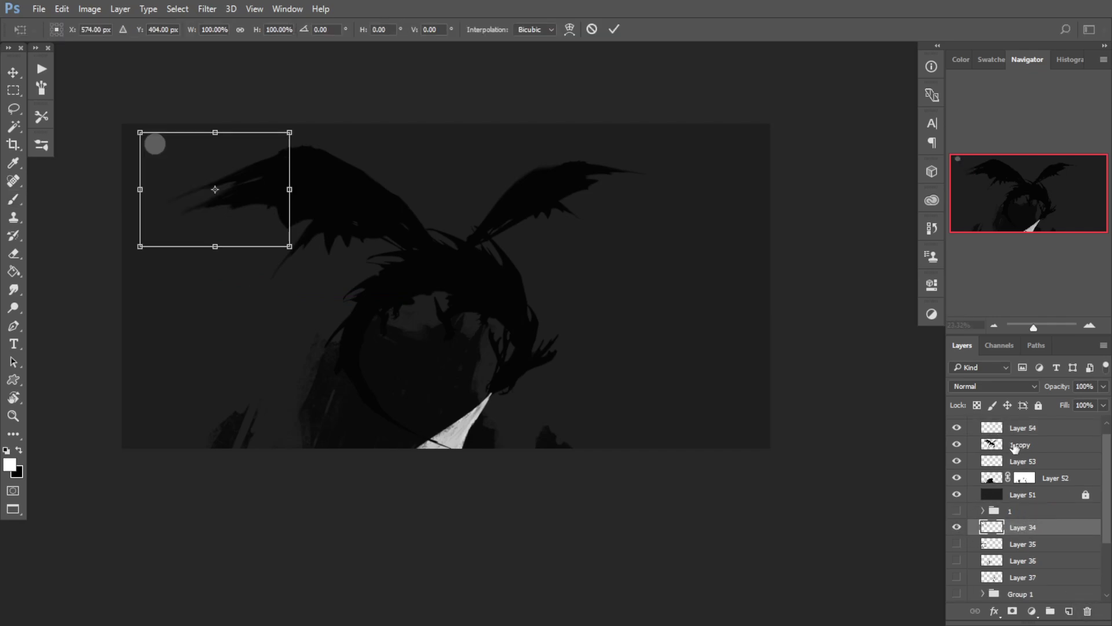
{"action": "key", "text": "Escape"}
{"action": "left_click_drag", "start_coordinate": [1032, 527], "coordinate": [1022, 437]}
Step: Enlarge the insect silhouettes beyond the canvas width and flatten them into a thin horizontal strip across the middle
{"action": "key", "text": "ctrl+t"}
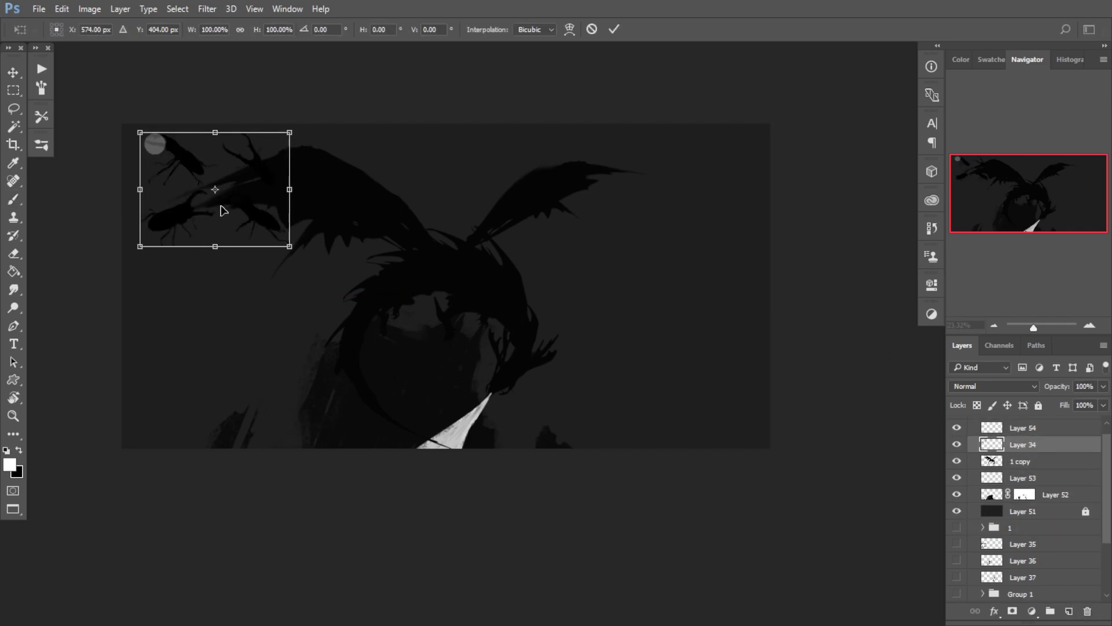
{"action": "left_click_drag", "start_coordinate": [224, 200], "coordinate": [668, 249]}
{"action": "left_click_drag", "start_coordinate": [647, 198], "coordinate": [647, 246]}
{"action": "left_click_drag", "start_coordinate": [573, 255], "coordinate": [654, 286]}
{"action": "left_click_drag", "start_coordinate": [797, 286], "coordinate": [792, 187]}
{"action": "key", "text": "Return"}
Step: Stretch the flattened insect strip to about 1622% height so it forms dark streaks across the canvas
{"action": "key", "text": "ctrl+t"}
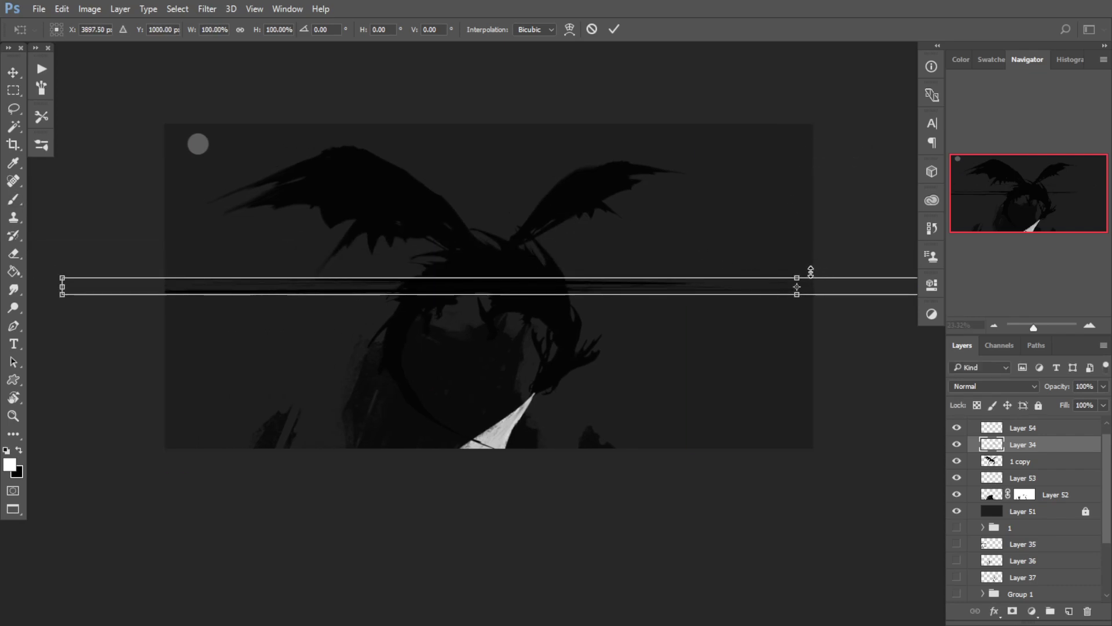
{"action": "left_click_drag", "start_coordinate": [797, 278], "coordinate": [801, 144]}
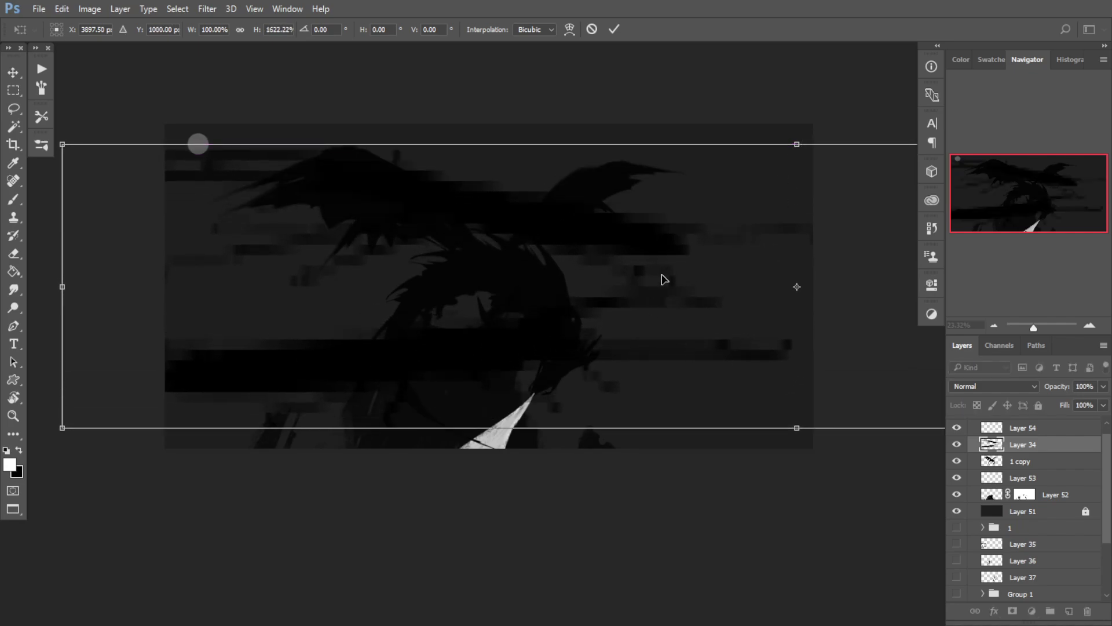
{"action": "key", "text": "Return"}
{"action": "key", "text": "b"}
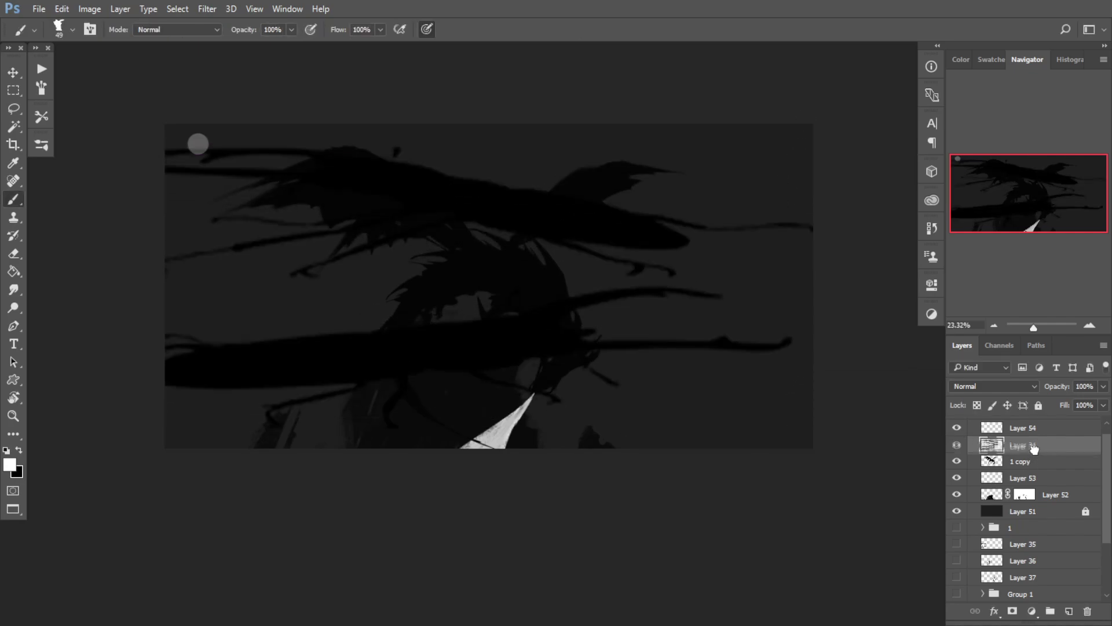
Step: Move Layer 34 beneath the rock layer and lower its opacity to 50%
{"action": "left_click_drag", "start_coordinate": [1034, 448], "coordinate": [1032, 503]}
{"action": "left_click", "coordinate": [988, 387]}
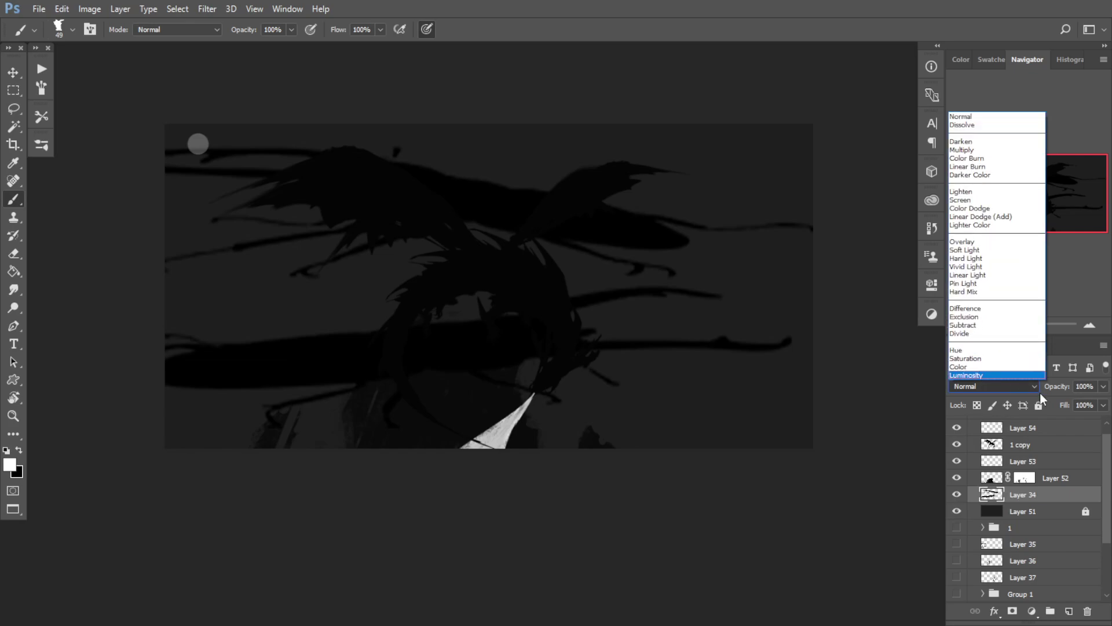
{"action": "left_click", "coordinate": [1104, 388]}
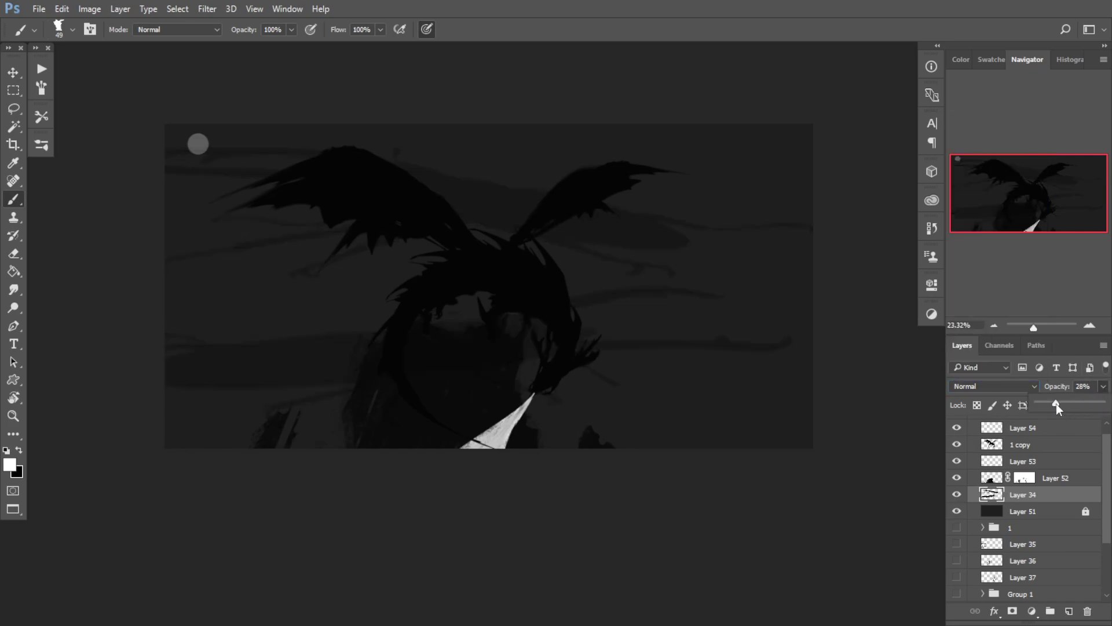
Step: Apply a Gaussian Blur with a 15.3-pixel radius to the dark streaks on Layer 34
{"action": "left_click", "coordinate": [177, 9]}
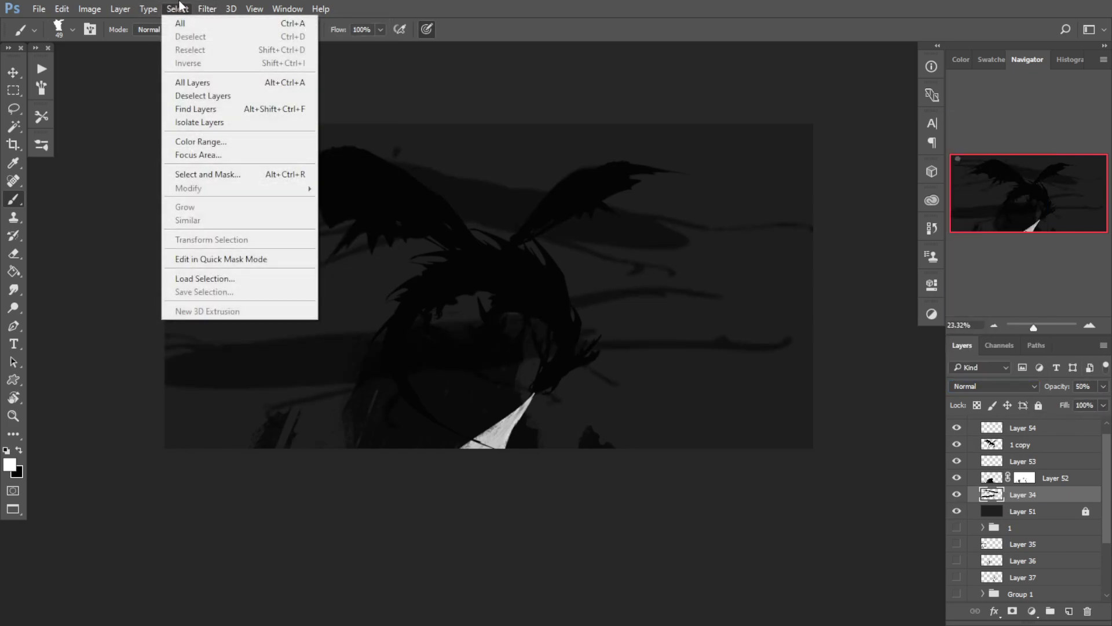
{"action": "mouse_move", "coordinate": [207, 9]}
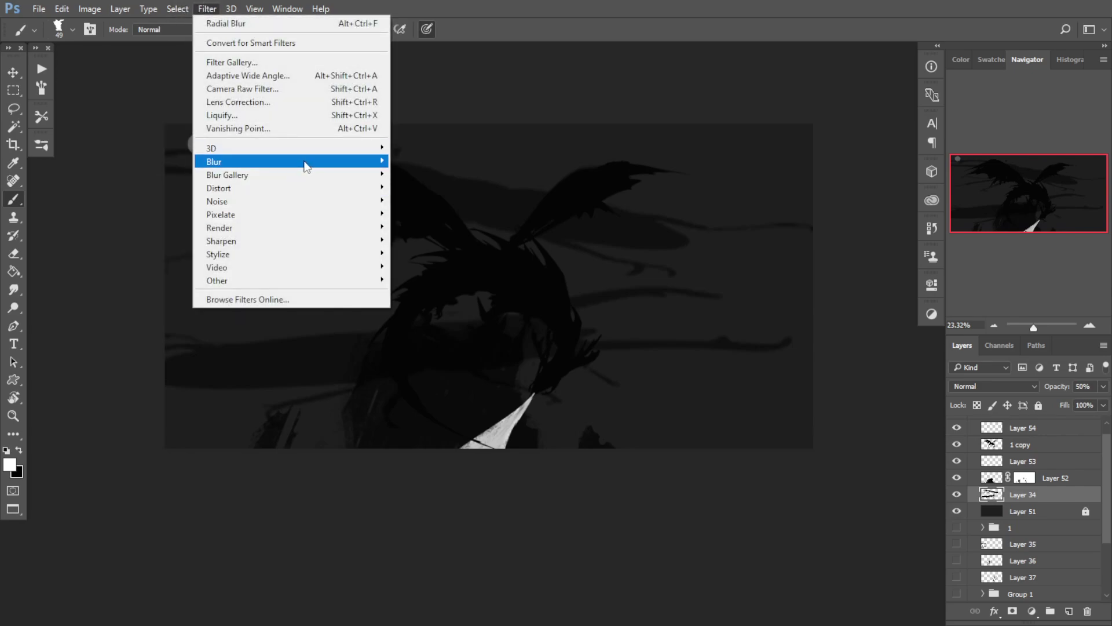
{"action": "mouse_move", "coordinate": [303, 163]}
{"action": "left_click", "coordinate": [440, 214]}
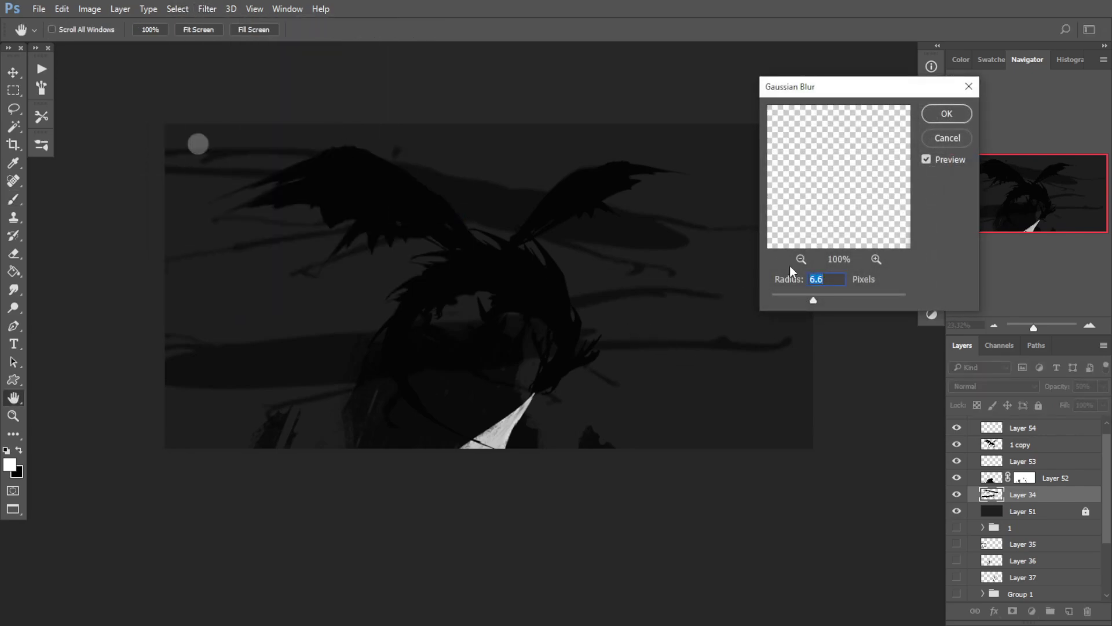
{"action": "left_click_drag", "start_coordinate": [819, 296], "coordinate": [833, 297]}
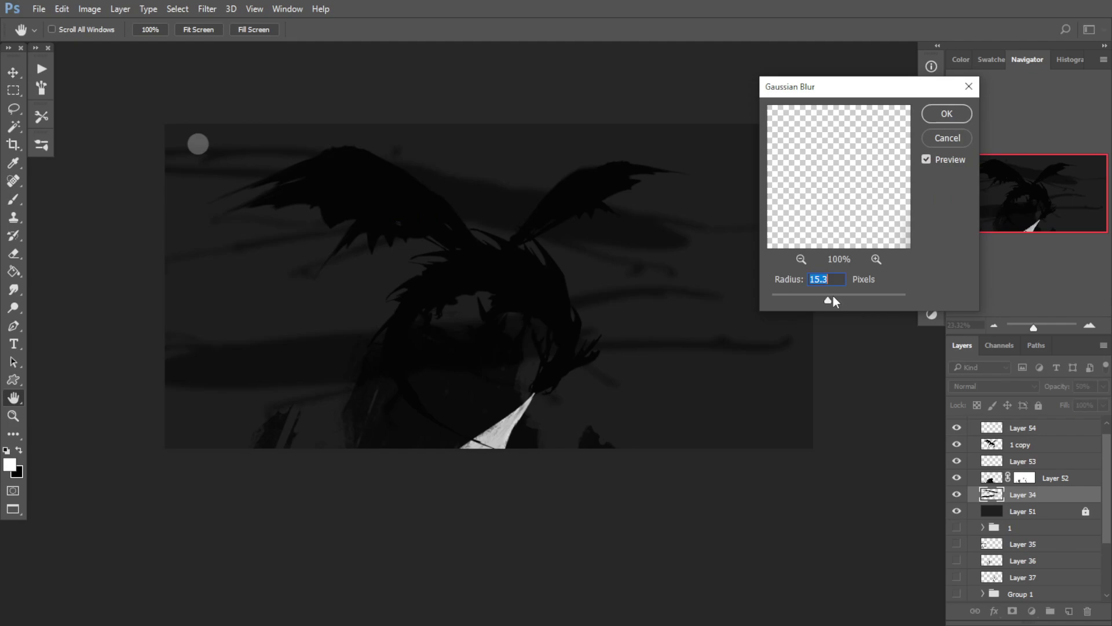
{"action": "left_click", "coordinate": [946, 114]}
Step: Widen the blurred streaks on Layer 34 to about 176% so they extend across the whole background
{"action": "key", "text": "ctrl+t"}
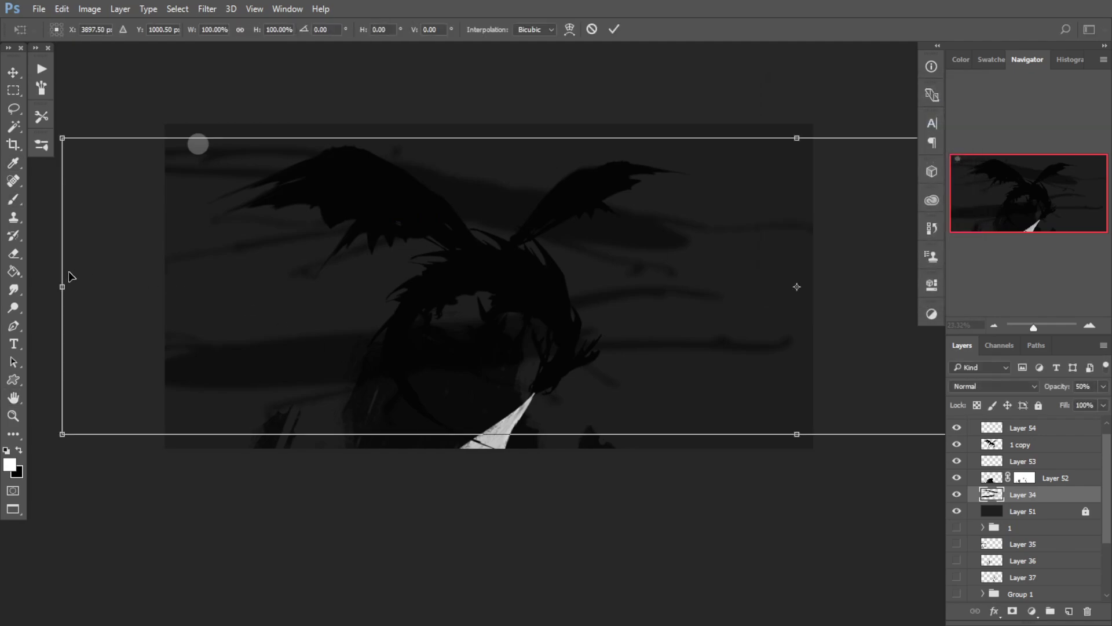
{"action": "left_click_drag", "start_coordinate": [420, 336], "coordinate": [687, 332]}
{"action": "left_click_drag", "start_coordinate": [332, 282], "coordinate": [0, 325]}
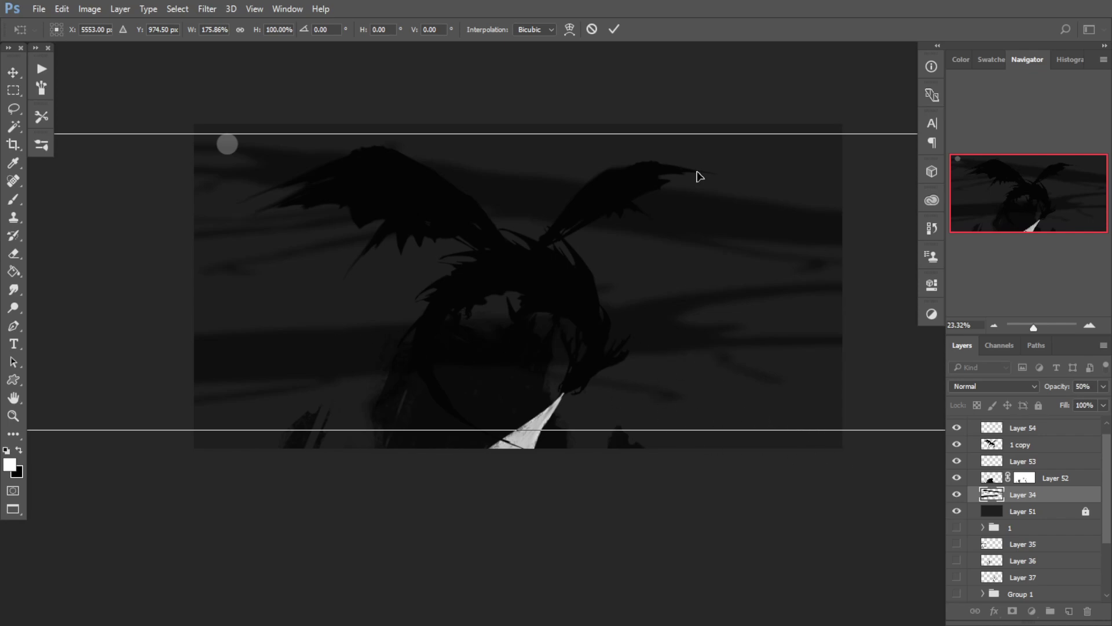
{"action": "key", "text": "Return"}
Step: Flip Layer 34 vertically, then enlarge and reposition it as one soft dark band across the upper sky
{"action": "key", "text": "ctrl+t"}
{"action": "right_click", "coordinate": [475, 264]}
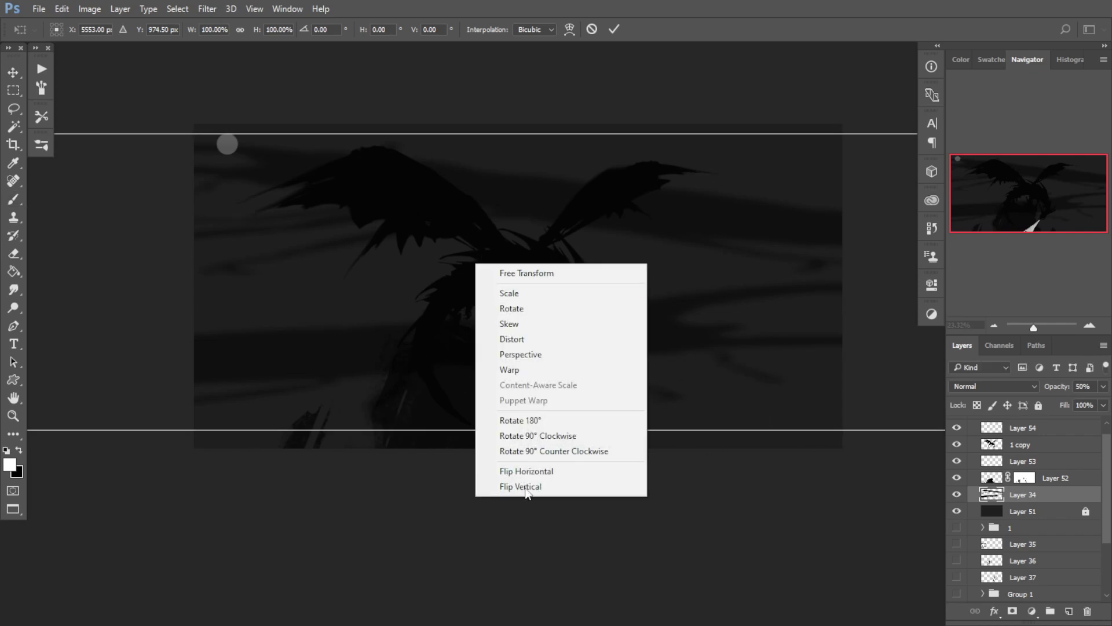
{"action": "left_click", "coordinate": [526, 487]}
{"action": "left_click_drag", "start_coordinate": [459, 365], "coordinate": [417, 333]}
{"action": "left_click_drag", "start_coordinate": [754, 353], "coordinate": [649, 415]}
{"action": "left_click_drag", "start_coordinate": [476, 317], "coordinate": [619, 375]}
{"action": "left_click_drag", "start_coordinate": [273, 377], "coordinate": [10, 380]}
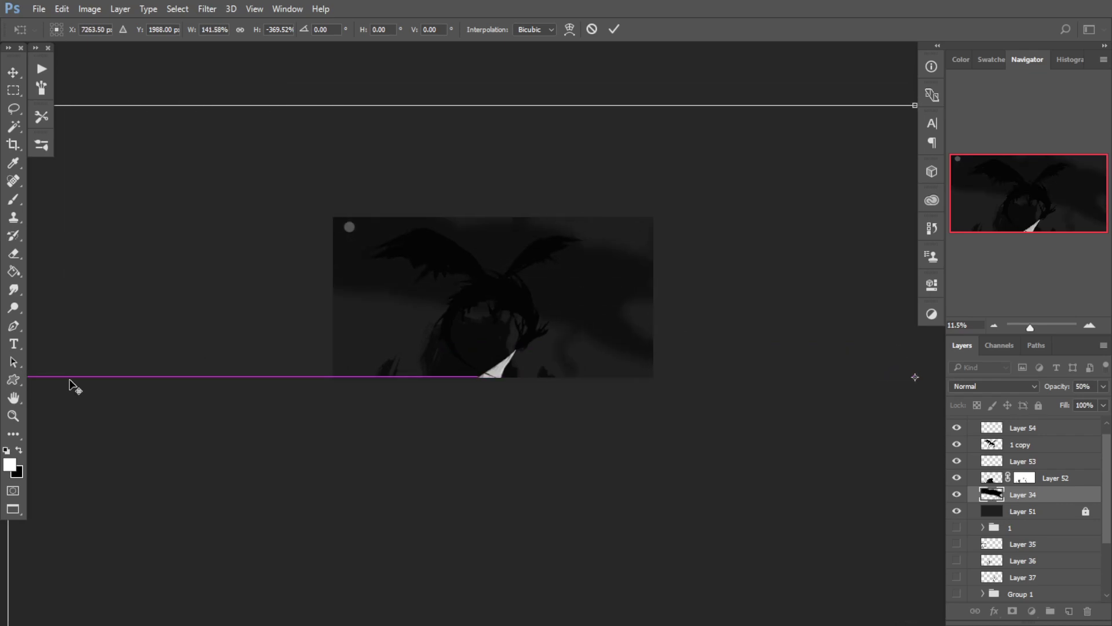
{"action": "left_click_drag", "start_coordinate": [524, 352], "coordinate": [639, 374]}
{"action": "key", "text": "b"}
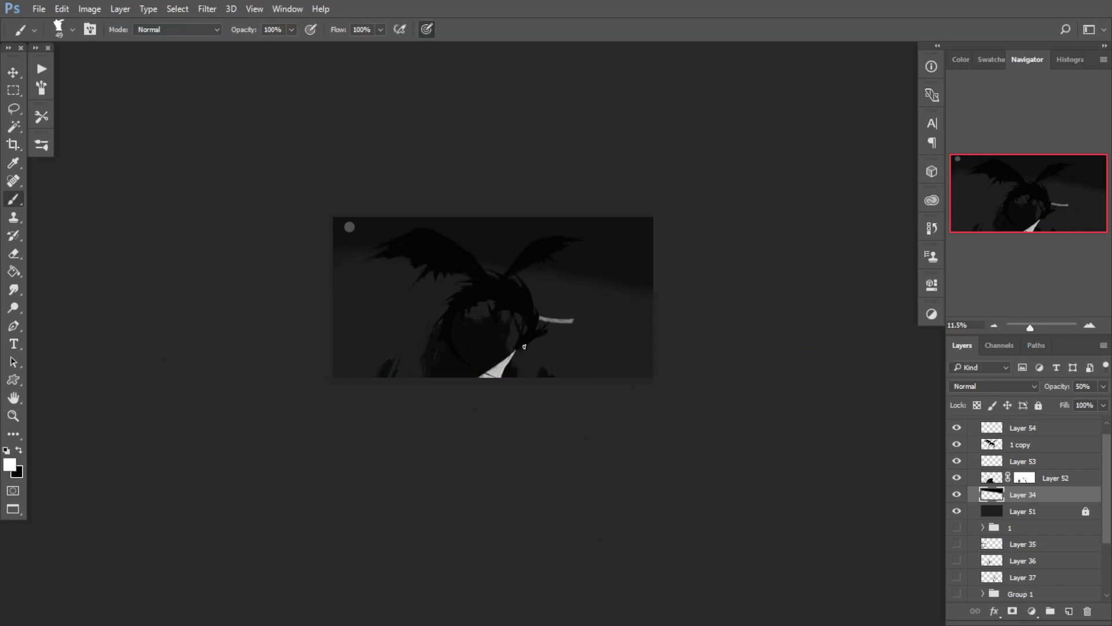
Step: Cut the canvas-sized part of the dark sky band onto a new layer and delete the leftover Layer 34
{"action": "key", "text": "ctrl+a"}
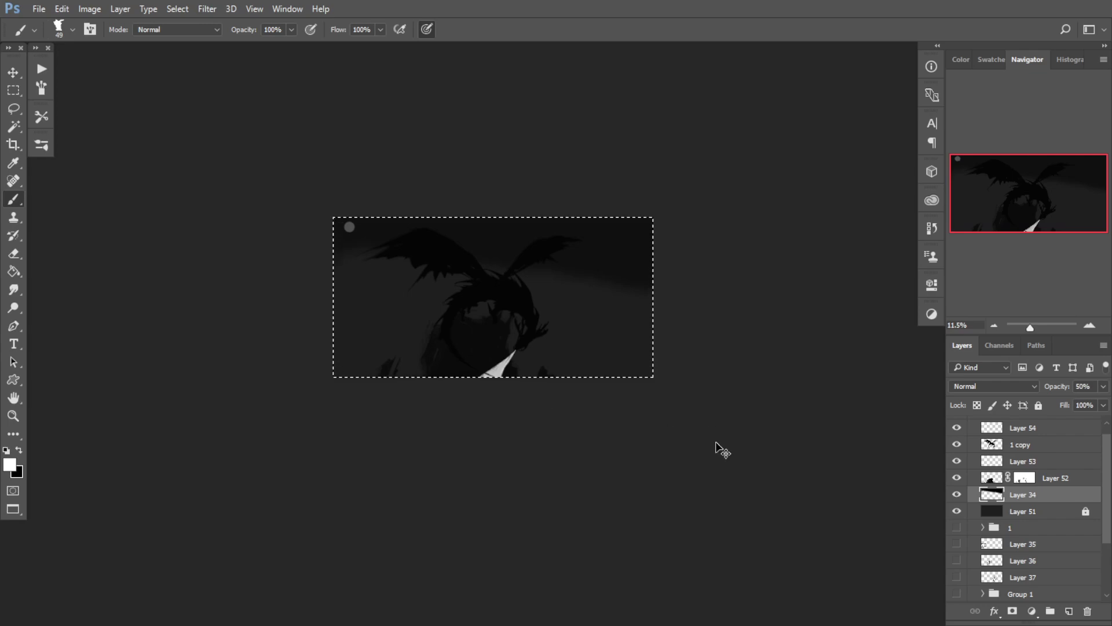
{"action": "key", "text": "ctrl+shift+j"}
{"action": "left_click", "coordinate": [1059, 515]}
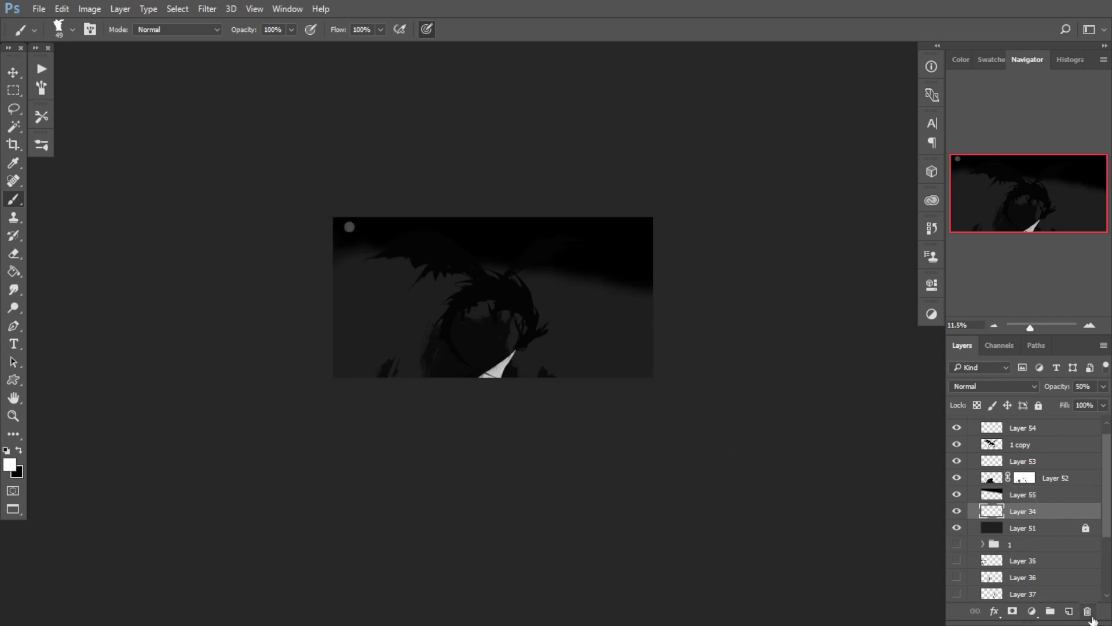
{"action": "left_click", "coordinate": [1089, 613]}
Step: Set the opacity of the cut-out sky band layer to 30%
{"action": "left_click", "coordinate": [1043, 495]}
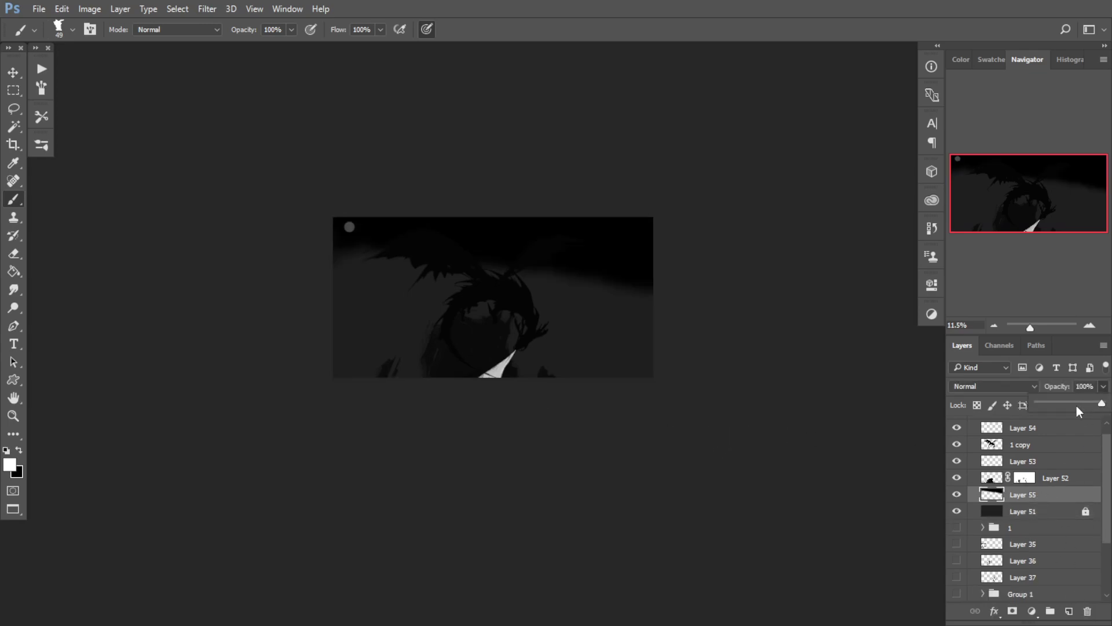
{"action": "left_click_drag", "start_coordinate": [1078, 406], "coordinate": [1058, 406]}
{"action": "left_click_drag", "start_coordinate": [467, 315], "coordinate": [503, 316]}
{"action": "left_click_drag", "start_coordinate": [538, 349], "coordinate": [488, 309]}
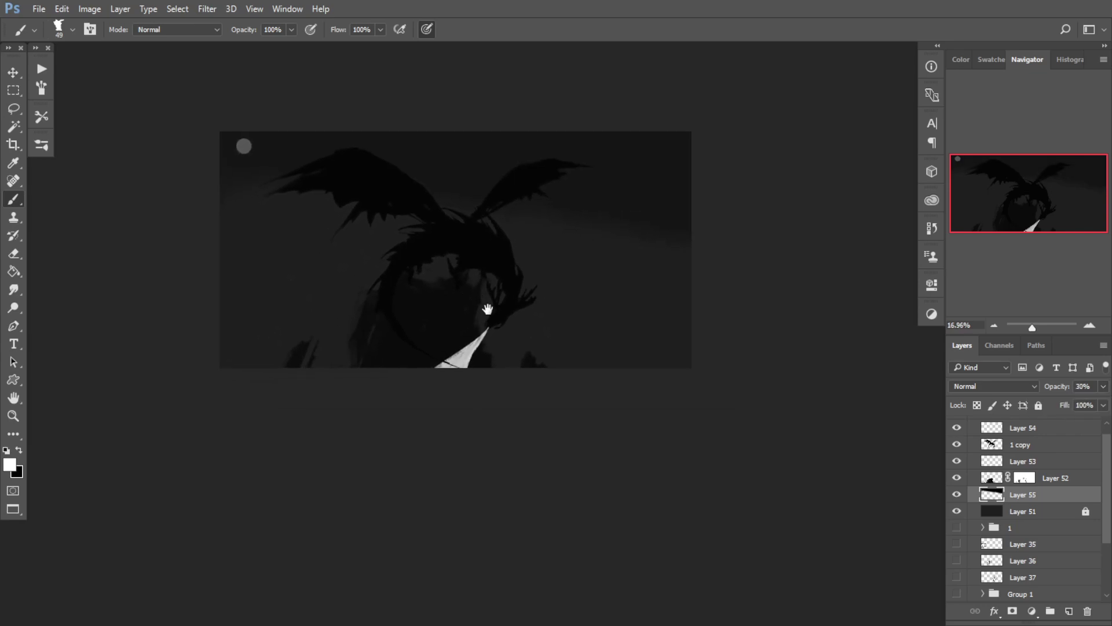
{"action": "scroll", "coordinate": [464, 306], "scroll_direction": "up", "scroll_amount": 1}
Step: Show Layer 35 with the lizard silhouettes and place it directly above the sky band layer
{"action": "left_click", "coordinate": [13, 72]}
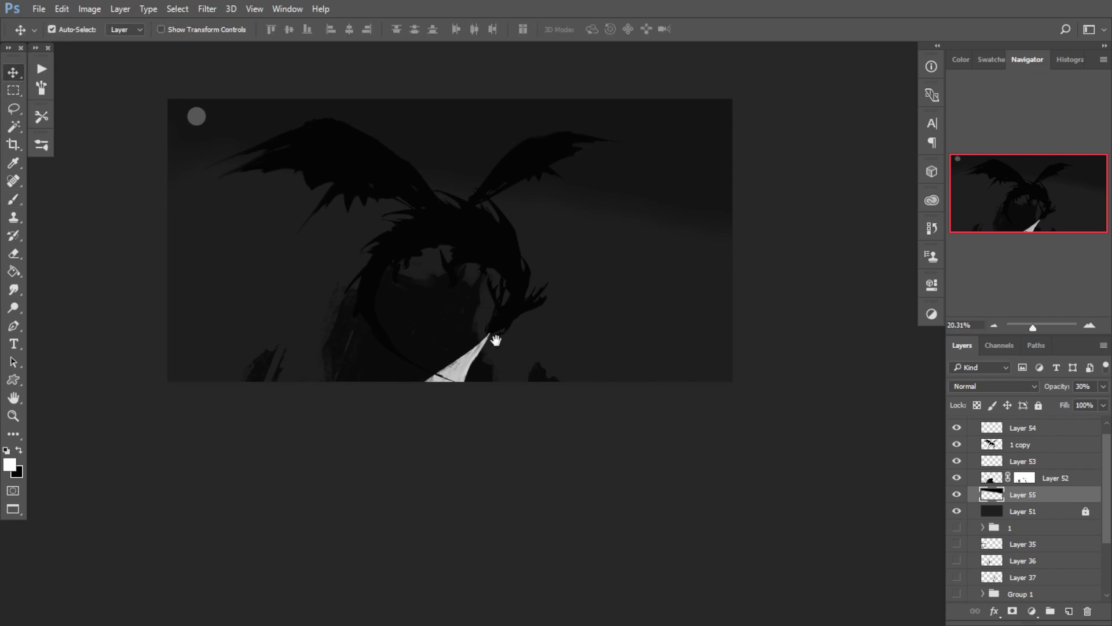
{"action": "left_click_drag", "start_coordinate": [388, 202], "coordinate": [430, 255]}
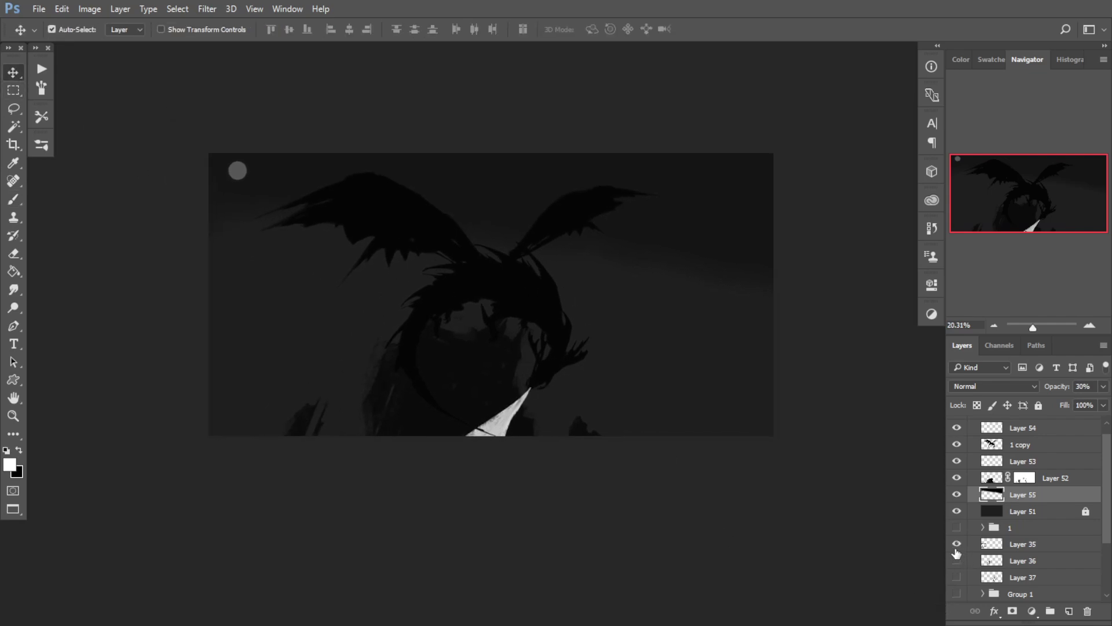
{"action": "left_click", "coordinate": [1013, 560]}
{"action": "left_click_drag", "start_coordinate": [1007, 552], "coordinate": [992, 493]}
{"action": "key", "text": "ctrl+t"}
{"action": "left_click_drag", "start_coordinate": [330, 372], "coordinate": [448, 395]}
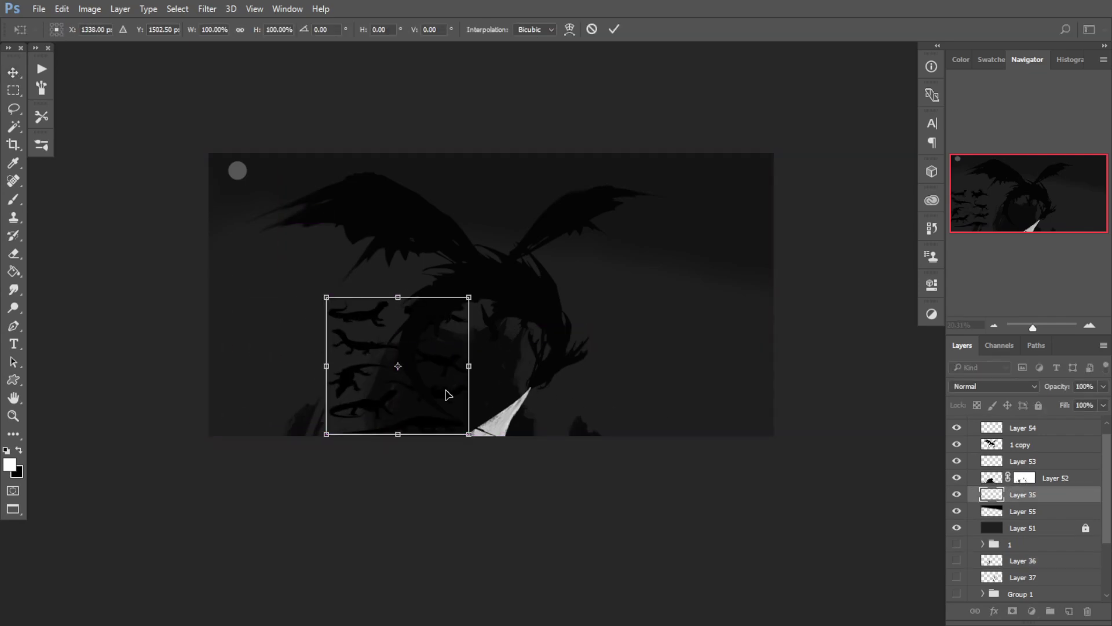
{"action": "mouse_move", "coordinate": [472, 298]}
{"action": "left_mouse_down"}
{"action": "mouse_move", "coordinate": [560, 298]}
{"action": "mouse_move", "coordinate": [490, 294]}
{"action": "left_mouse_up"}
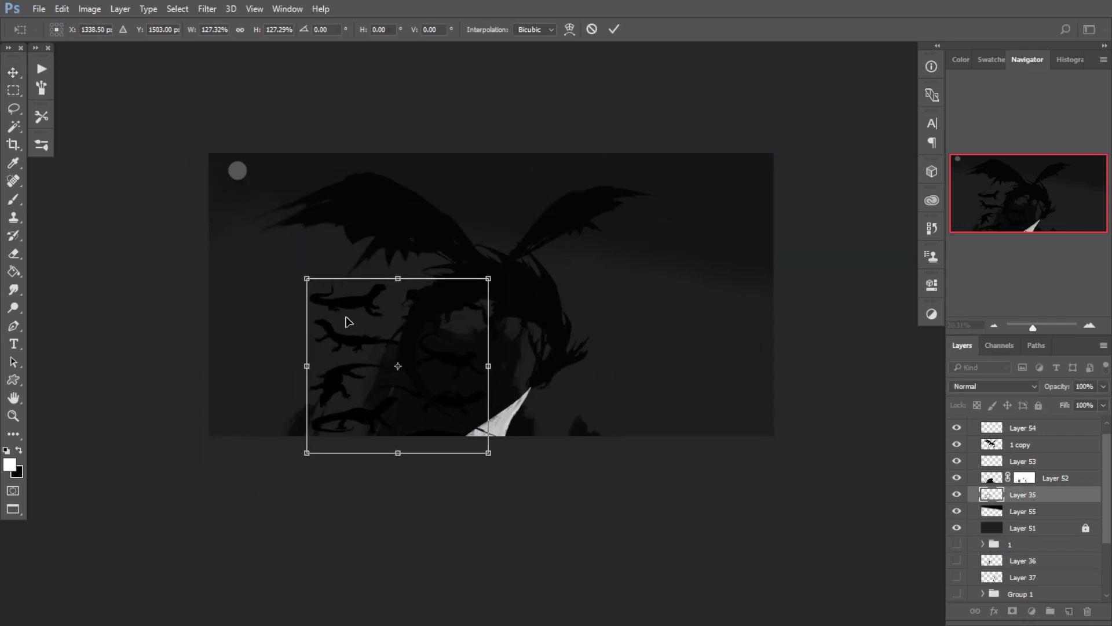
{"action": "key", "text": "Escape"}
Step: Copy a rectangular strip of the lizard silhouettes, delete Layer 35, and paste the strip as a new layer
{"action": "left_click", "coordinate": [14, 92]}
{"action": "left_click_drag", "start_coordinate": [207, 259], "coordinate": [349, 304]}
{"action": "key", "text": "ctrl+d"}
{"action": "left_click", "coordinate": [1088, 612]}
{"action": "key", "text": "ctrl+v"}
{"action": "key", "text": "ctrl+t"}
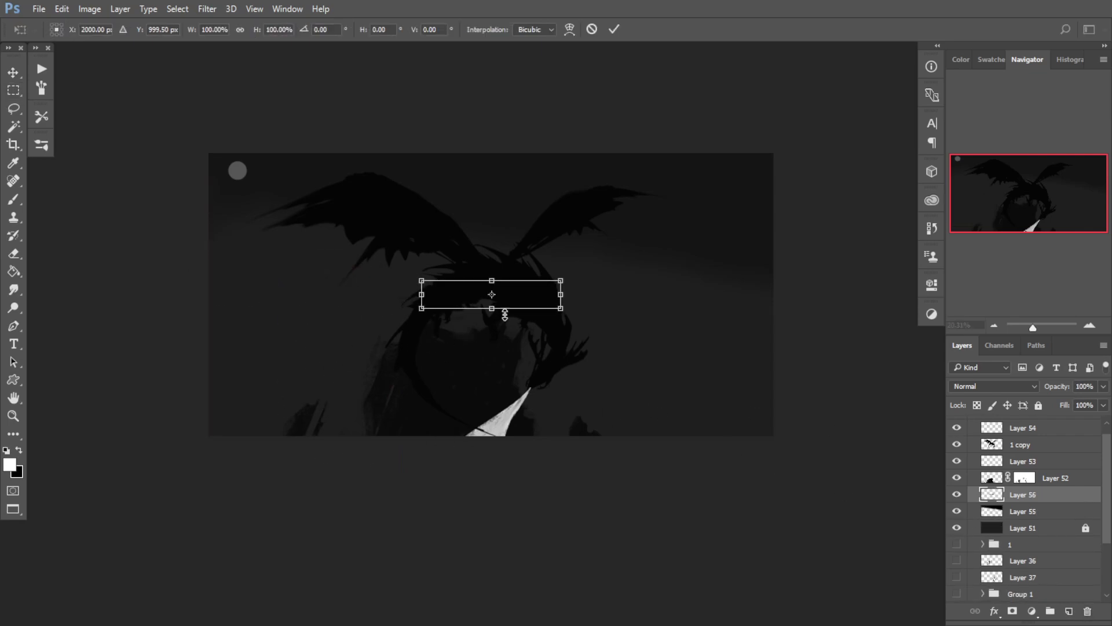
{"action": "left_click_drag", "start_coordinate": [547, 303], "coordinate": [429, 420]}
{"action": "left_click", "coordinate": [448, 396]}
{"action": "key", "text": "Escape"}
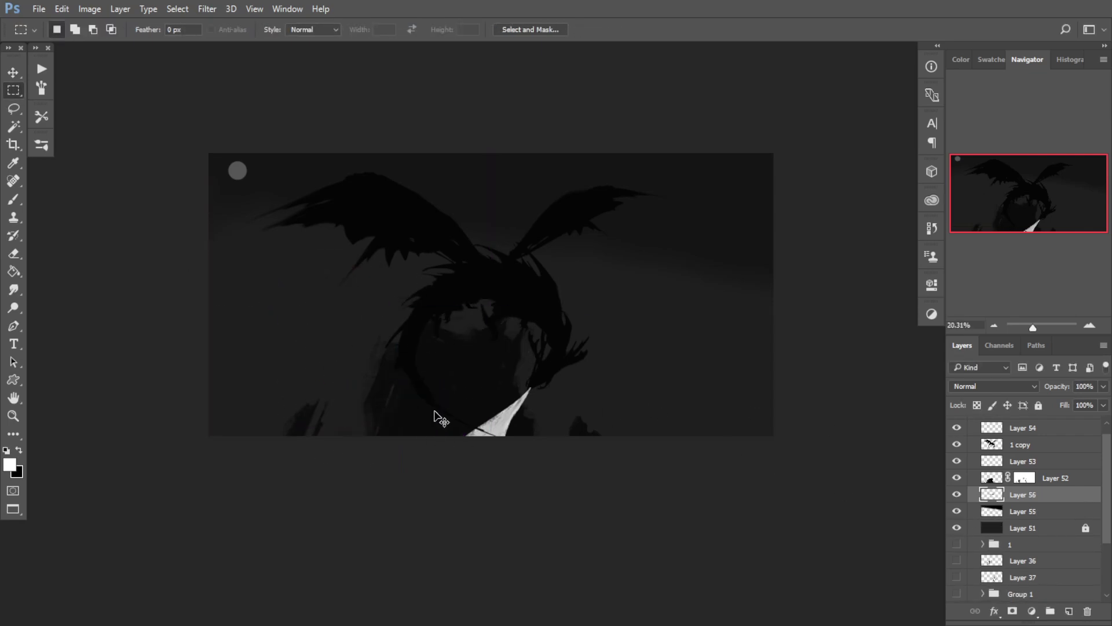
Step: Enlarge the pasted strip to about 1458%, rotate it to -176.85°, and position it as dark shapes along the canvas's lower edge
{"action": "key", "text": "ctrl+t"}
{"action": "left_click_drag", "start_coordinate": [561, 281], "coordinate": [1100, 88]}
{"action": "left_click_drag", "start_coordinate": [200, 344], "coordinate": [595, 319]}
{"action": "left_click_drag", "start_coordinate": [554, 212], "coordinate": [500, 453]}
{"action": "left_click_drag", "start_coordinate": [570, 394], "coordinate": [539, 354]}
{"action": "left_click_drag", "start_coordinate": [548, 266], "coordinate": [551, 474]}
{"action": "scroll", "coordinate": [555, 471], "scroll_direction": "up", "scroll_amount": 3}
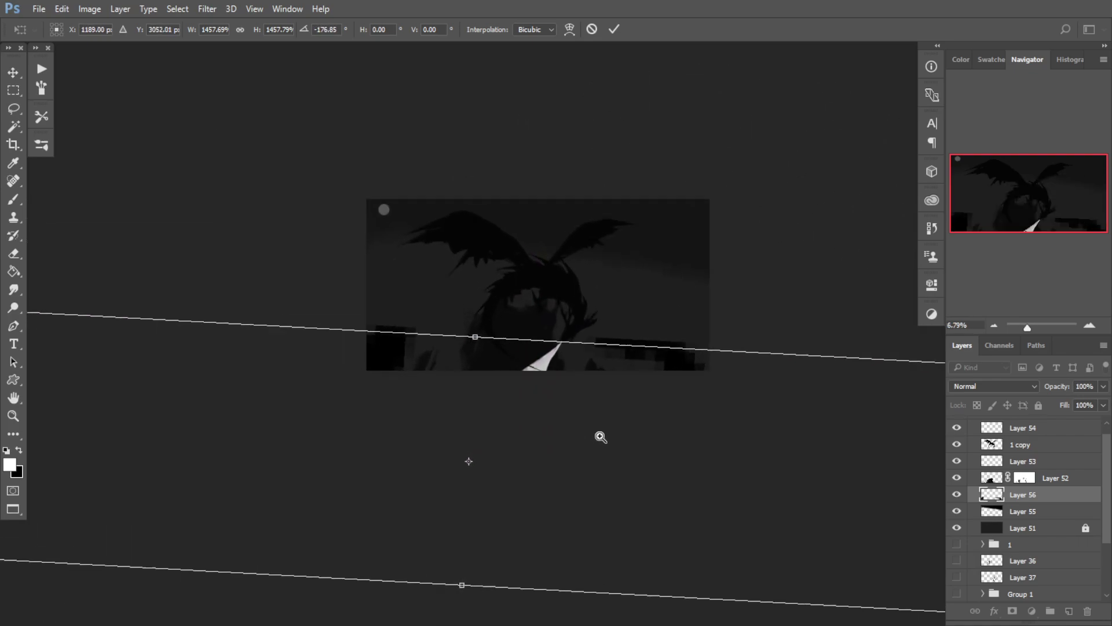
{"action": "left_click_drag", "start_coordinate": [599, 437], "coordinate": [706, 439]}
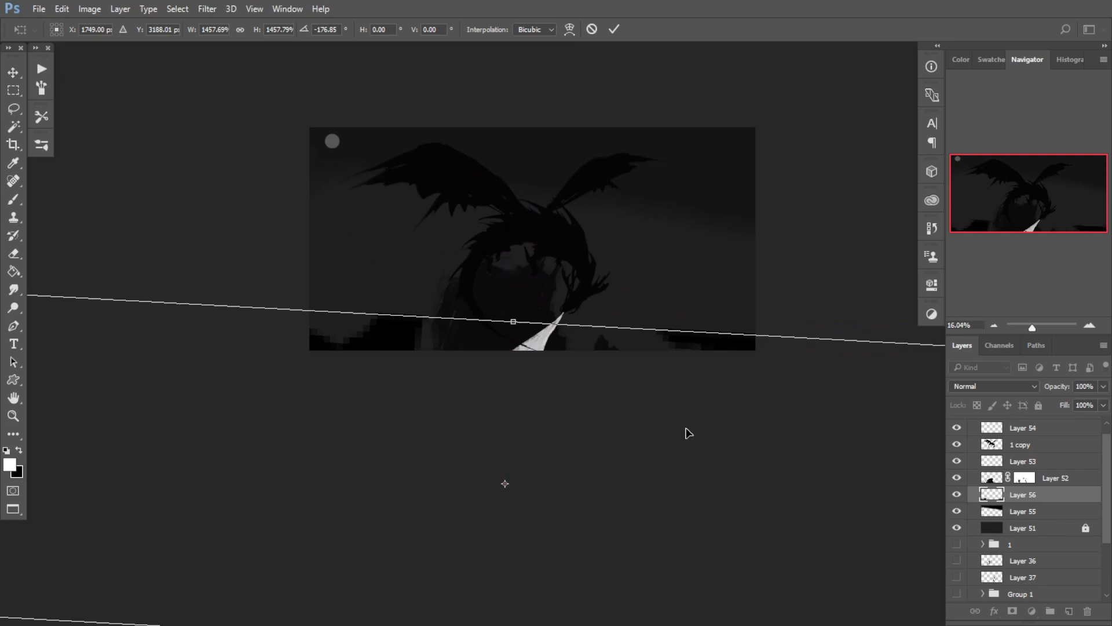
{"action": "key", "text": "Return"}
{"action": "key", "text": "m"}
{"action": "left_click_drag", "start_coordinate": [594, 388], "coordinate": [599, 454]}
{"action": "key", "text": "ctrl+t"}
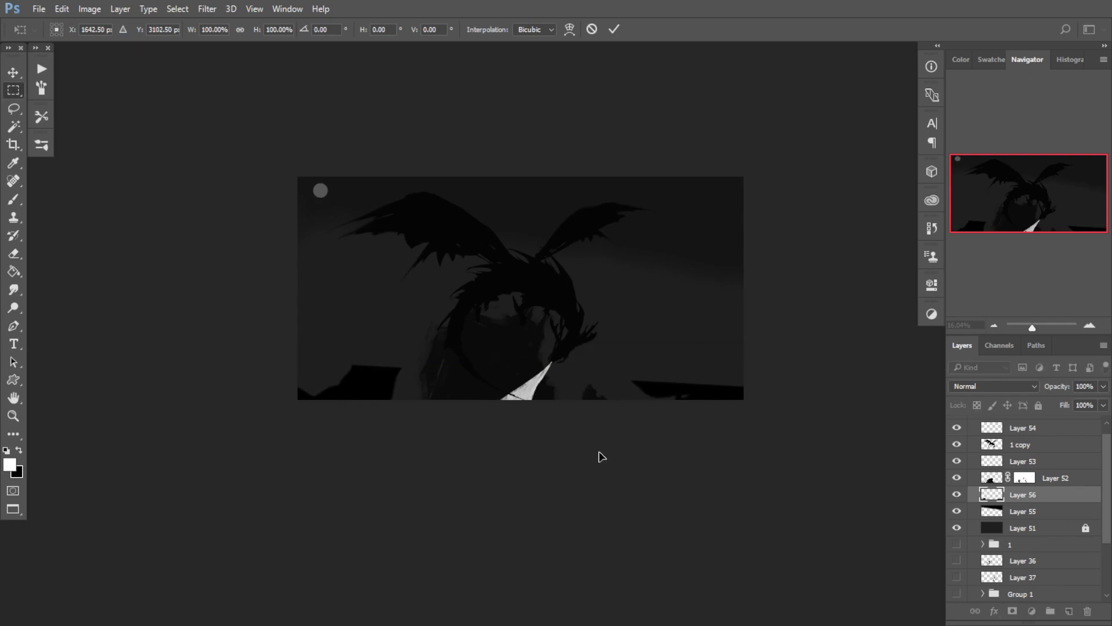
Step: Add a black-filled layer above Layer 54 inside the photos(bash) group and set its blend mode to Color Dodge
{"action": "scroll", "coordinate": [571, 437], "scroll_direction": "up", "scroll_amount": 3}
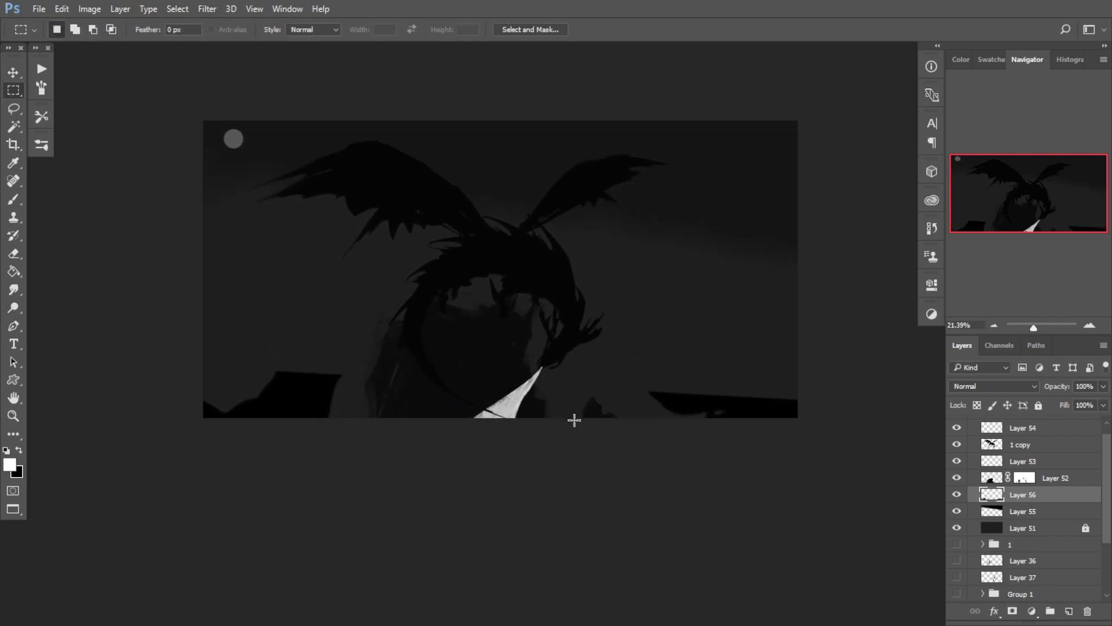
{"action": "left_click_drag", "start_coordinate": [553, 367], "coordinate": [565, 394]}
{"action": "scroll", "coordinate": [1108, 486], "scroll_direction": "up", "scroll_amount": 1}
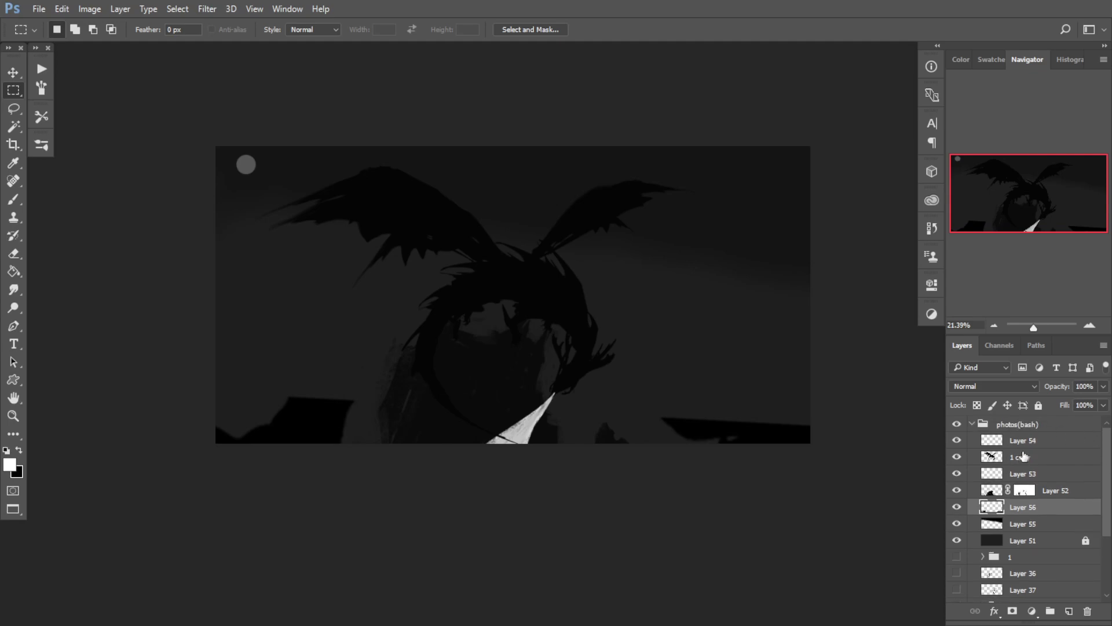
{"action": "left_click", "coordinate": [1069, 611]}
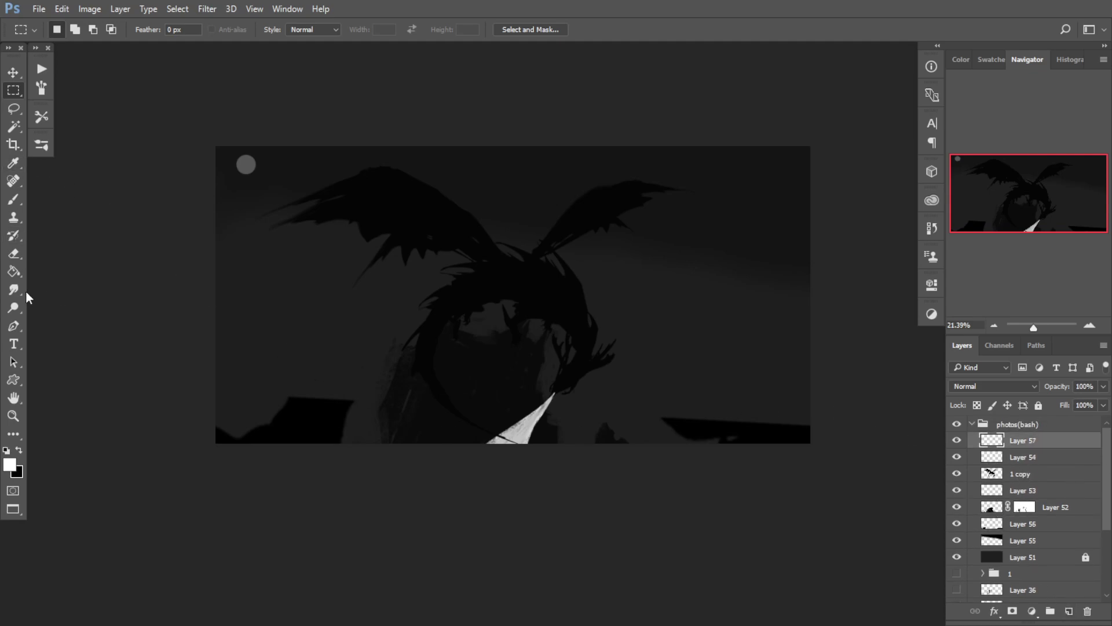
{"action": "left_click", "coordinate": [12, 279], "text": "alt"}
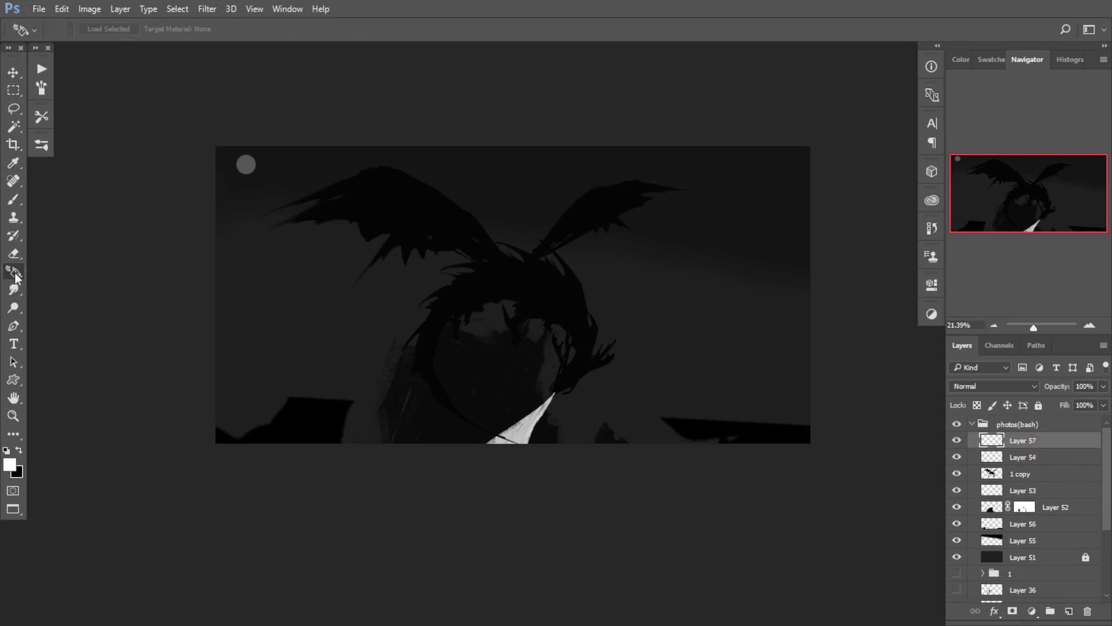
{"action": "left_click", "coordinate": [15, 278], "text": "alt"}
{"action": "key", "text": "x"}
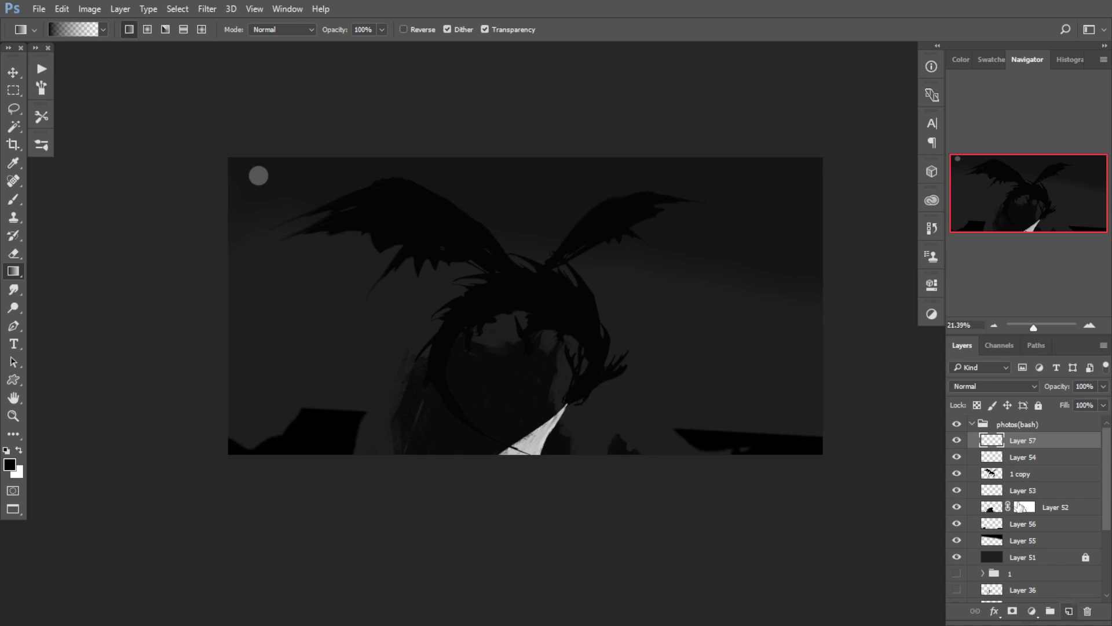
{"action": "key", "text": "ctrl+t"}
{"action": "key", "text": "Return"}
{"action": "key", "text": "shift+g"}
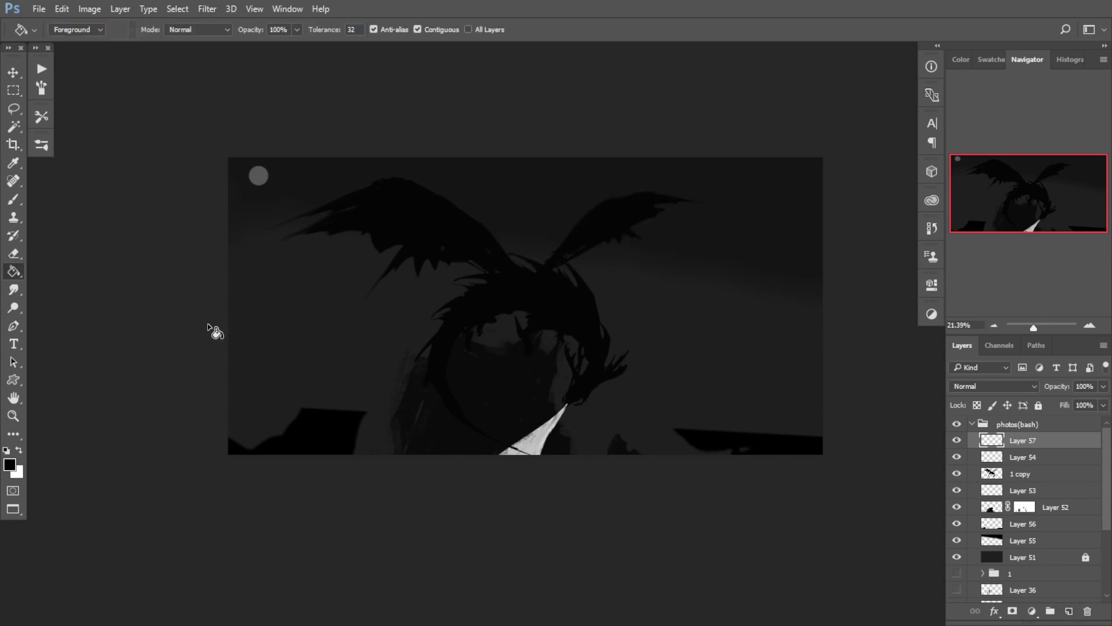
{"action": "left_click", "coordinate": [361, 284]}
{"action": "left_click", "coordinate": [990, 386]}
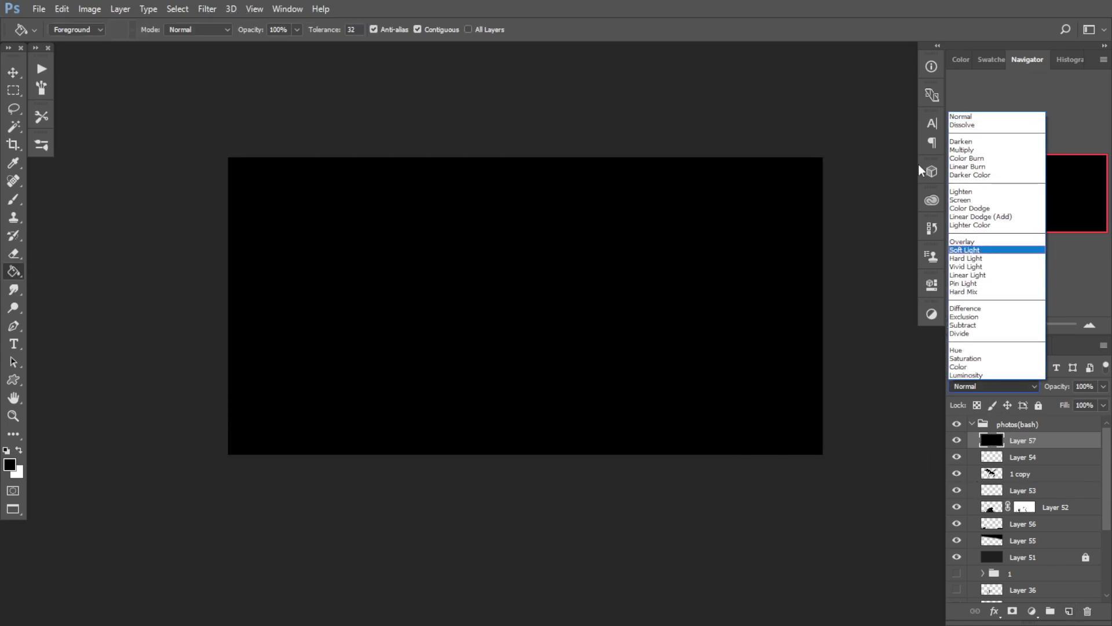
{"action": "left_click", "coordinate": [985, 211]}
Step: Brush white over the breath stream on the Color Dodge layer, using a soft round brush with pressure-controlled opacity
{"action": "left_click", "coordinate": [15, 200]}
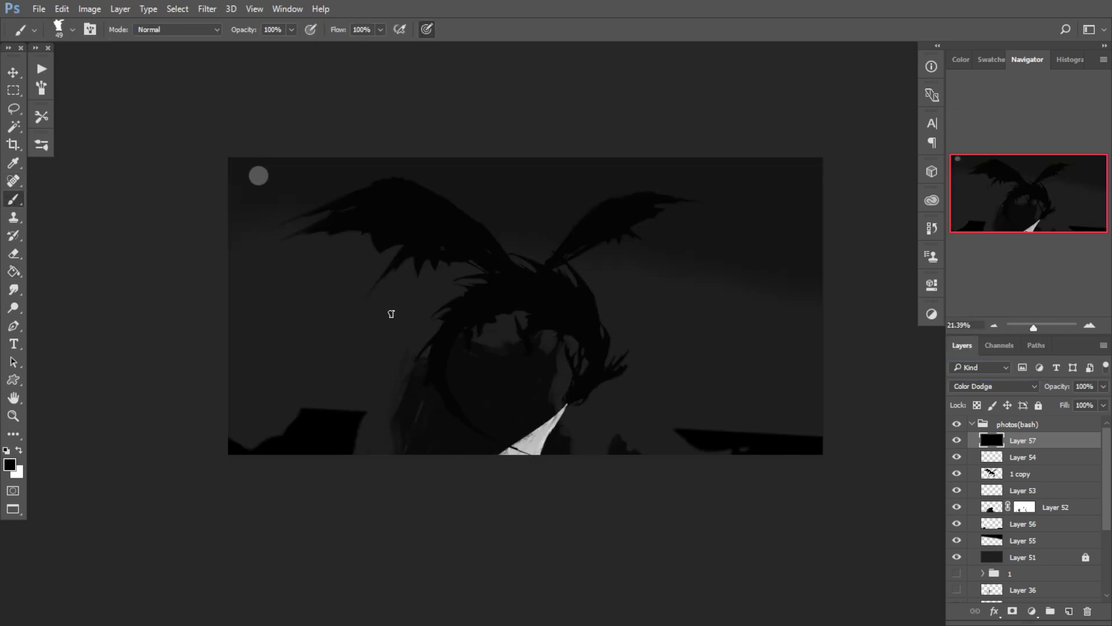
{"action": "left_click", "coordinate": [41, 145]}
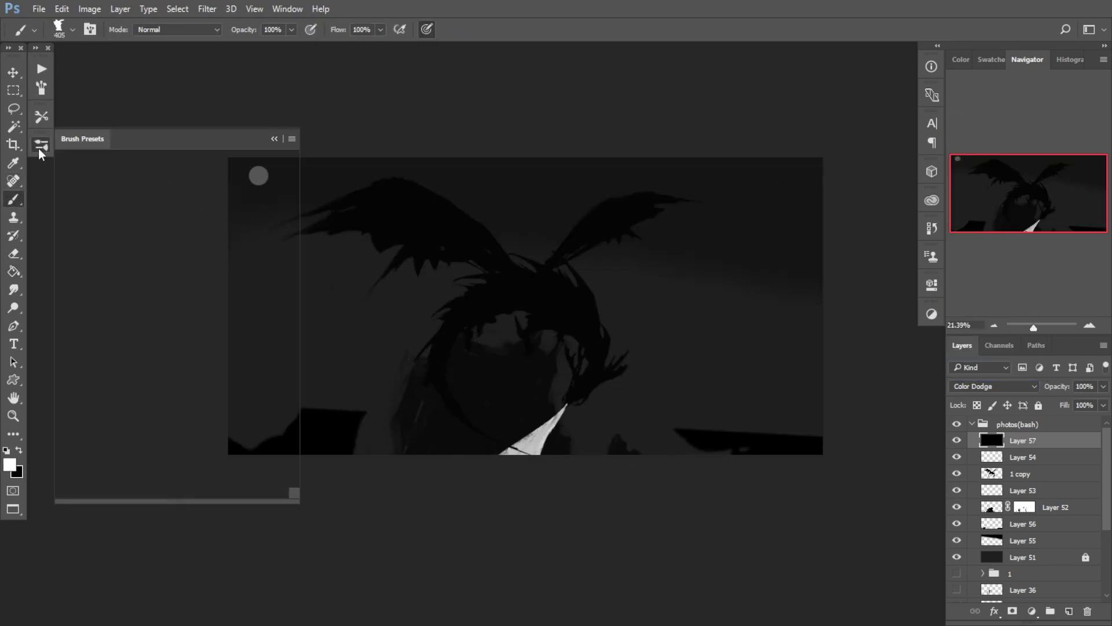
{"action": "scroll", "coordinate": [288, 343], "scroll_direction": "up", "scroll_amount": 10}
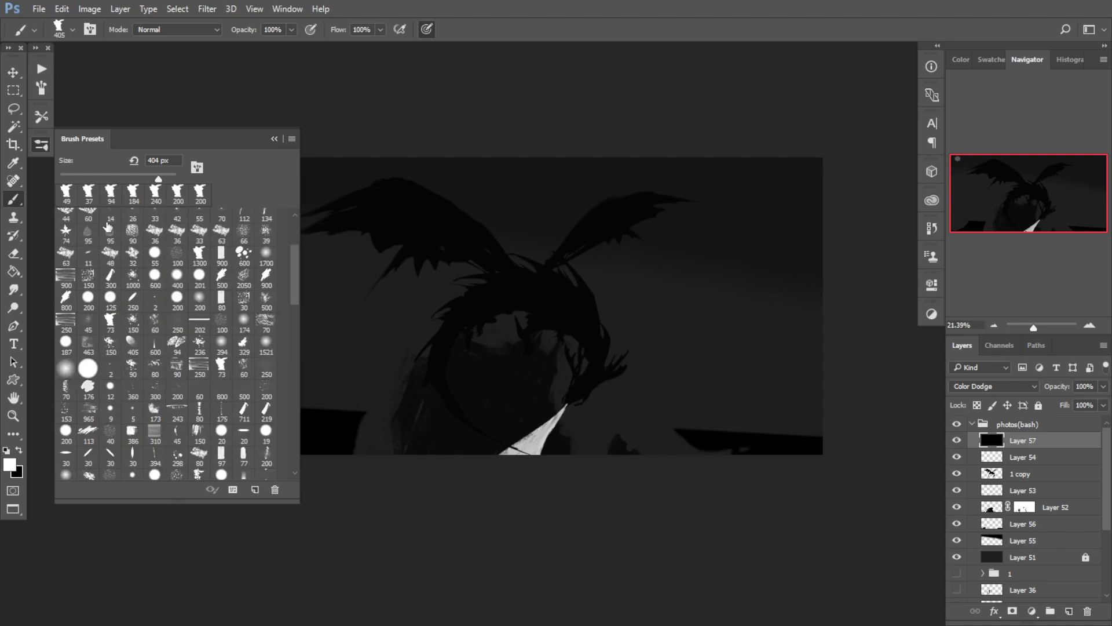
{"action": "scroll", "coordinate": [295, 241], "scroll_direction": "up", "scroll_amount": 5}
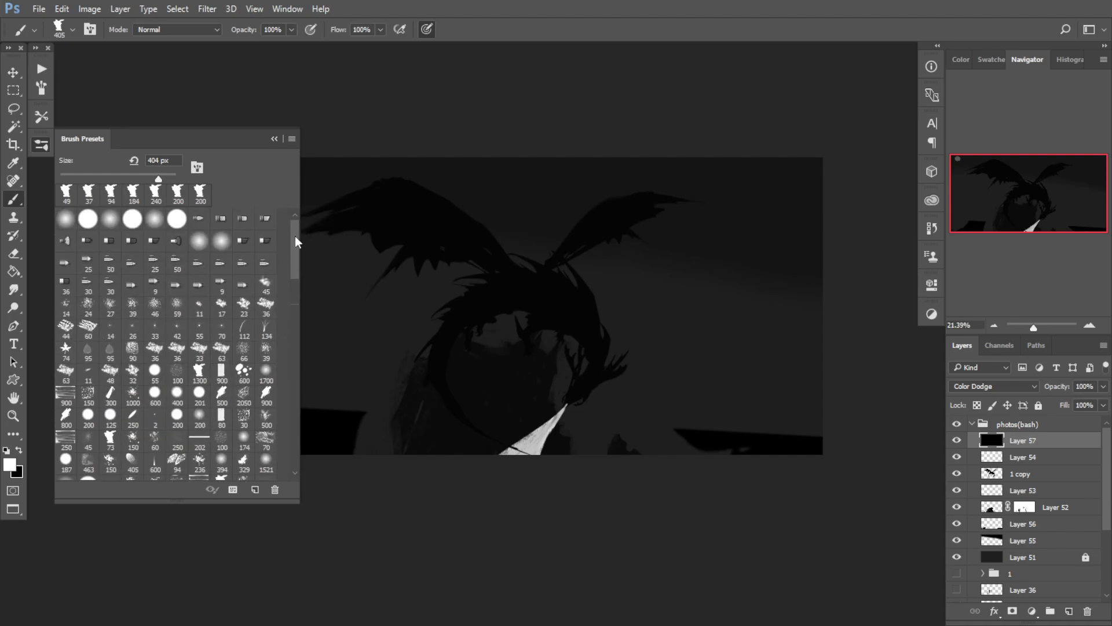
{"action": "left_click", "coordinate": [275, 139]}
{"action": "mouse_move", "coordinate": [545, 410]}
{"action": "left_mouse_down"}
{"action": "mouse_move", "coordinate": [556, 411]}
{"action": "mouse_move", "coordinate": [426, 561]}
{"action": "left_mouse_up"}
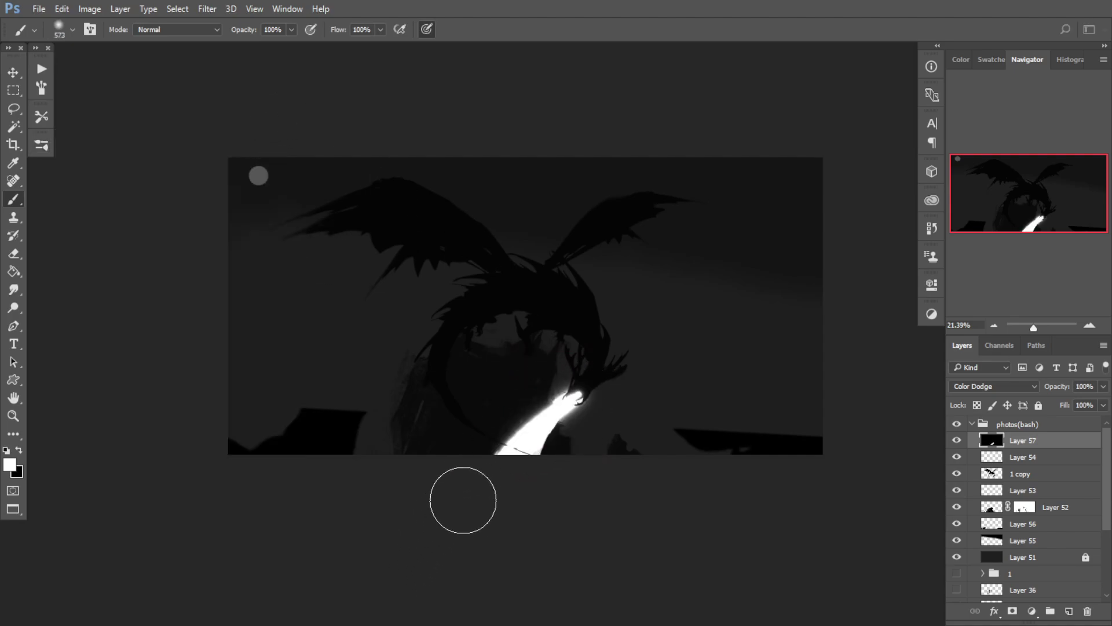
{"action": "key", "text": "ctrl+z"}
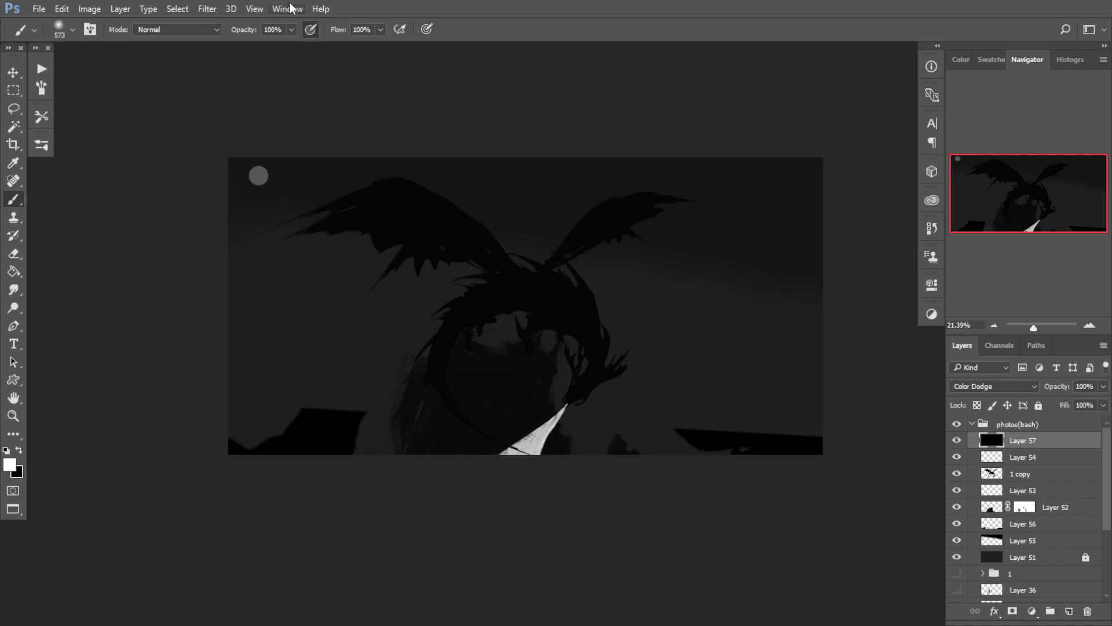
{"action": "mouse_move", "coordinate": [556, 384]}
{"action": "left_mouse_down"}
{"action": "mouse_move", "coordinate": [539, 427]}
{"action": "mouse_move", "coordinate": [544, 410]}
{"action": "mouse_move", "coordinate": [517, 444]}
{"action": "mouse_move", "coordinate": [541, 431]}
{"action": "left_mouse_up"}
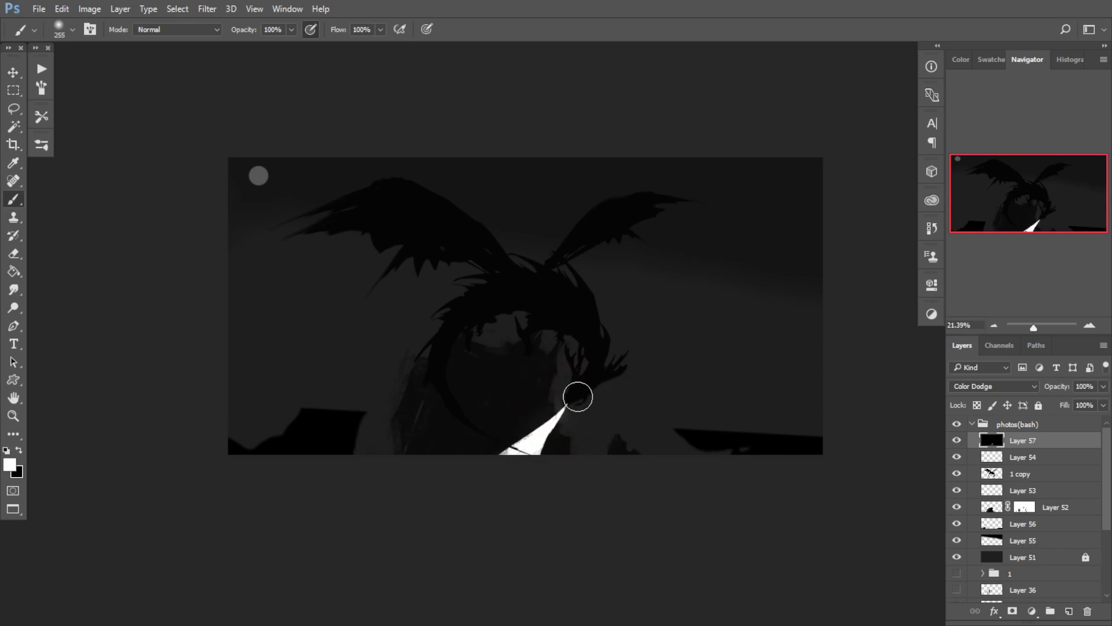
Step: Load the dragon silhouette of the 1 copy layer as a selection and make Layer 57 active
{"action": "left_click", "coordinate": [957, 474]}
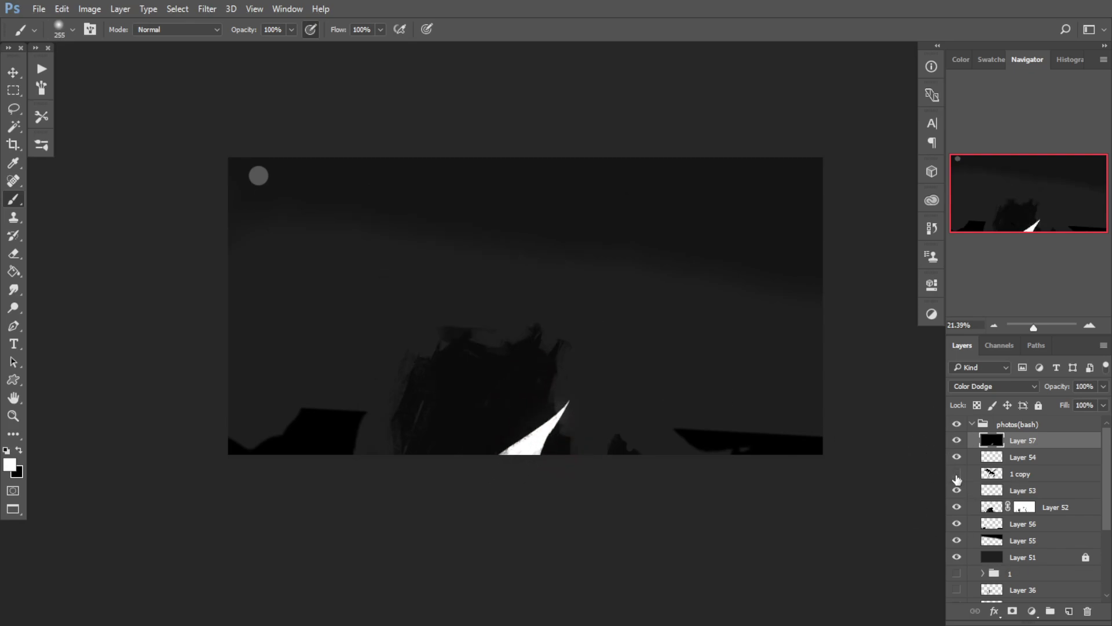
{"action": "left_click", "coordinate": [957, 474]}
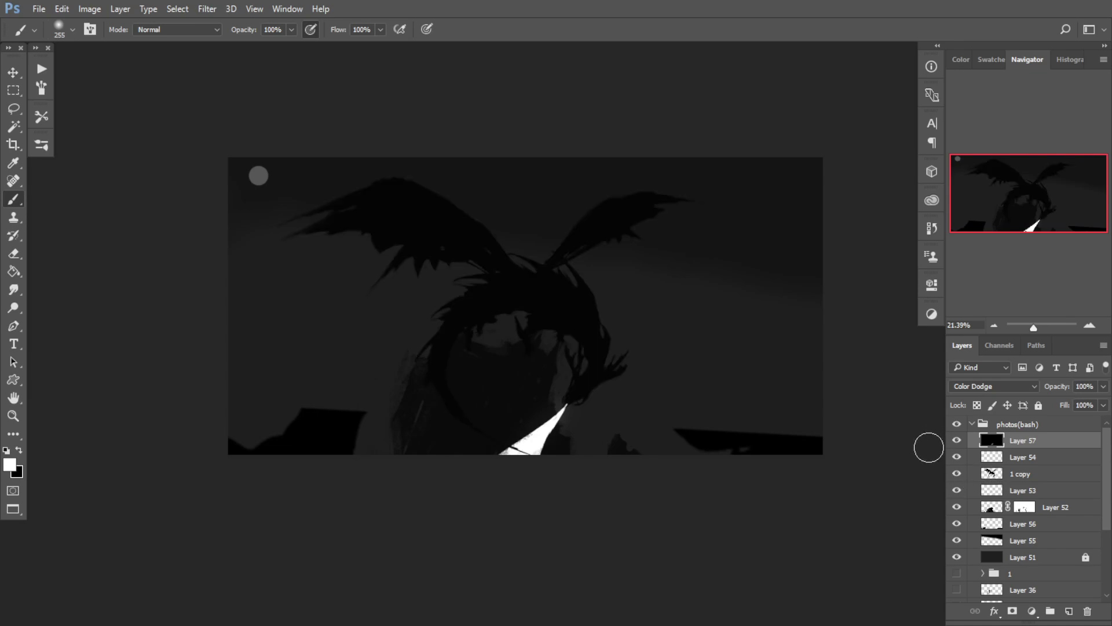
{"action": "left_click", "coordinate": [1002, 475]}
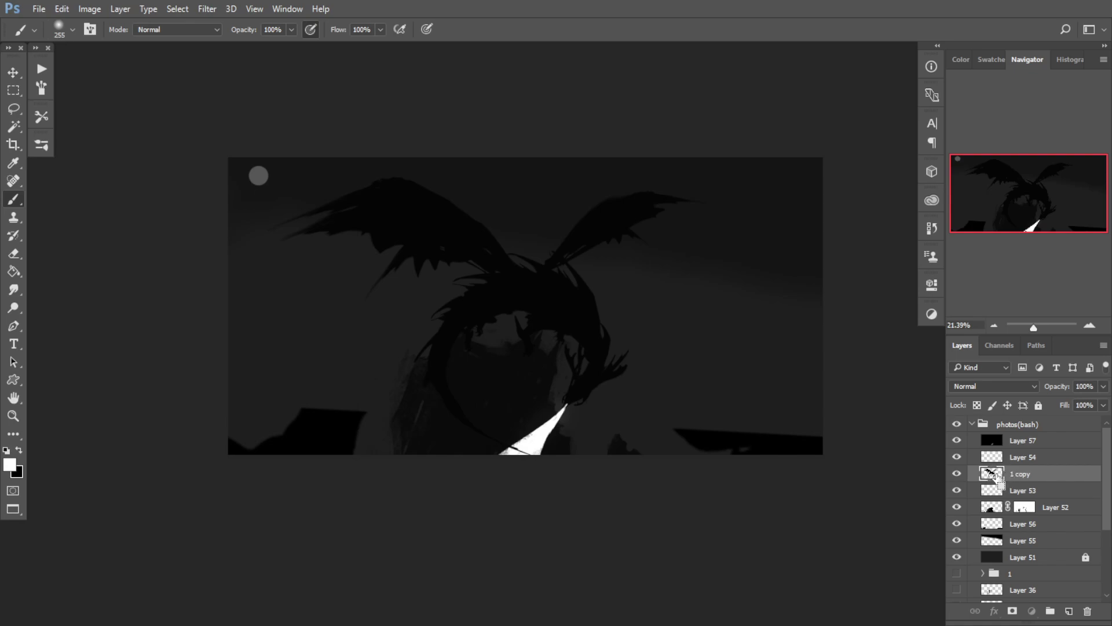
{"action": "left_click", "coordinate": [991, 474], "text": "ctrl"}
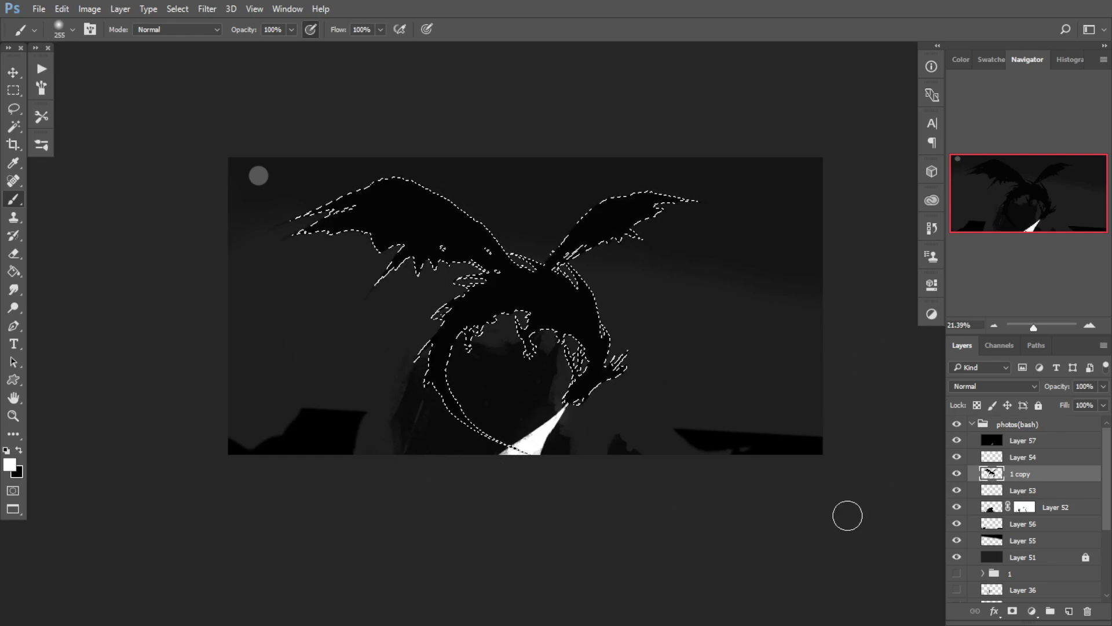
{"action": "left_click", "coordinate": [1002, 443]}
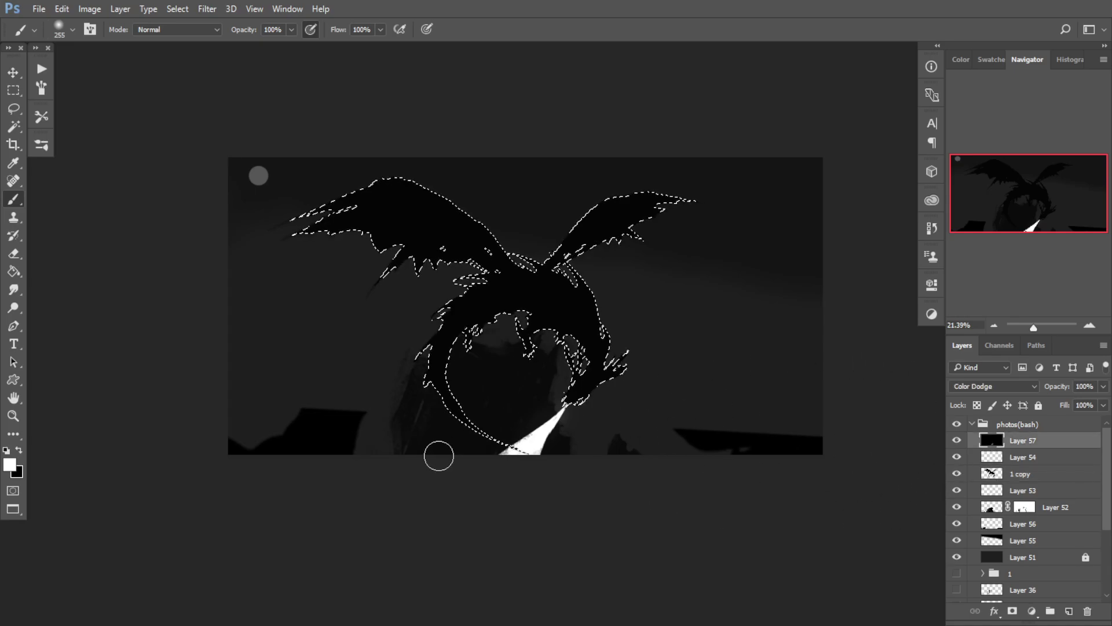
Step: Paint a faint soft white glow inside the selection on the dragon's head and horns around the breath stream
{"action": "key", "text": "bracketright"}
{"action": "key", "text": "bracketright"}
{"action": "left_click_drag", "start_coordinate": [559, 388], "coordinate": [584, 433]}
{"action": "mouse_move", "coordinate": [572, 394]}
{"action": "left_mouse_down"}
{"action": "mouse_move", "coordinate": [624, 392]}
{"action": "mouse_move", "coordinate": [527, 404]}
{"action": "left_mouse_up"}
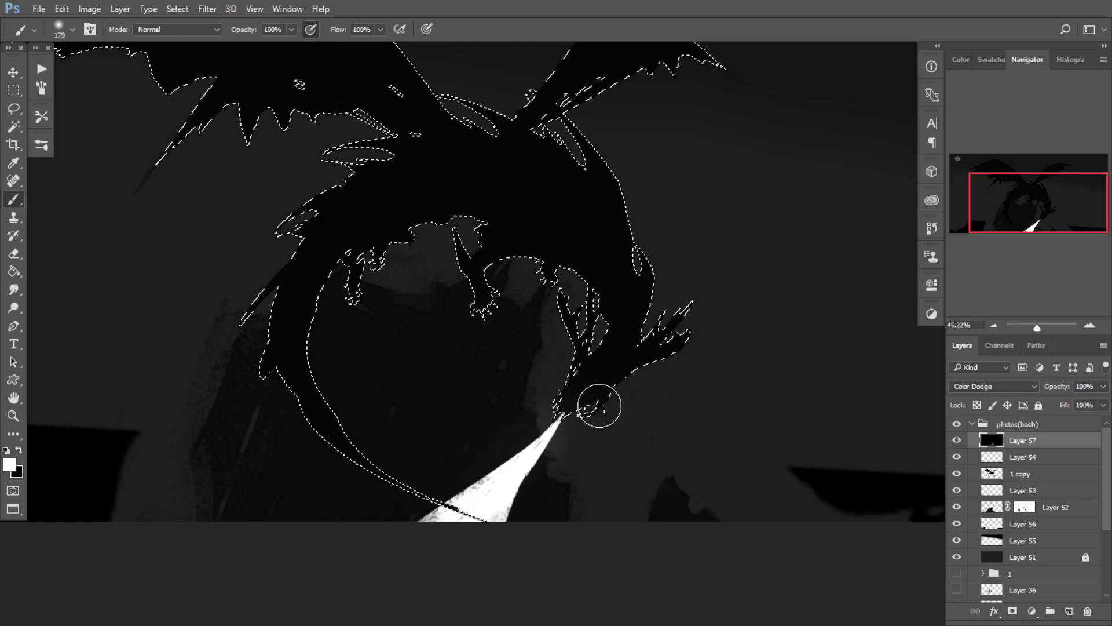
{"action": "left_click_drag", "start_coordinate": [603, 387], "coordinate": [574, 387]}
{"action": "left_click_drag", "start_coordinate": [583, 340], "coordinate": [614, 342]}
{"action": "left_click_drag", "start_coordinate": [557, 364], "coordinate": [563, 363]}
{"action": "mouse_move", "coordinate": [744, 357]}
{"action": "left_mouse_down"}
{"action": "mouse_move", "coordinate": [621, 433]}
{"action": "mouse_move", "coordinate": [609, 474]}
{"action": "left_mouse_up"}
{"action": "left_click_drag", "start_coordinate": [624, 420], "coordinate": [599, 457]}
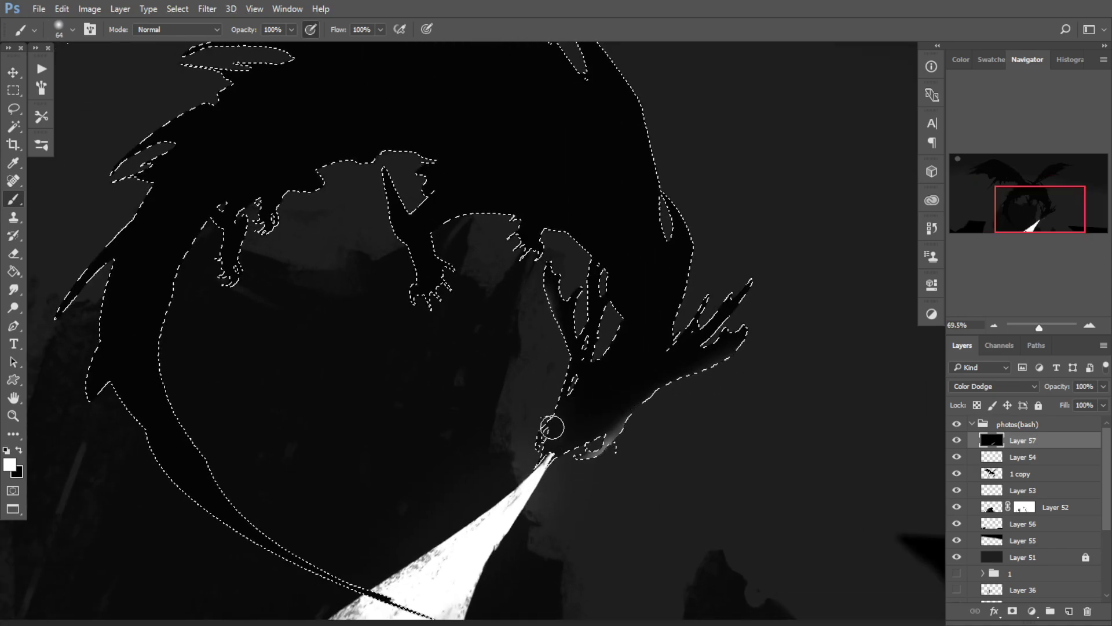
Step: Paint a white highlight along the lower edge of the dragon's head crest with the 49 px textured brush preset, slightly enlarged
{"action": "key", "text": "x"}
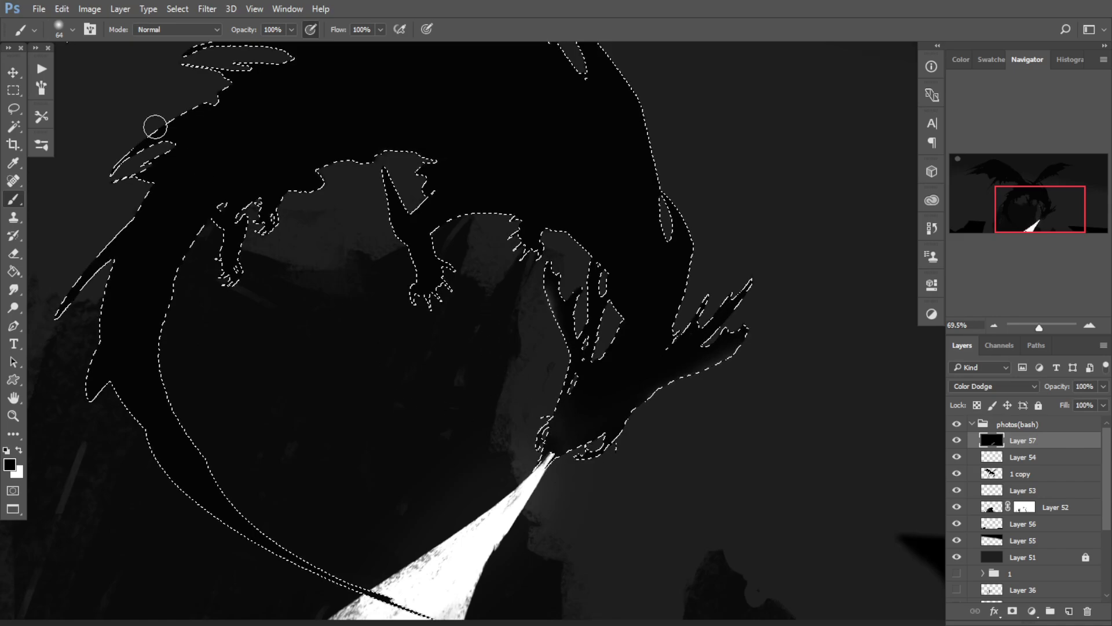
{"action": "left_click", "coordinate": [41, 144]}
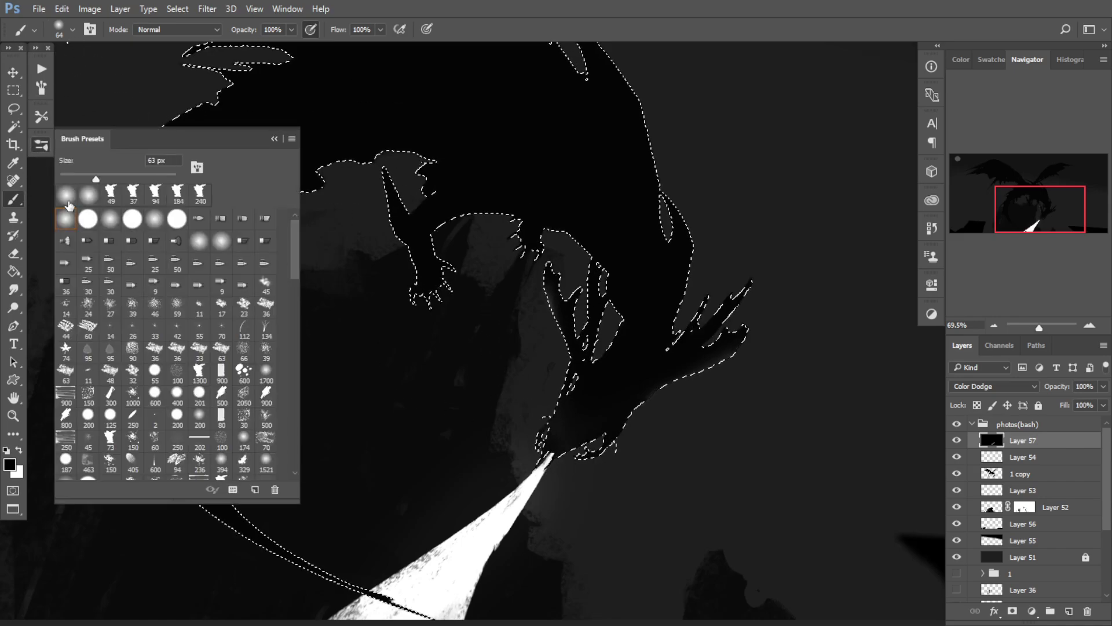
{"action": "left_click", "coordinate": [111, 194]}
{"action": "left_click", "coordinate": [274, 139]}
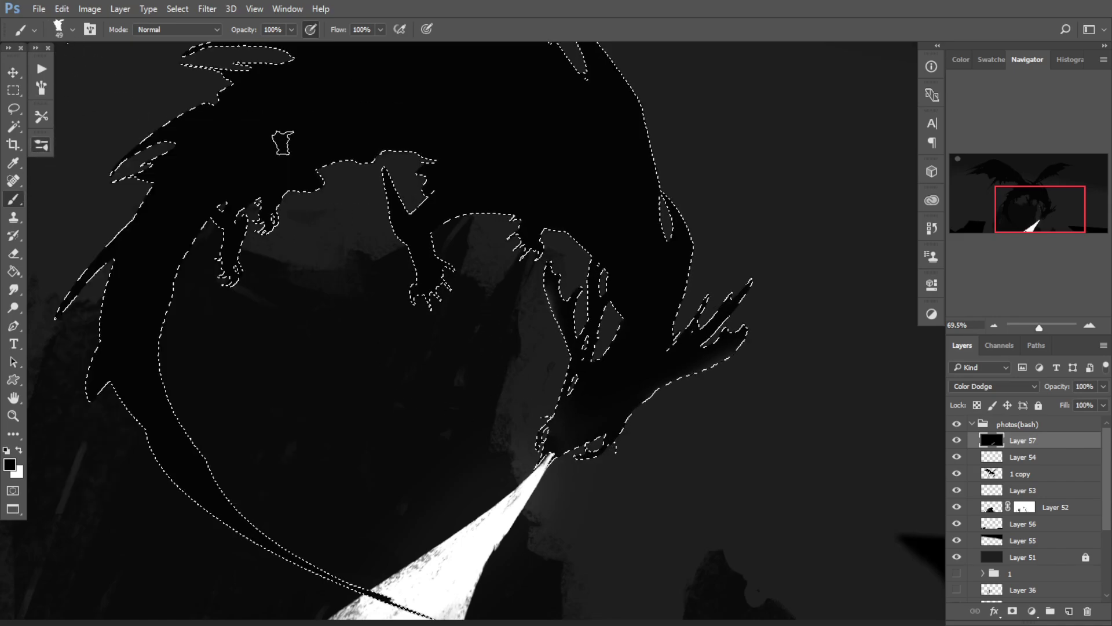
{"action": "key", "text": "x"}
{"action": "key", "text": "bracketright"}
{"action": "key", "text": "bracketright"}
{"action": "key", "text": "bracketright"}
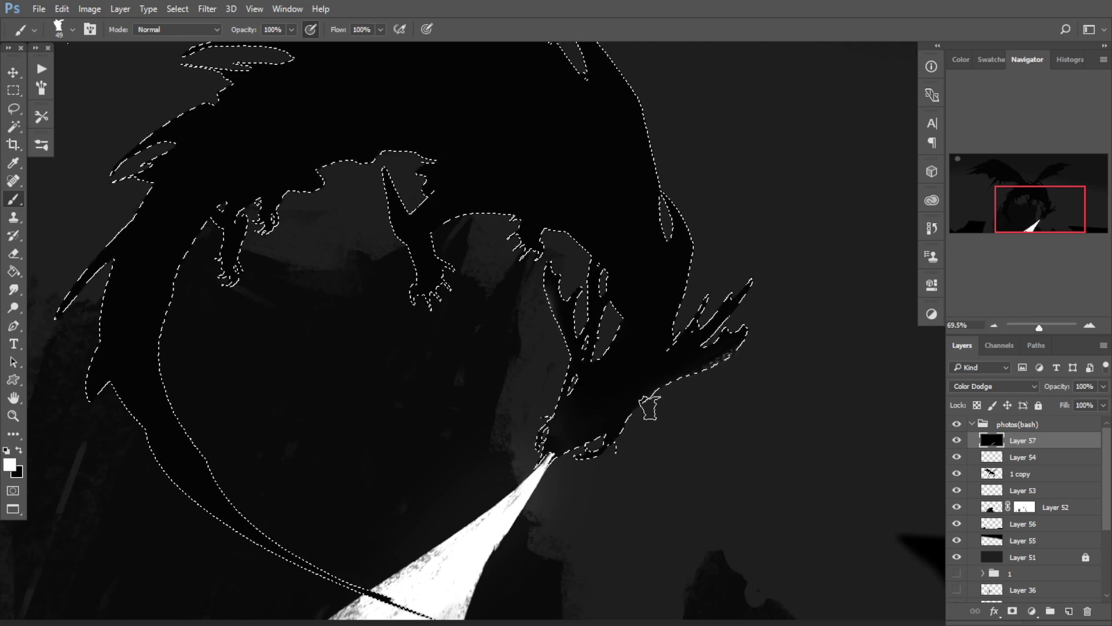
{"action": "left_click_drag", "start_coordinate": [746, 353], "coordinate": [682, 375]}
{"action": "left_click_drag", "start_coordinate": [755, 358], "coordinate": [643, 406]}
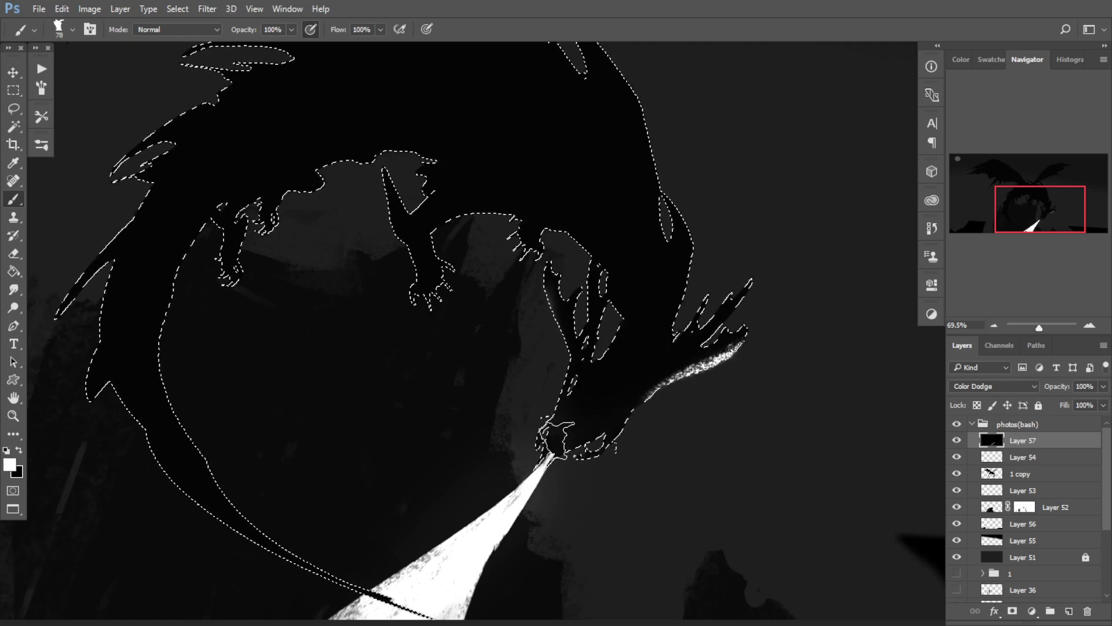
Step: Add textured white highlights to the dragon's jaw, the outer edge of its front horn, and its cheek
{"action": "mouse_move", "coordinate": [573, 438]}
{"action": "left_mouse_down"}
{"action": "mouse_move", "coordinate": [551, 468]}
{"action": "mouse_move", "coordinate": [562, 471]}
{"action": "mouse_move", "coordinate": [596, 449]}
{"action": "mouse_move", "coordinate": [553, 469]}
{"action": "mouse_move", "coordinate": [583, 462]}
{"action": "left_mouse_up"}
{"action": "left_click_drag", "start_coordinate": [547, 283], "coordinate": [554, 320]}
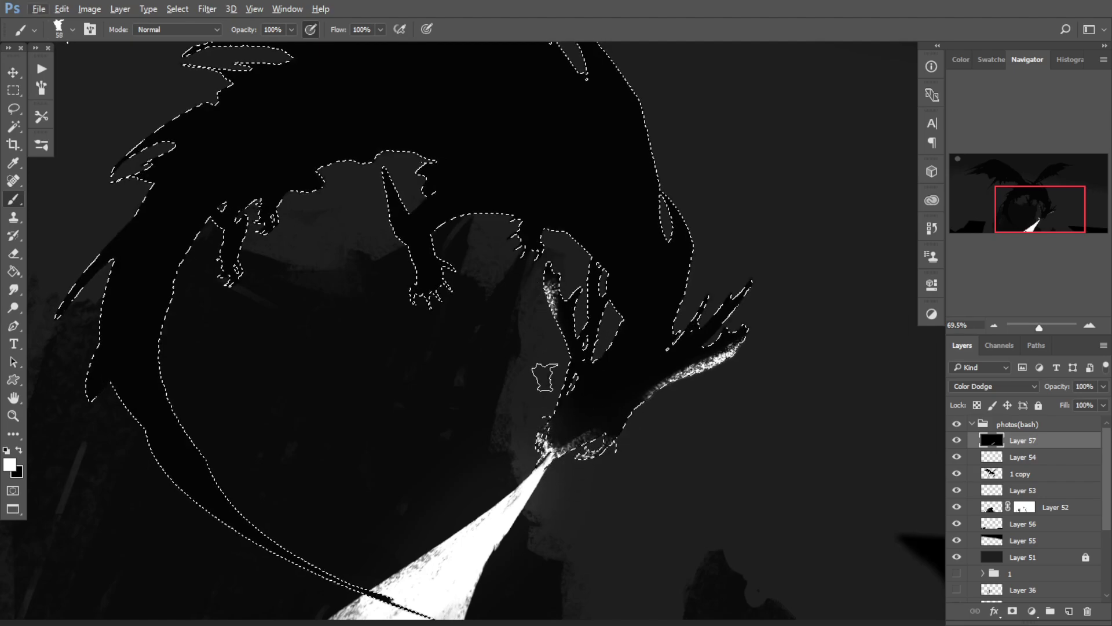
{"action": "mouse_move", "coordinate": [626, 399]}
{"action": "left_mouse_down"}
{"action": "mouse_move", "coordinate": [597, 416]}
{"action": "mouse_move", "coordinate": [615, 409]}
{"action": "mouse_move", "coordinate": [585, 400]}
{"action": "mouse_move", "coordinate": [562, 442]}
{"action": "left_mouse_up"}
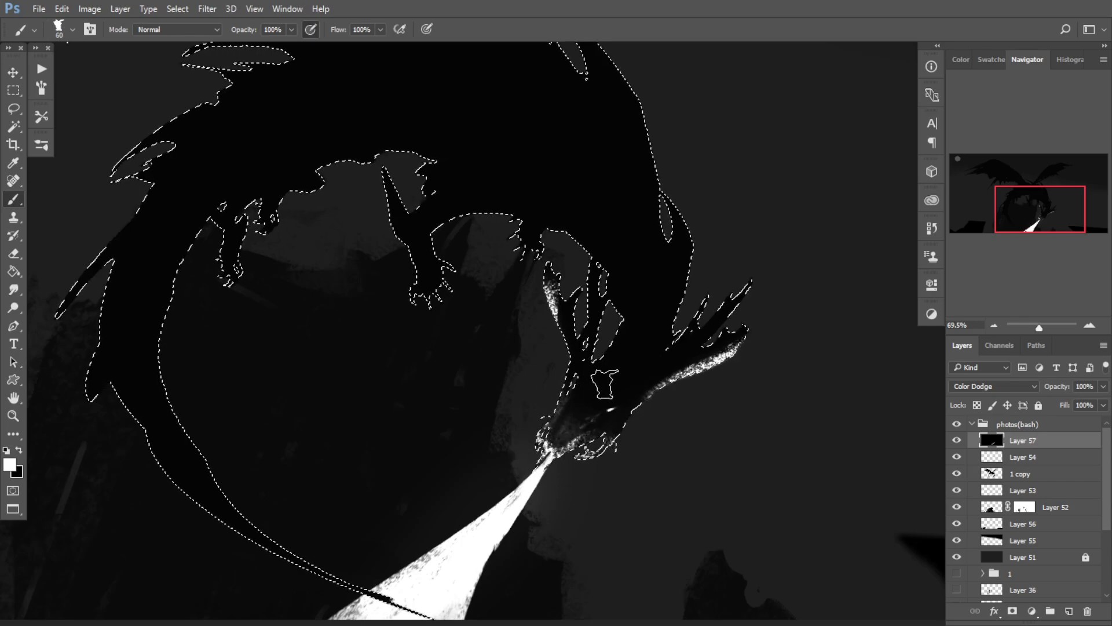
{"action": "right_click", "coordinate": [602, 382], "text": "alt"}
{"action": "left_click_drag", "start_coordinate": [603, 368], "coordinate": [603, 393]}
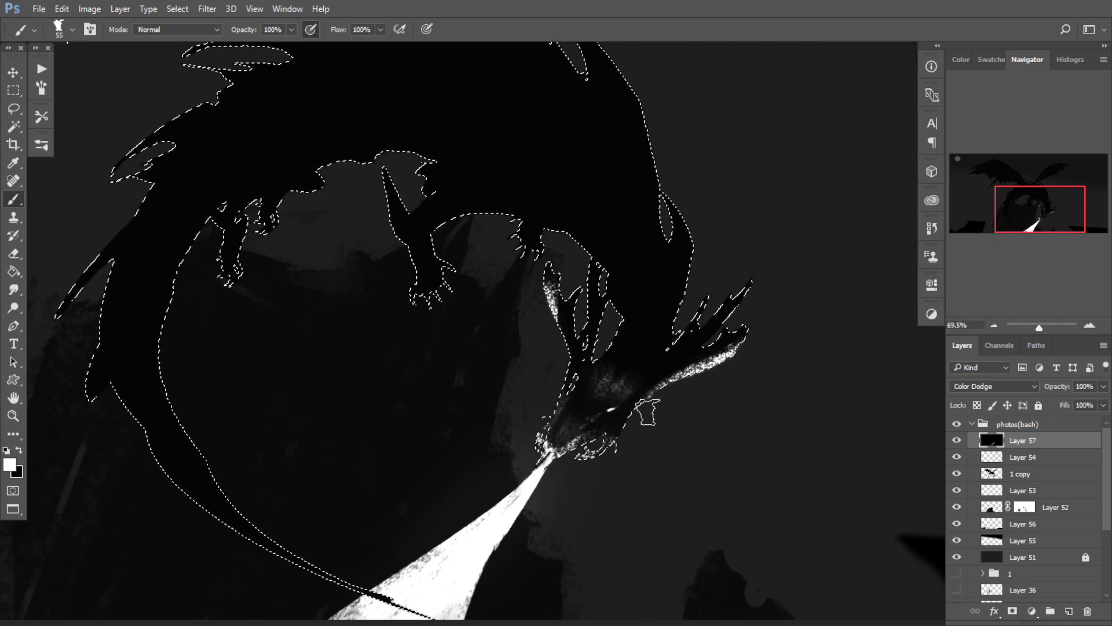
Step: Tone down and refine the dragon's face highlights by alternating black and white brush strokes
{"action": "key", "text": "x"}
{"action": "key", "text": "x"}
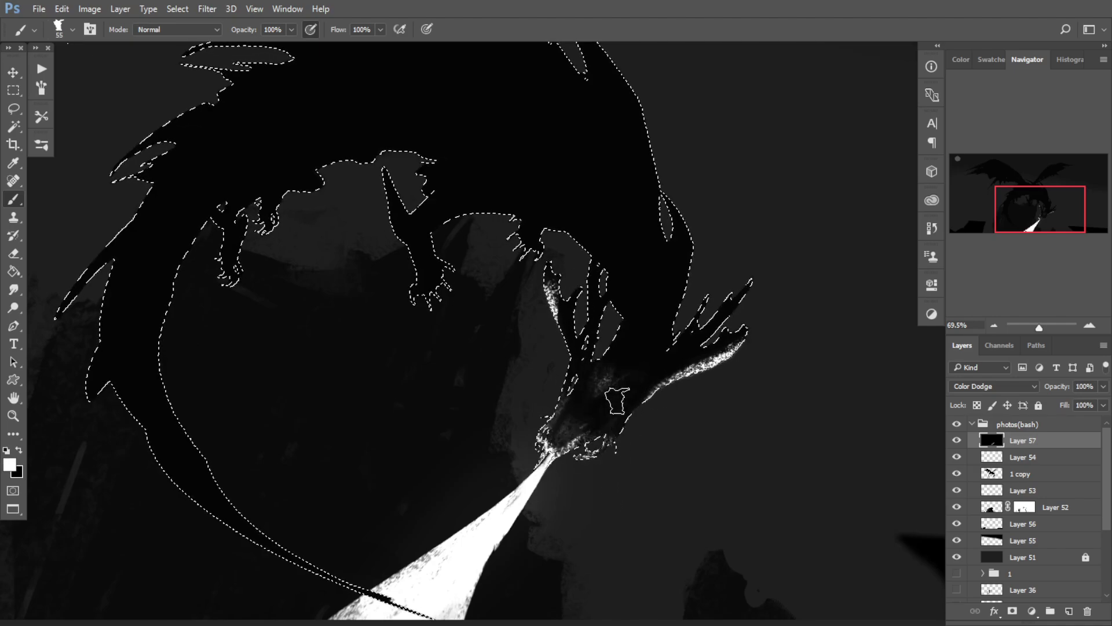
{"action": "mouse_move", "coordinate": [618, 399]}
{"action": "left_mouse_down"}
{"action": "mouse_move", "coordinate": [610, 432]}
{"action": "mouse_move", "coordinate": [616, 399]}
{"action": "mouse_move", "coordinate": [586, 444]}
{"action": "left_mouse_up"}
{"action": "key", "text": "x"}
{"action": "key", "text": "x"}
{"action": "key", "text": "x"}
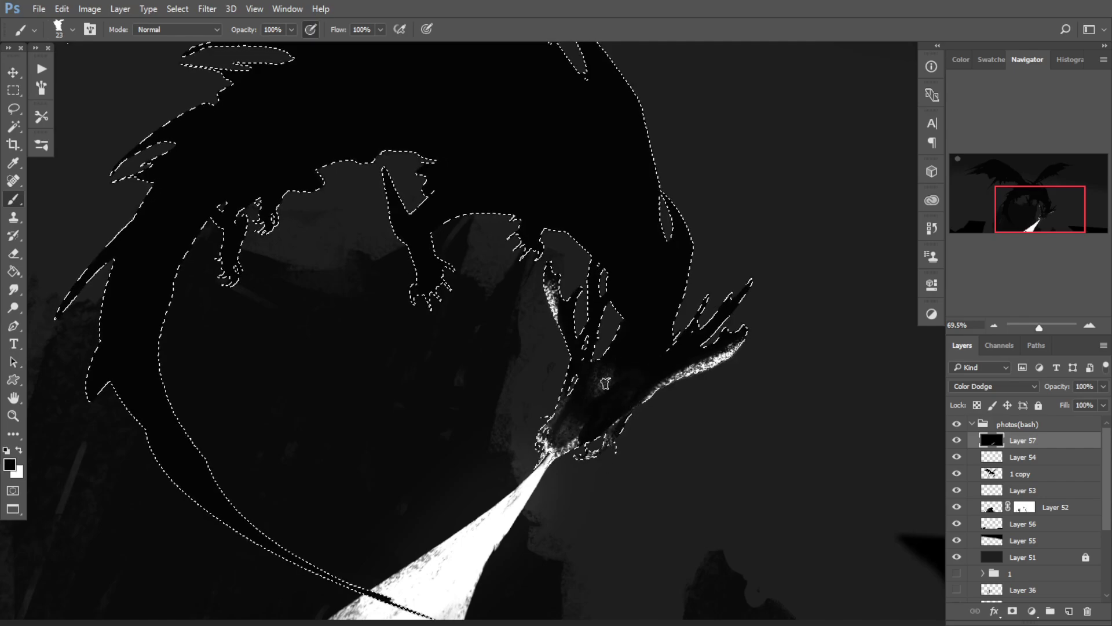
Step: Brush textured white light on the dragon's leg, undo the last leg stroke, and add a faint highlight along the belly edge
{"action": "scroll", "coordinate": [581, 371], "scroll_direction": "down", "scroll_amount": 7}
{"action": "scroll", "coordinate": [581, 362], "scroll_direction": "up", "scroll_amount": 4}
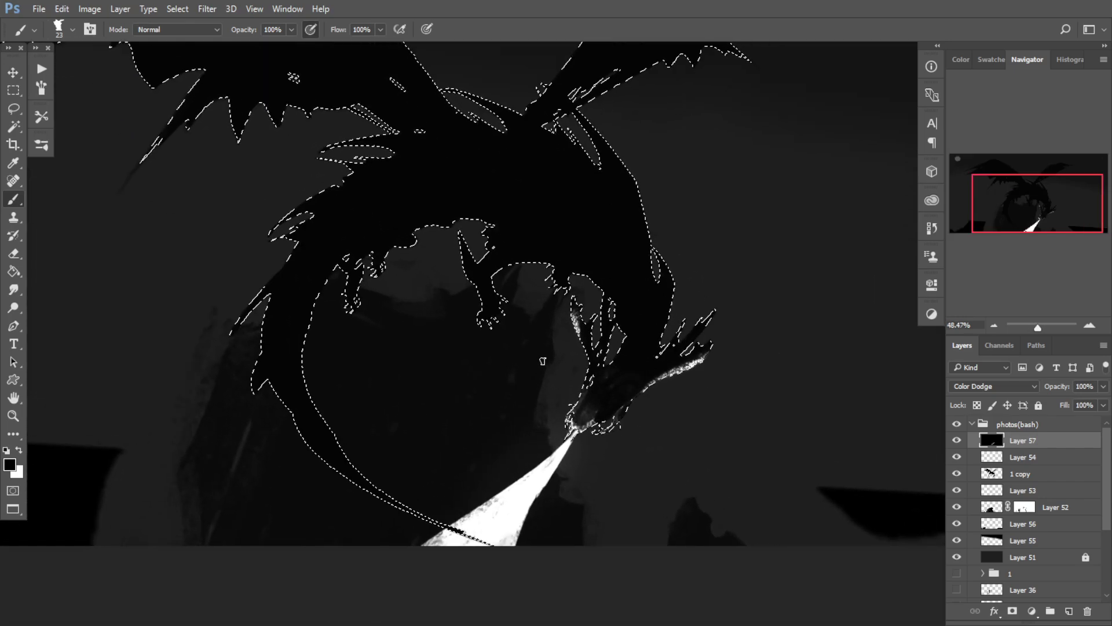
{"action": "scroll", "coordinate": [544, 358], "scroll_direction": "up", "scroll_amount": 4}
{"action": "mouse_move", "coordinate": [471, 253]}
{"action": "left_mouse_down"}
{"action": "mouse_move", "coordinate": [453, 267]}
{"action": "mouse_move", "coordinate": [456, 293]}
{"action": "left_mouse_up"}
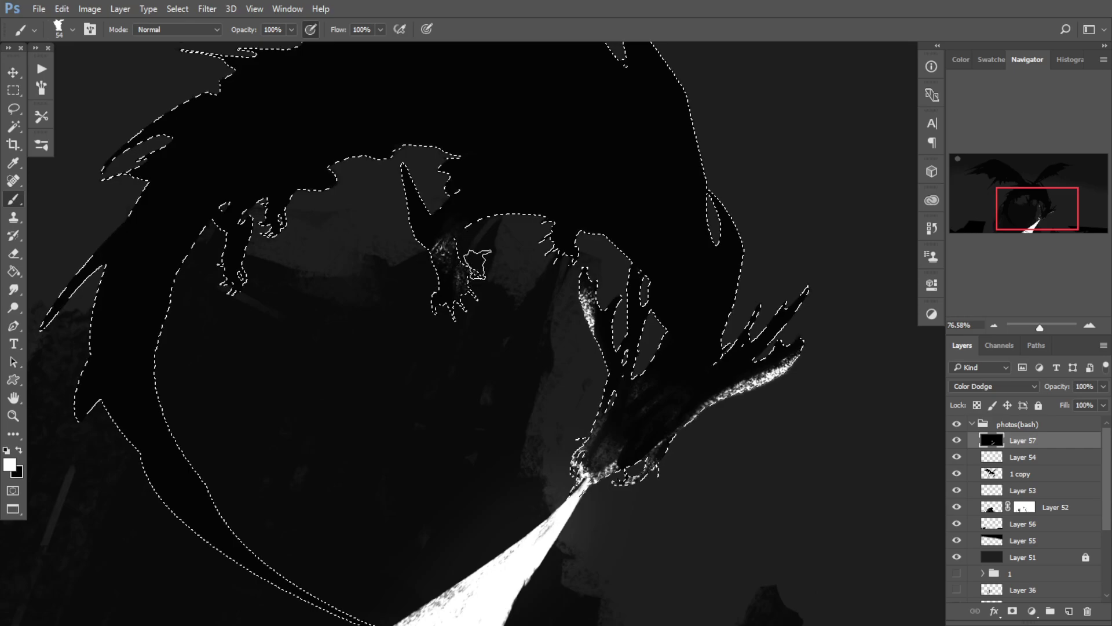
{"action": "key", "text": "ctrl+z"}
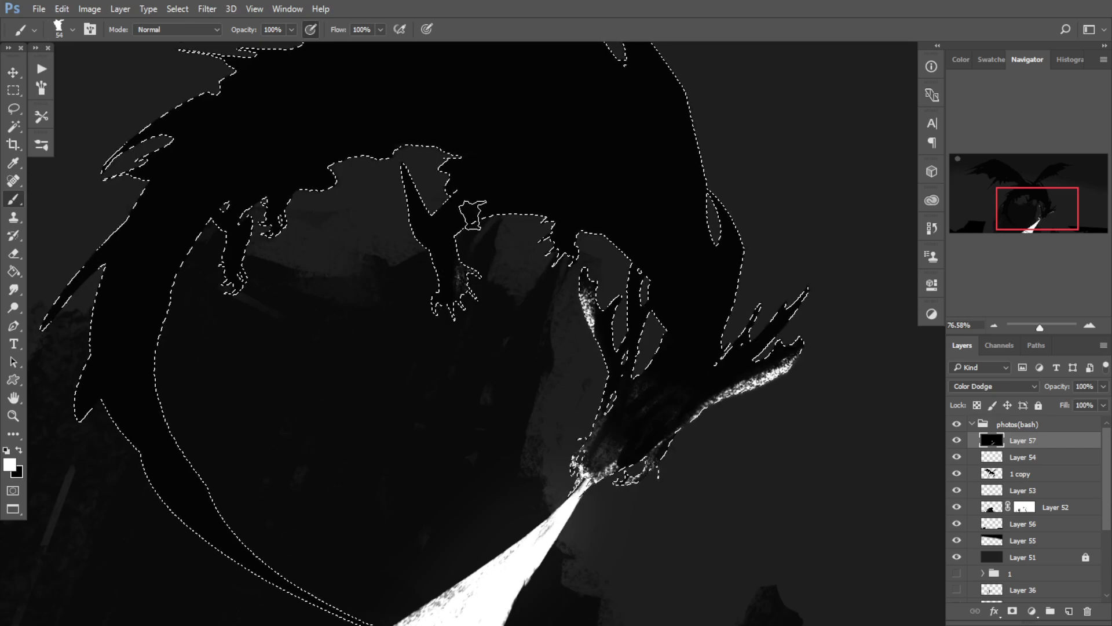
{"action": "left_click_drag", "start_coordinate": [530, 203], "coordinate": [551, 206]}
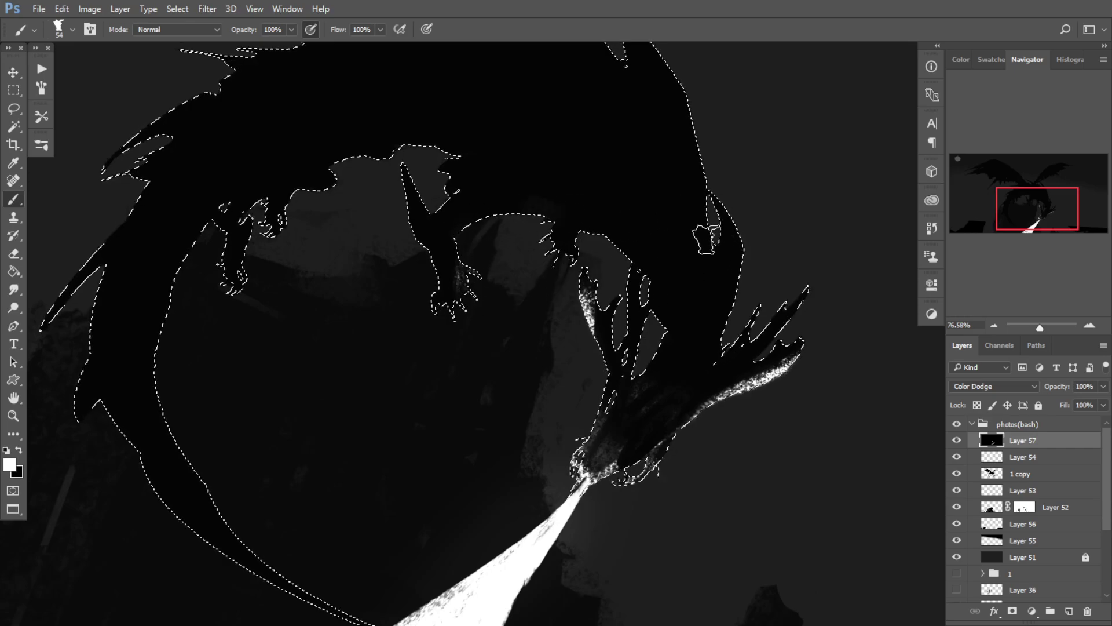
Step: Brush faint textured white light along the dragon's neck and upper back inside the dragon selection
{"action": "left_click_drag", "start_coordinate": [709, 239], "coordinate": [717, 255]}
{"action": "mouse_move", "coordinate": [686, 190]}
{"action": "left_mouse_down"}
{"action": "mouse_move", "coordinate": [692, 274]}
{"action": "mouse_move", "coordinate": [690, 248]}
{"action": "left_mouse_up"}
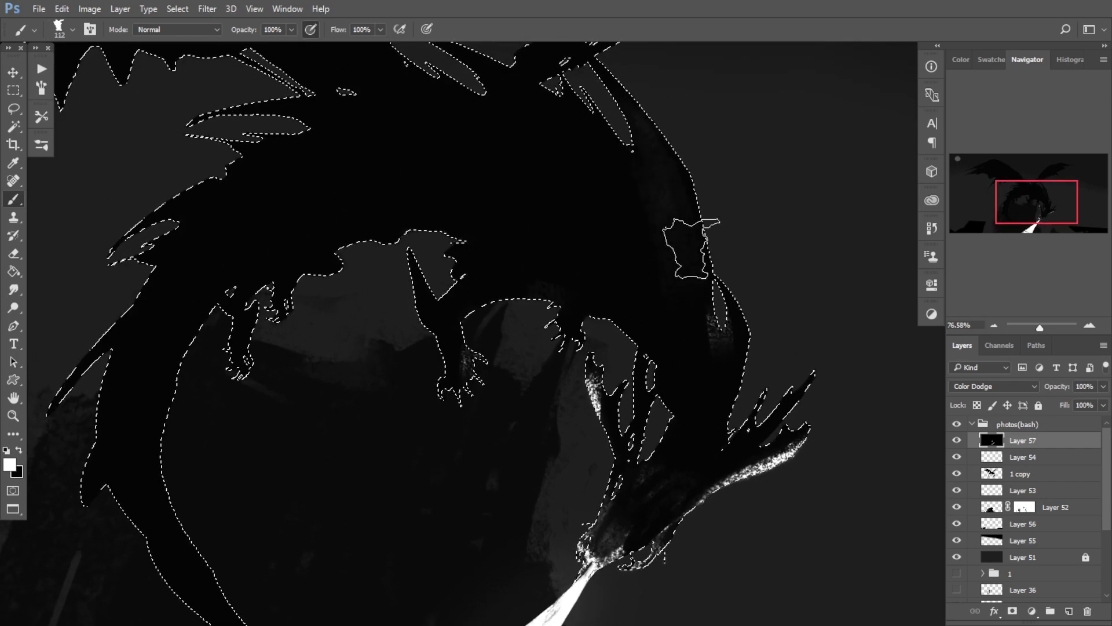
{"action": "left_click_drag", "start_coordinate": [636, 97], "coordinate": [658, 234]}
{"action": "left_click_drag", "start_coordinate": [671, 279], "coordinate": [647, 310]}
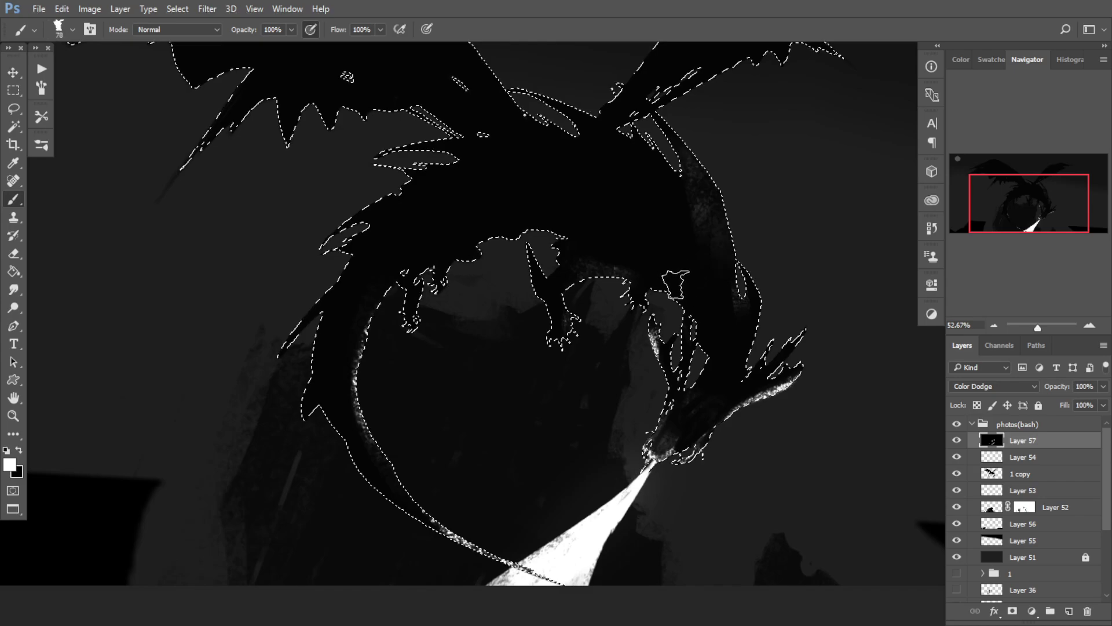
Step: Brush subtle textured light across the dragon's chest, shoulder and lower neck, varying the brush between about 70 and 108 px
{"action": "left_click_drag", "start_coordinate": [666, 271], "coordinate": [640, 249]}
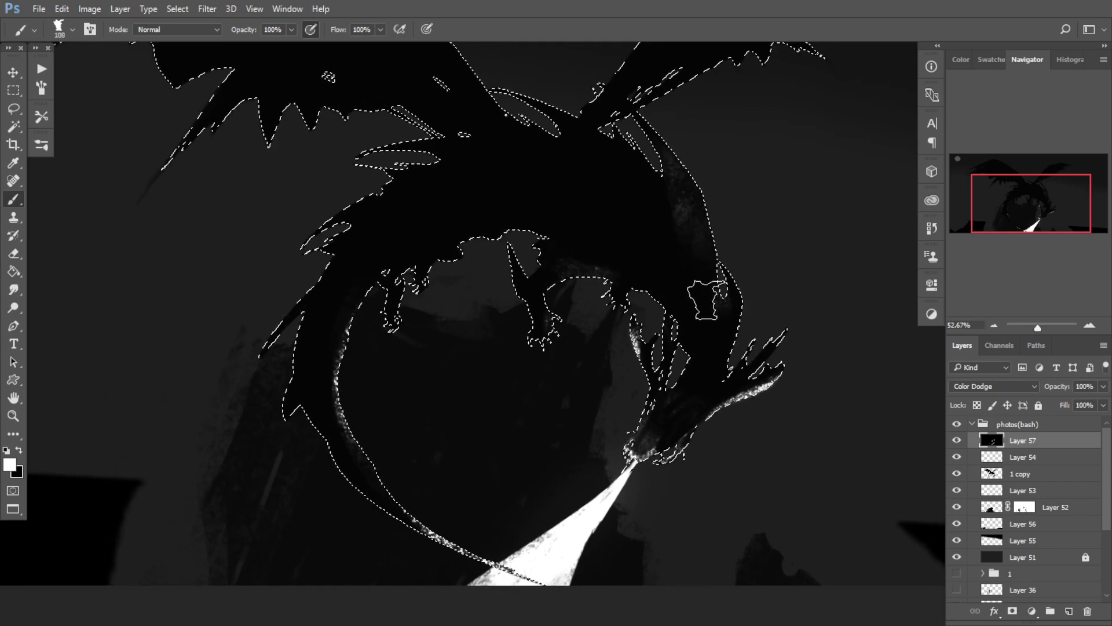
{"action": "left_click_drag", "start_coordinate": [683, 287], "coordinate": [645, 309]}
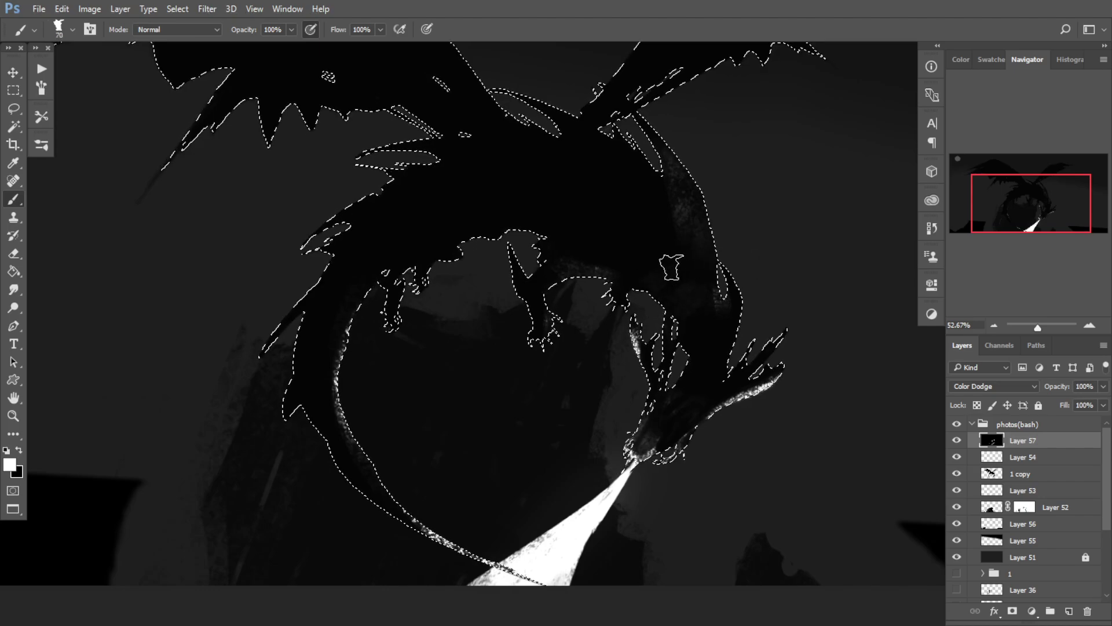
{"action": "left_click_drag", "start_coordinate": [672, 267], "coordinate": [668, 250]}
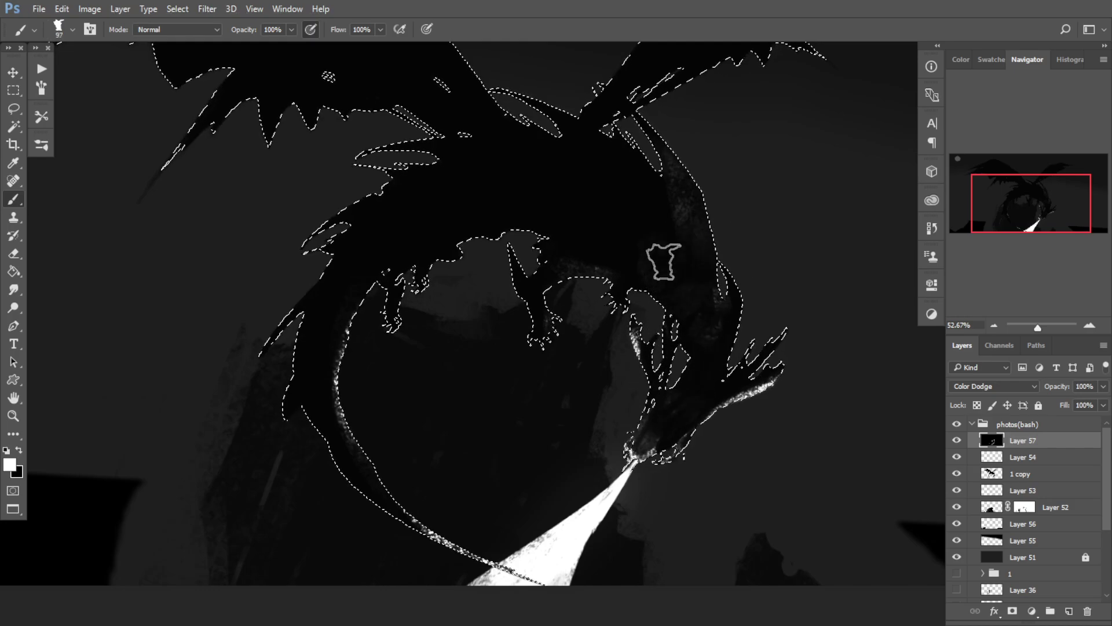
{"action": "key", "text": "x"}
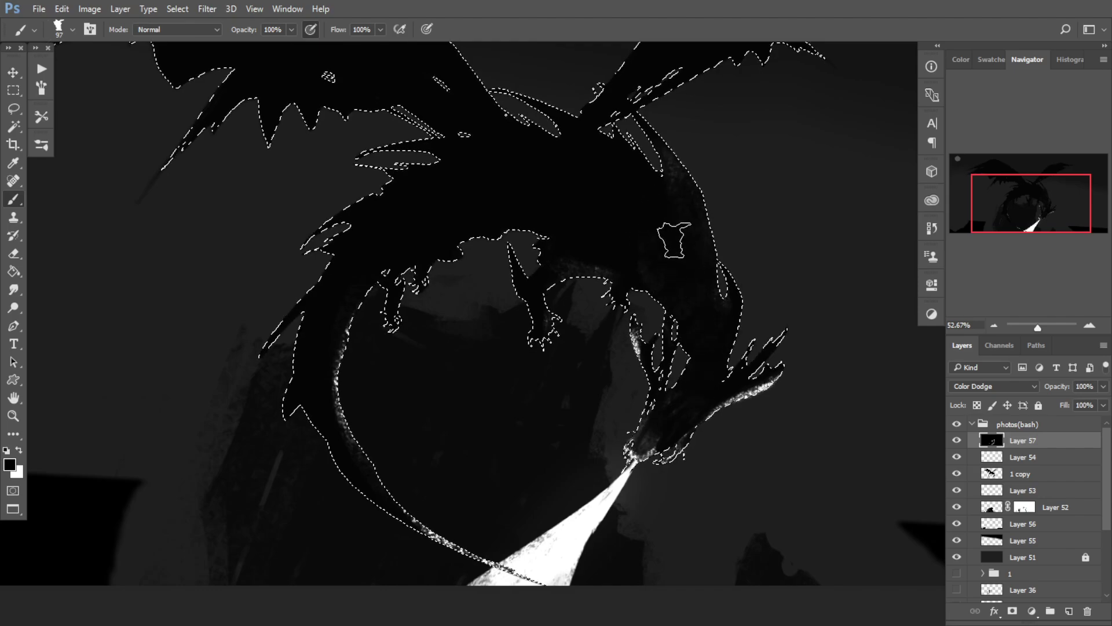
{"action": "key", "text": "x"}
{"action": "mouse_move", "coordinate": [626, 243]}
{"action": "left_mouse_down"}
{"action": "mouse_move", "coordinate": [619, 264]}
{"action": "mouse_move", "coordinate": [579, 266]}
{"action": "mouse_move", "coordinate": [562, 297]}
{"action": "left_mouse_up"}
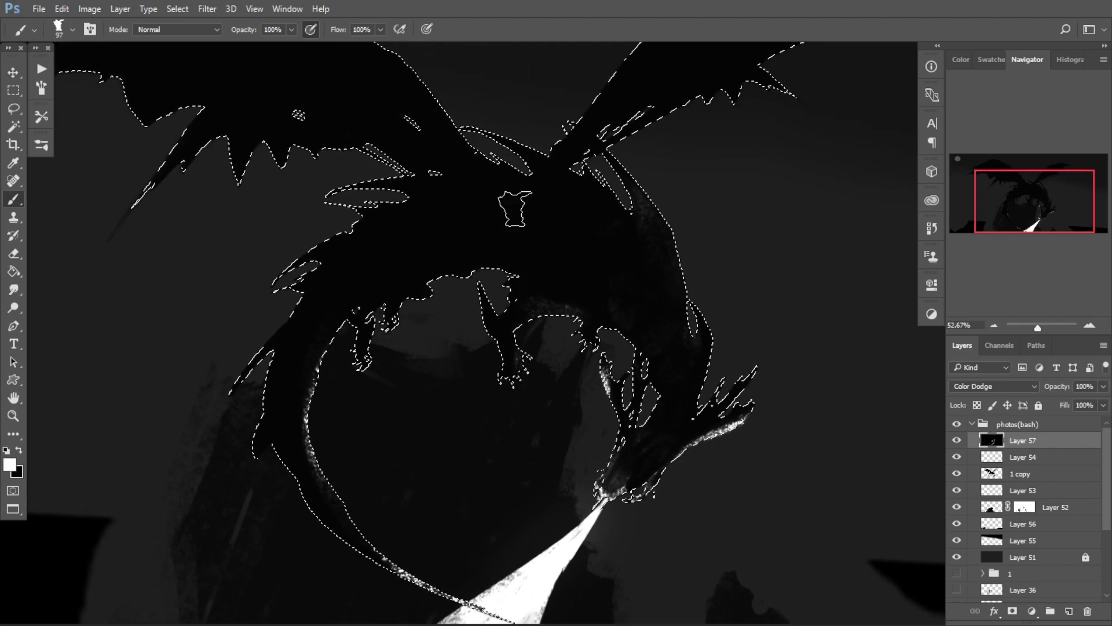
Step: Add textured white light to the lower edges of both wings at 238 px, and tone down the larger wing with black
{"action": "scroll", "coordinate": [511, 214], "scroll_direction": "down", "scroll_amount": 4}
{"action": "mouse_move", "coordinate": [631, 160]}
{"action": "left_mouse_down"}
{"action": "mouse_move", "coordinate": [669, 132]}
{"action": "mouse_move", "coordinate": [631, 168]}
{"action": "left_mouse_up"}
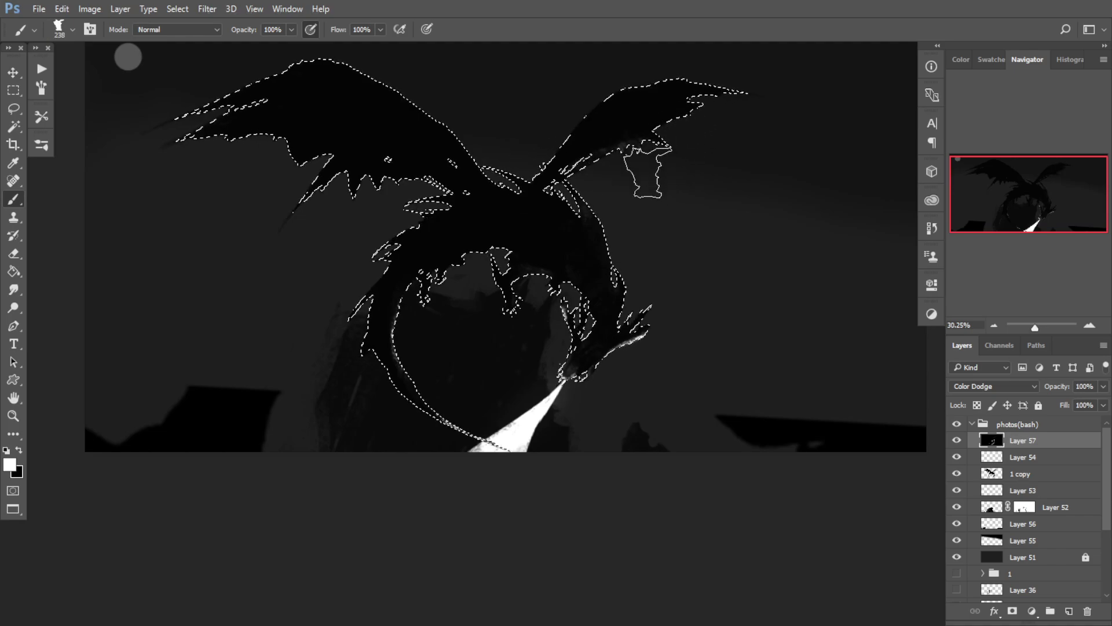
{"action": "mouse_move", "coordinate": [274, 146]}
{"action": "left_mouse_down"}
{"action": "mouse_move", "coordinate": [338, 145]}
{"action": "mouse_move", "coordinate": [289, 213]}
{"action": "left_mouse_up"}
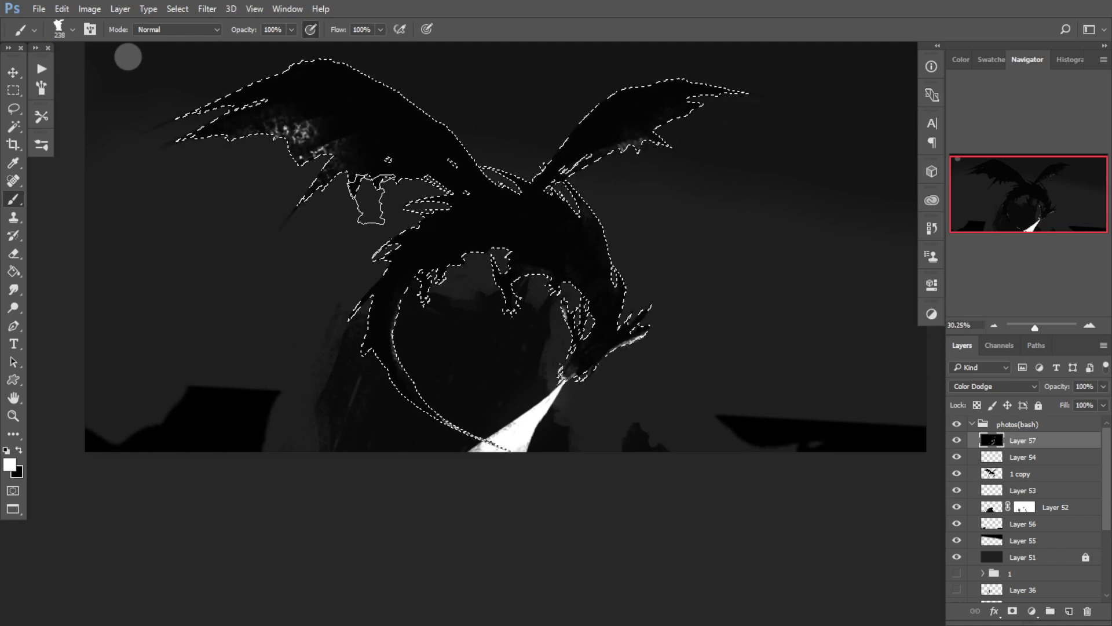
{"action": "key", "text": "x"}
{"action": "mouse_move", "coordinate": [293, 116]}
{"action": "left_mouse_down"}
{"action": "mouse_move", "coordinate": [302, 142]}
{"action": "mouse_move", "coordinate": [407, 172]}
{"action": "left_mouse_up"}
{"action": "key", "text": "x"}
{"action": "key", "text": "x"}
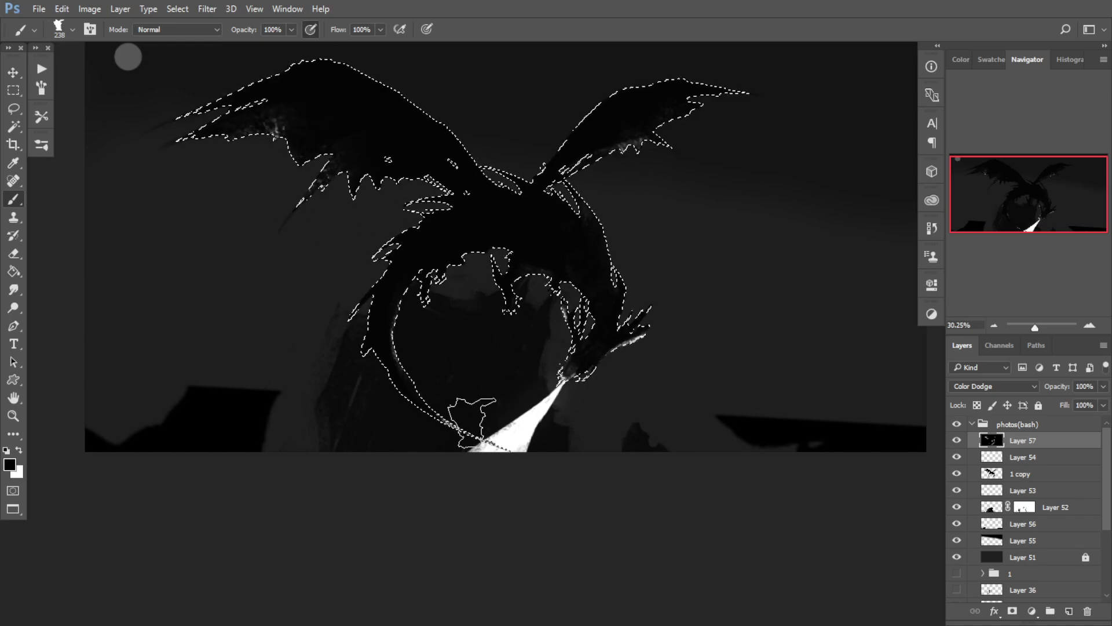
Step: Brush soft white light over the dragon's head and chest with the soft round preset enlarged to 674 px, undoing the first white stroke
{"action": "mouse_move", "coordinate": [470, 294]}
{"action": "left_mouse_down"}
{"action": "mouse_move", "coordinate": [405, 311]}
{"action": "mouse_move", "coordinate": [488, 307]}
{"action": "left_mouse_up"}
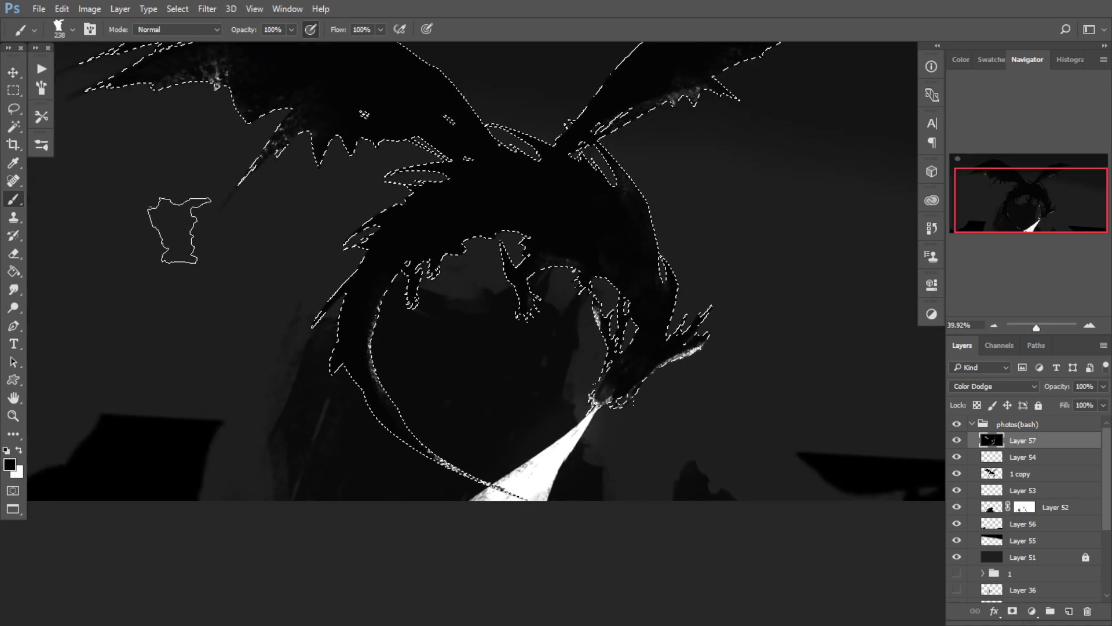
{"action": "left_click", "coordinate": [41, 145]}
{"action": "left_click", "coordinate": [65, 219]}
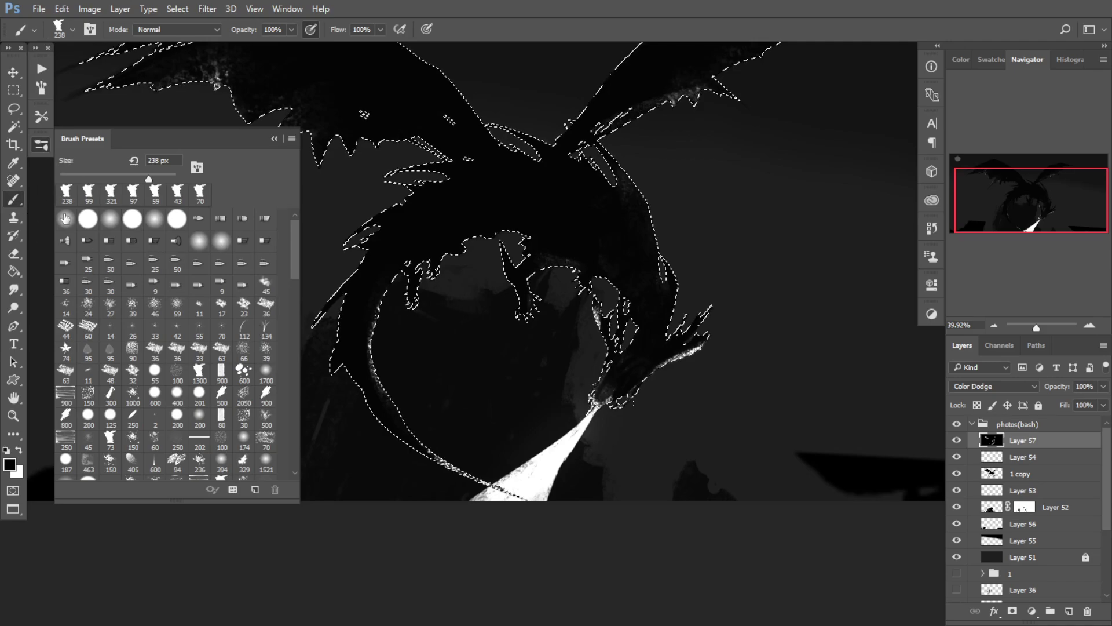
{"action": "left_click", "coordinate": [274, 139]}
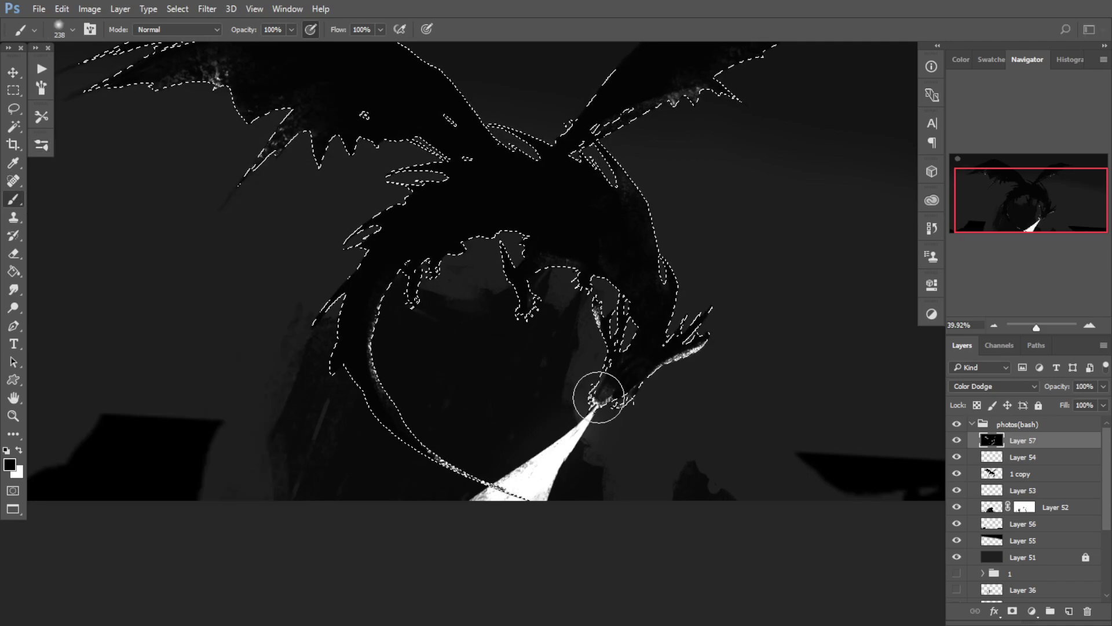
{"action": "left_click_drag", "start_coordinate": [530, 396], "coordinate": [580, 397]}
{"action": "key", "text": "x"}
{"action": "mouse_move", "coordinate": [420, 316]}
{"action": "left_mouse_down"}
{"action": "mouse_move", "coordinate": [428, 285]}
{"action": "mouse_move", "coordinate": [476, 285]}
{"action": "mouse_move", "coordinate": [442, 280]}
{"action": "mouse_move", "coordinate": [460, 271]}
{"action": "mouse_move", "coordinate": [529, 274]}
{"action": "mouse_move", "coordinate": [591, 332]}
{"action": "left_mouse_up"}
{"action": "key", "text": "ctrl+z"}
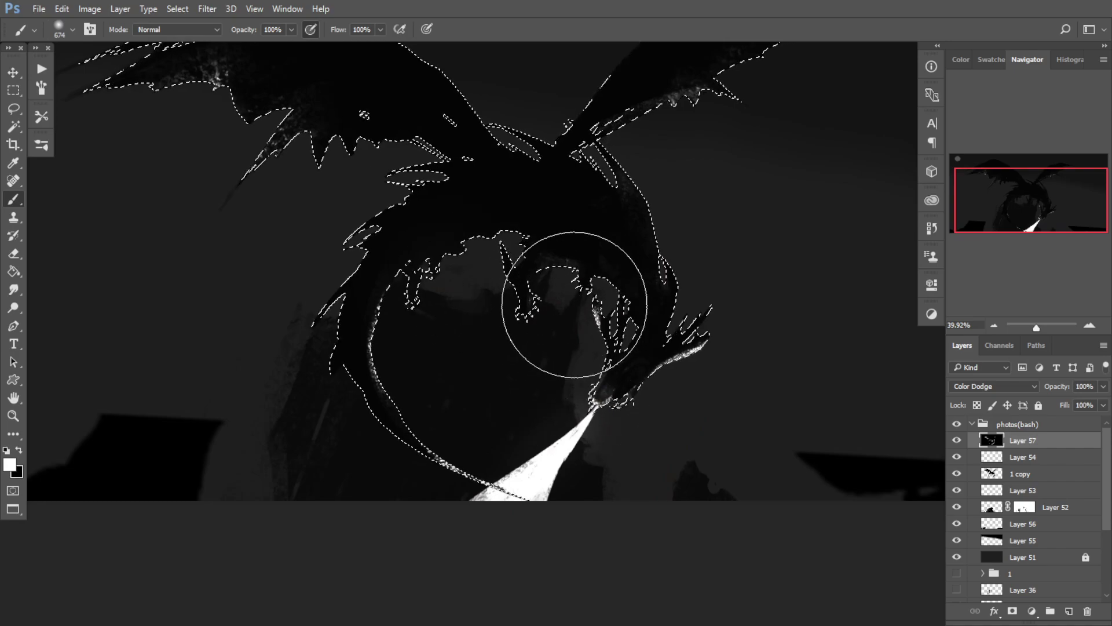
{"action": "mouse_move", "coordinate": [643, 420]}
{"action": "left_mouse_down"}
{"action": "mouse_move", "coordinate": [581, 396]}
{"action": "mouse_move", "coordinate": [591, 452]}
{"action": "mouse_move", "coordinate": [567, 407]}
{"action": "mouse_move", "coordinate": [681, 395]}
{"action": "mouse_move", "coordinate": [641, 335]}
{"action": "left_mouse_up"}
{"action": "left_click_drag", "start_coordinate": [605, 194], "coordinate": [632, 238]}
{"action": "mouse_move", "coordinate": [632, 238]}
{"action": "left_mouse_down"}
{"action": "mouse_move", "coordinate": [619, 249]}
{"action": "mouse_move", "coordinate": [548, 232]}
{"action": "left_mouse_up"}
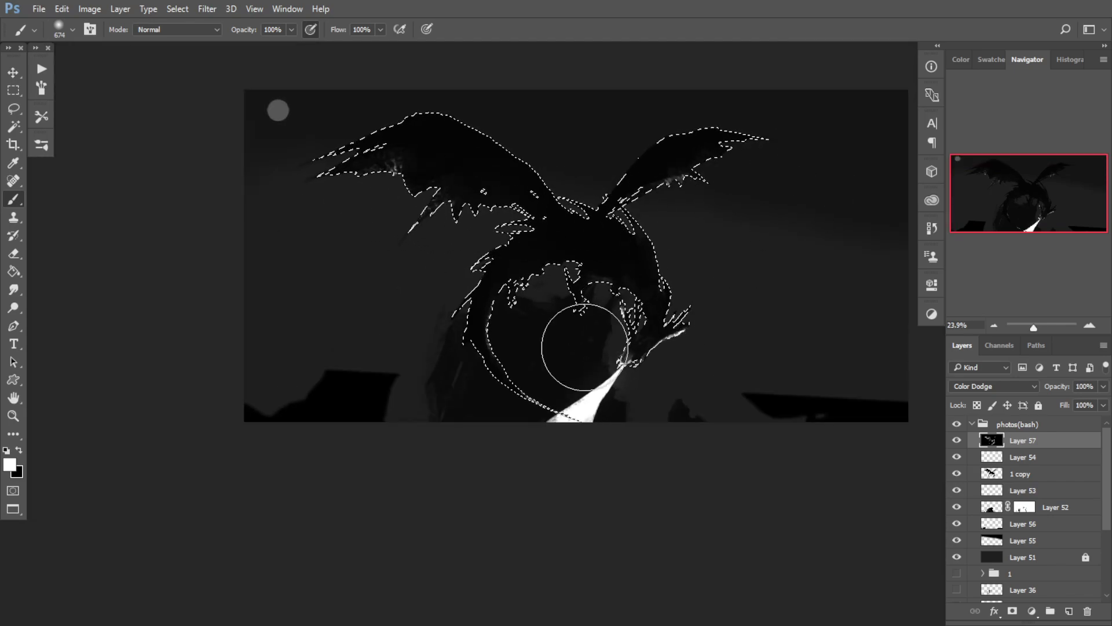
Step: Extend the soft white light around the dragon's belly at 530 px, and dim its horn highlight with black at 98 px
{"action": "key", "text": "ctrl+d"}
{"action": "scroll", "coordinate": [547, 325], "scroll_direction": "up", "scroll_amount": 1}
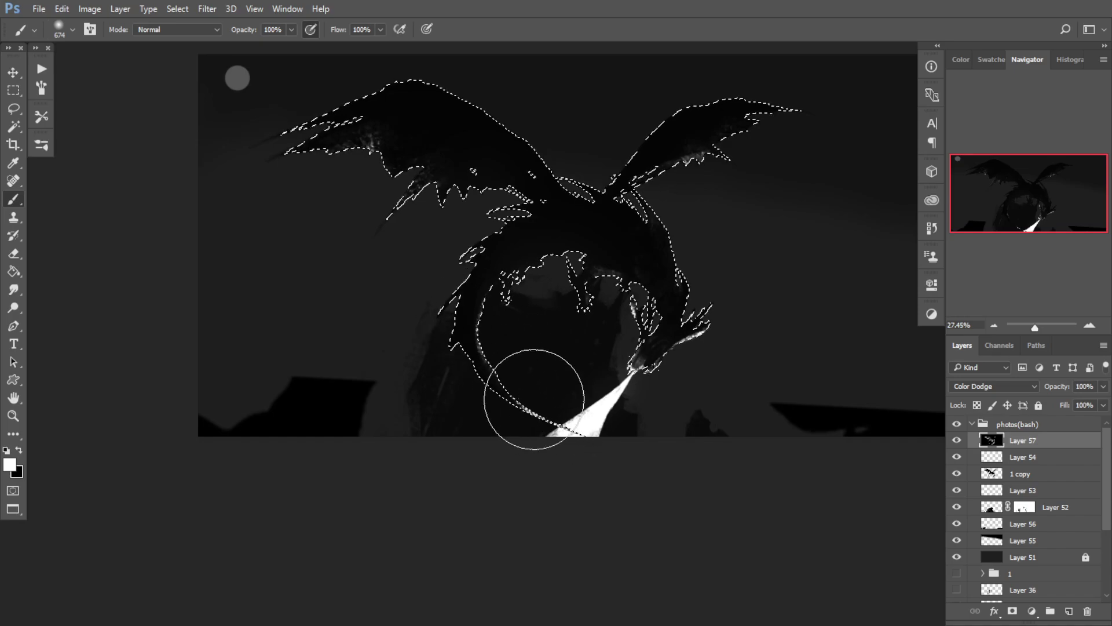
{"action": "mouse_move", "coordinate": [540, 346]}
{"action": "left_mouse_down"}
{"action": "mouse_move", "coordinate": [485, 323]}
{"action": "mouse_move", "coordinate": [515, 318]}
{"action": "left_mouse_up"}
{"action": "left_click_drag", "start_coordinate": [560, 282], "coordinate": [533, 273]}
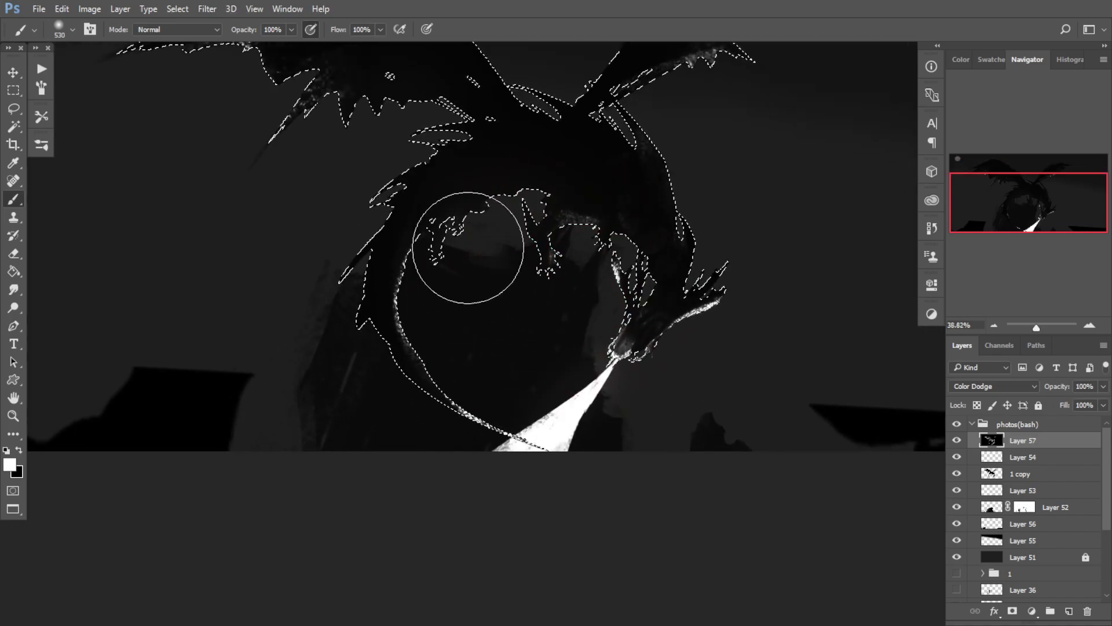
{"action": "left_click_drag", "start_coordinate": [610, 378], "coordinate": [602, 399]}
{"action": "mouse_move", "coordinate": [749, 347]}
{"action": "left_mouse_down"}
{"action": "mouse_move", "coordinate": [664, 351]}
{"action": "mouse_move", "coordinate": [720, 327]}
{"action": "left_mouse_up"}
{"action": "key", "text": "x"}
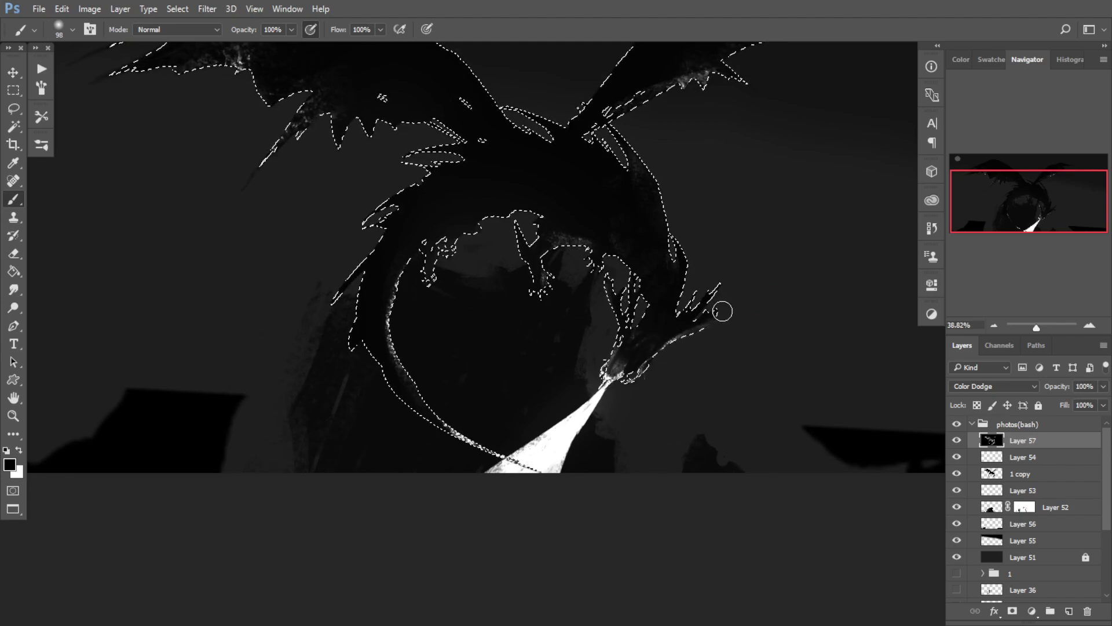
Step: Clear the dragon selection and bring the whole scene into view
{"action": "left_click", "coordinate": [14, 90]}
{"action": "left_click", "coordinate": [307, 524]}
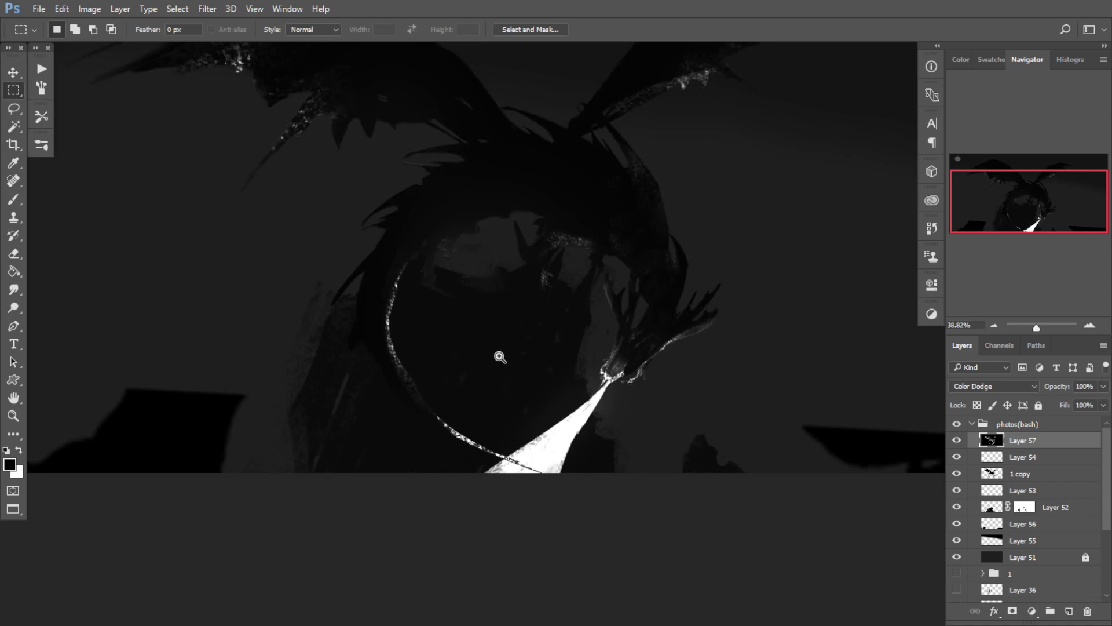
{"action": "left_click_drag", "start_coordinate": [500, 356], "coordinate": [463, 359]}
{"action": "left_click_drag", "start_coordinate": [510, 370], "coordinate": [505, 415]}
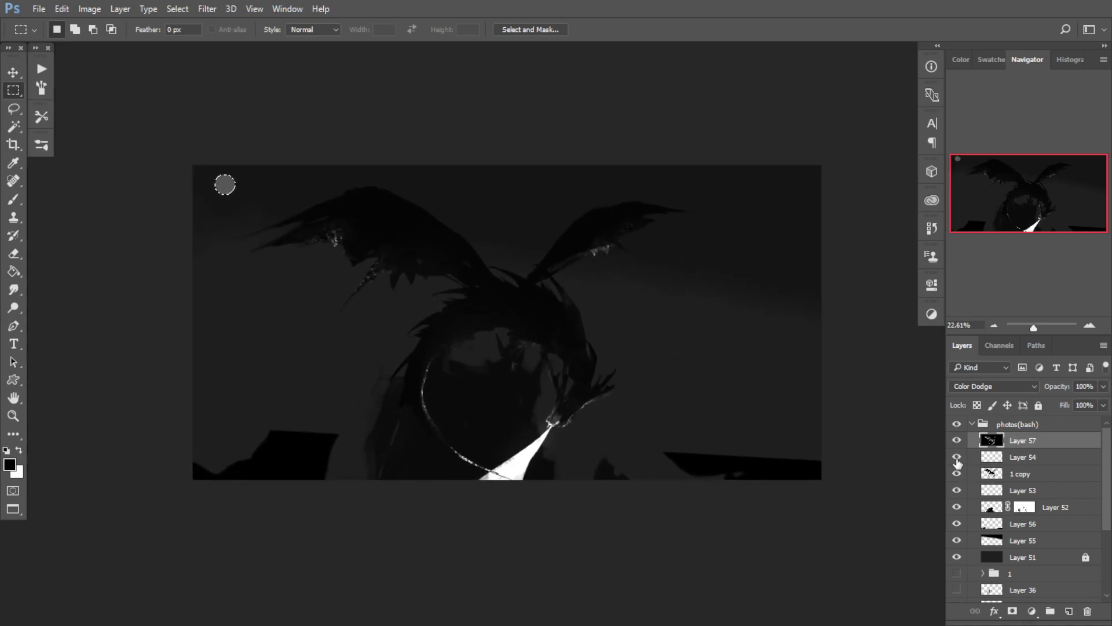
Step: Clear the moon selection and build up a bright white glow over the moon with the soft brush enlarged to 691 px
{"action": "key", "text": "b"}
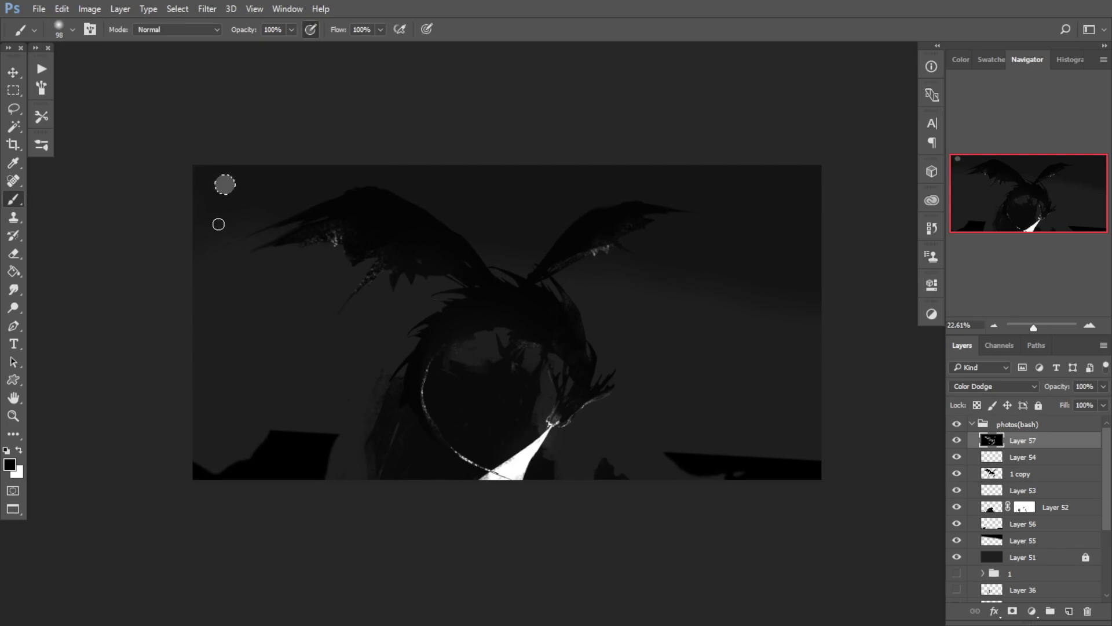
{"action": "left_click", "coordinate": [18, 91]}
{"action": "left_click", "coordinate": [87, 107]}
{"action": "key", "text": "b"}
{"action": "key", "text": "x"}
{"action": "left_click_drag", "start_coordinate": [307, 249], "coordinate": [365, 256]}
{"action": "left_click", "coordinate": [226, 194]}
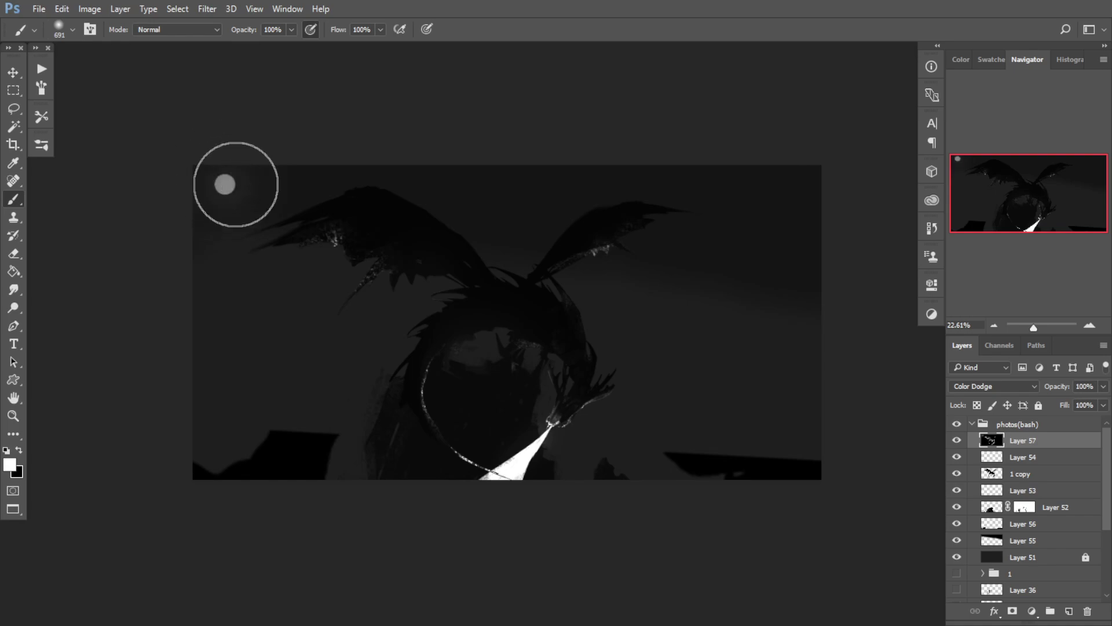
{"action": "mouse_move", "coordinate": [245, 192]}
{"action": "left_mouse_down"}
{"action": "mouse_move", "coordinate": [250, 229]}
{"action": "mouse_move", "coordinate": [174, 191]}
{"action": "mouse_move", "coordinate": [226, 186]}
{"action": "mouse_move", "coordinate": [268, 202]}
{"action": "mouse_move", "coordinate": [181, 187]}
{"action": "left_mouse_up"}
{"action": "left_click", "coordinate": [229, 193]}
{"action": "left_click", "coordinate": [225, 187]}
{"action": "left_click", "coordinate": [224, 185]}
{"action": "left_click", "coordinate": [233, 190]}
{"action": "left_click", "coordinate": [223, 186]}
Step: Brush faint soft white light around the dragon's wings, reducing the soft brush to 151 px
{"action": "left_click_drag", "start_coordinate": [313, 378], "coordinate": [306, 347]}
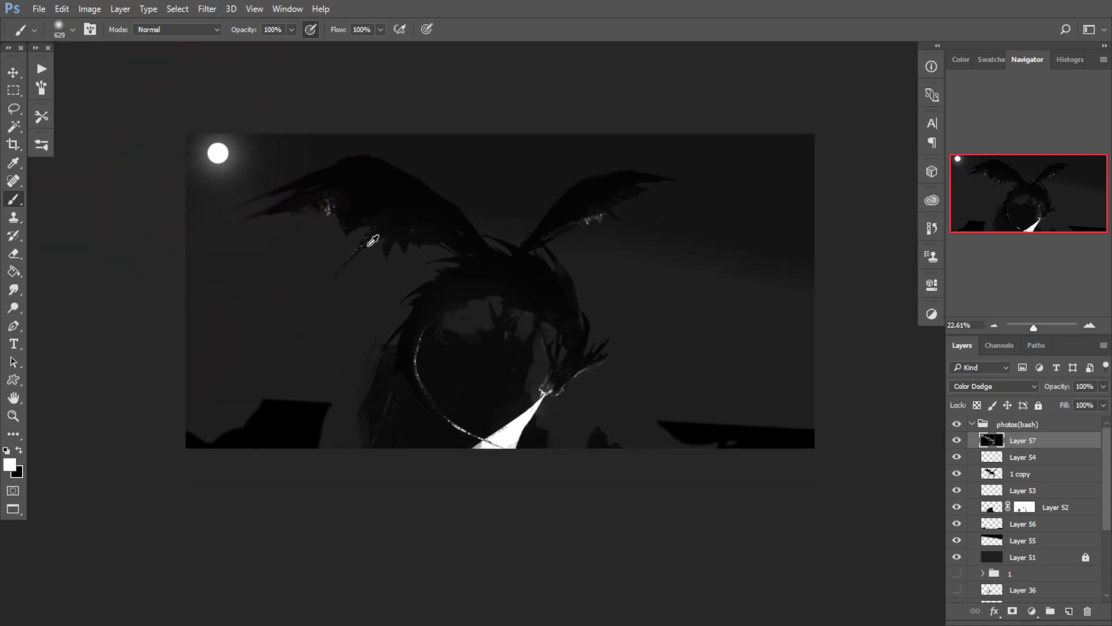
{"action": "left_click_drag", "start_coordinate": [375, 240], "coordinate": [350, 230]}
{"action": "mouse_move", "coordinate": [588, 203]}
{"action": "left_mouse_down"}
{"action": "mouse_move", "coordinate": [634, 201]}
{"action": "mouse_move", "coordinate": [561, 205]}
{"action": "left_mouse_up"}
{"action": "mouse_move", "coordinate": [348, 225]}
{"action": "left_mouse_down"}
{"action": "mouse_move", "coordinate": [383, 209]}
{"action": "mouse_move", "coordinate": [371, 210]}
{"action": "left_mouse_up"}
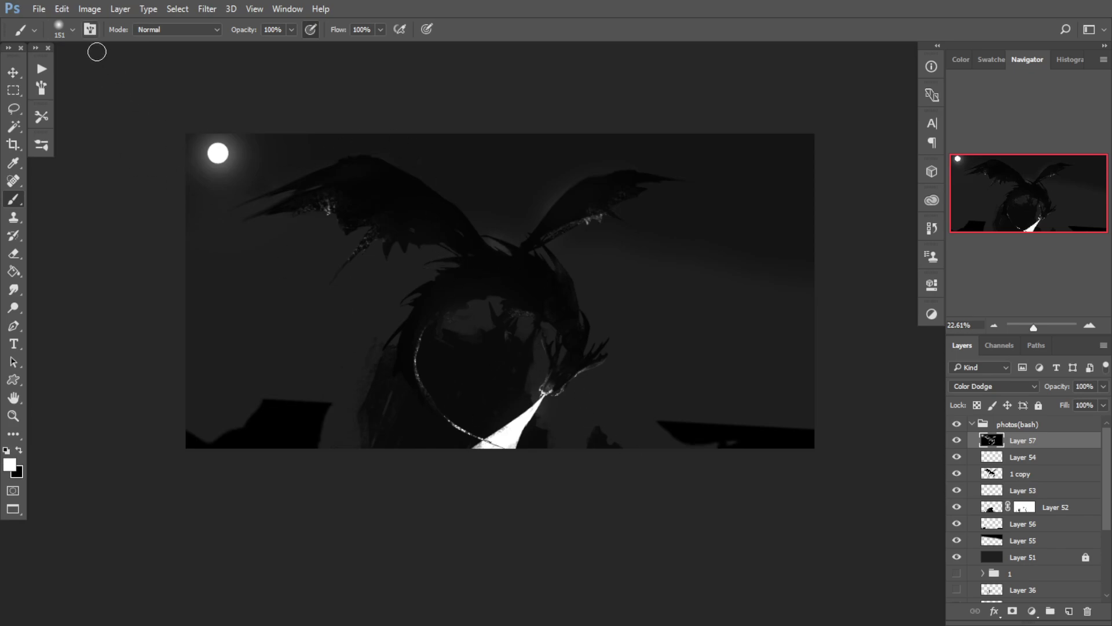
Step: Switch to a hard round brush reduced to 35 px, and undo the trial stroke
{"action": "left_click", "coordinate": [43, 146]}
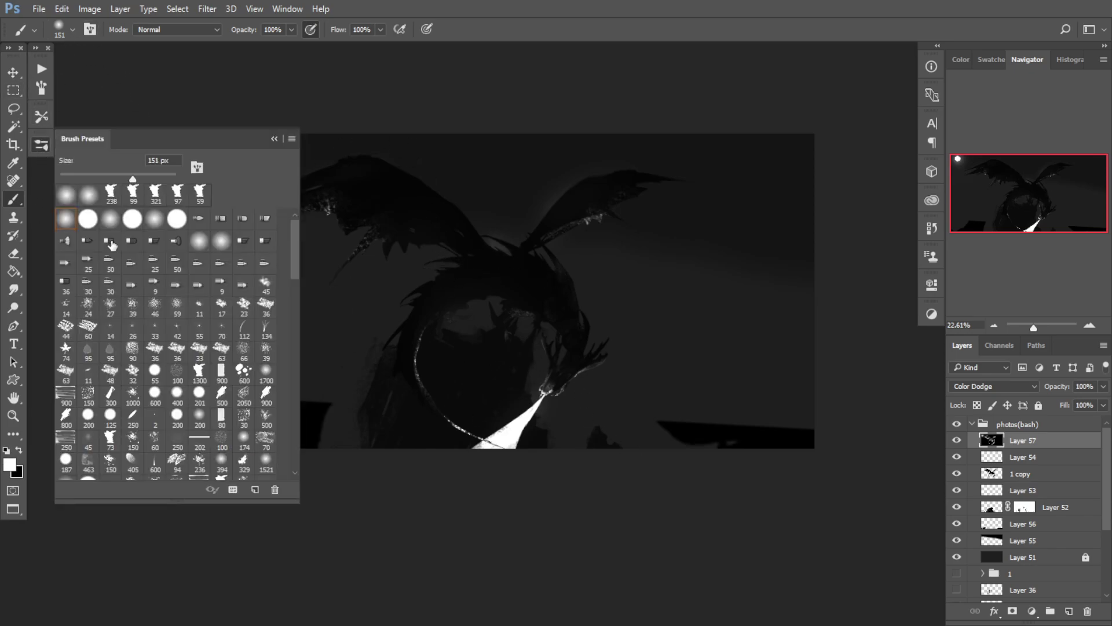
{"action": "left_click", "coordinate": [274, 139]}
{"action": "left_click_drag", "start_coordinate": [548, 231], "coordinate": [514, 211]}
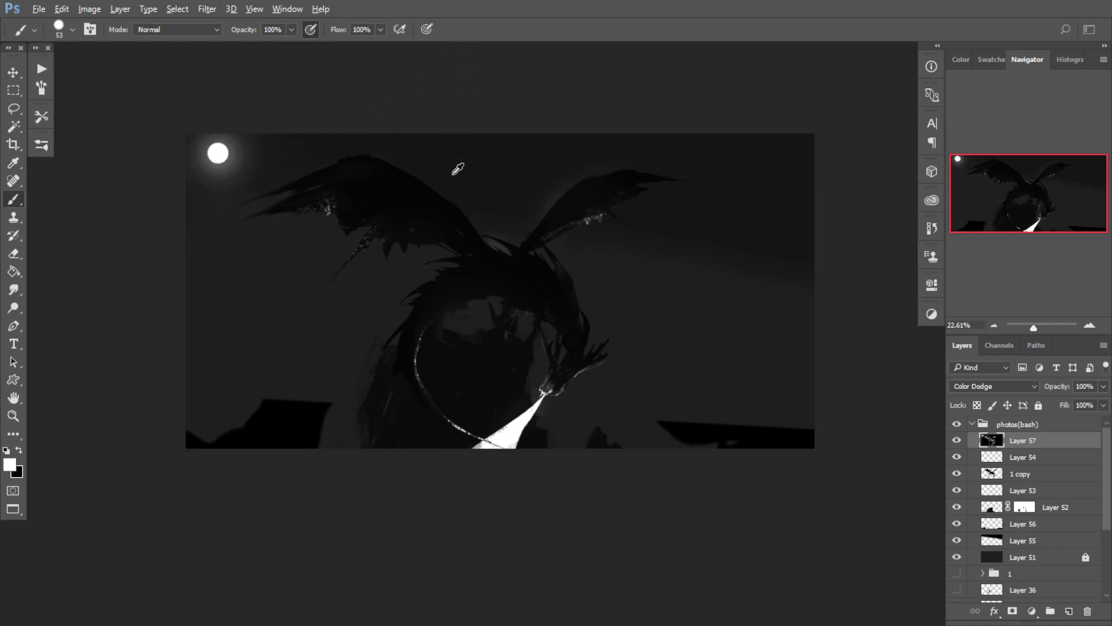
{"action": "left_click_drag", "start_coordinate": [457, 168], "coordinate": [448, 168]}
{"action": "key", "text": "ctrl+z"}
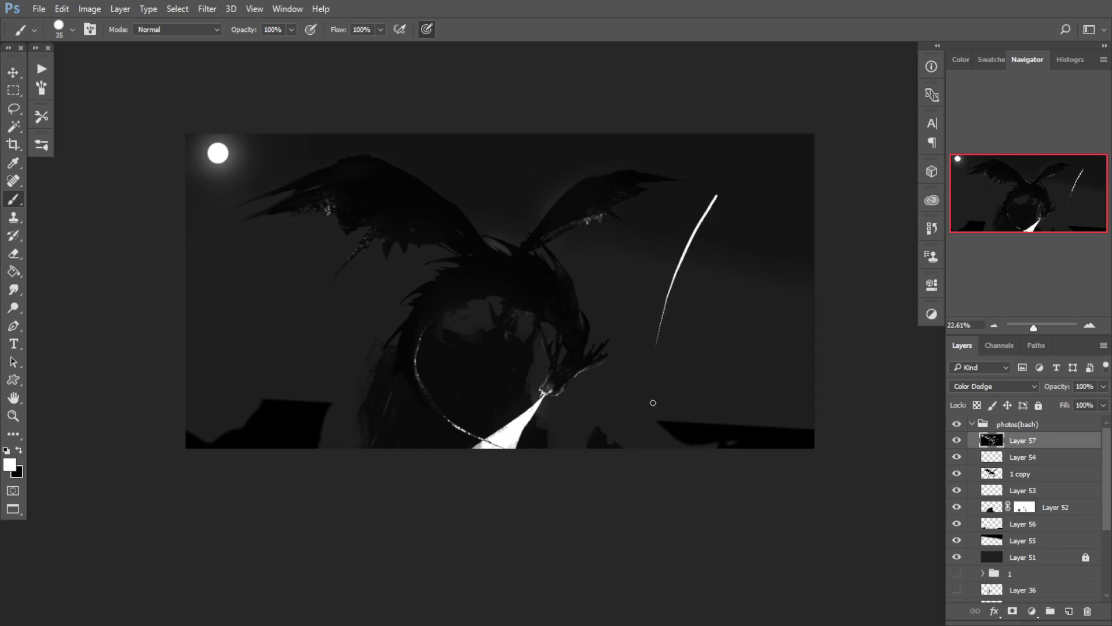
Step: Compare hard white trial strokes with and without pen-pressure size control in the empty sky, and undo them all
{"action": "key", "text": "ctrl+z"}
{"action": "left_click_drag", "start_coordinate": [740, 296], "coordinate": [692, 377]}
{"action": "key", "text": "ctrl+z"}
{"action": "left_click_drag", "start_coordinate": [719, 219], "coordinate": [675, 329]}
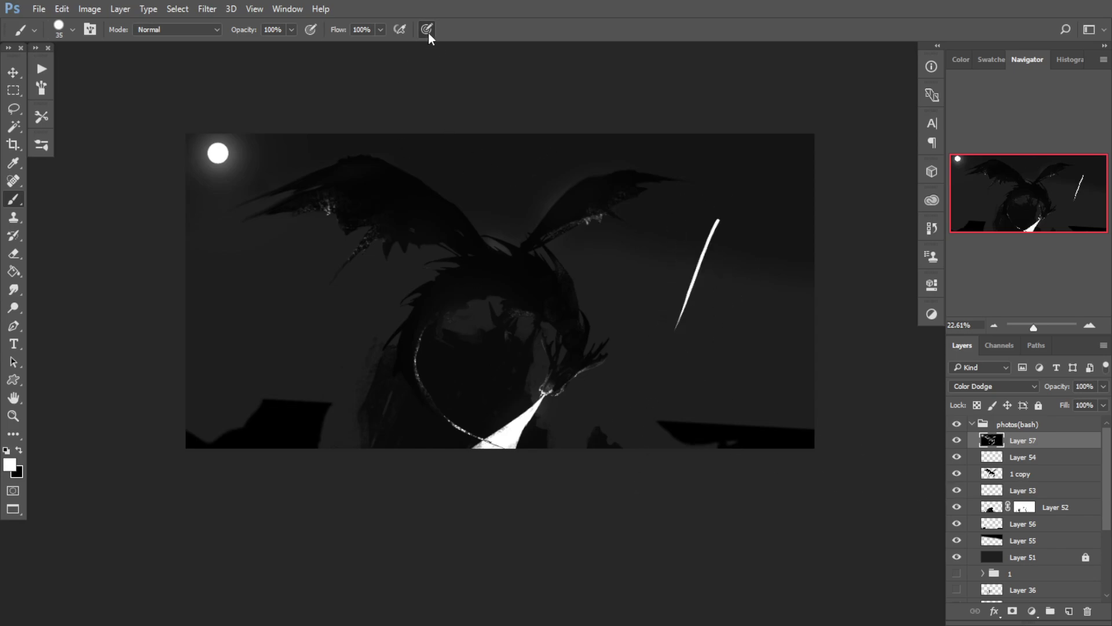
{"action": "left_click_drag", "start_coordinate": [774, 263], "coordinate": [709, 396]}
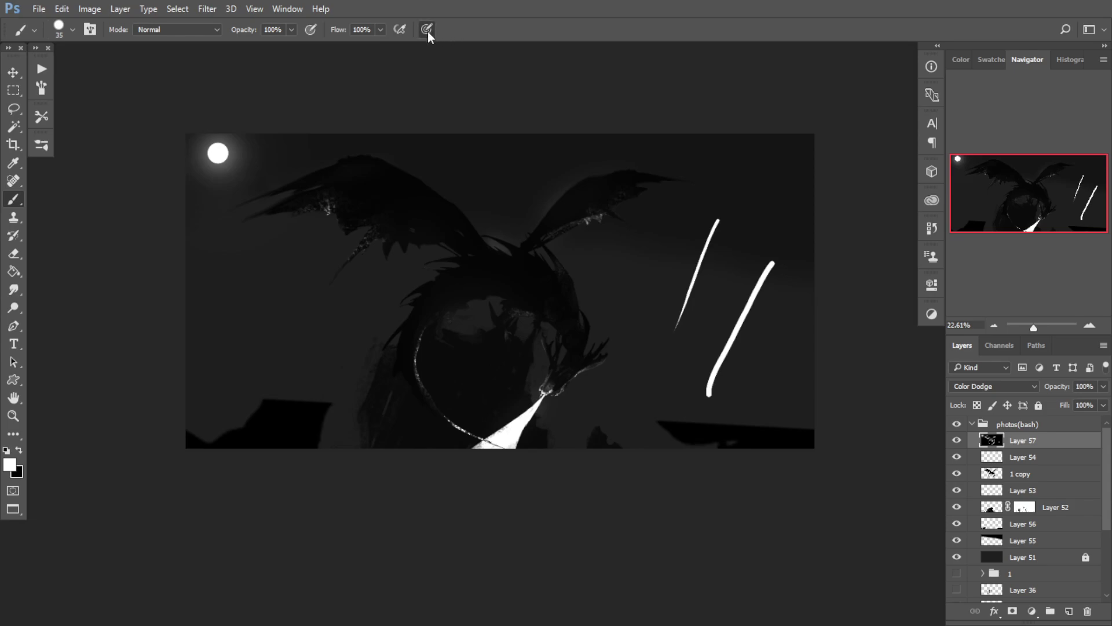
{"action": "left_click_drag", "start_coordinate": [745, 261], "coordinate": [676, 395]}
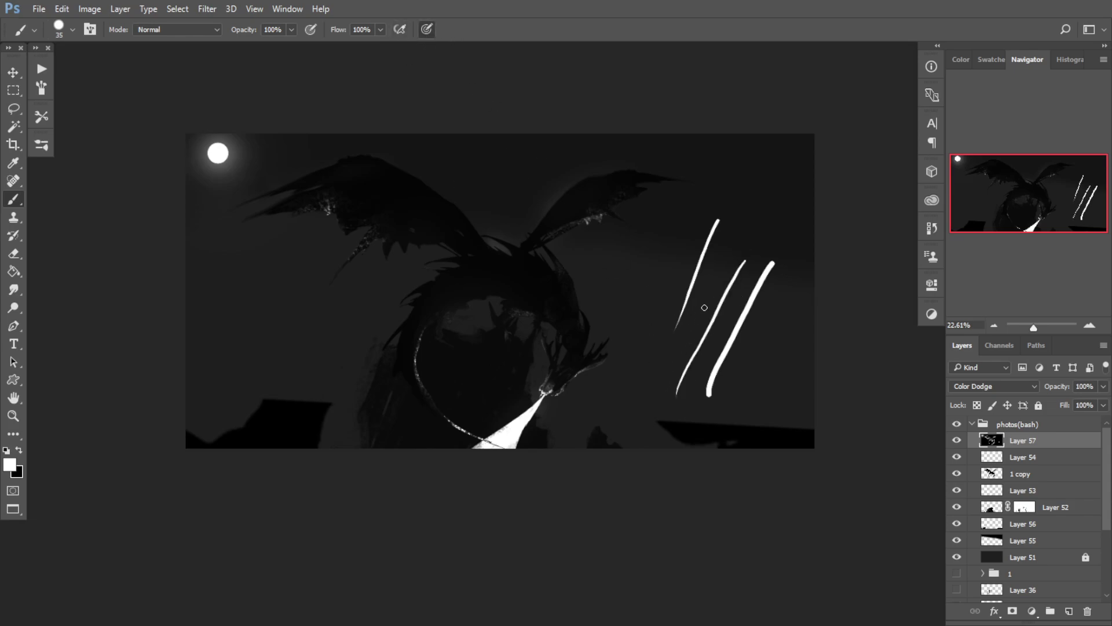
{"action": "key", "text": "ctrl+alt+z"}
{"action": "key", "text": "ctrl+alt+z"}
{"action": "key", "text": "ctrl+alt+z"}
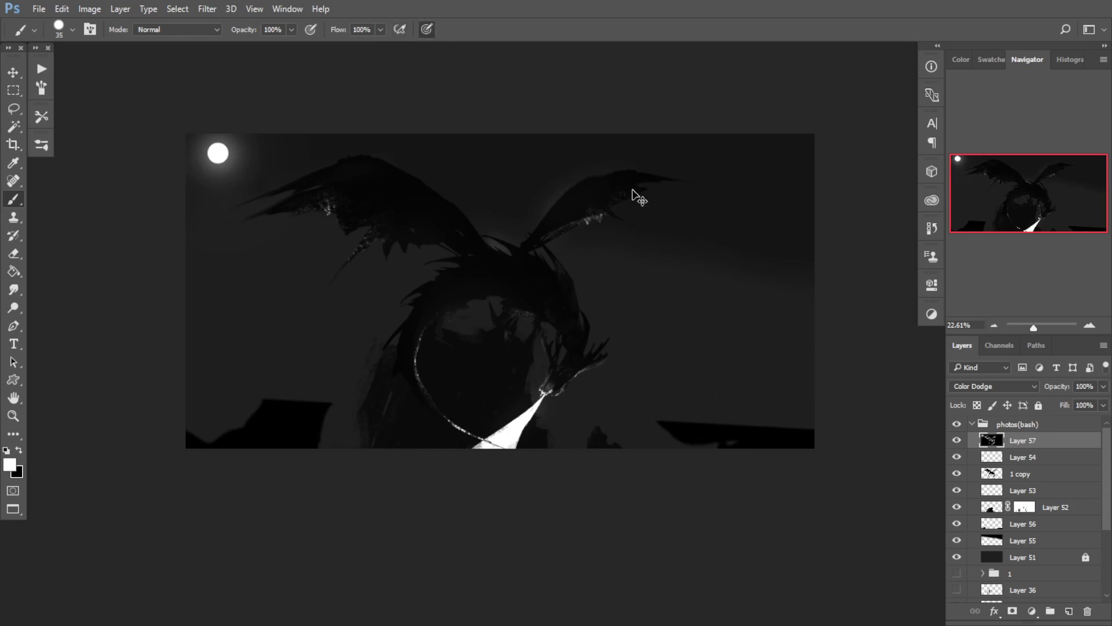
Step: Load the dragon silhouette from layer 1 copy as a selection and paint crisp white rim light along the moon-side wing's upper edge
{"action": "left_click", "coordinate": [994, 479], "text": "ctrl"}
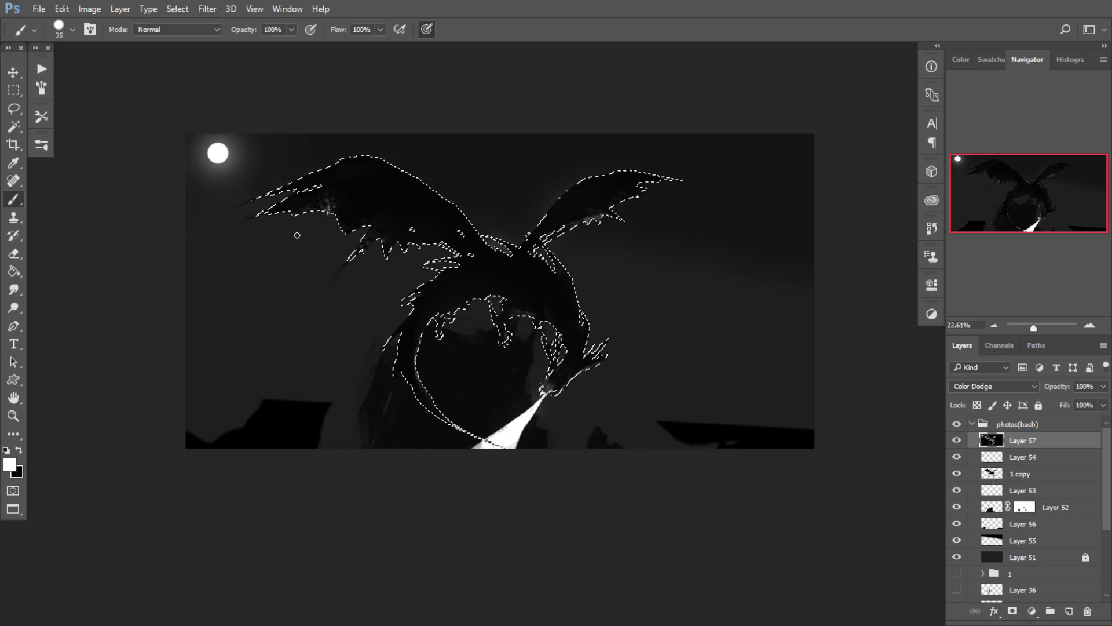
{"action": "left_click_drag", "start_coordinate": [317, 180], "coordinate": [346, 191]}
{"action": "left_click_drag", "start_coordinate": [343, 246], "coordinate": [368, 333]}
{"action": "left_click_drag", "start_coordinate": [272, 285], "coordinate": [243, 233]}
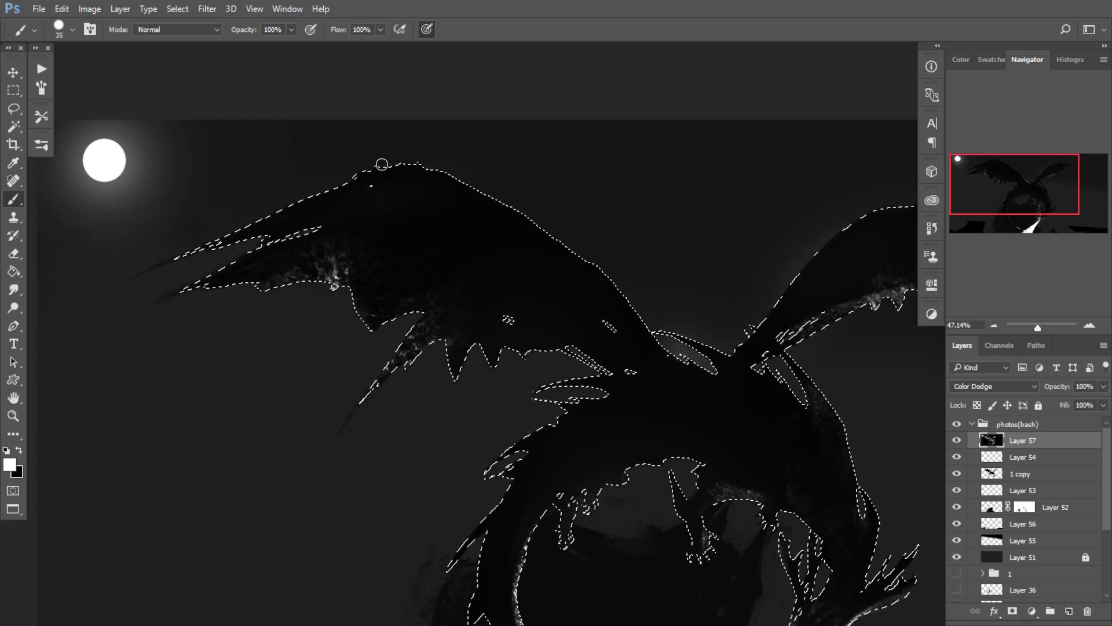
{"action": "left_click_drag", "start_coordinate": [354, 175], "coordinate": [384, 166]}
{"action": "key", "text": "ctrl+z"}
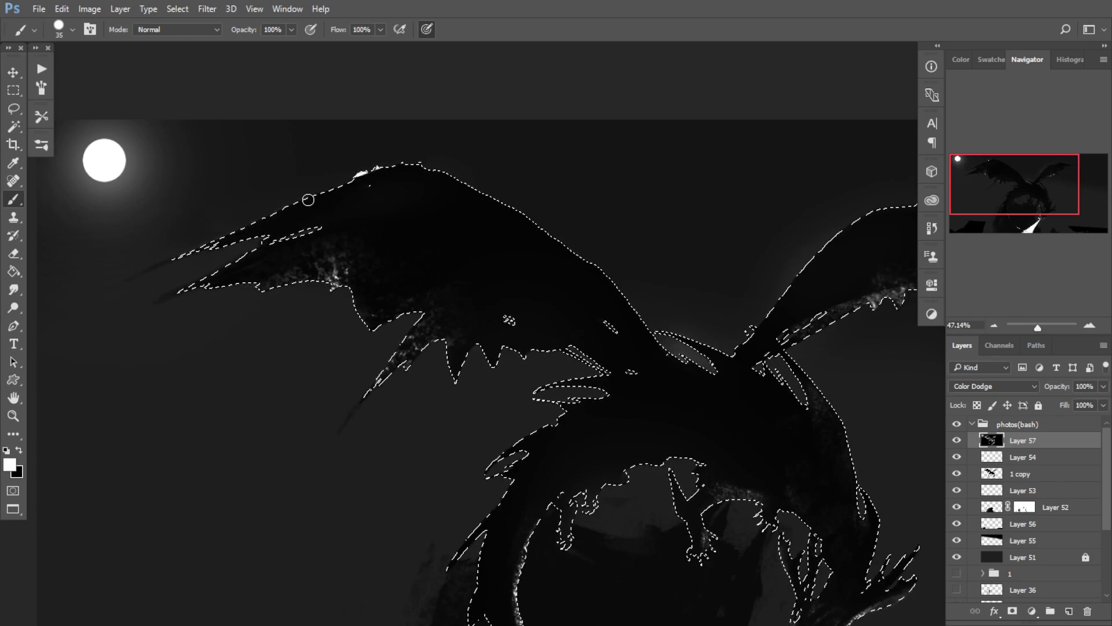
{"action": "left_click", "coordinate": [157, 265], "text": "shift"}
{"action": "left_click_drag", "start_coordinate": [256, 219], "coordinate": [166, 266]}
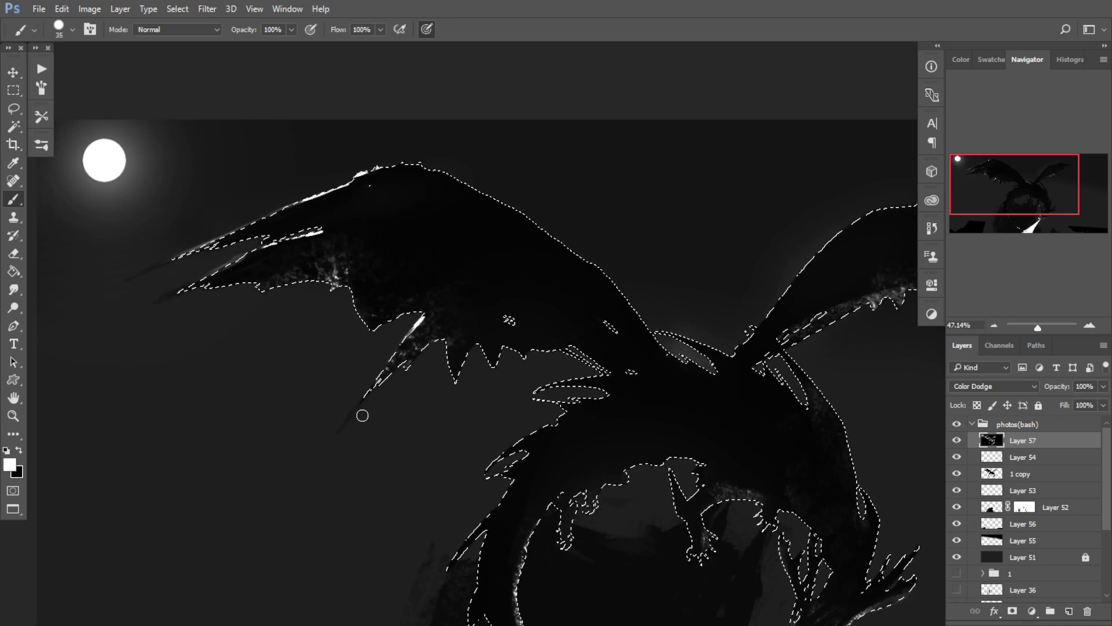
Step: Paint crisp white rim light along the upper edge and tip of the dragon's far wing
{"action": "left_click_drag", "start_coordinate": [490, 304], "coordinate": [213, 334]}
{"action": "mouse_move", "coordinate": [650, 232]}
{"action": "left_mouse_down"}
{"action": "mouse_move", "coordinate": [682, 226]}
{"action": "mouse_move", "coordinate": [603, 231]}
{"action": "mouse_move", "coordinate": [536, 273]}
{"action": "mouse_move", "coordinate": [525, 298]}
{"action": "left_mouse_up"}
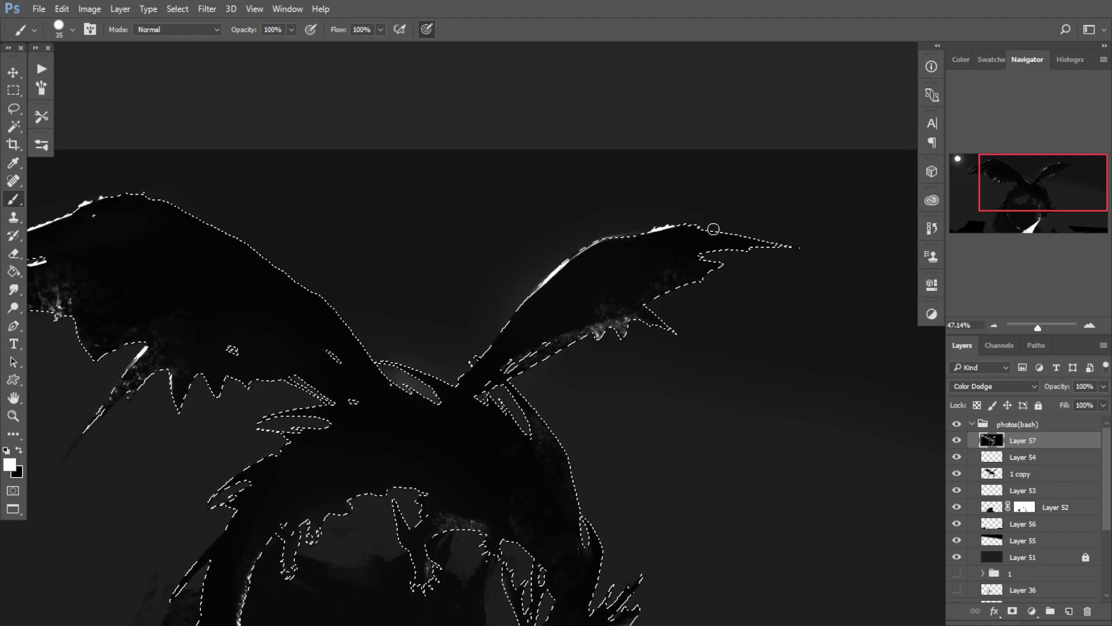
{"action": "left_click_drag", "start_coordinate": [704, 232], "coordinate": [732, 234]}
Step: Paint white rim light on the spikes along the dragon's back, undoing and redoing the first stroke
{"action": "left_click_drag", "start_coordinate": [308, 359], "coordinate": [372, 284]}
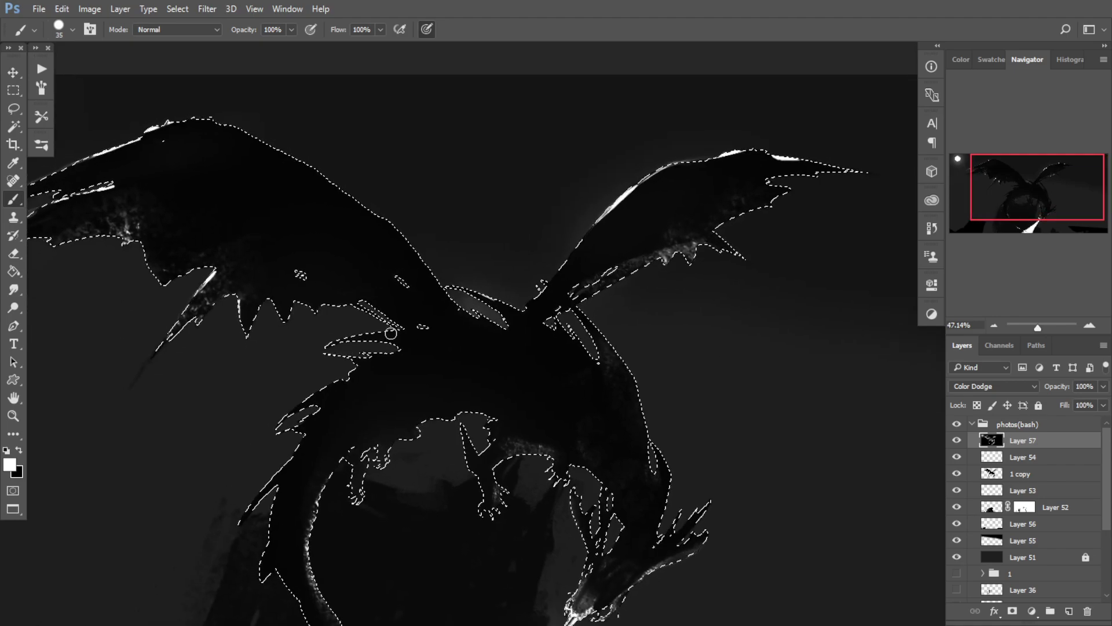
{"action": "left_click_drag", "start_coordinate": [391, 330], "coordinate": [329, 343]}
{"action": "key", "text": "ctrl+z"}
{"action": "mouse_move", "coordinate": [394, 330]}
{"action": "left_mouse_down"}
{"action": "mouse_move", "coordinate": [332, 343]}
{"action": "mouse_move", "coordinate": [362, 351]}
{"action": "mouse_move", "coordinate": [328, 356]}
{"action": "mouse_move", "coordinate": [281, 432]}
{"action": "mouse_move", "coordinate": [276, 338]}
{"action": "left_mouse_up"}
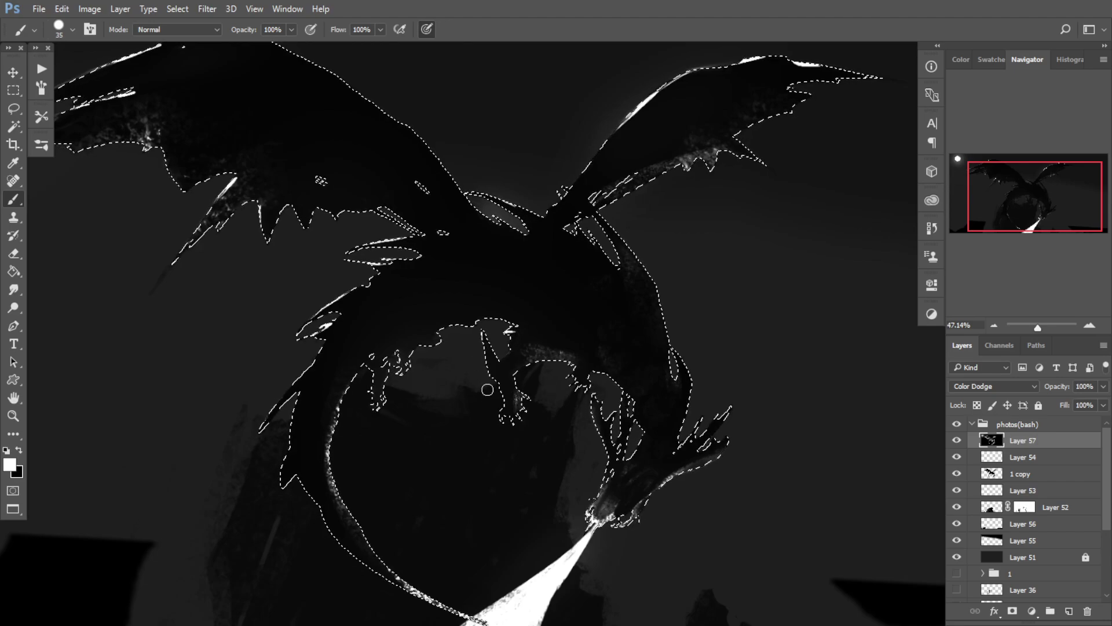
Step: Paint thin white highlights on the dragon's legs, forelimb and neck spine inside the silhouette selection
{"action": "mouse_move", "coordinate": [629, 416]}
{"action": "left_mouse_down"}
{"action": "mouse_move", "coordinate": [560, 310]}
{"action": "mouse_move", "coordinate": [530, 326]}
{"action": "mouse_move", "coordinate": [454, 317]}
{"action": "left_mouse_up"}
{"action": "left_click", "coordinate": [494, 296], "text": "ctrl"}
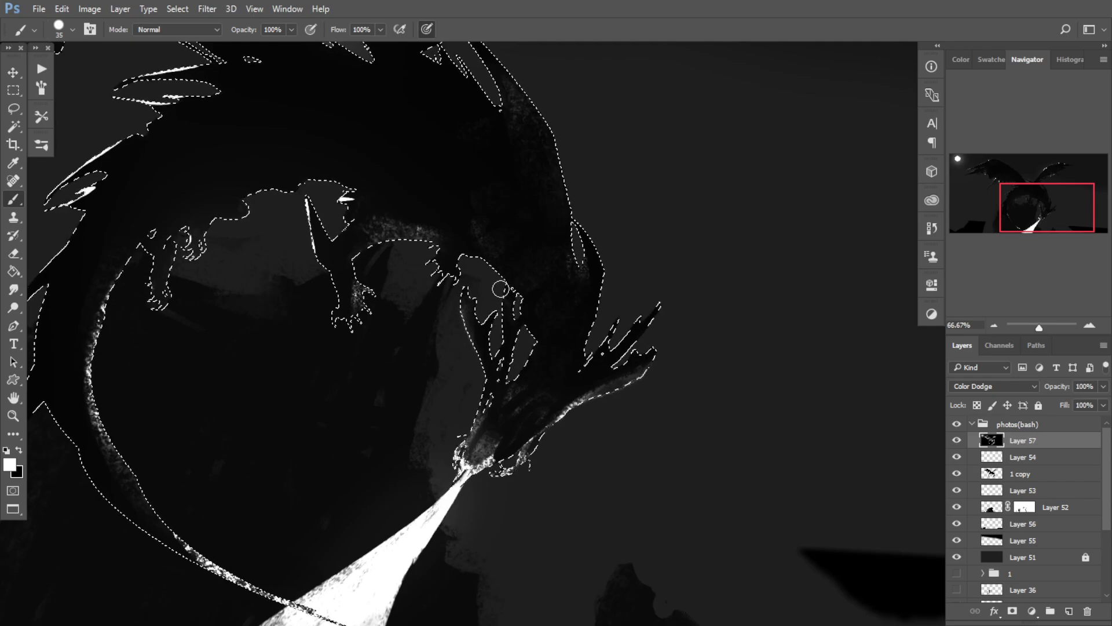
{"action": "left_click_drag", "start_coordinate": [499, 289], "coordinate": [501, 323]}
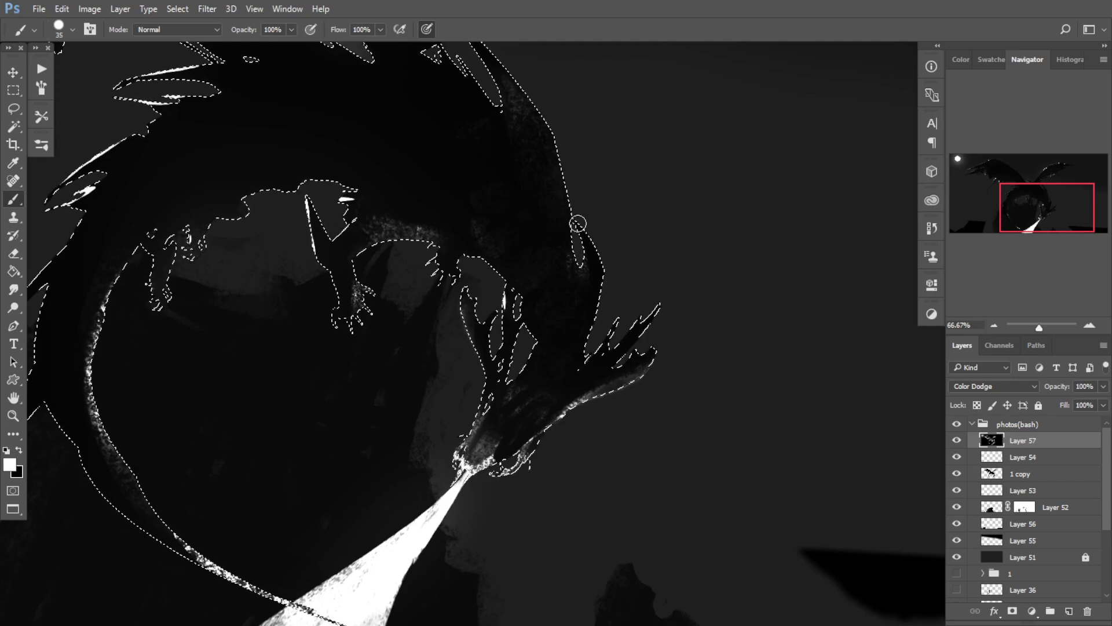
{"action": "scroll", "coordinate": [529, 258], "scroll_direction": "up", "scroll_amount": 3}
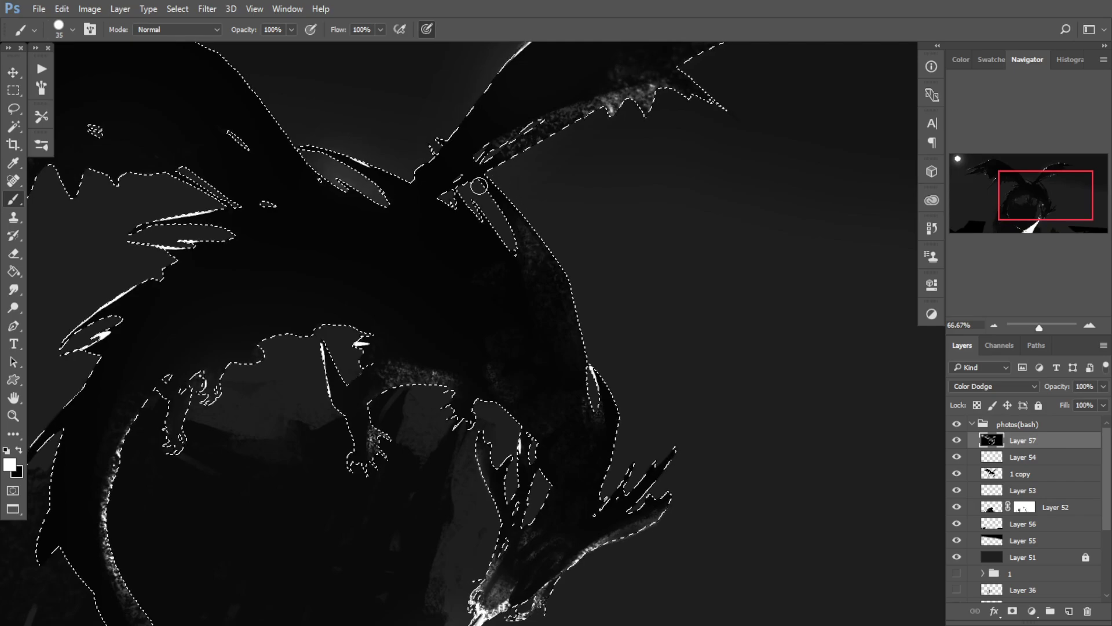
Step: Paint white edge highlights around the wing base and shoulder spines, undoing a misplaced stroke
{"action": "left_click_drag", "start_coordinate": [456, 188], "coordinate": [452, 200]}
{"action": "mouse_move", "coordinate": [495, 104]}
{"action": "left_mouse_down"}
{"action": "mouse_move", "coordinate": [459, 158]}
{"action": "mouse_move", "coordinate": [484, 212]}
{"action": "left_mouse_up"}
{"action": "key", "text": "ctrl+z"}
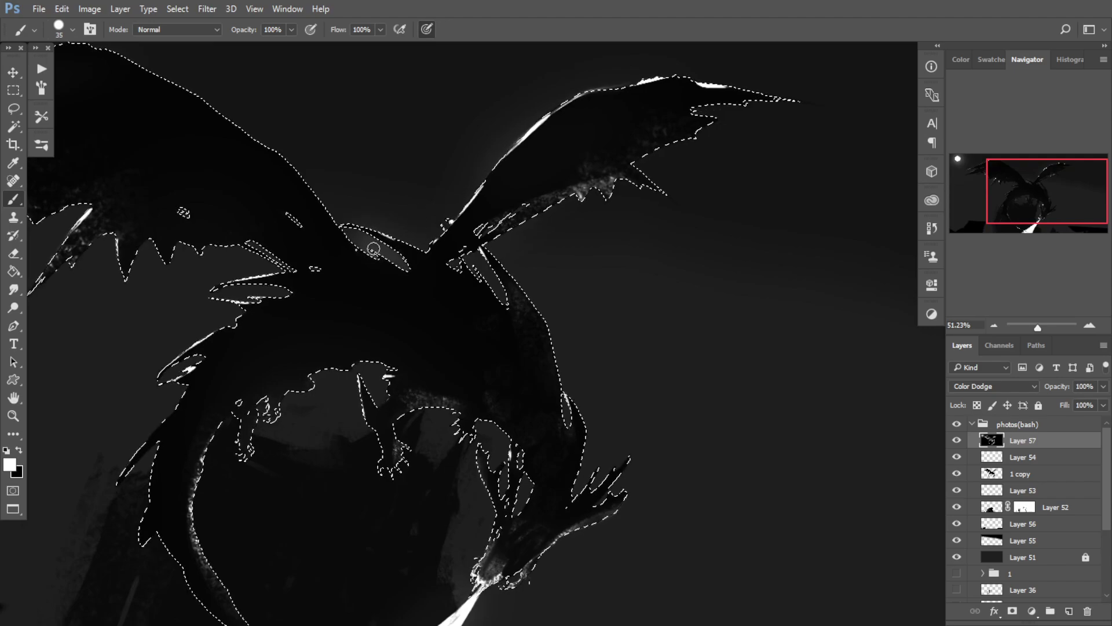
{"action": "mouse_move", "coordinate": [343, 222]}
{"action": "left_mouse_down"}
{"action": "mouse_move", "coordinate": [400, 239]}
{"action": "mouse_move", "coordinate": [454, 238]}
{"action": "left_mouse_up"}
Step: Clear the silhouette selection, compare the image with and without Layer 57, and lower that layer's opacity to 85%
{"action": "scroll", "coordinate": [249, 278], "scroll_direction": "down", "scroll_amount": 4}
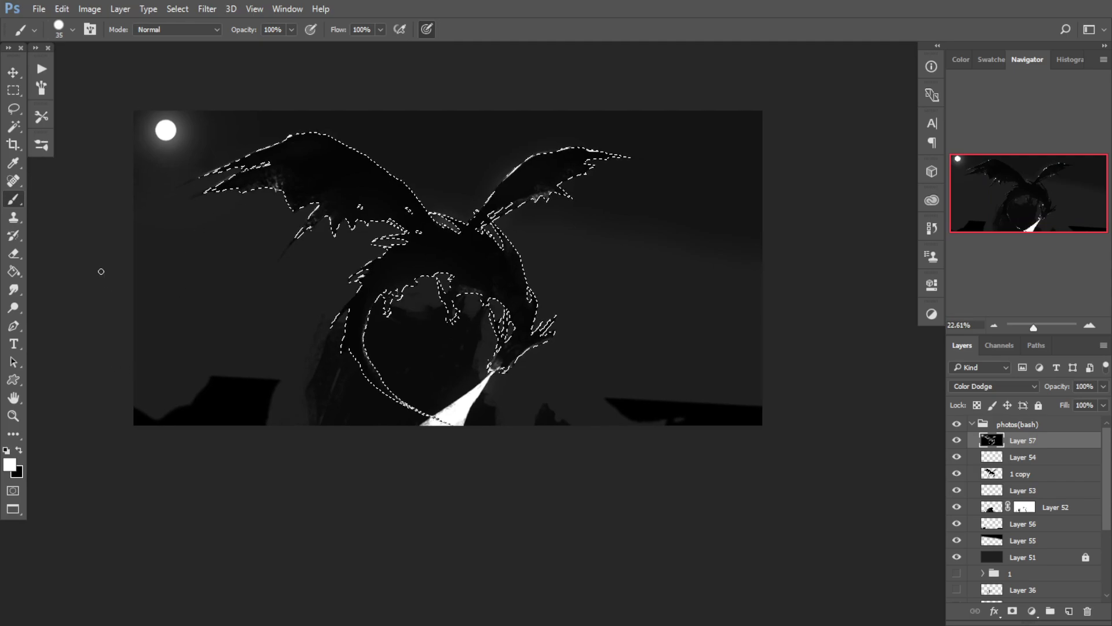
{"action": "left_click", "coordinate": [13, 91]}
{"action": "key", "text": "ctrl+d"}
{"action": "left_click", "coordinate": [13, 72]}
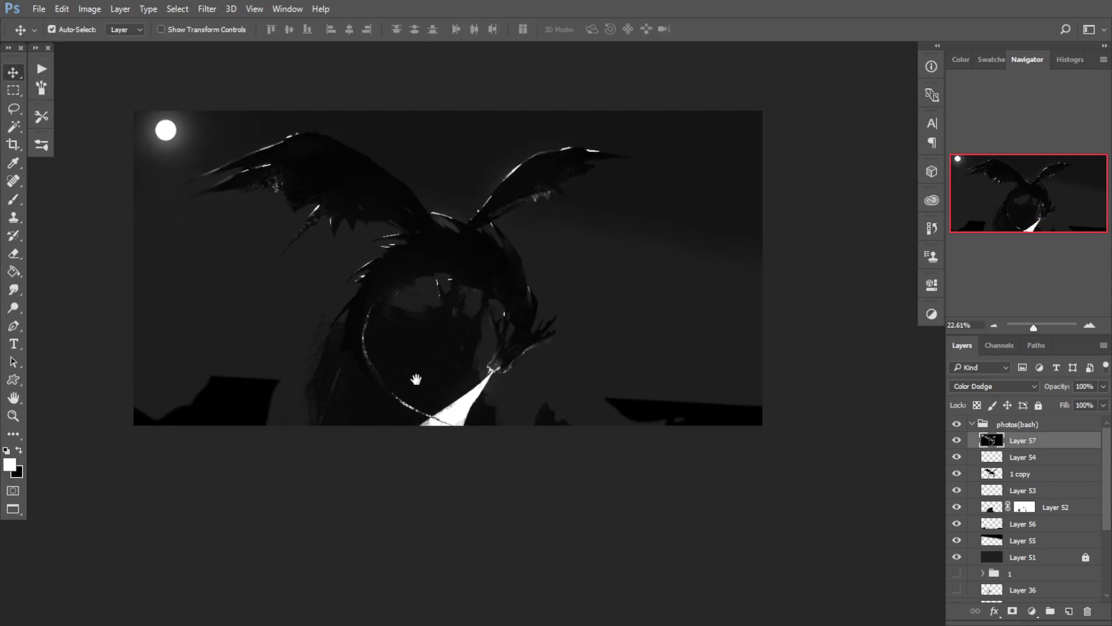
{"action": "left_click", "coordinate": [957, 442]}
{"action": "left_click", "coordinate": [957, 442]}
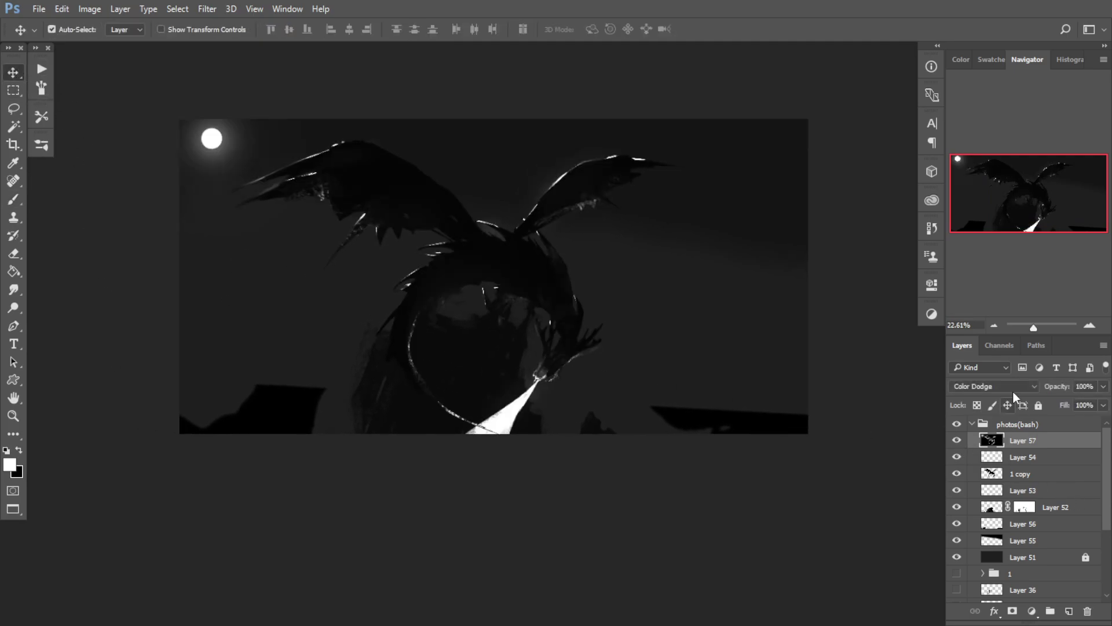
{"action": "left_click_drag", "start_coordinate": [1101, 404], "coordinate": [1092, 404]}
Step: Add a new layer above Layer 57 and paint a small white eye on the dragon's head with a 3 px brush
{"action": "mouse_move", "coordinate": [507, 343]}
{"action": "left_mouse_down"}
{"action": "mouse_move", "coordinate": [476, 350]}
{"action": "mouse_move", "coordinate": [507, 348]}
{"action": "left_mouse_up"}
{"action": "mouse_move", "coordinate": [507, 347]}
{"action": "left_mouse_down"}
{"action": "mouse_move", "coordinate": [535, 371]}
{"action": "mouse_move", "coordinate": [627, 394]}
{"action": "mouse_move", "coordinate": [467, 325]}
{"action": "mouse_move", "coordinate": [476, 342]}
{"action": "mouse_move", "coordinate": [548, 361]}
{"action": "left_mouse_up"}
{"action": "key", "text": "b"}
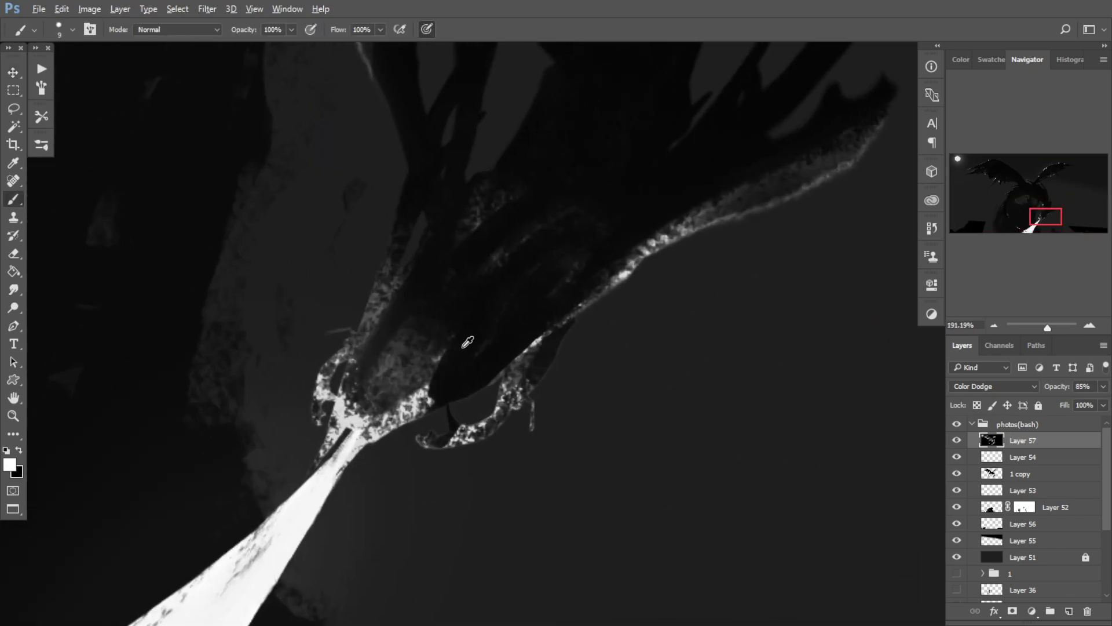
{"action": "key", "text": "bracketleft"}
{"action": "key", "text": "bracketleft"}
{"action": "key", "text": "bracketleft"}
{"action": "key", "text": "bracketleft"}
{"action": "key", "text": "bracketleft"}
{"action": "key", "text": "bracketleft"}
{"action": "key", "text": "bracketleft"}
{"action": "key", "text": "bracketleft"}
{"action": "left_click_drag", "start_coordinate": [489, 332], "coordinate": [465, 338]}
{"action": "left_click", "coordinate": [1069, 610]}
{"action": "key", "text": "bracketright"}
{"action": "key", "text": "bracketright"}
{"action": "key", "text": "bracketright"}
{"action": "key", "text": "bracketright"}
{"action": "key", "text": "bracketright"}
{"action": "key", "text": "bracketright"}
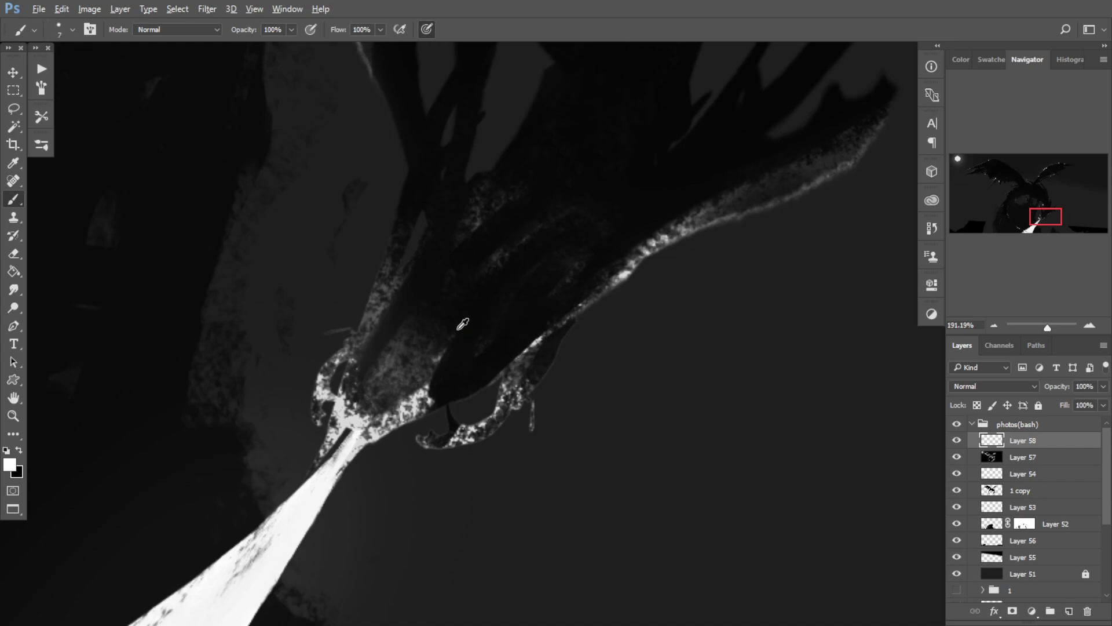
{"action": "right_click", "coordinate": [491, 311], "text": "alt"}
{"action": "mouse_move", "coordinate": [465, 311]}
{"action": "left_mouse_down"}
{"action": "mouse_move", "coordinate": [397, 372]}
{"action": "mouse_move", "coordinate": [377, 358]}
{"action": "mouse_move", "coordinate": [465, 348]}
{"action": "mouse_move", "coordinate": [442, 368]}
{"action": "mouse_move", "coordinate": [510, 374]}
{"action": "left_mouse_up"}
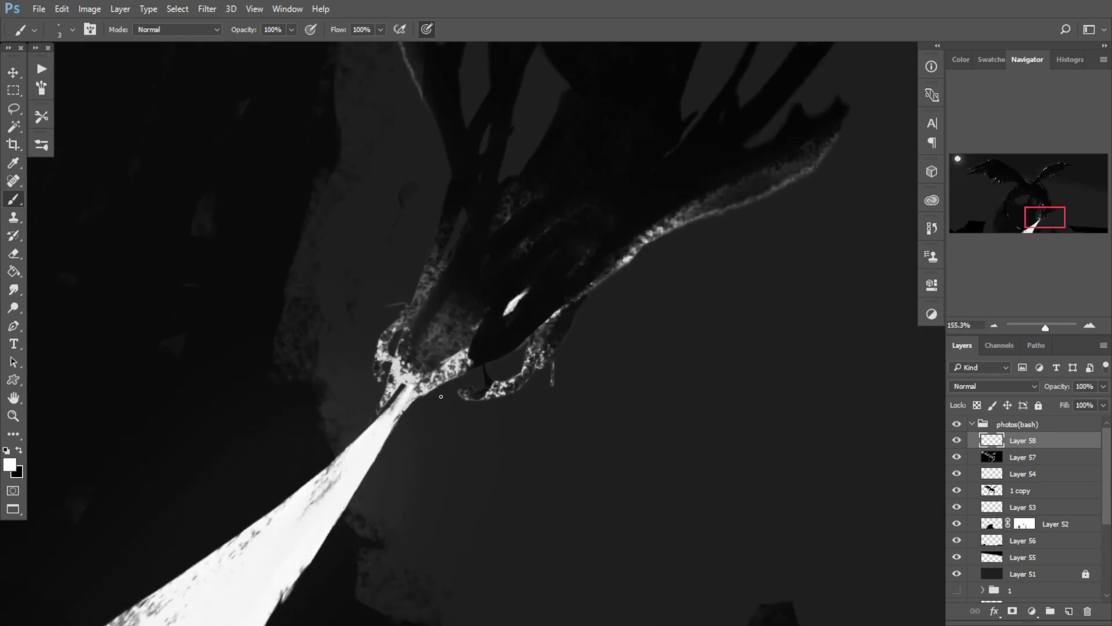
Step: Paint small white teeth along the dragon's jaw with a 5 px brush and undo the last change
{"action": "mouse_move", "coordinate": [428, 360]}
{"action": "left_mouse_down"}
{"action": "mouse_move", "coordinate": [438, 386]}
{"action": "mouse_move", "coordinate": [484, 352]}
{"action": "left_mouse_up"}
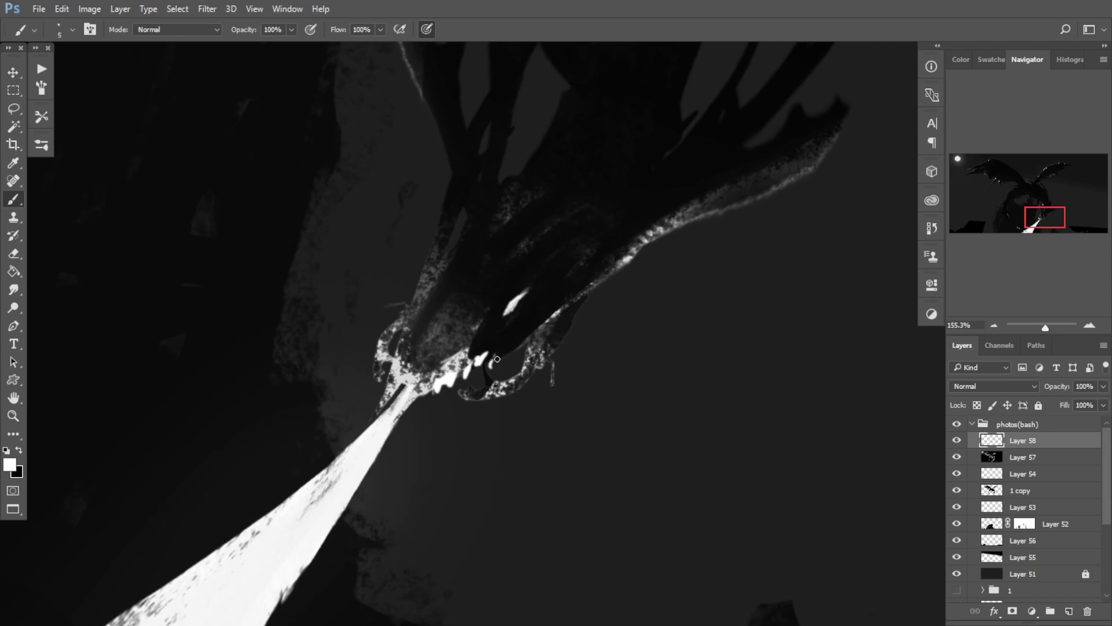
{"action": "key", "text": "e"}
{"action": "key", "text": "ctrl+z"}
{"action": "mouse_move", "coordinate": [452, 356]}
{"action": "left_mouse_down"}
{"action": "mouse_move", "coordinate": [477, 341]}
{"action": "mouse_move", "coordinate": [410, 385]}
{"action": "mouse_move", "coordinate": [437, 380]}
{"action": "mouse_move", "coordinate": [435, 364]}
{"action": "left_mouse_up"}
{"action": "left_click_drag", "start_coordinate": [435, 364], "coordinate": [576, 378]}
{"action": "key", "text": "b"}
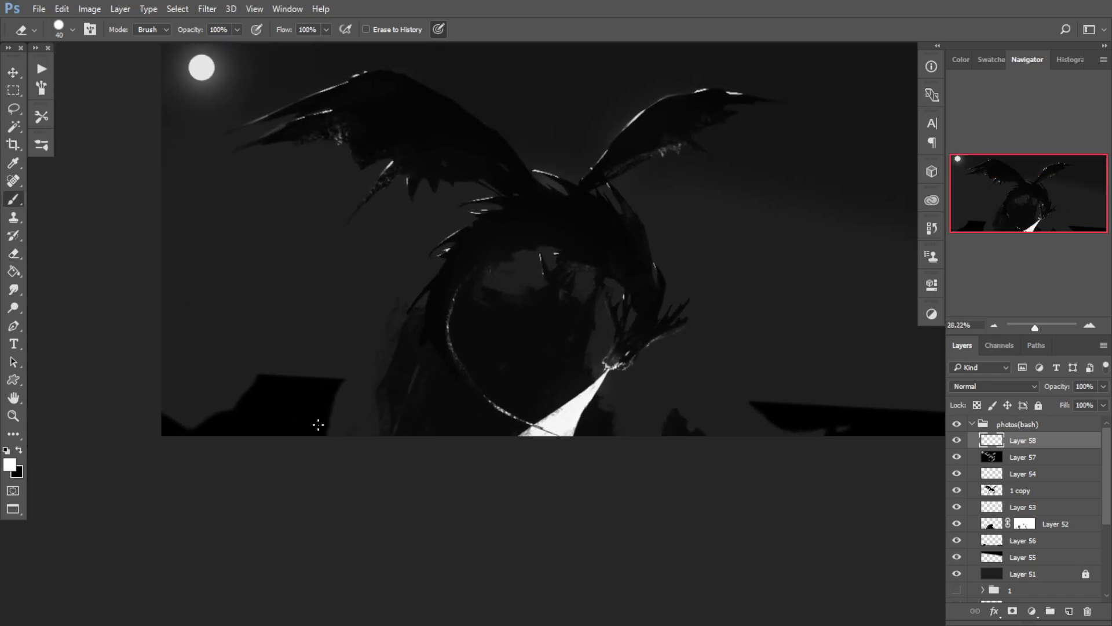
Step: Try thin white edge strokes on the dark foreground block on the moon side, and undo them
{"action": "mouse_move", "coordinate": [258, 377]}
{"action": "left_mouse_down"}
{"action": "mouse_move", "coordinate": [352, 381]}
{"action": "mouse_move", "coordinate": [325, 382]}
{"action": "left_mouse_up"}
{"action": "key", "text": "ctrl+z"}
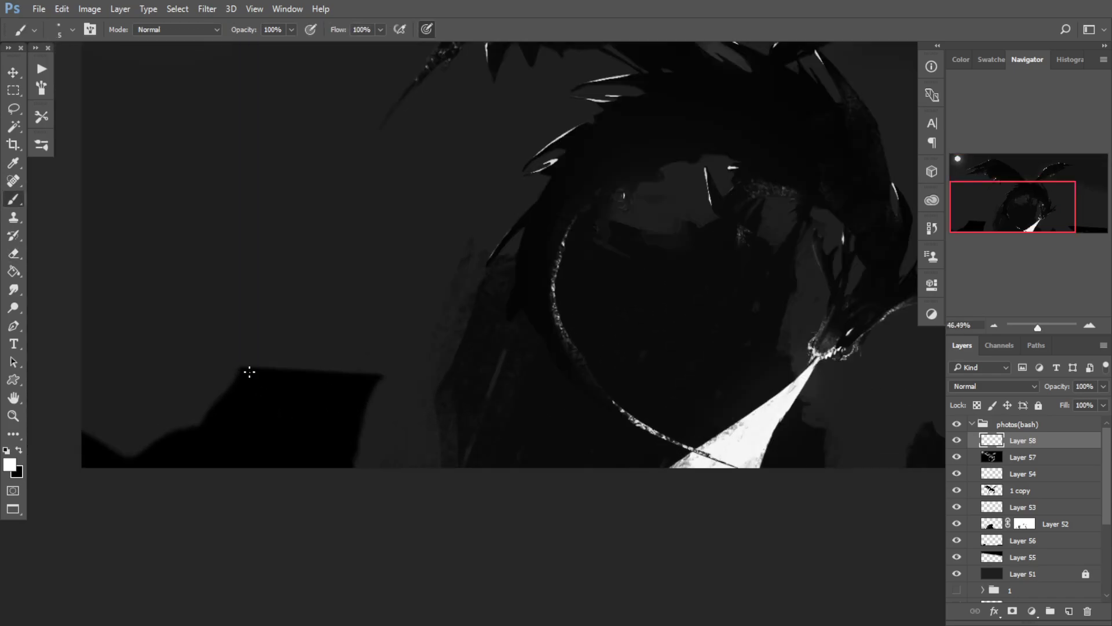
{"action": "mouse_move", "coordinate": [242, 368]}
{"action": "left_mouse_down"}
{"action": "mouse_move", "coordinate": [405, 376]}
{"action": "mouse_move", "coordinate": [166, 422]}
{"action": "left_mouse_up"}
{"action": "key", "text": "ctrl+z"}
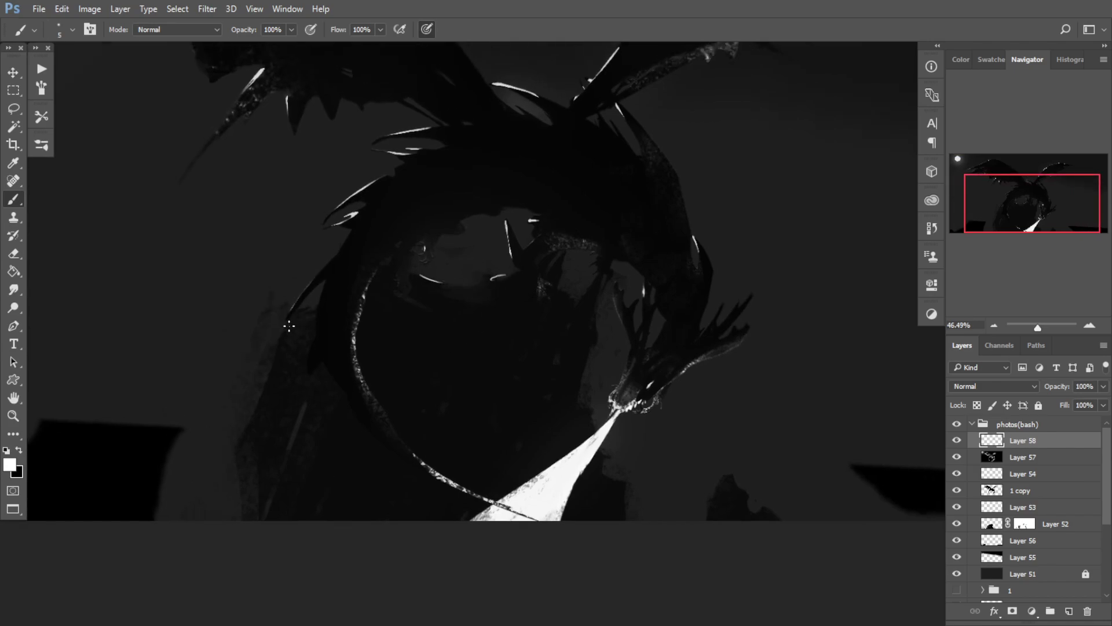
Step: Add thin white highlights on the rock pedestal's upper edge beneath the dragon's feet
{"action": "left_click_drag", "start_coordinate": [338, 343], "coordinate": [265, 363]}
{"action": "left_click_drag", "start_coordinate": [504, 376], "coordinate": [538, 409]}
{"action": "mouse_move", "coordinate": [523, 394]}
{"action": "left_mouse_down"}
{"action": "mouse_move", "coordinate": [481, 402]}
{"action": "mouse_move", "coordinate": [550, 401]}
{"action": "left_mouse_up"}
{"action": "left_click_drag", "start_coordinate": [524, 401], "coordinate": [565, 401]}
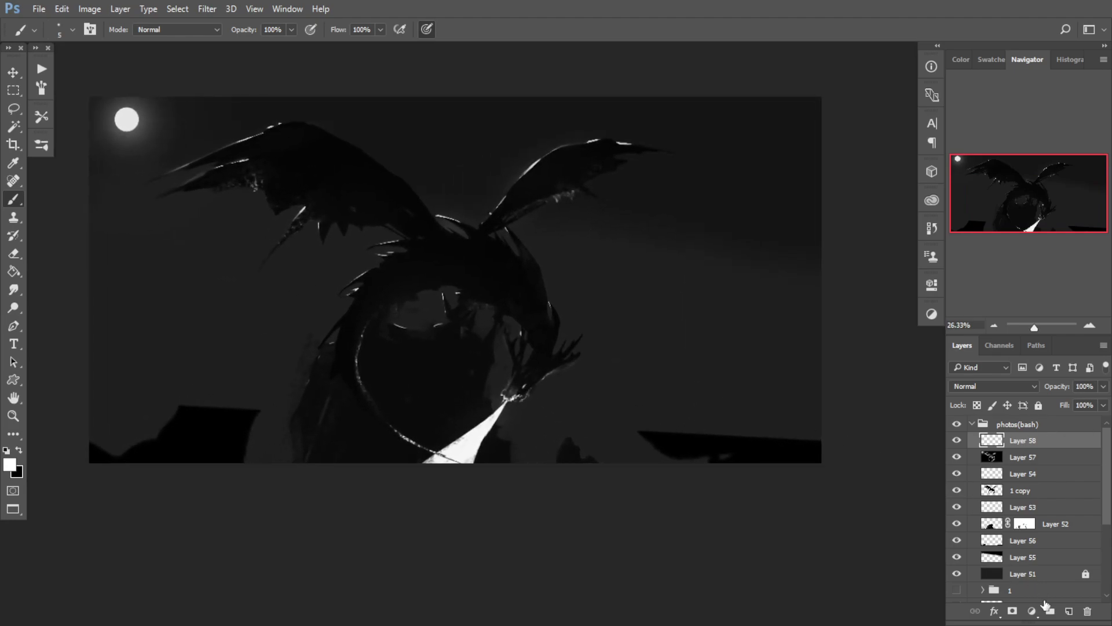
Step: Add a reversed Gradient Map adjustment layer above Layer 58 and set its blend mode to Soft Light
{"action": "left_click", "coordinate": [1033, 611]}
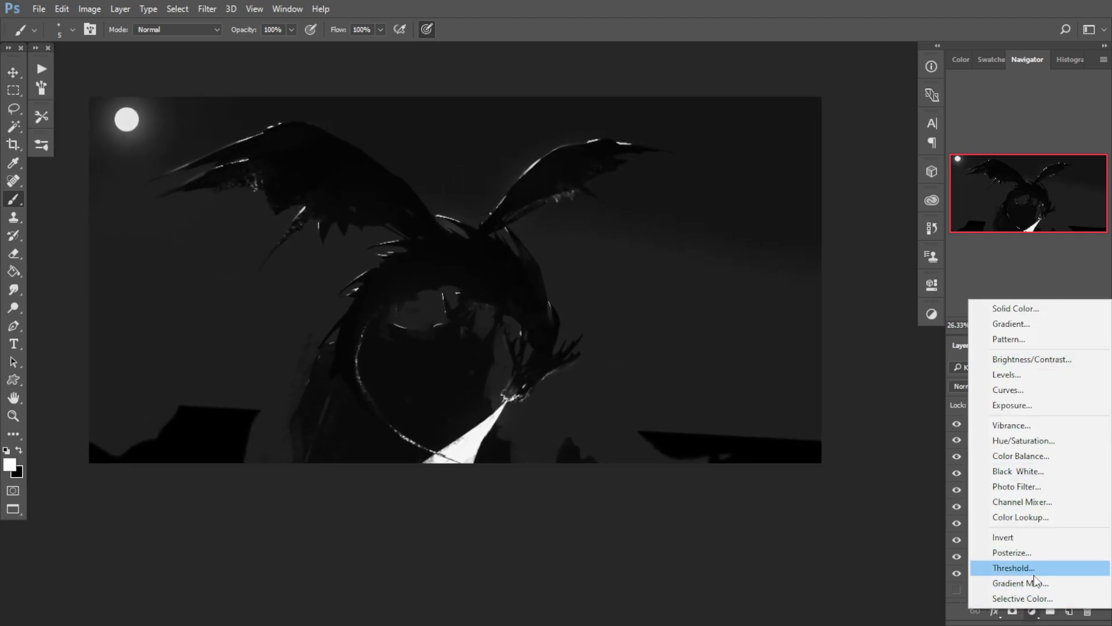
{"action": "left_click", "coordinate": [1021, 583]}
{"action": "left_click", "coordinate": [702, 358]}
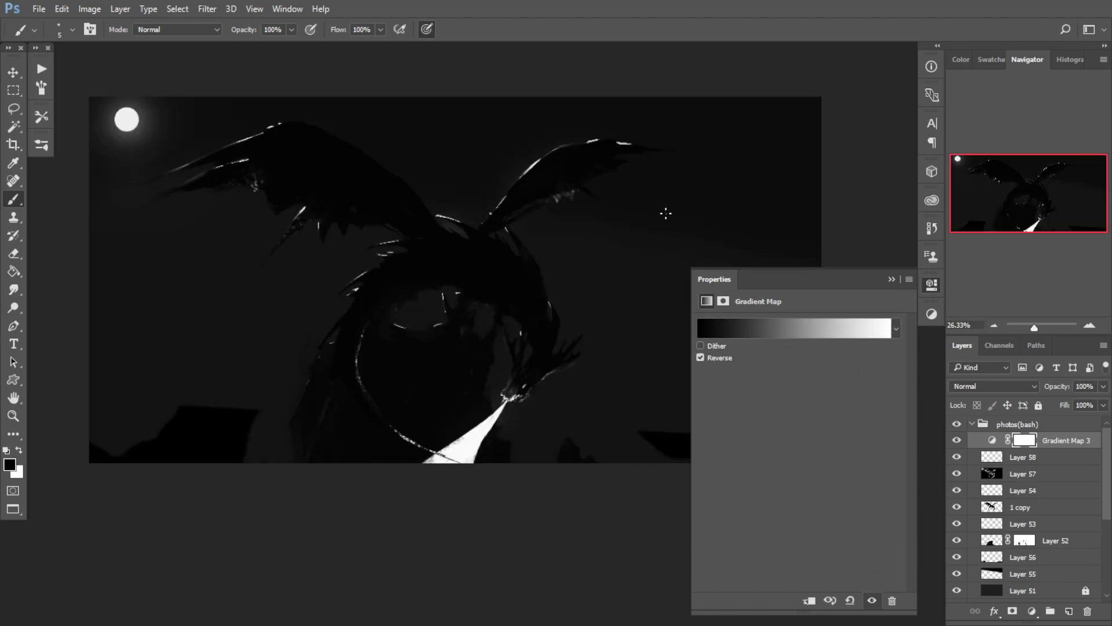
{"action": "left_click", "coordinate": [977, 385]}
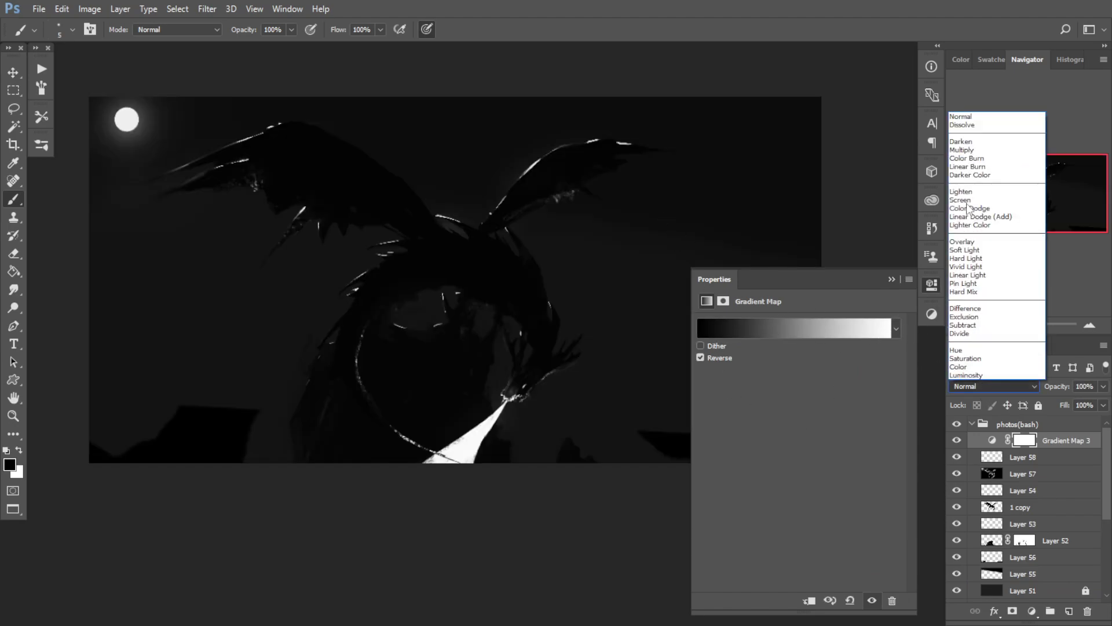
{"action": "left_click", "coordinate": [975, 250]}
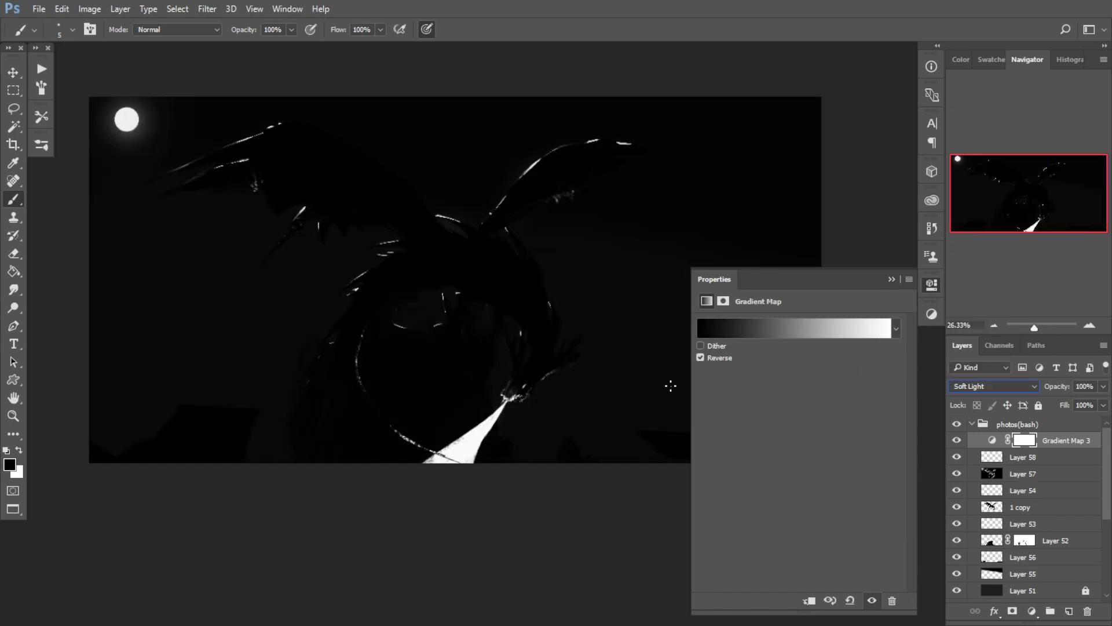
Step: Try several colour presets on the gradient map and apply the blue, yellow, blue gradient
{"action": "left_click", "coordinate": [897, 329]}
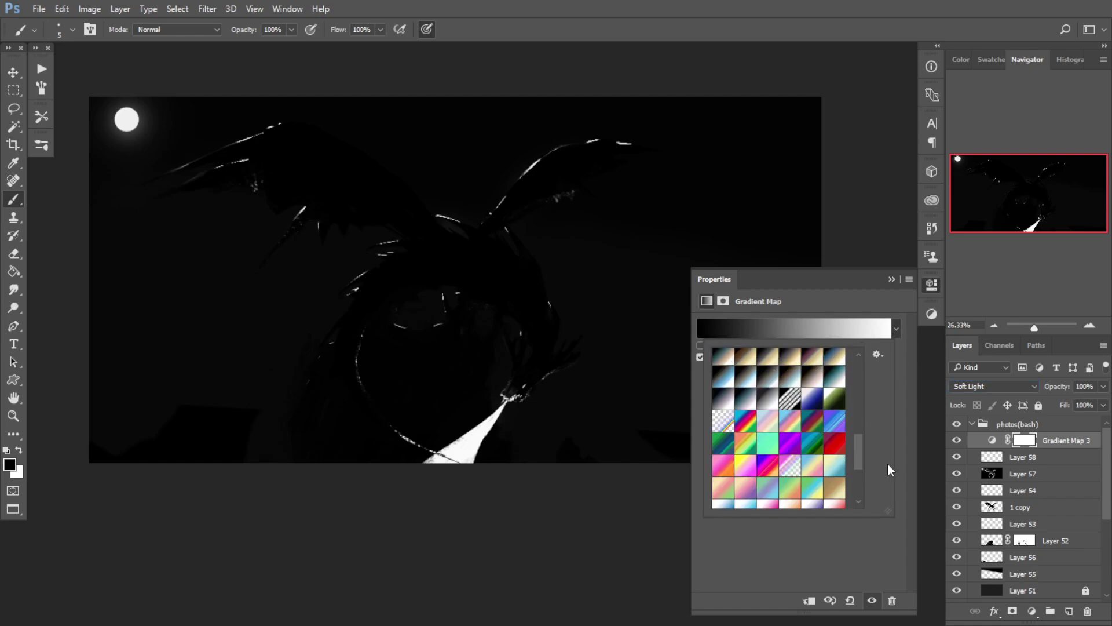
{"action": "scroll", "coordinate": [854, 411], "scroll_direction": "up", "scroll_amount": 5}
{"action": "left_click", "coordinate": [790, 359]}
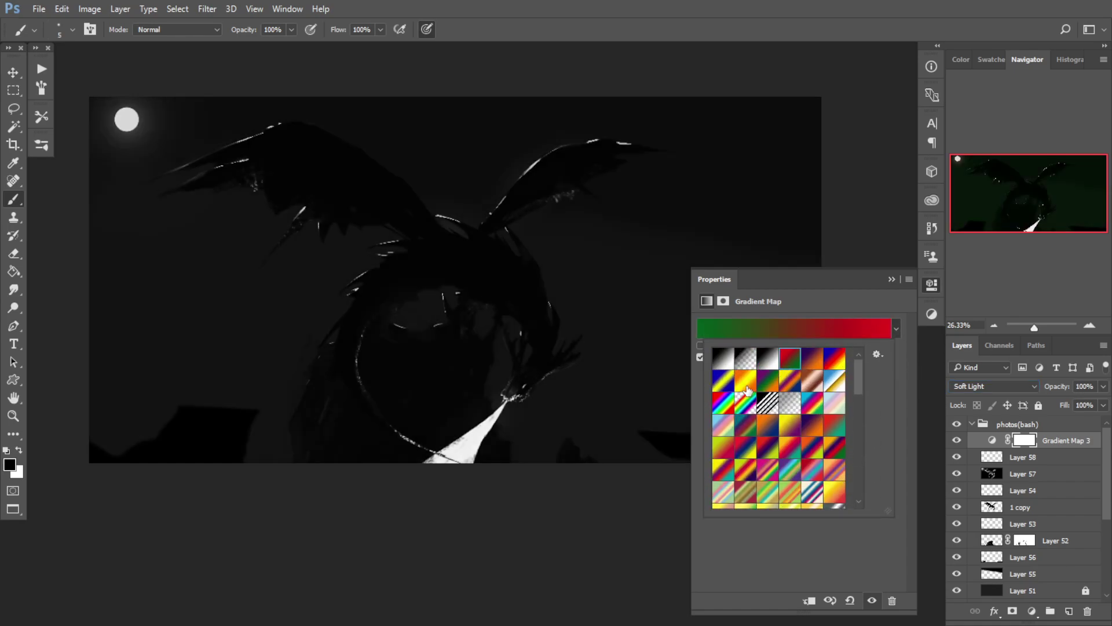
{"action": "left_click", "coordinate": [812, 359]}
{"action": "key", "text": "Right"}
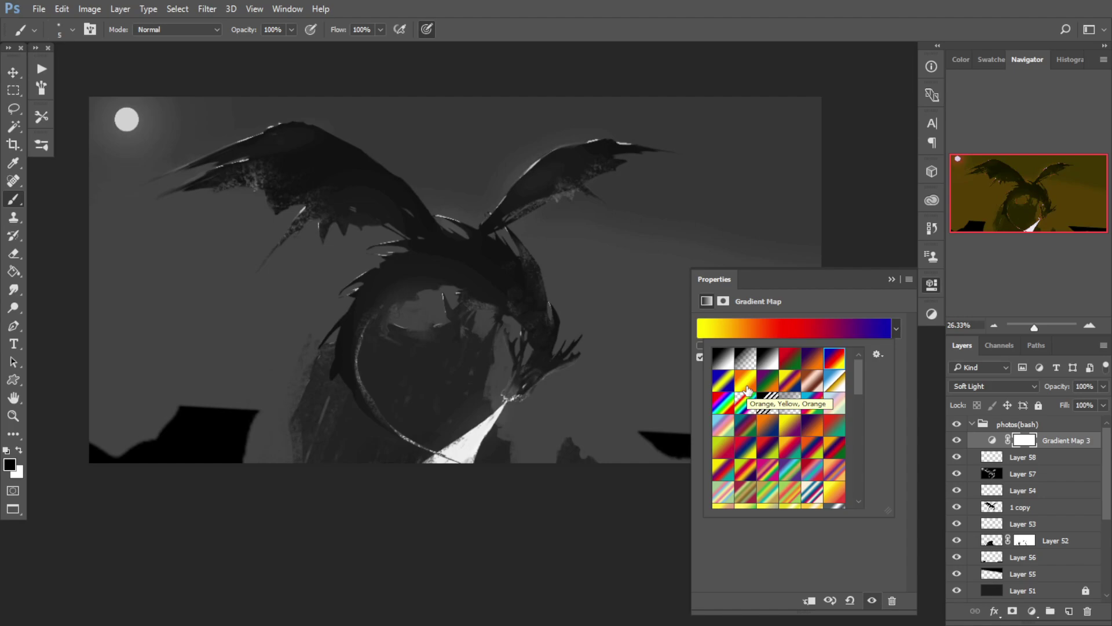
{"action": "key", "text": "Right"}
{"action": "key", "text": "Return"}
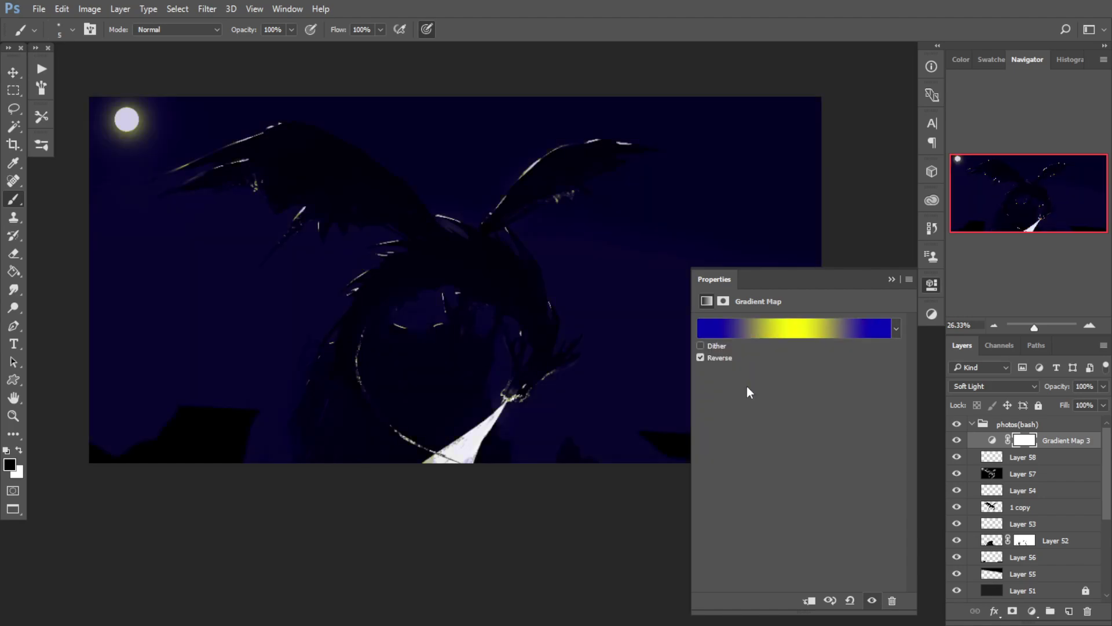
Step: Compare the blue, red, yellow gradient preset with the neighbouring blue, yellow, blue preset on the scene
{"action": "left_click", "coordinate": [896, 330]}
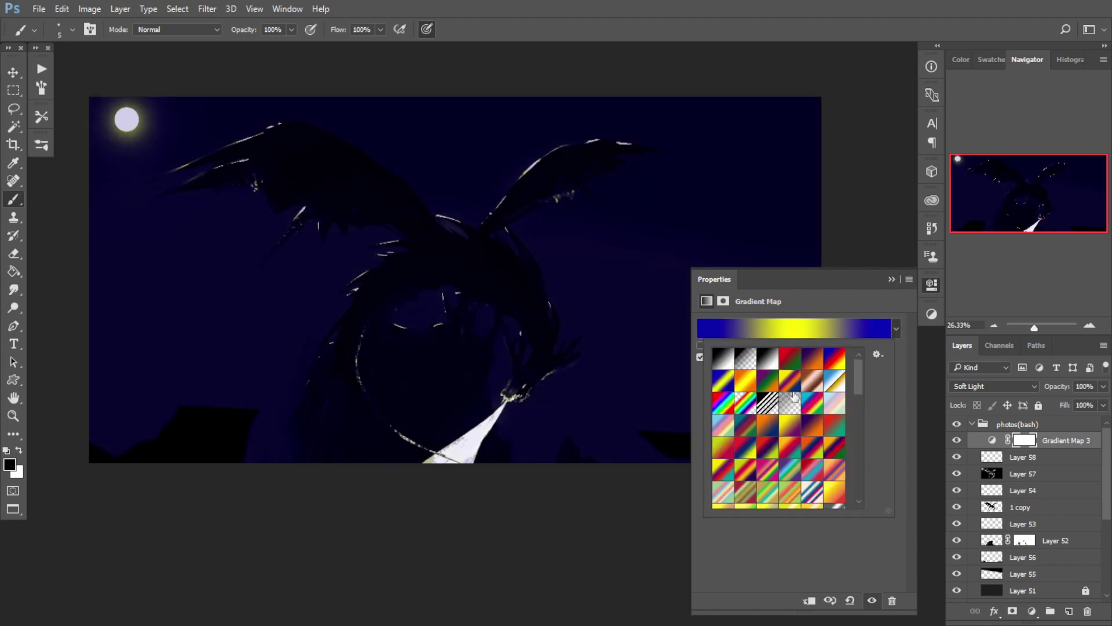
{"action": "left_click", "coordinate": [784, 365]}
{"action": "key", "text": "Right"}
{"action": "key", "text": "Right"}
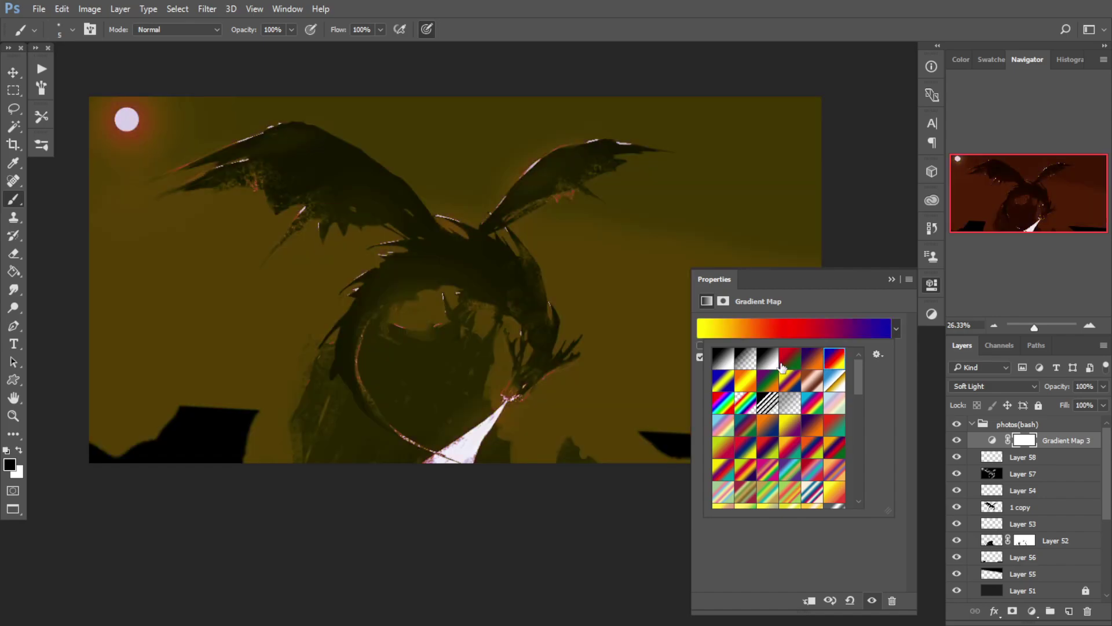
{"action": "key", "text": "Right"}
{"action": "key", "text": "Left"}
{"action": "key", "text": "Right"}
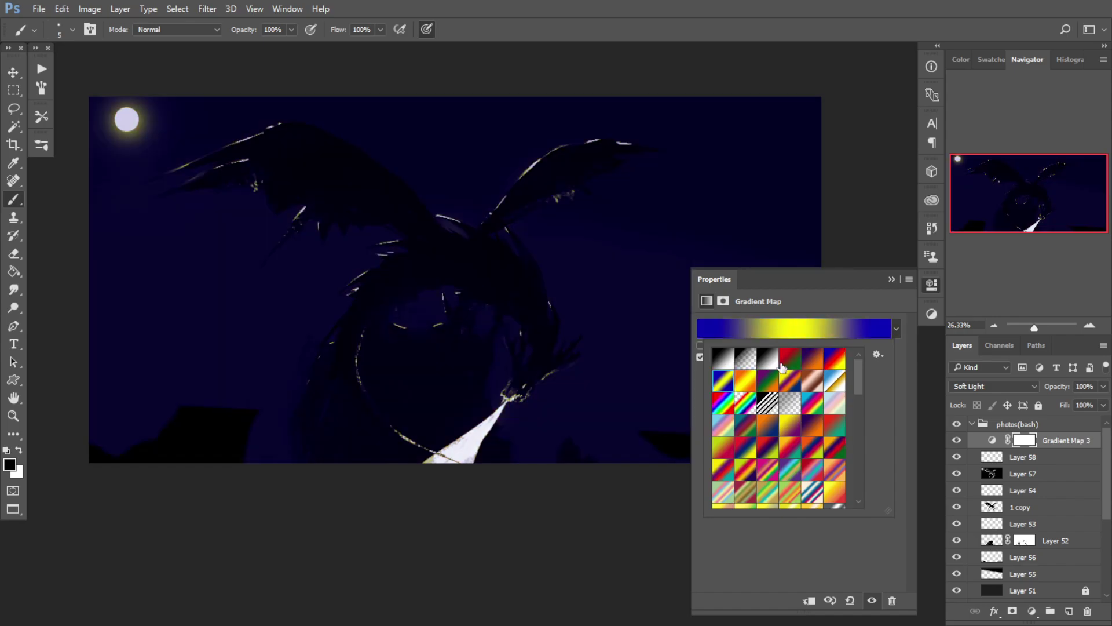
{"action": "key", "text": "Left"}
{"action": "key", "text": "Right"}
{"action": "key", "text": "Right"}
{"action": "key", "text": "Left"}
{"action": "key", "text": "Left"}
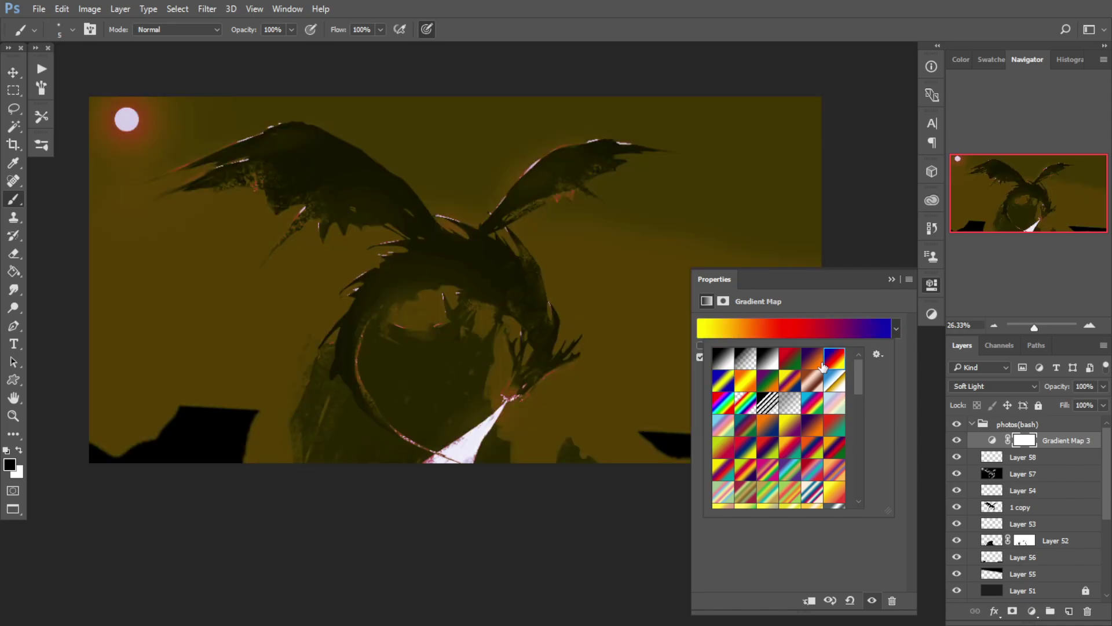
Step: Apply the yellow, violet, orange, blue preset to the gradient map and close its settings
{"action": "key", "text": "Right"}
{"action": "key", "text": "Right"}
{"action": "key", "text": "Right"}
{"action": "key", "text": "Right"}
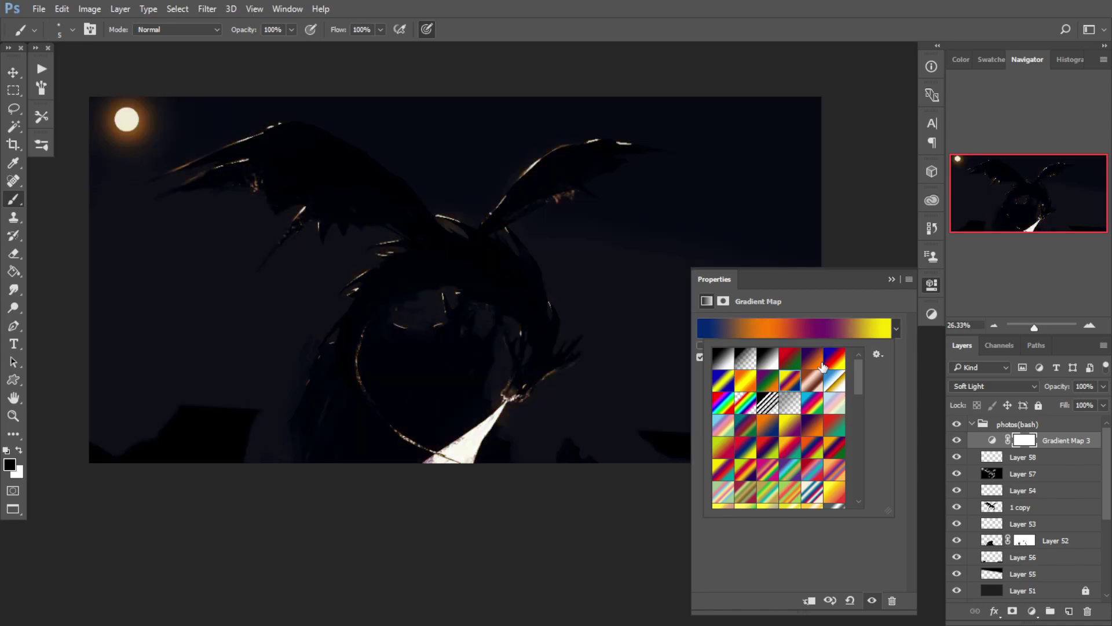
{"action": "key", "text": "Right"}
{"action": "key", "text": "Left"}
{"action": "left_click", "coordinate": [893, 279]}
Step: Lower the gradient map layer's opacity to 58% and dismiss the list of further adjustment layers
{"action": "left_click", "coordinate": [1103, 405]}
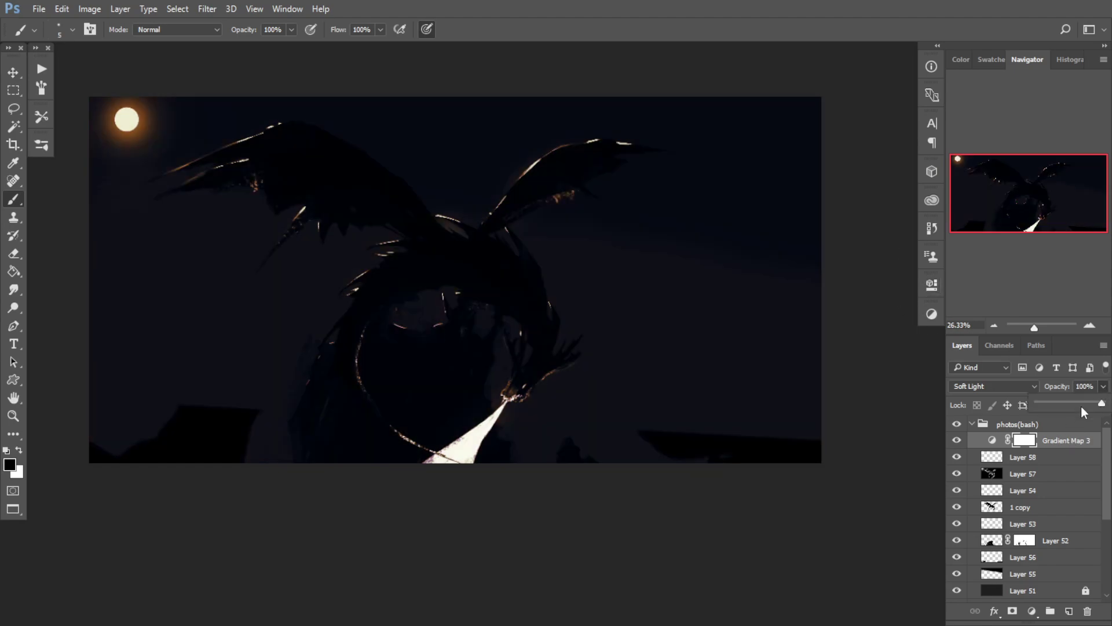
{"action": "left_click_drag", "start_coordinate": [1074, 404], "coordinate": [1109, 405]}
{"action": "left_click_drag", "start_coordinate": [1037, 406], "coordinate": [1099, 401]}
{"action": "left_click", "coordinate": [1032, 611]}
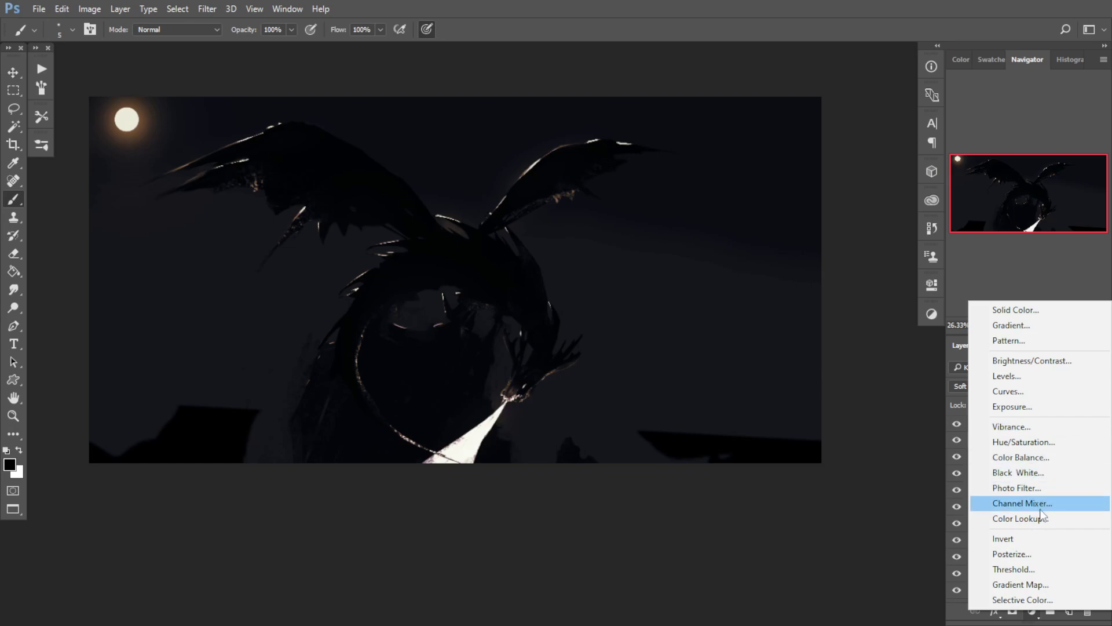
{"action": "left_click", "coordinate": [16, 76]}
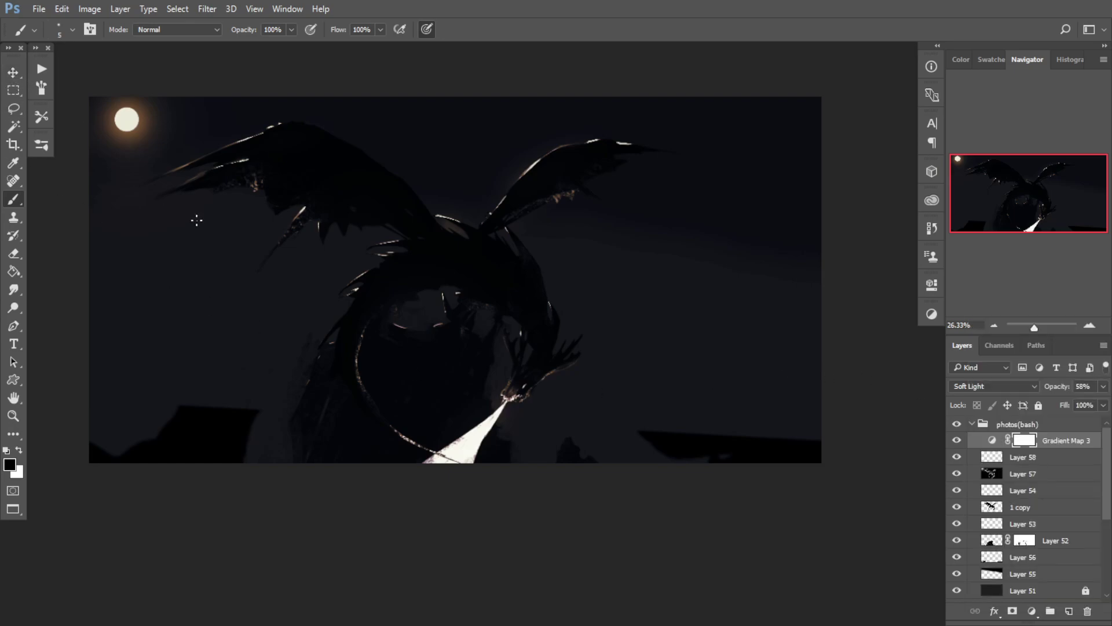
{"action": "mouse_move", "coordinate": [489, 346]}
{"action": "left_mouse_down"}
{"action": "mouse_move", "coordinate": [558, 355]}
{"action": "mouse_move", "coordinate": [529, 384]}
{"action": "left_mouse_up"}
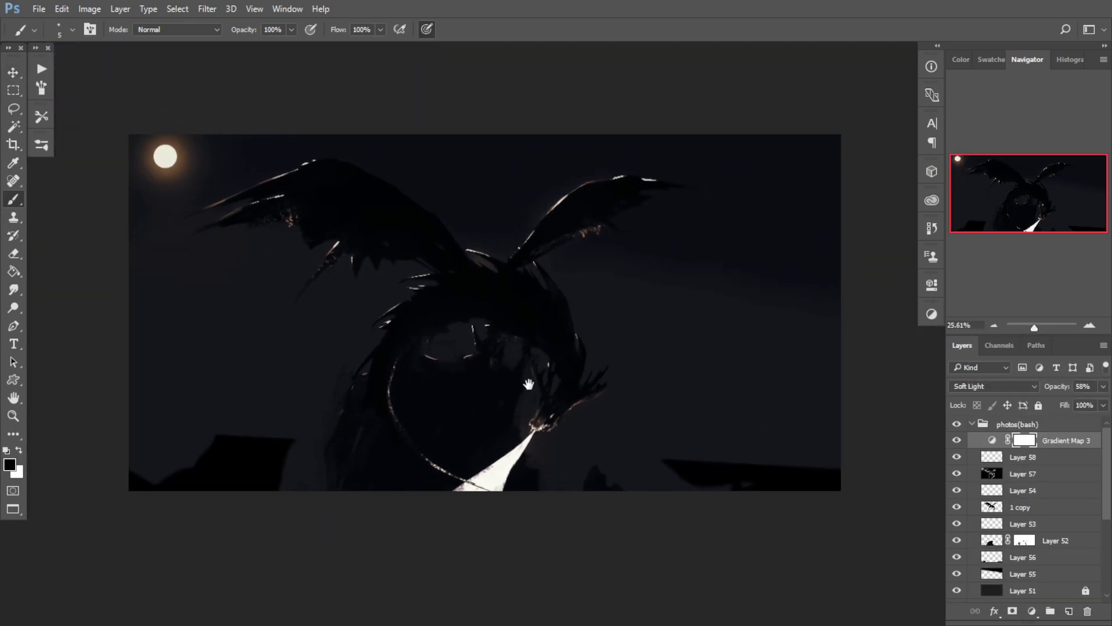
Step: Collapse the photos(bash) group, toggle its visibility, and view the brushstrokes group's dragon in its place
{"action": "key", "text": "v"}
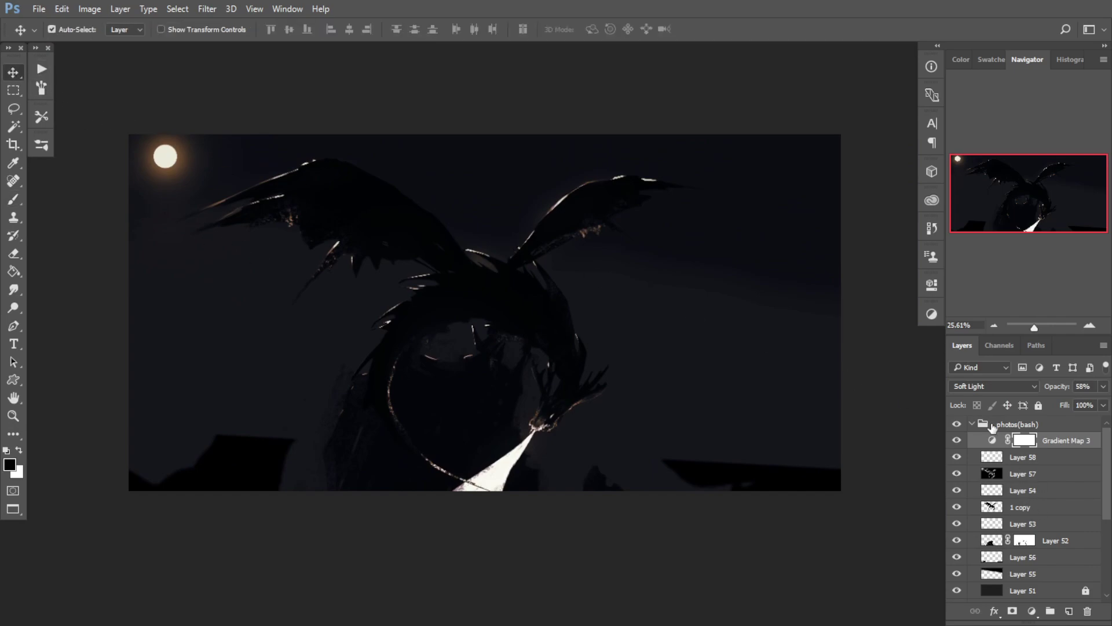
{"action": "left_click", "coordinate": [973, 426]}
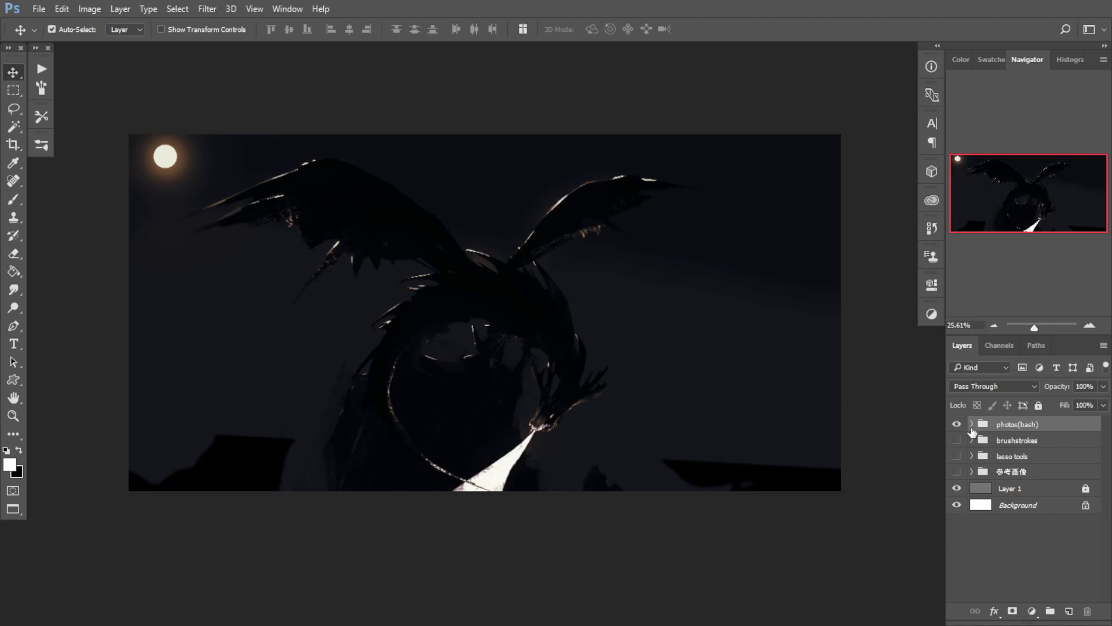
{"action": "left_click", "coordinate": [957, 425]}
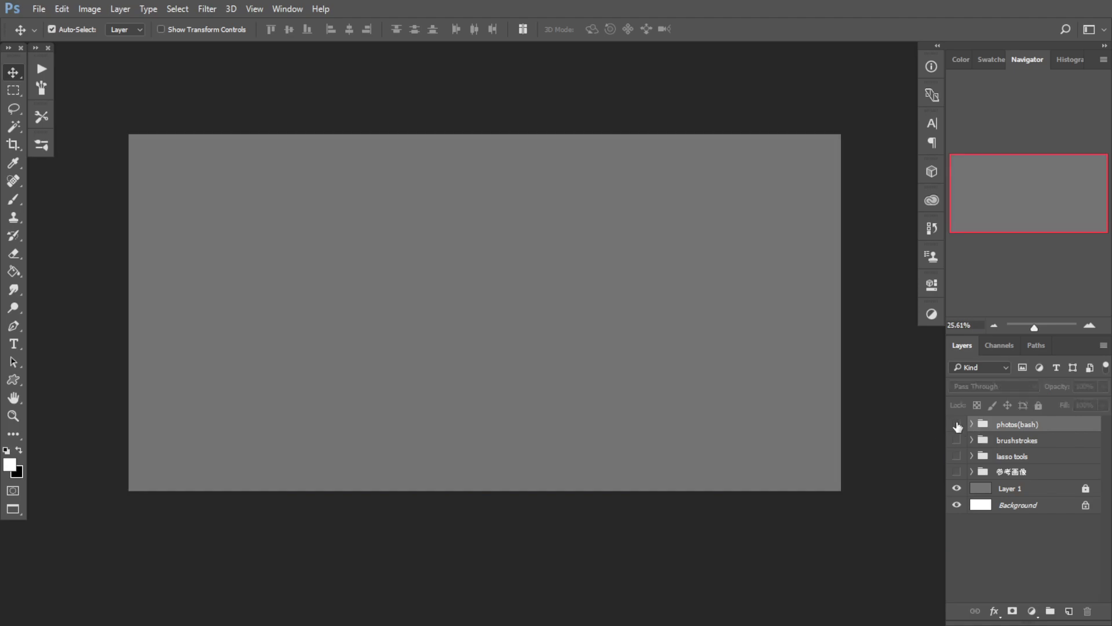
{"action": "left_click", "coordinate": [957, 425]}
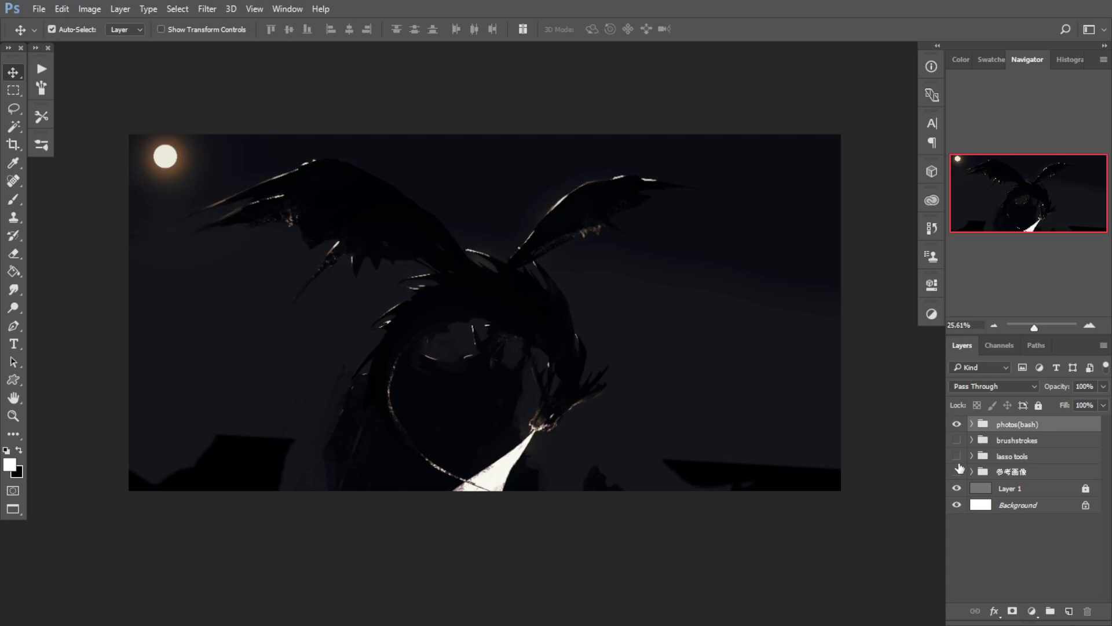
{"action": "left_click", "coordinate": [957, 441]}
{"action": "left_click", "coordinate": [957, 424]}
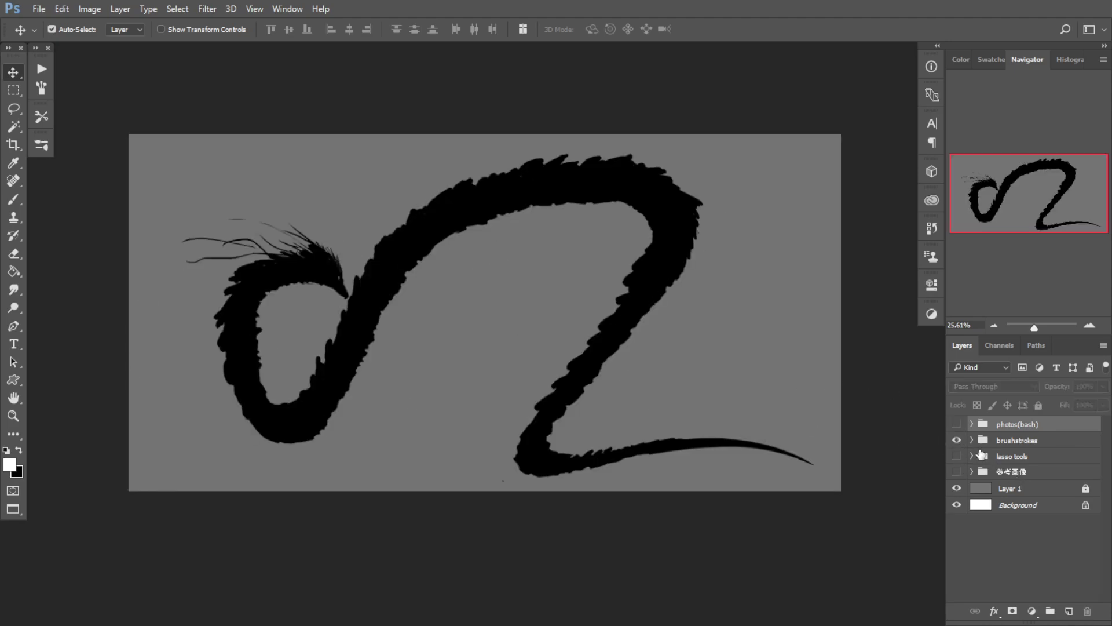
Step: View the lasso tools group's dragon up close instead of the brushstrokes one, and return to the photos(bash) scene
{"action": "left_click", "coordinate": [957, 440]}
{"action": "left_click", "coordinate": [956, 456]}
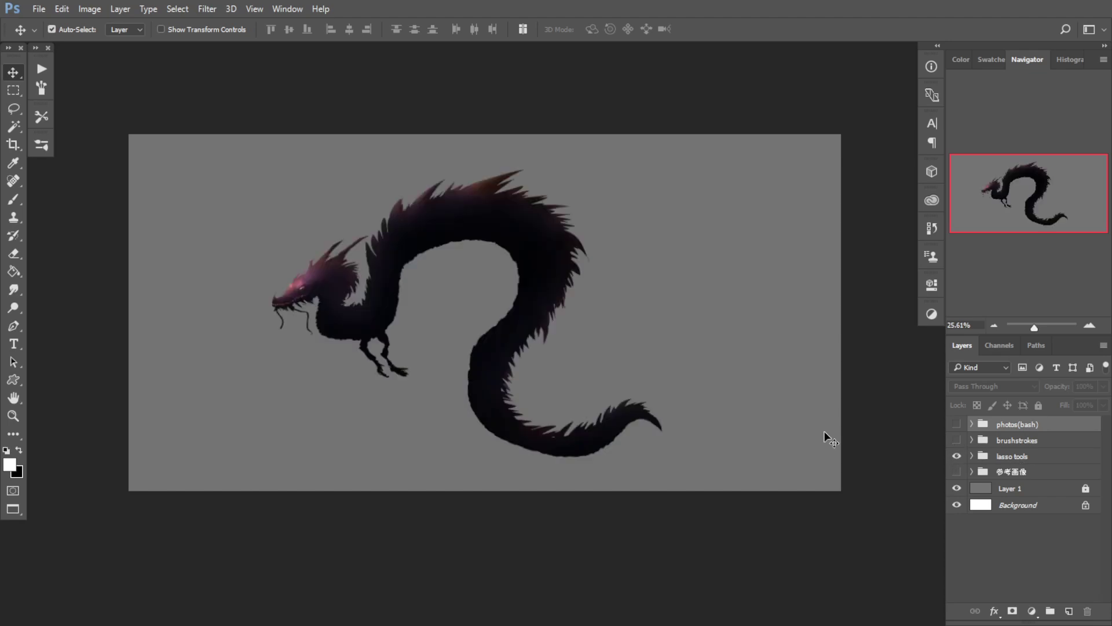
{"action": "left_click_drag", "start_coordinate": [483, 330], "coordinate": [520, 324]}
{"action": "left_click", "coordinate": [520, 325], "text": "ctrl+alt"}
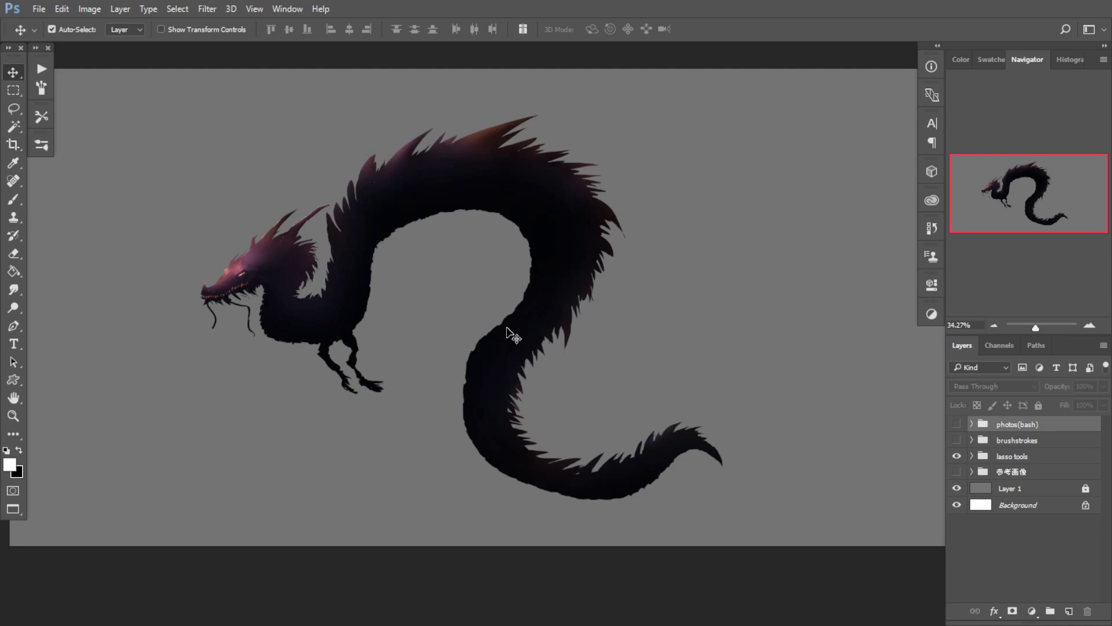
{"action": "left_click", "coordinate": [957, 423]}
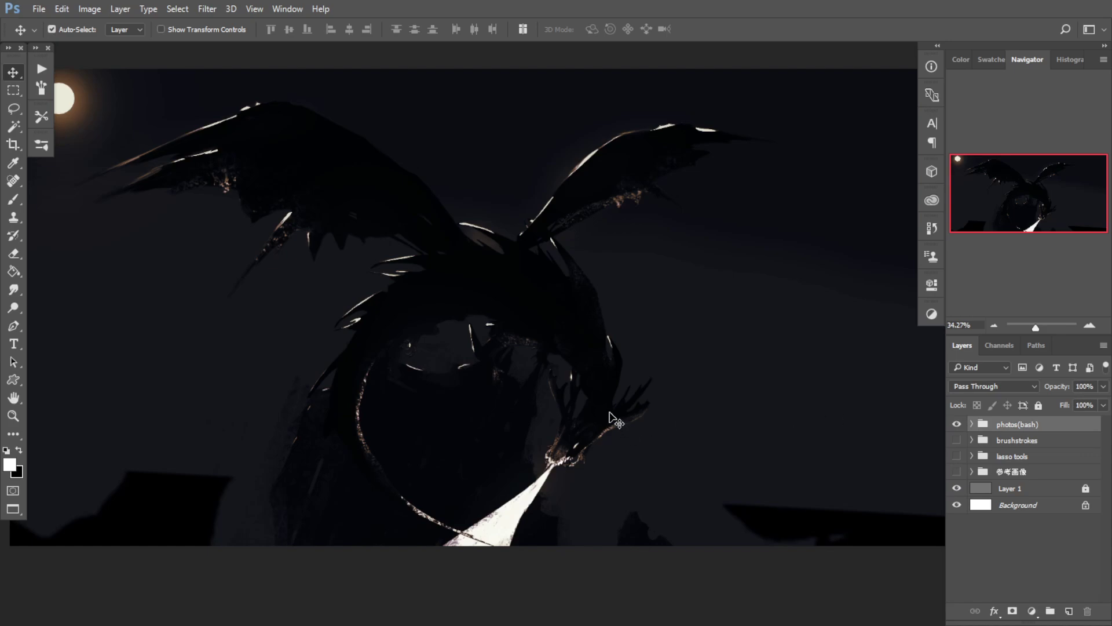
{"action": "left_click_drag", "start_coordinate": [554, 377], "coordinate": [527, 382]}
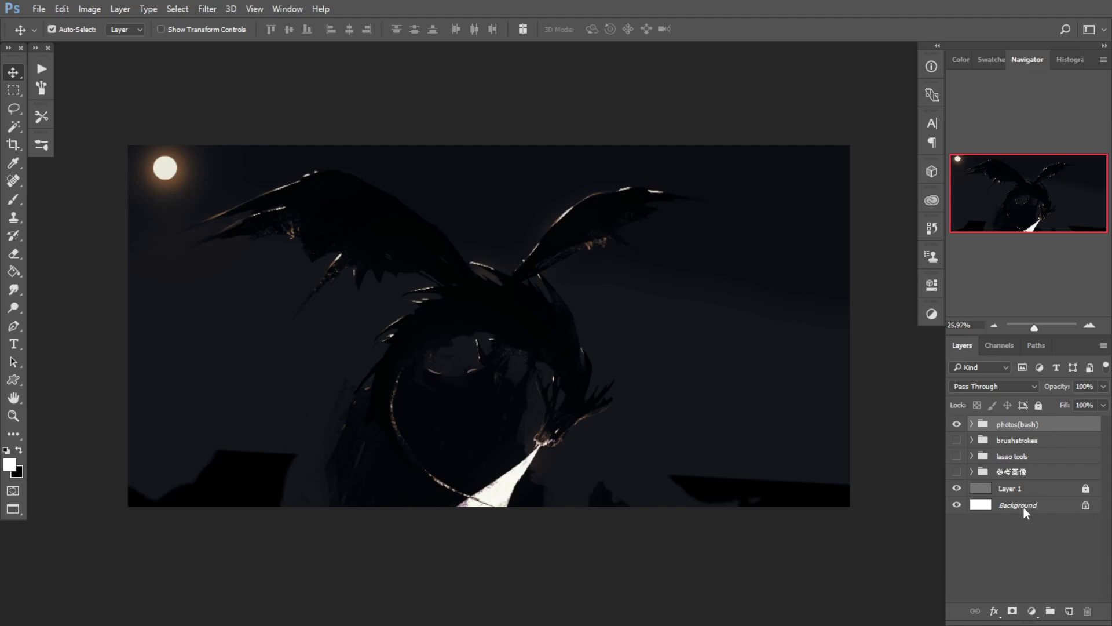
Step: Put all the night scene's layers, from Gradient Map 3 down to Layer 51, into a new group inside photos(bash)
{"action": "left_click", "coordinate": [971, 426]}
{"action": "left_click", "coordinate": [1051, 446]}
{"action": "key", "text": "x"}
{"action": "scroll", "coordinate": [1042, 502], "scroll_direction": "down", "scroll_amount": 1}
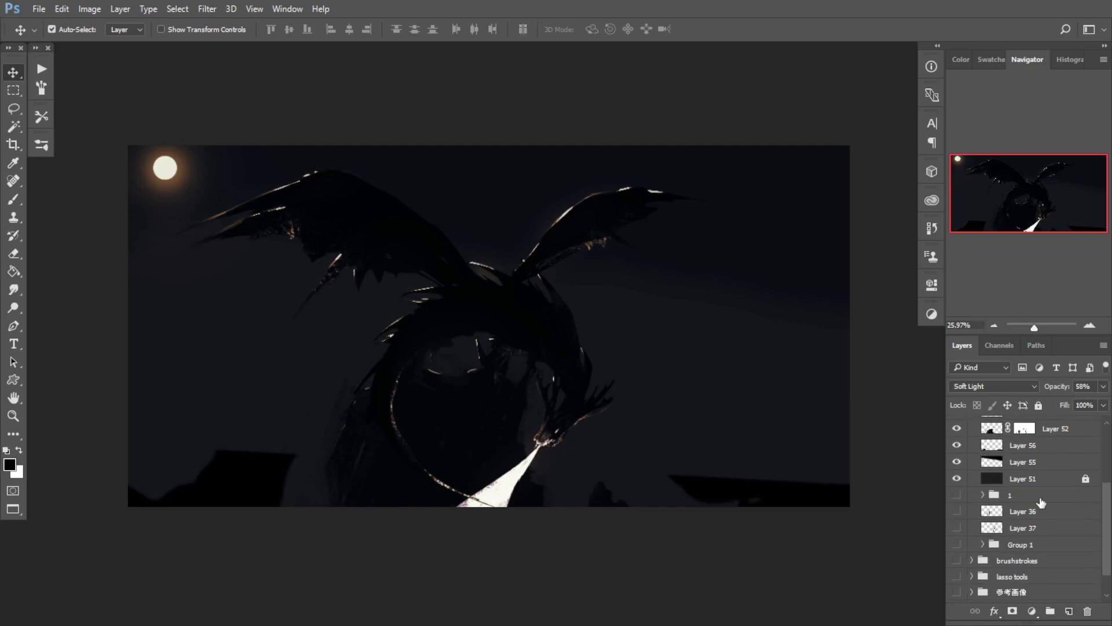
{"action": "left_click", "coordinate": [1064, 485], "text": "shift"}
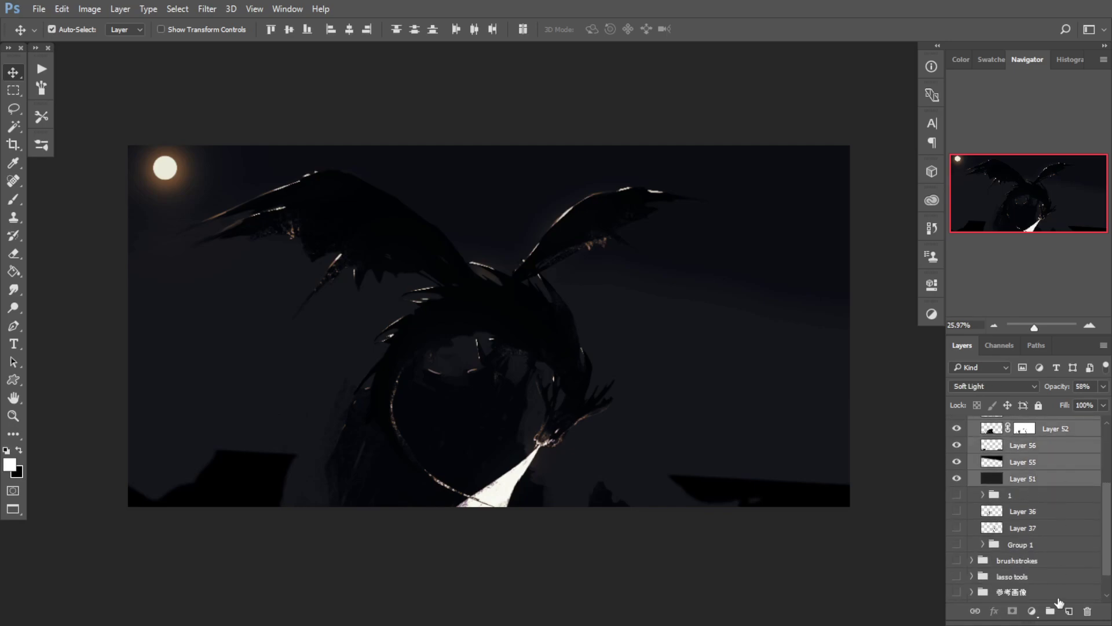
{"action": "left_click", "coordinate": [1051, 611]}
{"action": "scroll", "coordinate": [1045, 540], "scroll_direction": "up", "scroll_amount": 1}
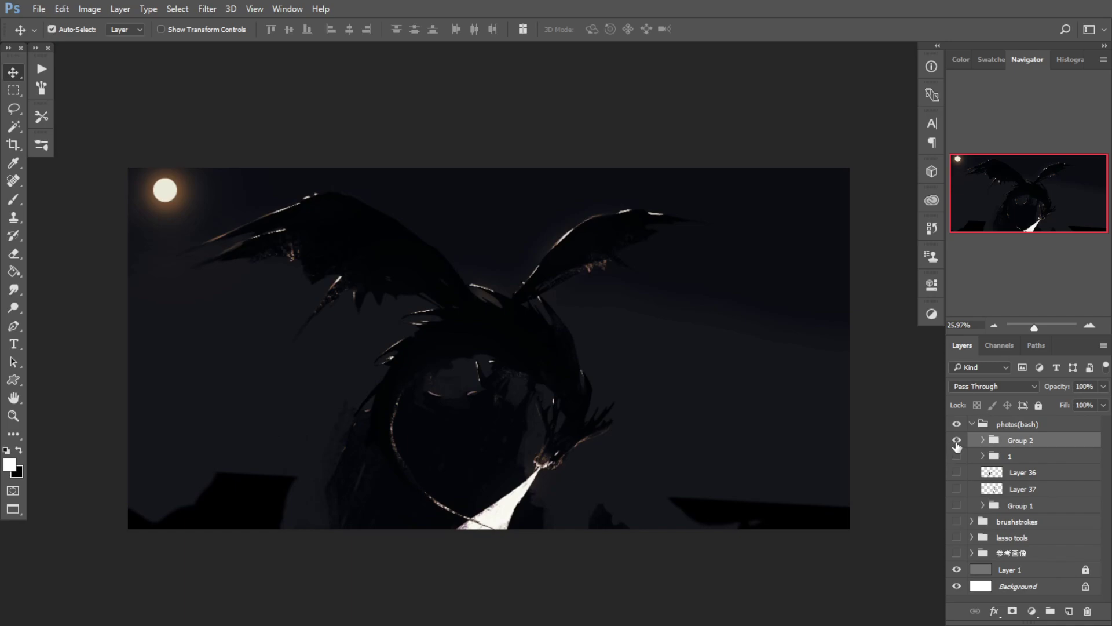
Step: Hide Group 2 to examine the dragon silhouette in group 1 and the shark shapes on Layer 36
{"action": "left_click", "coordinate": [958, 441]}
{"action": "left_click", "coordinate": [957, 457]}
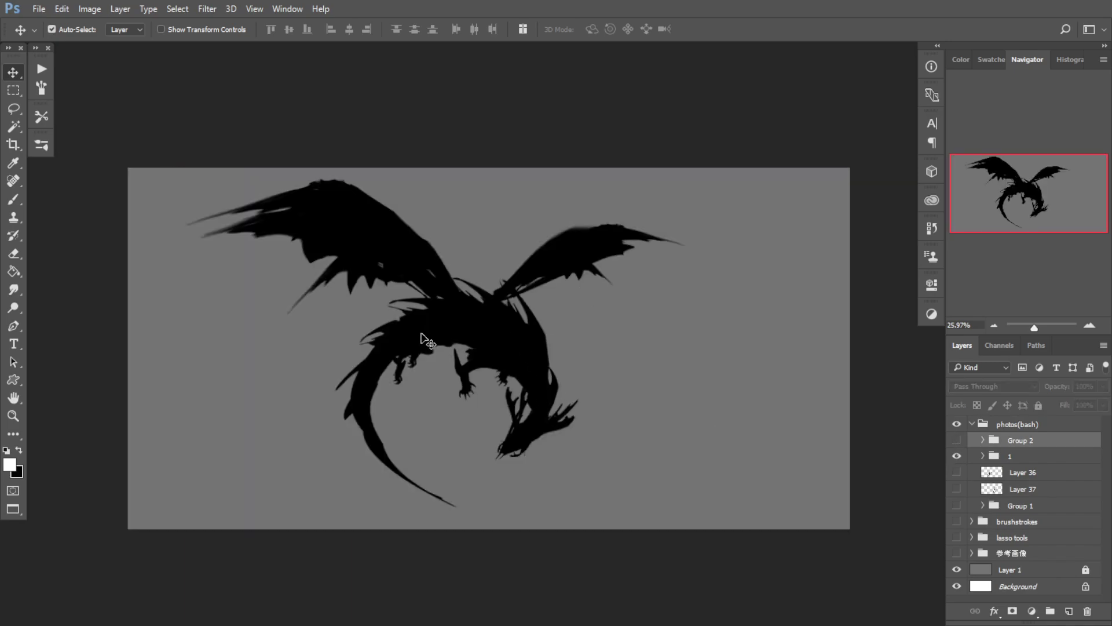
{"action": "left_click", "coordinate": [957, 456]}
{"action": "left_click", "coordinate": [957, 456]}
{"action": "left_click", "coordinate": [957, 456]}
{"action": "left_click", "coordinate": [957, 456]}
{"action": "left_click", "coordinate": [957, 456]}
{"action": "left_click", "coordinate": [956, 472]}
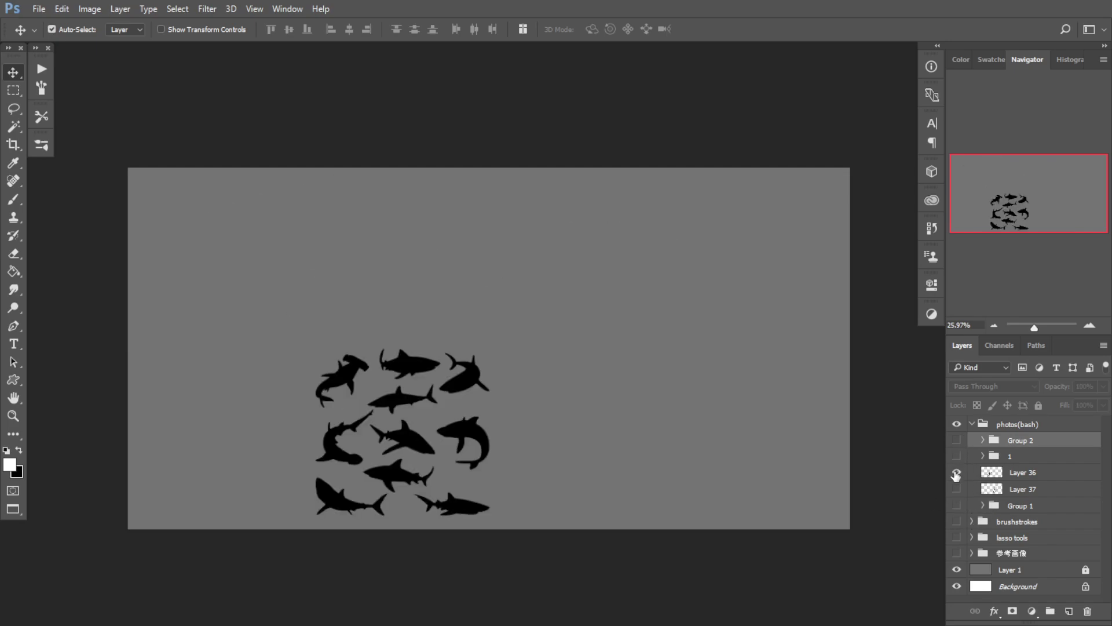
{"action": "left_click", "coordinate": [956, 472]}
Step: Show Group 2 again and expand it to look through the layers it contains
{"action": "left_click", "coordinate": [957, 440]}
{"action": "left_click", "coordinate": [983, 441]}
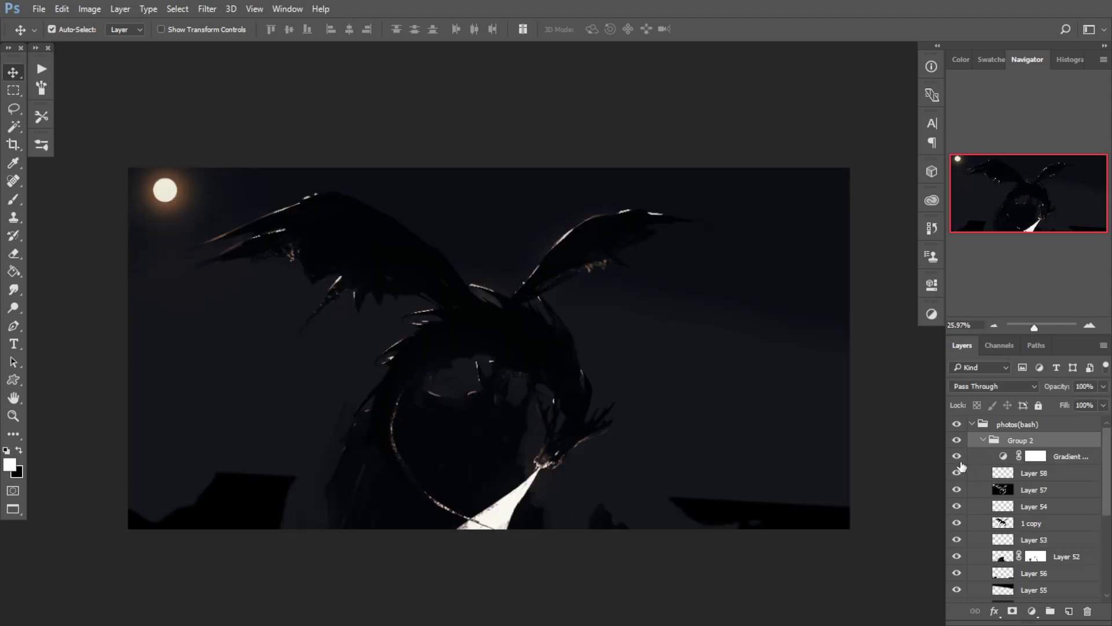
{"action": "scroll", "coordinate": [974, 489], "scroll_direction": "down", "scroll_amount": 3}
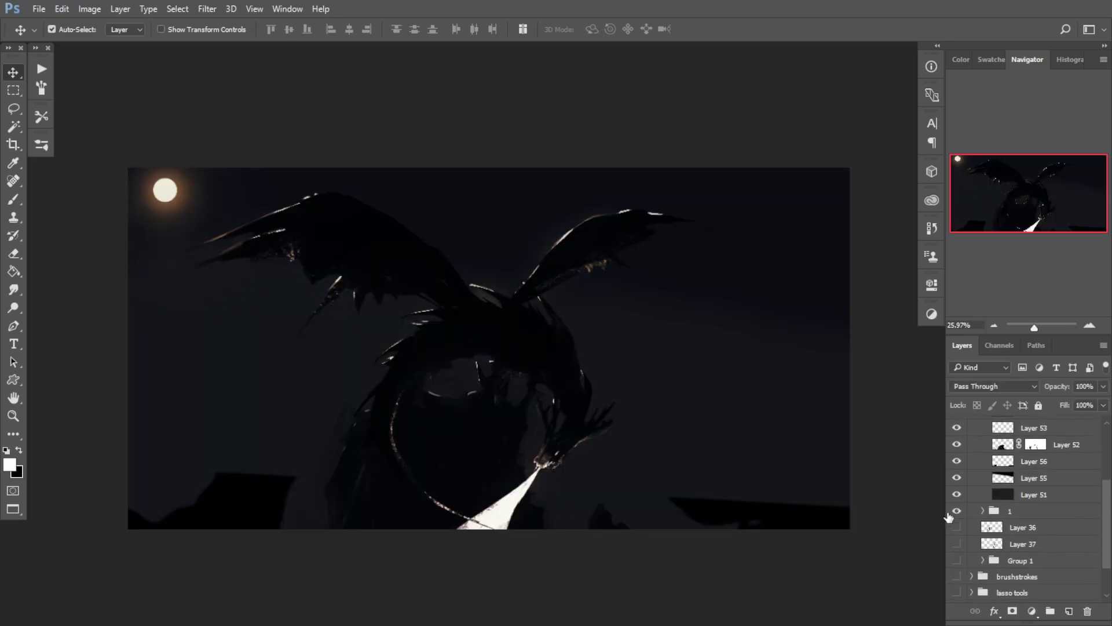
{"action": "scroll", "coordinate": [985, 514], "scroll_direction": "up", "scroll_amount": 3}
{"action": "scroll", "coordinate": [985, 513], "scroll_direction": "up", "scroll_amount": 1}
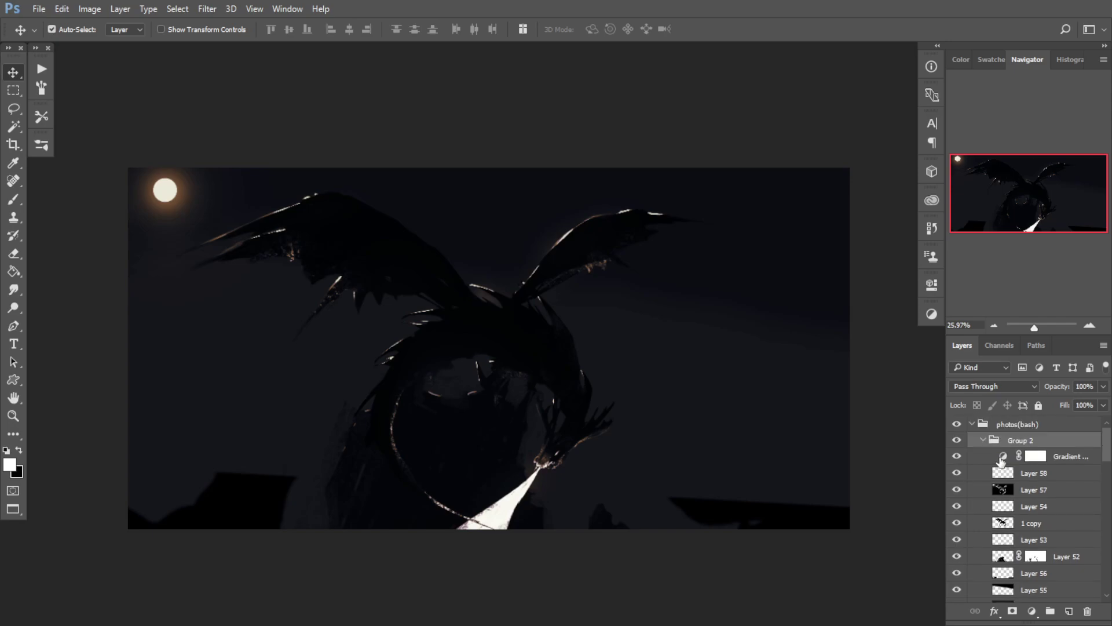
Step: Collapse and hide Group 2, and hide Layer 45 copy, the stray shark shape in group 1, leaving only the dragon silhouette
{"action": "left_click", "coordinate": [983, 441]}
{"action": "left_click", "coordinate": [957, 441]}
{"action": "left_click", "coordinate": [957, 472]}
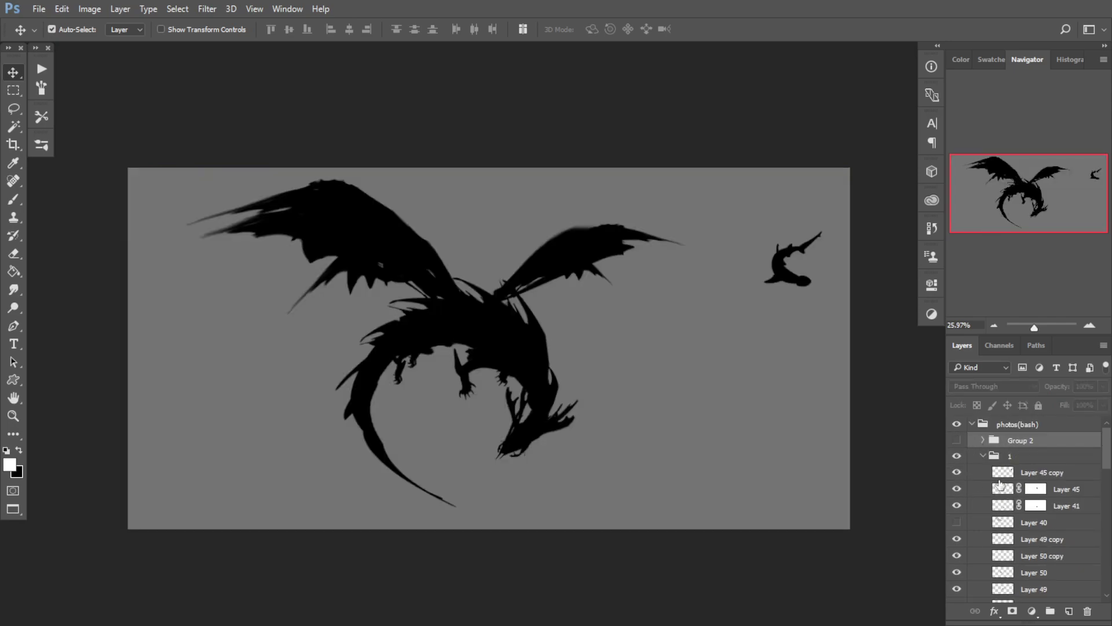
{"action": "left_click", "coordinate": [1027, 476]}
{"action": "left_click", "coordinate": [958, 472]}
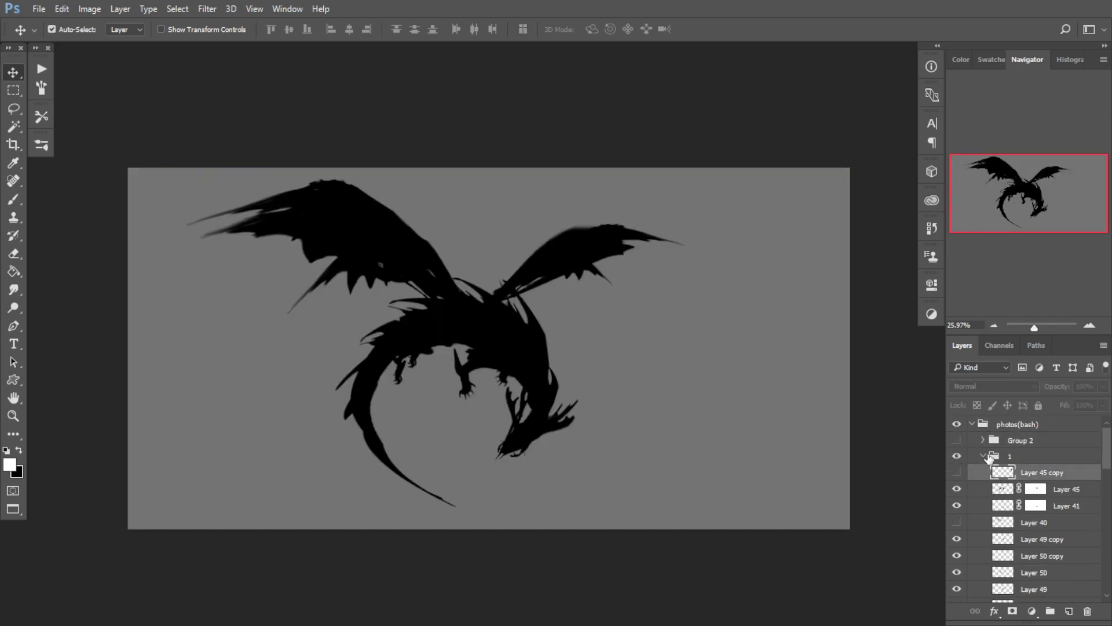
{"action": "left_click", "coordinate": [991, 457]}
Step: Leave full-screen view and switch to the Firefox window with the dragon artstation image results, moving it fully into view
{"action": "key", "text": "f"}
{"action": "key", "text": "f"}
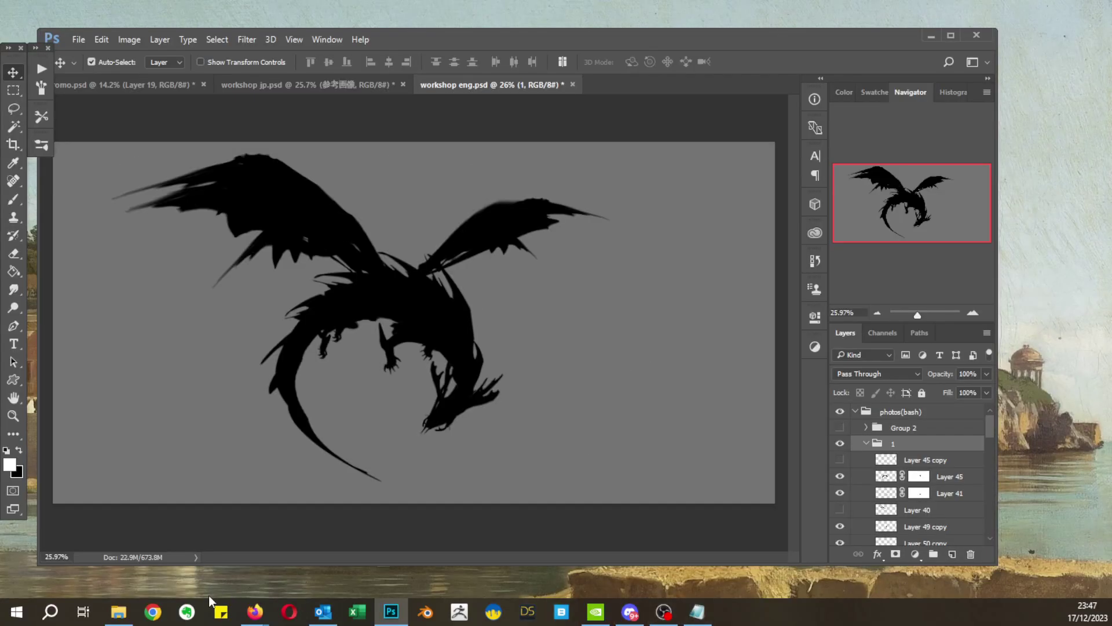
{"action": "mouse_move", "coordinate": [255, 612]}
{"action": "left_click", "coordinate": [154, 560]}
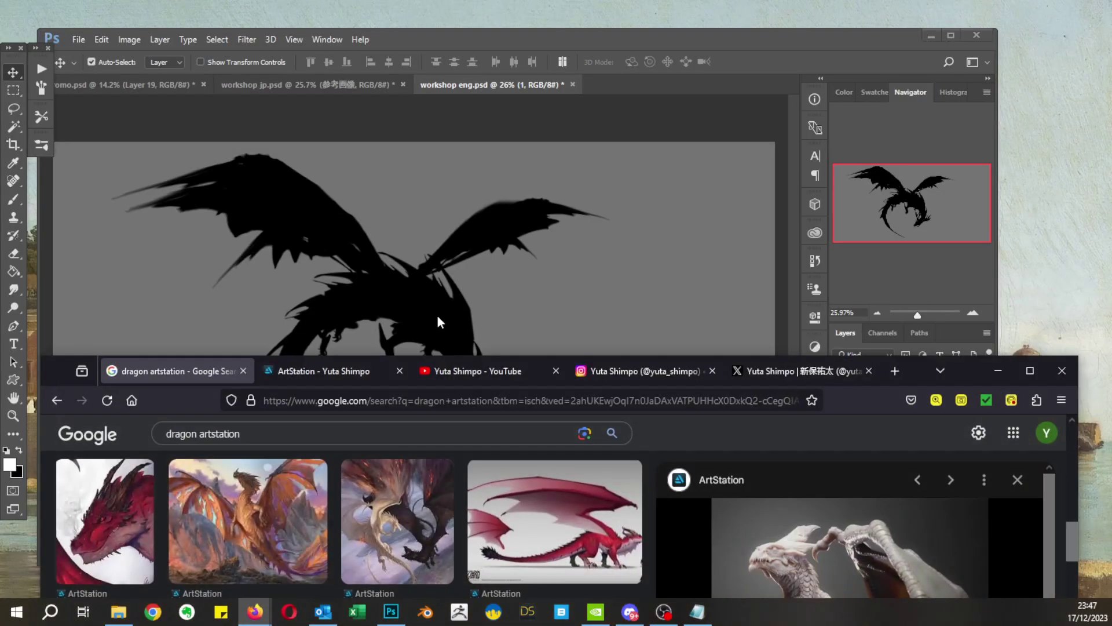
{"action": "left_click_drag", "start_coordinate": [916, 377], "coordinate": [904, 47]}
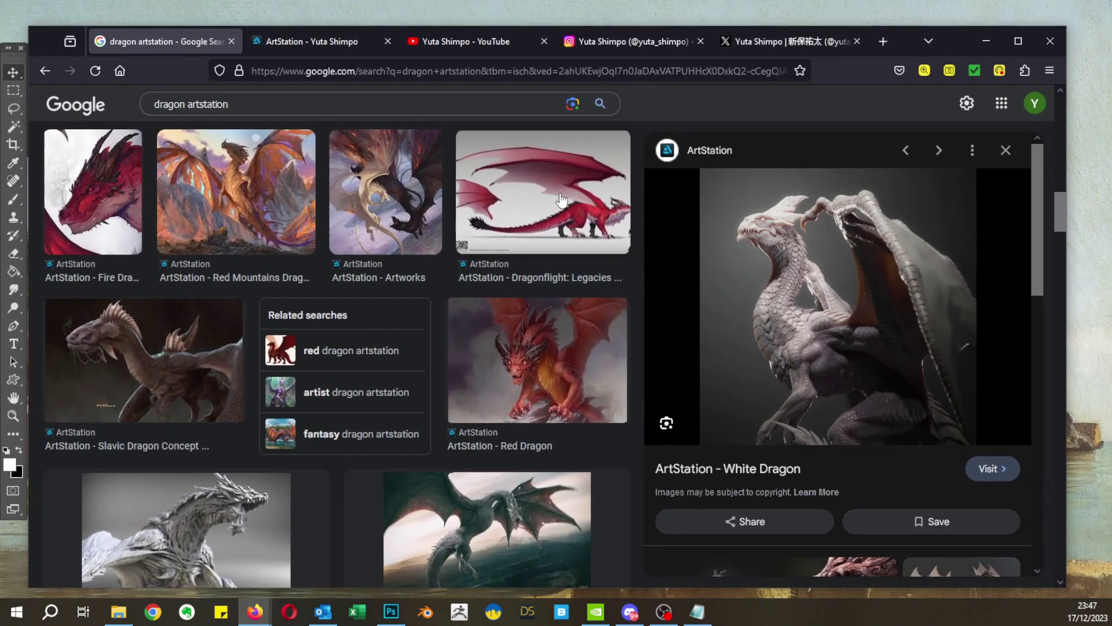
Step: Browse the dragon artstation image results, previewing the first Dragon artwork and the "Dragon" Tutorial released artwork
{"action": "scroll", "coordinate": [534, 200], "scroll_direction": "up", "scroll_amount": 5}
{"action": "scroll", "coordinate": [534, 200], "scroll_direction": "up", "scroll_amount": 8}
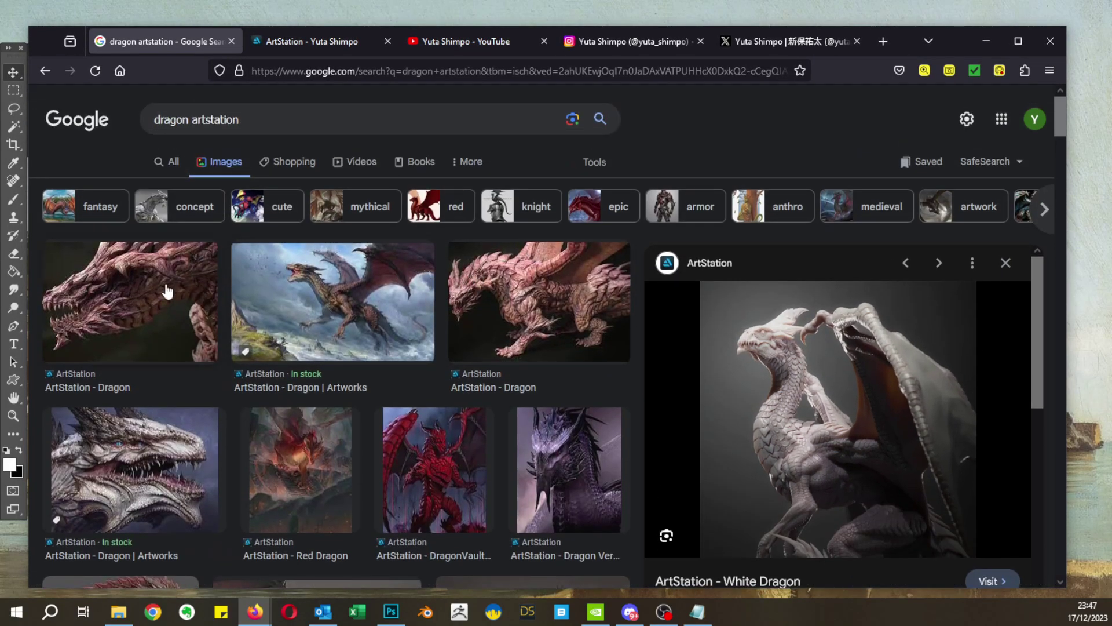
{"action": "left_click", "coordinate": [169, 286]}
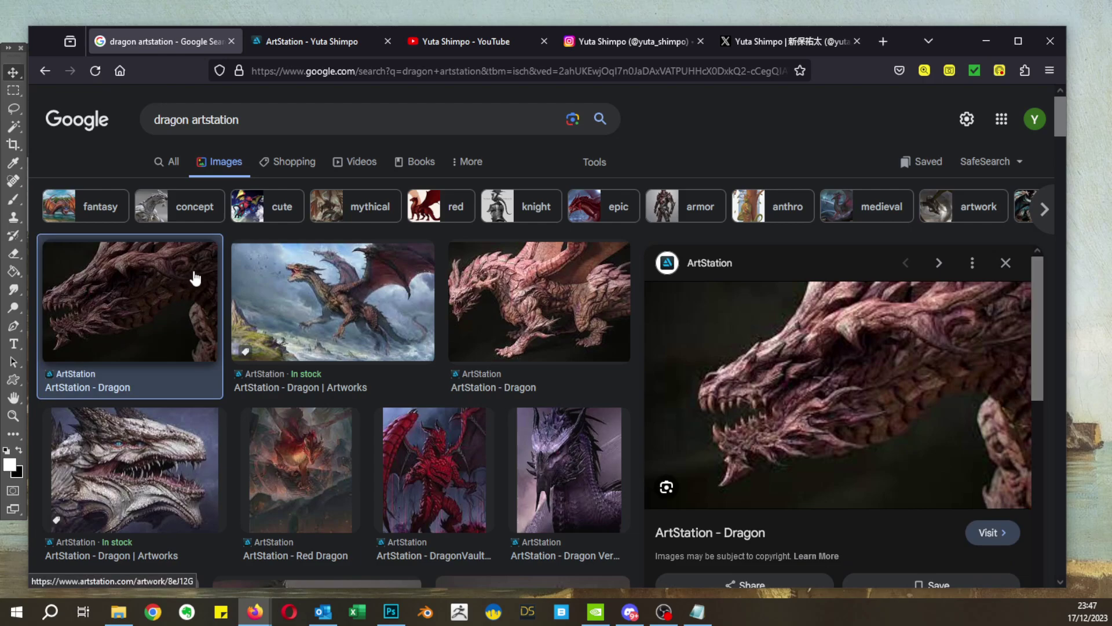
{"action": "scroll", "coordinate": [506, 297], "scroll_direction": "down", "scroll_amount": 5}
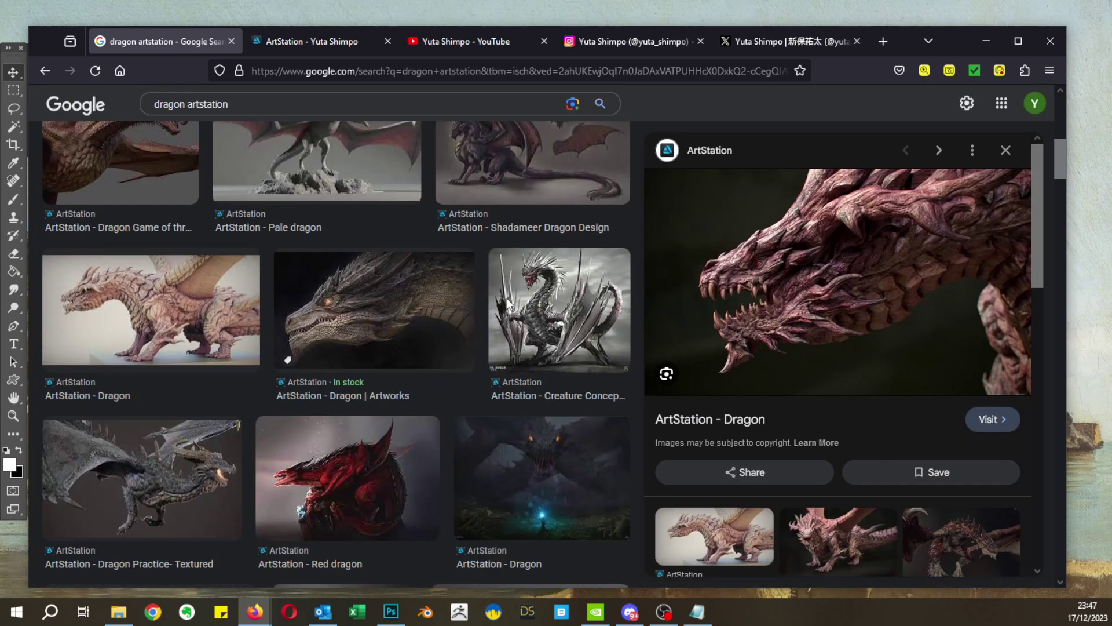
{"action": "scroll", "coordinate": [506, 298], "scroll_direction": "down", "scroll_amount": 2}
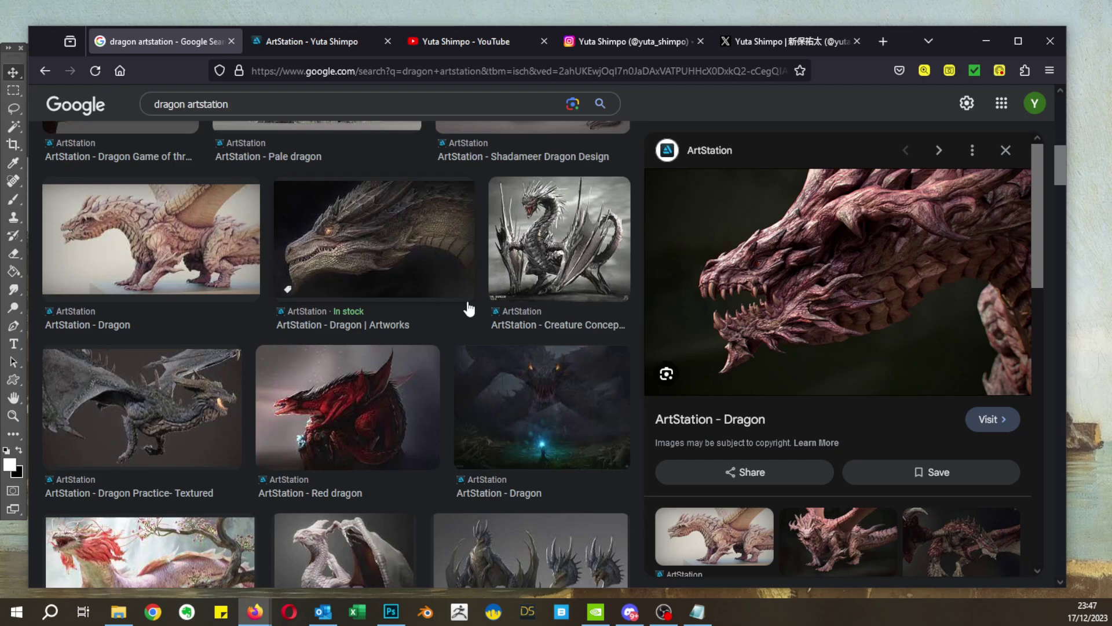
{"action": "scroll", "coordinate": [471, 367], "scroll_direction": "down", "scroll_amount": 6}
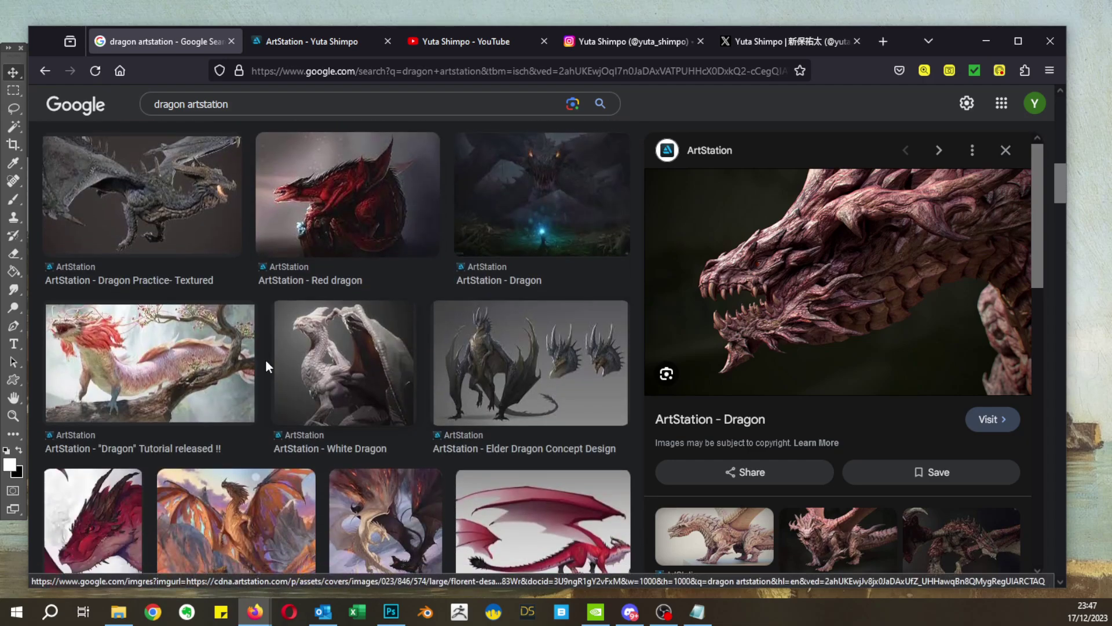
{"action": "left_click", "coordinate": [188, 364]}
{"action": "scroll", "coordinate": [458, 369], "scroll_direction": "down", "scroll_amount": 10}
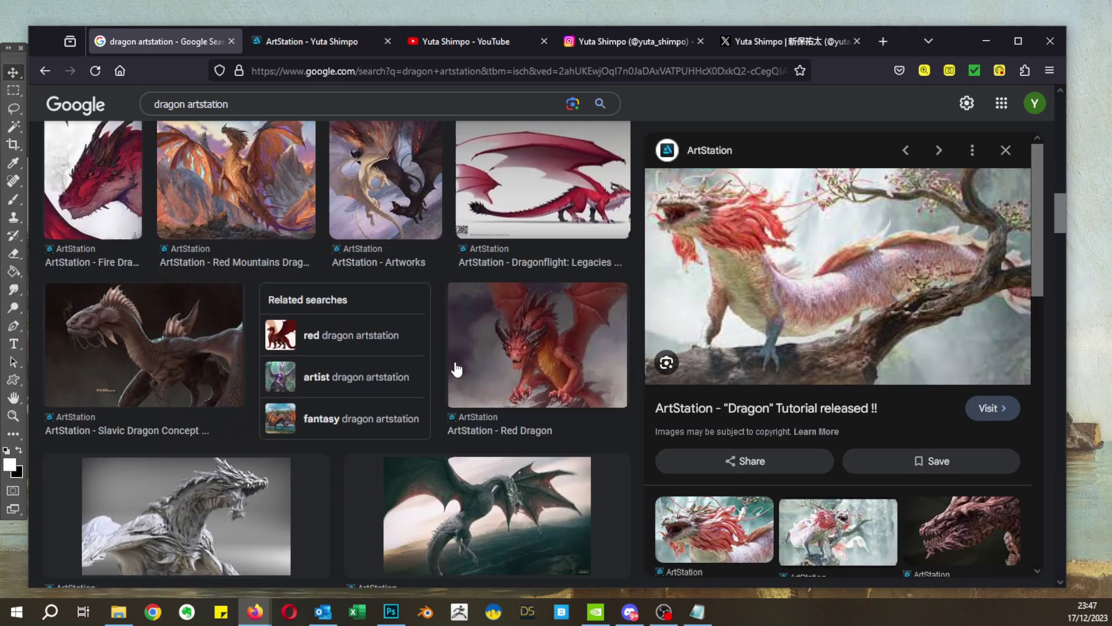
{"action": "scroll", "coordinate": [437, 363], "scroll_direction": "up", "scroll_amount": 8}
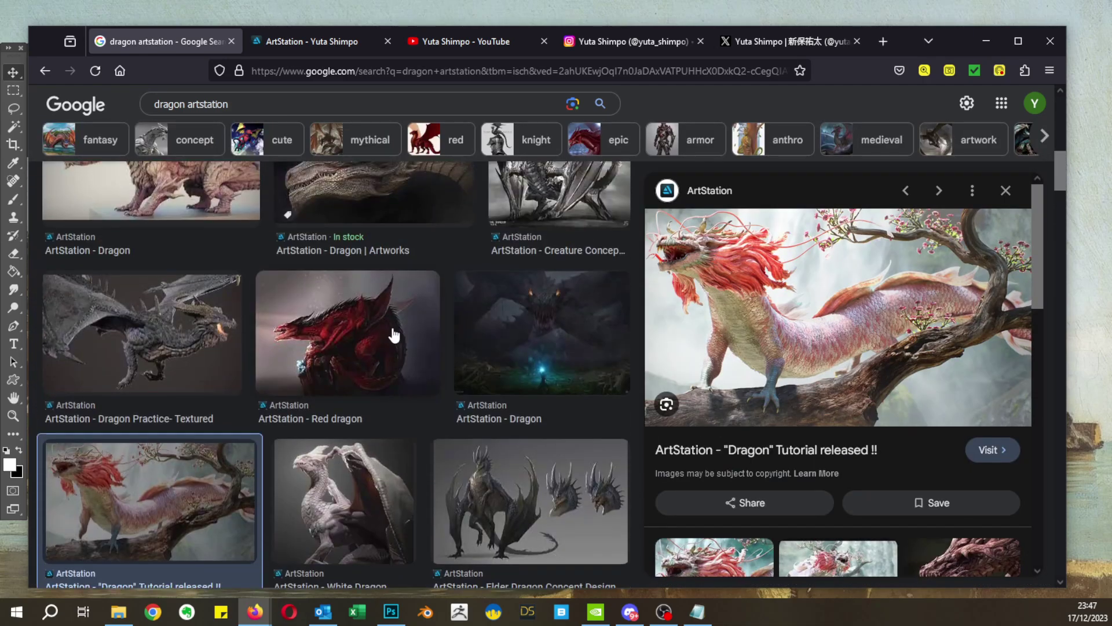
Step: Search ArtStation for "dragon" and maximise the browser window
{"action": "left_click", "coordinate": [301, 51]}
{"action": "scroll", "coordinate": [400, 267], "scroll_direction": "up", "scroll_amount": 1}
{"action": "left_click", "coordinate": [507, 112]}
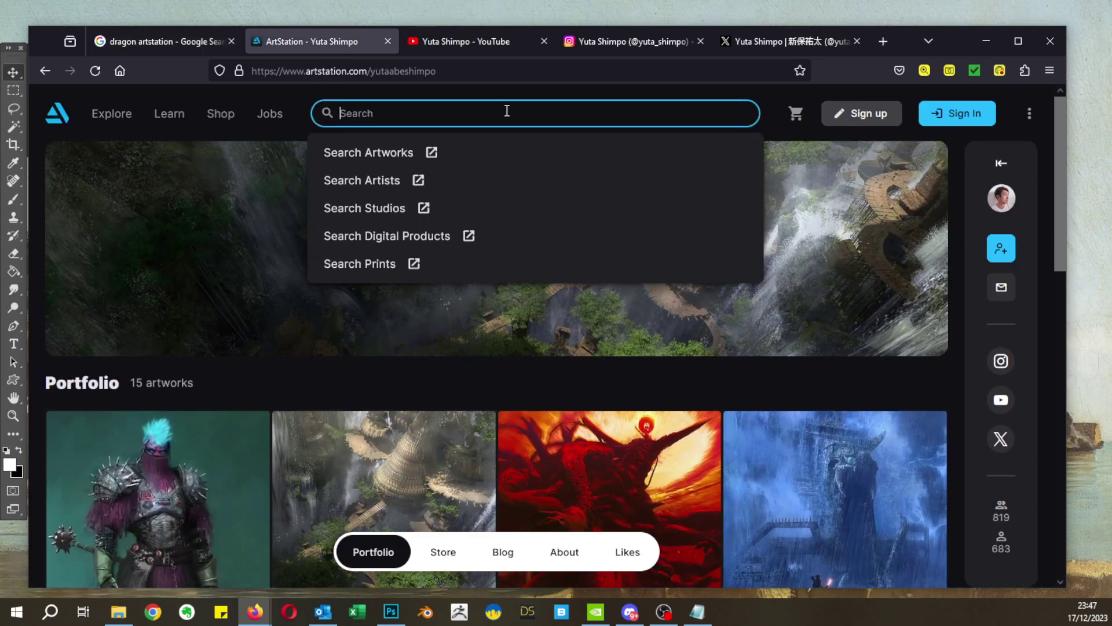
{"action": "type", "text": "dragon"}
{"action": "key", "text": "Return"}
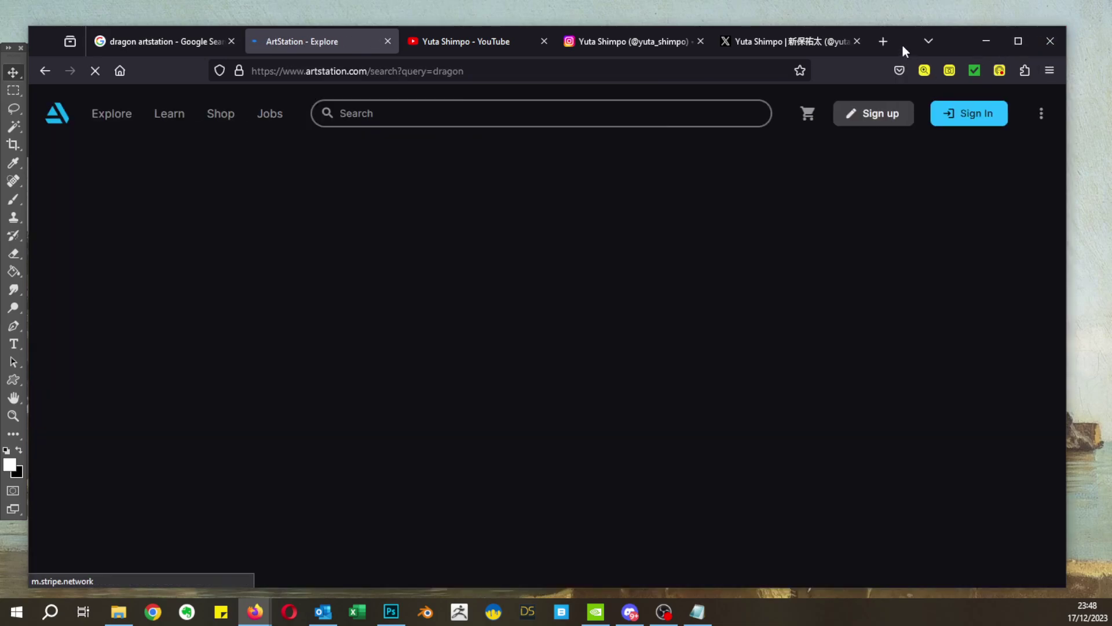
{"action": "double_click", "coordinate": [903, 43]}
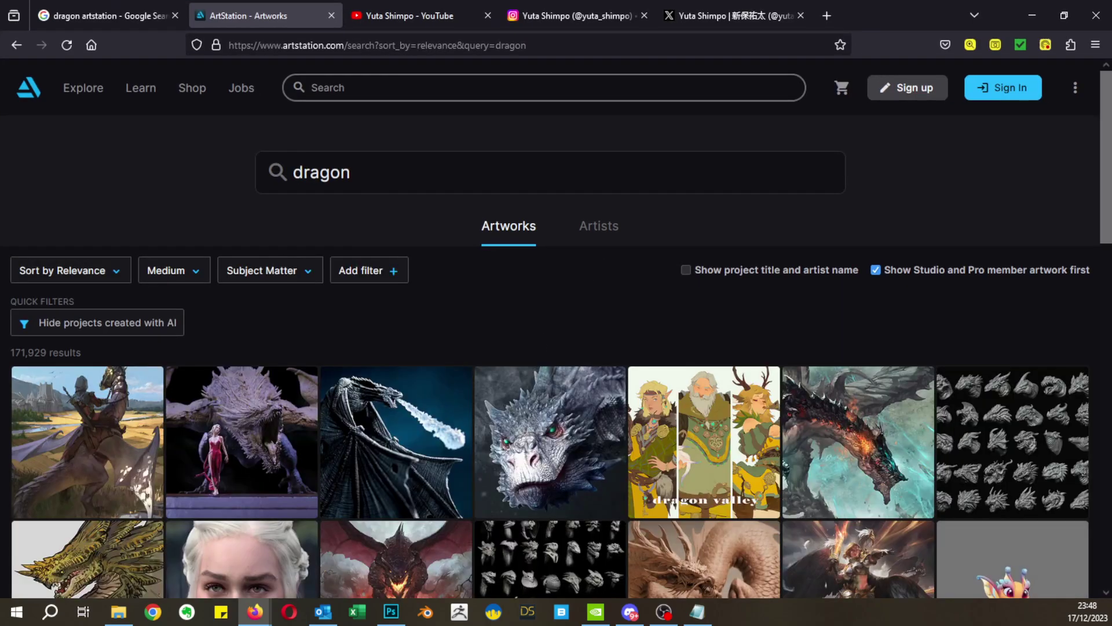
Step: Turn off showing Studio and Pro member artwork first in the dragon search results
{"action": "scroll", "coordinate": [551, 406], "scroll_direction": "down", "scroll_amount": 4}
{"action": "scroll", "coordinate": [550, 406], "scroll_direction": "up", "scroll_amount": 4}
{"action": "left_click", "coordinate": [876, 269]}
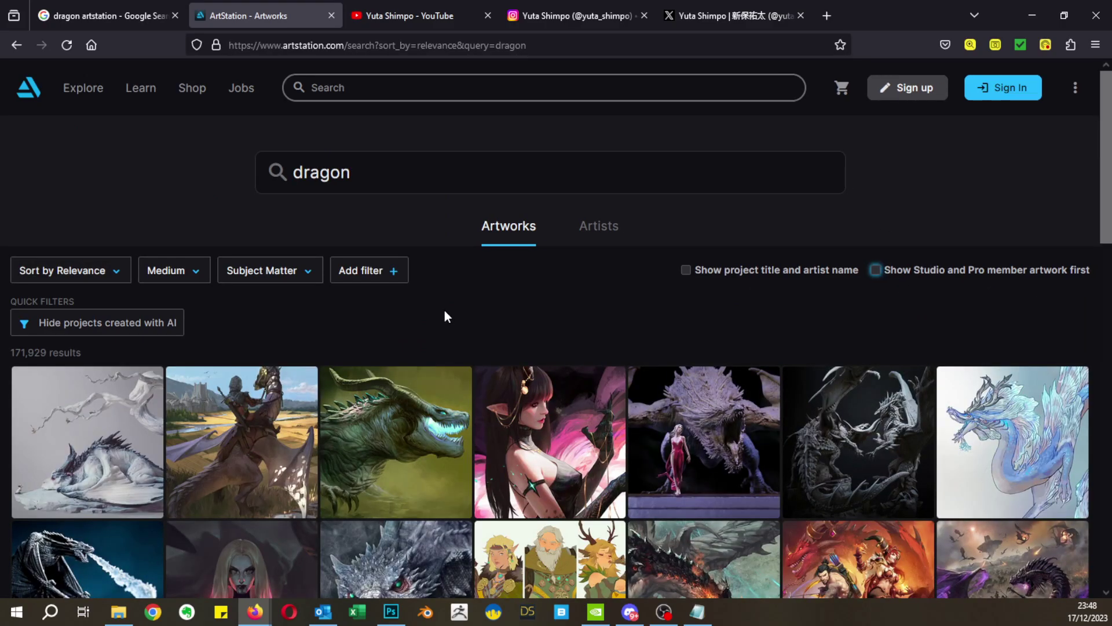
Step: Open the blue dragon artwork "Guild wars 2 - End of Dragons: Soo-Won" and examine its concept images
{"action": "left_click", "coordinate": [950, 435]}
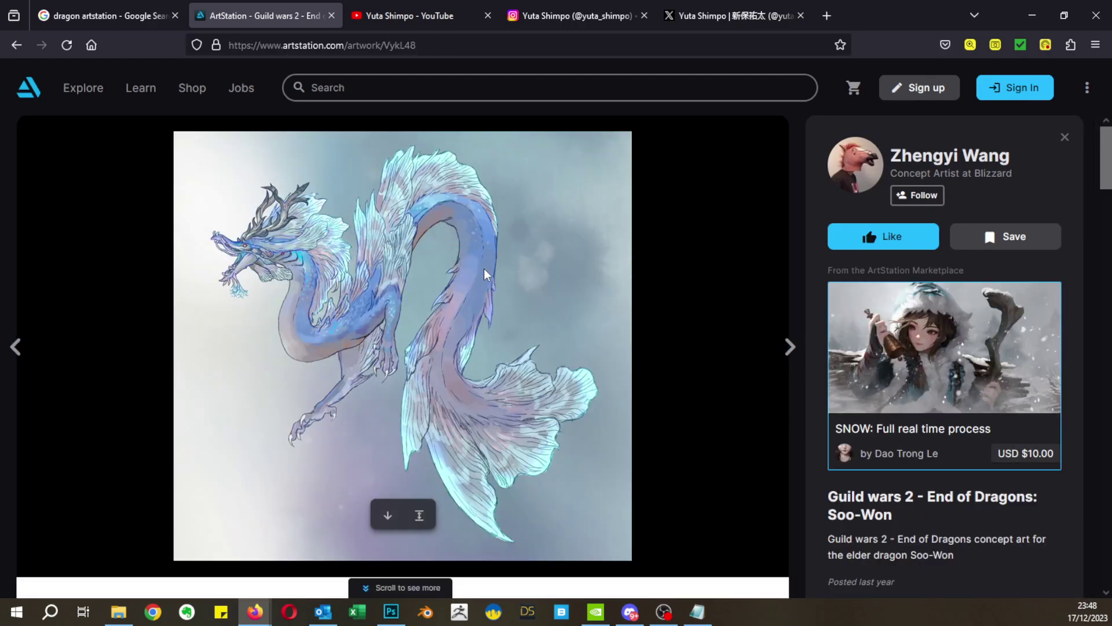
{"action": "scroll", "coordinate": [481, 308], "scroll_direction": "down", "scroll_amount": 5}
{"action": "scroll", "coordinate": [595, 411], "scroll_direction": "down", "scroll_amount": 3}
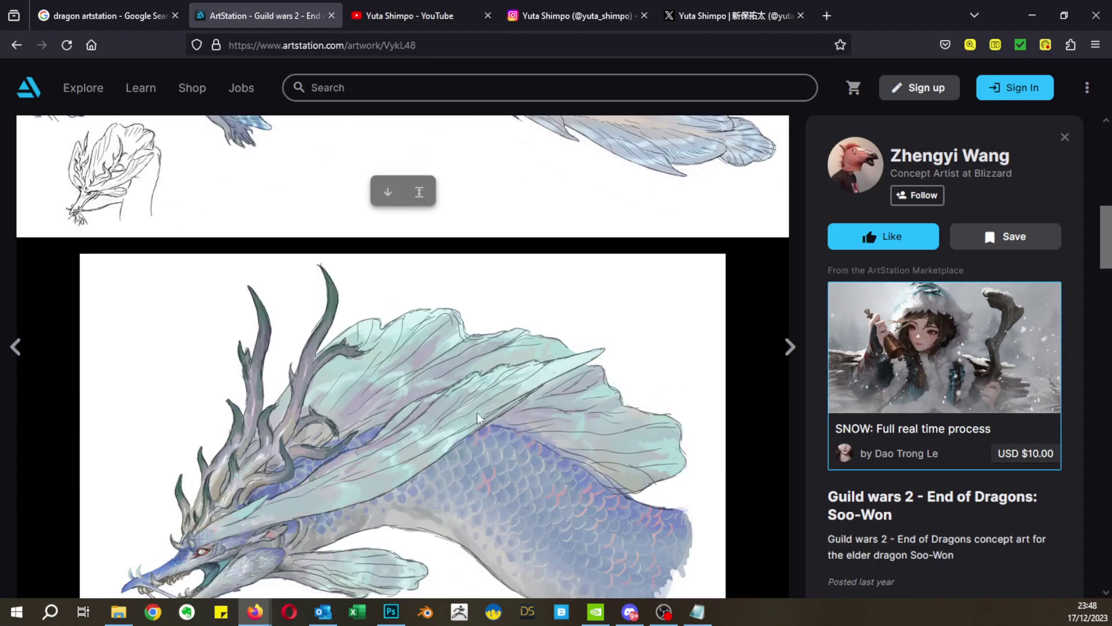
Step: Review the remaining Soo-Won concept images, return to the dragon search results, and reopen the blue dragon artwork
{"action": "scroll", "coordinate": [347, 432], "scroll_direction": "down", "scroll_amount": 3}
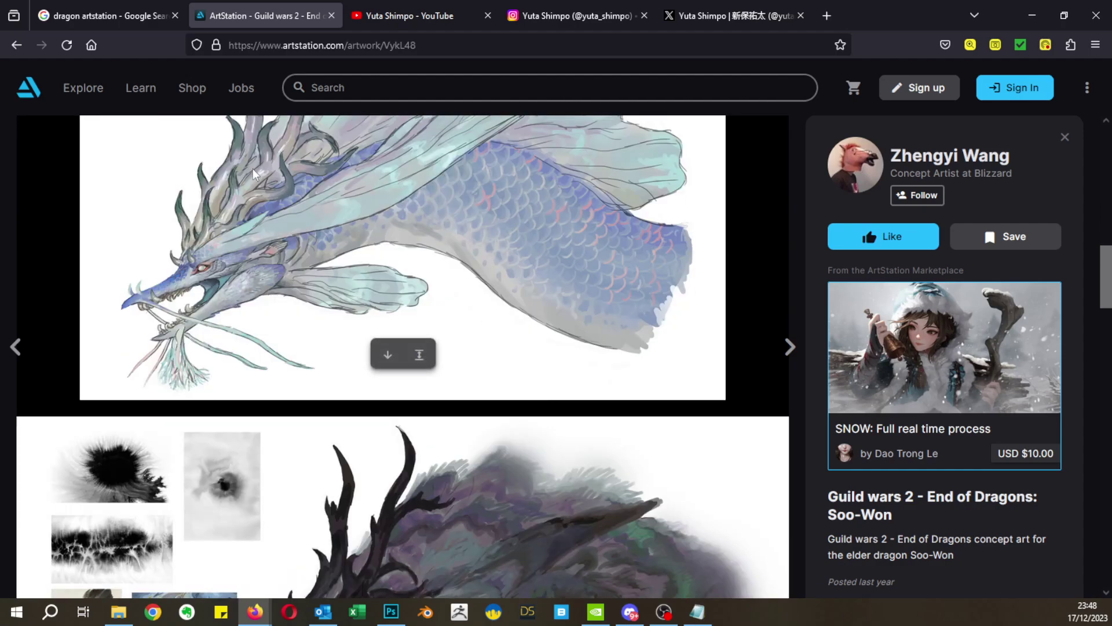
{"action": "scroll", "coordinate": [512, 194], "scroll_direction": "up", "scroll_amount": 10}
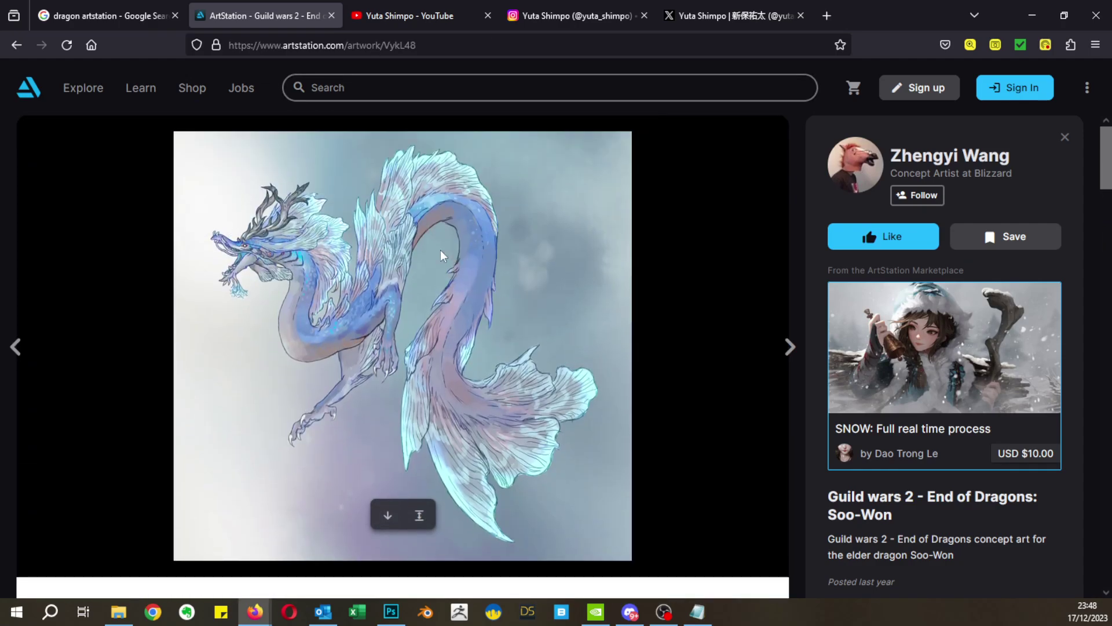
{"action": "left_click", "coordinate": [24, 45]}
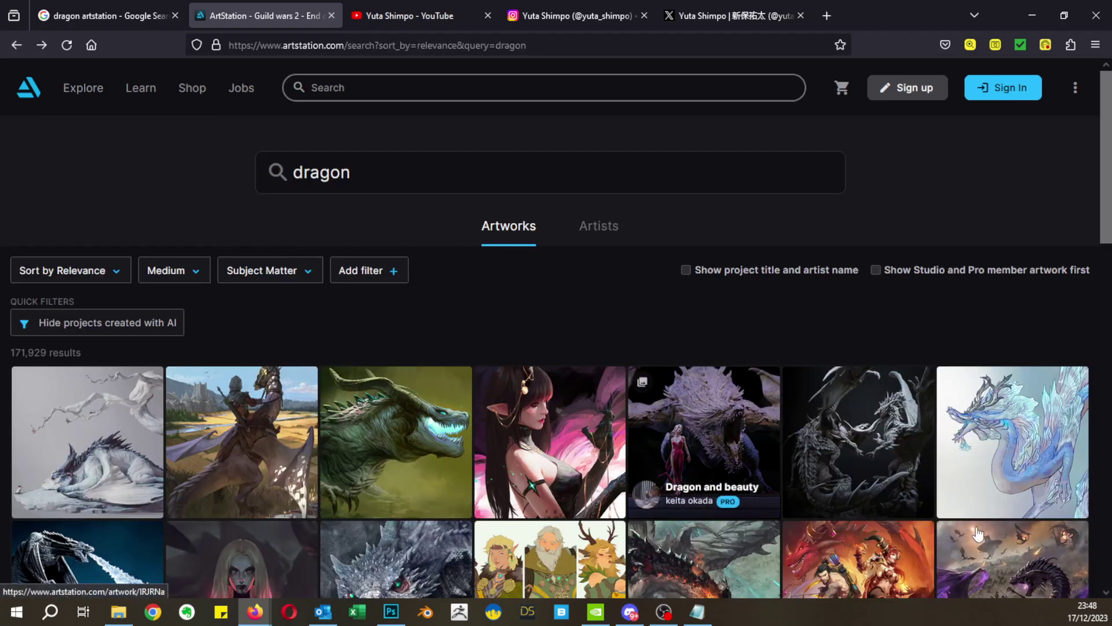
{"action": "left_click", "coordinate": [990, 452]}
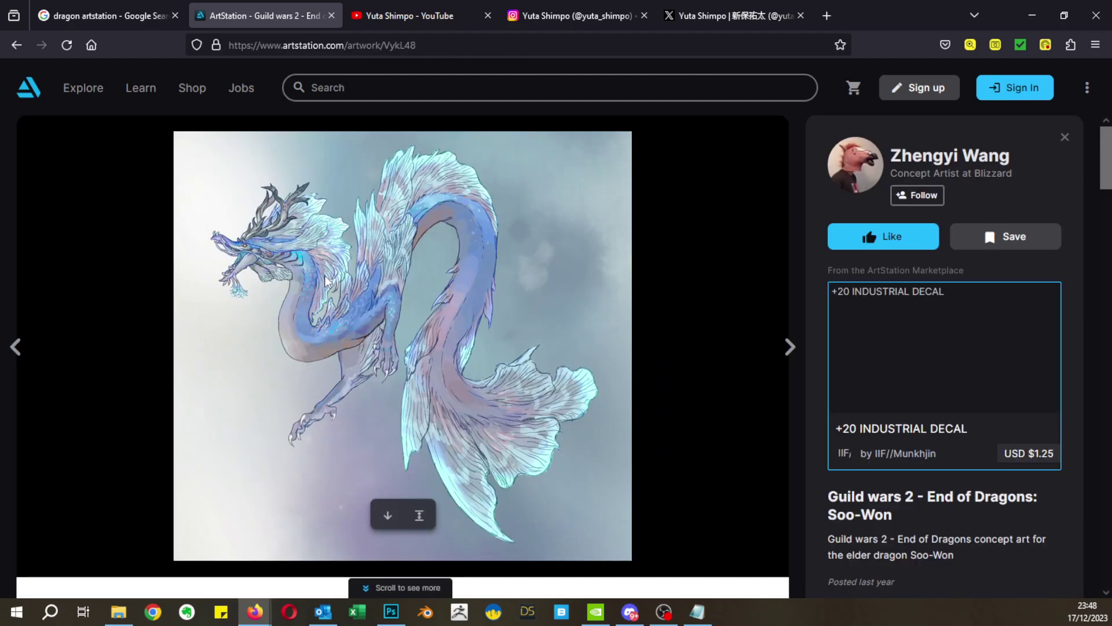
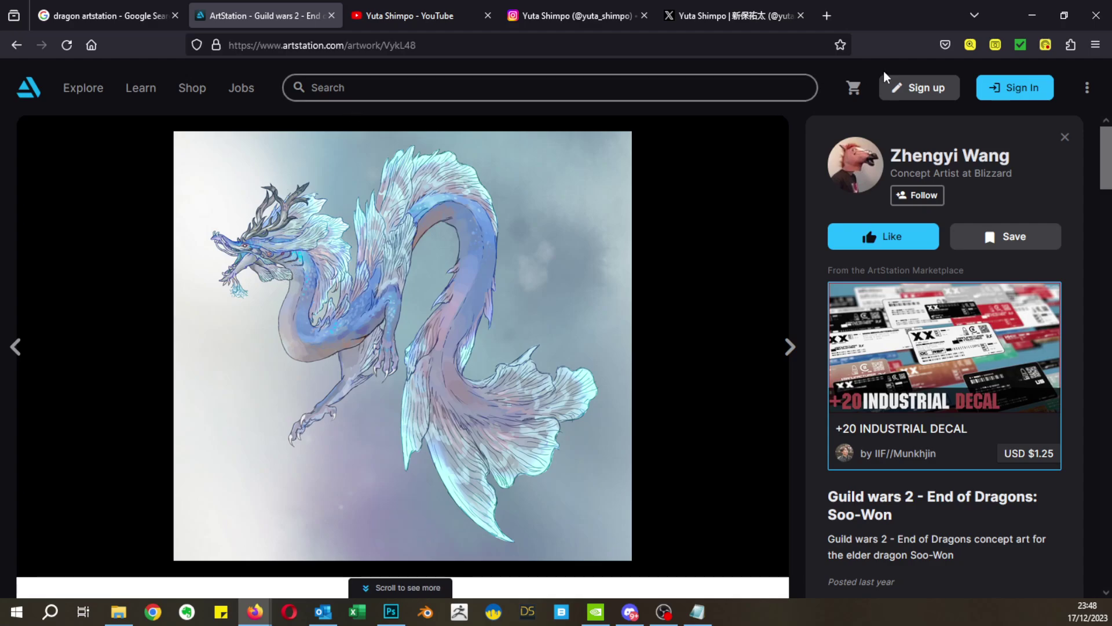
Step: Restore the browser window and preview the Elder Dragon, Red Mountains, battling dragons and Dragonflight: Legacies artworks in the dragon artstation image results
{"action": "mouse_move", "coordinate": [905, 7]}
{"action": "left_mouse_down"}
{"action": "mouse_move", "coordinate": [849, 290]}
{"action": "mouse_move", "coordinate": [863, 402]}
{"action": "mouse_move", "coordinate": [892, 23]}
{"action": "left_mouse_up"}
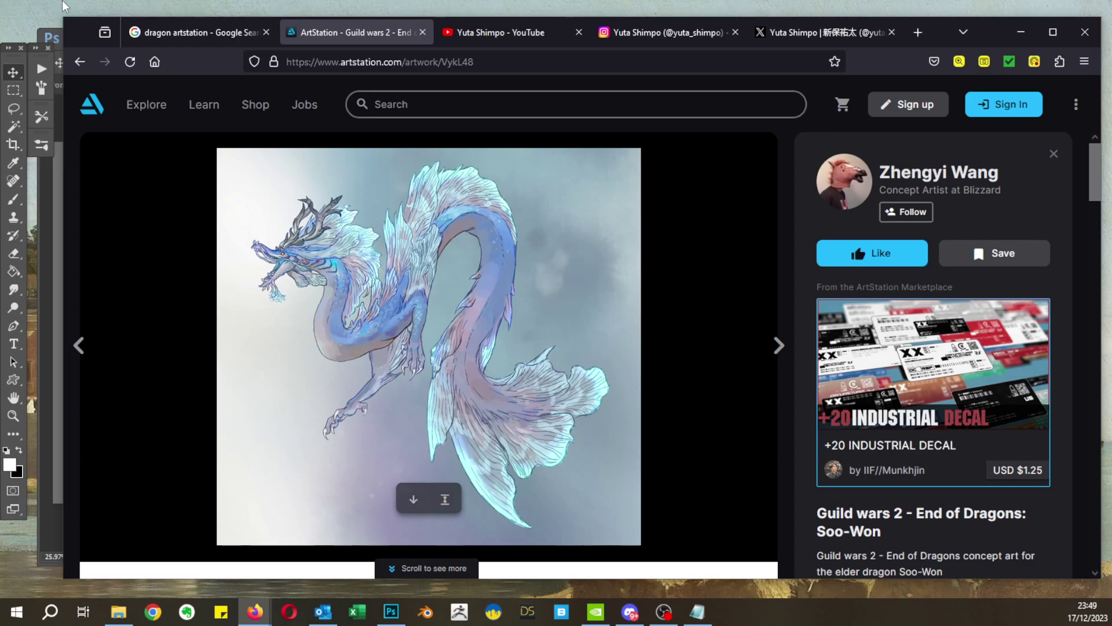
{"action": "left_click", "coordinate": [198, 40]}
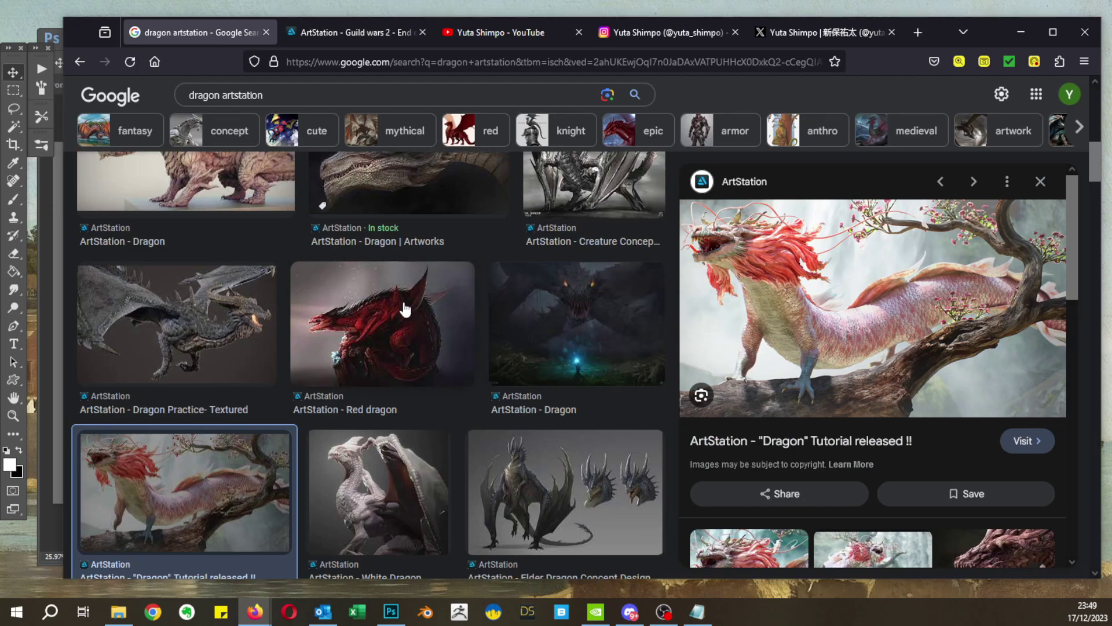
{"action": "scroll", "coordinate": [412, 316], "scroll_direction": "down", "scroll_amount": 5}
{"action": "scroll", "coordinate": [537, 355], "scroll_direction": "up", "scroll_amount": 2}
{"action": "left_click", "coordinate": [537, 355]}
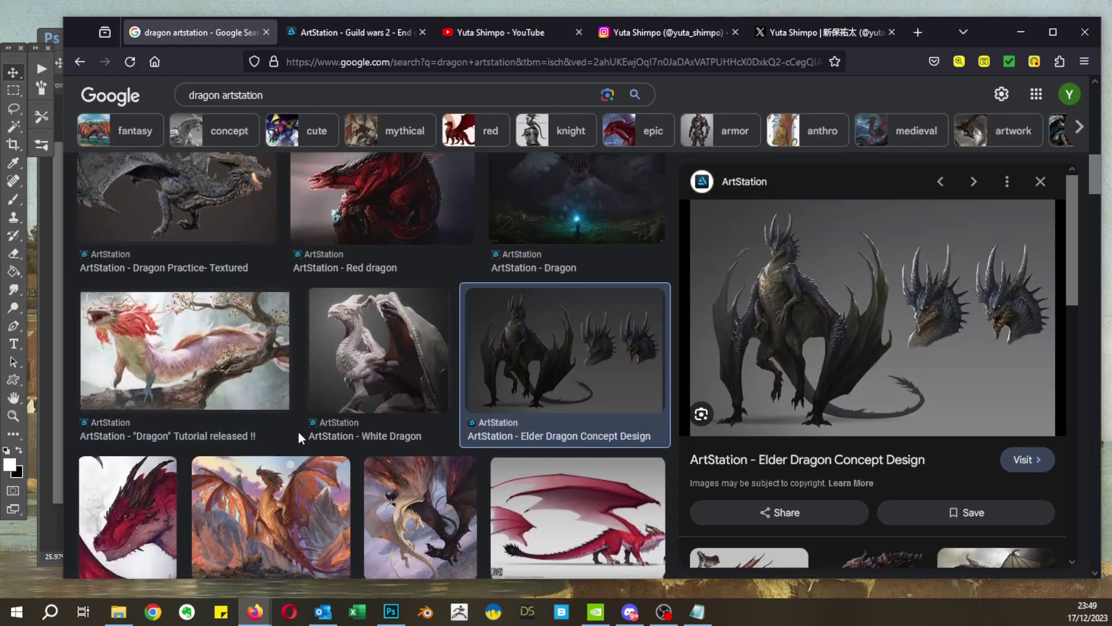
{"action": "scroll", "coordinate": [297, 432], "scroll_direction": "down", "scroll_amount": 1}
{"action": "left_click", "coordinate": [335, 461]}
{"action": "left_click", "coordinate": [434, 464]}
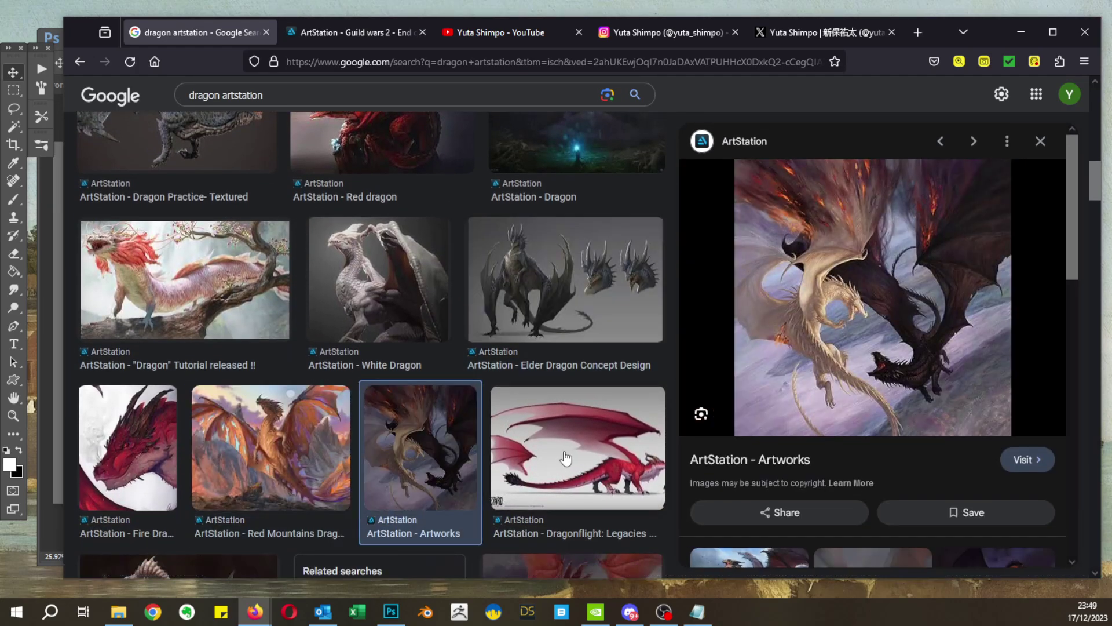
{"action": "left_click", "coordinate": [349, 438]}
{"action": "left_click", "coordinate": [584, 454]}
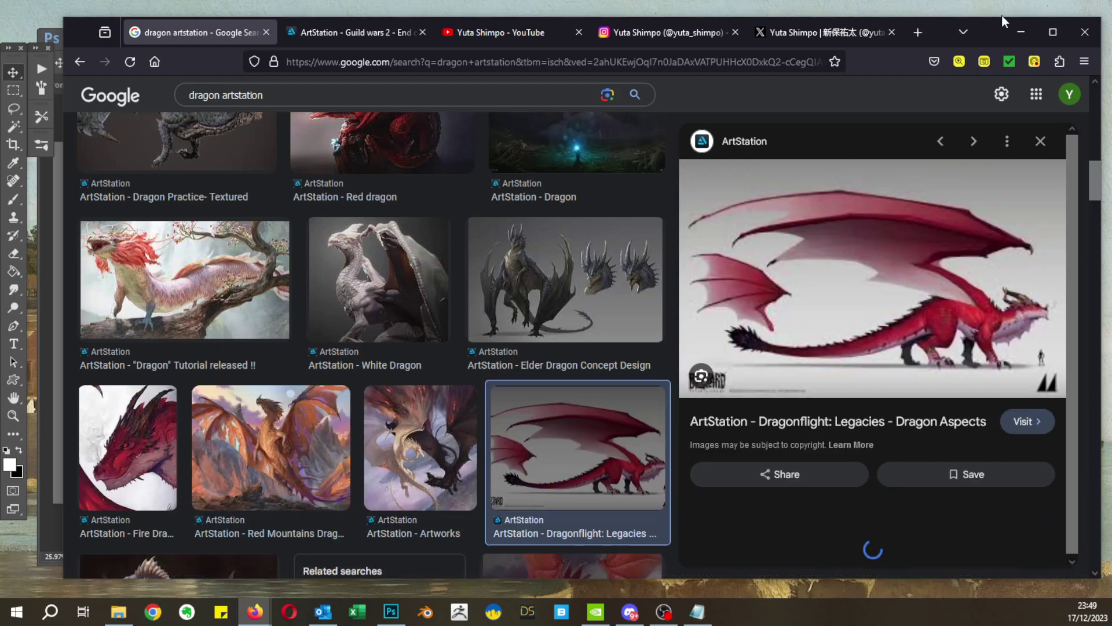
Step: Move the browser window out of the way and switch to the workshop jp.psd document in Photoshop
{"action": "left_click_drag", "start_coordinate": [947, 33], "coordinate": [882, 500]}
{"action": "left_click", "coordinate": [623, 388]}
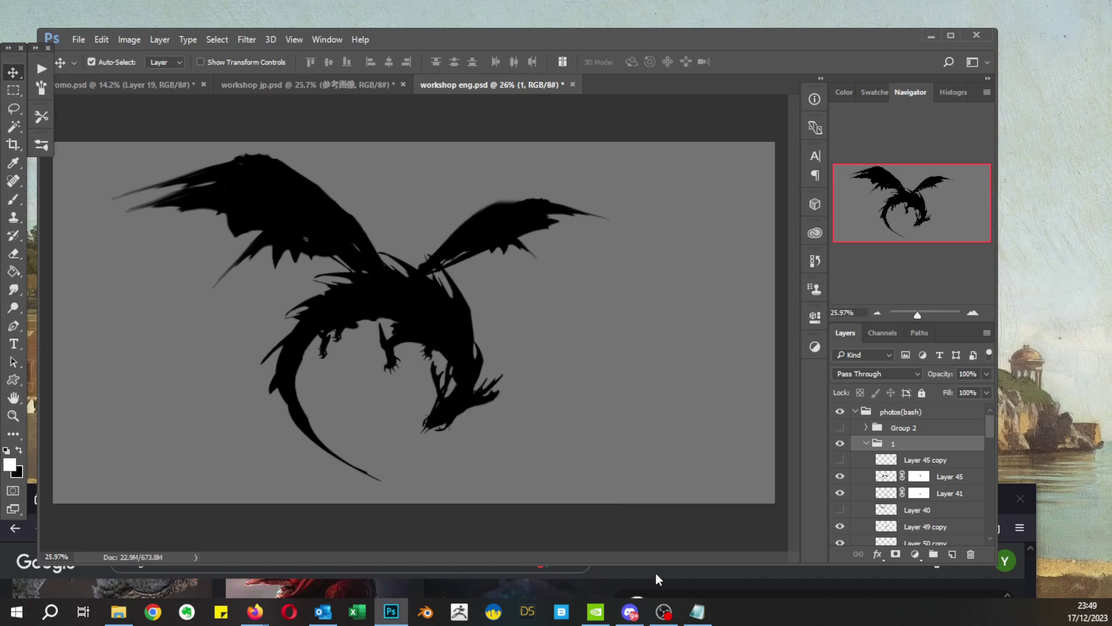
{"action": "left_click", "coordinate": [704, 579]}
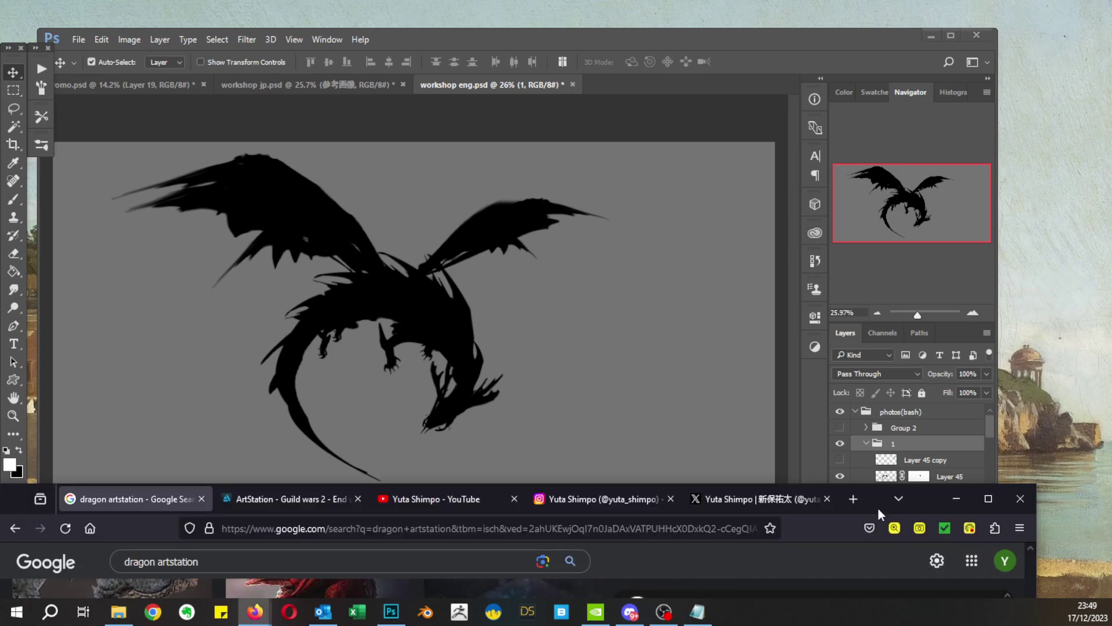
{"action": "left_click_drag", "start_coordinate": [878, 506], "coordinate": [880, 440]}
{"action": "left_click", "coordinate": [643, 140]}
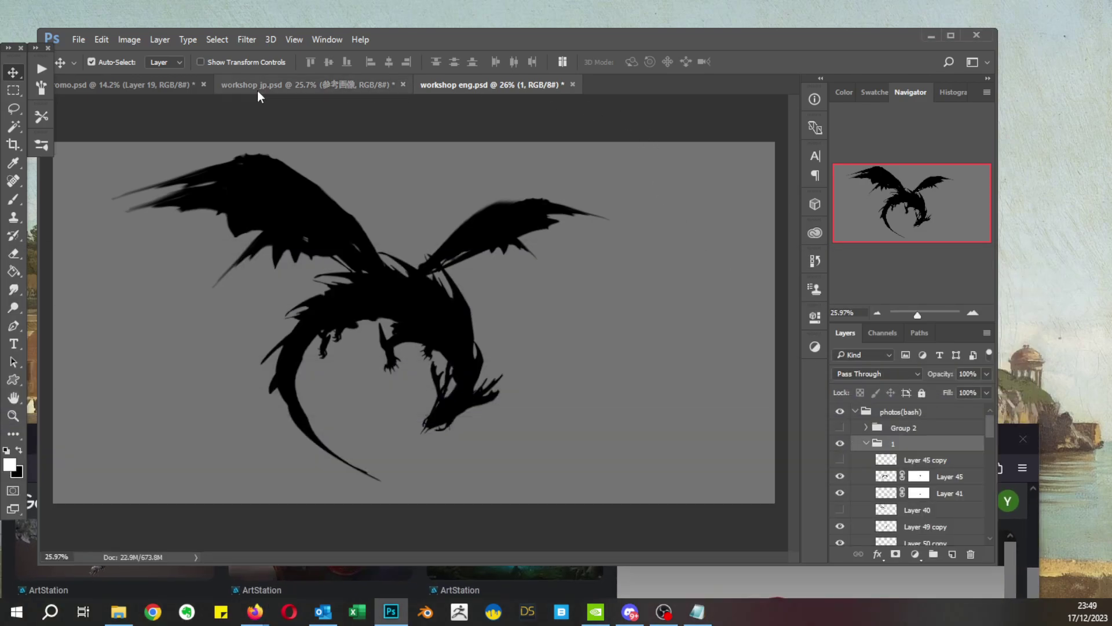
{"action": "left_click", "coordinate": [255, 86]}
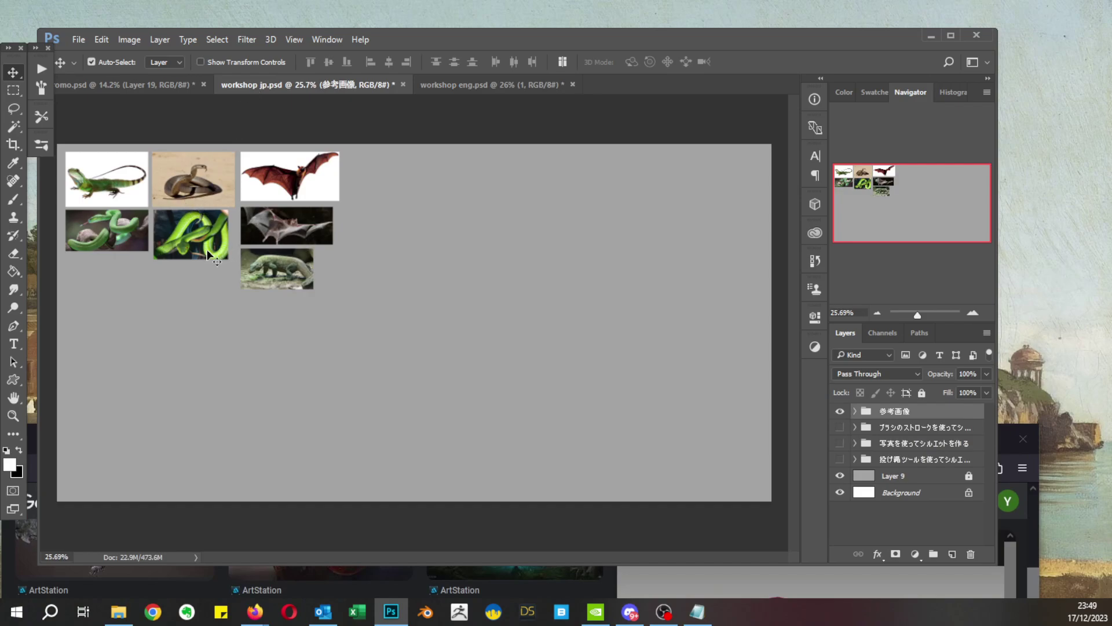
Step: Examine the snake, bat and lizard reference photos on the workshop jp.psd canvas up close
{"action": "left_click", "coordinate": [264, 128]}
{"action": "left_click_drag", "start_coordinate": [212, 211], "coordinate": [409, 238]}
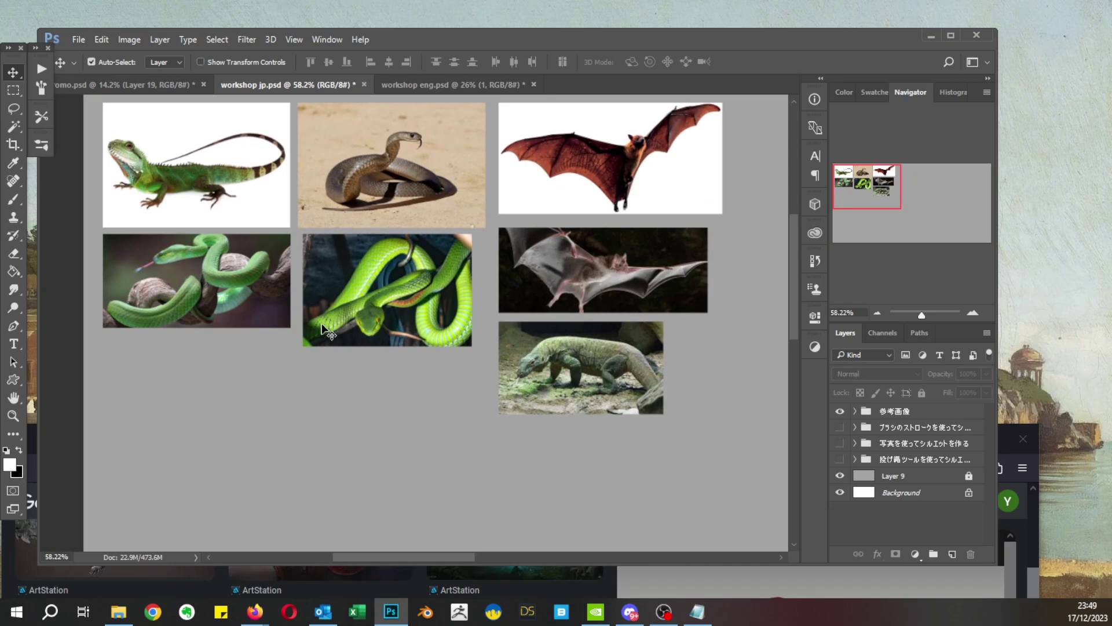
{"action": "scroll", "coordinate": [342, 305], "scroll_direction": "up", "scroll_amount": 3}
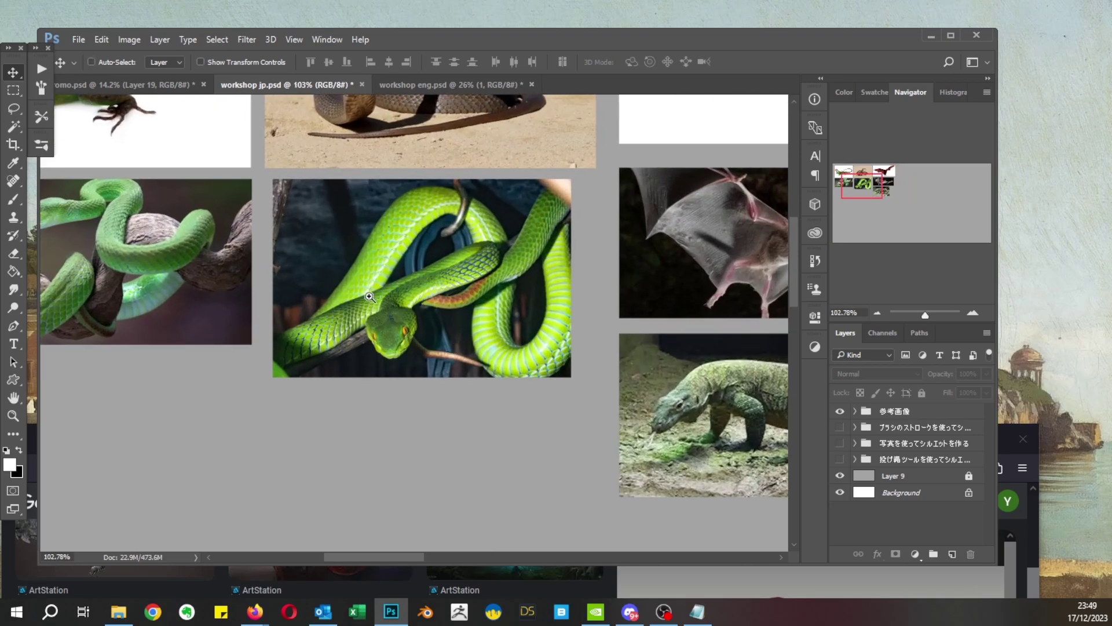
{"action": "scroll", "coordinate": [370, 297], "scroll_direction": "down", "scroll_amount": 2}
{"action": "scroll", "coordinate": [250, 281], "scroll_direction": "up", "scroll_amount": 3}
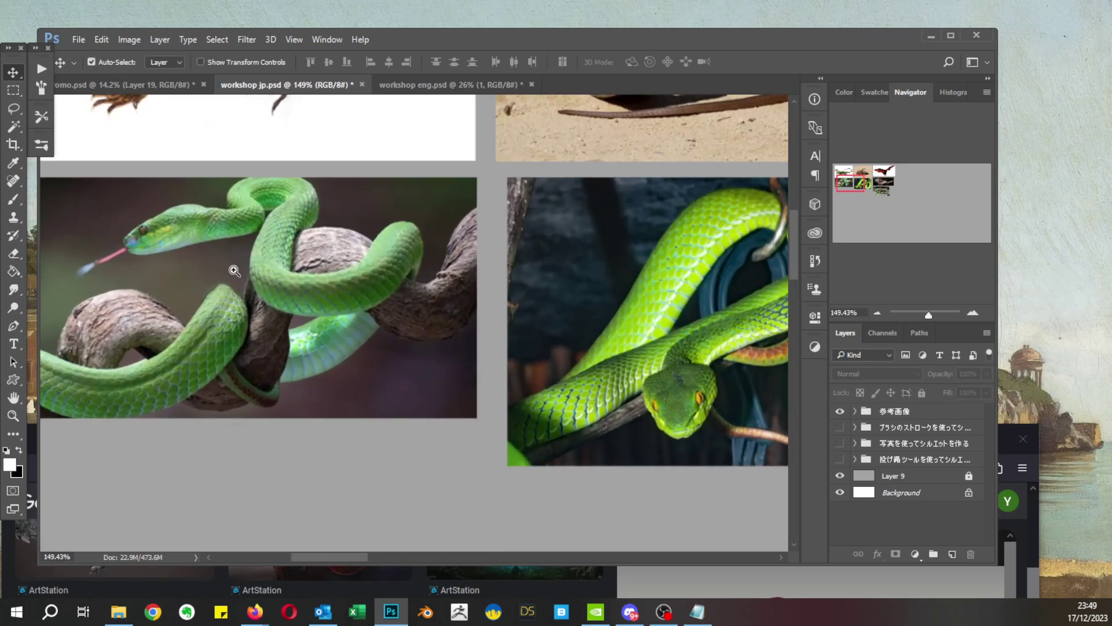
{"action": "scroll", "coordinate": [244, 278], "scroll_direction": "down", "scroll_amount": 3}
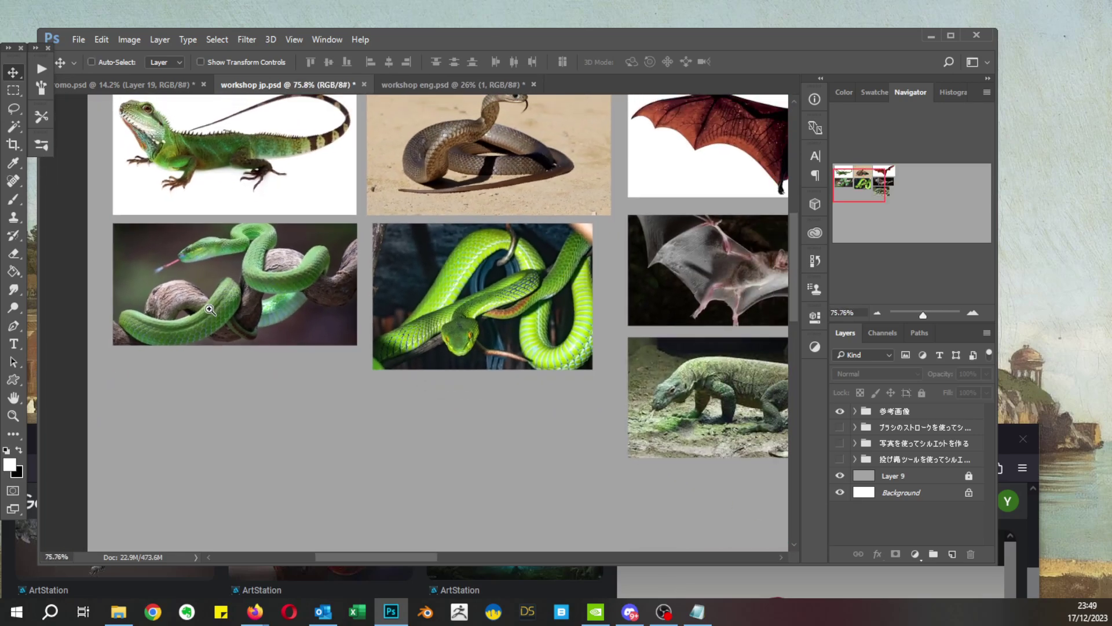
{"action": "left_click_drag", "start_coordinate": [405, 316], "coordinate": [348, 321]}
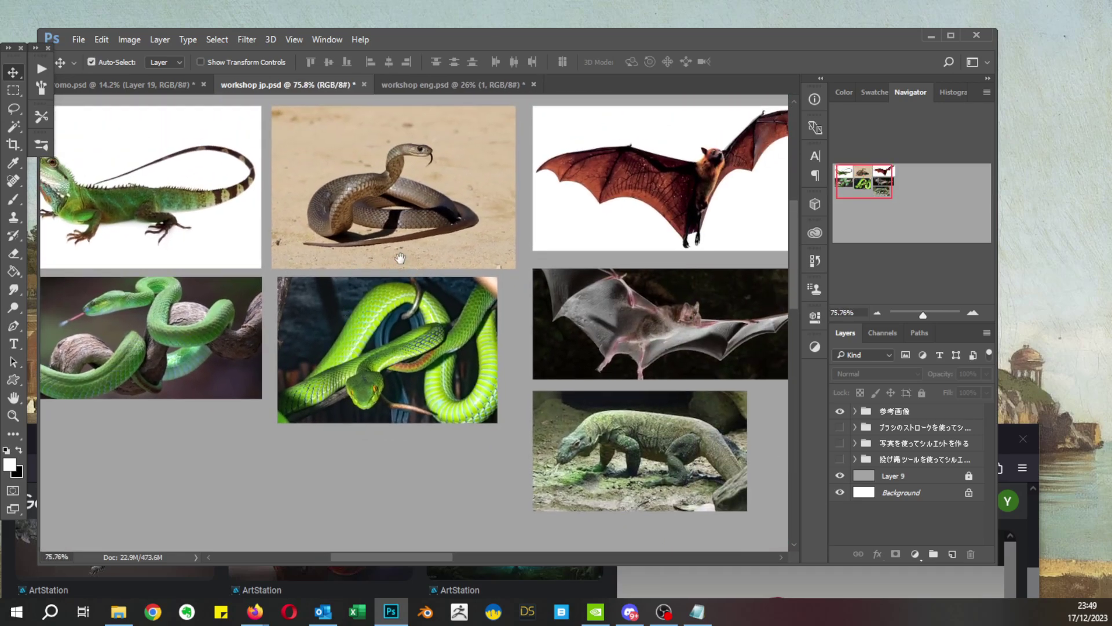
{"action": "left_click_drag", "start_coordinate": [400, 258], "coordinate": [405, 320]}
{"action": "left_click_drag", "start_coordinate": [341, 308], "coordinate": [327, 257]}
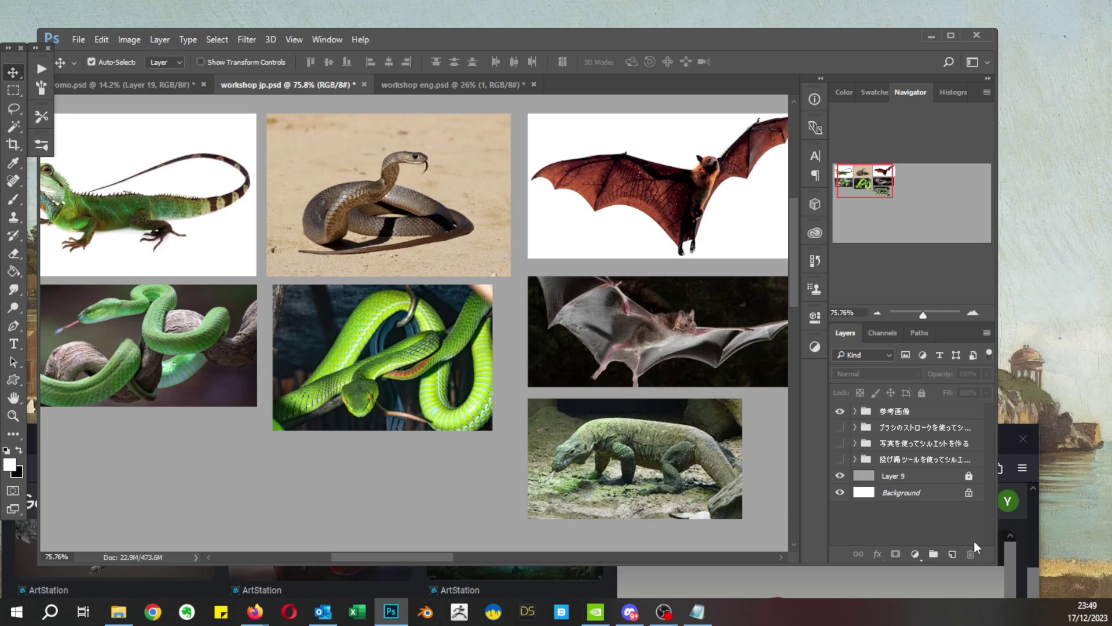
Step: Bring the browser back into full view and return to the Soo-Won artwork on ArtStation
{"action": "left_click", "coordinate": [1030, 566]}
{"action": "left_click_drag", "start_coordinate": [935, 445], "coordinate": [946, 35]}
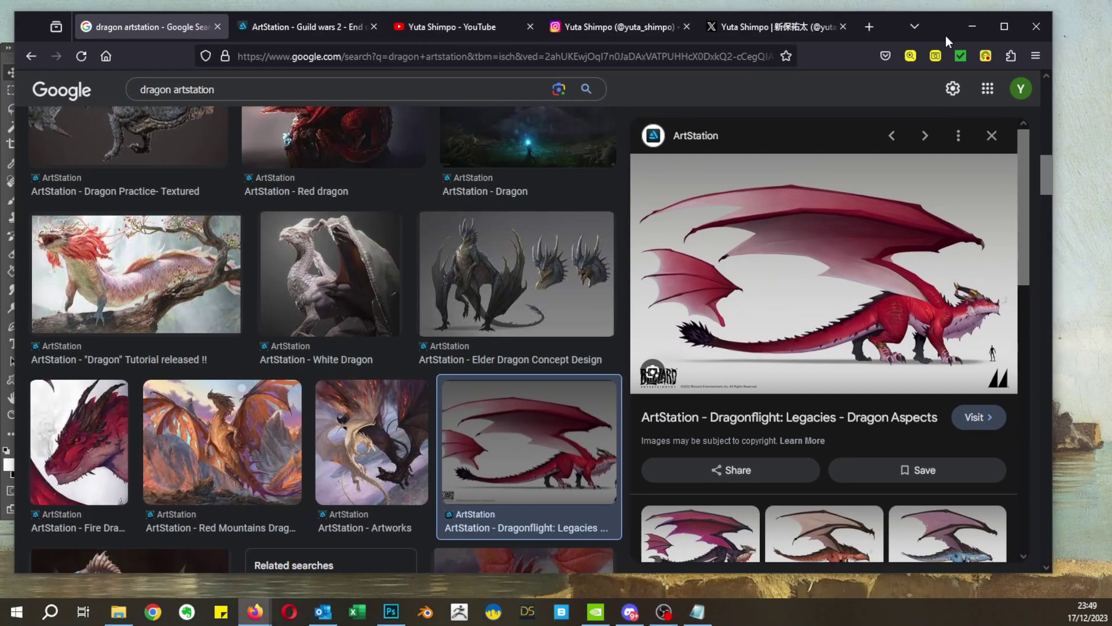
{"action": "scroll", "coordinate": [290, 257], "scroll_direction": "up", "scroll_amount": 2}
{"action": "left_click", "coordinate": [274, 25]}
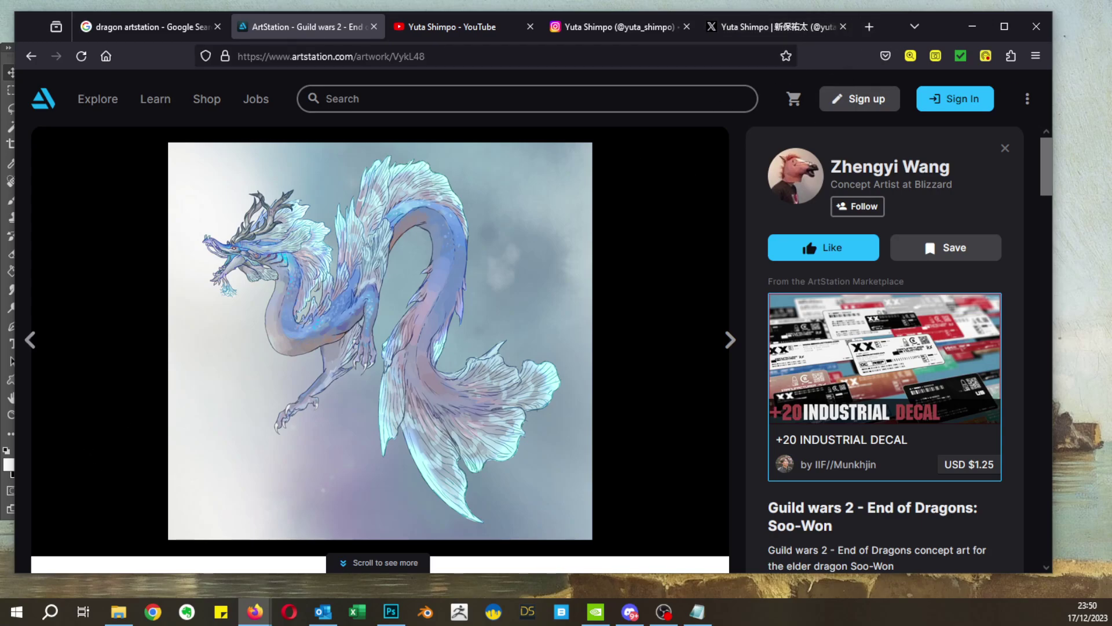
{"action": "key", "text": "alt+Tab"}
{"action": "left_click_drag", "start_coordinate": [0, 173], "coordinate": [0, 144]}
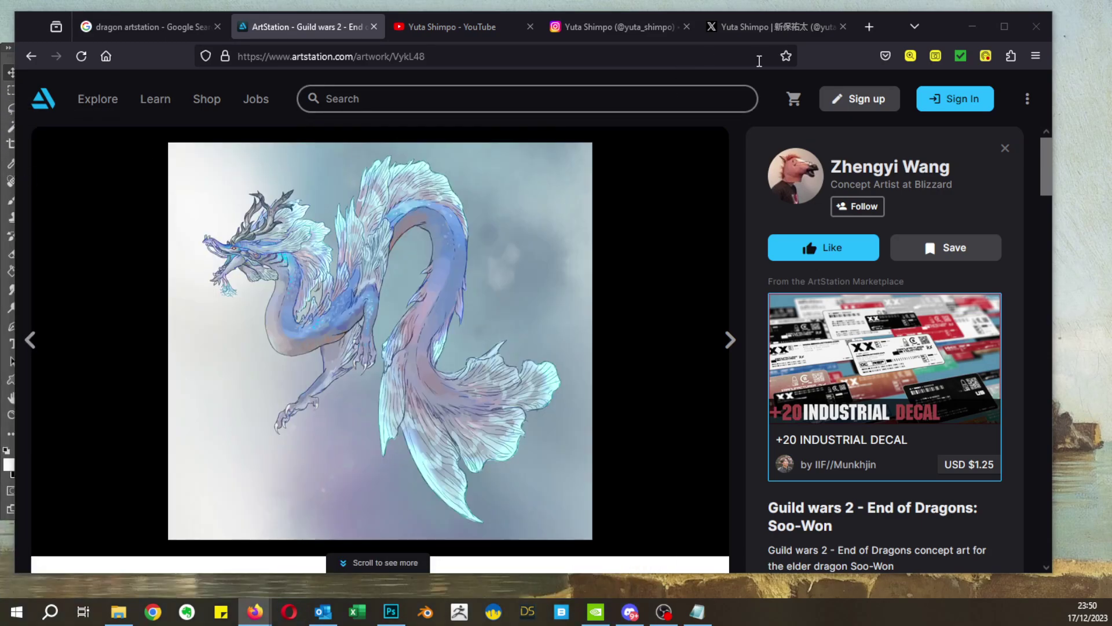
Step: Move the browser aside, switch to workshop eng.psd in Photoshop, and maximise the Photoshop window
{"action": "left_click_drag", "start_coordinate": [883, 29], "coordinate": [897, 429]}
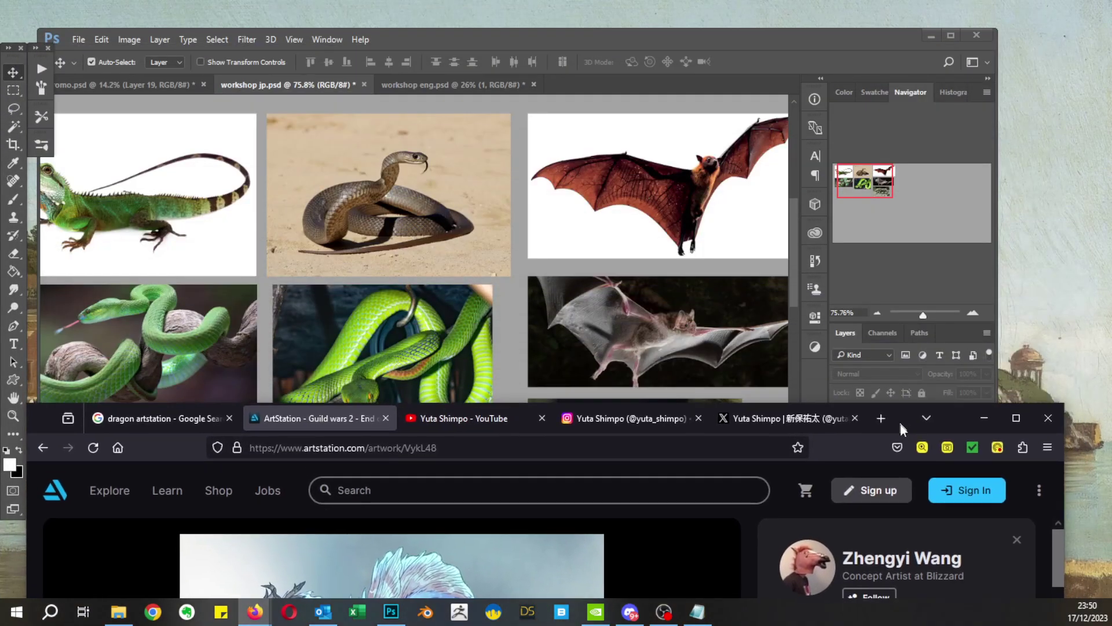
{"action": "left_click", "coordinate": [511, 46]}
{"action": "left_click", "coordinate": [446, 86]}
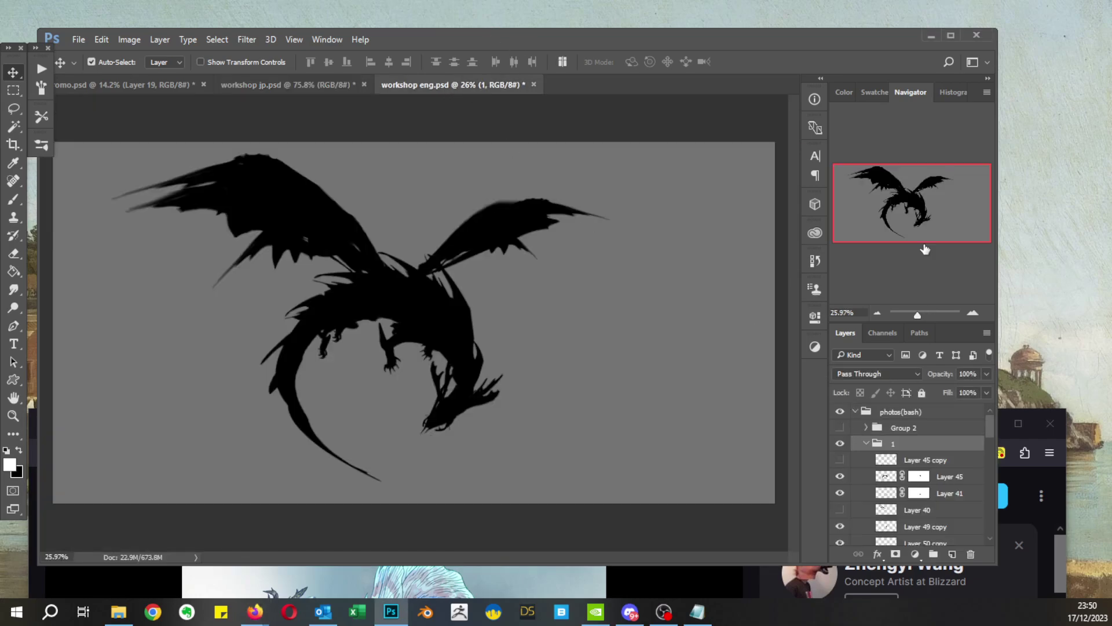
{"action": "double_click", "coordinate": [836, 34]}
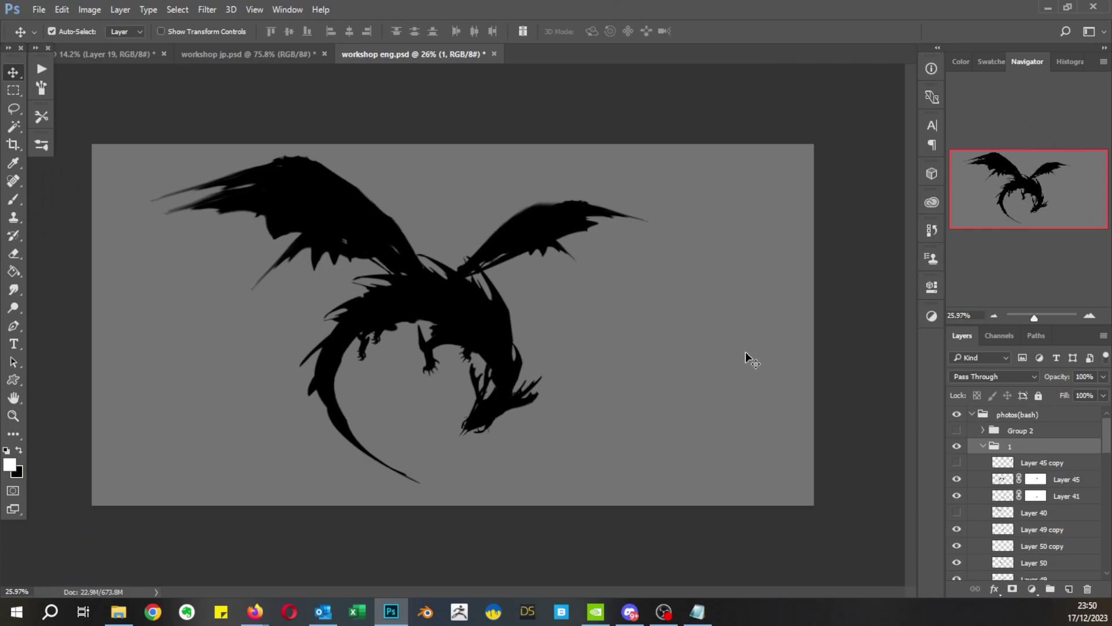
Step: Collapse and hide layer group 1 and its parent photos(bash) group
{"action": "left_click", "coordinate": [981, 446]}
{"action": "left_click", "coordinate": [957, 446]}
{"action": "left_click", "coordinate": [970, 415]}
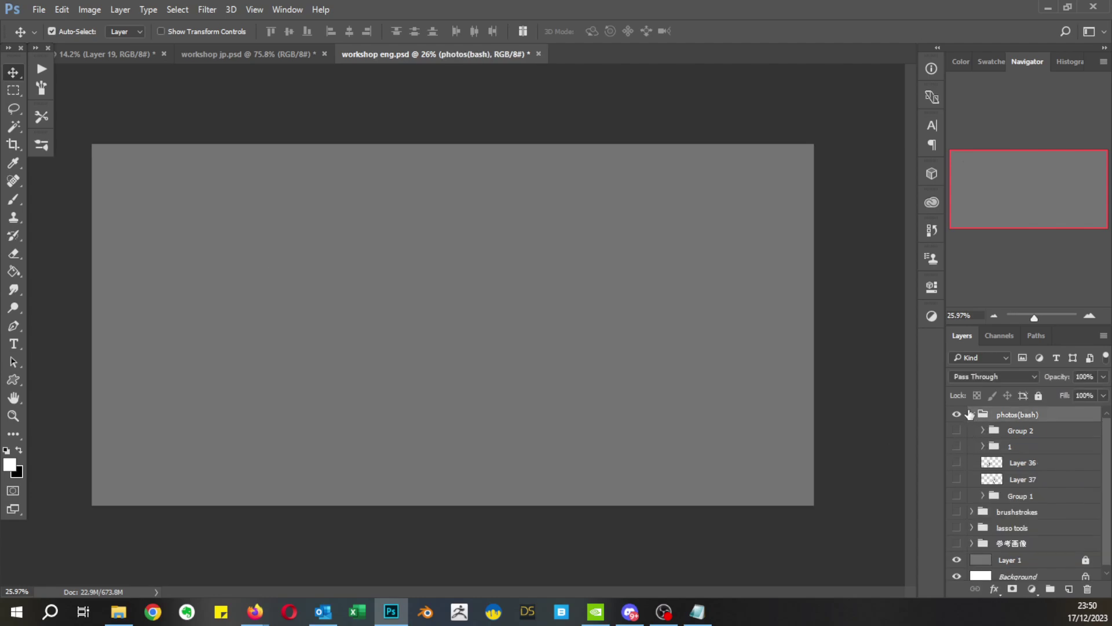
{"action": "left_click", "coordinate": [971, 414]}
{"action": "left_click", "coordinate": [956, 414]}
Step: Preview the brushstrokes and lasso tools groups one at a time, and show the 参考画像 group to view its animal photos
{"action": "left_click", "coordinate": [956, 431]}
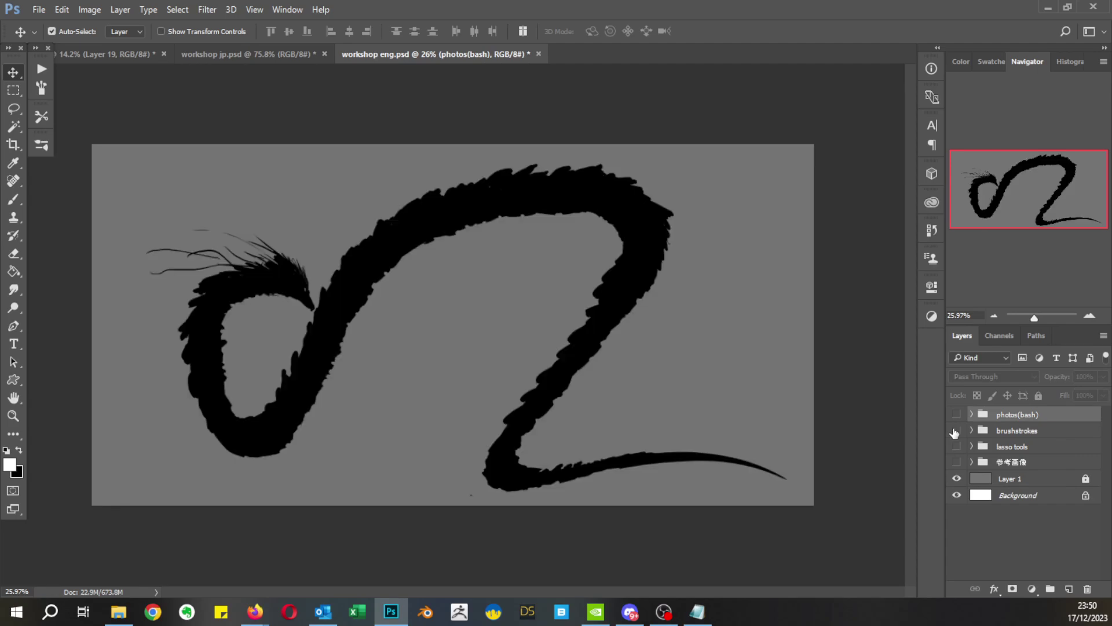
{"action": "left_click", "coordinate": [957, 430]}
{"action": "left_click", "coordinate": [956, 446]}
{"action": "left_click", "coordinate": [957, 446]}
{"action": "left_click", "coordinate": [956, 447]}
{"action": "left_click", "coordinate": [956, 446]}
{"action": "left_click", "coordinate": [957, 462]}
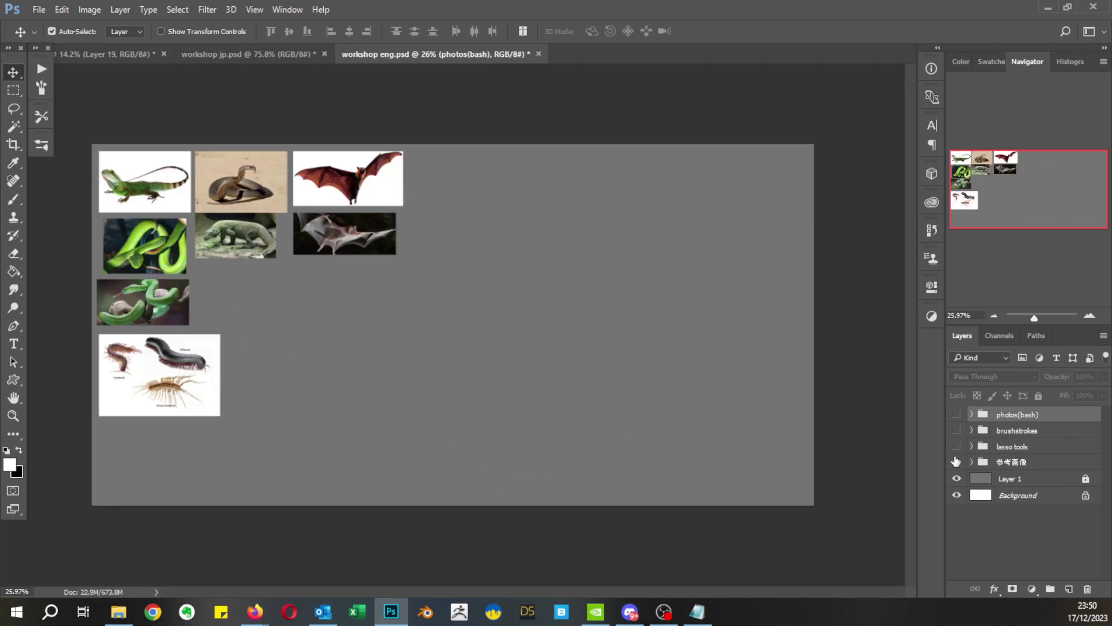
{"action": "left_click", "coordinate": [185, 128]}
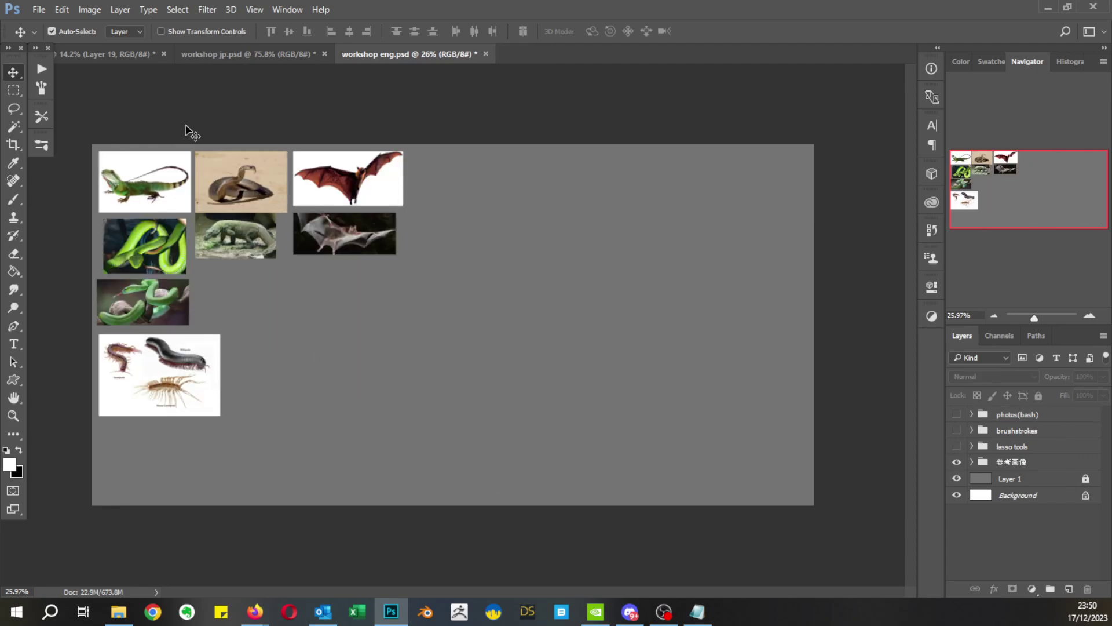
{"action": "scroll", "coordinate": [211, 237], "scroll_direction": "up", "scroll_amount": 2}
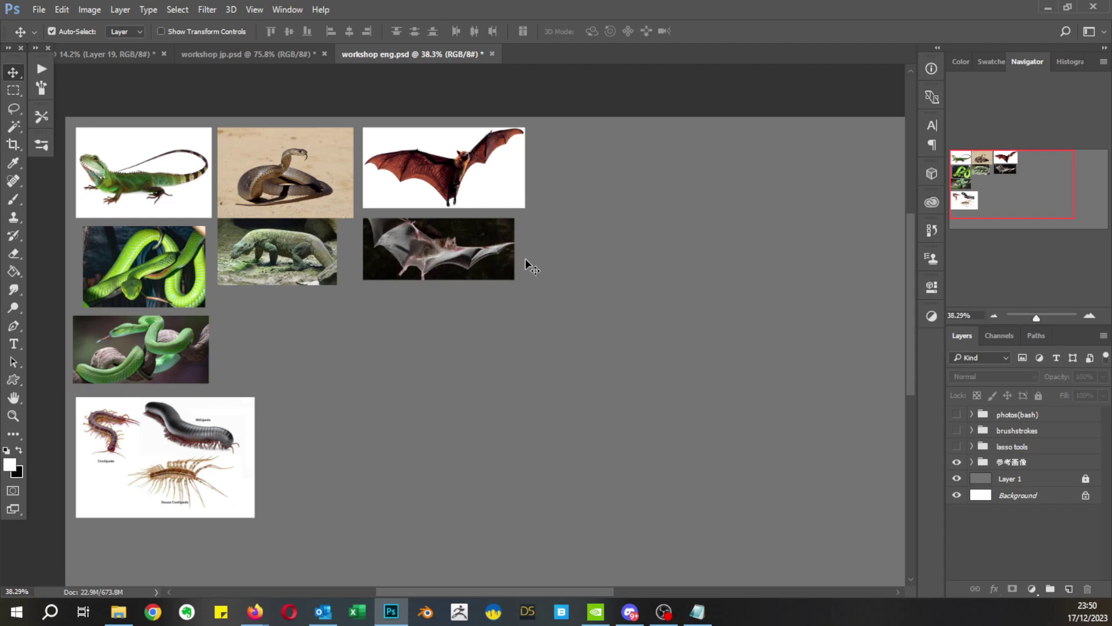
Step: Hide the 参考画像 group and show the brushstrokes group with its whole serpentine dragon silhouette in view
{"action": "left_click", "coordinate": [956, 463]}
{"action": "left_click", "coordinate": [956, 430]}
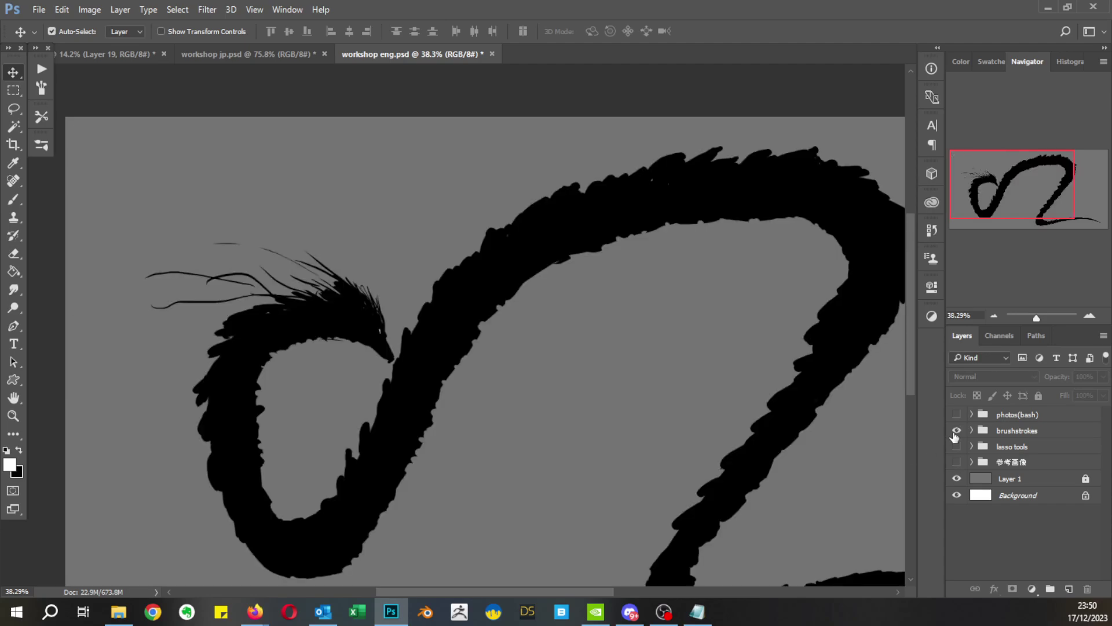
{"action": "left_click_drag", "start_coordinate": [612, 360], "coordinate": [582, 350]}
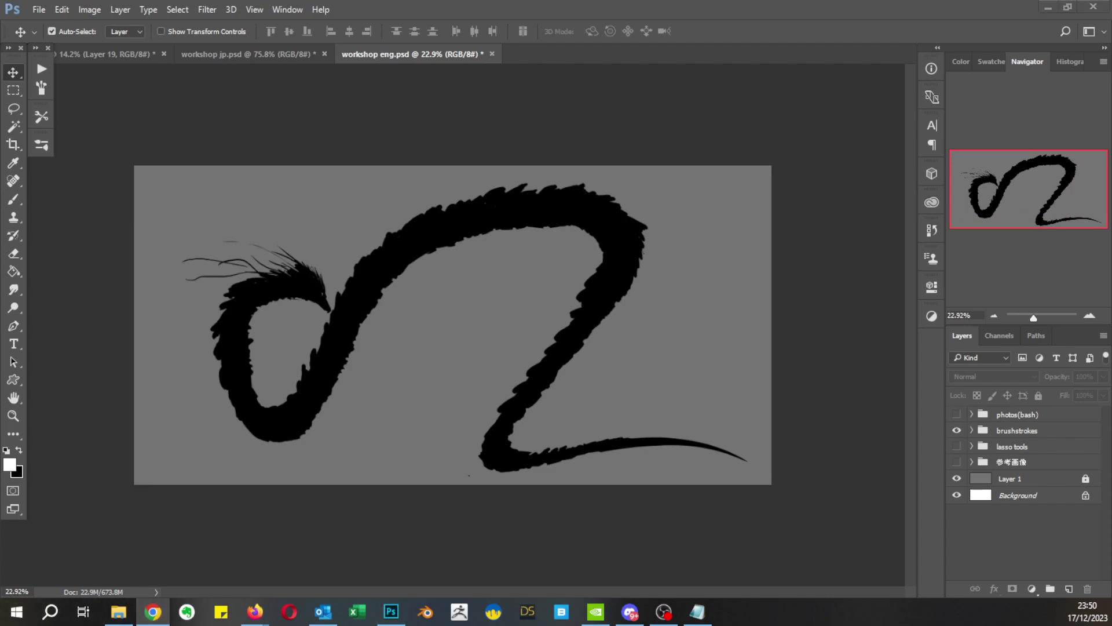
Step: Switch to the ArtStation window in Firefox, move it into view, and search the web for "turtle" in a new tab
{"action": "mouse_move", "coordinate": [255, 612]}
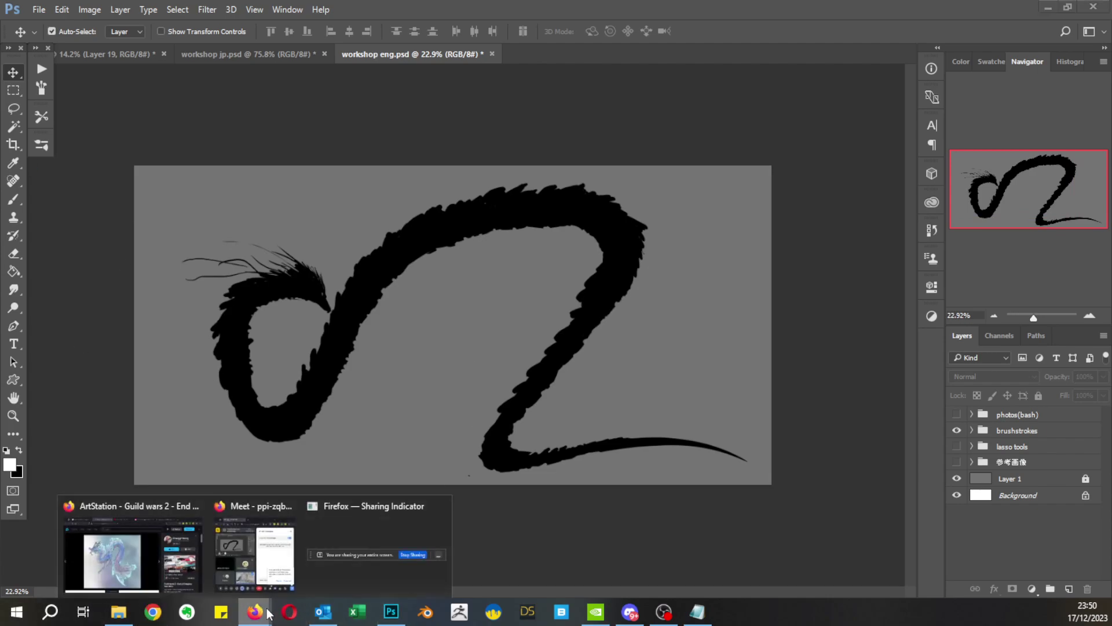
{"action": "left_click", "coordinate": [131, 570]}
{"action": "left_click_drag", "start_coordinate": [914, 420], "coordinate": [884, 118]}
{"action": "left_click", "coordinate": [854, 122]}
{"action": "type", "text": "turtle"}
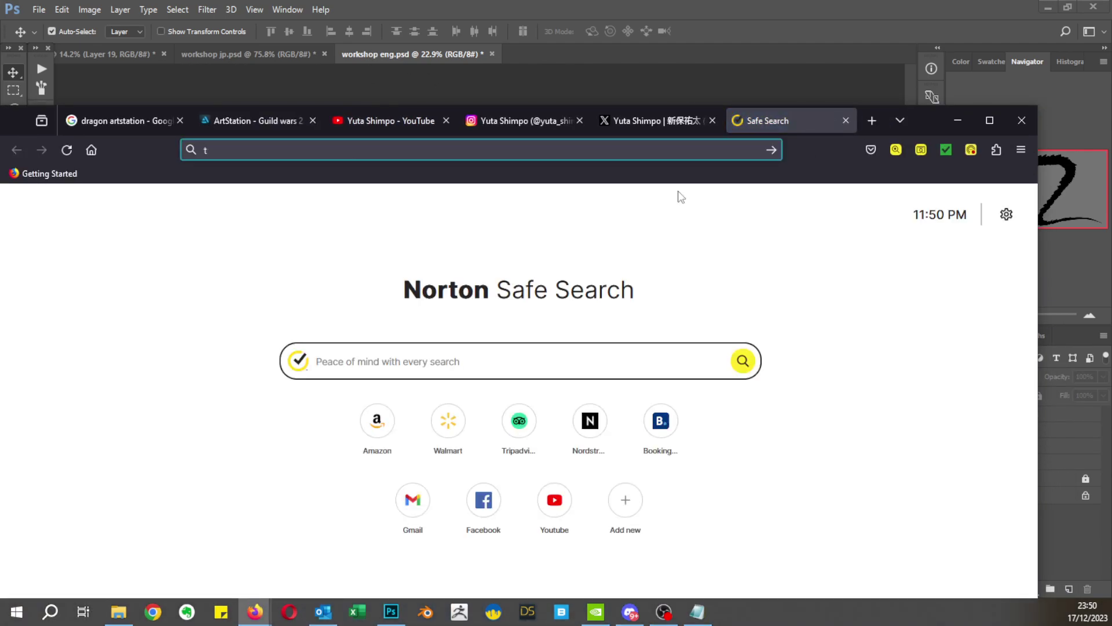
{"action": "key", "text": "Return"}
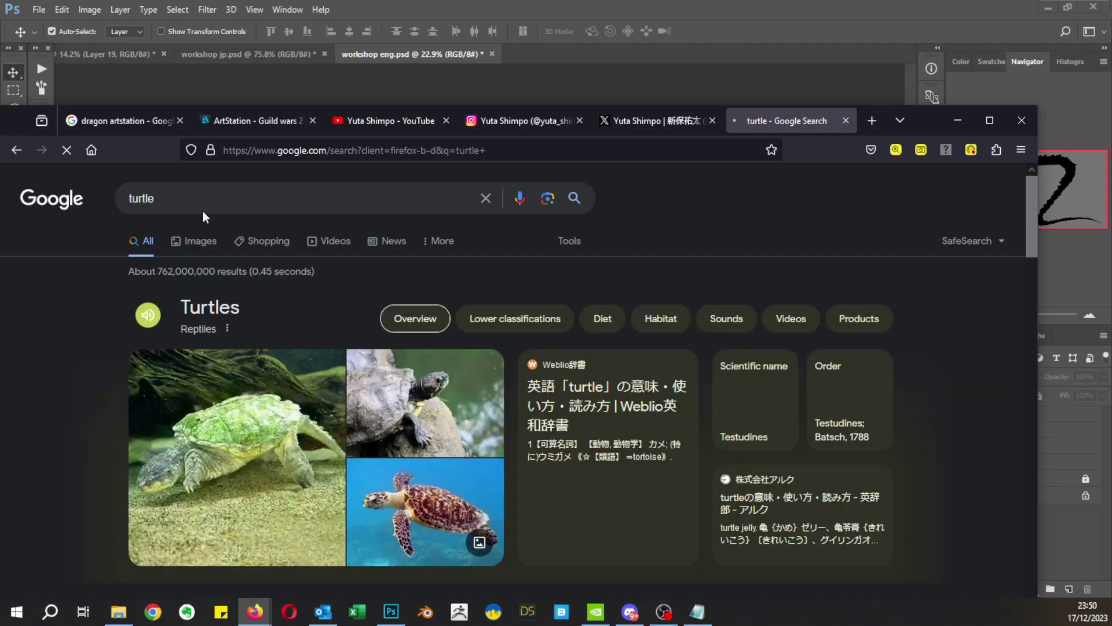
Step: Refine the search to "turtle silhouette" and display the image results
{"action": "left_click", "coordinate": [235, 204]}
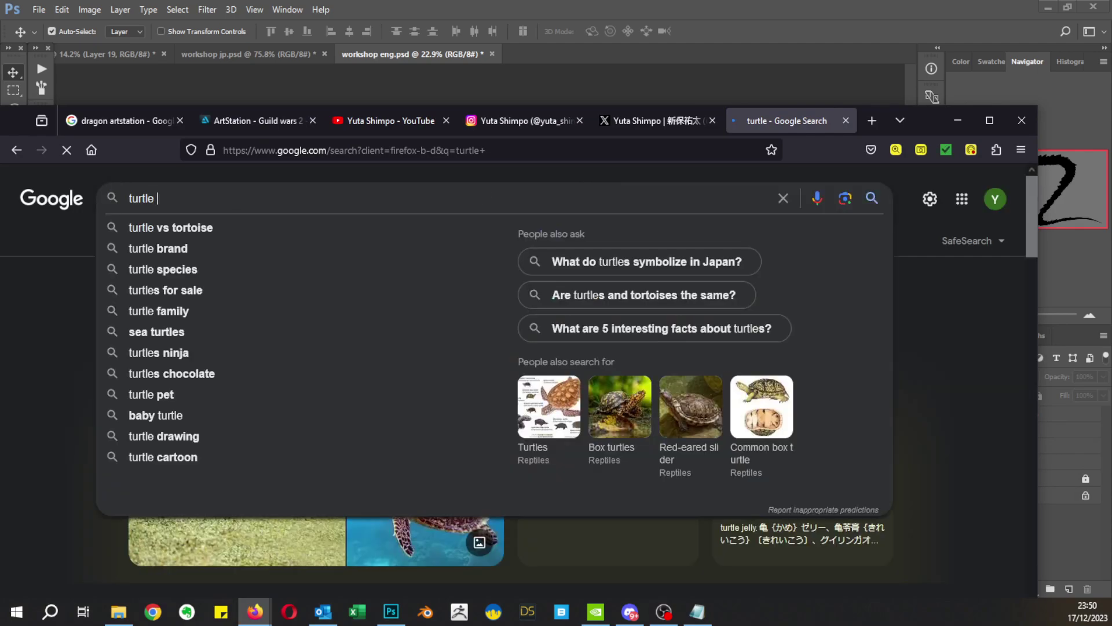
{"action": "type", "text": "silhouette"}
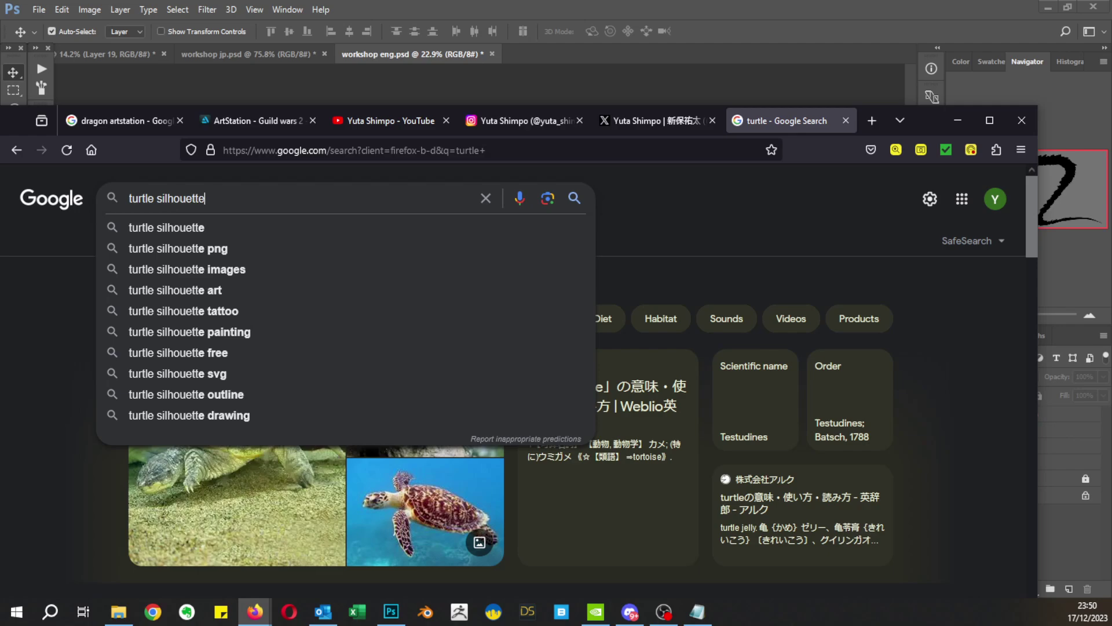
{"action": "key", "text": "Return"}
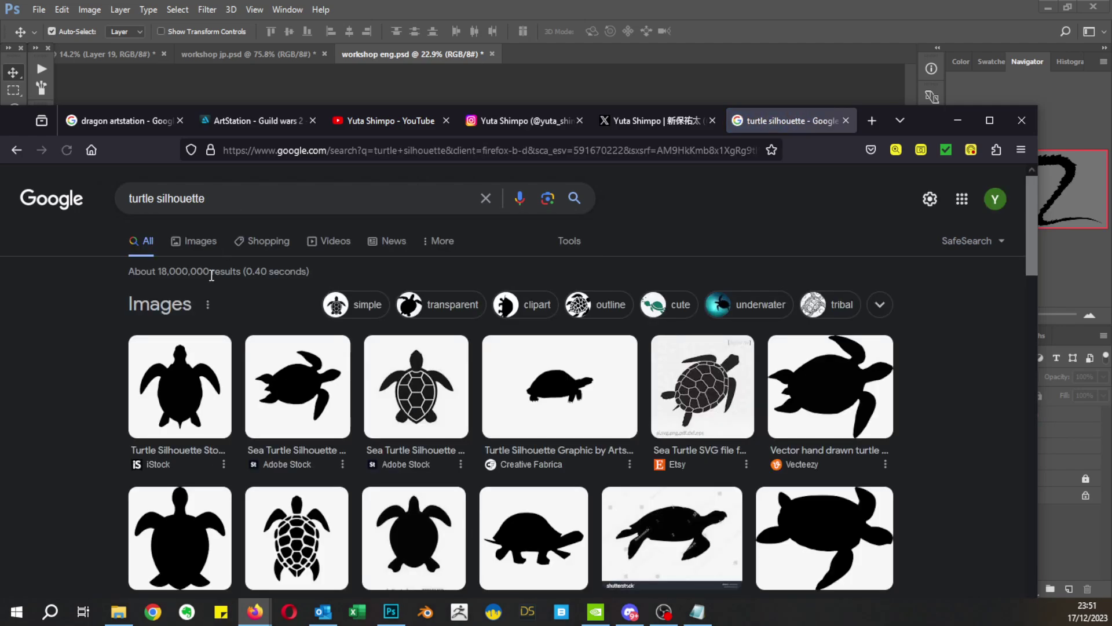
{"action": "left_click", "coordinate": [203, 244]}
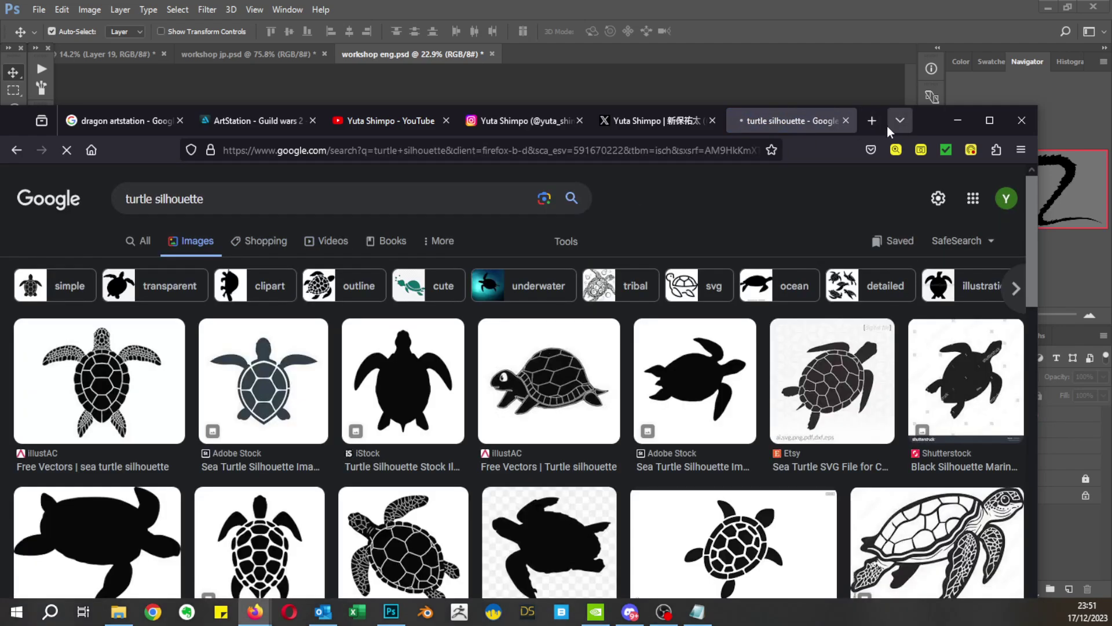
Step: Move the browser window higher on the desktop and preview the solid black iStock turtle silhouette
{"action": "left_click", "coordinate": [899, 120]}
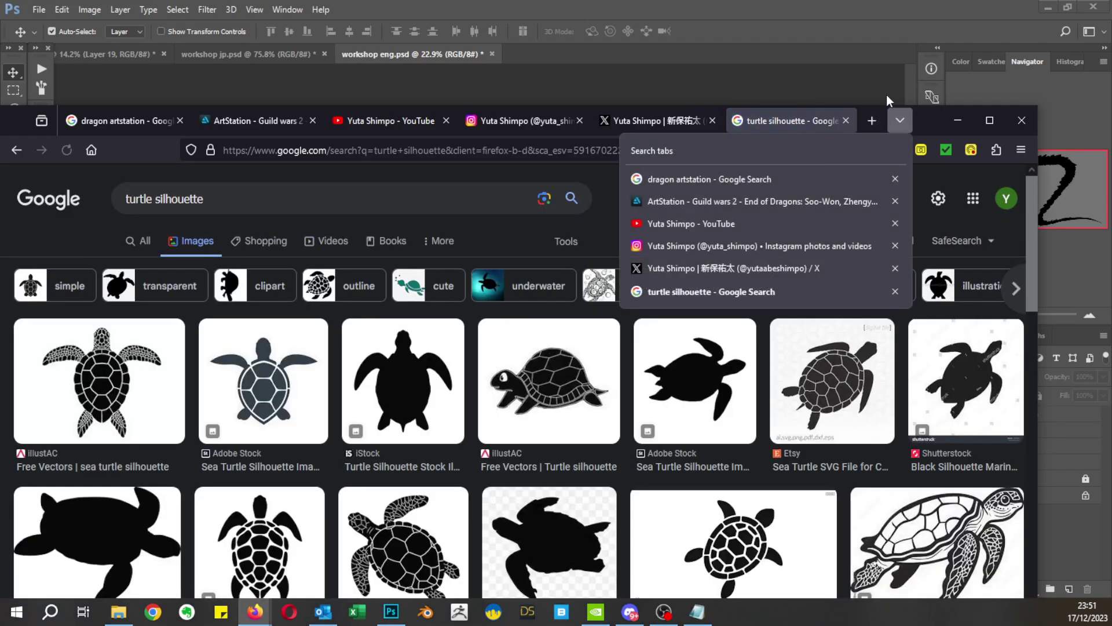
{"action": "left_click", "coordinate": [591, 181]}
{"action": "left_click_drag", "start_coordinate": [928, 130], "coordinate": [934, 61]}
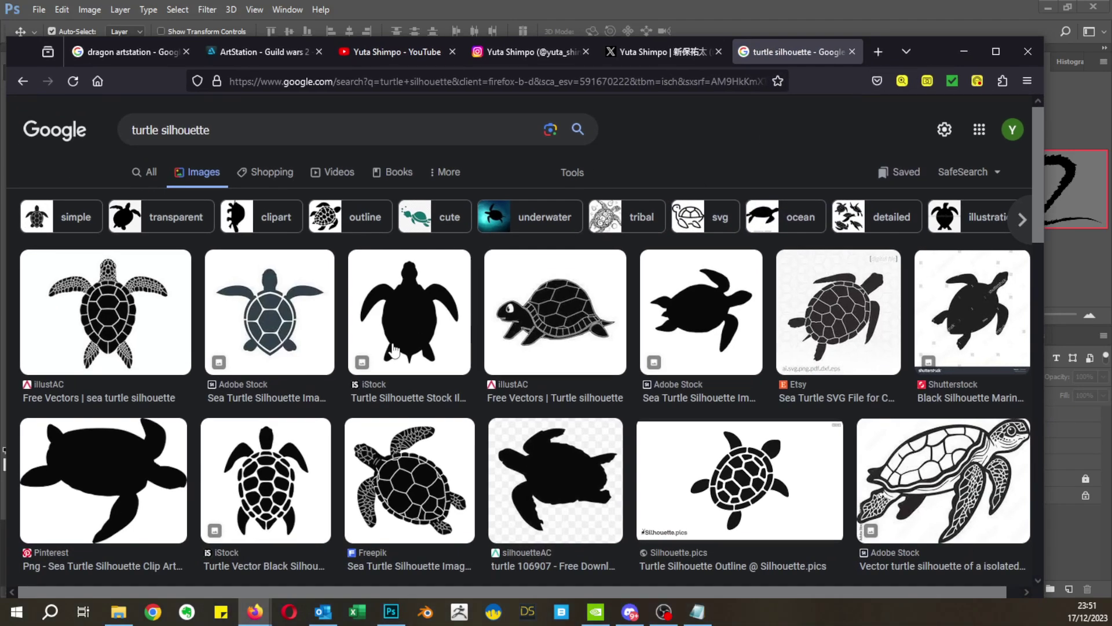
{"action": "left_click", "coordinate": [361, 329]}
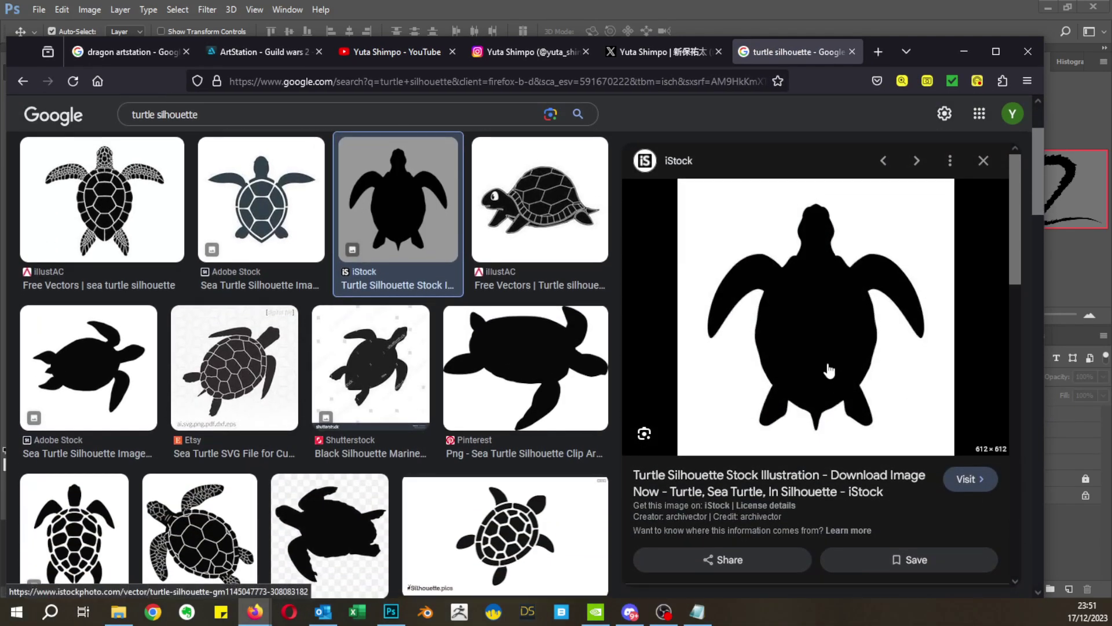
Step: Preview related turtle silhouette sheets from Shutterstock and Vecteezy, and examine TemplateMonster's "Turtle with big claws silhouette vector" image
{"action": "scroll", "coordinate": [826, 369], "scroll_direction": "down", "scroll_amount": 2}
{"action": "scroll", "coordinate": [816, 367], "scroll_direction": "down", "scroll_amount": 3}
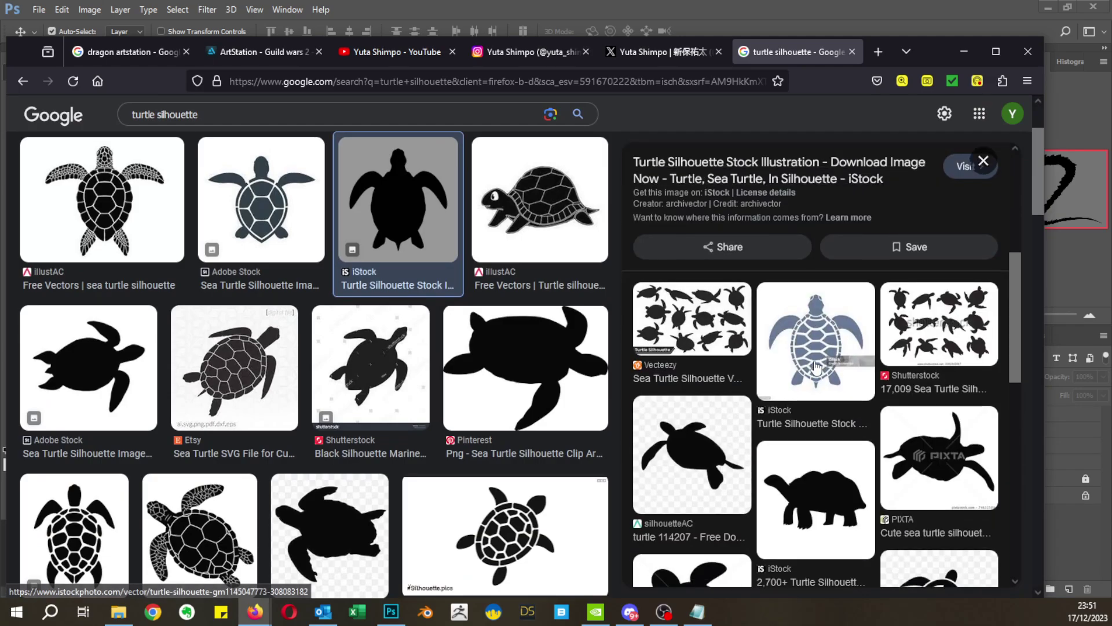
{"action": "left_click", "coordinate": [918, 345]}
{"action": "scroll", "coordinate": [708, 418], "scroll_direction": "down", "scroll_amount": 3}
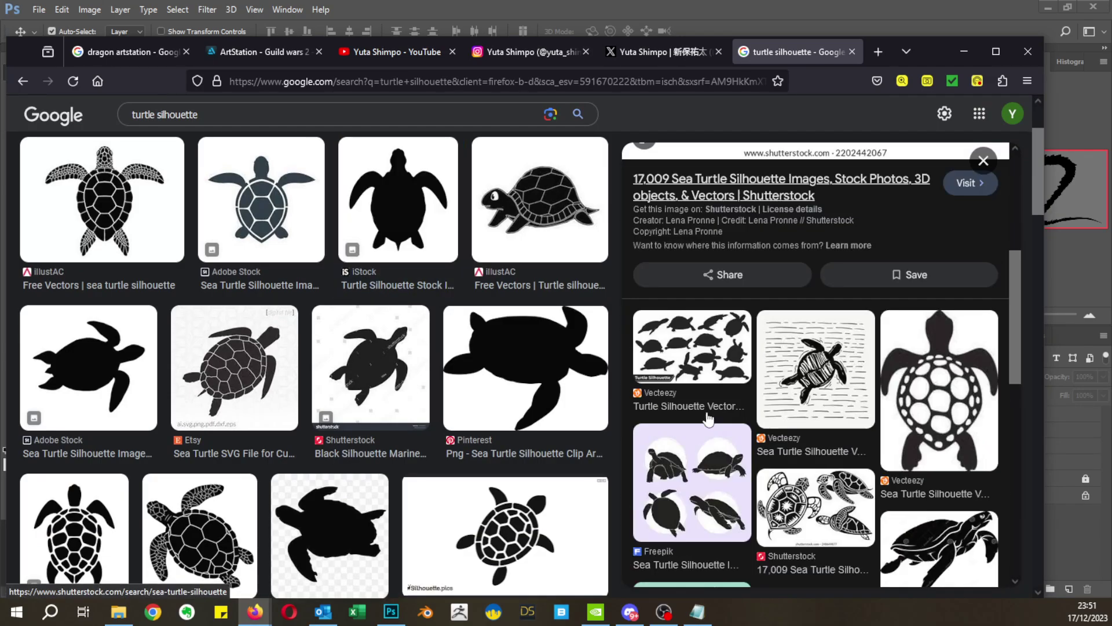
{"action": "left_click", "coordinate": [708, 357]}
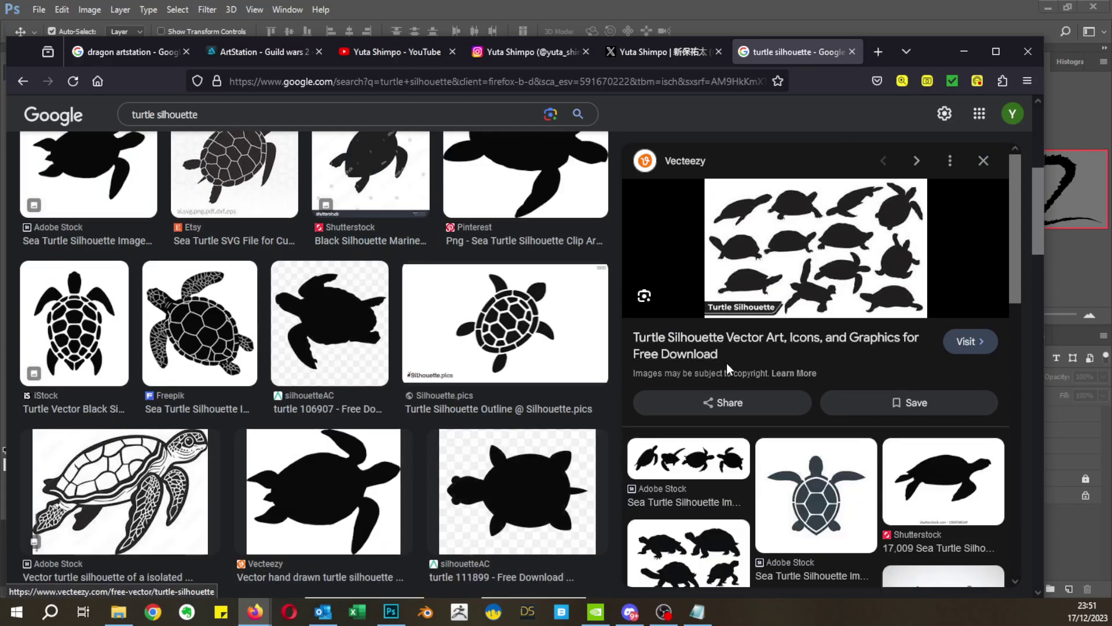
{"action": "left_click", "coordinate": [695, 565]}
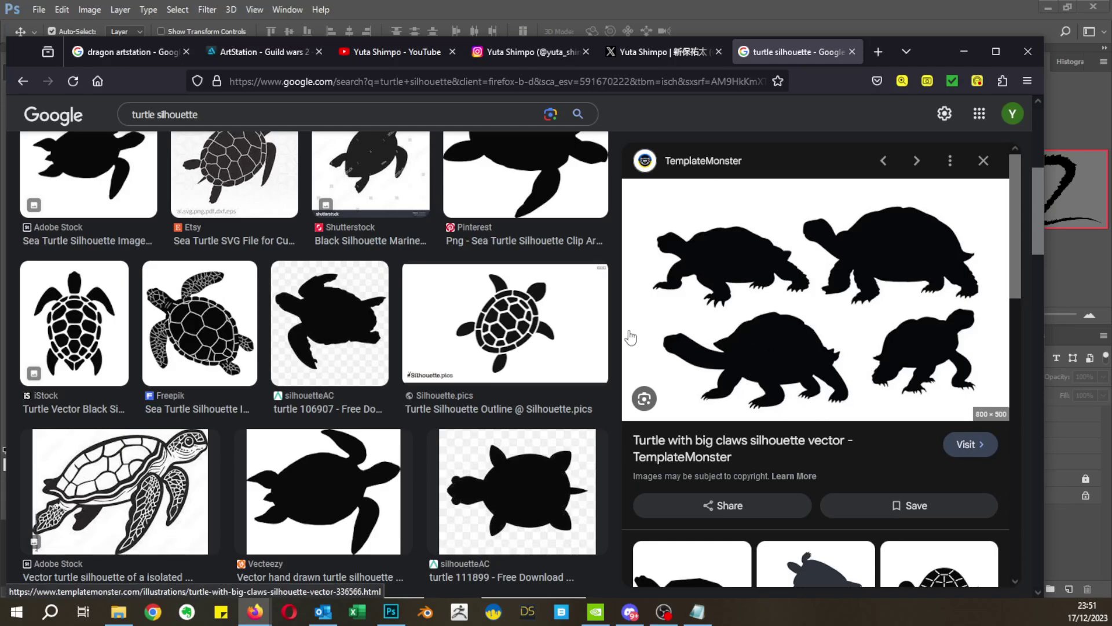
{"action": "scroll", "coordinate": [478, 343], "scroll_direction": "up", "scroll_amount": 5}
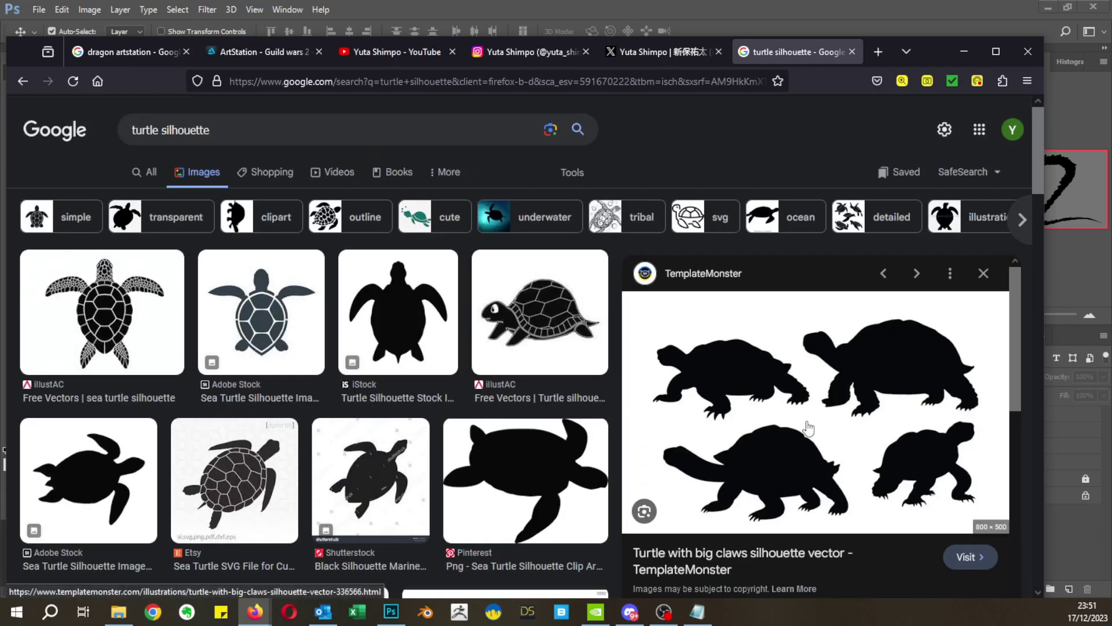
{"action": "scroll", "coordinate": [809, 427], "scroll_direction": "down", "scroll_amount": 2}
{"action": "scroll", "coordinate": [811, 426], "scroll_direction": "up", "scroll_amount": 2}
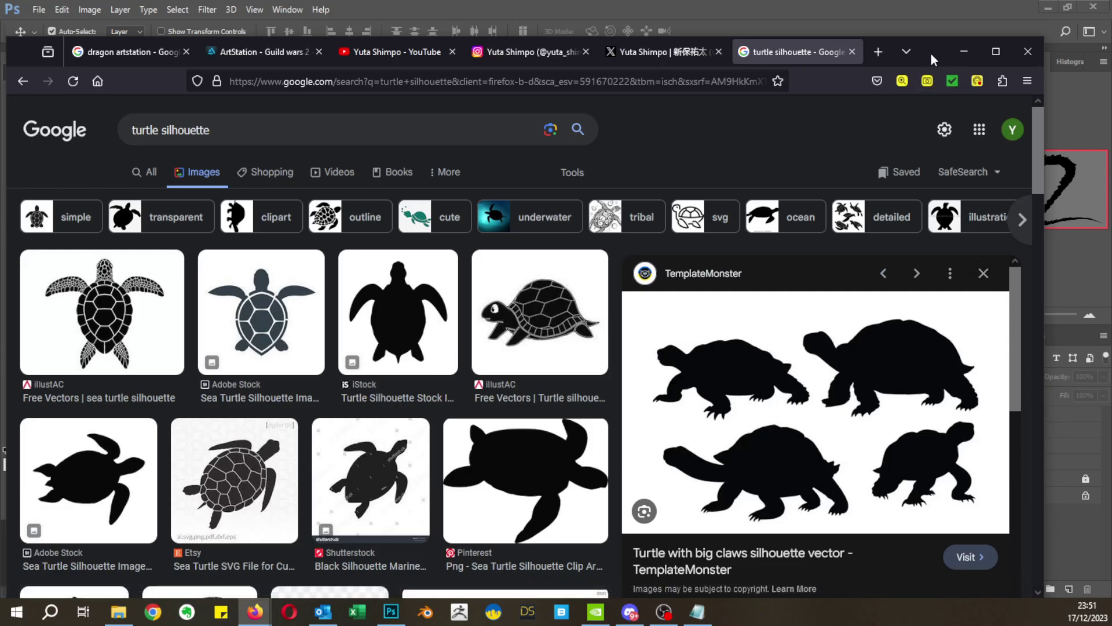
Step: Move the browser aside, return to Photoshop, hide the brushstrokes group, and show Group 2 inside the expanded photos(bash) group
{"action": "left_click_drag", "start_coordinate": [934, 53], "coordinate": [950, 473]}
{"action": "left_click", "coordinate": [987, 476]}
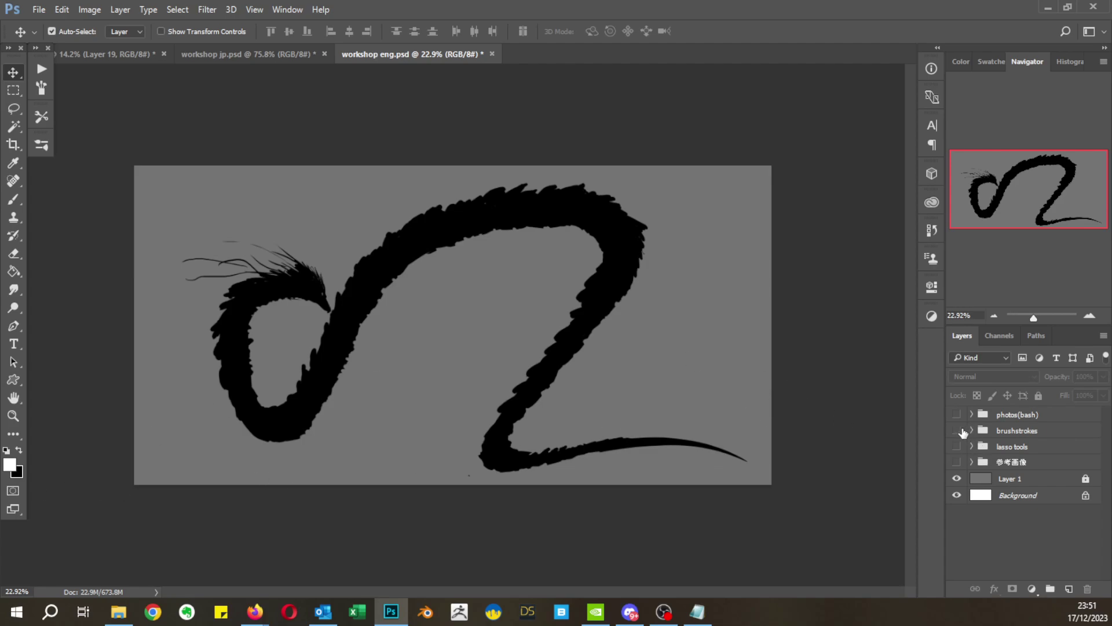
{"action": "left_click", "coordinate": [957, 430]}
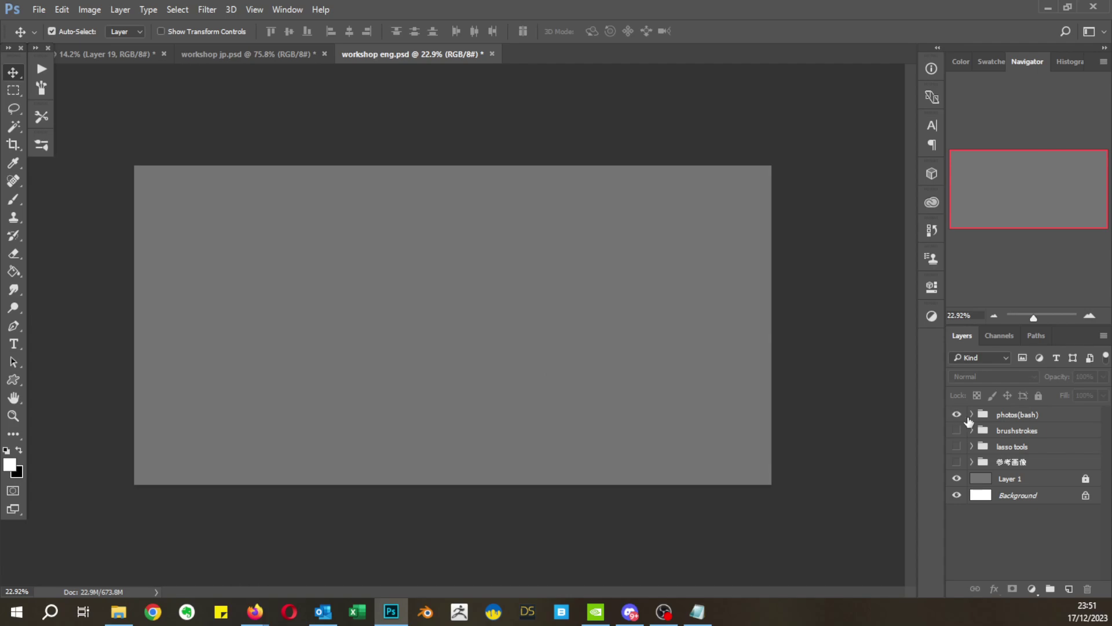
{"action": "left_click", "coordinate": [972, 415]}
{"action": "left_click", "coordinate": [957, 431]}
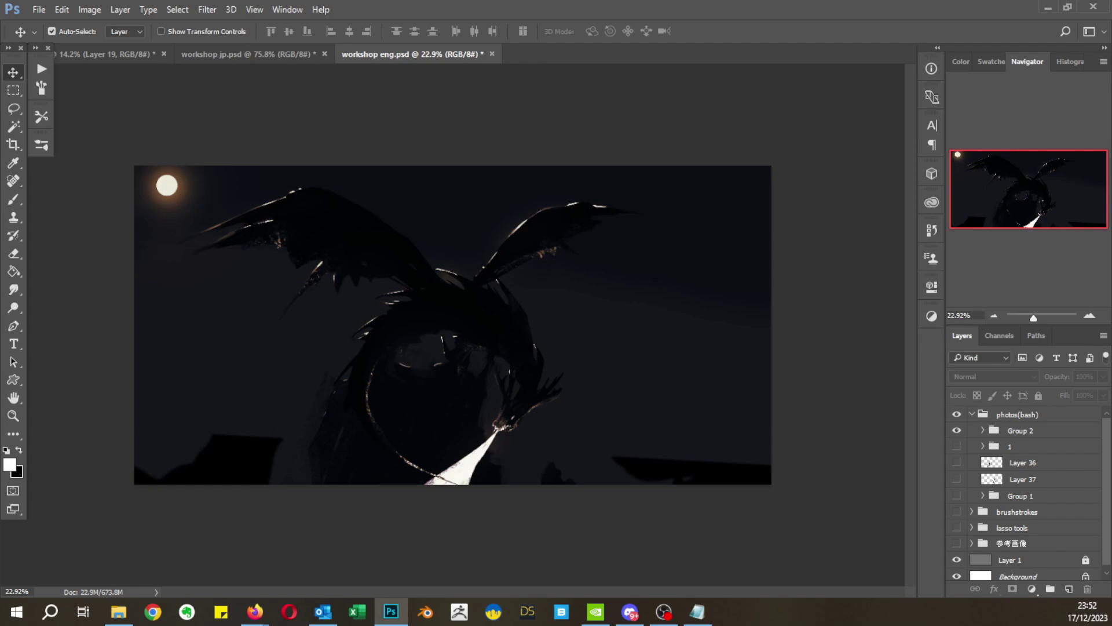
Step: Switch from Photoshop back to Firefox
{"action": "key", "text": "alt+Tab"}
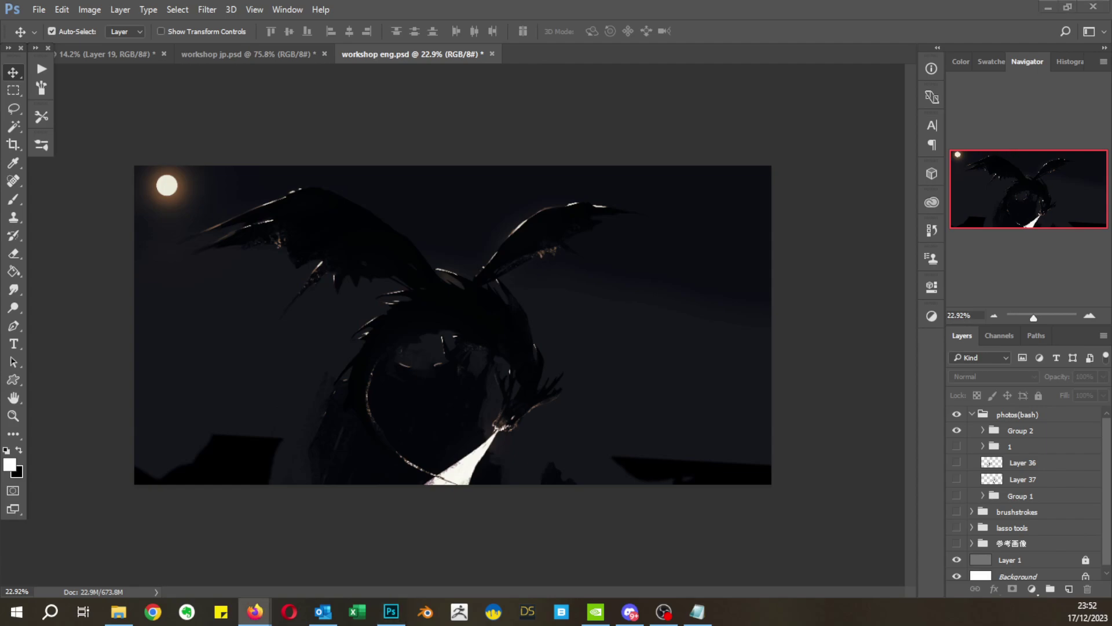